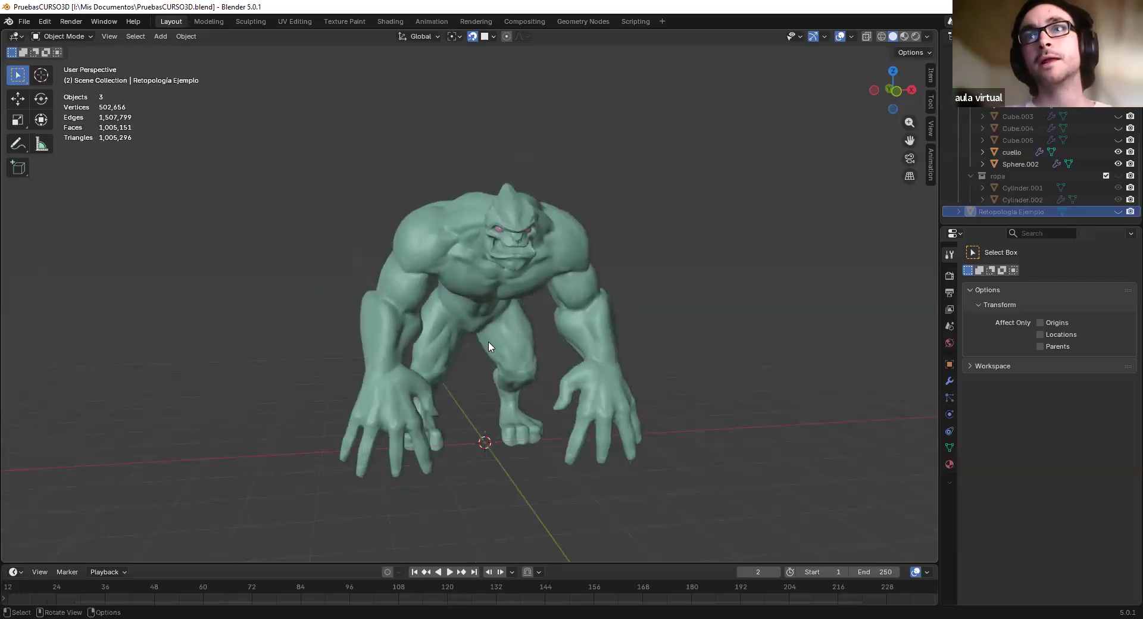
Show the hidden horns, claws, teeth, Cube.005 and the ropa clothing collection on the monster character
middle_drag(485, 356, 550, 359)
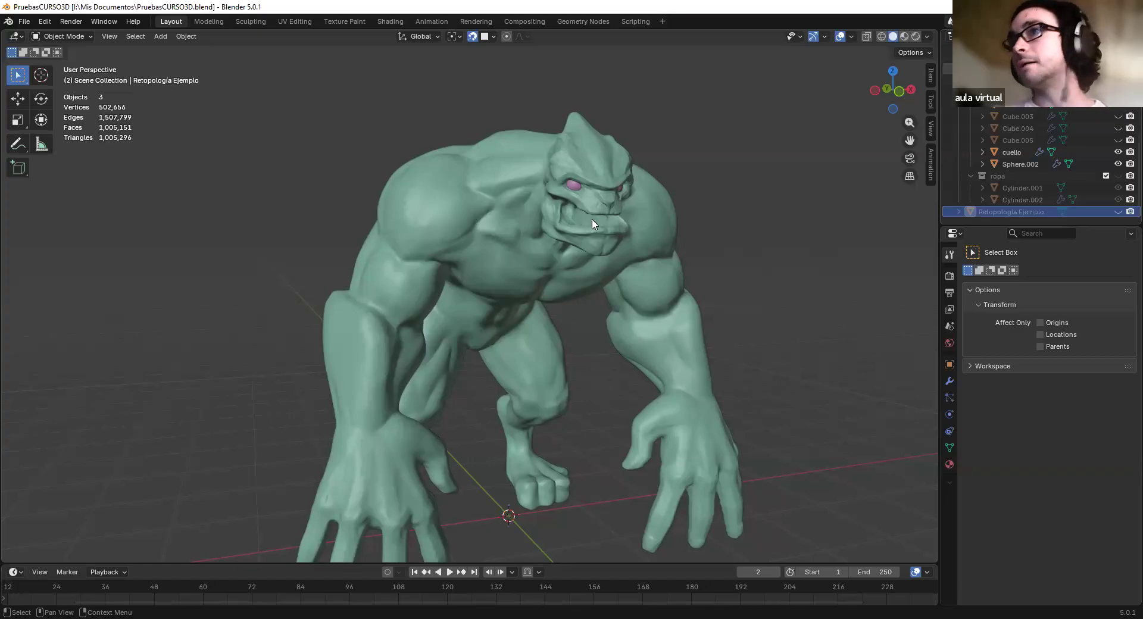
middle_drag(592, 224, 570, 230)
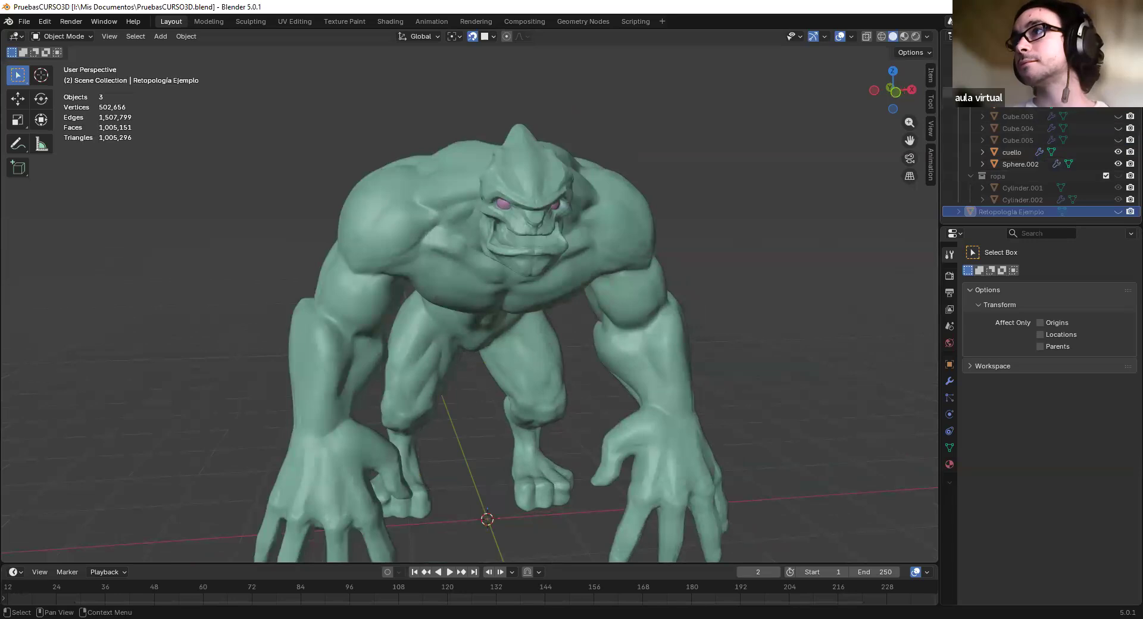
click(1118, 69)
click(1118, 81)
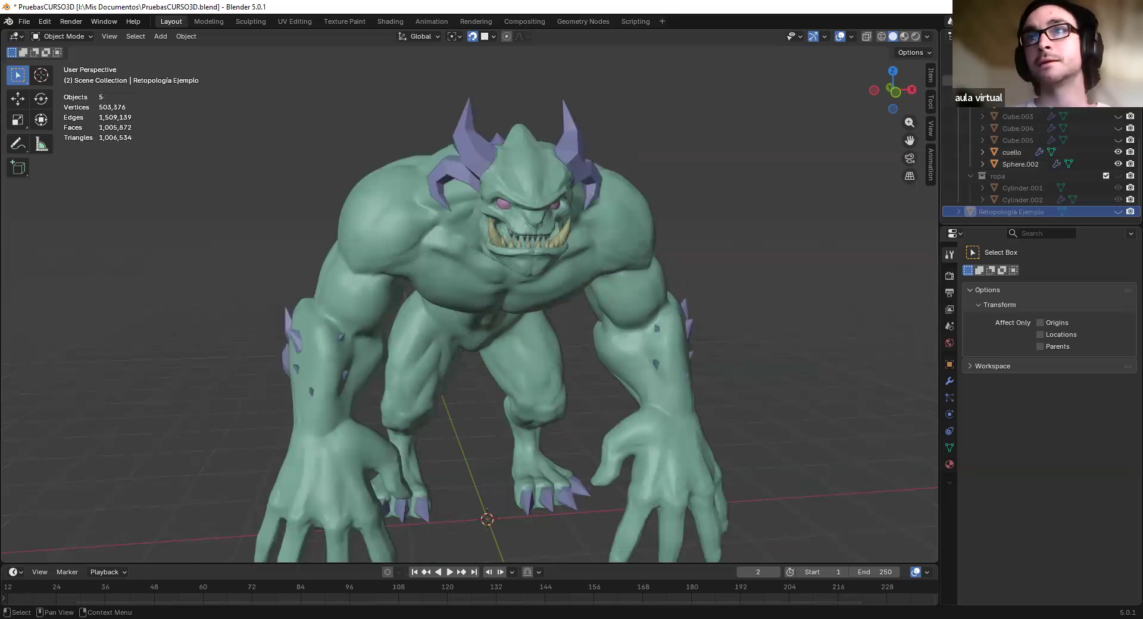
click(1118, 140)
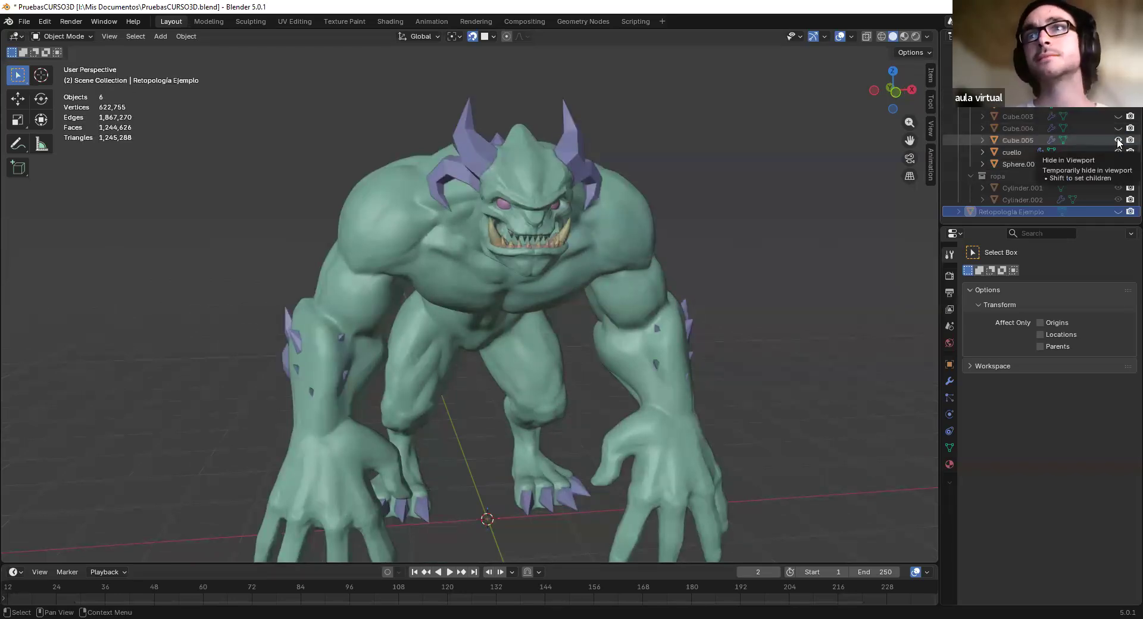
middle_drag(326, 263, 484, 294)
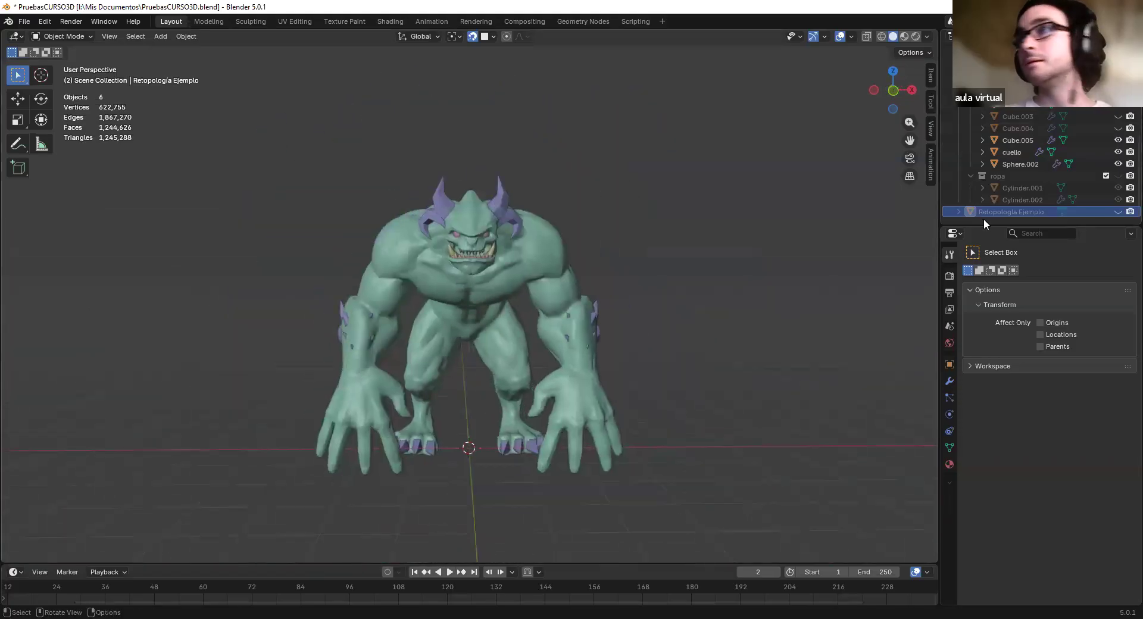
click(1118, 176)
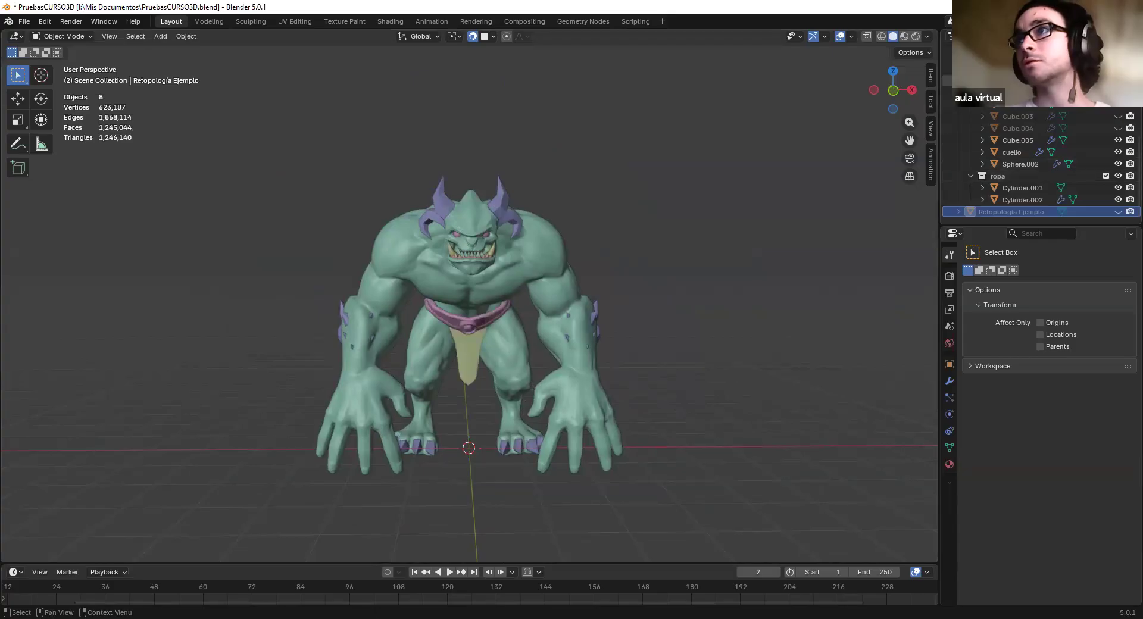
scroll(1042, 167, up, 5)
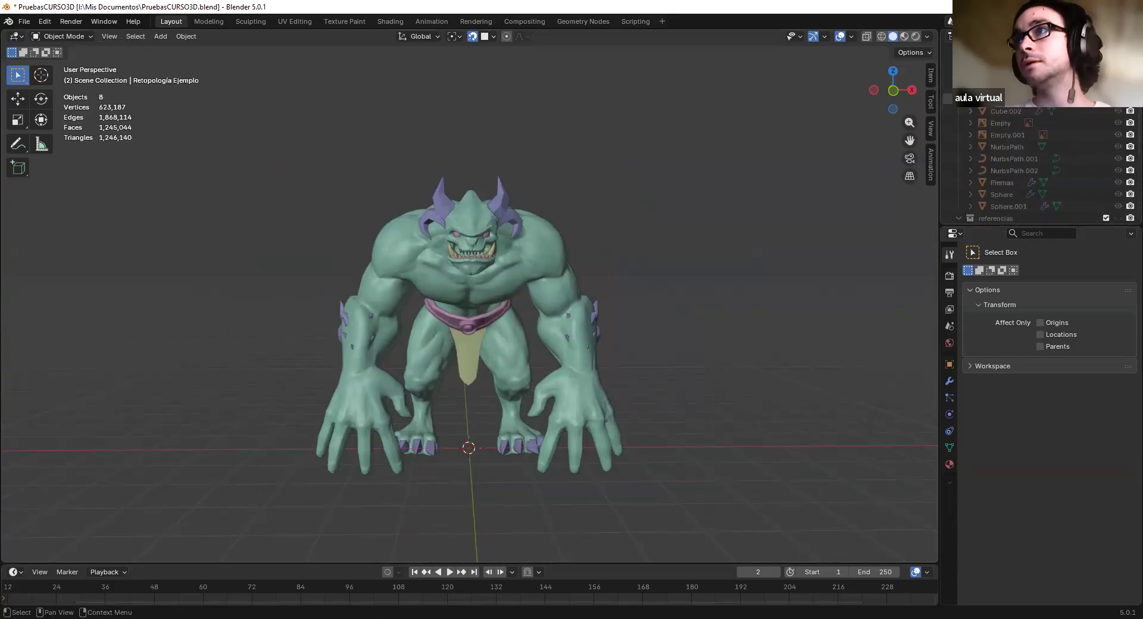
middle_drag(479, 291, 549, 324)
scroll(577, 328, up, 2)
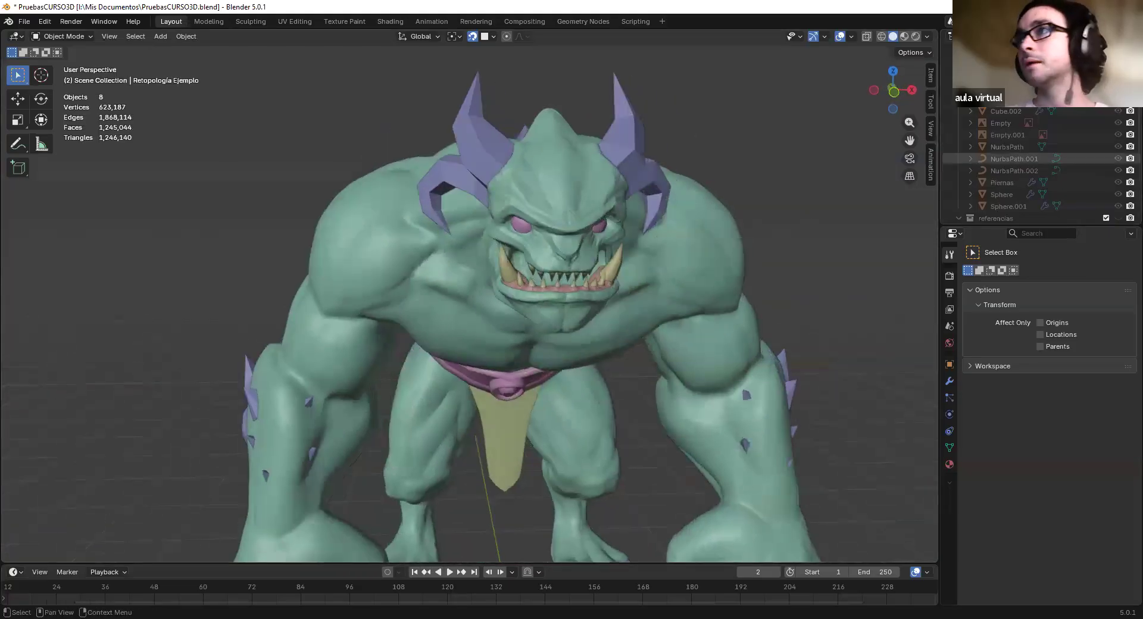
Undo the visibility changes on the horns, teeth, Cube.005 and the ropa collection
key(ctrl+z)
key(ctrl+z)
key(ctrl+z)
key(ctrl+z)
key(ctrl+z)
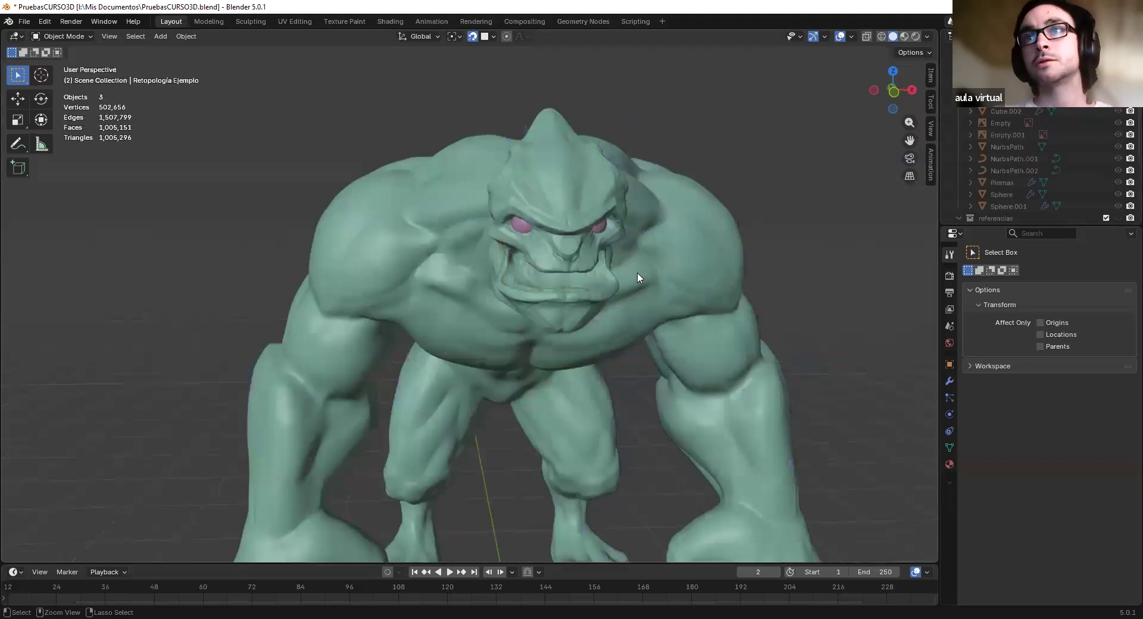
Select the monster's body mesh (cuello) and examine it in front orthographic and perspective views
scroll(619, 268, down, 4)
middle_drag(536, 258, 518, 258)
click(542, 298)
scroll(543, 308, up, 4)
scroll(543, 308, down, 2)
key(KP_1)
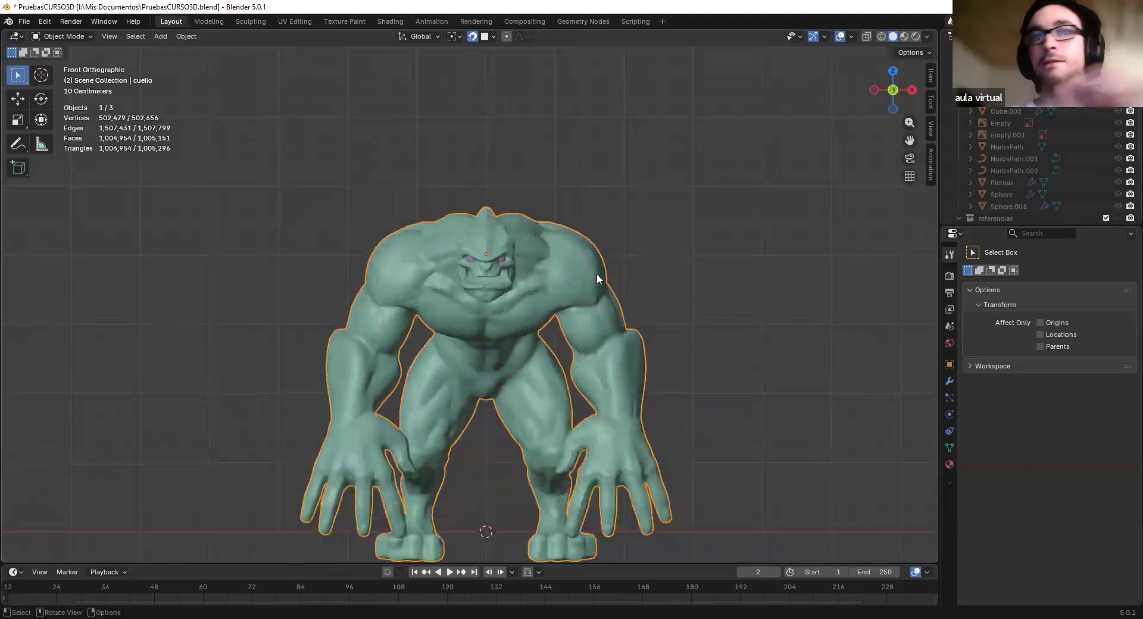
scroll(580, 309, down, 1)
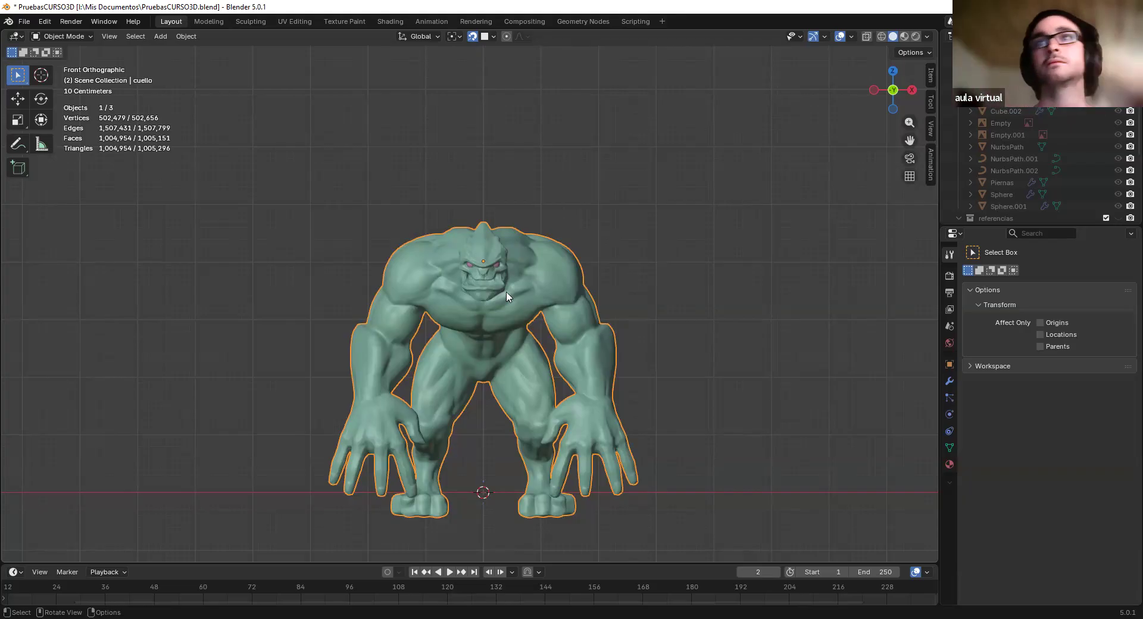
middle_drag(558, 330, 529, 305)
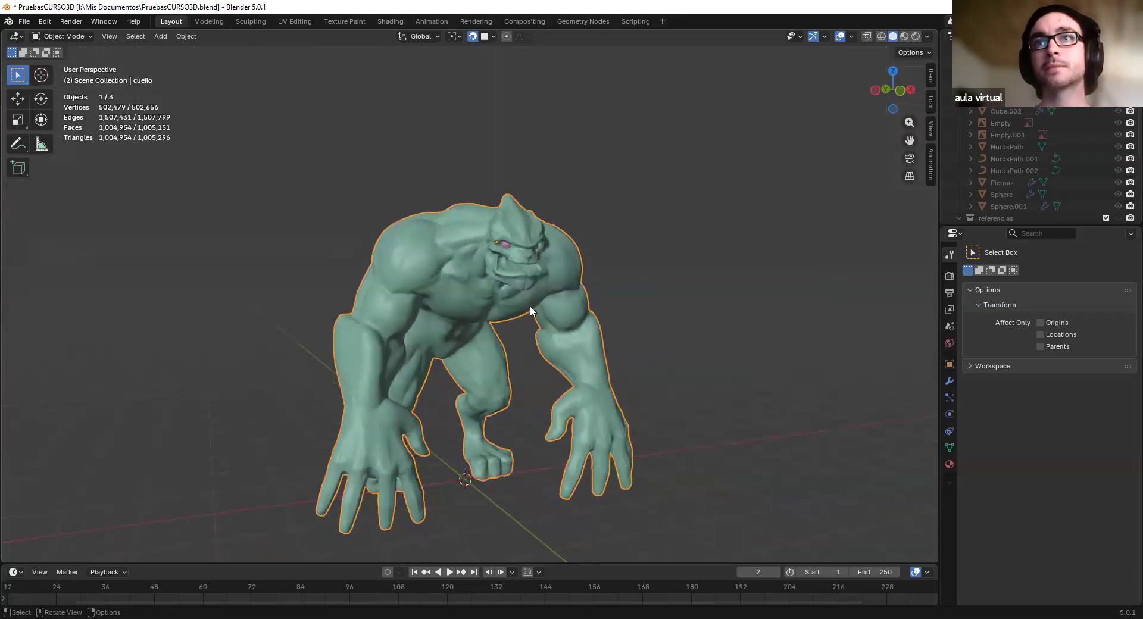
scroll(524, 301, up, 3)
middle_drag(527, 394, 523, 363)
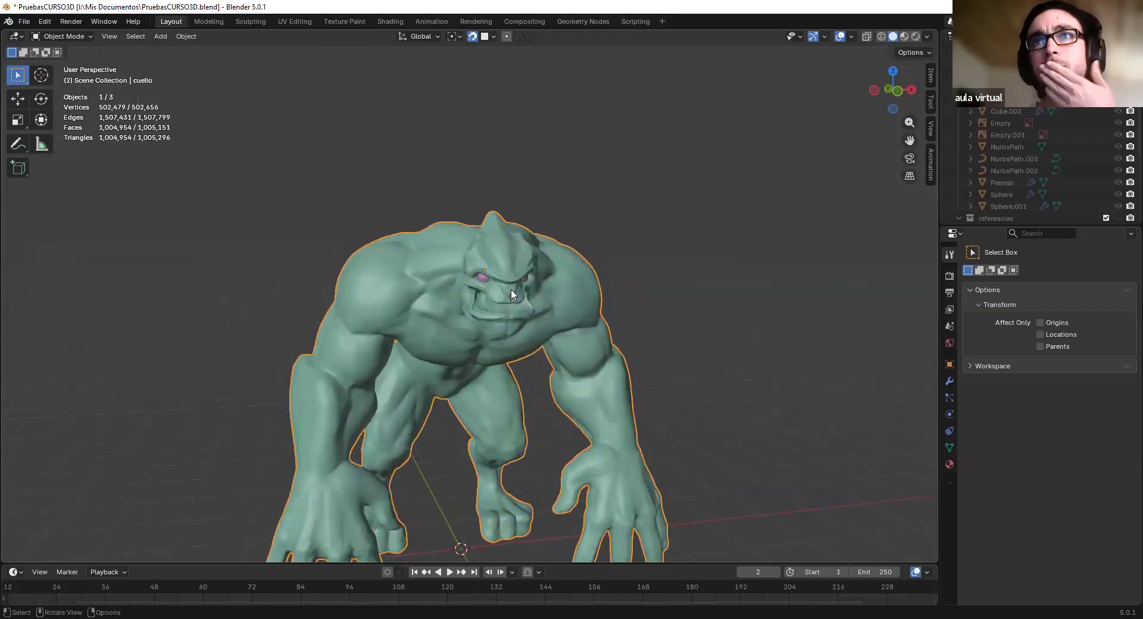
Hide the monster's eyes (Sphere.002) and set the viewport to the front orthographic view
middle_drag(510, 288, 501, 273)
scroll(501, 273, up, 5)
click(481, 262)
key(h)
middle_drag(494, 326, 501, 291)
scroll(508, 330, down, 4)
key(KP_1)
scroll(508, 331, up, 3)
scroll(496, 330, down, 2)
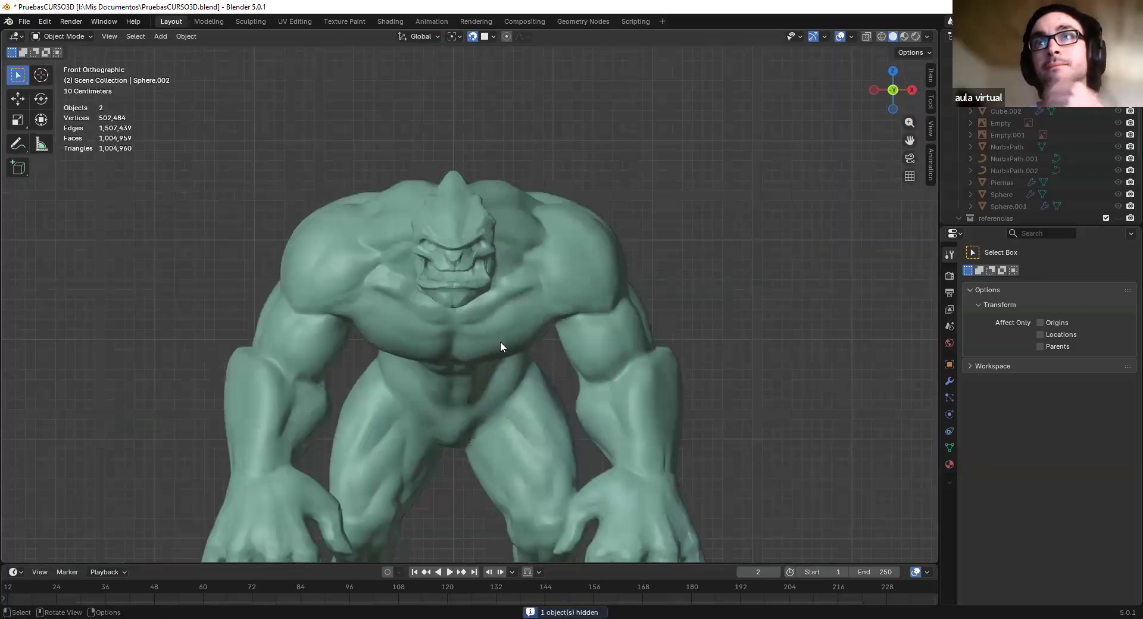
Examine the monster's whole body and its proportions from the front
middle_drag(500, 341, 508, 341)
key(KP_1)
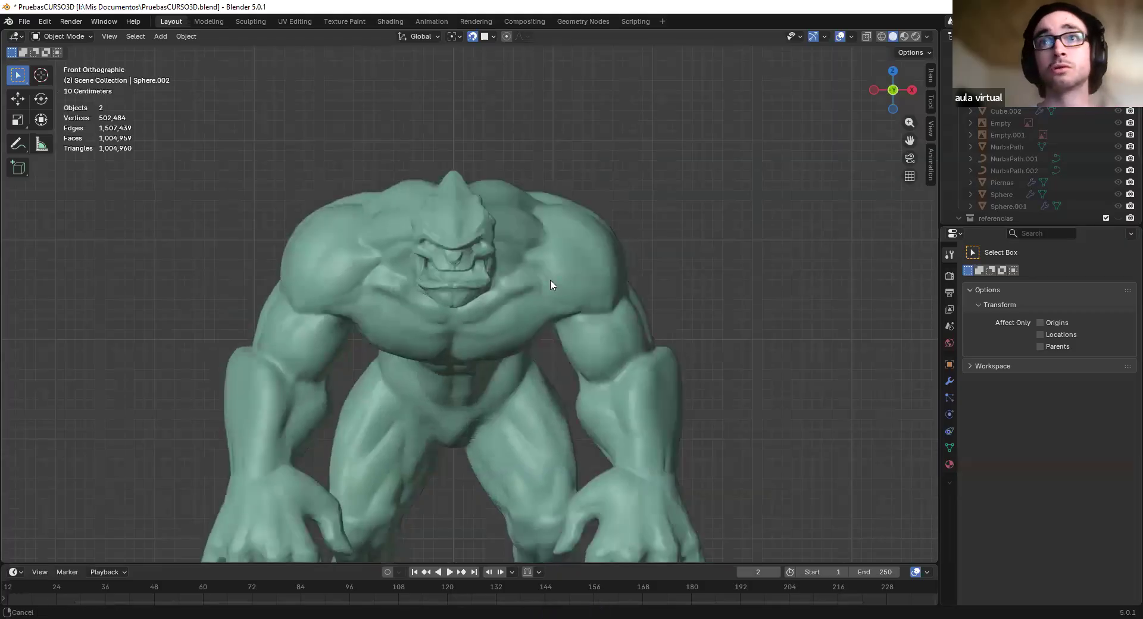
shift+middle_drag(550, 280, 547, 241)
scroll(544, 292, down, 1)
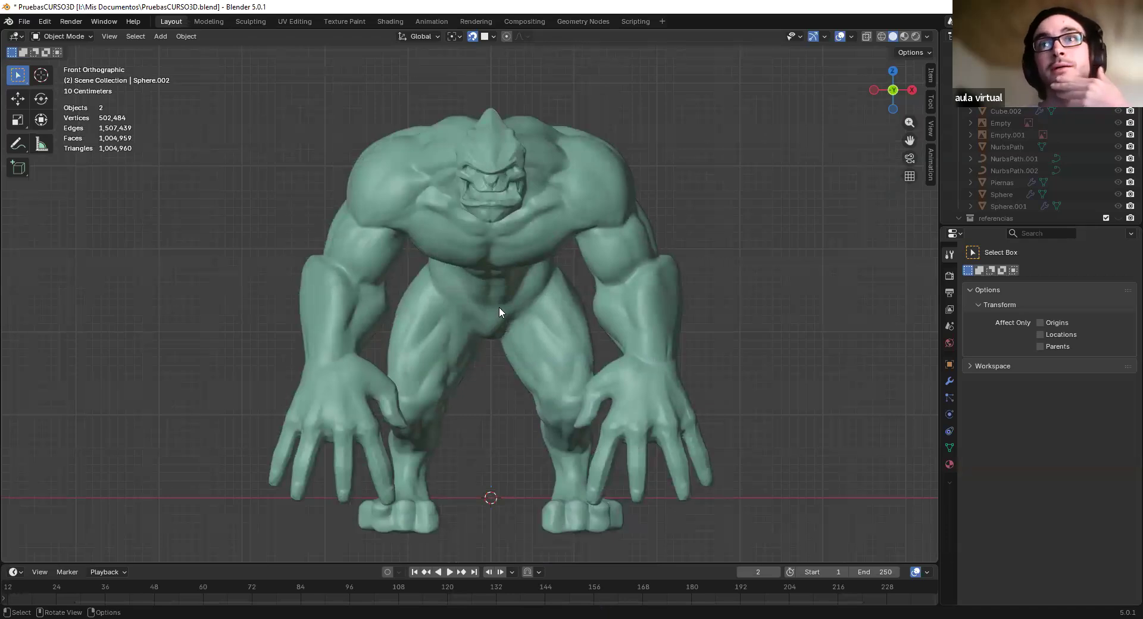
scroll(512, 297, up, 1)
scroll(545, 295, up, 1)
shift+middle_drag(552, 275, 550, 285)
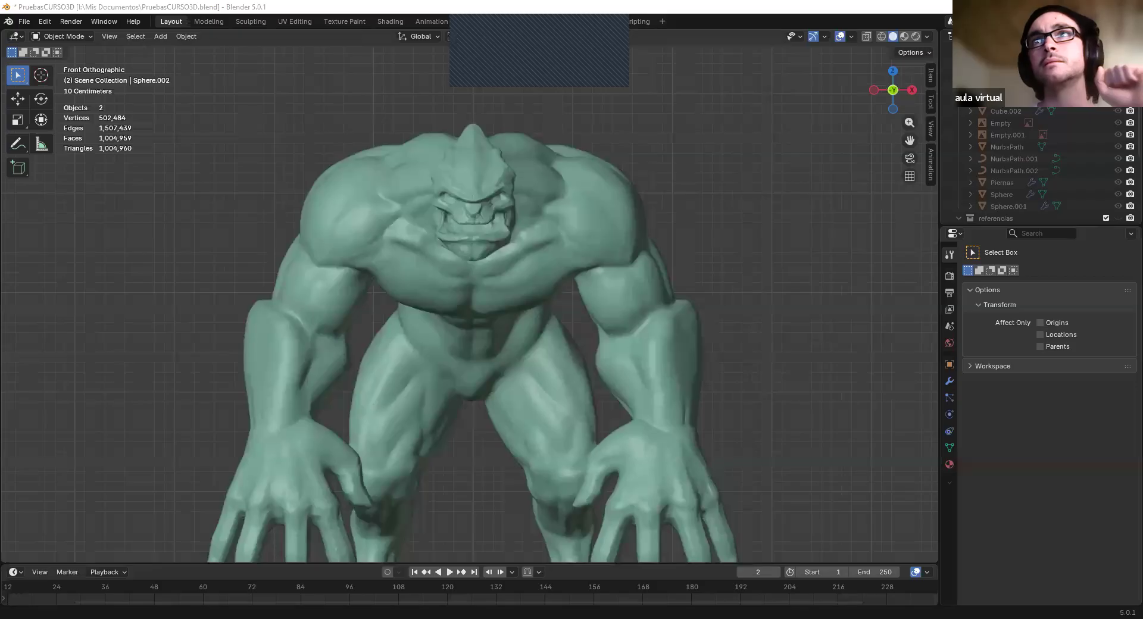
Switch to the browser's "retopology" image search and preview the 3D Services India head with coloured face loops
key(alt+Tab)
click(135, 10)
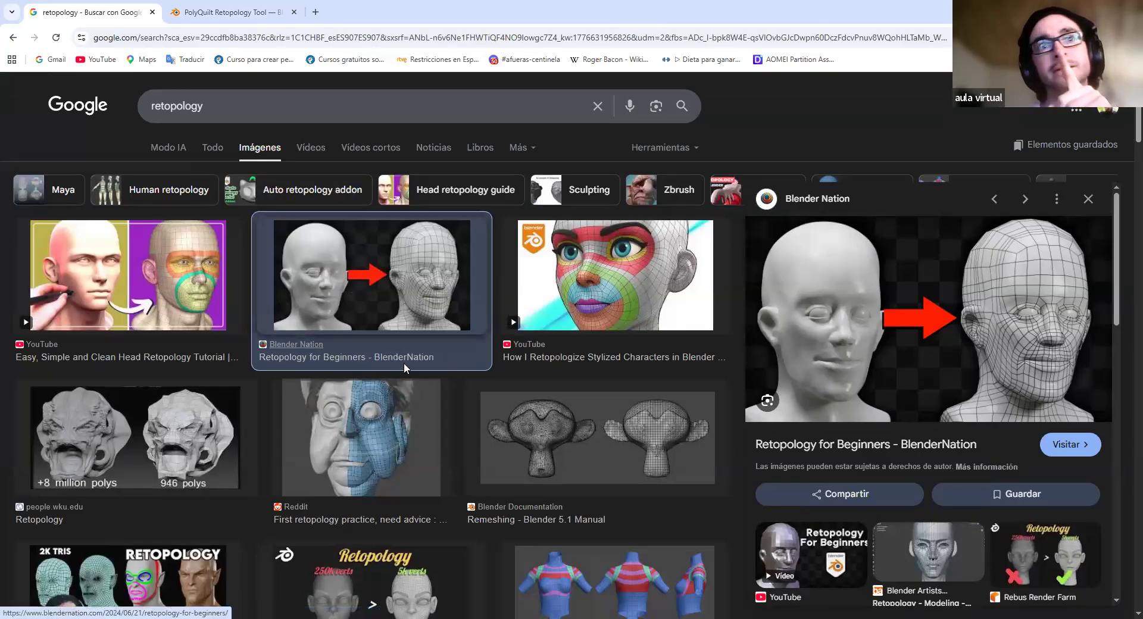
scroll(500, 404, down, 3)
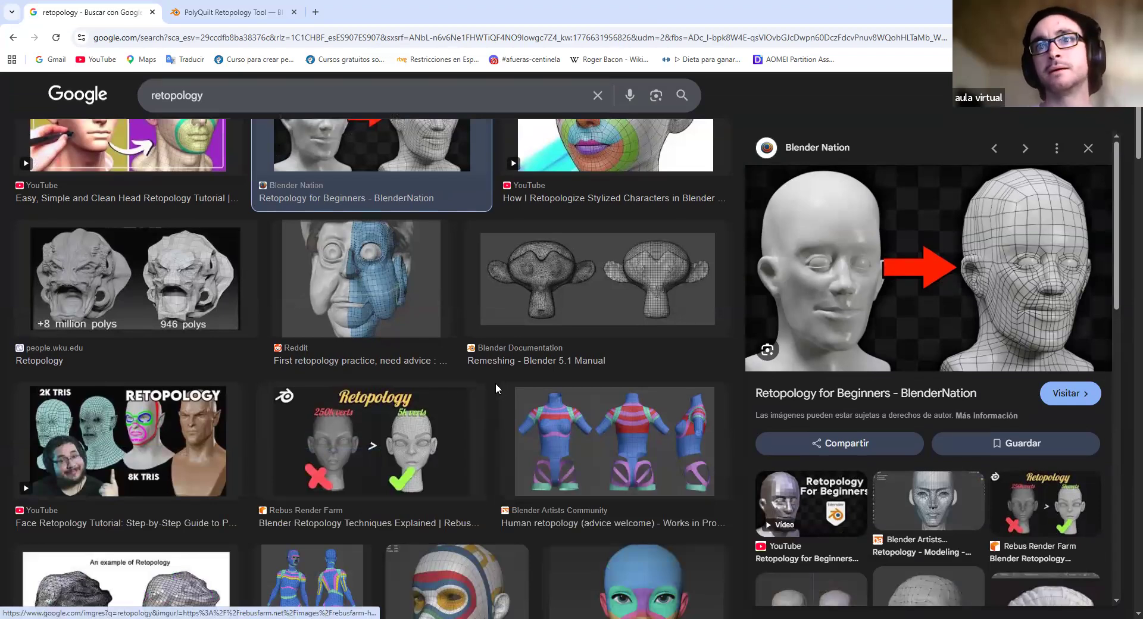
scroll(496, 387, down, 5)
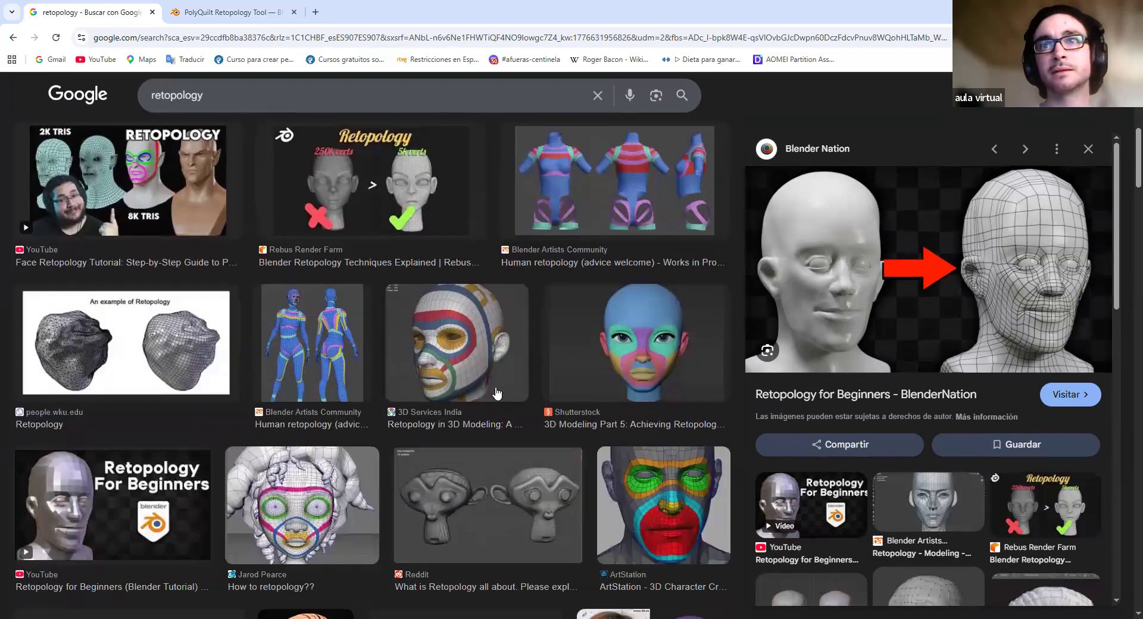
scroll(500, 396, up, 1)
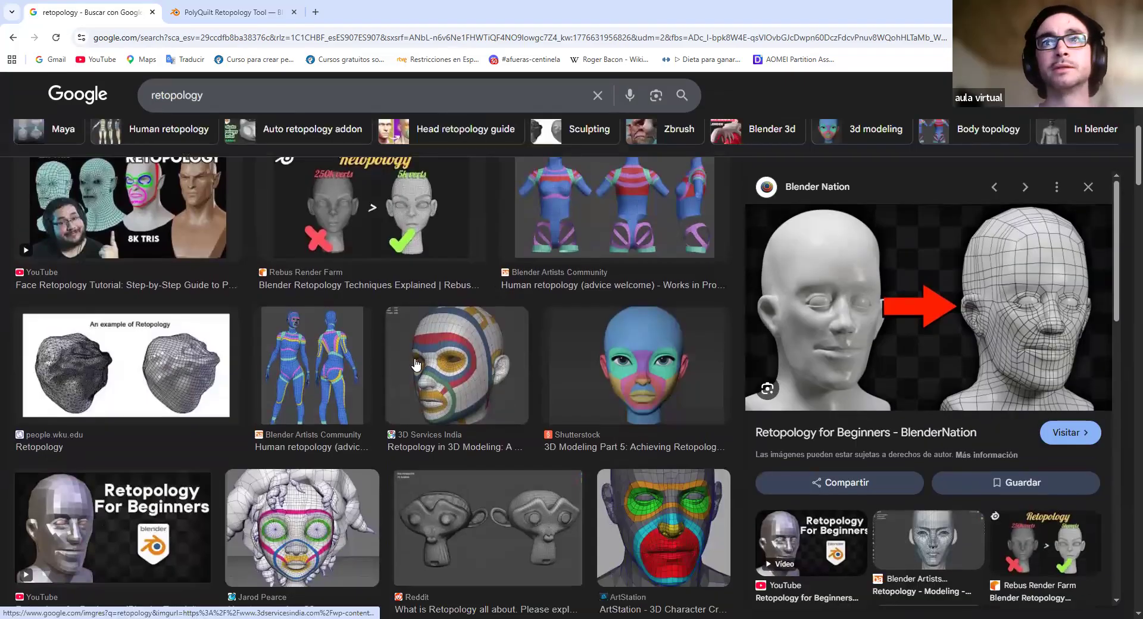
scroll(470, 390, down, 1)
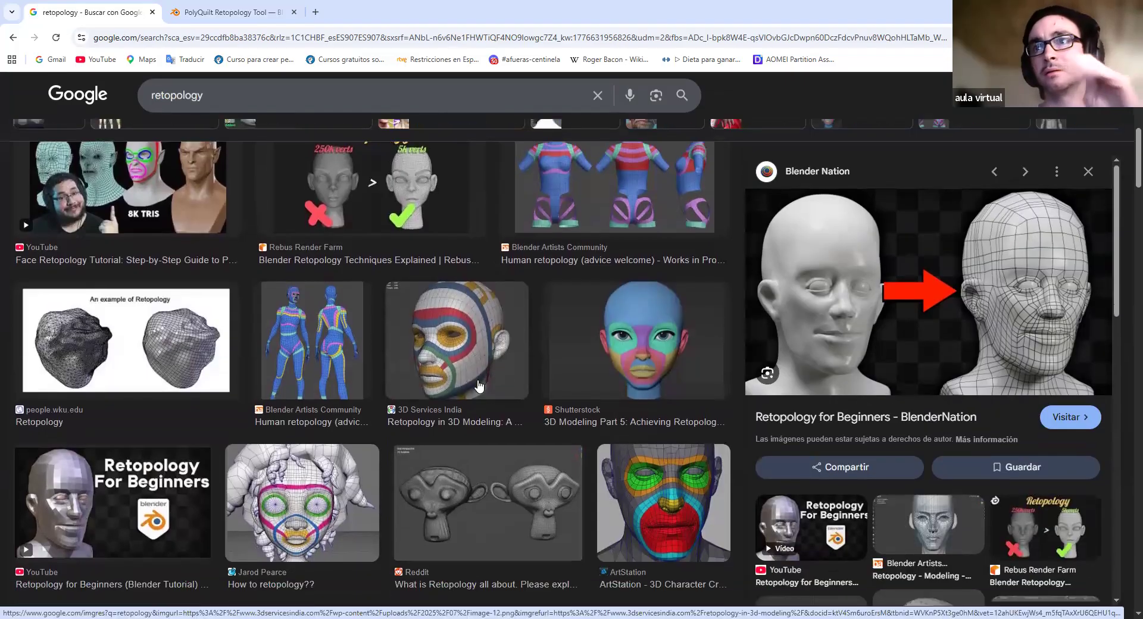
scroll(479, 387, down, 2)
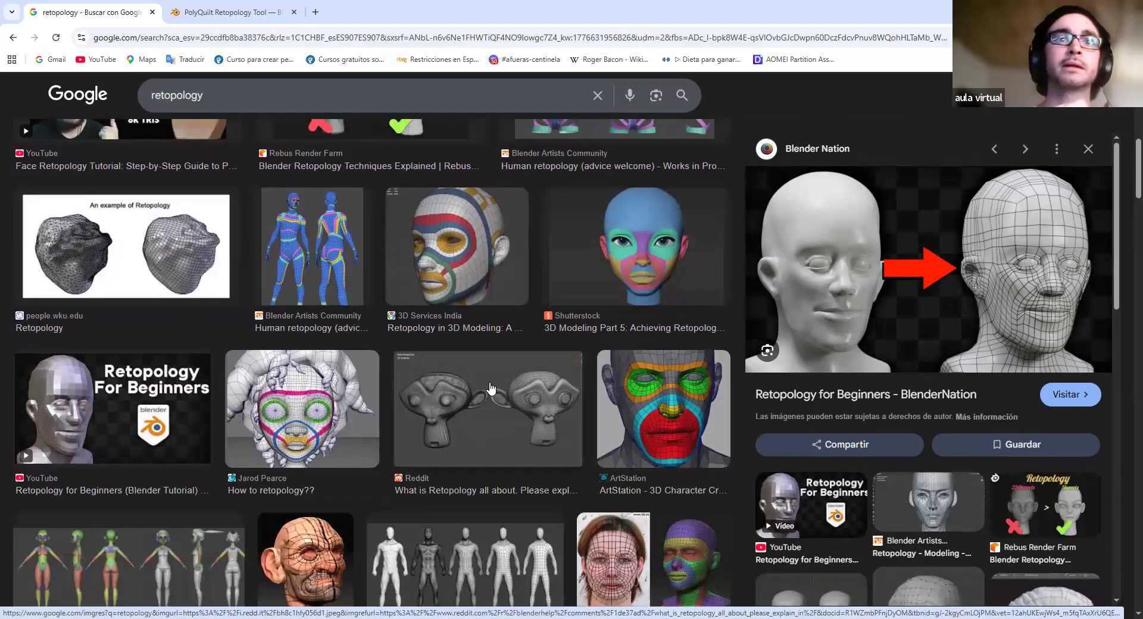
click(460, 273)
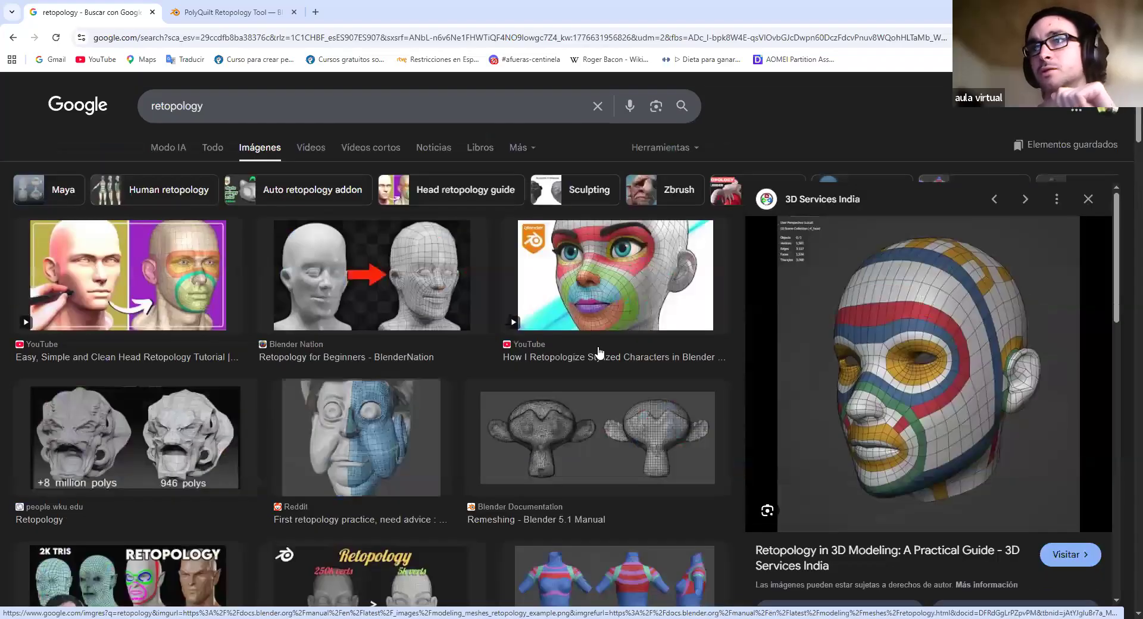
Preview the Shutterstock and ArtStation face retopology images to compare their coloured edge-flow zones
scroll(923, 284, down, 5)
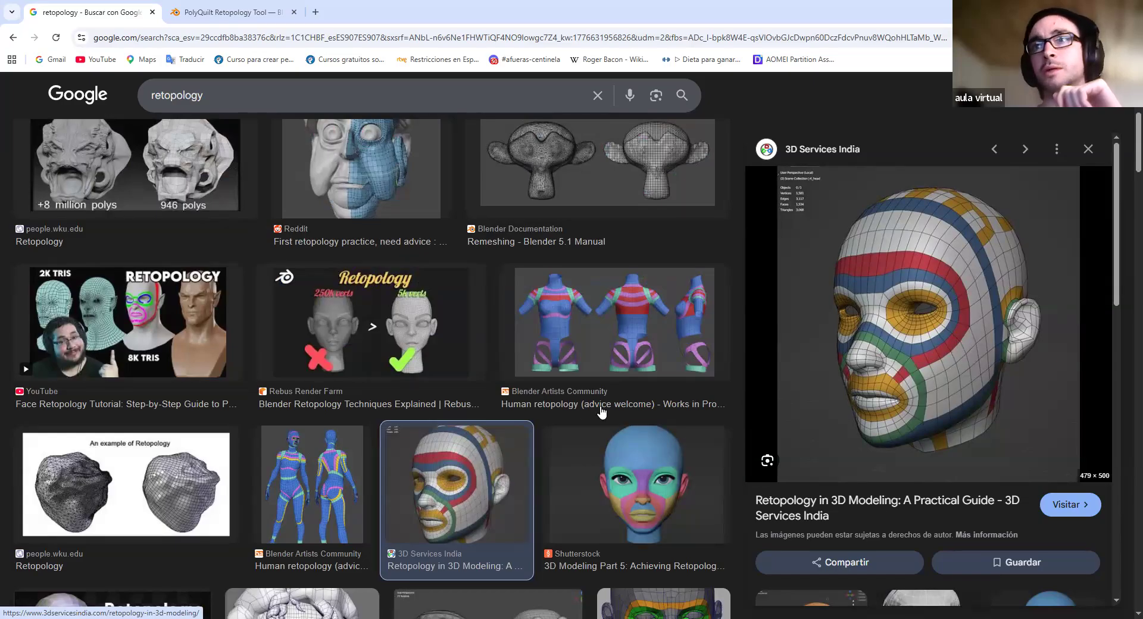
scroll(601, 411, down, 3)
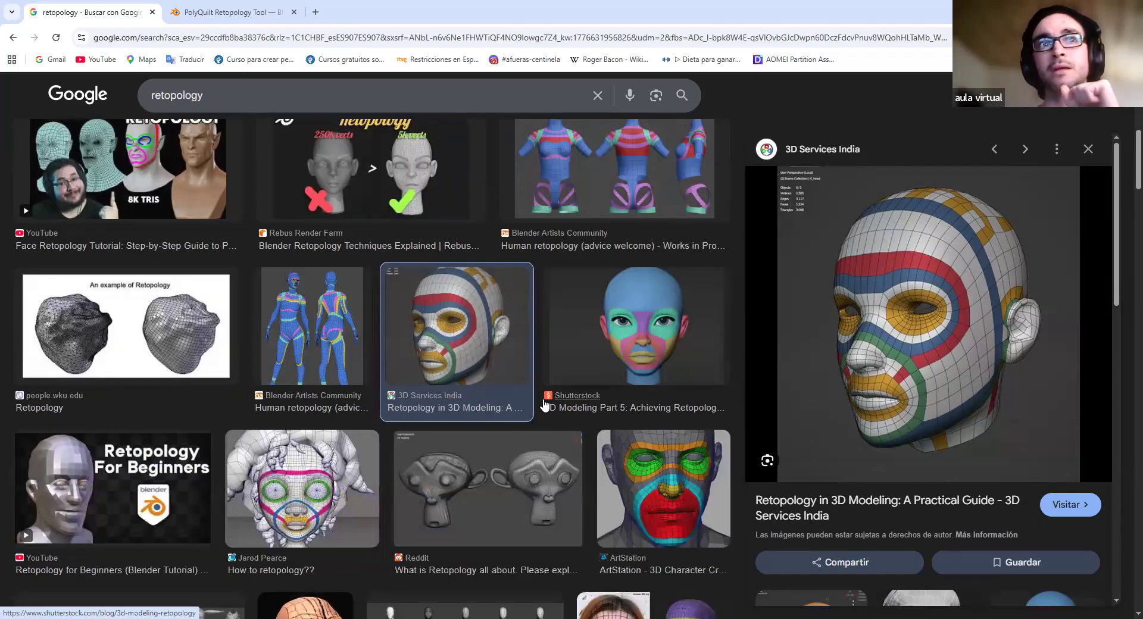
scroll(529, 405, down, 2)
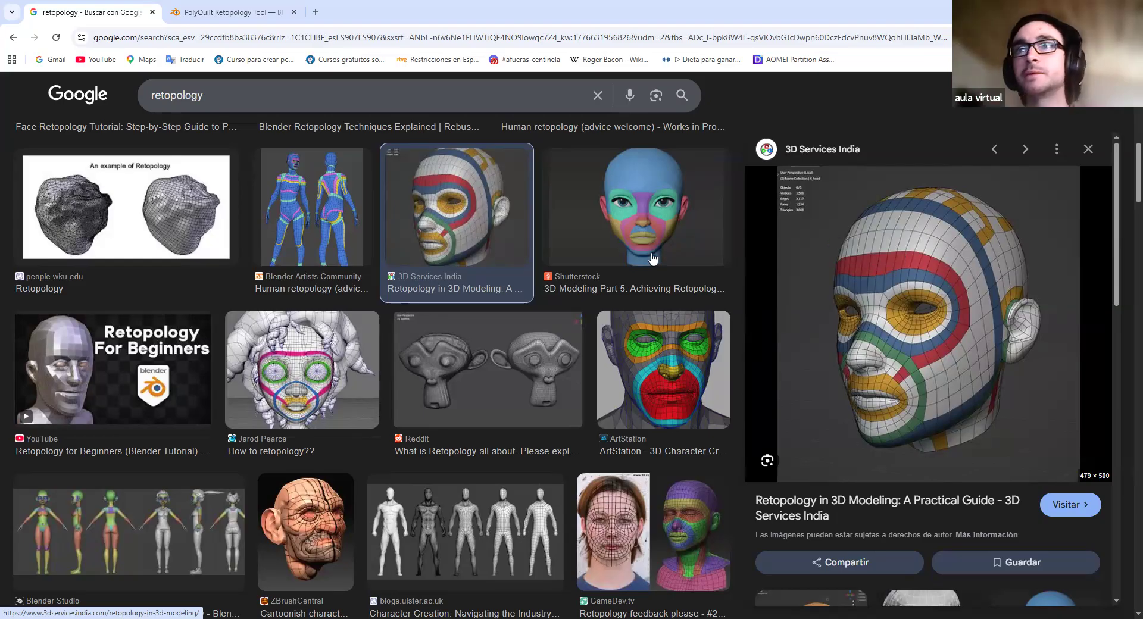
click(645, 194)
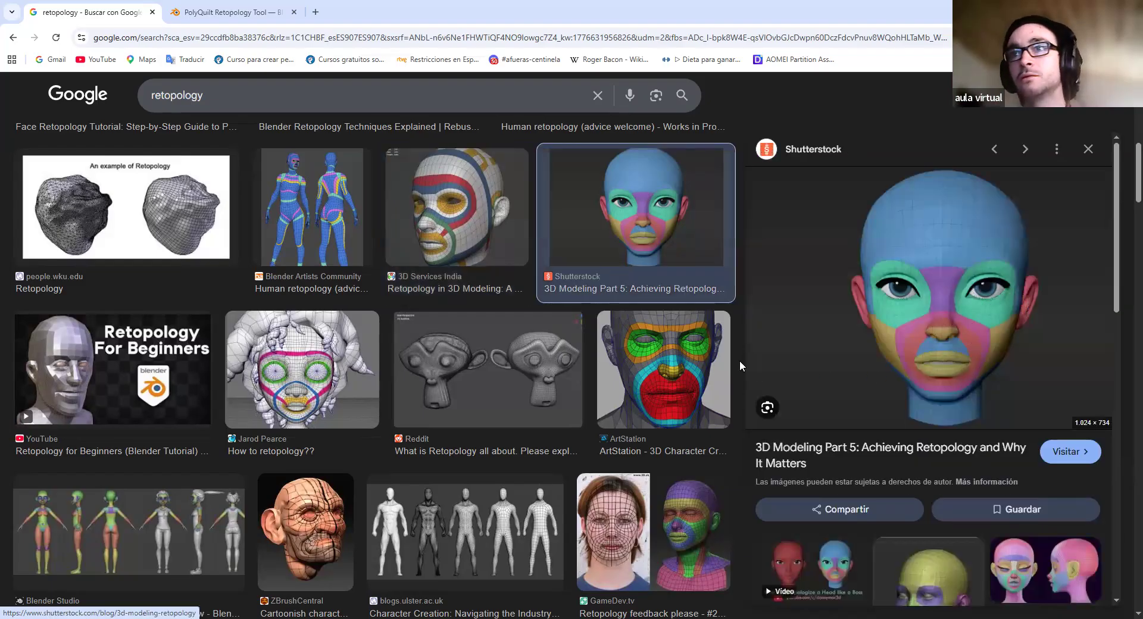
click(683, 345)
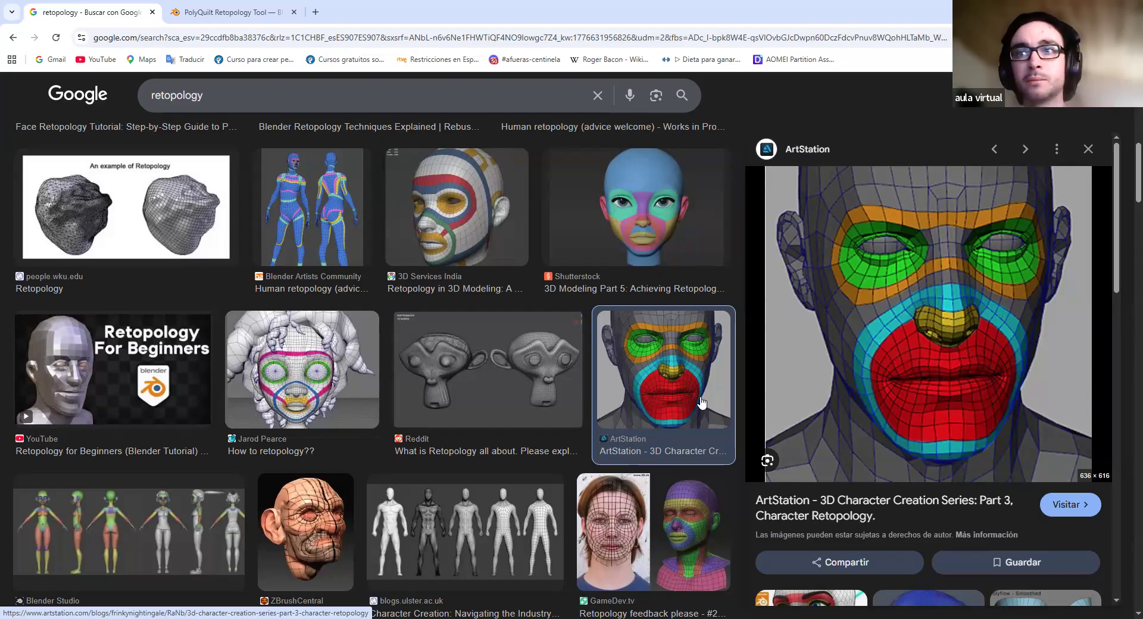
Preview the Sketchfab animation retopology head and the related "How I Retopologize Stylized Characters in Blender" image
scroll(470, 451, down, 5)
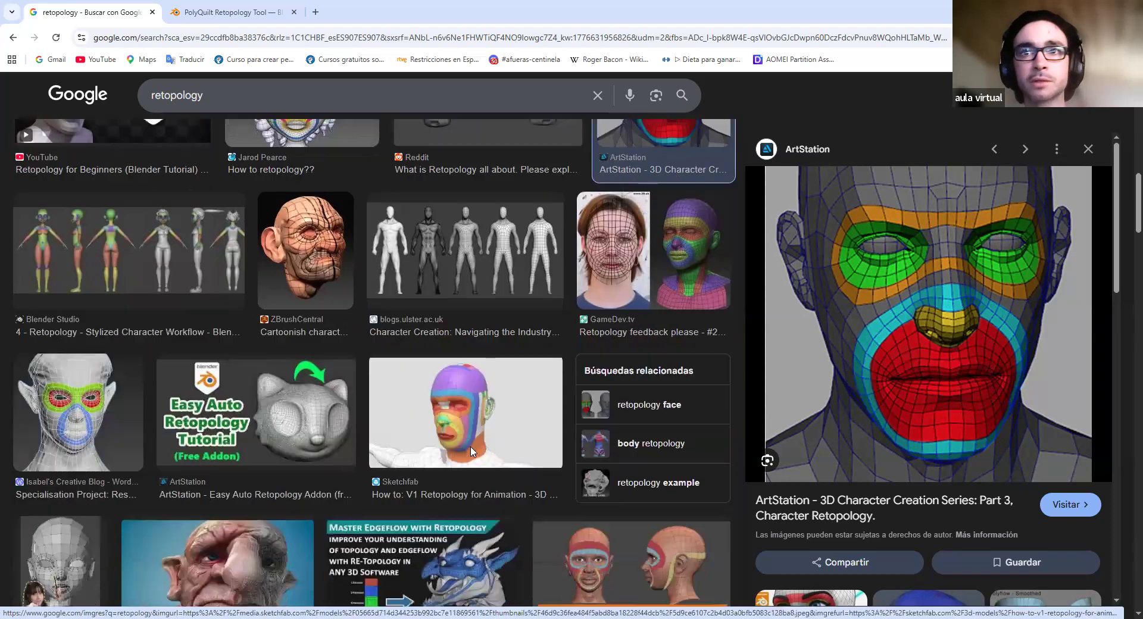
scroll(476, 290, down, 3)
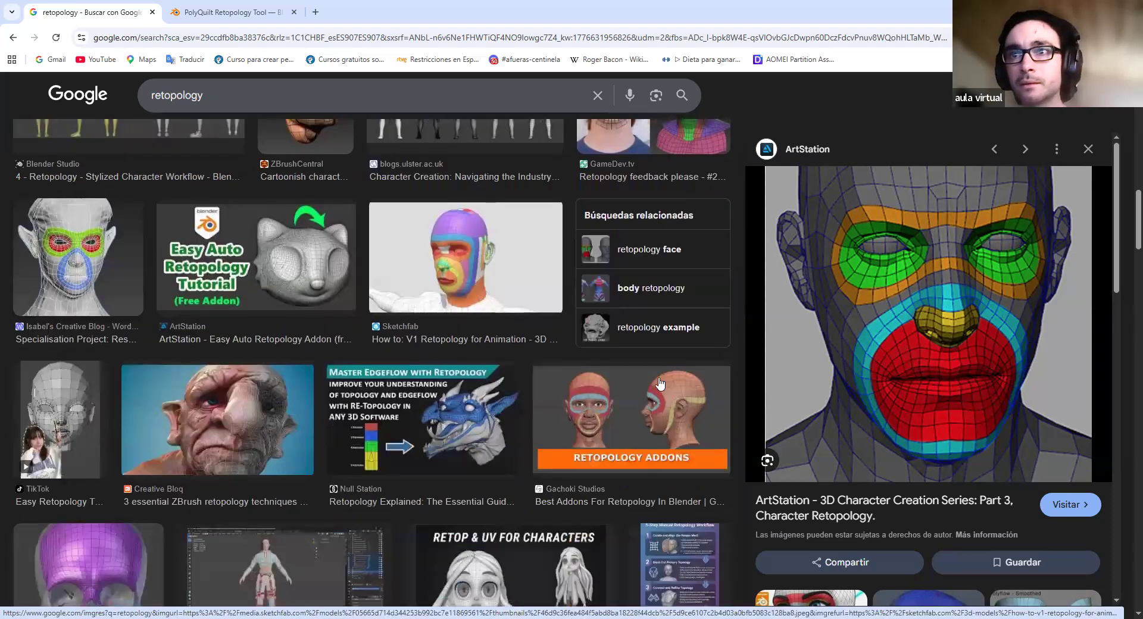
scroll(639, 359, down, 3)
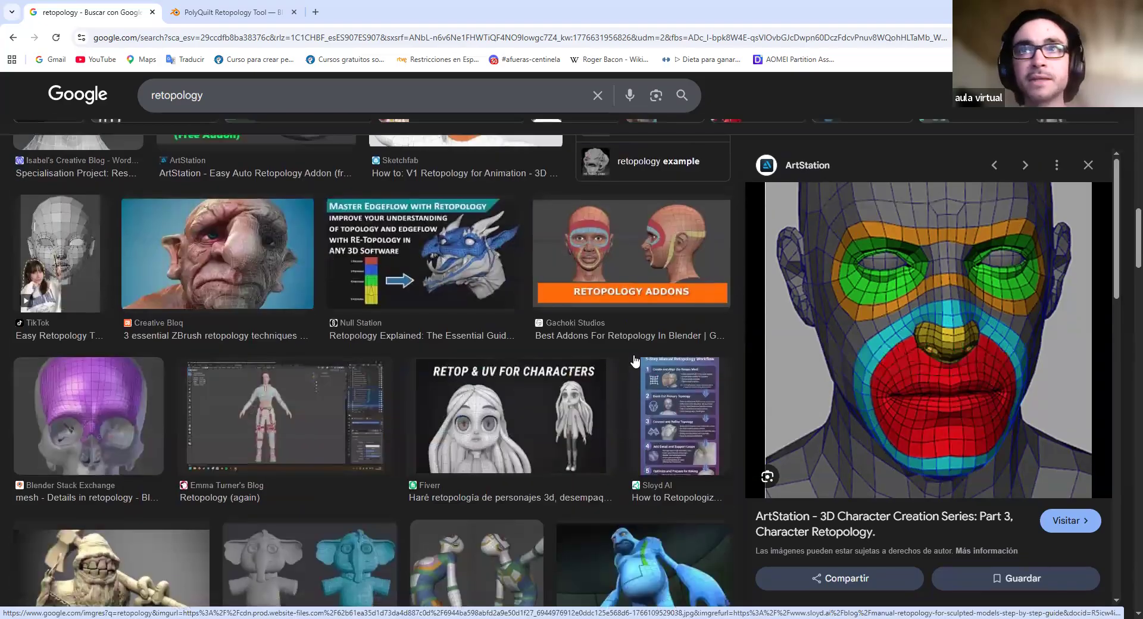
scroll(490, 265, up, 3)
click(490, 264)
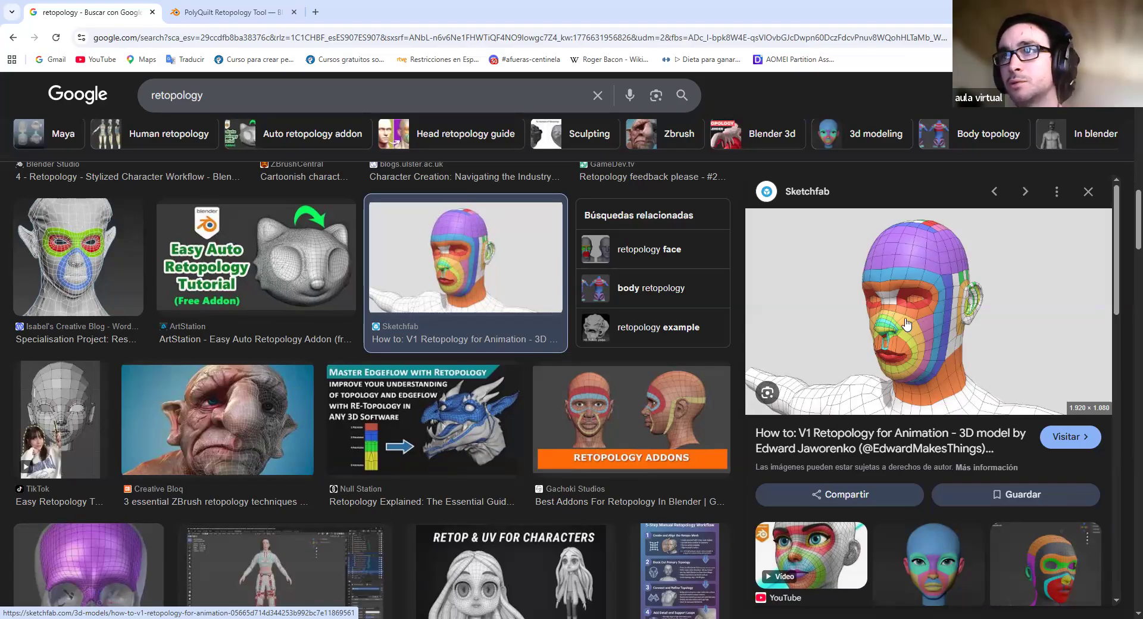
scroll(920, 310, down, 4)
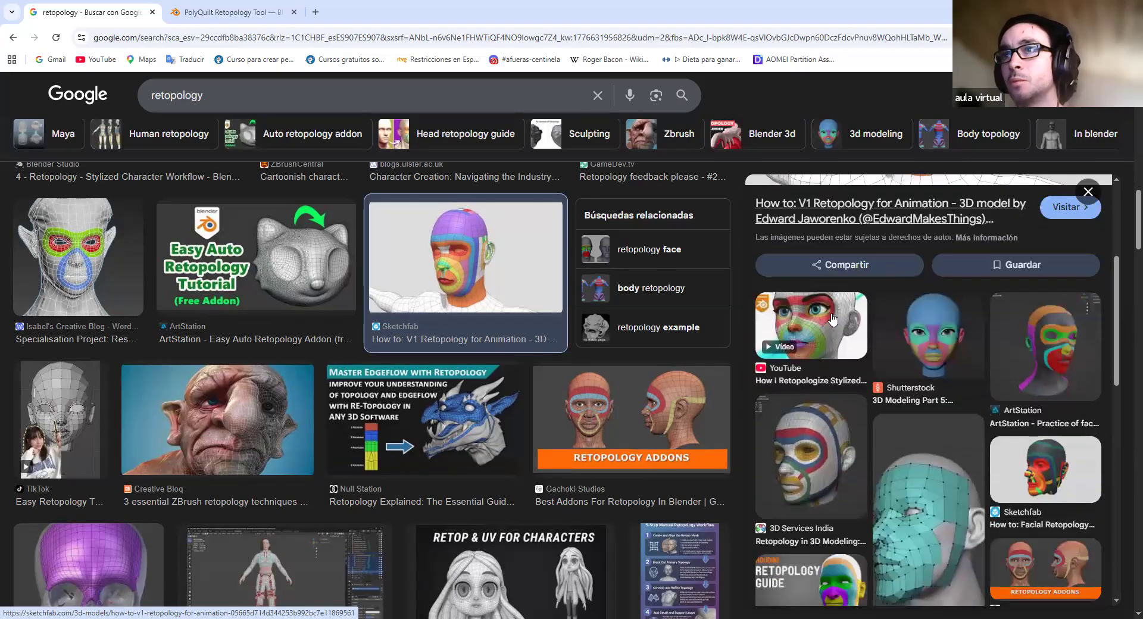
click(851, 333)
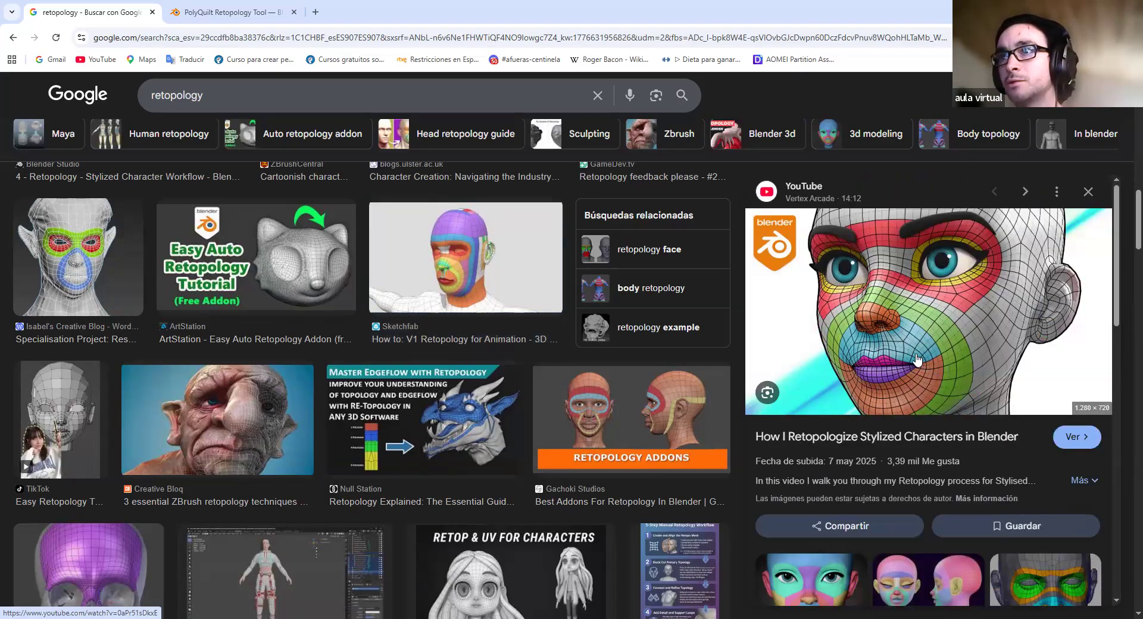
Browse the related face topology images and preview the GameDev.tv "My manual Retopology so far" head
scroll(1007, 389, down, 1)
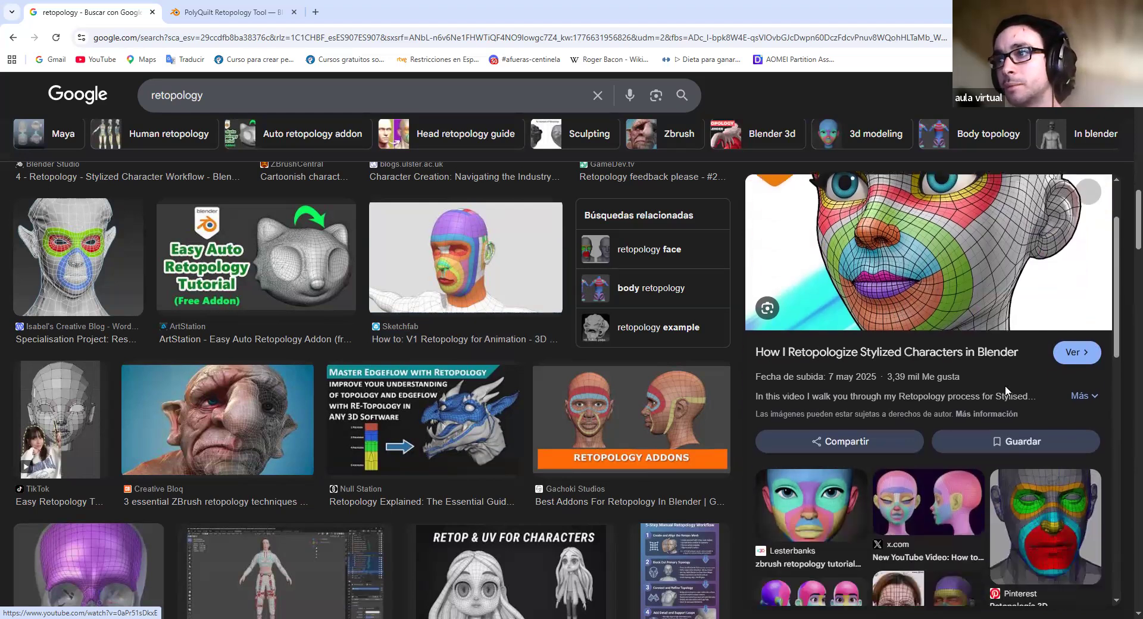
scroll(1021, 451, down, 3)
scroll(874, 348, down, 1)
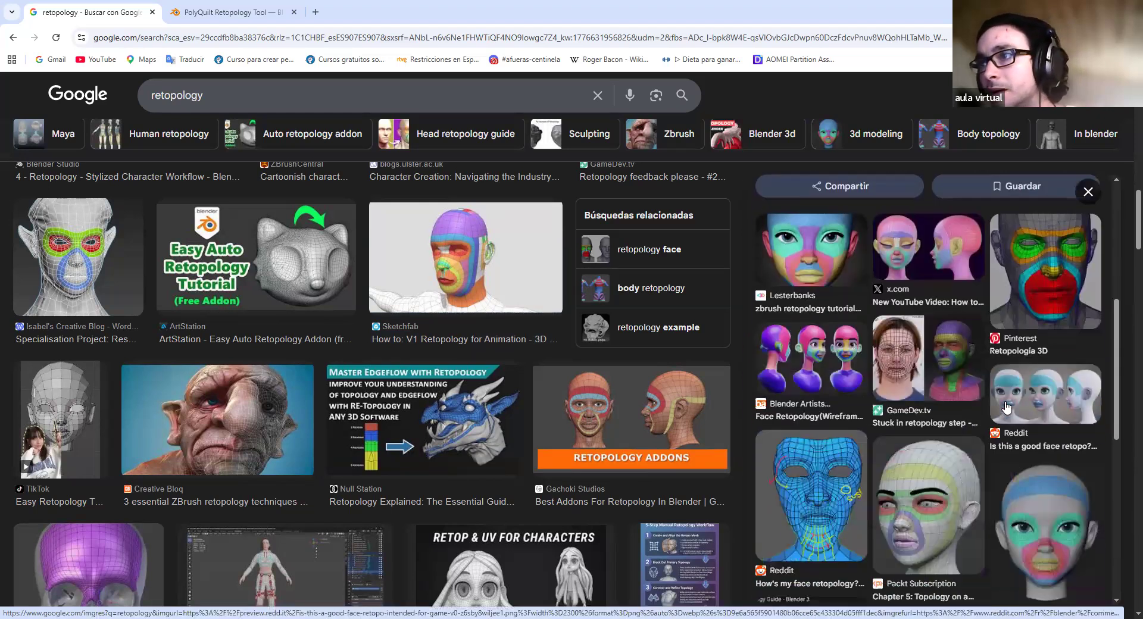
scroll(874, 369, down, 3)
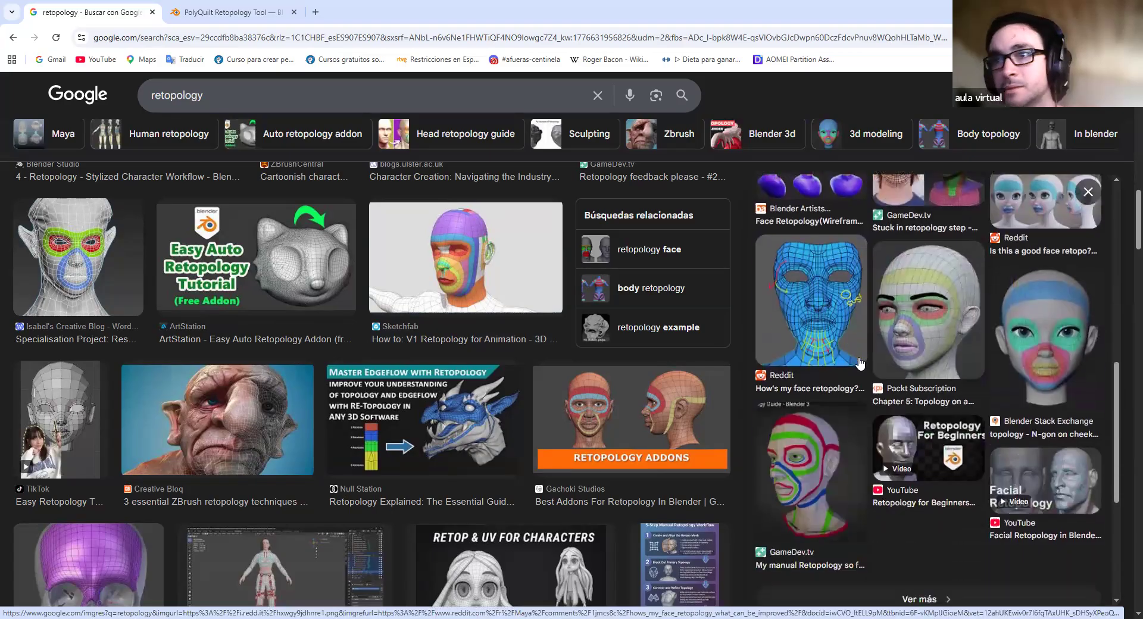
click(820, 439)
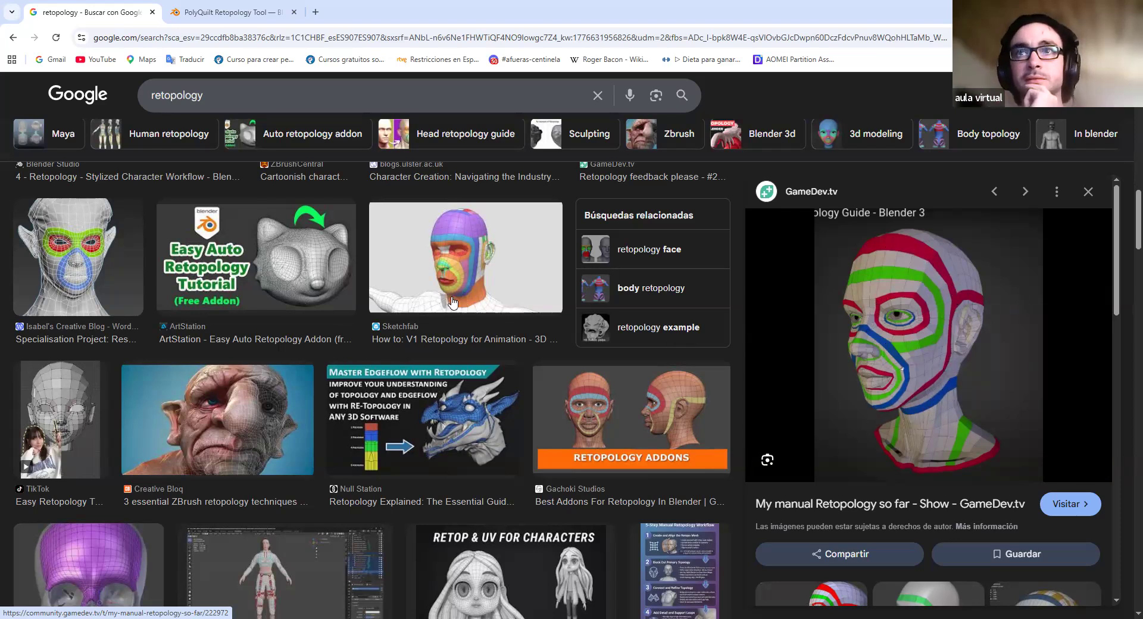
Preview the Blender Artists "Human retopology (advice welcome)" images of the arched torsos and the full body in front and side views
scroll(417, 341, down, 6)
click(480, 342)
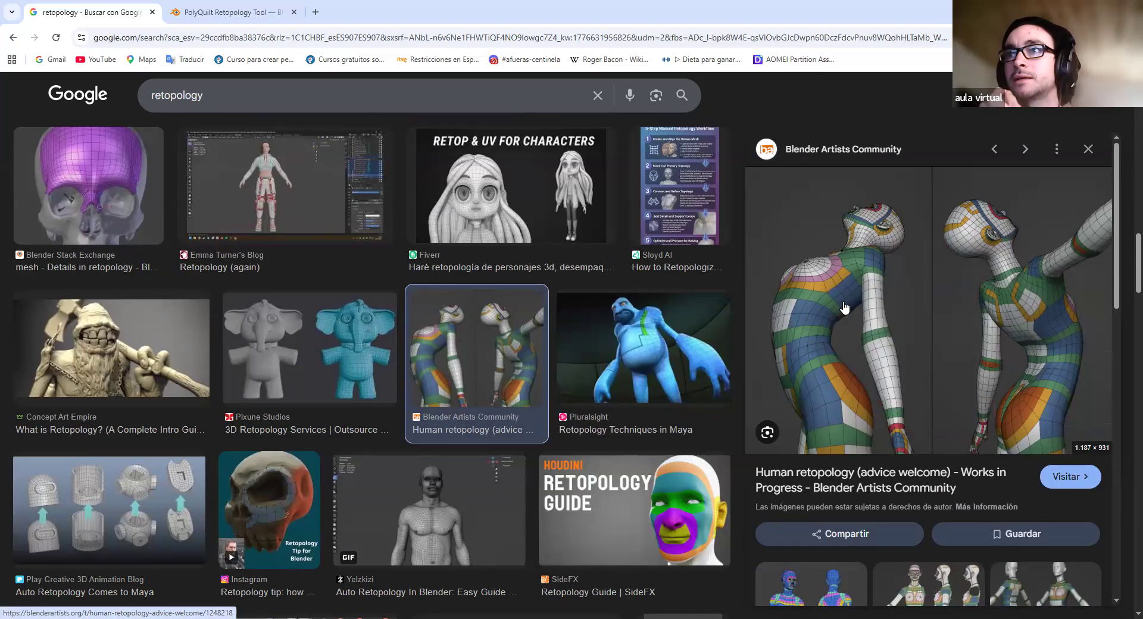
scroll(986, 258, down, 2)
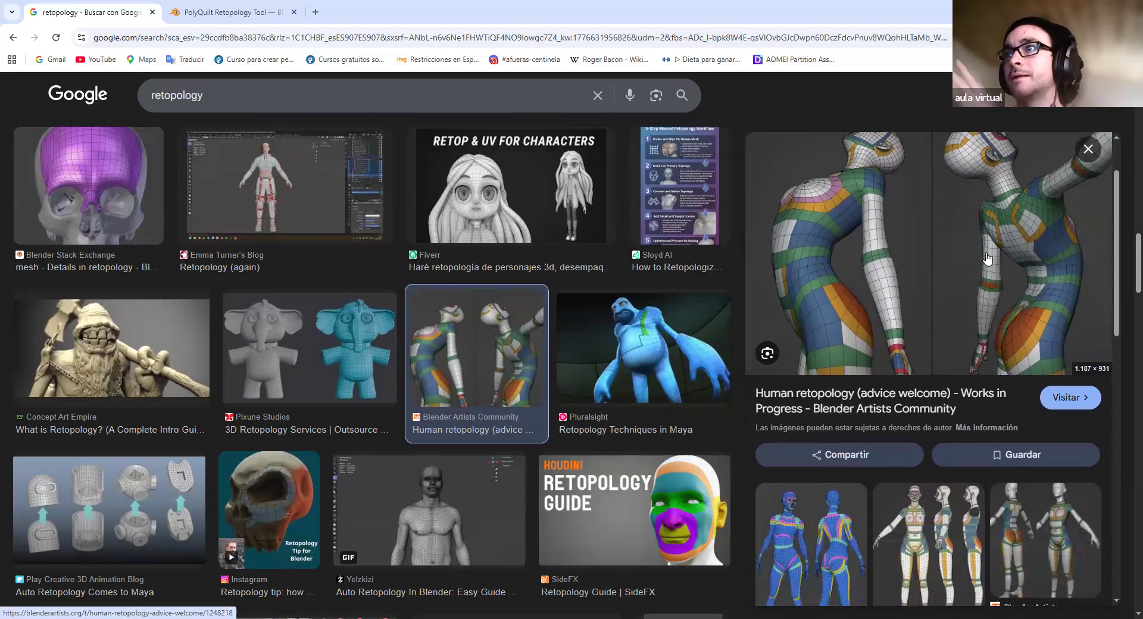
scroll(851, 270, up, 2)
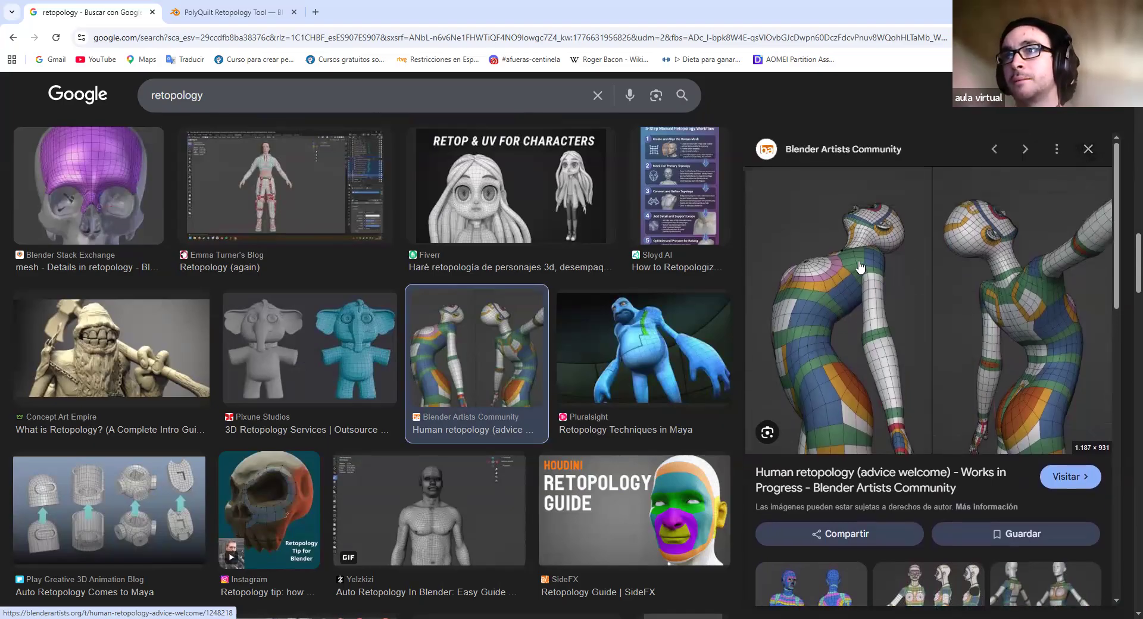
scroll(941, 350, down, 5)
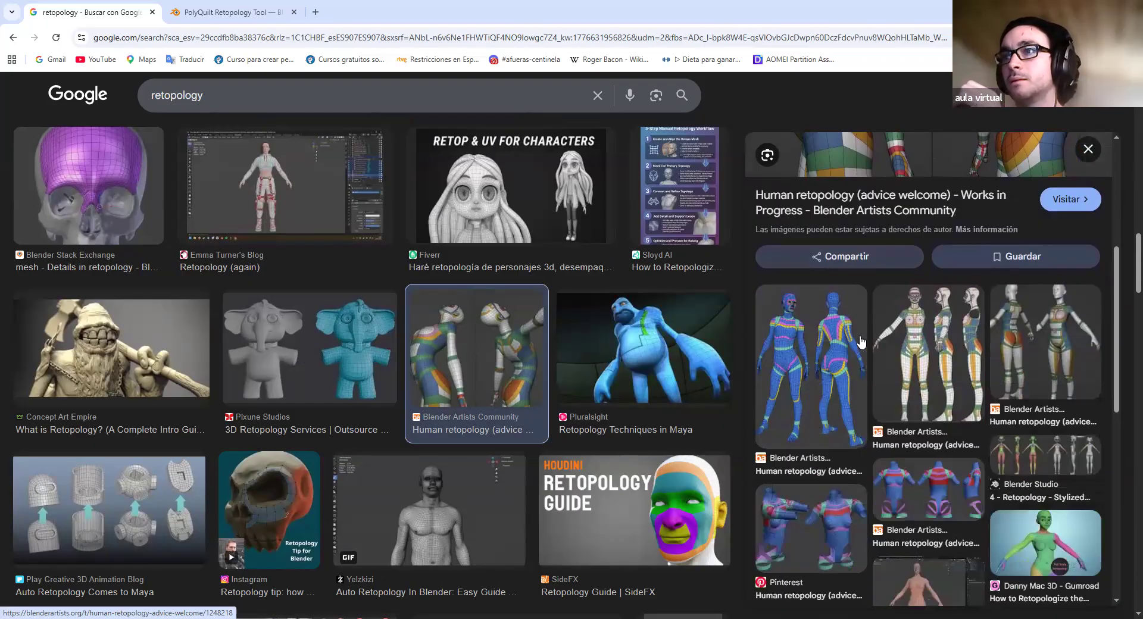
click(934, 313)
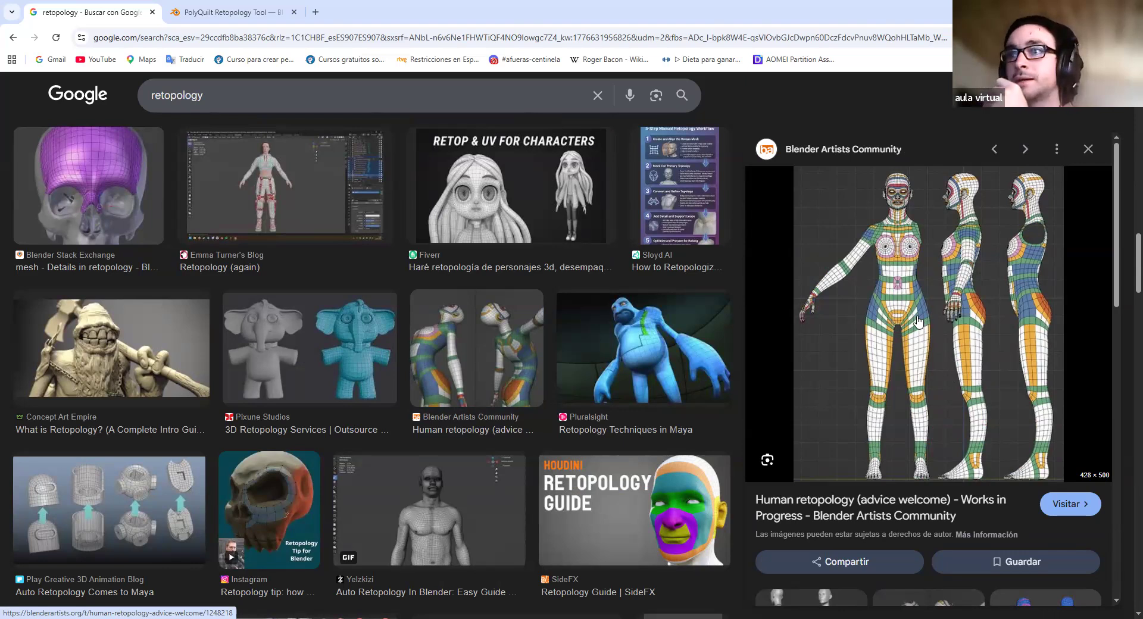
scroll(929, 334, down, 3)
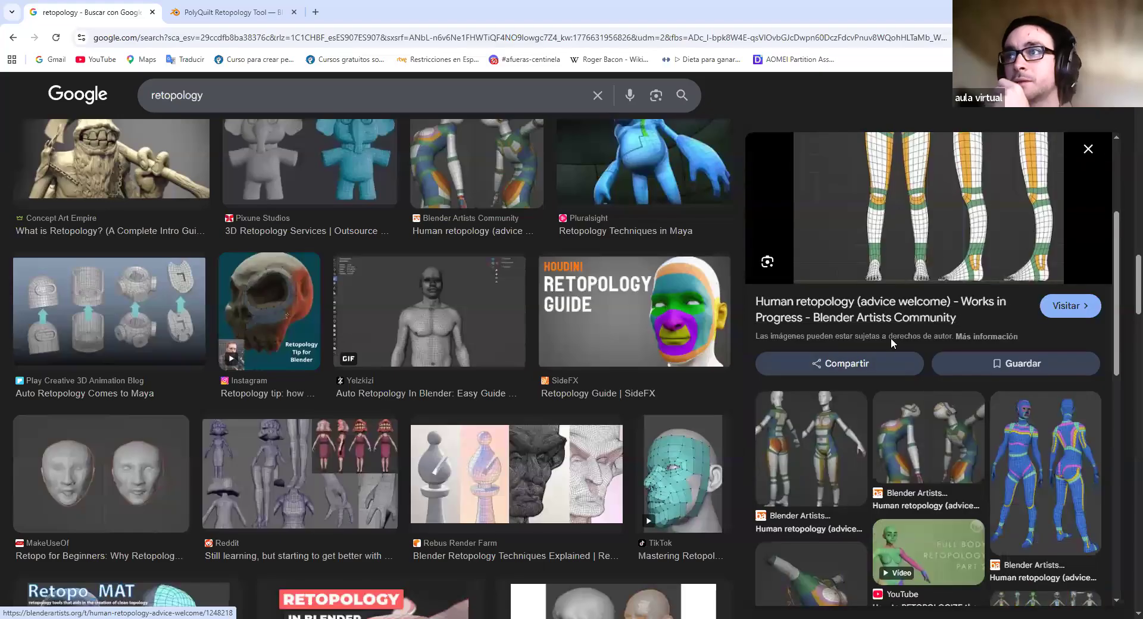
scroll(862, 354, up, 3)
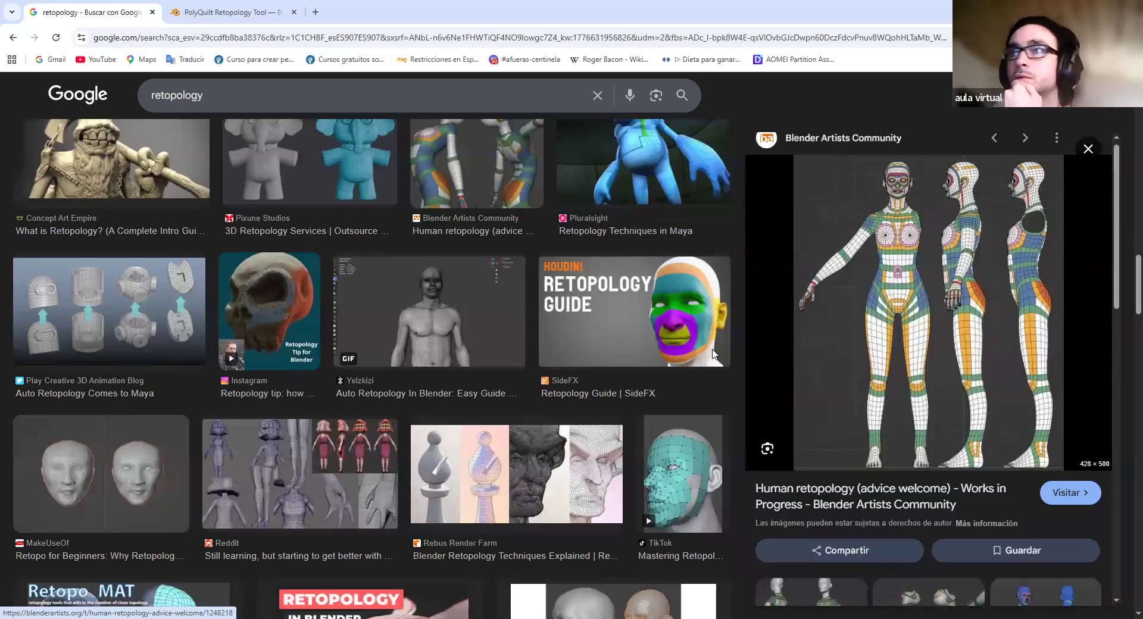
Preview the Yelzkizi "Auto Retopology In Blender" animation to examine the dense body mesh
click(491, 321)
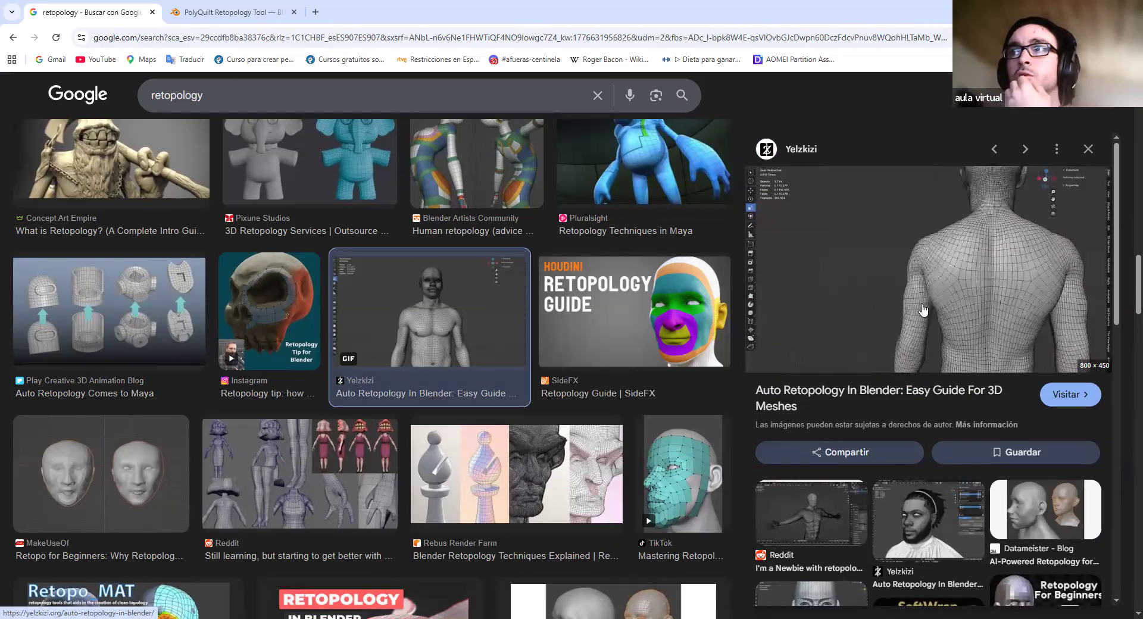
scroll(931, 324, down, 3)
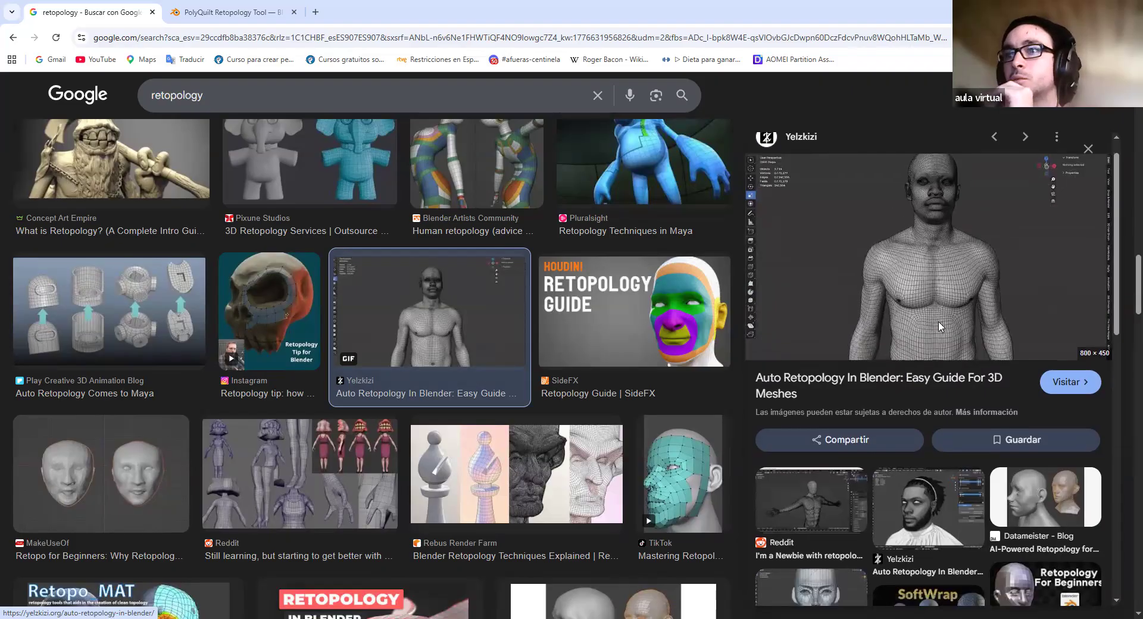
scroll(933, 306, up, 3)
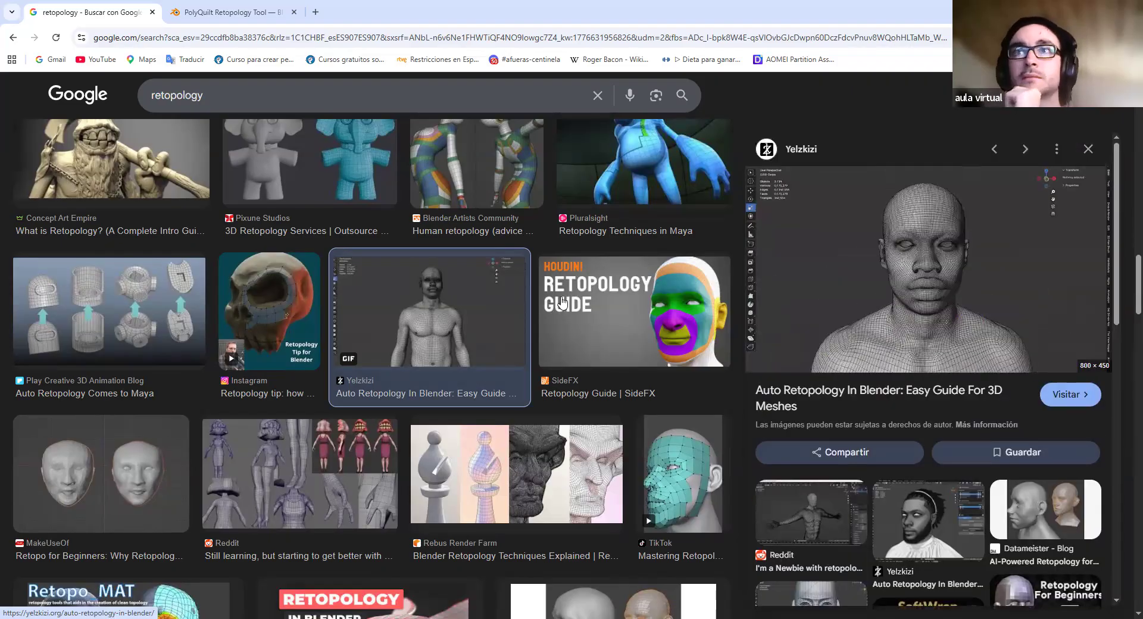
Preview the Pixune Studios elephant character and the two related Blender Artists elephant head meshes to compare their topology
scroll(490, 312, up, 5)
click(376, 433)
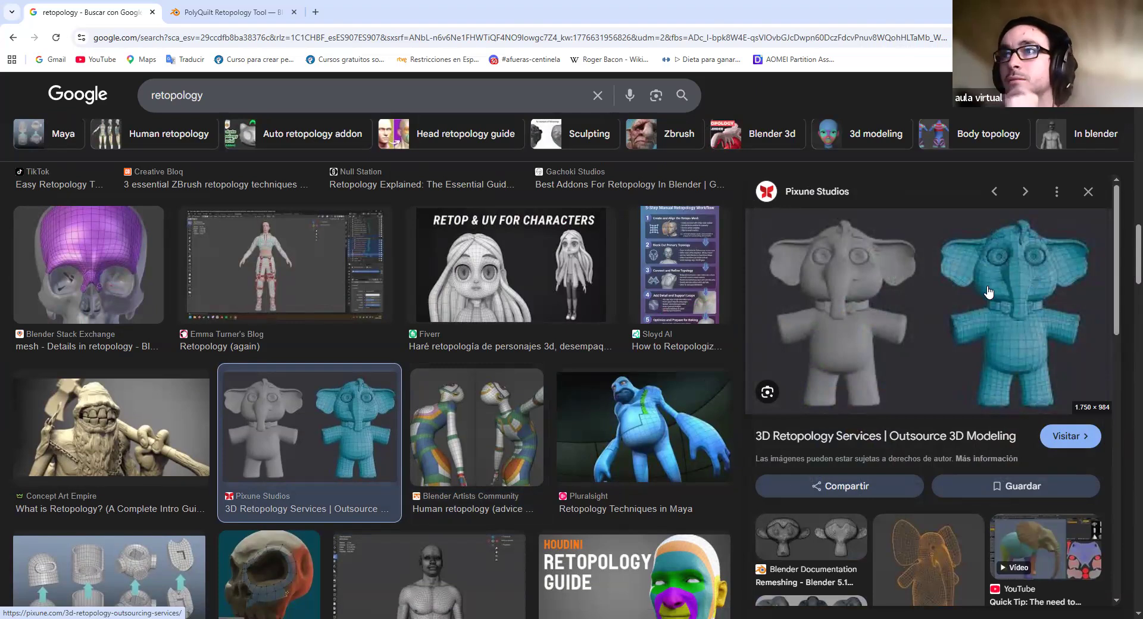
scroll(973, 325, down, 4)
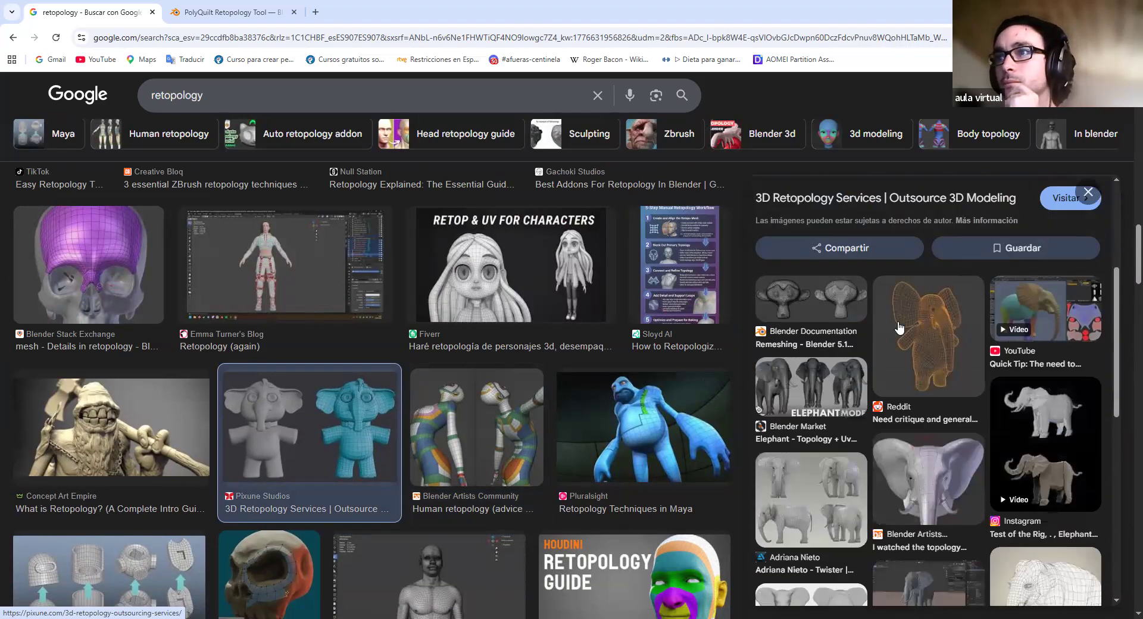
click(940, 480)
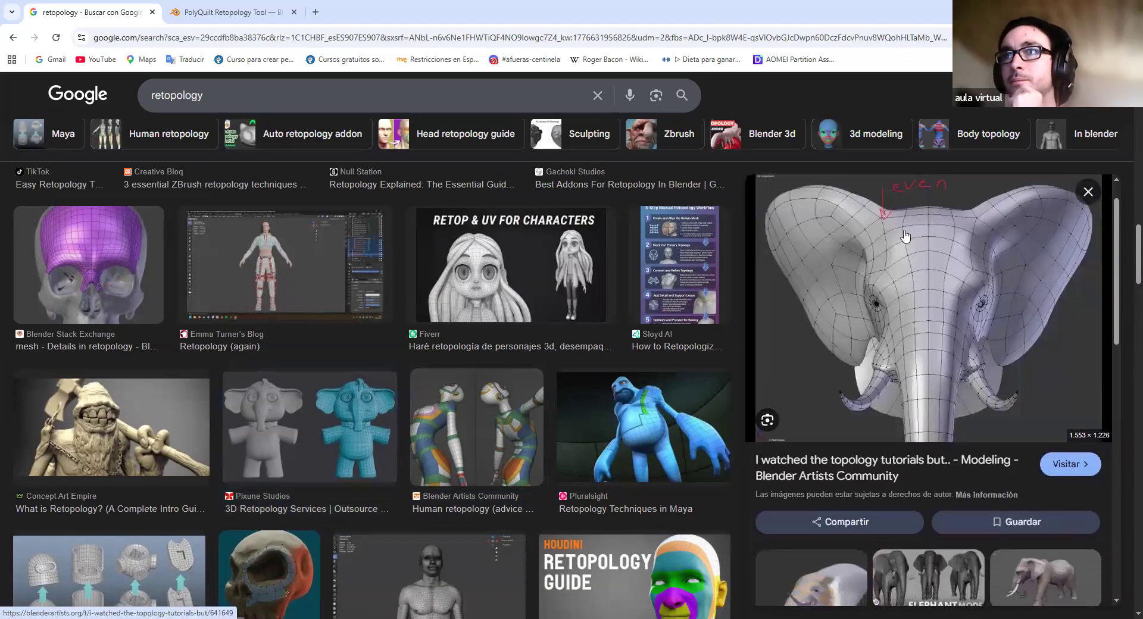
scroll(916, 268, down, 3)
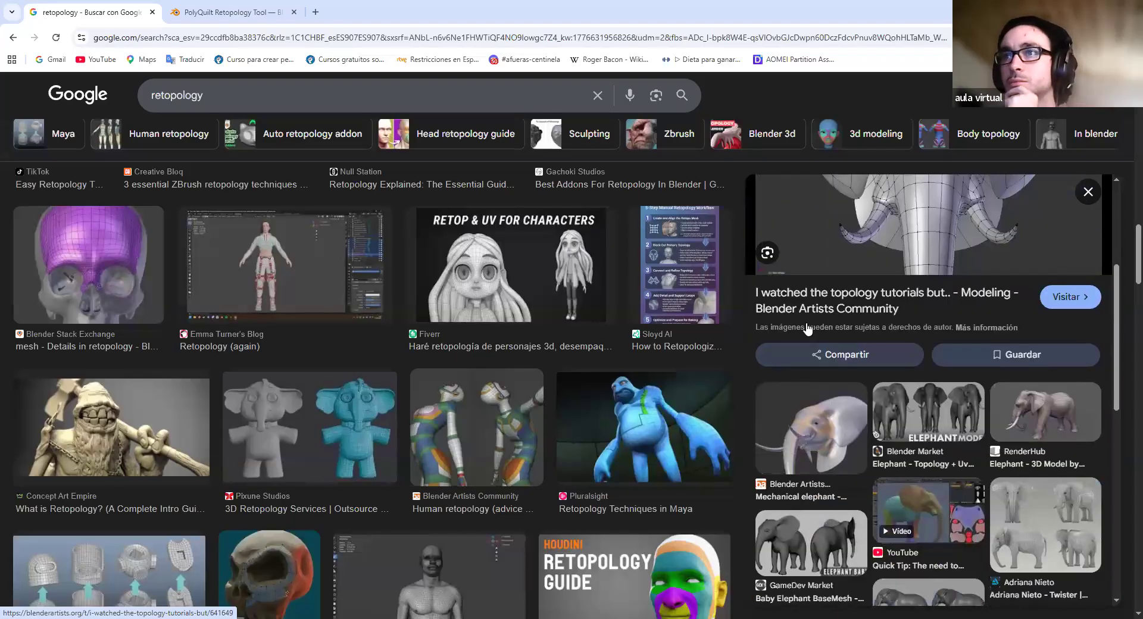
click(818, 423)
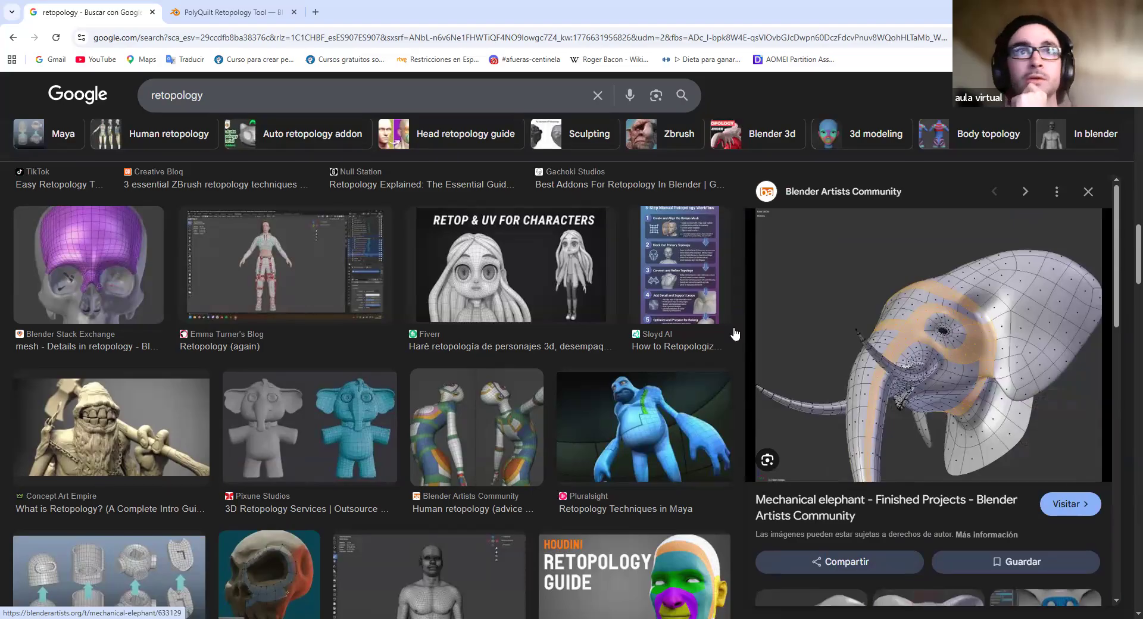
Preview the TikTok "Mastering Retopology in Blender Software" head and the "Retopology (again)" full-body character
scroll(929, 325, down, 4)
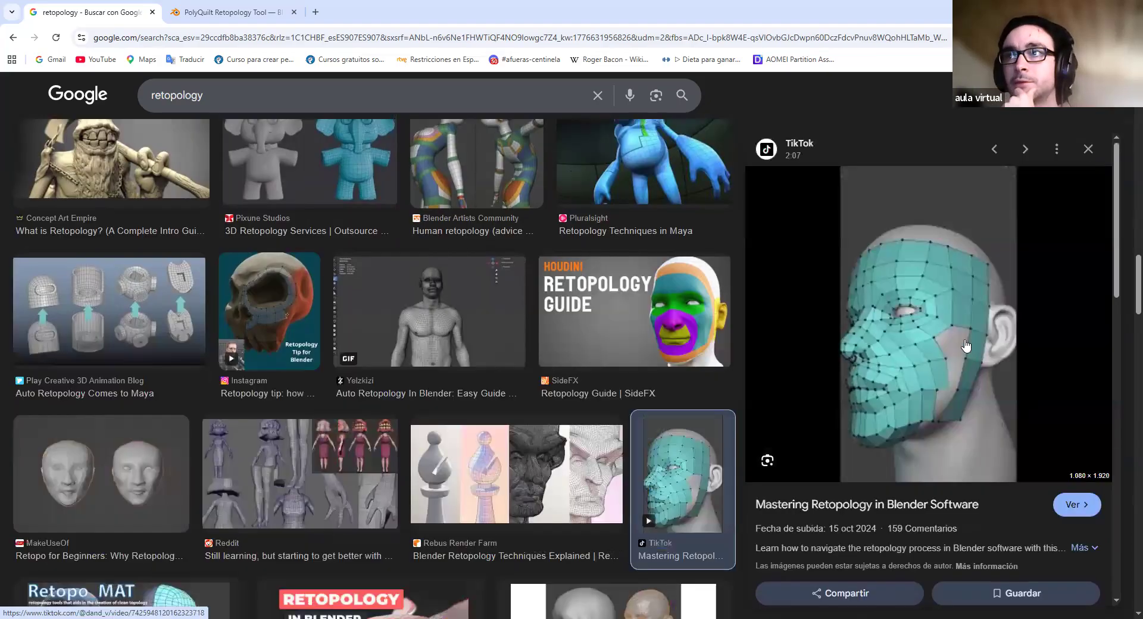
scroll(773, 393, down, 4)
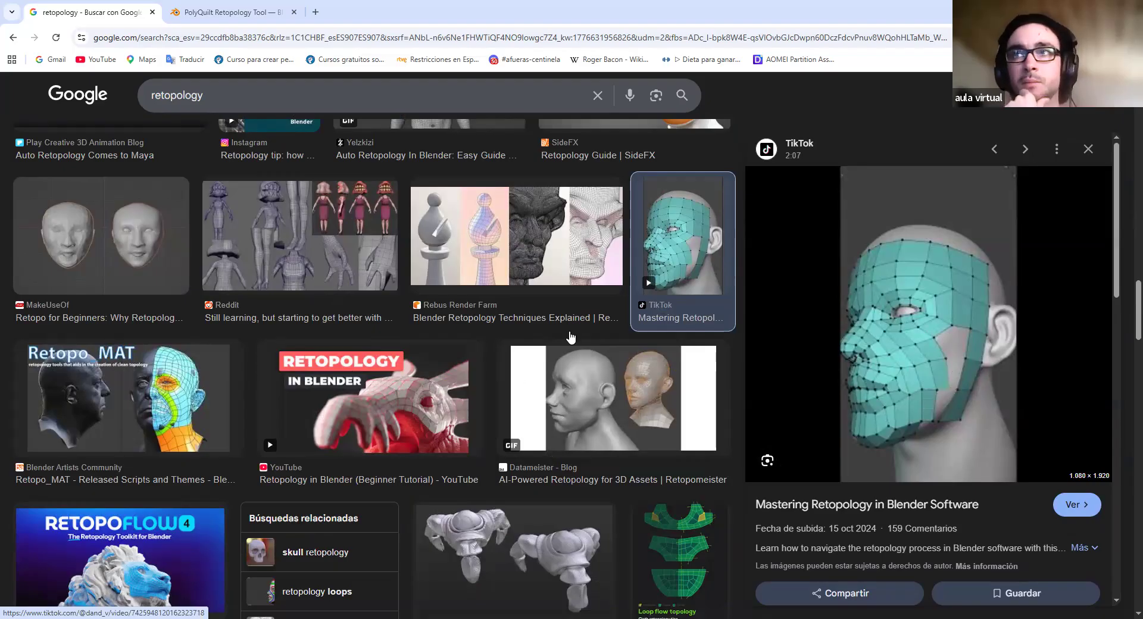
scroll(619, 315, down, 10)
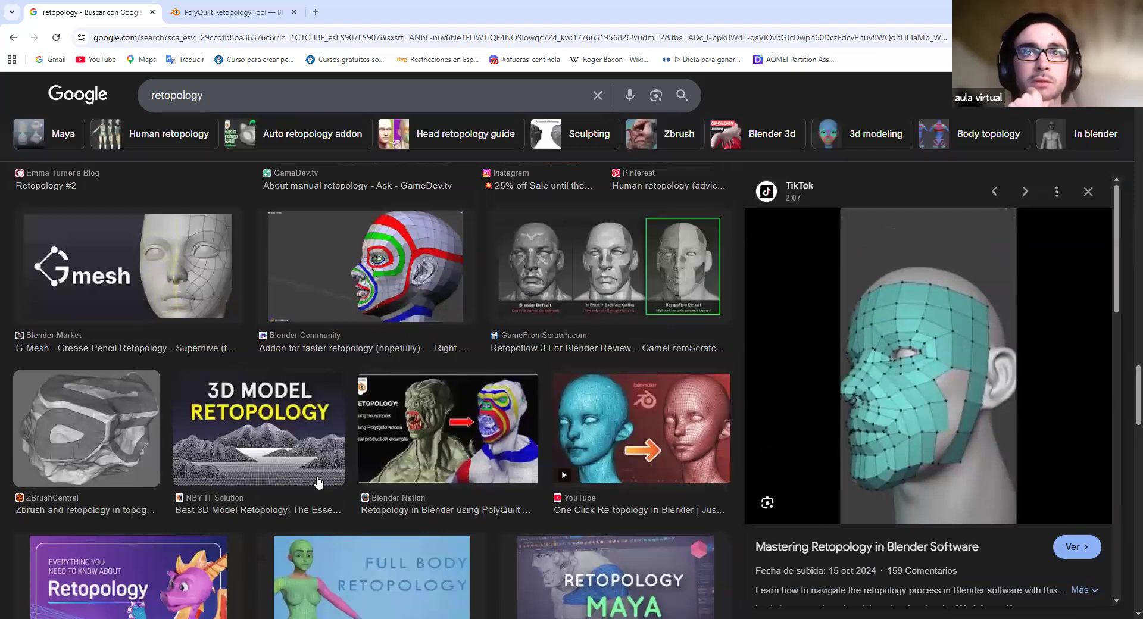
scroll(319, 482, up, 5)
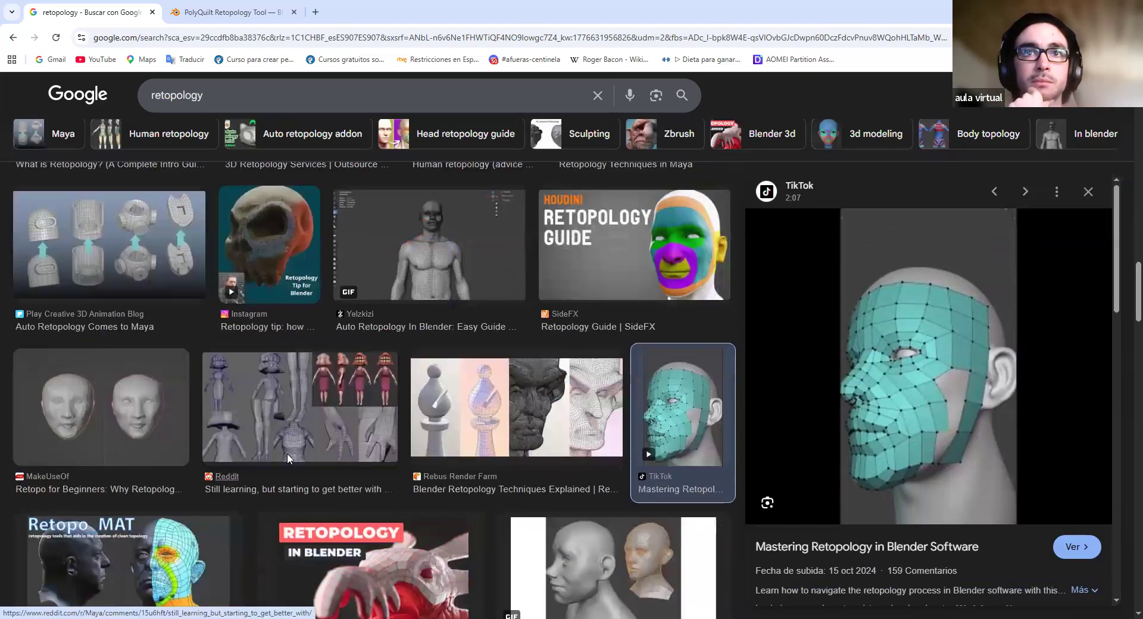
scroll(287, 458, down, 5)
click(287, 458)
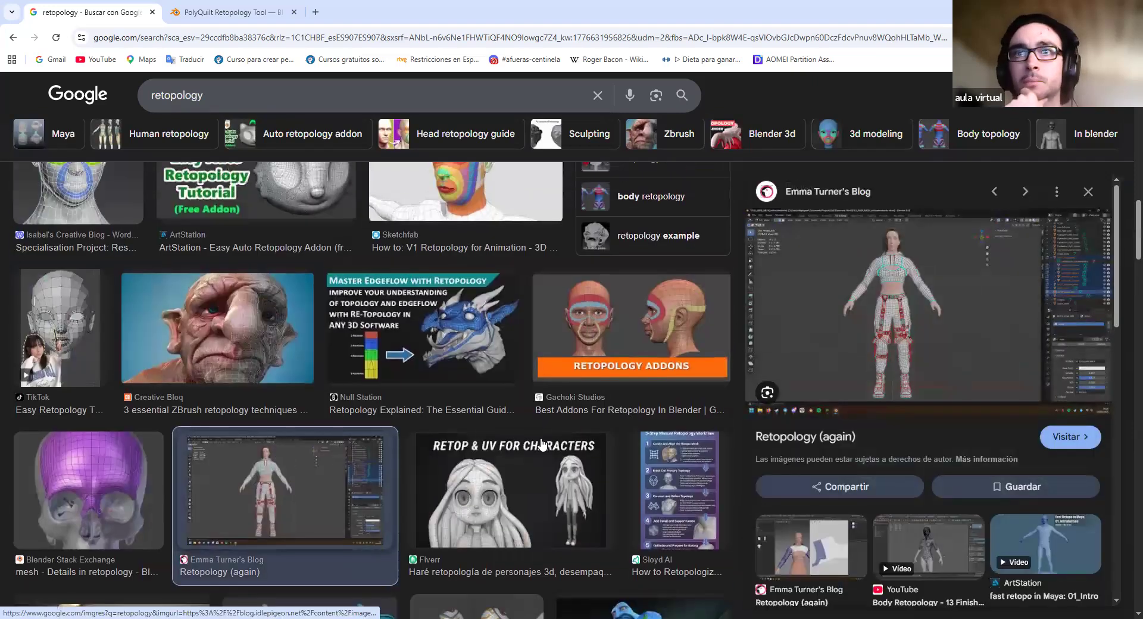
Return to the first image results and preview BlenderNation's "Retopology for Beginners" before-and-after head comparison
scroll(466, 441, up, 5)
scroll(340, 421, down, 5)
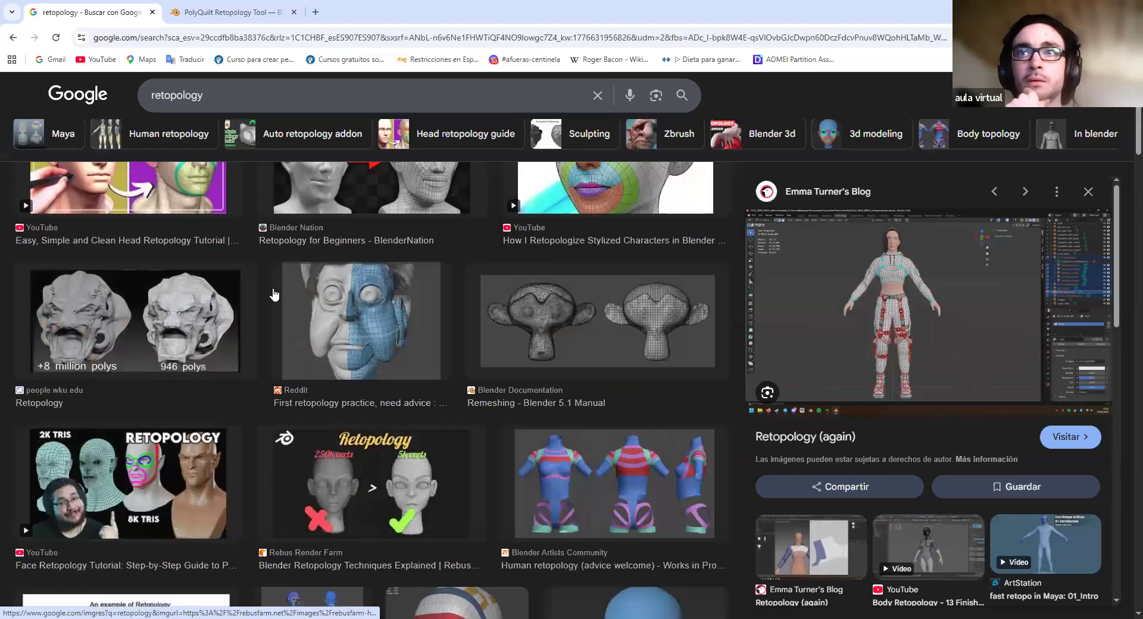
scroll(351, 310, up, 2)
click(383, 276)
scroll(893, 404, down, 5)
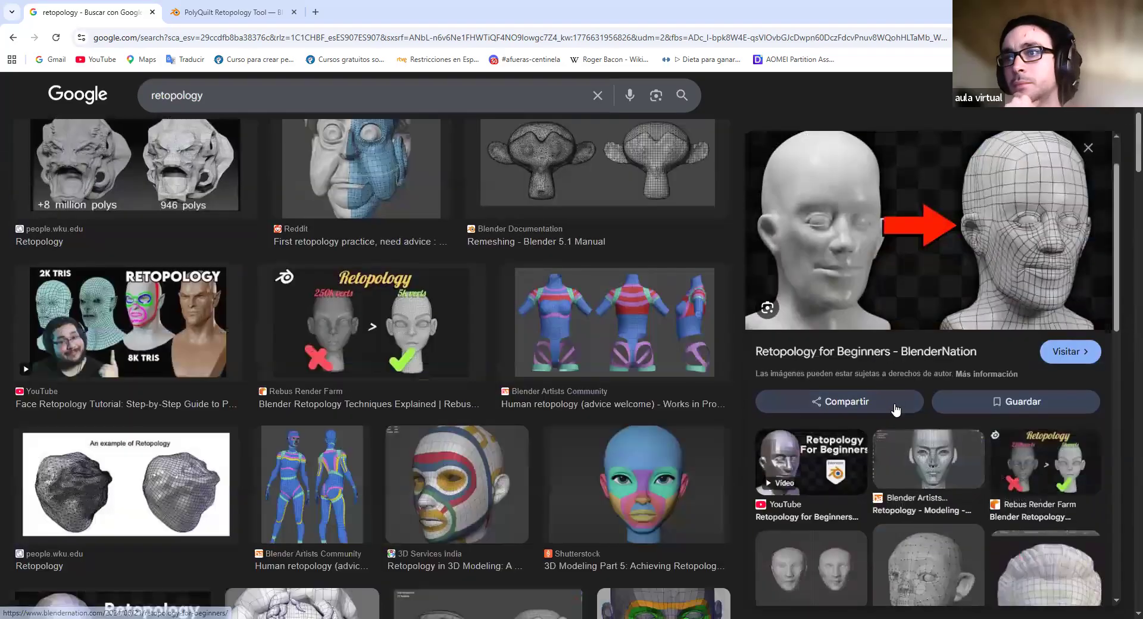
Search the images for "retopology man"
click(229, 112)
text(man)
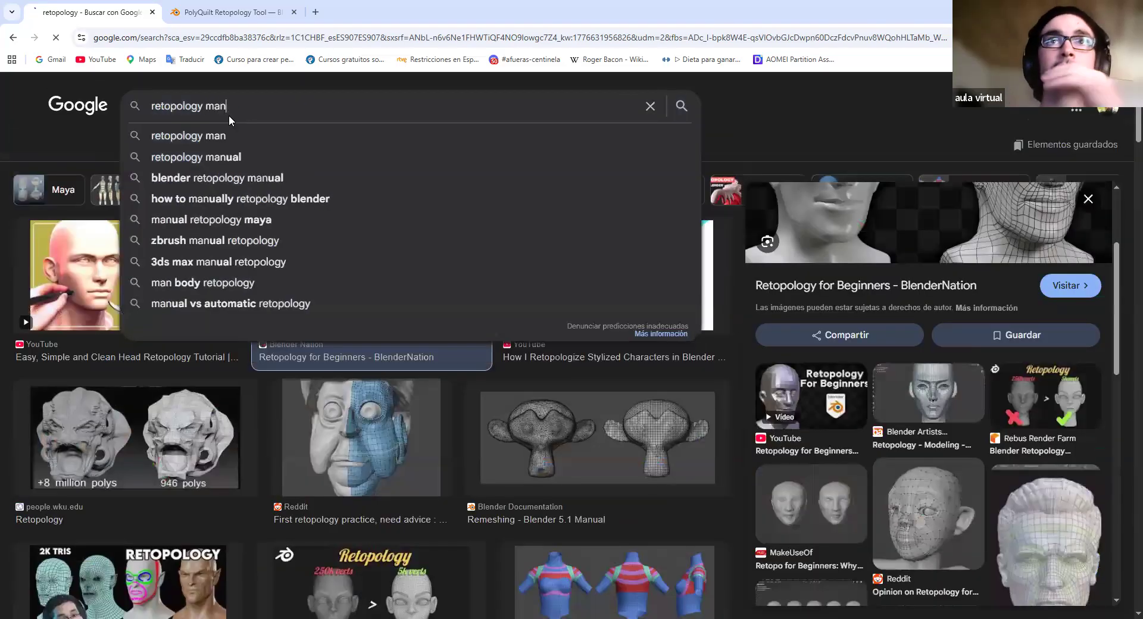
key(Return)
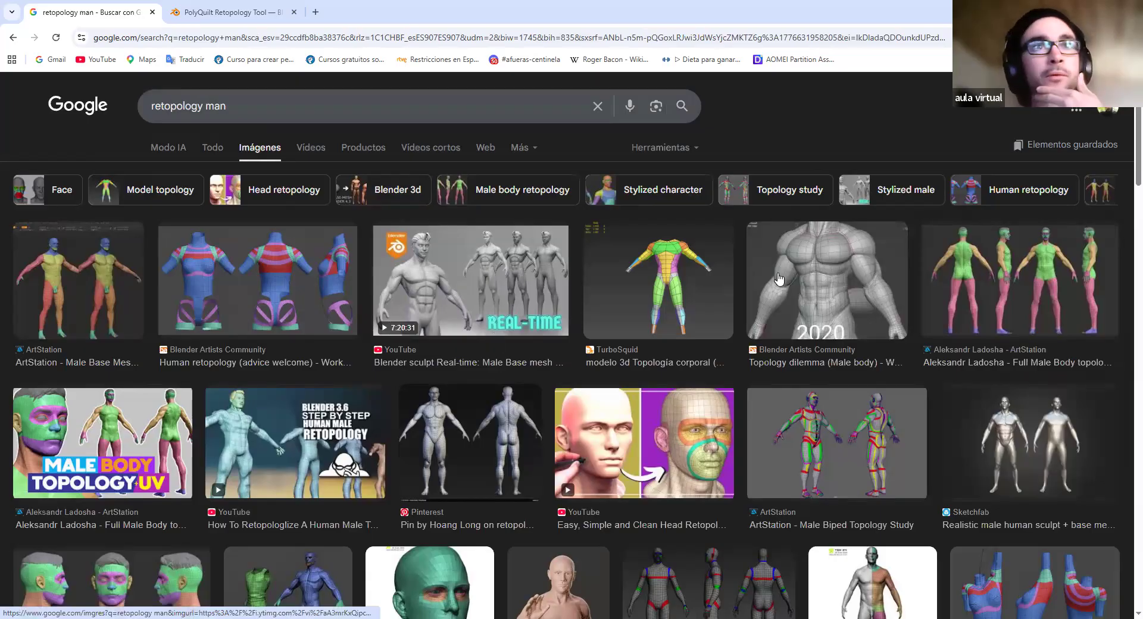
Preview the Pinterest male body wireframe and the Instagram retopology of a blue body beside its green outfit
click(465, 420)
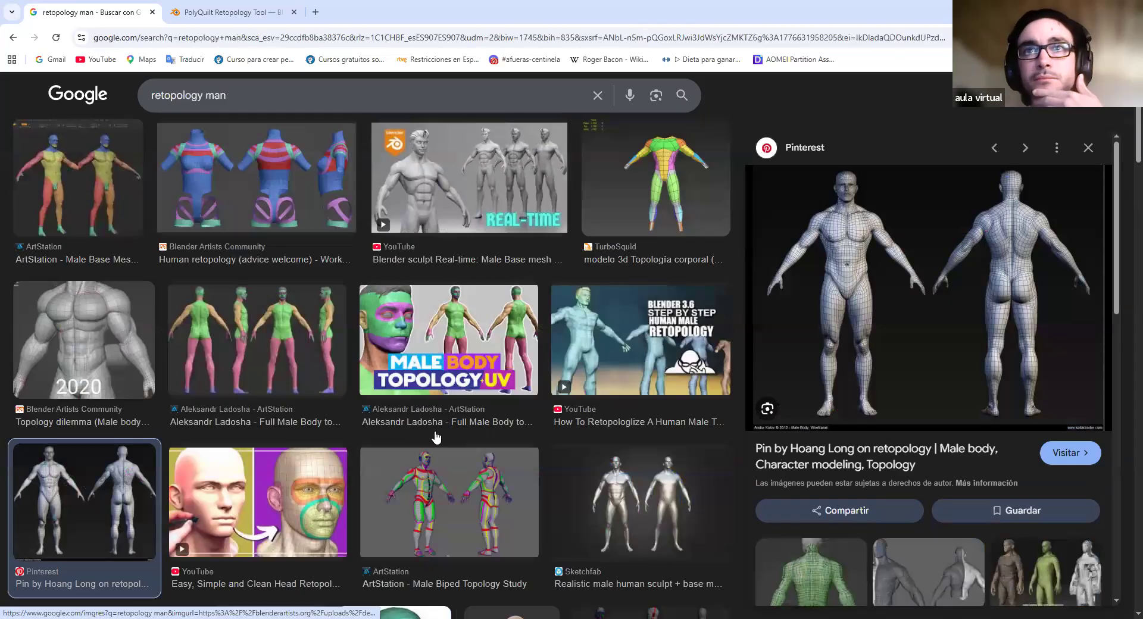
scroll(435, 438, down, 3)
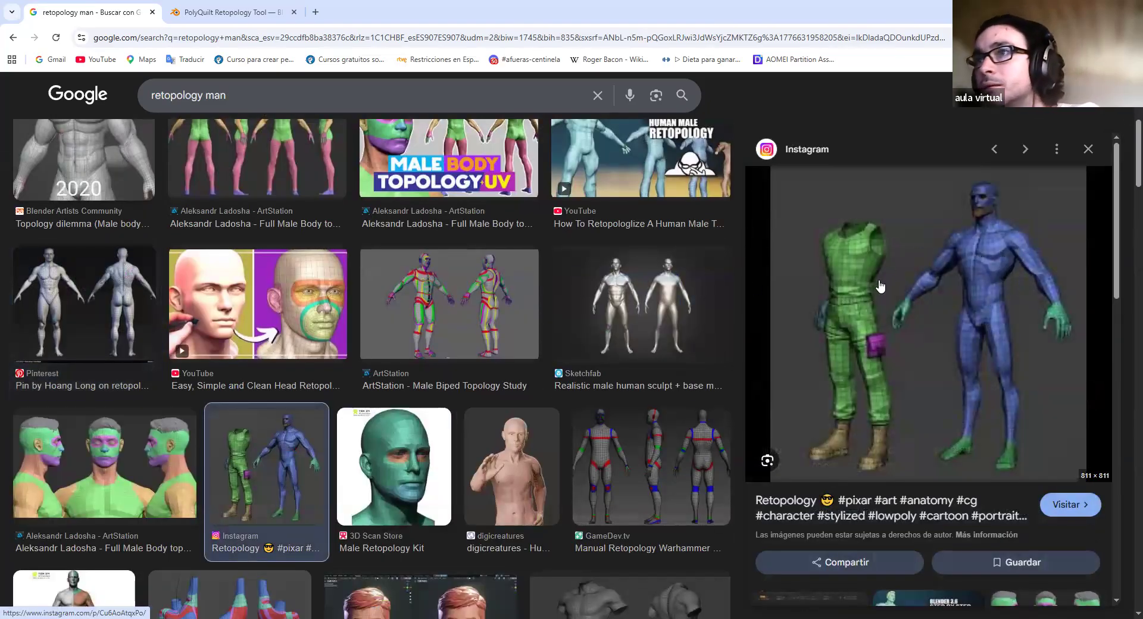
scroll(929, 405, down, 2)
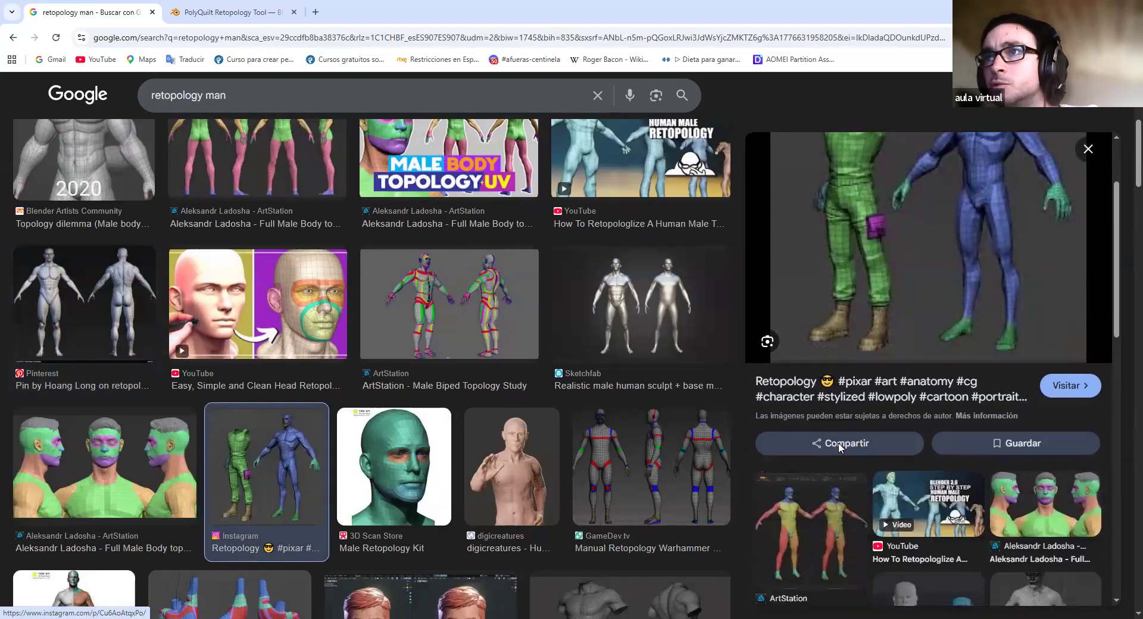
Preview the GameDev.tv "Manual Retopology Warhammer Ork" body, then compare the "Topology dilemma (Male body)" and chenweiliao "Body Topology" torsos
click(657, 500)
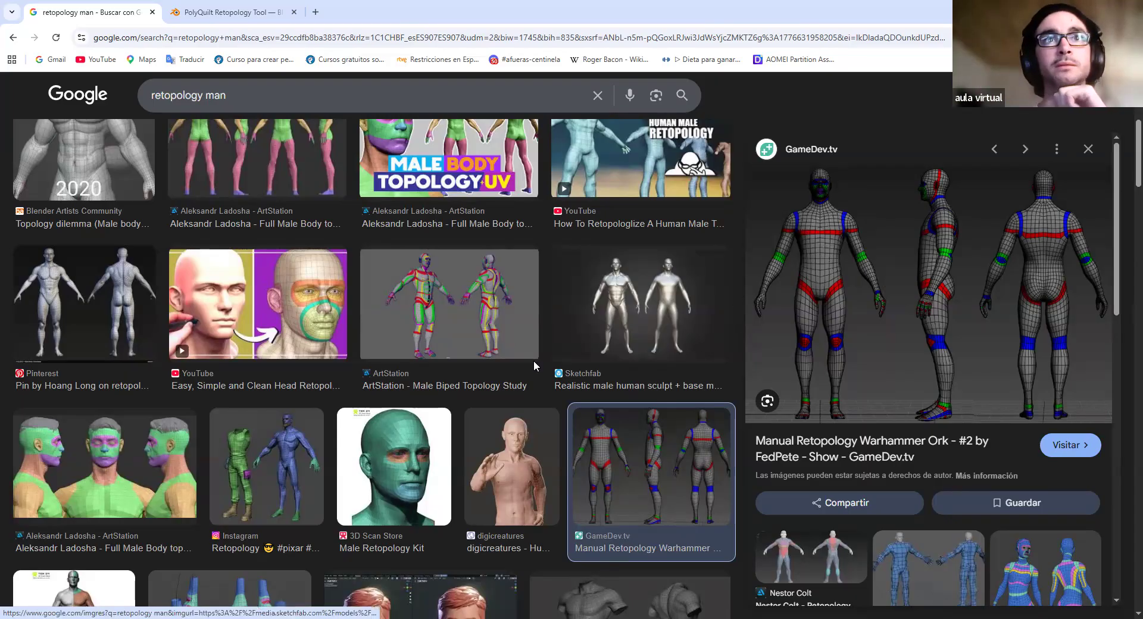
click(122, 197)
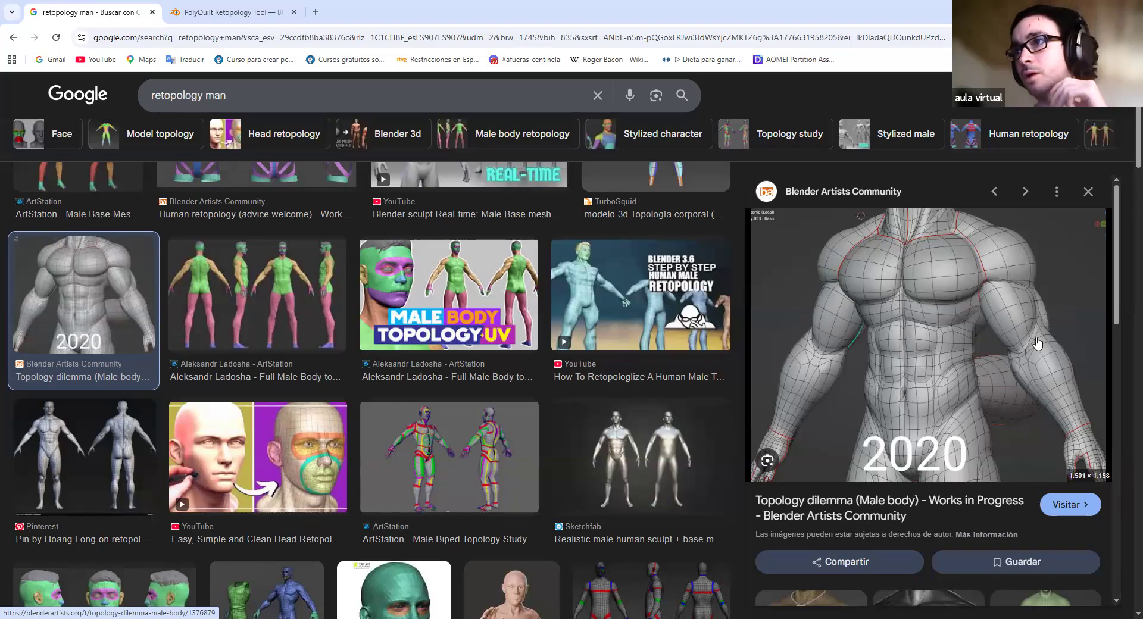
scroll(893, 270, down, 4)
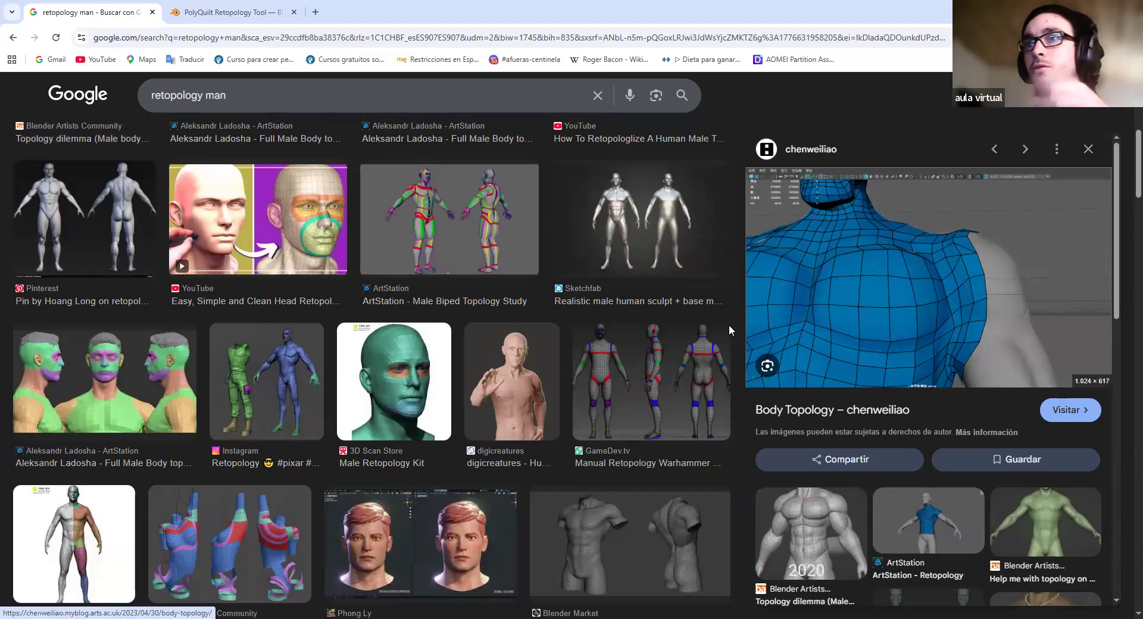
key(Left)
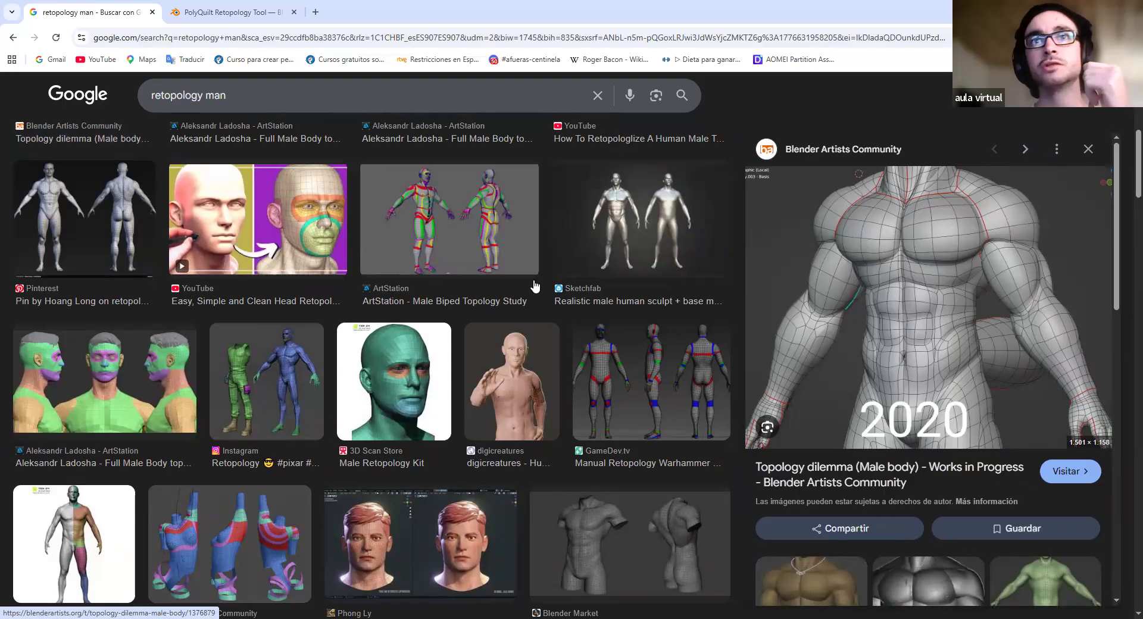
Switch to the PolyQuilt Retopology Tool page on Blender Extensions and highlight the add-on's title
scroll(370, 242, up, 6)
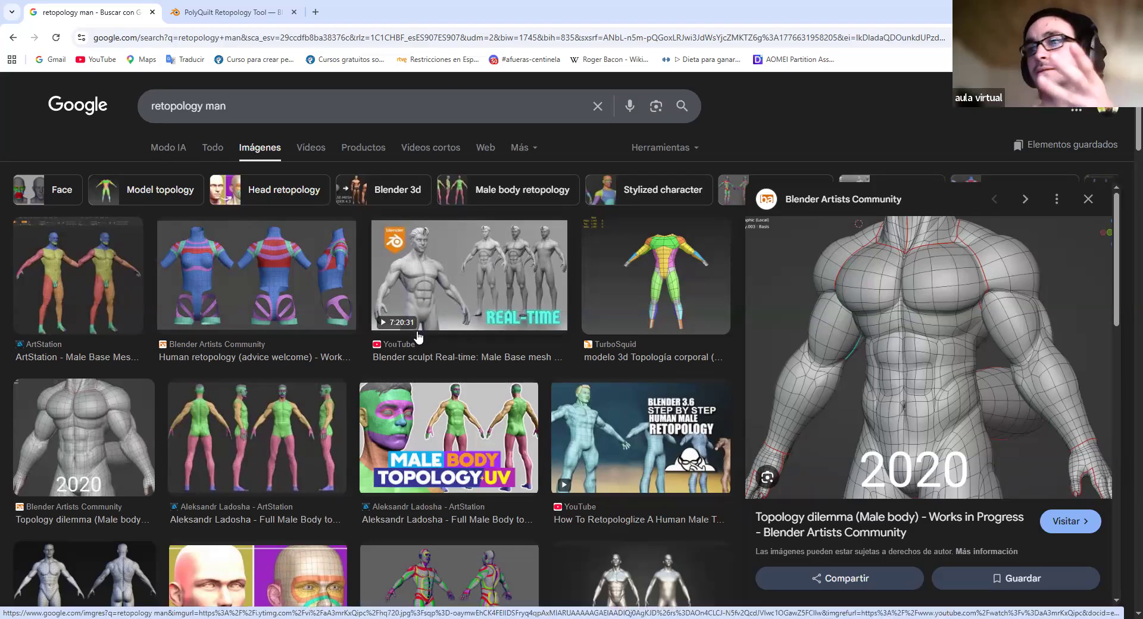
click(212, 13)
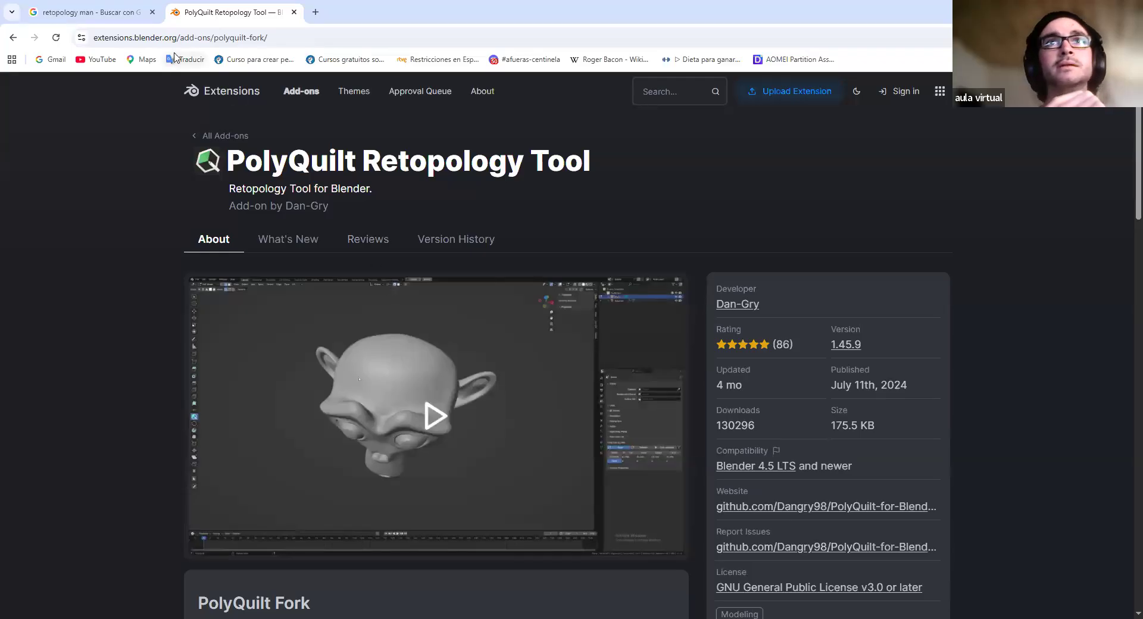
click(217, 39)
click(217, 39)
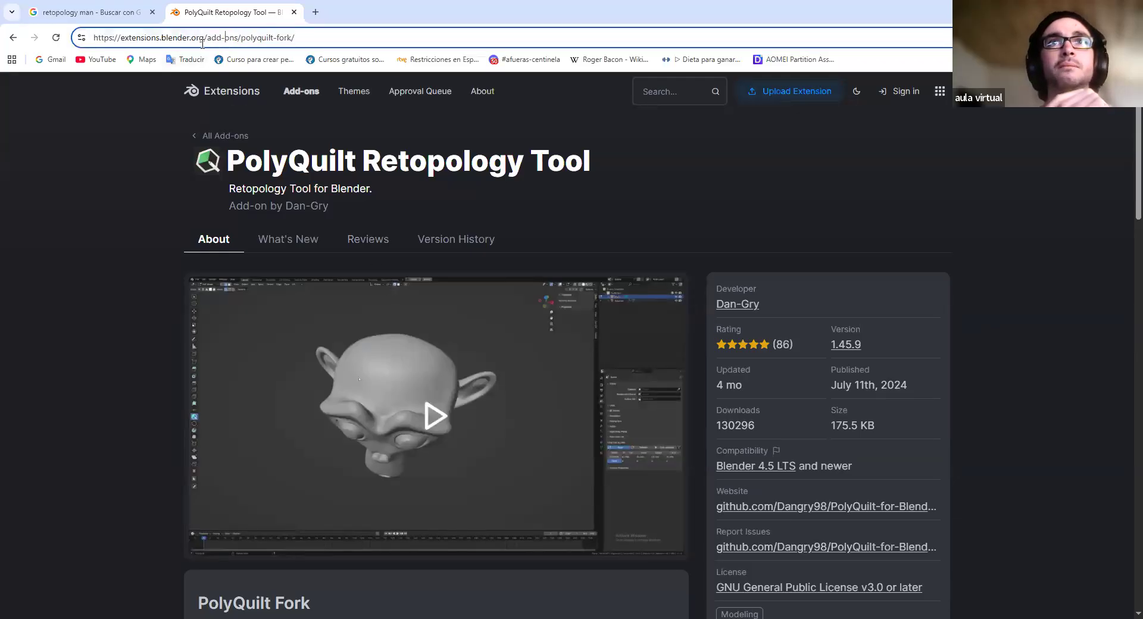
click(143, 147)
drag(227, 154, 566, 164)
click(418, 161)
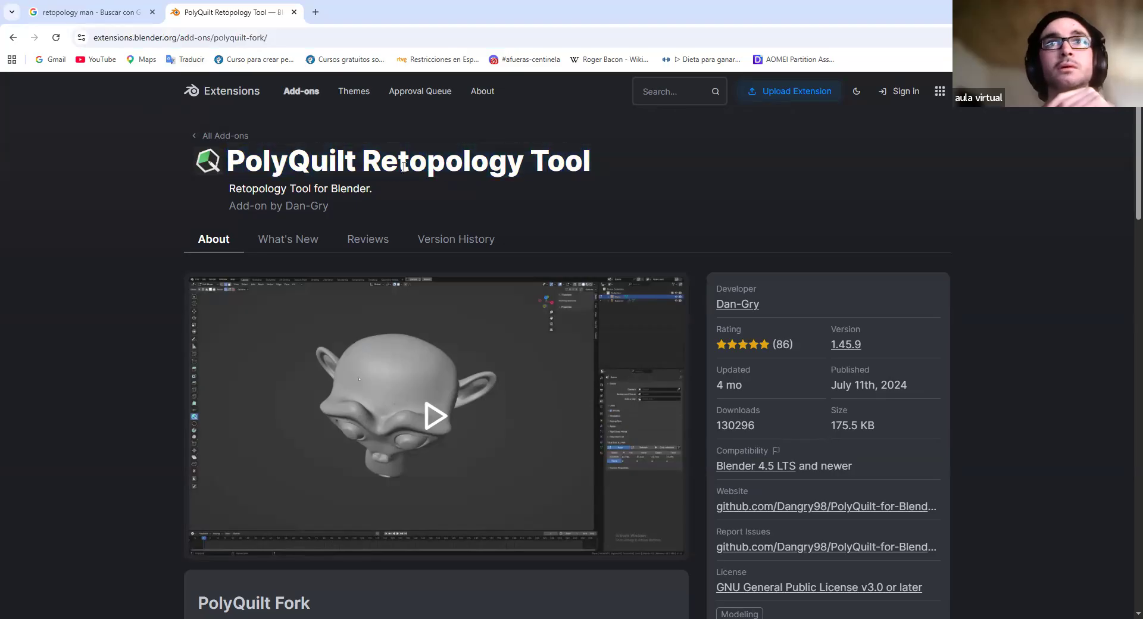
drag(228, 159, 604, 113)
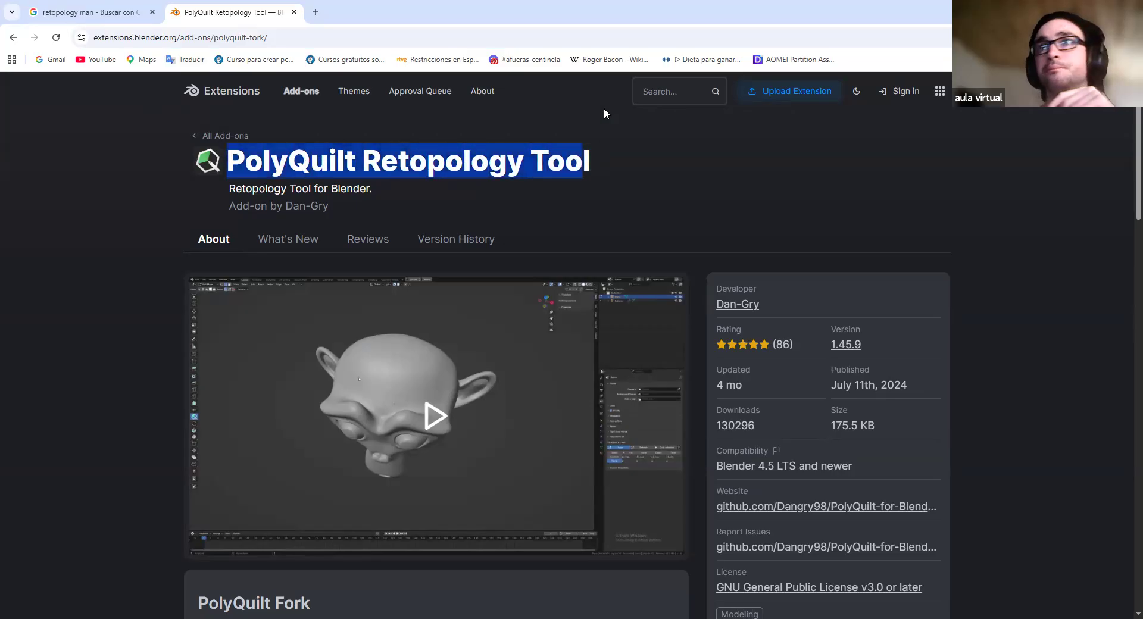
click(604, 113)
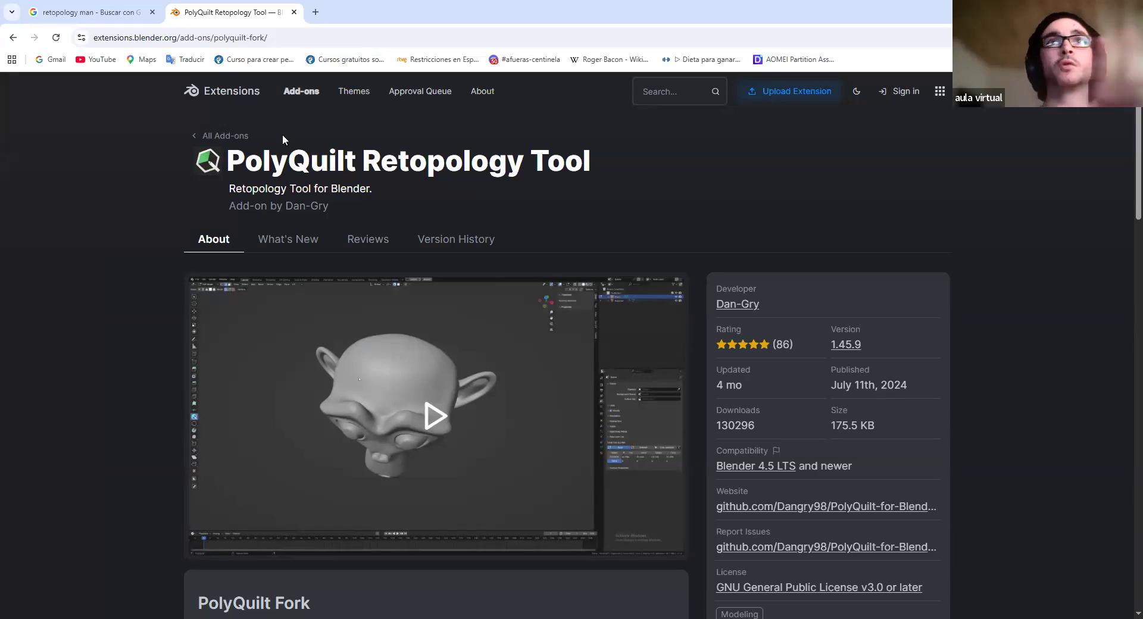
drag(283, 136, 590, 162)
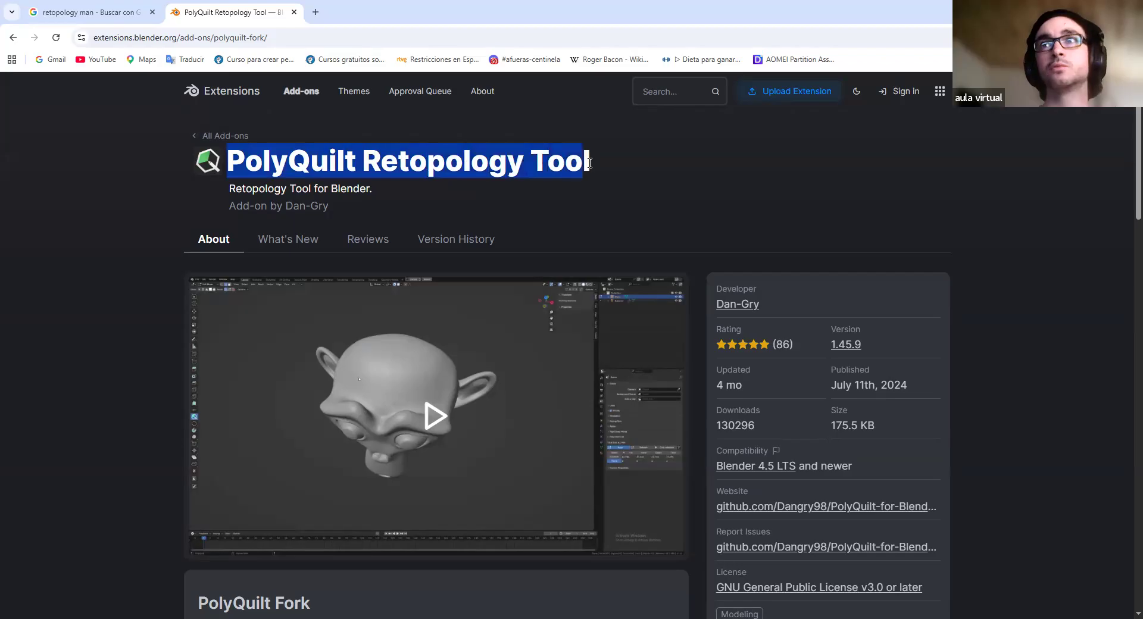
click(122, 120)
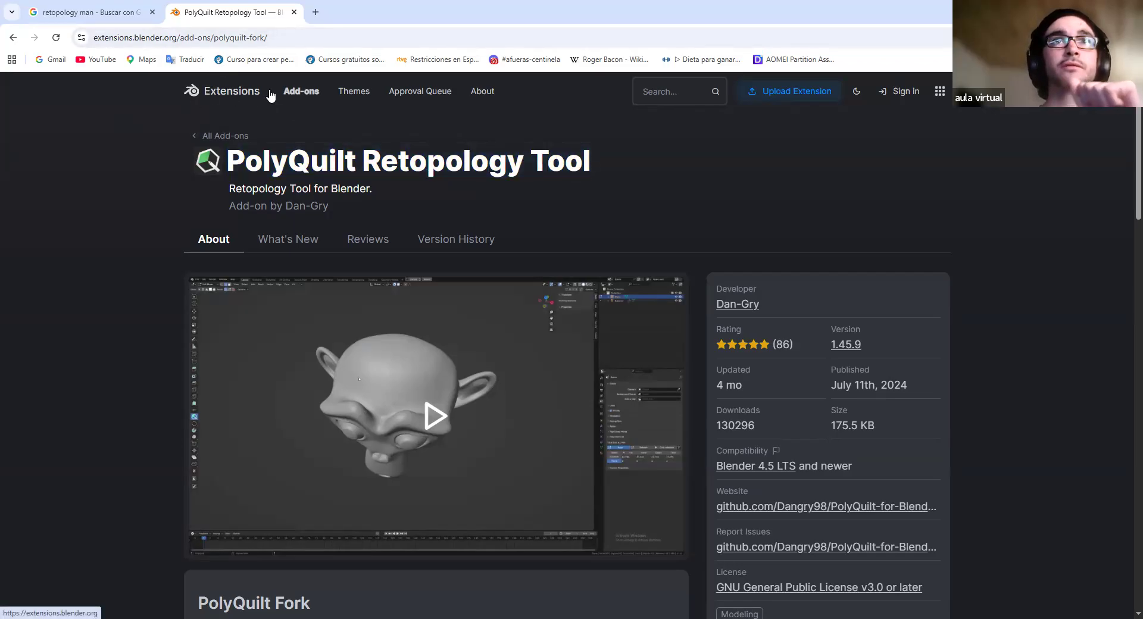
Review the PolyQuilt Fork description and bring up the add-on's option for dragging it into Blender
scroll(474, 238, down, 3)
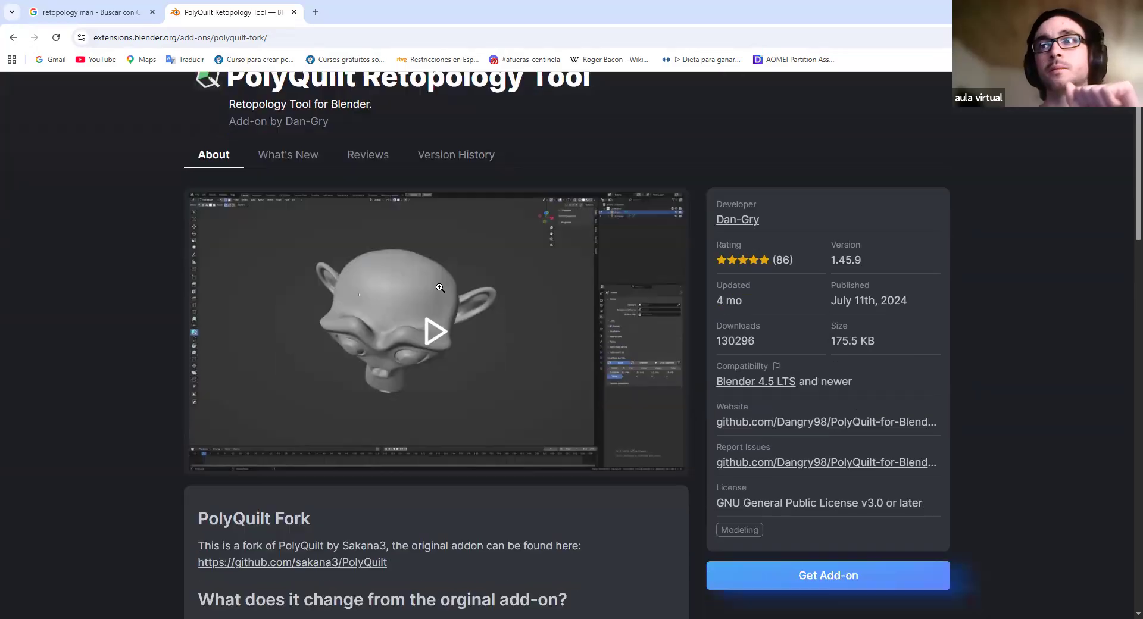
scroll(750, 461, up, 1)
scroll(840, 467, down, 3)
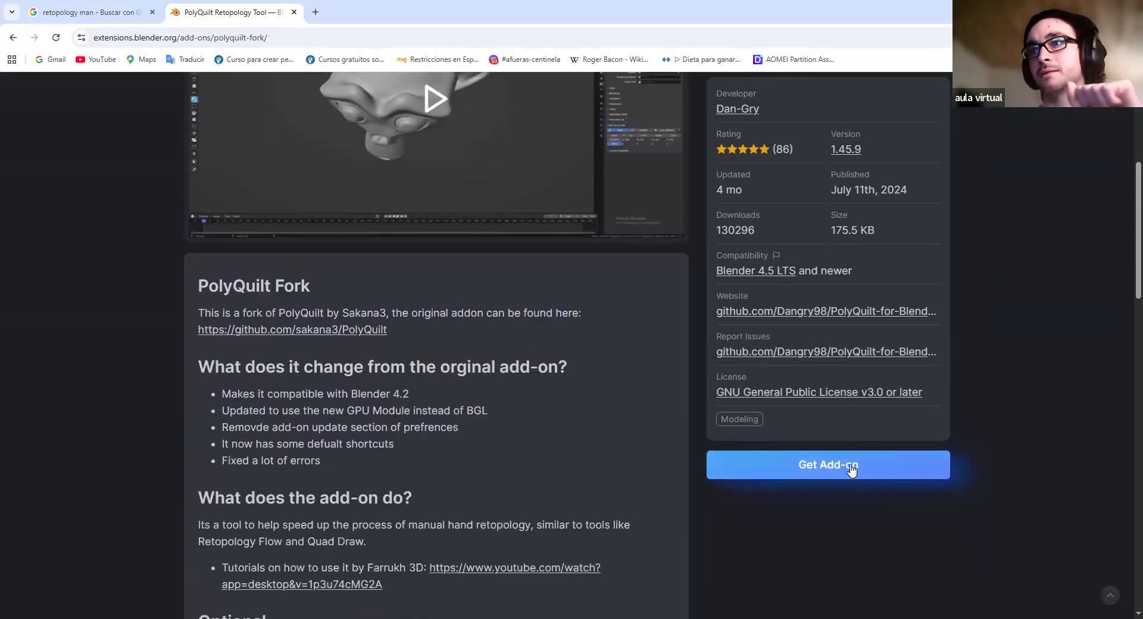
click(851, 469)
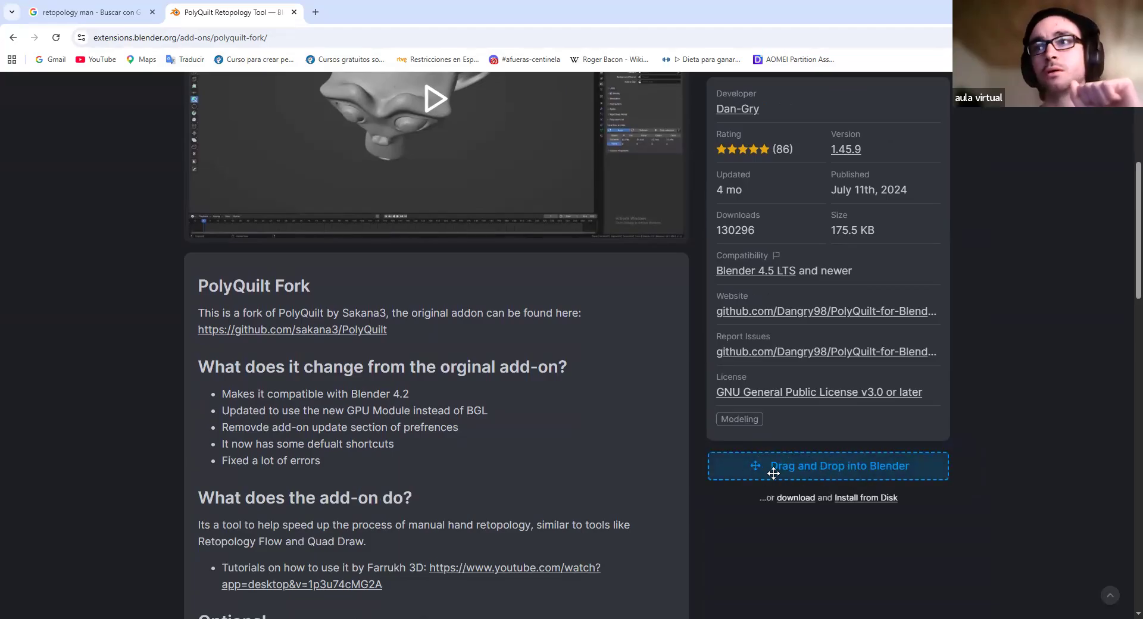
drag(794, 471, 757, 454)
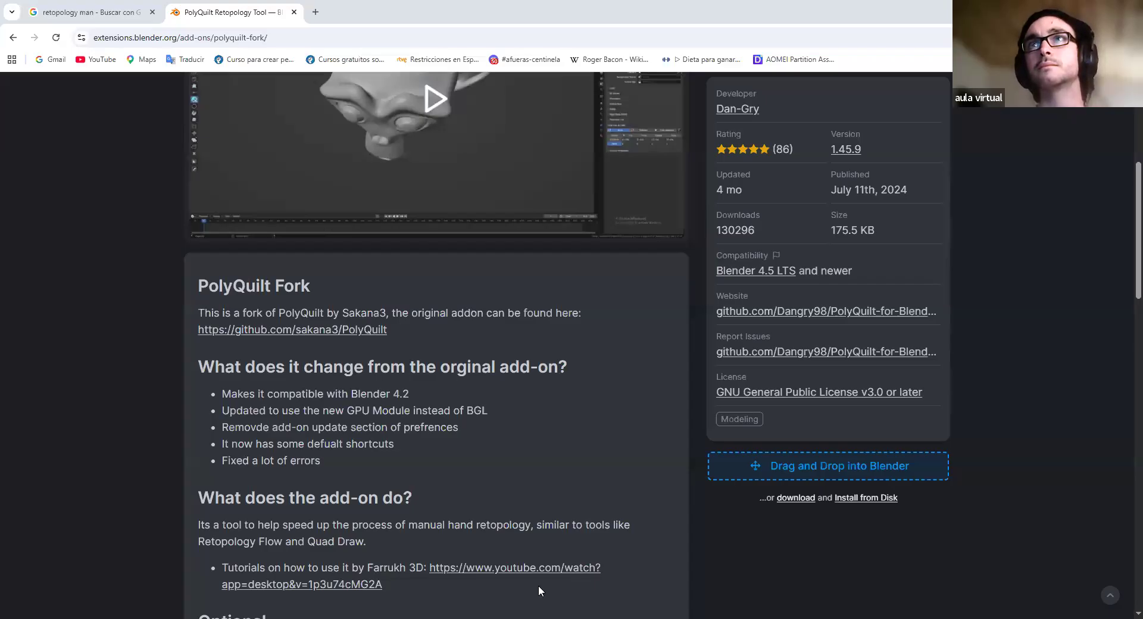
Switch to Blender and check the Allow Online Access setting in the system preferences
key(alt+Tab)
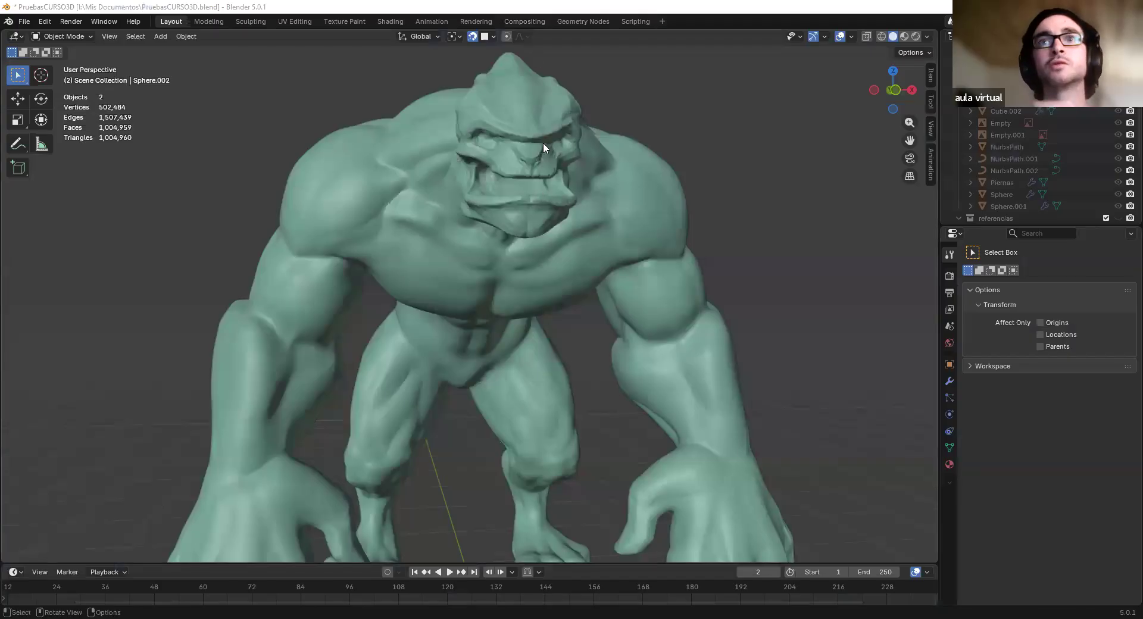
scroll(137, 106, down, 3)
click(23, 21)
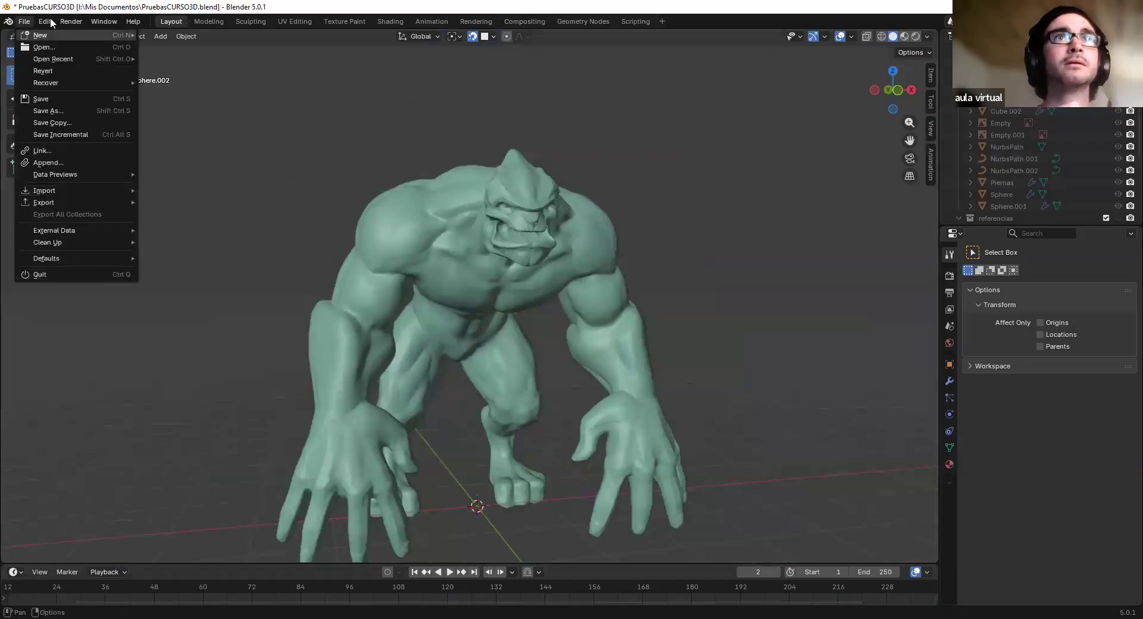
click(45, 21)
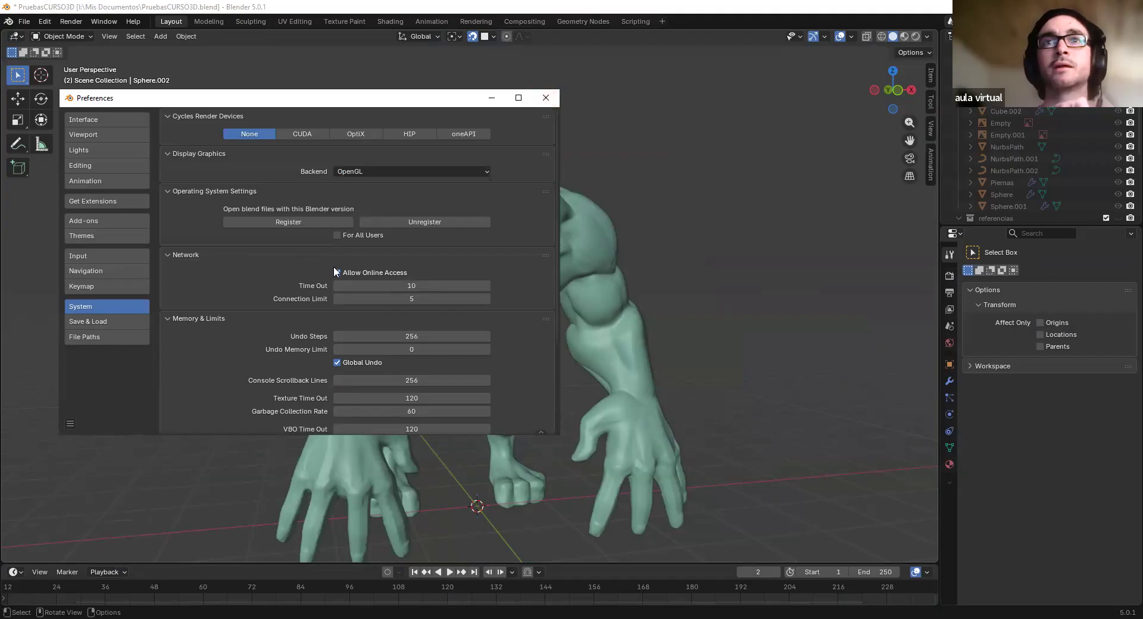
click(546, 99)
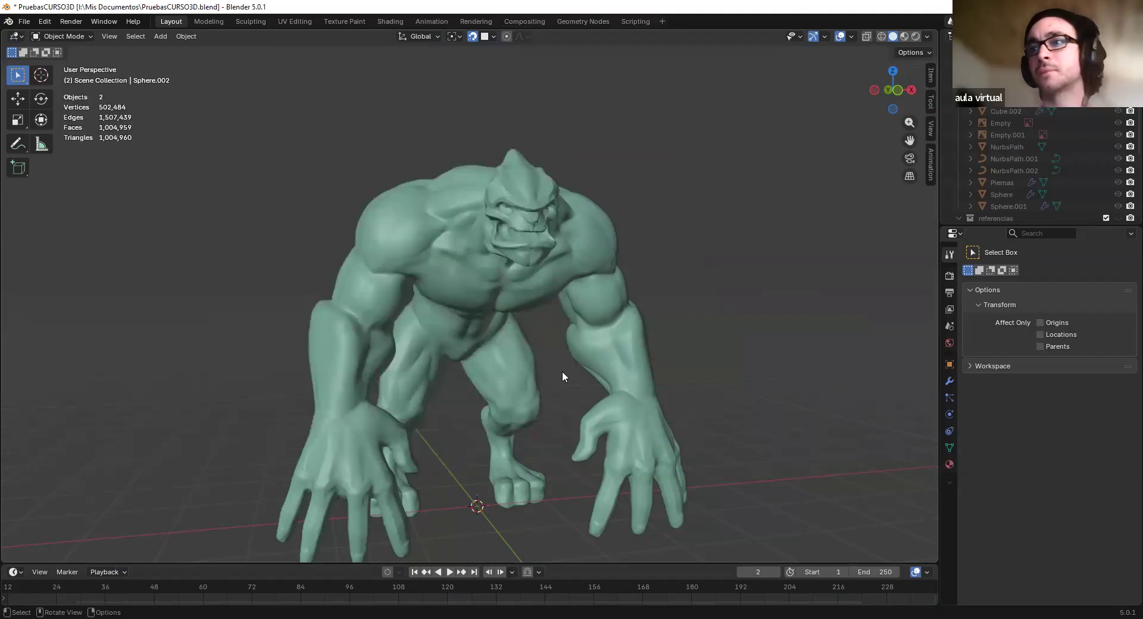
Examine the sculpted monster's whole body, then its face up close from the front
scroll(491, 248, down, 4)
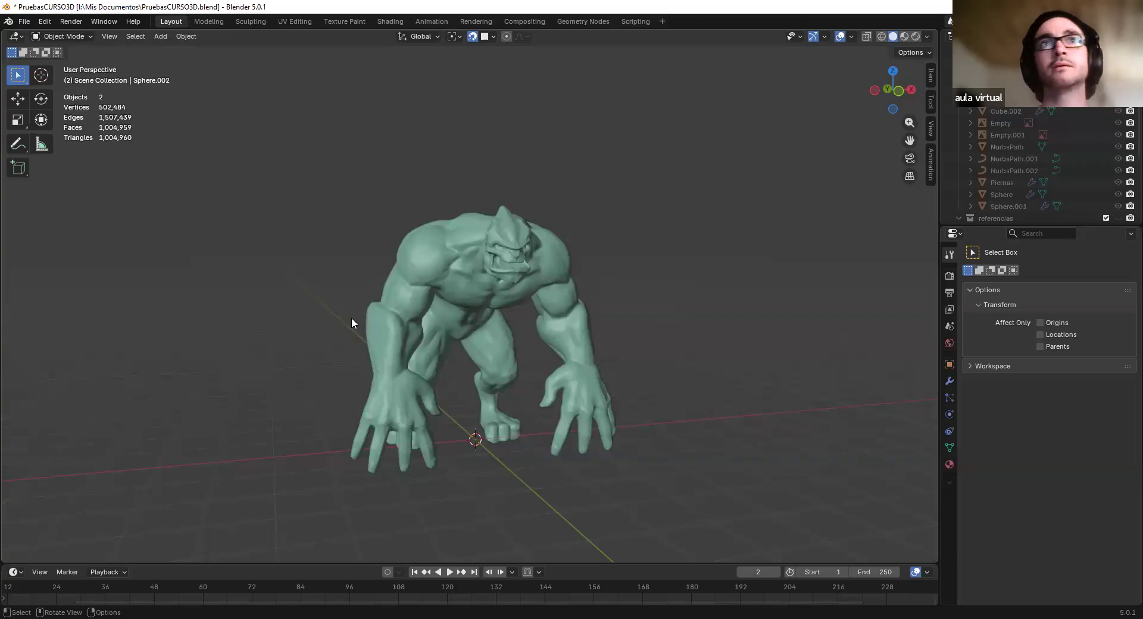
scroll(536, 234, up, 3)
middle_drag(531, 247, 505, 251)
scroll(504, 252, up, 6)
scroll(667, 55, down, 3)
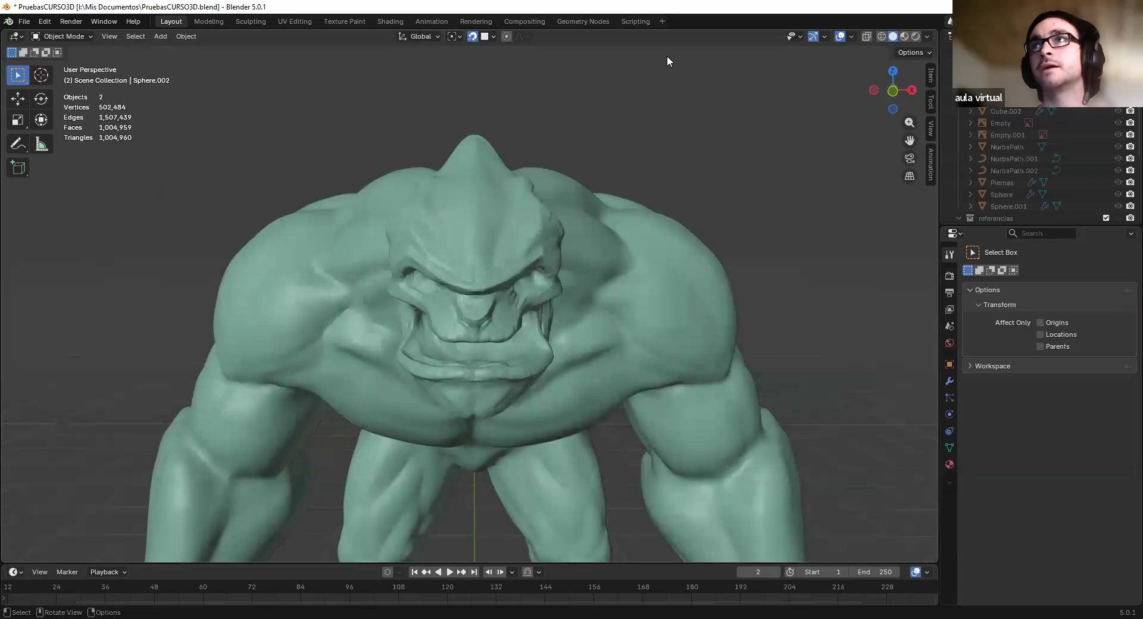
scroll(498, 278, up, 4)
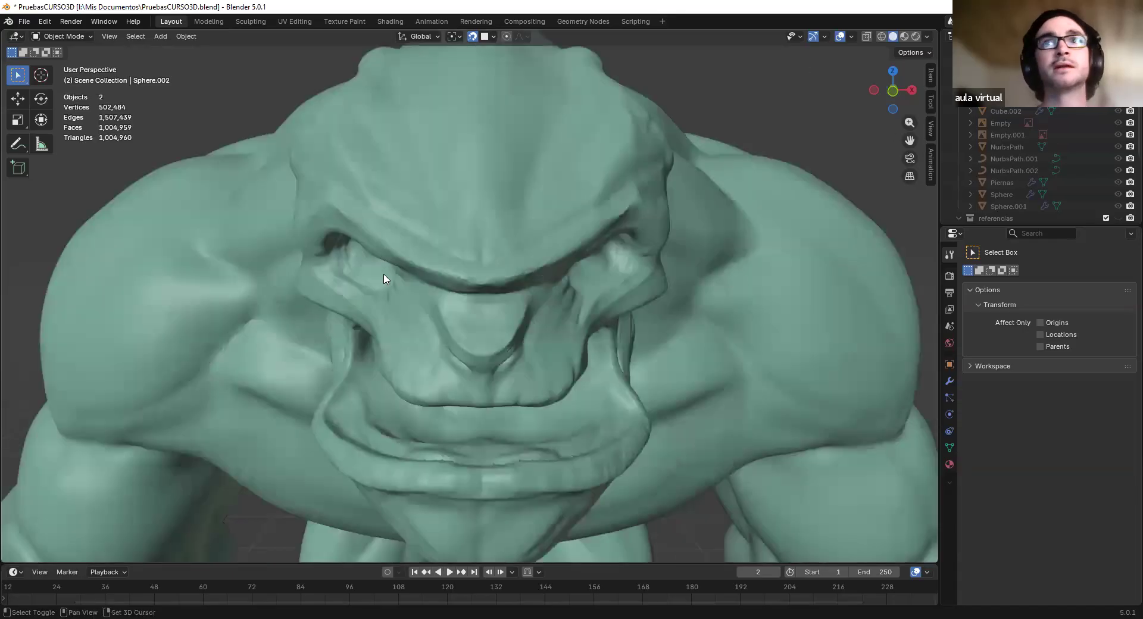
shift+middle_drag(382, 261, 384, 301)
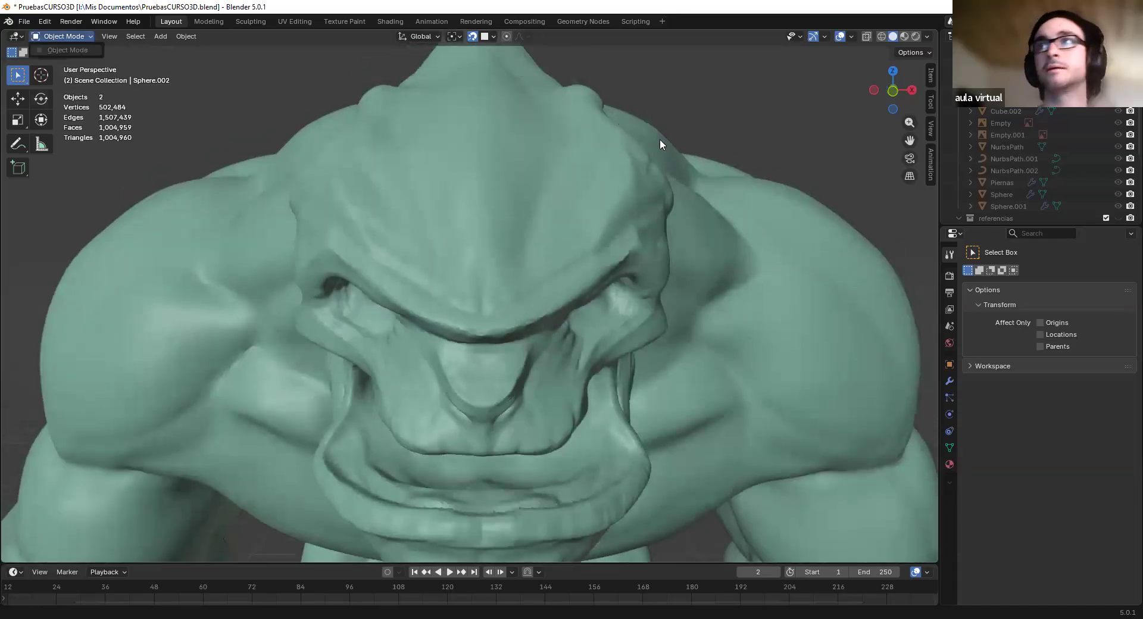
scroll(642, 146, down, 5)
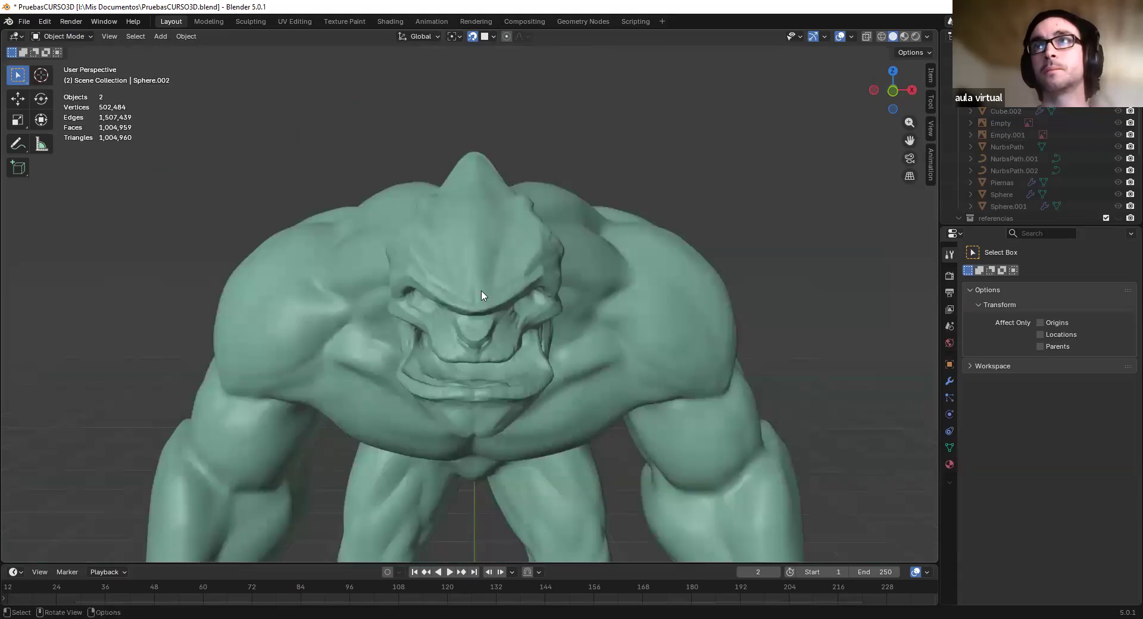
Add a 2 m mesh plane at the world origin while viewing the monster in Front Orthographic
key(KP_1)
scroll(481, 291, up, 3)
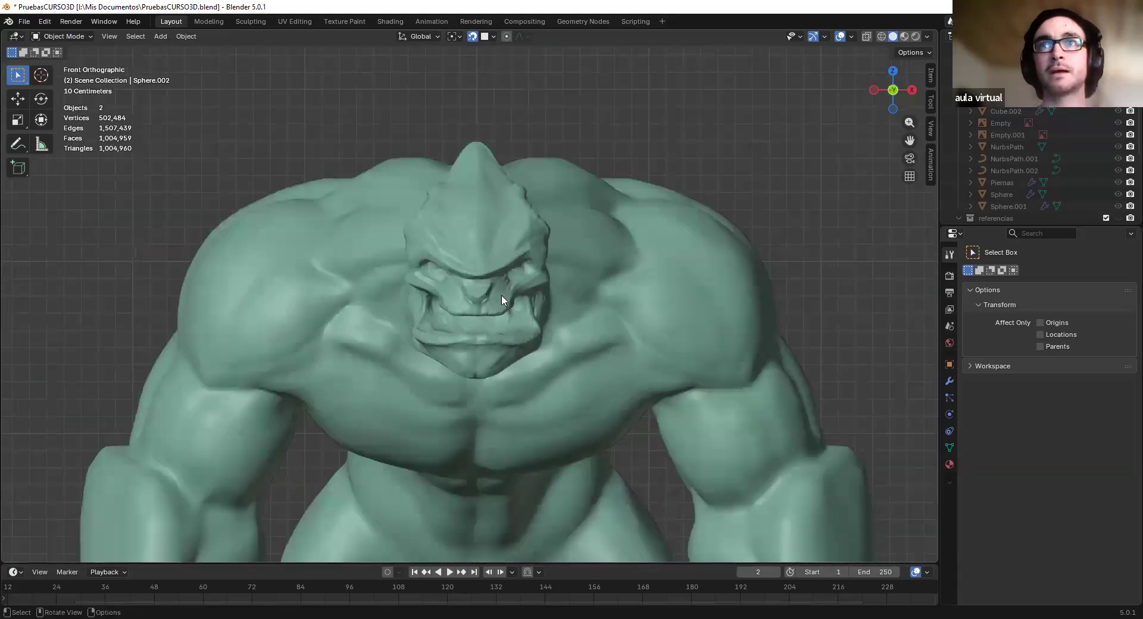
scroll(555, 297, down, 4)
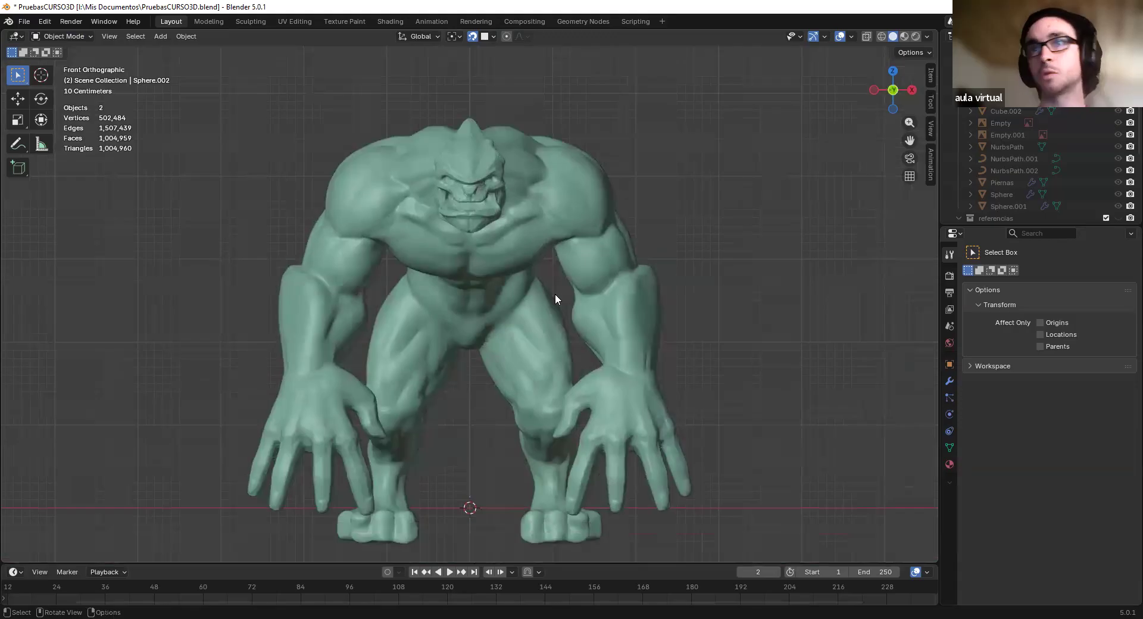
shift+scroll(469, 388, down, 3)
key(shift+a)
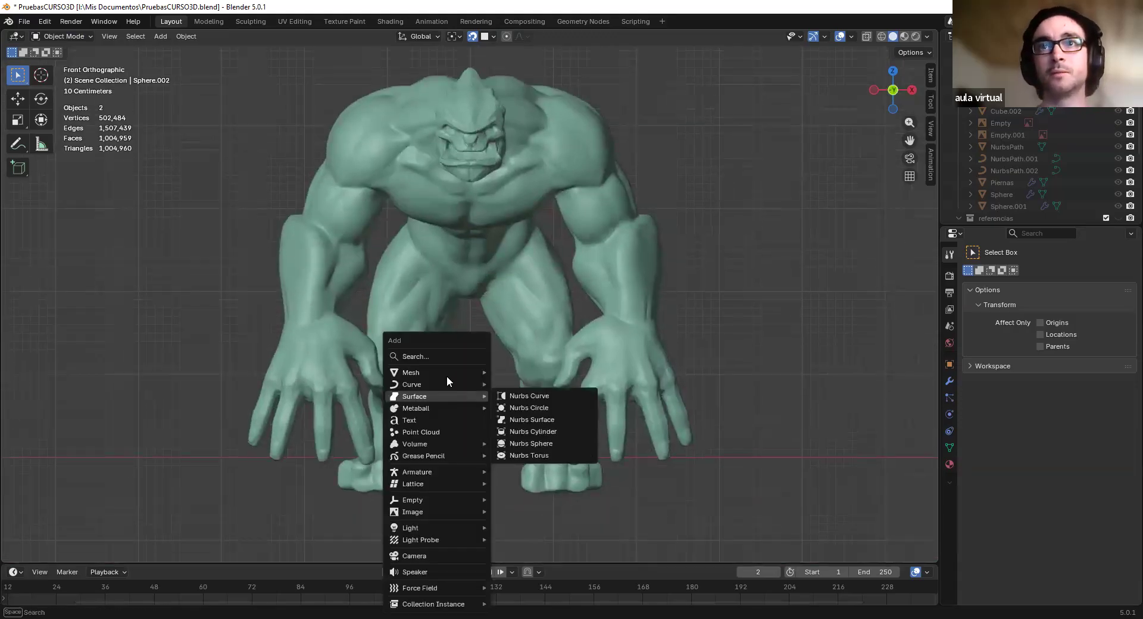
mouse_move(441, 374)
click(523, 373)
scroll(523, 392, down, 4)
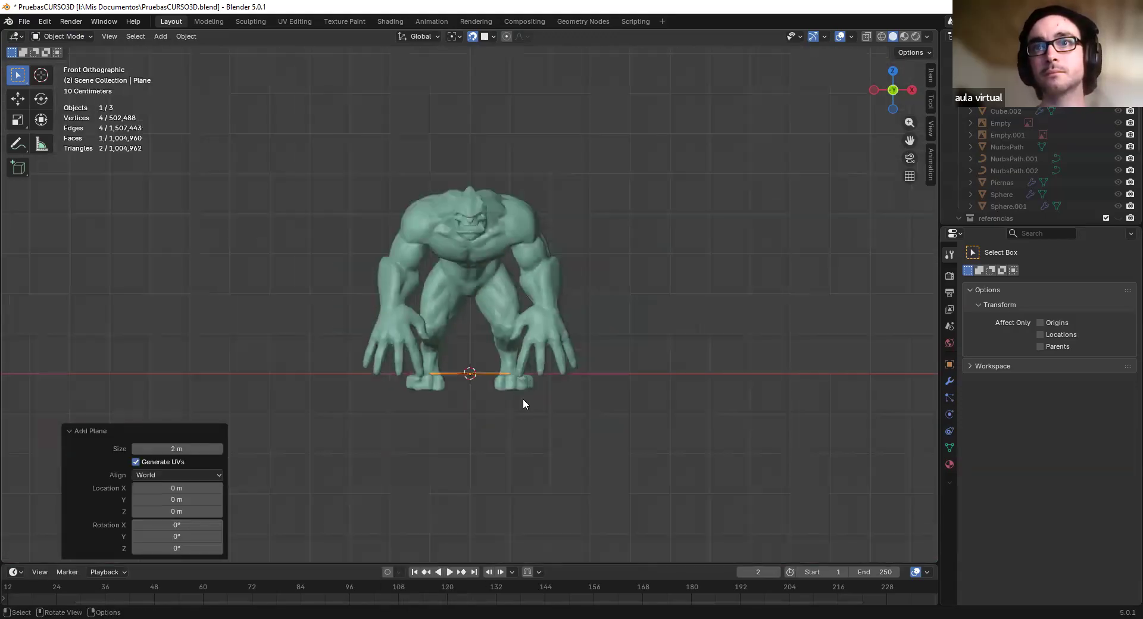
Scale the new plane down by a factor of about 0.18 to a small square between the monster's hands
middle_drag(524, 396, 528, 430)
key(s)
click(526, 434)
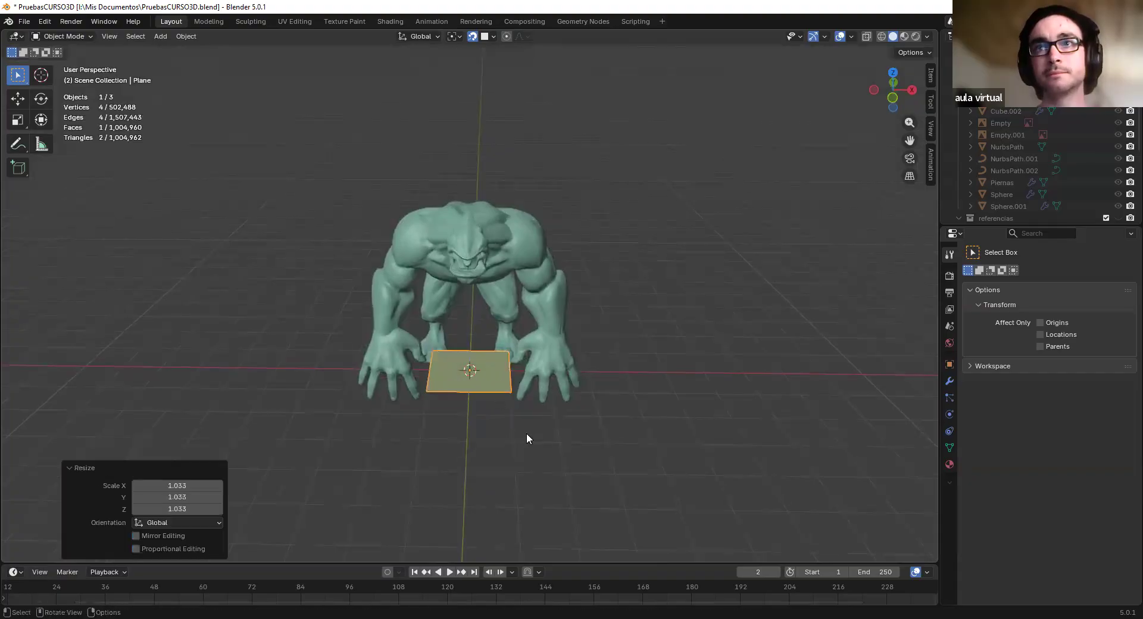
scroll(526, 439, up, 2)
key(s)
click(491, 406)
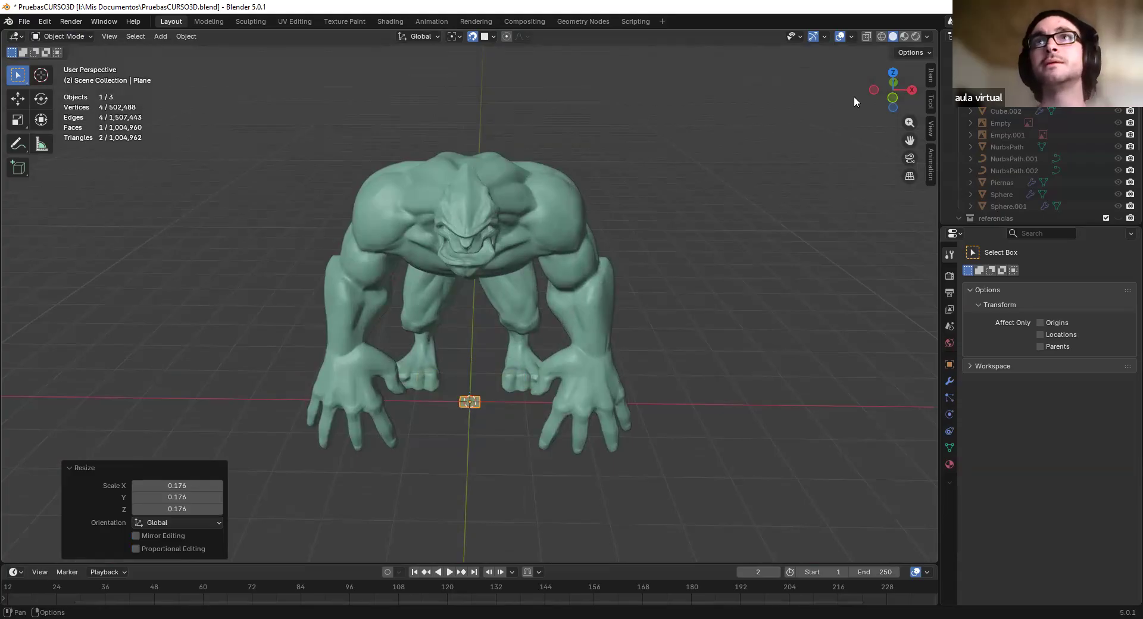
Move the small plane with snapping on to the monster's forehead, by about 0.34 m in X, 1.34 m in Y and 2.99 m in Z
click(471, 35)
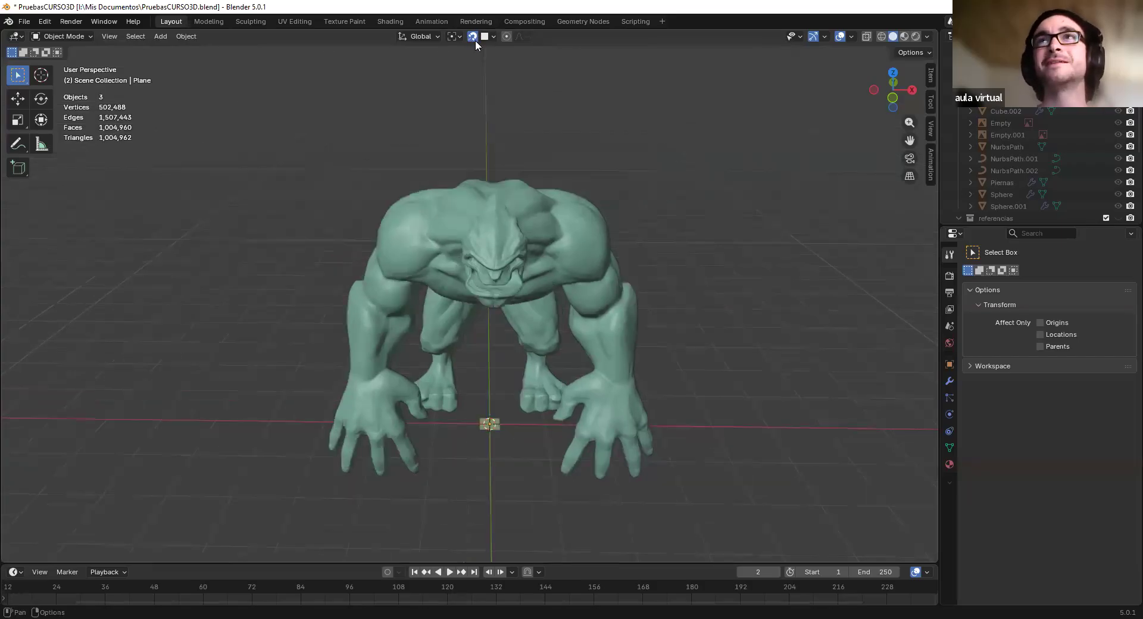
scroll(511, 405, up, 2)
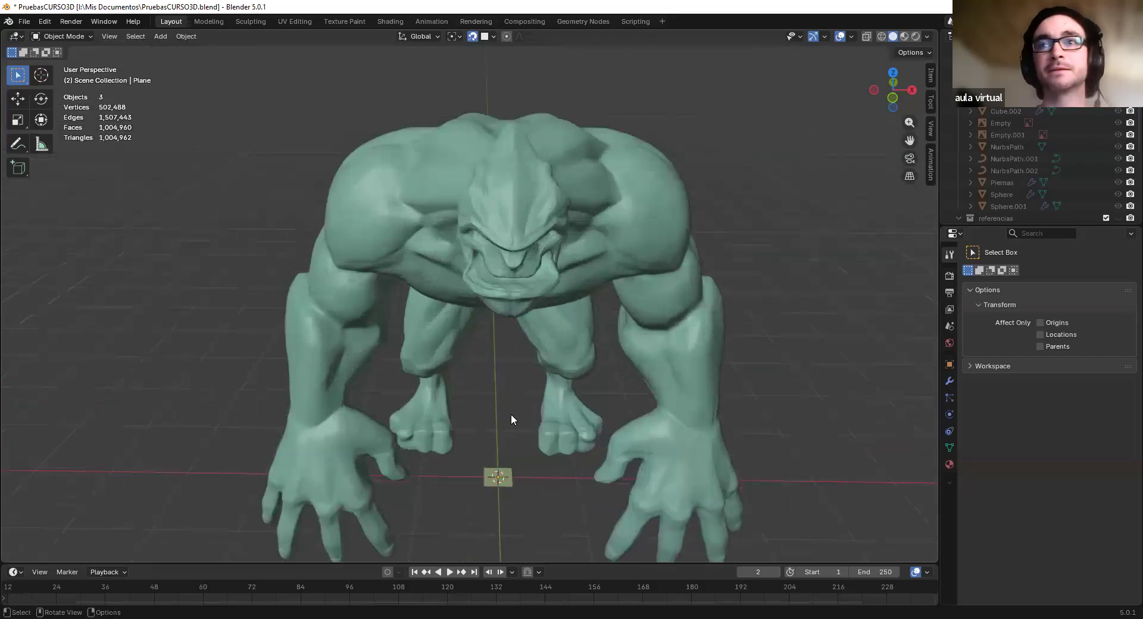
click(502, 481)
key(g)
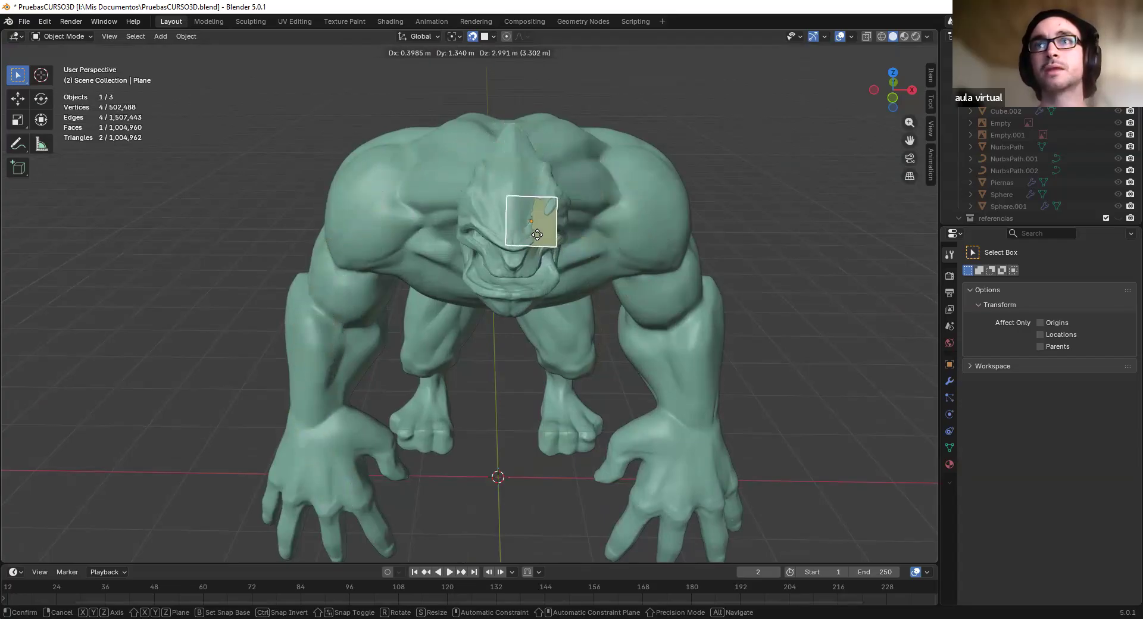
click(551, 226)
scroll(552, 227, up, 5)
scroll(552, 227, up, 4)
shift+middle_drag(551, 227, 537, 290)
scroll(539, 274, down, 7)
scroll(540, 259, up, 1)
Review the snapping options Face, Face Project, Align Rotation to Target and Backface Culling
click(493, 36)
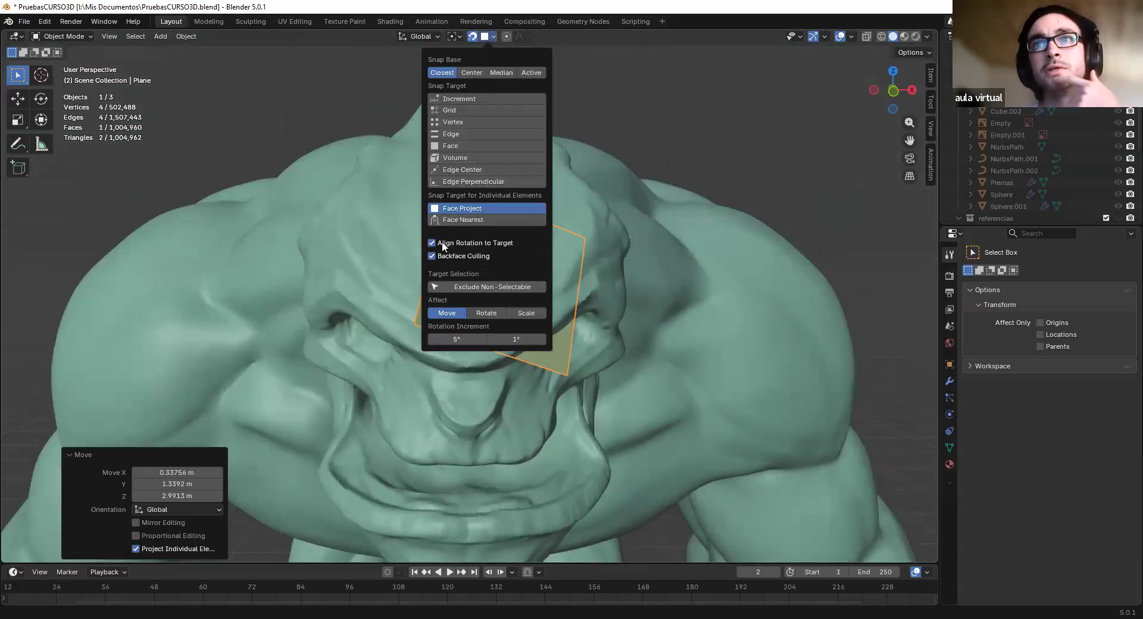
click(457, 247)
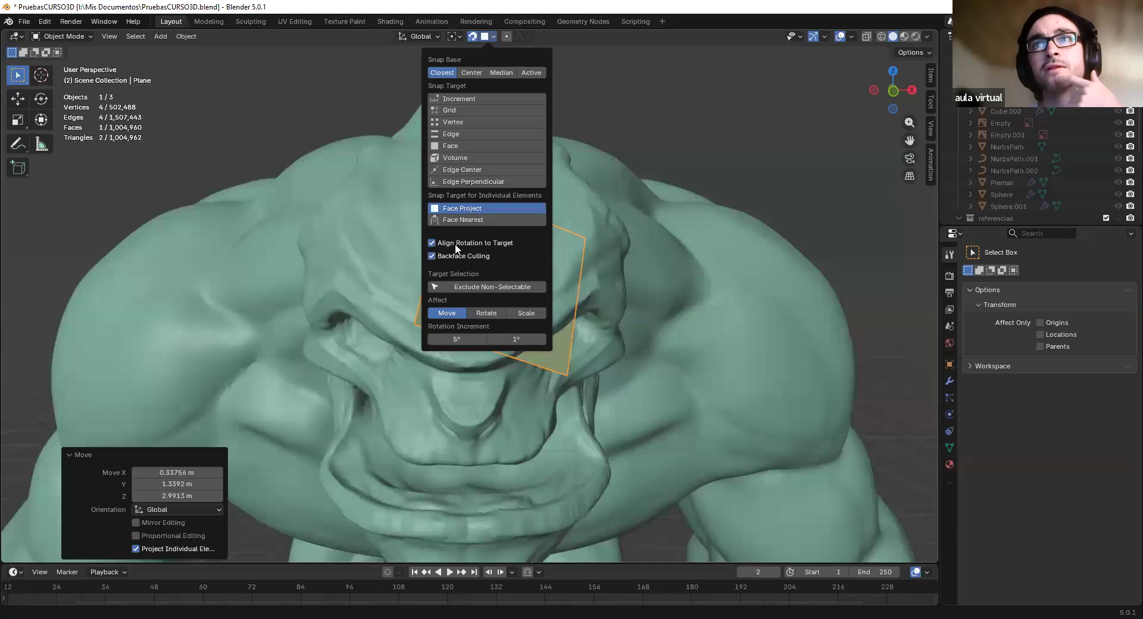
click(482, 146)
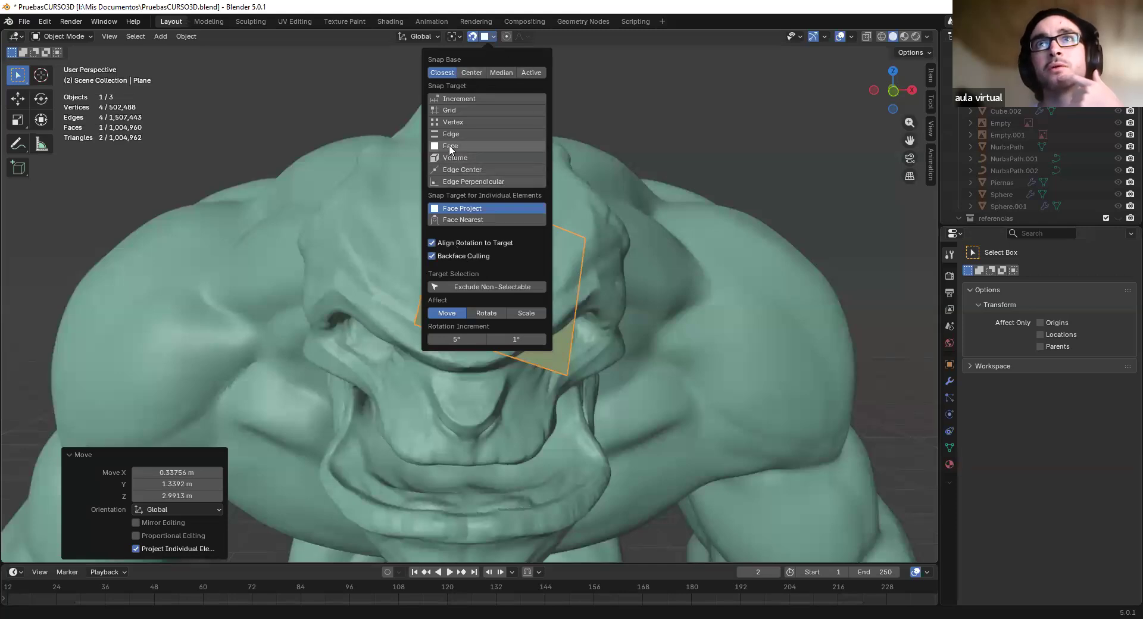
click(485, 208)
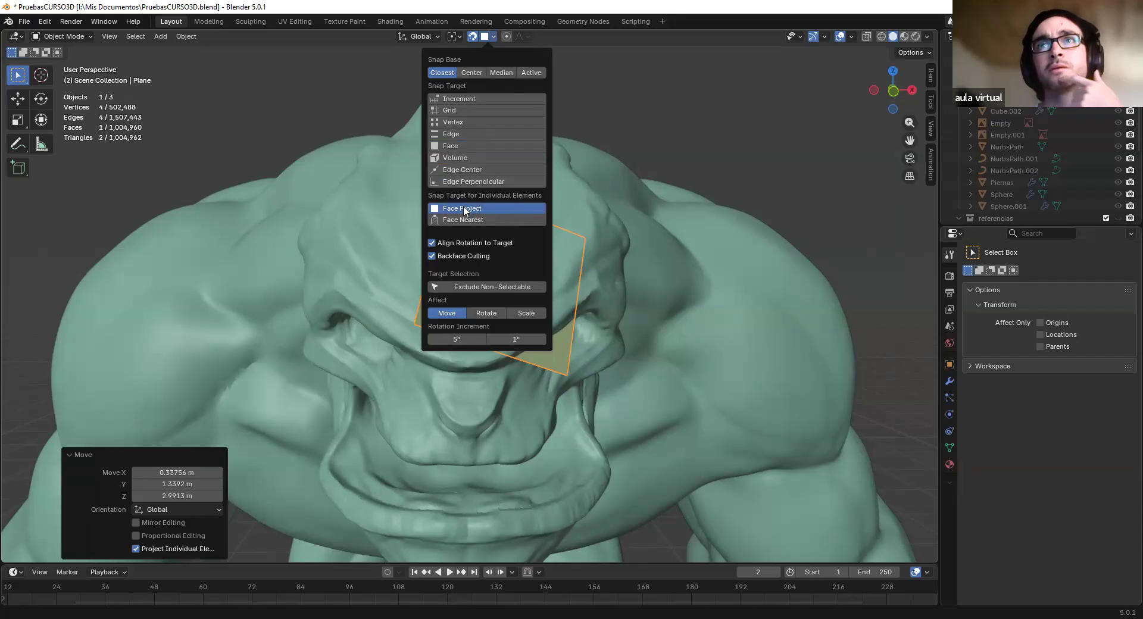
Shrink the plane on the monster's forehead and rotate it about -7° around the view axis
key(s)
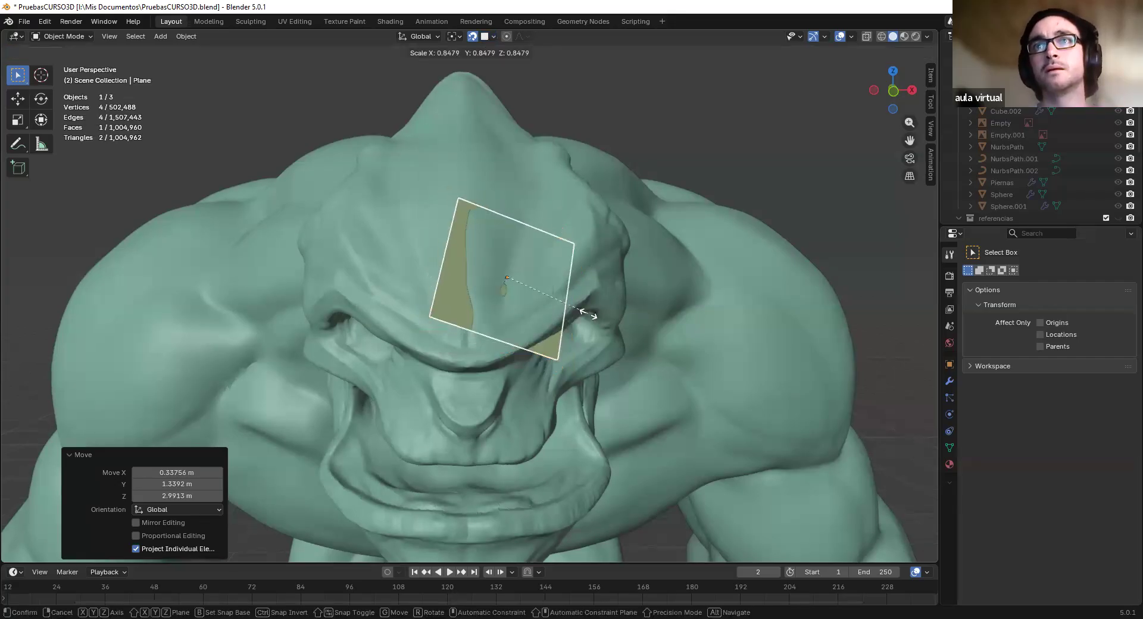
click(541, 298)
key(r)
click(548, 306)
Move the plane down to the brow above the nose and scale it uniformly by about 0.76
key(g)
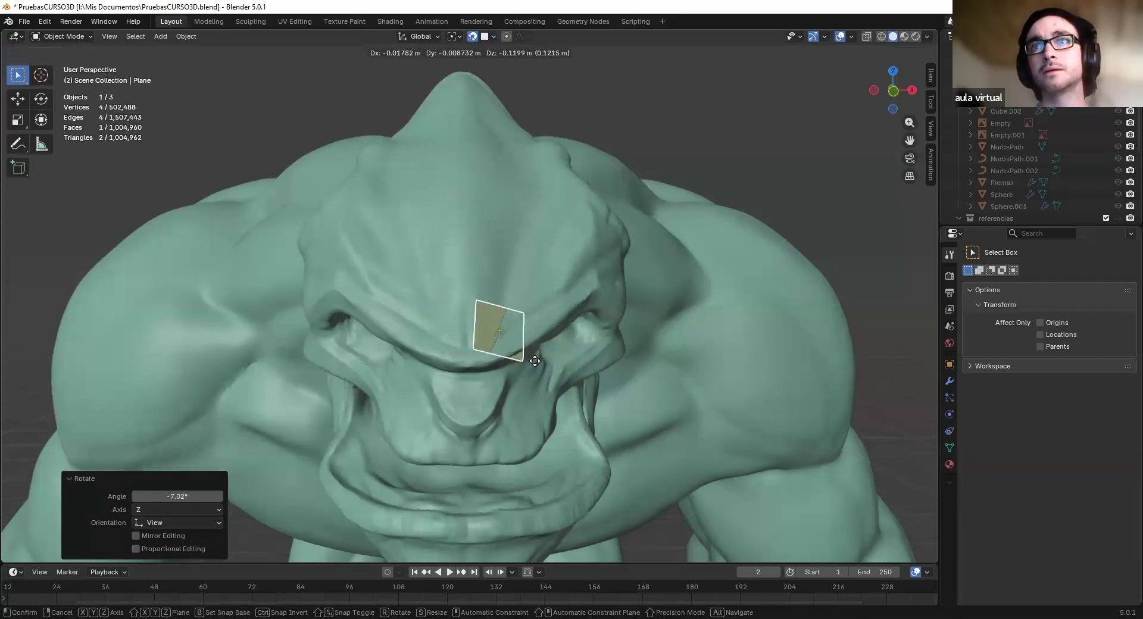
click(535, 366)
key(s)
click(526, 360)
key(r)
right_click(534, 357)
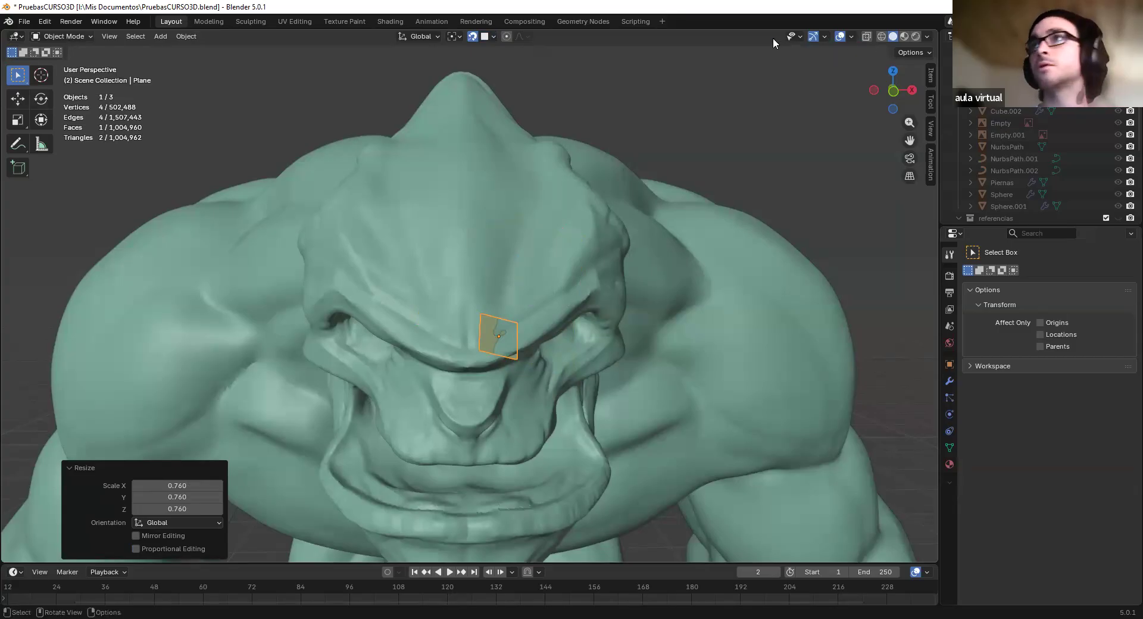
Put the plane into Edit Mode
click(77, 37)
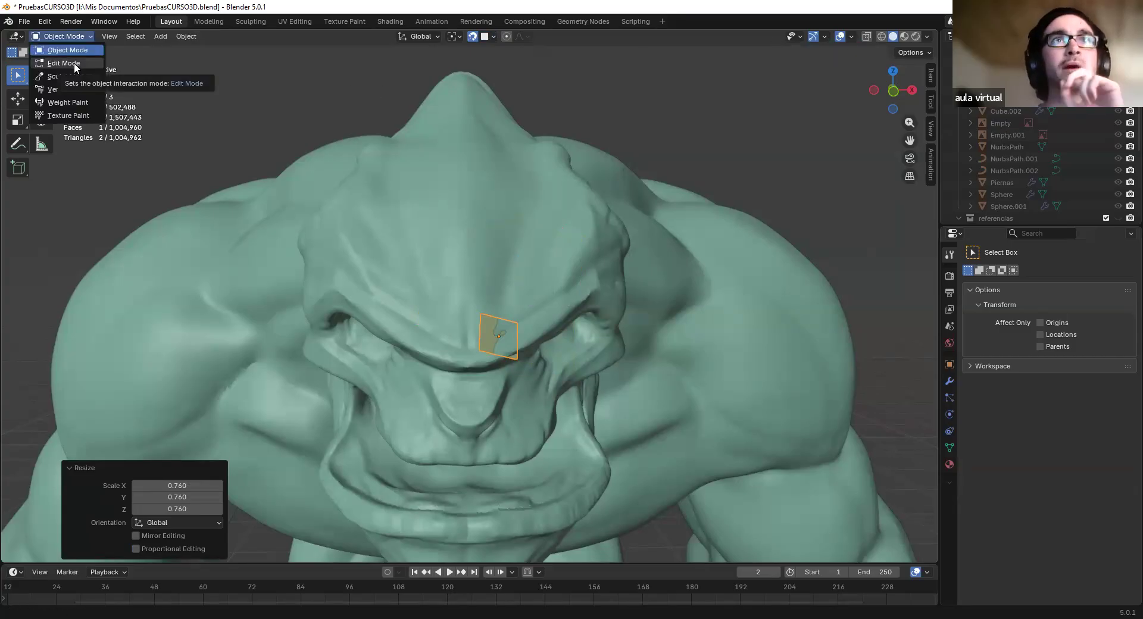
click(64, 63)
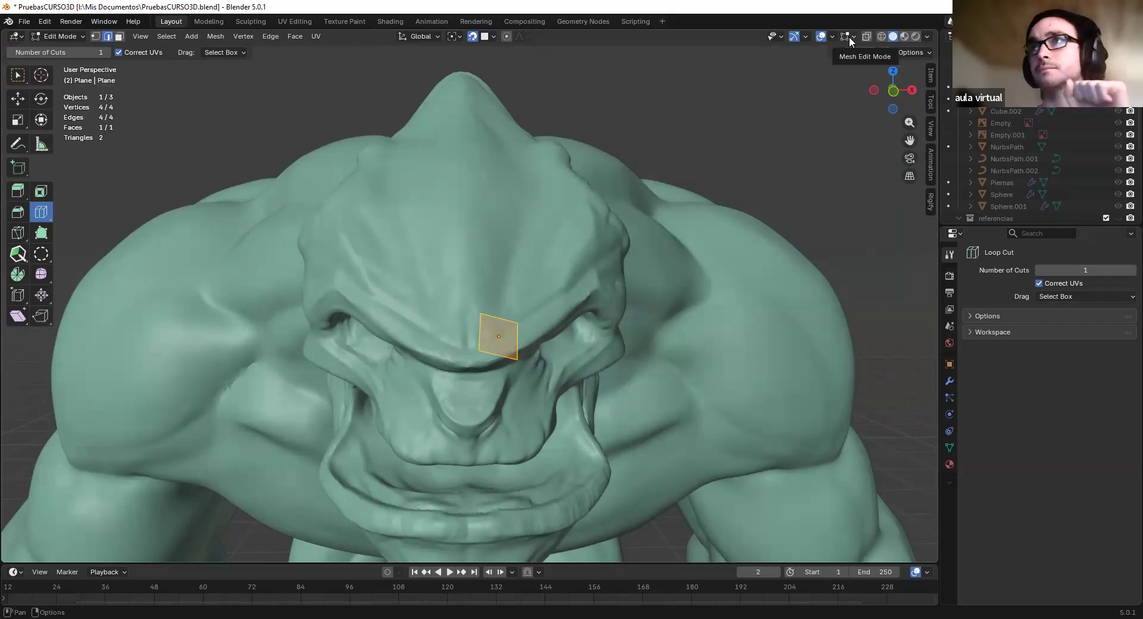
click(59, 36)
click(59, 50)
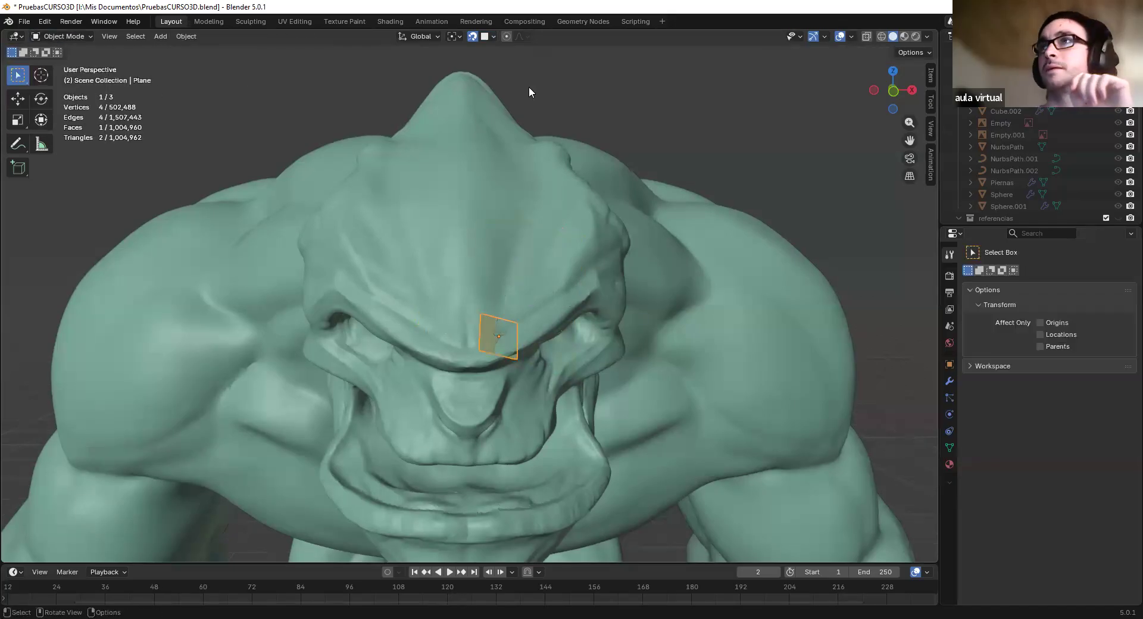
click(59, 36)
click(64, 63)
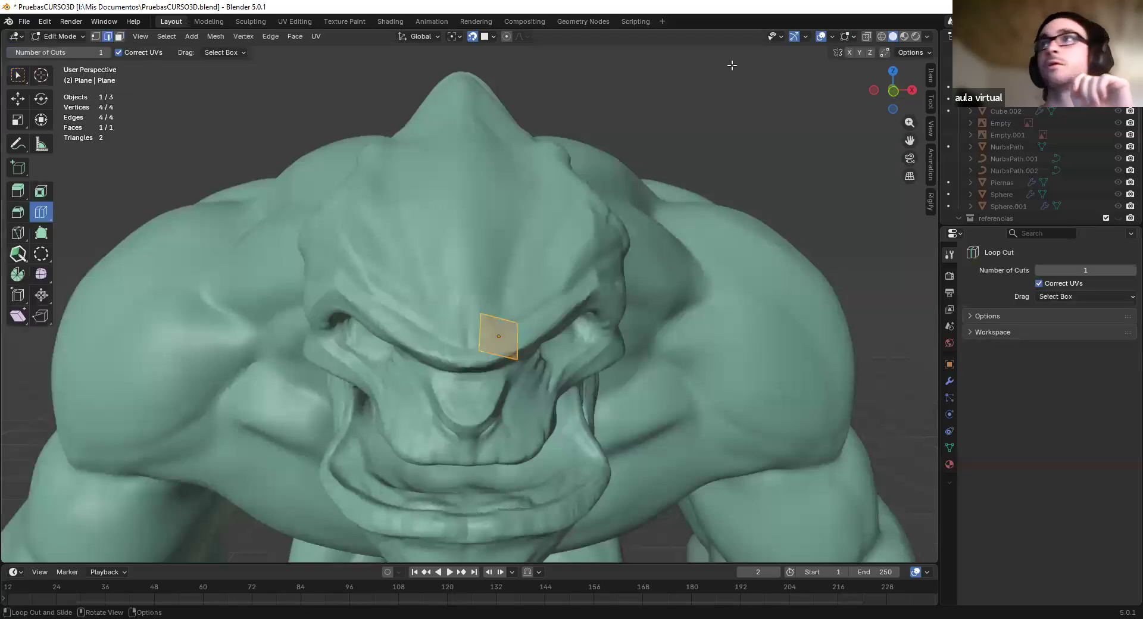
Switch the 2.78 m Retopology overlay off and on again to compare the plane's display over the sculpt
click(847, 37)
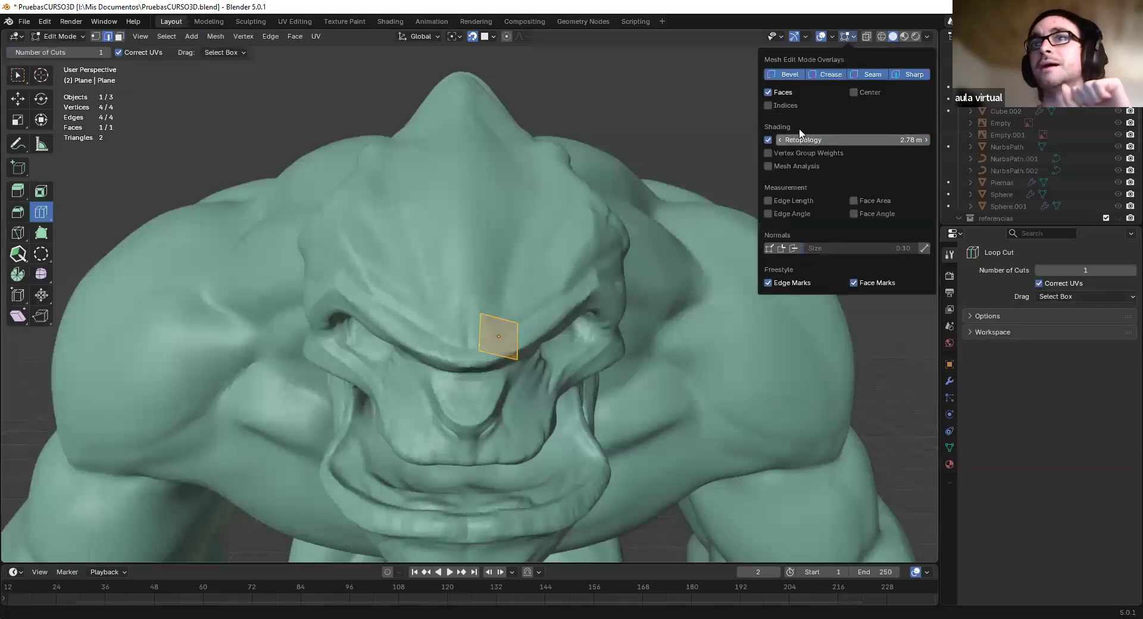
click(768, 140)
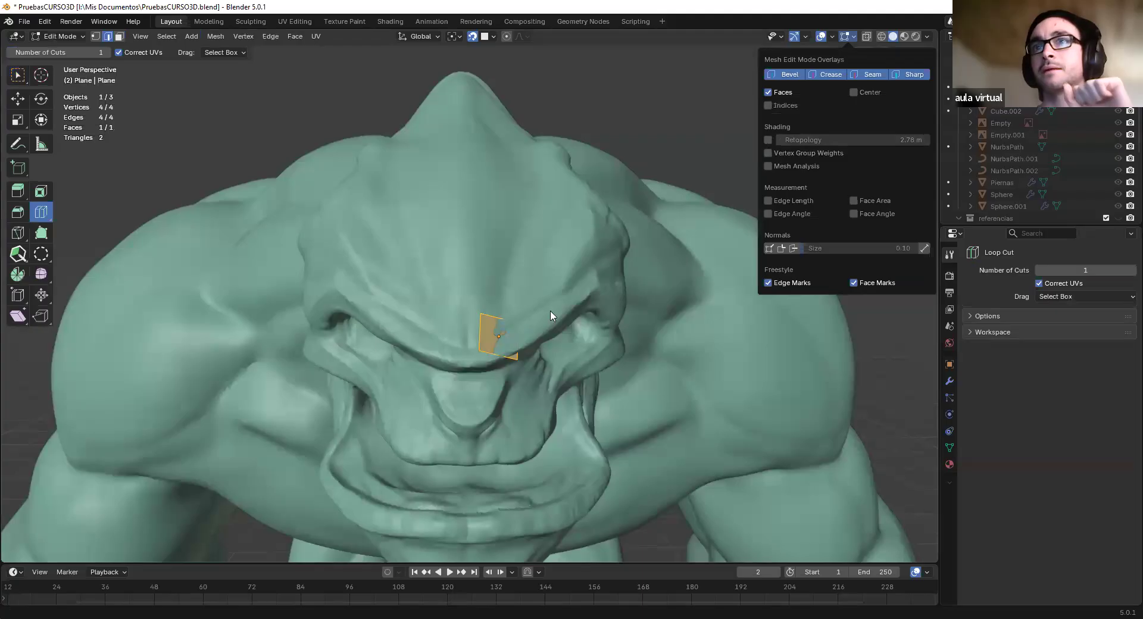
click(767, 140)
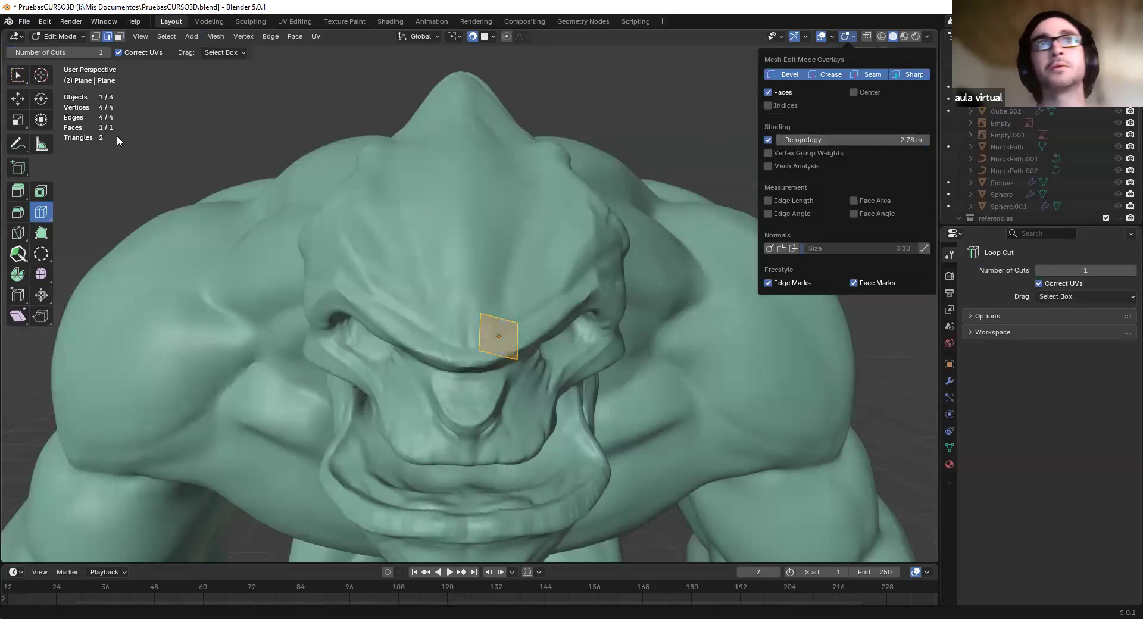
click(471, 37)
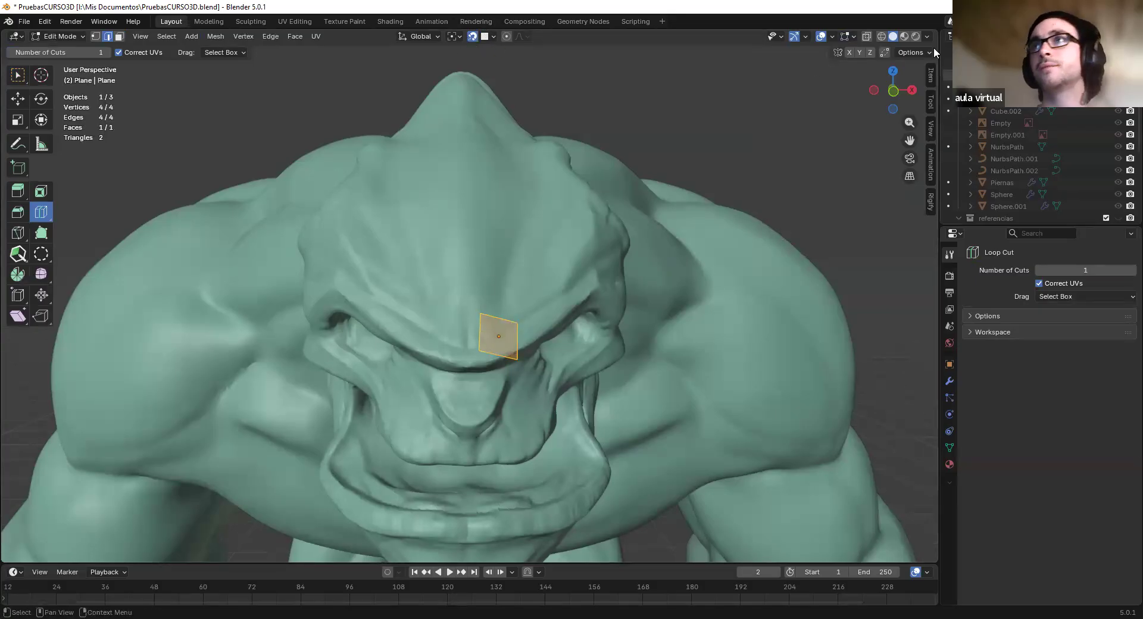
click(849, 38)
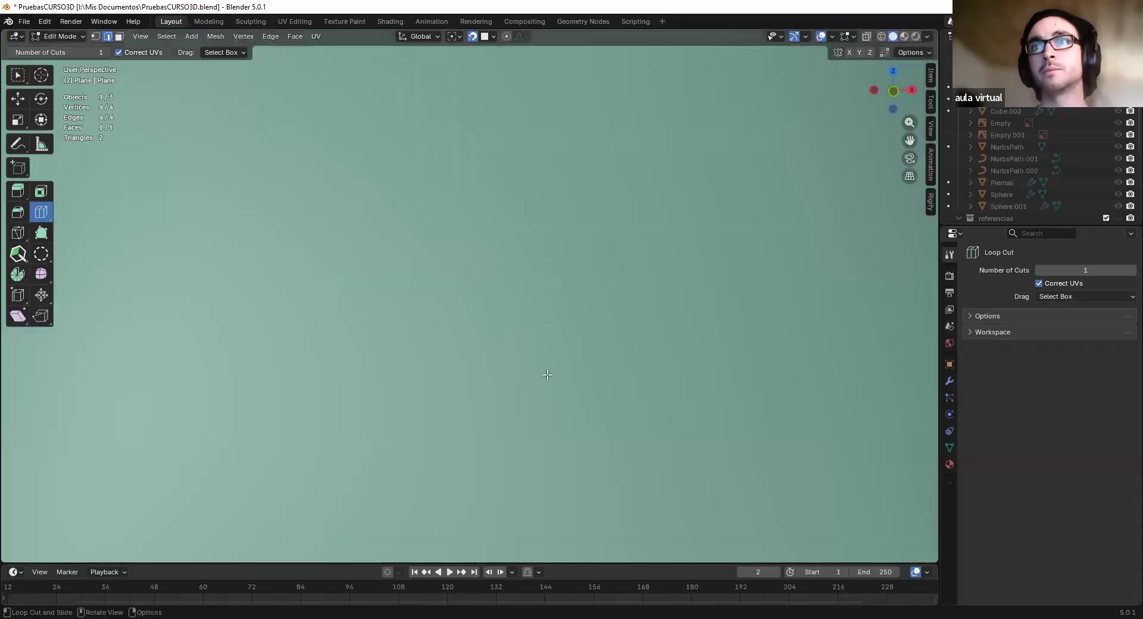
Frame the plane on the brow and change from Loop Cut to the Select Box tool with vertex selection
key(KP_Decimal)
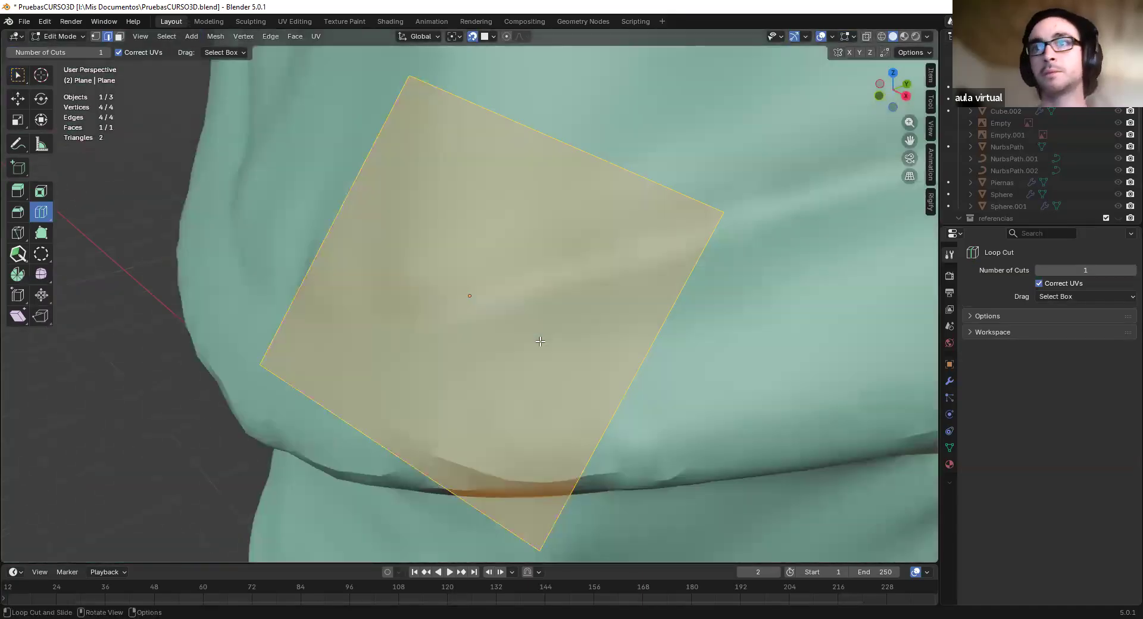
scroll(540, 341, down, 3)
middle_drag(540, 342, 572, 338)
scroll(590, 336, up, 3)
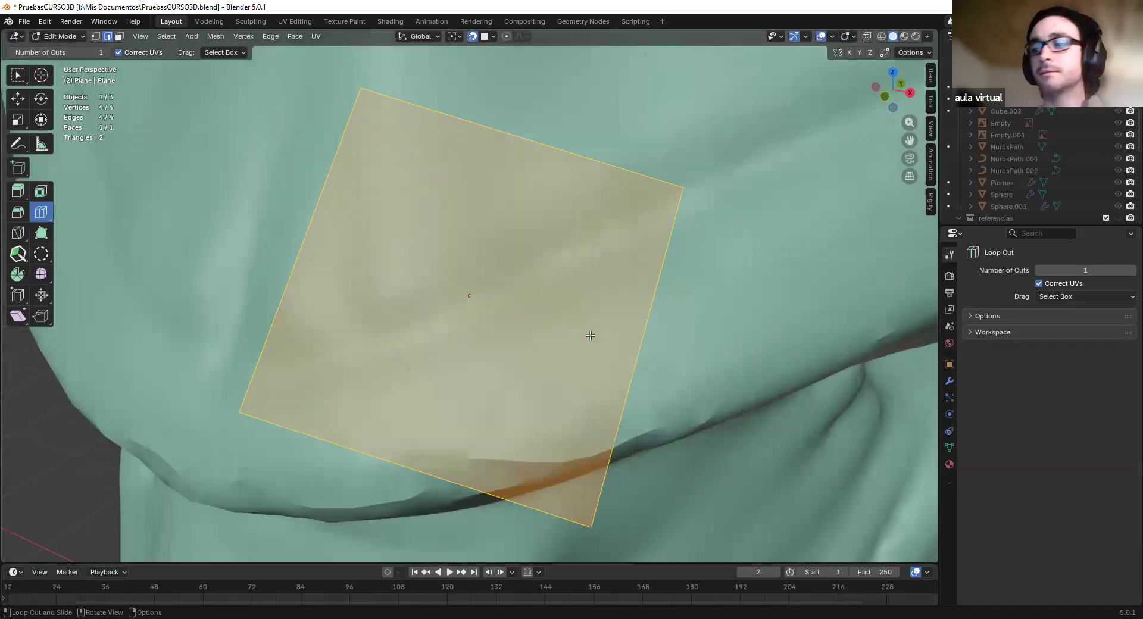
scroll(633, 282, down, 5)
middle_drag(633, 282, 219, 195)
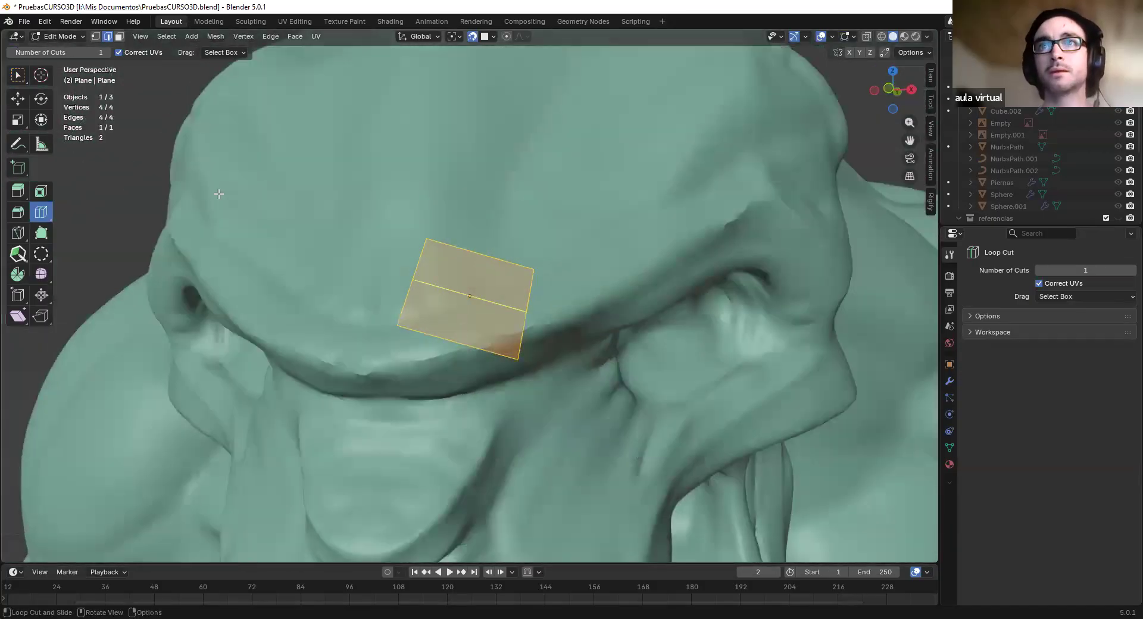
click(20, 76)
key(1)
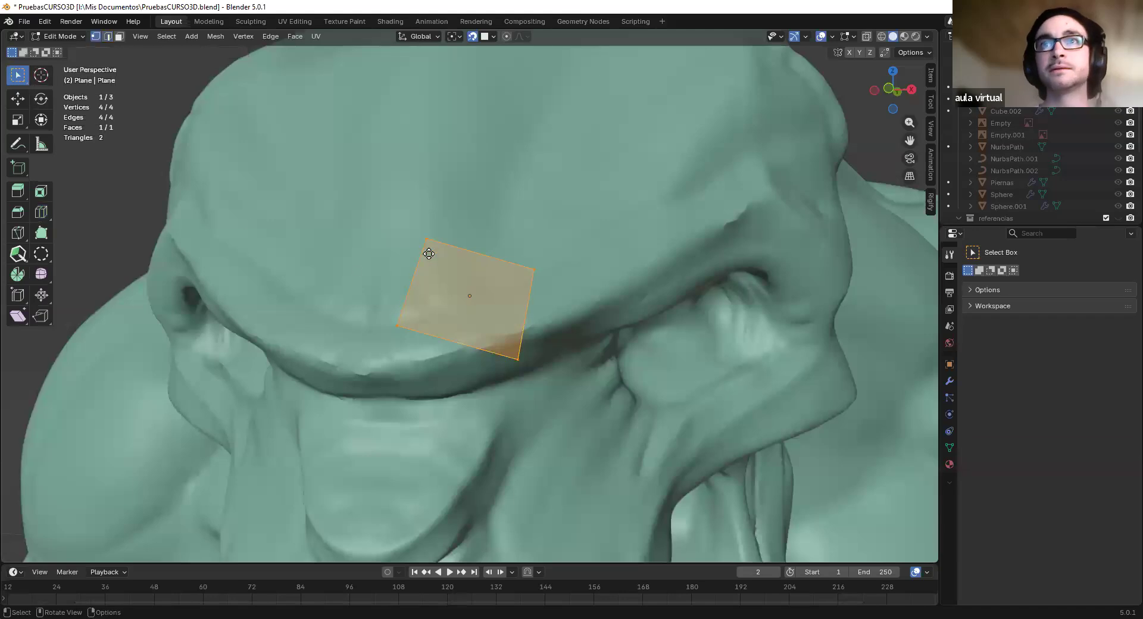
Move the plane's two left corner vertices down onto the brow surface with snapping, forming a shorter left side
click(428, 249)
key(g)
click(421, 285)
click(395, 327)
key(g)
click(411, 353)
click(421, 274)
key(g)
click(415, 310)
Move the plane's two right corner vertices inward on the brow surface to shape a smaller quad
click(519, 359)
key(g)
click(515, 332)
click(530, 270)
key(g)
click(485, 294)
click(514, 332)
key(g)
click(497, 336)
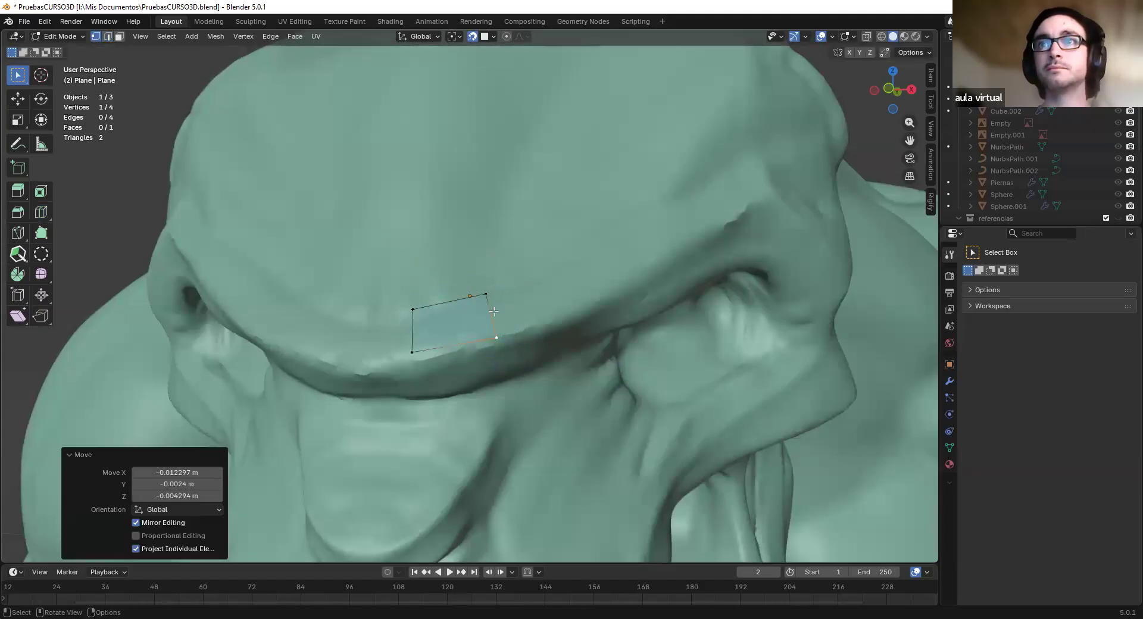
Try Sculpt Mode with the Smooth brush on the plane and return to Edit Mode
scroll(490, 313, down, 3)
scroll(484, 316, up, 4)
mouse_move(485, 316)
middle_down()
mouse_move(494, 337)
mouse_move(481, 322)
middle_up()
scroll(482, 322, up, 1)
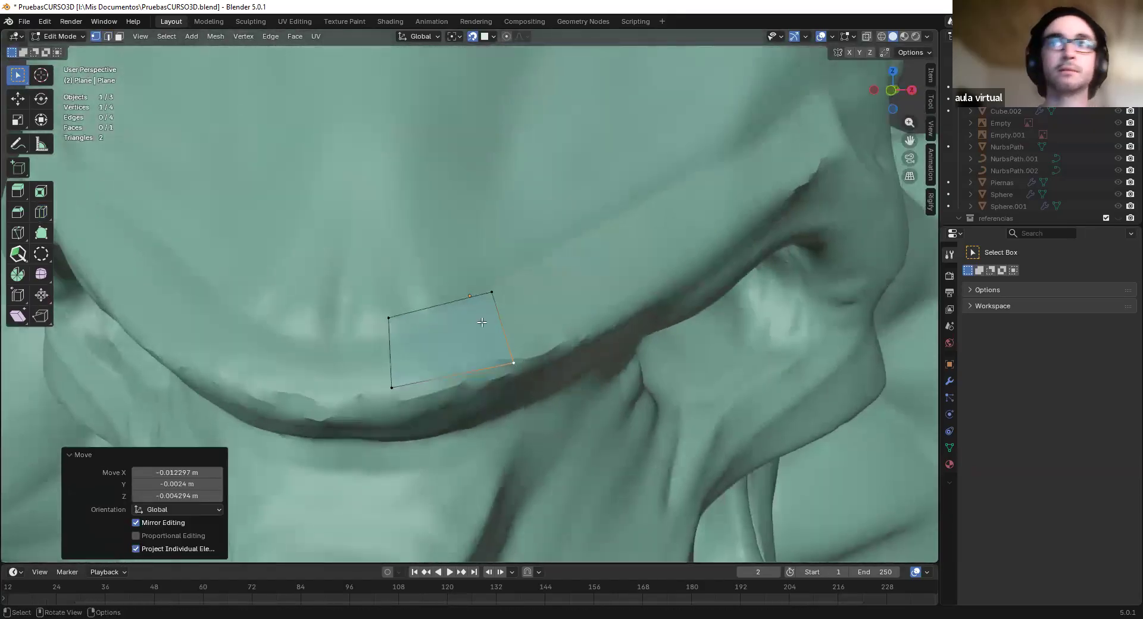
scroll(482, 322, down, 2)
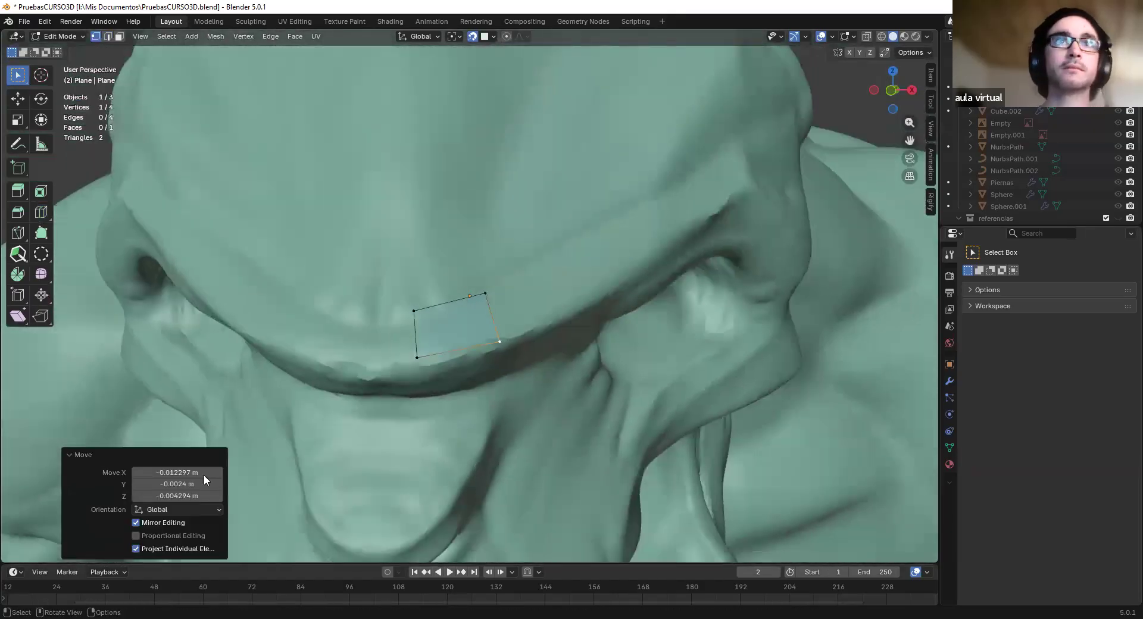
click(64, 37)
click(67, 80)
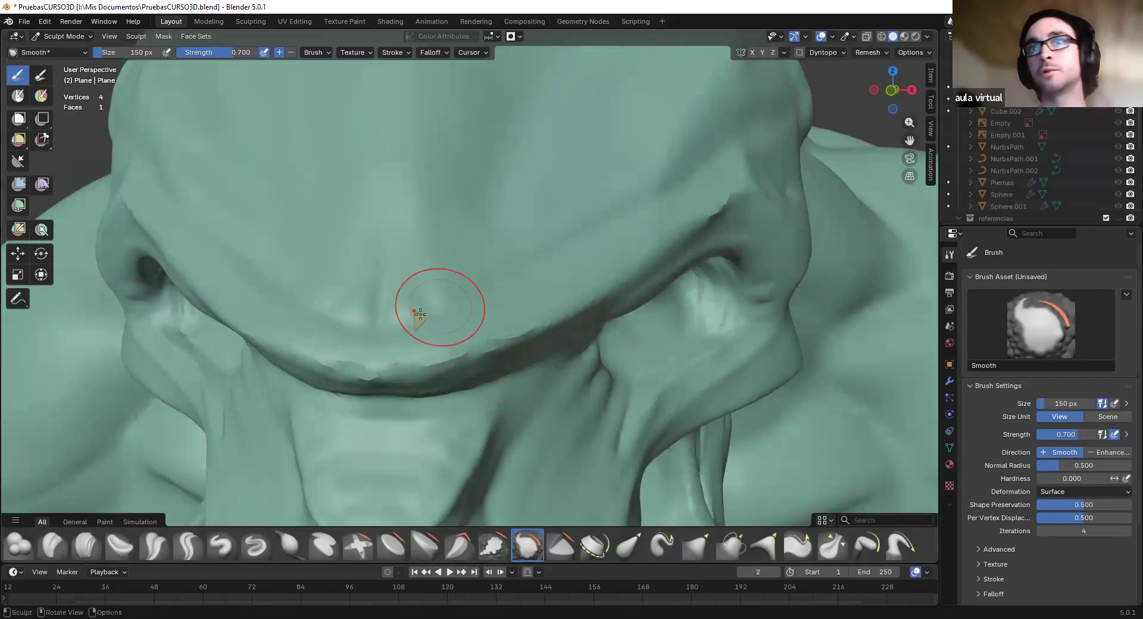
click(59, 36)
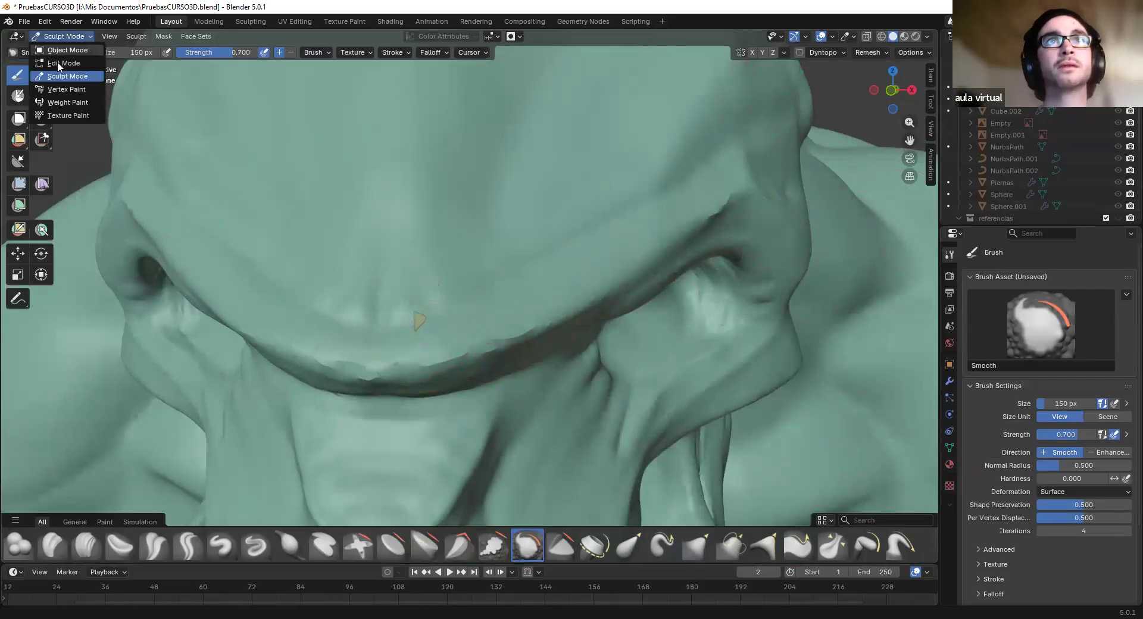
click(62, 66)
Nudge the quad's upper-left vertex along the brow by about 0.0017 m in Y and -0.0018 m in Z
scroll(42, 267, up, 3)
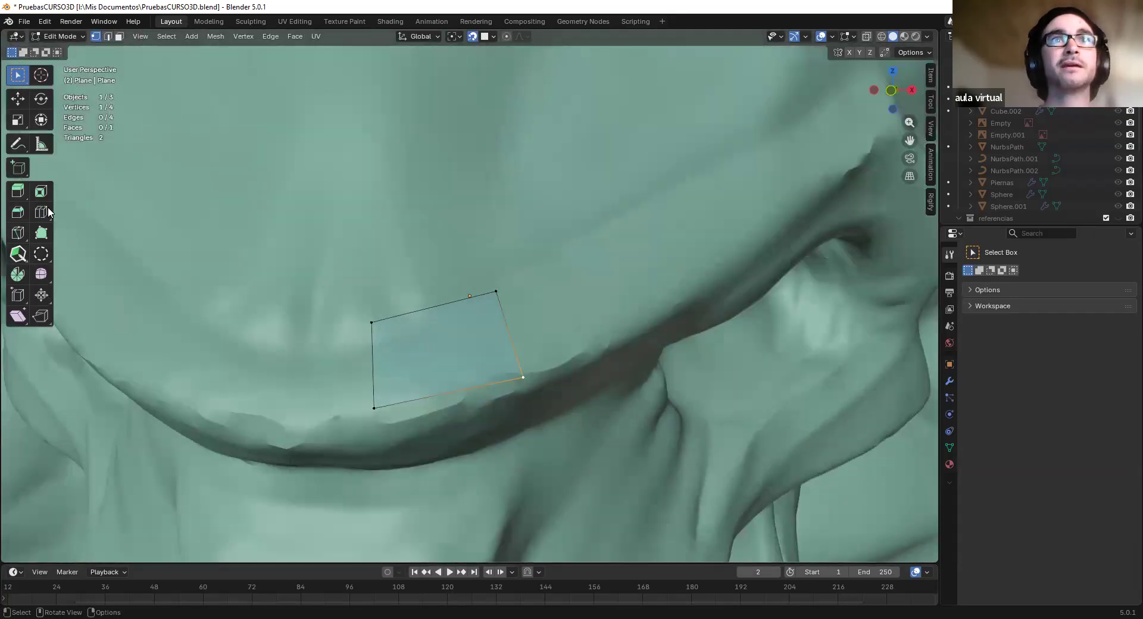
key(2)
click(504, 341)
middle_drag(477, 333, 332, 299)
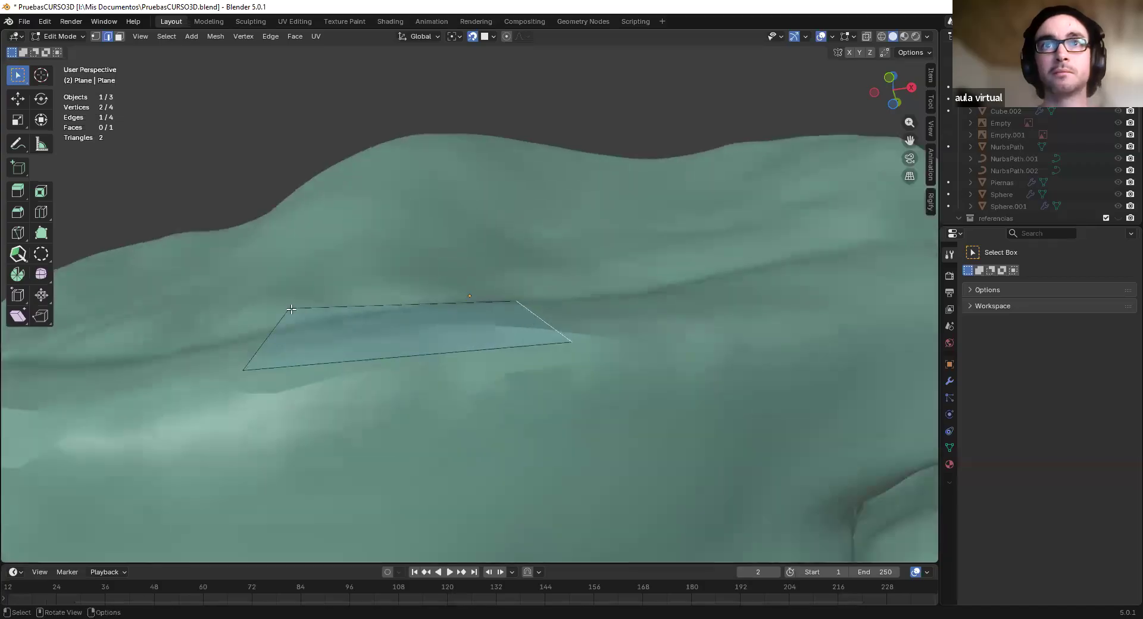
key(1)
drag(289, 310, 291, 318)
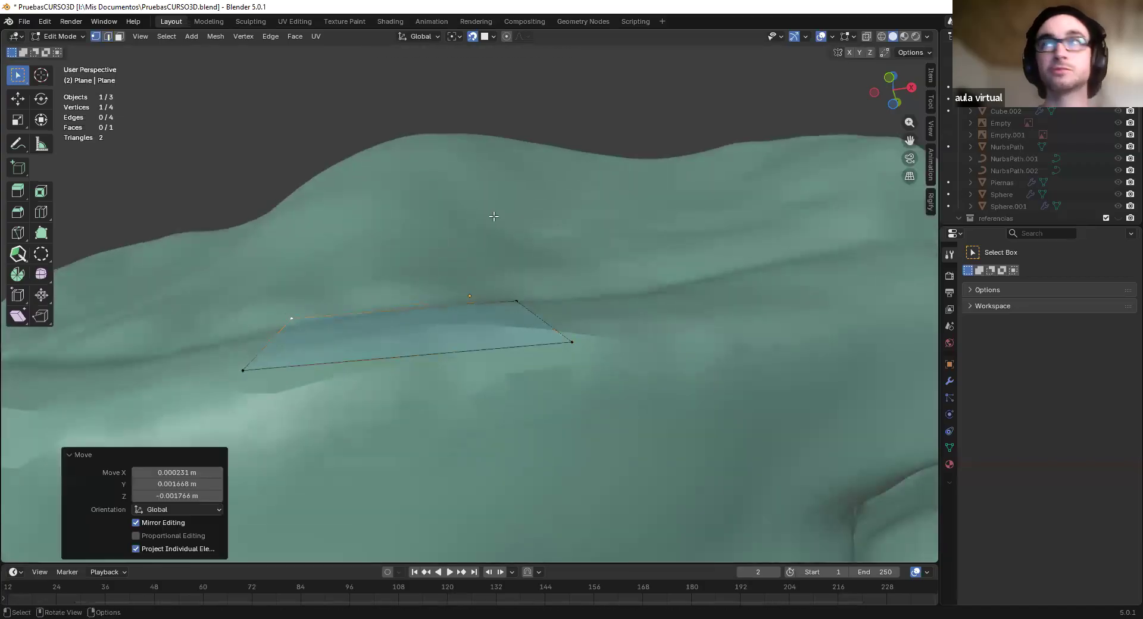
Turn on the Wireframe overlay and compare the sculpt's dense mesh with the quad on the brow
click(833, 38)
click(753, 238)
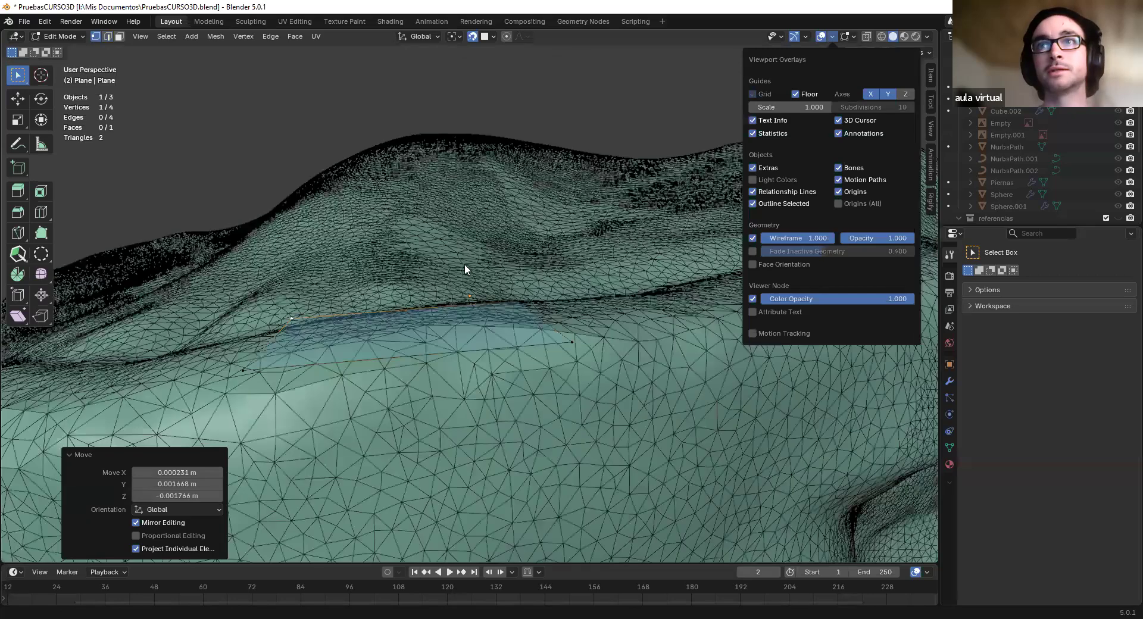
middle_drag(491, 279, 349, 334)
middle_drag(526, 320, 530, 313)
scroll(536, 333, down, 8)
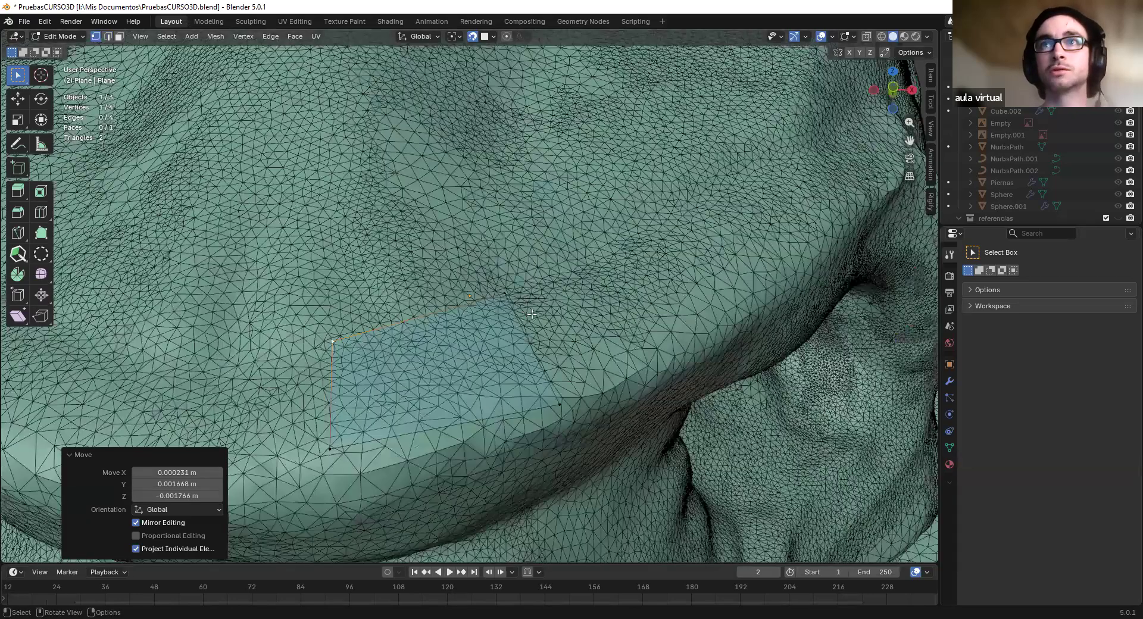
scroll(606, 366, up, 3)
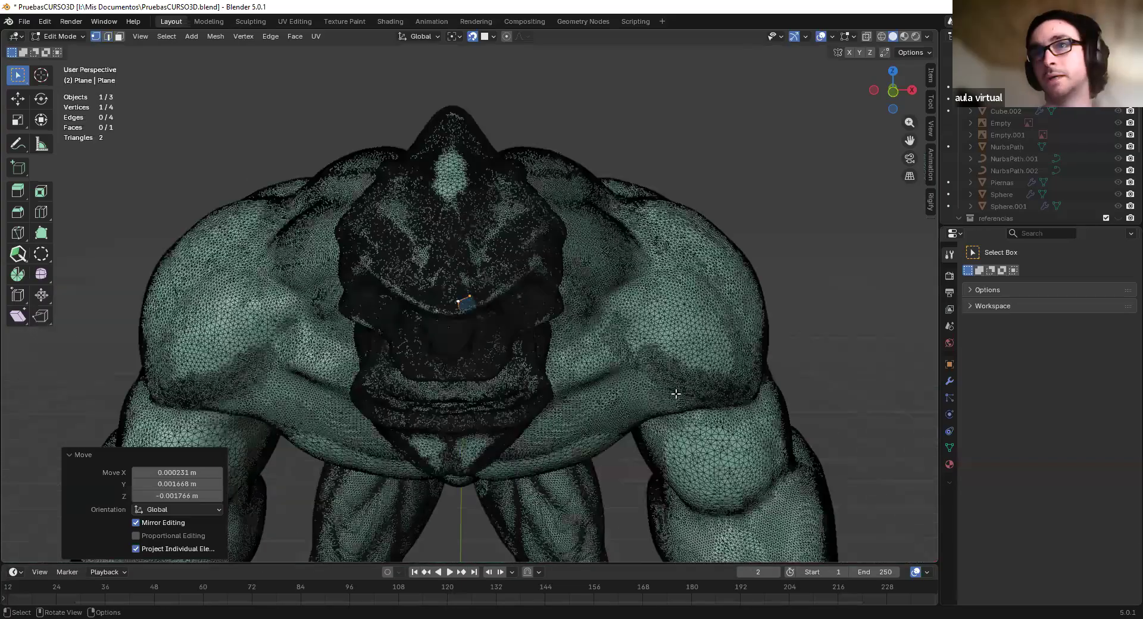
scroll(456, 315, up, 5)
scroll(441, 346, up, 6)
middle_drag(441, 346, 500, 299)
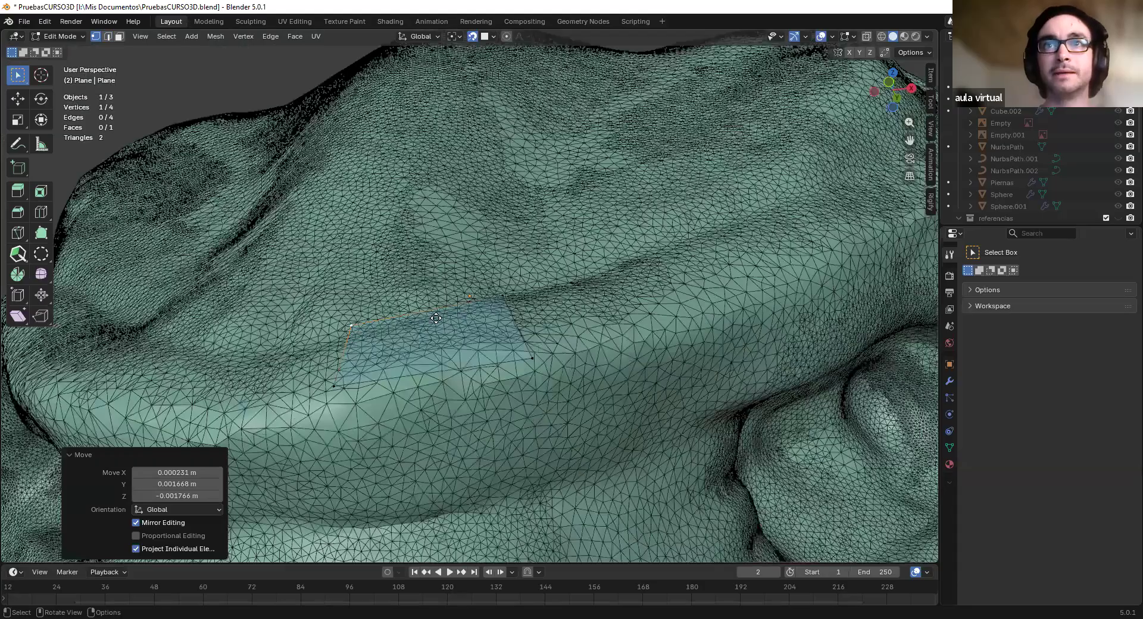
Move the quad's two right vertices inward along the brow surface, making the face narrower
click(503, 298)
middle_drag(468, 335, 476, 348)
click(540, 373)
key(g)
click(435, 386)
click(504, 296)
key(g)
click(432, 316)
click(432, 386)
key(g)
click(436, 382)
Turn off the Wireframe overlay so the sculpt displays as a smooth surface around the quad
middle_drag(410, 382, 379, 364)
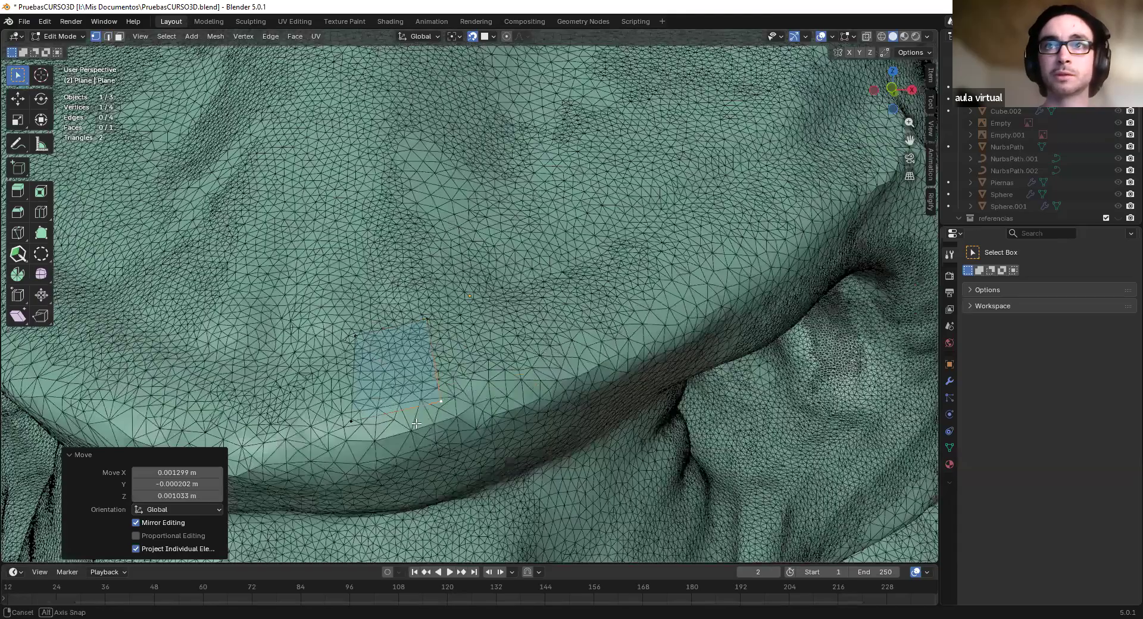
middle_drag(392, 286, 350, 298)
middle_drag(418, 373, 634, 237)
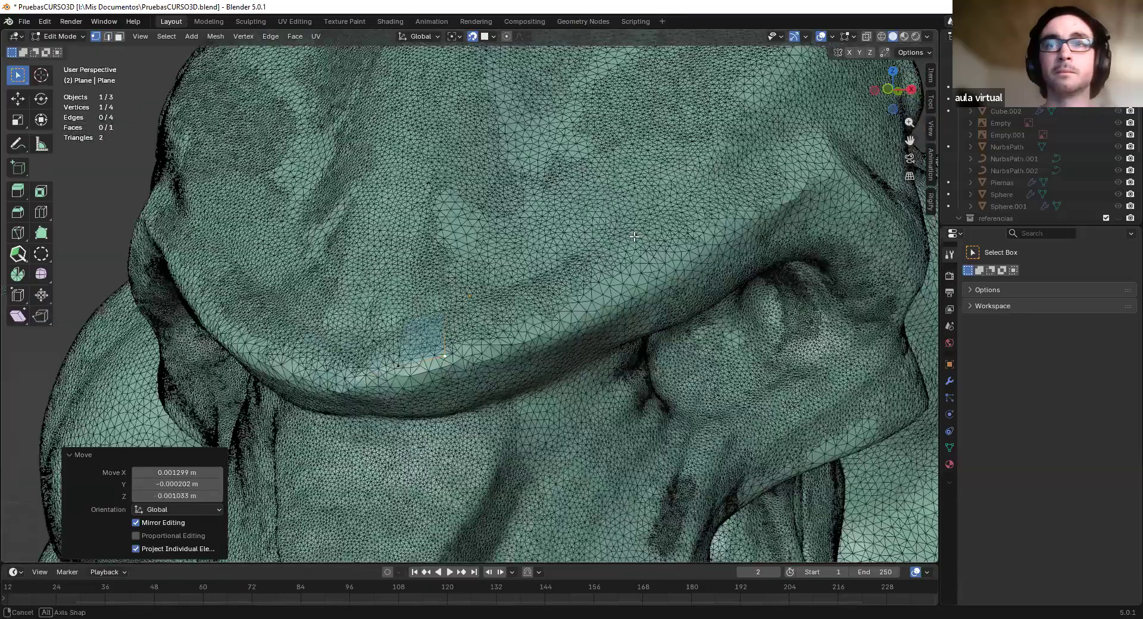
middle_drag(851, 43, 834, 38)
click(833, 37)
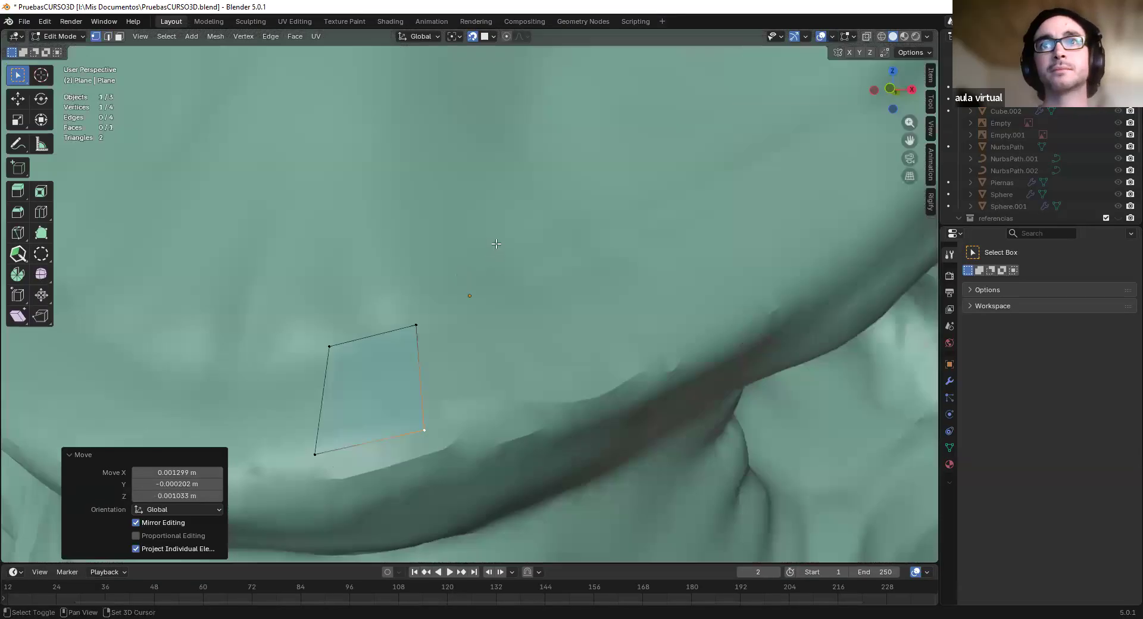
Reposition the quad's right edge on the brow in small moves, the last about 0.0016 m in X
middle_drag(496, 246, 431, 265)
key(2)
key(g)
click(484, 302)
key(g)
click(470, 297)
key(g)
click(488, 323)
Examine the quad's size and placement on the brow against the whole head from several distances and angles
scroll(488, 323, down, 6)
middle_drag(487, 323, 500, 350)
scroll(487, 347, down, 7)
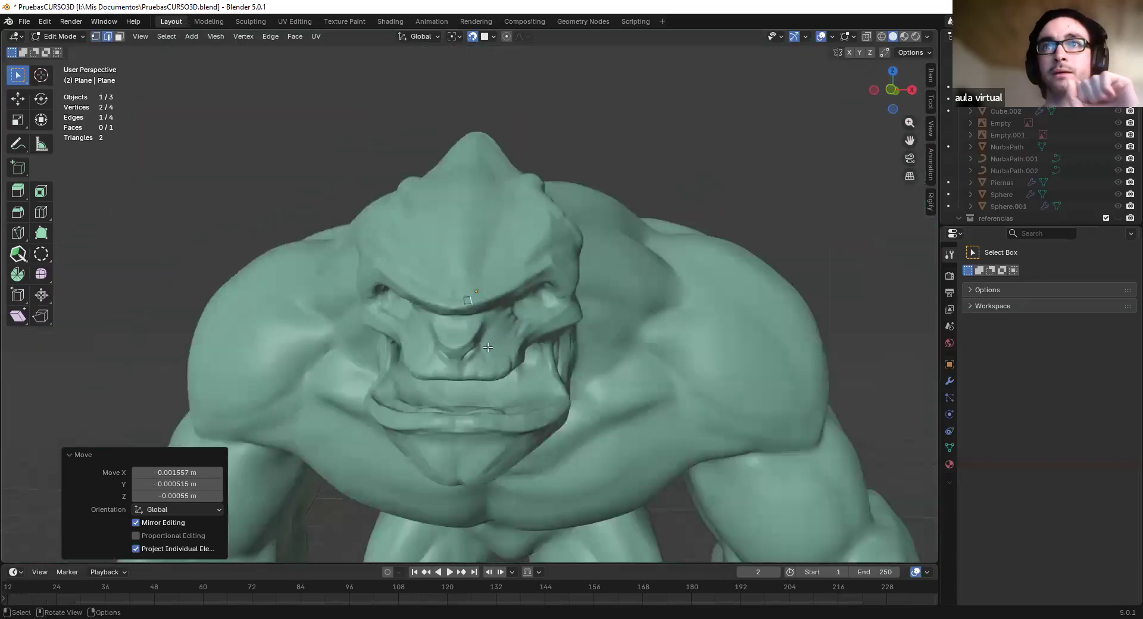
scroll(487, 347, down, 2)
scroll(487, 345, up, 6)
scroll(486, 344, down, 2)
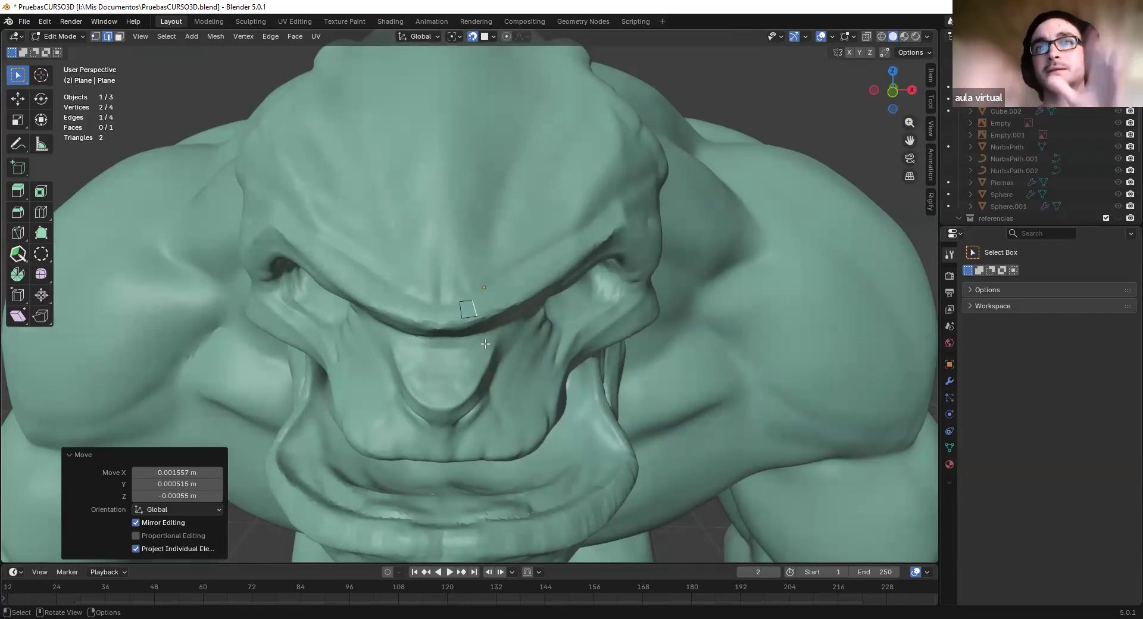
scroll(530, 359, down, 5)
middle_drag(529, 359, 477, 360)
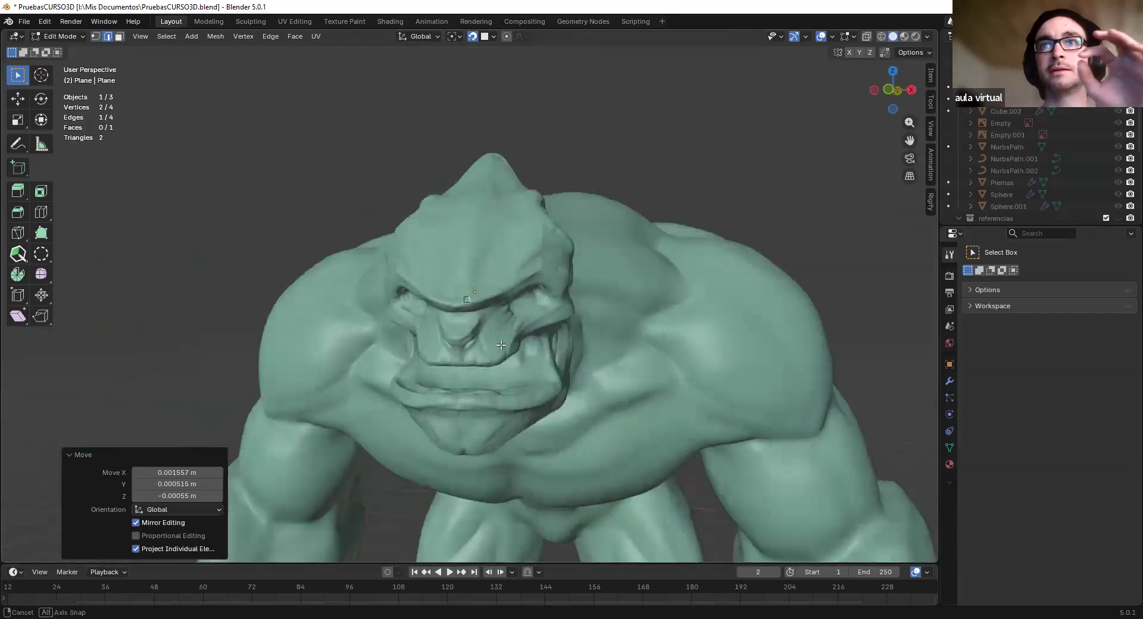
scroll(477, 360, up, 8)
scroll(477, 360, down, 4)
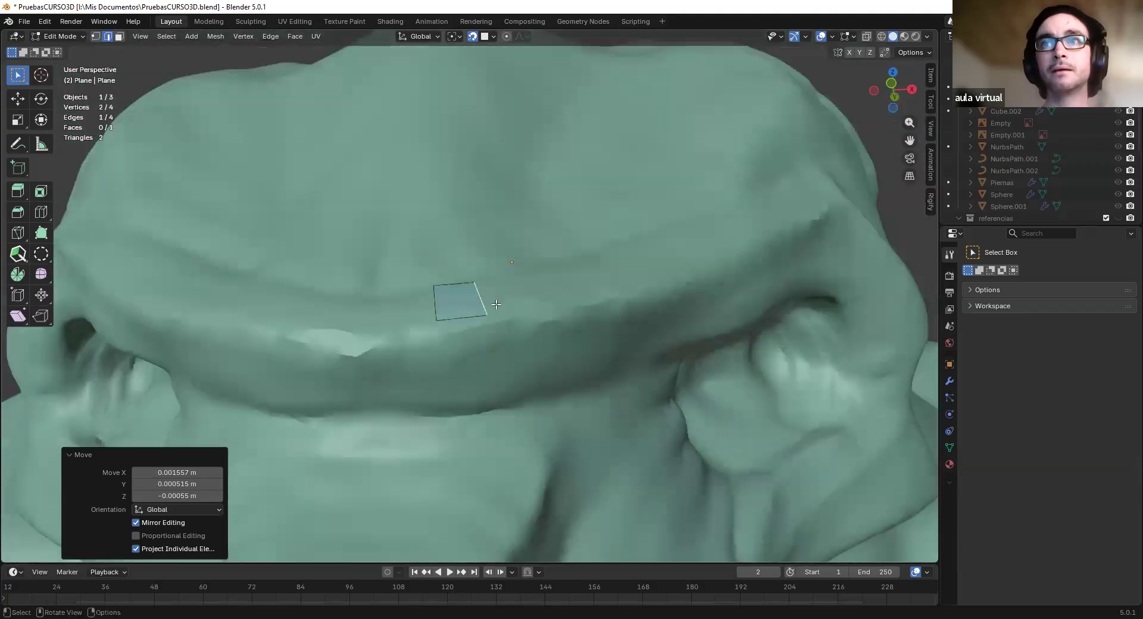
Extrude the quad's outer edge along the brow, about 0.026 m in X, to form a second face
scroll(489, 341, up, 8)
click(487, 344)
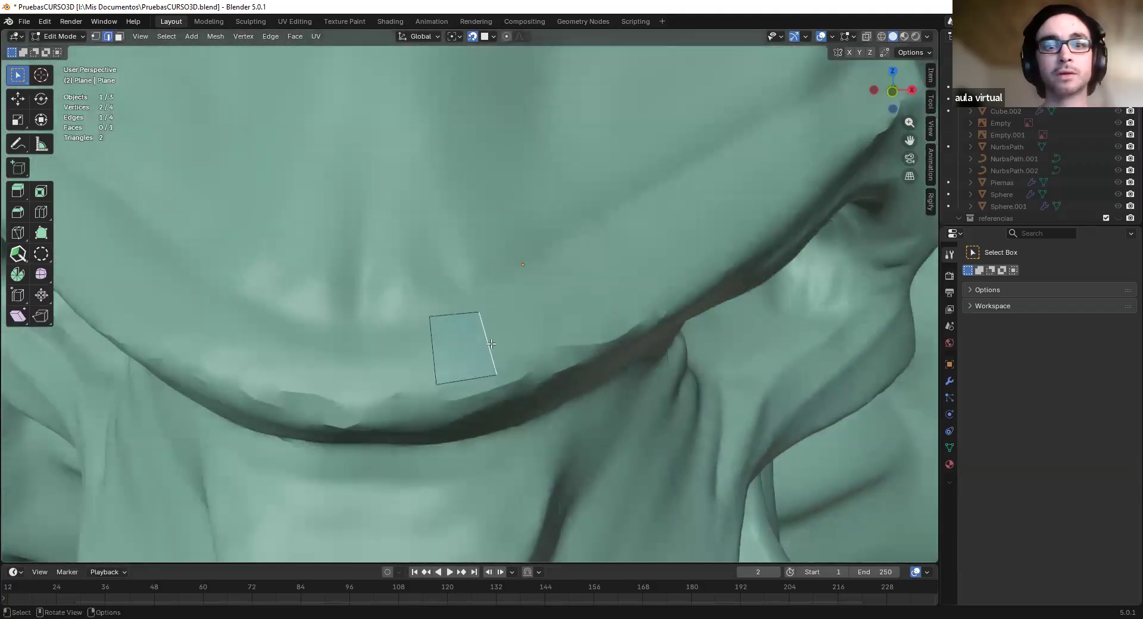
middle_drag(498, 360, 494, 353)
scroll(494, 352, up, 2)
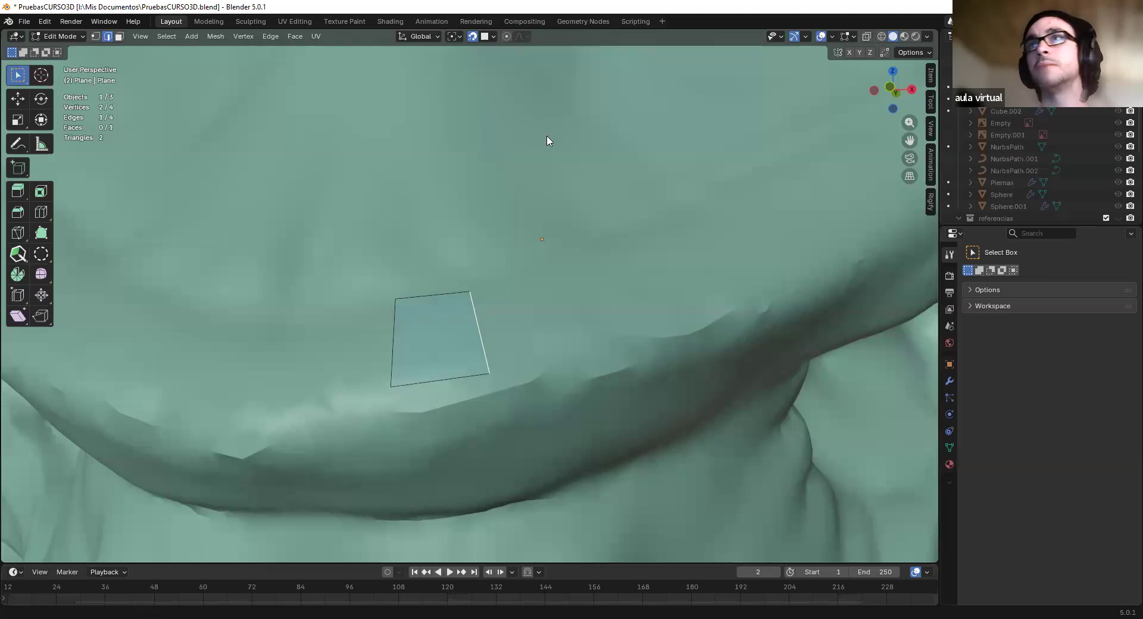
key(e)
click(601, 322)
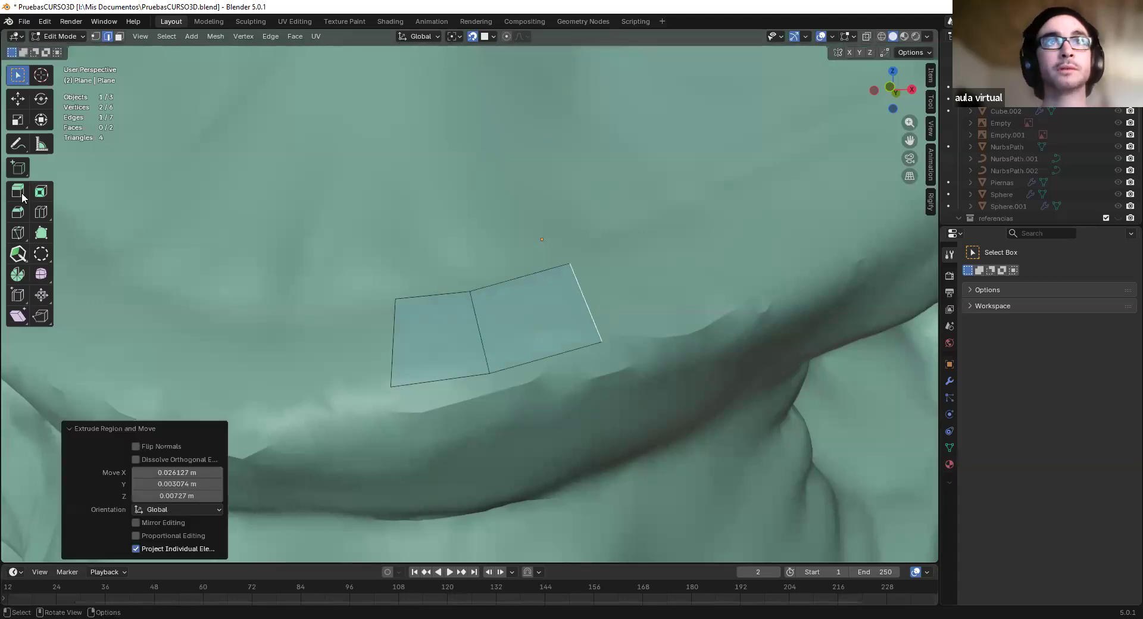
Reposition an edge of the two-face strip along the brow surface to make the second face narrower
middle_drag(556, 282, 459, 313)
scroll(456, 293, down, 3)
click(443, 317)
key(g)
click(508, 338)
Extrude the strip's end edge twice along the brow ridge toward the eye, adding a third and fourth face
click(492, 310)
key(e)
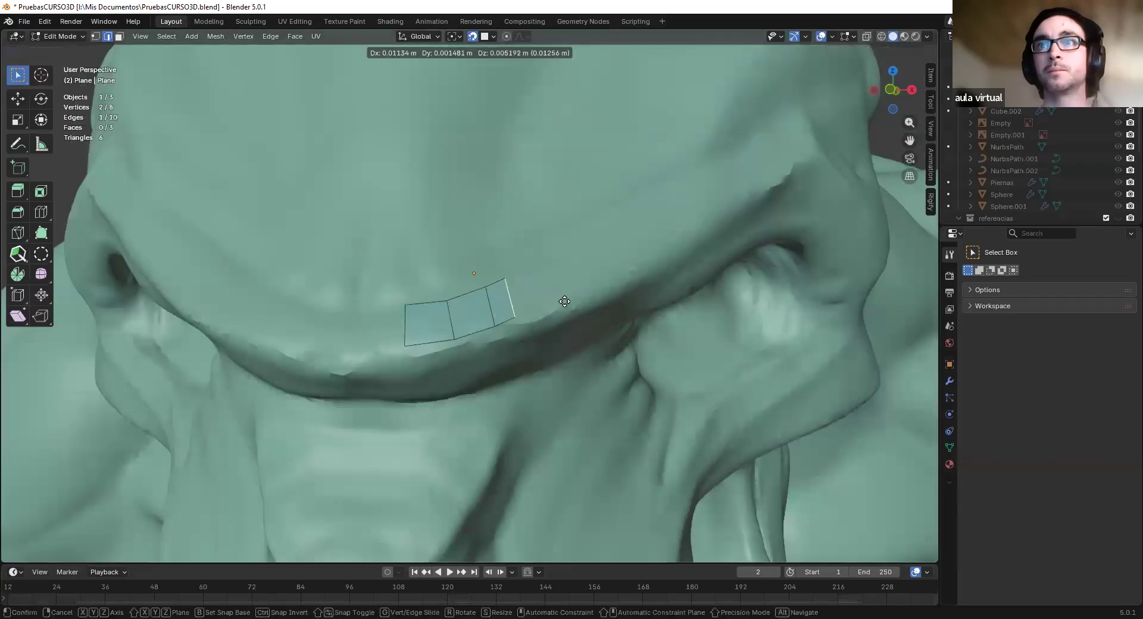
click(572, 300)
key(e)
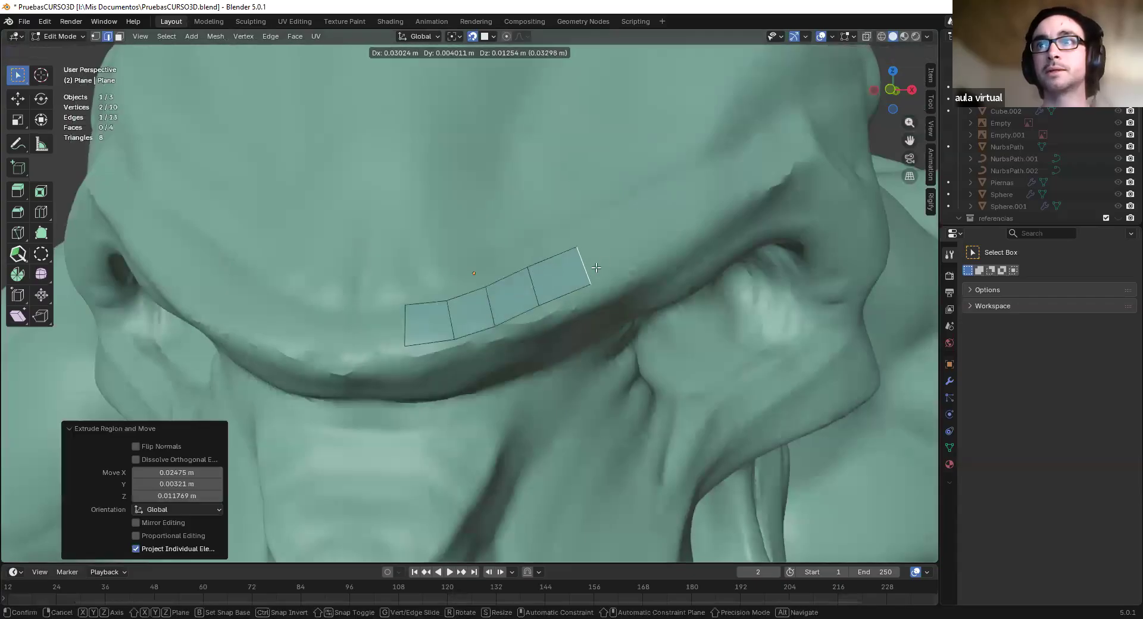
click(589, 269)
Shift an edge near the strip's end slightly along the brow to even out the face widths
click(538, 284)
key(g)
click(544, 285)
shift+middle_drag(543, 321, 507, 363)
middle_drag(561, 288, 500, 324)
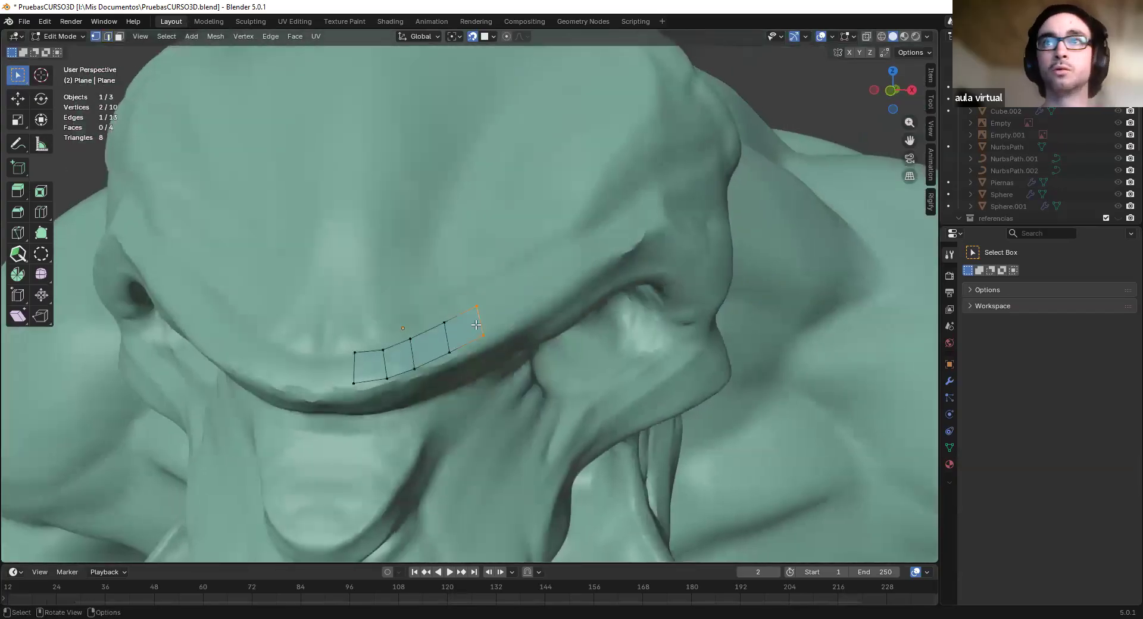
Switch to face selection and select the last face of the brow strip
key(2)
key(3)
click(469, 335)
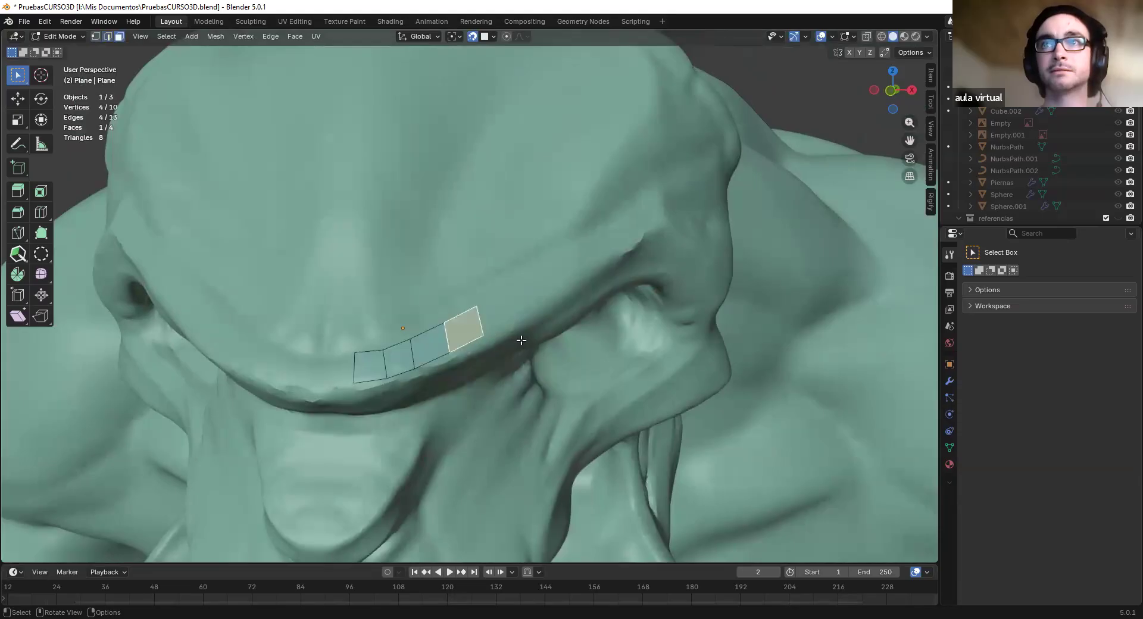
scroll(446, 366, up, 4)
scroll(447, 366, up, 1)
middle_drag(446, 366, 433, 374)
Try moving the upper vertex shared by the strip's last two faces, using vertex selection
click(400, 374)
key(1)
click(399, 375)
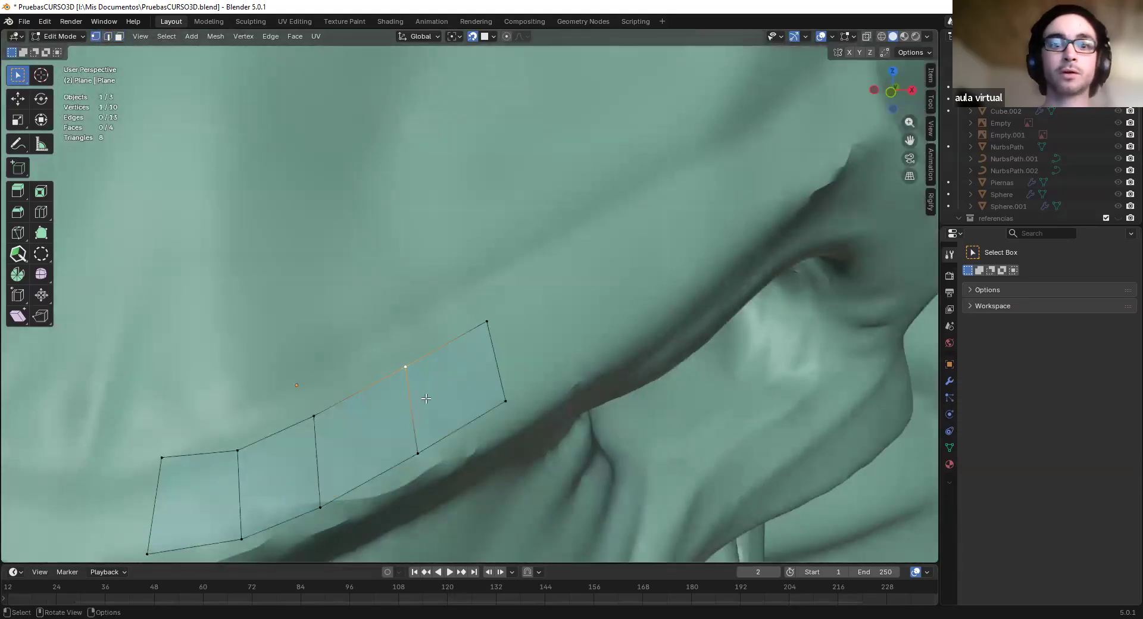
key(g)
right_click(387, 378)
scroll(459, 308, down, 3)
middle_drag(472, 290, 466, 296)
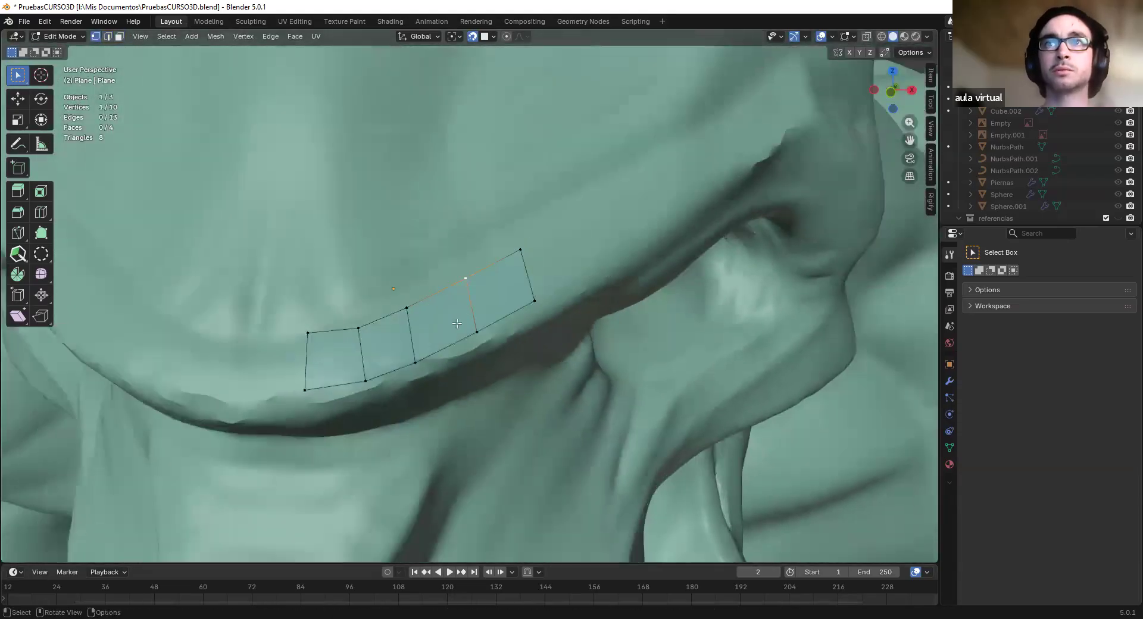
scroll(466, 296, up, 3)
key(g)
right_click(464, 301)
Return to edge selection and select the end edge of the brow strip
key(2)
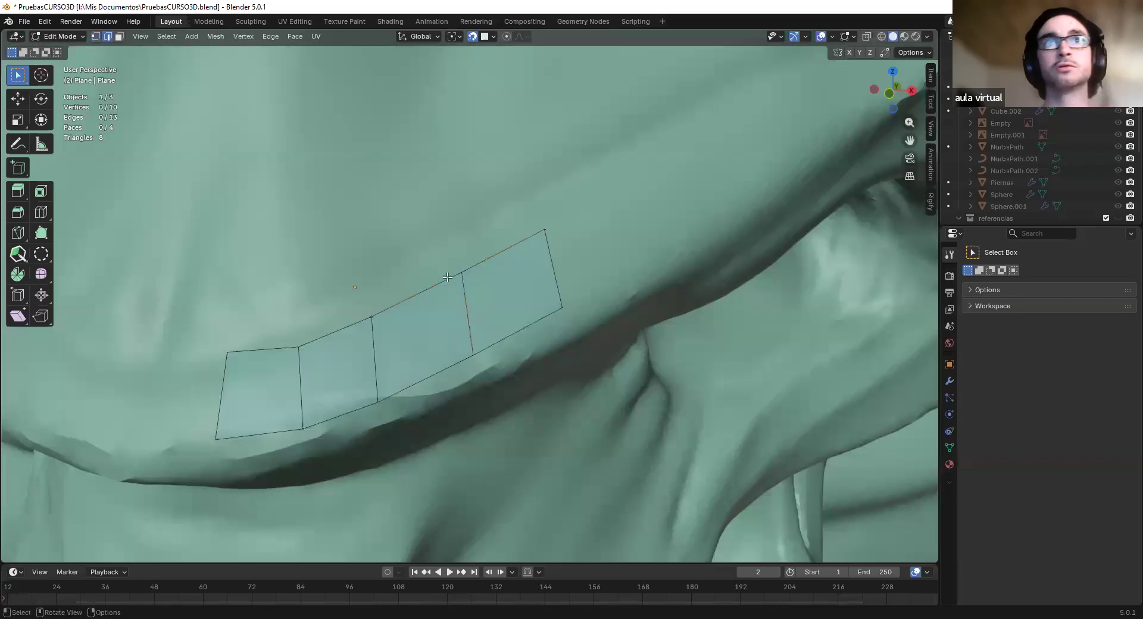
key(3)
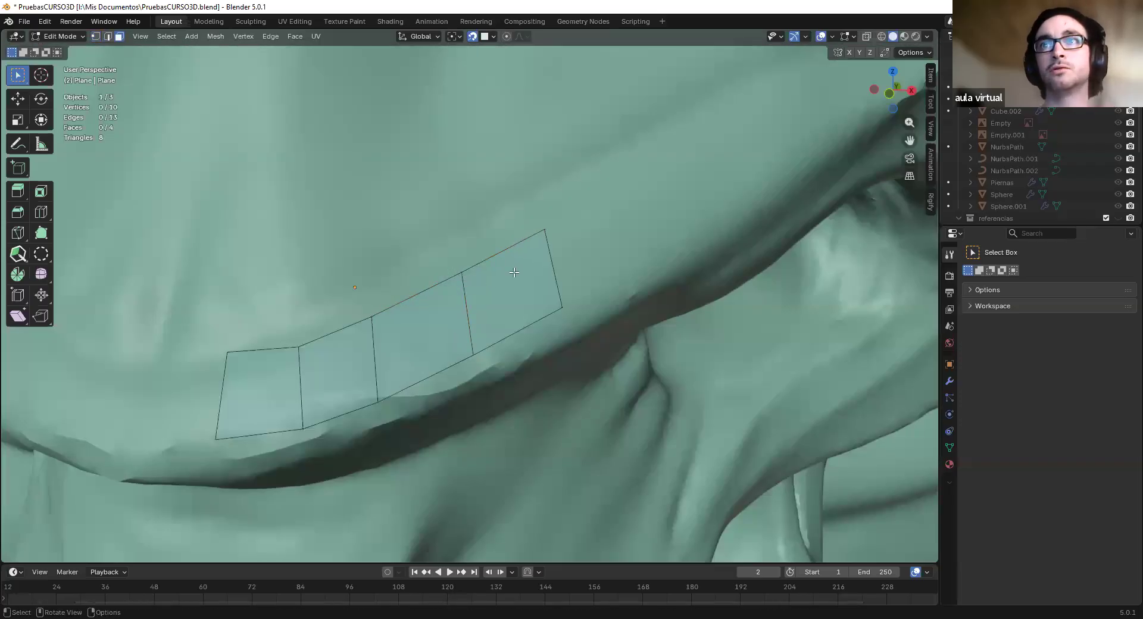
click(513, 309)
key(2)
click(538, 281)
shift+middle_drag(538, 281, 499, 335)
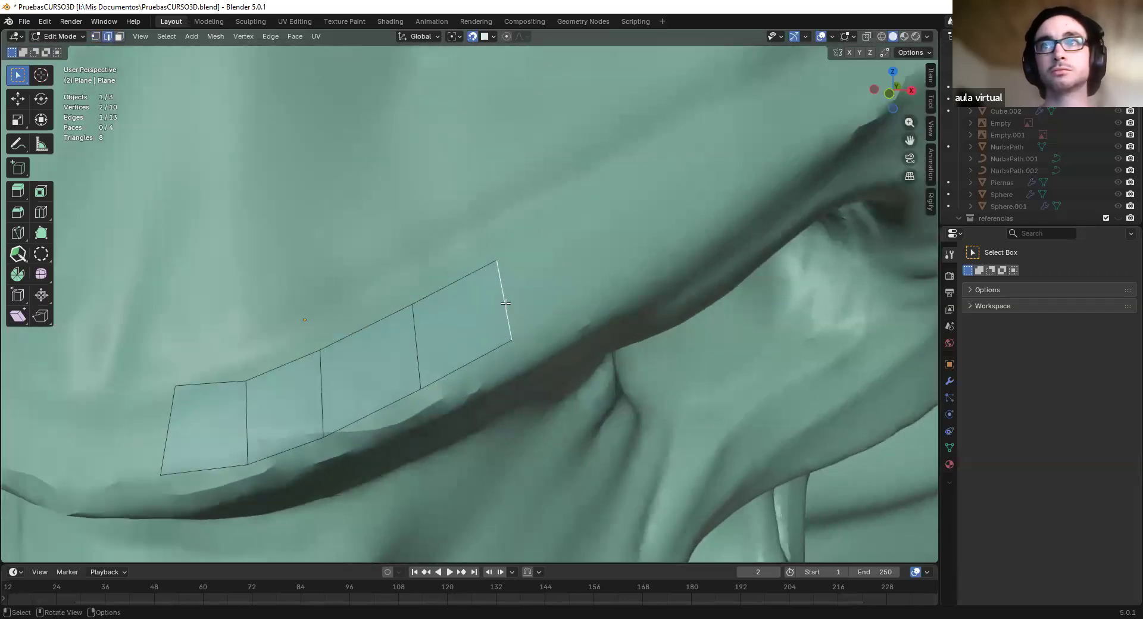
Try moving the strip's end edge and extruding it into another face along the brow
key(g)
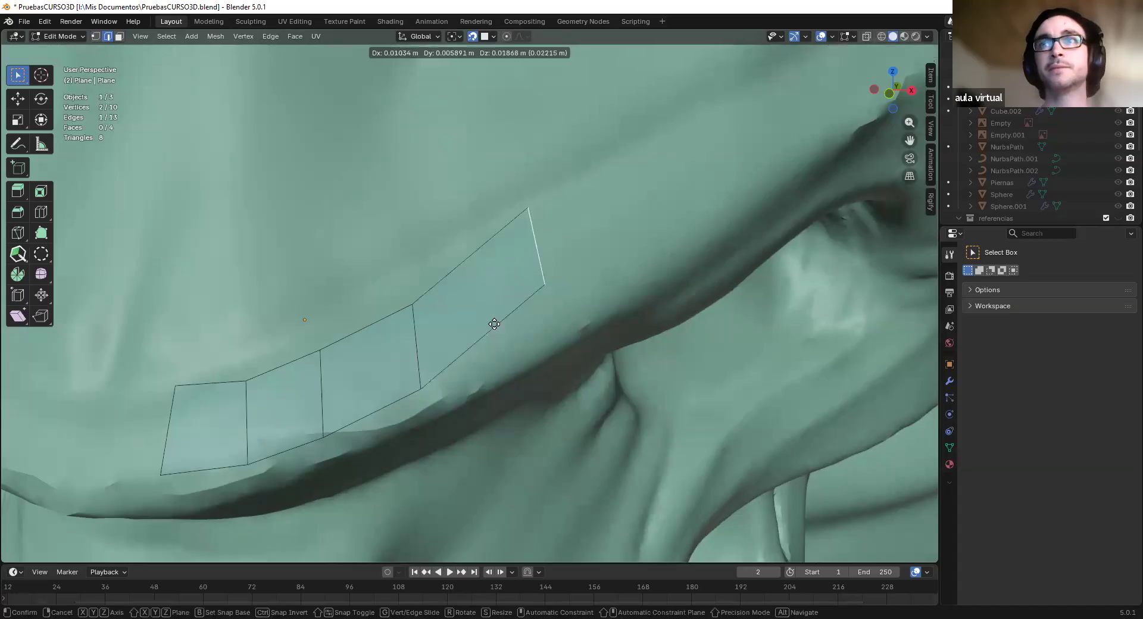
right_click(535, 313)
key(e)
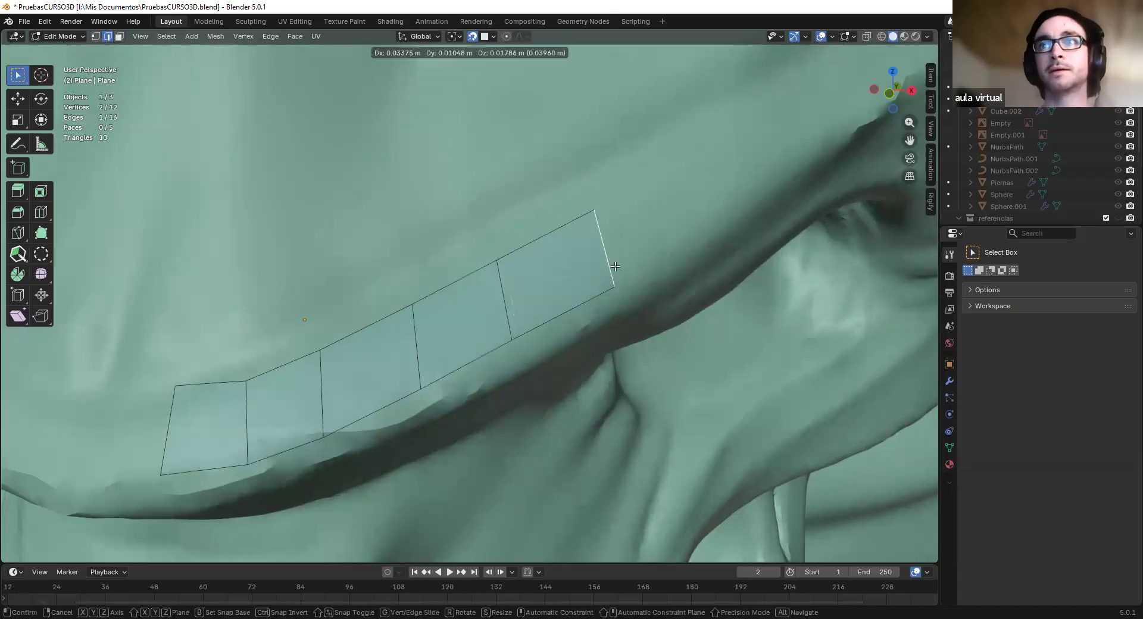
click(632, 269)
key(ctrl+z)
Extrude the strip's end edge to the cursor along the brow to add a fifth face
scroll(542, 286, down, 4)
middle_drag(527, 285, 515, 288)
shift+middle_drag(515, 288, 470, 311)
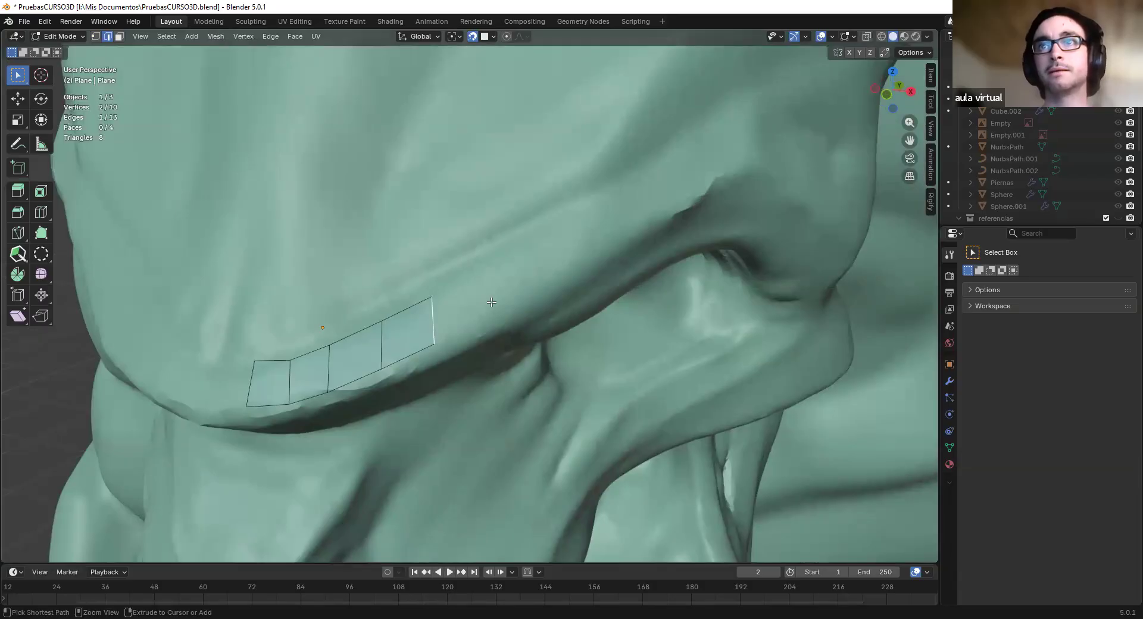
ctrl+right_click(492, 298)
Extrude the end edge repeatedly to the cursor, curving a strip of faces up and back around over the forehead
ctrl+right_click(533, 278)
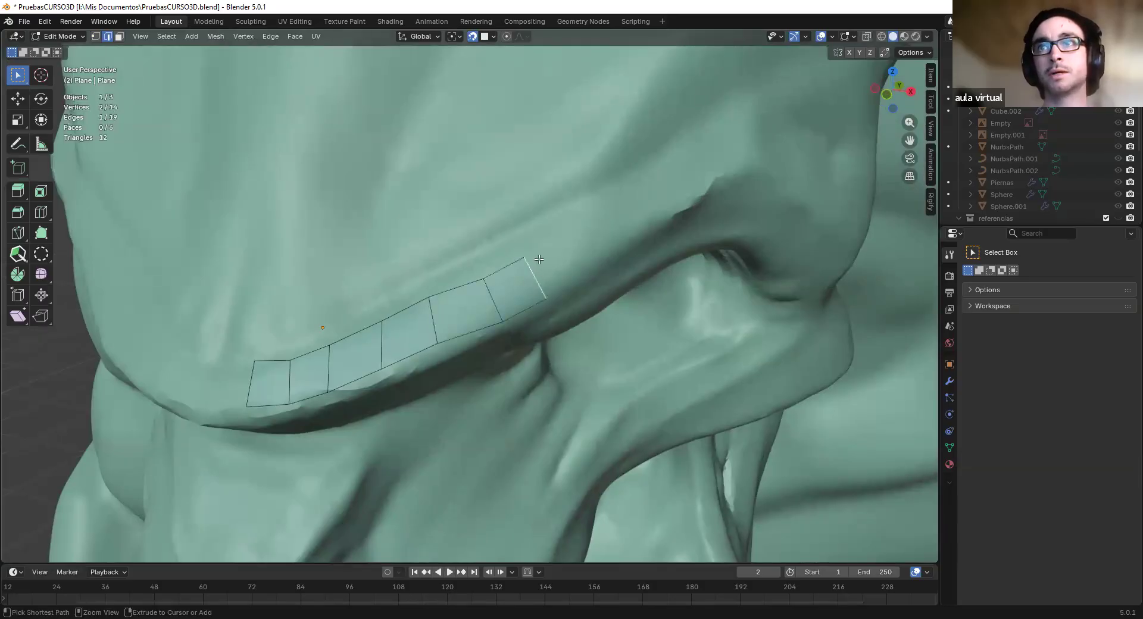
ctrl+right_click(569, 226)
ctrl+right_click(576, 180)
ctrl+right_click(567, 131)
ctrl+right_click(505, 109)
ctrl+right_click(457, 114)
ctrl+right_click(373, 174)
ctrl+right_click(357, 217)
ctrl+right_click(351, 284)
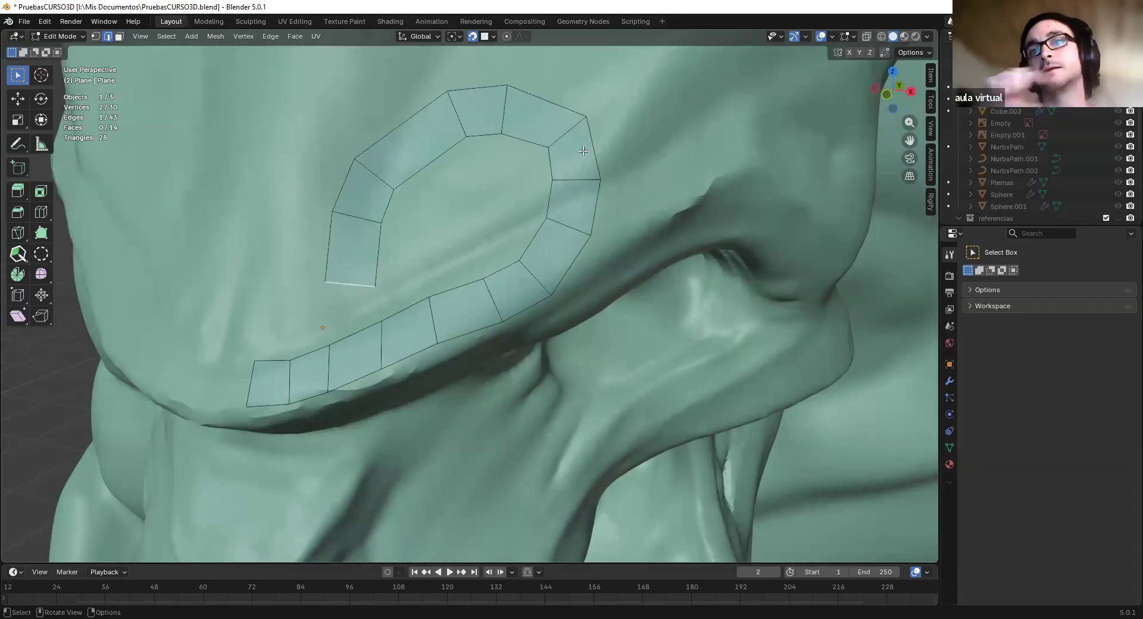
Undo the curved forehead extrusions back to the five-face brow strip
key(ctrl+z)
key(ctrl+z)
key(ctrl+z)
key(ctrl+z)
key(ctrl+z)
key(ctrl+z)
key(ctrl+z)
key(ctrl+z)
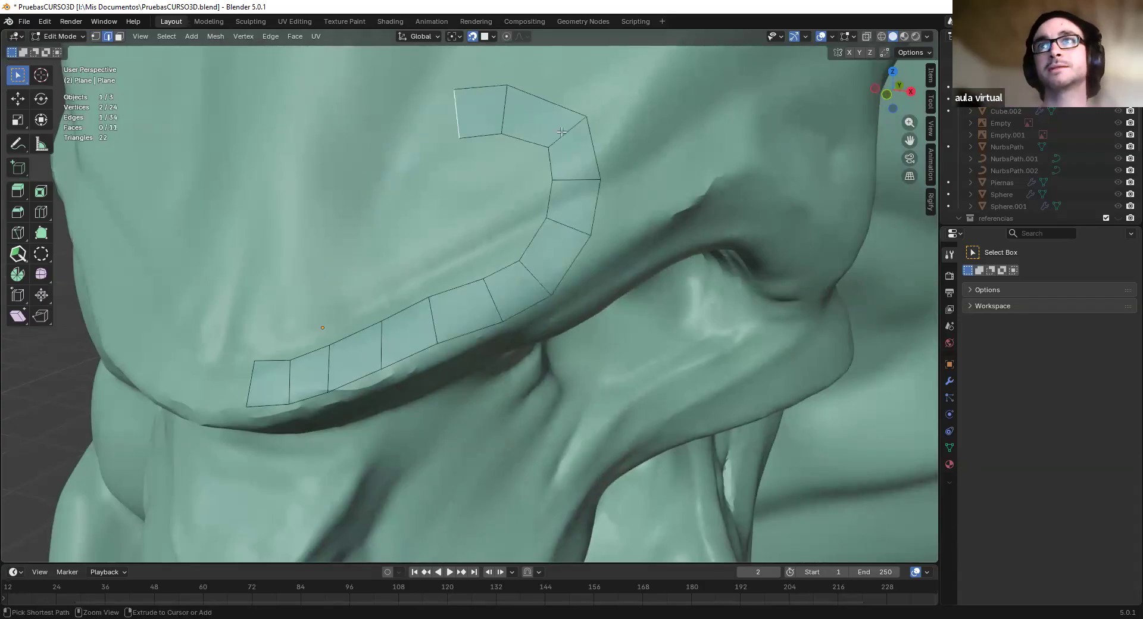
key(ctrl+z)
Select the last face of the brow strip with the eye area in view
middle_drag(562, 304, 429, 227)
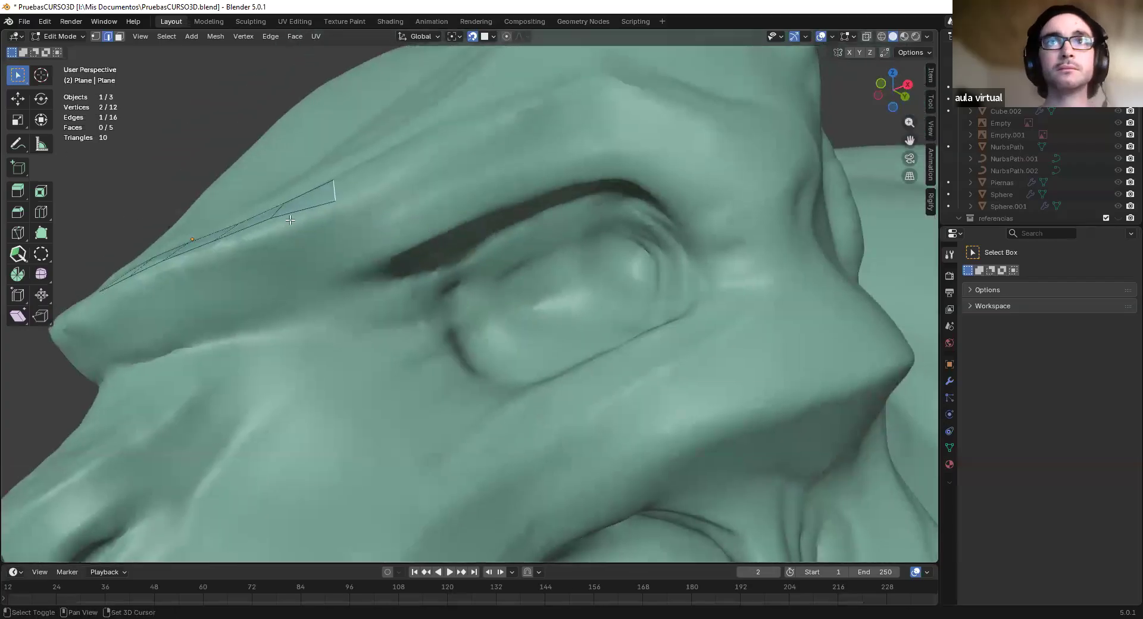
middle_drag(302, 254, 299, 152)
click(297, 155)
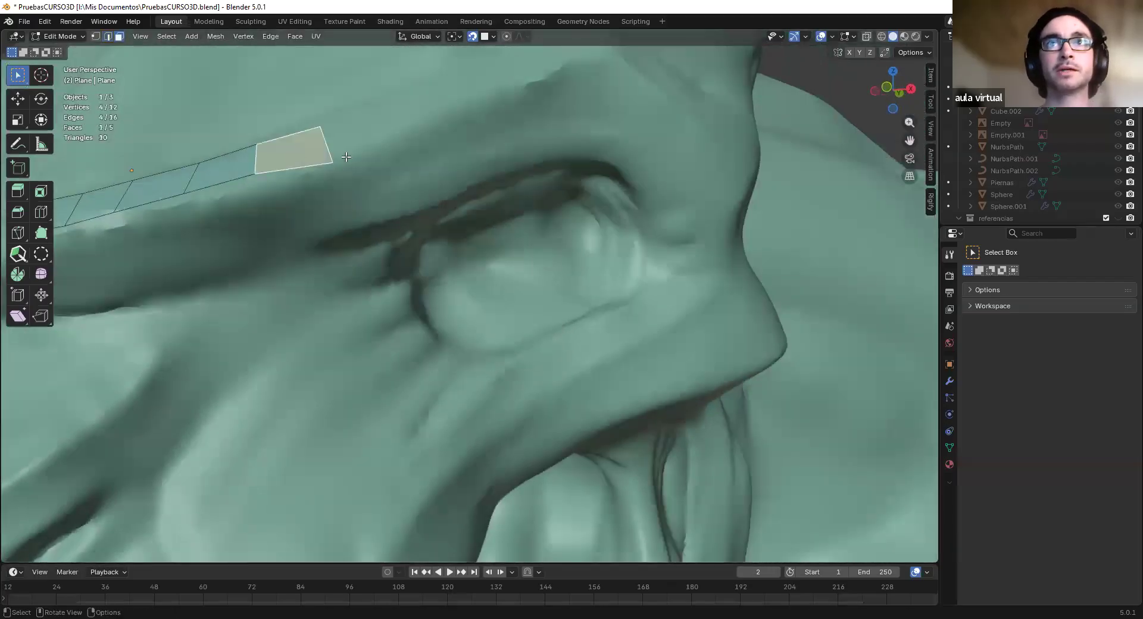
scroll(337, 176, down, 3)
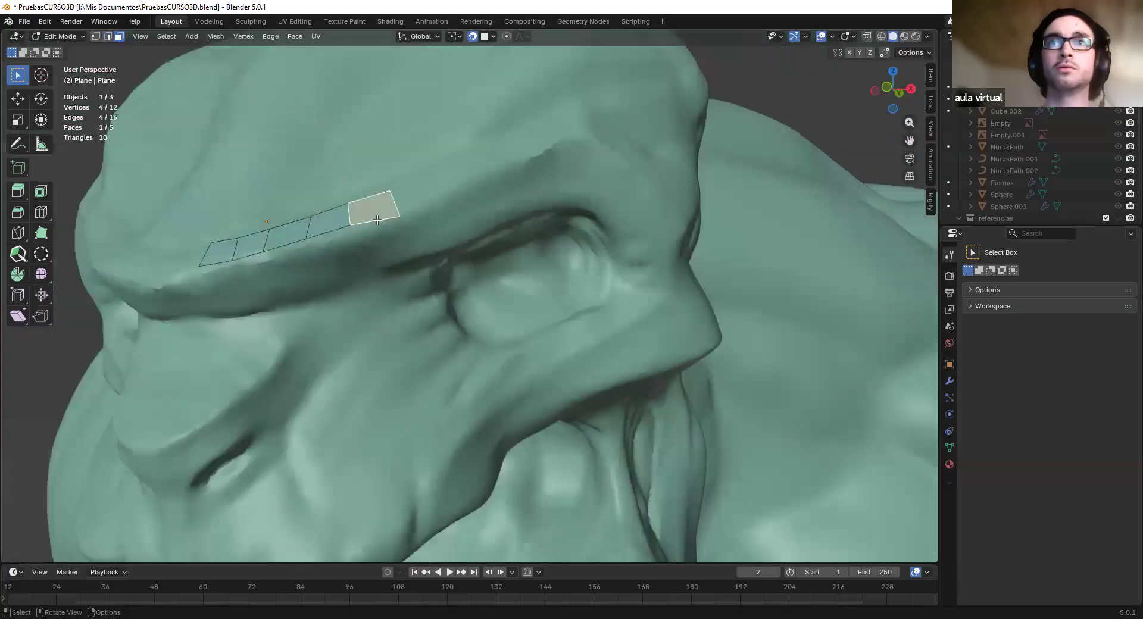
Try duplicating the selected brow face in place and delete the overlapping copy
key(shift+d)
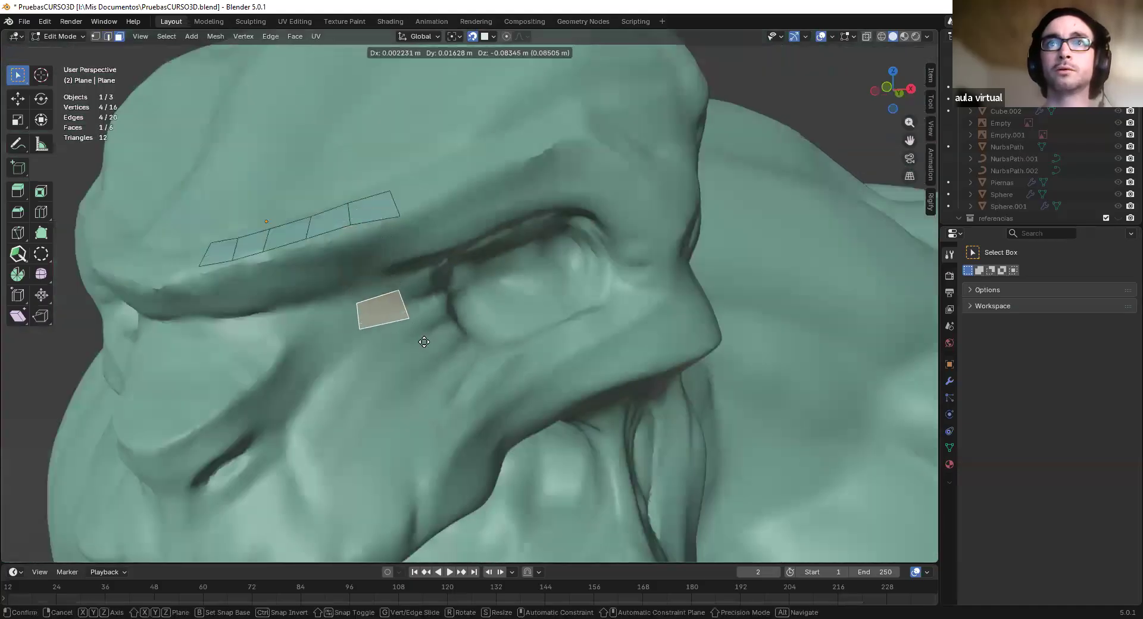
right_click(377, 216)
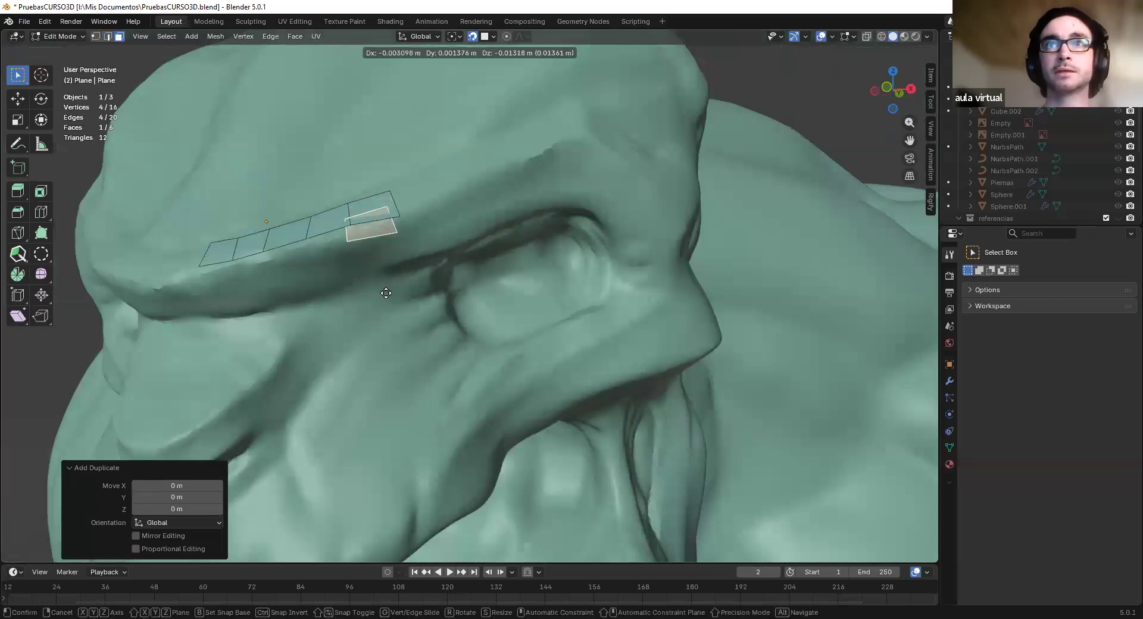
key(g)
right_click(429, 264)
key(x)
click(430, 263)
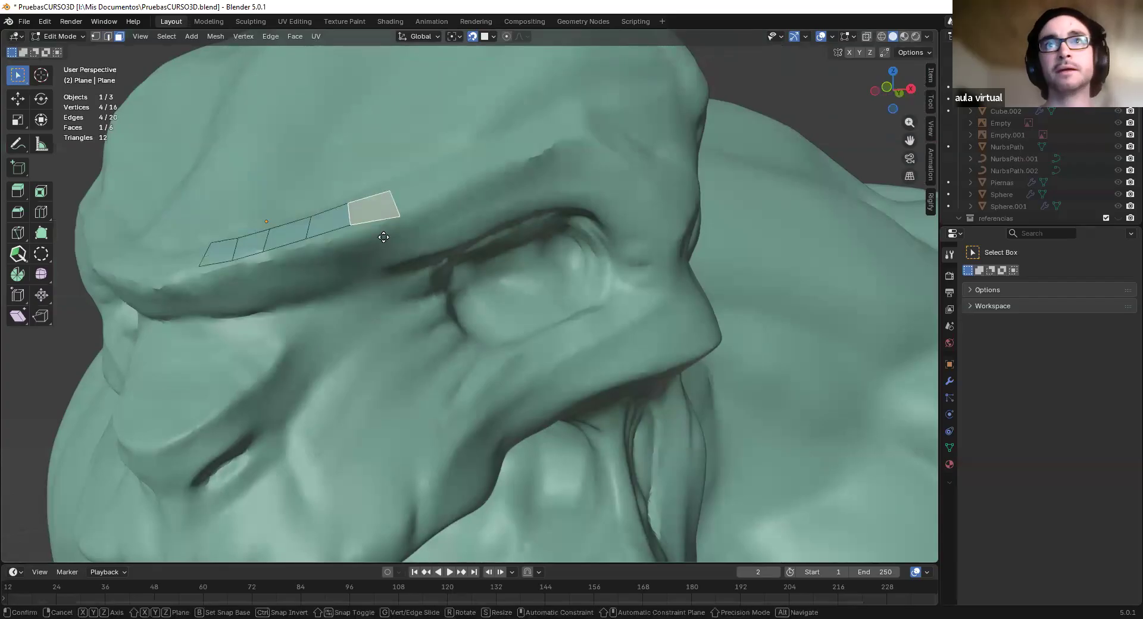
Duplicate the strip's last face to beside the eye's inner corner, about 0.026 m in X and -0.093 m in Z, and narrow it
key(shift+d)
click(424, 350)
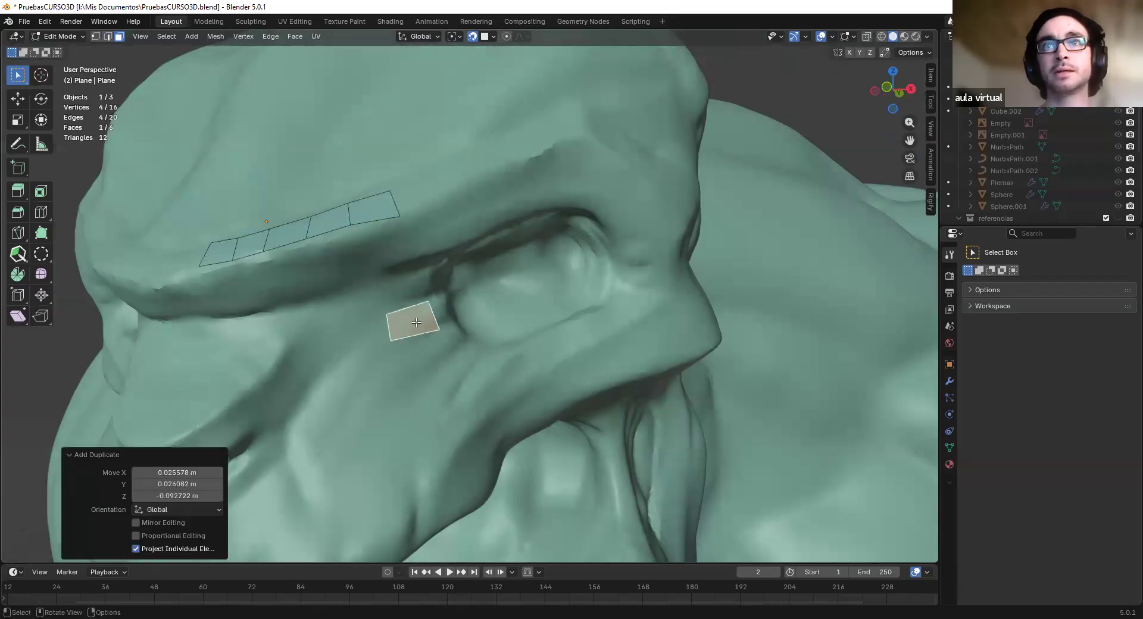
middle_drag(423, 349, 340, 348)
key(1)
click(340, 348)
key(2)
click(339, 347)
key(g)
click(374, 344)
Move the duplicated face's eye-side edge toward the eye and raise its lower edge about 0.007 m in Z
click(424, 325)
key(g)
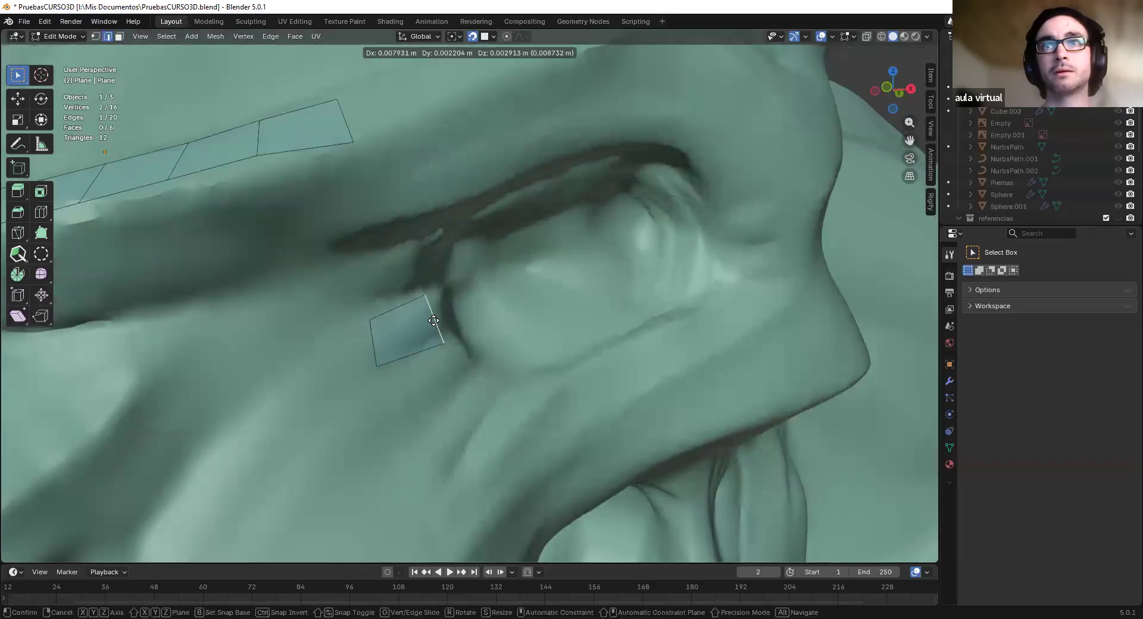
click(446, 345)
click(423, 351)
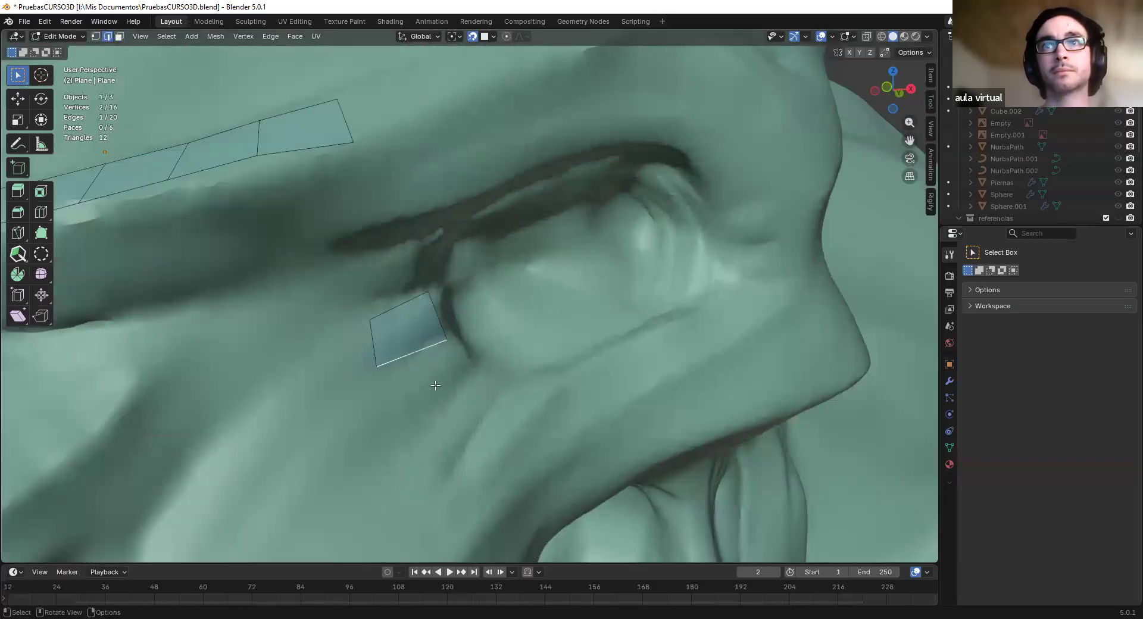
key(g)
click(377, 338)
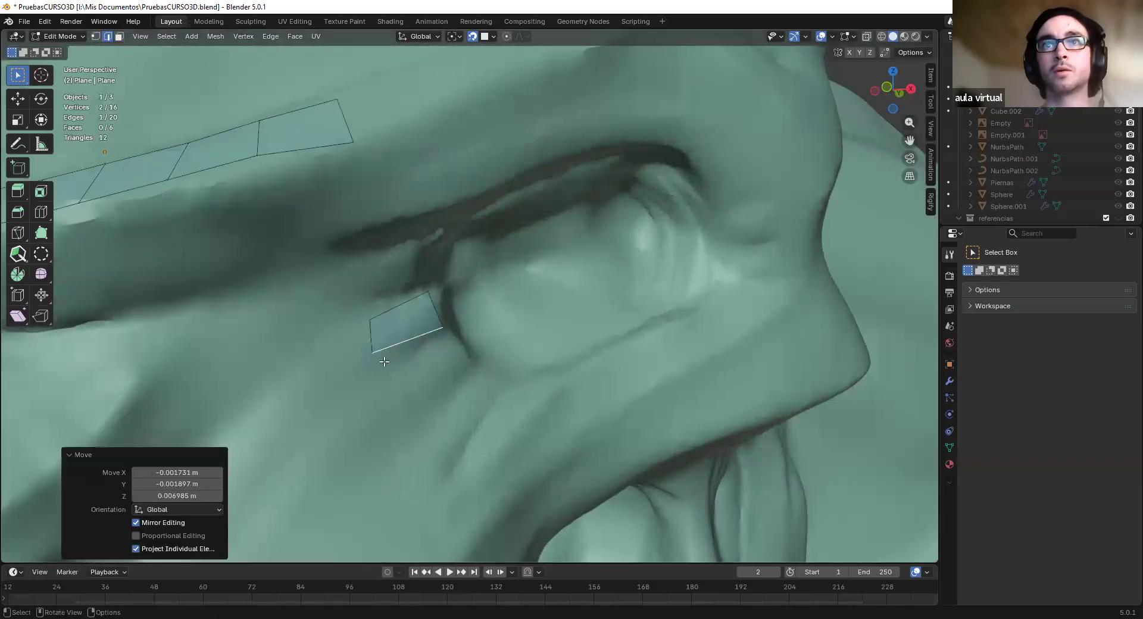
Move the duplicated face's edge farthest from the eye inward, about 0.0028 m in X and 0.0034 m in Z
click(371, 339)
key(g)
click(378, 328)
scroll(456, 298, down, 2)
middle_drag(443, 294, 443, 332)
shift+middle_drag(564, 291, 545, 273)
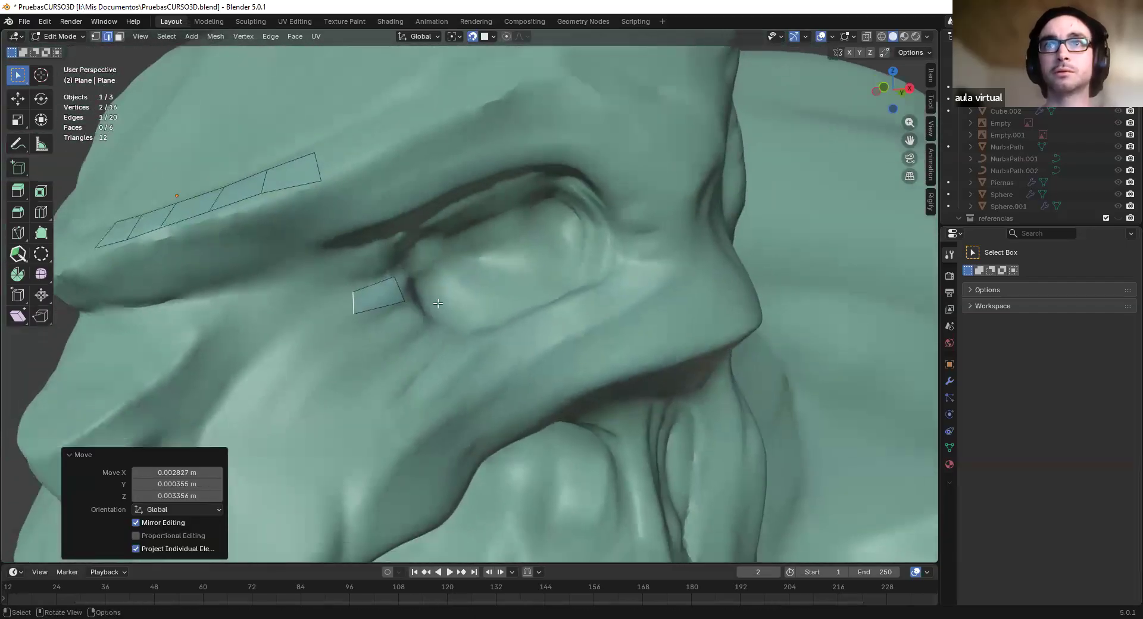
Nudge the small face's eye-side edge about -0.0013 m in X and 0.0027 m in Z
key(1)
scroll(417, 301, up, 2)
key(2)
click(375, 287)
key(g)
click(372, 279)
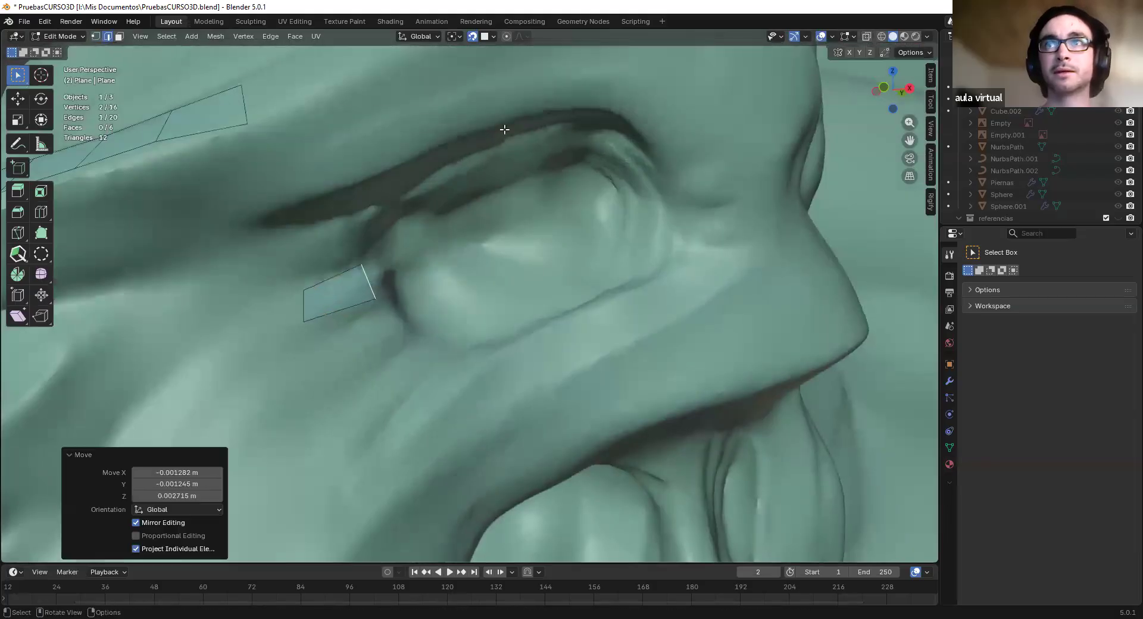
Reposition the small face's two lower vertices so its lower edge tapers around the eye's inner corner
click(397, 292)
key(1)
click(309, 323)
key(g)
click(333, 315)
click(375, 299)
key(g)
click(396, 297)
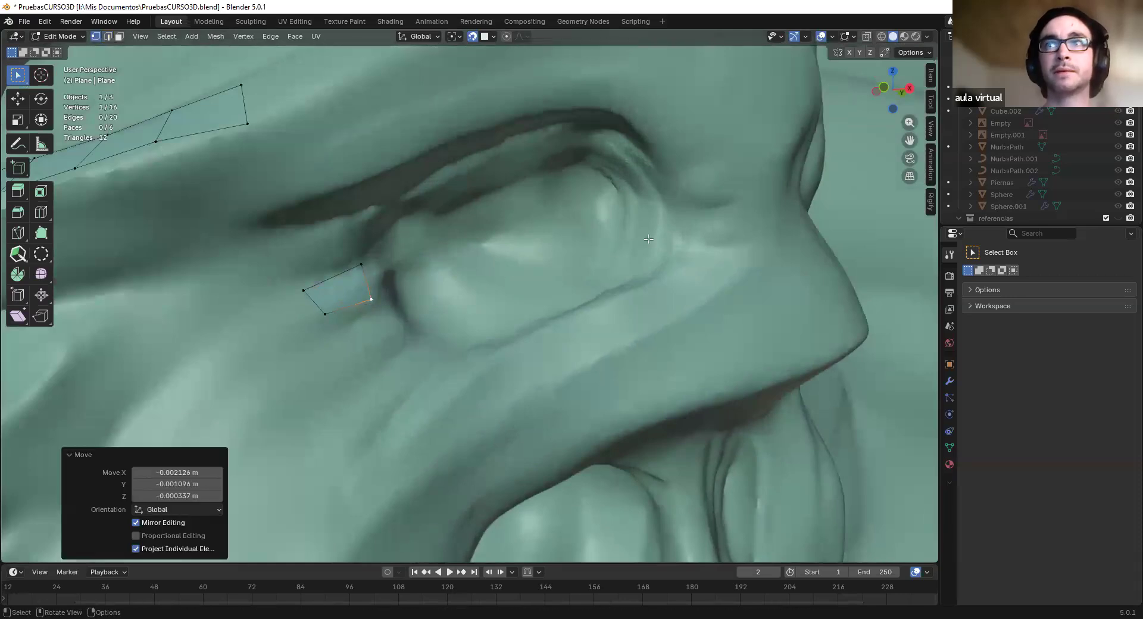
Extrude the small face's upper edge to the cursor six times, forming a strip over the upper eyelid to the outer corner
key(2)
click(324, 280)
ctrl+right_click(337, 221)
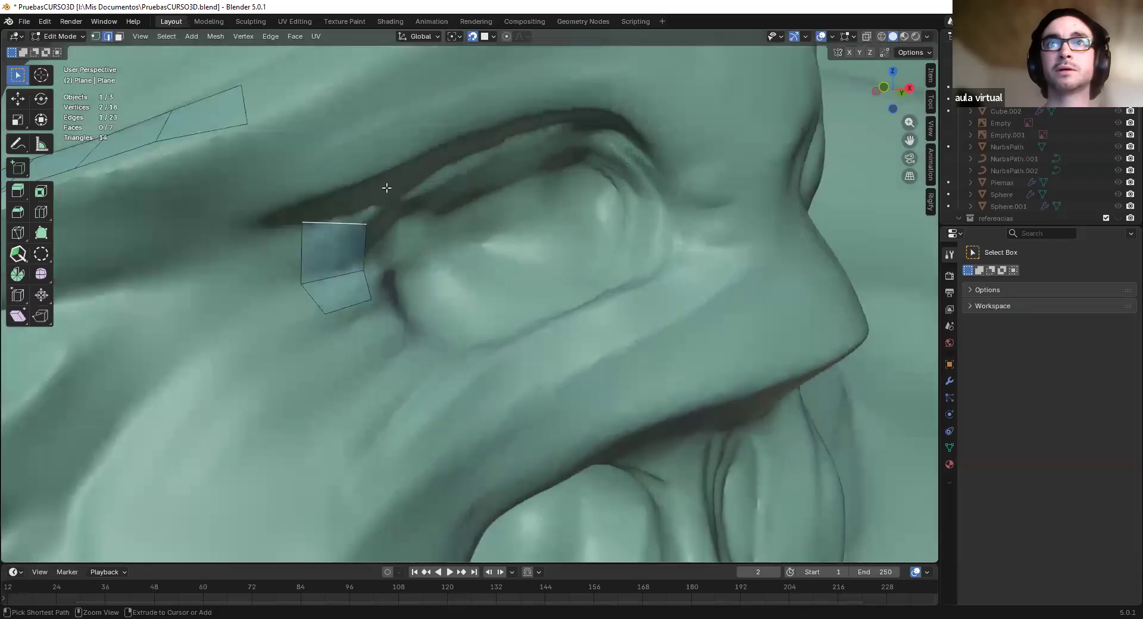
ctrl+right_click(417, 165)
ctrl+right_click(482, 140)
ctrl+right_click(596, 125)
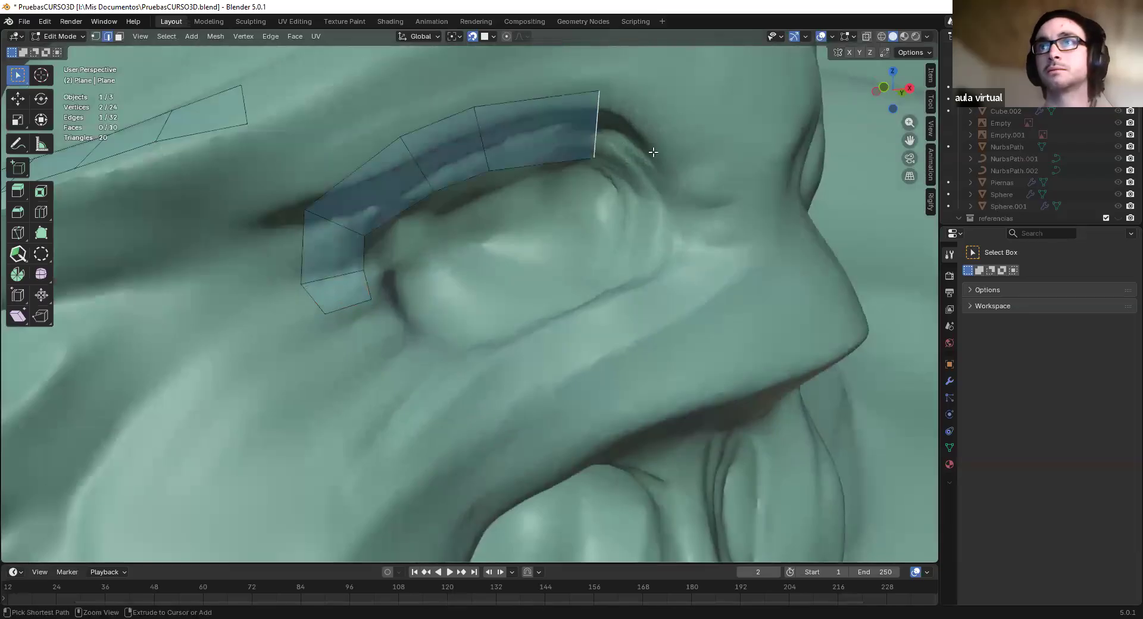
ctrl+right_click(653, 153)
ctrl+right_click(694, 200)
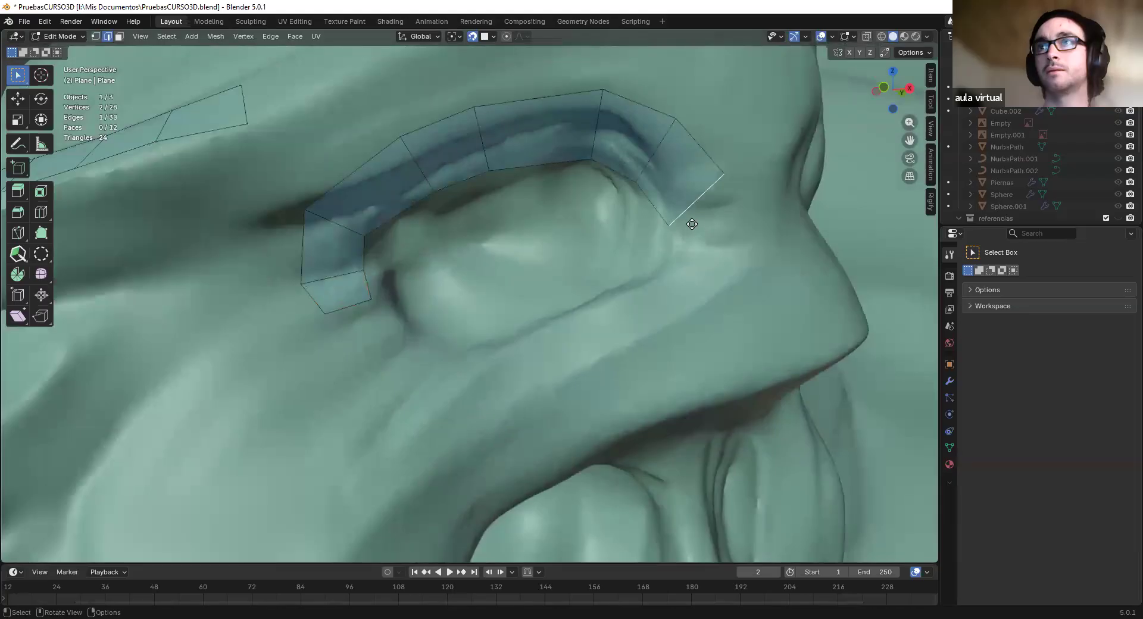
Rotate the strip's end edge at the outer eye corner about 37.9° in the view plane and move it closer to the eye
key(r)
click(712, 238)
key(g)
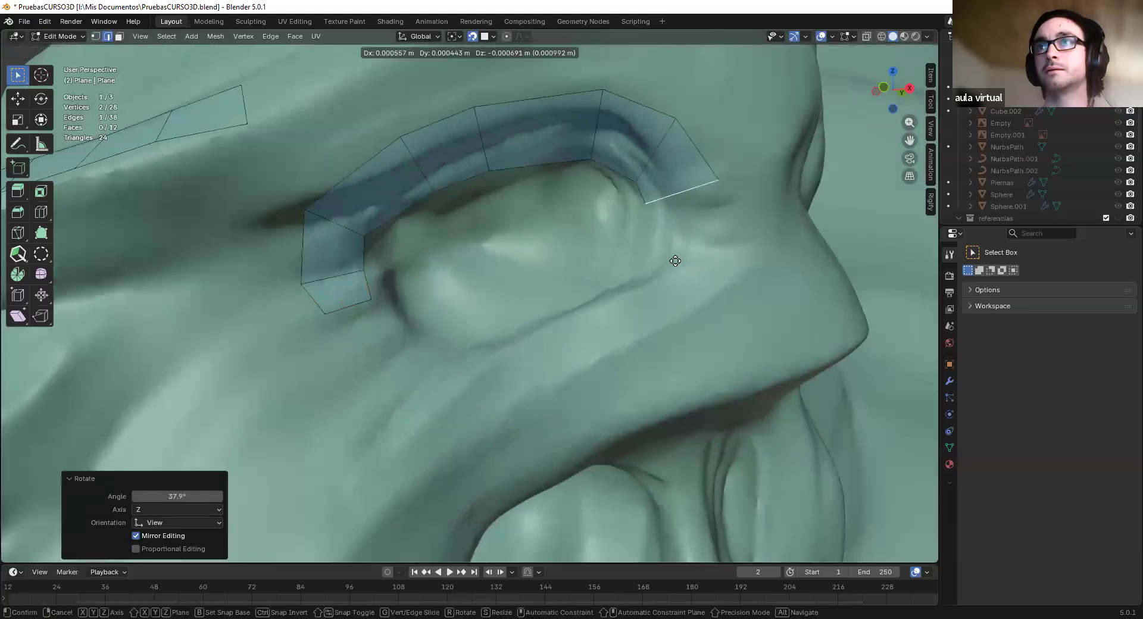
click(672, 264)
click(371, 287)
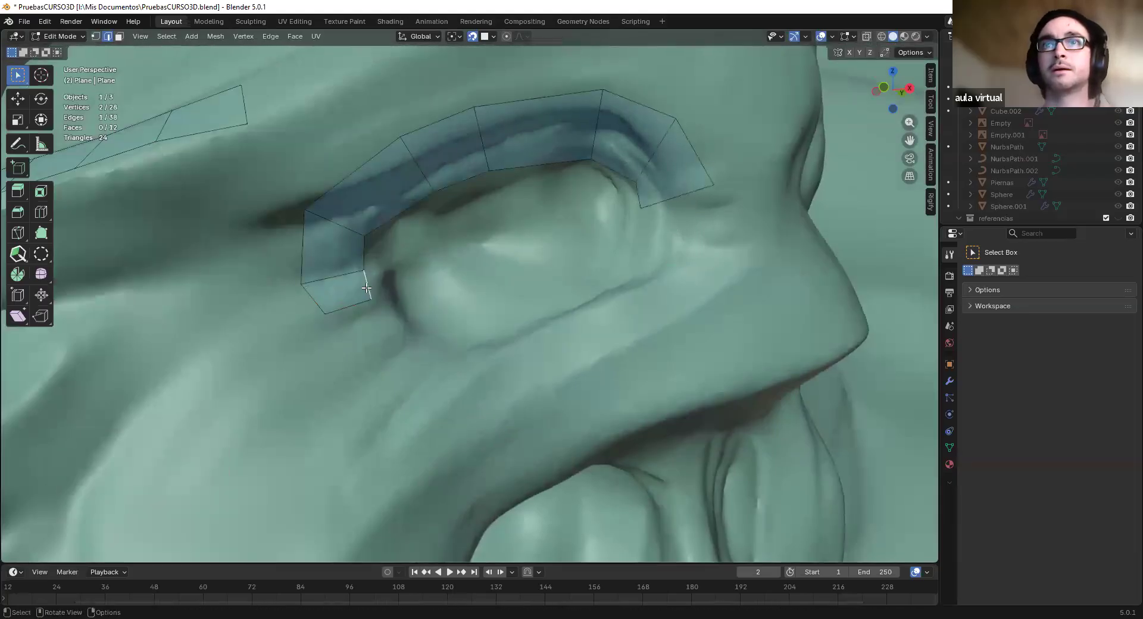
shift+click(647, 198)
key(f)
key(ctrl+z)
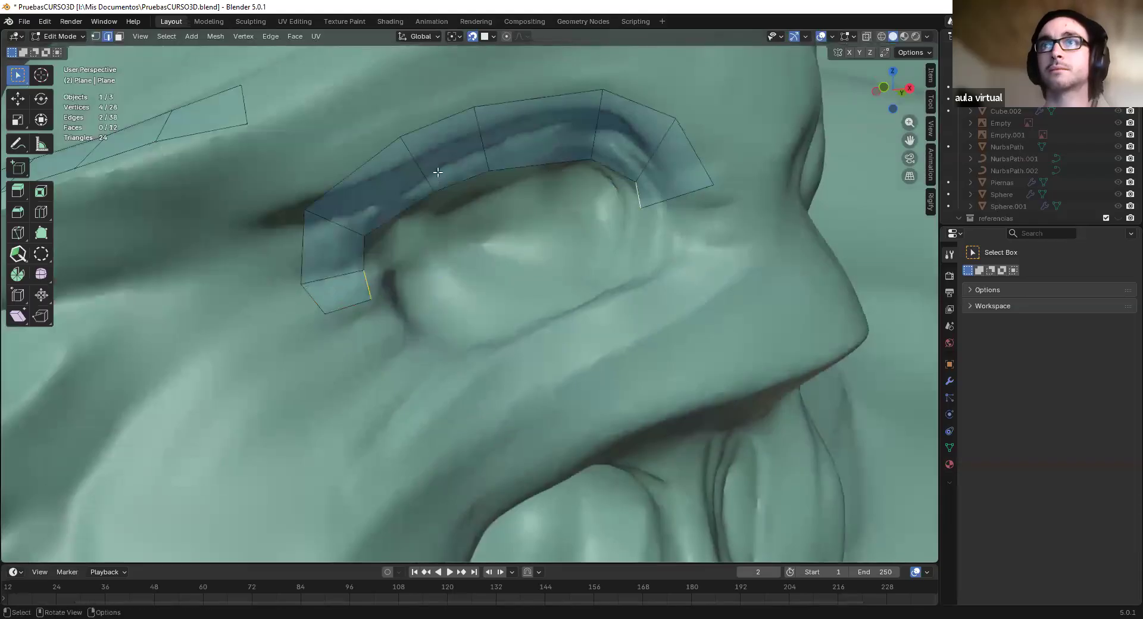
Move the cross edge above the eye's middle up about 0.0092 m in Z and its inner-side neighbour about -0.0071 m in X
click(484, 141)
key(g)
click(436, 165)
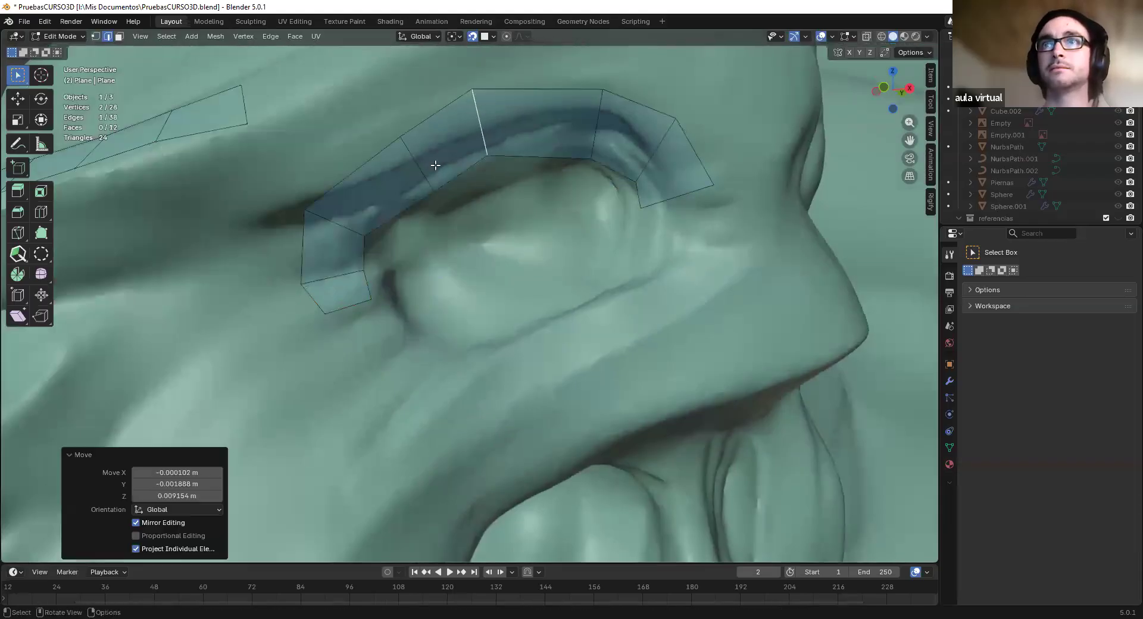
click(428, 165)
key(g)
click(593, 145)
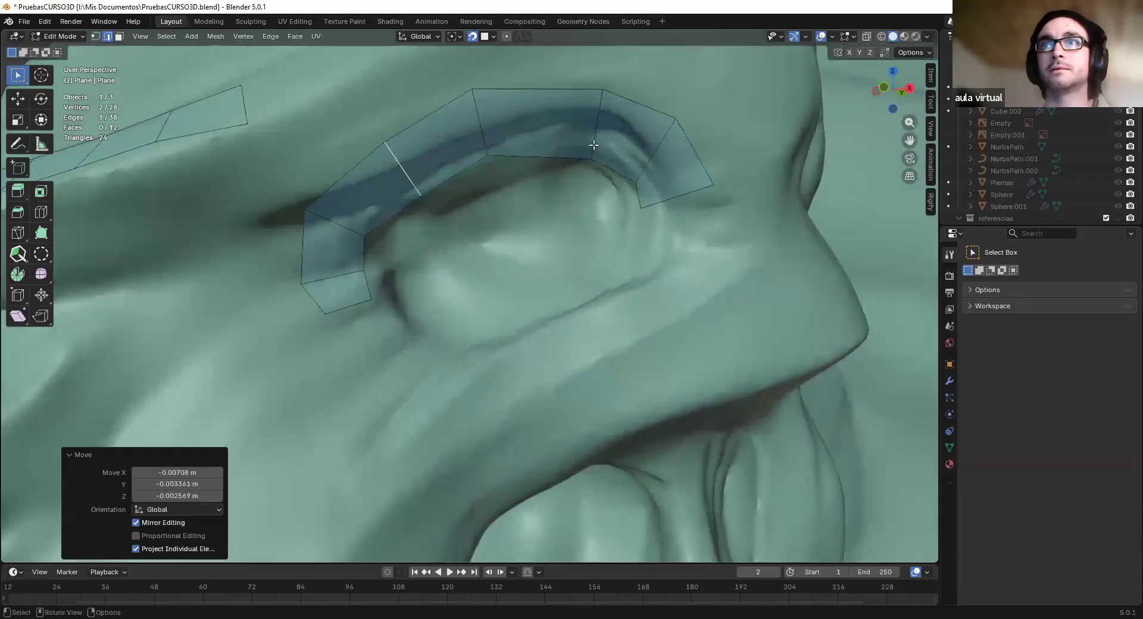
Shift the upper strip's next cross edge slightly up and inward, and nudge the inner-side one about -0.0005 m in X and 0.0006 m in Z
click(592, 133)
key(g)
click(545, 189)
click(647, 156)
shift+click(336, 220)
click(416, 168)
key(g)
click(416, 167)
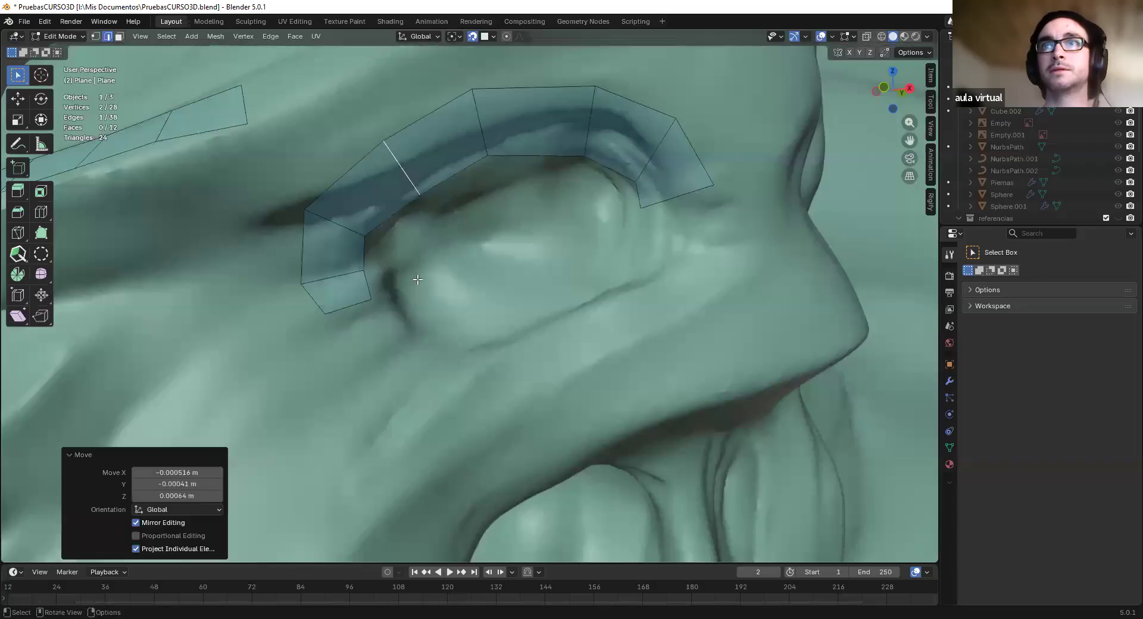
Extrude the inner corner's lower edge to below the eye and fill a face from it to the outer end, closing the loop
key(alt+a)
key(2)
click(349, 309)
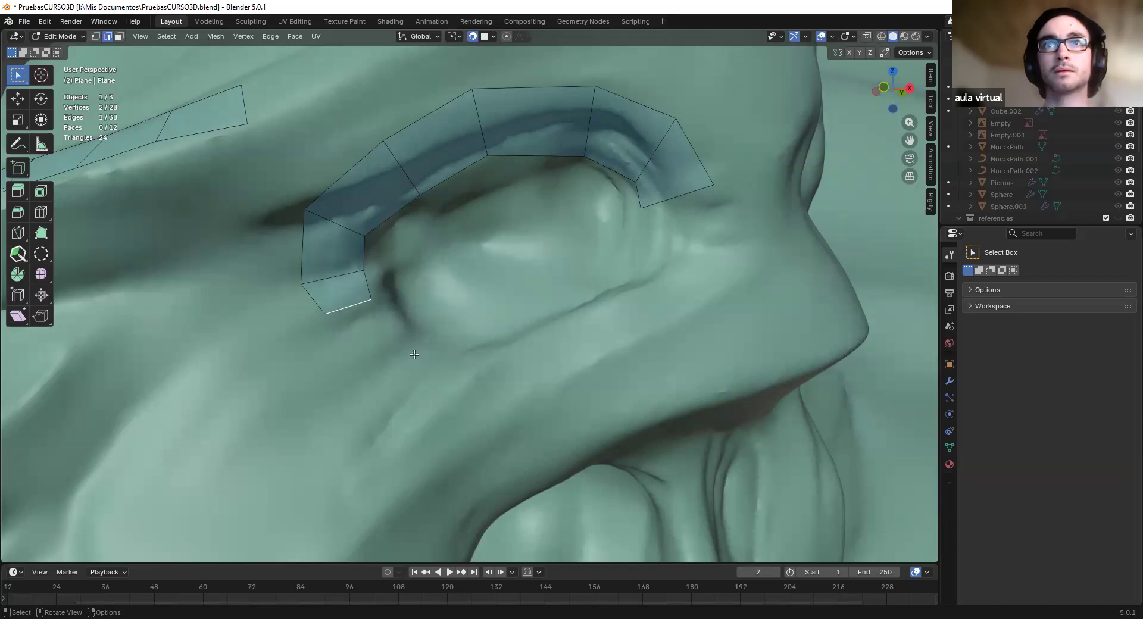
ctrl+right_click(552, 342)
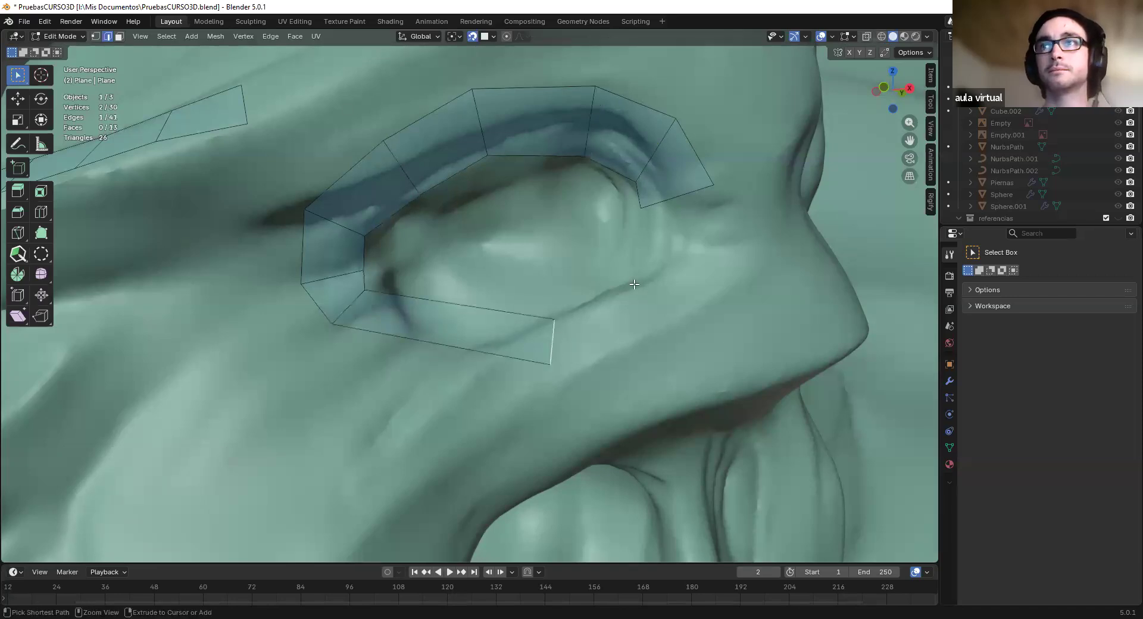
click(679, 198)
shift+click(572, 327)
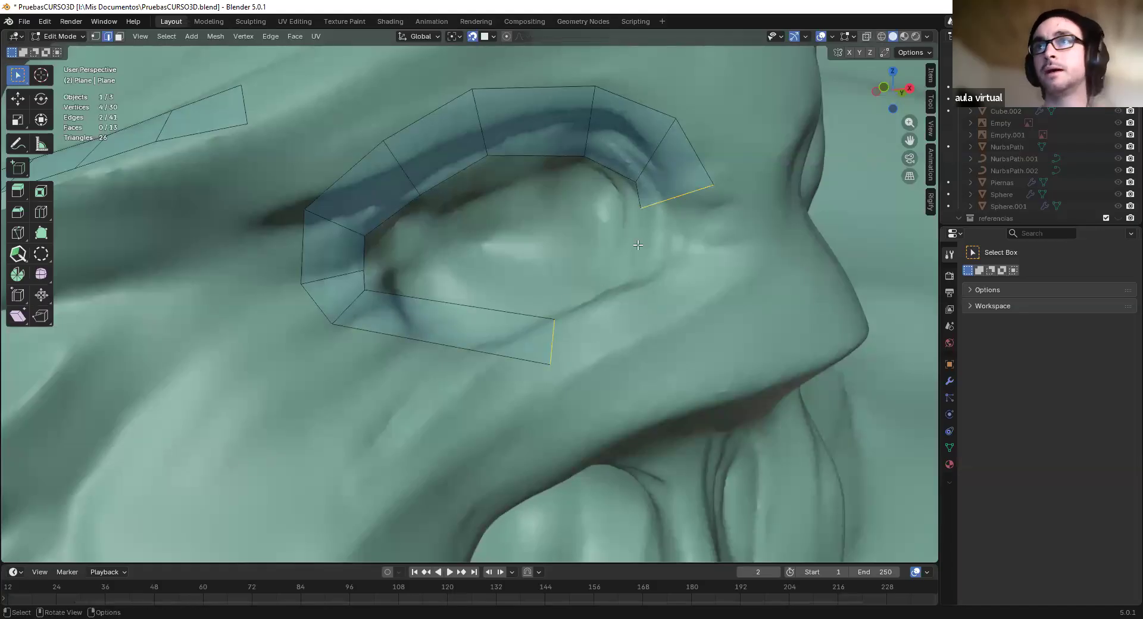
key(f)
Rotate the cross edge below the eye to follow the loop's bend and nudge it about -0.0007 m in X and Z
click(553, 340)
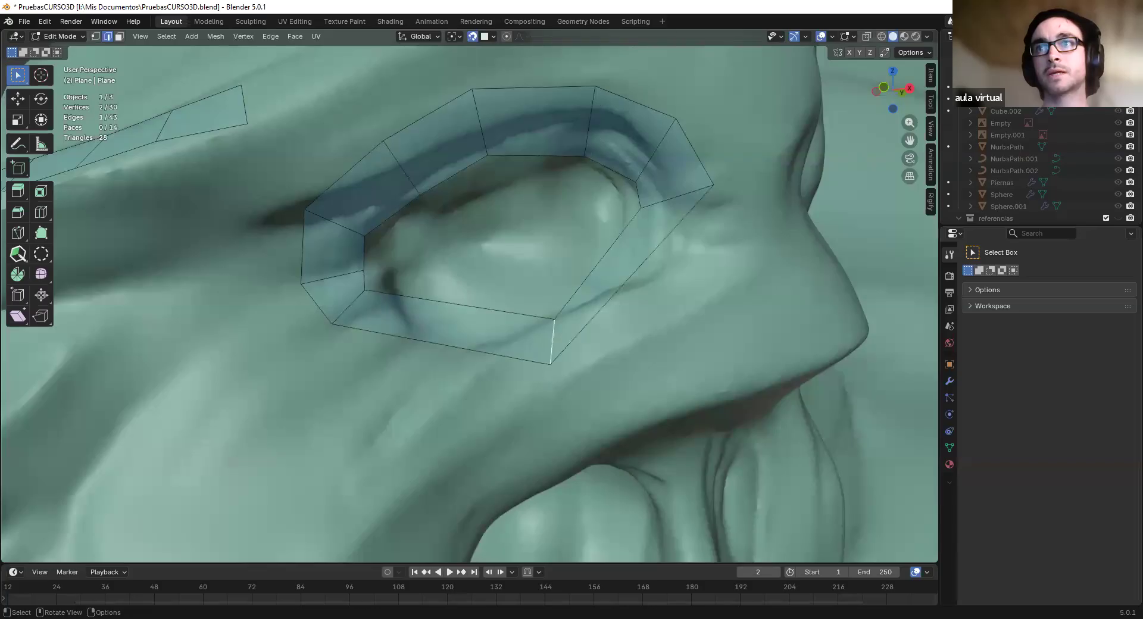
key(r)
click(566, 390)
key(g)
click(563, 393)
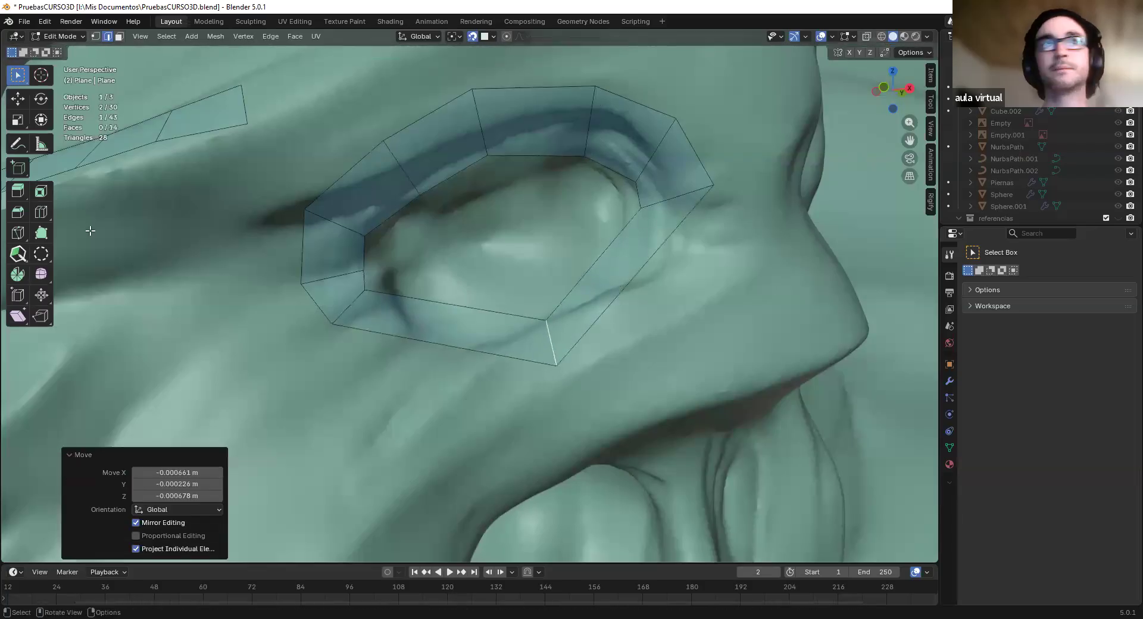
Add two crosswise loop cuts to each of the two long faces along the lower eyelid, four cuts in total
click(41, 213)
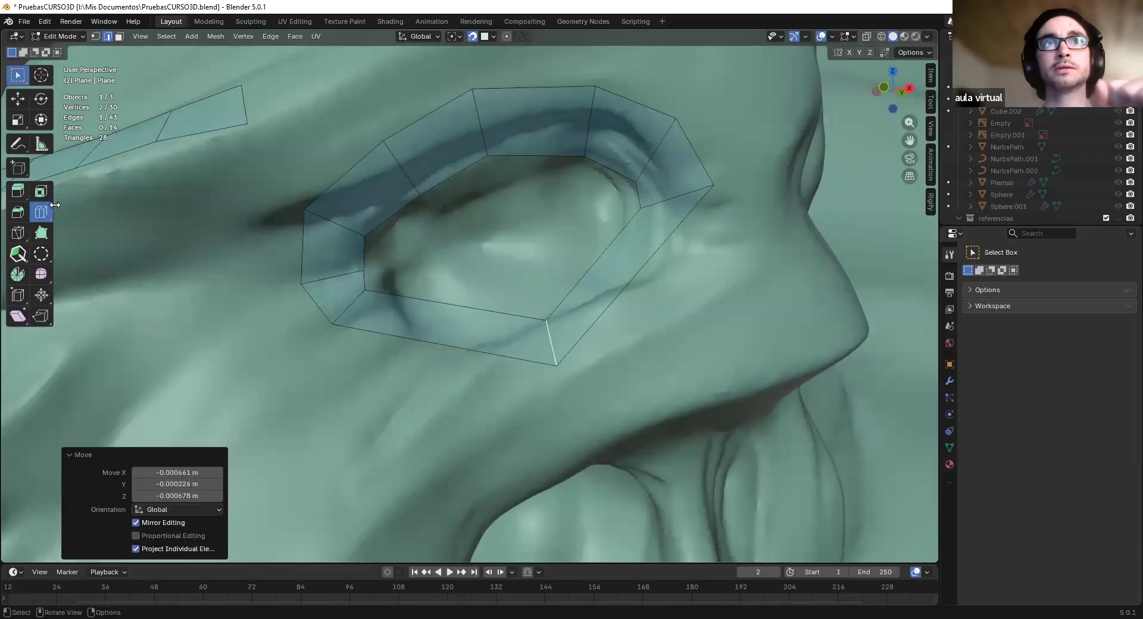
click(500, 351)
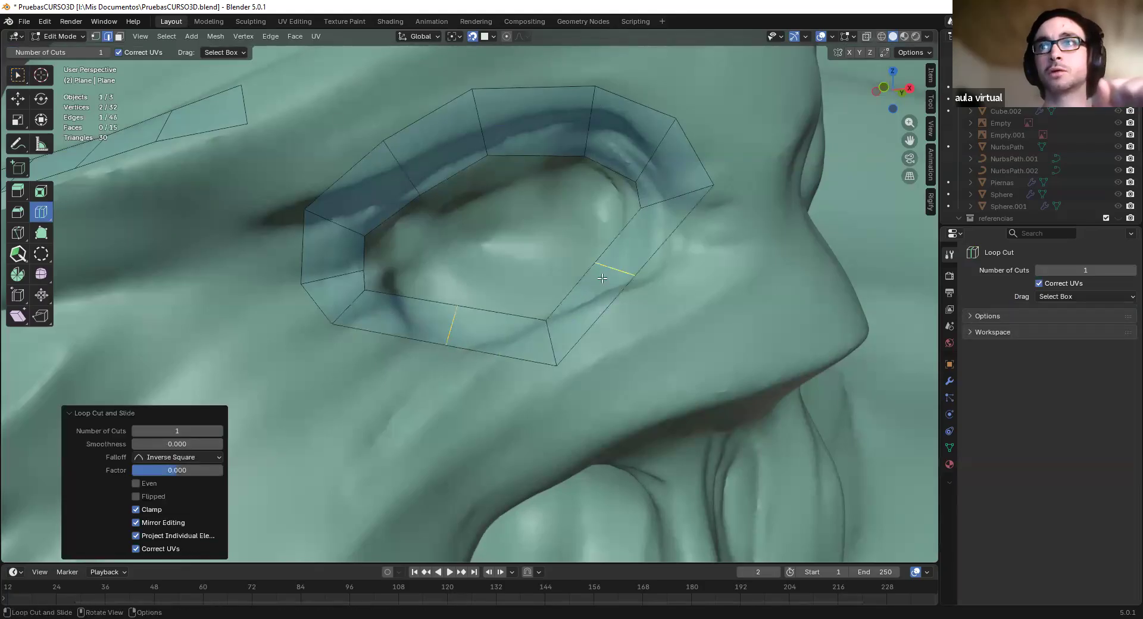
click(429, 165)
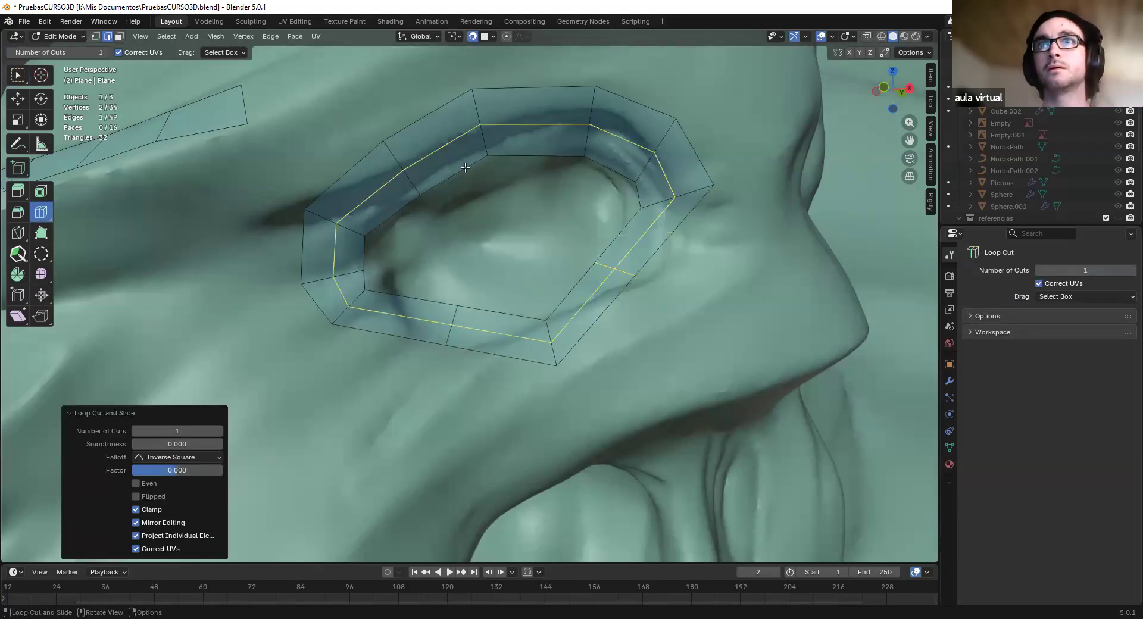
click(400, 299)
click(631, 234)
click(18, 76)
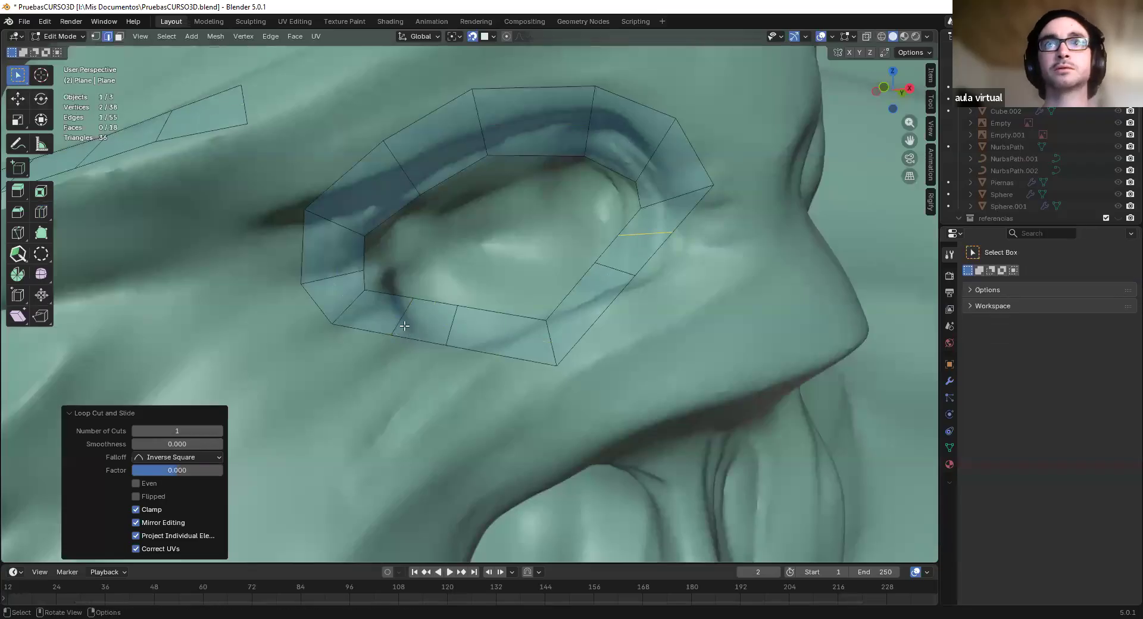
Move the lower inner face down and the lower outer face about 0.0159 m in X and -0.0181 m in Z to round the loop
click(409, 326)
click(427, 325)
key(3)
click(429, 324)
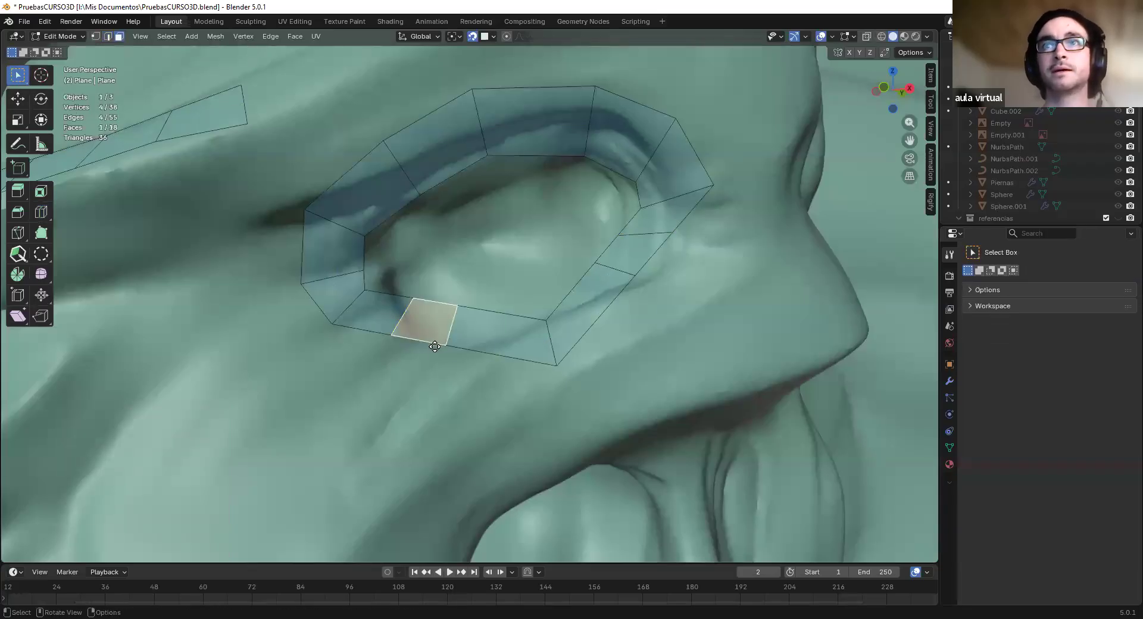
key(g)
click(440, 345)
click(629, 263)
key(g)
click(681, 304)
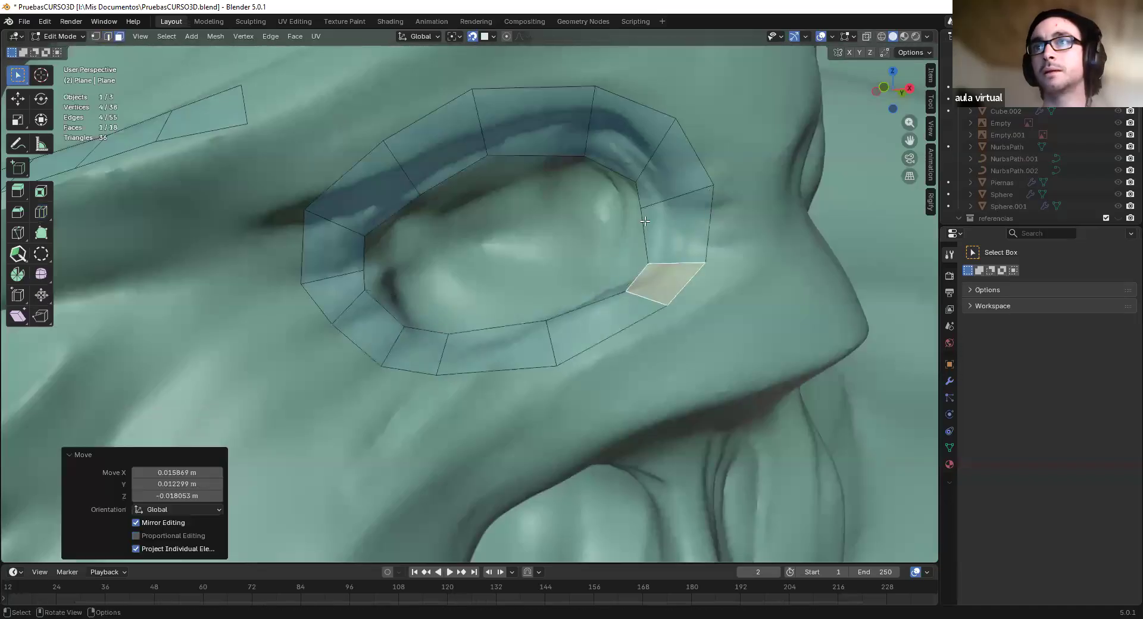
Move the cross edge at the eye's outer corner slightly to even out the neighbouring faces
key(2)
click(673, 196)
key(g)
click(671, 208)
Adjust the eye-side boundary at the inner corner, finishing with a vertex move of about 0.0018 m in X and -0.0008 m in Z
middle_drag(563, 300, 500, 336)
scroll(441, 286, up, 4)
key(1)
click(374, 273)
key(g)
click(379, 290)
click(381, 292)
key(g)
click(385, 292)
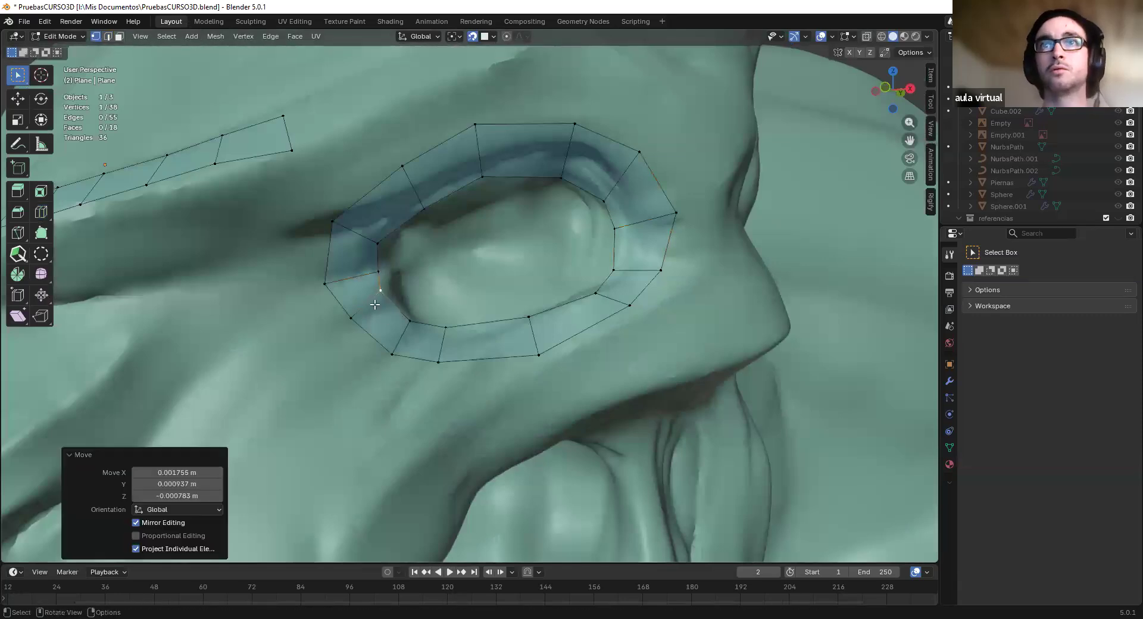
Move the upper outer eye-side vertex about -0.0041 m in X and its neighbour about -0.0070 m in X and 0.0064 m in Z
scroll(494, 326, down, 10)
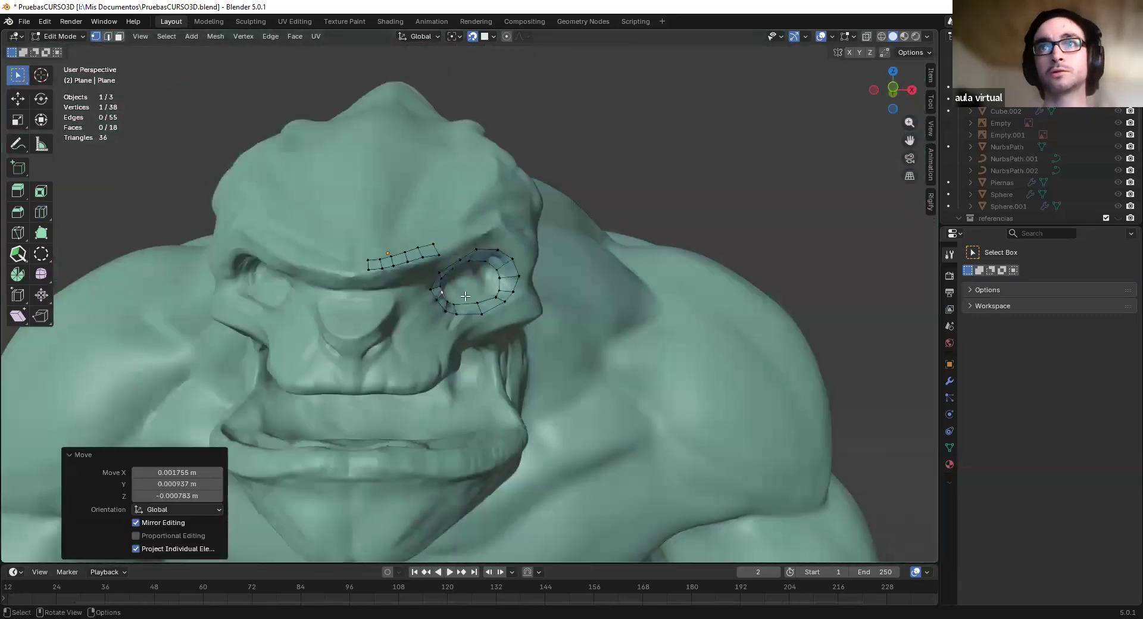
scroll(478, 292, up, 10)
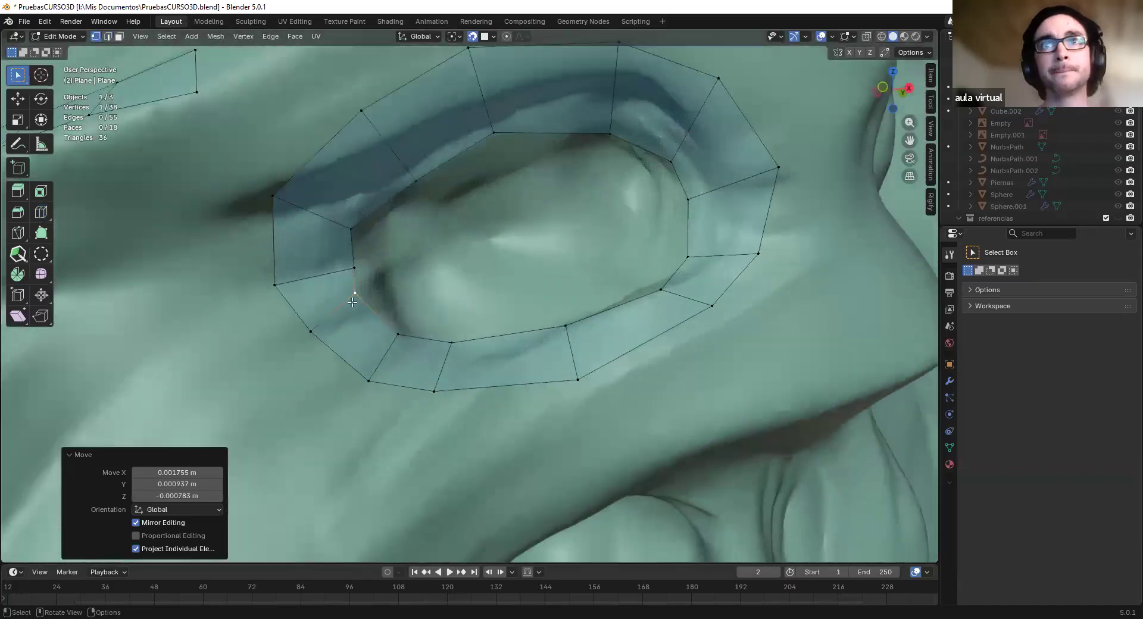
scroll(570, 277, down, 5)
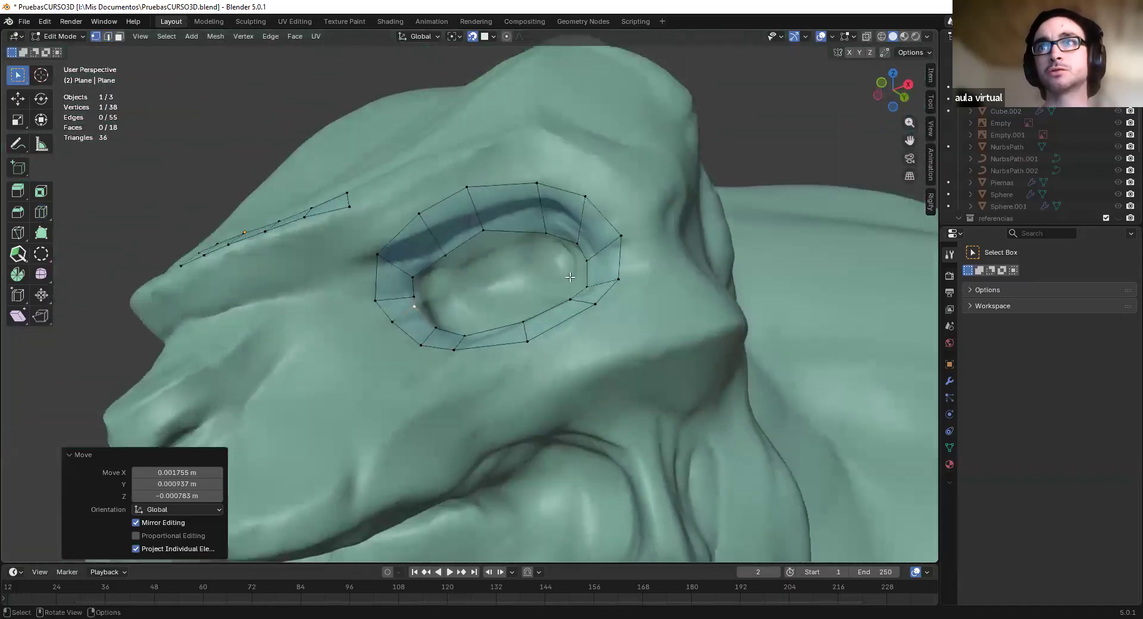
scroll(569, 277, up, 2)
click(620, 227)
key(g)
click(606, 222)
key(g)
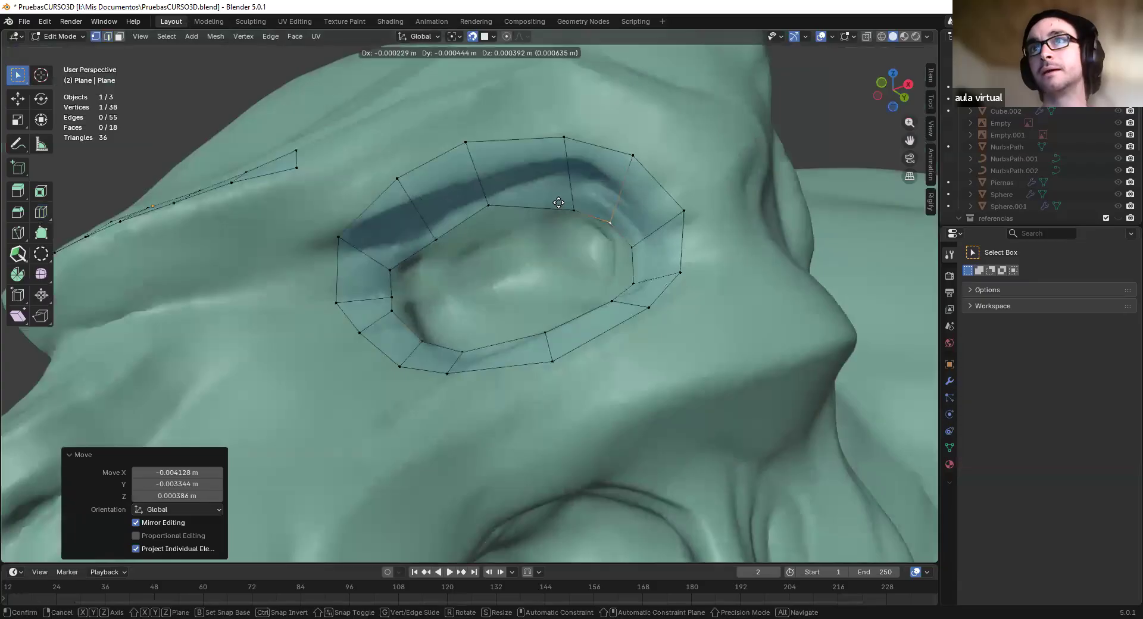
click(559, 199)
Adjust both vertices of a lower cross edge near the inner corner, moving the eye-side one about 0.0029 m in X and -0.0013 m in Z
scroll(521, 268, down, 4)
middle_drag(520, 268, 429, 310)
scroll(419, 313, up, 3)
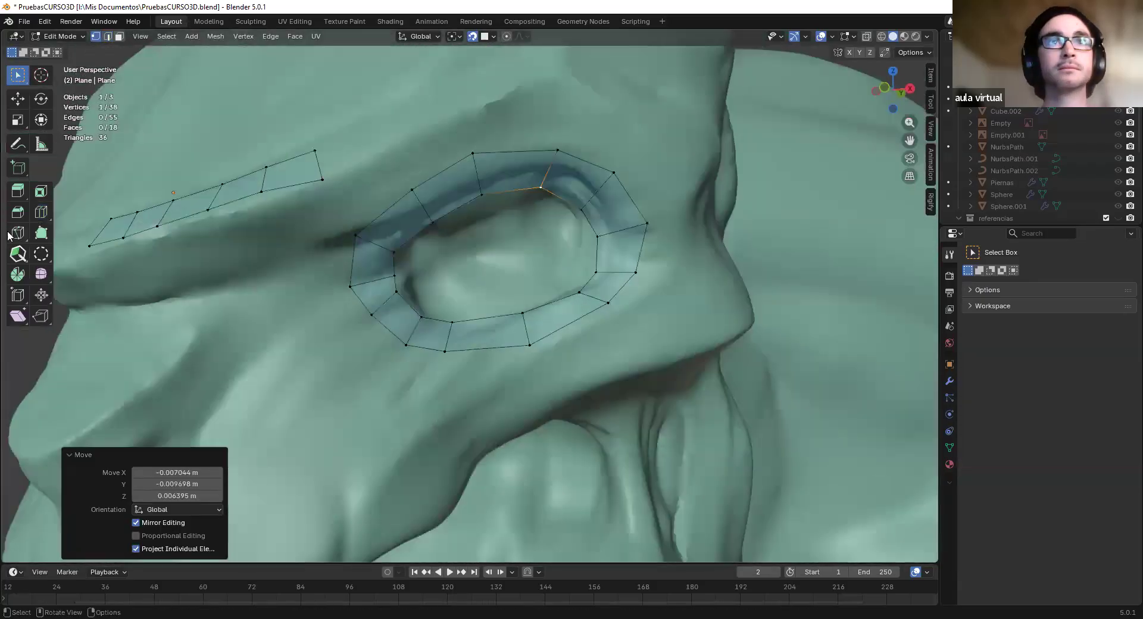
scroll(527, 285, down, 3)
middle_drag(542, 260, 561, 276)
scroll(465, 299, down, 2)
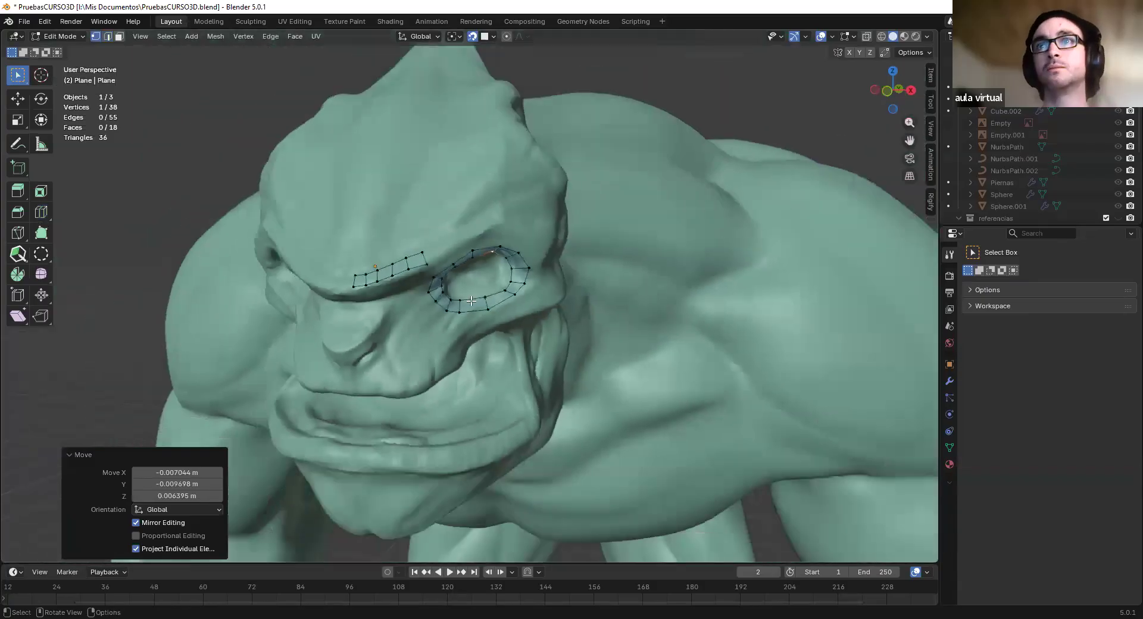
scroll(502, 354, up, 5)
click(442, 339)
key(g)
click(447, 338)
click(441, 317)
key(g)
click(440, 316)
Activate the PolyQuilt tool and examine its options and the brow strip and eye loop
scroll(457, 389, down, 5)
scroll(510, 306, down, 6)
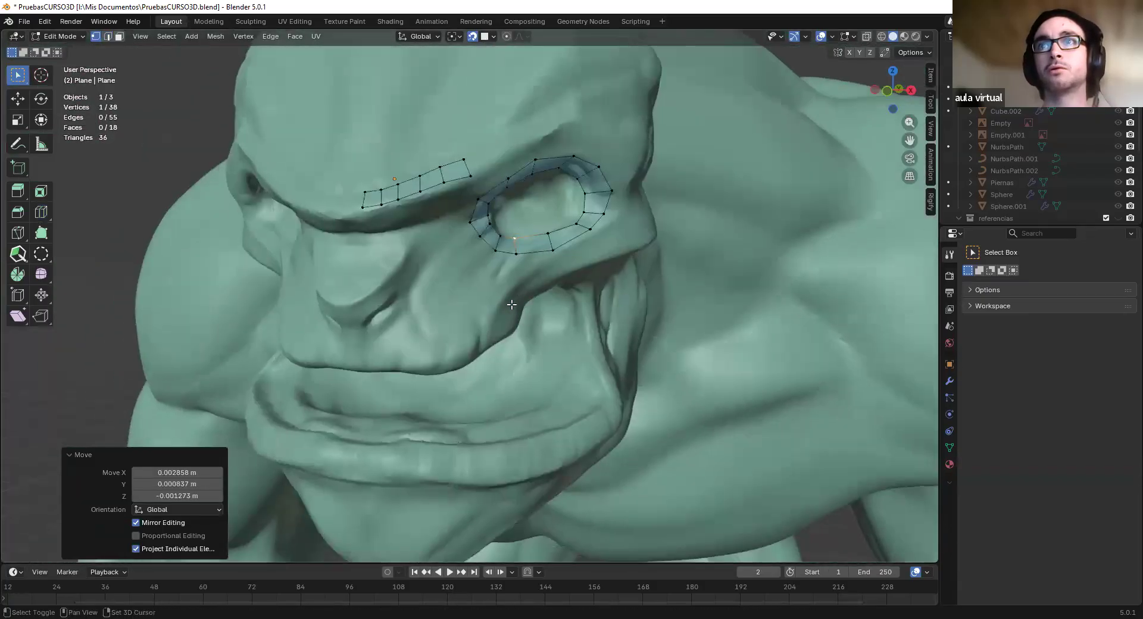
scroll(426, 296, up, 3)
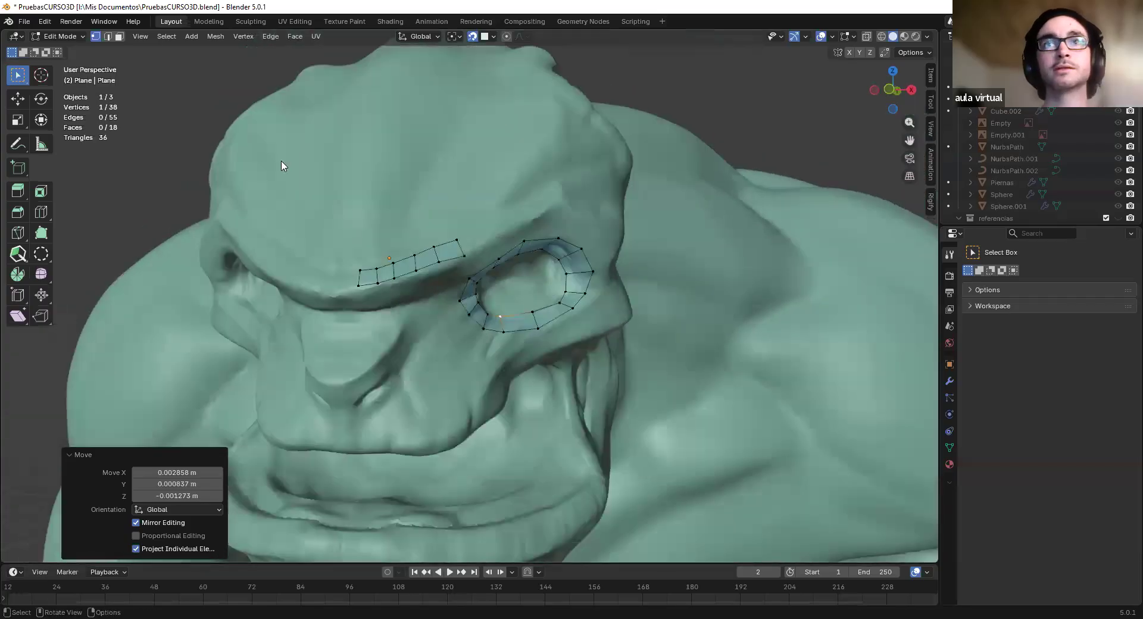
click(18, 254)
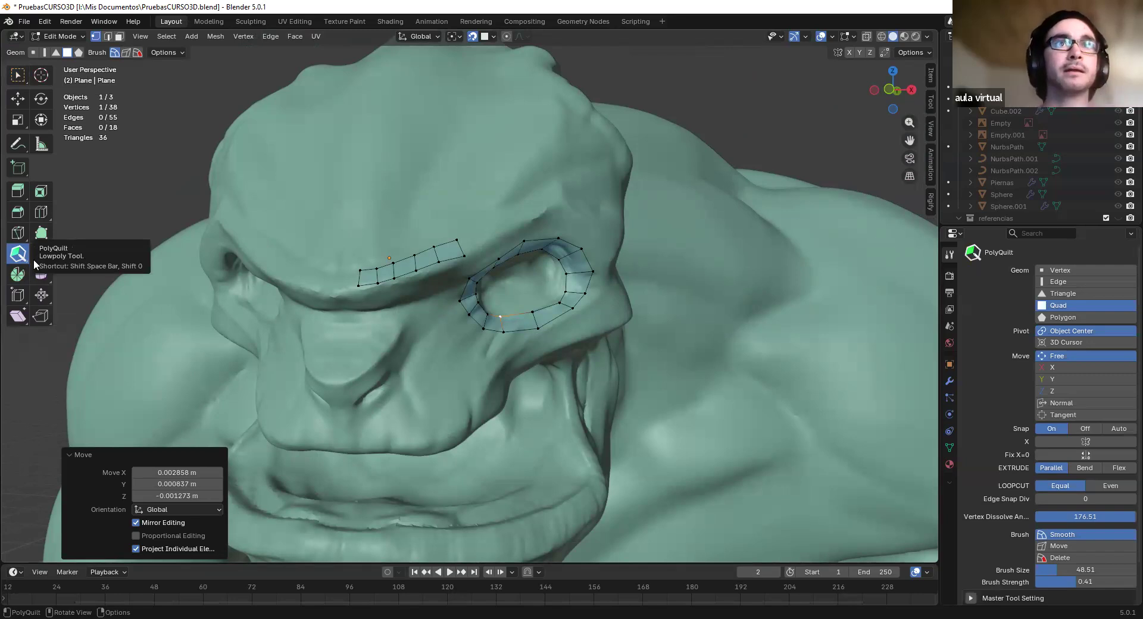
middle_drag(544, 294, 417, 321)
scroll(441, 297, up, 2)
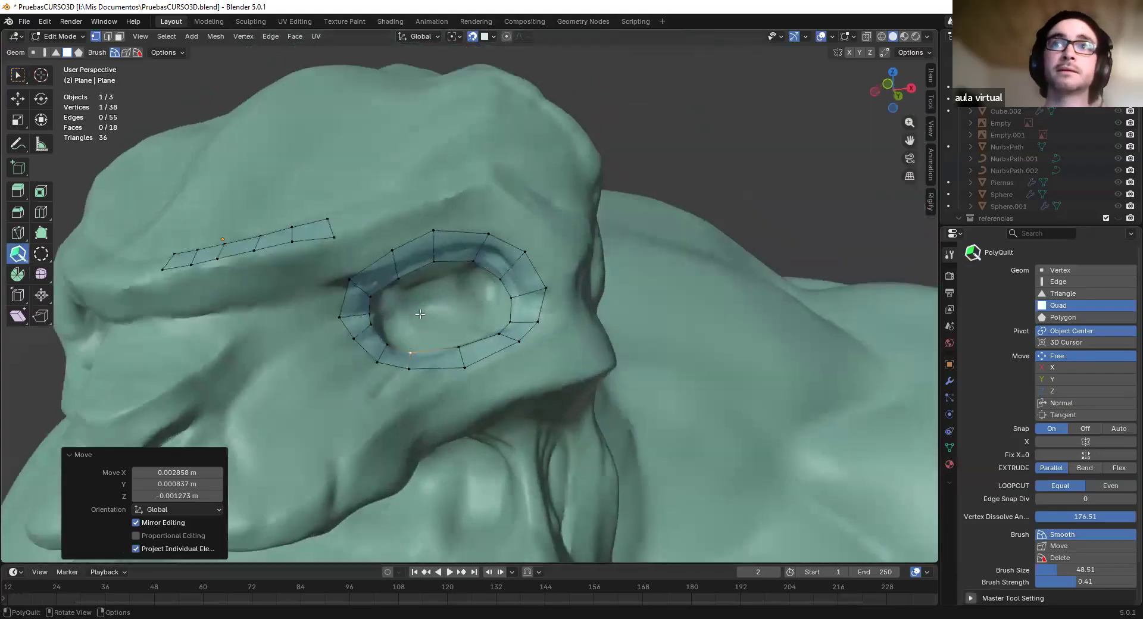
scroll(405, 342, up, 2)
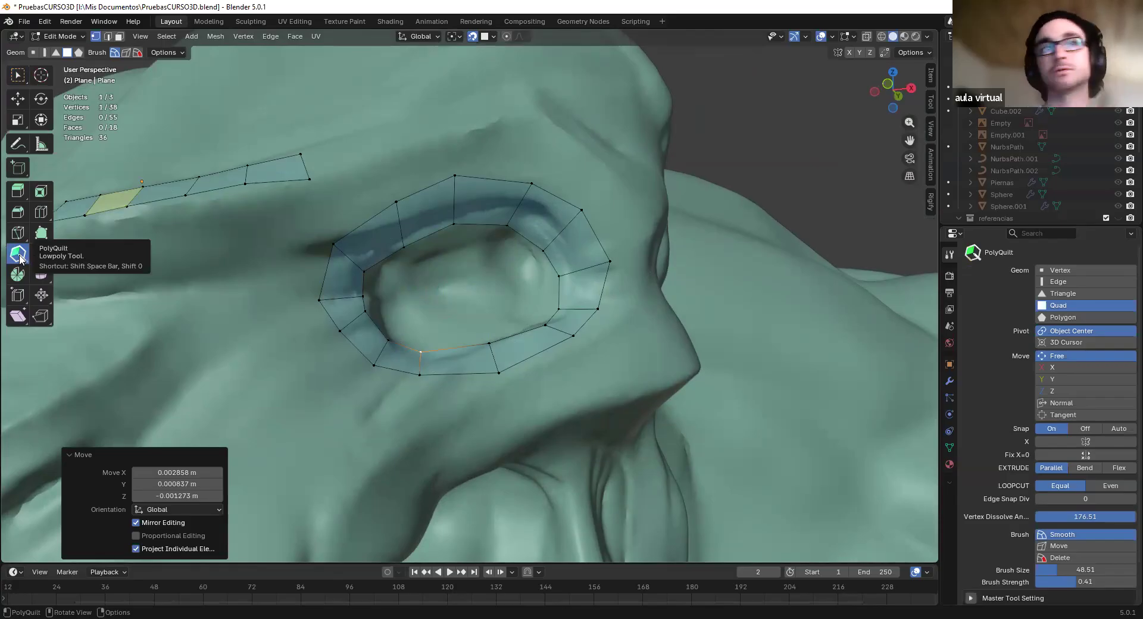
middle_drag(291, 203, 288, 224)
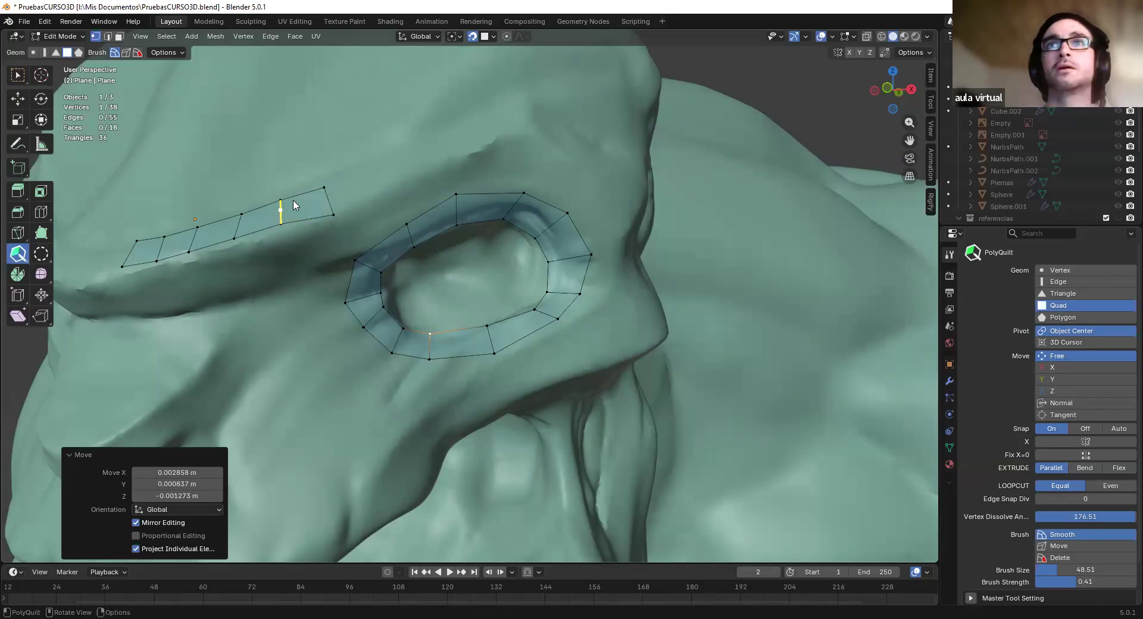
scroll(468, 223, up, 2)
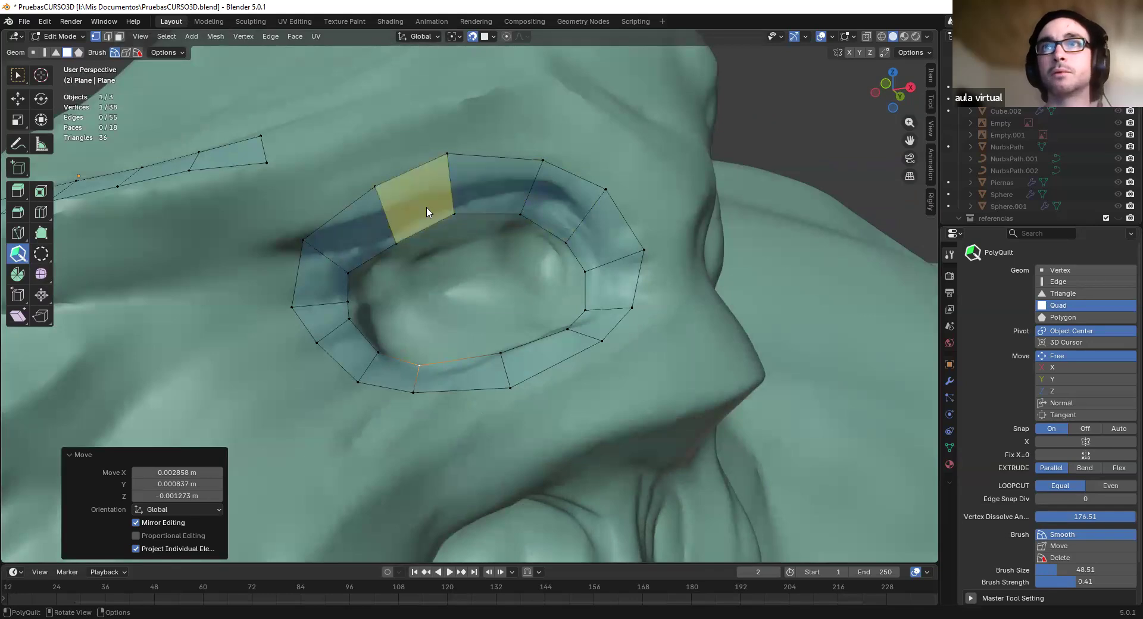
Switch to Select Box and toggle the Statistics viewport overlay off and back on
key(w)
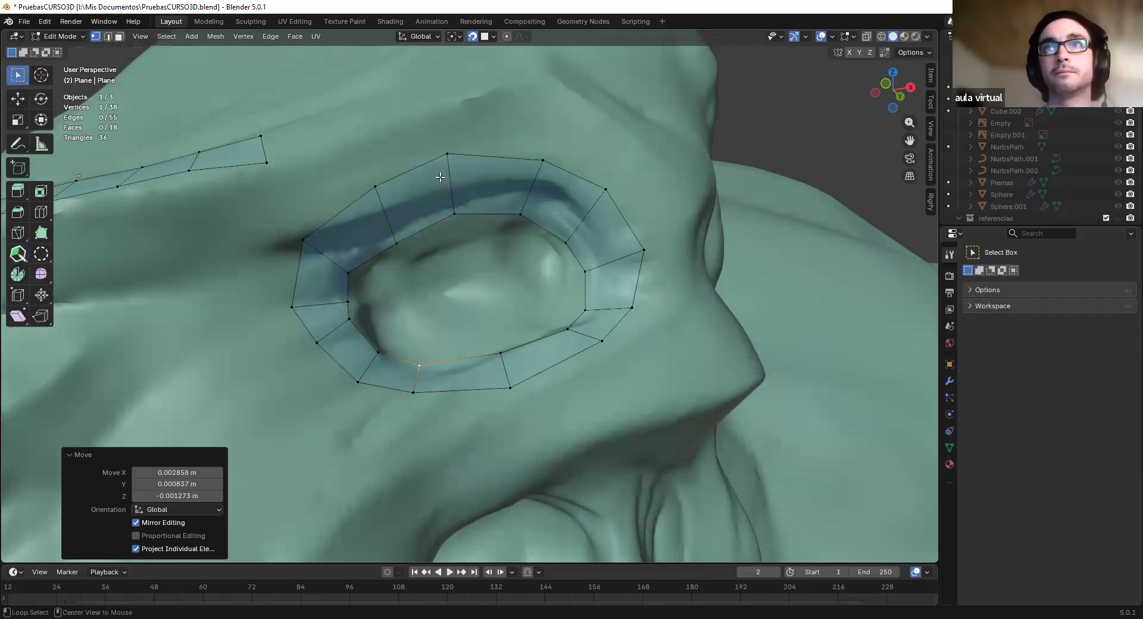
alt+click(442, 179)
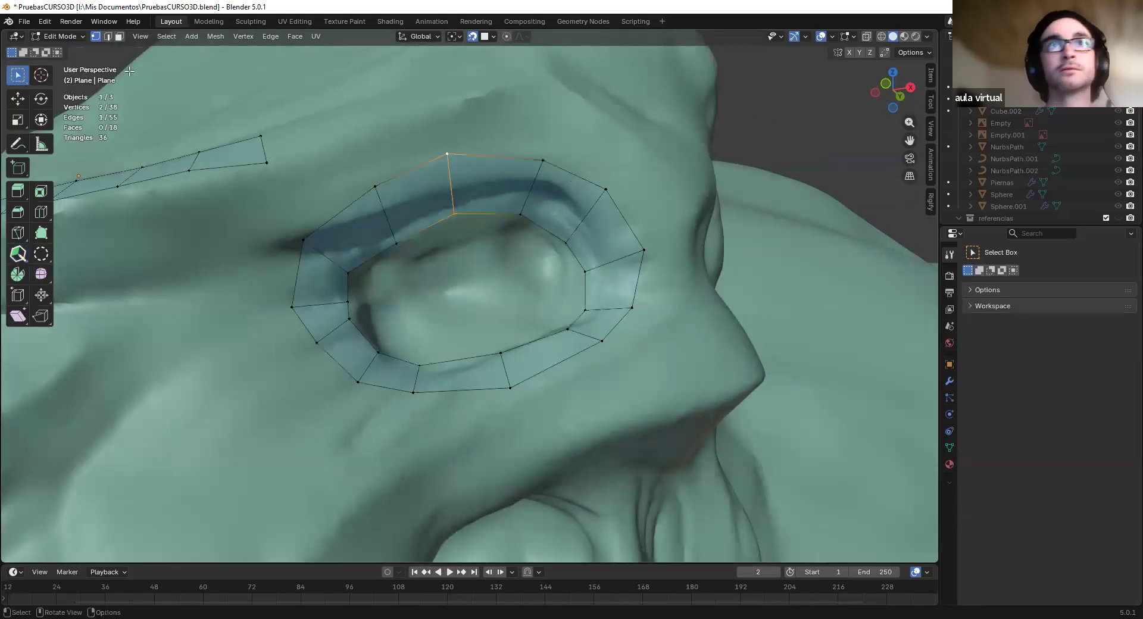
click(832, 36)
click(832, 36)
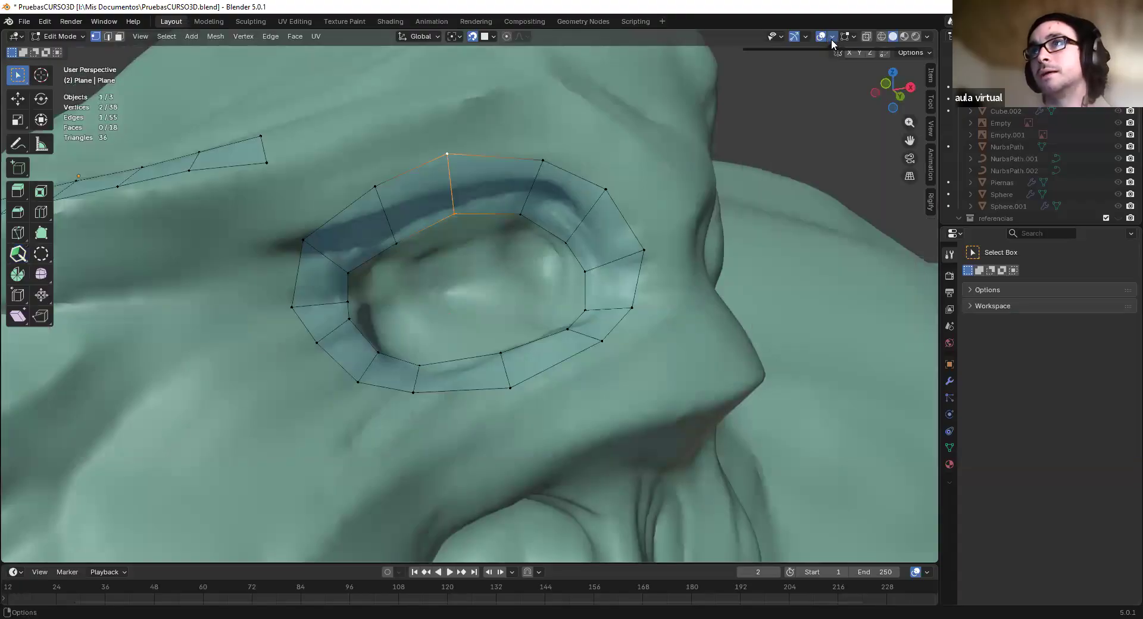
click(831, 37)
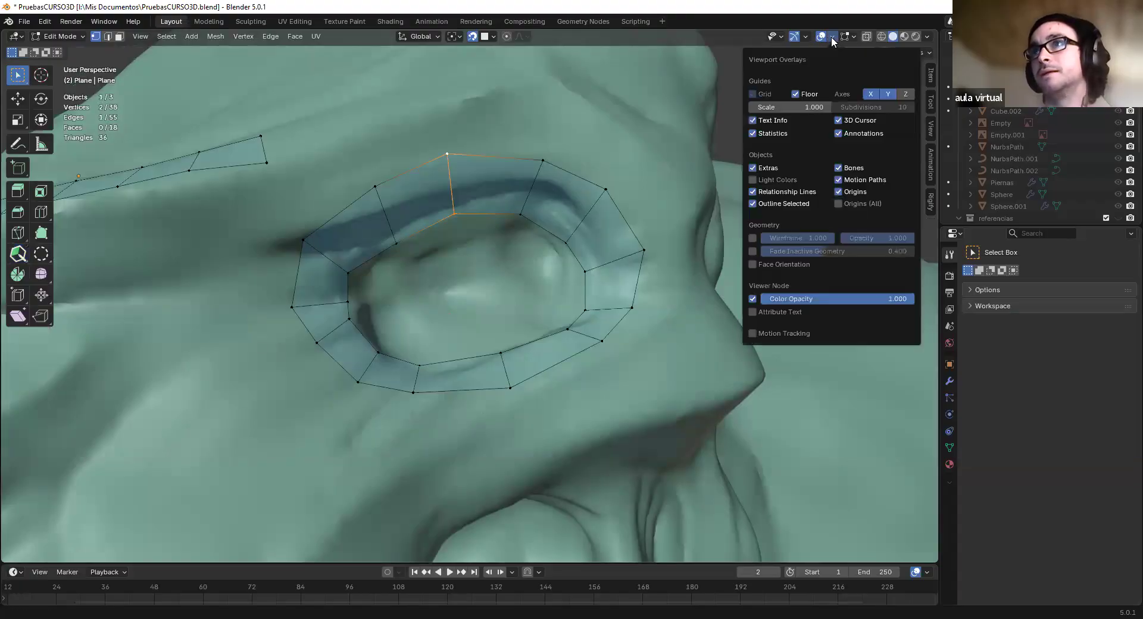
click(754, 134)
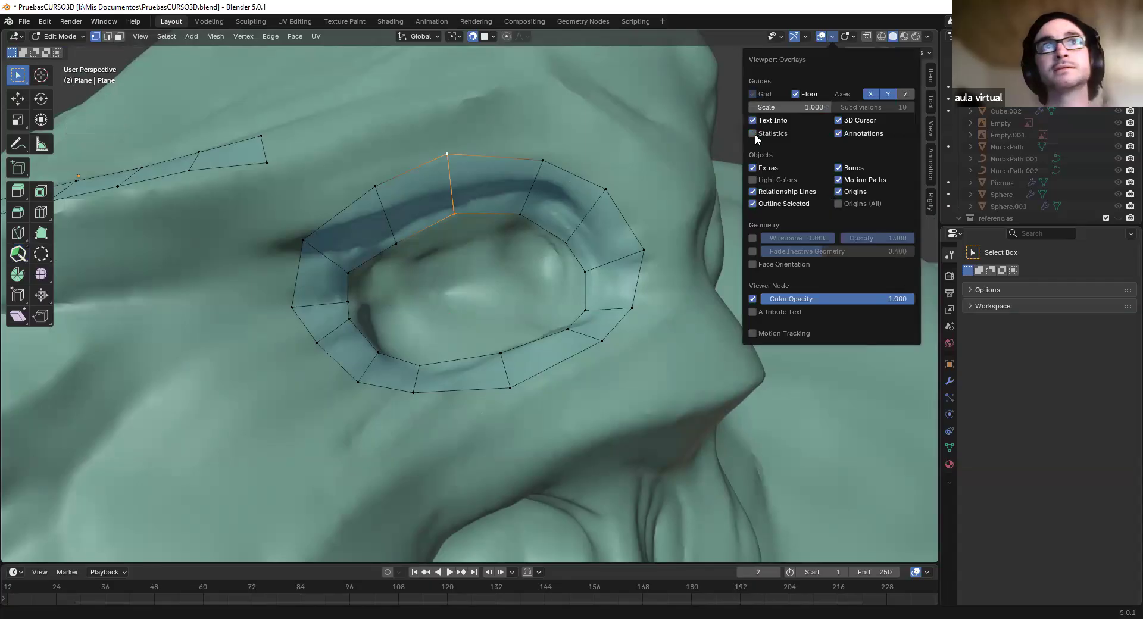
click(754, 134)
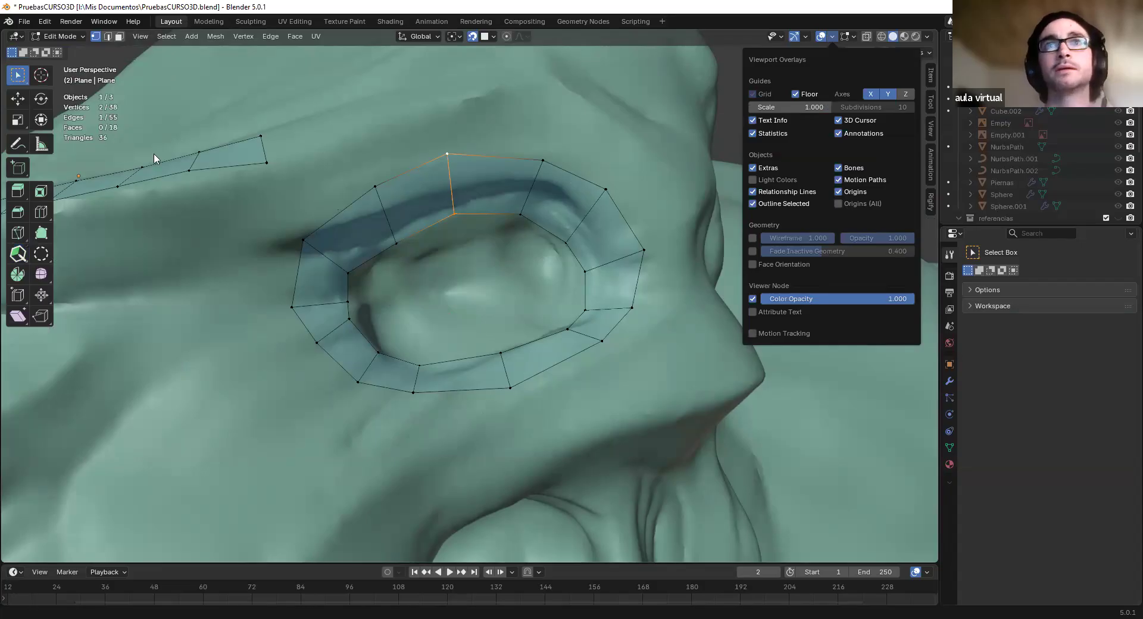
Select the eye's whole face loop, and add a single loop cut across its upper inner face
key(3)
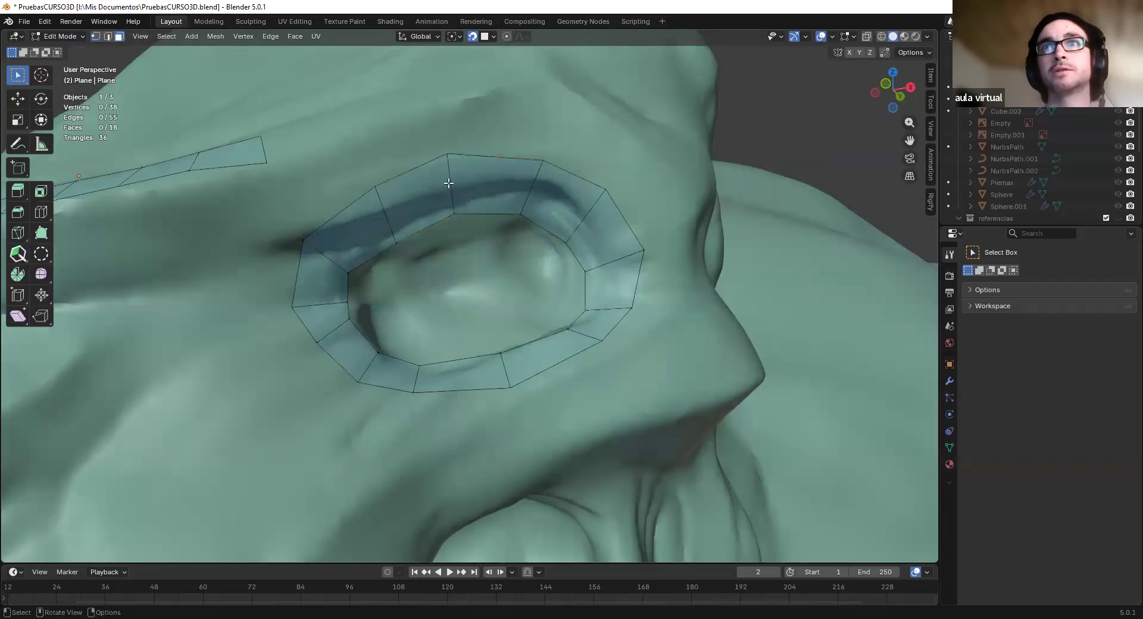
alt+click(449, 183)
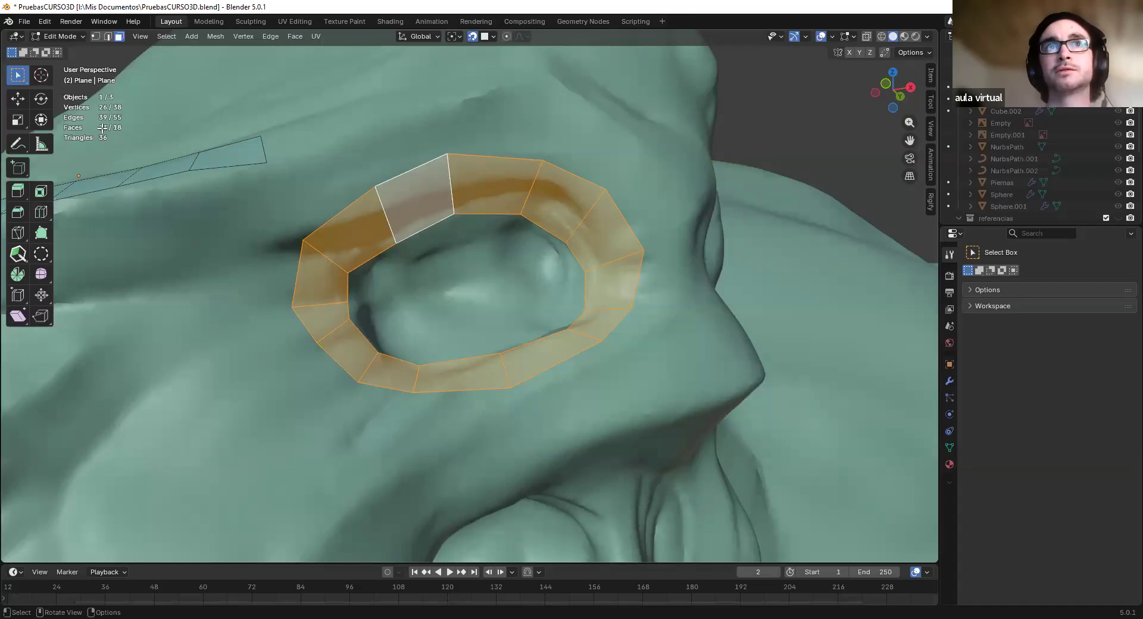
click(41, 212)
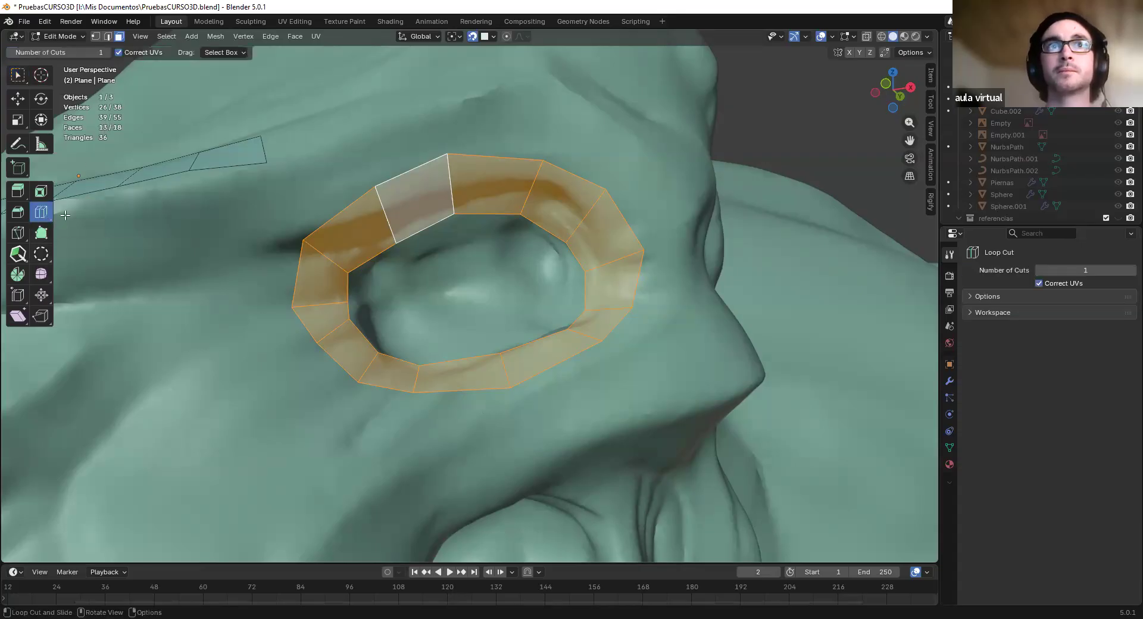
click(418, 199)
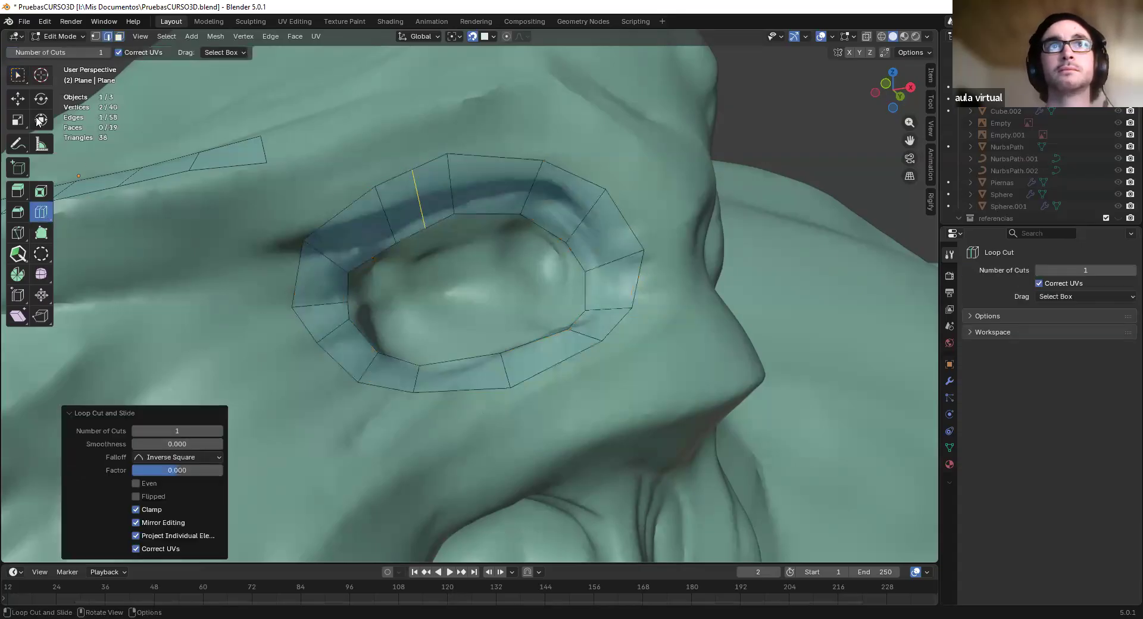
Check the face-loop selections of the brow strip and of the eye loop in face select mode
click(18, 76)
key(3)
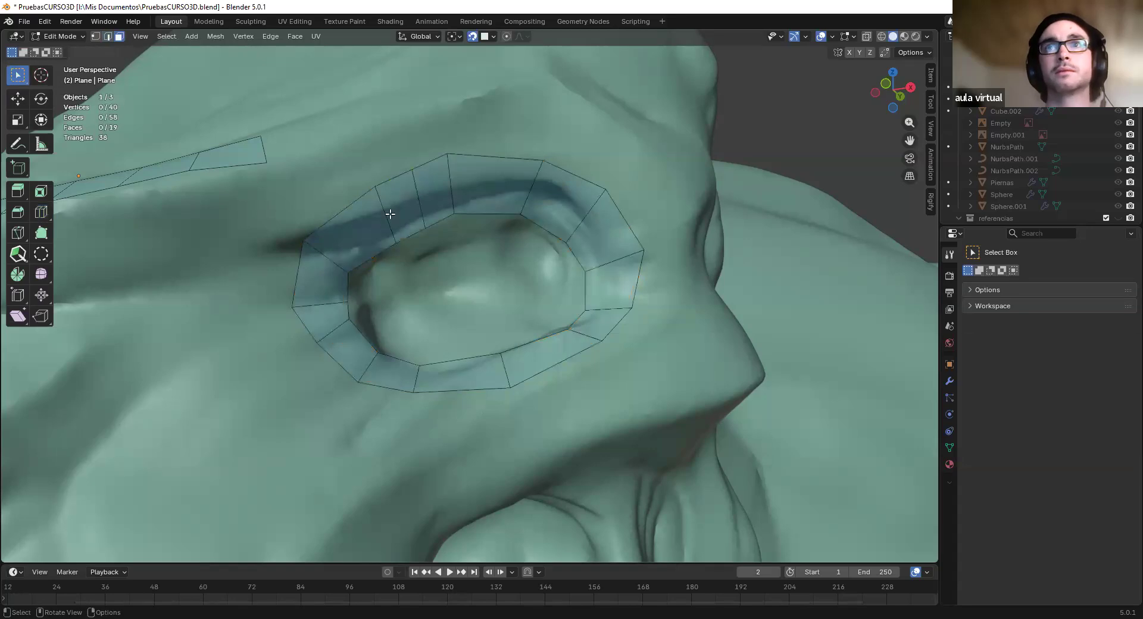
alt+click(414, 188)
click(471, 187)
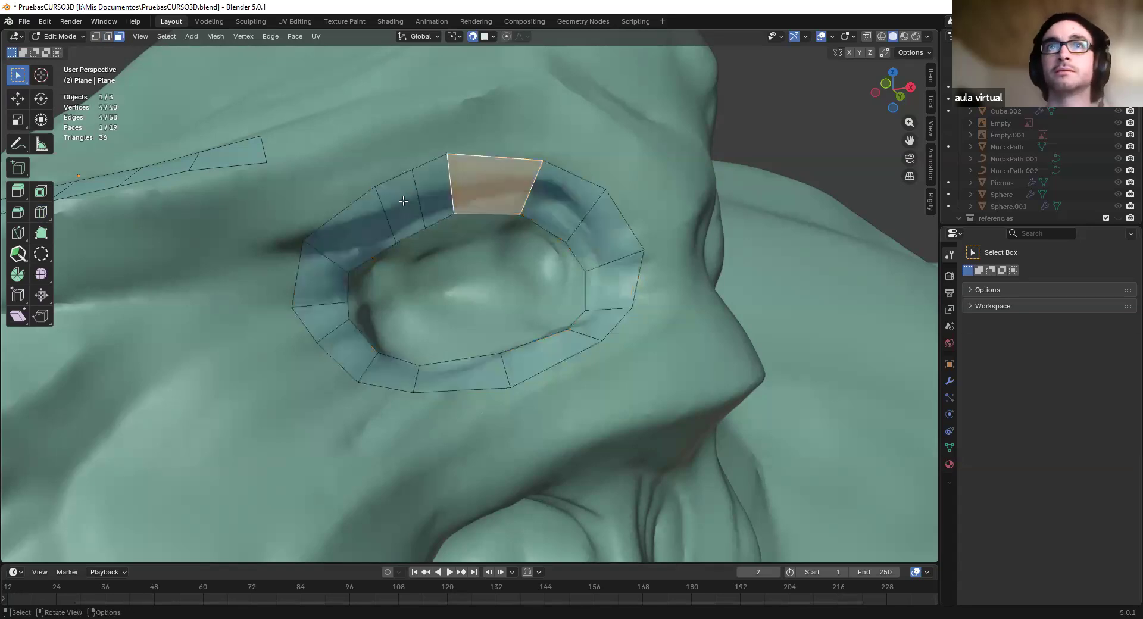
scroll(471, 186, down, 4)
middle_drag(471, 186, 471, 212)
alt+click(338, 242)
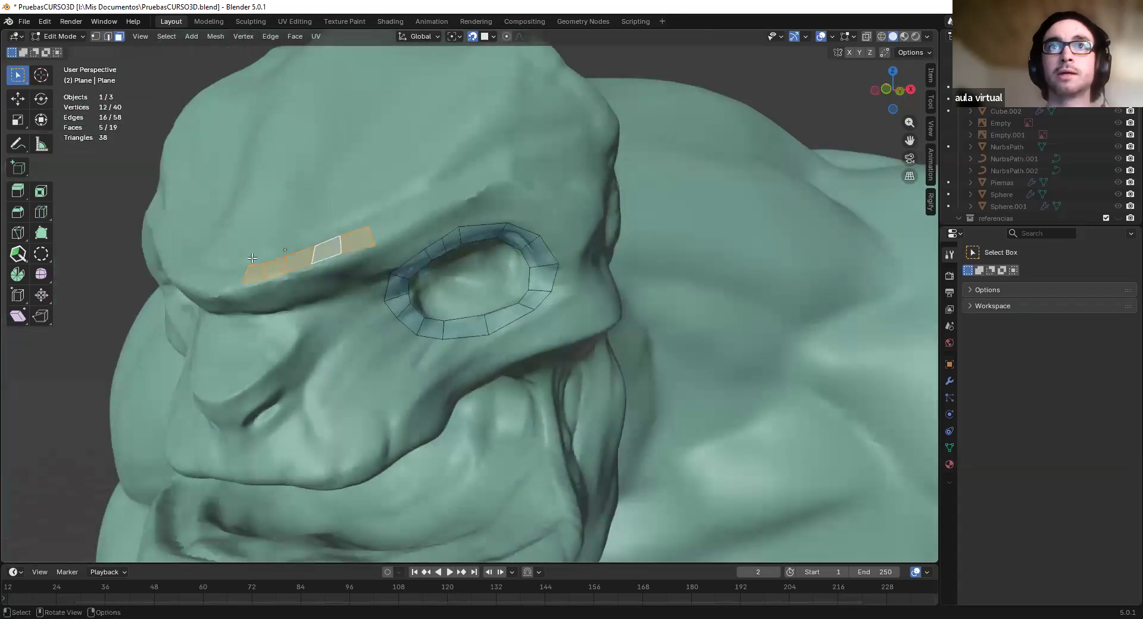
middle_drag(494, 247, 474, 256)
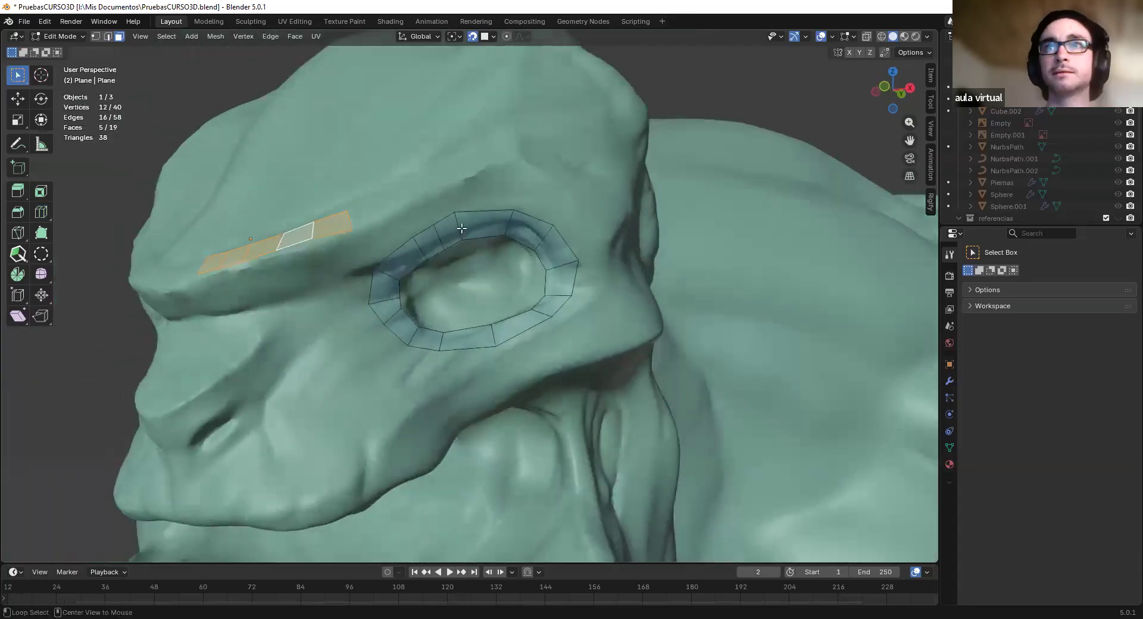
alt+click(469, 257)
scroll(470, 258, up, 3)
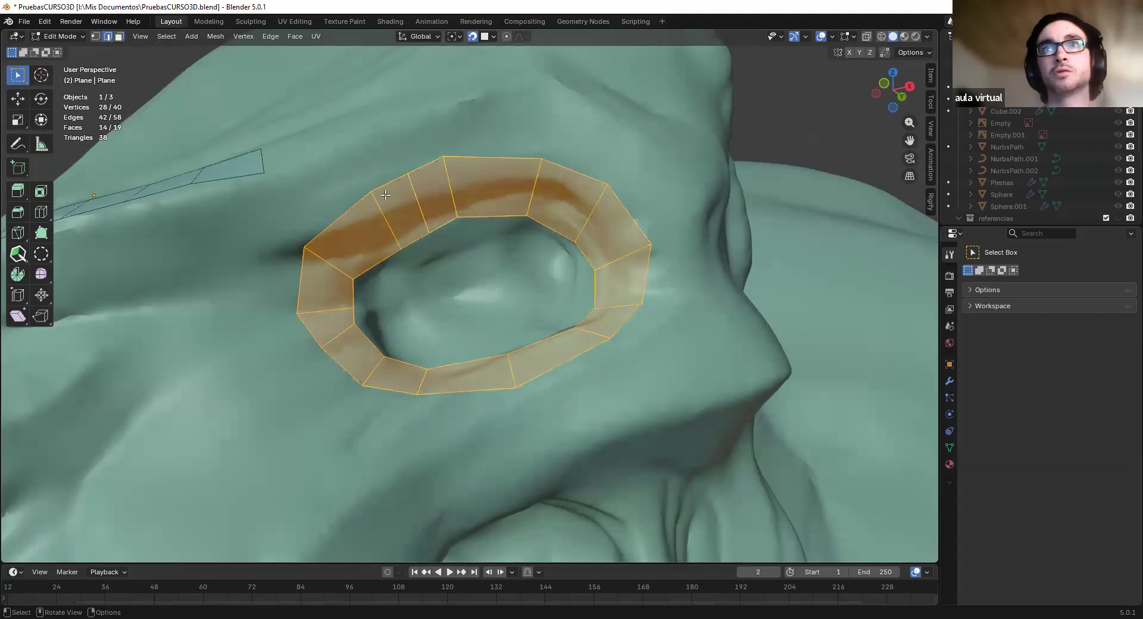
Dissolve the extra cross edge in the upper inner part of the eye loop
key(2)
click(418, 203)
scroll(434, 237, down, 10)
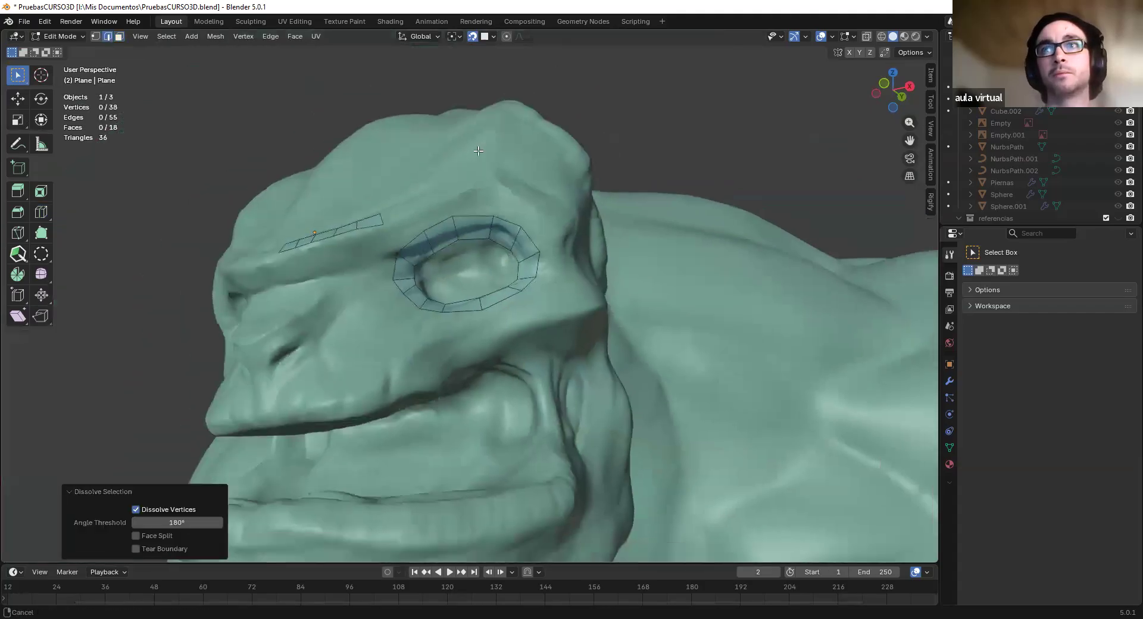
Examine the monster's head and body with the brow strip and eye loop from several angles and distances
middle_drag(434, 237, 508, 313)
scroll(503, 244, up, 3)
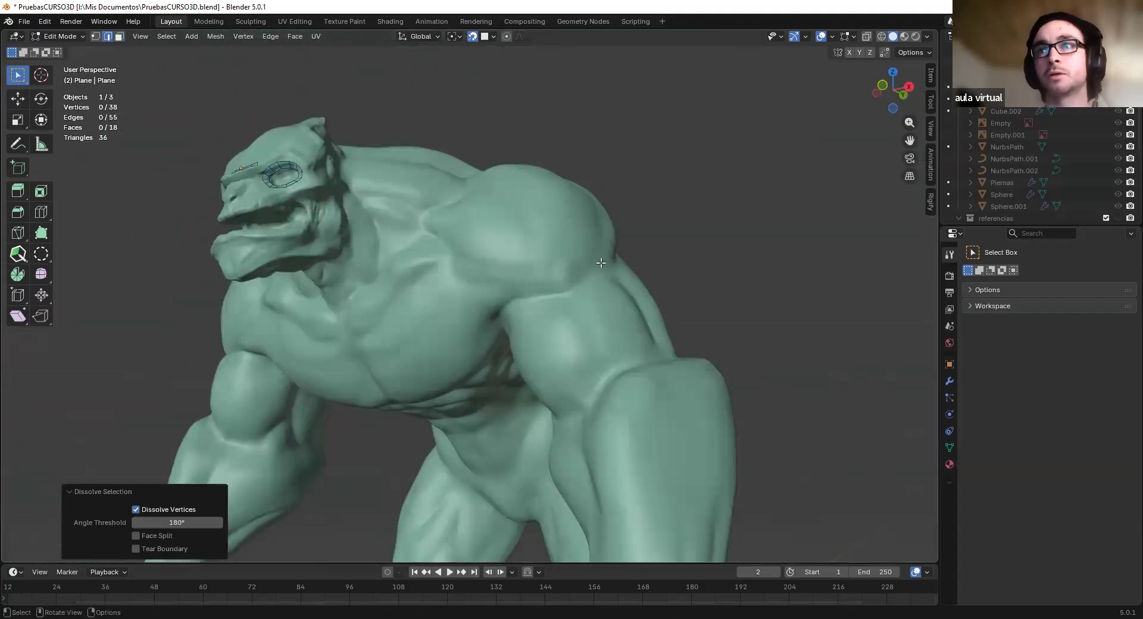
middle_drag(543, 302, 581, 174)
middle_drag(576, 215, 616, 224)
middle_drag(456, 263, 631, 225)
scroll(571, 256, up, 3)
shift+middle_drag(362, 236, 595, 343)
scroll(422, 309, up, 3)
scroll(524, 236, up, 6)
shift+middle_drag(608, 201, 507, 273)
scroll(507, 272, down, 5)
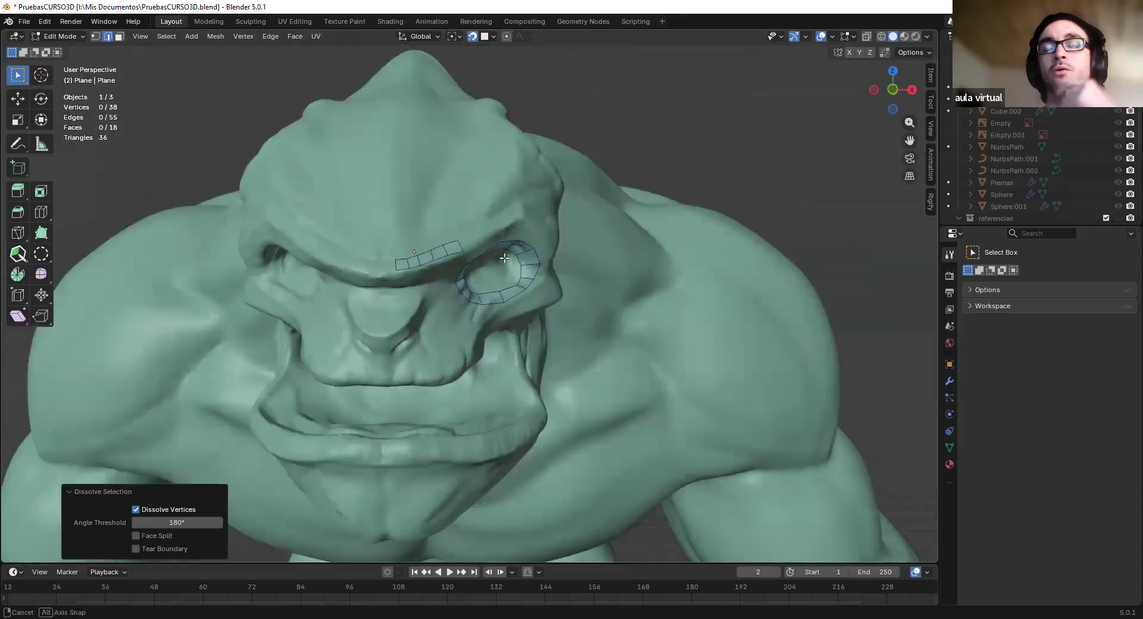
scroll(558, 339, down, 6)
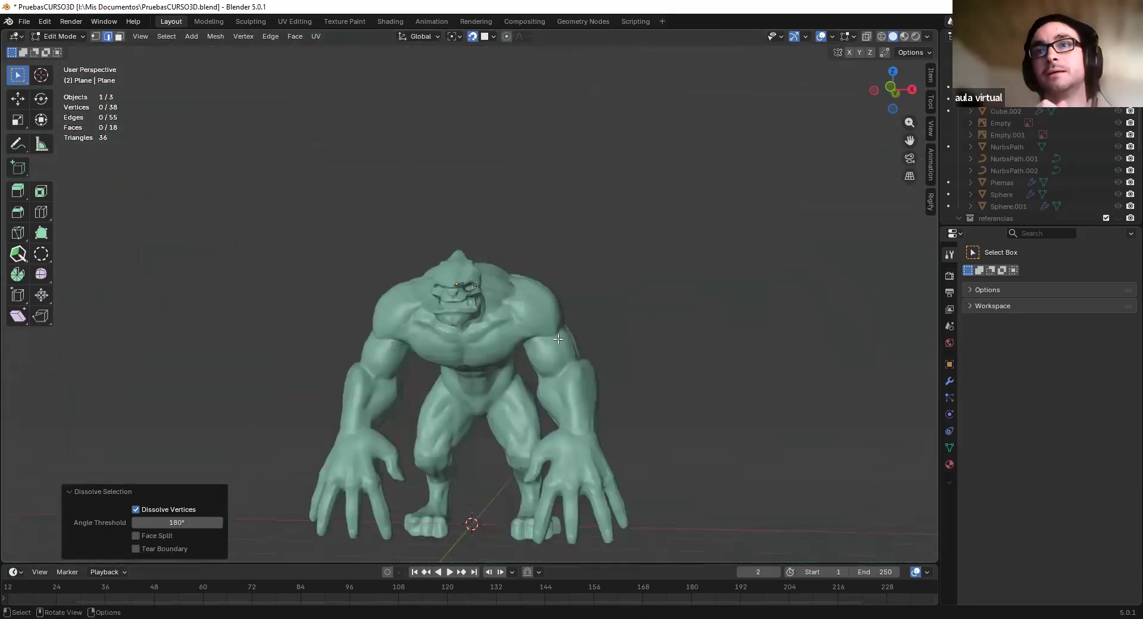
scroll(558, 339, up, 11)
mouse_move(413, 280)
middle_down()
mouse_move(362, 298)
mouse_move(405, 300)
middle_up()
scroll(381, 306, down, 5)
scroll(375, 303, up, 4)
scroll(476, 298, down, 4)
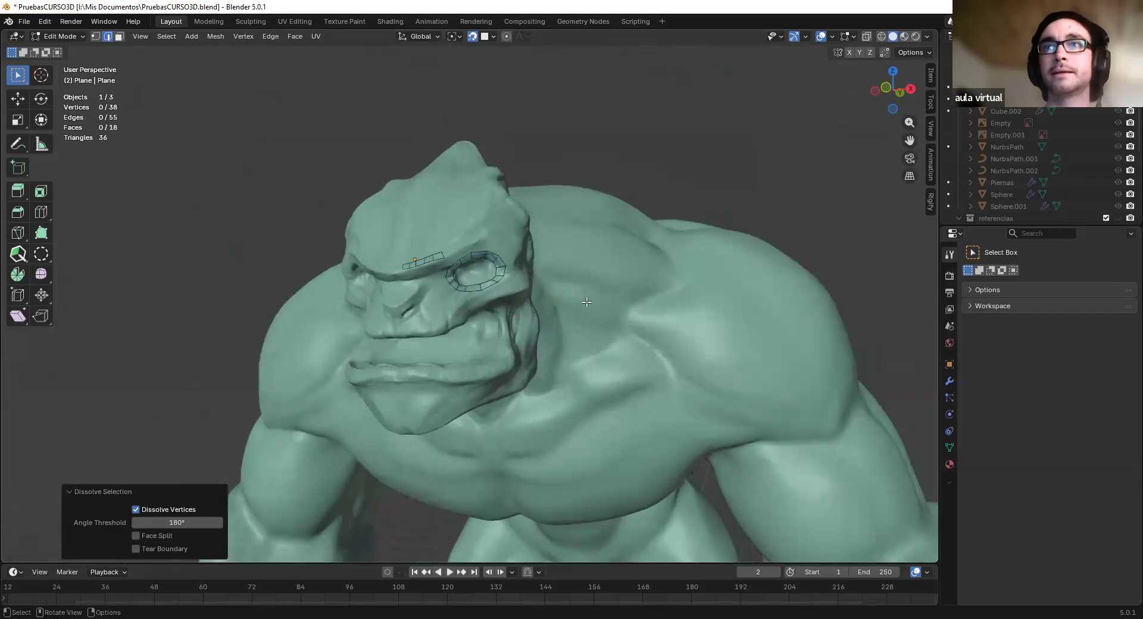
scroll(587, 302, up, 5)
middle_drag(480, 259, 510, 255)
scroll(482, 255, down, 5)
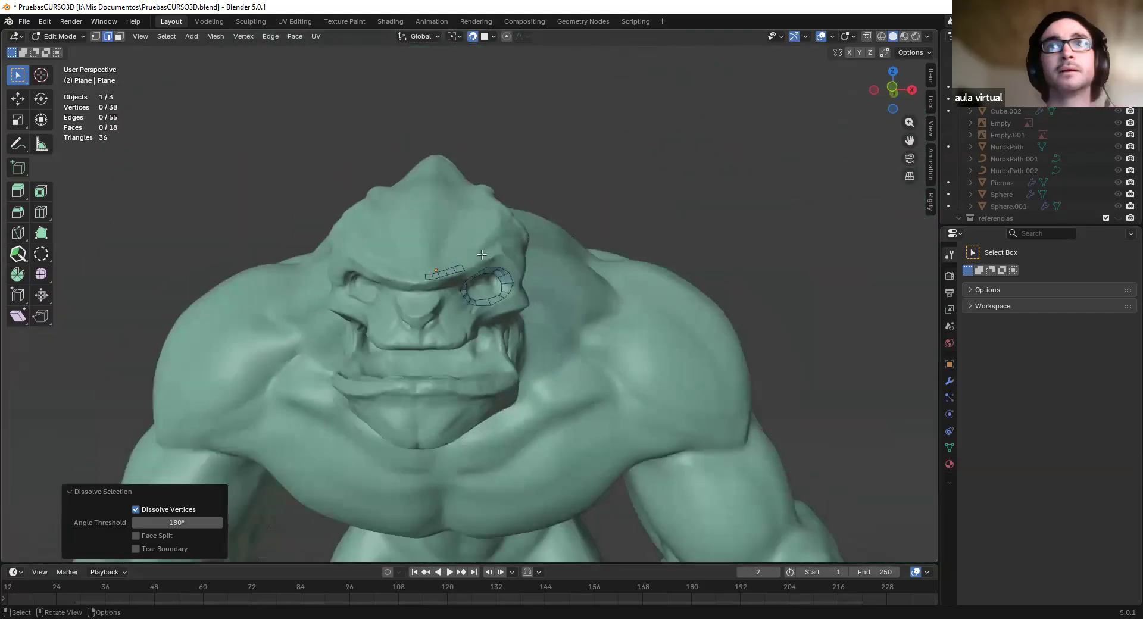
scroll(478, 294, up, 8)
scroll(480, 295, down, 4)
middle_drag(482, 295, 472, 300)
scroll(472, 299, down, 4)
scroll(472, 299, up, 4)
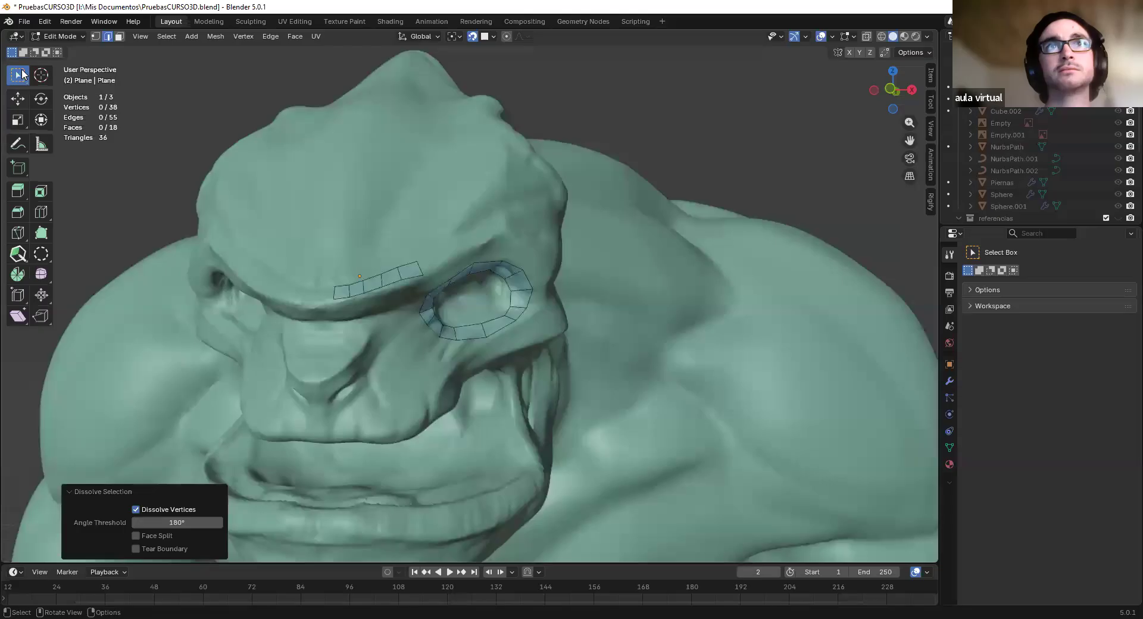
Divide the eye's face loop into four concentric rings with three single loop cuts
middle_drag(442, 254, 593, 150)
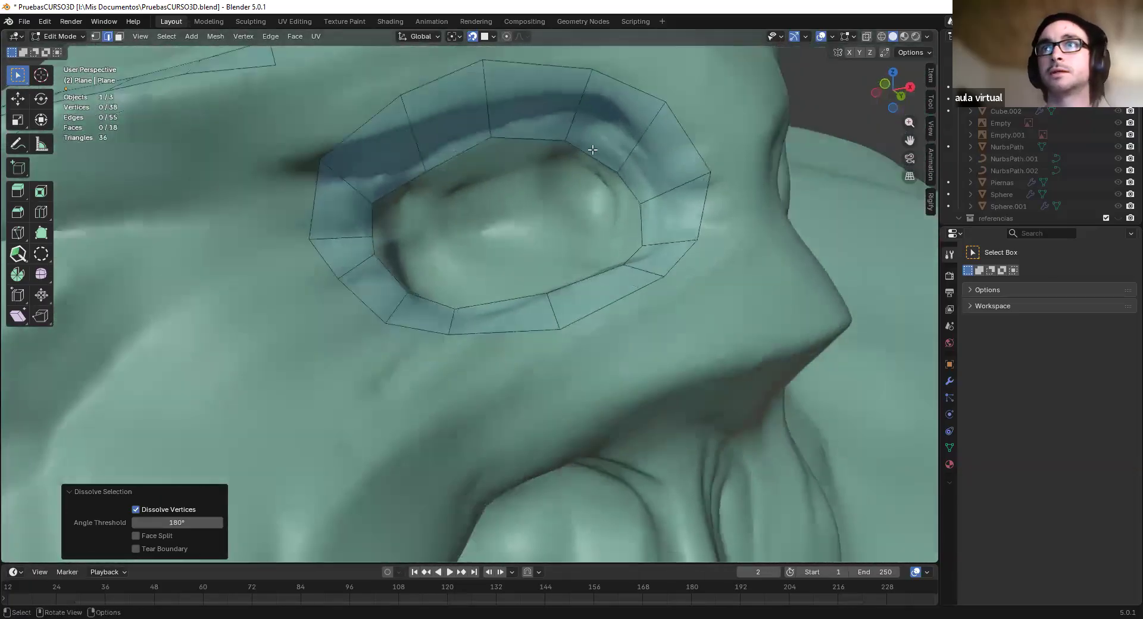
middle_drag(466, 151, 583, 180)
middle_drag(572, 219, 539, 208)
click(564, 157)
middle_drag(566, 153, 555, 270)
key(ctrl+z)
key(ctrl+shift+z)
middle_drag(721, 275, 631, 262)
click(717, 260)
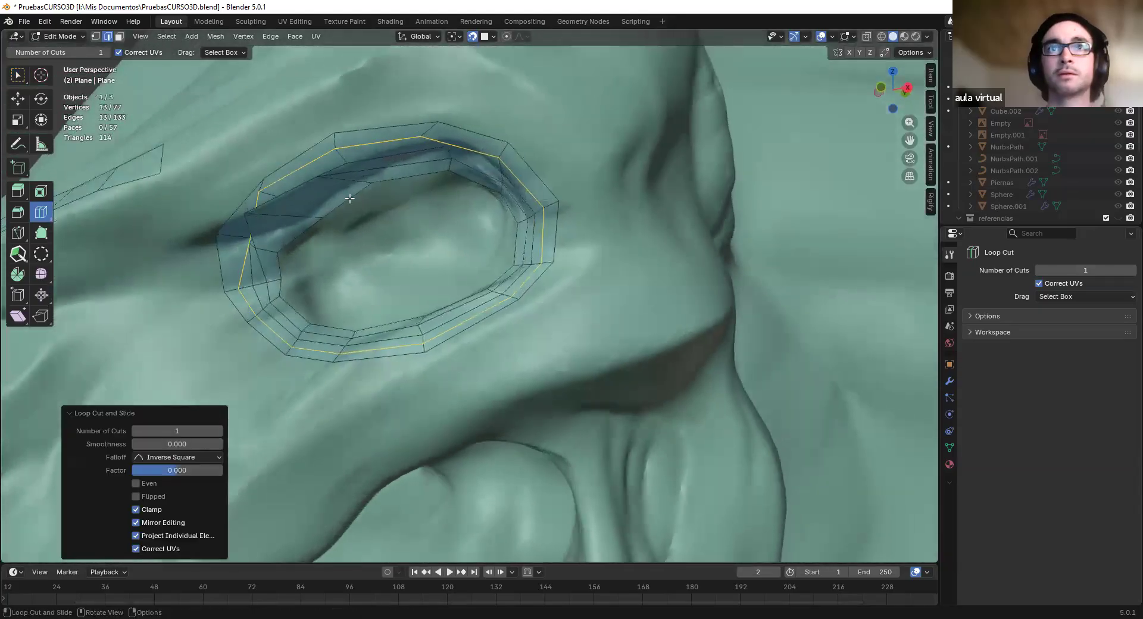
Reposition the displaced loop-cut vertices at the upper inner corner of the eye rings, one at a time
click(17, 75)
key(1)
click(248, 214)
key(g)
click(288, 232)
key(g)
click(246, 241)
right_click(290, 204)
click(289, 203)
key(g)
click(276, 217)
Move two vertices of the new rings along the upper inner eyelid to even out their spacing
click(323, 184)
key(g)
click(359, 185)
click(373, 188)
key(g)
click(385, 192)
Adjust more upper inner ring vertices, finishing with a move of about 0.0040 m in X, 0.0027 m in Y and -0.0029 m in Z
middle_drag(389, 192, 410, 196)
click(365, 199)
key(g)
click(373, 196)
click(364, 186)
key(g)
click(368, 185)
click(364, 156)
key(g)
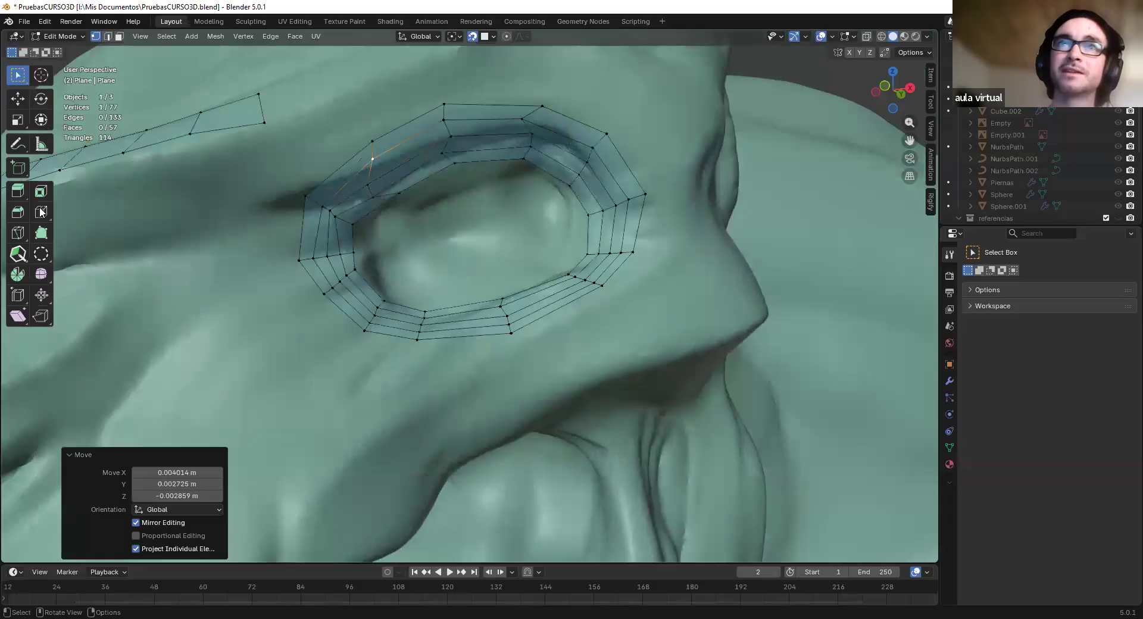
Activate the PolyQuilt tool and smooth the upper inner part of the eye rings with its Smooth brush
click(26, 254)
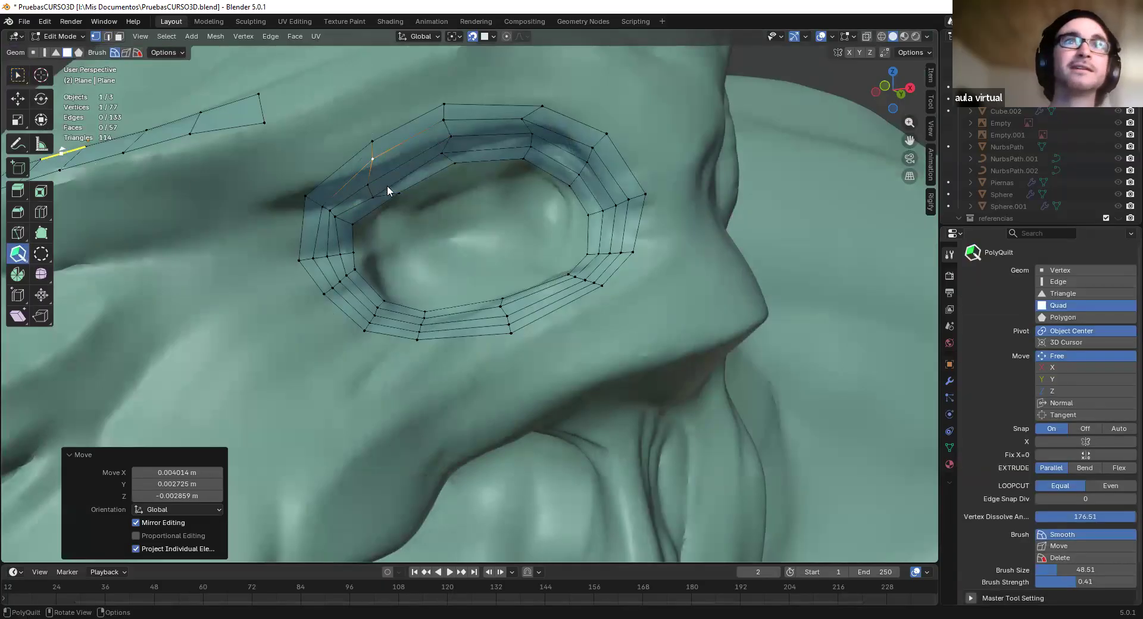
mouse_move(375, 190)
shift+mouse_down()
mouse_move(412, 167)
mouse_move(399, 174)
shift+mouse_up()
mouse_move(398, 174)
shift+mouse_down()
mouse_move(429, 155)
mouse_move(560, 145)
mouse_move(600, 189)
mouse_move(513, 298)
mouse_move(347, 237)
mouse_move(377, 194)
shift+mouse_up()
mouse_move(548, 265)
middle_down()
mouse_move(559, 266)
mouse_move(556, 247)
mouse_move(703, 283)
mouse_move(538, 284)
mouse_move(610, 263)
mouse_move(248, 115)
middle_up()
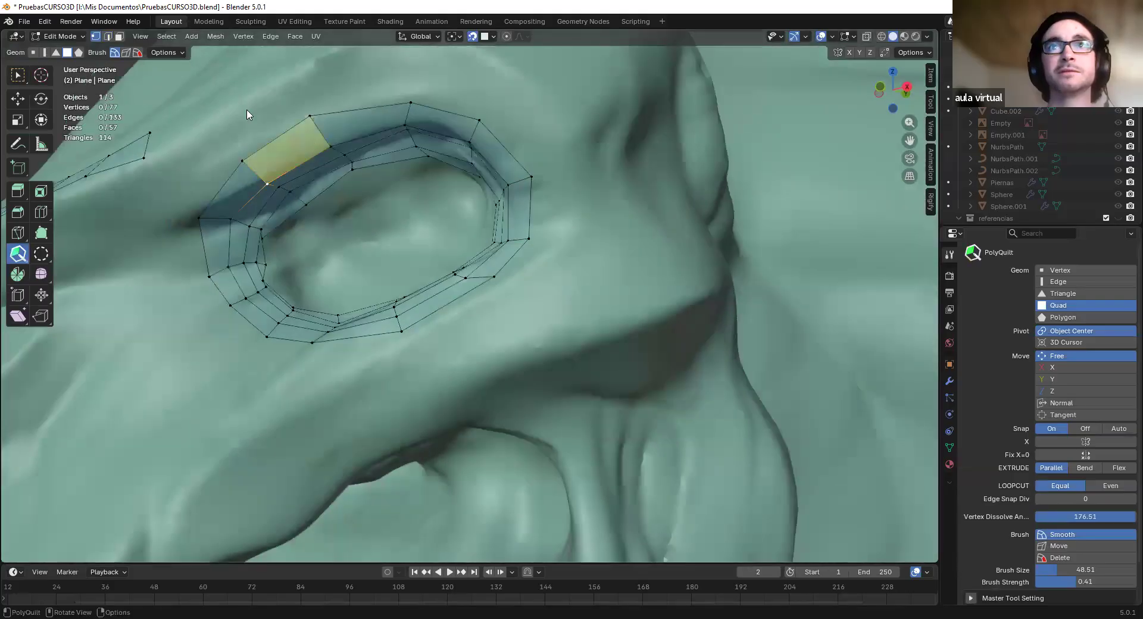
Switch to Object Mode and examine how the eye rings and brow strip sit on the sculpt
key(Tab)
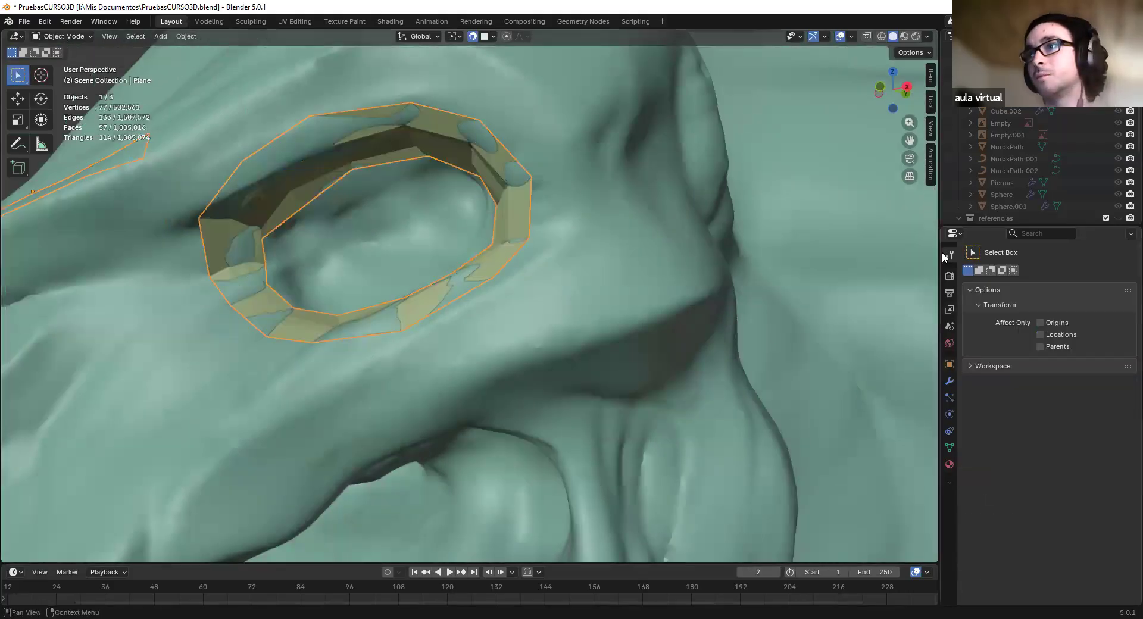
scroll(582, 256, down, 3)
middle_drag(583, 256, 632, 281)
scroll(632, 281, up, 3)
middle_drag(834, 323, 959, 318)
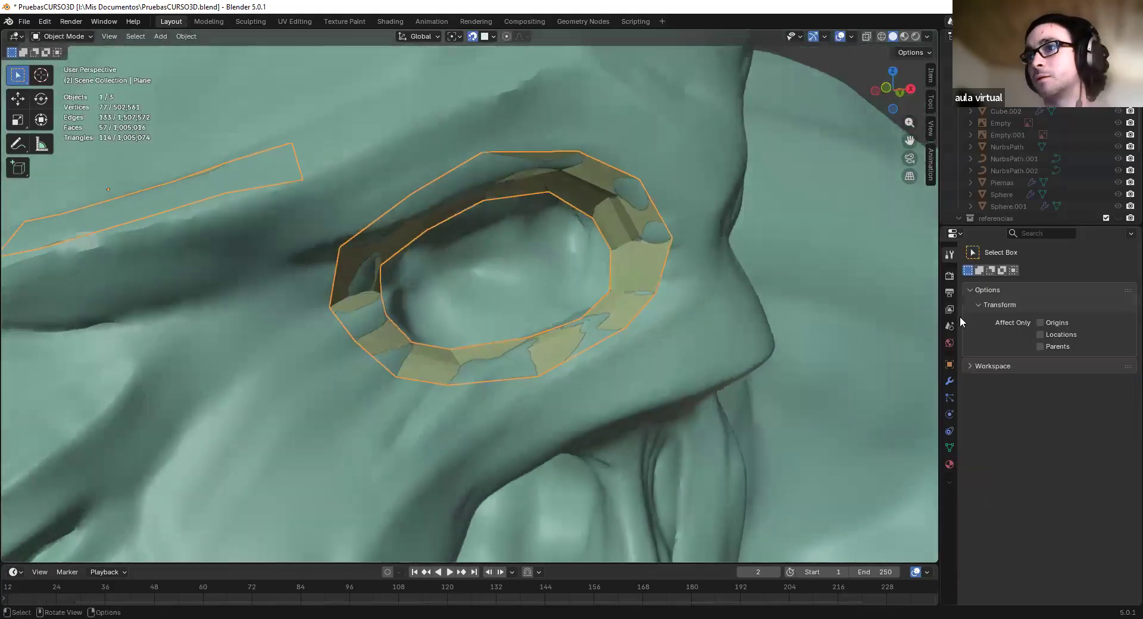
scroll(434, 279, down, 6)
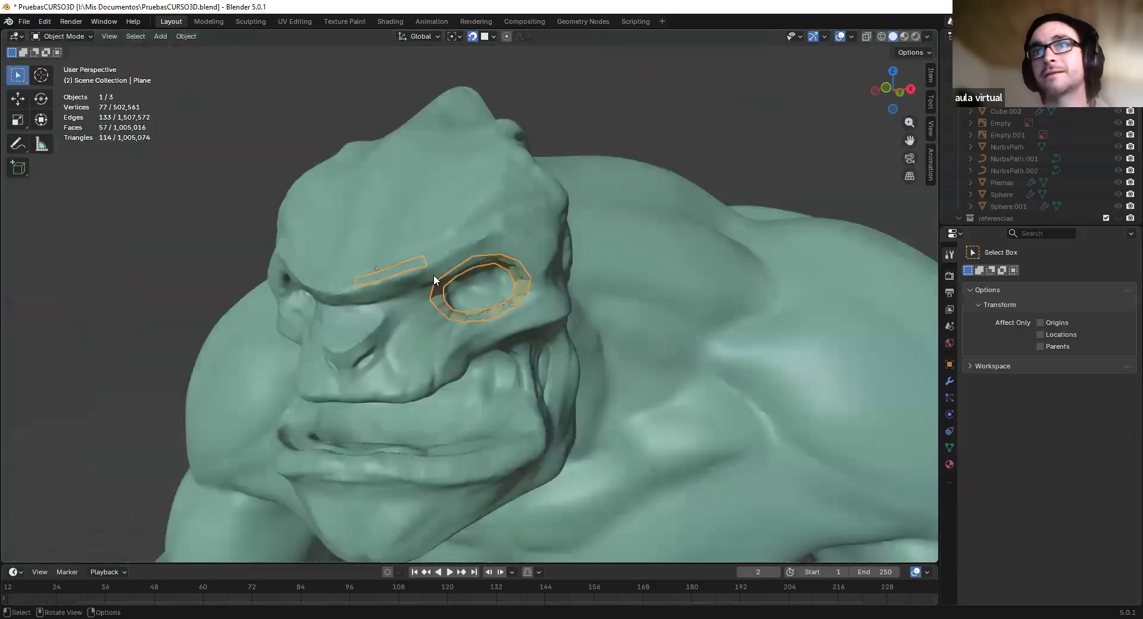
middle_drag(542, 302, 625, 299)
scroll(619, 262, up, 5)
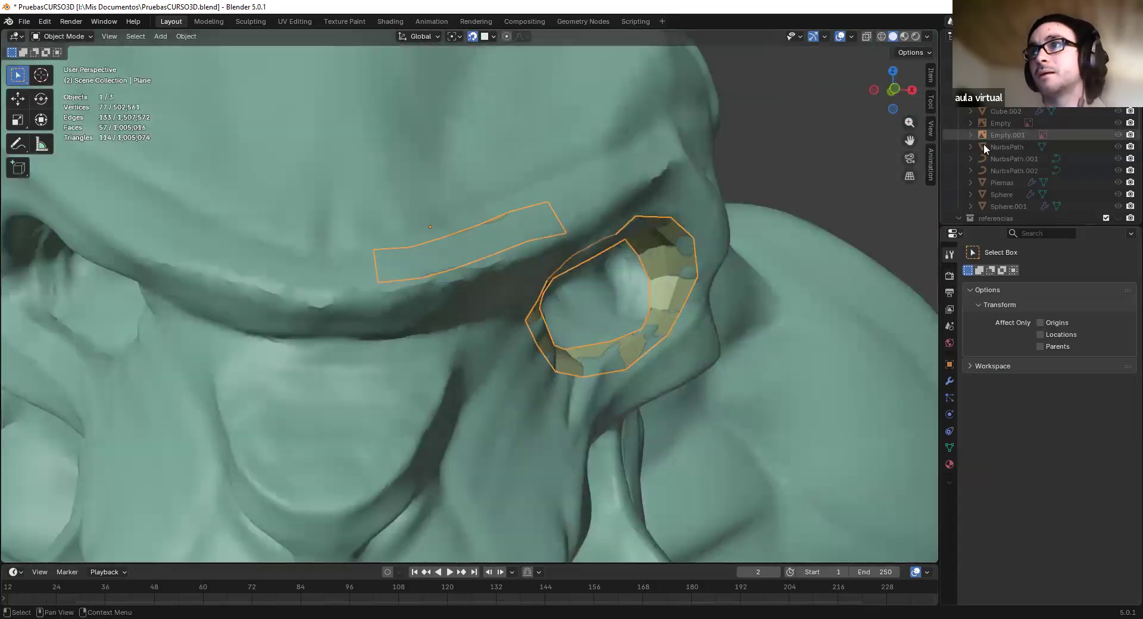
Rename the retopology plane object as Retopo
scroll(983, 144, down, 6)
double_click(988, 200)
text(Retopo)
key(Return)
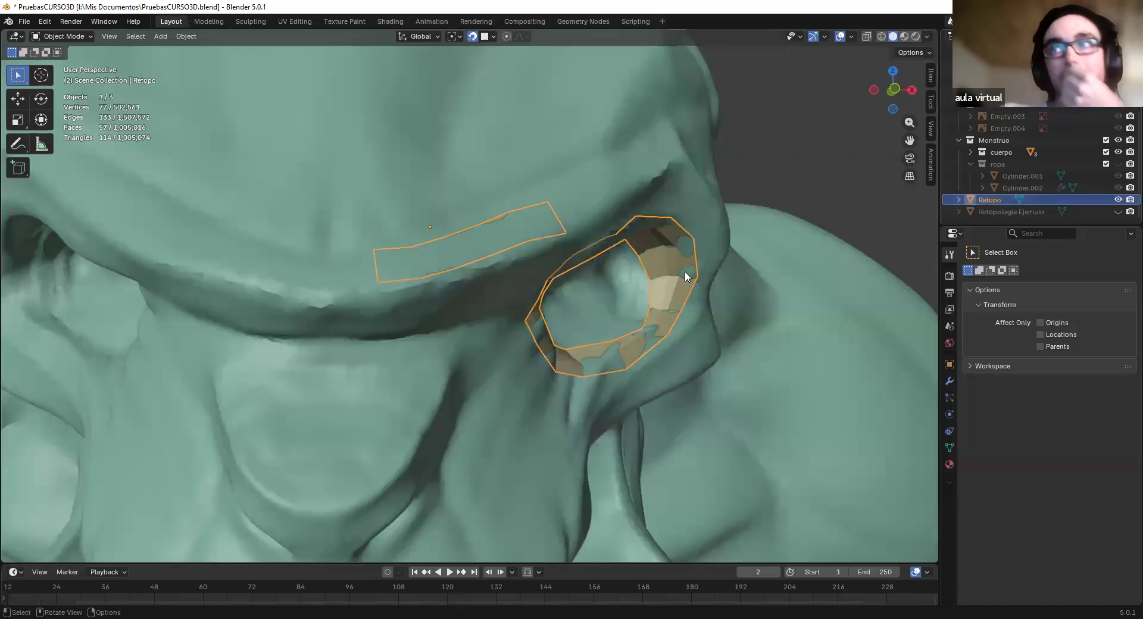
Enable the In Front viewport display option for the Retopo object
click(949, 364)
scroll(1000, 369, down, 8)
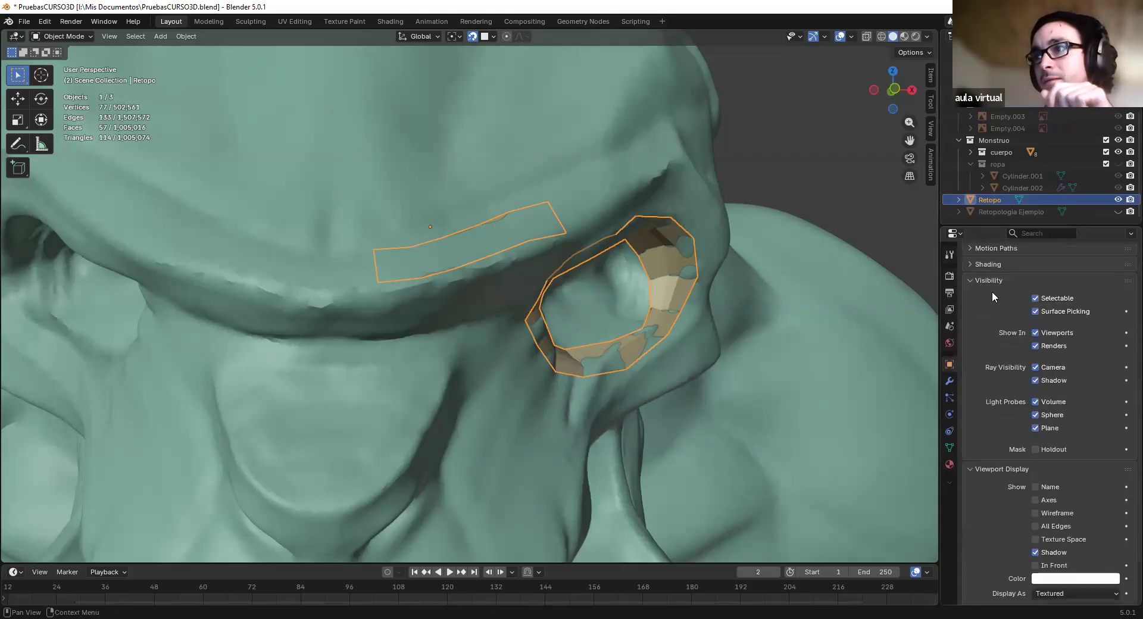
scroll(1058, 430, down, 2)
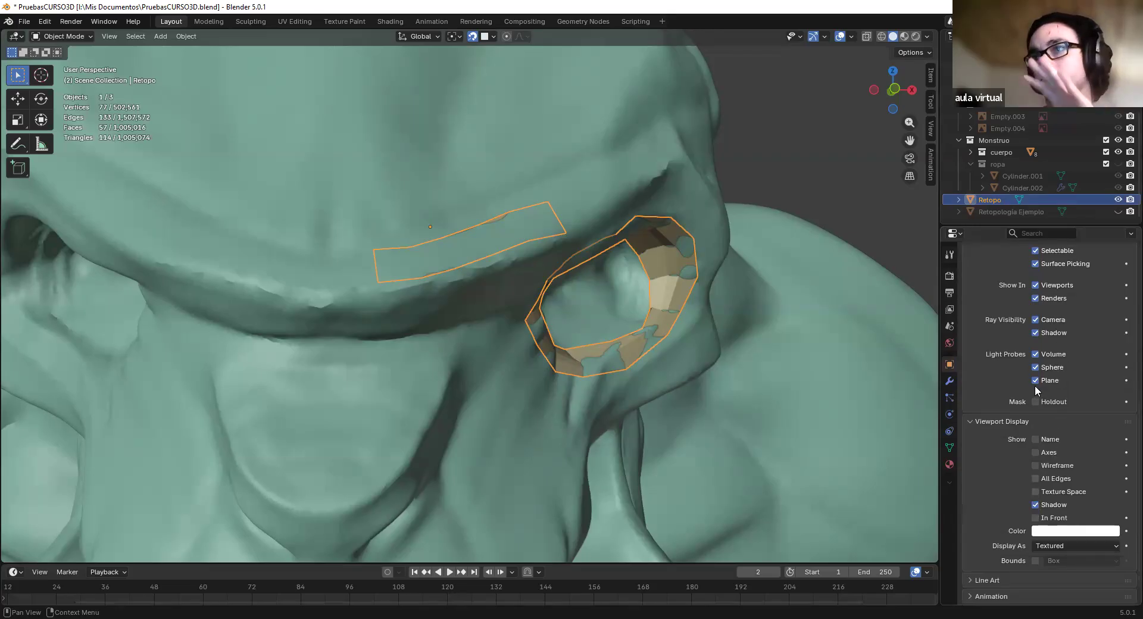
click(1037, 519)
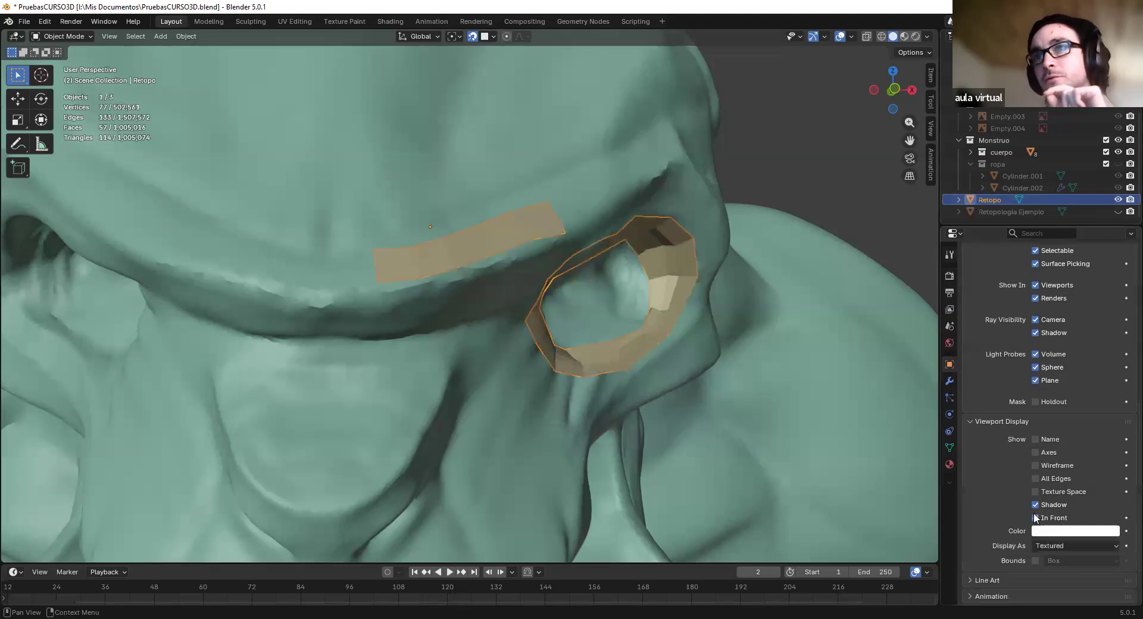
Toggle the Retopo object's In Front display off and back on to compare how the eye rings show against the sculpt
mouse_move(870, 403)
middle_down()
mouse_move(806, 396)
mouse_move(732, 409)
mouse_move(681, 426)
mouse_move(693, 437)
mouse_move(559, 395)
mouse_move(691, 377)
mouse_move(664, 316)
mouse_move(646, 325)
mouse_move(643, 291)
middle_up()
scroll(664, 317, up, 6)
scroll(648, 285, down, 3)
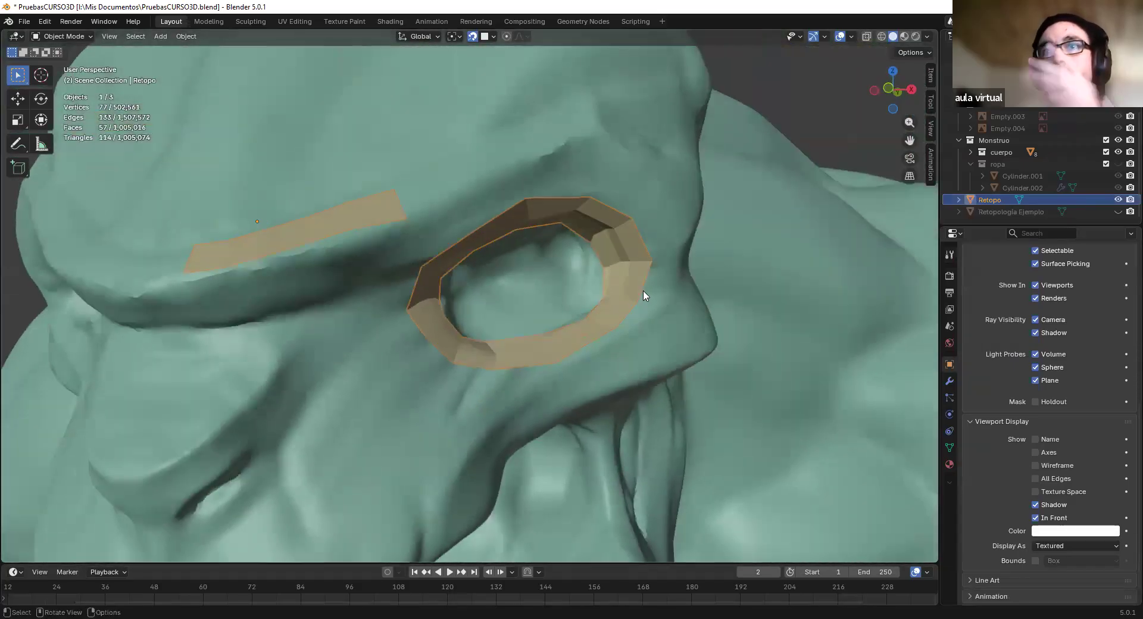
scroll(617, 287, down, 4)
middle_drag(523, 274, 505, 259)
scroll(505, 258, up, 4)
click(1035, 517)
scroll(635, 255, down, 4)
scroll(661, 248, up, 5)
middle_drag(660, 248, 619, 265)
scroll(733, 245, up, 5)
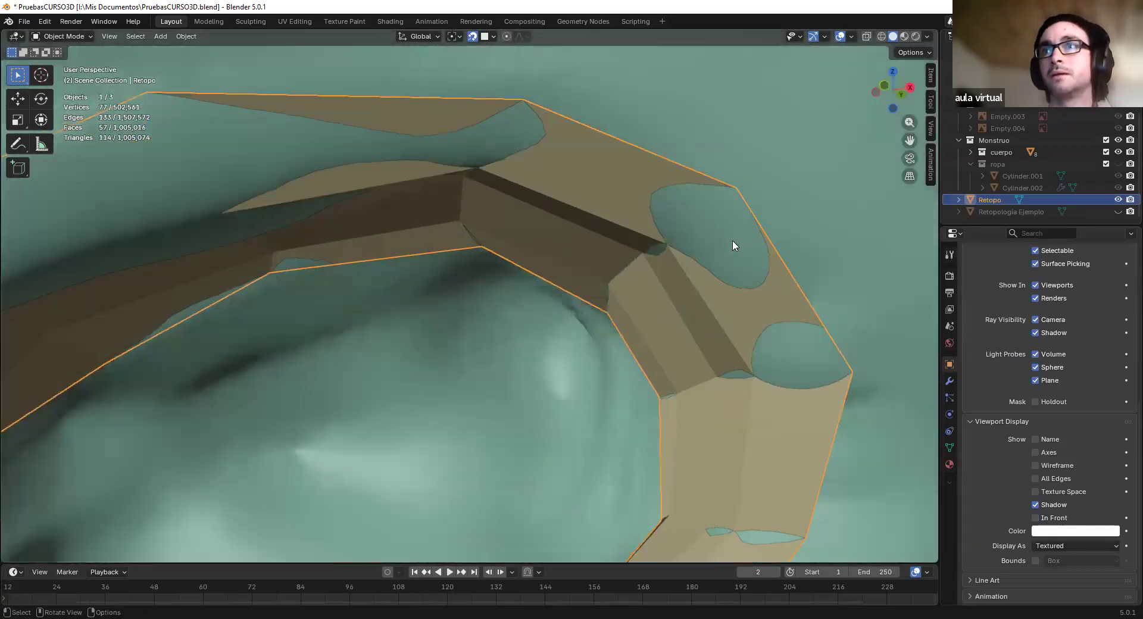
scroll(655, 222, down, 4)
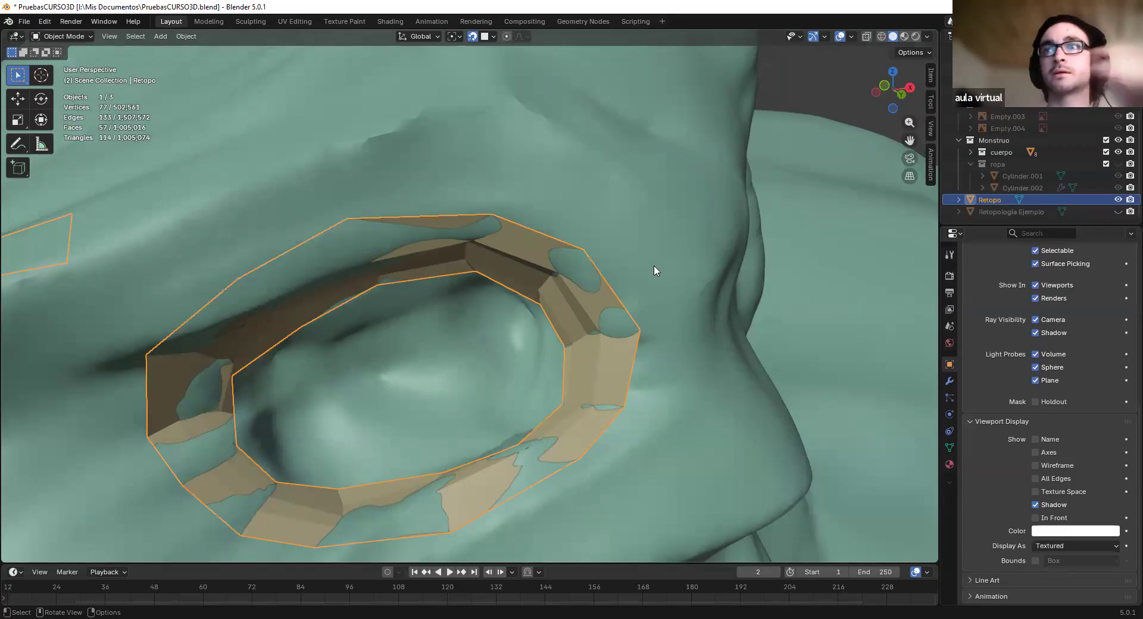
mouse_move(579, 268)
shift+middle_down()
mouse_move(598, 160)
mouse_move(592, 284)
shift+middle_up()
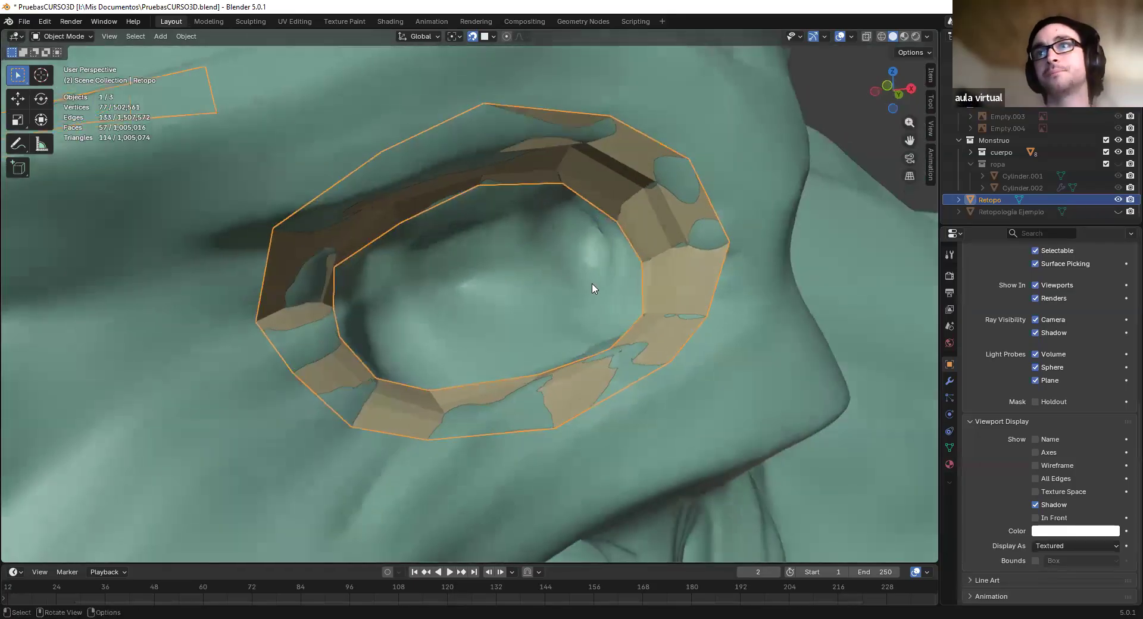
scroll(591, 284, down, 5)
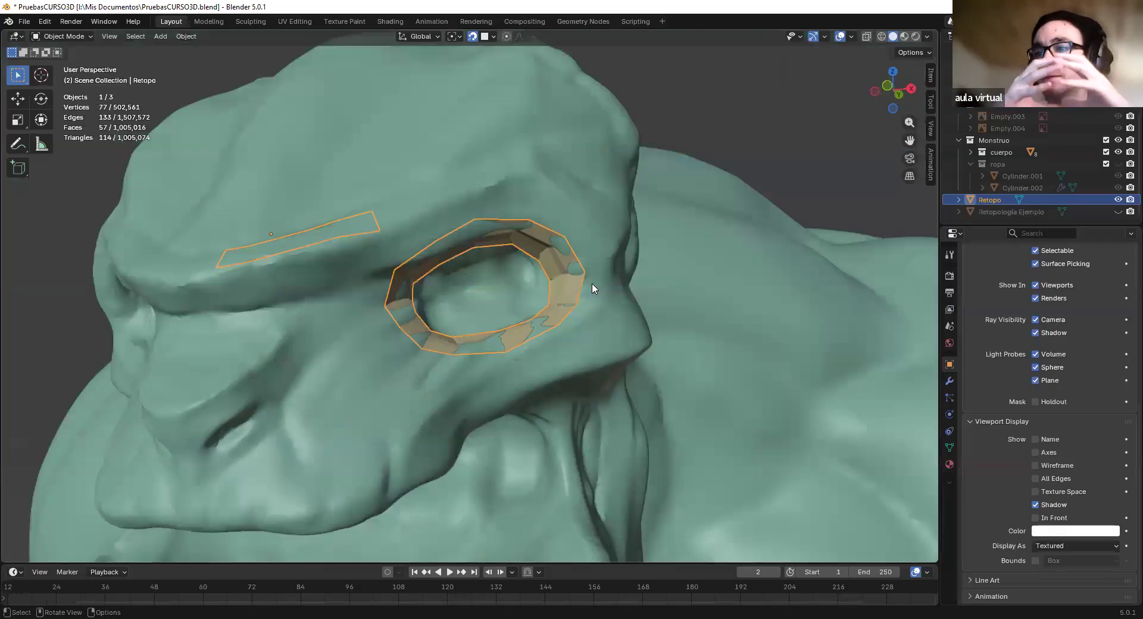
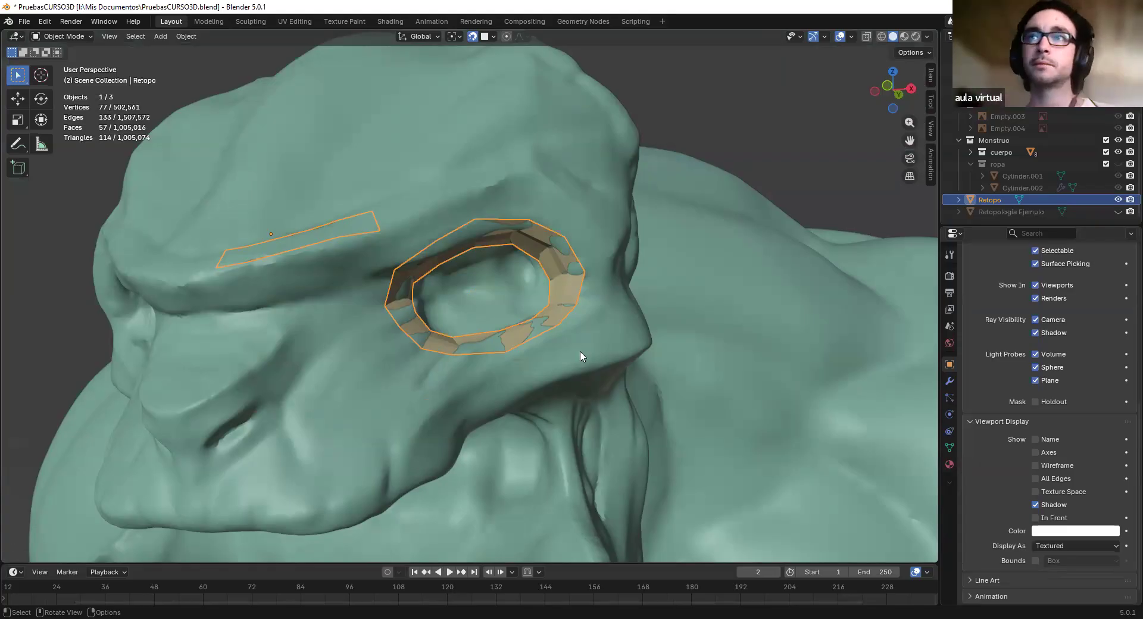
scroll(588, 307, down, 5)
scroll(589, 306, up, 6)
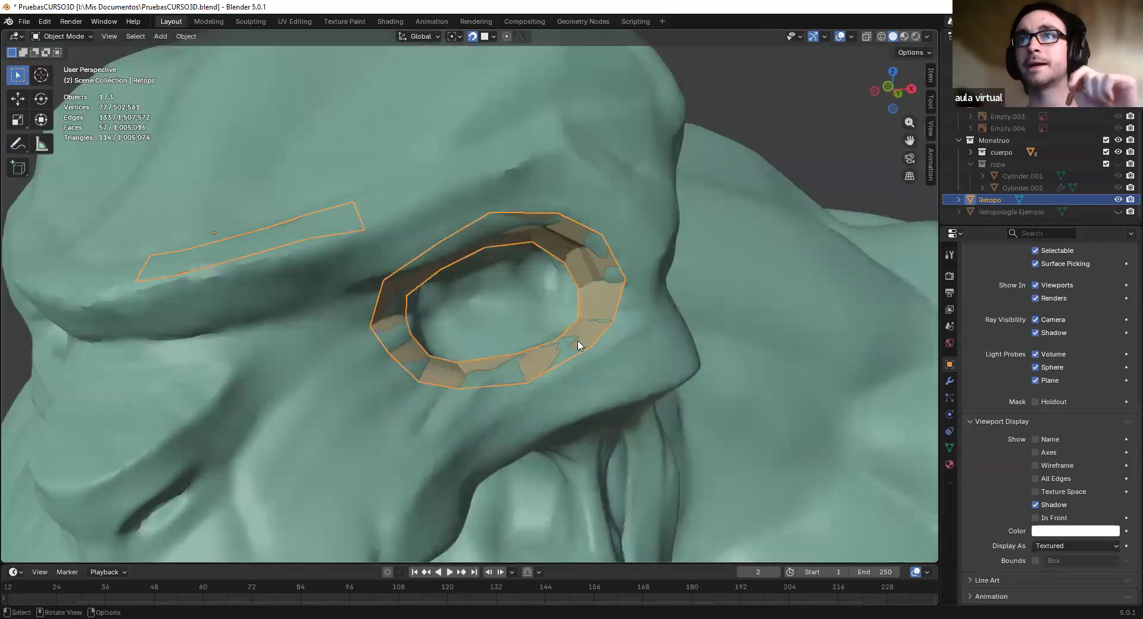
click(1038, 519)
Apply Shade Smooth to the Retopo object and inspect the eye rings and brow strip
mouse_move(538, 240)
middle_down()
mouse_move(498, 235)
mouse_move(538, 225)
mouse_move(524, 197)
middle_up()
right_click(524, 197)
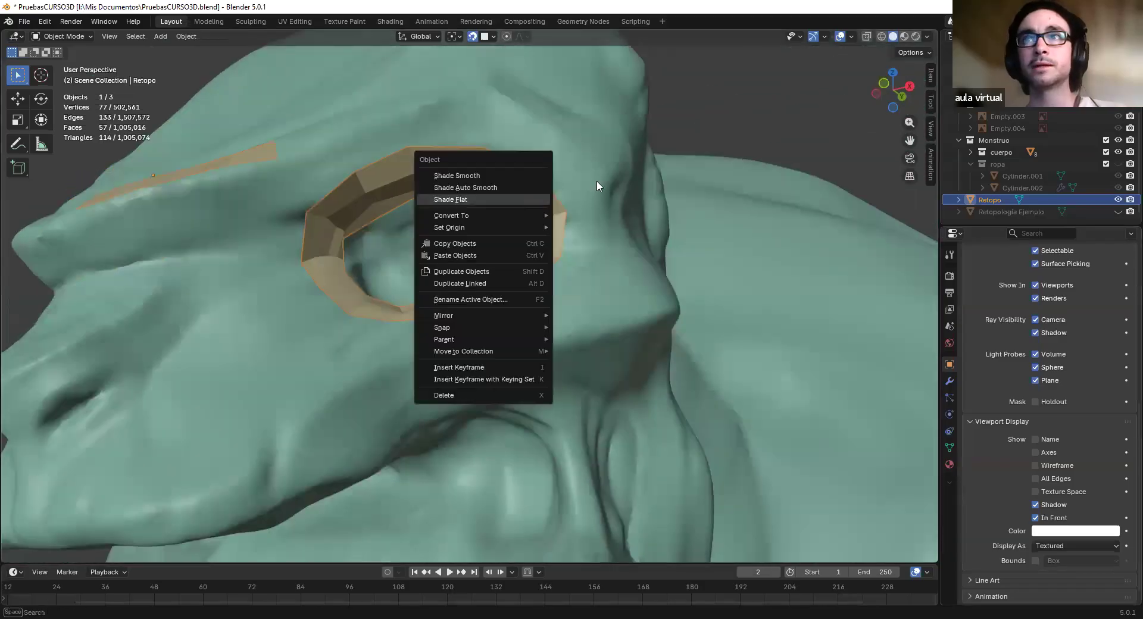
click(512, 186)
right_click(523, 189)
click(530, 176)
mouse_move(526, 216)
middle_down()
mouse_move(600, 250)
mouse_move(641, 301)
mouse_move(508, 276)
mouse_move(607, 288)
mouse_move(393, 215)
middle_up()
middle_drag(487, 270, 453, 175)
middle_drag(595, 238, 558, 255)
scroll(559, 254, down, 6)
middle_drag(292, 208, 342, 255)
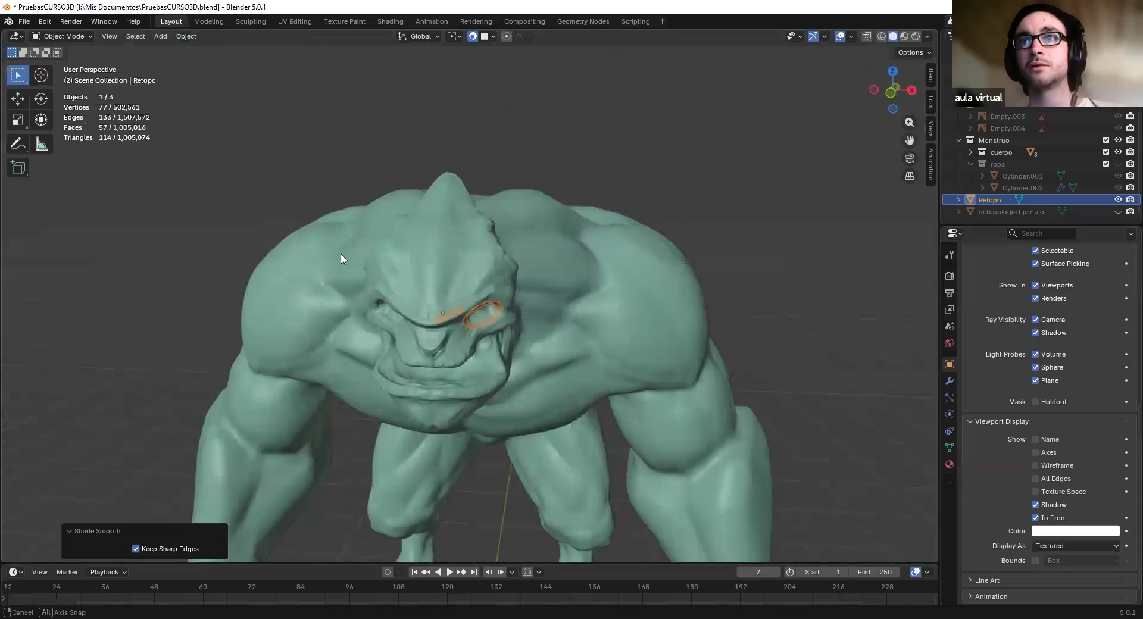
Apply Shade Flat to the Retopo object
scroll(535, 290, up, 6)
mouse_move(560, 321)
middle_down()
mouse_move(536, 290)
mouse_move(446, 306)
mouse_move(546, 306)
mouse_move(601, 250)
mouse_move(505, 289)
mouse_move(519, 276)
mouse_move(403, 284)
mouse_move(577, 301)
middle_up()
scroll(535, 293, up, 3)
right_click(601, 250)
click(561, 274)
Switch the Retopo object to Edit Mode
click(67, 40)
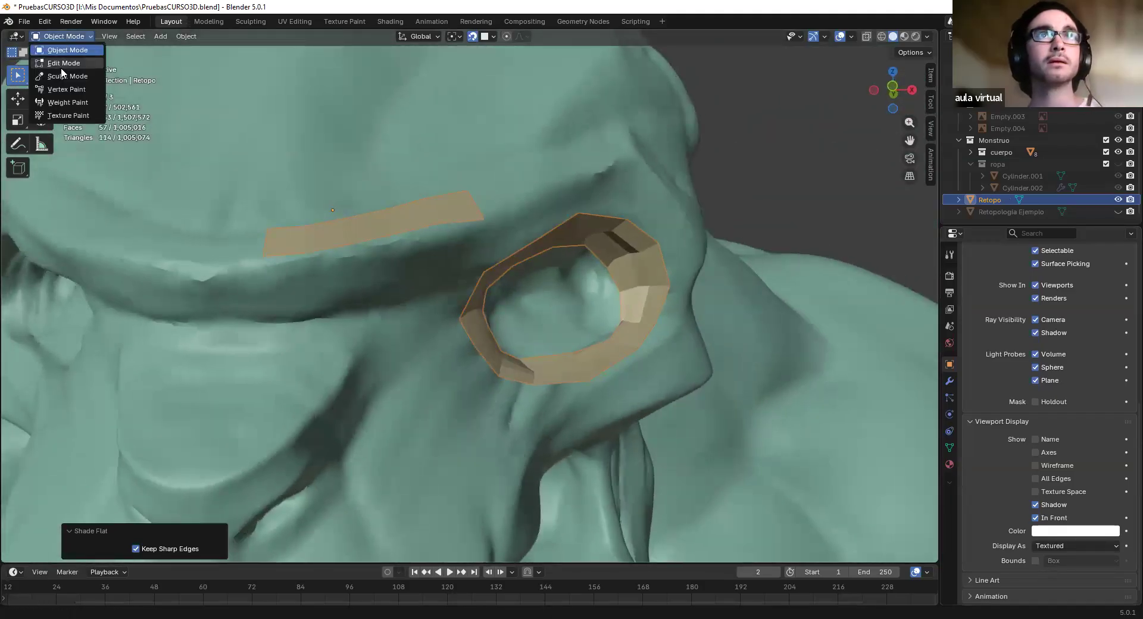
click(61, 67)
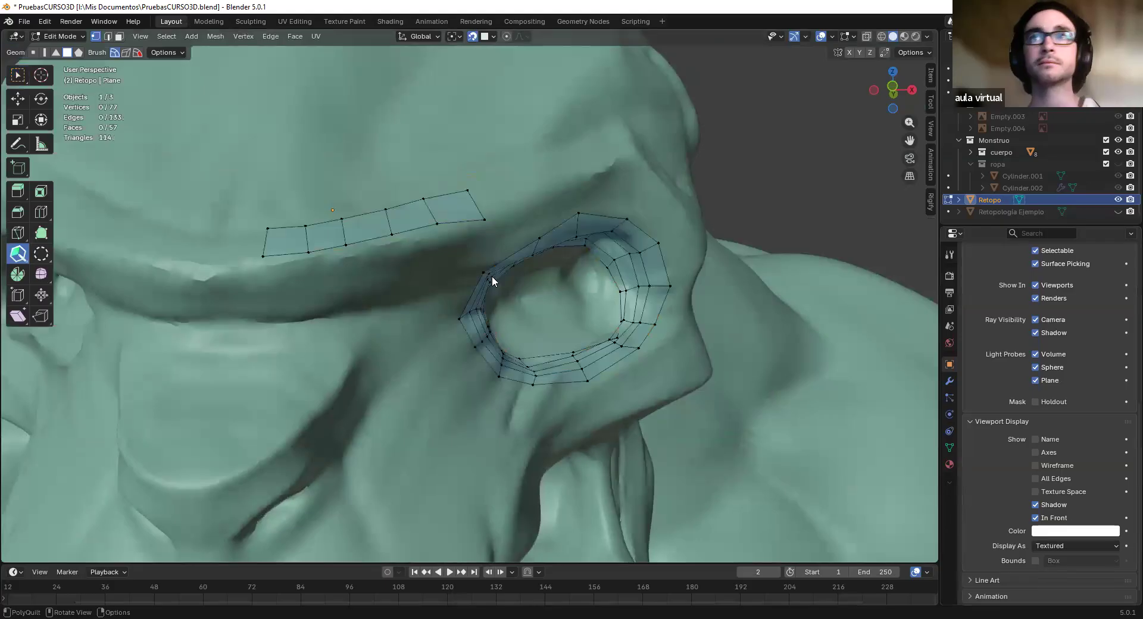
middle_drag(492, 276, 466, 275)
scroll(489, 286, up, 3)
shift+middle_drag(610, 207, 595, 199)
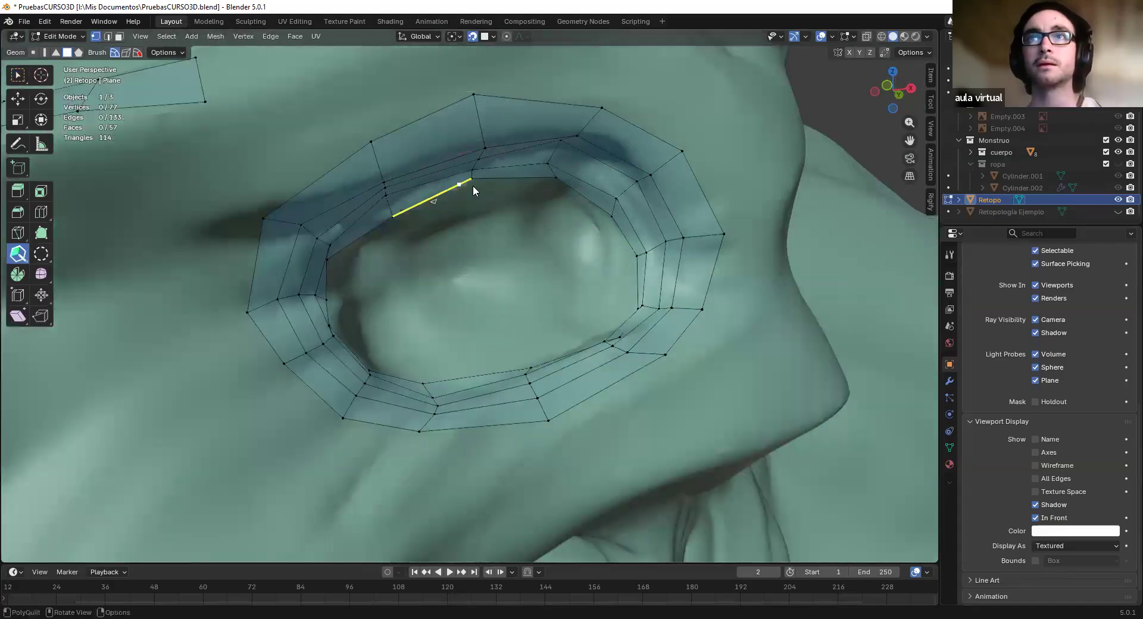
Examine how the eye loops and brow strip follow the head from the side, below and front
scroll(506, 266, down, 6)
middle_drag(507, 266, 398, 270)
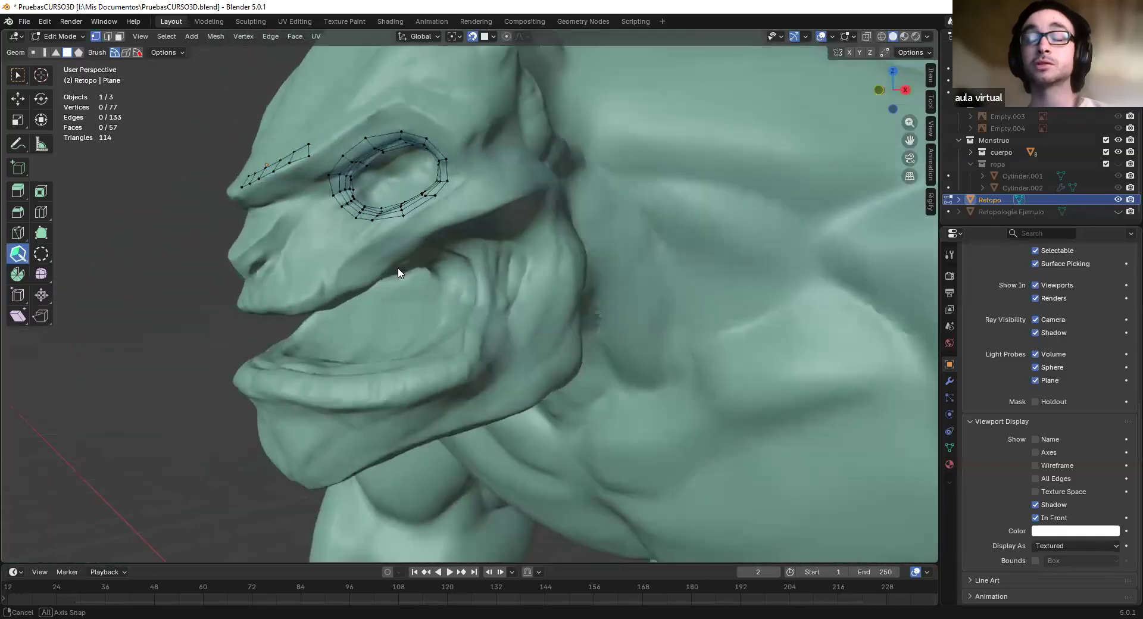
scroll(386, 314, down, 3)
middle_drag(386, 314, 494, 285)
scroll(499, 190, up, 3)
middle_drag(499, 190, 518, 381)
scroll(531, 218, up, 3)
scroll(534, 234, up, 3)
scroll(533, 234, down, 4)
middle_drag(533, 234, 488, 292)
scroll(460, 262, down, 3)
scroll(410, 228, up, 3)
shift+middle_drag(474, 204, 468, 232)
scroll(459, 334, up, 4)
scroll(444, 254, down, 6)
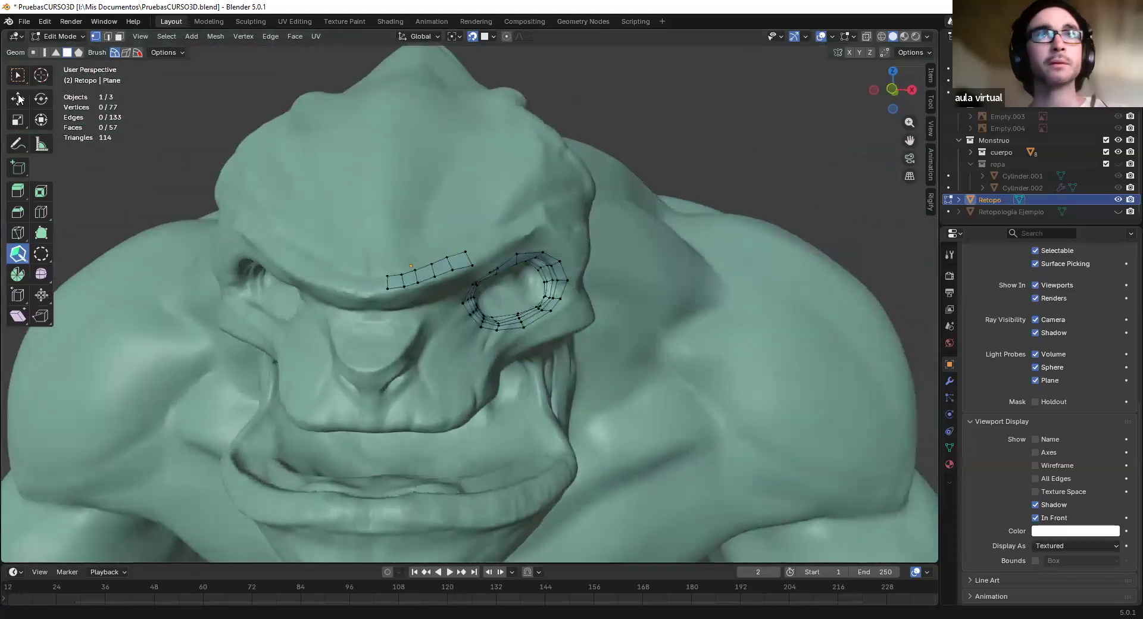
Draw a separate quad with PolyQuilt on the upper lip below the nostril and a loose diagonal edge beside it
middle_drag(472, 281, 456, 169)
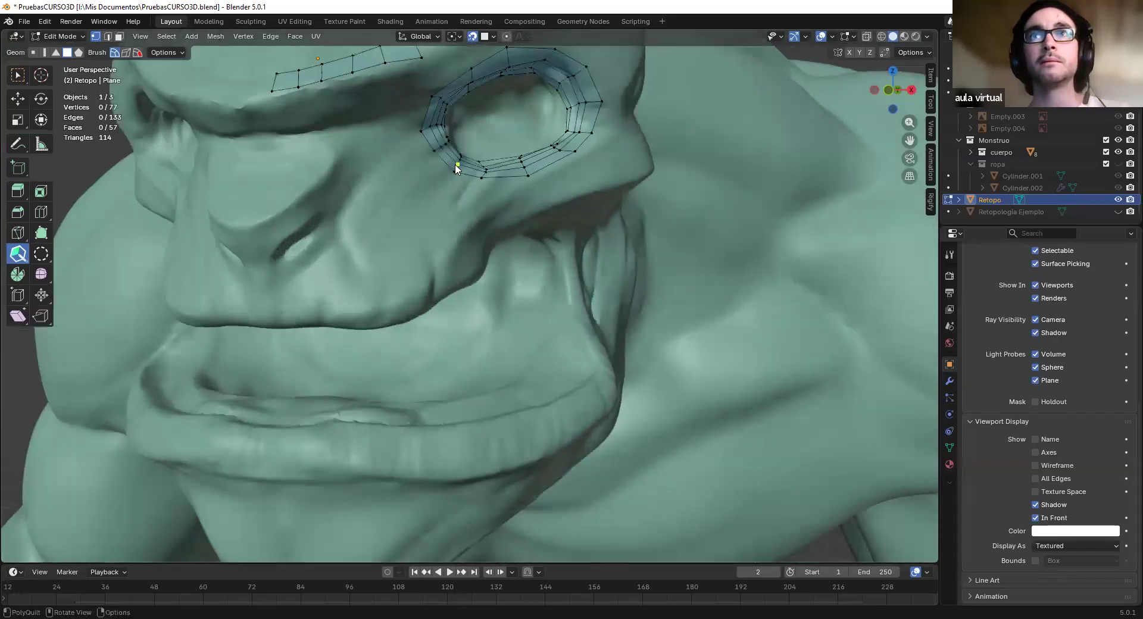
scroll(342, 273, up, 4)
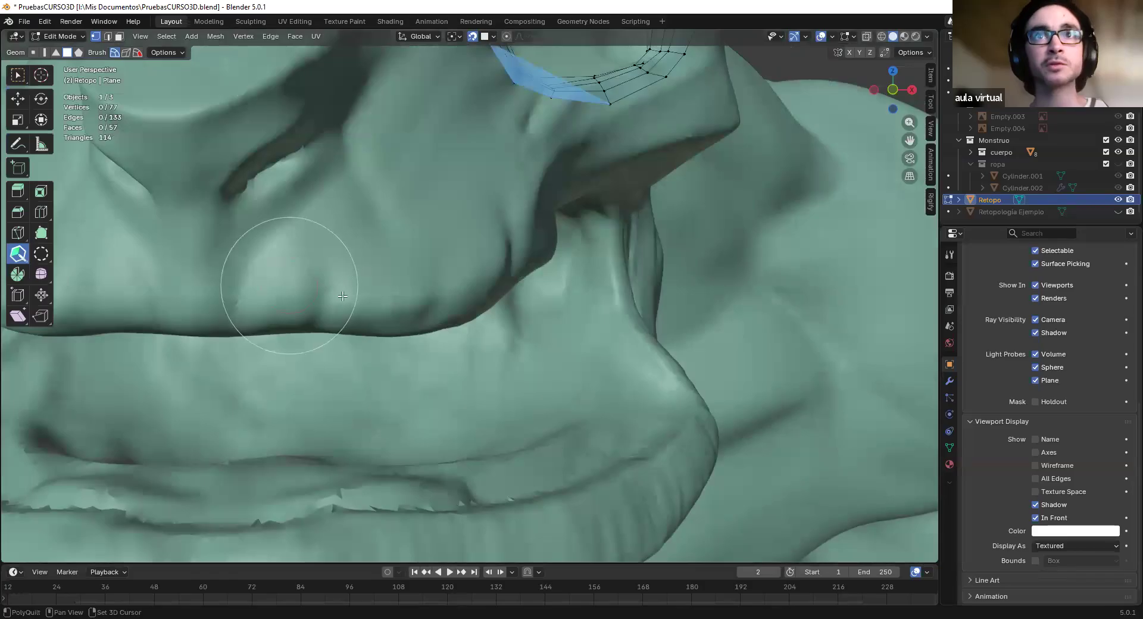
shift+middle_drag(301, 280, 345, 285)
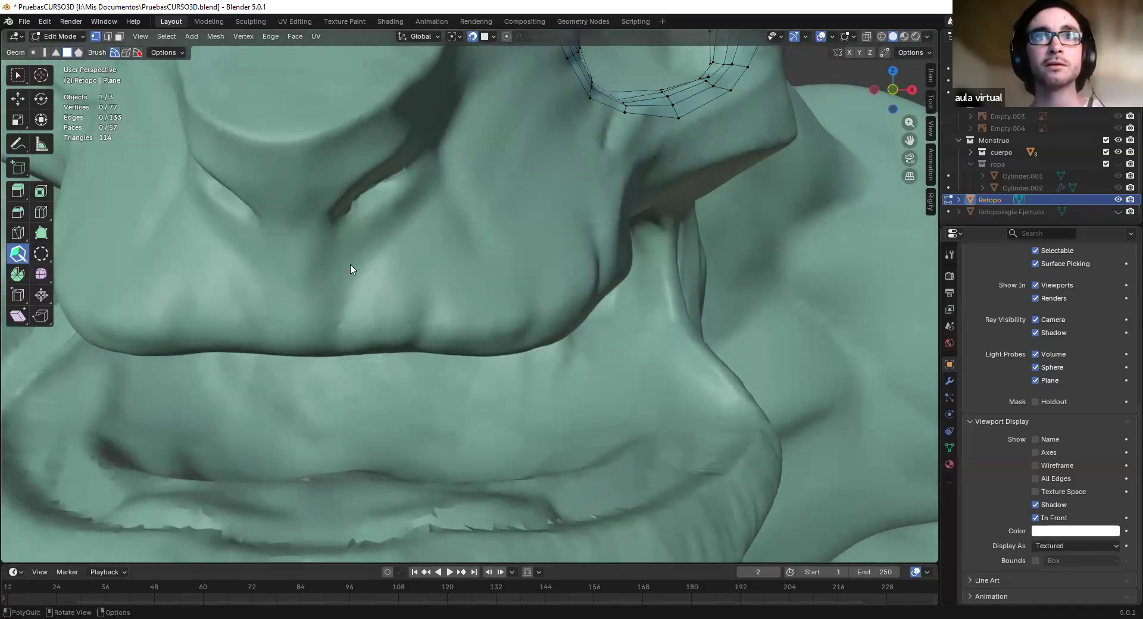
mouse_move(350, 272)
mouse_down()
mouse_move(344, 296)
mouse_move(363, 322)
mouse_up()
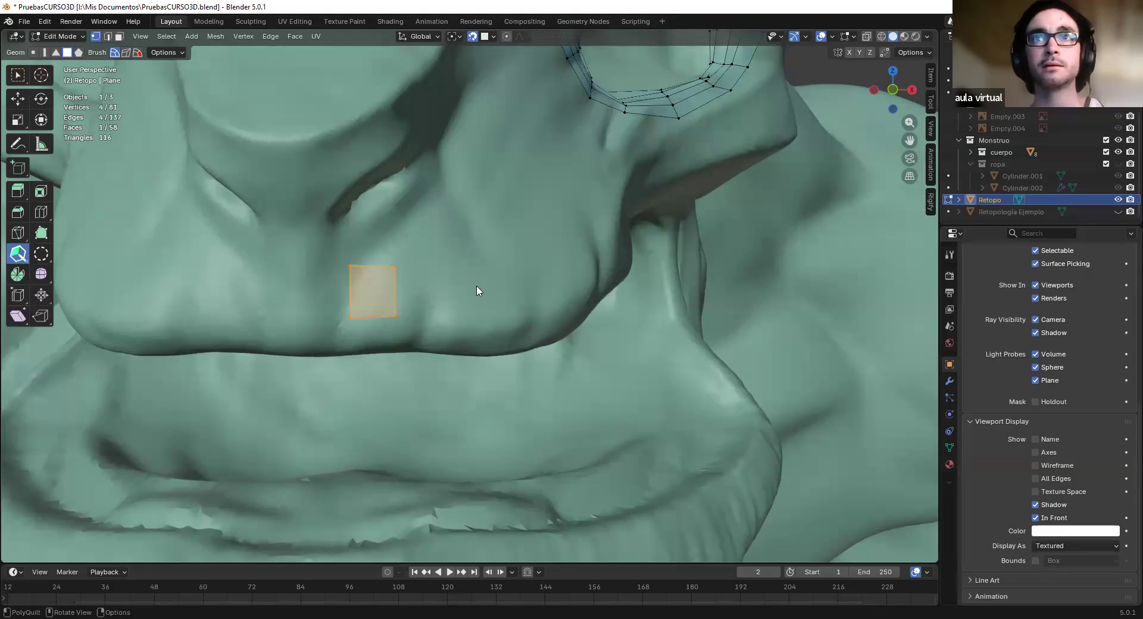
drag(475, 239, 434, 292)
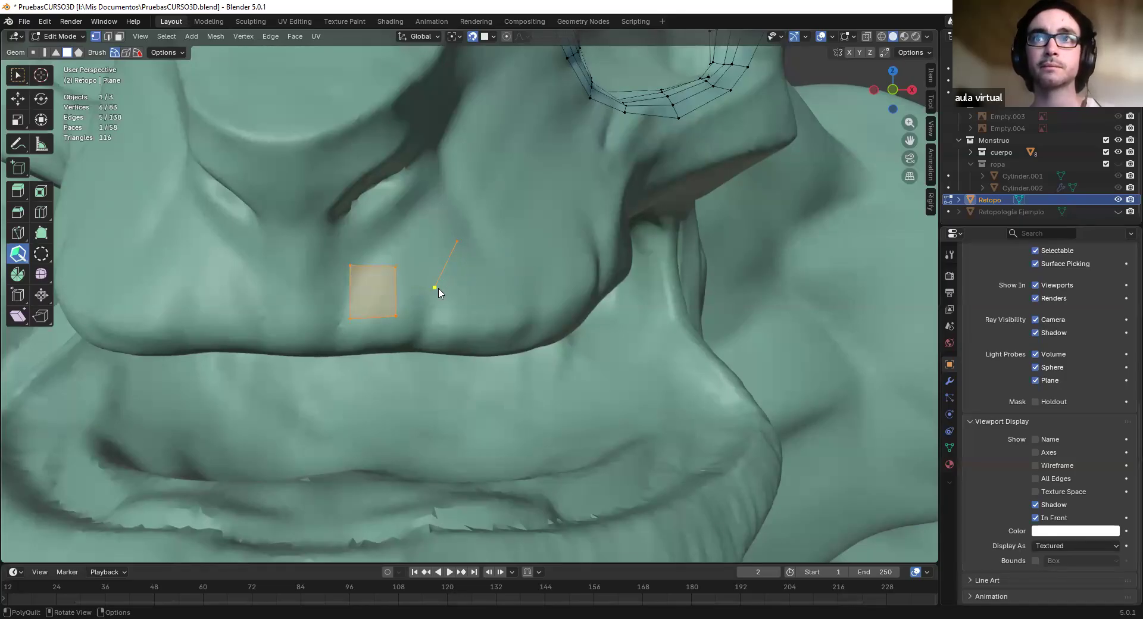
drag(484, 308, 493, 285)
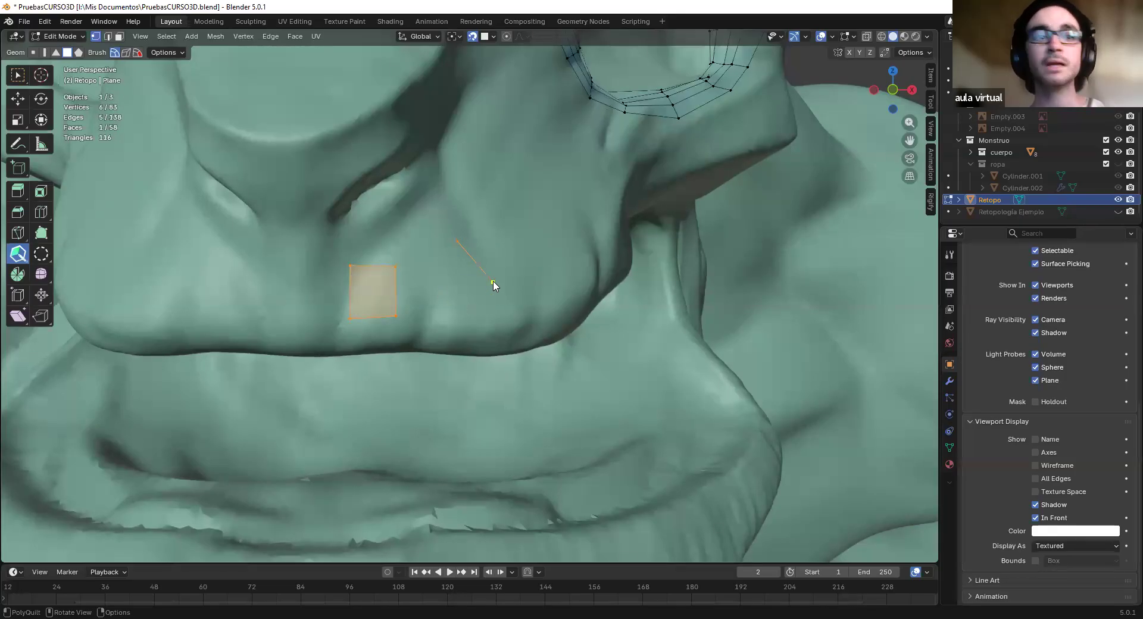
Preview the automatic face fill between the lip quad and the loose edge, and place separate vertices around that edge
key(shift)
key(shift)
key(shift)
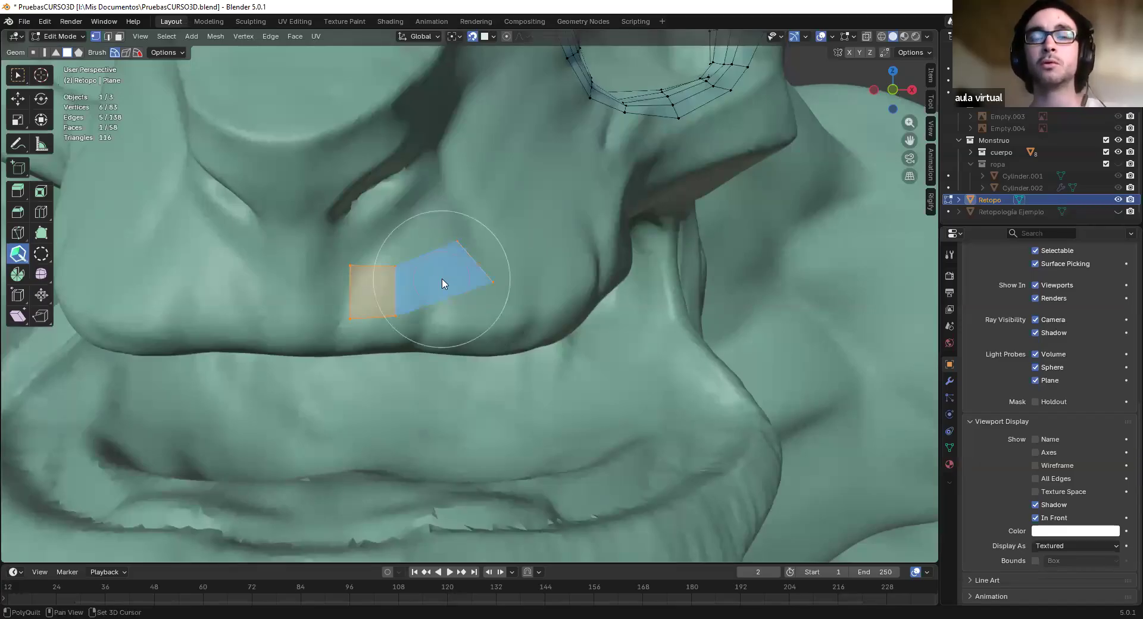
key(shift)
key(shift)
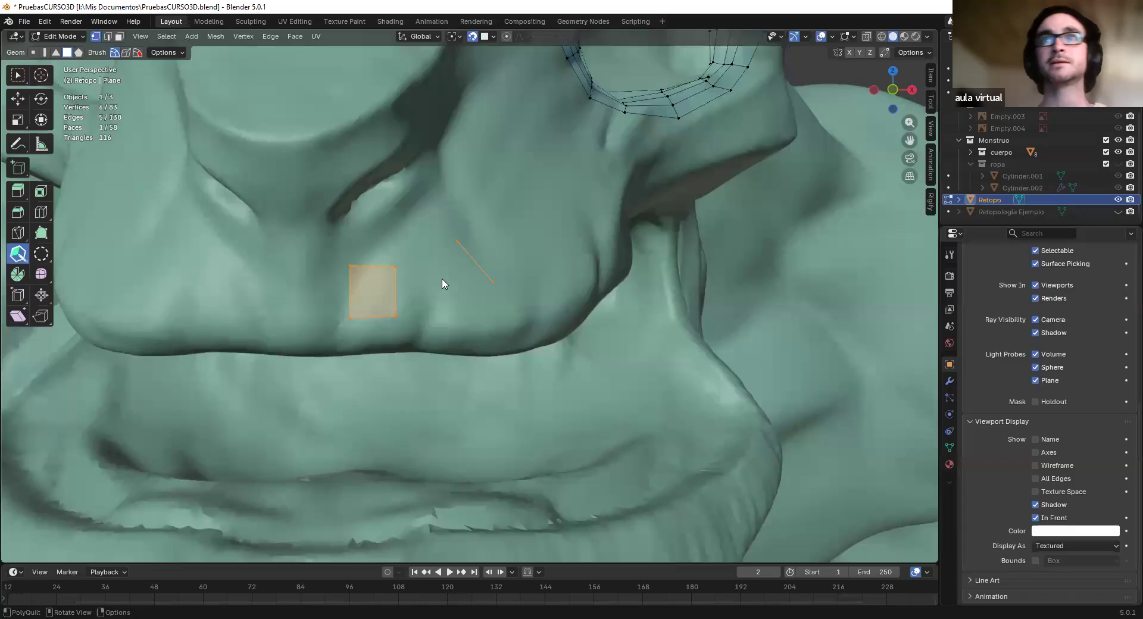
key(shift)
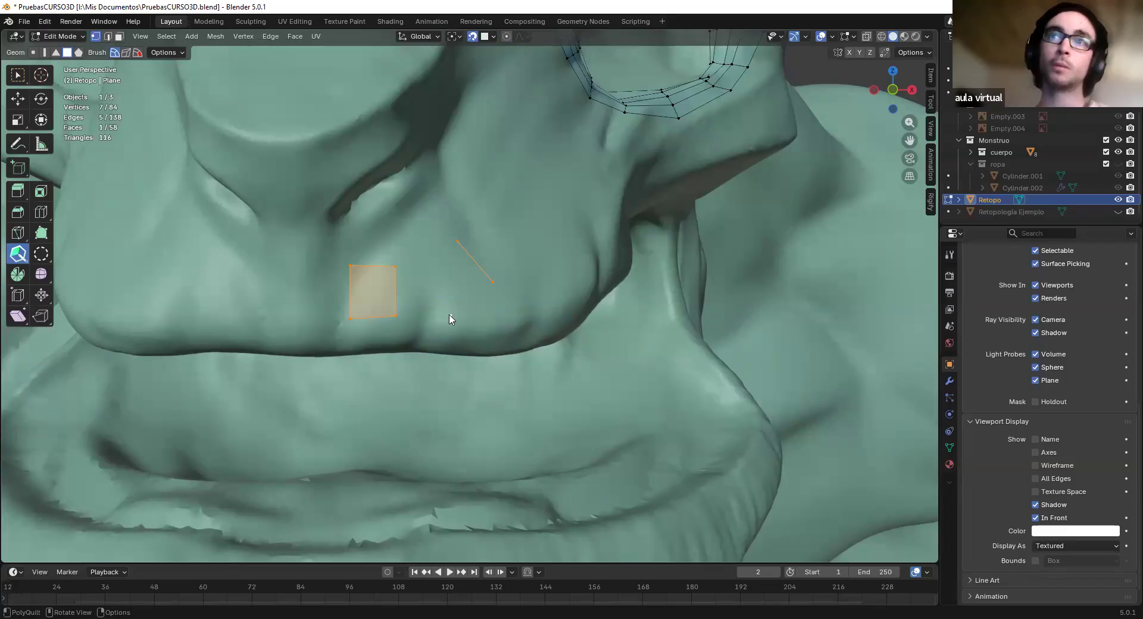
click(433, 258)
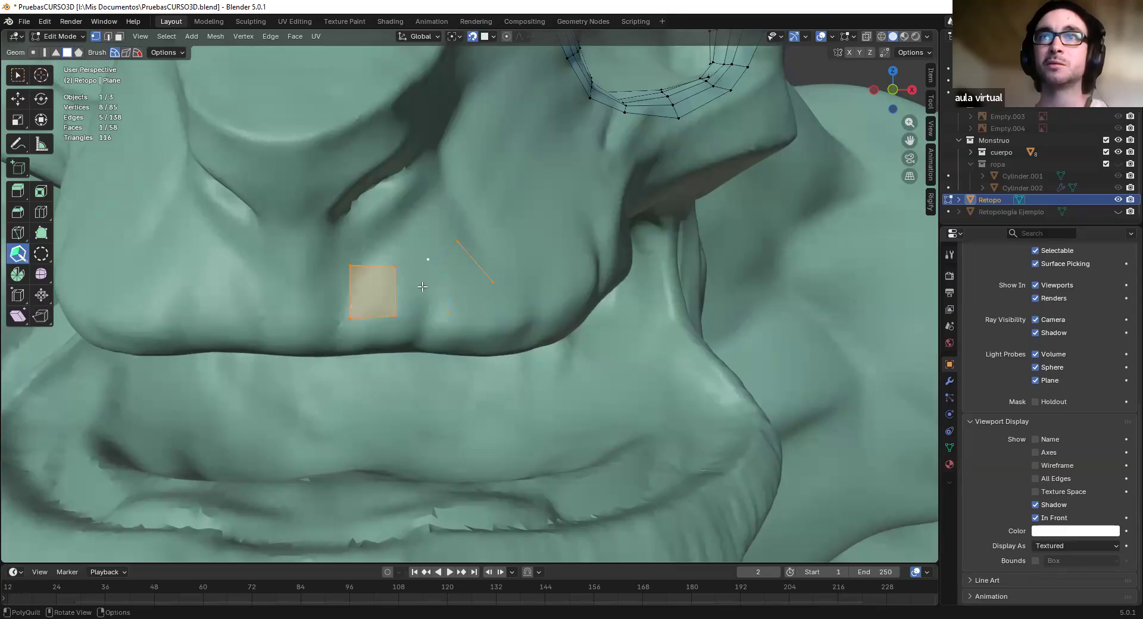
click(509, 238)
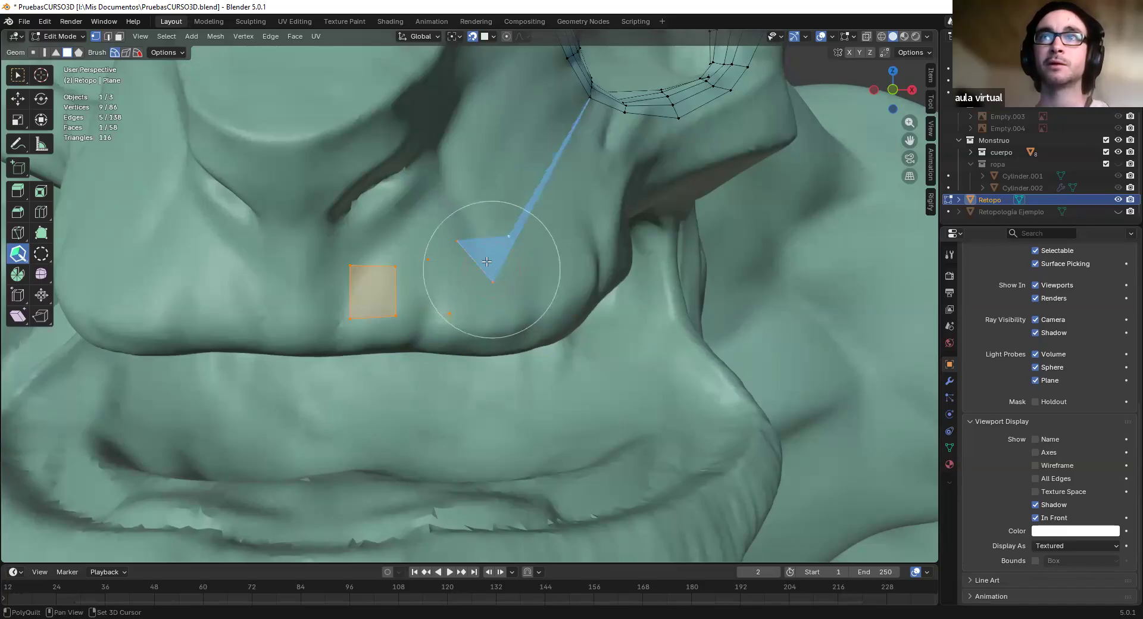
Undo the last loose vertex placed beside the diagonal edge on the lip
middle_drag(553, 208, 339, 332)
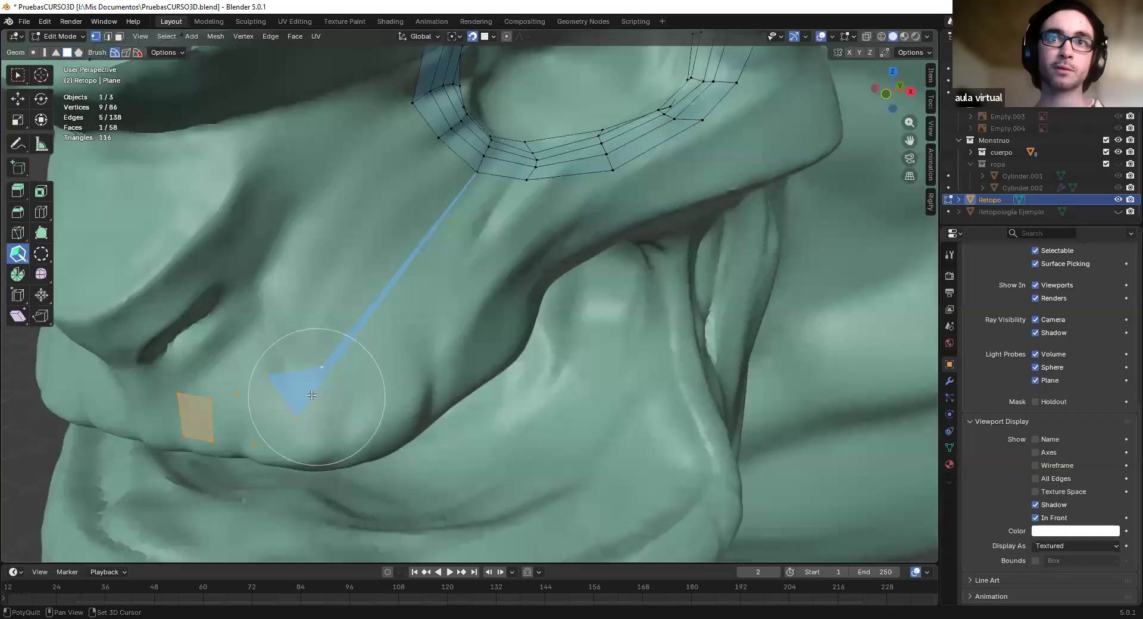
middle_drag(306, 395, 582, 255)
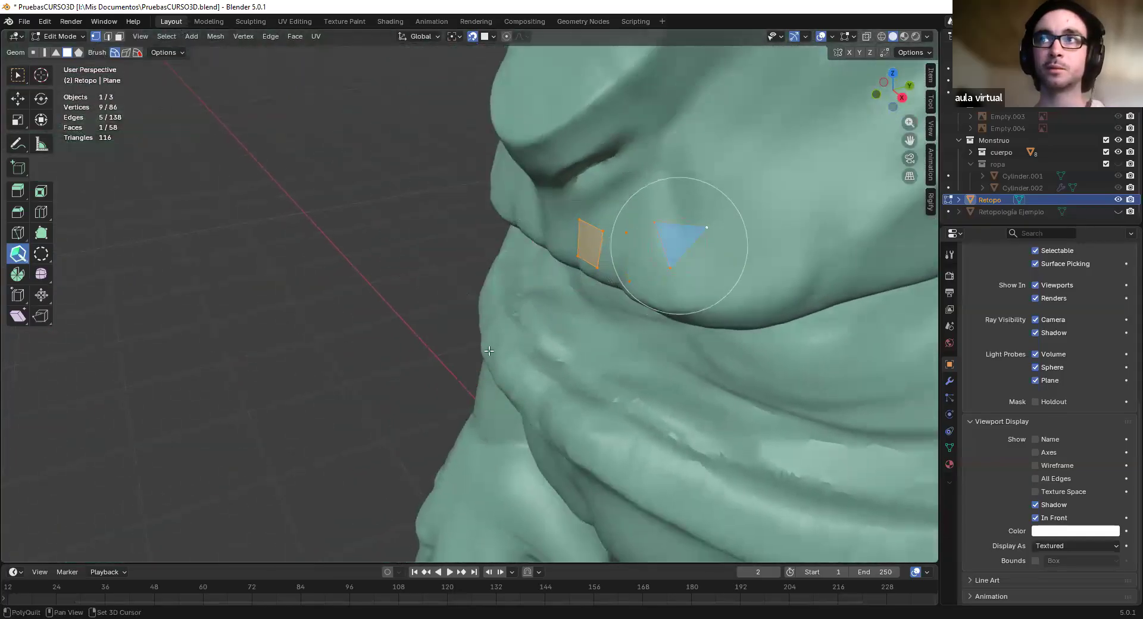
key(ctrl+z)
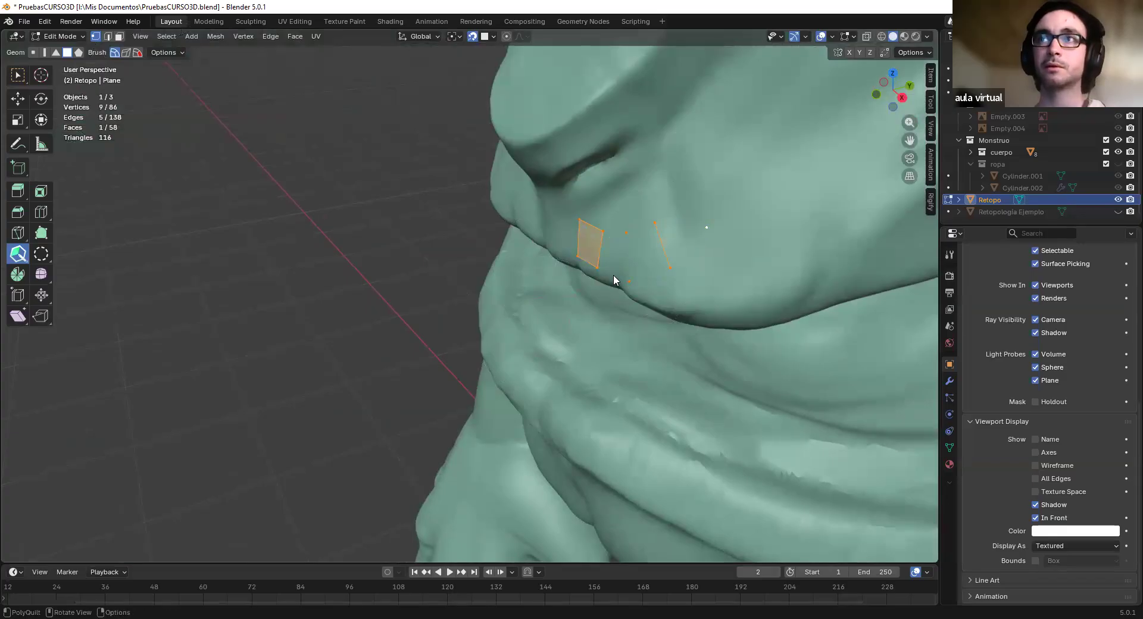
middle_drag(705, 231, 721, 224)
key(ctrl+z)
Draw two edges under the nose tip, fill a quad between them and extend it with two more connected quads
shift+middle_drag(656, 247, 590, 285)
middle_drag(590, 286, 676, 252)
shift+middle_drag(675, 252, 474, 322)
scroll(452, 324, up, 3)
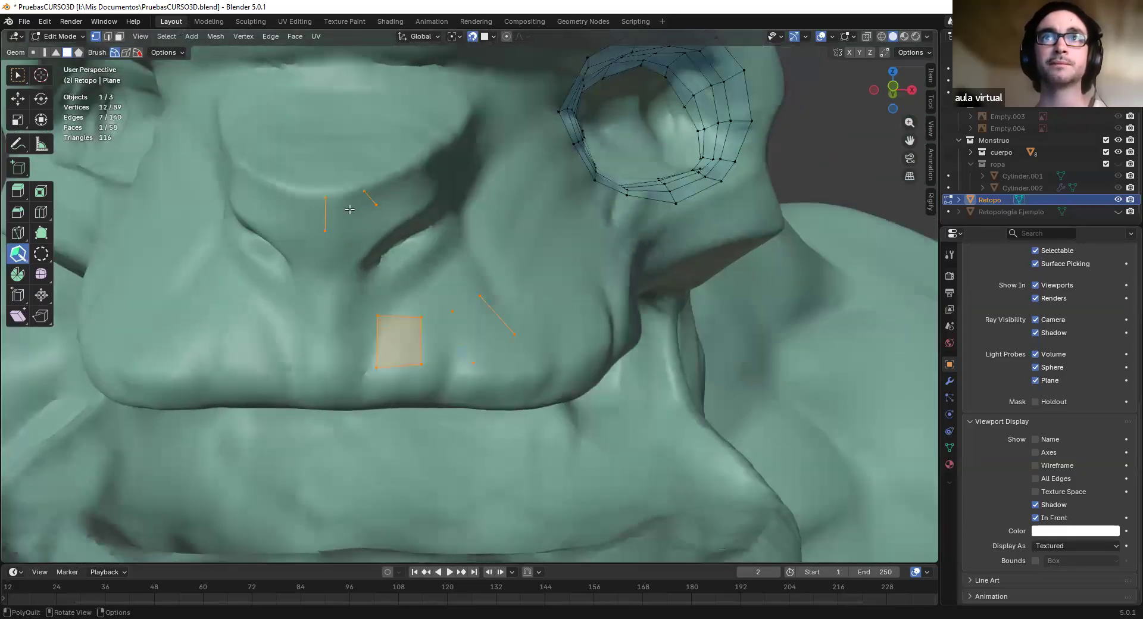
shift+click(350, 211)
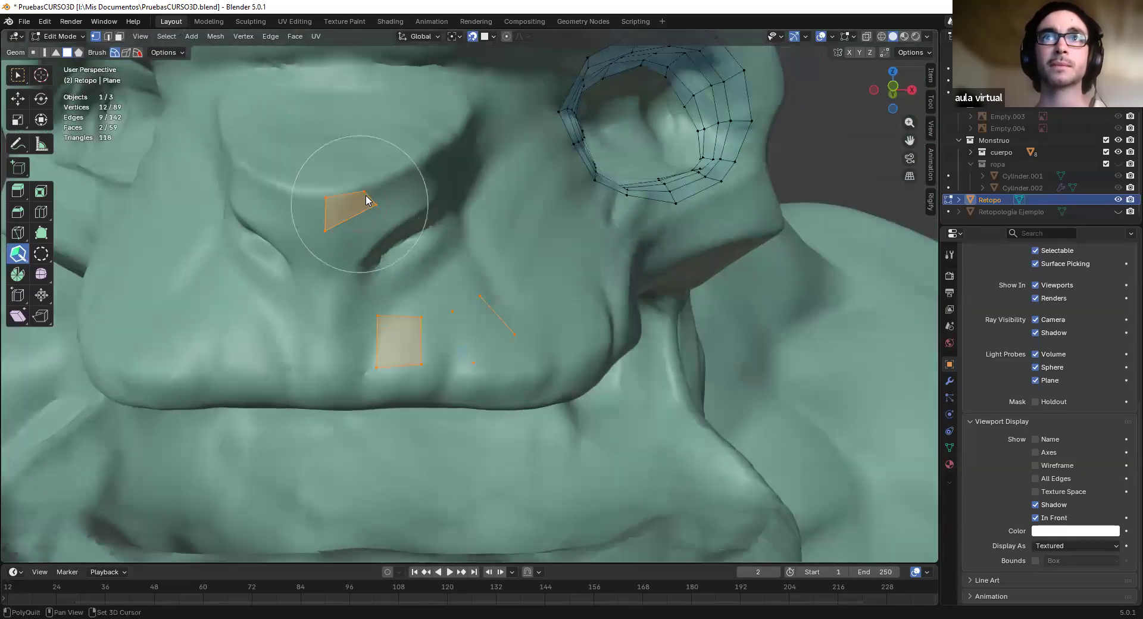
shift+click(420, 182)
middle_drag(420, 172, 372, 285)
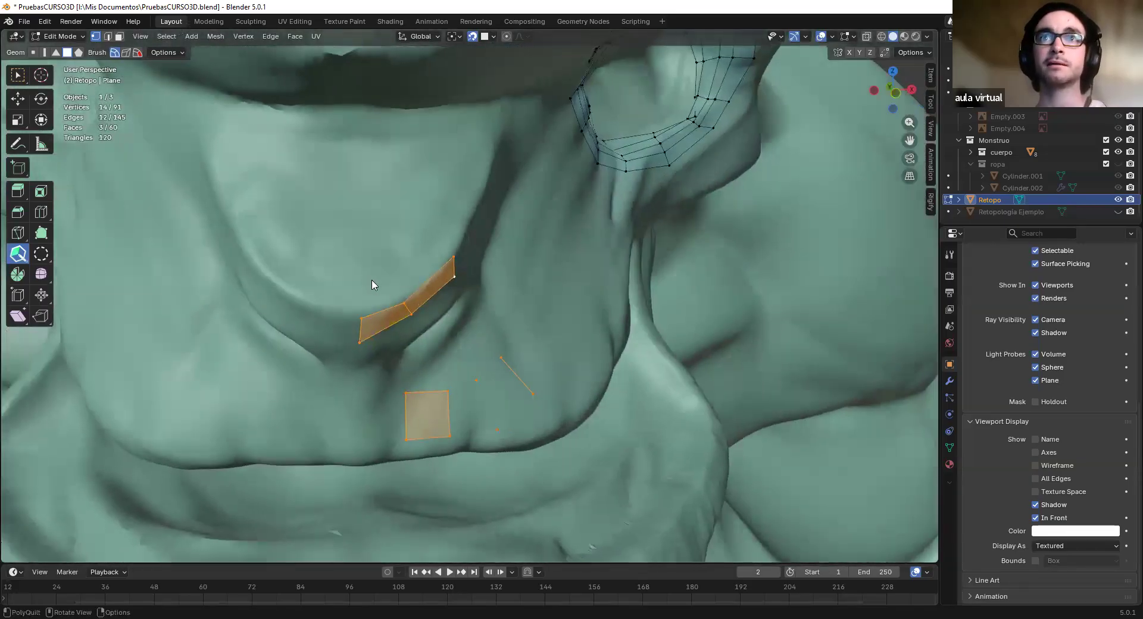
shift+click(389, 297)
middle_drag(391, 296, 375, 253)
scroll(364, 226, up, 3)
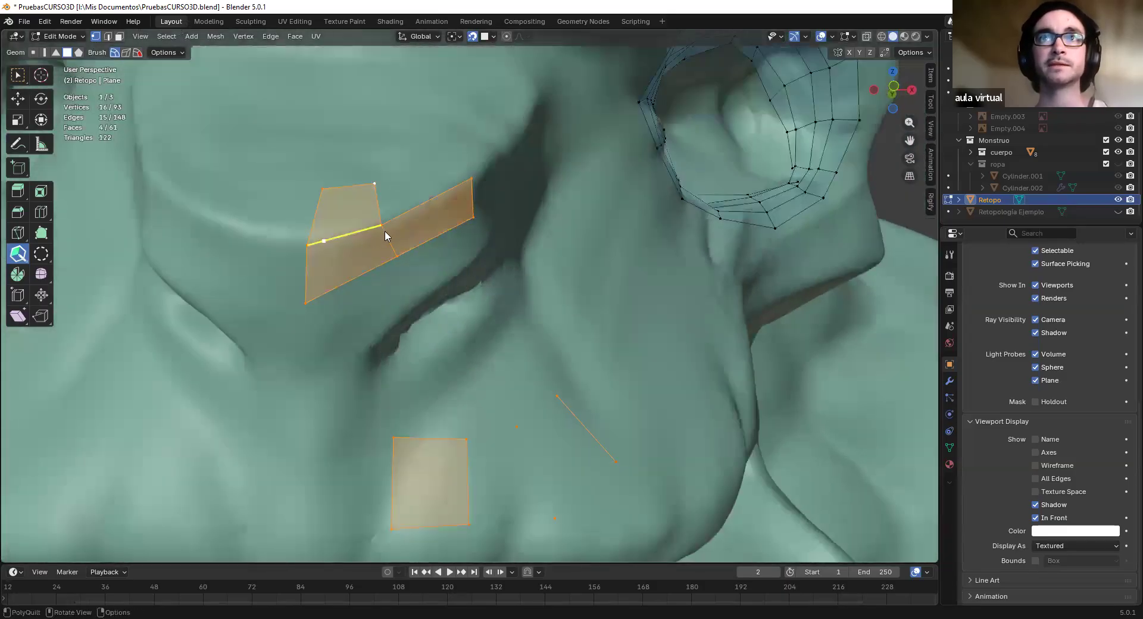
Switch to Object Mode, toggle X-ray on and off to check the new patches, and deselect the Retopo object
scroll(515, 298, down, 5)
mouse_move(491, 305)
middle_down()
mouse_move(374, 326)
mouse_move(605, 316)
mouse_move(436, 343)
mouse_move(273, 324)
mouse_move(273, 359)
mouse_move(464, 328)
mouse_move(475, 246)
mouse_move(386, 272)
mouse_move(454, 270)
mouse_move(386, 285)
mouse_move(403, 277)
middle_up()
key(Tab)
key(alt+z)
key(alt+z)
click(281, 327)
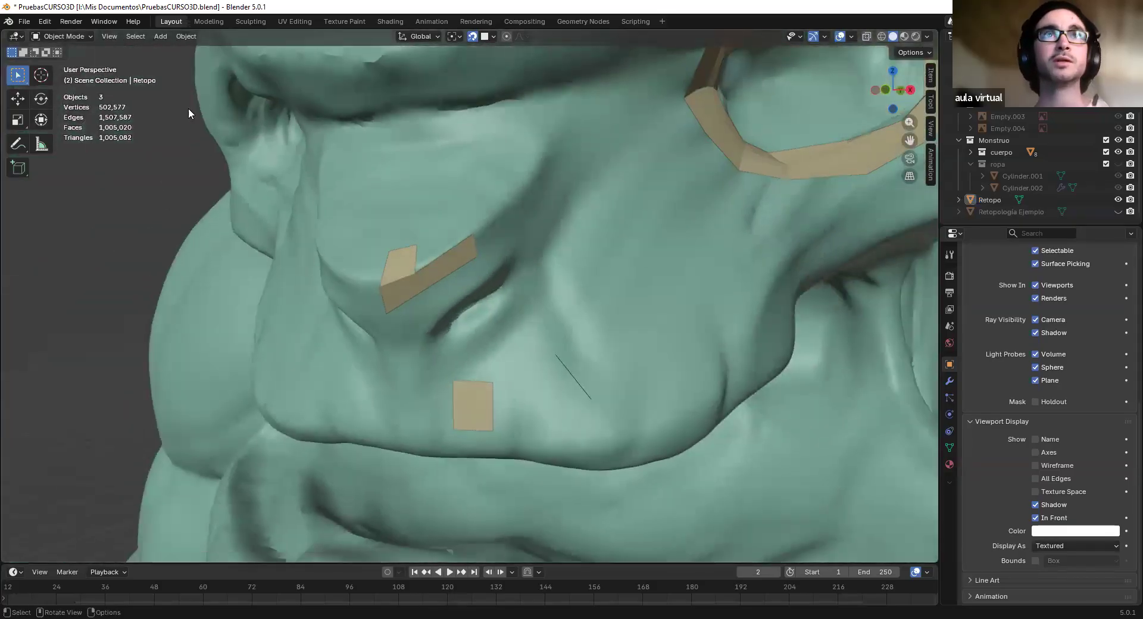
Try to move the whole Retopo object over the sculpted face
click(392, 277)
key(g)
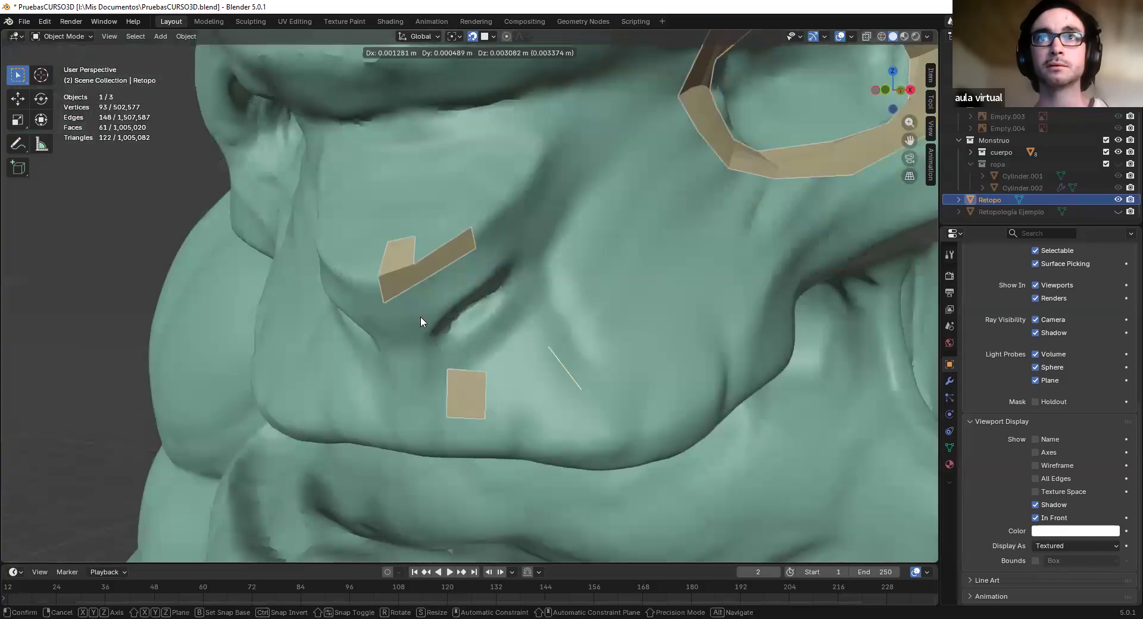
right_click(421, 318)
key(ctrl+z)
Return the Retopo mesh to Edit Mode
click(63, 37)
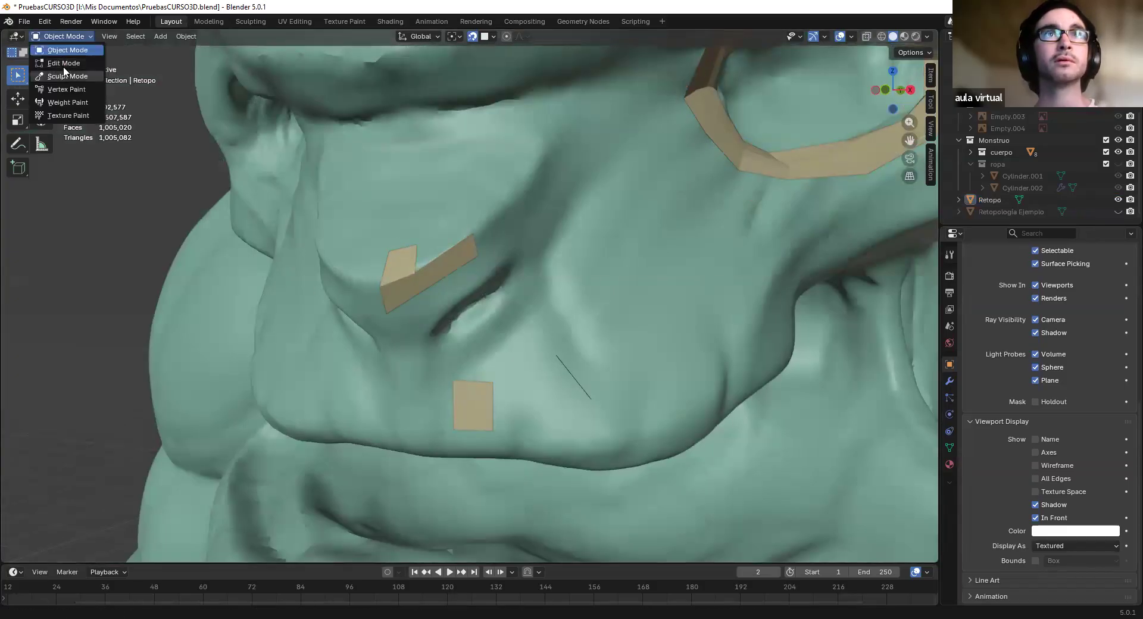
click(63, 63)
middle_drag(428, 266, 395, 269)
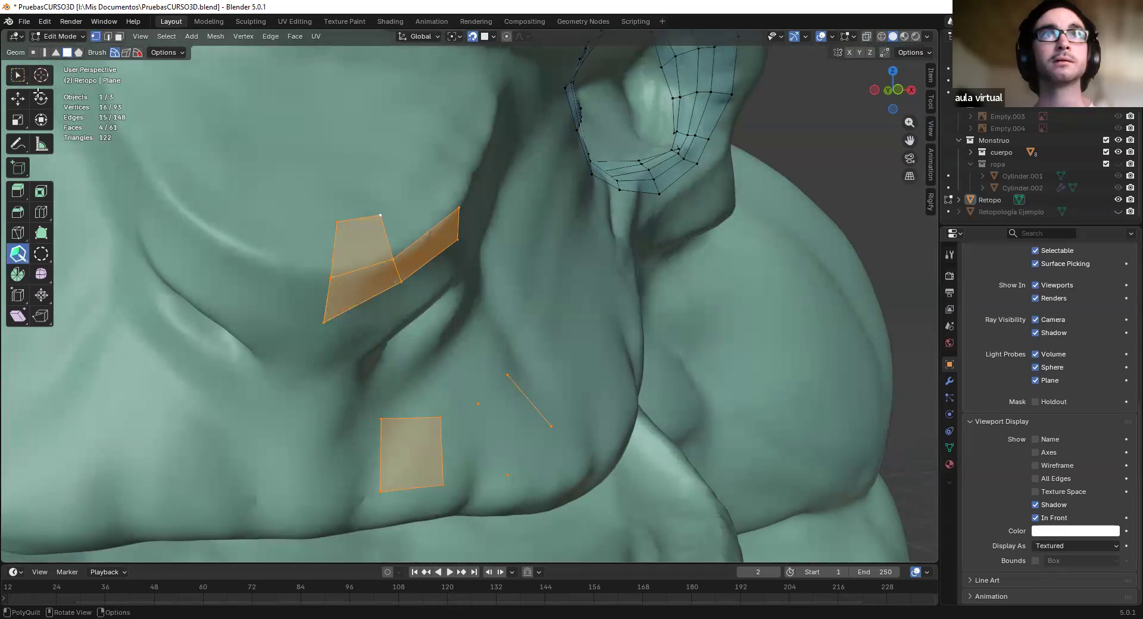
Try to move single corner vertices of the quad patch under the nose tip
click(15, 78)
click(398, 253)
key(g)
click(397, 220)
click(330, 278)
key(g)
click(370, 297)
middle_drag(370, 297, 537, 352)
key(a)
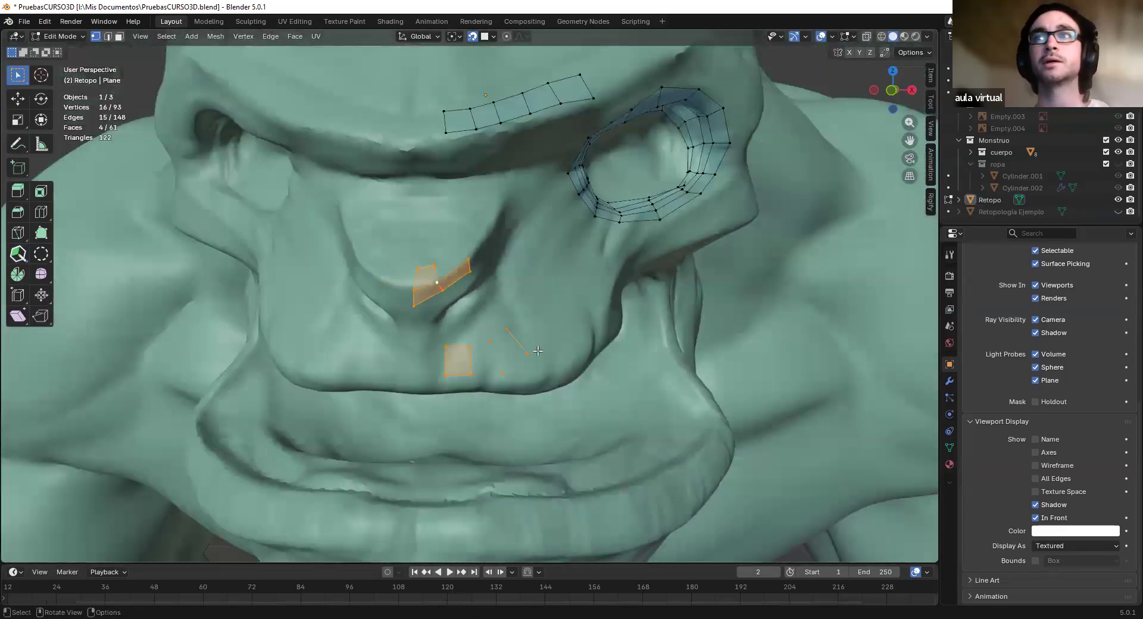
scroll(537, 351, down, 3)
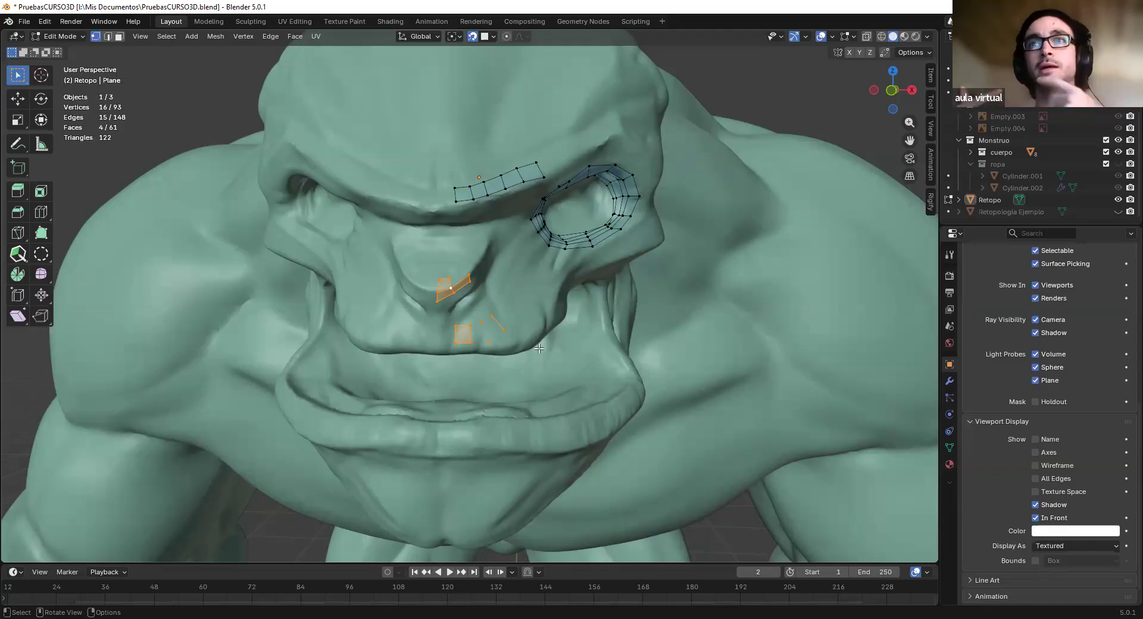
scroll(551, 332, down, 2)
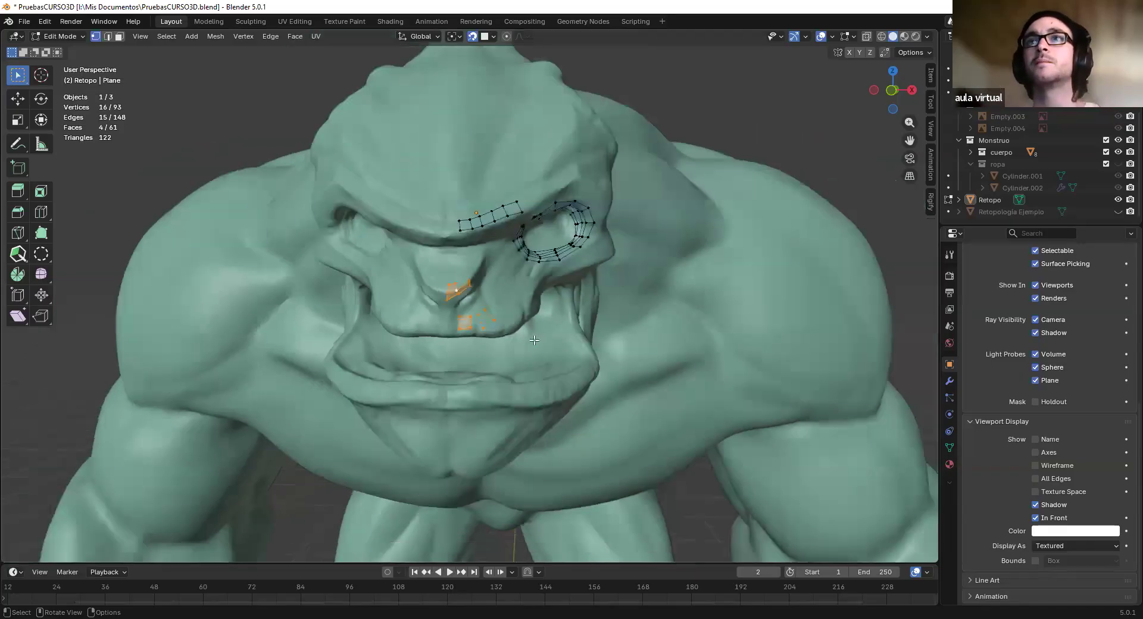
shift+middle_drag(550, 332, 549, 278)
scroll(548, 278, up, 4)
click(19, 192)
shift+middle_drag(475, 175, 429, 229)
scroll(429, 229, up, 3)
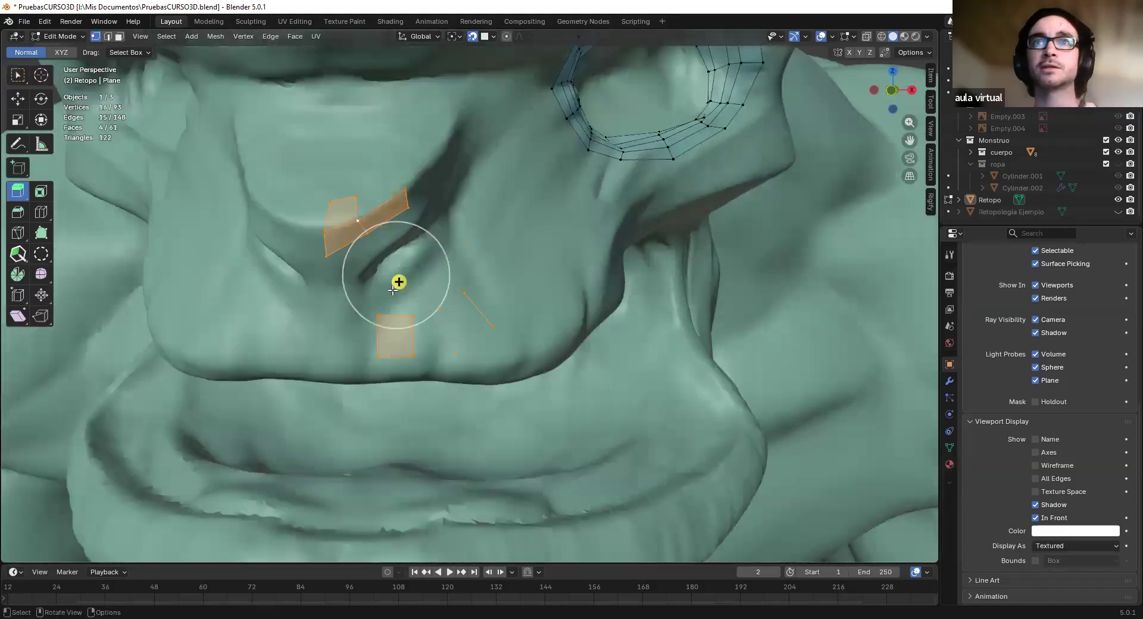
click(18, 255)
middle_drag(441, 361, 444, 334)
scroll(444, 334, up, 2)
shift+middle_drag(423, 393, 447, 345)
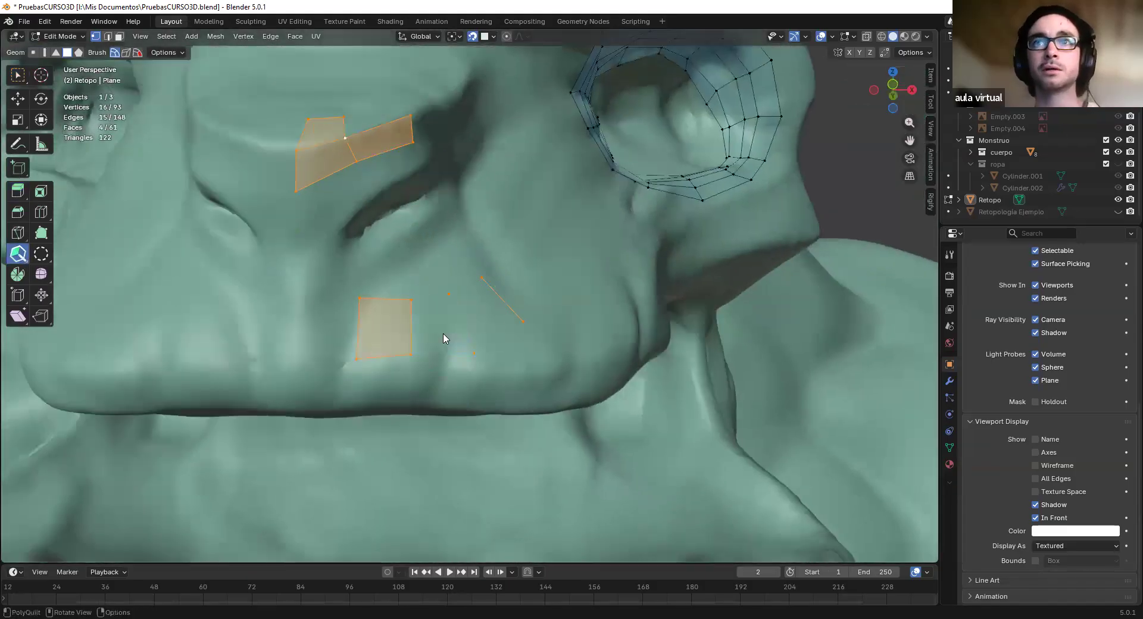
Dissolve the two loose vertices on the lip and delete the diagonal edge together with its vertices
click(17, 75)
drag(553, 269, 435, 393)
key(ctrl+x)
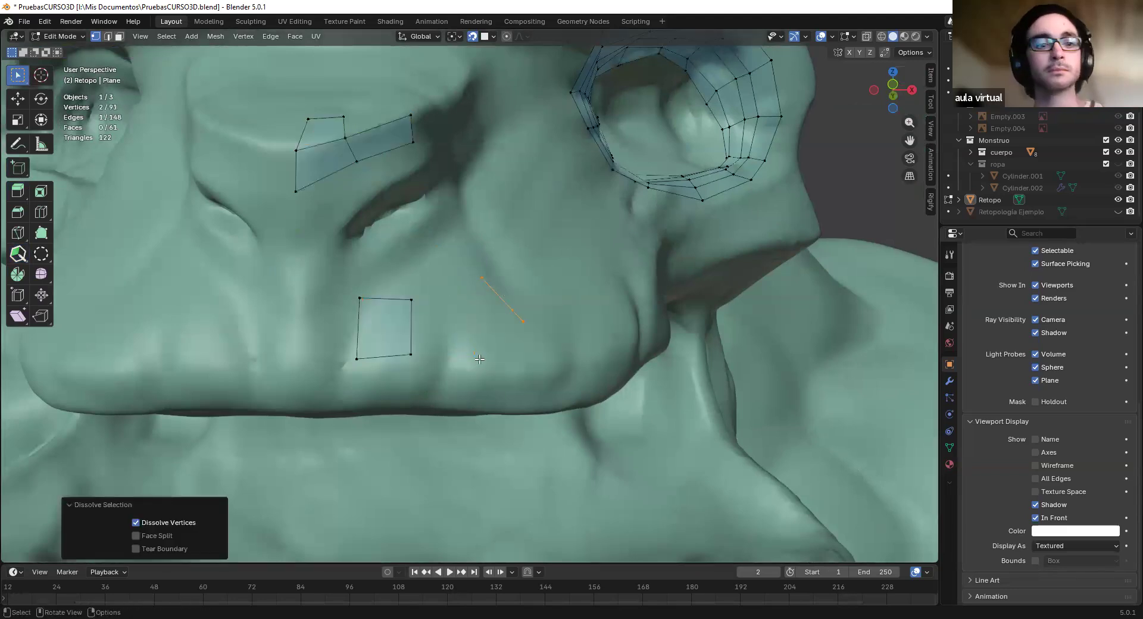
key(x)
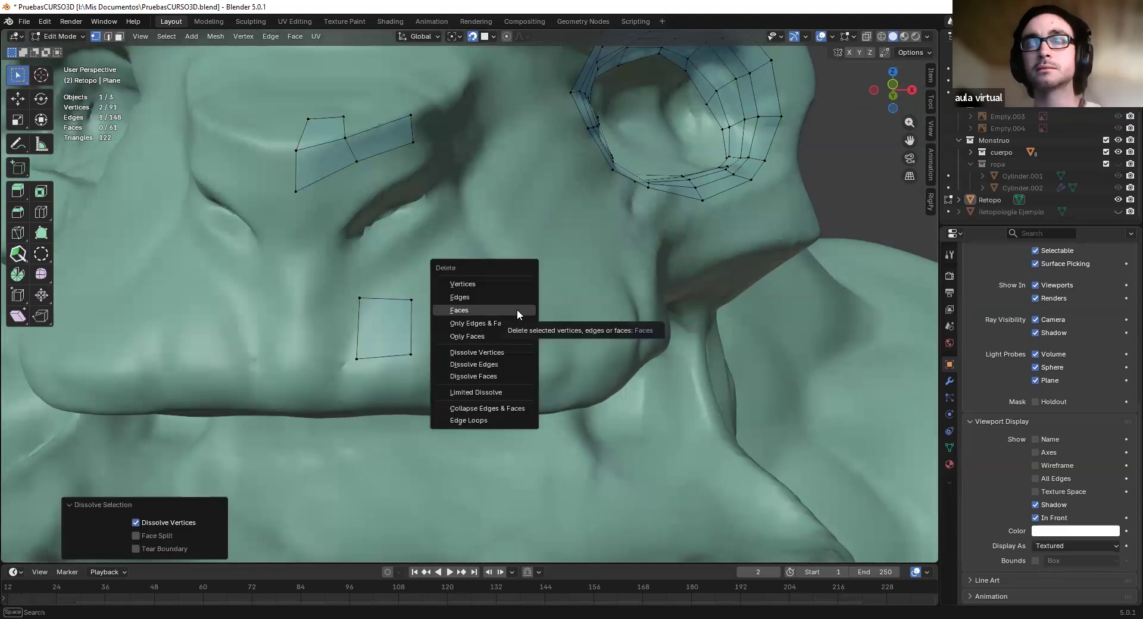
click(478, 284)
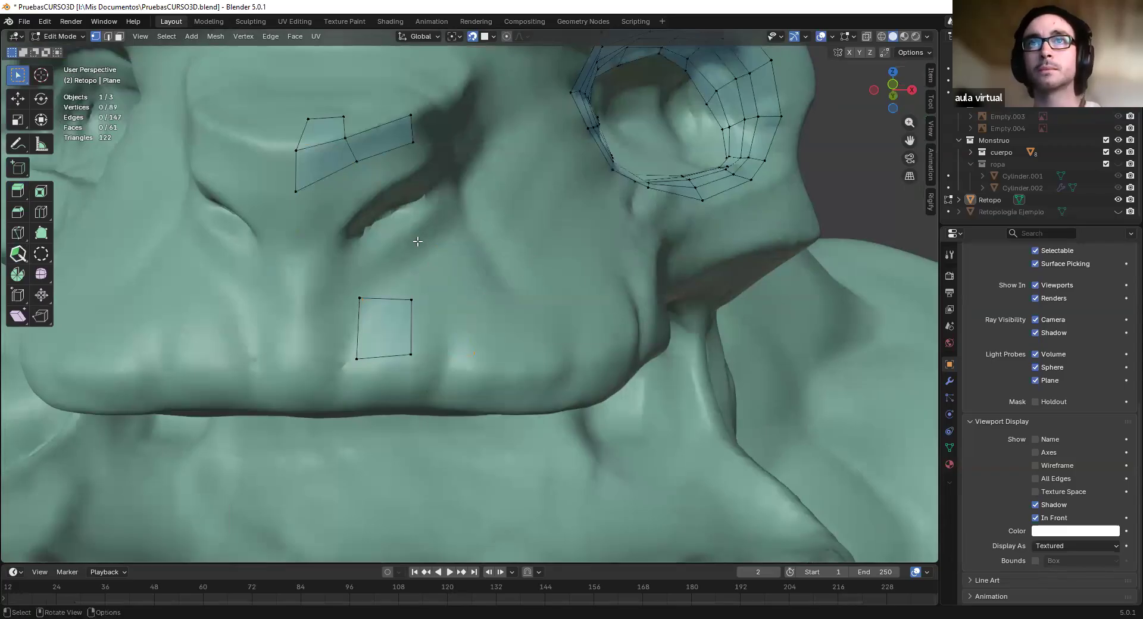
Select the single quad on the upper lip in face selection and move it down about 0.012 m toward the lip's edge
click(408, 329)
scroll(430, 295, down, 2)
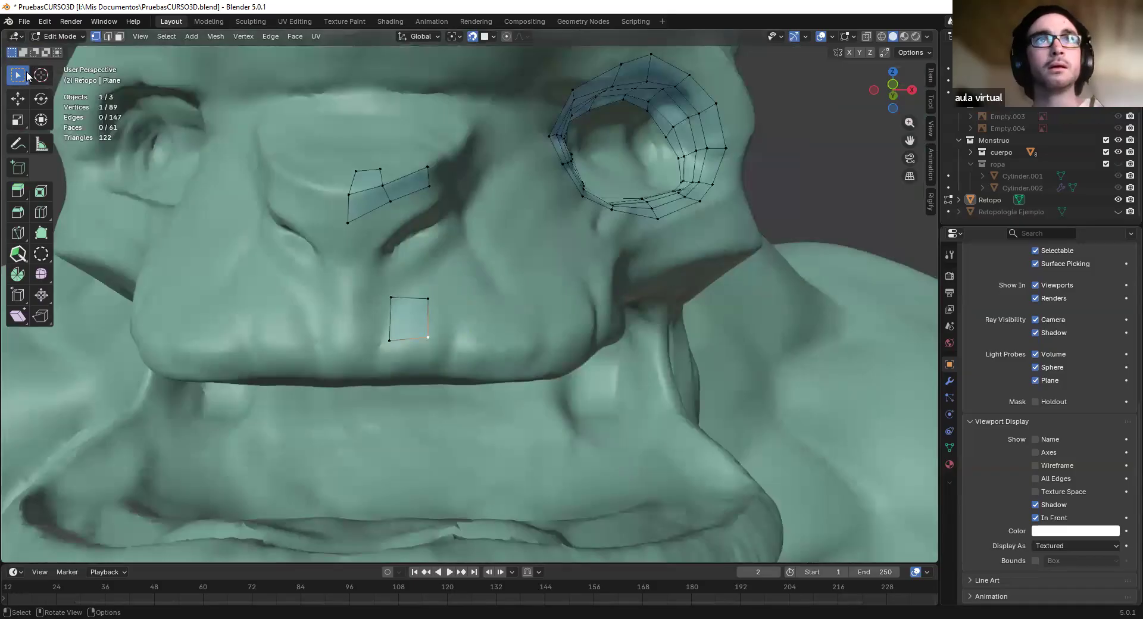
key(3)
click(408, 321)
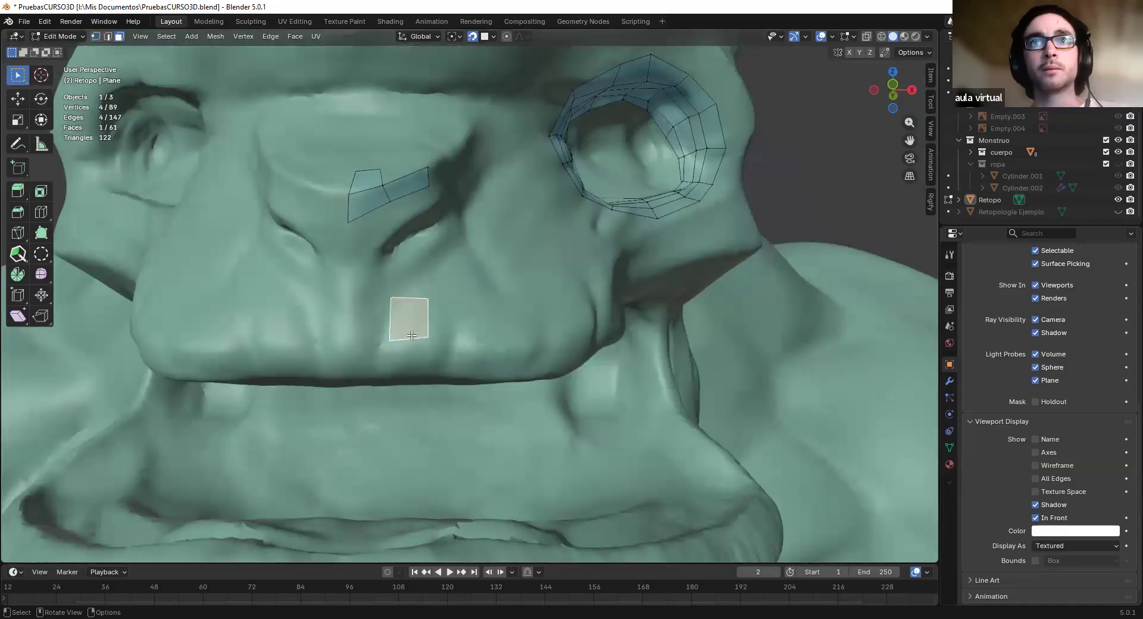
key(h)
key(alt+h)
key(g)
click(410, 348)
middle_drag(410, 348, 381, 322)
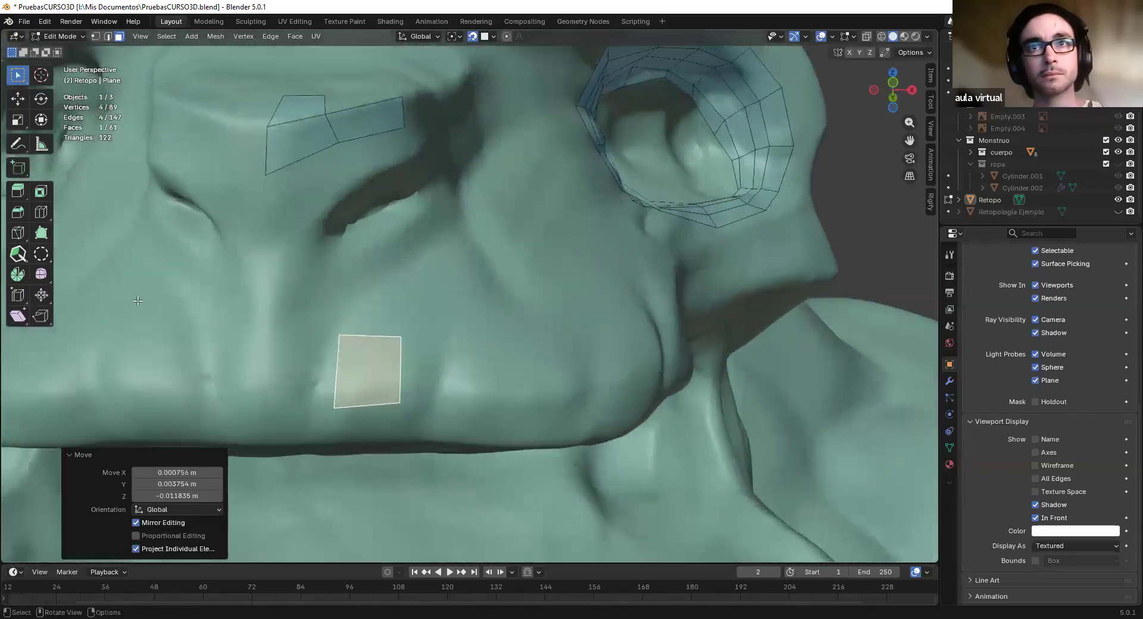
Reshape the lip quad with PolyQuilt from the front view by repositioning its four corner vertices
click(18, 255)
drag(338, 375, 280, 364)
key(KP_1)
key(KP_4)
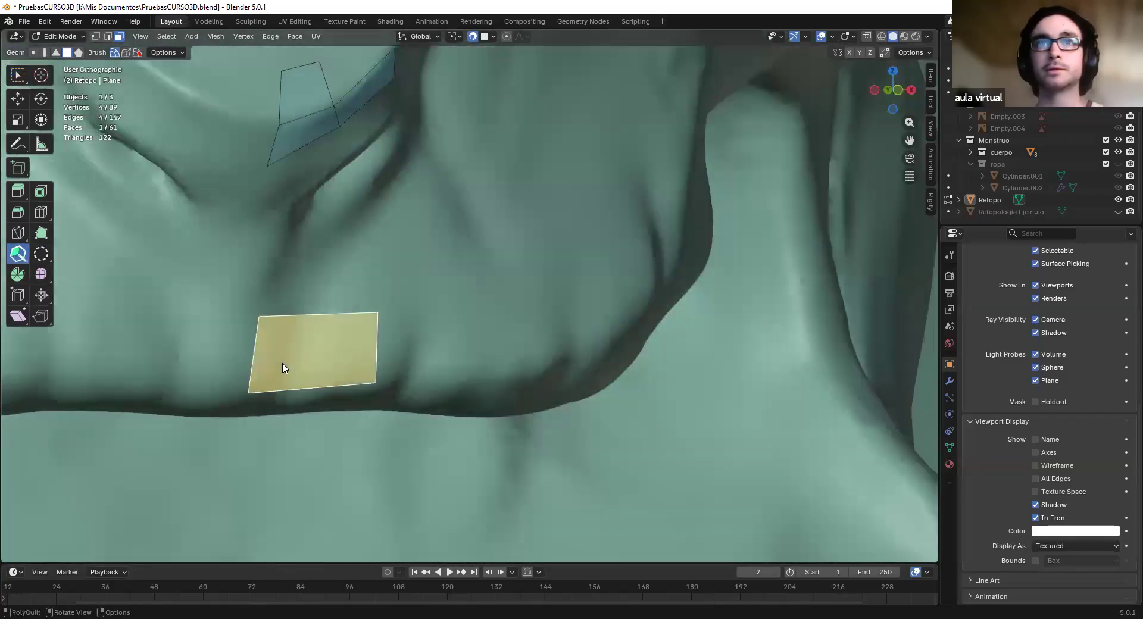
scroll(707, 155, down, 7)
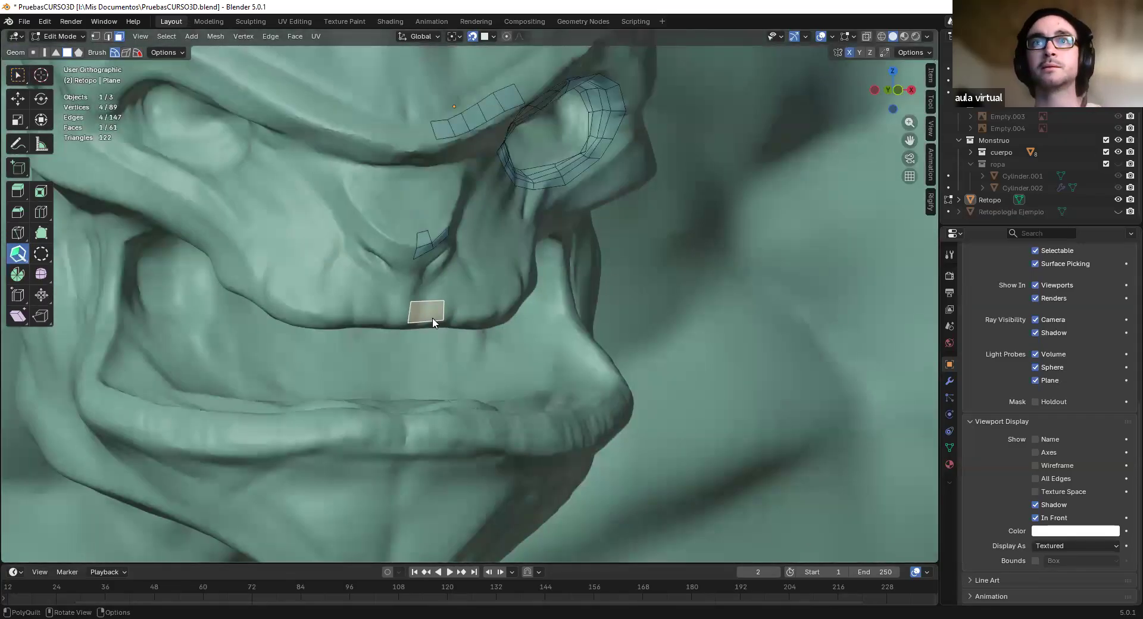
key(KP_1)
scroll(411, 324, up, 4)
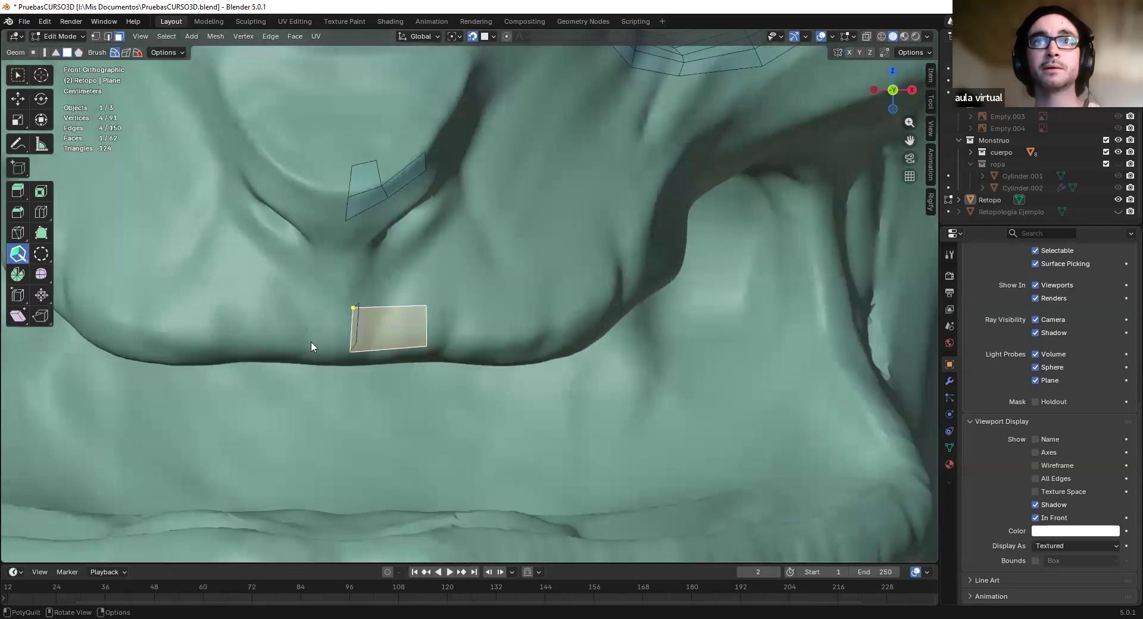
drag(354, 317, 350, 310)
drag(355, 353, 349, 351)
drag(427, 306, 431, 300)
drag(428, 347, 430, 341)
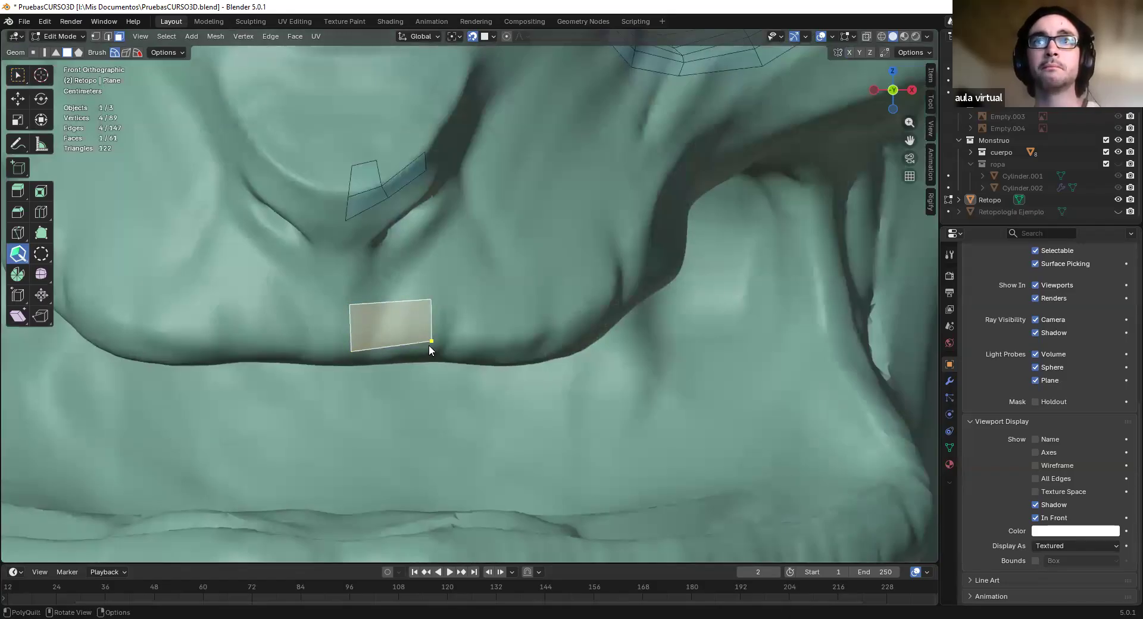
Extend the lip quad sideways along the upper lip with four more connected quads, following the sculpted surface
mouse_move(434, 338)
middle_down()
mouse_move(454, 321)
mouse_move(433, 334)
middle_up()
drag(432, 334, 490, 331)
mouse_move(490, 331)
middle_down()
mouse_move(498, 313)
mouse_move(492, 328)
middle_up()
click(533, 327)
middle_drag(532, 326, 504, 320)
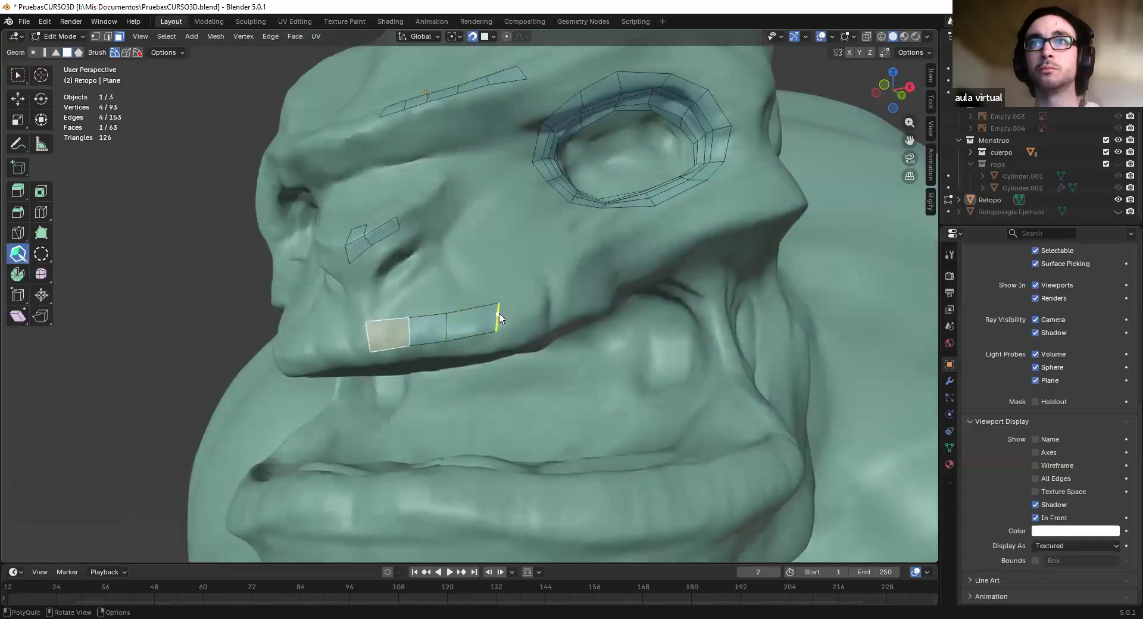
drag(539, 317, 495, 318)
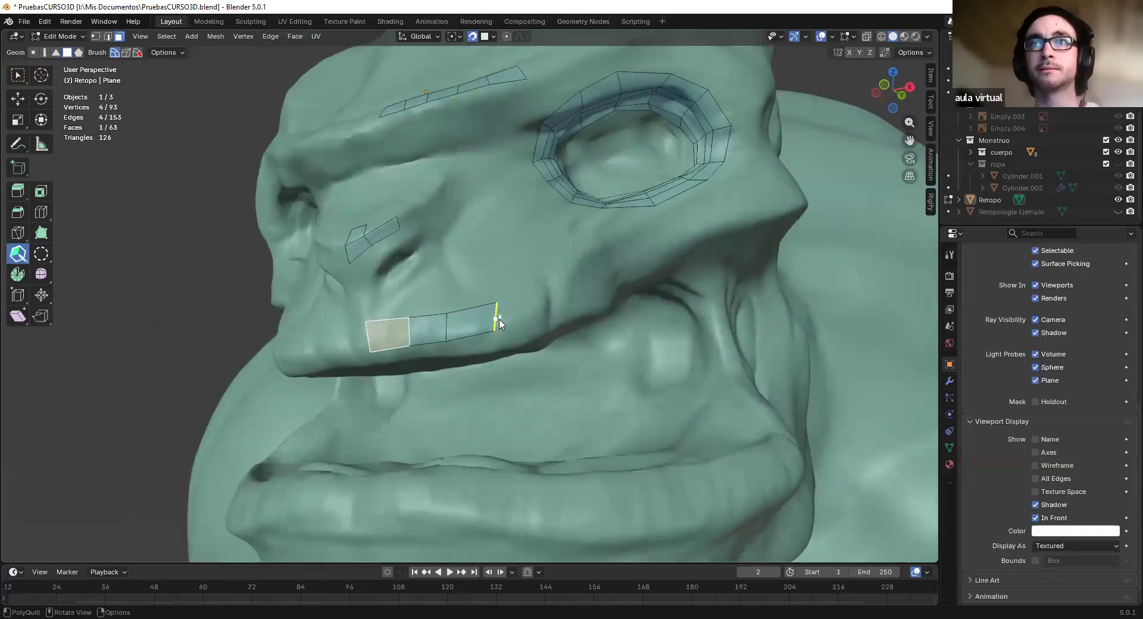
click(541, 316)
middle_drag(541, 316, 476, 338)
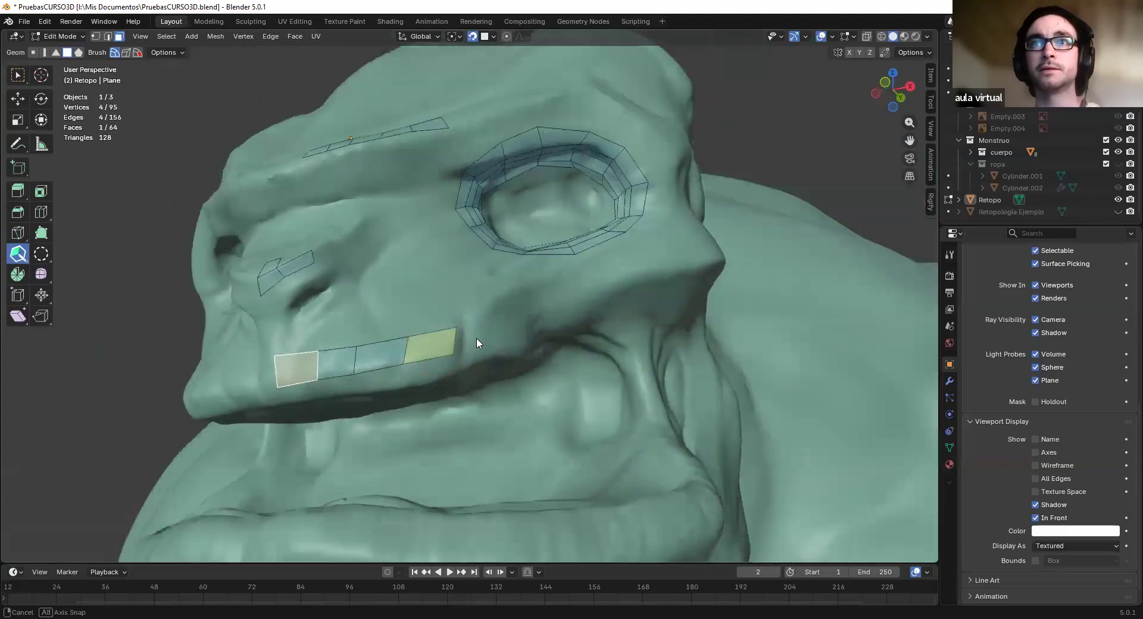
scroll(476, 337, up, 3)
middle_drag(459, 383, 479, 287)
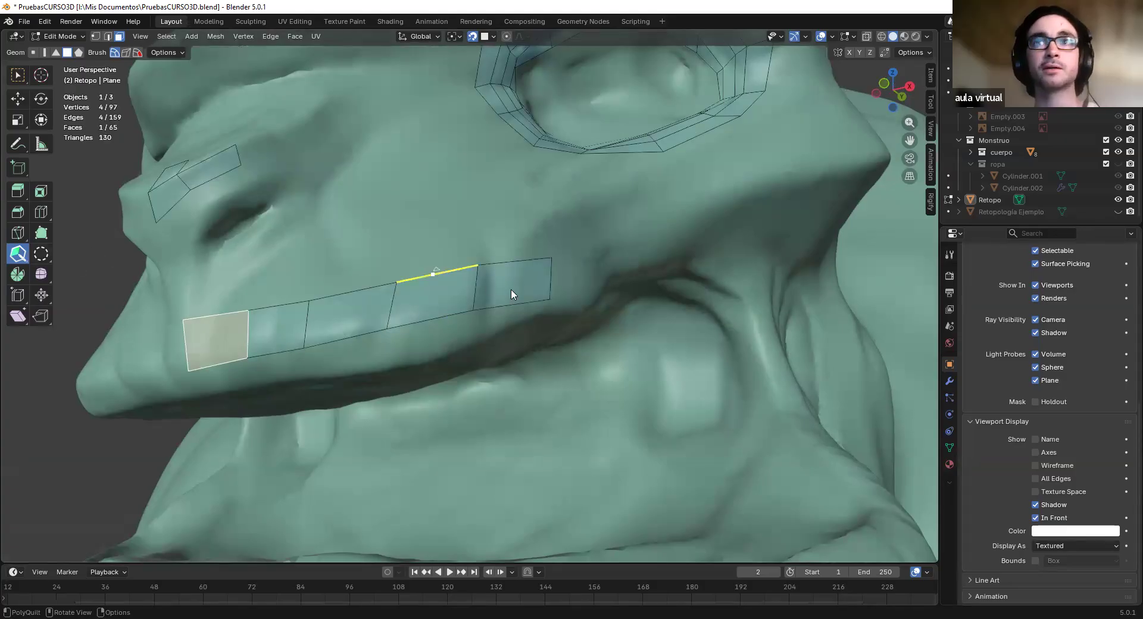
Undo the accidental extrusion over the lip strip and add one more quad at the strip's outer end
click(605, 237)
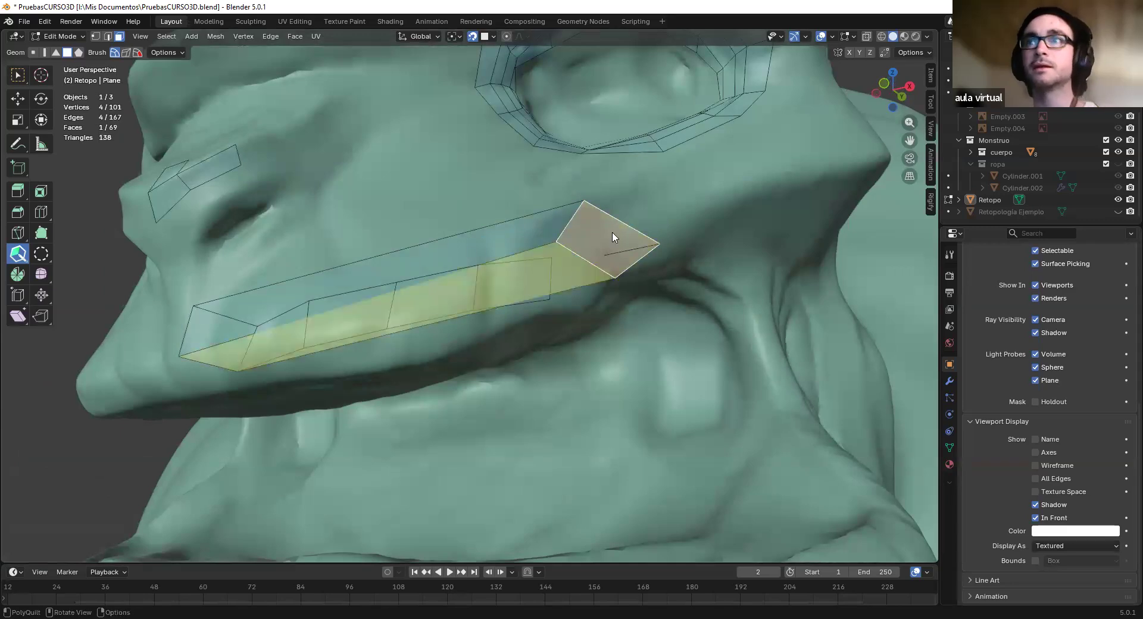
key(ctrl+z)
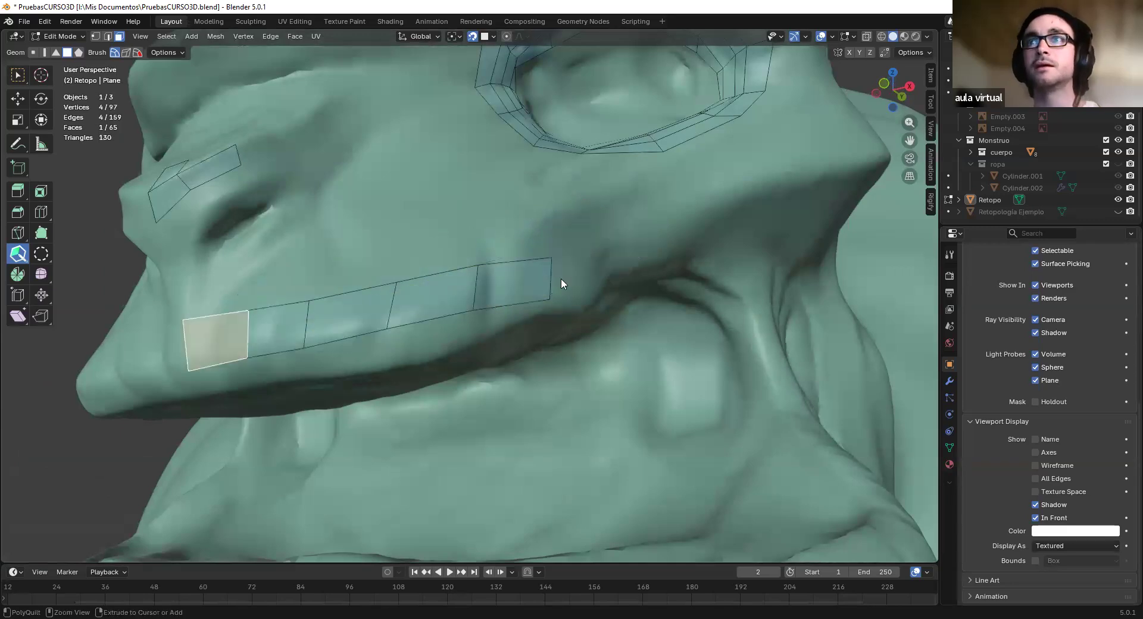
click(614, 254)
drag(565, 230, 593, 263)
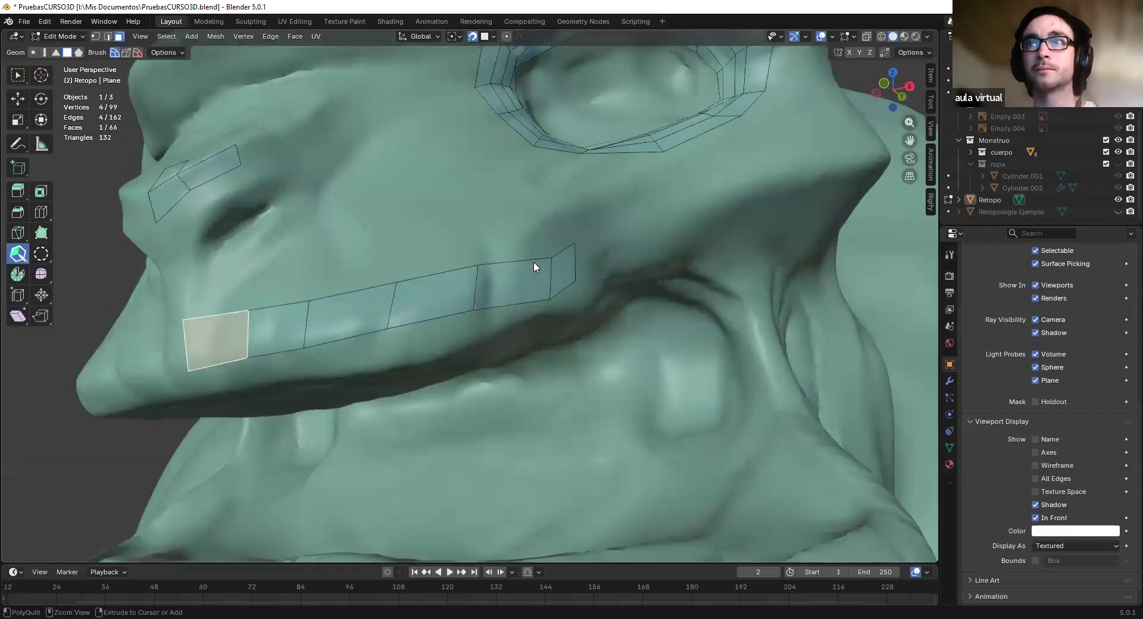
Try to extrude single quads upward from the lip strip's upper edge and undo them
drag(519, 265, 456, 250)
drag(519, 210, 486, 233)
key(ctrl+z)
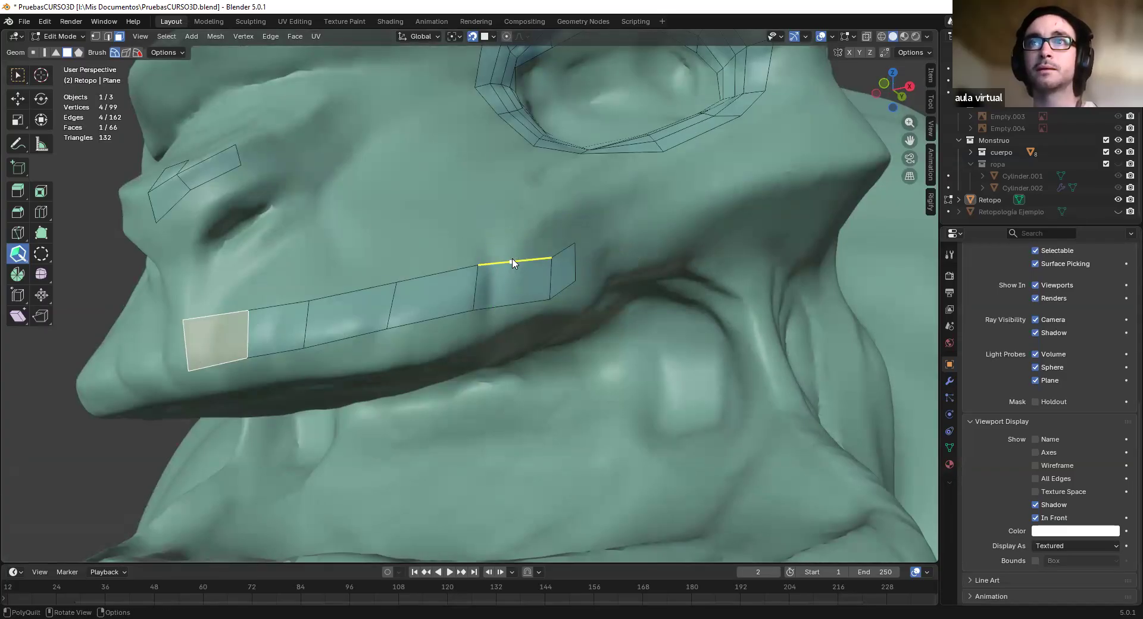
click(515, 265)
drag(516, 260, 511, 220)
key(ctrl+z)
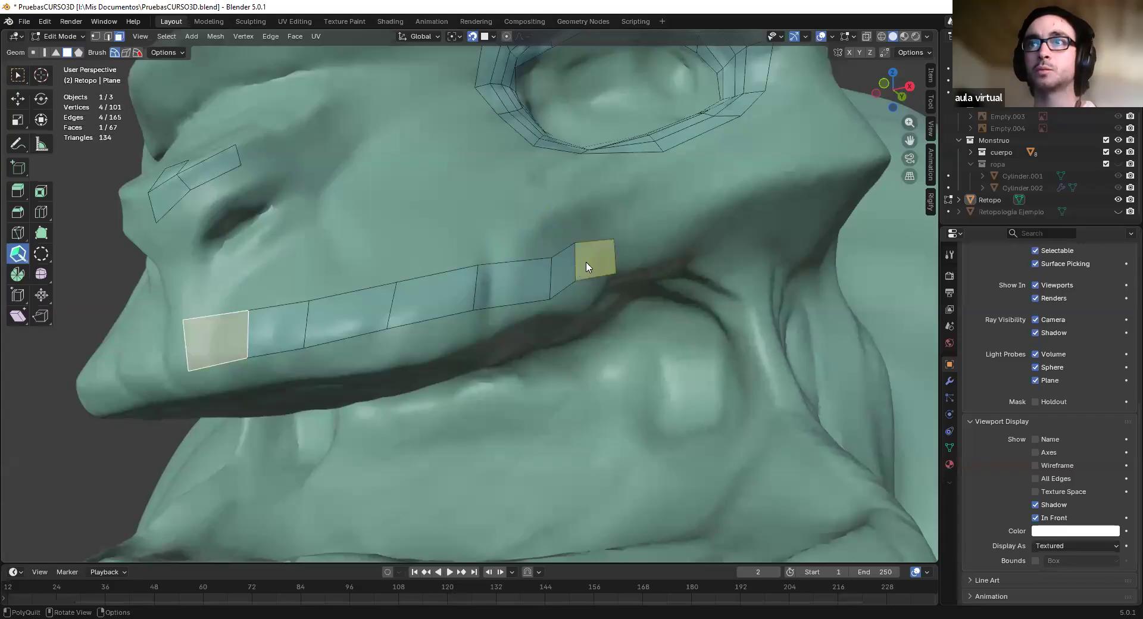
Undo the extra quad at the strip's outer end and make the last quad reach further toward the mouth corner
key(ctrl+z)
key(ctrl+z)
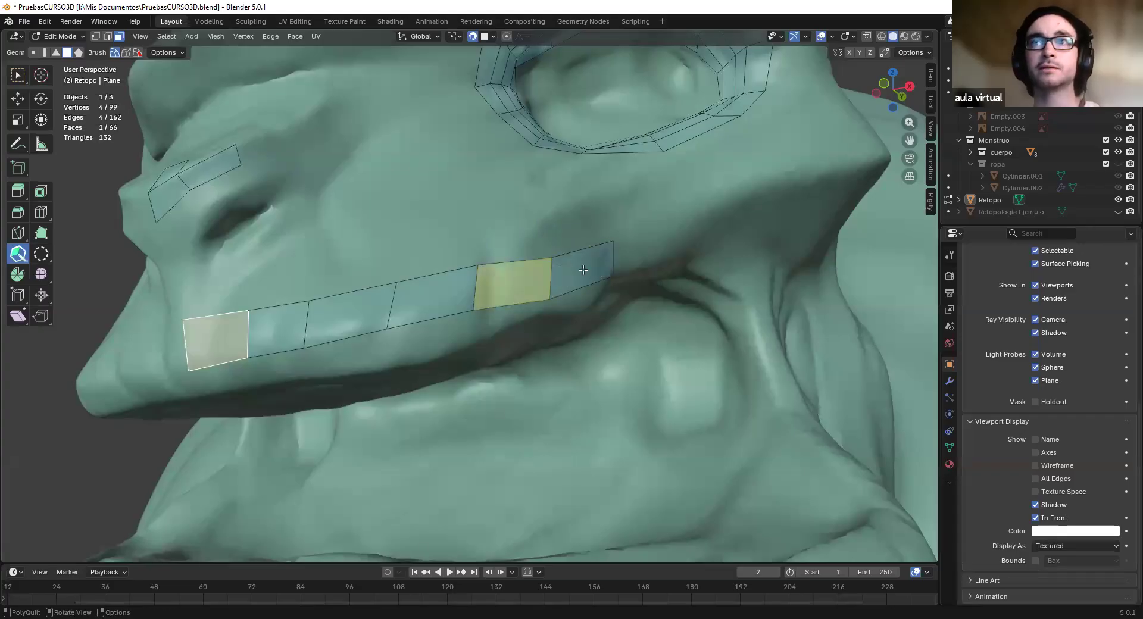
Extrude one quad upward from the middle of the lip strip's upper edge and undo it
scroll(513, 287, down, 1)
drag(272, 328, 269, 348)
drag(379, 312, 376, 326)
drag(486, 295, 445, 234)
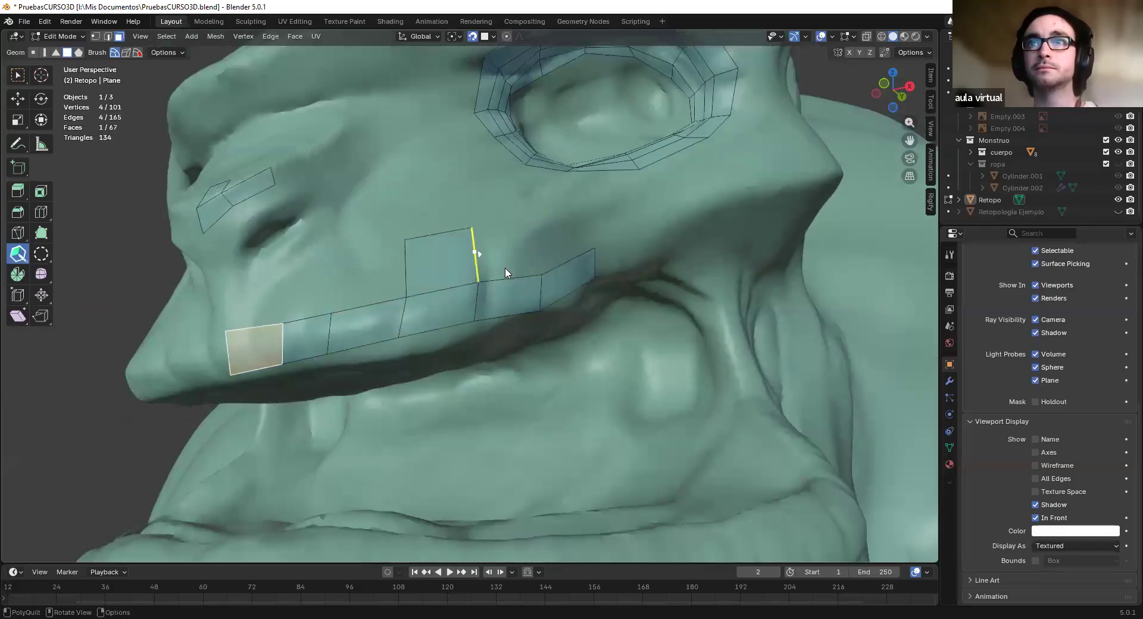
key(ctrl+z)
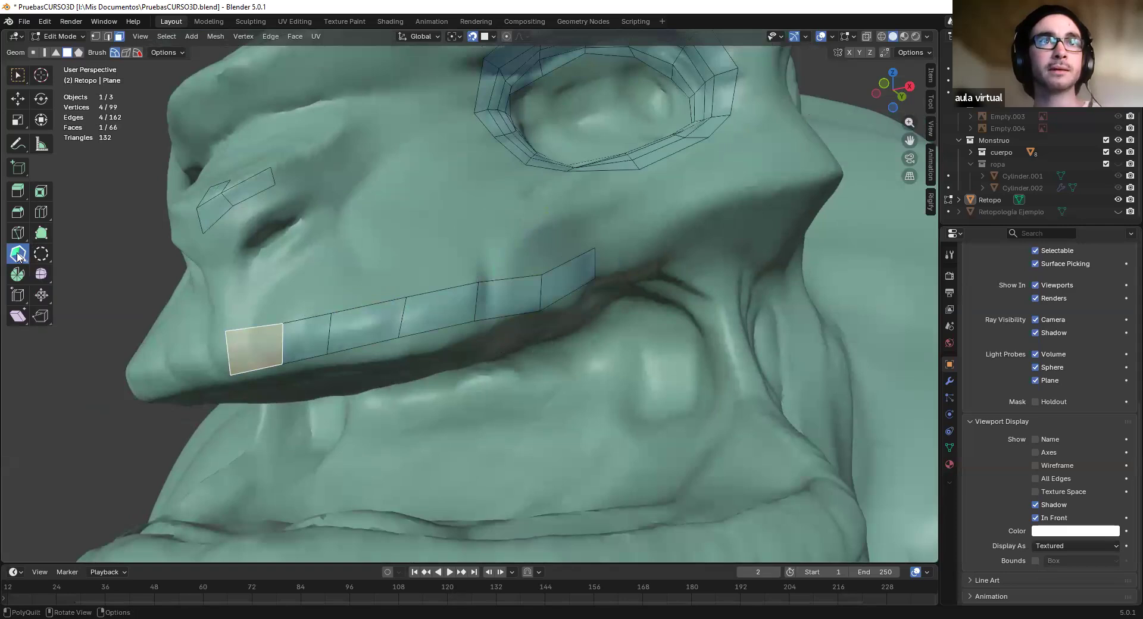
Extrude the lip strip's whole upper edge upward into a second row of quads with PolyQuilt EdgeLoop
click(18, 256)
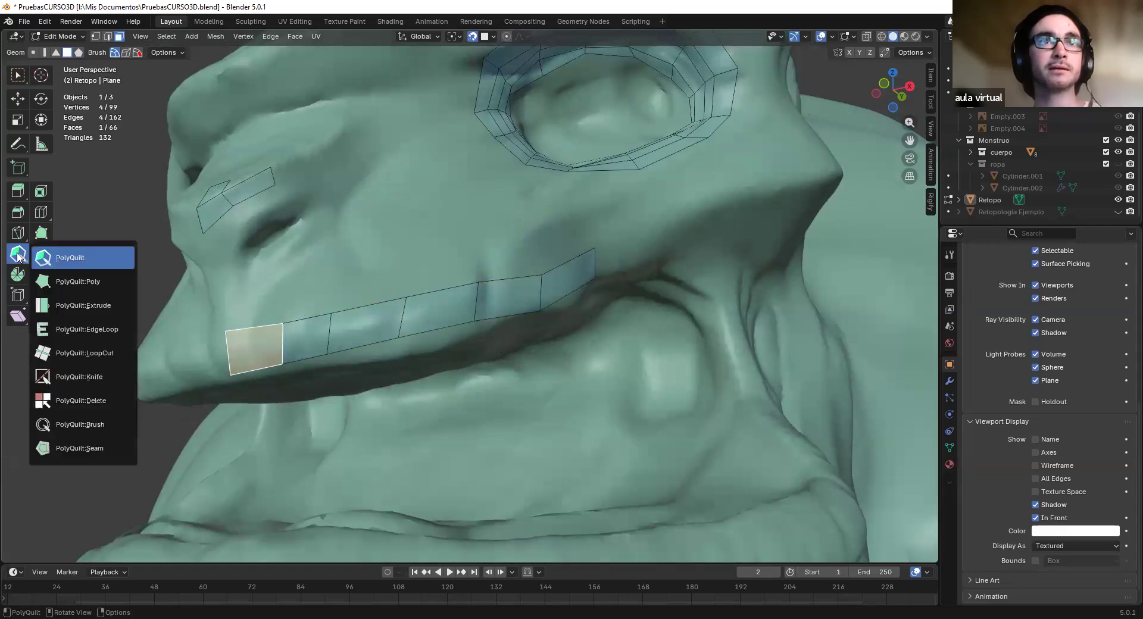
click(101, 329)
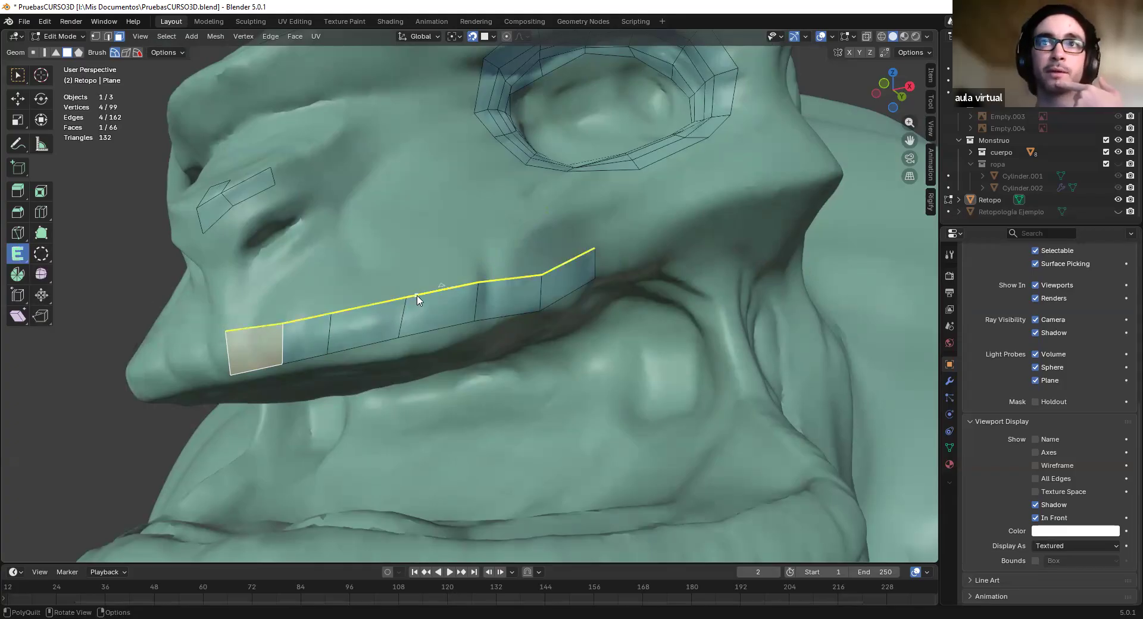
drag(433, 296, 433, 233)
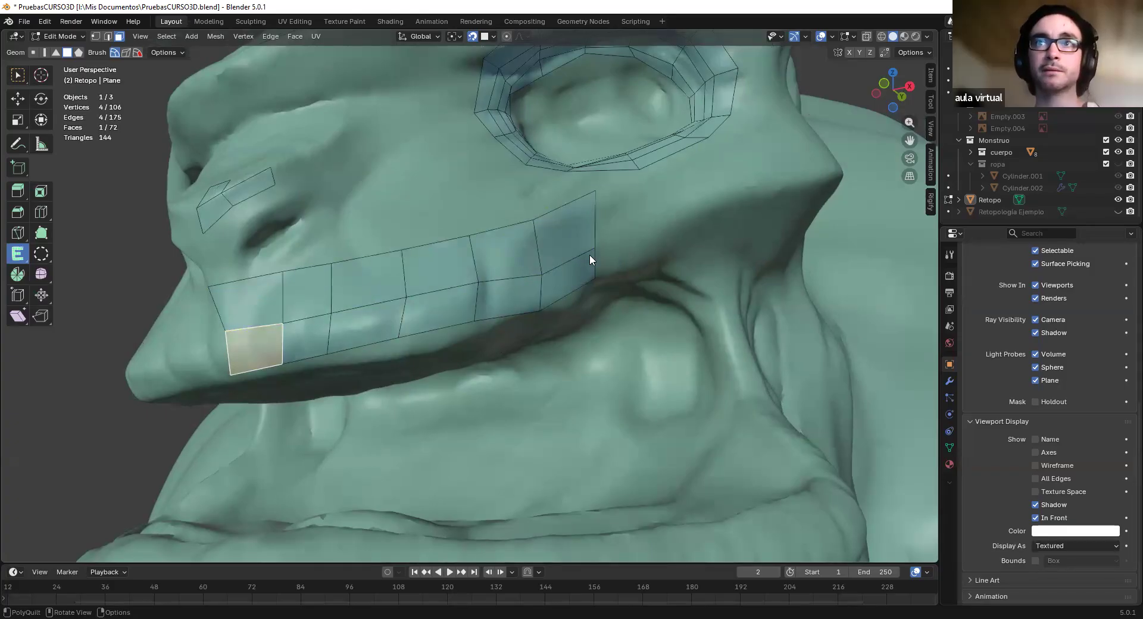
Relax the two-row lip patch and the outer side of the eye loops with PolyQuilt's smoothing brush
middle_drag(590, 260, 485, 280)
mouse_move(272, 295)
shift+mouse_down()
mouse_move(396, 278)
mouse_move(495, 288)
mouse_move(269, 301)
mouse_move(340, 305)
mouse_move(502, 274)
mouse_move(526, 256)
shift+mouse_up()
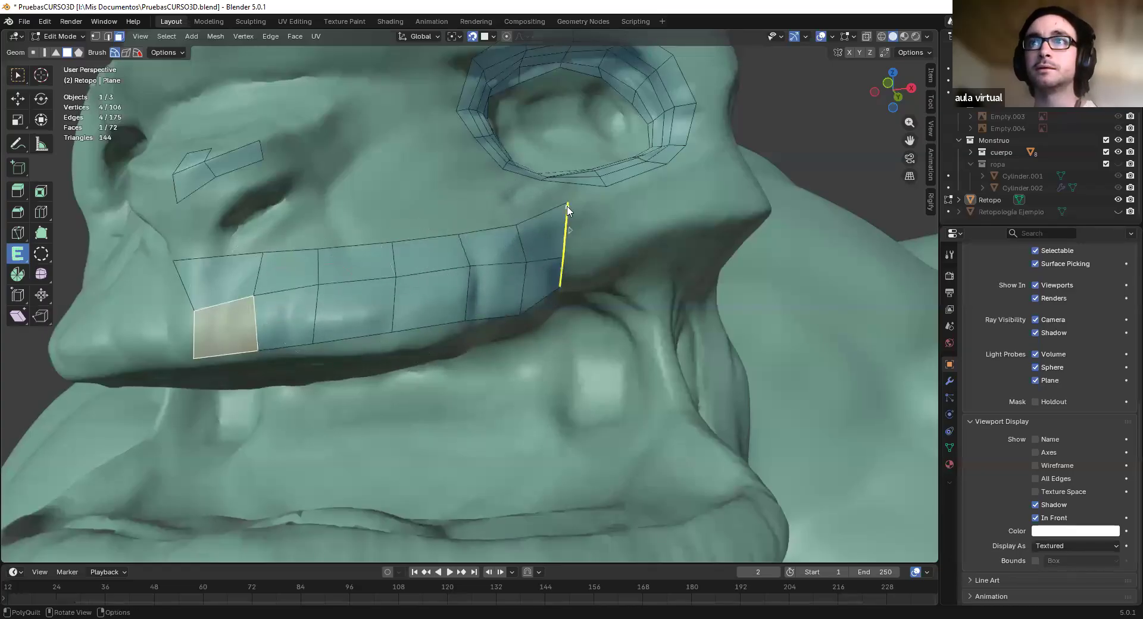
shift+middle_drag(586, 164, 509, 211)
middle_drag(509, 211, 513, 235)
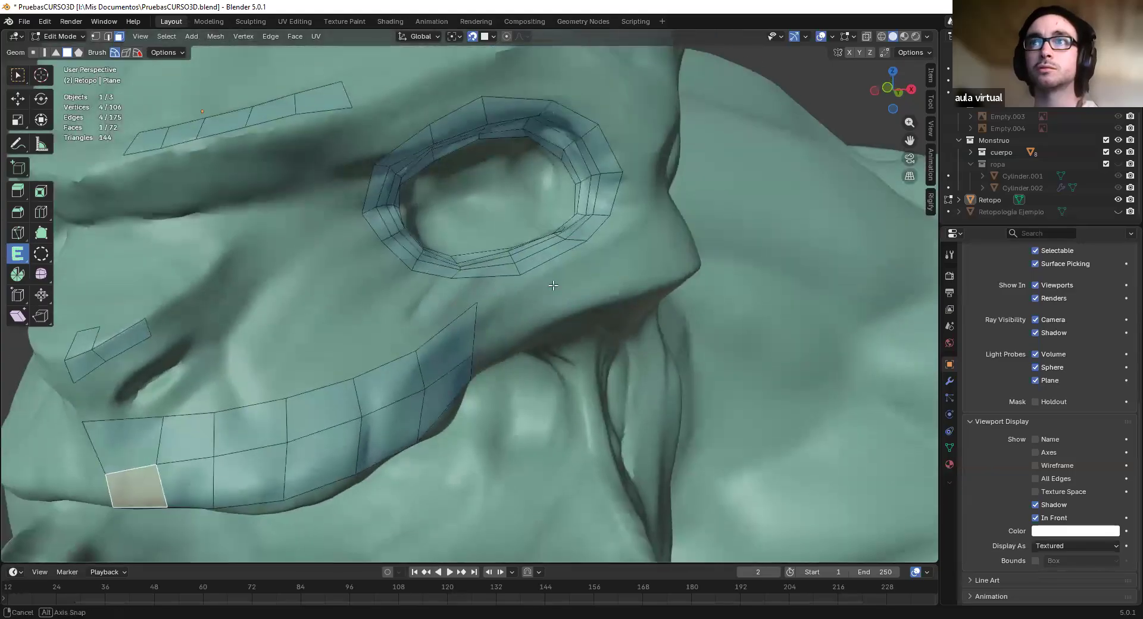
shift+middle_drag(634, 179, 582, 259)
scroll(582, 259, up, 3)
mouse_move(593, 210)
shift+mouse_down()
mouse_move(565, 183)
mouse_move(255, 230)
mouse_move(259, 356)
mouse_move(358, 390)
mouse_move(582, 313)
mouse_move(619, 250)
shift+mouse_up()
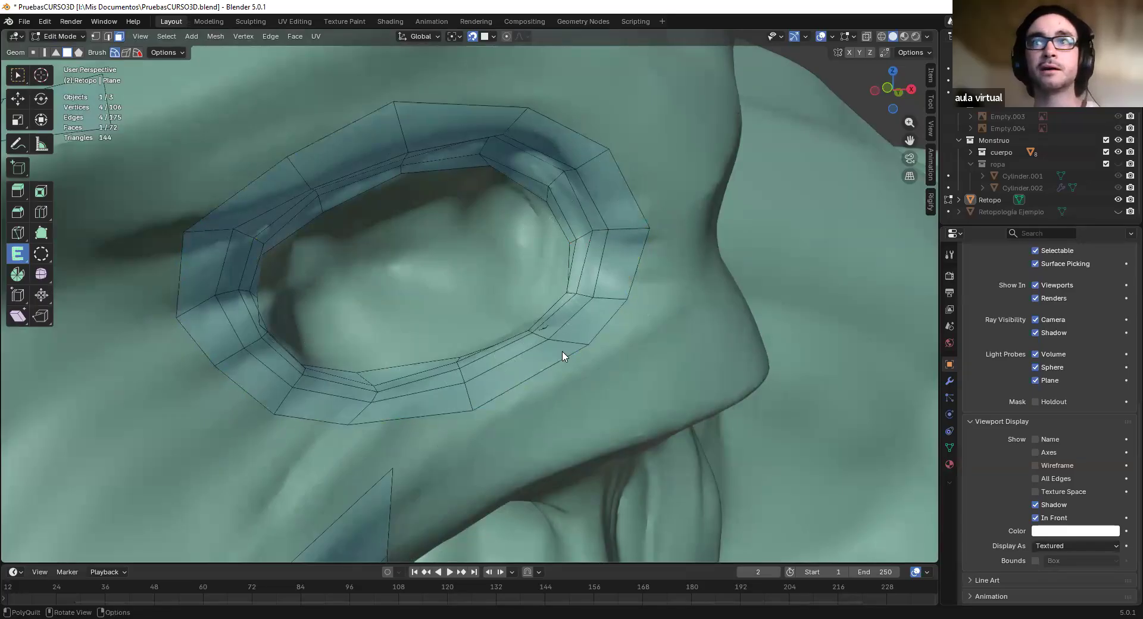
Try relaxing the outer side of the eye loops with the smoothing brush and undo it
mouse_move(660, 135)
shift+mouse_down()
mouse_move(650, 115)
mouse_move(383, 97)
mouse_move(153, 246)
mouse_move(332, 446)
mouse_move(607, 349)
mouse_move(581, 117)
mouse_move(589, 137)
shift+mouse_up()
key(ctrl+z)
key(ctrl+z)
Select the whole upper row of faces on the two-row lip patch and delete those faces
scroll(600, 334, down, 3)
shift+middle_drag(462, 295, 631, 92)
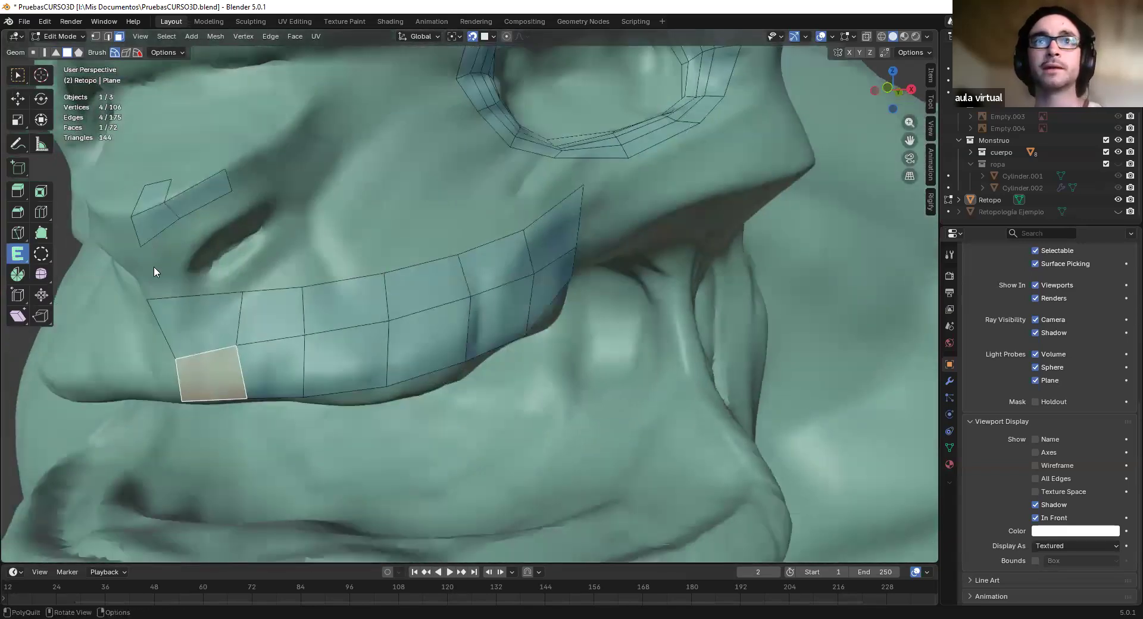
key(w)
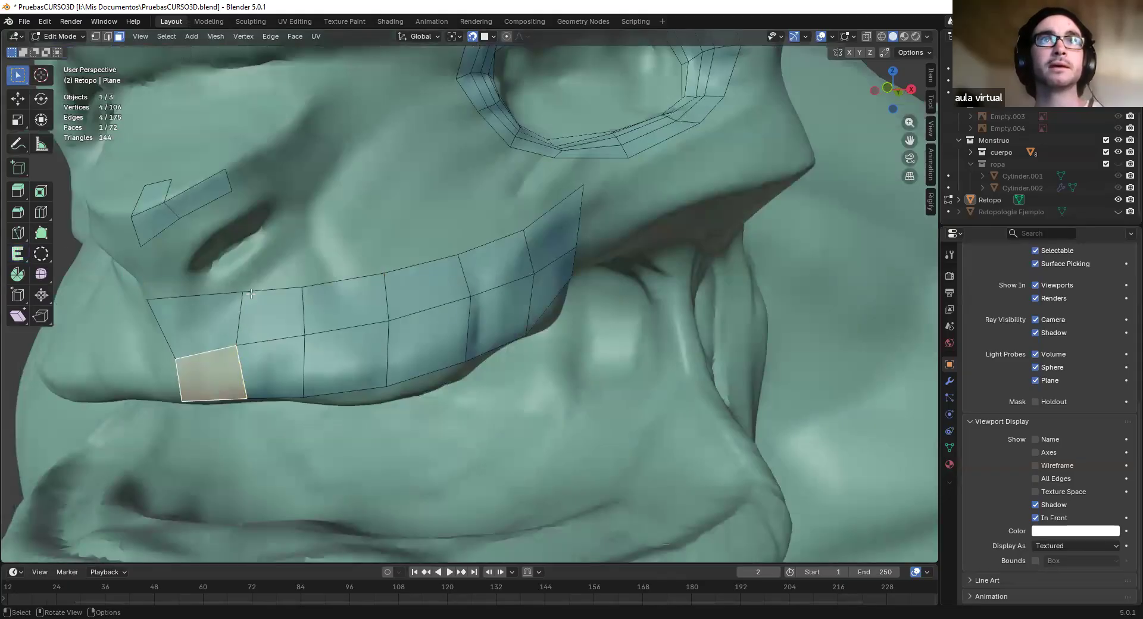
alt+click(233, 328)
key(x)
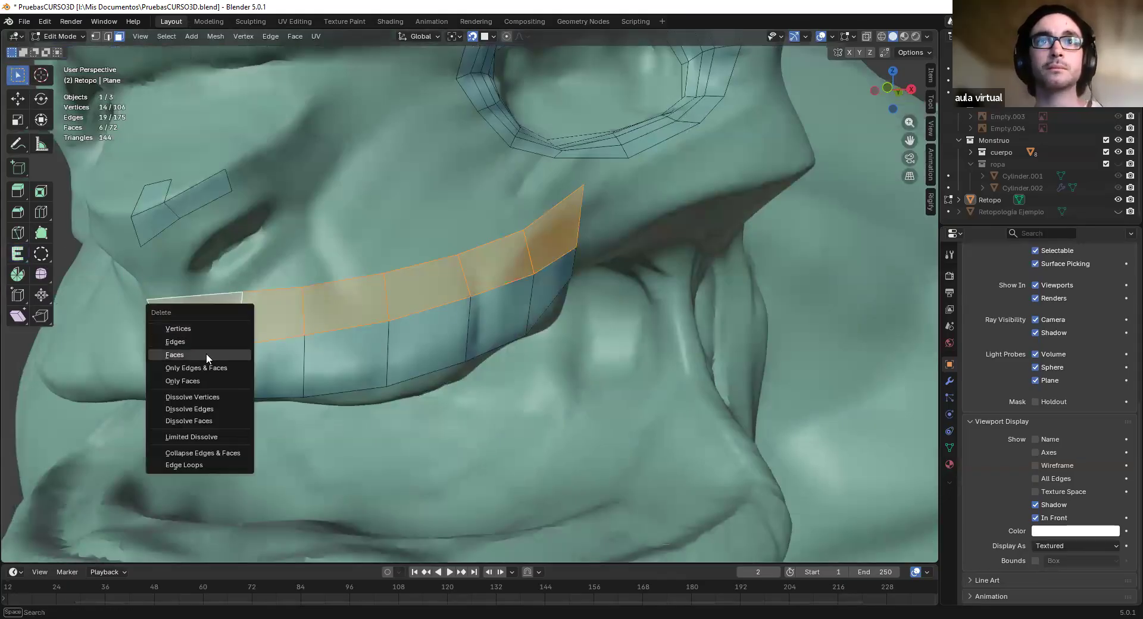
click(218, 352)
Select a single vertex near the middle of the remaining lip strip and nudge it into a better position
middle_drag(369, 350, 278, 288)
key(1)
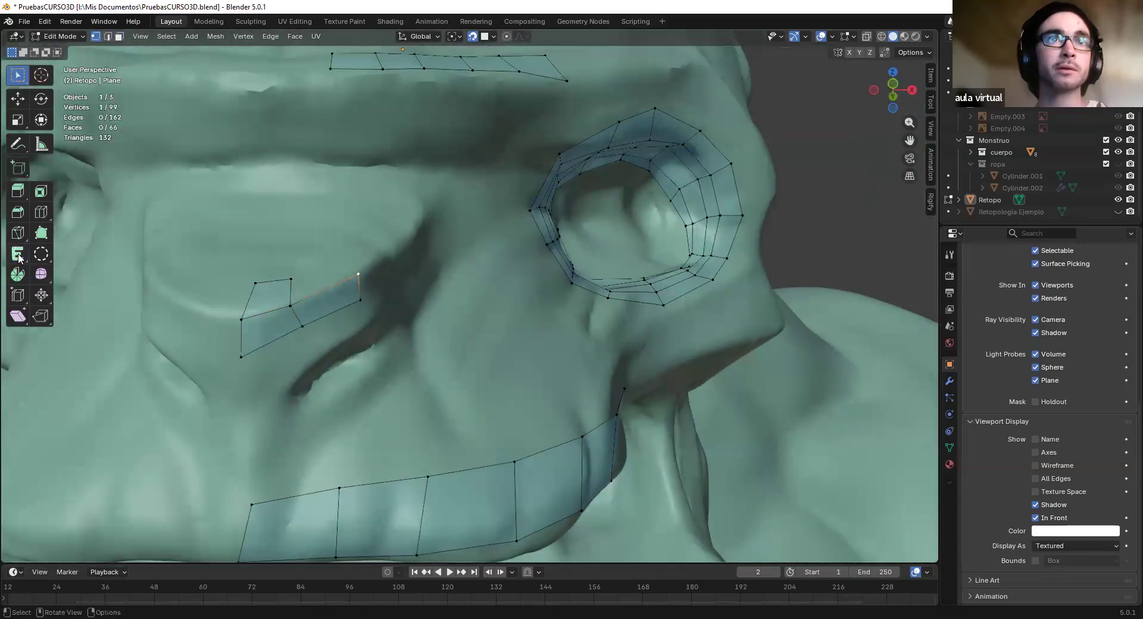
shift+middle_drag(418, 512, 457, 344)
click(442, 353)
key(g)
click(454, 365)
Extrude the lip strip's outer end edge quad by quad around the mouth corner and down toward the lower lip
middle_drag(541, 312, 512, 262)
key(2)
click(502, 322)
scroll(526, 327, down, 2)
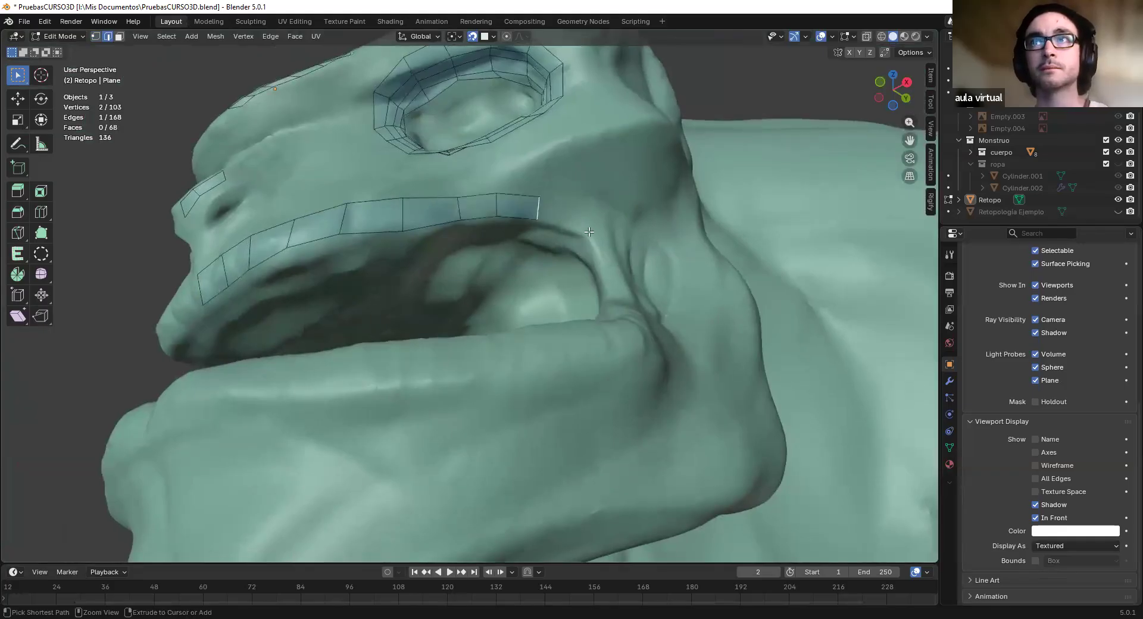
ctrl+right_click(615, 275)
middle_drag(615, 276, 624, 269)
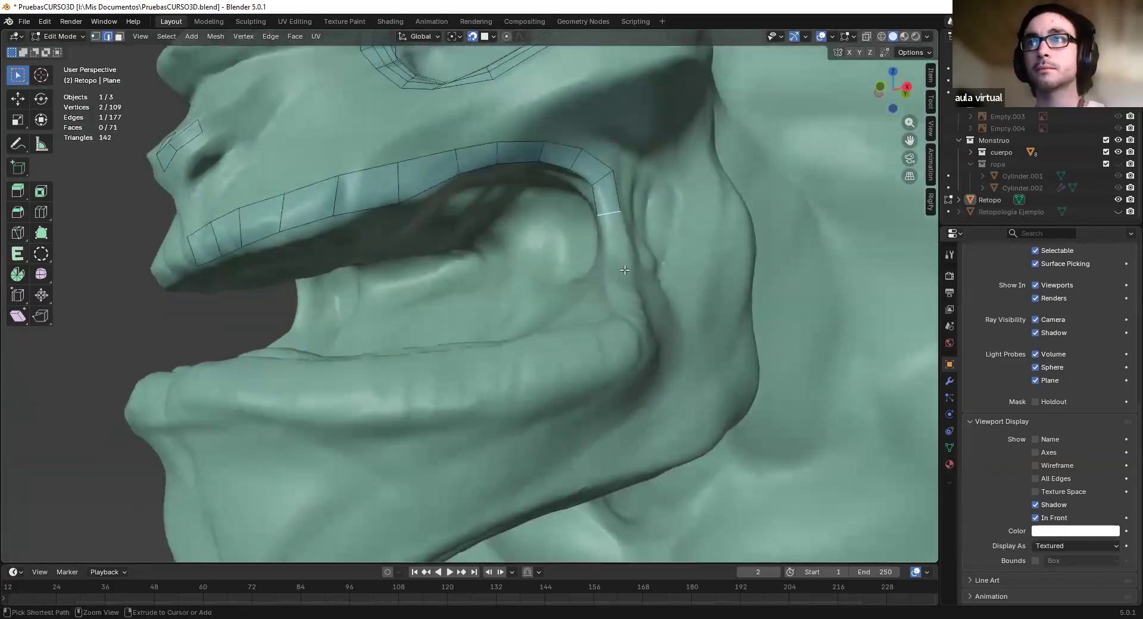
ctrl+right_click(616, 308)
middle_drag(616, 308, 670, 245)
middle_drag(650, 303, 633, 301)
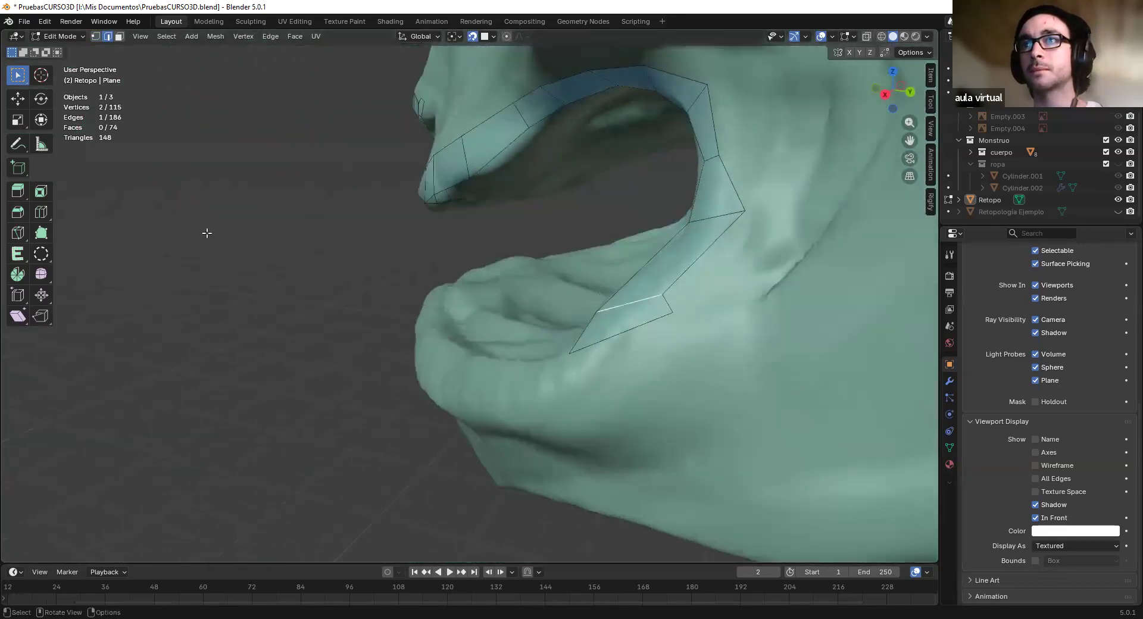
Add one loop cut across the long quad between the mouth corner and the lower lip
click(41, 212)
ctrl+click(681, 273)
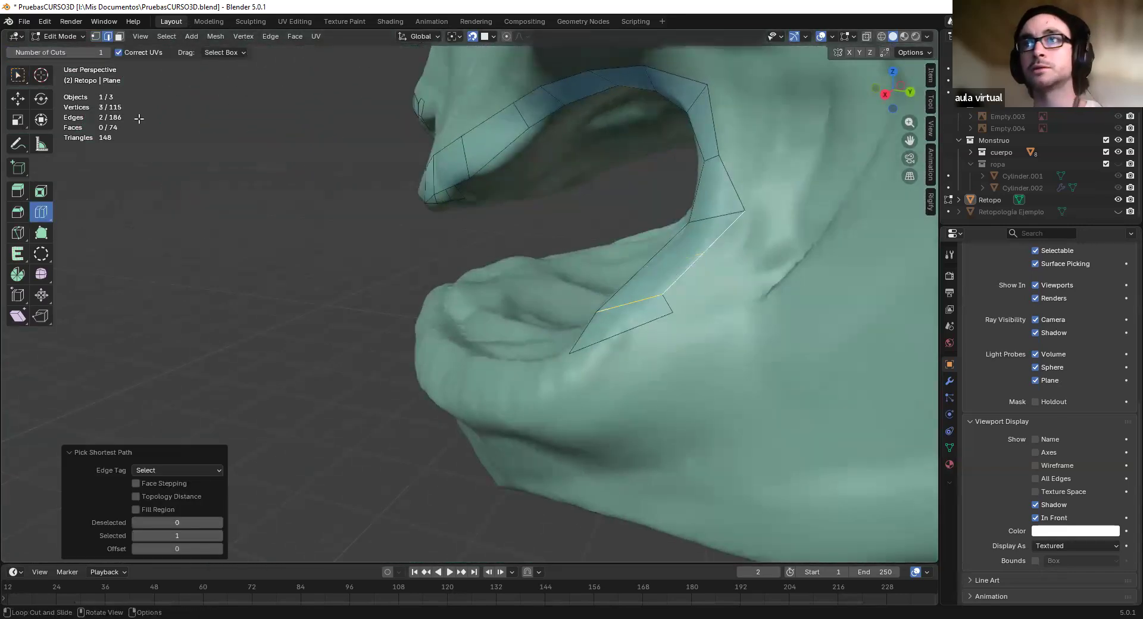
click(18, 76)
middle_drag(709, 282, 669, 253)
click(41, 212)
click(699, 251)
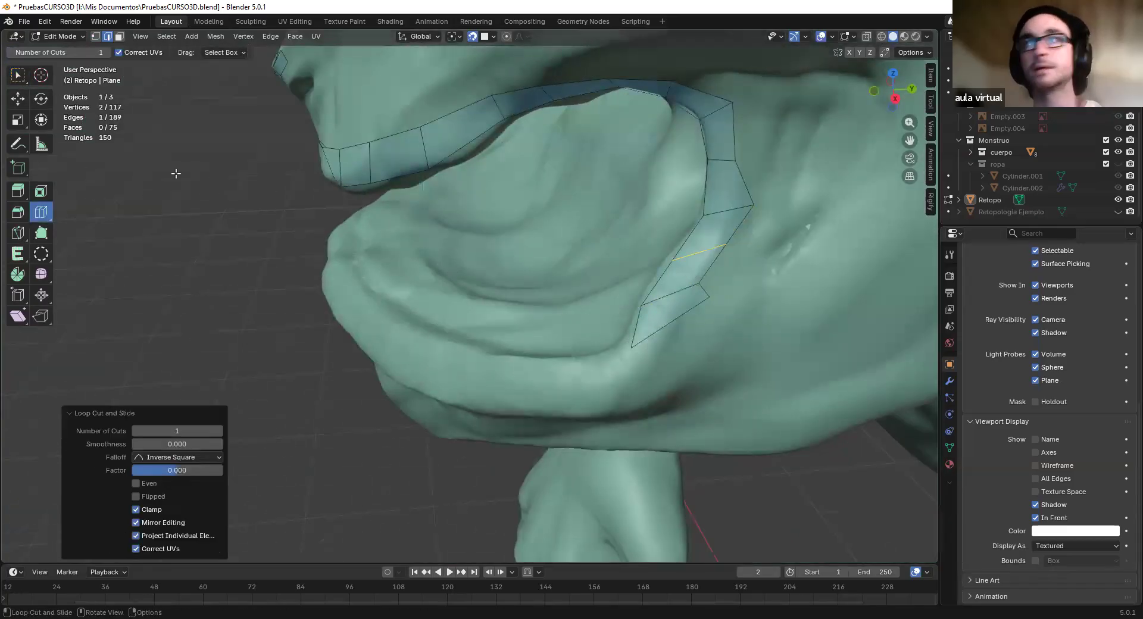
Rotate the new cut edge by 29.7°, scale it down and reposition it to even out the strip below the mouth corner
click(30, 78)
key(r)
click(740, 267)
key(s)
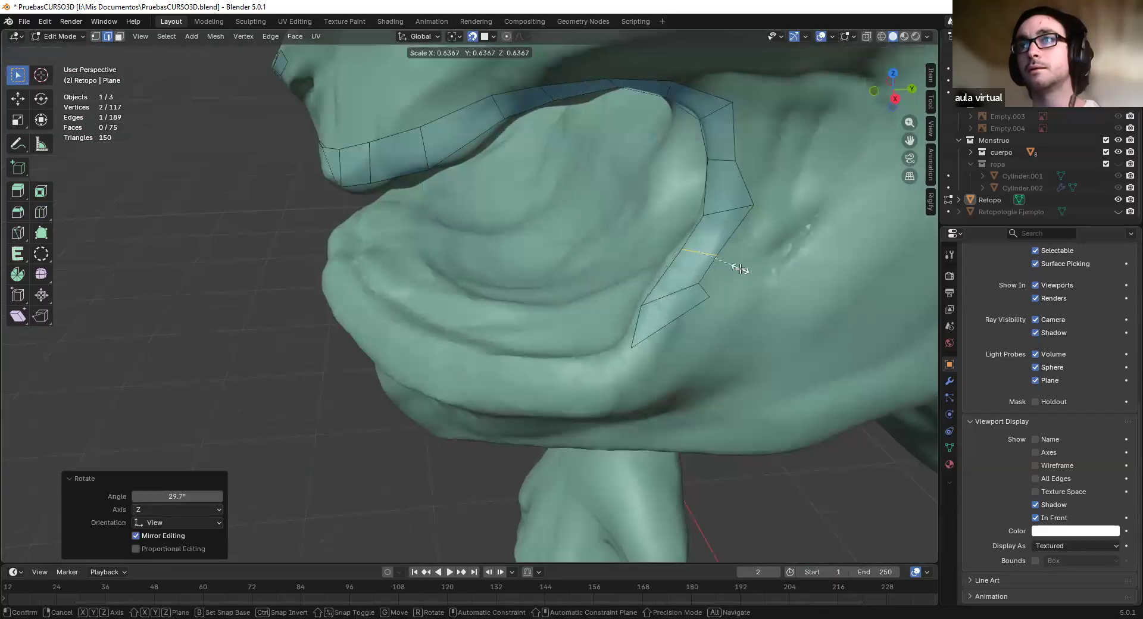
click(740, 269)
key(g)
click(743, 265)
Dissolve the cut edge below the mouth corner and undo the dissolve
middle_drag(743, 265, 566, 221)
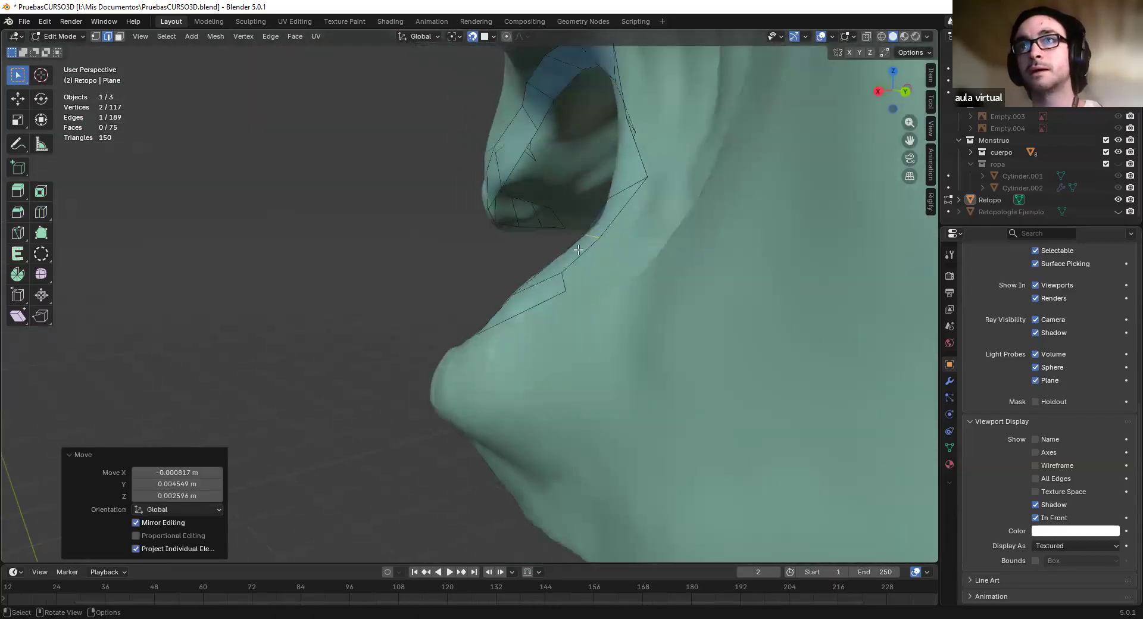
key(ctrl+x)
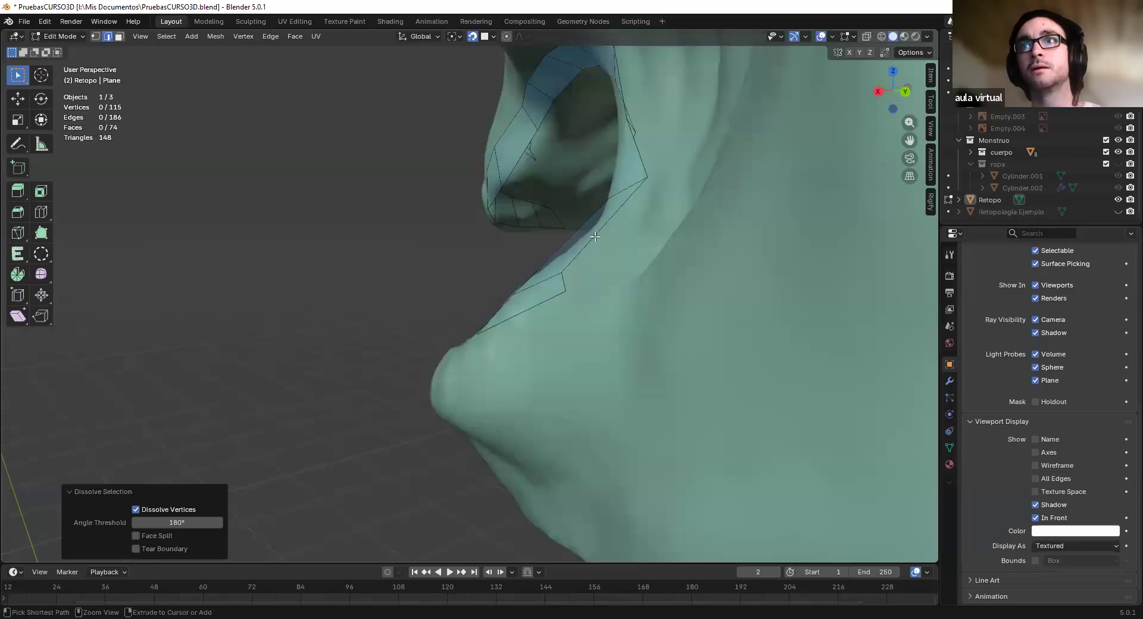
key(ctrl+z)
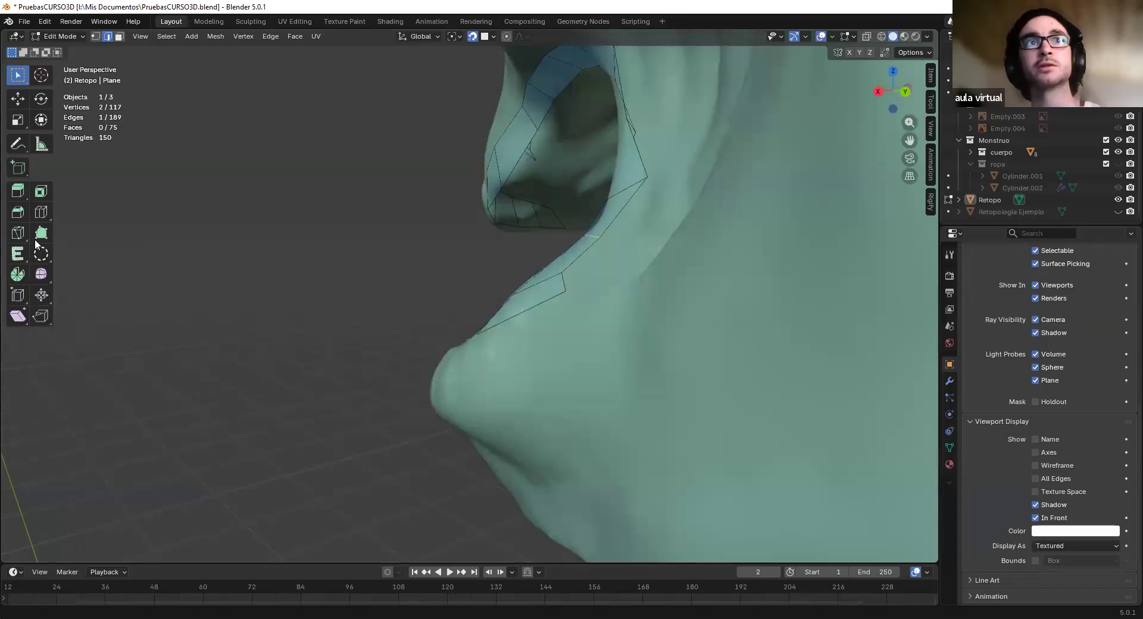
Add another loop cut between the mouth corner and the existing cut edge, and move it to follow the lip's curve
click(49, 214)
shift+middle_drag(613, 209, 579, 388)
click(560, 315)
key(g)
click(580, 387)
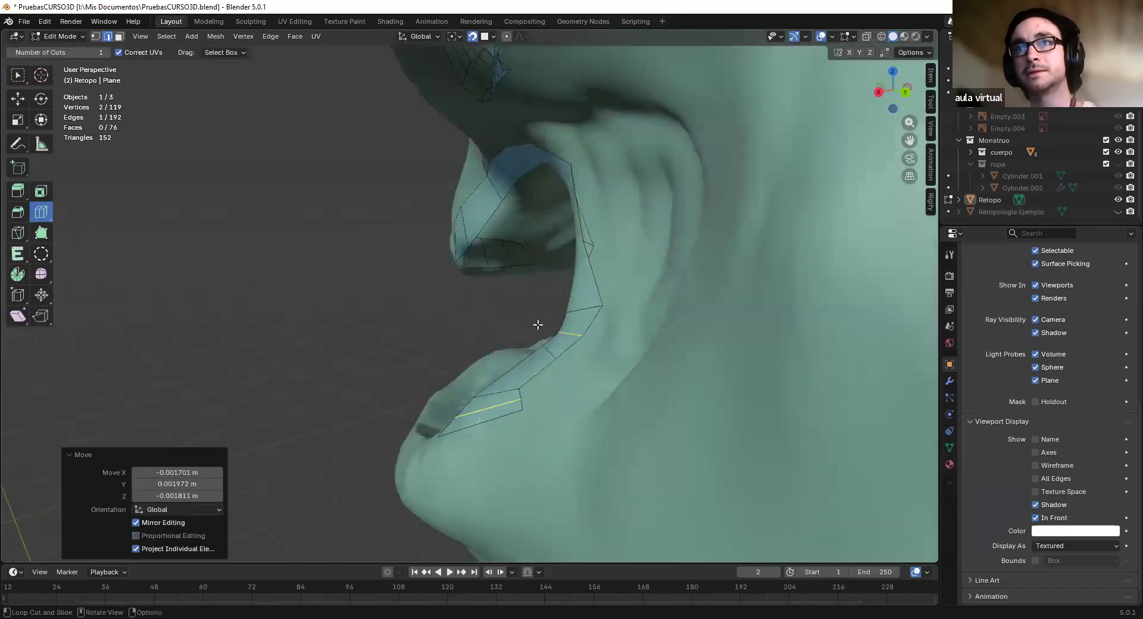
Undo the last loop cut in the retopology strip around the mouth
mouse_move(563, 321)
middle_down()
mouse_move(702, 312)
mouse_move(552, 341)
middle_up()
key(ctrl+z)
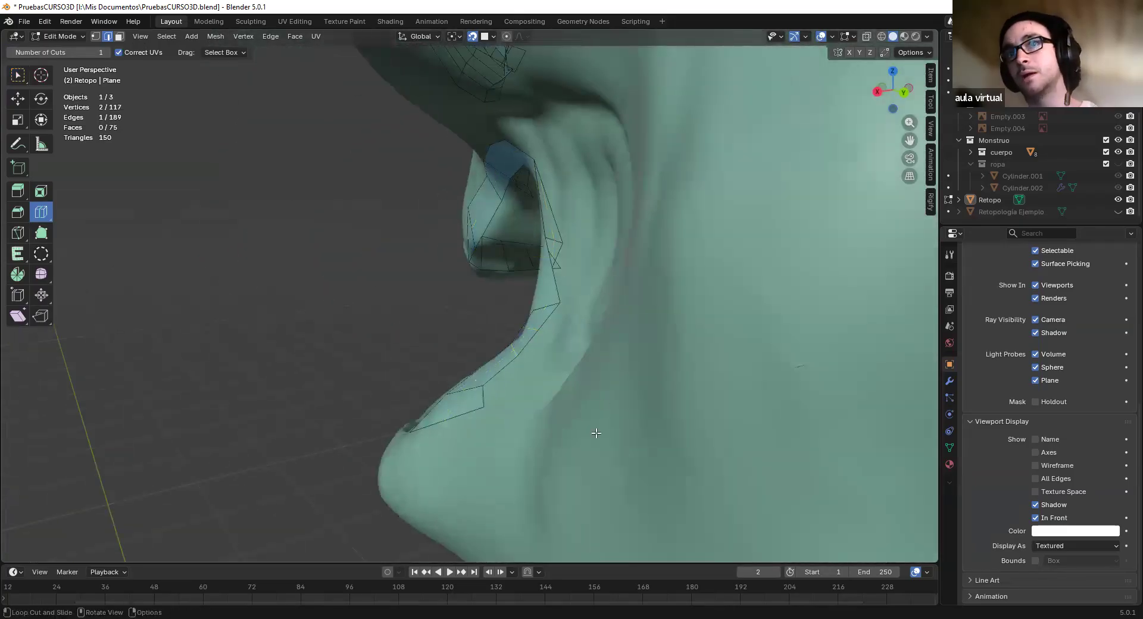
scroll(617, 380, down, 4)
middle_drag(440, 386, 633, 375)
scroll(633, 374, down, 8)
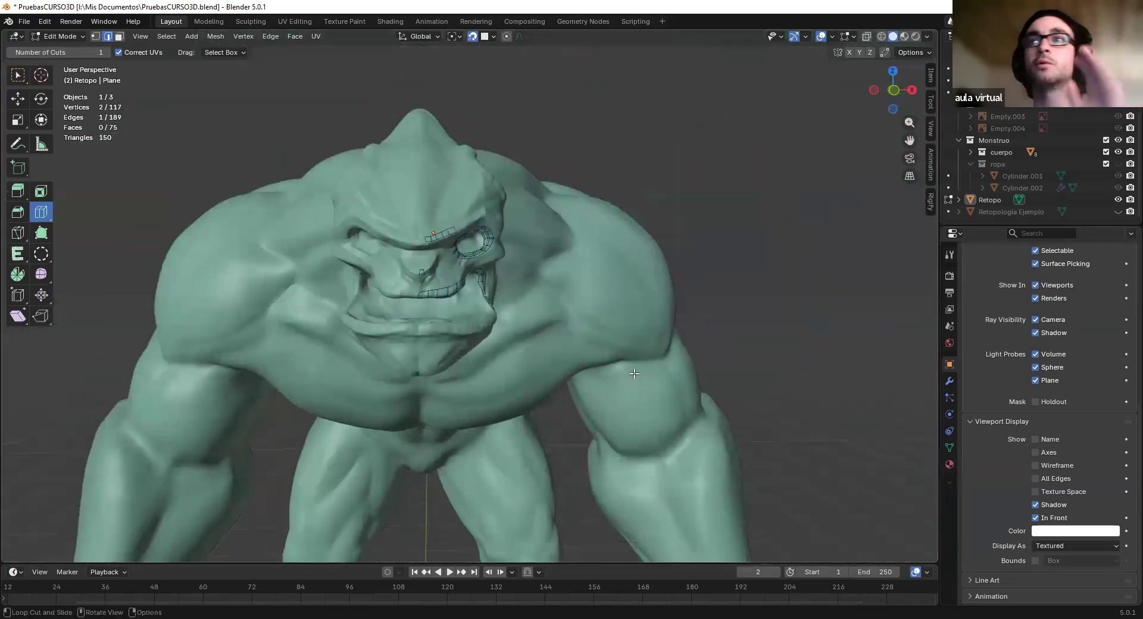
Reposition the vertices at the lower end of the mouth-corner strip so it finishes in an even quad
middle_drag(602, 370, 441, 387)
scroll(540, 337, up, 3)
scroll(490, 251, up, 4)
scroll(441, 384, up, 2)
click(17, 75)
click(566, 223)
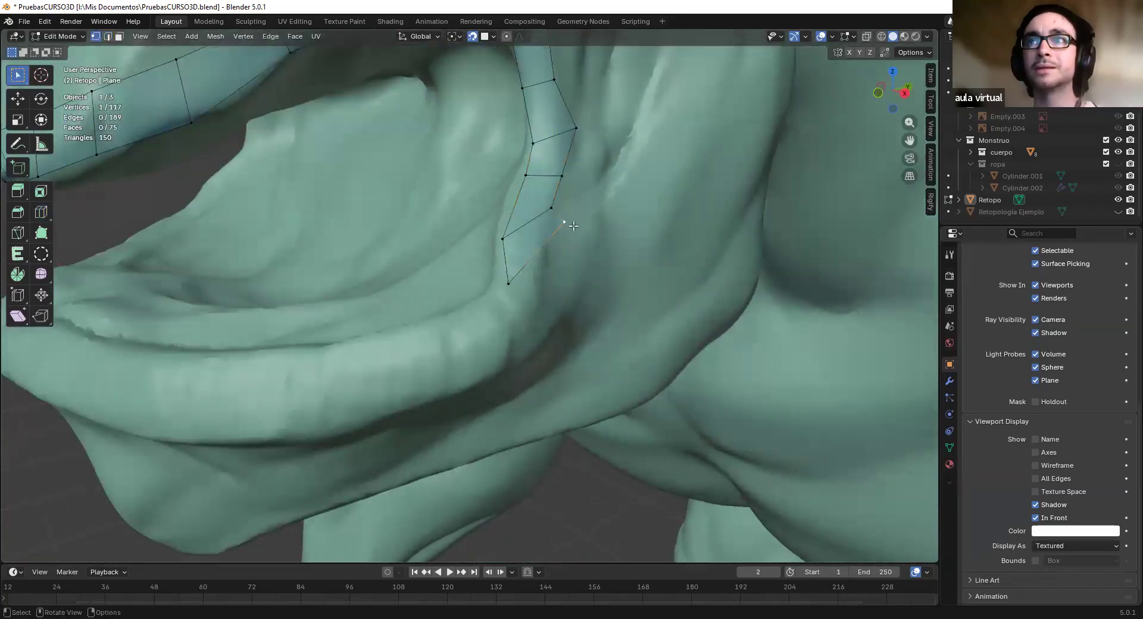
key(g)
click(507, 336)
click(507, 285)
key(g)
click(488, 281)
click(551, 208)
key(g)
click(542, 226)
click(543, 264)
drag(543, 270, 541, 272)
scroll(486, 363, down, 3)
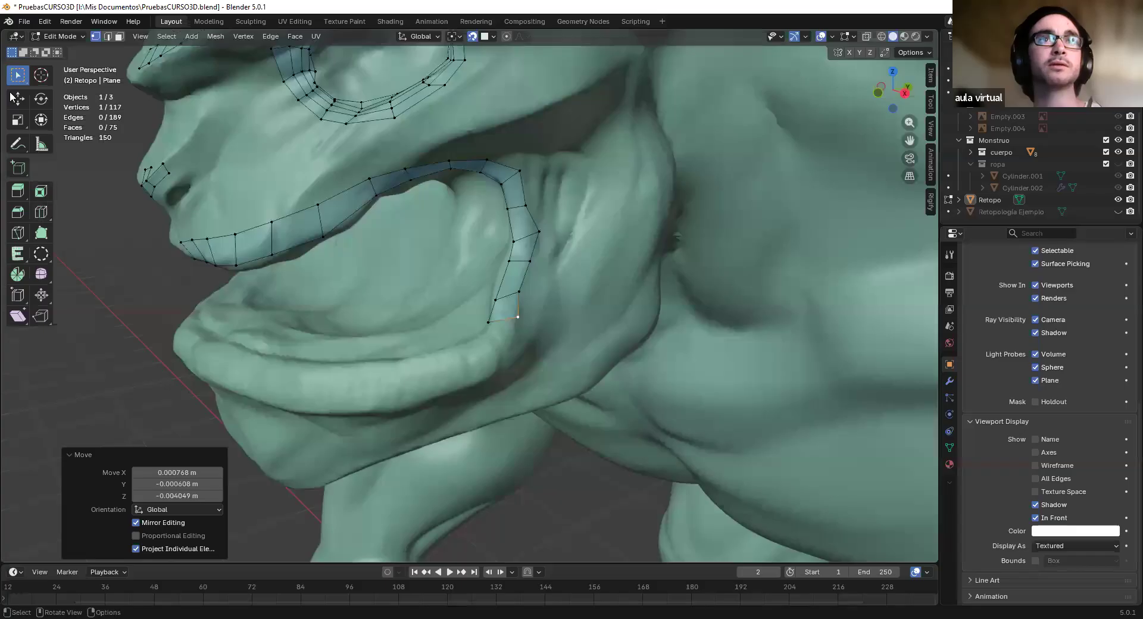
Extrude the strip's end edge around the mouth corner onto the lower lip
key(2)
click(503, 321)
middle_drag(504, 324, 525, 383)
scroll(526, 387, up, 4)
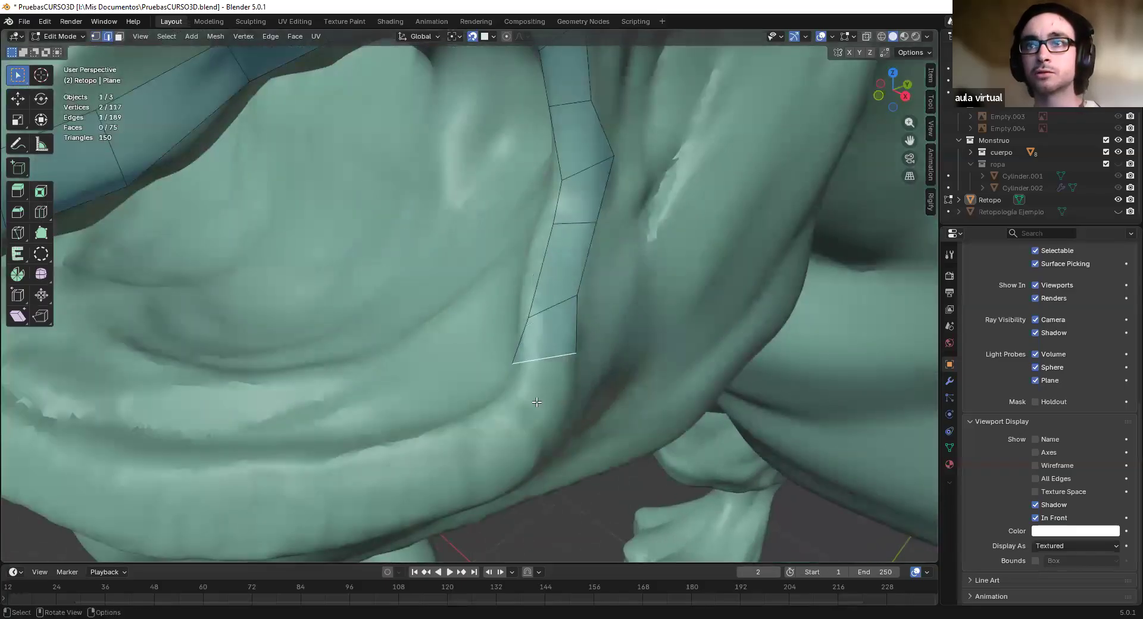
ctrl+right_click(532, 414)
middle_drag(434, 487, 452, 488)
ctrl+right_click(497, 454)
middle_drag(424, 412, 436, 400)
ctrl+right_click(435, 400)
Continue extruding the strip along the lower lip up to the middle of the face
scroll(411, 390, down, 2)
middle_drag(354, 369, 386, 370)
ctrl+right_click(361, 368)
ctrl+right_click(435, 362)
ctrl+right_click(434, 369)
ctrl+right_click(370, 368)
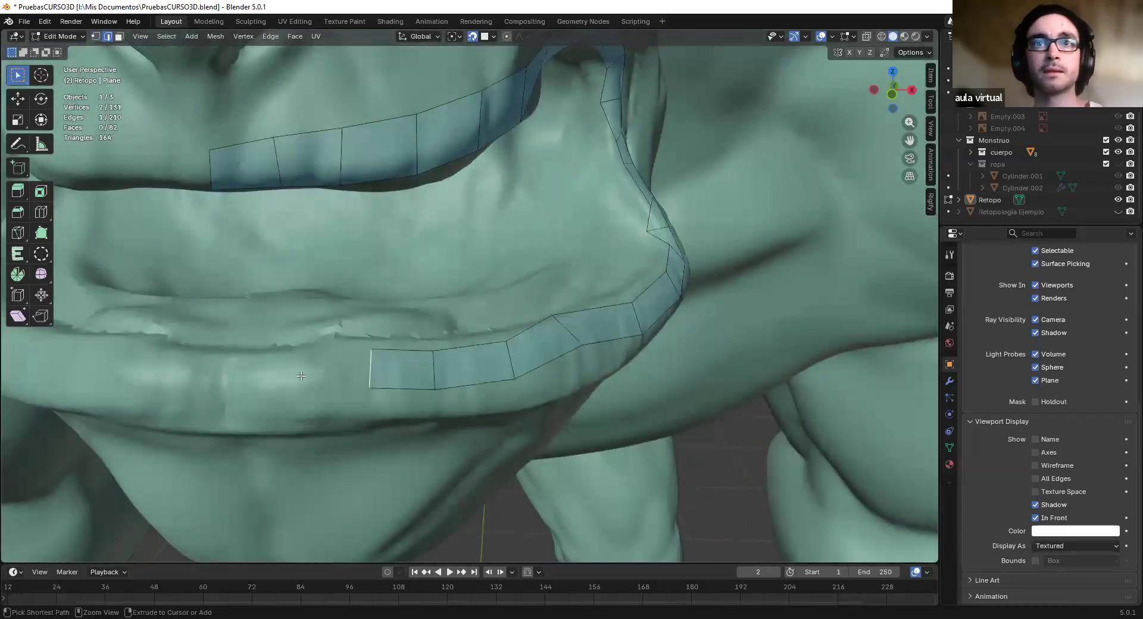
key(g)
click(224, 379)
Move the edges near the middle of the lower-lip strip to space them evenly
click(250, 378)
key(g)
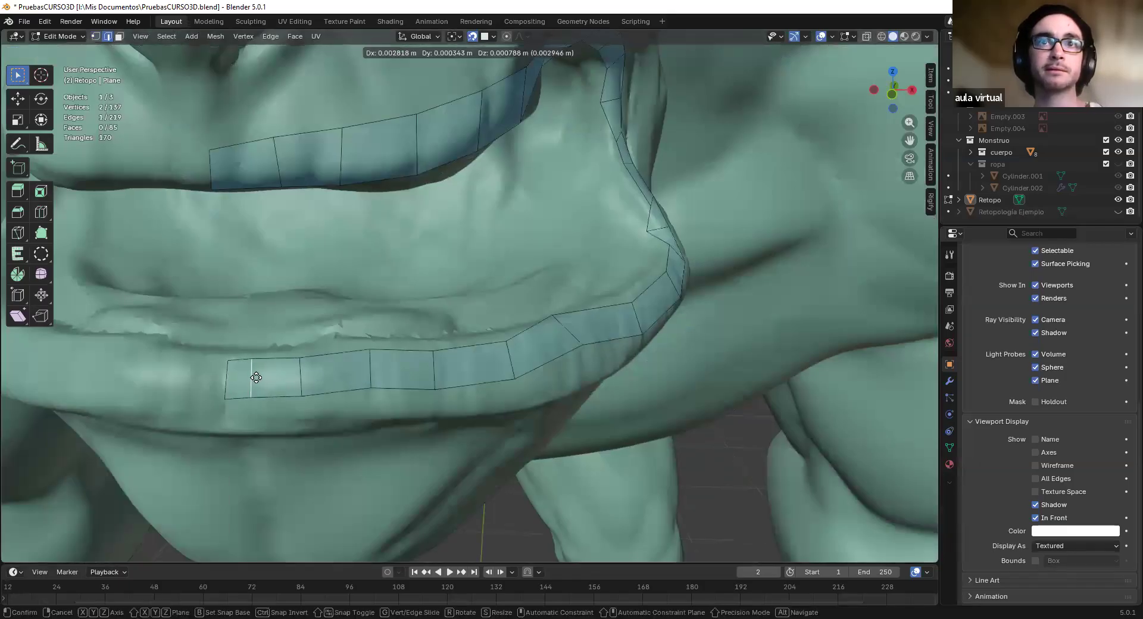
click(299, 378)
click(308, 375)
key(g)
click(310, 376)
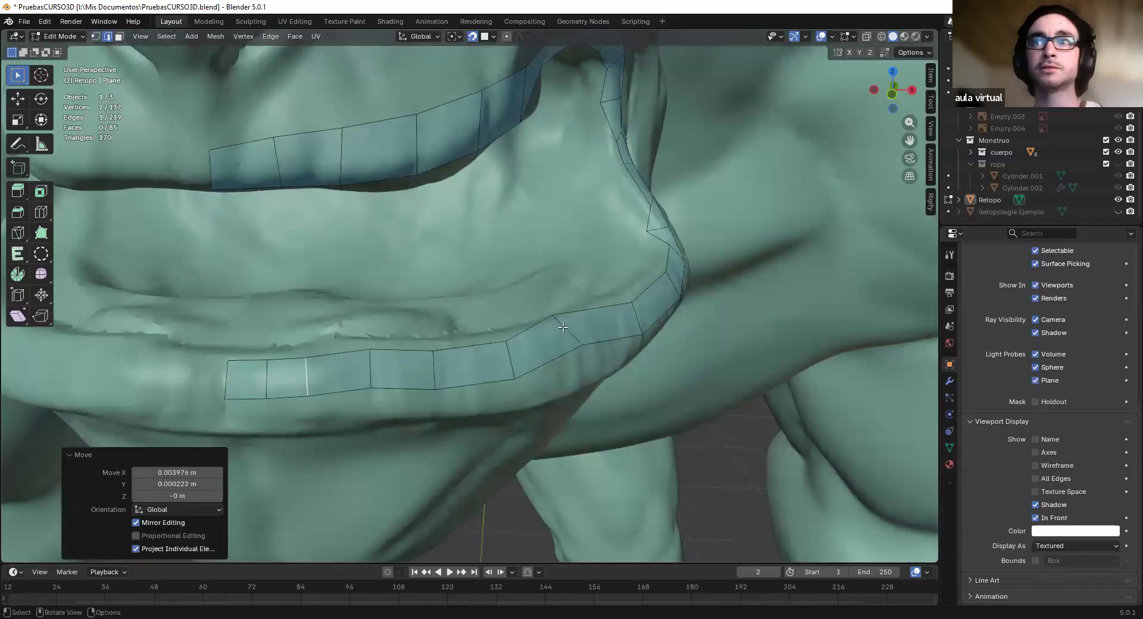
Move the slanted edge of the lower-lip strip toward the mouth corner
right_click(572, 335)
key(Escape)
click(572, 335)
key(g)
click(615, 346)
Straighten the slanted lower-lip edge by moving its lower and upper vertices individually
middle_drag(615, 346, 498, 360)
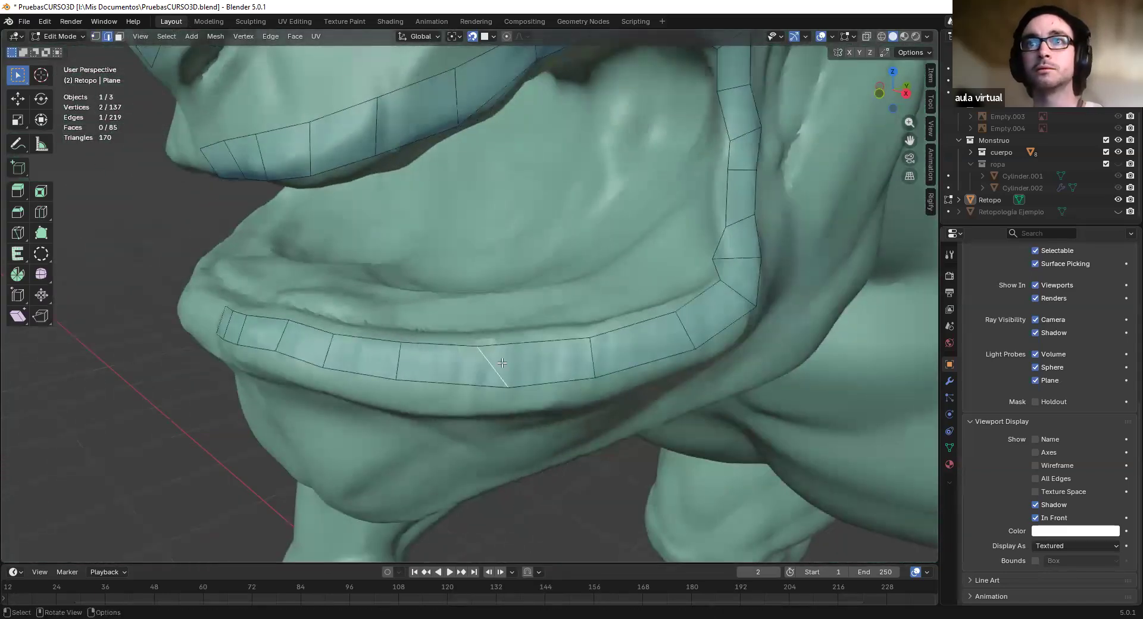
key(1)
click(511, 385)
key(g)
click(500, 390)
click(485, 344)
key(g)
click(500, 348)
Adjust the inner vertex and the cross edge where the strip bends at the mouth corner
middle_drag(667, 356, 529, 344)
click(557, 334)
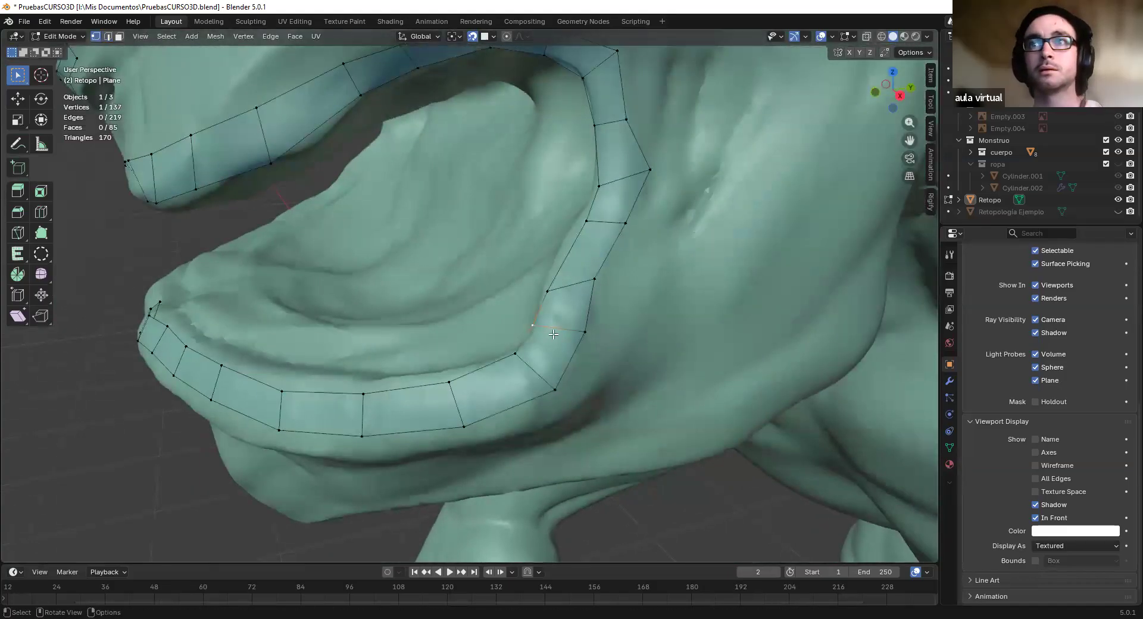
key(g)
click(567, 347)
click(575, 289)
key(g)
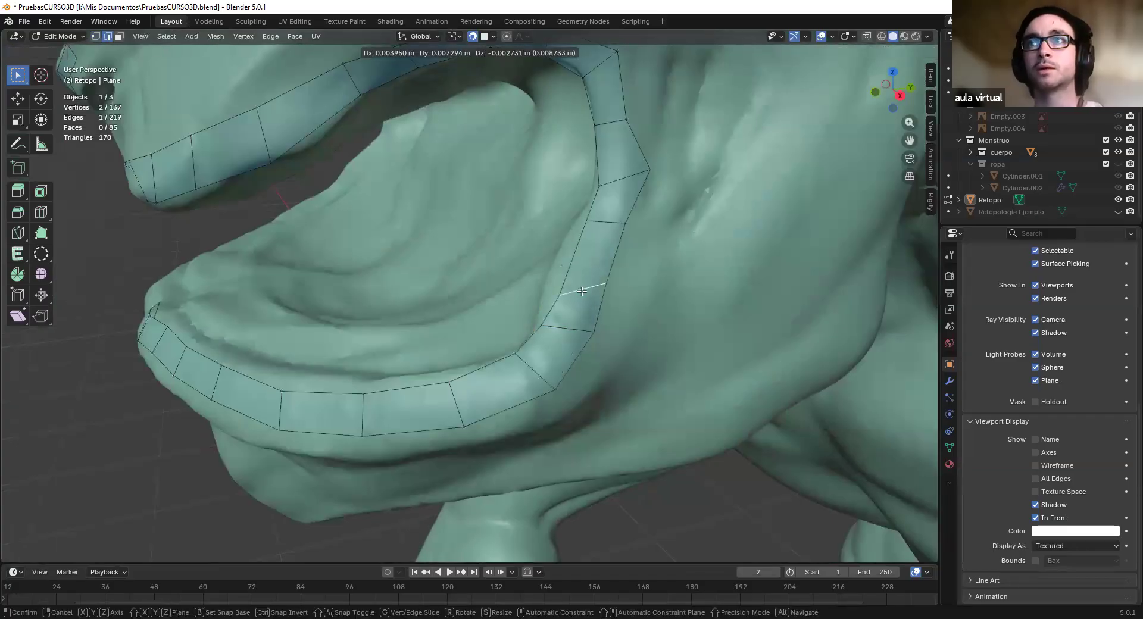
click(580, 291)
Examine the retopology strips around the mouth from the front and from an angle
scroll(521, 335, down, 4)
middle_drag(520, 336, 559, 141)
middle_drag(504, 293, 591, 350)
scroll(532, 413, up, 5)
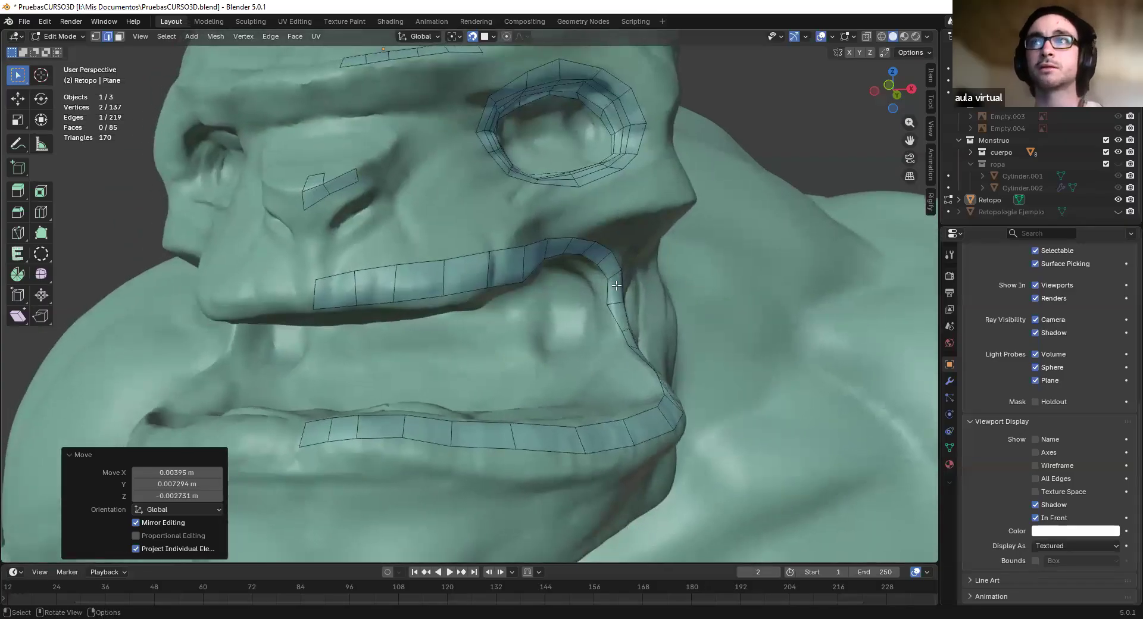
key(KP_1)
scroll(425, 337, up, 4)
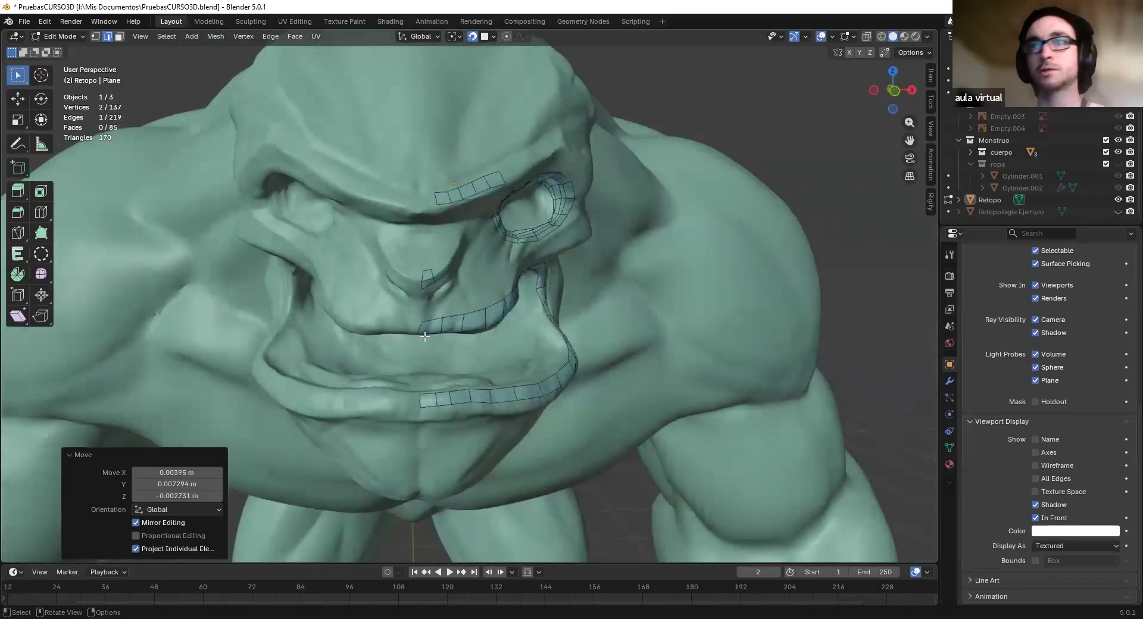
middle_drag(591, 316, 535, 318)
Turn on the wireframe overlay to examine the sculpt's mesh density on the face, and turn it off again
click(832, 38)
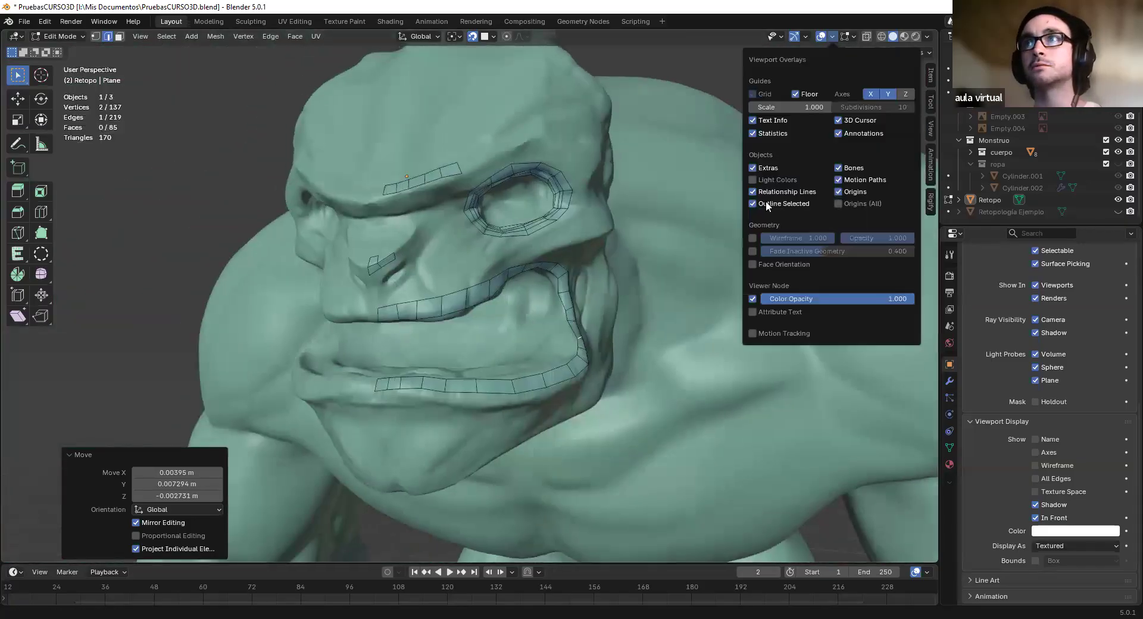
click(753, 237)
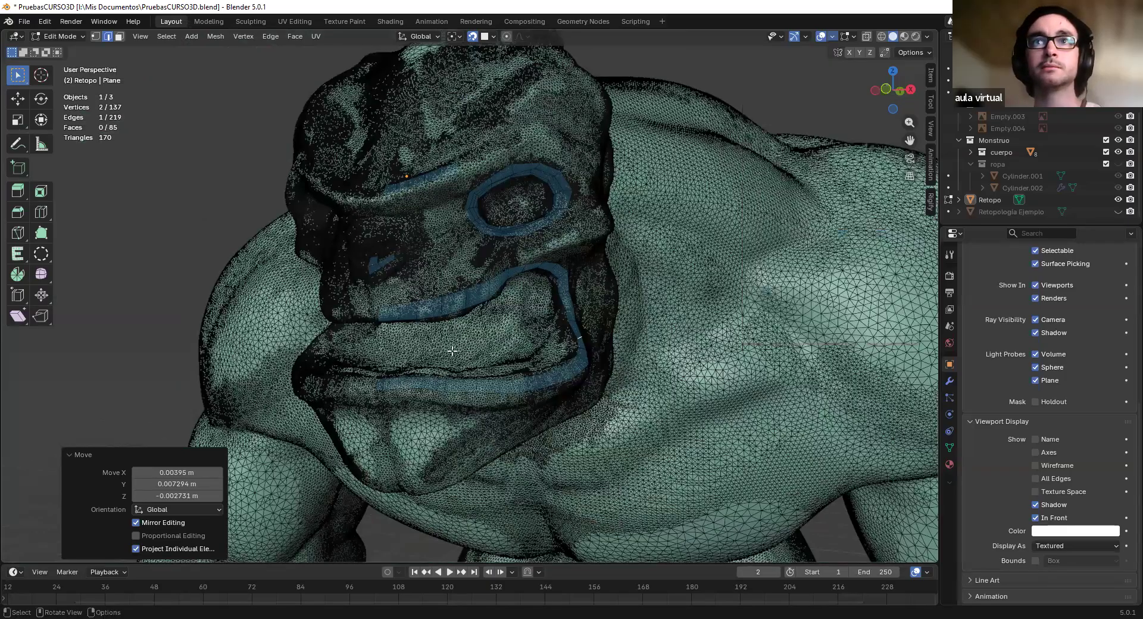
scroll(453, 351, up, 4)
middle_drag(476, 328, 515, 294)
scroll(843, 60, down, 1)
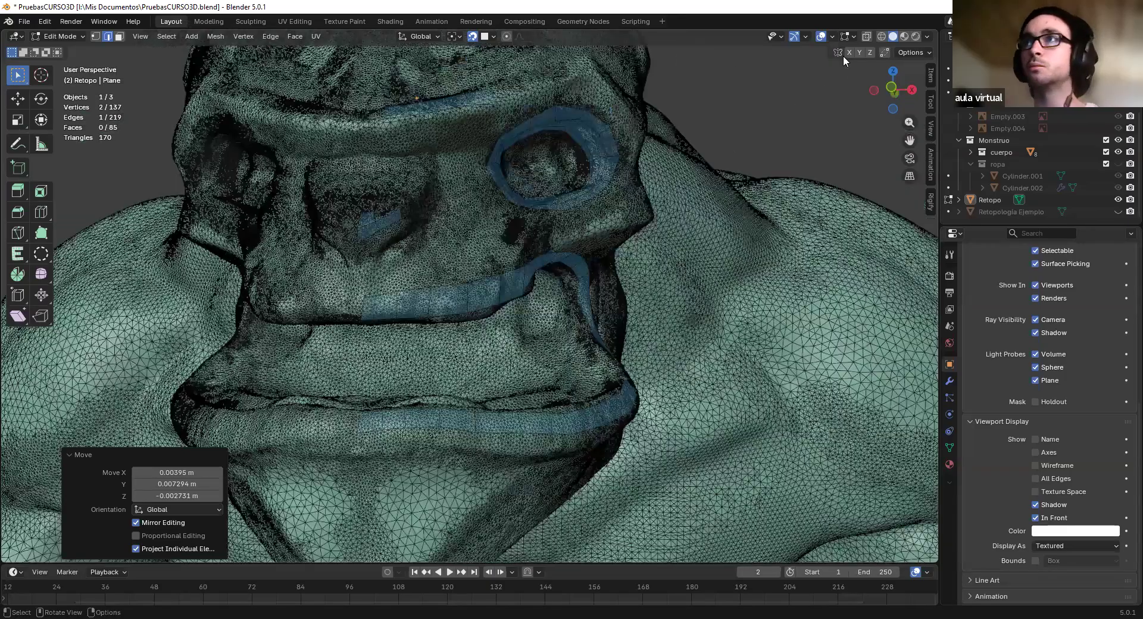
scroll(836, 42, down, 1)
click(833, 37)
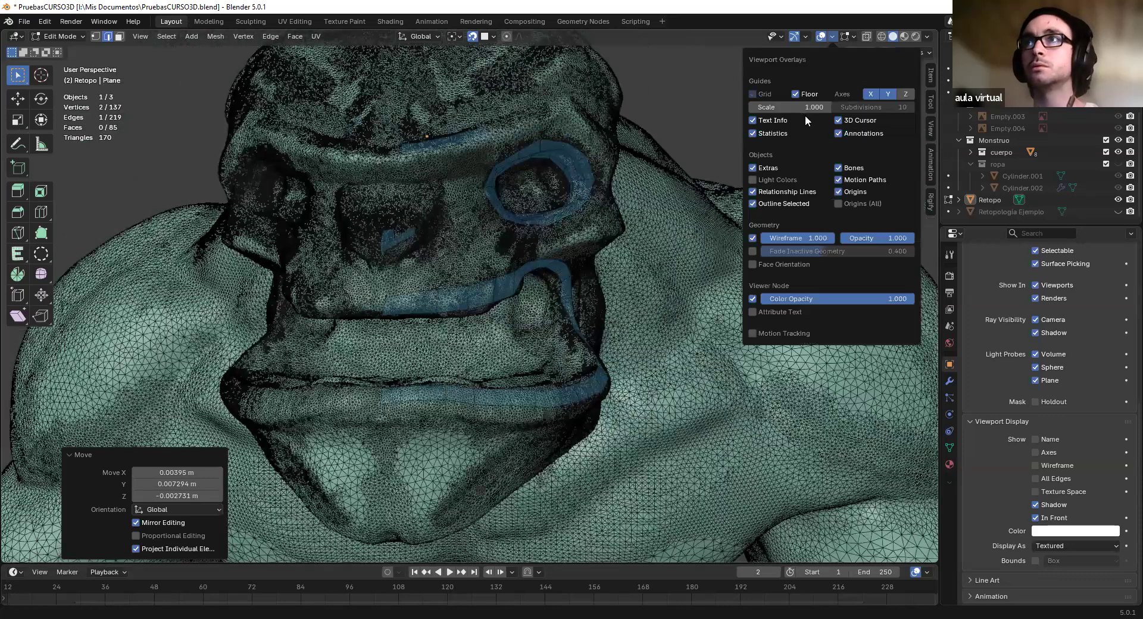
click(753, 238)
Move the lower vertices of the upper-lip strip down to follow the edge of the lip
middle_drag(488, 288, 325, 209)
middle_drag(276, 293, 537, 285)
scroll(541, 326, up, 4)
key(1)
click(519, 336)
key(g)
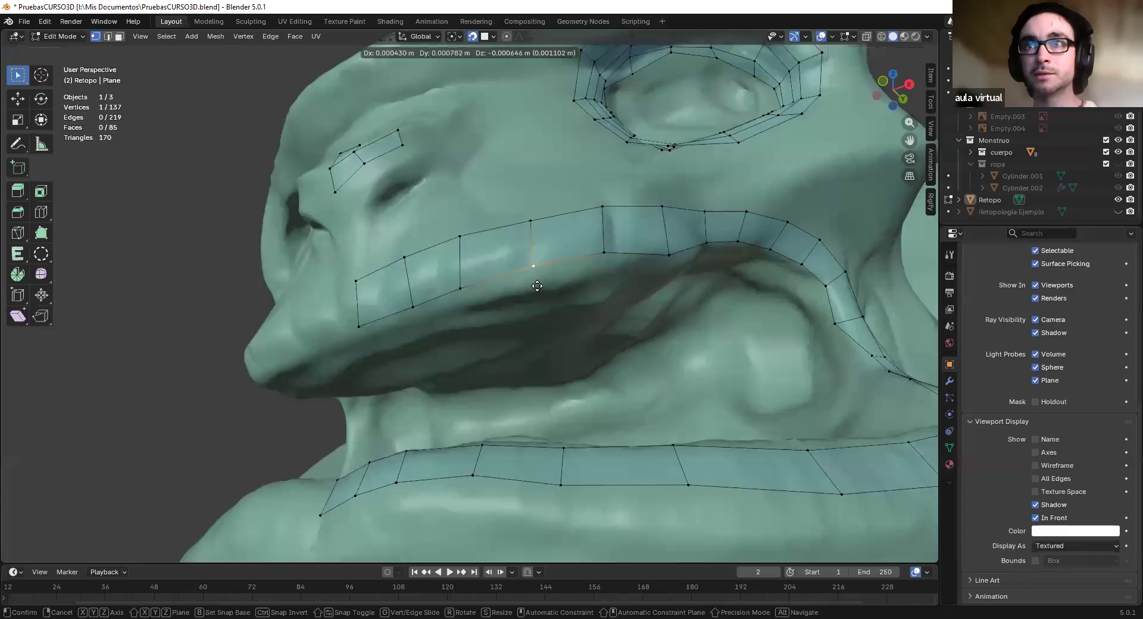
click(538, 293)
drag(460, 291, 462, 296)
drag(606, 253, 605, 262)
middle_drag(673, 302, 551, 331)
drag(611, 265, 609, 271)
middle_drag(650, 331, 509, 354)
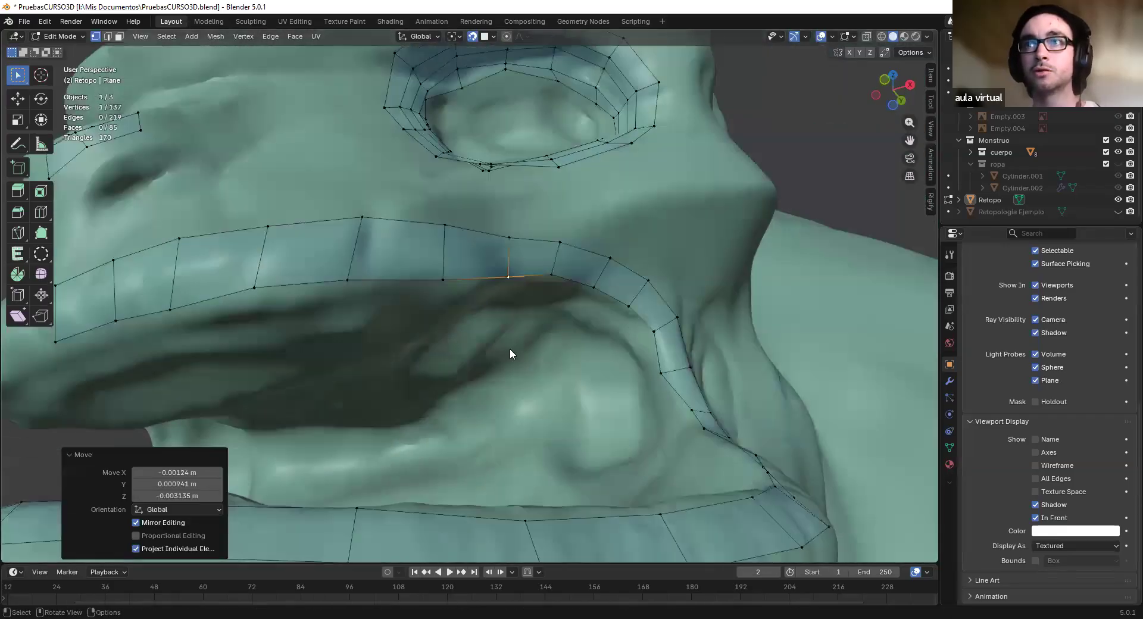
Use PolyQuilt to build quads joining the nose strip to the upper-lip strip and extend the nose strip toward the cheek
drag(25, 256, 52, 266)
click(72, 253)
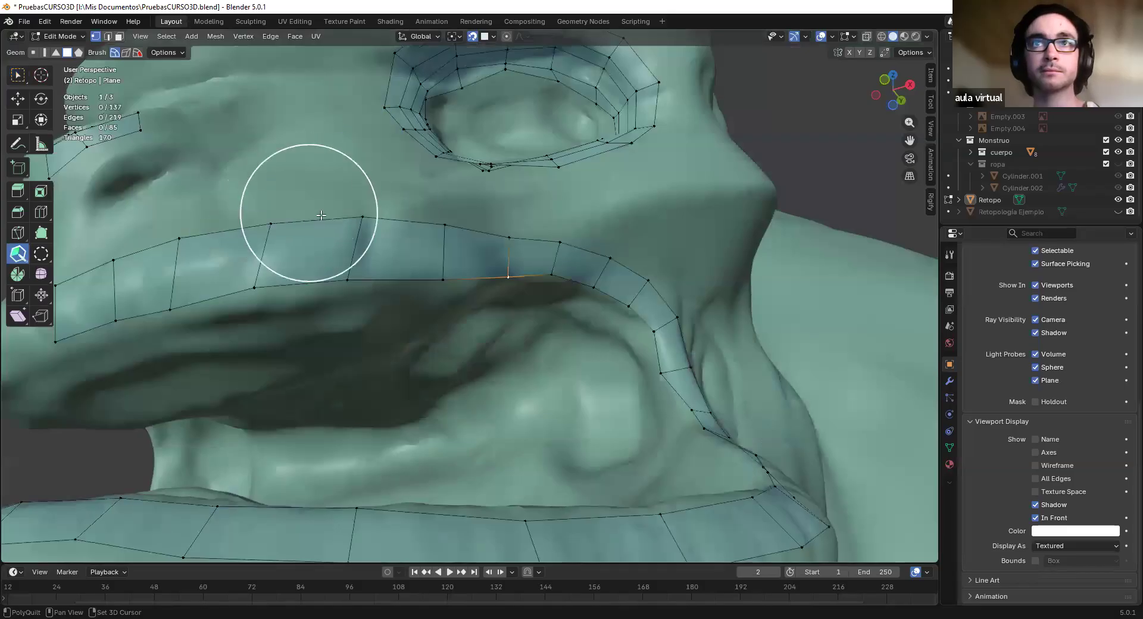
mouse_move(328, 190)
middle_down()
mouse_move(381, 260)
mouse_move(324, 319)
middle_up()
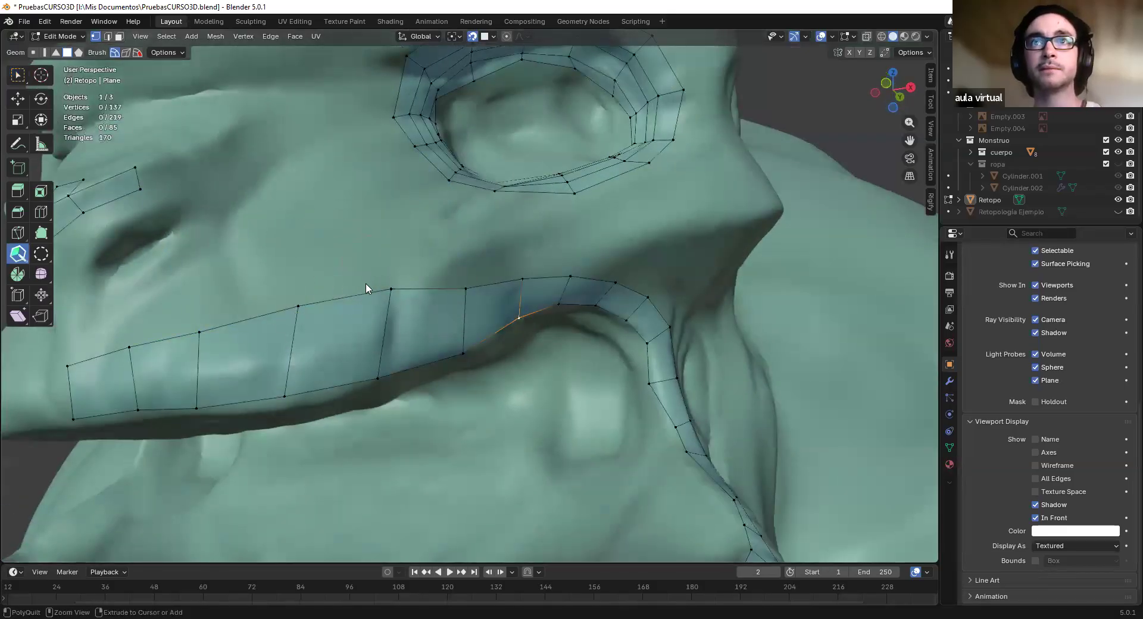
middle_drag(474, 311, 428, 238)
drag(428, 236, 455, 372)
drag(482, 216, 522, 360)
middle_drag(512, 206, 393, 248)
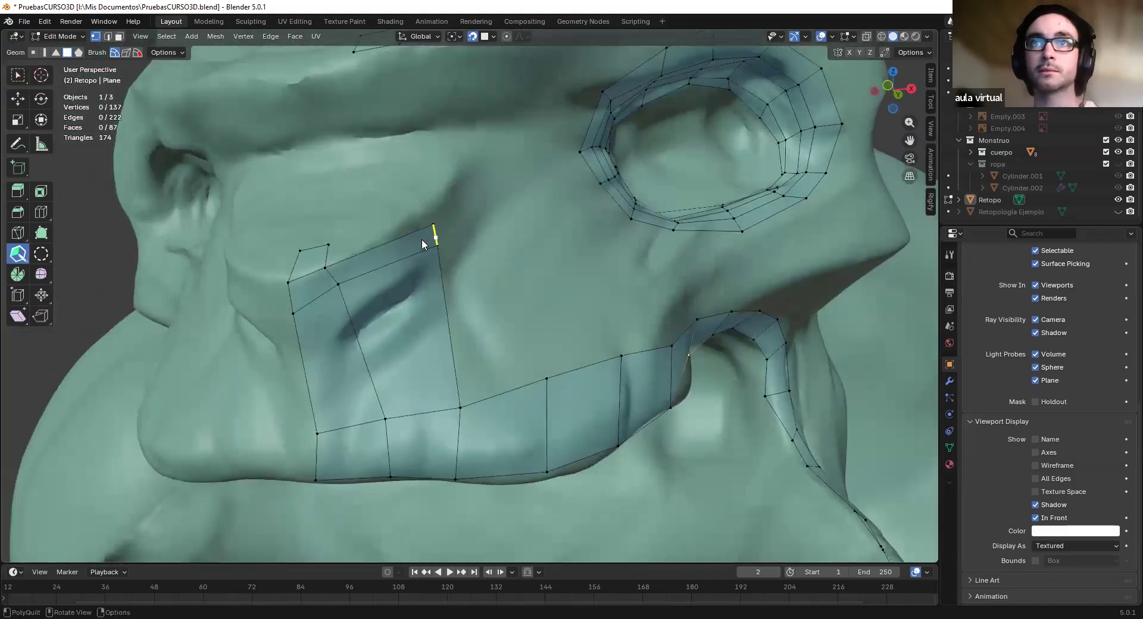
drag(432, 239, 545, 381)
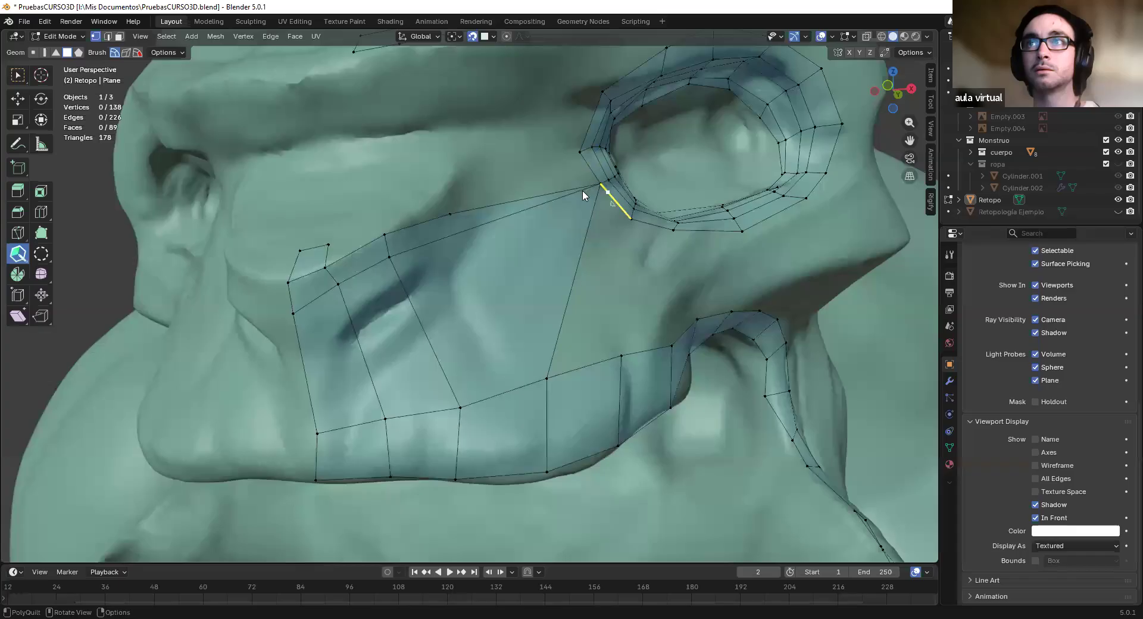
Try to extend the nose strip toward the eye with a new vertex, and undo it
click(522, 228)
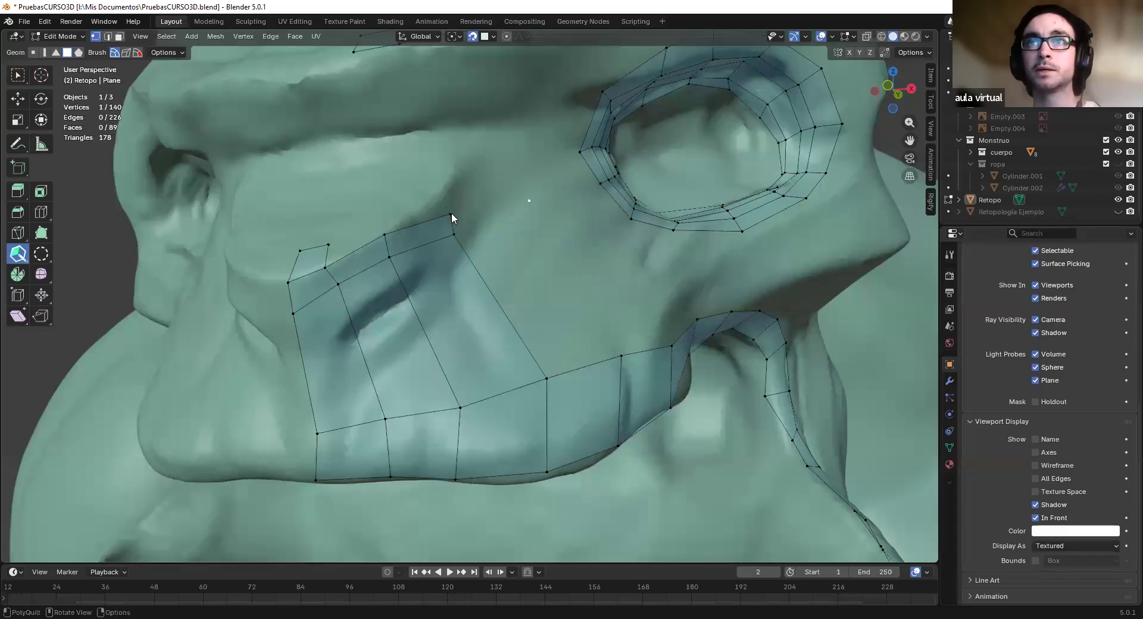
drag(502, 205, 529, 201)
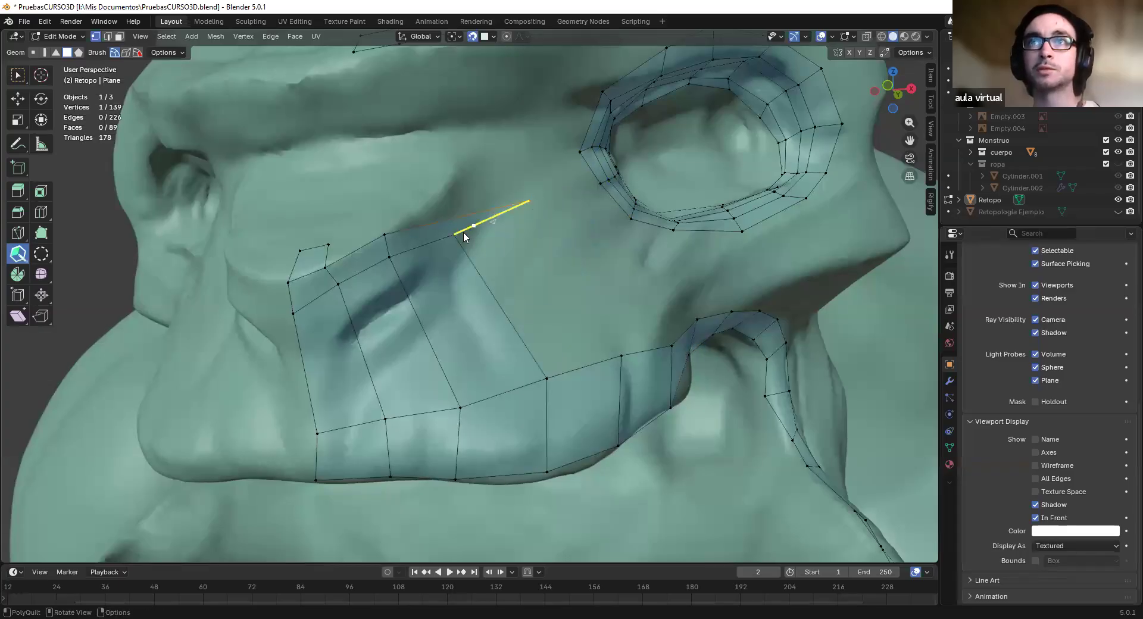
key(ctrl+z)
key(ctrl+z)
Try a Loop Cut across the faces between the nose and upper lip, and undo it
shift+middle_drag(467, 348, 554, 247)
shift+middle_drag(493, 205, 474, 237)
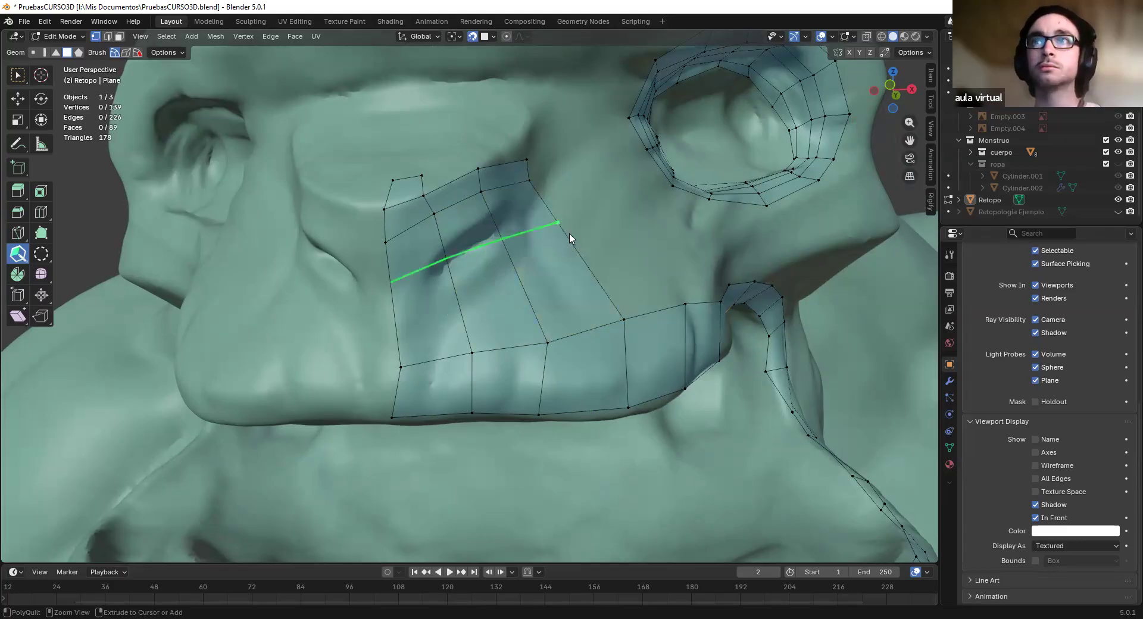
click(39, 211)
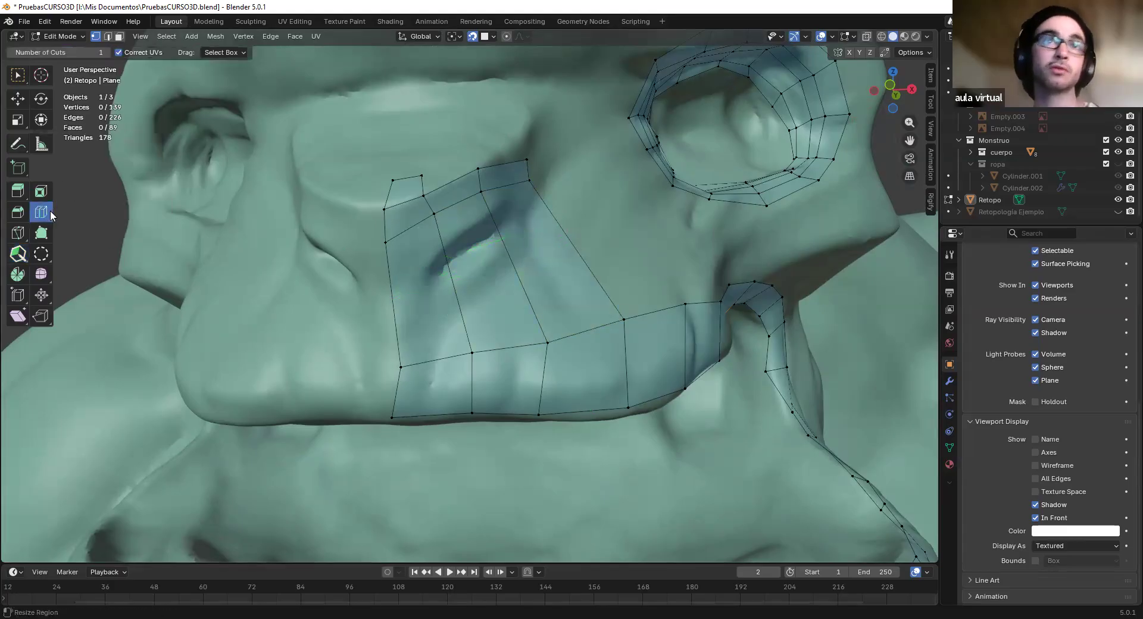
drag(470, 283, 499, 269)
key(ctrl+z)
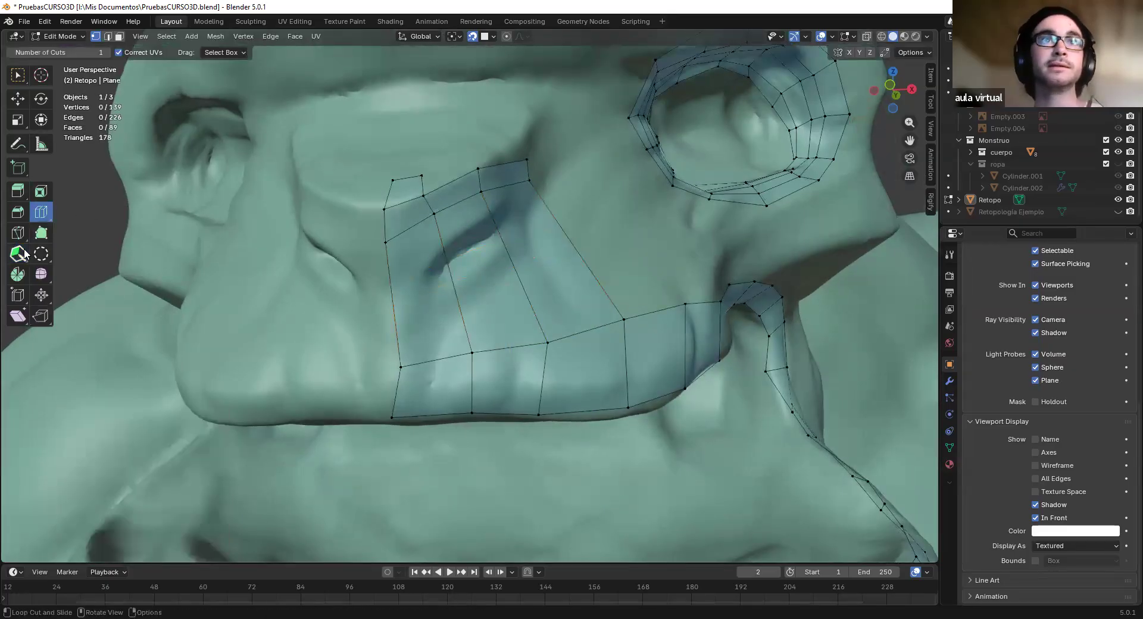
Insert two horizontal edge loops with PolyQuilt across the nose-to-lip faces and even out the patch's inner vertices
click(18, 253)
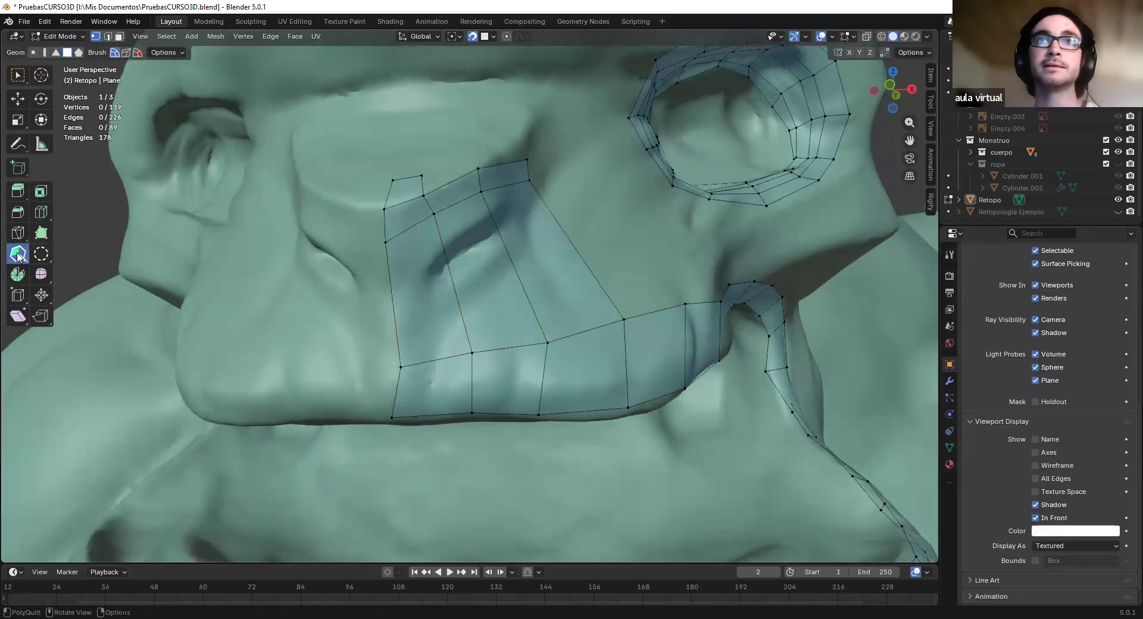
click(445, 259)
click(485, 303)
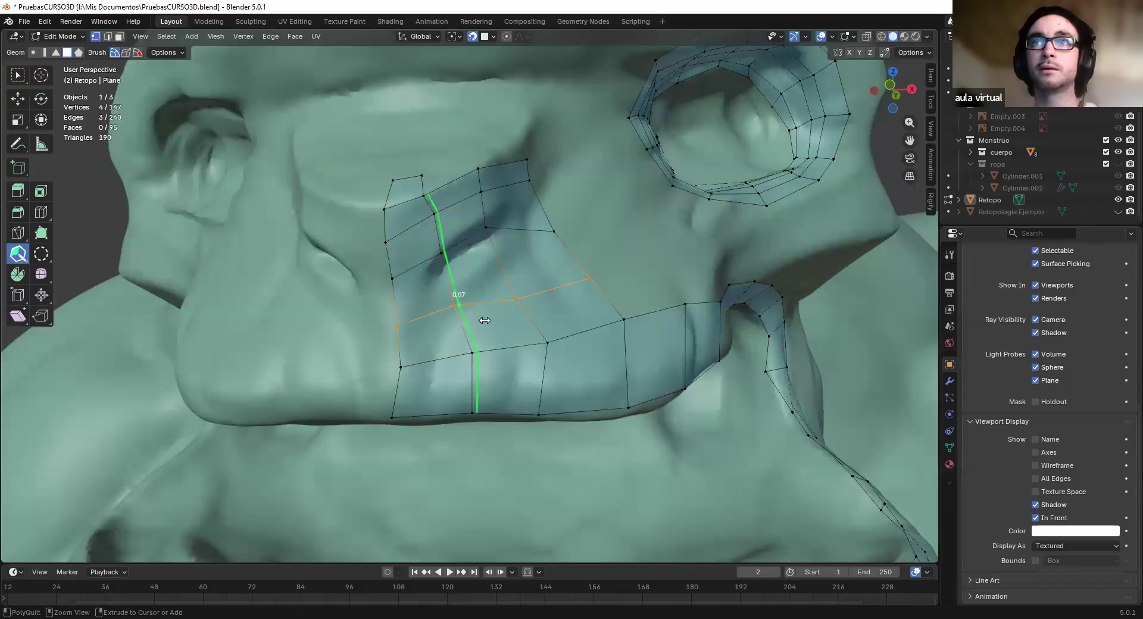
middle_drag(497, 267, 473, 190)
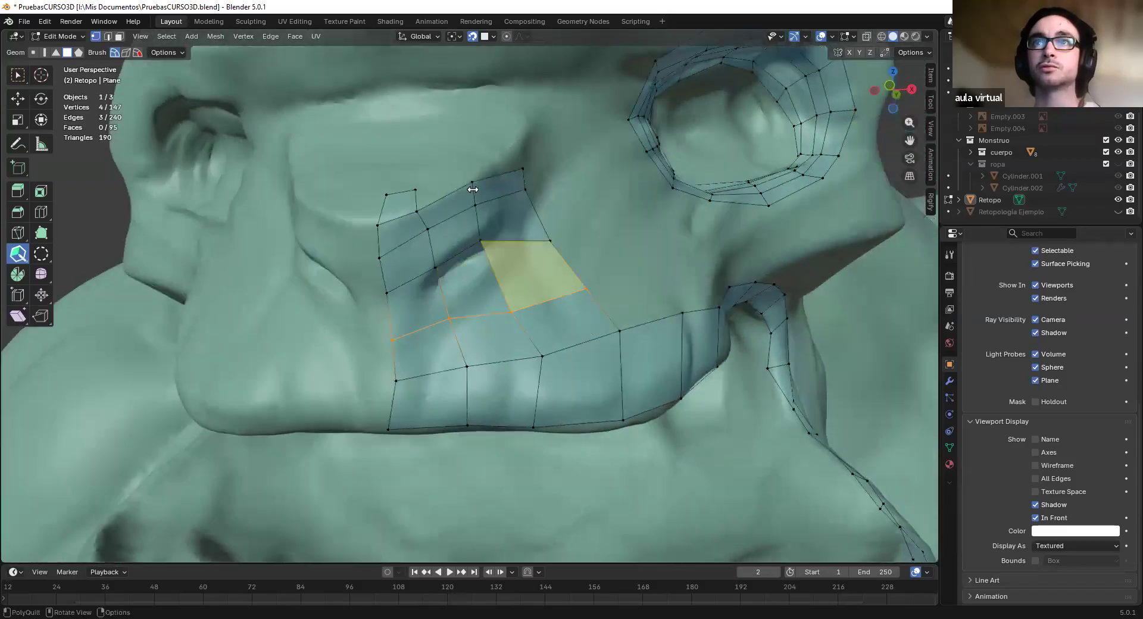
mouse_move(428, 247)
mouse_down()
mouse_move(417, 279)
mouse_move(471, 262)
mouse_move(482, 298)
mouse_move(525, 327)
mouse_move(454, 358)
mouse_move(543, 375)
mouse_move(524, 256)
mouse_move(561, 281)
mouse_up()
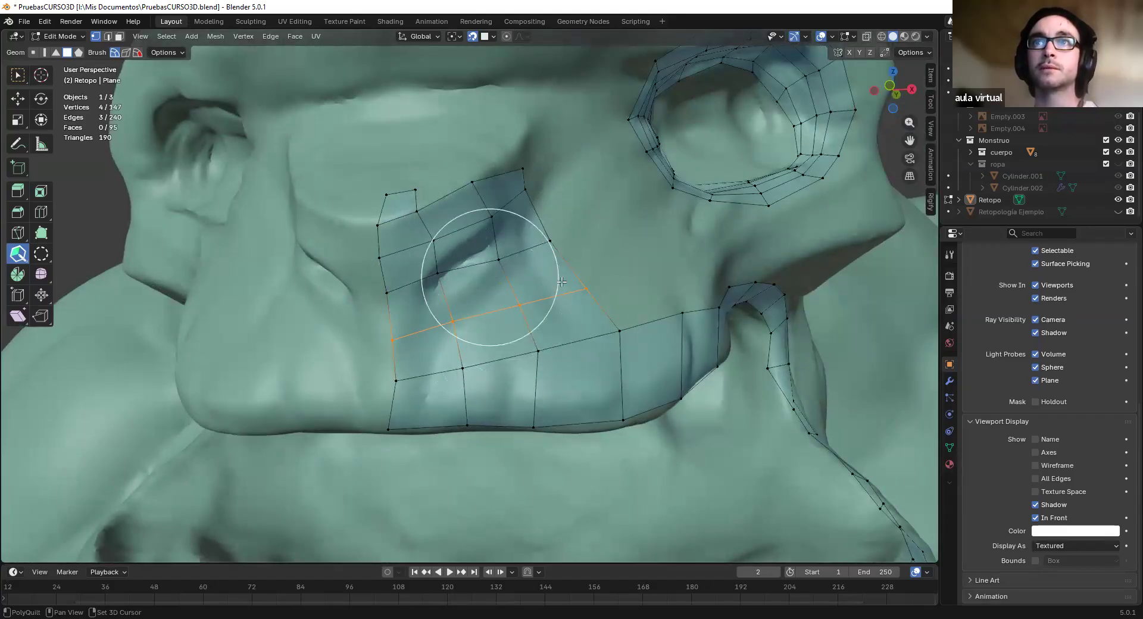
Switch the retopology mesh to Object Mode
mouse_move(488, 333)
middle_down()
mouse_move(570, 343)
mouse_move(503, 339)
mouse_move(431, 356)
mouse_move(192, 349)
mouse_move(253, 355)
mouse_move(250, 384)
middle_up()
middle_drag(323, 365, 55, 37)
click(55, 37)
key(Tab)
middle_drag(428, 320, 296, 320)
Try Shade Smooth on the retopology mesh
right_click(273, 312)
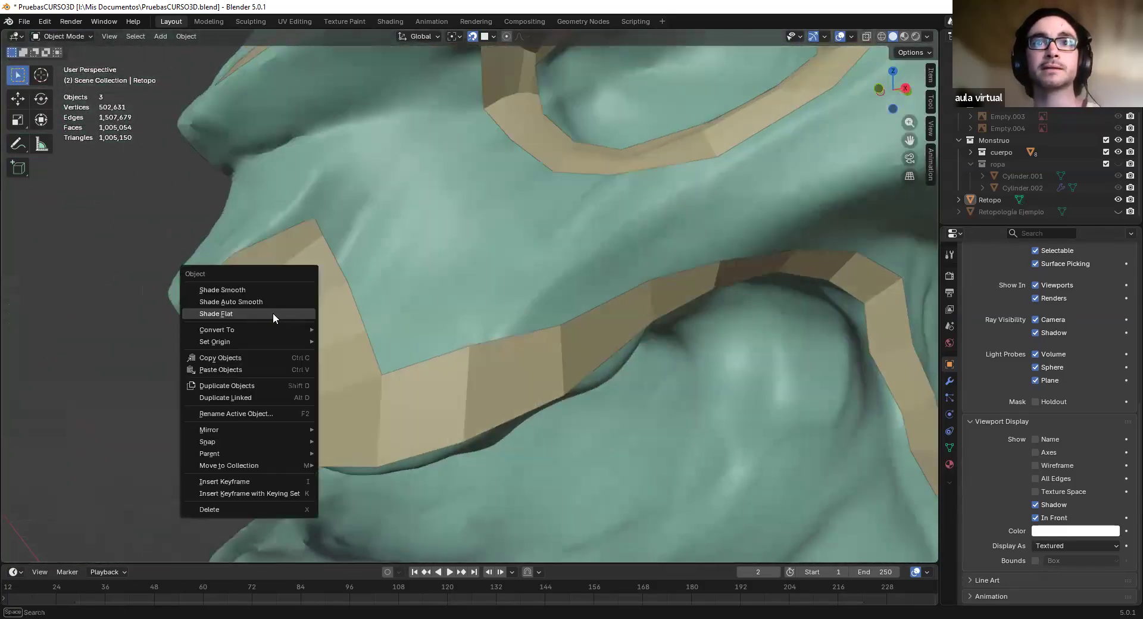
click(249, 291)
right_click(251, 298)
click(220, 313)
middle_drag(424, 376, 454, 289)
Try Shade Auto Smooth with a 30° angle on the selected Retopo mesh, and undo it
right_click(316, 291)
click(355, 255)
right_click(315, 256)
click(314, 256)
middle_drag(482, 354, 452, 296)
scroll(516, 264, up, 5)
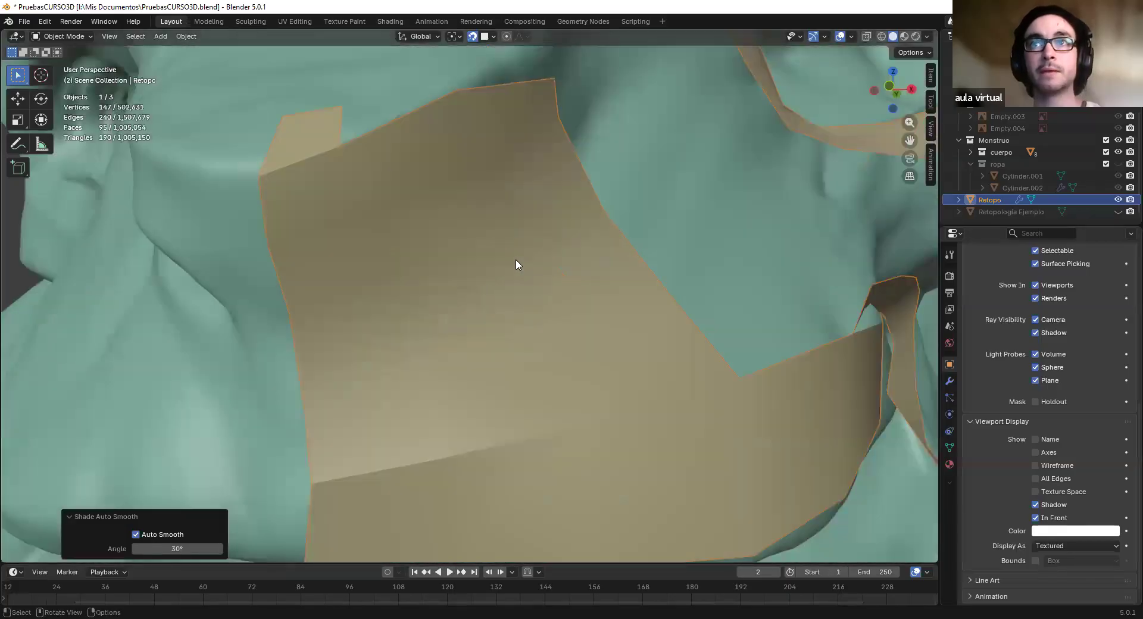
scroll(506, 263, down, 5)
key(ctrl+z)
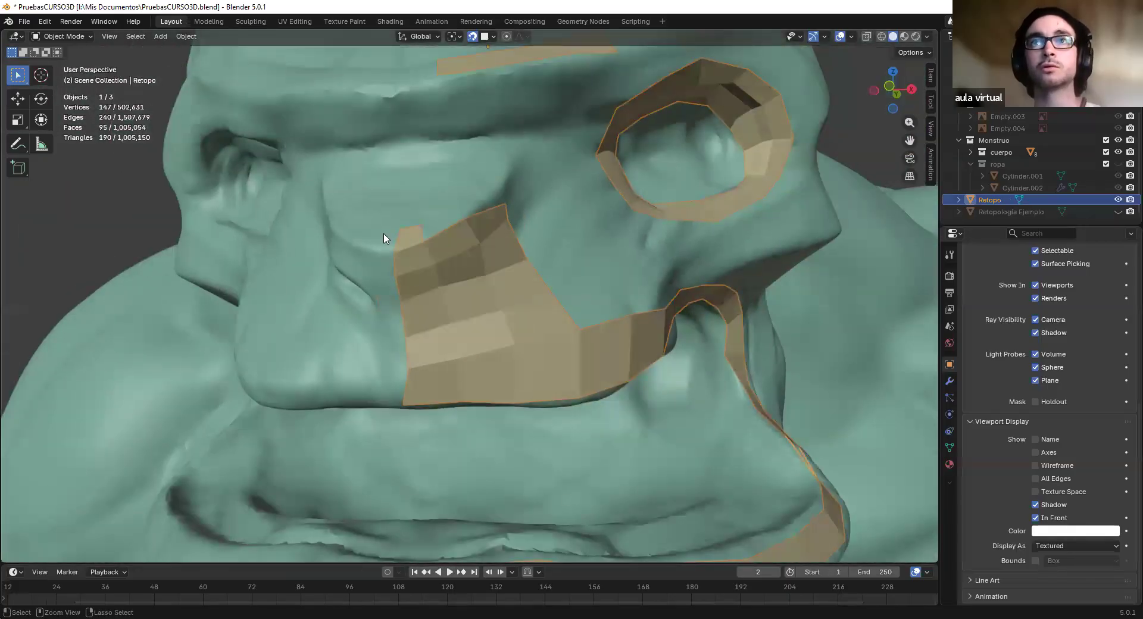
Undo the recent shading and mode changes to return the retopology mesh to Edit Mode
key(ctrl+z)
key(ctrl+z)
key(ctrl+z)
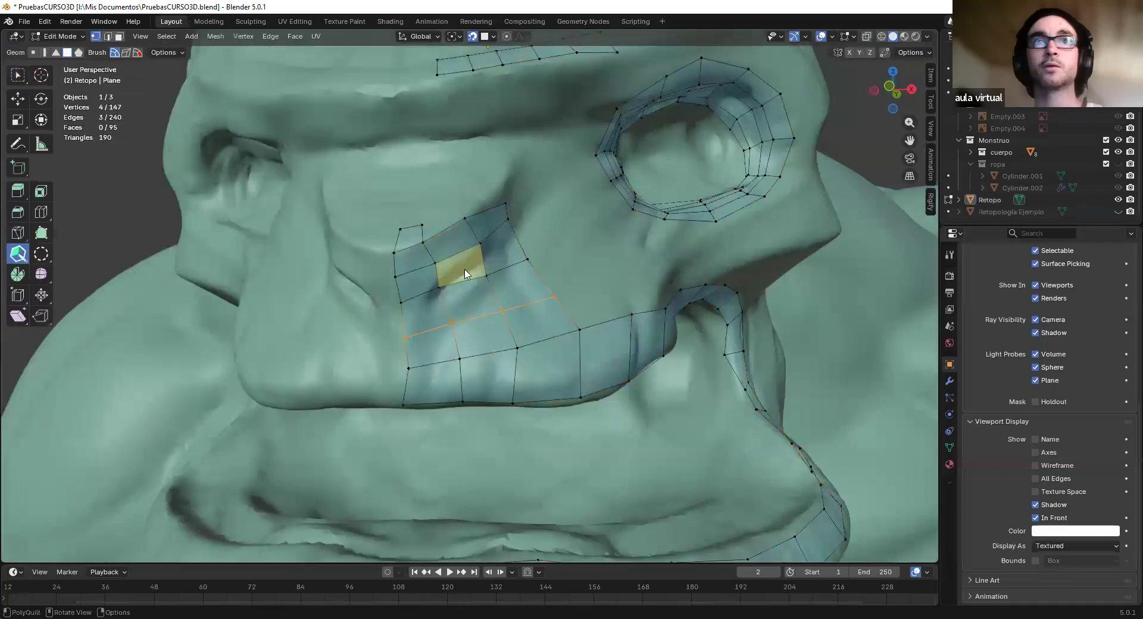
scroll(464, 277, up, 3)
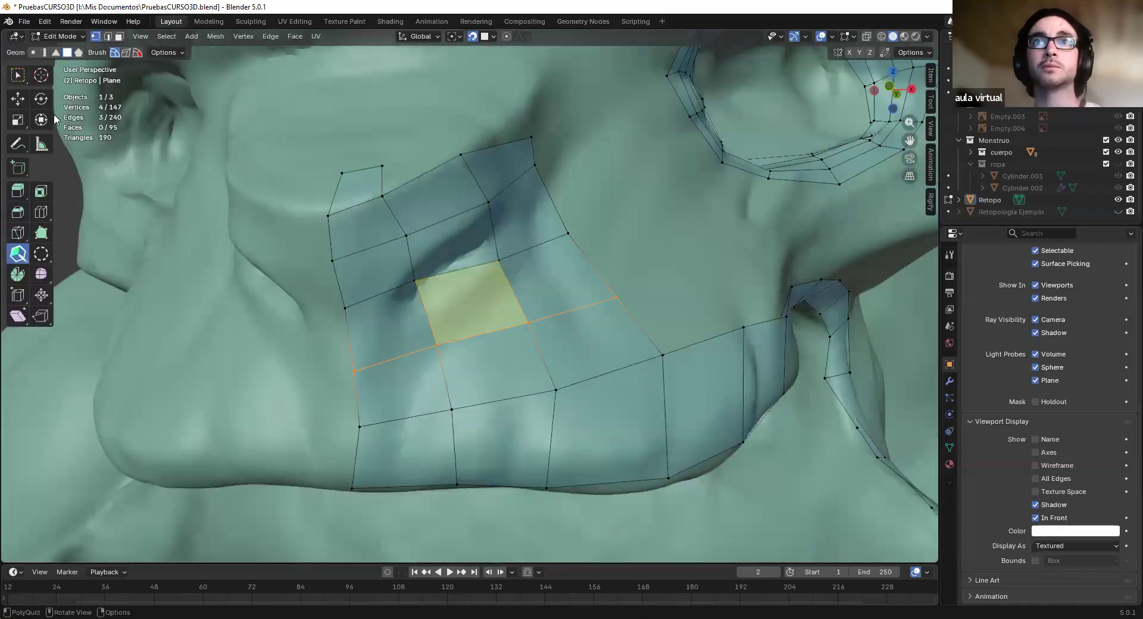
Delete all faces of the nose patch above the upper lip strip
key(w)
key(3)
click(459, 259)
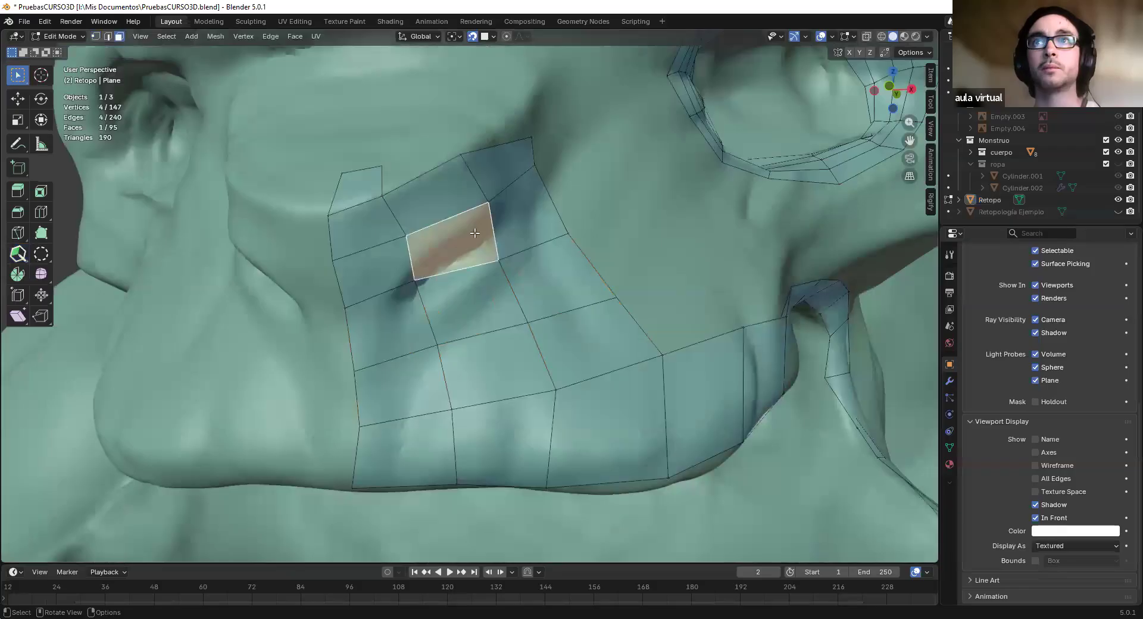
key(ctrl+KP_Add)
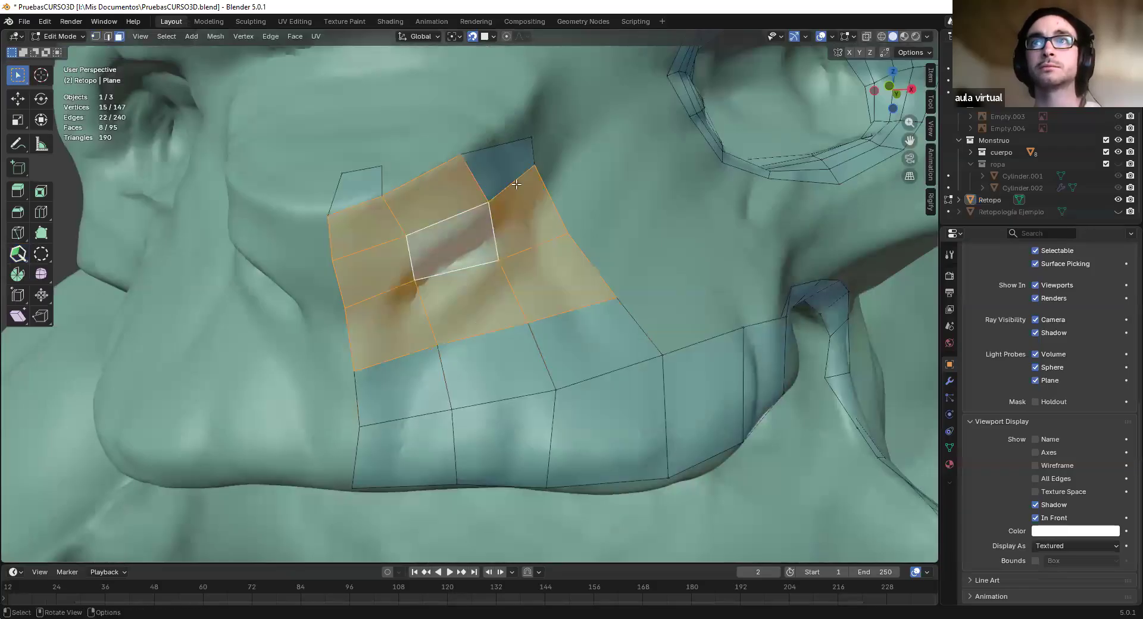
shift+drag(296, 169, 581, 358)
key(x)
click(580, 353)
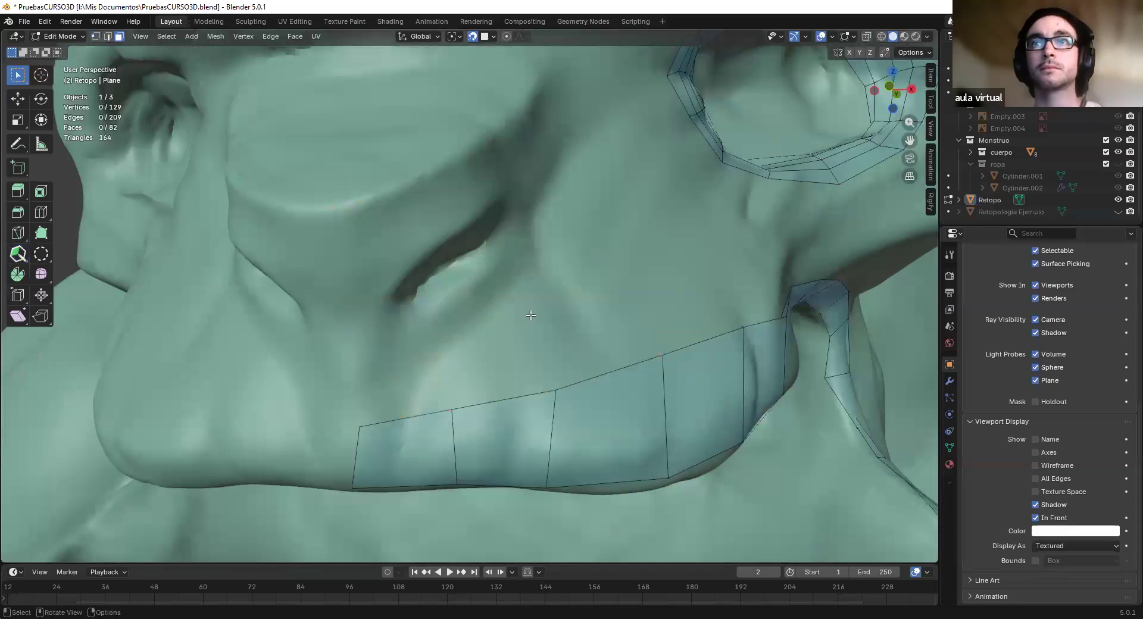
click(39, 193)
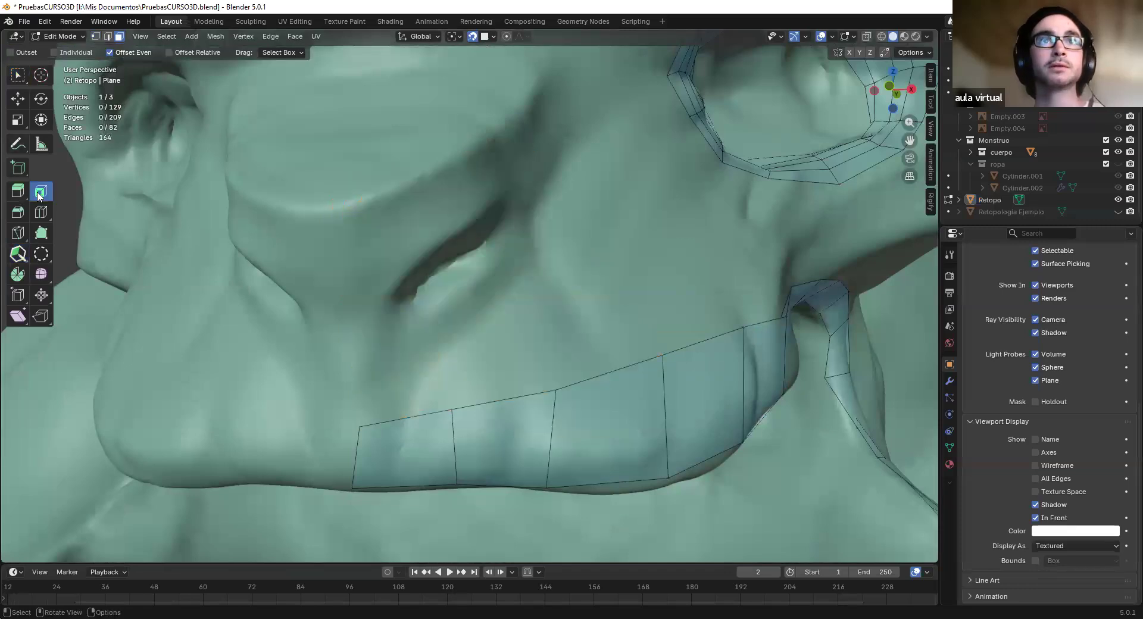
click(17, 74)
click(413, 435)
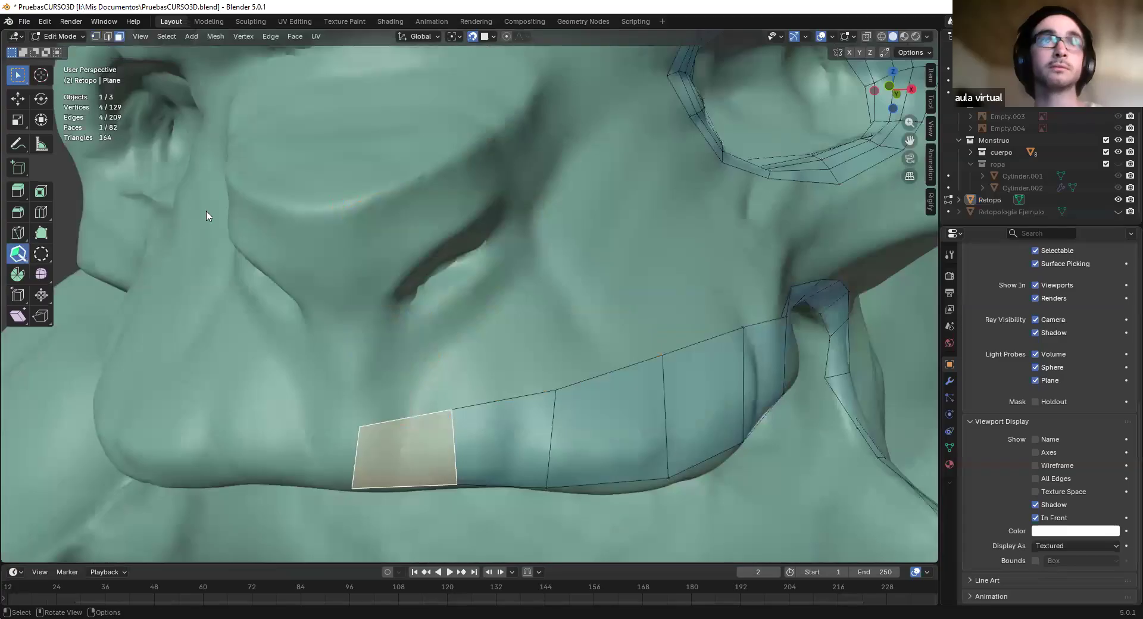
click(17, 254)
click(17, 75)
click(385, 235)
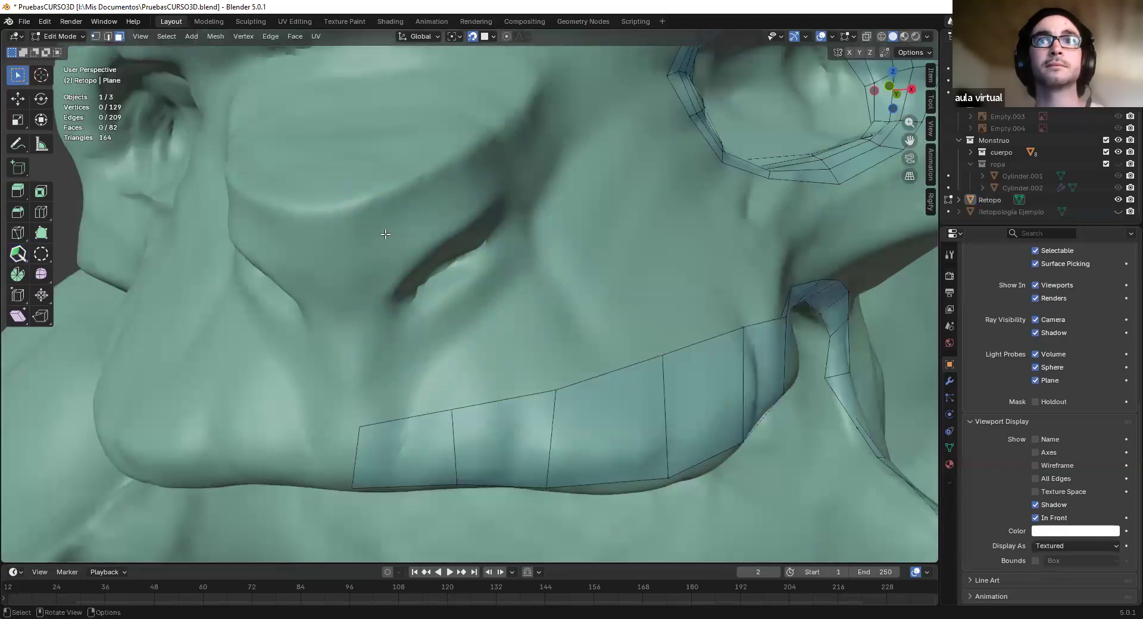
Create a PolyQuilt quad at the nostril's inner corner and continue a quad strip along the upper rim and around the outer end
middle_drag(385, 294, 375, 252)
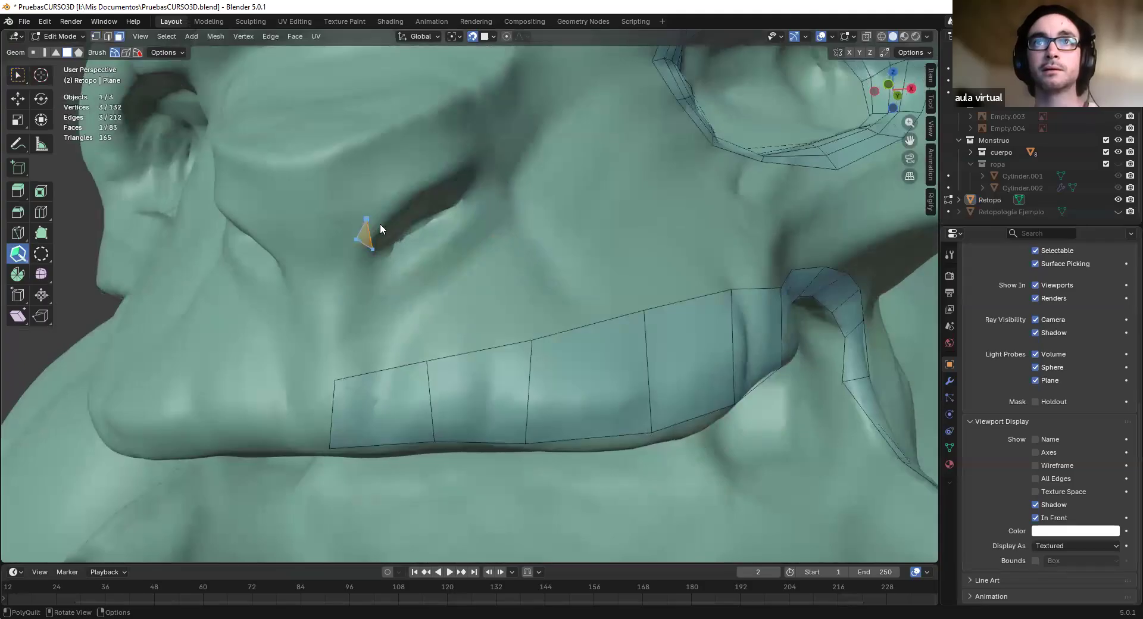
right_click(407, 208)
key(Escape)
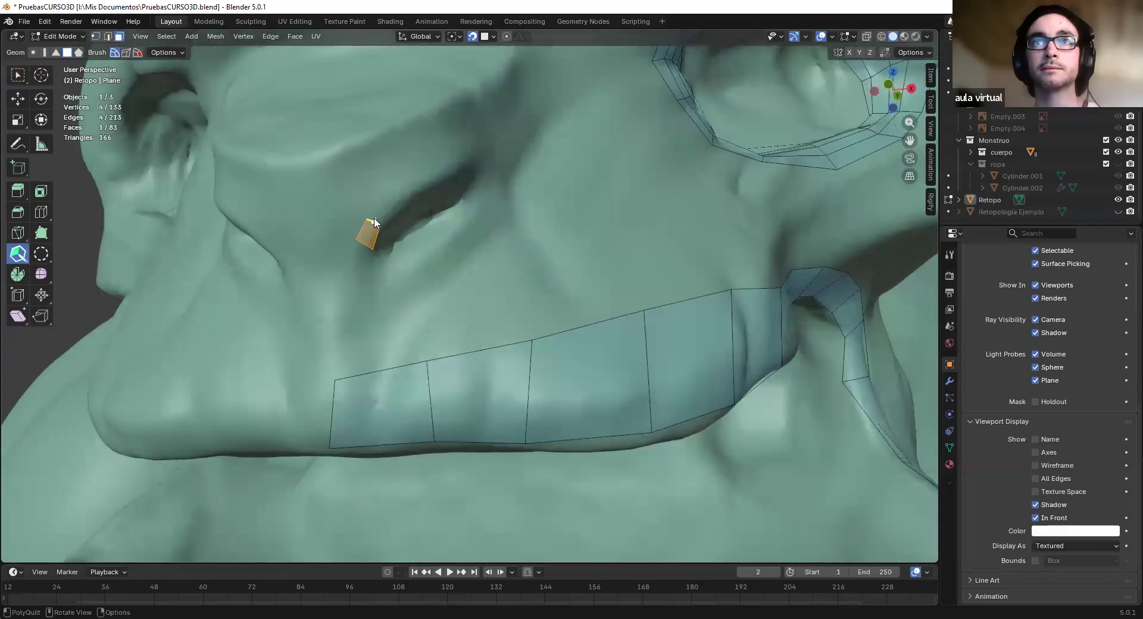
drag(422, 177, 416, 172)
middle_drag(431, 163, 307, 202)
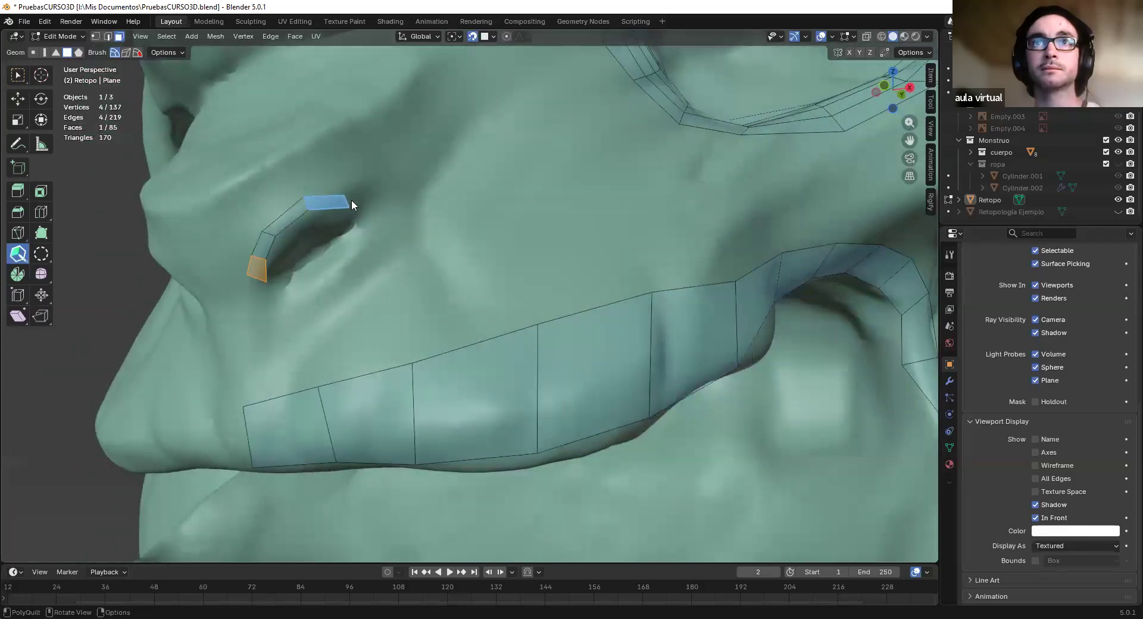
drag(364, 203, 368, 204)
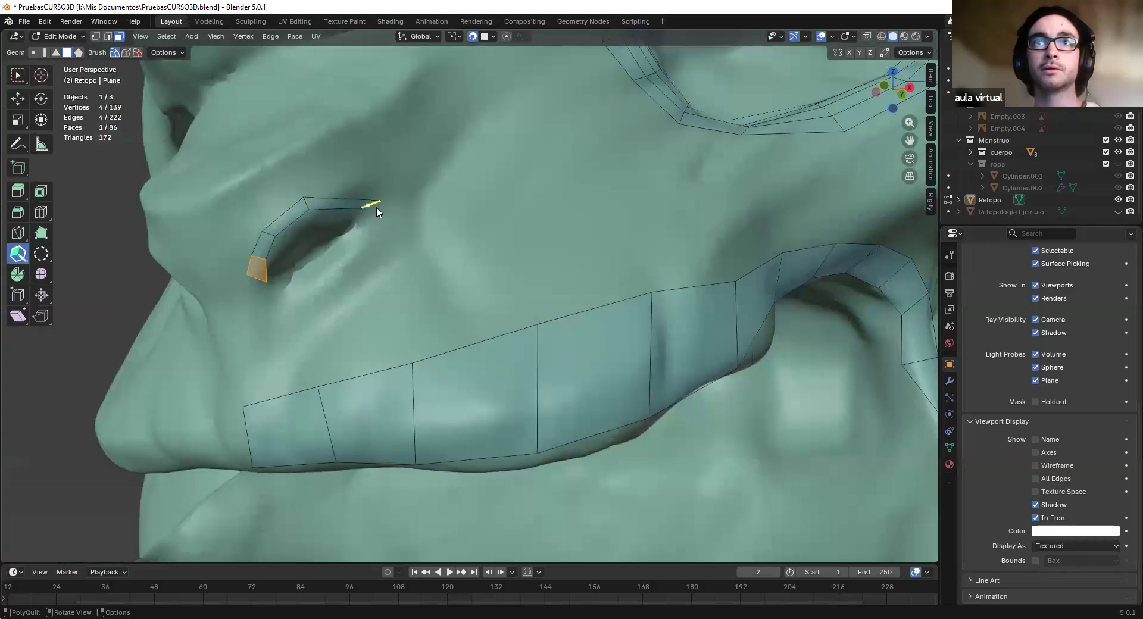
drag(378, 236, 327, 262)
Try to close the nostril ring by adding quads along its lower rim
drag(249, 276, 372, 248)
shift+drag(304, 280, 309, 291)
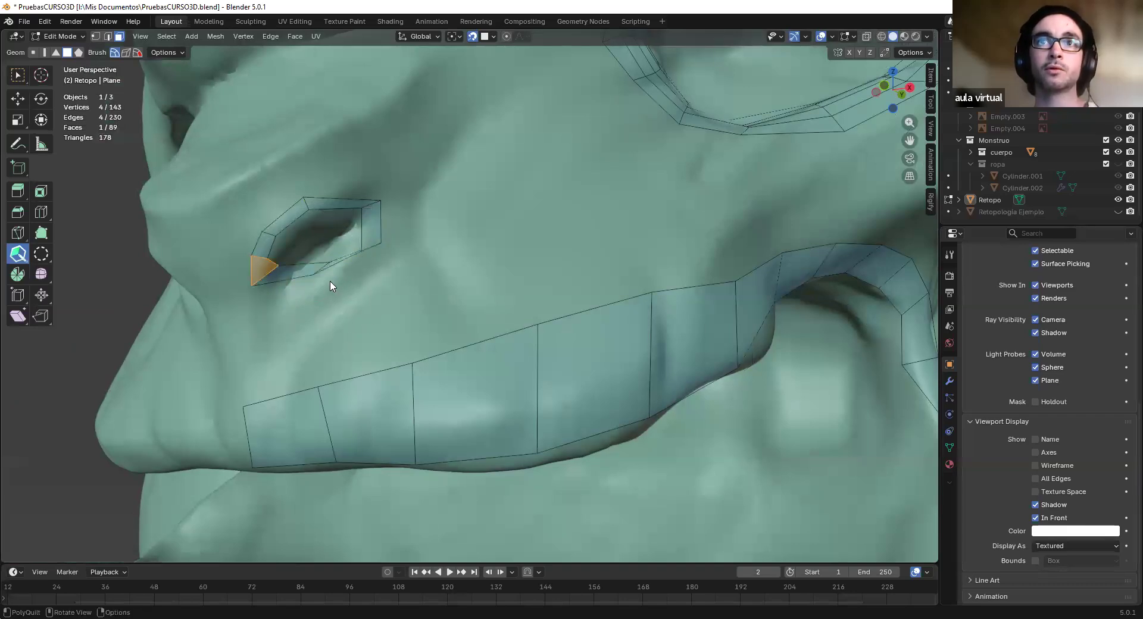
scroll(340, 283, up, 4)
mouse_move(330, 261)
shift+middle_down()
mouse_move(527, 287)
mouse_move(540, 300)
shift+middle_up()
scroll(453, 276, down, 5)
mouse_move(501, 326)
mouse_down()
mouse_move(494, 335)
mouse_move(536, 314)
mouse_up()
ctrl+click(539, 310)
Undo the quads added along the nostril's lower rim
key(ctrl+z)
key(ctrl+z)
key(ctrl+z)
key(ctrl+z)
key(ctrl+z)
key(ctrl+z)
key(ctrl+z)
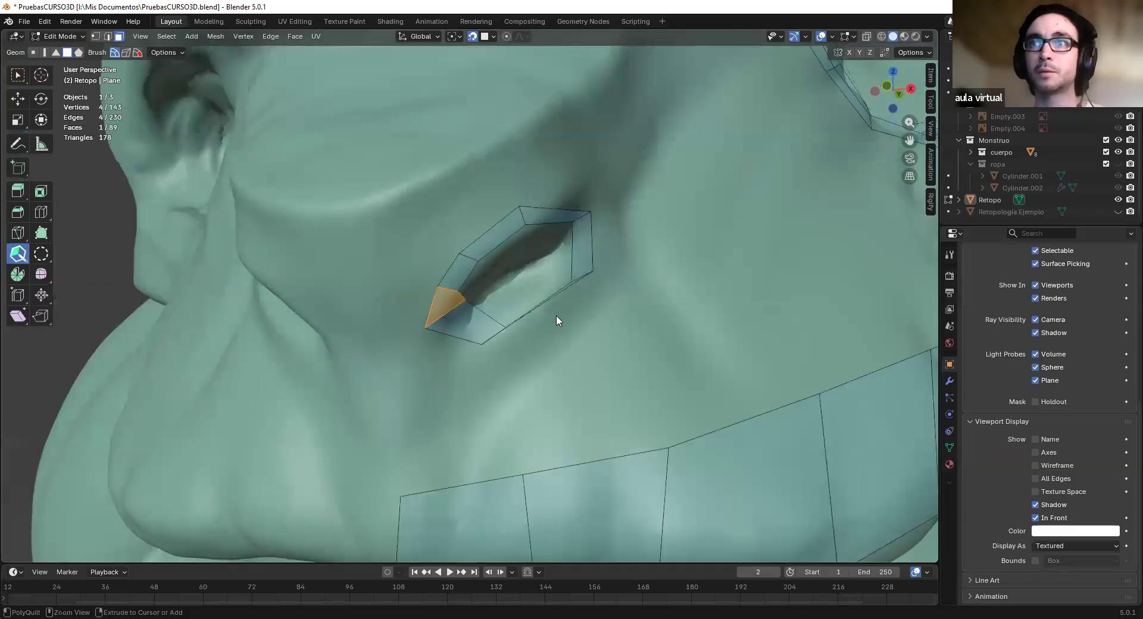
key(ctrl+z)
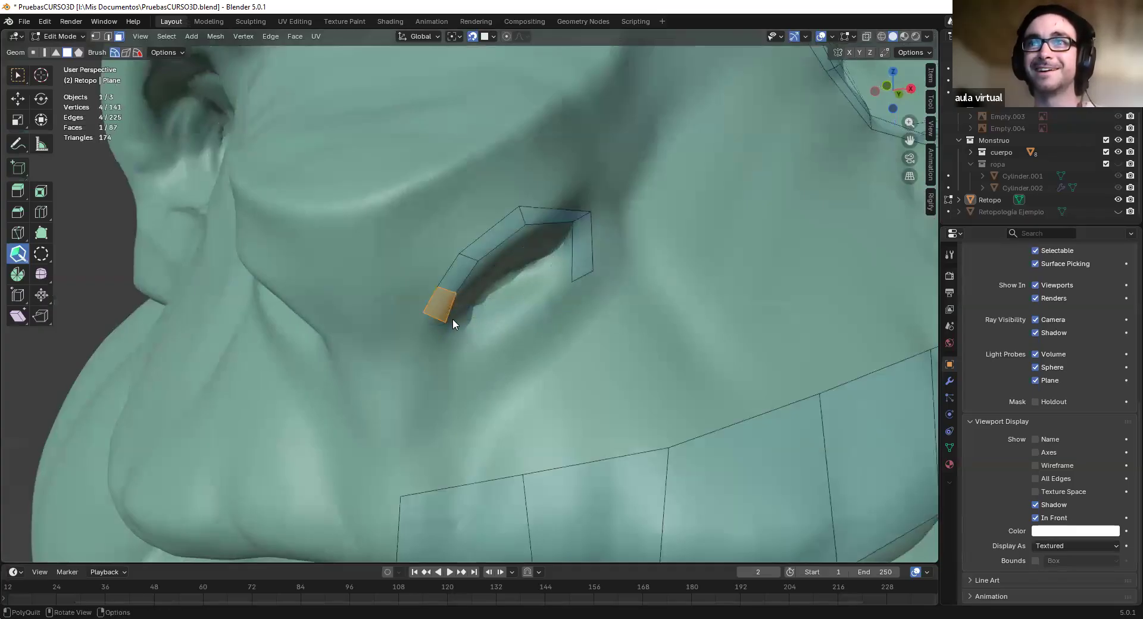
Reposition the corner vertices of the quads at both open ends of the nostril strip
drag(457, 316, 461, 314)
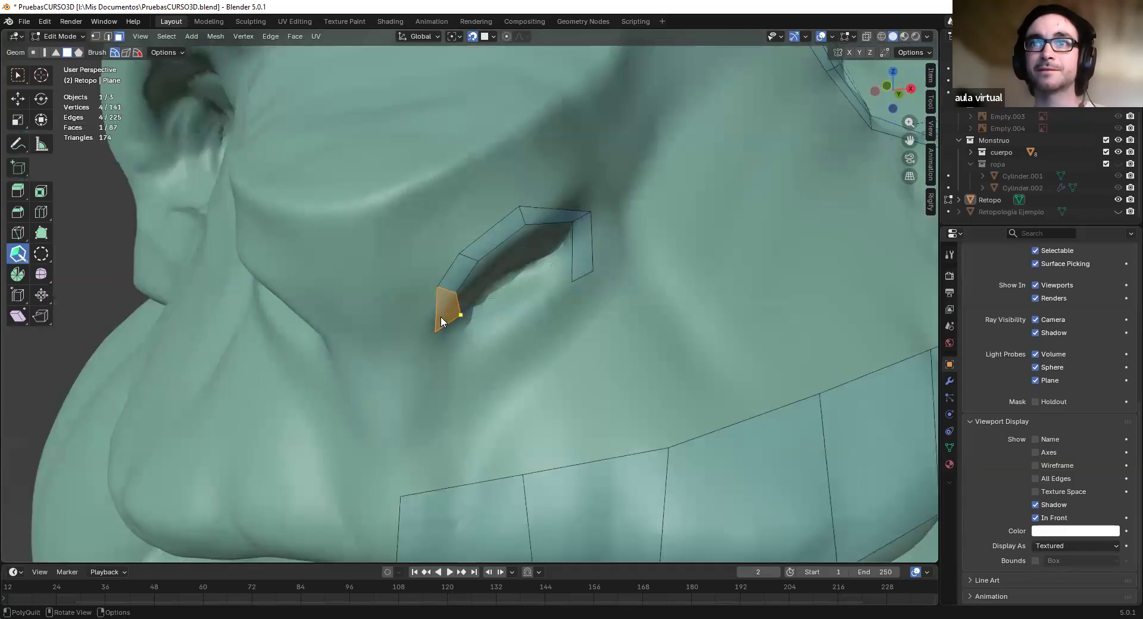
key(ctrl+z)
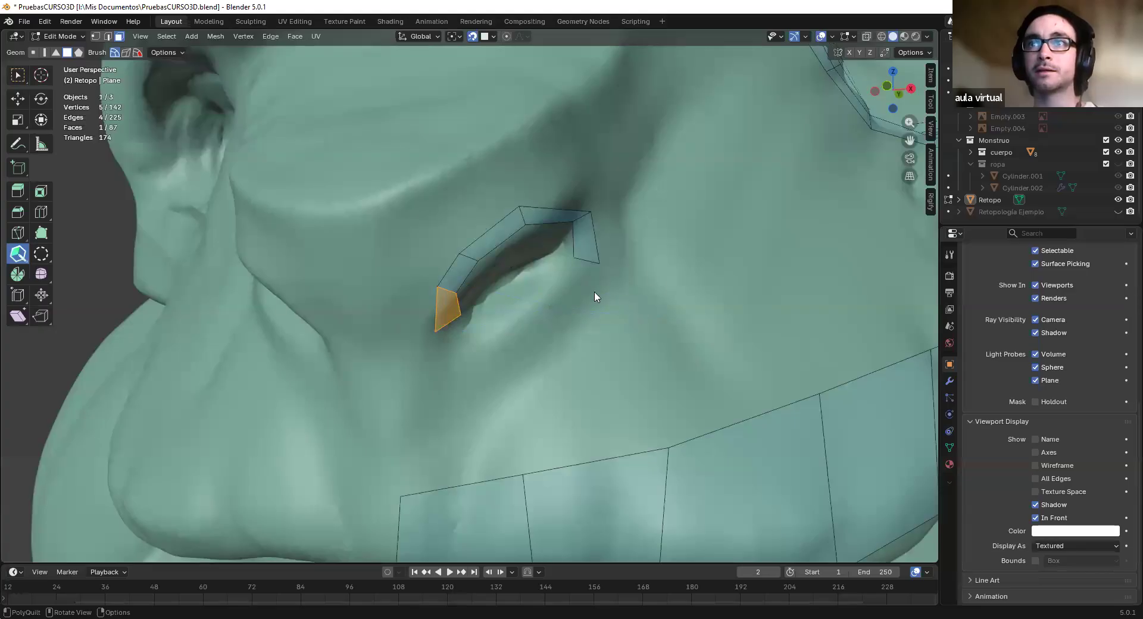
Dissolve the stray loose vertex below the nostril opening
key(1)
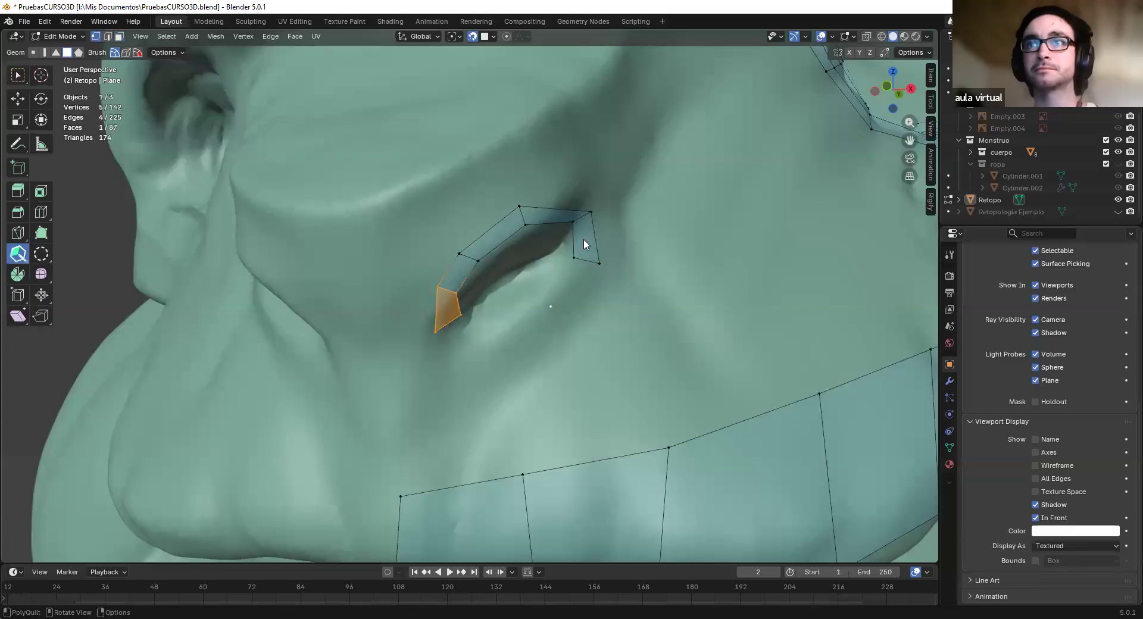
key(3)
key(2)
key(1)
key(2)
key(1)
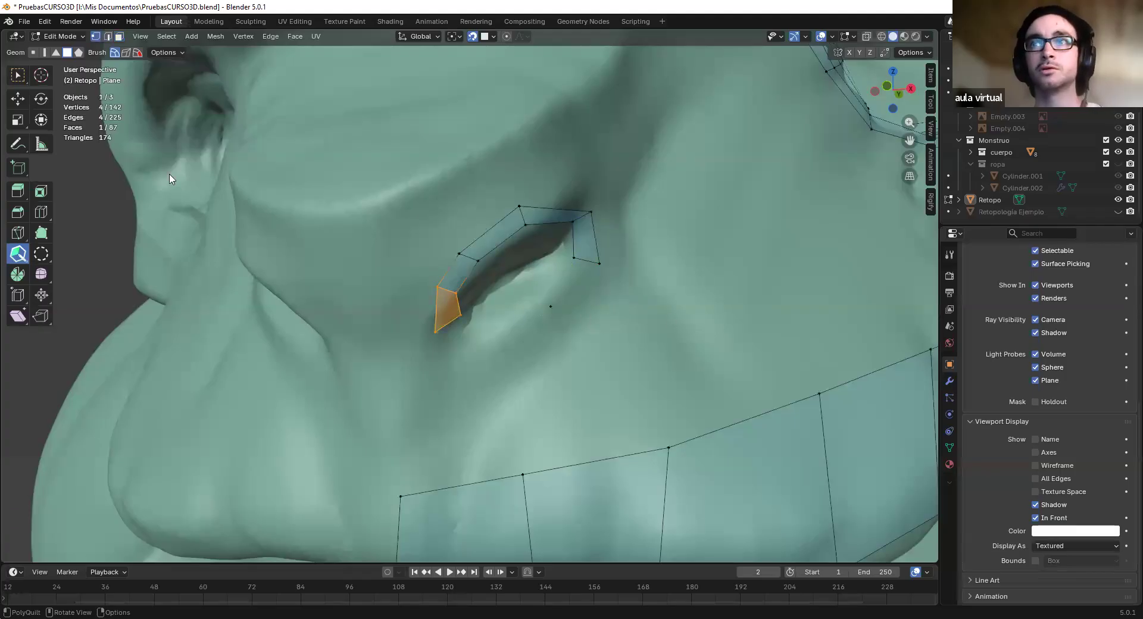
click(20, 74)
click(551, 307)
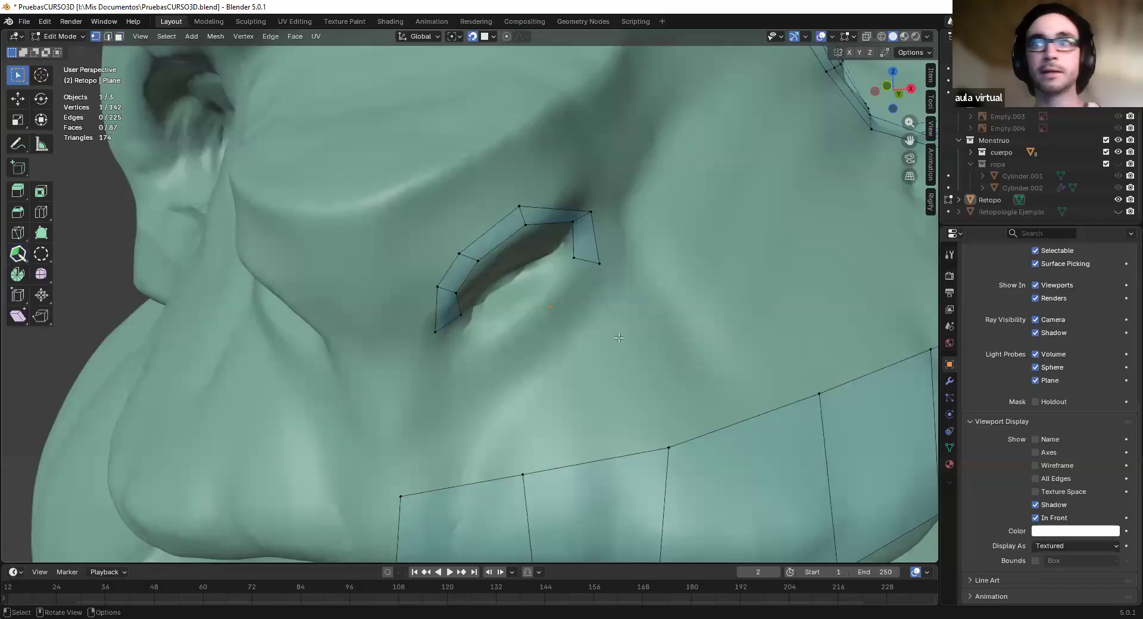
key(x)
click(570, 307)
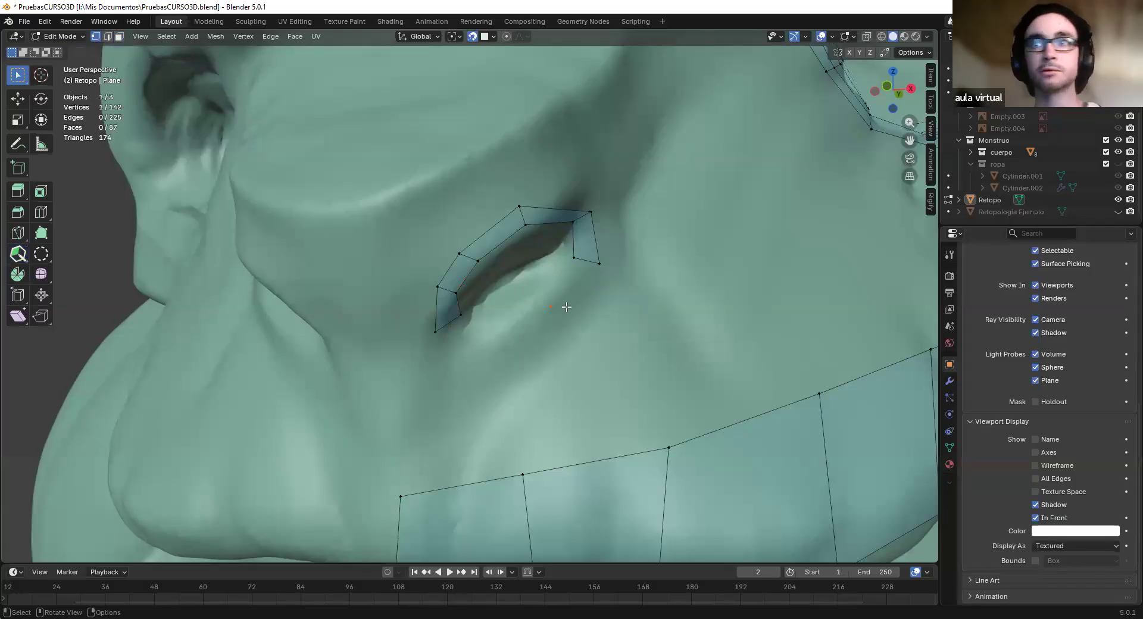
key(ctrl+x)
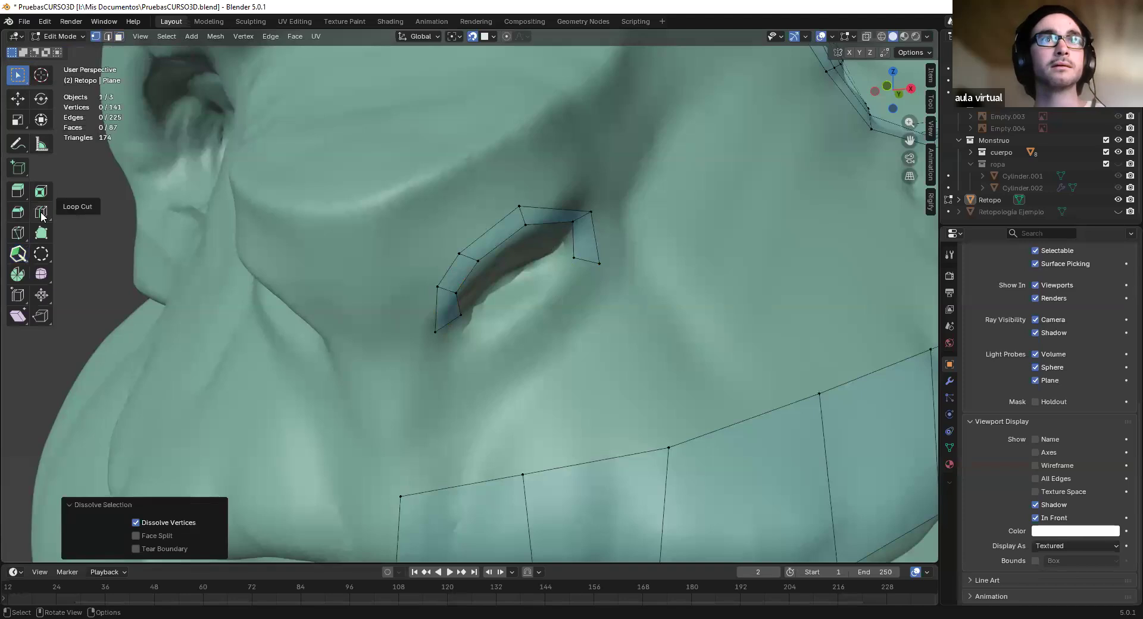
Bridge the two strip ends with one PolyQuilt quad along the nostril's lower rim and adjust the ring's corner vertices
click(18, 254)
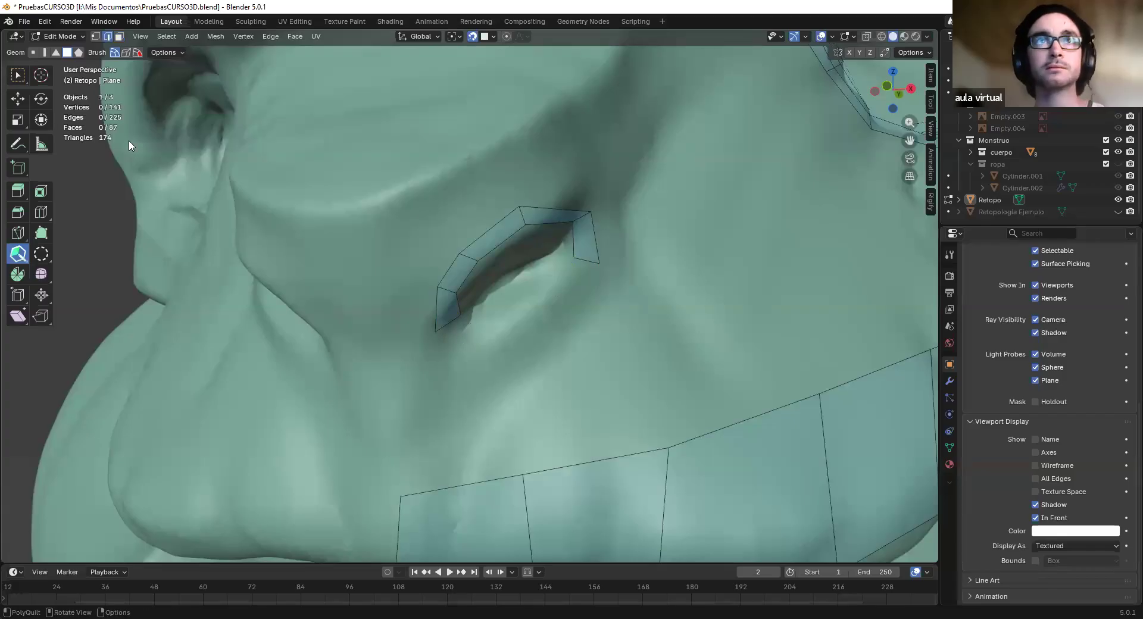
key(1)
key(3)
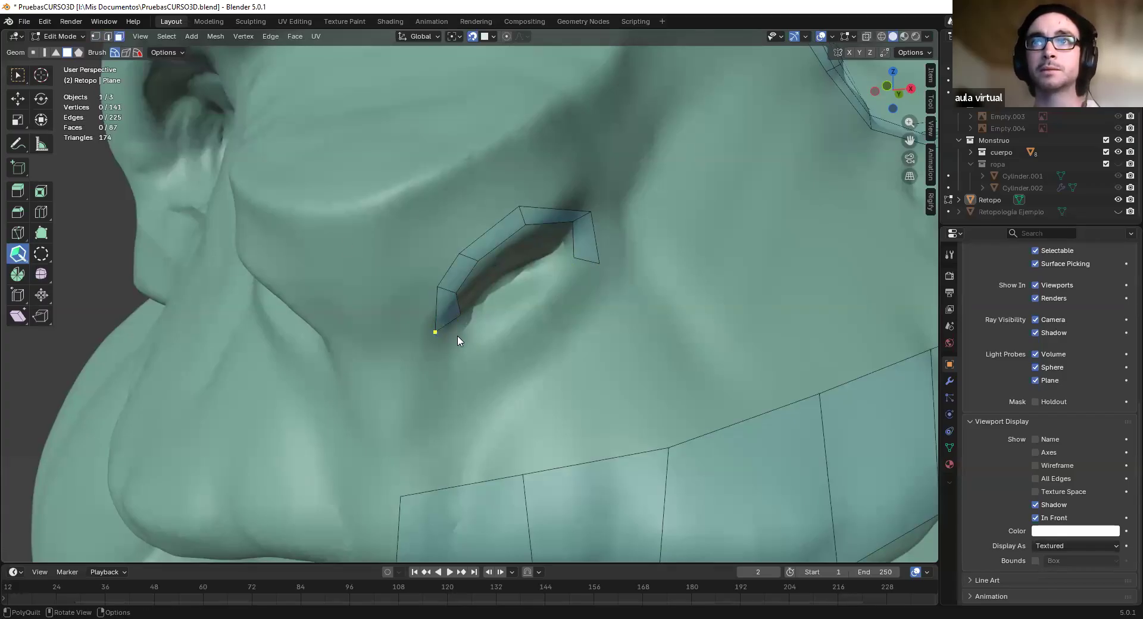
drag(461, 327, 590, 263)
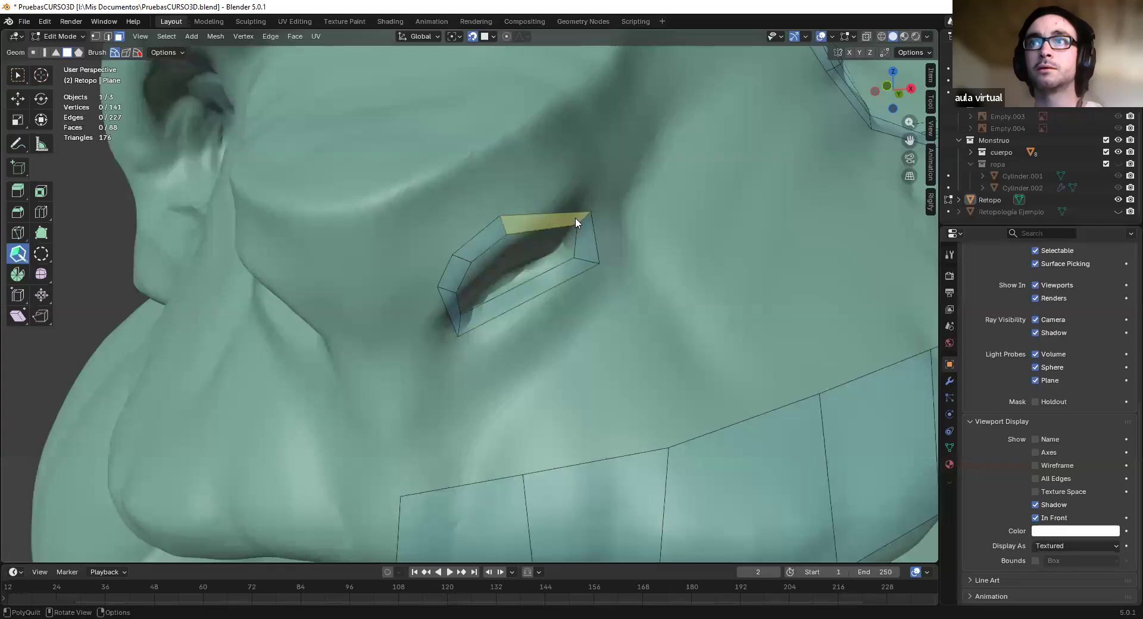
drag(594, 263, 588, 240)
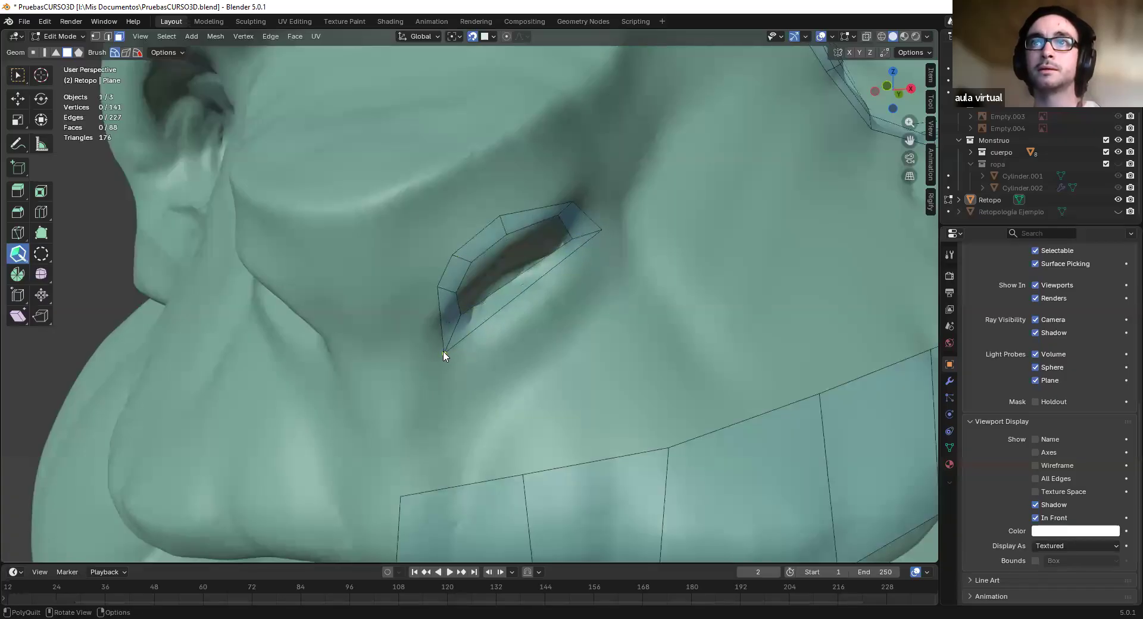
Split the long lower-rim quad with three edge cuts and move the vertices to follow the nostril's curve
click(524, 290)
drag(442, 340, 431, 338)
drag(519, 279, 543, 312)
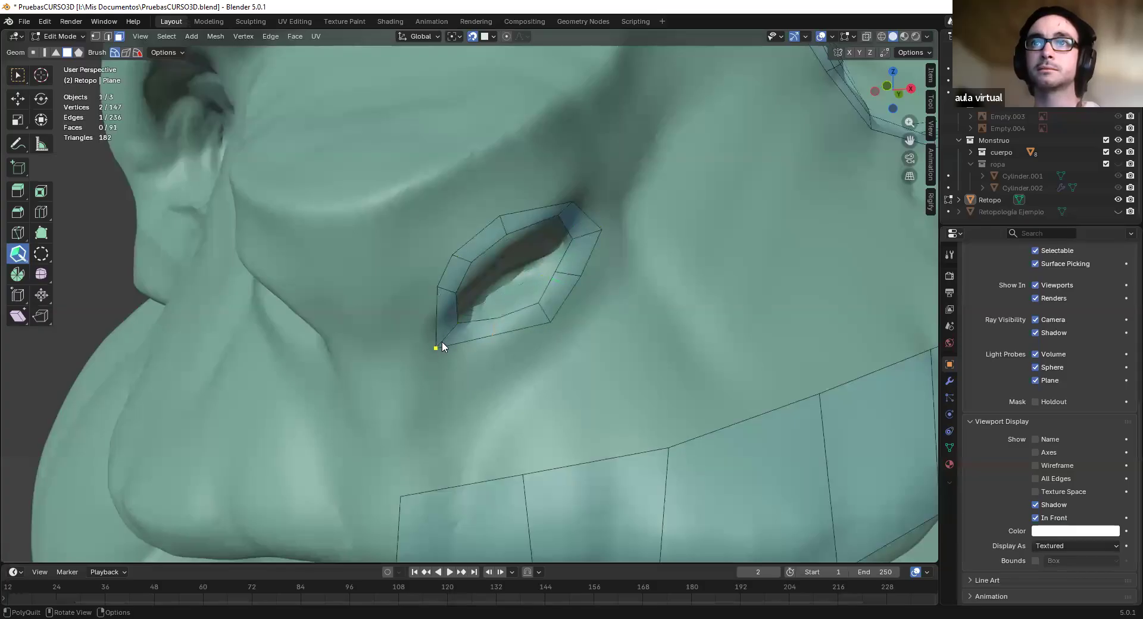
drag(437, 337, 431, 337)
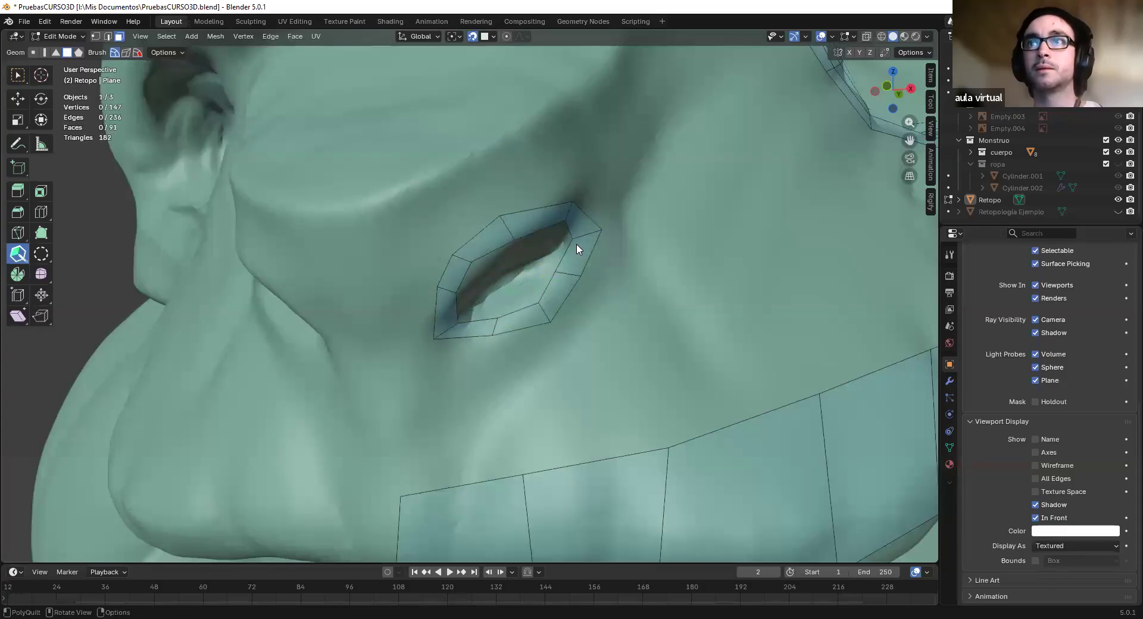
Even out the nostril ring by repositioning the vertices at its outer end and along its upper rim
scroll(586, 250, up, 5)
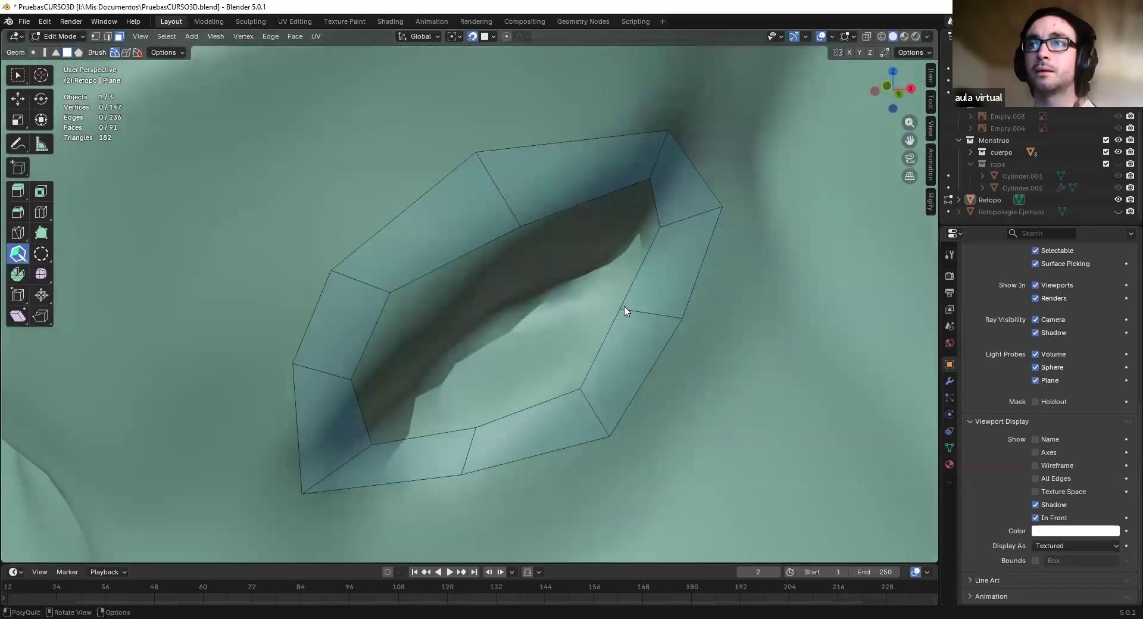
drag(634, 319, 715, 347)
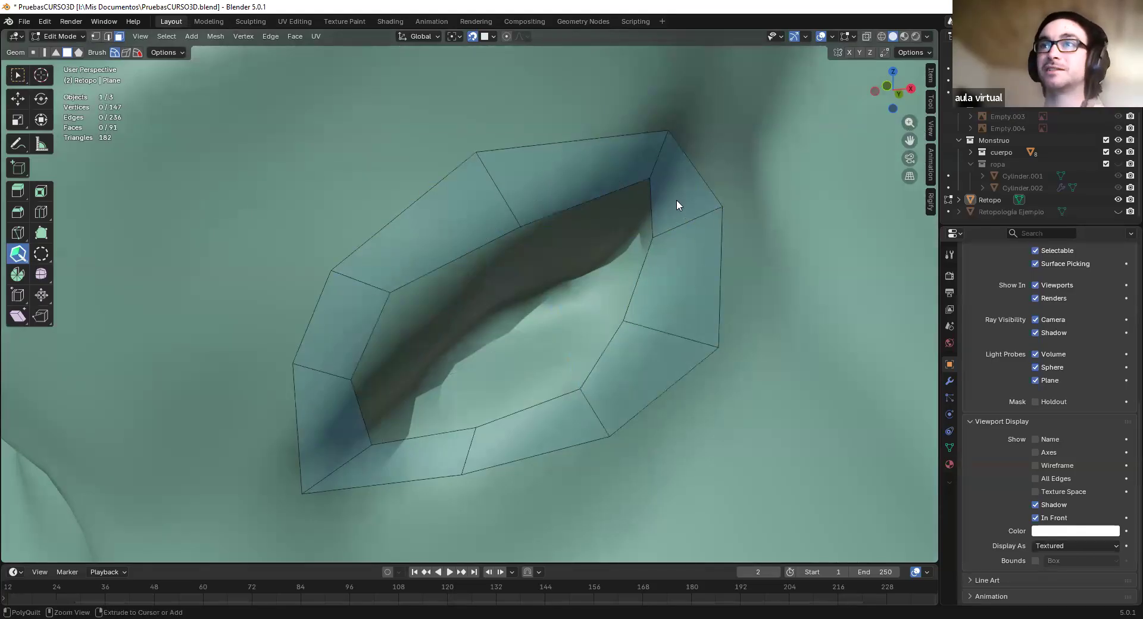
drag(649, 178, 636, 186)
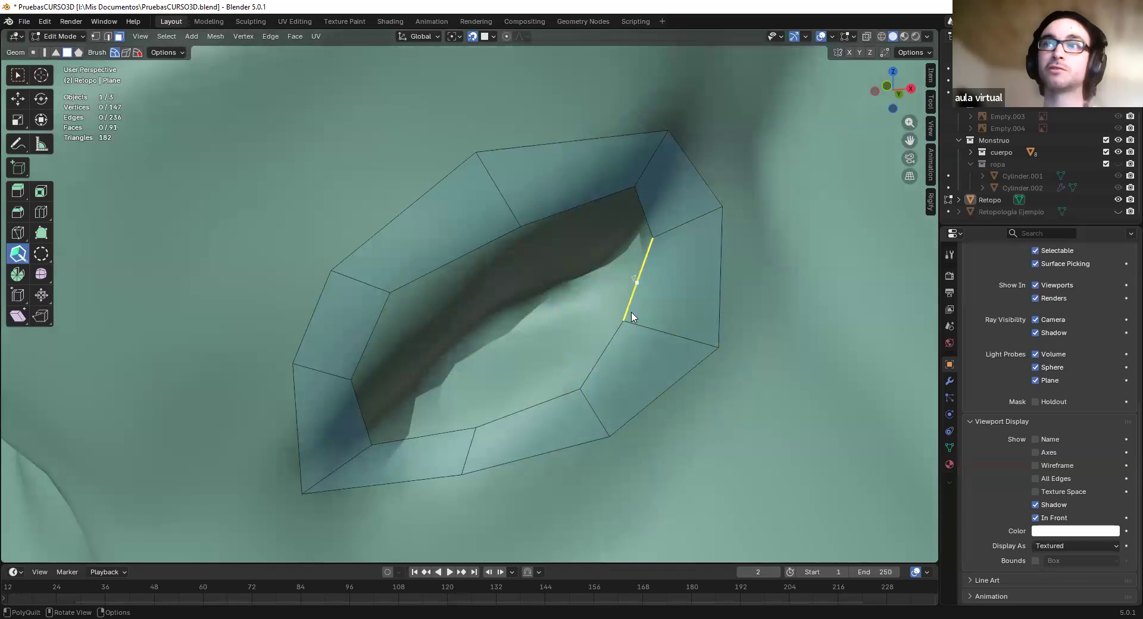
drag(625, 322, 655, 316)
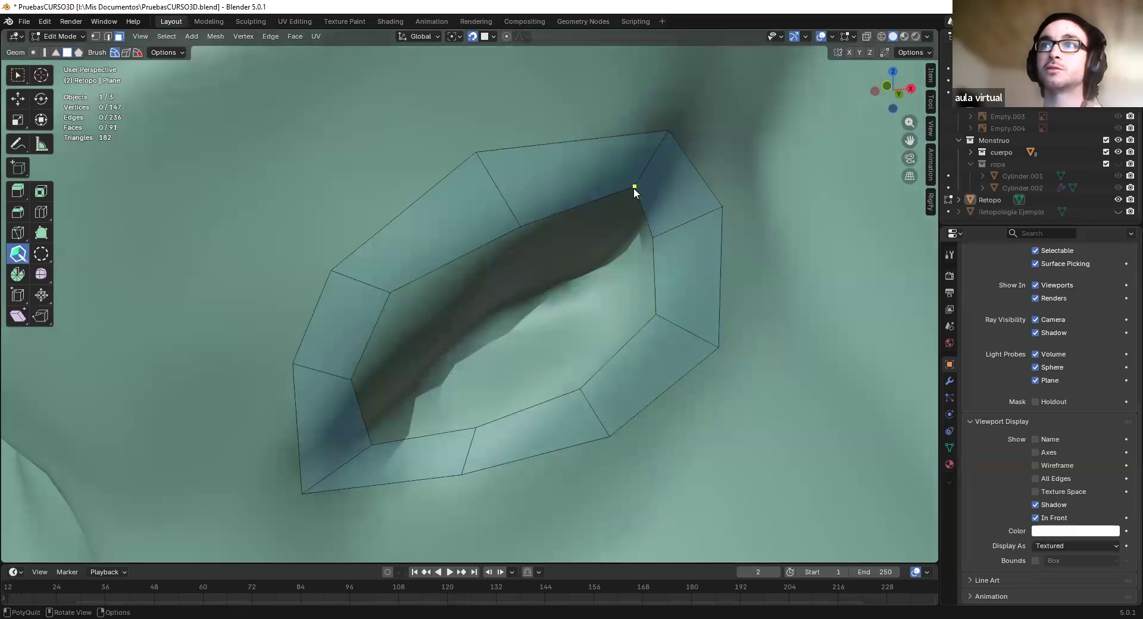
drag(627, 199, 626, 202)
drag(519, 224, 498, 227)
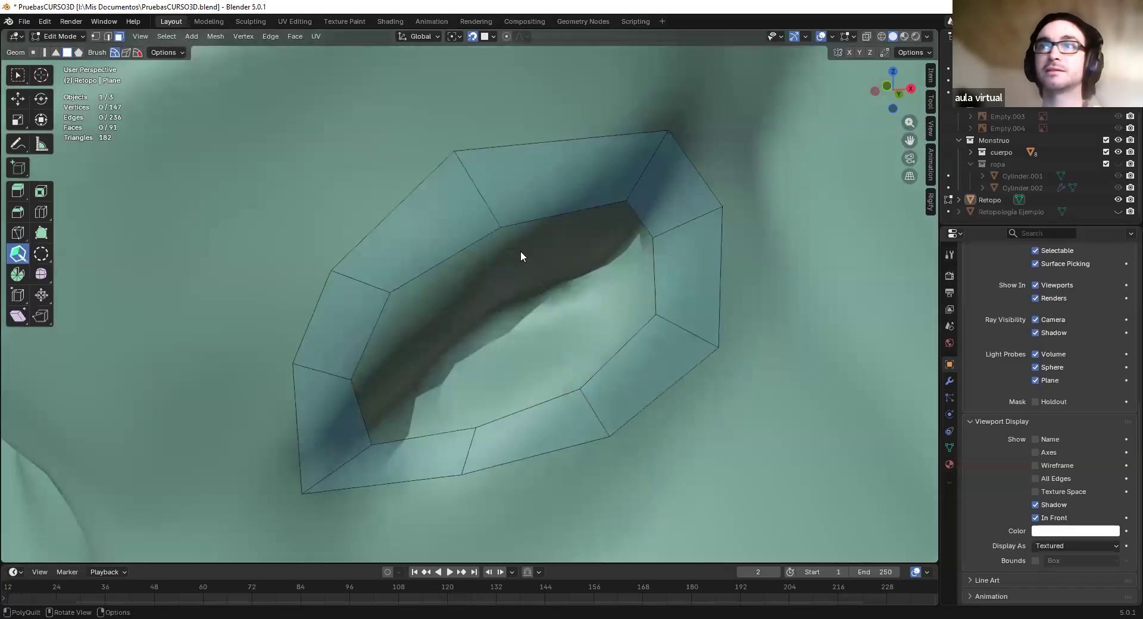
Try filling the inner end of the nostril opening with a quad, and undo it
click(396, 400)
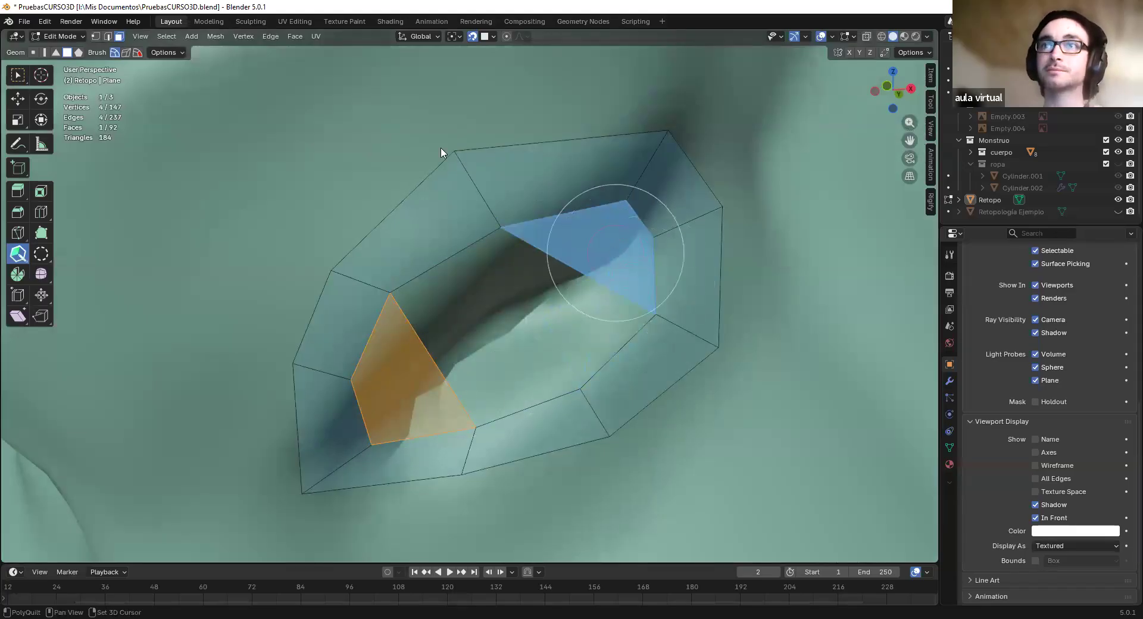
key(ctrl+z)
scroll(531, 247, down, 5)
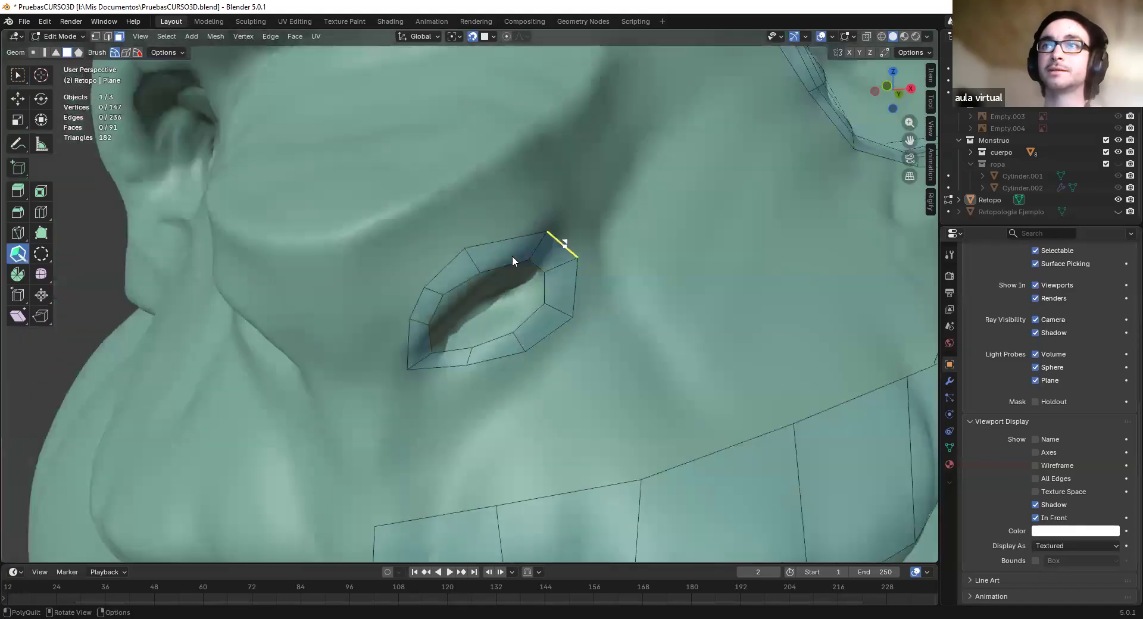
Cut an extra edge into the nostril ring's lower rim near its outer end and spread the neighbouring vertices
scroll(552, 250, up, 2)
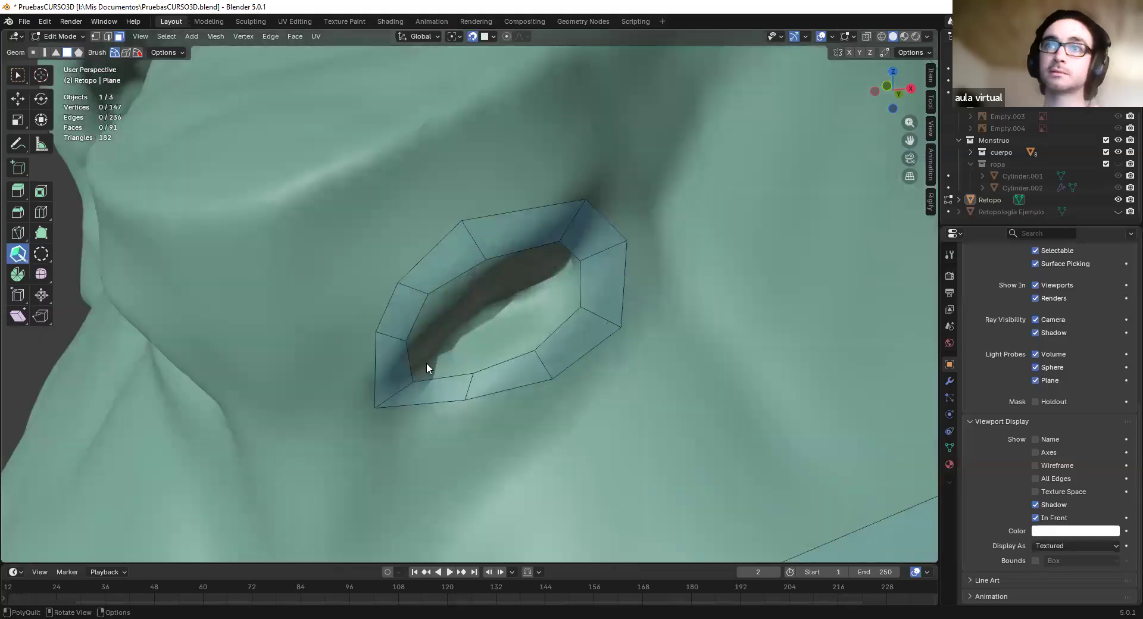
middle_drag(444, 320, 534, 279)
scroll(534, 278, up, 7)
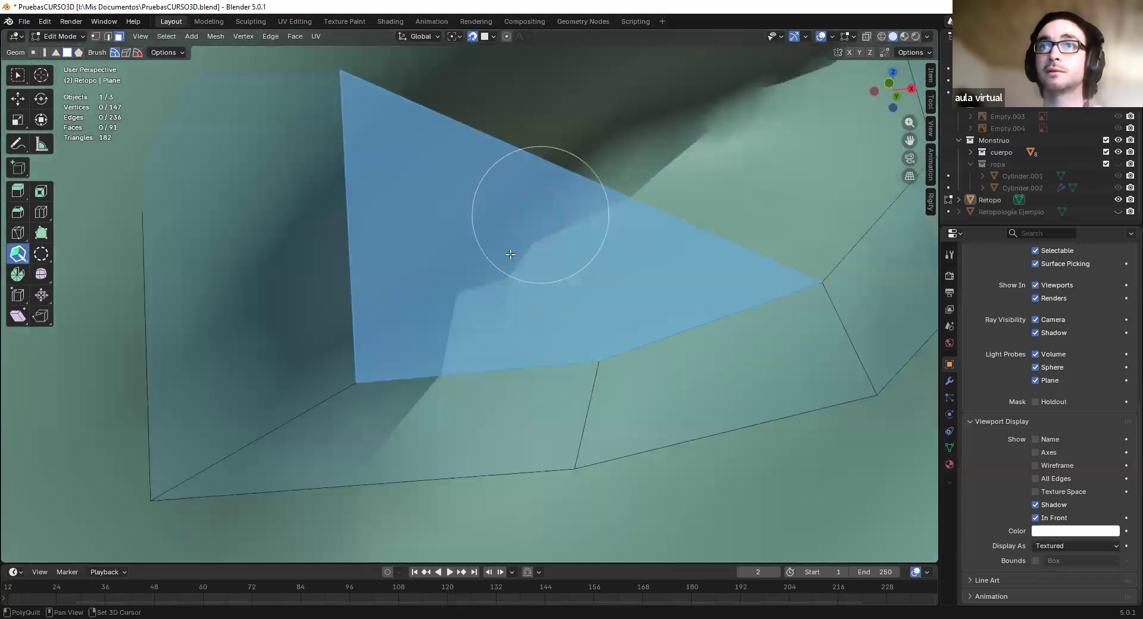
scroll(540, 214, down, 5)
middle_drag(540, 214, 504, 262)
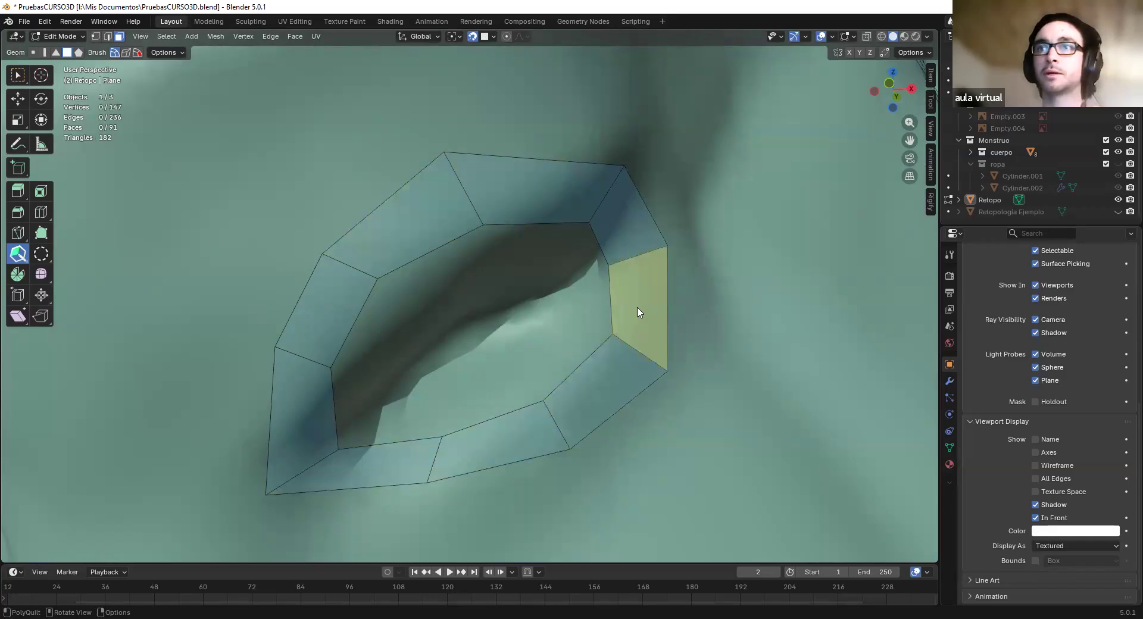
click(575, 376)
drag(690, 351, 701, 343)
drag(617, 335, 632, 327)
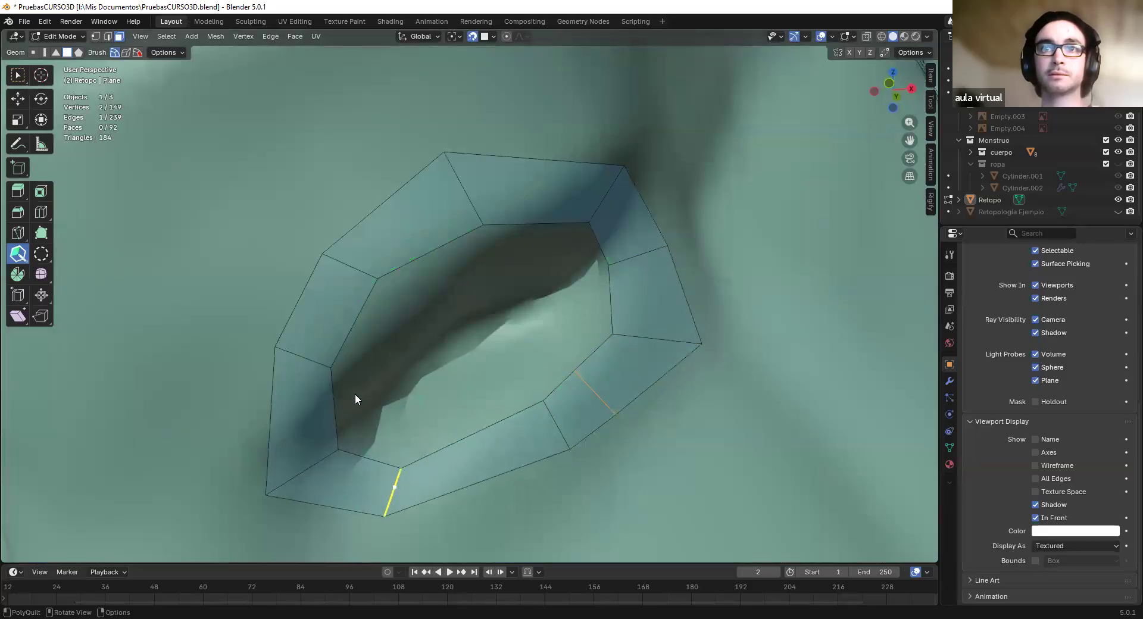
drag(559, 428, 542, 461)
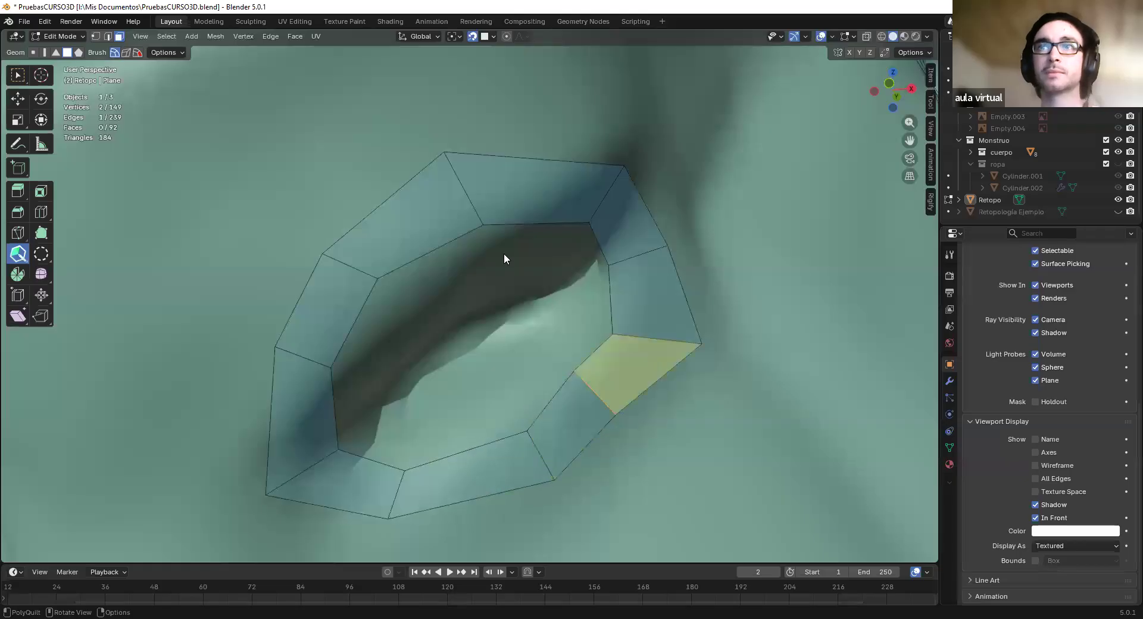
Reposition the ring's cross edges along the upper rim and around the outer end to widen and even the loop
drag(463, 201, 447, 208)
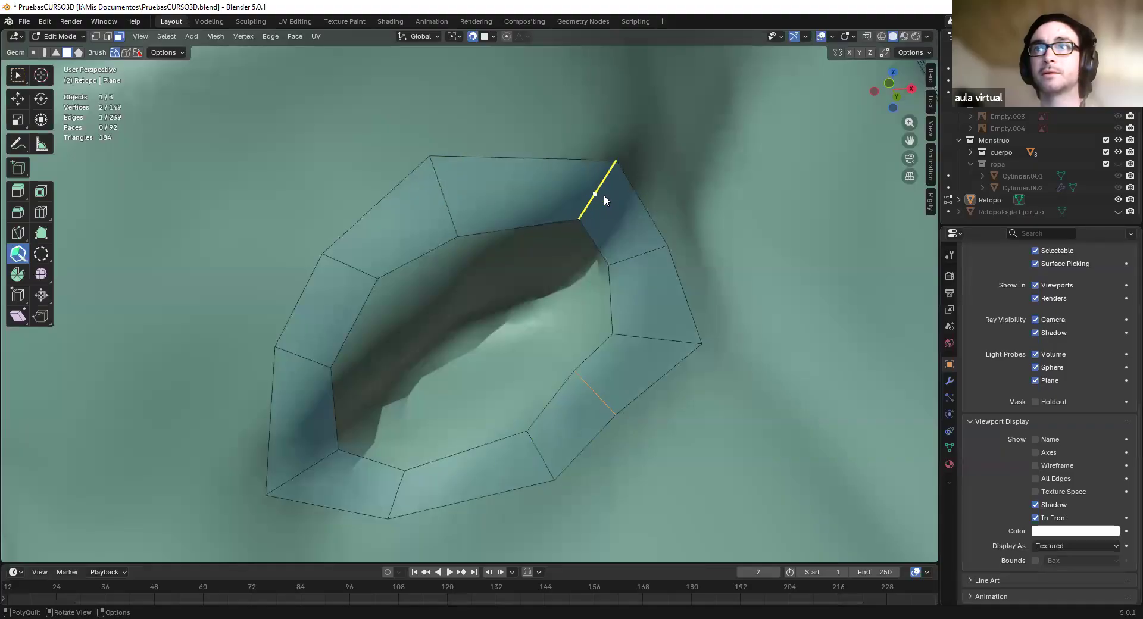
drag(631, 256, 651, 283)
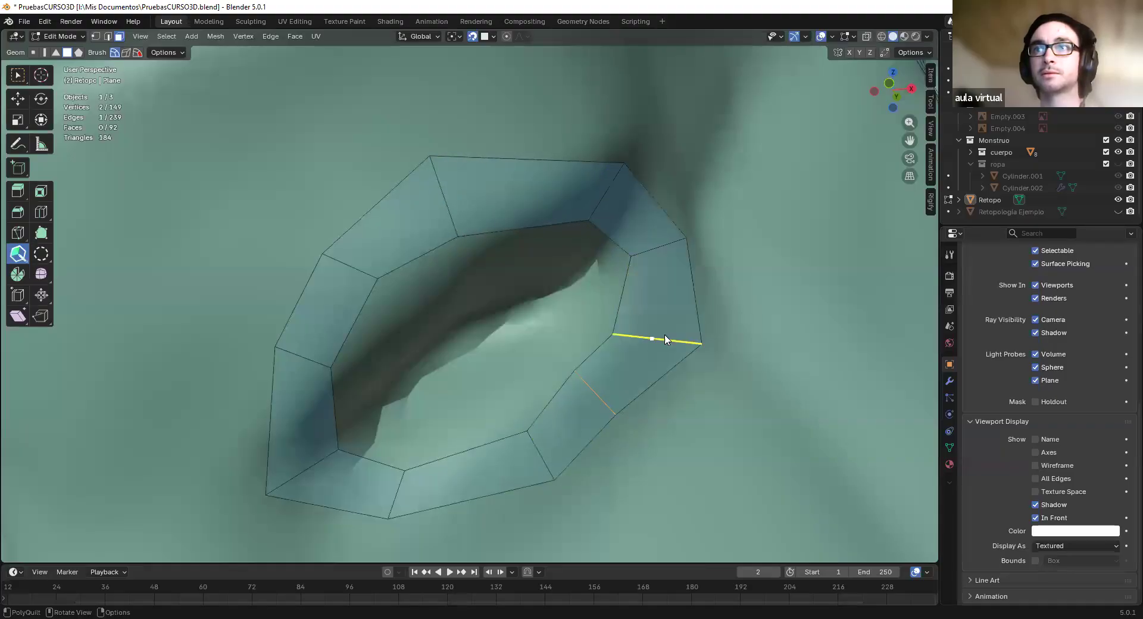
drag(659, 340, 678, 337)
drag(595, 395, 623, 407)
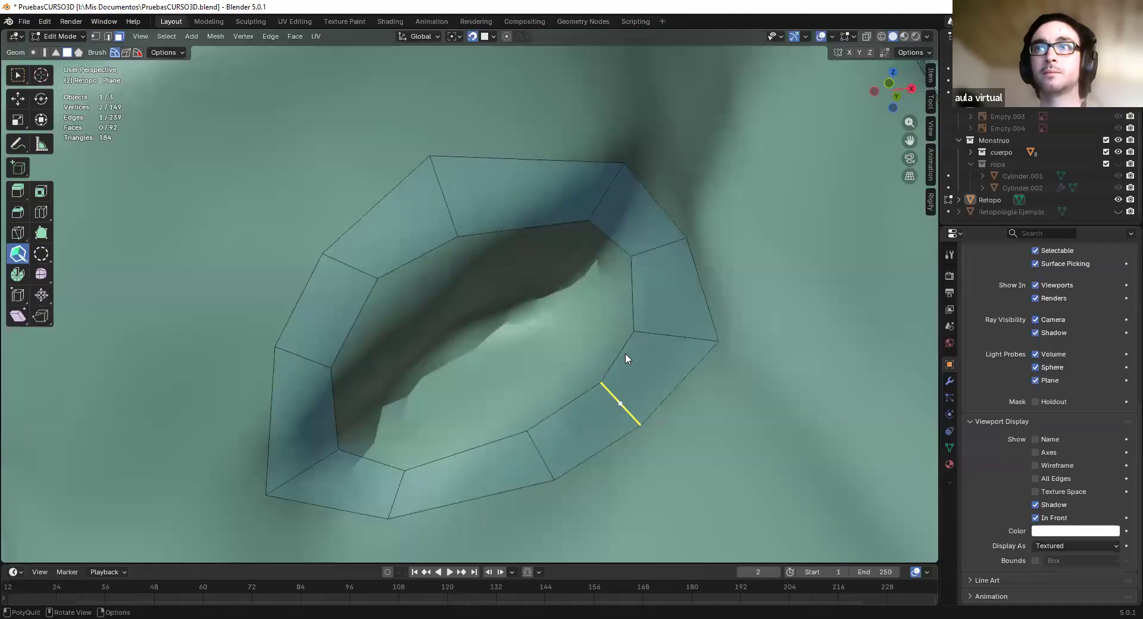
Try filling both ends of the nostril opening with quads, and undo the fills and vertex moves
click(579, 250)
drag(458, 236, 489, 234)
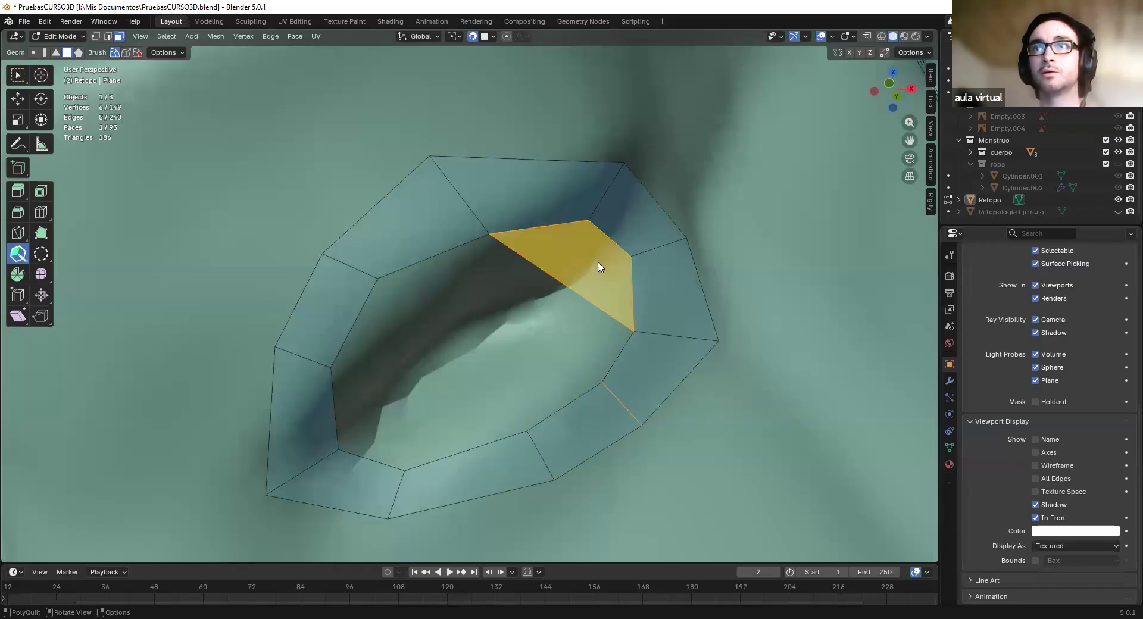
click(390, 448)
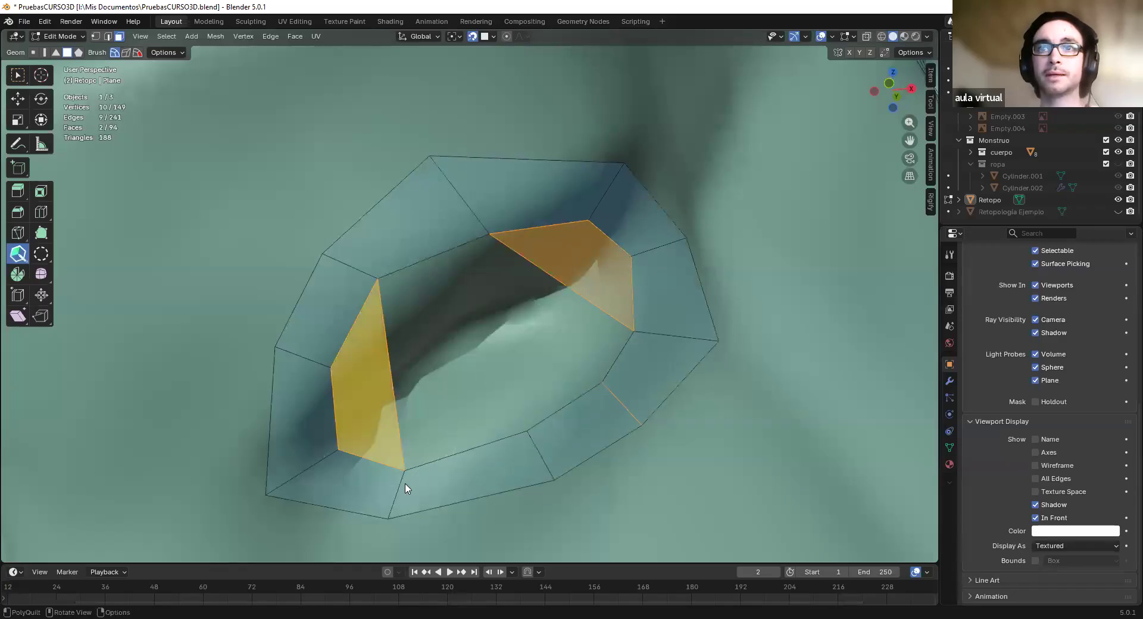
drag(398, 497, 419, 494)
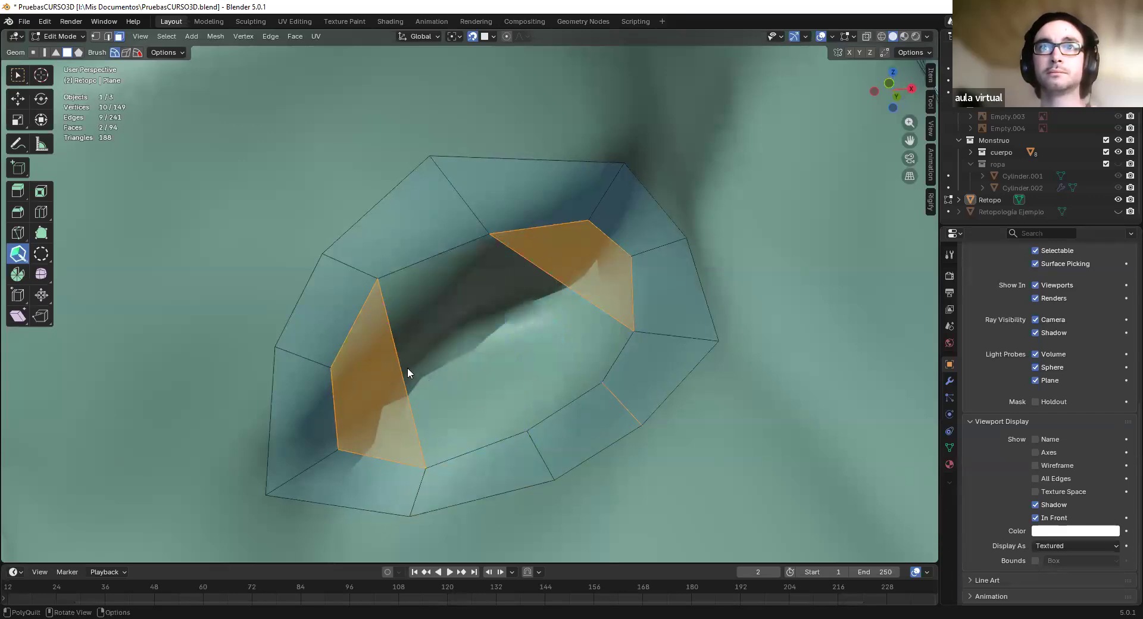
key(ctrl+z)
key(ctrl+z)
key(ctrl+z)
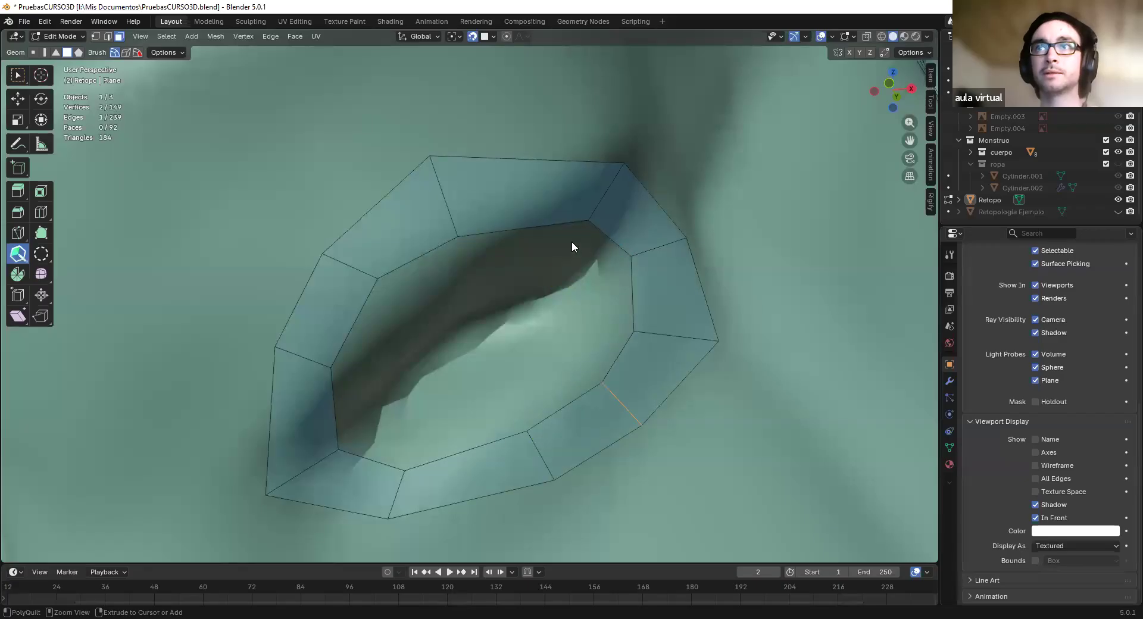
Draw an edge lengthwise across the nostril opening, adjust its inner-end vertex and insert a vertex along it
scroll(492, 269, down, 3)
scroll(533, 308, up, 3)
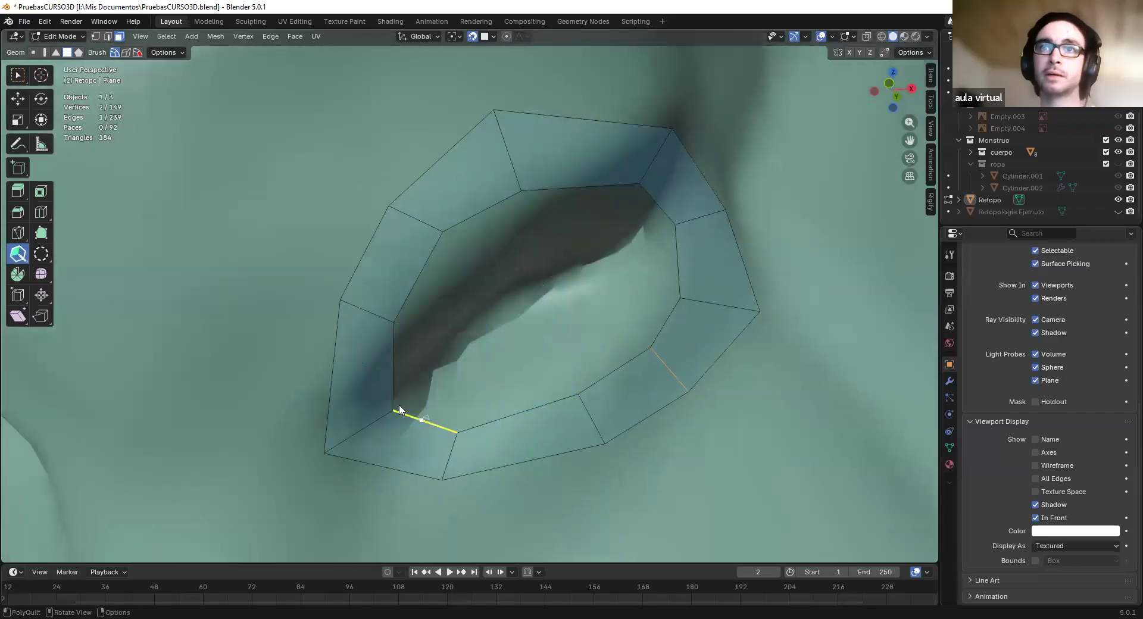
drag(395, 408, 659, 239)
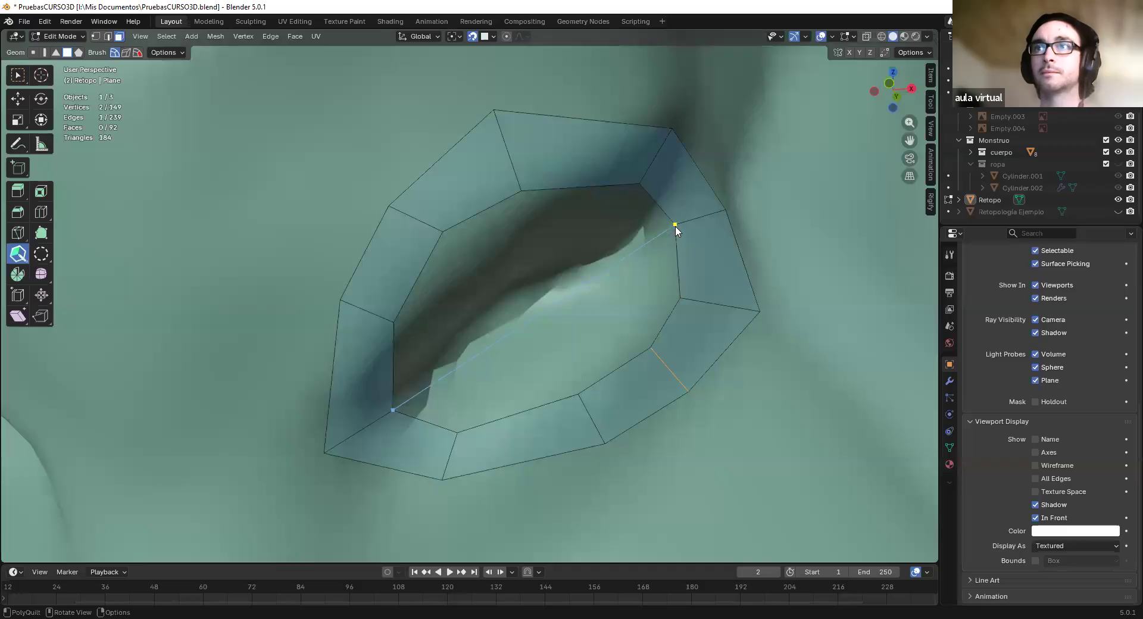
drag(667, 269, 664, 273)
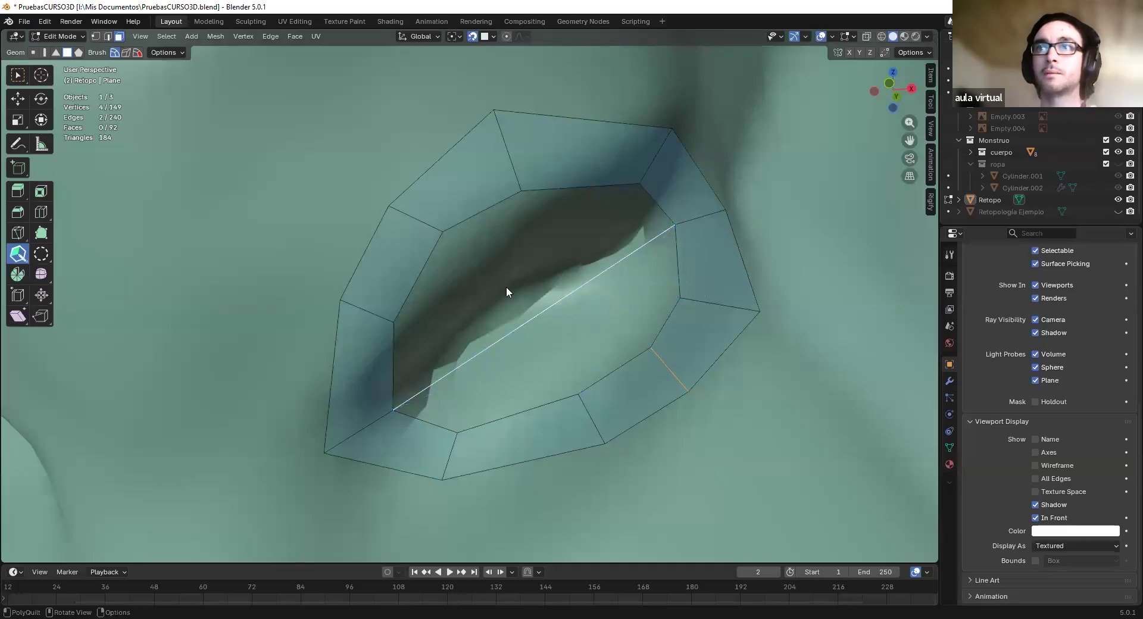
mouse_move(393, 410)
mouse_down()
mouse_move(419, 394)
mouse_move(407, 404)
mouse_up()
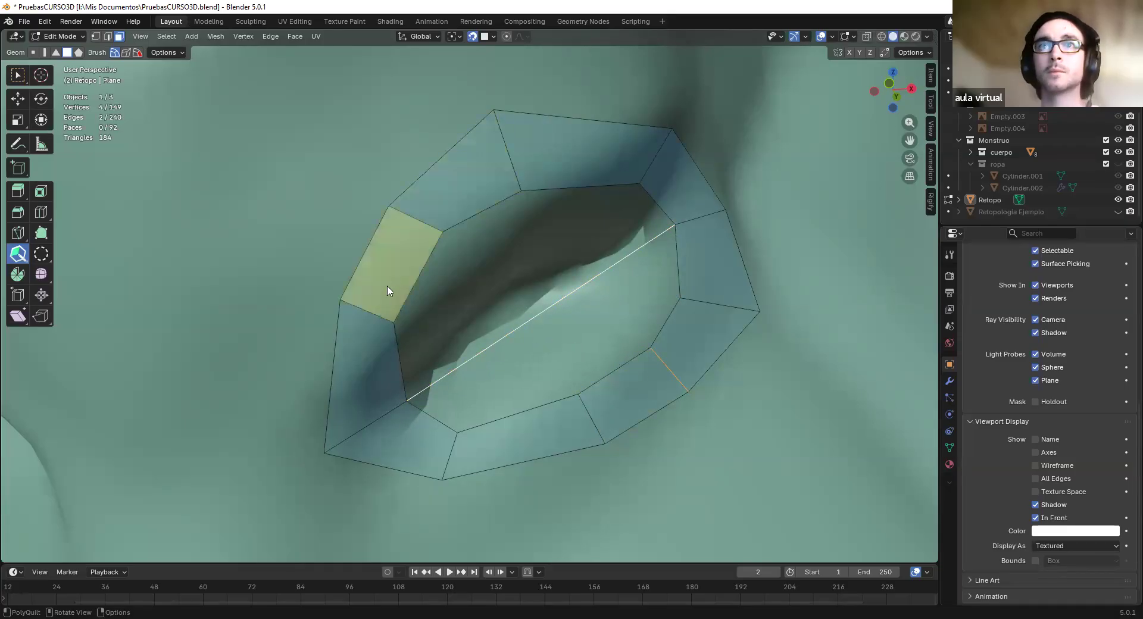
drag(510, 332, 515, 342)
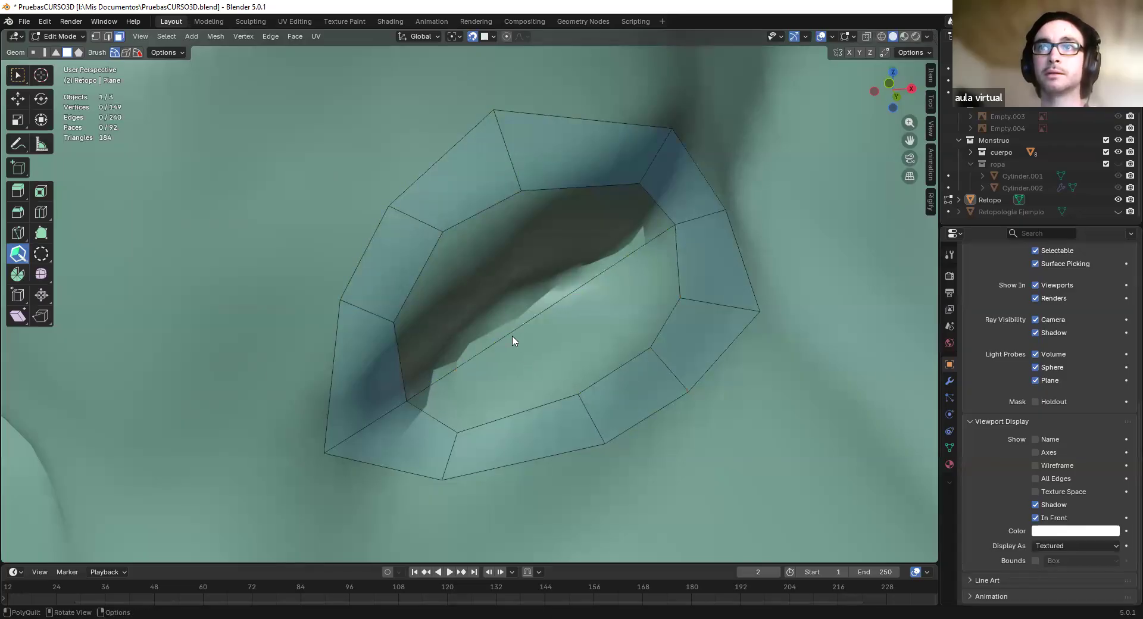
click(510, 337)
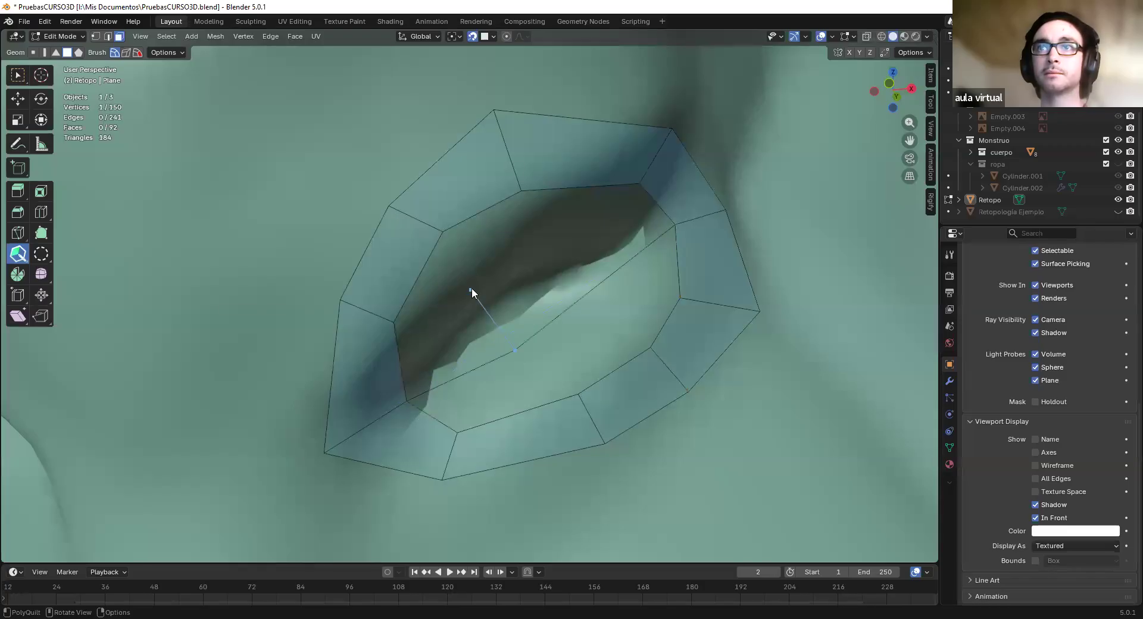
Fill the nostril opening with six quads, adding a second vertex on the dividing edge
click(475, 332)
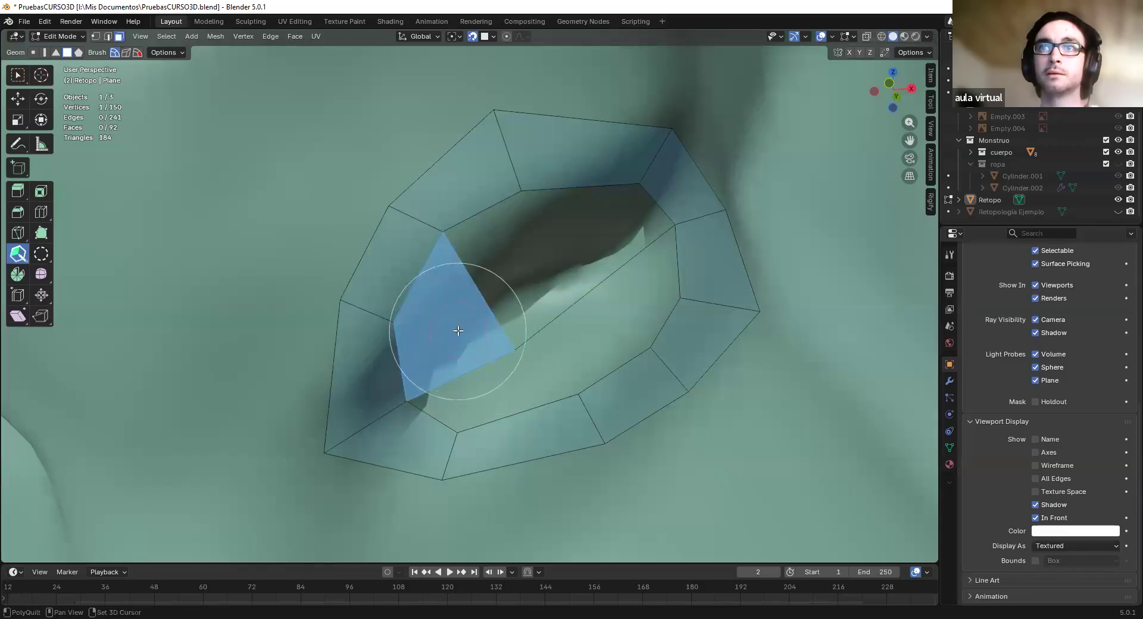
click(578, 298)
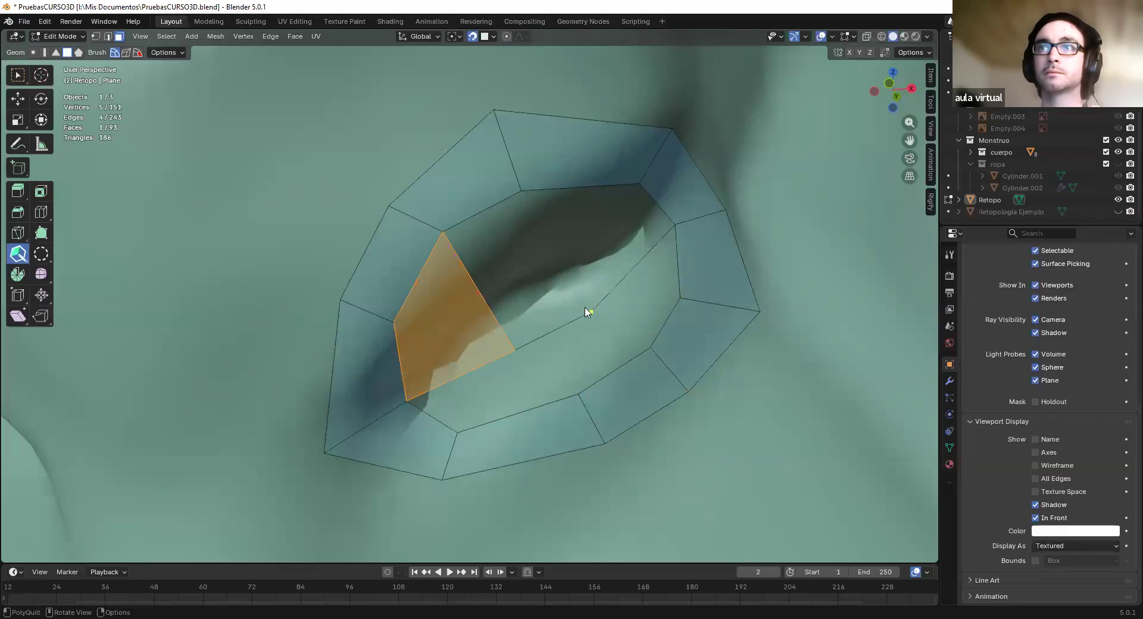
drag(588, 311, 585, 308)
shift+click(524, 275)
shift+click(589, 235)
shift+click(628, 303)
shift+click(589, 343)
shift+click(522, 364)
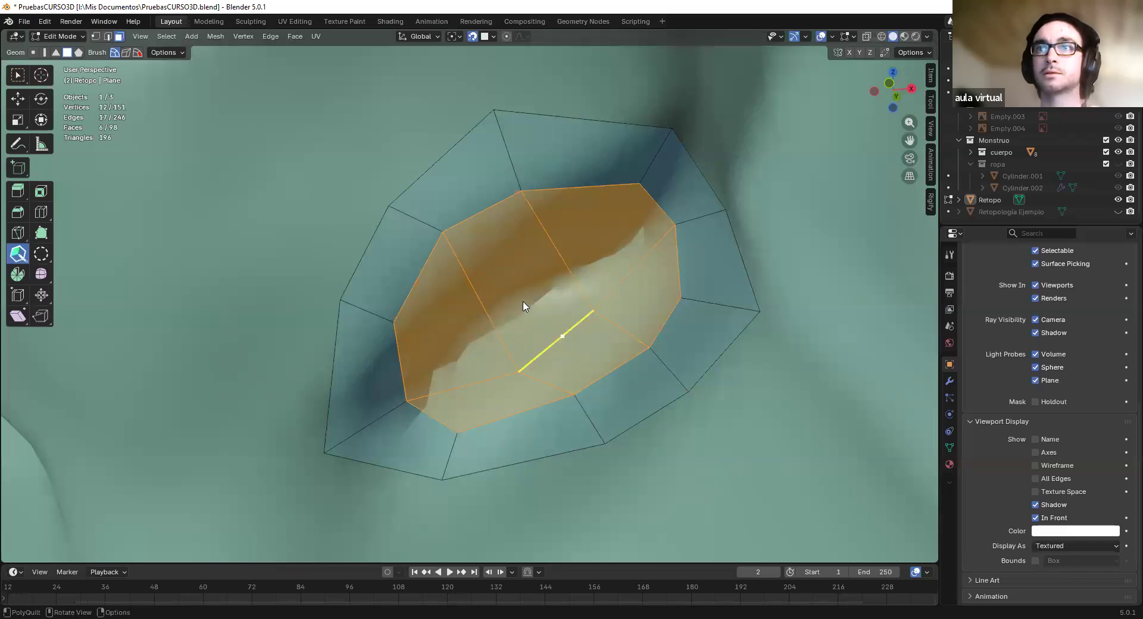
Switch to Object Mode and apply Shade Auto Smooth to the Retopo mesh
scroll(563, 340, down, 5)
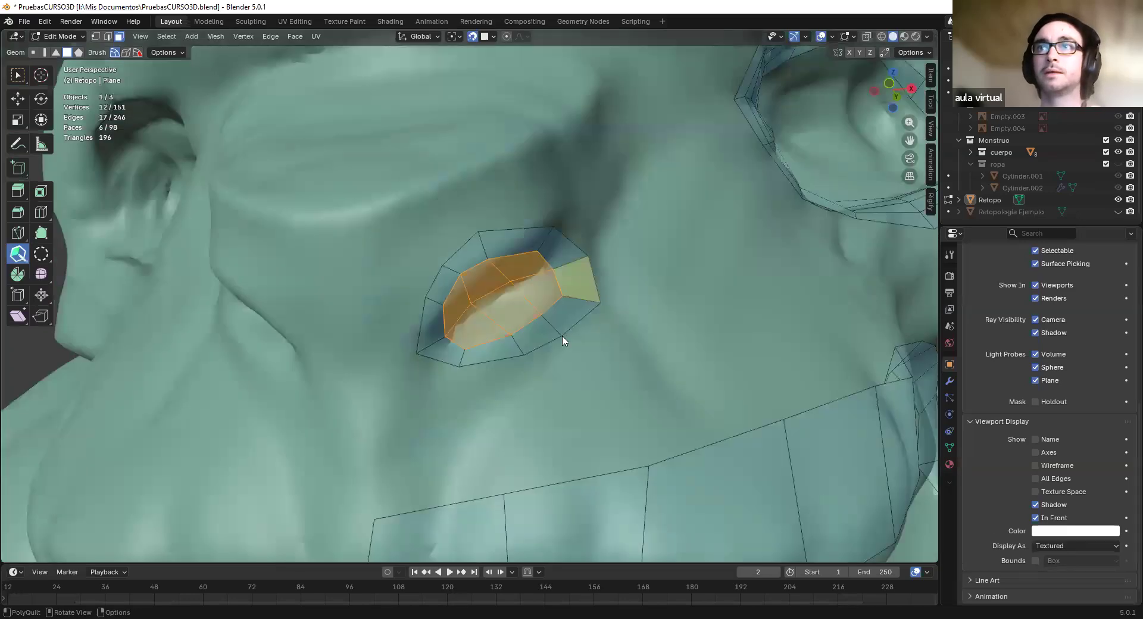
scroll(563, 341, down, 2)
click(60, 37)
click(60, 50)
middle_drag(449, 253, 392, 297)
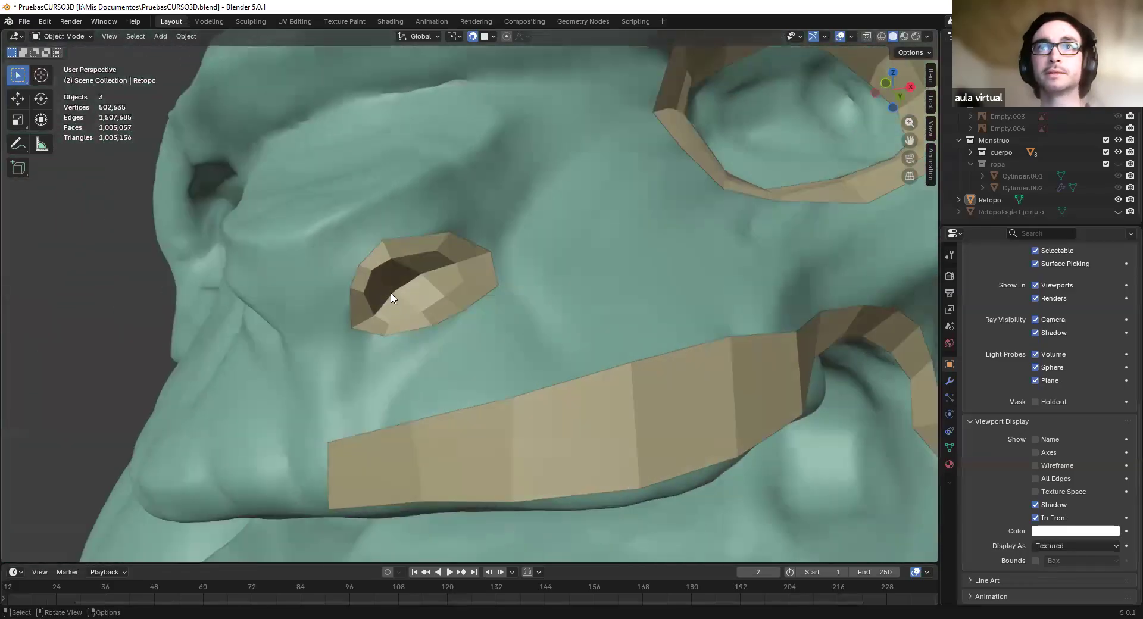
scroll(410, 297, up, 2)
click(415, 263)
right_click(382, 259)
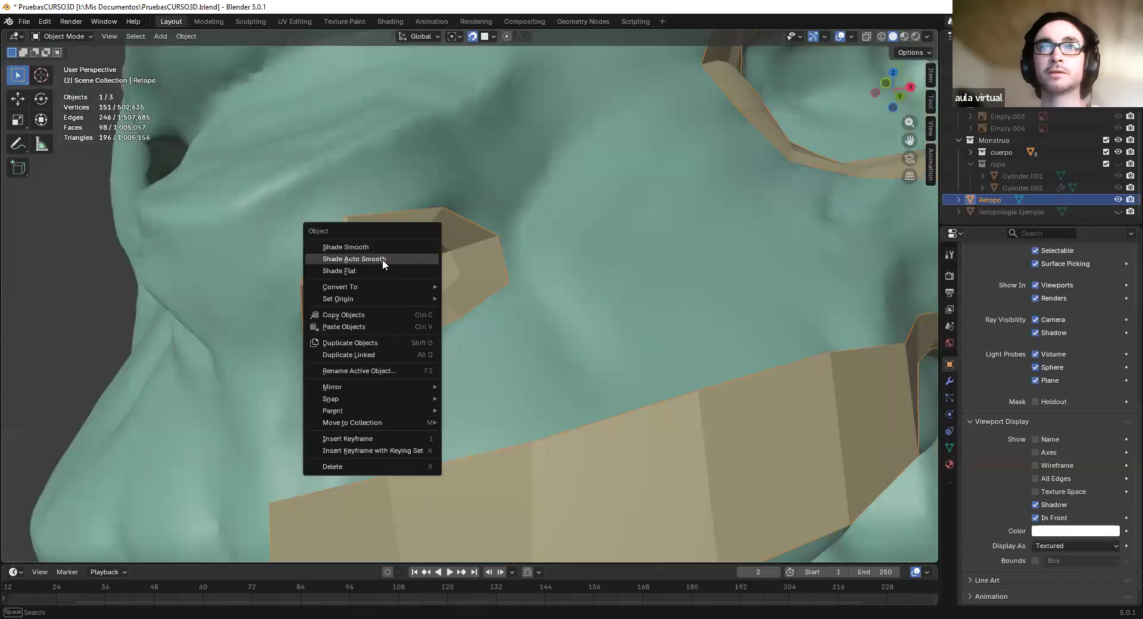
click(382, 259)
right_click(389, 268)
mouse_move(506, 306)
middle_down()
mouse_move(554, 291)
mouse_move(428, 316)
mouse_move(377, 349)
mouse_move(362, 398)
mouse_move(475, 380)
mouse_move(503, 278)
mouse_move(623, 280)
mouse_move(523, 292)
middle_up()
right_click(347, 387)
click(347, 385)
right_click(503, 277)
click(504, 277)
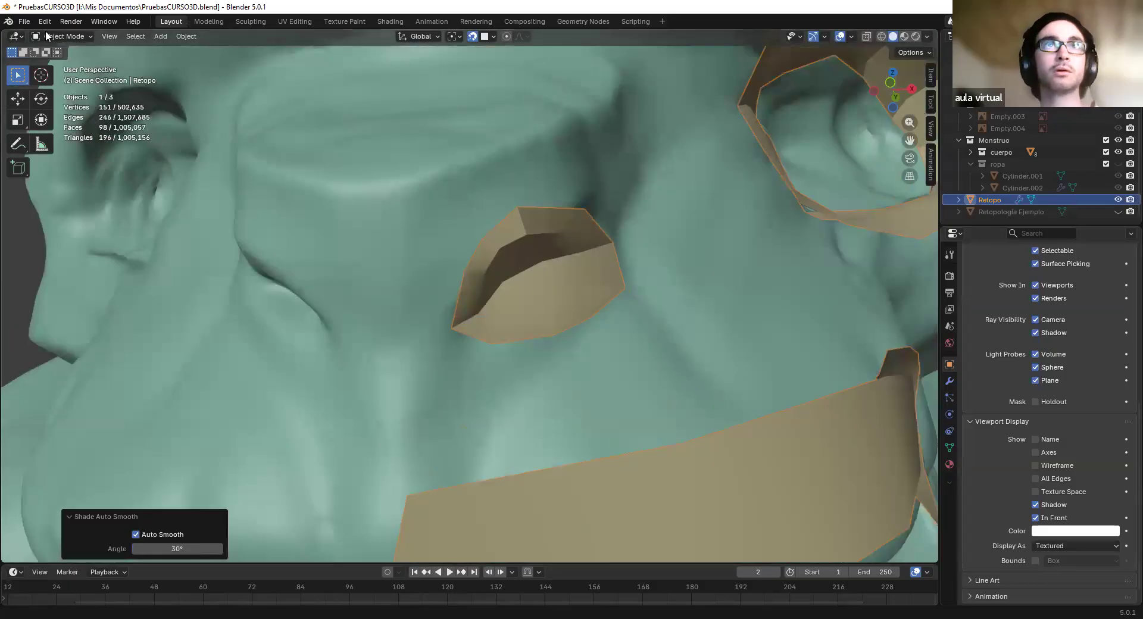
click(65, 37)
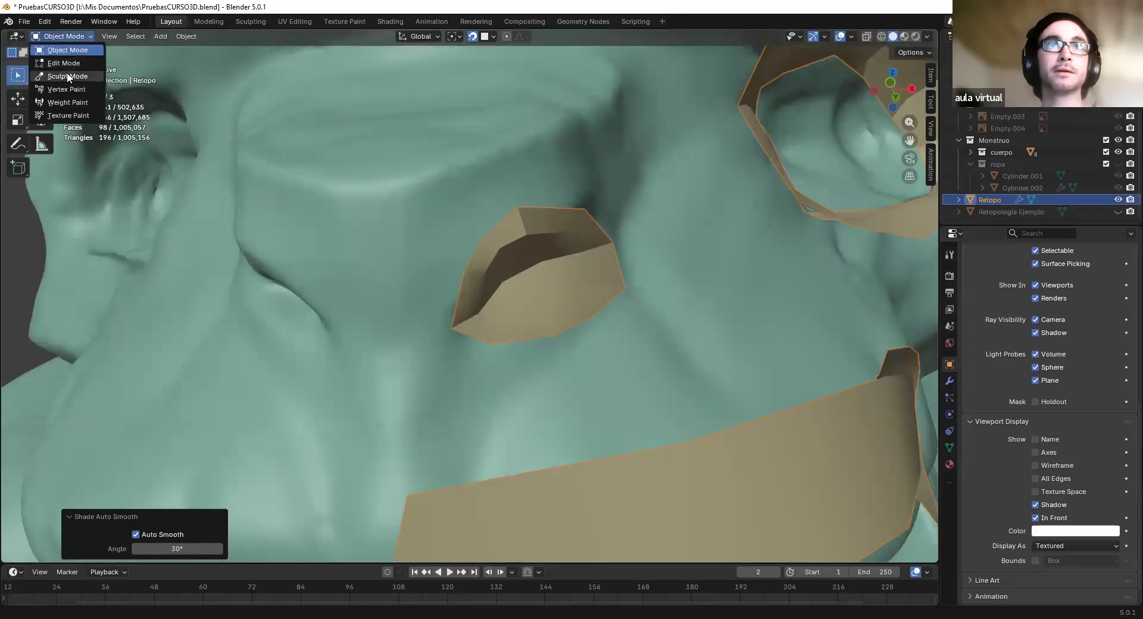
click(68, 77)
click(63, 37)
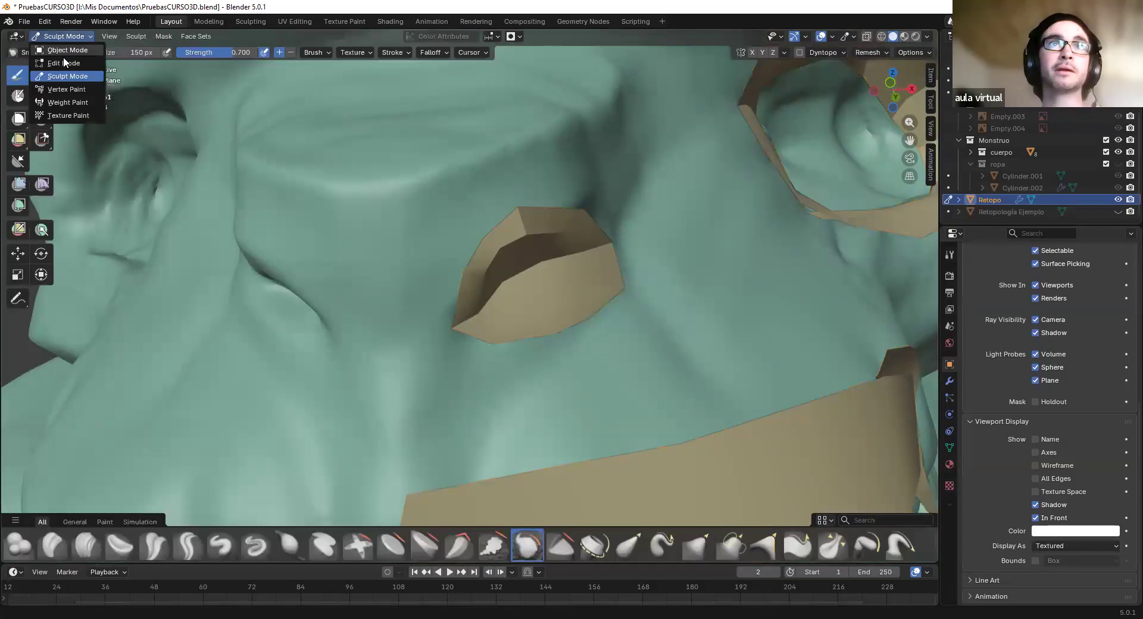
click(64, 62)
click(59, 37)
click(64, 48)
Hide the cuerpo collection to inspect the Retopo mesh on its own, and show the body again
scroll(491, 248, down, 8)
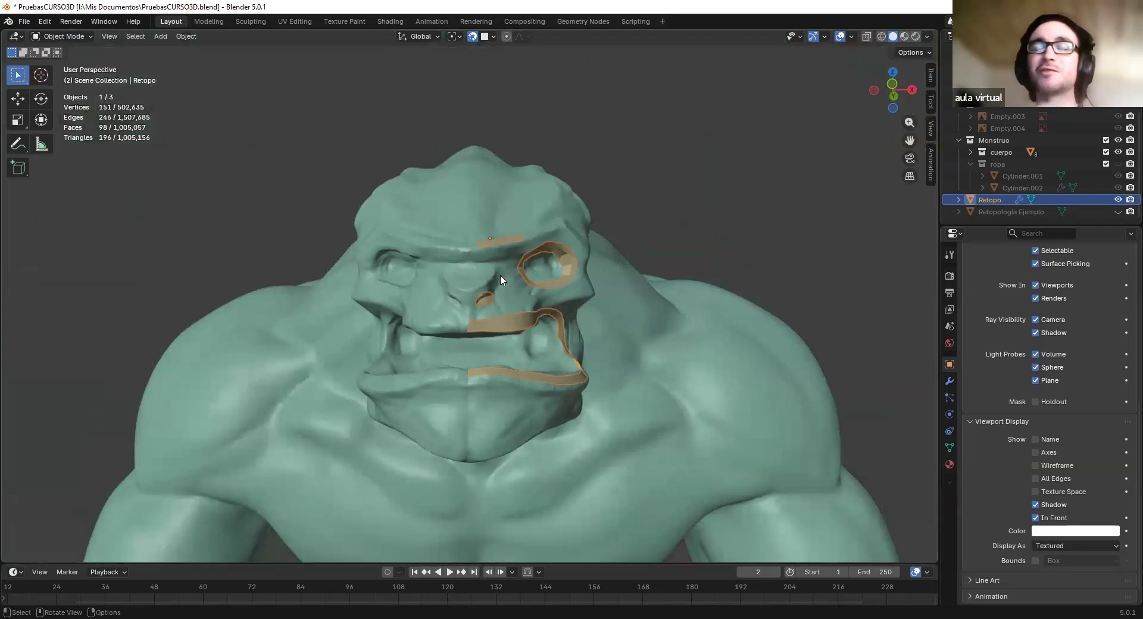
scroll(501, 280, down, 8)
click(593, 347)
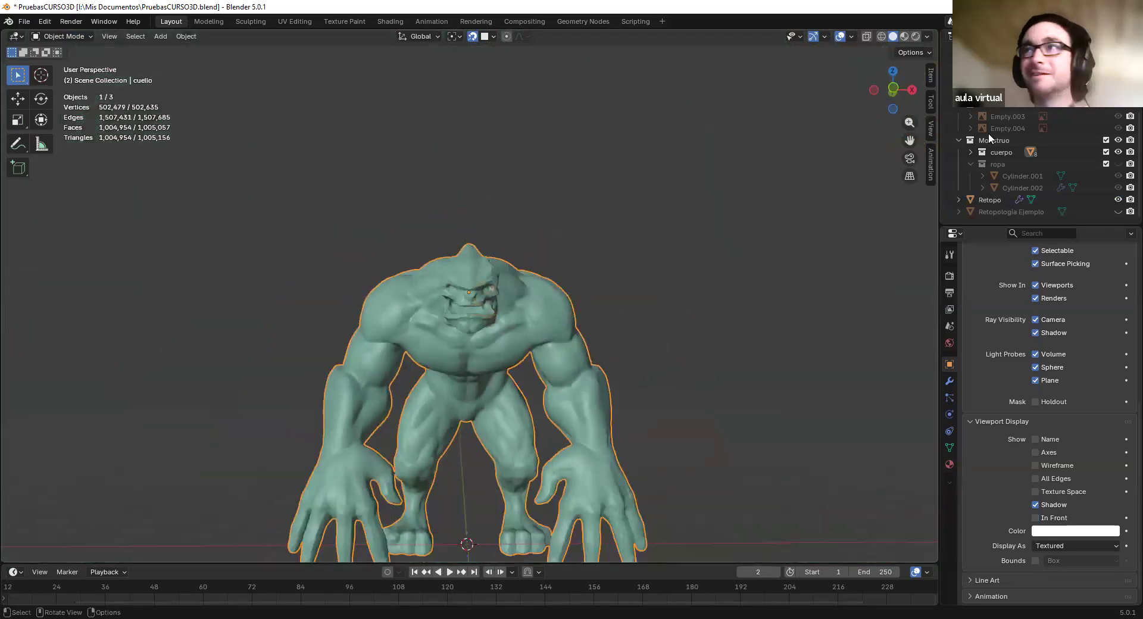
click(1118, 152)
click(1119, 152)
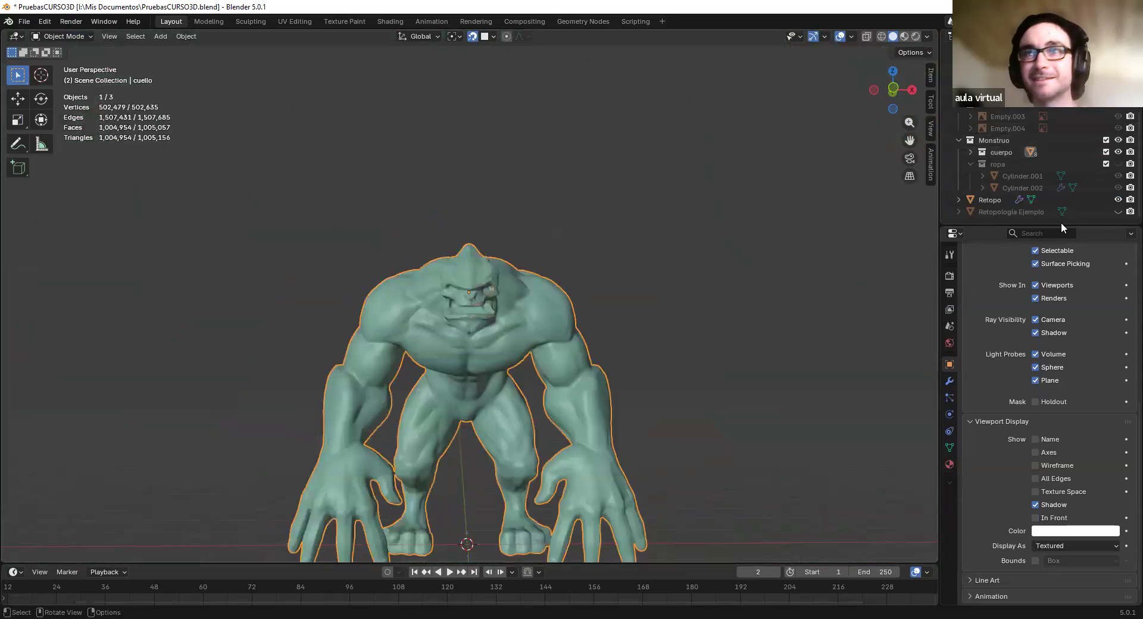
key(KP_Add)
key(KP_Add)
click(1118, 153)
scroll(573, 277, up, 4)
click(989, 199)
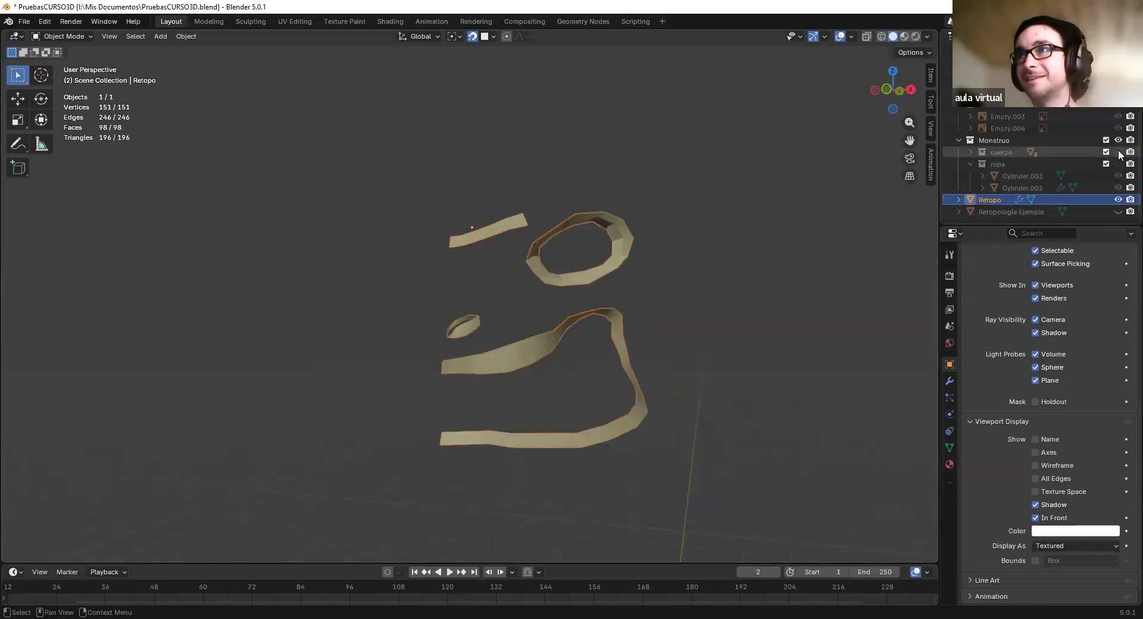
click(1118, 153)
Examine the retopology strips on the face and the whole monster sculpt from several angles
scroll(621, 262, down, 3)
middle_drag(620, 259, 647, 262)
scroll(565, 279, down, 1)
scroll(573, 324, up, 3)
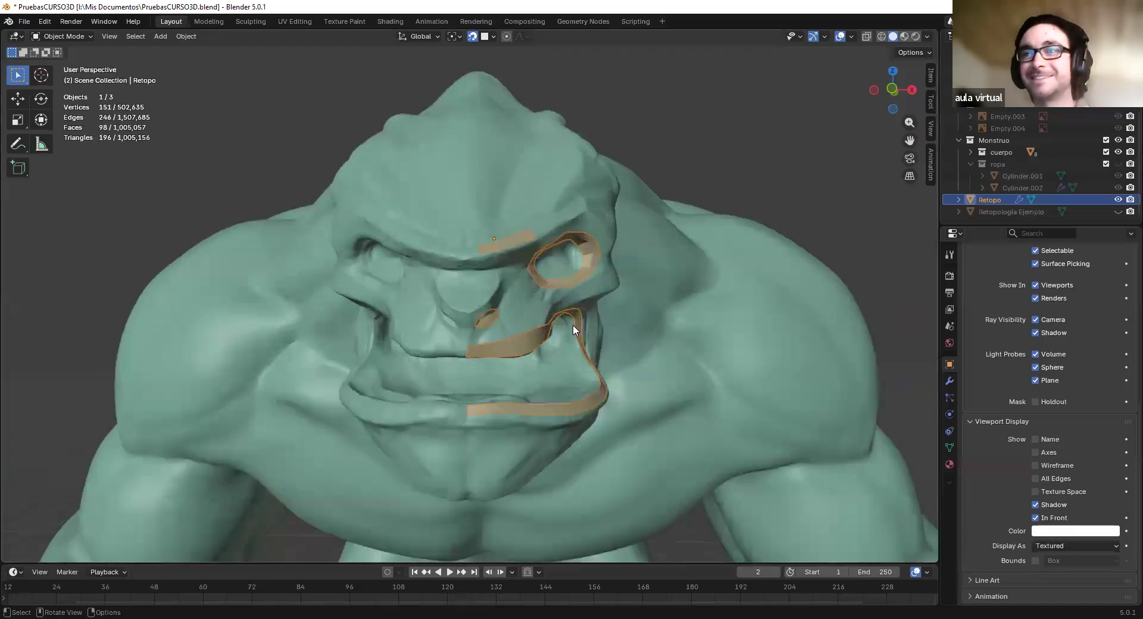
scroll(576, 332, down, 4)
middle_drag(576, 332, 604, 299)
click(604, 300)
scroll(581, 345, down, 4)
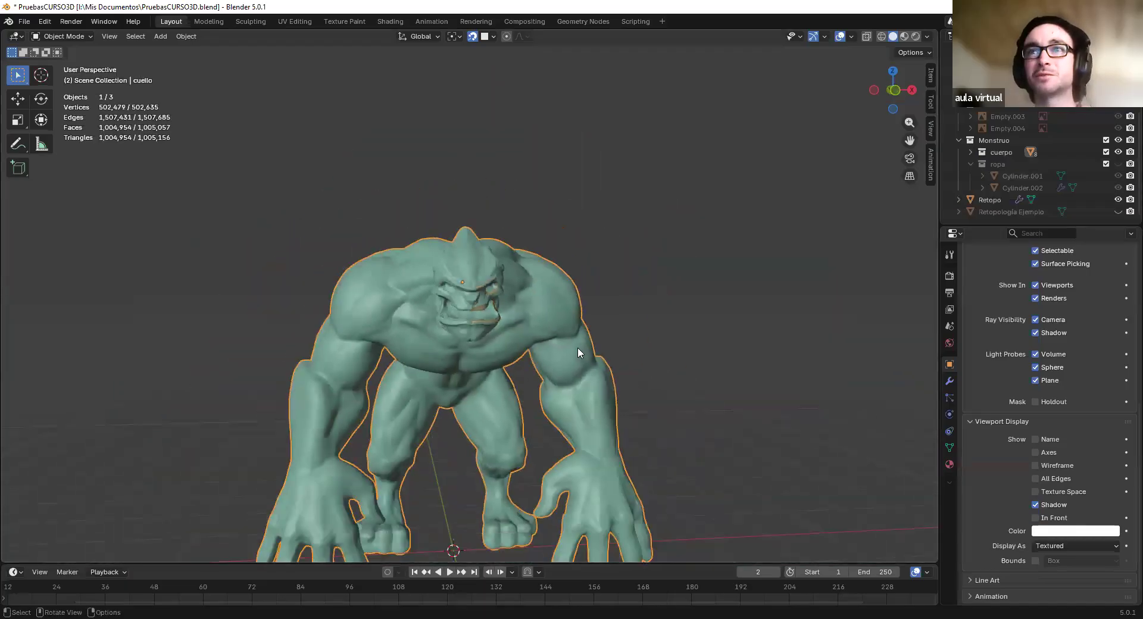
middle_drag(578, 347, 539, 341)
scroll(585, 434, down, 1)
scroll(587, 439, up, 2)
middle_drag(505, 377, 515, 323)
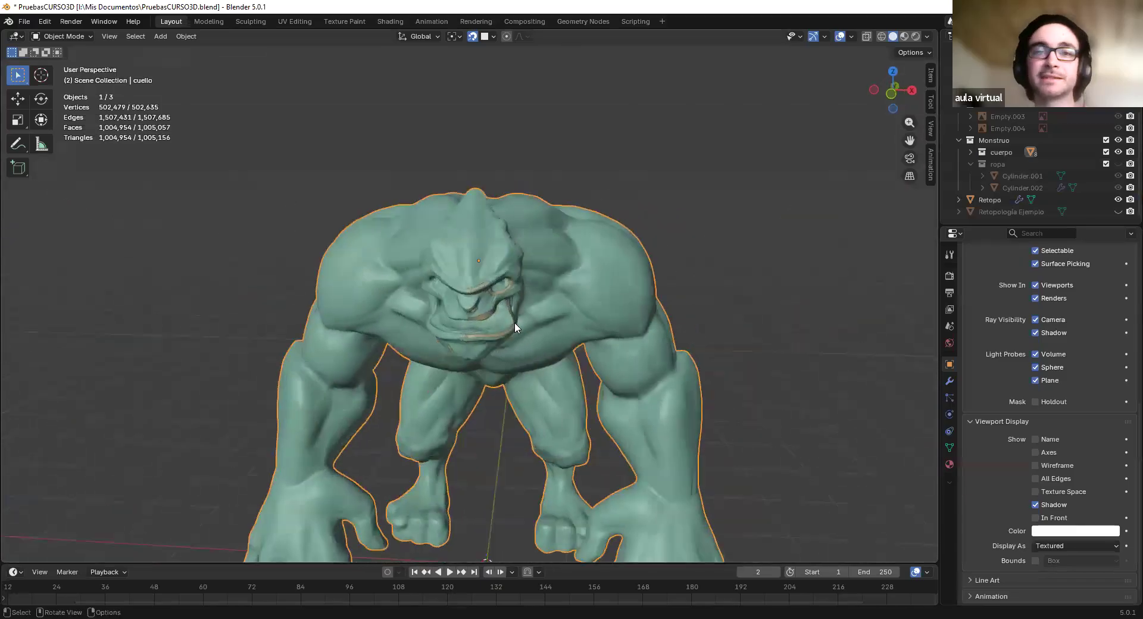
scroll(514, 322, up, 2)
key(KP_1)
scroll(524, 327, down, 2)
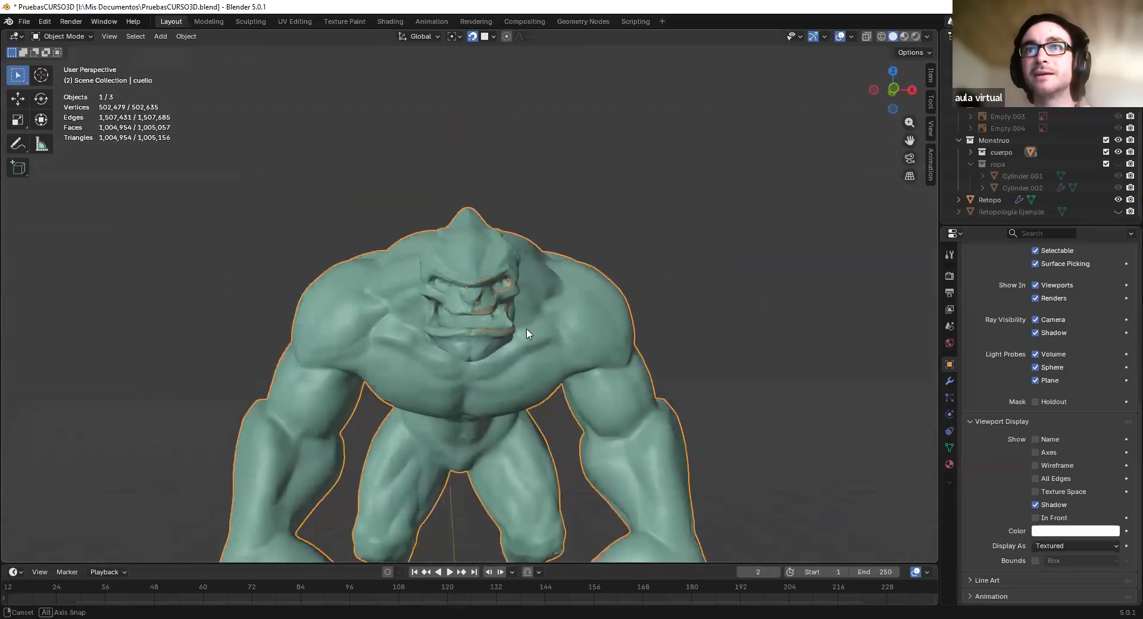
Examine the monster's head and upper body from the front, side and oblique angles, near and far
scroll(527, 335, up, 1)
scroll(518, 346, down, 3)
scroll(507, 356, up, 4)
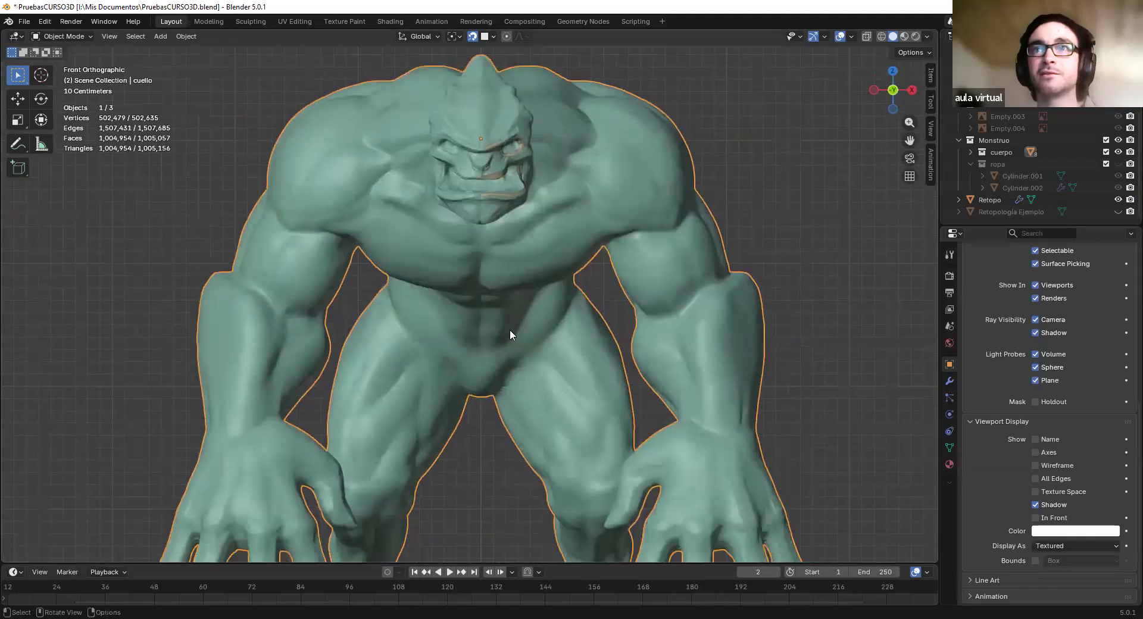
scroll(509, 330, down, 4)
middle_drag(509, 330, 595, 296)
shift+middle_drag(461, 277, 193, 338)
scroll(522, 340, up, 4)
scroll(523, 341, up, 2)
key(KP_1)
key(KP_3)
key(KP_1)
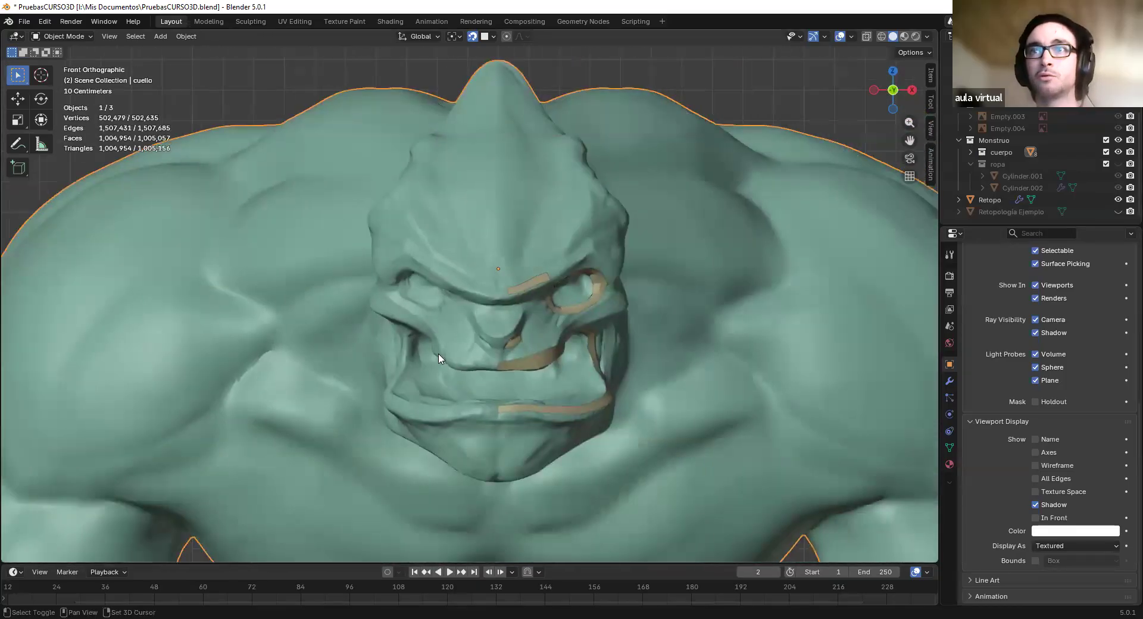
shift+middle_drag(439, 357, 331, 316)
middle_drag(420, 317, 495, 349)
scroll(402, 297, down, 2)
scroll(497, 324, up, 7)
middle_drag(423, 419, 505, 327)
scroll(472, 235, up, 4)
scroll(505, 326, down, 4)
scroll(496, 310, up, 4)
scroll(538, 336, down, 6)
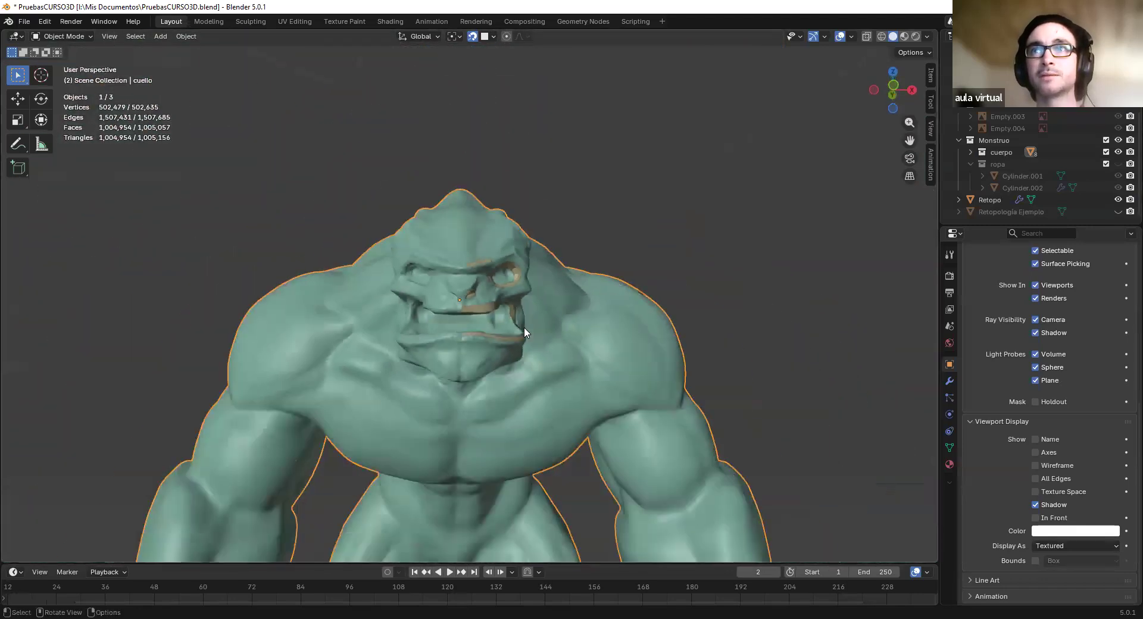
middle_drag(717, 322, 709, 322)
scroll(709, 322, up, 5)
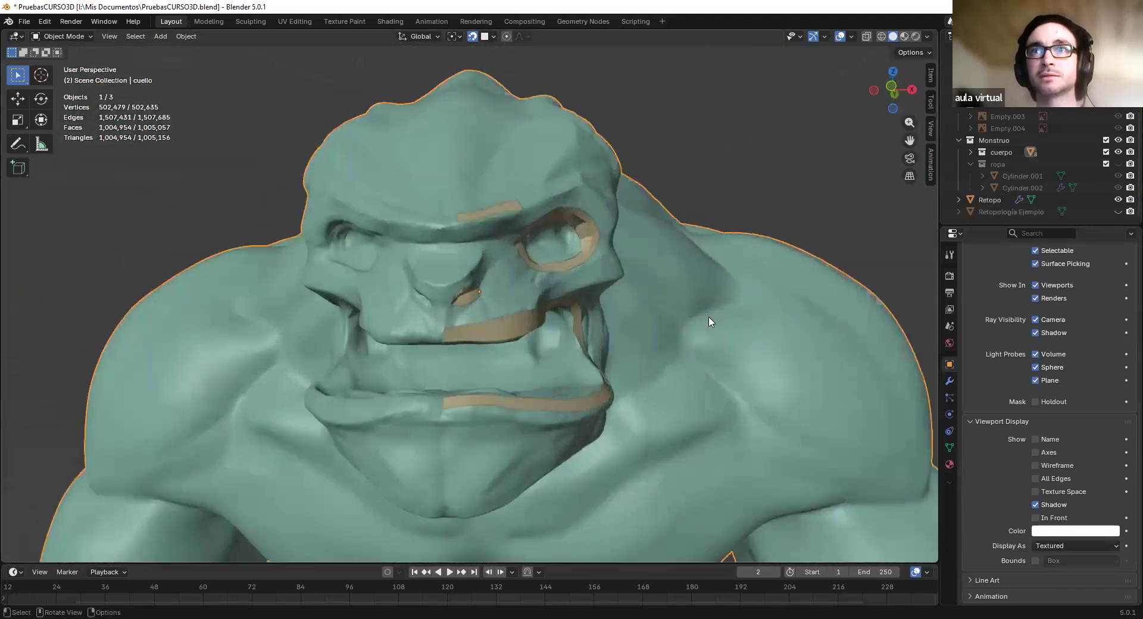
Select the Retopo mesh, inspect its nostril, eye and mouth strips from near and far, and switch to Edit Mode
click(512, 327)
scroll(442, 276, up, 7)
middle_drag(461, 195, 555, 320)
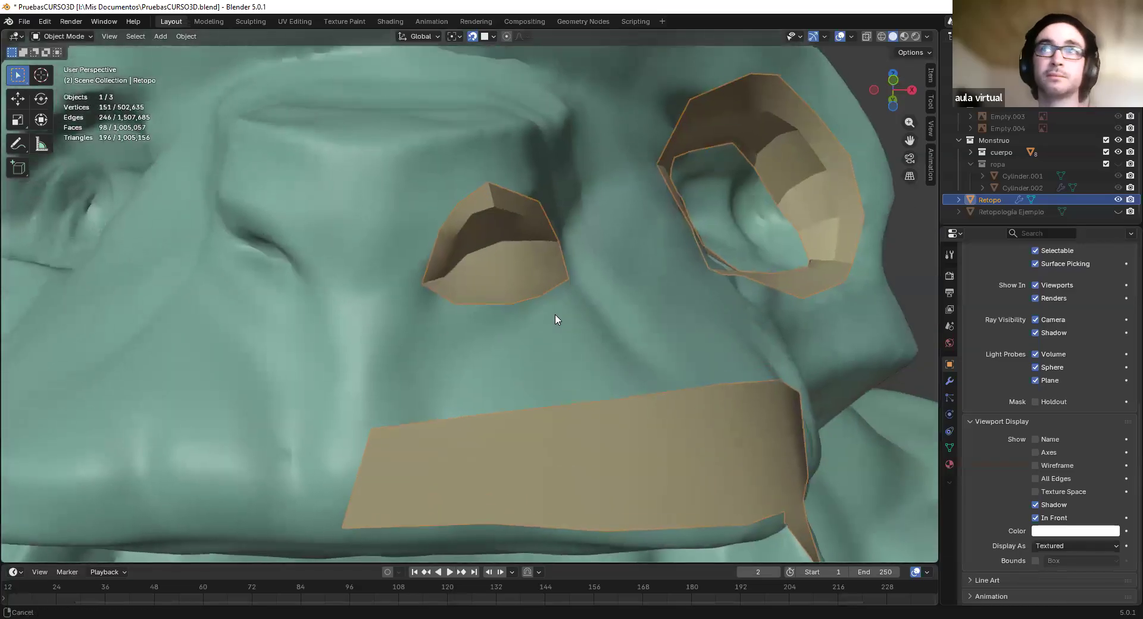
scroll(555, 320, down, 5)
middle_drag(510, 276, 487, 313)
scroll(501, 274, up, 6)
scroll(508, 281, down, 5)
scroll(485, 277, down, 2)
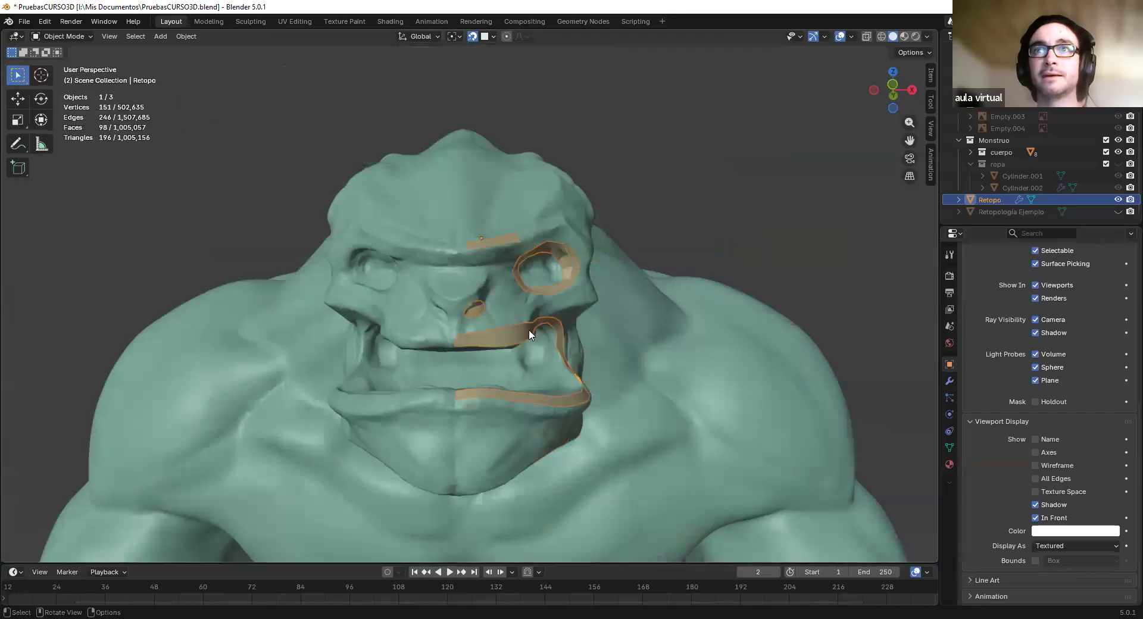
scroll(504, 333, up, 4)
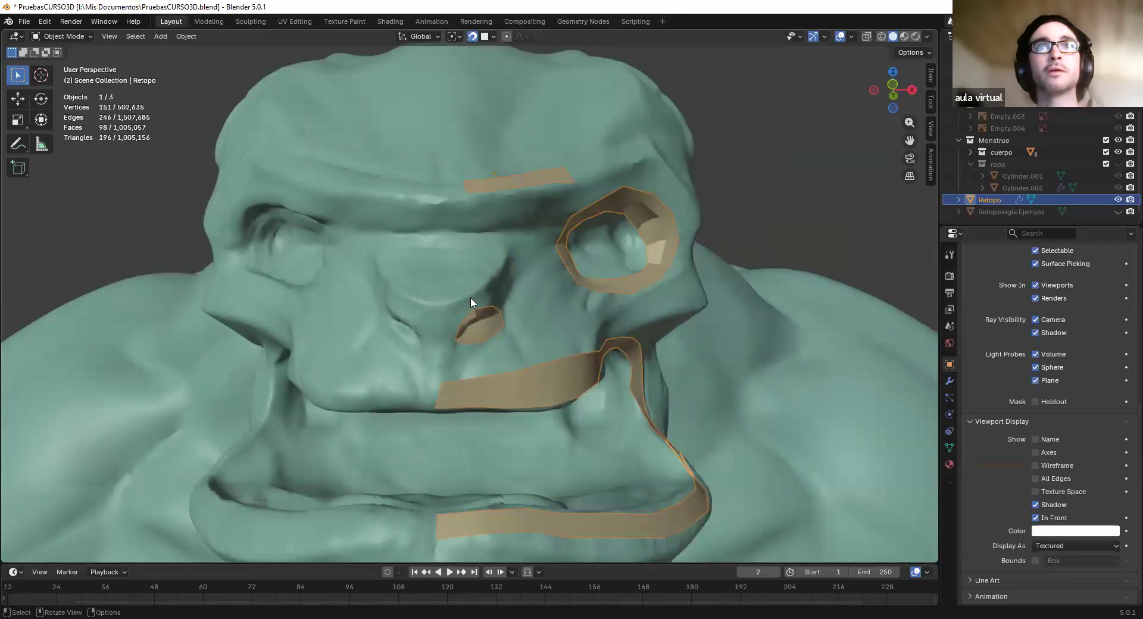
scroll(487, 321, down, 5)
scroll(486, 333, up, 5)
scroll(436, 237, down, 3)
click(390, 272)
scroll(390, 272, down, 4)
middle_drag(389, 272, 462, 363)
scroll(476, 339, up, 4)
click(481, 317)
scroll(480, 318, up, 4)
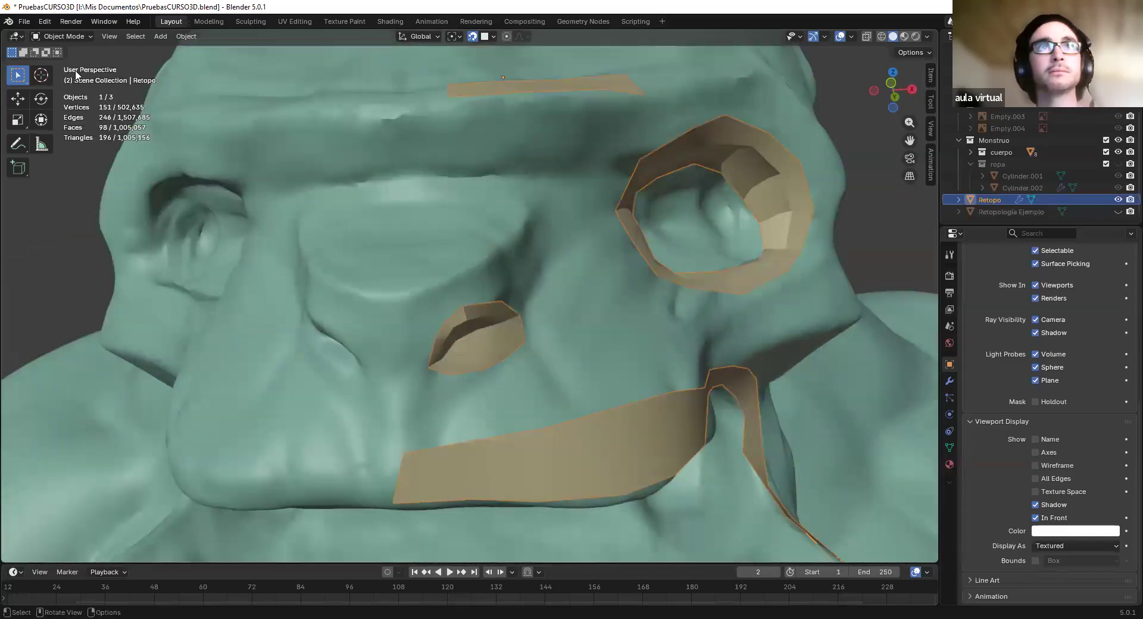
click(82, 38)
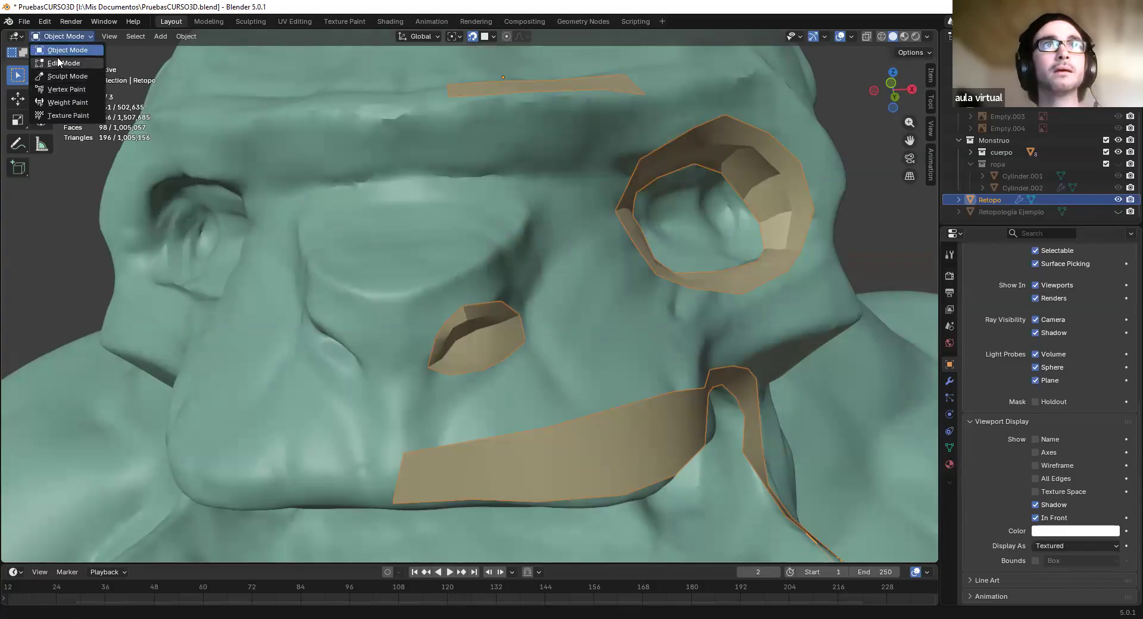
click(64, 63)
Examine the area between the nose, eye ring and mouth loop from the front and side
middle_drag(530, 332, 549, 357)
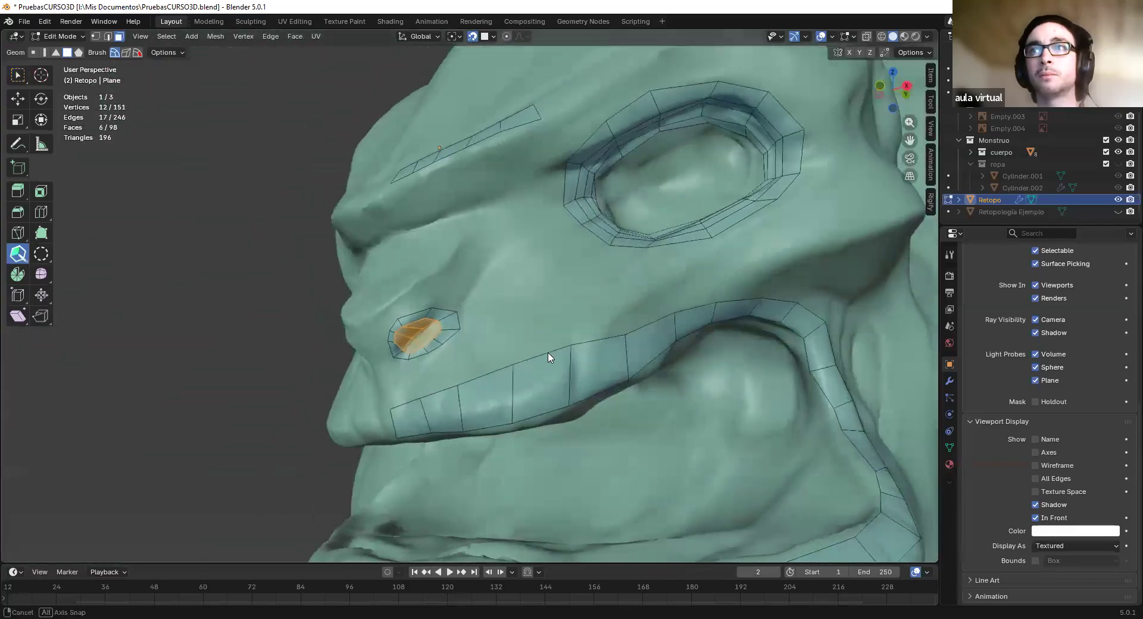
scroll(548, 357, down, 3)
scroll(646, 321, down, 3)
middle_drag(395, 447, 431, 458)
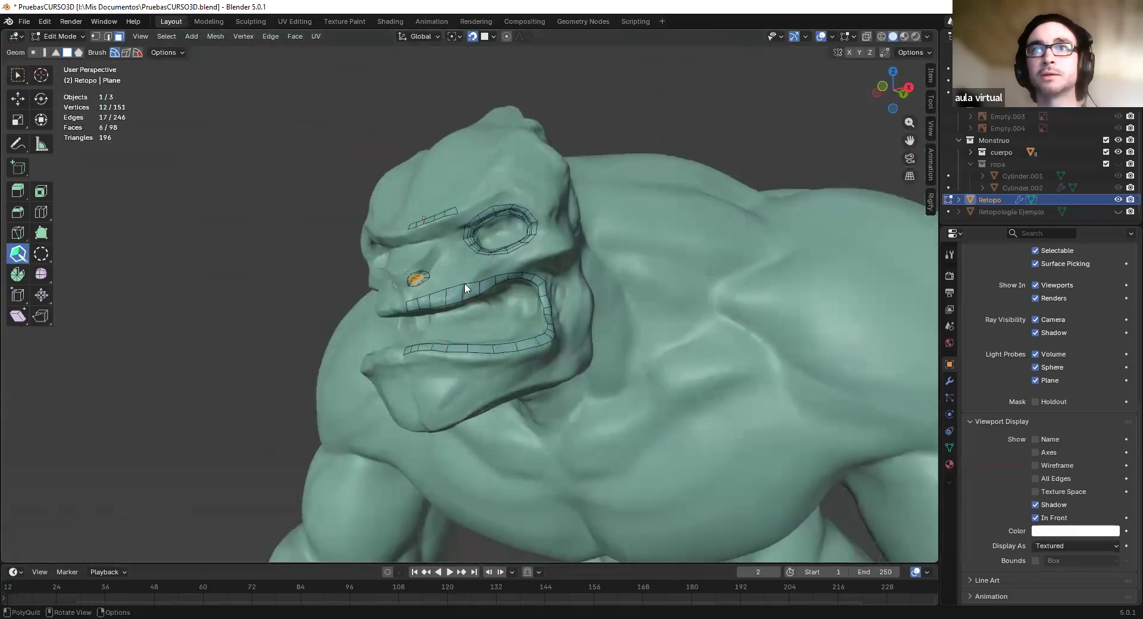
scroll(465, 285, down, 1)
middle_drag(465, 285, 487, 282)
scroll(487, 282, up, 2)
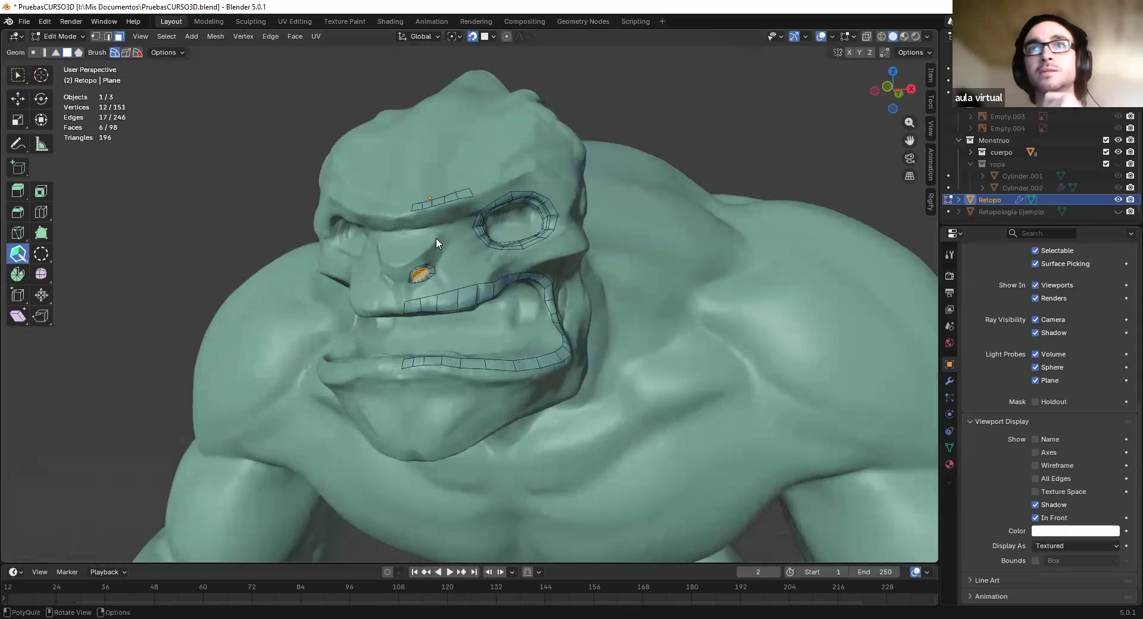
scroll(453, 271, down, 3)
middle_drag(490, 277, 461, 271)
scroll(500, 319, up, 4)
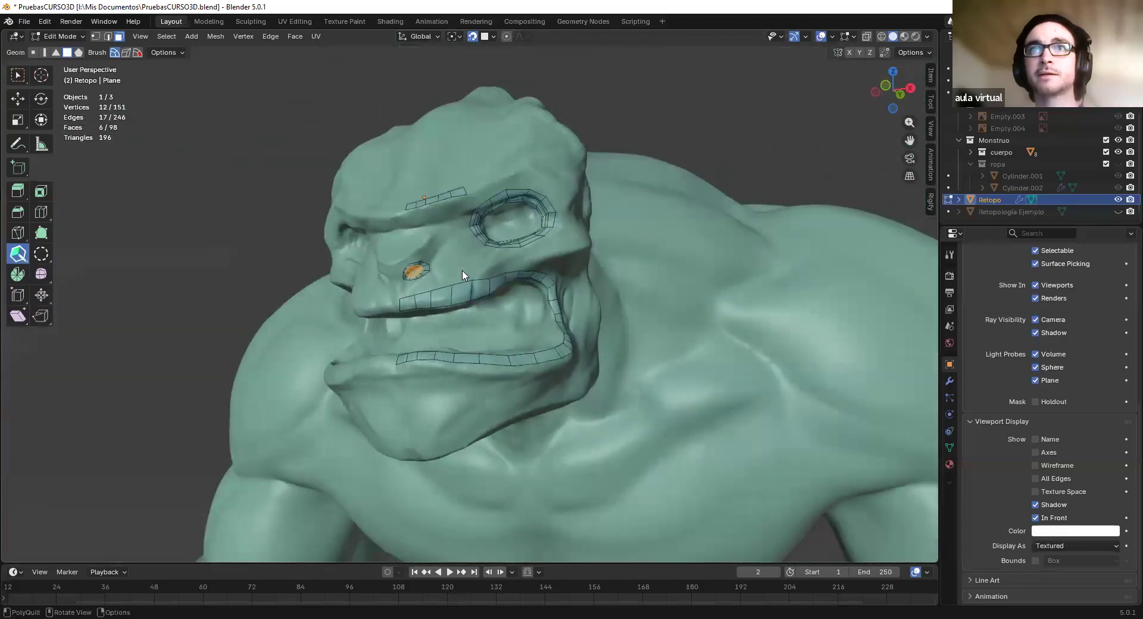
shift+middle_drag(425, 380, 426, 286)
scroll(425, 287, up, 2)
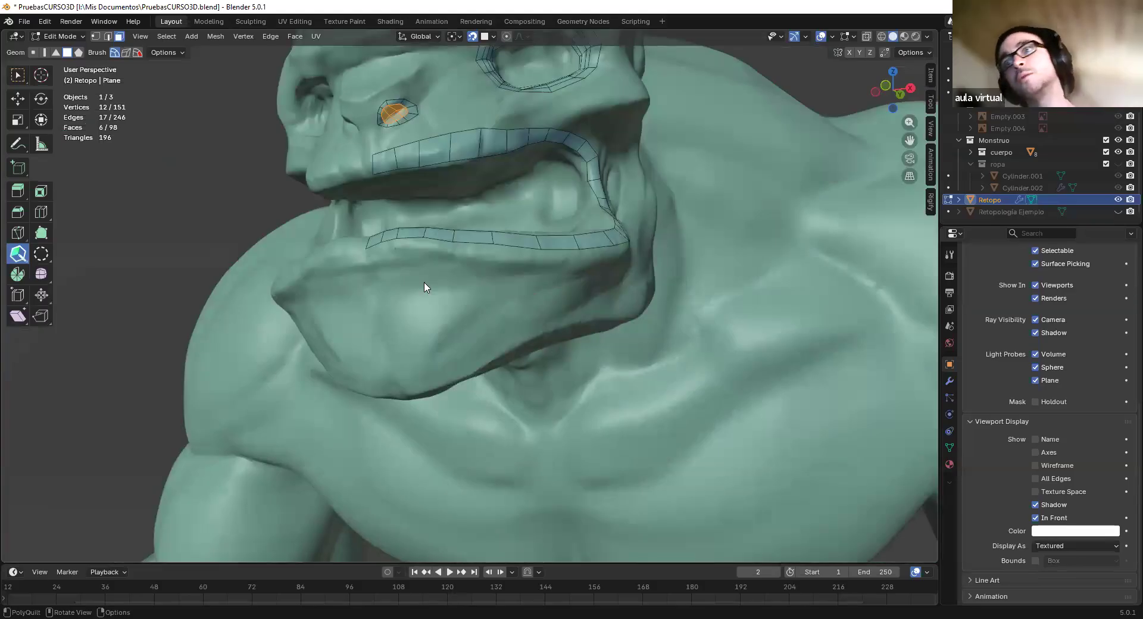
middle_drag(470, 291, 508, 299)
scroll(499, 291, up, 4)
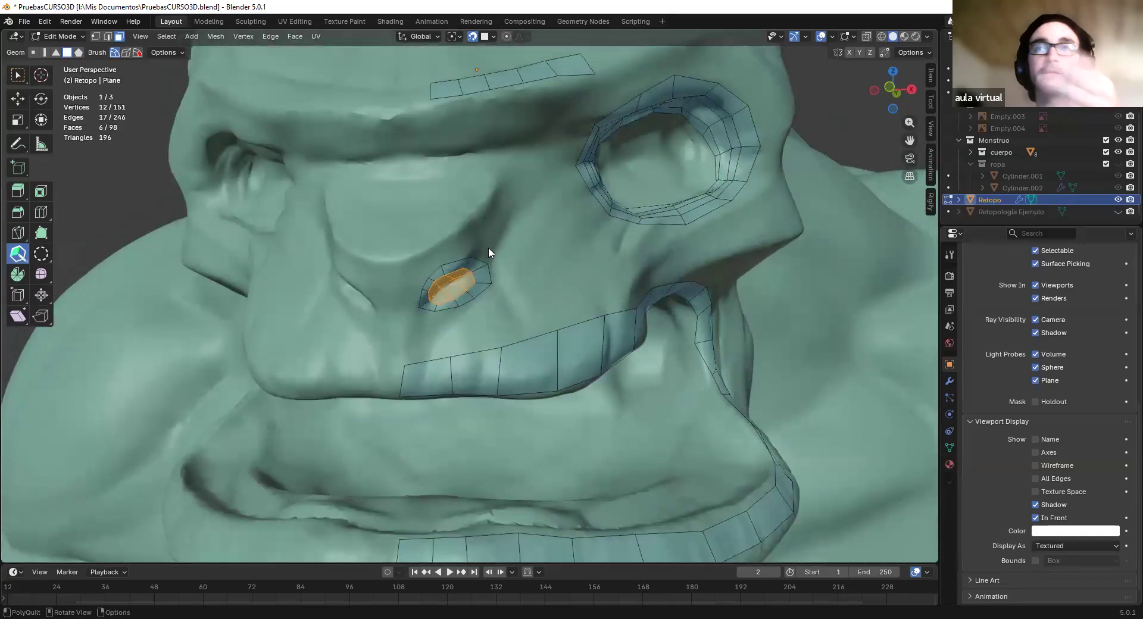
scroll(500, 262, down, 3)
scroll(517, 284, up, 4)
scroll(529, 334, down, 6)
middle_drag(483, 410, 427, 200)
scroll(540, 333, up, 3)
scroll(528, 326, up, 4)
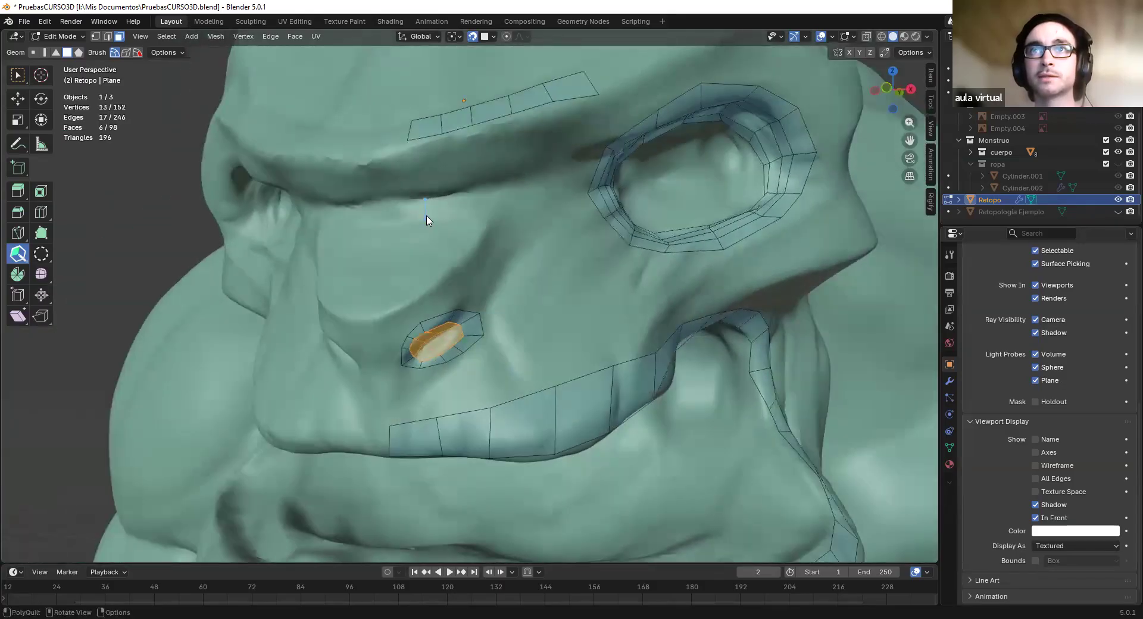
Draw a new quad at the top of the nose, just below the brow
click(467, 195)
right_click(473, 204)
key(Escape)
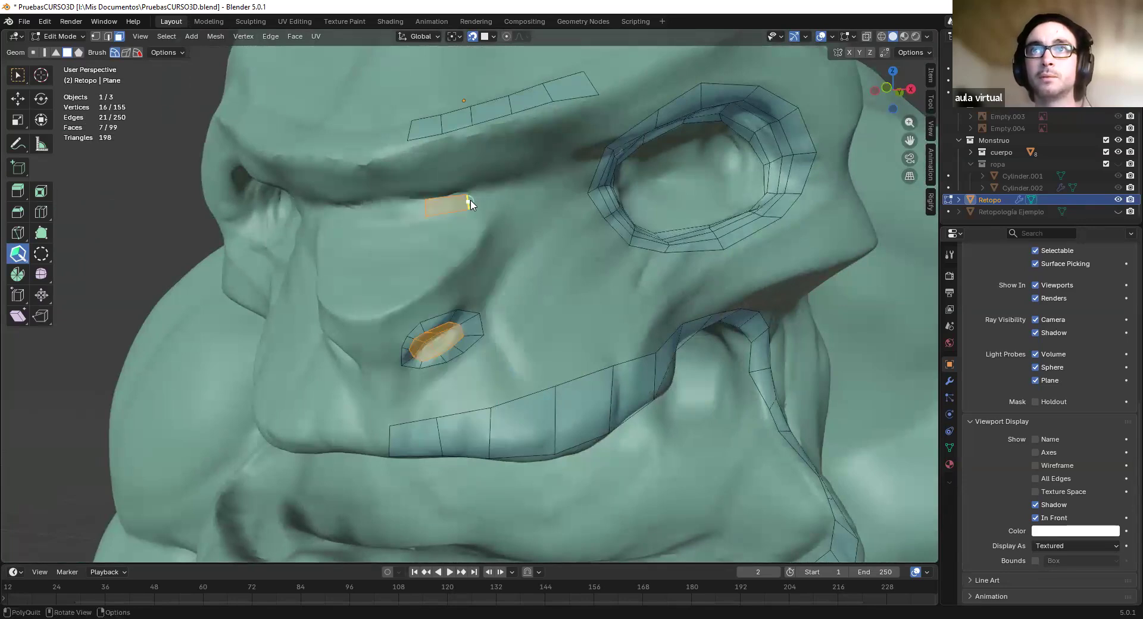
Try to extend the nose quad with a strip of small quads curving down toward the cheek, relax it, and undo it
mouse_move(475, 204)
mouse_down()
mouse_move(500, 204)
mouse_move(544, 255)
mouse_up()
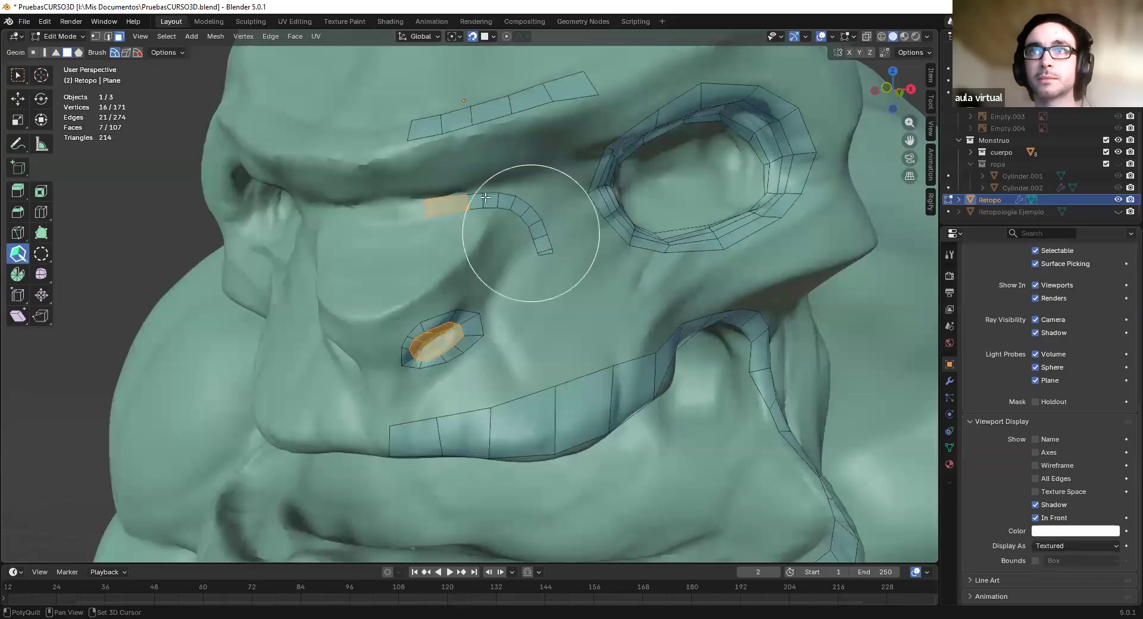
click(468, 202)
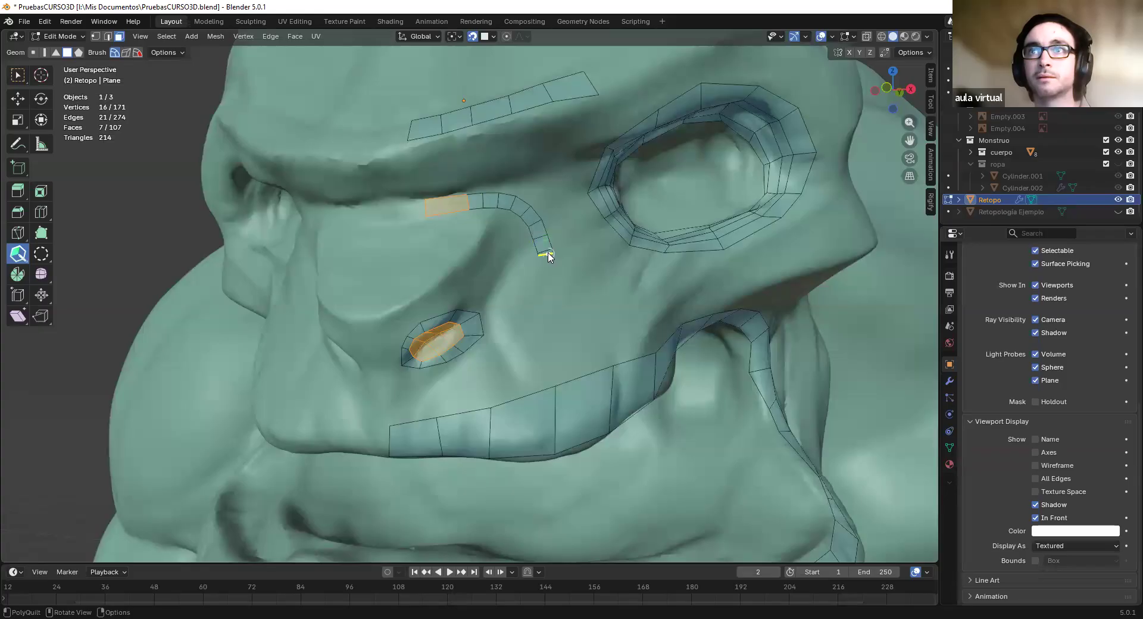
drag(548, 253, 548, 275)
key(ctrl+z)
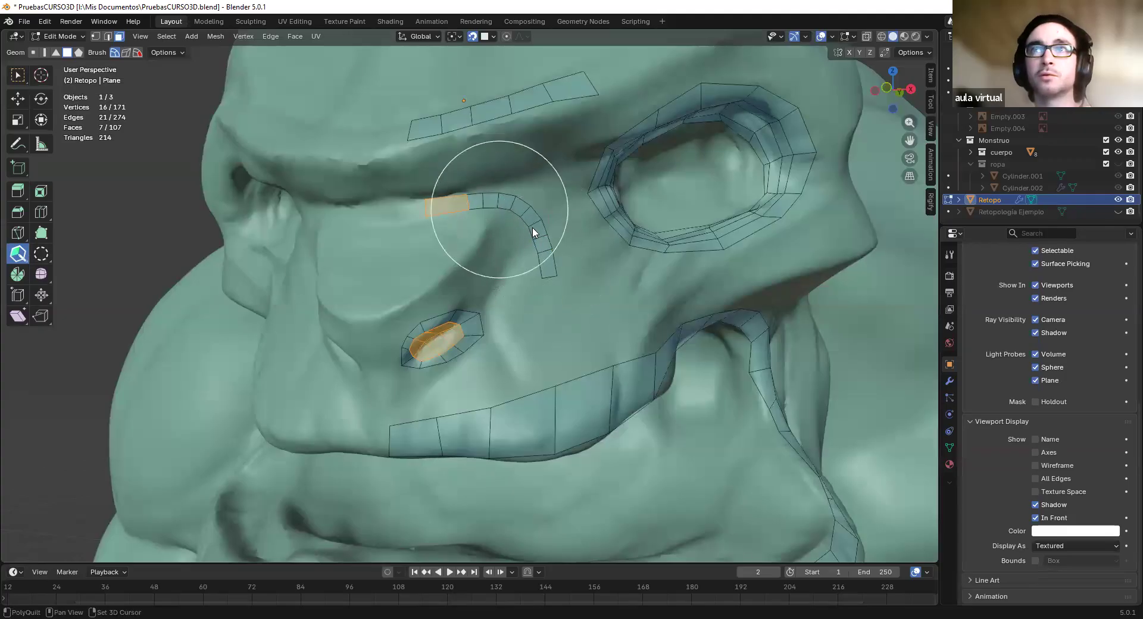
shift+drag(485, 197, 525, 213)
key(ctrl+z)
key(ctrl+z)
key(ctrl+z)
key(ctrl+z)
key(ctrl+z)
key(ctrl+z)
key(ctrl+z)
key(ctrl+z)
key(ctrl+z)
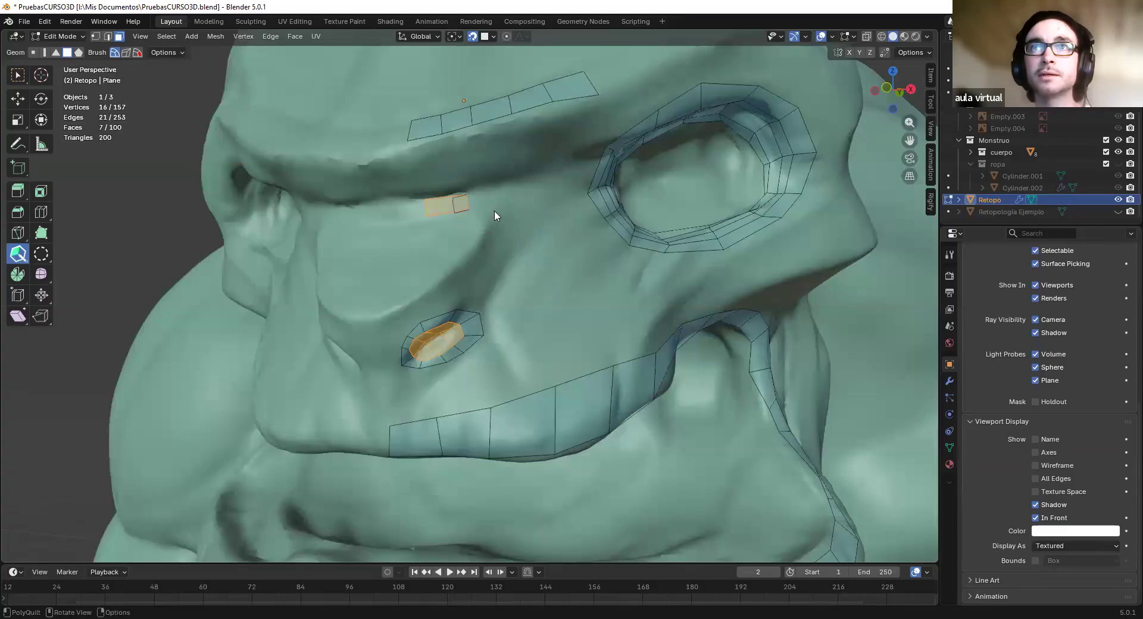
Try to reposition the single extension face beside the nose quad, and undo it
click(501, 197)
mouse_move(501, 197)
mouse_down()
mouse_move(549, 222)
mouse_move(567, 267)
mouse_move(512, 235)
mouse_up()
key(ctrl+z)
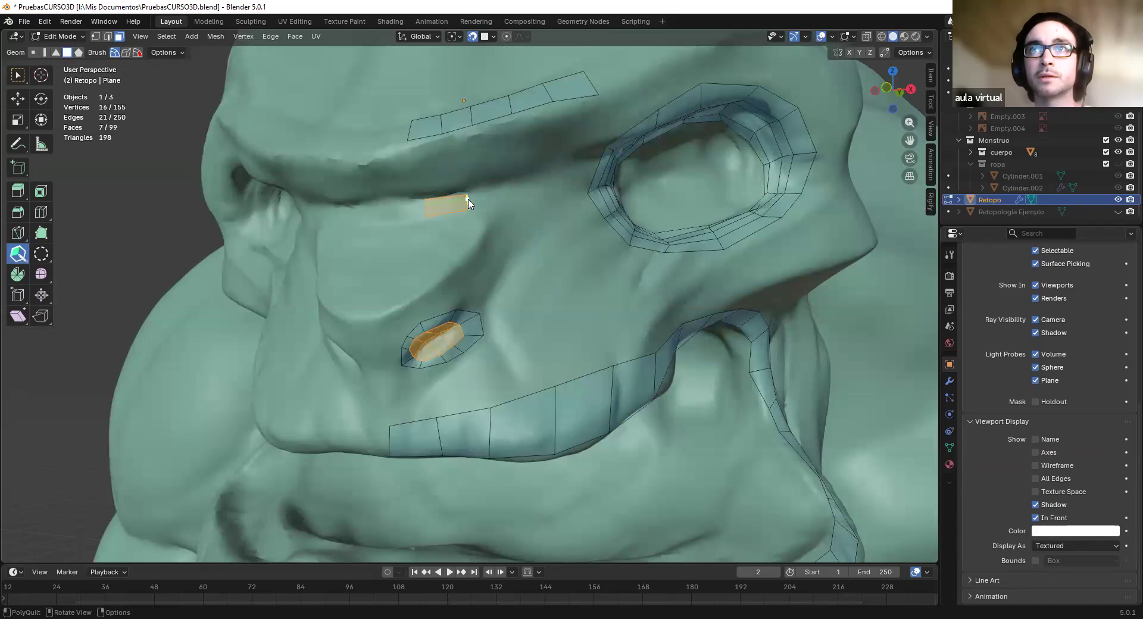
Extend the nose quad with two larger quads running outward and down toward the cheek between nose and eye
drag(484, 202, 510, 206)
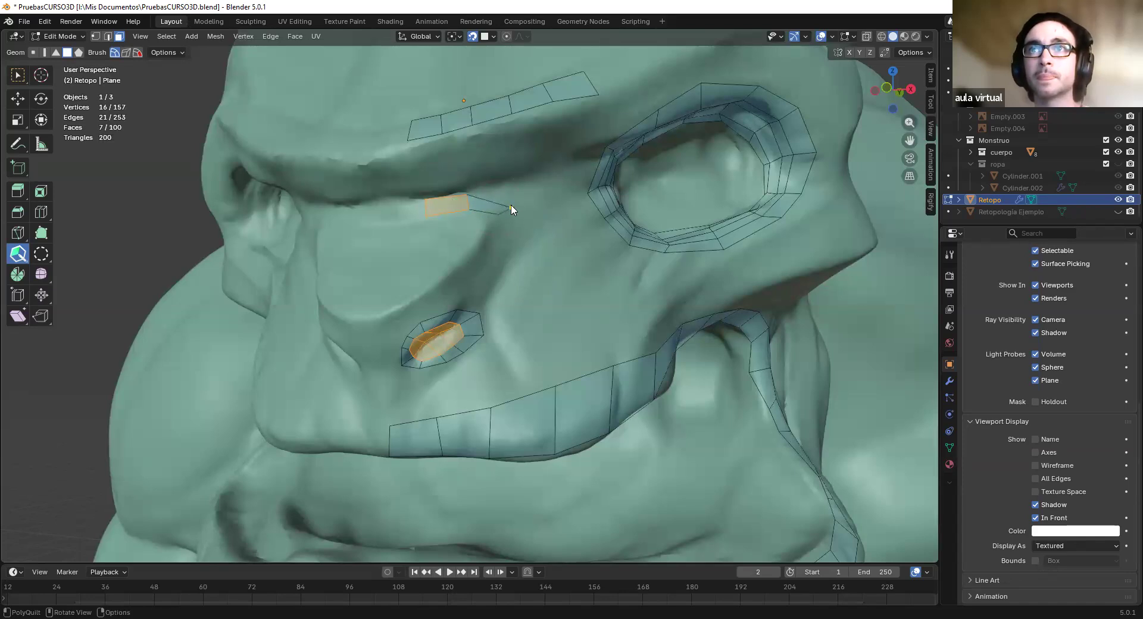
middle_drag(491, 230, 543, 206)
drag(569, 231, 578, 240)
scroll(534, 215, up, 5)
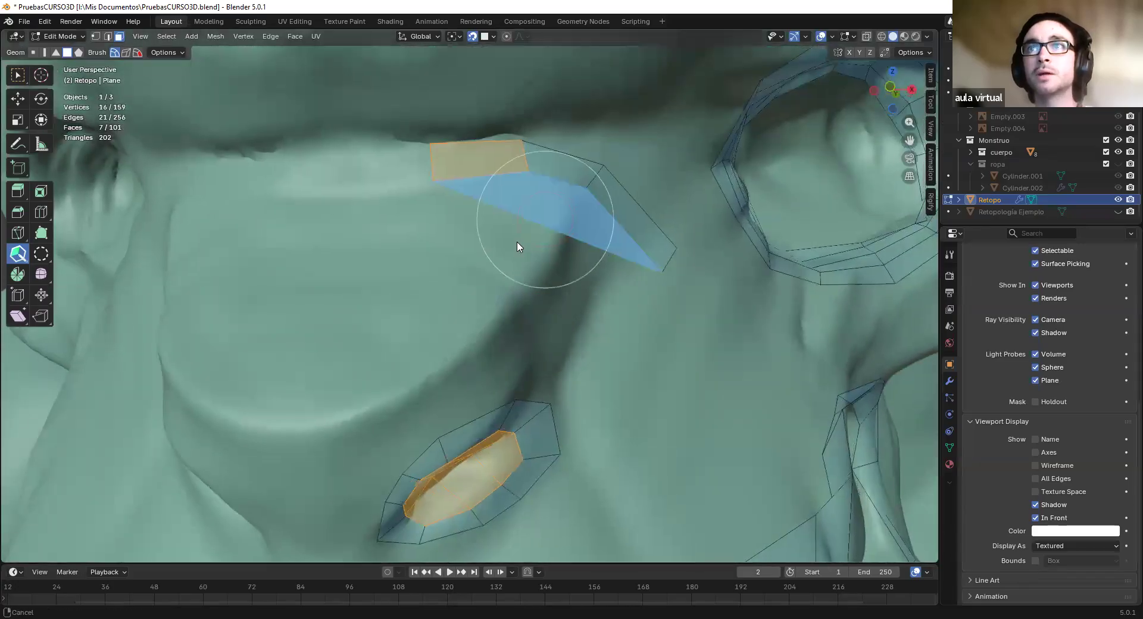
shift+middle_drag(518, 242, 506, 246)
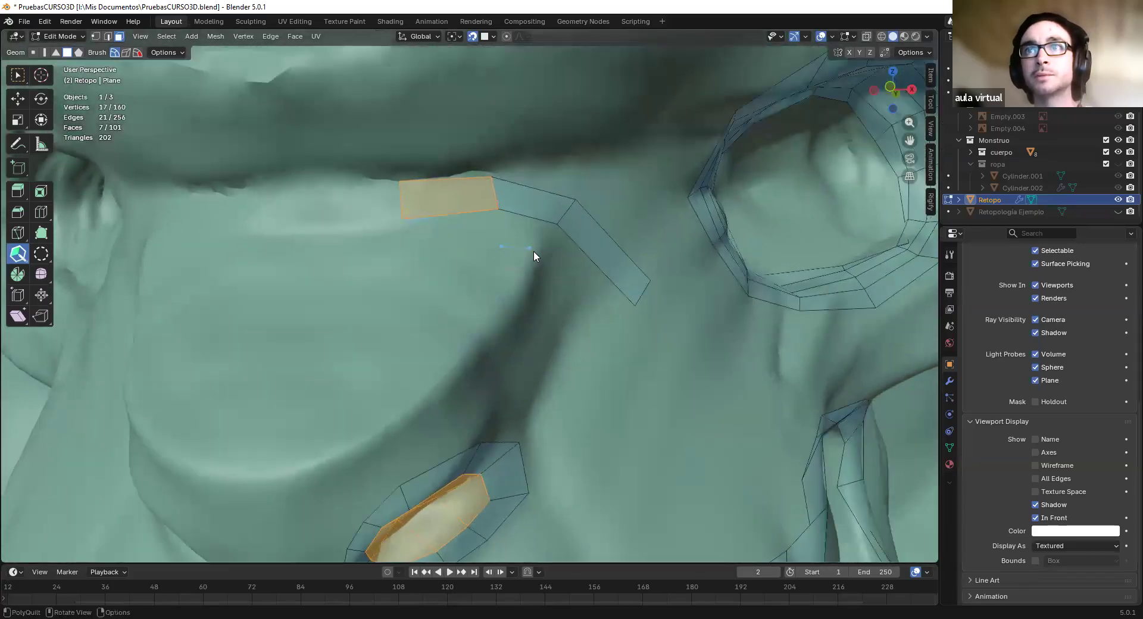
Build two quads branching down the side of the nose and extend them with one long quad along its lower edge
click(496, 219)
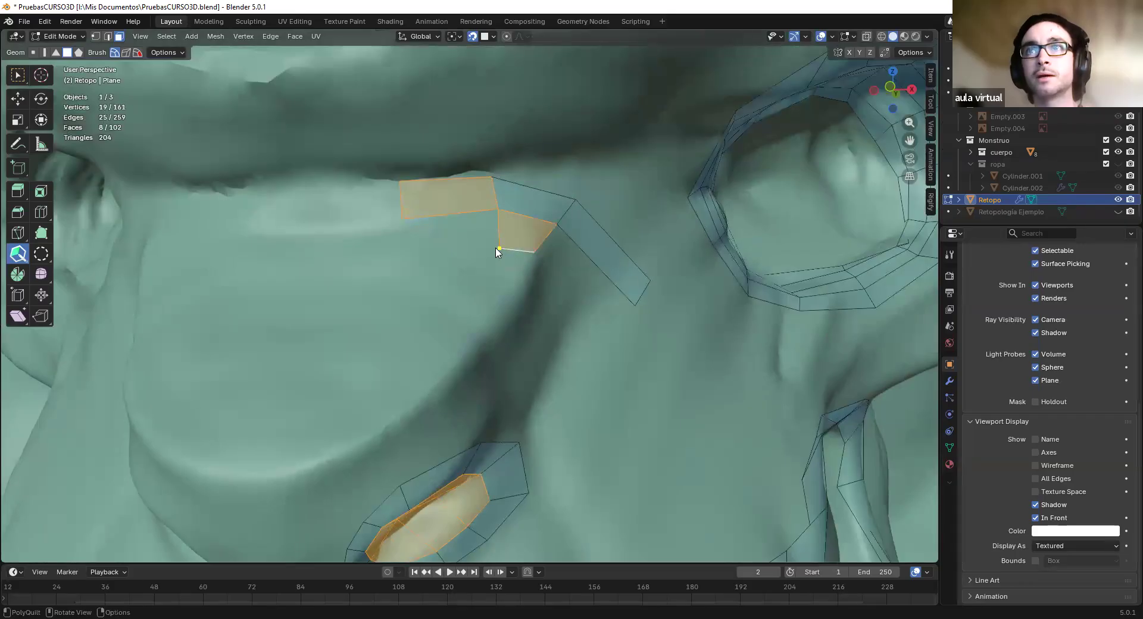
click(504, 306)
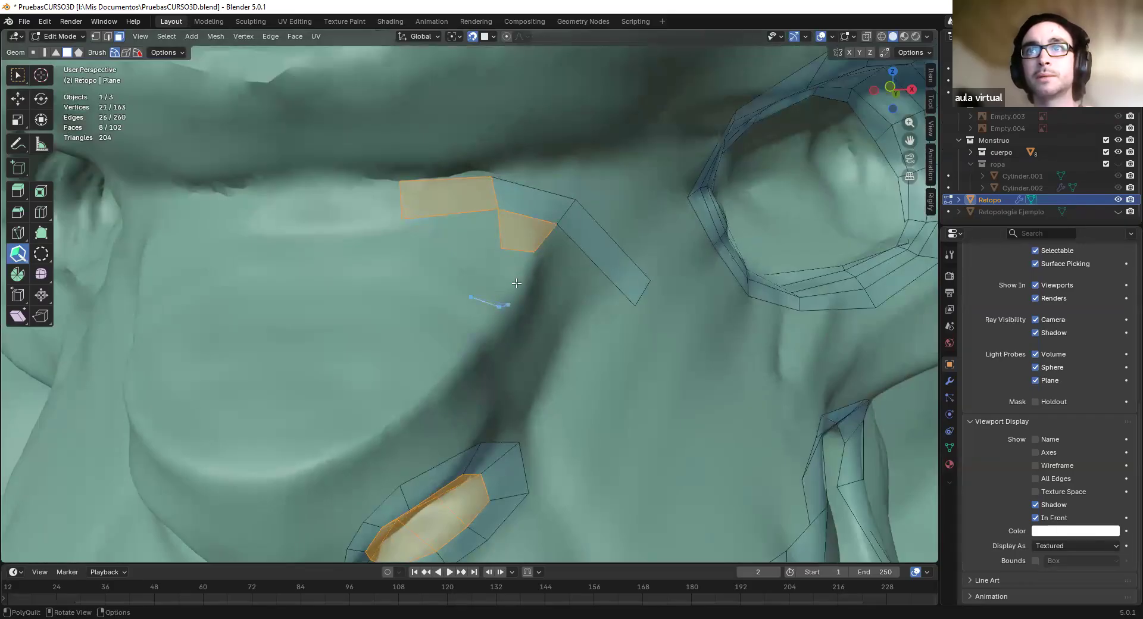
shift+click(516, 276)
shift+middle_drag(477, 320, 541, 252)
drag(513, 291, 344, 390)
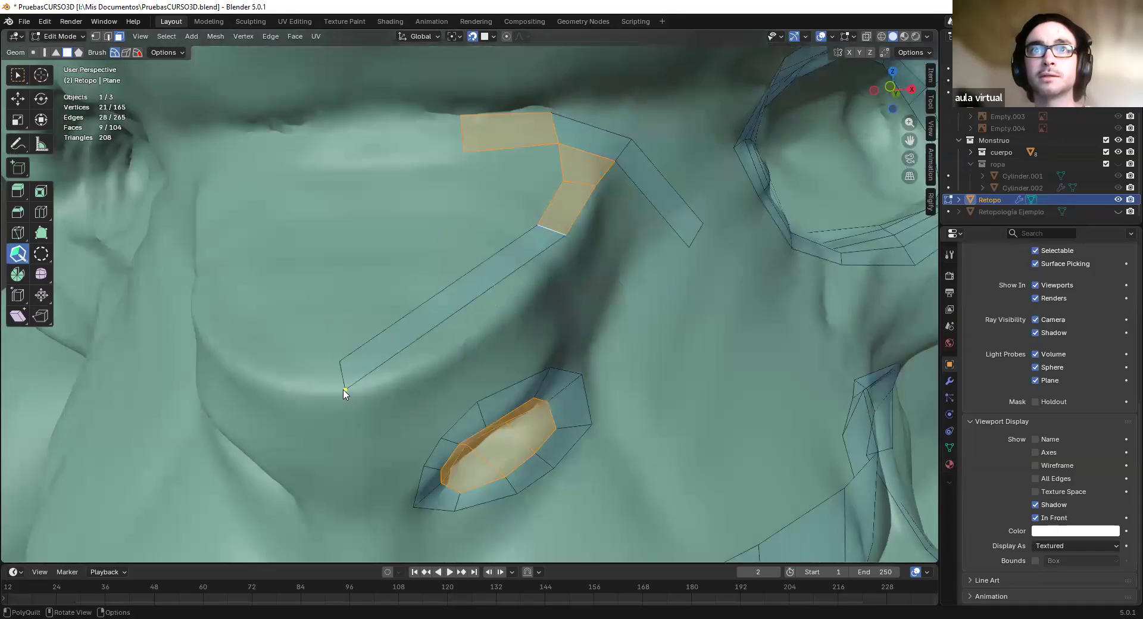
Cut the long quad with three edge loops and move the new edges to follow the rounded contour of the nose
ctrl+click(447, 291)
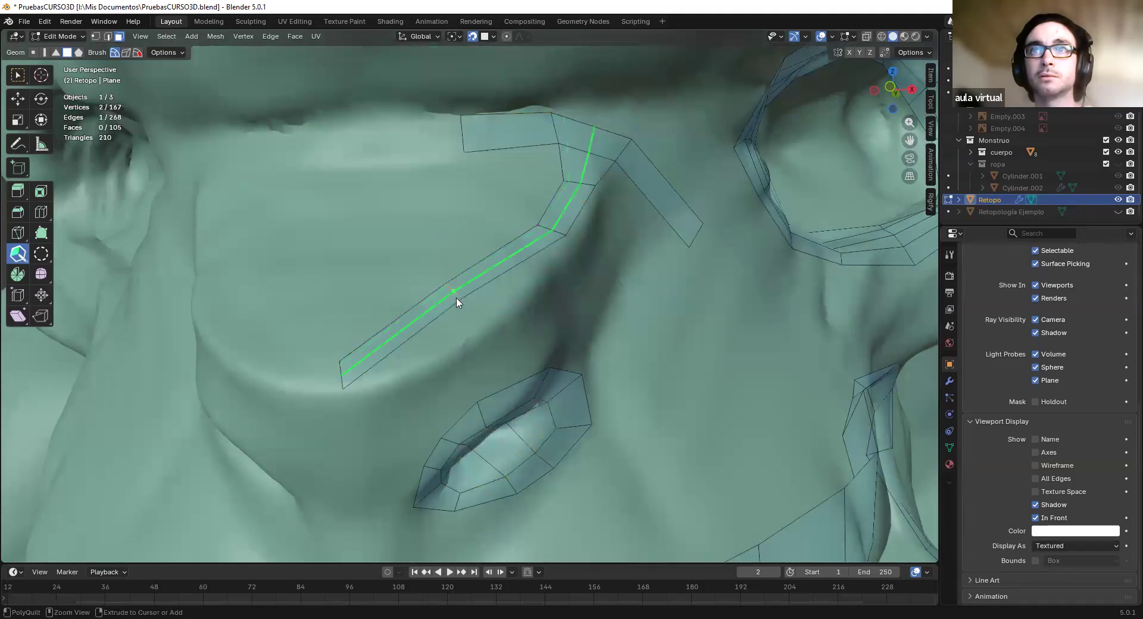
drag(460, 302, 481, 325)
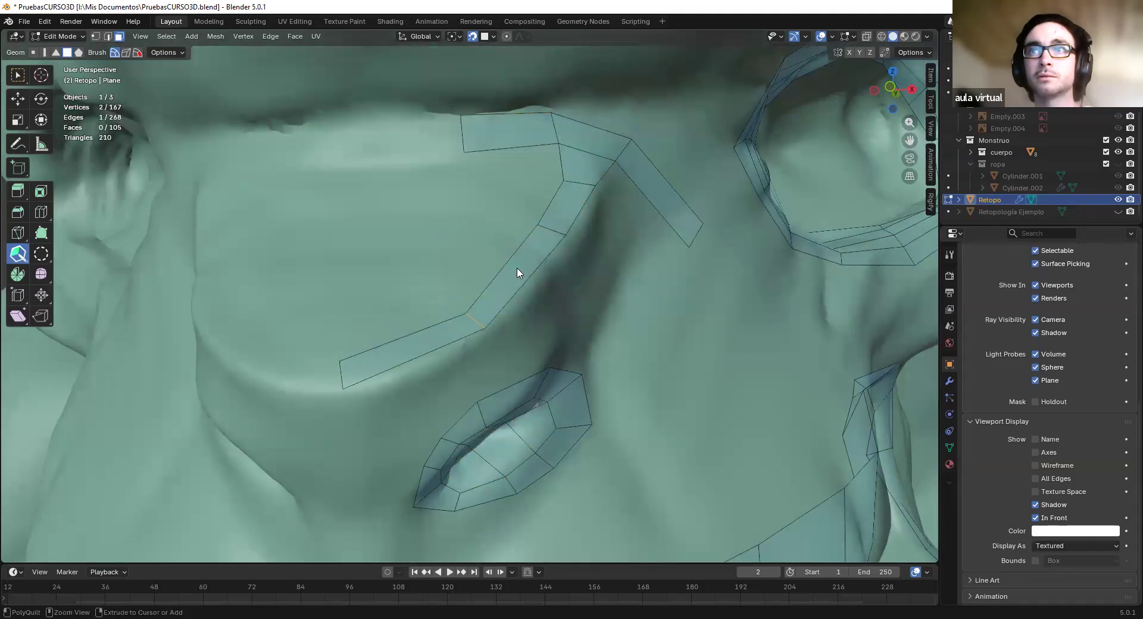
ctrl+click(522, 272)
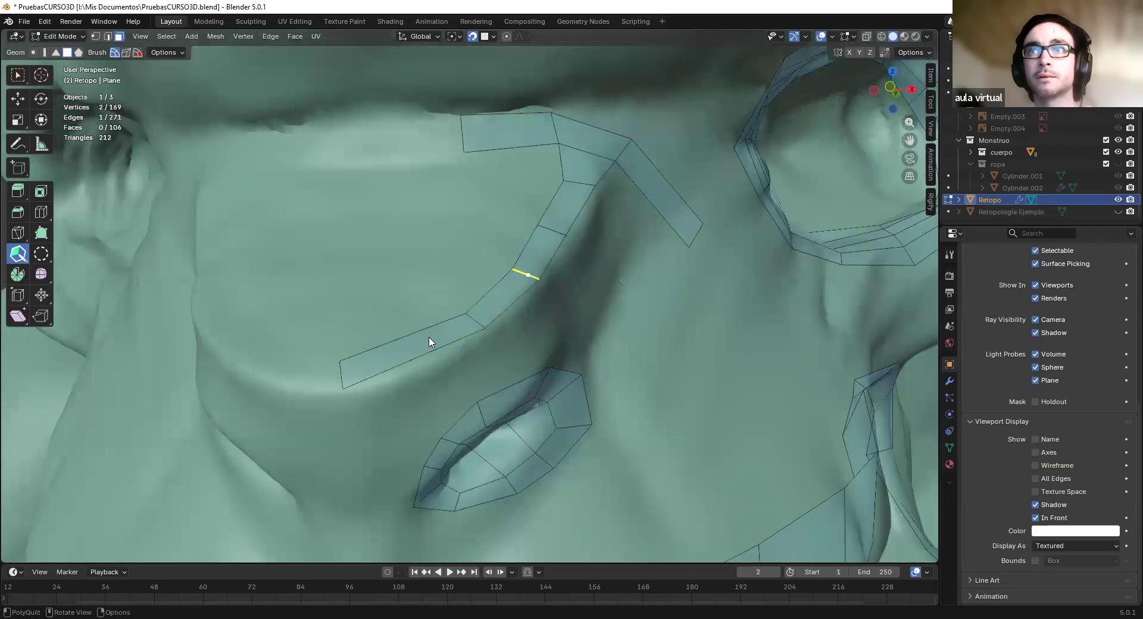
ctrl+click(408, 349)
drag(409, 354, 418, 365)
middle_drag(426, 333, 468, 311)
scroll(489, 255, down, 3)
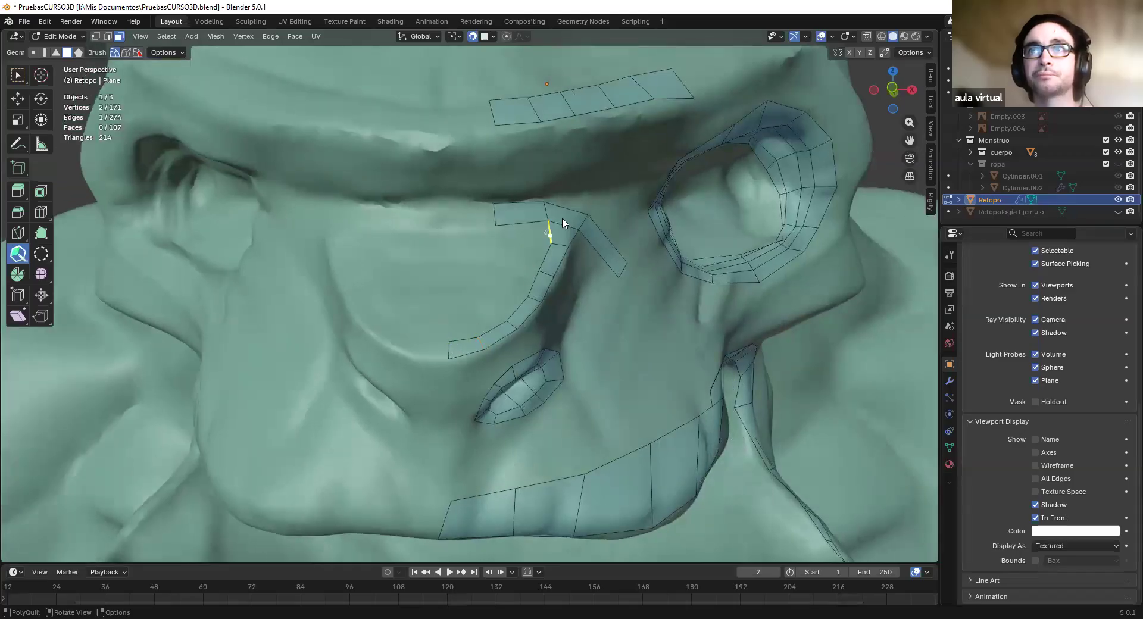
Fill the inner corner between the top nose quad and the side strip with a quad, and relax the surrounding vertices
scroll(562, 223, up, 3)
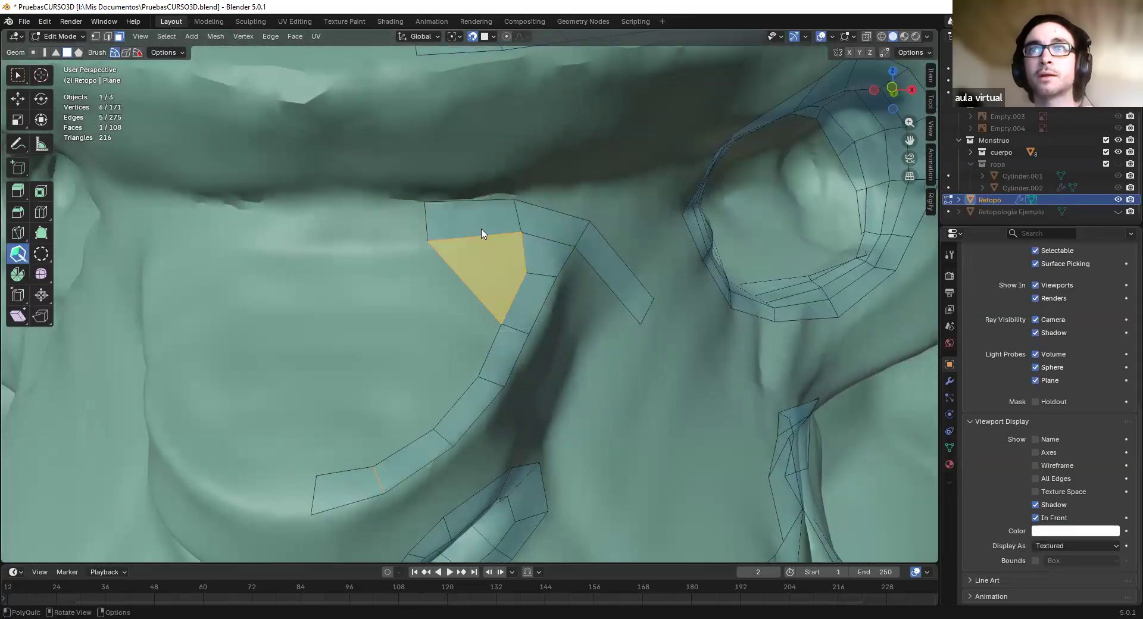
drag(503, 324, 478, 293)
key(ctrl+z)
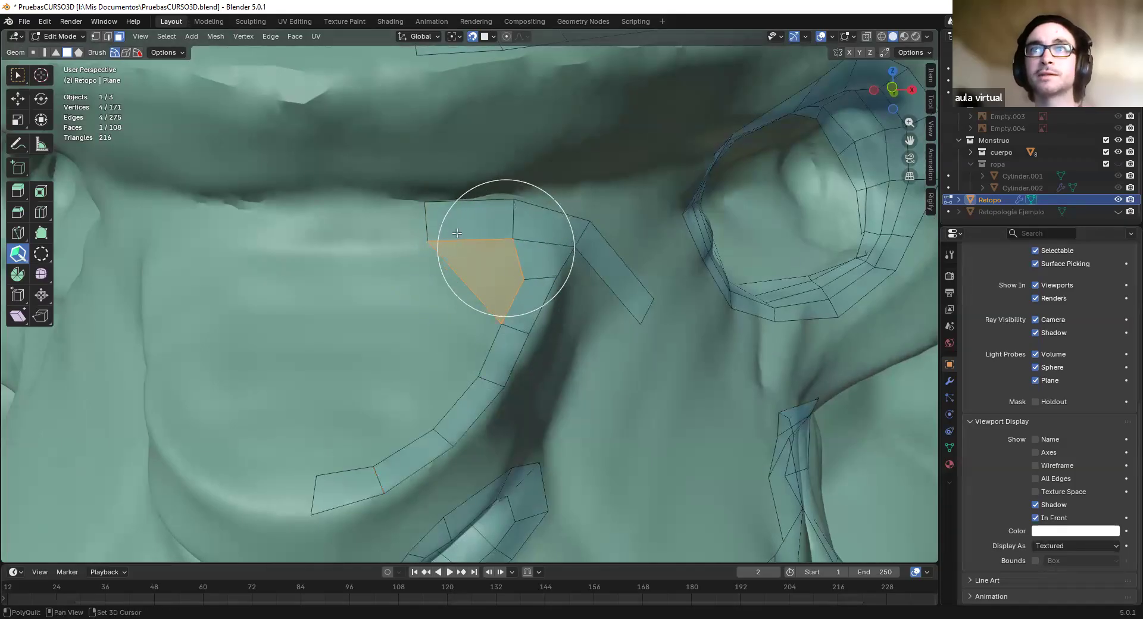
scroll(515, 312, down, 6)
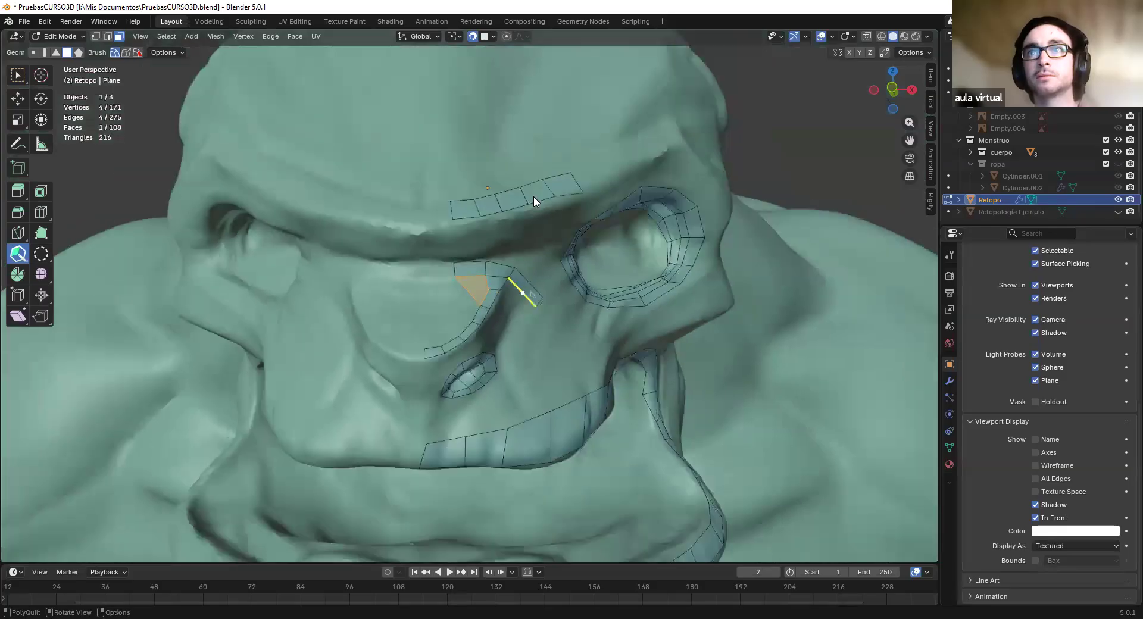
Examine the monster's head, neck and shoulder from the side and from lower viewpoints
scroll(524, 208, down, 7)
scroll(545, 263, up, 5)
scroll(536, 280, down, 5)
middle_drag(509, 315, 423, 286)
scroll(475, 211, up, 3)
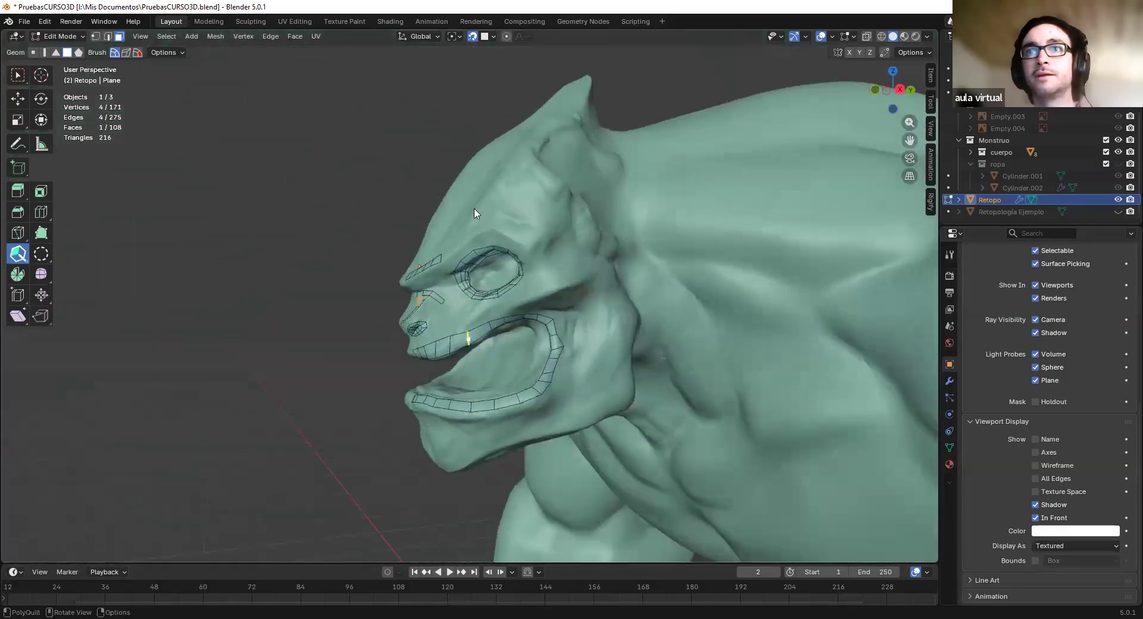
middle_drag(511, 244, 548, 199)
middle_drag(607, 275, 547, 206)
middle_drag(565, 329, 553, 221)
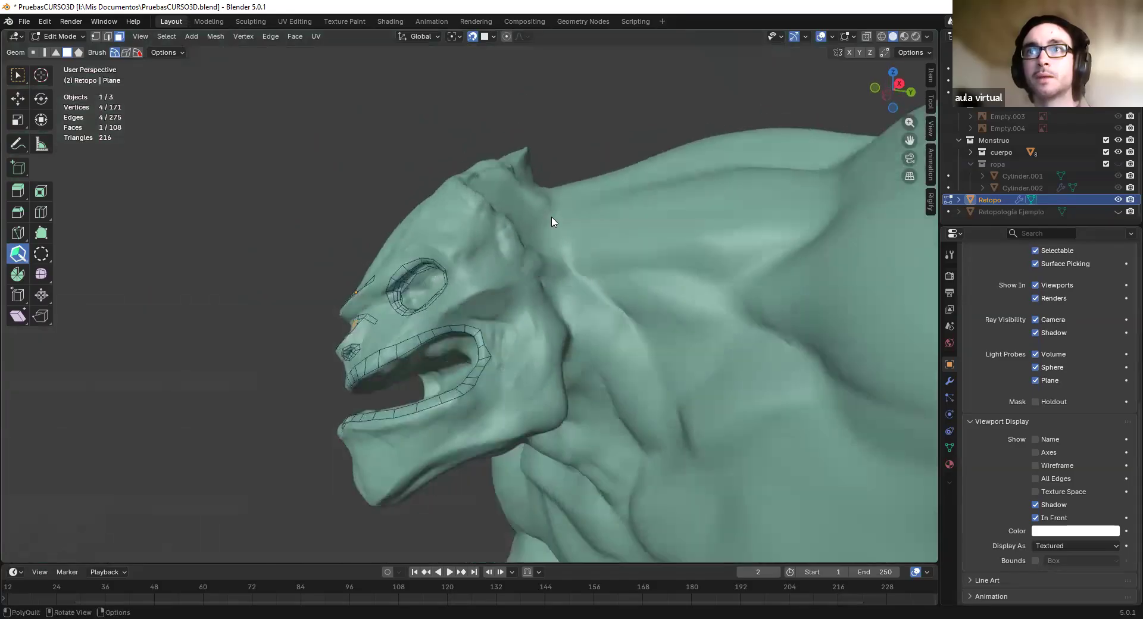
middle_drag(573, 356, 500, 211)
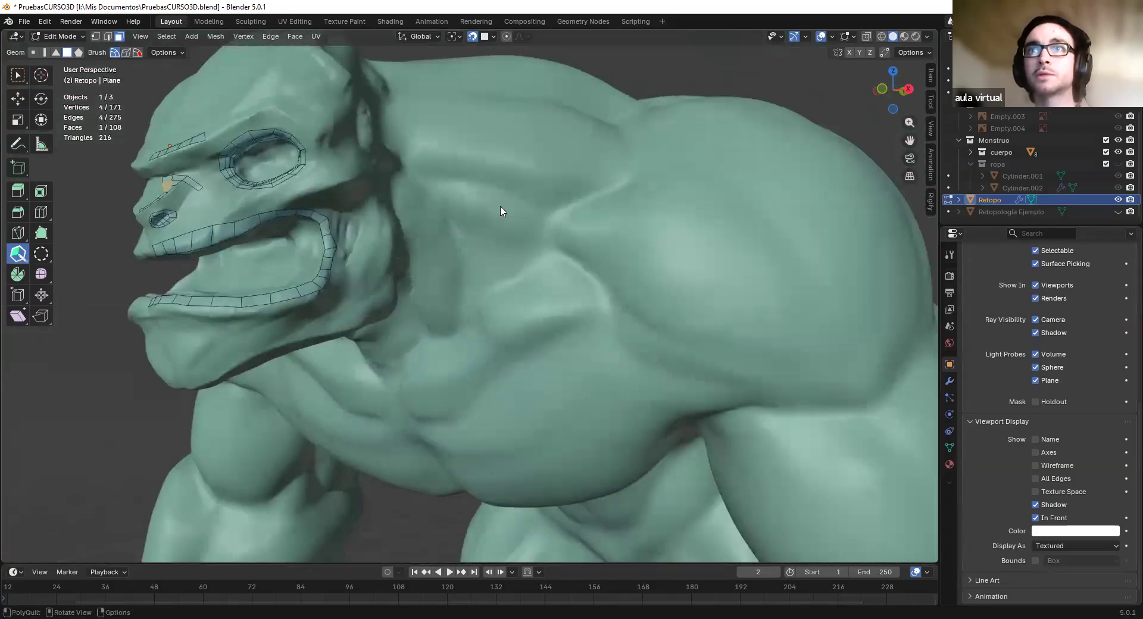
Try to place two connected quads on the monster's shoulder beside the neck
click(573, 171)
right_click(533, 194)
click(548, 157)
drag(548, 158, 535, 206)
right_click(554, 140)
click(597, 156)
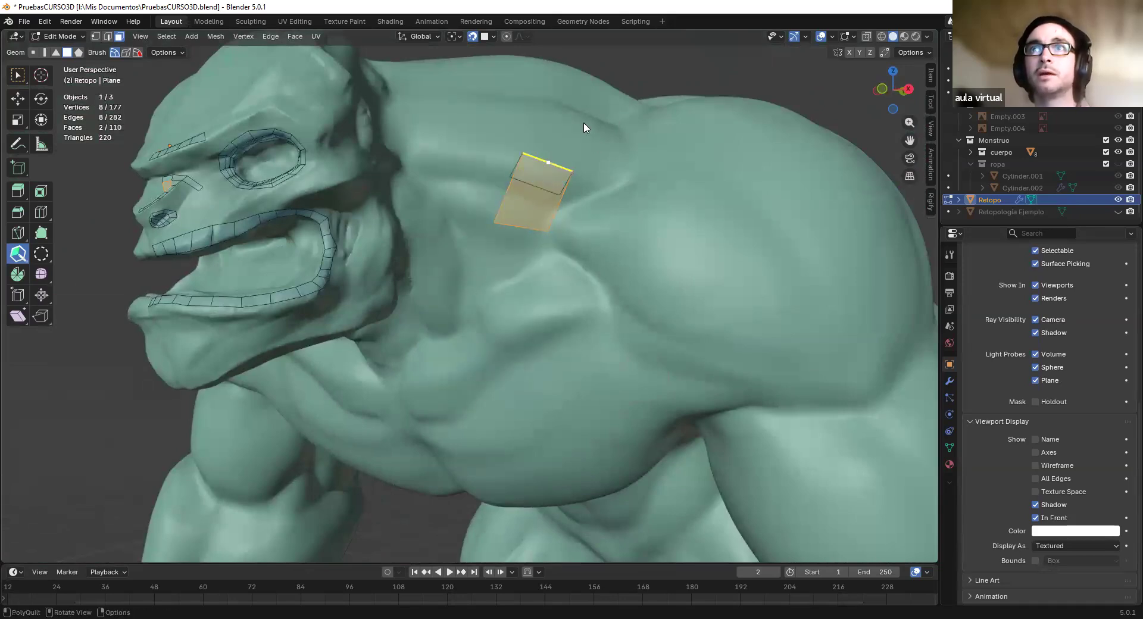
drag(531, 188, 561, 167)
click(513, 205)
Try to extend the lowest nose quad upward as one long strip reaching the brow crease
middle_drag(390, 187, 509, 236)
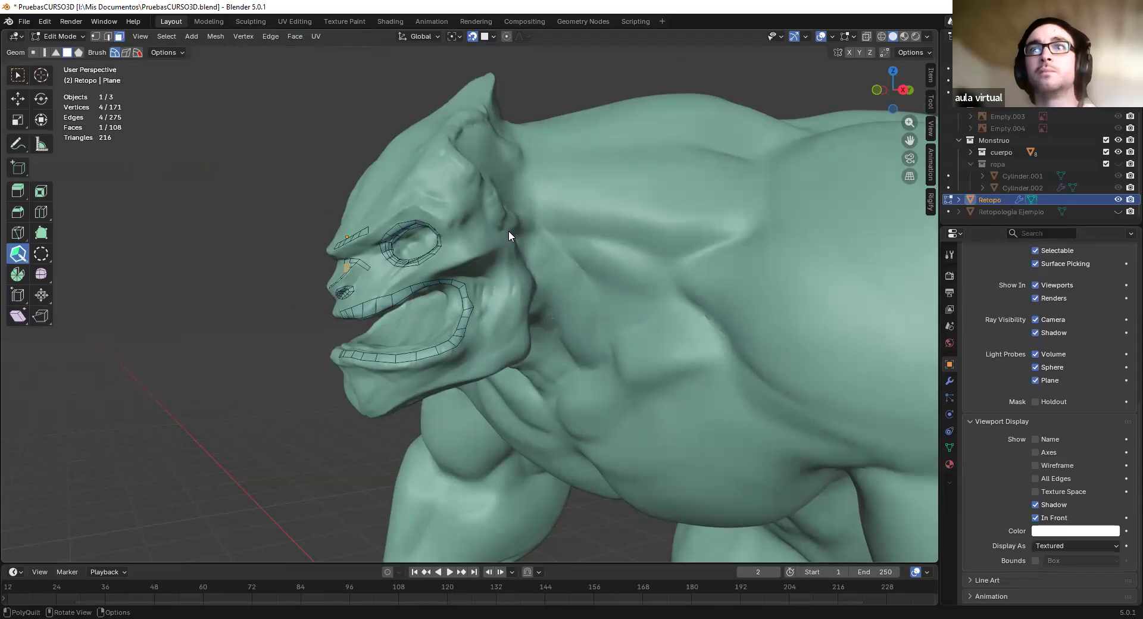
middle_drag(288, 280, 493, 294)
scroll(465, 300, up, 4)
scroll(546, 234, up, 8)
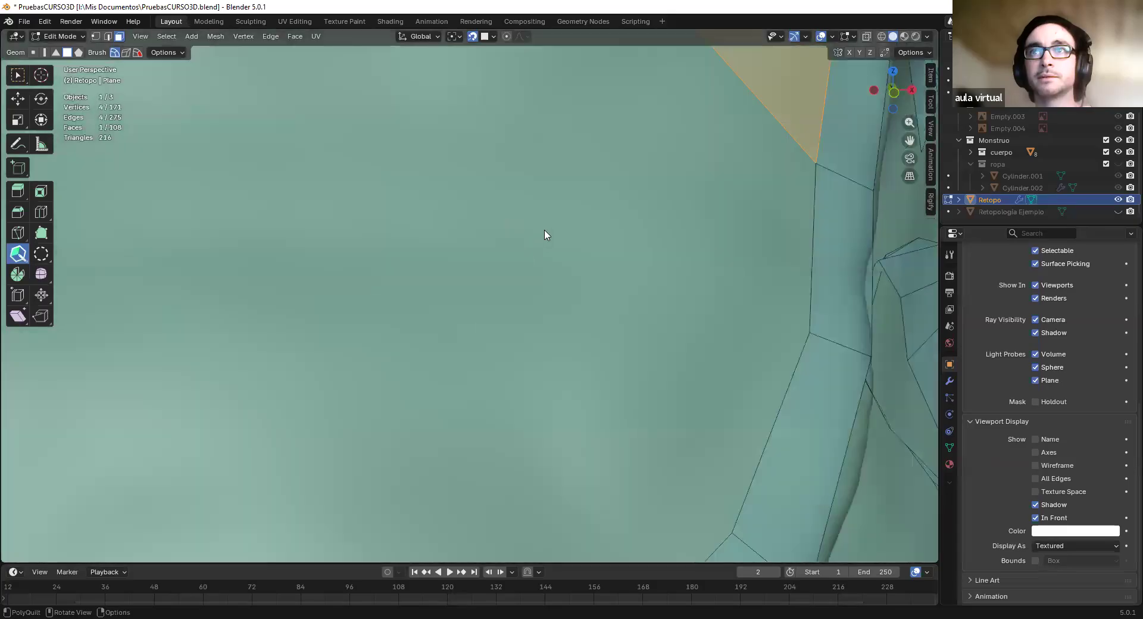
scroll(546, 234, down, 6)
shift+middle_drag(512, 136, 469, 363)
scroll(530, 252, down, 5)
middle_drag(531, 253, 477, 324)
scroll(464, 339, up, 1)
scroll(505, 265, up, 8)
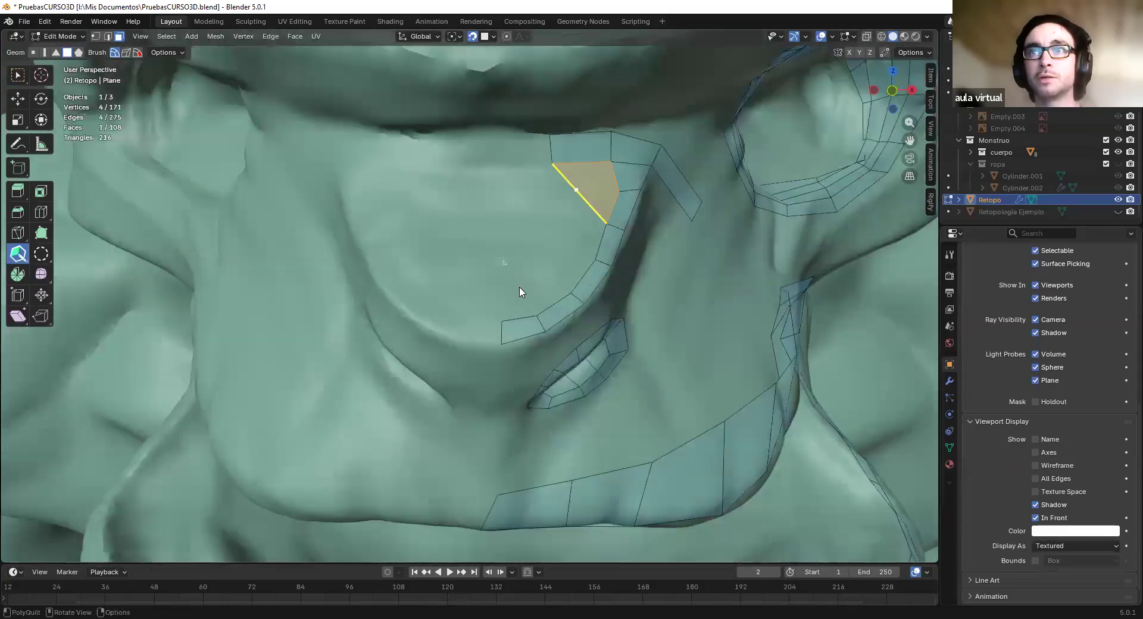
shift+middle_drag(600, 285, 496, 416)
drag(453, 472, 453, 112)
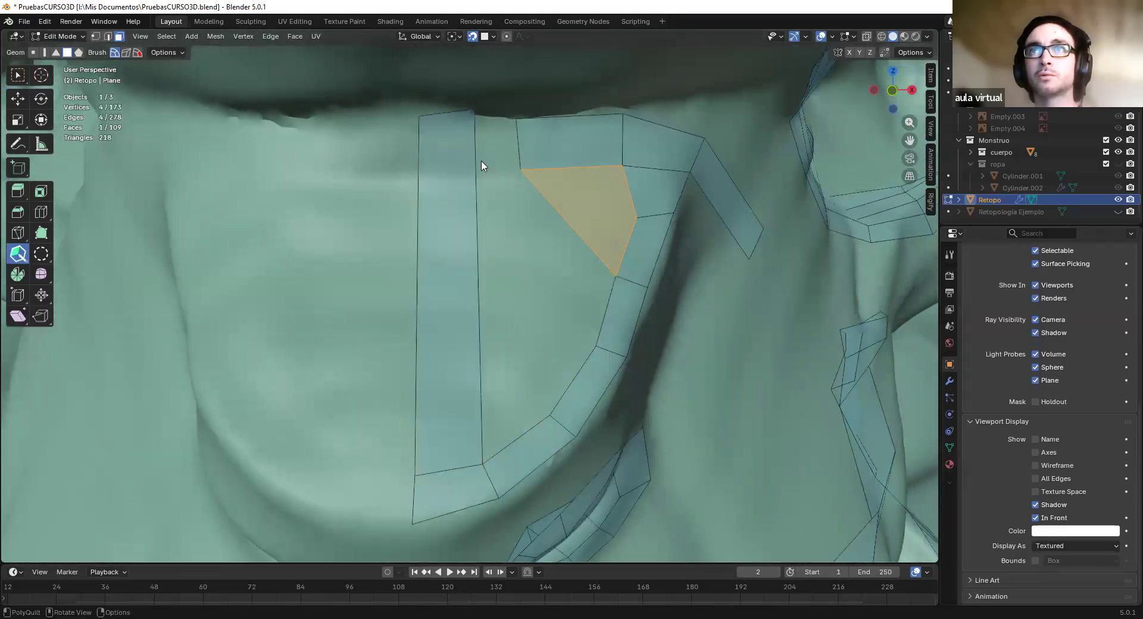
Try to cut the vertical strip and bridge it to the upper nose quads, and undo those edits
click(477, 177)
drag(488, 147, 514, 145)
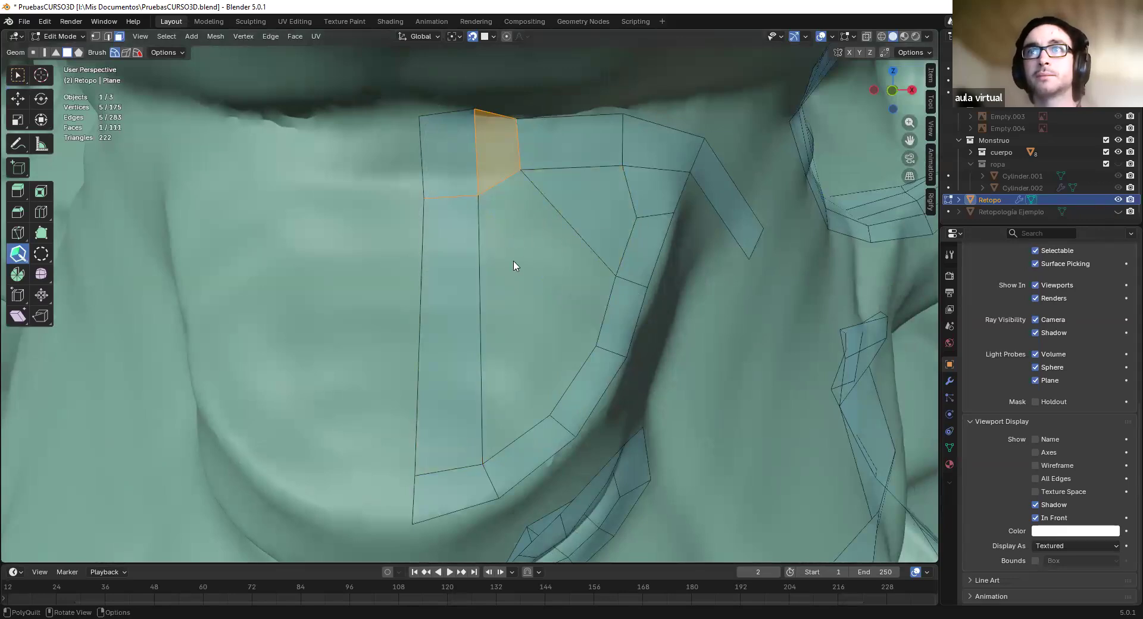
click(482, 262)
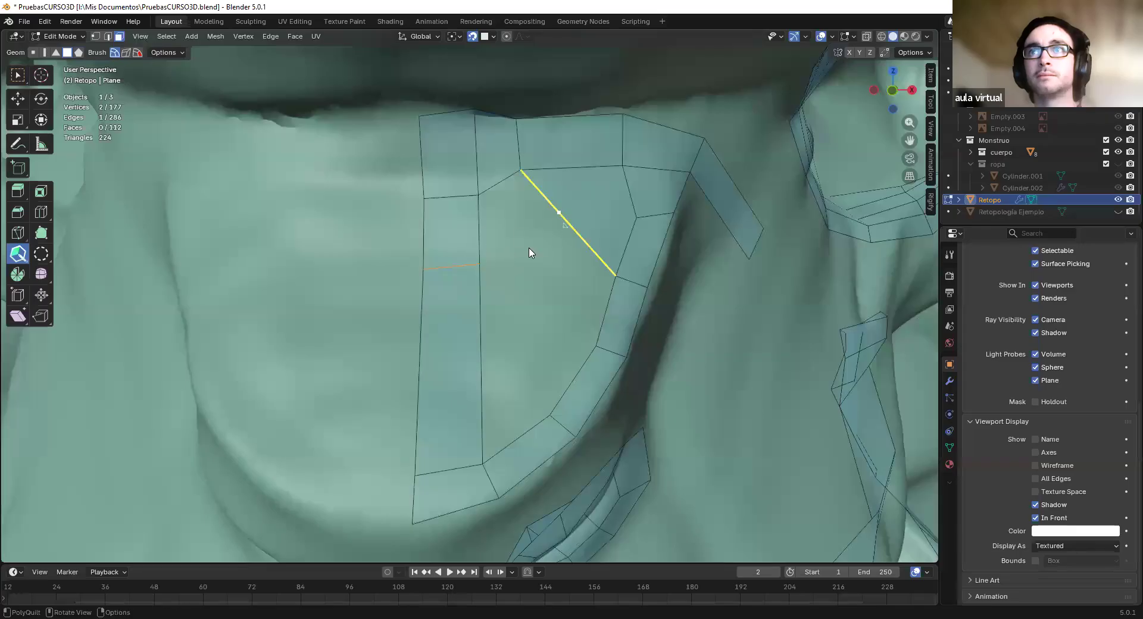
shift+click(538, 245)
mouse_move(587, 239)
shift+mouse_down()
mouse_move(536, 260)
mouse_move(505, 247)
mouse_move(609, 233)
shift+mouse_up()
key(ctrl+z)
key(ctrl+z)
key(ctrl+z)
key(ctrl+z)
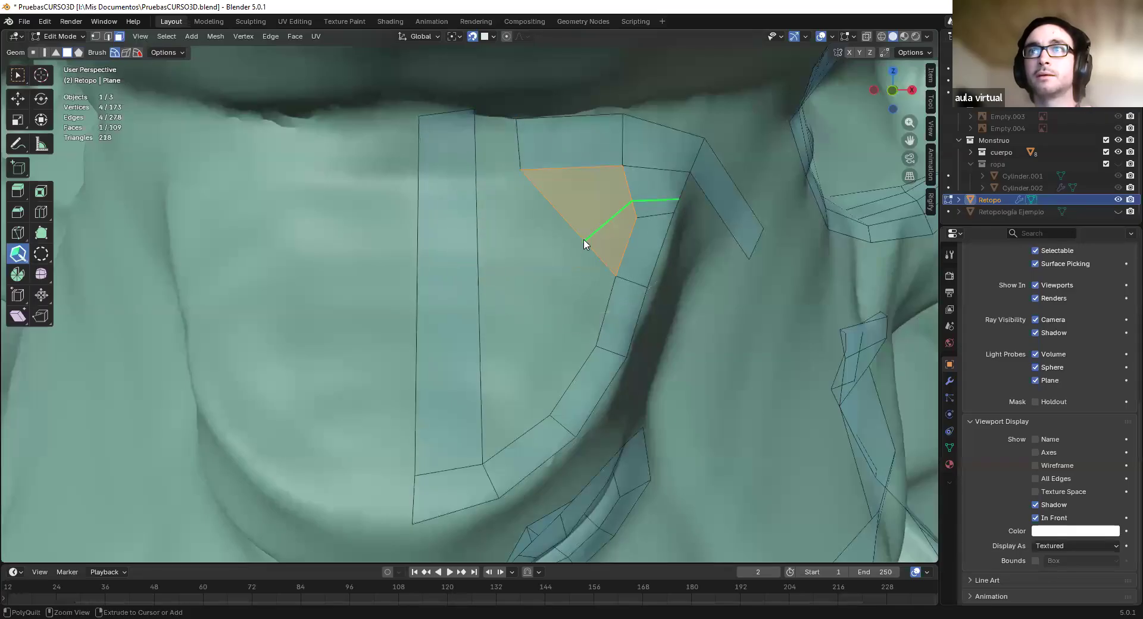
Delete the large inner-corner face on the nose and move the side strip's upper inner vertex slightly toward the nose center
click(18, 75)
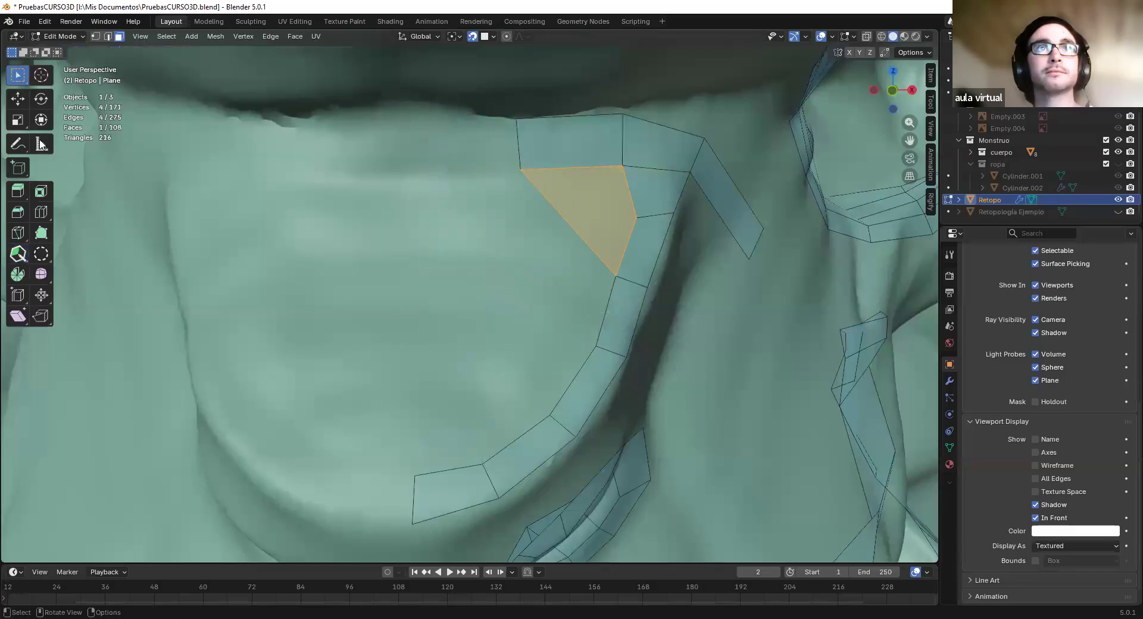
key(x)
click(576, 247)
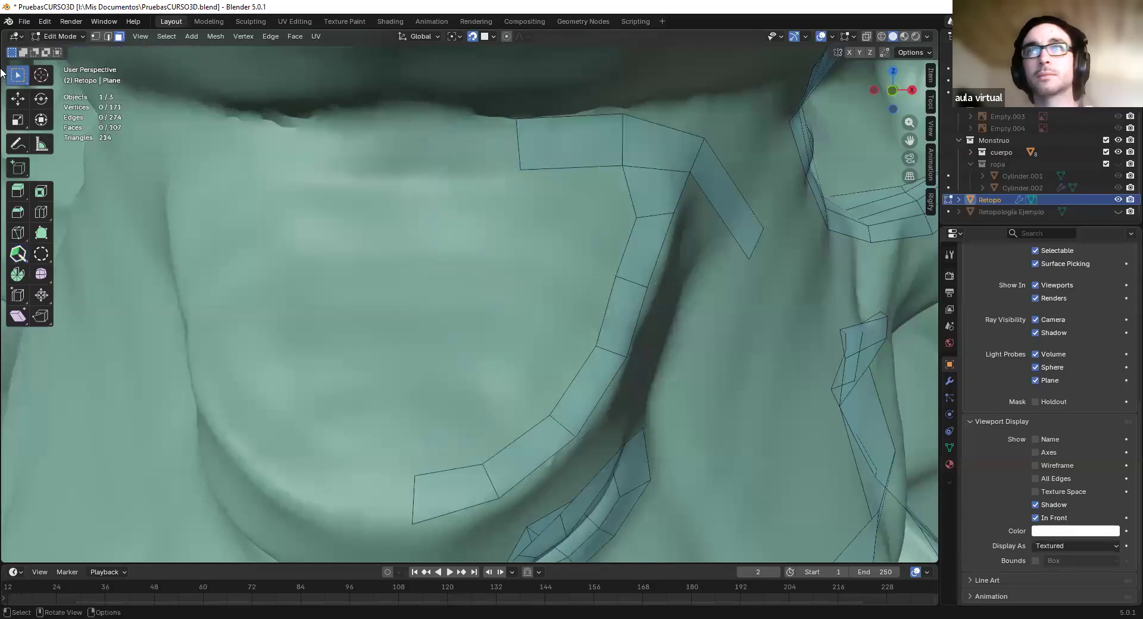
click(19, 253)
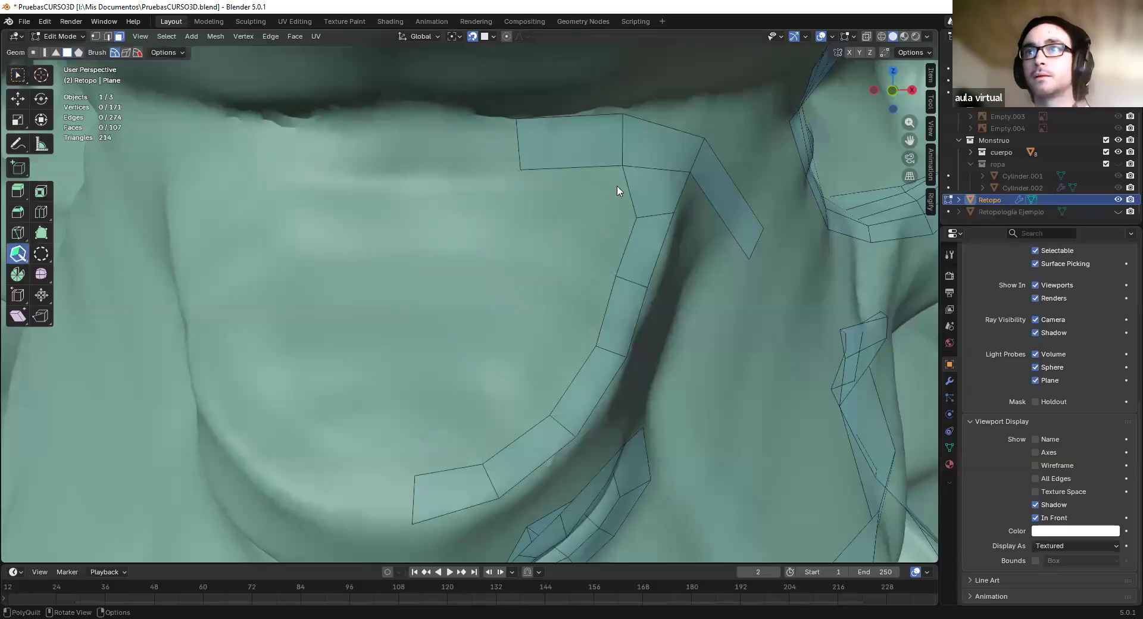
drag(628, 220, 619, 218)
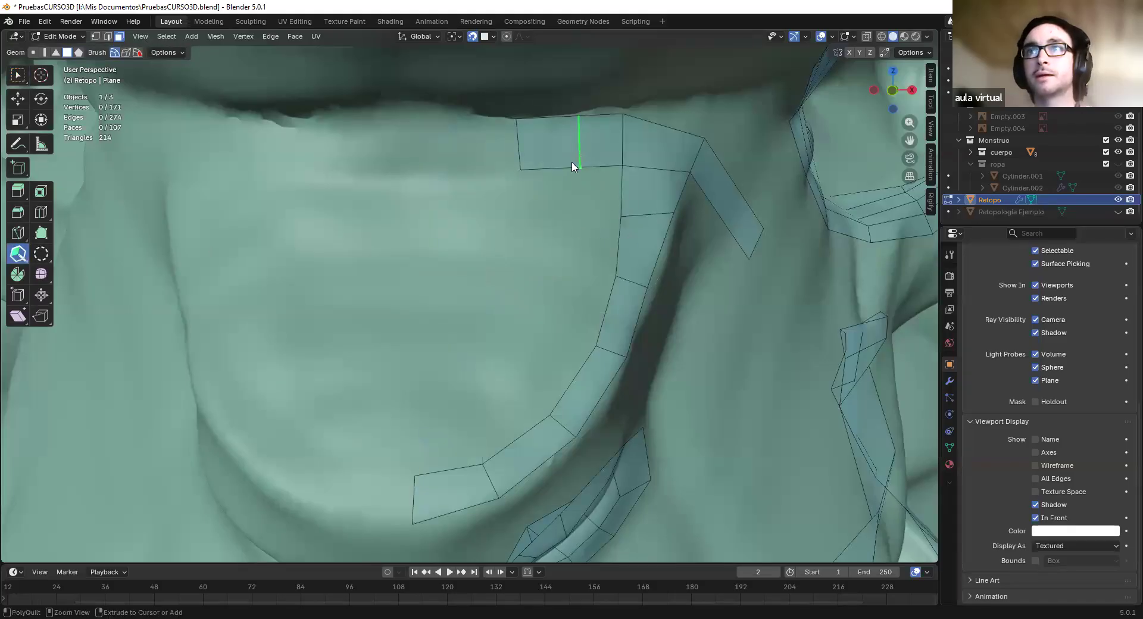
Cut the top nose quad with a vertical edge and add one quad along the inner edge of the side strip
click(582, 190)
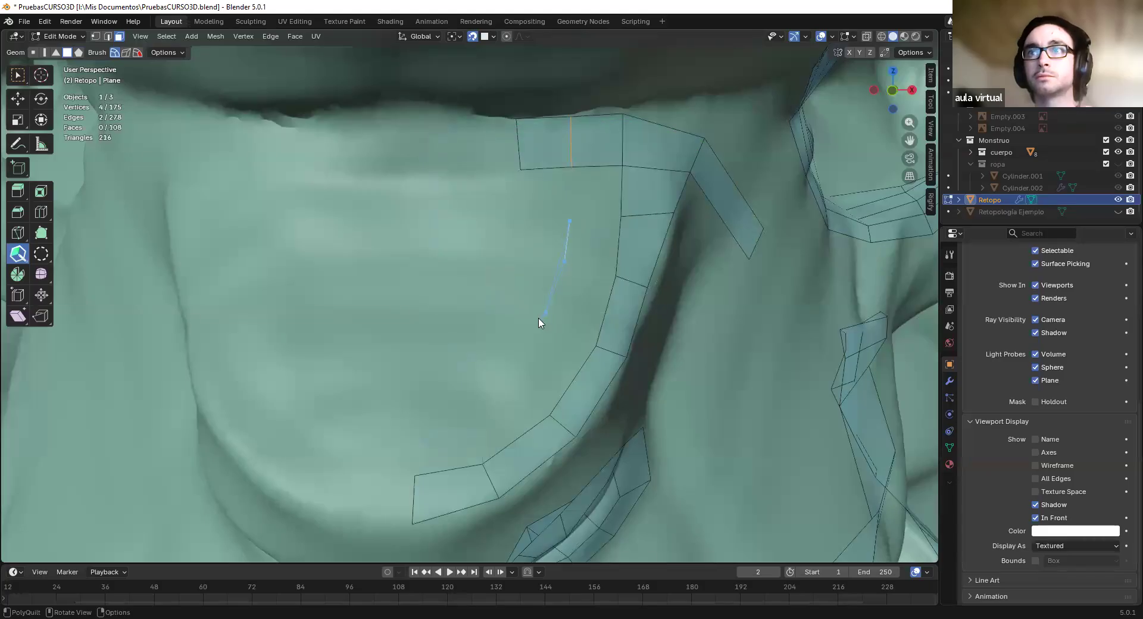
click(495, 371)
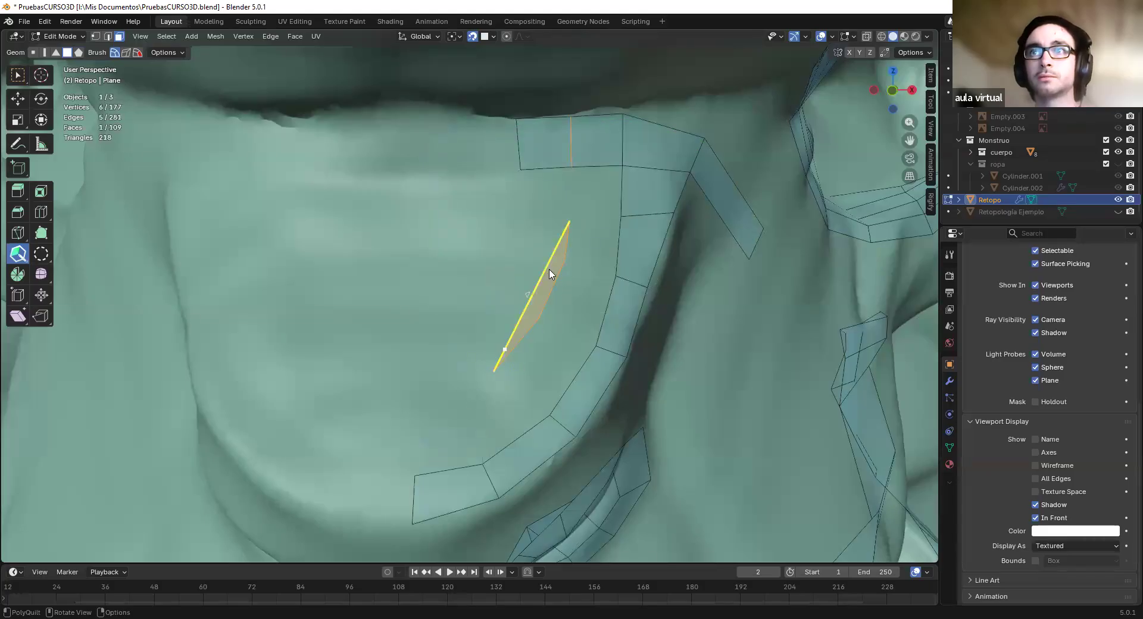
key(ctrl+z)
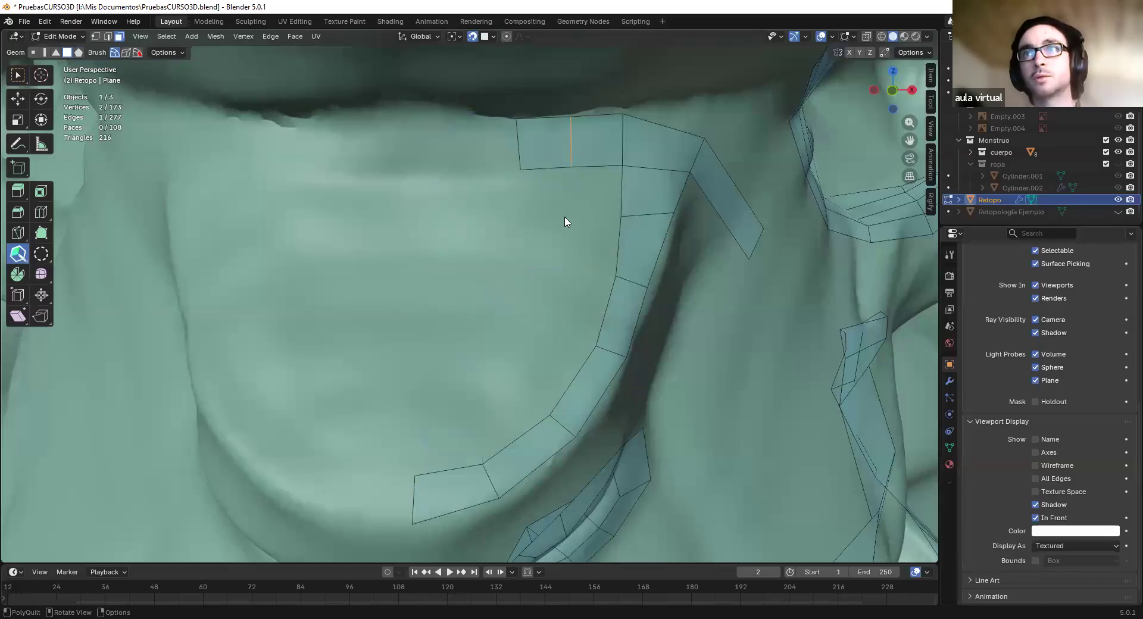
click(590, 241)
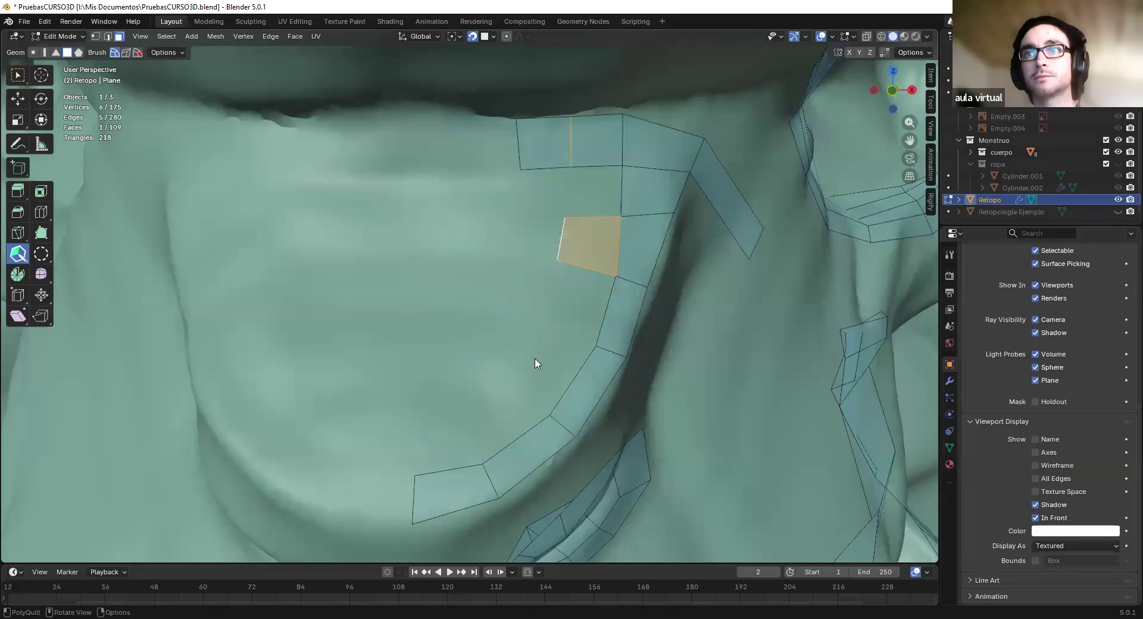
Continue the inner row of quads along the curved nose strip to its lower end, and connect its top to the cut quad
key(1)
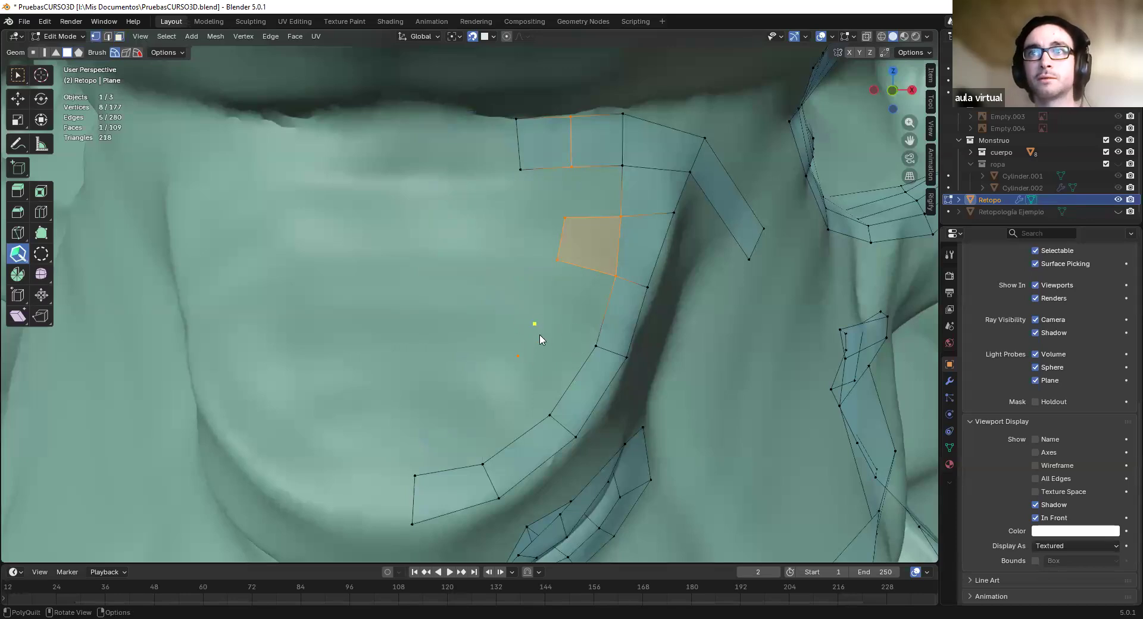
shift+click(554, 361)
shift+click(586, 298)
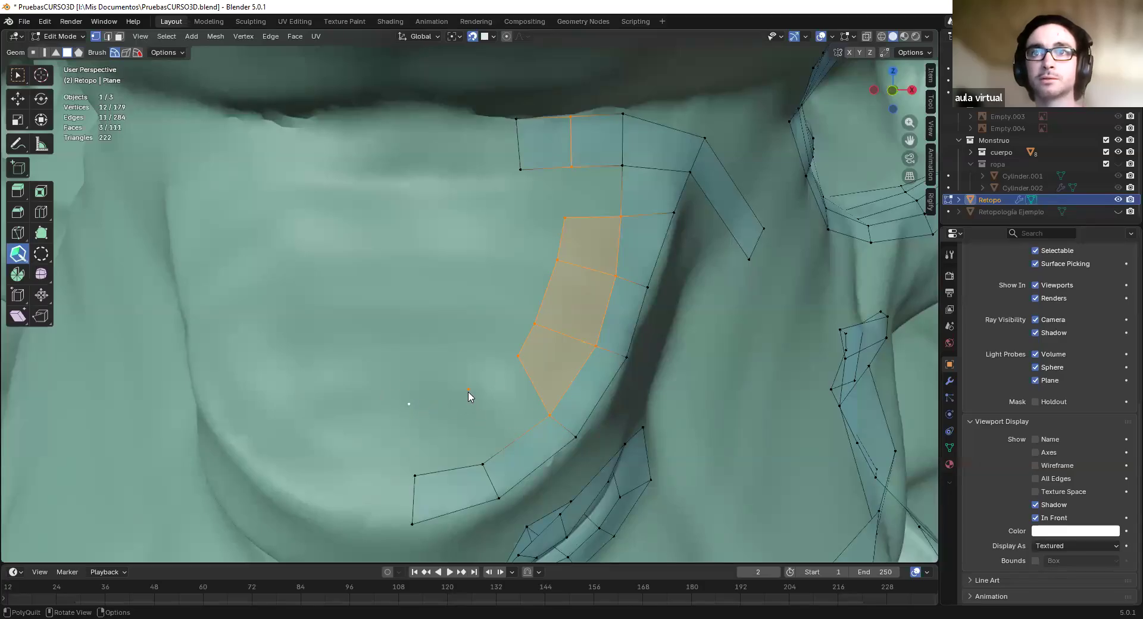
shift+click(446, 431)
shift+click(506, 408)
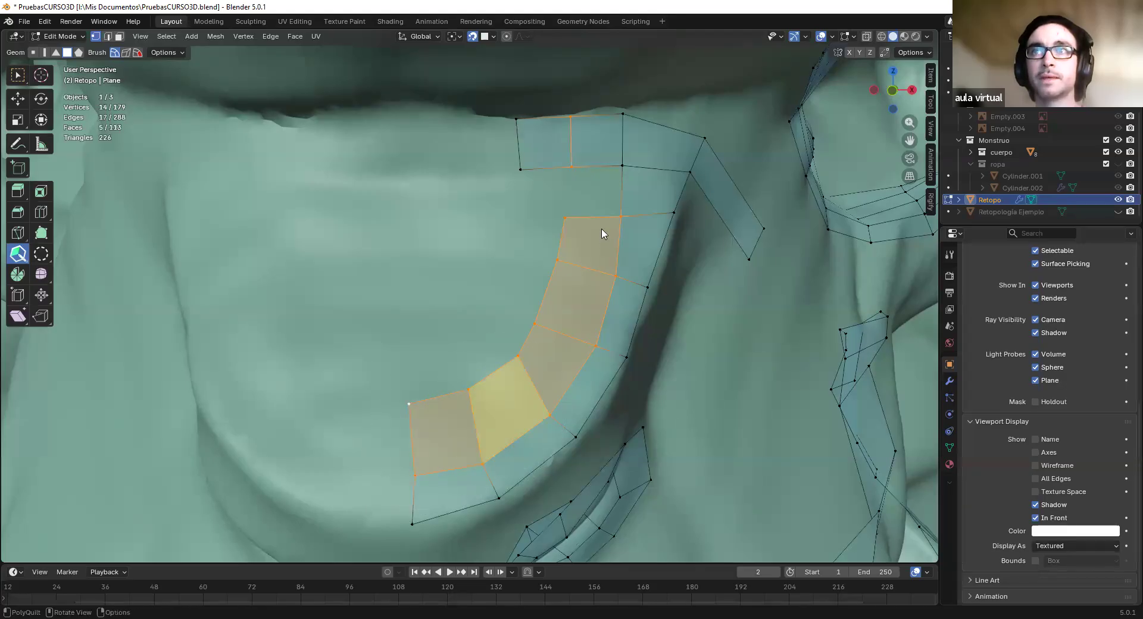
shift+click(595, 200)
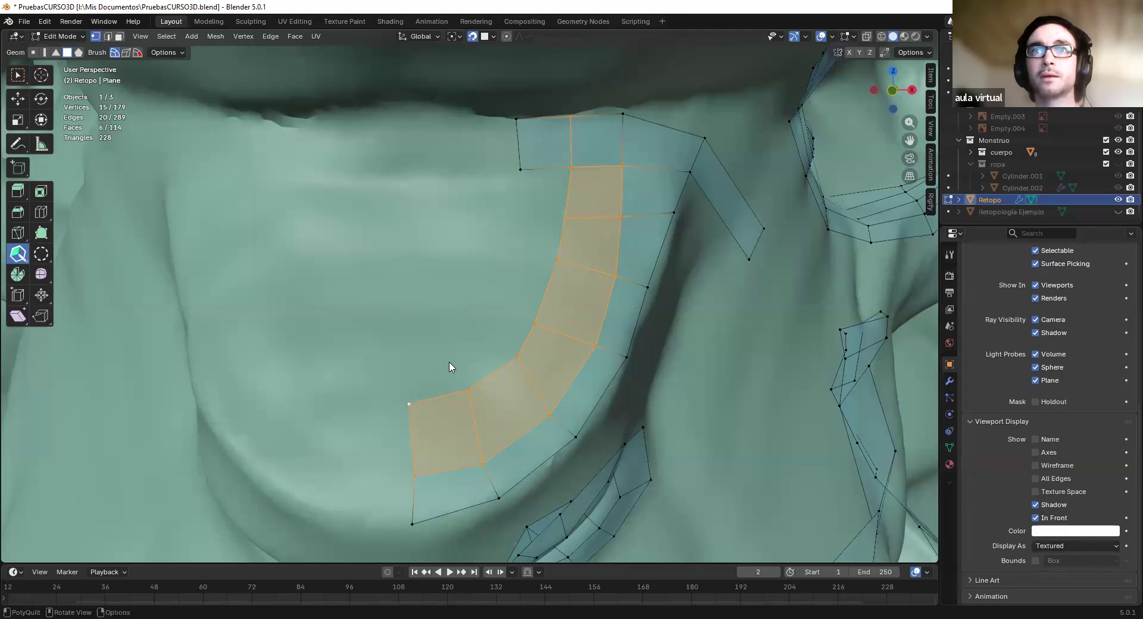
Add three quads from the inner row to the nose centerline, and move the top strip's end edge to the centerline
mouse_move(486, 342)
middle_down()
mouse_move(513, 319)
mouse_move(360, 325)
mouse_move(451, 357)
middle_up()
scroll(400, 331, up, 3)
click(461, 379)
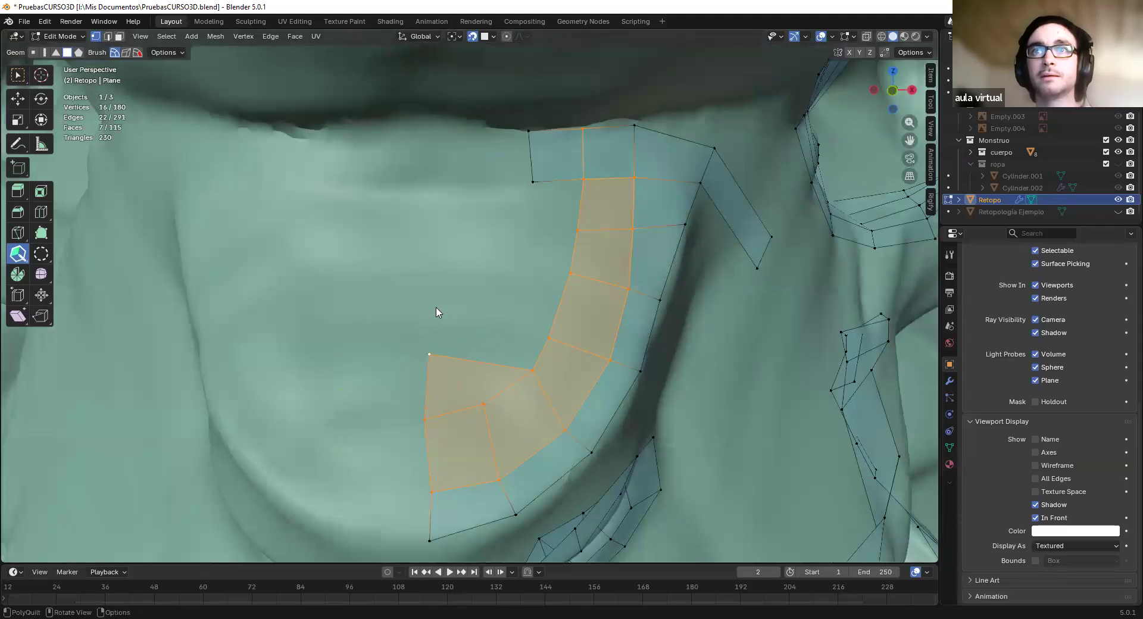
click(483, 313)
click(499, 275)
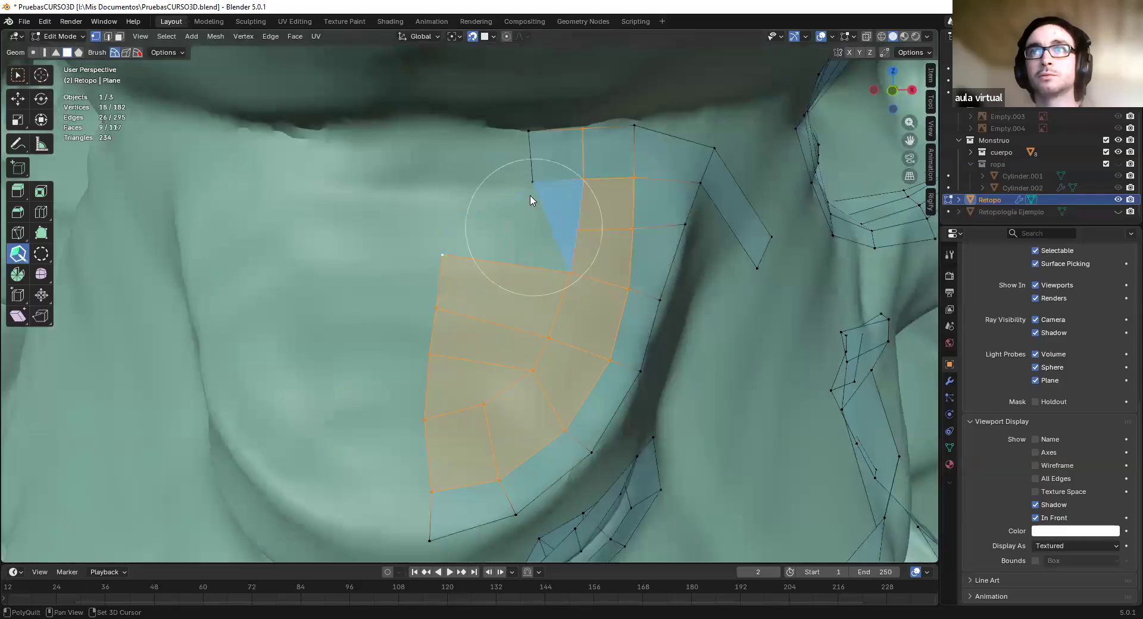
drag(529, 158, 442, 170)
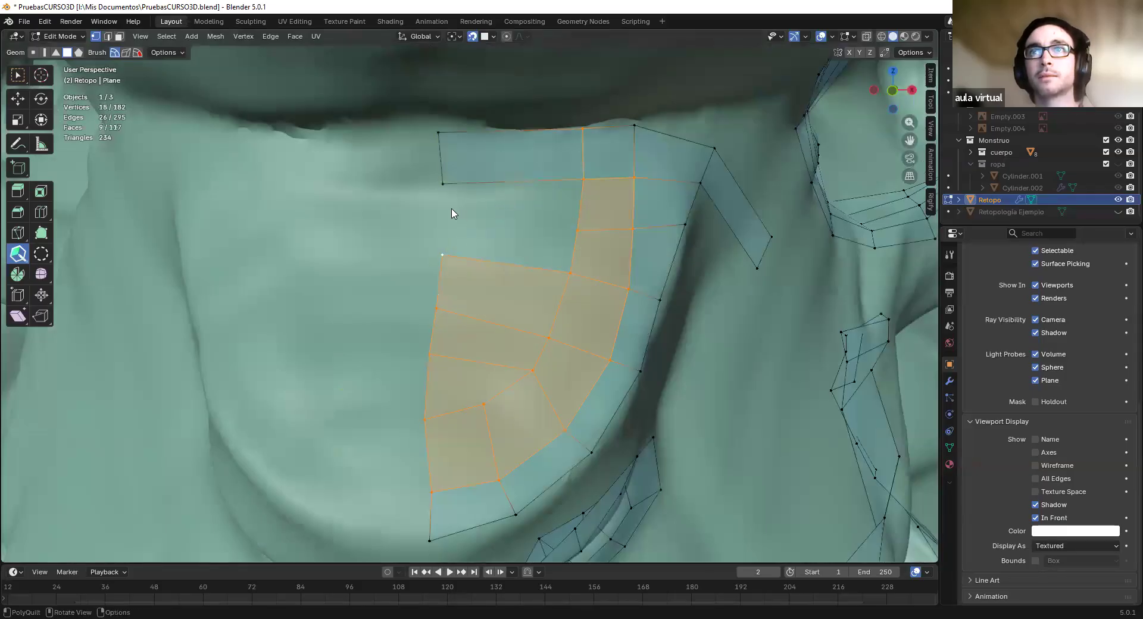
Fill the remaining gap beneath the top nose strip with two quads
shift+click(517, 209)
right_click(521, 242)
click(518, 203)
key(ctrl+z)
shift+click(506, 198)
shift+click(483, 230)
Relax the vertices of the filled nose patch and move the top centerline vertex up to the brow crease
mouse_move(537, 224)
shift+mouse_down()
mouse_move(524, 363)
mouse_move(582, 137)
mouse_move(556, 234)
mouse_move(605, 209)
mouse_move(526, 447)
mouse_move(468, 412)
shift+mouse_up()
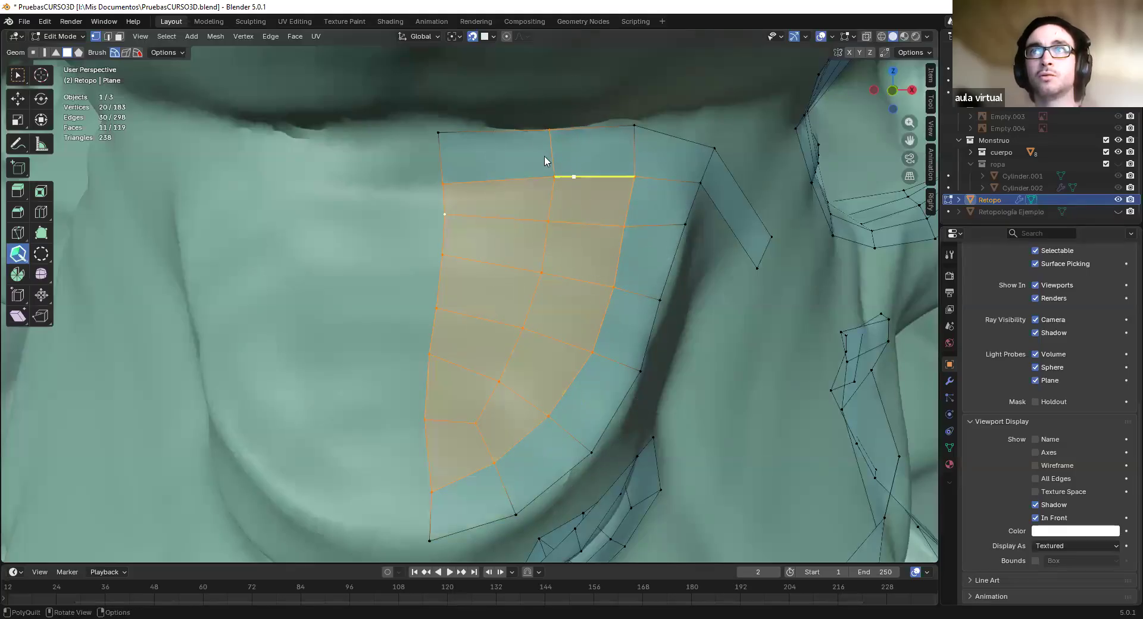
mouse_move(542, 208)
shift+mouse_down()
mouse_move(556, 216)
mouse_move(485, 403)
mouse_move(558, 129)
shift+mouse_up()
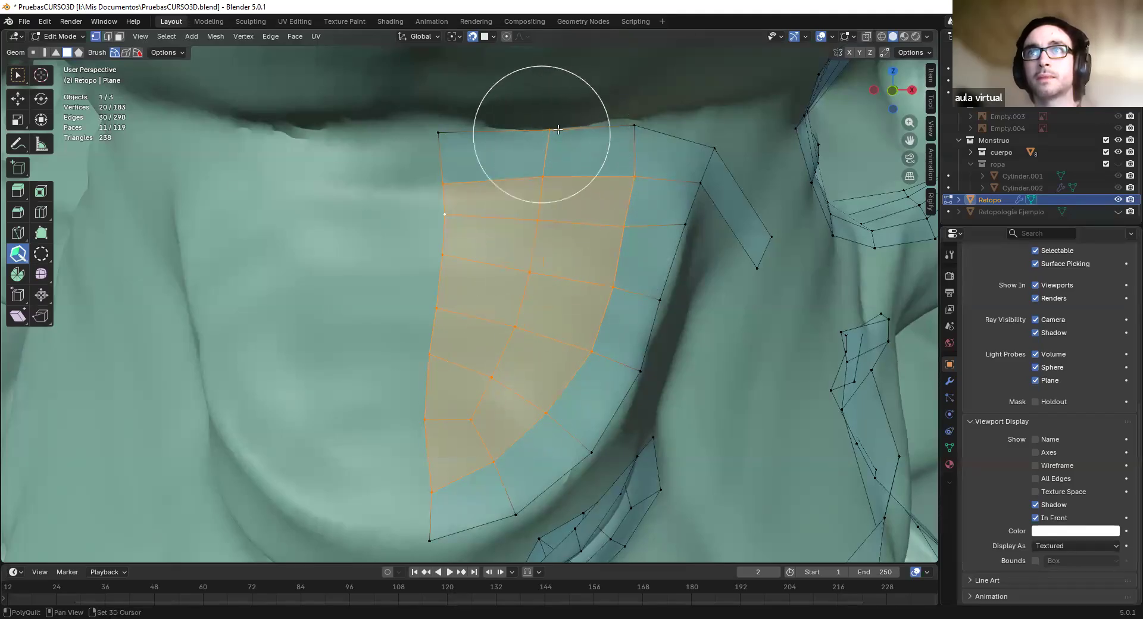
drag(440, 134, 445, 123)
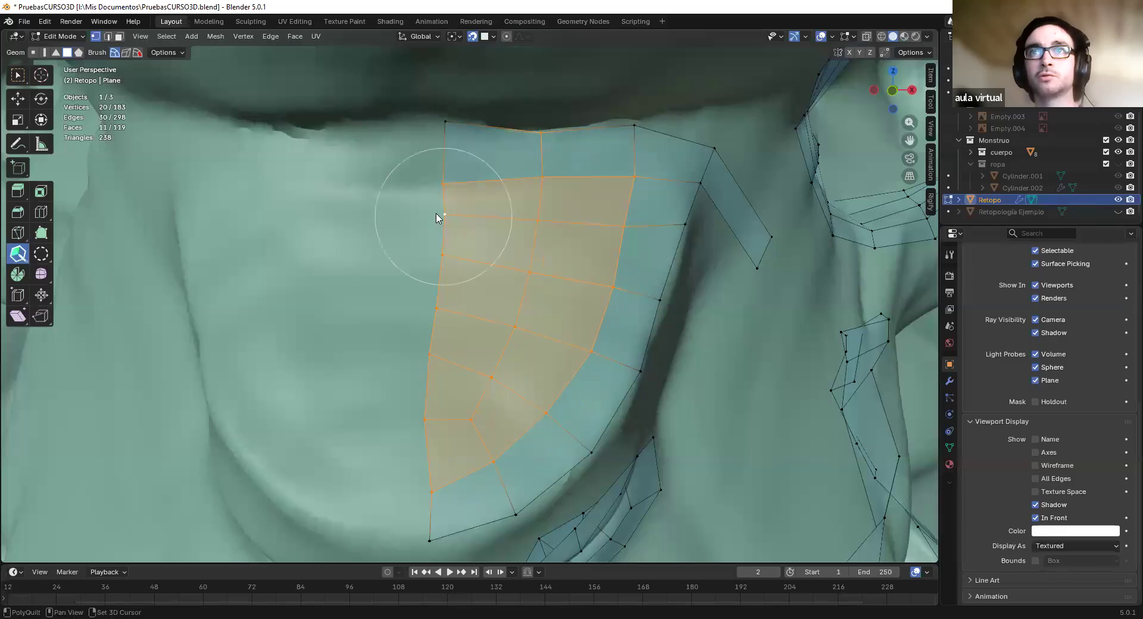
Place a standalone quad on the side of the monster's forehead above the eye, discarding the first attempt
scroll(464, 229, down, 6)
middle_drag(503, 247, 382, 229)
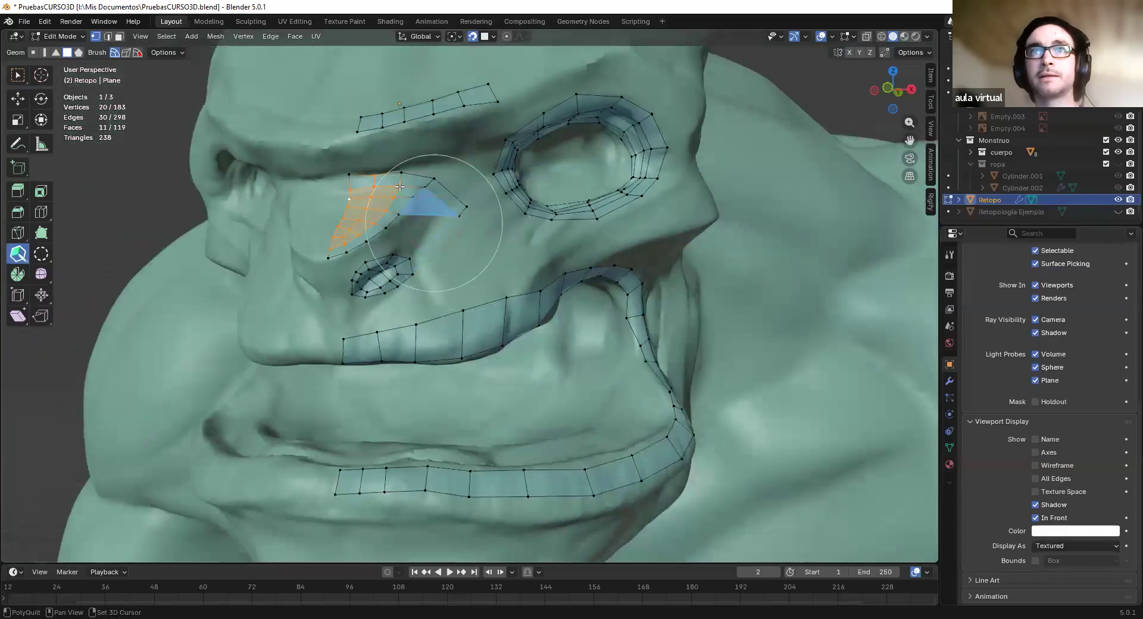
middle_drag(563, 253, 599, 319)
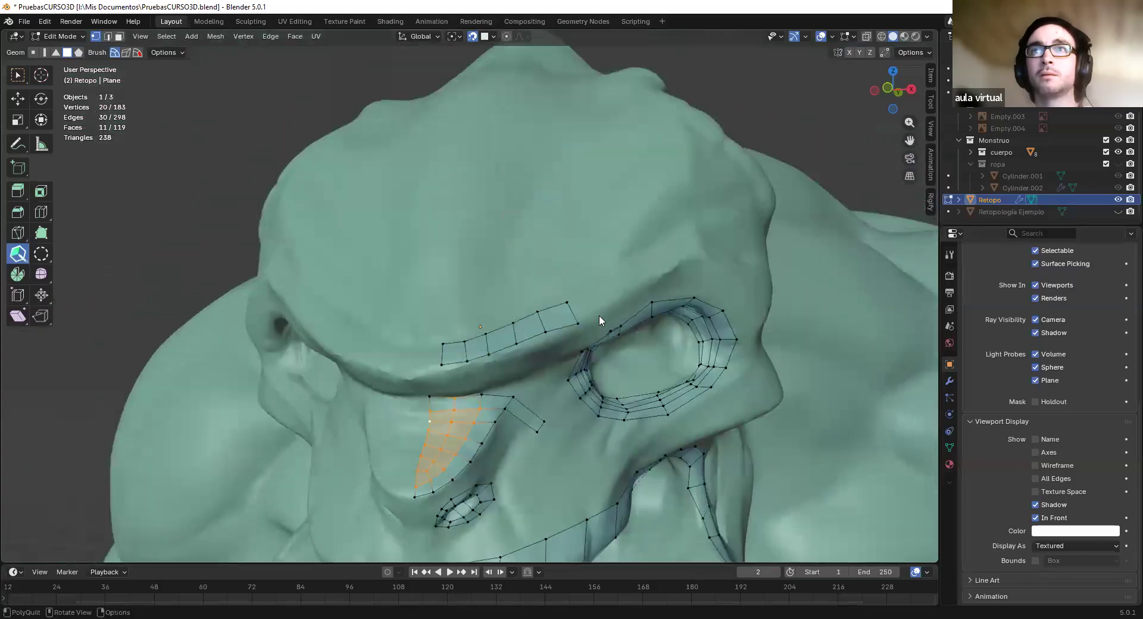
scroll(601, 268, up, 4)
middle_drag(602, 258, 433, 166)
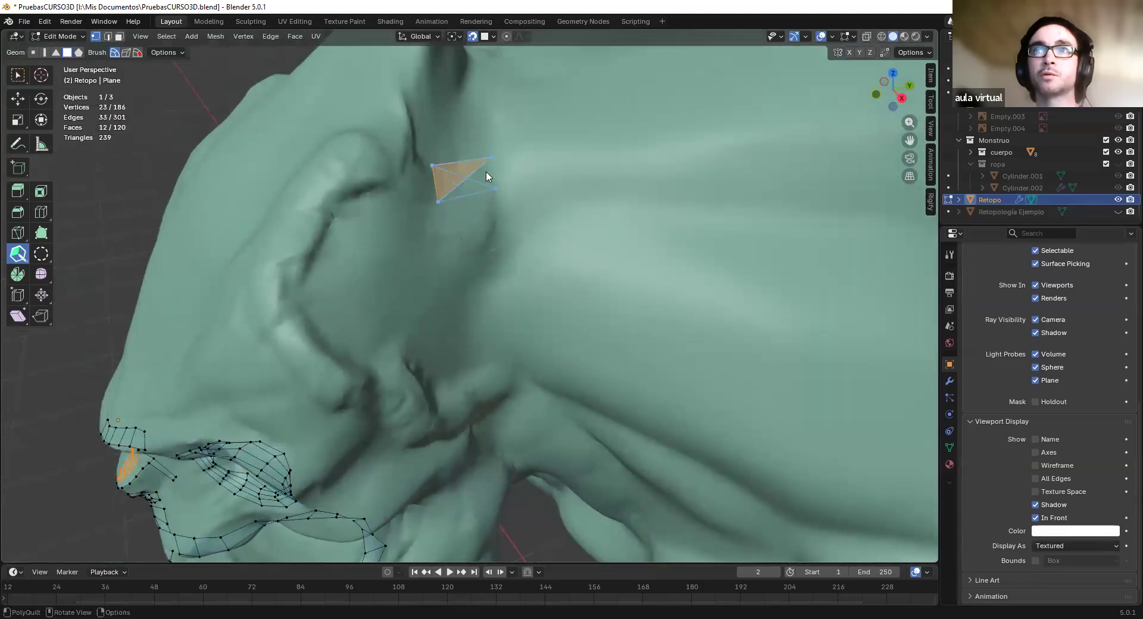
key(ctrl+z)
click(451, 199)
right_click(464, 183)
Add two quads beneath the nose tip, continuing the lower edge of the nose patch down to the centerline
middle_drag(491, 360, 473, 226)
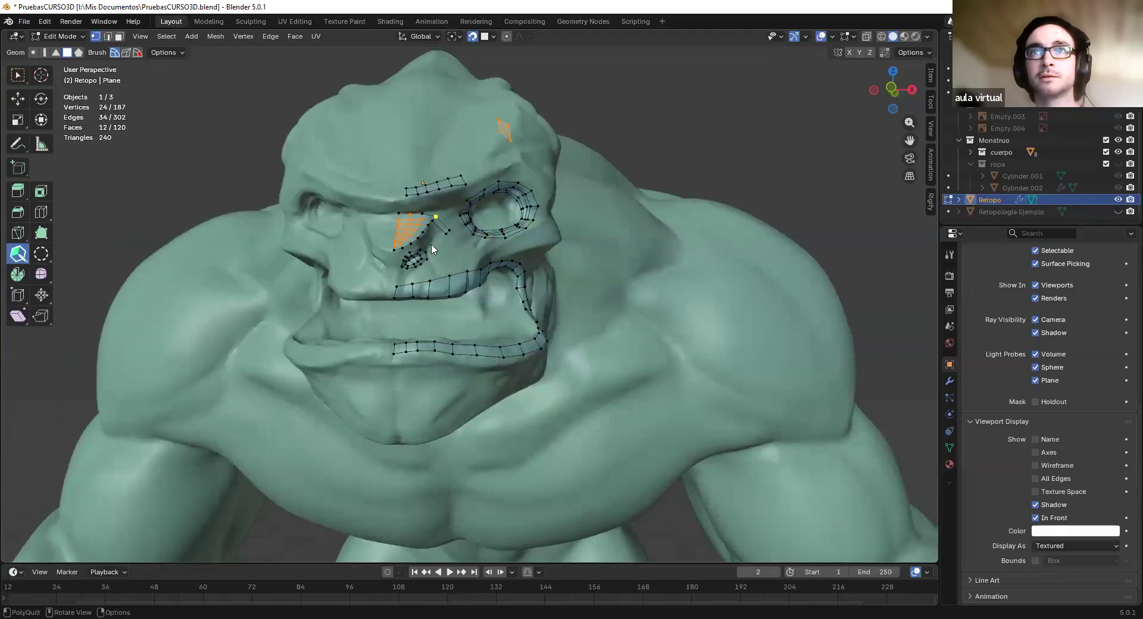
scroll(477, 304, up, 5)
middle_drag(405, 235, 459, 196)
scroll(461, 205, up, 4)
scroll(487, 258, up, 6)
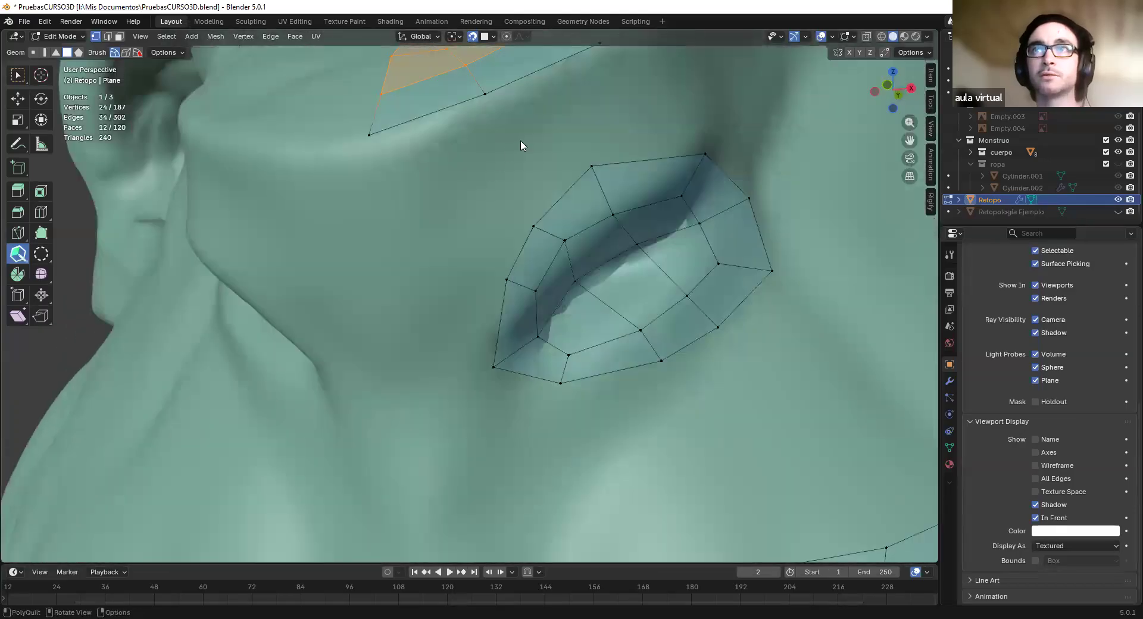
scroll(521, 146, down, 3)
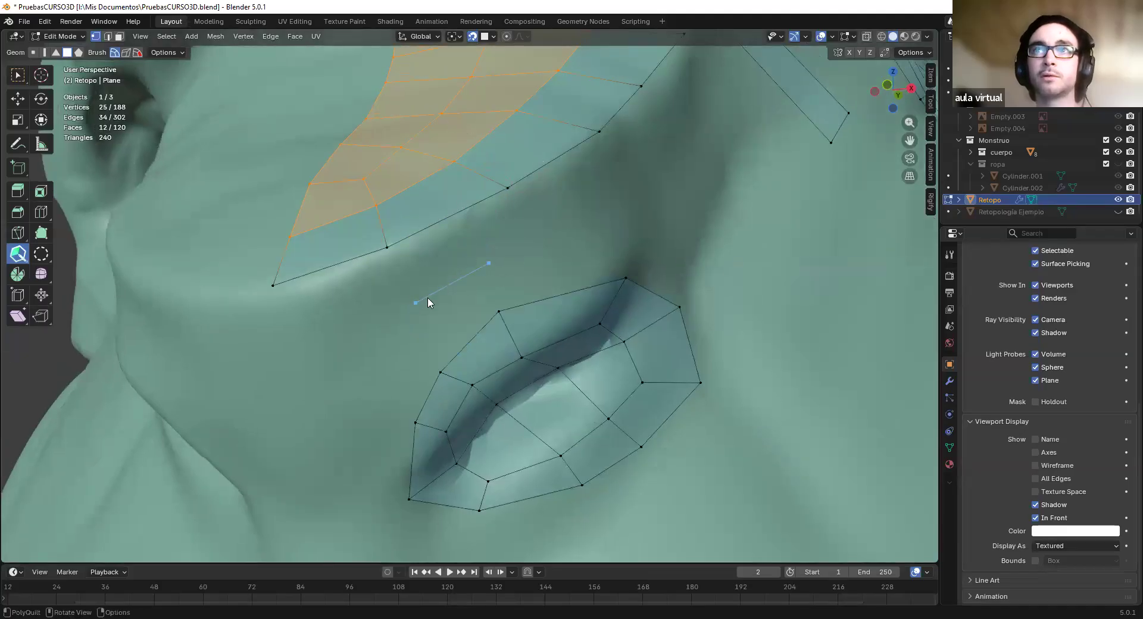
click(442, 242)
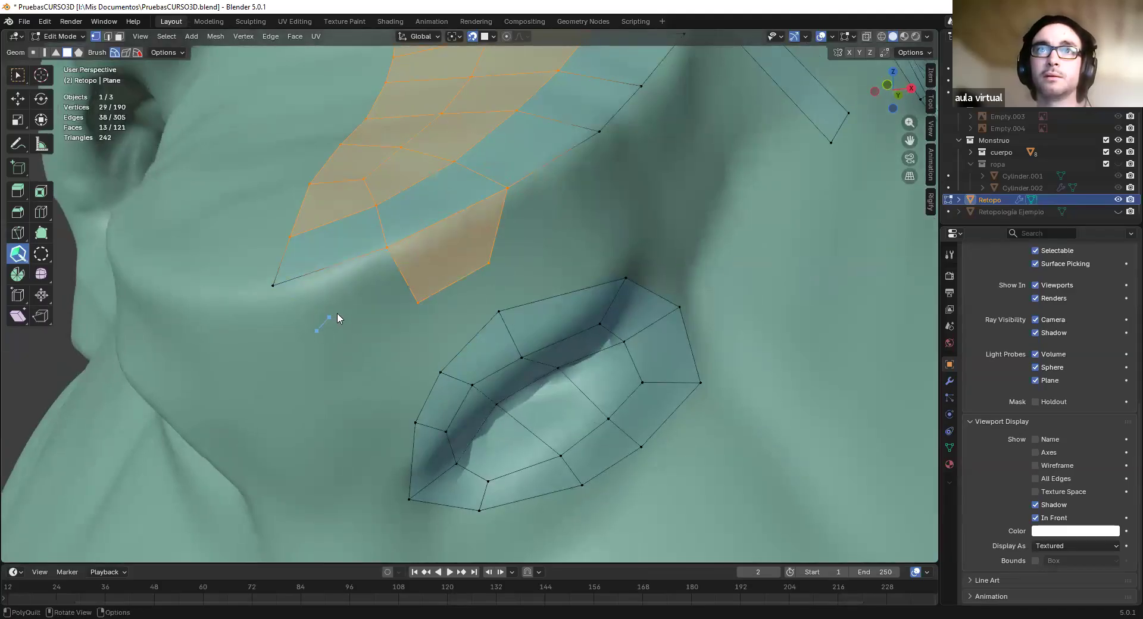
shift+click(350, 297)
drag(316, 330, 302, 354)
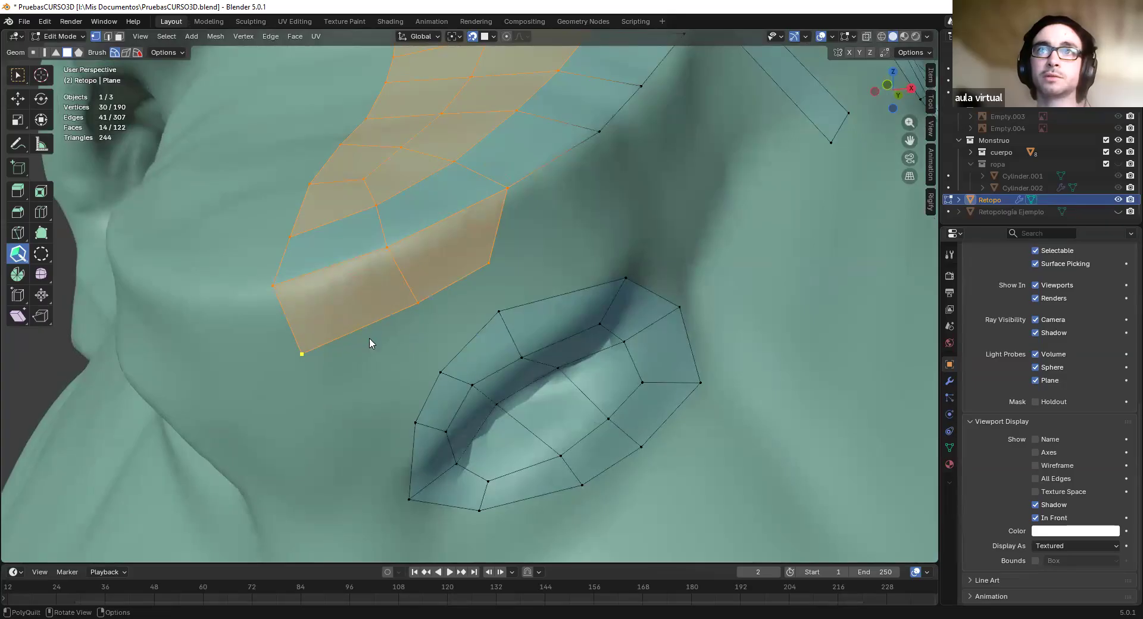
Add three more quads below the nose tip, running between the centerline and the inner side of the nostril loop
shift+click(463, 315)
shift+click(376, 369)
click(330, 466)
shift+click(364, 429)
scroll(462, 334, down, 8)
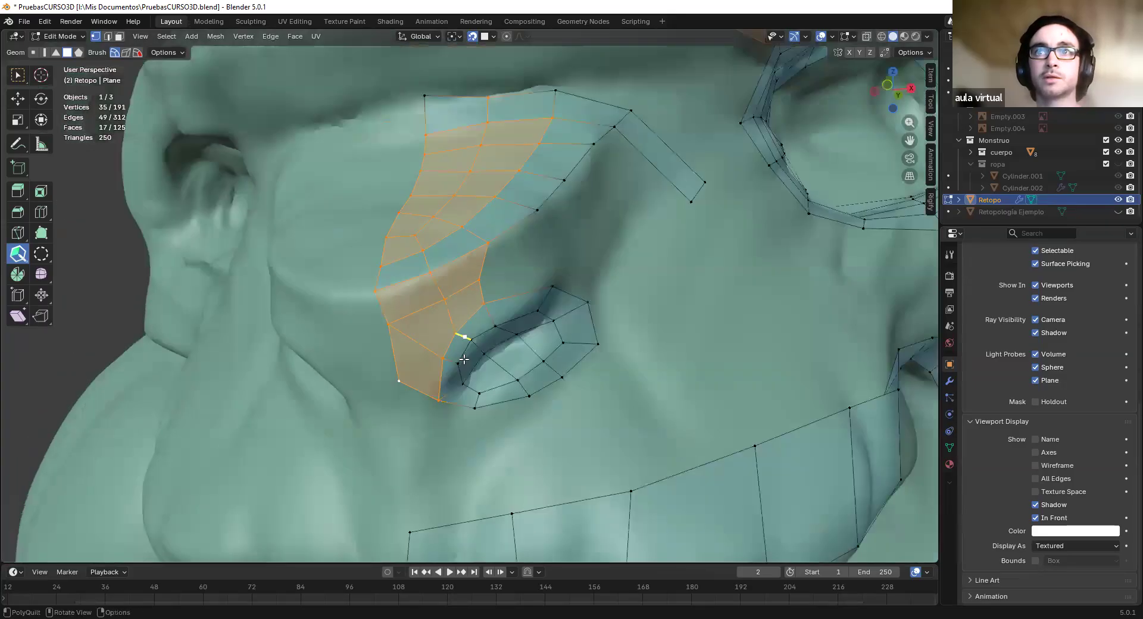
Fill the area between the side of the nose patch and the top of the nostril loop with two quads and relax their vertices
middle_drag(487, 322, 605, 298)
scroll(589, 280, up, 4)
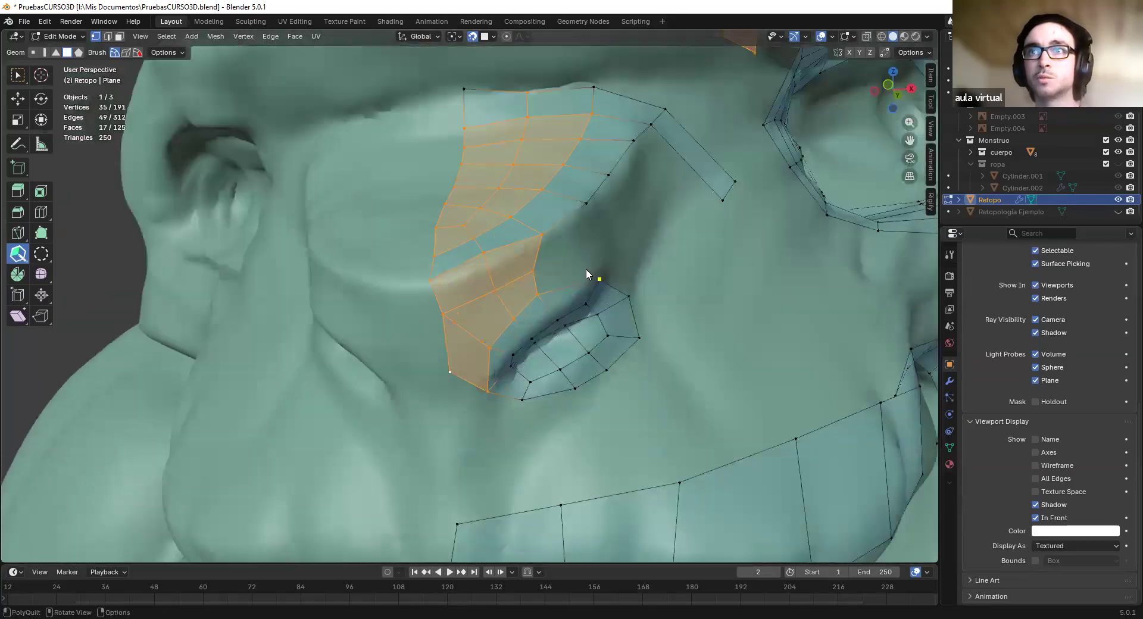
shift+middle_drag(576, 255, 546, 278)
scroll(546, 278, up, 3)
click(597, 263)
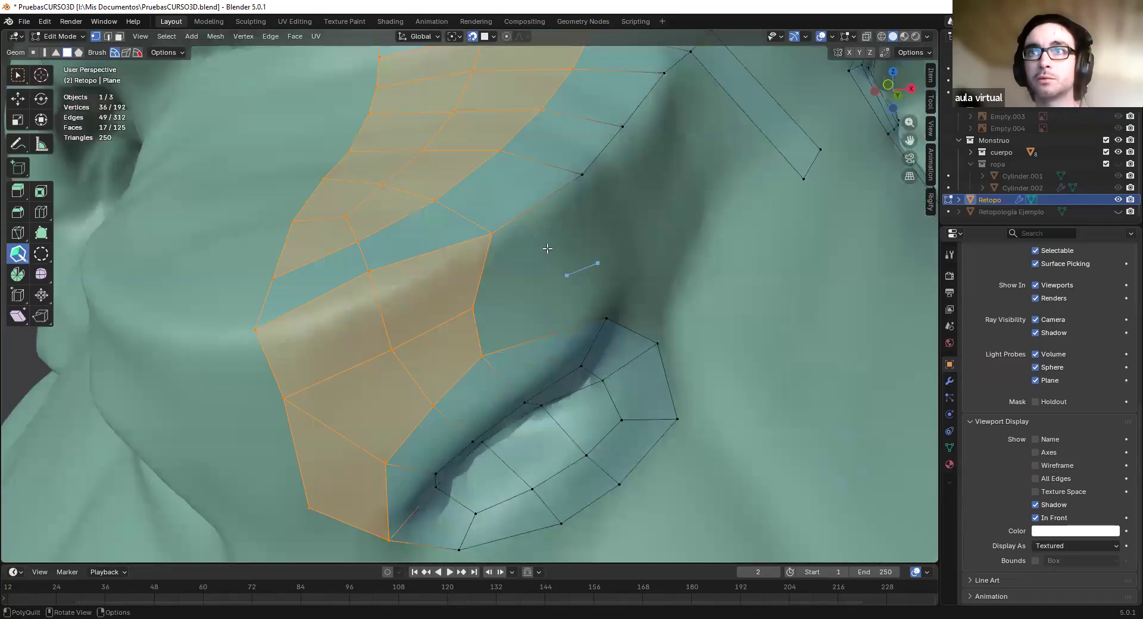
shift+click(521, 253)
shift+click(548, 302)
mouse_move(473, 293)
shift+mouse_down()
mouse_move(508, 287)
mouse_move(494, 328)
mouse_move(503, 345)
shift+mouse_up()
Narrow the standalone quad on the side of the forehead by moving its front edge toward the back of the head
scroll(499, 312, down, 6)
mouse_move(609, 215)
shift+middle_down()
mouse_move(576, 320)
mouse_move(658, 245)
mouse_move(560, 262)
mouse_move(538, 362)
shift+middle_up()
scroll(538, 362, down, 3)
shift+middle_drag(586, 295, 595, 241)
middle_drag(595, 331, 559, 255)
scroll(520, 350, down, 2)
scroll(509, 319, down, 2)
scroll(505, 317, up, 4)
scroll(547, 270, up, 2)
scroll(559, 255, up, 2)
shift+middle_drag(571, 183, 561, 262)
scroll(553, 264, up, 2)
middle_drag(545, 268, 501, 271)
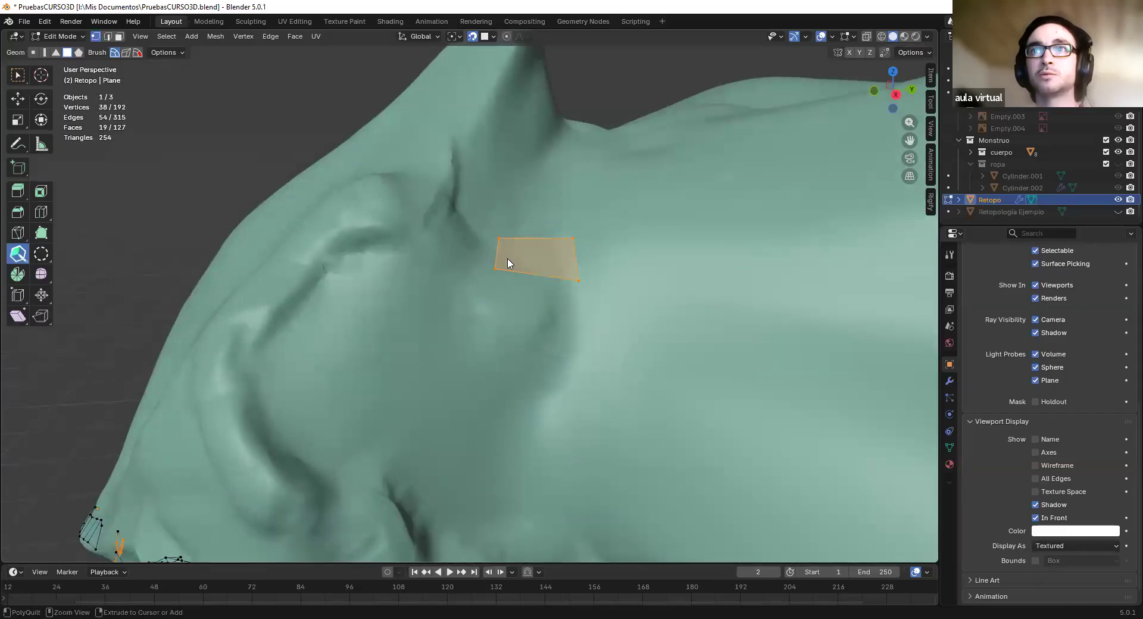
key(ctrl+z)
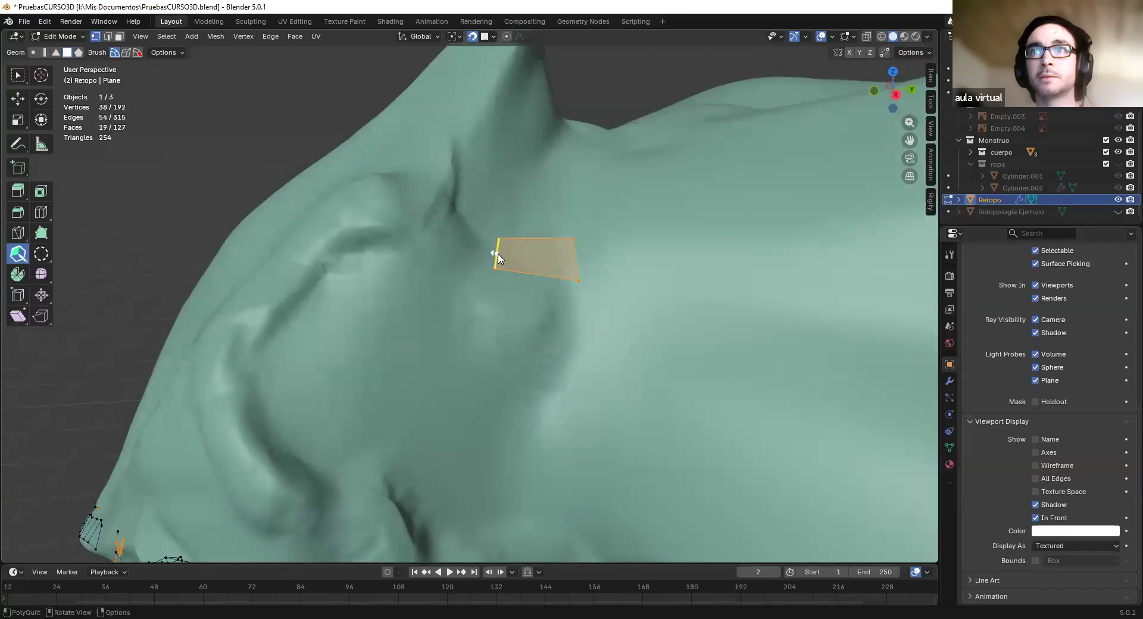
drag(523, 250, 539, 258)
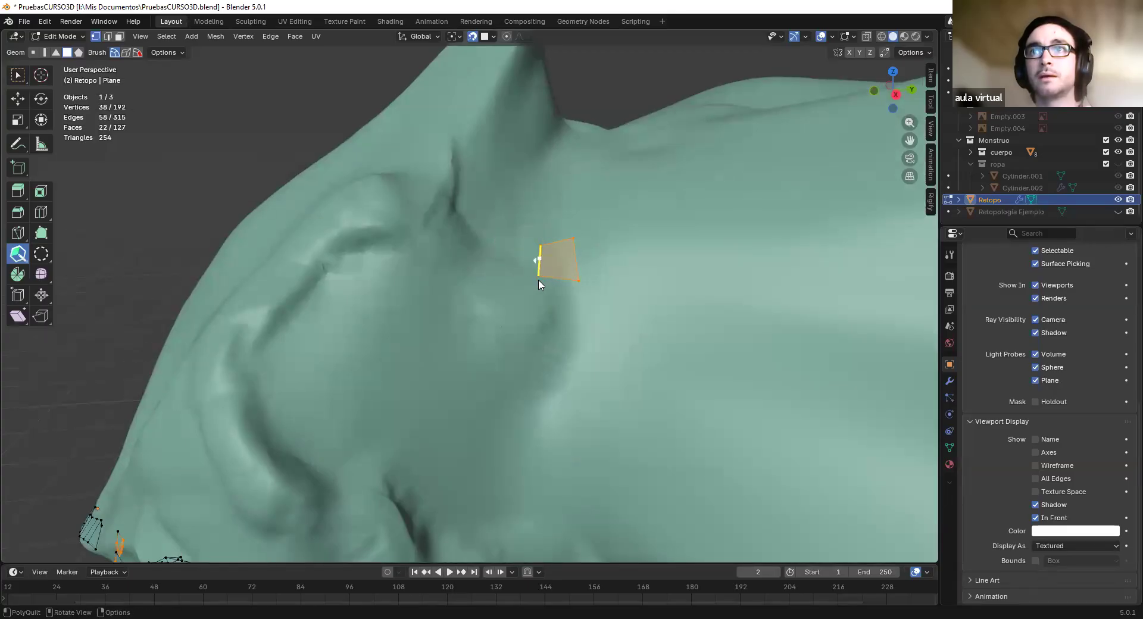
Extend the standalone quad's lower edge into a strip of nine quads down the side of the head
middle_drag(549, 314, 527, 207)
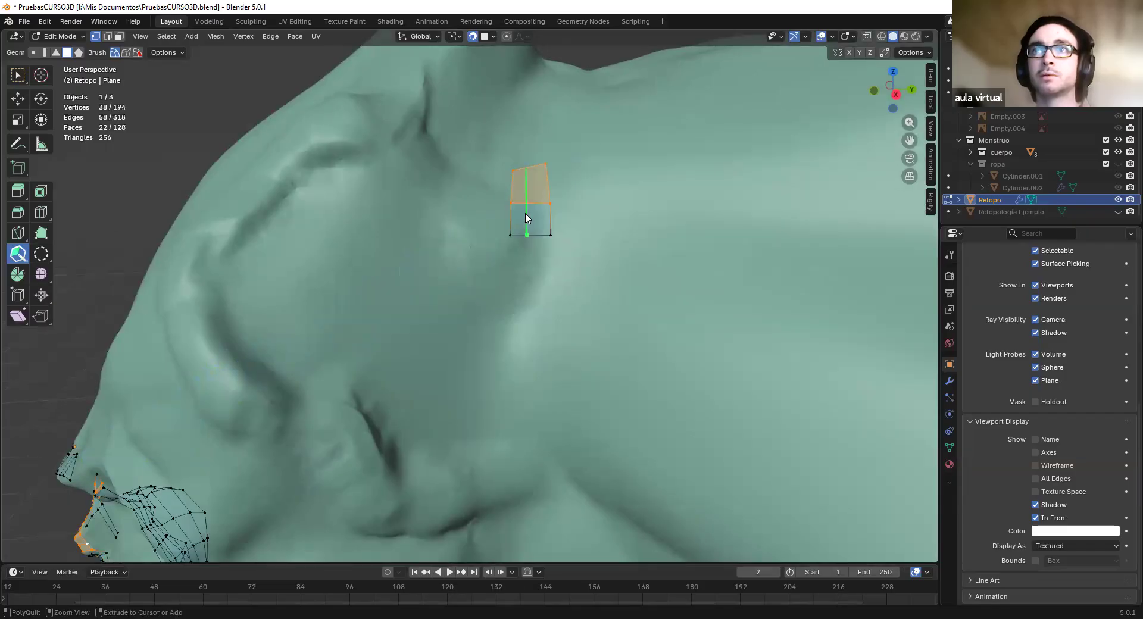
drag(528, 204, 534, 261)
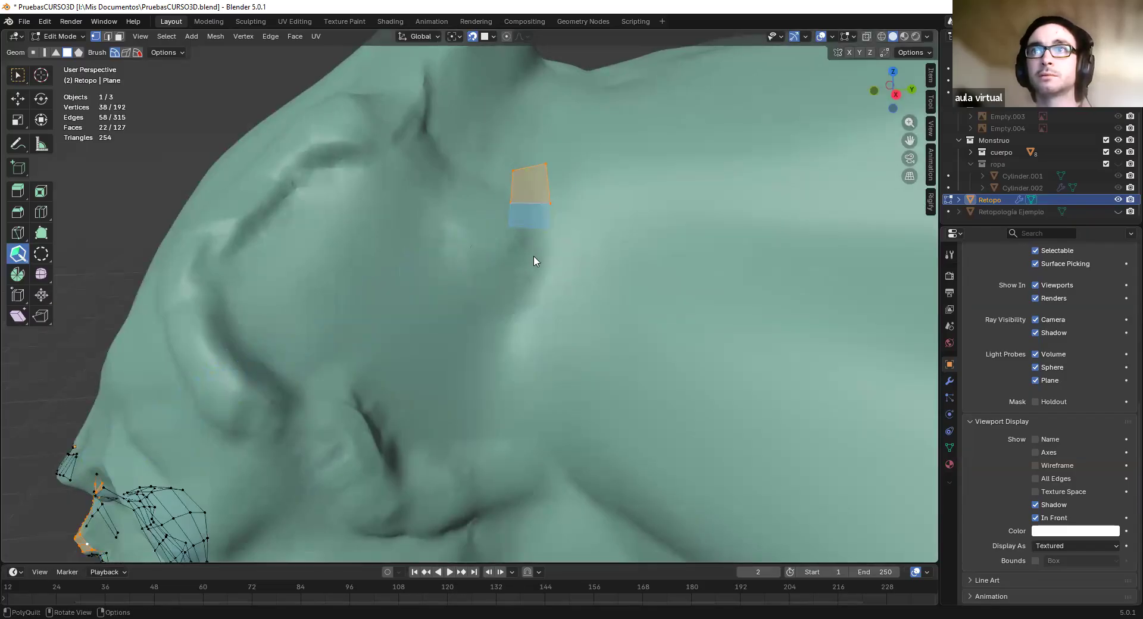
drag(534, 400, 541, 544)
Try a quad off the rear edge of the side strip and pull nearby strip vertices toward it, undoing the vertex moves
shift+middle_drag(531, 440, 598, 319)
shift+middle_drag(632, 221, 558, 268)
shift+middle_drag(538, 216, 502, 311)
scroll(490, 328, up, 3)
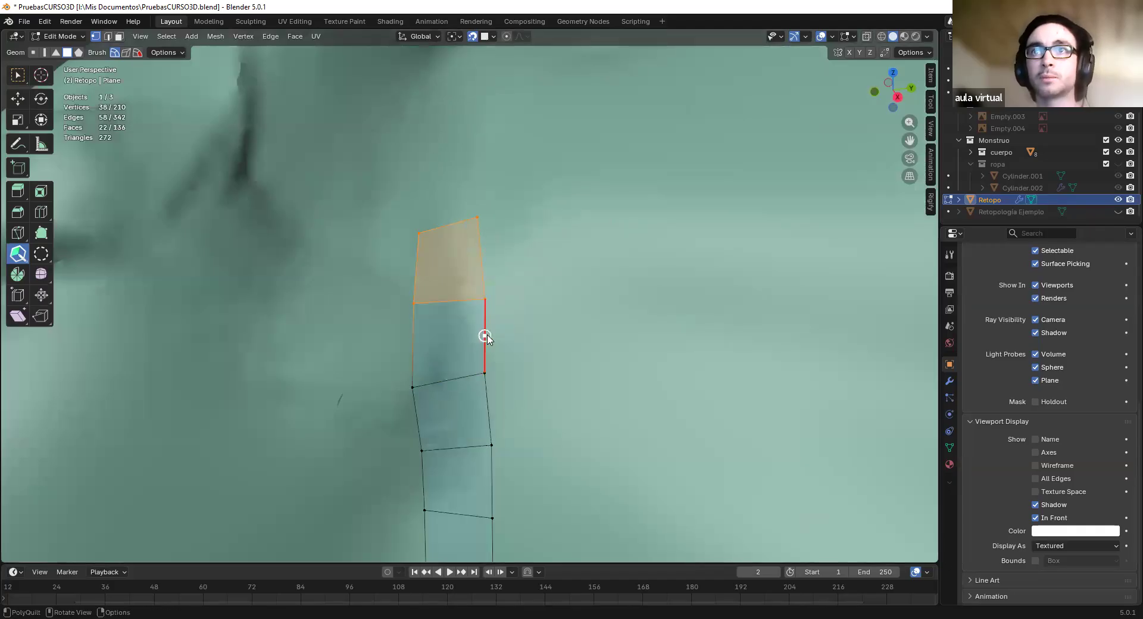
drag(586, 340, 587, 340)
shift+middle_drag(586, 340, 633, 151)
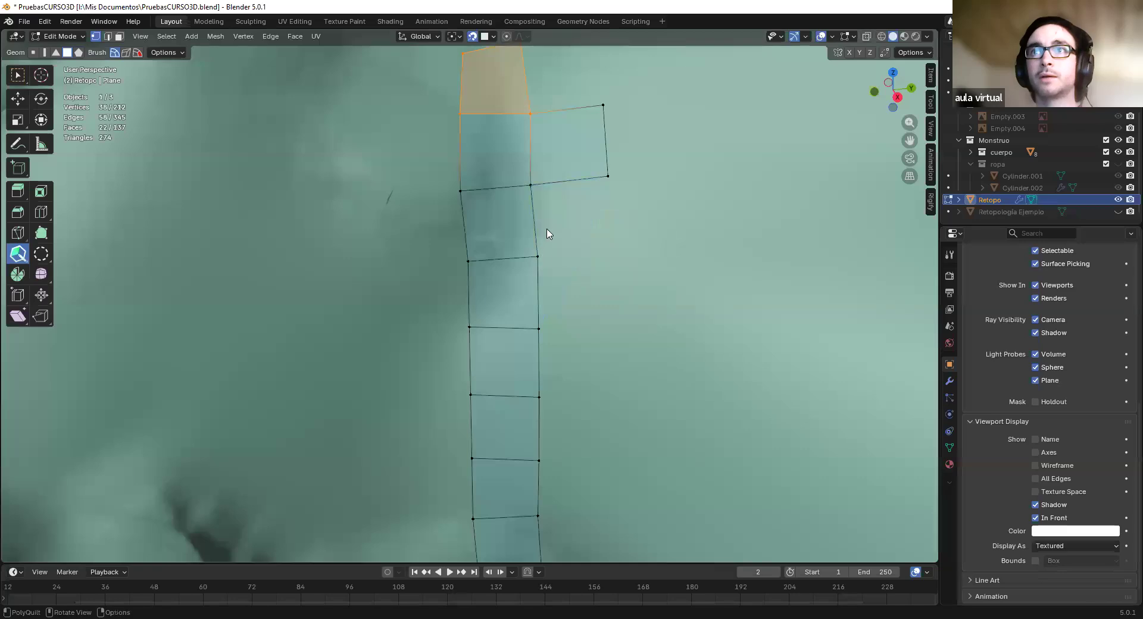
mouse_move(539, 259)
mouse_down()
mouse_move(584, 227)
mouse_move(607, 176)
mouse_move(579, 199)
mouse_move(561, 267)
mouse_move(592, 216)
mouse_up()
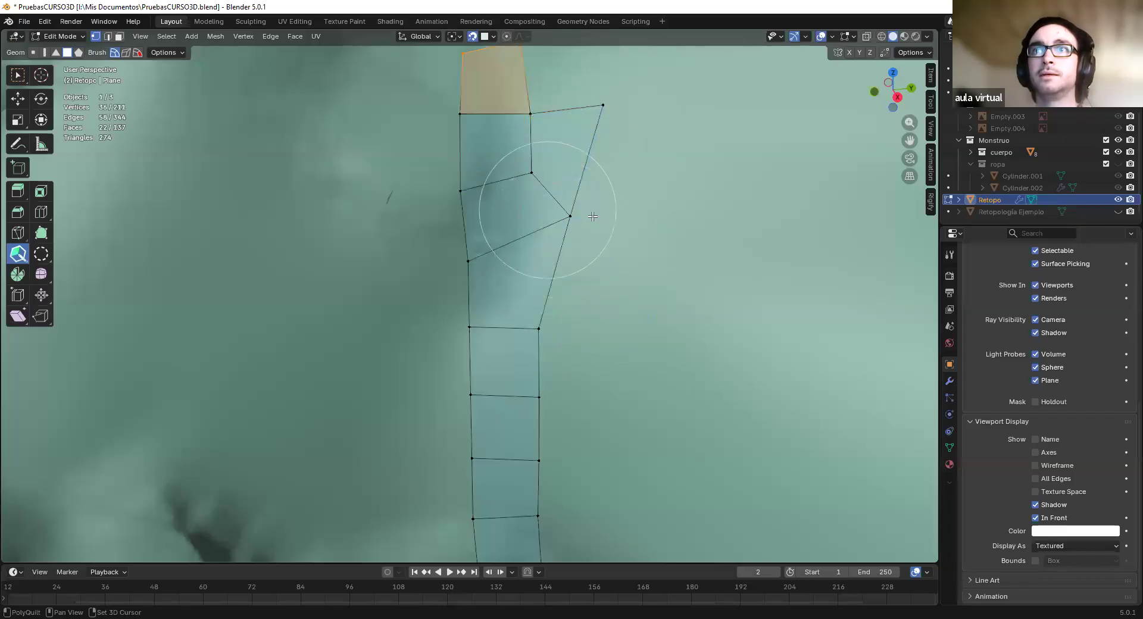
shift+middle_drag(579, 237, 536, 386)
drag(528, 366, 565, 328)
key(ctrl+z)
key(ctrl+z)
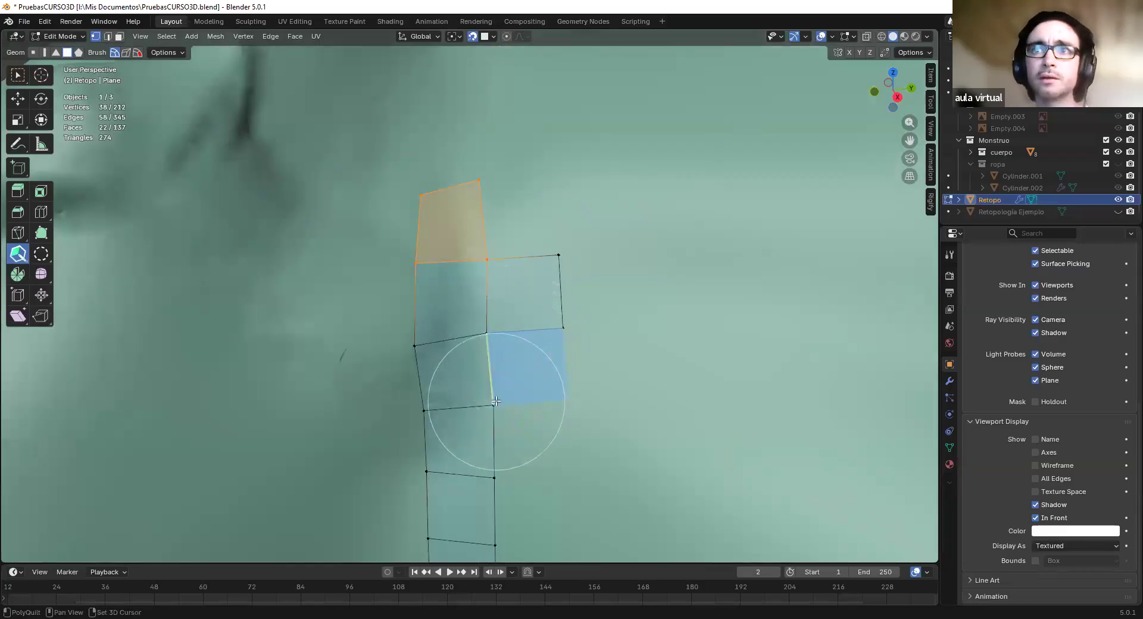
Try a triangle below the side quad, extend it into a larger face, and add two quads behind it
click(18, 260)
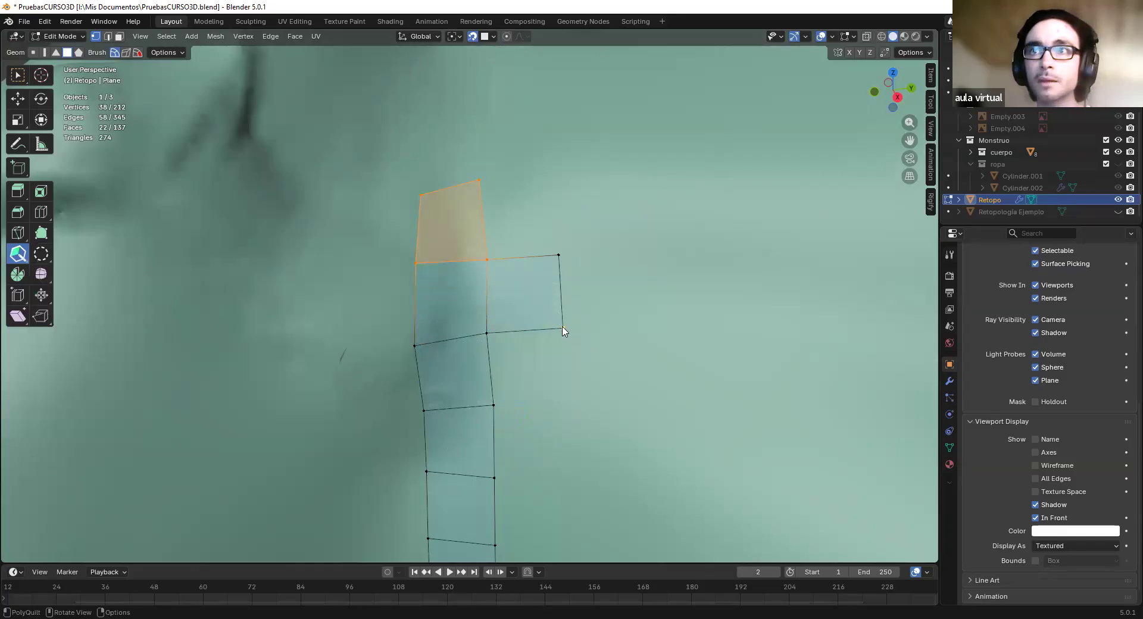
drag(498, 409, 562, 393)
shift+click(512, 359)
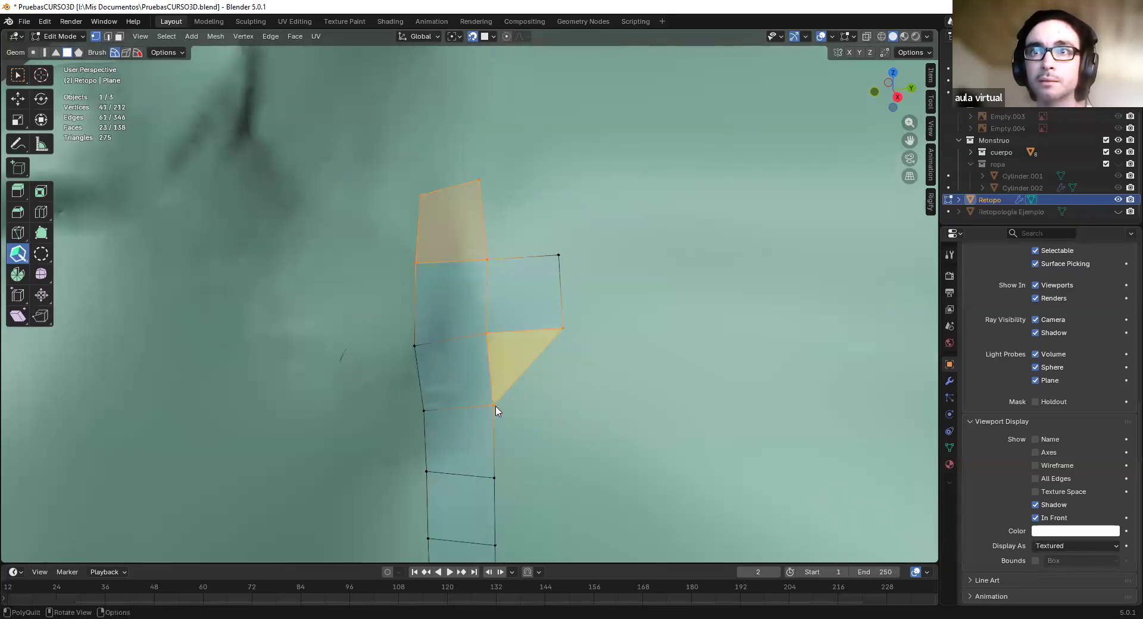
scroll(521, 326, down, 3)
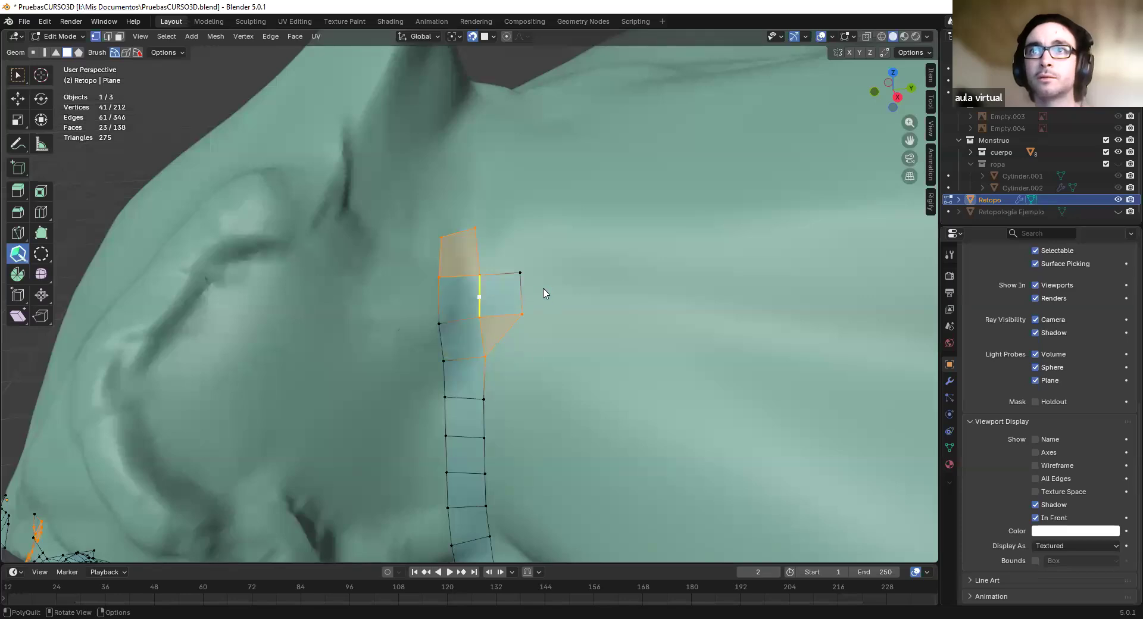
shift+click(509, 351)
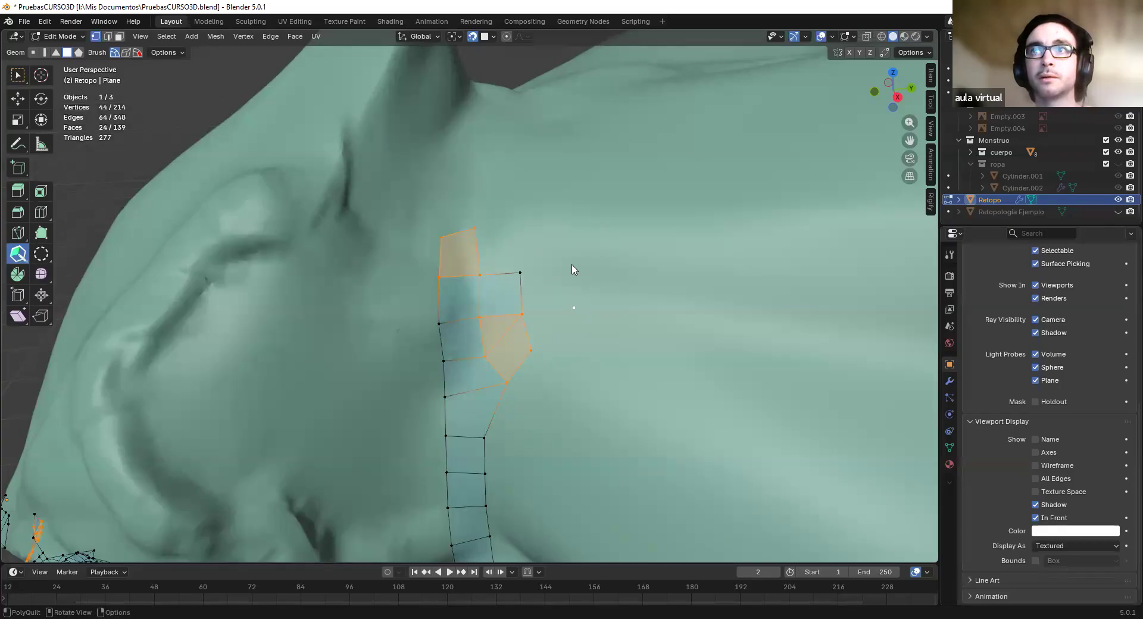
shift+click(547, 290)
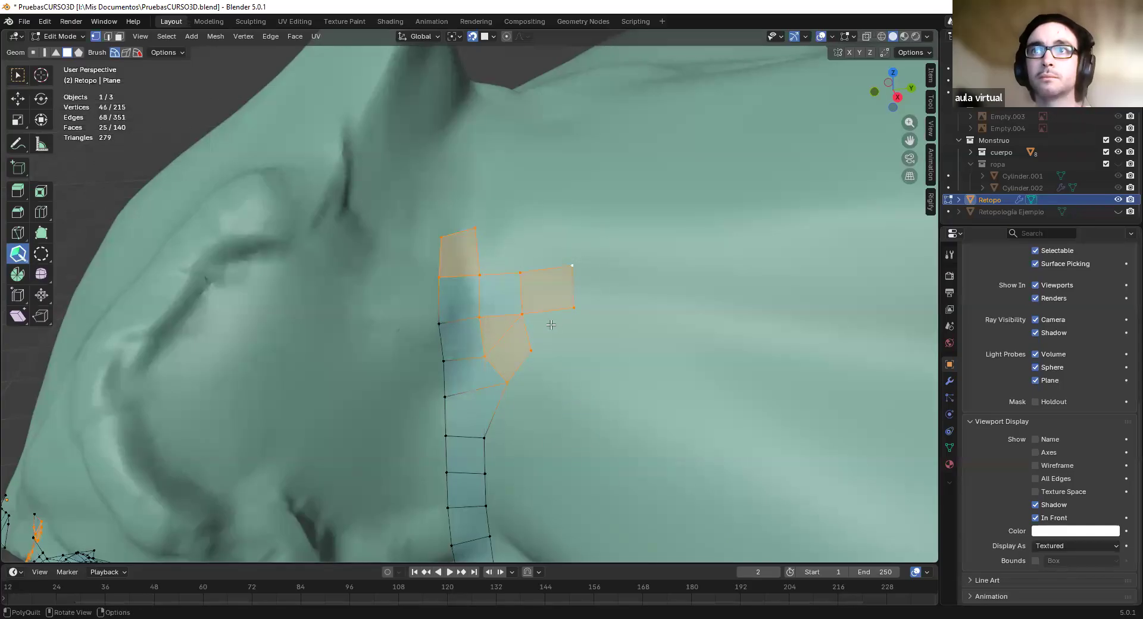
shift+click(568, 335)
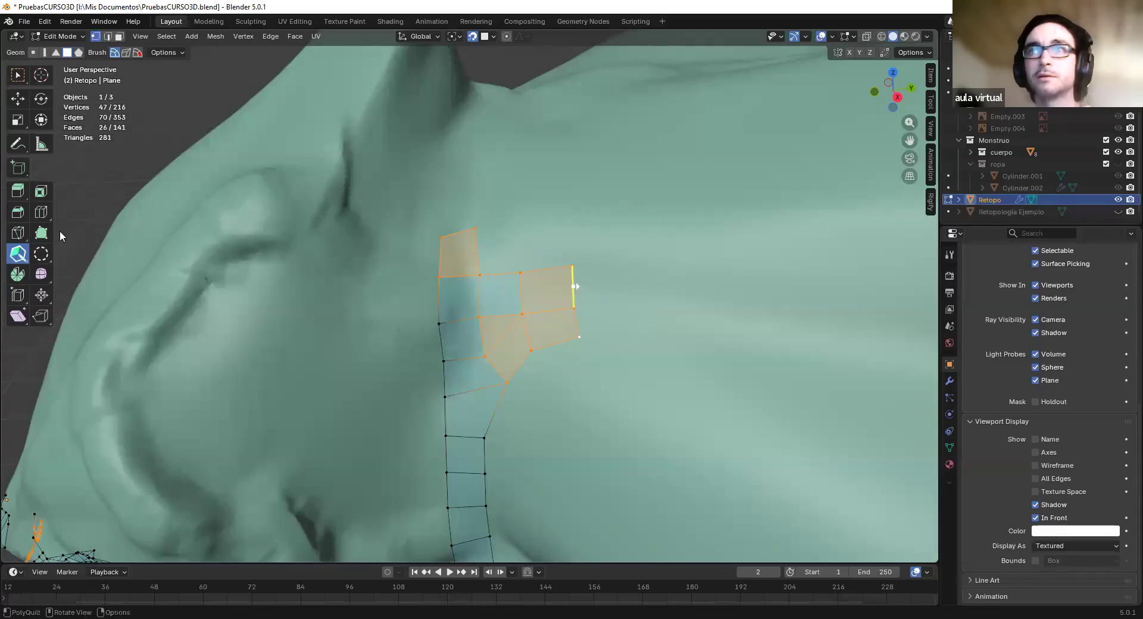
Activate the PolyQuilt EdgeLoop tool and undo the trial faces behind the side strip
drag(26, 259, 83, 327)
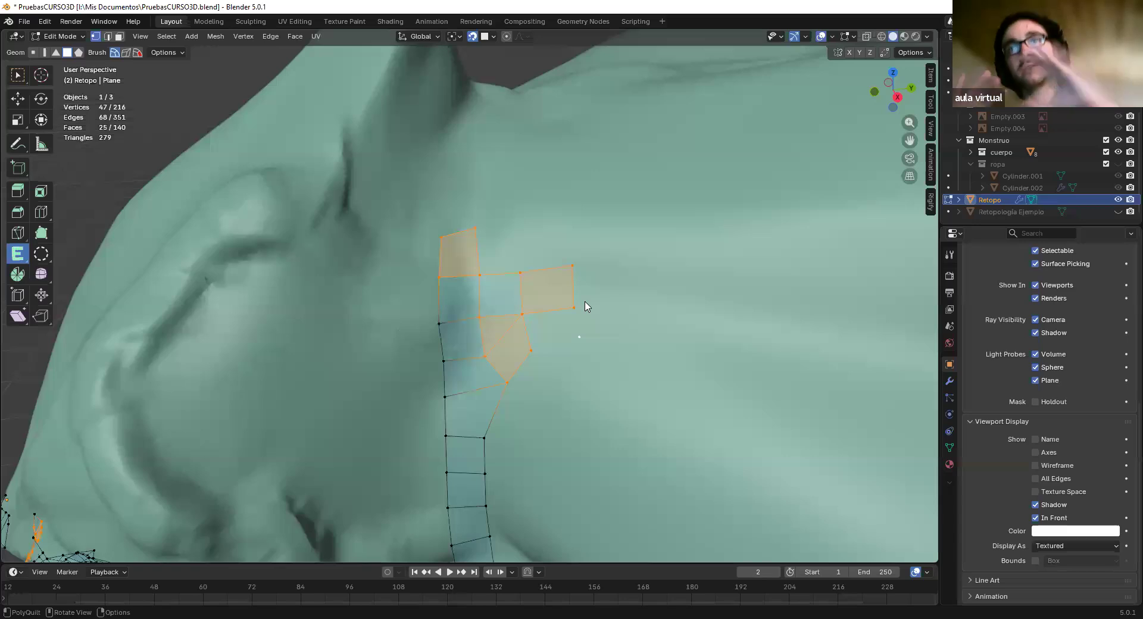
scroll(584, 303, down, 4)
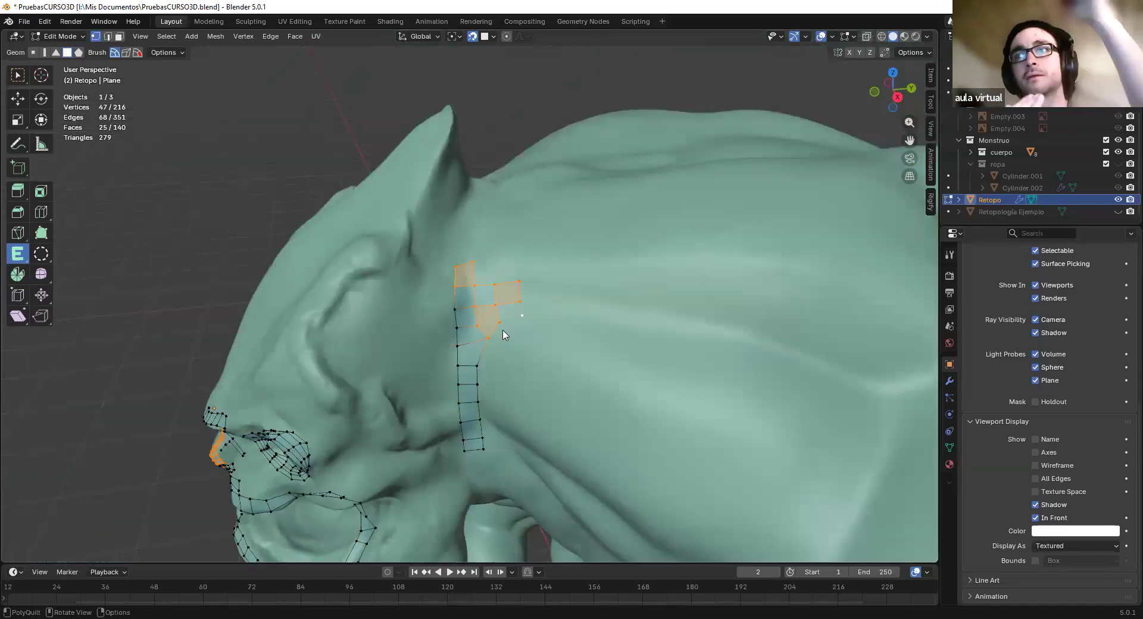
scroll(532, 350, up, 5)
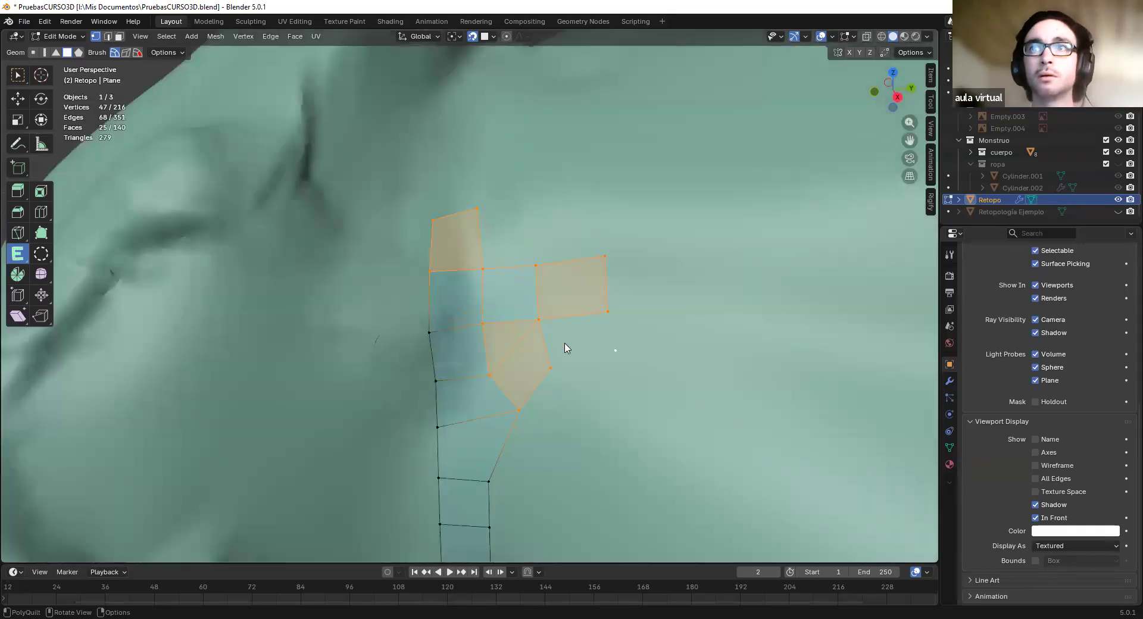
click(526, 339)
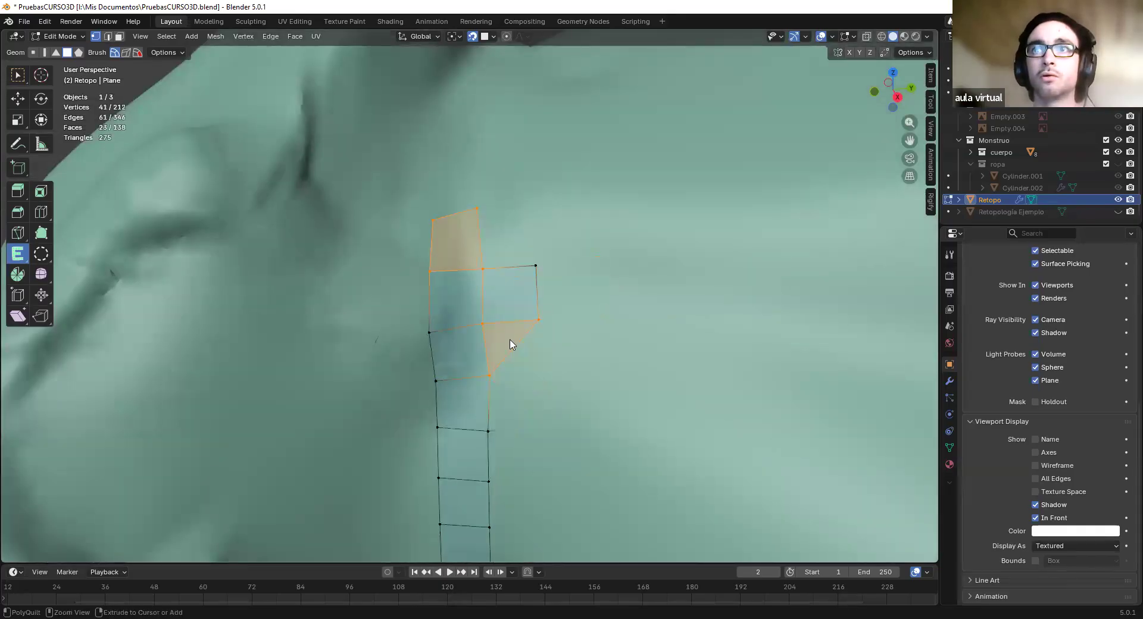
click(500, 354)
click(535, 309)
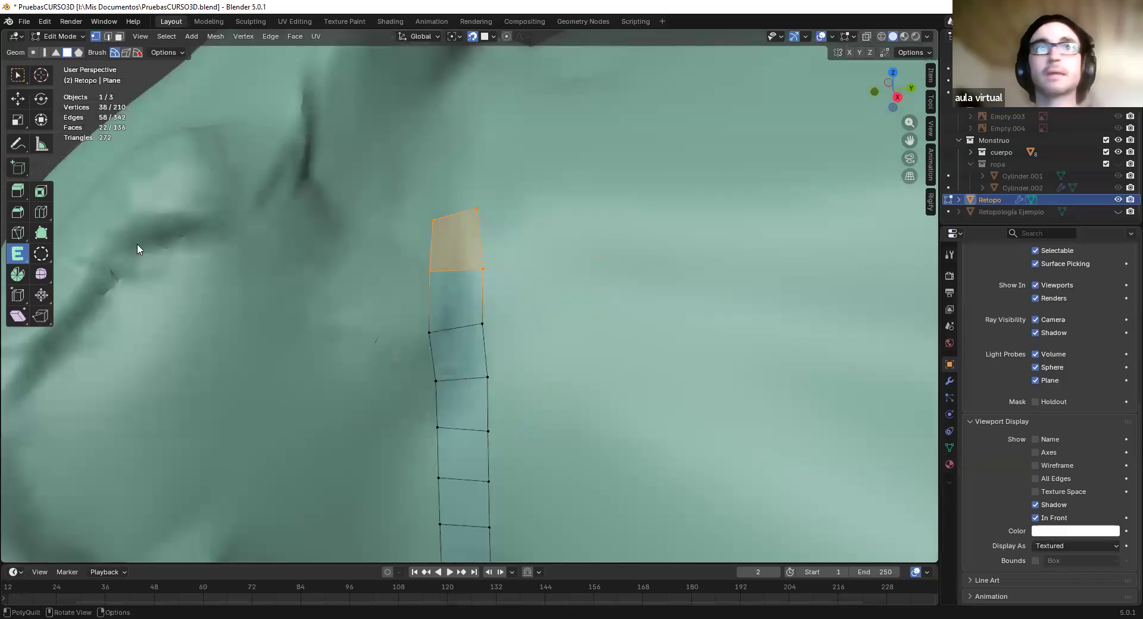
Extend the top of the side strip by one quad with the PolyQuilt tool and even out a front vertex of the strip
click(21, 255)
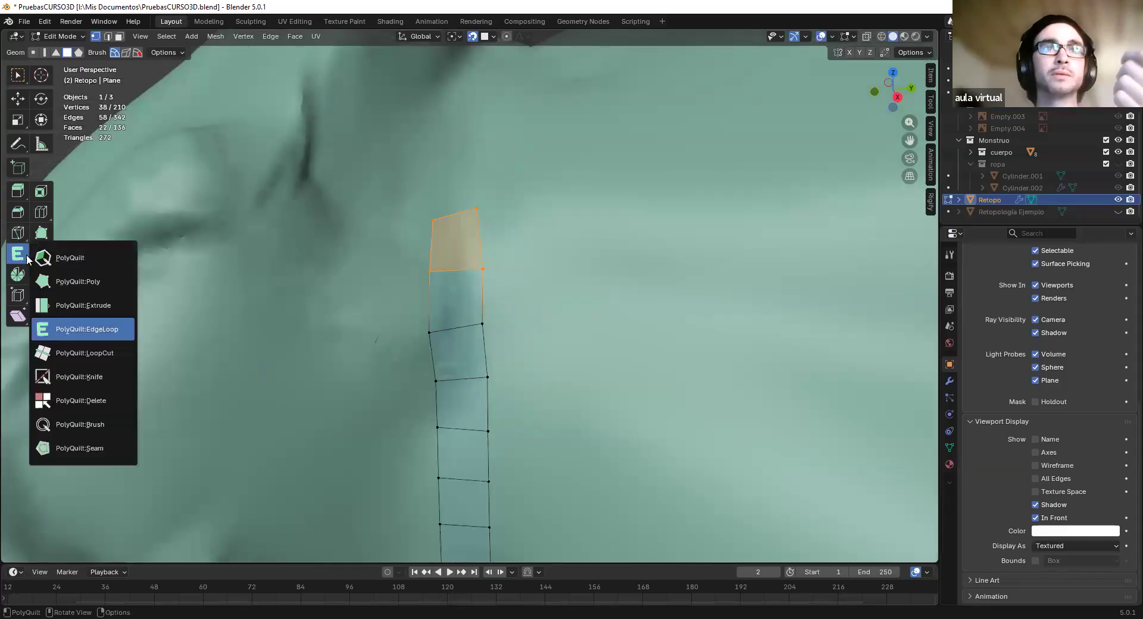
click(70, 258)
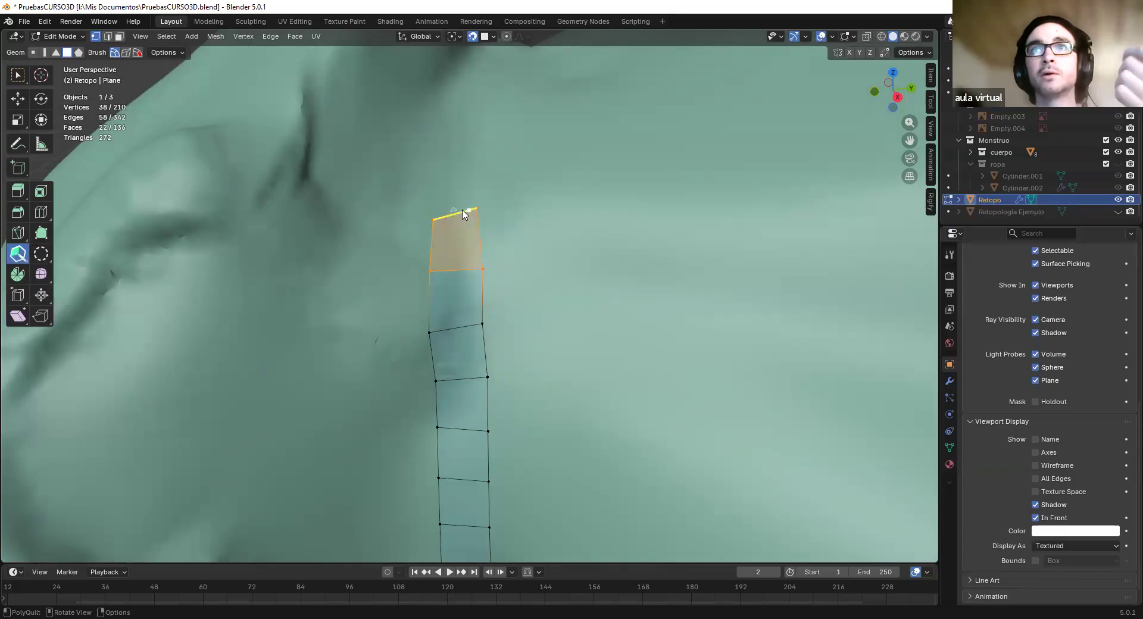
mouse_move(458, 198)
mouse_down()
mouse_move(454, 166)
mouse_move(454, 219)
mouse_up()
drag(452, 165, 453, 156)
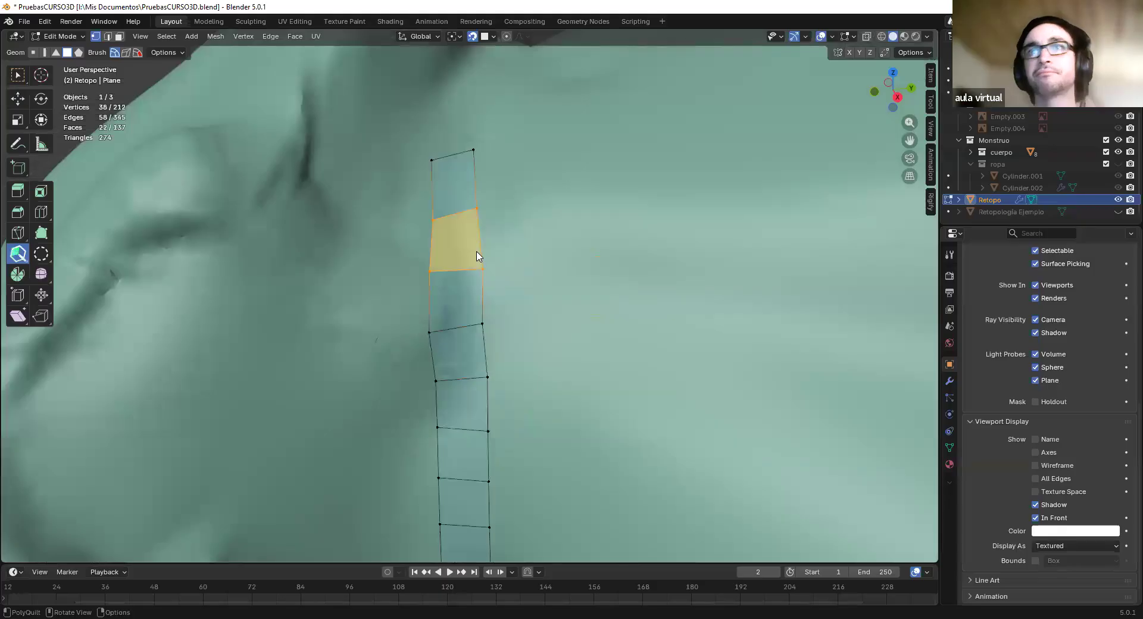
mouse_move(464, 211)
shift+mouse_down()
mouse_move(459, 308)
mouse_move(452, 203)
mouse_move(479, 221)
mouse_move(470, 209)
mouse_move(427, 358)
shift+mouse_up()
key(ctrl+z)
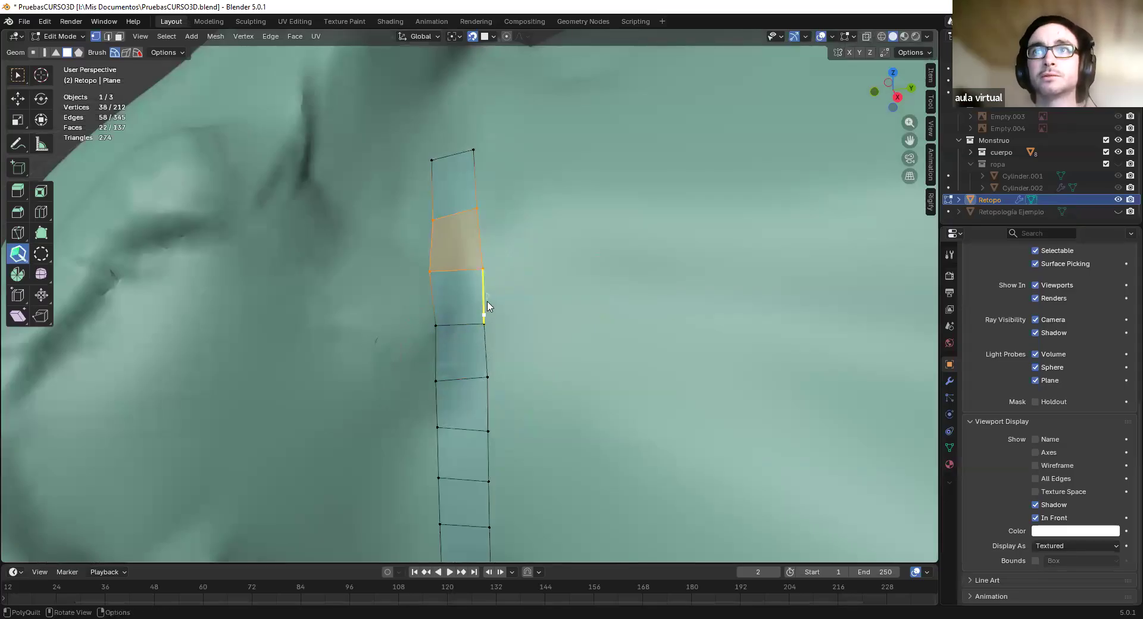
Extrude a quad from the side strip's rear edge, narrow its outer end, and surround it with three quads
drag(483, 298, 529, 310)
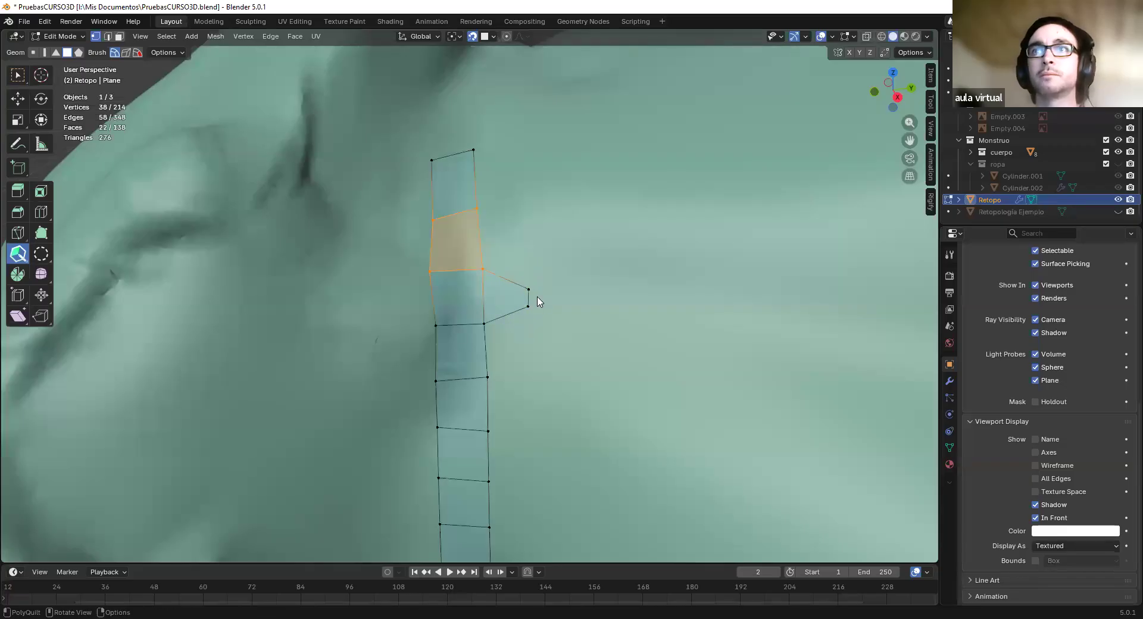
drag(525, 304, 510, 305)
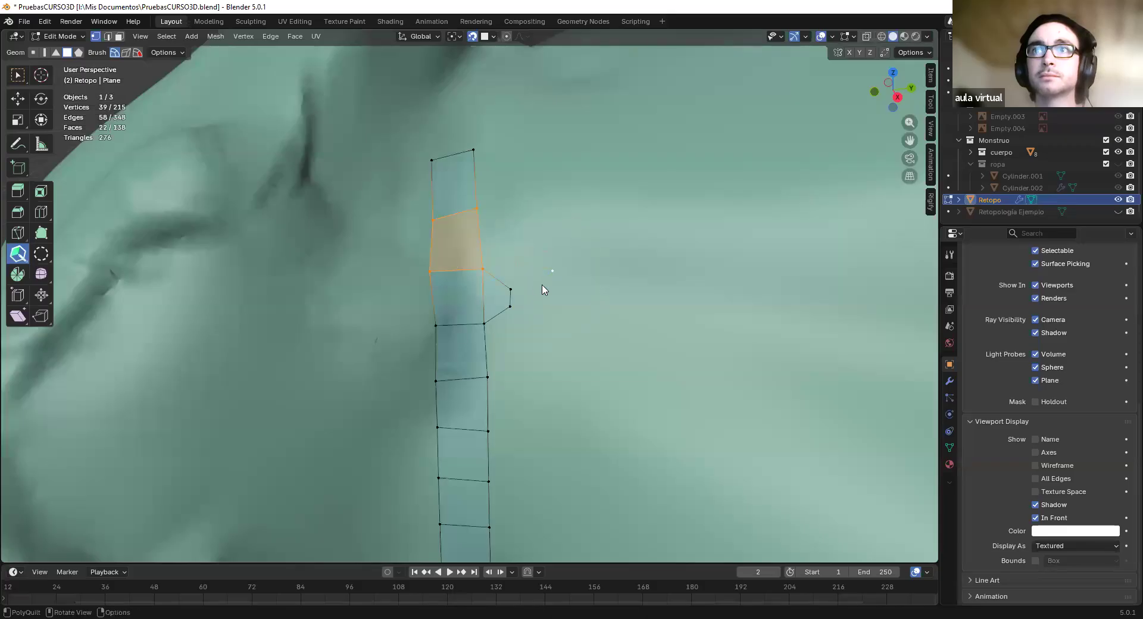
drag(498, 280, 555, 276)
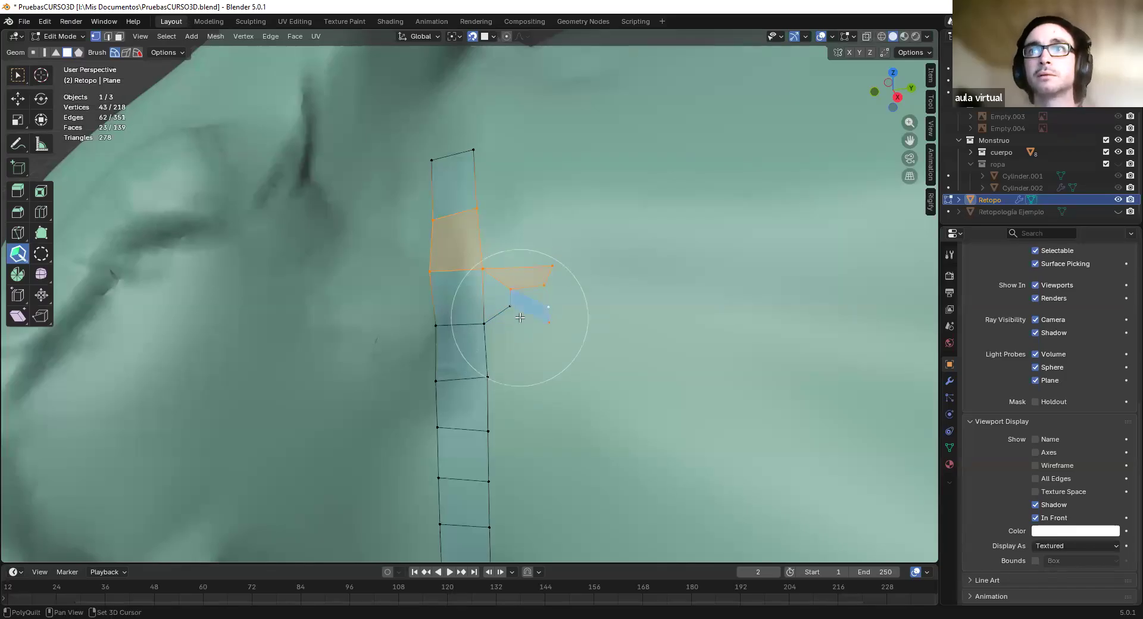
click(542, 314)
click(538, 299)
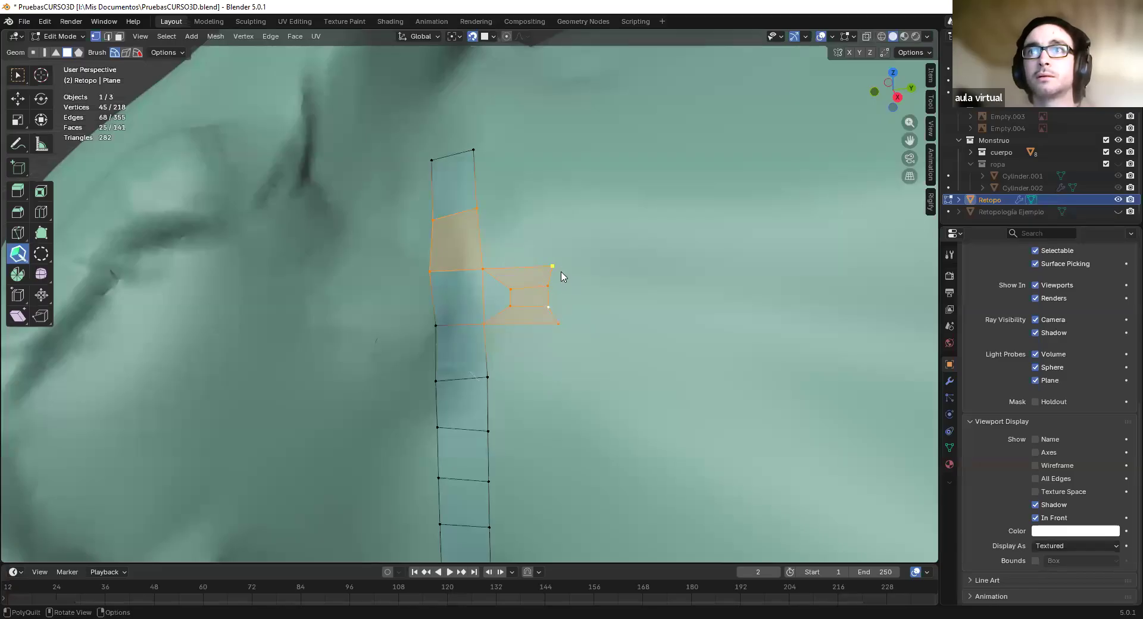
Extend the narrow branch behind the side strip with a second row of three quads
drag(552, 279, 583, 276)
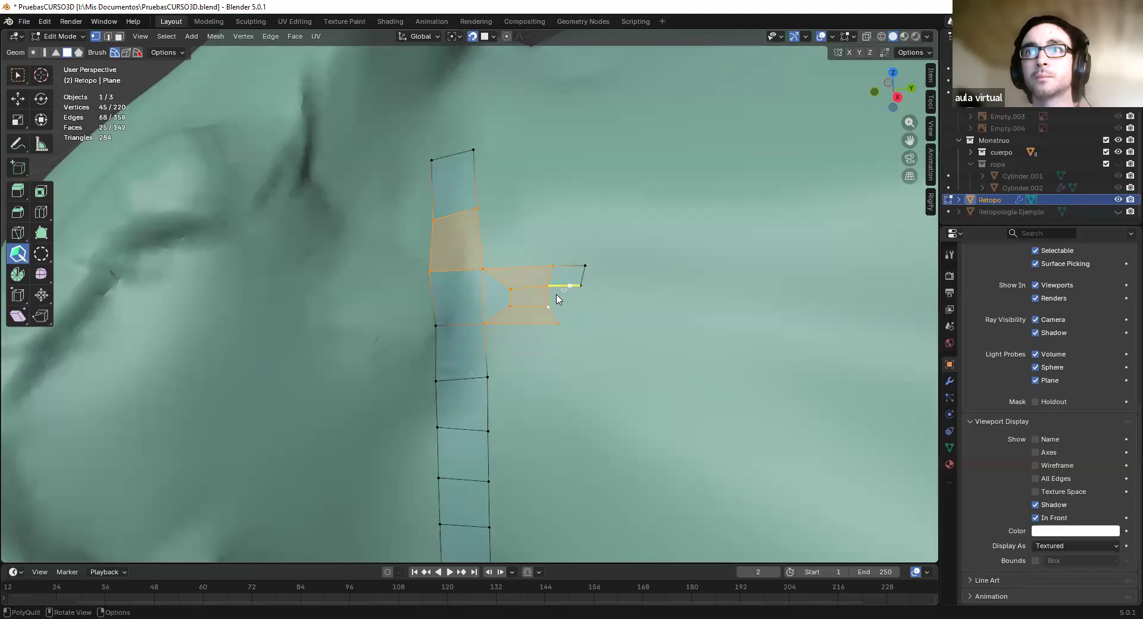
mouse_move(562, 318)
mouse_down()
mouse_move(591, 316)
mouse_move(559, 297)
mouse_move(569, 275)
mouse_move(587, 268)
mouse_move(592, 282)
mouse_up()
key(shift)
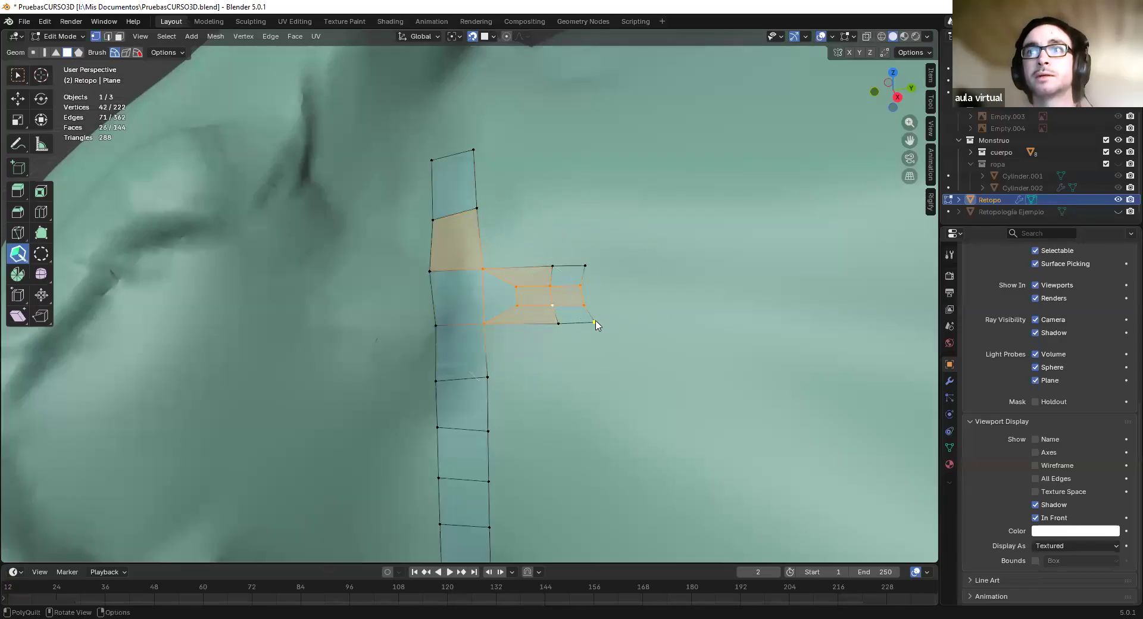
key(ctrl+z)
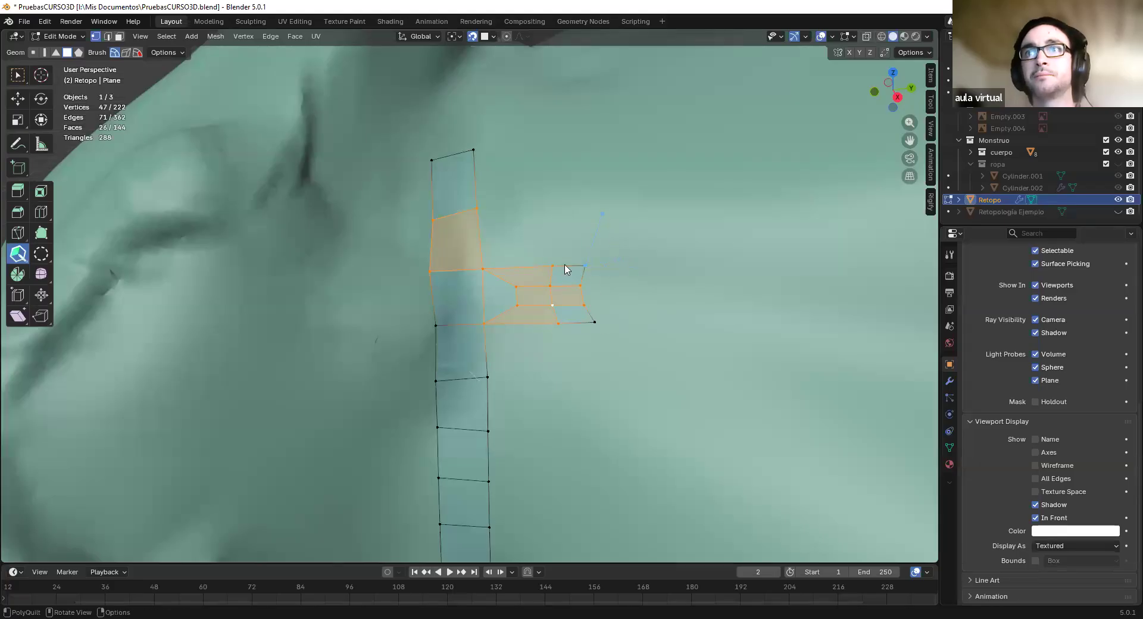
scroll(617, 268, down, 3)
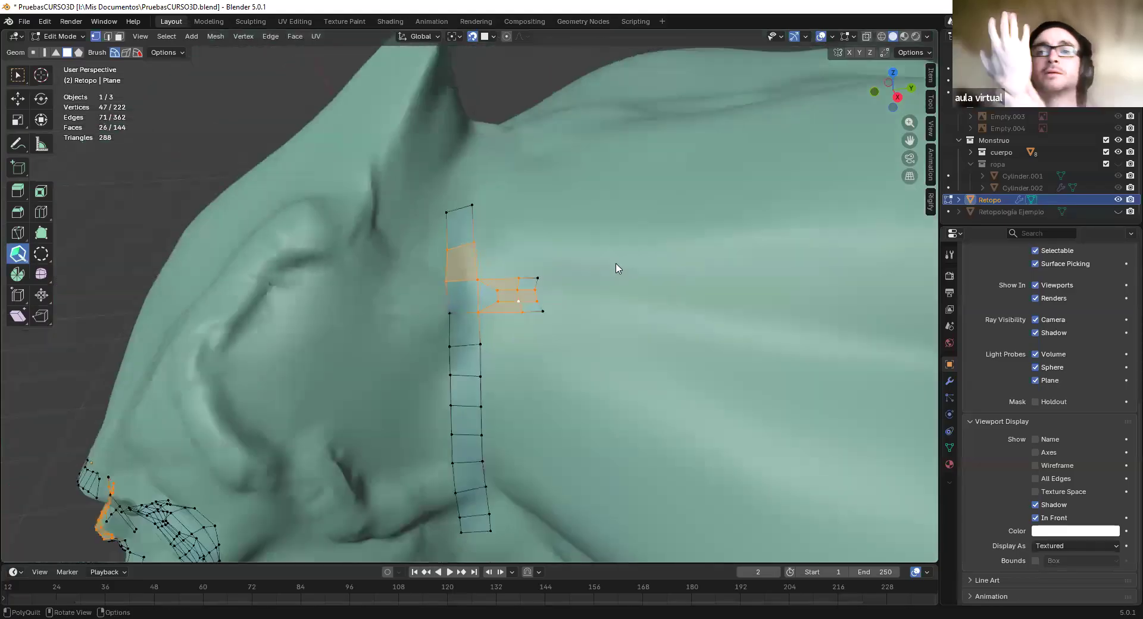
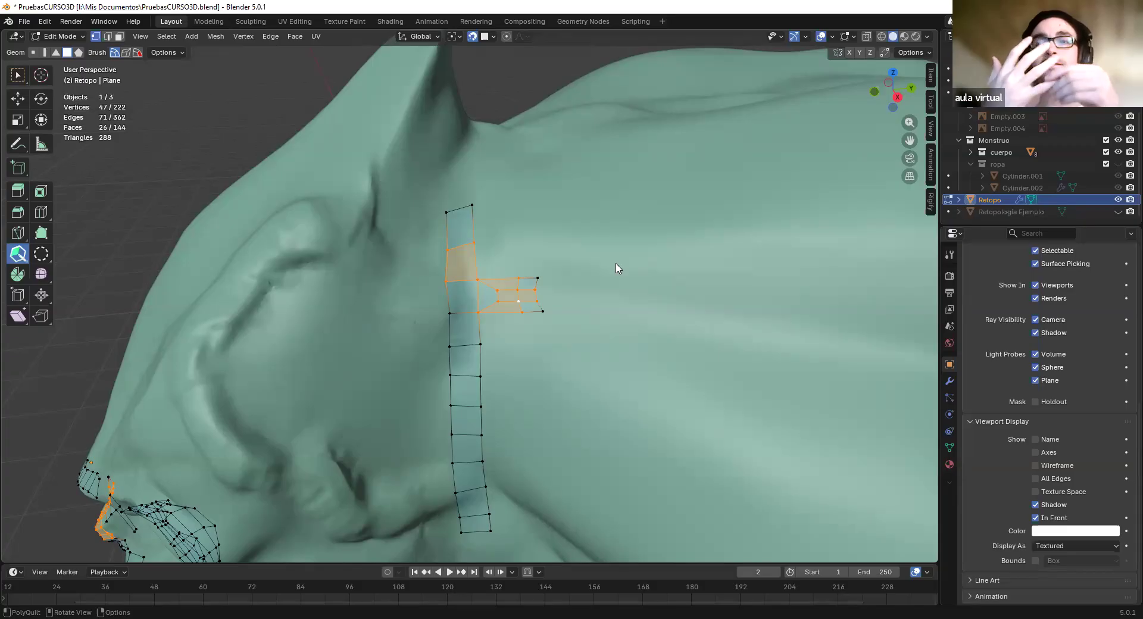
scroll(566, 291, up, 4)
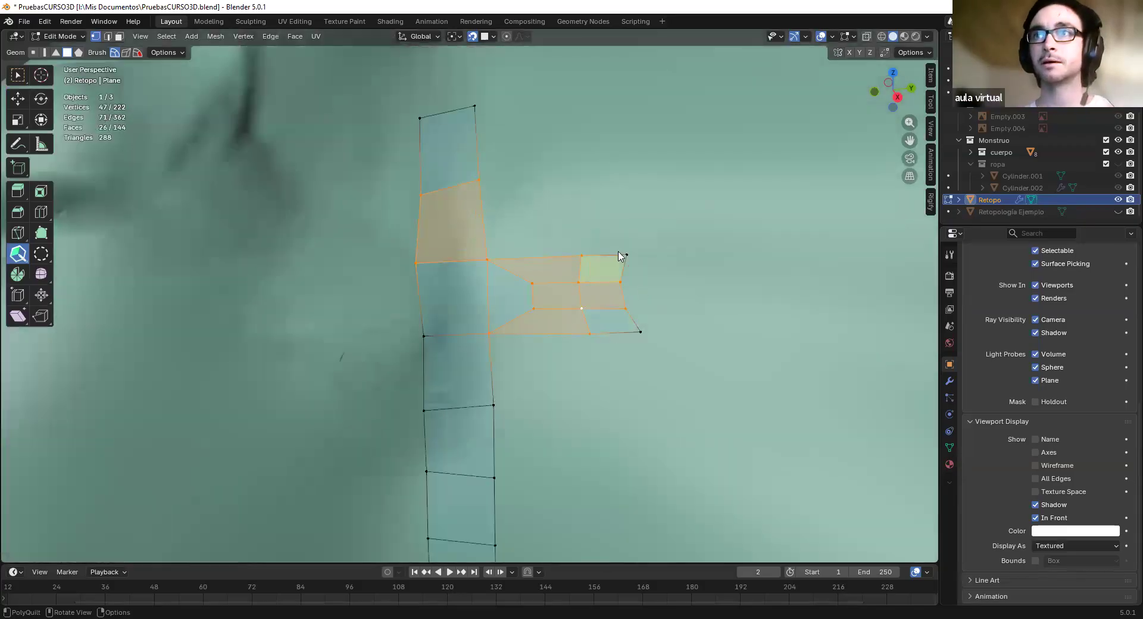
Try a flared quad off the strip's rear edge below the branch, spreading its outer corners, and undo it
shift+middle_drag(587, 333, 527, 217)
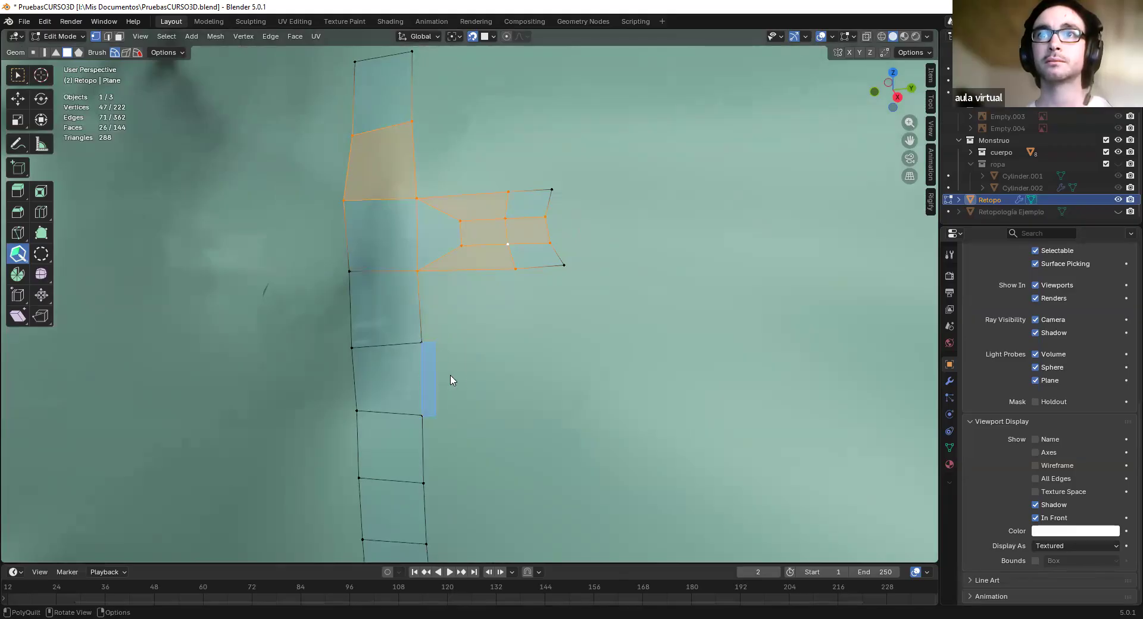
drag(509, 379, 479, 322)
drag(497, 434, 482, 450)
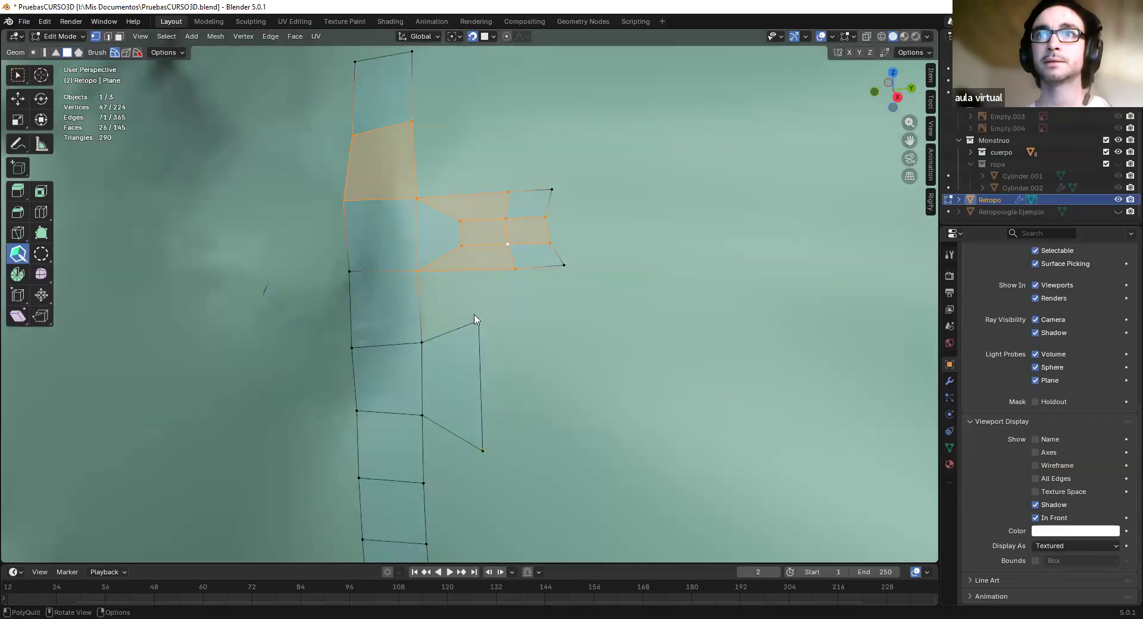
mouse_move(472, 317)
mouse_down()
mouse_move(502, 318)
mouse_move(480, 317)
mouse_up()
key(ctrl+z)
key(ctrl+z)
key(ctrl+z)
key(ctrl+z)
key(ctrl+z)
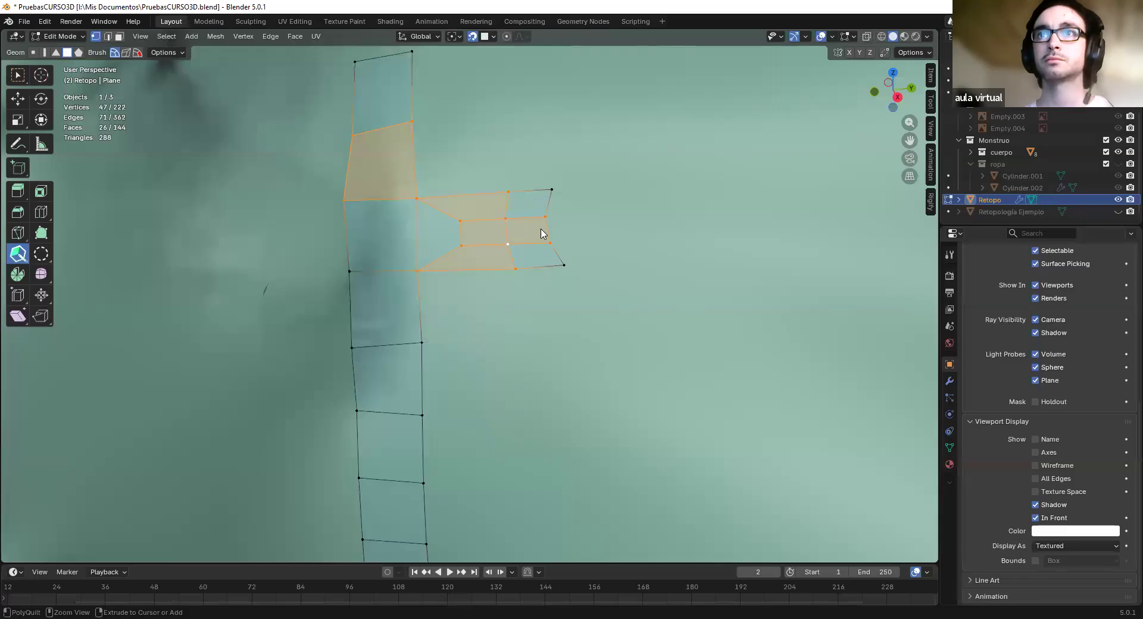
Try closing the branch's outer end with one quad by pulling its outer corners rearward, and undo it
drag(566, 233, 552, 190)
mouse_move(609, 242)
mouse_down()
mouse_move(564, 264)
mouse_move(598, 232)
mouse_move(564, 222)
mouse_move(602, 222)
mouse_up()
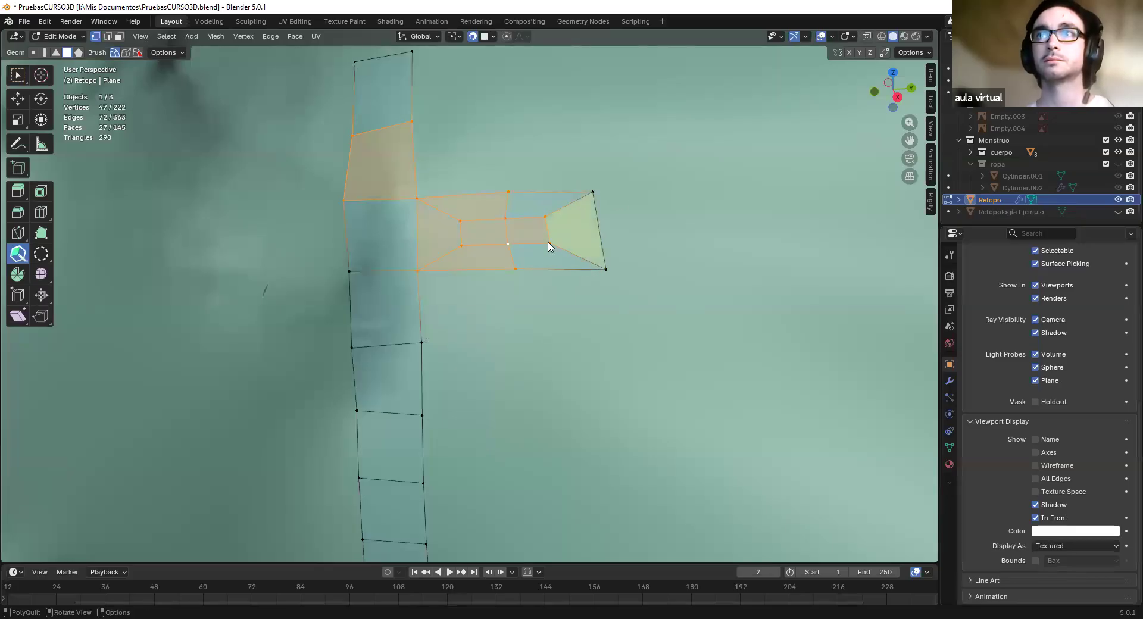
shift+middle_drag(467, 378, 500, 331)
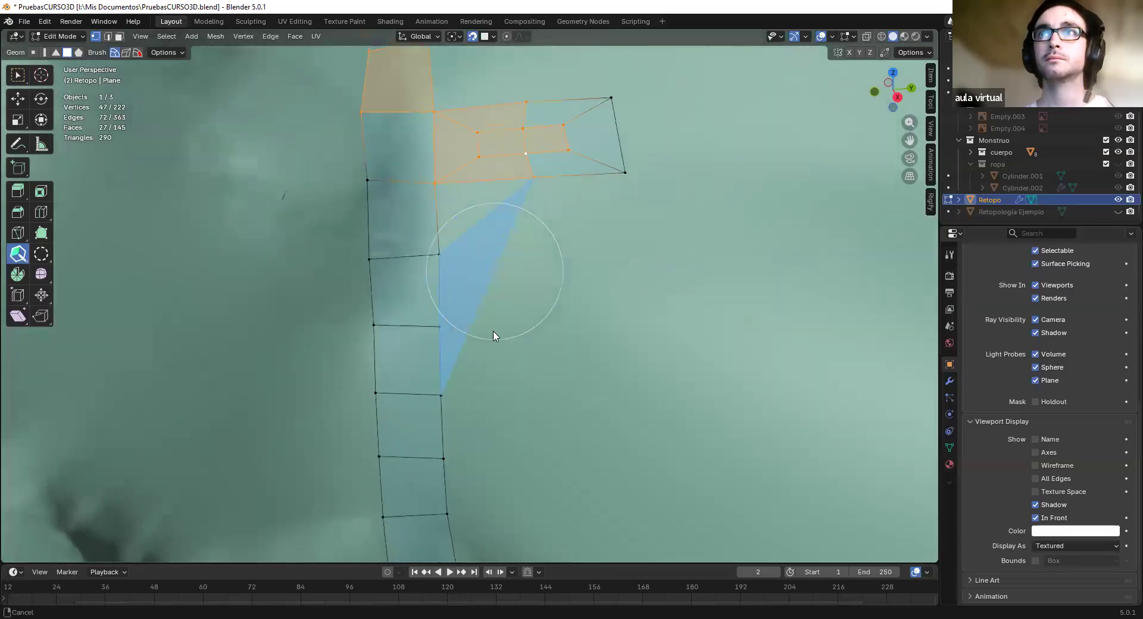
key(ctrl+z)
key(ctrl+z)
key(ctrl+z)
key(ctrl+z)
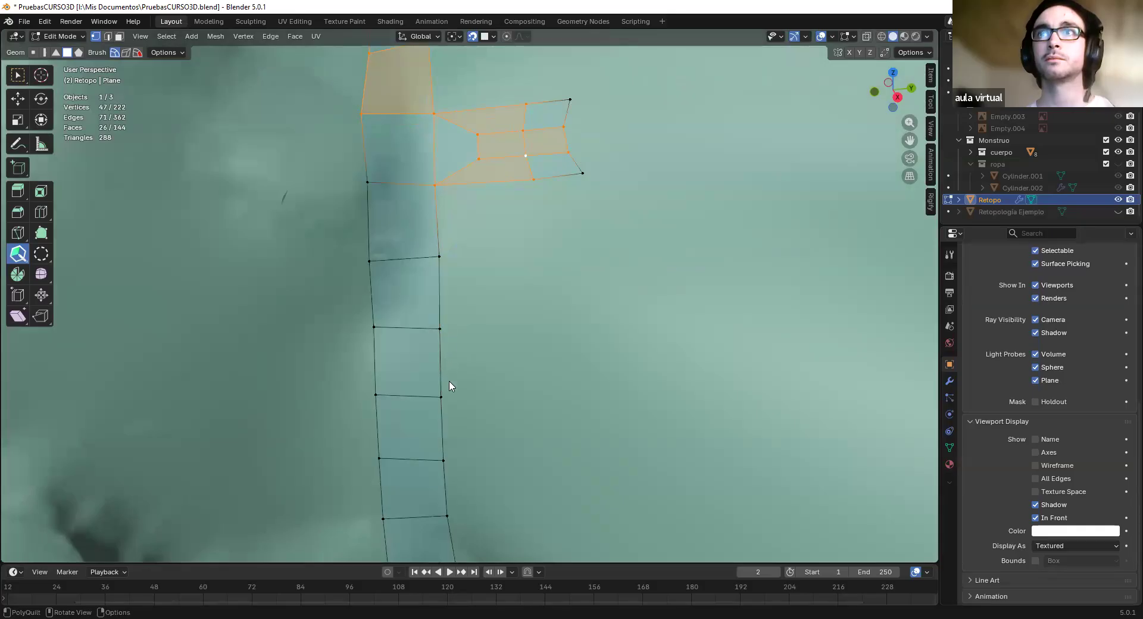
Extrude a straight quad from the strip's rear edge and try merging its outer corners into nearby strip vertices, undoing the merges
drag(447, 372, 515, 372)
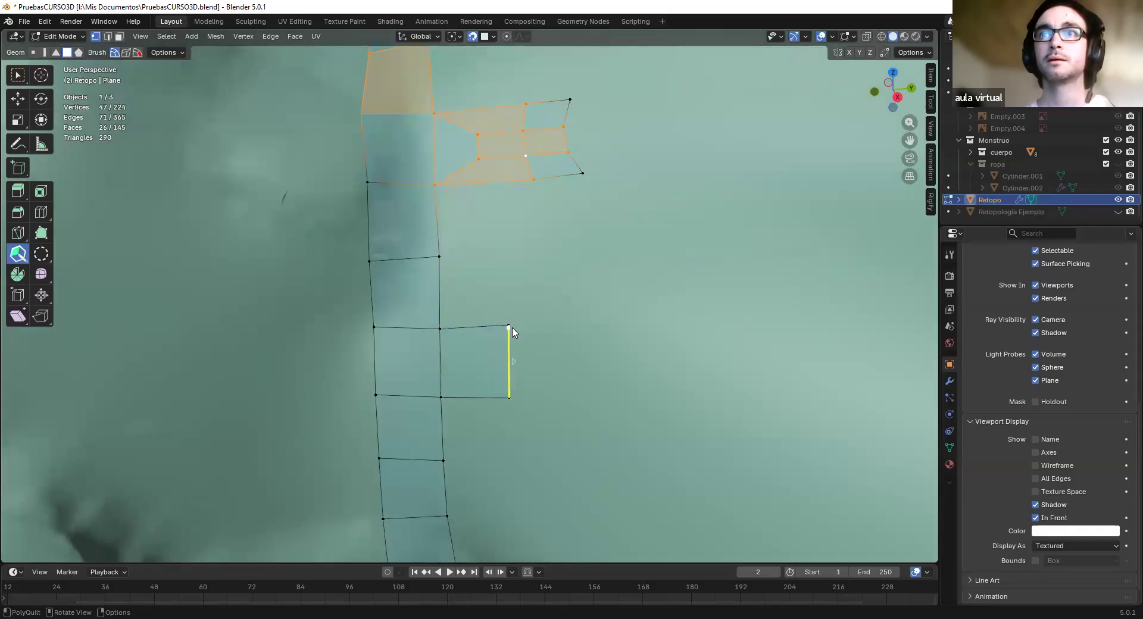
drag(504, 324, 439, 256)
drag(508, 397, 457, 467)
key(ctrl+z)
key(ctrl+z)
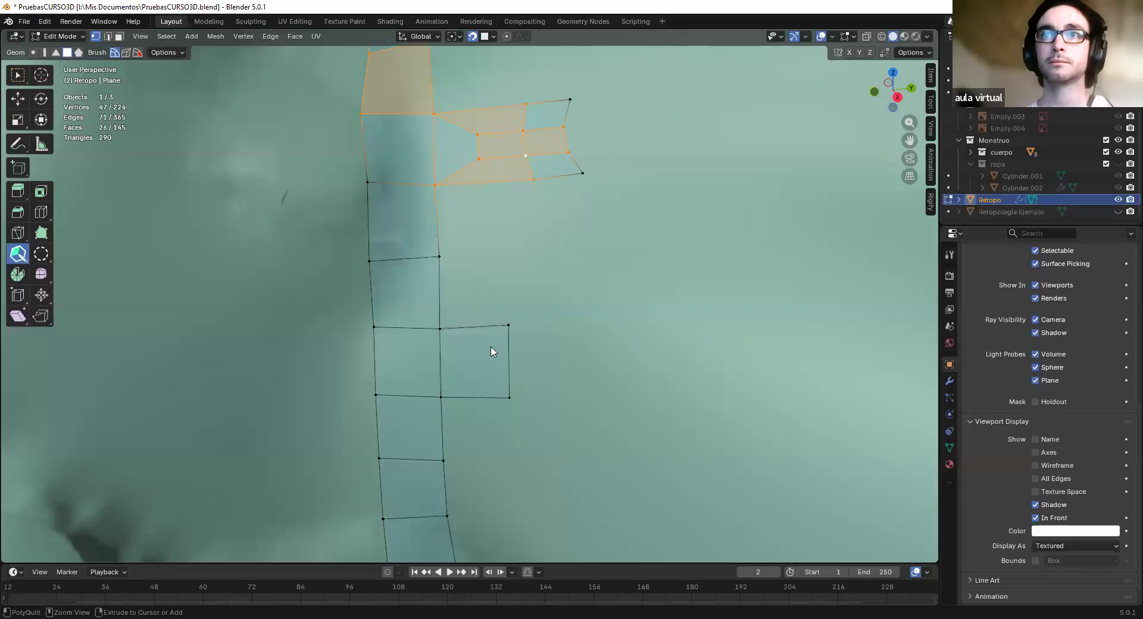
Try flanking the straight quad with faces joined to the strip above and below, and undo all the trial faces
drag(440, 277, 471, 268)
key(ctrl+z)
key(ctrl+z)
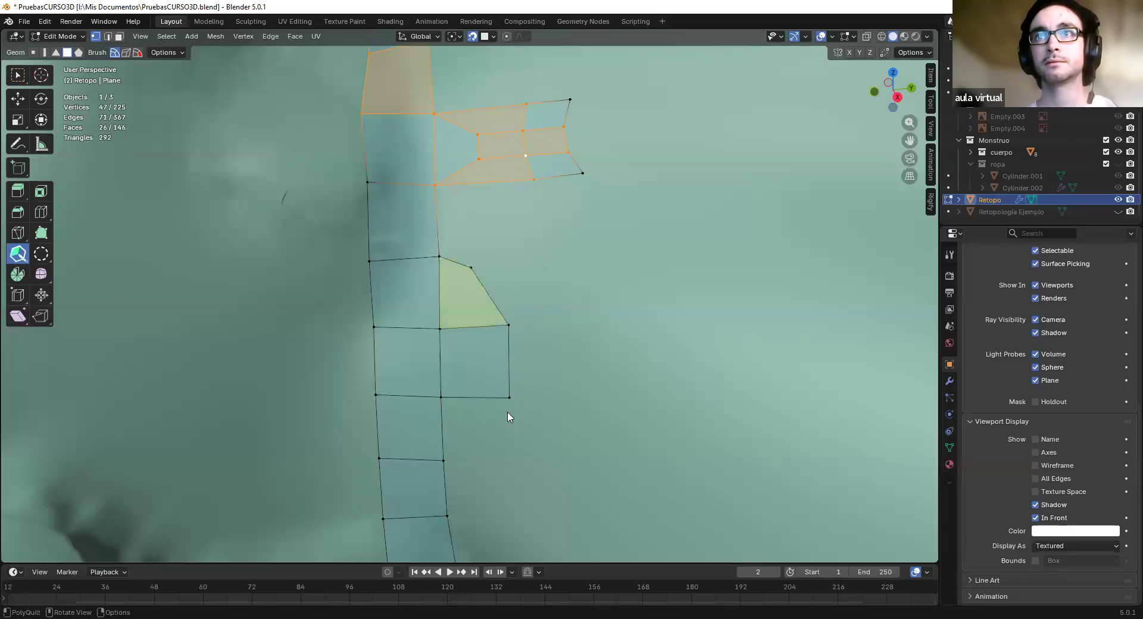
mouse_move(490, 429)
mouse_down()
mouse_move(511, 433)
mouse_move(510, 454)
mouse_move(472, 431)
mouse_move(480, 441)
mouse_up()
drag(471, 269, 504, 284)
key(ctrl+z)
key(ctrl+z)
key(ctrl+z)
key(ctrl+z)
key(ctrl+z)
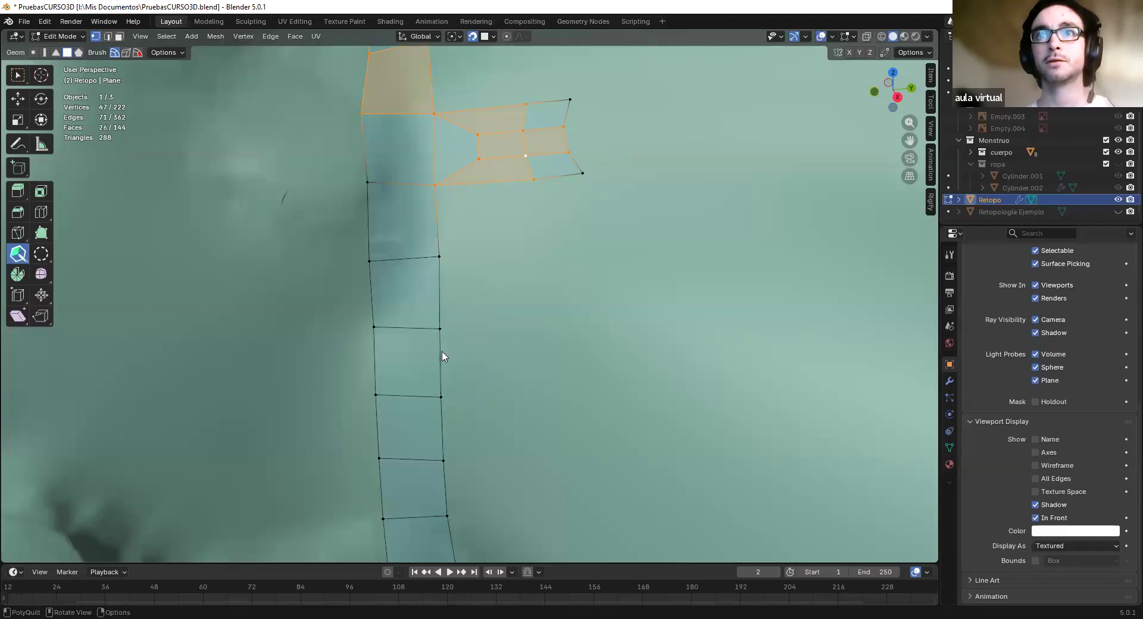
Push a rear edge into the side strip, pull the vertices above and below it outward, and fill the notch with a quad
drag(441, 359, 417, 365)
drag(455, 450, 463, 441)
drag(438, 260, 466, 303)
drag(465, 441, 474, 425)
click(456, 368)
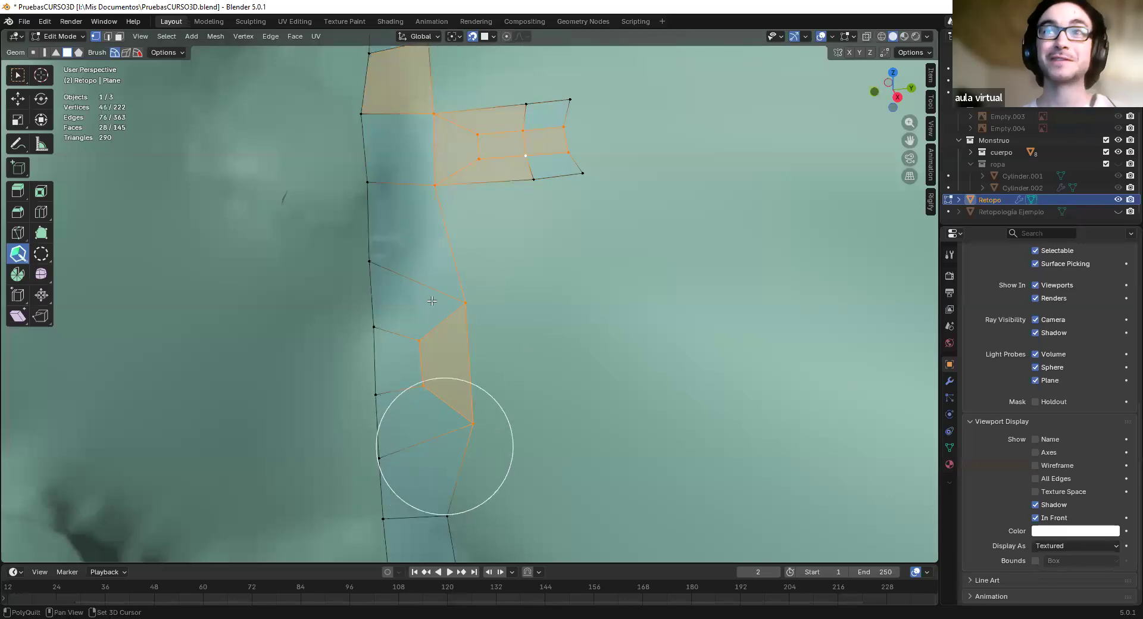
Shift the lower rear edge of the strip outward and move the notch quad inward to even out the contour
scroll(459, 460, down, 2)
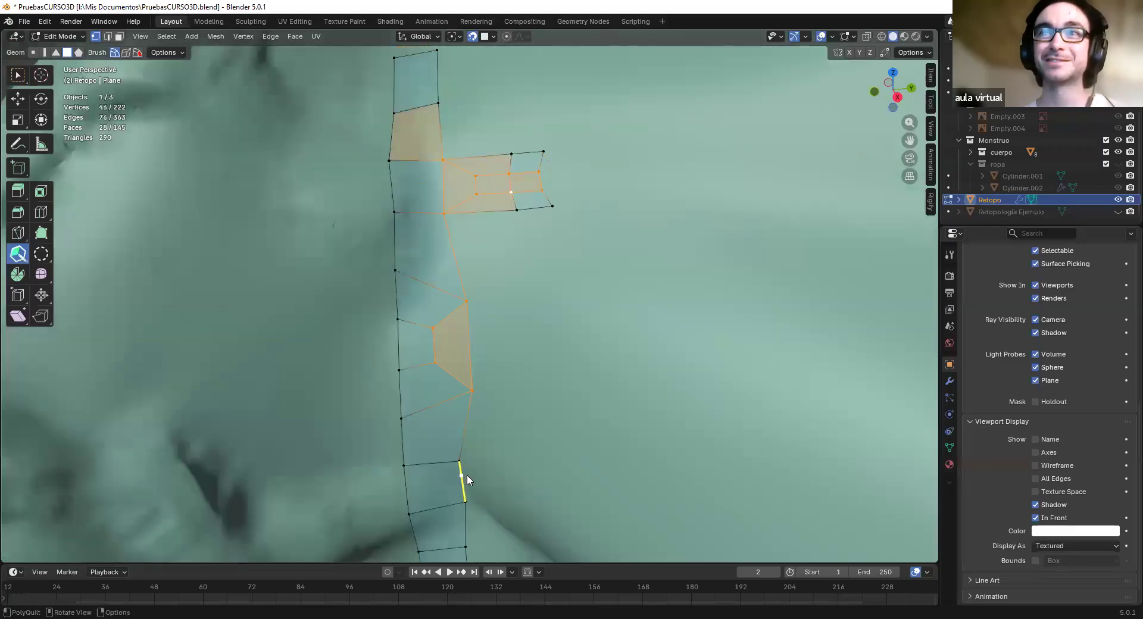
drag(466, 480, 476, 478)
drag(434, 342, 448, 325)
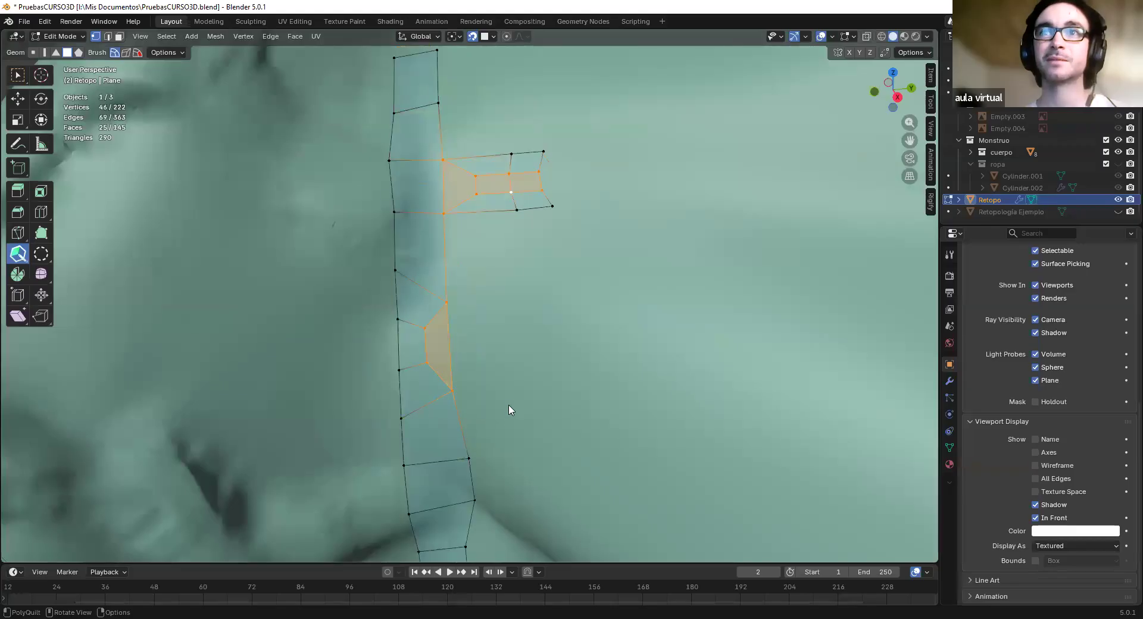
key(ctrl+z)
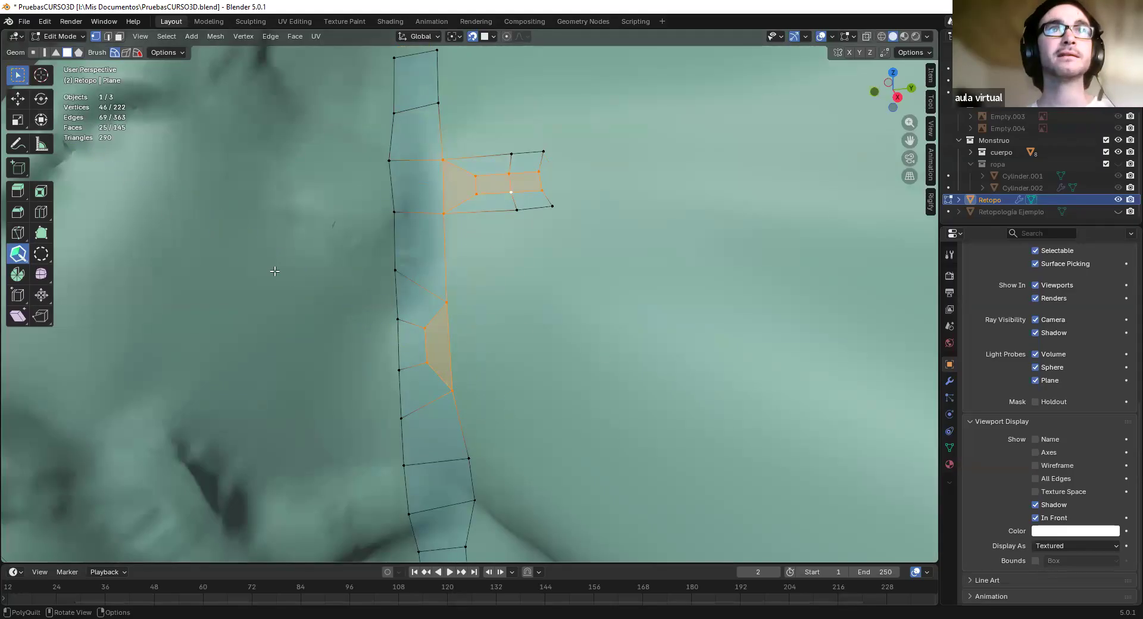
Clear the selection and extrude one large quad rearward from the filled notch with the PolyQuilt tool
click(18, 75)
key(alt+a)
scroll(456, 337, down, 5)
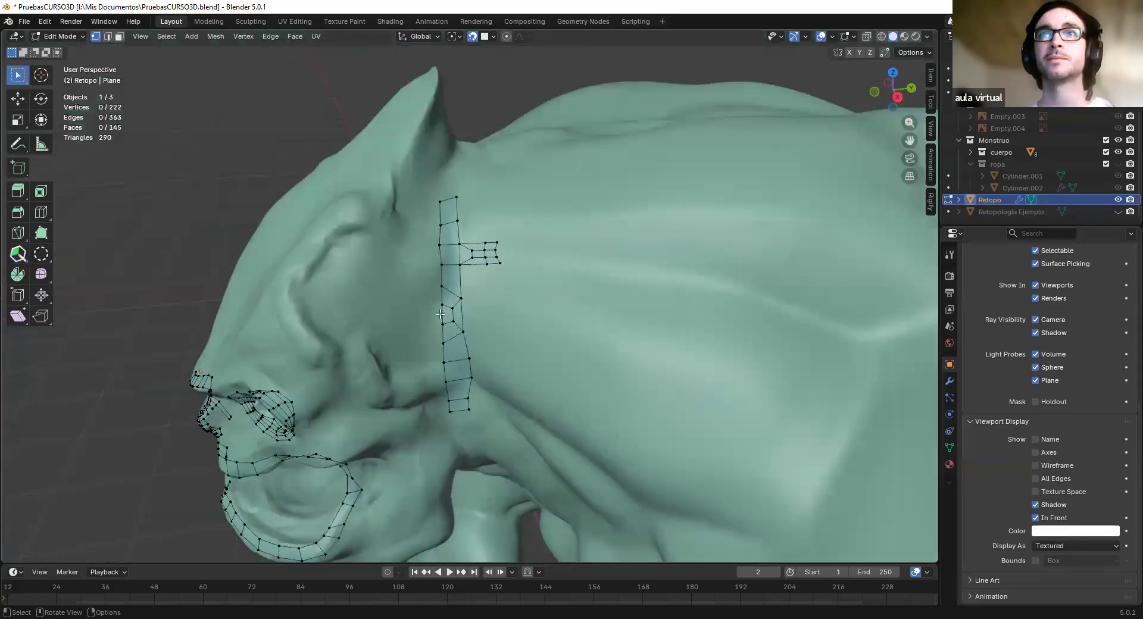
scroll(441, 315, up, 5)
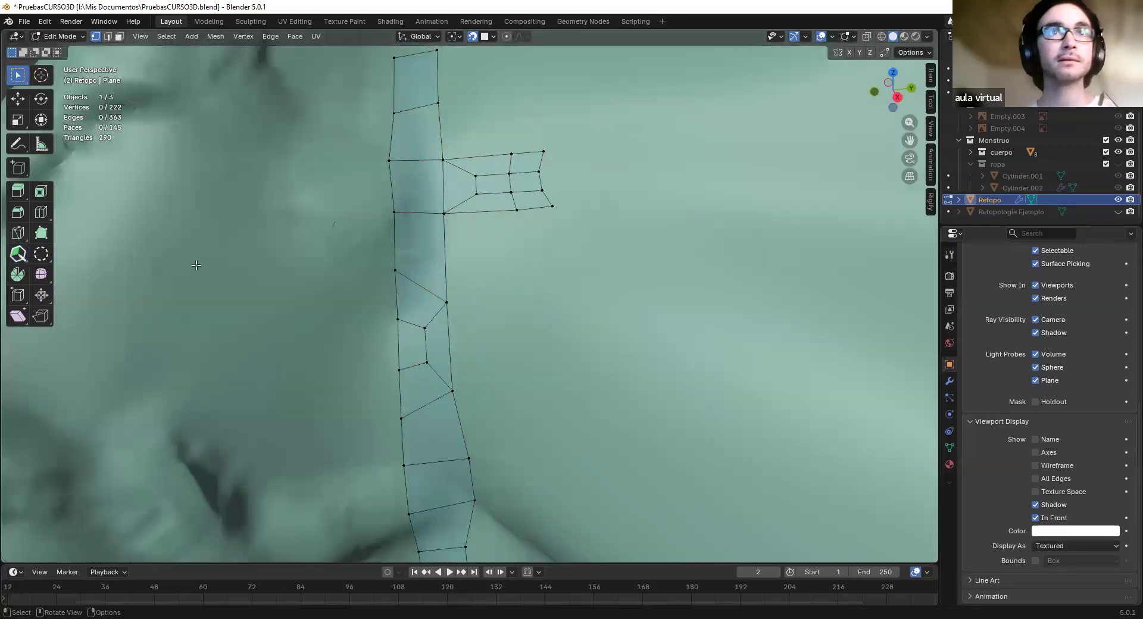
click(20, 256)
drag(455, 349, 546, 351)
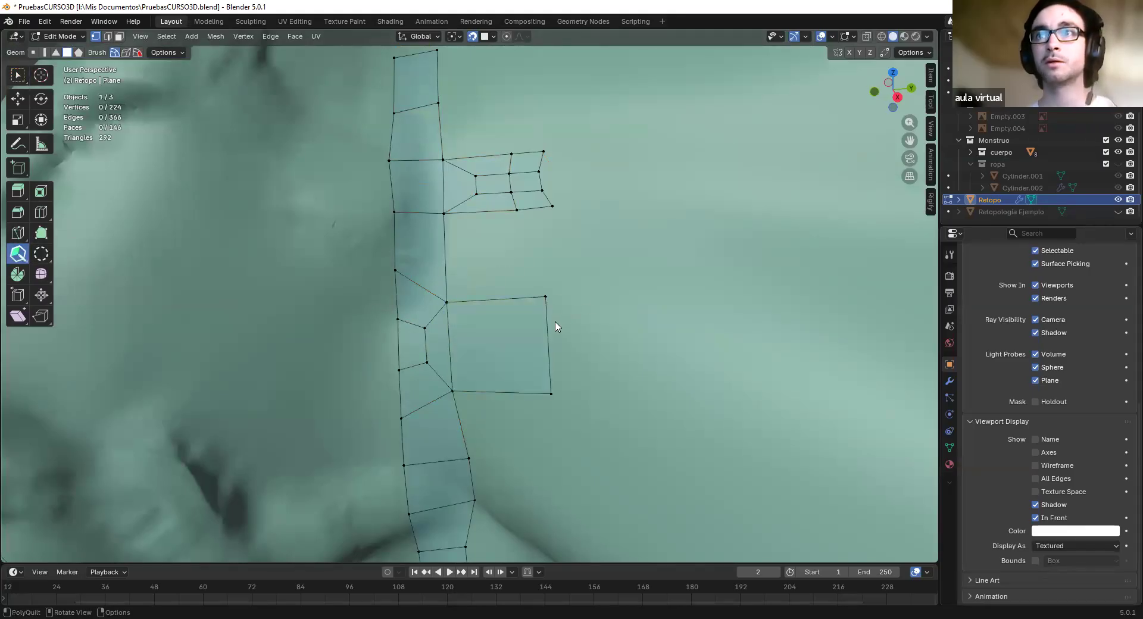
Push a lower rear edge into the strip, adjust the vertices on either side, and fill this second notch with a quad
scroll(536, 318, down, 5)
scroll(464, 362, up, 4)
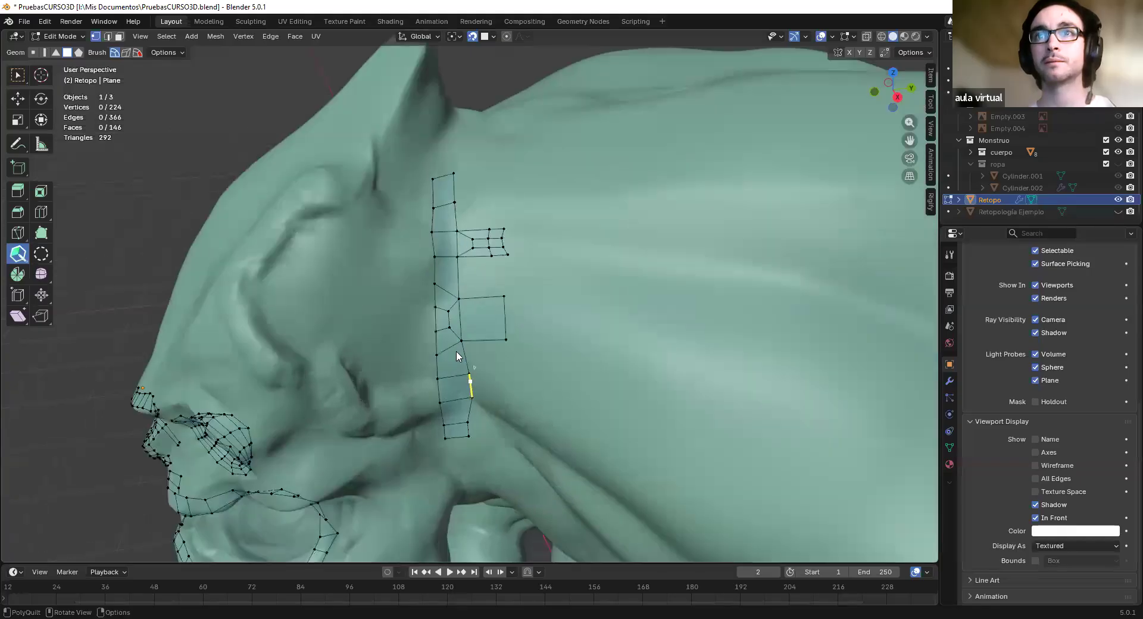
scroll(479, 409, up, 3)
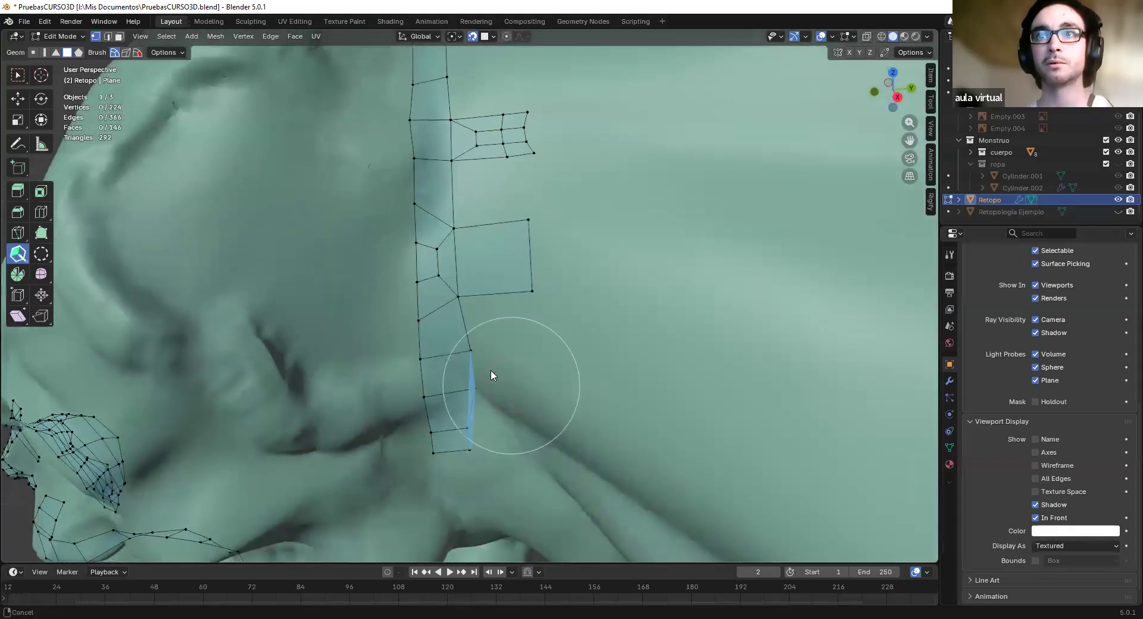
drag(465, 396, 419, 399)
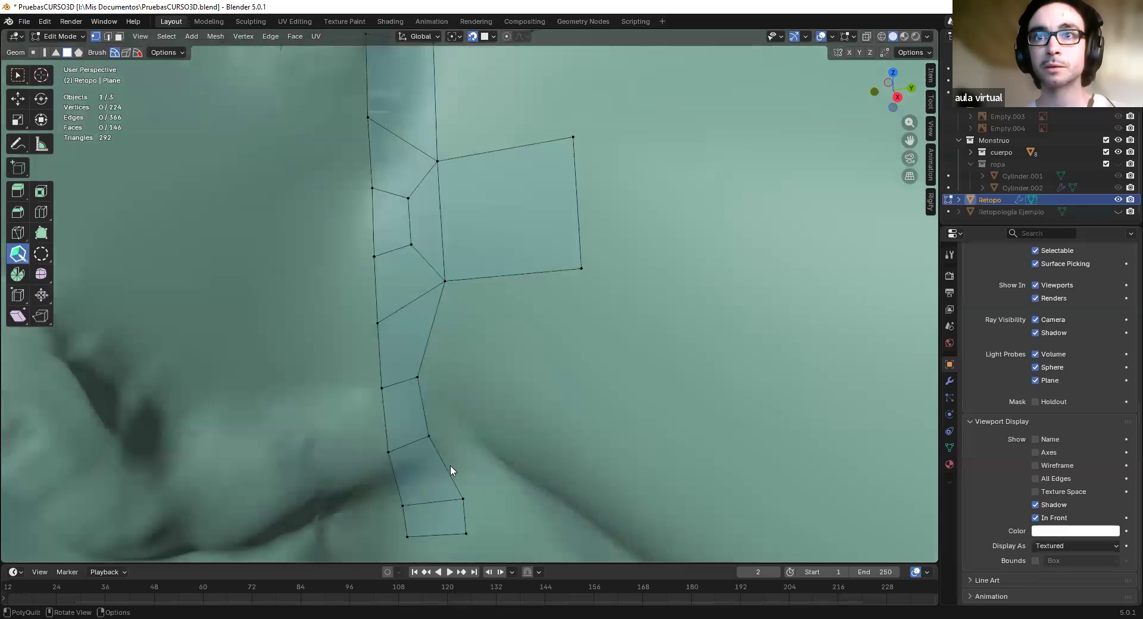
drag(472, 481, 481, 455)
drag(447, 284, 451, 297)
click(449, 289)
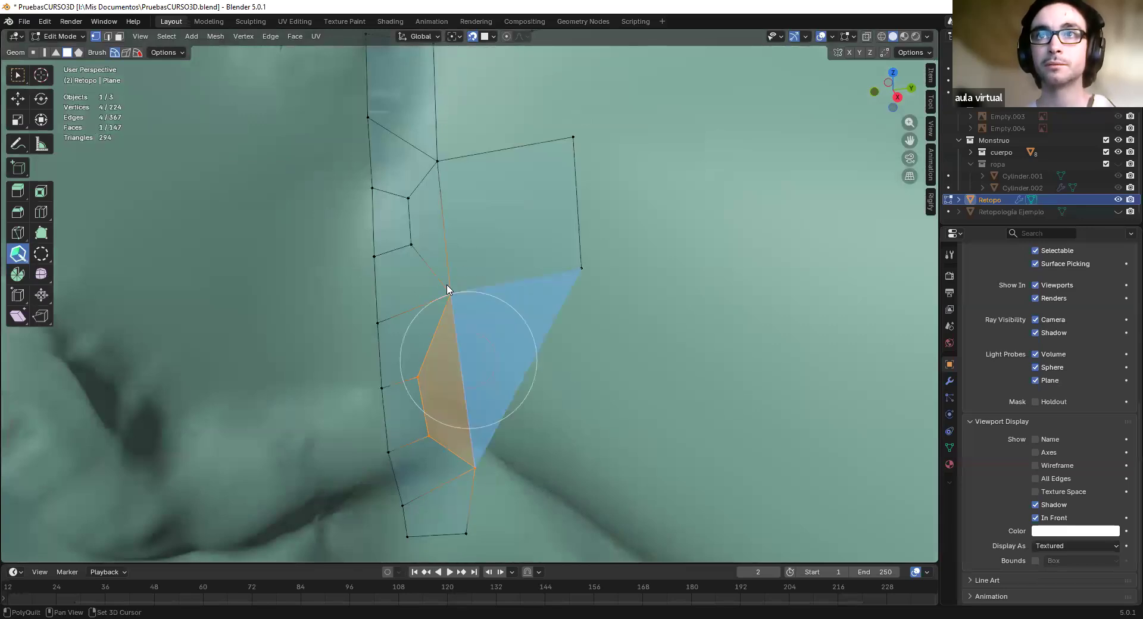
Place a vertex behind the second notch, fill a large quad below the first one, and clear the selection
click(469, 320)
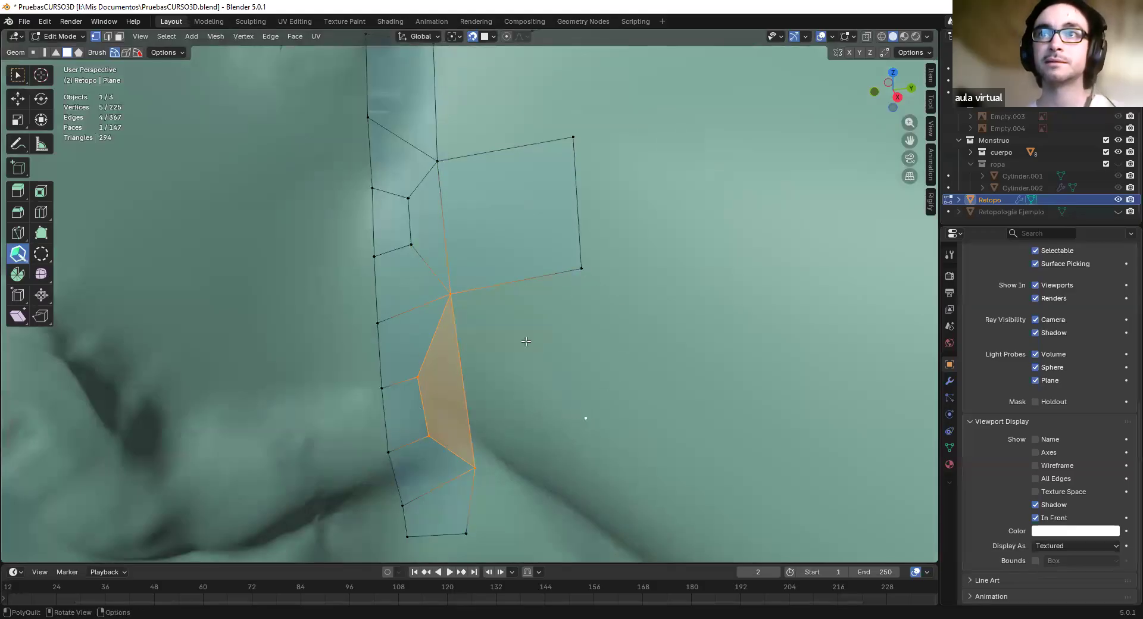
click(525, 342)
key(w)
click(461, 321)
click(428, 304)
key(alt+a)
scroll(452, 319, down, 6)
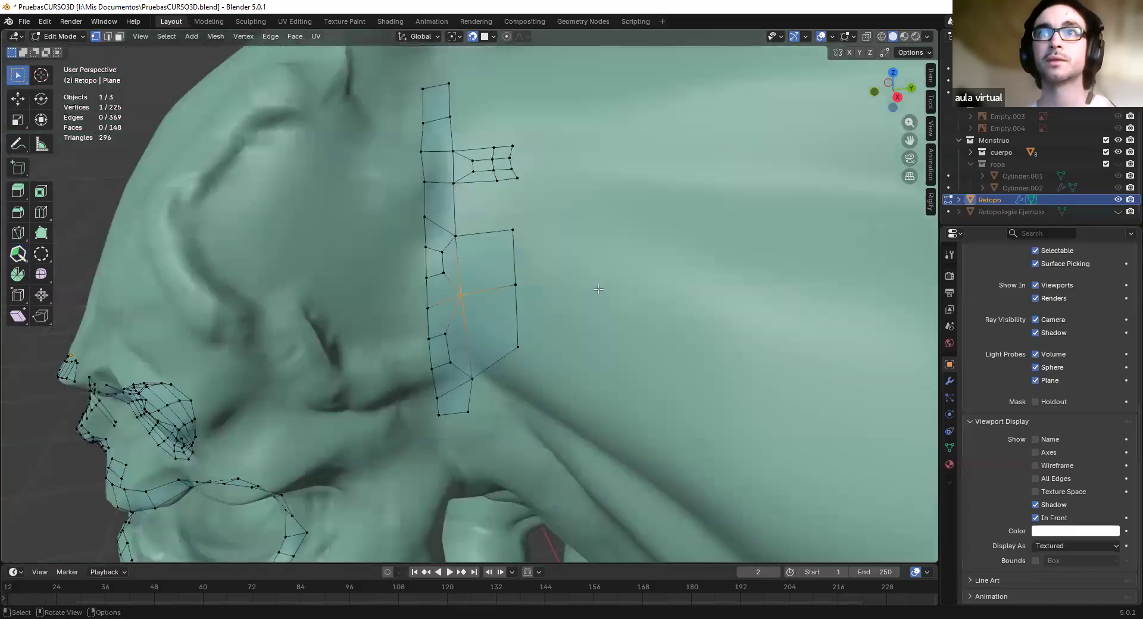
middle_drag(453, 319, 357, 286)
scroll(72, 212, up, 3)
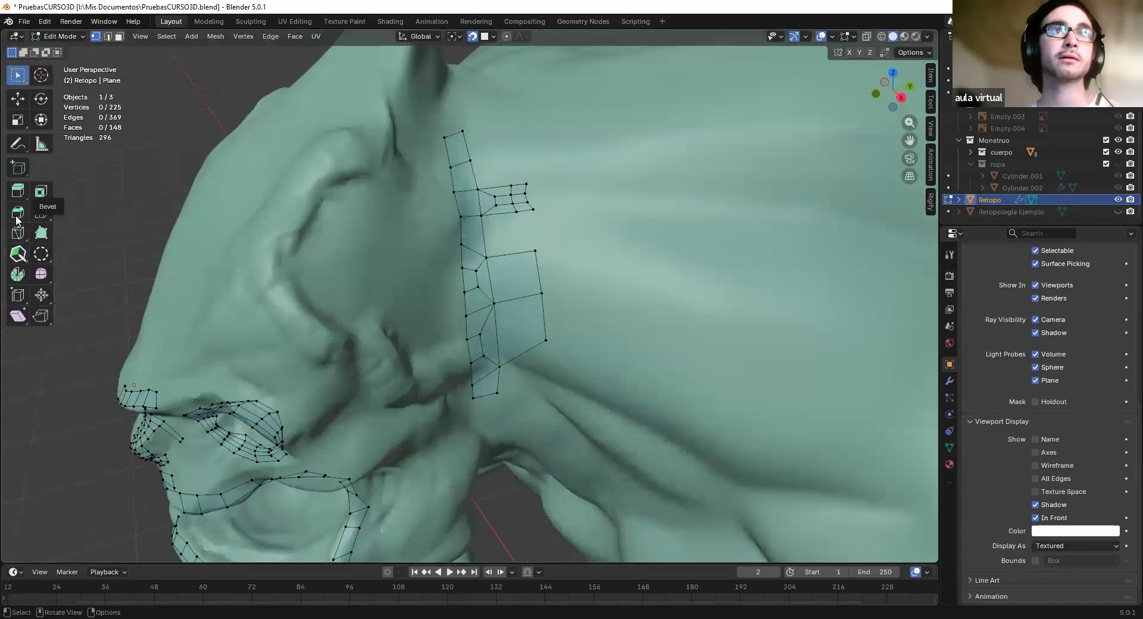
Fill the gap between the narrow upper extension and the large quads behind the side-of-head strip with a PolyQuilt quad
click(18, 254)
mouse_move(490, 341)
shift+mouse_down()
mouse_move(498, 318)
mouse_move(483, 325)
mouse_move(493, 344)
shift+mouse_up()
scroll(508, 319, up, 3)
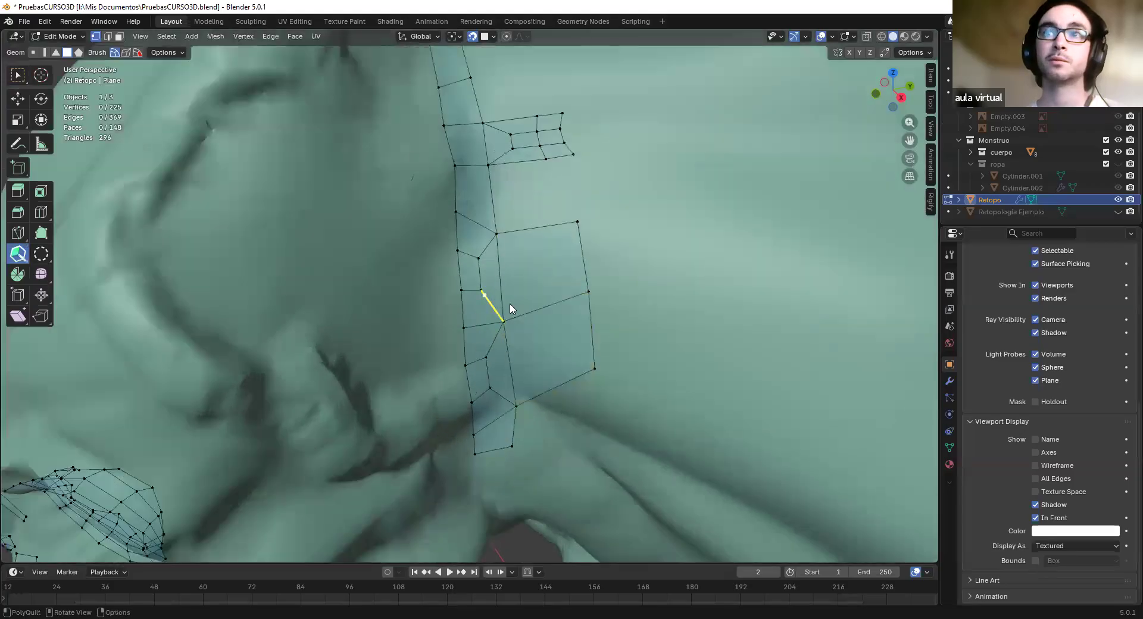
scroll(495, 289, down, 4)
middle_drag(475, 324, 470, 292)
middle_drag(457, 189, 462, 172)
middle_drag(507, 257, 512, 306)
scroll(502, 377, down, 3)
scroll(465, 313, up, 5)
middle_drag(422, 323, 503, 202)
shift+click(510, 224)
key(ctrl+z)
shift+click(506, 216)
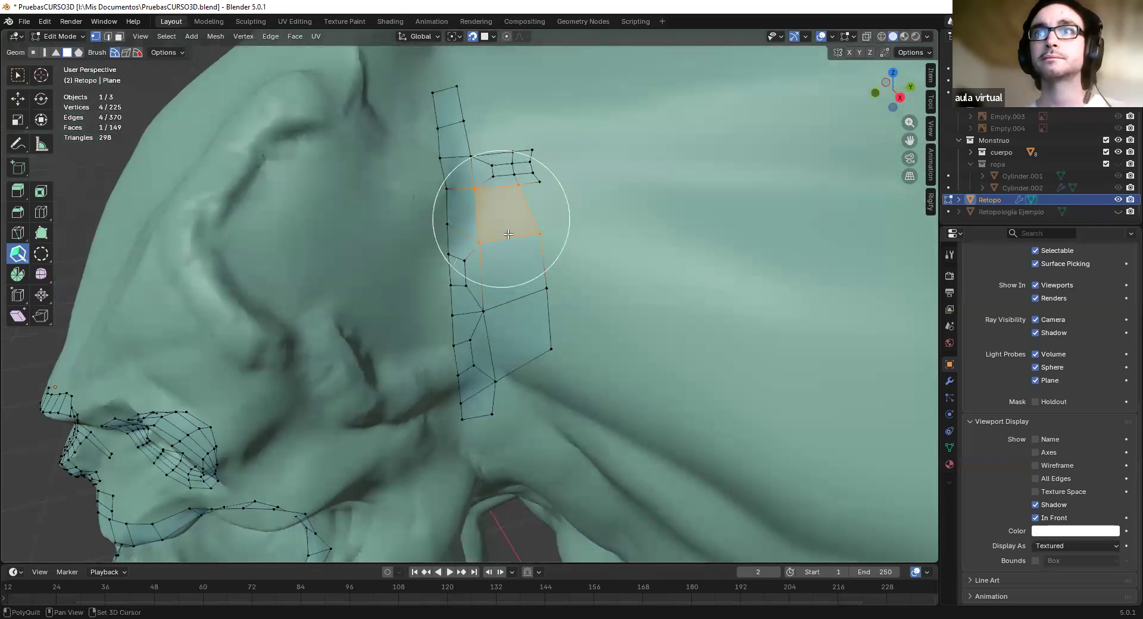
scroll(463, 240, up, 5)
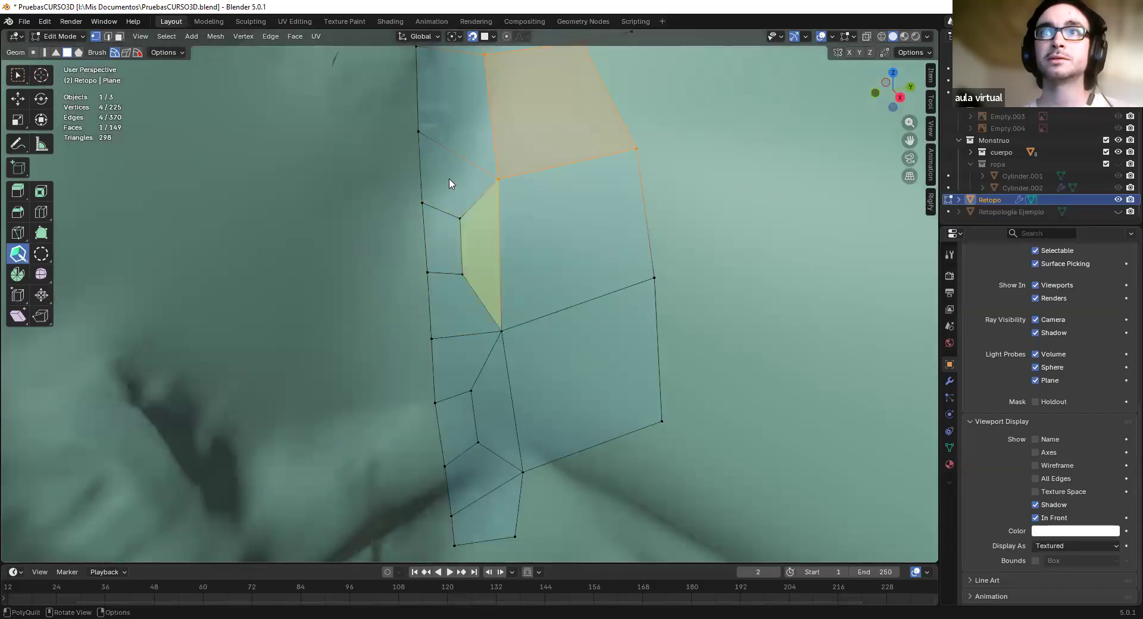
scroll(481, 300, down, 5)
Switch to edge selection and dissolve one inner edge loop of the ring around the eye socket
middle_drag(481, 297, 531, 260)
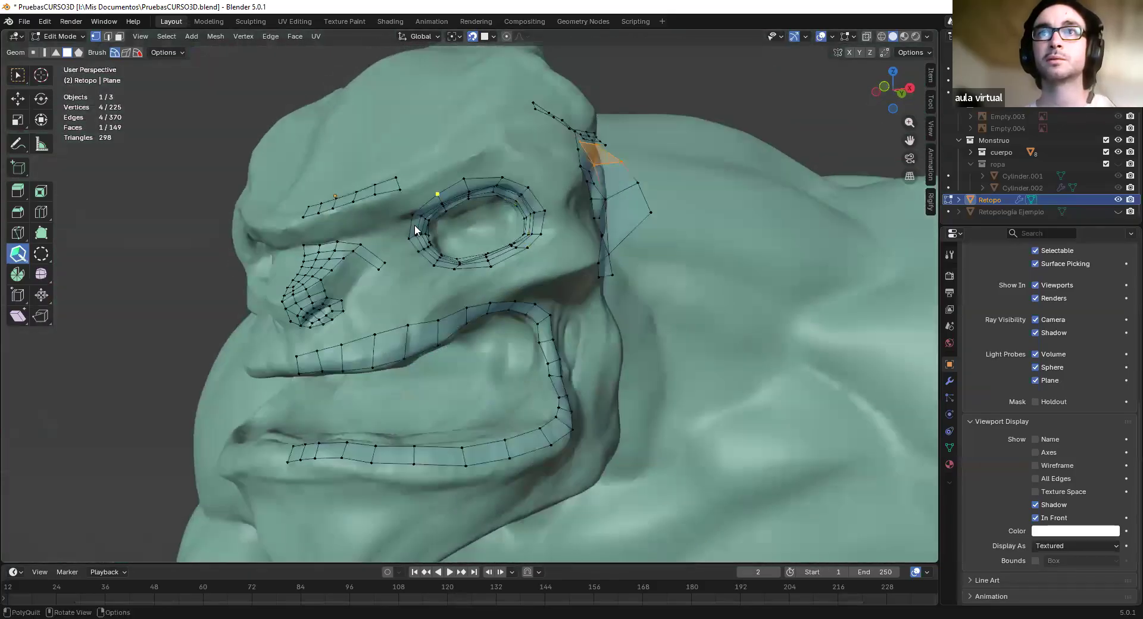
scroll(414, 223, up, 4)
shift+middle_drag(334, 119, 346, 222)
key(w)
key(2)
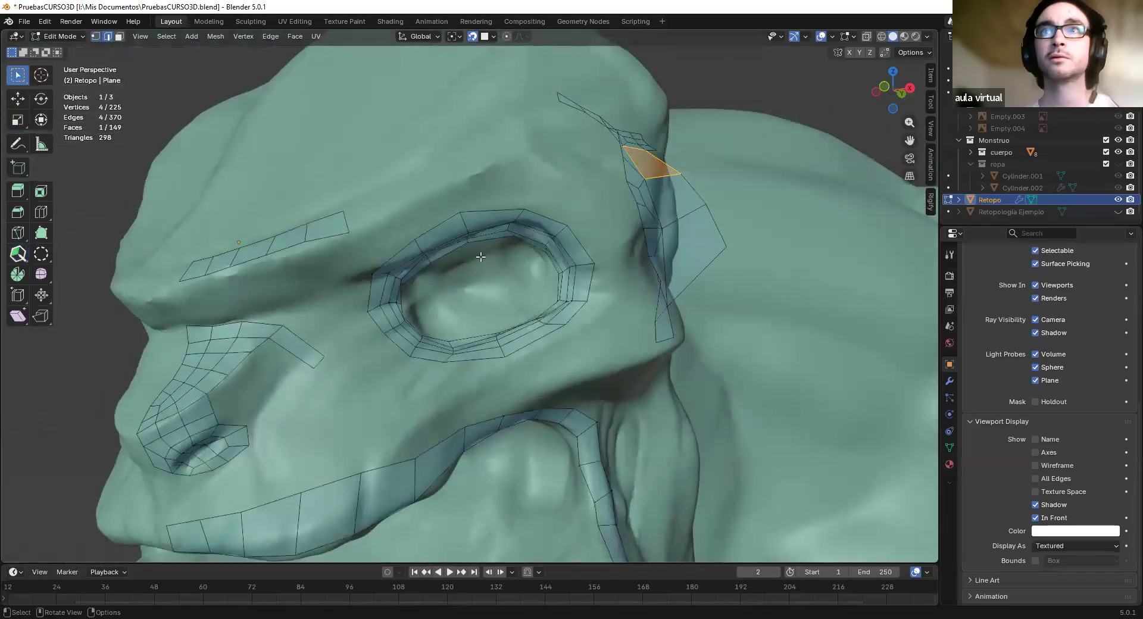
scroll(438, 188, up, 4)
alt+click(456, 180)
key(ctrl+x)
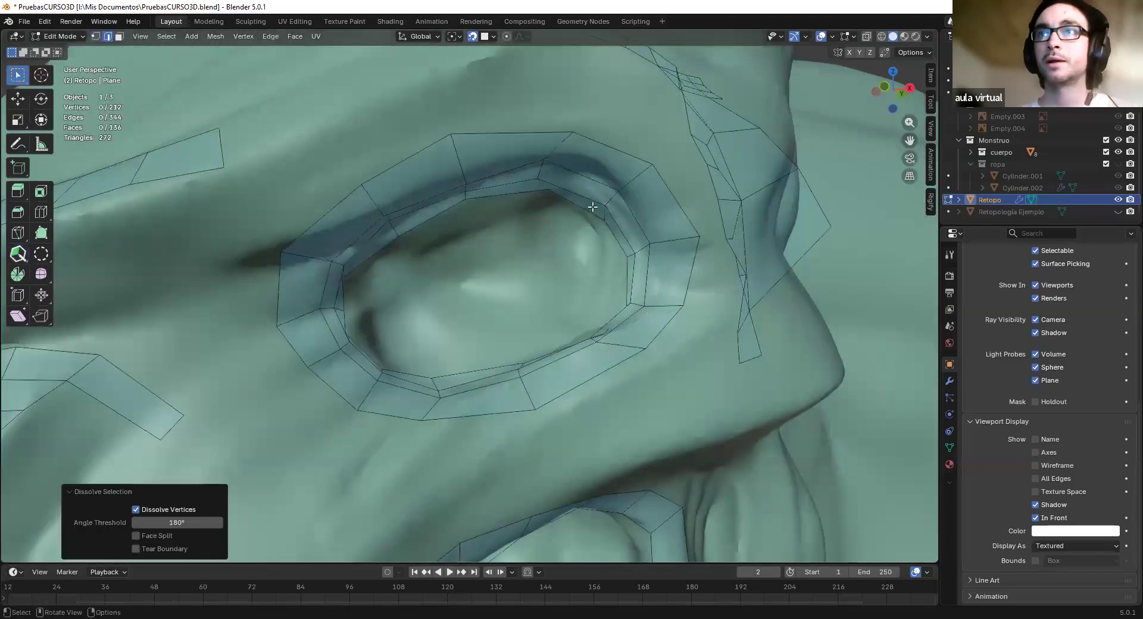
Dissolve two more edge loops around the eye so that the ring is a single row of quads
alt+click(592, 207)
key(ctrl+x)
alt+click(637, 225)
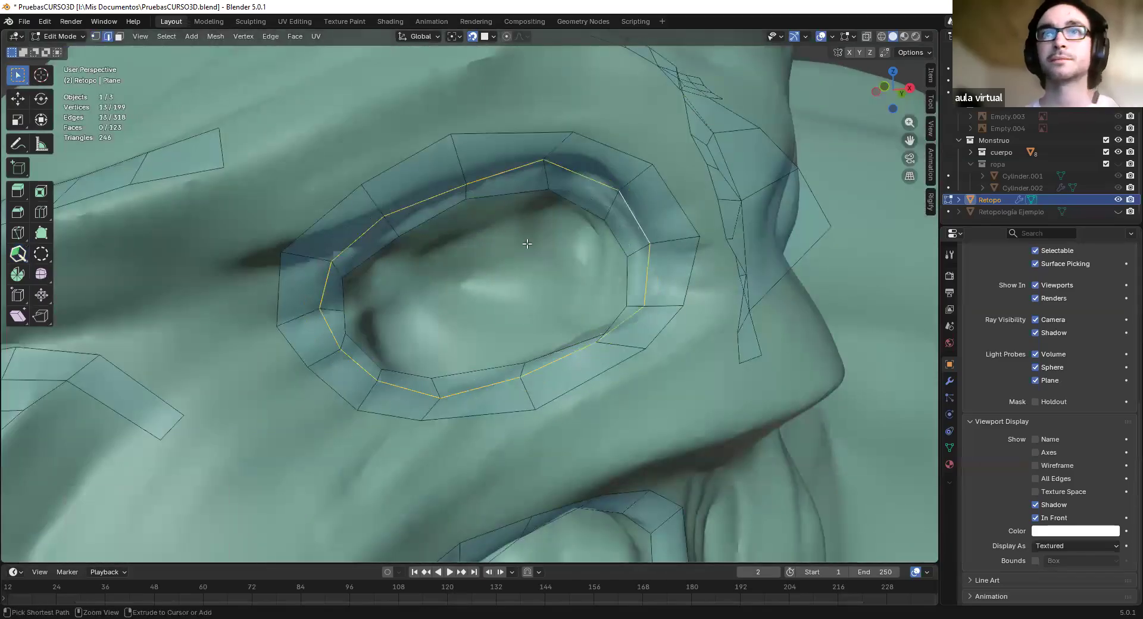
key(ctrl+x)
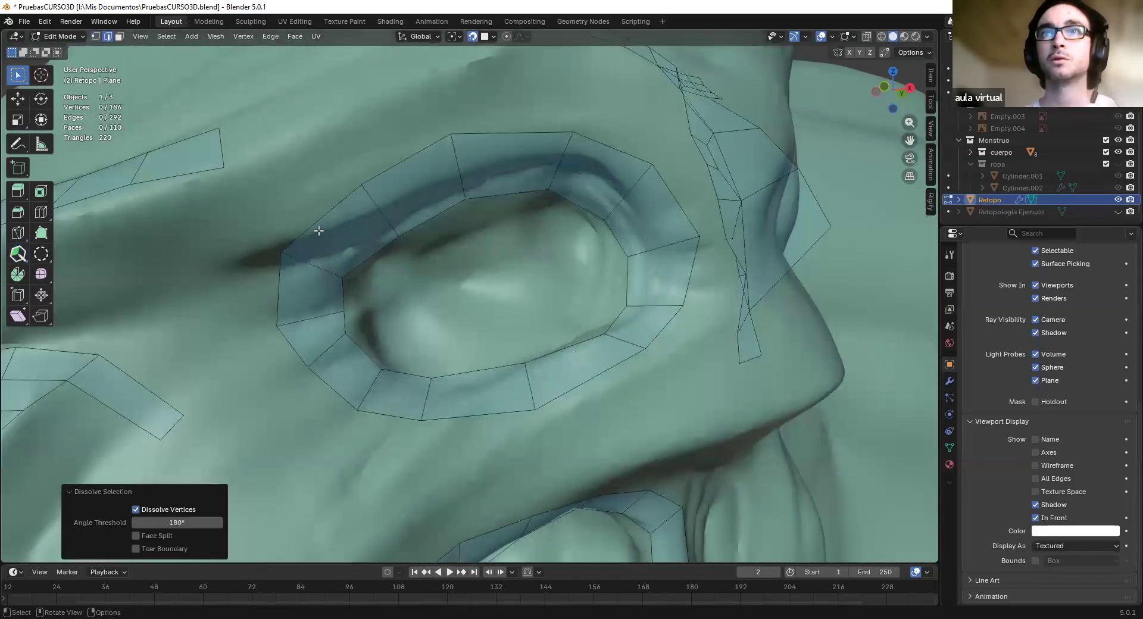
Try adding an edge loop around the simplified eye ring with the PolyQuilt tool
middle_drag(527, 243, 357, 232)
click(41, 212)
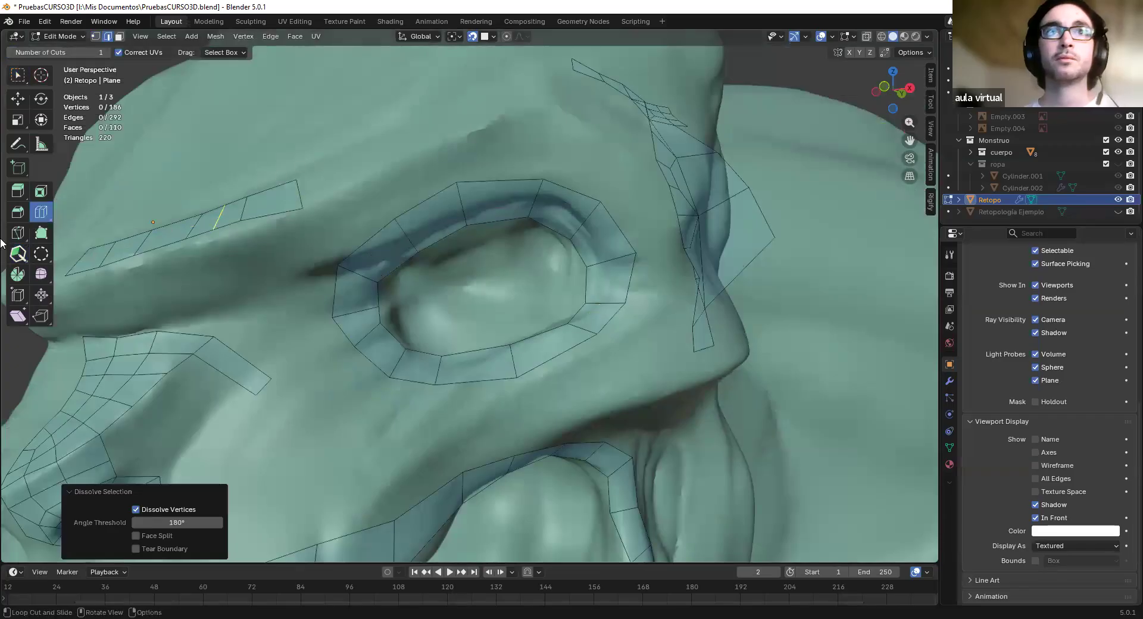
click(18, 254)
middle_drag(506, 287, 500, 167)
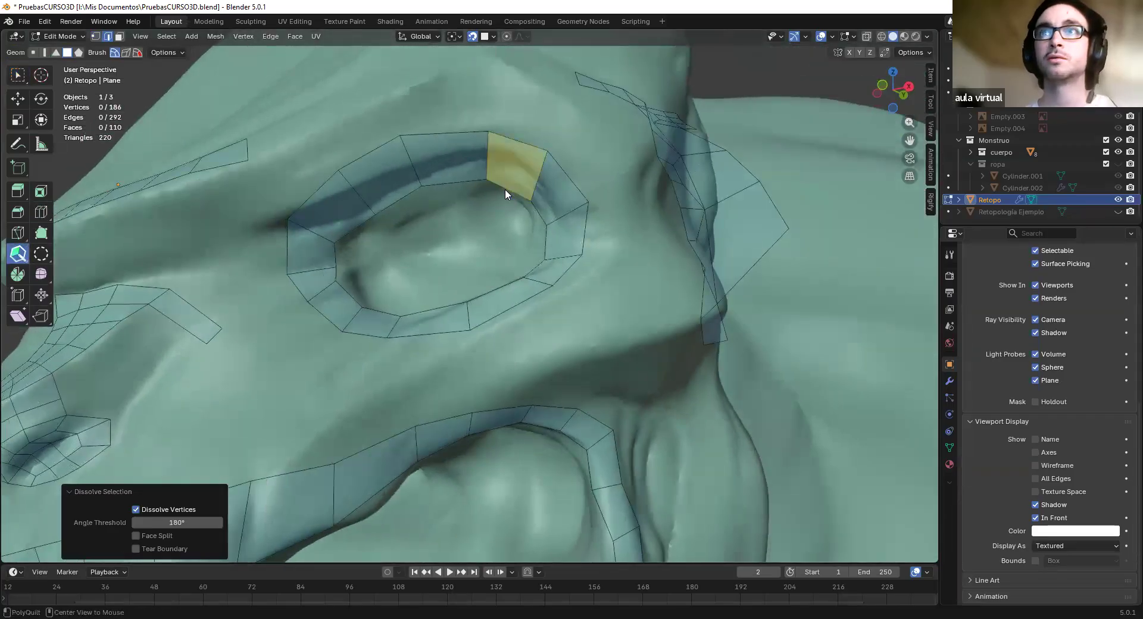
drag(504, 188, 509, 206)
key(ctrl+z)
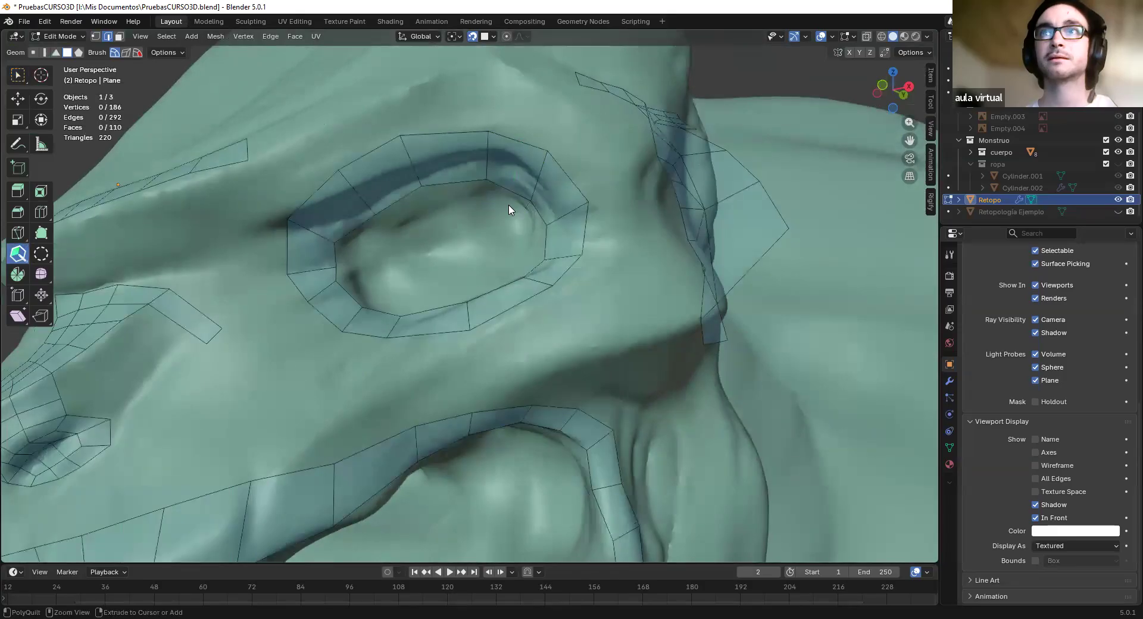
middle_drag(509, 210, 602, 266)
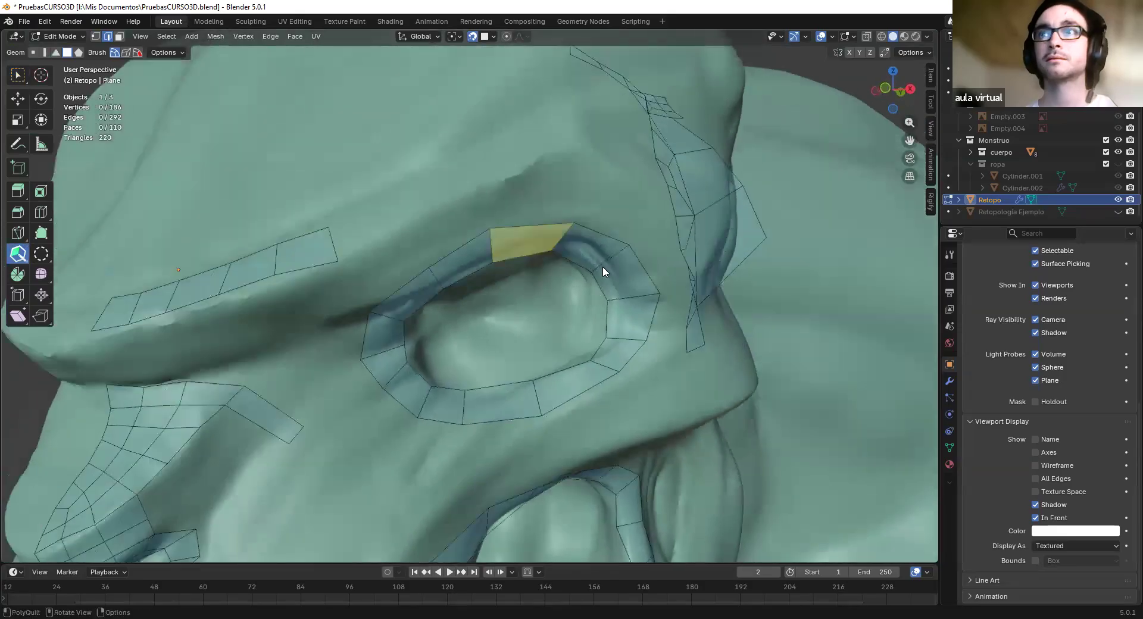
drag(616, 252, 619, 273)
Try a lengthwise loop cut along the side-of-head strip with PolyQuilt, and undo it
middle_drag(743, 284, 622, 334)
scroll(643, 298, down, 4)
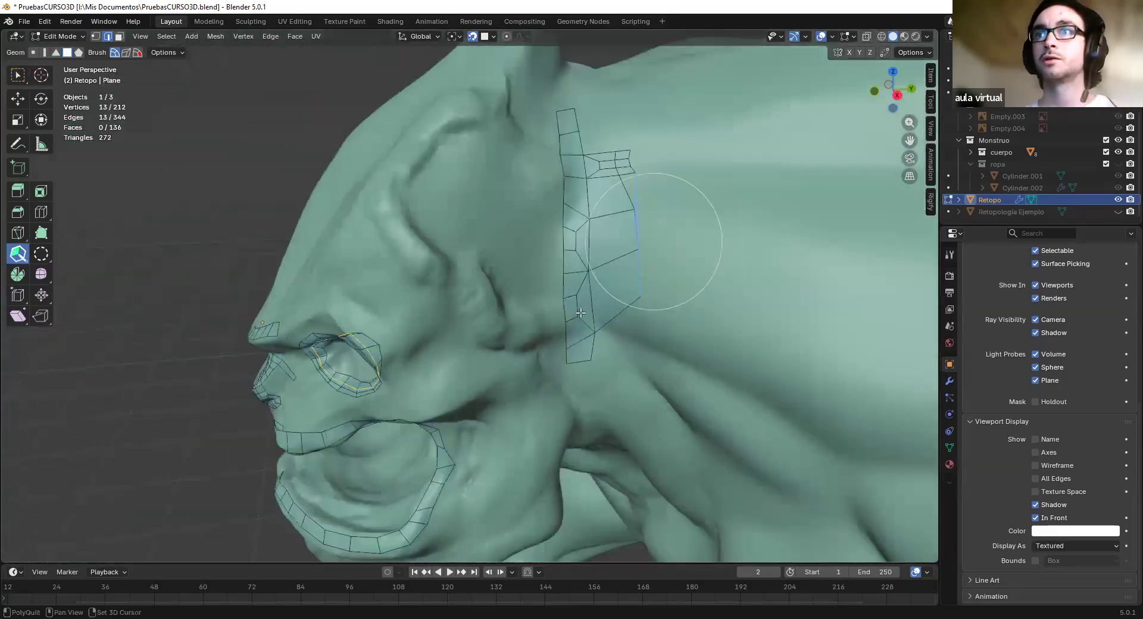
shift+middle_drag(659, 245, 599, 315)
scroll(595, 297, up, 2)
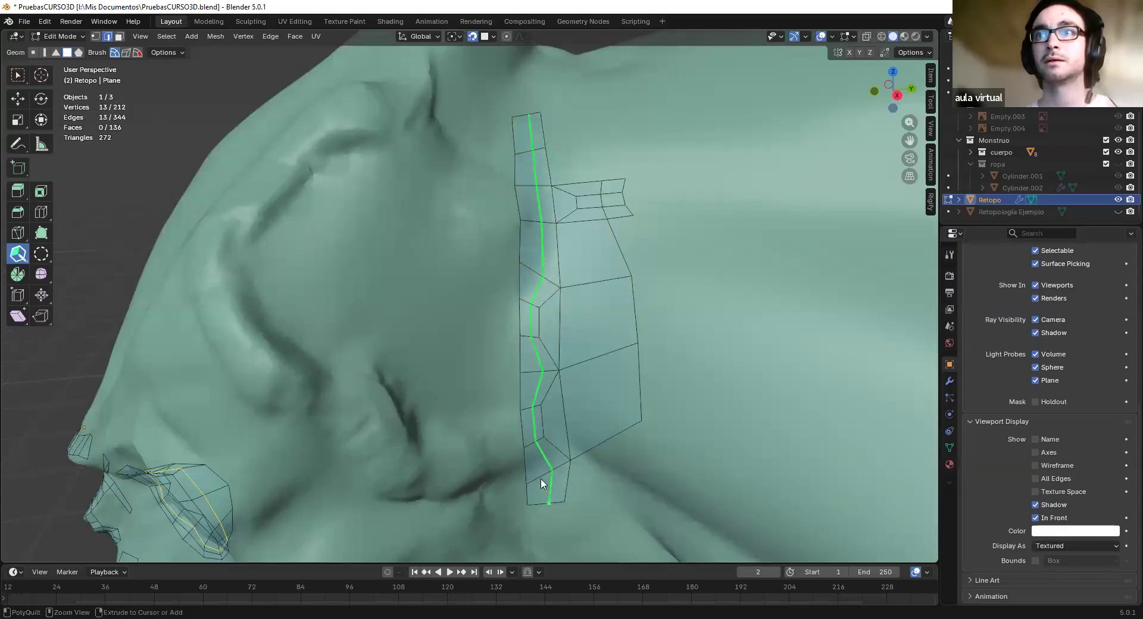
click(564, 319)
key(ctrl+z)
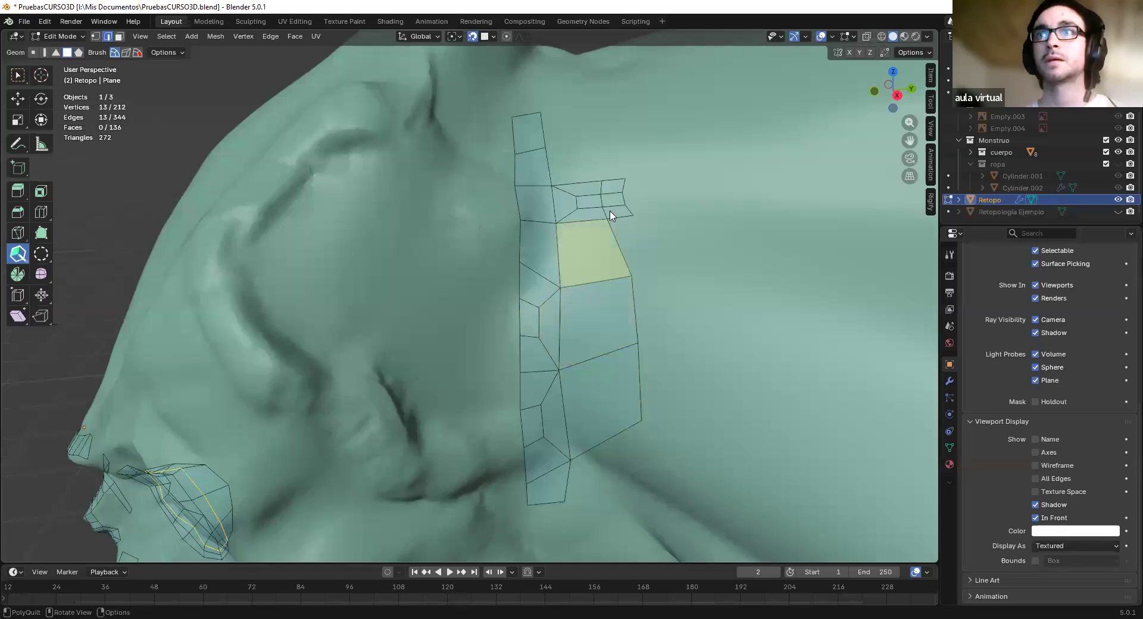
Examine how the nose, brow, eye and side-of-head patches sit on the head from the front and from above
scroll(459, 340, down, 5)
middle_drag(380, 352, 466, 321)
scroll(466, 324, up, 4)
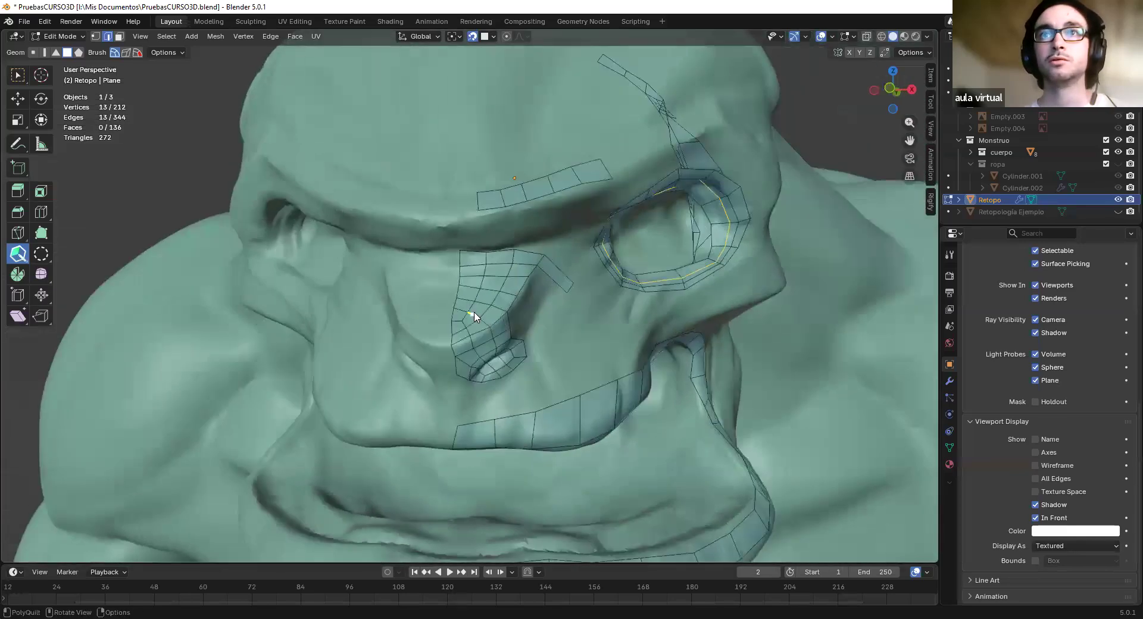
scroll(505, 213, up, 3)
shift+middle_drag(505, 213, 480, 129)
scroll(502, 251, down, 5)
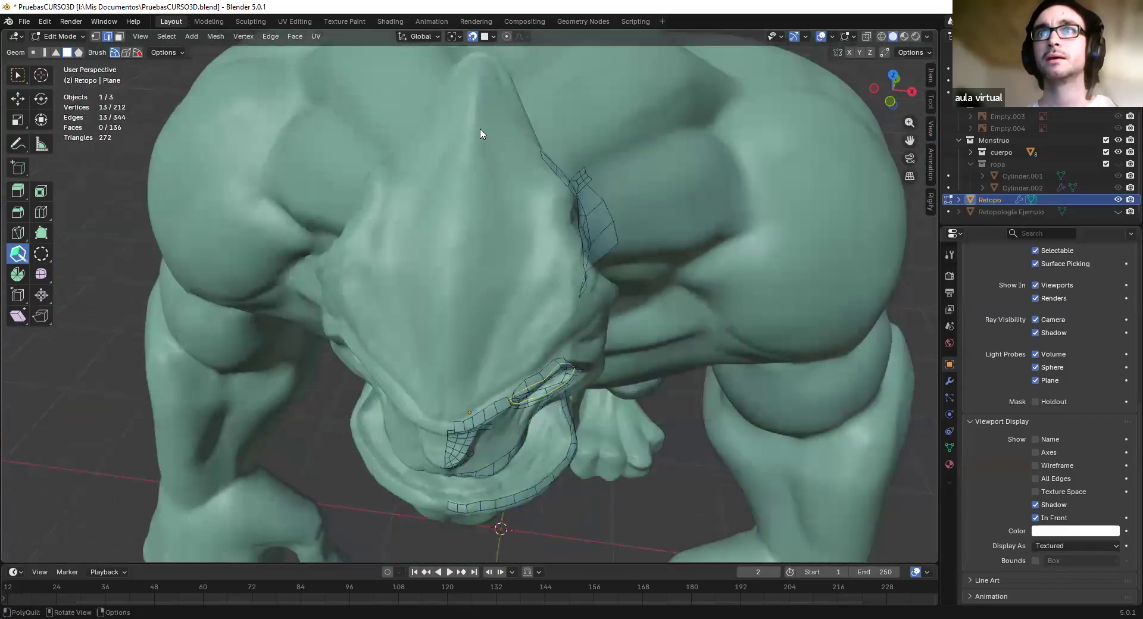
middle_drag(473, 333, 490, 249)
scroll(490, 248, up, 1)
scroll(490, 248, down, 2)
middle_drag(557, 262, 524, 184)
scroll(515, 360, up, 5)
Try several PolyQuilt loop cuts through the nose patch, and undo them all
shift+middle_drag(458, 341, 515, 281)
click(521, 278)
click(523, 290)
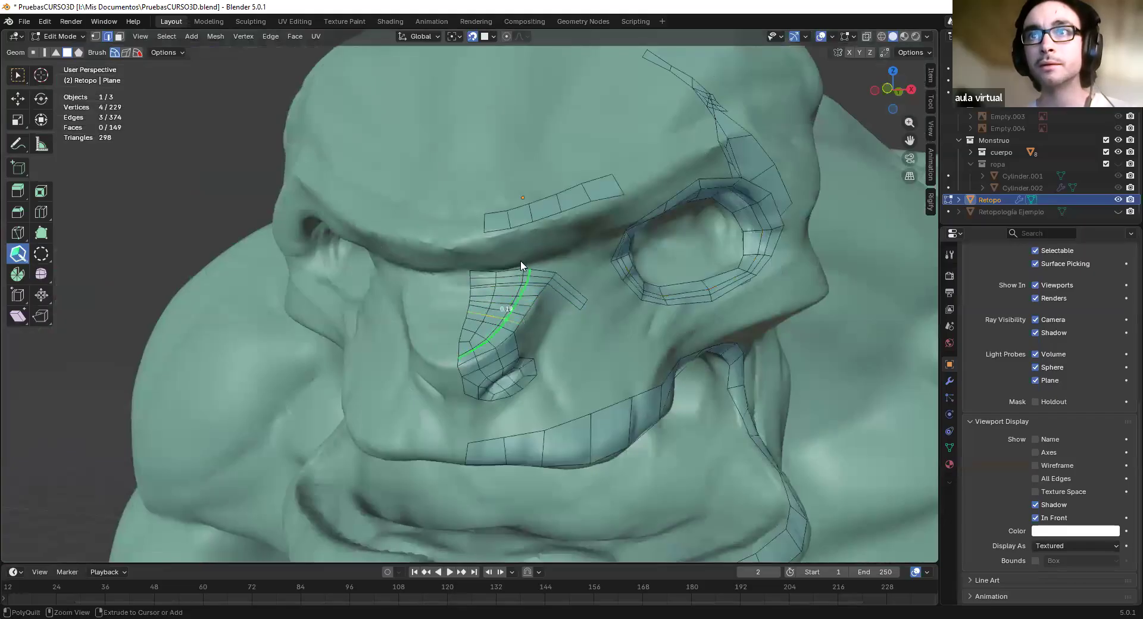
scroll(510, 275, up, 4)
click(522, 281)
click(553, 279)
click(603, 279)
key(ctrl+z)
key(ctrl+z)
key(ctrl+z)
key(ctrl+z)
key(ctrl+z)
key(ctrl+z)
scroll(614, 327, down, 4)
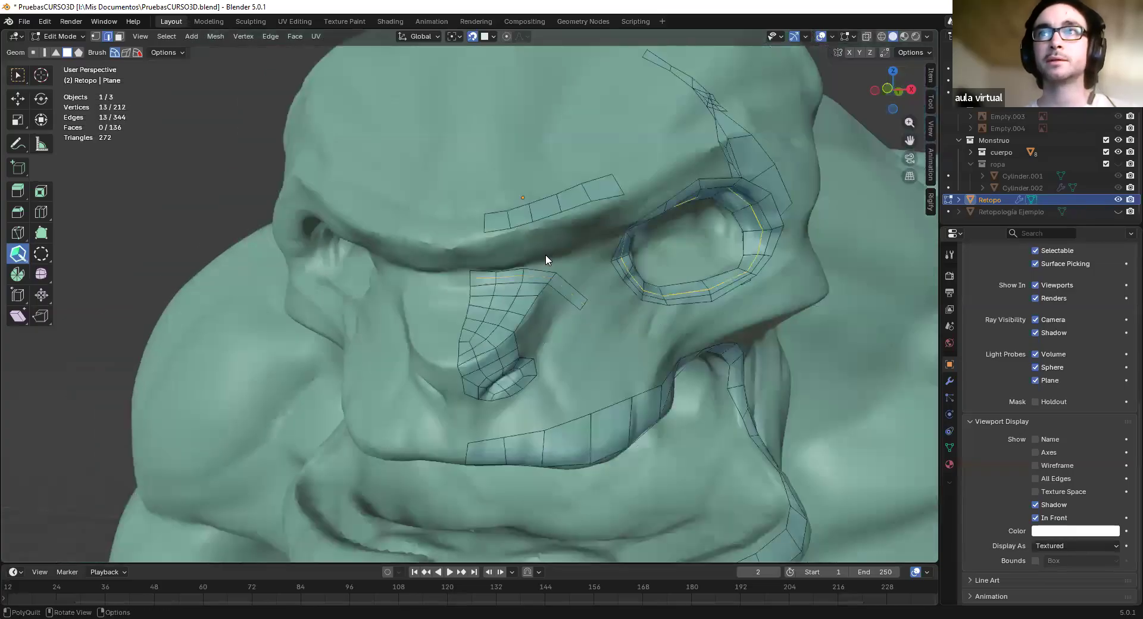
Try extruding one long quad from the side edge of the nose patch toward the area below the eye
middle_drag(575, 348, 490, 245)
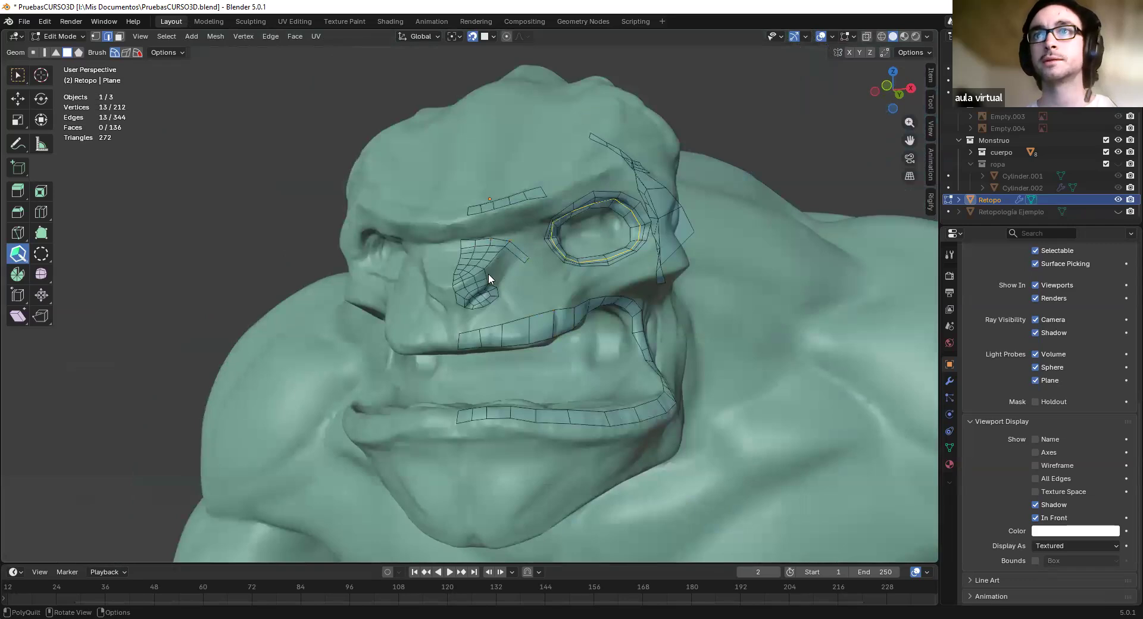
scroll(488, 273, up, 4)
drag(464, 302, 583, 349)
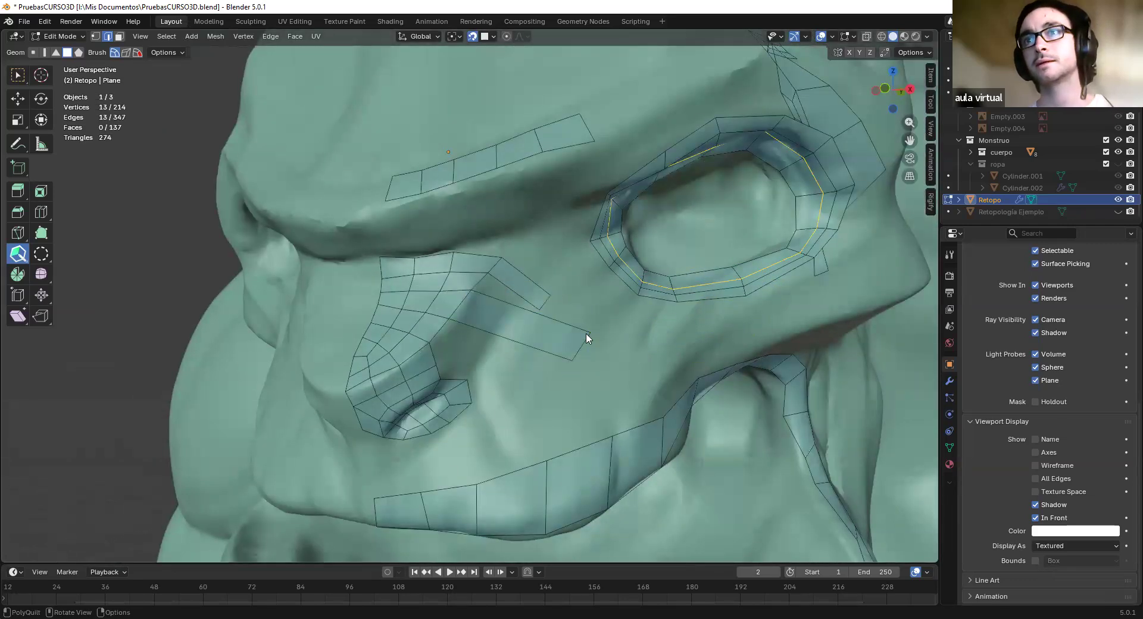
drag(651, 301, 585, 339)
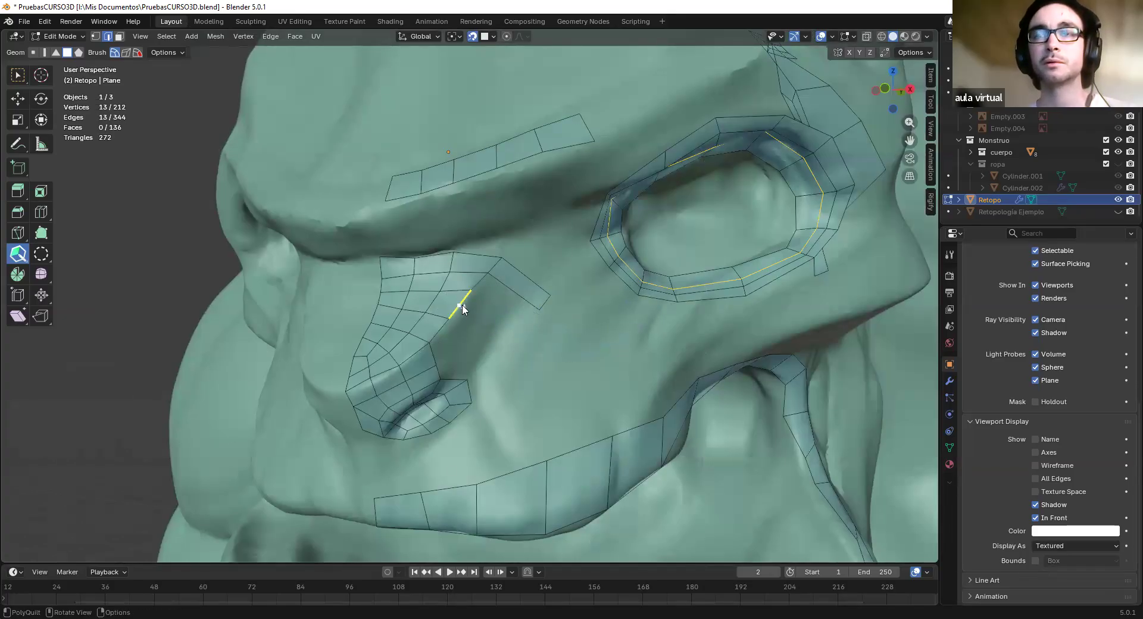
Extrude a quad from the nose patch's side edge onto the cheek and connect it to the lower eye ring with a second quad
drag(527, 366, 543, 375)
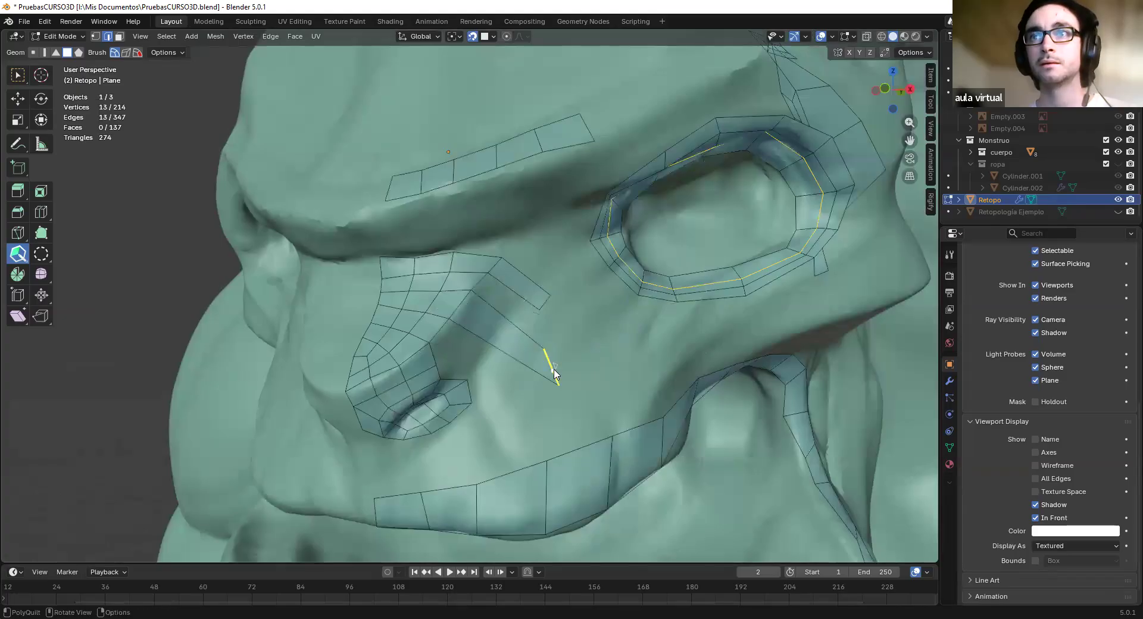
mouse_move(556, 369)
mouse_down()
mouse_move(658, 305)
mouse_move(572, 372)
mouse_move(565, 363)
mouse_up()
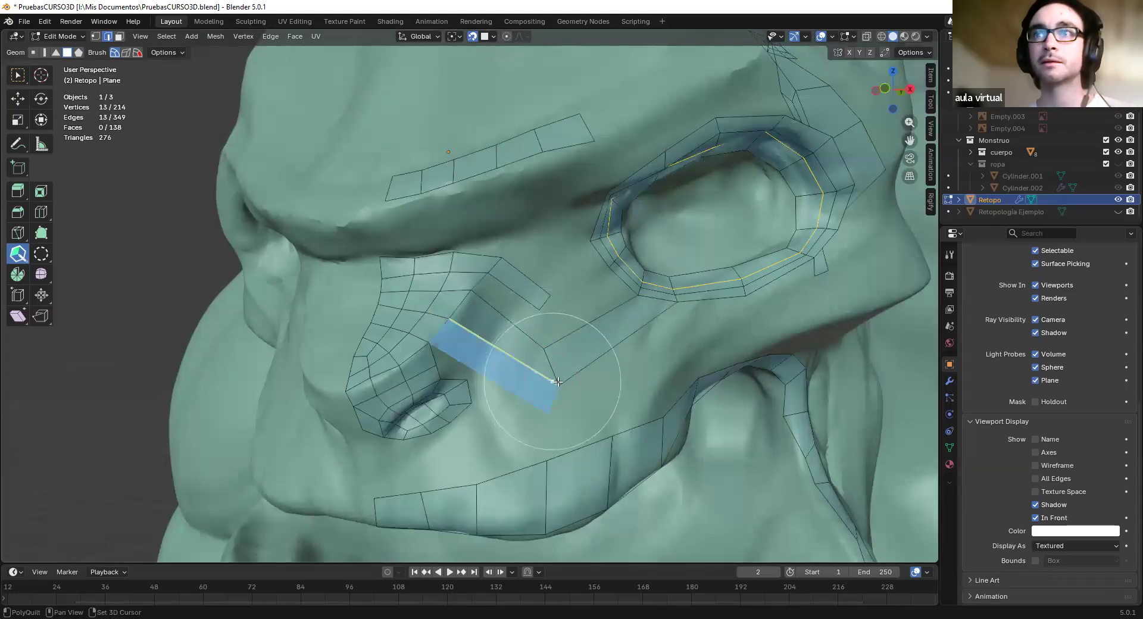
click(595, 327)
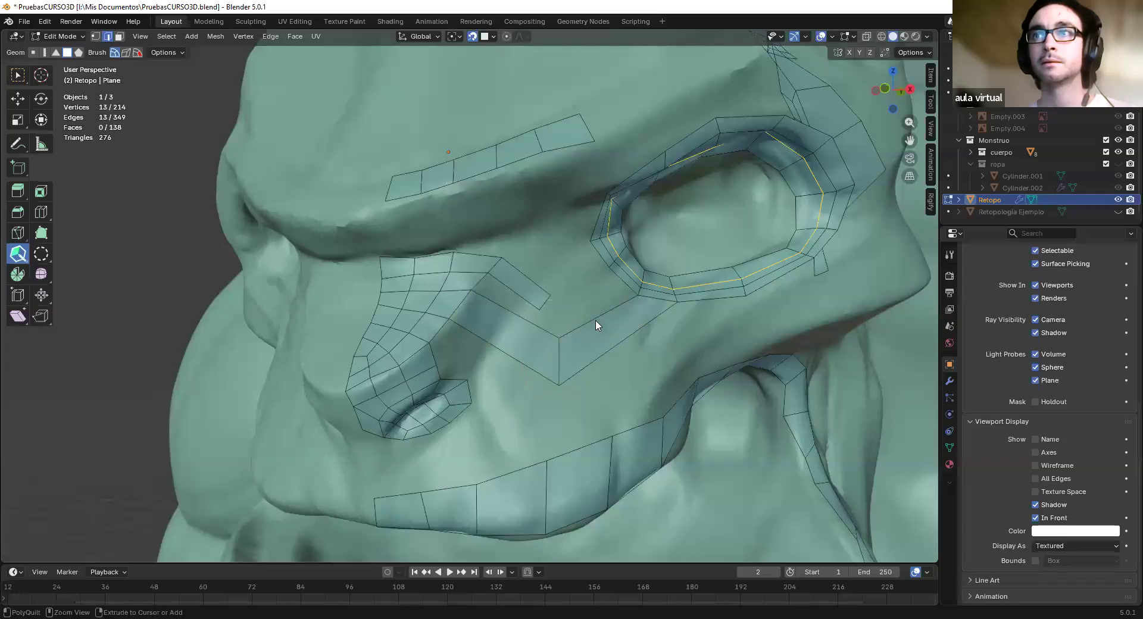
Try adding cross cuts to the nose-to-eye strip and smoothing its bend, and undo these changes
ctrl+click(522, 320)
mouse_move(541, 325)
shift+mouse_down()
mouse_move(619, 327)
mouse_move(550, 354)
shift+mouse_up()
mouse_move(559, 326)
middle_down()
mouse_move(576, 314)
mouse_move(597, 333)
middle_up()
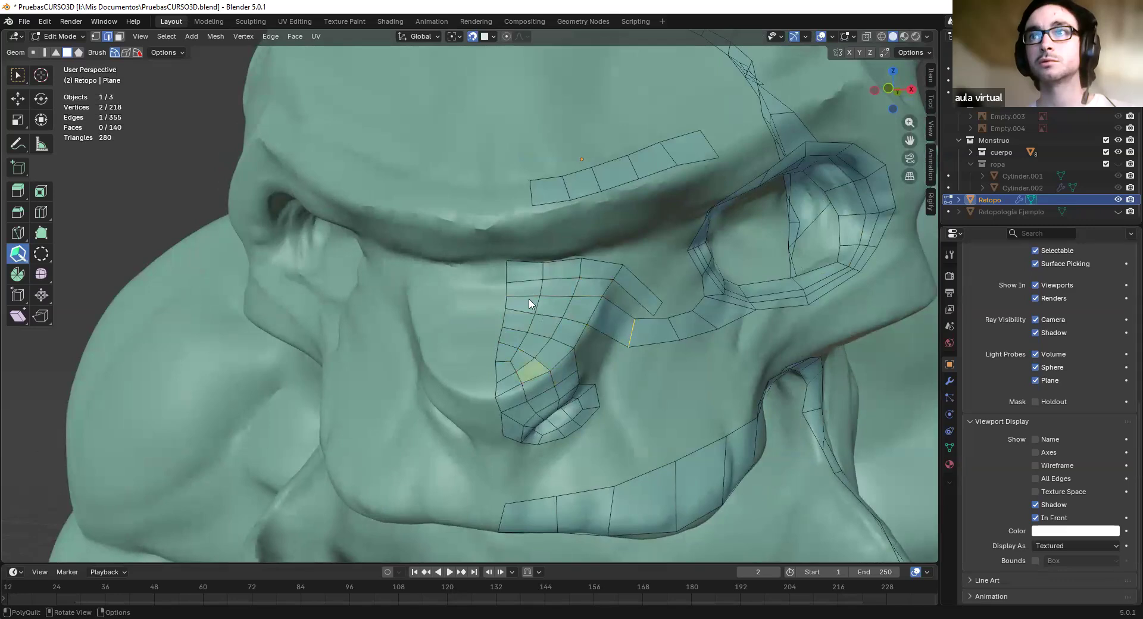
ctrl+click(509, 290)
ctrl+click(610, 337)
middle_drag(610, 336, 603, 224)
key(ctrl+z)
key(ctrl+z)
key(ctrl+z)
key(ctrl+z)
key(ctrl+z)
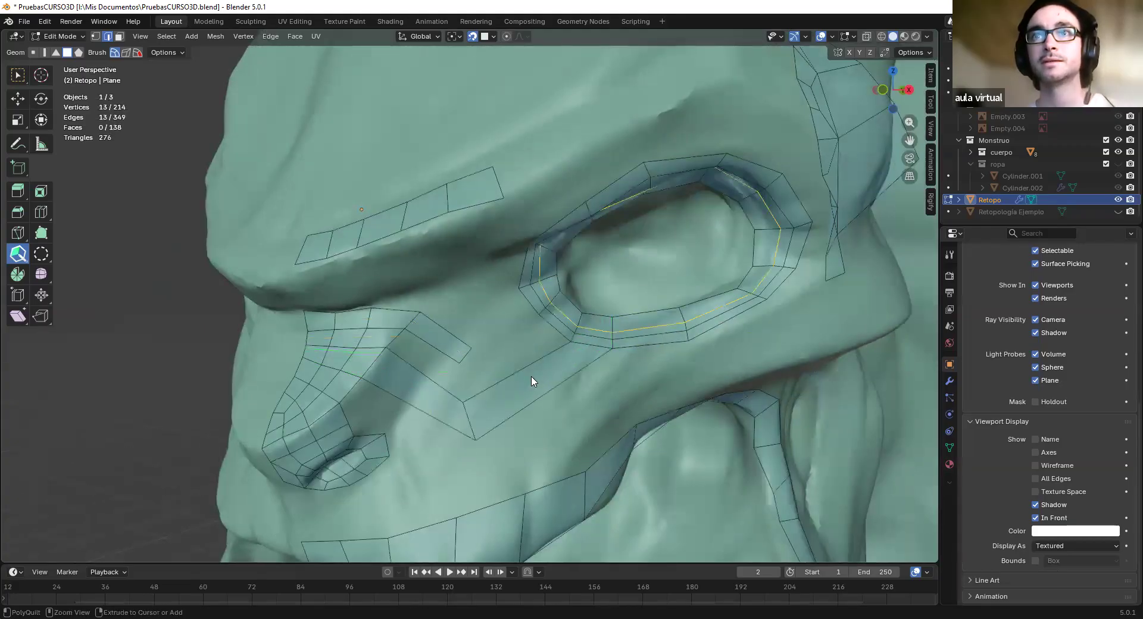
Extrude one thin quad from the lower inner edge of the nose patch across the face's midline
middle_drag(500, 319, 546, 331)
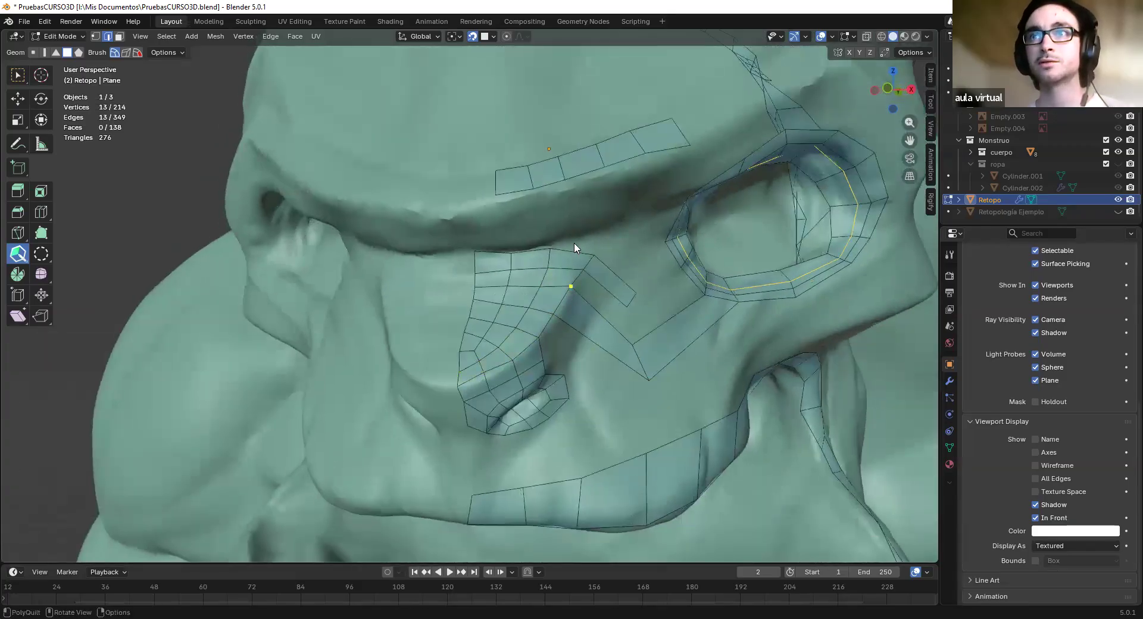
scroll(575, 248, up, 5)
scroll(549, 334, down, 5)
middle_drag(434, 352, 599, 374)
ctrl+drag(600, 370, 581, 370)
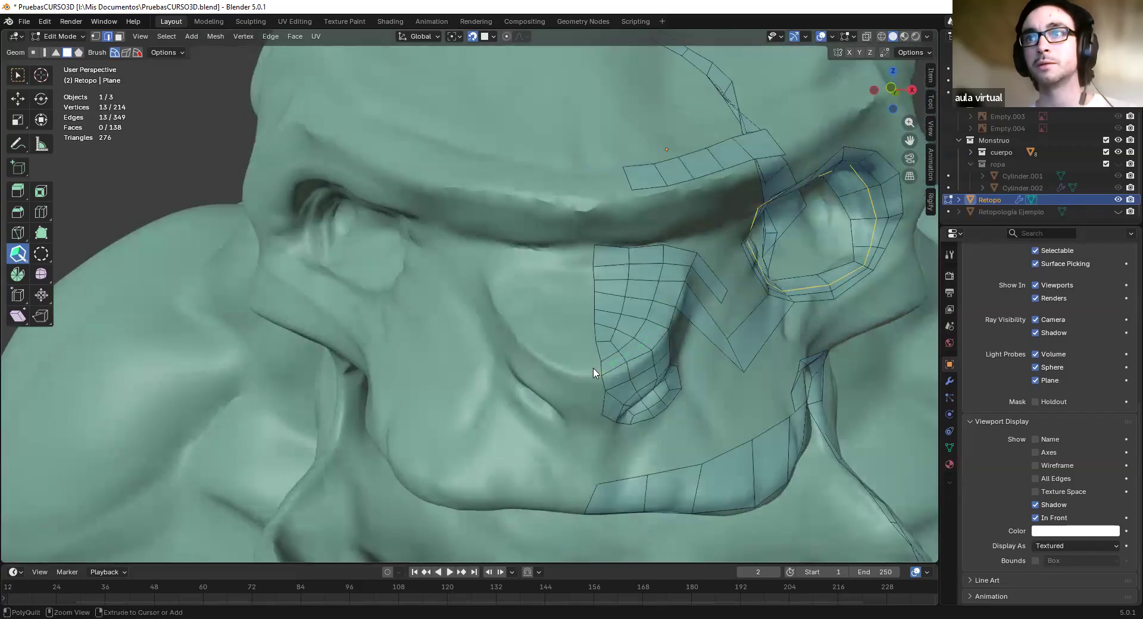
click(561, 367)
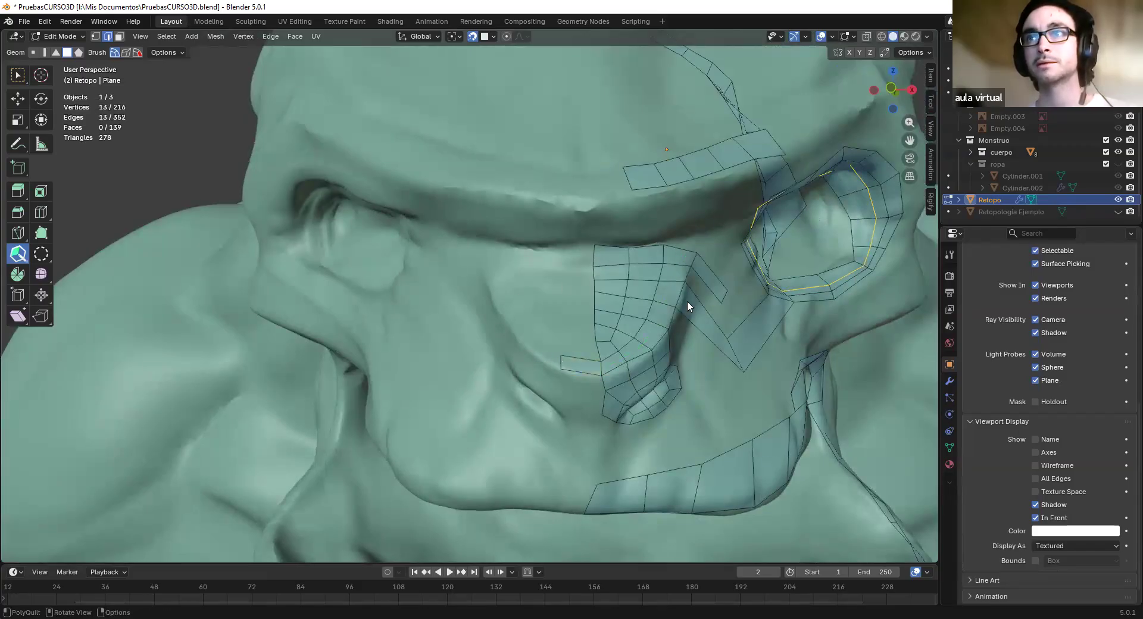
Build a quad above the nose patch's outer top edge and extrude two more quads under the brow toward the midline
scroll(666, 296, up, 5)
shift+middle_drag(611, 264, 581, 321)
drag(465, 278, 527, 284)
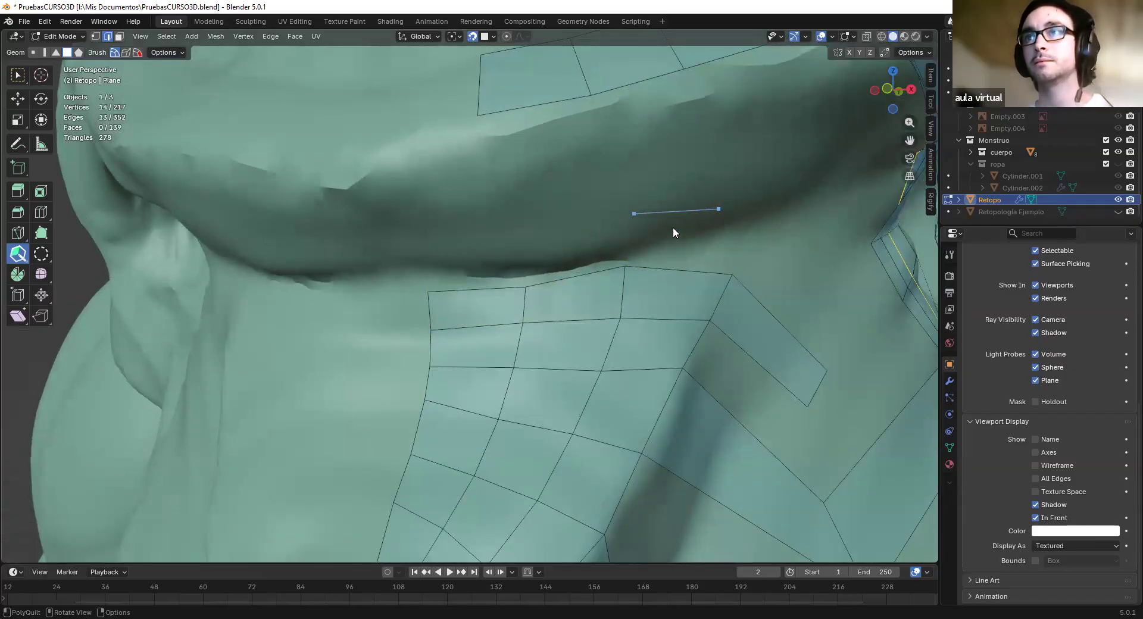
click(715, 210)
drag(670, 203, 617, 127)
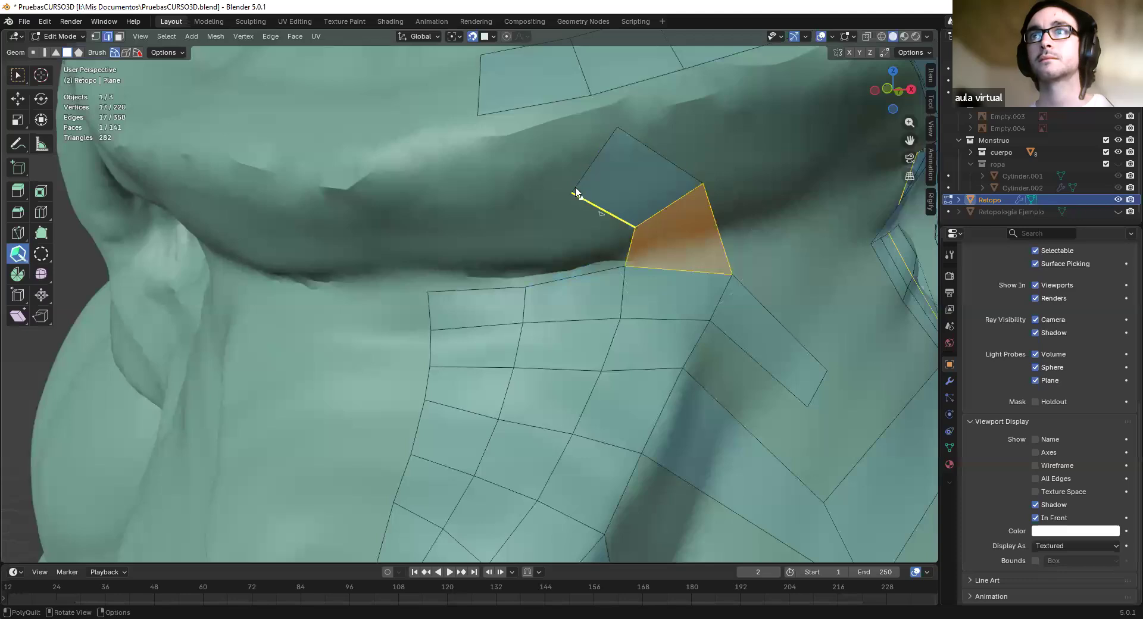
drag(509, 162, 399, 183)
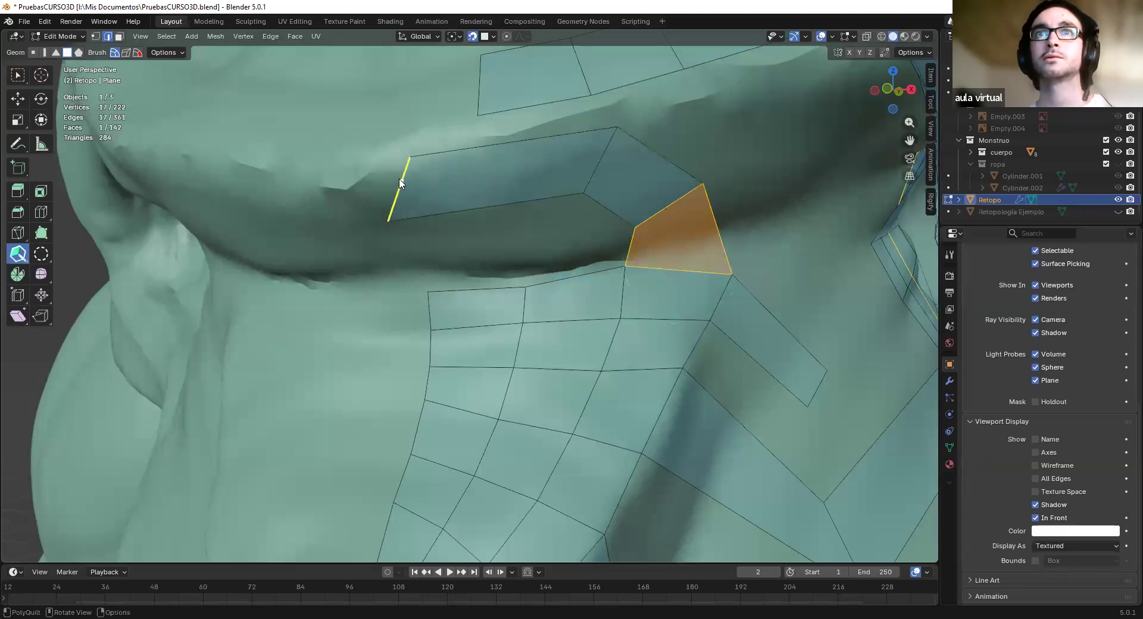
Align the end edge of the new under-brow strip with the face's midline in front view
key(KP_1)
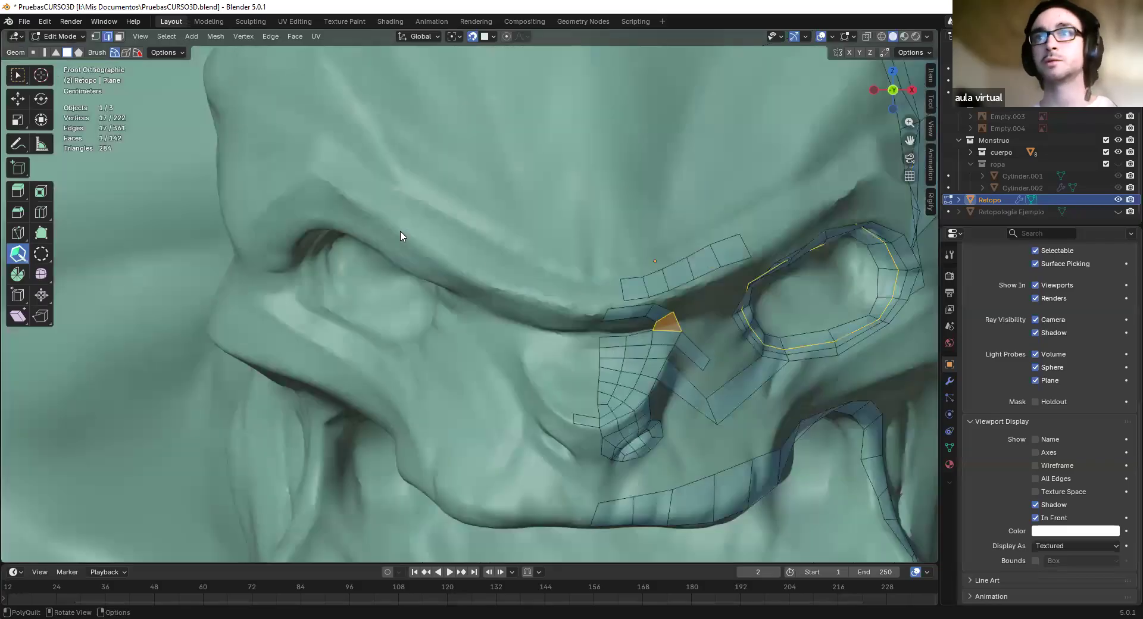
scroll(715, 363, up, 3)
mouse_move(668, 315)
mouse_down()
mouse_move(658, 310)
mouse_move(658, 328)
mouse_up()
shift+middle_drag(714, 359, 529, 333)
scroll(635, 343, up, 3)
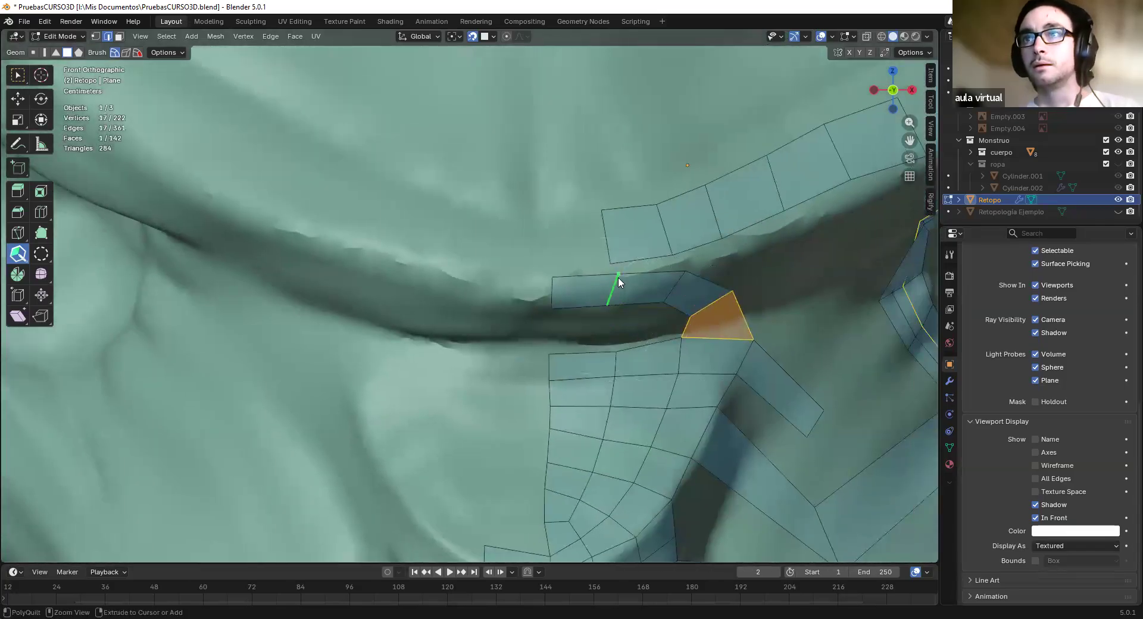
Add a cross cut through the inner quad of the under-brow strip and straighten the new edge
click(618, 277)
shift+middle_drag(618, 277, 582, 255)
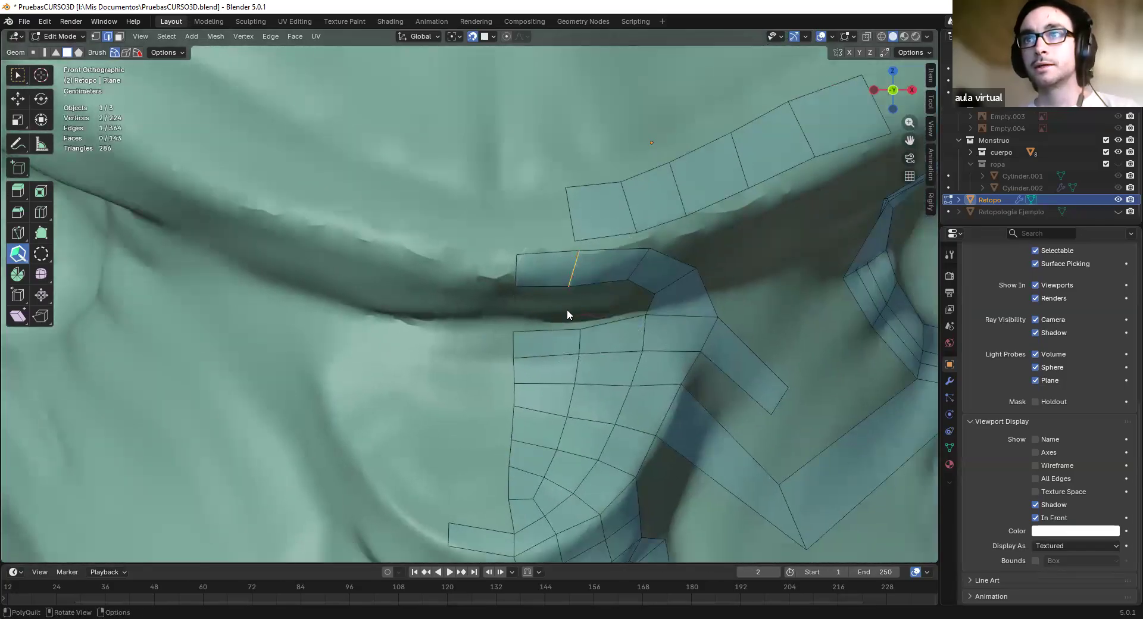
drag(578, 286, 579, 281)
shift+middle_drag(550, 437, 536, 383)
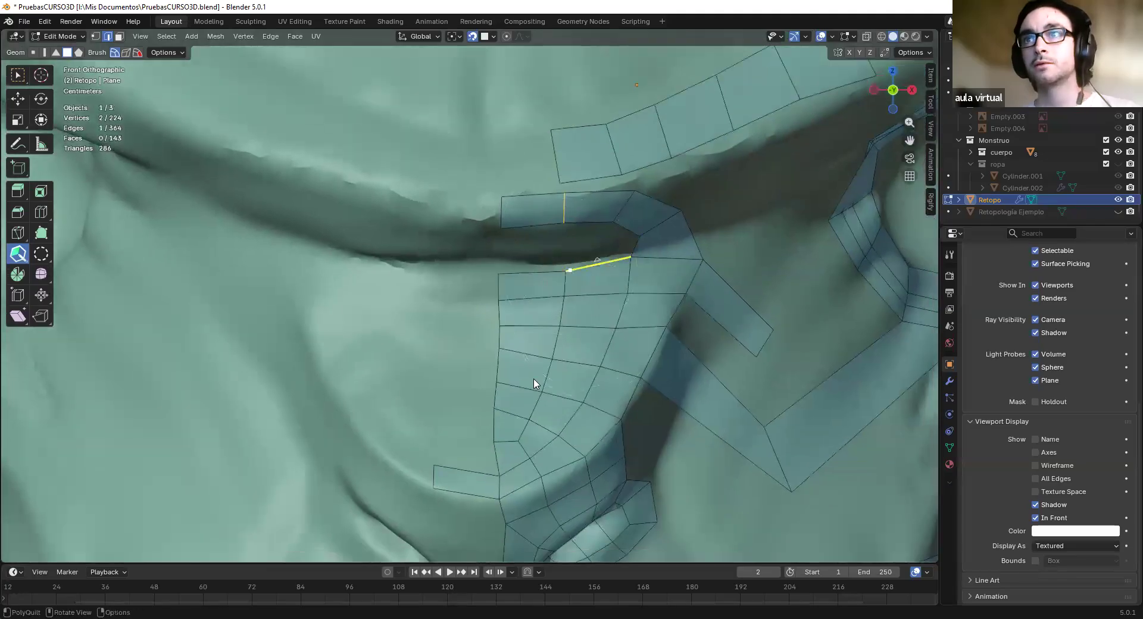
Delete the thin quad that extends from the lower nose patch across the face's midline
scroll(534, 384, down, 2)
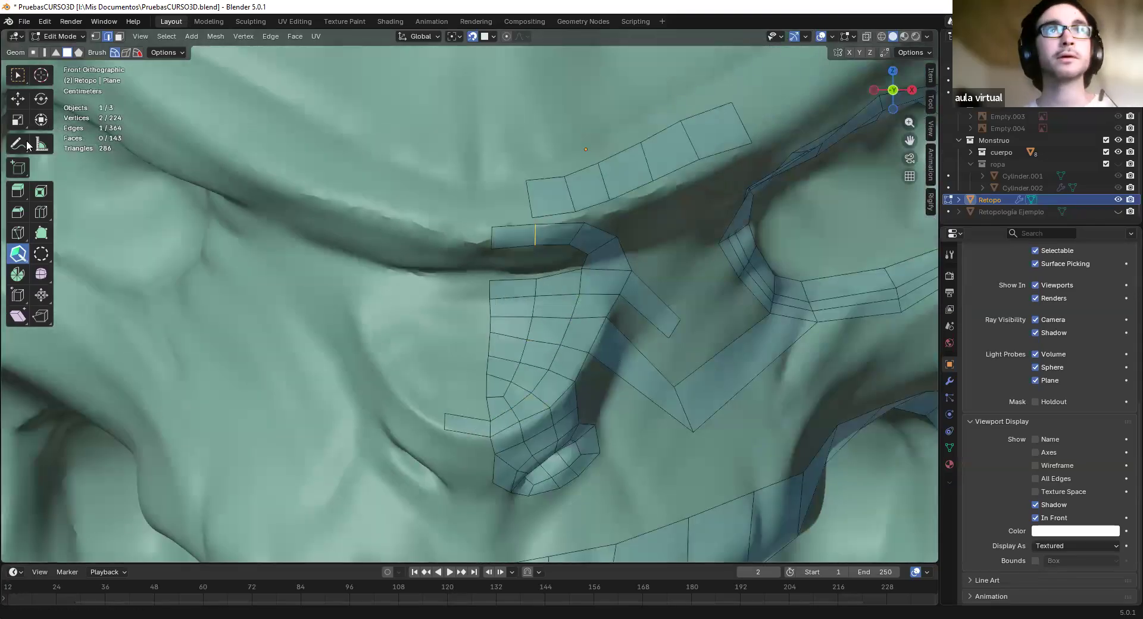
click(18, 75)
scroll(561, 338, down, 6)
middle_drag(561, 338, 531, 337)
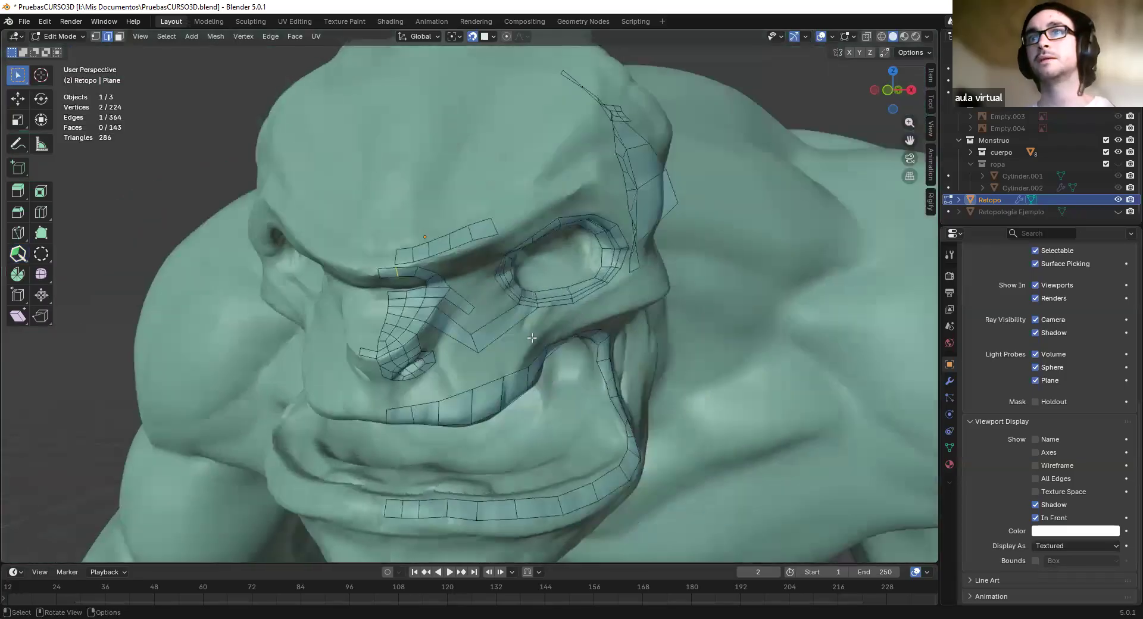
scroll(531, 337, down, 4)
key(KP_1)
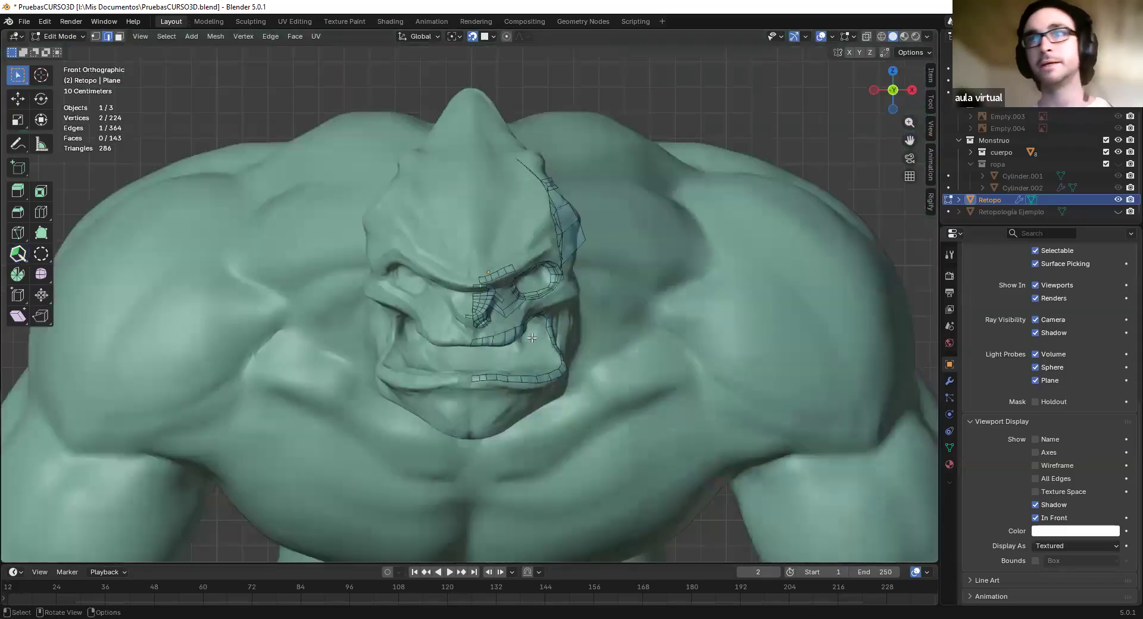
scroll(495, 289, up, 10)
scroll(494, 288, up, 3)
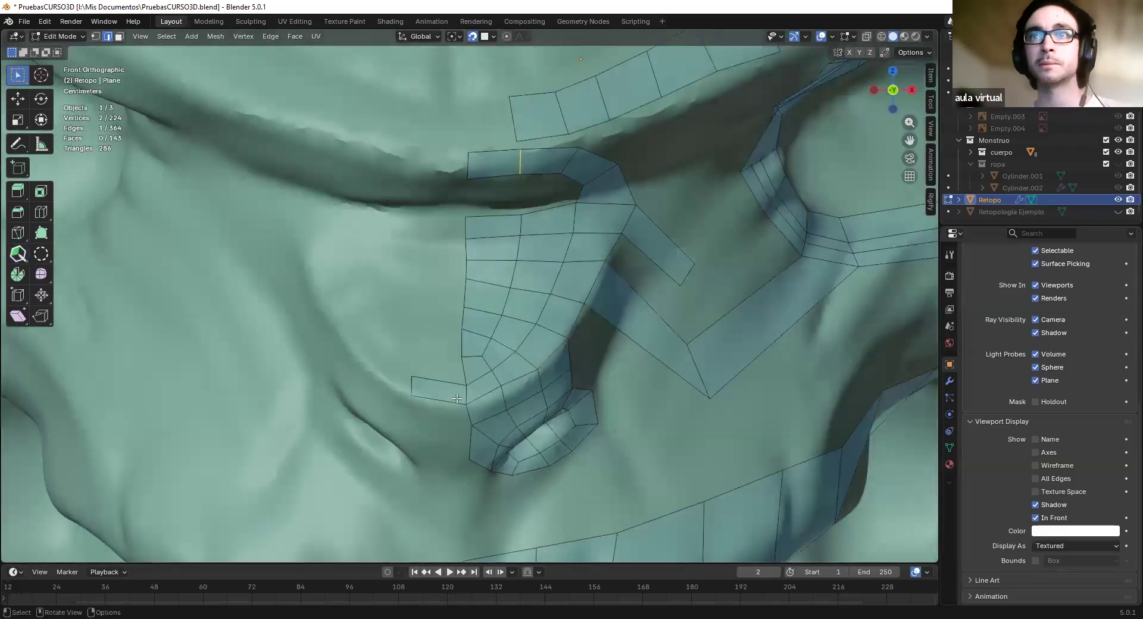
click(431, 394)
key(x)
click(455, 390)
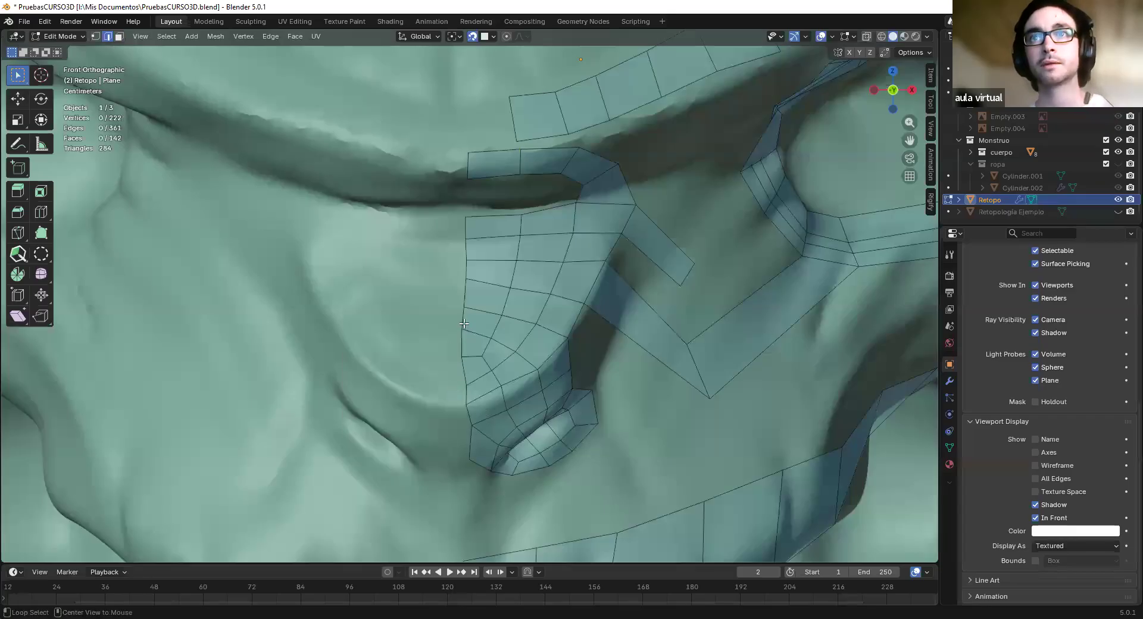
Select the nose patch's inner border loop along the midline and the under-brow strip's end edge
alt+click(464, 323)
scroll(464, 324, down, 2)
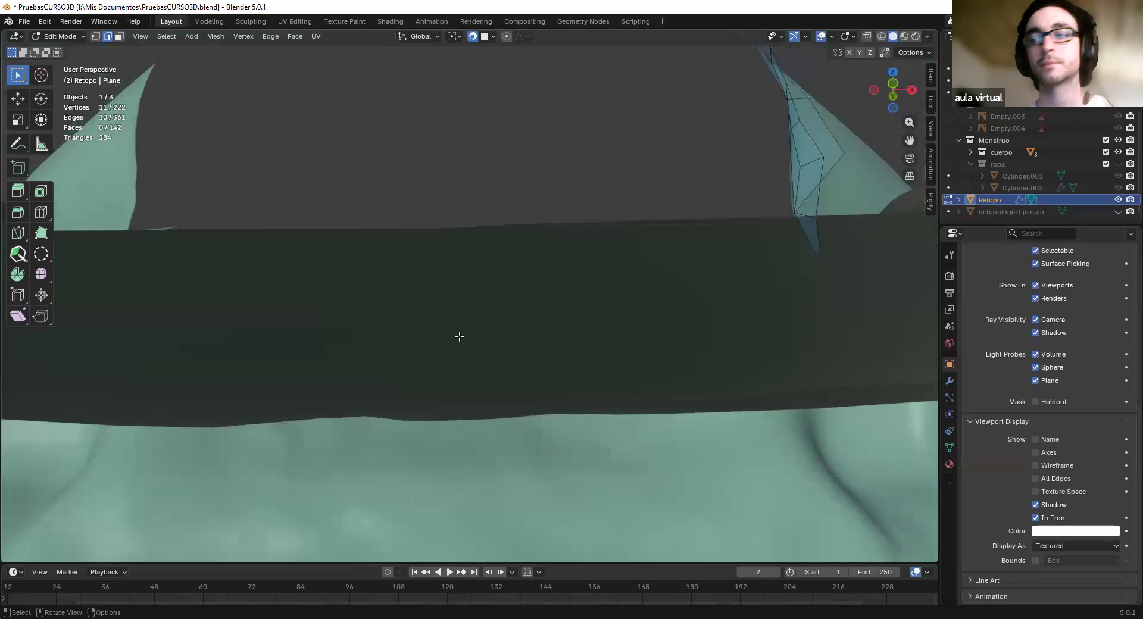
scroll(459, 337, down, 6)
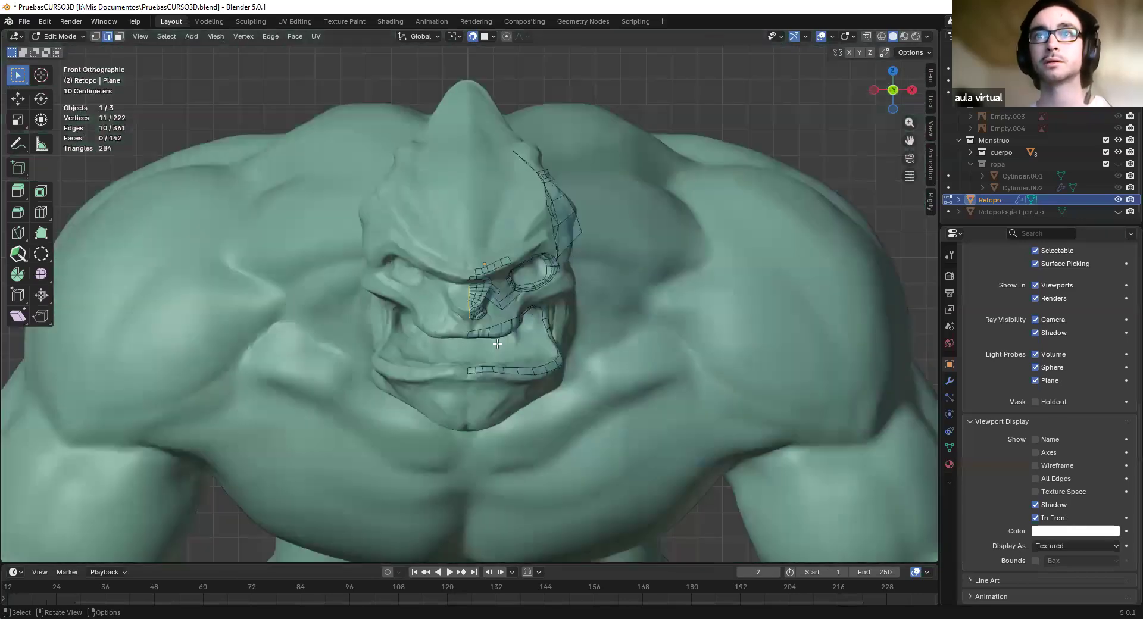
scroll(519, 324, up, 4)
scroll(518, 324, down, 2)
middle_drag(469, 236, 469, 185)
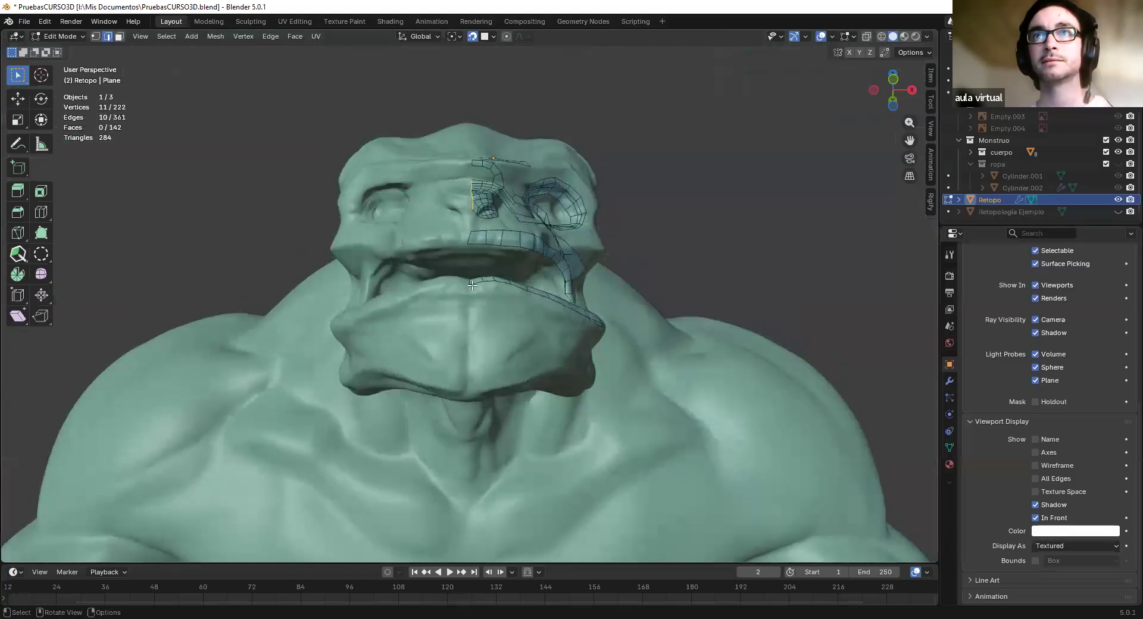
middle_drag(475, 431, 469, 491)
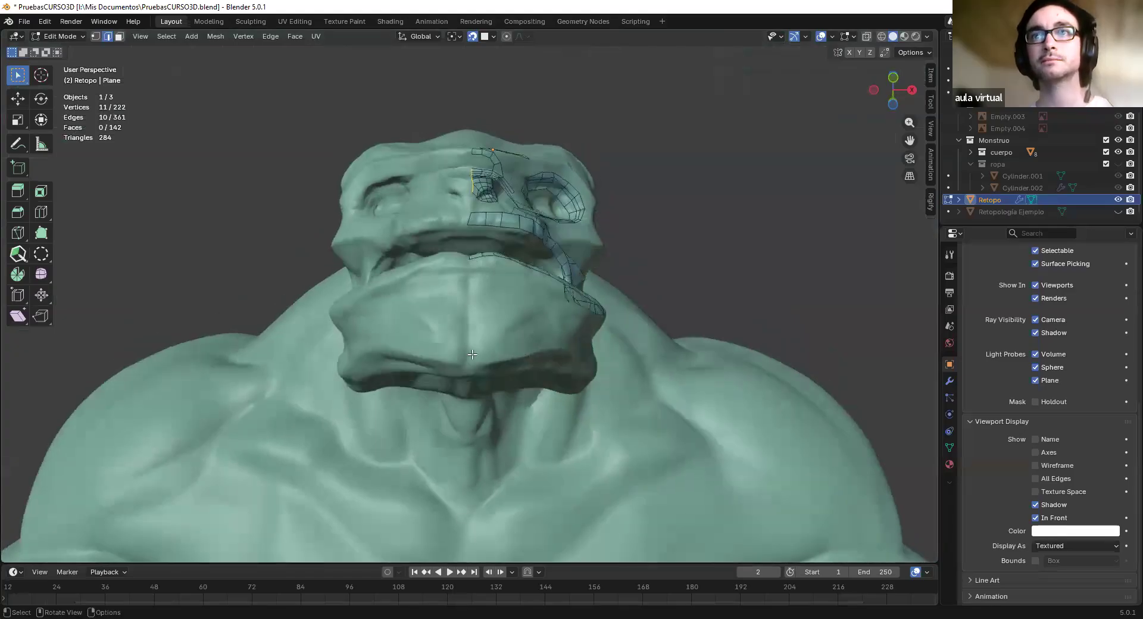
middle_drag(471, 242, 508, 370)
middle_drag(469, 226, 483, 342)
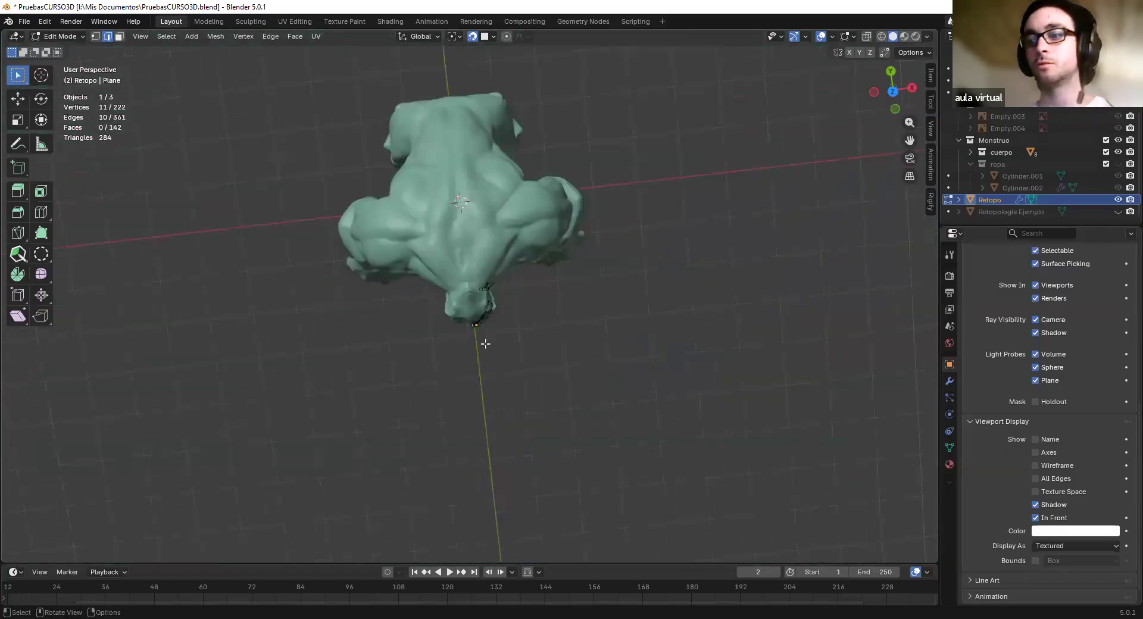
key(KP_1)
scroll(468, 283, up, 10)
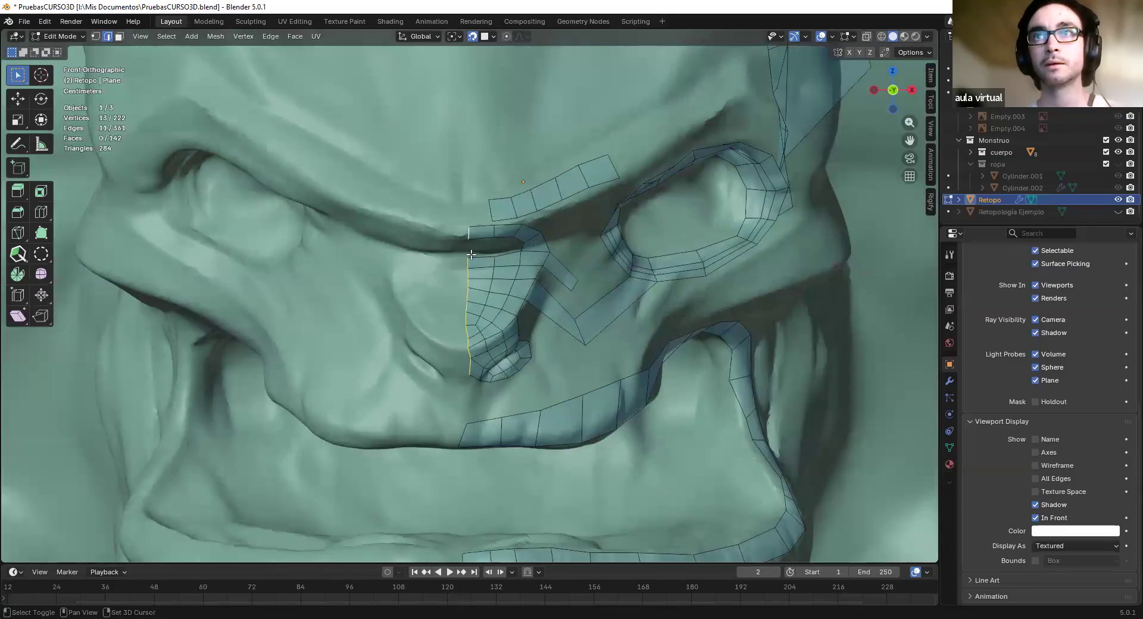
Add the midline end edges of the upper-lip and lower-lip strips to the selection
shift+click(462, 435)
middle_drag(481, 470, 485, 454)
scroll(485, 421, down, 4)
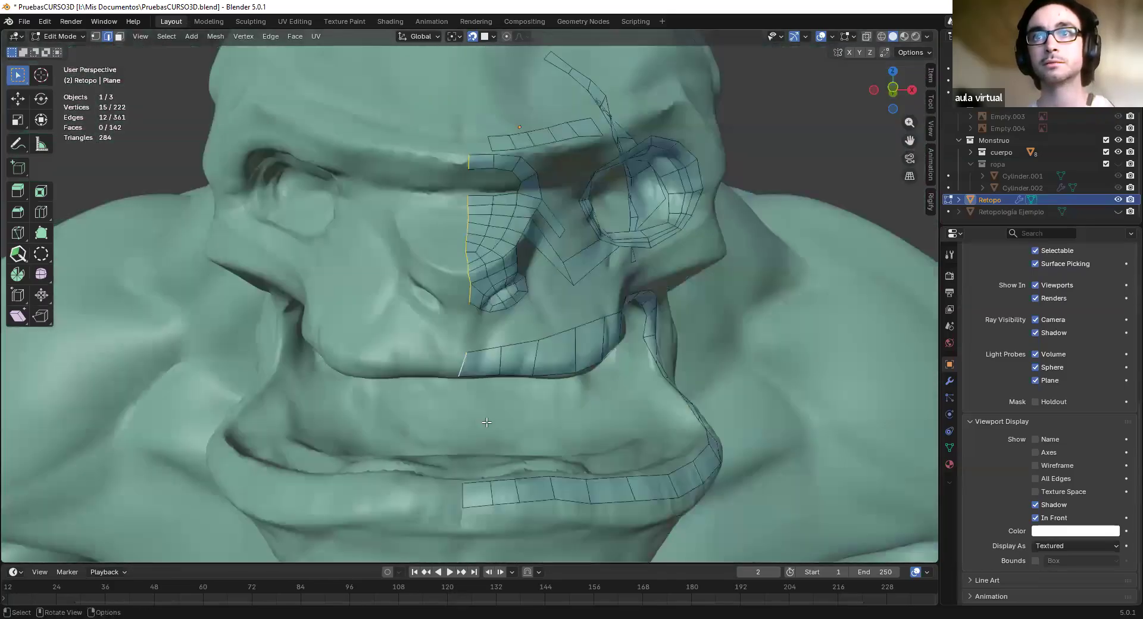
shift+click(468, 453)
scroll(473, 453, down, 4)
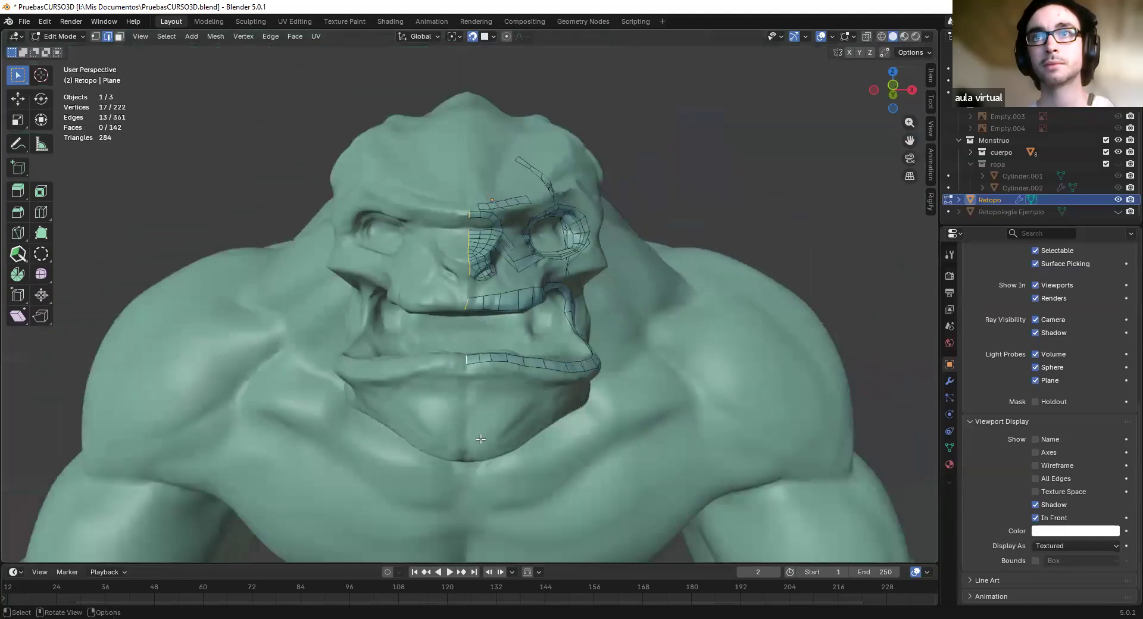
mouse_move(487, 229)
middle_down()
mouse_move(484, 250)
mouse_move(484, 235)
middle_up()
scroll(482, 236, up, 6)
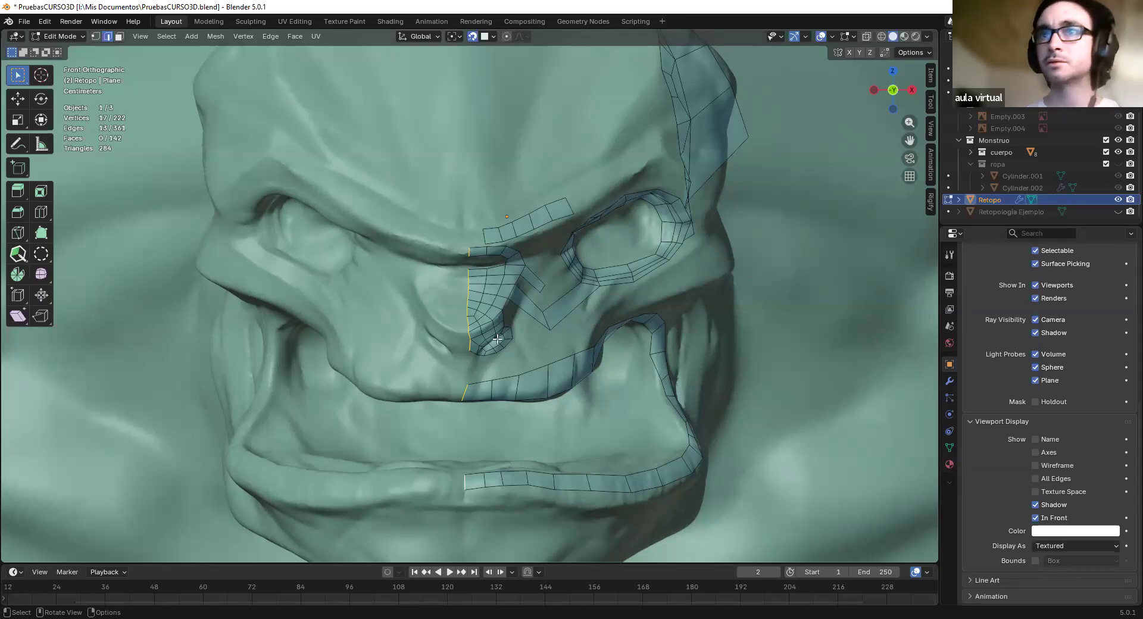
key(s)
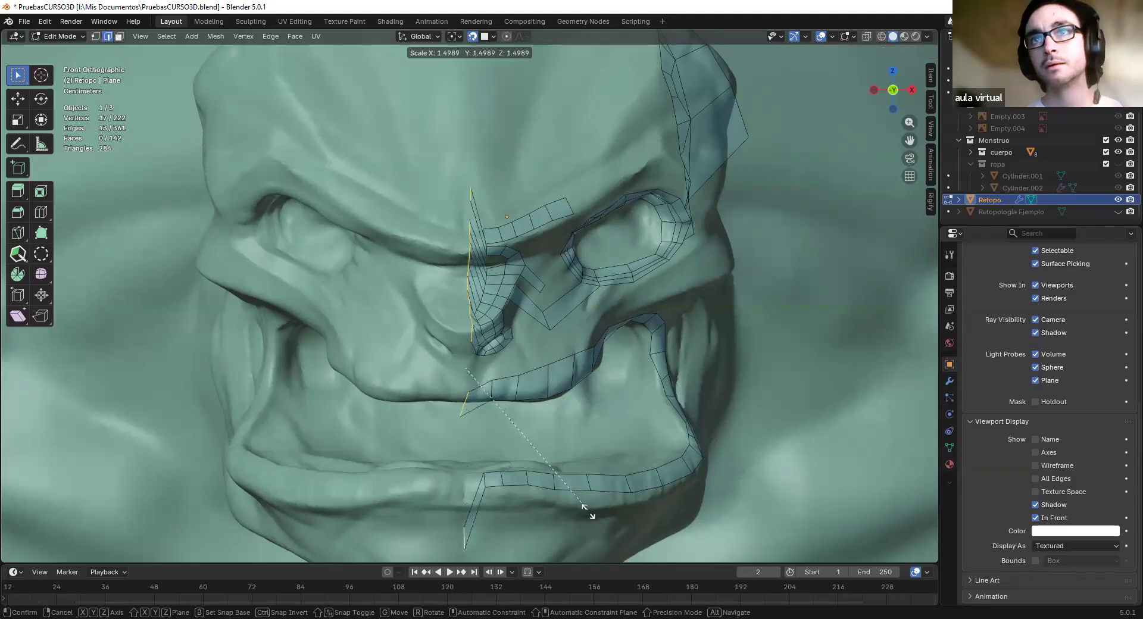
right_click(590, 511)
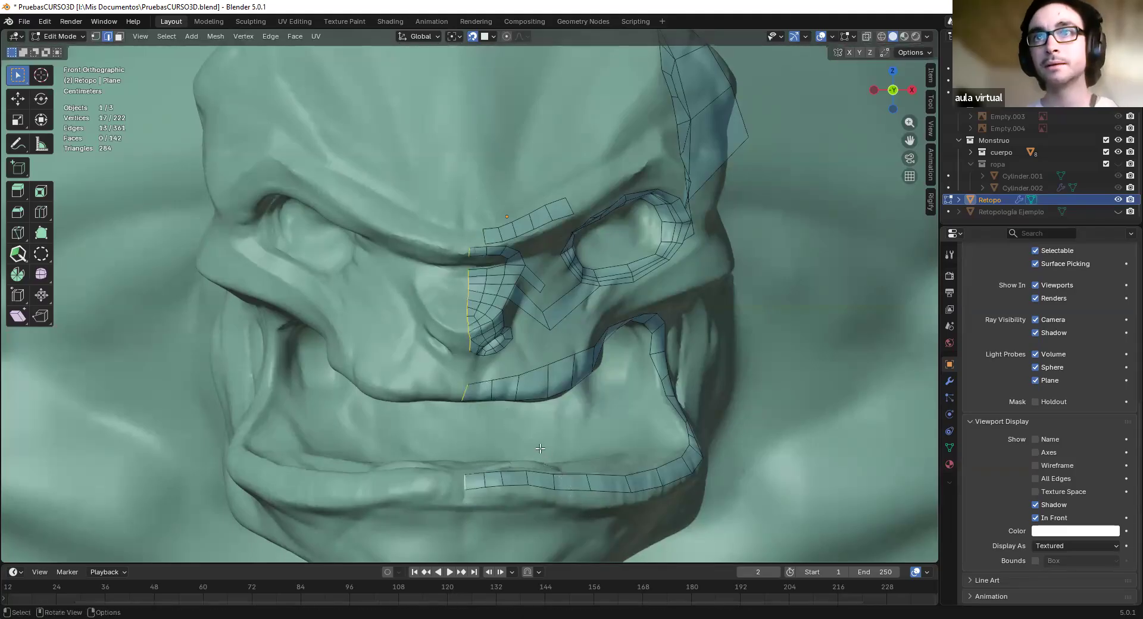
scroll(511, 342, up, 3)
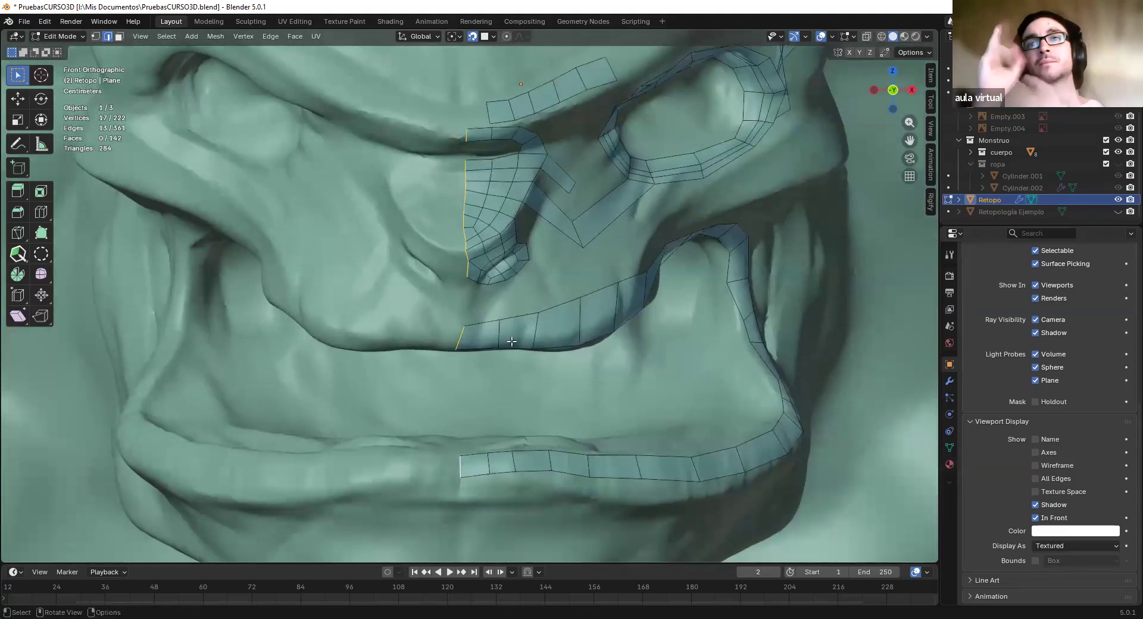
key(1)
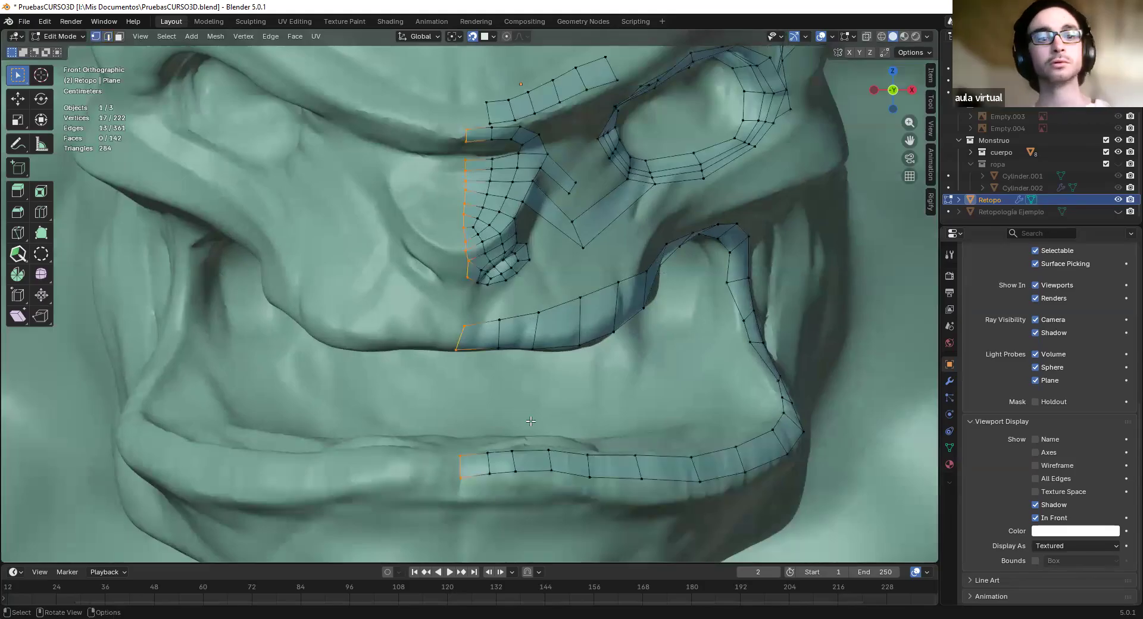
key(s)
key(x)
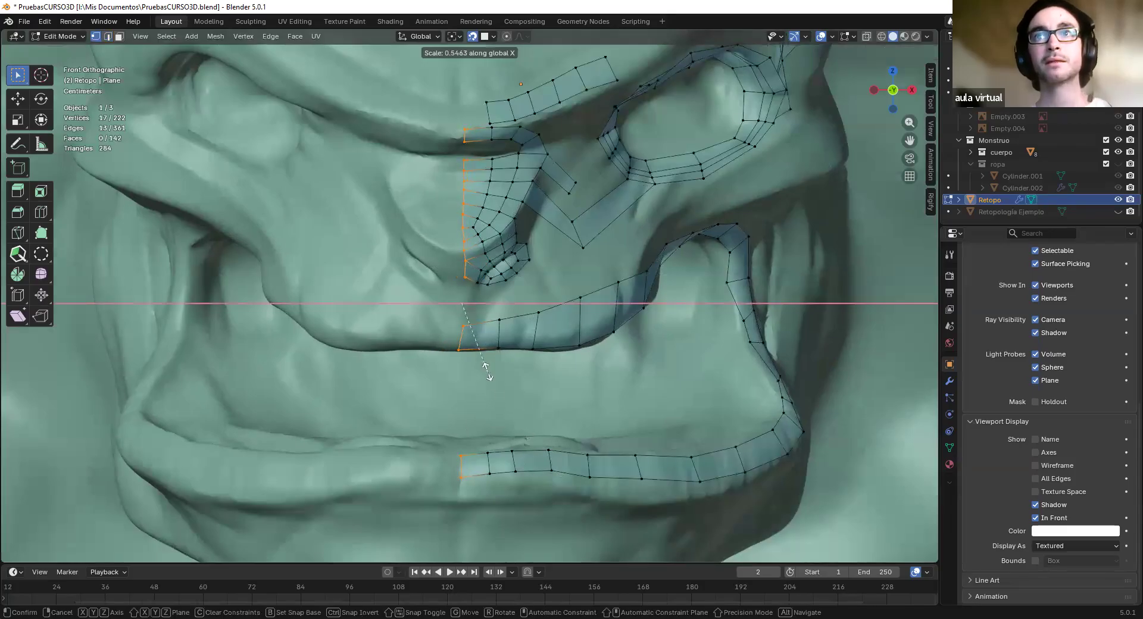
right_click(465, 311)
key(s)
right_click(523, 398)
key(s)
right_click(513, 383)
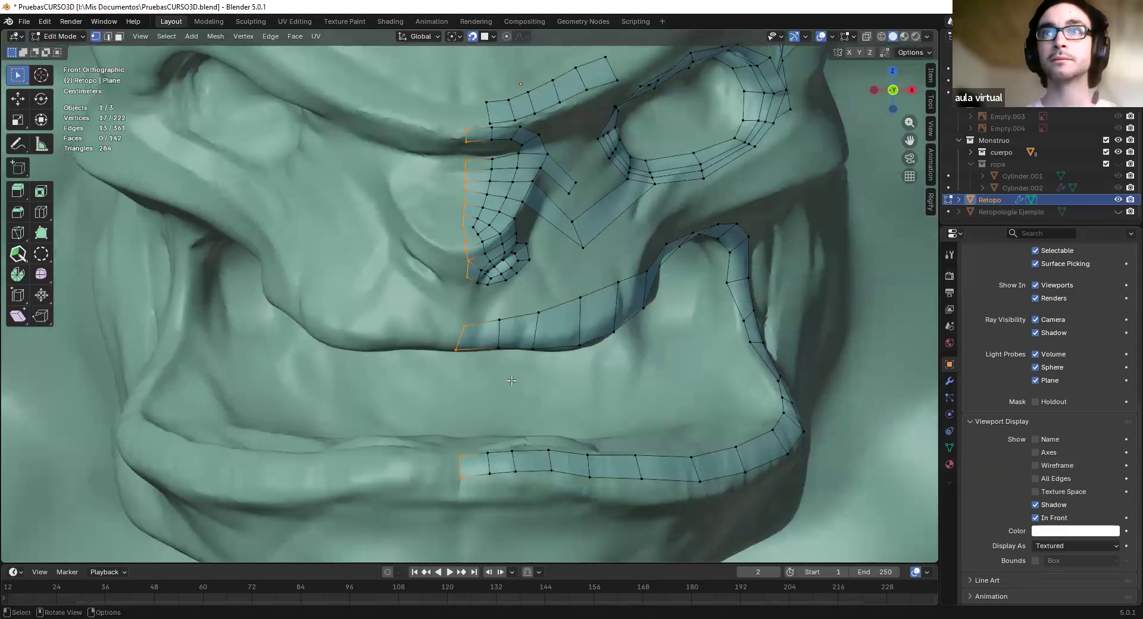
Flatten the selected midline vertices into a straight line by scaling them to 0 along global X
key(s)
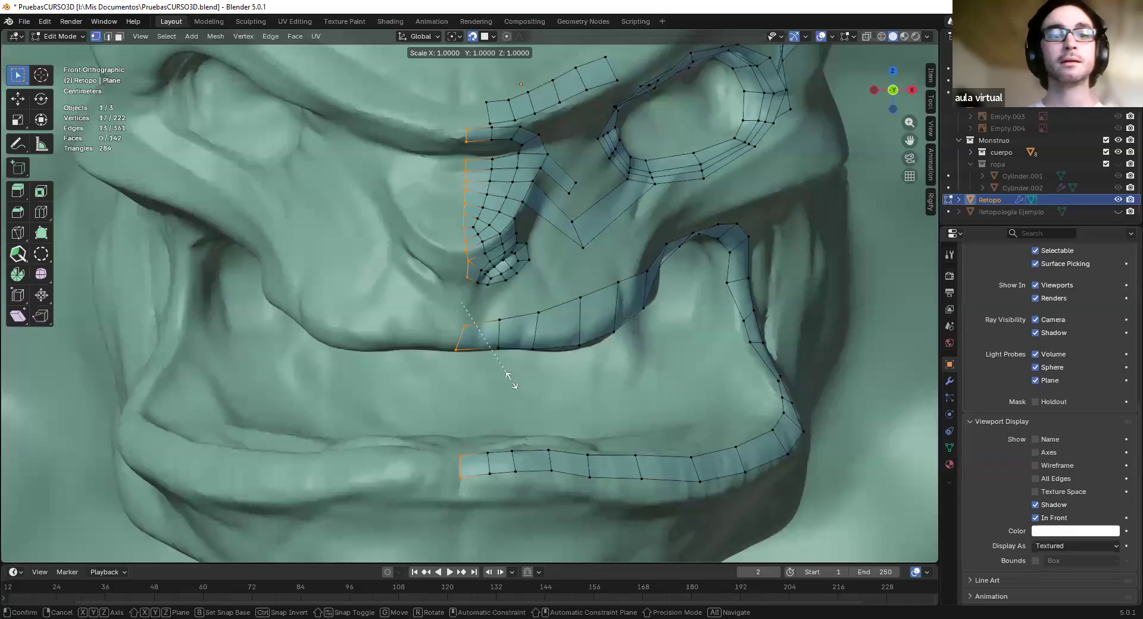
key(x)
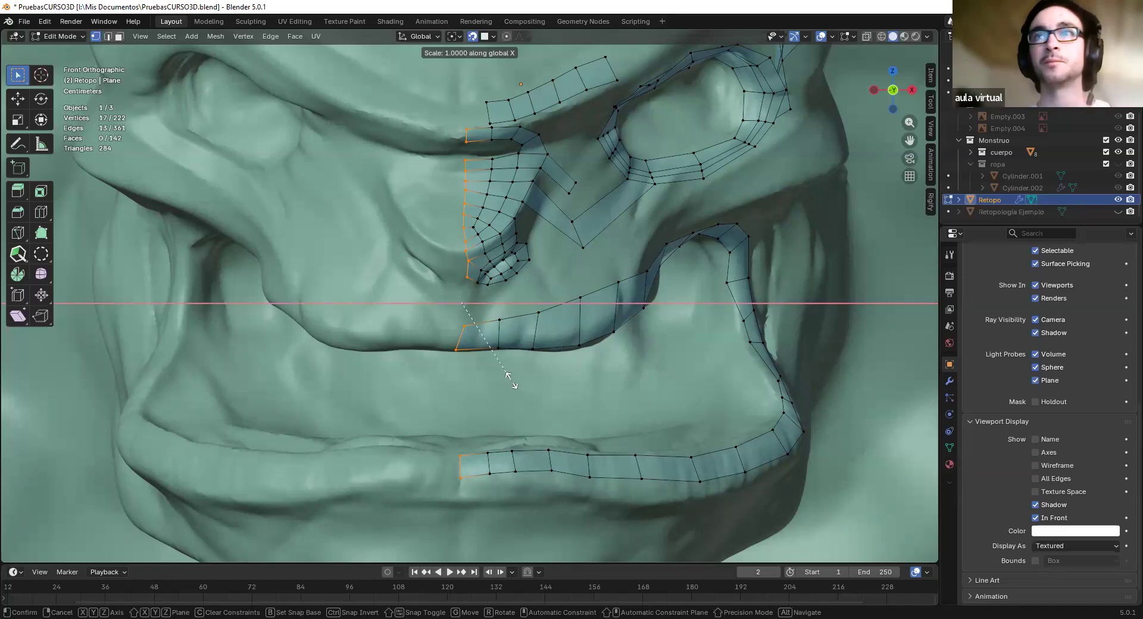
text(0)
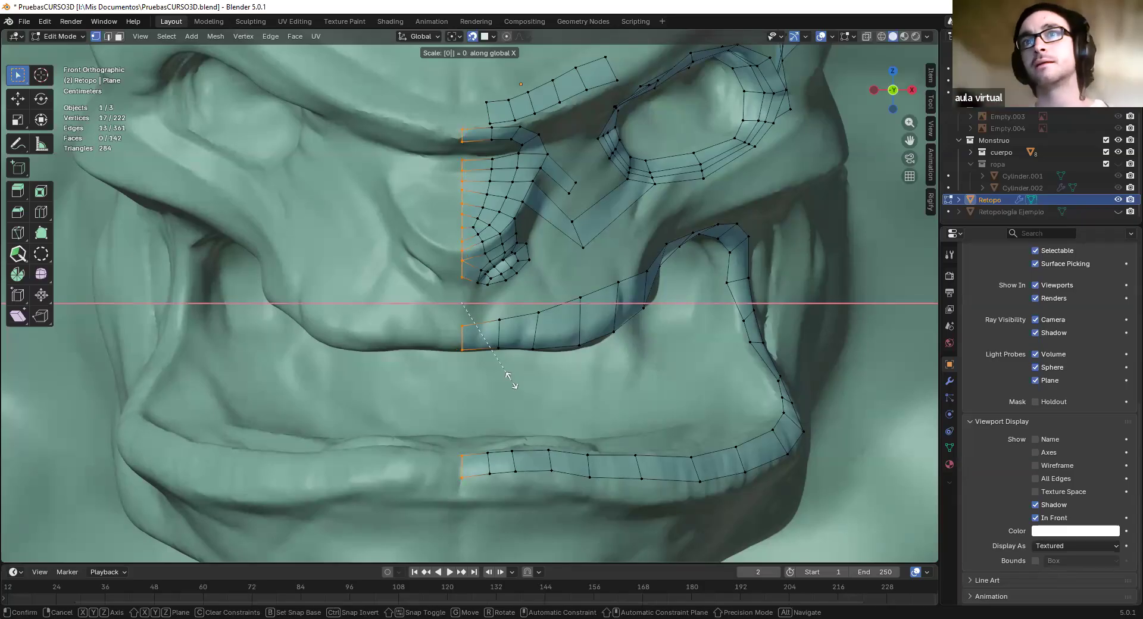
key(Return)
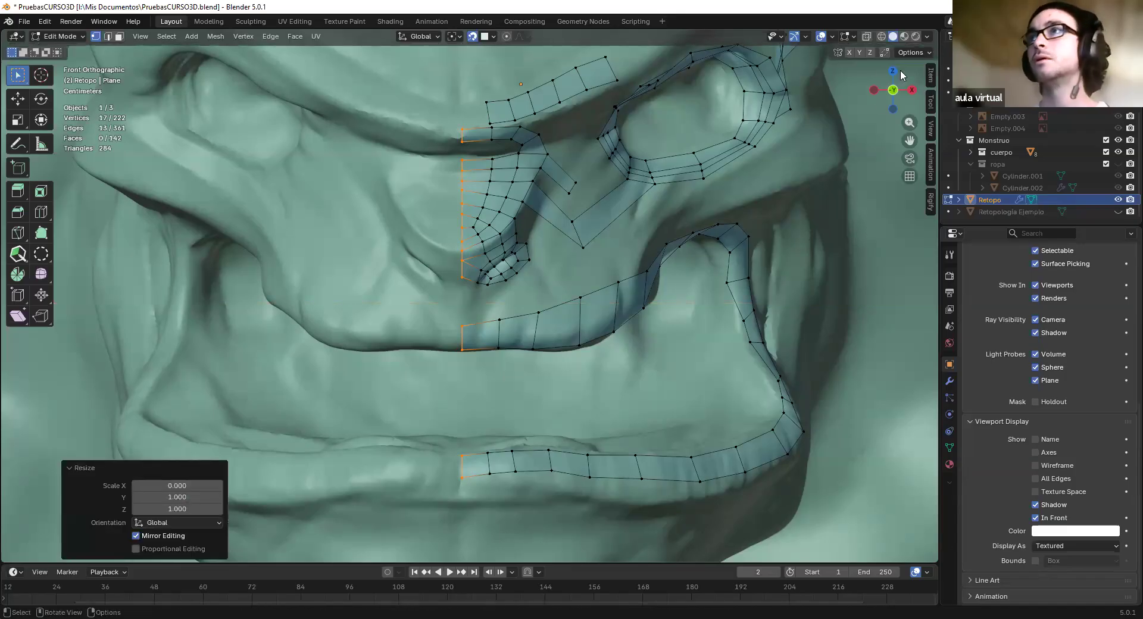
Set the global median X of the selected midline vertices to 0 m so they sit on the symmetry axis
click(931, 77)
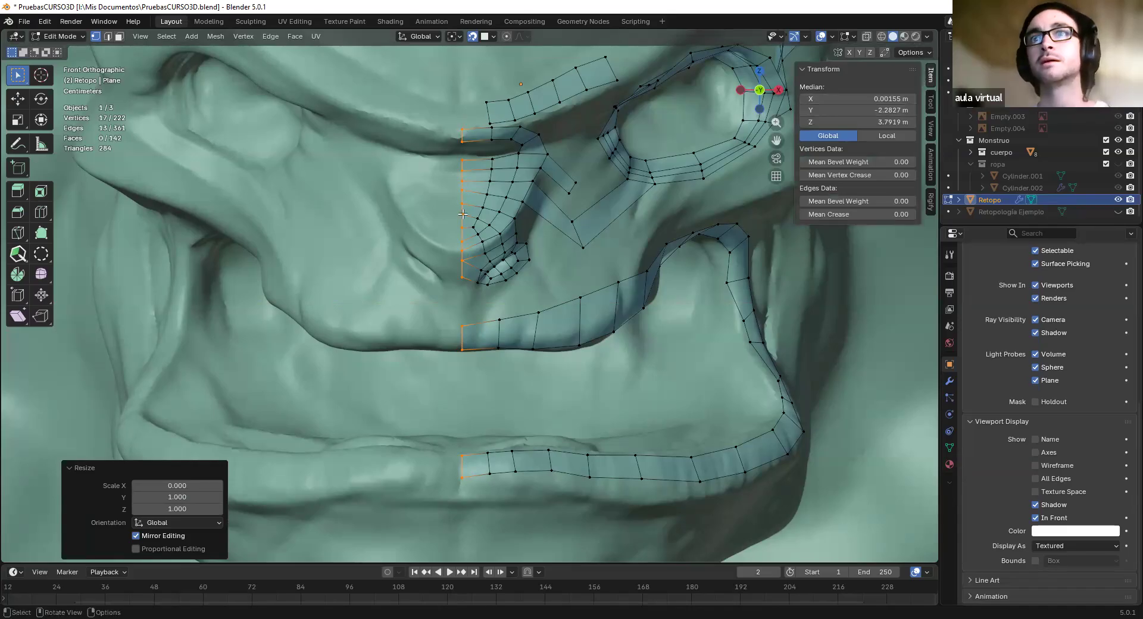
scroll(479, 339, down, 15)
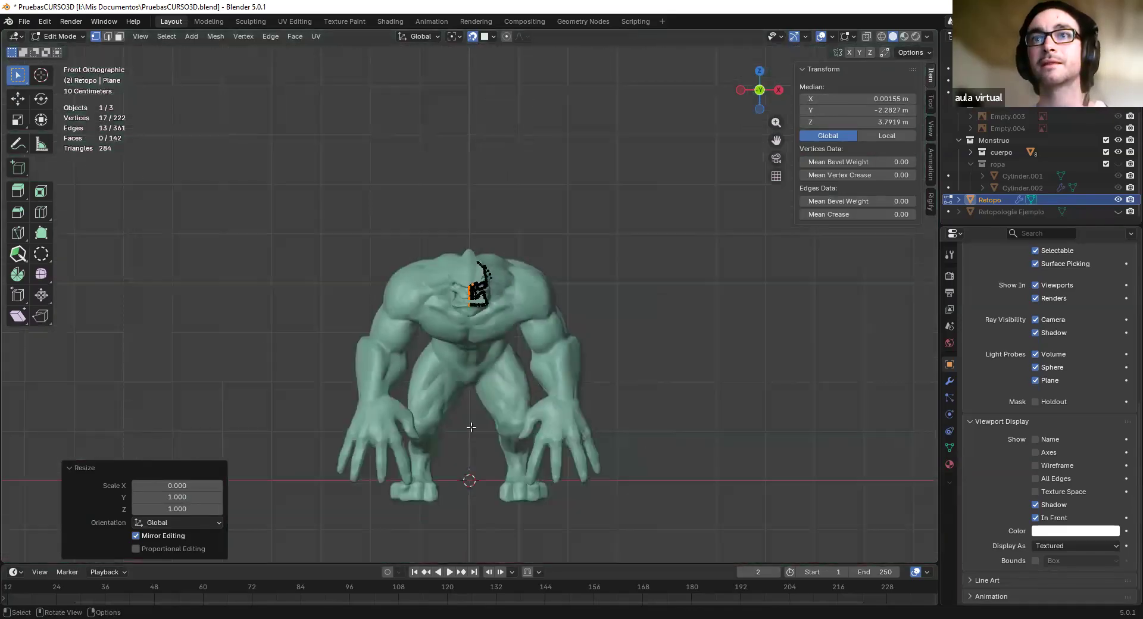
key(KP_Decimal)
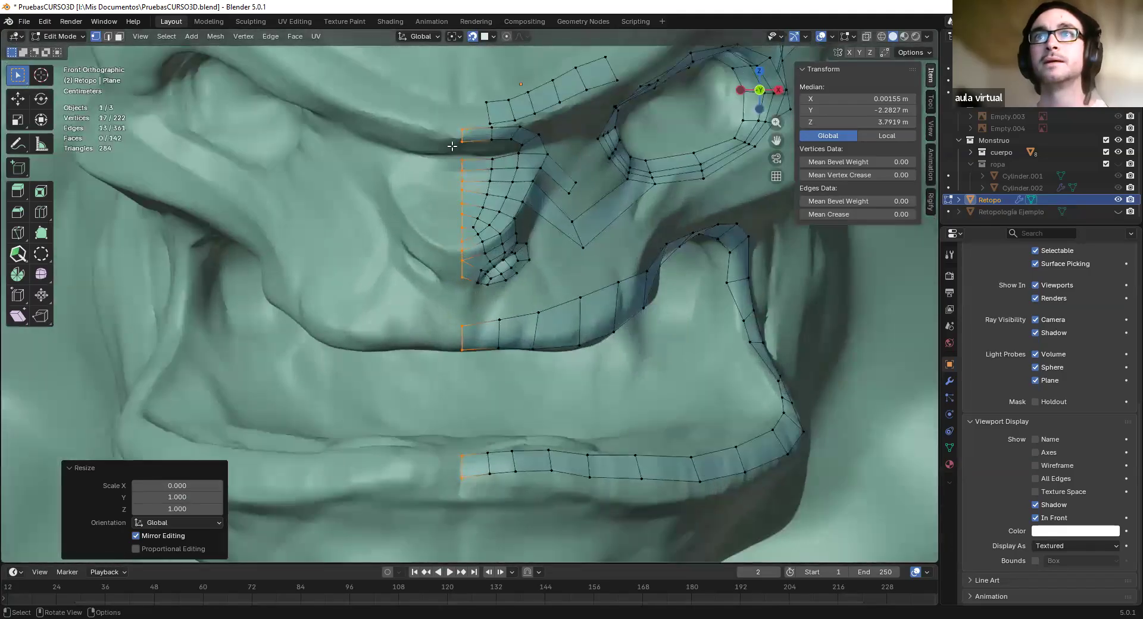
click(858, 98)
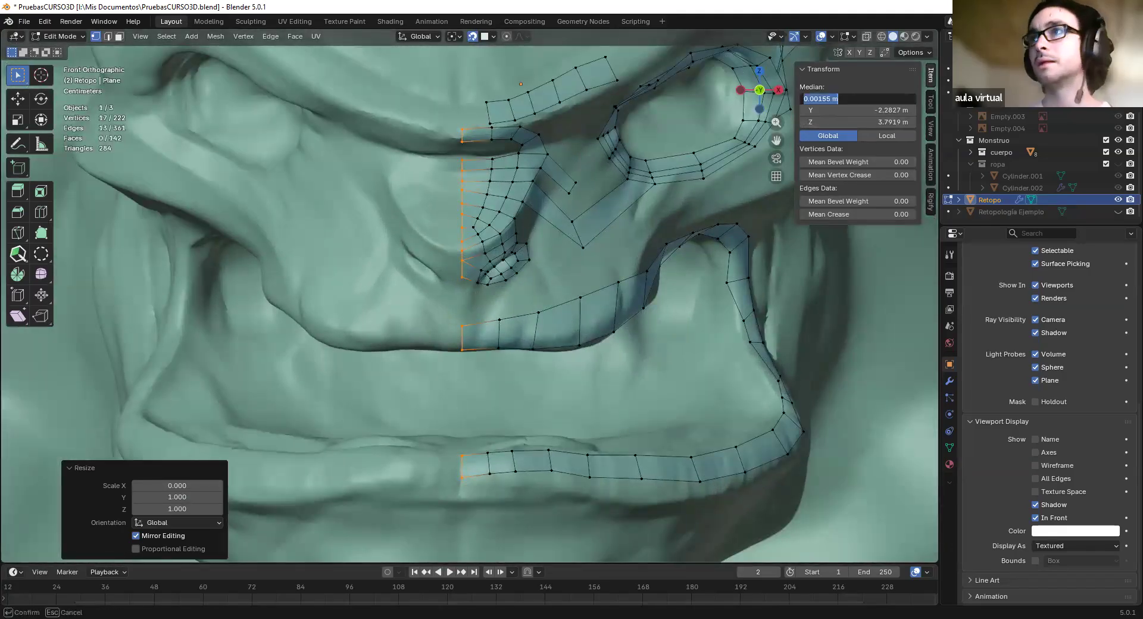
text(0)
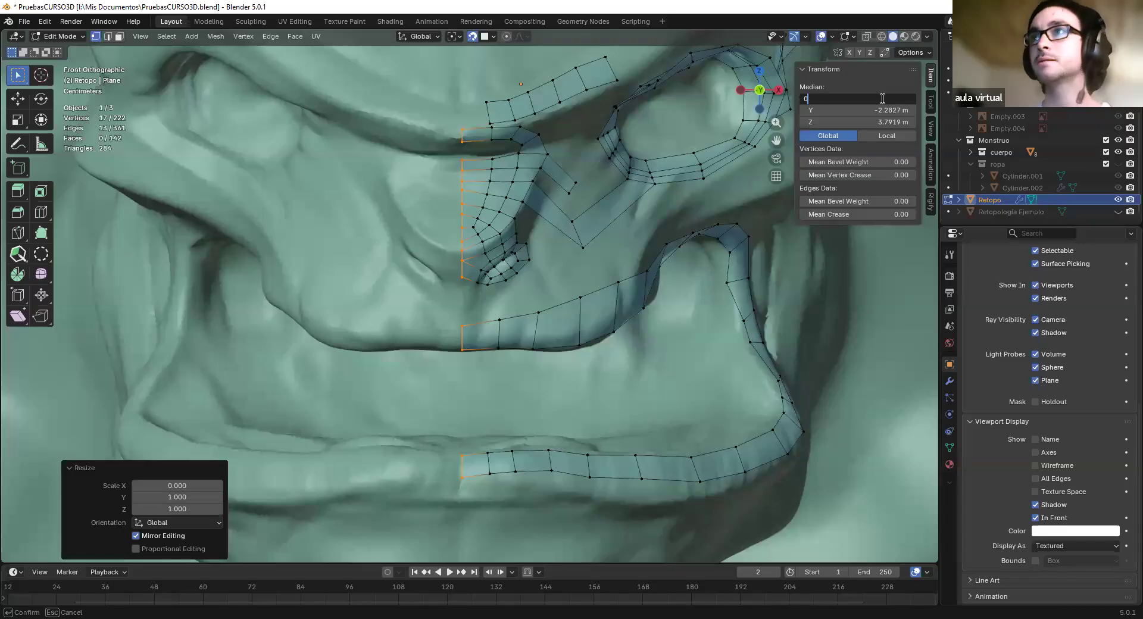
key(Return)
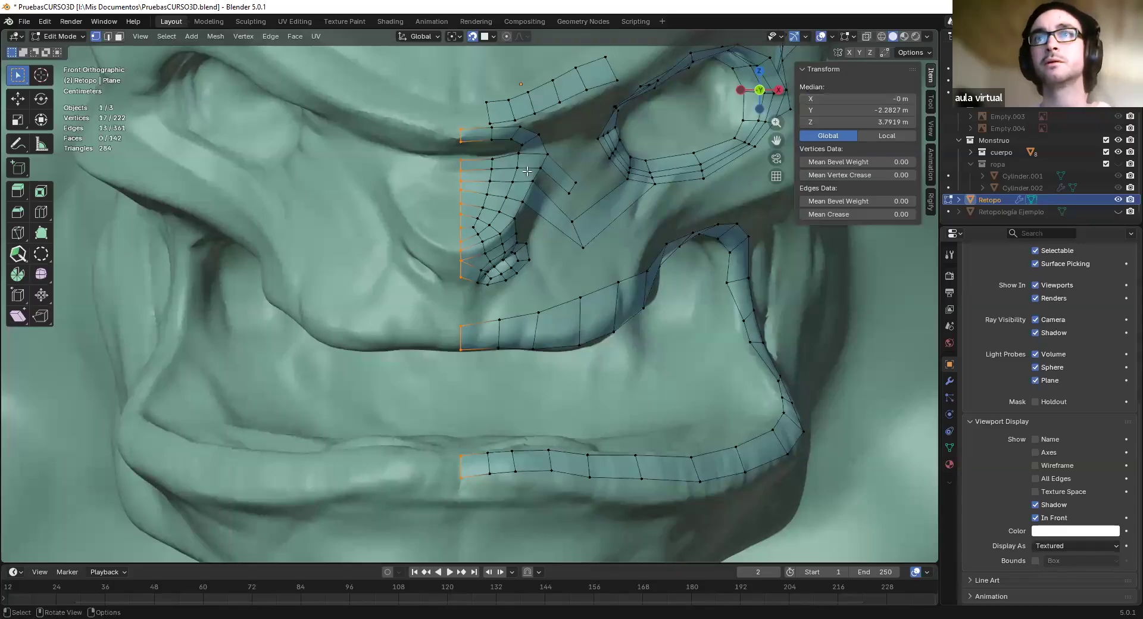
Try shifting the selected vertices' median X away from the centre, and set it back to 0 m
drag(836, 100, 839, 100)
click(859, 102)
text(0)
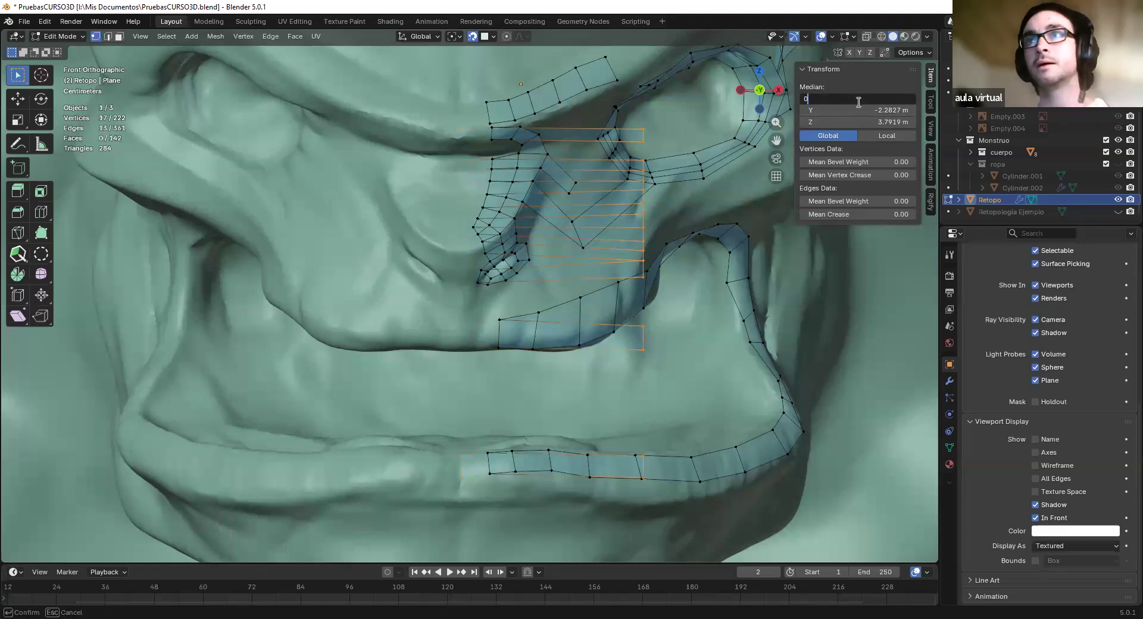
key(Return)
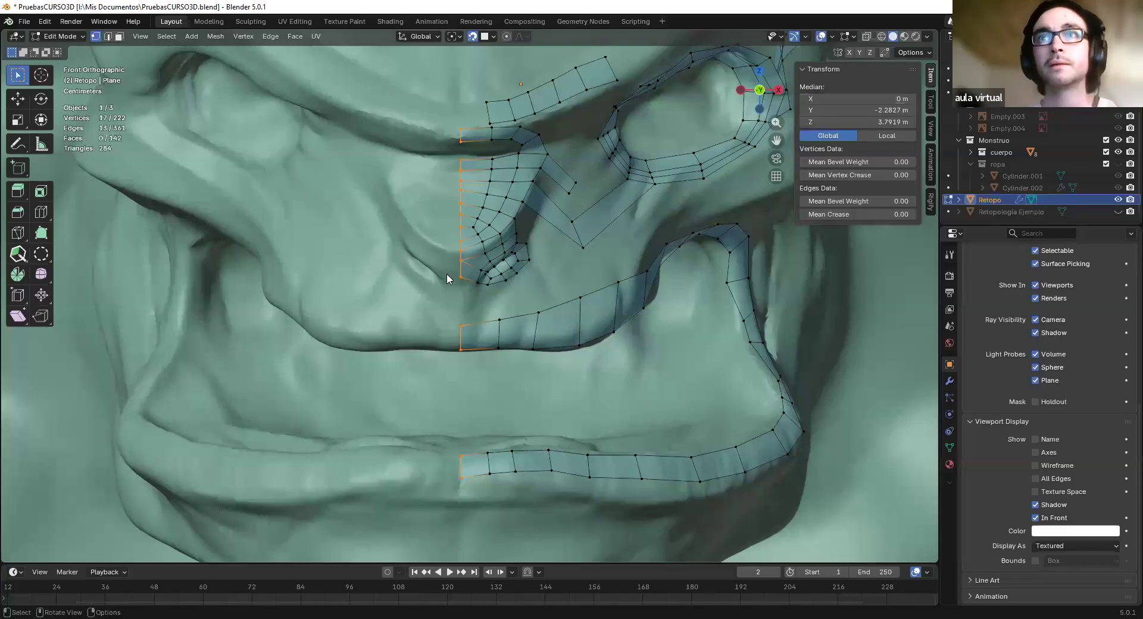
Clear the vertex selection and switch to edge select mode near the nostril and upper lip
key(alt+a)
scroll(470, 265, up, 5)
key(2)
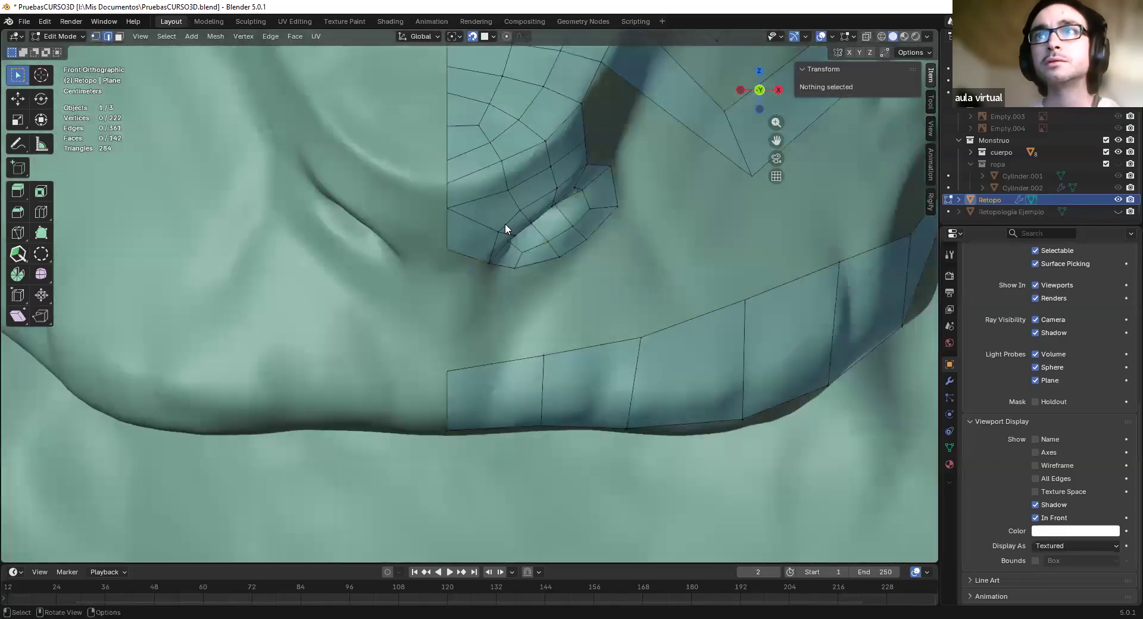
Nudge the edge beside the nostril's inner end by about -0.003 m in X and 0.002 m in Z
click(505, 223)
key(g)
click(510, 247)
scroll(483, 259, down, 2)
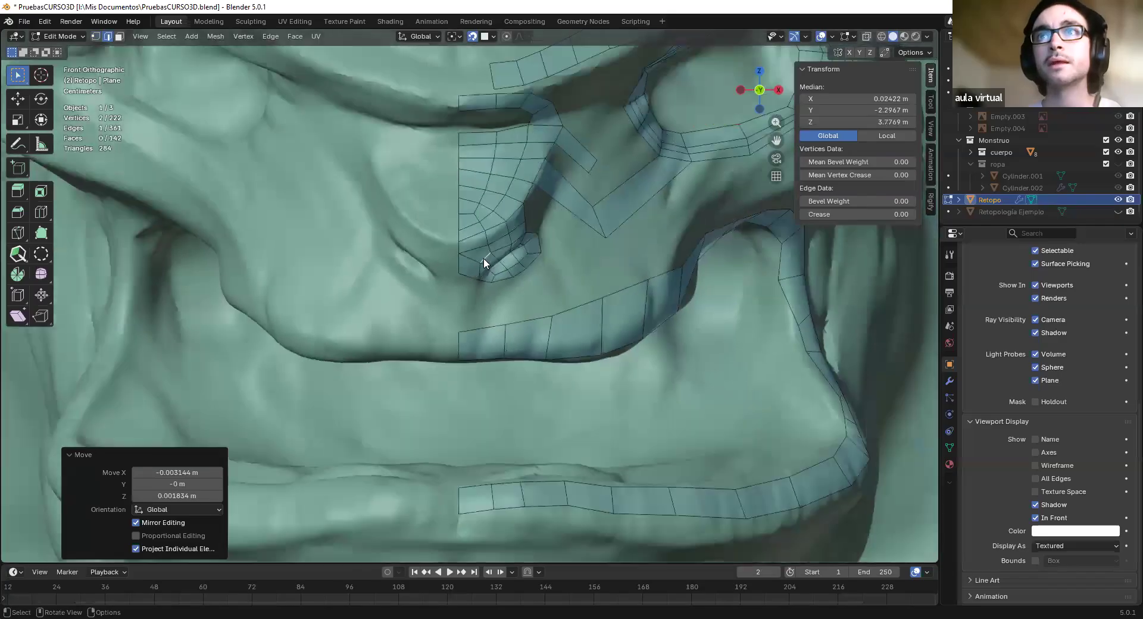
scroll(483, 259, down, 6)
click(504, 248)
scroll(504, 249, down, 1)
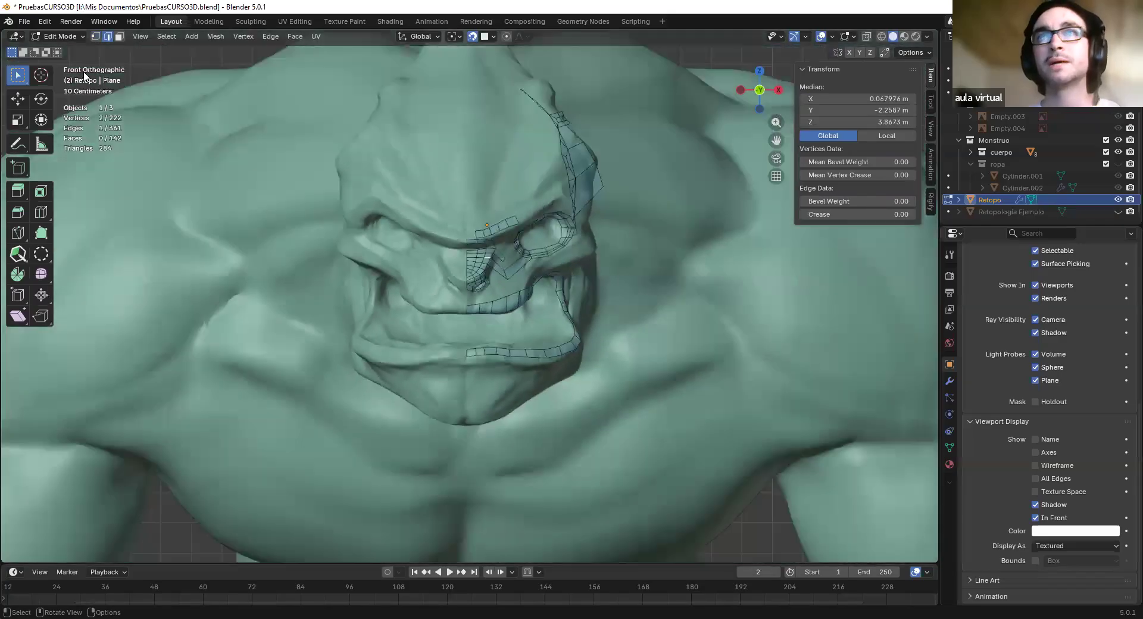
Switch to Object Mode and add a Mirror modifier on the X axis to the Retopo mesh
click(68, 38)
click(69, 47)
middle_drag(490, 276, 753, 375)
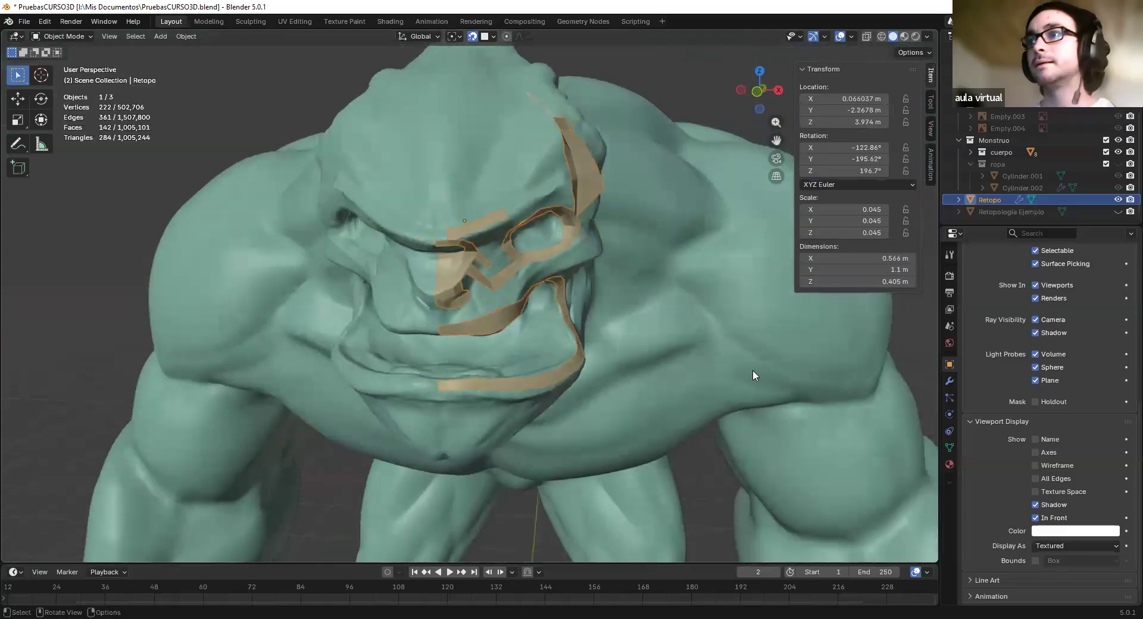
click(950, 380)
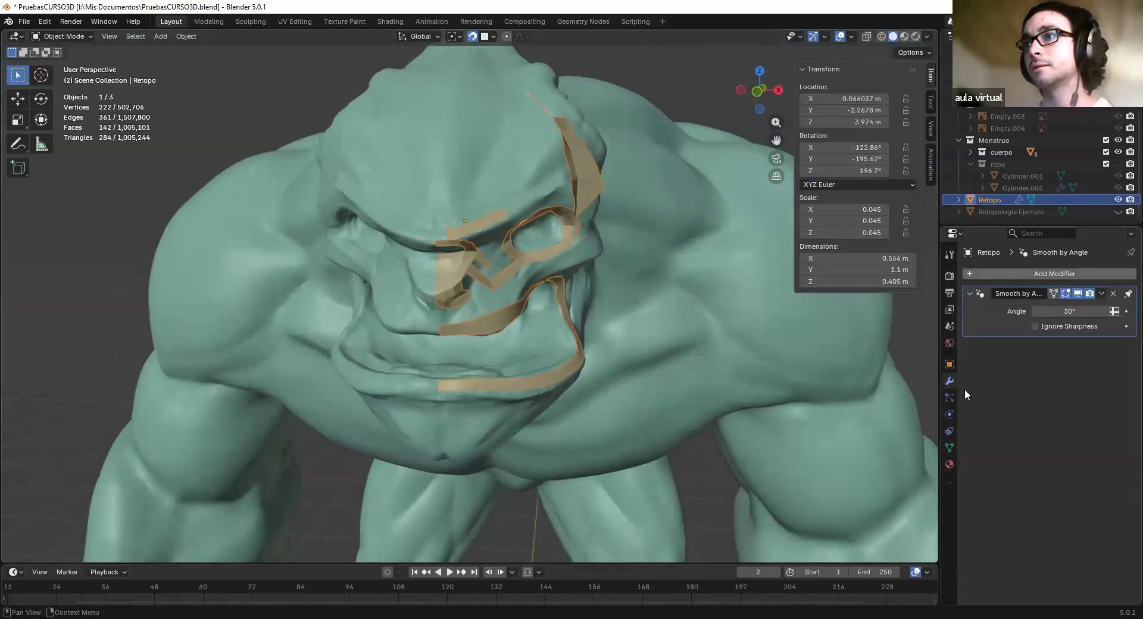
click(1003, 276)
mouse_move(978, 278)
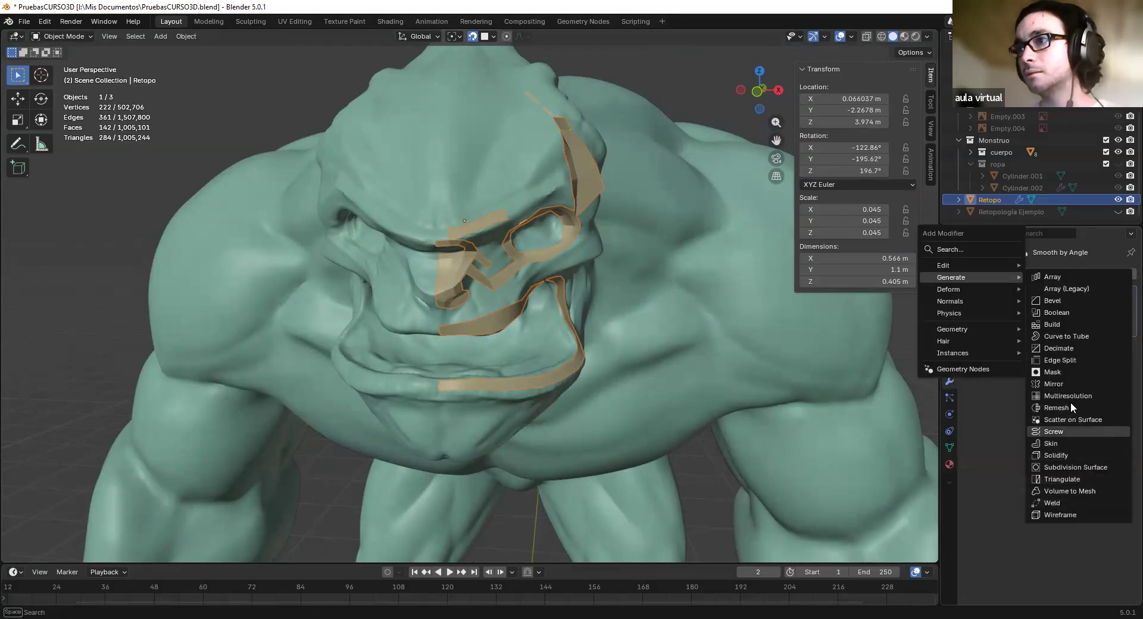
click(1055, 384)
middle_drag(633, 341, 794, 331)
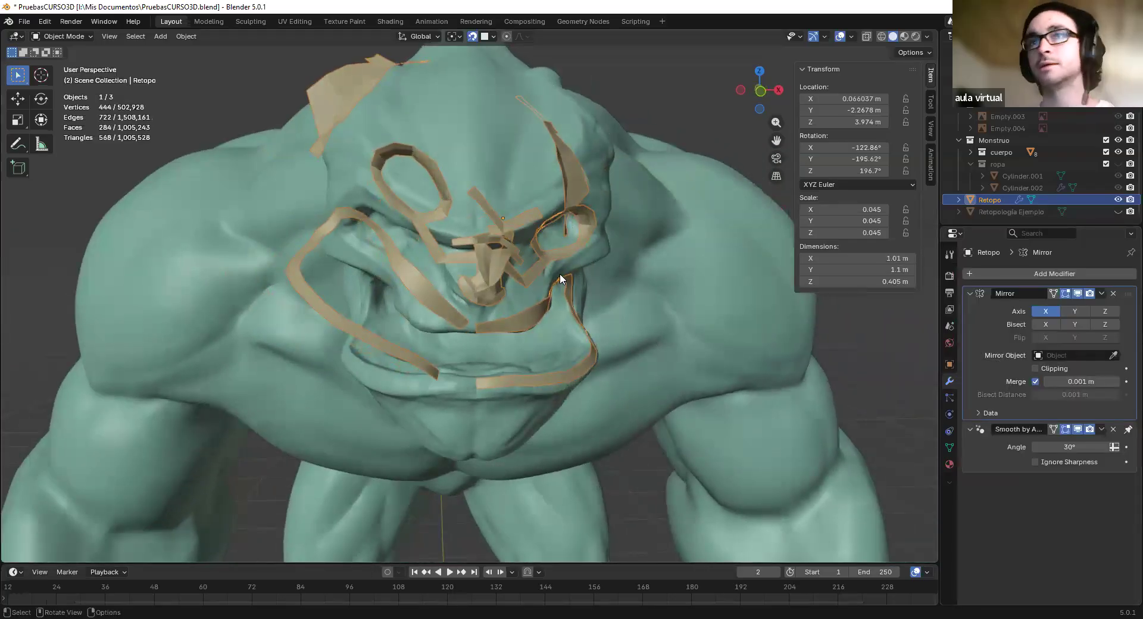
key(g)
right_click(426, 250)
key(g)
key(shift+Tab)
right_click(479, 287)
click(472, 36)
Try sampling the monster's head mesh as the modifier's mirror object, and clear the mirror object again
click(1113, 356)
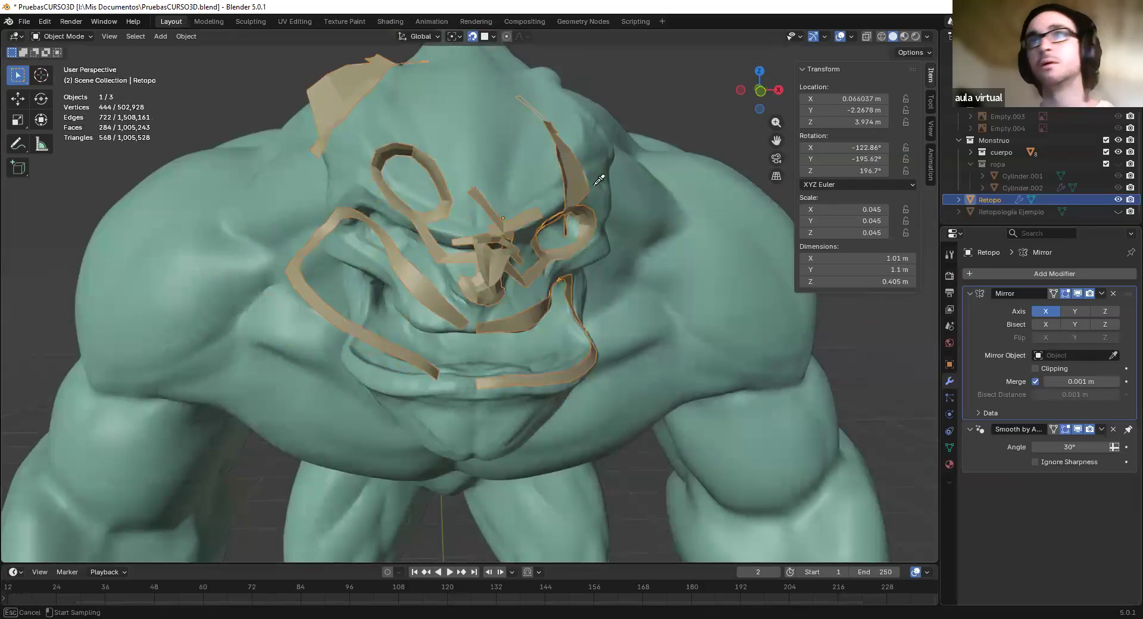
click(484, 136)
scroll(512, 133, down, 3)
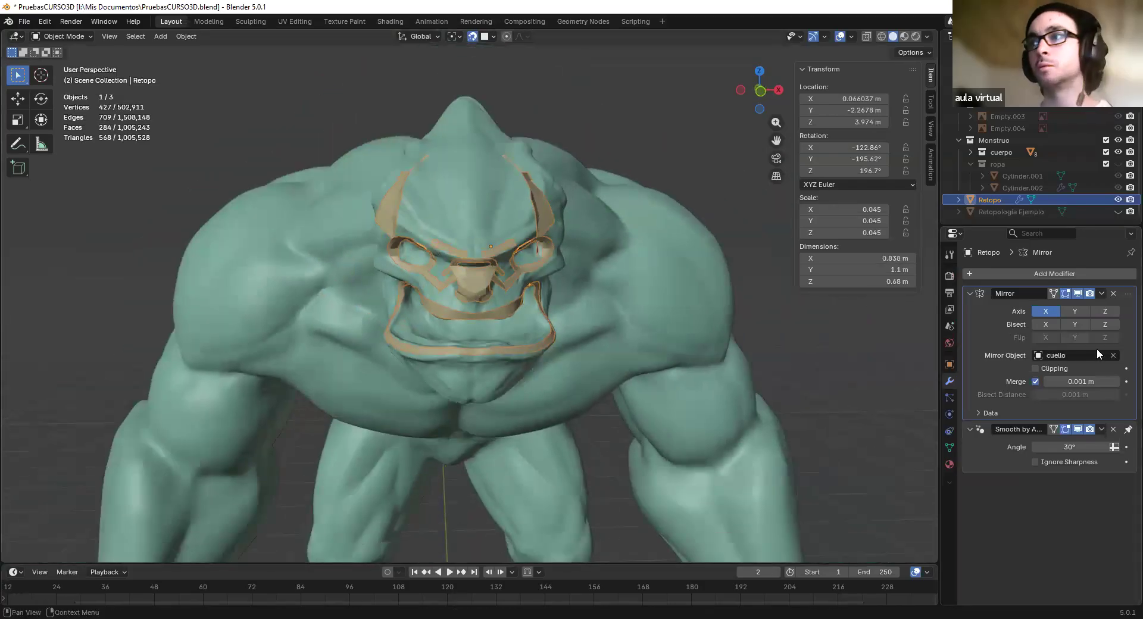
click(1113, 356)
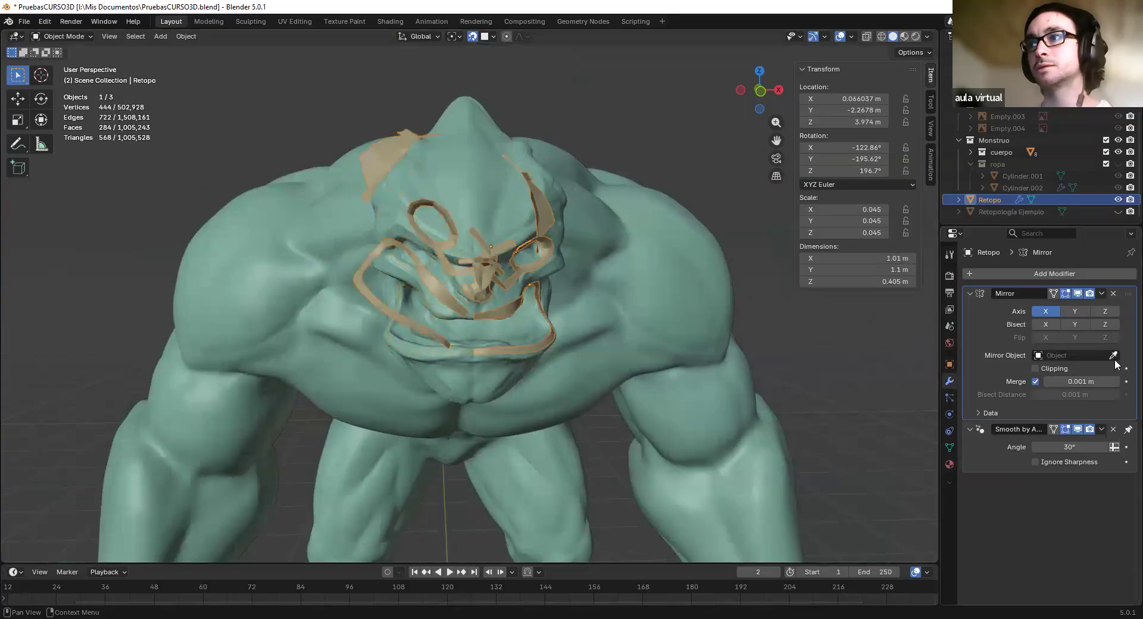
Set the Mirror modifier's mirror object to cuello by sampling the monster's head mesh
click(1113, 356)
click(483, 180)
middle_drag(505, 302, 567, 327)
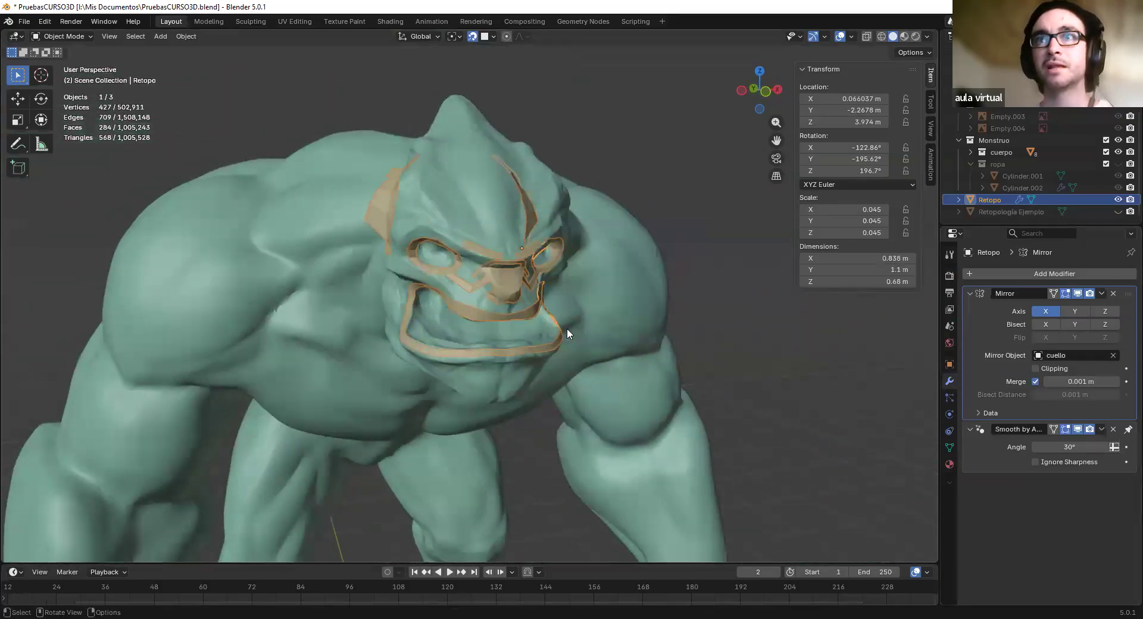
scroll(548, 321, up, 6)
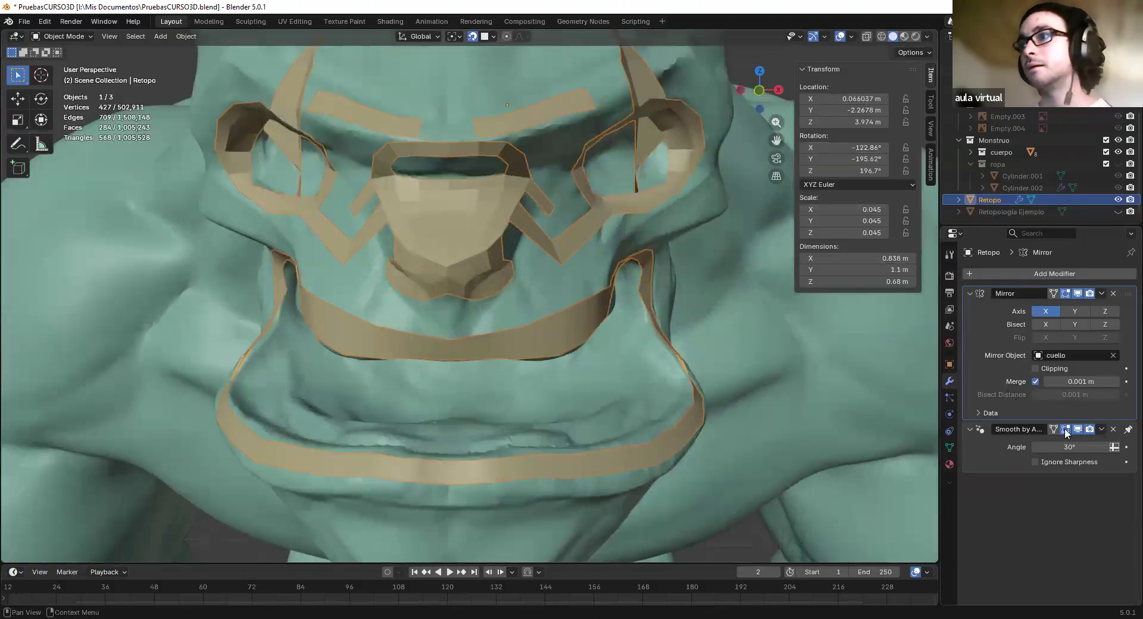
Enable the wireframe viewport overlay and examine the mirrored topology around the nose and mouth
click(851, 36)
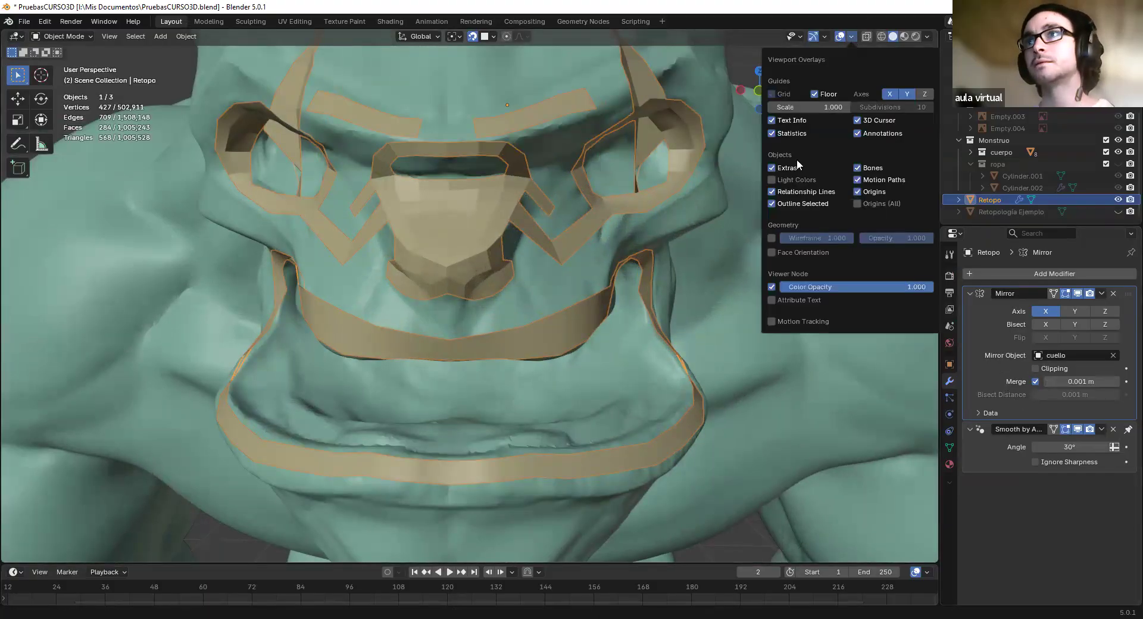
click(771, 237)
key(n)
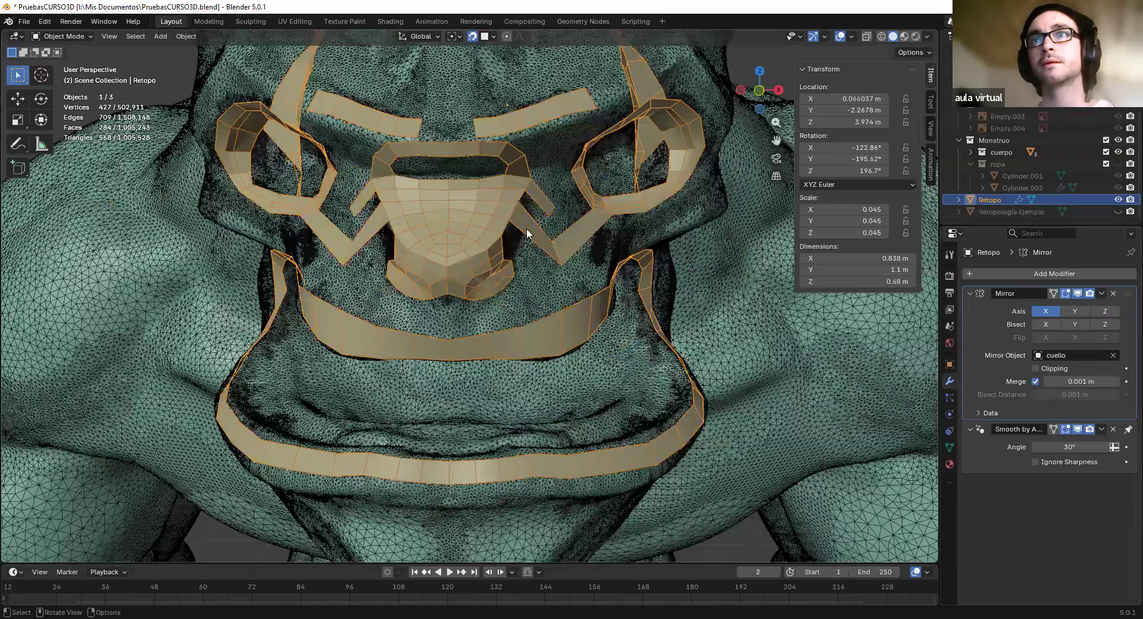
middle_drag(564, 230, 548, 244)
middle_drag(601, 269, 807, 363)
scroll(807, 363, up, 4)
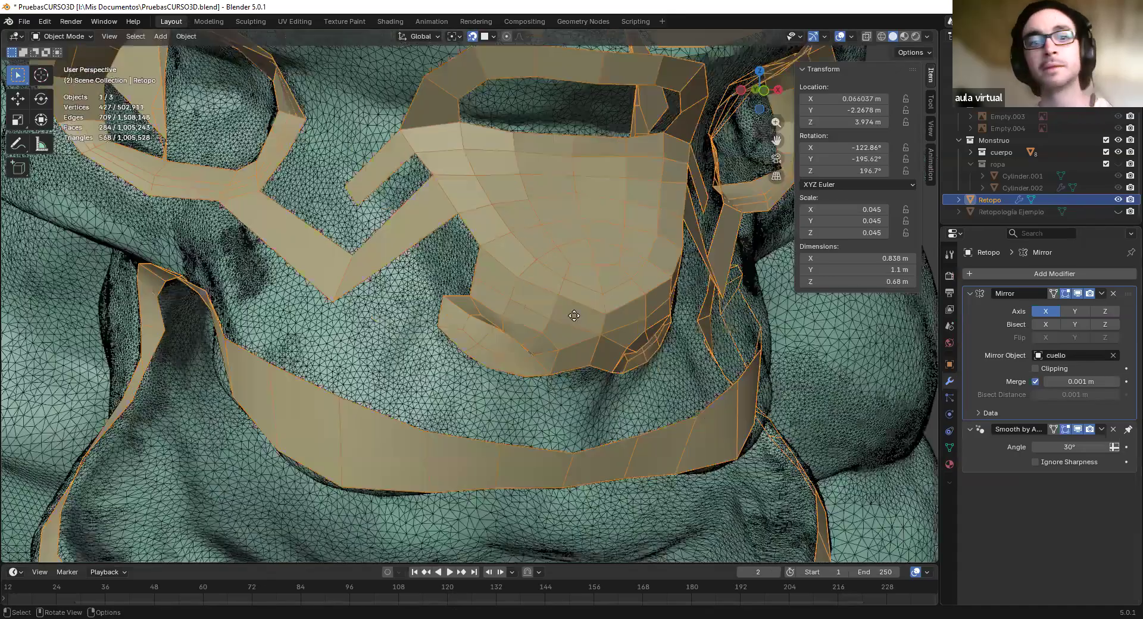
key(g)
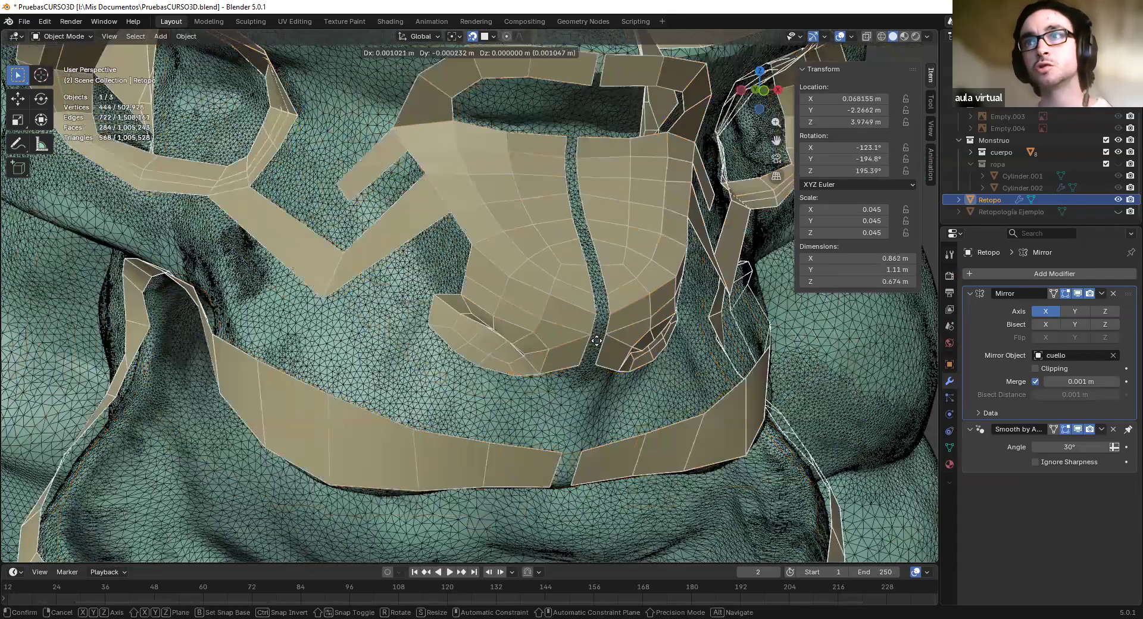
click(533, 316)
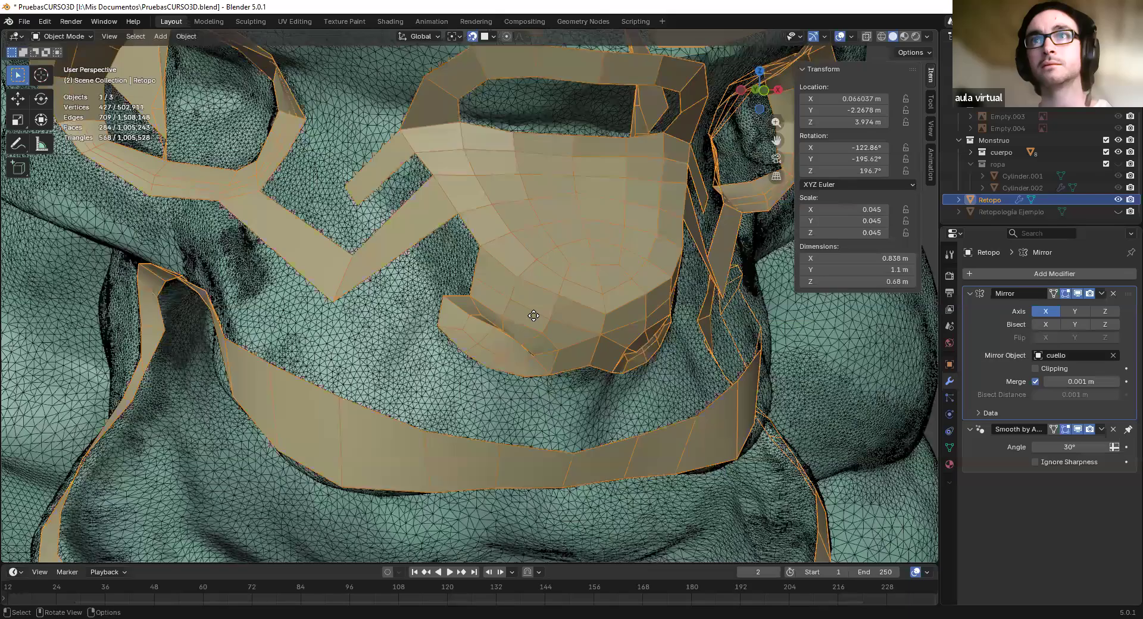
middle_drag(579, 323, 561, 322)
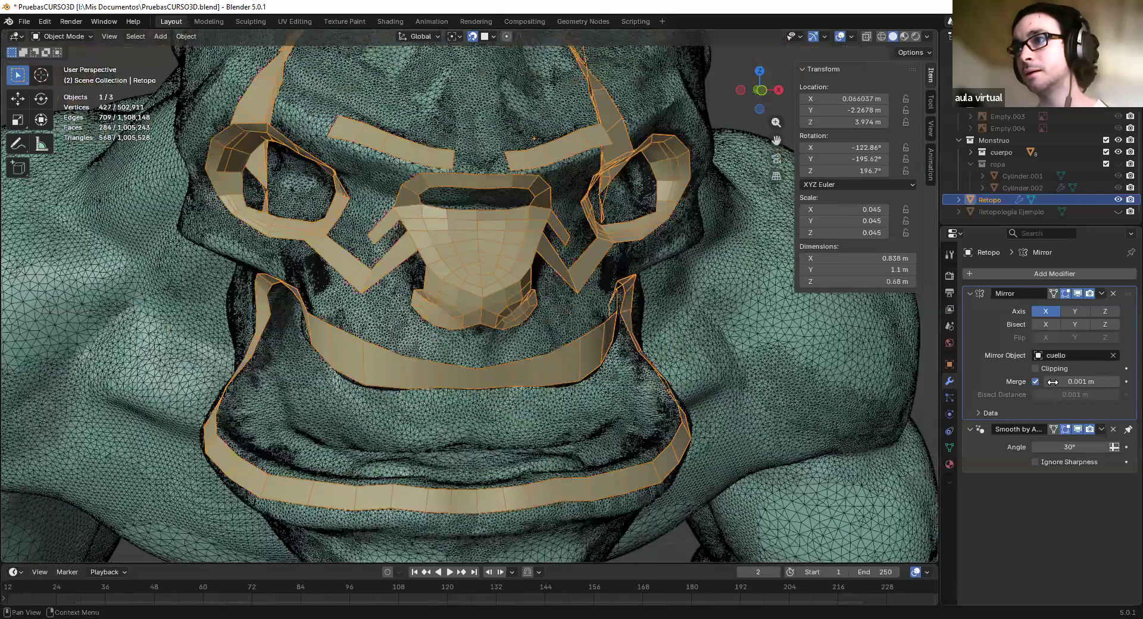
Set the Mirror modifier's merge distance on the Retopo mesh to 0.0013 m, keeping Merge enabled
click(1037, 379)
click(1037, 380)
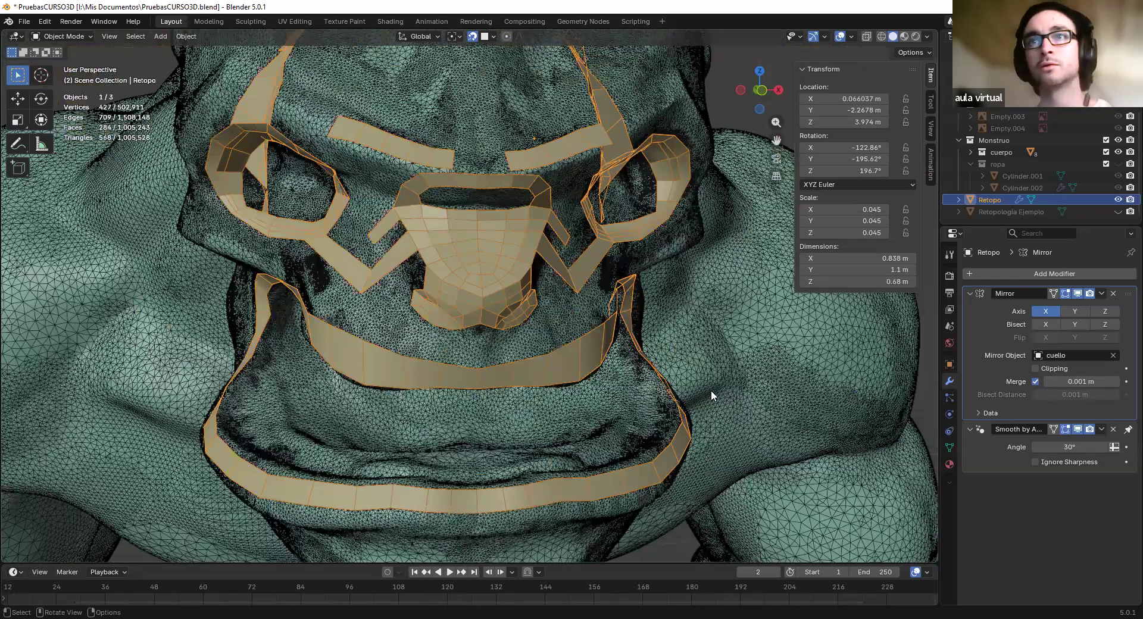
mouse_move(1069, 384)
mouse_down()
mouse_move(1048, 384)
mouse_move(1117, 382)
mouse_move(1048, 382)
mouse_up()
drag(1126, 402, 1101, 383)
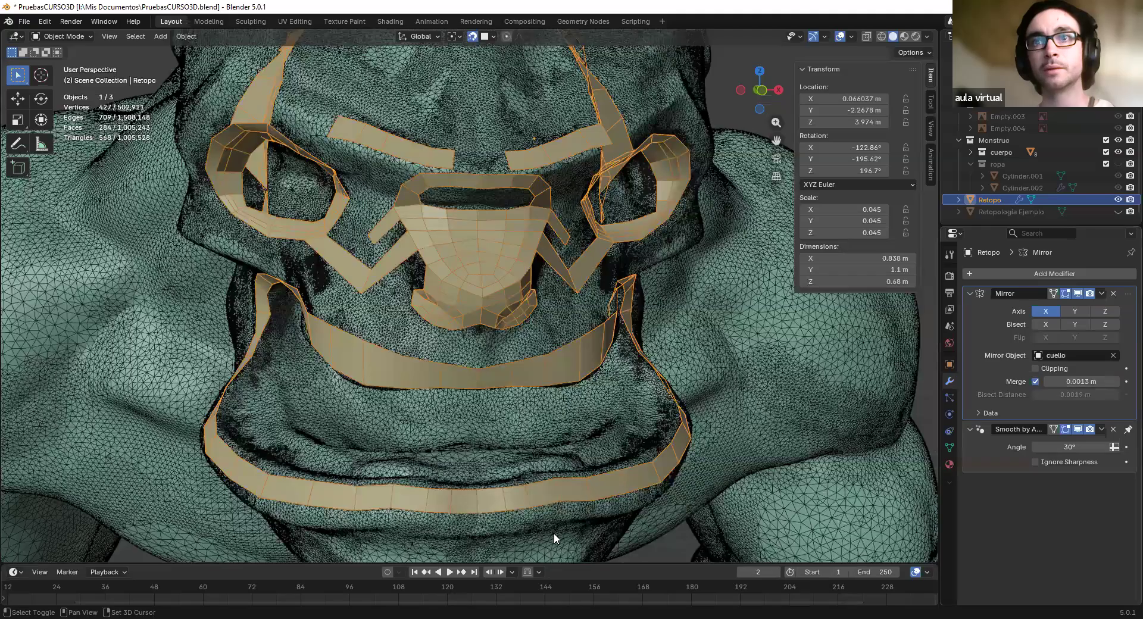
Apply the Mirror modifier to the Retopo mesh
middle_drag(485, 208, 1002, 358)
middle_drag(1101, 298, 1101, 298)
click(1101, 293)
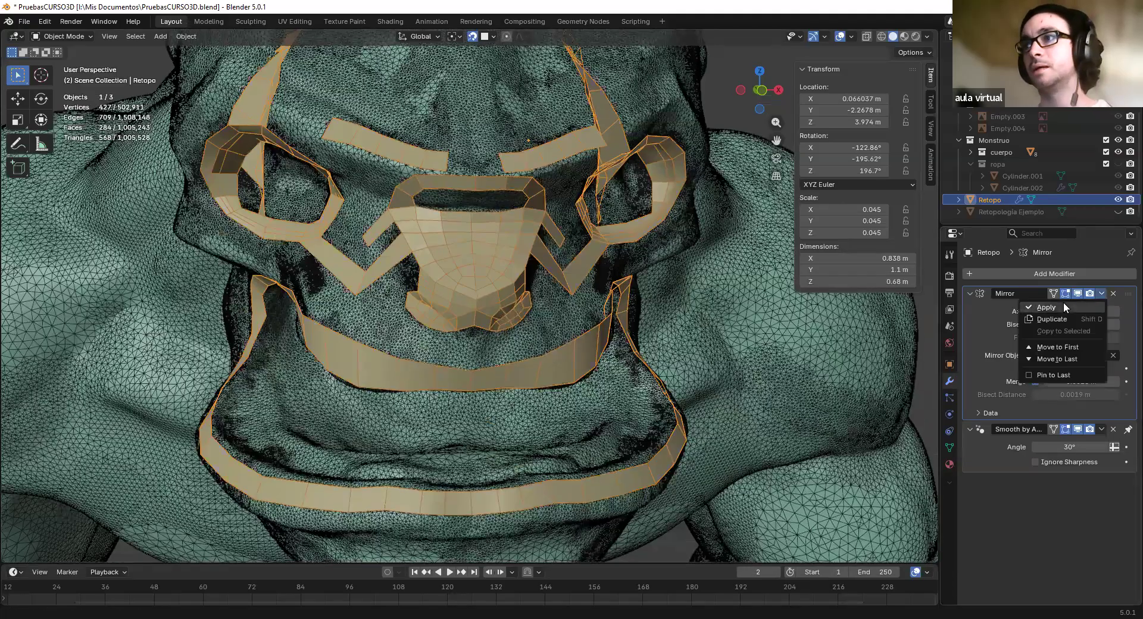
click(1063, 302)
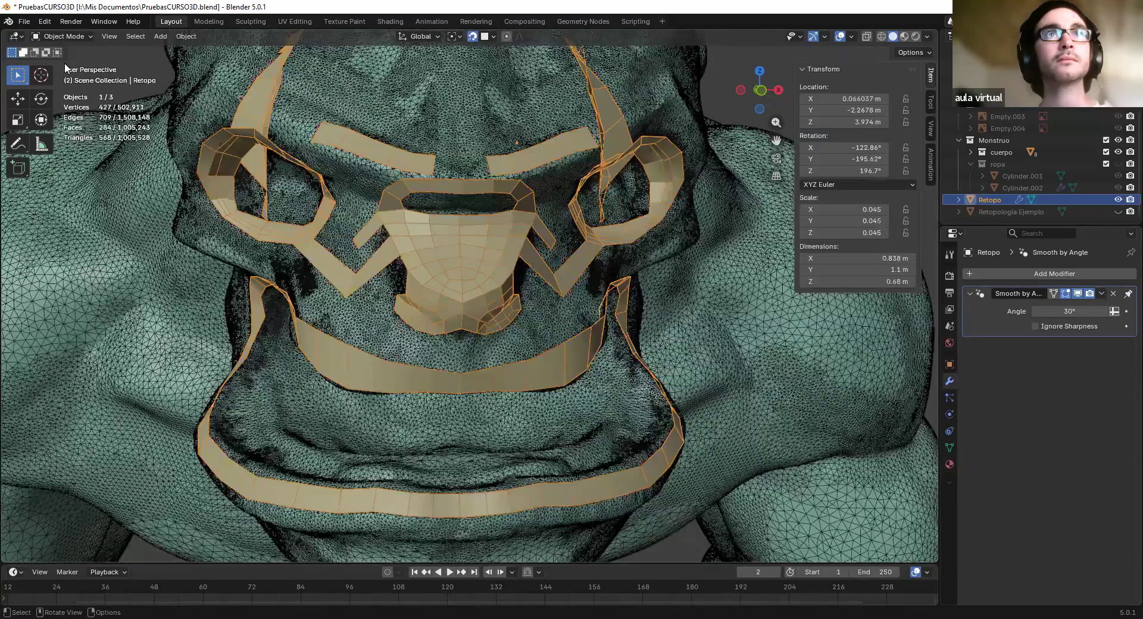
Turn off the wireframe overlay and apply Shade Smooth to the Retopo mesh
click(63, 36)
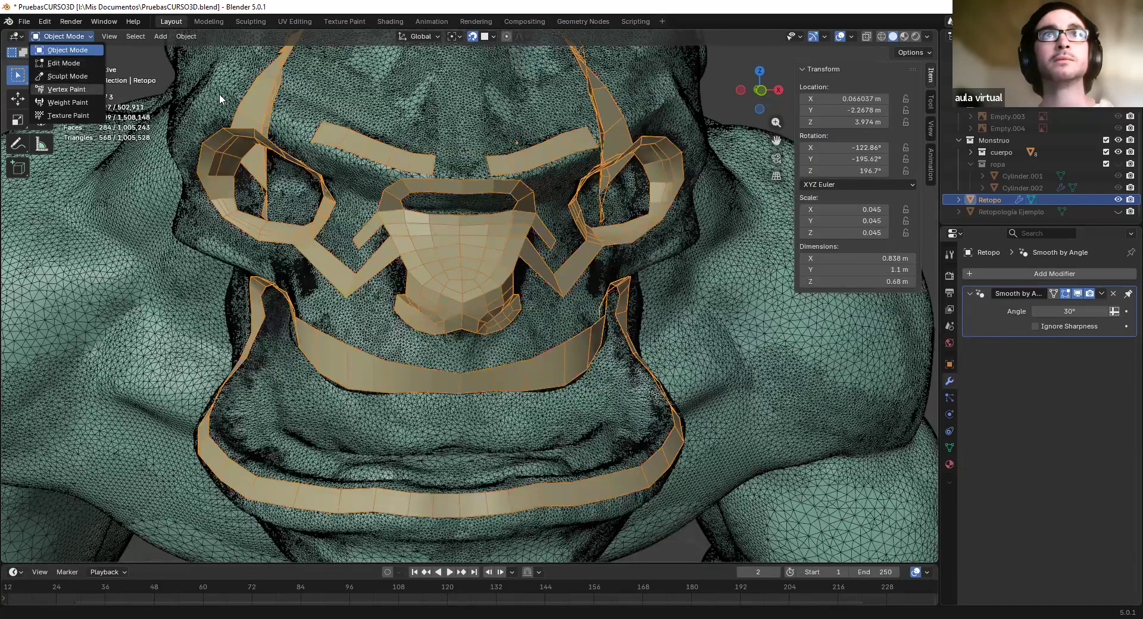
click(853, 36)
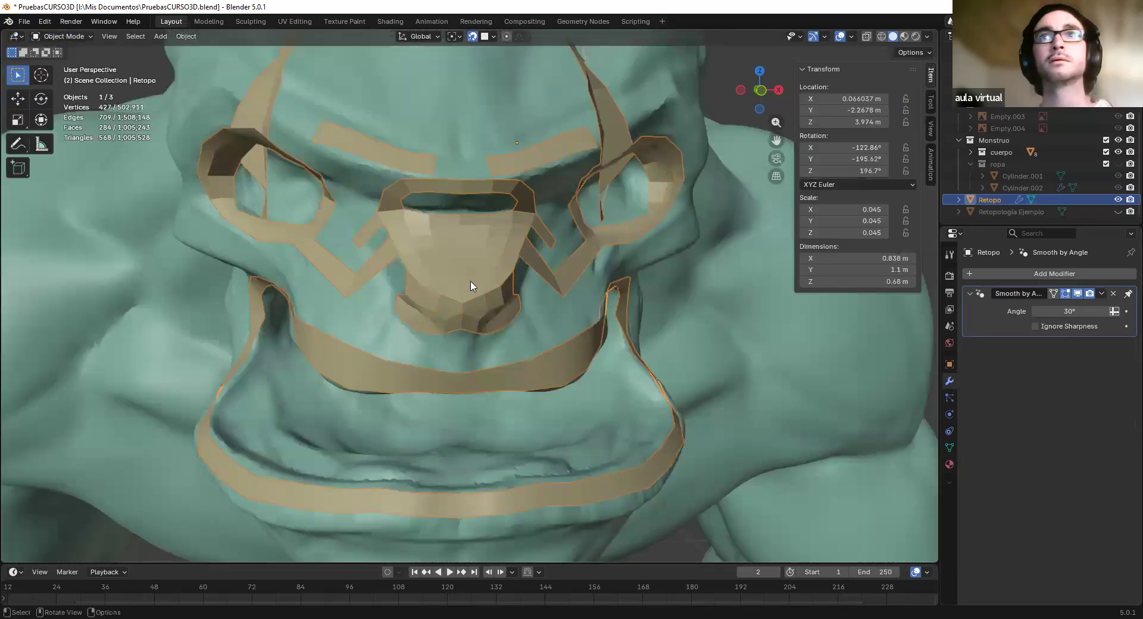
right_click(437, 266)
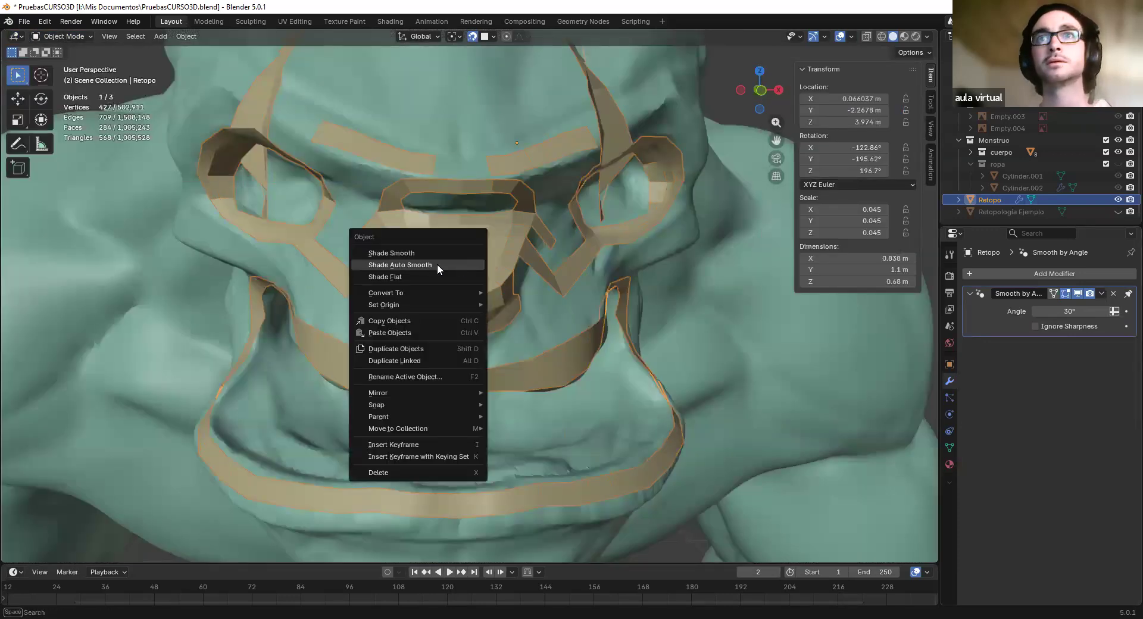
click(413, 255)
middle_drag(567, 317, 399, 289)
click(282, 287)
middle_drag(282, 287, 352, 292)
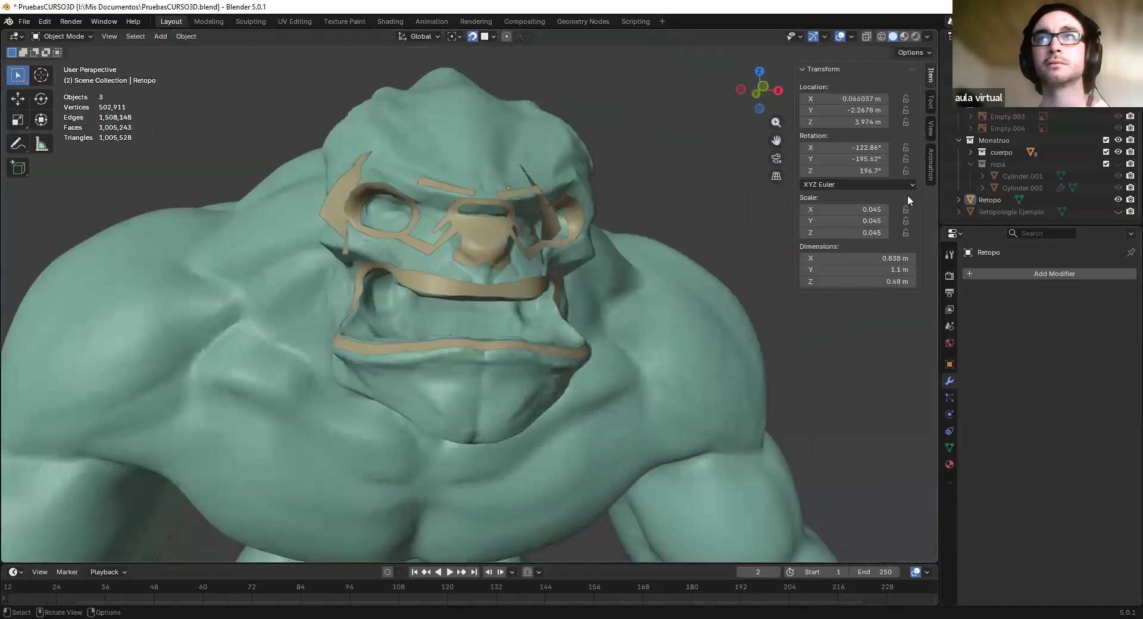
Hide the cuerpo body to examine the Retopo mesh on its own, and show the body again
click(1118, 152)
mouse_move(529, 293)
middle_down()
mouse_move(488, 300)
mouse_move(536, 292)
mouse_move(512, 305)
middle_up()
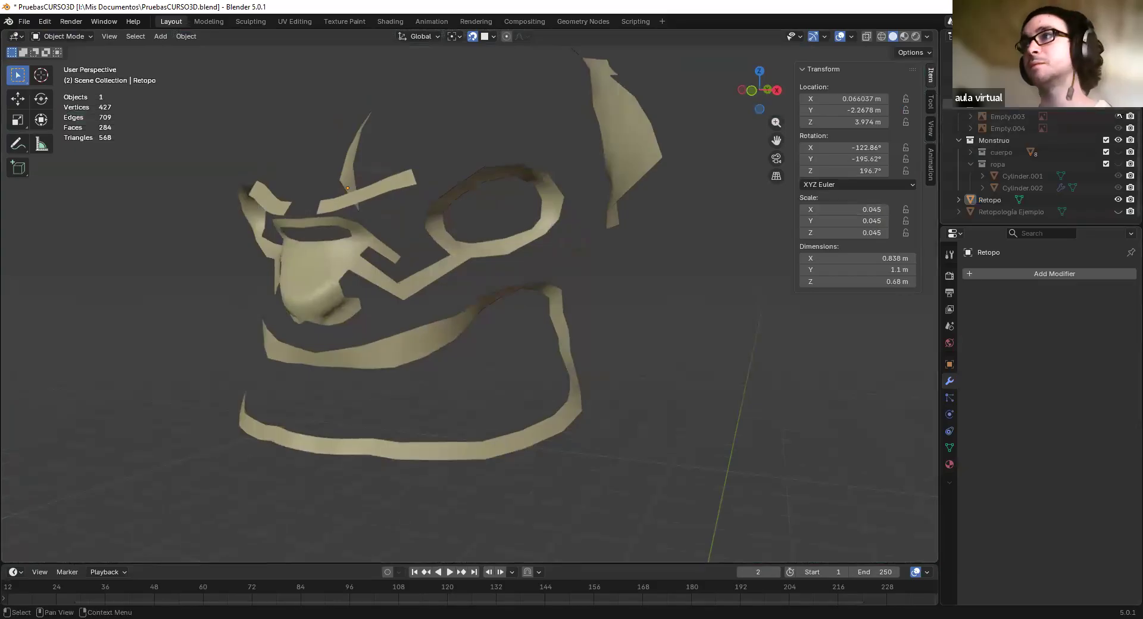
click(1119, 152)
middle_drag(454, 250, 459, 324)
scroll(516, 314, up, 3)
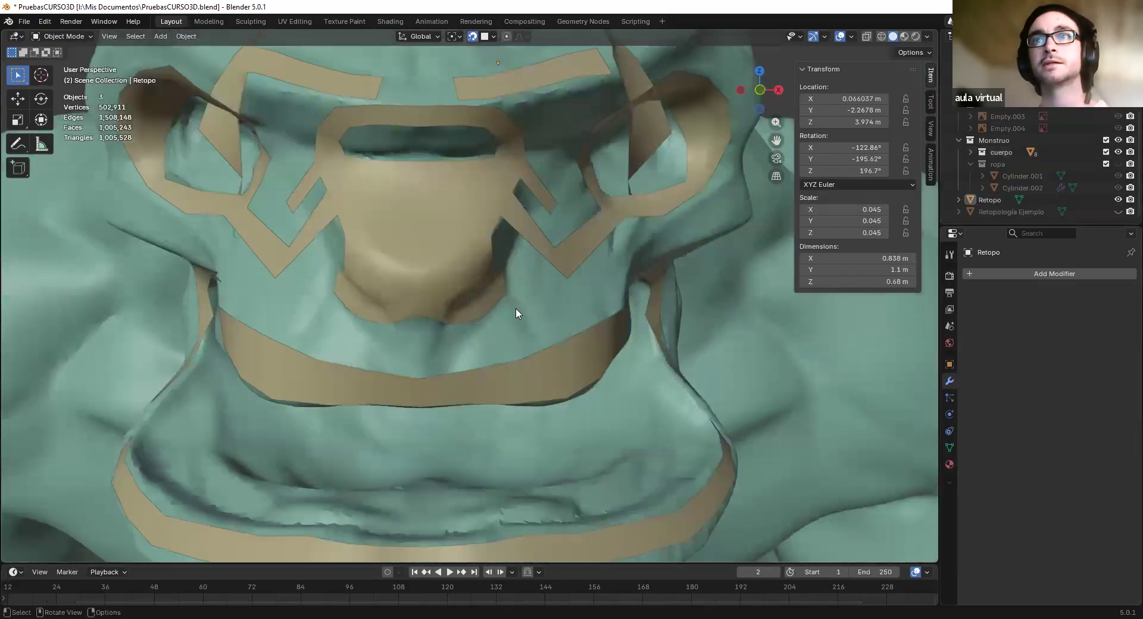
Apply Shade Flat to the Retopo mesh and switch it to Edit Mode
click(378, 237)
right_click(350, 247)
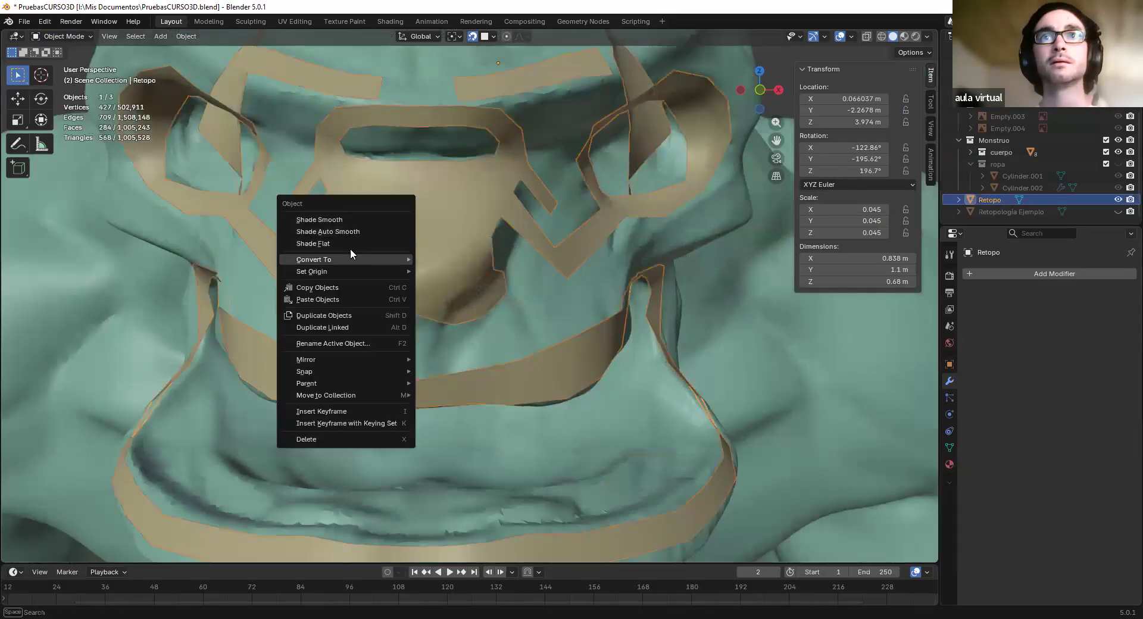
click(348, 245)
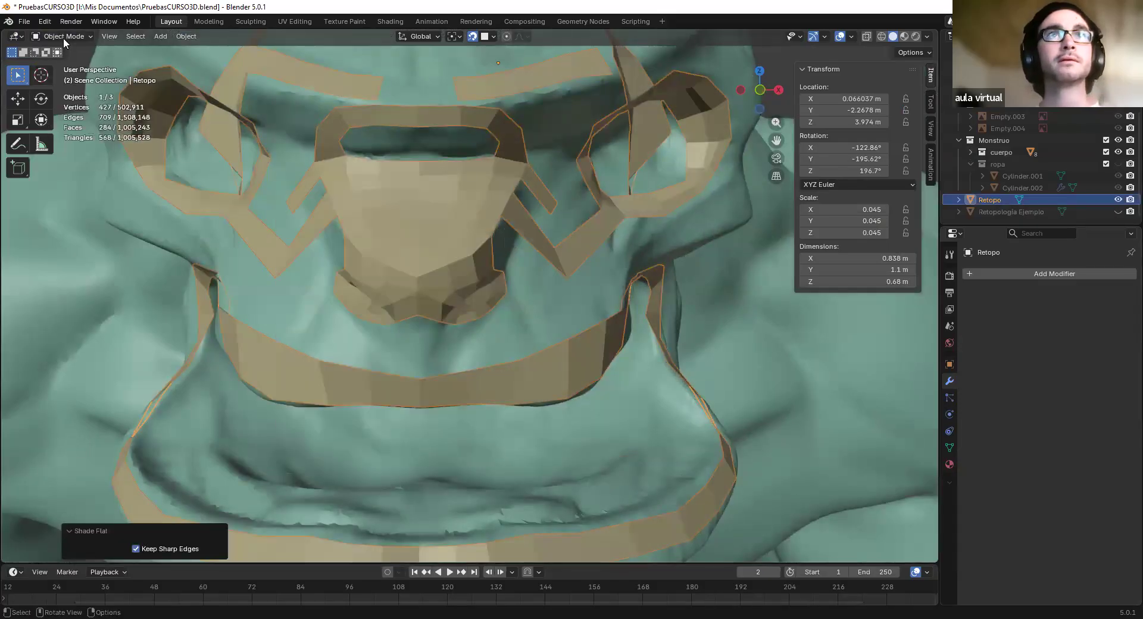
click(63, 38)
click(64, 63)
Fill the middle of the open gap across the nose bridge with quads using the PolyQuilt tool
scroll(512, 248, down, 4)
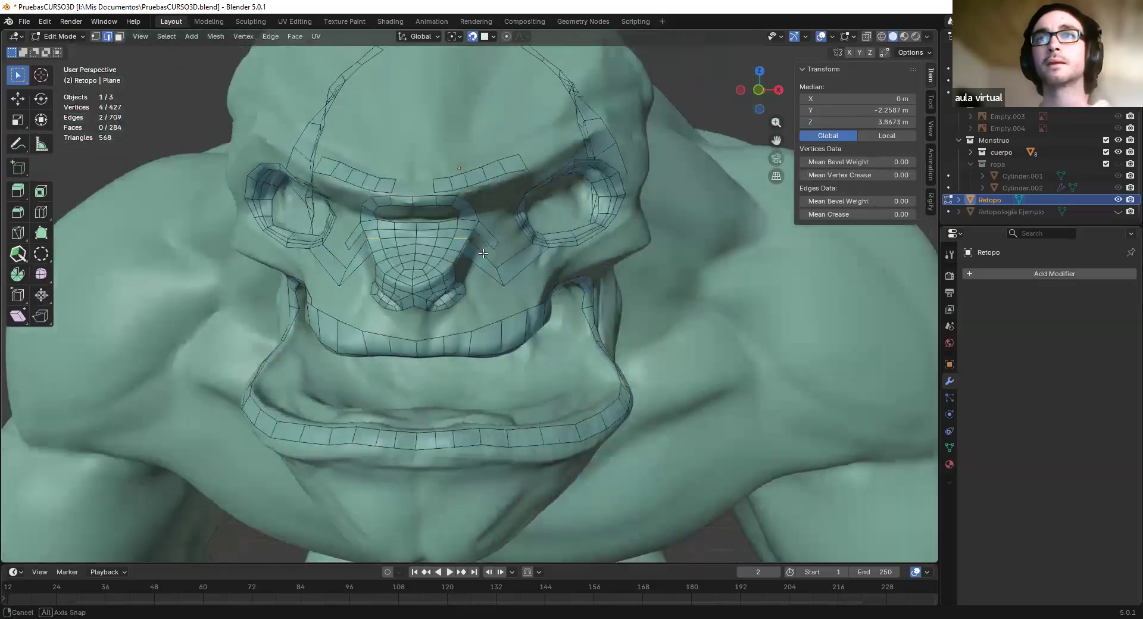
scroll(512, 249, up, 4)
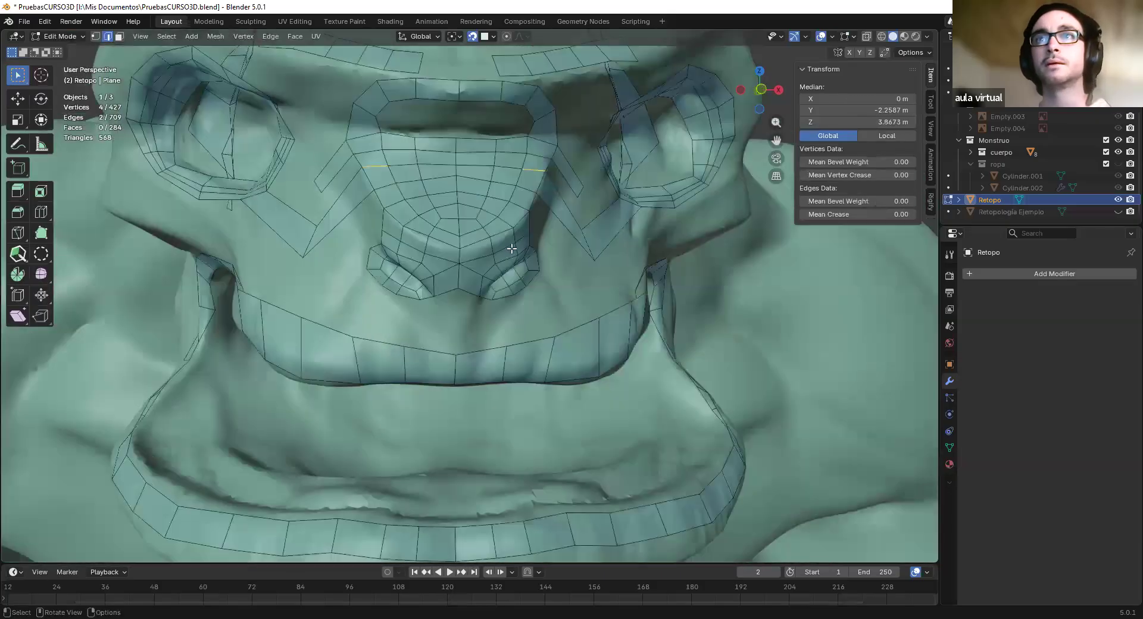
click(19, 254)
shift+middle_drag(467, 207, 443, 268)
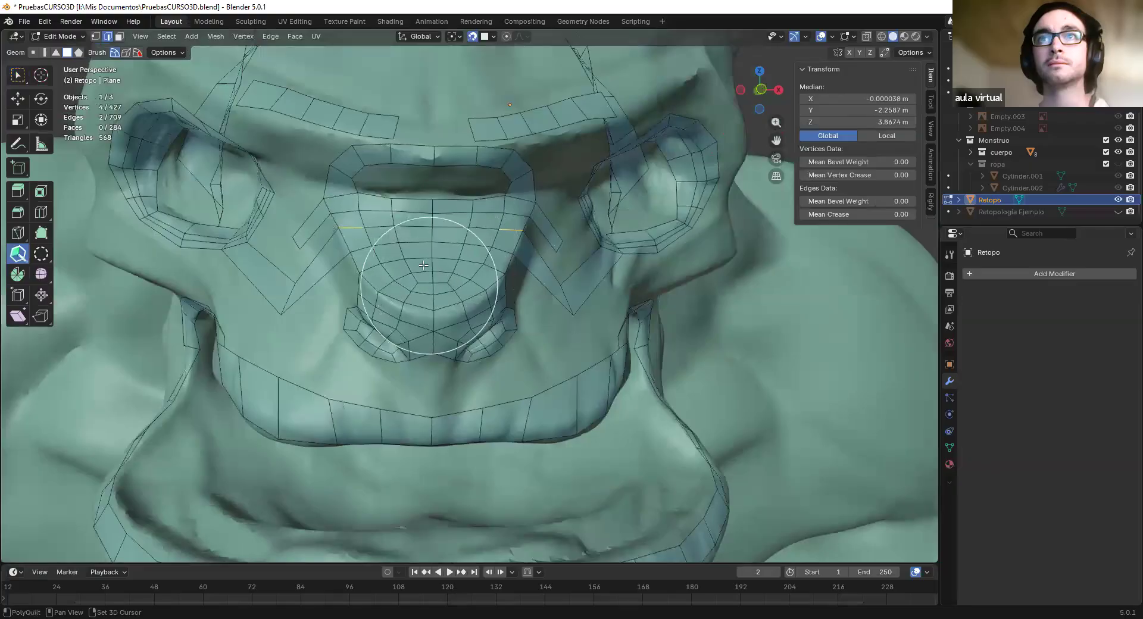
mouse_move(456, 297)
mouse_down()
mouse_move(447, 319)
mouse_move(473, 327)
mouse_move(383, 331)
mouse_move(383, 312)
mouse_move(417, 280)
mouse_move(485, 242)
mouse_move(472, 256)
mouse_move(339, 178)
mouse_move(358, 140)
mouse_move(523, 153)
mouse_up()
mouse_move(468, 289)
middle_down()
mouse_move(339, 300)
mouse_move(476, 250)
mouse_move(474, 221)
middle_up()
scroll(477, 247, up, 6)
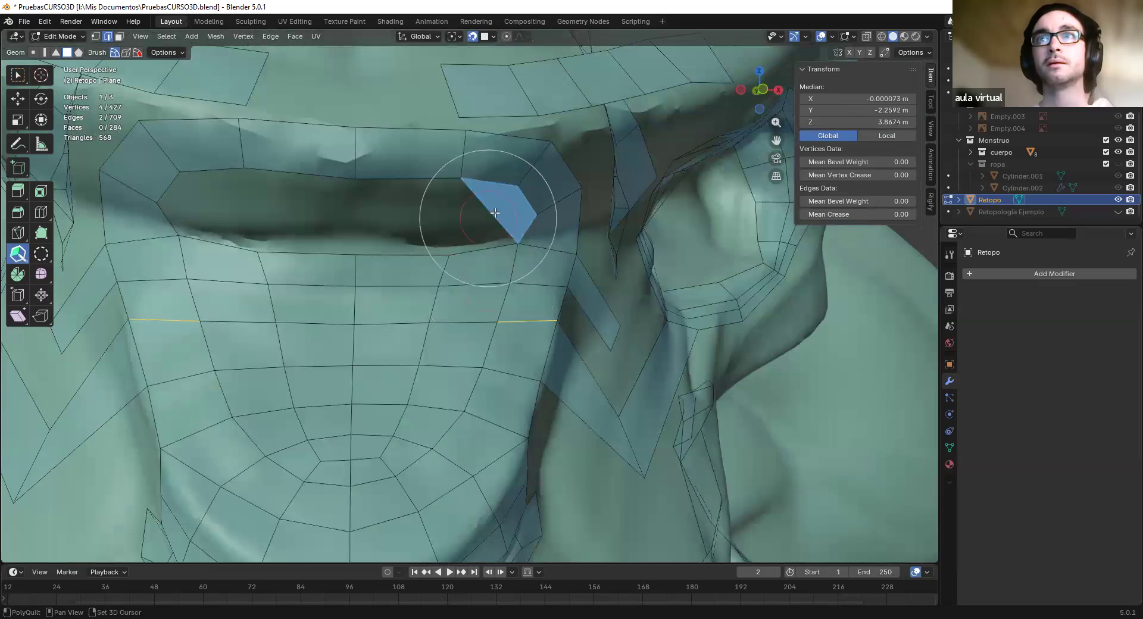
click(384, 223)
click(310, 217)
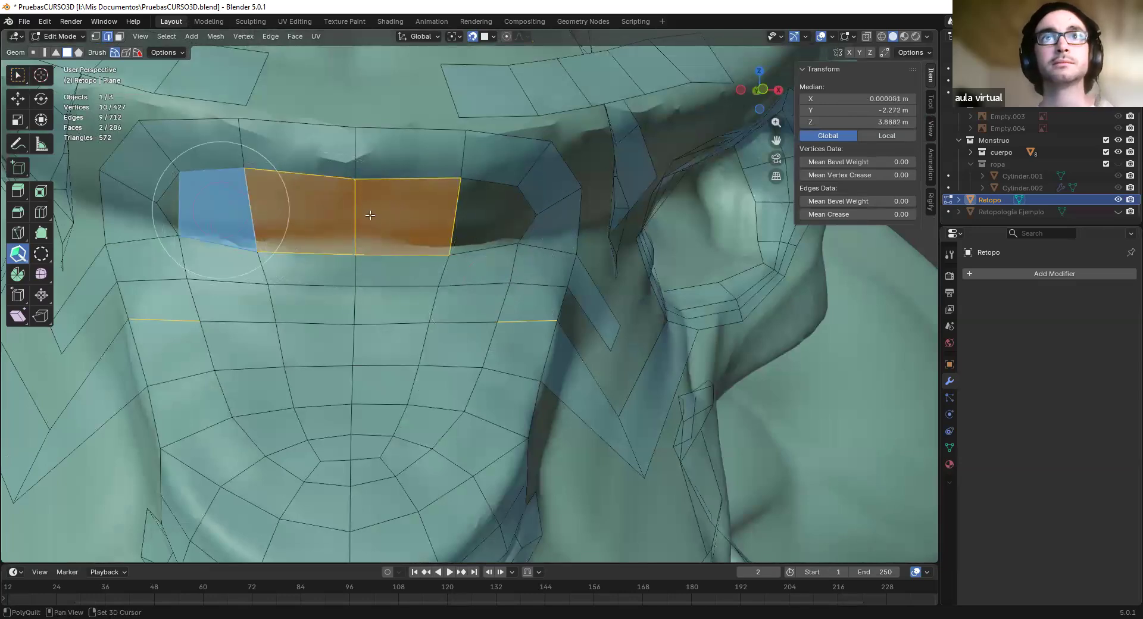
Cut an edge loop down both sides of the nose and fill both ends of the bridge gap with two quads each
click(492, 250)
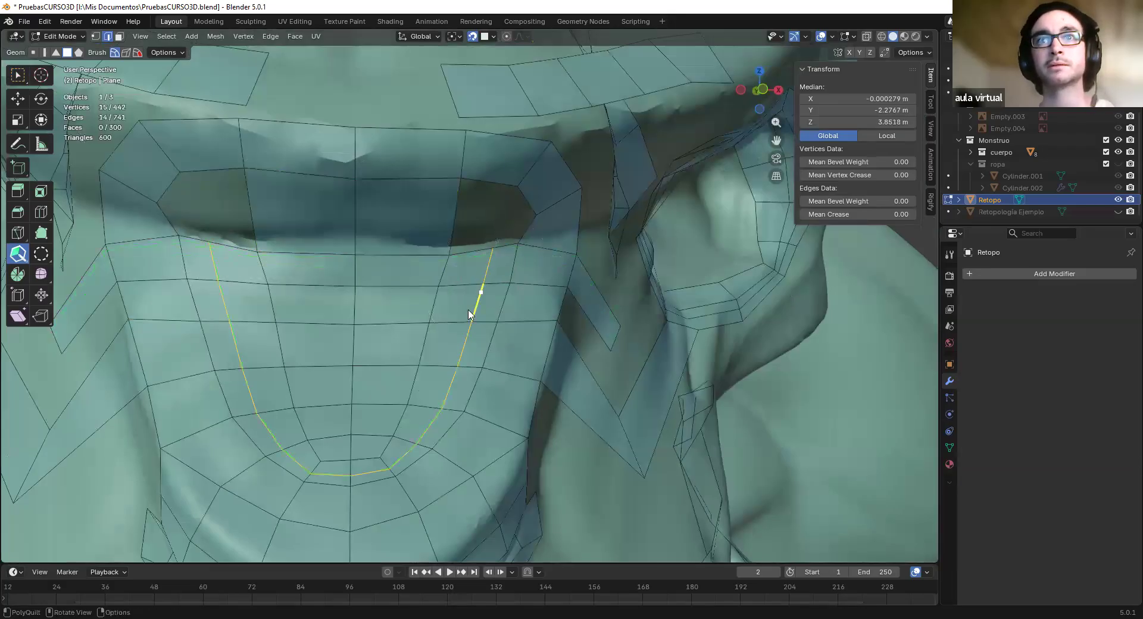
click(497, 219)
click(482, 217)
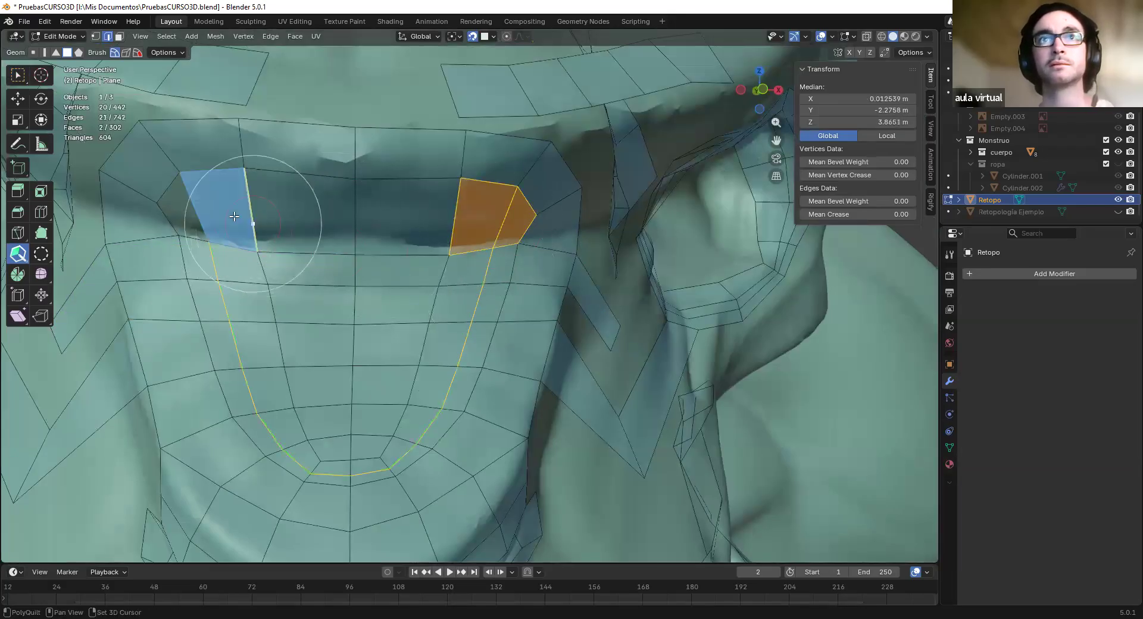
click(200, 210)
click(191, 212)
Smooth the topology of the filled nose bridge and the surrounding nose with the PolyQuilt brush
mouse_move(509, 258)
shift+mouse_down()
mouse_move(487, 209)
mouse_move(227, 196)
mouse_move(222, 224)
mouse_move(506, 251)
mouse_move(498, 281)
mouse_move(485, 217)
mouse_move(230, 191)
mouse_move(250, 341)
mouse_move(362, 452)
mouse_move(434, 439)
mouse_move(514, 228)
mouse_move(533, 226)
shift+mouse_up()
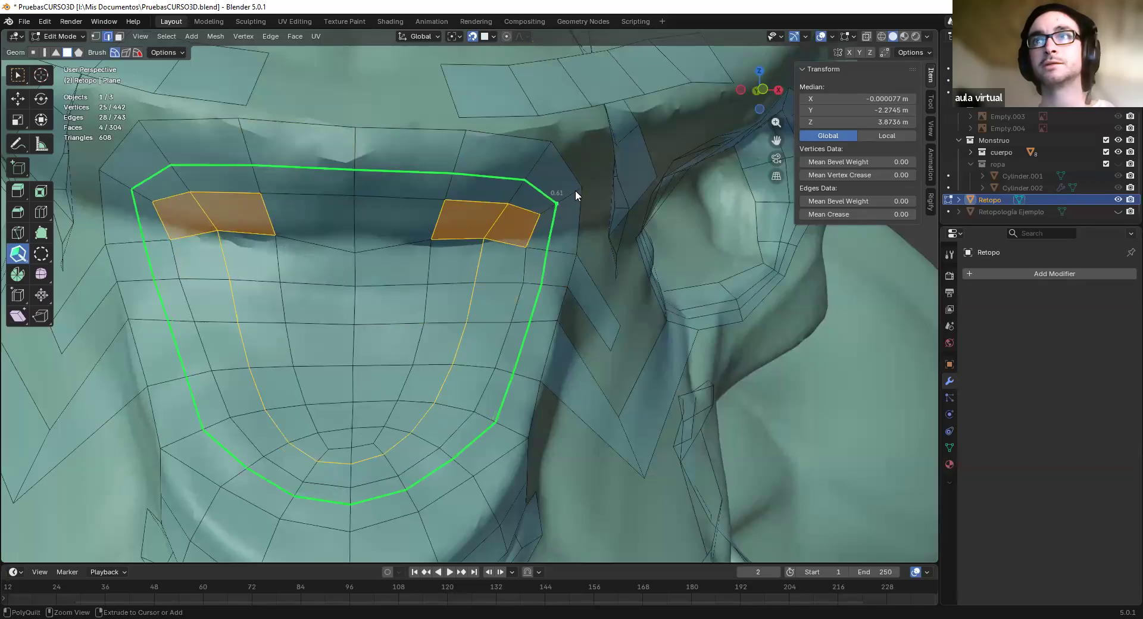
scroll(499, 322, down, 5)
mouse_move(499, 321)
shift+middle_down()
mouse_move(516, 255)
mouse_move(381, 256)
mouse_move(530, 316)
shift+middle_up()
mouse_move(478, 274)
shift+mouse_down()
mouse_move(444, 309)
mouse_move(483, 299)
mouse_move(428, 322)
mouse_move(410, 307)
shift+mouse_up()
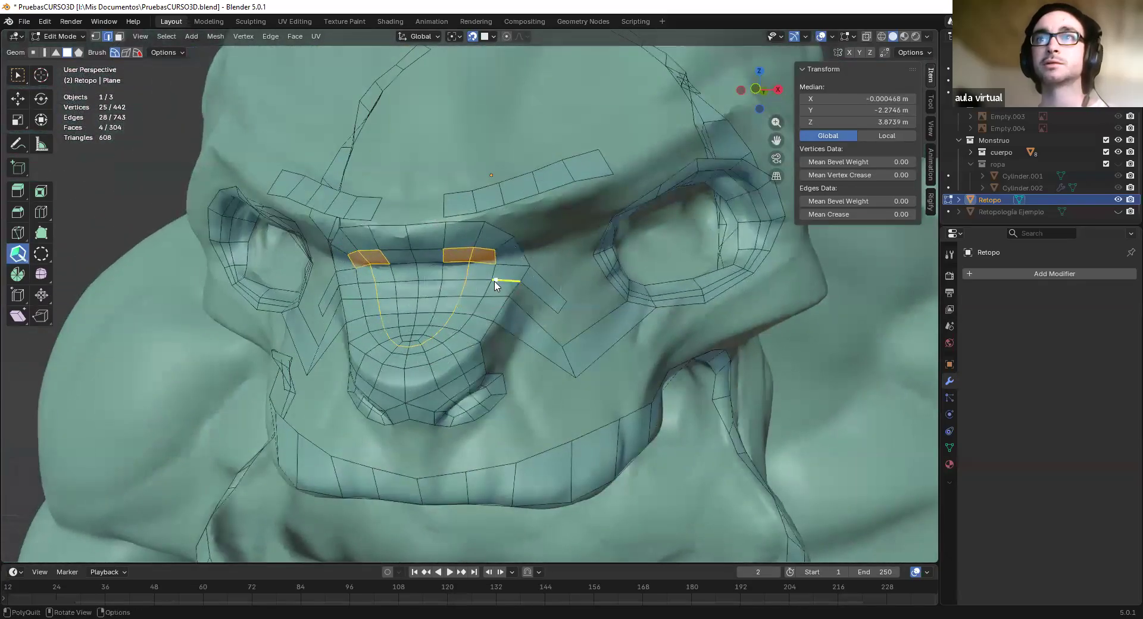
Add five concentric edge loops around the nose and its bridge with the Loop Cut tool
scroll(497, 280, up, 2)
click(18, 75)
click(188, 127)
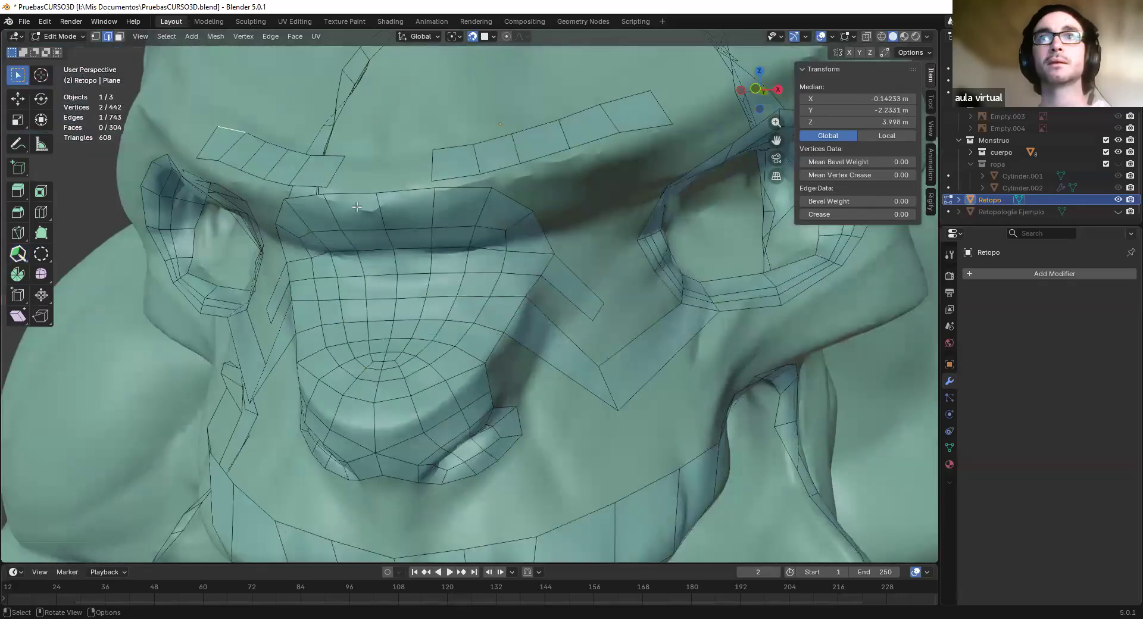
click(45, 215)
middle_drag(459, 270, 273, 321)
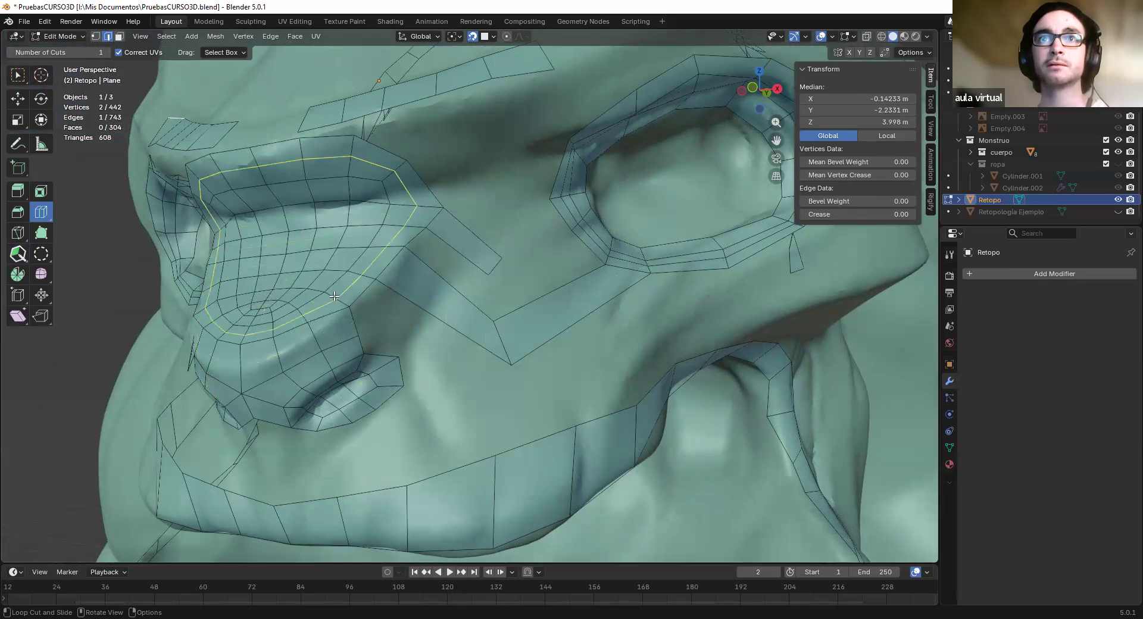
middle_drag(405, 240, 510, 175)
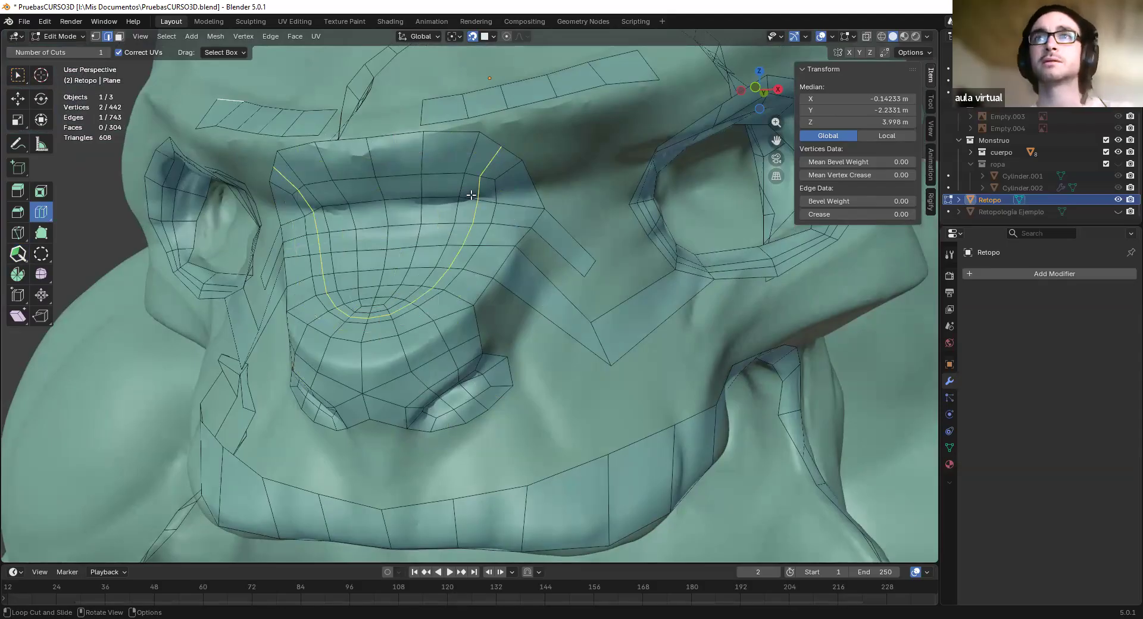
drag(507, 169, 518, 160)
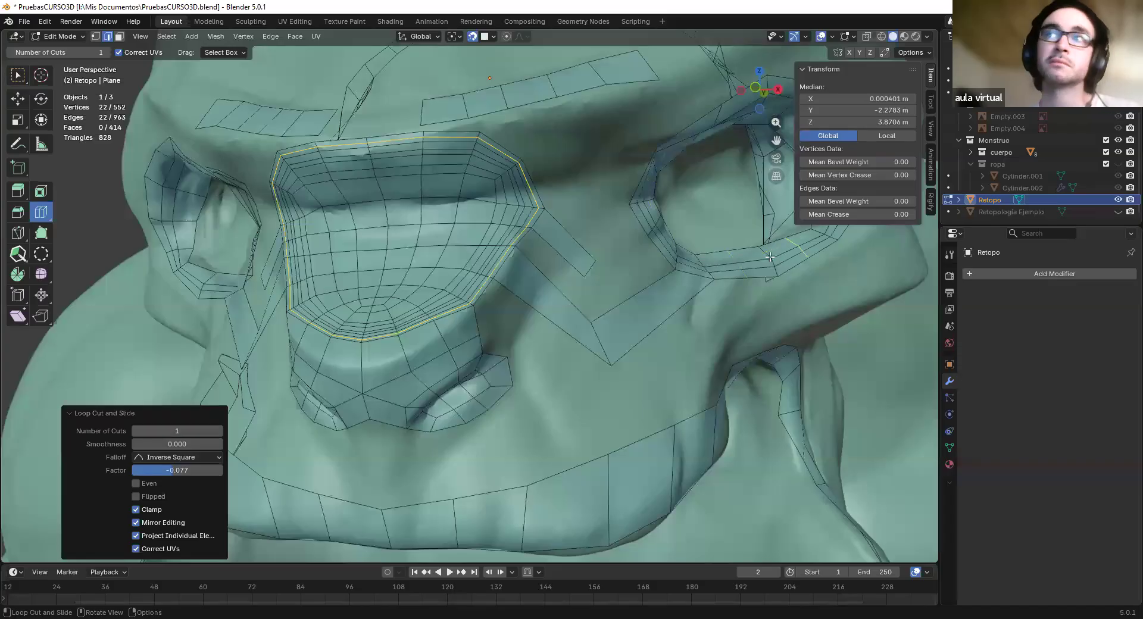
Add an edge loop around the inner ring of the eye socket on the positive X side
drag(764, 254, 765, 256)
shift+middle_drag(765, 256, 686, 282)
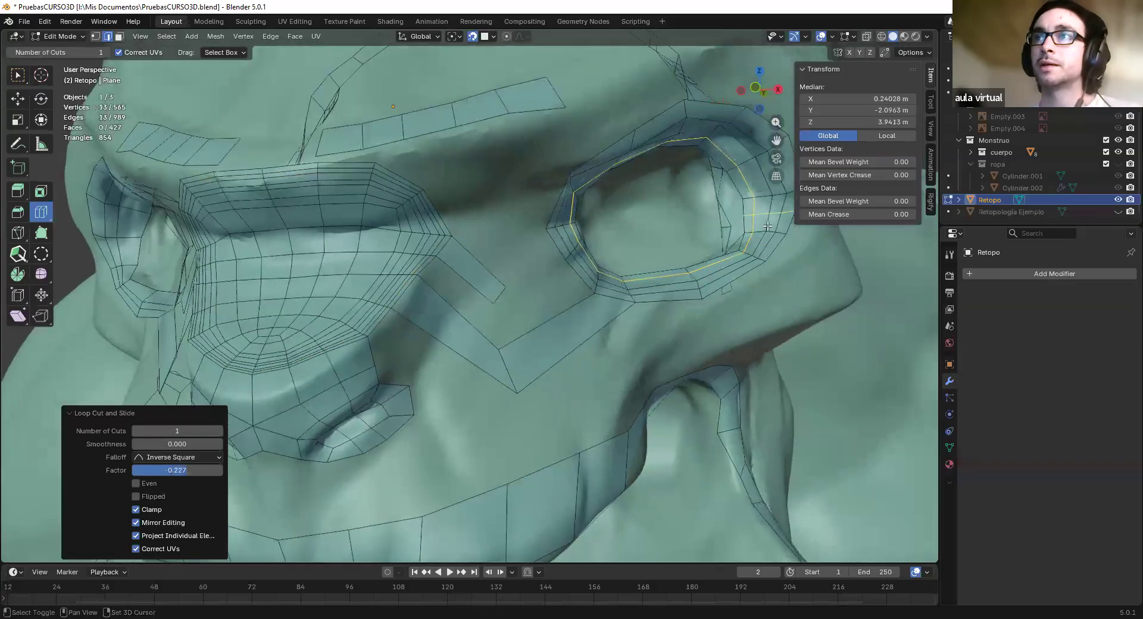
mouse_move(769, 237)
shift+mouse_down()
mouse_move(695, 149)
mouse_move(596, 242)
shift+mouse_up()
Try to smooth the edge loops around the nose bridge with the PolyQuilt brush, and undo the last change
click(26, 256)
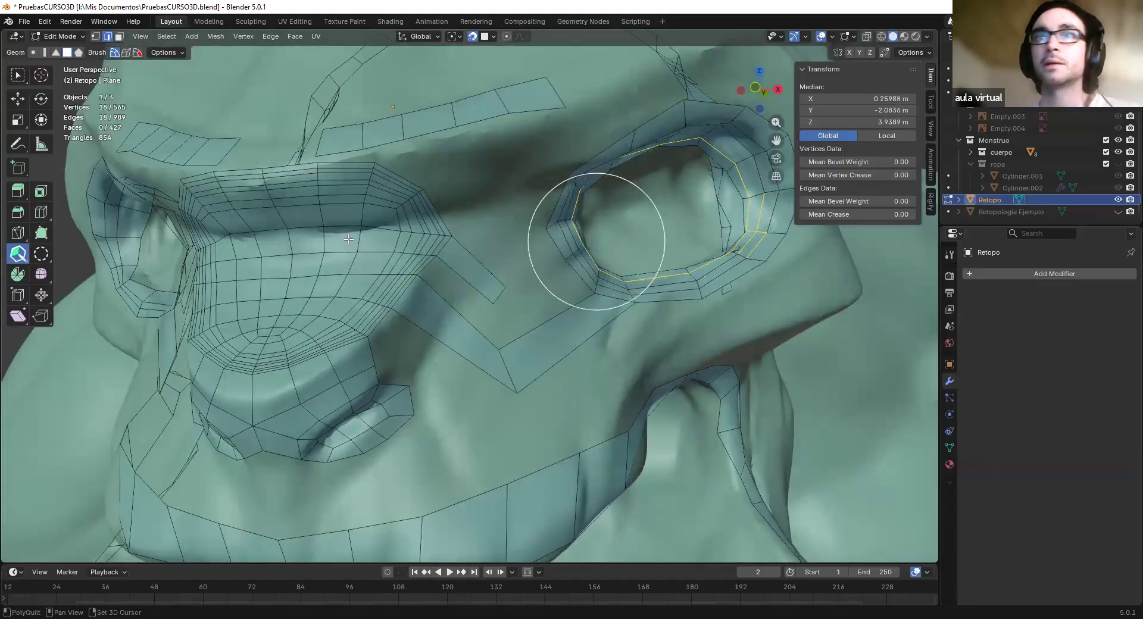
shift+middle_drag(350, 209, 396, 210)
mouse_move(367, 190)
shift+mouse_down()
mouse_move(295, 206)
mouse_move(252, 273)
mouse_move(398, 315)
mouse_move(436, 248)
mouse_move(326, 202)
mouse_move(305, 248)
shift+mouse_up()
middle_drag(387, 247, 429, 247)
key(ctrl+z)
middle_drag(626, 231, 616, 192)
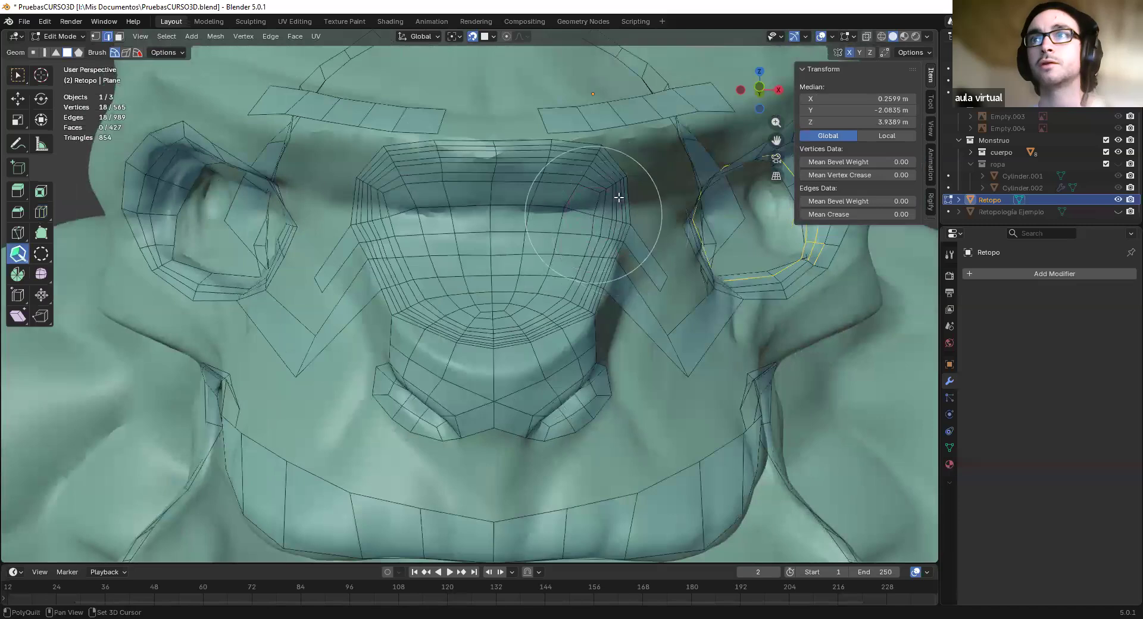
Smooth the nose's edge loops with the PolyQuilt brush using X mirroring, and try local coordinates before returning to global
shift+drag(586, 223, 582, 204)
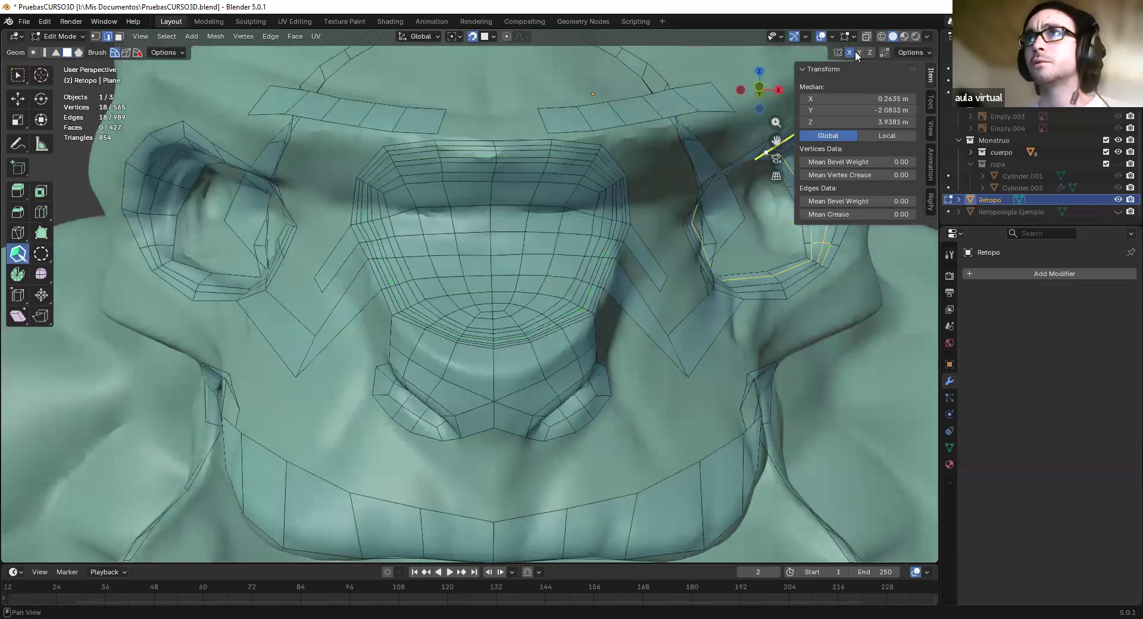
click(886, 136)
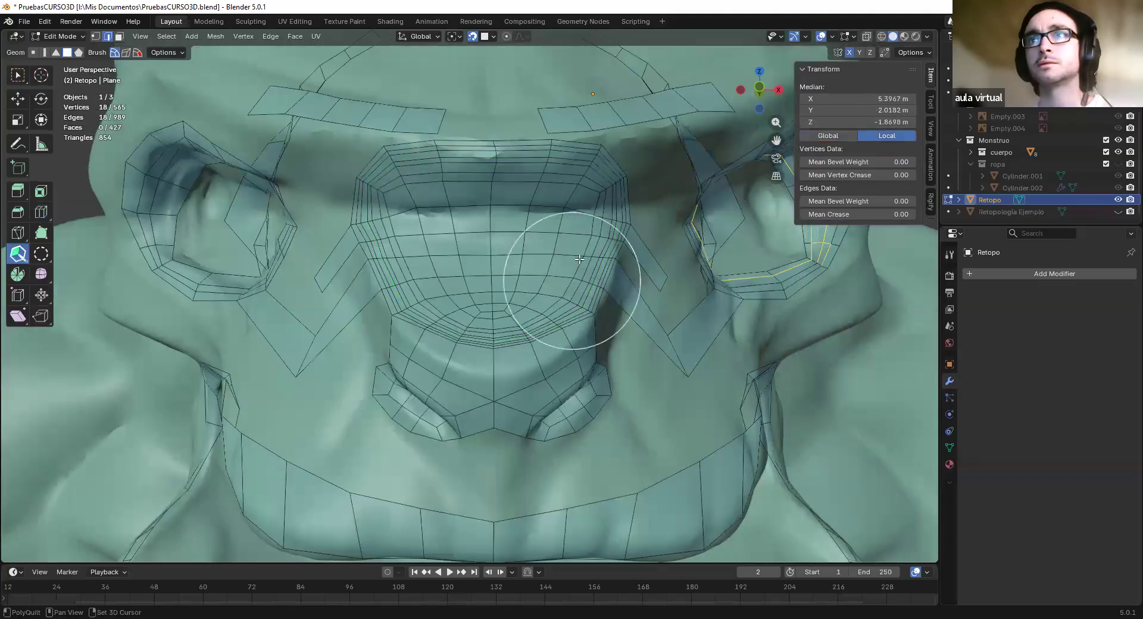
click(828, 136)
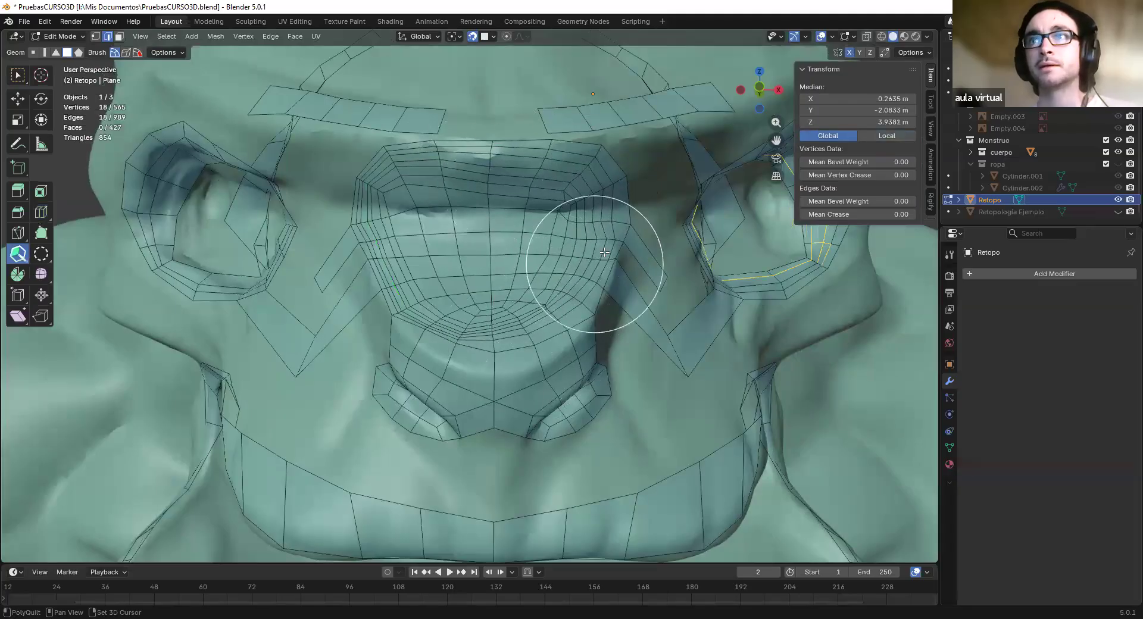
Examine the edge flow of the nose and bridge from the side and the front
middle_drag(584, 258, 250, 303)
shift+middle_drag(285, 337, 619, 332)
scroll(411, 277, up, 5)
scroll(444, 298, down, 5)
scroll(648, 294, down, 4)
middle_drag(647, 294, 579, 298)
scroll(523, 316, up, 4)
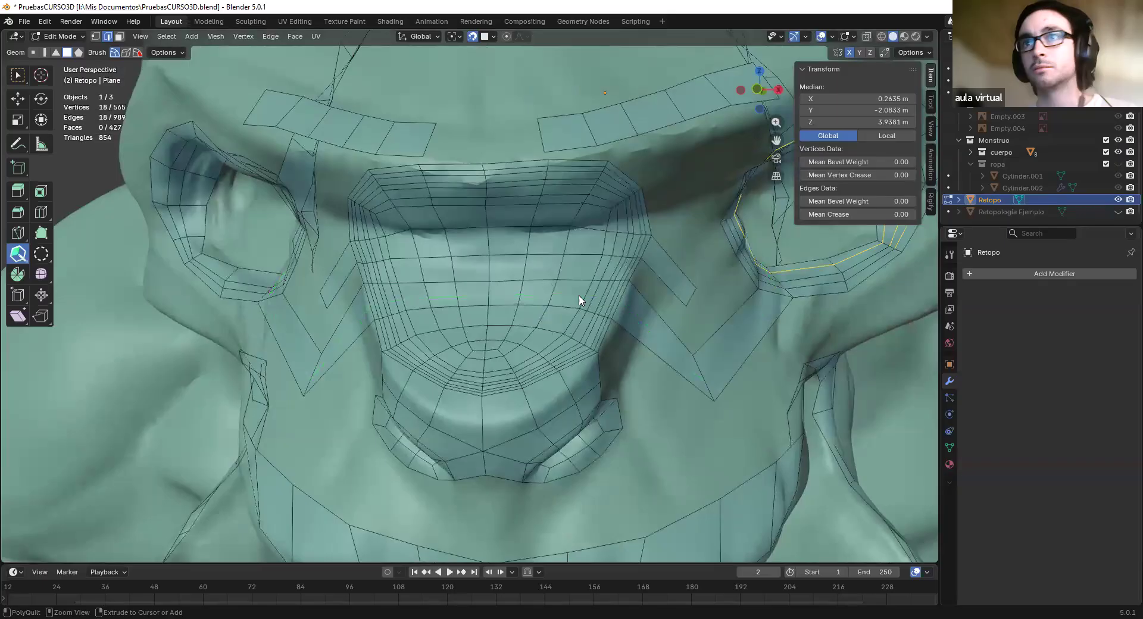
click(13, 80)
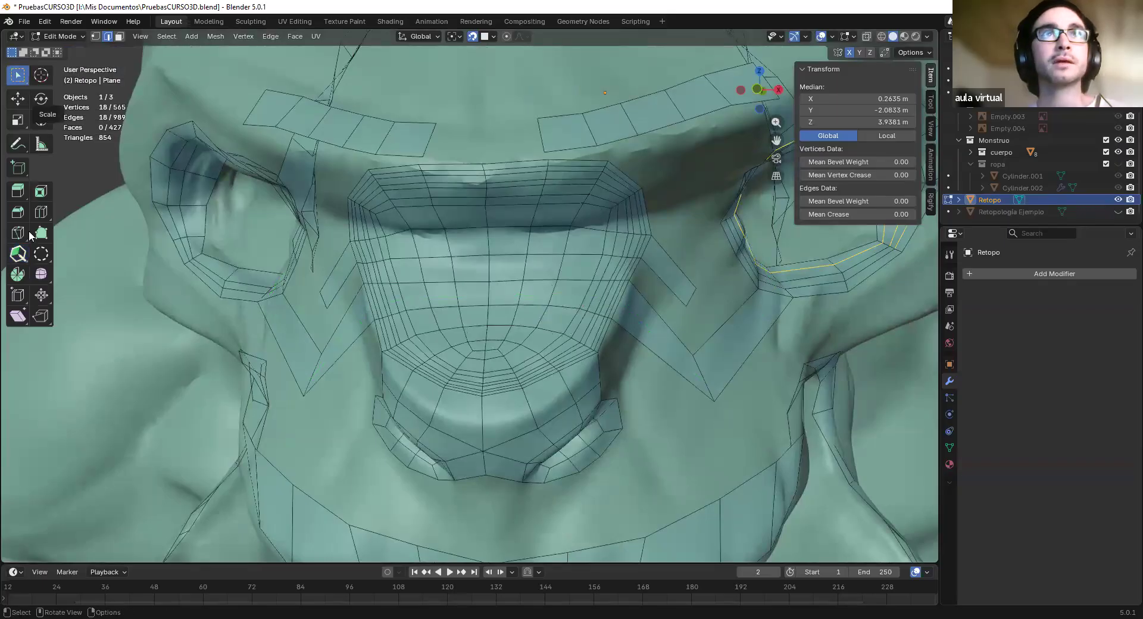
click(16, 251)
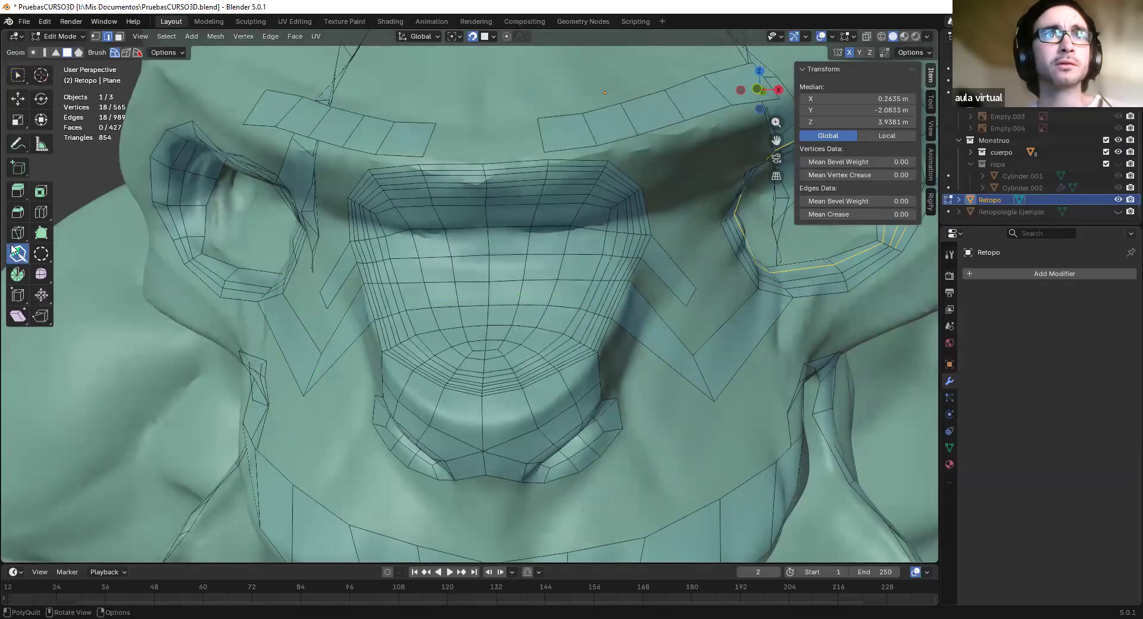
drag(14, 249, 20, 275)
click(79, 381)
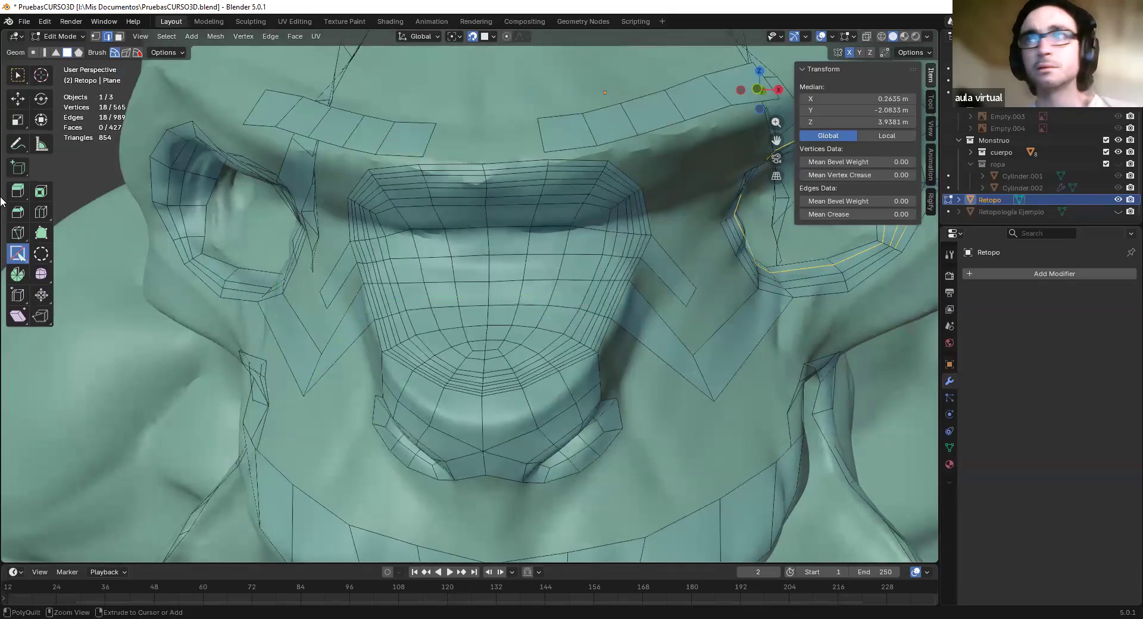
Examine the concentric edge loops around the nose bridge by selecting them one after another
click(20, 76)
shift+middle_drag(615, 280, 592, 283)
alt+click(568, 293)
alt+click(577, 294)
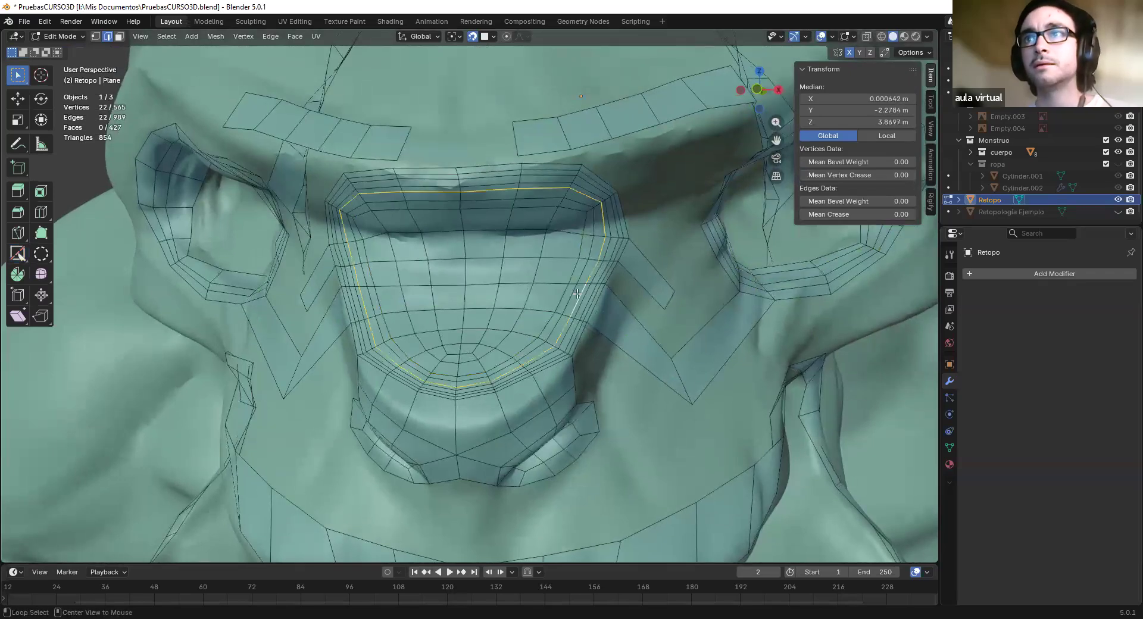
alt+click(576, 293)
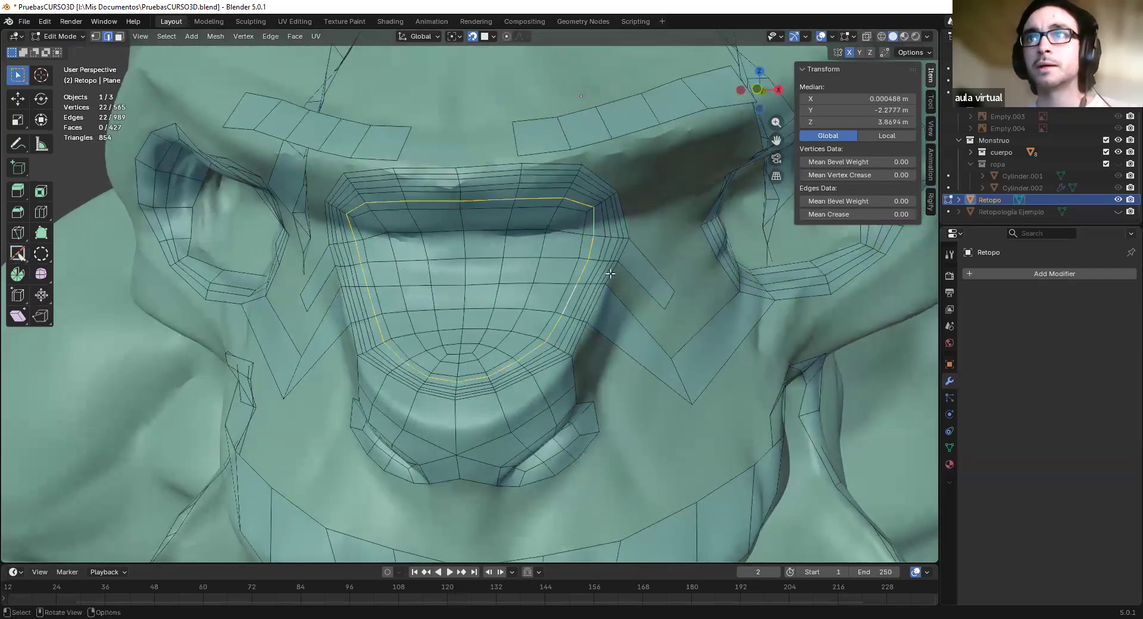
alt+click(462, 241)
scroll(463, 241, down, 6)
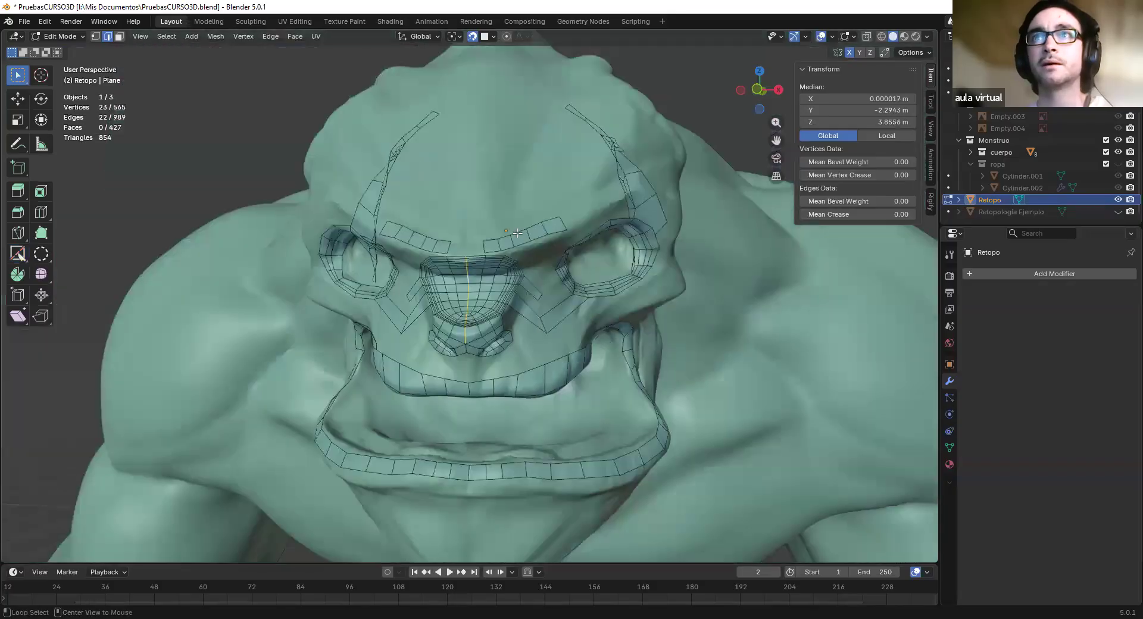
alt+click(519, 233)
scroll(517, 250, up, 6)
alt+click(511, 332)
scroll(512, 322, down, 5)
alt+click(518, 280)
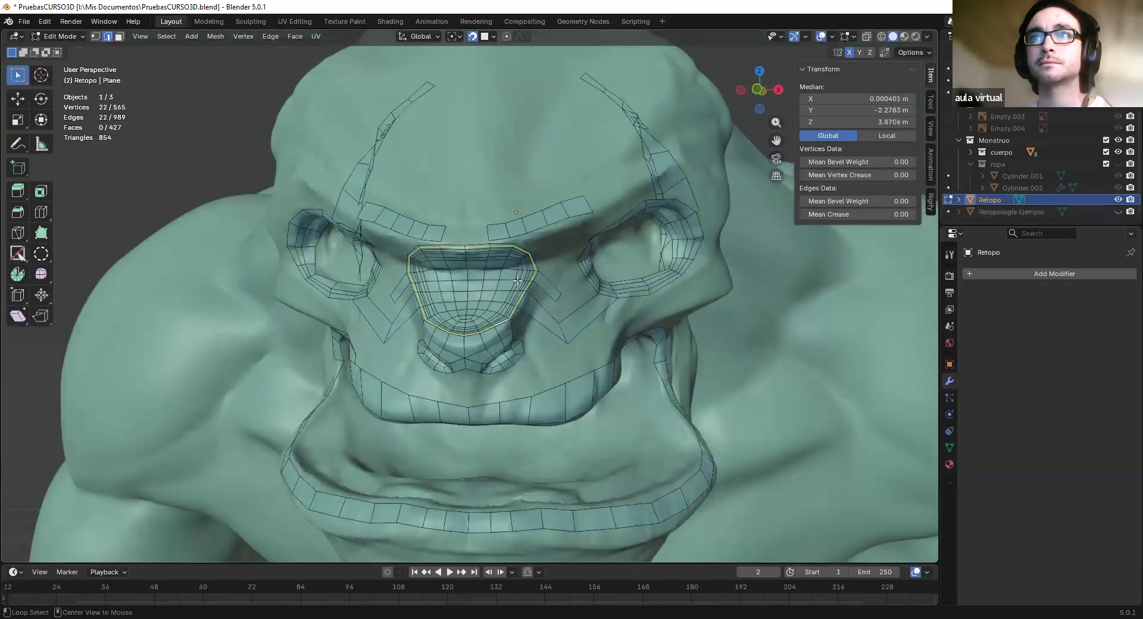
scroll(568, 310, up, 6)
Try to dissolve the innermost open edge loop on the nose bridge, and undo the dissolve
alt+click(627, 262)
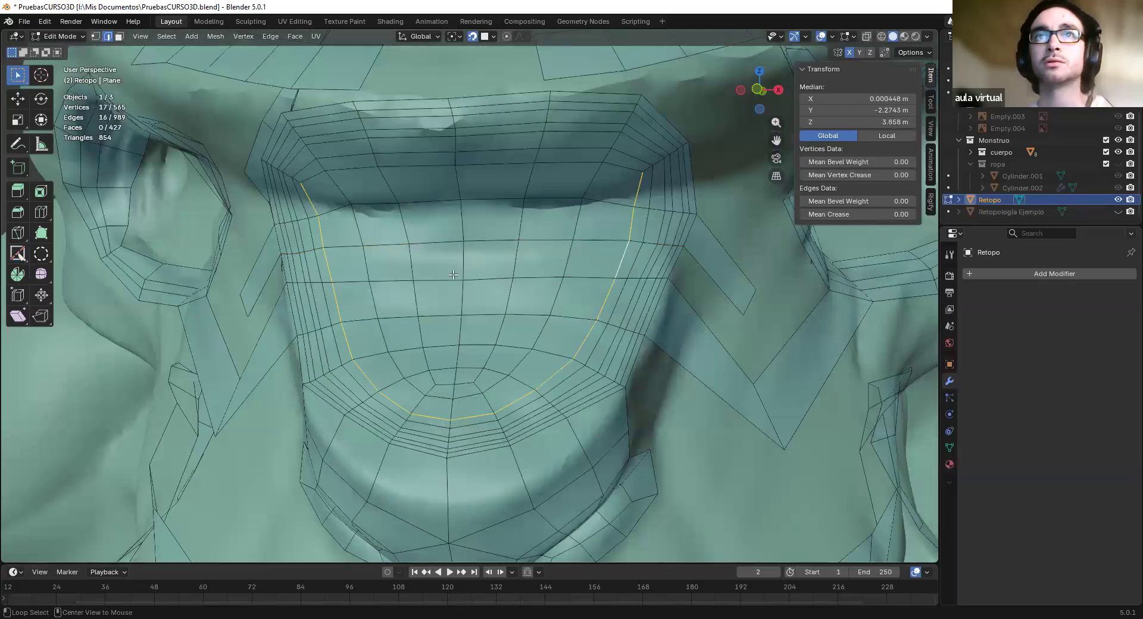
key(ctrl+x)
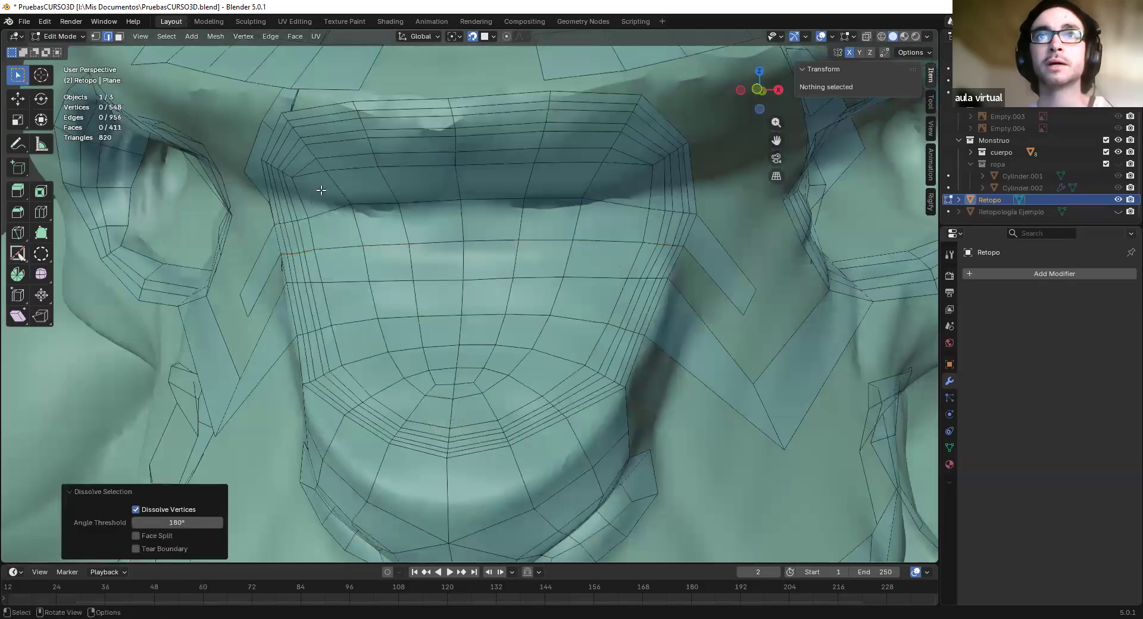
click(309, 170)
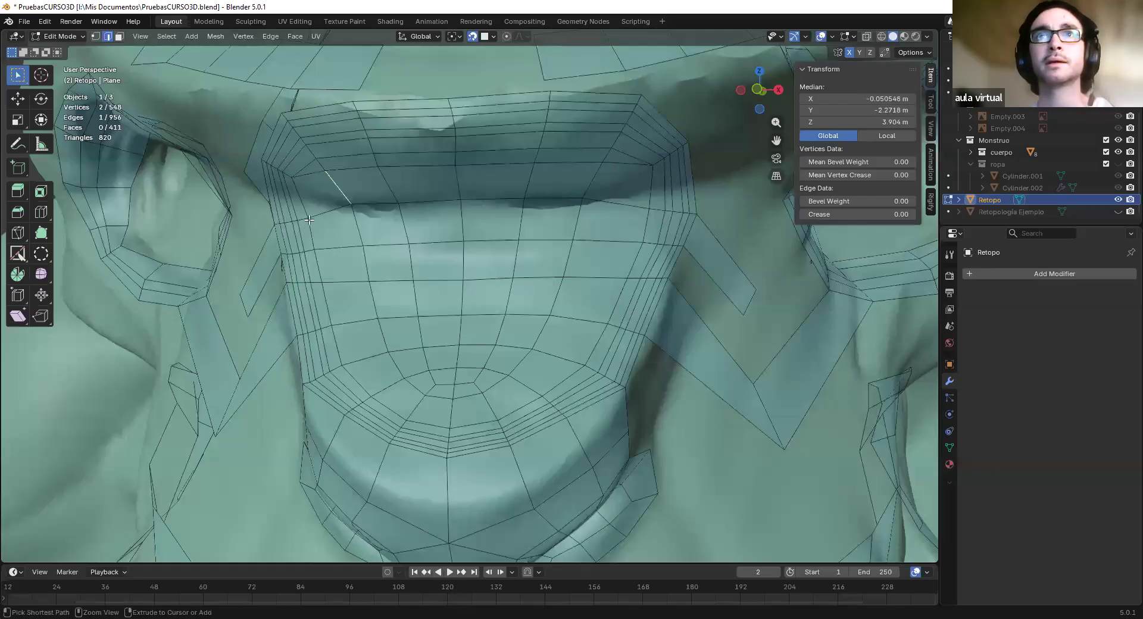
key(alt+a)
key(ctrl+z)
key(ctrl+z)
key(ctrl+z)
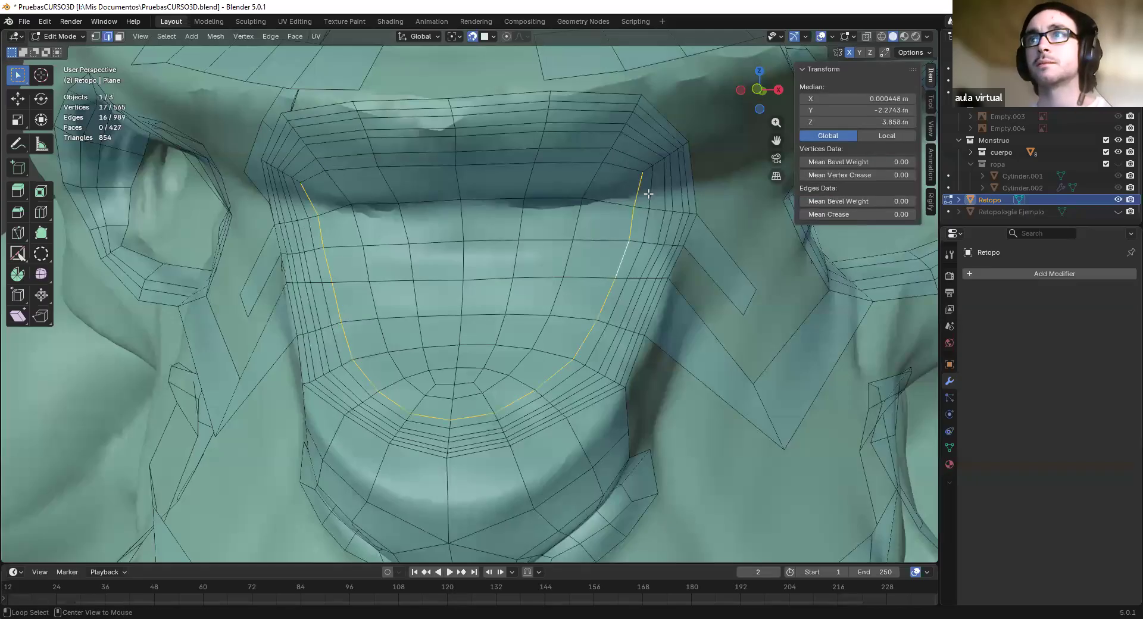
alt+click(652, 193)
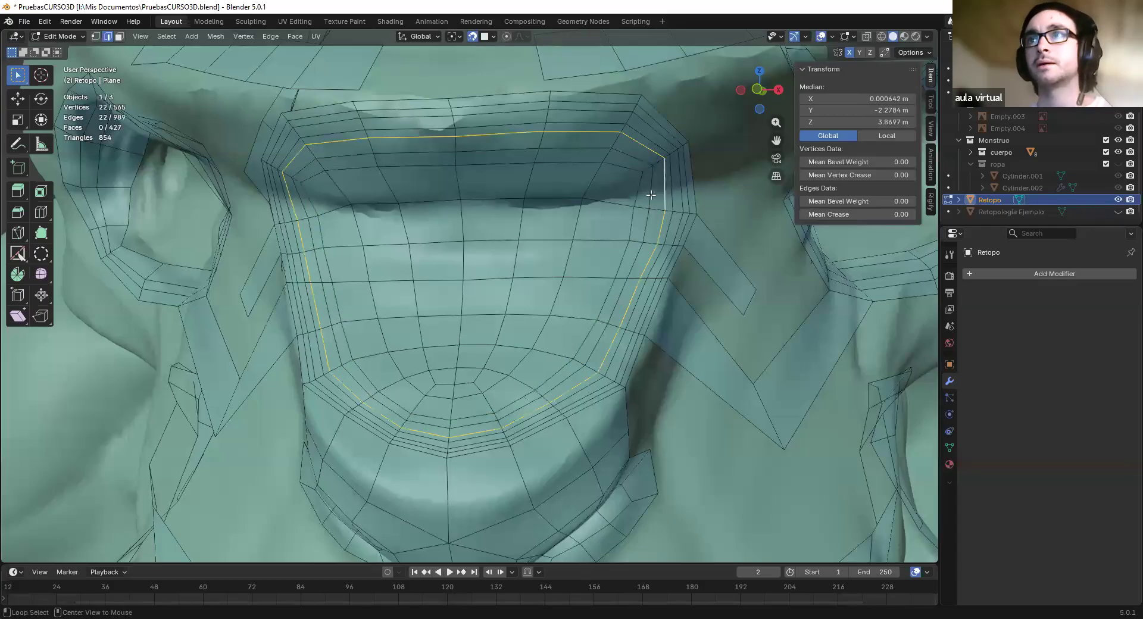
ctrl+alt+click(665, 191)
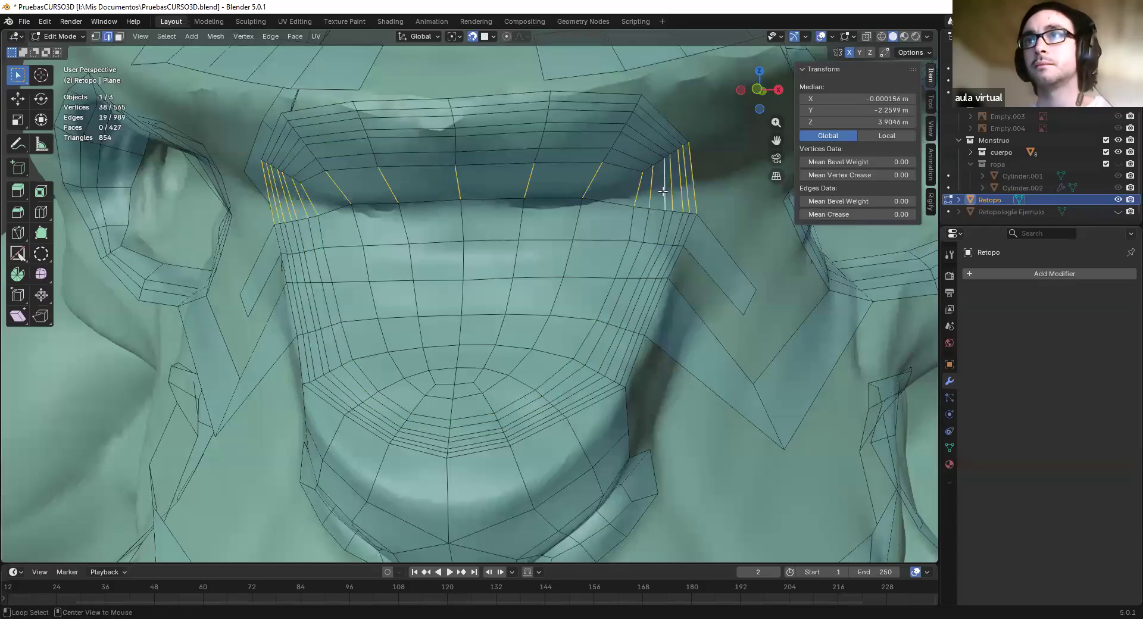
alt+click(663, 191)
alt+click(653, 192)
ctrl+alt+click(667, 191)
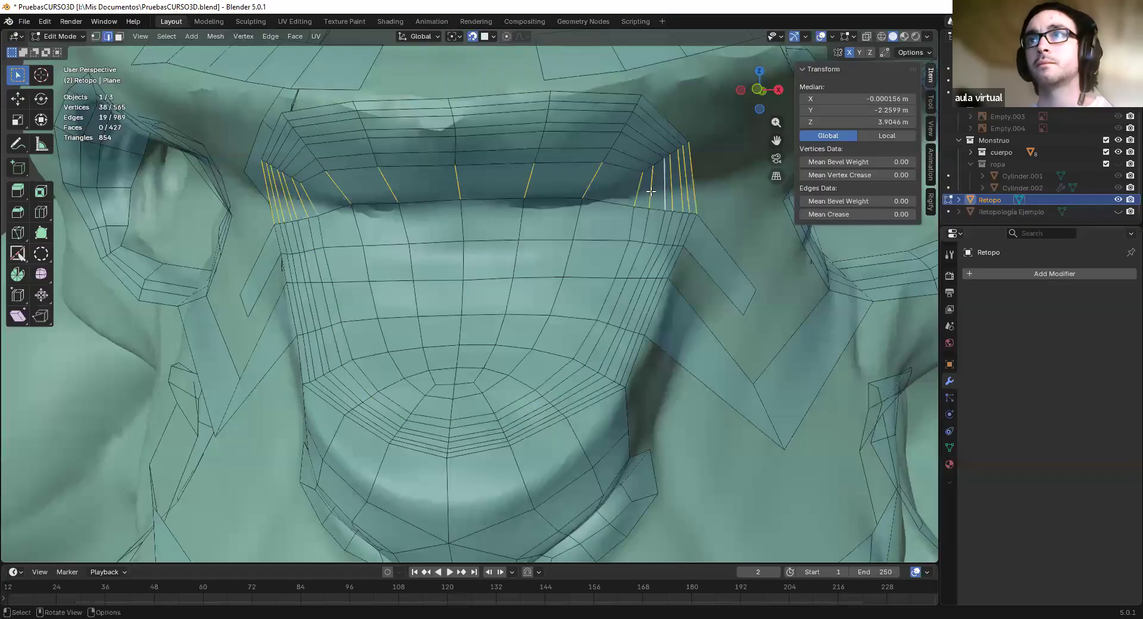
click(652, 193)
Dissolve the four closely spaced concentric edge loops just inside the outer border loop of the nose bridge
alt+click(653, 192)
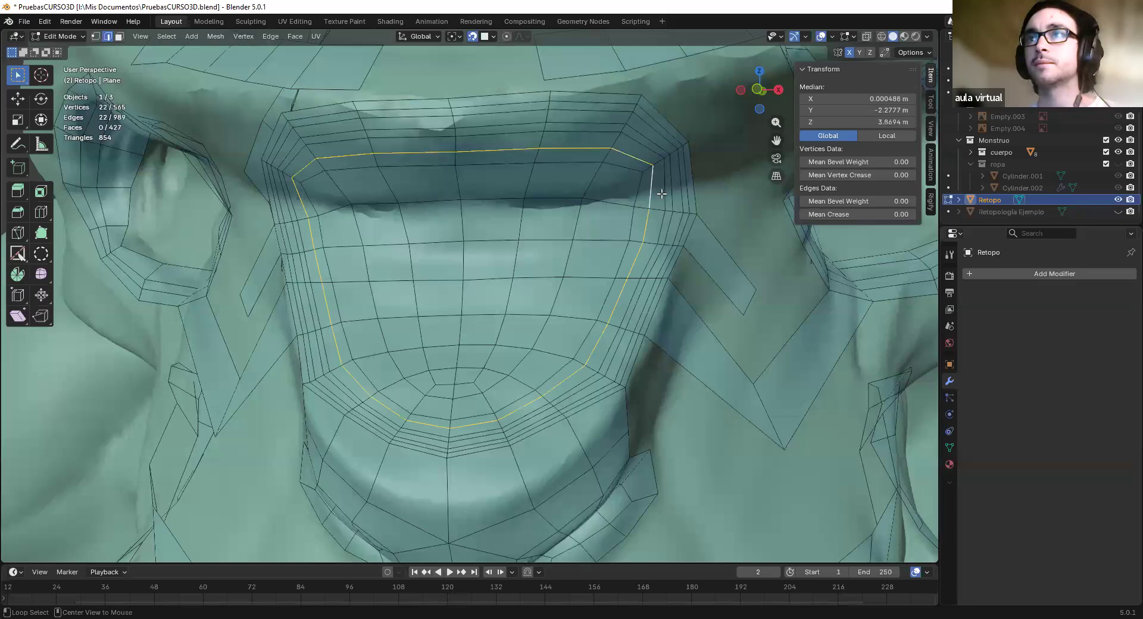
alt+shift+click(665, 192)
alt+shift+click(672, 189)
alt+shift+click(676, 188)
alt+shift+click(672, 186)
alt+shift+click(672, 195)
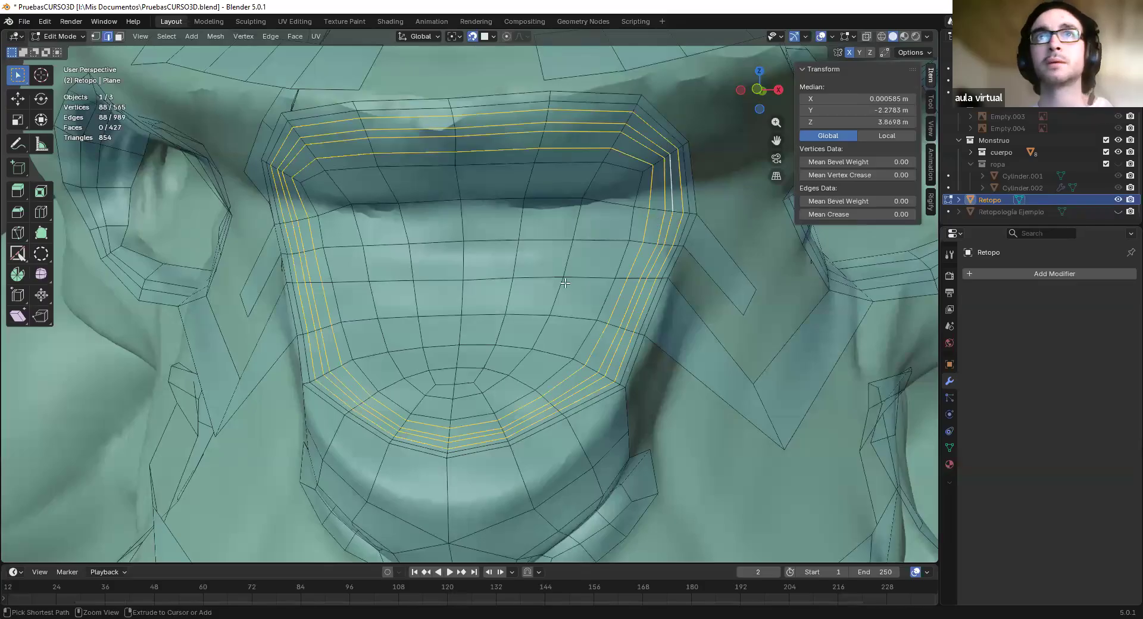
key(ctrl+x)
middle_drag(565, 283, 508, 265)
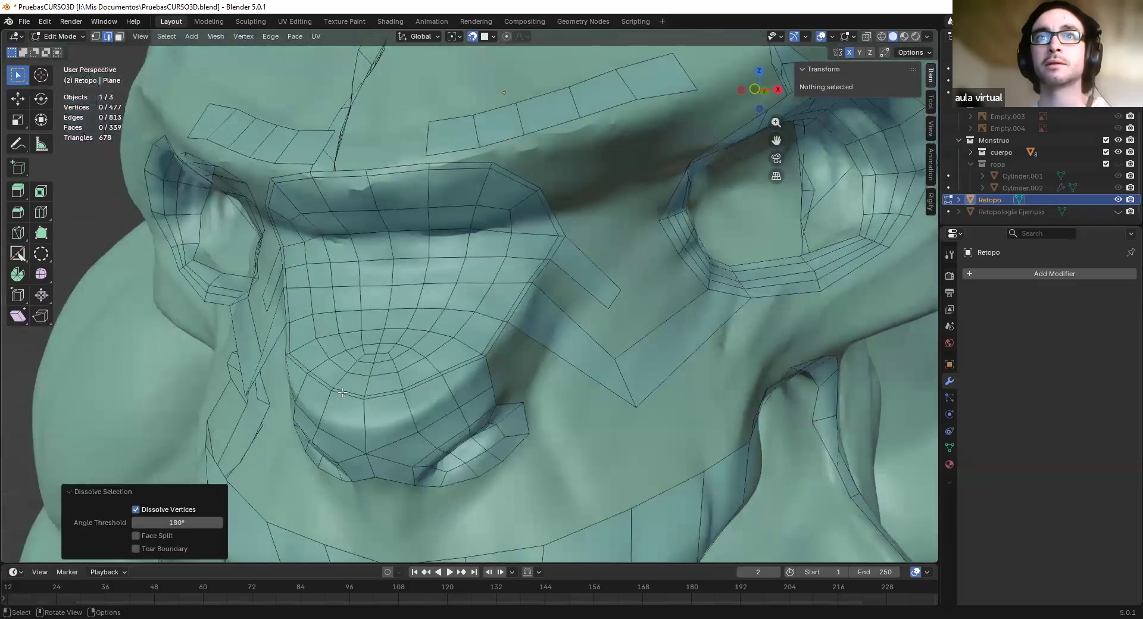
Scale down the outer edge loop around the nose bridge slightly and dissolve it
alt+click(464, 359)
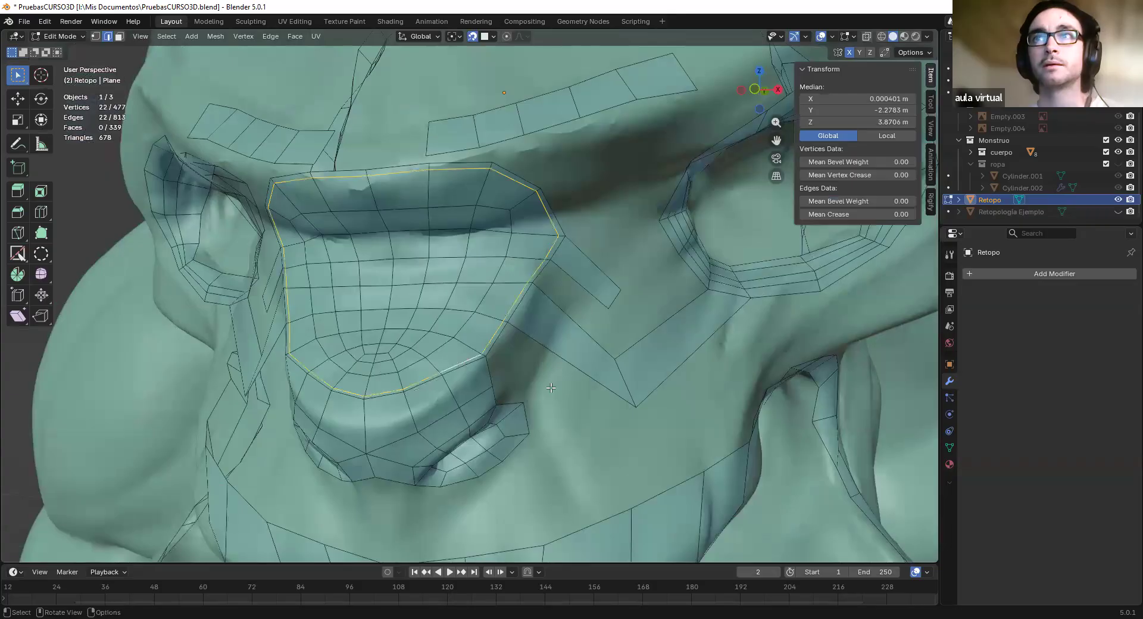
key(s)
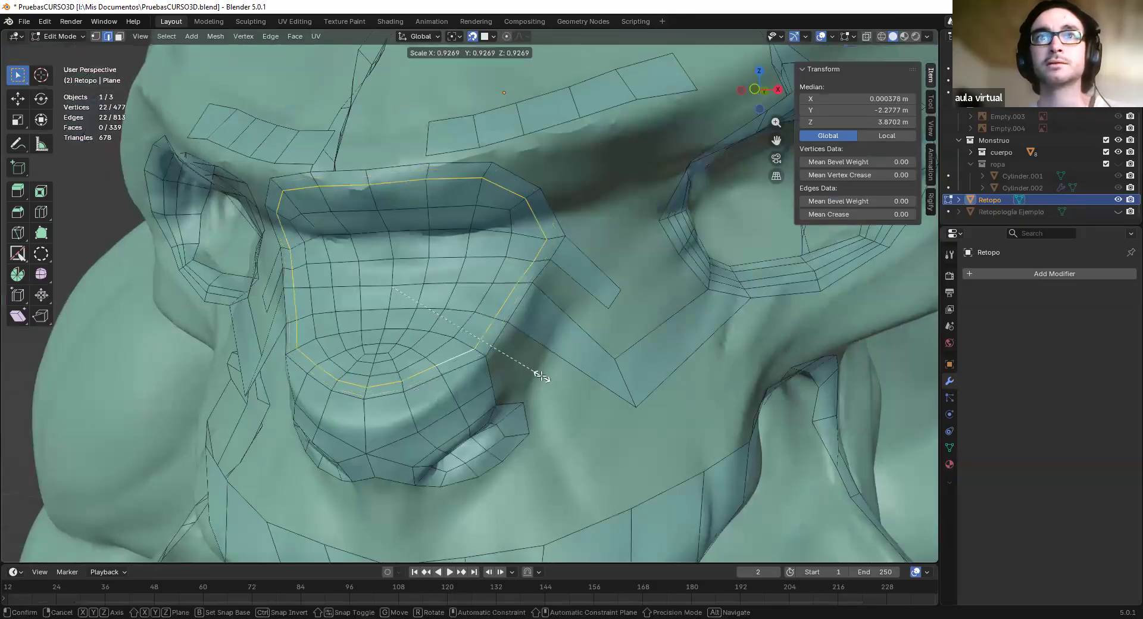
click(541, 376)
key(ctrl+x)
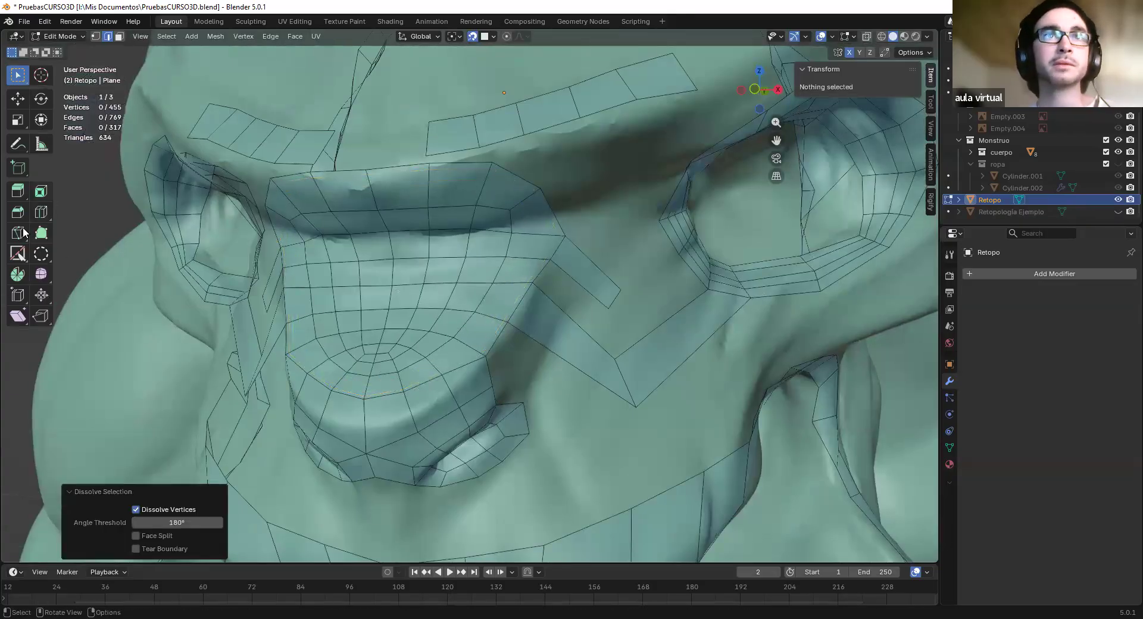
Replace the PolyQuilt Knife with the main PolyQuilt tool and view the face from the front
click(18, 254)
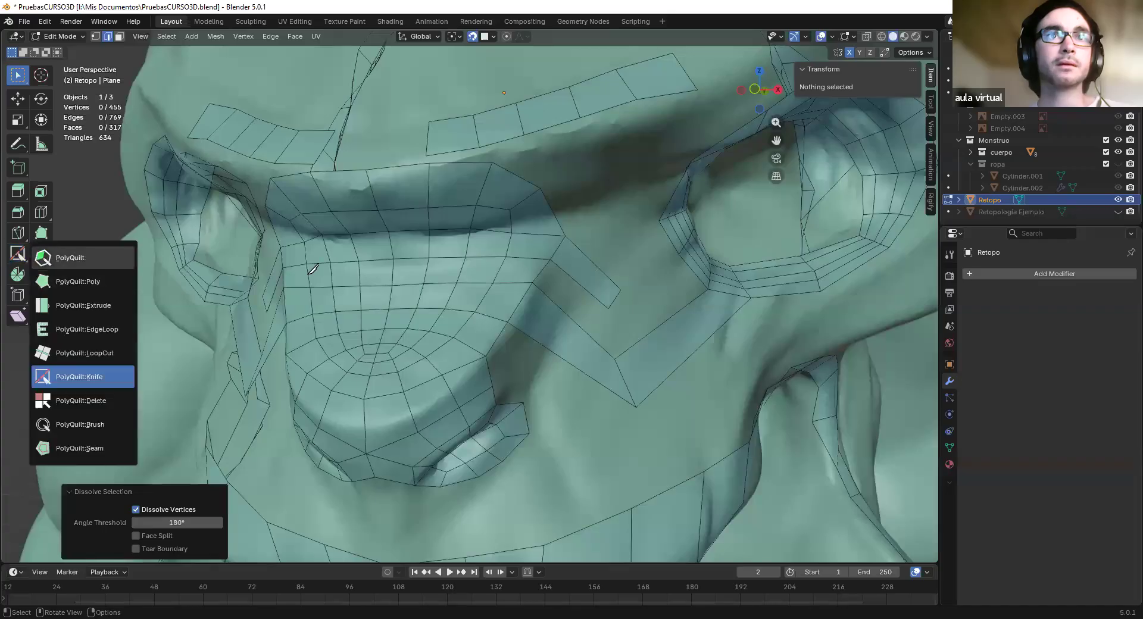
click(83, 258)
middle_drag(397, 209, 428, 245)
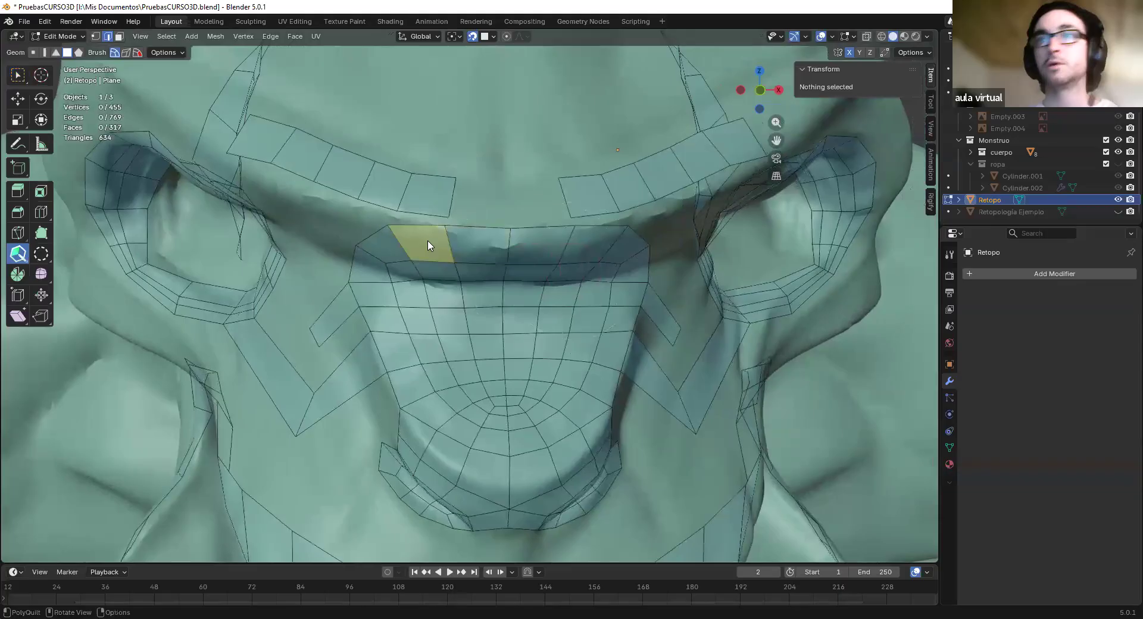
key(KP_1)
Delete the faces on the negative X half of the retopology mesh, using box selection with X-ray
click(18, 74)
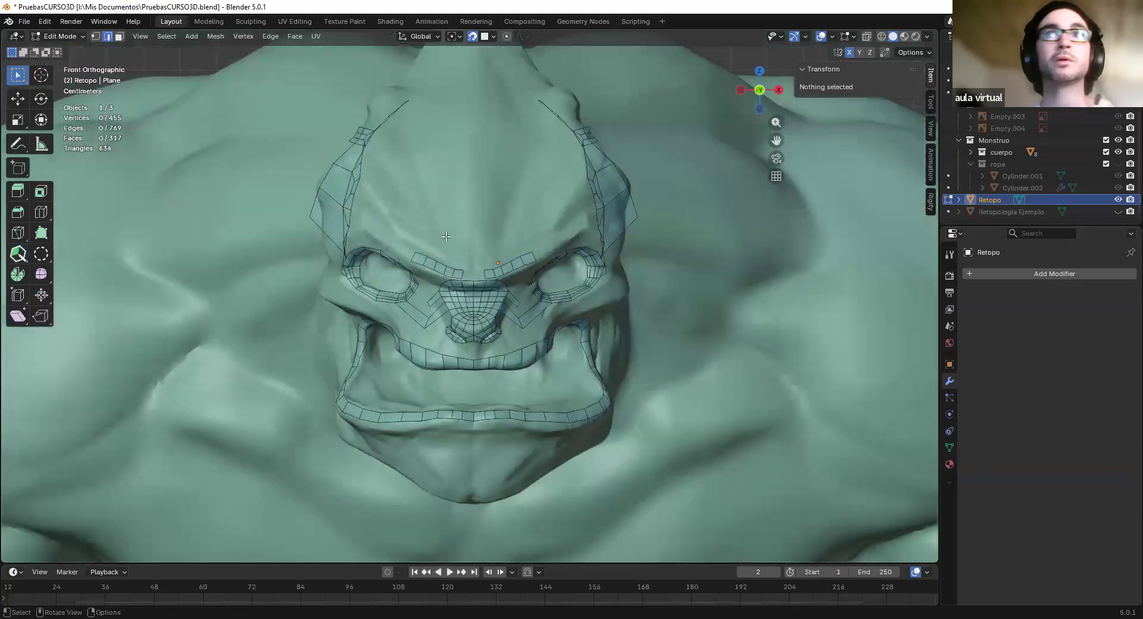
scroll(372, 154, down, 5)
drag(343, 122, 472, 382)
scroll(472, 382, up, 3)
scroll(471, 381, up, 2)
key(x)
click(460, 381)
Delete the leftover faces beside the center line on the negative X side
scroll(475, 362, up, 4)
scroll(475, 361, up, 2)
drag(462, 357, 481, 398)
key(x)
click(481, 398)
Examine the remaining half of the retopology mesh on the face from the front and at an angle
scroll(508, 392, down, 5)
middle_drag(508, 392, 438, 404)
scroll(512, 298, down, 6)
middle_drag(571, 223, 445, 275)
middle_drag(541, 329, 566, 328)
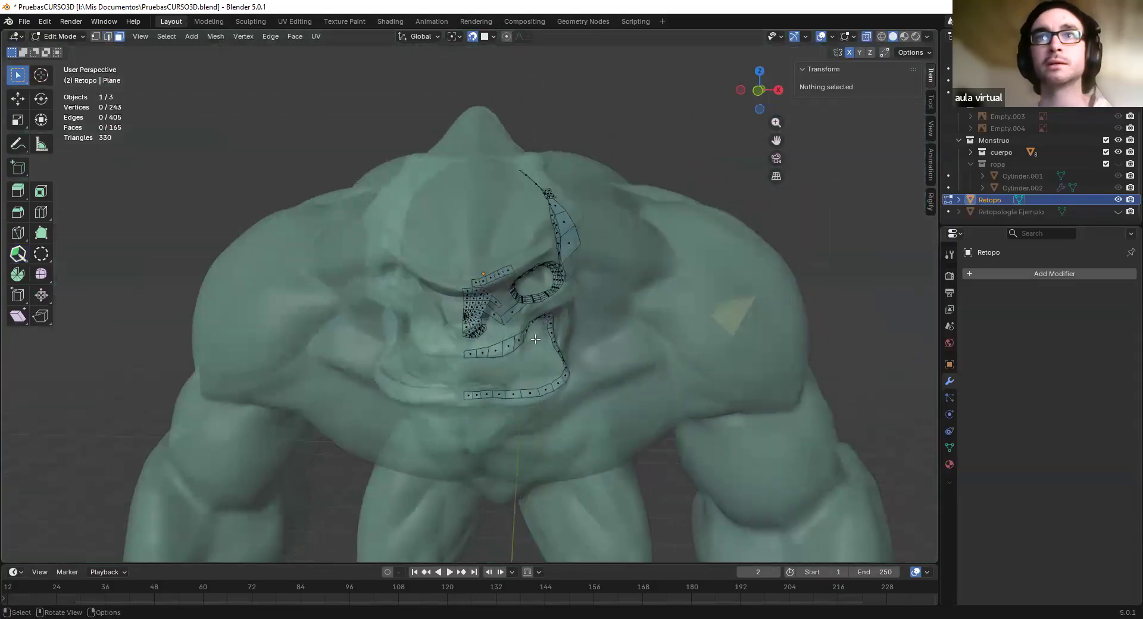
scroll(462, 268, up, 2)
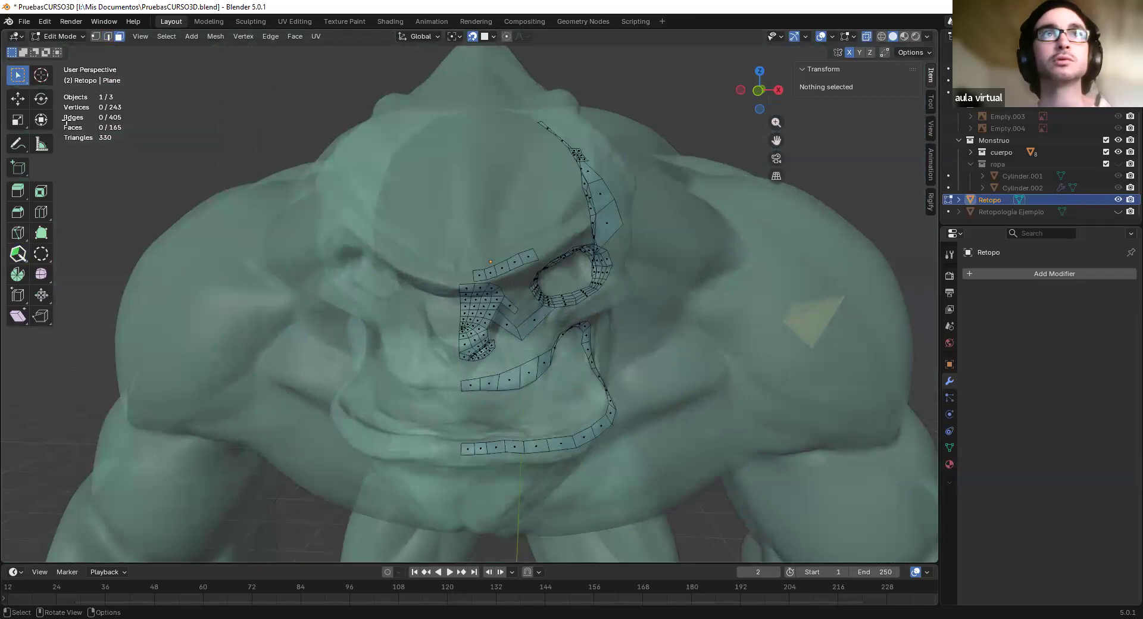
scroll(369, 306, up, 1)
middle_drag(369, 306, 472, 333)
scroll(455, 358, up, 3)
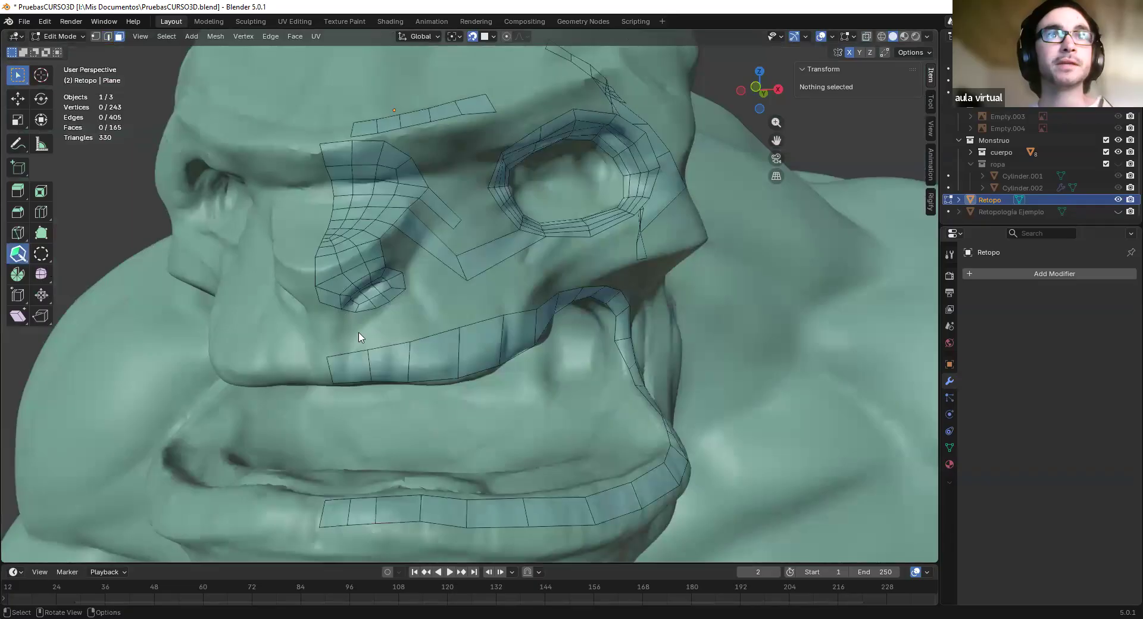
Examine the gap between the nostril, the cheek strip and the upper lip strip up close
middle_drag(359, 334, 386, 323)
scroll(387, 266, up, 2)
scroll(283, 331, up, 4)
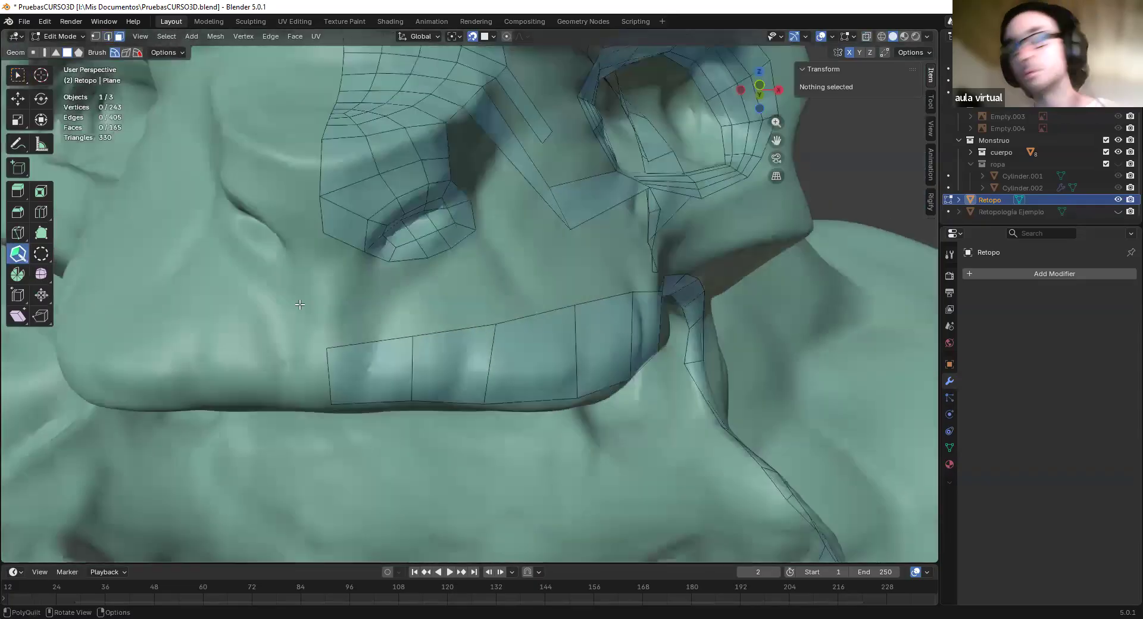
shift+middle_drag(319, 301, 390, 331)
mouse_move(413, 242)
middle_down()
mouse_move(192, 270)
mouse_move(354, 241)
middle_up()
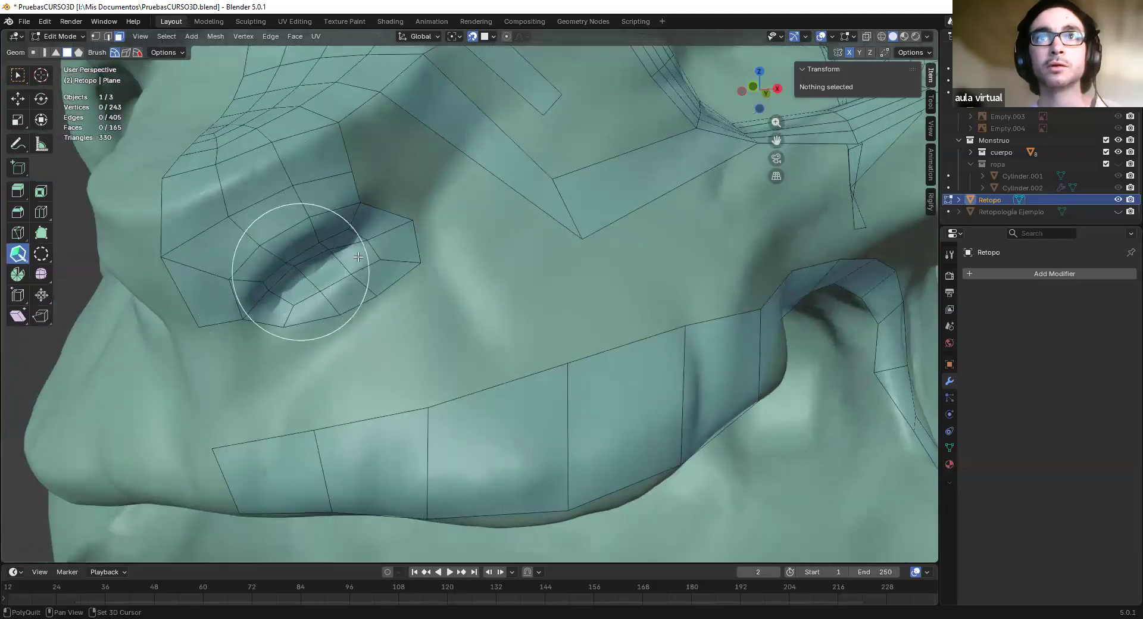
scroll(517, 327, down, 6)
middle_drag(566, 334, 460, 289)
scroll(641, 348, down, 4)
scroll(436, 279, up, 4)
scroll(435, 285, up, 3)
scroll(448, 299, up, 2)
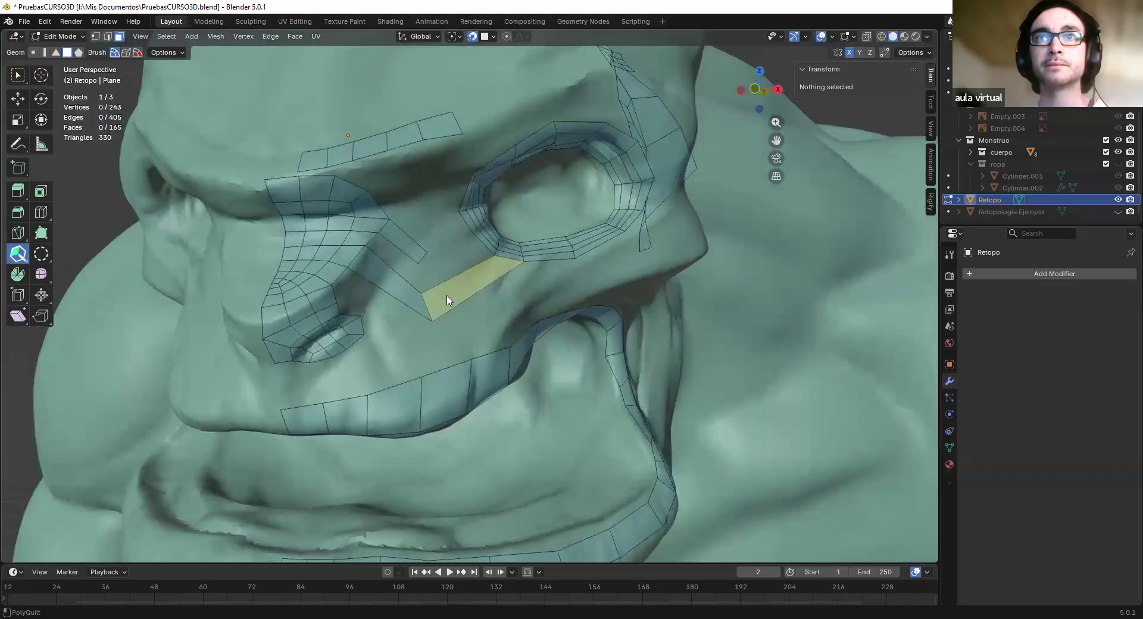
Adjust the upper edge of the upper lip strip by moving its vertices with PolyQuilt
scroll(467, 283, up, 5)
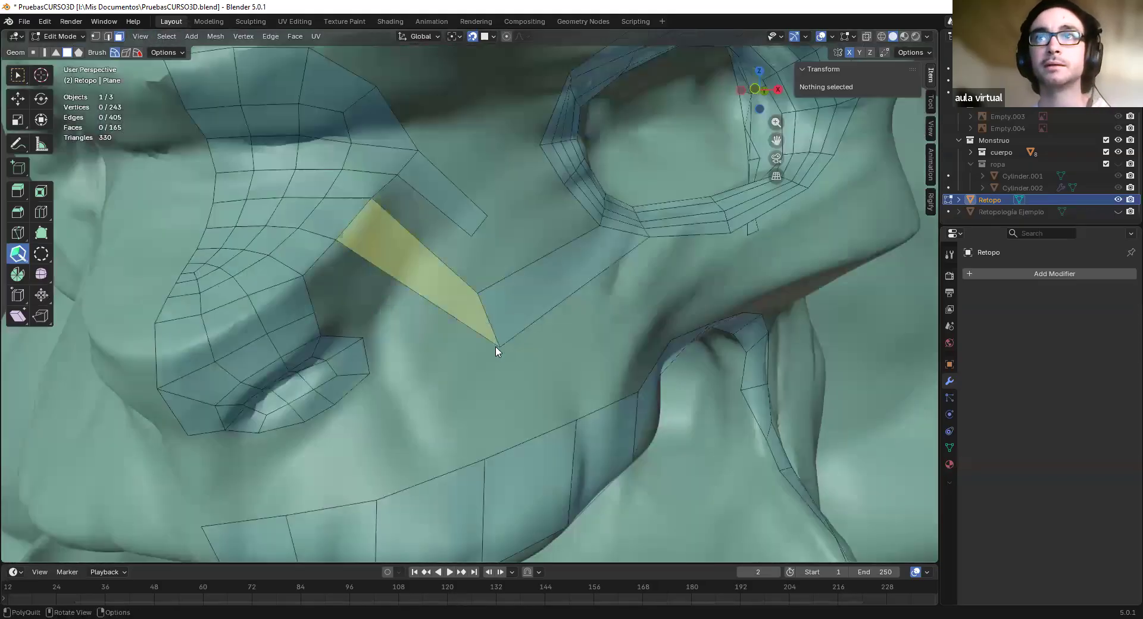
scroll(485, 332, down, 6)
scroll(494, 319, up, 3)
shift+middle_drag(492, 342, 524, 304)
scroll(524, 304, up, 2)
drag(438, 257, 499, 266)
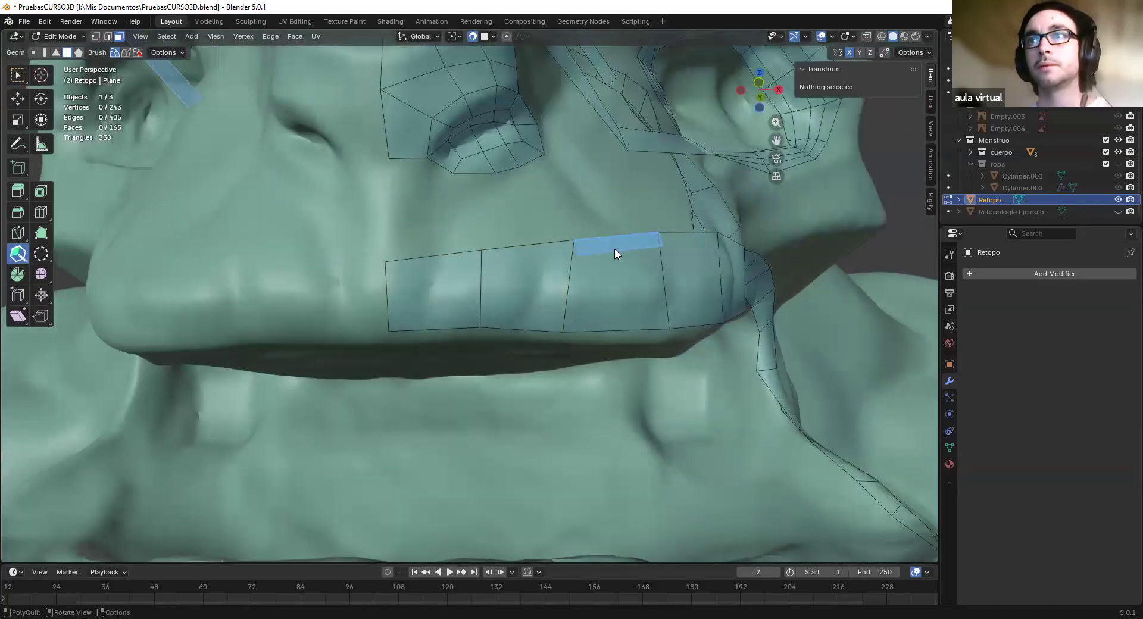
middle_drag(658, 249, 438, 360)
middle_drag(508, 359, 339, 298)
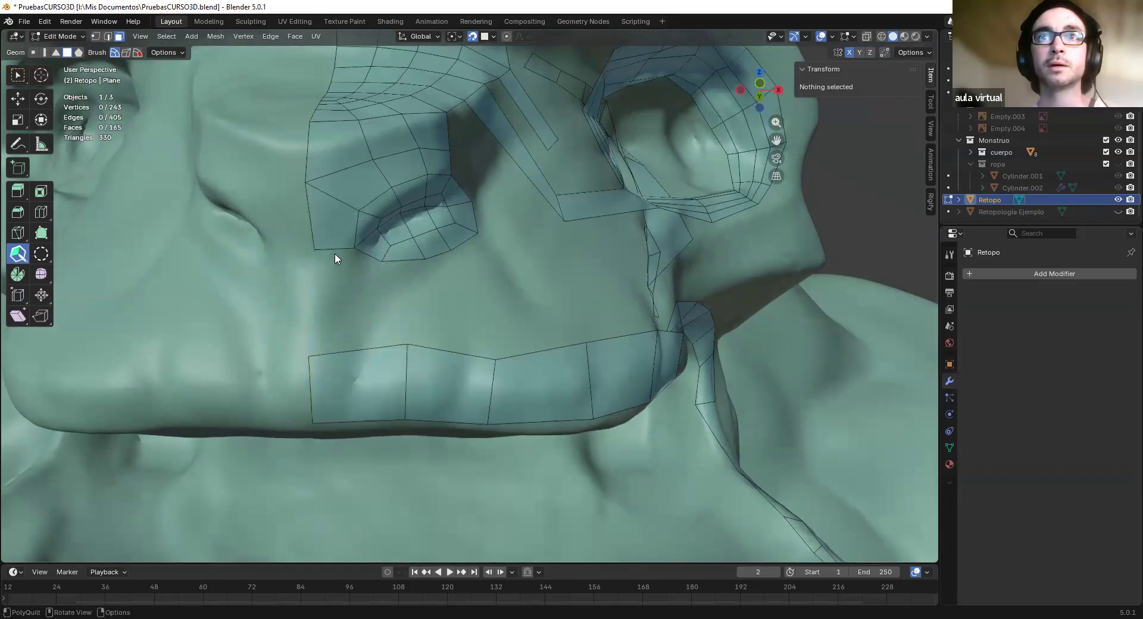
Try to bridge the nose base and the upper lip strip with two faces using X mirroring, and undo it
drag(360, 354, 394, 303)
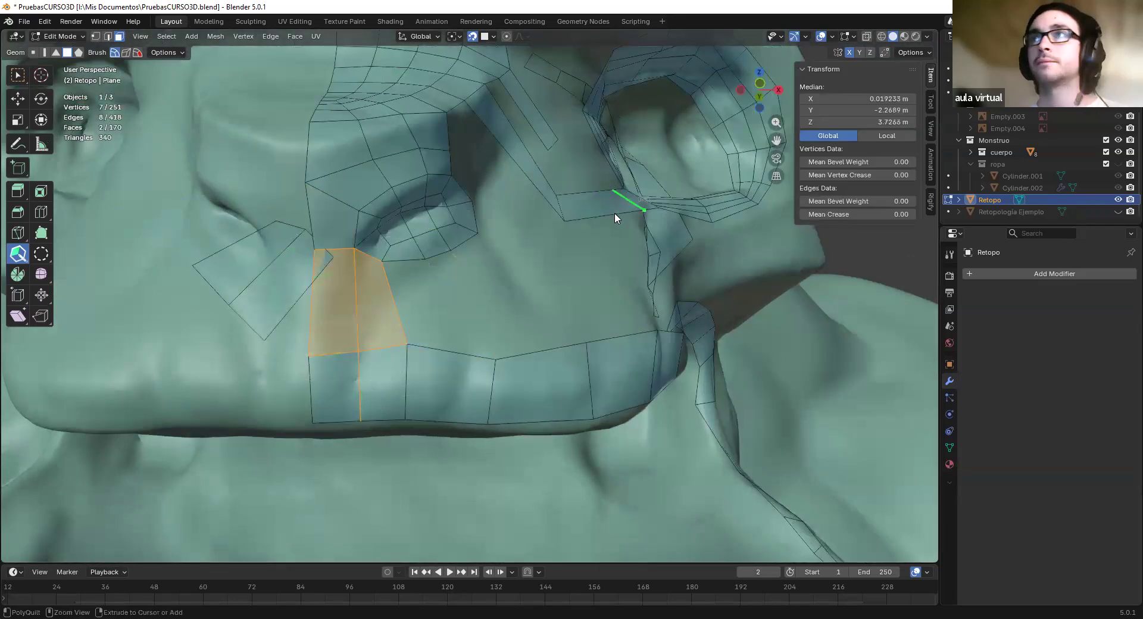
key(ctrl+z)
key(ctrl+z)
key(ctrl+z)
key(ctrl+z)
Split the upper lip strip's first face and fill two faces up to the nose base with X mirroring off
drag(333, 353, 333, 248)
mouse_move(355, 301)
mouse_down()
mouse_move(406, 325)
mouse_move(332, 357)
mouse_move(380, 356)
mouse_up()
mouse_move(489, 315)
middle_down()
mouse_move(439, 327)
mouse_move(375, 321)
mouse_move(362, 306)
mouse_move(484, 364)
middle_up()
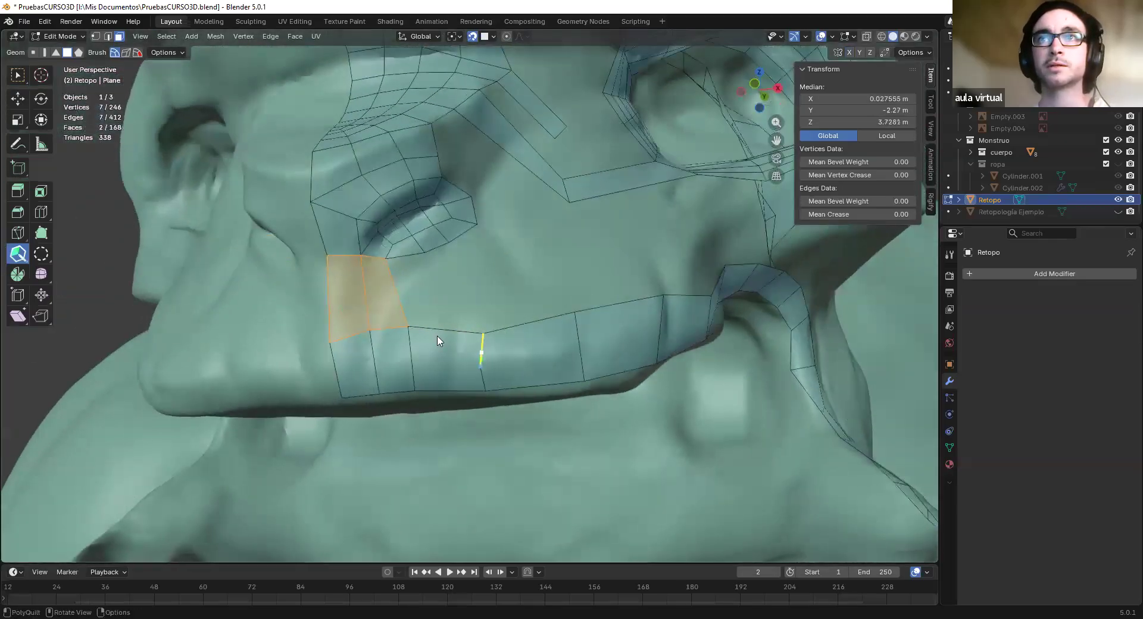
scroll(440, 280, up, 5)
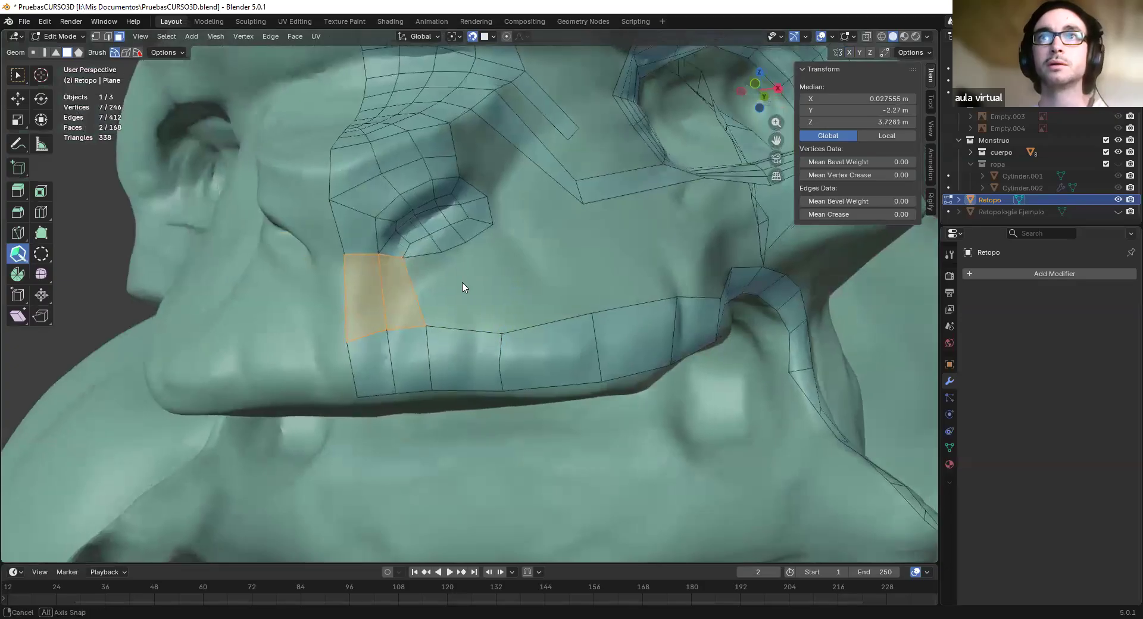
Fill a face at the nostril's outer upper corner and cut an edge loop across the two faces bridging nose and upper lip
scroll(455, 260, down, 5)
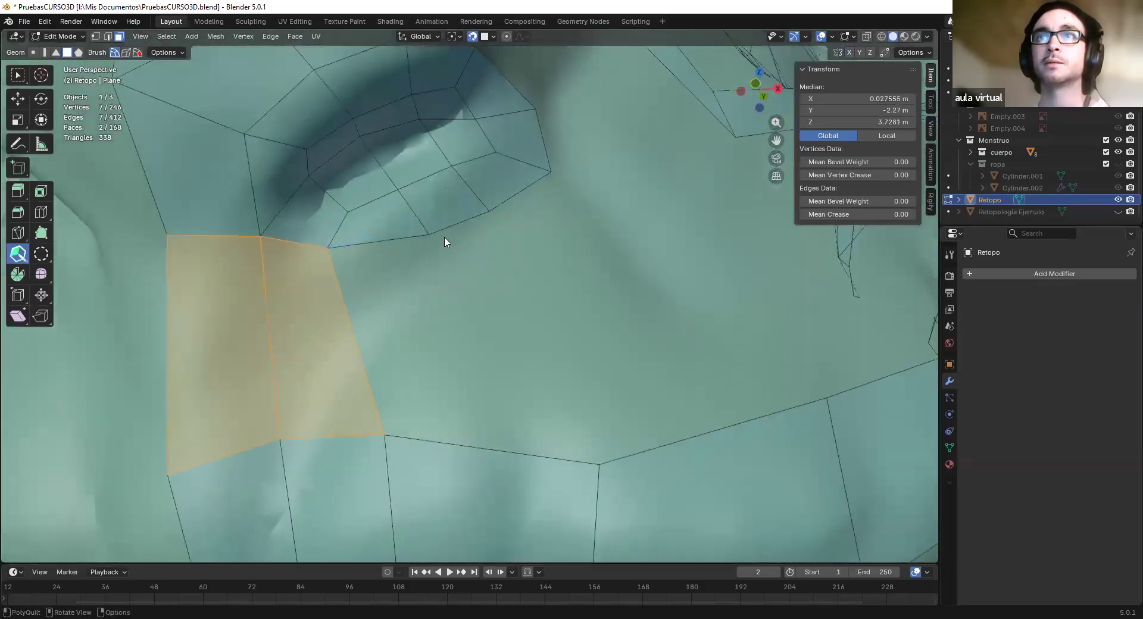
scroll(503, 247, up, 2)
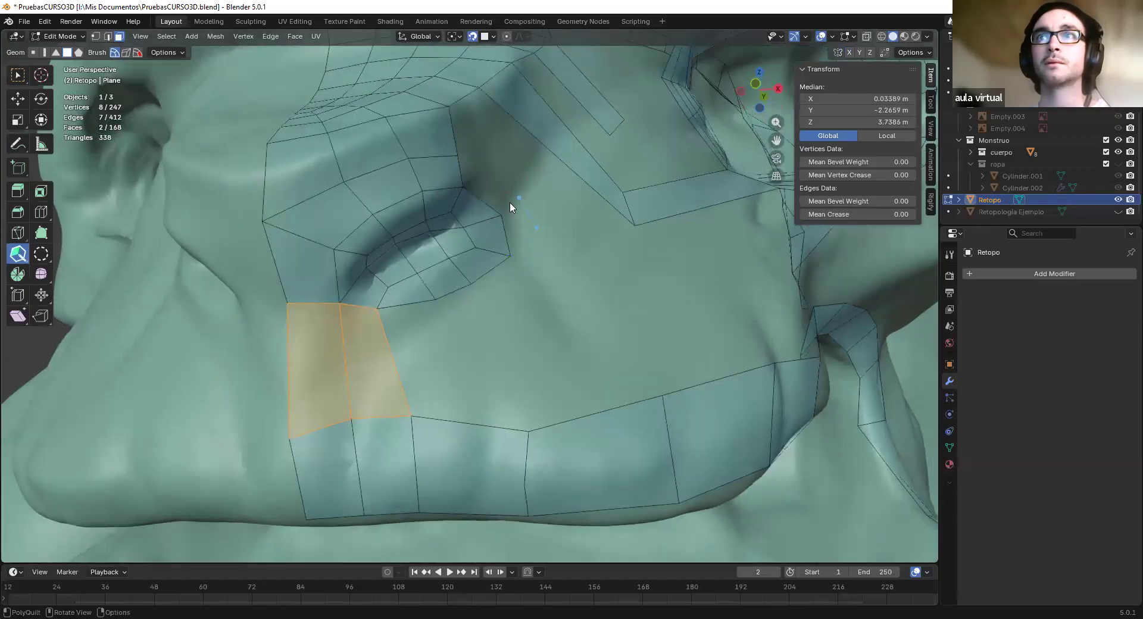
drag(483, 201, 488, 176)
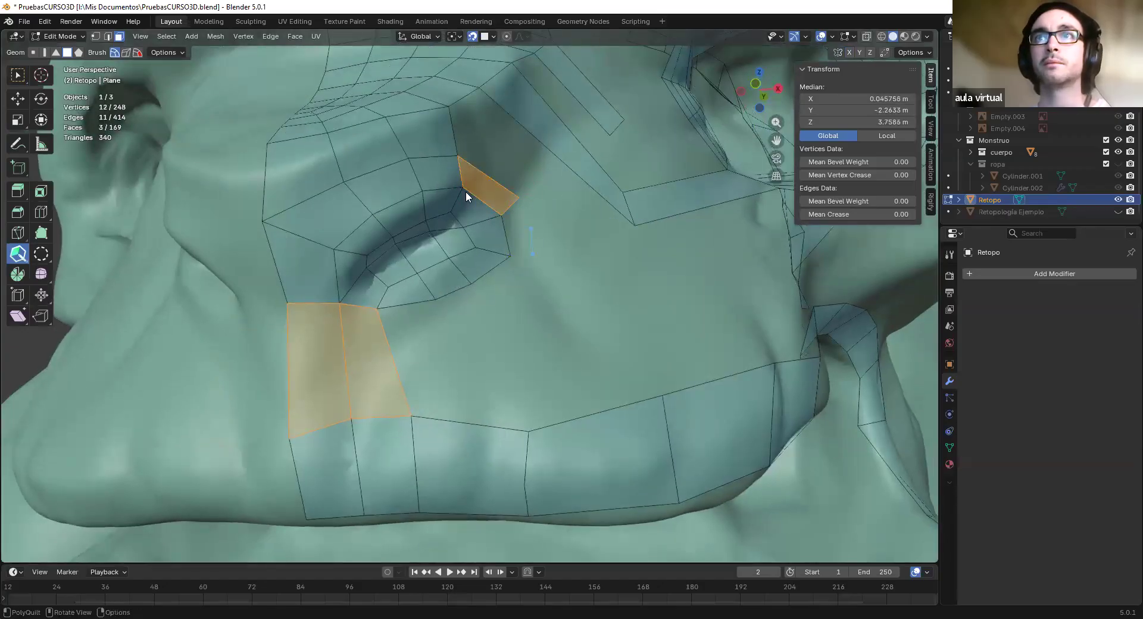
click(351, 334)
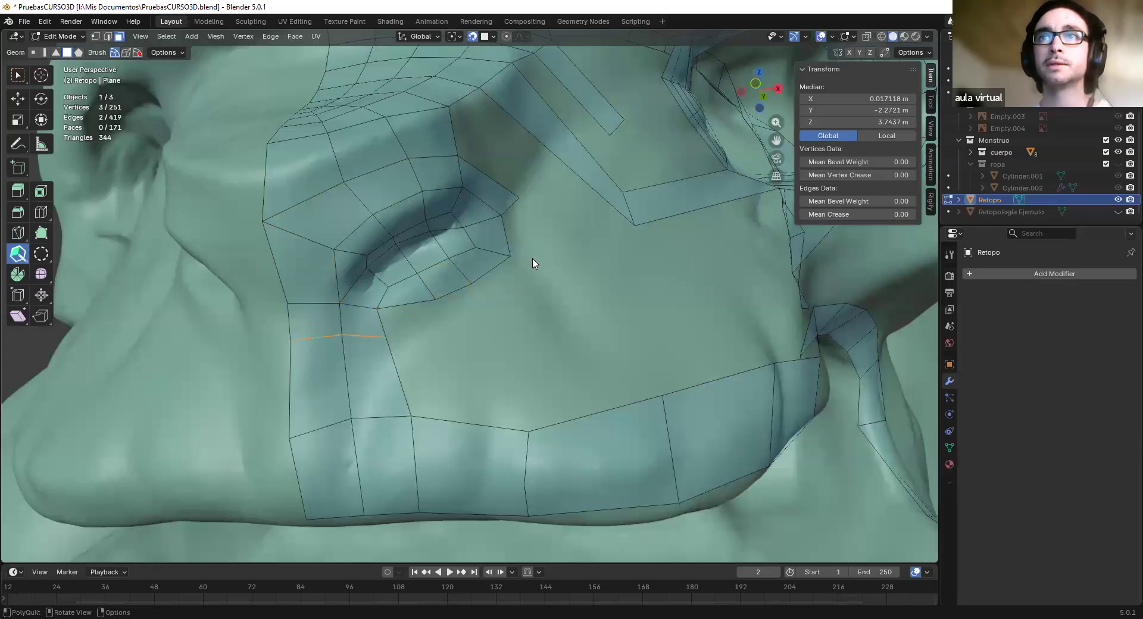
Fill a face beside the nostril and three faces below it to complete the ring around its outer side
shift+click(526, 220)
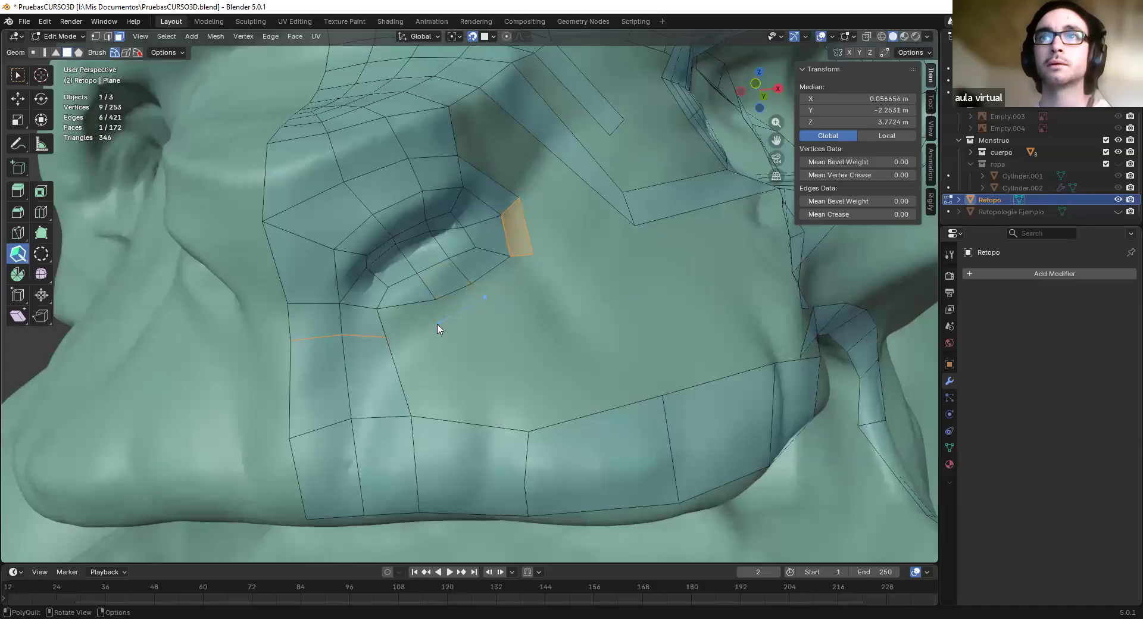
shift+click(408, 319)
shift+click(459, 306)
shift+click(496, 287)
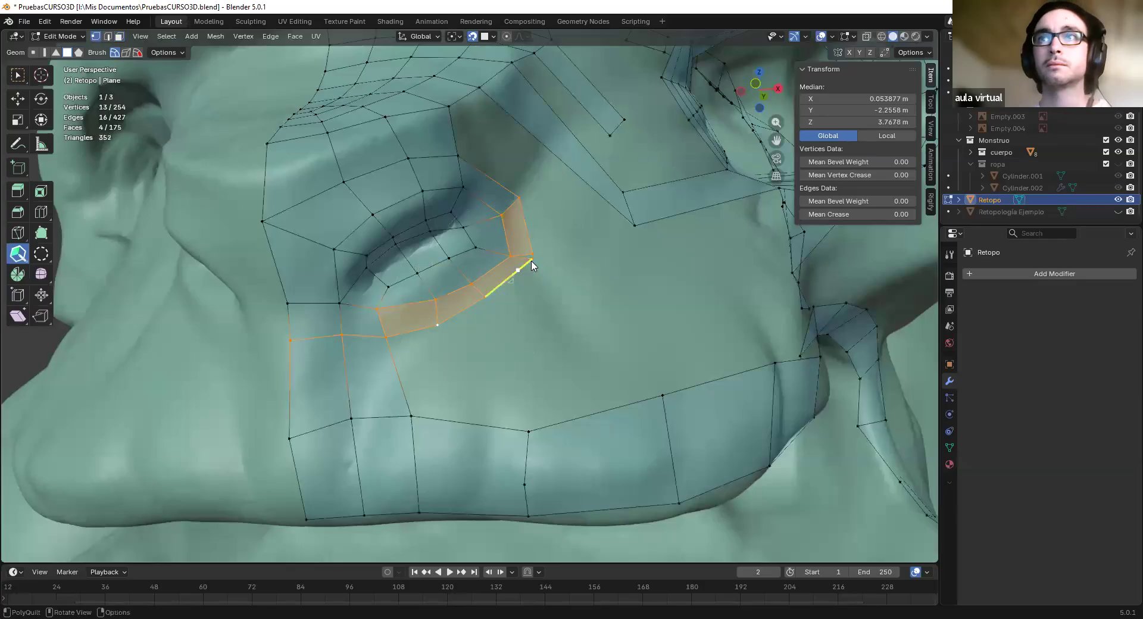
Smooth the new nostril ring faces and adjust the vertices along their lower outer edge
scroll(645, 231, up, 8)
drag(682, 173, 676, 160)
scroll(652, 193, down, 10)
scroll(494, 275, up, 4)
shift+drag(478, 219, 432, 270)
shift+drag(465, 235, 479, 236)
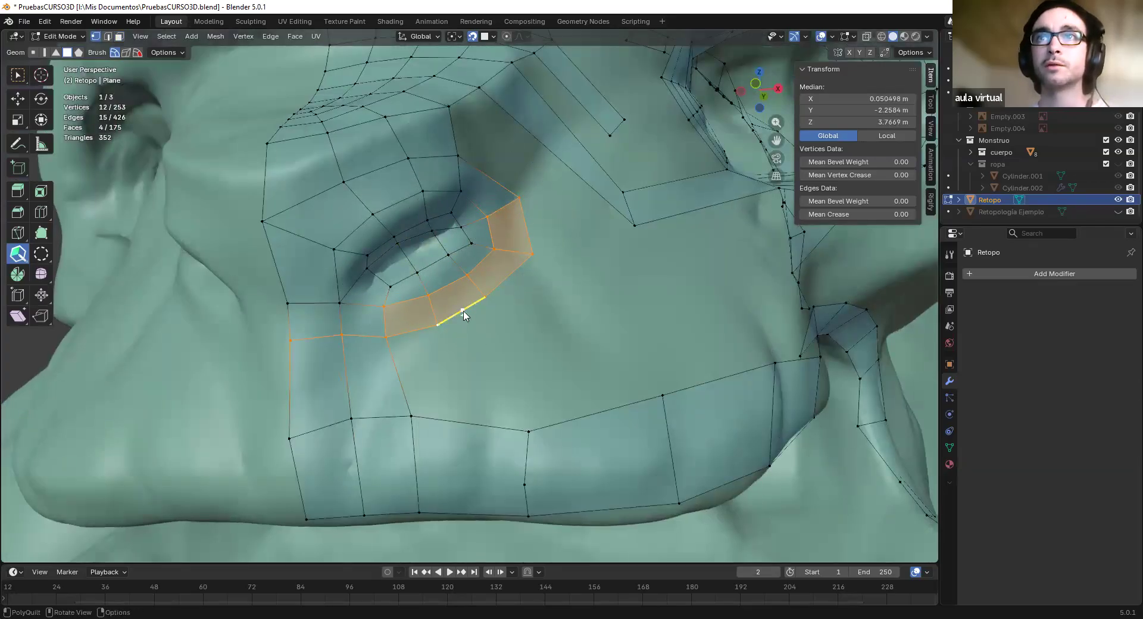
drag(445, 323, 444, 310)
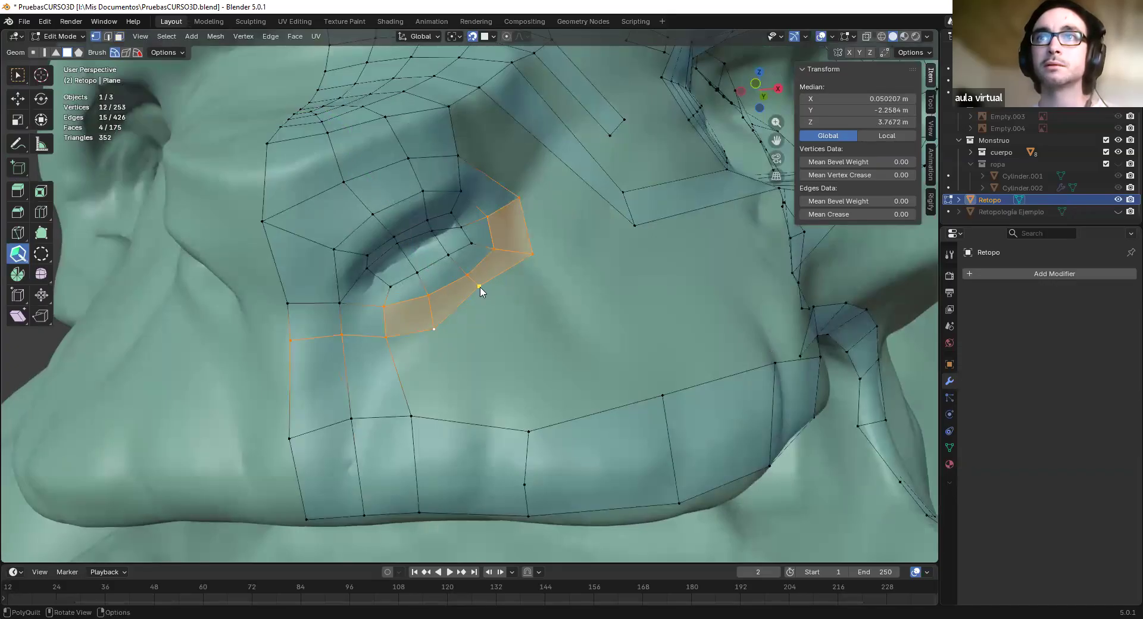
drag(481, 295, 475, 291)
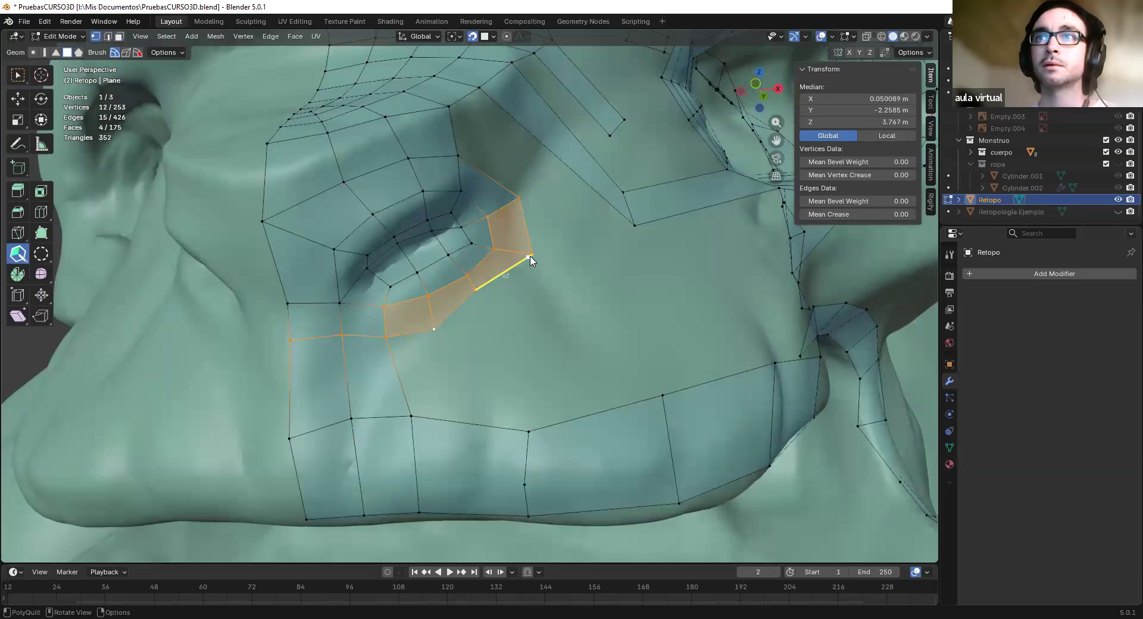
key(ctrl+z)
key(ctrl+z)
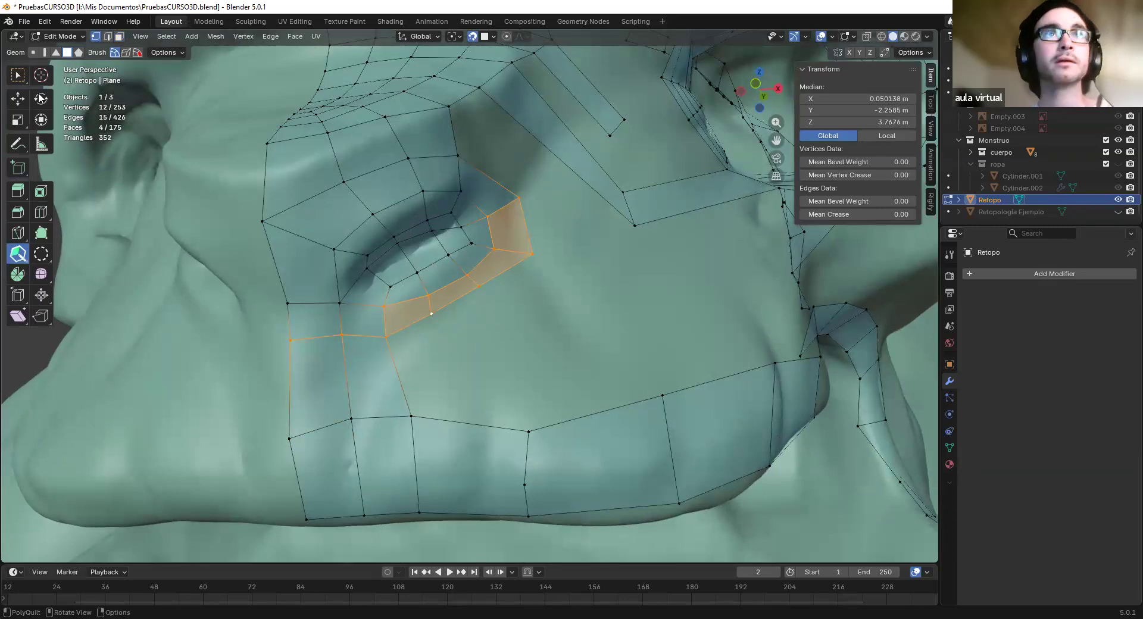
Delete the outer of the two faces bridging the new edge loop and the upper lip strip
click(23, 73)
key(3)
key(alt+a)
click(381, 381)
key(x)
click(380, 377)
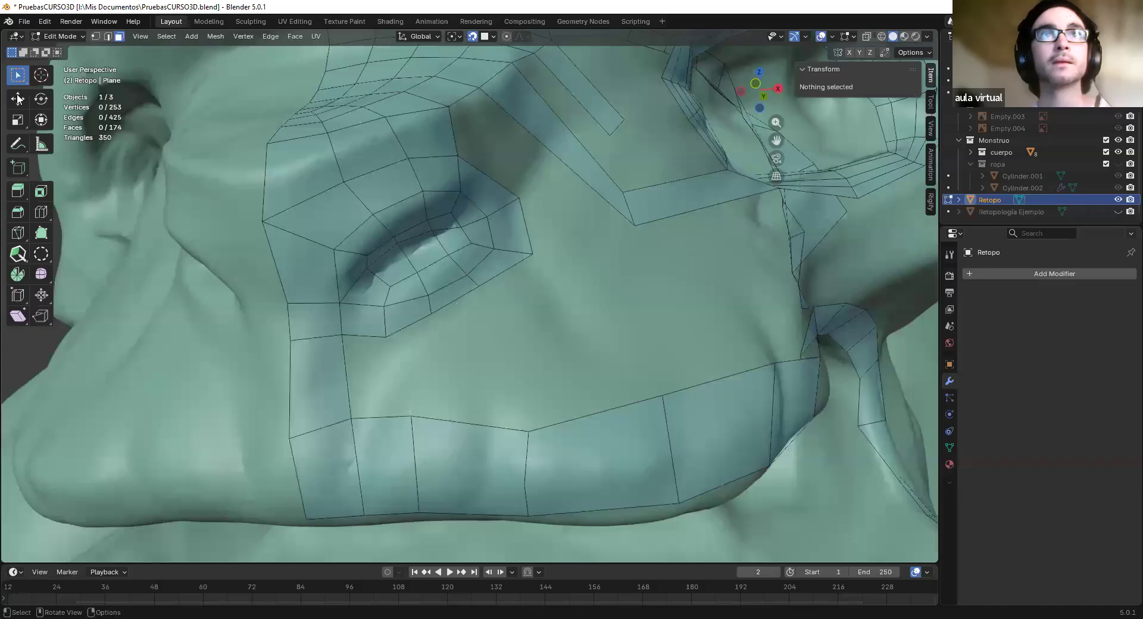
Move the nostril ring's lower outer edge closer to the nostril with PolyQuilt
click(456, 302)
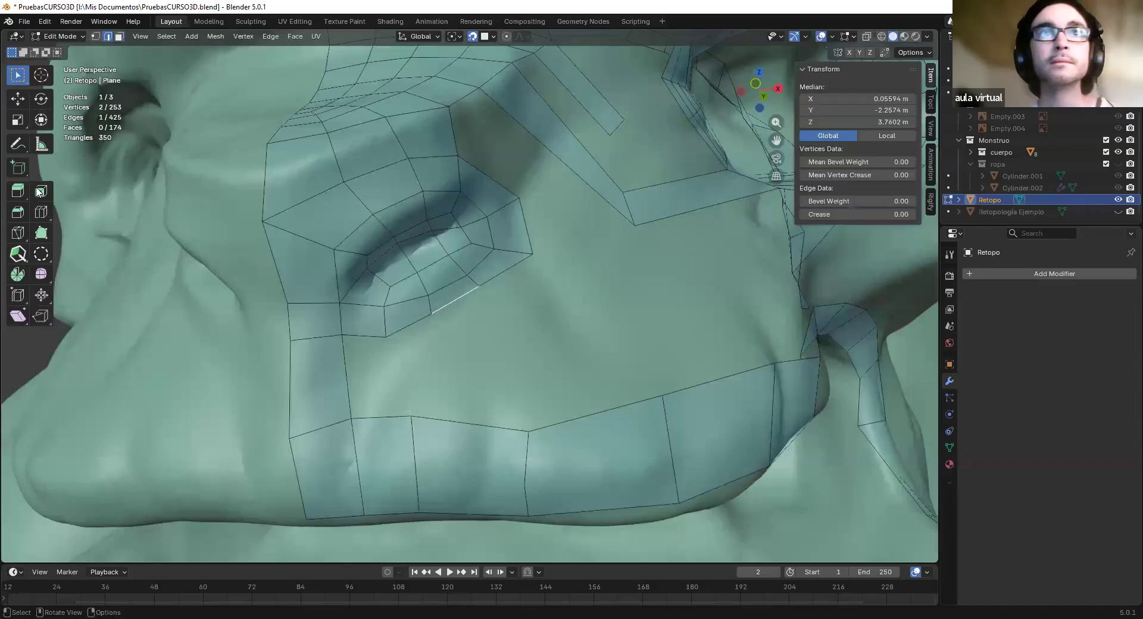
click(20, 254)
drag(437, 305, 441, 295)
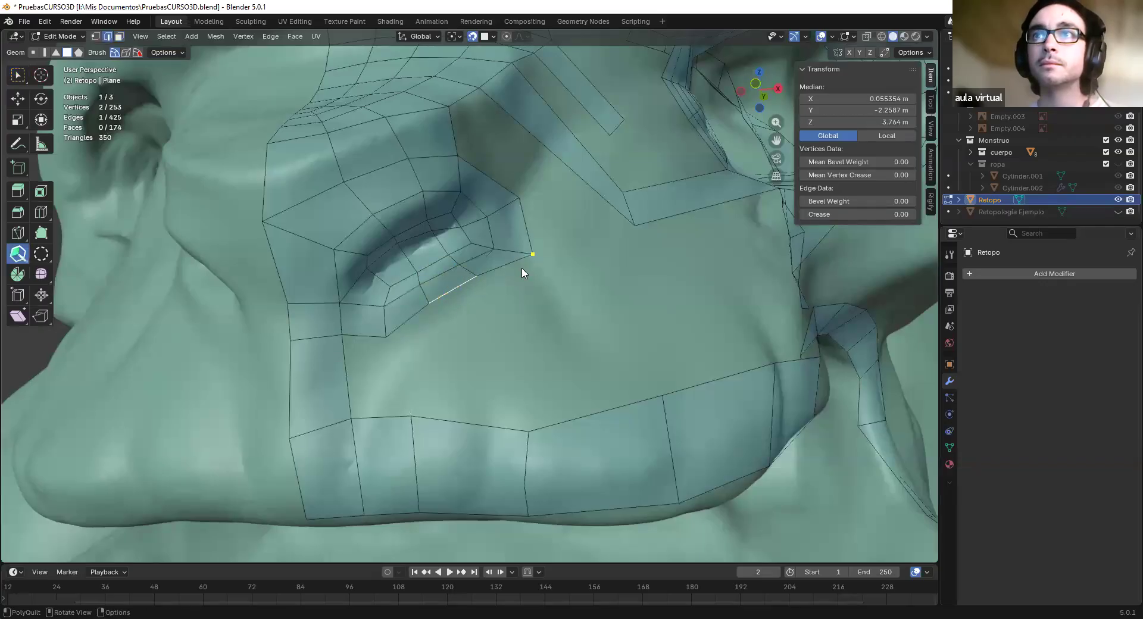
Try to fill three faces between the nostril ring and the upper lip strip and smooth them
drag(416, 342, 521, 288)
shift+click(375, 369)
shift+click(472, 356)
mouse_move(417, 305)
shift+mouse_down()
mouse_move(470, 247)
mouse_move(538, 288)
shift+mouse_up()
shift+drag(452, 241, 372, 330)
scroll(466, 332, down, 4)
mouse_move(468, 331)
middle_down()
mouse_move(395, 342)
mouse_move(465, 333)
middle_up()
shift+drag(465, 332, 465, 333)
scroll(542, 370, up, 4)
shift+middle_drag(584, 382, 476, 297)
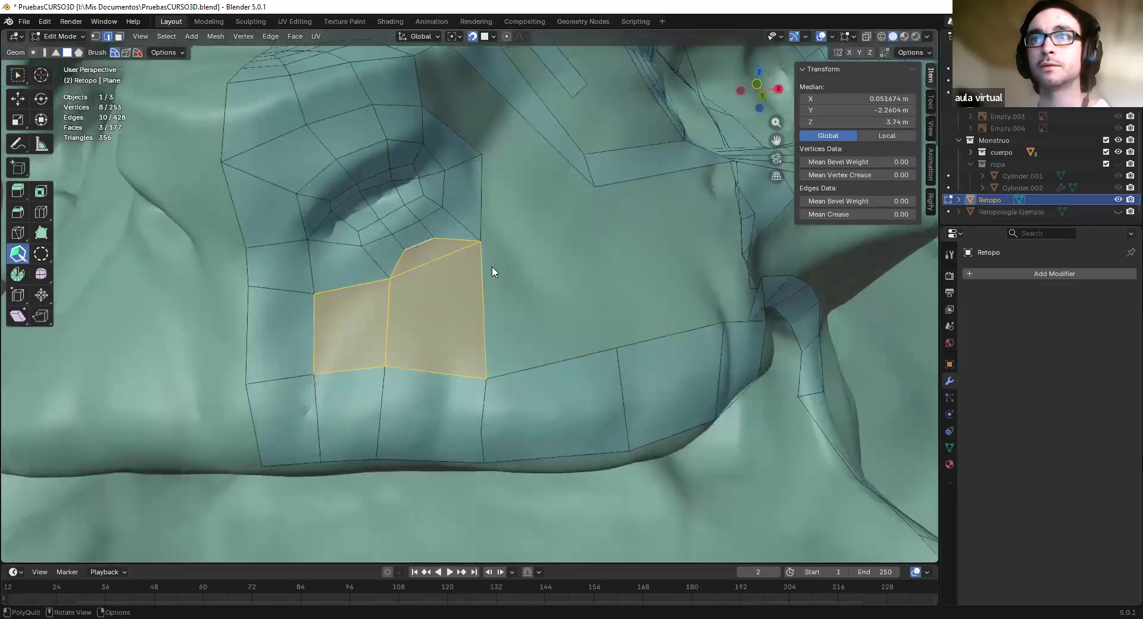
Undo the three filled faces and their smoothing
key(ctrl+z)
key(ctrl+z)
key(ctrl+z)
key(ctrl+z)
key(ctrl+z)
key(ctrl+z)
key(ctrl+z)
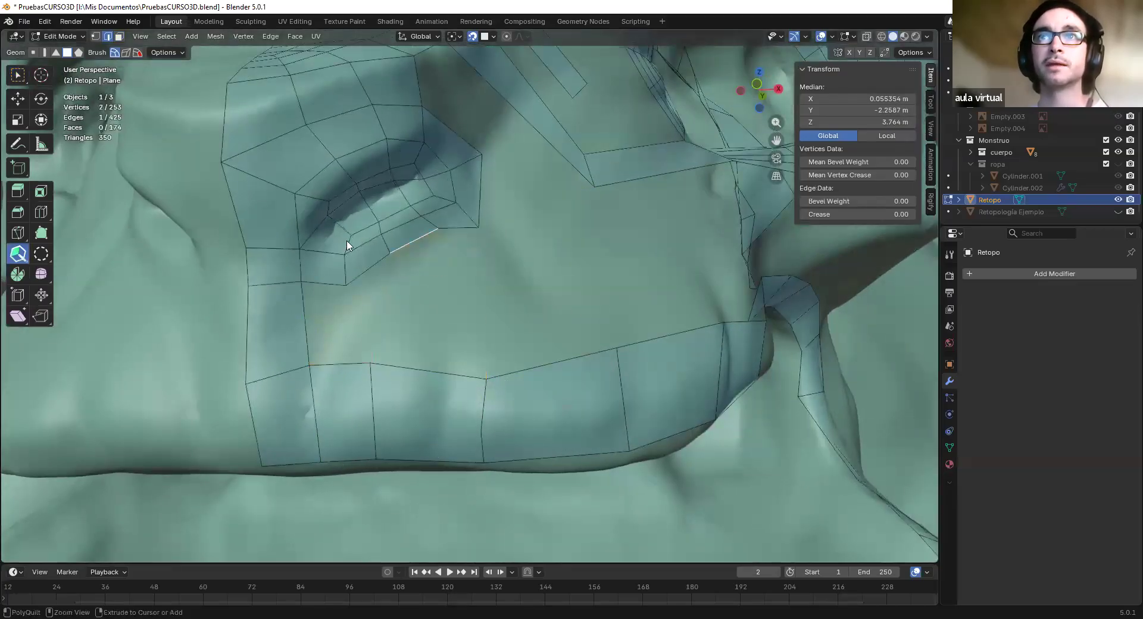
Lower and smooth the ring's edge below the nostril, and refill the deleted face above the upper lip strip
drag(415, 246, 412, 260)
mouse_move(387, 207)
shift+mouse_down()
mouse_move(401, 194)
mouse_move(417, 241)
shift+mouse_up()
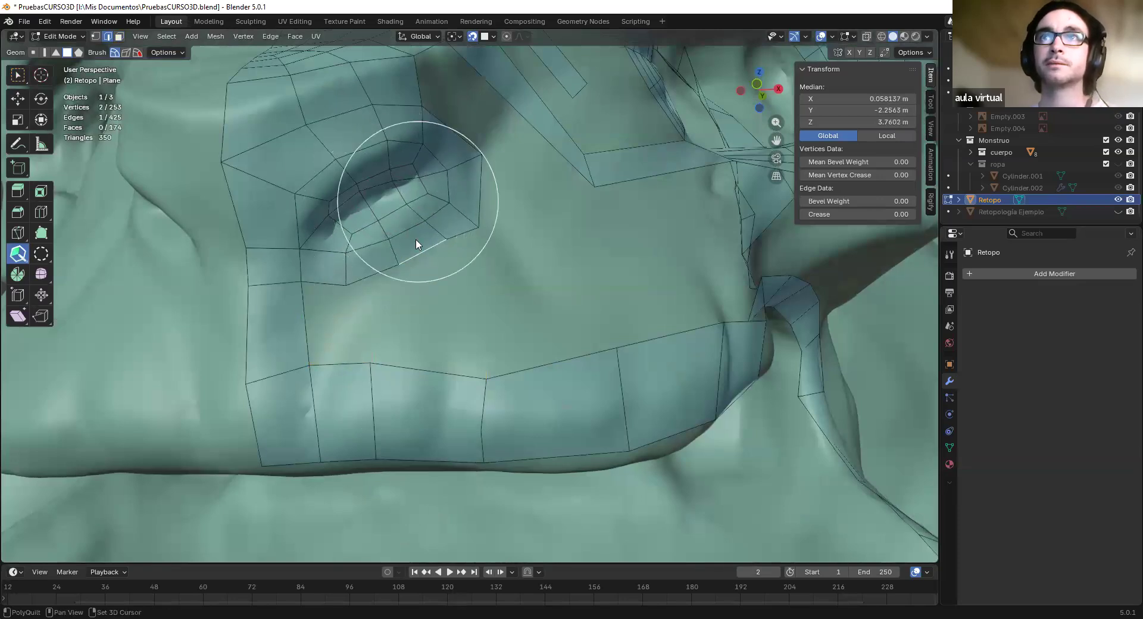
shift+click(335, 318)
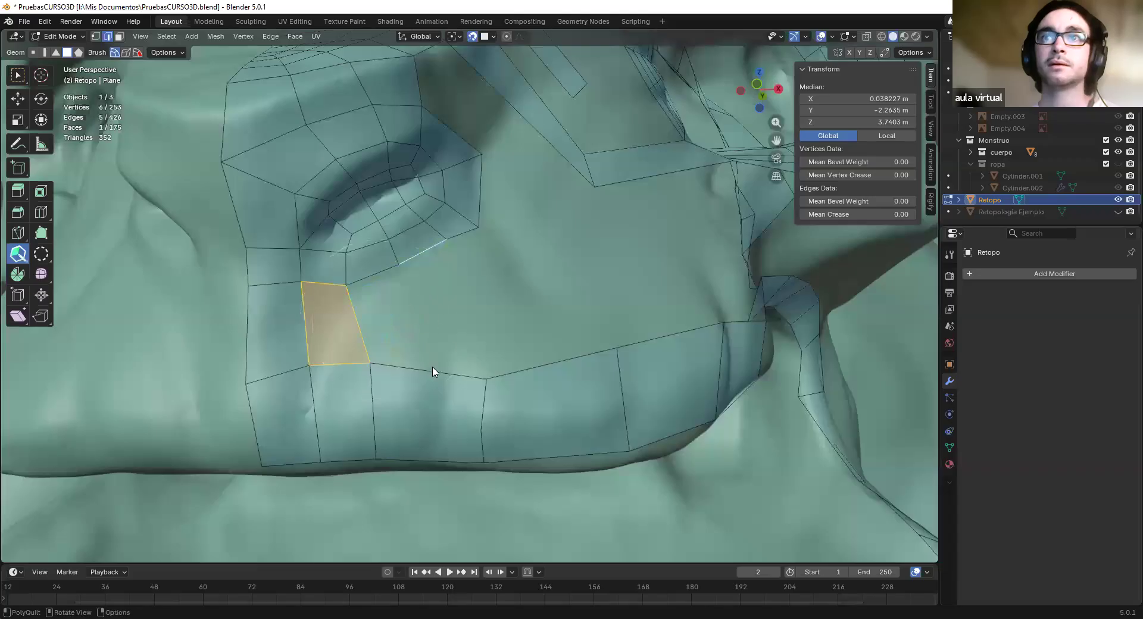
Try to split the upper lip strip's third face starting from its lower edge
click(433, 460)
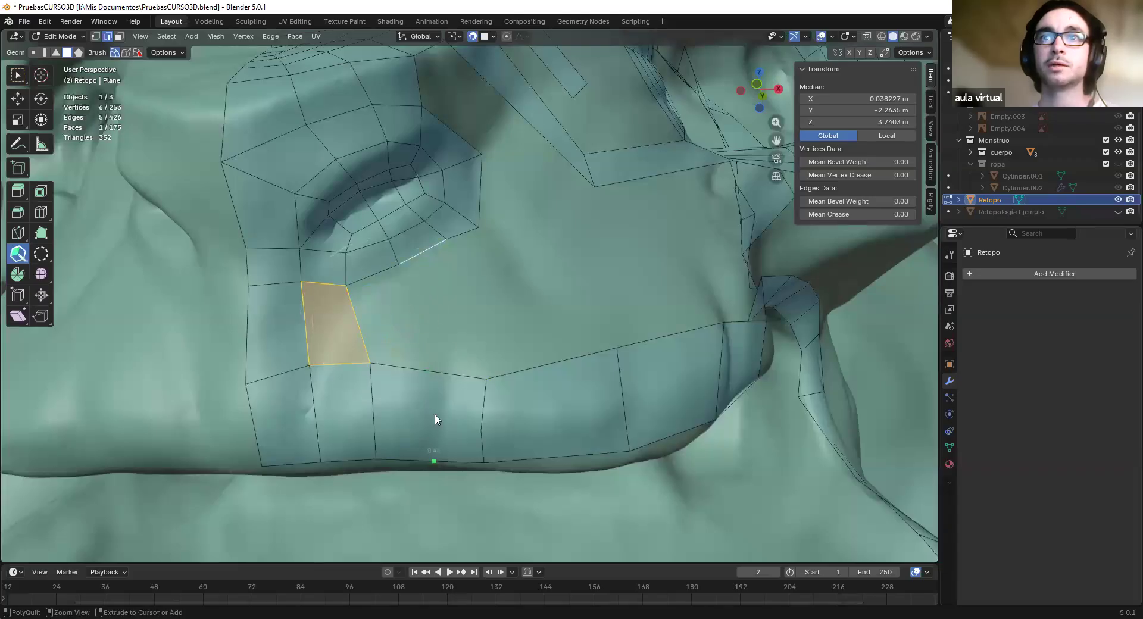
middle_drag(441, 388, 508, 225)
click(486, 178)
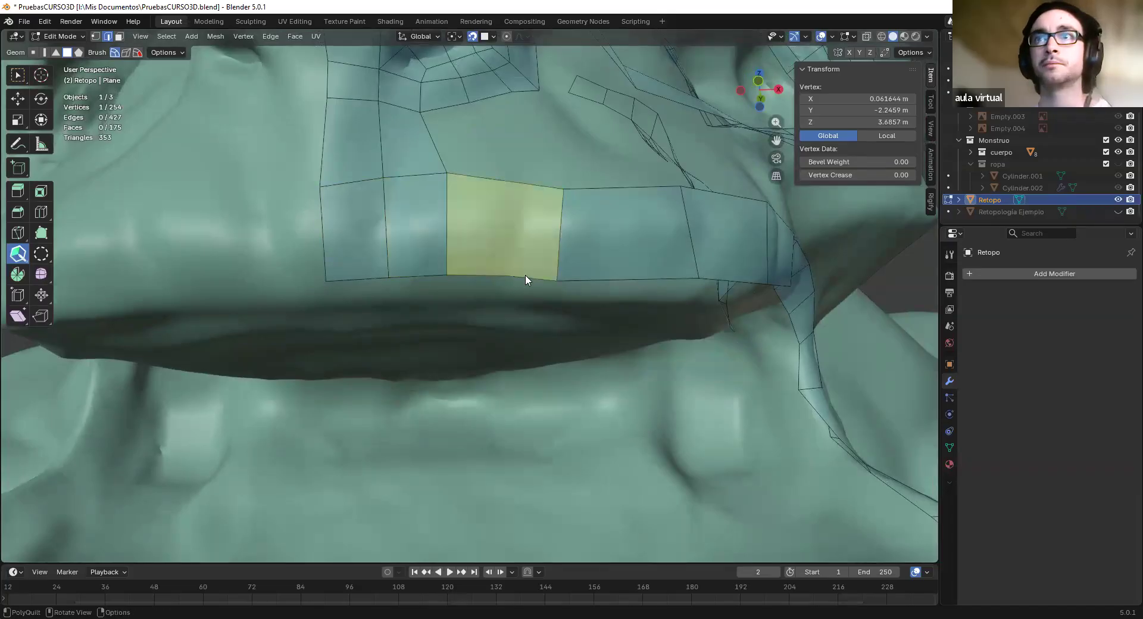
mouse_move(561, 179)
middle_down()
mouse_move(378, 308)
mouse_move(393, 279)
mouse_move(416, 283)
middle_up()
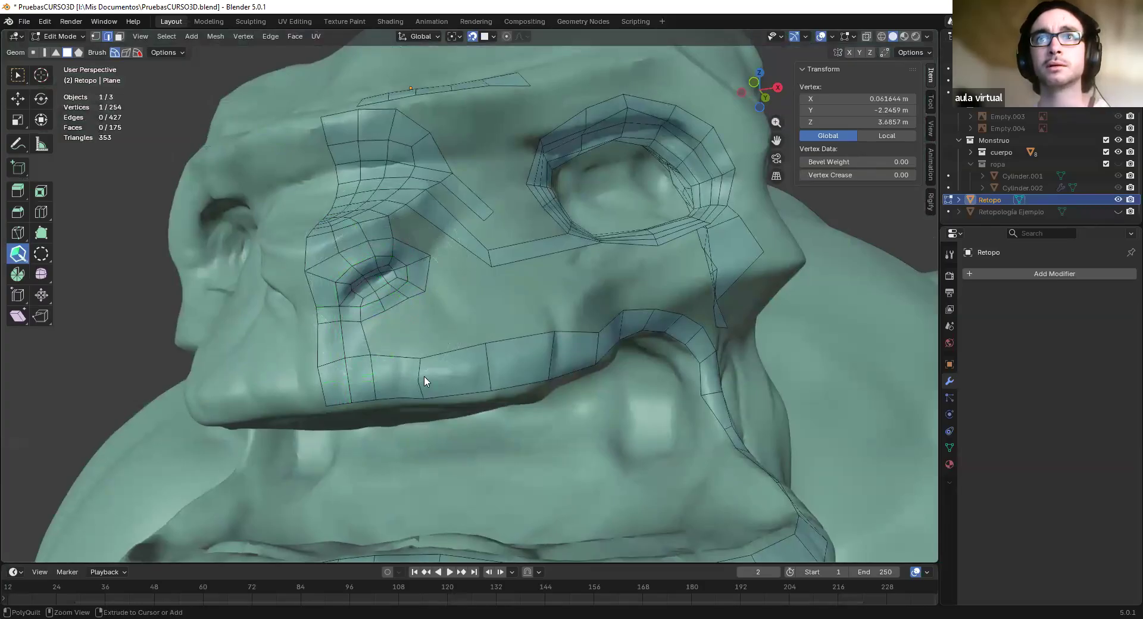
Examine the upper lip strip's vertices and the whole face retopology from several angles with X-ray on and off
key(1)
scroll(392, 368, up, 5)
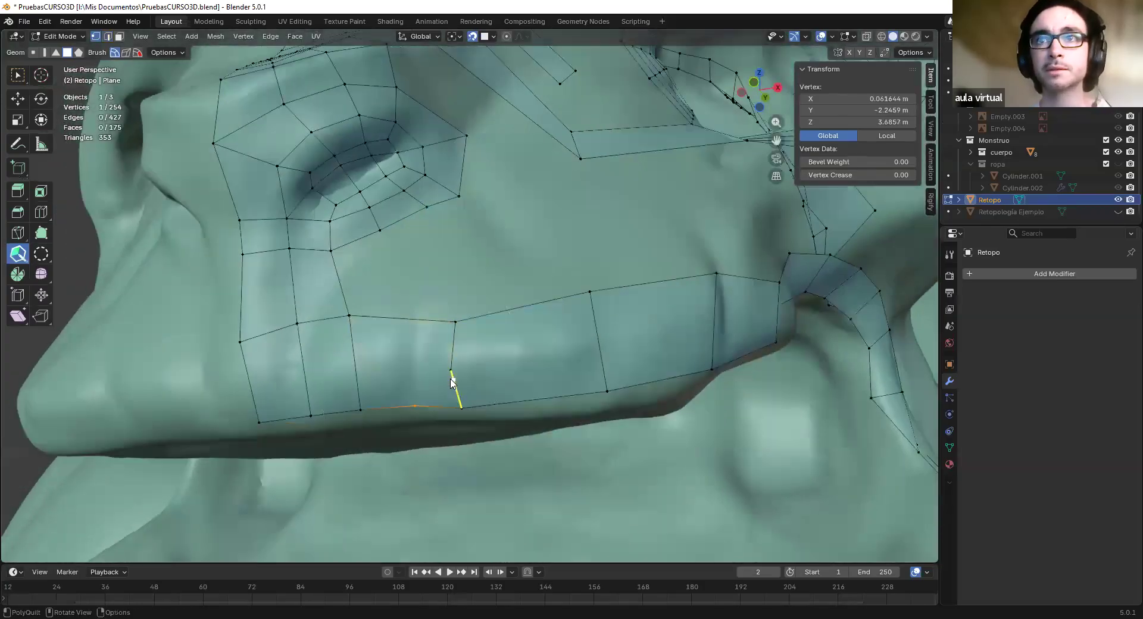
key(w)
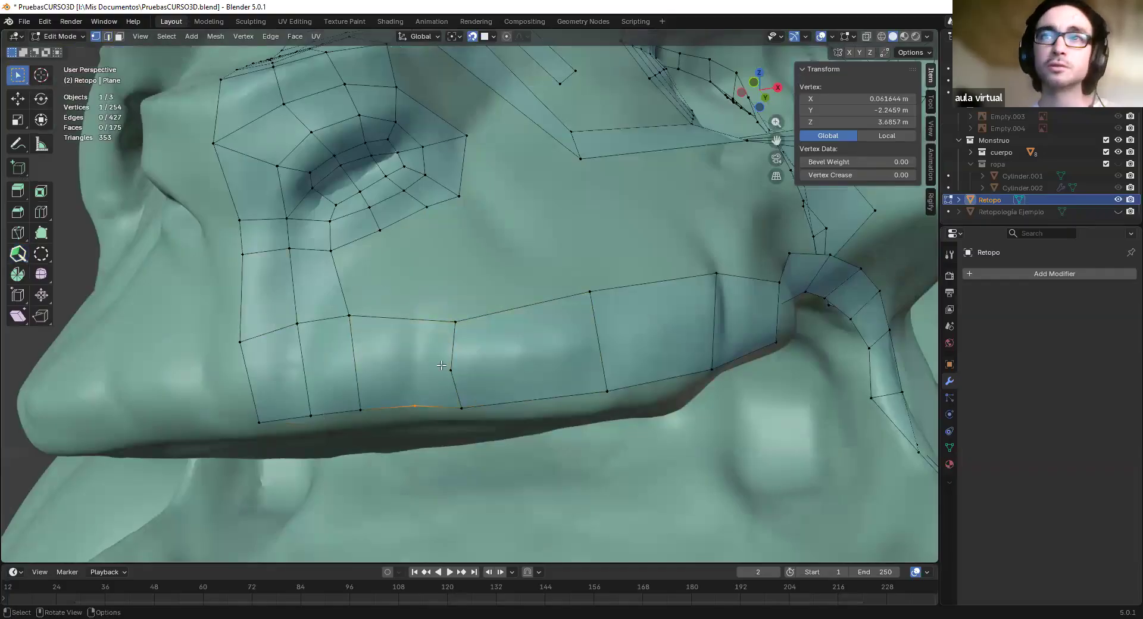
scroll(474, 376, down, 2)
middle_drag(568, 310, 509, 325)
key(2)
scroll(617, 322, down, 5)
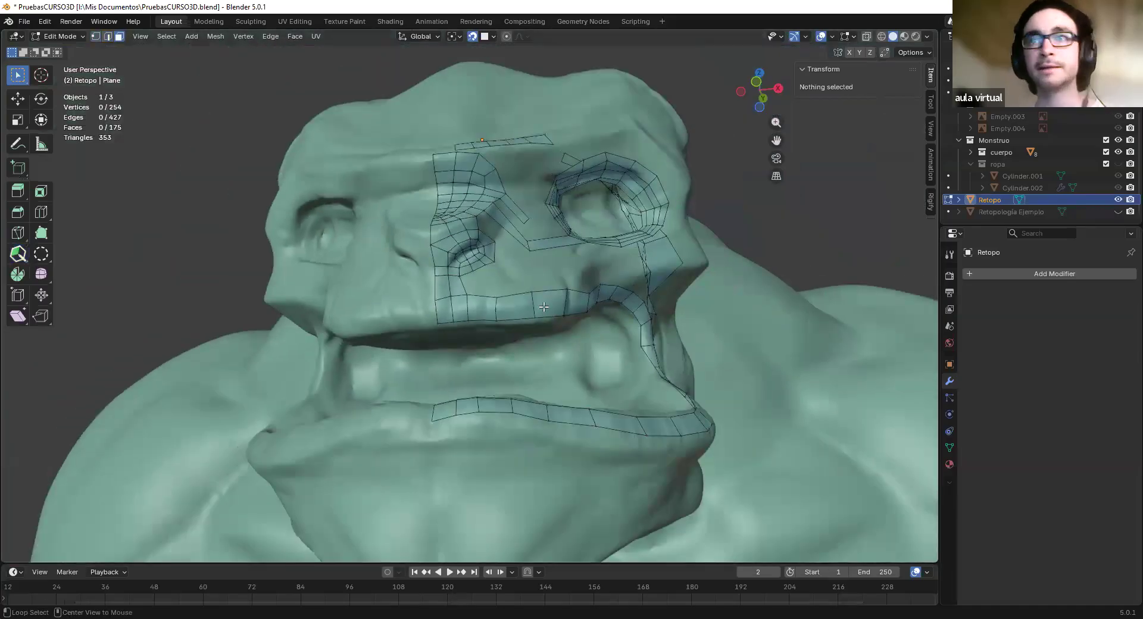
key(alt+z)
middle_drag(528, 319, 512, 341)
click(866, 38)
click(866, 38)
middle_drag(566, 262, 793, 323)
scroll(788, 320, down, 4)
middle_drag(721, 319, 574, 345)
key(alt+z)
key(alt+z)
scroll(633, 334, down, 3)
scroll(564, 343, up, 2)
scroll(564, 343, up, 8)
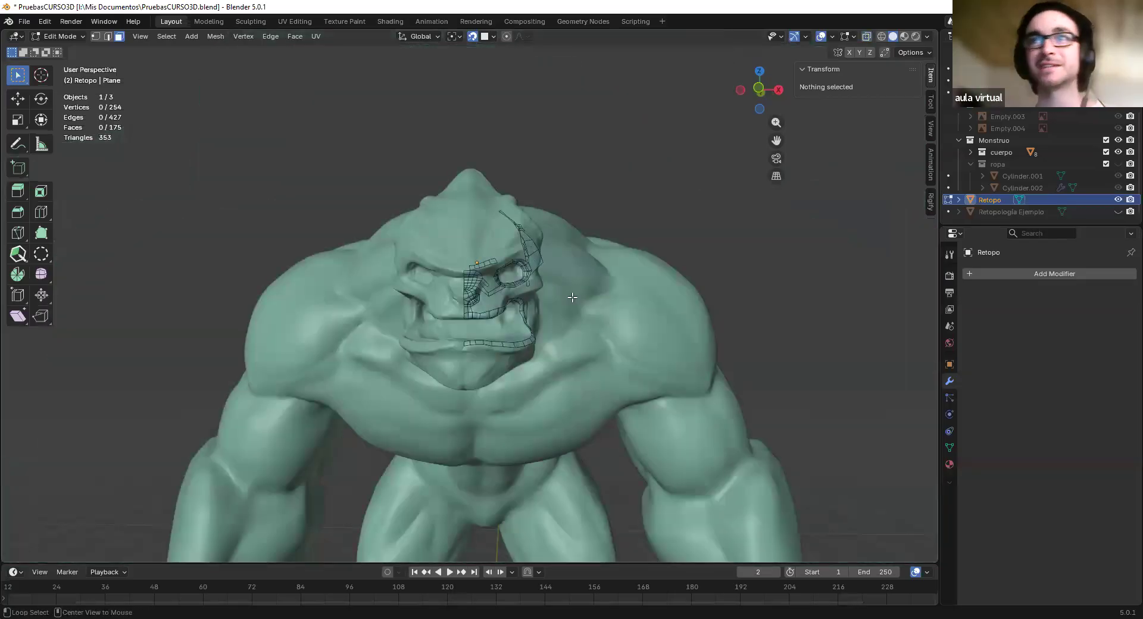
Dissolve the stray vertices on the outer and lower edges of the upper lip strip's third face
key(alt+z)
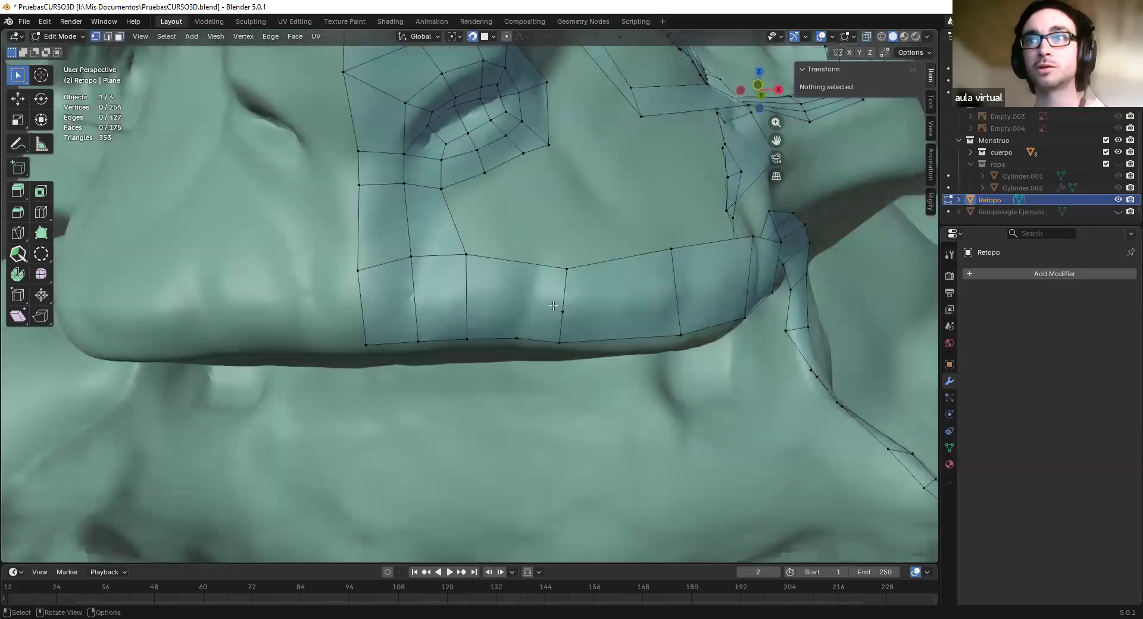
click(560, 309)
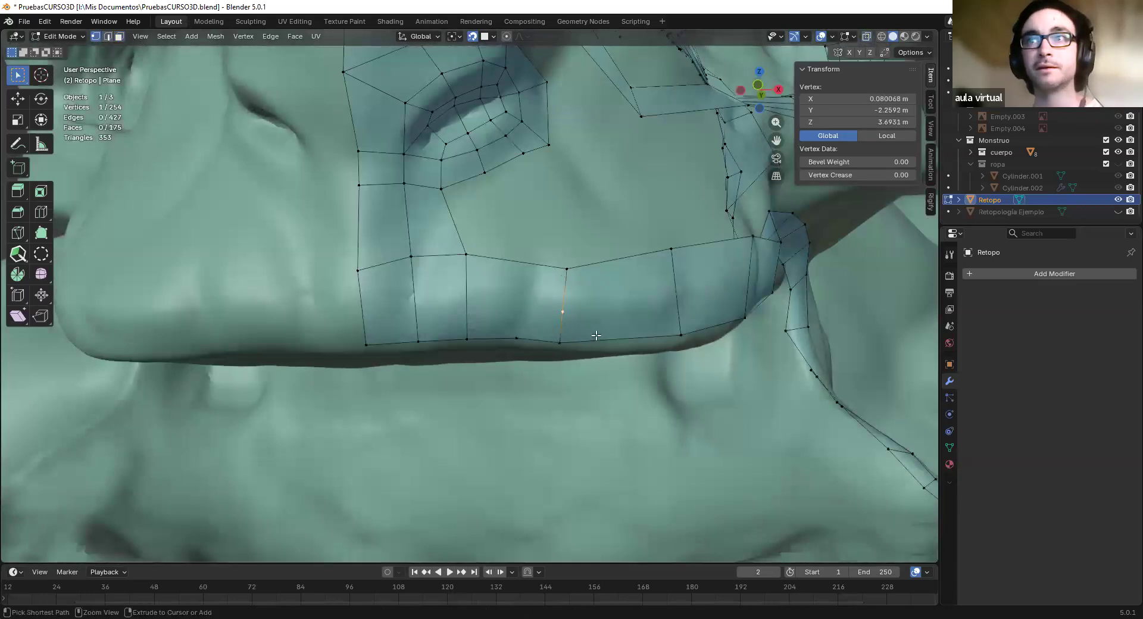
key(ctrl+x)
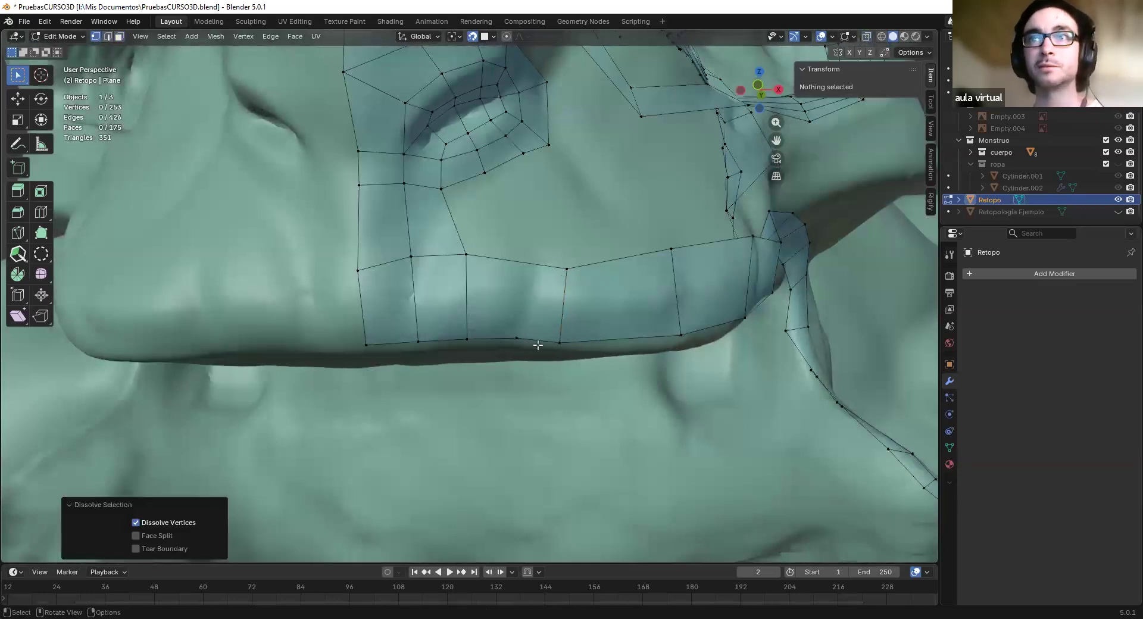
click(518, 339)
key(ctrl+x)
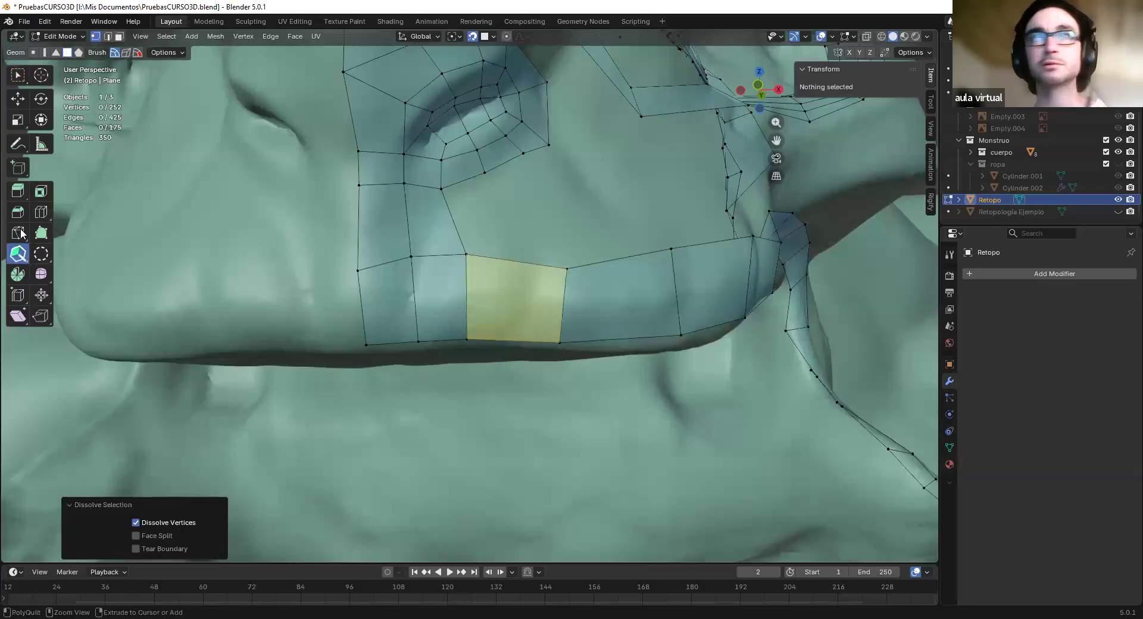
Split the upper lip strip's third face vertically, fill two faces up to the nostril ring and smooth them
click(518, 267)
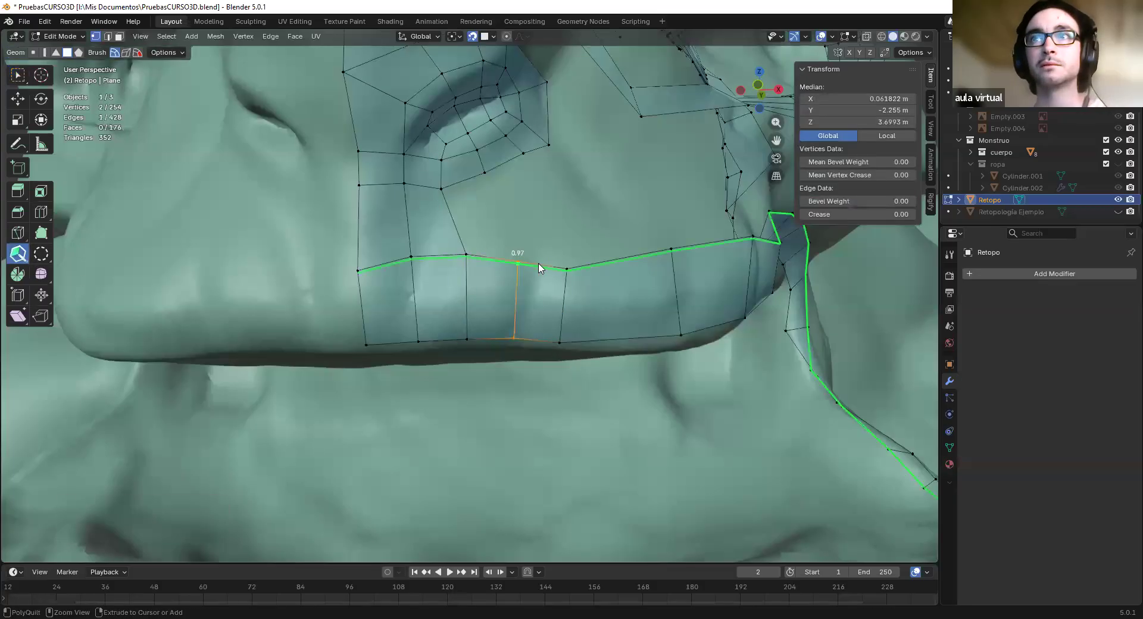
shift+middle_drag(487, 221, 465, 251)
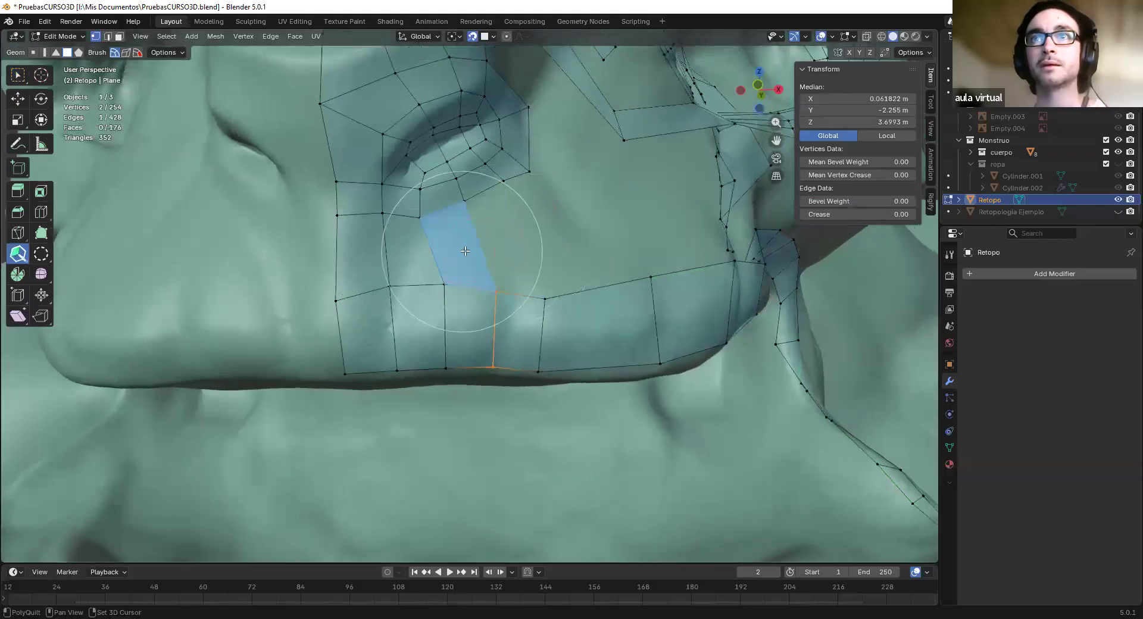
click(465, 250)
click(505, 241)
shift+drag(411, 225, 406, 291)
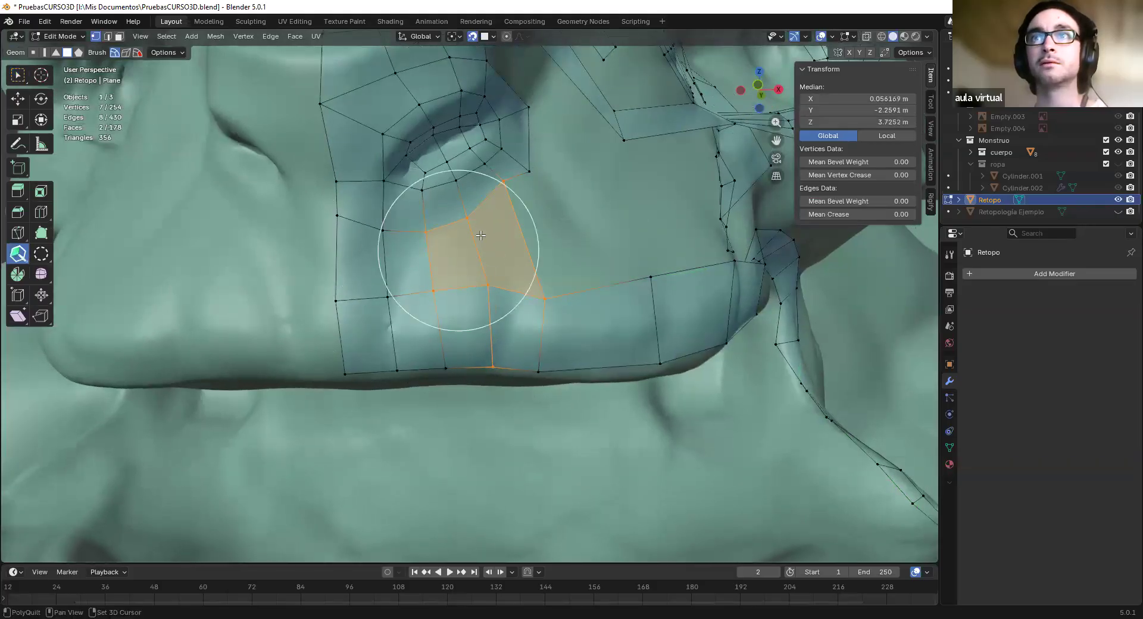
Fill one more face from the nostril ring to the lip strip and cut an edge loop across the bridging row
shift+middle_drag(542, 231, 462, 271)
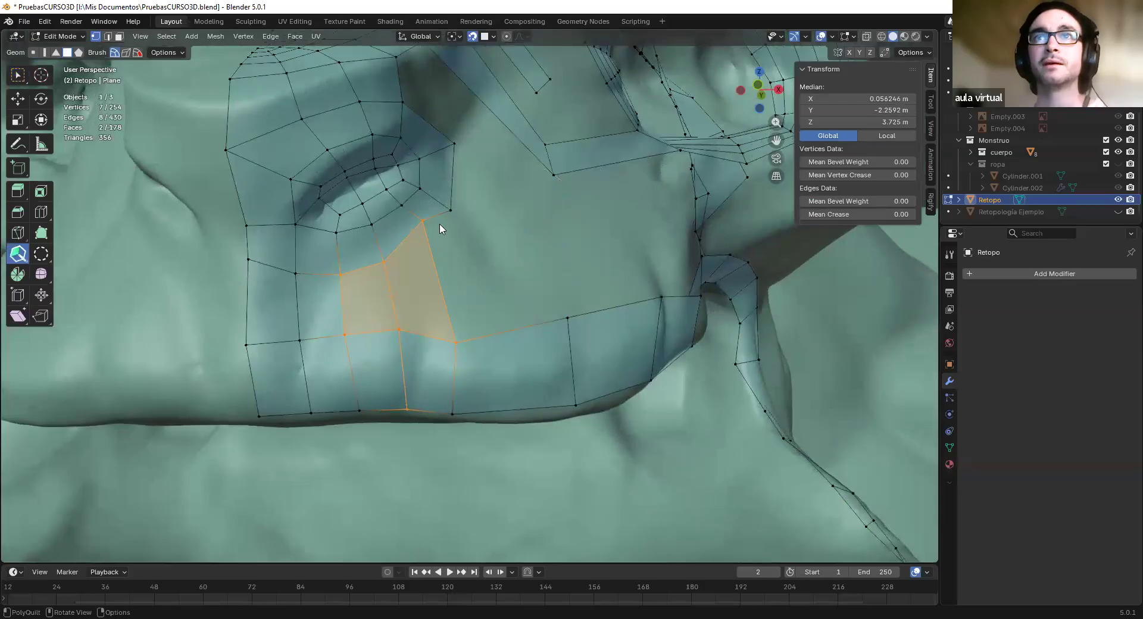
click(509, 278)
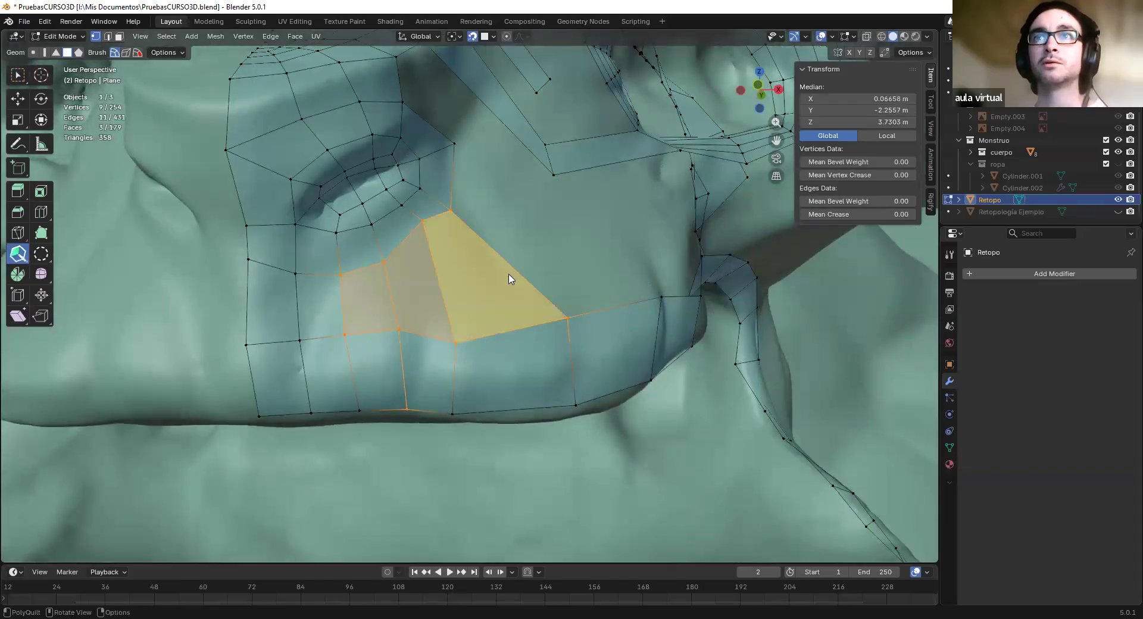
scroll(506, 272, down, 3)
scroll(477, 277, up, 1)
middle_drag(477, 277, 526, 206)
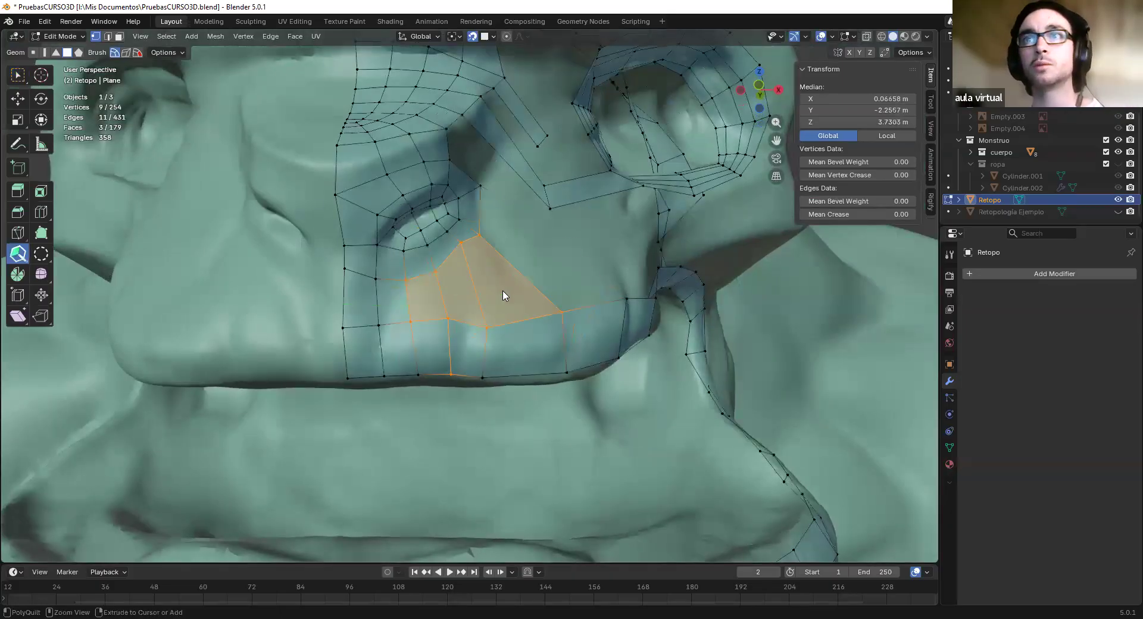
scroll(485, 292, up, 2)
click(479, 285)
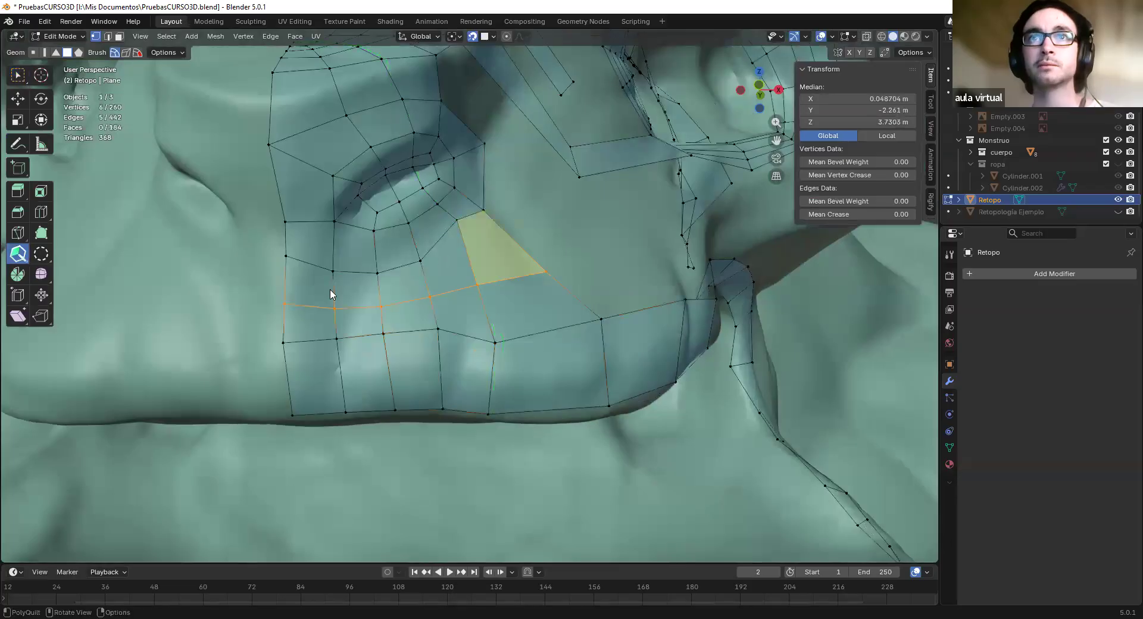
Smooth the new edge loop across the row bridging the nostril ring and upper lip strip, undoing the stray triangle beside the nostril
mouse_move(432, 266)
shift+mouse_down()
mouse_move(490, 255)
mouse_move(330, 279)
mouse_move(381, 375)
mouse_move(479, 344)
mouse_move(470, 273)
mouse_move(559, 282)
mouse_move(542, 273)
shift+mouse_up()
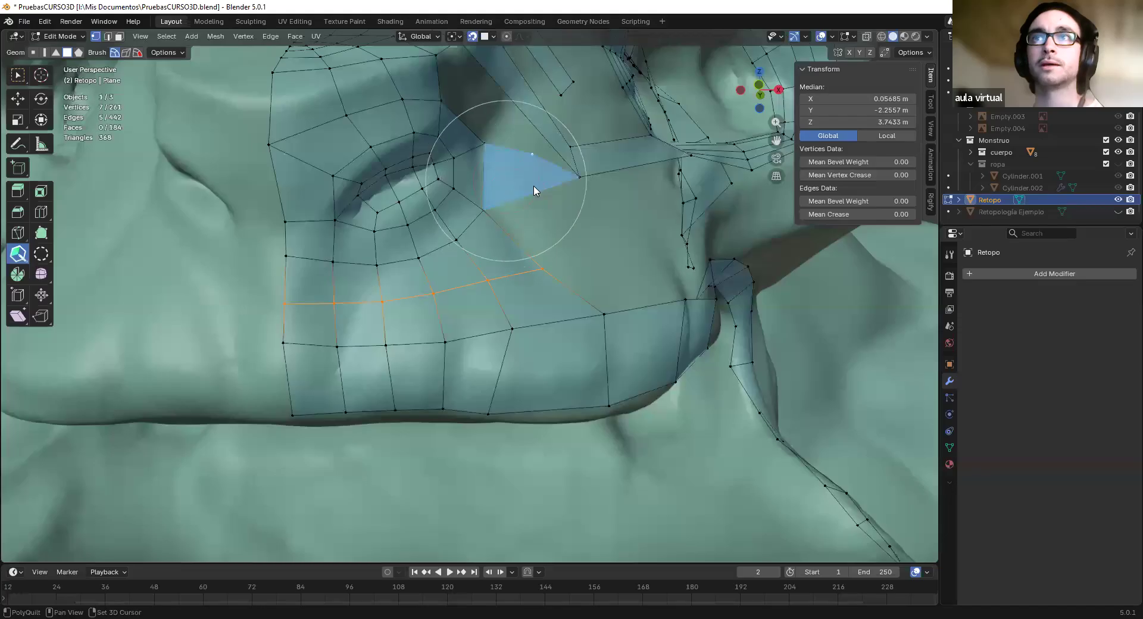
key(ctrl+z)
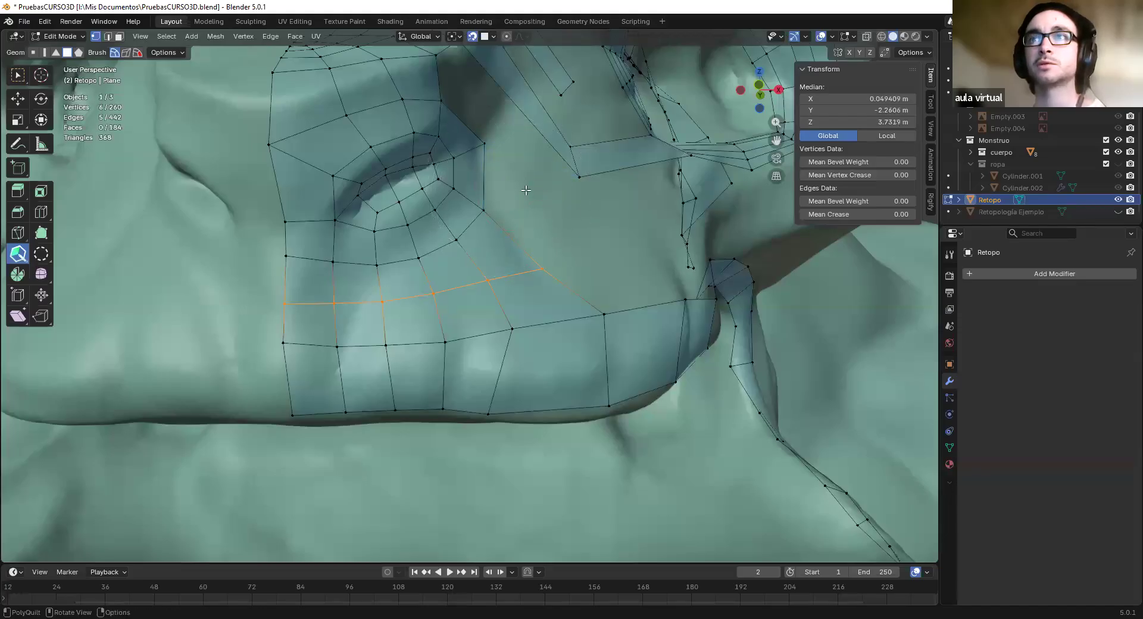
shift+middle_drag(582, 268, 547, 246)
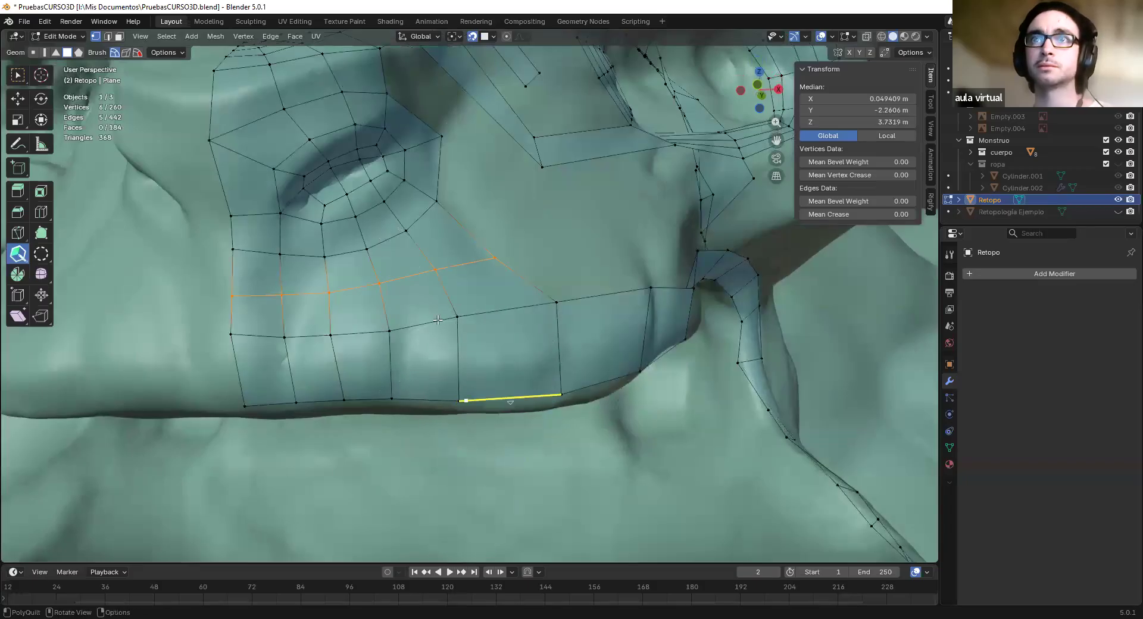
Cut an edge loop lengthwise through the middle of the whole lip strip, from the upper lip around the mouth corner to the lower lip
middle_drag(557, 359, 653, 397)
middle_drag(643, 391, 669, 390)
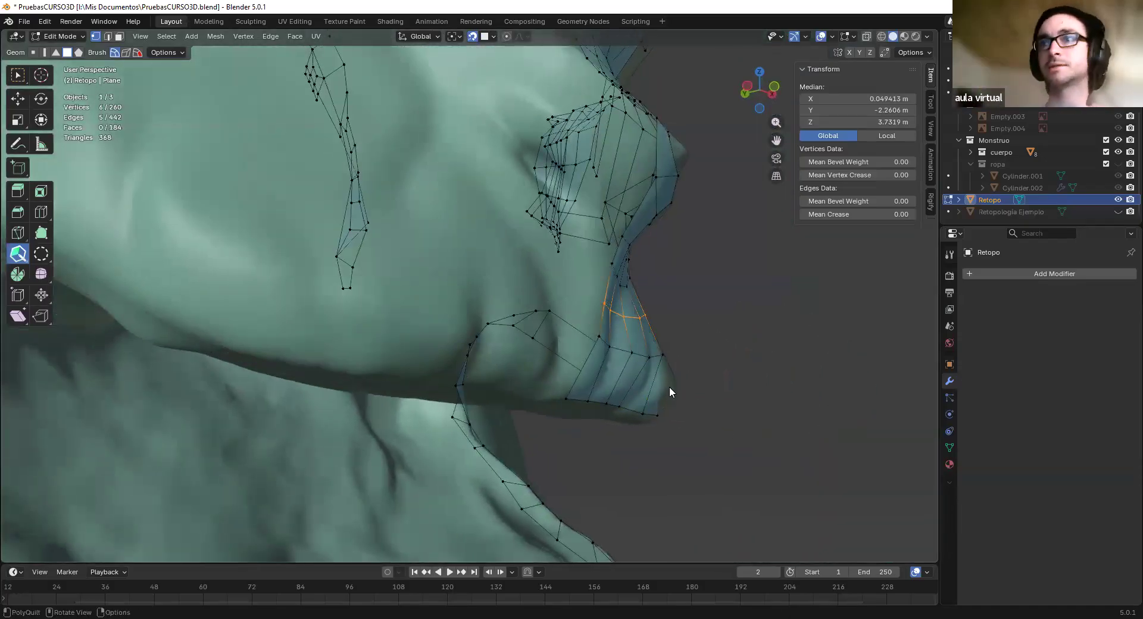
key(ctrl)
middle_drag(655, 387, 383, 480)
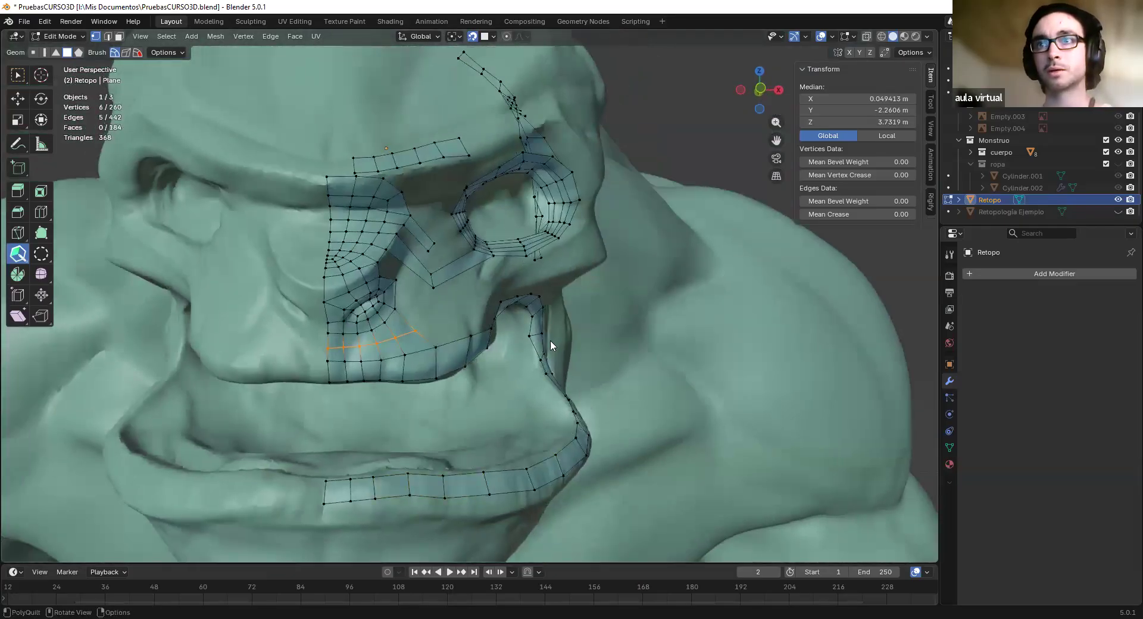
middle_drag(535, 319, 463, 373)
shift+click(523, 439)
middle_drag(523, 439, 485, 369)
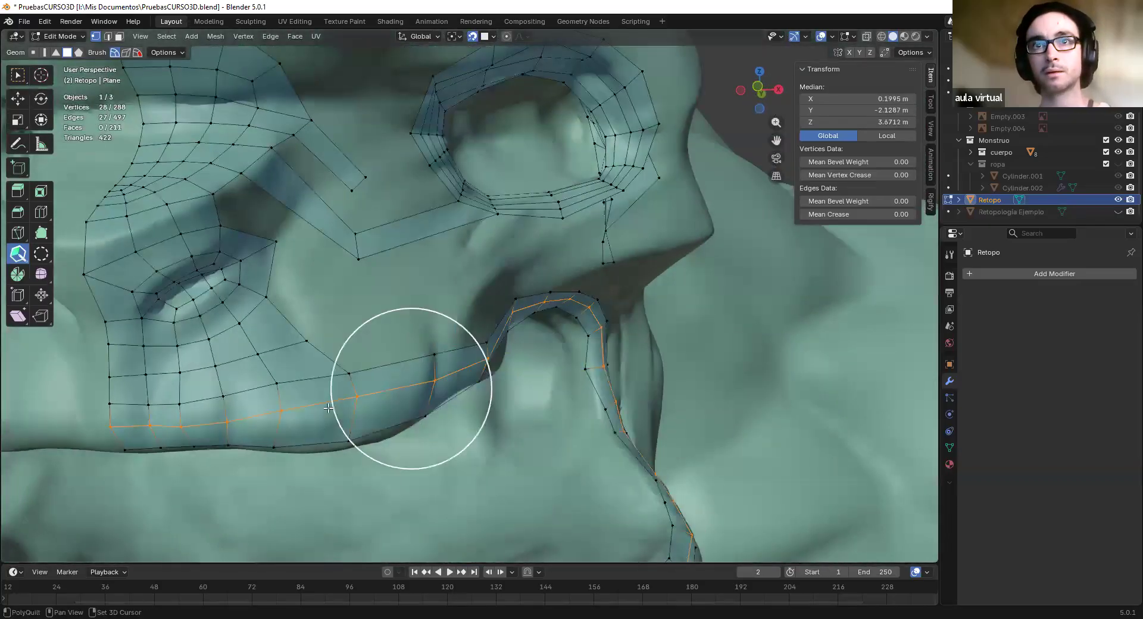
Smooth the new lip loop and the surrounding upper lip and mouth-corner vertices so they follow the sculpt from the front, below and side
drag(439, 378, 358, 395)
mouse_move(357, 396)
middle_down()
mouse_move(459, 332)
mouse_move(453, 357)
middle_up()
drag(465, 357, 394, 413)
drag(437, 360, 447, 378)
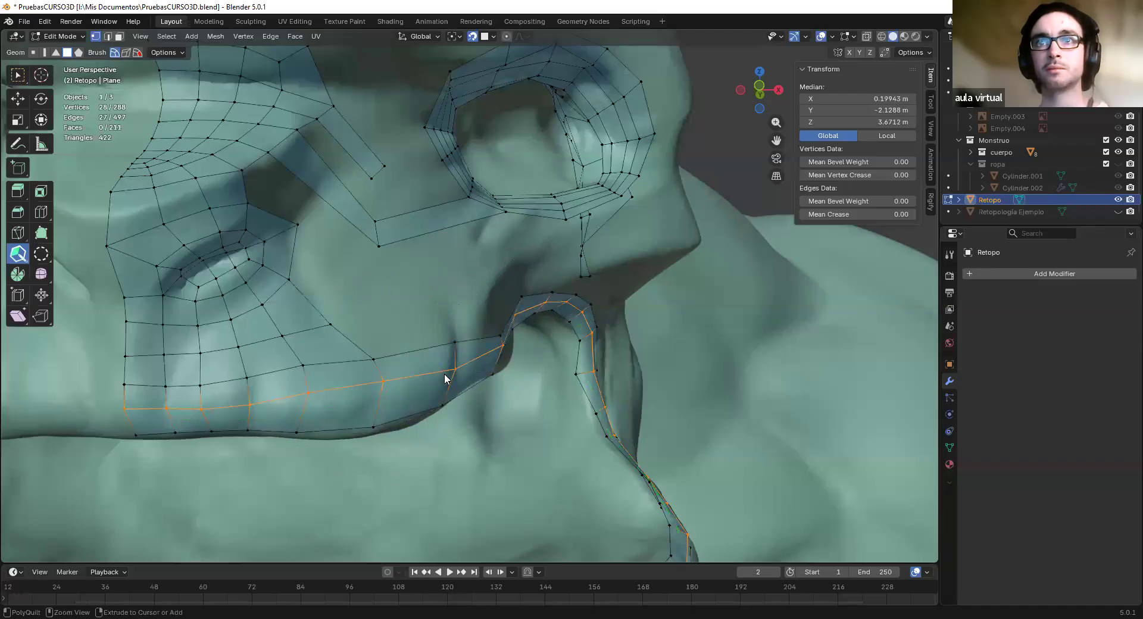
middle_drag(447, 378, 485, 377)
mouse_move(413, 337)
mouse_down()
mouse_move(312, 370)
mouse_move(312, 357)
mouse_up()
mouse_move(297, 300)
shift+mouse_down()
mouse_move(299, 249)
mouse_move(331, 226)
shift+mouse_up()
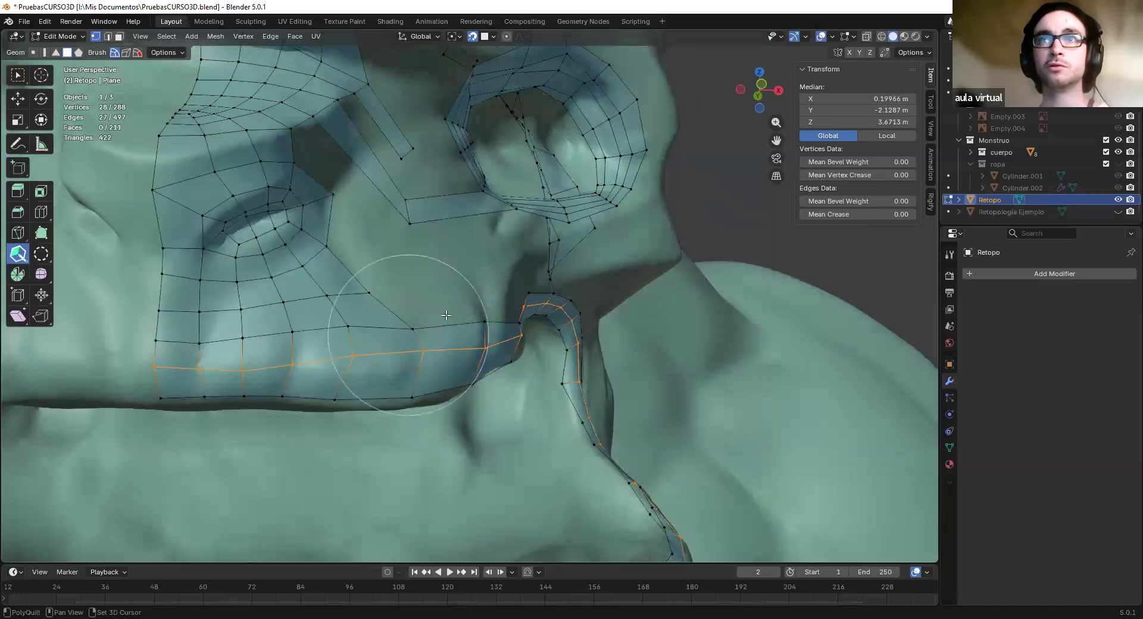
mouse_move(467, 374)
middle_down()
mouse_move(508, 332)
mouse_move(459, 281)
middle_up()
mouse_move(459, 280)
shift+mouse_down()
mouse_move(462, 262)
mouse_move(367, 275)
shift+mouse_up()
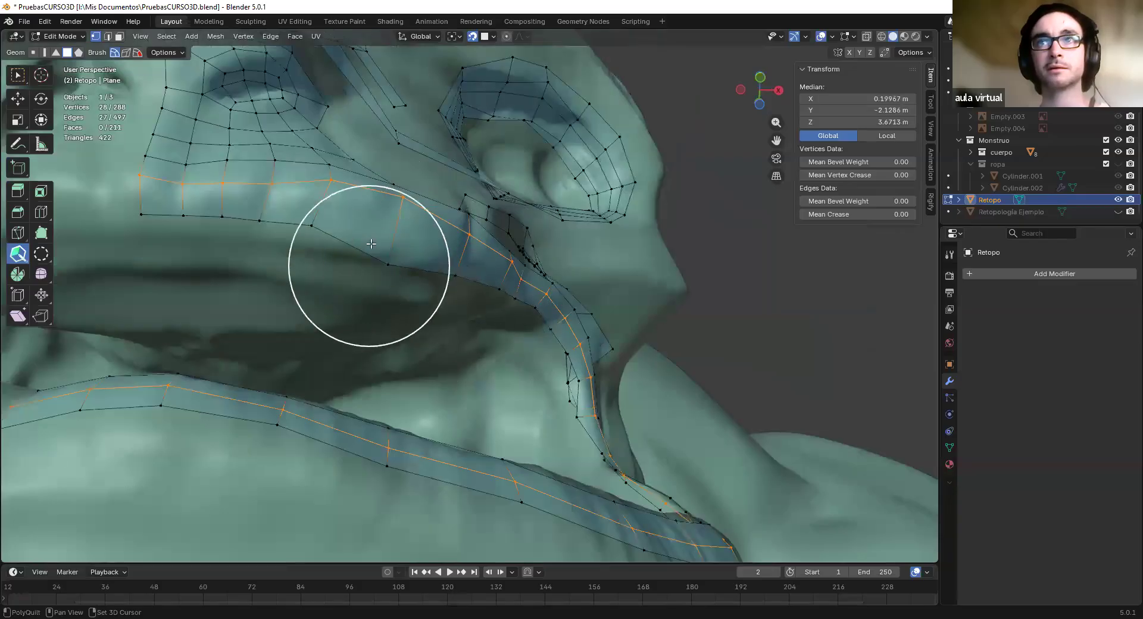
mouse_move(493, 281)
middle_down()
mouse_move(402, 320)
mouse_move(370, 387)
mouse_move(380, 370)
middle_up()
mouse_move(444, 328)
shift+mouse_down()
mouse_move(482, 305)
mouse_move(587, 299)
mouse_move(634, 322)
mouse_move(675, 396)
mouse_move(697, 506)
shift+mouse_up()
mouse_move(698, 506)
shift+middle_down()
mouse_move(696, 379)
mouse_move(538, 403)
mouse_move(553, 413)
mouse_move(286, 273)
mouse_move(277, 288)
mouse_move(312, 270)
mouse_move(480, 242)
mouse_move(562, 309)
mouse_move(634, 287)
shift+middle_up()
Cut a second lengthwise edge loop through the inner half of the lip strip
key(ctrl+x)
key(ctrl+z)
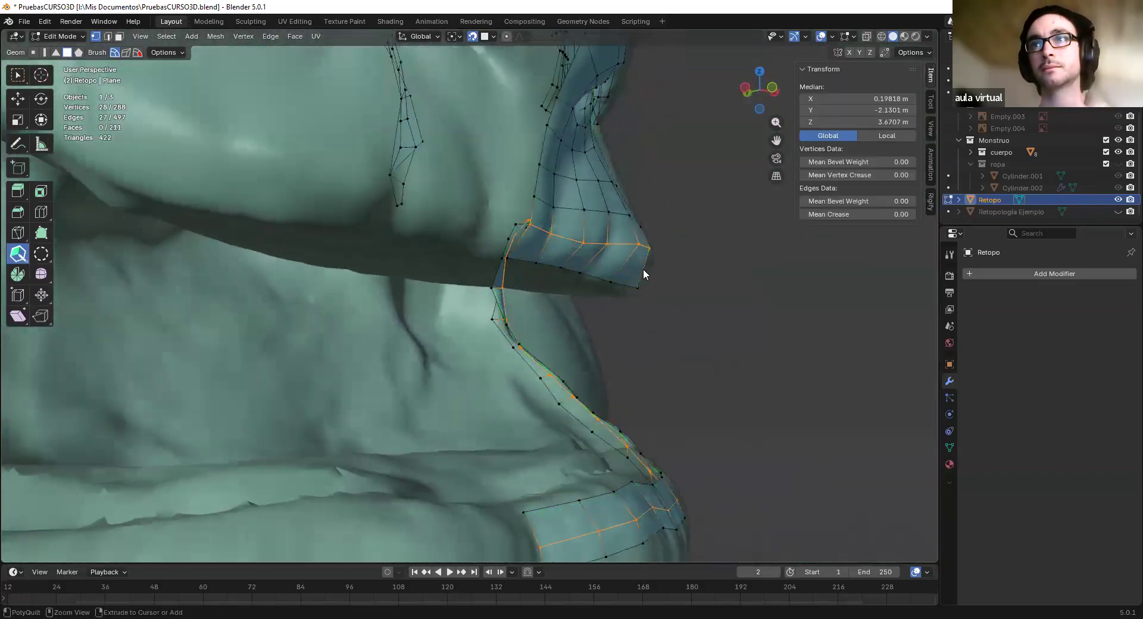
drag(643, 269, 624, 348)
mouse_move(652, 298)
middle_down()
mouse_move(658, 280)
mouse_move(663, 311)
mouse_move(653, 278)
middle_up()
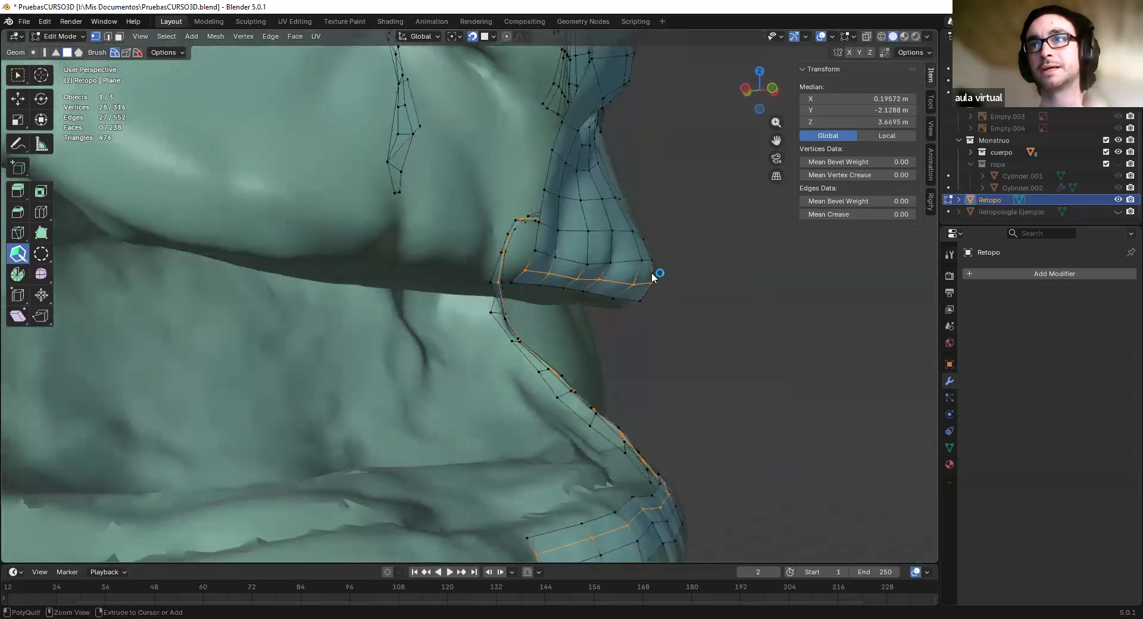
Try two further lengthwise edge loops close to the lip strip's inner edge and undo them
drag(643, 269, 631, 301)
mouse_move(671, 372)
middle_down()
mouse_move(505, 392)
mouse_move(184, 319)
mouse_move(235, 255)
middle_up()
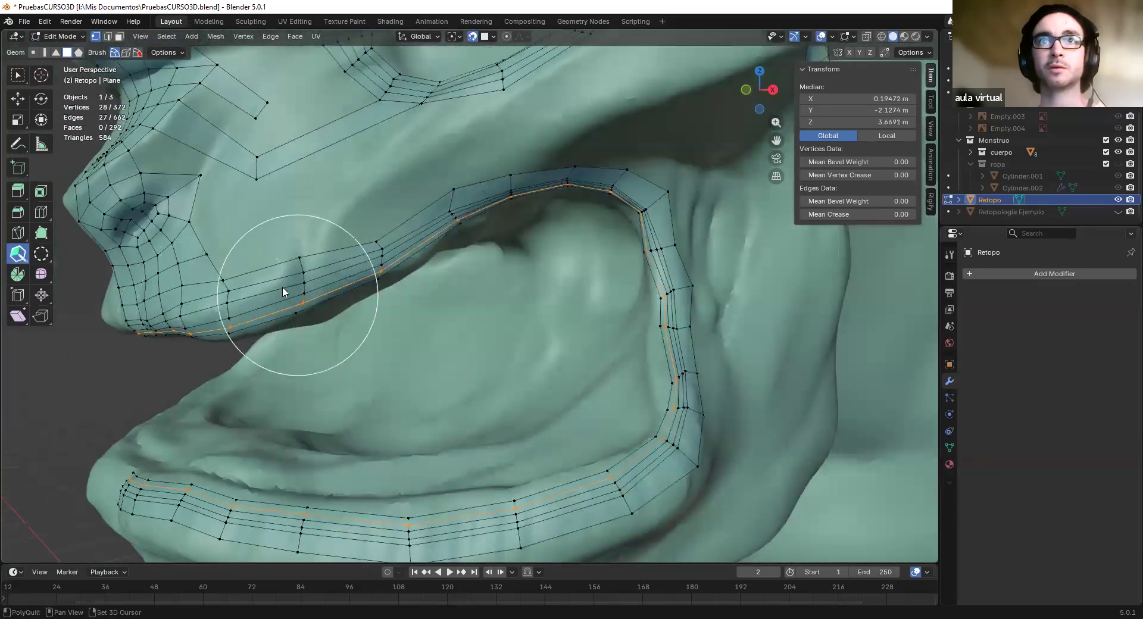
middle_drag(286, 299, 366, 282)
mouse_move(173, 258)
shift+mouse_down()
mouse_move(443, 252)
mouse_move(545, 211)
mouse_move(642, 327)
mouse_move(660, 370)
shift+mouse_up()
key(ctrl+z)
key(ctrl+z)
key(ctrl+z)
key(ctrl+z)
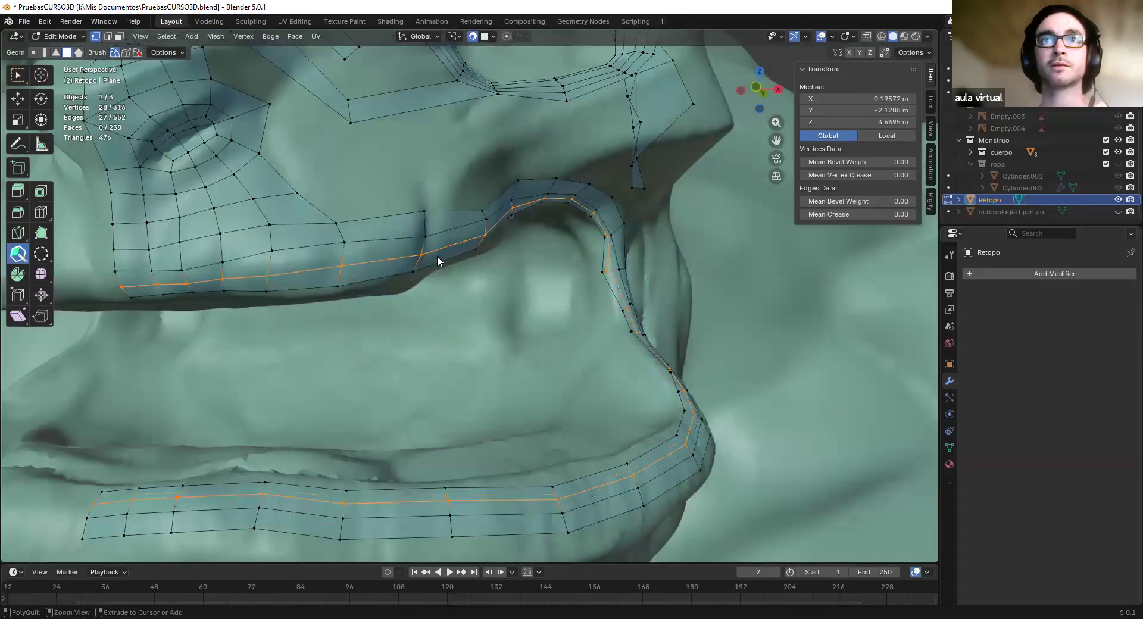
Examine the neck strip, mouth loops and overall head topology from the side, below and front
scroll(497, 292, down, 4)
middle_drag(500, 295, 570, 207)
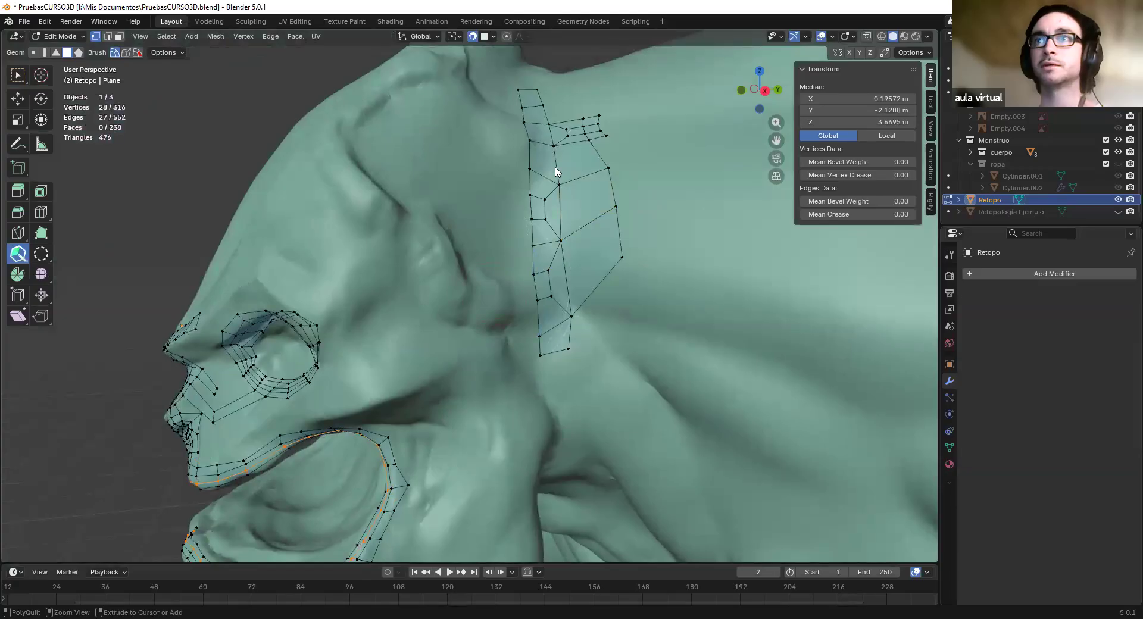
middle_drag(415, 290, 500, 243)
shift+middle_drag(485, 331, 483, 208)
scroll(486, 262, down, 2)
middle_drag(467, 277, 488, 260)
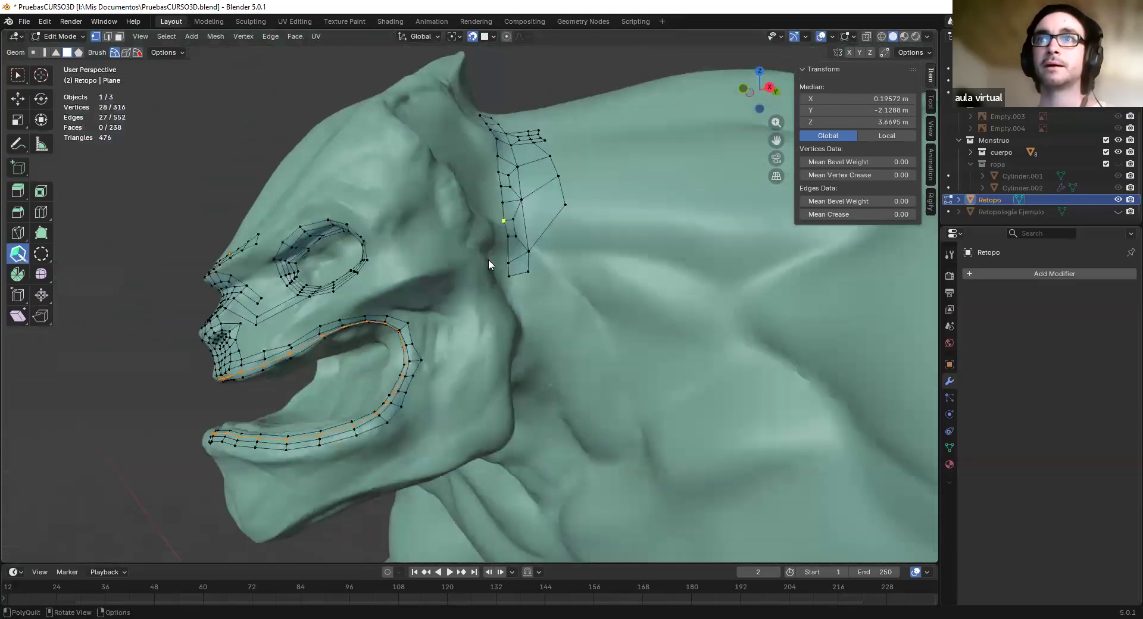
middle_drag(488, 222, 486, 237)
middle_drag(538, 325, 543, 336)
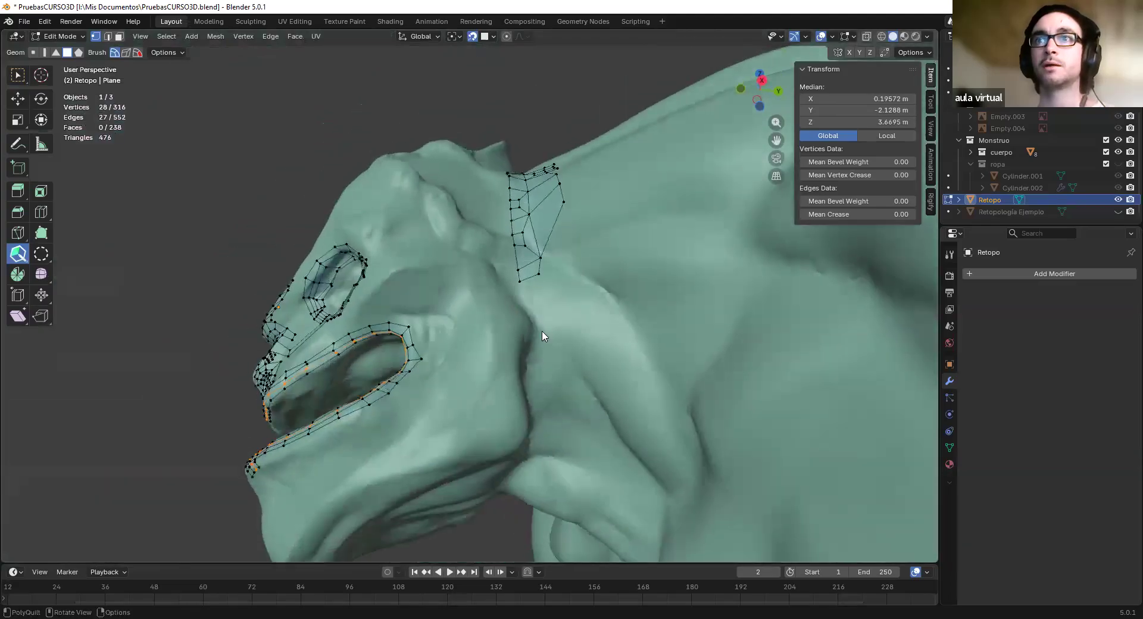
middle_drag(537, 289, 485, 159)
scroll(485, 159, down, 3)
middle_drag(532, 233, 549, 321)
scroll(569, 222, up, 7)
middle_drag(649, 268, 515, 252)
scroll(575, 256, down, 5)
middle_drag(523, 320, 528, 239)
middle_drag(530, 382, 524, 267)
middle_drag(531, 312, 524, 280)
scroll(536, 275, up, 5)
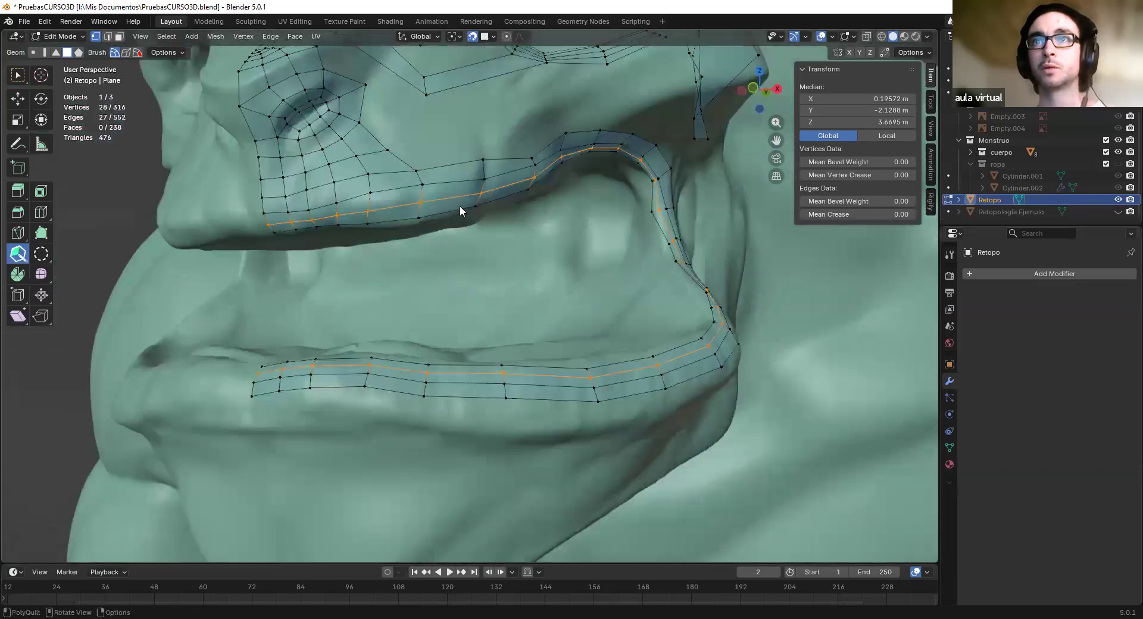
Cut four more lengthwise edge loops through the lip strip, progressing toward its inner edge
ctrl+click(481, 187)
ctrl+click(480, 199)
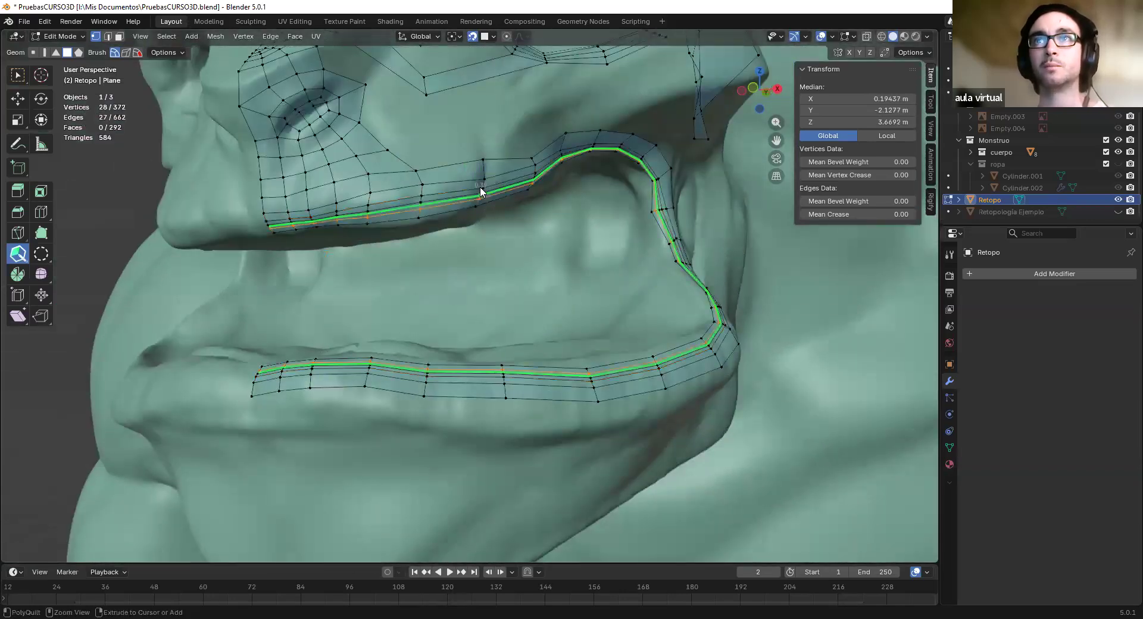
ctrl+click(477, 202)
ctrl+click(487, 218)
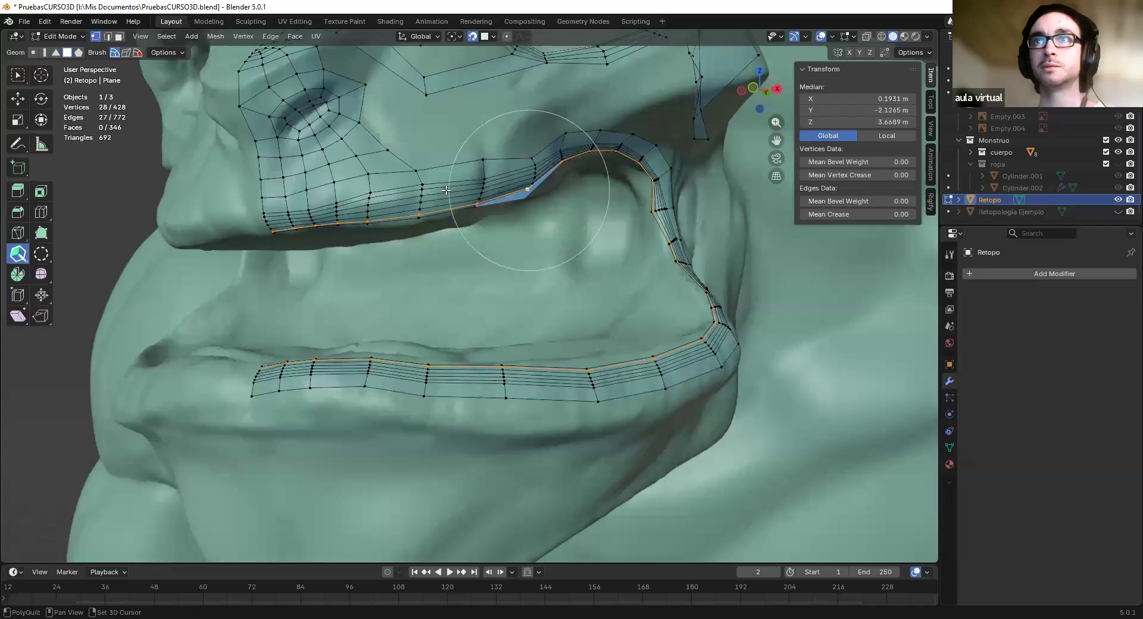
Fill three faces along the upper lip strip's outer edge, from the nostril bridging row toward the mouth corner
shift+drag(566, 159, 619, 155)
shift+middle_drag(619, 164, 589, 221)
scroll(469, 223, up, 6)
mouse_move(447, 183)
shift+middle_down()
mouse_move(477, 262)
mouse_move(492, 263)
shift+middle_up()
scroll(493, 263, down, 3)
shift+click(426, 307)
key(ctrl+z)
shift+click(420, 306)
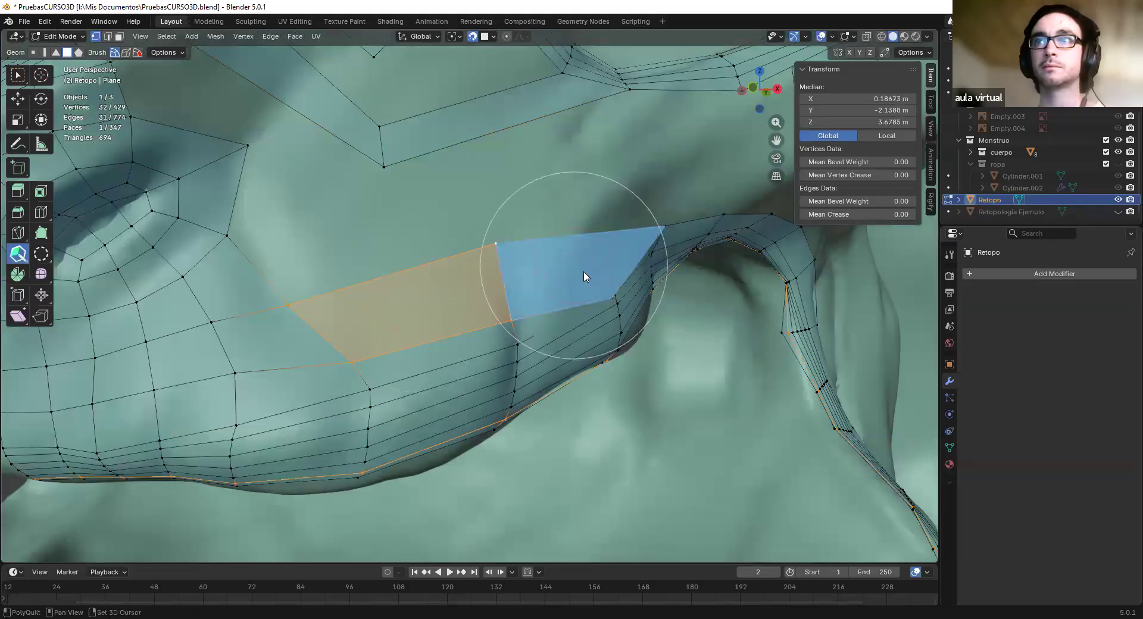
shift+middle_drag(585, 275, 238, 199)
click(252, 159)
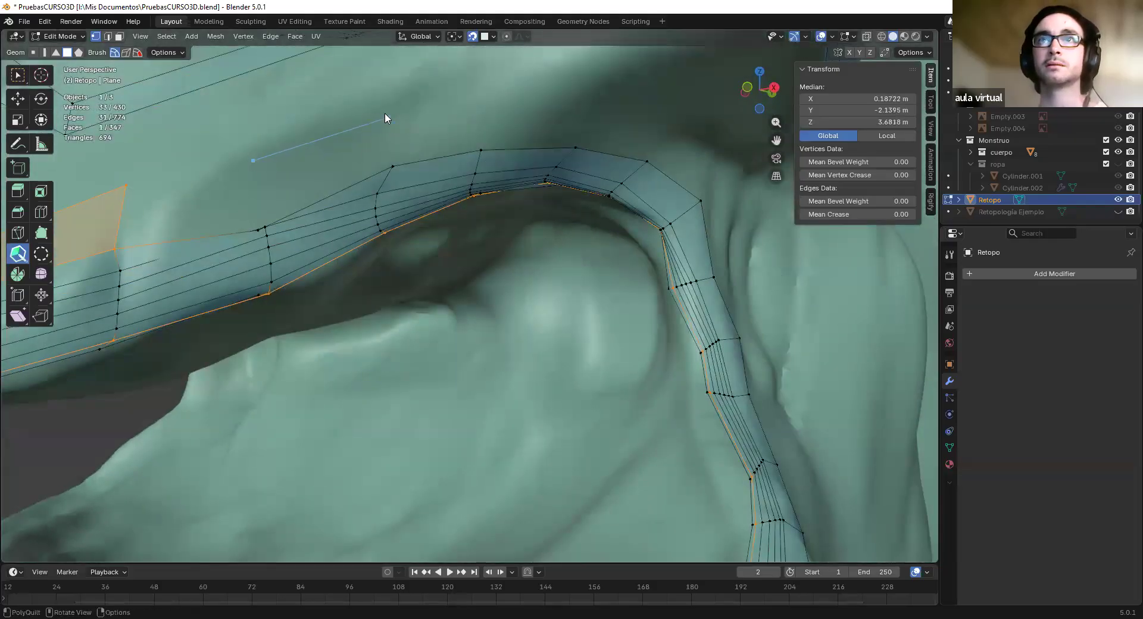
shift+click(330, 162)
shift+click(199, 194)
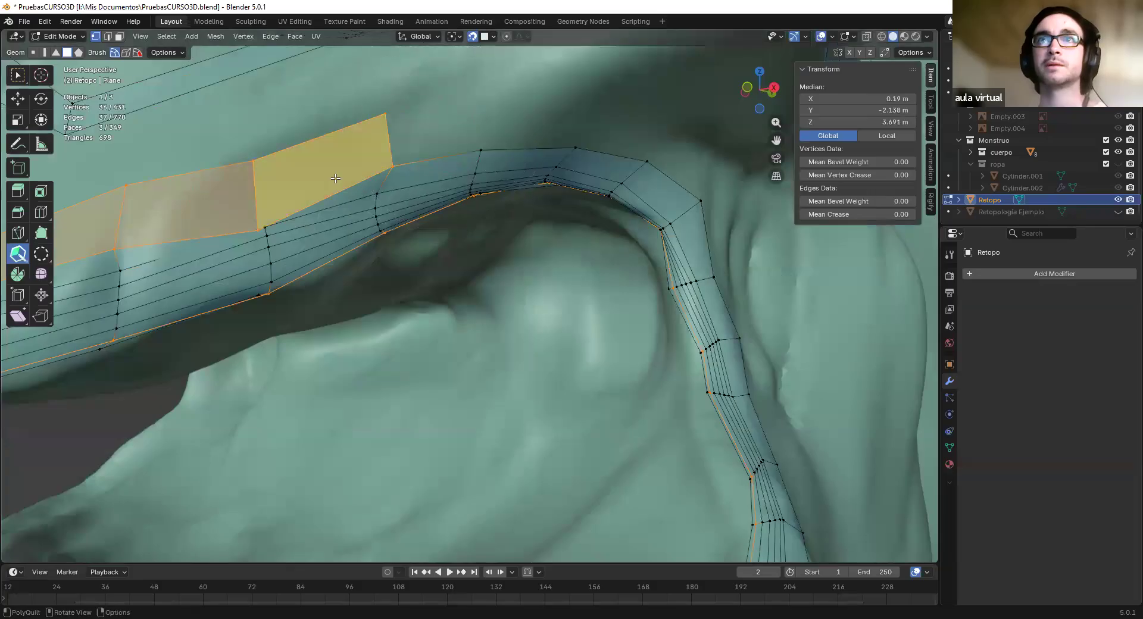
shift+middle_drag(307, 181, 485, 219)
scroll(485, 218, down, 5)
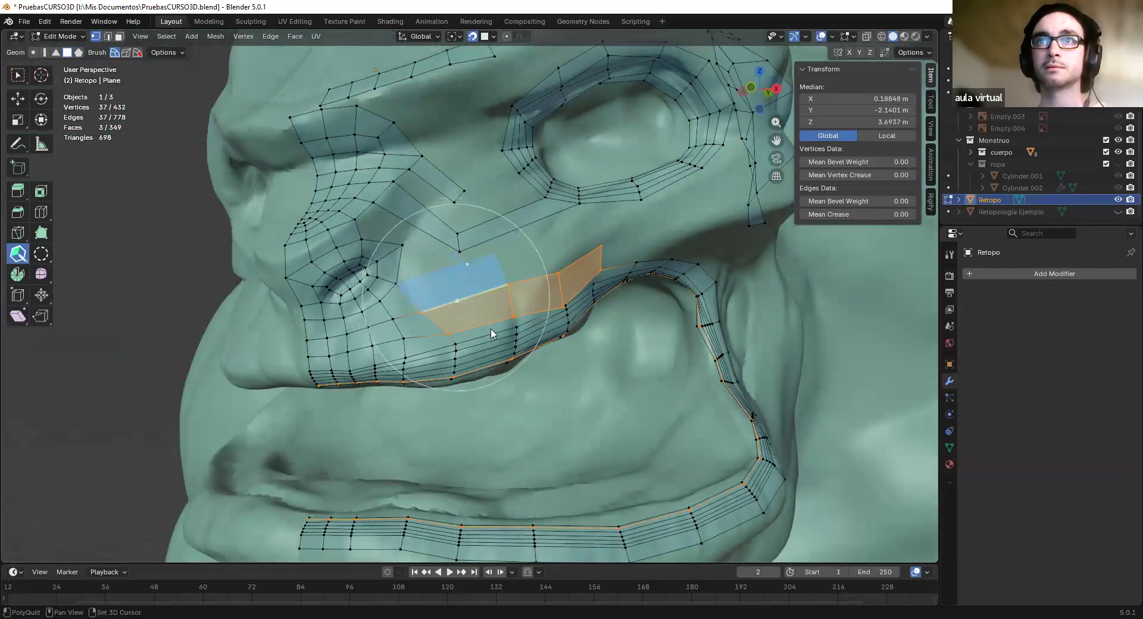
Undo the three cheek faces and the recent lip loops, and restore only two of the undone loops
key(ctrl+z)
key(ctrl+z)
key(ctrl+z)
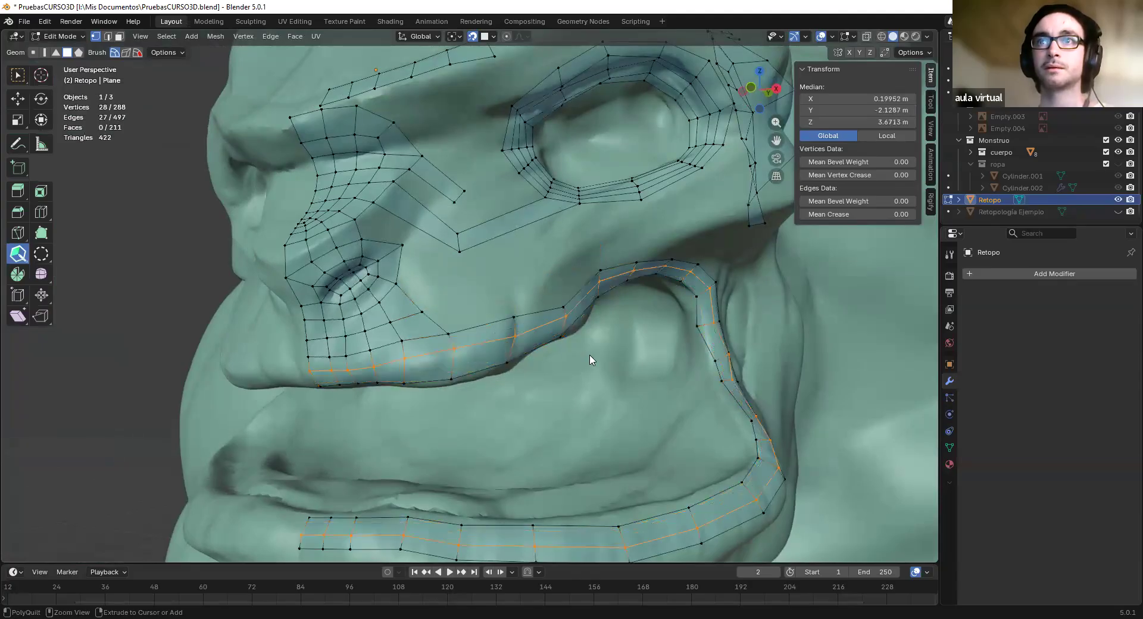
key(ctrl+shift+z)
key(ctrl+shift+z)
Fill the gap between the two strips beside the nose with one quad face
middle_drag(556, 339, 544, 232)
shift+drag(472, 225, 438, 225)
shift+middle_drag(473, 190, 458, 281)
scroll(450, 268, up, 4)
scroll(467, 288, down, 3)
shift+drag(473, 303, 473, 295)
key(ctrl+z)
key(ctrl+z)
scroll(488, 305, up, 4)
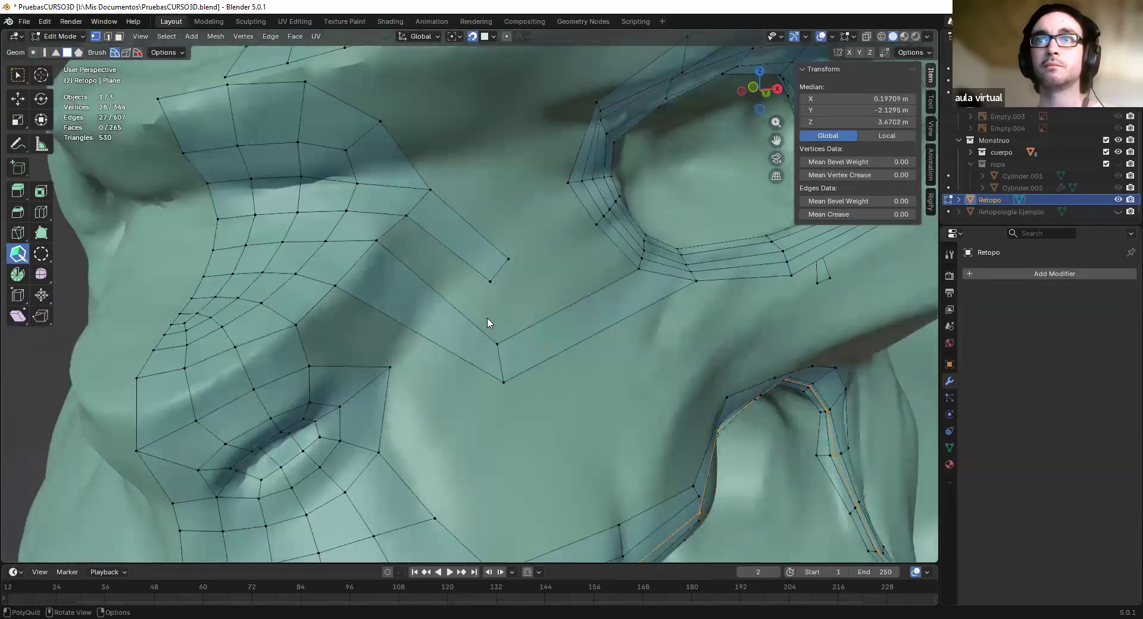
key(ctrl+shift+z)
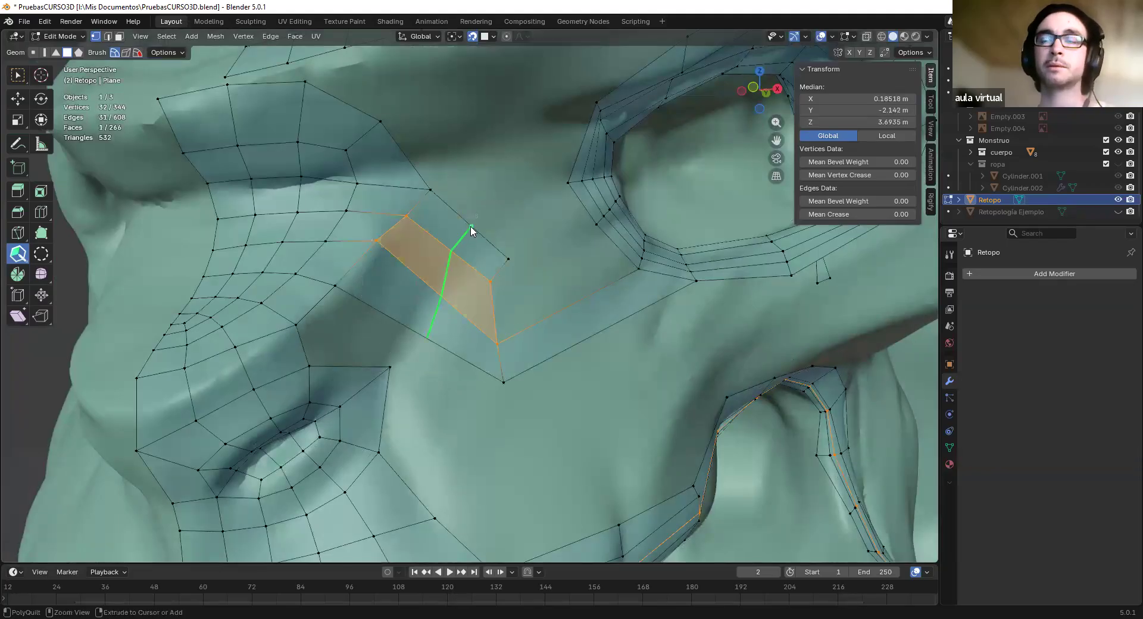
Cut an edge loop across the three faces beside the nose, smooth it and join it to the nostril ring with a new face
click(471, 231)
shift+drag(454, 298, 426, 340)
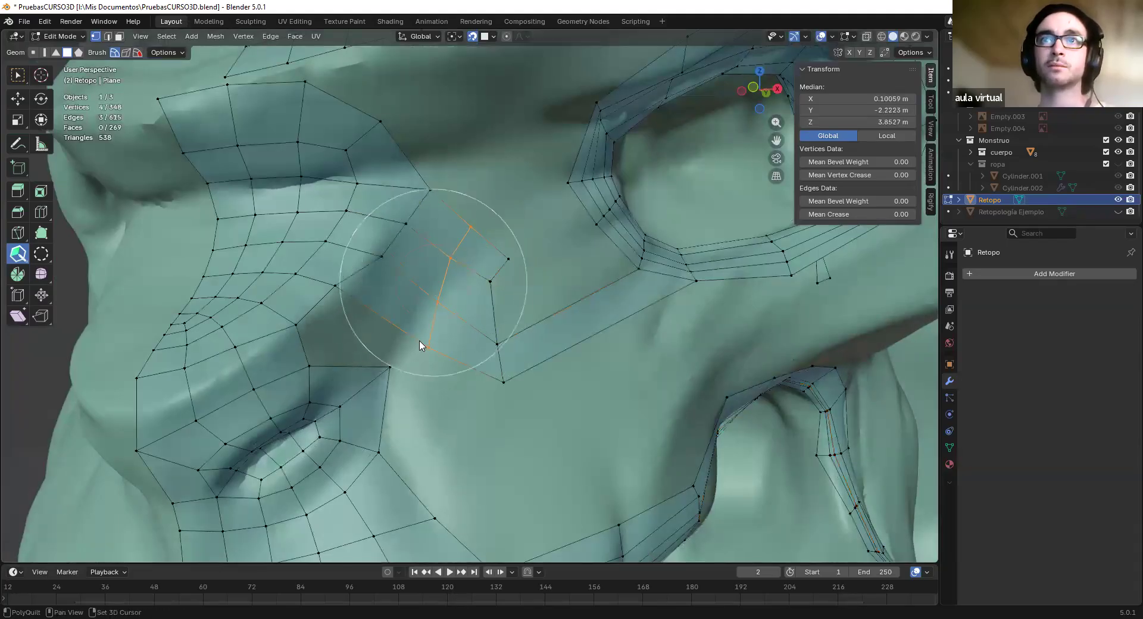
shift+click(350, 337)
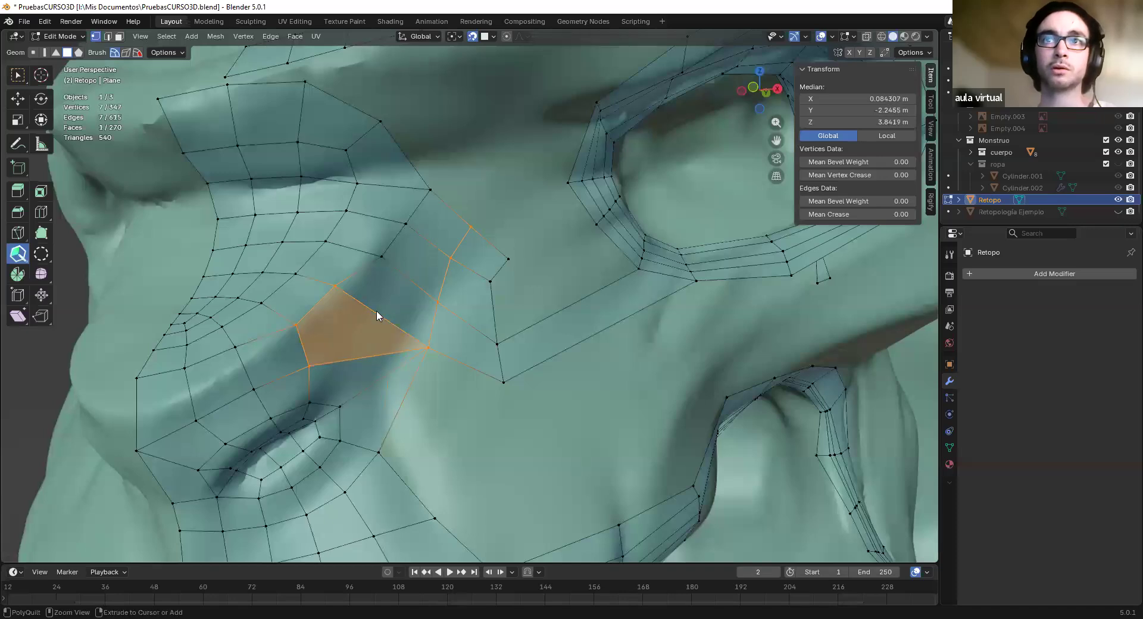
Cut an edge loop around the nose through the new face beside the nostril ring and smooth its vertices
ctrl+click(368, 309)
mouse_move(302, 352)
shift+mouse_down()
mouse_move(257, 344)
mouse_move(329, 328)
mouse_move(410, 235)
mouse_move(203, 390)
mouse_move(351, 302)
mouse_move(426, 229)
shift+mouse_up()
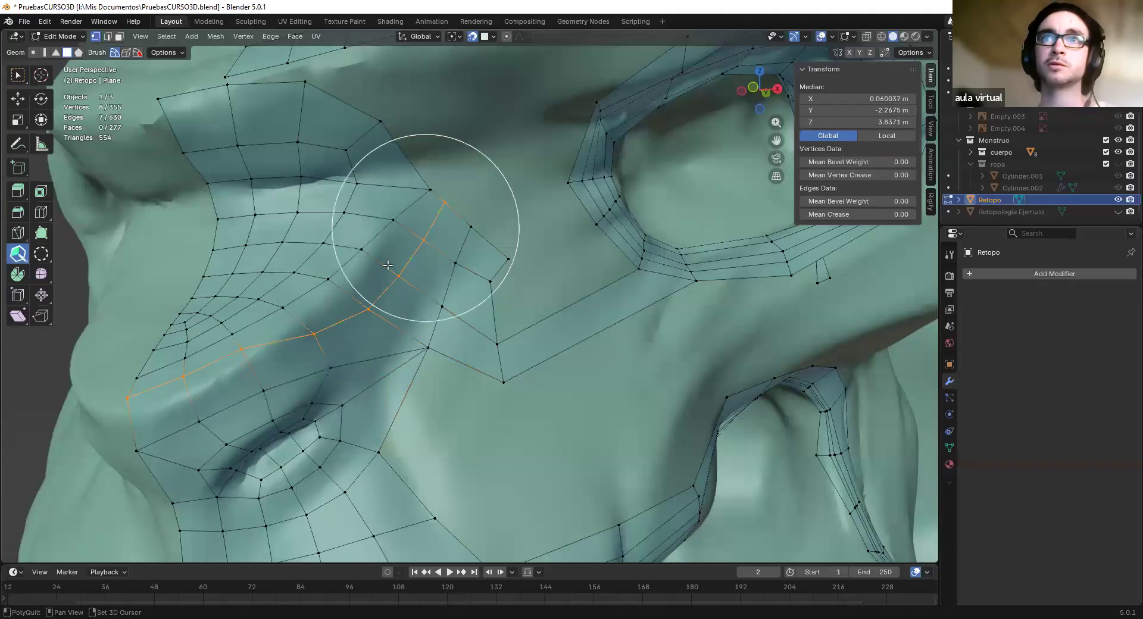
middle_drag(495, 321, 527, 325)
scroll(527, 324, down, 4)
mouse_move(571, 329)
shift+mouse_down()
mouse_move(538, 322)
mouse_move(570, 330)
shift+mouse_up()
shift+middle_drag(570, 330, 520, 322)
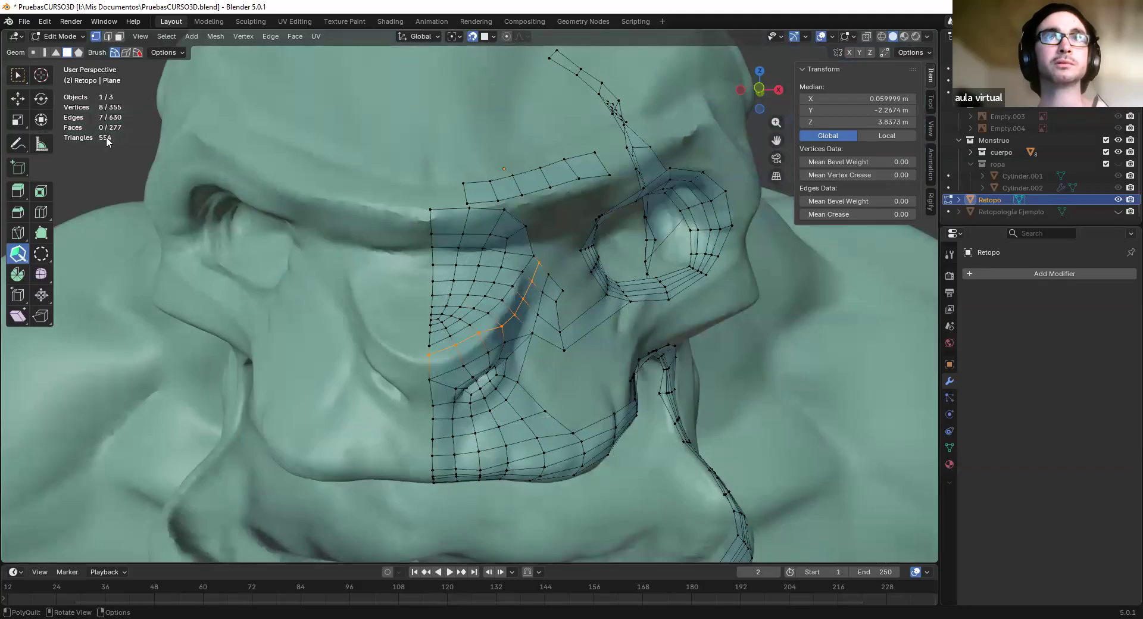
Try an additional edge loop running around the nose and up through the brow faces
middle_drag(557, 322, 536, 306)
ctrl+middle_drag(441, 286, 445, 181)
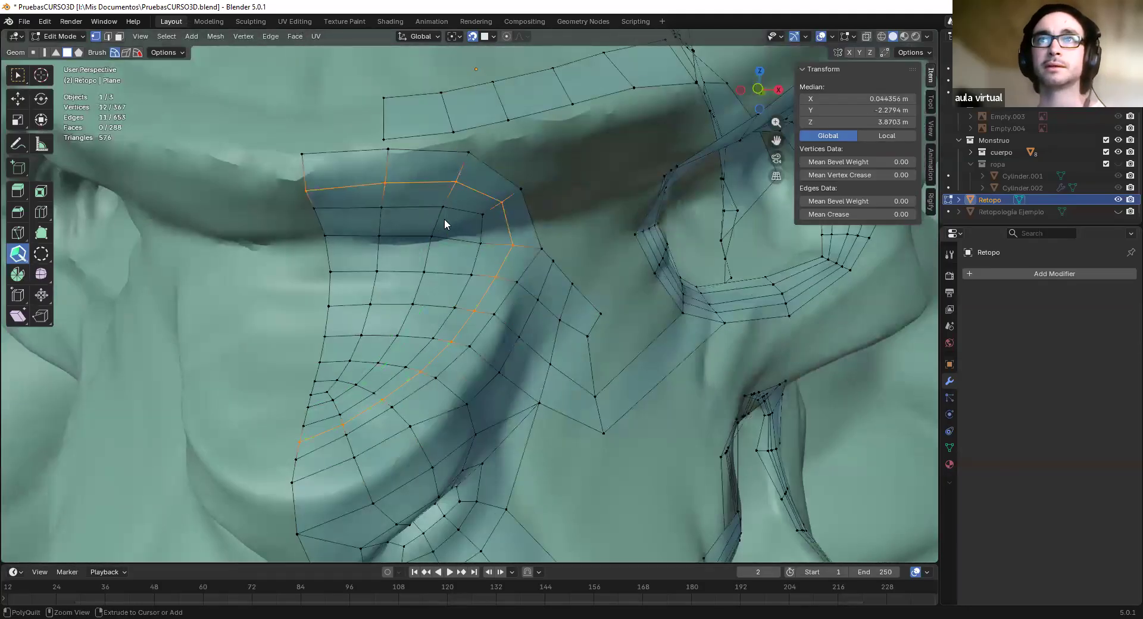
ctrl+middle_drag(518, 269, 583, 258)
middle_drag(640, 333, 506, 292)
middle_drag(553, 307, 528, 306)
mouse_move(529, 346)
shift+mouse_down()
mouse_move(529, 309)
mouse_move(533, 396)
mouse_move(303, 445)
shift+mouse_up()
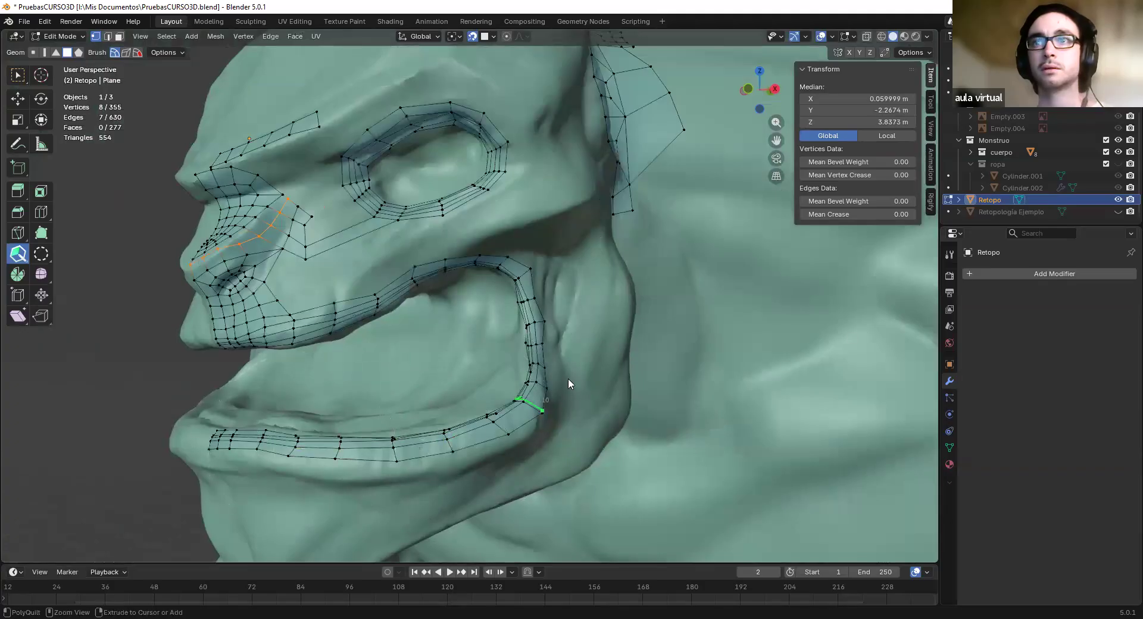
Split the strip between the nose and the eye ring with a crosswise edge at about its middle and smooth that edge
middle_drag(341, 291, 360, 287)
mouse_move(359, 287)
ctrl+middle_down()
mouse_move(377, 282)
mouse_move(357, 231)
mouse_move(458, 305)
mouse_move(407, 308)
mouse_move(418, 285)
ctrl+middle_up()
scroll(419, 288, up, 3)
mouse_move(423, 261)
shift+mouse_down()
mouse_move(406, 212)
mouse_move(445, 258)
shift+mouse_up()
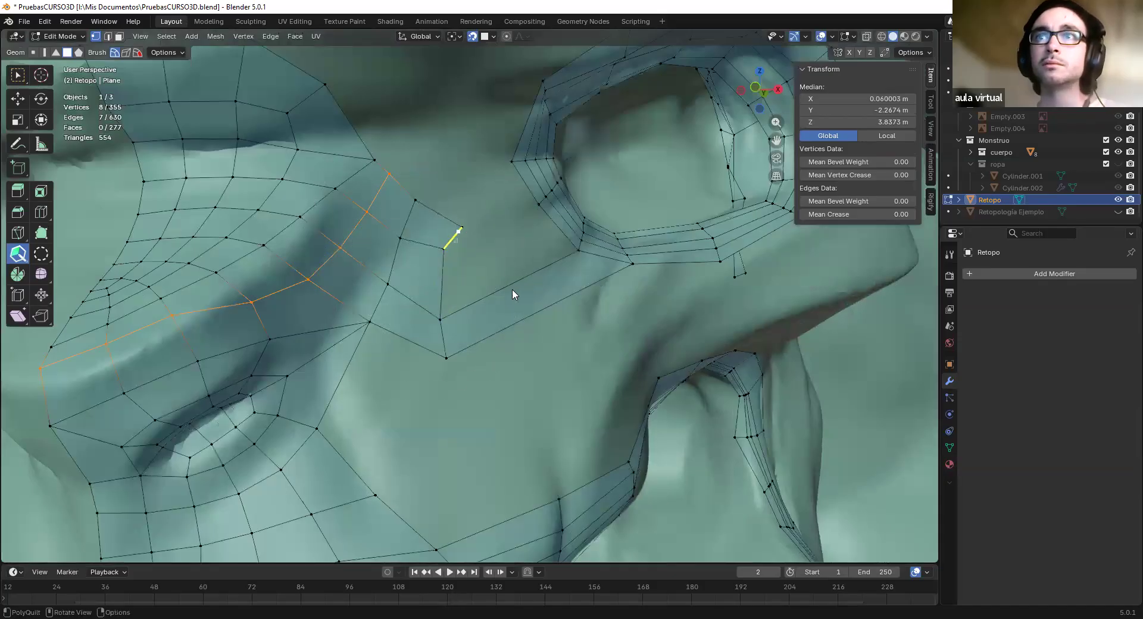
ctrl+click(528, 280)
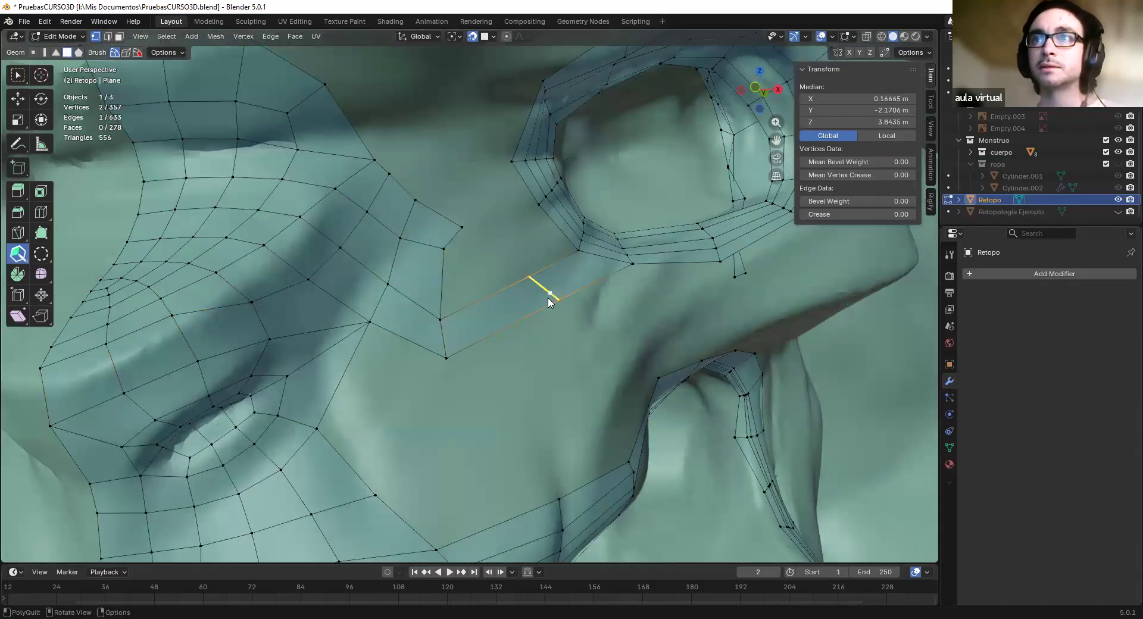
scroll(552, 362, down, 5)
mouse_move(548, 364)
middle_down()
mouse_move(508, 365)
mouse_move(483, 341)
middle_up()
scroll(484, 341, up, 4)
scroll(298, 315, up, 2)
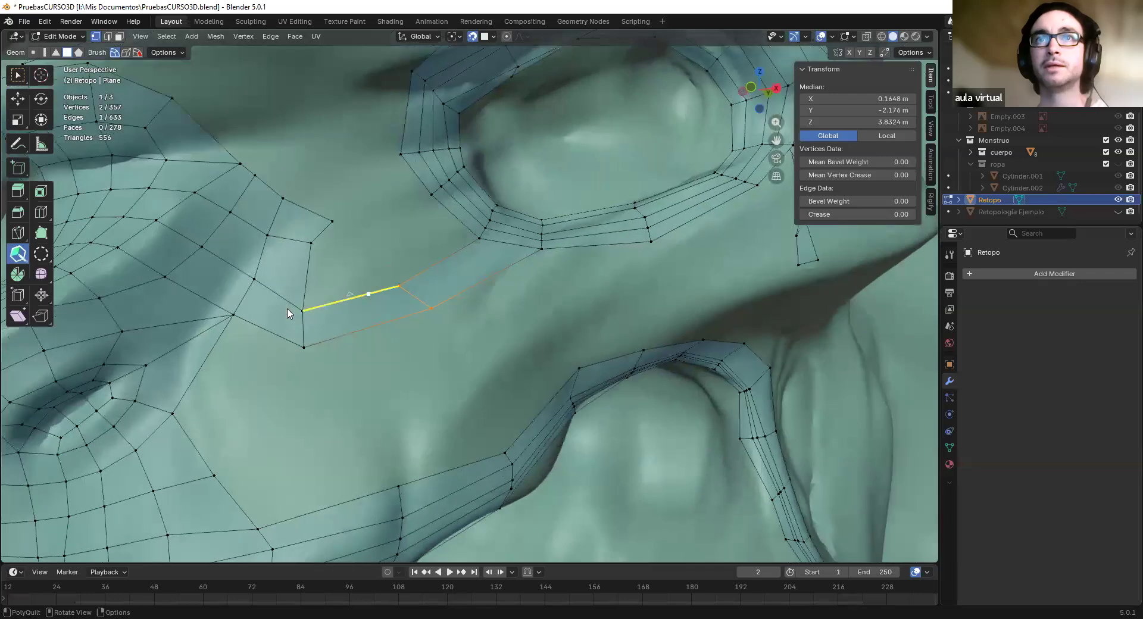
Try to fill the corner between the side of the nose and the strip leading to the eye ring with a new face
mouse_move(337, 215)
shift+mouse_down()
mouse_move(312, 292)
mouse_move(287, 309)
mouse_move(343, 218)
mouse_move(335, 278)
shift+mouse_up()
shift+click(352, 273)
shift+middle_drag(410, 297, 482, 342)
mouse_move(419, 311)
shift+mouse_down()
mouse_move(413, 339)
mouse_move(407, 277)
shift+mouse_up()
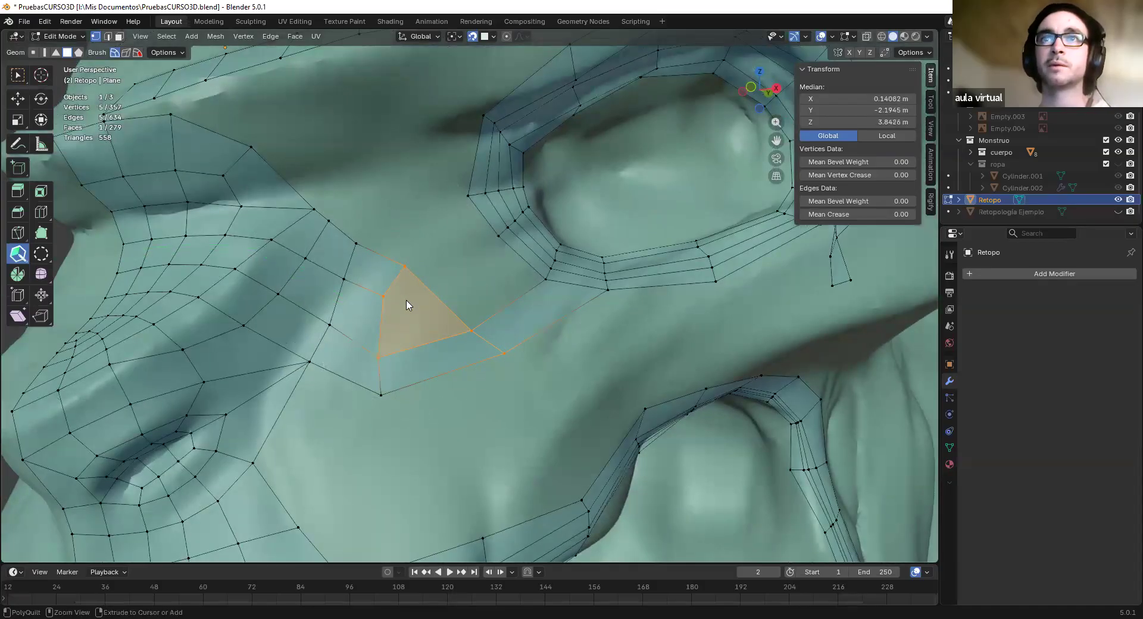
key(ctrl+z)
shift+middle_drag(464, 125, 520, 205)
double_click(492, 260)
shift+click(510, 232)
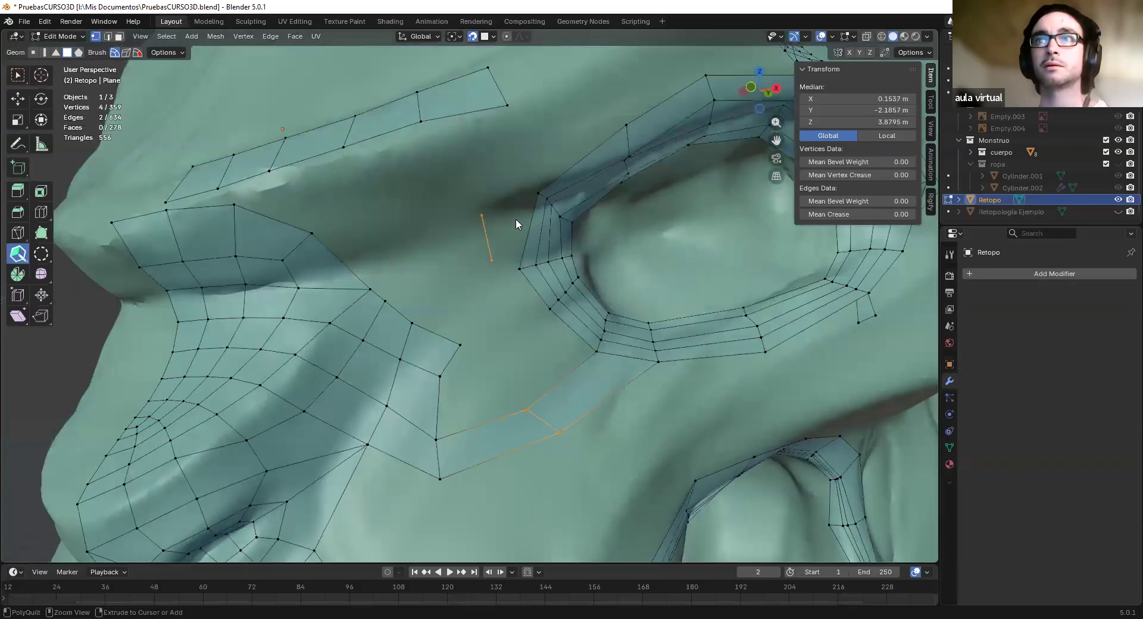
scroll(466, 288, down, 10)
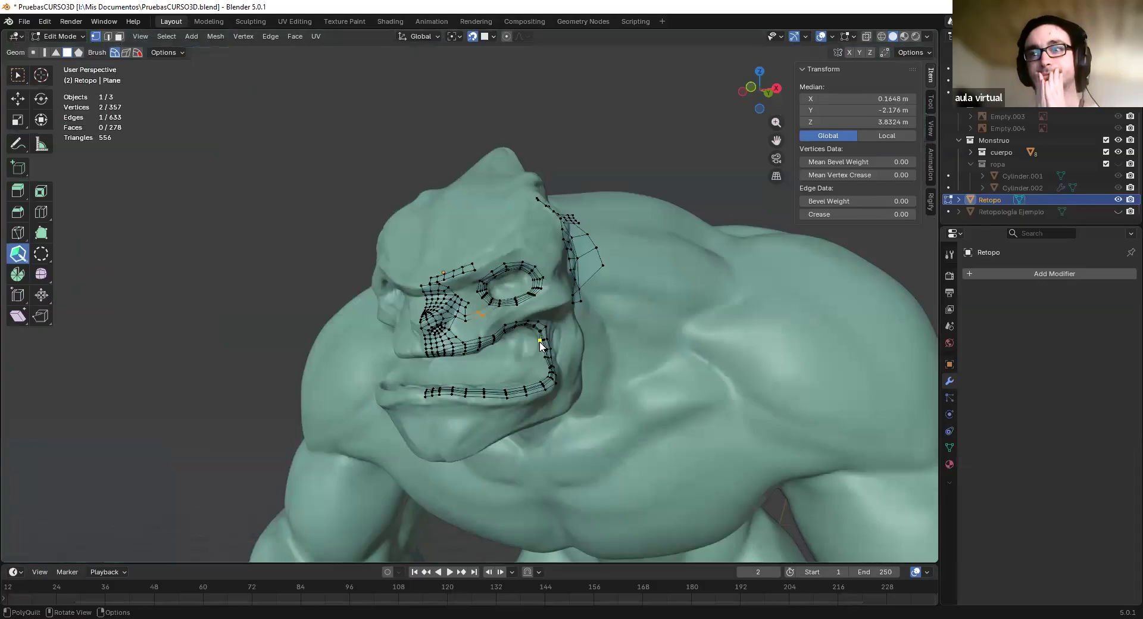
scroll(540, 346, up, 5)
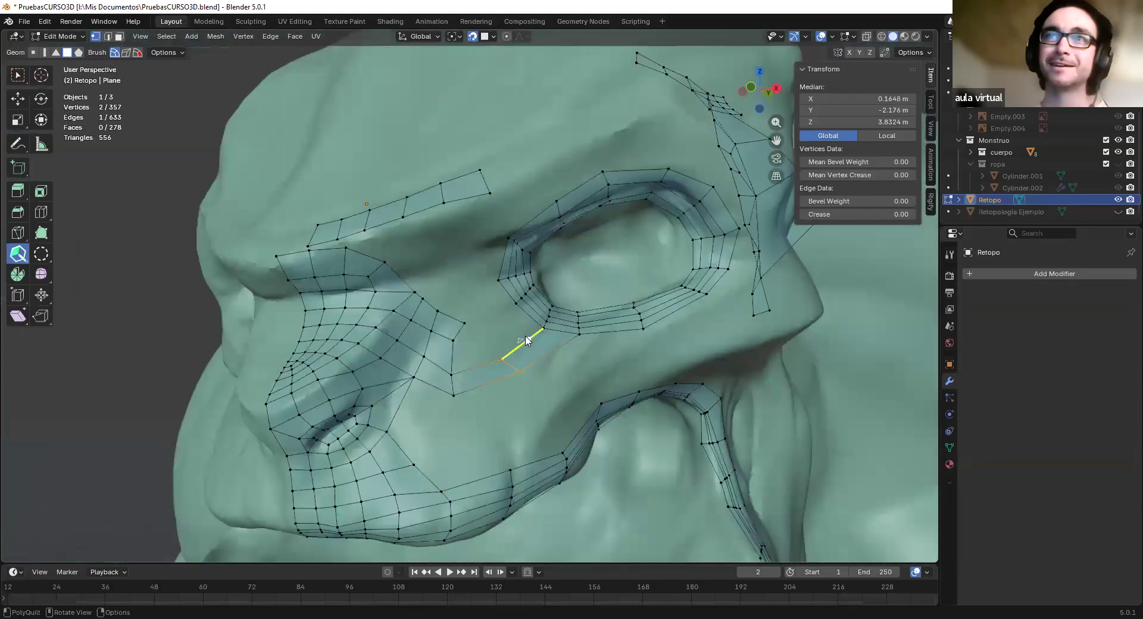
scroll(502, 369, up, 5)
scroll(500, 309, down, 6)
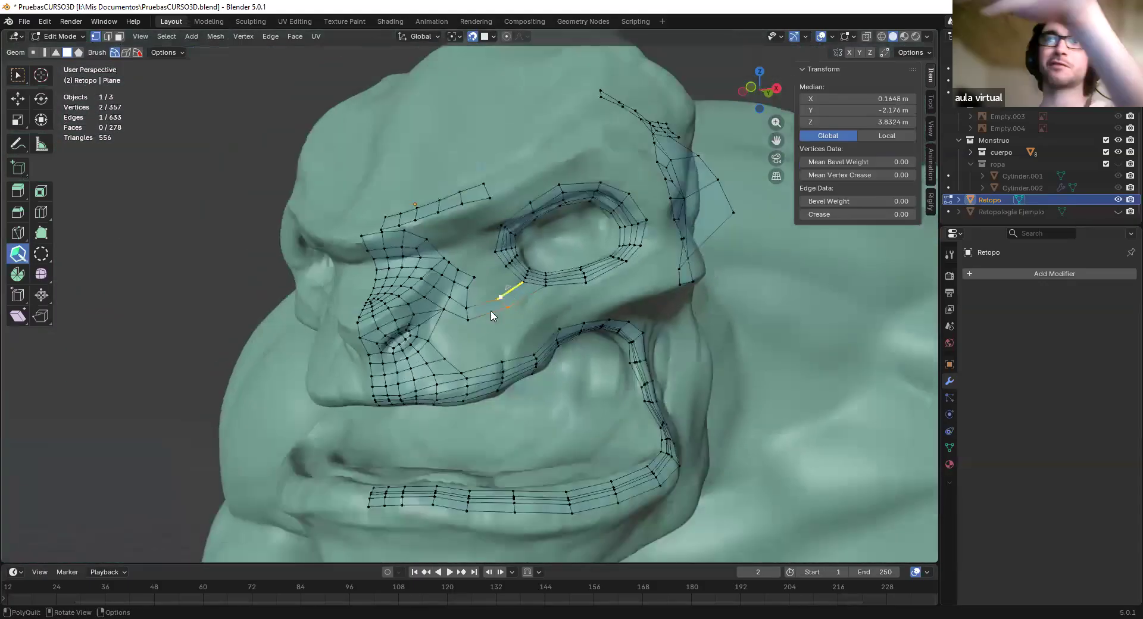
scroll(446, 363, up, 7)
Delete the six faces connecting the side of the nose to the strip that hangs from the eye ring
middle_drag(393, 335, 466, 266)
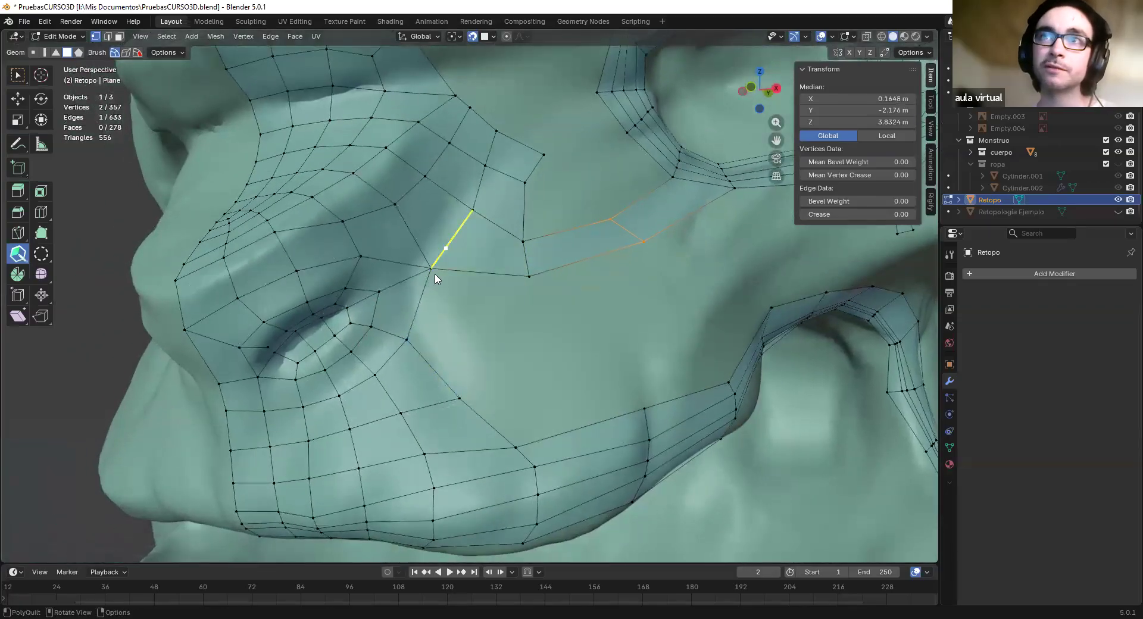
mouse_move(471, 269)
middle_down()
mouse_move(532, 256)
mouse_move(516, 274)
middle_up()
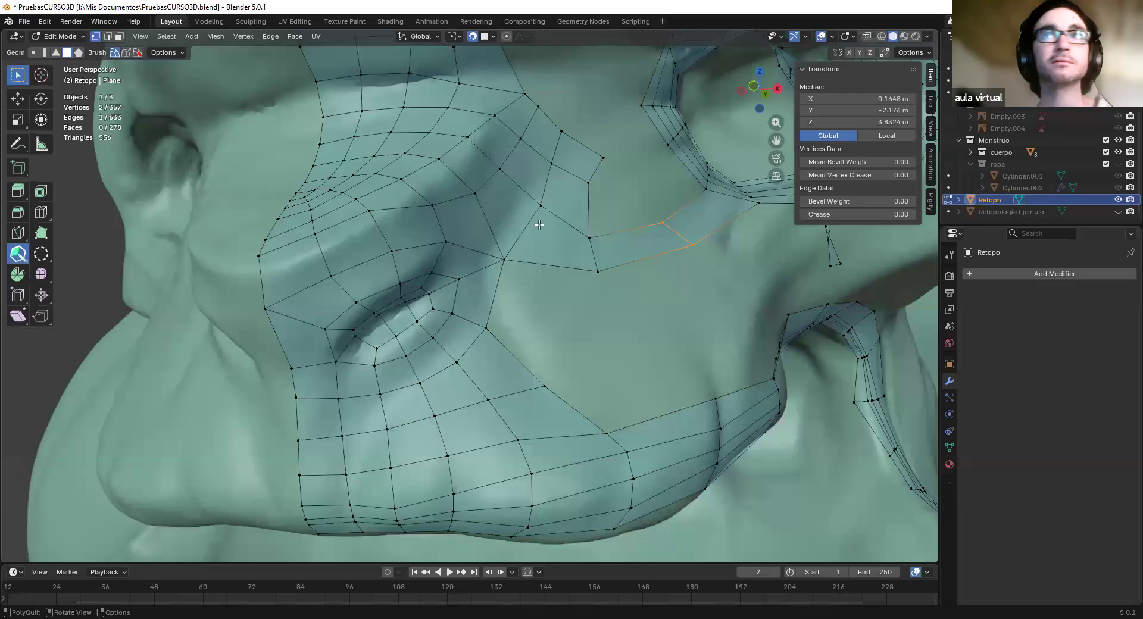
key(w)
key(3)
click(559, 252)
key(x)
click(557, 256)
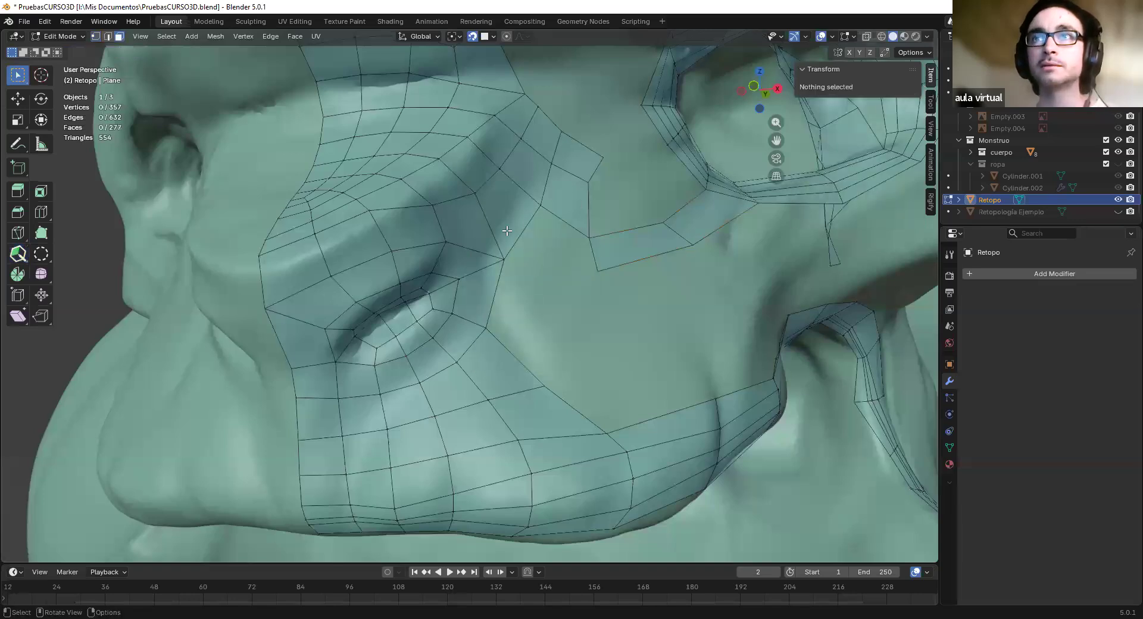
click(517, 226)
key(x)
click(517, 226)
click(537, 188)
key(x)
drag(573, 148, 541, 184)
key(x)
click(541, 188)
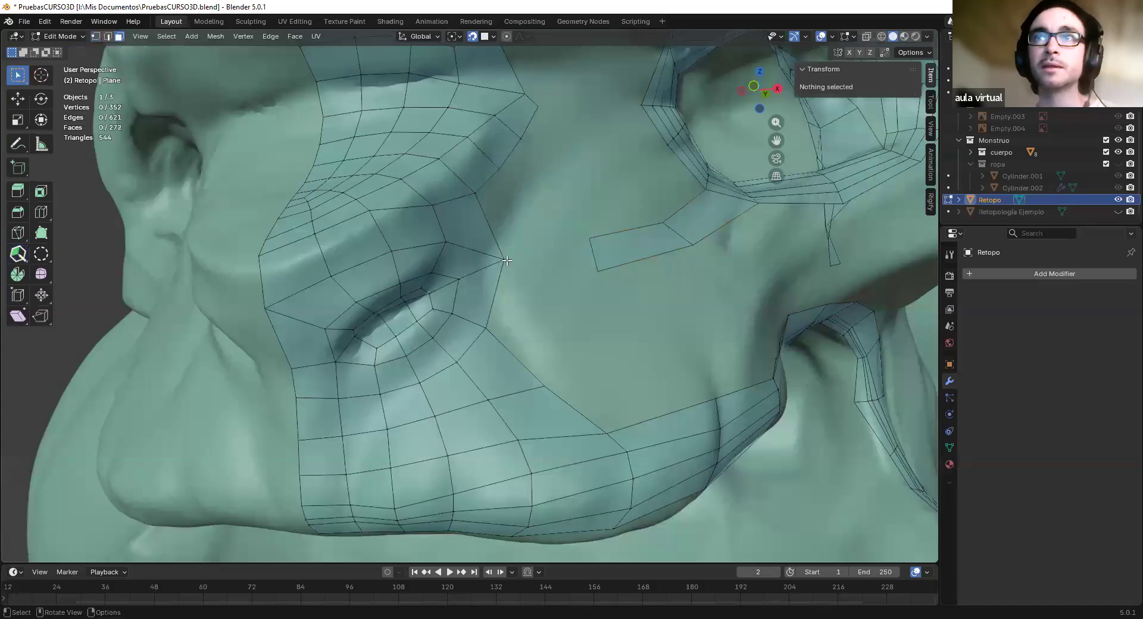
Nudge the outer border vertex beside the nostril and the vertex at the nostril's front corner into better positions
key(1)
click(504, 259)
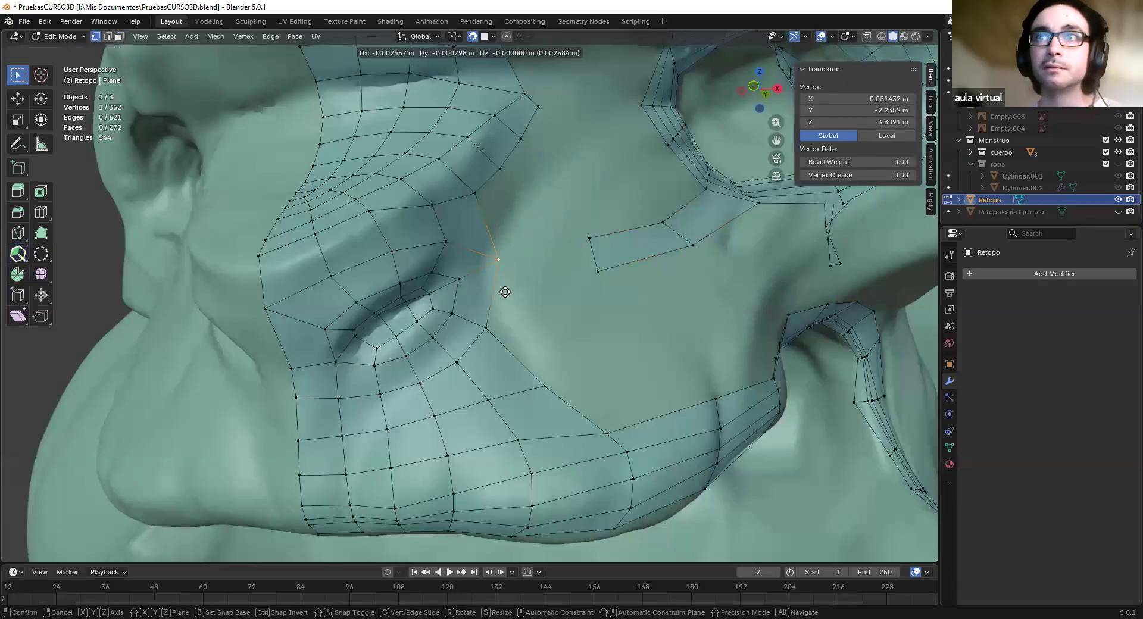
click(501, 290)
key(g)
click(319, 321)
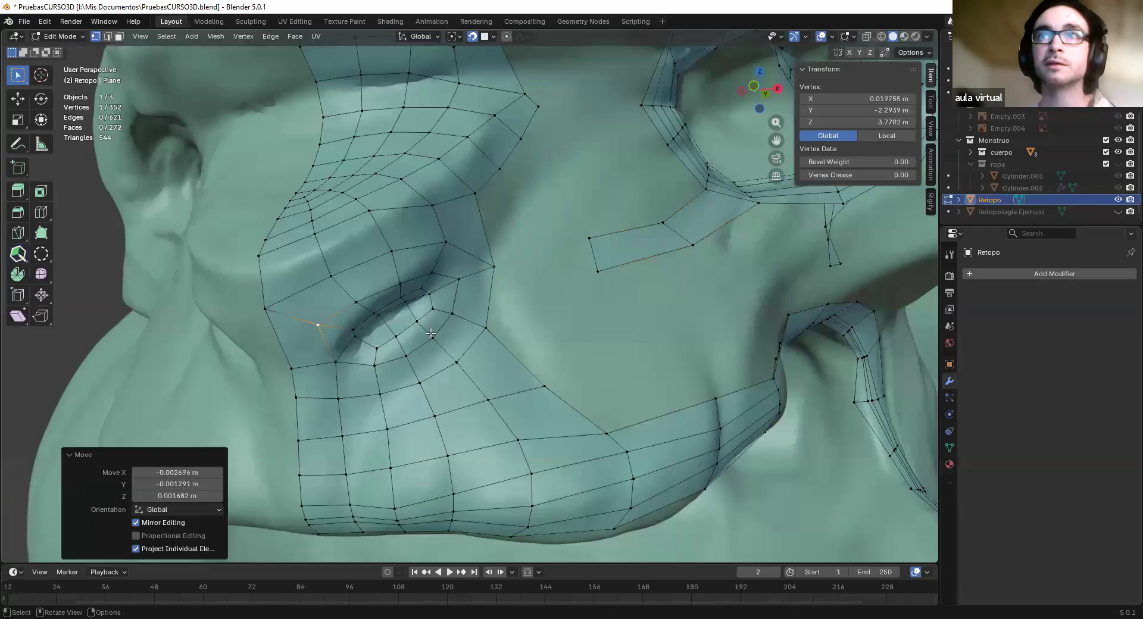
scroll(432, 333, down, 5)
scroll(480, 332, up, 5)
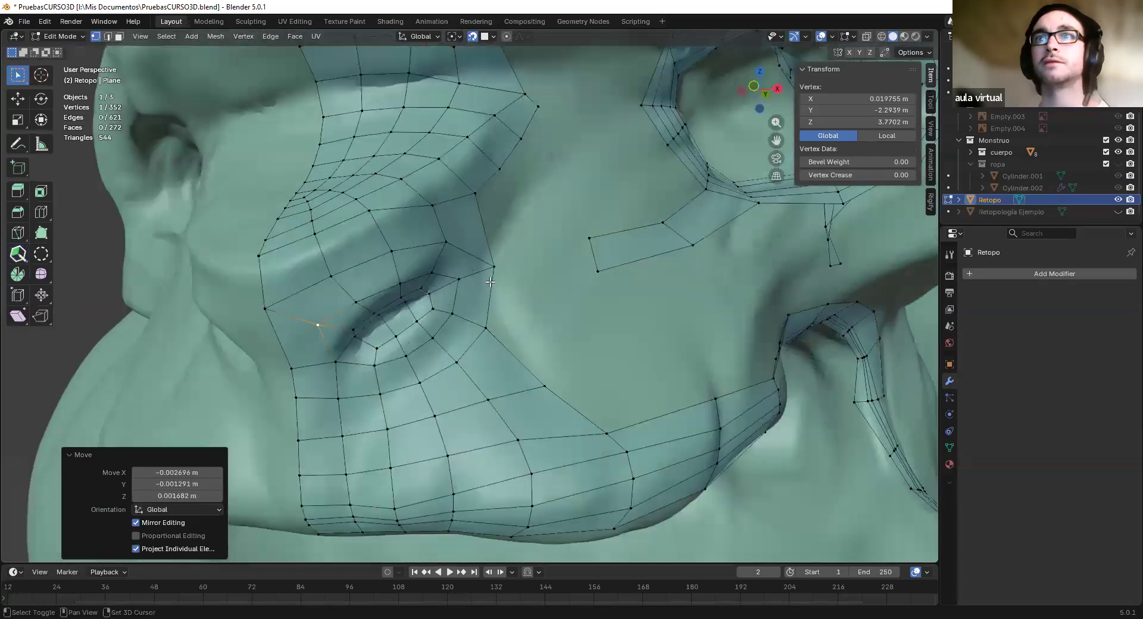
Extend a new quad with PolyQuilt from the border edge beside the nostril out onto the cheek
click(18, 254)
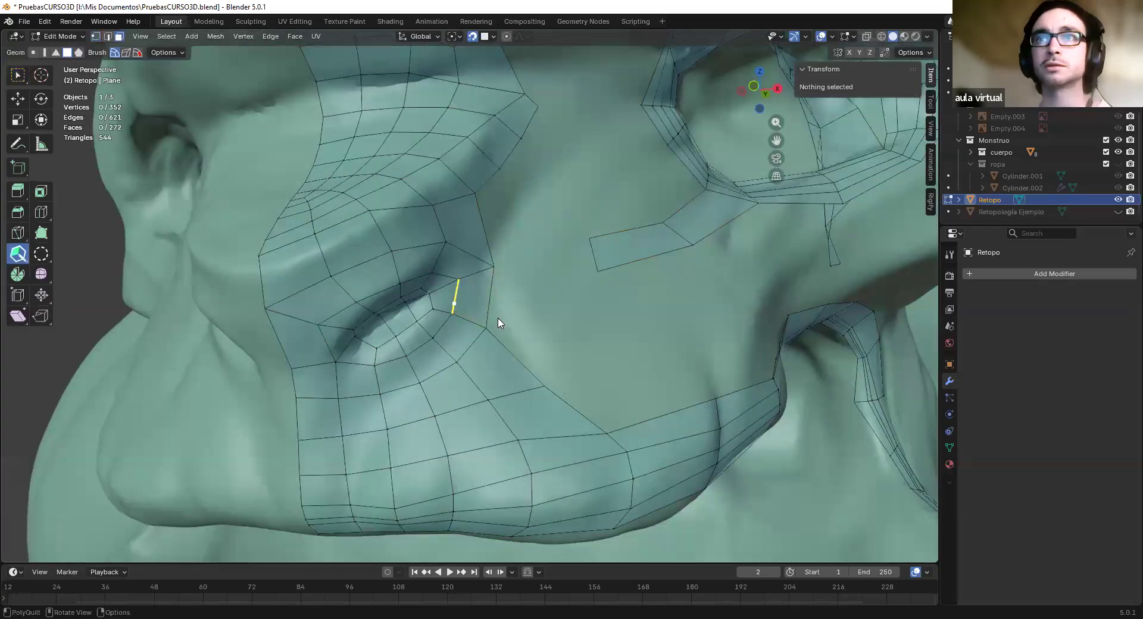
scroll(459, 286, up, 3)
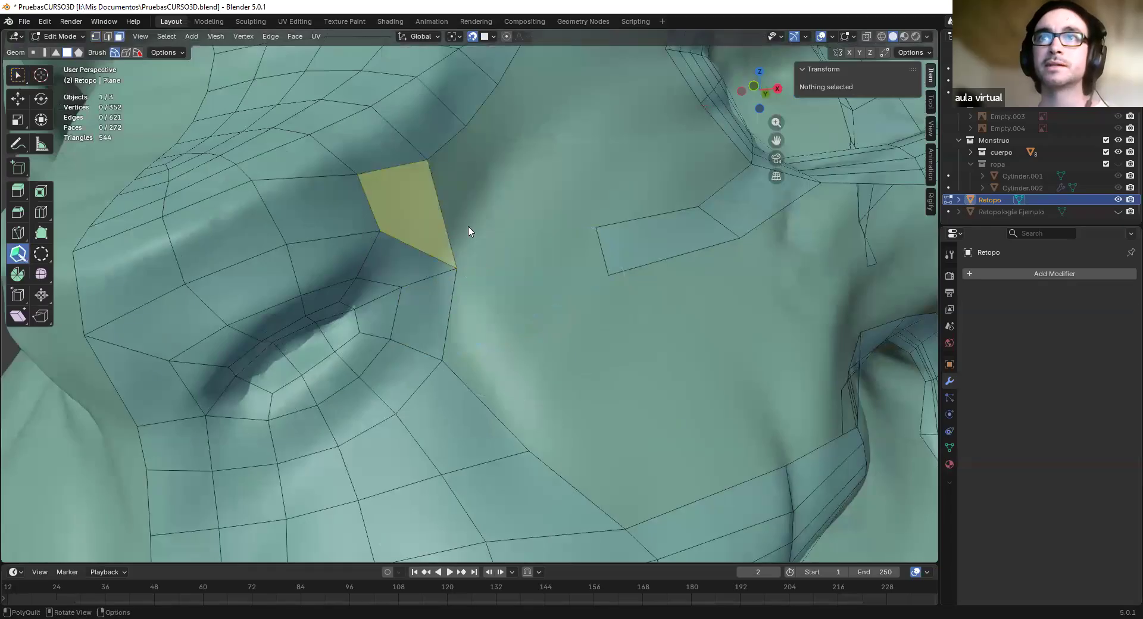
click(447, 264)
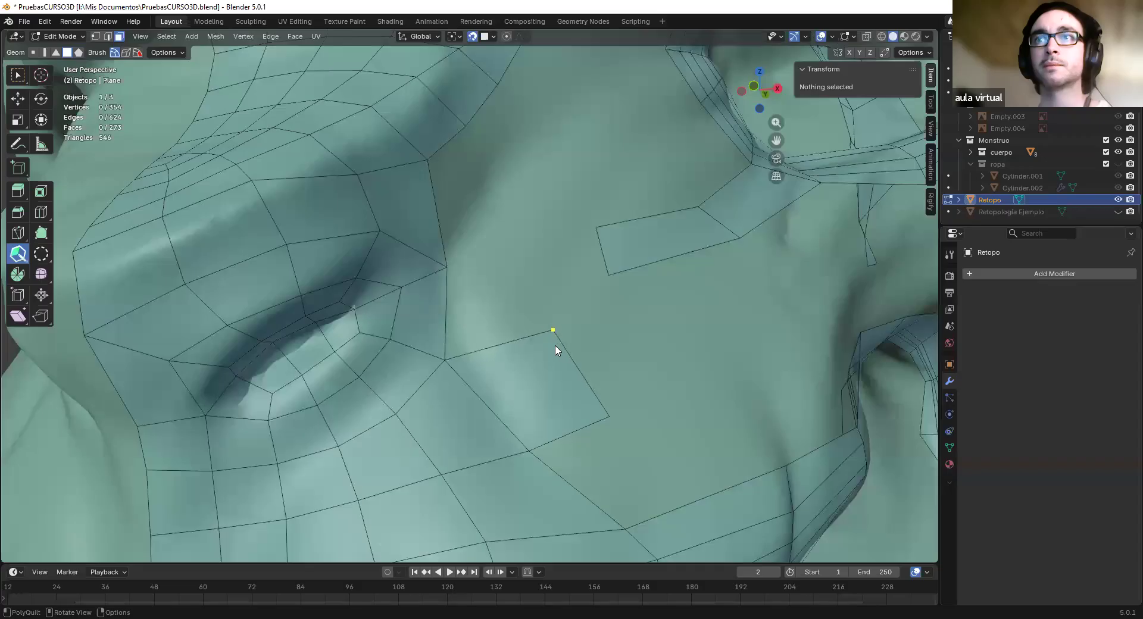
Reposition the outer vertices of the small faces on the patch at the side of the head and smooth them
scroll(570, 421, down, 5)
mouse_move(570, 421)
middle_down()
mouse_move(480, 327)
mouse_move(605, 230)
mouse_move(579, 218)
middle_up()
scroll(605, 230, up, 5)
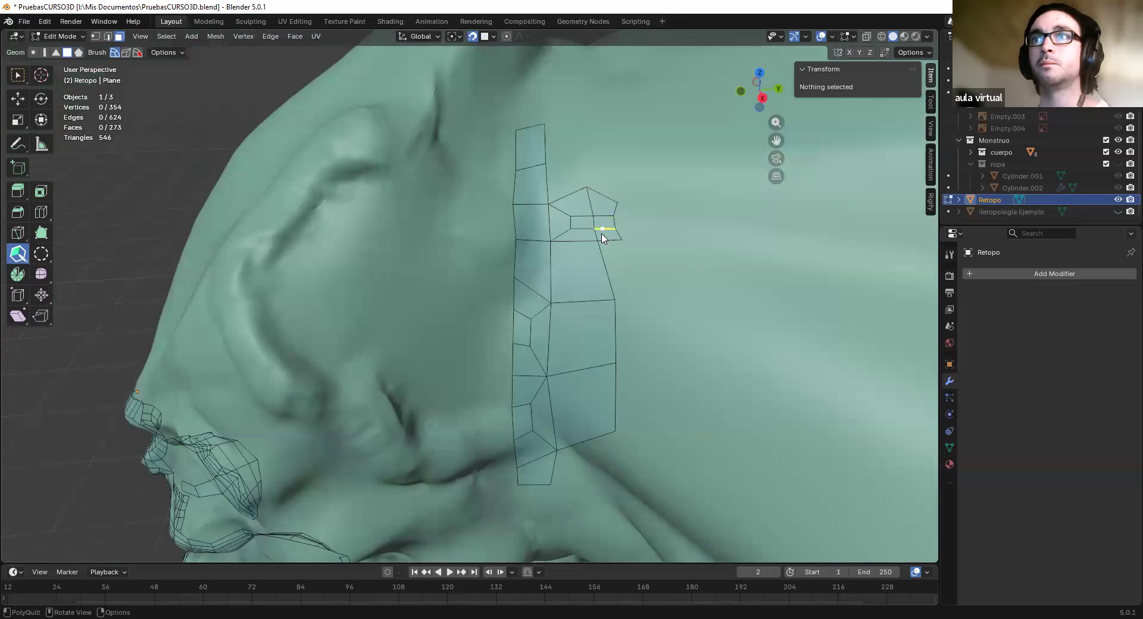
drag(601, 255, 605, 276)
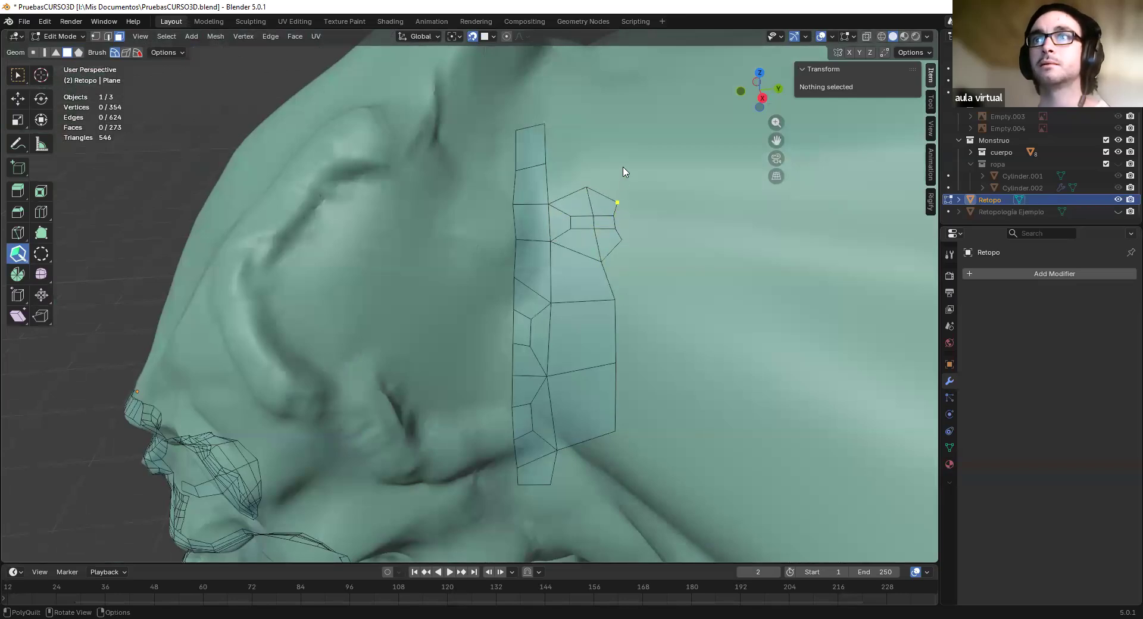
drag(640, 202, 642, 196)
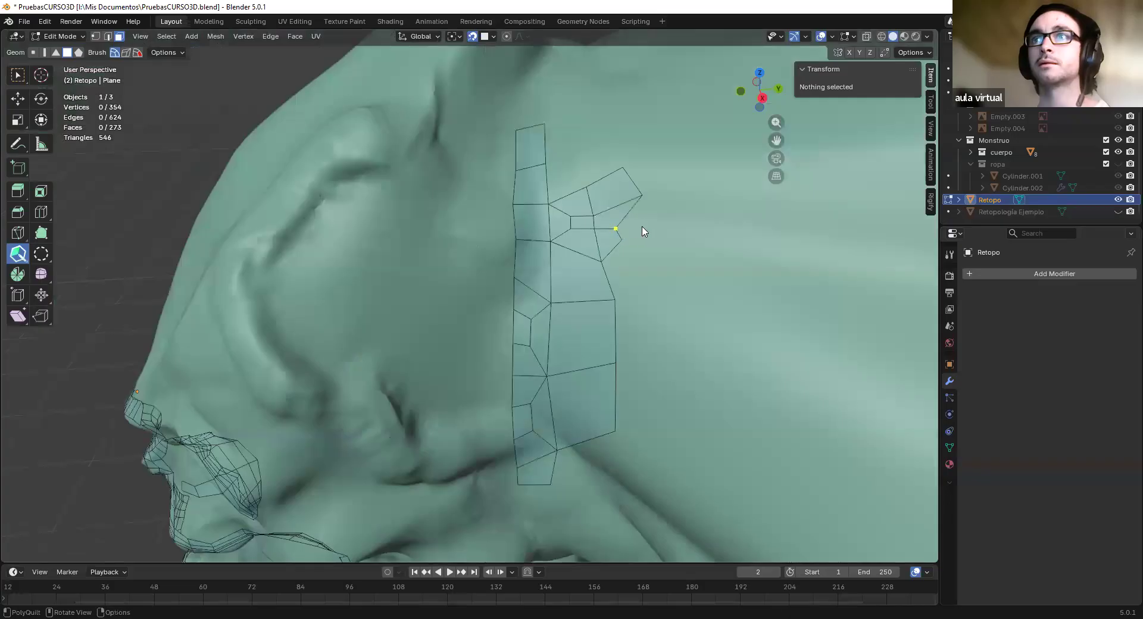
drag(661, 273, 659, 267)
shift+drag(604, 222, 596, 229)
Raise the upper border vertex of the mouth faces nearest the new cheek quad
middle_drag(589, 288, 715, 248)
shift+middle_drag(518, 372, 619, 160)
shift+middle_drag(511, 287, 551, 256)
scroll(490, 284, up, 3)
middle_drag(452, 284, 475, 286)
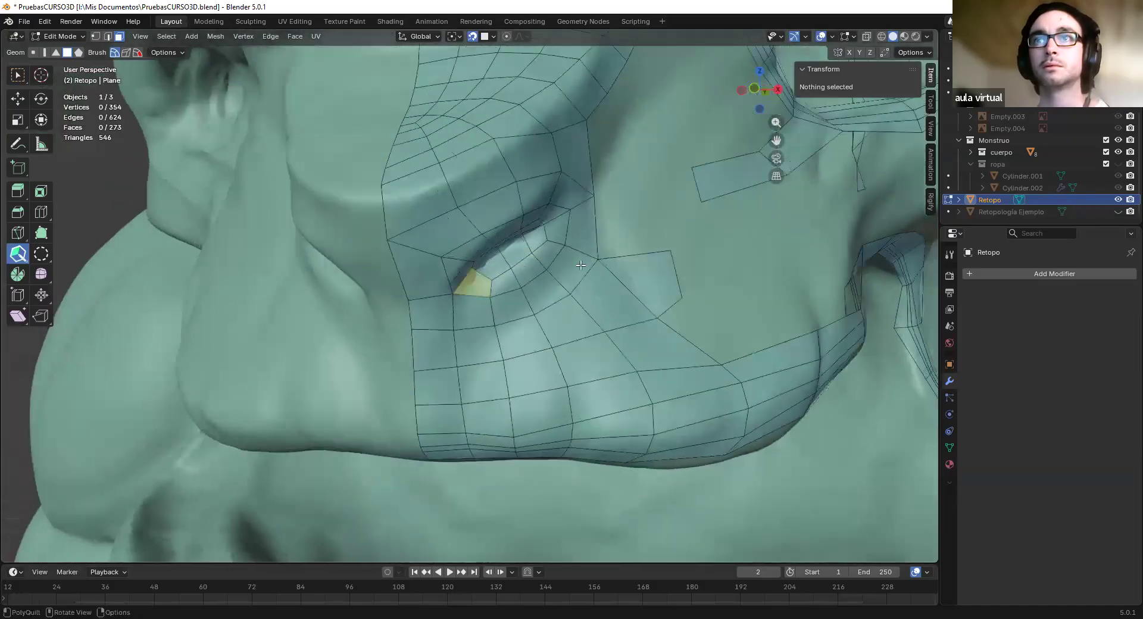
shift+middle_drag(581, 264, 506, 274)
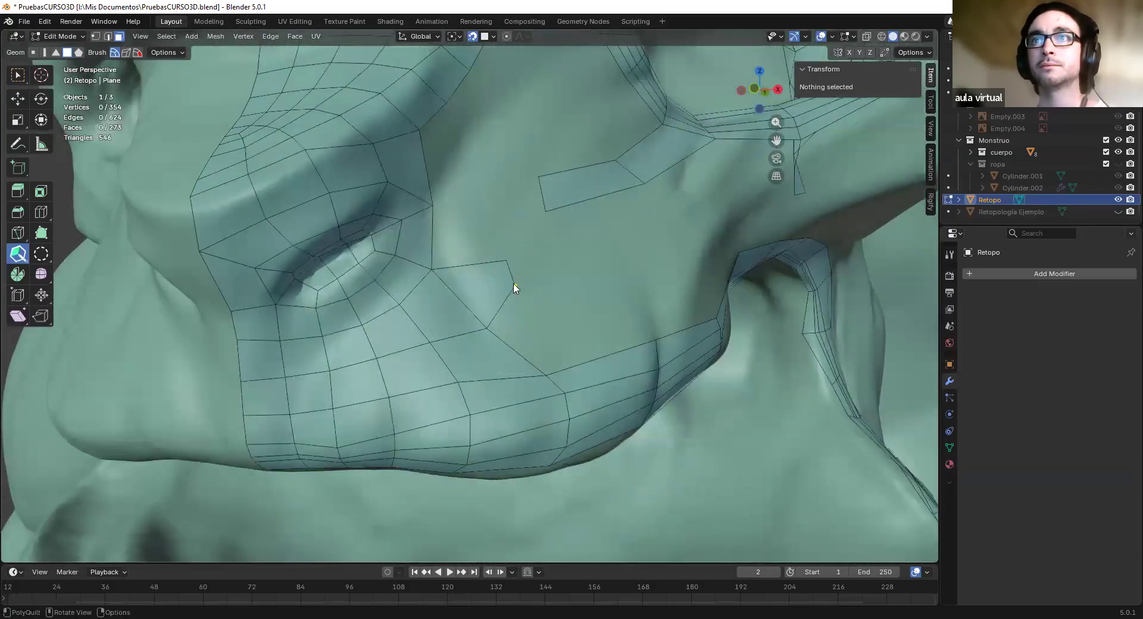
drag(546, 377, 542, 359)
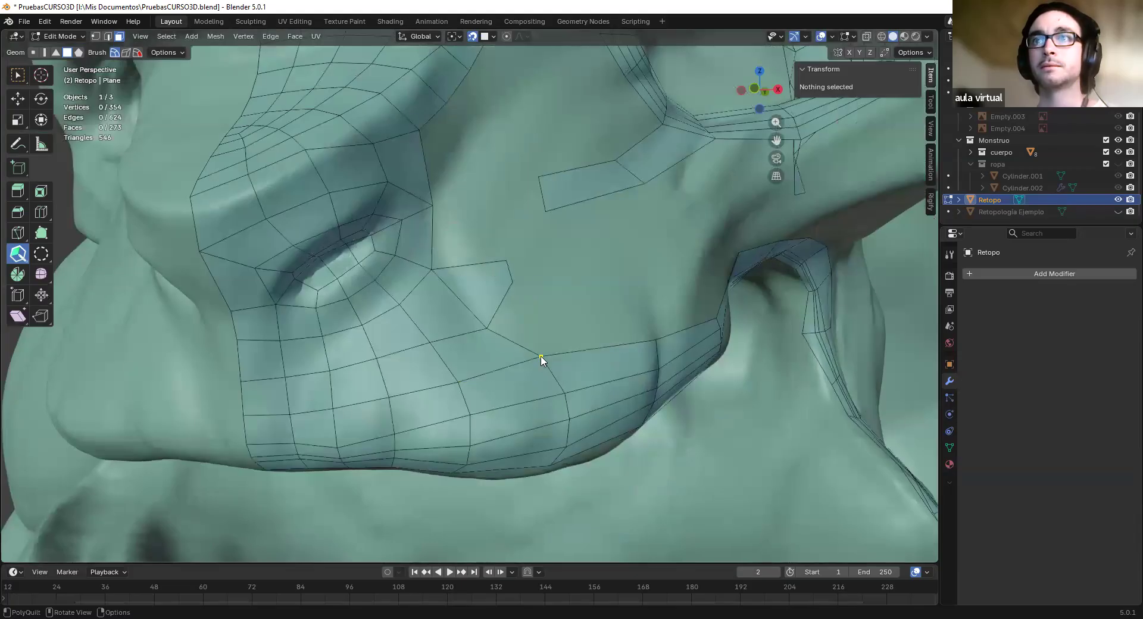
middle_drag(574, 375, 279, 270)
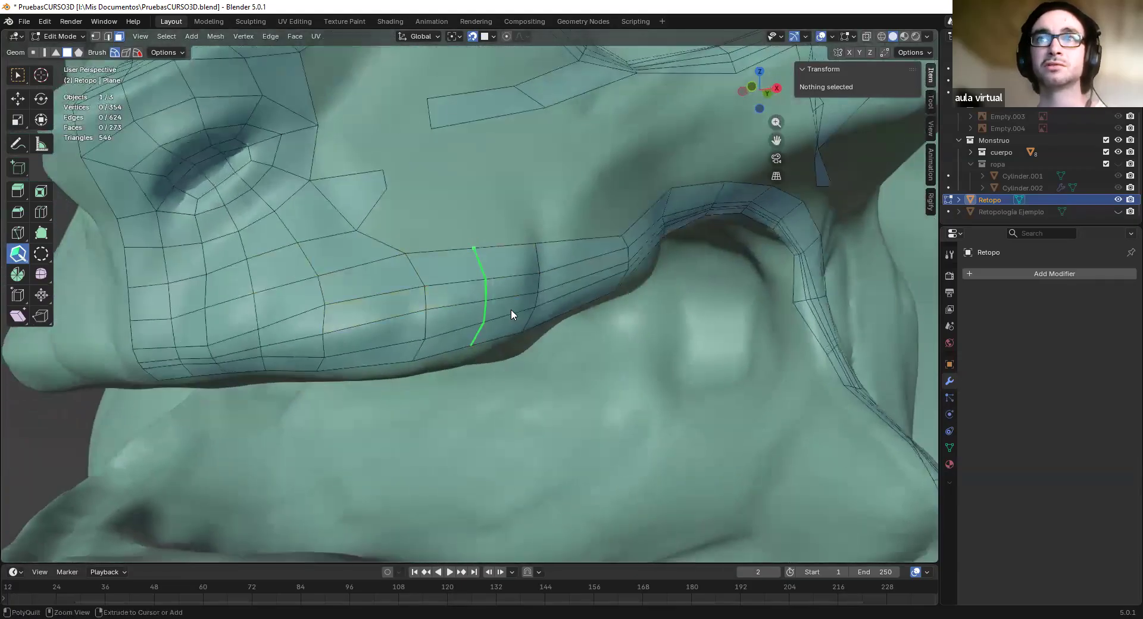
middle_drag(475, 273, 543, 320)
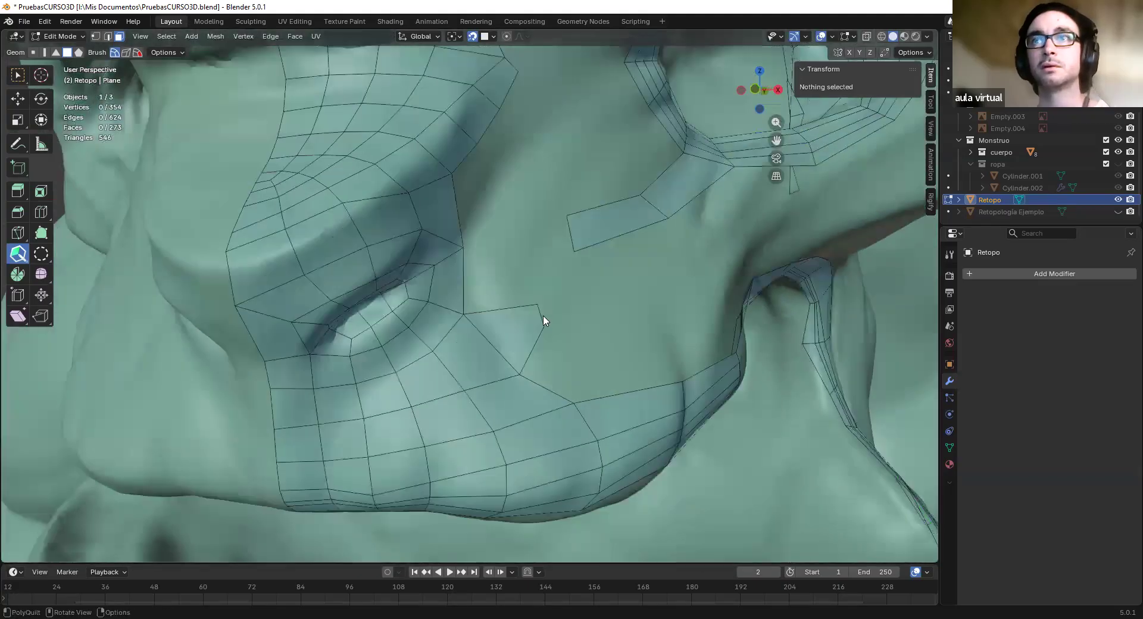
Extend a narrow quad outward from the new cheek face and fill the space between it and the mouth faces
drag(541, 316, 587, 360)
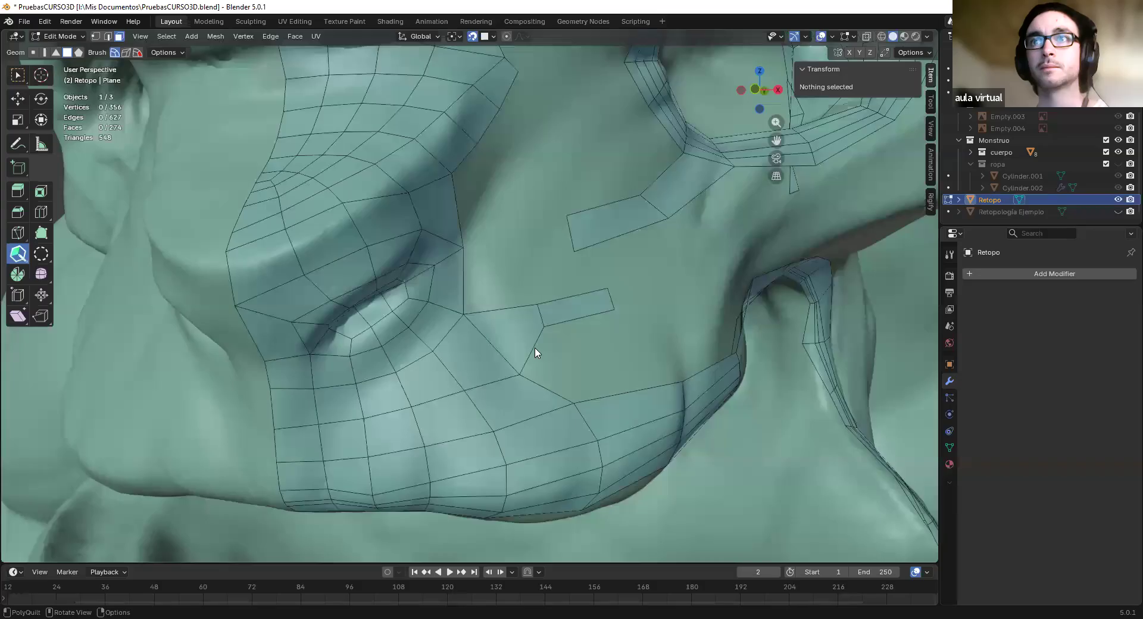
drag(561, 371, 599, 390)
middle_drag(600, 391, 540, 342)
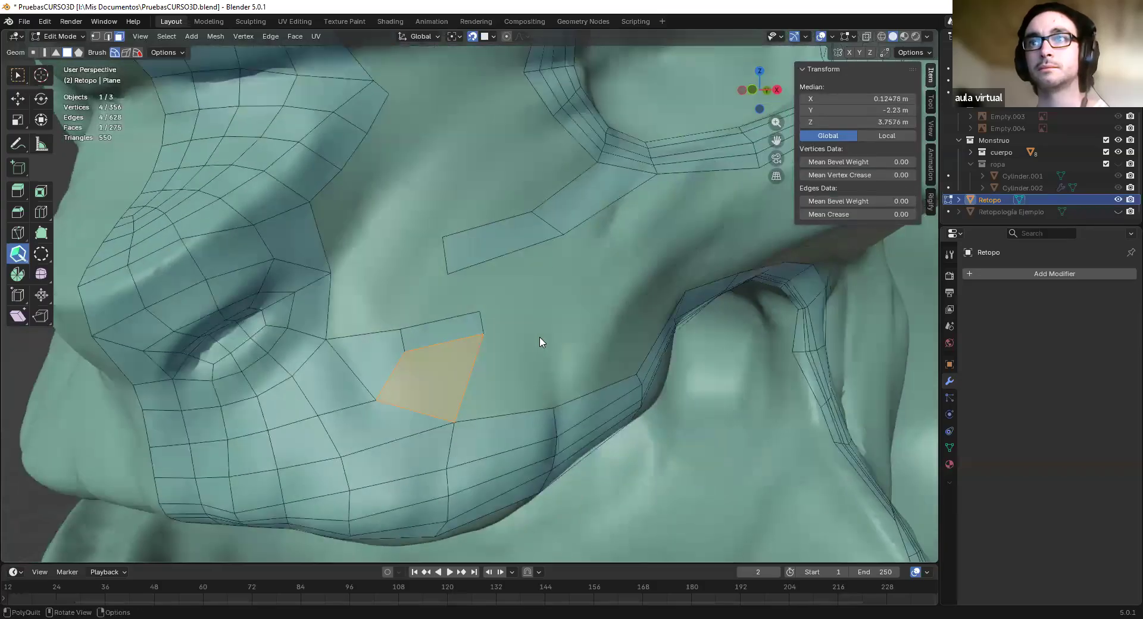
Add two more quads at the outer end of the cheek patch above the mouth and adjust their shared corner
key(shift)
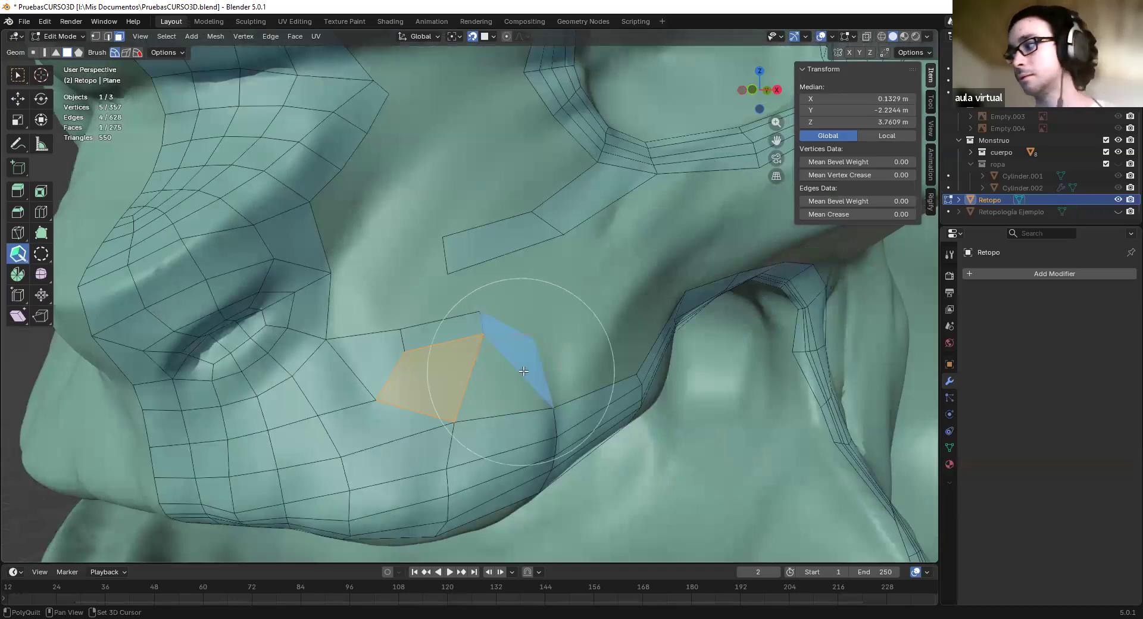
shift+click(521, 373)
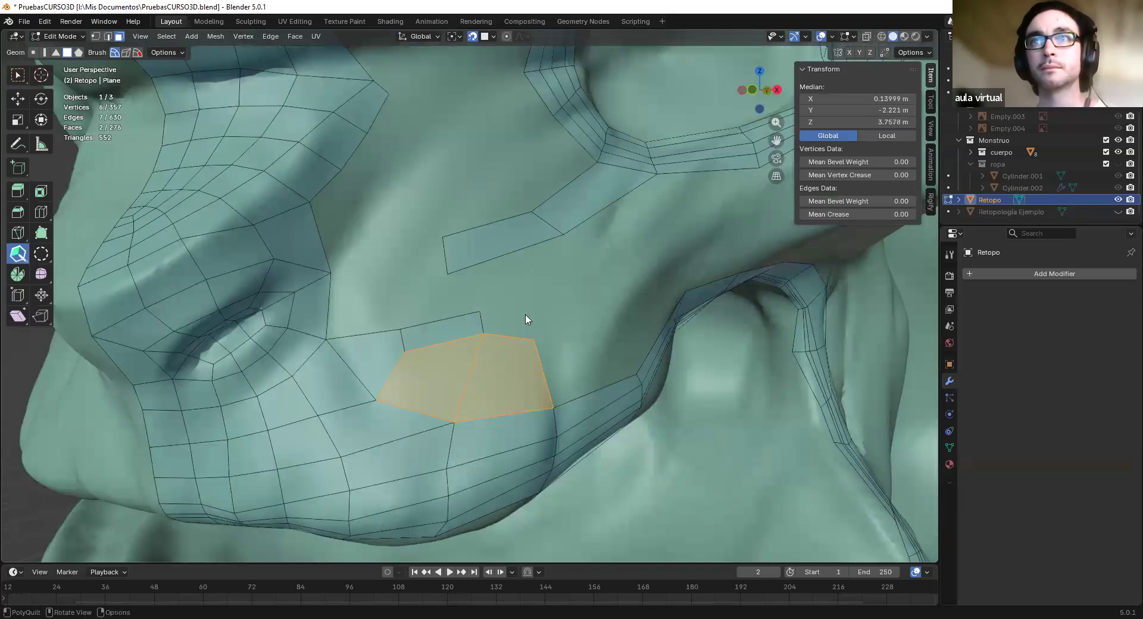
shift+click(510, 325)
mouse_move(370, 403)
shift+mouse_down()
mouse_move(476, 366)
mouse_move(444, 347)
shift+mouse_up()
middle_drag(456, 350, 515, 297)
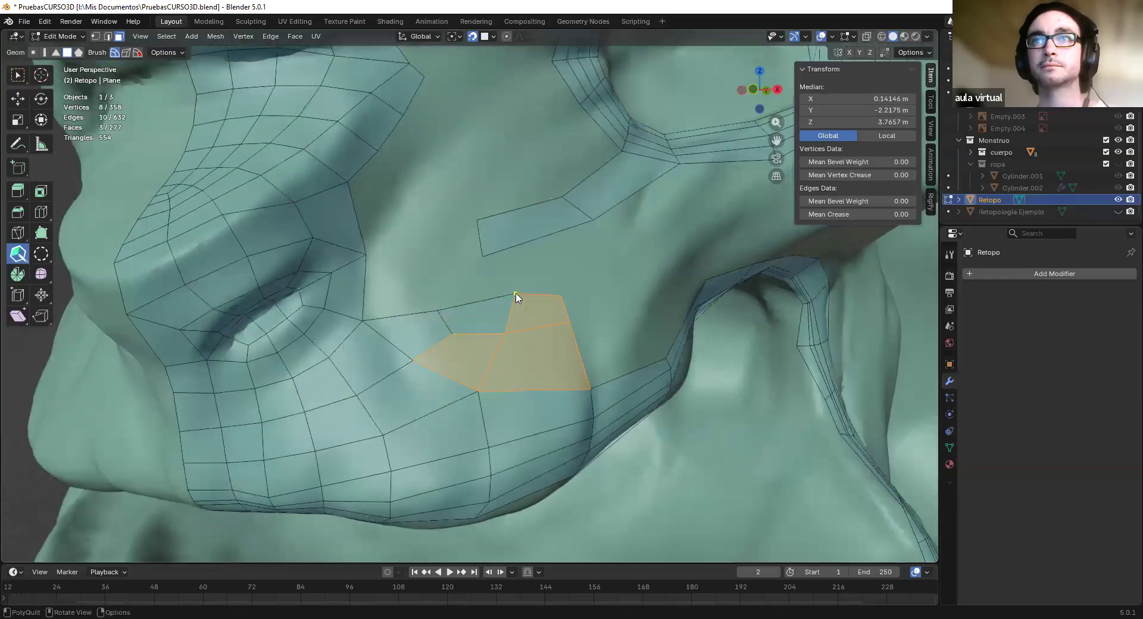
drag(506, 295, 504, 295)
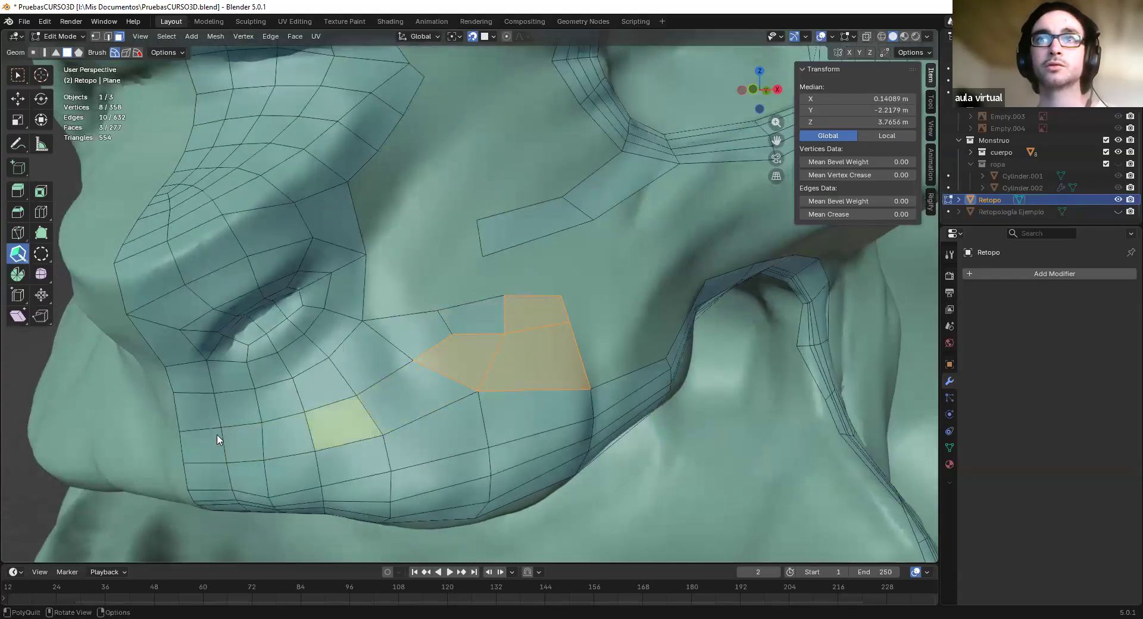
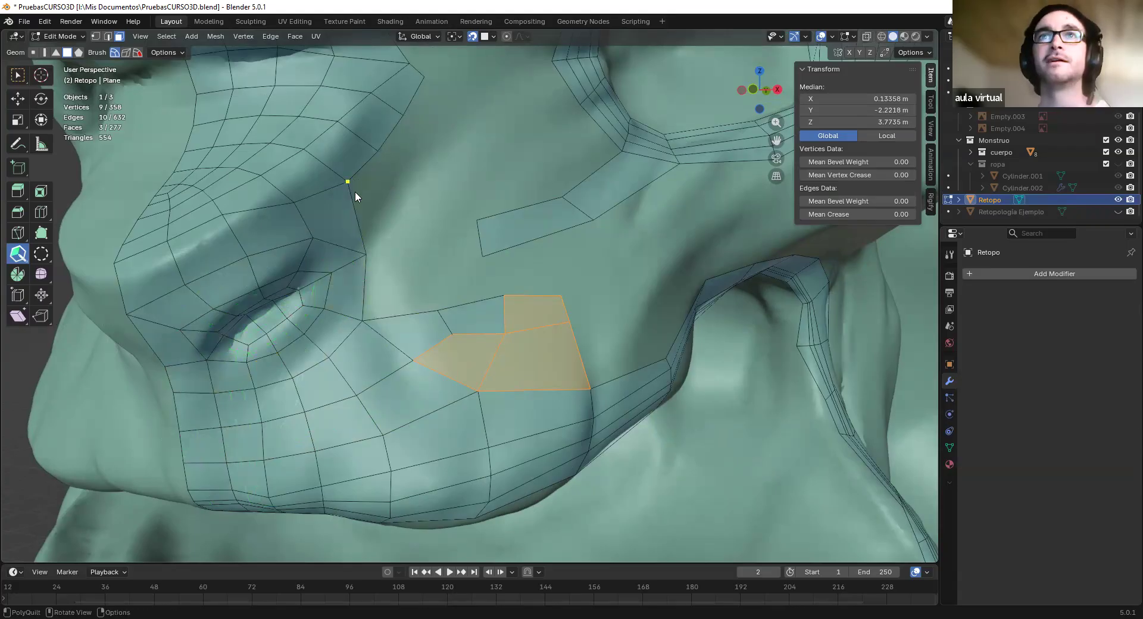
Bridge the side of the nose to the cheek patch with two faces and fill the remaining gap beside the nostril
drag(356, 219, 470, 307)
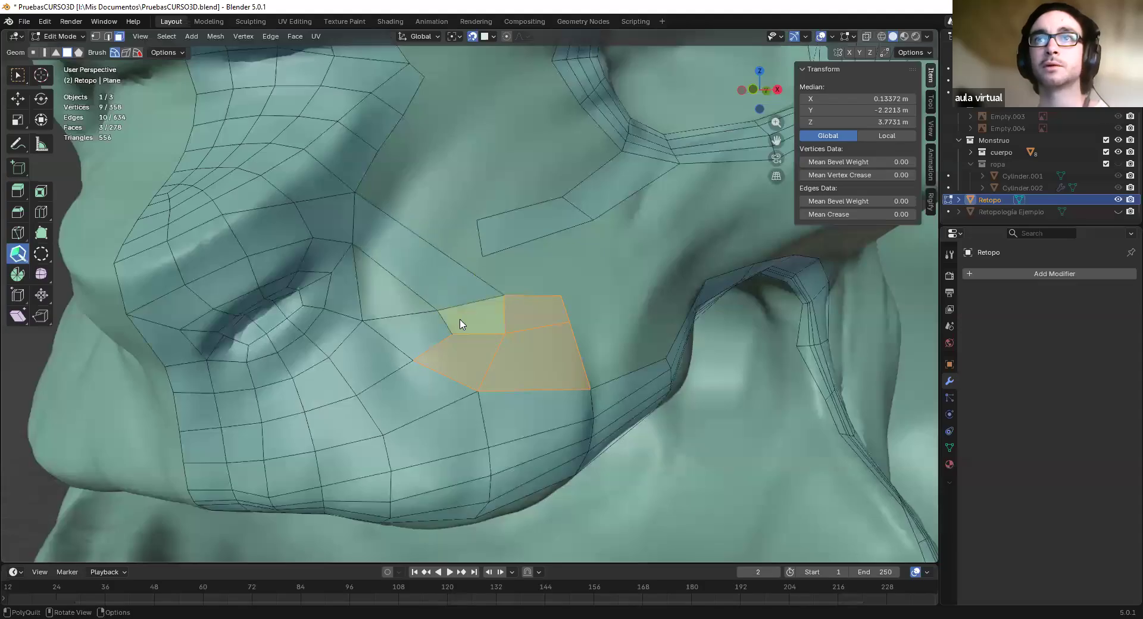
ctrl+click(431, 244)
drag(415, 259, 427, 238)
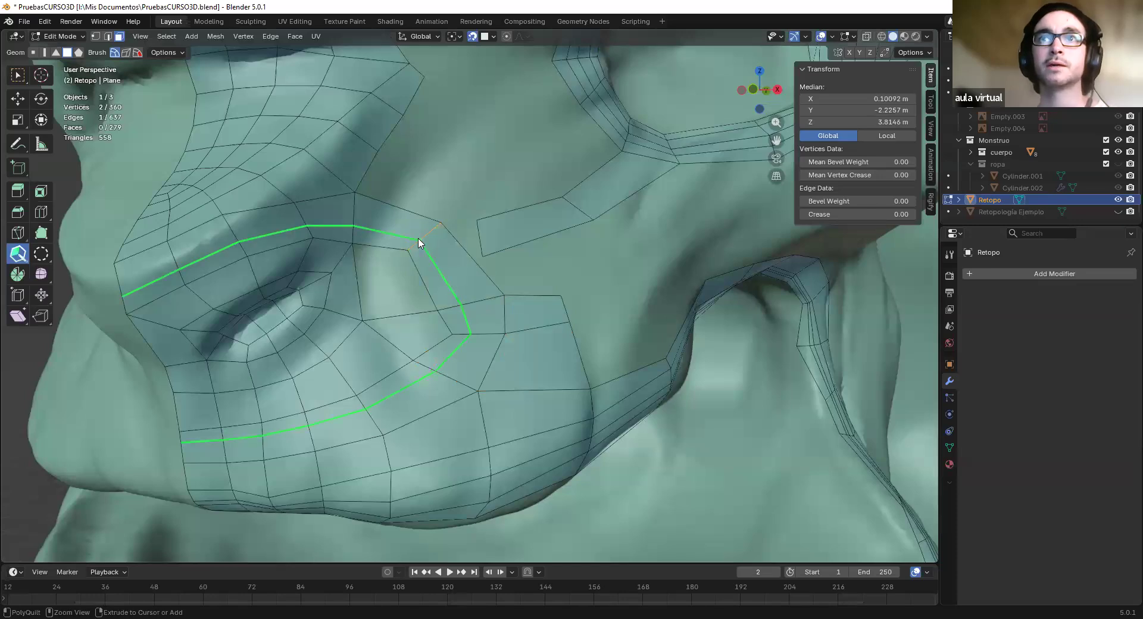
click(395, 283)
Try several additional edge loops around the nose and through the cheek faces, smoothing the denser area
ctrl+click(431, 237)
ctrl+click(434, 237)
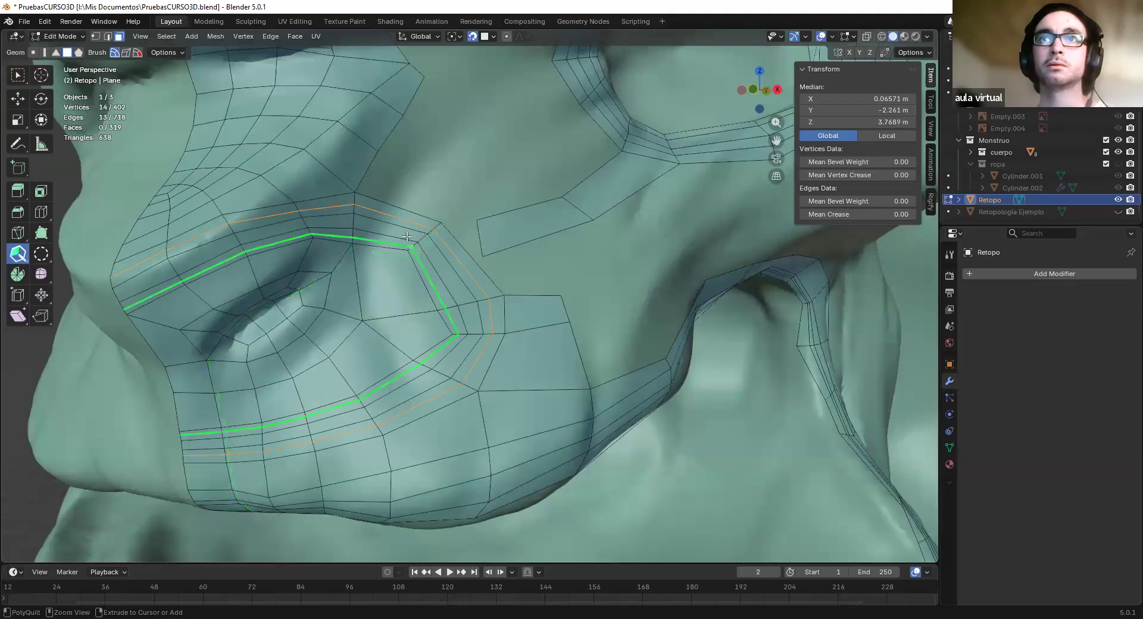
ctrl+click(415, 252)
mouse_move(367, 400)
shift+mouse_down()
mouse_move(449, 301)
mouse_move(257, 235)
mouse_move(191, 262)
mouse_move(386, 406)
mouse_move(322, 403)
mouse_move(212, 236)
mouse_move(412, 361)
shift+mouse_up()
scroll(464, 356, down, 6)
middle_drag(465, 356, 537, 327)
scroll(537, 328, up, 5)
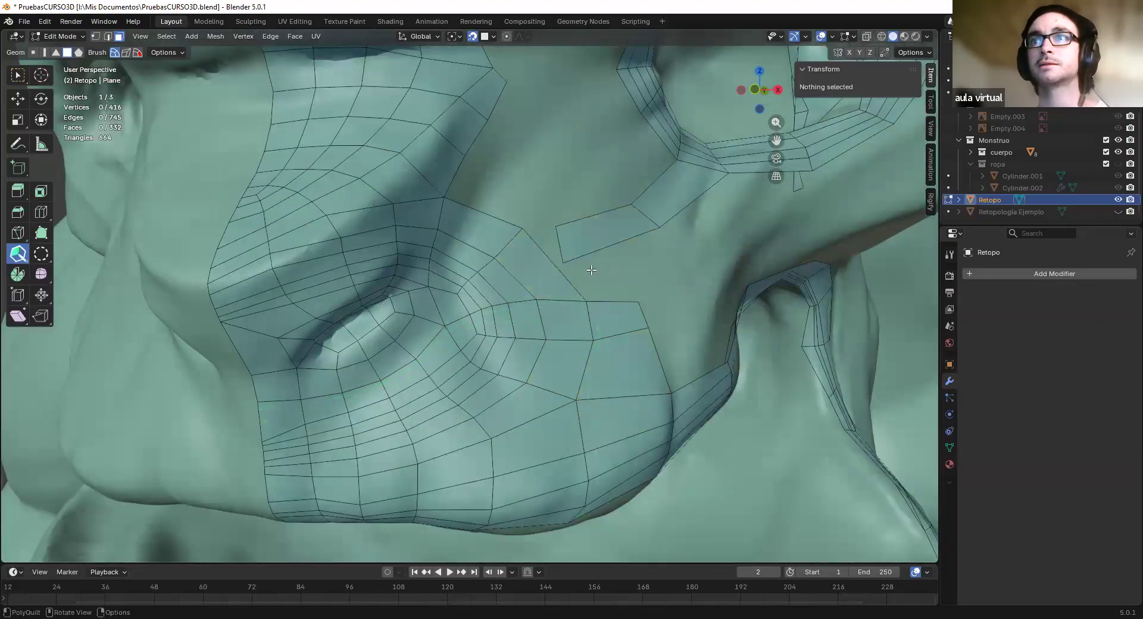
Undo the additional edge loops and smoothing around the nose and cheek
shift+middle_drag(588, 274, 532, 308)
key(ctrl+z)
key(ctrl+z)
key(ctrl+z)
key(ctrl+z)
key(ctrl+z)
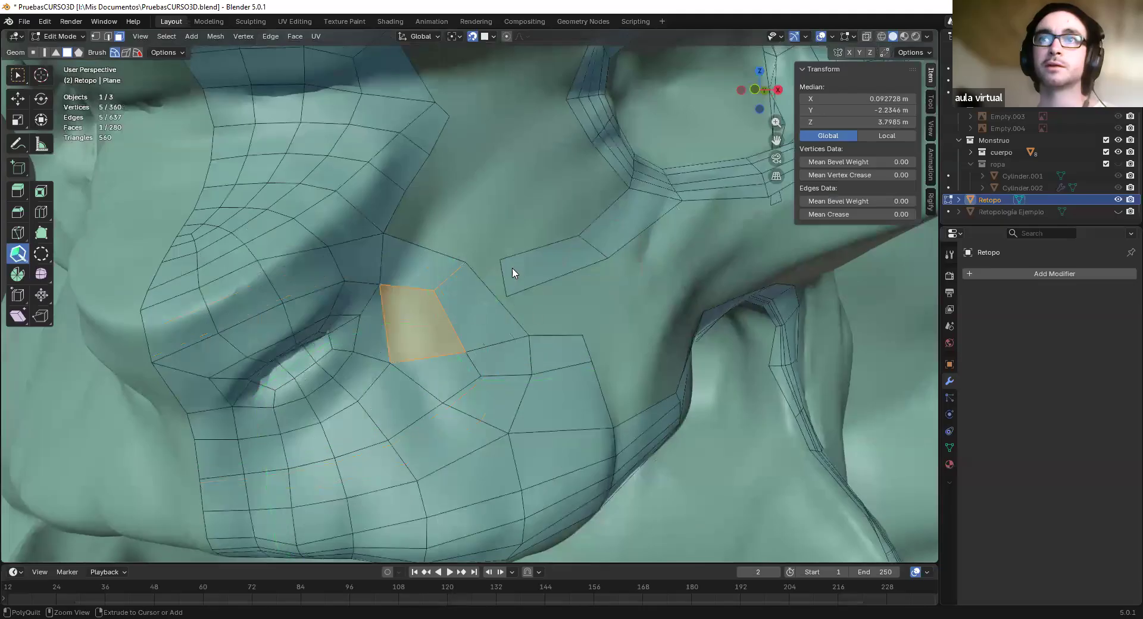
Try extending a quad upward from the edge linking the side of the nose to the cheek patch, and undo it
key(ctrl+z)
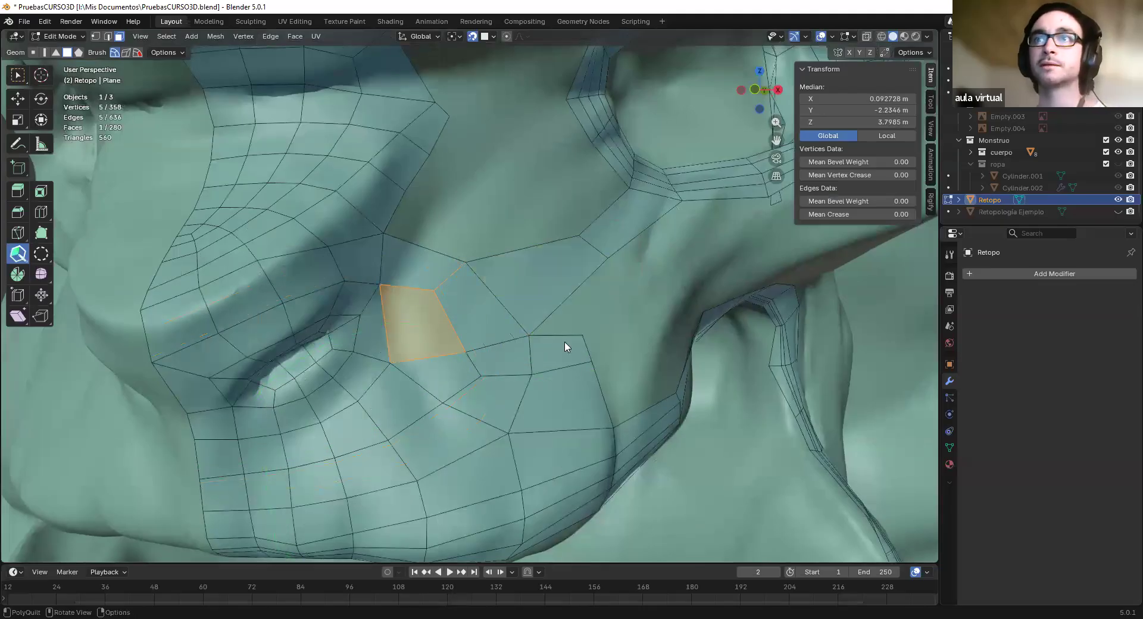
shift+middle_drag(433, 219, 433, 273)
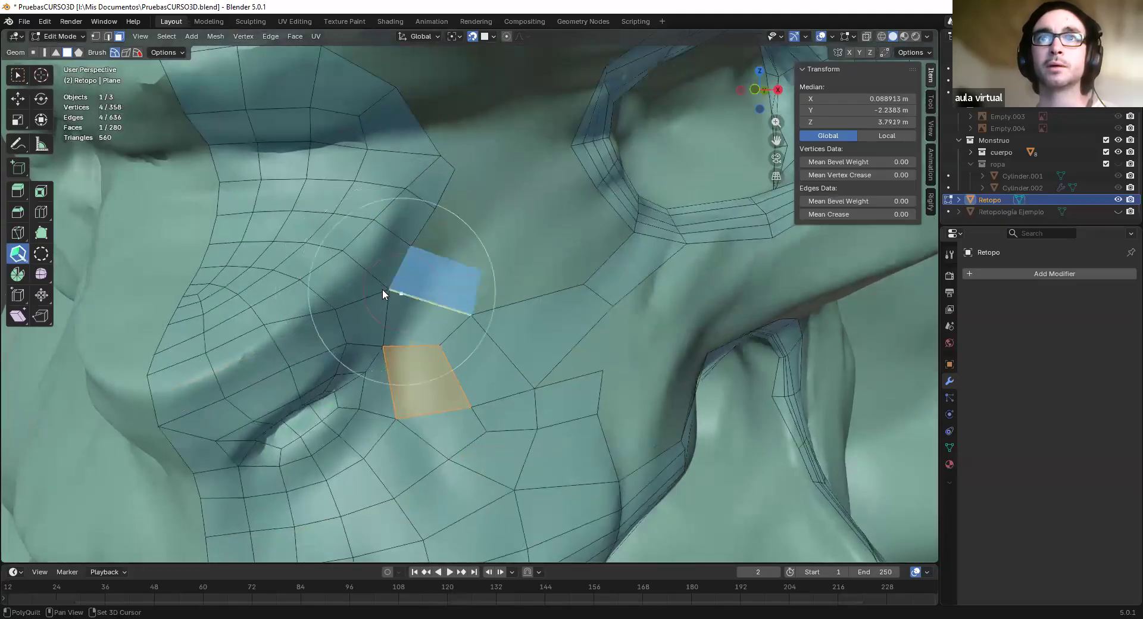
scroll(317, 288, up, 3)
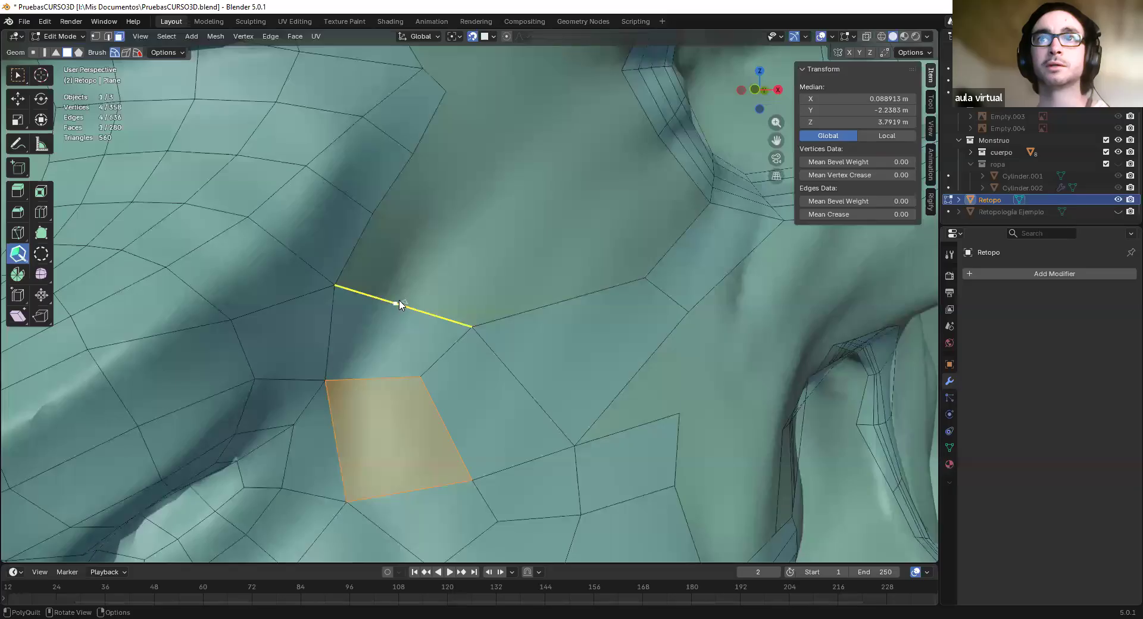
drag(357, 245, 487, 295)
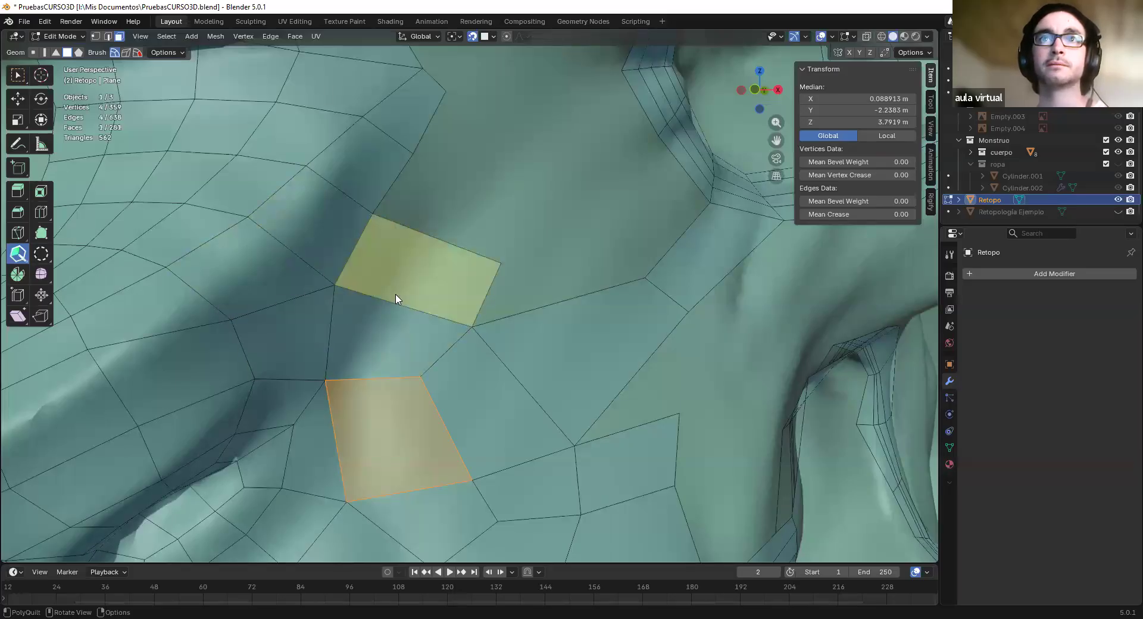
shift+drag(352, 235, 472, 328)
key(ctrl+z)
key(ctrl+z)
scroll(429, 300, down, 4)
middle_drag(505, 315, 522, 318)
shift+middle_drag(596, 323, 529, 319)
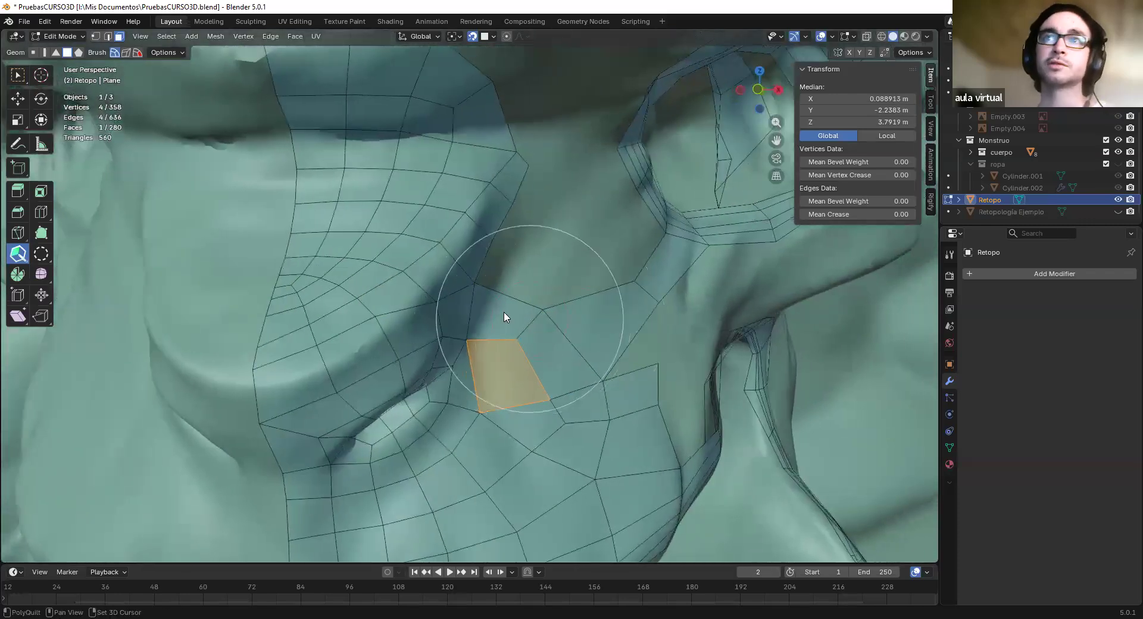
Try deleting the face that joins the side of the nose to the cheek patch, and restore it
scroll(505, 318, up, 3)
click(17, 74)
click(523, 321)
key(x)
click(506, 276)
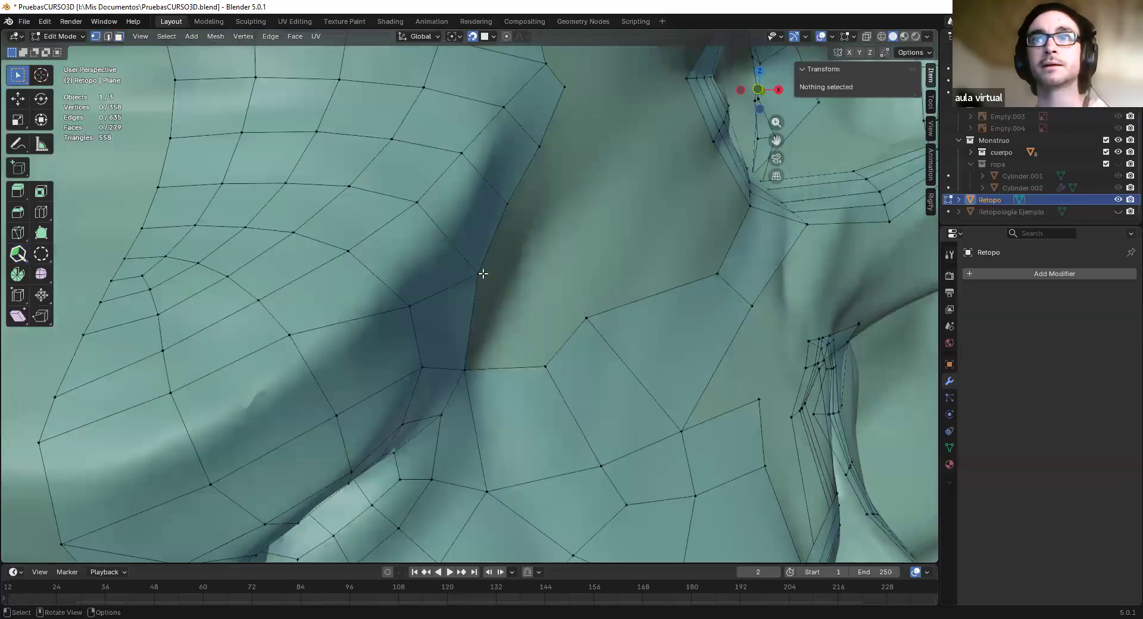
scroll(474, 340, down, 4)
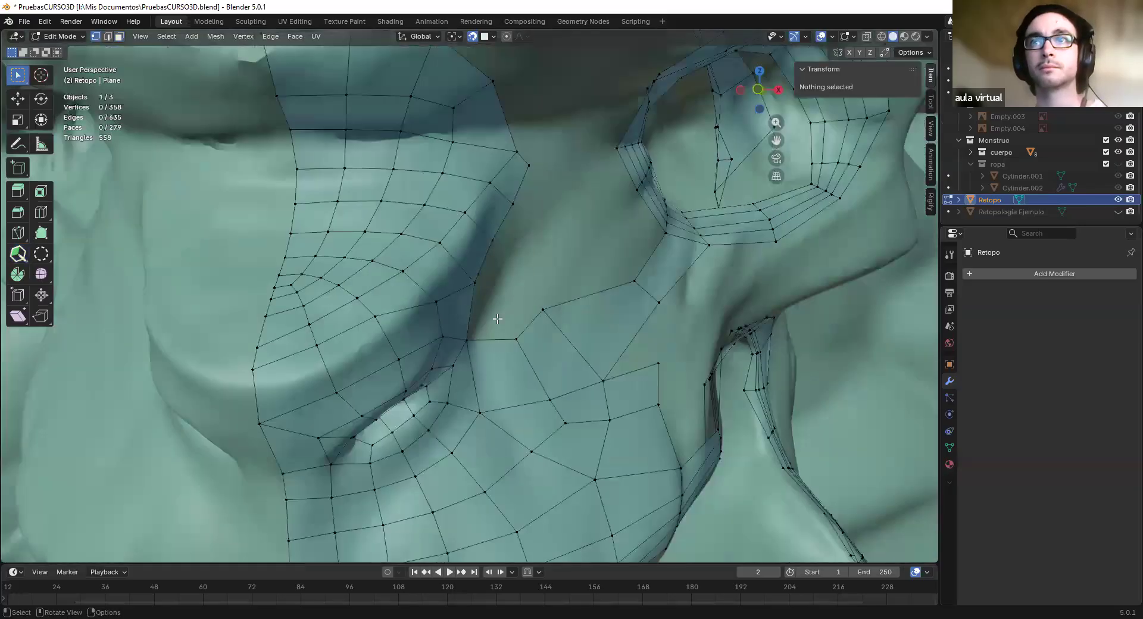
key(ctrl+z)
scroll(502, 287, up, 2)
shift+middle_drag(468, 250, 465, 318)
scroll(465, 318, down, 2)
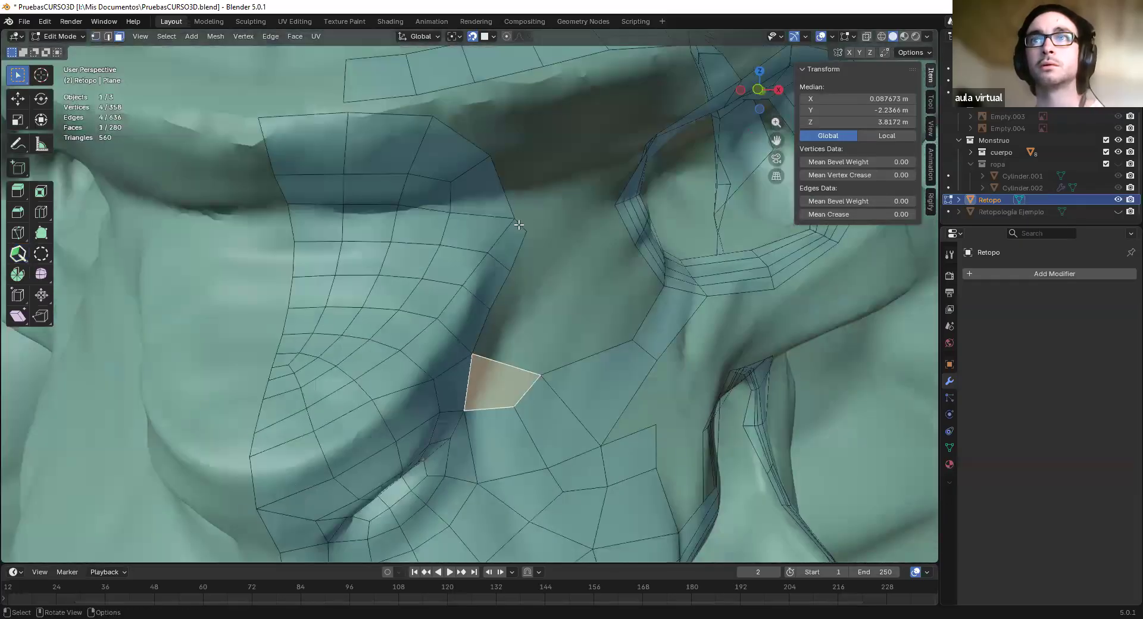
Delete the seven-face loop running from the nose's centre line up along the side of the nose
click(489, 229)
scroll(474, 322, up, 3)
scroll(474, 337, down, 3)
scroll(446, 293, up, 1)
click(429, 287)
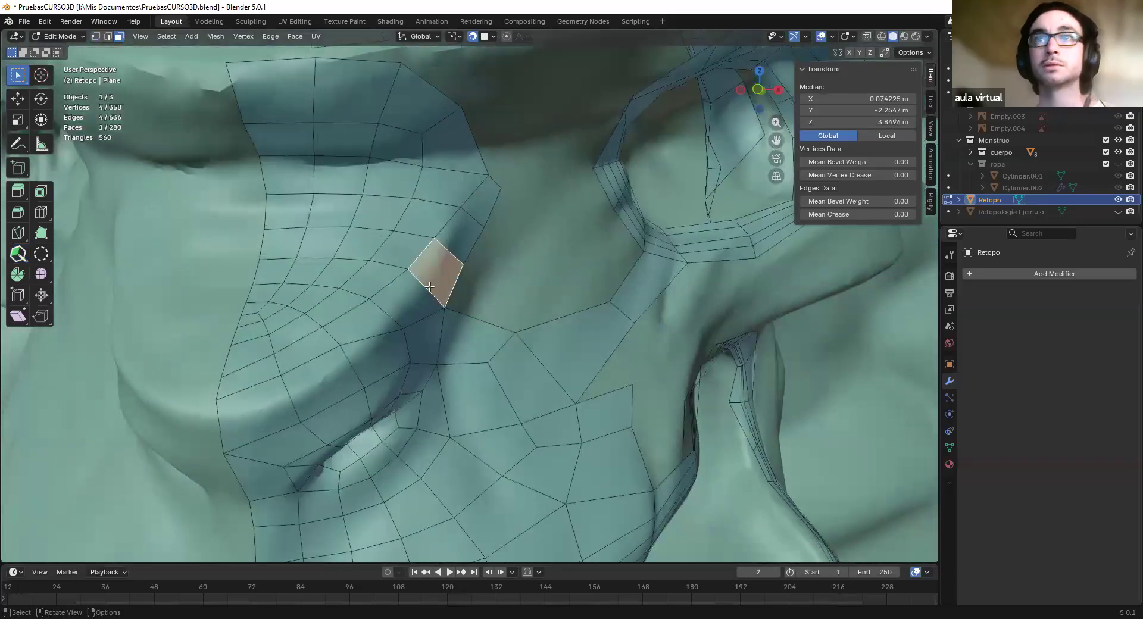
click(416, 293)
alt+click(440, 278)
alt+click(427, 286)
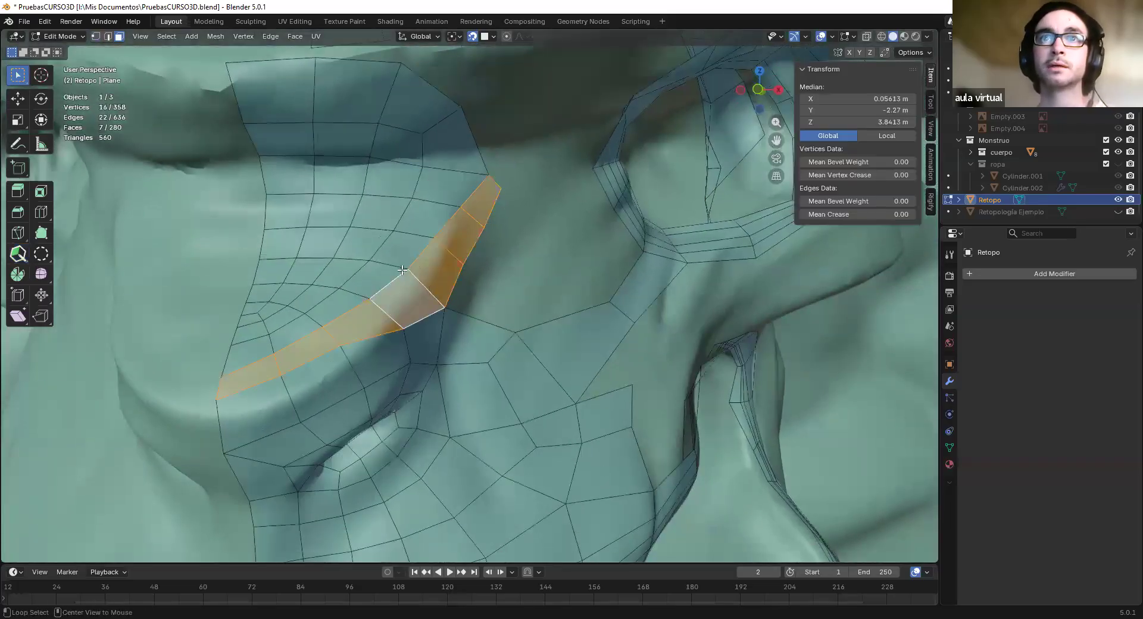
key(x)
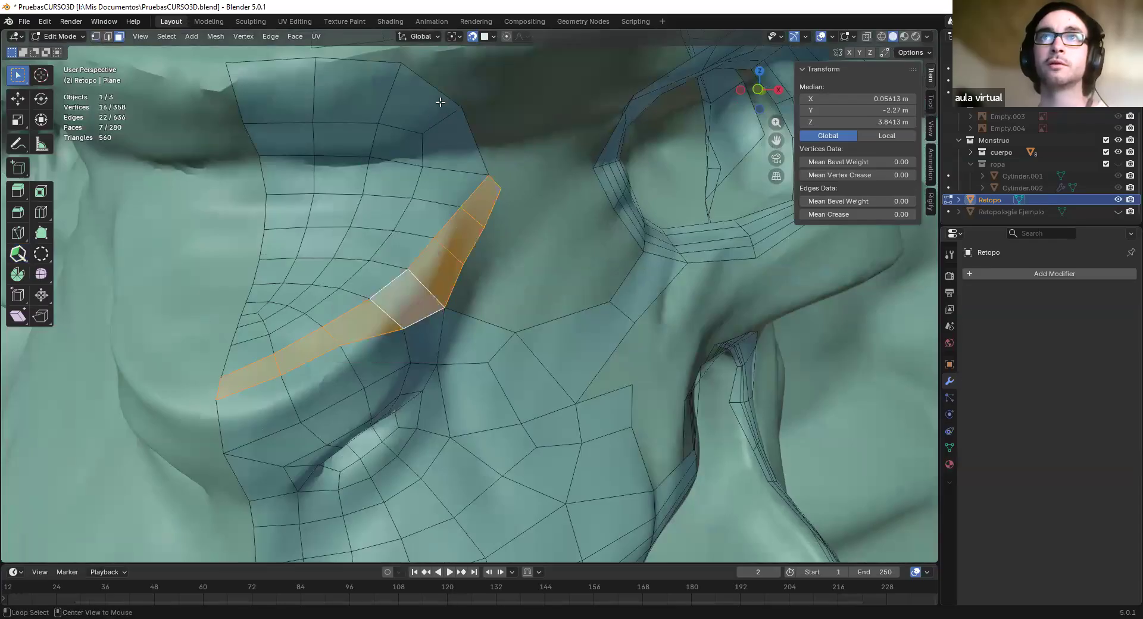
alt+click(437, 137)
alt+click(427, 284)
key(x)
click(425, 284)
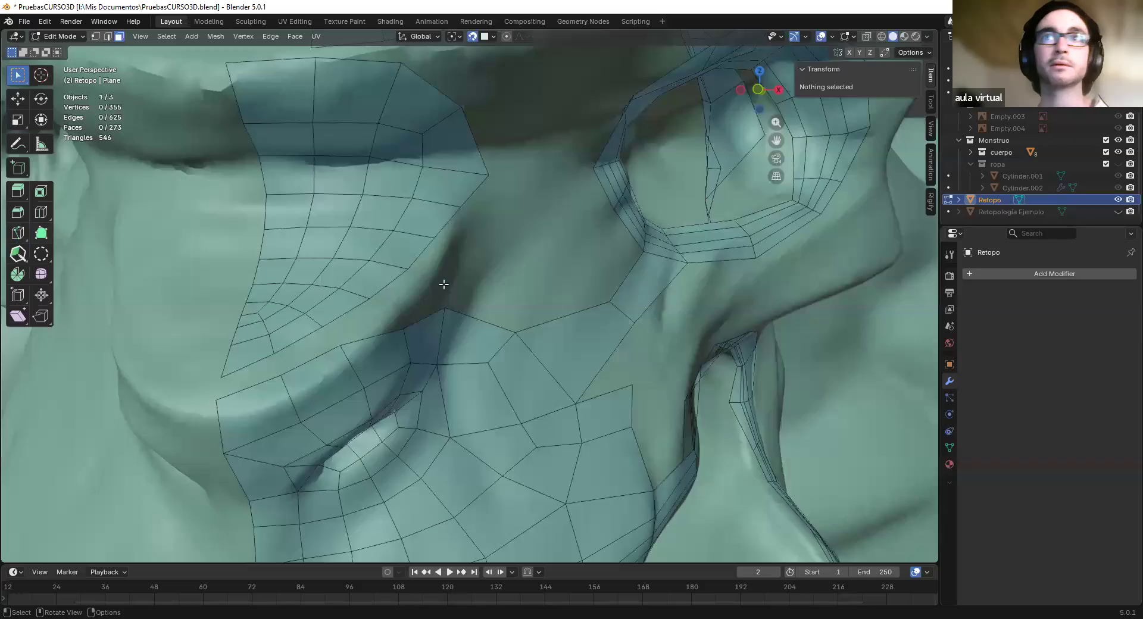
Refill the lower part of the gap across the nose with four quads using PolyQuilt
ctrl+click(441, 306)
key(ctrl+z)
click(19, 253)
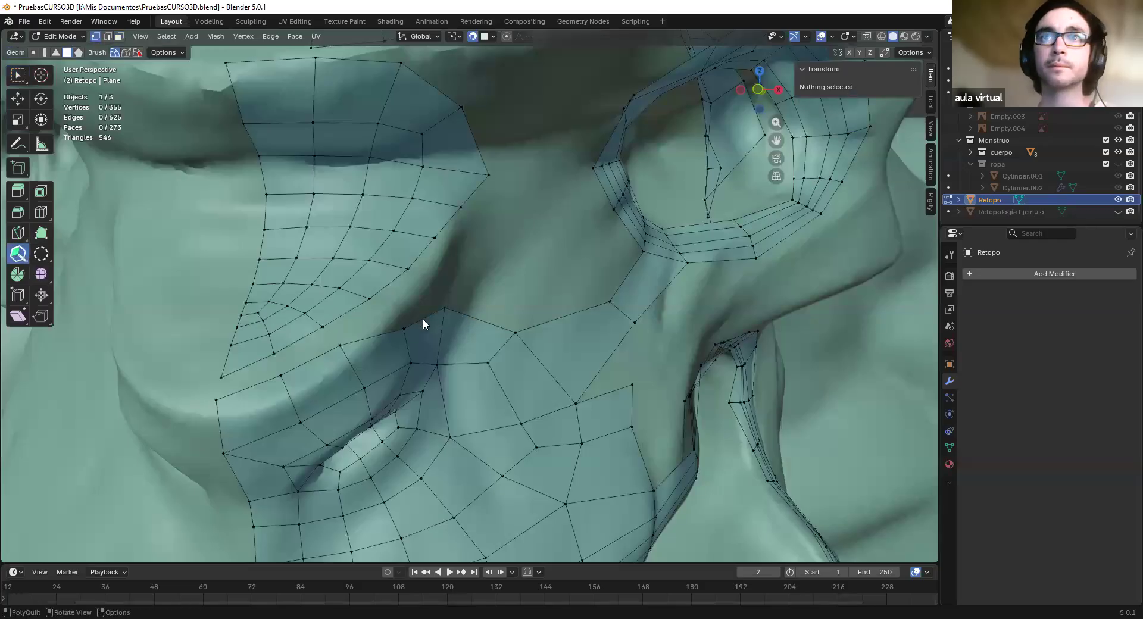
drag(290, 363, 418, 302)
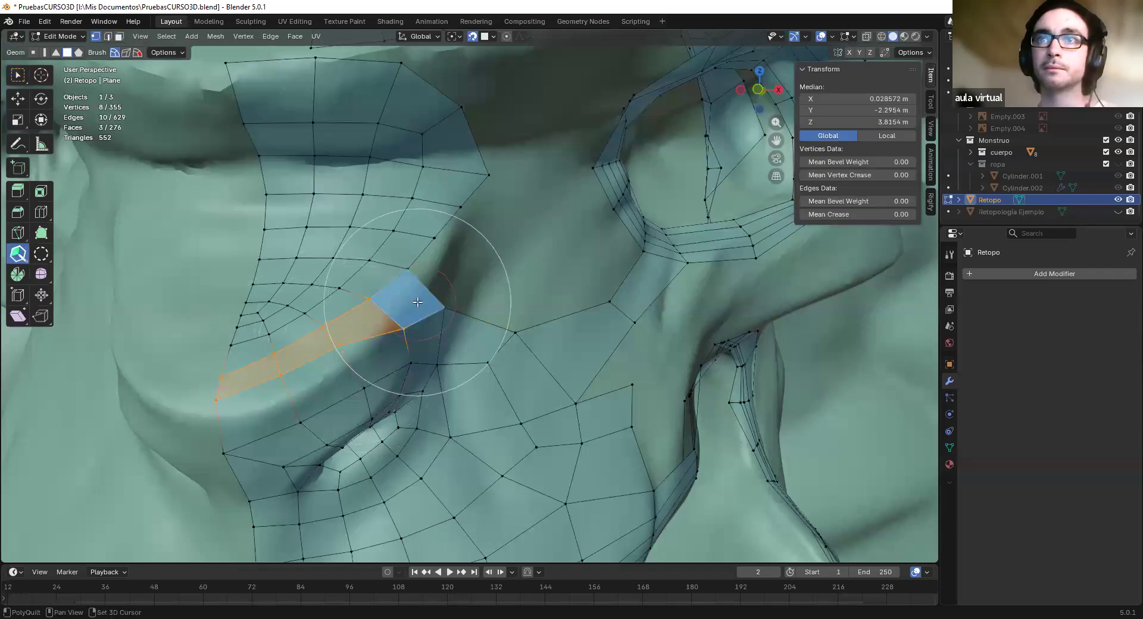
scroll(463, 309, up, 6)
scroll(450, 304, down, 4)
shift+click(382, 302)
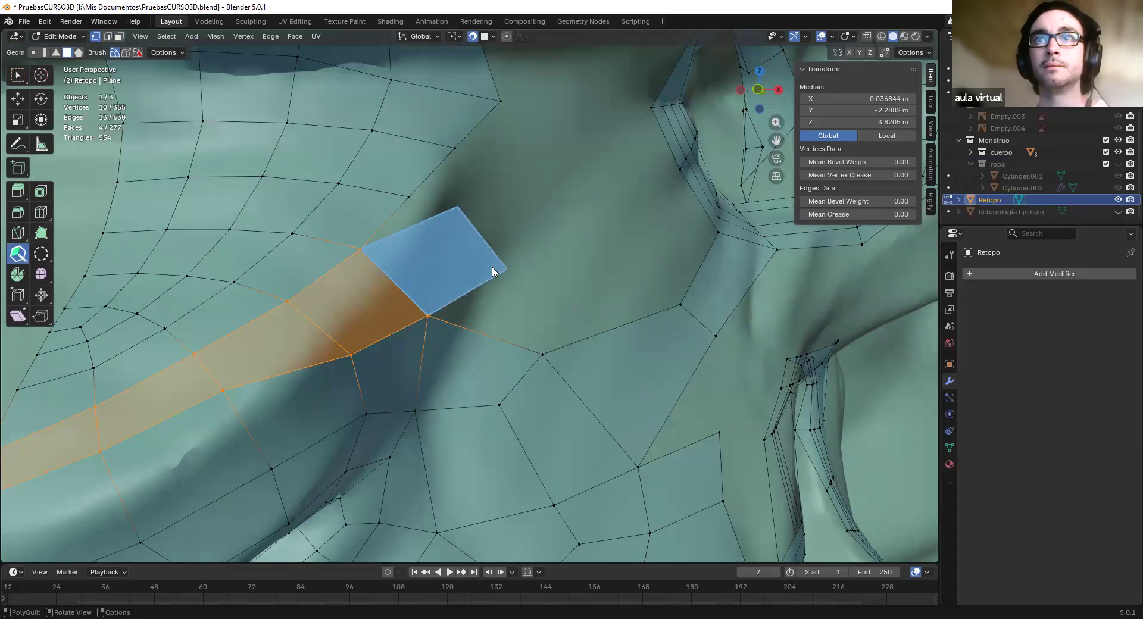
Reposition the corners where nose and cheek patch meet and add a quad continuing up the side of the nose
mouse_move(429, 317)
mouse_down()
mouse_move(403, 329)
mouse_move(425, 316)
mouse_up()
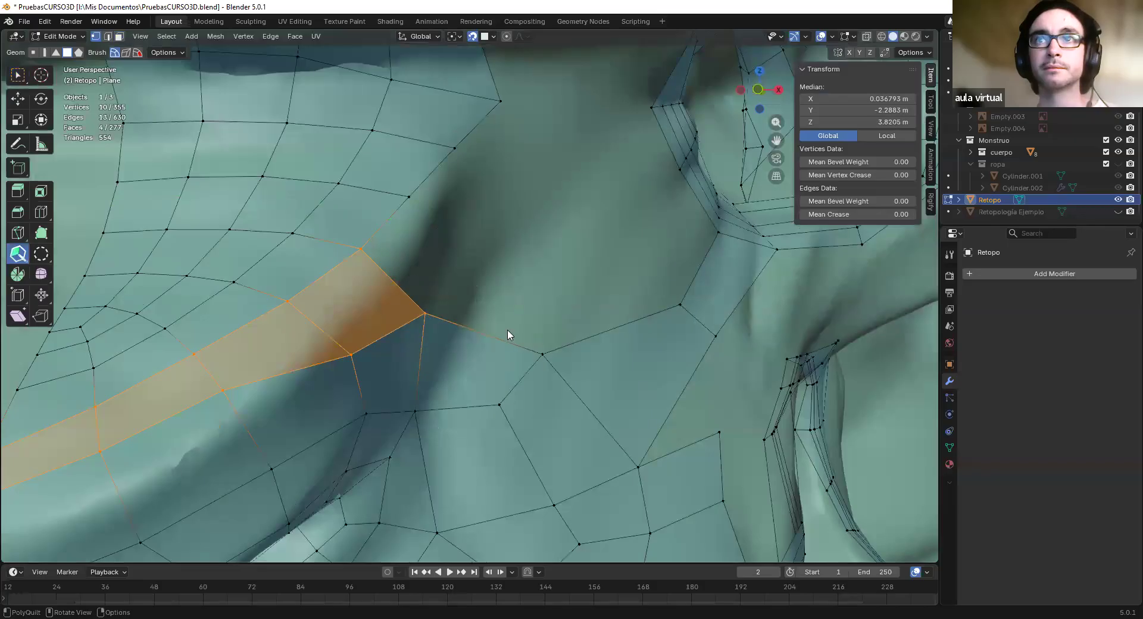
drag(495, 335, 487, 313)
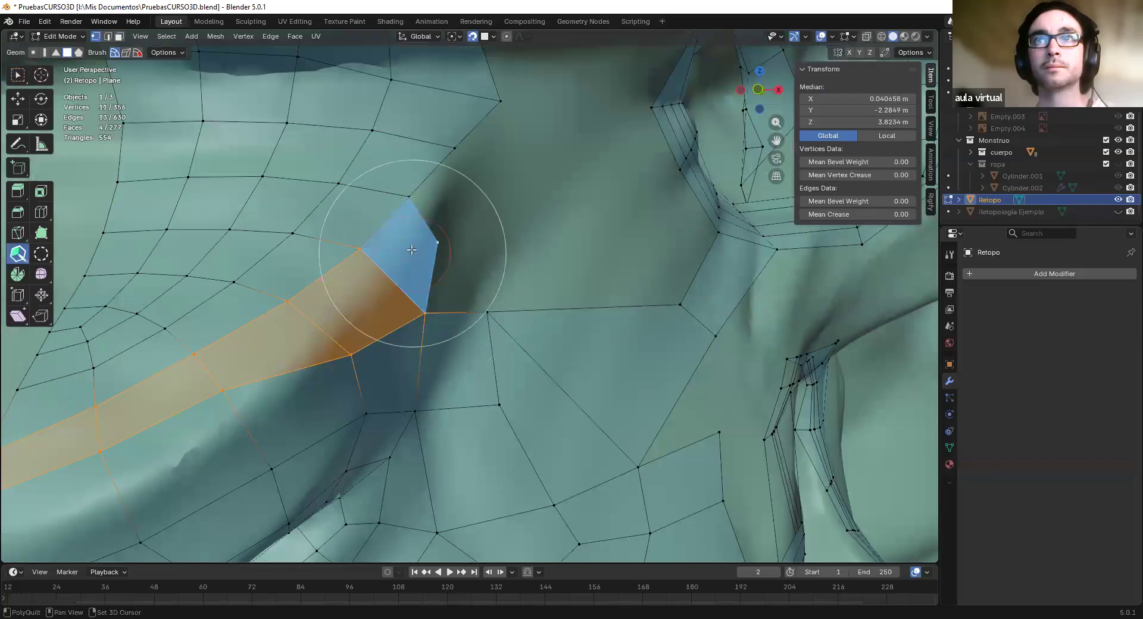
click(432, 297)
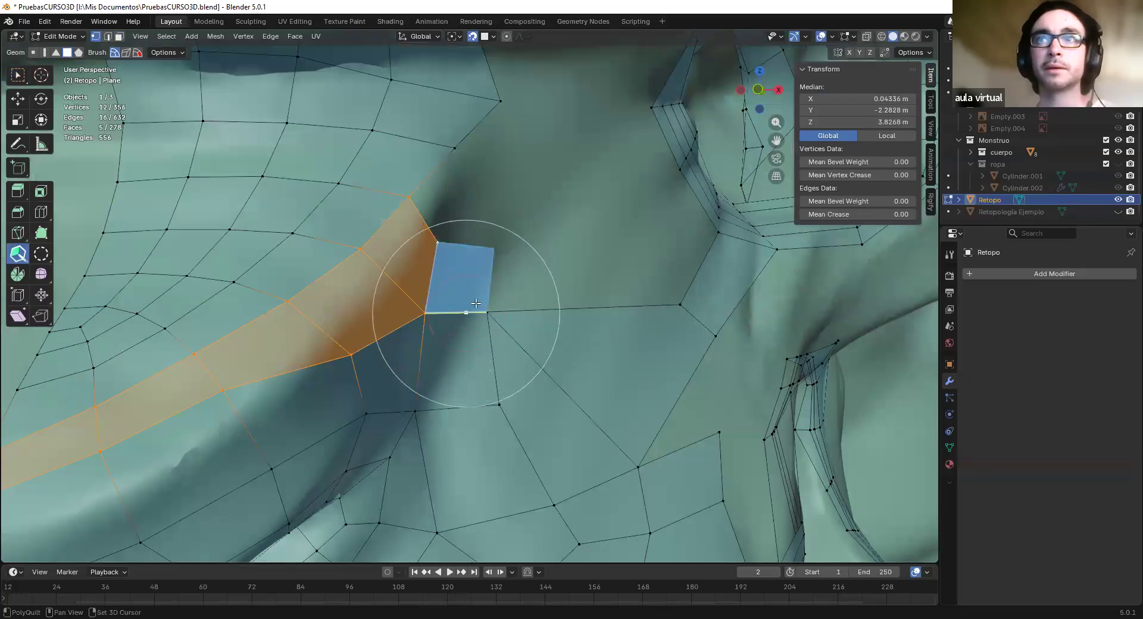
Add a quad above the cheek patch beside the nose and shift its corners outward toward the cheek
shift+click(475, 304)
drag(491, 318, 537, 355)
drag(495, 250, 542, 285)
drag(438, 288, 478, 325)
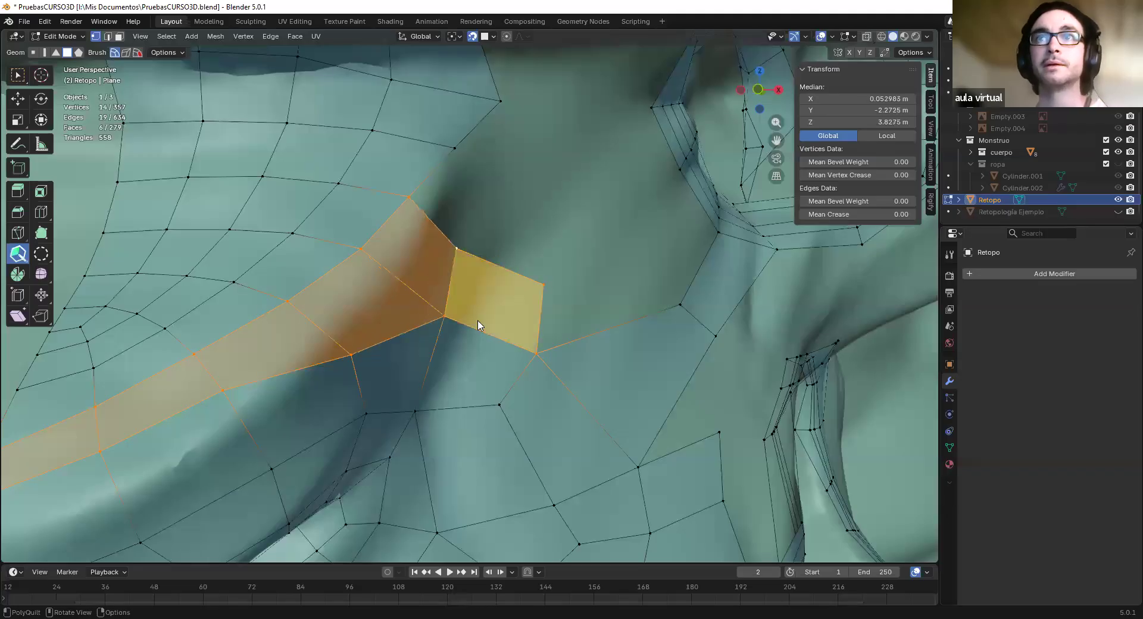
Continue the strip up the side of the nose with two more quads toward the brow
scroll(478, 325, down, 8)
middle_drag(509, 262, 433, 379)
key(ctrl+z)
scroll(536, 285, up, 5)
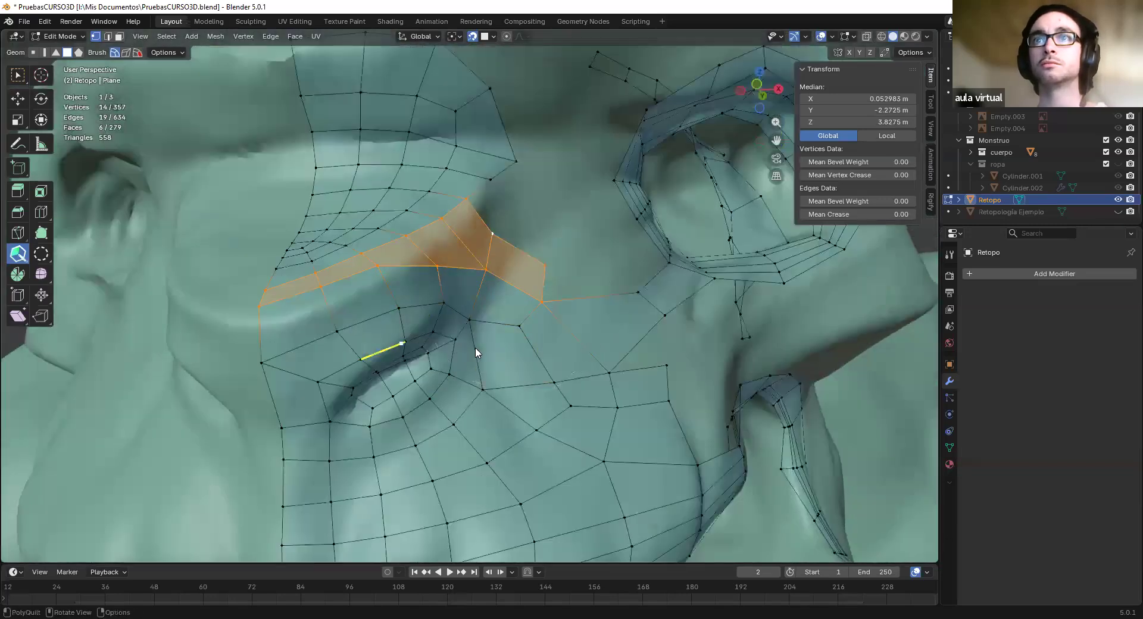
scroll(475, 348, down, 8)
scroll(522, 240, up, 8)
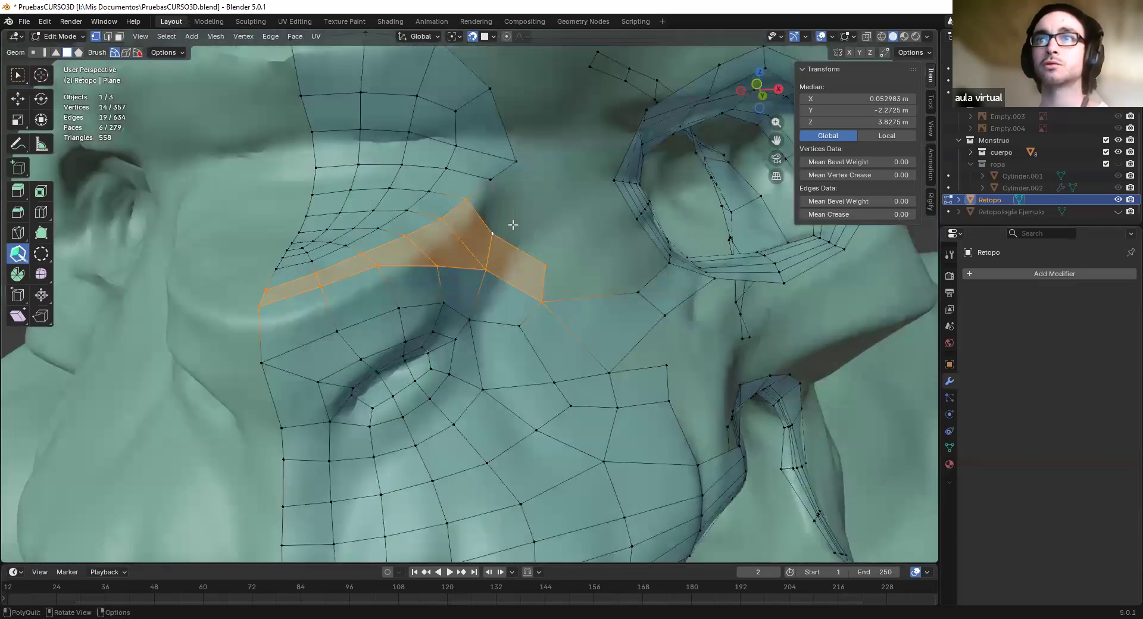
middle_drag(521, 241, 504, 304)
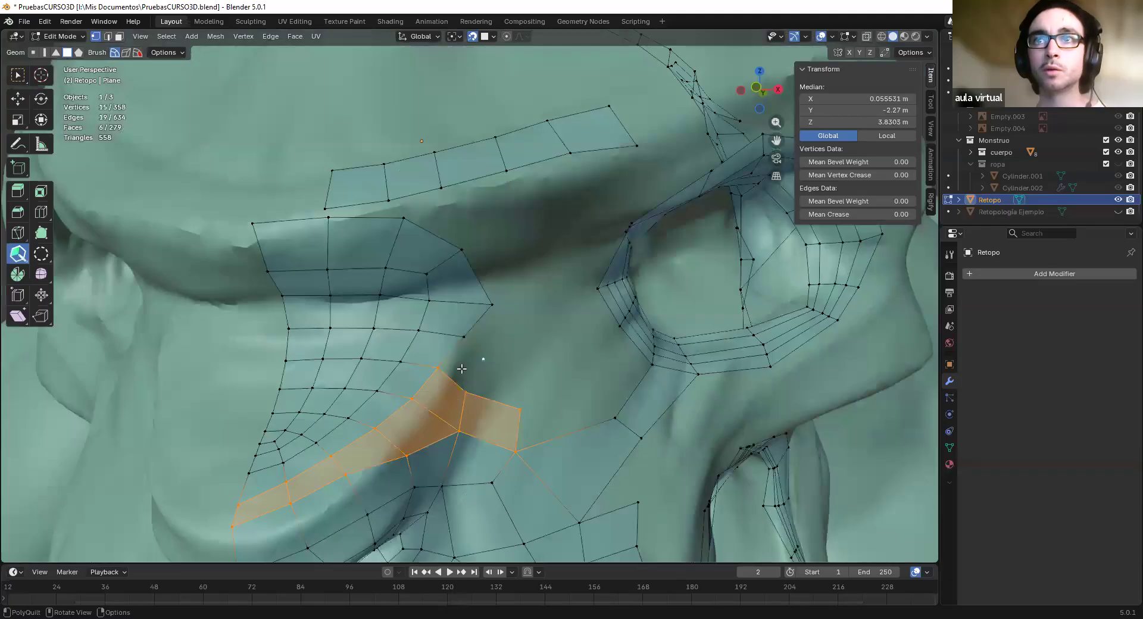
drag(461, 368, 483, 359)
scroll(497, 369, up, 4)
drag(523, 391, 571, 350)
scroll(458, 331, down, 5)
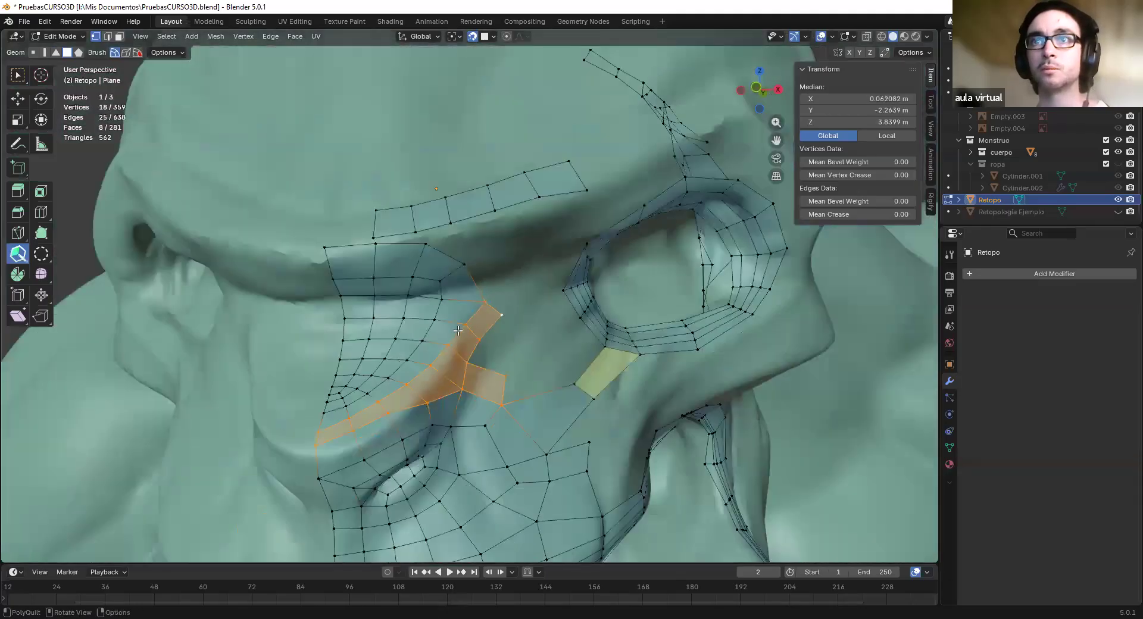
Smooth the rebuilt strip of quads along the side of the nose
scroll(457, 331, down, 2)
mouse_move(466, 325)
shift+mouse_down()
mouse_move(469, 408)
mouse_move(454, 439)
shift+mouse_up()
shift+middle_drag(515, 436, 493, 402)
scroll(557, 401, up, 4)
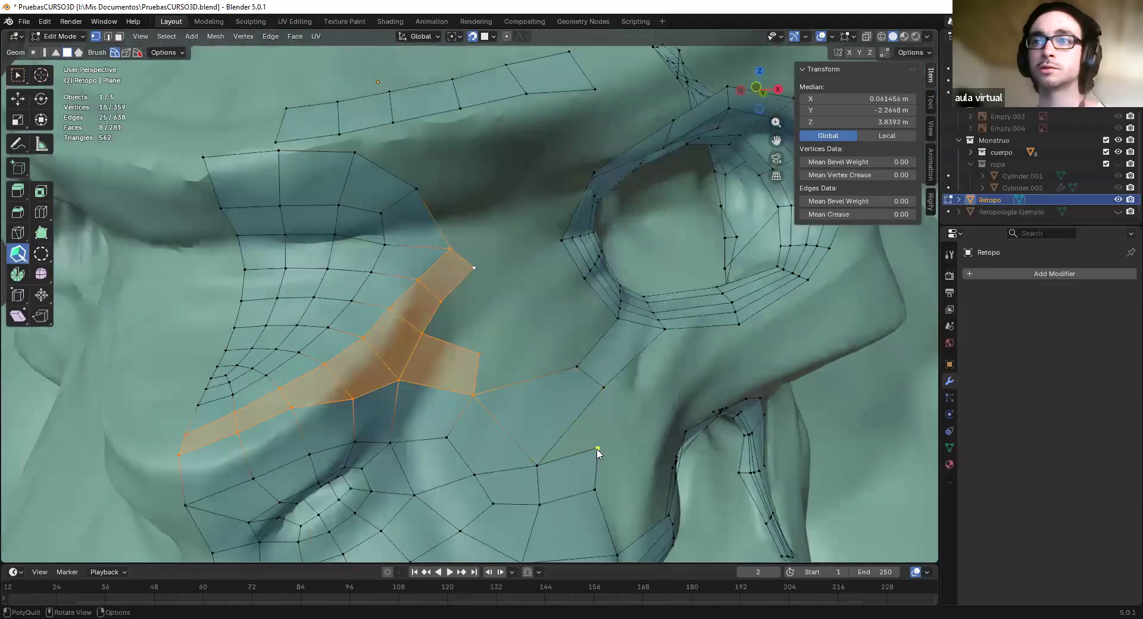
scroll(555, 399, down, 4)
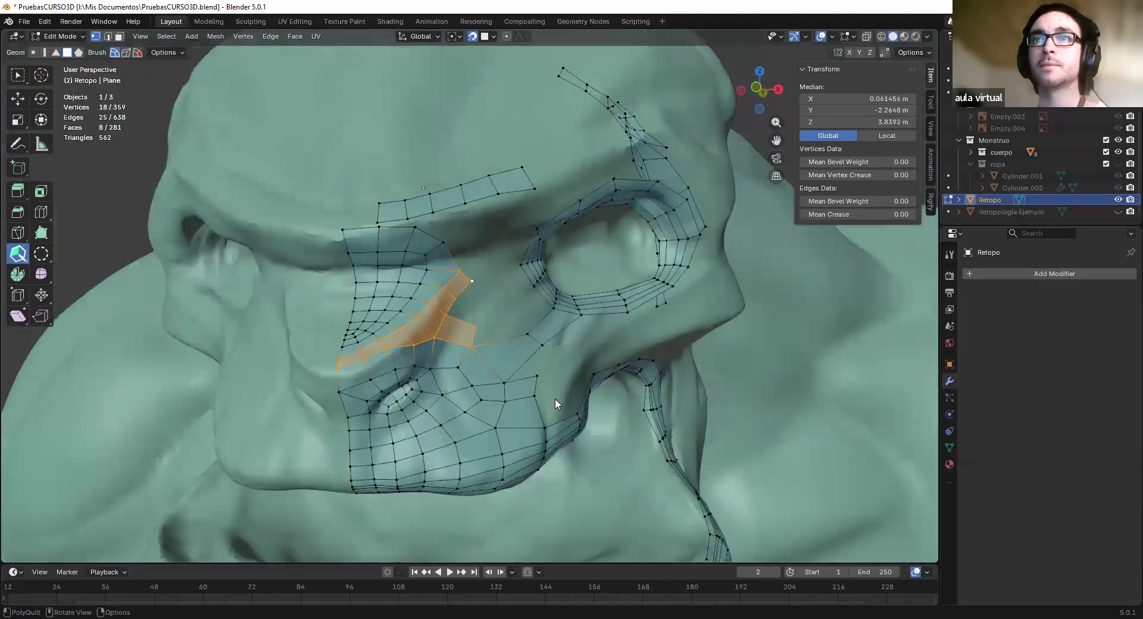
scroll(555, 398, down, 1)
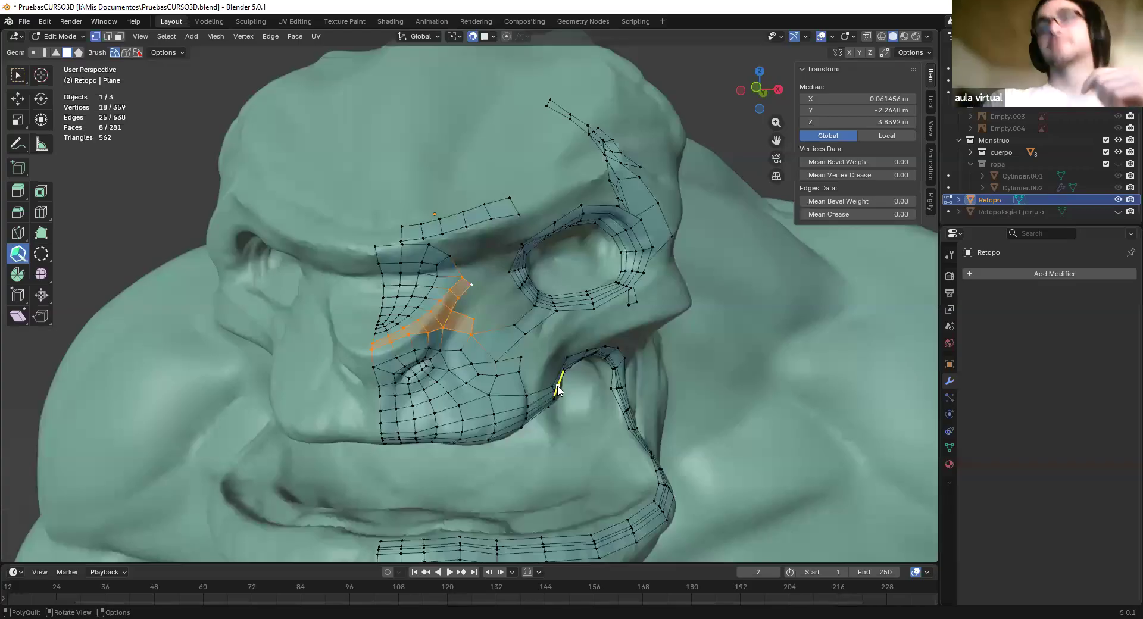
scroll(558, 390, down, 5)
scroll(558, 390, up, 5)
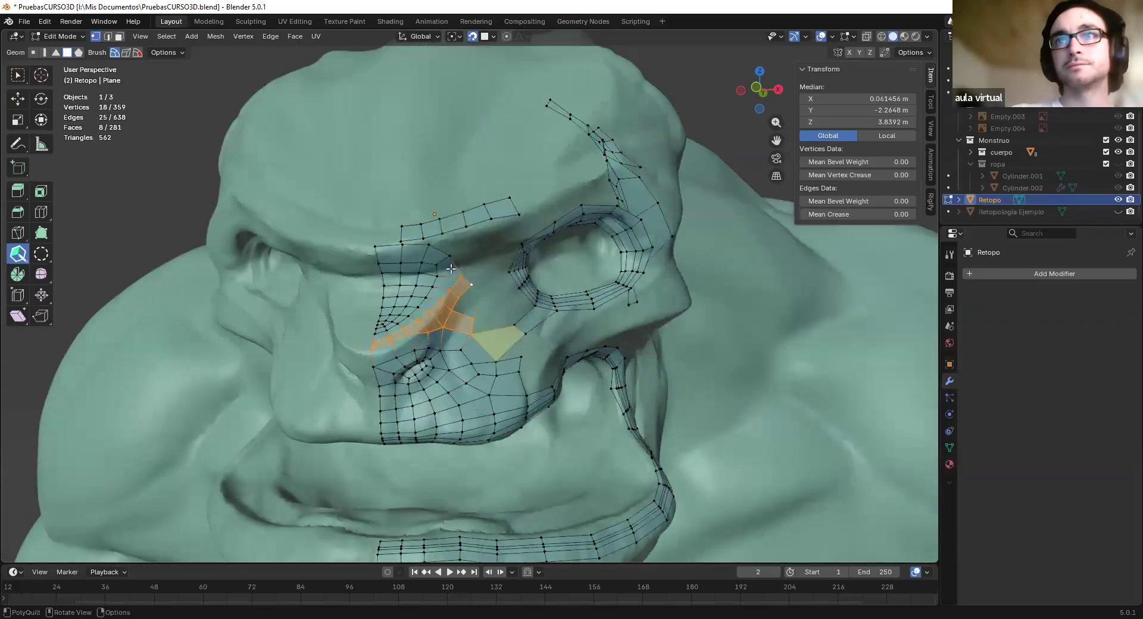
shift+drag(420, 333, 385, 375)
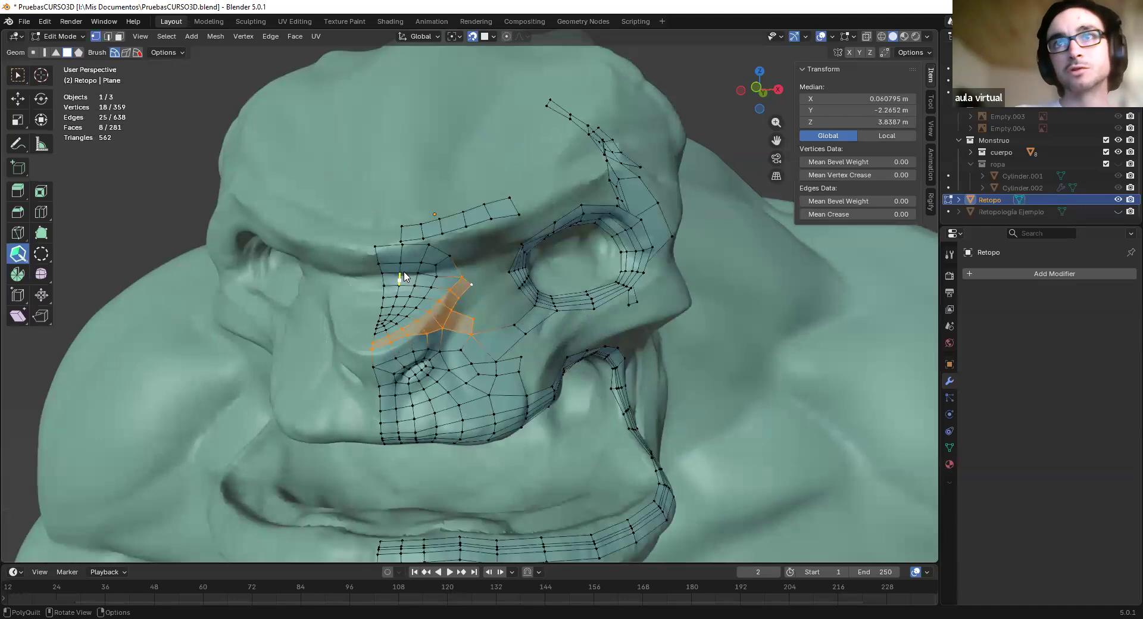
scroll(401, 275, up, 6)
scroll(409, 255, down, 7)
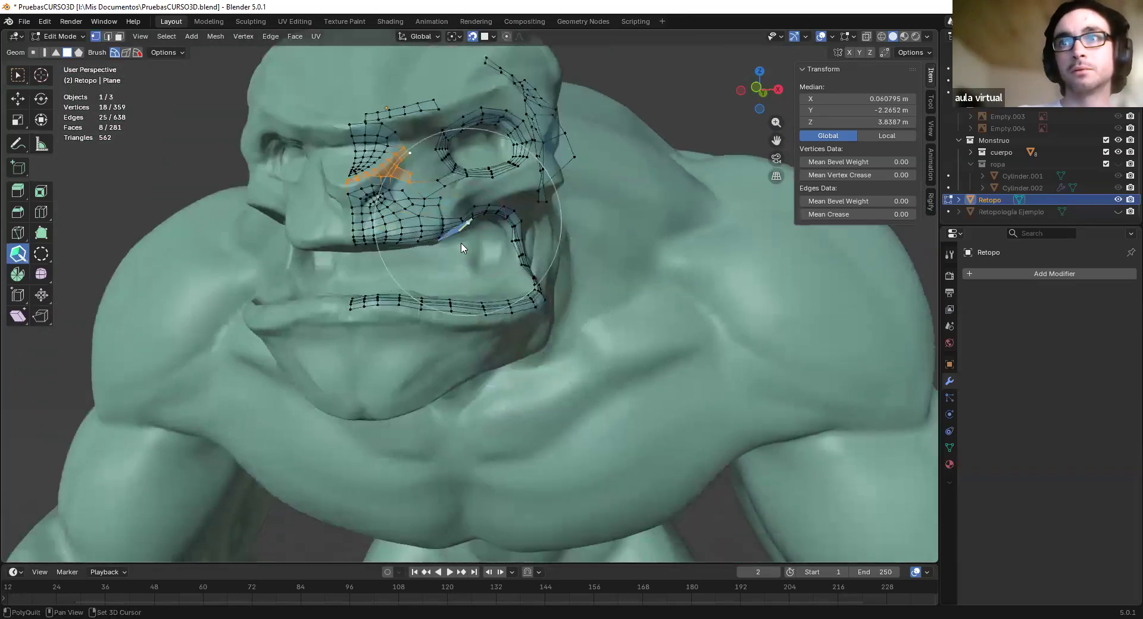
Smooth the mouth loops around the corner of the mouth and along the lower lip
middle_drag(461, 247, 421, 267)
scroll(421, 268, up, 4)
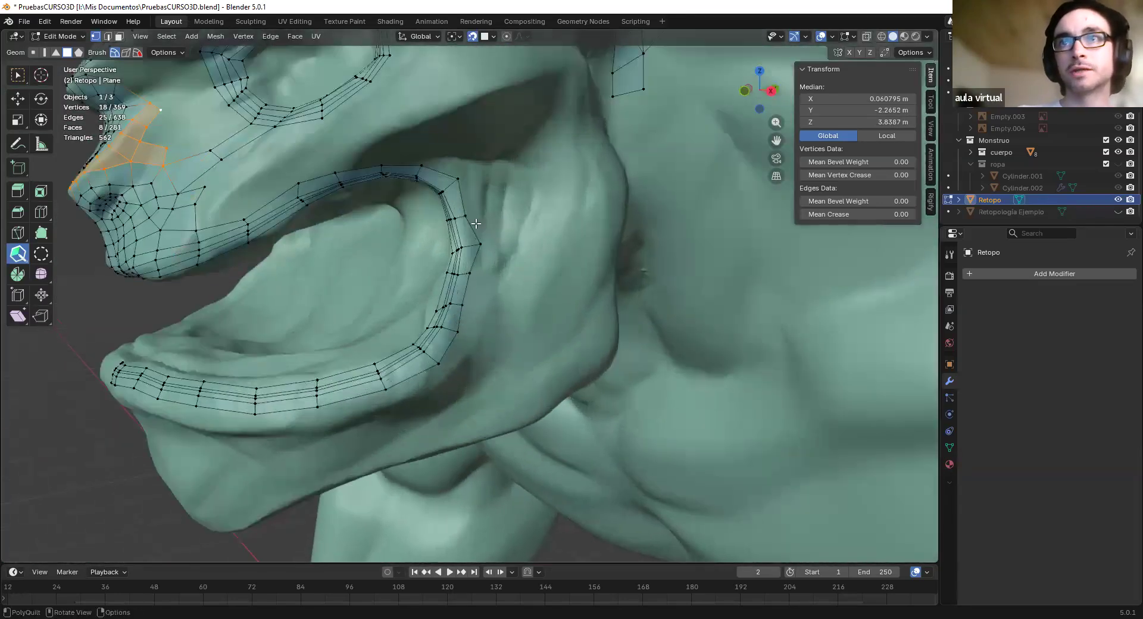
shift+drag(445, 269, 418, 345)
mouse_move(220, 376)
shift+mouse_down()
mouse_move(146, 376)
mouse_move(388, 373)
shift+mouse_up()
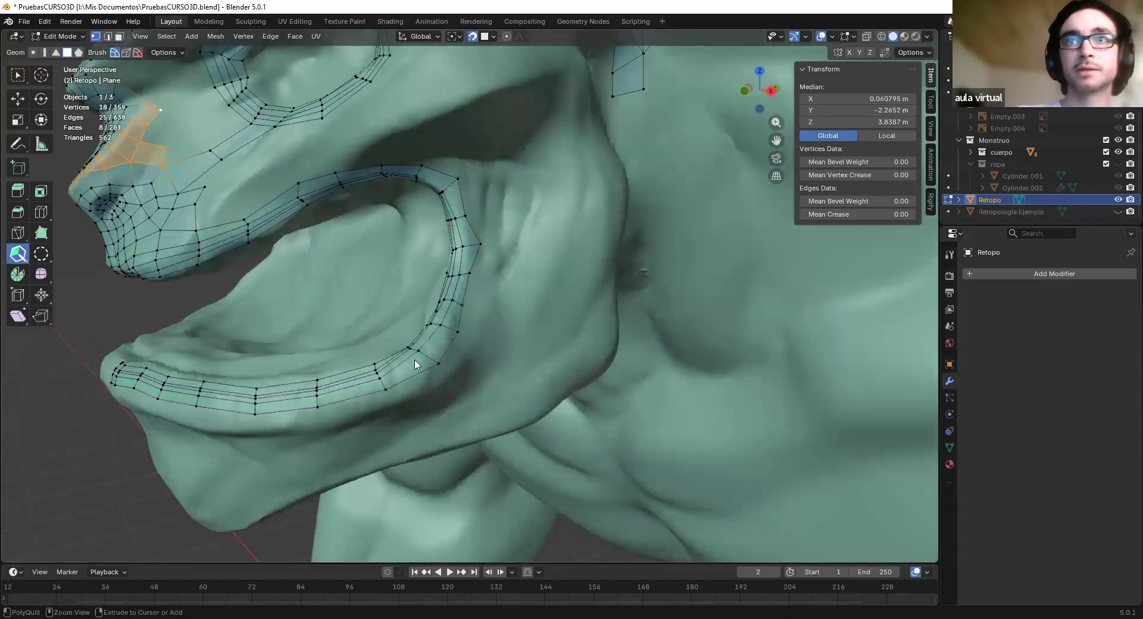
Place a separate quad on the cheekbone between the eye ring and the ear and adjust its lower corners
scroll(416, 361, down, 2)
middle_drag(416, 362, 435, 357)
shift+middle_drag(470, 268, 434, 328)
scroll(418, 325, up, 5)
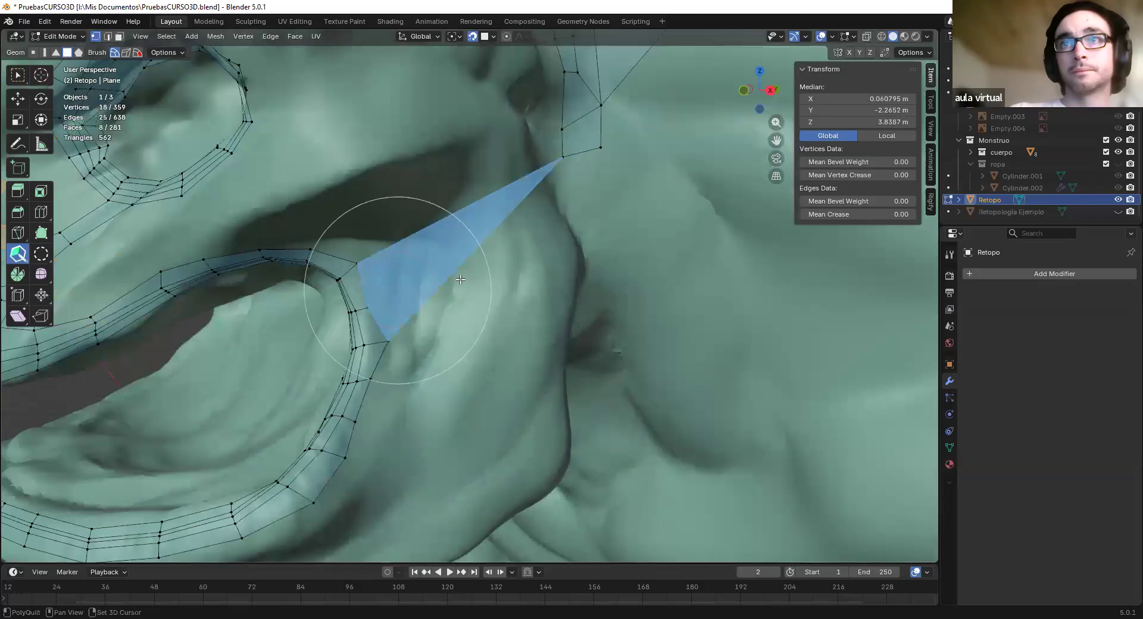
scroll(448, 298, down, 1)
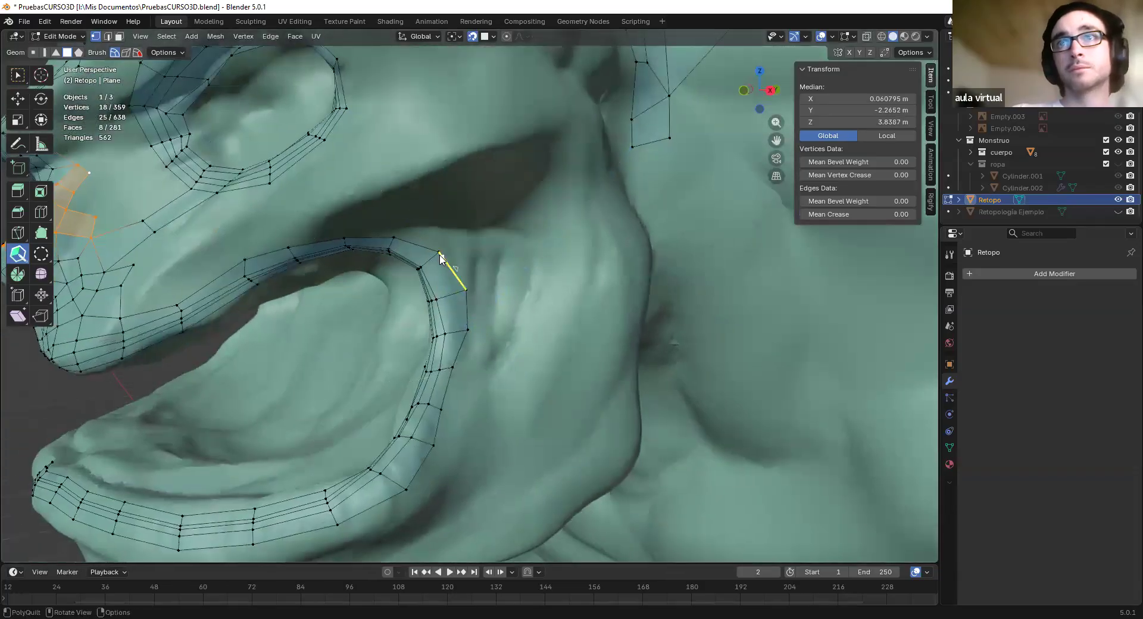
middle_drag(487, 285, 543, 294)
mouse_move(546, 238)
middle_down()
mouse_move(581, 235)
mouse_move(518, 256)
mouse_move(515, 279)
mouse_move(591, 202)
middle_up()
click(592, 200)
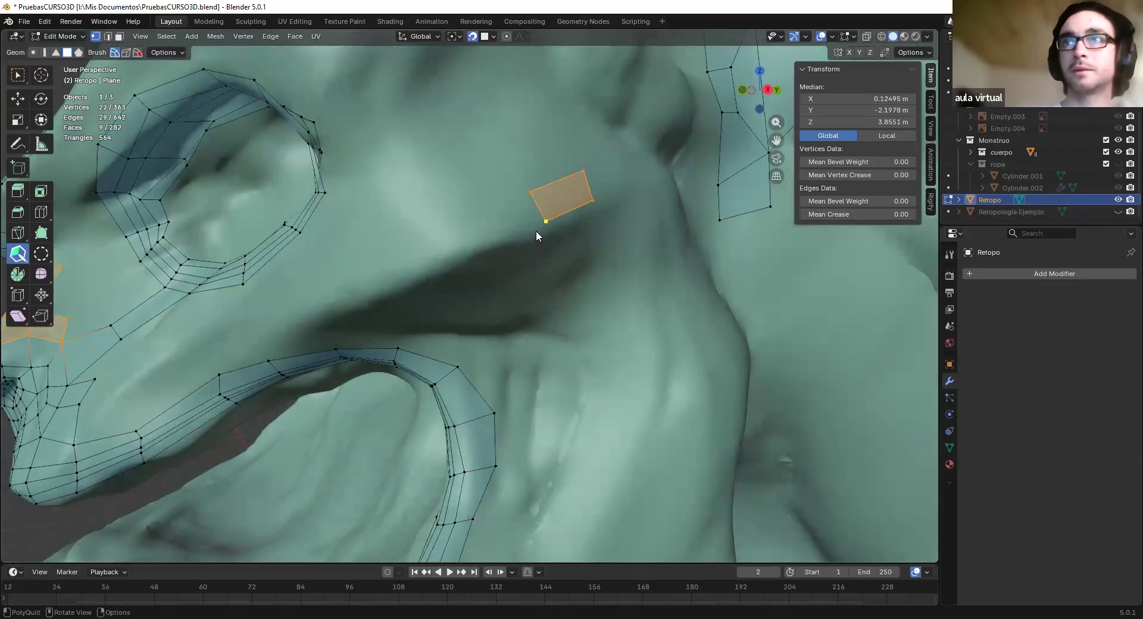
drag(592, 203, 599, 205)
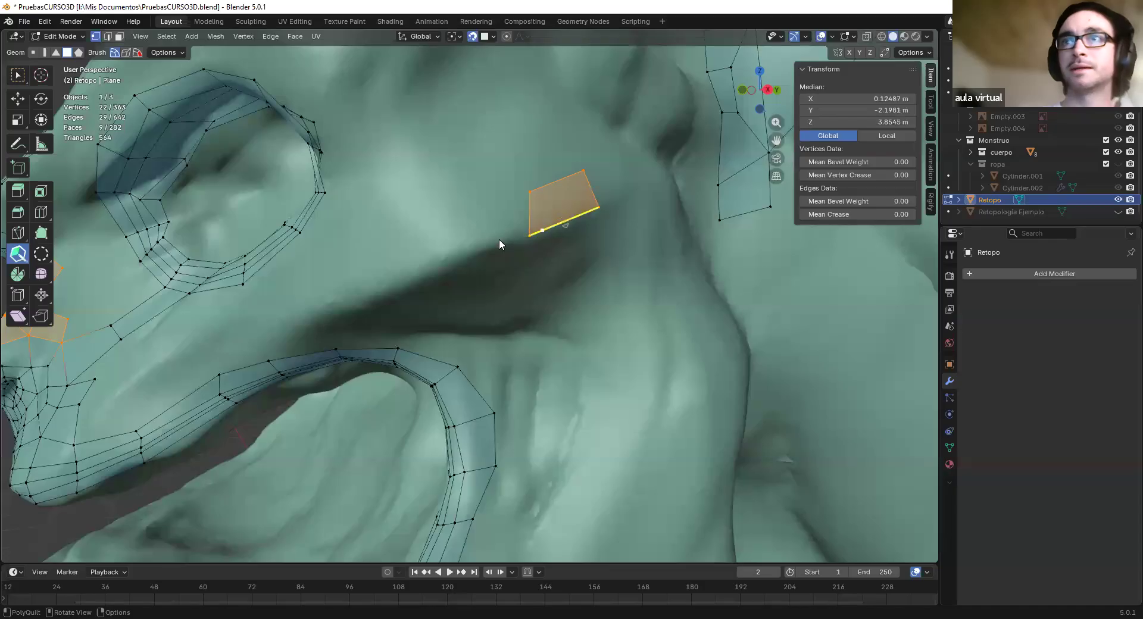
Extend the cheekbone quad into a long strip toward the nose, divide it with three cross cuts and straighten its lower edge
drag(527, 221, 300, 325)
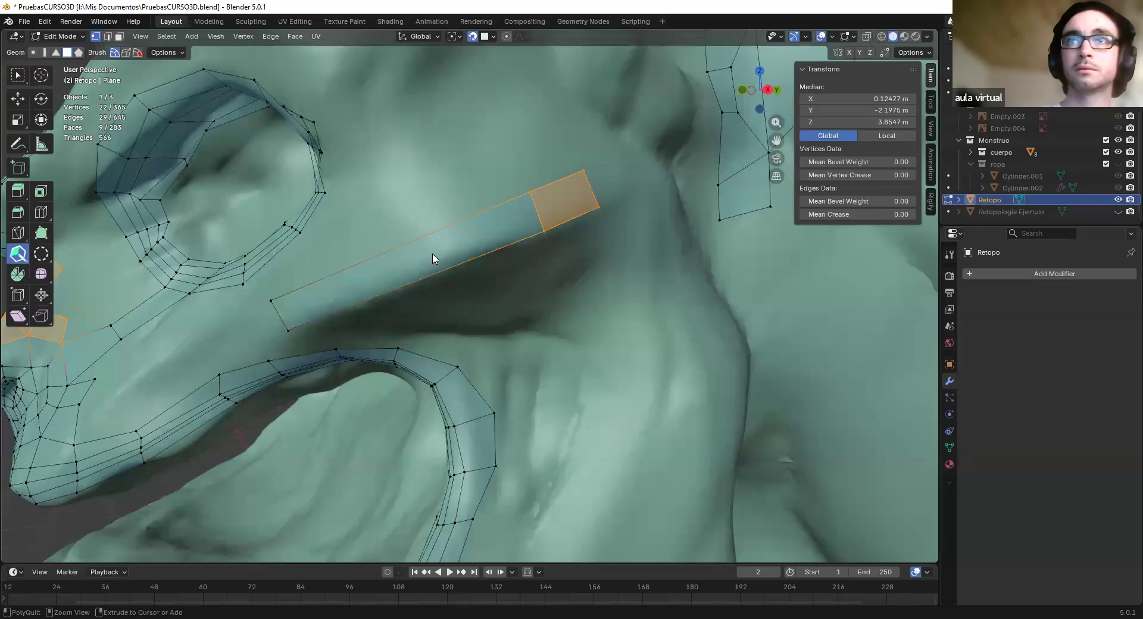
click(455, 229)
click(385, 249)
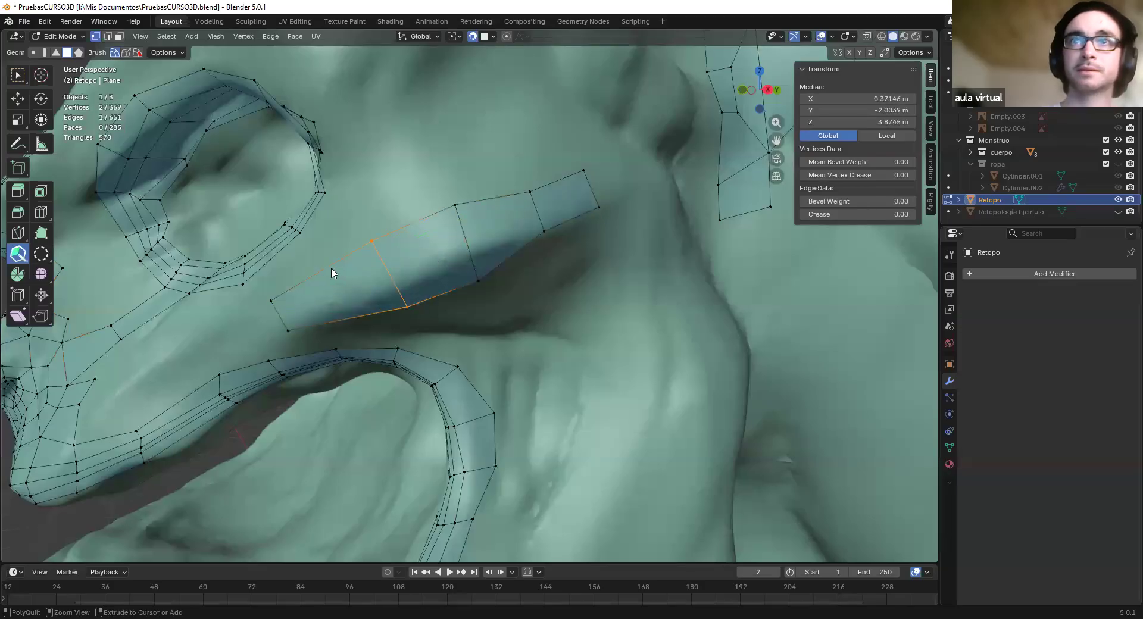
drag(449, 292, 443, 269)
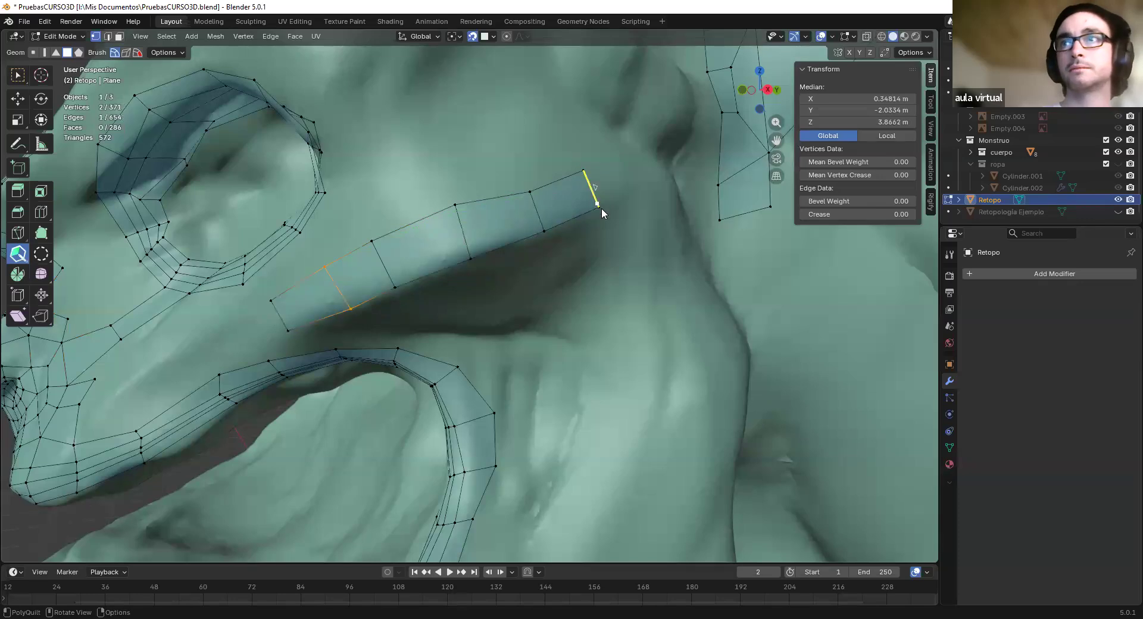
Switch to the PolyQuilt EdgeLoop tool and try to extend the lower edge loop of the cheekbone strip
middle_drag(522, 276, 483, 244)
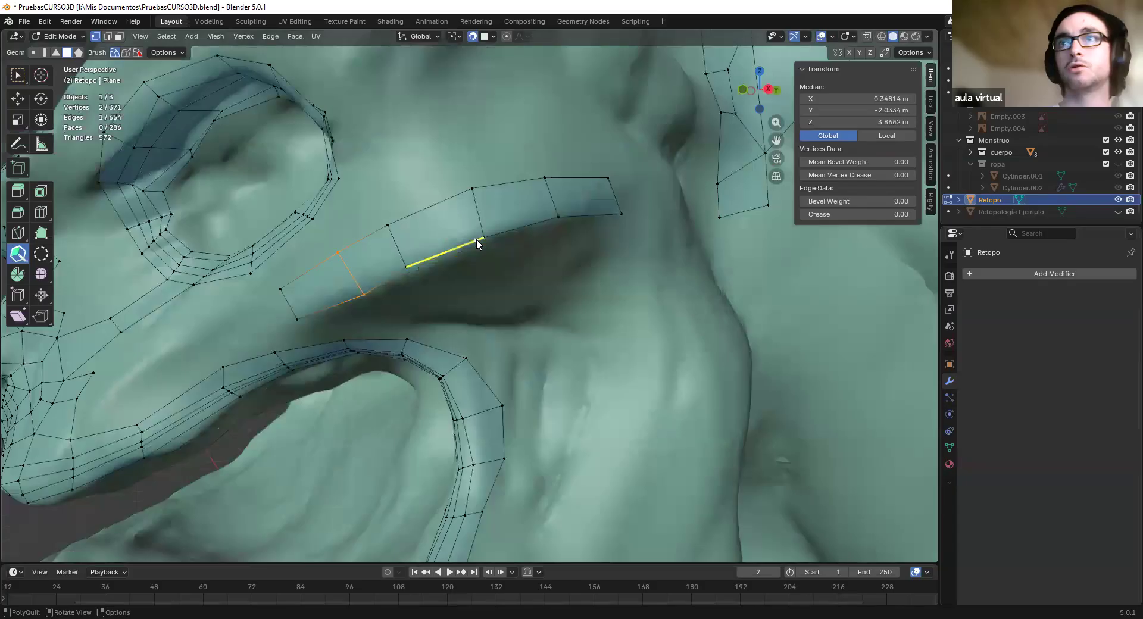
middle_drag(557, 252, 13, 253)
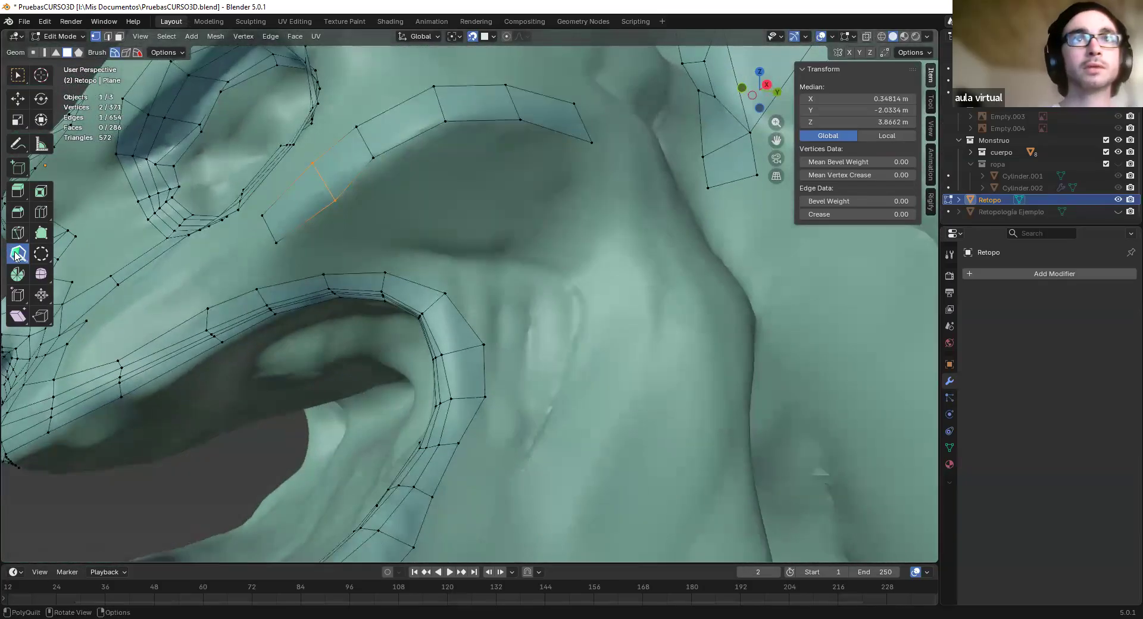
click(17, 255)
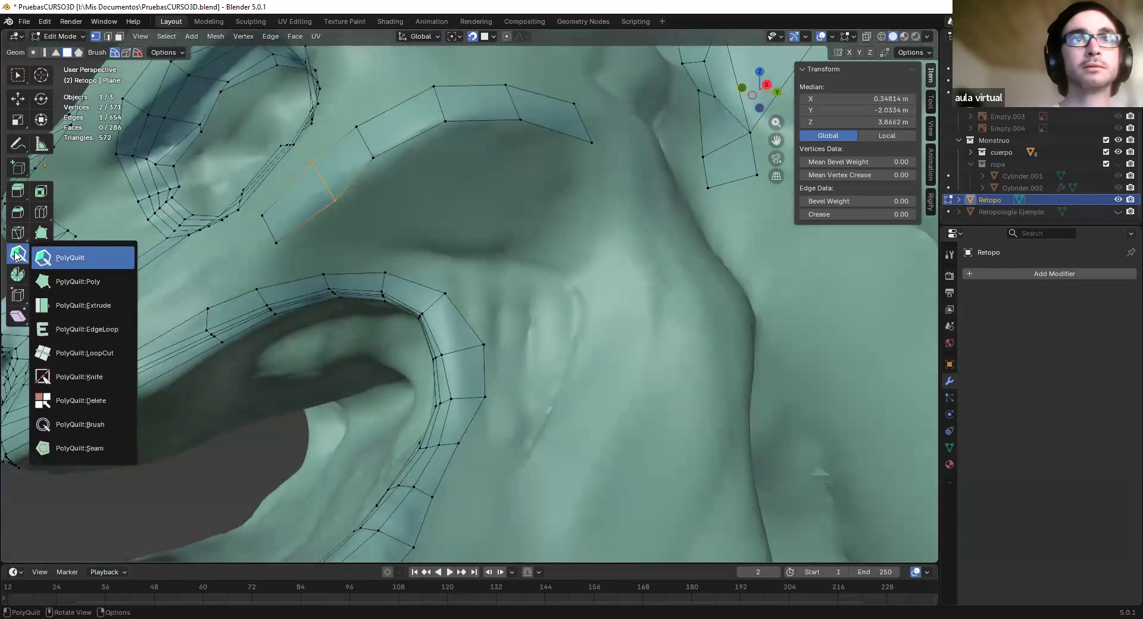
click(90, 330)
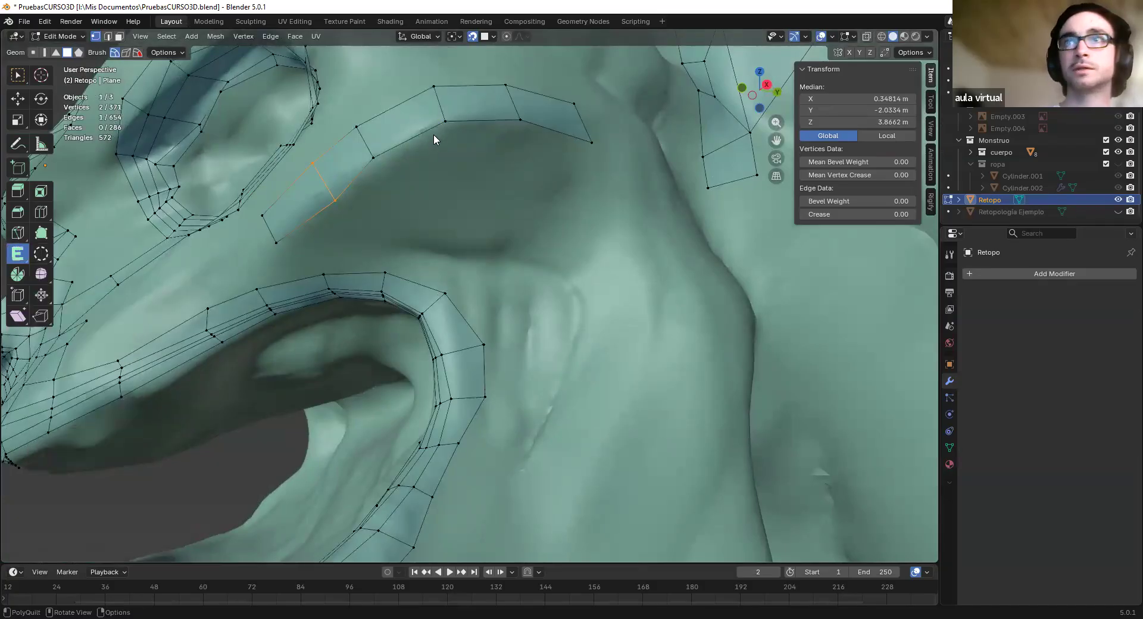
mouse_move(467, 124)
mouse_down()
mouse_move(470, 137)
mouse_move(497, 139)
mouse_up()
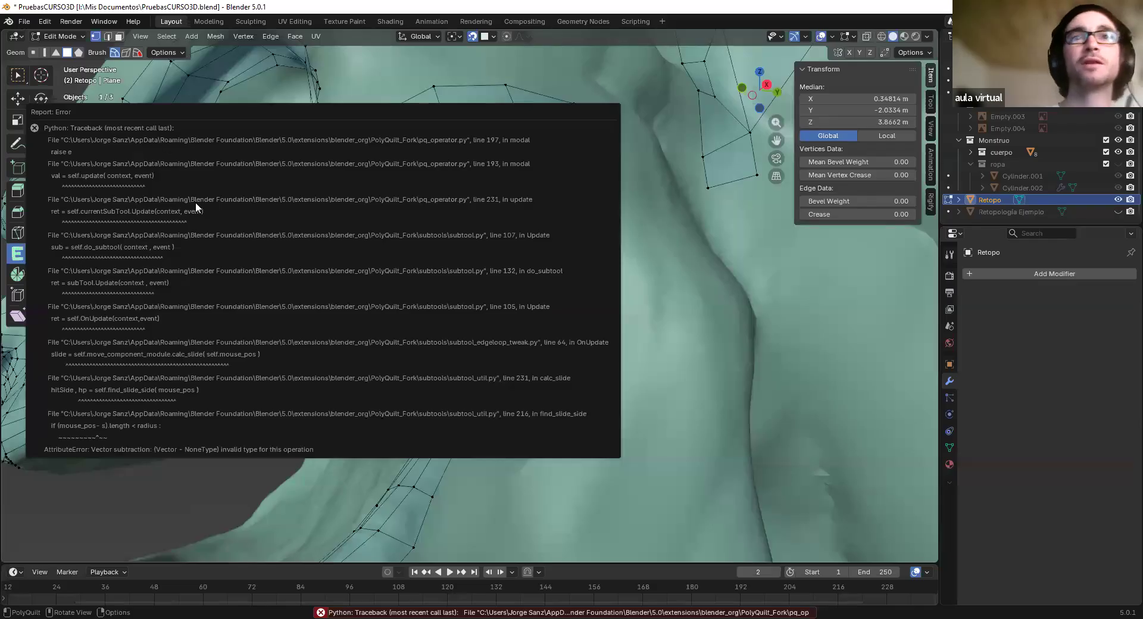
click(664, 216)
Extrude the lower edge loop of the cheekbone strip downward into a second row of quads
middle_drag(548, 213, 441, 244)
shift+middle_drag(381, 269, 441, 270)
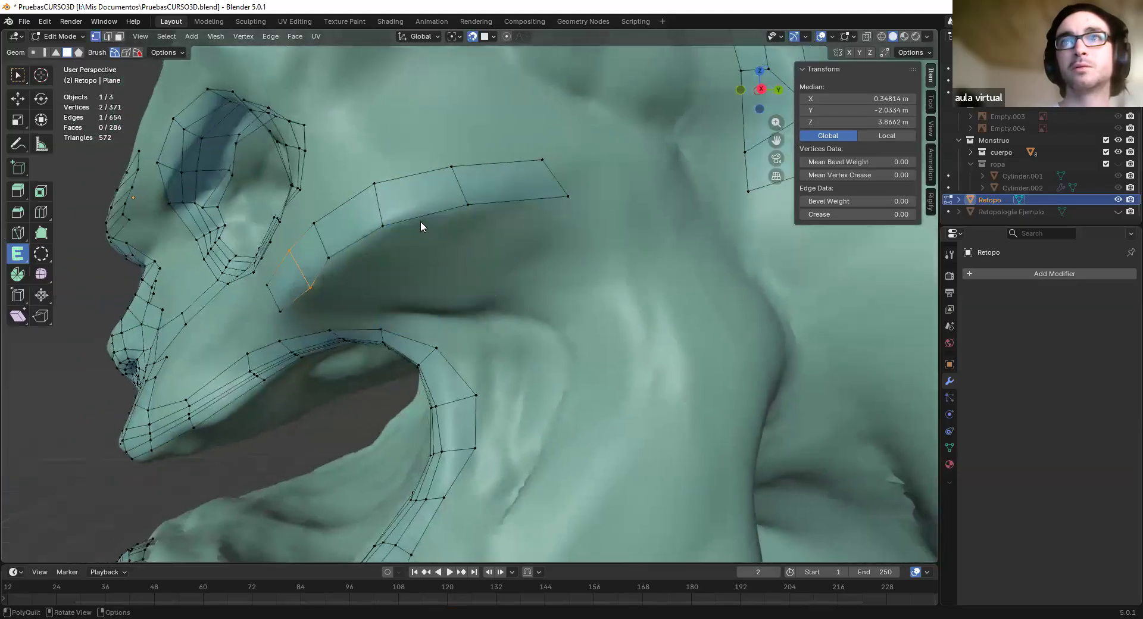
drag(424, 215, 436, 252)
middle_drag(437, 252, 536, 231)
middle_drag(378, 309, 408, 269)
click(285, 319)
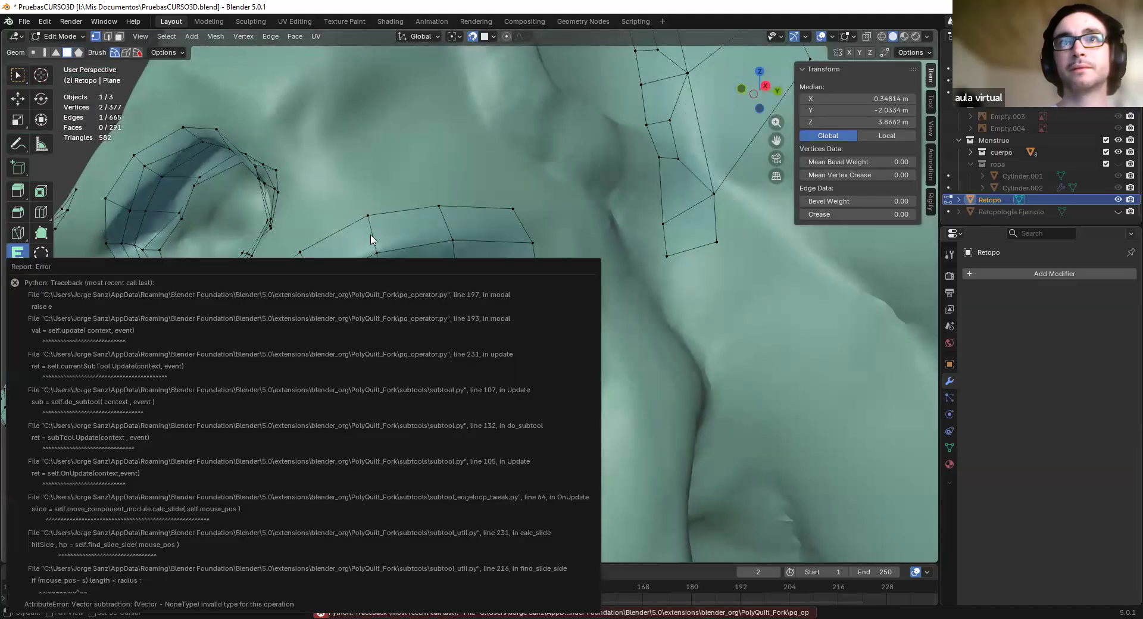
key(shift)
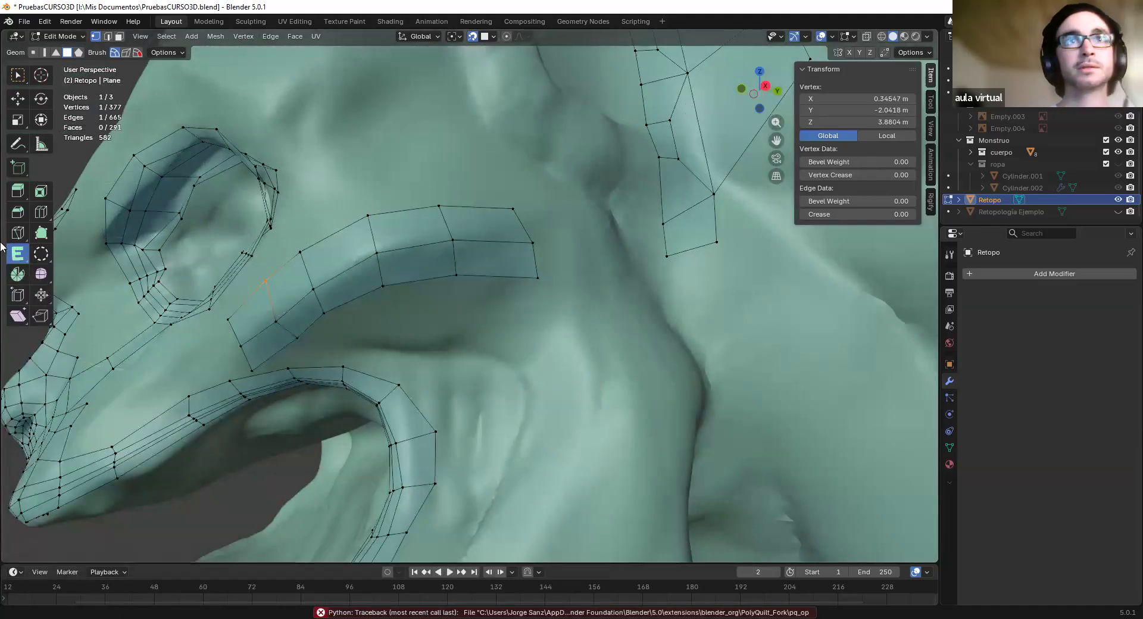
Return to the standard PolyQuilt tool and smooth the two rows of quads along the cheekbone
click(18, 254)
click(89, 327)
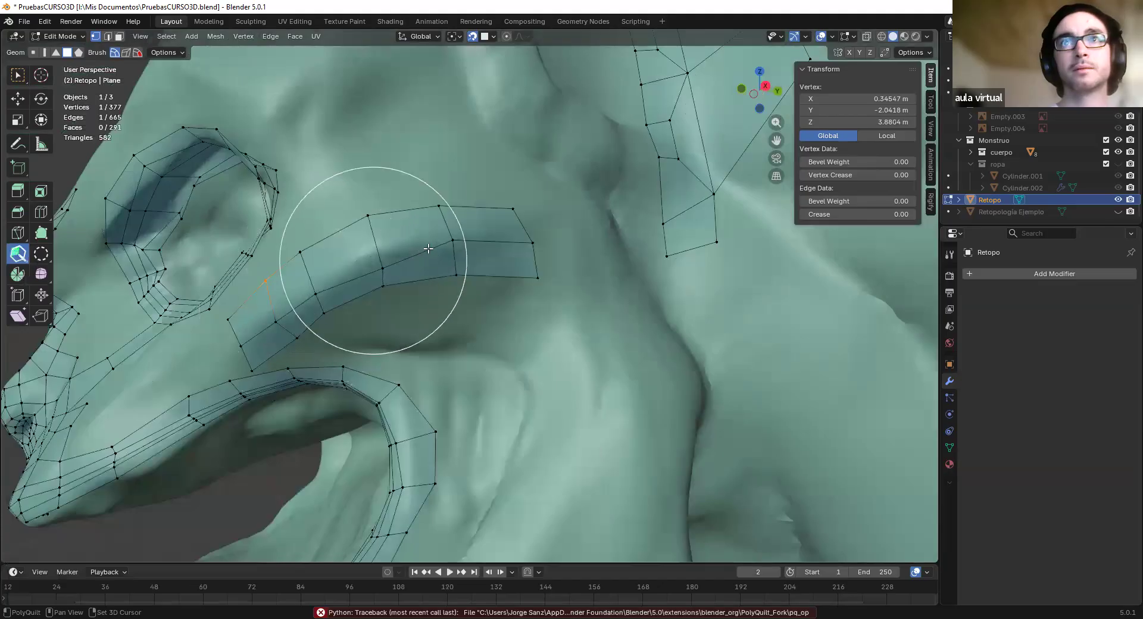
mouse_move(510, 248)
mouse_down()
mouse_move(449, 243)
mouse_move(278, 321)
mouse_move(521, 259)
mouse_up()
middle_drag(522, 259, 421, 306)
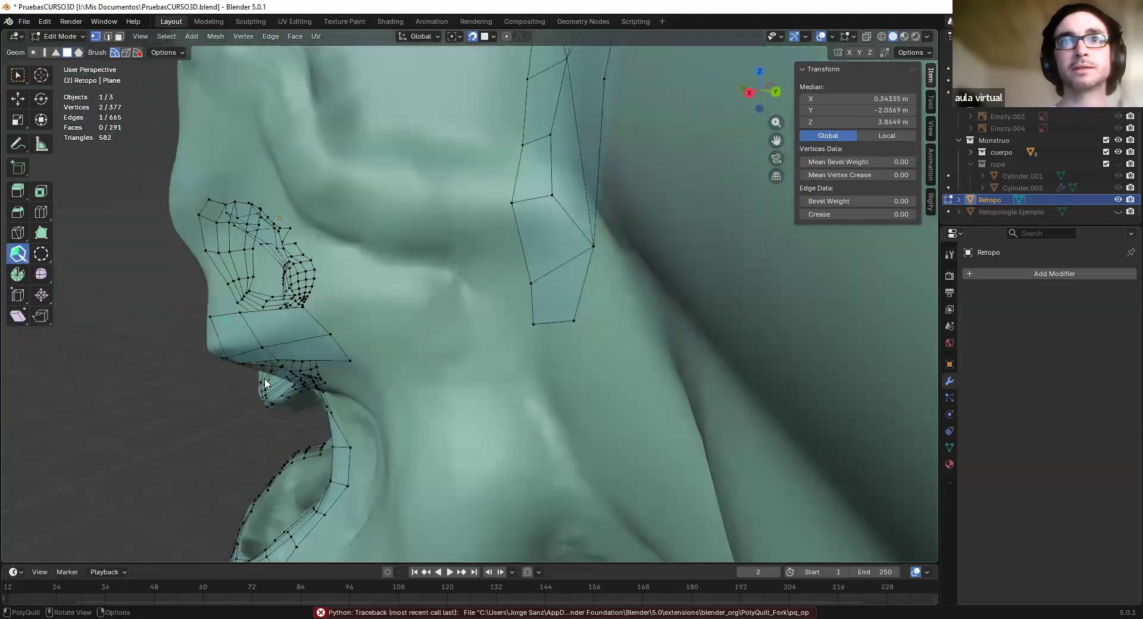
middle_drag(310, 351, 376, 304)
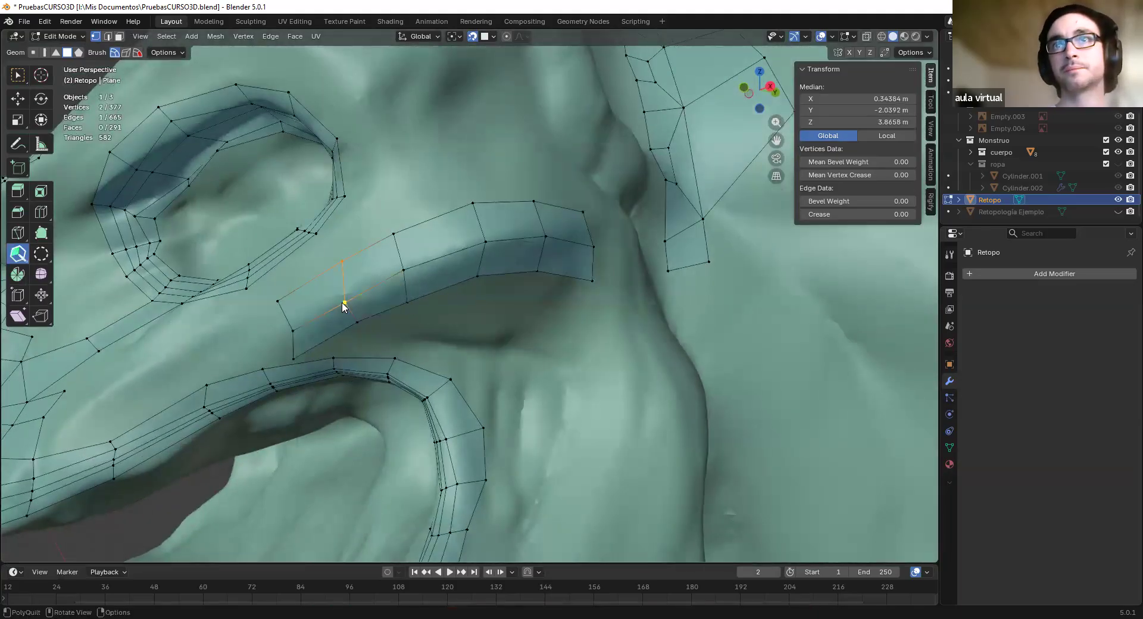
mouse_move(375, 304)
middle_down()
mouse_move(365, 353)
mouse_move(443, 310)
mouse_move(453, 264)
mouse_move(510, 294)
middle_up()
scroll(418, 316, up, 3)
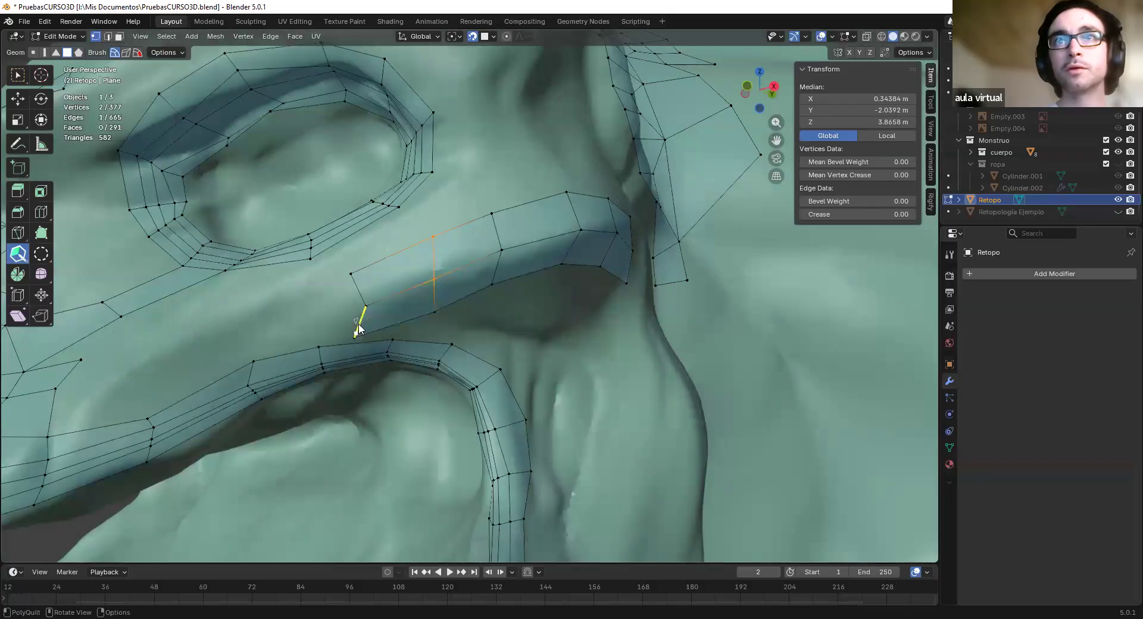
Add two loop cuts across both cheekbone rows, one at the nose-side end and one midway along the strip
scroll(378, 337, up, 2)
drag(331, 342, 397, 338)
key(ctrl+z)
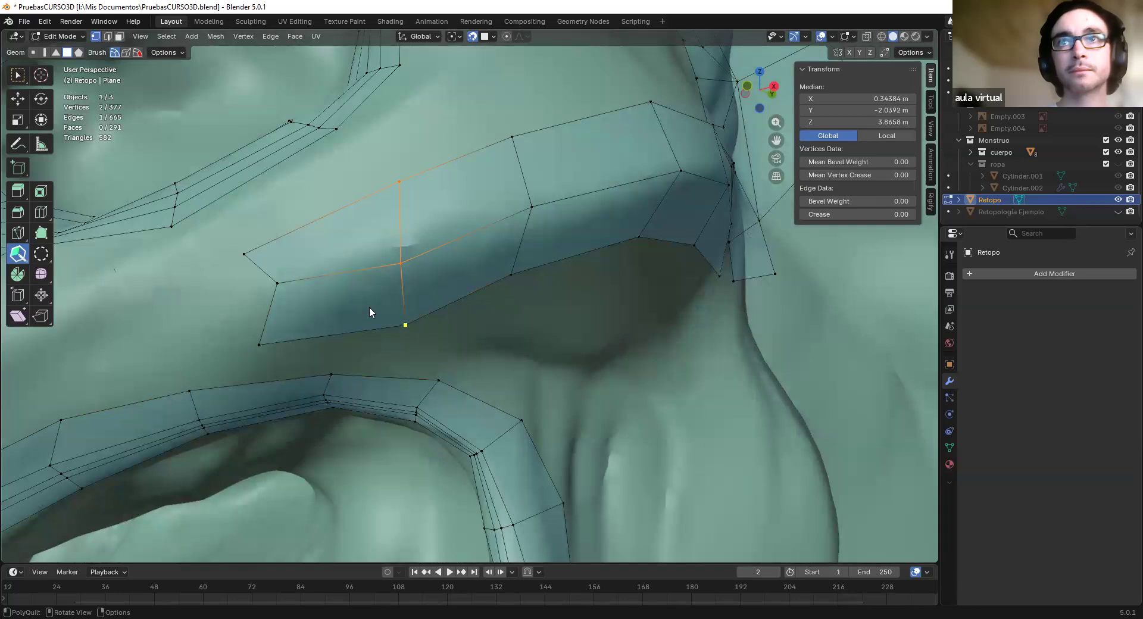
scroll(460, 228, down, 5)
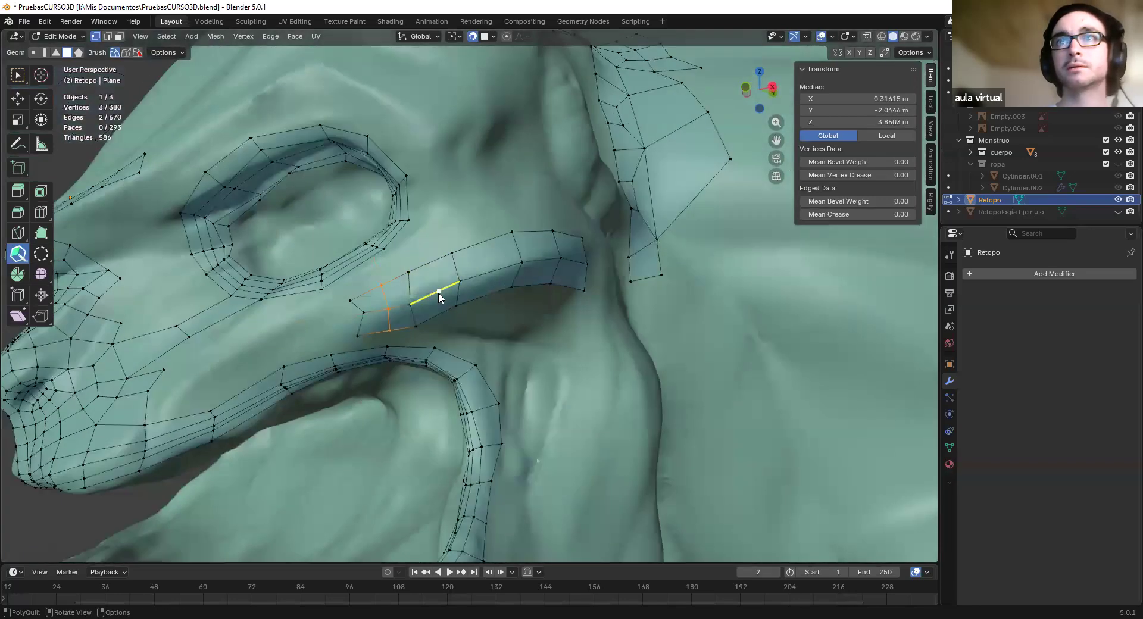
scroll(357, 346, up, 4)
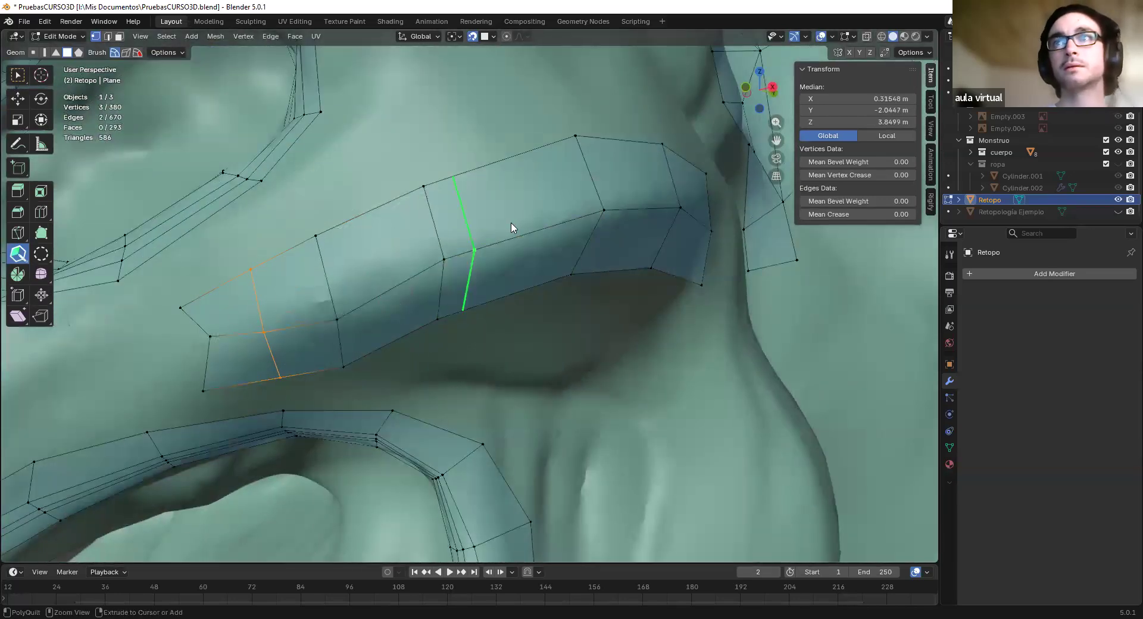
click(526, 236)
middle_drag(512, 252, 523, 252)
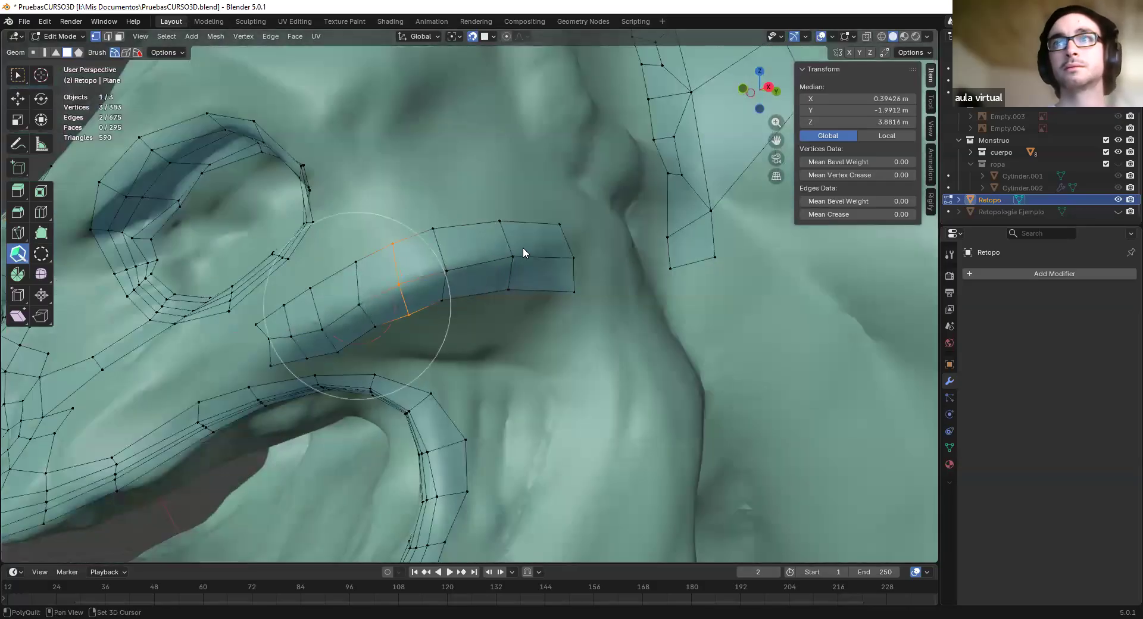
Bridge the nose-side end of the cheekbone strip to the upper mouth loop with two quads and split them with a loop cut
middle_drag(385, 345, 402, 328)
scroll(402, 327, up, 2)
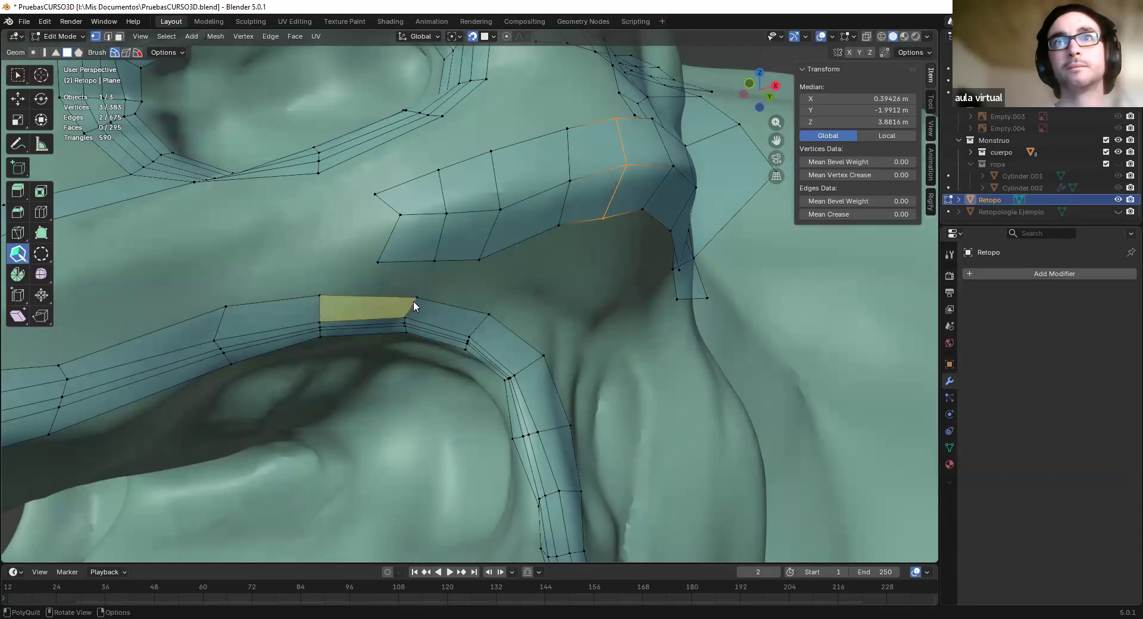
click(378, 279)
click(432, 298)
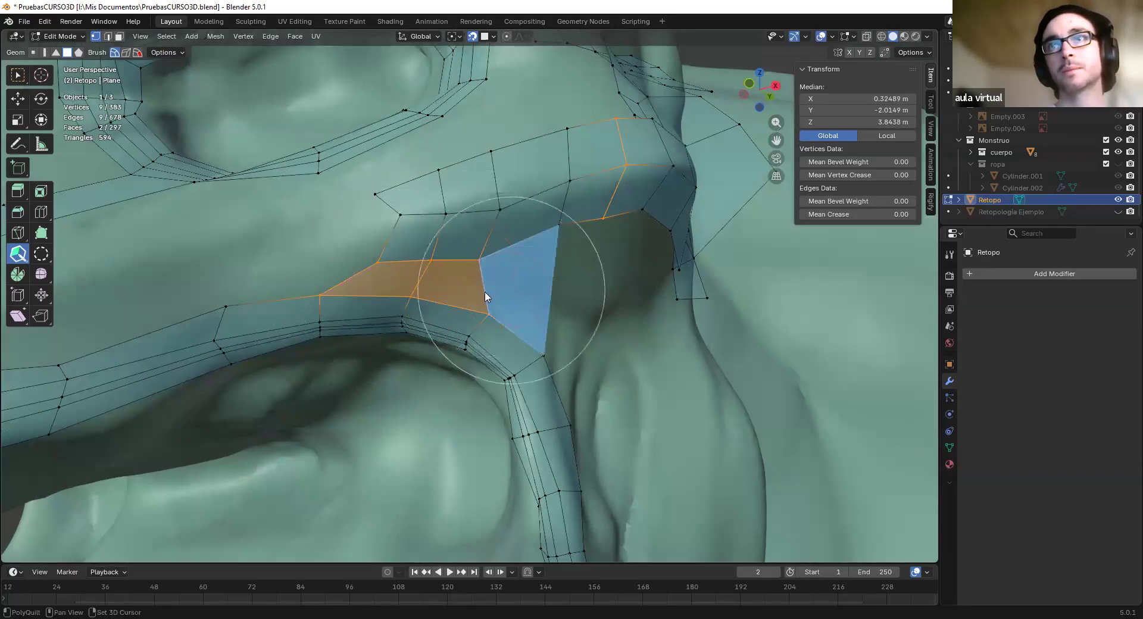
middle_drag(483, 299, 437, 305)
click(420, 301)
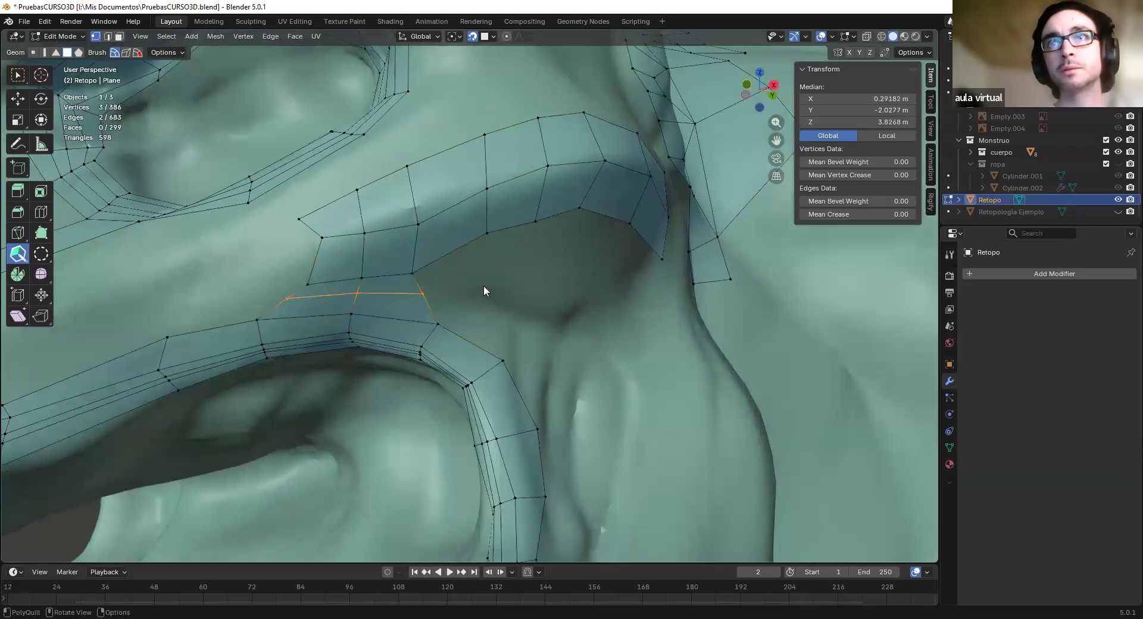
Add three quads beside the bridge, running from the cheekbone strip down to the corner of the mouth loop
click(484, 286)
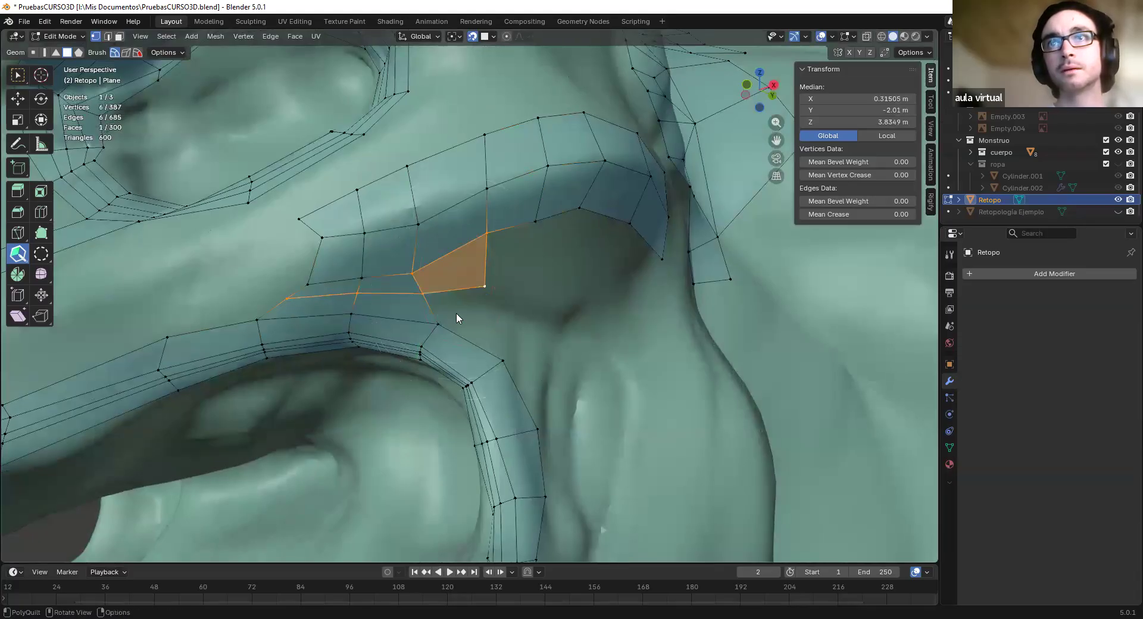
click(484, 319)
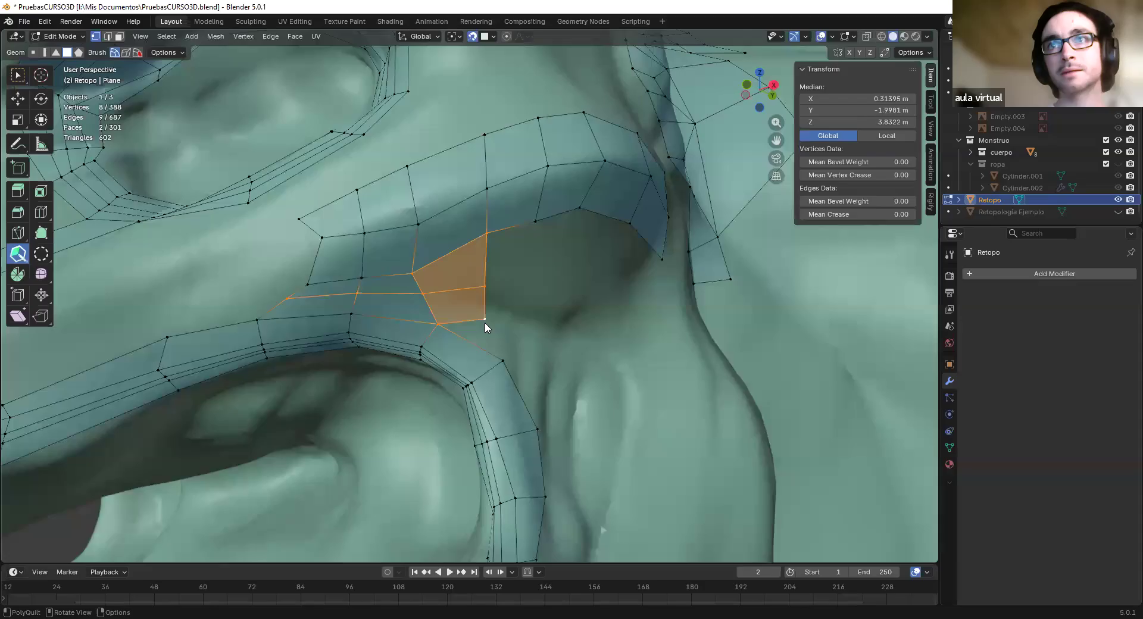
middle_drag(504, 318, 470, 337)
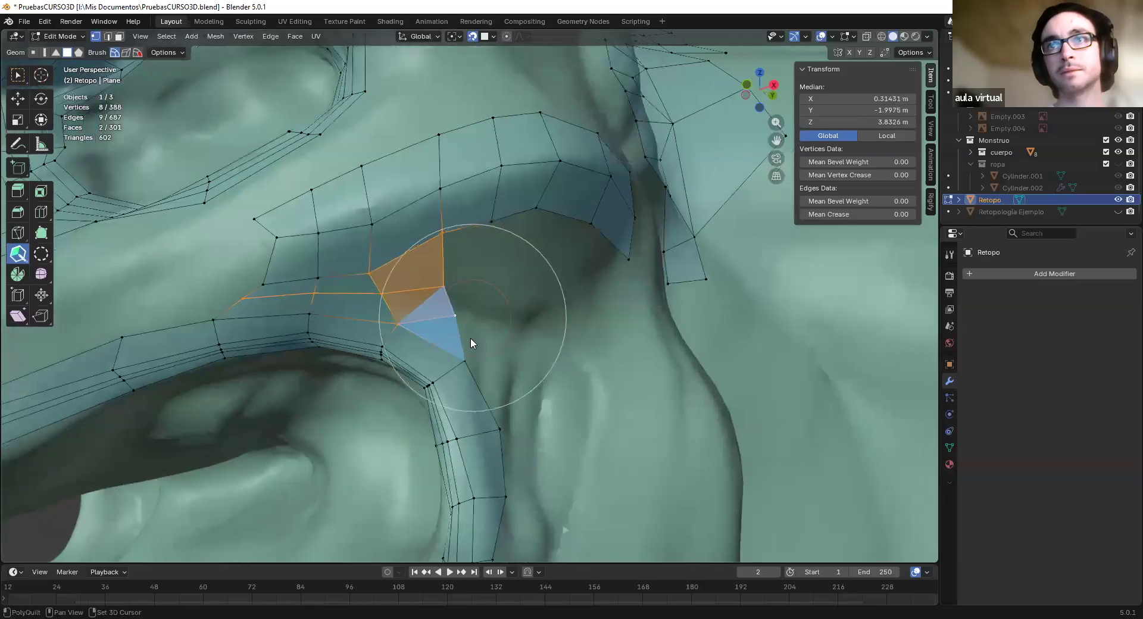
click(476, 339)
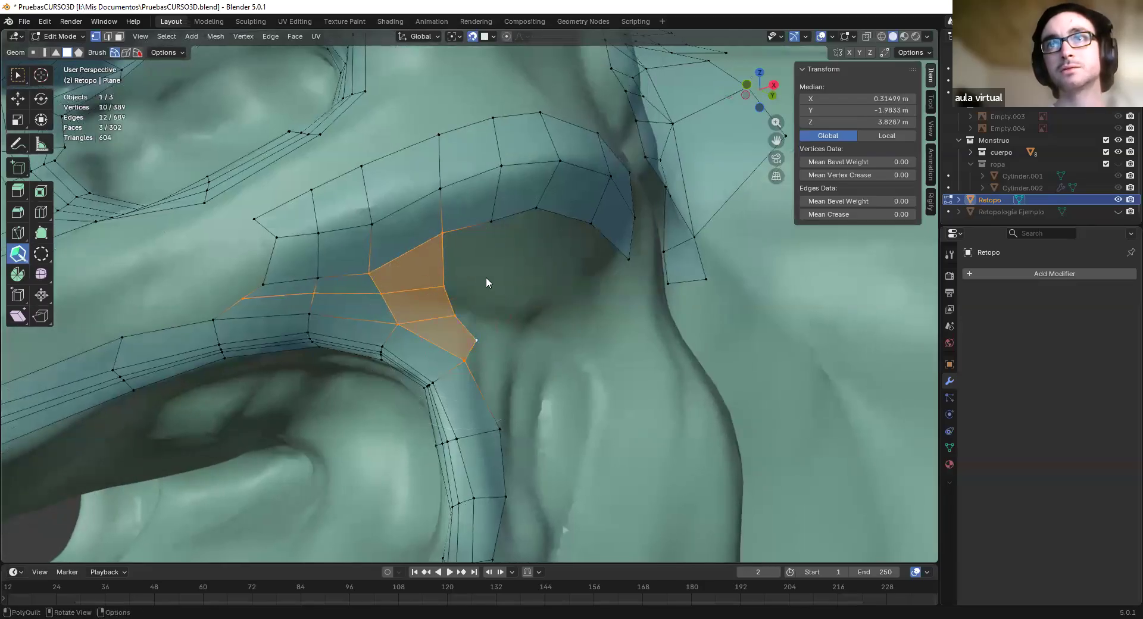
Build a row of four quads under the cheekbone strip, continuing from the bridge to the strip's ear-side end
click(465, 257)
middle_drag(539, 256, 466, 277)
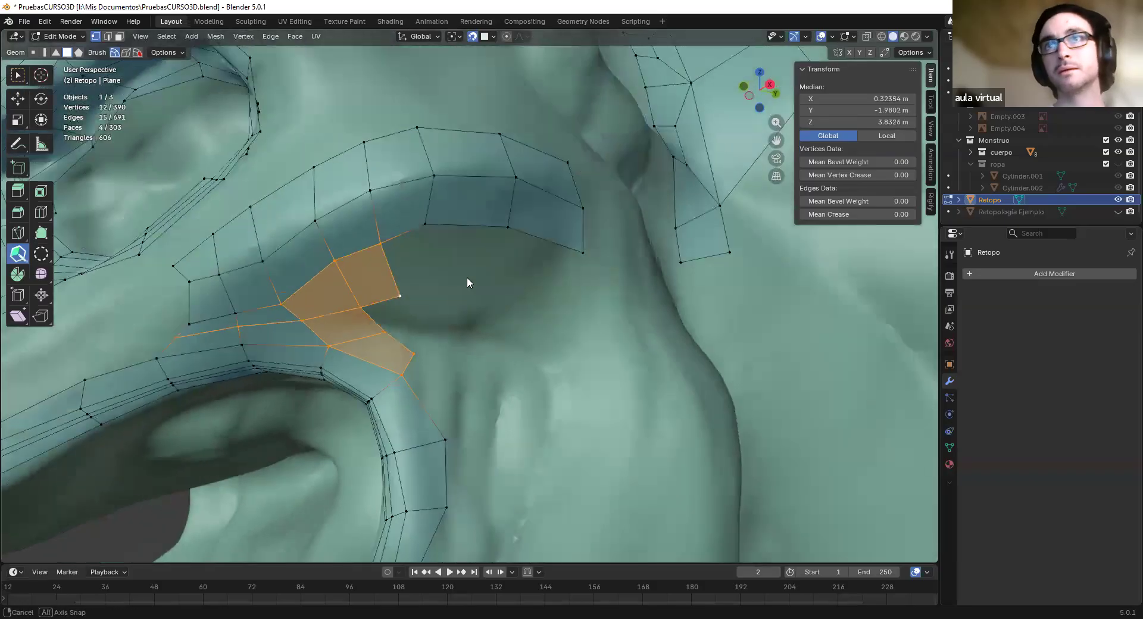
click(444, 290)
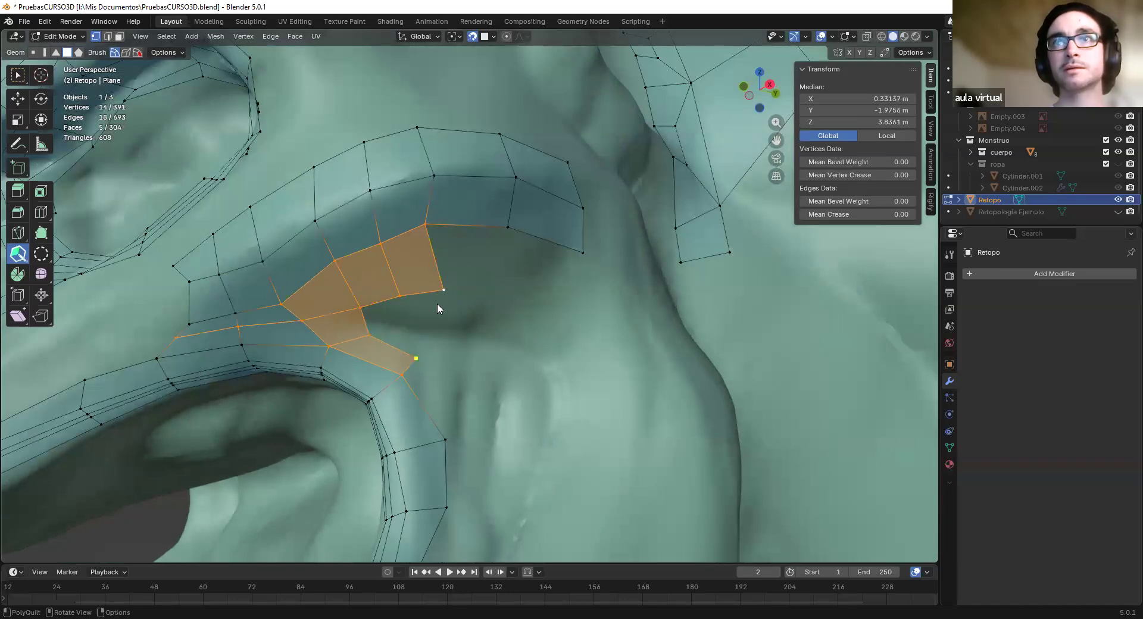
click(498, 283)
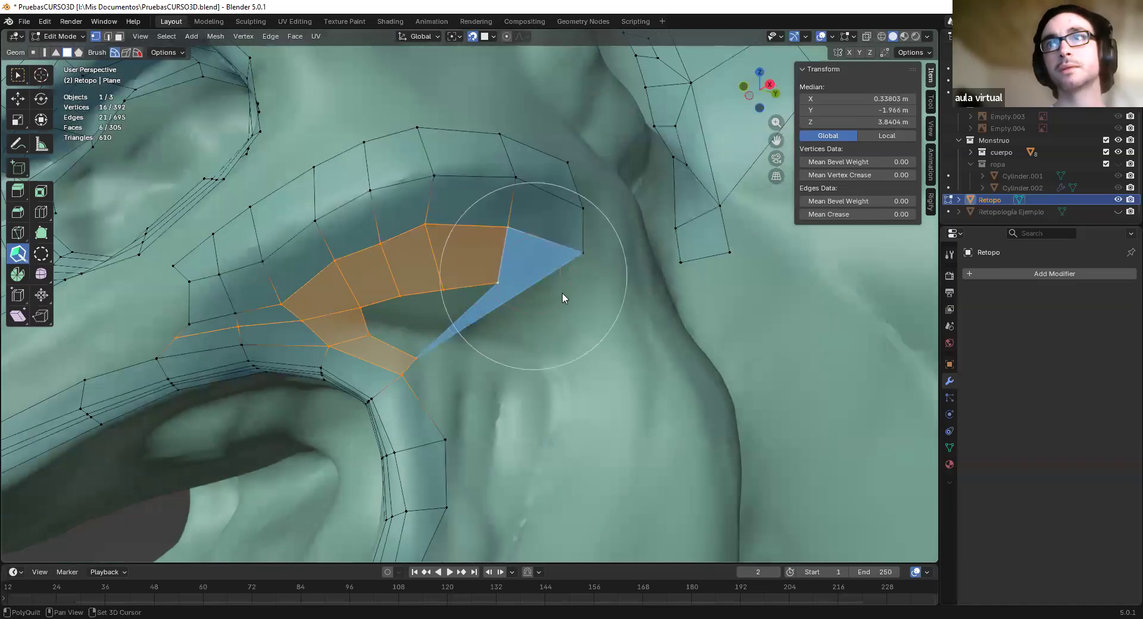
shift+click(537, 265)
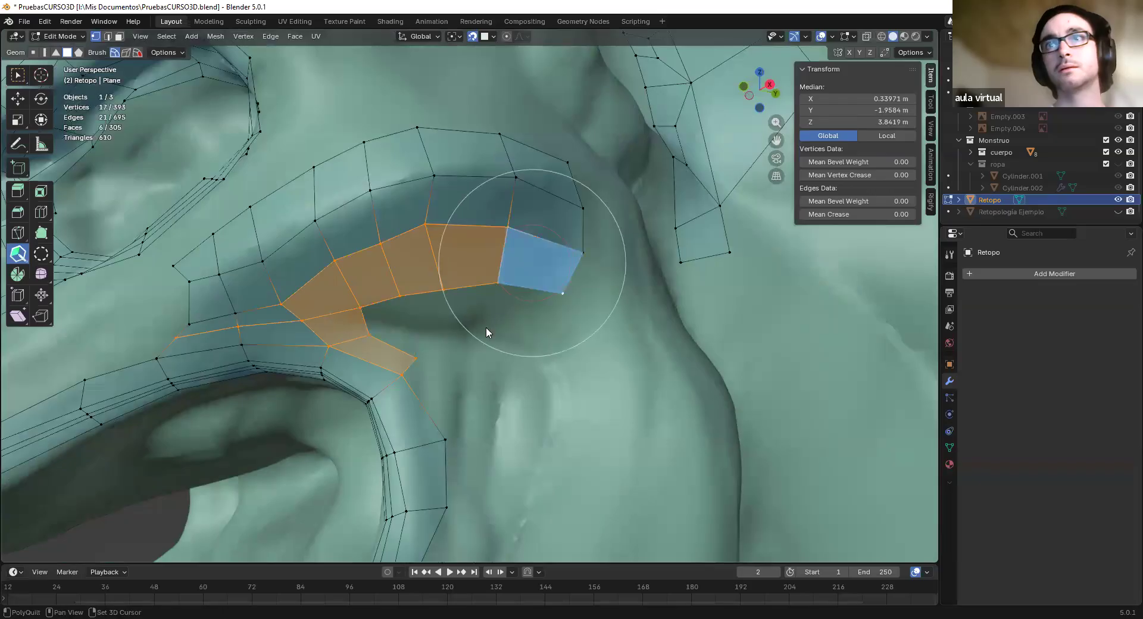
Fill a second row of four quads in the cheek hollow below, smooth the patch and adjust its ear-side edge
shift+click(404, 321)
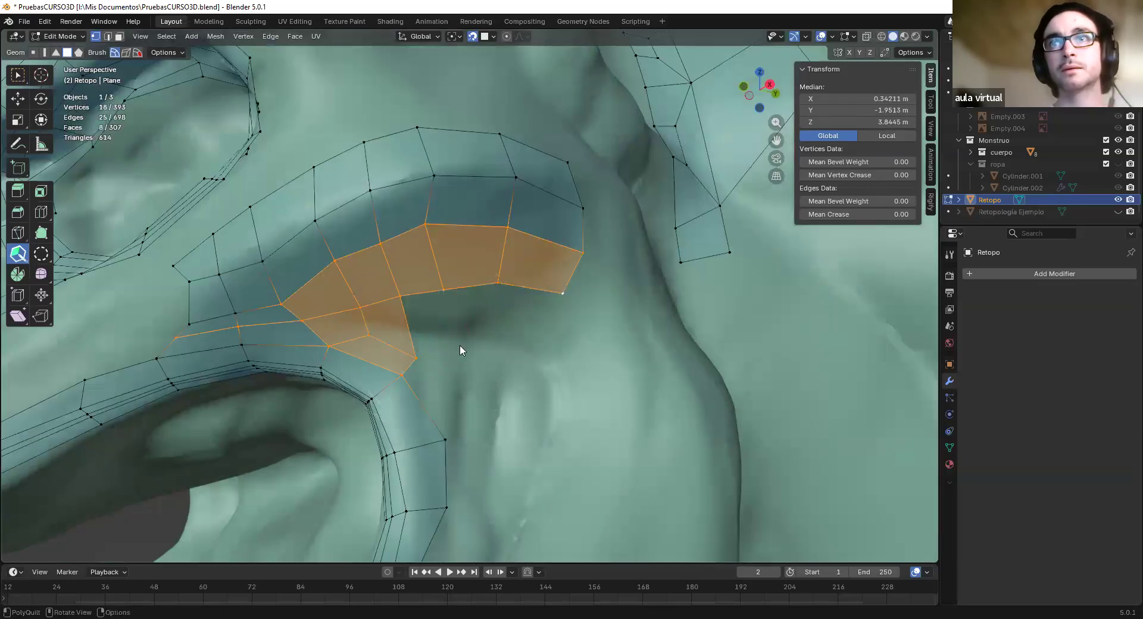
shift+click(445, 328)
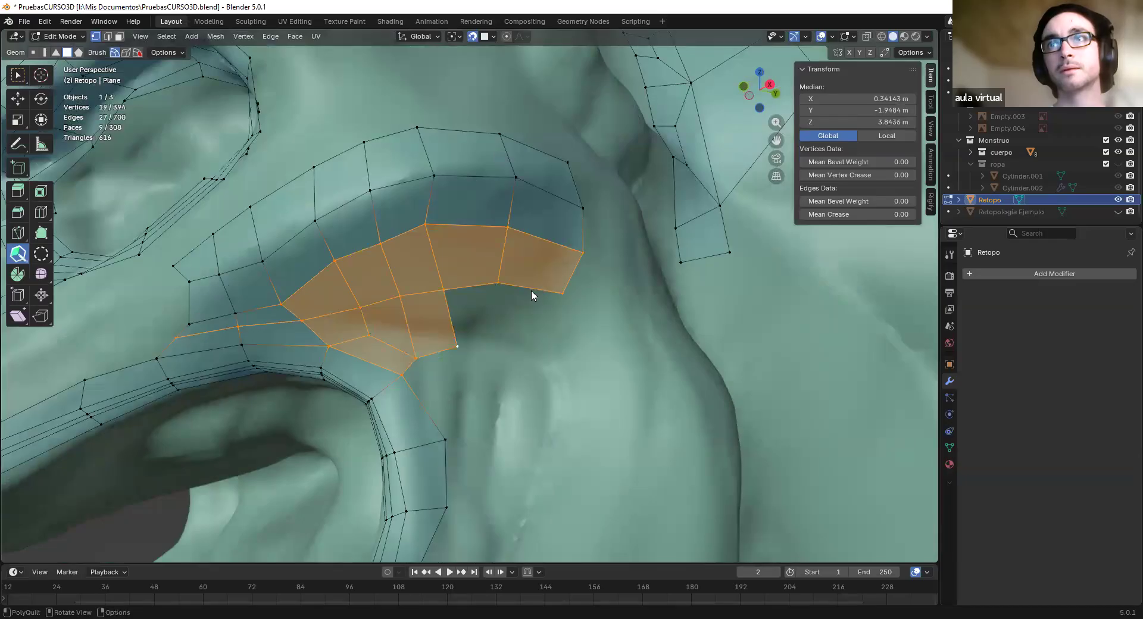
drag(526, 326, 531, 351)
shift+click(484, 331)
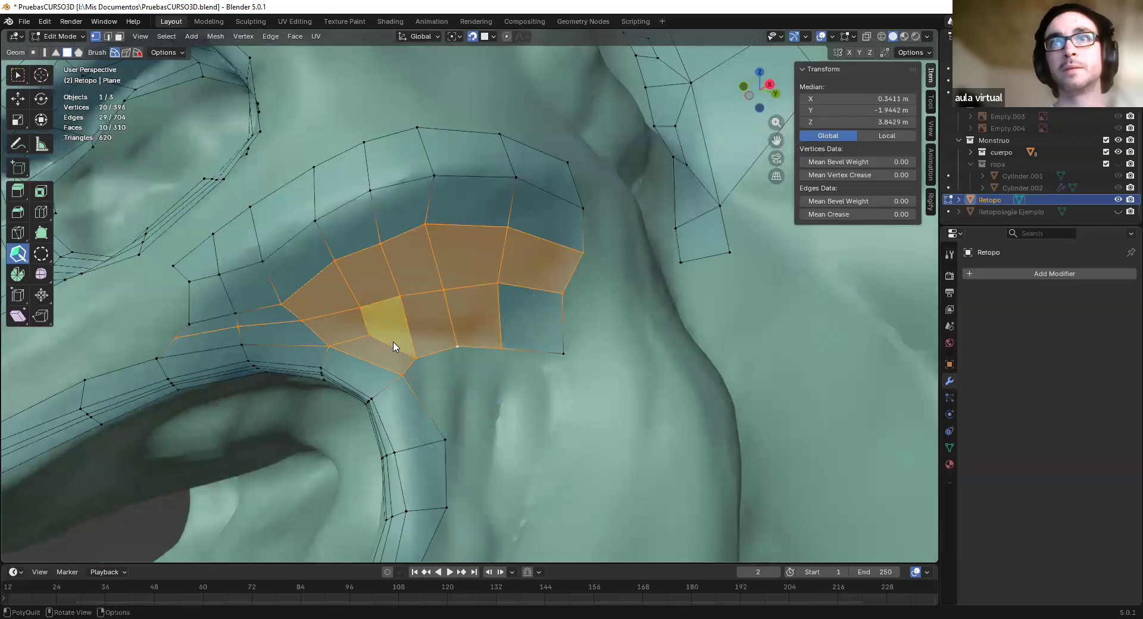
mouse_move(465, 318)
shift+mouse_down()
mouse_move(358, 284)
mouse_move(485, 288)
shift+mouse_up()
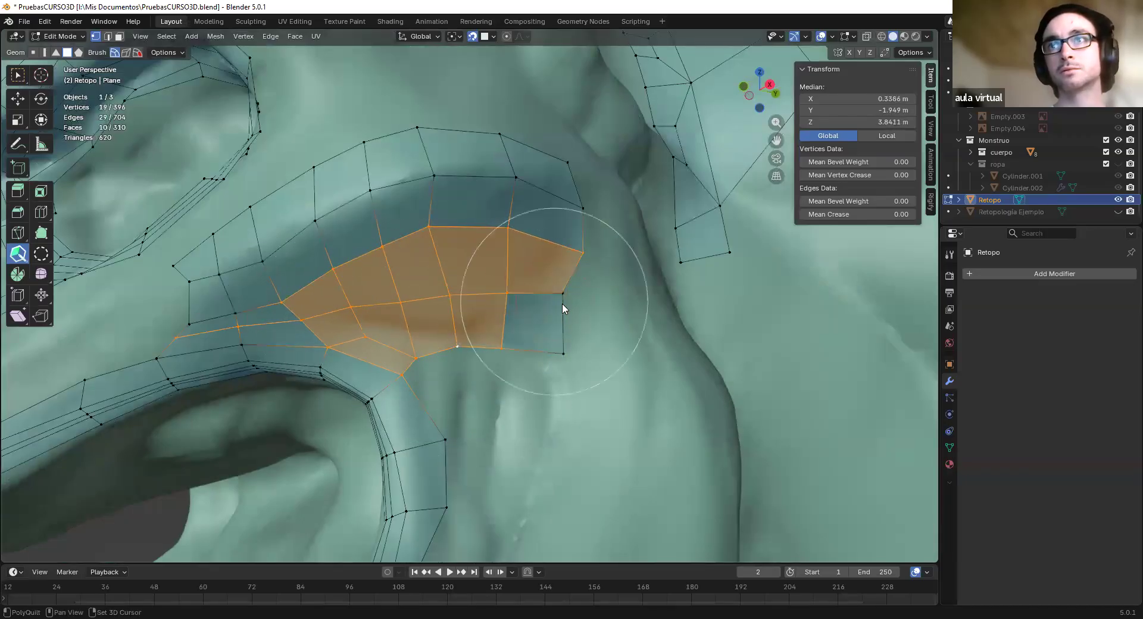
drag(568, 304, 574, 305)
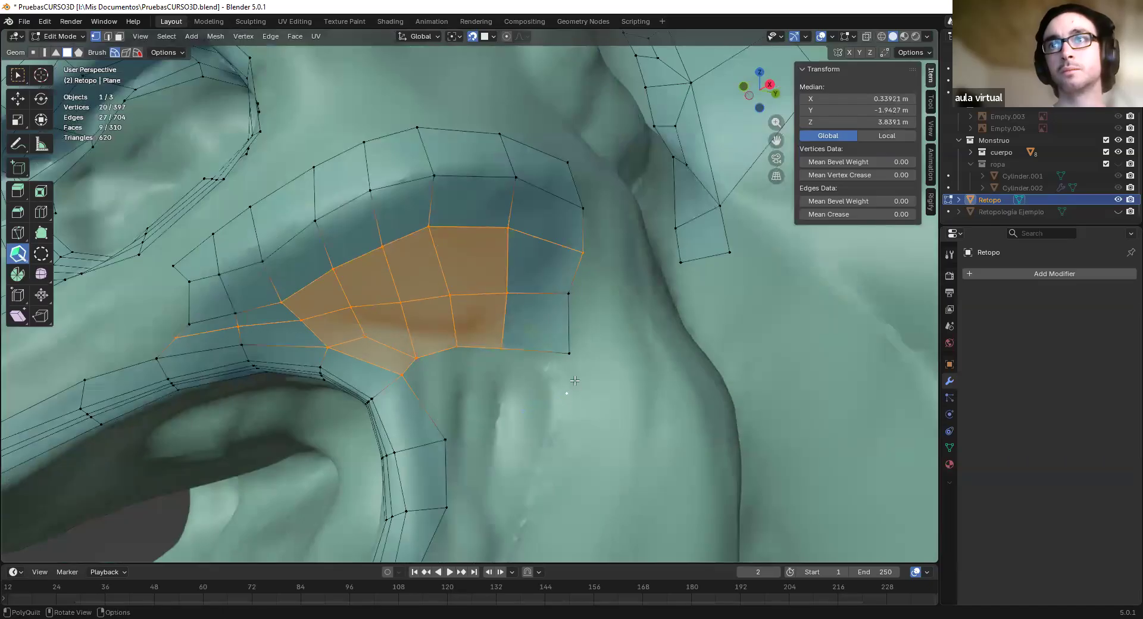
Try to add a quad under the patch's ear-side end and bridge from the mouth loop's outer edge towards it
click(515, 397)
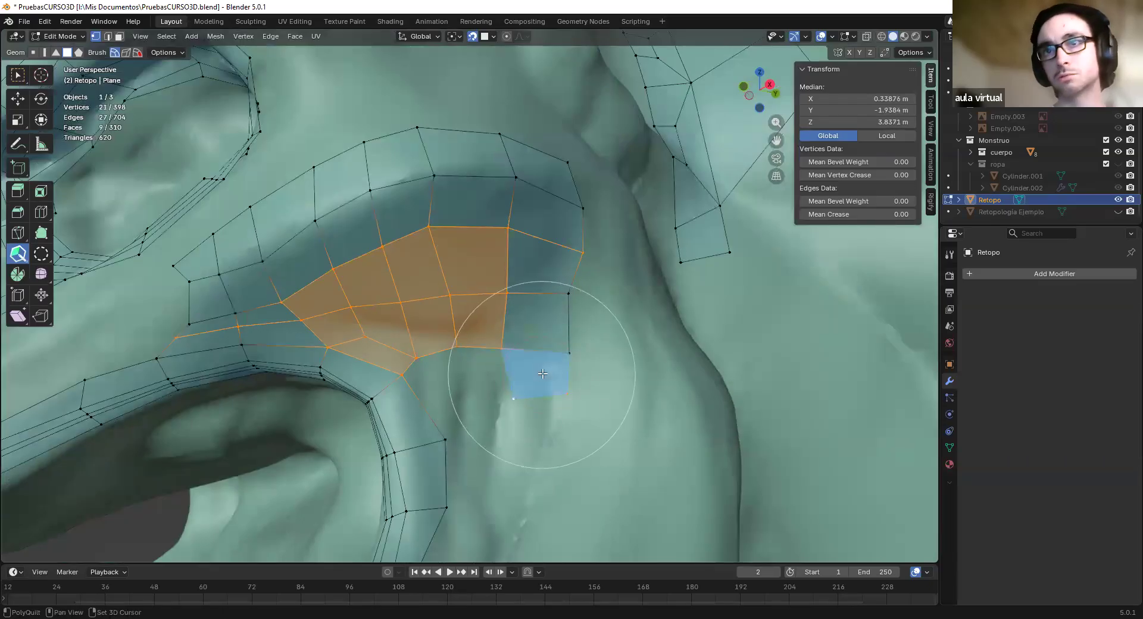
drag(447, 403, 465, 387)
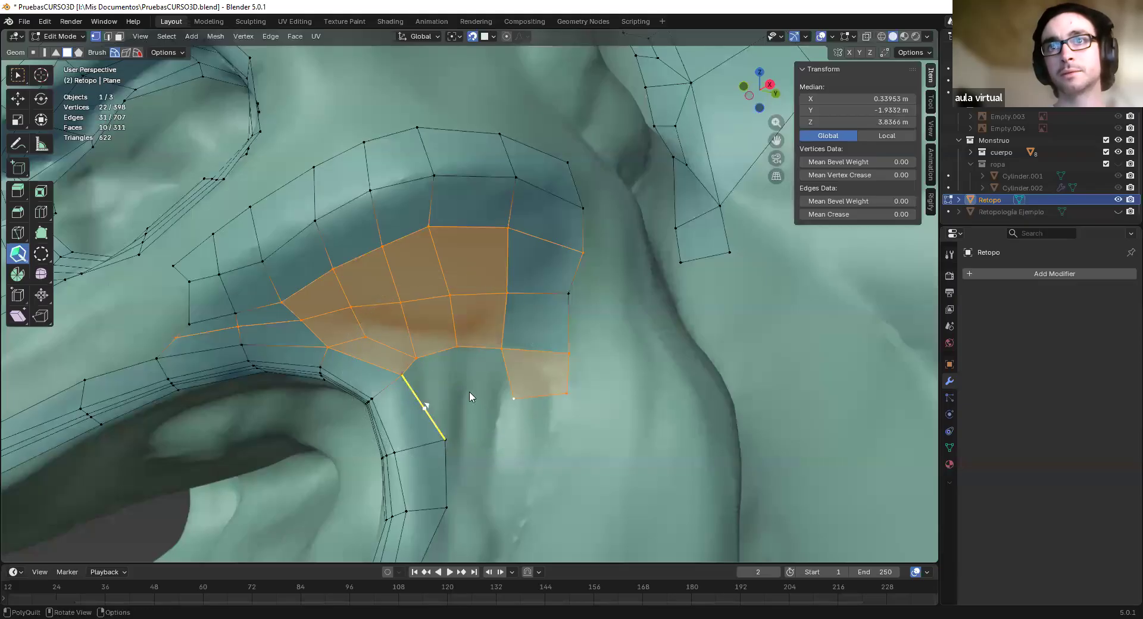
click(506, 377)
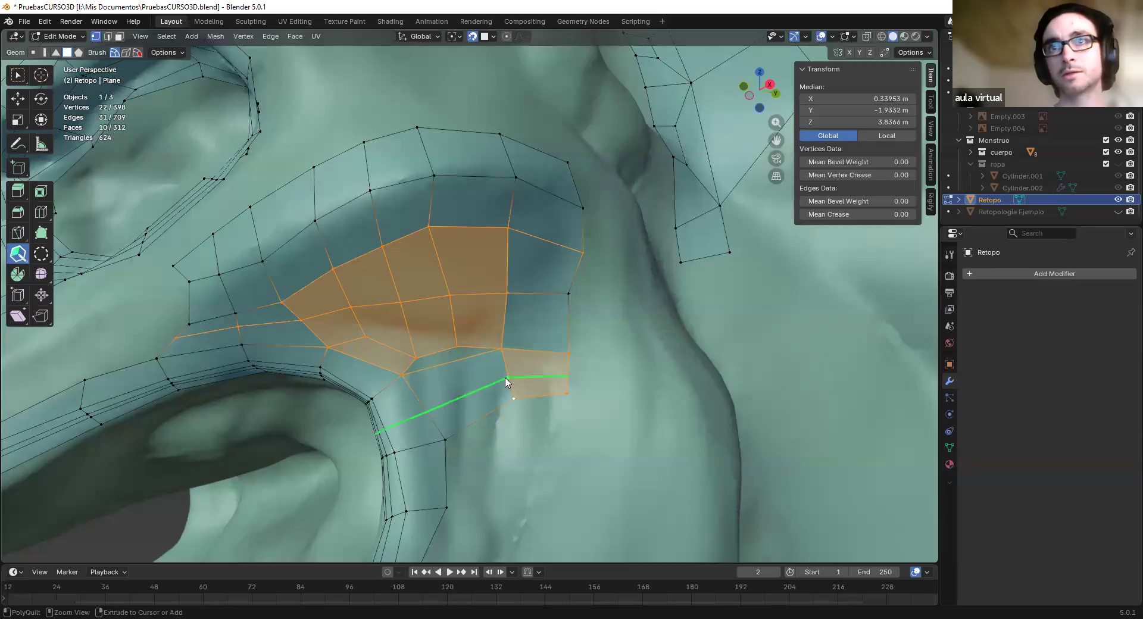
mouse_move(490, 366)
shift+mouse_down()
mouse_move(472, 395)
mouse_move(314, 327)
mouse_move(498, 192)
mouse_move(294, 245)
mouse_move(434, 204)
mouse_move(507, 220)
shift+mouse_up()
key(ctrl+z)
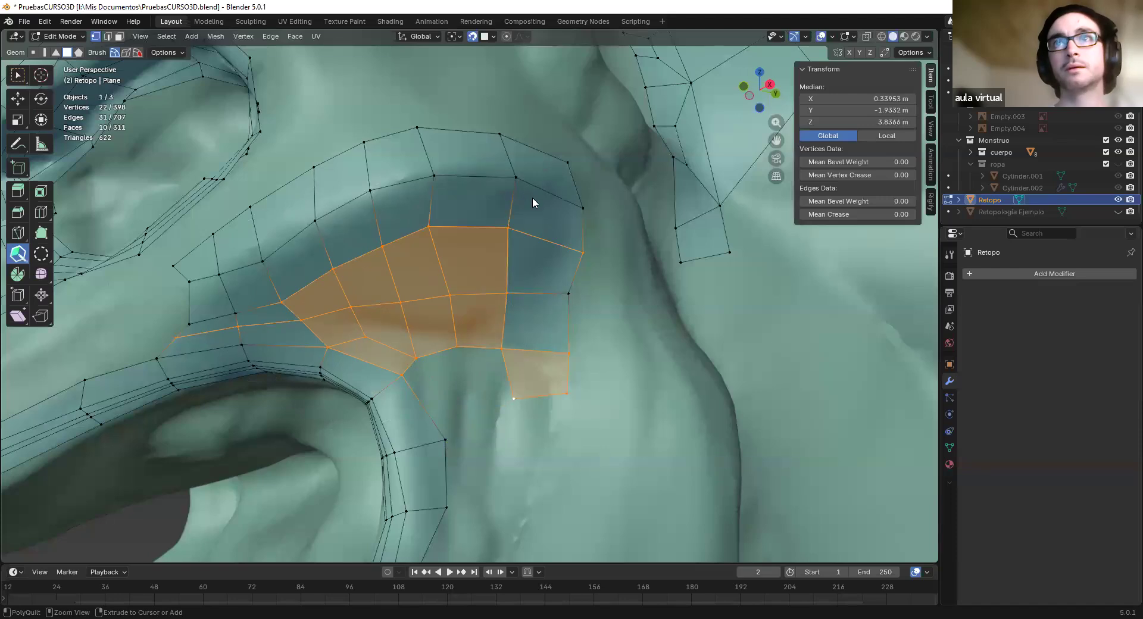
Try smoothing the cheek patch and running two lengthwise loop cuts through the cheekbone strip and the row below it
mouse_move(384, 280)
shift+mouse_down()
mouse_move(375, 230)
mouse_move(500, 252)
shift+mouse_up()
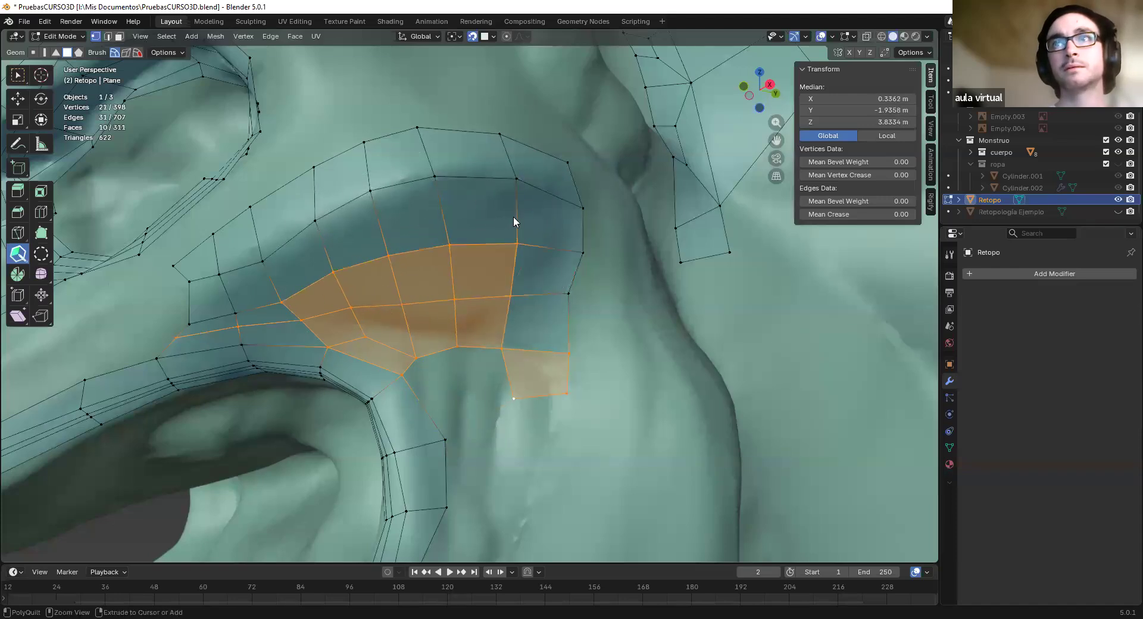
click(512, 174)
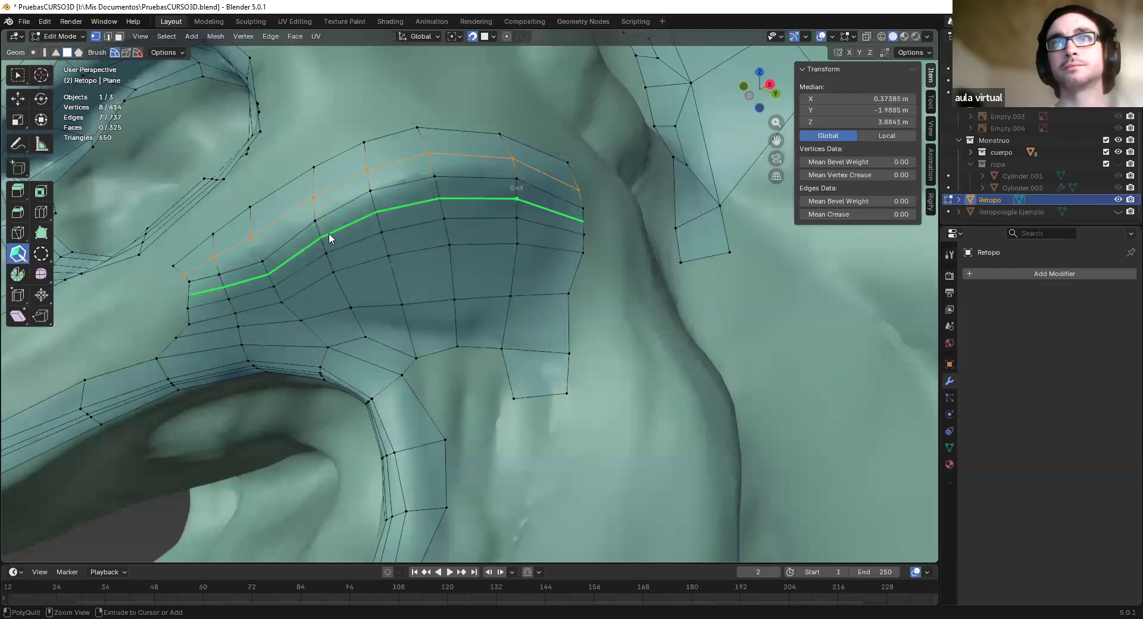
mouse_move(469, 213)
shift+mouse_down()
mouse_move(395, 179)
mouse_move(446, 197)
mouse_move(400, 194)
mouse_move(466, 178)
shift+mouse_up()
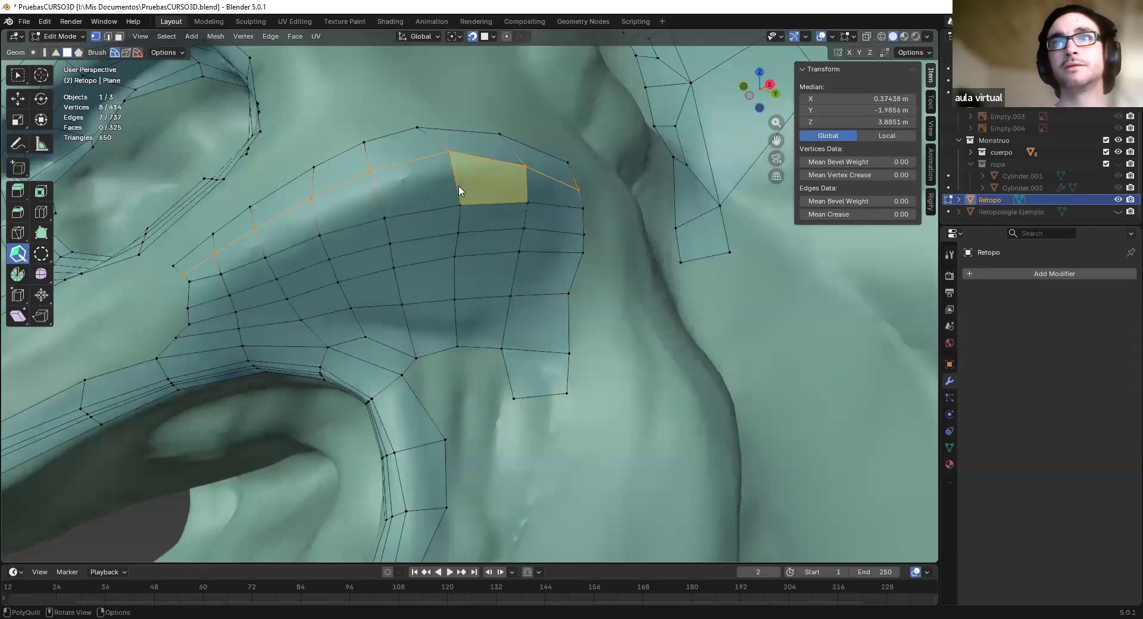
click(454, 174)
click(471, 180)
mouse_move(485, 212)
shift+mouse_down()
mouse_move(247, 230)
mouse_move(508, 163)
shift+mouse_up()
Undo the loop cuts, the patch smoothing and the quad under the ear-side end
mouse_move(492, 250)
middle_down()
mouse_move(536, 270)
mouse_move(772, 278)
middle_up()
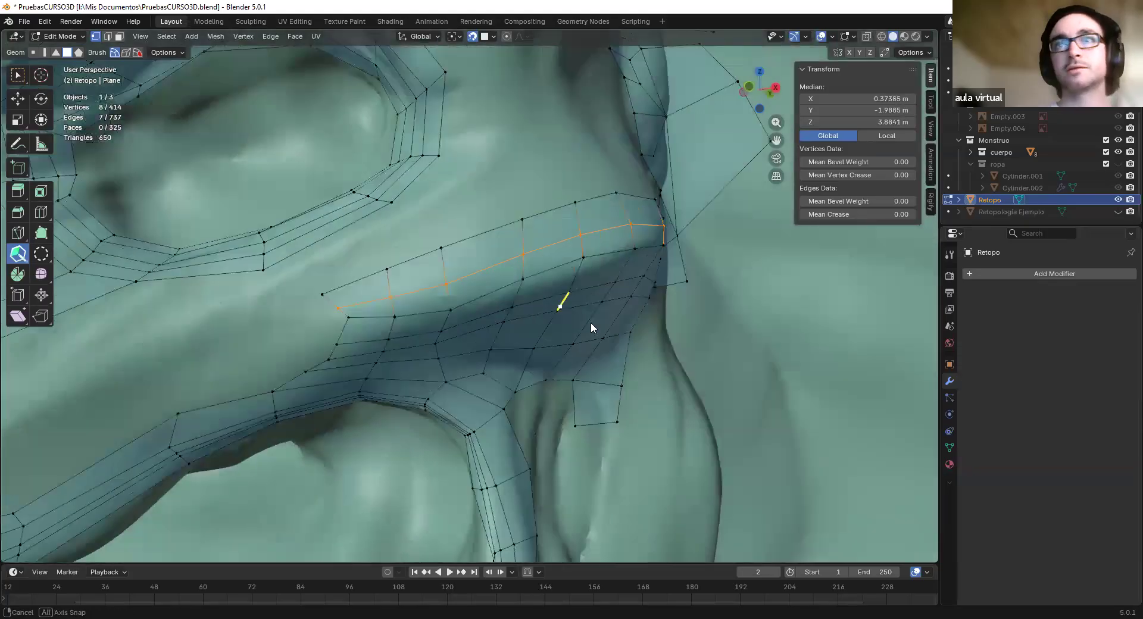
middle_drag(590, 322, 553, 315)
key(ctrl+z)
key(ctrl+z)
key(ctrl+z)
key(ctrl+z)
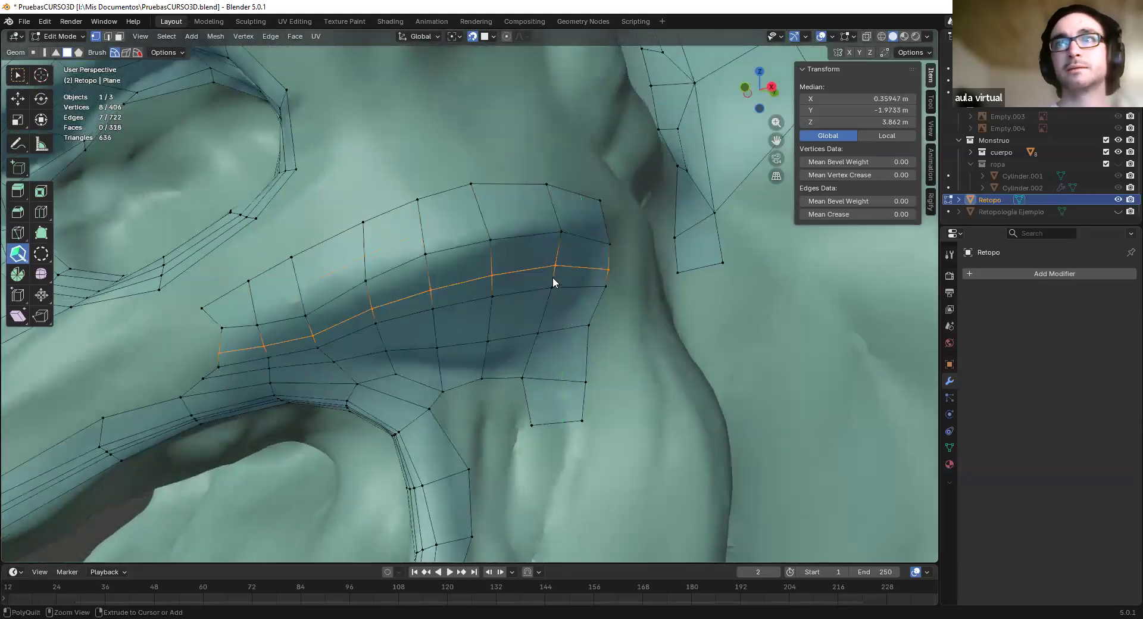
key(ctrl+z)
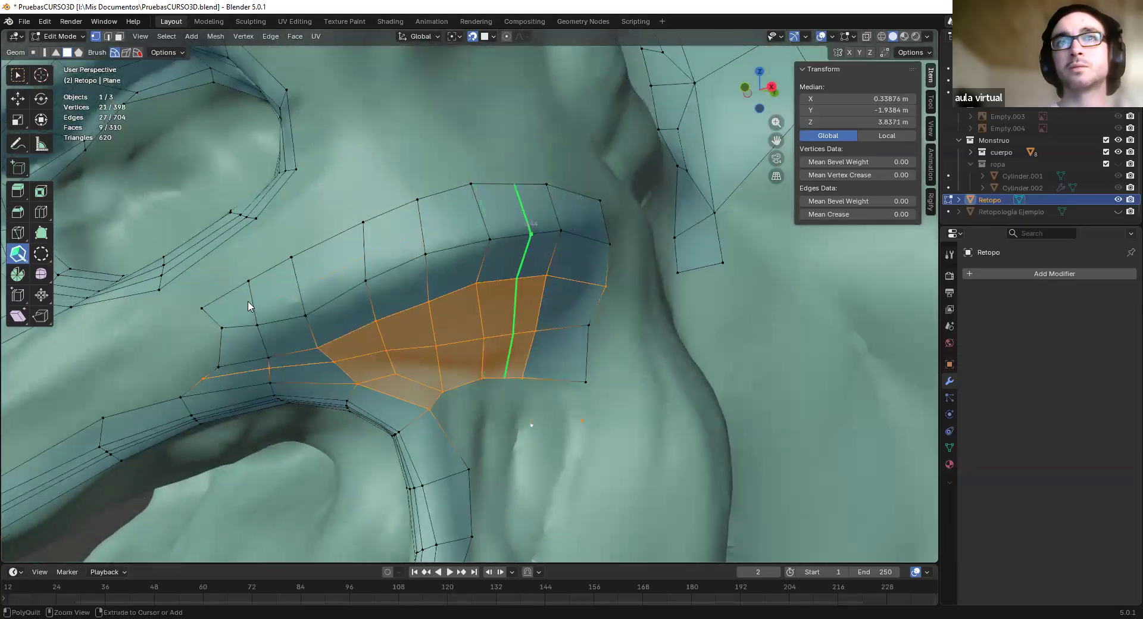
Add two lengthwise loop cuts, one in the cheekbone strip and one in the row below, and smooth the patch
scroll(262, 285, down, 3)
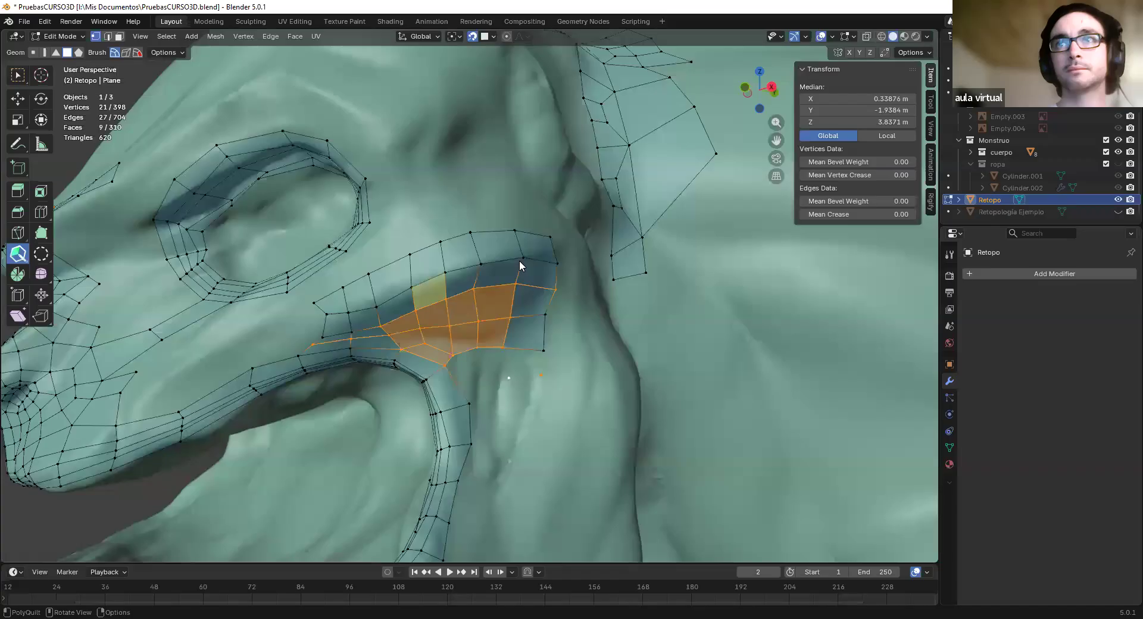
middle_drag(483, 300, 291, 311)
mouse_move(489, 265)
middle_down()
mouse_move(467, 280)
mouse_move(480, 326)
mouse_move(487, 274)
mouse_move(580, 270)
mouse_move(447, 217)
middle_up()
scroll(510, 280, down, 2)
scroll(579, 269, up, 4)
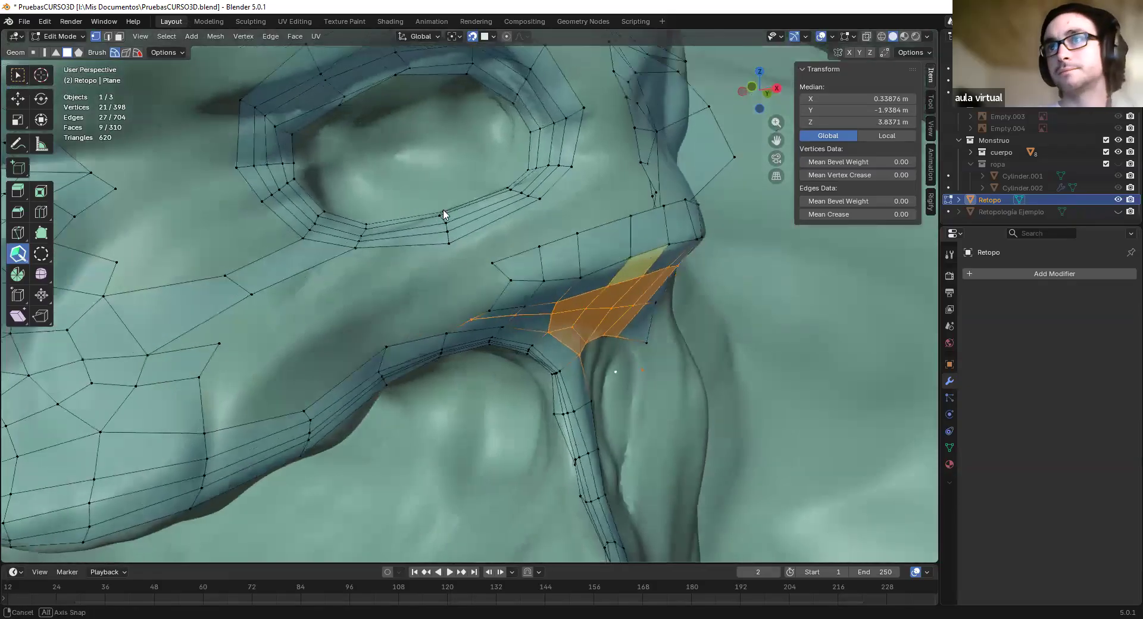
middle_drag(678, 237, 598, 184)
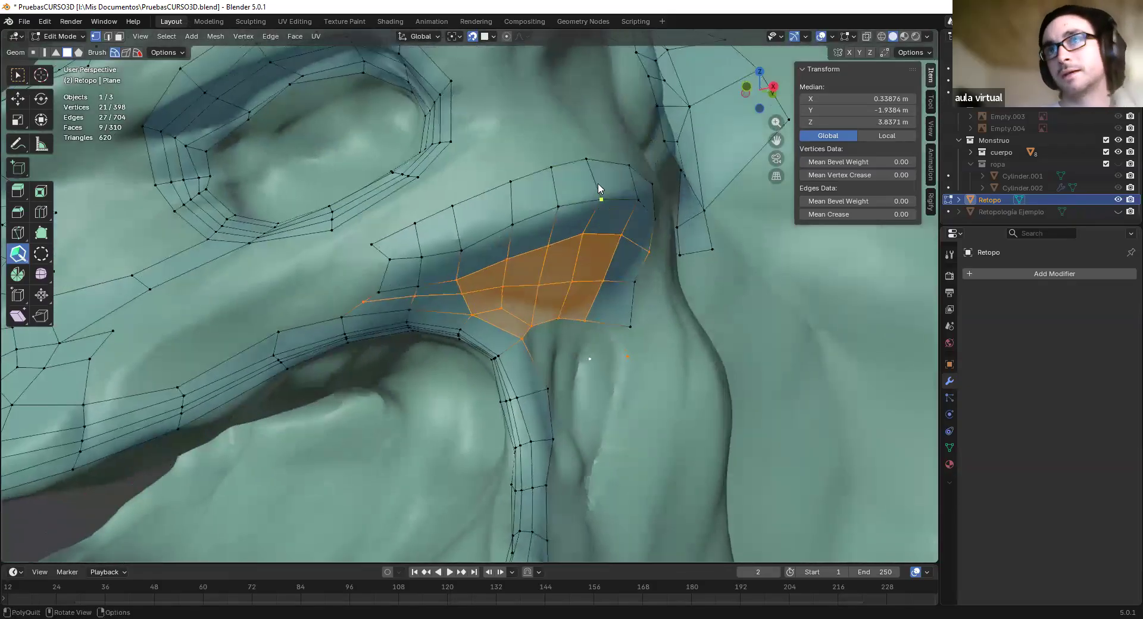
ctrl+click(594, 180)
ctrl+click(604, 211)
shift+drag(595, 223, 591, 223)
middle_drag(587, 229, 464, 265)
shift+drag(514, 243, 478, 255)
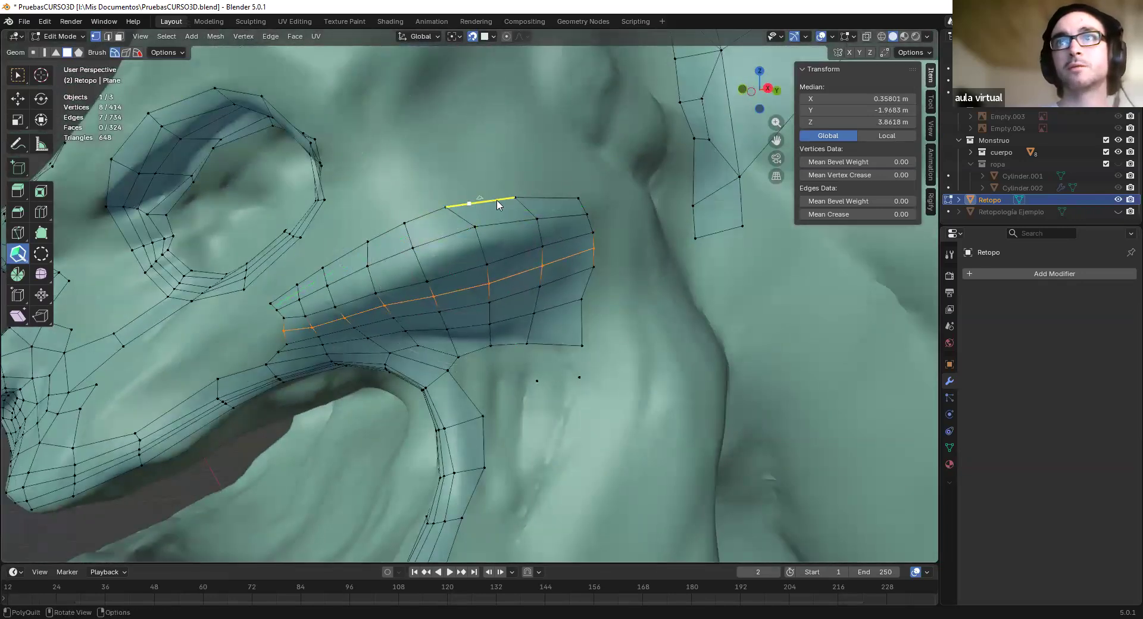
Switch the retopology mesh to Object Mode and apply Shade Smooth to it
scroll(478, 266, down, 2)
click(80, 37)
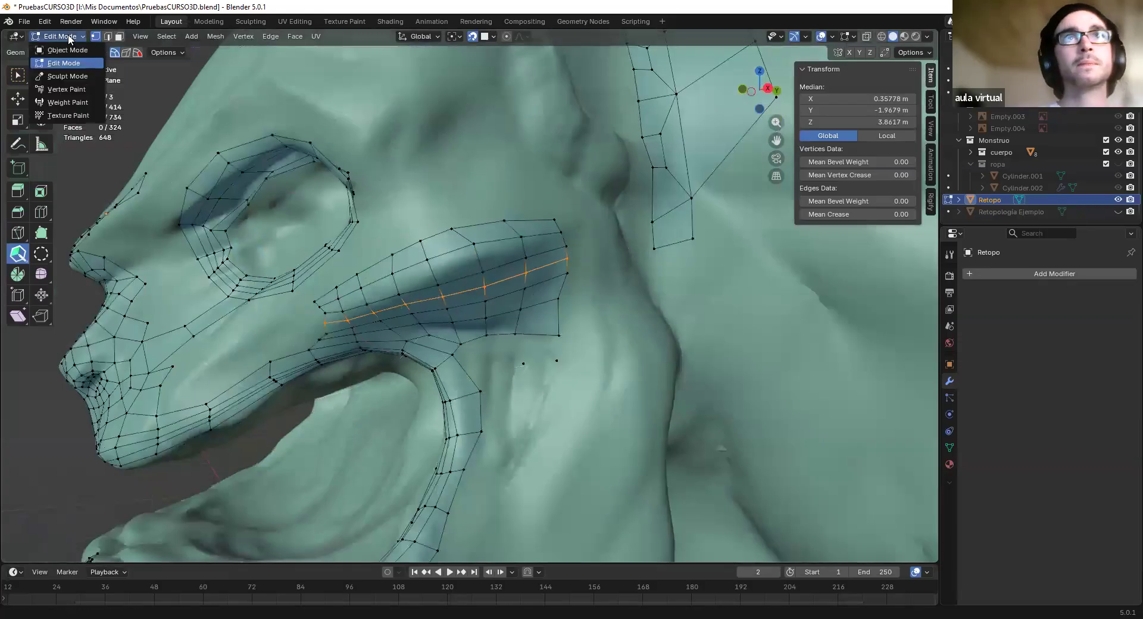
key(Tab)
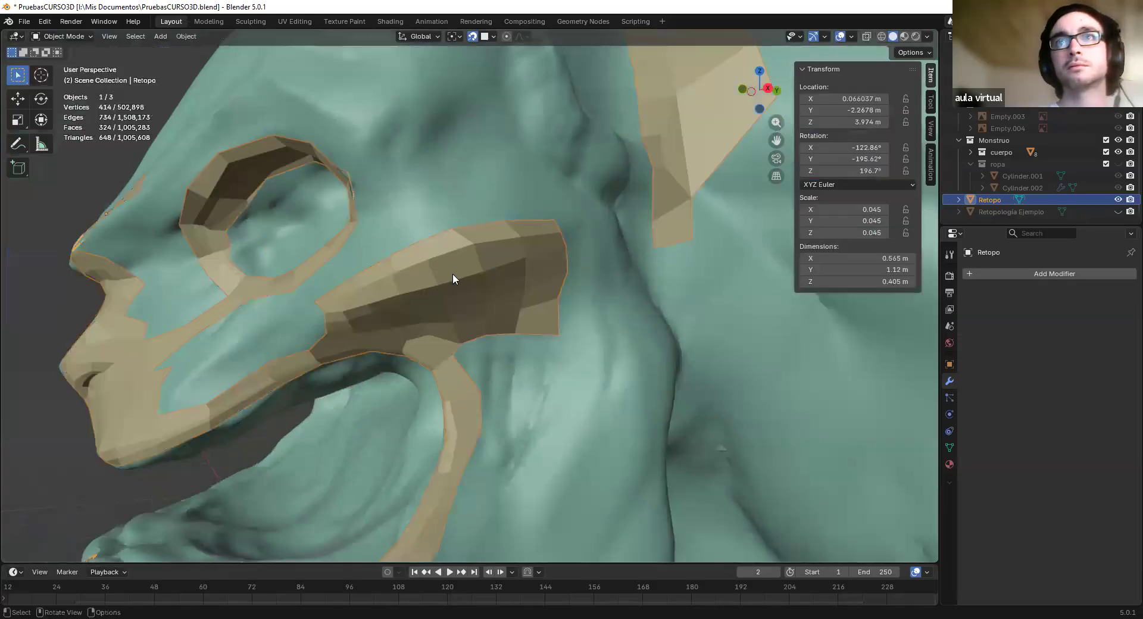
key(Tab)
right_click(454, 245)
key(Escape)
key(Tab)
right_click(461, 259)
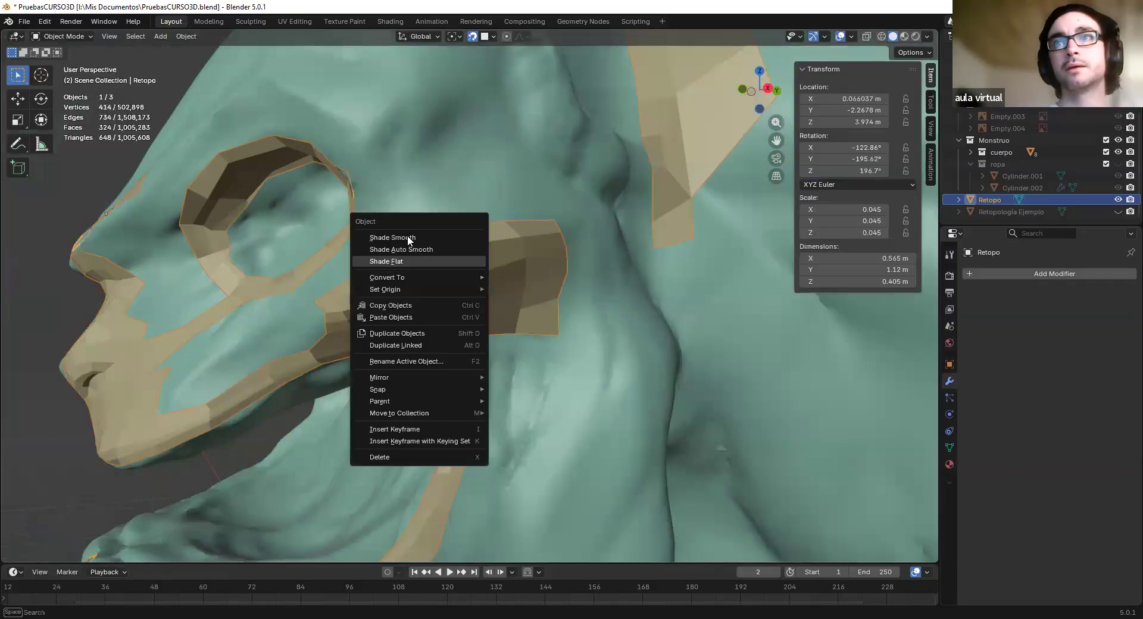
click(408, 238)
Isolate the Retopo mesh in local view to examine its smoothed shape, and bring the full monster back into view
middle_drag(477, 287, 913, 138)
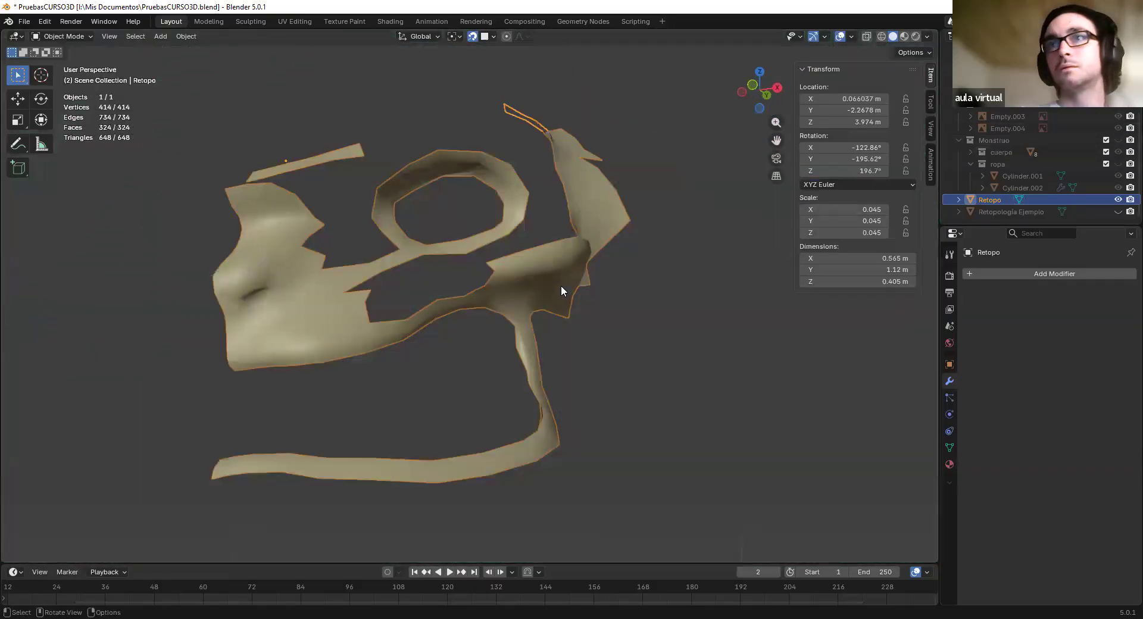
key(KP_Divide)
middle_drag(537, 352, 544, 302)
scroll(501, 327, up, 2)
scroll(516, 315, down, 3)
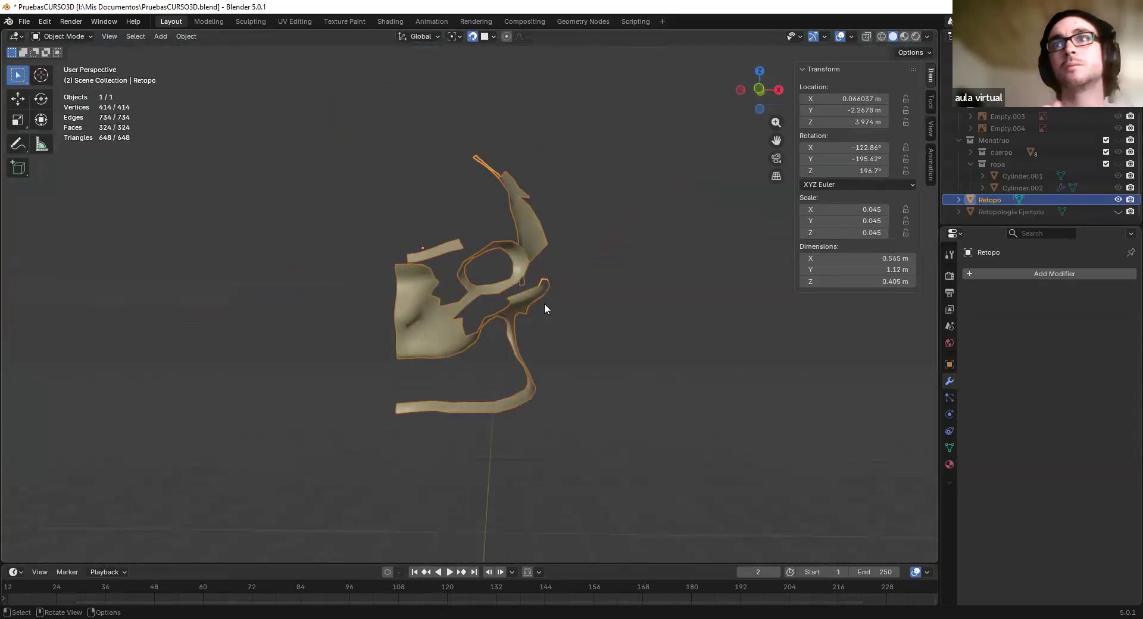
scroll(543, 302, up, 5)
key(KP_Divide)
middle_drag(507, 284, 483, 290)
scroll(418, 225, down, 4)
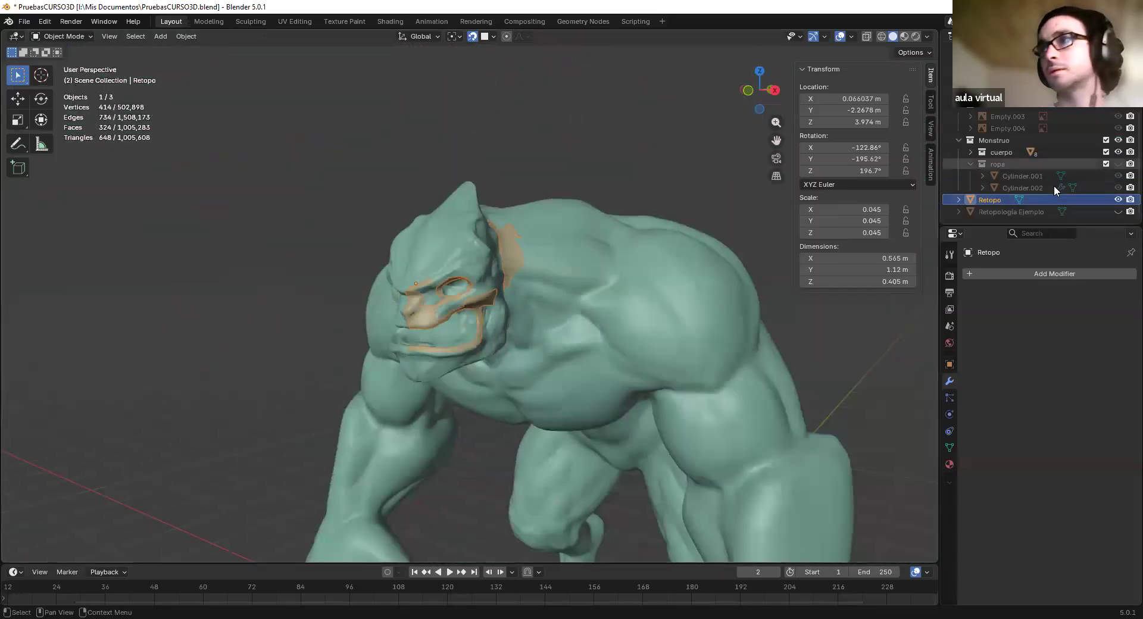
Hide Retopo, show the Retopología Ejemplo mesh and open it in Edit Mode
click(1118, 200)
click(1118, 212)
middle_drag(613, 326, 543, 328)
scroll(579, 272, down, 3)
key(KP_1)
middle_drag(460, 272, 399, 266)
click(399, 266)
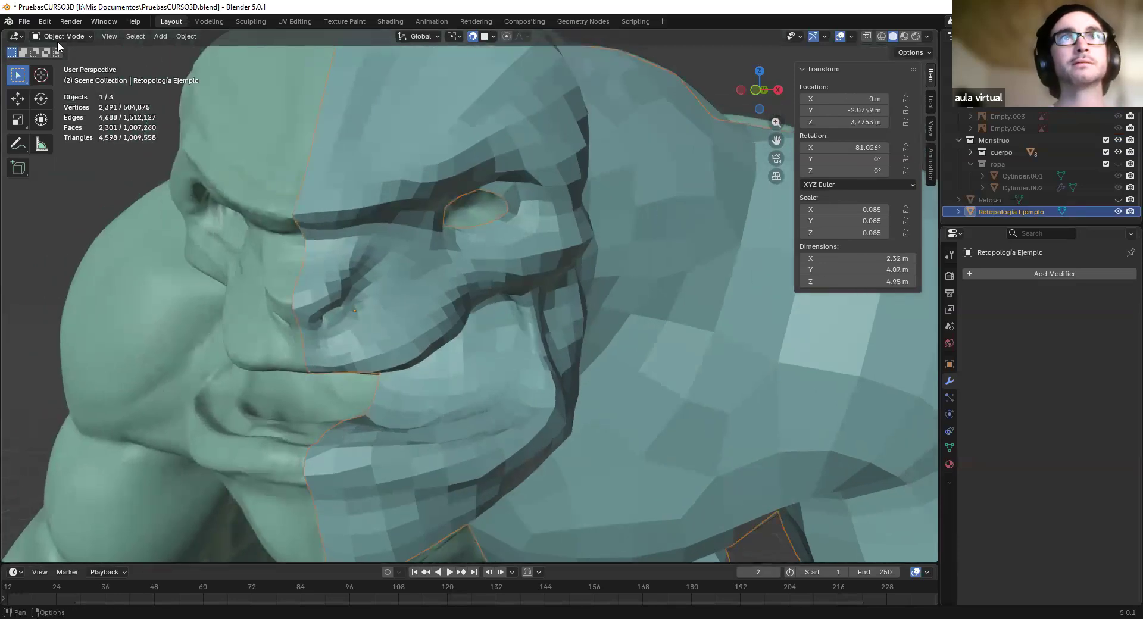
click(59, 37)
click(57, 63)
Examine the example mesh's edge flow around the nostril, eye opening and corner of the mouth
middle_drag(433, 260, 283, 265)
scroll(294, 309, up, 6)
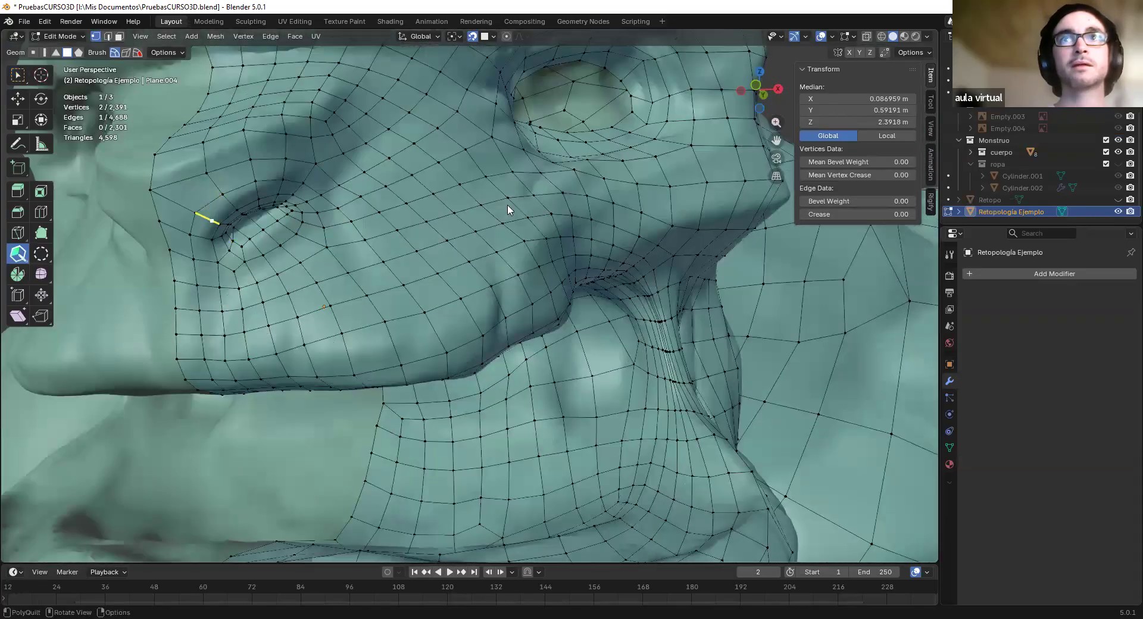
scroll(471, 276, down, 2)
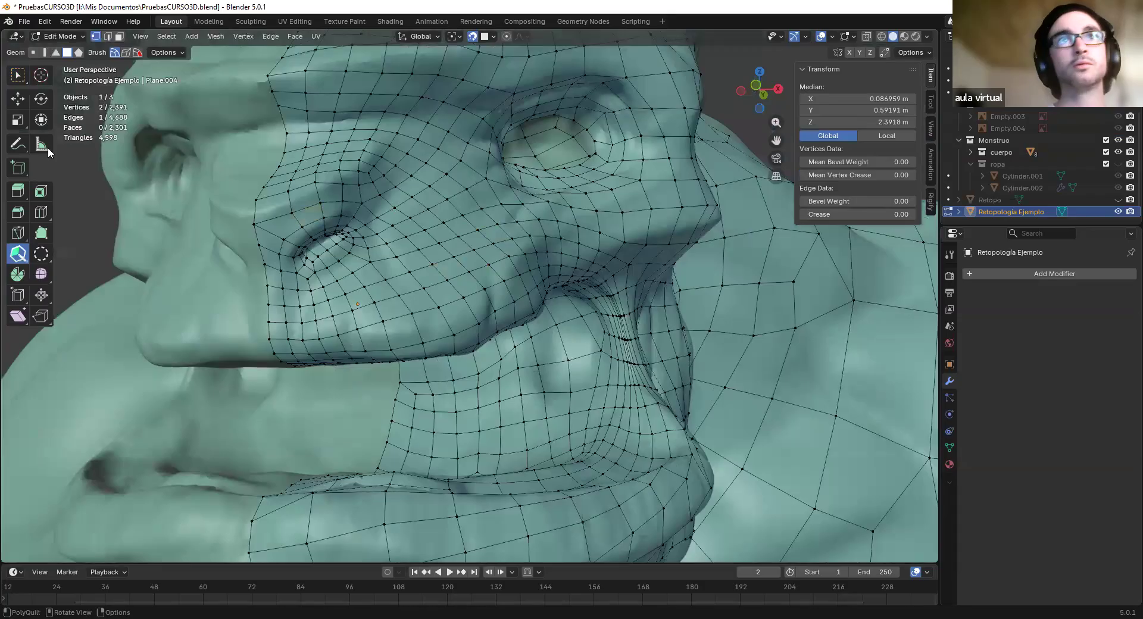
middle_drag(401, 143, 363, 316)
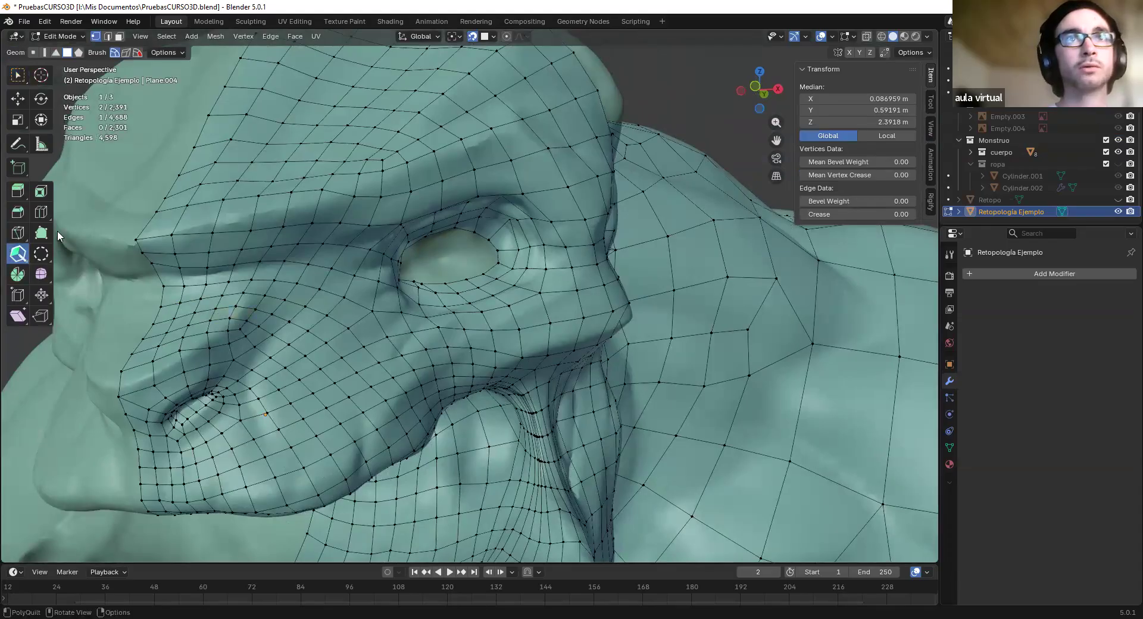
middle_drag(148, 369, 299, 306)
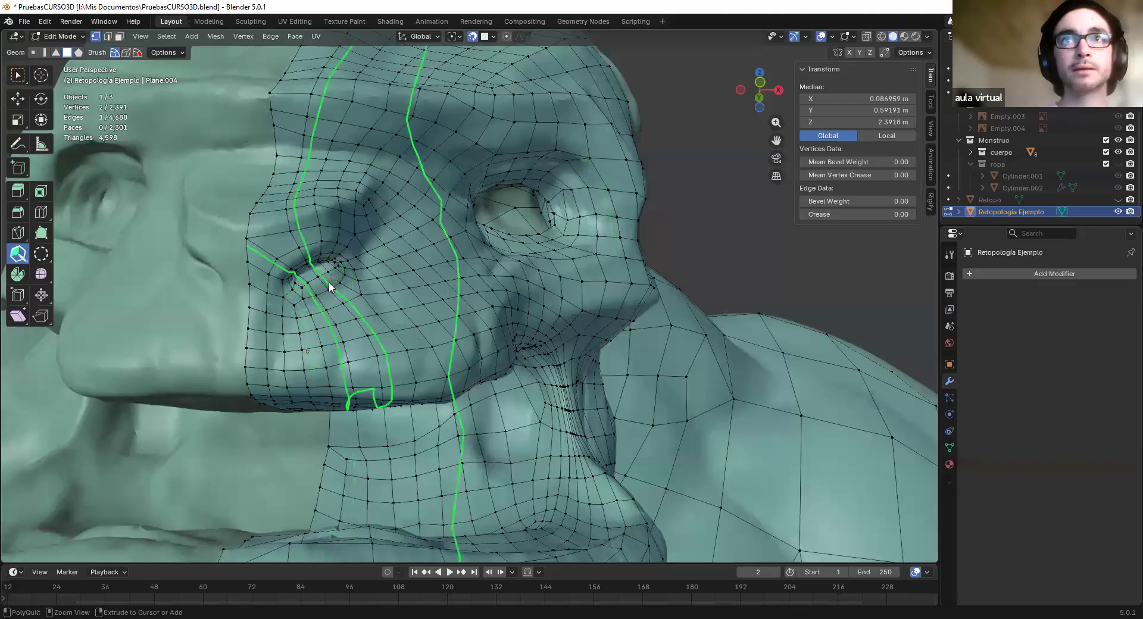
mouse_move(324, 280)
shift+middle_down()
mouse_move(479, 292)
mouse_move(421, 248)
mouse_move(466, 304)
shift+middle_up()
scroll(480, 291, up, 2)
scroll(421, 247, up, 3)
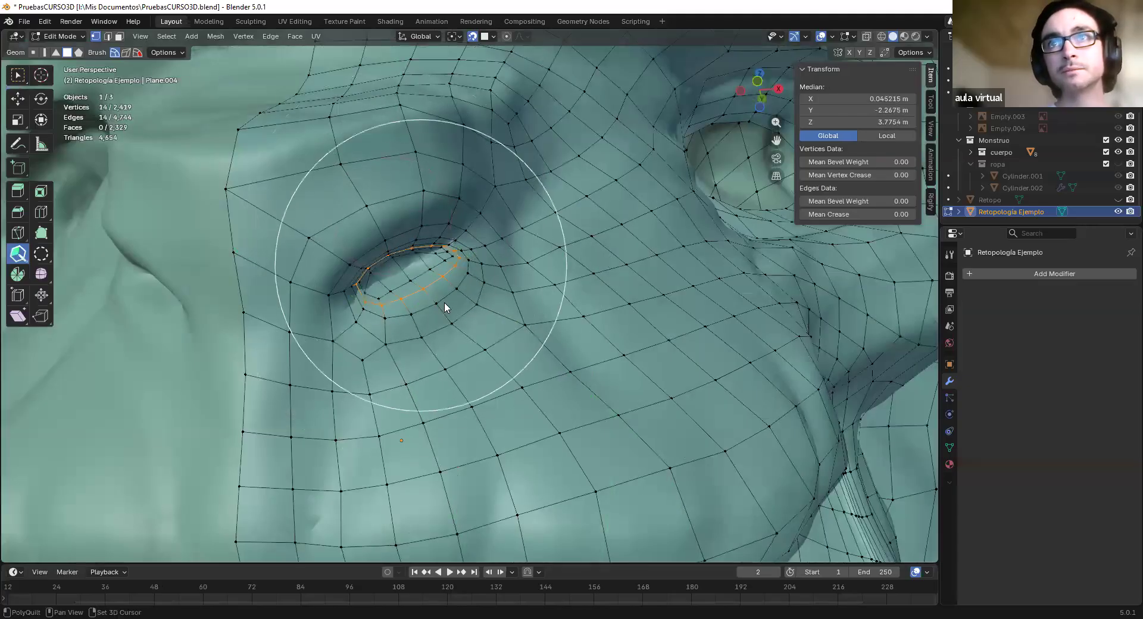
Undo the trial loops around the example's nostril and eye opening, and return the mesh to Object Mode
scroll(444, 308, down, 6)
mouse_move(381, 315)
middle_down()
mouse_move(348, 329)
mouse_move(434, 307)
mouse_move(506, 314)
middle_up()
scroll(336, 328, up, 2)
key(ctrl+z)
key(ctrl+z)
key(ctrl+z)
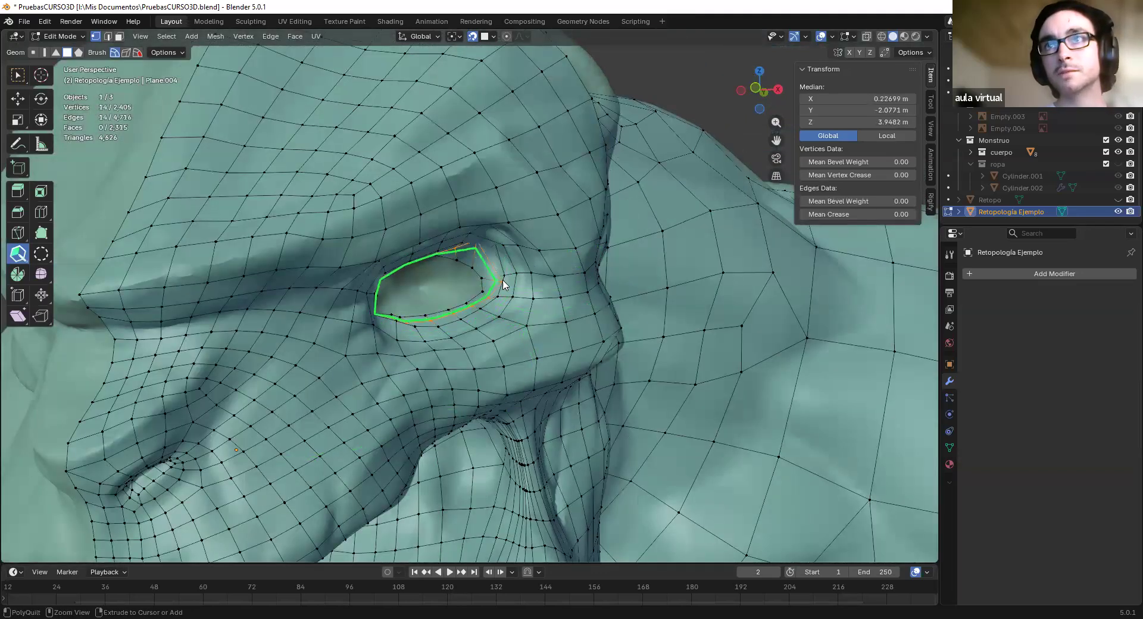
mouse_move(497, 270)
shift+mouse_down()
mouse_move(461, 265)
mouse_move(496, 261)
shift+mouse_up()
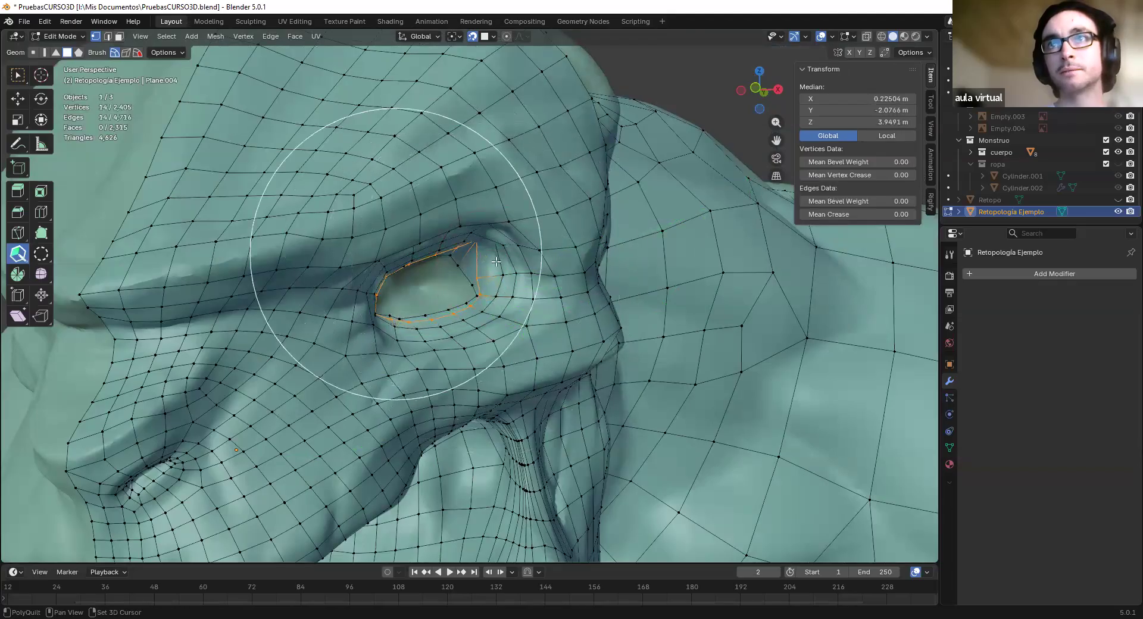
key(Tab)
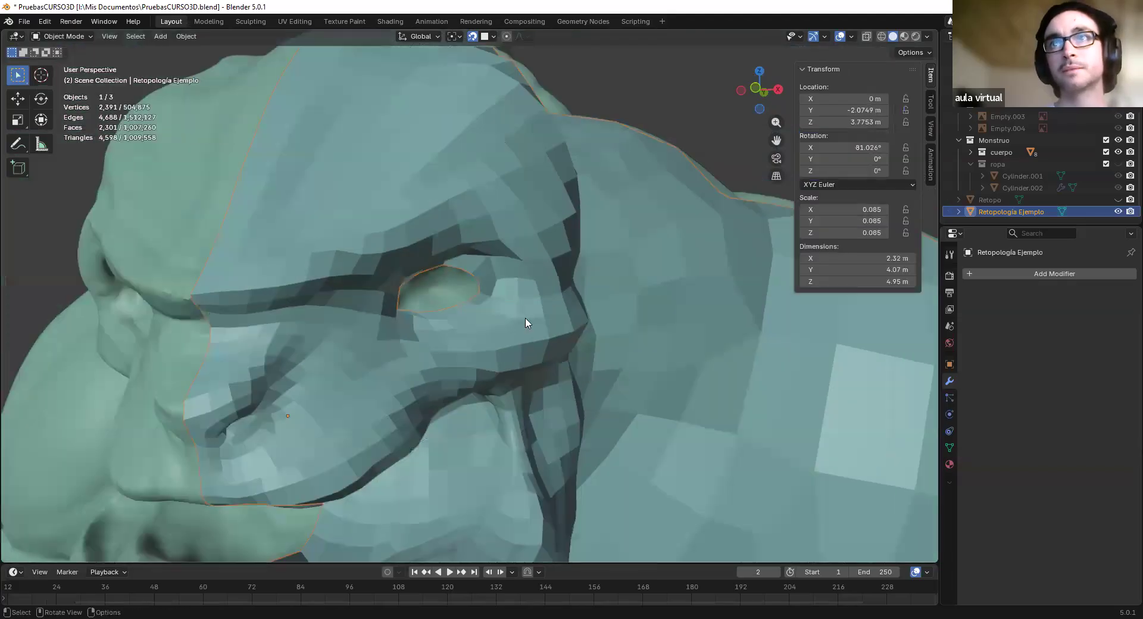
Apply Shade Smooth to the Retopología Ejemplo mesh
scroll(526, 323, down, 3)
middle_drag(542, 323, 499, 320)
right_click(487, 325)
click(534, 358)
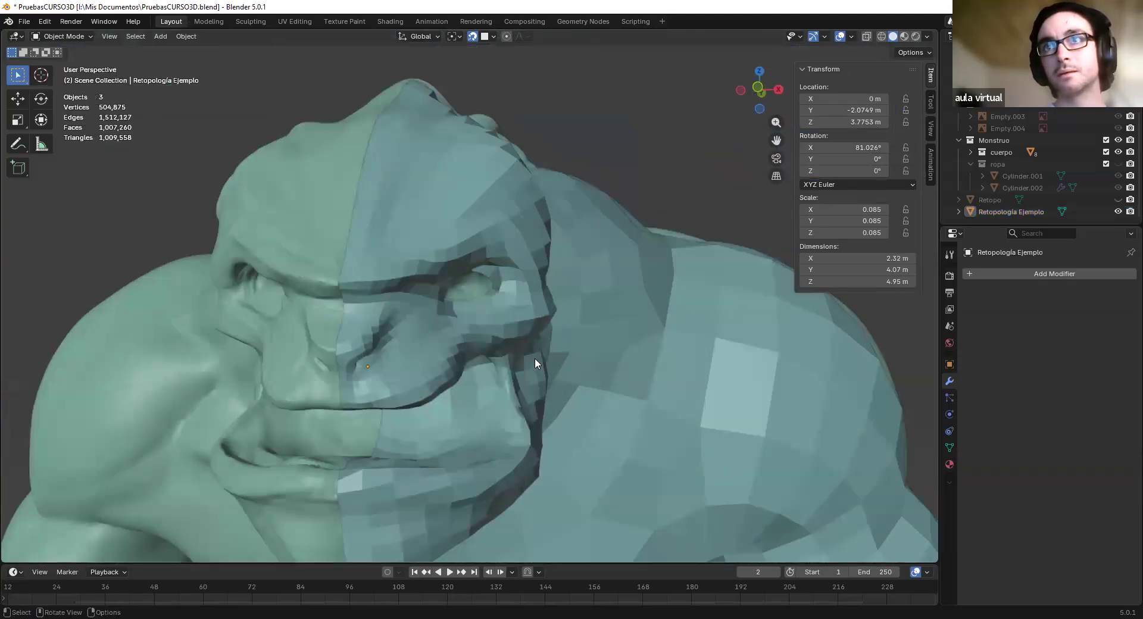
middle_drag(535, 358, 491, 284)
right_click(484, 284)
click(483, 285)
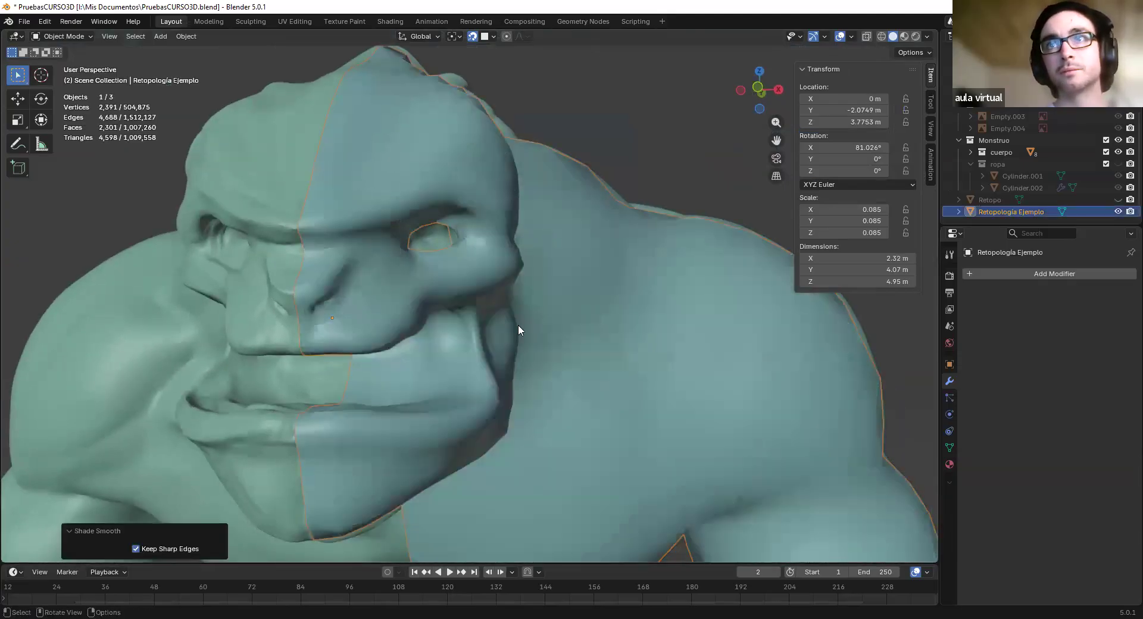
Examine how the smooth-shaded example follows the monster's face around the eye, nose and mouth
middle_drag(518, 324, 594, 240)
key(alt+a)
middle_drag(458, 340, 504, 323)
click(472, 305)
scroll(503, 324, down, 4)
scroll(526, 183, up, 2)
scroll(526, 183, up, 1)
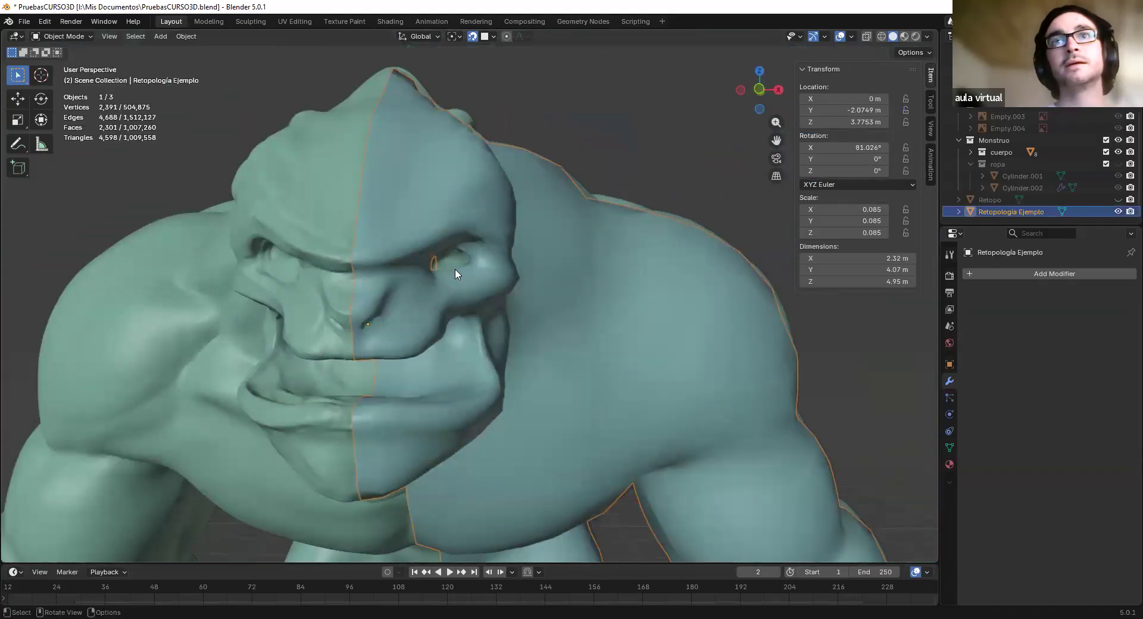
scroll(457, 274, up, 4)
mouse_move(403, 307)
middle_down()
mouse_move(429, 292)
mouse_move(405, 305)
middle_up()
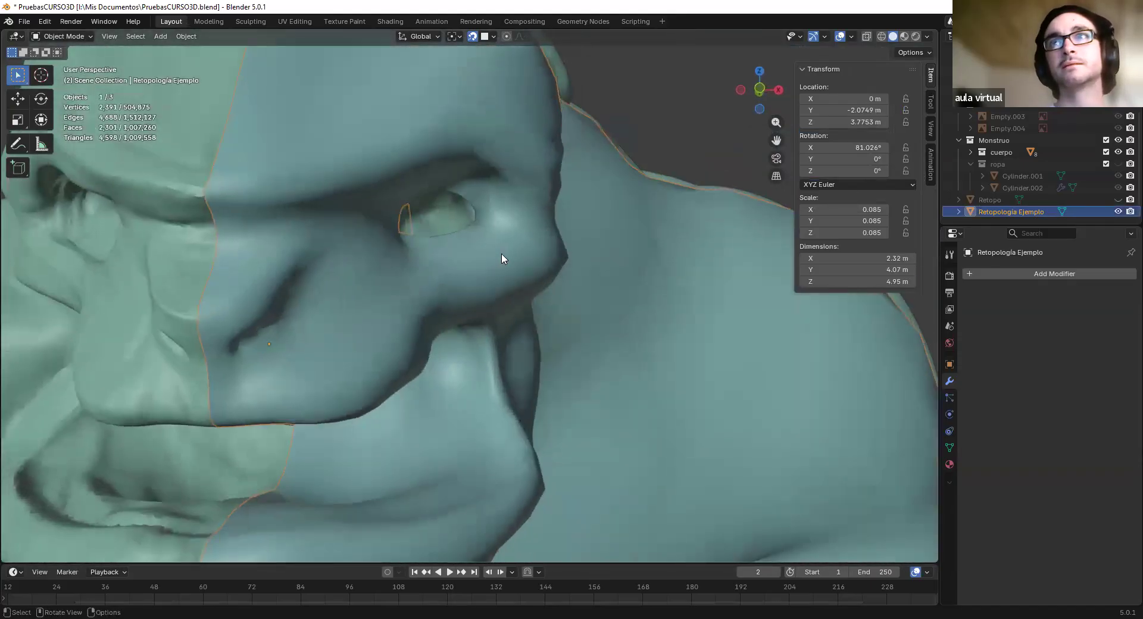
Reopen the example mesh in Edit Mode to examine its topology across the cheek and side of the head
key(Tab)
key(Tab)
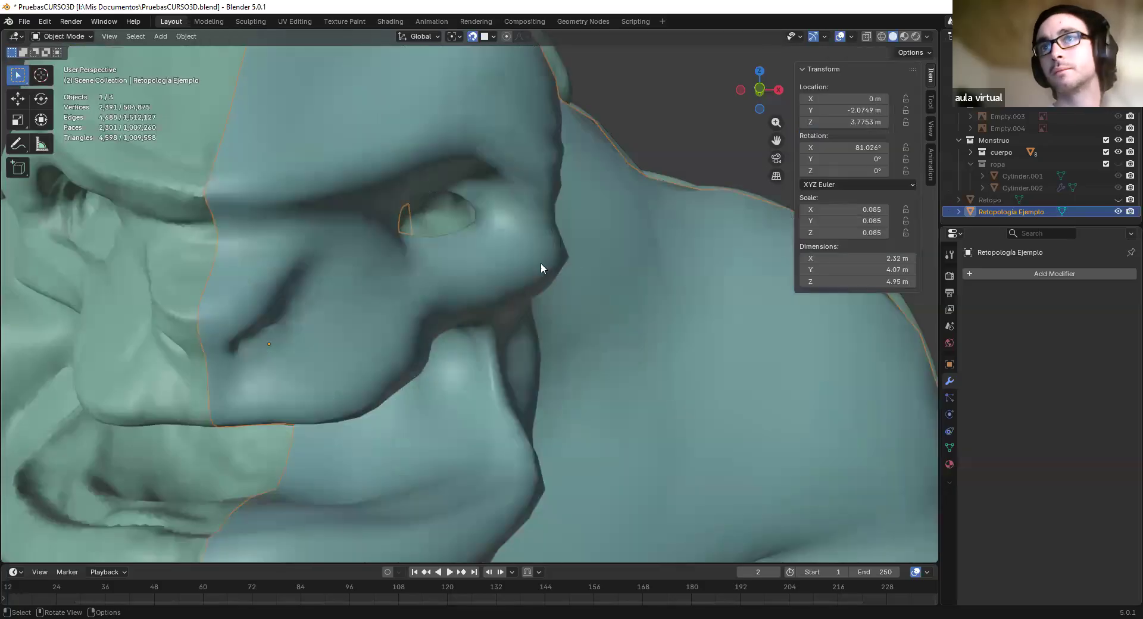
key(Tab)
middle_drag(559, 273, 401, 245)
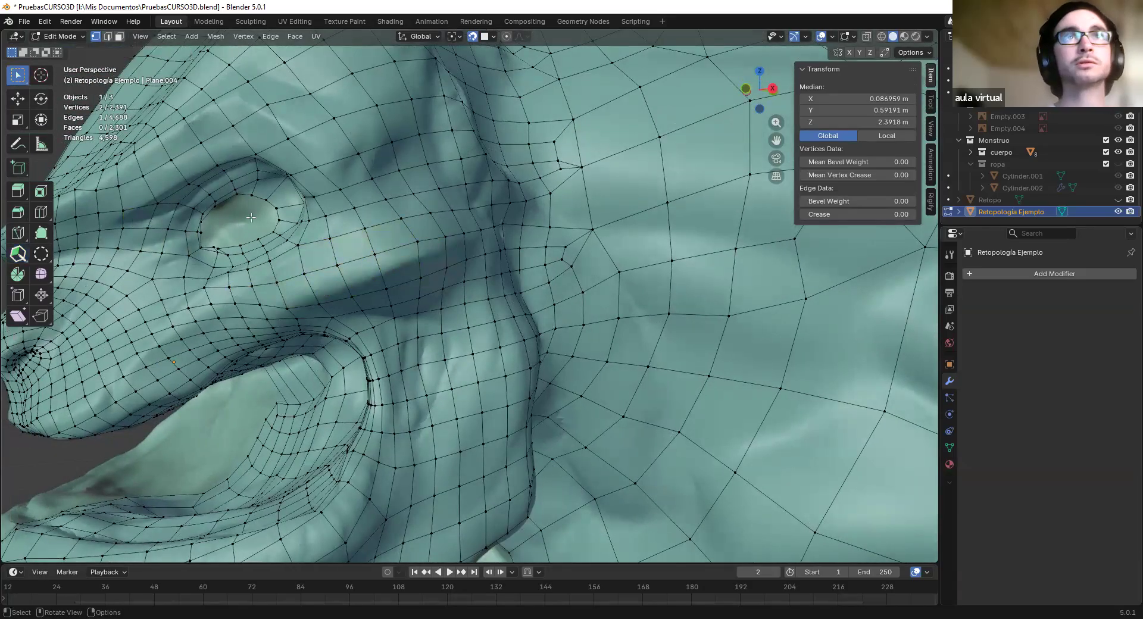
Move two vertices on the example's cheek below the outer eye corner to even out the surrounding quads
click(399, 245)
key(g)
click(404, 264)
click(382, 260)
key(g)
click(393, 278)
Try the Loop Cut tool on the example's cheek between the eye and the mouth corner, and undo the last change
scroll(416, 286, down, 1)
scroll(416, 285, down, 3)
middle_drag(417, 285, 40, 214)
click(492, 250)
scroll(493, 252, up, 4)
scroll(470, 217, up, 2)
click(41, 213)
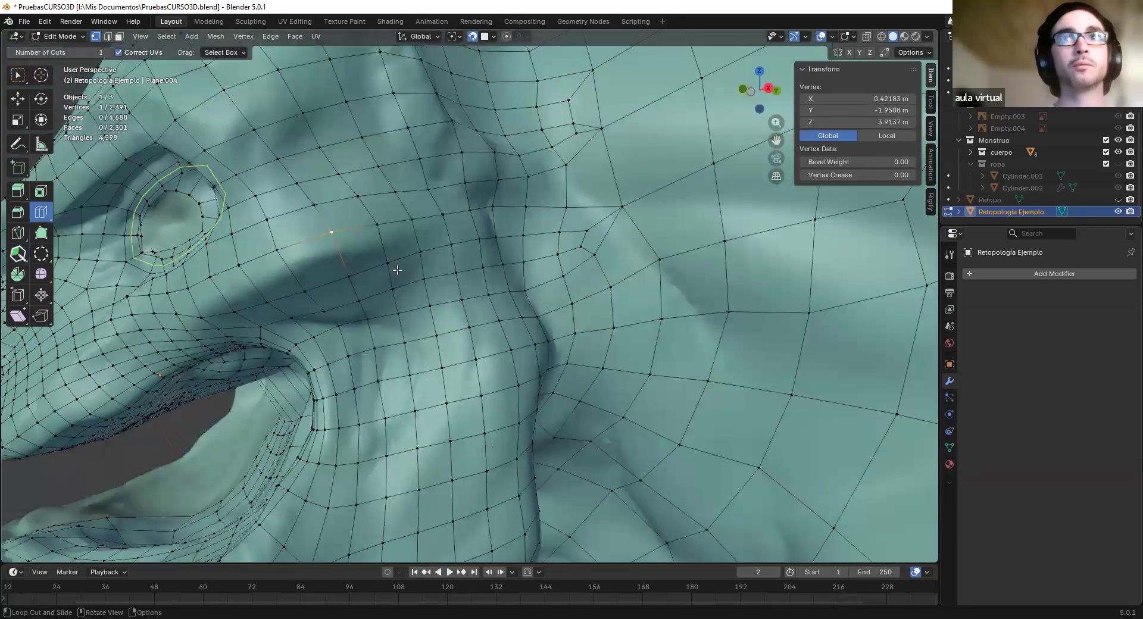
ctrl+click(347, 241)
middle_drag(352, 252, 452, 323)
ctrl+click(369, 259)
click(426, 265)
key(ctrl+z)
middle_drag(405, 253, 330, 238)
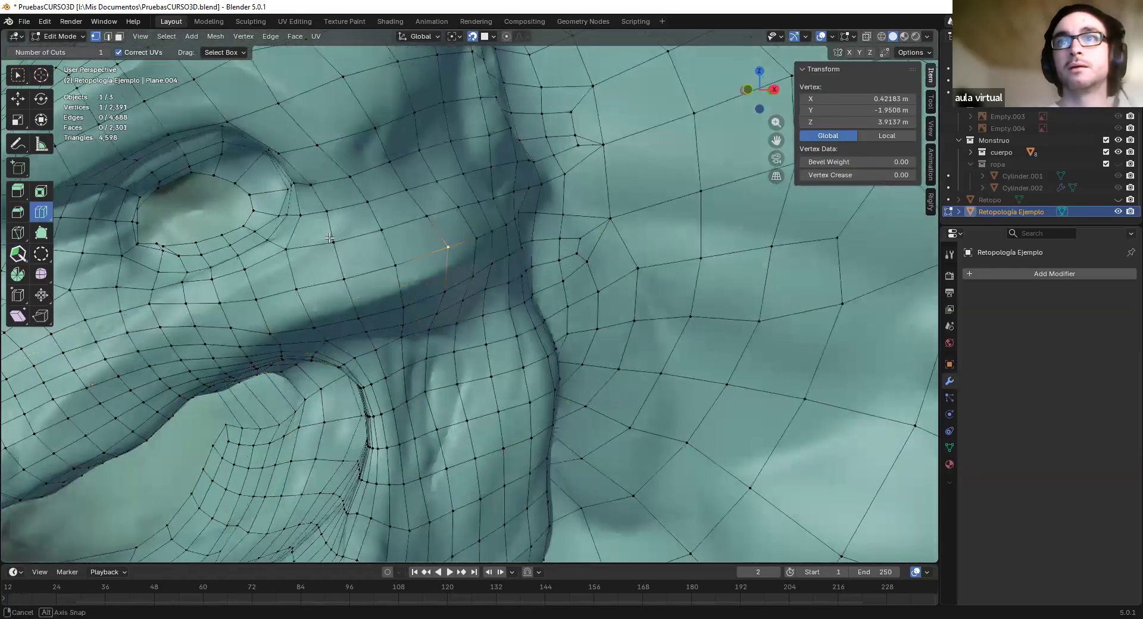
Try the Extrude Region and PolyQuilt tools on the cheek quads beside the eye, and undo the last change
click(19, 74)
click(38, 217)
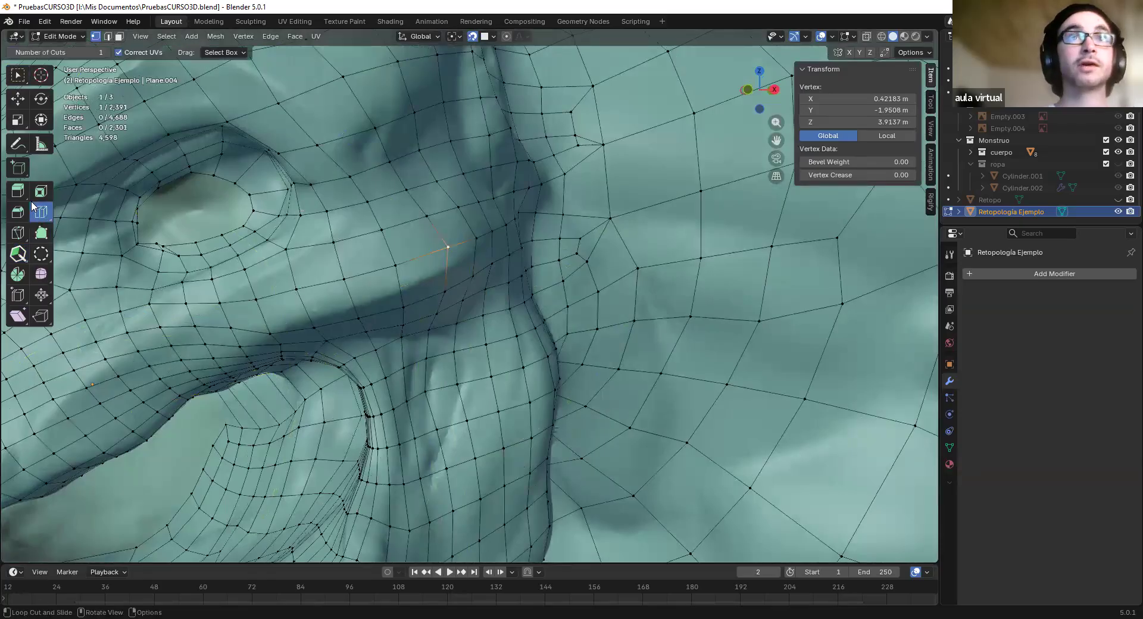
click(18, 191)
middle_drag(484, 262, 587, 263)
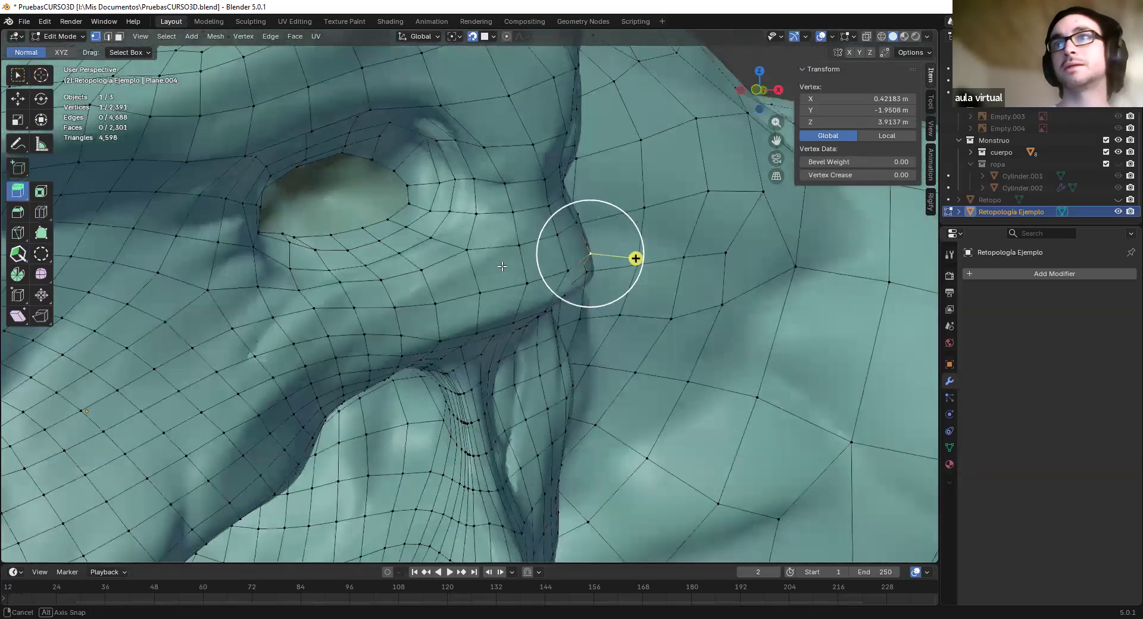
click(490, 261)
middle_drag(490, 261, 7, 260)
shift+middle_drag(467, 274, 526, 302)
scroll(497, 288, up, 2)
scroll(548, 309, down, 3)
middle_drag(423, 338, 388, 250)
scroll(395, 265, up, 3)
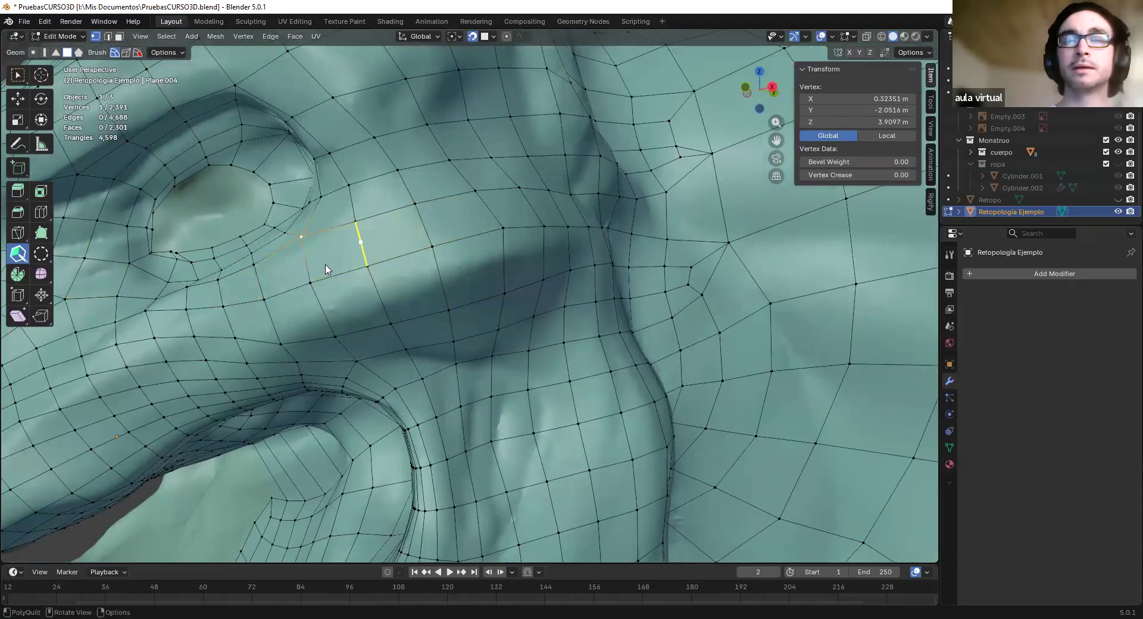
key(ctrl+z)
Examine how the example's edge loops run across the eye, cheekbone, mouth corner and jaw
scroll(432, 234, down, 5)
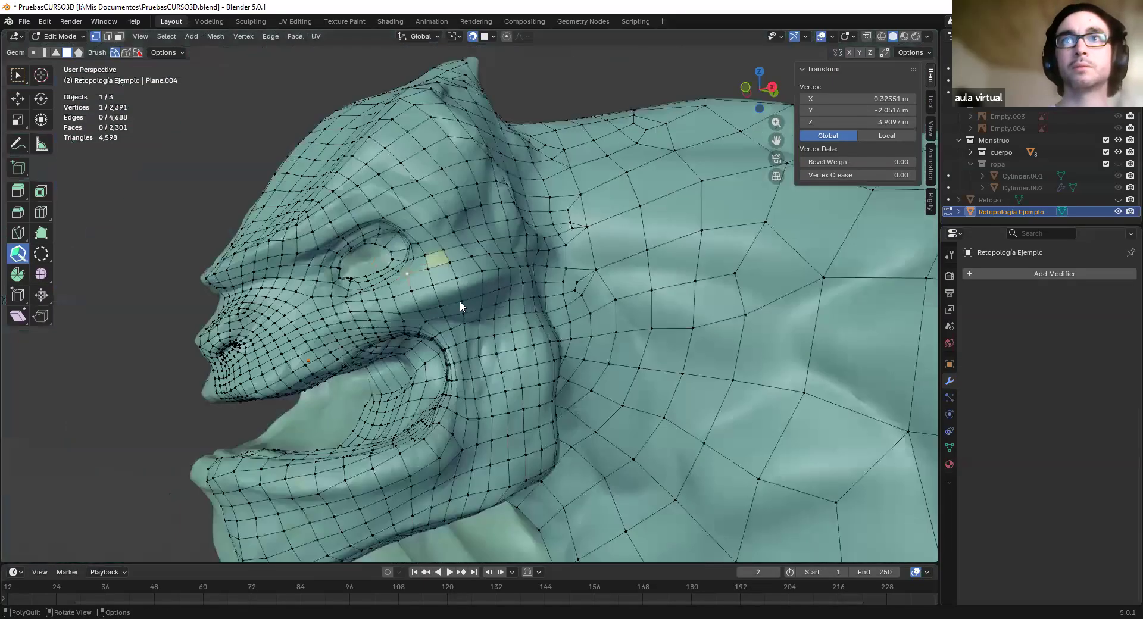
scroll(477, 278, up, 3)
middle_drag(478, 278, 477, 315)
scroll(544, 287, down, 3)
scroll(477, 319, up, 2)
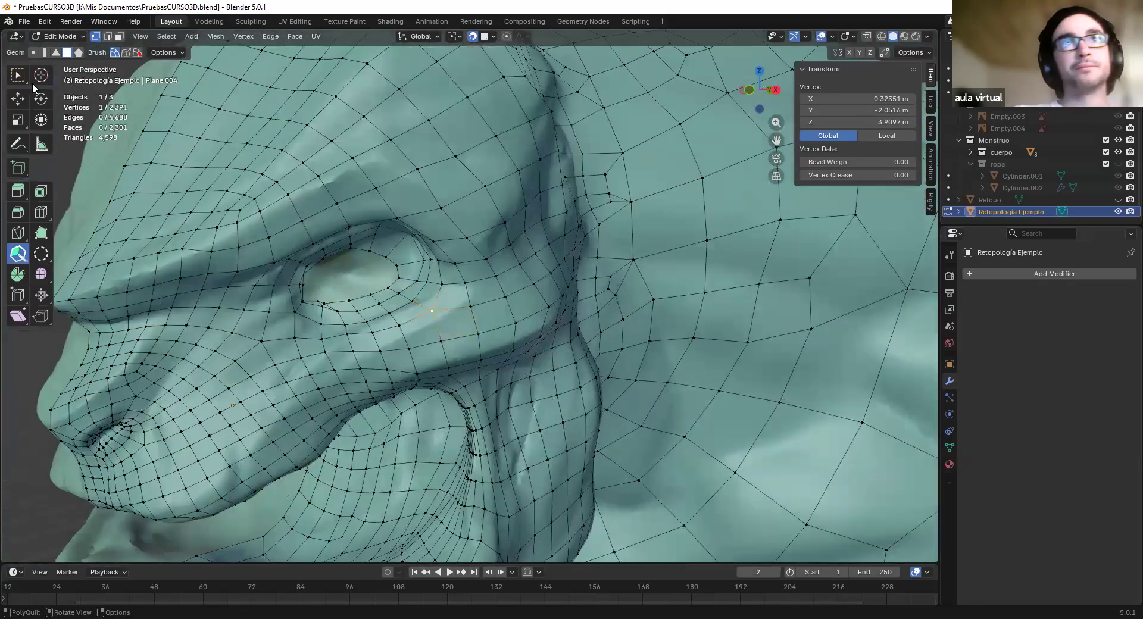
scroll(385, 296, down, 3)
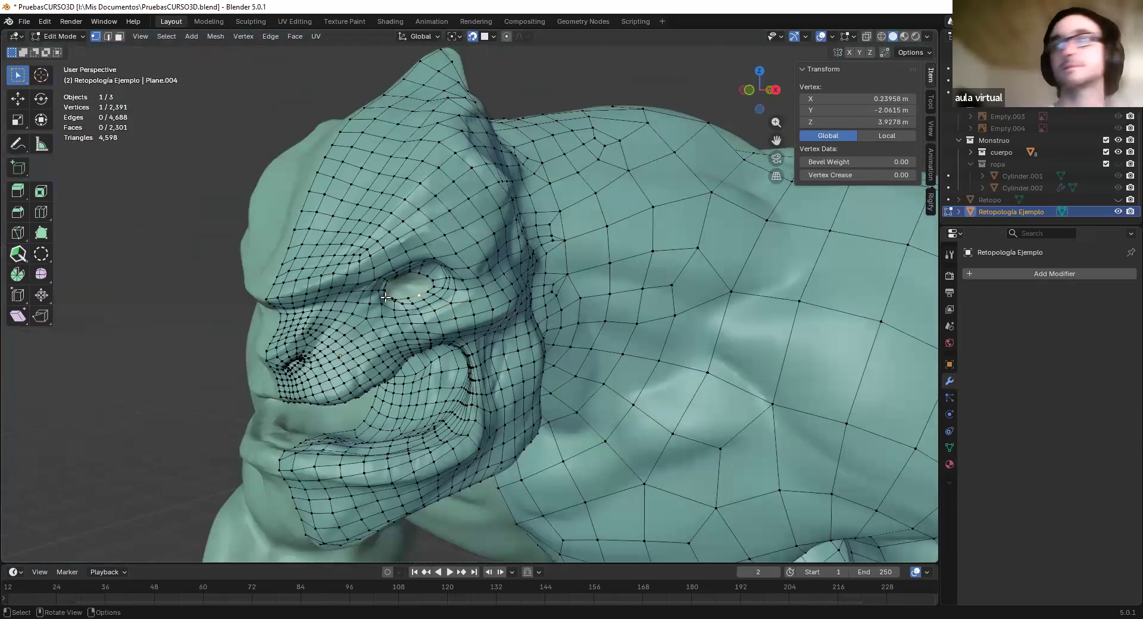
scroll(466, 355, down, 1)
scroll(520, 363, up, 5)
shift+middle_drag(518, 372, 448, 253)
scroll(472, 301, up, 2)
scroll(468, 338, up, 1)
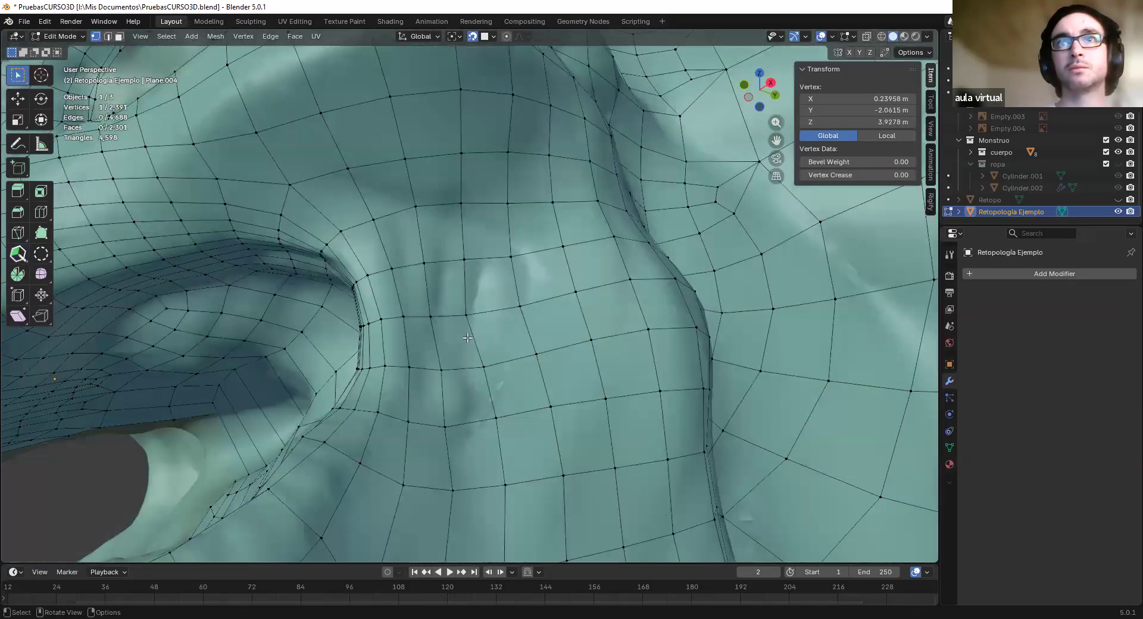
scroll(467, 338, down, 3)
Switch the example mesh to Sculpt Mode and choose the Grab brush
mouse_move(467, 338)
middle_down()
mouse_move(48, 58)
mouse_move(63, 47)
mouse_move(66, 74)
mouse_move(107, 58)
middle_up()
click(63, 37)
click(66, 76)
middle_drag(416, 286, 500, 322)
scroll(518, 351, up, 3)
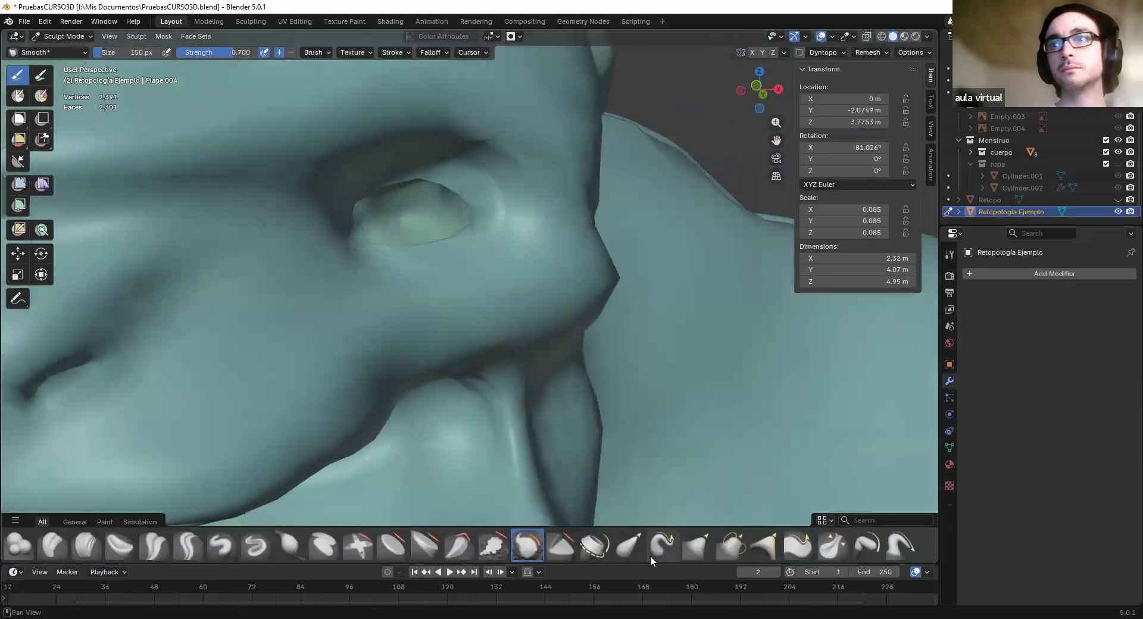
click(696, 546)
scroll(591, 313, down, 3)
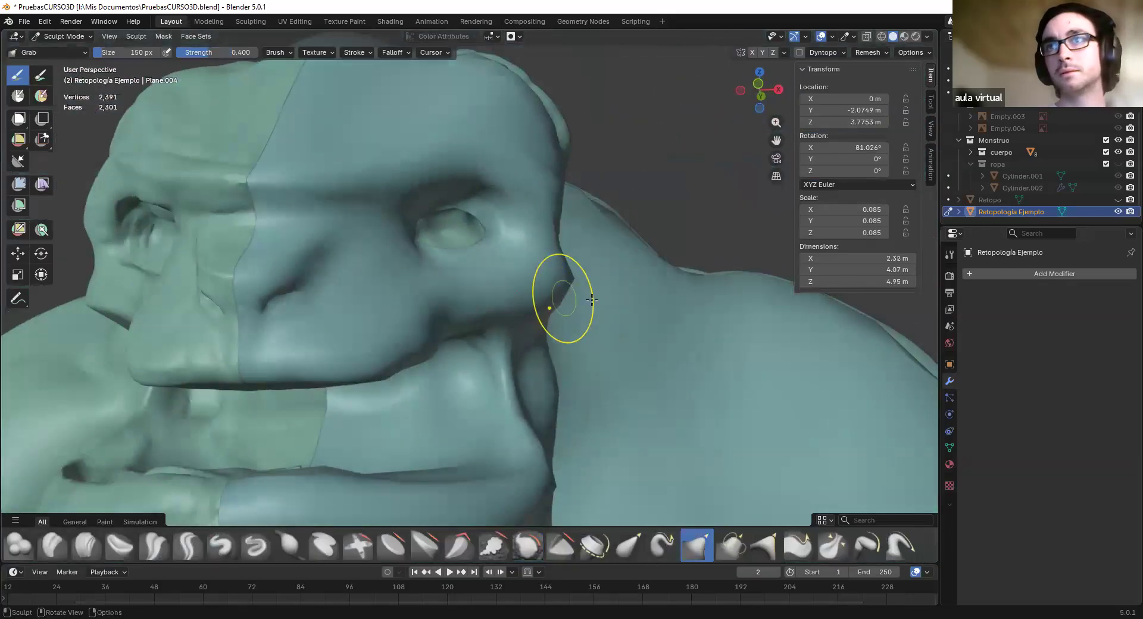
Turn off the In Front viewport display of Retopología Ejemplo
middle_drag(592, 299, 965, 303)
click(949, 365)
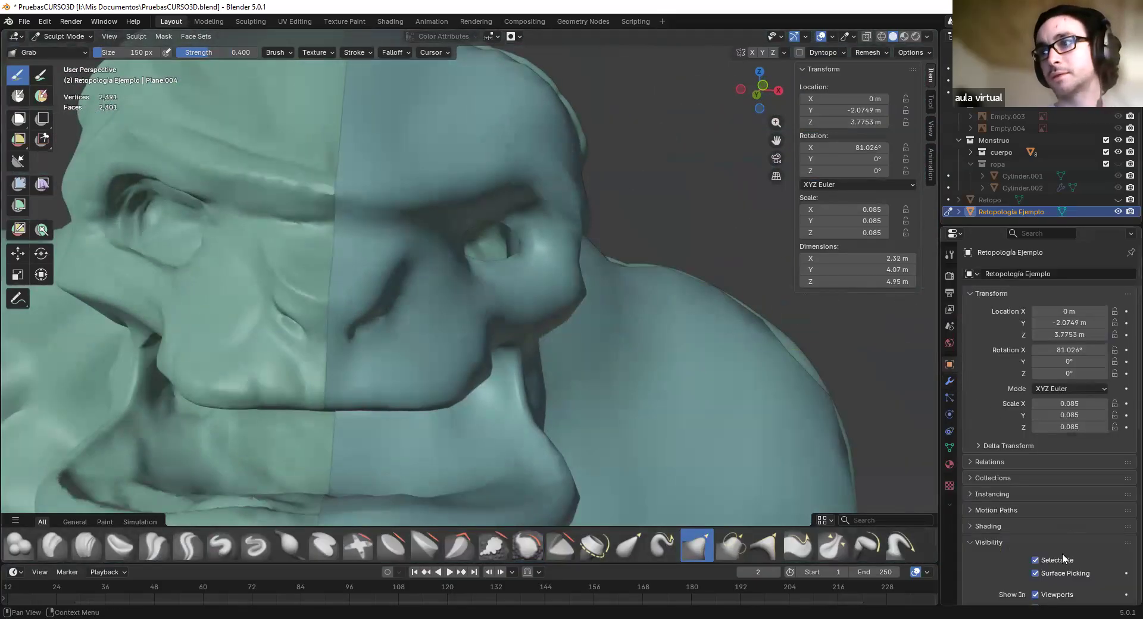
scroll(1062, 553, down, 10)
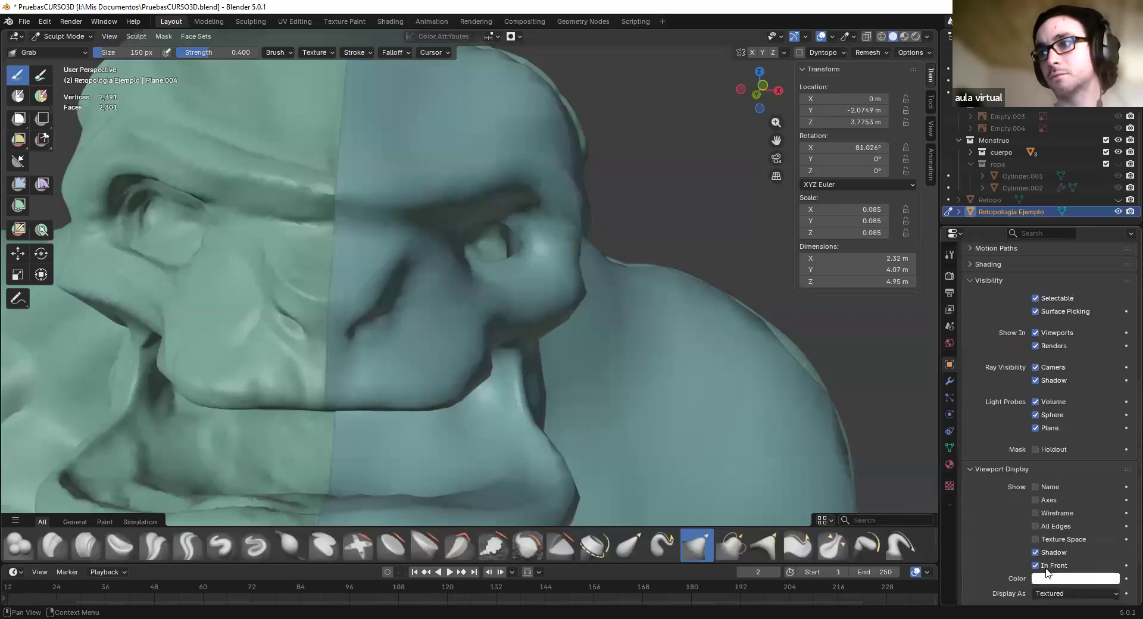
click(1036, 566)
Set the Grab brush size to 225 px and pull the example's cheekbone area toward the monster's sculpted surface
mouse_move(501, 333)
middle_down()
mouse_move(544, 230)
mouse_move(561, 332)
mouse_move(547, 357)
mouse_move(510, 377)
middle_up()
right_click(475, 326)
mouse_move(480, 315)
middle_down()
mouse_move(493, 306)
mouse_move(481, 361)
mouse_move(577, 305)
mouse_move(540, 210)
middle_up()
scroll(503, 324, up, 2)
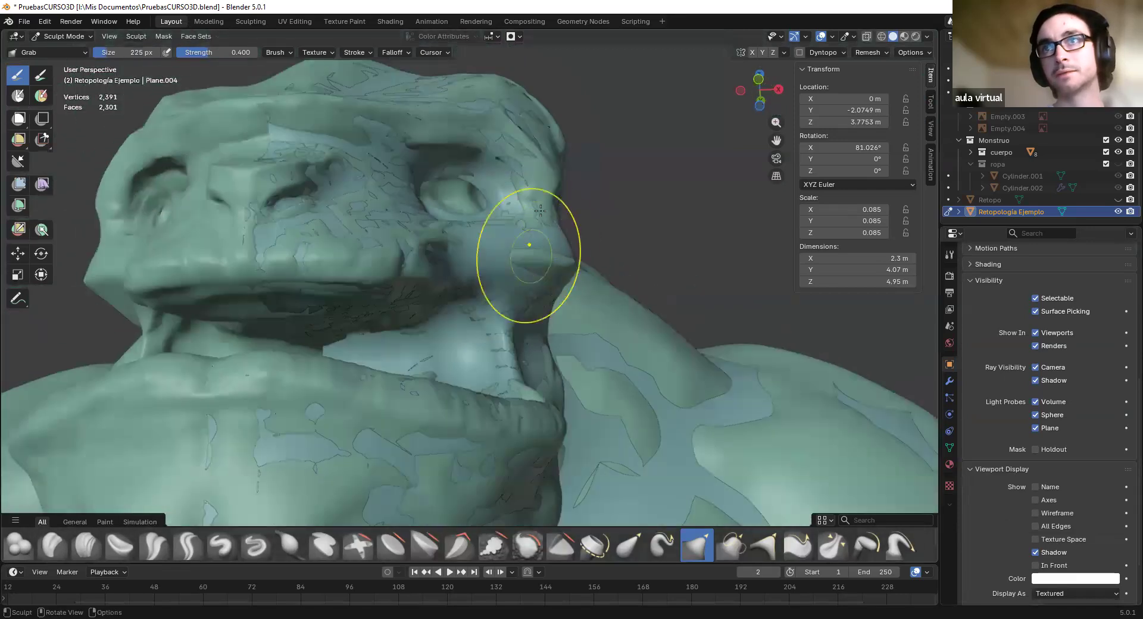
mouse_move(439, 226)
middle_down()
mouse_move(511, 350)
mouse_move(506, 309)
mouse_move(369, 239)
mouse_move(381, 252)
middle_up()
mouse_move(415, 327)
middle_down()
mouse_move(577, 289)
mouse_move(353, 320)
mouse_move(360, 366)
mouse_move(374, 328)
middle_up()
middle_drag(444, 344, 500, 308)
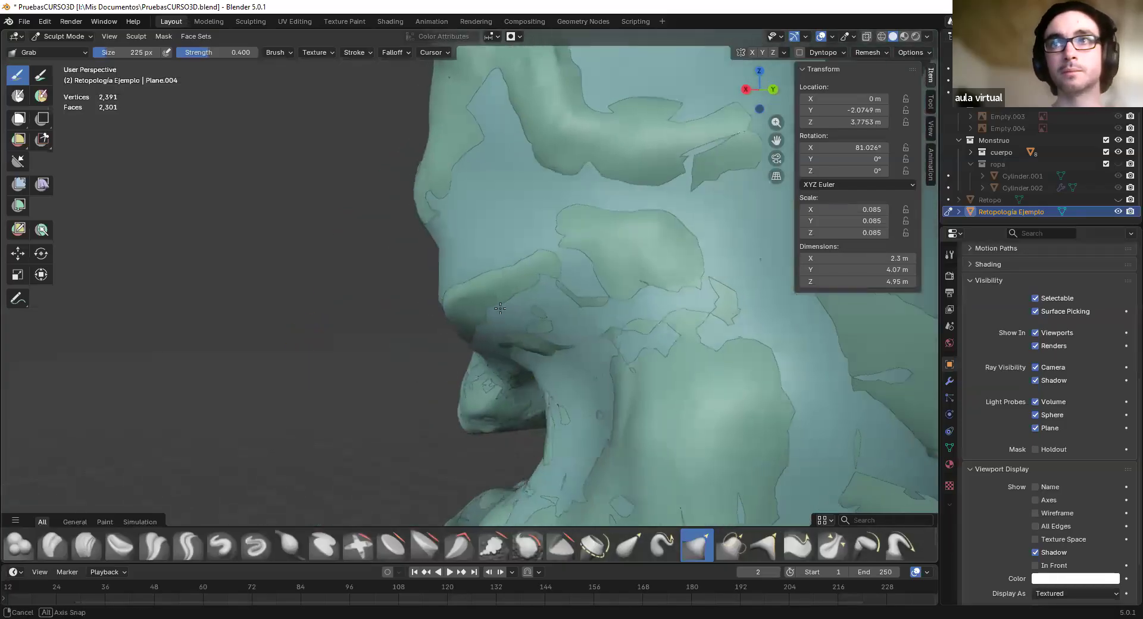
scroll(465, 343, down, 2)
mouse_move(466, 343)
middle_down()
mouse_move(466, 355)
mouse_move(489, 327)
mouse_move(523, 348)
mouse_move(506, 393)
mouse_move(506, 352)
mouse_move(531, 382)
middle_up()
scroll(454, 329, up, 4)
mouse_move(515, 316)
middle_down()
mouse_move(476, 304)
mouse_move(500, 291)
mouse_move(424, 295)
middle_up()
mouse_move(559, 352)
middle_down()
mouse_move(527, 333)
mouse_move(387, 349)
mouse_move(476, 339)
mouse_move(409, 271)
middle_up()
Turn on In Front again for the example mesh and check its face against the sculpt
click(1037, 566)
mouse_move(536, 357)
middle_down()
mouse_move(632, 357)
mouse_move(577, 263)
middle_up()
scroll(595, 253, down, 2)
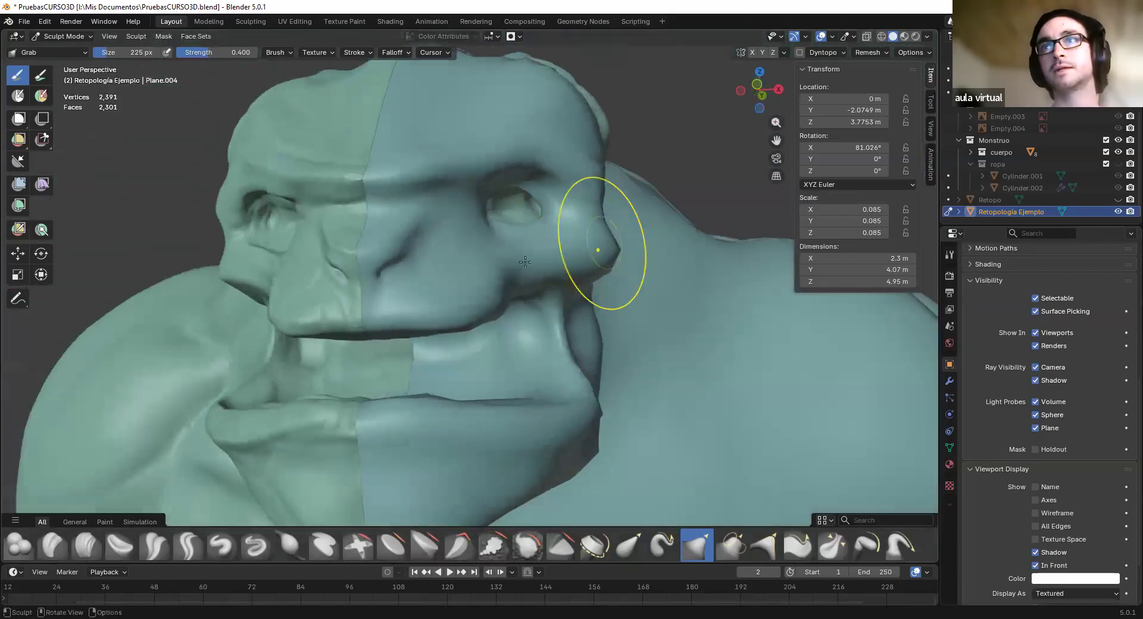
scroll(500, 292, down, 2)
middle_drag(492, 301, 470, 352)
Switch the example mesh from Sculpt Mode to Object Mode and view the monster's back
click(55, 35)
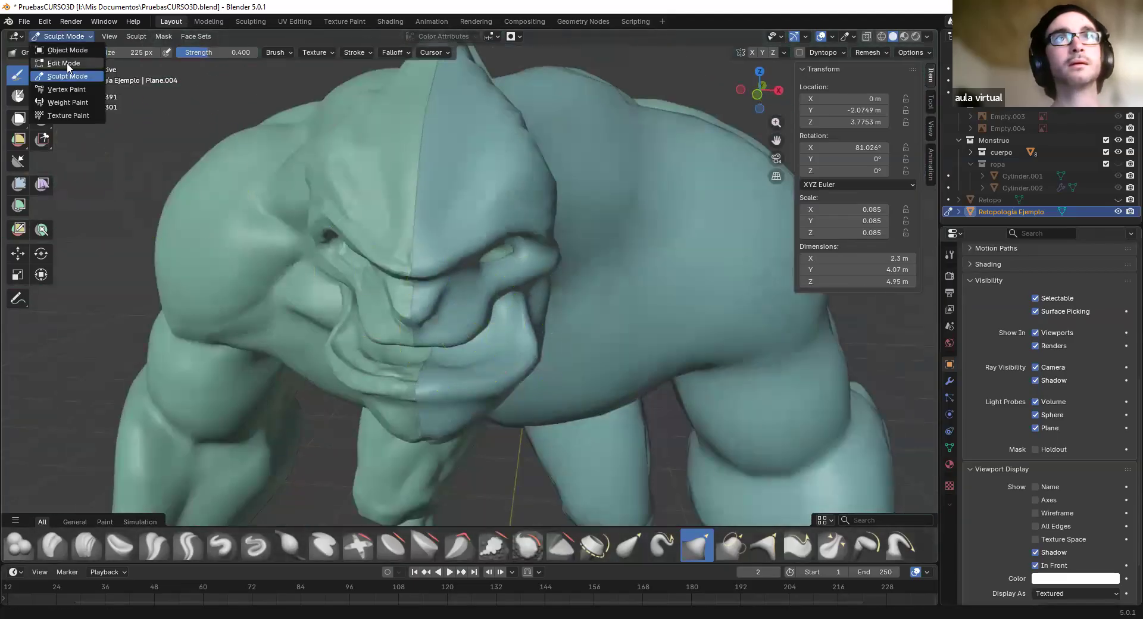
click(60, 36)
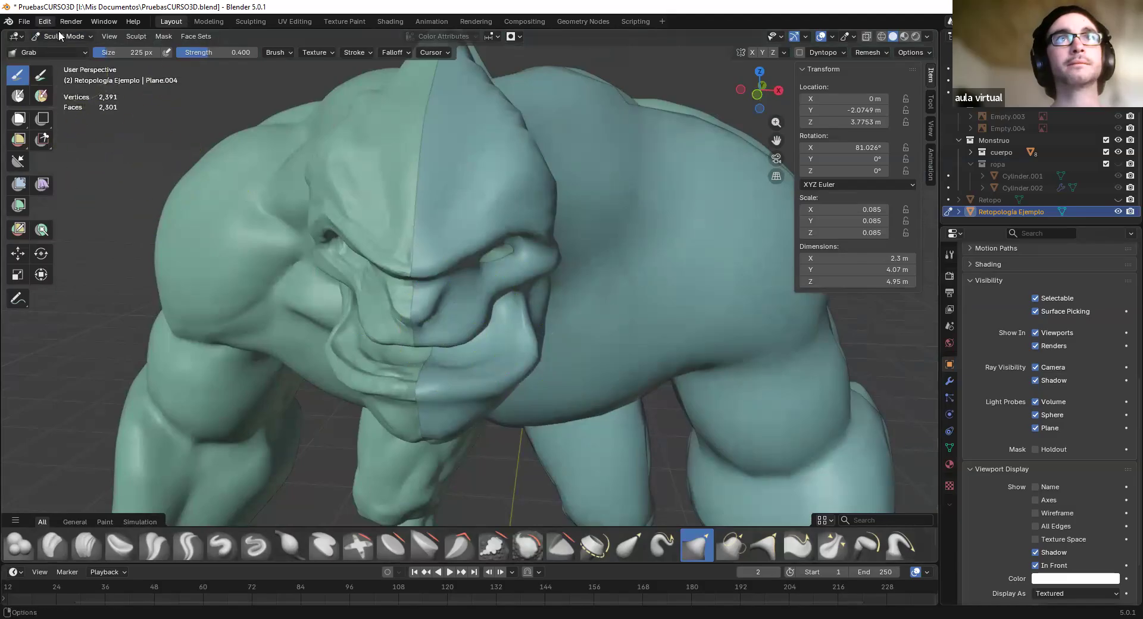
click(67, 51)
mouse_move(495, 224)
middle_down()
mouse_move(476, 256)
mouse_move(493, 337)
mouse_move(393, 313)
mouse_move(434, 367)
mouse_move(64, 106)
middle_up()
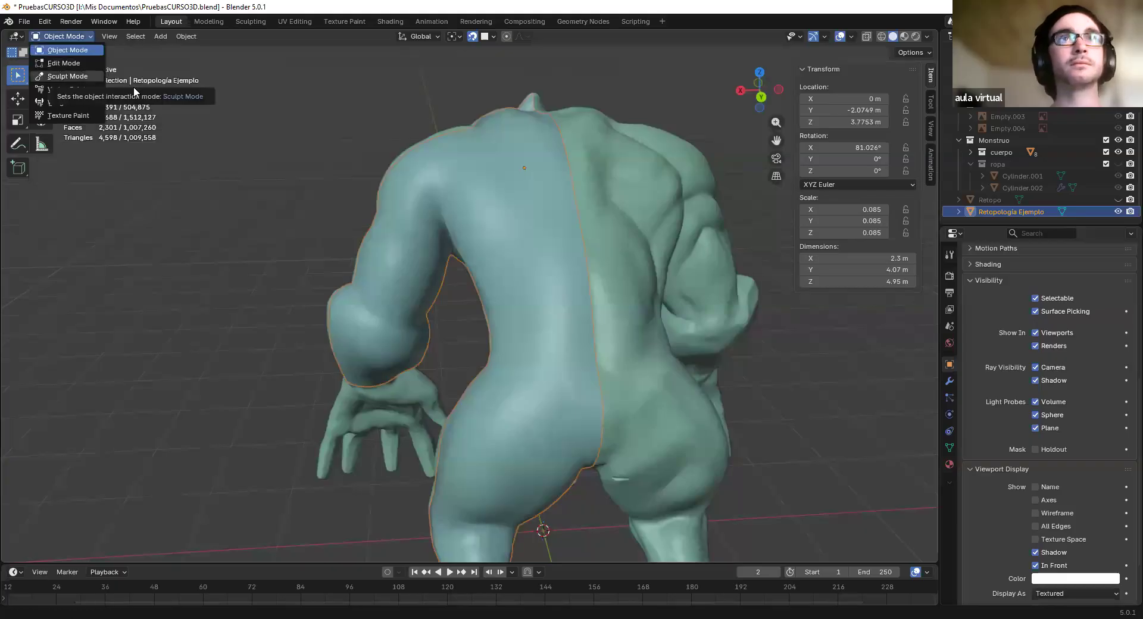
In Edit Mode, build a vertical strip of four quads down the monster's uncovered shoulder with PolyQuilt
middle_drag(415, 271, 513, 268)
mouse_move(510, 146)
shift+middle_down()
mouse_move(472, 181)
mouse_move(423, 310)
mouse_move(714, 333)
mouse_move(488, 386)
mouse_move(511, 234)
mouse_move(543, 150)
shift+middle_up()
scroll(502, 349, down, 2)
scroll(502, 304, up, 3)
click(17, 253)
scroll(493, 352, up, 3)
scroll(544, 150, down, 3)
middle_drag(502, 256, 458, 327)
scroll(458, 327, up, 3)
middle_drag(461, 281, 531, 287)
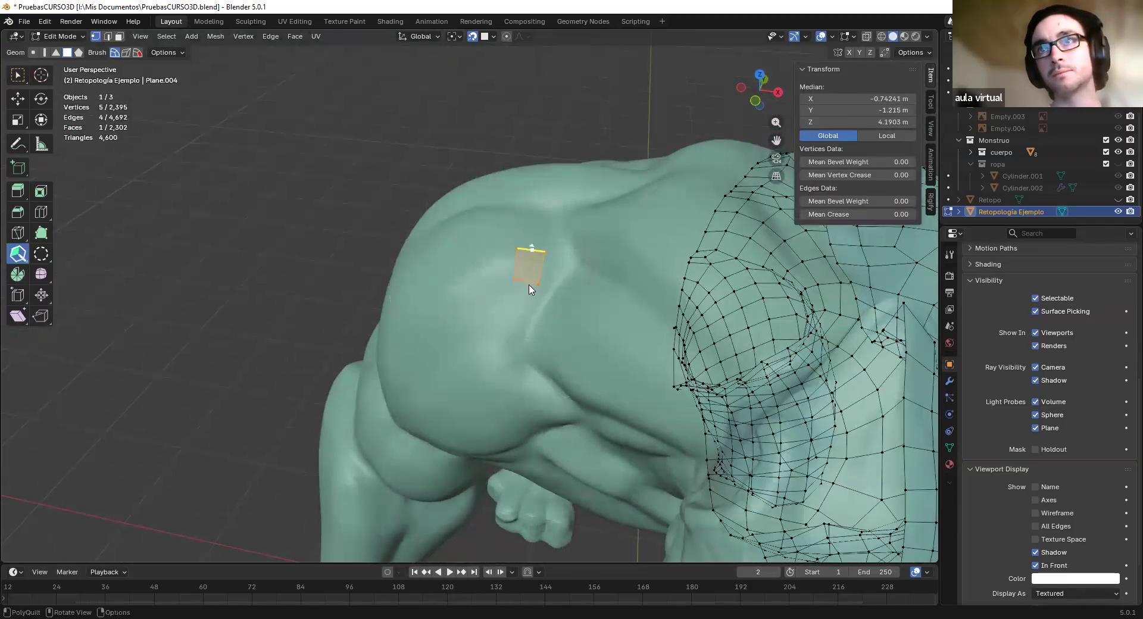
middle_drag(542, 249, 558, 179)
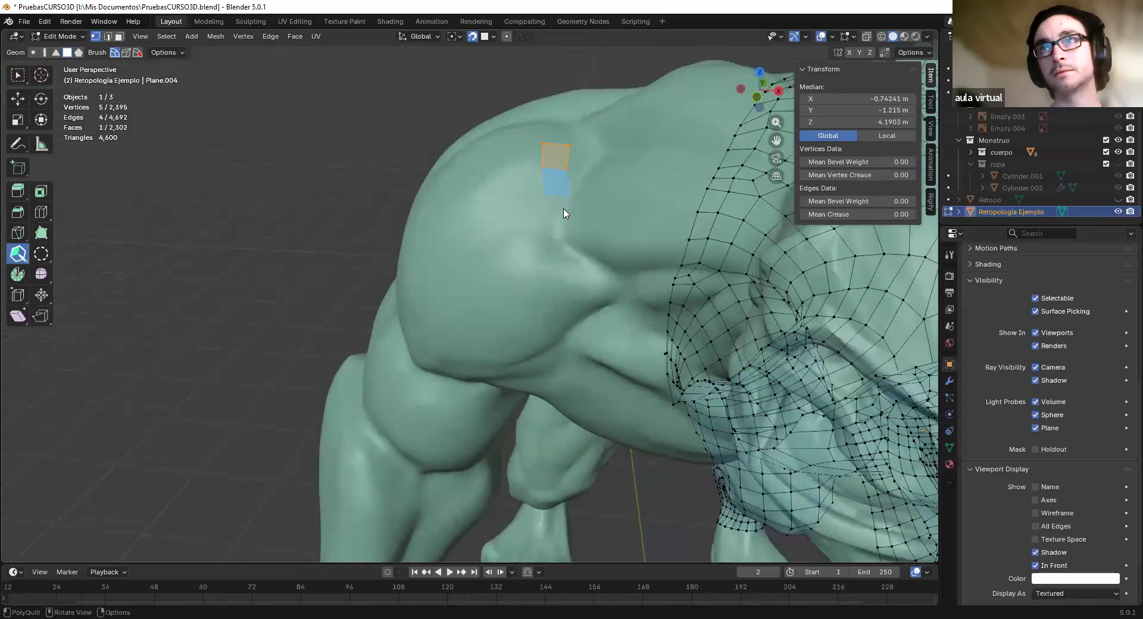
middle_drag(568, 255, 576, 105)
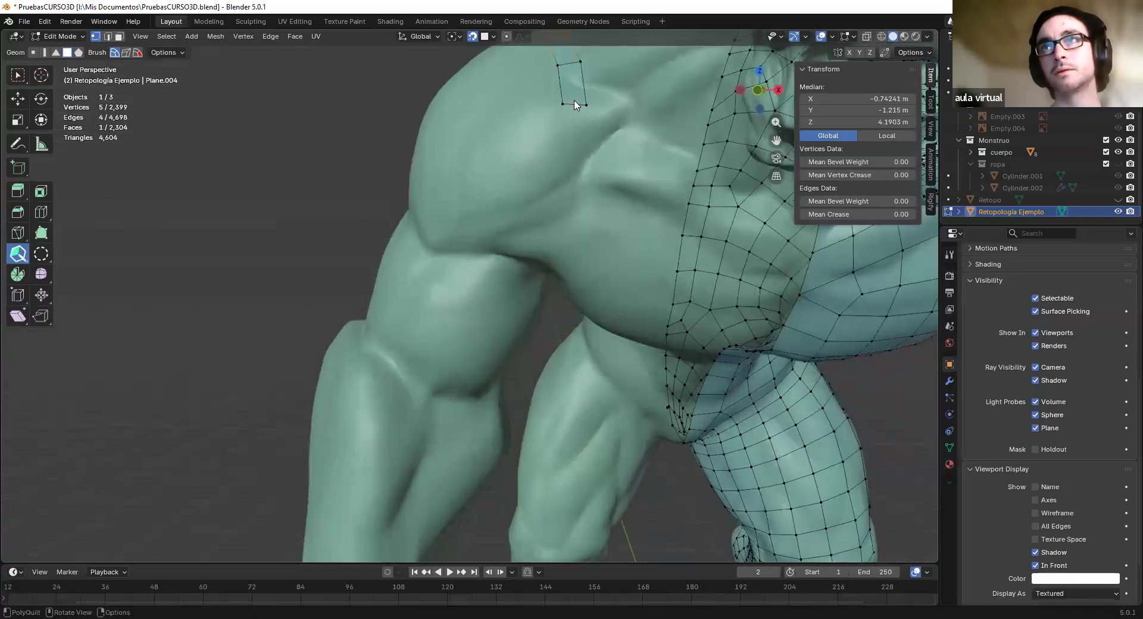
middle_drag(571, 229, 475, 357)
In face selection mode, select the face loop that circles the example's shoulder joint
key(3)
key(w)
alt+click(320, 293)
key(q)
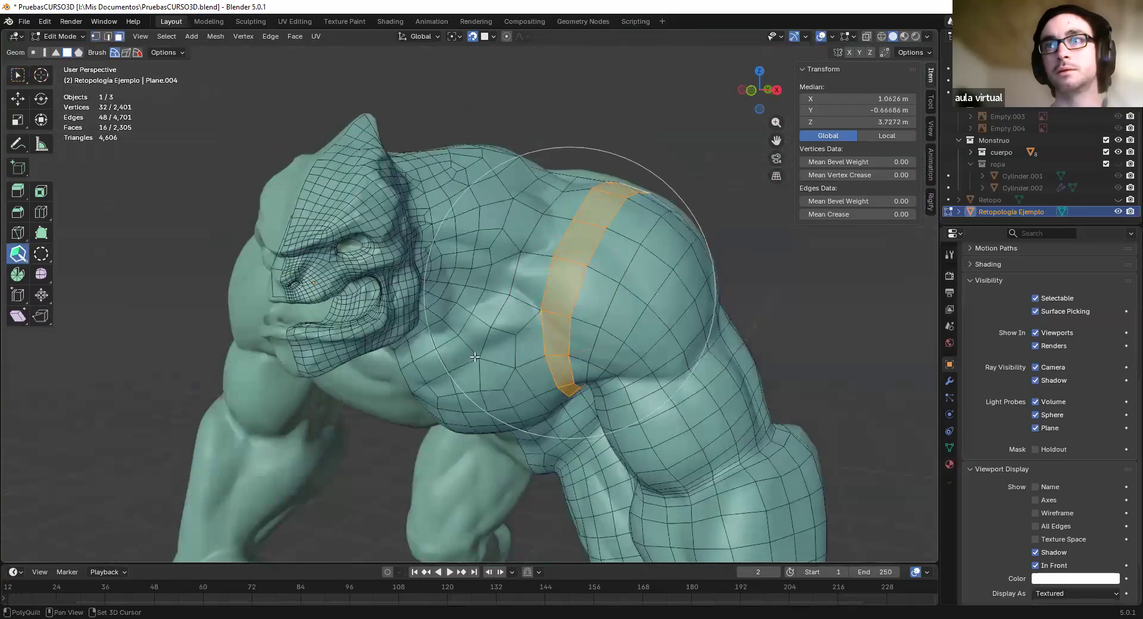
Relax the example's quads around the shoulder and armpit with PolyQuilt
mouse_move(559, 351)
middle_down()
mouse_move(385, 286)
mouse_move(449, 256)
middle_up()
scroll(387, 271, up, 5)
shift+drag(384, 268, 312, 273)
scroll(470, 291, down, 8)
mouse_move(492, 280)
middle_down()
mouse_move(528, 314)
mouse_move(327, 288)
mouse_move(459, 293)
mouse_move(461, 275)
mouse_move(654, 294)
mouse_move(607, 313)
mouse_move(516, 296)
mouse_move(495, 278)
mouse_move(503, 319)
mouse_move(504, 233)
mouse_move(274, 339)
mouse_move(443, 337)
mouse_move(468, 357)
mouse_move(505, 331)
mouse_move(446, 238)
middle_up()
scroll(460, 275, up, 5)
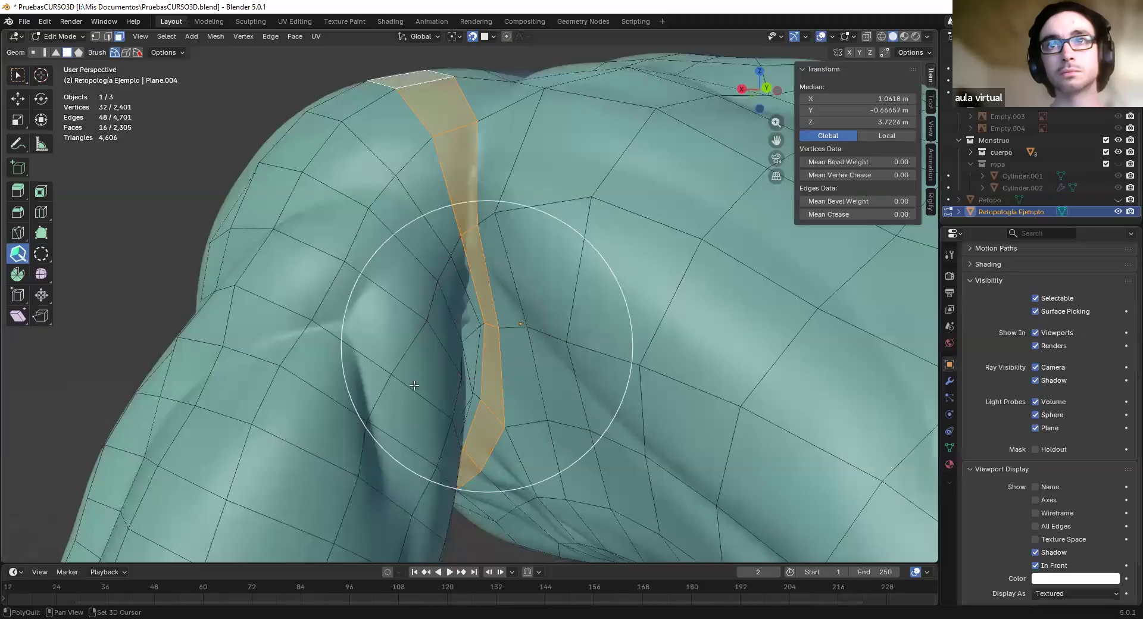
Examine the selected shoulder loop from the armpit, the front and the arm side
middle_drag(414, 386, 369, 208)
middle_drag(421, 312, 485, 274)
shift+middle_drag(485, 273, 534, 334)
scroll(534, 334, down, 3)
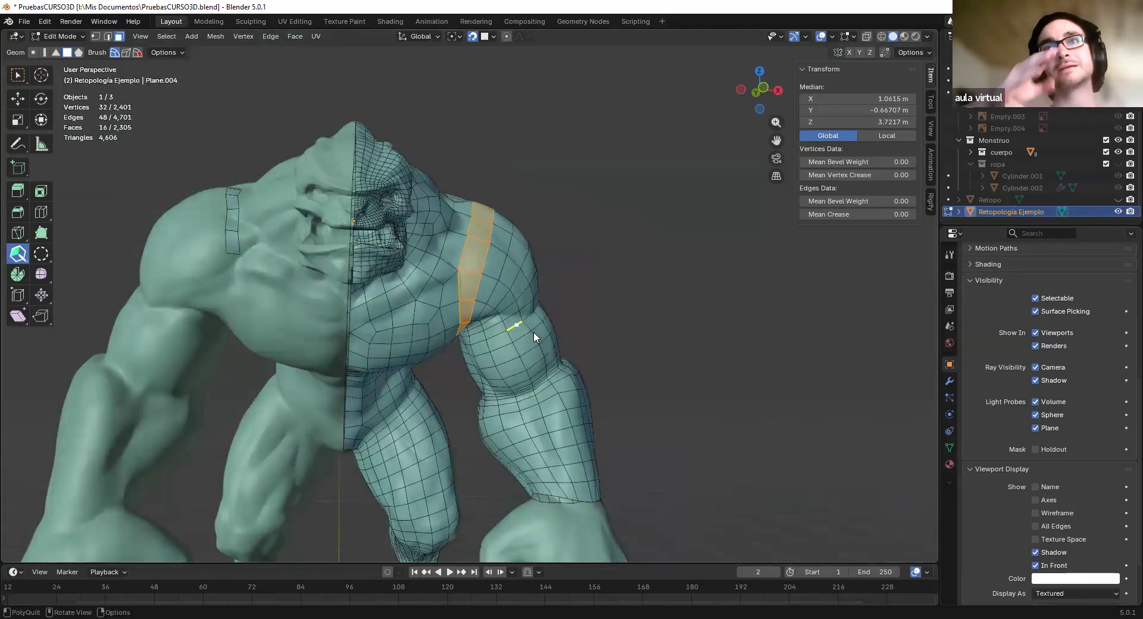
mouse_move(477, 337)
middle_down()
mouse_move(457, 326)
mouse_move(471, 261)
middle_up()
scroll(477, 261, up, 3)
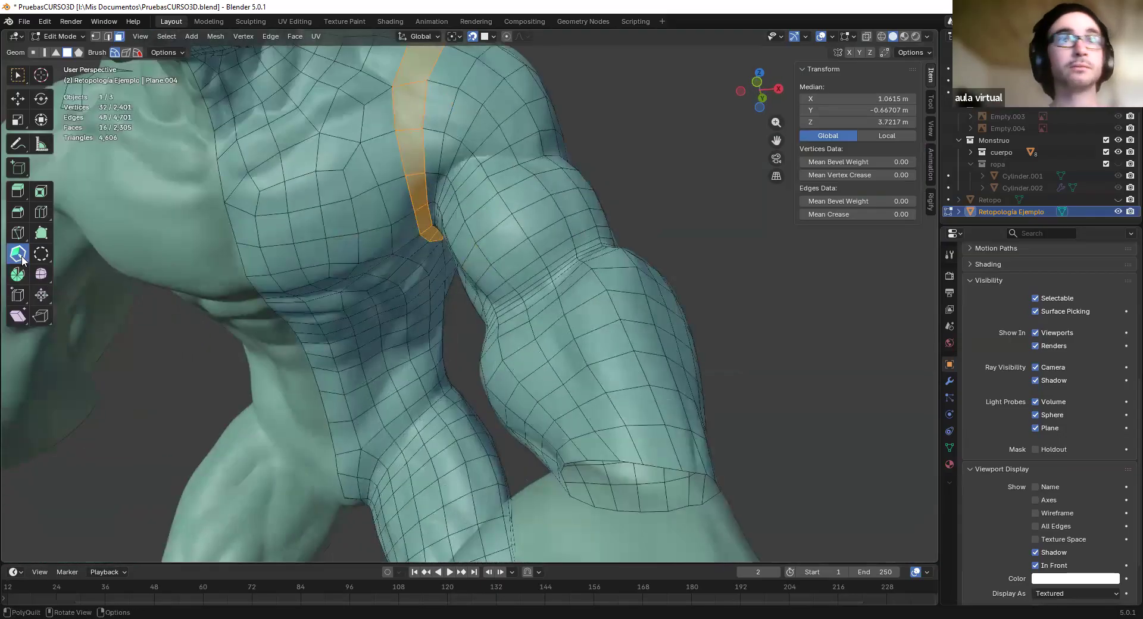
shift+middle_drag(390, 236, 420, 356)
middle_drag(400, 248, 434, 334)
scroll(434, 298, up, 3)
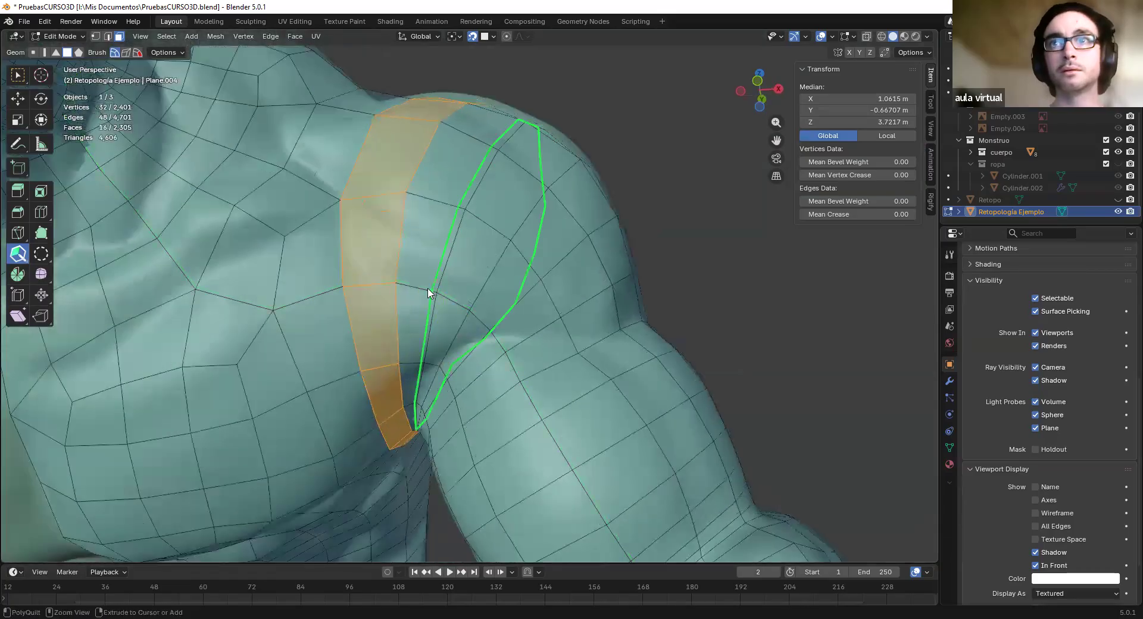
Try inserting extra edge loops around the example's shoulder joint with PolyQuilt and relaxing them
click(424, 291)
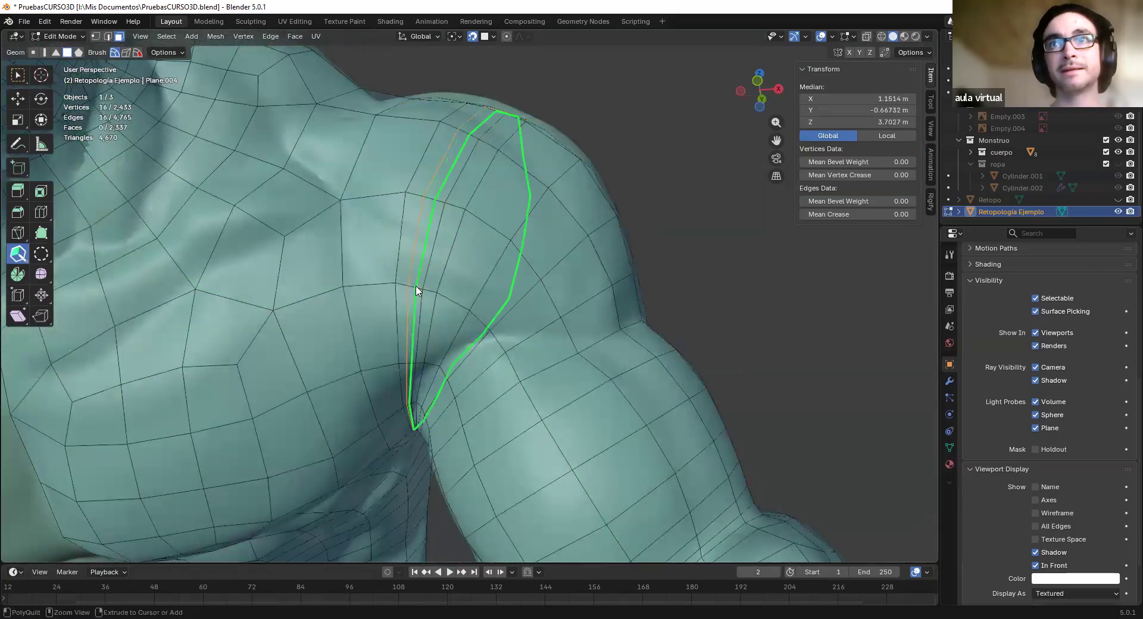
click(429, 301)
middle_drag(430, 301, 439, 319)
scroll(440, 319, down, 2)
mouse_move(400, 323)
shift+mouse_down()
mouse_move(393, 335)
mouse_move(424, 294)
mouse_move(425, 331)
shift+mouse_up()
Undo the trial edge loops and relaxing around the shoulder joint
key(ctrl+z)
key(ctrl+z)
key(ctrl+z)
key(ctrl+z)
View the whole monster in front and side orthographic views, and clear the selection
middle_drag(459, 383, 435, 361)
scroll(445, 396, down, 3)
mouse_move(435, 360)
middle_down()
mouse_move(433, 374)
mouse_move(428, 363)
middle_up()
key(KP_1)
key(KP_3)
key(KP_1)
click(18, 75)
shift+middle_drag(645, 273, 705, 250)
scroll(587, 305, down, 4)
click(589, 304)
shift+middle_drag(572, 307, 591, 304)
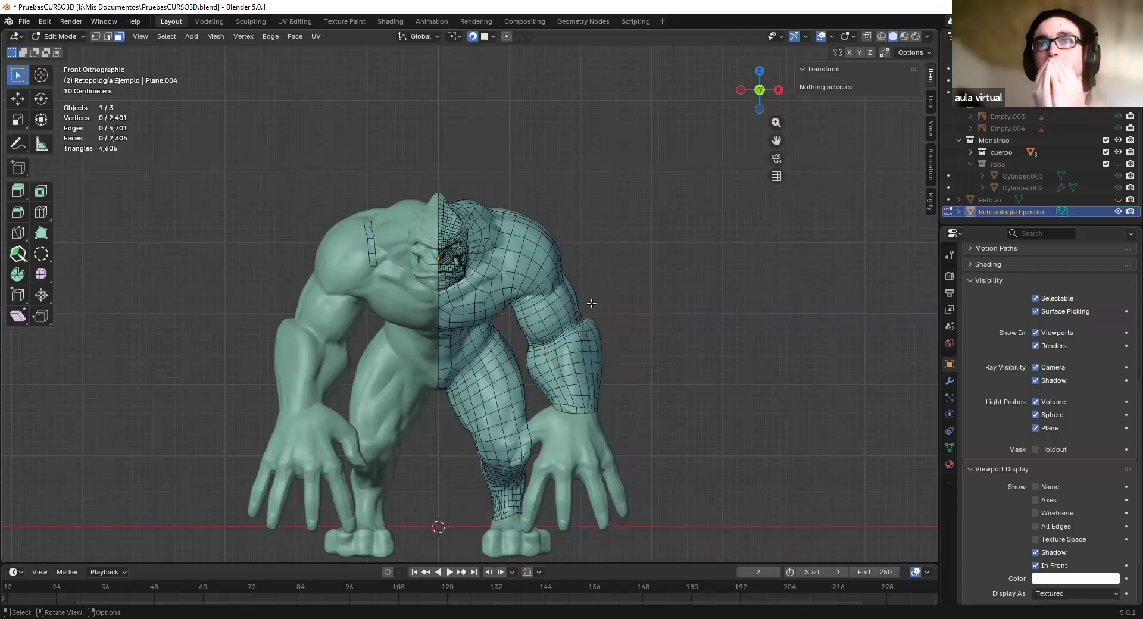
Place a trial quad on the monster's uncovered thigh with PolyQuilt
middle_drag(591, 303, 498, 343)
scroll(500, 322, up, 4)
middle_drag(497, 343, 363, 270)
scroll(297, 268, up, 3)
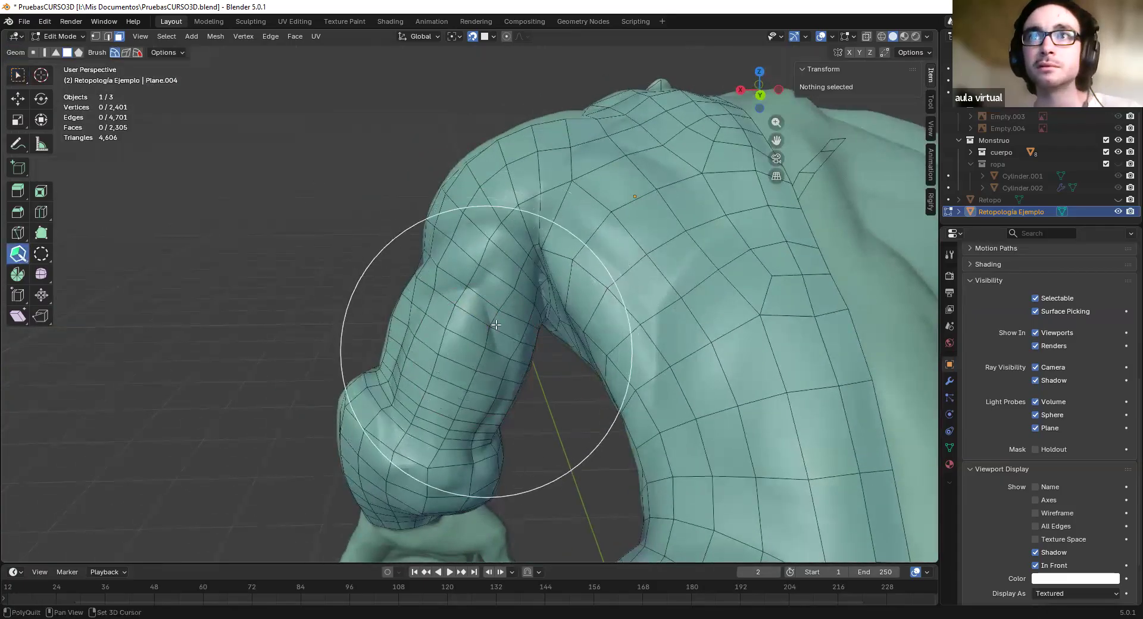
mouse_move(482, 337)
middle_down()
mouse_move(577, 344)
mouse_move(489, 260)
mouse_move(327, 295)
mouse_move(534, 384)
mouse_move(490, 355)
mouse_move(538, 274)
mouse_move(473, 313)
mouse_move(436, 291)
mouse_move(65, 226)
mouse_move(412, 269)
mouse_move(406, 289)
mouse_move(446, 295)
mouse_move(434, 309)
middle_up()
click(438, 306)
click(407, 290)
click(417, 269)
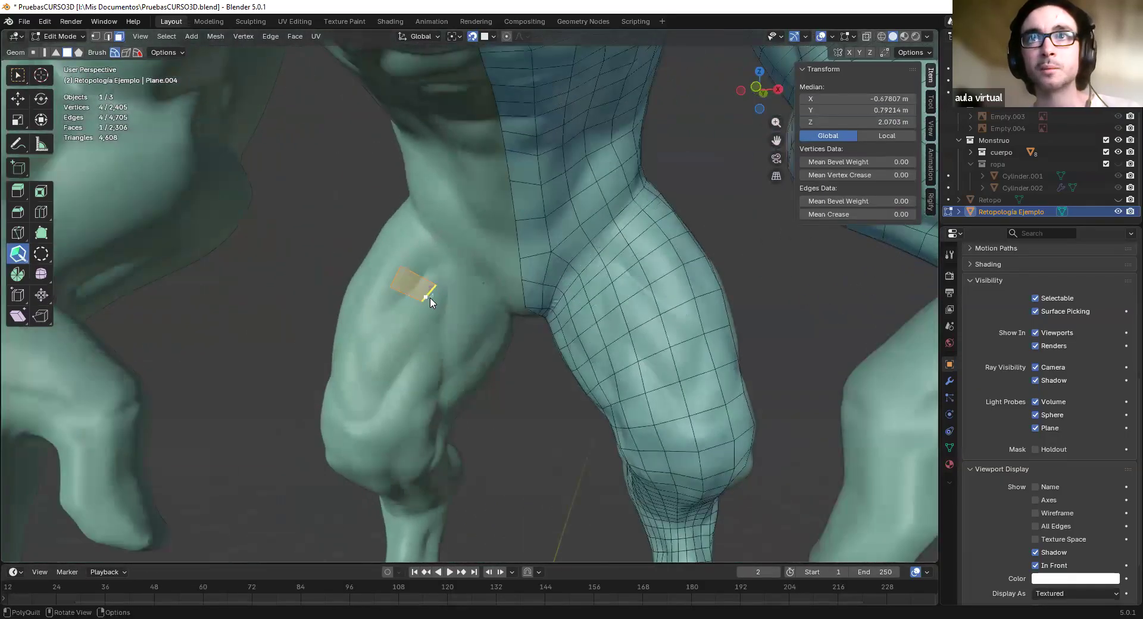
Delete the trial quad's face from the uncovered thigh
click(26, 78)
key(x)
key(f)
Select five neighbouring face loops around the example mesh's thigh above the knee and delete their faces
middle_drag(531, 337, 574, 345)
alt+click(586, 356)
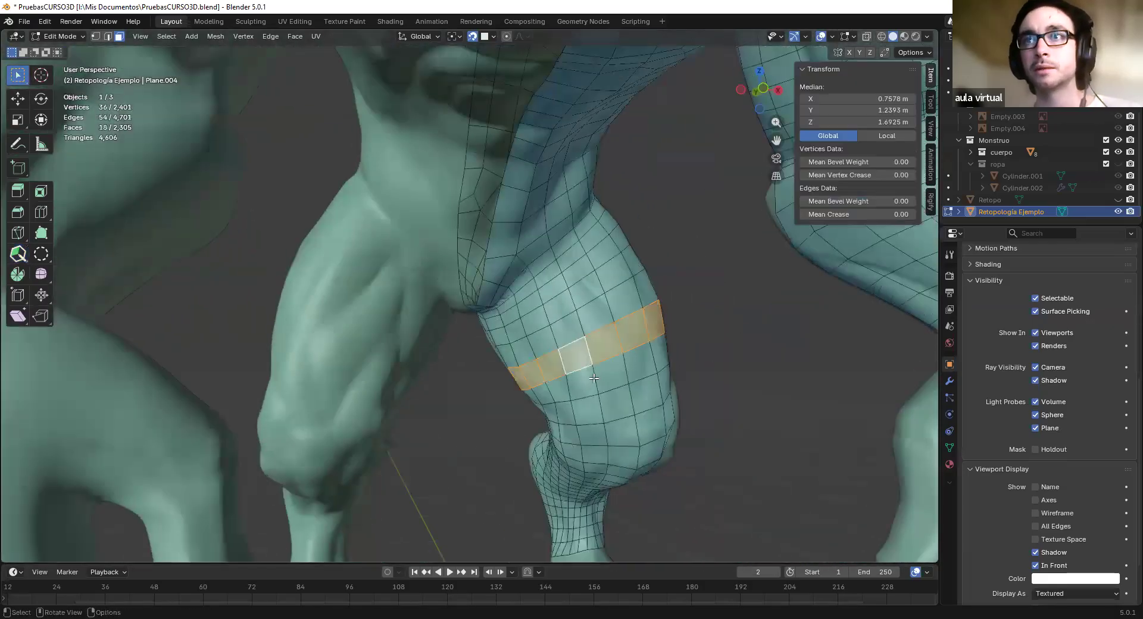
alt+shift+click(594, 381)
alt+shift+click(603, 407)
alt+shift+click(606, 427)
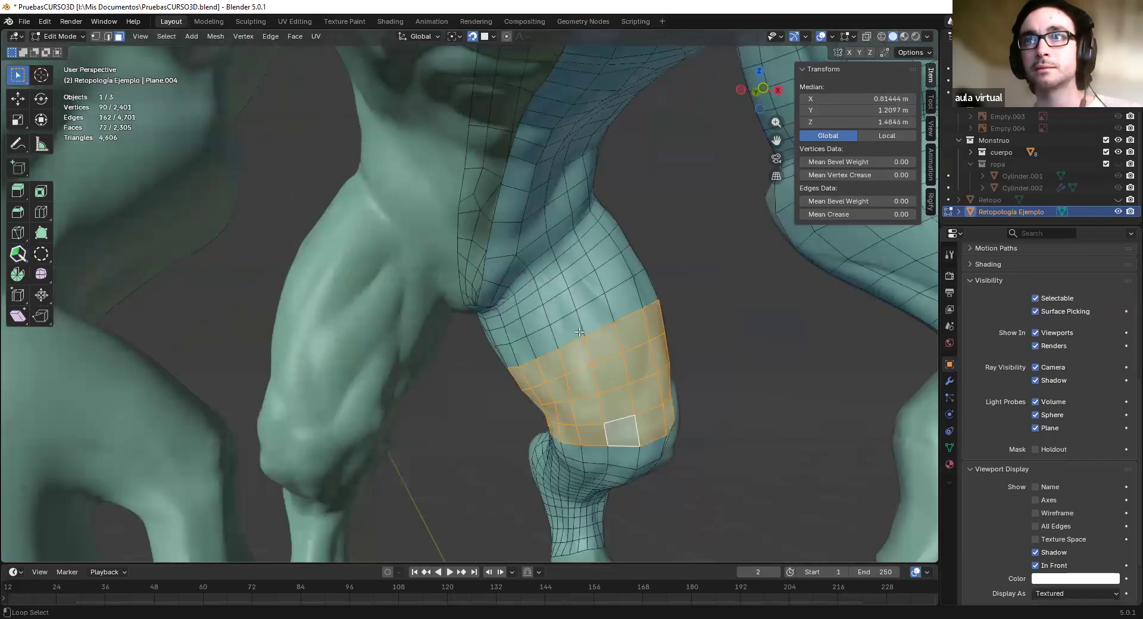
alt+shift+click(580, 331)
middle_drag(580, 331, 508, 254)
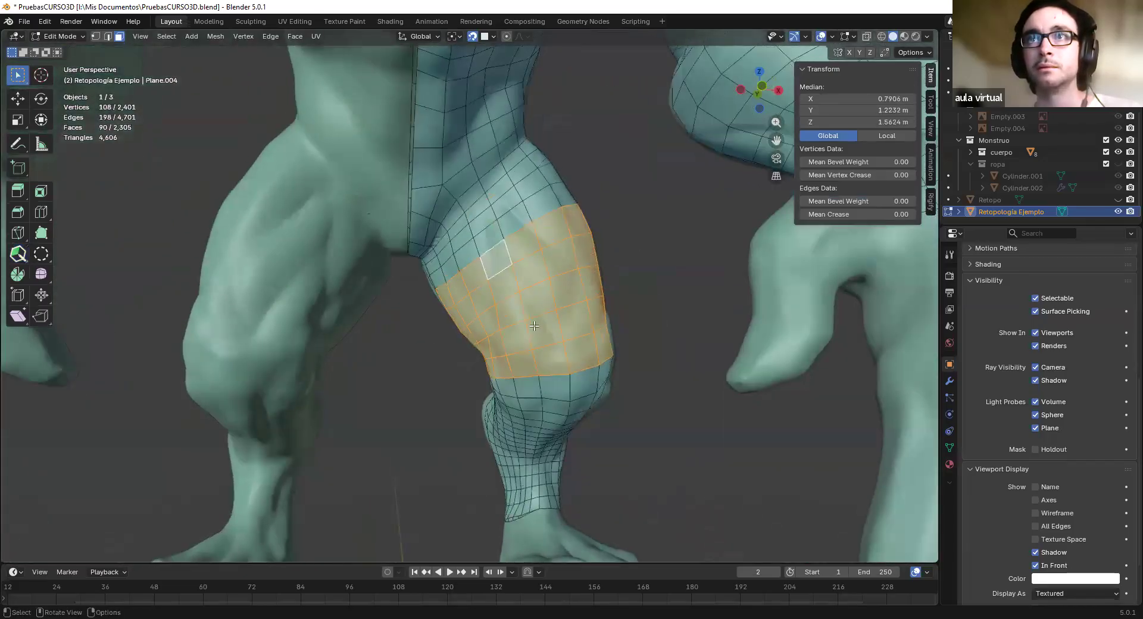
key(x)
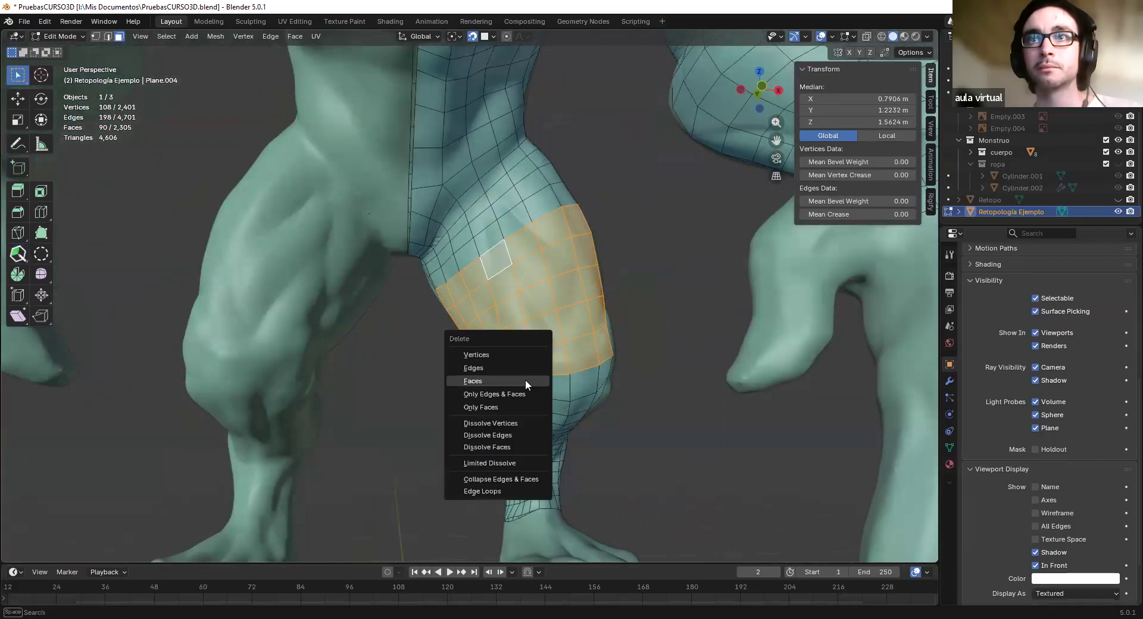
key(f)
Select a face loop around the lower leg, grow the selection four times, and delete those faces between knee and ankle
middle_drag(525, 380, 559, 435)
alt+click(560, 435)
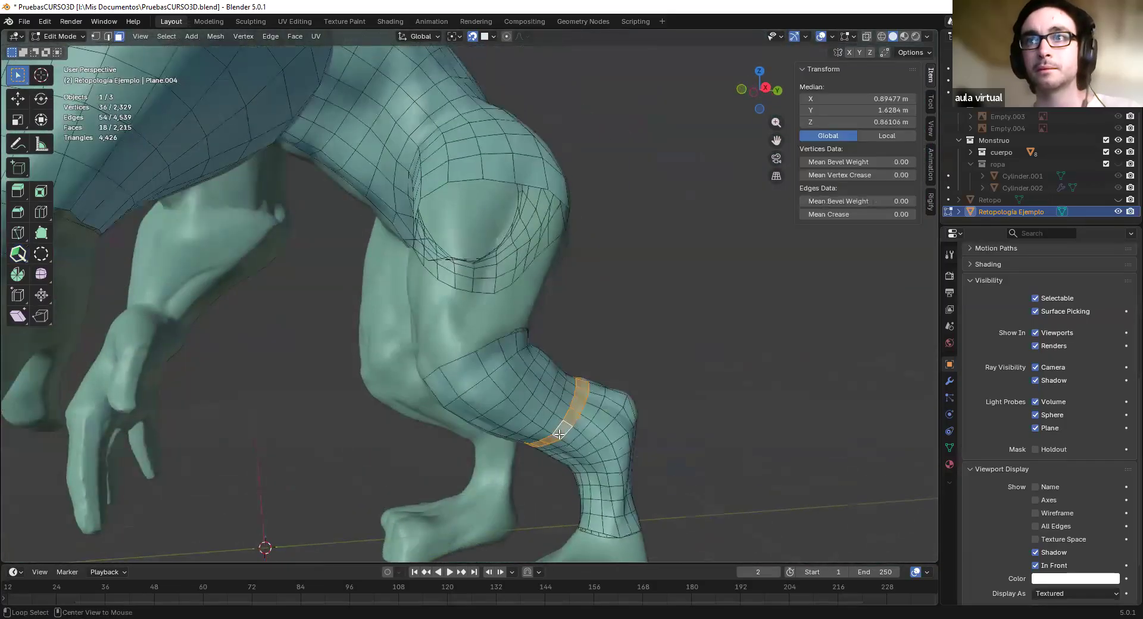
key(ctrl+KP_Add)
key(ctrl+KP_Add)
key(ctrl+KP_Add)
key(ctrl+KP_Add)
key(x)
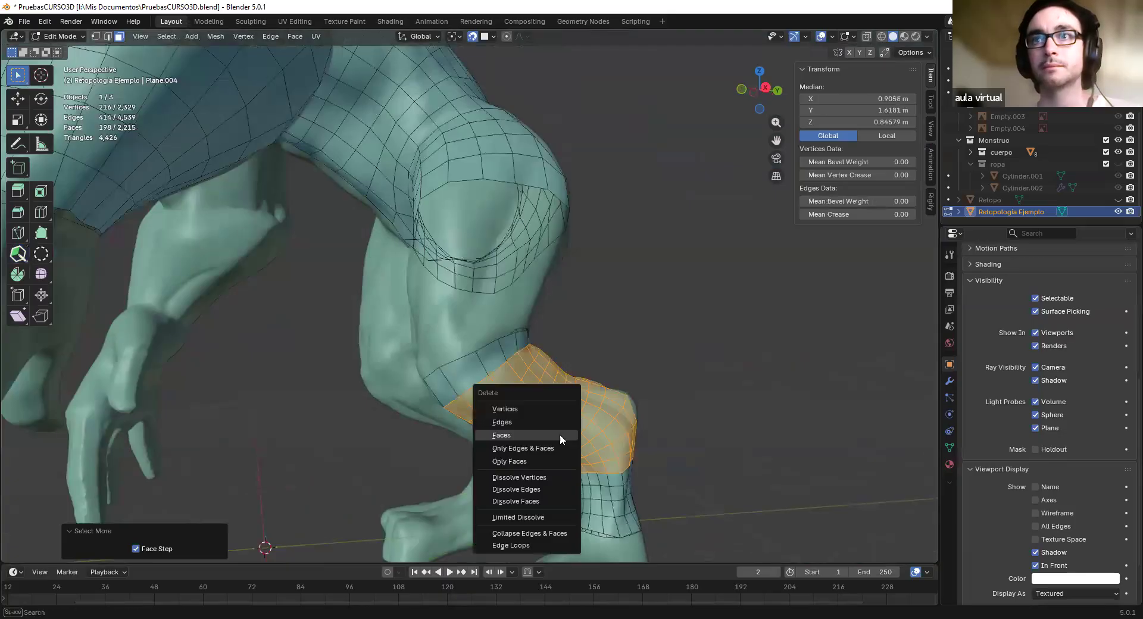
key(f)
With PolyQuilt's Extrude tool, extrude a new ring of quads from the thigh's open edge loop down toward the knee
mouse_move(557, 431)
middle_down()
mouse_move(413, 444)
mouse_move(516, 393)
mouse_move(655, 378)
mouse_move(893, 285)
mouse_move(65, 234)
mouse_move(334, 230)
mouse_move(327, 530)
mouse_move(179, 358)
mouse_move(19, 257)
middle_up()
click(19, 256)
drag(19, 260, 91, 329)
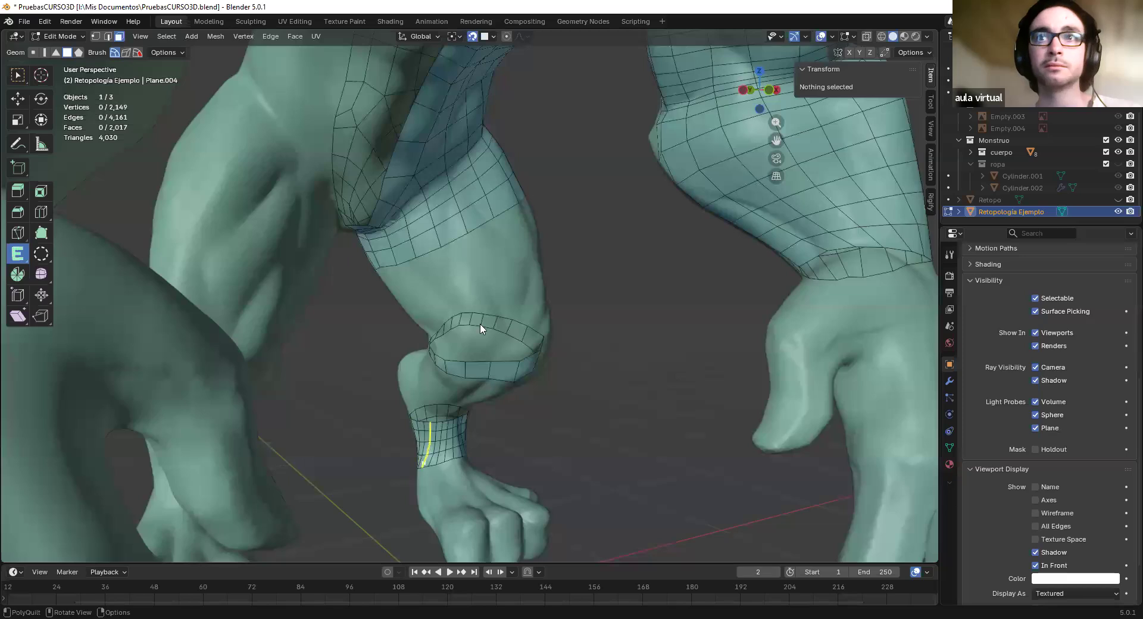
click(464, 247)
middle_drag(495, 205, 475, 224)
drag(475, 234, 503, 292)
middle_drag(503, 291, 513, 218)
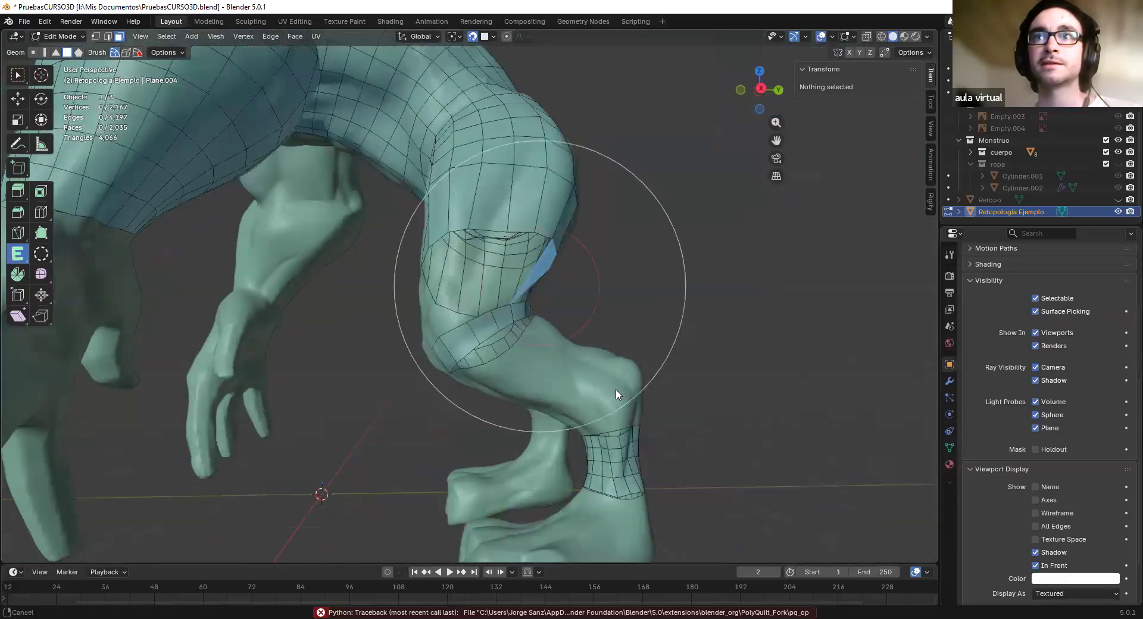
shift+middle_drag(538, 285, 485, 177)
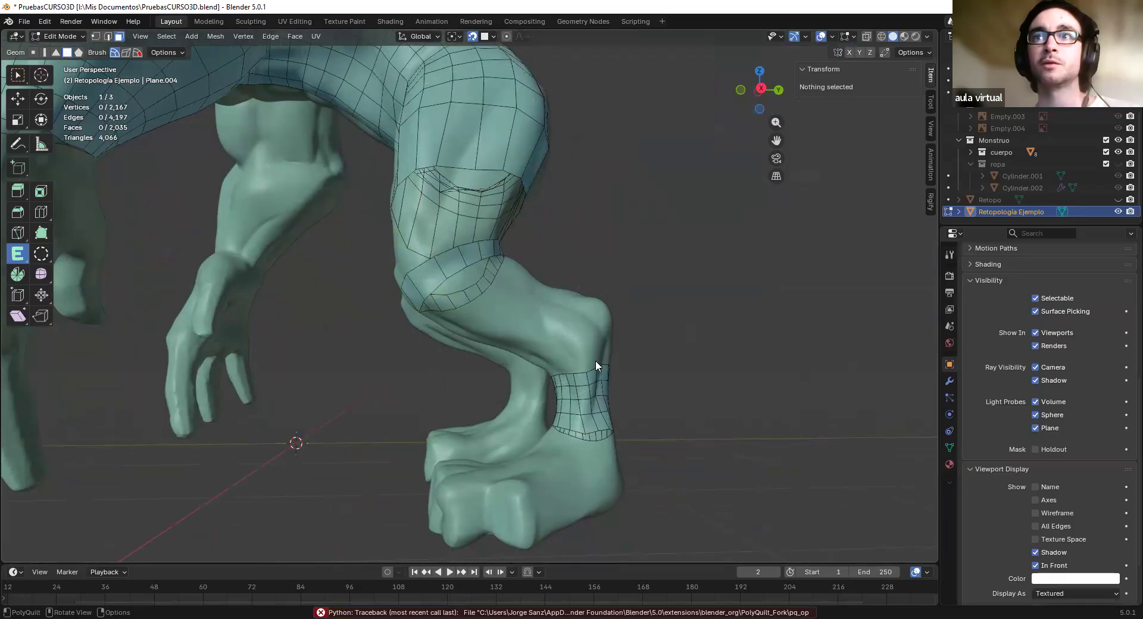
middle_drag(496, 246, 131, 203)
ctrl+click(509, 173)
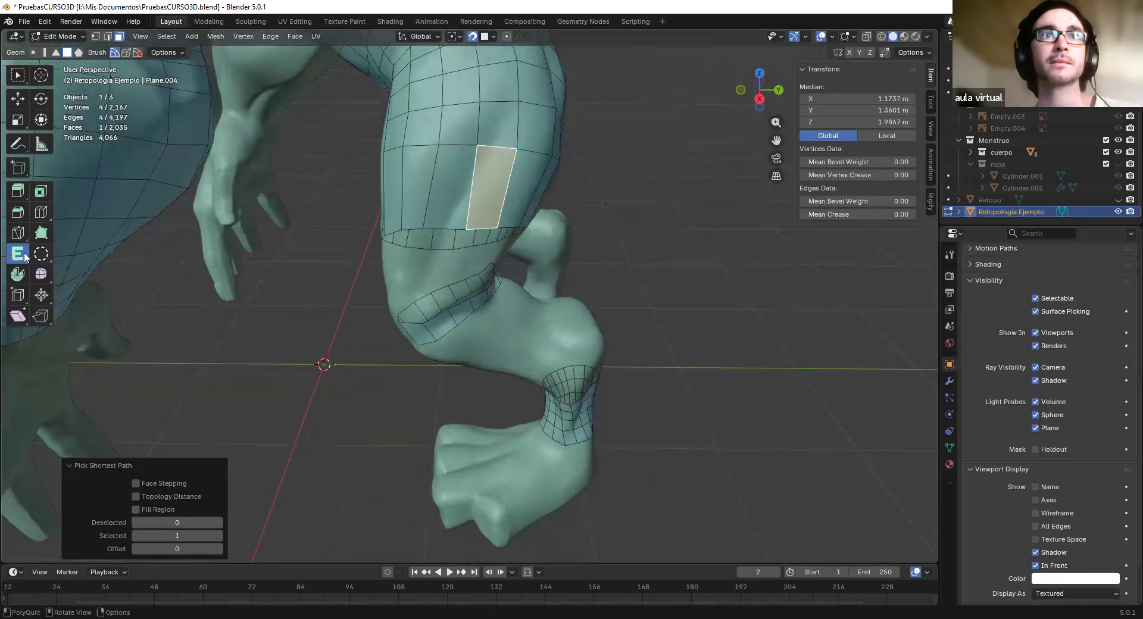
Insert an edge loop around the lower thigh with the main PolyQuilt tool and relax the mesh around it
drag(23, 252, 76, 274)
click(471, 189)
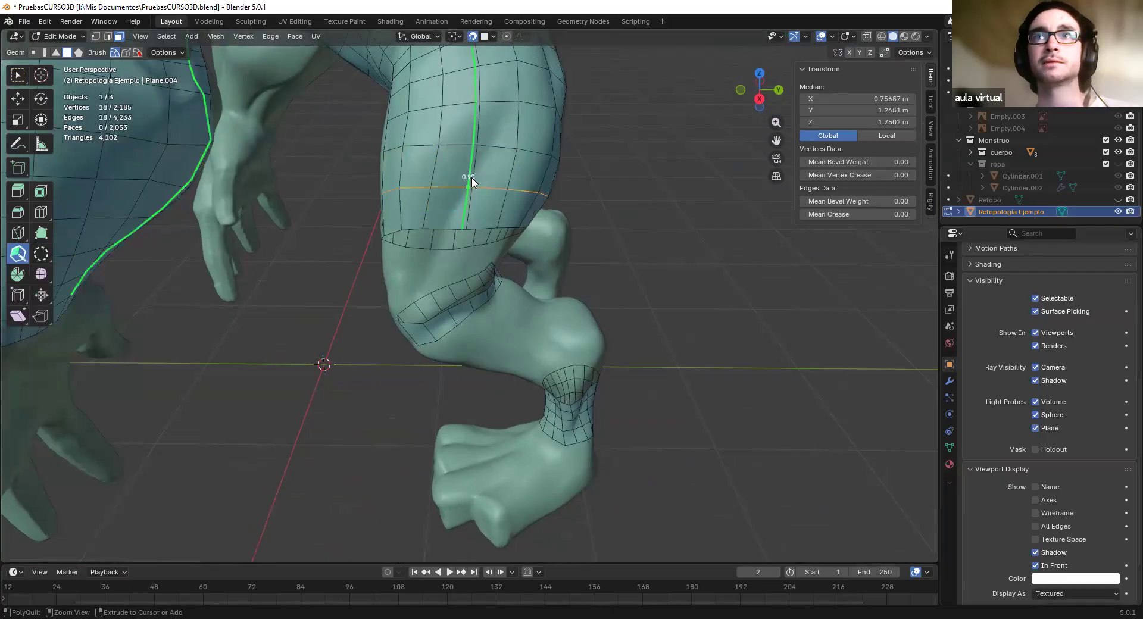
shift+drag(479, 178, 483, 233)
Bridge the thigh's lower boundary loop to the knee band using PolyQuilt:EdgeLoop
middle_drag(484, 234, 24, 170)
drag(23, 249, 64, 287)
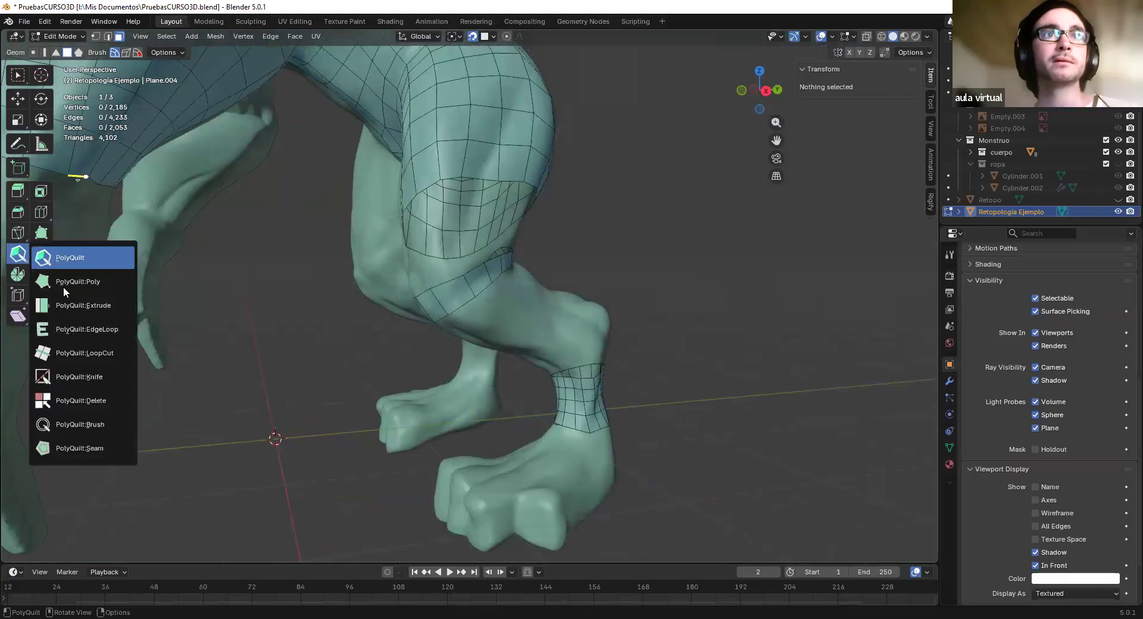
click(75, 327)
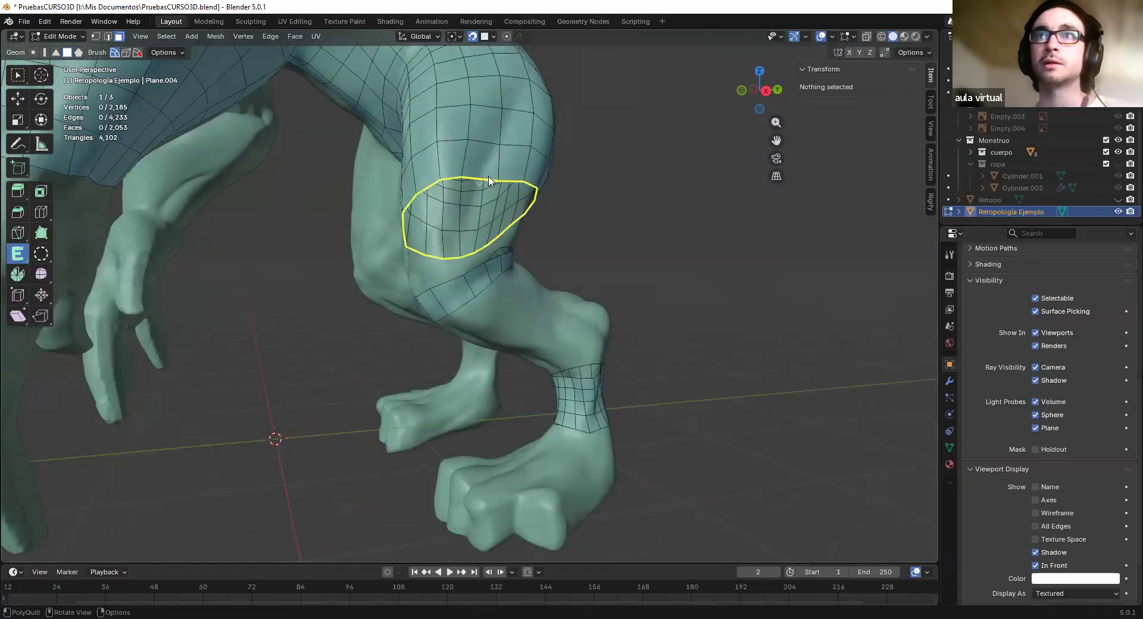
click(528, 164)
middle_drag(487, 179, 465, 194)
drag(459, 222, 458, 274)
Bridge the knee band's lower boundary loop down to the ankle band with PolyQuilt:EdgeLoop
middle_drag(458, 274, 744, 268)
middle_drag(439, 251, 521, 254)
middle_drag(607, 255, 505, 162)
middle_drag(539, 279, 303, 241)
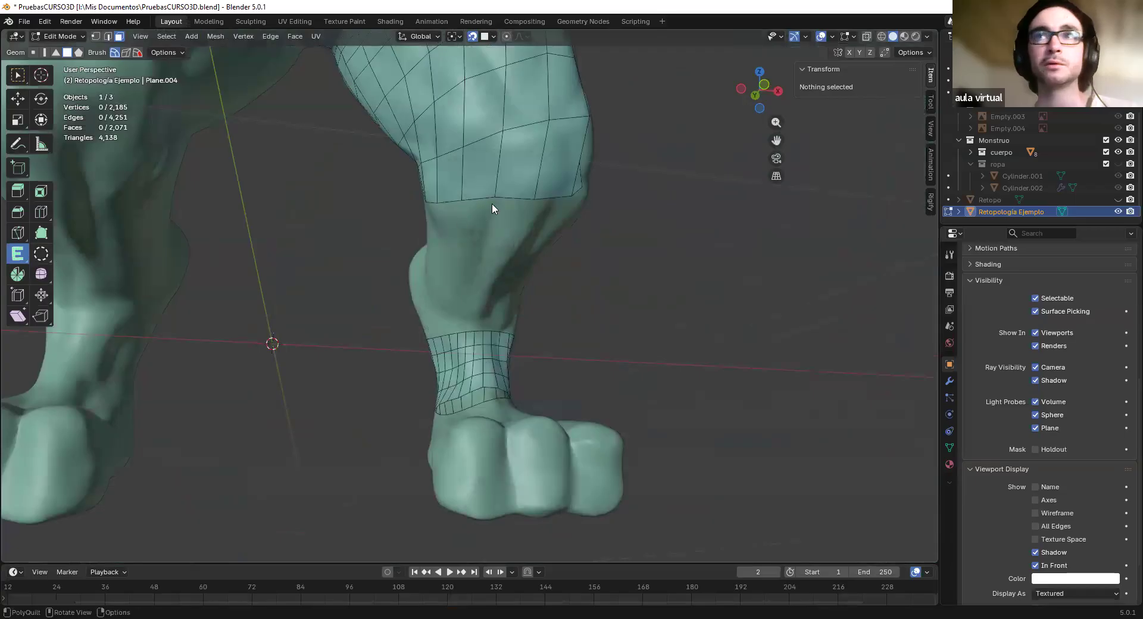
drag(514, 203, 514, 316)
middle_drag(514, 317, 477, 271)
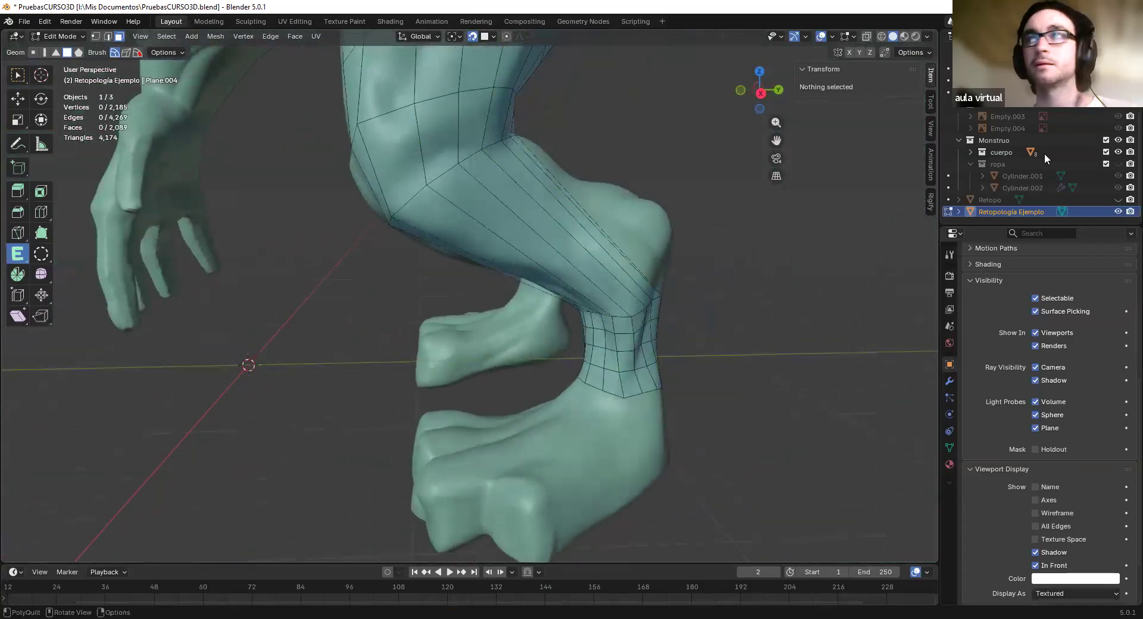
Hide the cuerpo object to check the joined leg mesh by itself, and show it again
click(1119, 153)
click(1119, 152)
click(1118, 152)
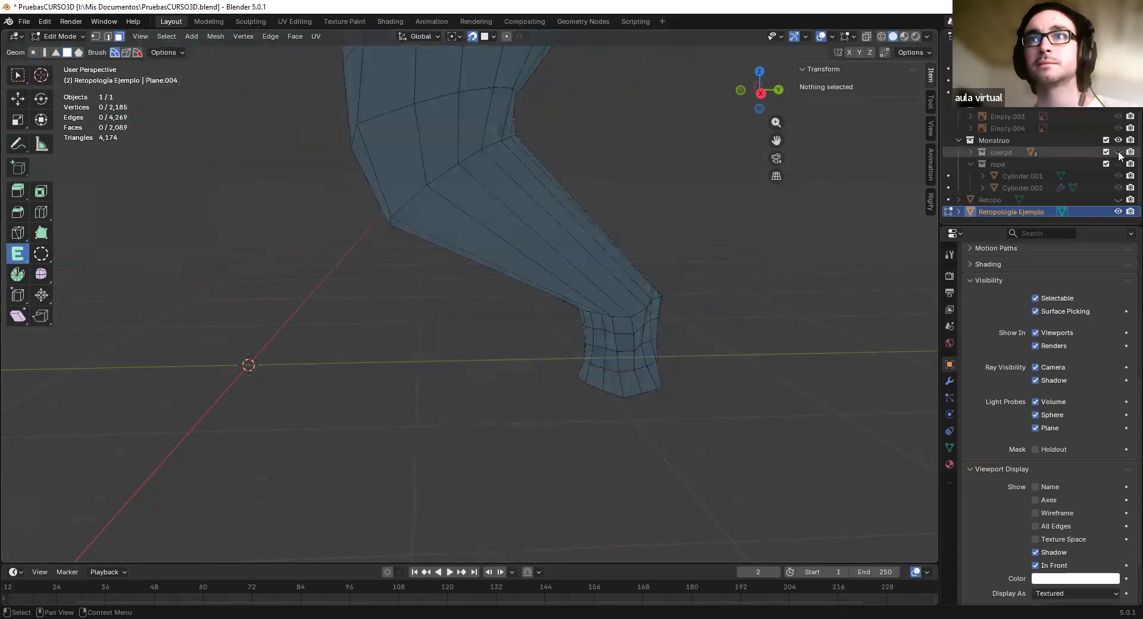
click(1119, 153)
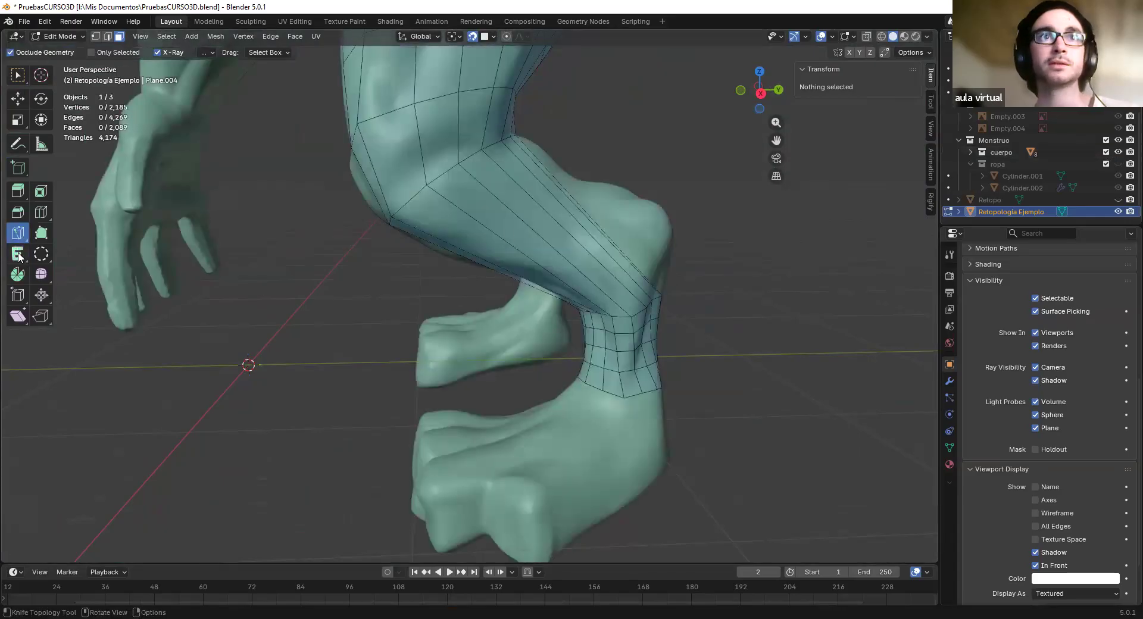
Insert four edge loops around the calf between the knee and the ankle with the main PolyQuilt tool
click(17, 254)
click(74, 266)
click(73, 265)
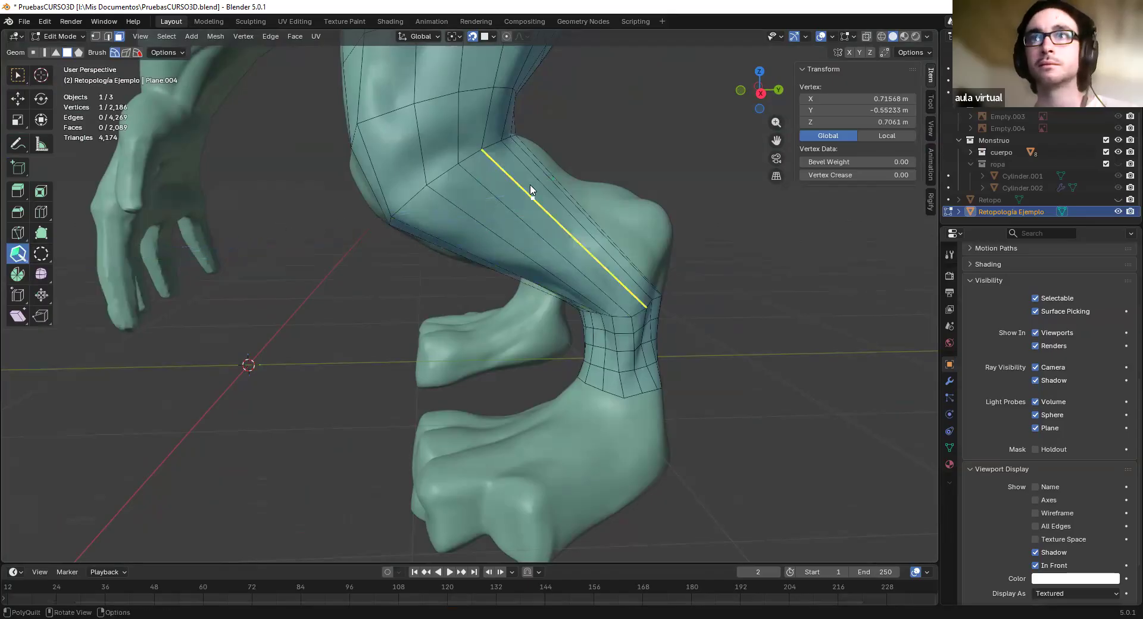
click(566, 229)
click(603, 244)
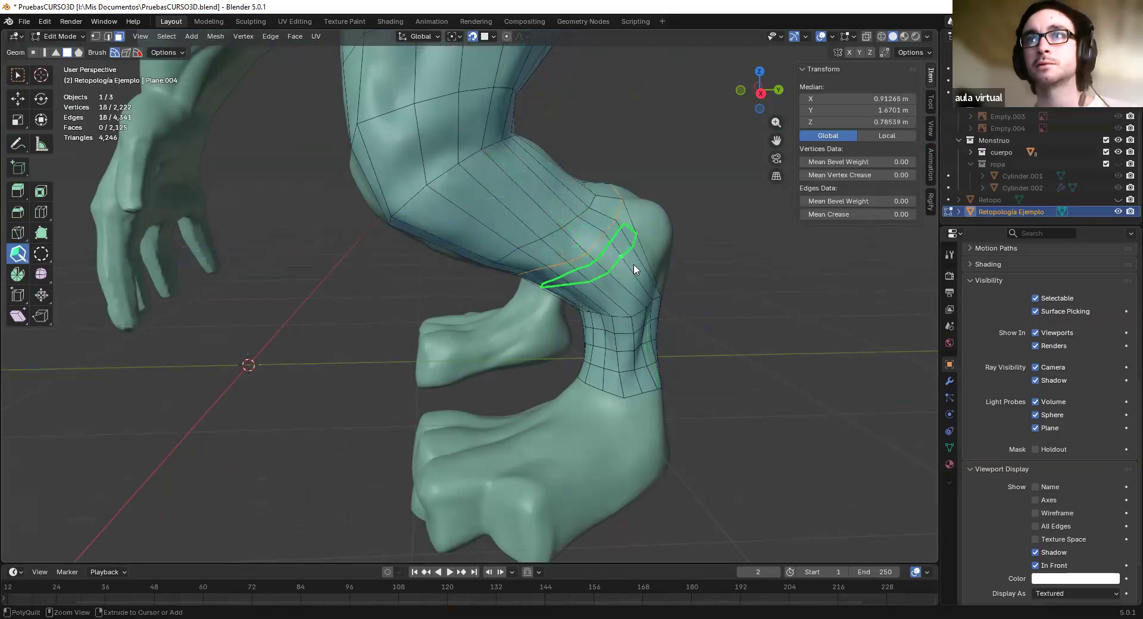
click(568, 232)
click(527, 198)
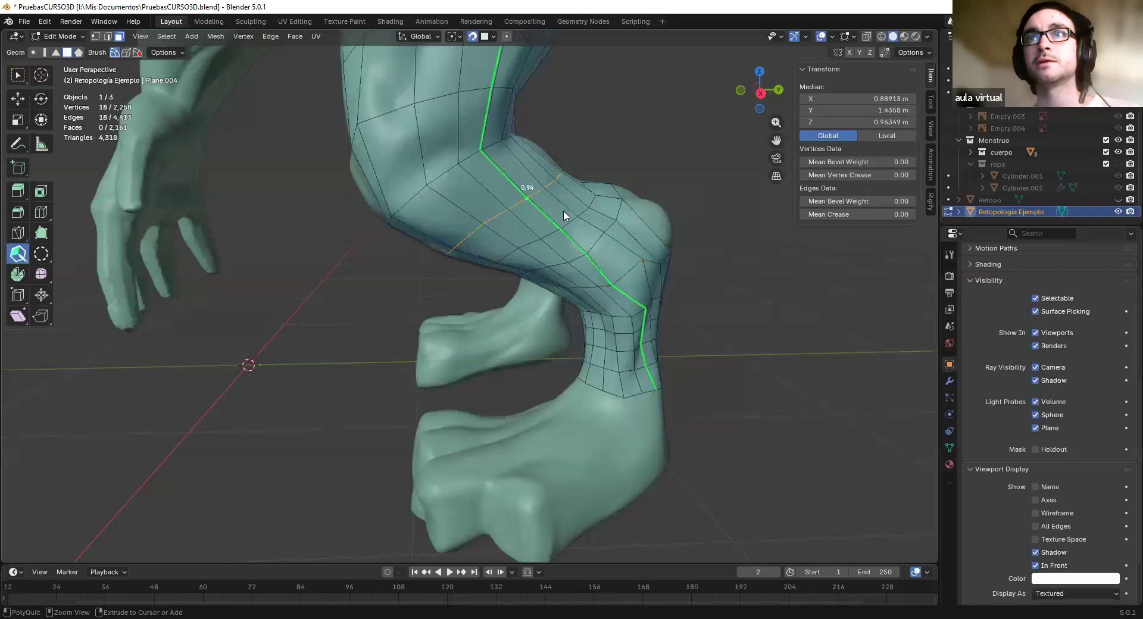
Add more edge loops around the calf above the ankle and relax the mesh between them
ctrl+click(637, 256)
mouse_move(631, 287)
shift+mouse_down()
mouse_move(576, 266)
mouse_move(536, 231)
mouse_move(646, 263)
shift+mouse_up()
click(642, 238)
mouse_move(620, 191)
shift+mouse_down()
mouse_move(650, 222)
mouse_move(636, 223)
mouse_move(638, 243)
mouse_move(688, 222)
shift+mouse_up()
click(637, 224)
Relax the new faces on the back and inner side of the lower leg onto the sculpt
mouse_move(689, 222)
middle_down()
mouse_move(556, 250)
mouse_move(397, 243)
mouse_move(297, 262)
middle_up()
mouse_move(413, 288)
shift+mouse_down()
mouse_move(419, 310)
mouse_move(421, 238)
shift+mouse_up()
mouse_move(420, 256)
middle_down()
mouse_move(375, 275)
mouse_move(343, 250)
middle_up()
mouse_move(397, 259)
shift+mouse_down()
mouse_move(352, 280)
mouse_move(306, 206)
mouse_move(438, 194)
shift+mouse_up()
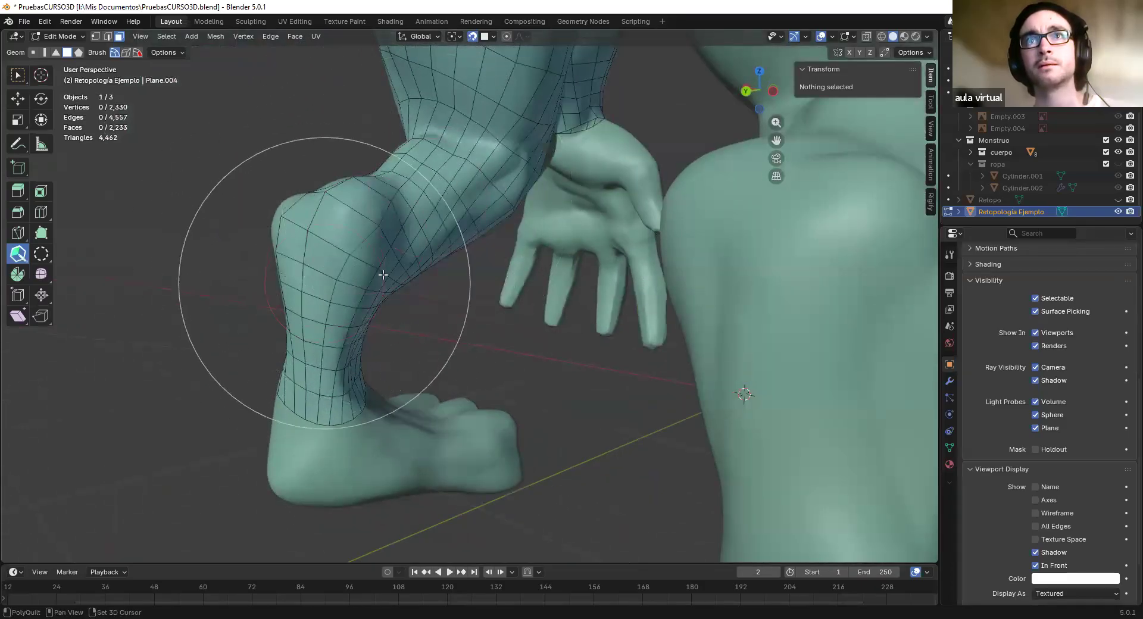
Insert a lengthwise edge loop along the inner side of the leg and relax the mesh around the knee and calf
mouse_move(392, 242)
middle_down()
mouse_move(401, 312)
mouse_move(465, 227)
mouse_move(542, 156)
middle_up()
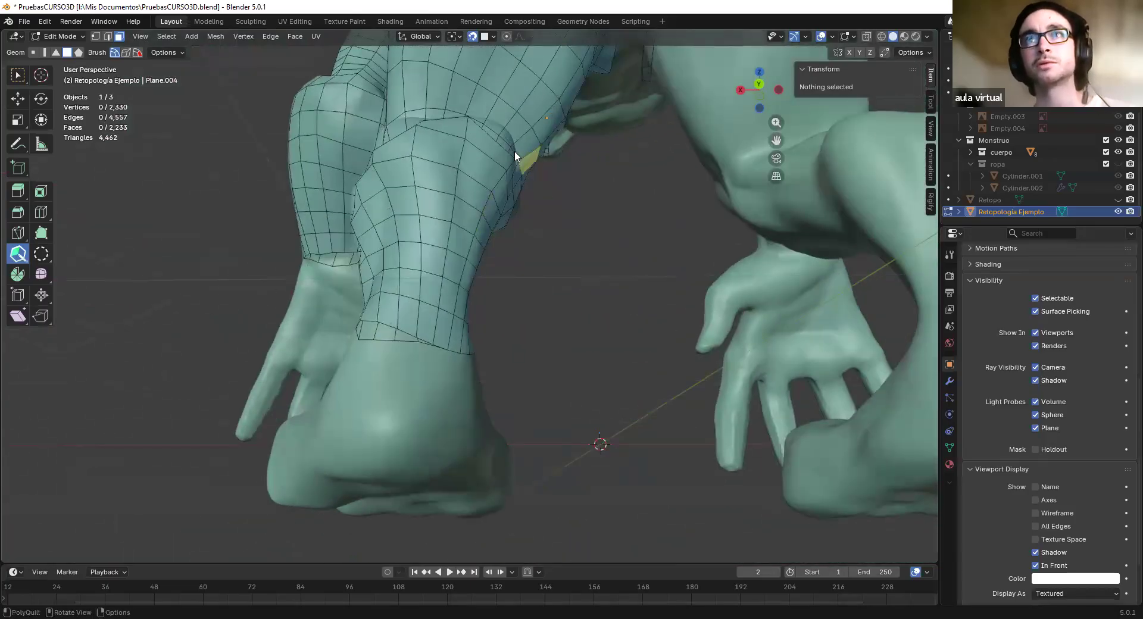
ctrl+drag(489, 153, 531, 172)
middle_drag(531, 173, 518, 166)
mouse_move(446, 145)
shift+mouse_down()
mouse_move(472, 154)
mouse_move(397, 271)
mouse_move(447, 123)
mouse_move(434, 235)
shift+mouse_up()
shift+middle_drag(480, 101, 439, 281)
mouse_move(463, 206)
shift+mouse_down()
mouse_move(485, 260)
mouse_move(475, 218)
mouse_move(521, 102)
mouse_move(396, 434)
mouse_move(378, 429)
mouse_move(416, 373)
mouse_move(494, 152)
mouse_move(533, 120)
mouse_move(457, 213)
mouse_move(464, 184)
shift+mouse_up()
mouse_move(480, 260)
shift+middle_down()
mouse_move(492, 190)
mouse_move(557, 187)
shift+middle_up()
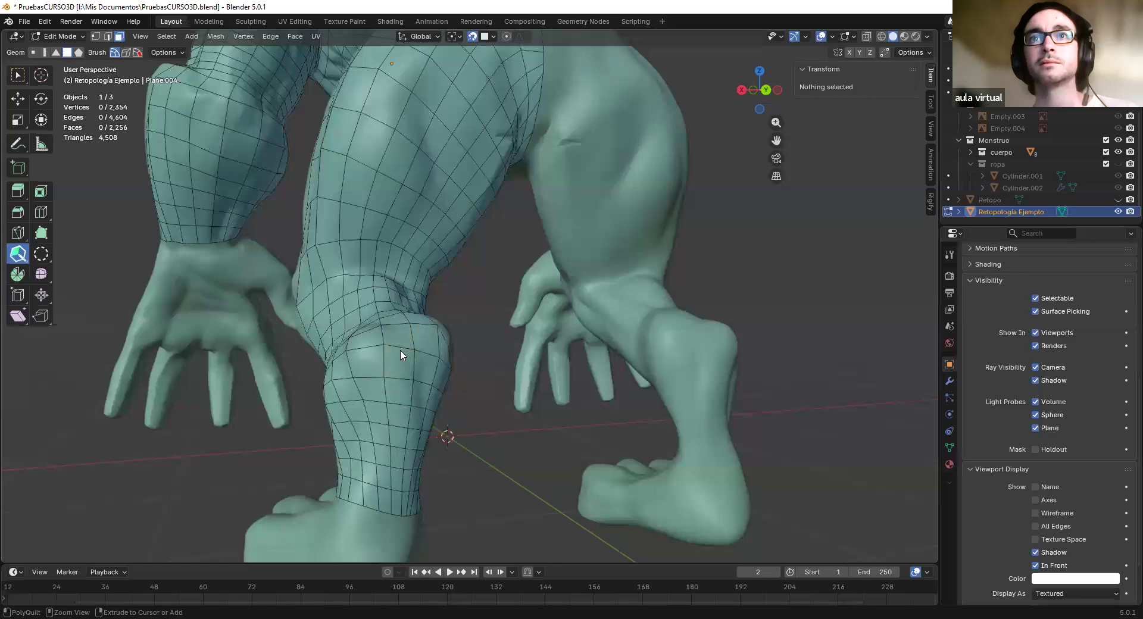
Examine the edge flow of the retopologized leg and torso from behind, the inner side and below
middle_drag(454, 180, 512, 139)
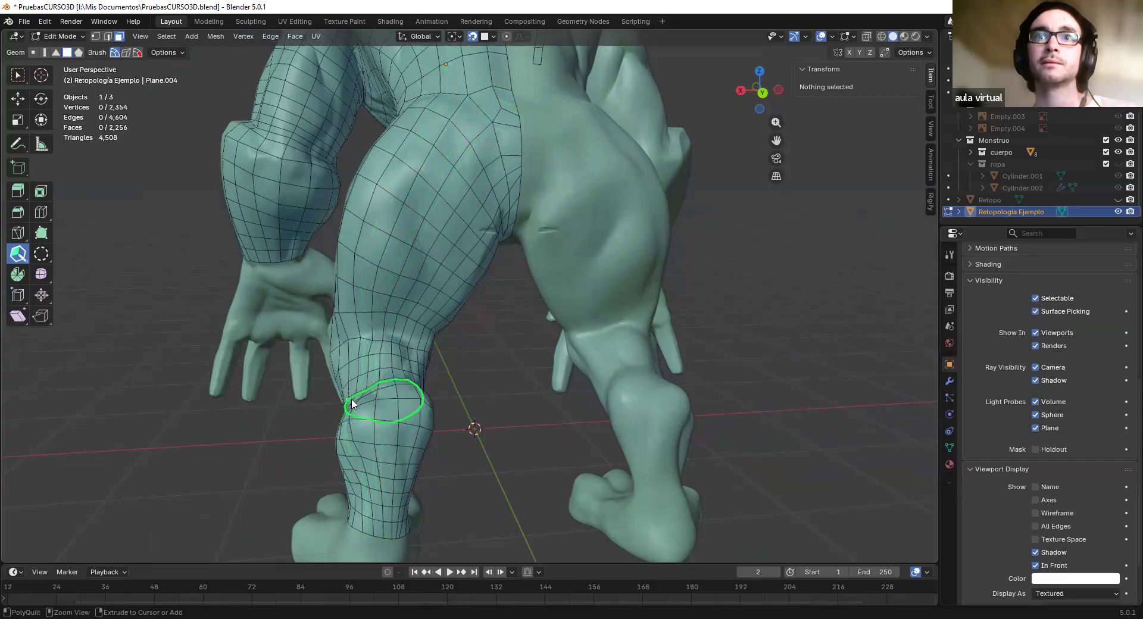
scroll(438, 182, down, 5)
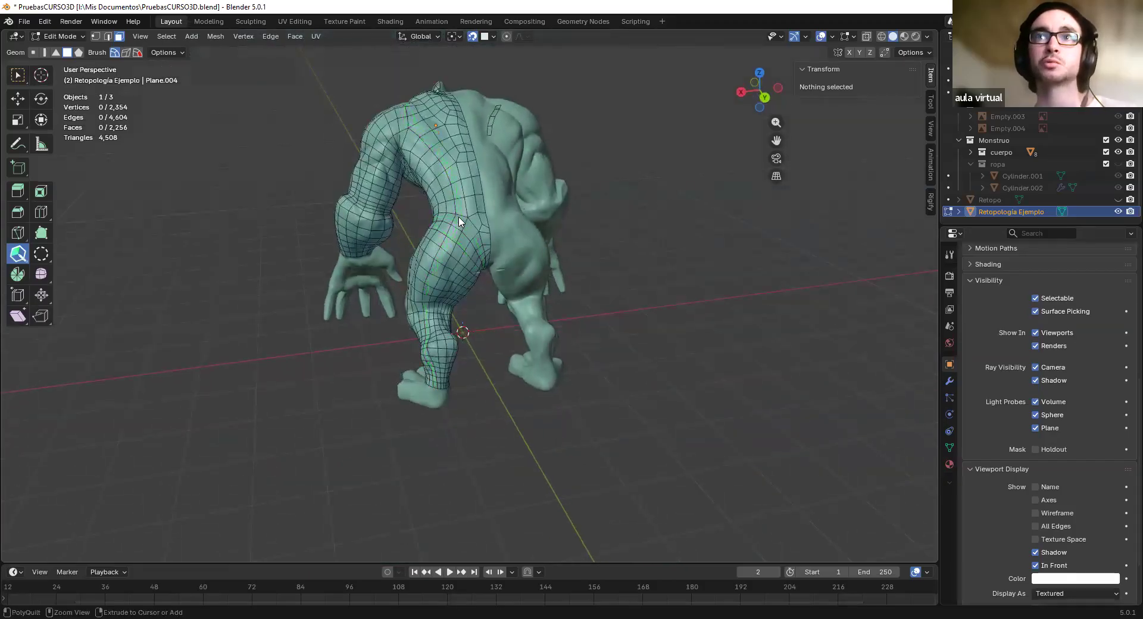
scroll(458, 247, down, 2)
middle_drag(437, 233, 426, 196)
scroll(473, 254, up, 6)
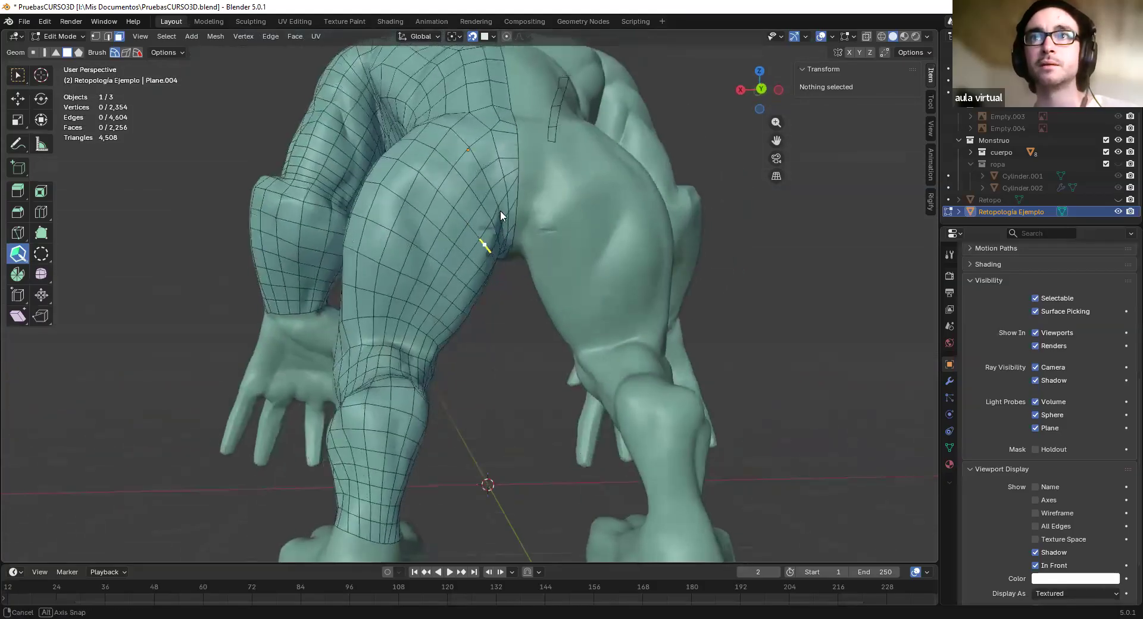
middle_drag(433, 371, 616, 332)
middle_drag(461, 325, 509, 299)
mouse_move(508, 255)
middle_down()
mouse_move(536, 247)
mouse_move(522, 263)
middle_up()
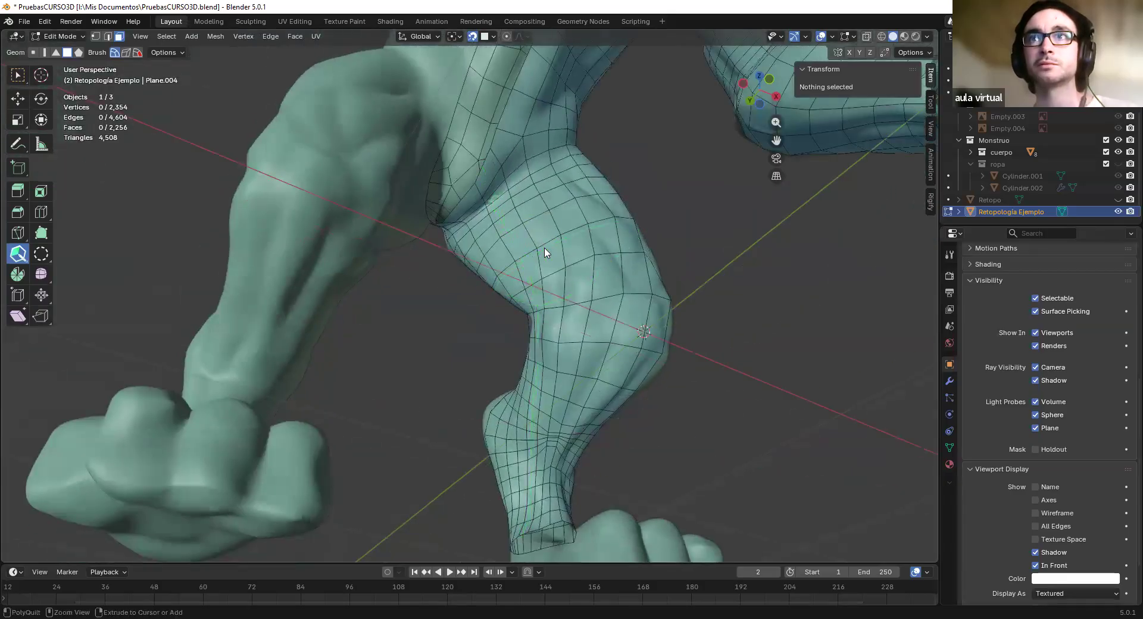
Try another lengthwise edge loop along the inner leg with relaxing at the groin, and undo it
click(585, 288)
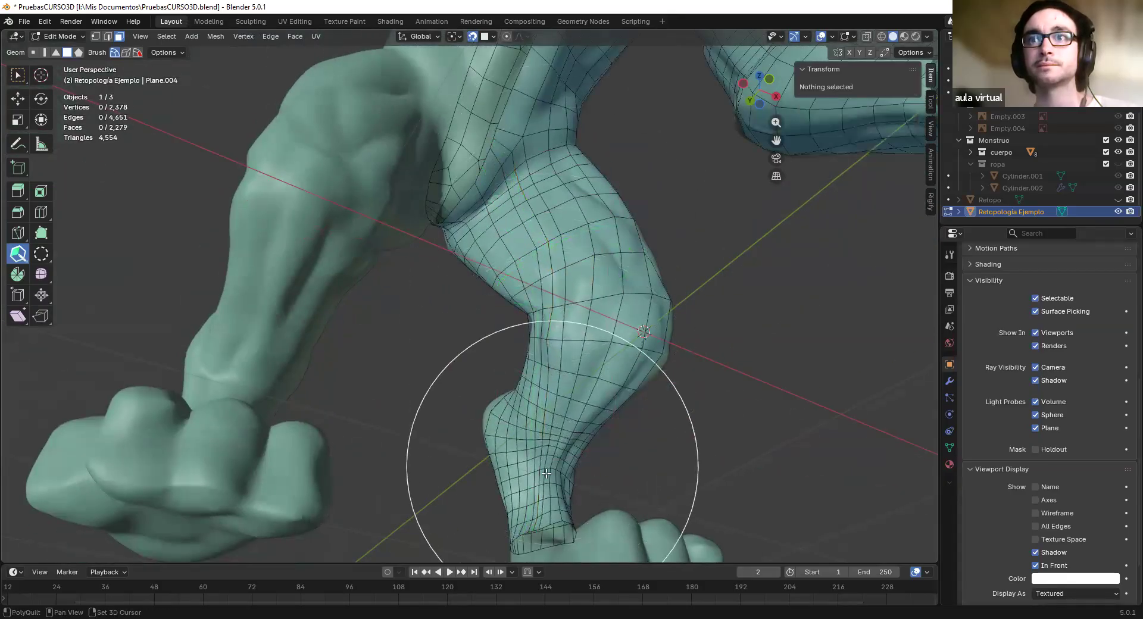
shift+drag(477, 219, 514, 179)
shift+middle_drag(572, 384, 563, 193)
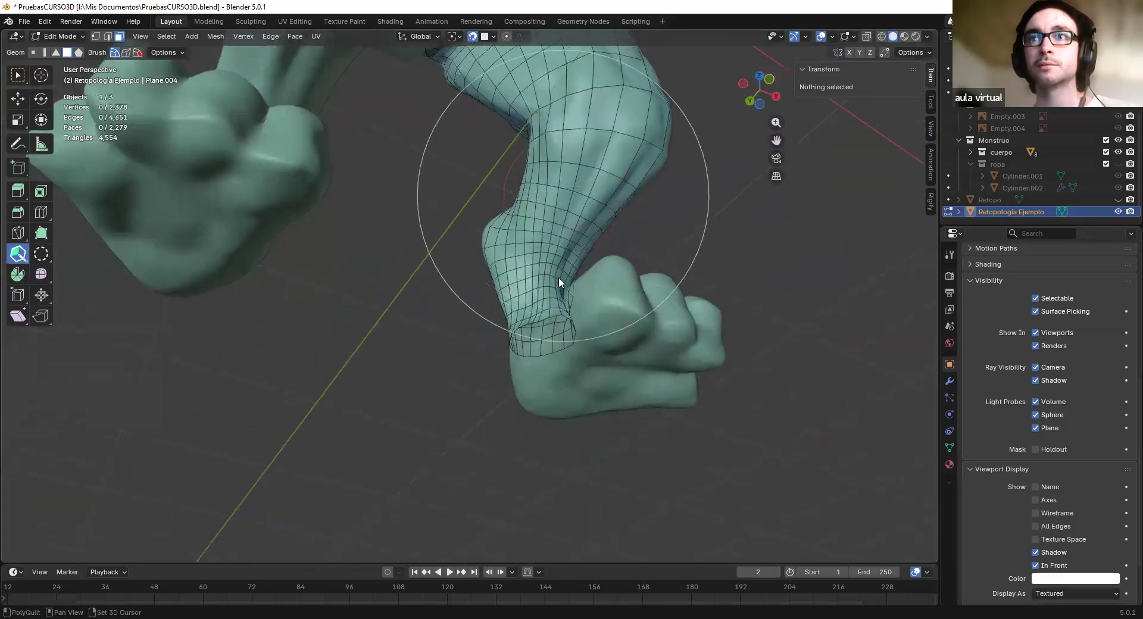
middle_drag(559, 312, 558, 365)
mouse_move(516, 328)
middle_down()
mouse_move(459, 356)
mouse_move(464, 228)
mouse_move(436, 247)
mouse_move(431, 215)
middle_up()
key(ctrl+z)
key(ctrl+z)
Switch the retopology mesh to Sculpt Mode and smooth the back of the lower leg with the Smooth brush
scroll(503, 262, up, 3)
mouse_move(501, 259)
middle_down()
mouse_move(476, 265)
mouse_move(525, 318)
mouse_move(477, 268)
middle_up()
scroll(322, 248, up, 2)
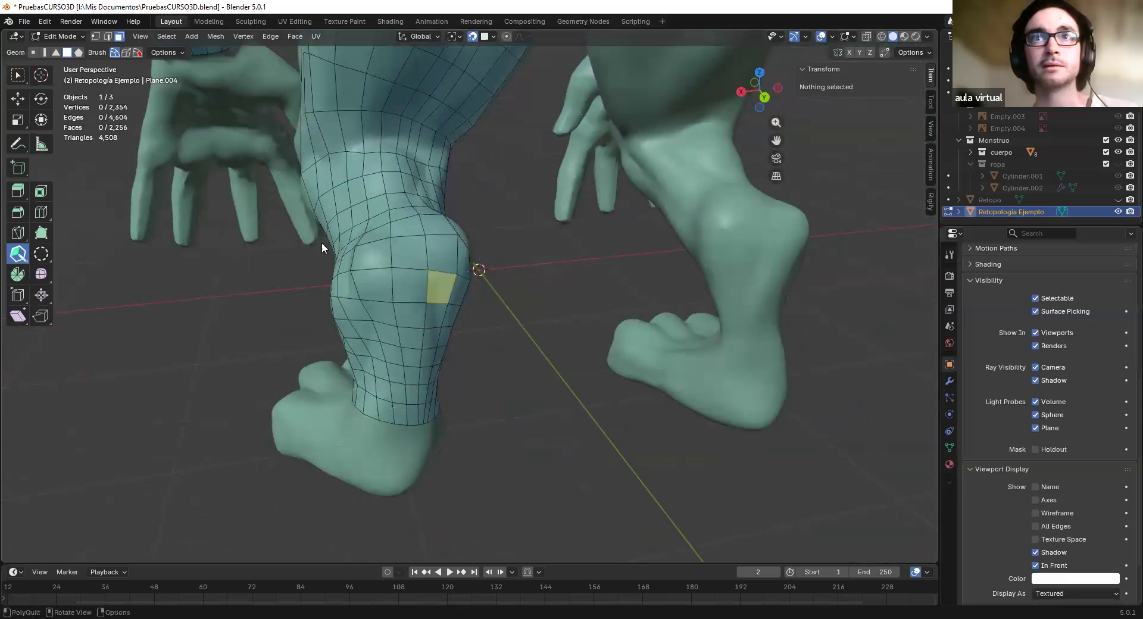
click(58, 37)
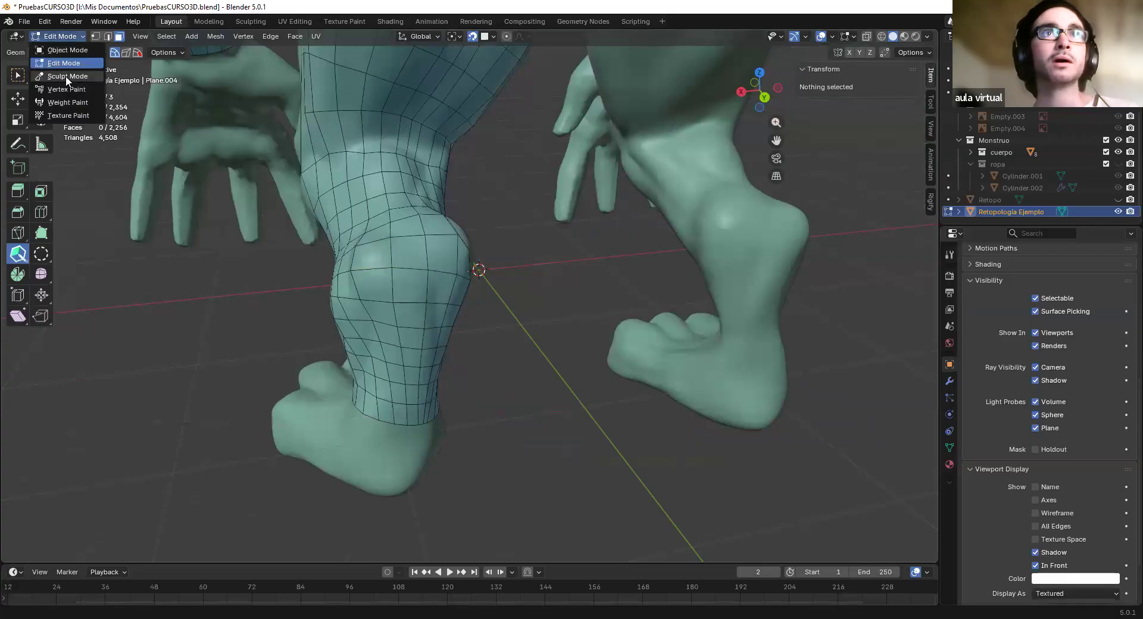
click(66, 76)
middle_drag(452, 371, 426, 352)
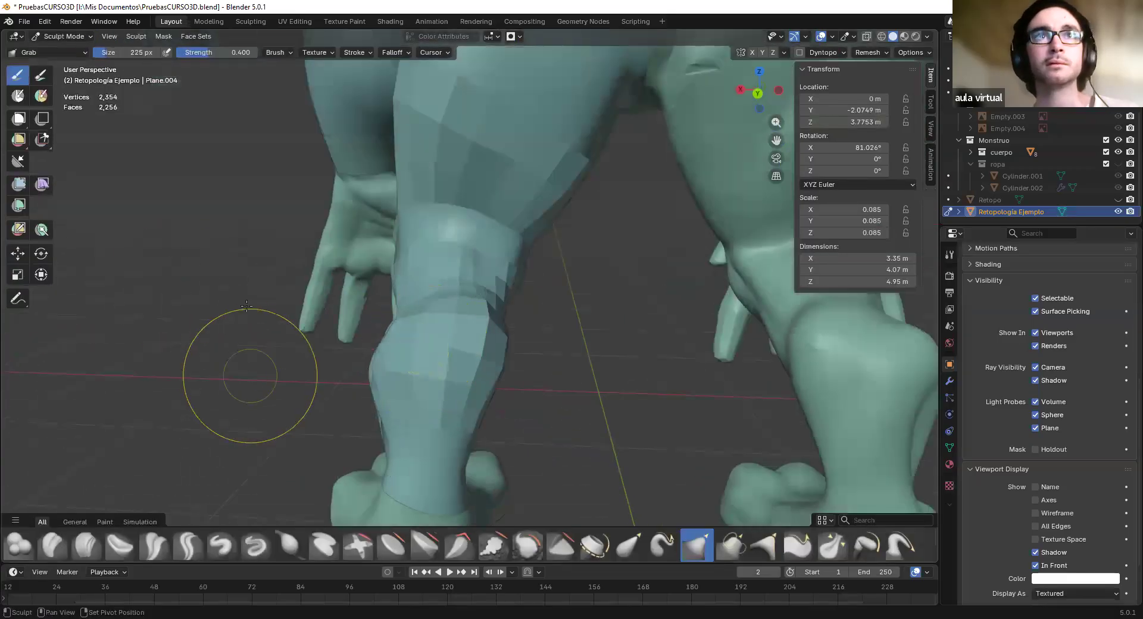
middle_drag(247, 306, 381, 426)
click(526, 545)
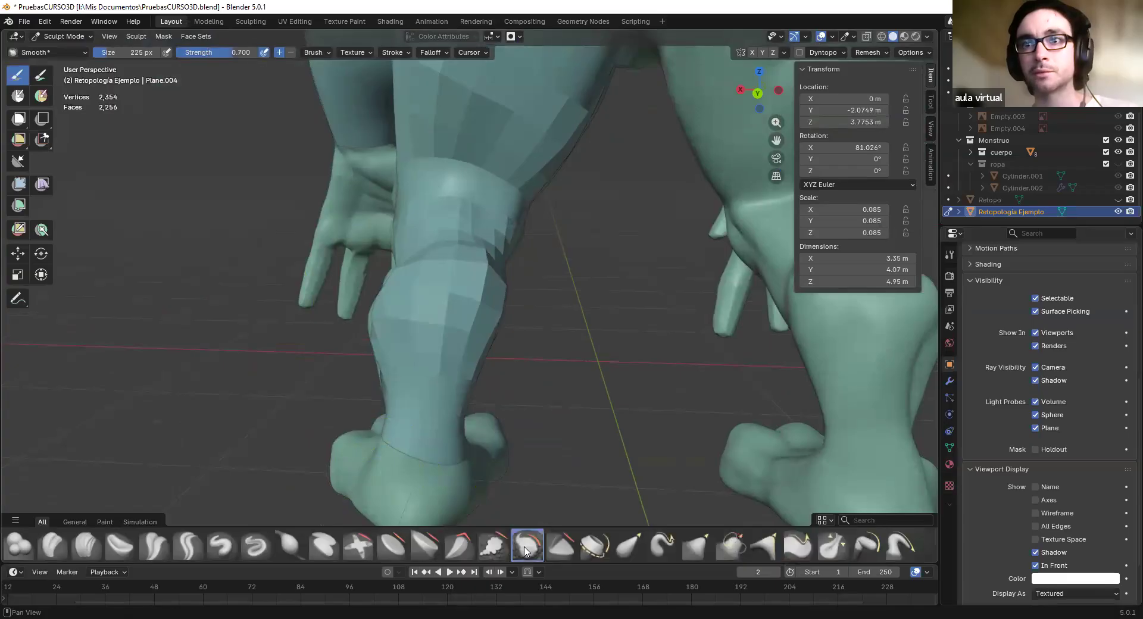
drag(431, 277, 464, 237)
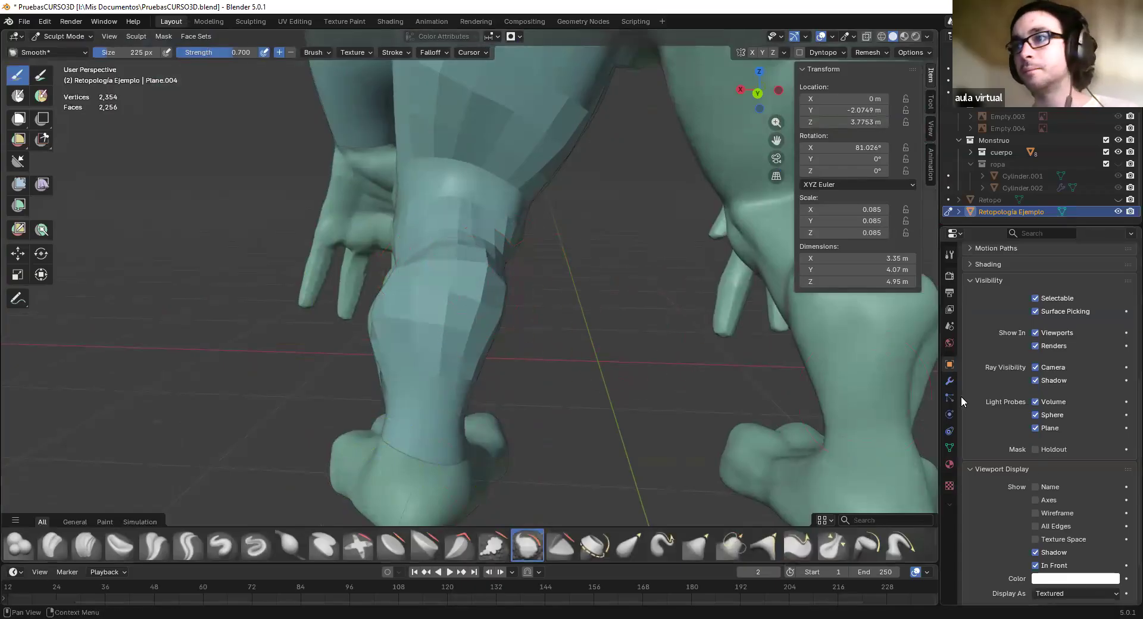
Try the Smooth brush with Laplacian deformation instead of Surface on the back of the lower leg
click(950, 254)
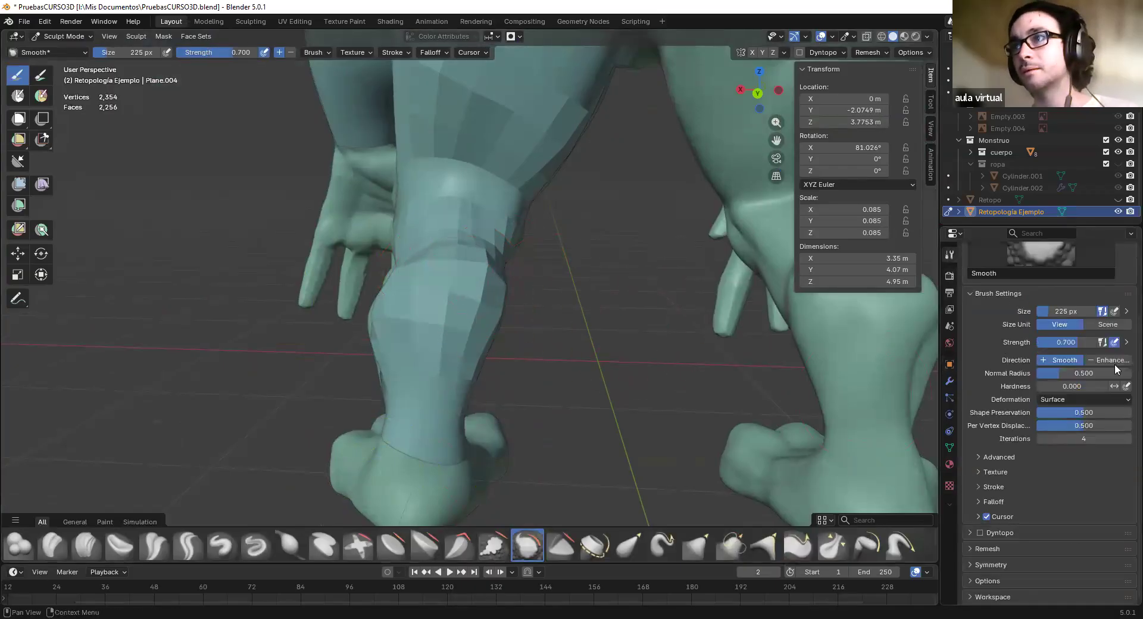
click(1063, 399)
click(1071, 412)
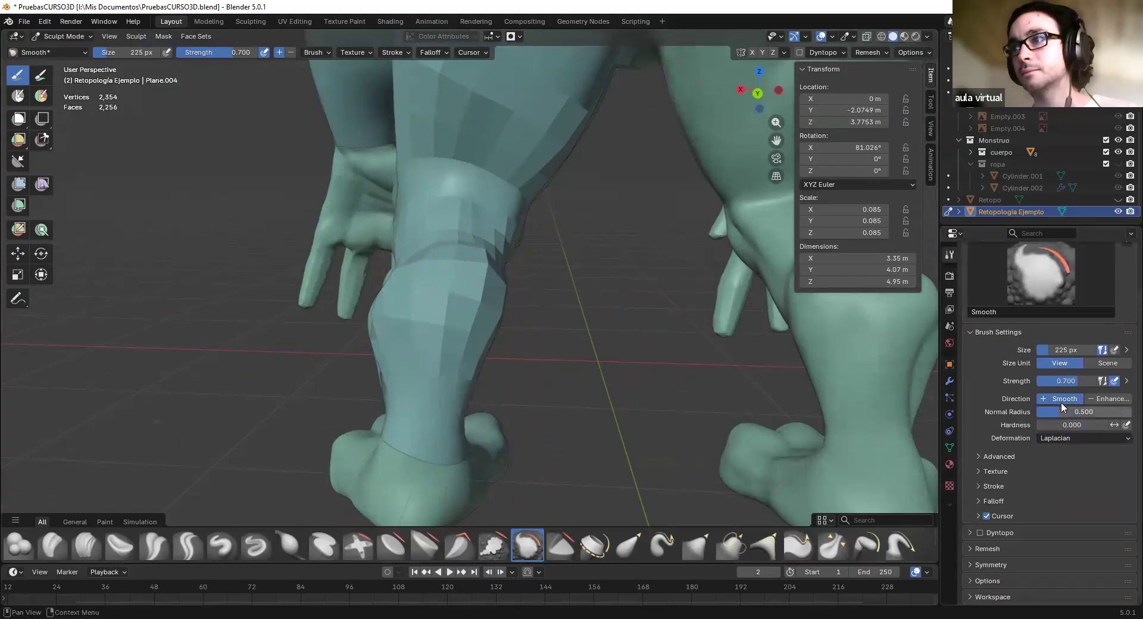
click(1058, 438)
click(1065, 462)
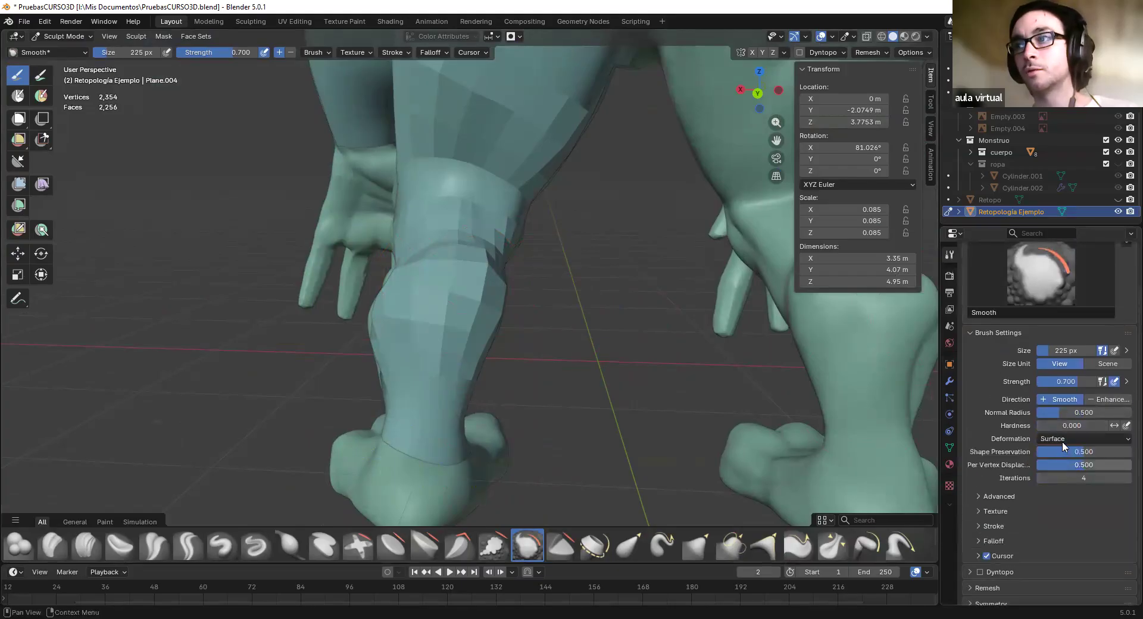
click(1063, 441)
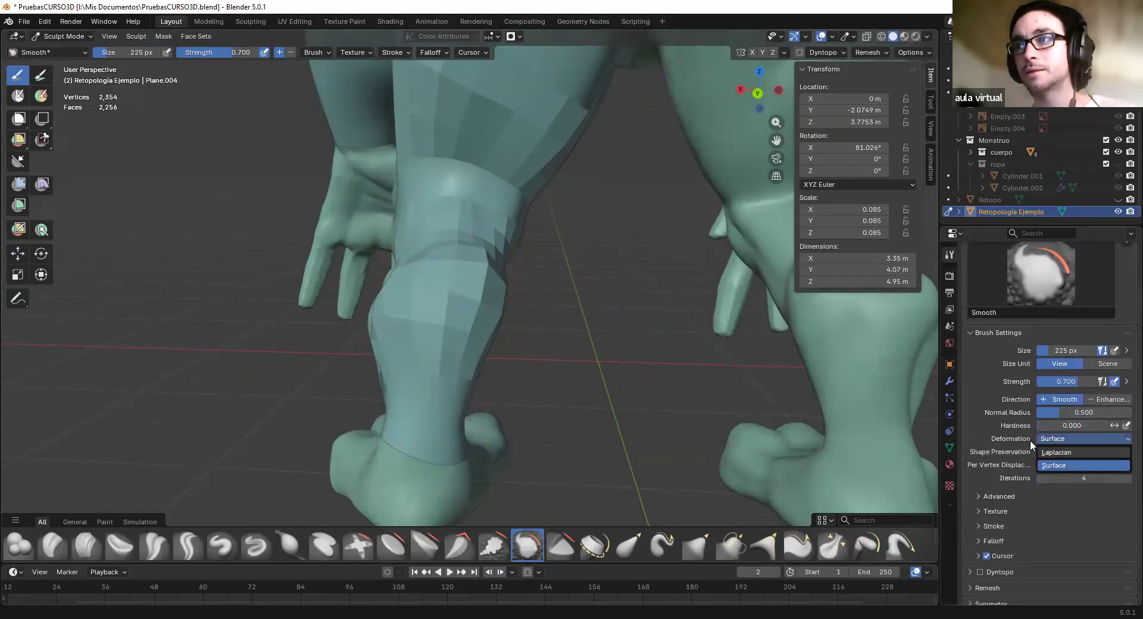
click(1066, 452)
drag(477, 250, 481, 240)
mouse_move(543, 119)
mouse_down()
mouse_move(429, 325)
mouse_move(419, 322)
mouse_up()
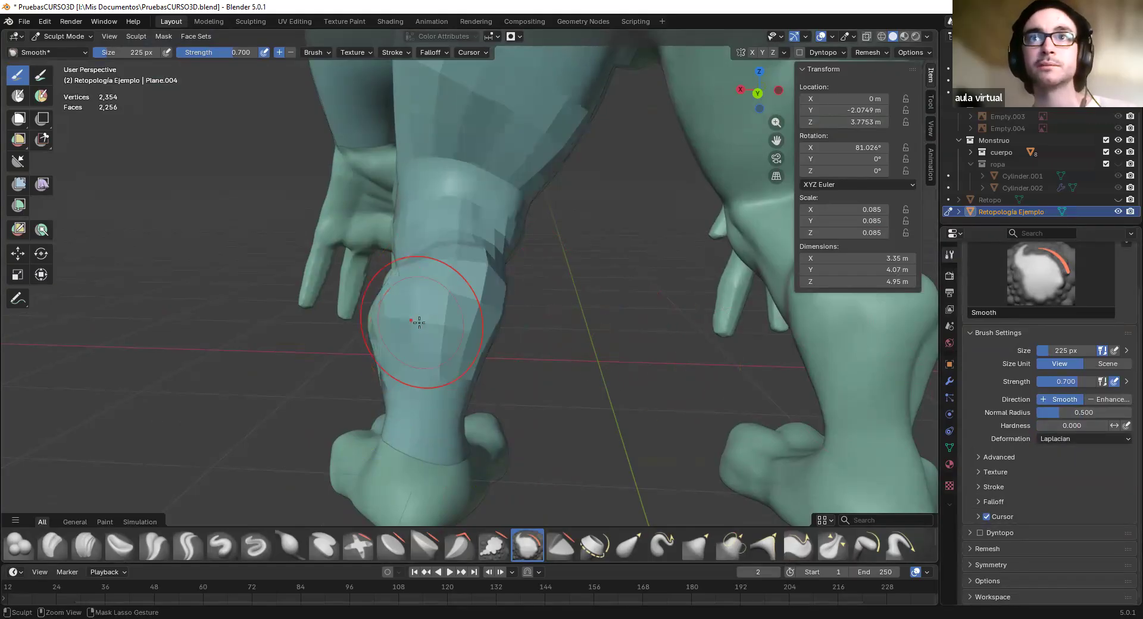
key(Tab)
key(Tab)
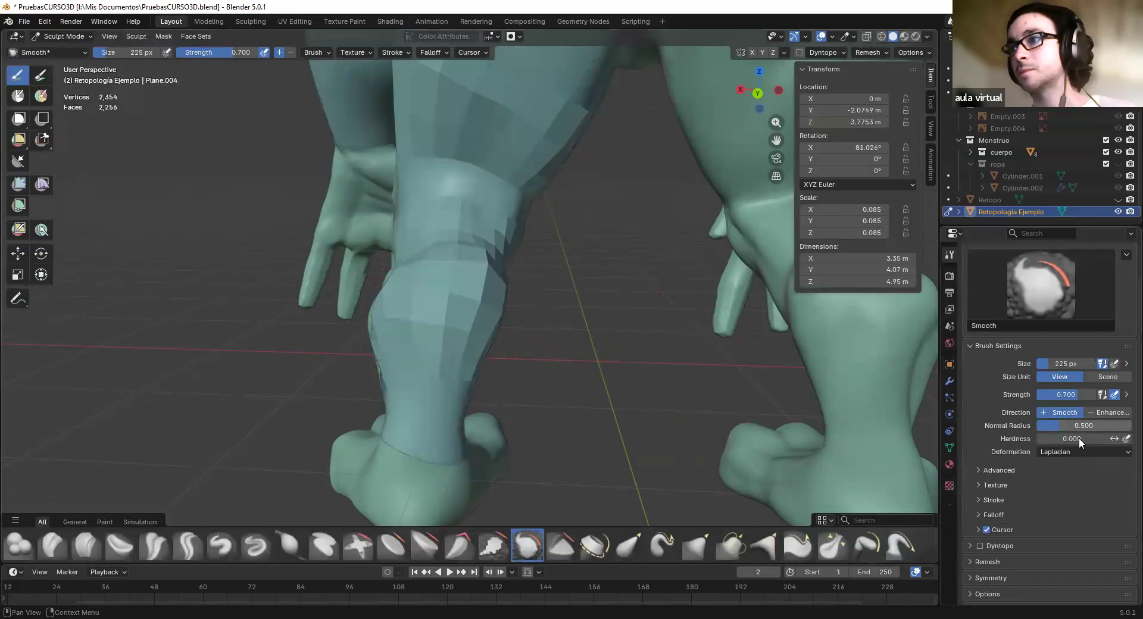
Set the Smooth brush's deformation to Surface and smooth the faces around the calf and knee
click(1060, 478)
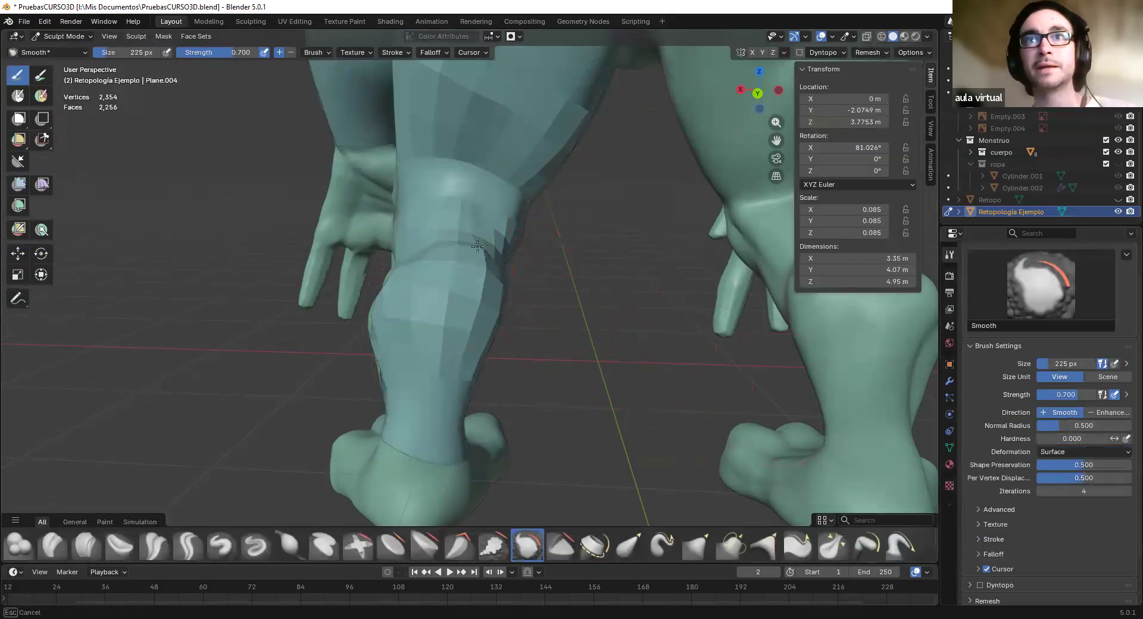
mouse_move(495, 317)
middle_down()
mouse_move(494, 297)
mouse_move(331, 267)
middle_up()
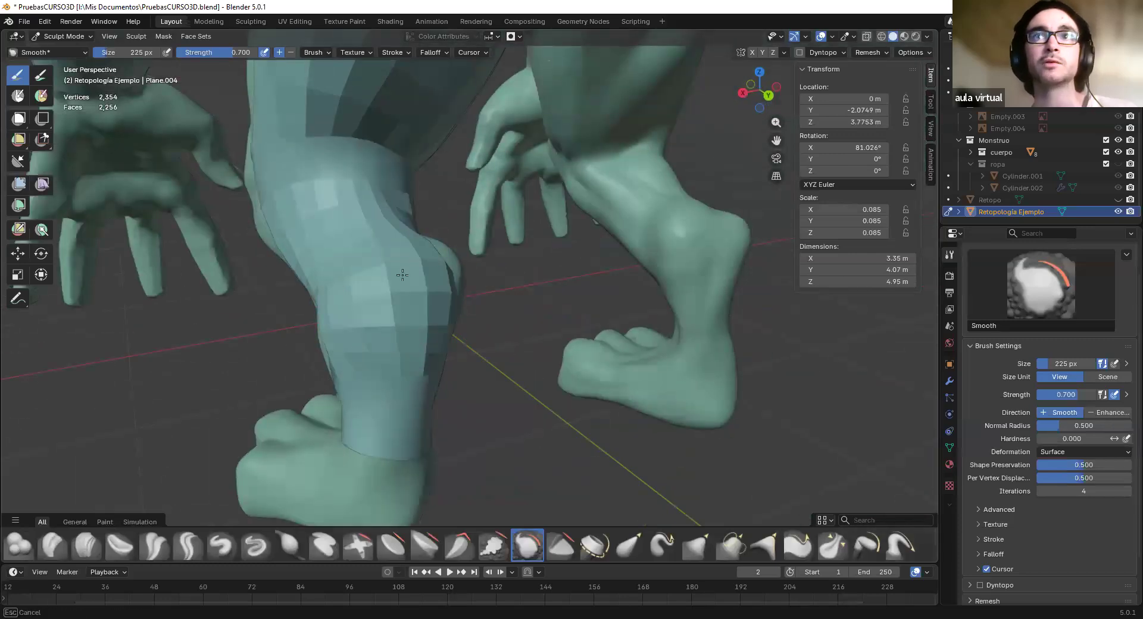
middle_drag(403, 275, 515, 302)
middle_drag(457, 249, 299, 275)
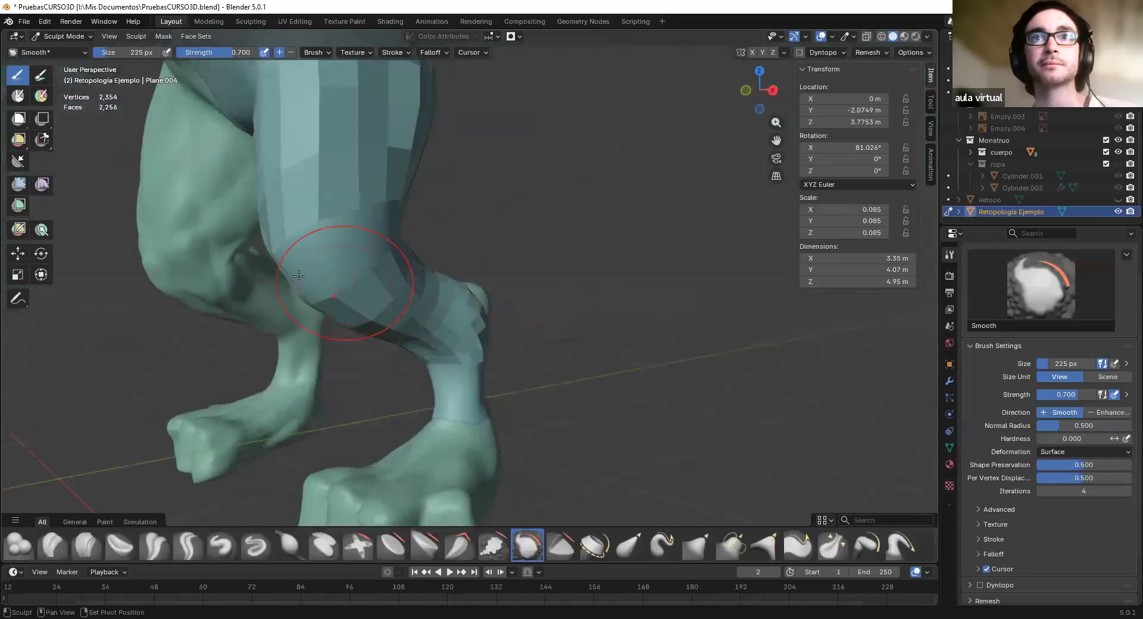
mouse_move(385, 274)
middle_down()
mouse_move(417, 250)
mouse_move(518, 298)
mouse_move(598, 279)
mouse_move(683, 289)
mouse_move(526, 287)
middle_up()
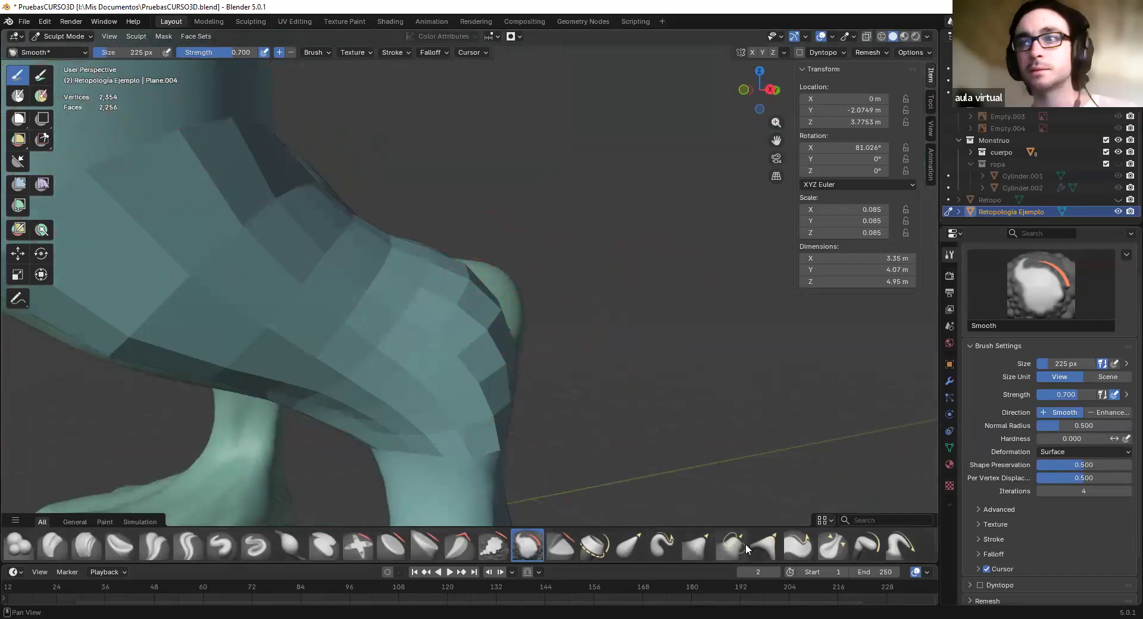
Adjust the mesh at the back joint of the lower leg with the Grab brush
key(g)
middle_drag(531, 313, 487, 296)
mouse_move(562, 276)
middle_down()
mouse_move(416, 290)
mouse_move(448, 294)
mouse_move(456, 319)
mouse_move(495, 345)
mouse_move(459, 364)
mouse_move(381, 360)
mouse_move(459, 321)
mouse_move(502, 280)
middle_up()
Return to Object Mode and apply smooth shading to the retopology mesh
click(64, 37)
click(75, 50)
right_click(341, 301)
click(341, 301)
Put the retopology mesh into Edit Mode
scroll(409, 331, down, 4)
click(517, 390)
middle_drag(516, 390, 58, 38)
click(60, 36)
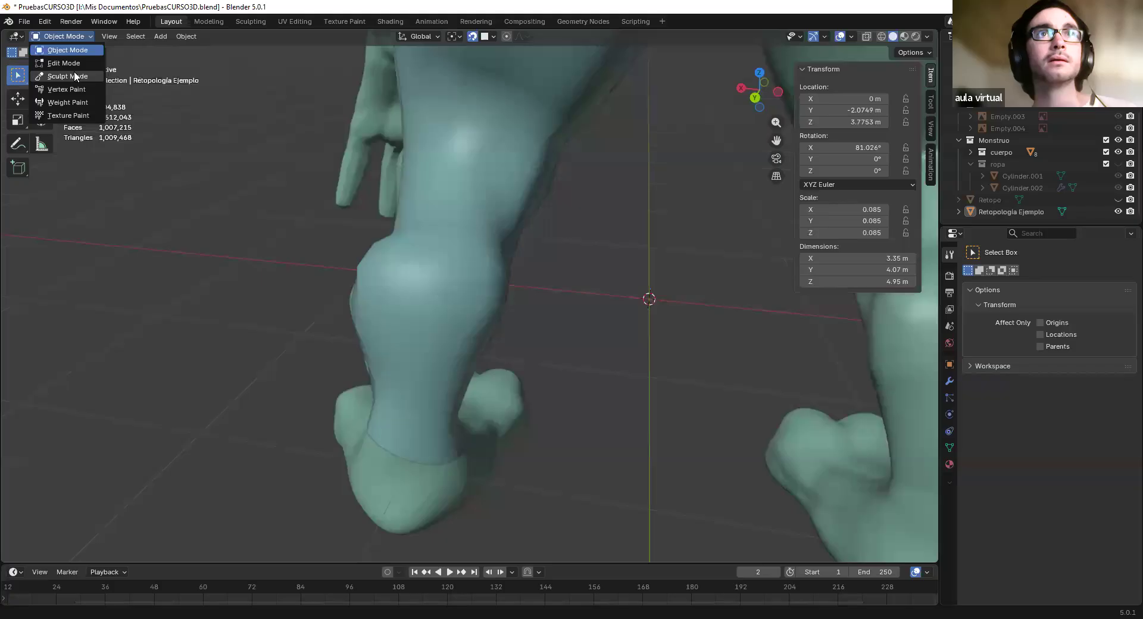
click(75, 76)
click(60, 36)
click(60, 63)
Examine the retopology wireframe across the torso, arm and leg
middle_drag(513, 274, 575, 231)
shift+middle_drag(575, 231, 501, 220)
scroll(457, 345, down, 4)
scroll(502, 221, up, 2)
scroll(524, 256, up, 2)
shift+middle_drag(536, 279, 594, 357)
scroll(568, 305, up, 2)
scroll(568, 306, down, 2)
shift+middle_drag(594, 357, 578, 322)
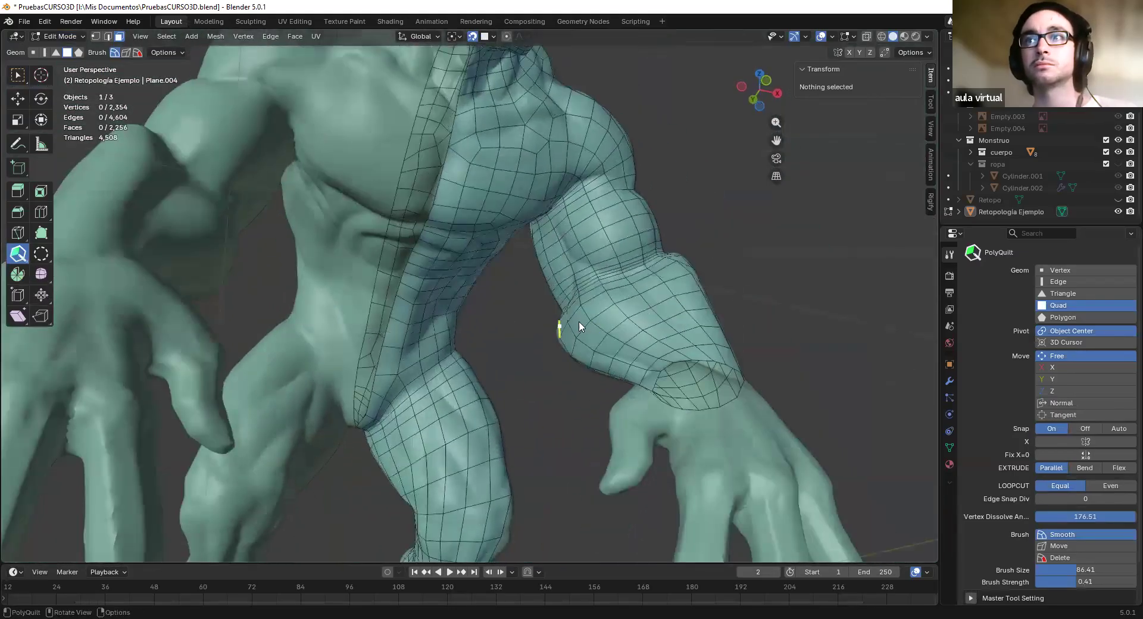
scroll(501, 256, down, 5)
Switch to Object Mode and examine the smooth-shaded surface of the upper body
click(63, 37)
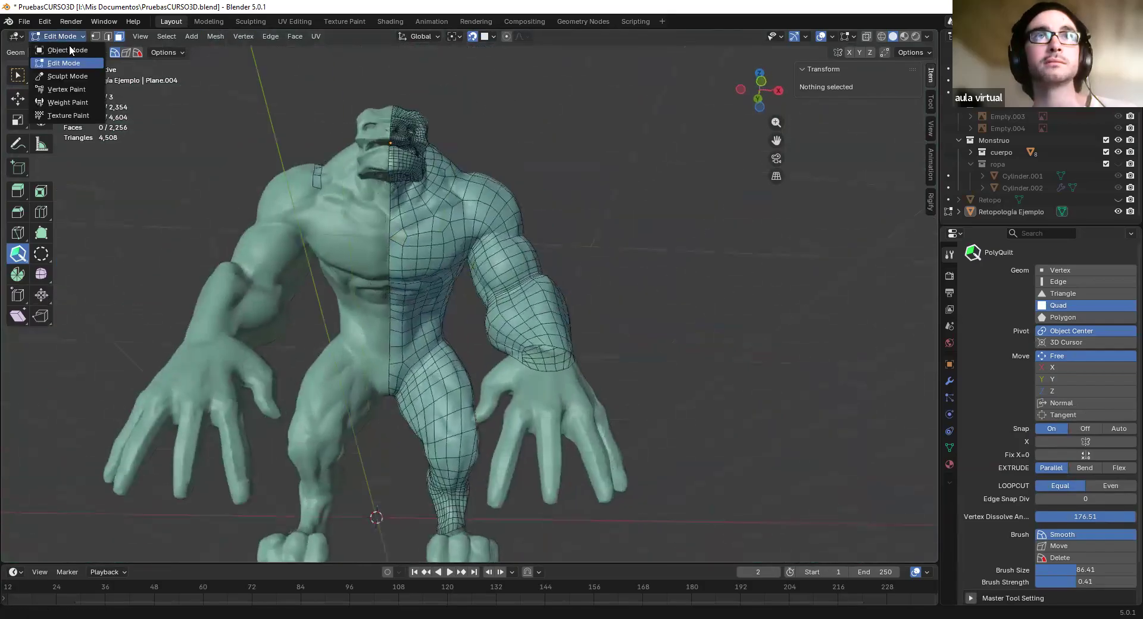
click(66, 48)
scroll(481, 223, up, 3)
shift+middle_drag(426, 201, 169, 131)
scroll(454, 331, up, 3)
scroll(370, 314, down, 3)
Return to Edit Mode and examine the wireframe of the upper body
click(64, 36)
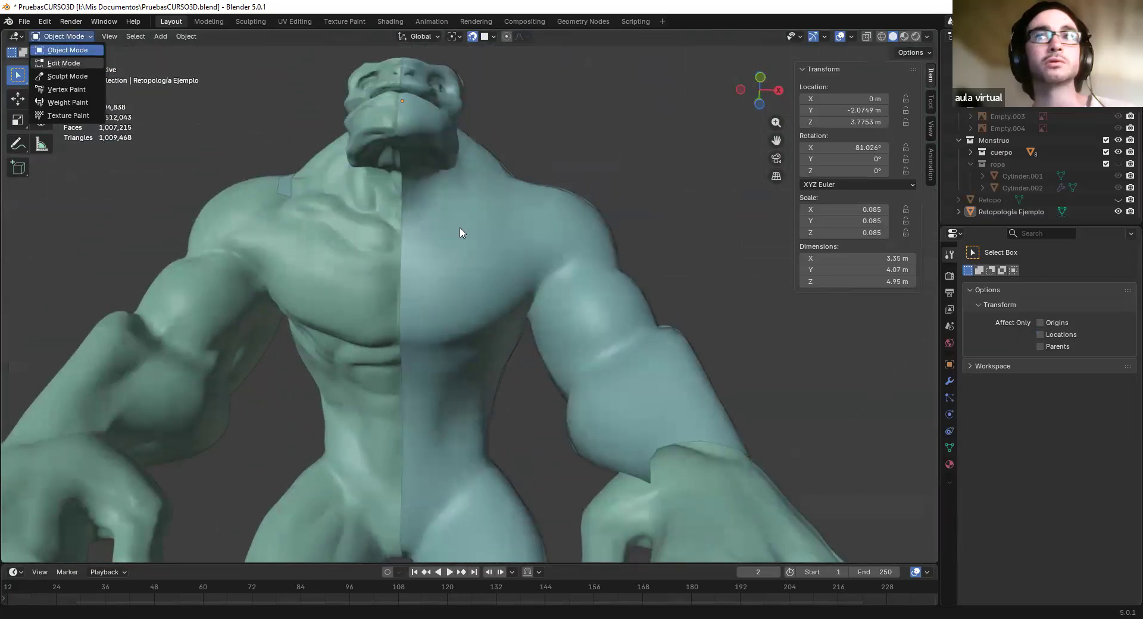
click(77, 62)
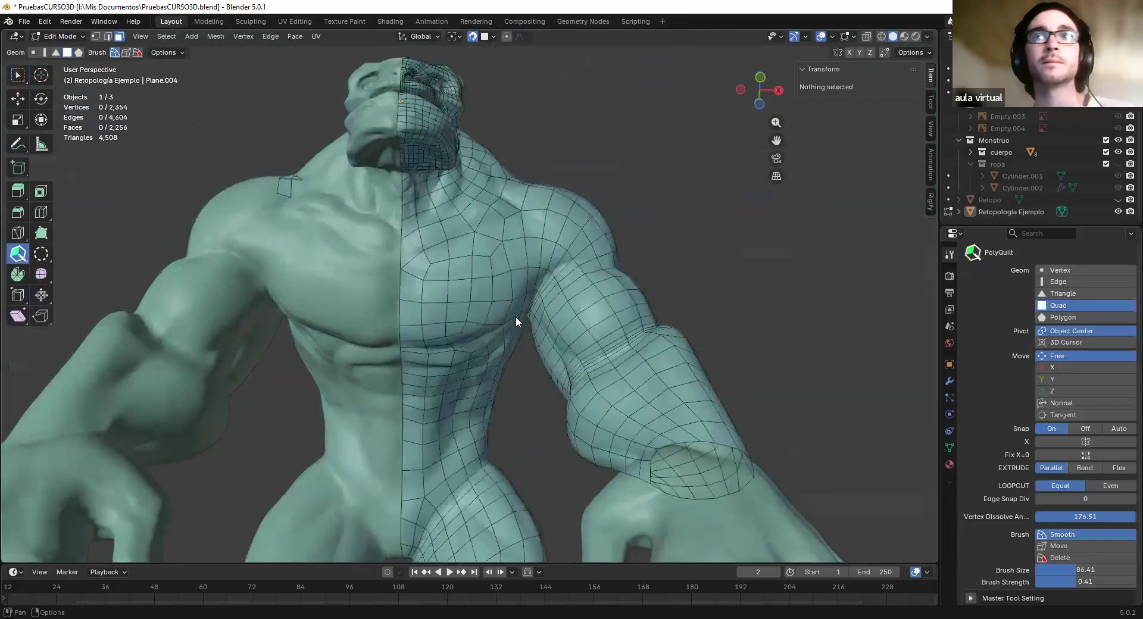
scroll(477, 309, up, 6)
scroll(441, 303, down, 6)
scroll(442, 302, up, 2)
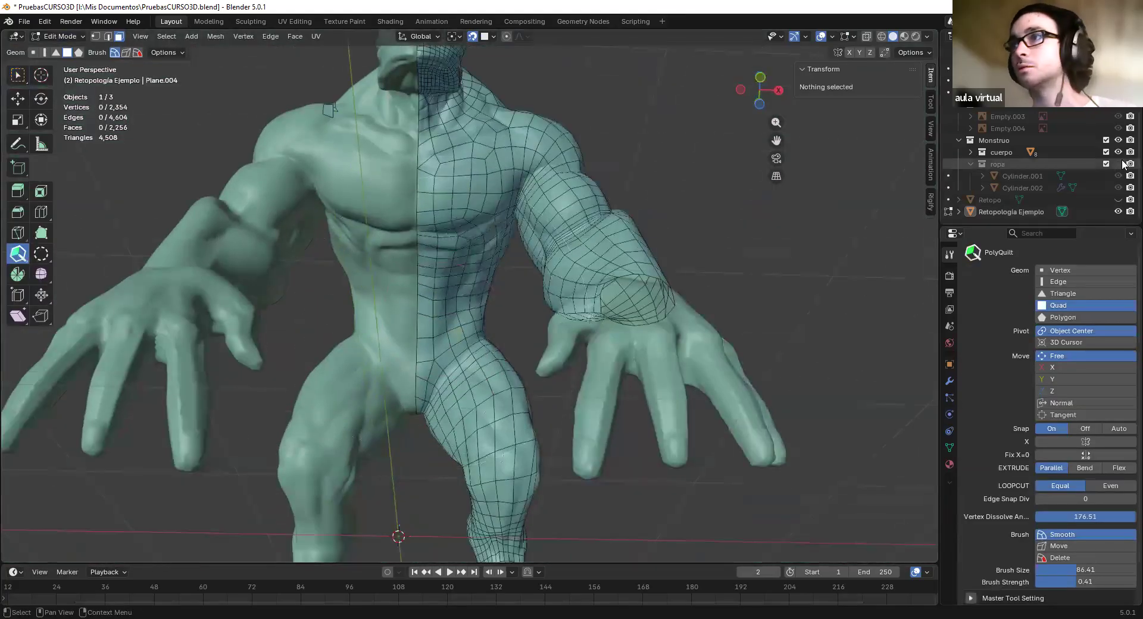
Show the ropa collection to check the belt area against the torso mesh, then hide it again
click(1118, 164)
scroll(443, 390, up, 5)
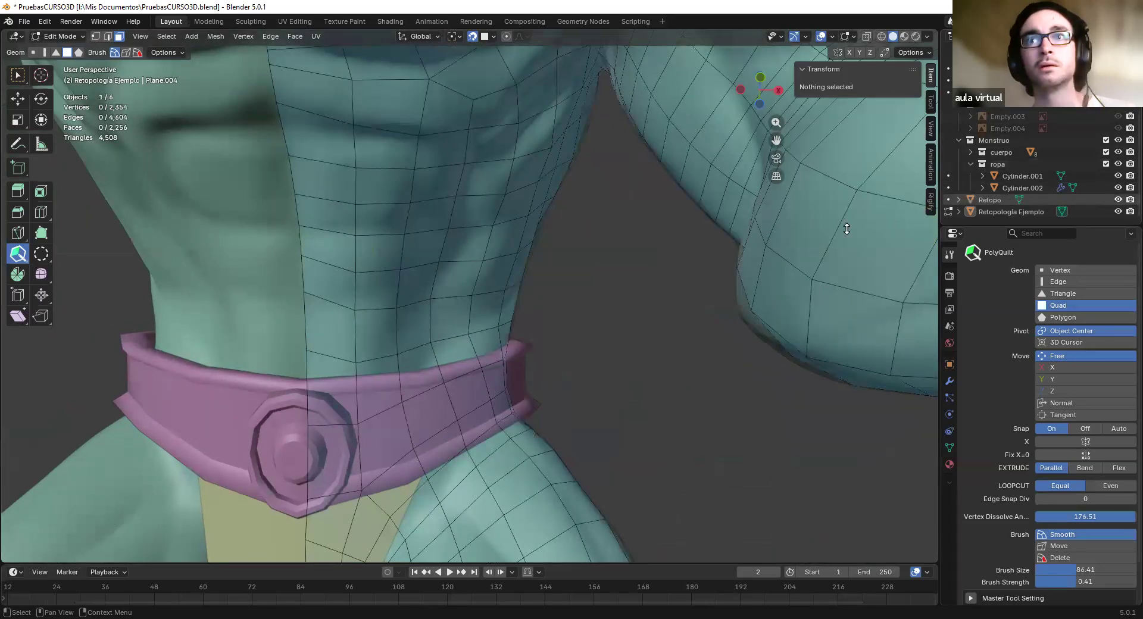
click(1118, 199)
click(1118, 200)
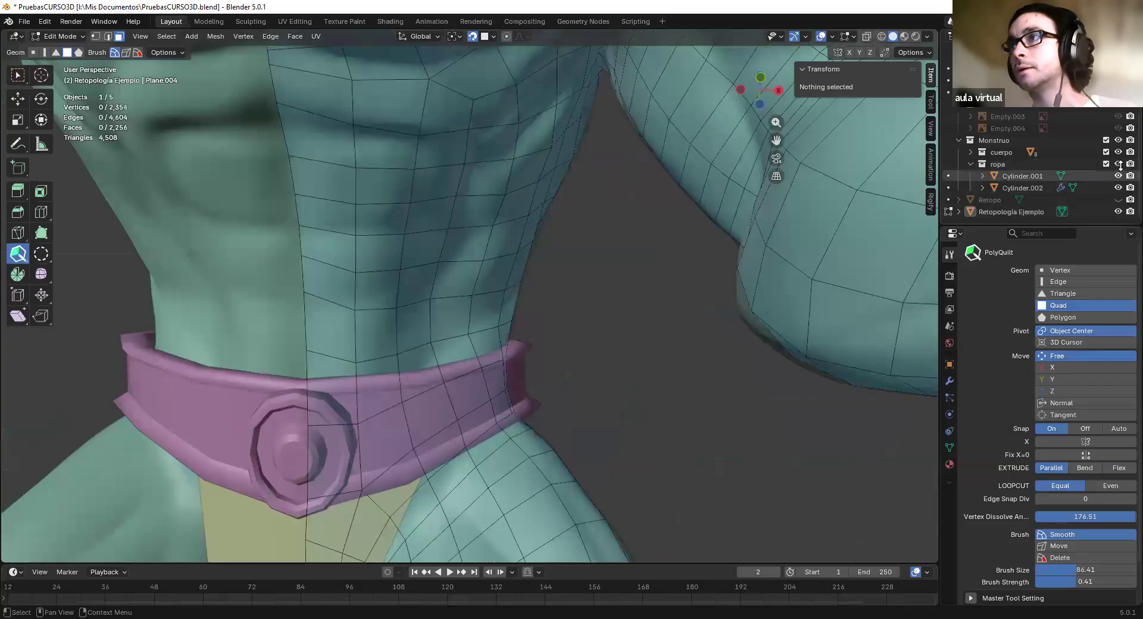
click(1118, 164)
Examine the edge flow of the retopology around the pectoral and upper torso
scroll(515, 201, down, 4)
scroll(518, 248, up, 8)
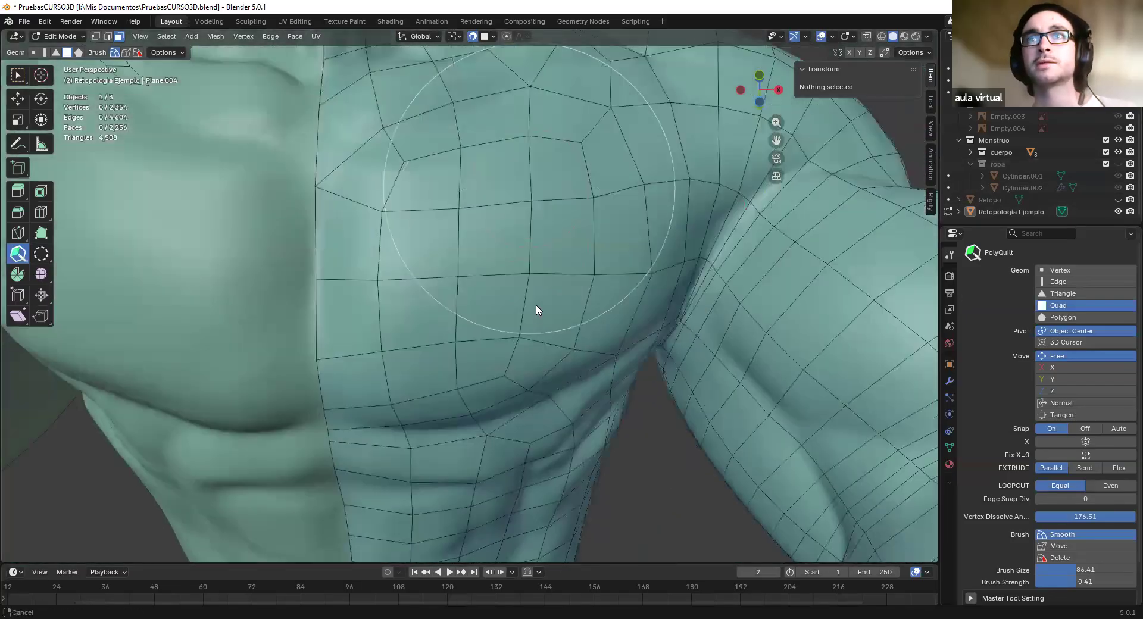
middle_drag(538, 310, 554, 202)
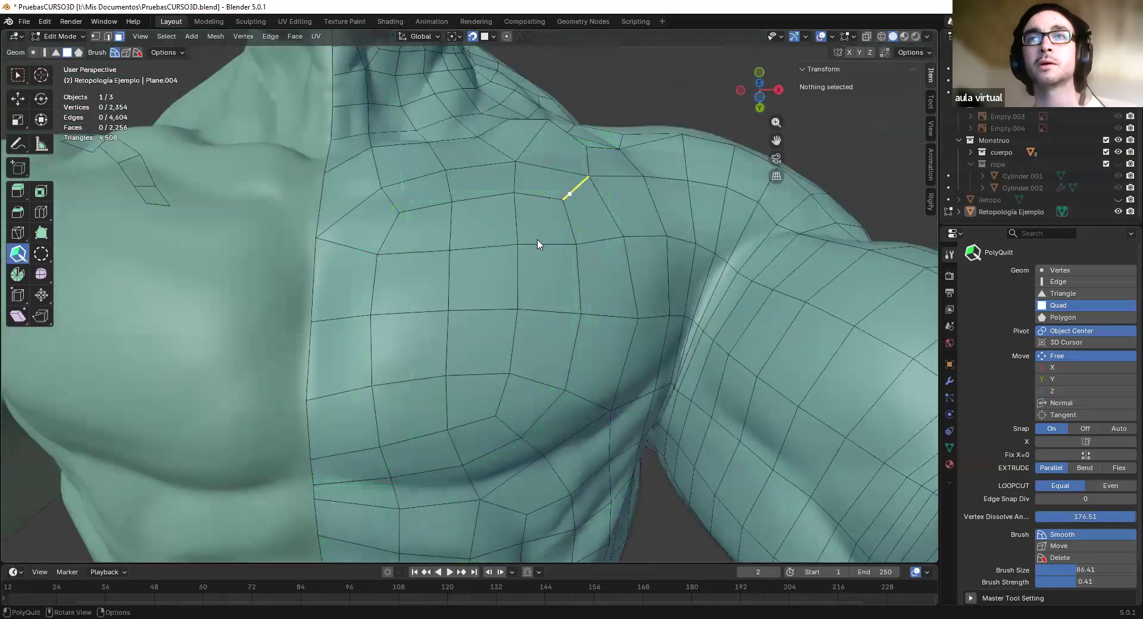
scroll(535, 245, down, 5)
scroll(518, 285, up, 5)
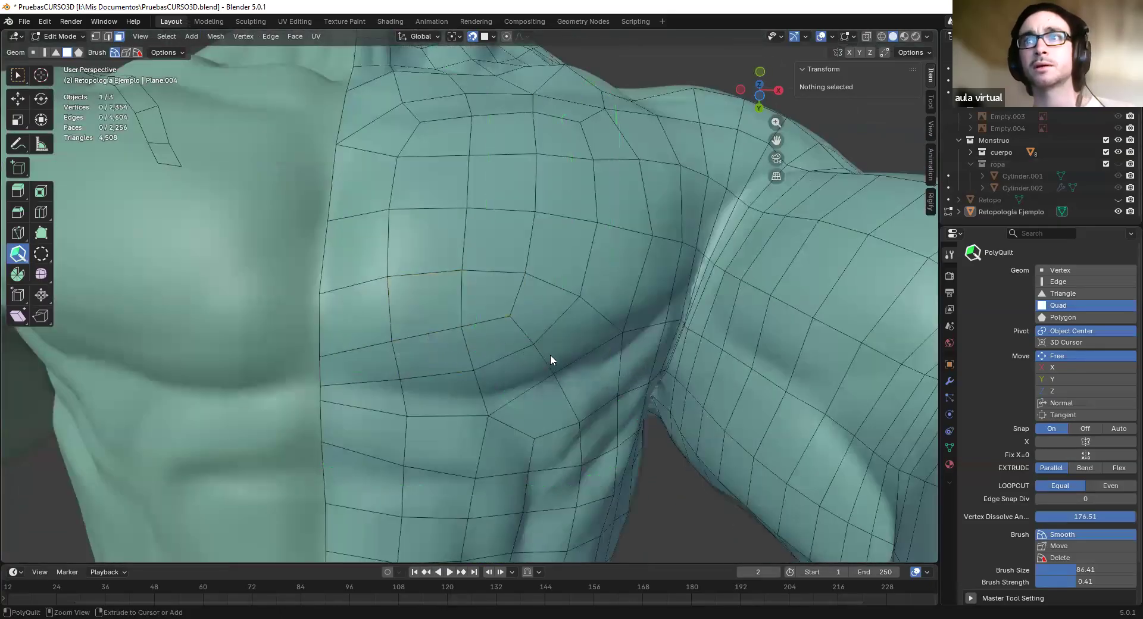
scroll(500, 259, down, 5)
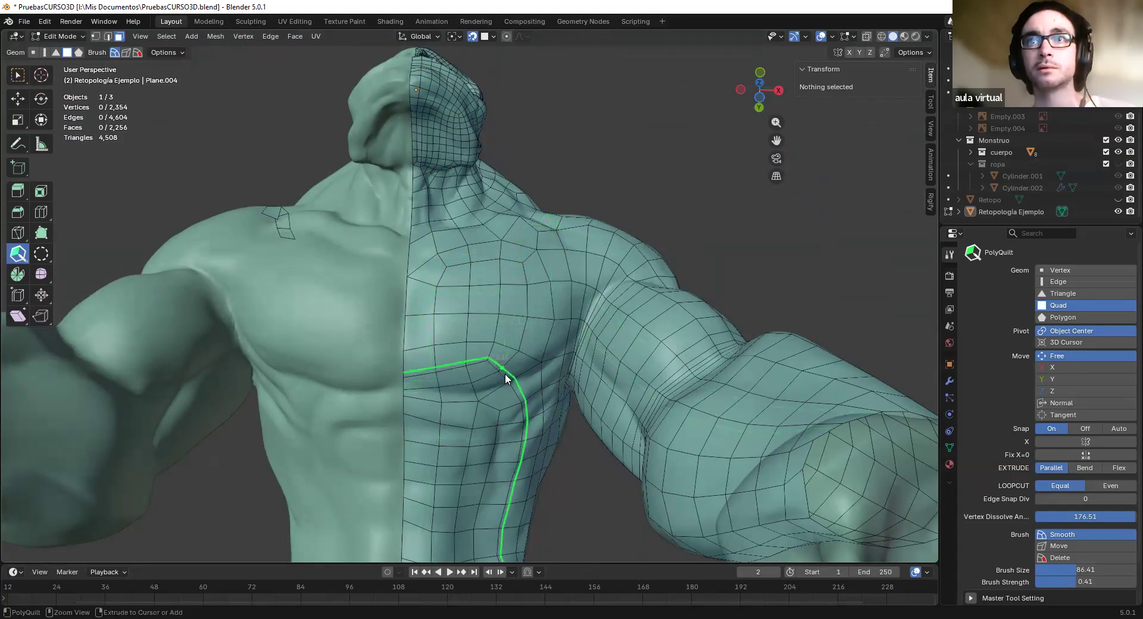
scroll(519, 296, down, 2)
scroll(467, 286, up, 4)
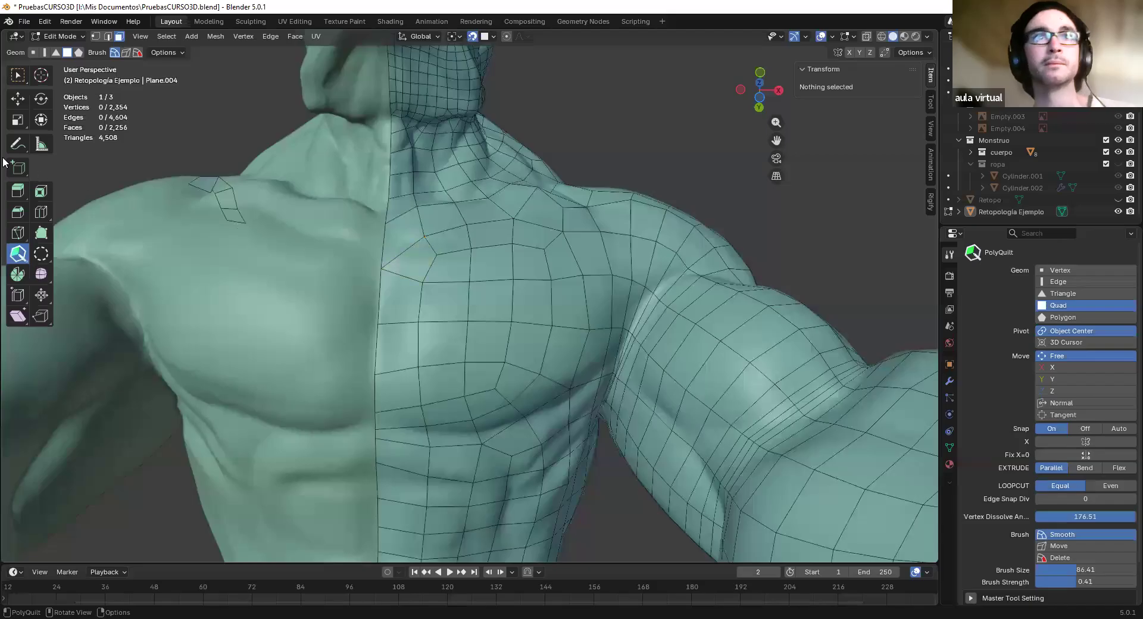
Delete the faces beside the chest's centre line below the neck
click(17, 77)
click(411, 259)
key(x)
click(403, 265)
click(397, 246)
key(x)
click(398, 245)
click(408, 296)
key(x)
click(408, 294)
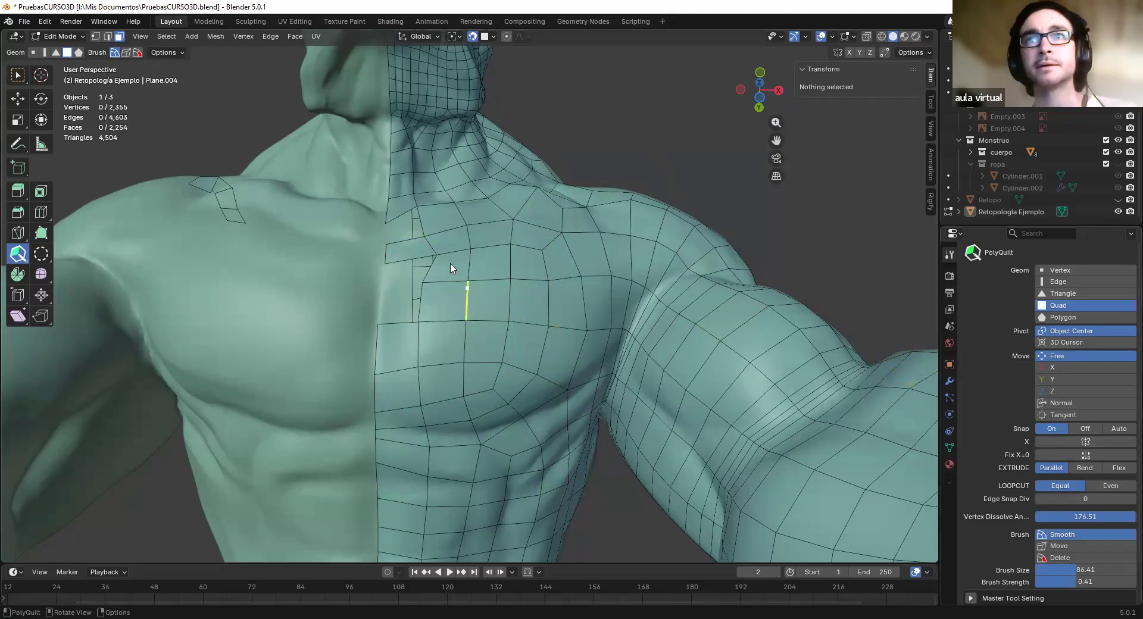
Rebuild the gap at the chest's centre line with PolyQuilt quads and smooth the surrounding mesh
click(398, 278)
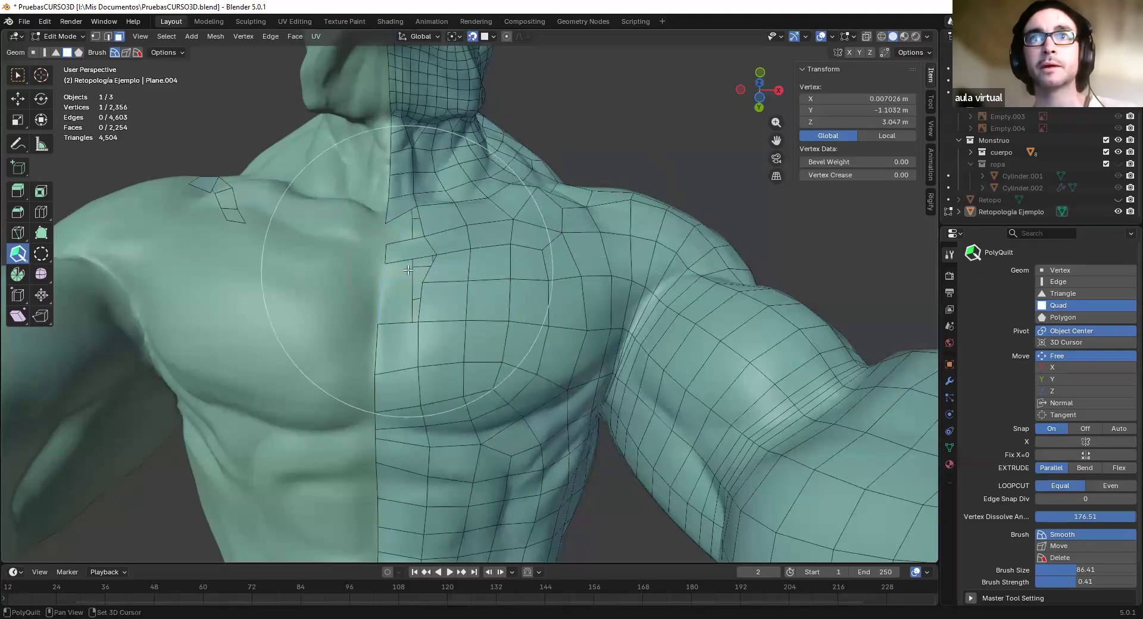
mouse_move(416, 268)
middle_down()
mouse_move(435, 369)
mouse_move(381, 393)
middle_up()
key(1)
scroll(409, 353, up, 1)
middle_drag(381, 393, 353, 421)
mouse_move(489, 297)
middle_down()
mouse_move(497, 247)
mouse_move(470, 239)
middle_up()
scroll(500, 178, up, 2)
mouse_move(512, 143)
shift+middle_down()
mouse_move(472, 247)
mouse_move(472, 339)
shift+middle_up()
shift+click(436, 189)
shift+click(440, 243)
shift+drag(476, 102, 524, 210)
Select the face loop that runs around the pectoral
scroll(523, 211, down, 5)
mouse_move(523, 211)
middle_down()
mouse_move(578, 208)
mouse_move(494, 214)
middle_up()
shift+middle_drag(494, 214, 440, 229)
mouse_move(572, 203)
middle_down()
mouse_move(598, 105)
mouse_move(494, 390)
mouse_move(539, 226)
middle_up()
shift+middle_drag(544, 167, 498, 380)
click(17, 75)
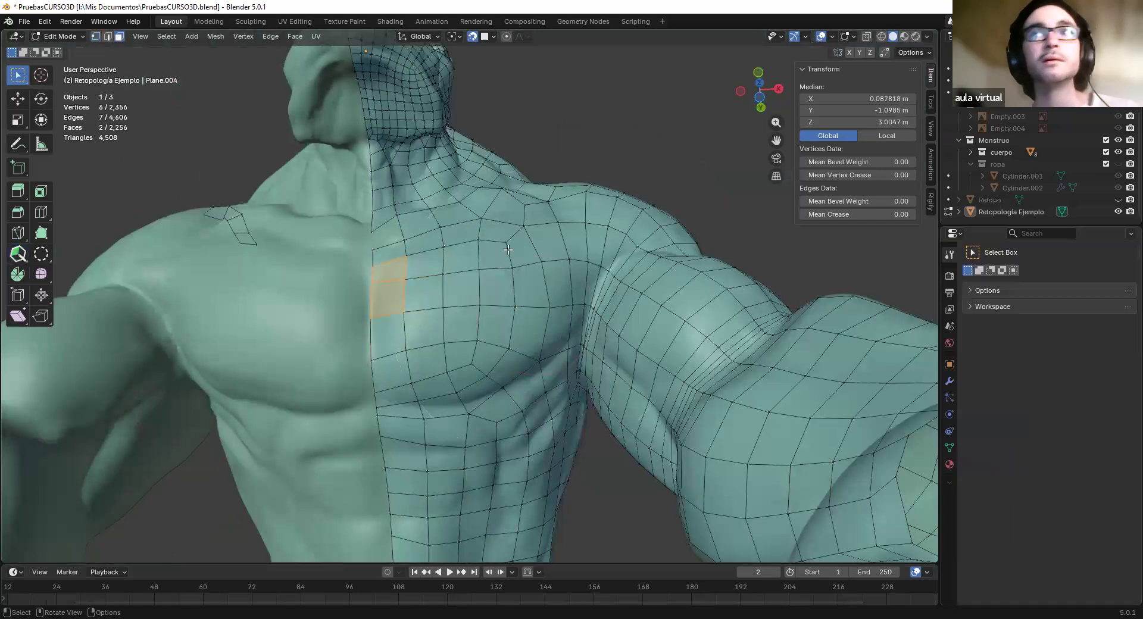
alt+click(527, 251)
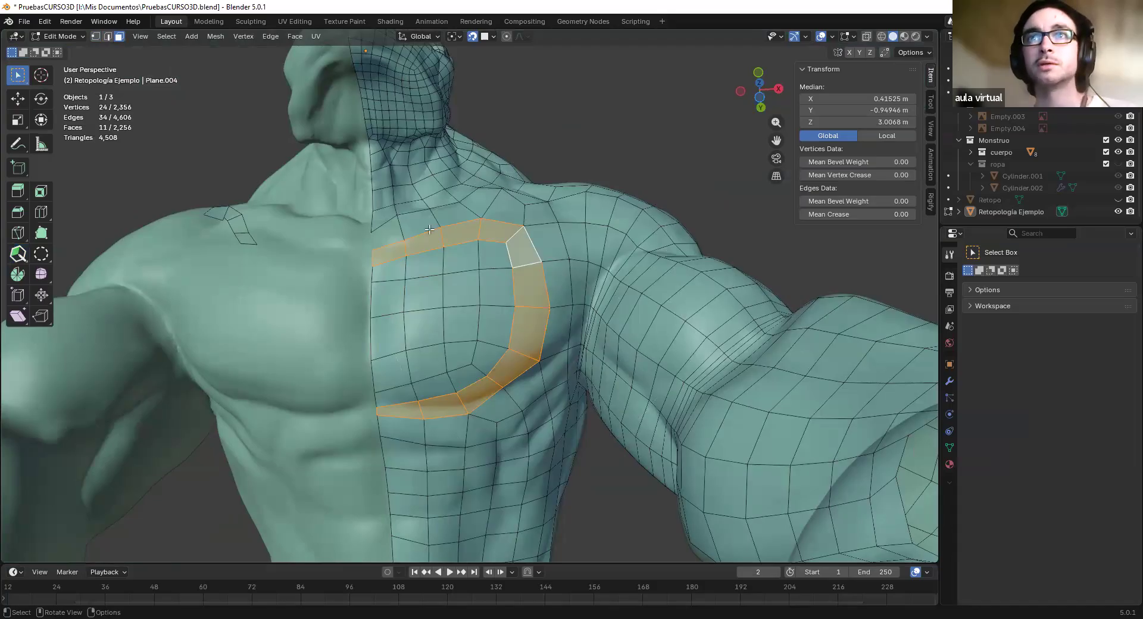
Try inserting several closely spaced edge loops around the pectoral with PolyQuilt
scroll(430, 230, down, 5)
scroll(322, 272, up, 5)
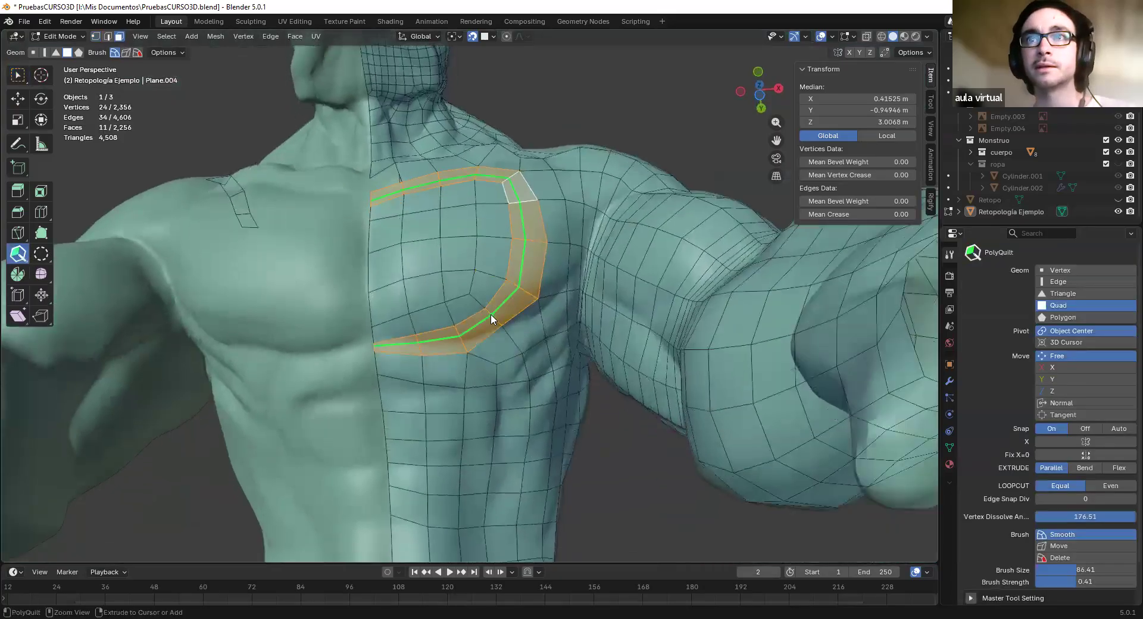
click(493, 314)
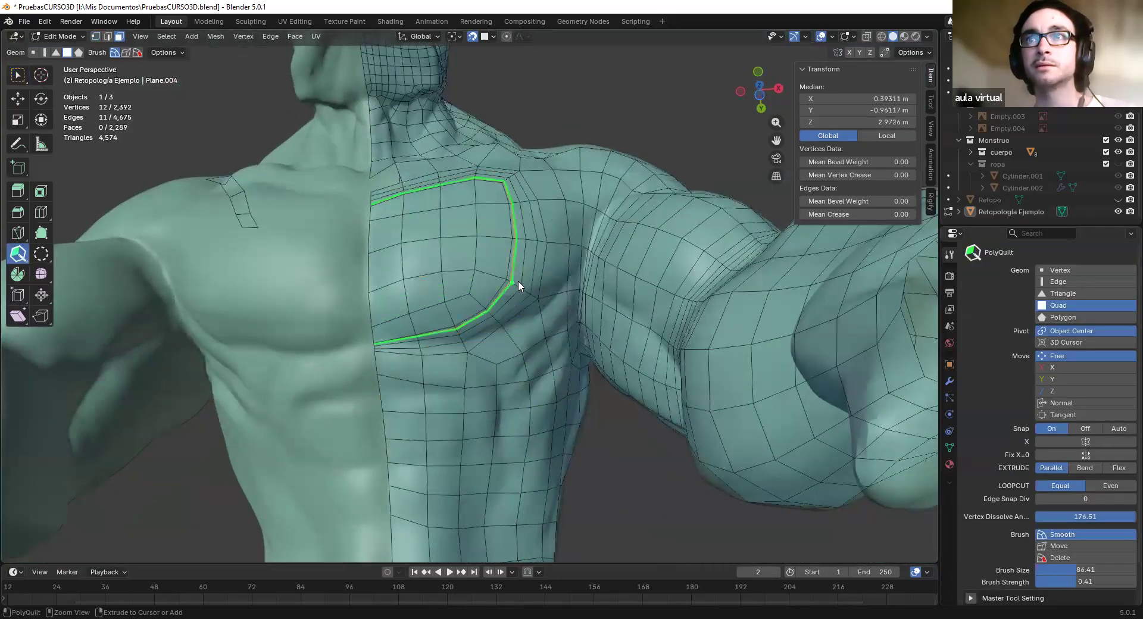
click(516, 281)
scroll(563, 292, up, 2)
scroll(563, 292, up, 2)
ctrl+drag(581, 280, 601, 291)
ctrl+click(599, 289)
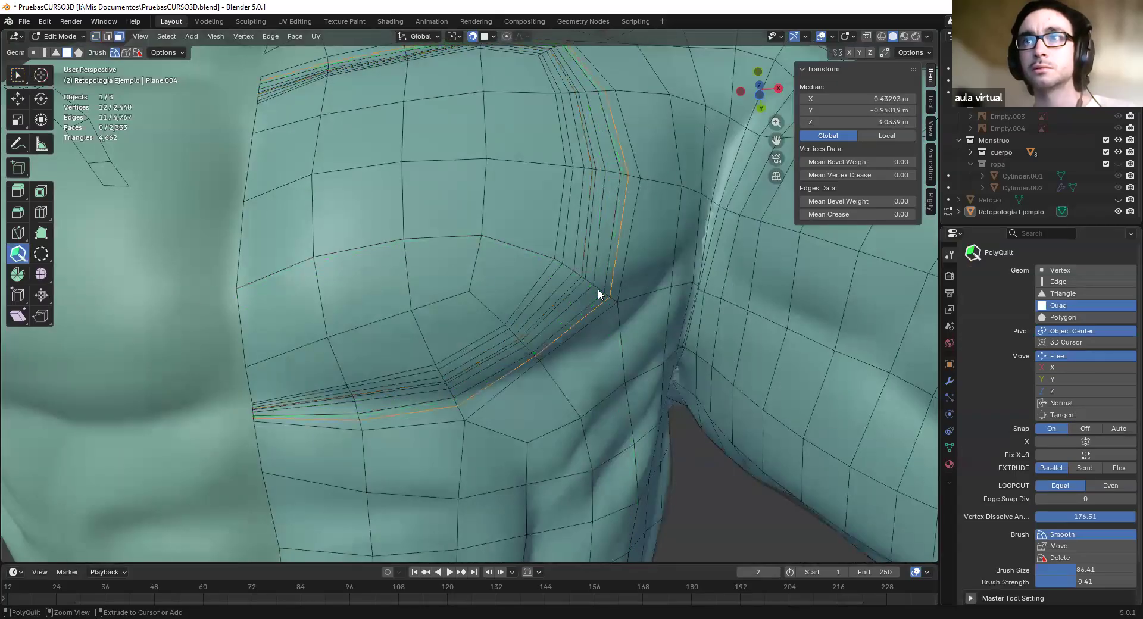
Undo the extra edge loops around the pectoral
scroll(596, 264, down, 6)
middle_drag(532, 313, 504, 349)
mouse_move(508, 337)
shift+mouse_down()
mouse_move(519, 305)
mouse_move(473, 262)
mouse_move(499, 305)
mouse_move(467, 260)
mouse_move(497, 235)
shift+mouse_up()
middle_drag(481, 335, 518, 290)
scroll(506, 304, up, 2)
key(ctrl+z)
key(ctrl+z)
middle_drag(481, 331, 530, 345)
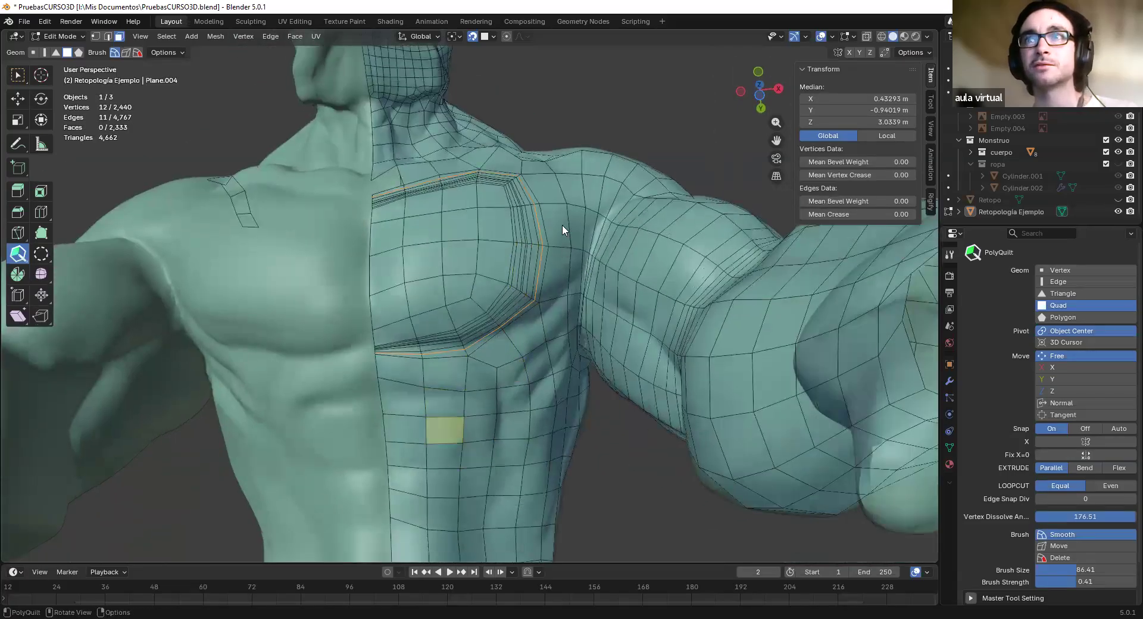
middle_drag(563, 226, 466, 280)
click(628, 370)
scroll(608, 381, down, 4)
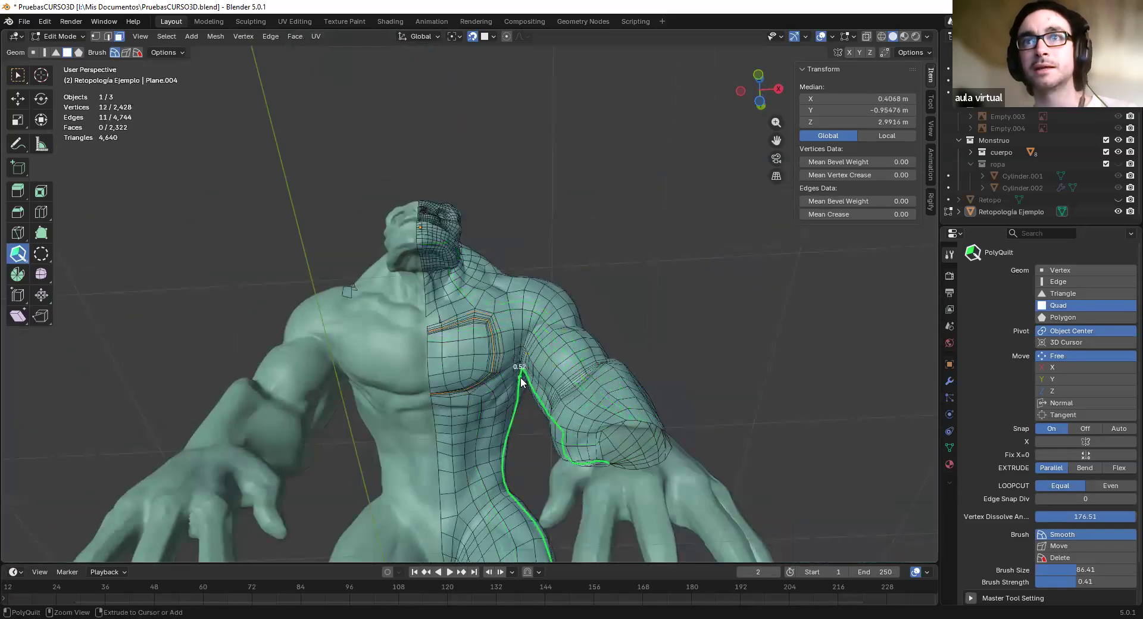
key(ctrl+z)
scroll(531, 392, up, 3)
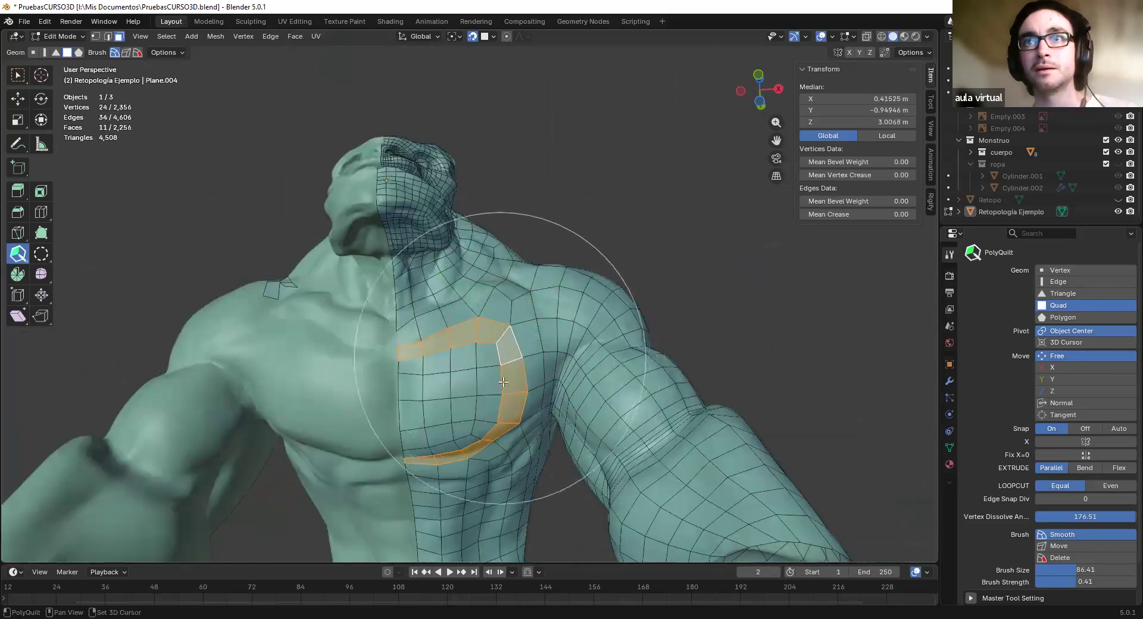
Smooth the mesh at the pectoral's upper inner corner with the PolyQuilt brush
shift+click(409, 337)
mouse_move(440, 343)
shift+mouse_down()
mouse_move(429, 349)
mouse_move(428, 276)
shift+mouse_up()
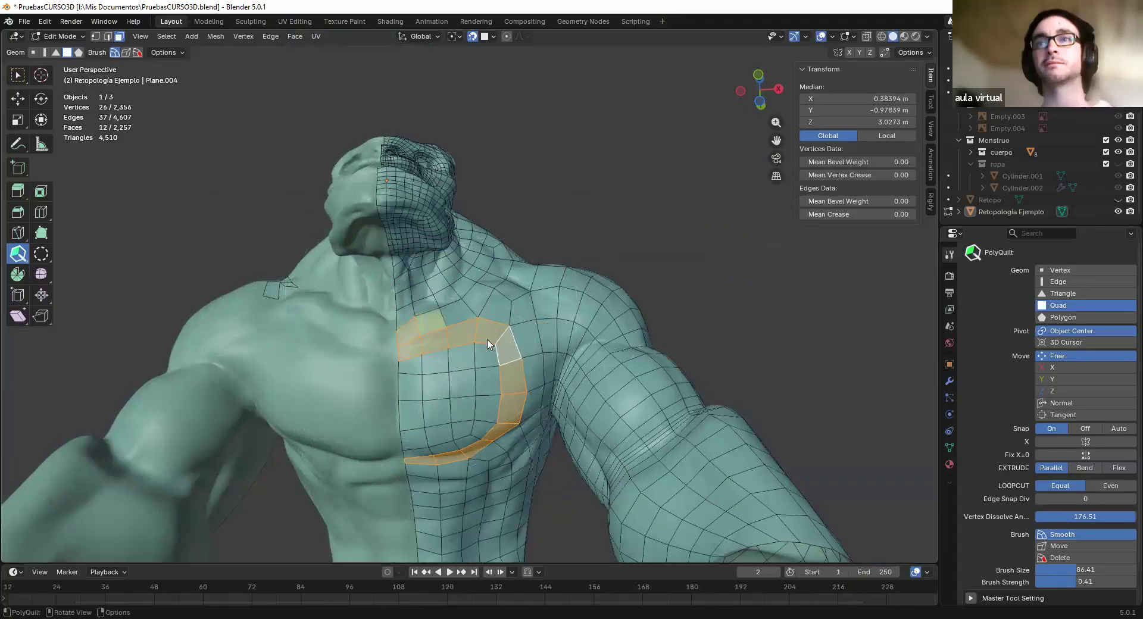
middle_drag(487, 341, 495, 356)
shift+middle_drag(524, 394, 554, 333)
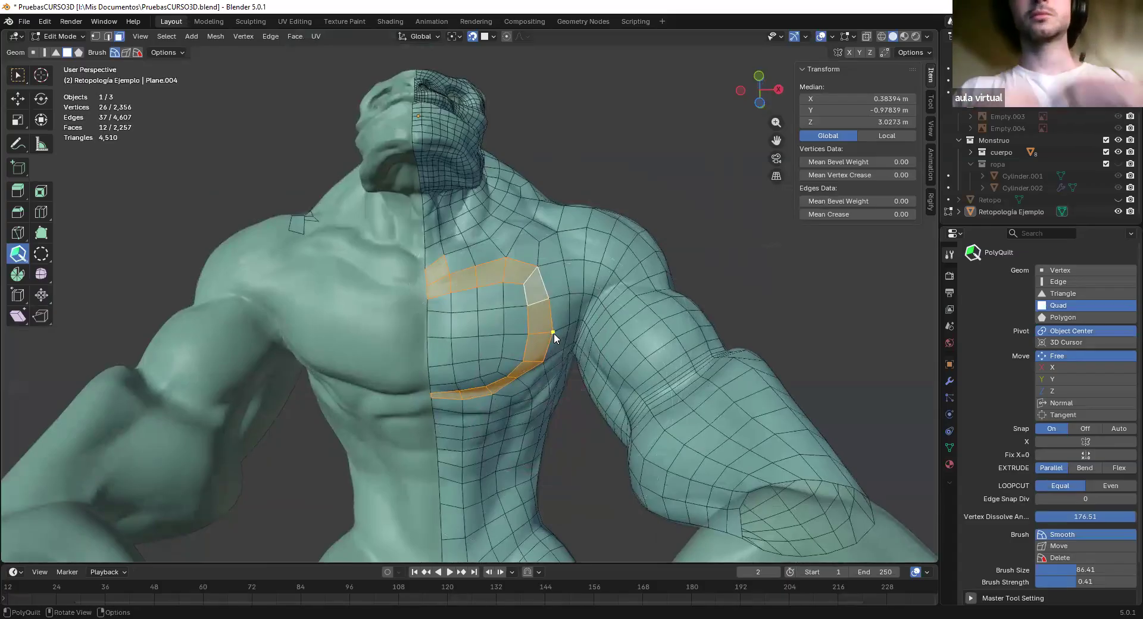
Sketch annotation curves over the abdomen to show a possible edge flow for the muscles
middle_drag(494, 293, 476, 277)
shift+middle_drag(490, 351, 491, 252)
scroll(452, 243, up, 5)
scroll(417, 191, down, 3)
shift+middle_drag(434, 199, 387, 161)
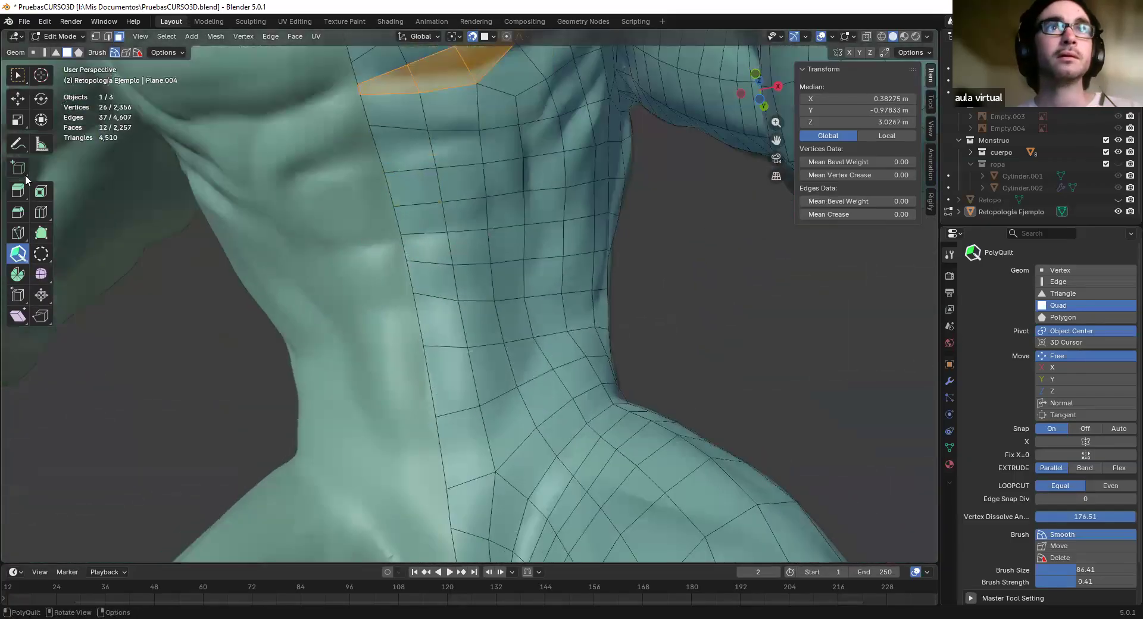
click(18, 144)
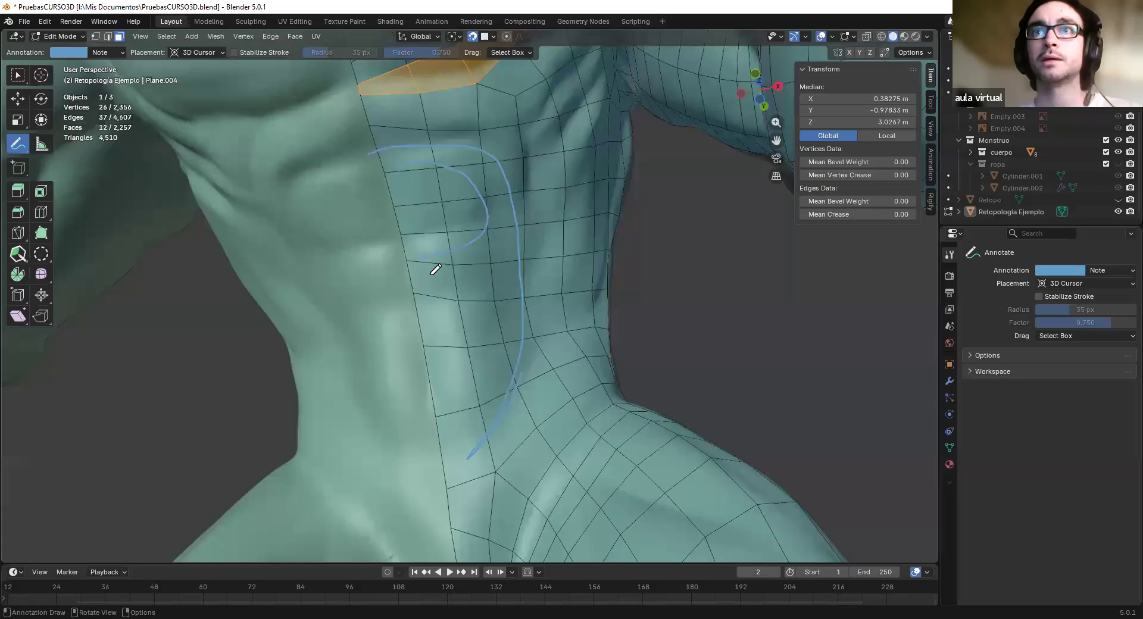
scroll(522, 230, down, 3)
middle_drag(514, 231, 519, 276)
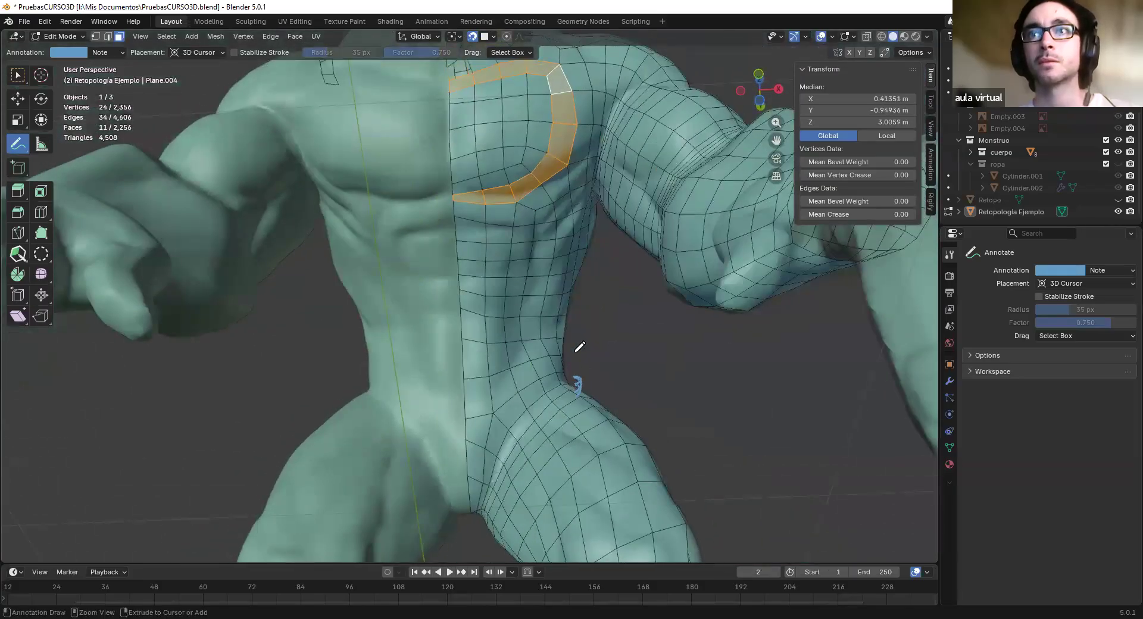
Undo the annotation strokes on the torso
scroll(576, 352, up, 2)
scroll(543, 329, down, 4)
middle_drag(547, 330, 541, 329)
key(ctrl+z)
key(ctrl+shift+z)
scroll(537, 271, up, 3)
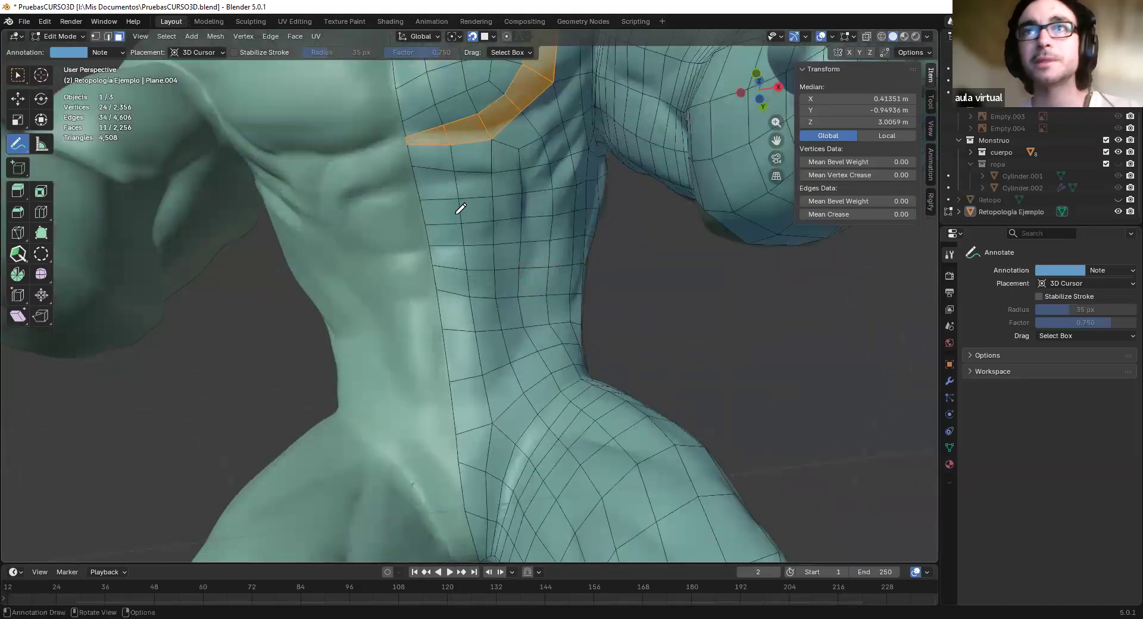
scroll(461, 209, down, 5)
middle_drag(460, 208, 466, 227)
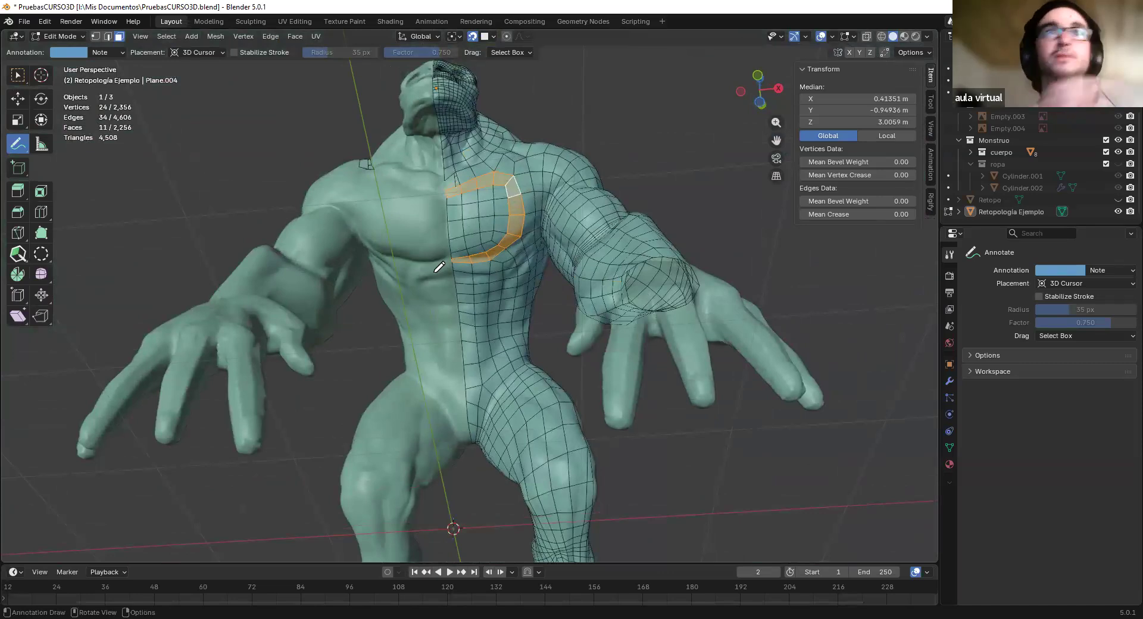
Activate the Select Box tool and make the ropa collection visible around the monster's waist
click(17, 76)
scroll(498, 239, up, 3)
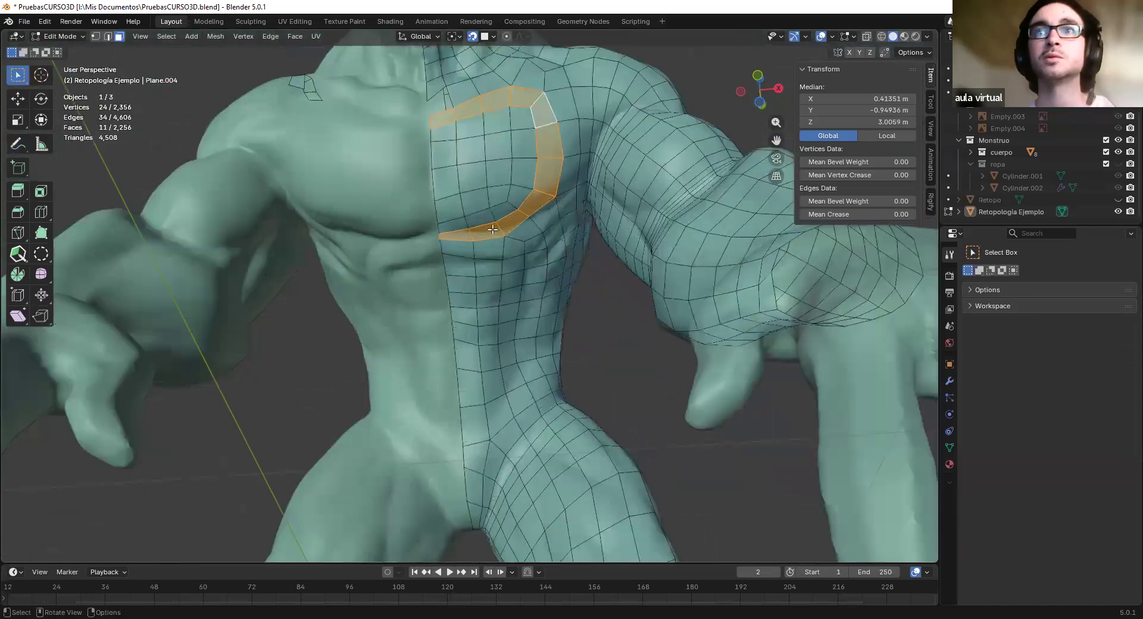
scroll(497, 239, down, 5)
middle_drag(497, 245, 497, 240)
shift+middle_drag(620, 476, 513, 312)
scroll(530, 369, up, 4)
shift+middle_drag(548, 420, 676, 491)
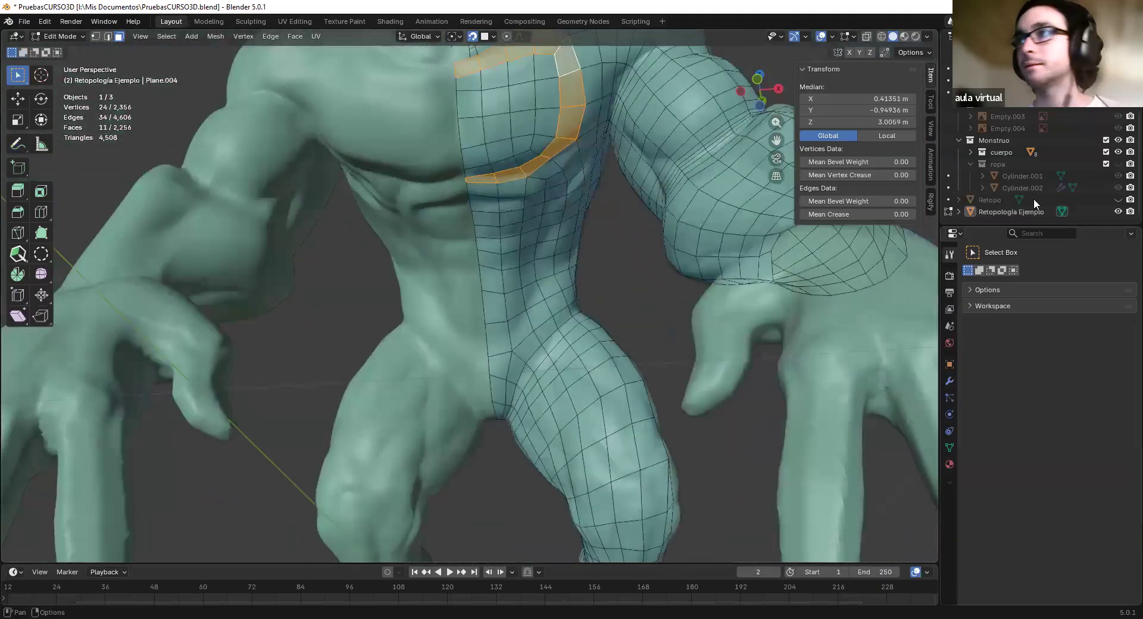
click(1118, 165)
click(1118, 164)
click(1118, 164)
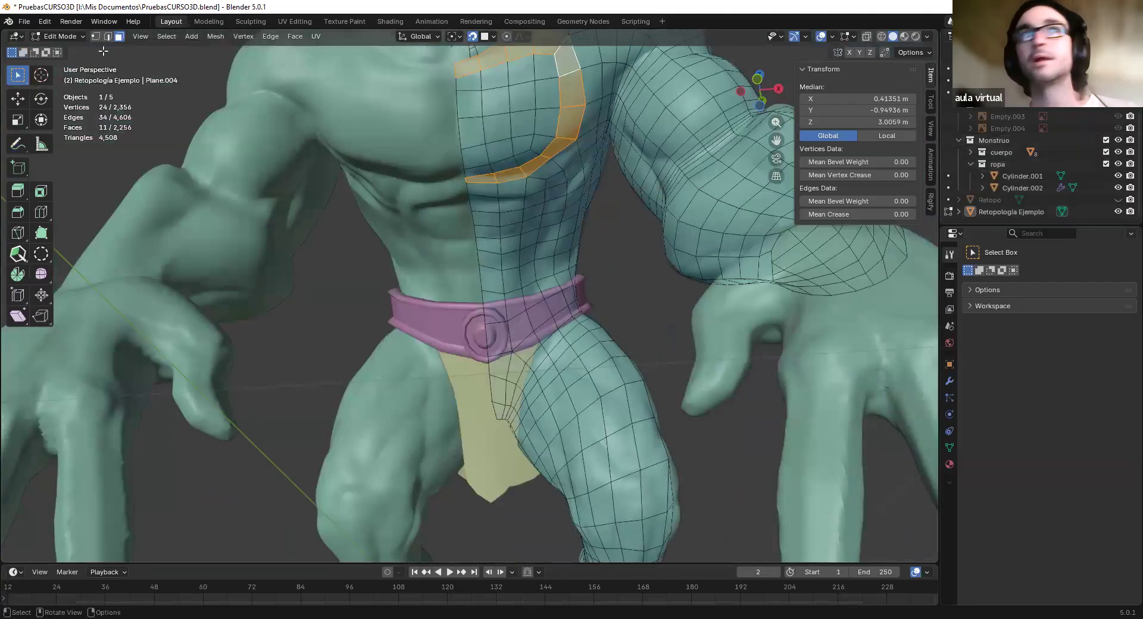
Switch from Edit Mode to Object Mode and turn off the In Front display for the Retopología Ejemplo mesh
click(58, 35)
click(63, 52)
click(481, 341)
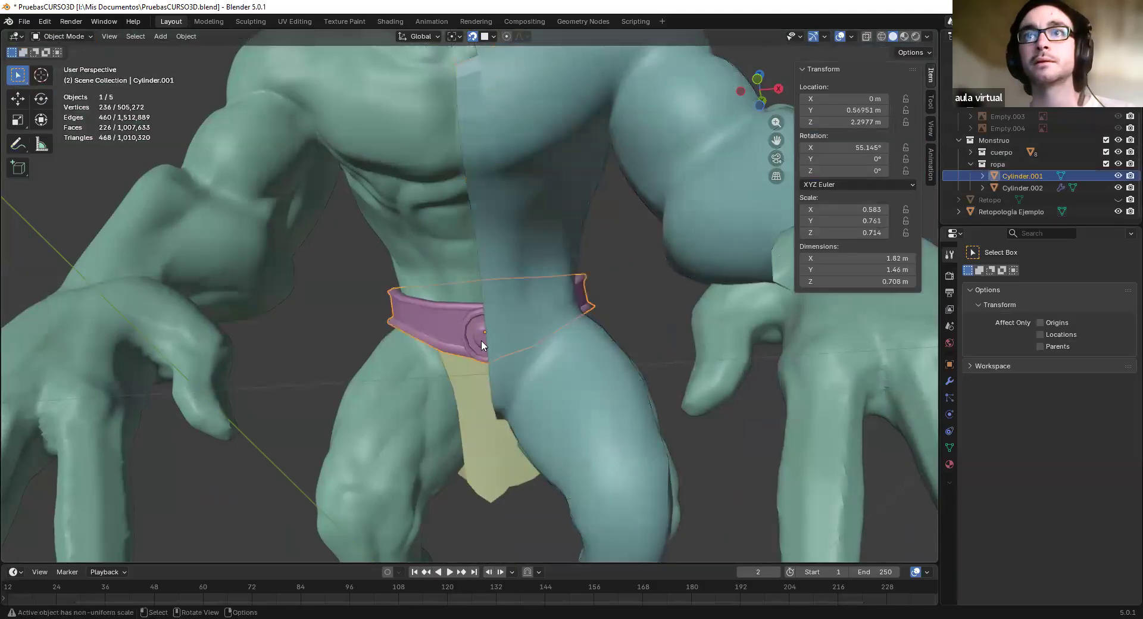
click(651, 262)
click(950, 365)
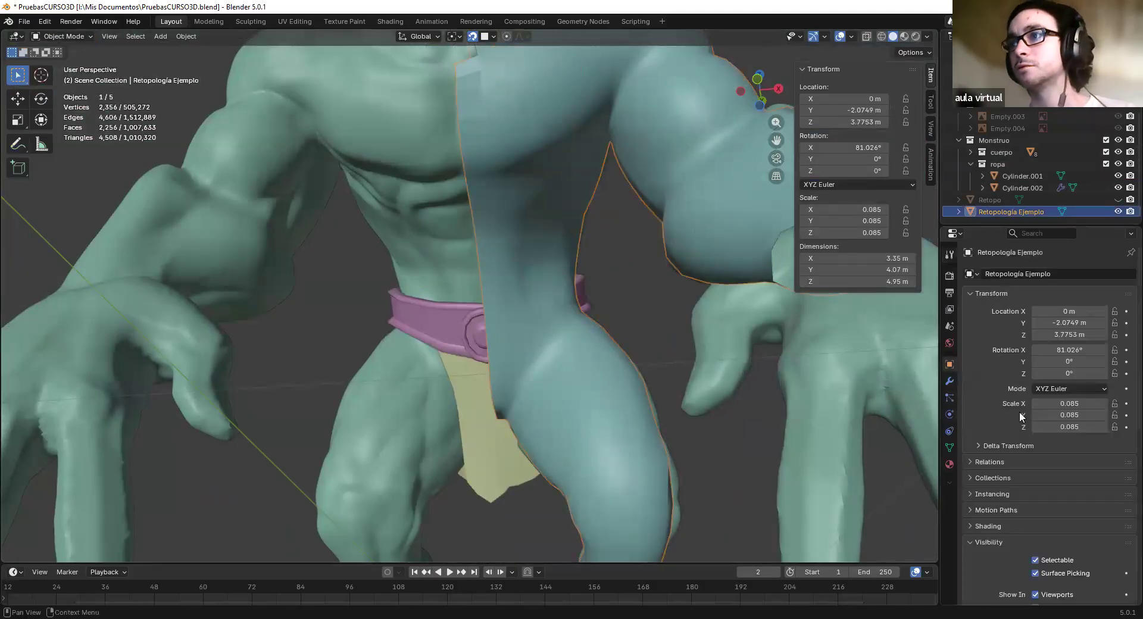
scroll(1019, 412, down, 8)
scroll(1048, 546, down, 5)
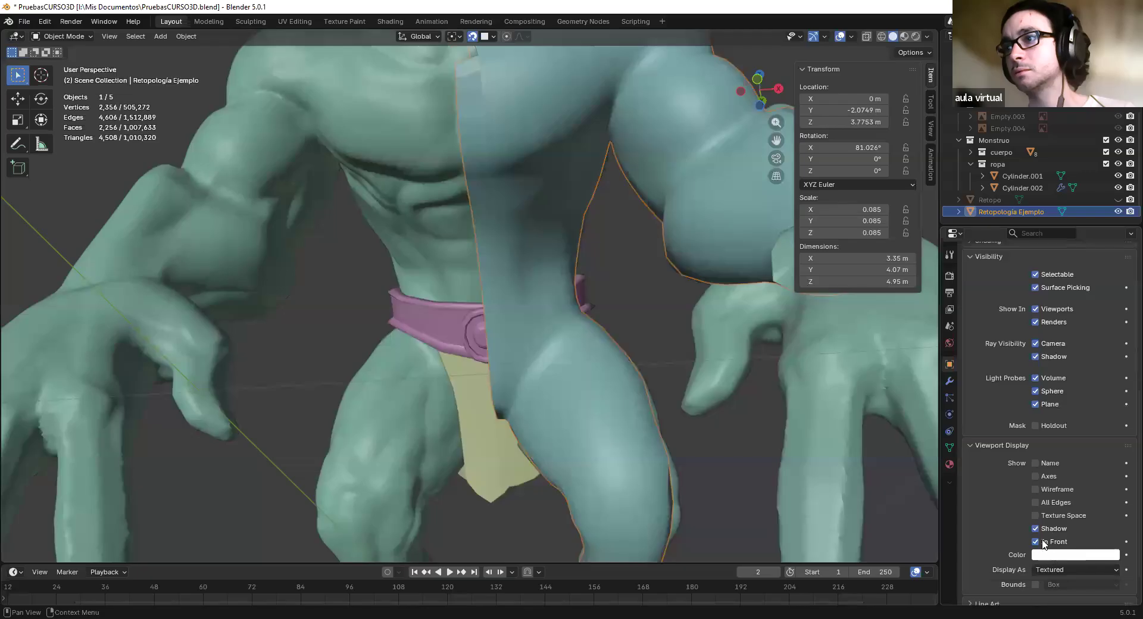
click(1036, 542)
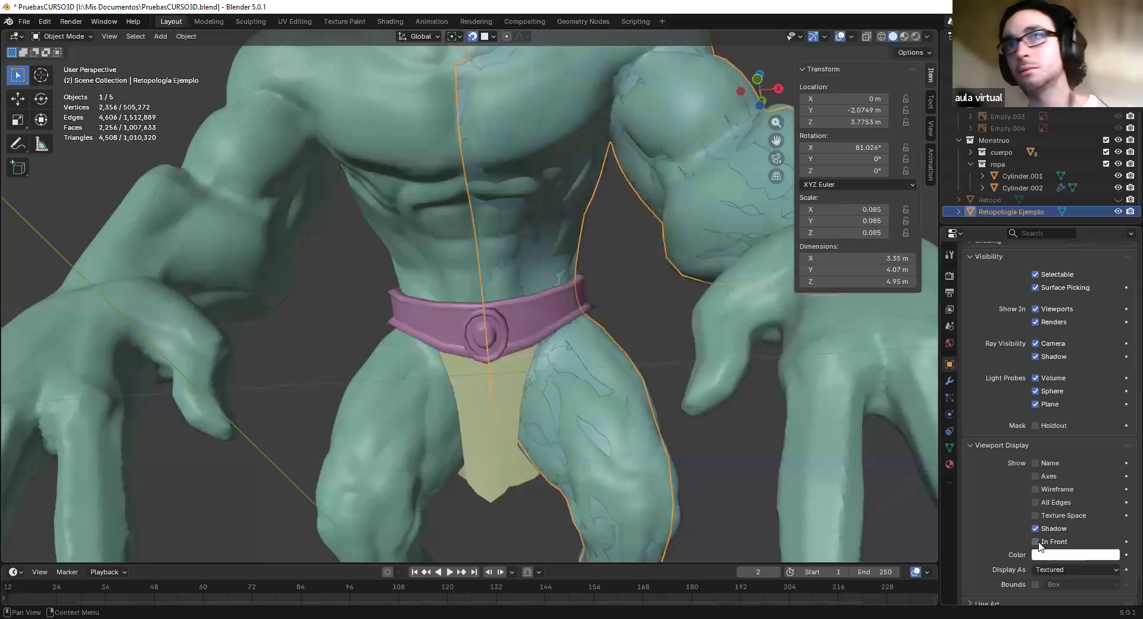
Apply Shade Flat to the monster's belt
click(530, 345)
key(KP_Decimal)
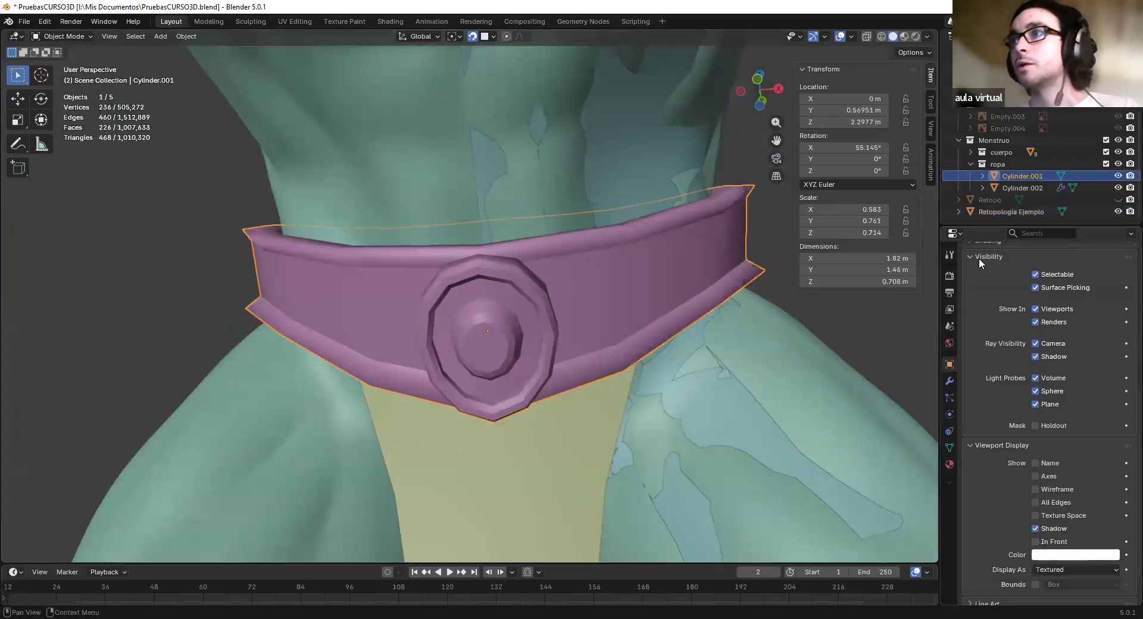
click(950, 381)
scroll(541, 298, down, 2)
middle_drag(539, 301, 504, 310)
right_click(504, 309)
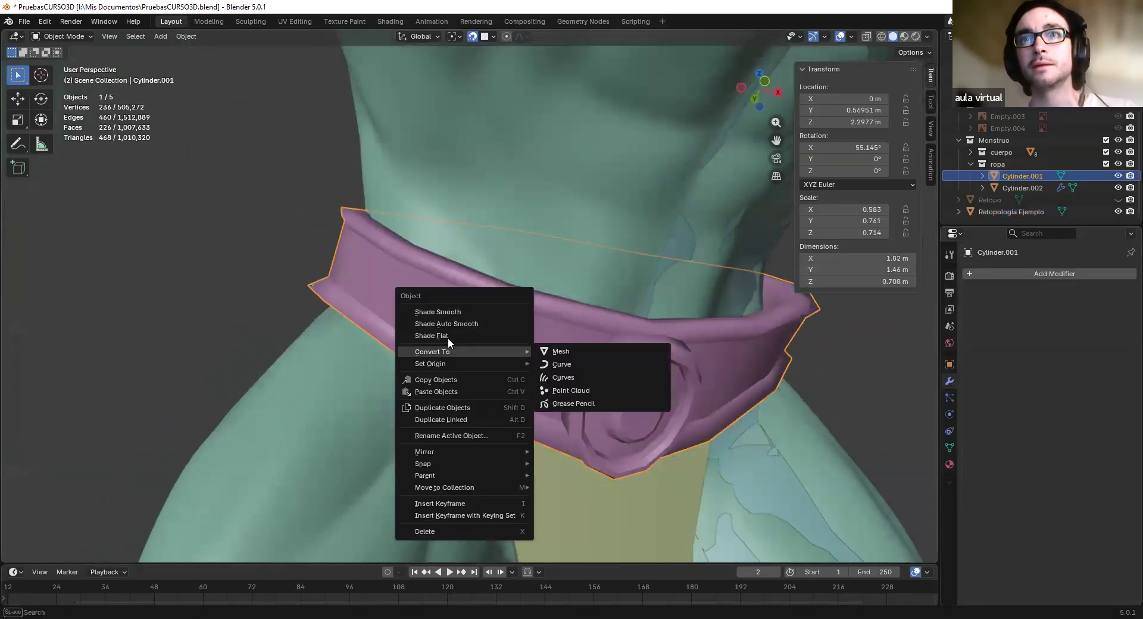
key(Escape)
right_click(458, 331)
click(434, 356)
Examine the belt's mesh topology and edges in Edit Mode from several angles, ending in Object Mode
shift+middle_drag(608, 354, 529, 327)
middle_drag(601, 313, 535, 299)
key(Tab)
key(Tab)
scroll(554, 308, down, 2)
key(Tab)
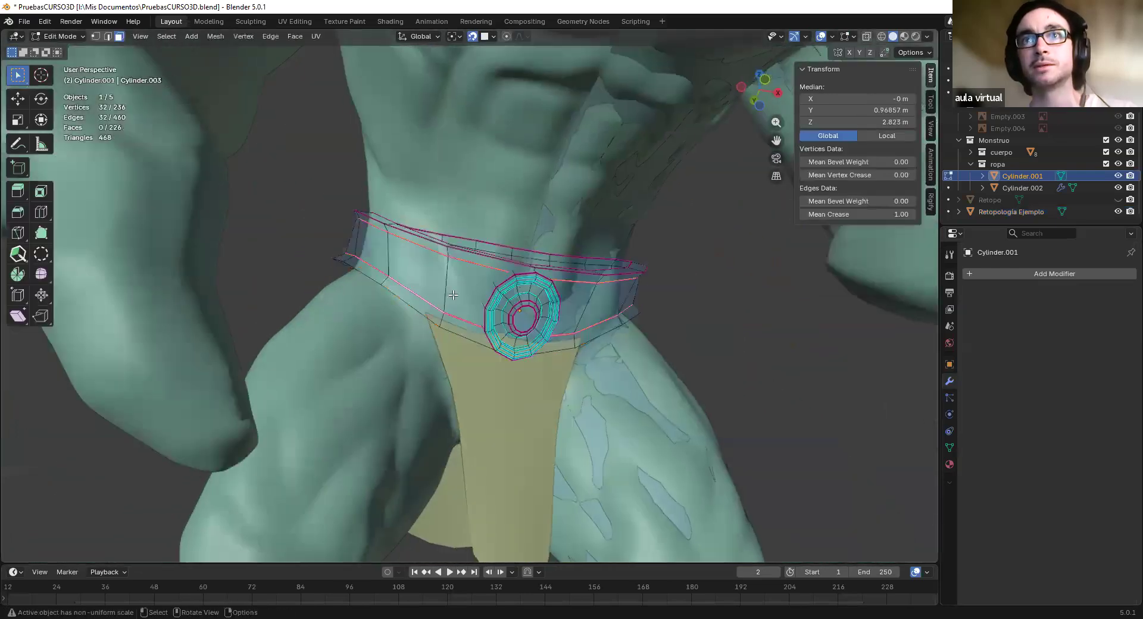
scroll(524, 300, up, 3)
scroll(444, 283, down, 3)
middle_drag(434, 276, 490, 324)
scroll(409, 273, up, 2)
scroll(411, 275, down, 3)
key(Tab)
scroll(517, 344, down, 6)
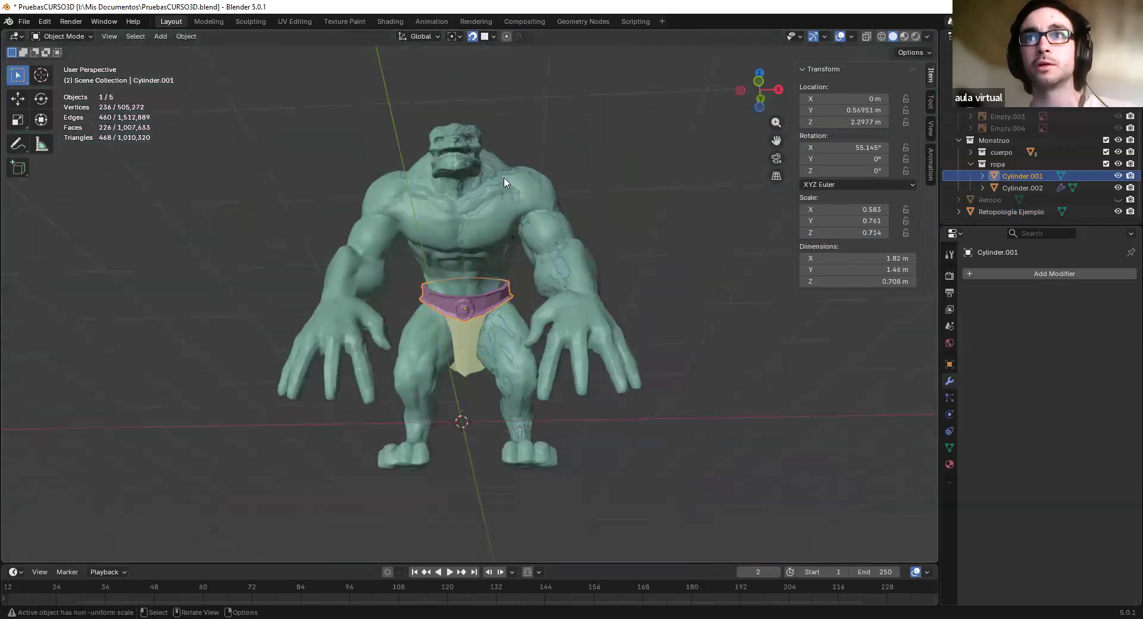
Move the Retopología Ejemplo mesh out beside the sculpt, about 2.96 m along X
click(493, 187)
scroll(495, 260, up, 4)
key(g)
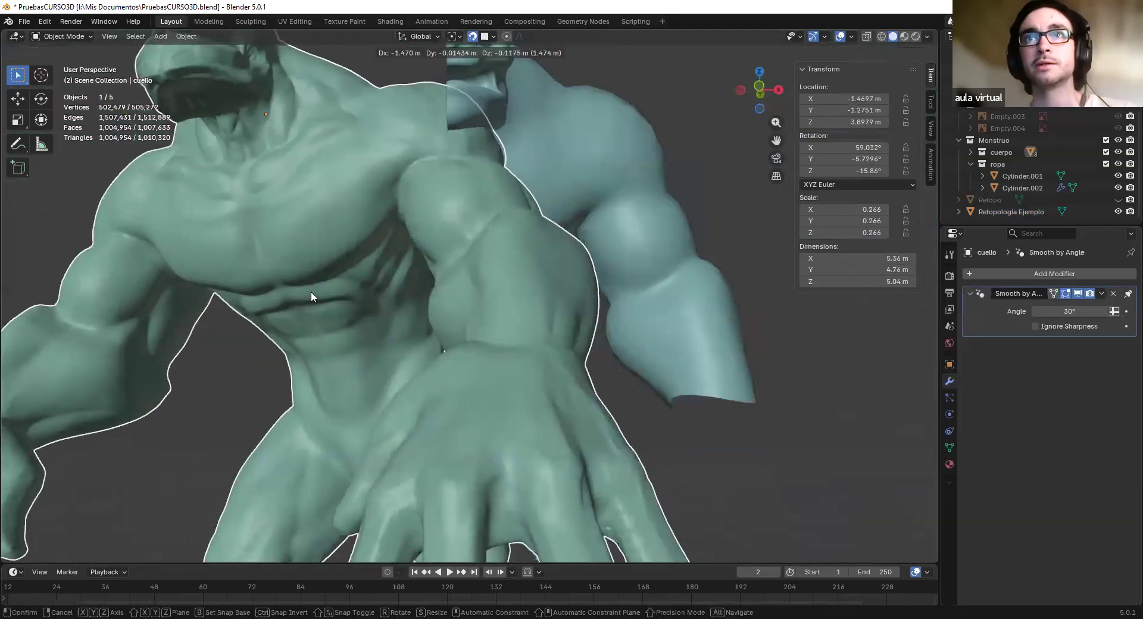
right_click(500, 159)
click(500, 159)
key(g)
right_click(628, 201)
scroll(628, 205, down, 5)
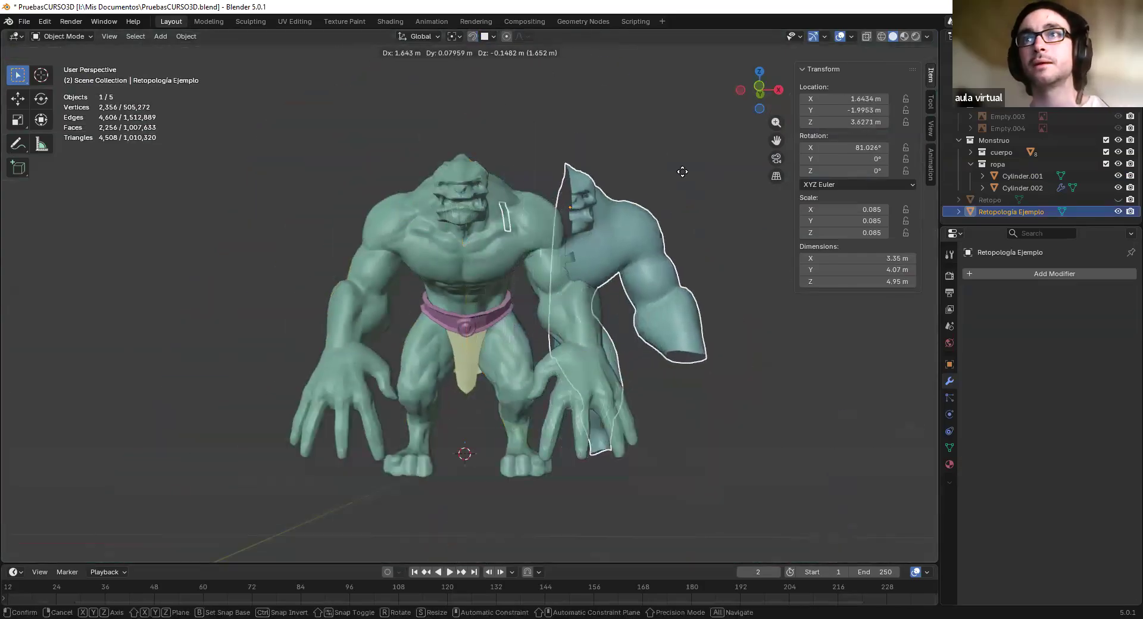
click(634, 219)
middle_drag(635, 219, 537, 267)
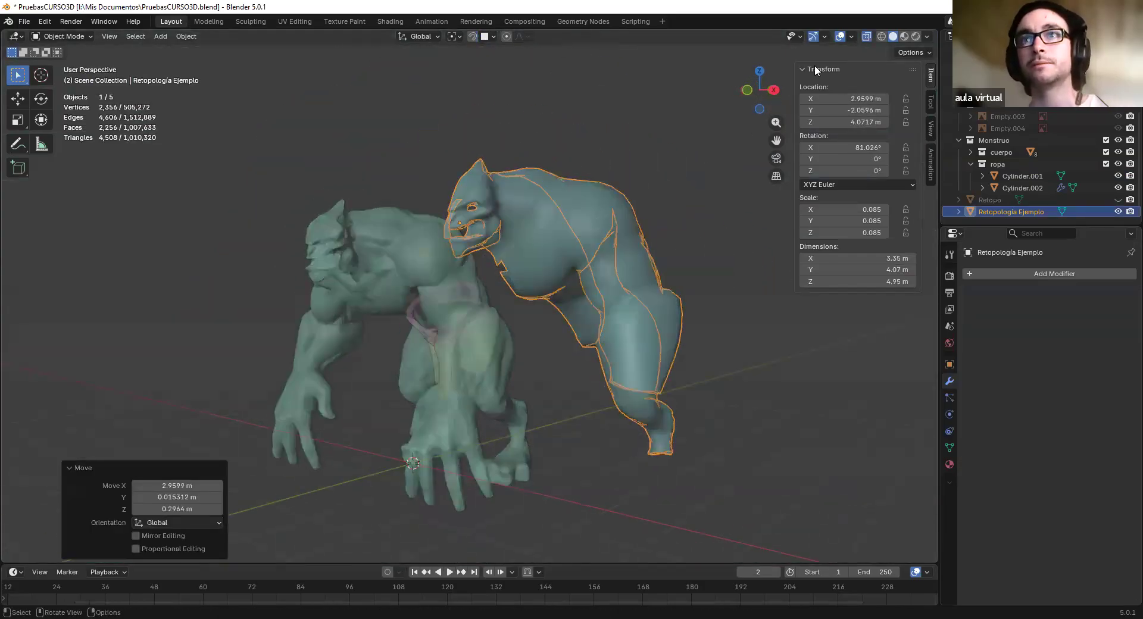
Turn on the wireframe overlay to compare the mesh density of the sculpt and the retopology mesh
click(851, 37)
click(772, 237)
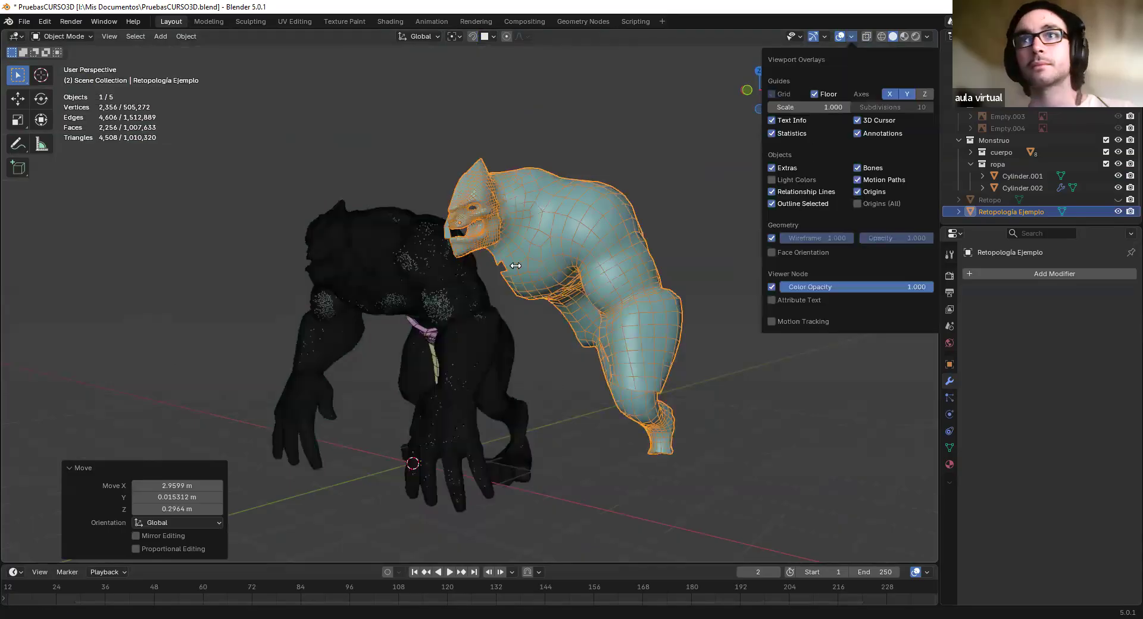
click(671, 171)
middle_drag(673, 171, 708, 168)
scroll(1003, 206, up, 5)
scroll(1003, 205, down, 5)
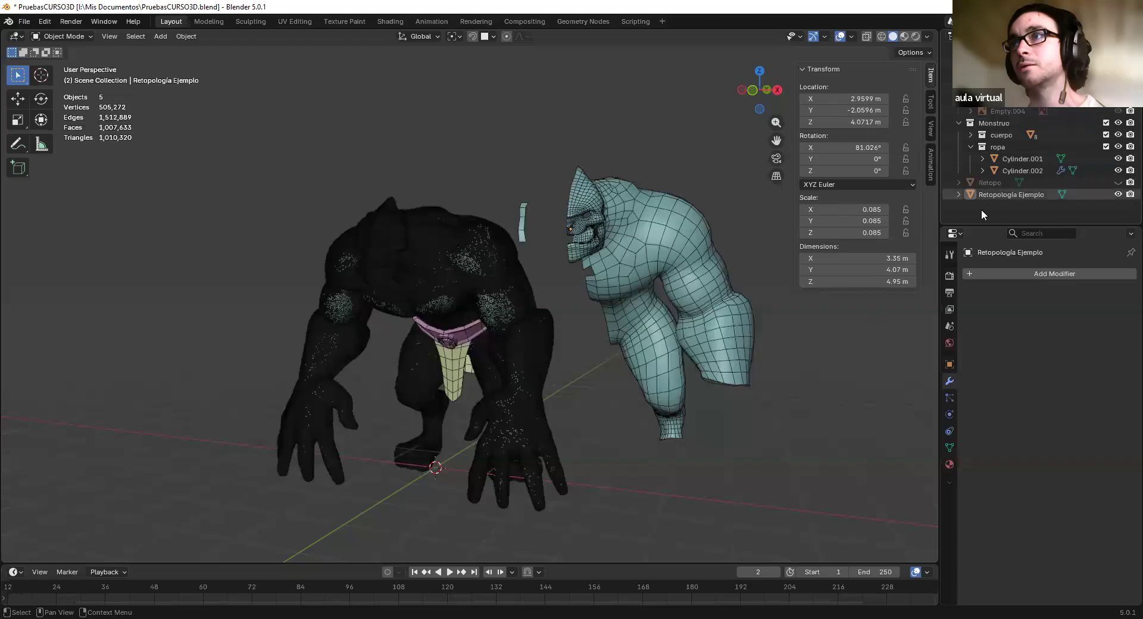
Create a new collection in the scene and name it LOW
right_click(981, 209)
key(Escape)
click(1003, 209)
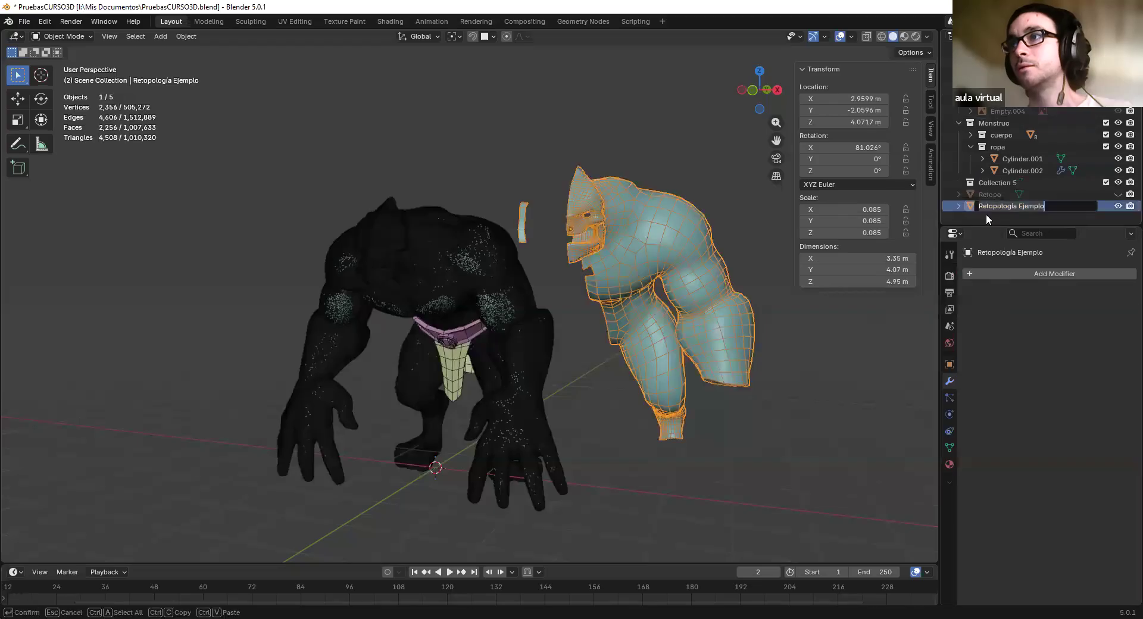
double_click(997, 180)
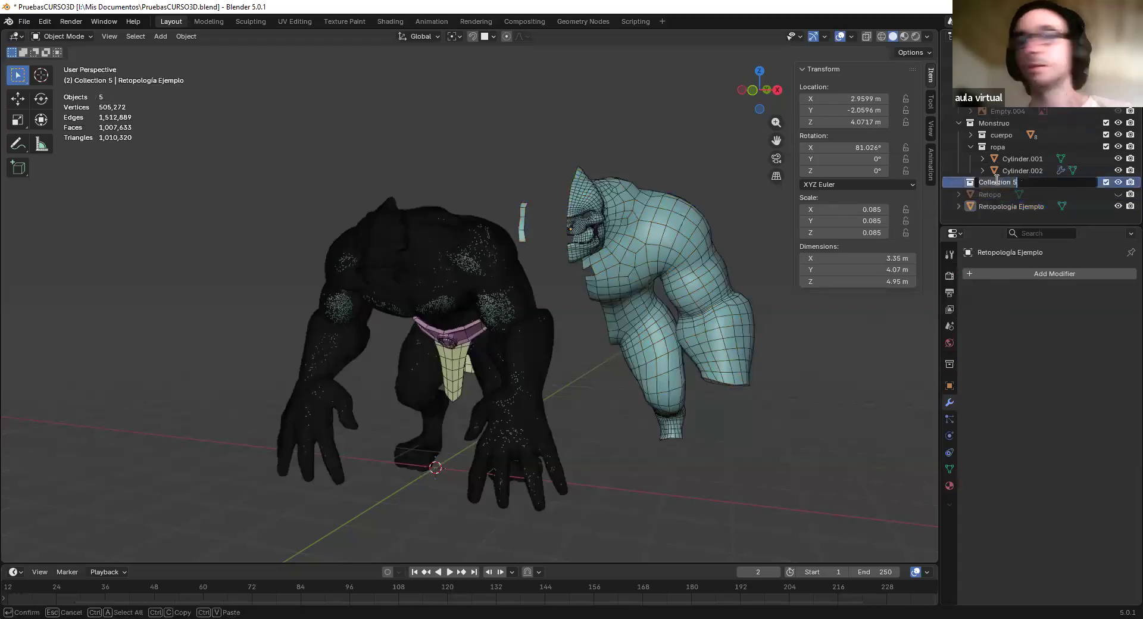
text(LOW)
key(Return)
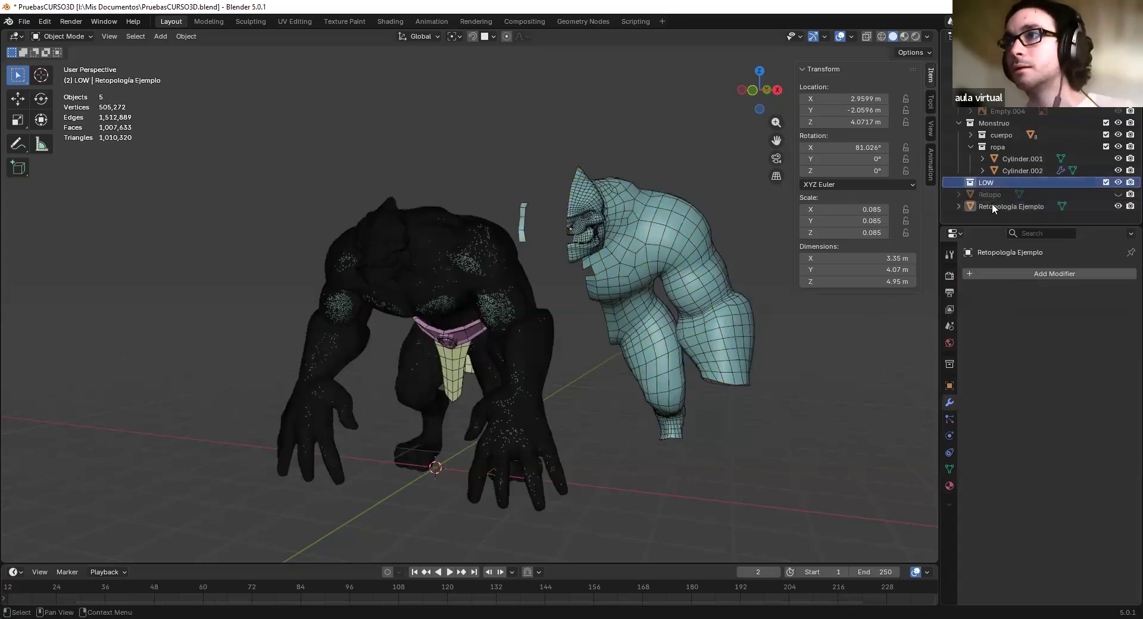
scroll(487, 274, down, 1)
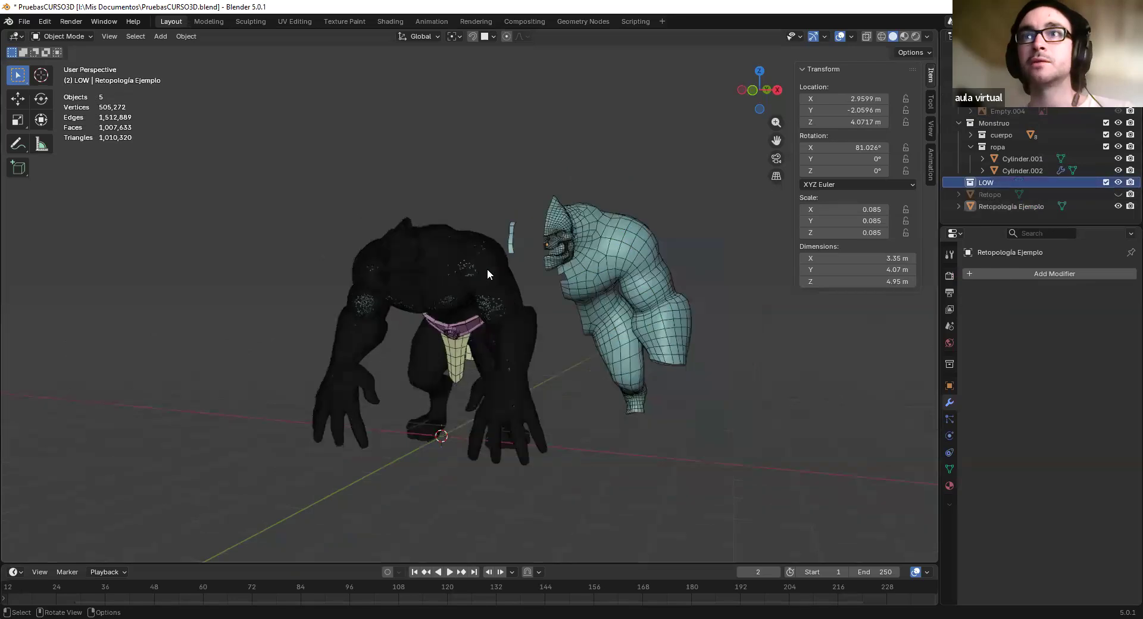
middle_drag(487, 274, 584, 294)
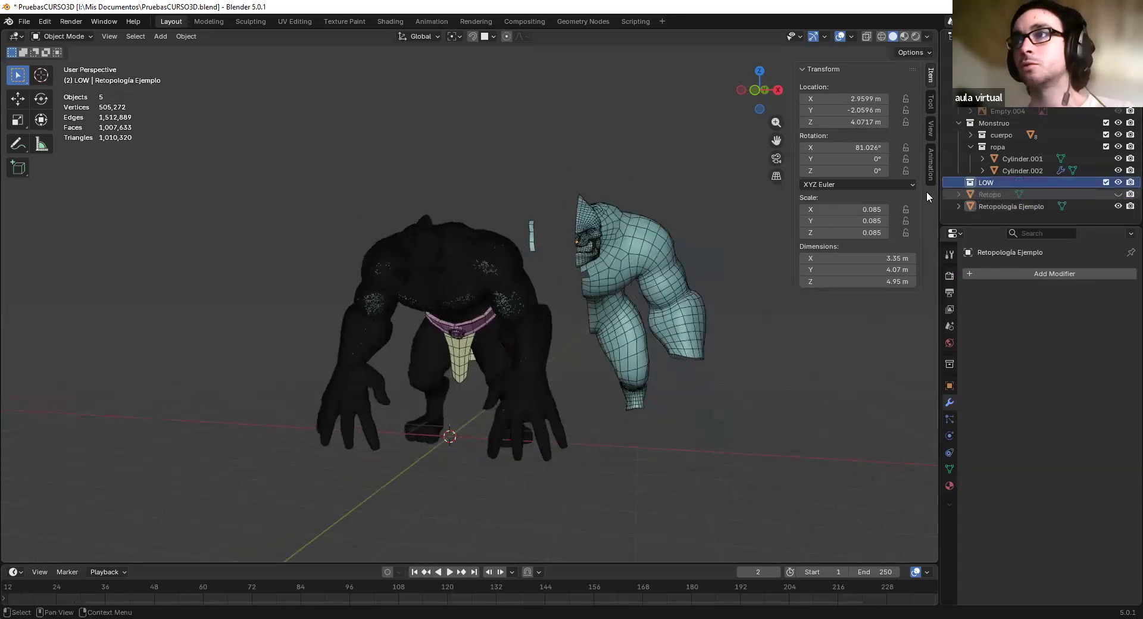
Undo the collection's rename, name it LOW again, and select the retopology mesh
key(ctrl+z)
click(657, 280)
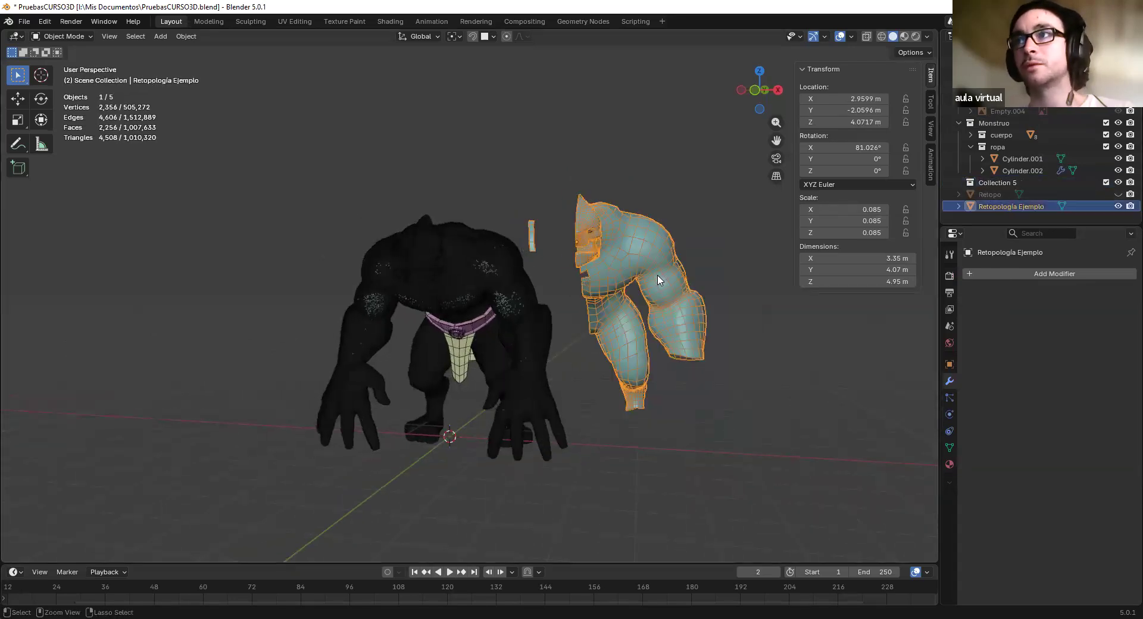
click(990, 184)
click(627, 259)
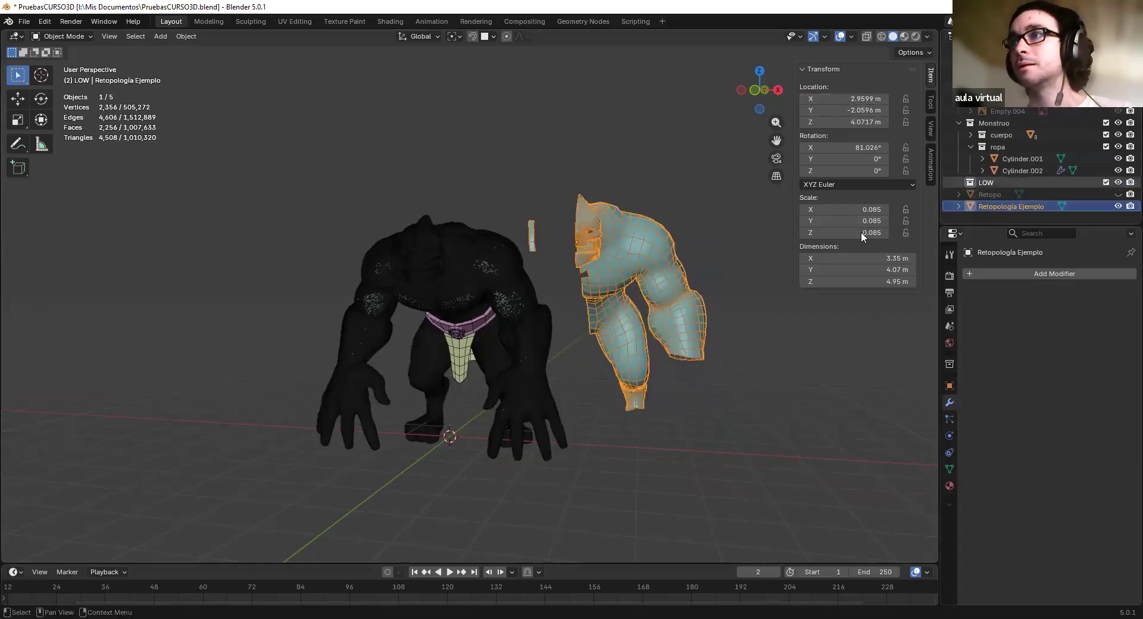
Undo the new collection and the retopology mesh's displacement from the sculpt
key(ctrl+z)
key(ctrl+z)
key(ctrl+z)
key(ctrl+z)
key(ctrl+z)
key(ctrl+z)
key(ctrl+z)
key(ctrl+z)
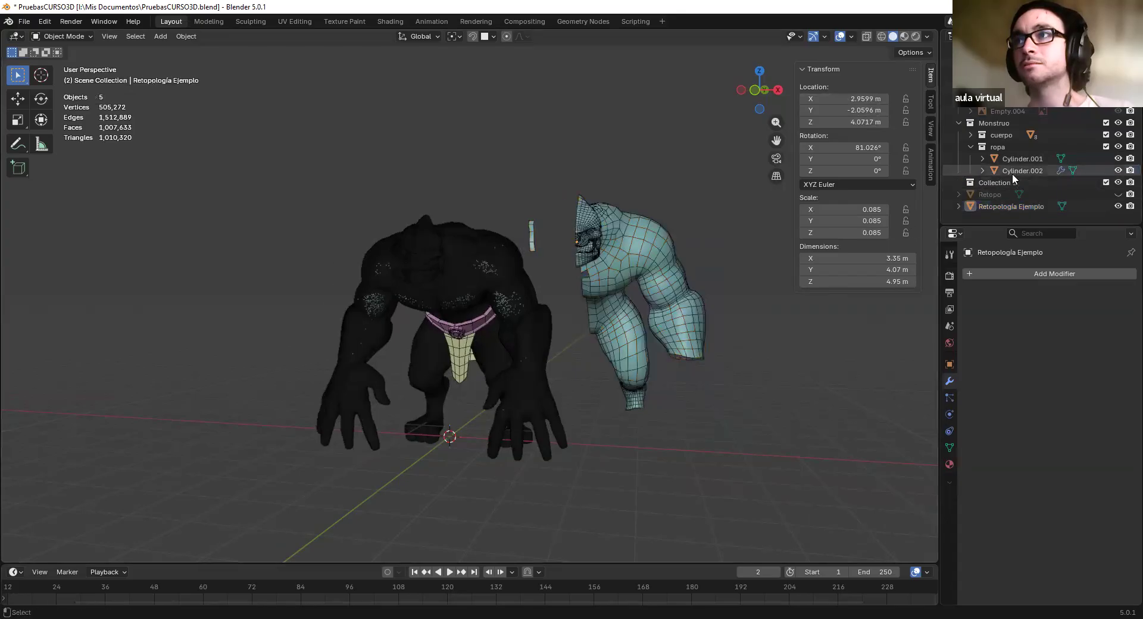
middle_drag(608, 346, 631, 331)
scroll(493, 198, up, 3)
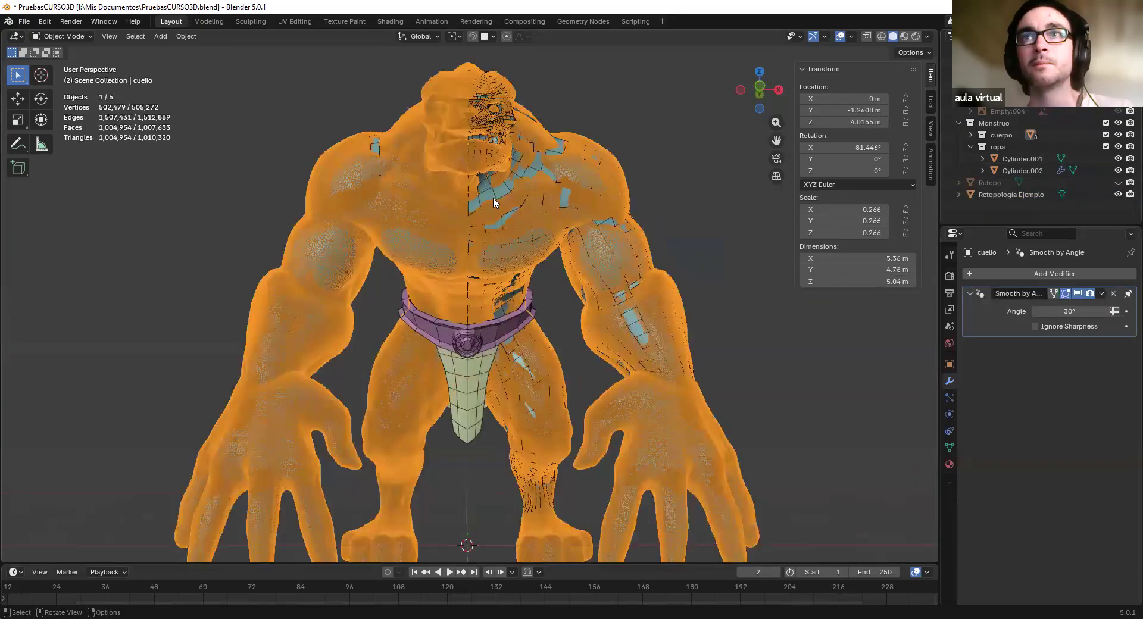
Move the Retopología Ejemplo mesh about 2.41 m along X and compare its wireframe with the sculpt's
scroll(493, 197, down, 1)
middle_drag(496, 224, 481, 244)
key(alt+z)
click(472, 247)
click(464, 255)
click(1000, 194)
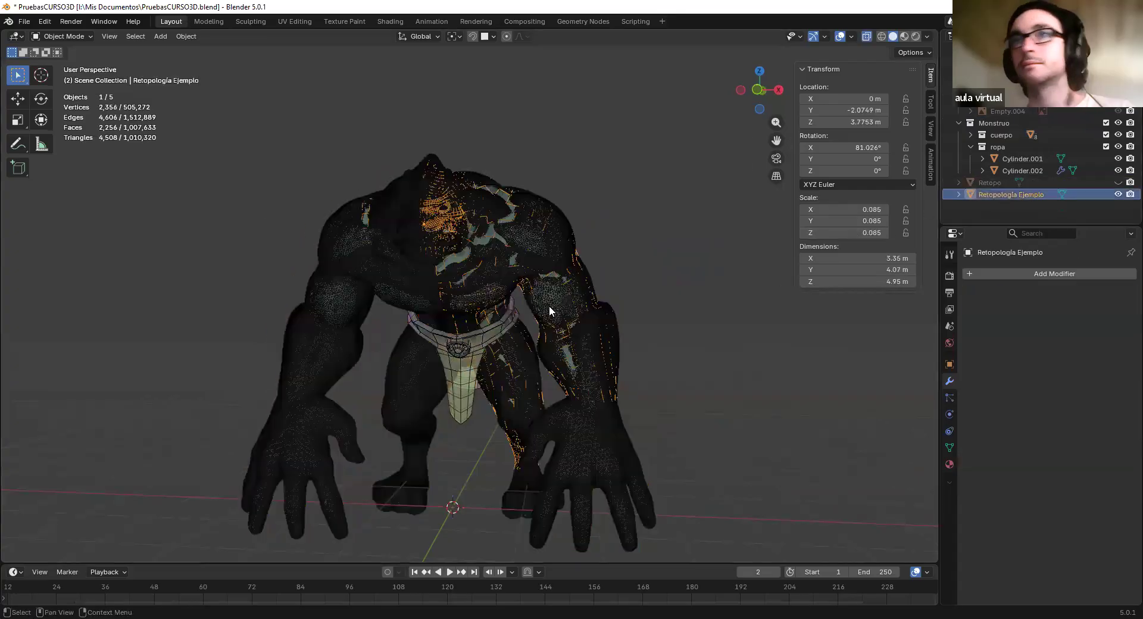
key(g)
click(741, 340)
key(alt+z)
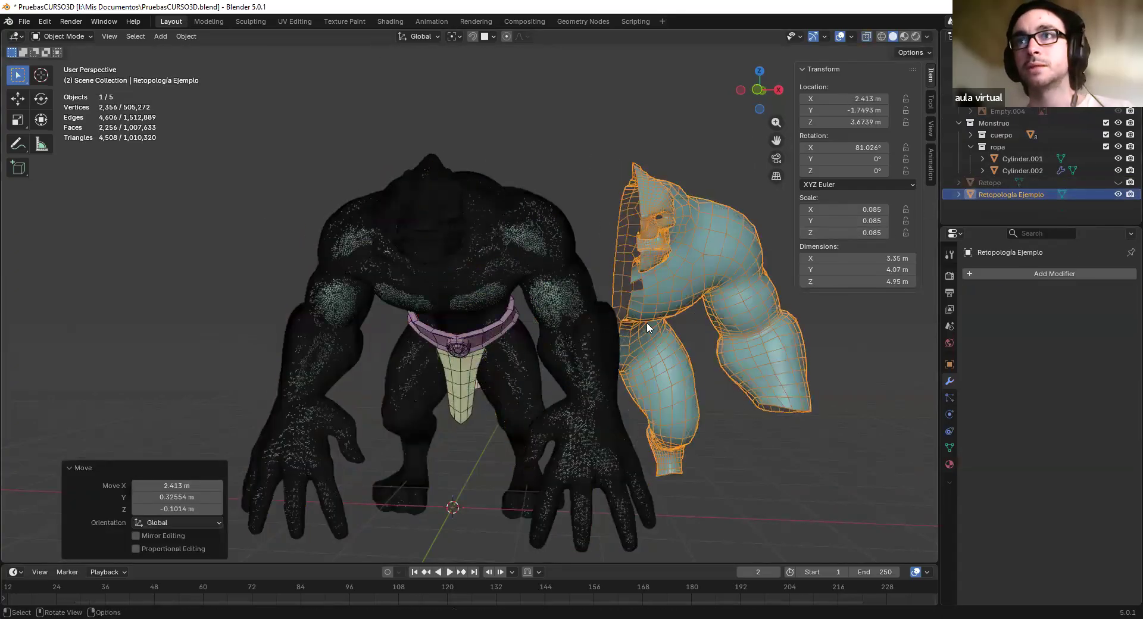
scroll(644, 322, down, 4)
middle_drag(644, 322, 602, 316)
click(298, 267)
middle_drag(521, 321, 555, 325)
scroll(550, 321, up, 4)
Undo the last move of the retopology mesh and turn off the wireframe overlay
key(ctrl+z)
key(ctrl+z)
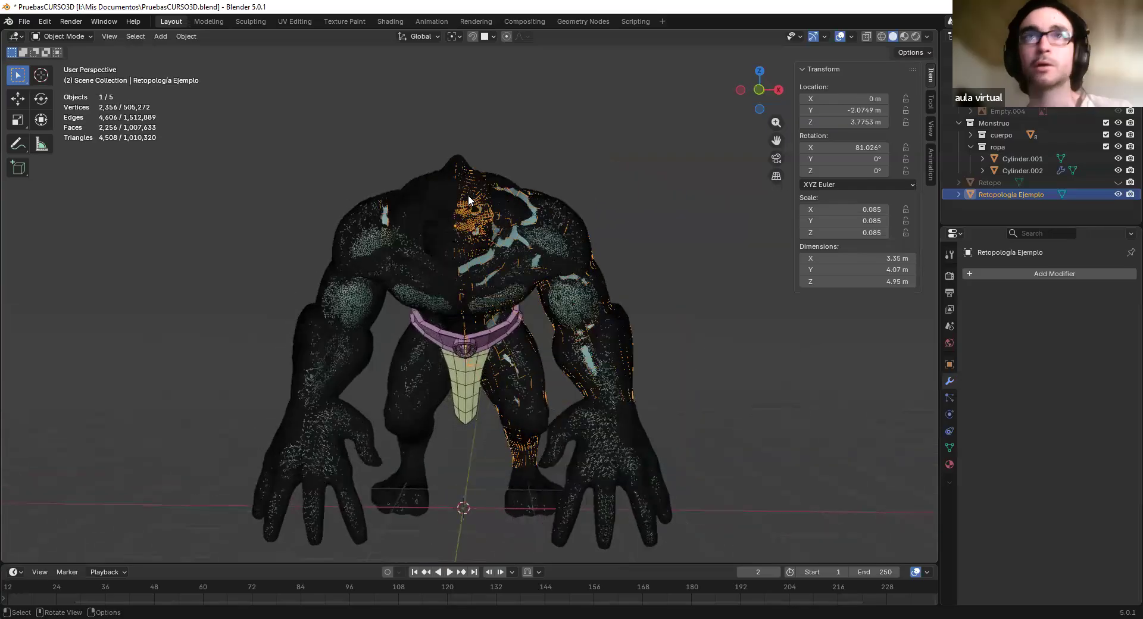
click(851, 36)
click(772, 238)
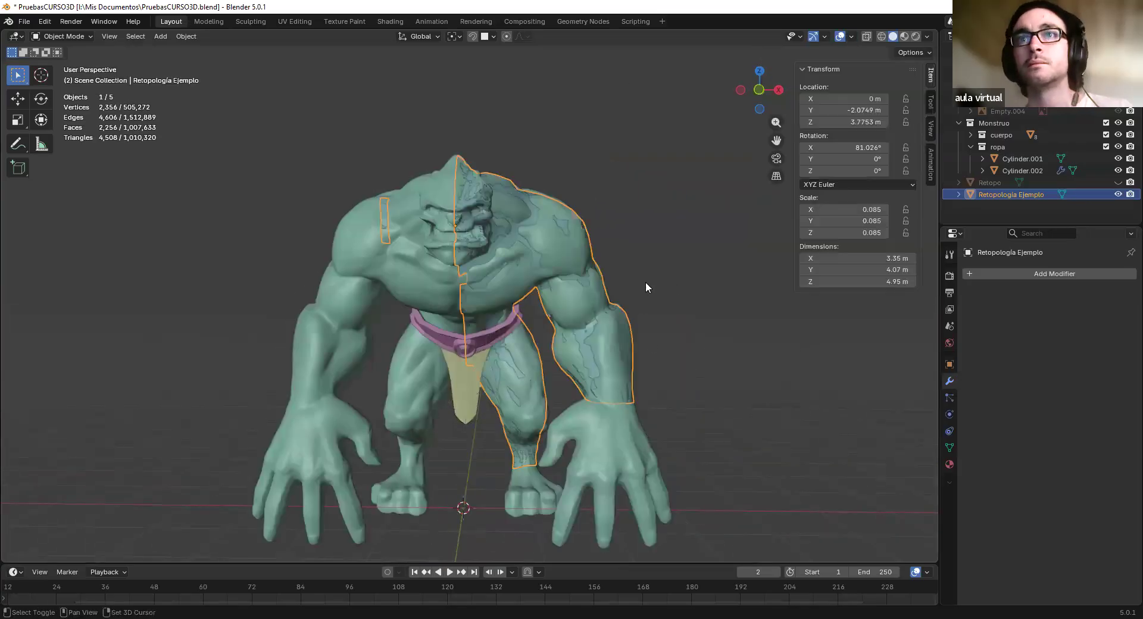
Frame the belt in the view and create a new collection named LOW
click(476, 330)
key(KP_Decimal)
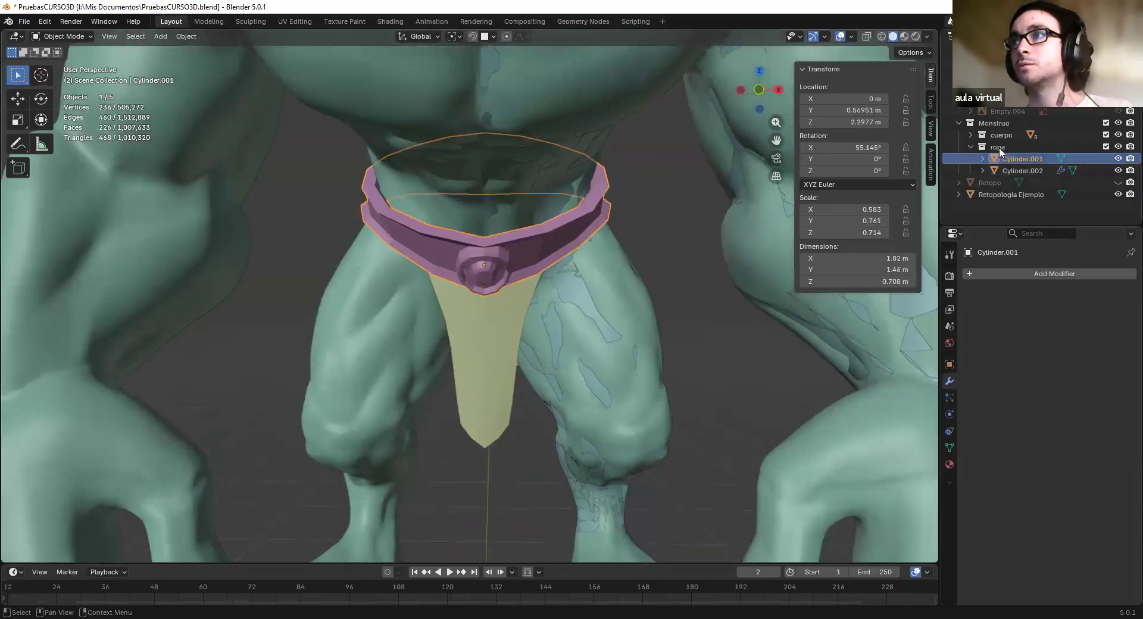
click(994, 208)
right_click(961, 216)
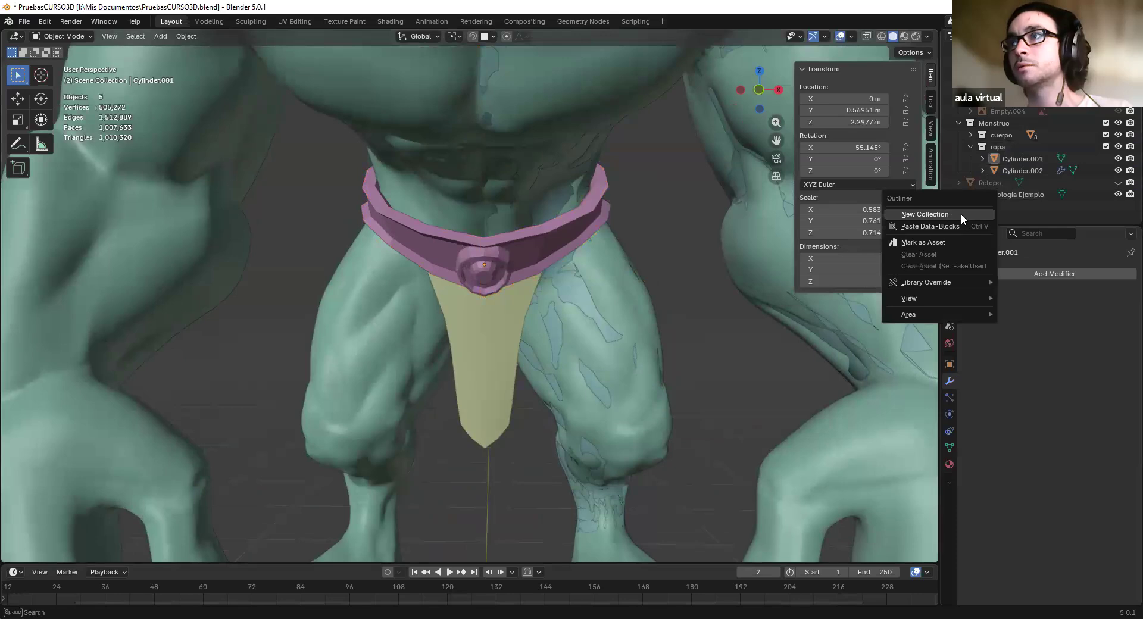
click(961, 213)
double_click(992, 181)
text(LOW)
key(Return)
Duplicate the belt and keep the copy exactly at the original's position
click(548, 229)
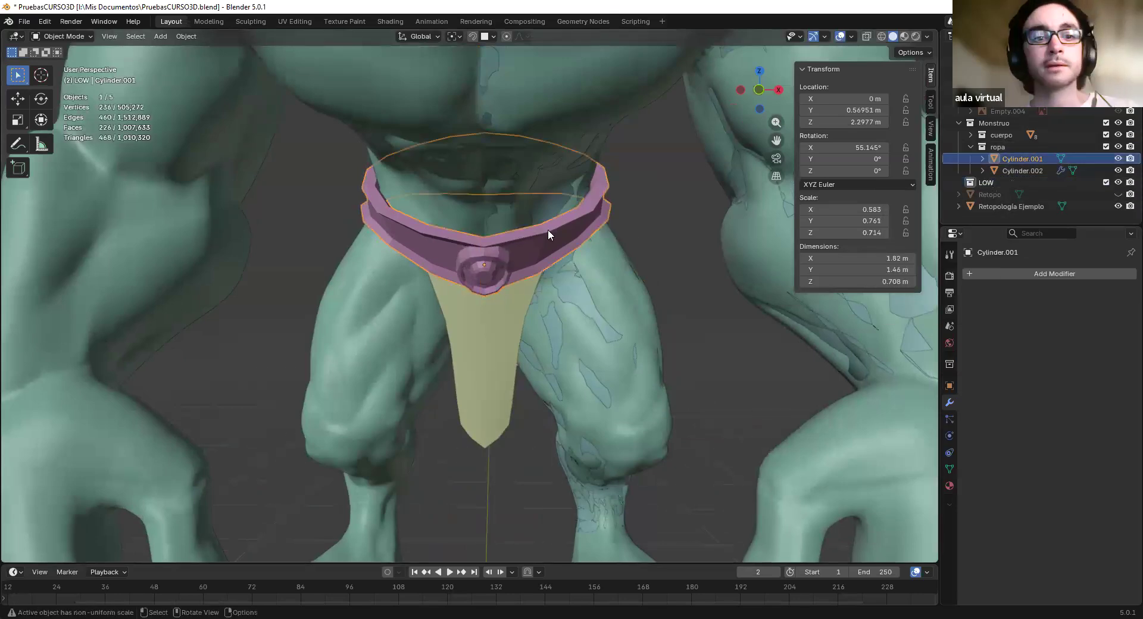
key(shift+d)
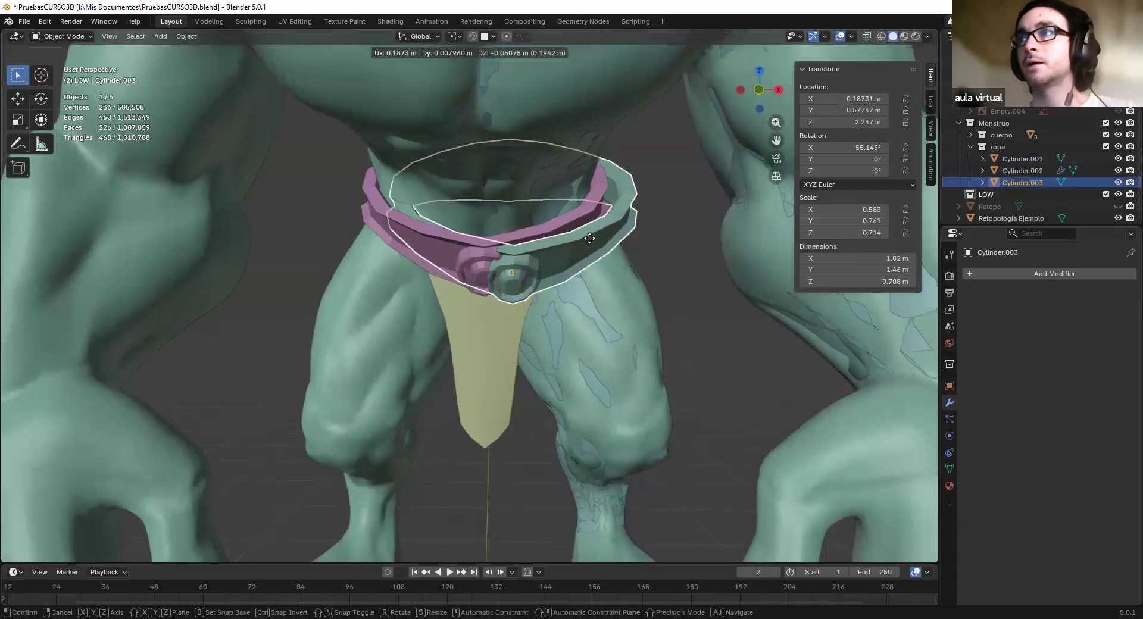
click(601, 241)
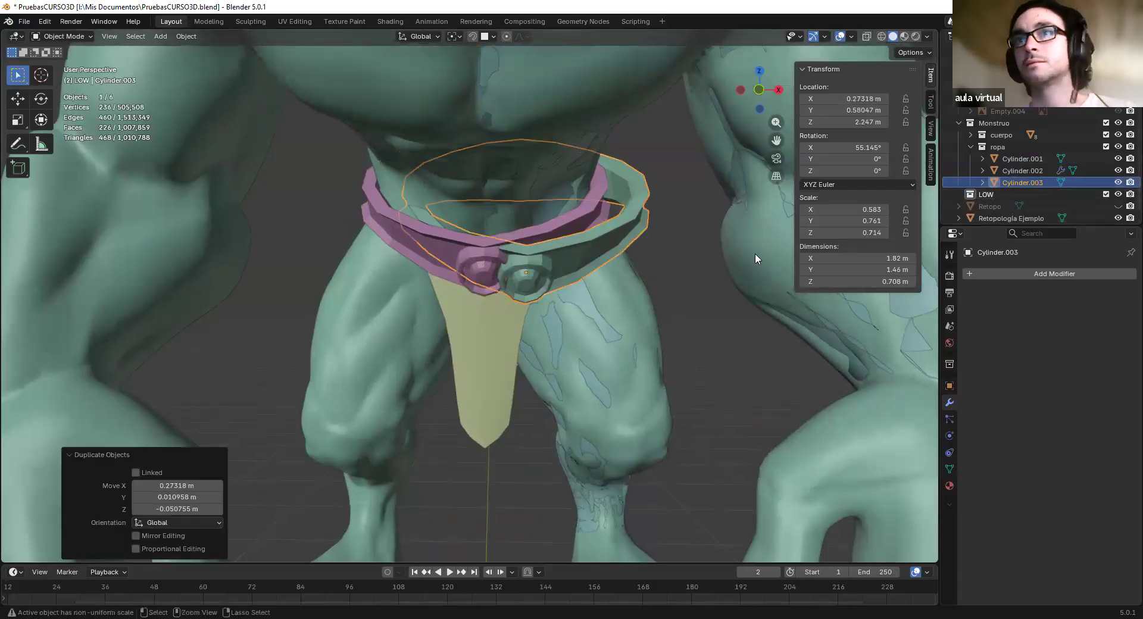
key(ctrl+z)
key(g)
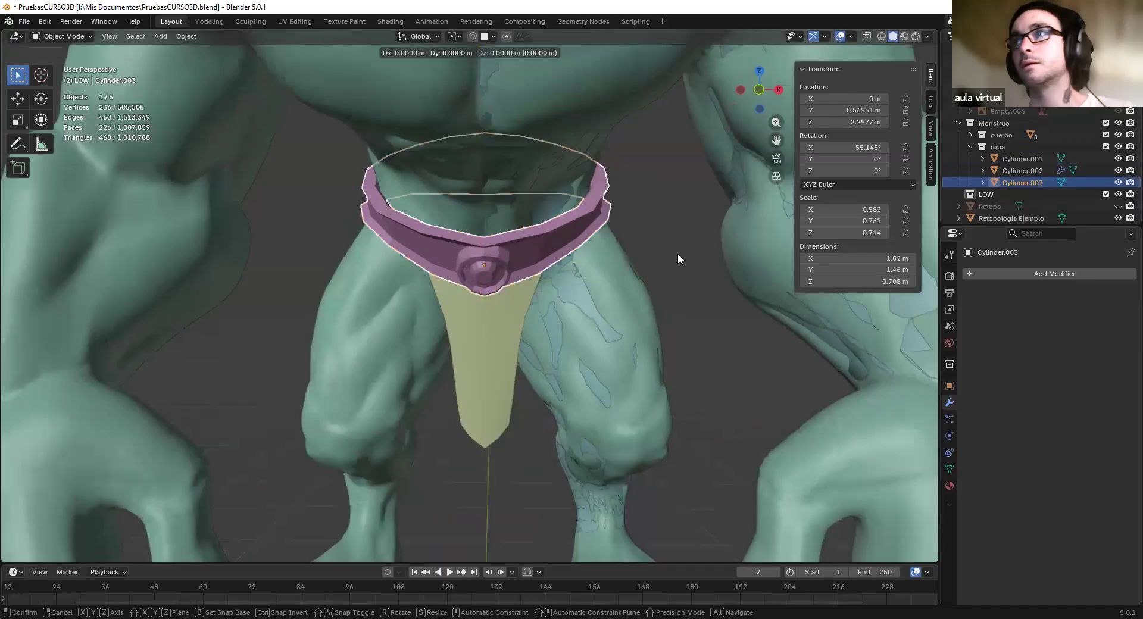
click(677, 252)
Put the belt copy into the LOW collection and rename it cintolow
drag(1008, 191, 1006, 193)
double_click(1015, 194)
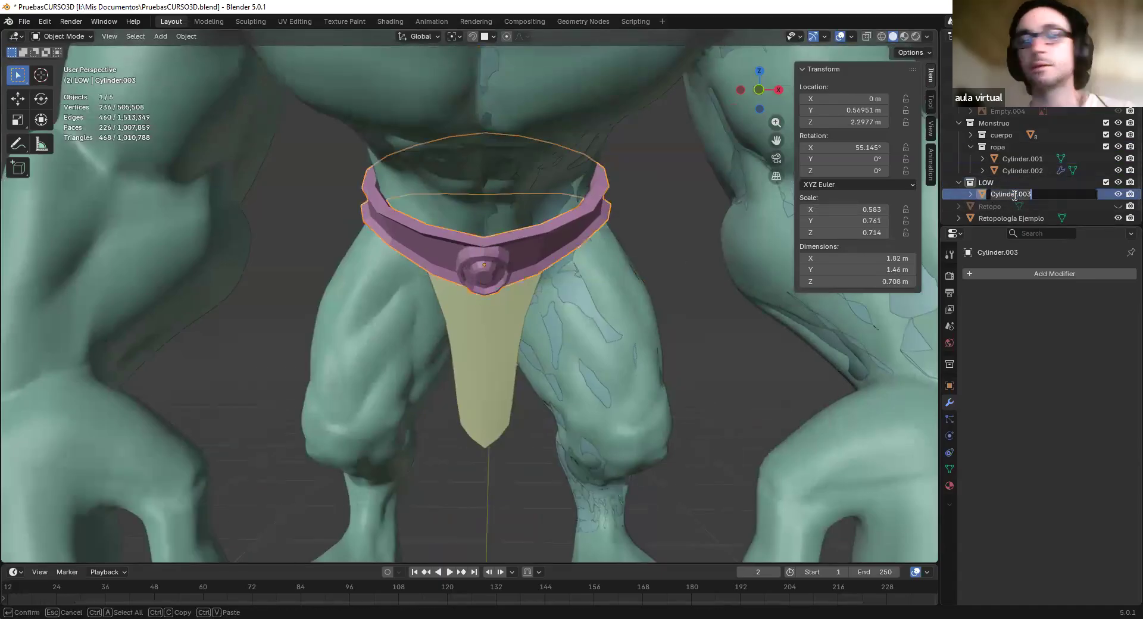
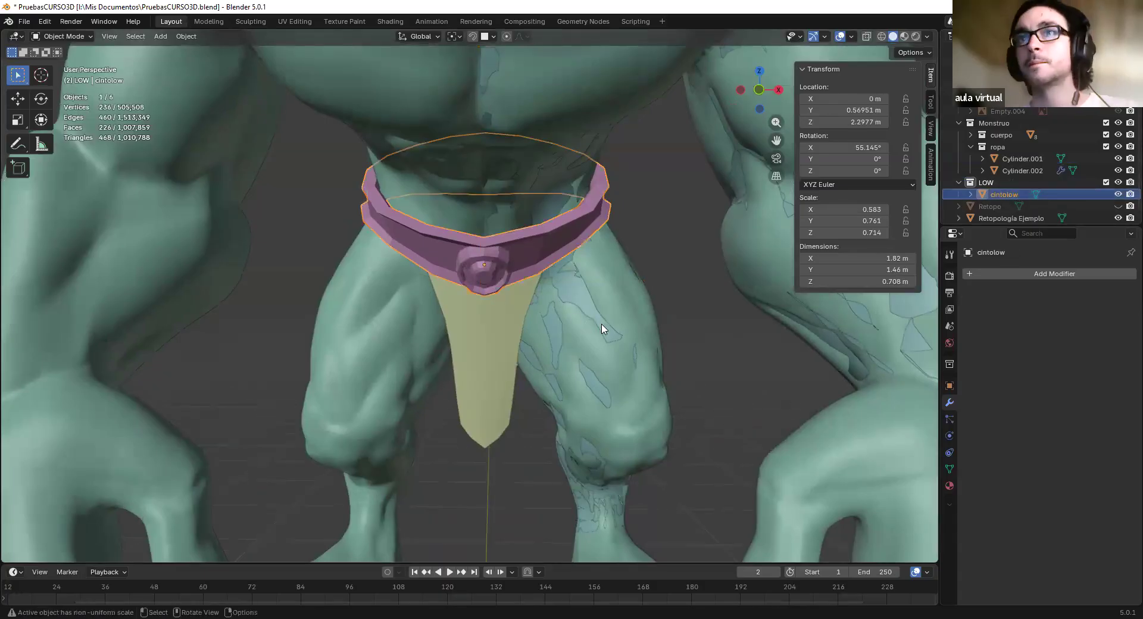
scroll(590, 274, up, 3)
mouse_move(588, 272)
middle_down()
mouse_move(599, 290)
mouse_move(597, 265)
middle_up()
scroll(597, 264, up, 2)
scroll(526, 266, down, 1)
key(g)
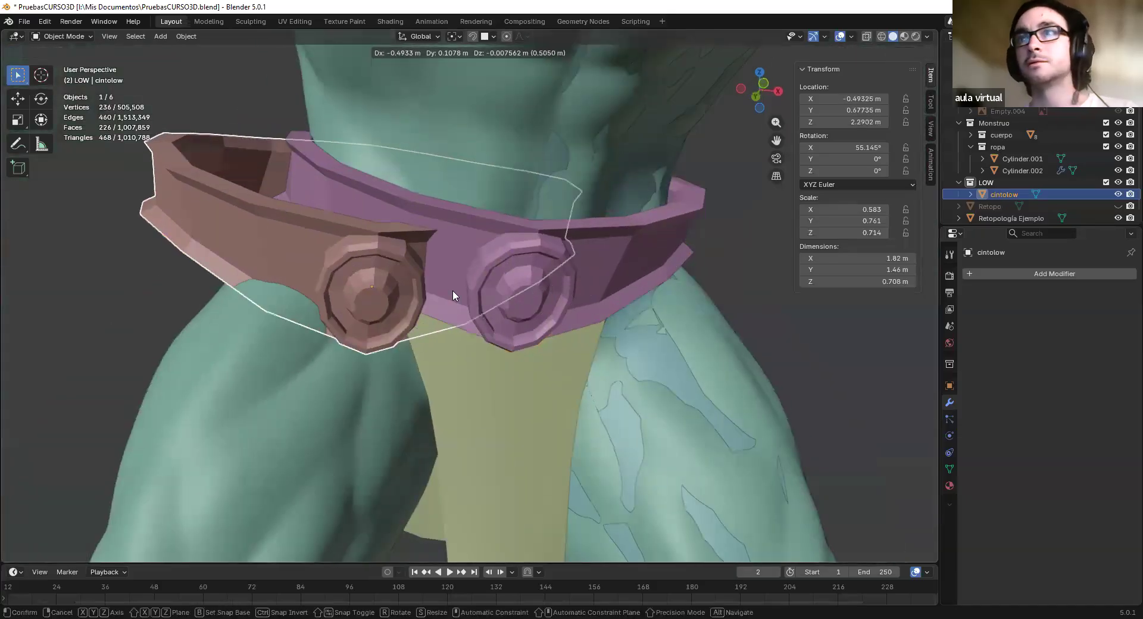
right_click(453, 292)
Hide the cintolow copy and add a Multiresolution modifier to the original belt
click(1118, 194)
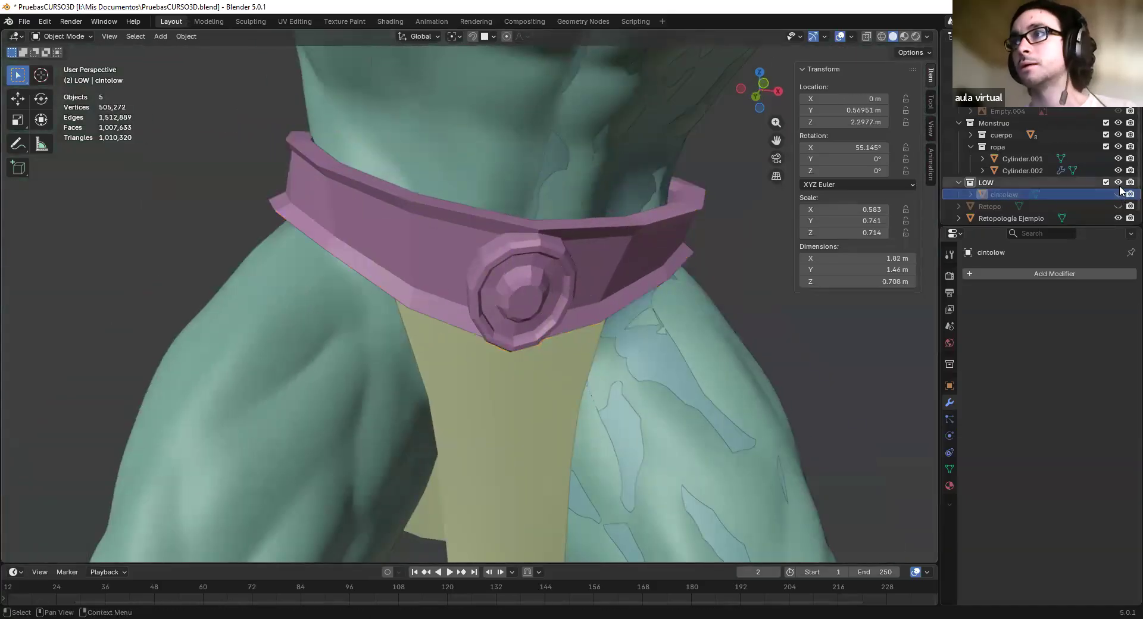
click(663, 238)
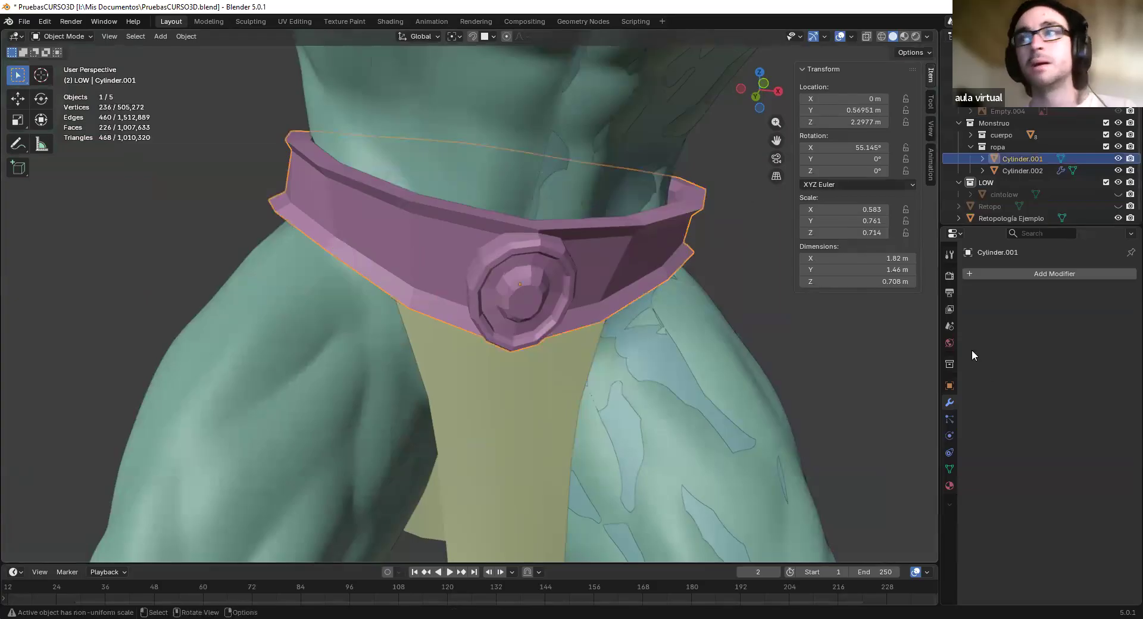
click(1014, 274)
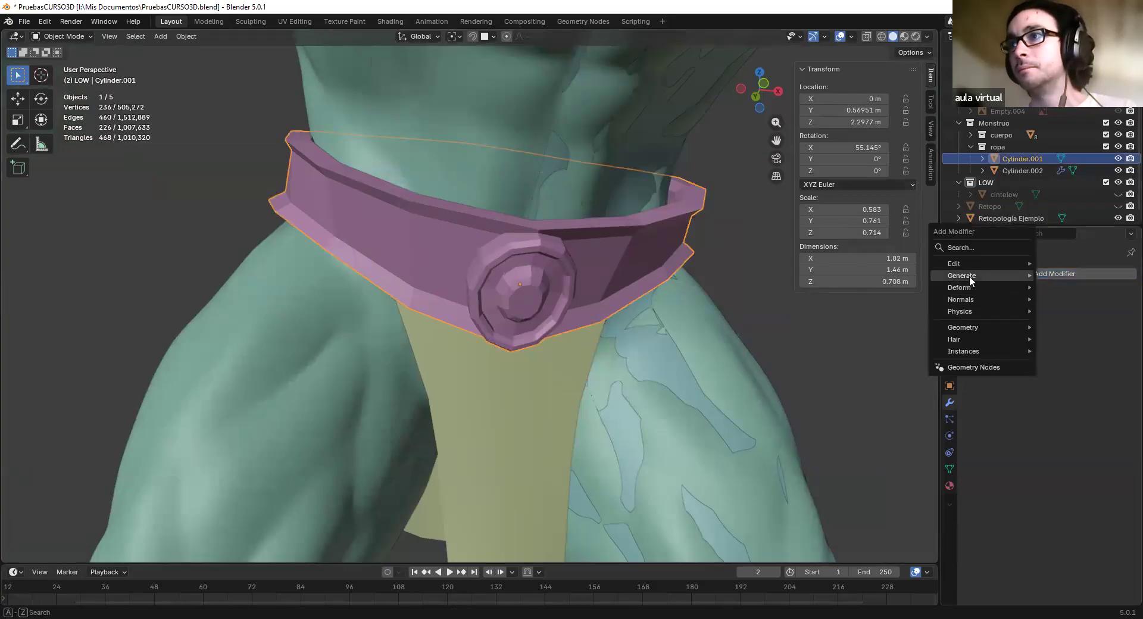
scroll(611, 266, down, 3)
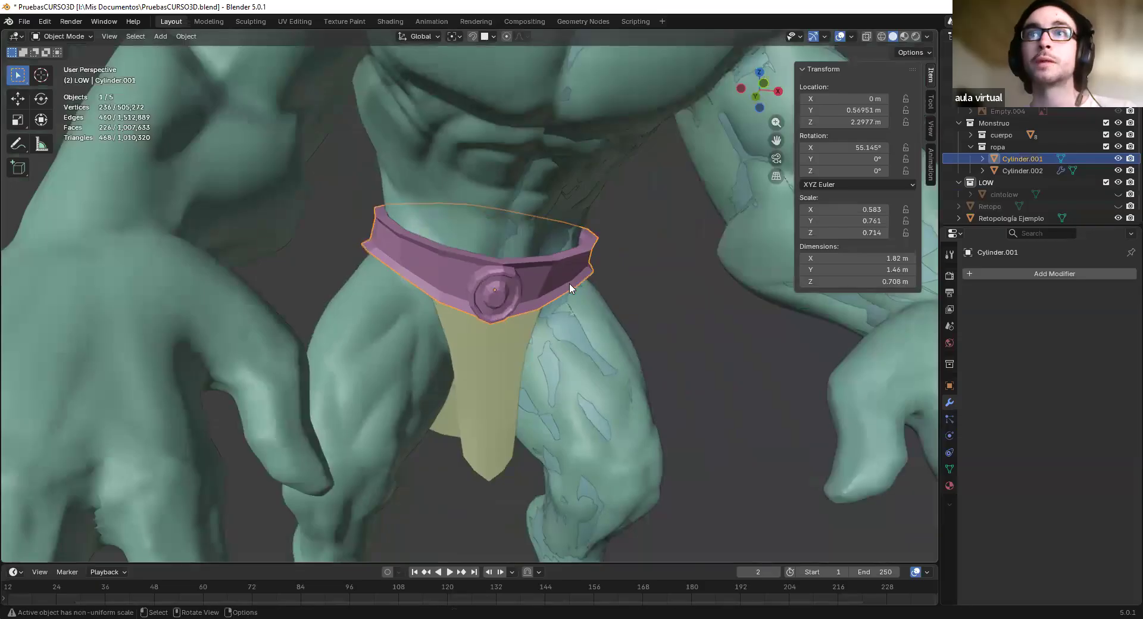
scroll(570, 288, up, 4)
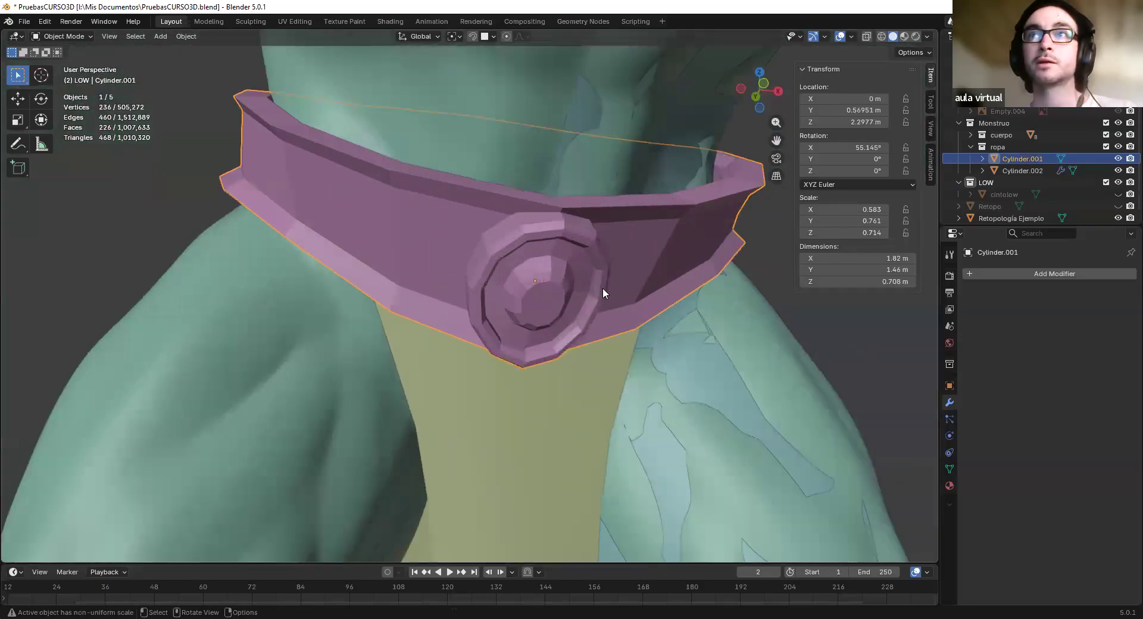
click(998, 277)
mouse_move(952, 279)
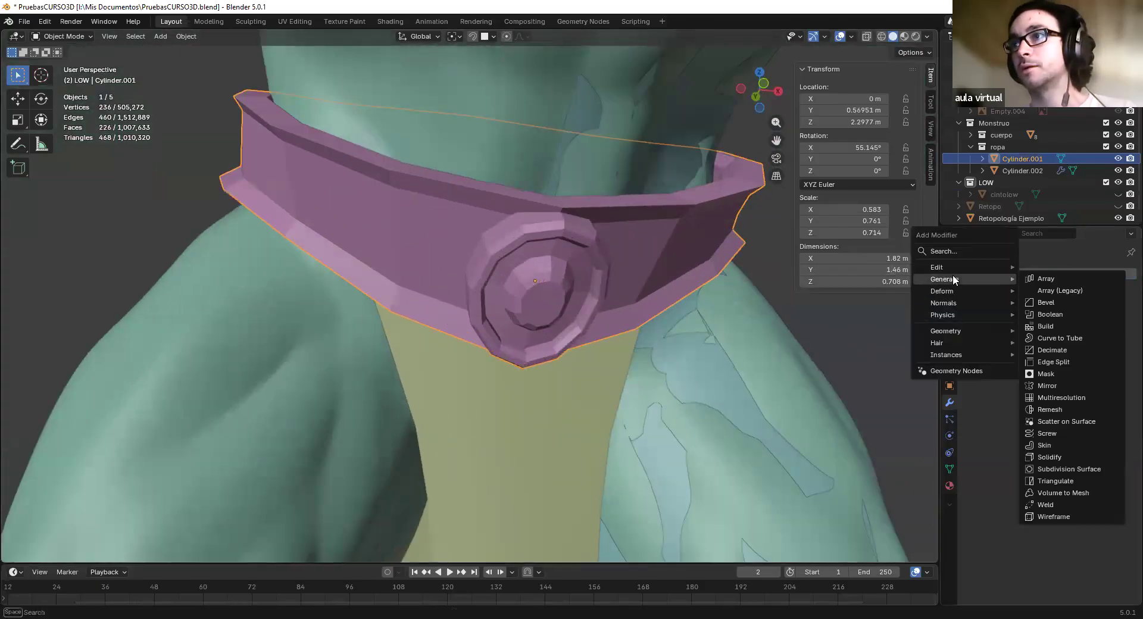
click(1059, 401)
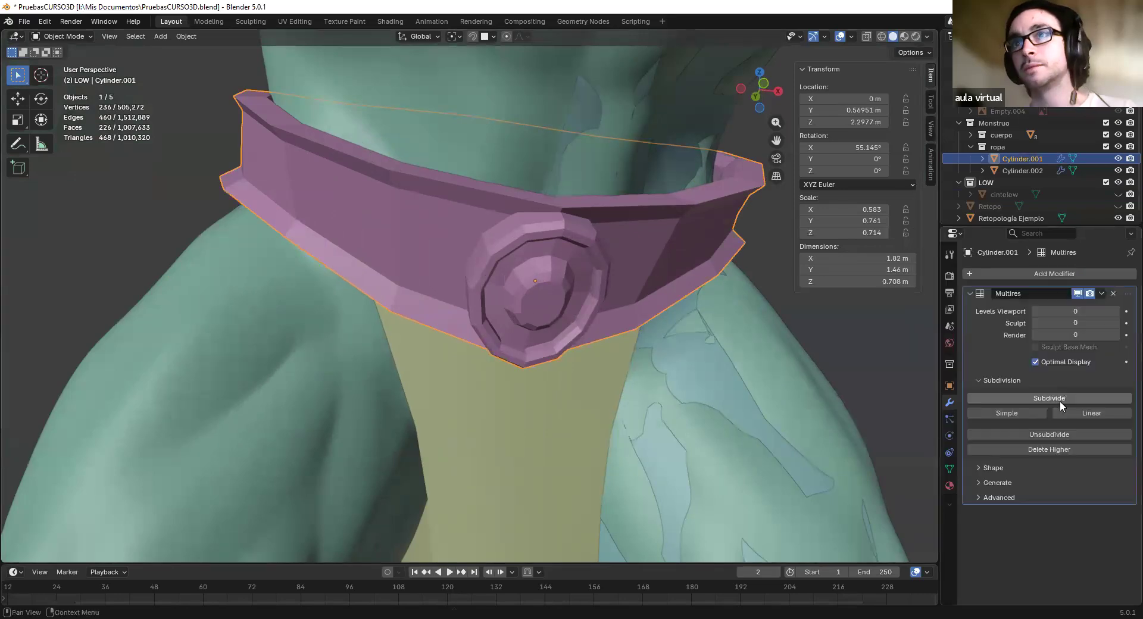
Subdivide the belt twice in its Multiresolution modifier
click(1056, 272)
mouse_move(1022, 274)
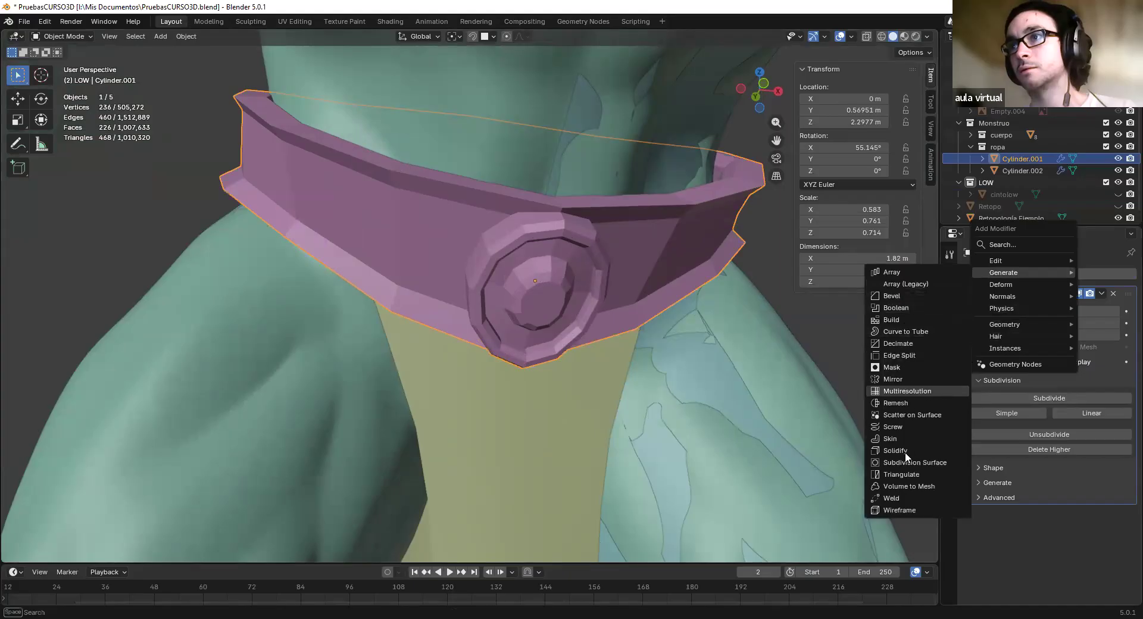
click(1066, 398)
click(1049, 398)
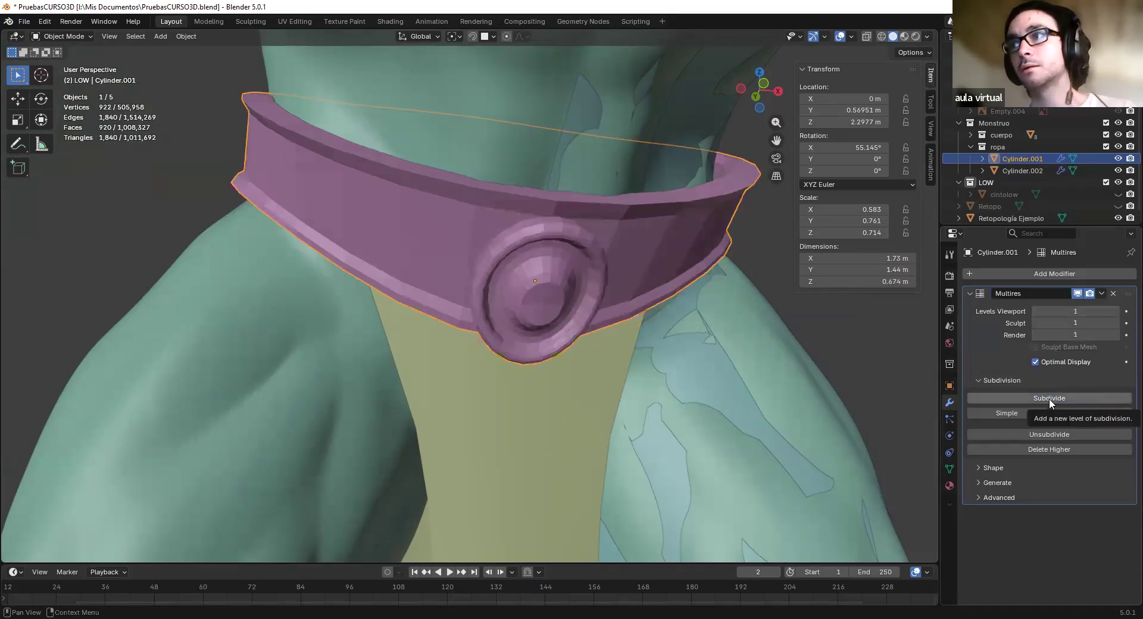
Compare the belt at Multiresolution viewport levels 0 and 2, and leave the level at 2
click(1034, 311)
click(1034, 312)
click(1117, 313)
click(1117, 313)
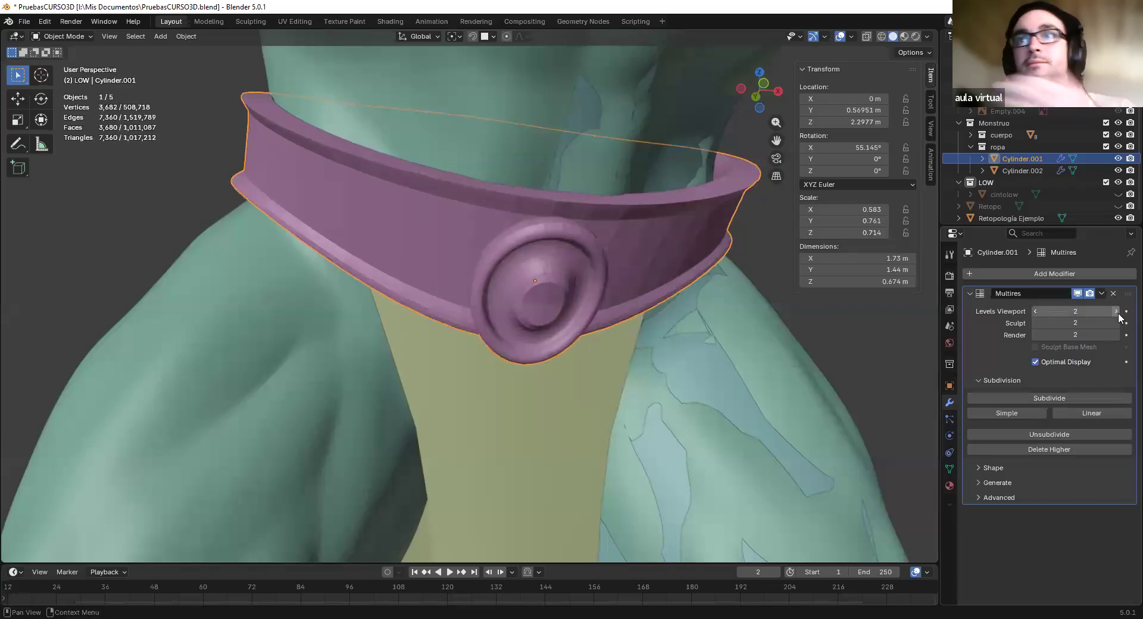
click(1035, 312)
click(1035, 312)
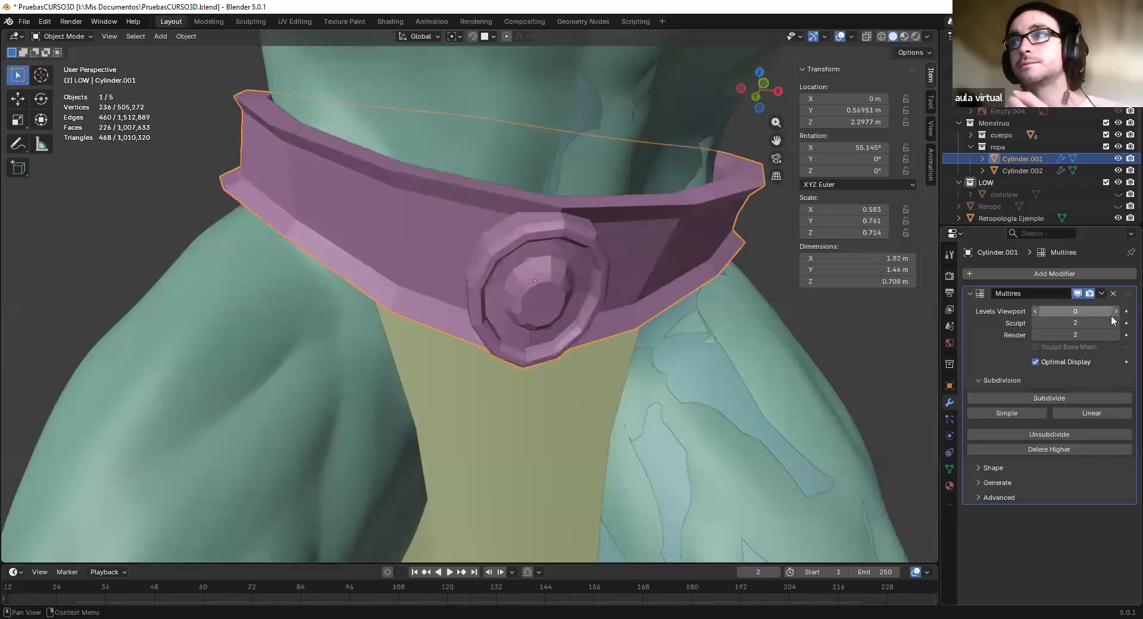
click(1114, 313)
click(1114, 312)
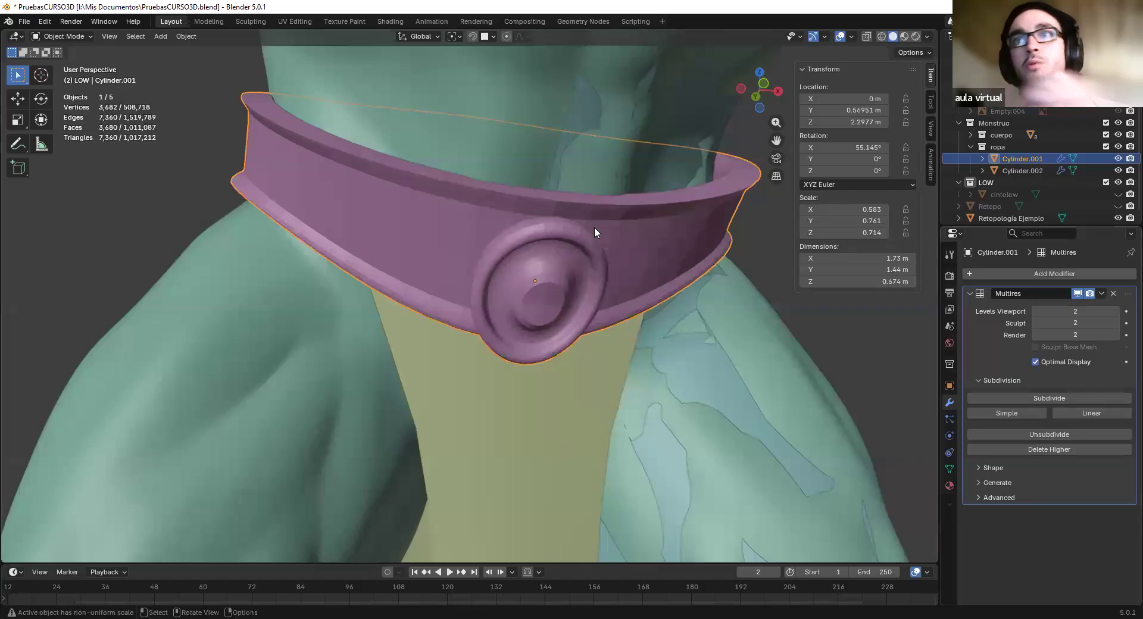
In Edit Mode, crease the rear outer edge loop of the belt buckle with a factor of 1
key(Tab)
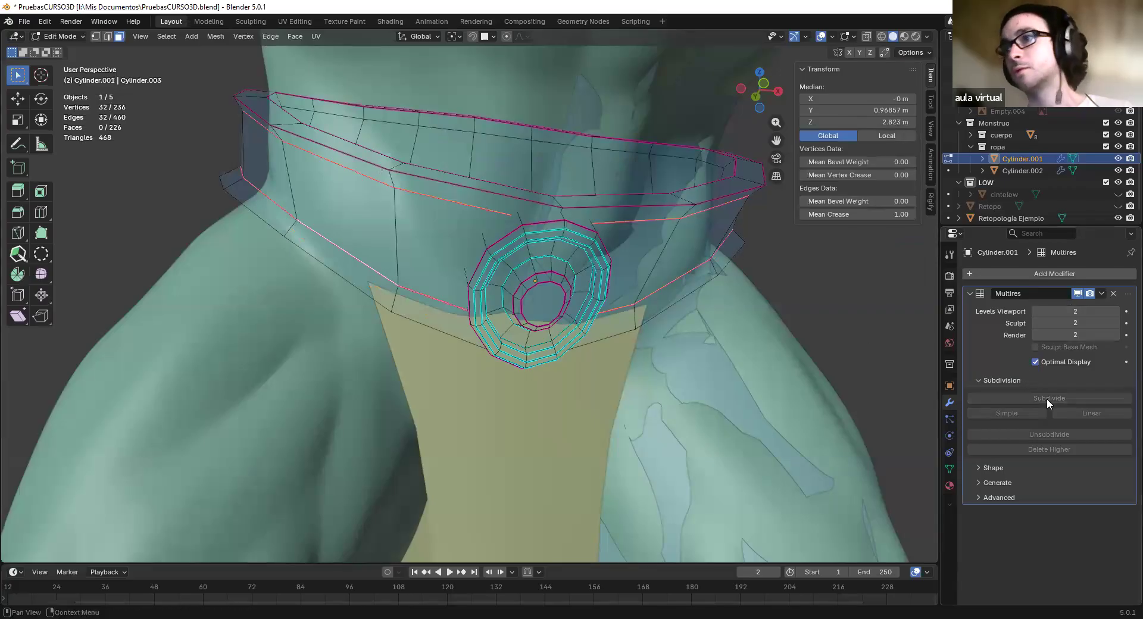
middle_drag(581, 288, 544, 265)
key(alt+z)
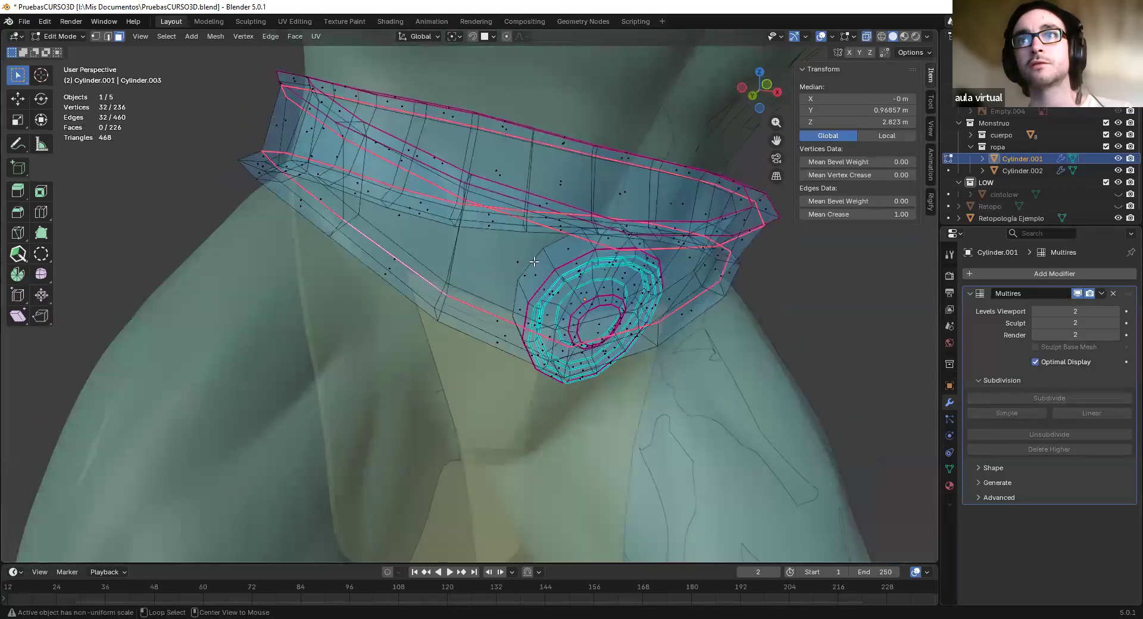
click(534, 260)
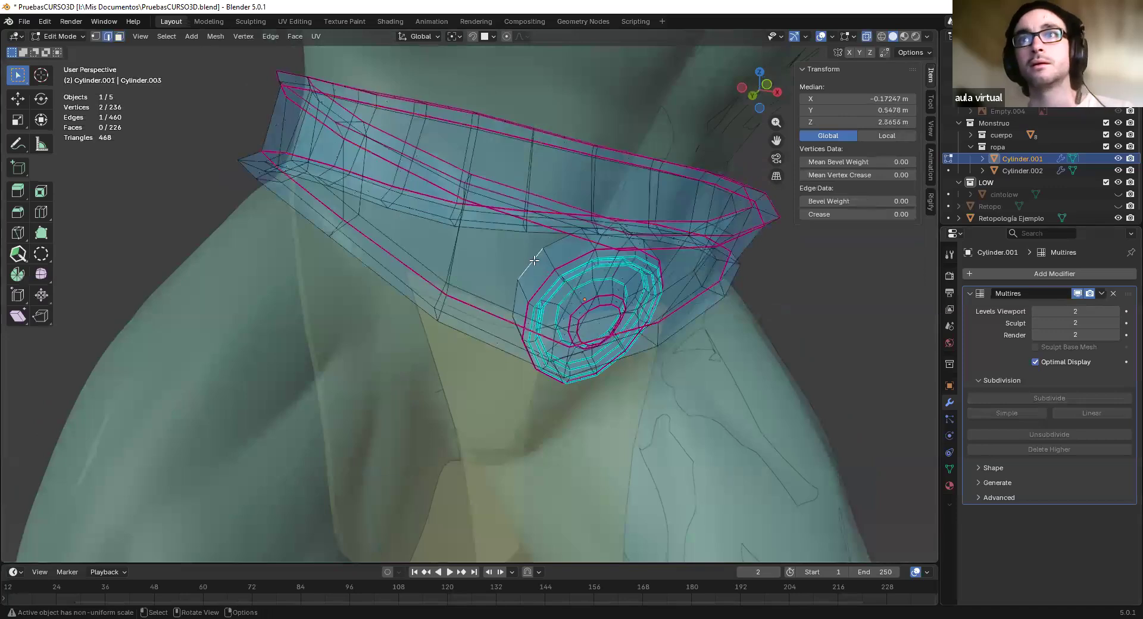
alt+click(575, 273)
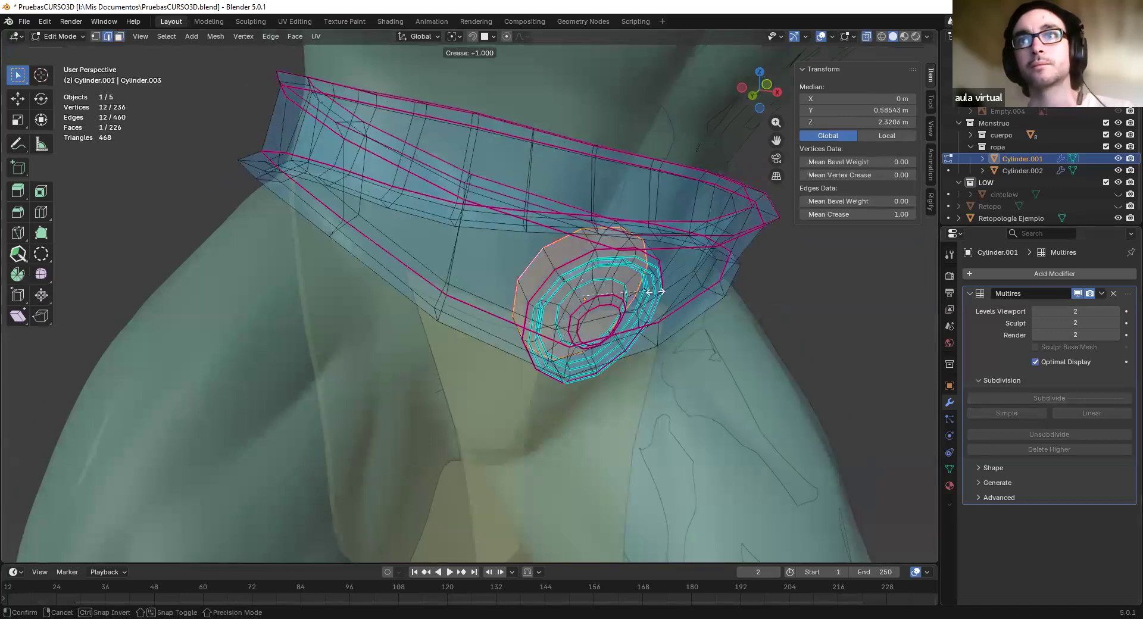
key(alt+z)
key(Tab)
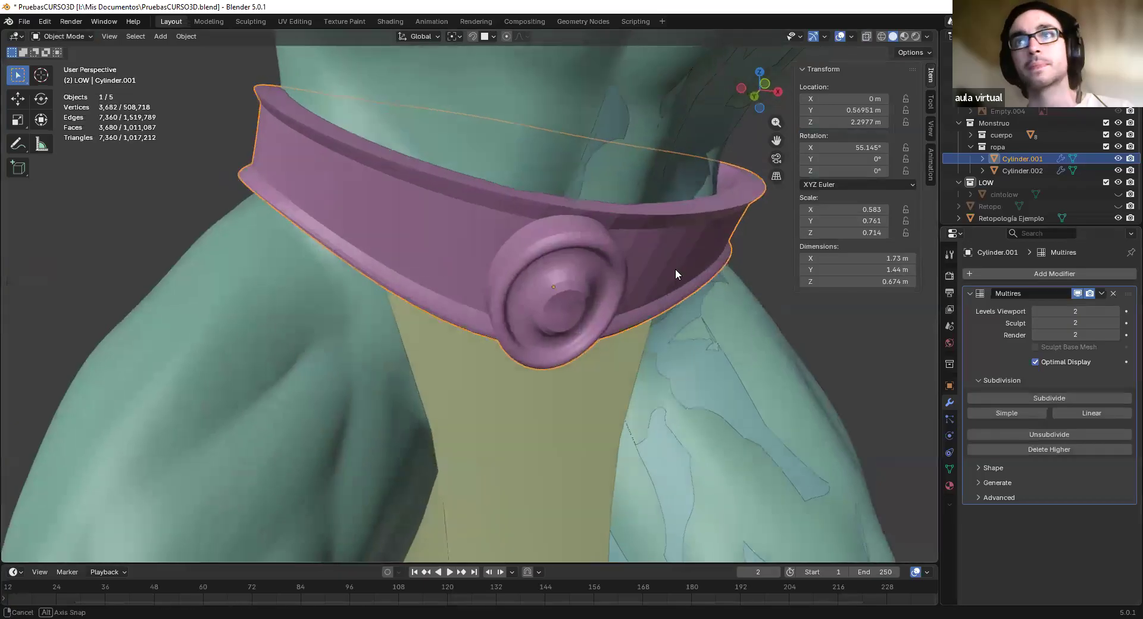
Raise the edge crease of the loops along the belt's upper rim to 1 and return to Object Mode
key(Tab)
key(alt+z)
alt+click(429, 185)
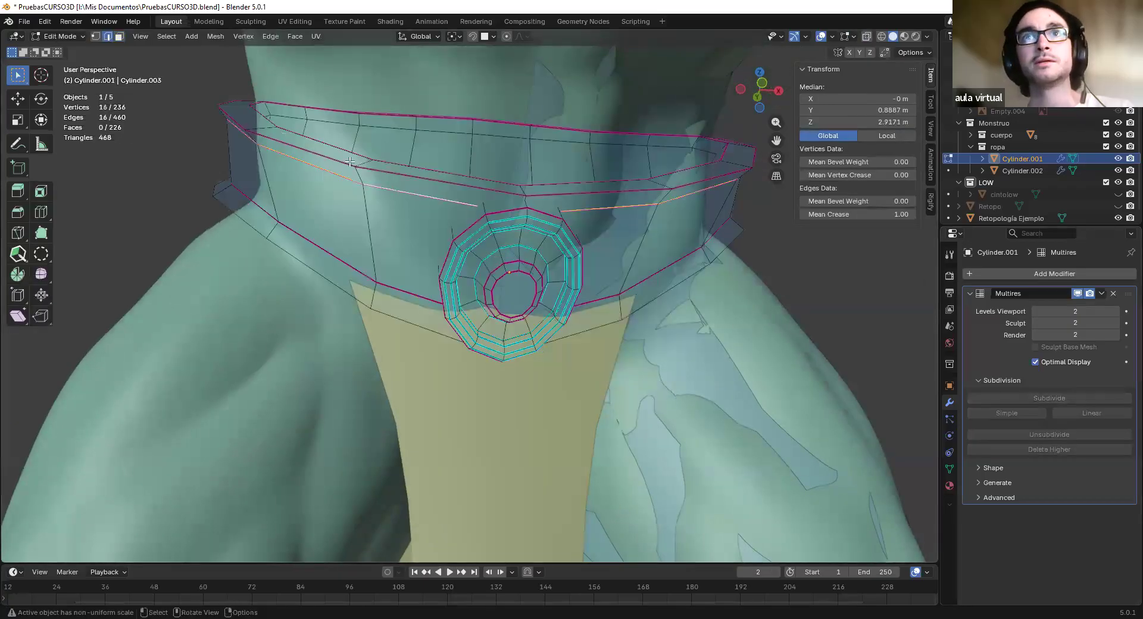
alt+click(382, 171)
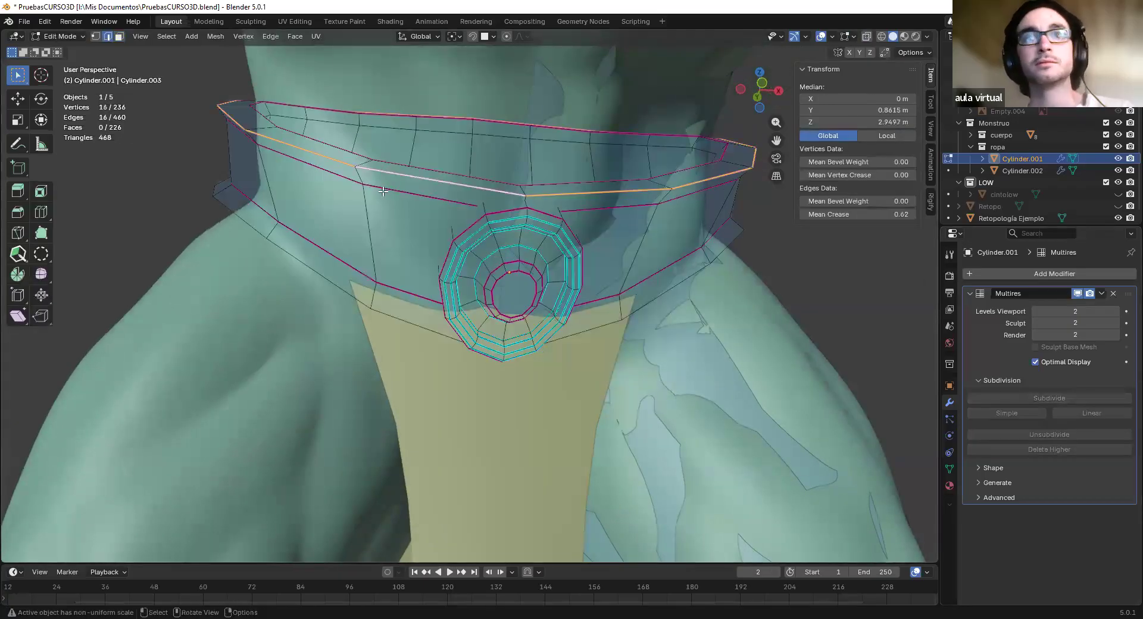
key(shift+e)
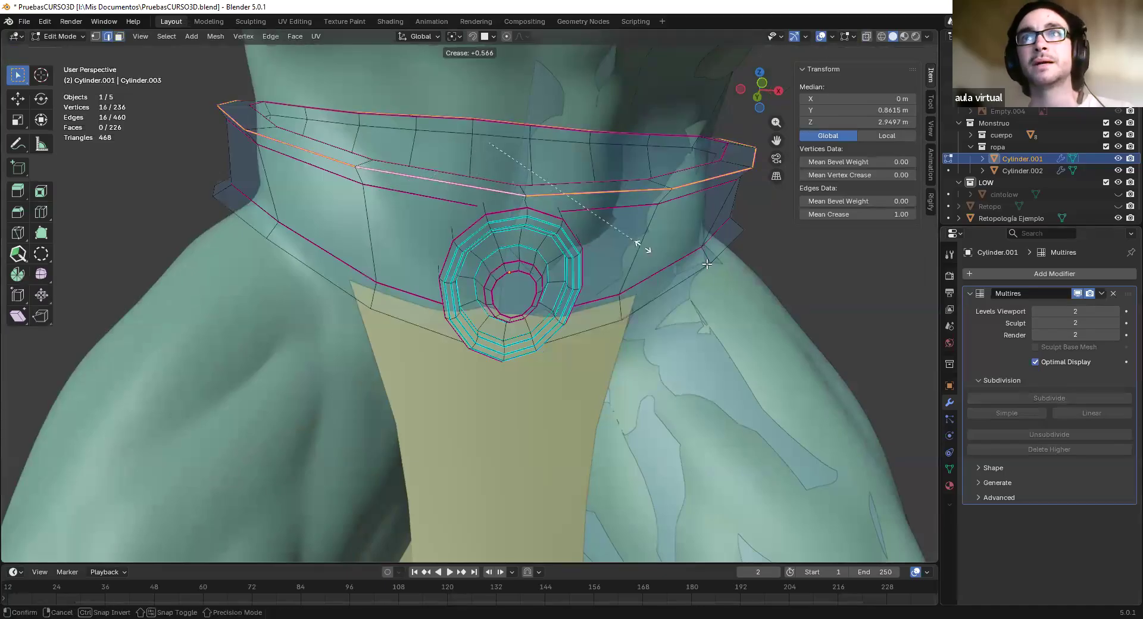
click(690, 240)
alt+click(632, 209)
key(shift+e)
click(754, 295)
key(Tab)
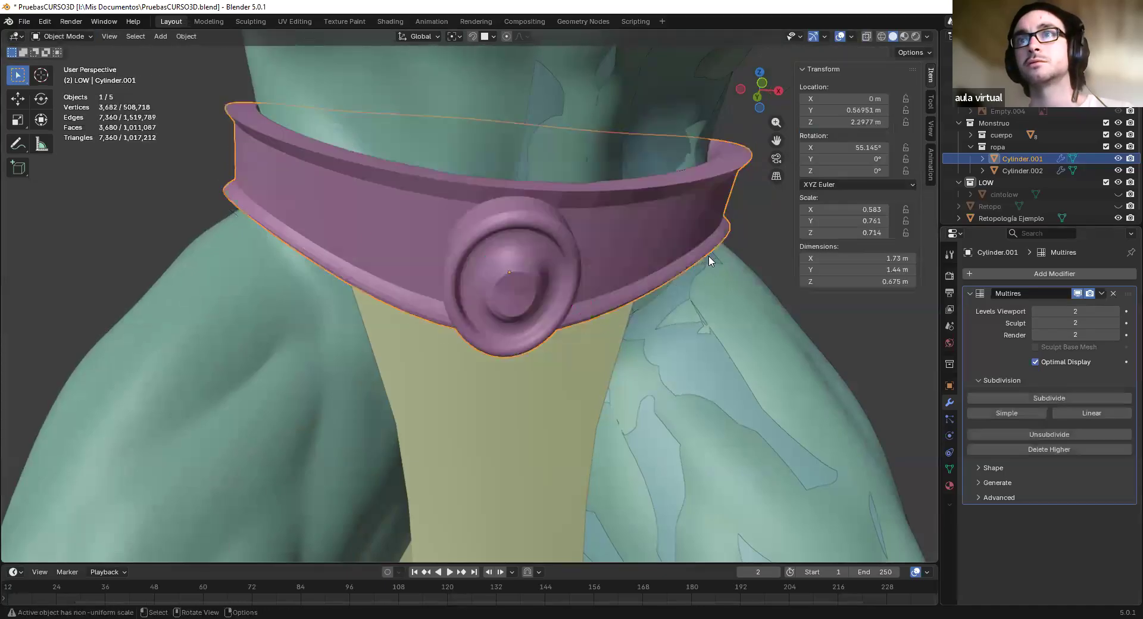
Crease the edge loop along the belt's lower rim with a factor of 1 and return to Object Mode
key(Tab)
alt+click(427, 326)
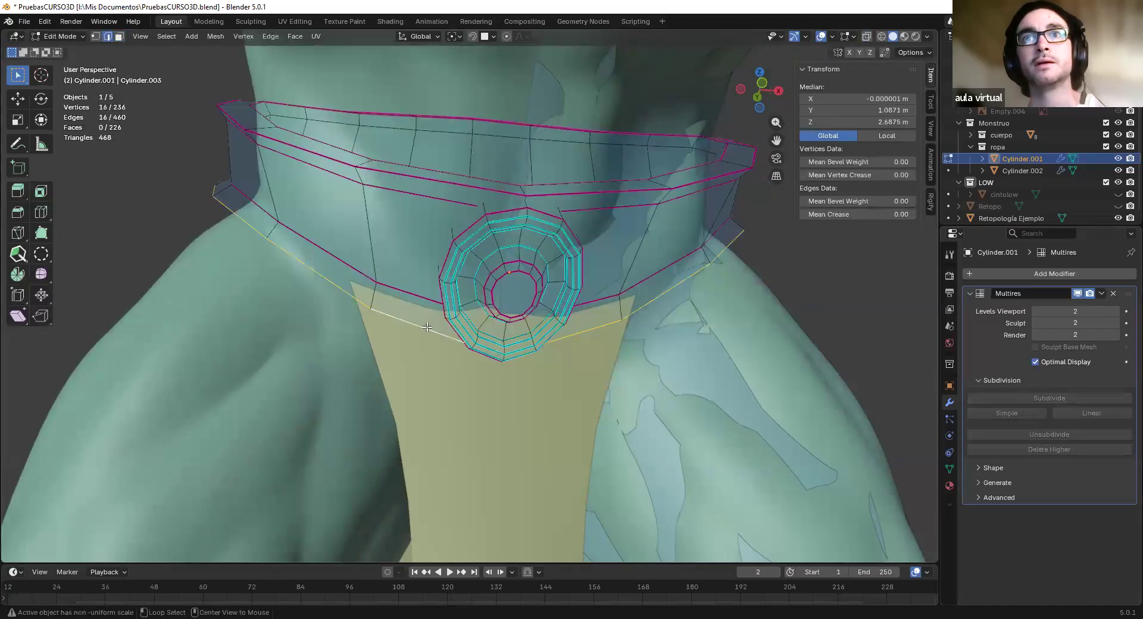
key(Tab)
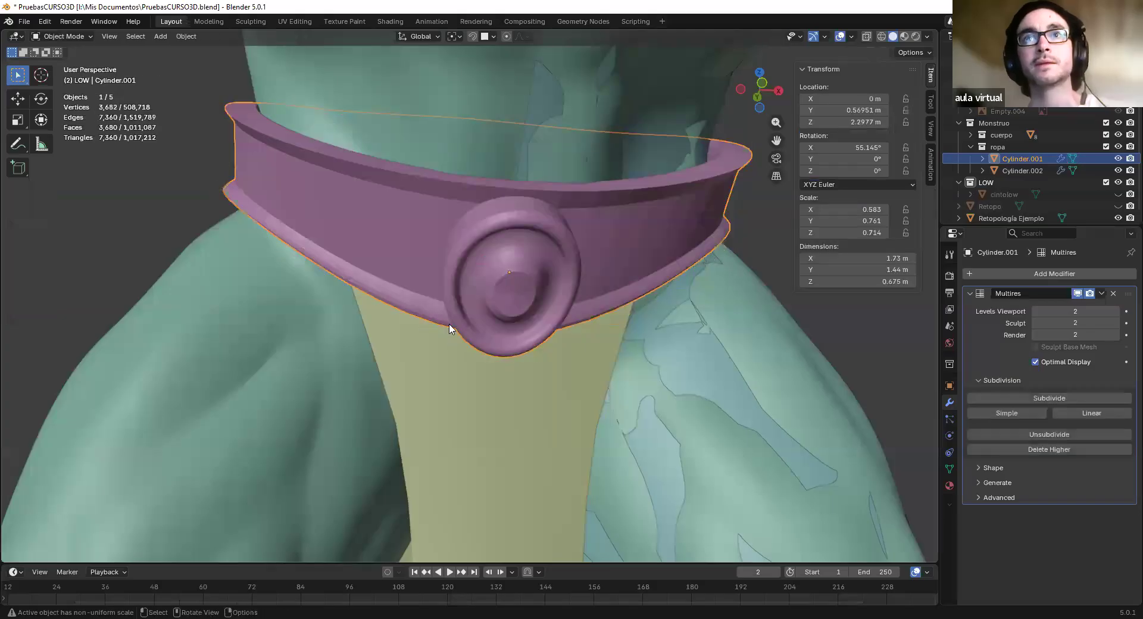
key(Tab)
key(shift+e)
click(549, 316)
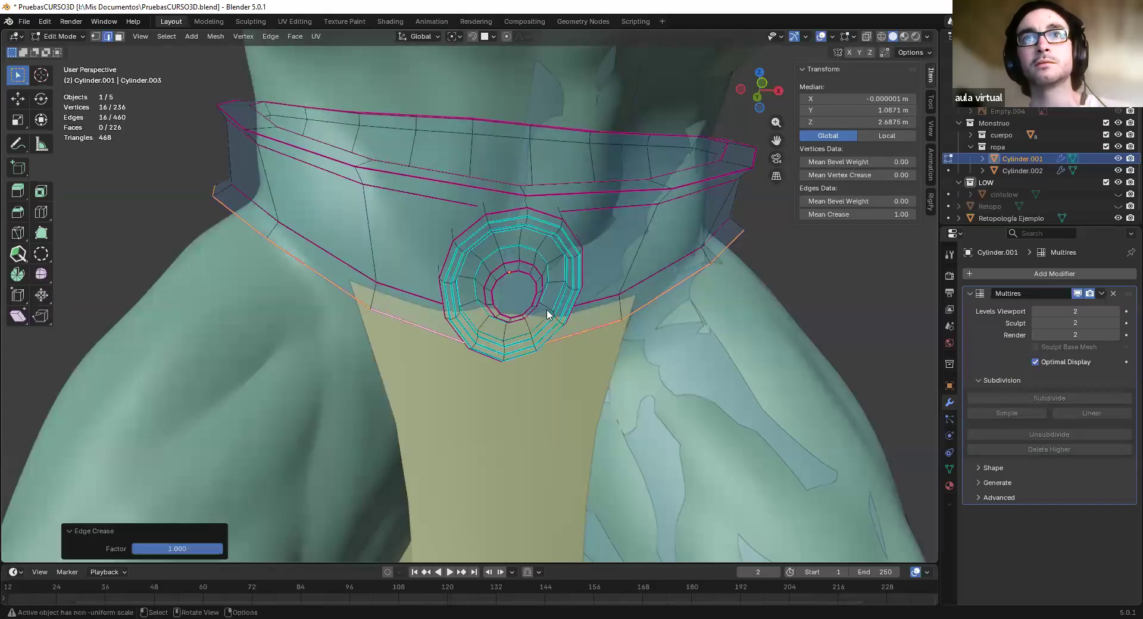
key(Tab)
Inspect the creased belt from the side and back, checking how it fits the body
middle_drag(305, 253, 256, 245)
click(117, 227)
middle_drag(278, 291, 399, 262)
scroll(417, 225, down, 1)
click(417, 221)
right_click(416, 220)
scroll(570, 253, down, 2)
mouse_move(570, 253)
middle_down()
mouse_move(517, 250)
mouse_move(594, 267)
mouse_move(717, 326)
mouse_move(529, 238)
mouse_move(480, 253)
mouse_move(496, 290)
middle_up()
right_click(494, 288)
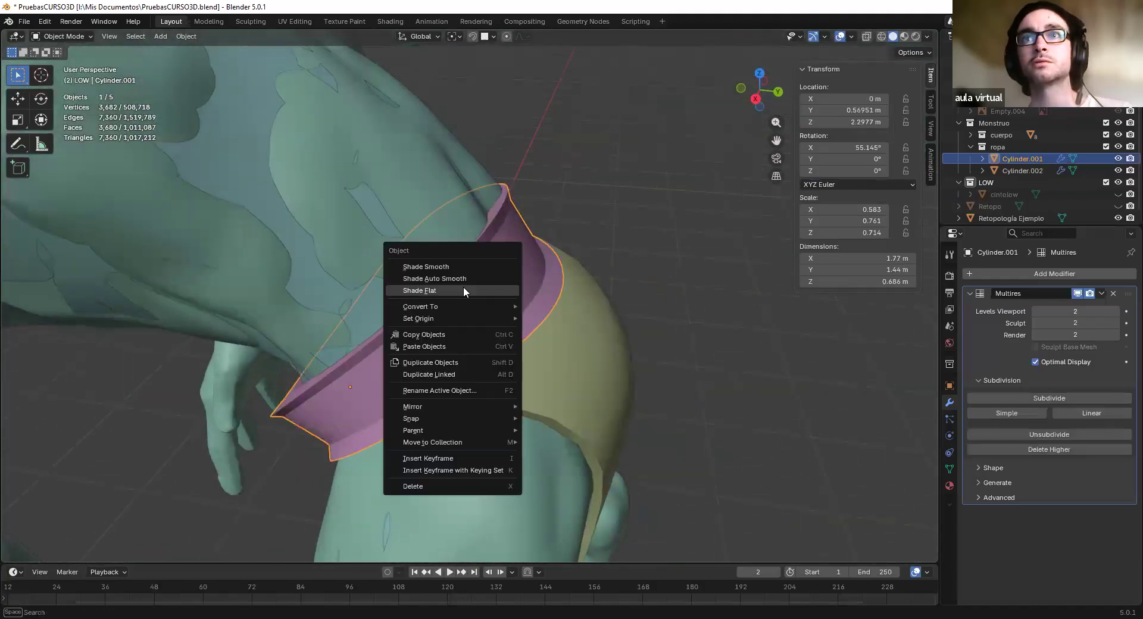
mouse_move(585, 267)
middle_down()
mouse_move(520, 245)
mouse_move(423, 259)
mouse_move(377, 244)
mouse_move(515, 248)
mouse_move(366, 296)
middle_up()
key(Tab)
key(Tab)
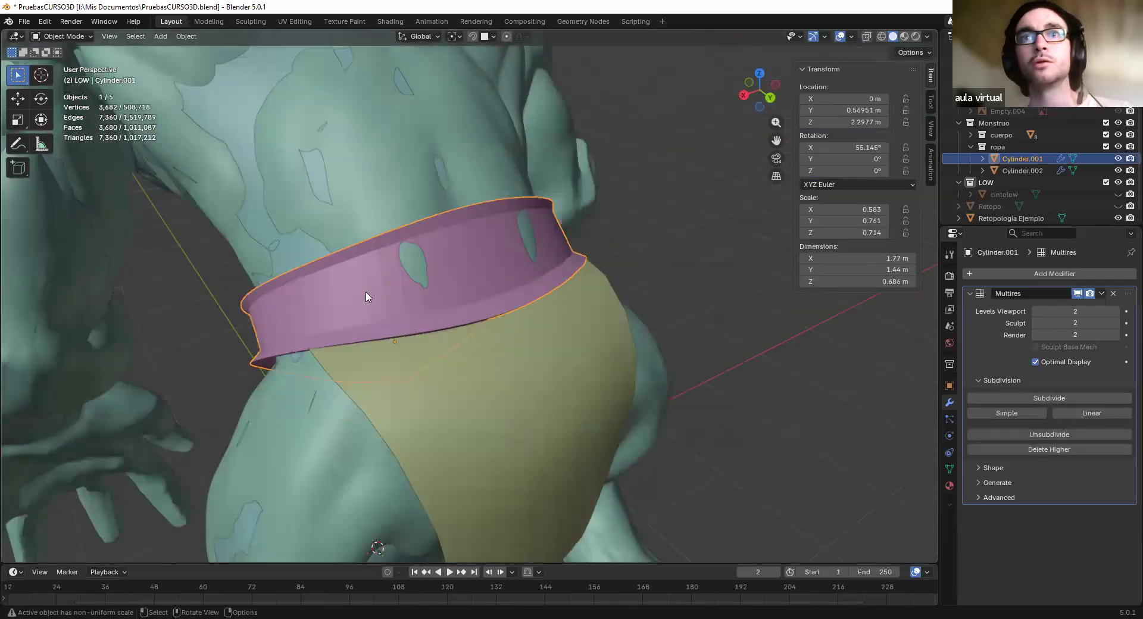
Turn on X mirror symmetry for the belt in Sculpt Mode and return to Object Mode
click(71, 35)
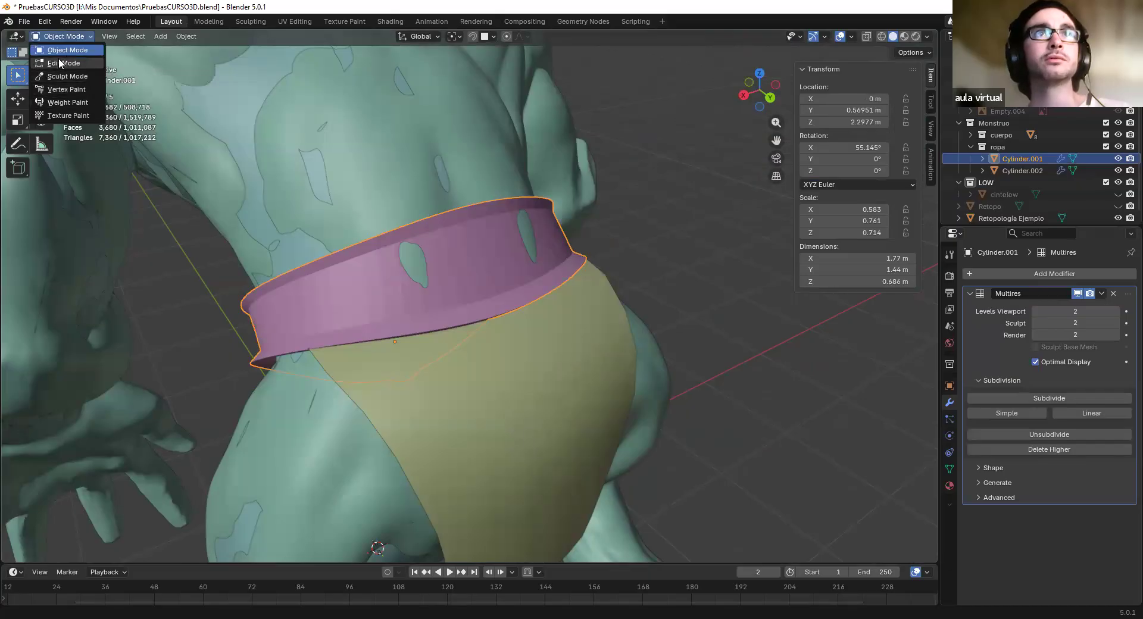
click(66, 76)
mouse_move(408, 205)
middle_down()
mouse_move(520, 290)
mouse_move(485, 332)
middle_up()
middle_drag(511, 255, 640, 205)
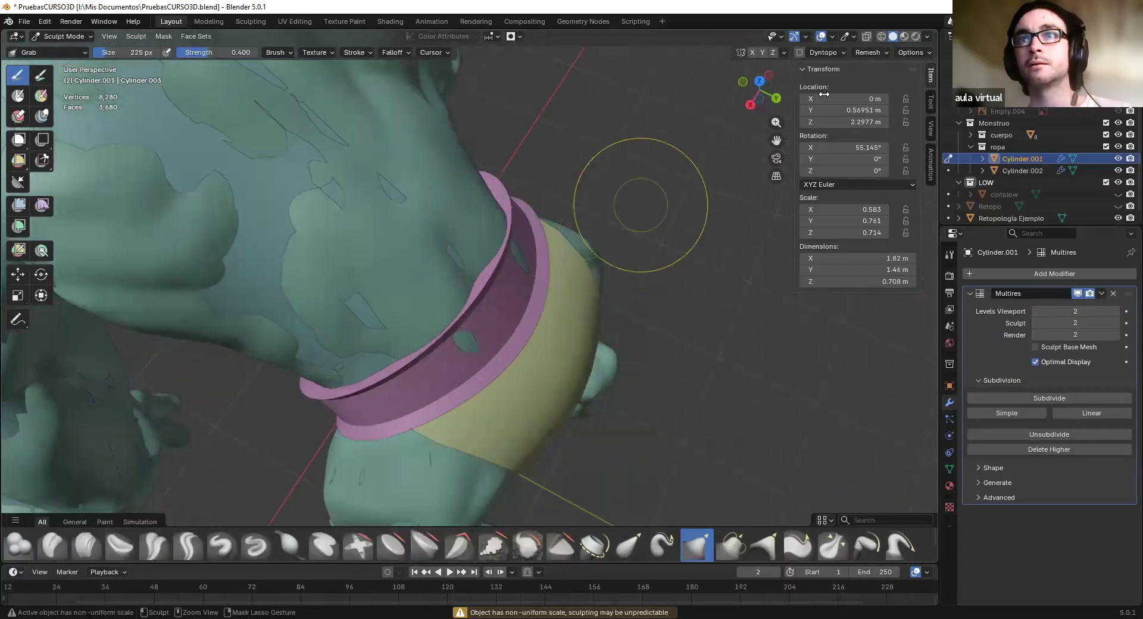
click(752, 53)
mouse_move(522, 319)
middle_down()
mouse_move(510, 240)
mouse_move(502, 267)
mouse_move(574, 309)
mouse_move(541, 293)
mouse_move(521, 304)
mouse_move(596, 324)
mouse_move(406, 203)
middle_up()
click(81, 38)
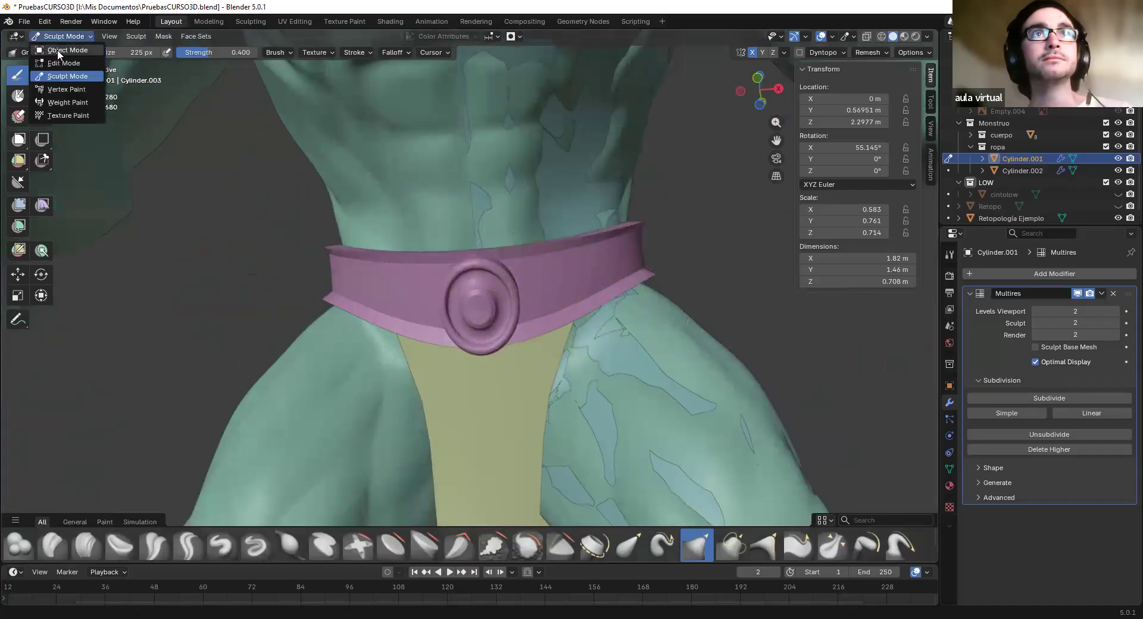
click(60, 49)
Examine the buckle up close, comparing its base mesh in Edit Mode with the subdivided surface in Object Mode
middle_drag(456, 309, 390, 309)
scroll(600, 273, up, 3)
scroll(486, 305, down, 1)
scroll(485, 305, up, 2)
key(Tab)
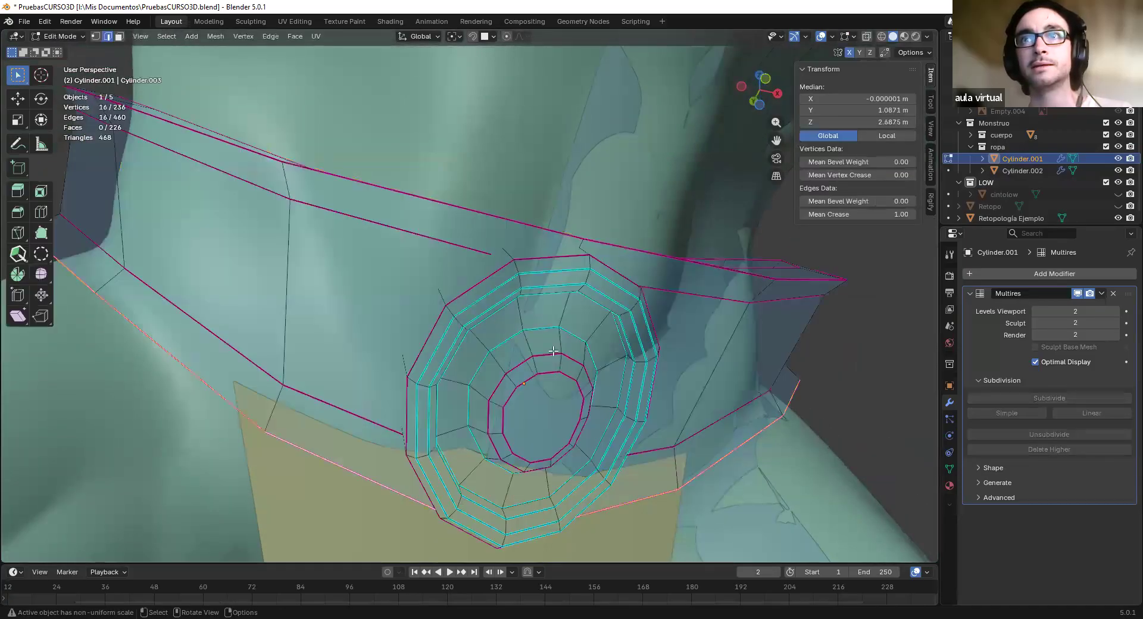
key(Tab)
middle_drag(553, 399, 559, 330)
scroll(505, 328, down, 3)
scroll(480, 298, up, 3)
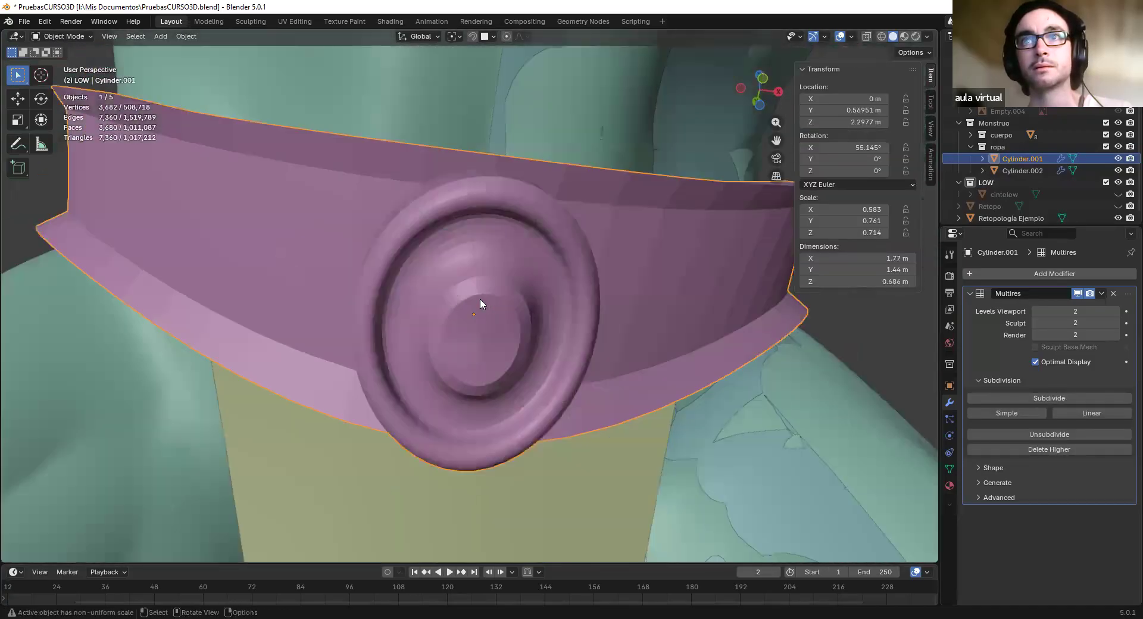
Apply Shade Smooth to the belt and clear the selection
right_click(399, 226)
click(357, 202)
key(a)
middle_drag(477, 242, 499, 309)
scroll(594, 313, down, 4)
click(528, 330)
key(alt+a)
Enter Sculpt Mode on the belt and try to enable Dyntopo with the Multires modifier still present
mouse_move(348, 275)
middle_down()
mouse_move(383, 274)
mouse_move(419, 304)
mouse_move(367, 274)
middle_up()
scroll(386, 267, up, 3)
click(386, 273)
key(Tab)
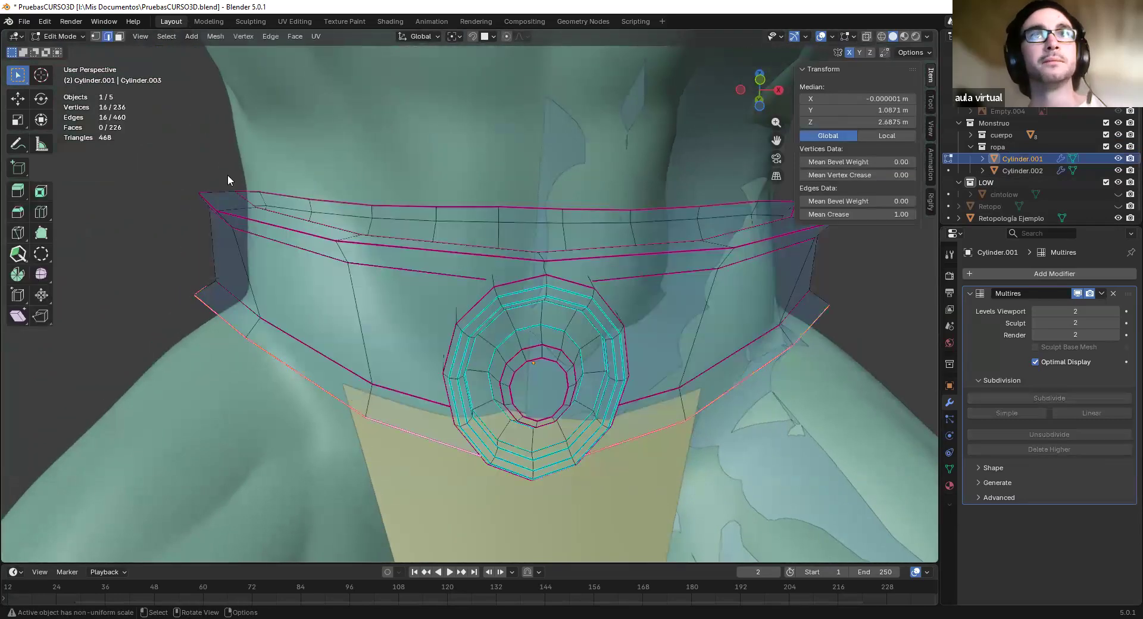
key(Tab)
click(60, 37)
click(69, 73)
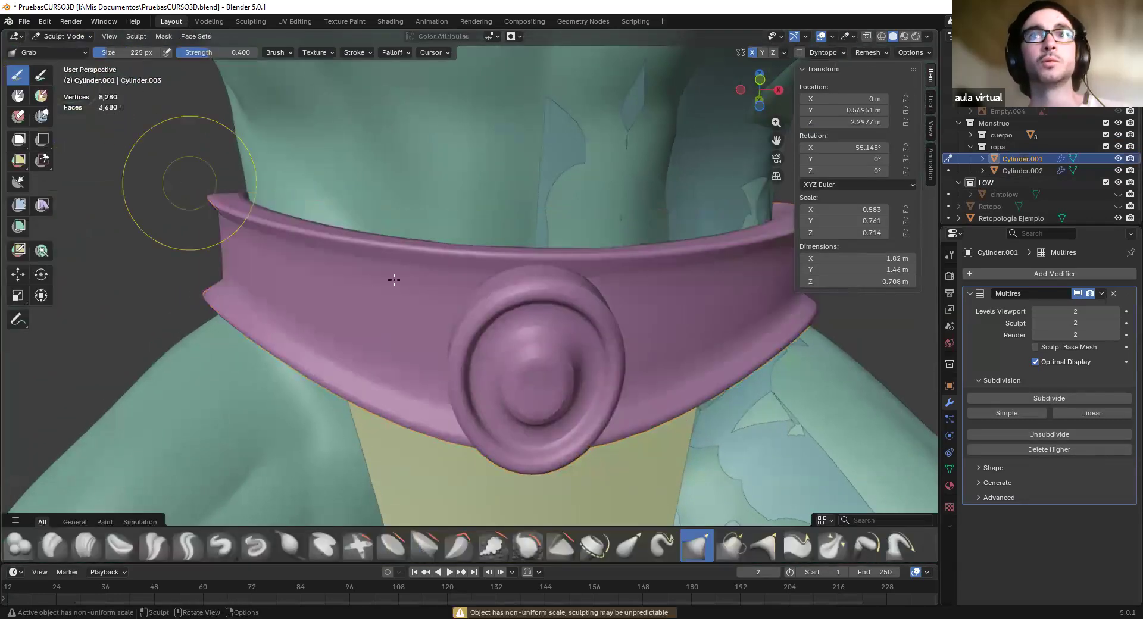
scroll(493, 358, up, 2)
click(799, 53)
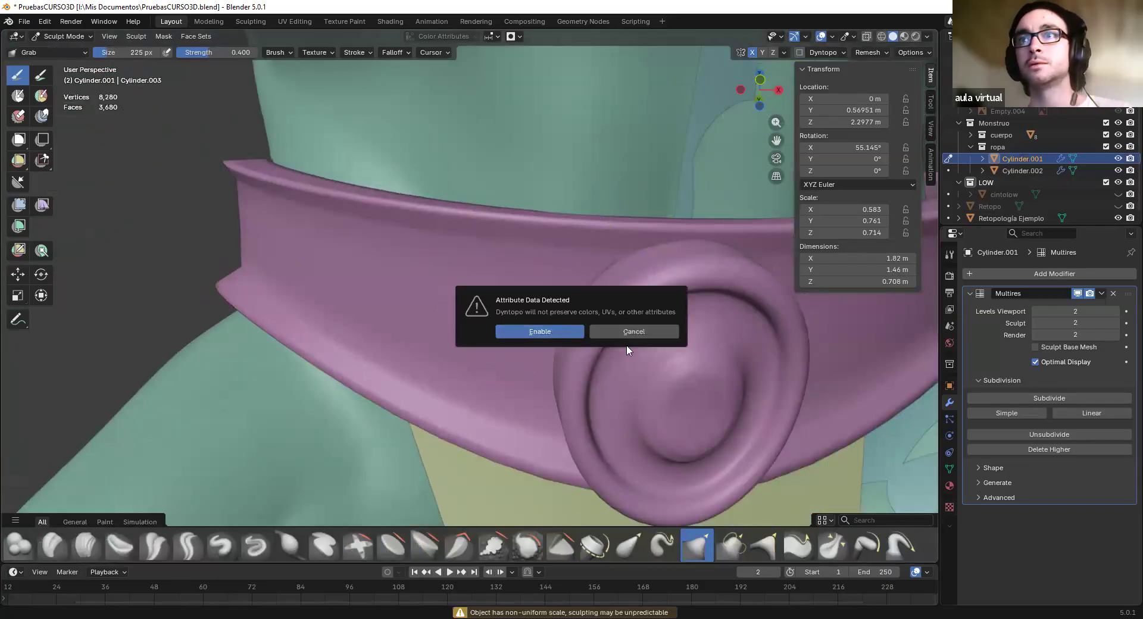
Try to apply the belt's Multires modifier while in Sculpt Mode and Edit Mode
click(950, 469)
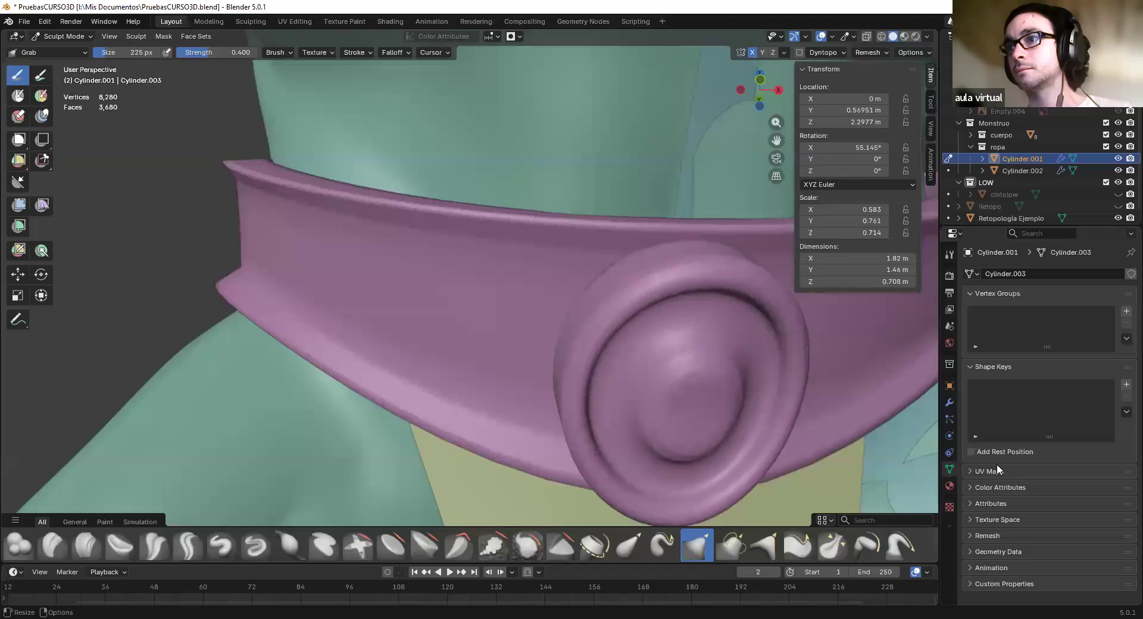
click(950, 402)
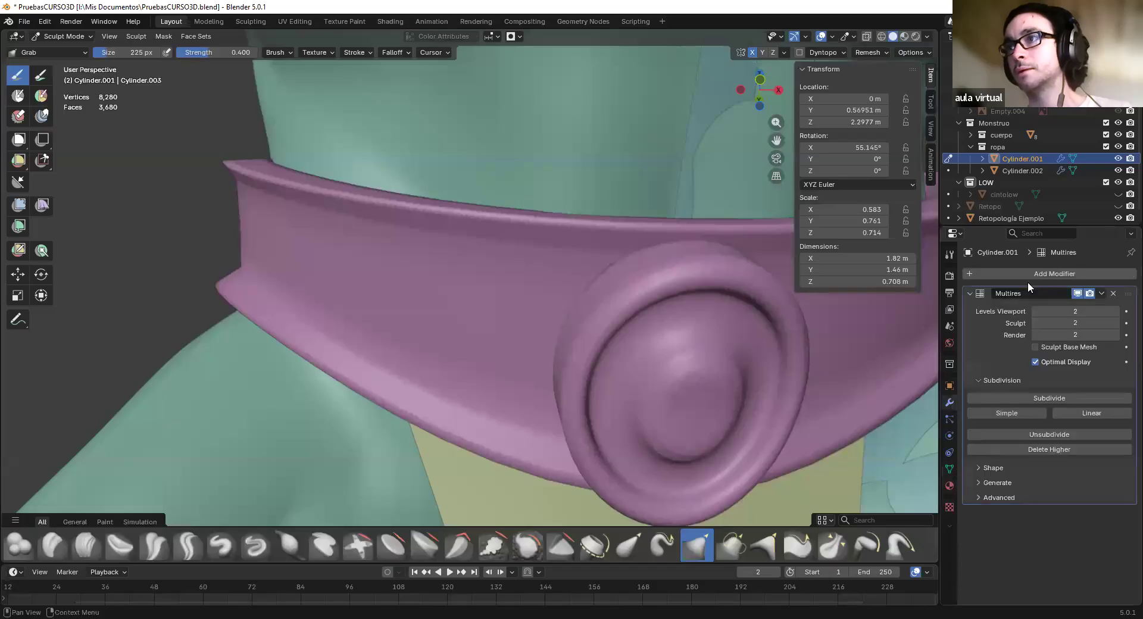
click(1102, 294)
click(1103, 294)
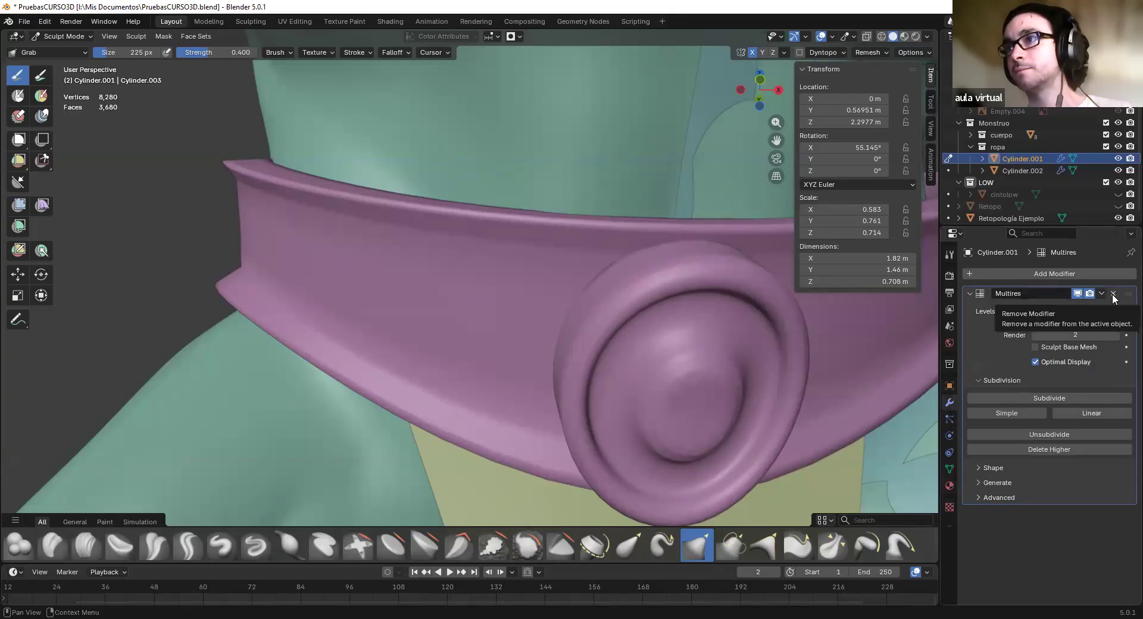
click(1102, 293)
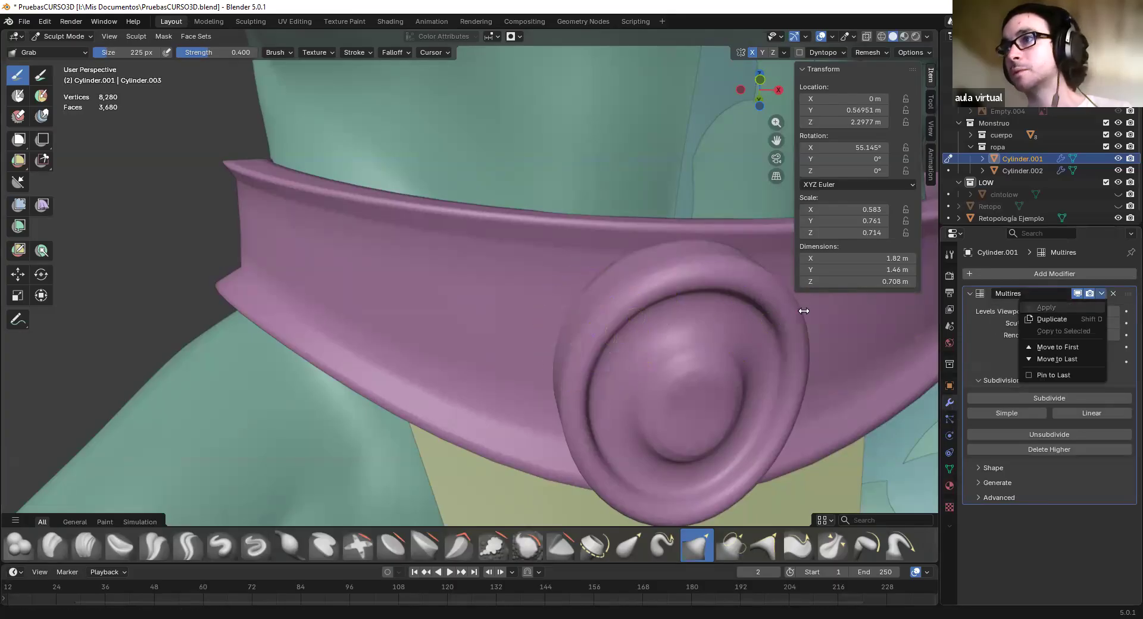
scroll(380, 304, down, 3)
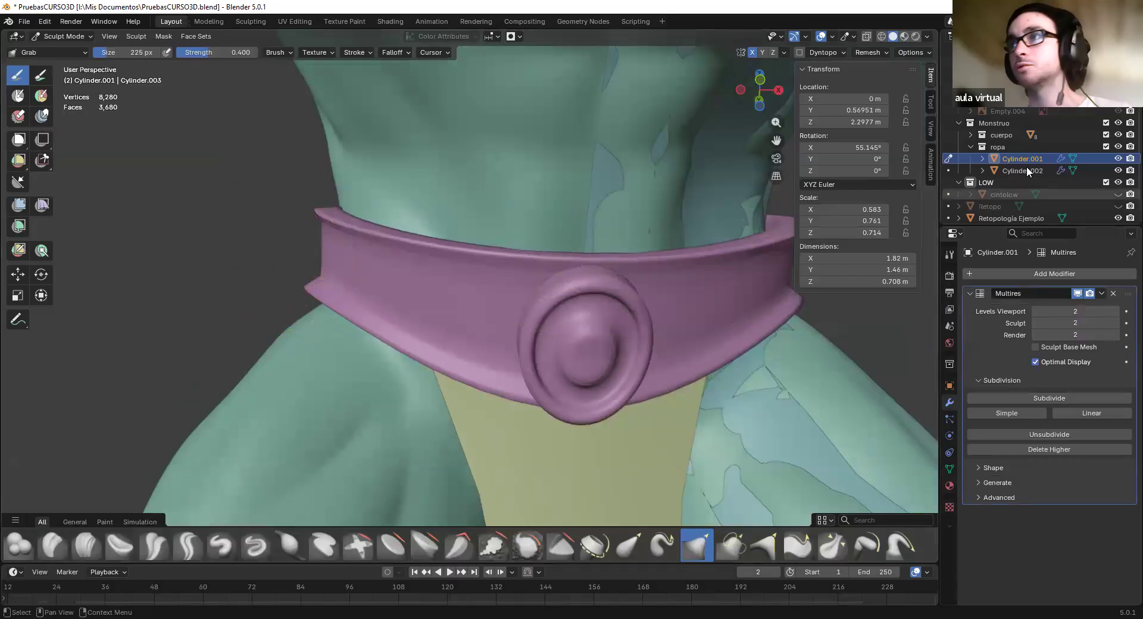
key(Tab)
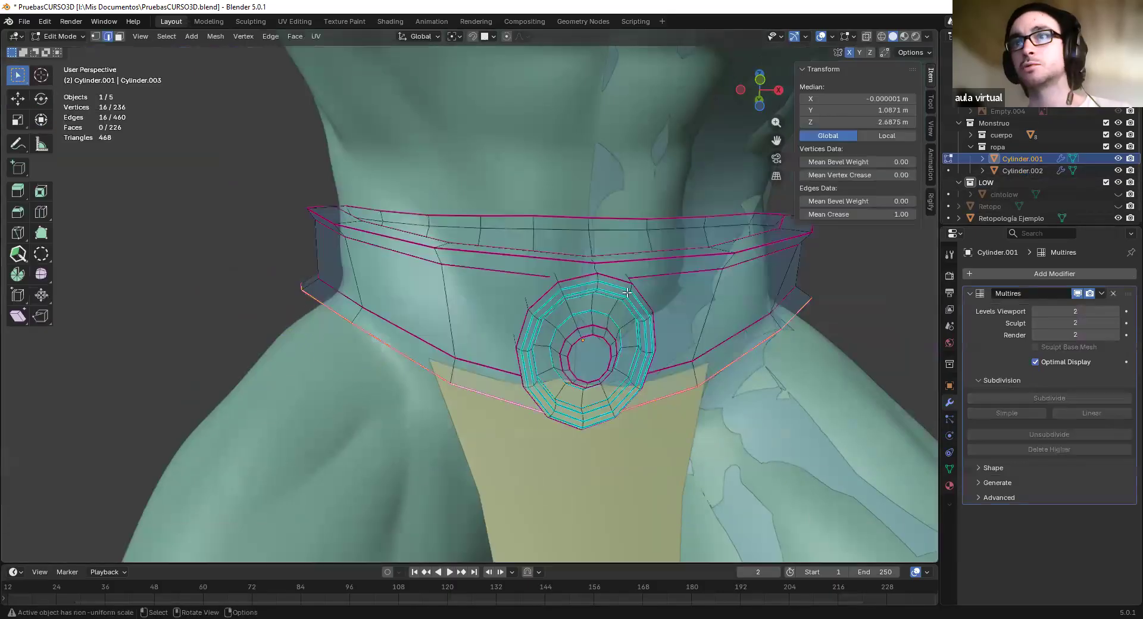
click(1103, 294)
Return the belt to Object Mode and apply its Multires modifier
click(61, 36)
click(60, 51)
click(1102, 294)
click(1075, 306)
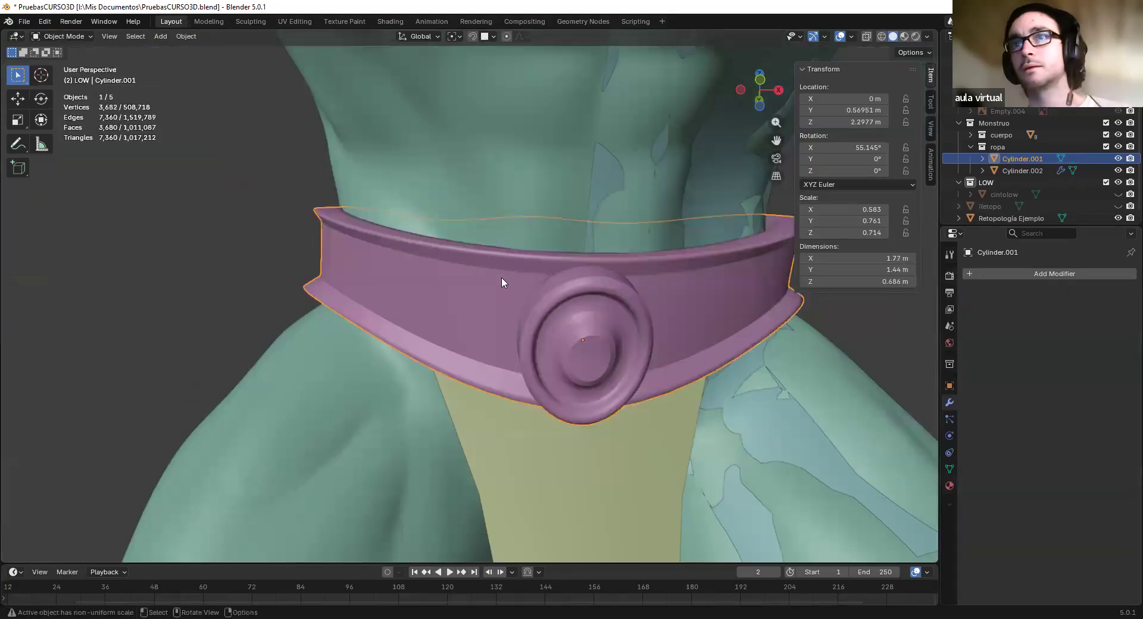
Enter Sculpt Mode on the belt and enable Dyntopo, accepting that attribute data is not preserved
click(66, 37)
click(60, 77)
click(799, 52)
click(540, 331)
Select the Clay brush and turn on the Wireframe overlay to see the belt's topology
scroll(484, 305, up, 3)
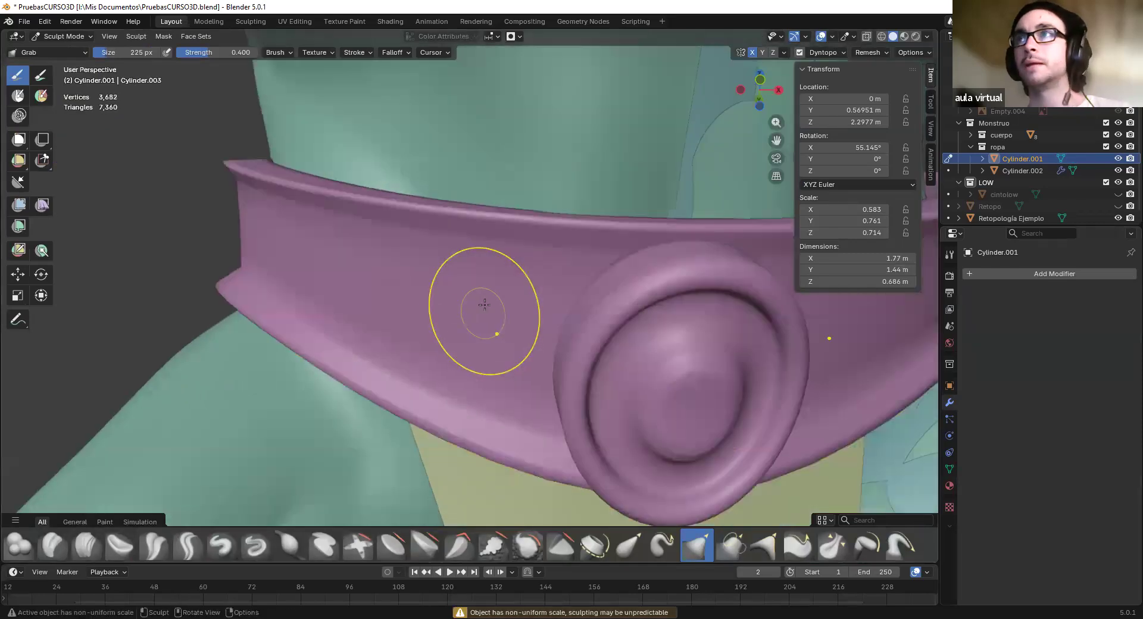
scroll(485, 305, up, 4)
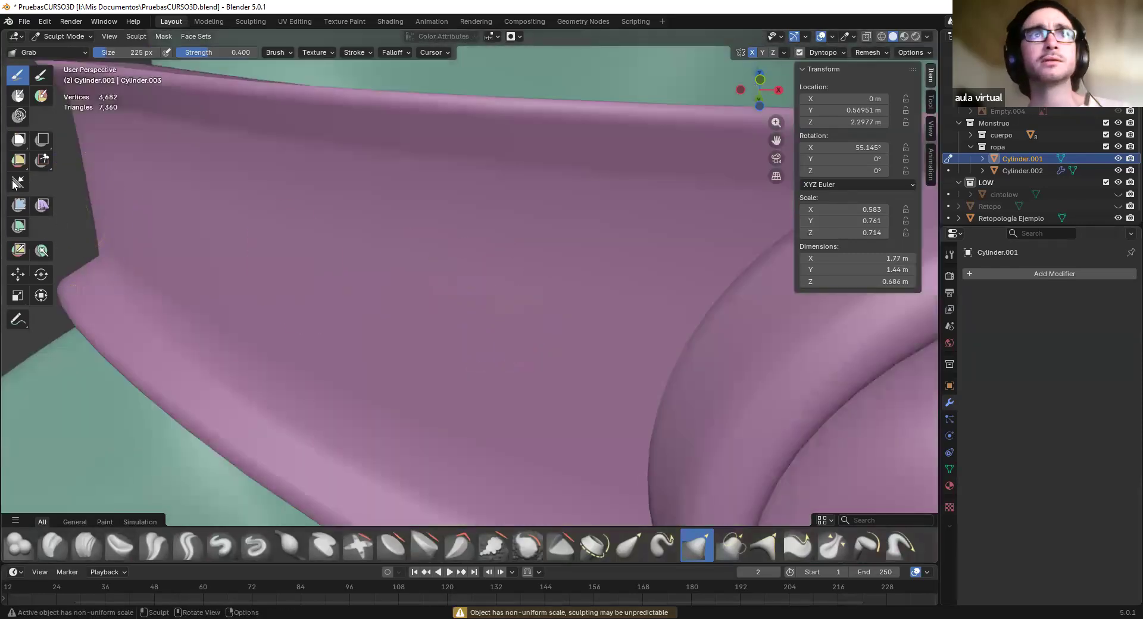
click(59, 542)
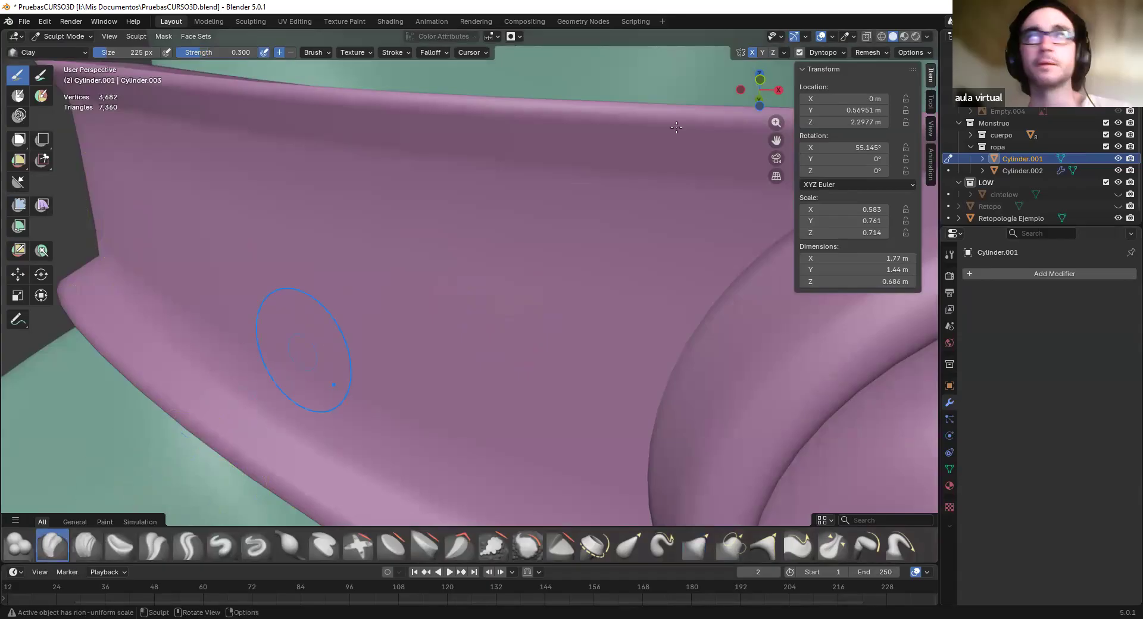
click(832, 36)
click(766, 238)
Try a Clay stroke on the flat band beside the buckle and undo it
mouse_move(420, 302)
mouse_down()
mouse_move(433, 294)
mouse_move(380, 278)
mouse_up()
key(ctrl+z)
scroll(431, 292, up, 3)
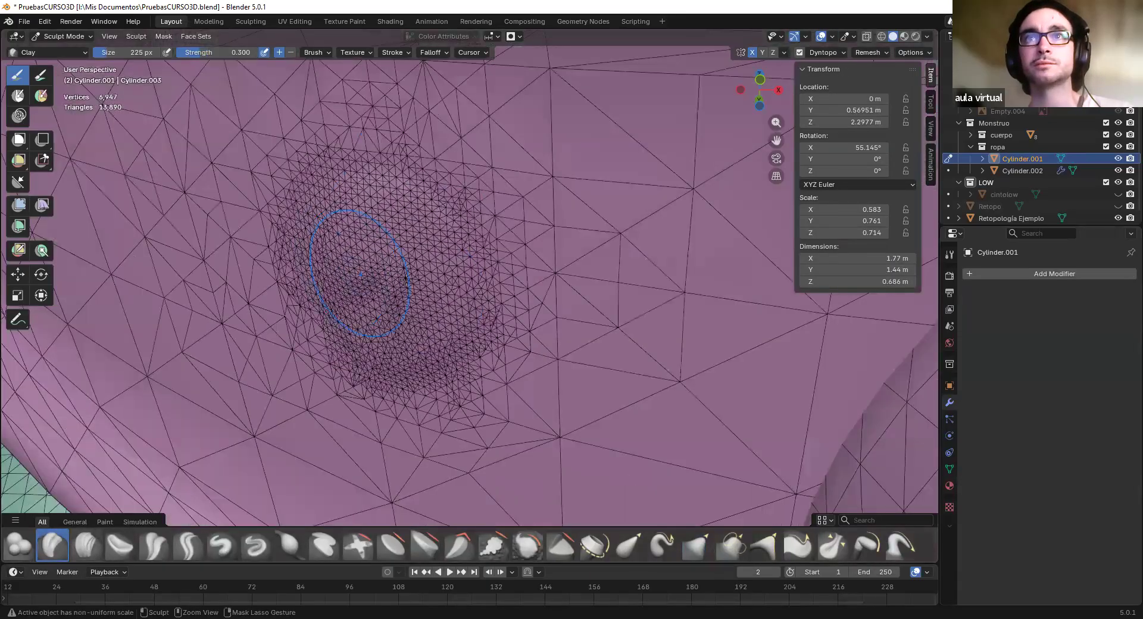
key(ctrl+z)
scroll(434, 293, down, 10)
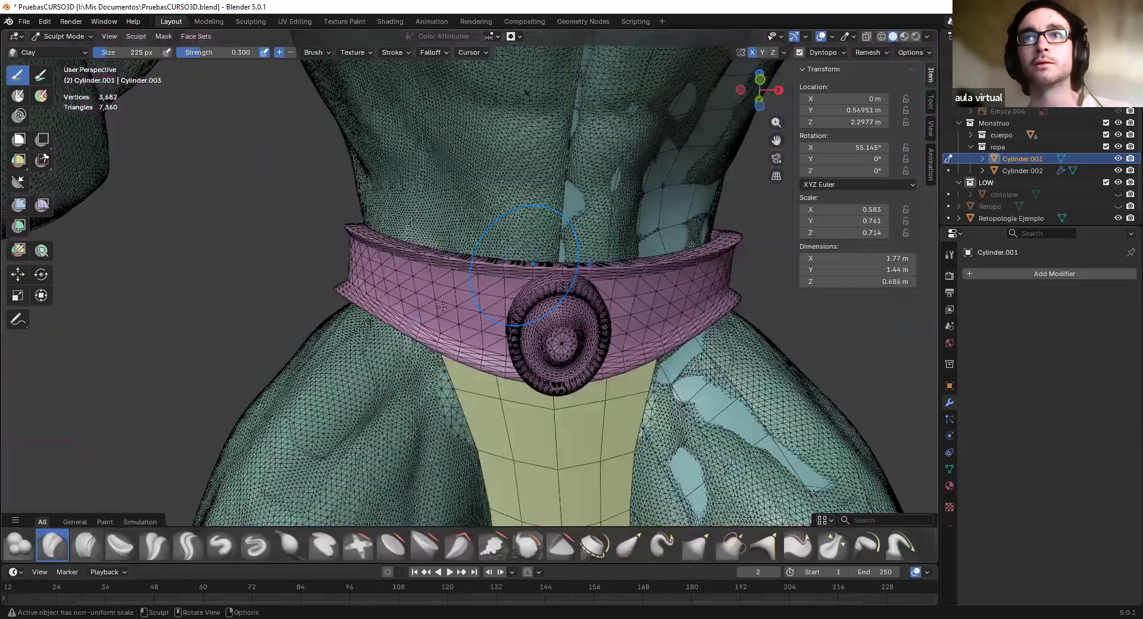
scroll(443, 307, down, 4)
scroll(496, 306, up, 10)
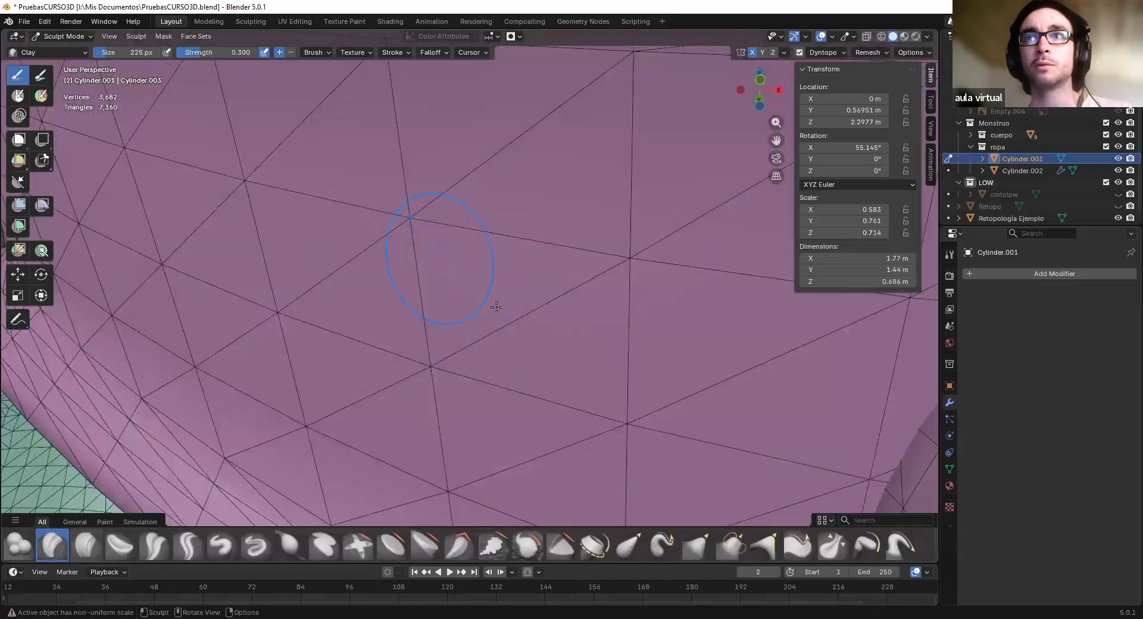
scroll(497, 306, down, 8)
scroll(371, 206, up, 8)
Reduce the brush size to 63 px and sculpt a small Clay detail on the buckle's outer rim
right_click(371, 206)
drag(372, 205, 288, 207)
click(279, 206)
mouse_move(655, 362)
shift+middle_down()
mouse_move(469, 293)
mouse_move(510, 313)
mouse_move(541, 290)
mouse_move(584, 305)
mouse_move(535, 286)
shift+middle_up()
scroll(474, 285, down, 6)
scroll(476, 286, up, 2)
scroll(447, 301, down, 2)
scroll(593, 308, up, 6)
drag(524, 280, 433, 275)
right_click(443, 277)
mouse_move(433, 185)
mouse_down()
mouse_move(483, 274)
mouse_move(447, 231)
mouse_move(477, 307)
mouse_move(463, 173)
mouse_move(448, 202)
mouse_move(529, 352)
mouse_up()
mouse_move(456, 214)
mouse_down()
mouse_move(489, 298)
mouse_move(489, 244)
mouse_up()
Carve a crease across the sculpted spot on the buckle's rim with the Crease Polish brush
key(shift+c)
middle_drag(472, 314, 462, 271)
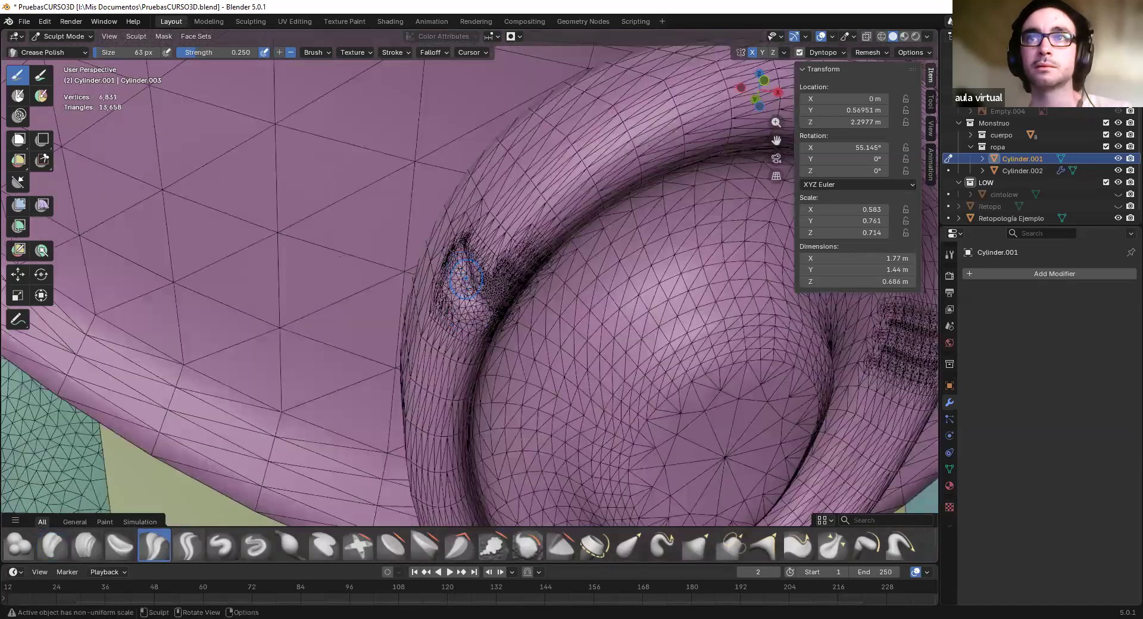
scroll(474, 290, up, 4)
mouse_move(460, 182)
mouse_down()
mouse_move(510, 358)
mouse_move(499, 304)
mouse_up()
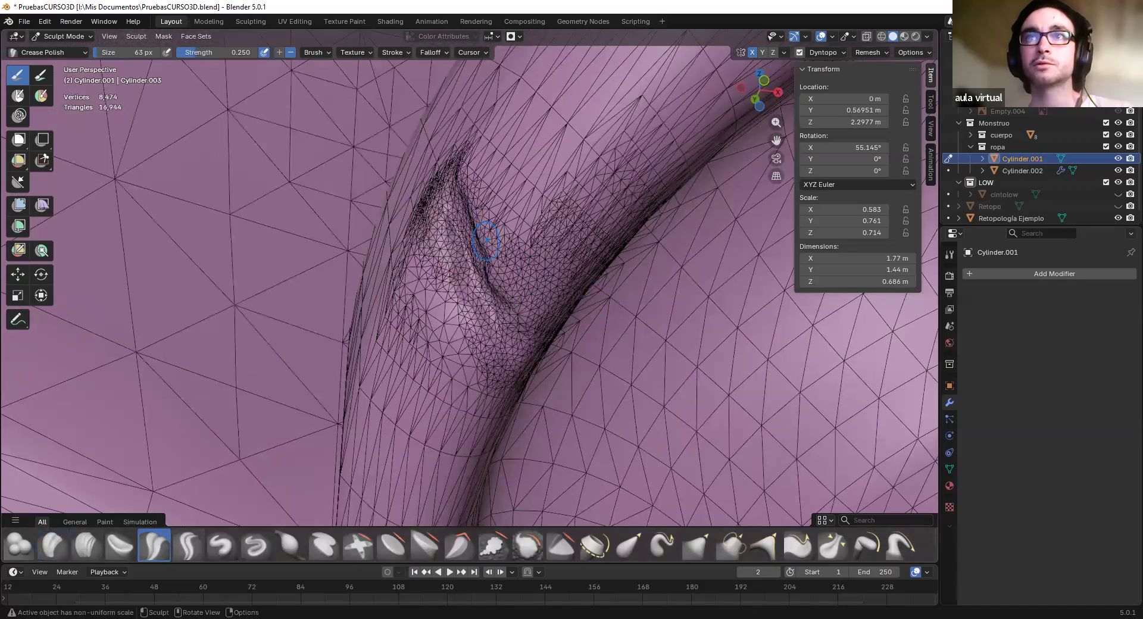
Return the belt to Object Mode and turn off the Wireframe overlay
click(57, 36)
click(67, 50)
scroll(498, 262, down, 5)
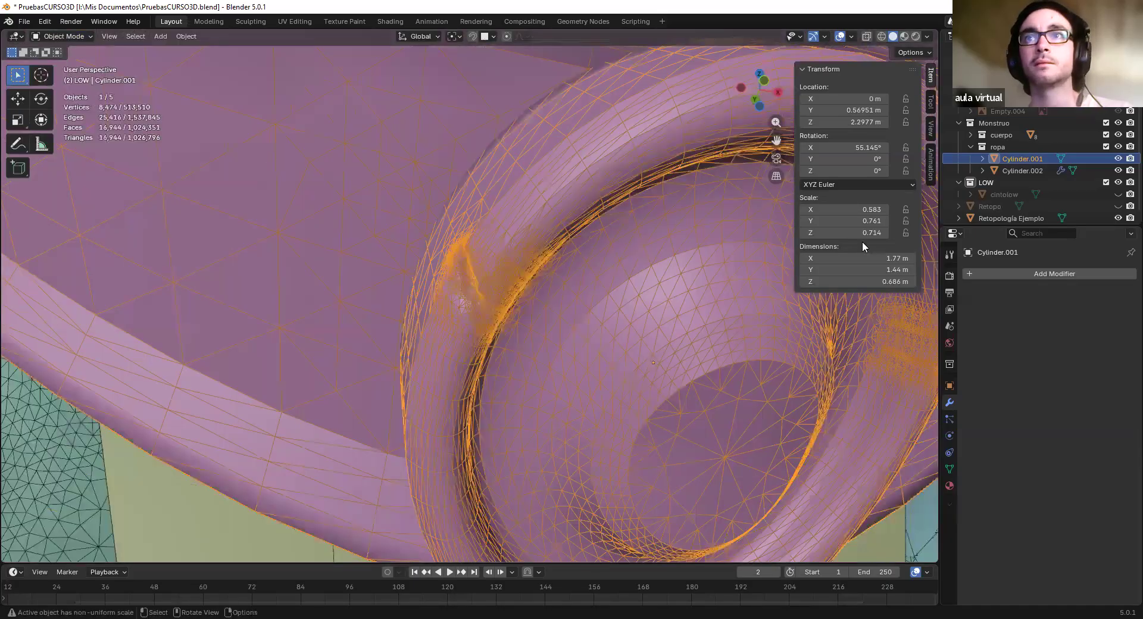
scroll(591, 268, down, 7)
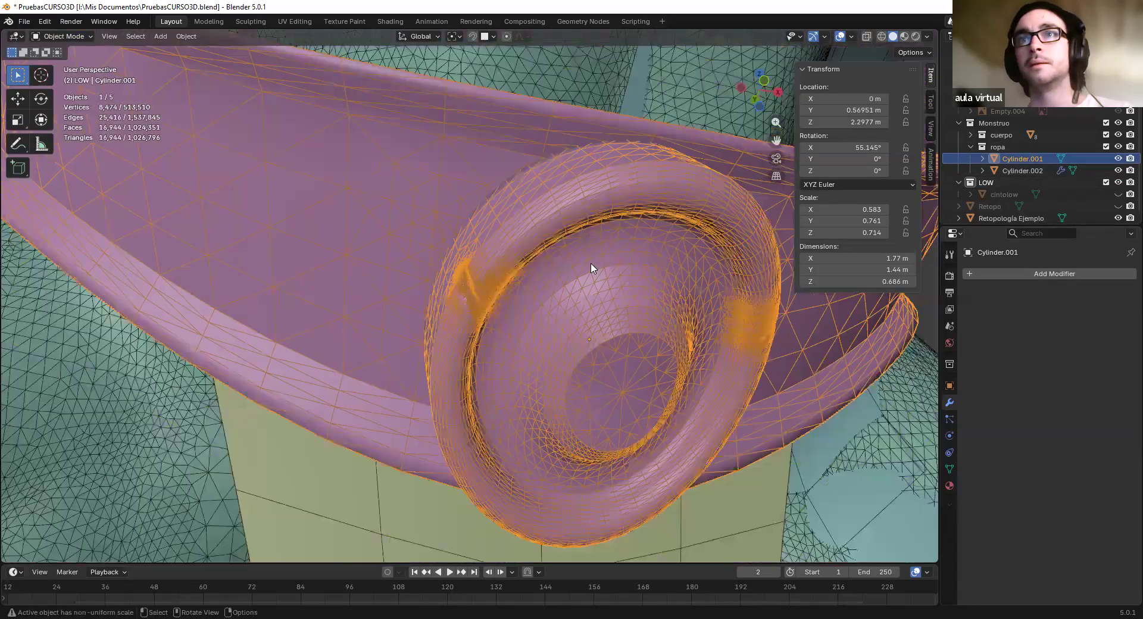
scroll(592, 268, up, 3)
click(851, 36)
click(762, 248)
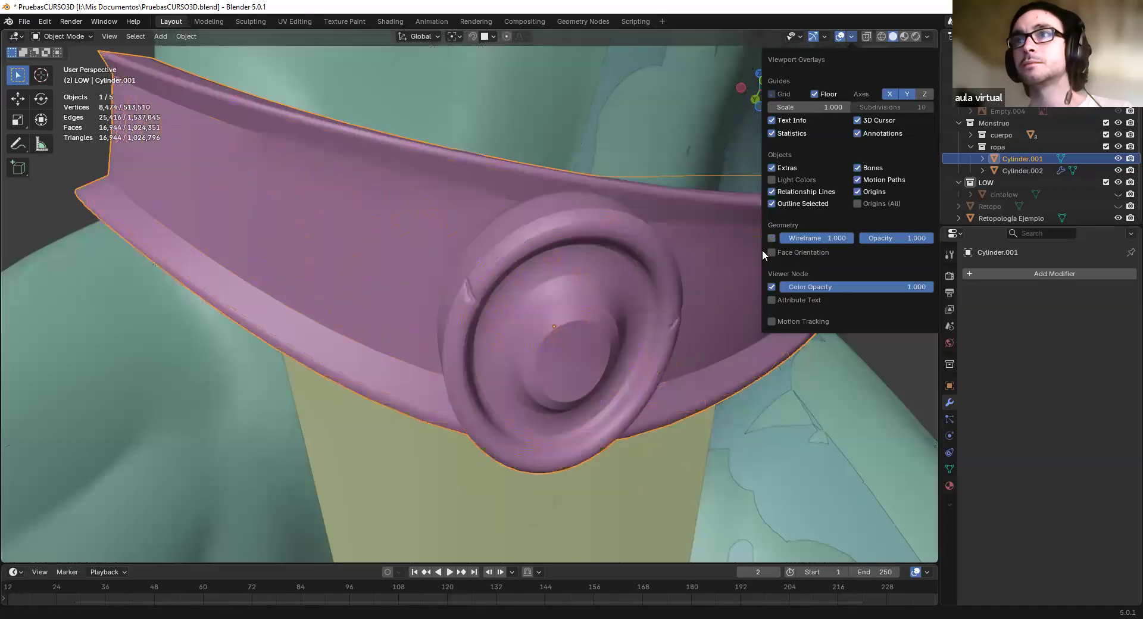
Examine the sculpted notch on the buckle's rim from several angles, up close and against the whole monster
scroll(599, 315, down, 2)
middle_drag(467, 286, 636, 333)
scroll(564, 317, up, 5)
scroll(483, 319, down, 4)
scroll(523, 303, down, 5)
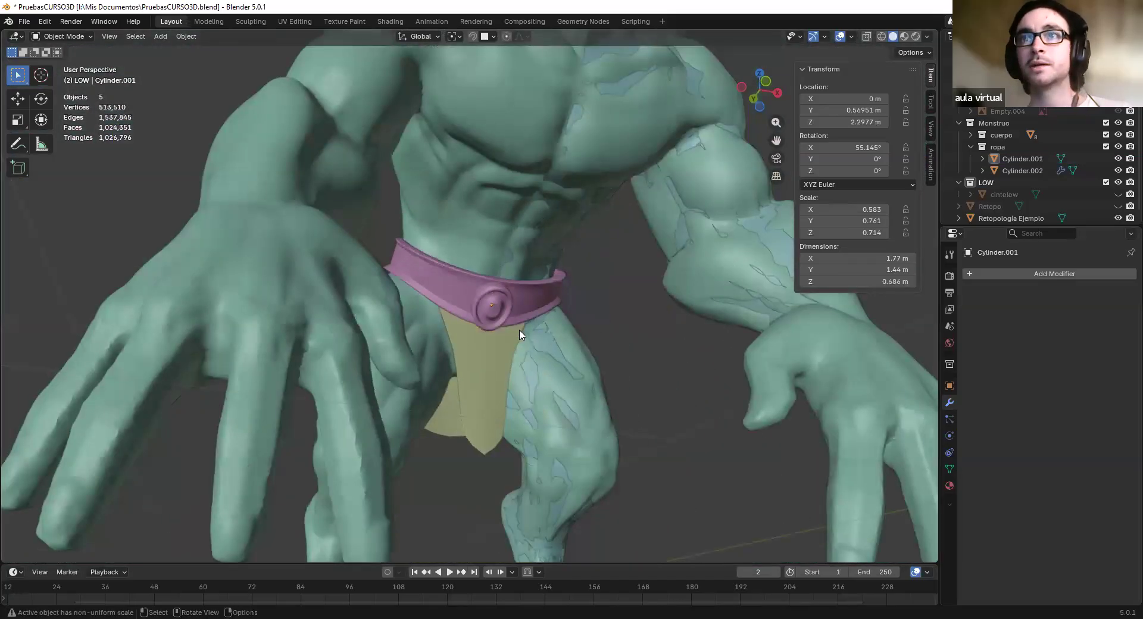
scroll(473, 173, up, 2)
click(473, 173)
scroll(506, 315, up, 5)
mouse_move(503, 363)
middle_down()
mouse_move(536, 314)
mouse_move(505, 364)
middle_up()
scroll(521, 345, up, 3)
scroll(536, 314, down, 6)
scroll(517, 352, up, 3)
click(528, 333)
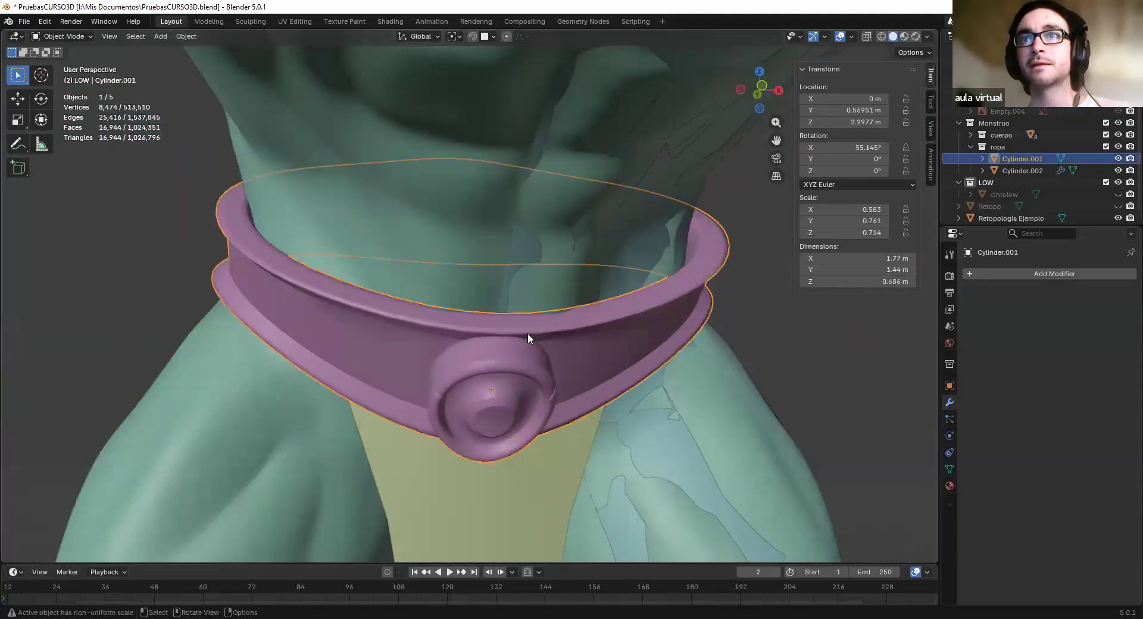
scroll(575, 322, up, 2)
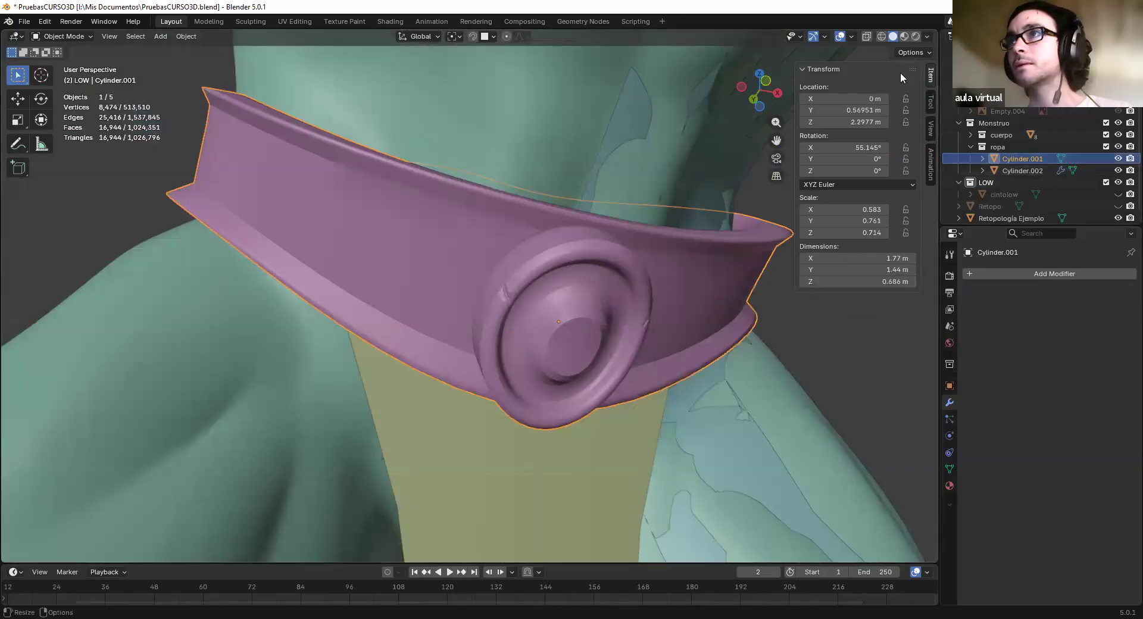
Hide the cuerpo collection and the Retopología Ejemplo object
click(1118, 124)
click(1118, 124)
click(1119, 135)
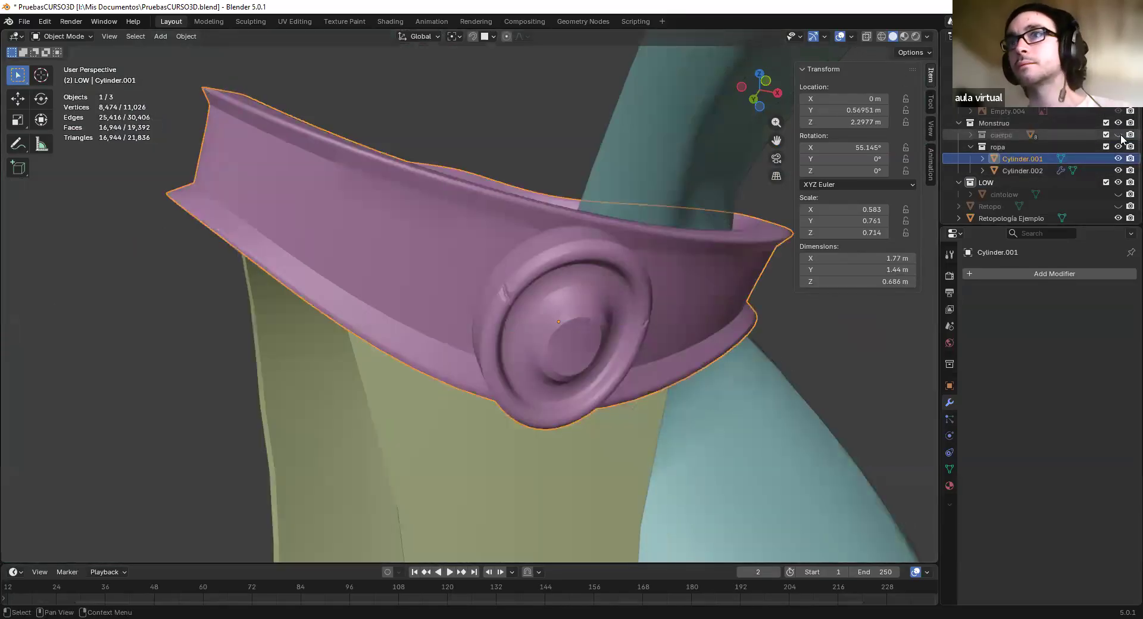
scroll(1101, 205, down, 1)
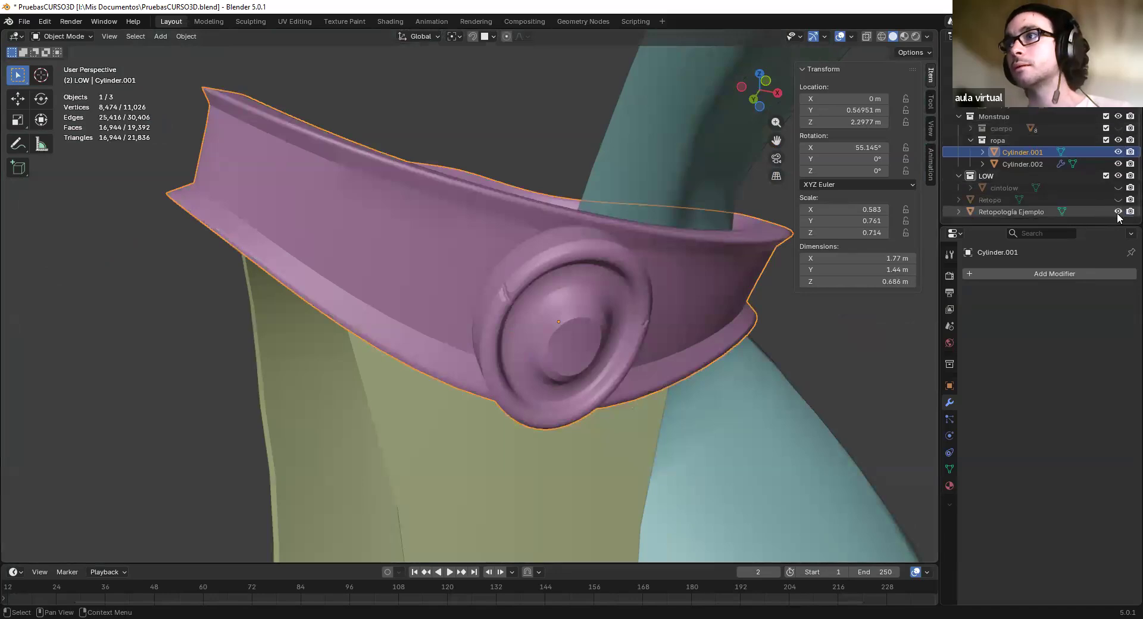
click(1118, 212)
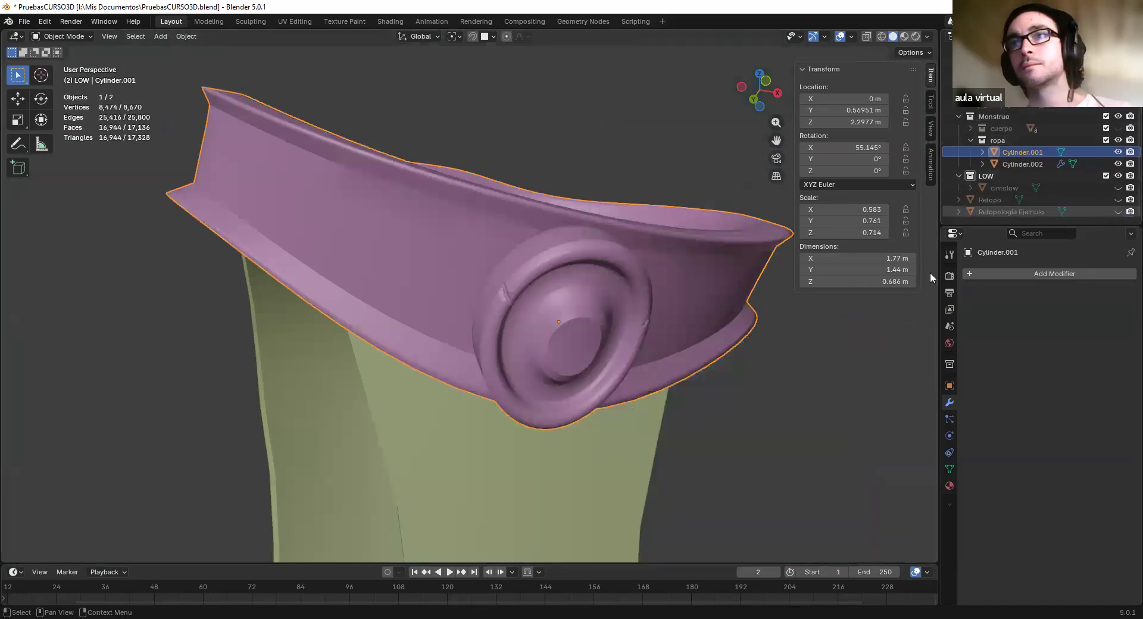
Hide the loincloth Cylinder.002 and show the low-poly belt cintolow
click(1116, 189)
click(1117, 189)
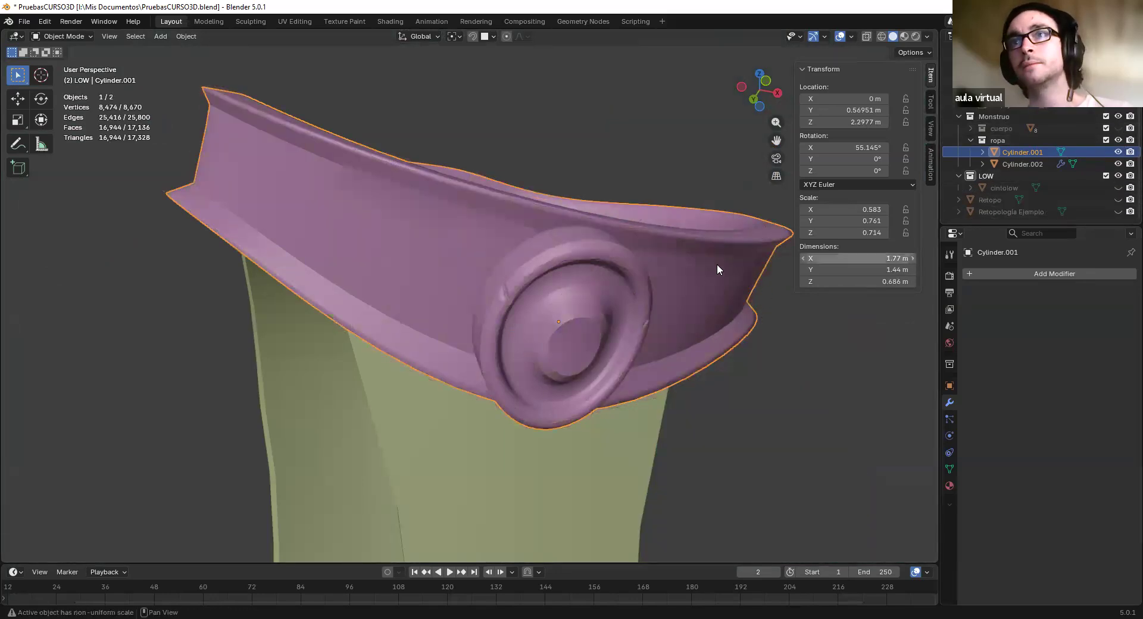
click(1117, 164)
click(1117, 164)
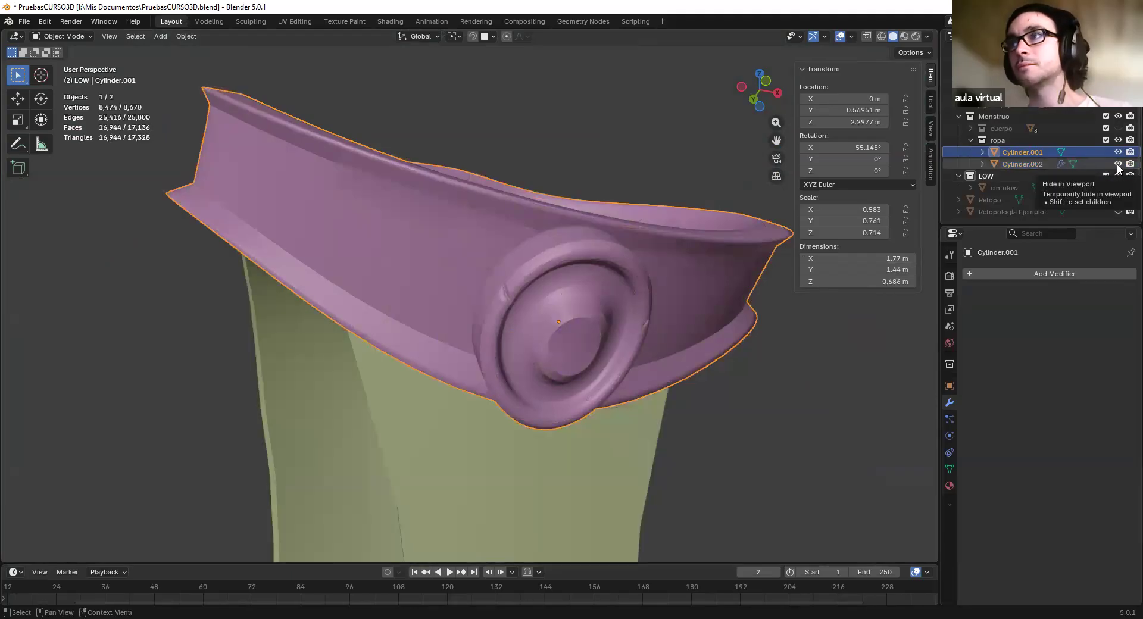
click(1117, 164)
click(1118, 187)
Move the high-poly belt off cintolow to compare both versions, and undo the move
scroll(671, 287, down, 5)
middle_drag(550, 292, 589, 390)
scroll(554, 295, up, 3)
key(s)
right_click(589, 349)
key(g)
click(635, 121)
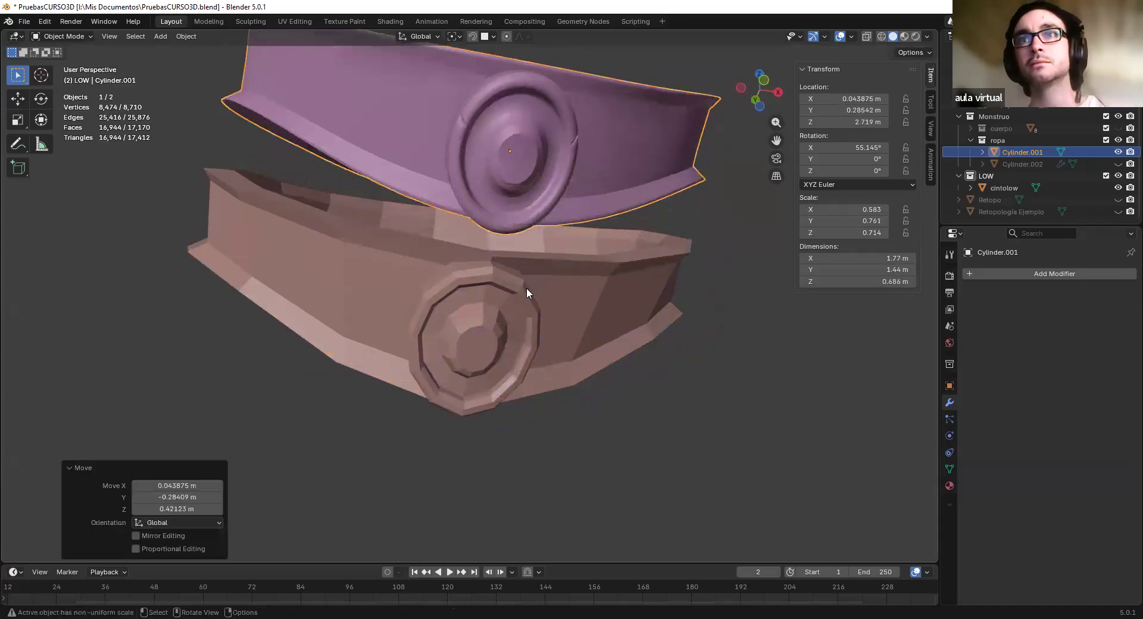
scroll(524, 306, down, 4)
key(ctrl+z)
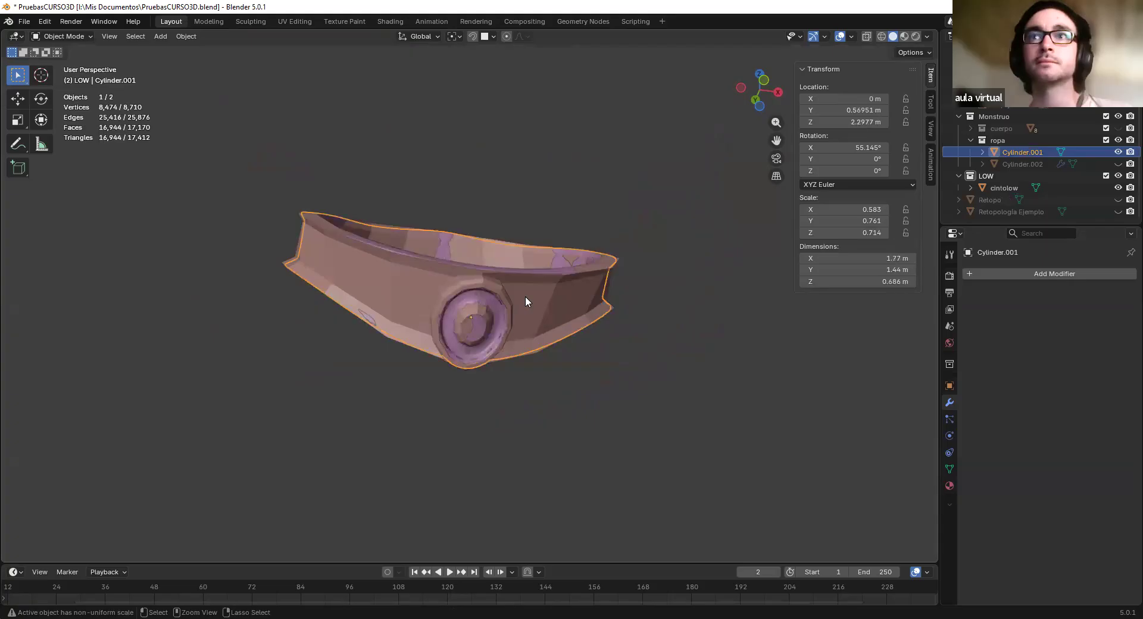
Move cintolow away from the high-poly belt for a side-by-side comparison, and undo the move
click(525, 295)
scroll(506, 313, up, 2)
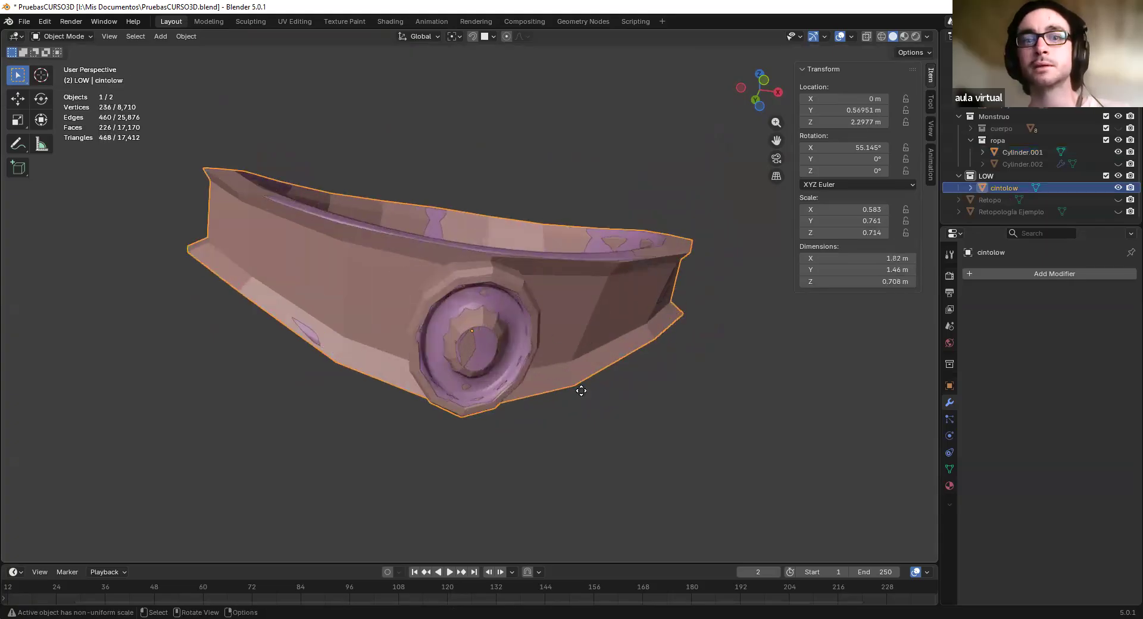
key(g)
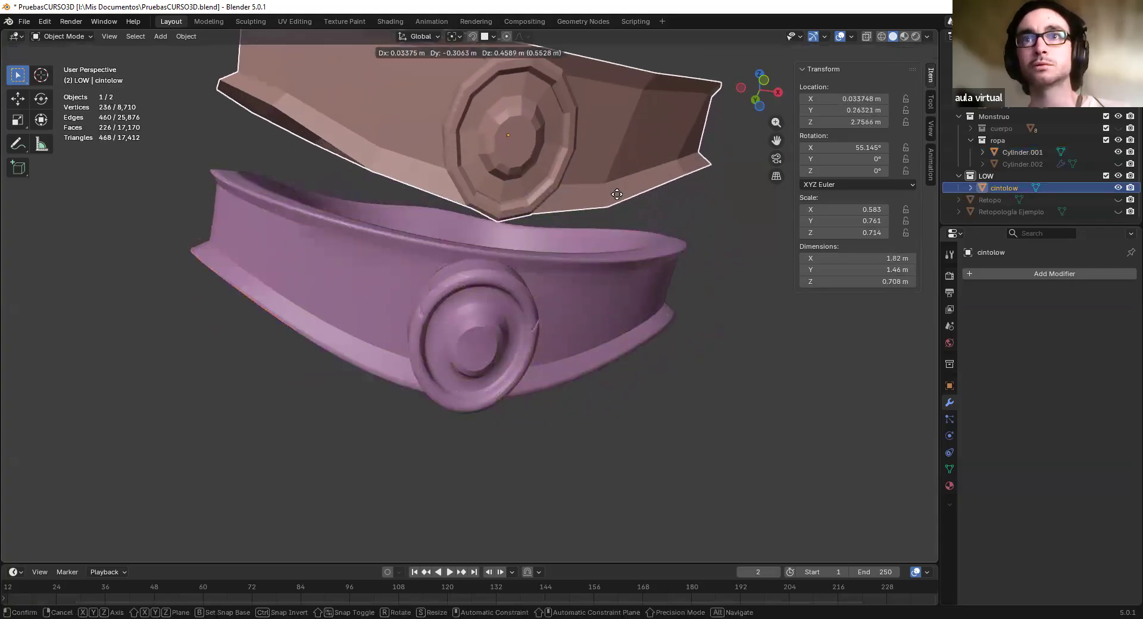
right_click(617, 194)
middle_drag(469, 383, 537, 409)
key(g)
click(462, 91)
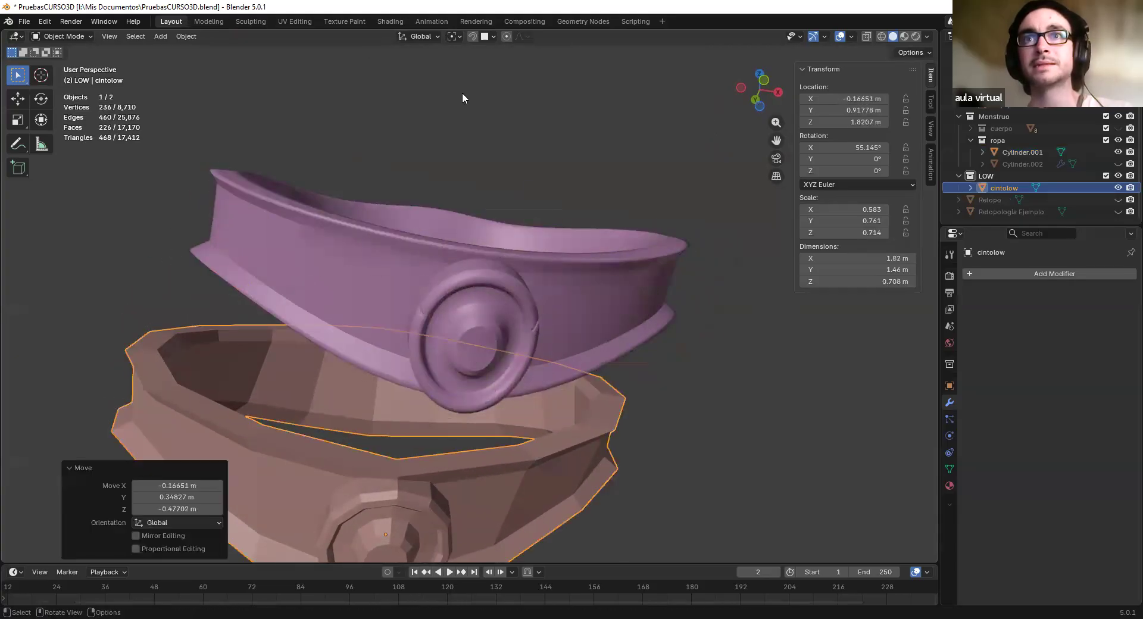
click(499, 350)
scroll(498, 334, down, 3)
middle_drag(497, 321, 487, 298)
scroll(570, 313, up, 3)
key(ctrl+z)
key(ctrl+z)
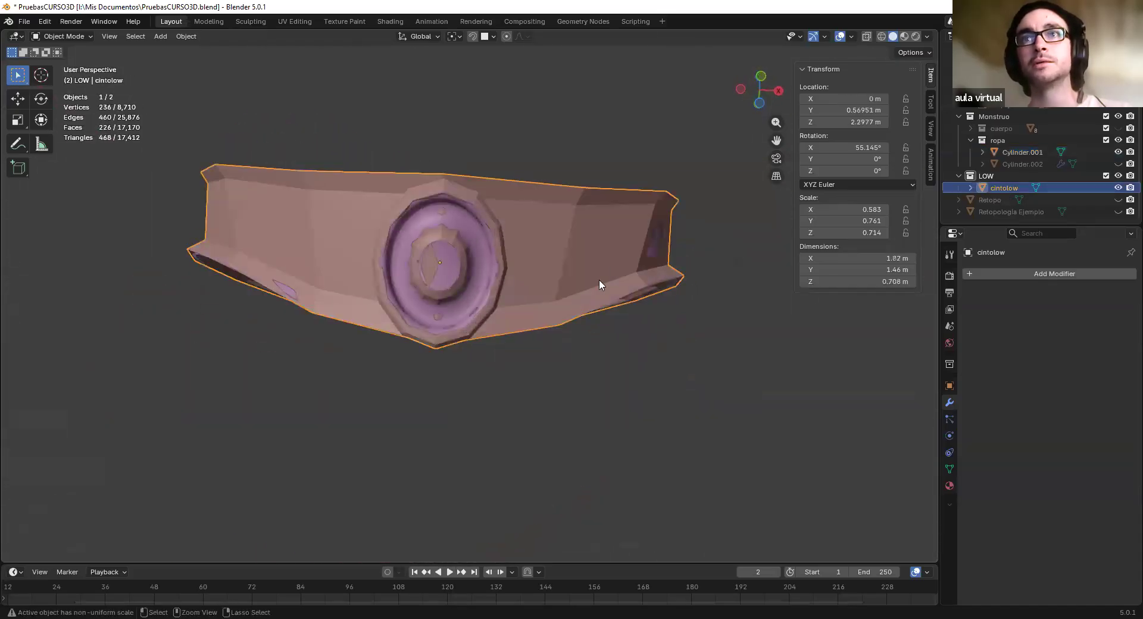
key(g)
key(Escape)
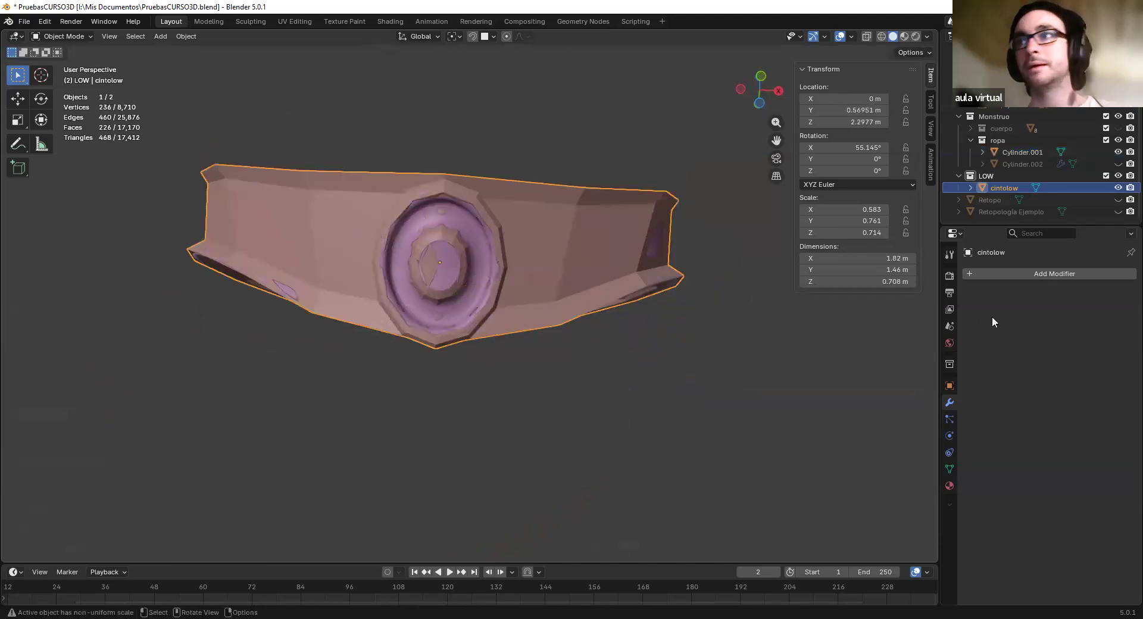
middle_drag(408, 273, 738, 299)
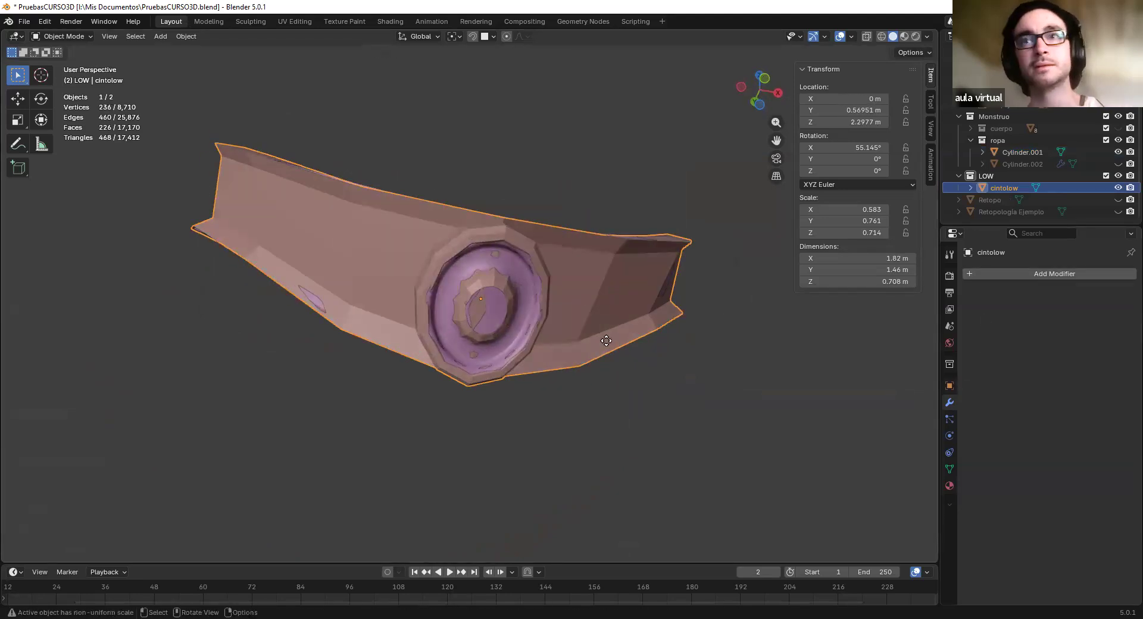
key(g)
right_click(628, 266)
scroll(502, 294, down, 2)
scroll(532, 356, up, 3)
middle_drag(502, 295, 472, 352)
scroll(502, 384, down, 2)
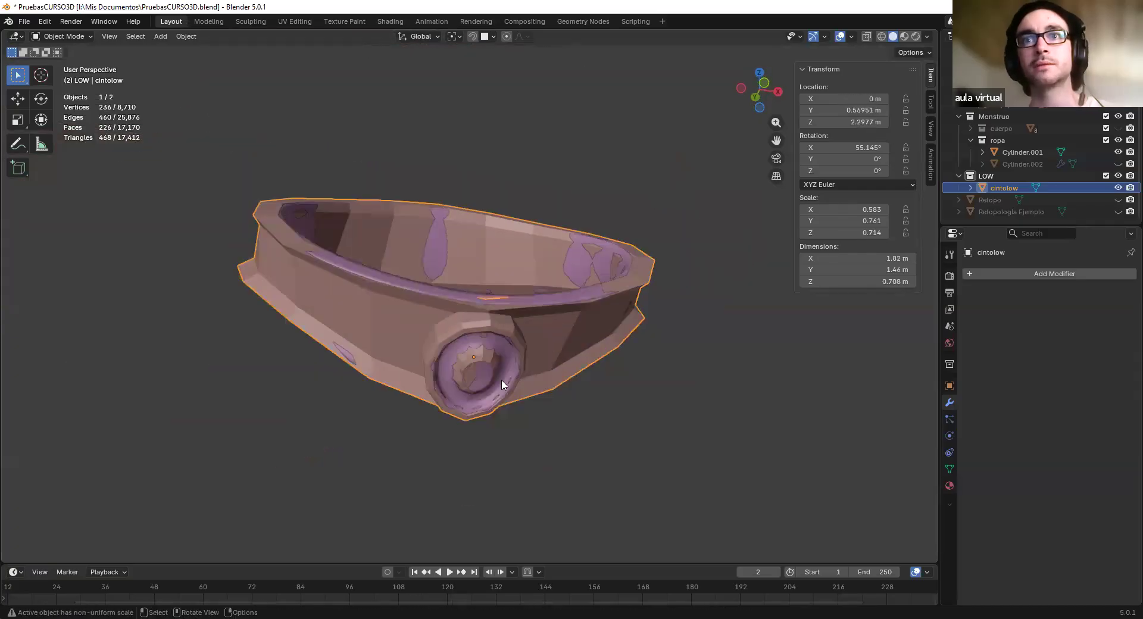
Move the high-poly belt Cylinder.001 above cintolow and delete it, and undo both changes
click(501, 352)
key(g)
right_click(589, 227)
key(g)
click(577, 149)
key(x)
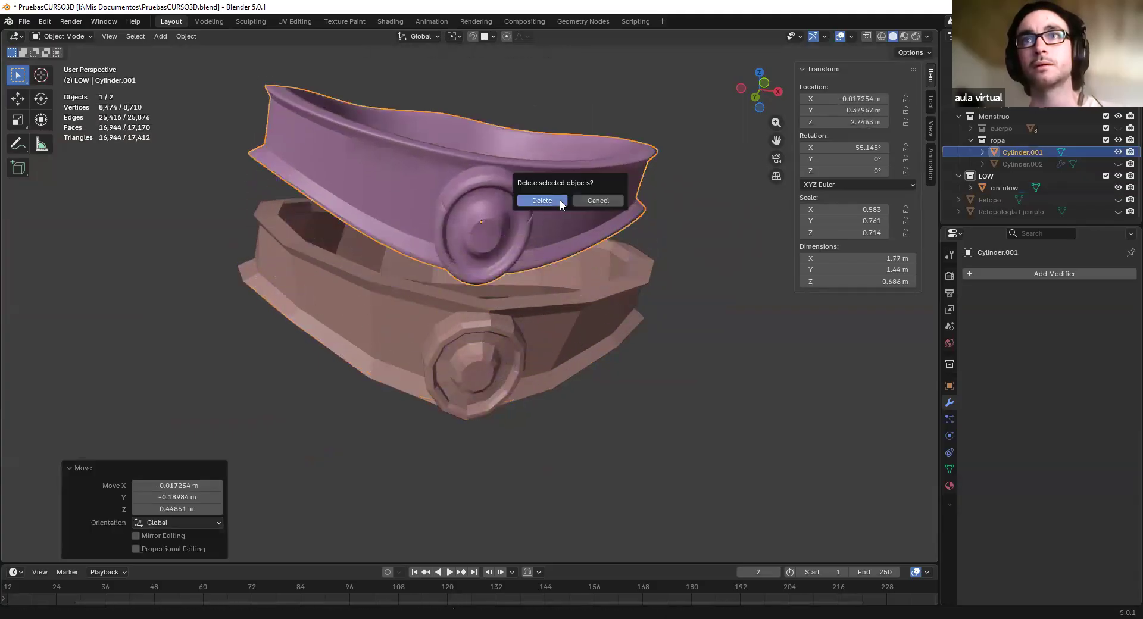
key(Return)
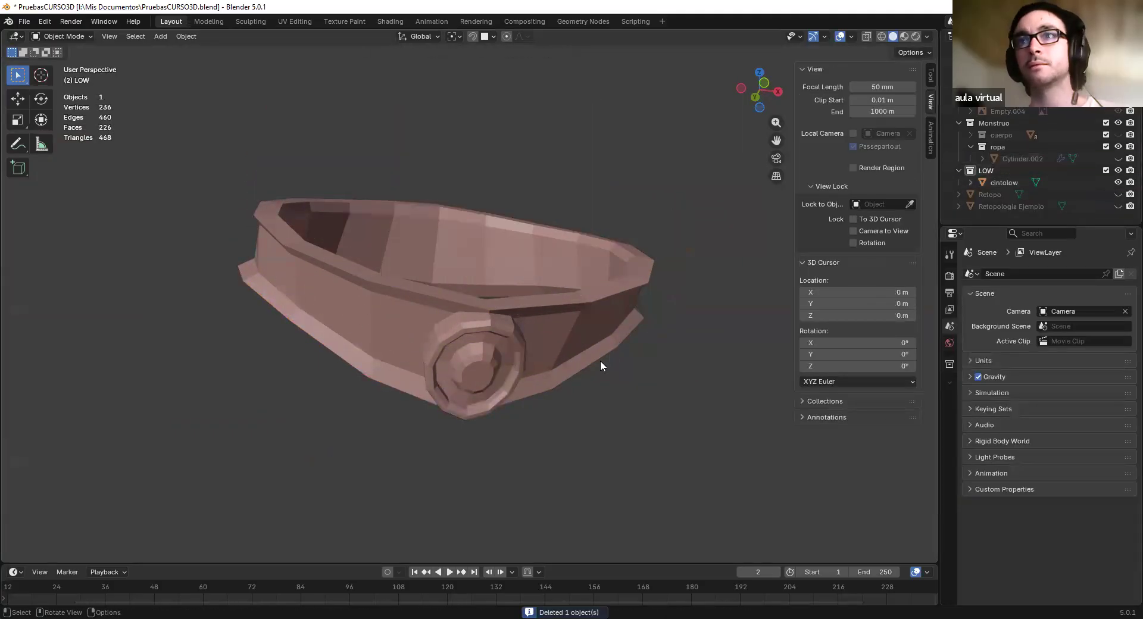
key(ctrl+z)
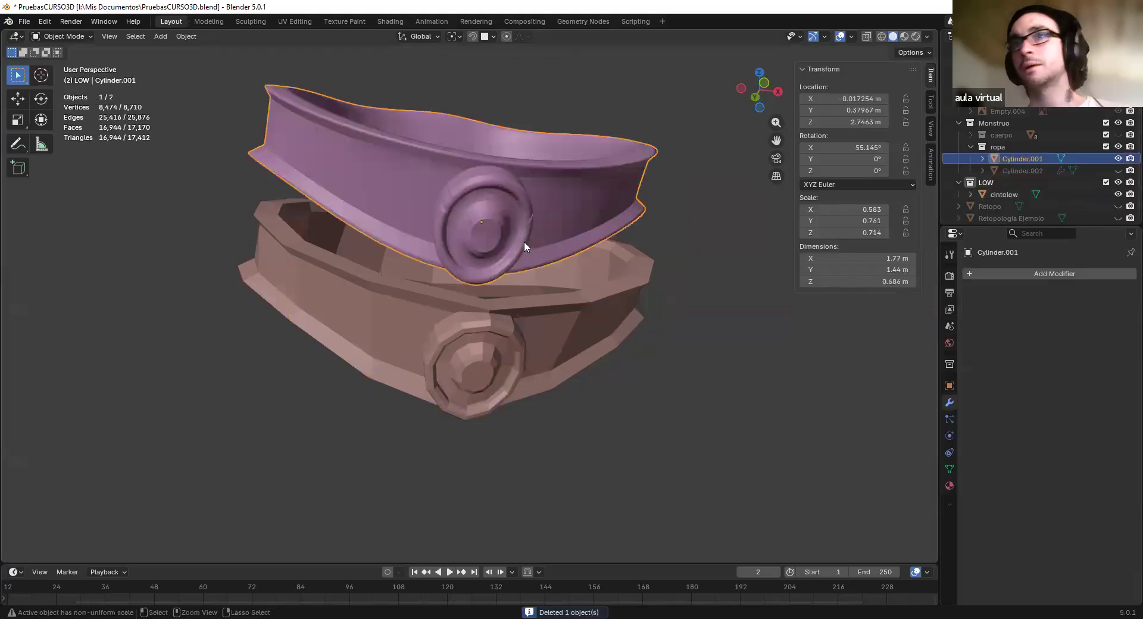
key(ctrl+z)
Delete the high-poly belt Cylinder.001, leaving cintolow in place
key(g)
right_click(518, 260)
key(x)
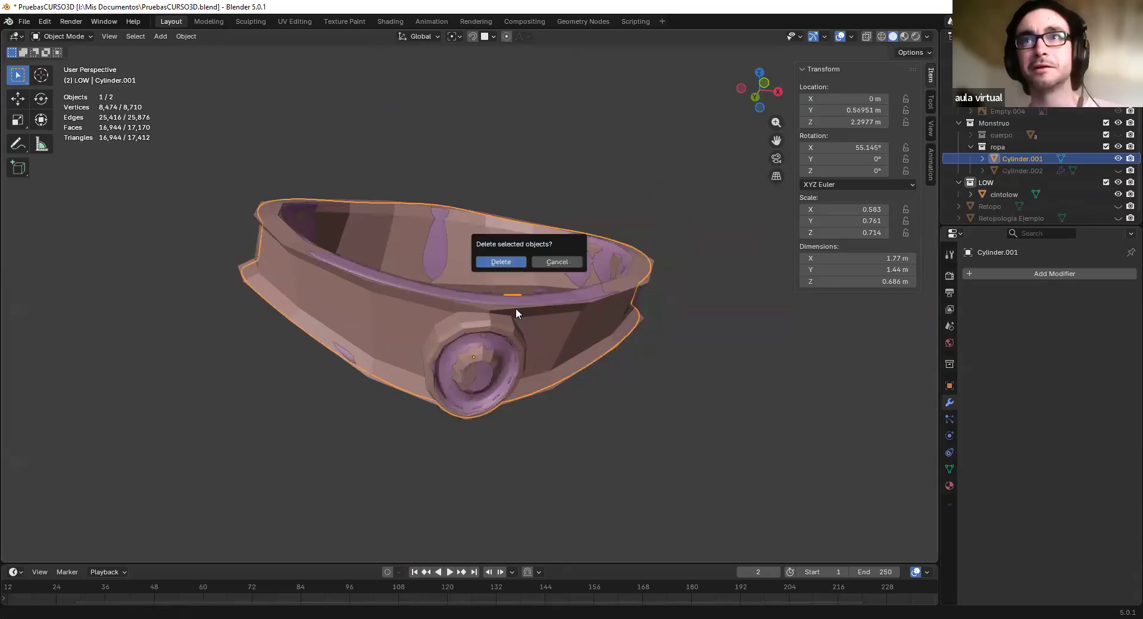
click(516, 308)
Add a Subdivision Surface modifier to cintolow and set its viewport levels to 3
click(601, 356)
scroll(617, 334, up, 1)
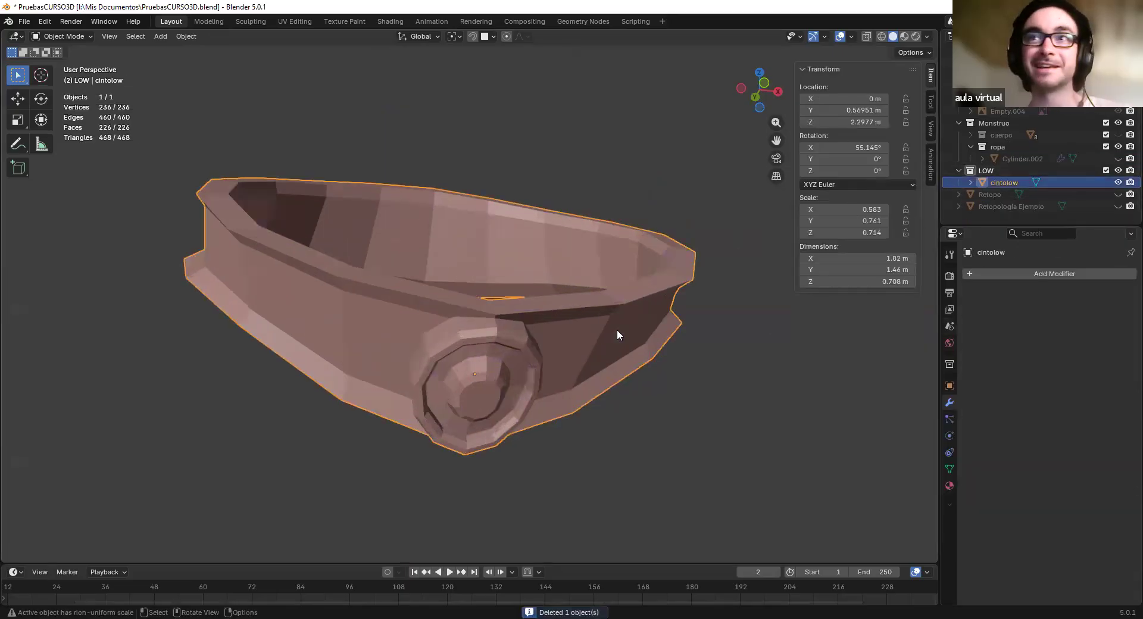
click(1018, 273)
mouse_move(978, 271)
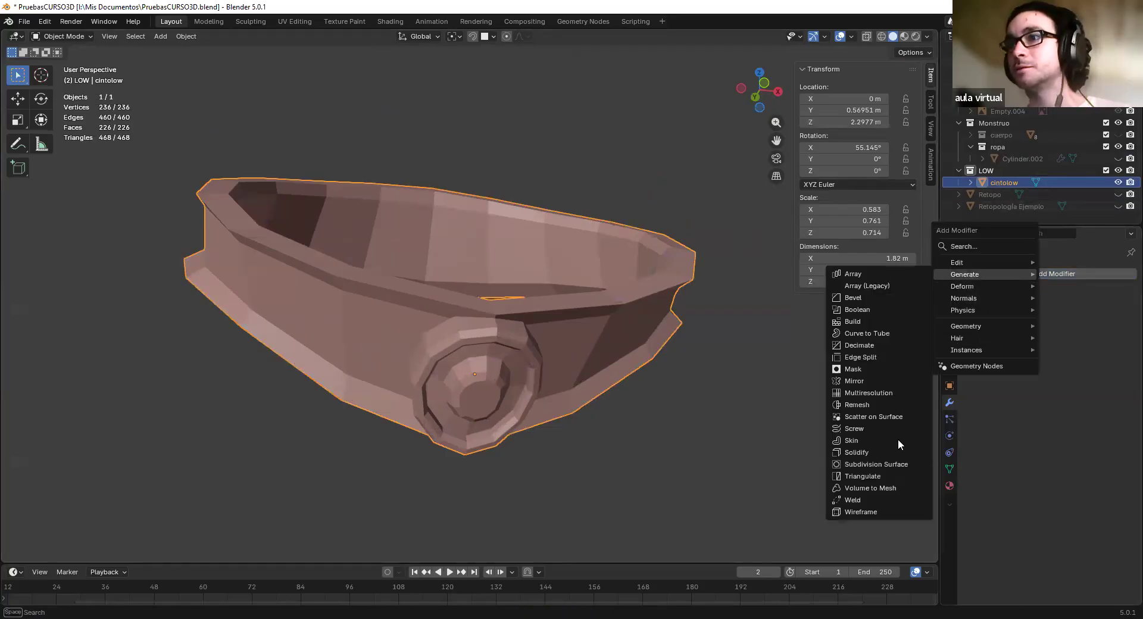
click(889, 464)
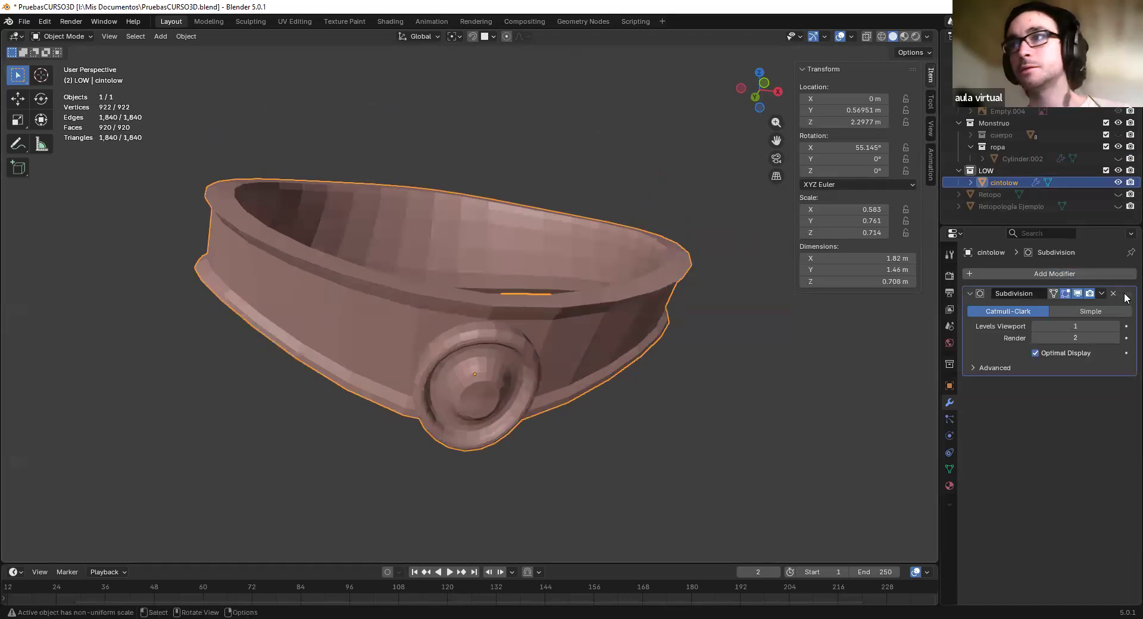
click(1115, 327)
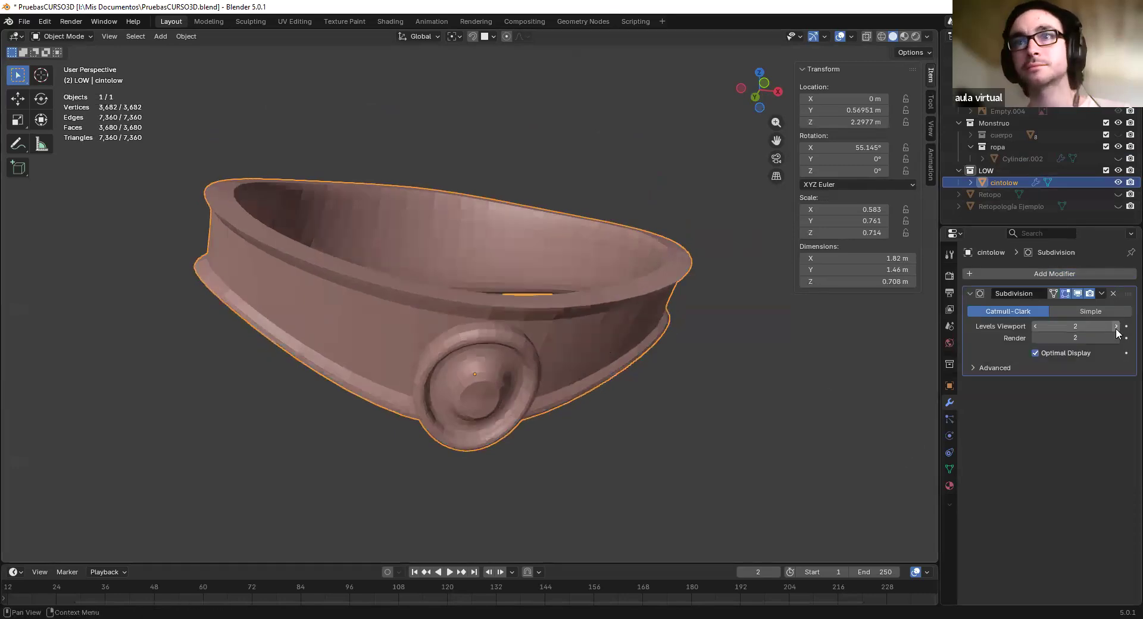
click(1115, 327)
click(1036, 327)
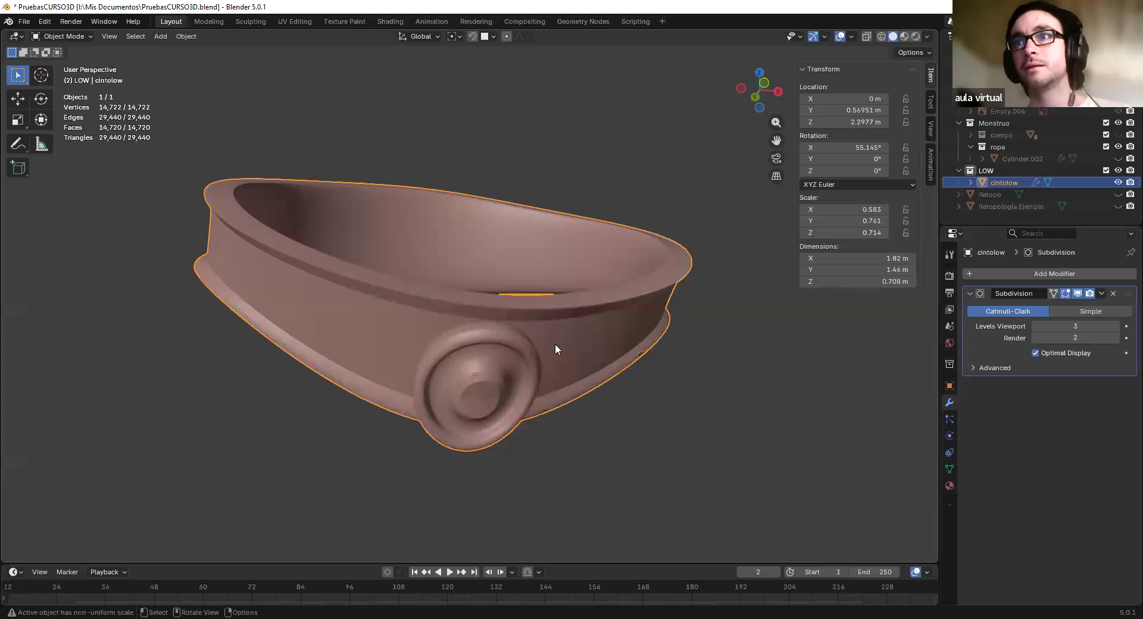
Duplicate cintolow and move the copy about 0.58 m down along Z, below the original
key(shift+d)
right_click(704, 392)
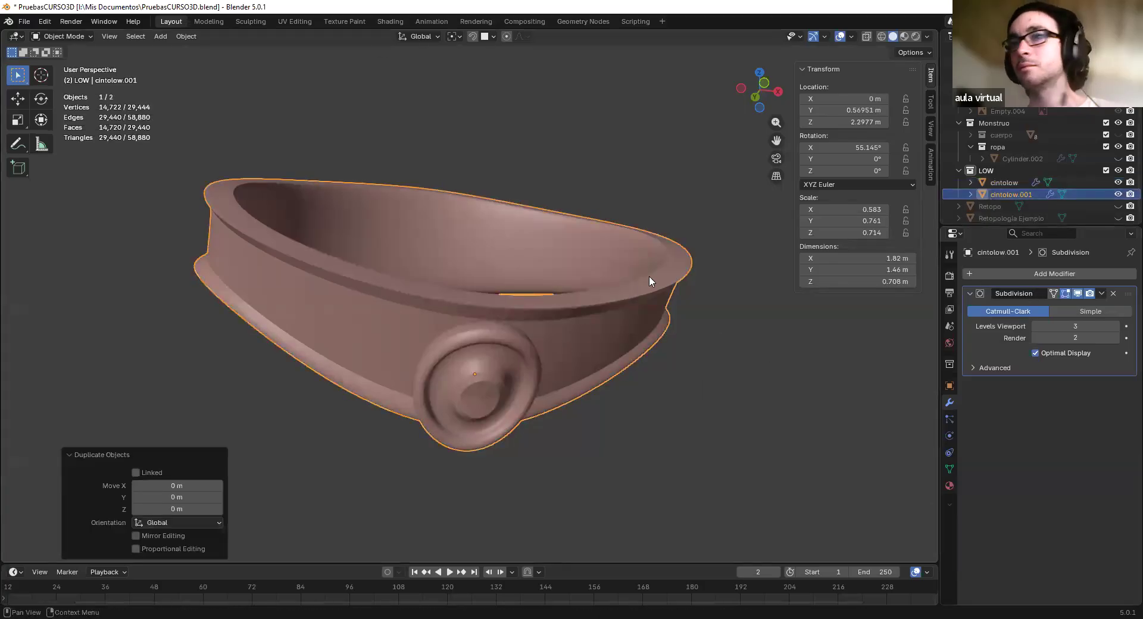
key(g)
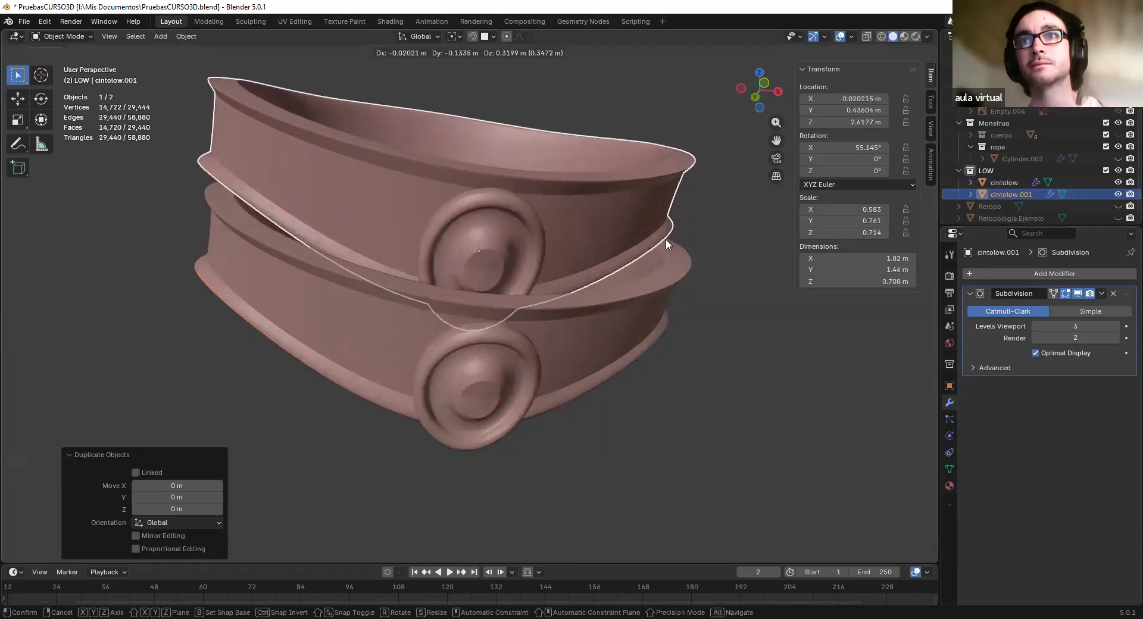
right_click(666, 239)
scroll(627, 278, down, 3)
key(g)
key(z)
click(533, 398)
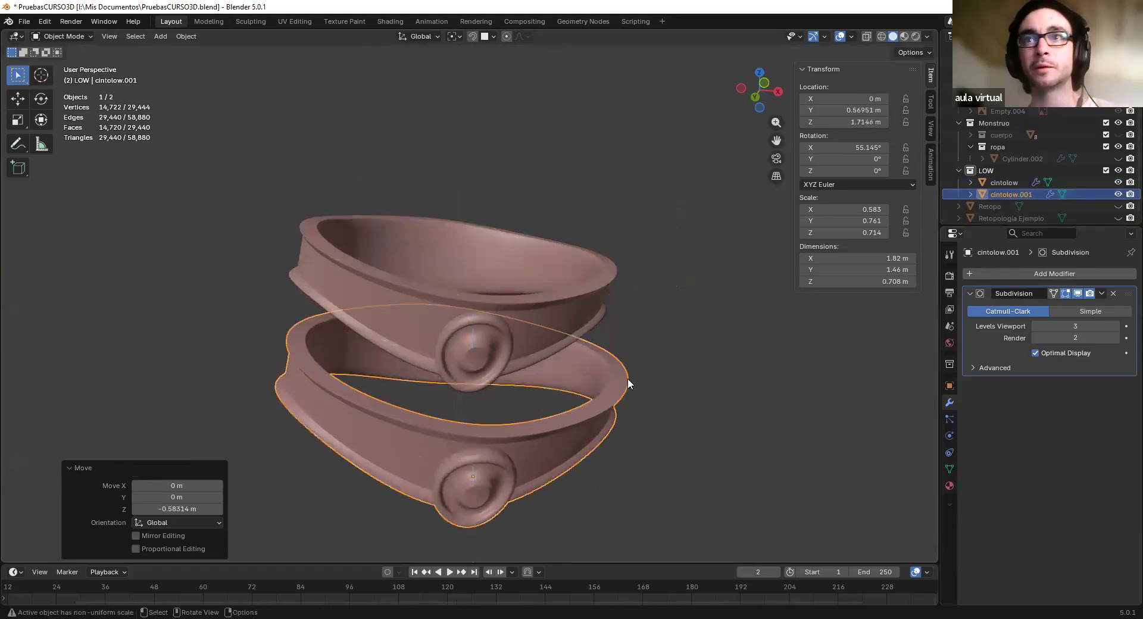
scroll(572, 376, up, 2)
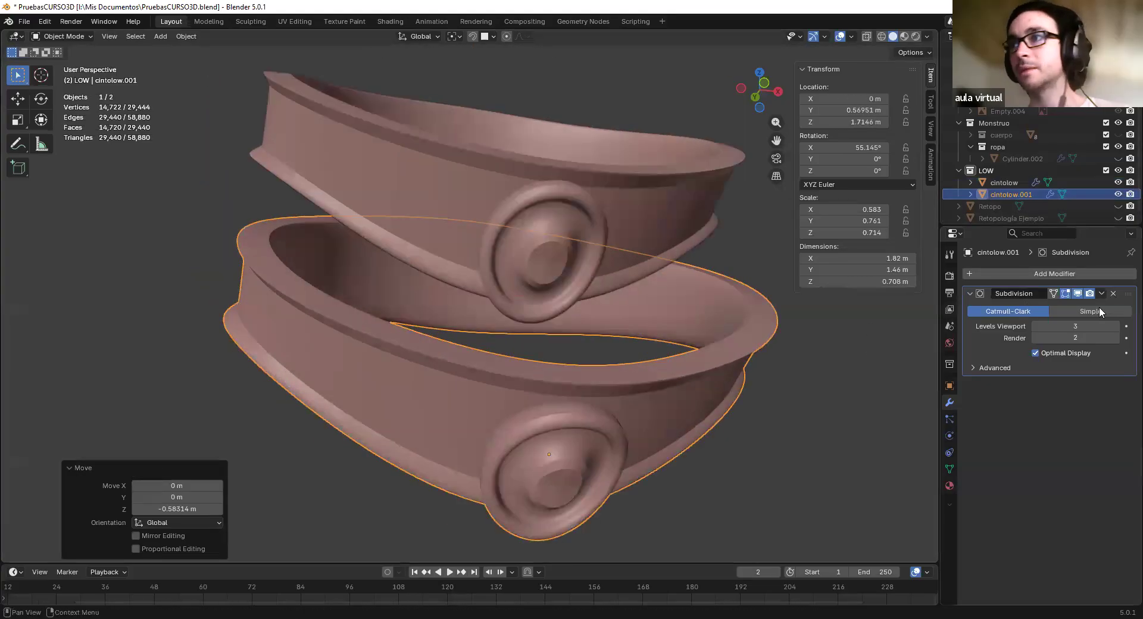
Remove the Subdivision modifier from the lower belt copy
click(1114, 296)
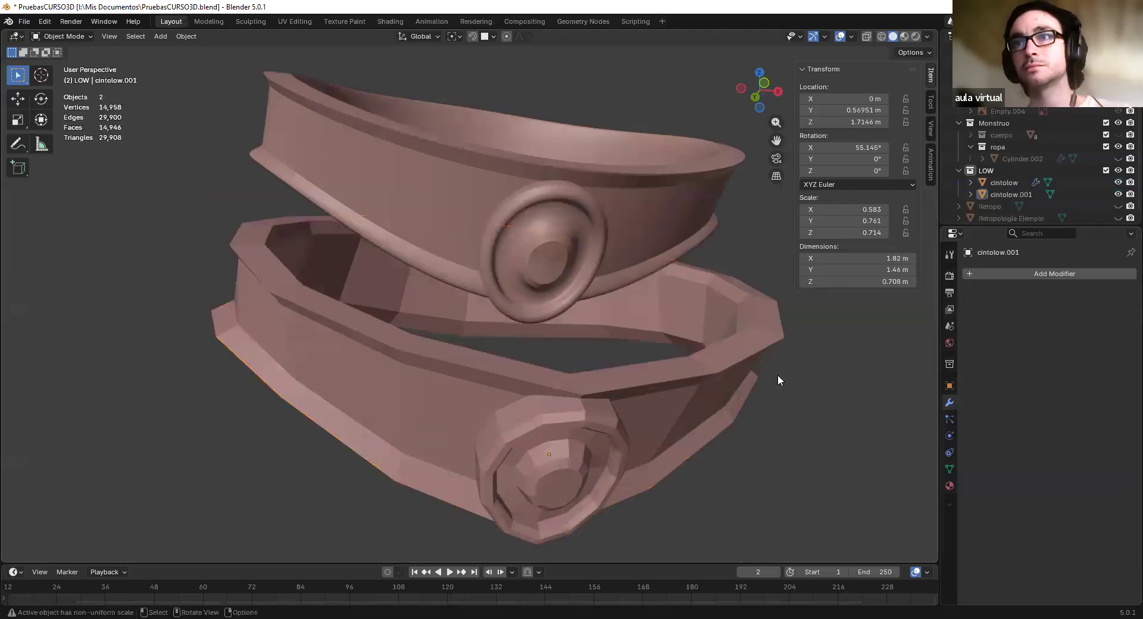
scroll(635, 367, down, 3)
scroll(637, 379, up, 1)
scroll(637, 380, up, 1)
click(779, 370)
click(706, 370)
click(894, 352)
Add a Subdivision Surface modifier with one viewport level to the lower belt copy and apply it
key(shift+a)
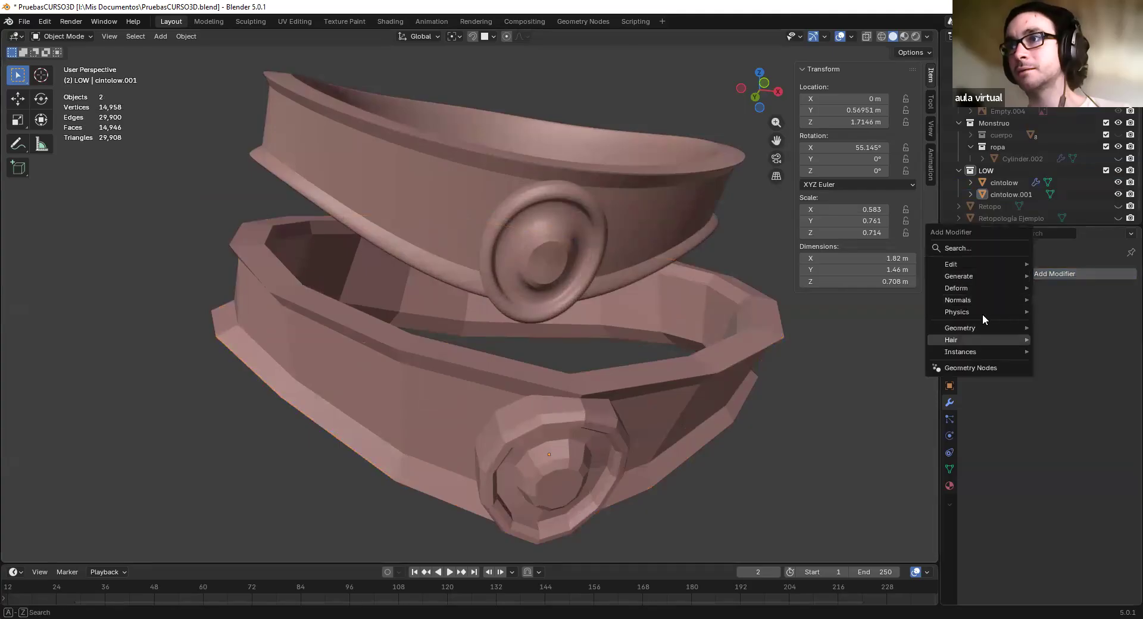
mouse_move(998, 273)
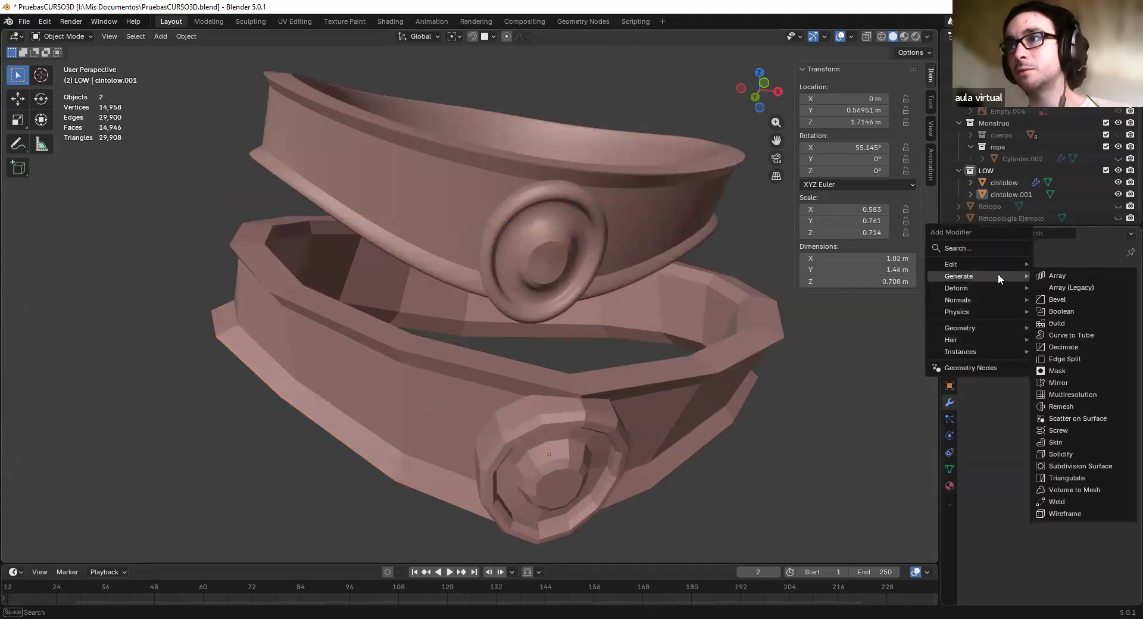
click(1058, 467)
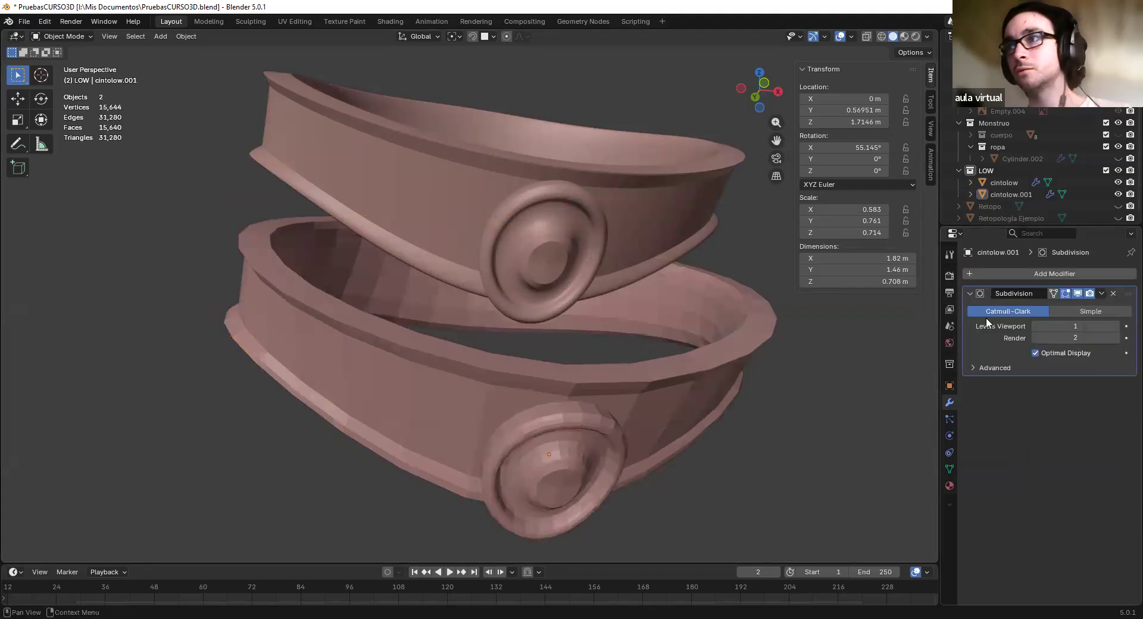
middle_drag(716, 409, 821, 393)
click(1102, 293)
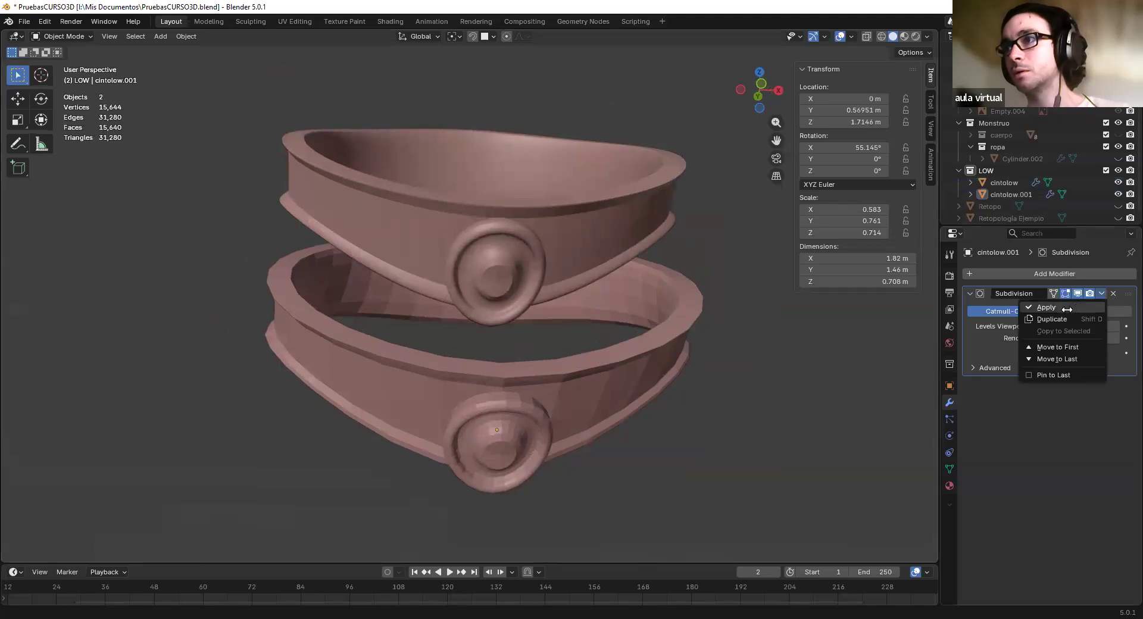
click(1046, 307)
Try to move the lower belt copy up along Z onto cintolow
click(587, 407)
key(KP_1)
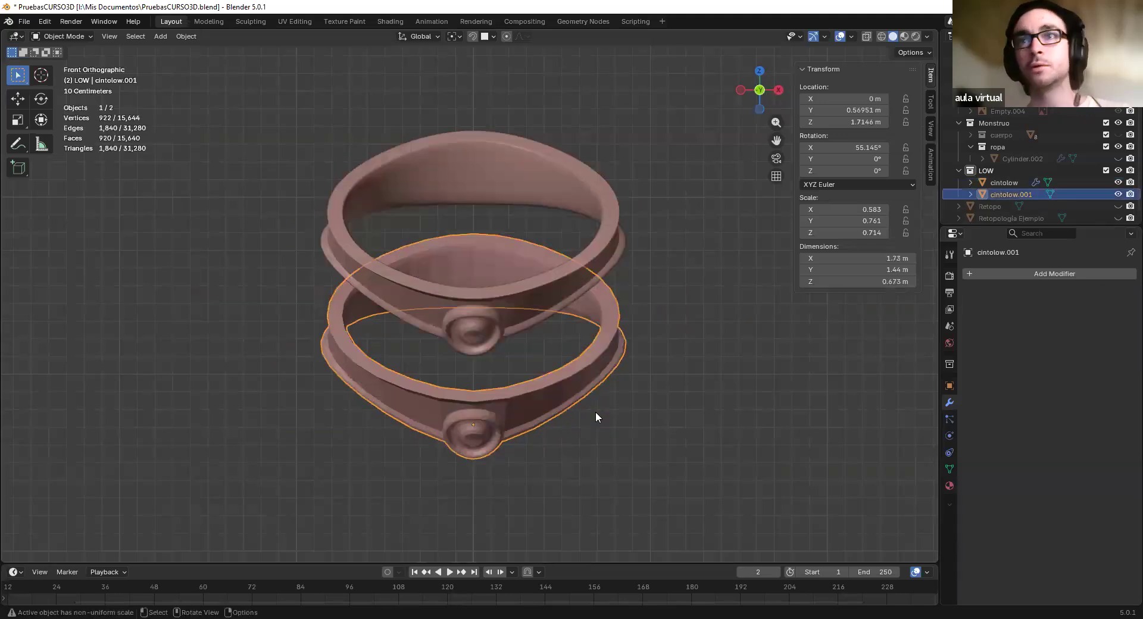
key(KP_3)
key(KP_1)
scroll(595, 412, up, 1)
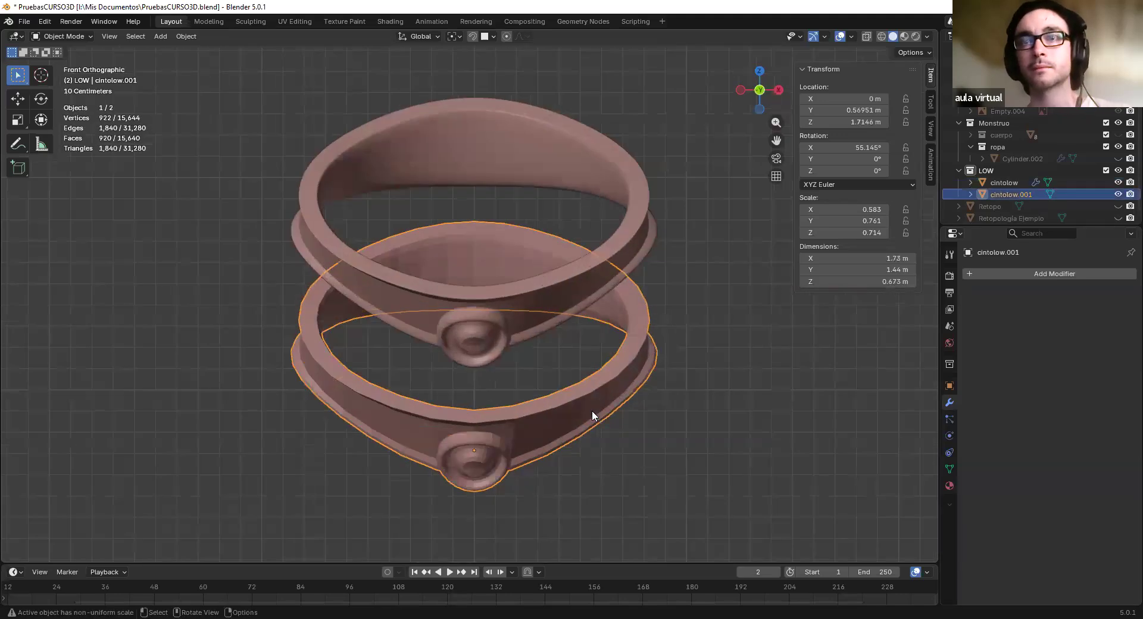
middle_drag(591, 410, 615, 391)
key(g)
key(z)
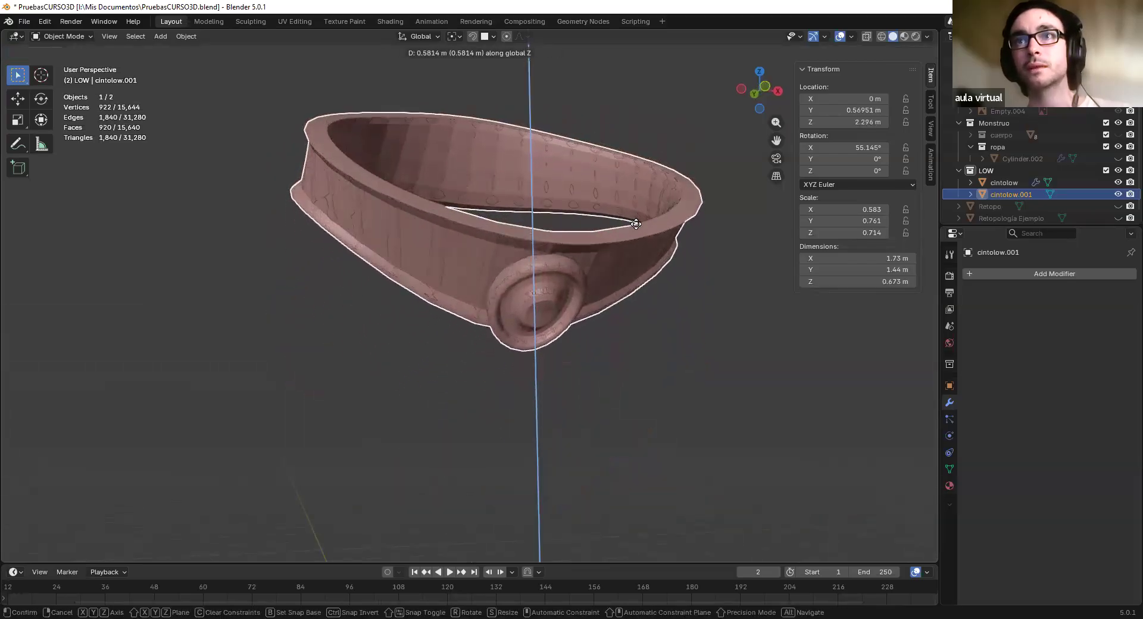
right_click(634, 226)
Apply the three-level Subdivision modifier on the upper belt cintolow
click(582, 287)
middle_drag(583, 288, 569, 268)
shift+middle_drag(569, 249, 584, 296)
scroll(585, 294, up, 3)
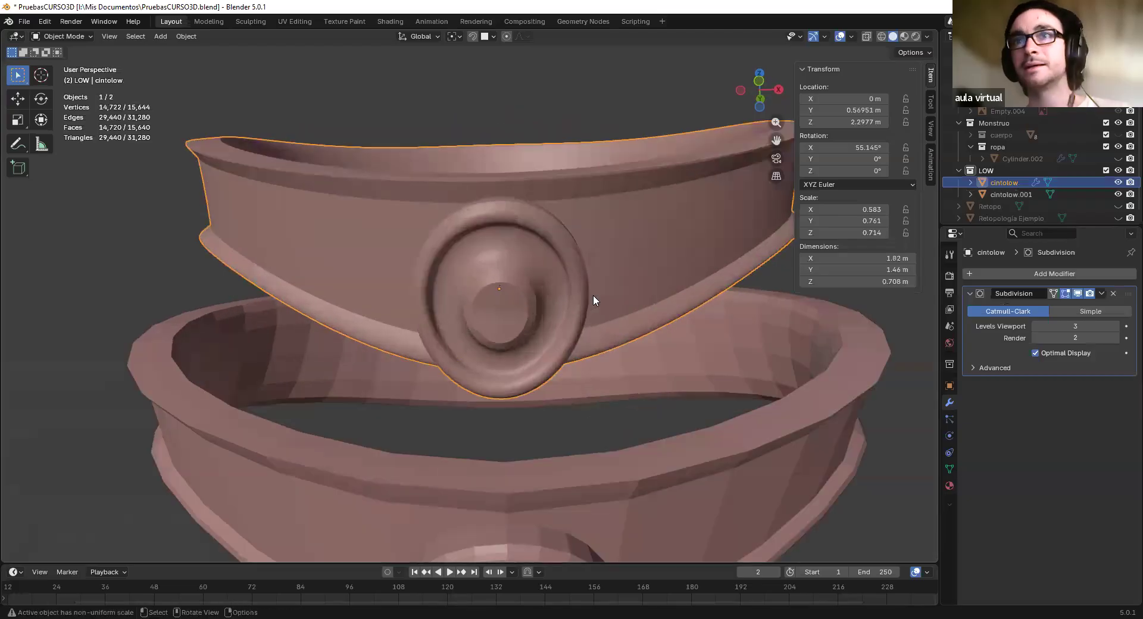
click(1102, 295)
click(1059, 302)
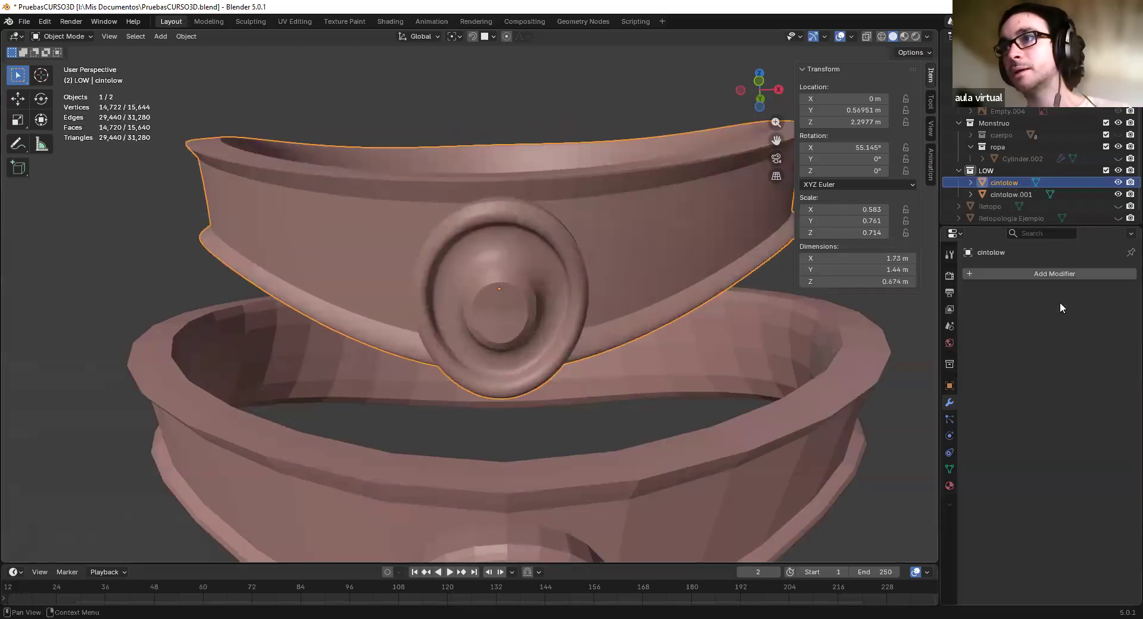
Switch cintolow to Sculpt Mode and return it to Object Mode
click(58, 36)
click(68, 76)
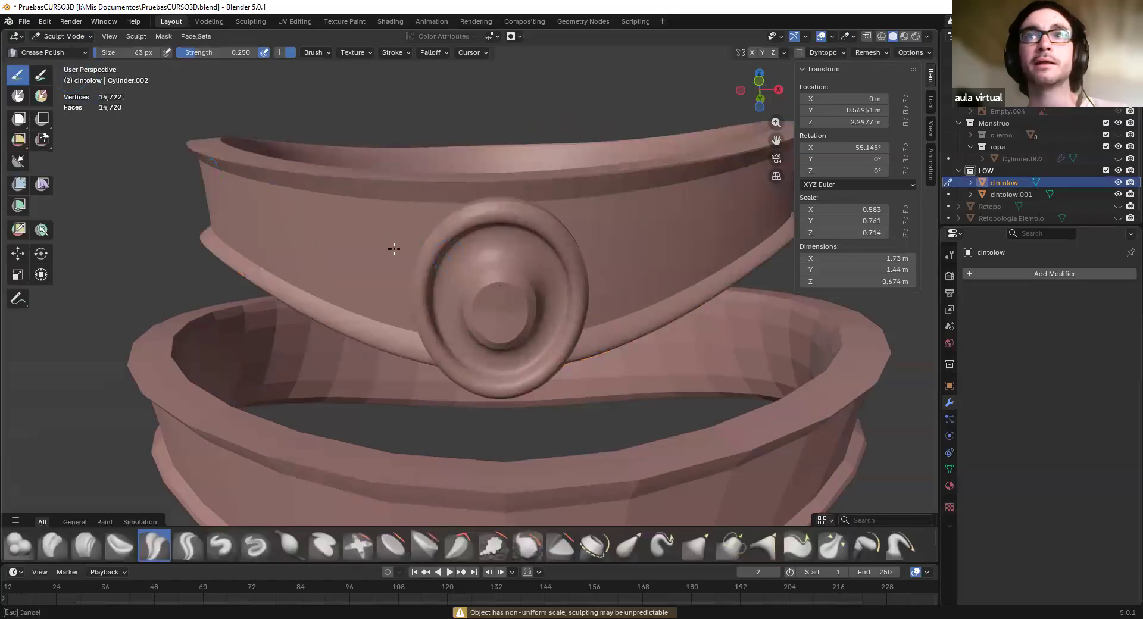
key(Home)
click(54, 38)
click(58, 48)
Move cintolow about 0.58 m down along Z so it overlaps the lower belt copy
key(g)
key(z)
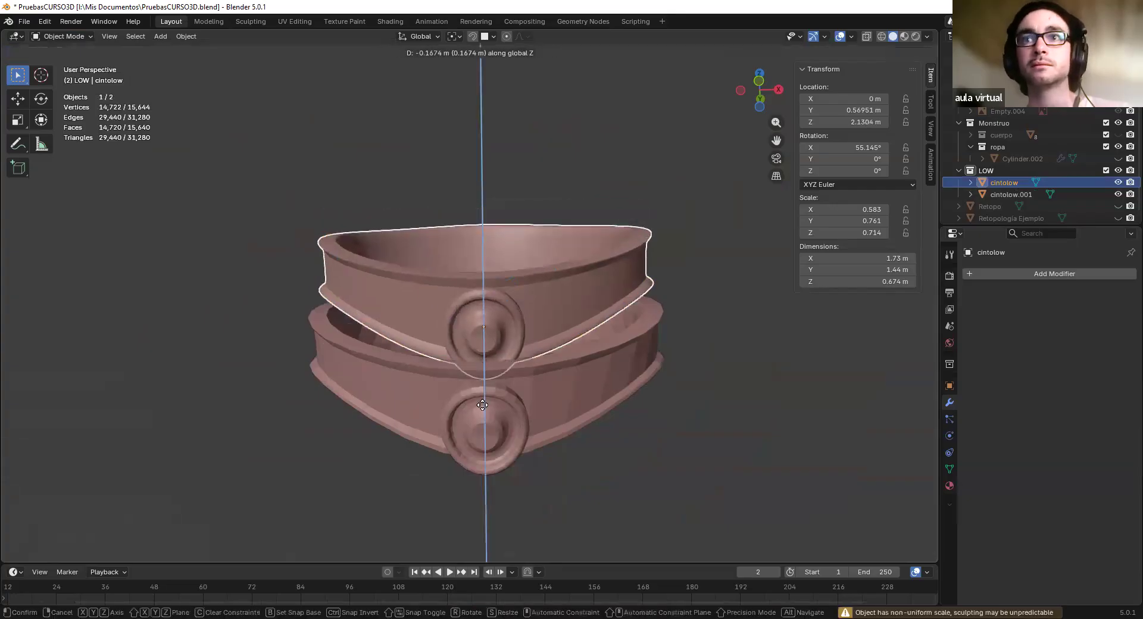
click(494, 434)
middle_drag(494, 434, 434, 348)
scroll(477, 307, down, 2)
middle_drag(549, 321, 534, 327)
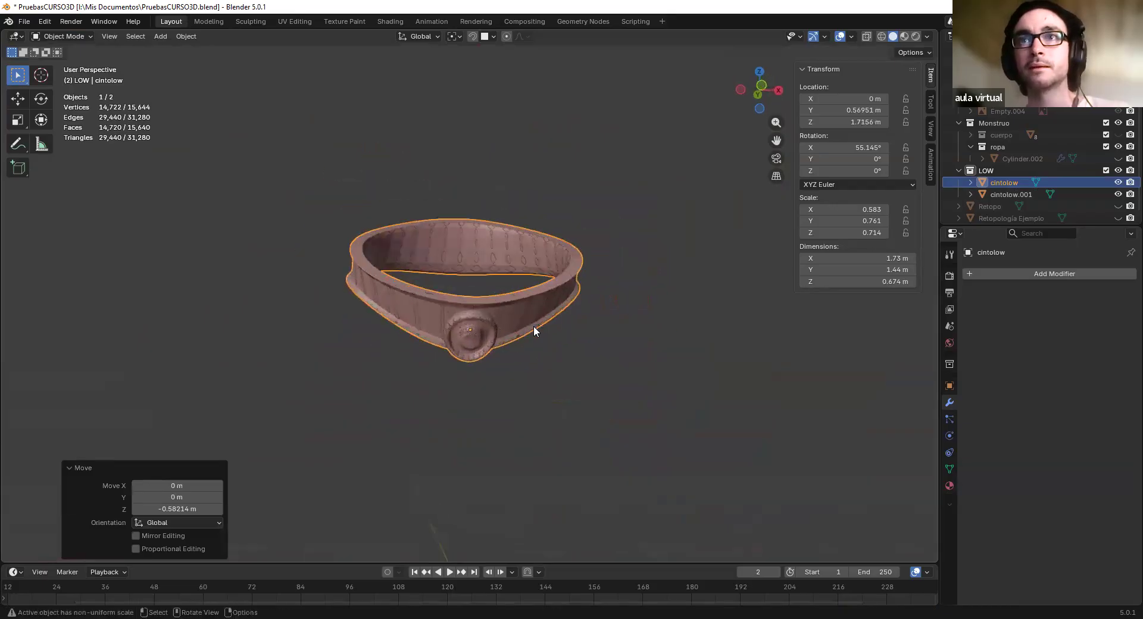
scroll(534, 328, up, 5)
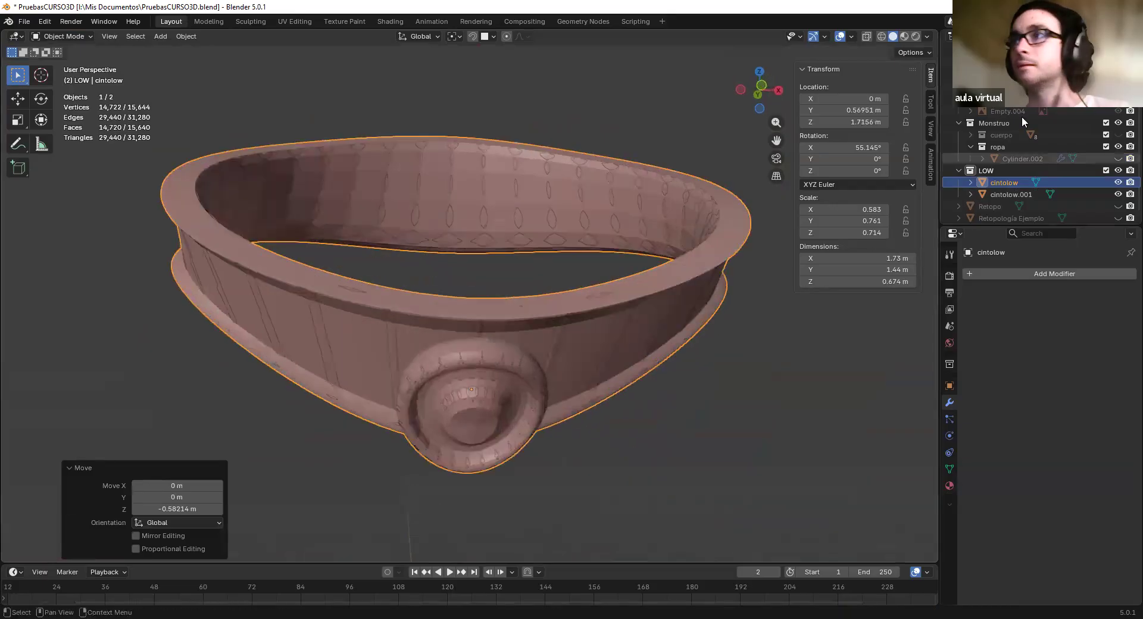
Check the visibility of cintolow, the LOW collection and the loincloth Cylinder.002 by toggling each and restoring it
click(1117, 182)
click(1118, 183)
click(1118, 176)
click(1117, 176)
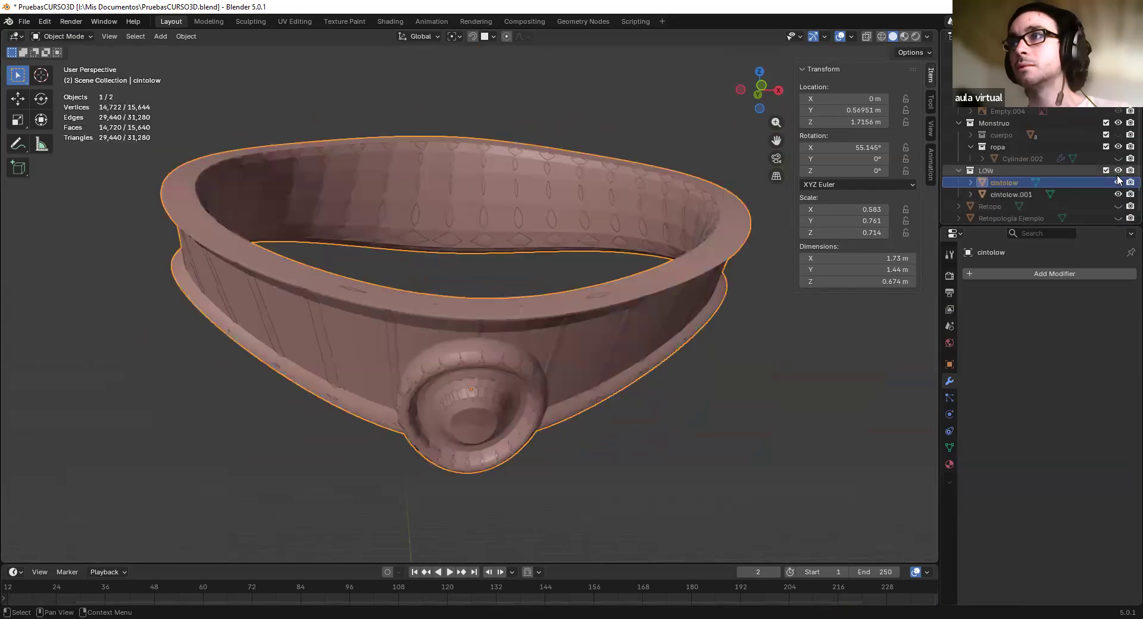
scroll(532, 290, down, 4)
middle_drag(536, 295, 905, 203)
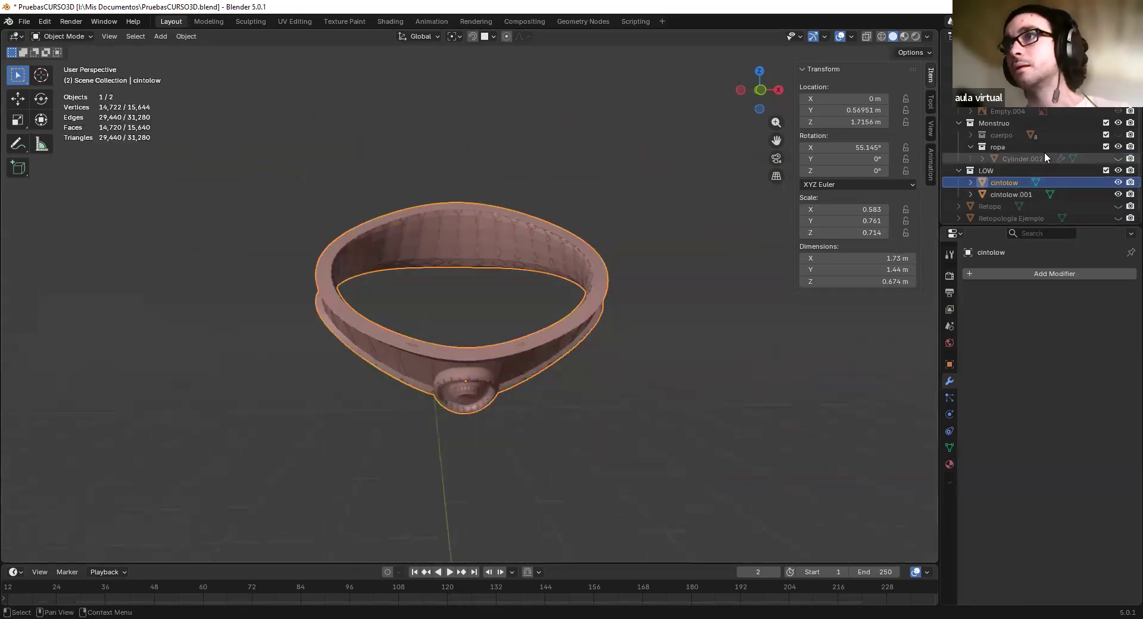
click(1118, 158)
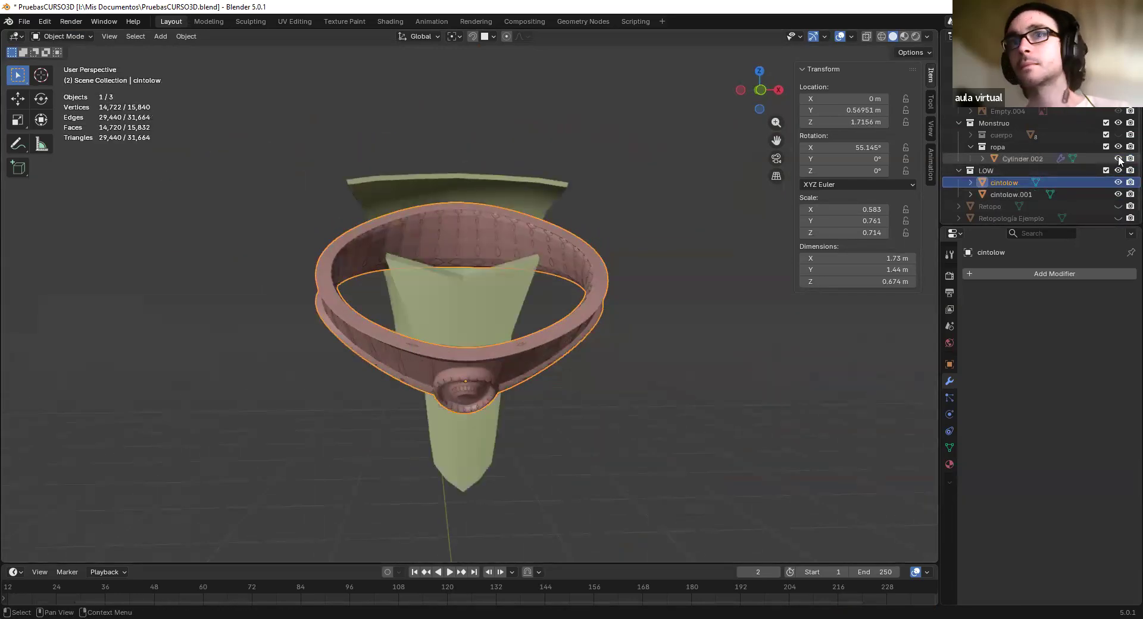
click(1118, 159)
Show the cuerpo collection and hide both belts, cintolow and cintolow.001
click(1118, 135)
scroll(507, 343, down, 3)
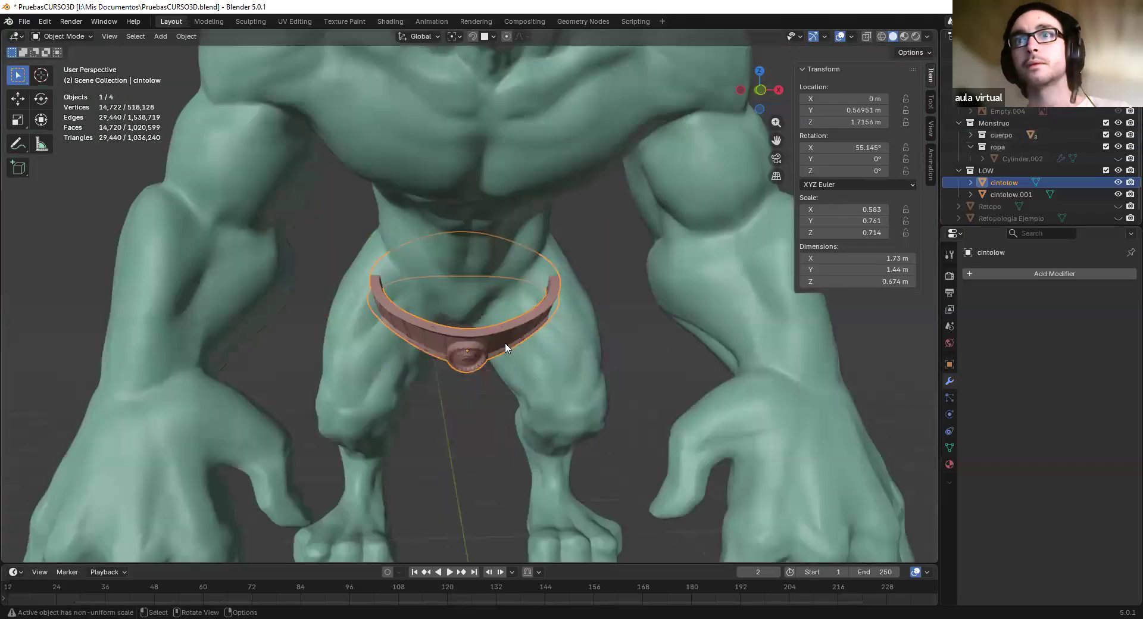
key(h)
click(523, 338)
key(h)
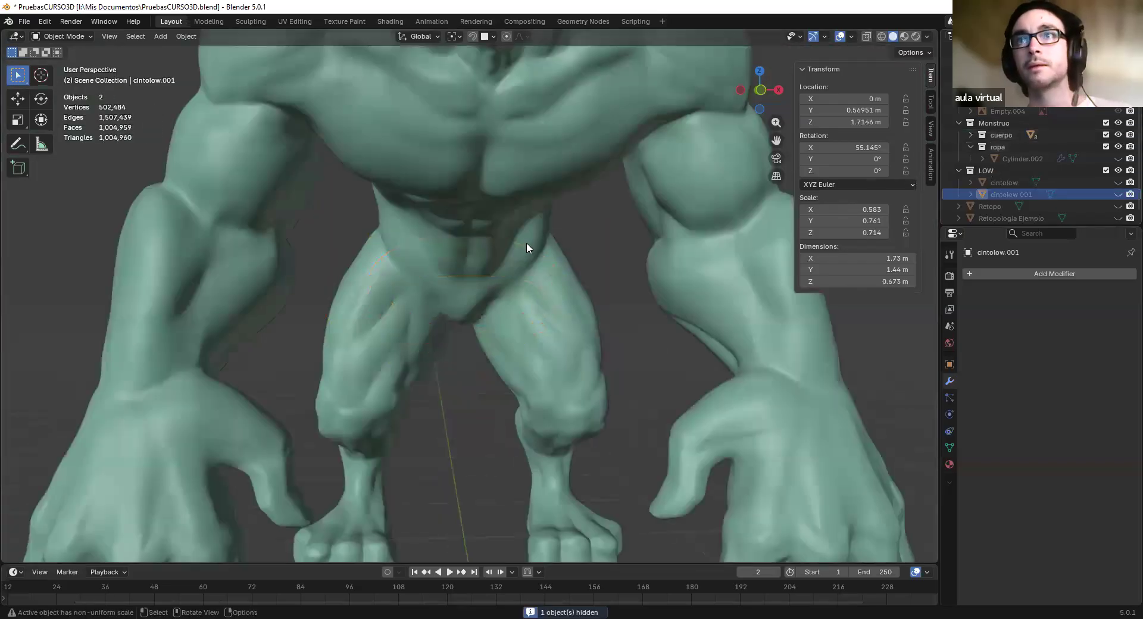
Select the monster's body and show the Retopo mesh over it for inspection
click(526, 242)
scroll(526, 242, down, 4)
scroll(574, 227, up, 5)
scroll(1043, 217, down, 1)
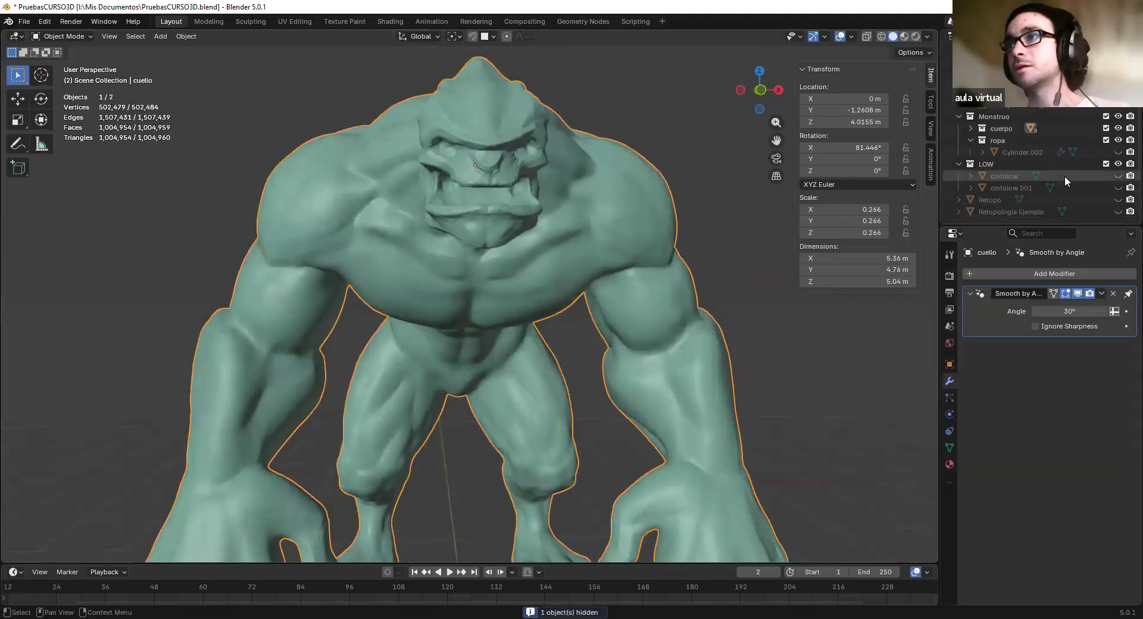
click(1118, 200)
click(1119, 201)
middle_drag(412, 186, 371, 191)
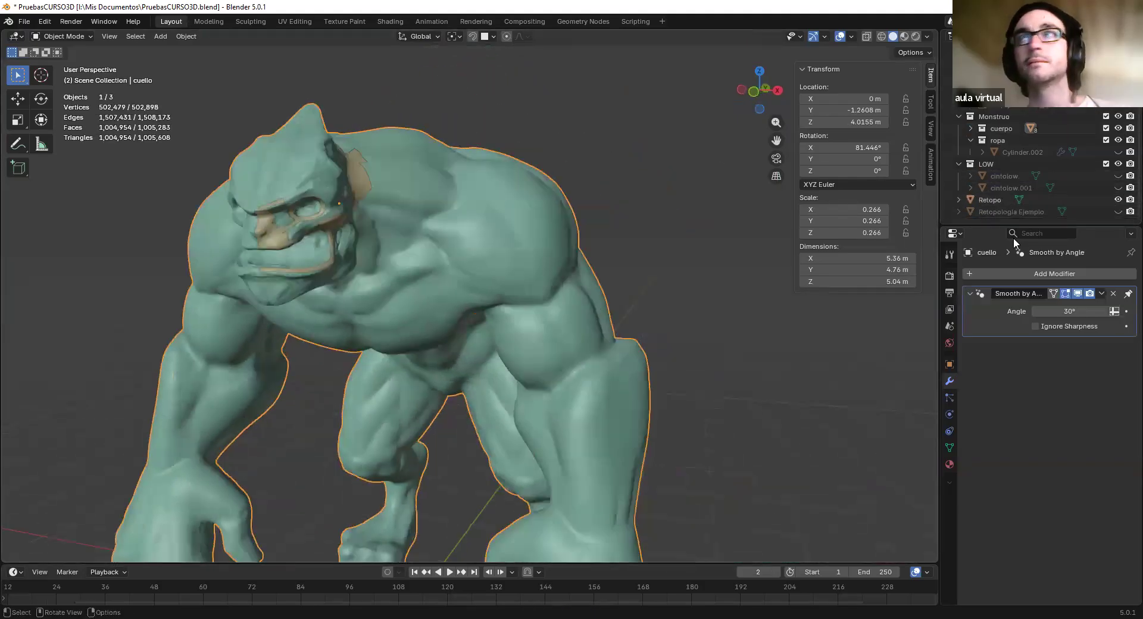
Hide Retopo, then show and select the Retopología Ejemplo mesh
click(1118, 200)
click(1118, 212)
middle_drag(444, 327, 502, 215)
click(502, 226)
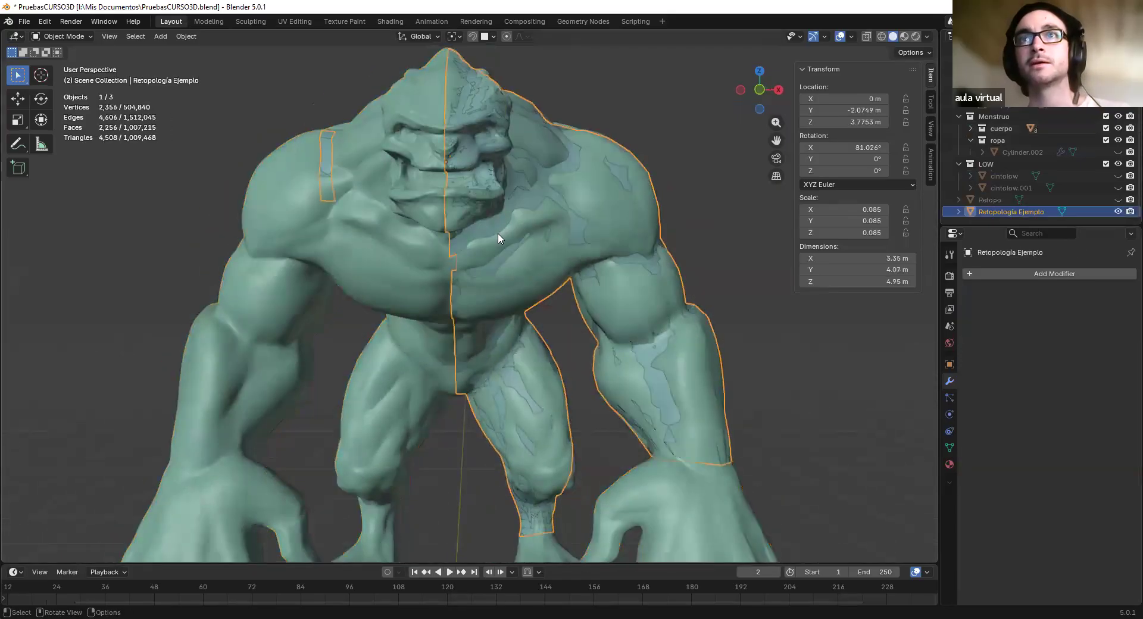
Examine how the Retopología Ejemplo mesh covers the monster's face, torso, arm and leg
scroll(513, 327, down, 4)
middle_drag(513, 327, 617, 391)
scroll(616, 388, up, 4)
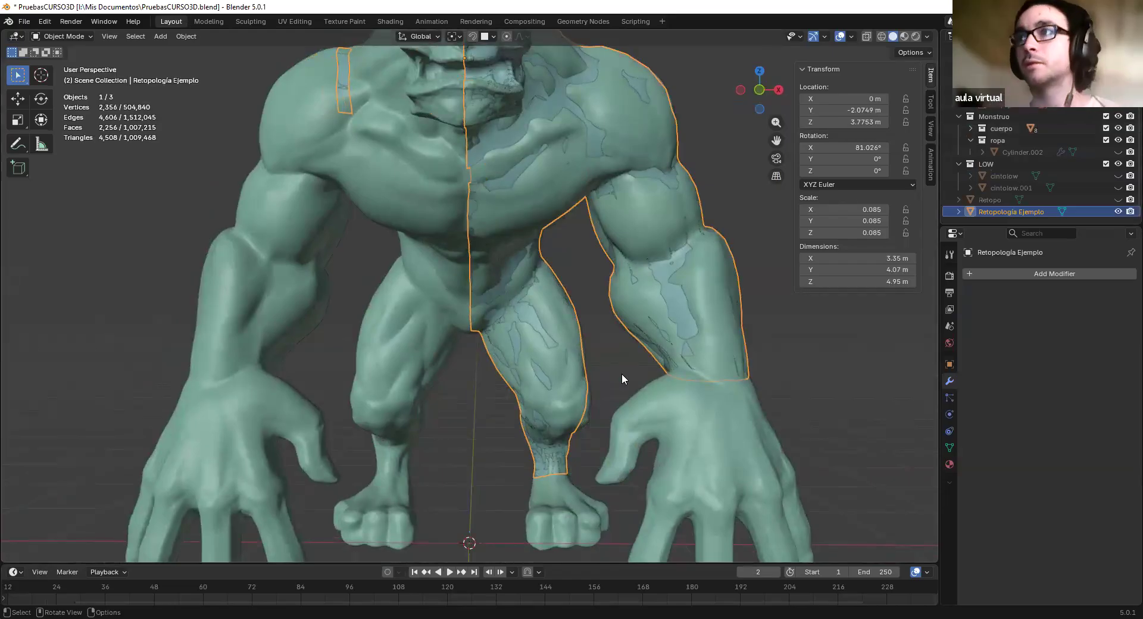
scroll(525, 349, down, 4)
middle_drag(545, 350, 539, 325)
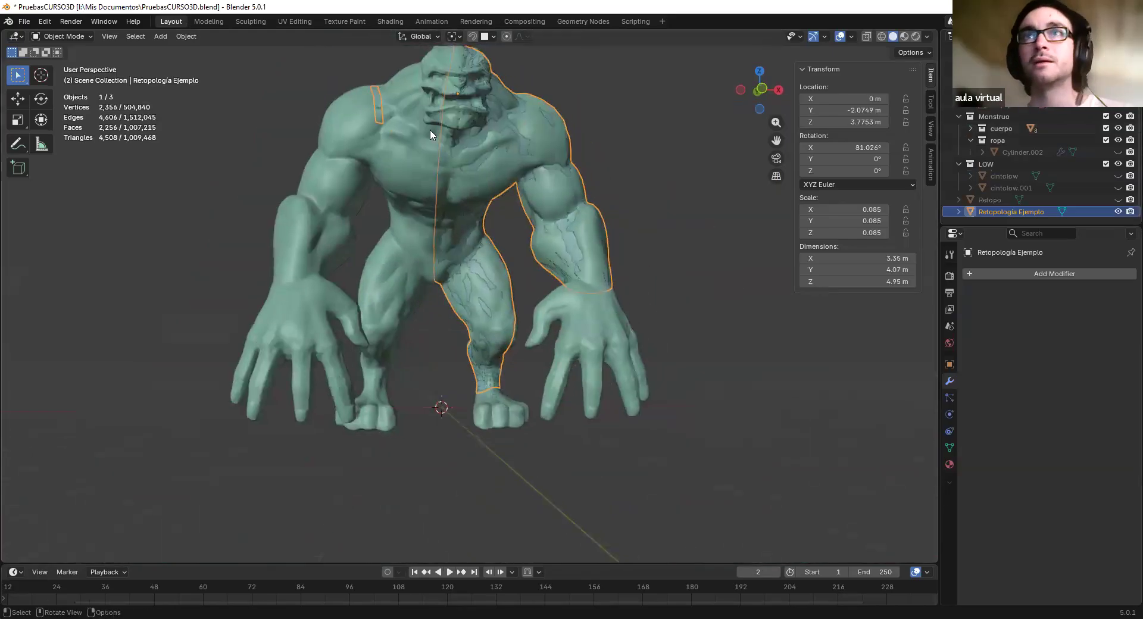
middle_drag(431, 133, 476, 162)
scroll(518, 183, up, 3)
scroll(518, 254, down, 2)
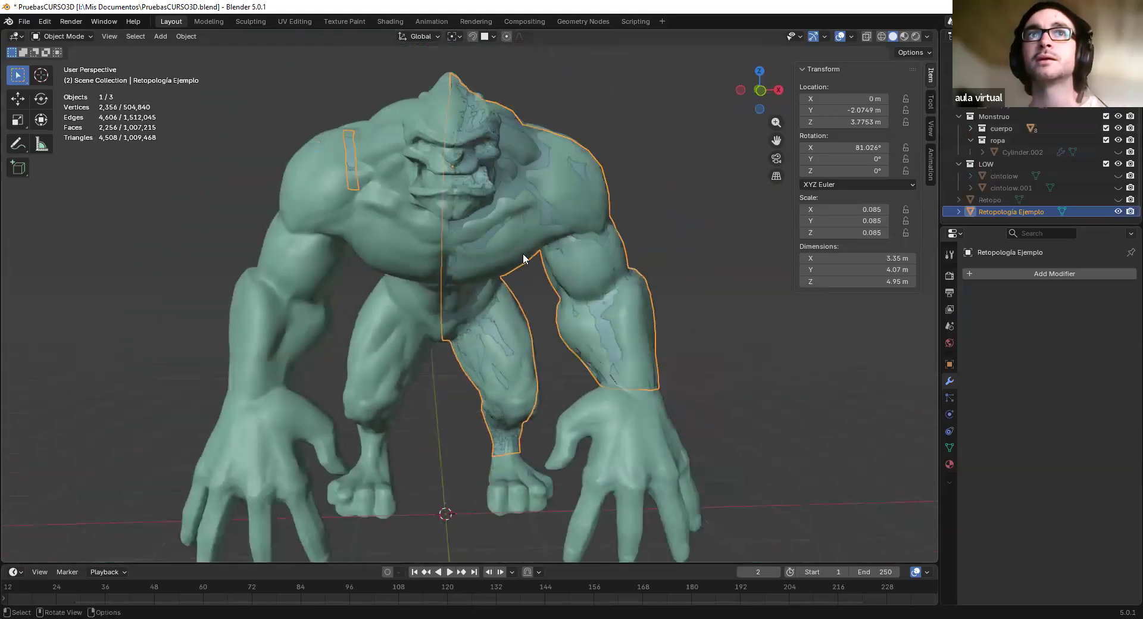
scroll(500, 256, up, 5)
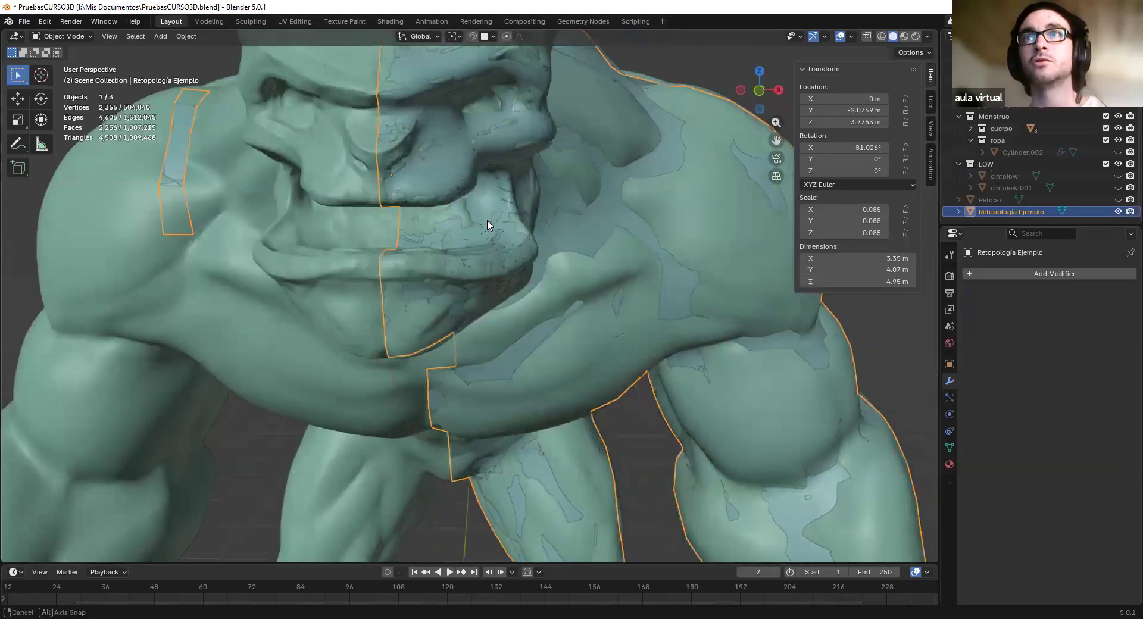
Enable In Front in the viewport display settings of Retopología Ejemplo
click(950, 365)
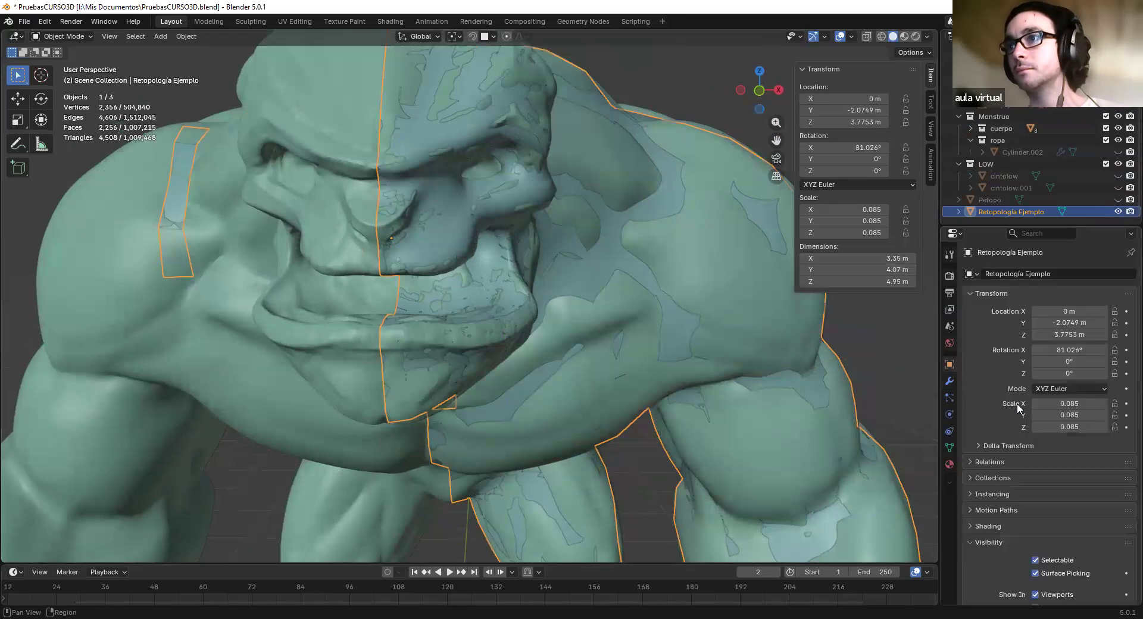
scroll(1037, 537, down, 8)
click(1036, 541)
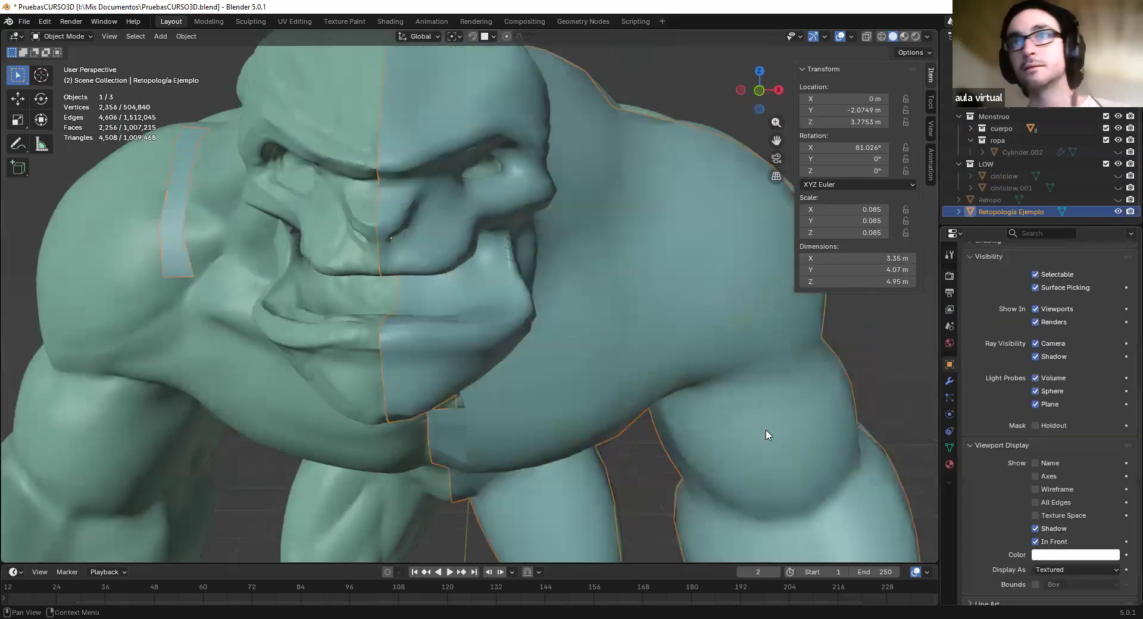
Focus on the forearm and hand and put Retopología Ejemplo into Edit Mode
shift+middle_drag(600, 306, 506, 174)
scroll(560, 310, down, 3)
click(563, 322)
scroll(441, 260, up, 4)
scroll(458, 278, down, 2)
click(502, 189)
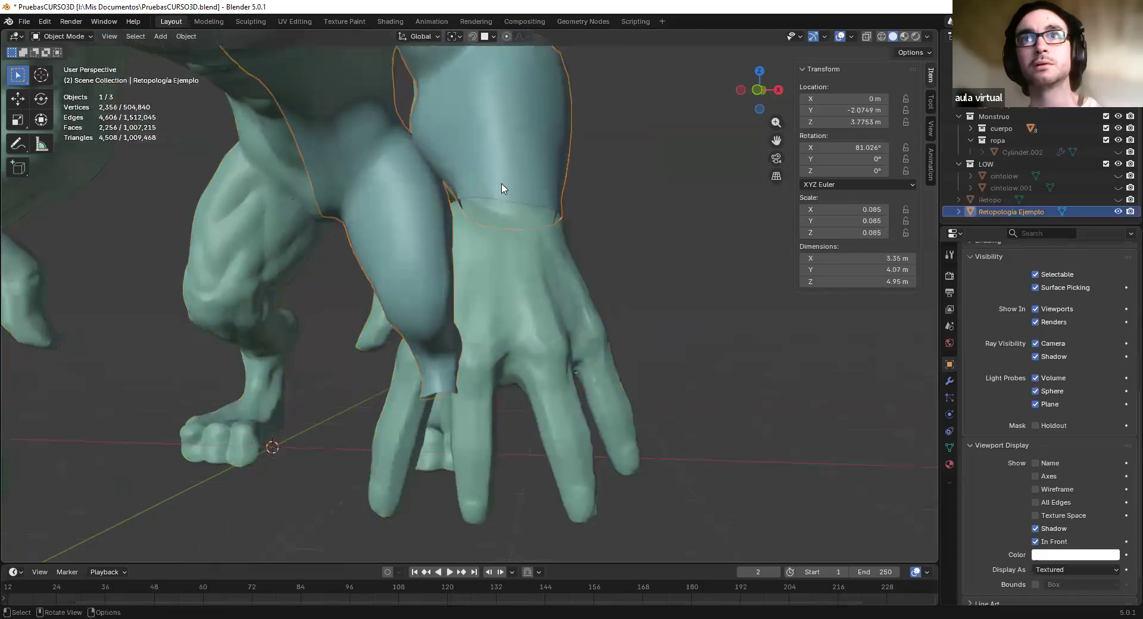
click(76, 38)
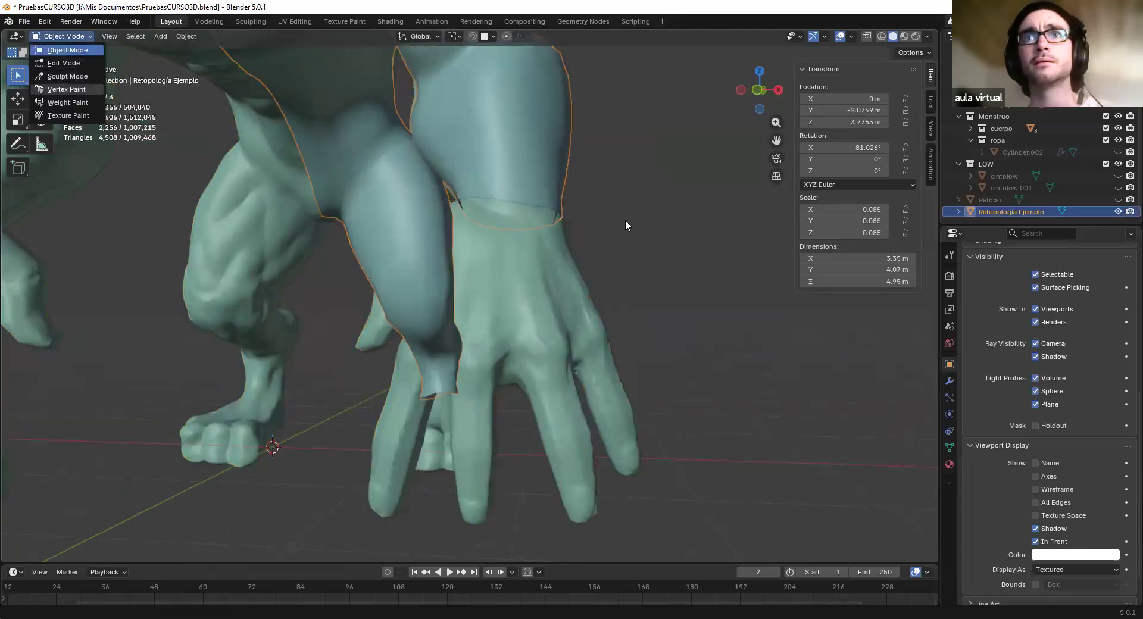
middle_drag(613, 213, 625, 218)
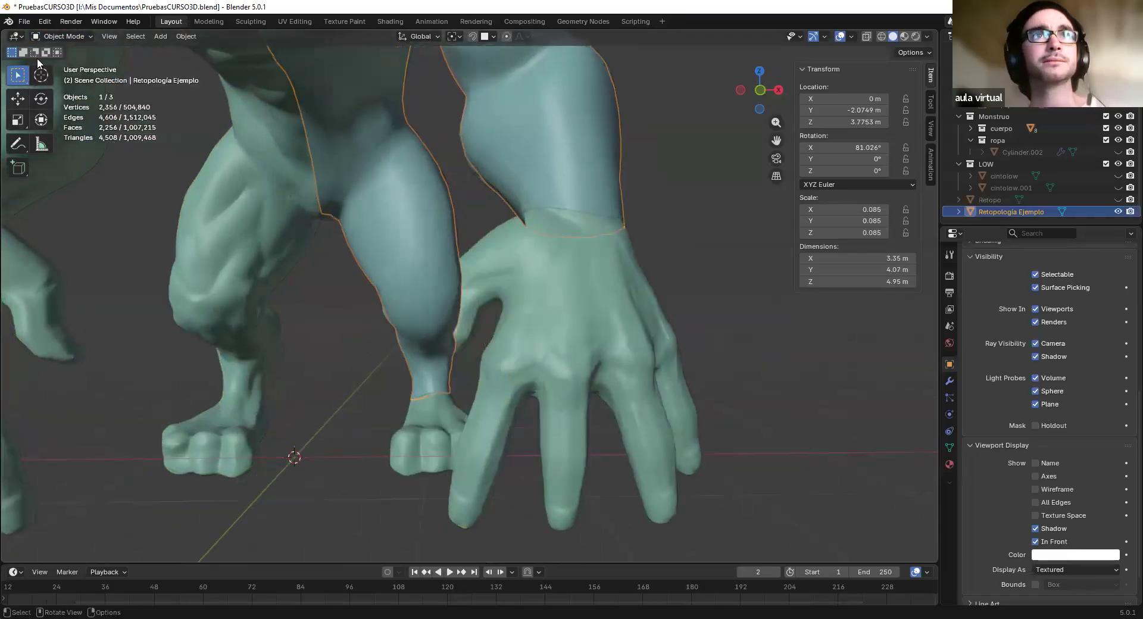
click(60, 39)
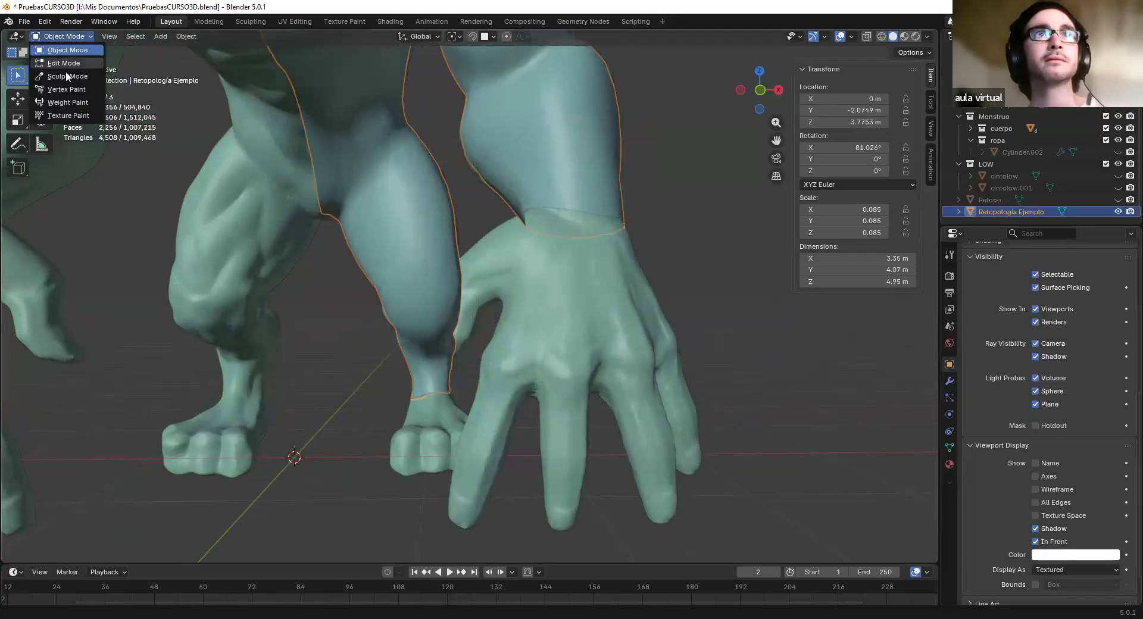
click(65, 59)
Switch to face selection and select the last loop of faces around the wrist of Retopología Ejemplo
middle_drag(491, 250, 506, 291)
shift+middle_drag(631, 404, 560, 464)
scroll(524, 262, up, 2)
middle_drag(565, 195, 92, 89)
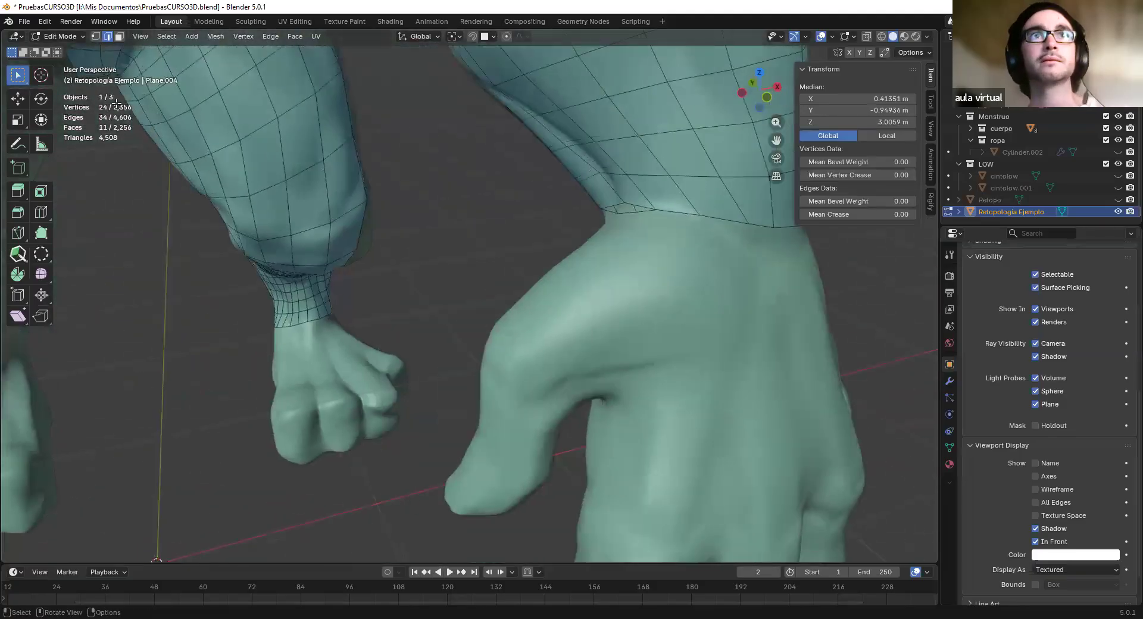
scroll(116, 166, down, 5)
middle_drag(142, 153, 121, 153)
scroll(122, 153, up, 4)
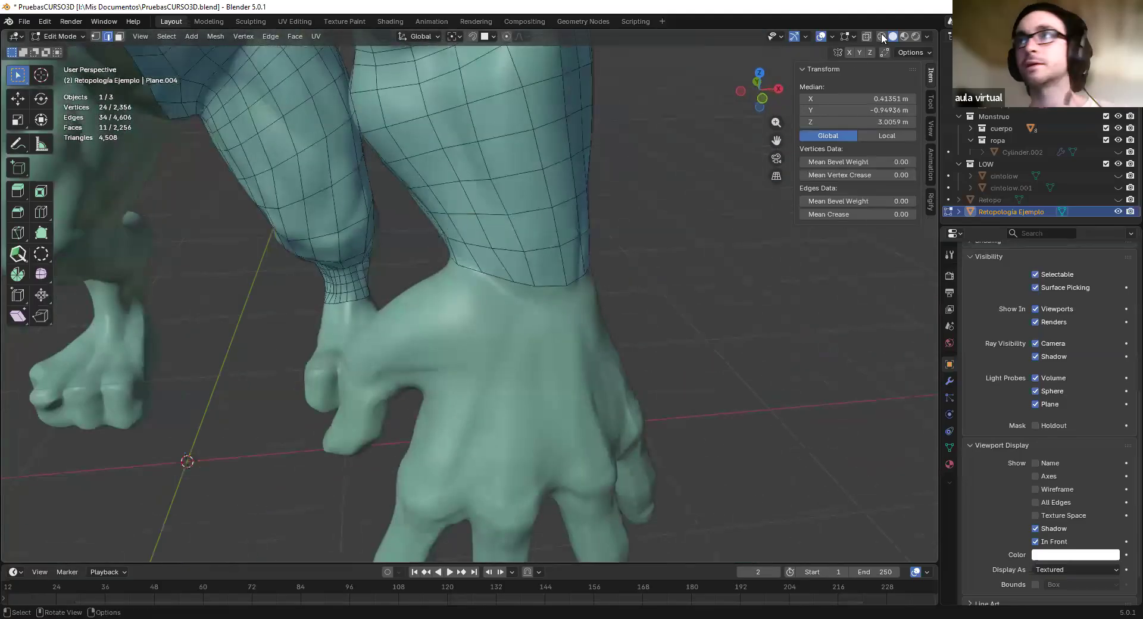
click(833, 36)
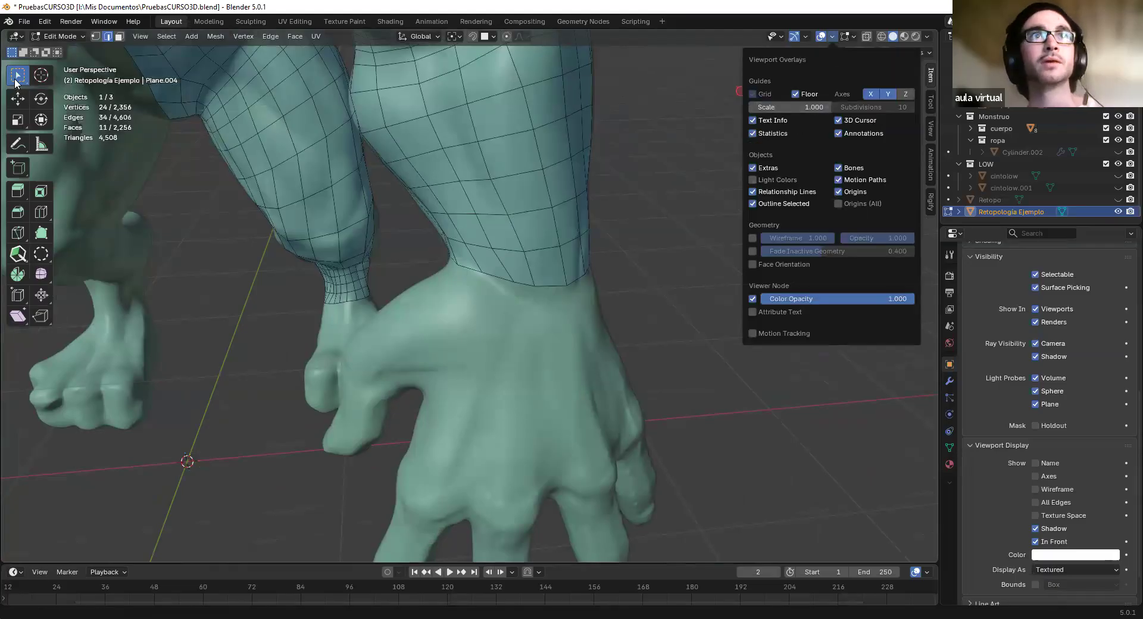
shift+middle_drag(511, 271, 555, 249)
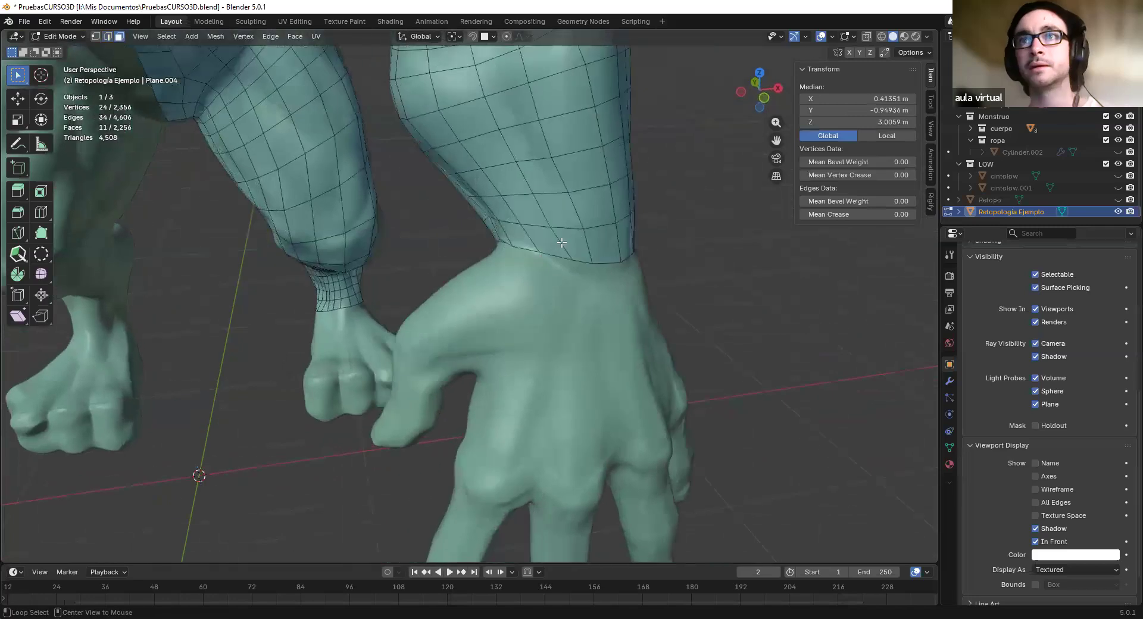
alt+shift+click(562, 242)
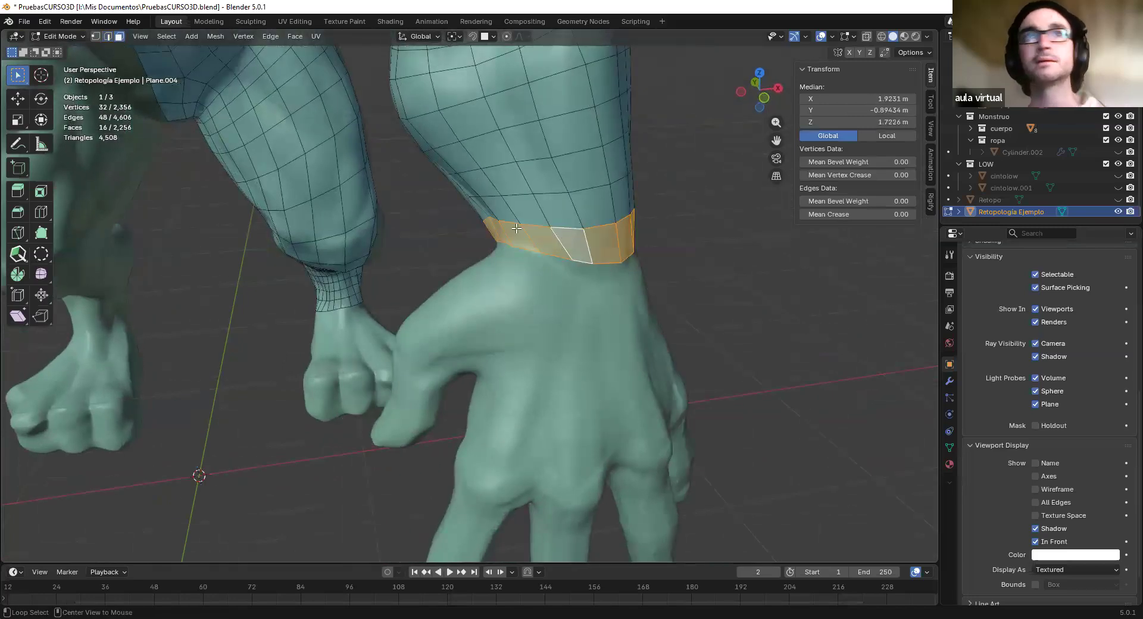
Activate the PolyQuilt tool with the wrist and back of the hand in view
shift+middle_drag(197, 197, 75, 127)
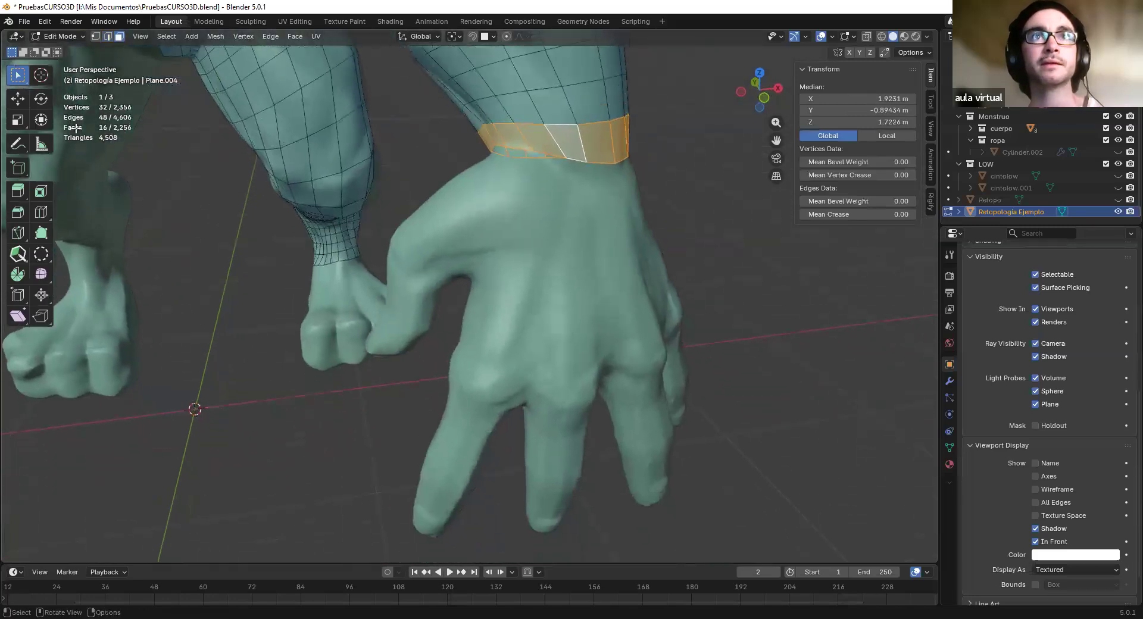
middle_drag(631, 206, 607, 285)
scroll(607, 286, up, 1)
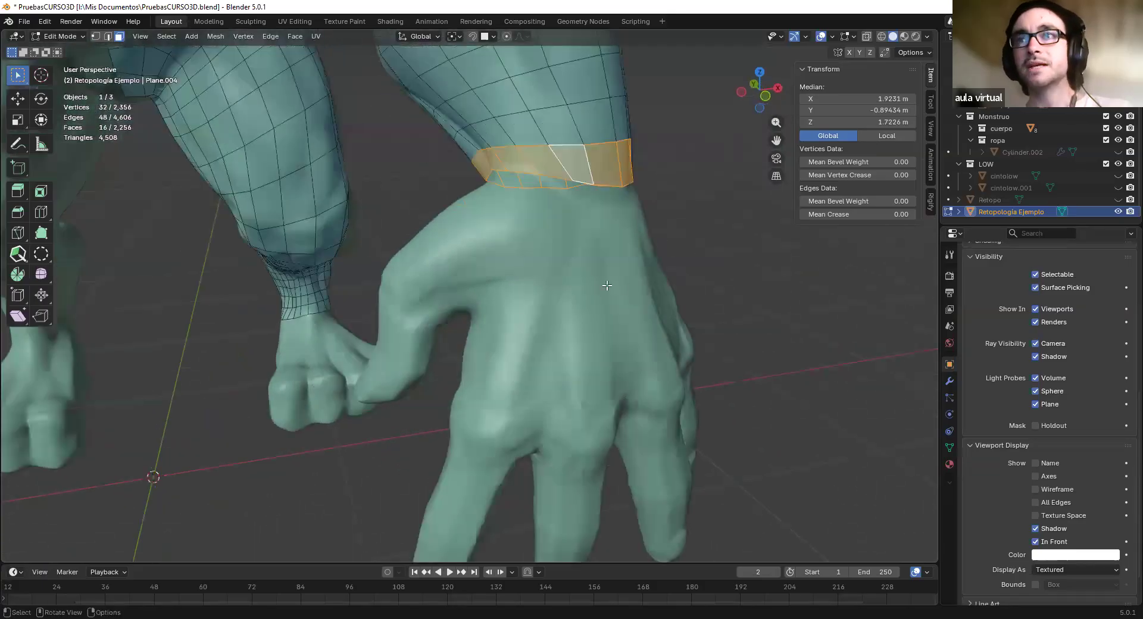
click(18, 254)
Try to build a PolyQuilt face on the back of the hand without snapping, and undo it
click(541, 323)
click(542, 286)
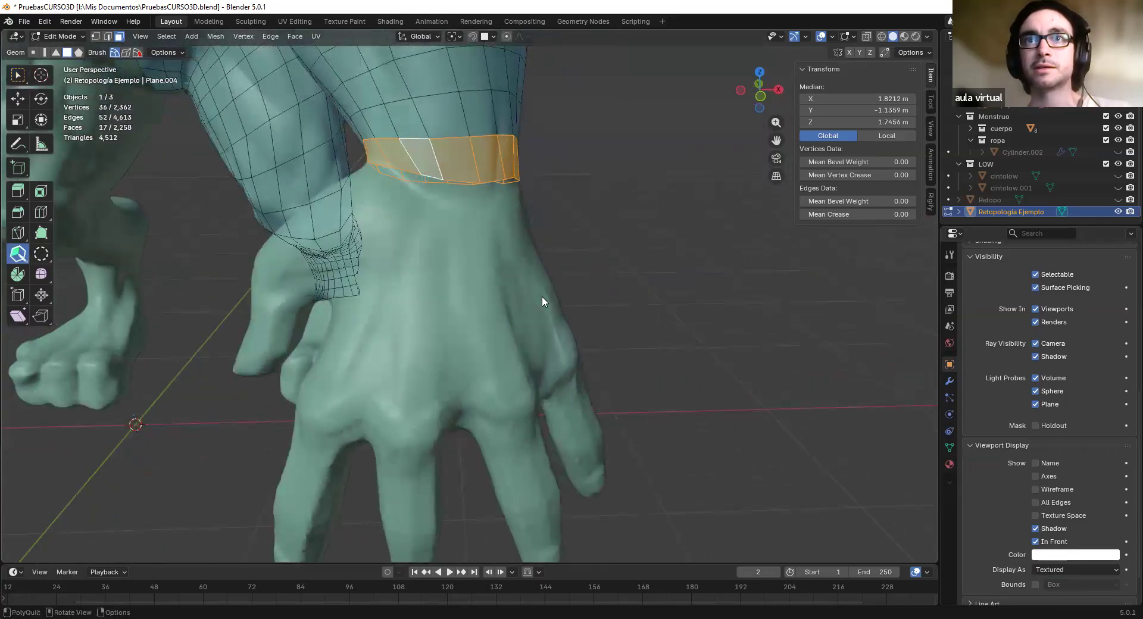
middle_drag(542, 295, 488, 178)
scroll(476, 305, down, 3)
key(ctrl+z)
Turn on snapping for the retopology work on the hand
scroll(494, 303, up, 4)
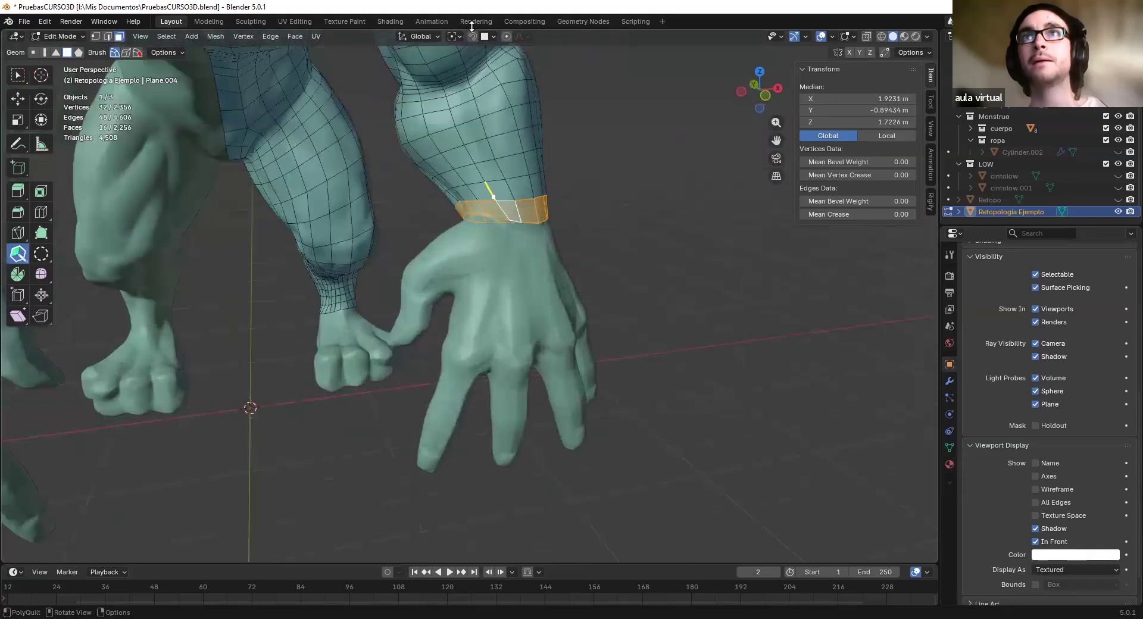
click(474, 37)
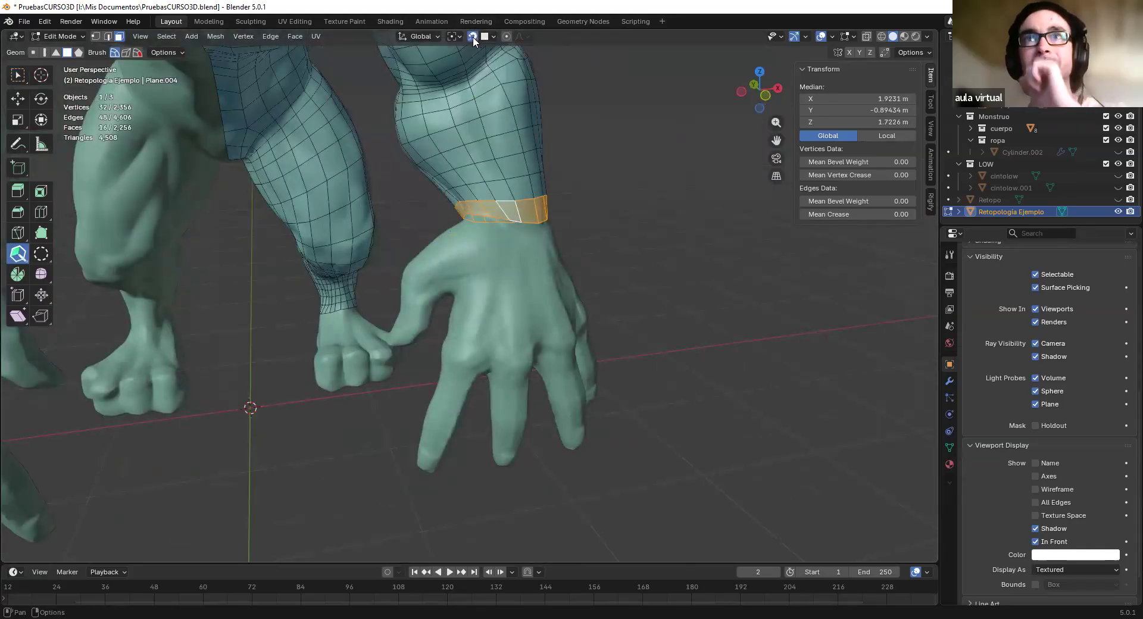
scroll(519, 234, up, 4)
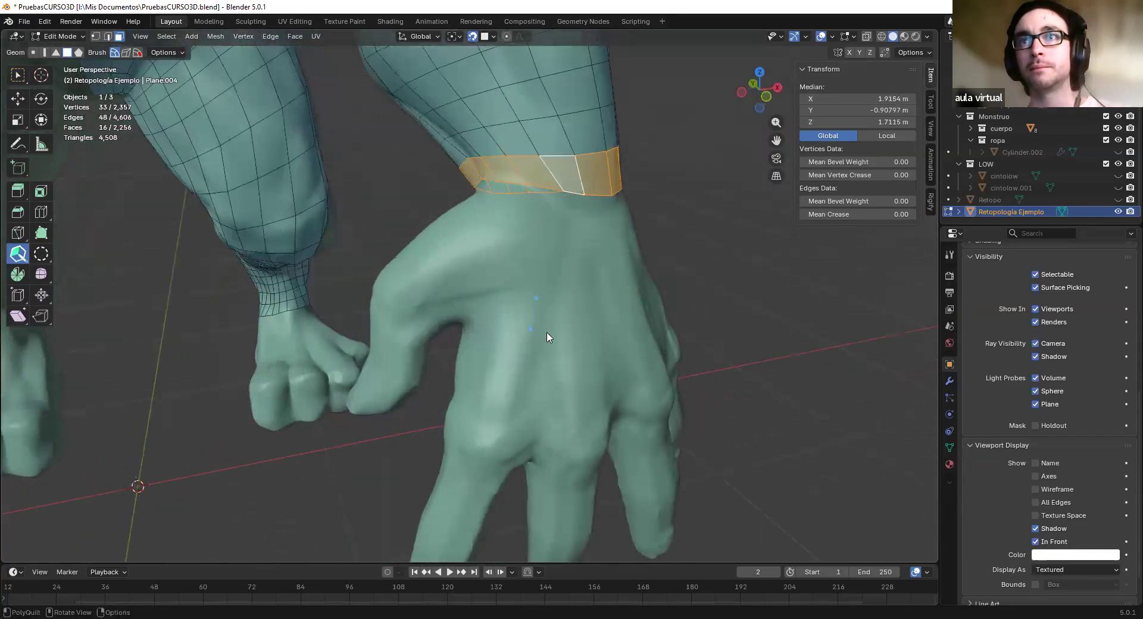
Draw a quad on the back of the hand and extend it sideways into a strip of adjoining quads
drag(569, 293, 560, 316)
middle_drag(560, 316, 492, 318)
scroll(485, 327, up, 3)
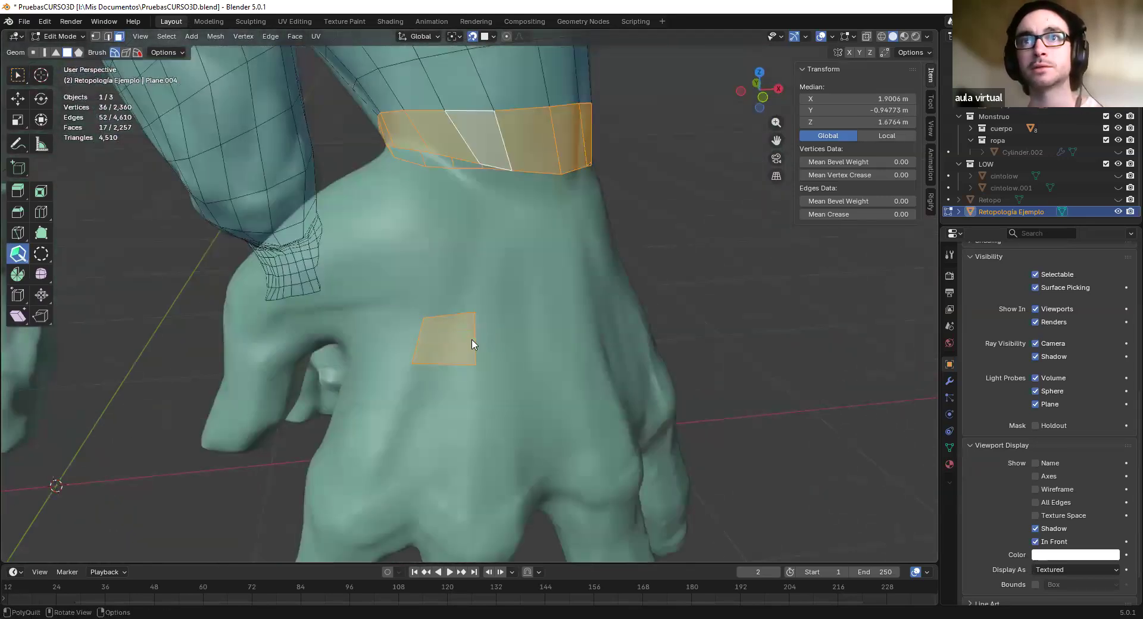
drag(524, 340, 594, 334)
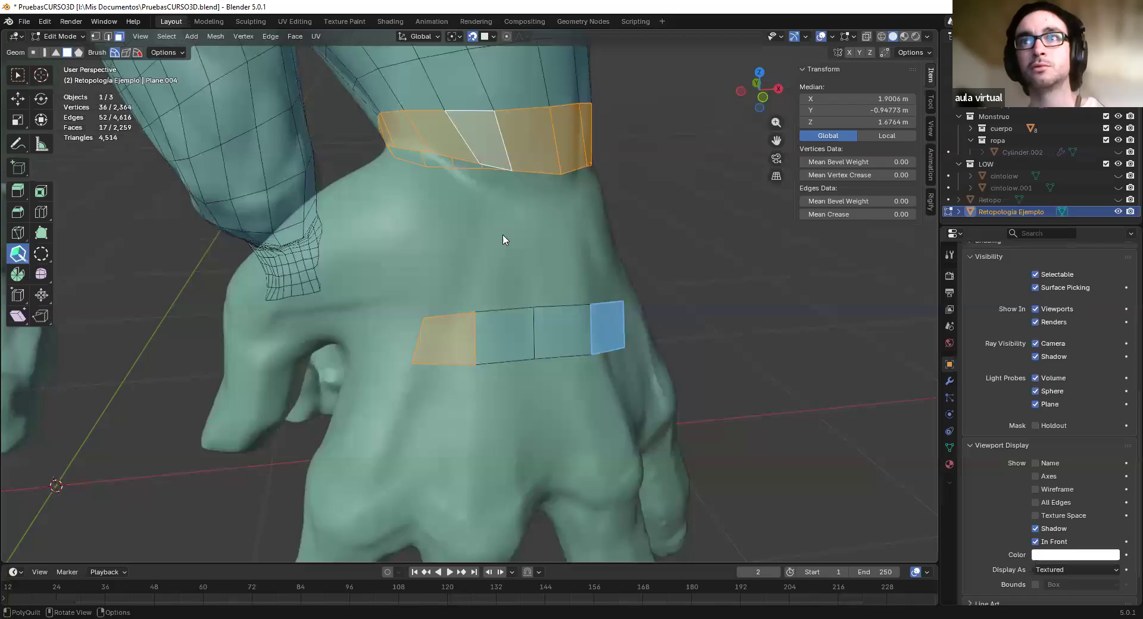
Try PolyQuilt's extrude tool from the wrist edge toward the hand, and undo back to the original mesh
drag(16, 262, 82, 348)
drag(536, 179, 548, 324)
middle_drag(548, 324, 582, 301)
key(ctrl+z)
key(ctrl+z)
key(ctrl+z)
key(ctrl+z)
key(ctrl+z)
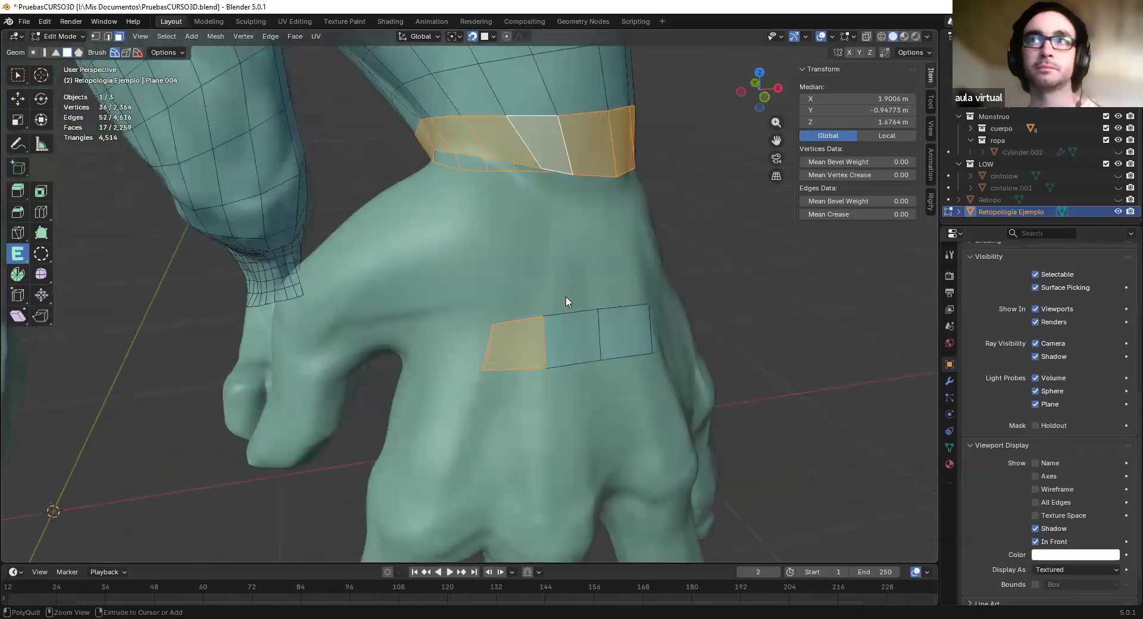
Return from PolyQuilt's extrude tool to the standard PolyQuilt tool
mouse_move(548, 347)
middle_down()
mouse_move(510, 153)
mouse_move(524, 238)
middle_up()
mouse_move(523, 238)
middle_down()
mouse_move(612, 227)
mouse_move(585, 245)
middle_up()
shift+middle_drag(585, 245, 284, 235)
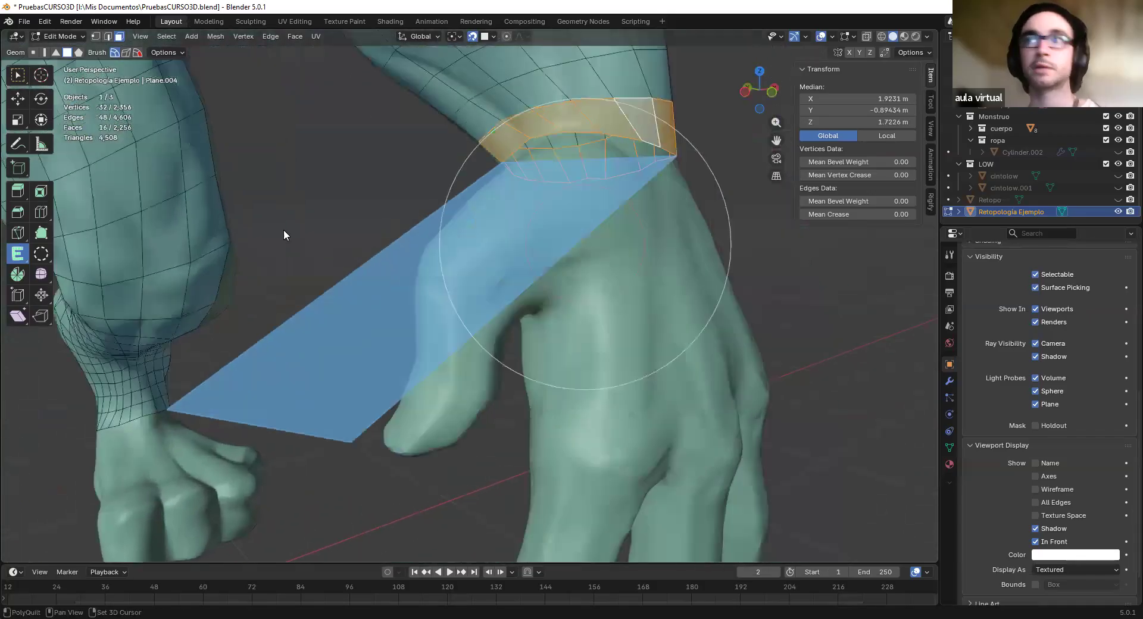
middle_drag(696, 263, 710, 263)
click(28, 253)
click(44, 257)
Draw a small quad with PolyQuilt on the front of the hand's central finger
middle_drag(524, 289, 428, 321)
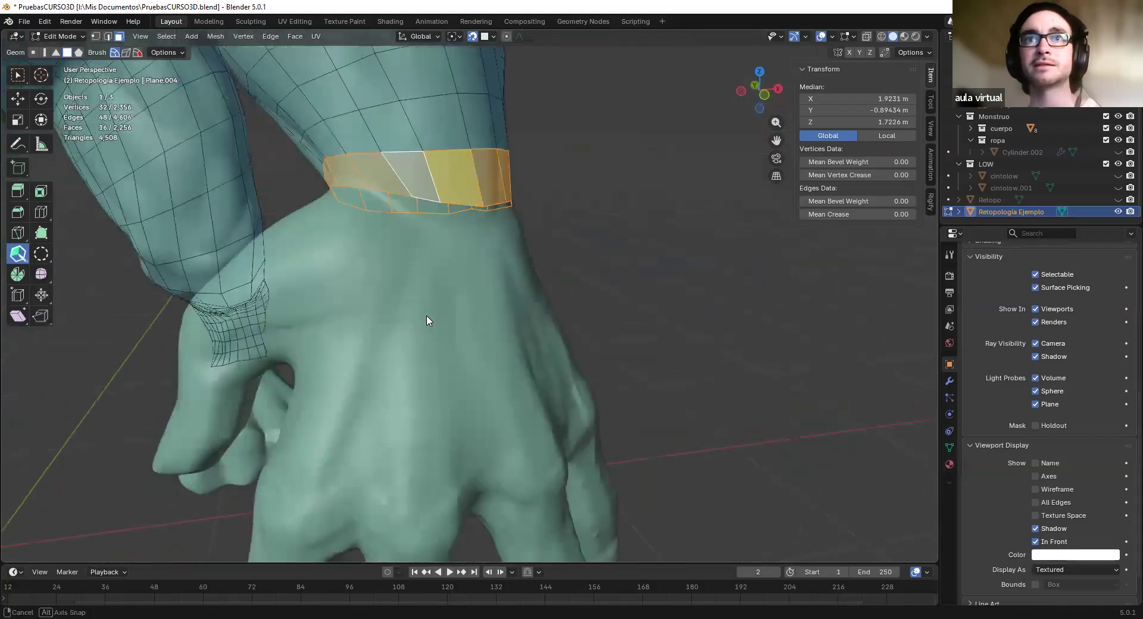
scroll(430, 333, up, 3)
scroll(431, 345, up, 3)
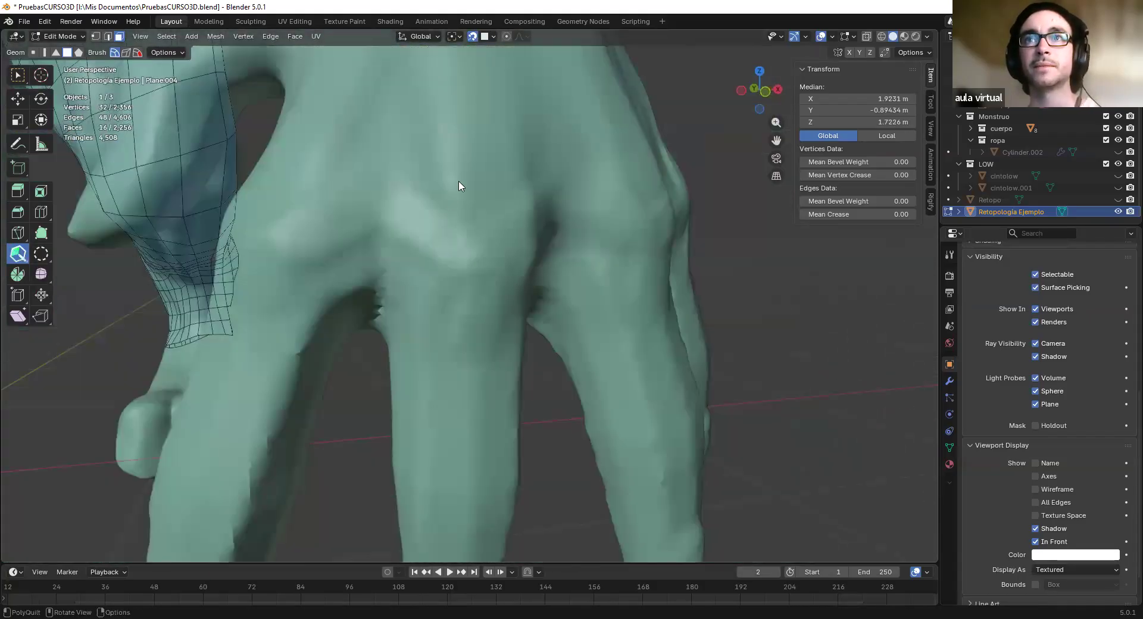
middle_drag(468, 257, 327, 245)
mouse_move(327, 244)
shift+middle_down()
mouse_move(501, 246)
mouse_move(502, 230)
mouse_move(463, 296)
mouse_move(458, 276)
shift+middle_up()
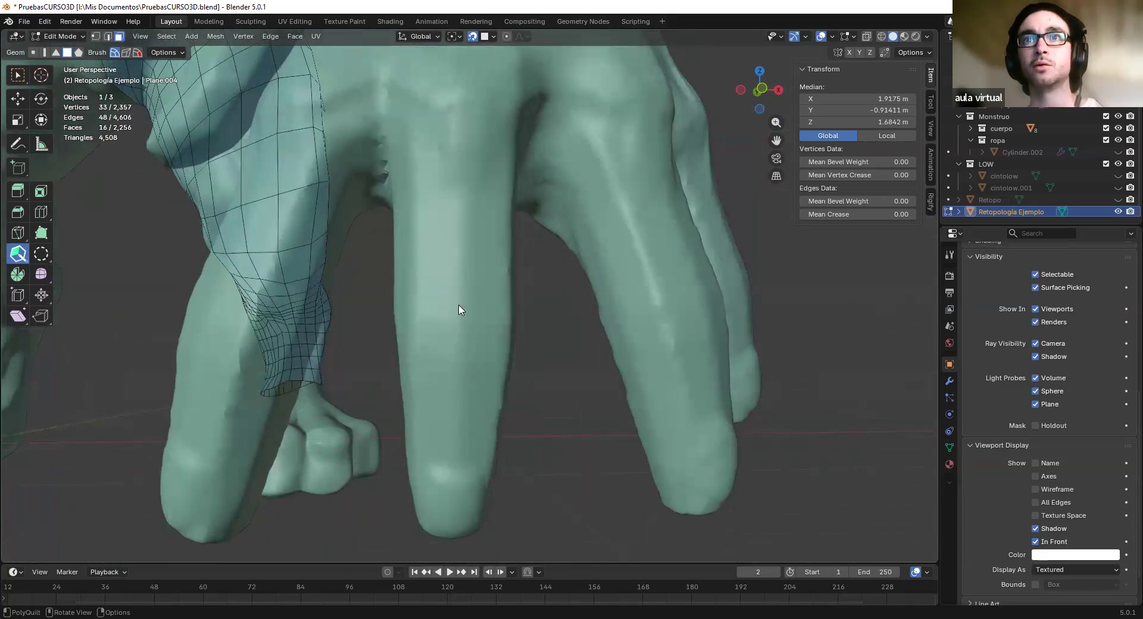
click(477, 314)
click(445, 281)
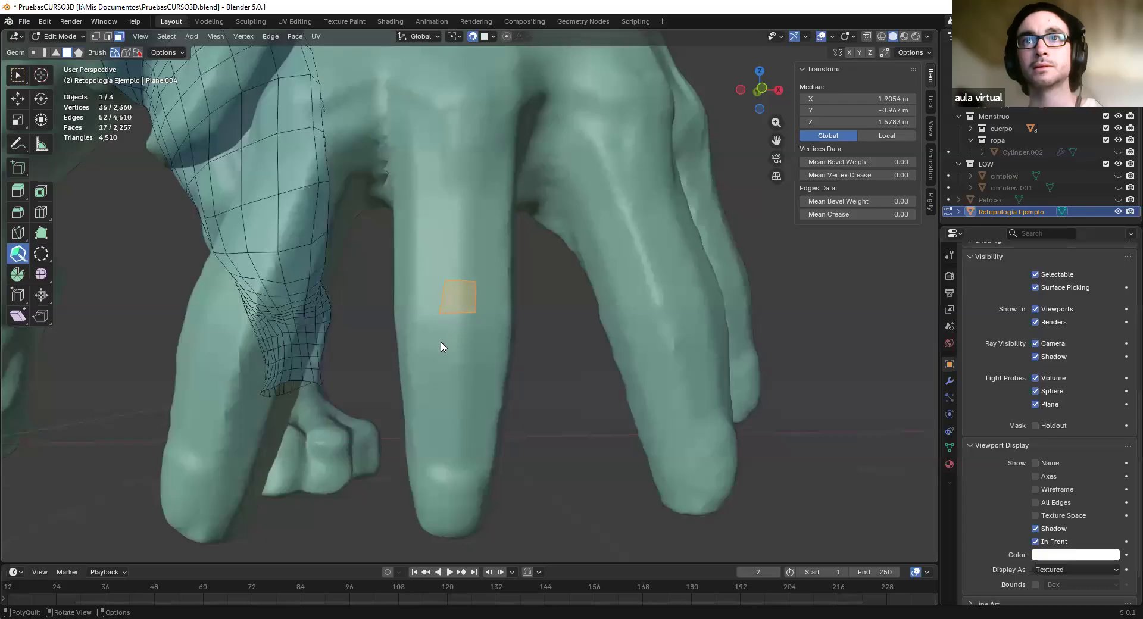
Add a second quad directly below the first on the central finger and merge its upper corner with it
click(471, 341)
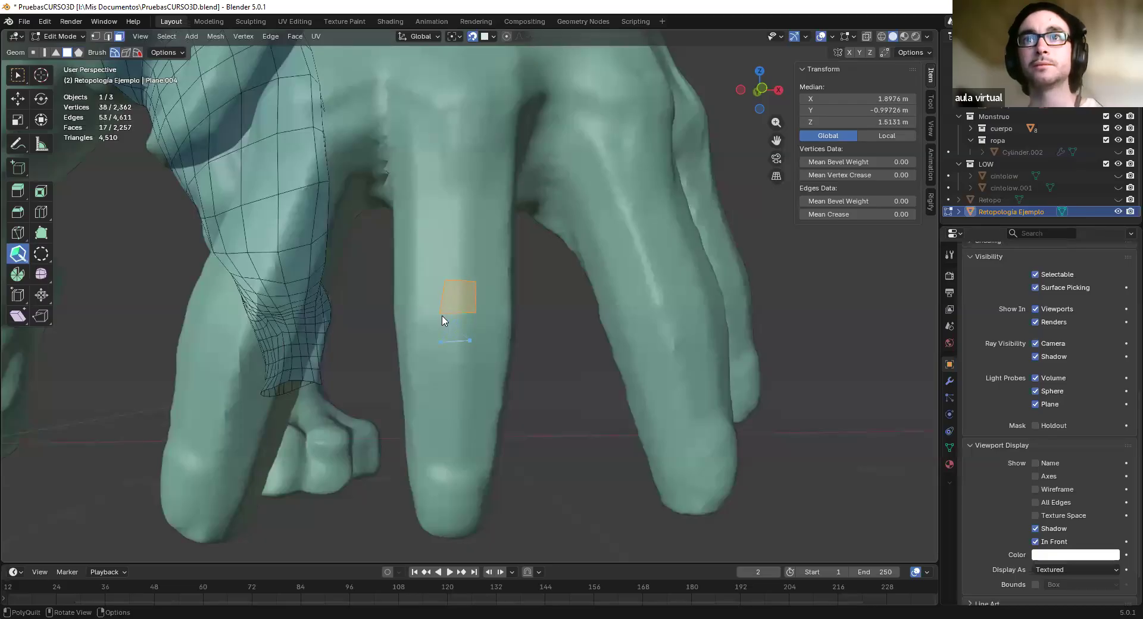
click(461, 324)
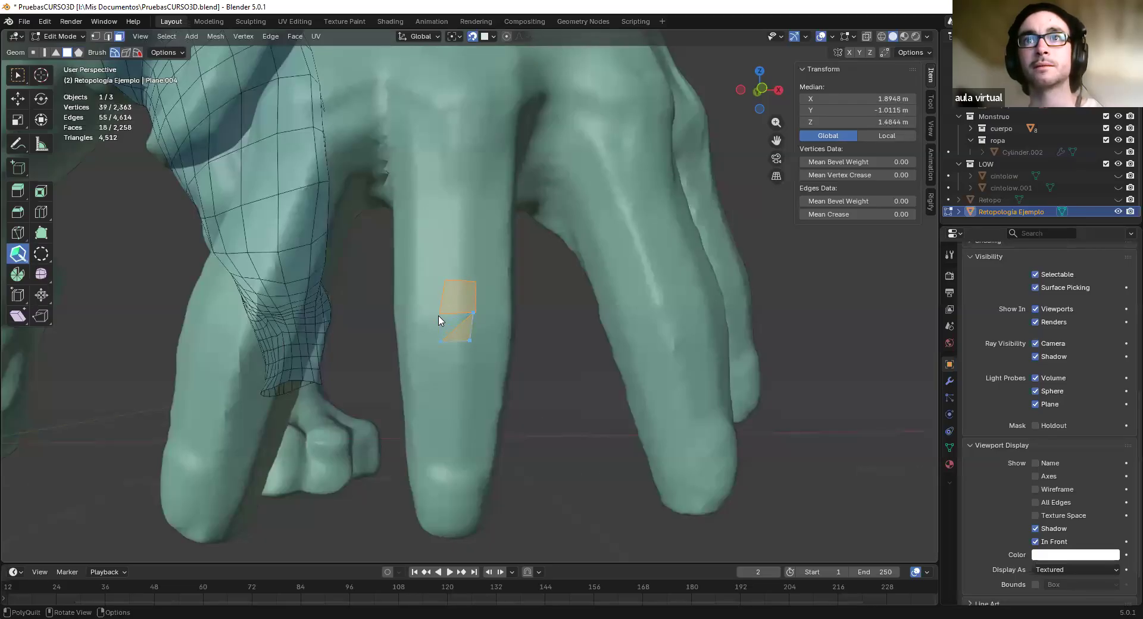
right_click(474, 316)
click(471, 326)
drag(473, 315, 477, 314)
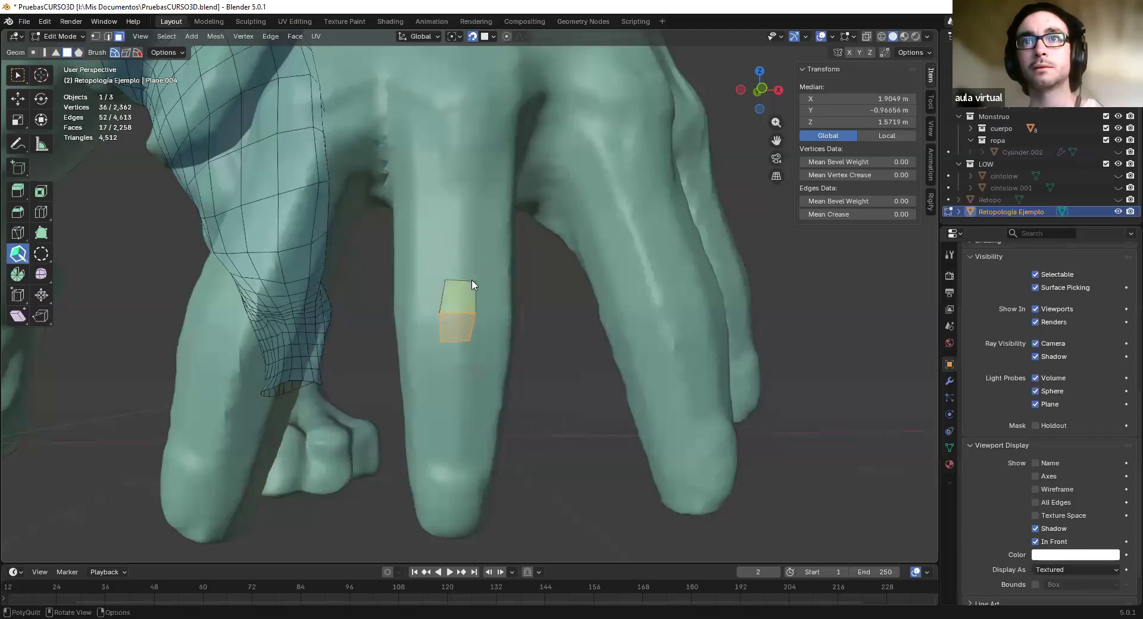
Taper the two quads on the central finger by narrowing the upper quad's top edge and lowering the edge they share
drag(451, 284, 447, 285)
drag(453, 341, 453, 337)
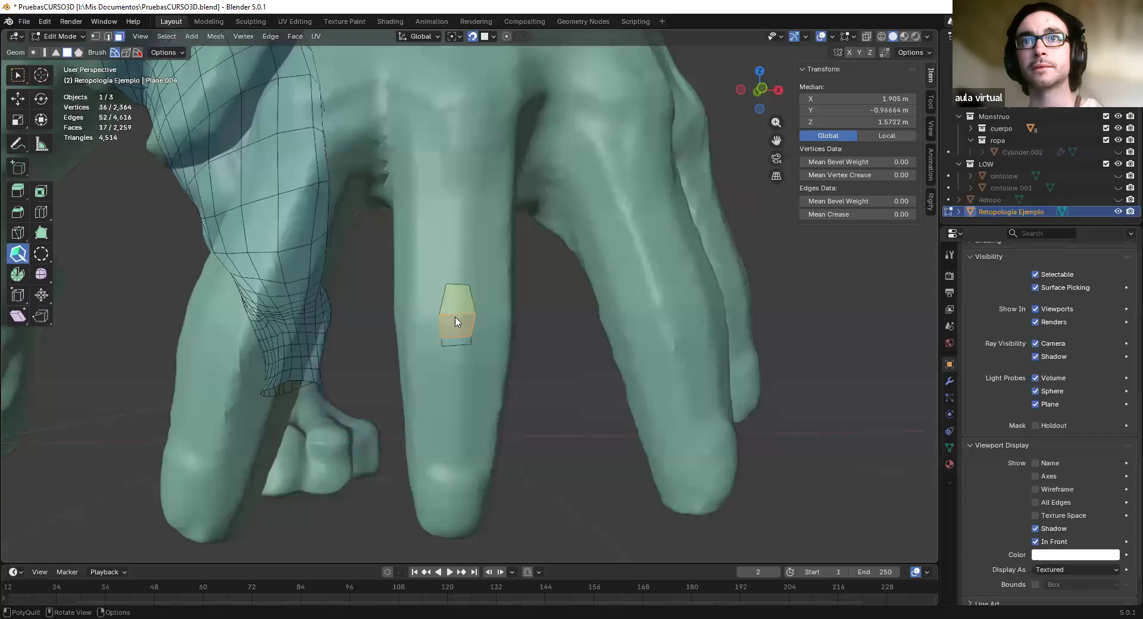
drag(465, 314, 463, 355)
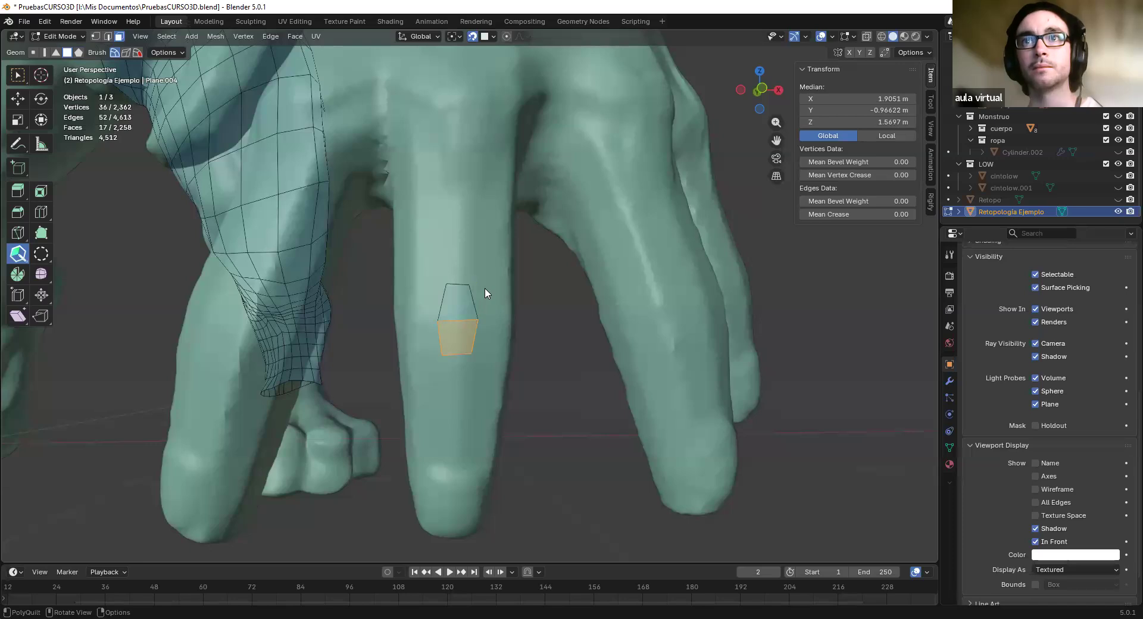
Surround the two quads with a loop of outer quads using PolyQuilt and adjust the inner corners
drag(476, 304, 486, 294)
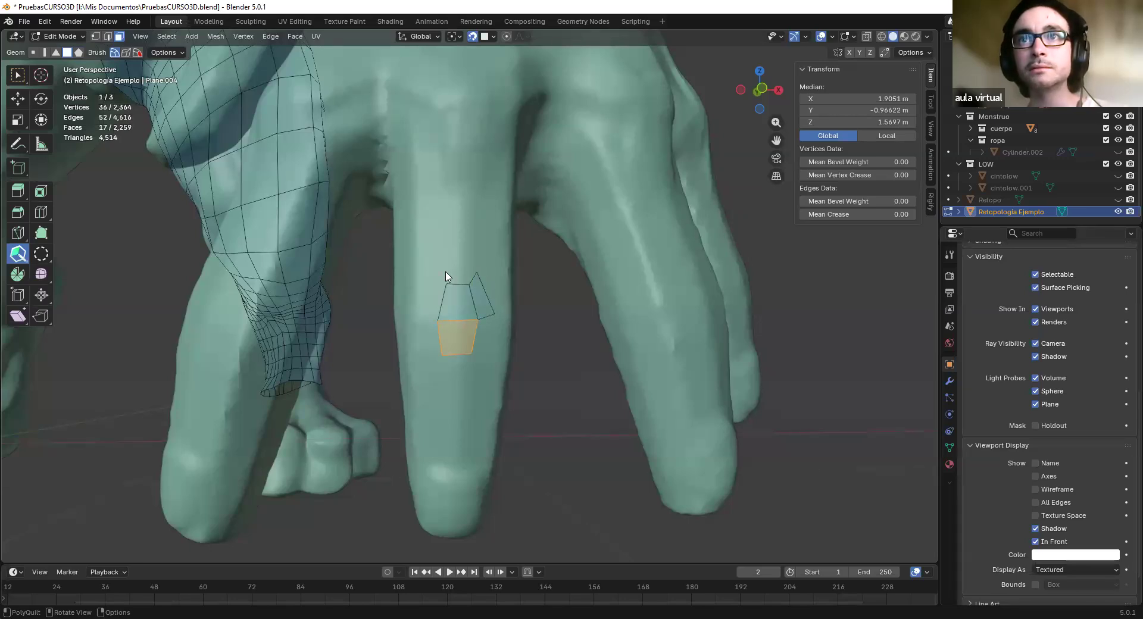
shift+click(460, 277)
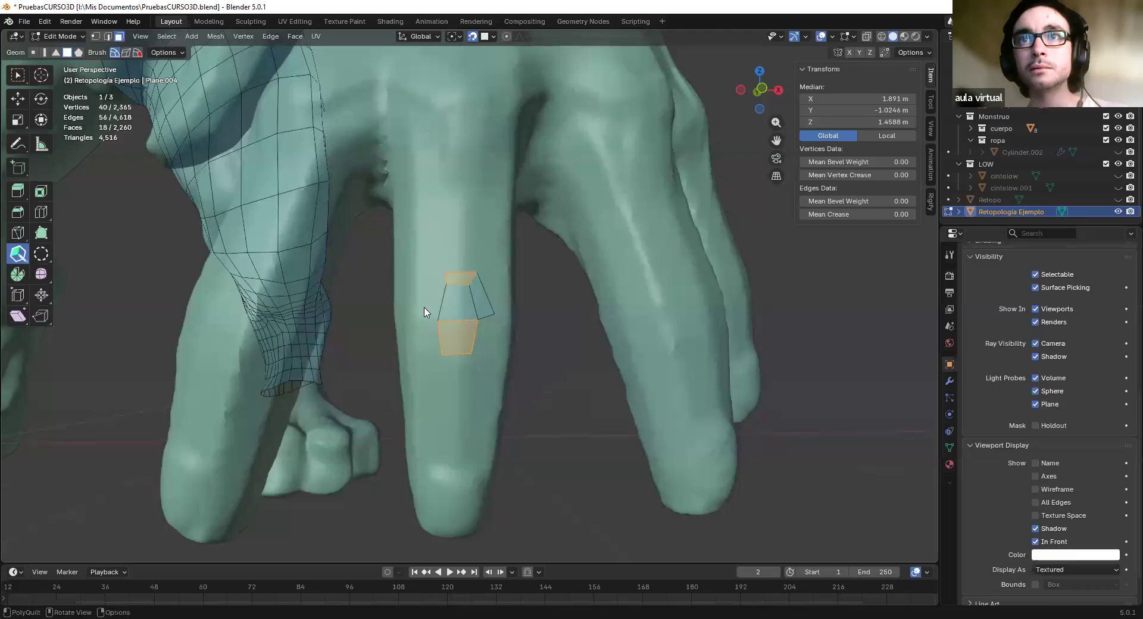
shift+click(447, 277)
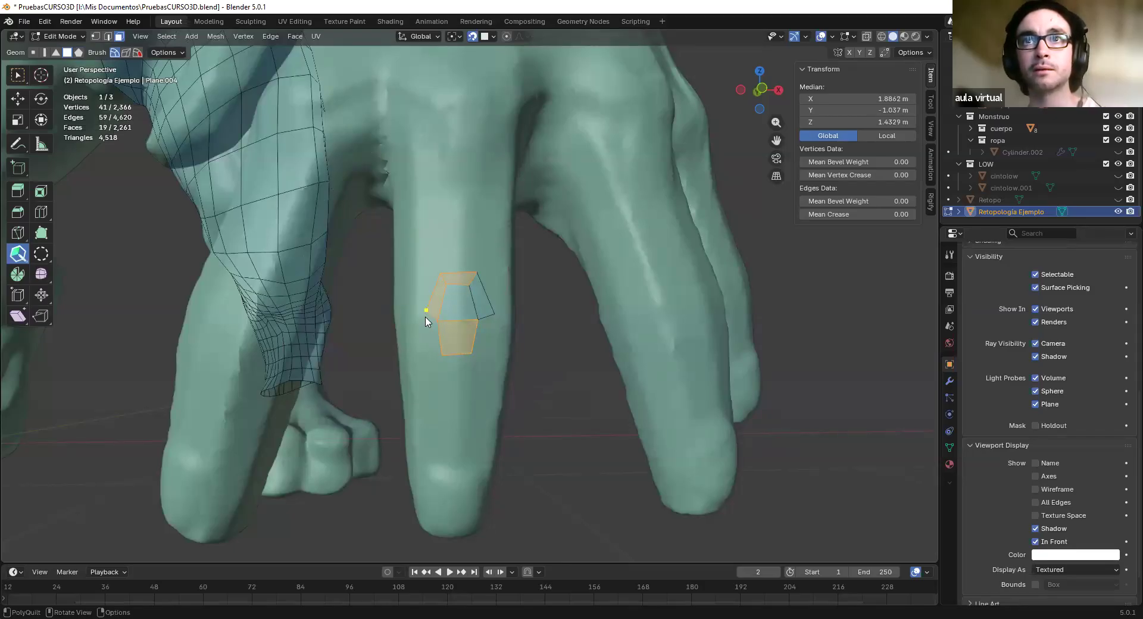
shift+click(484, 340)
mouse_move(457, 362)
mouse_down()
mouse_move(473, 376)
mouse_move(434, 362)
mouse_up()
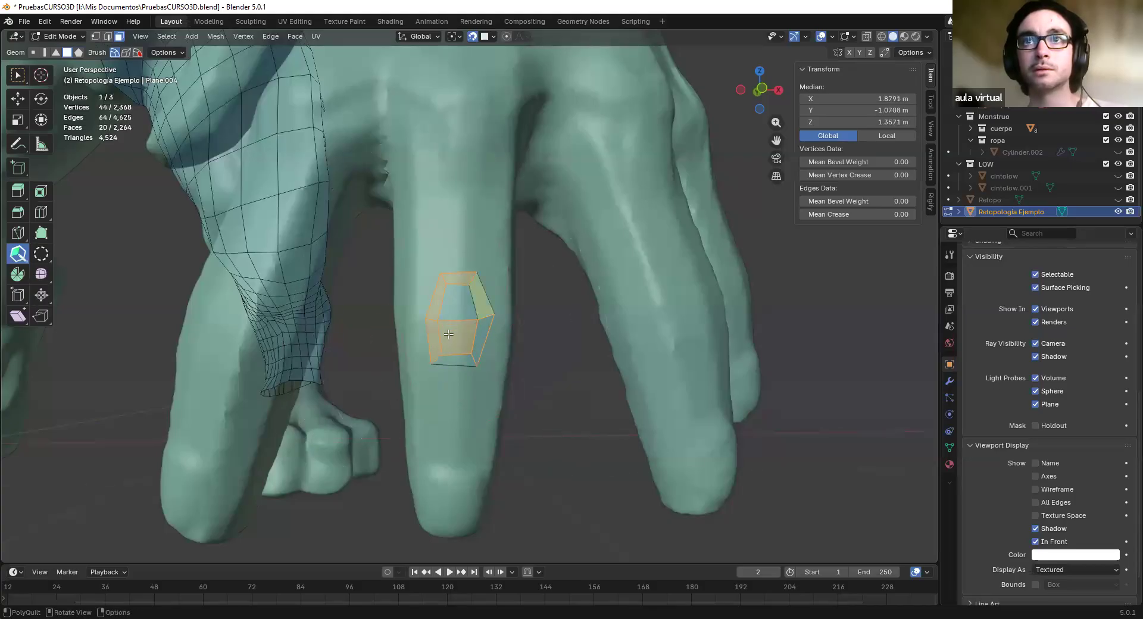
drag(446, 284, 438, 280)
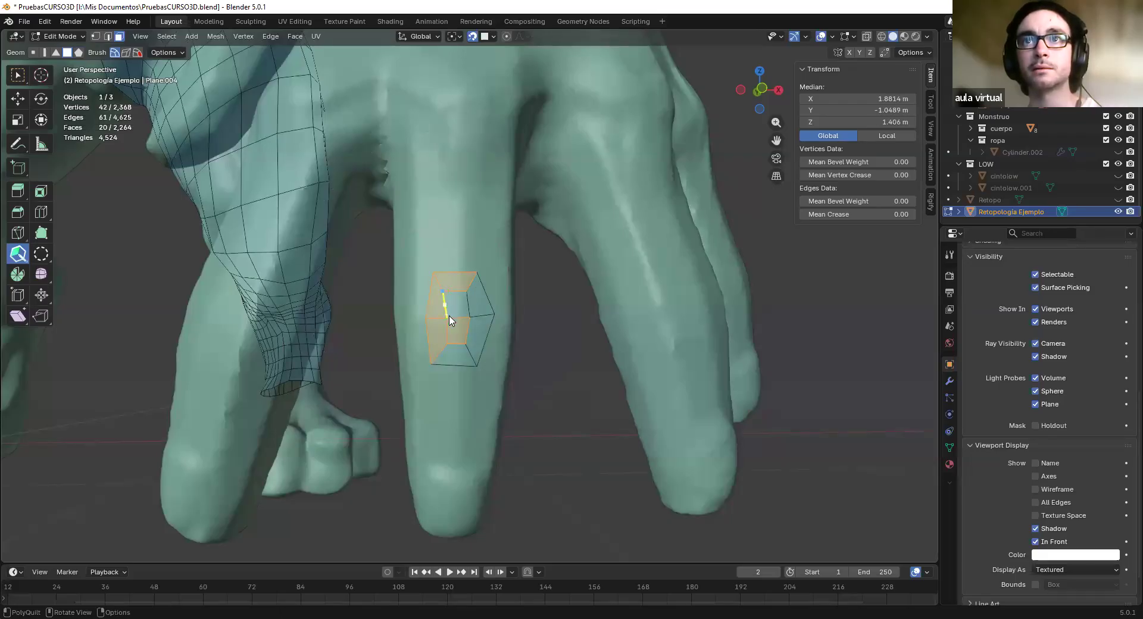
key(ctrl+z)
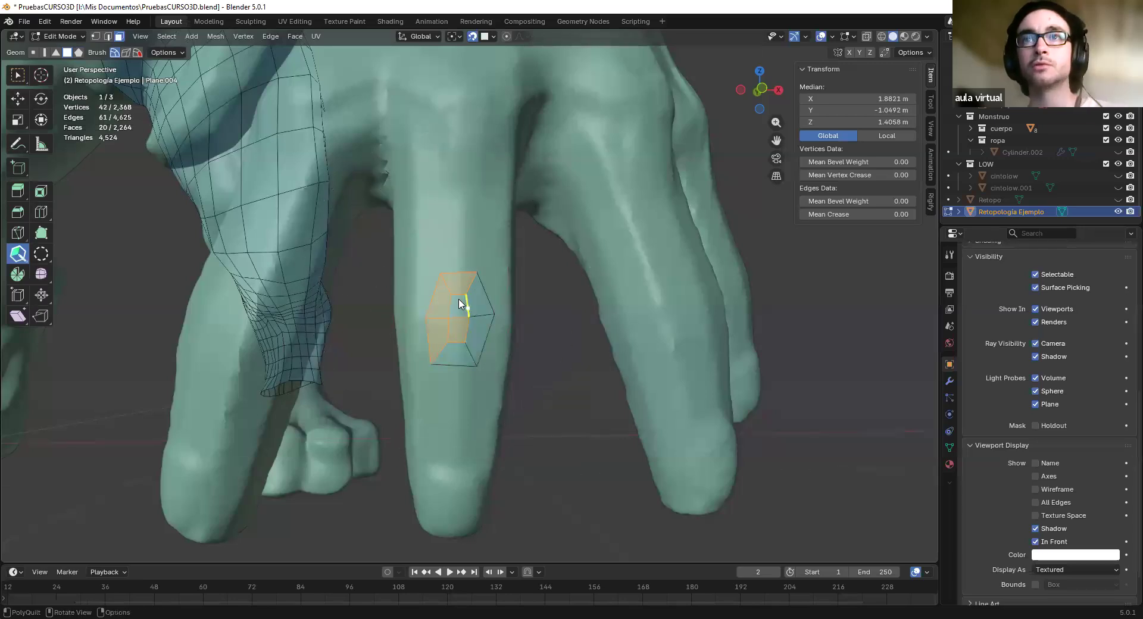
Box-select the whole knuckle patch on the central finger and place a duplicate of it higher, at the base knuckle
scroll(477, 205, down, 6)
middle_drag(476, 205, 477, 278)
scroll(472, 222, up, 3)
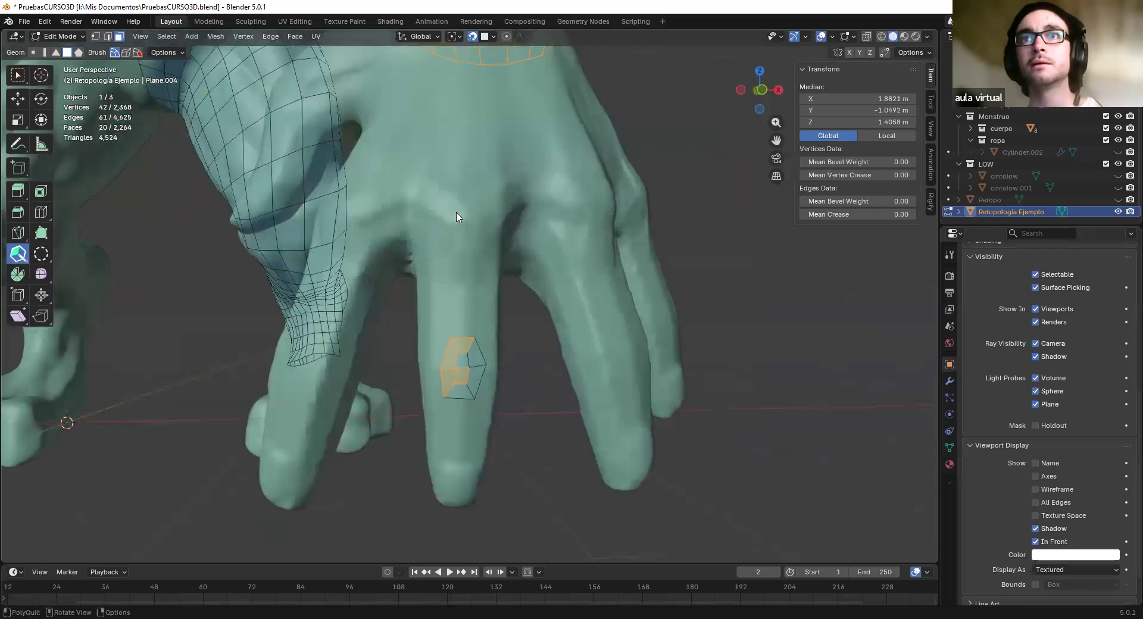
middle_drag(418, 341, 441, 337)
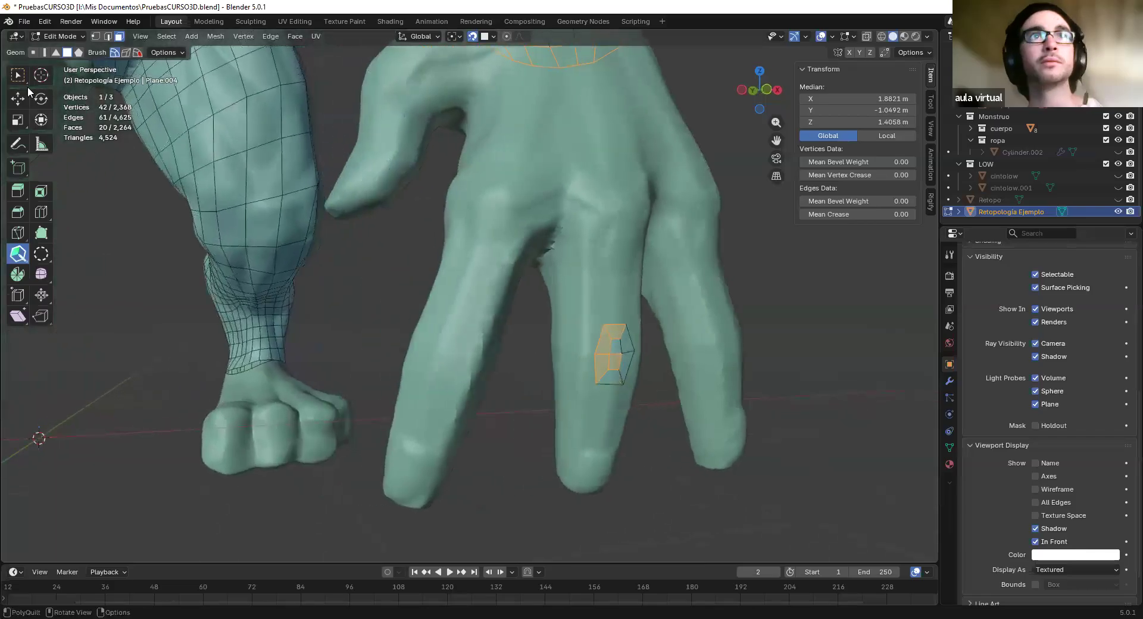
click(22, 80)
drag(548, 303, 649, 401)
middle_drag(649, 401, 598, 385)
key(shift+d)
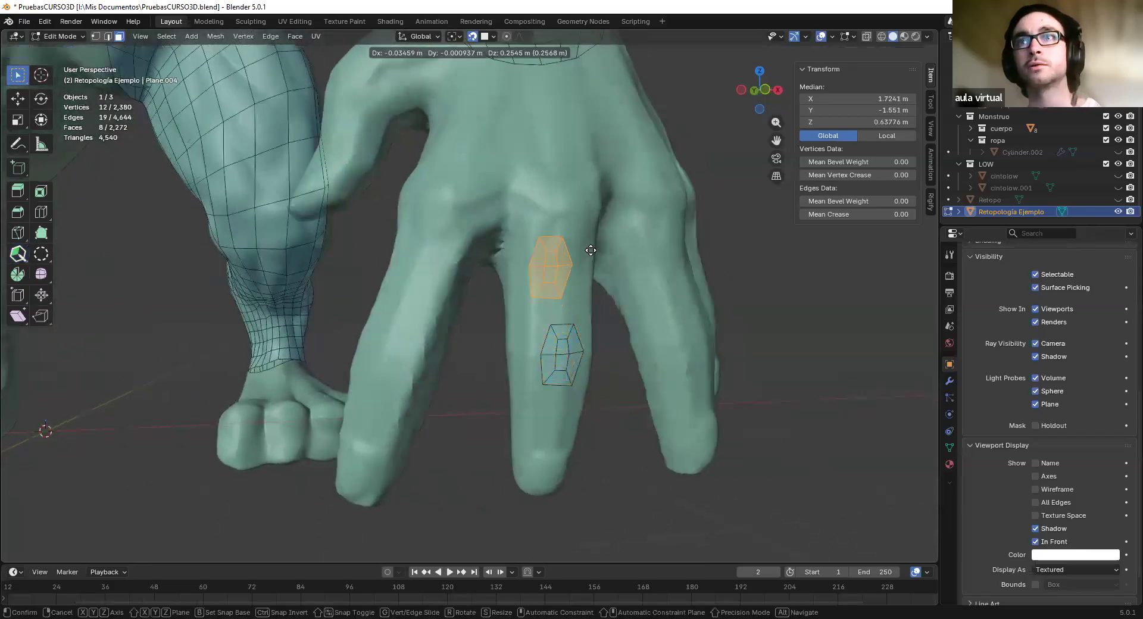
click(603, 233)
middle_drag(604, 233, 436, 303)
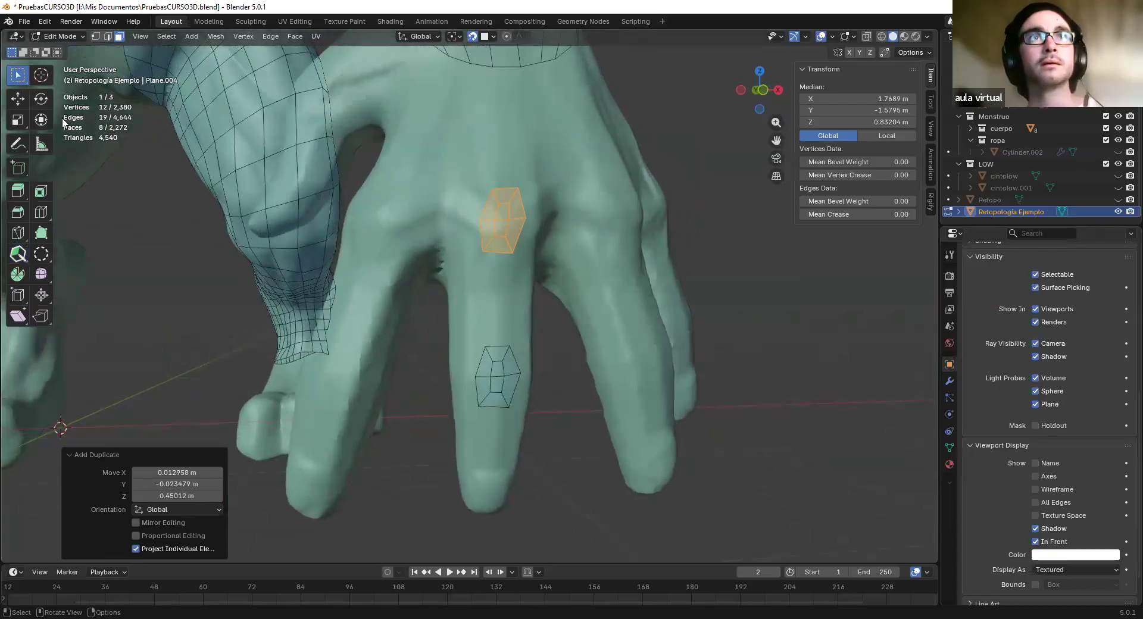
Draw a small quad with PolyQuilt between the two knuckle patches on the central finger
click(18, 253)
middle_drag(493, 304, 415, 220)
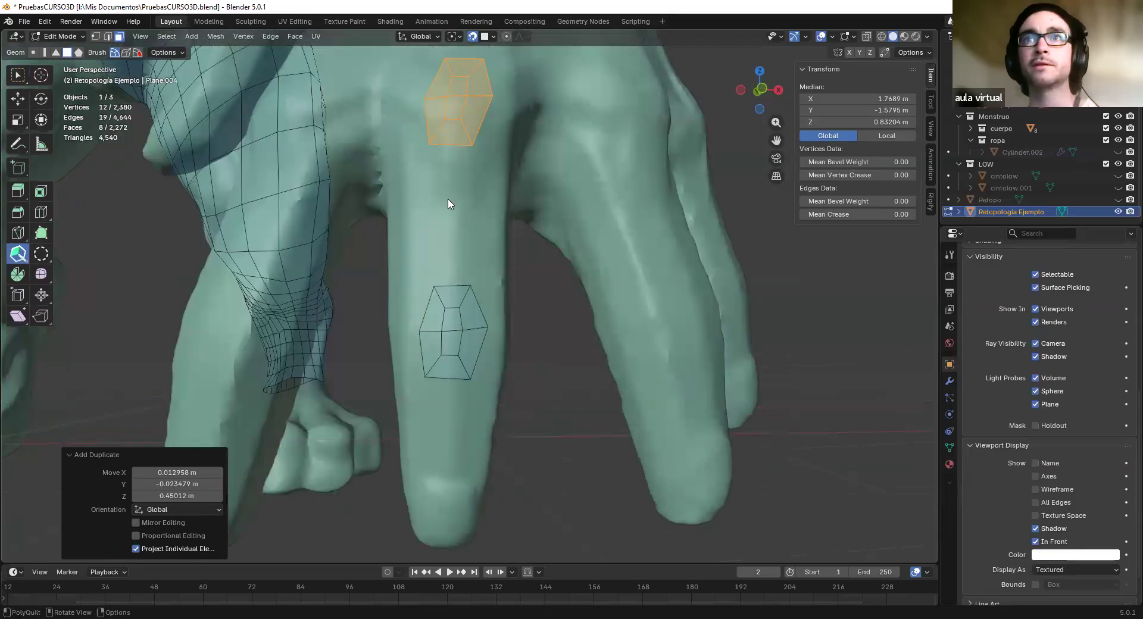
drag(448, 230, 449, 215)
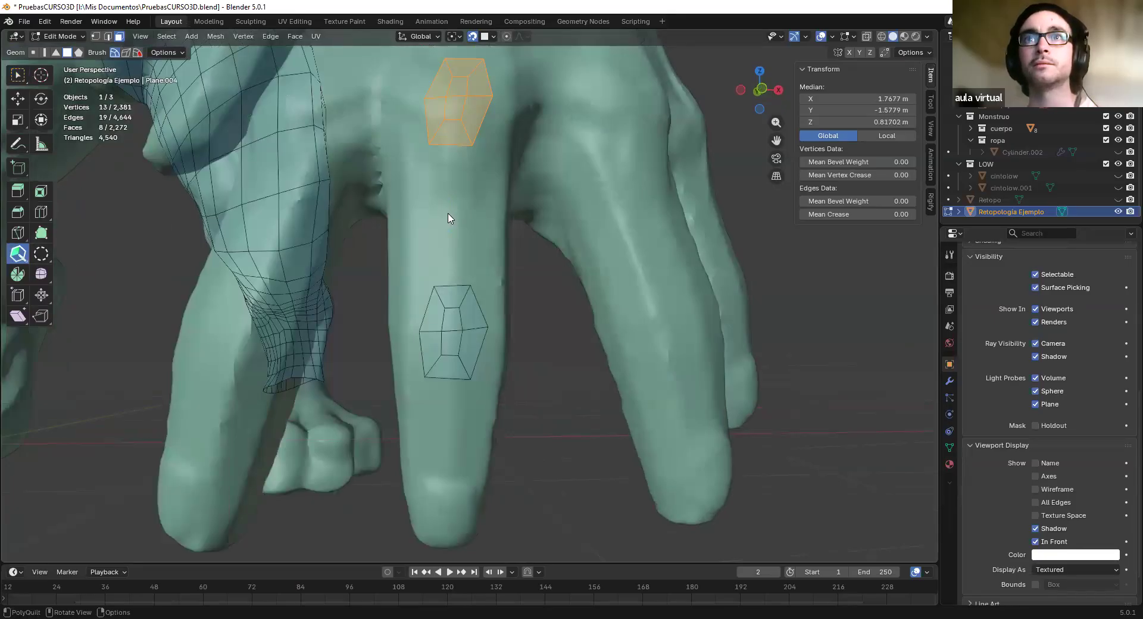
middle_drag(440, 226, 427, 233)
click(437, 206)
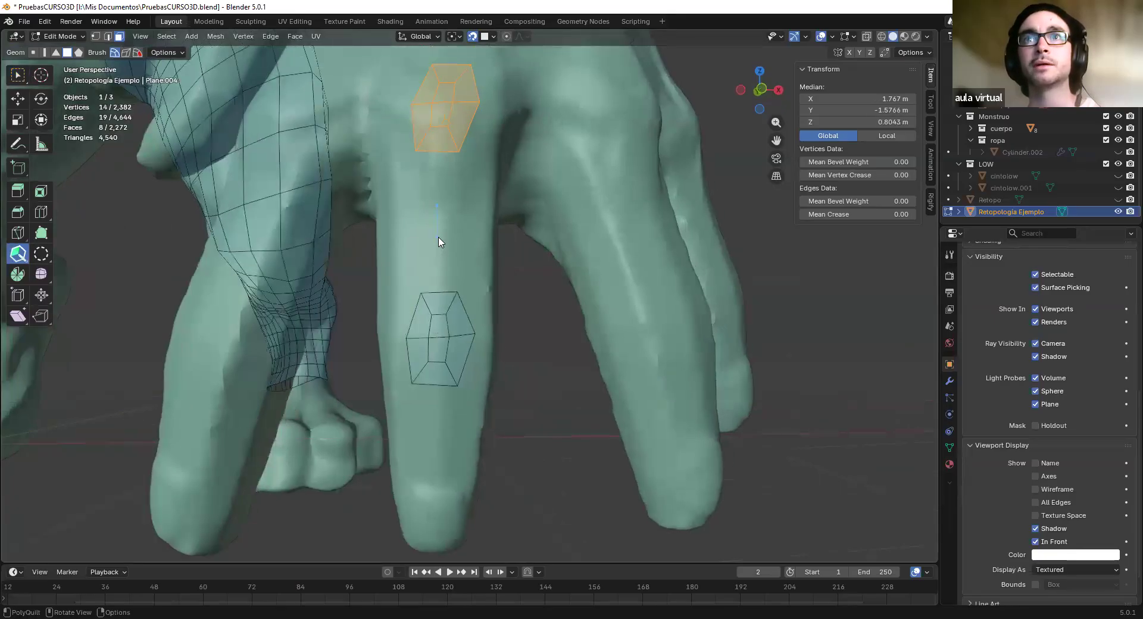
click(425, 209)
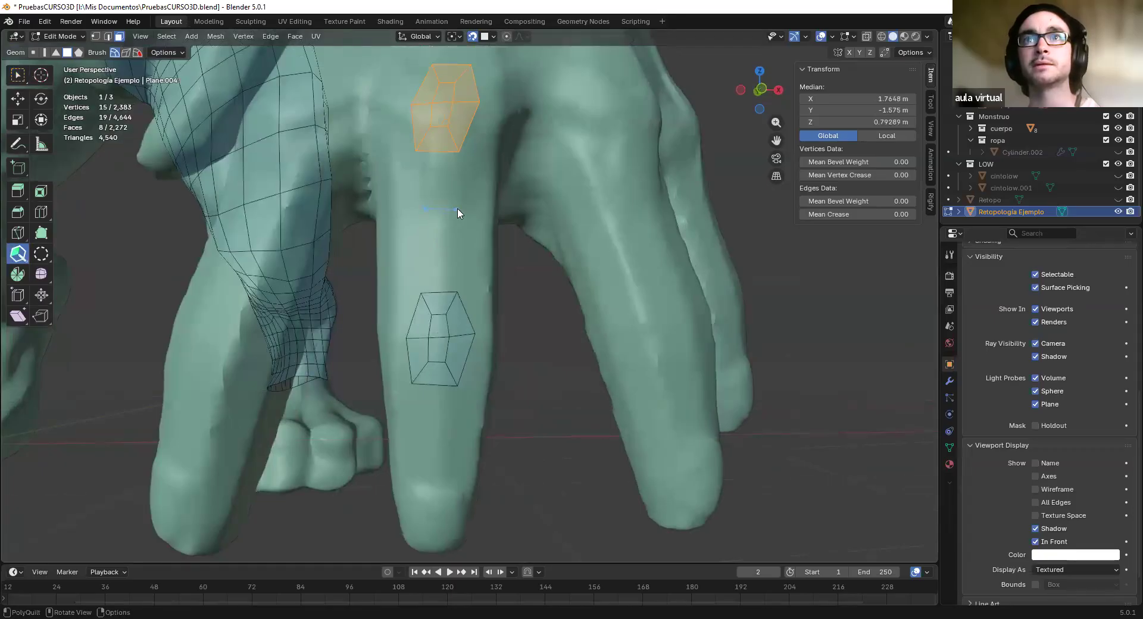
click(424, 245)
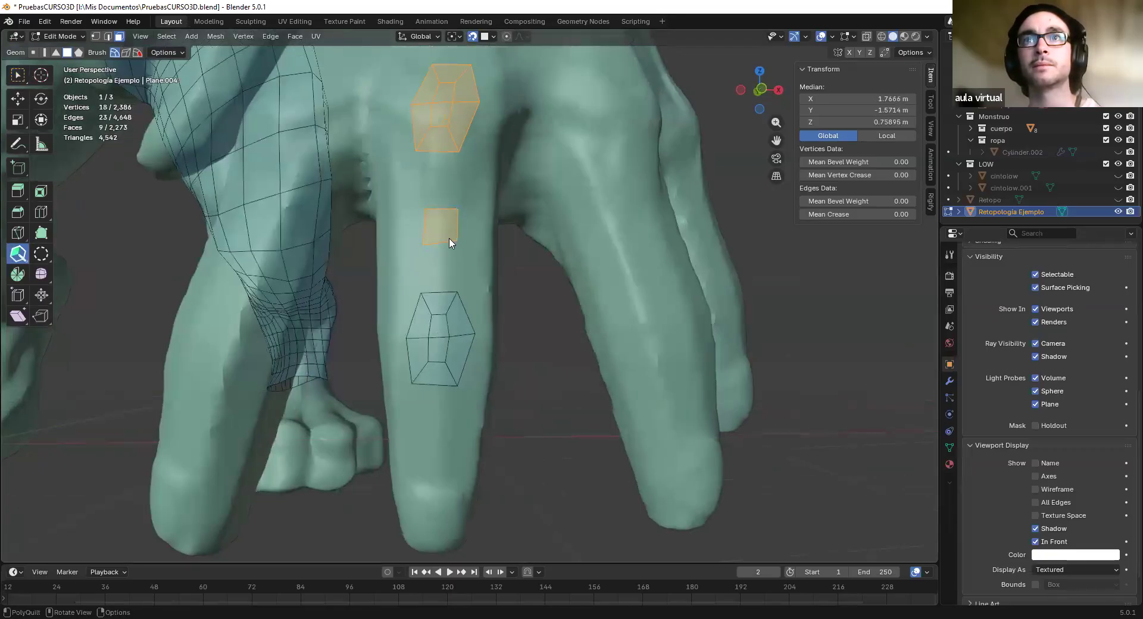
key(ctrl+z)
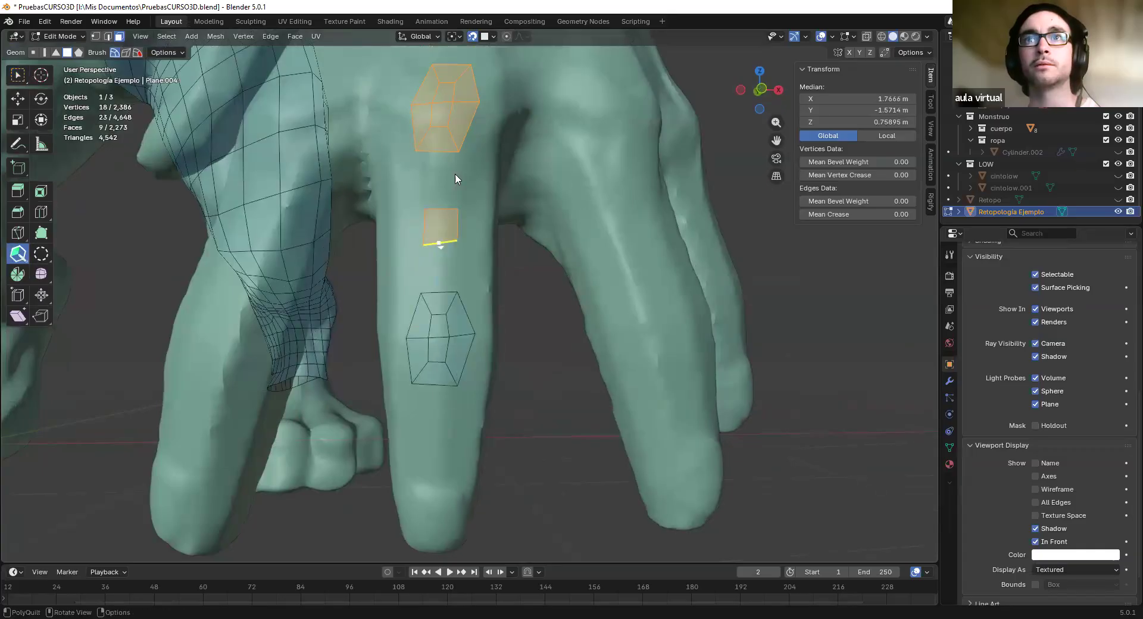
Deselect everything and bridge the middle quad to the upper and lower knuckle patches with PolyQuilt quads
click(17, 74)
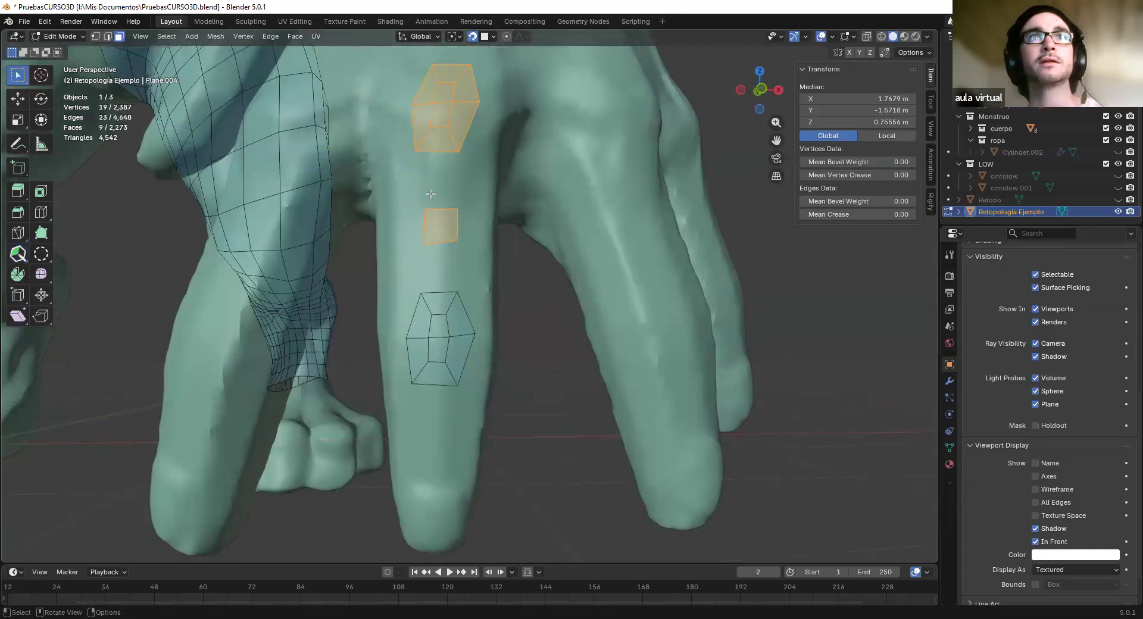
click(386, 162)
click(18, 253)
drag(445, 276, 439, 293)
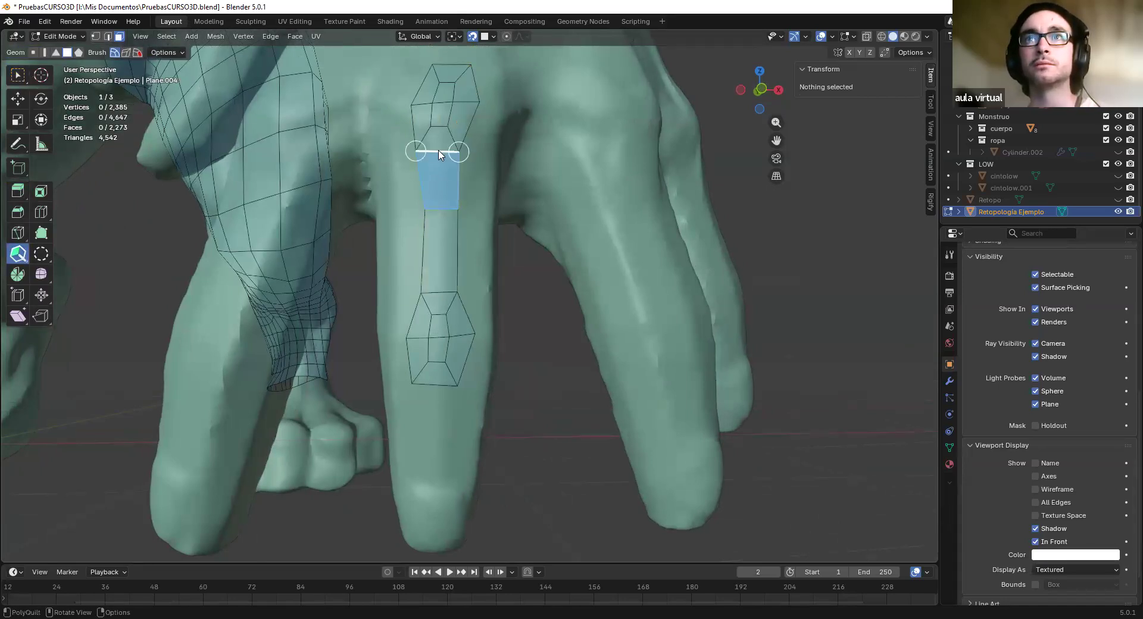
click(458, 252)
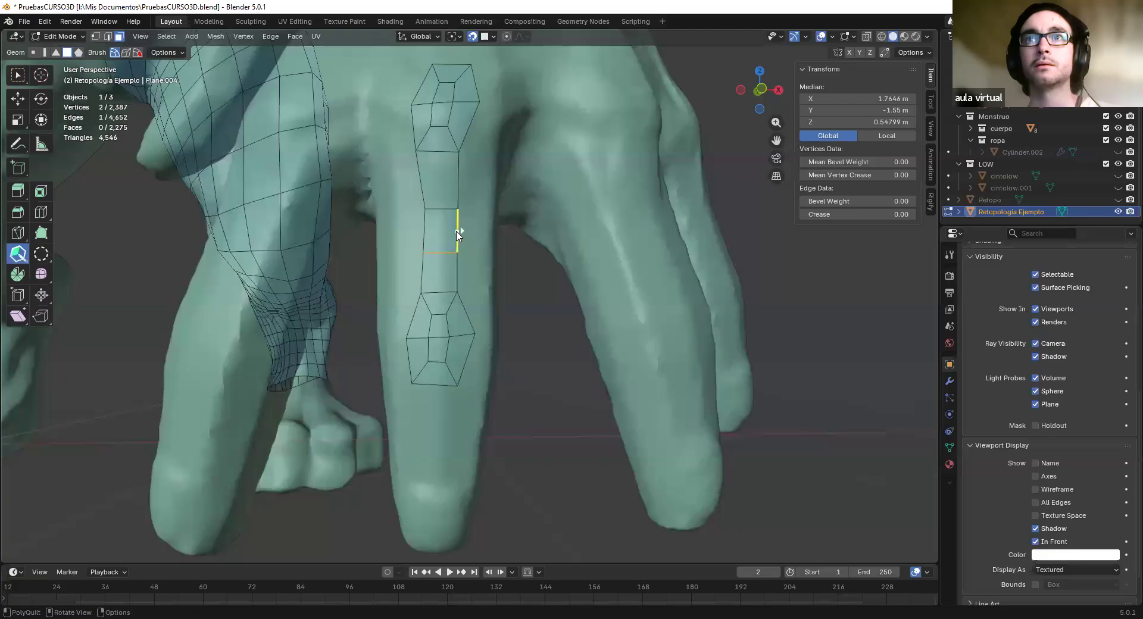
Add a quad beside the middle quad of the strip and frame the view on the middle face
middle_drag(463, 233, 348, 267)
middle_drag(256, 273, 41, 148)
click(17, 76)
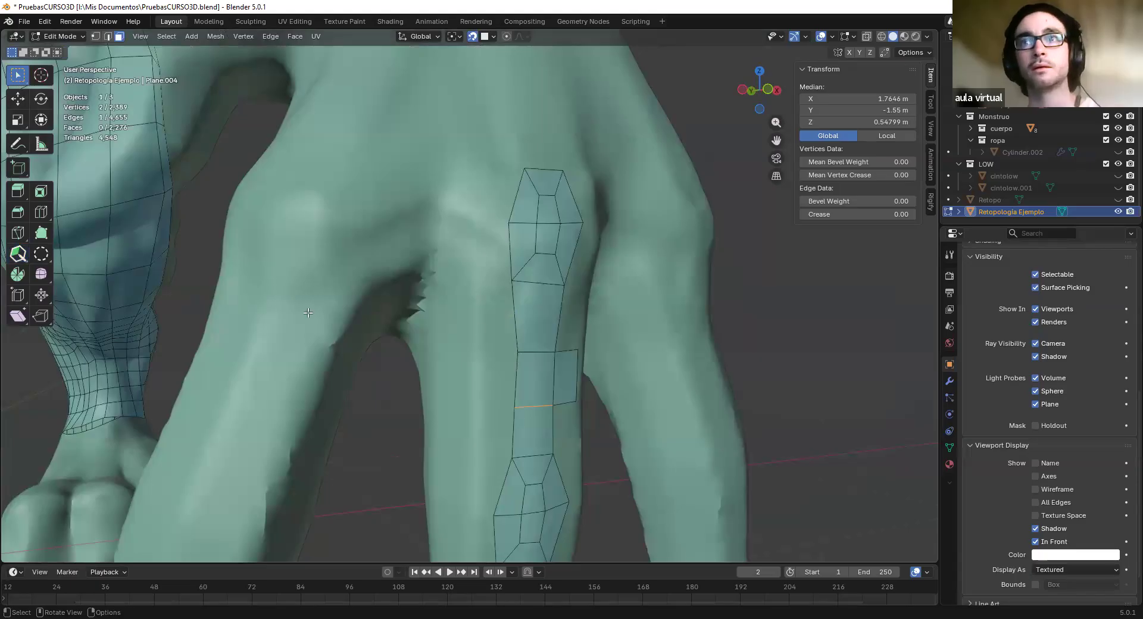
click(534, 380)
key(KP_Decimal)
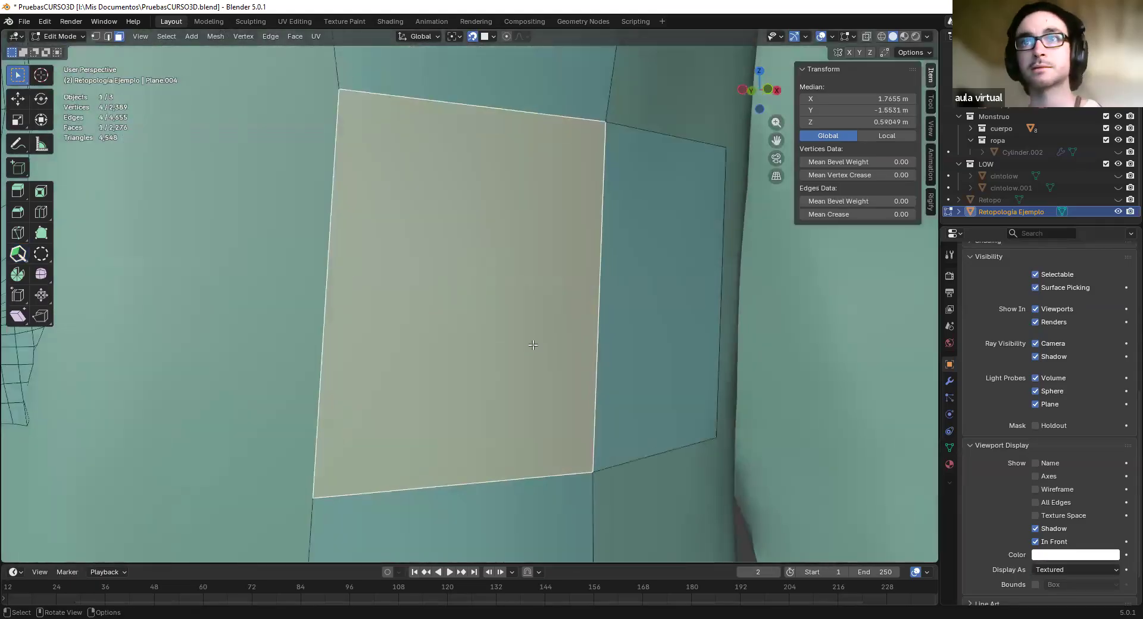
scroll(490, 351, down, 5)
mouse_move(466, 365)
middle_down()
mouse_move(577, 360)
mouse_move(505, 357)
mouse_move(29, 256)
middle_up()
scroll(506, 357, down, 3)
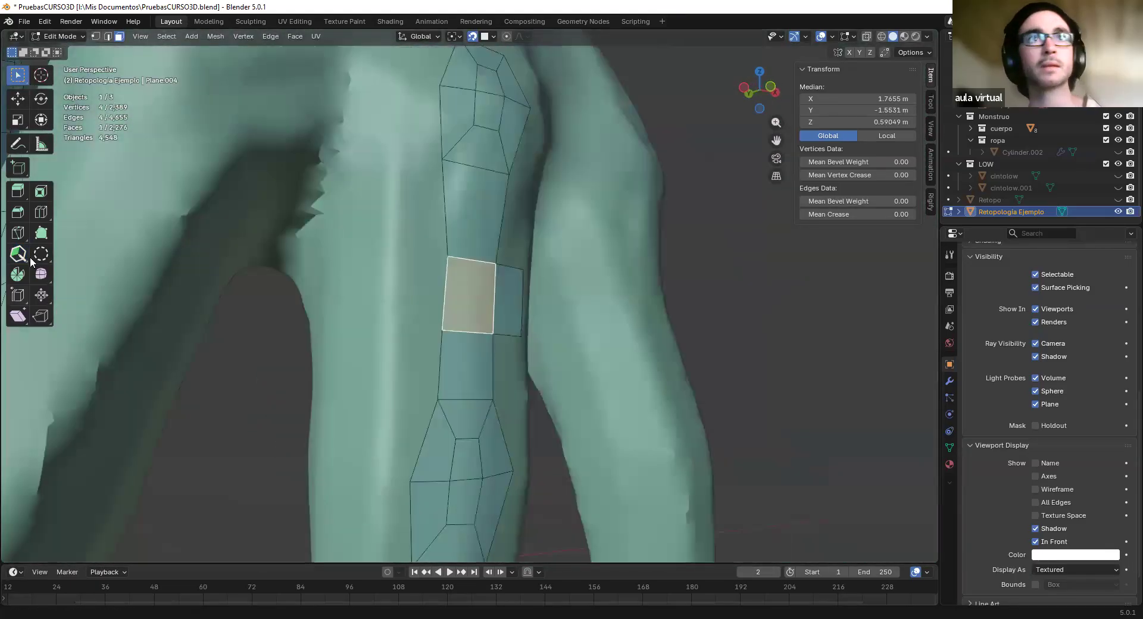
click(18, 254)
mouse_move(450, 293)
middle_down()
mouse_move(369, 297)
mouse_move(448, 294)
middle_up()
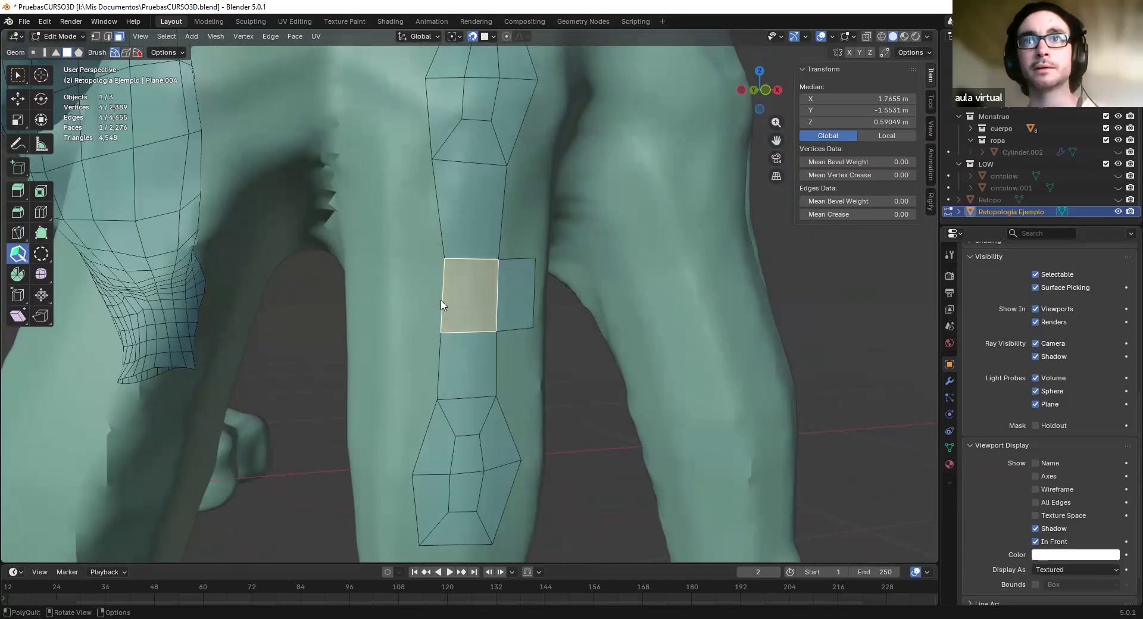
Extrude quads from the middle quad's side edges around the central finger until they close into a ring
drag(411, 305, 391, 303)
mouse_move(422, 296)
middle_down()
mouse_move(467, 294)
mouse_move(402, 302)
middle_up()
drag(402, 302, 327, 314)
middle_drag(327, 313, 511, 279)
drag(509, 277, 419, 281)
middle_drag(419, 281, 539, 289)
drag(546, 286, 440, 290)
middle_drag(440, 290, 618, 300)
drag(519, 301, 454, 309)
middle_drag(454, 309, 645, 337)
drag(522, 299, 491, 289)
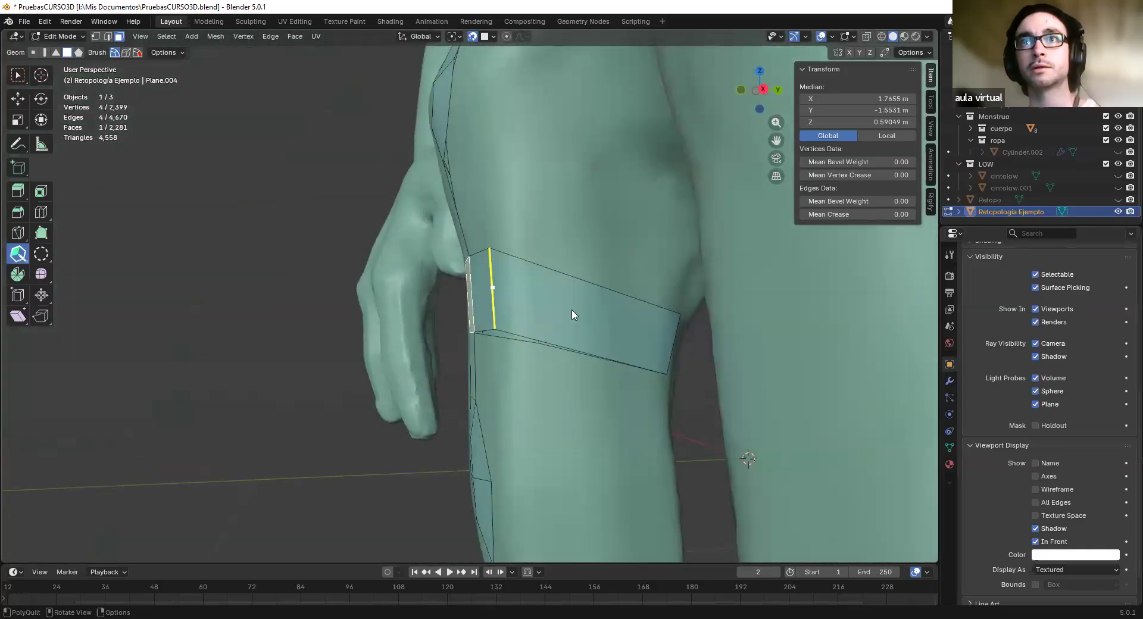
Cut additional vertical edges into the wide faces at the sides and back of the finger ring
ctrl+click(598, 287)
middle_drag(573, 308, 660, 304)
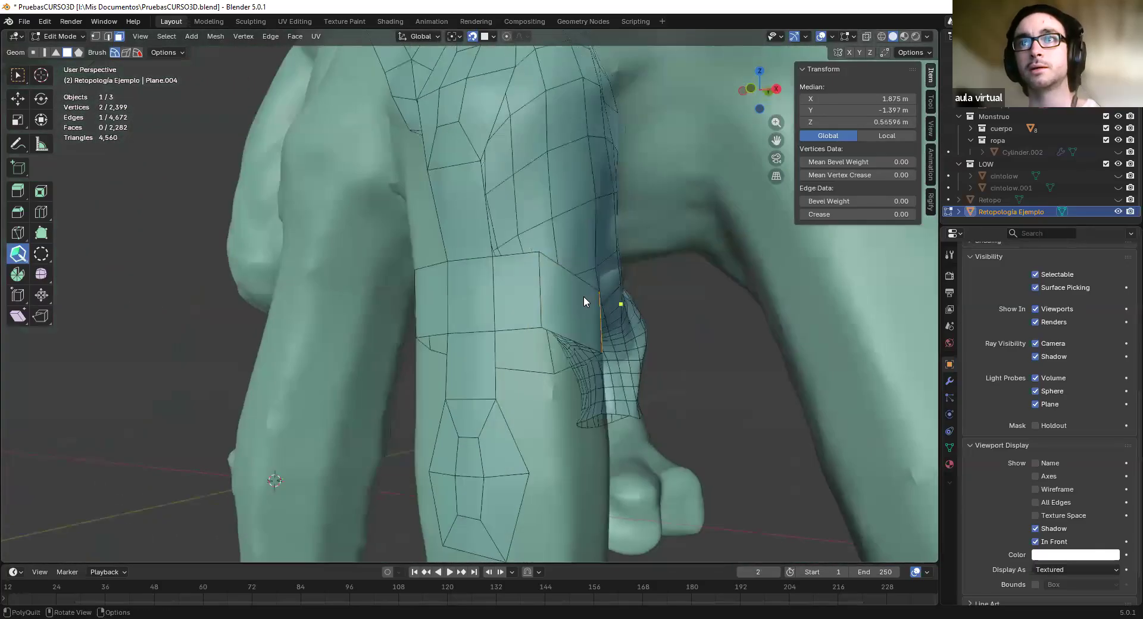
ctrl+click(581, 278)
mouse_move(292, 303)
middle_down()
mouse_move(368, 291)
mouse_move(507, 301)
middle_up()
shift+drag(406, 327, 443, 291)
ctrl+click(441, 289)
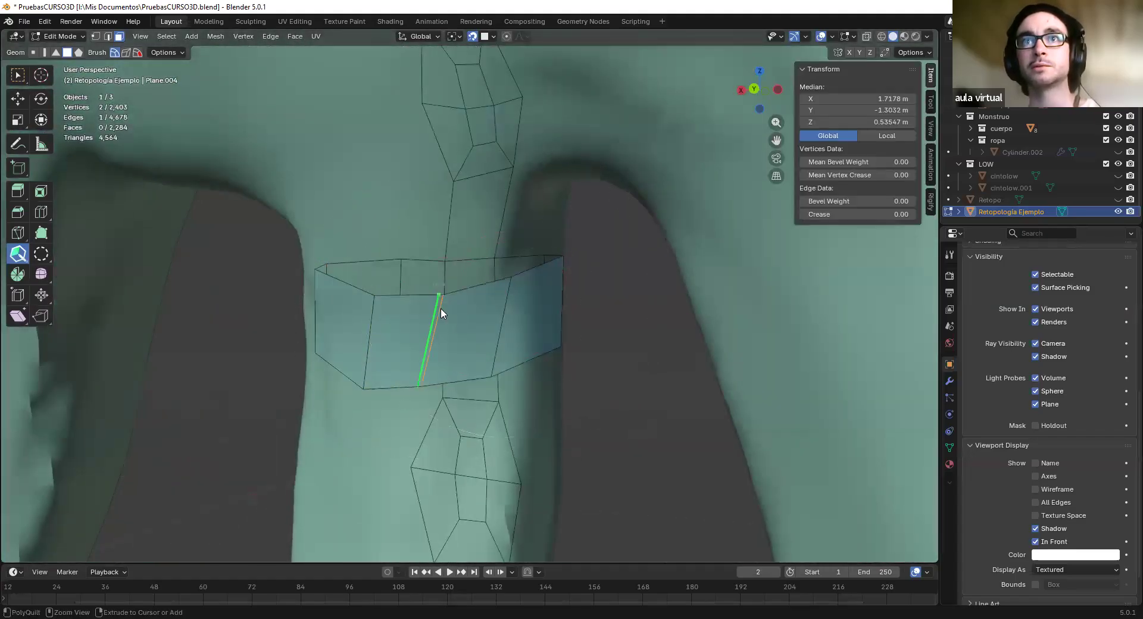
middle_drag(440, 309, 538, 317)
shift+drag(538, 317, 402, 317)
ctrl+click(433, 280)
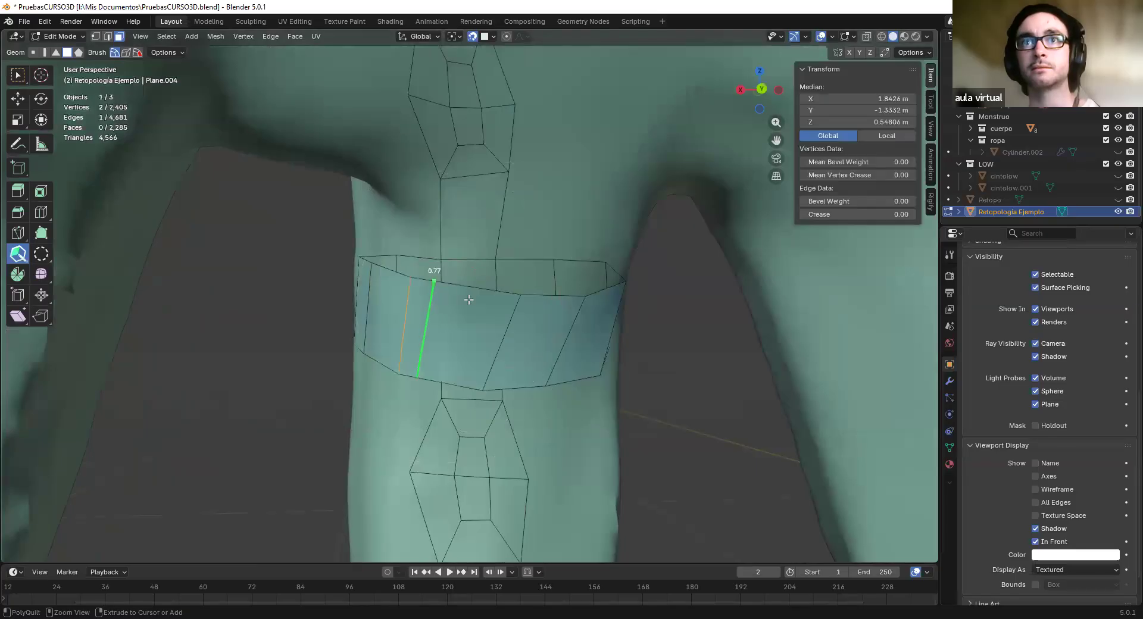
drag(533, 296, 507, 290)
Draw a quad with PolyQuilt on the back of the hand above the central knuckle and adjust its corner
scroll(548, 309, down, 3)
mouse_move(548, 309)
middle_down()
mouse_move(518, 263)
mouse_move(512, 237)
mouse_move(529, 232)
middle_up()
scroll(513, 238, up, 3)
mouse_move(529, 232)
shift+middle_down()
mouse_move(489, 296)
mouse_move(602, 77)
shift+middle_up()
mouse_move(601, 77)
shift+middle_down()
mouse_move(522, 311)
mouse_move(470, 251)
shift+middle_up()
scroll(470, 252, down, 3)
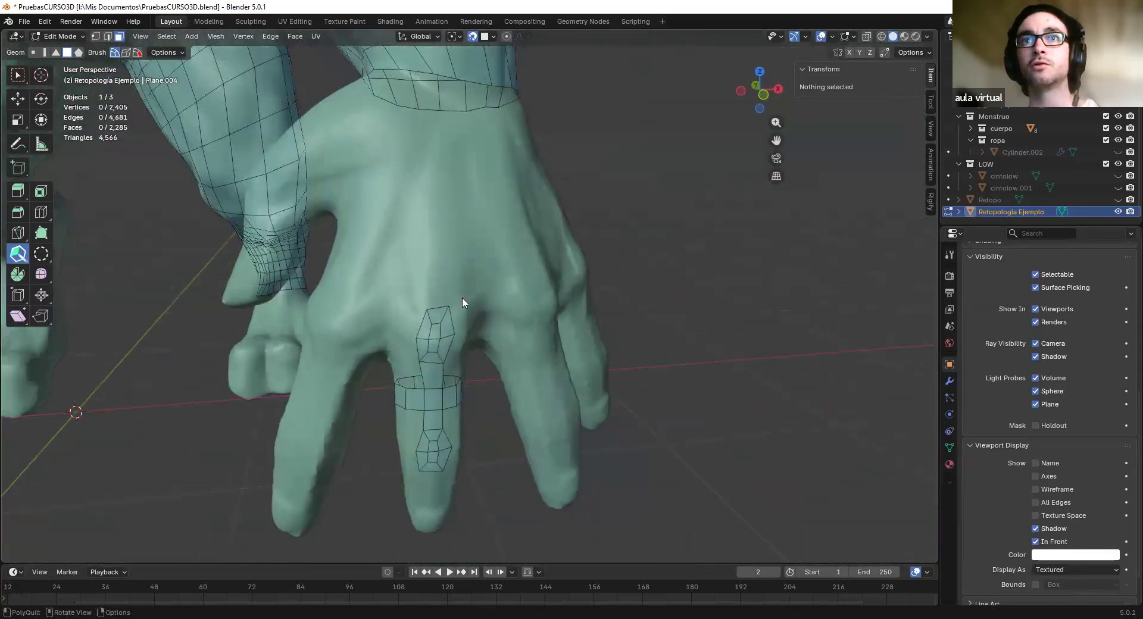
drag(448, 294, 487, 249)
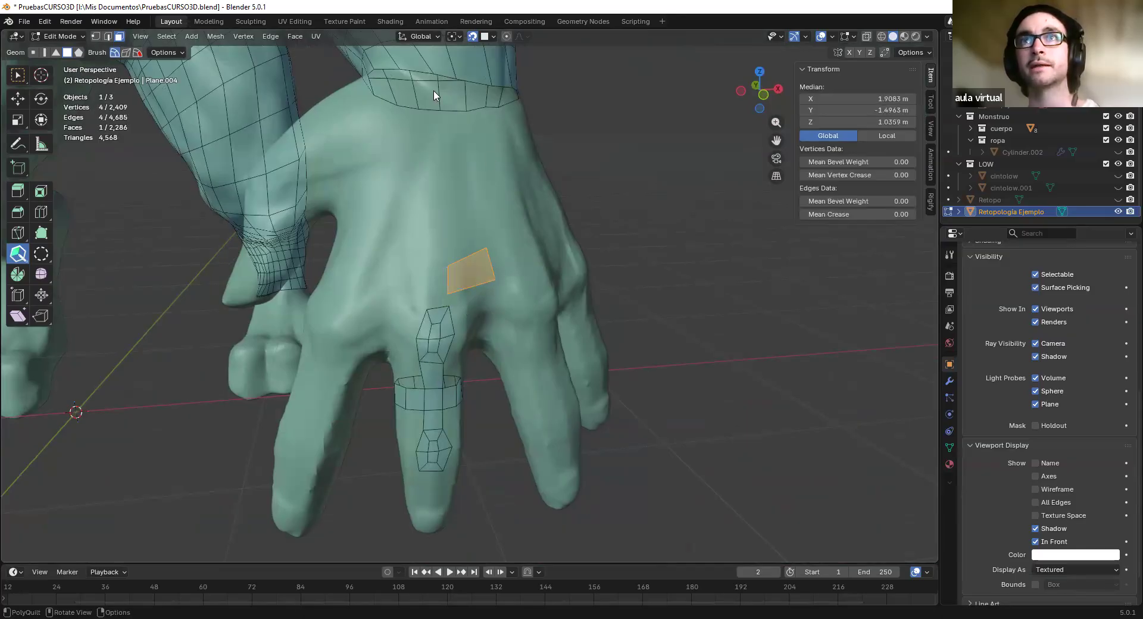
scroll(486, 277, up, 2)
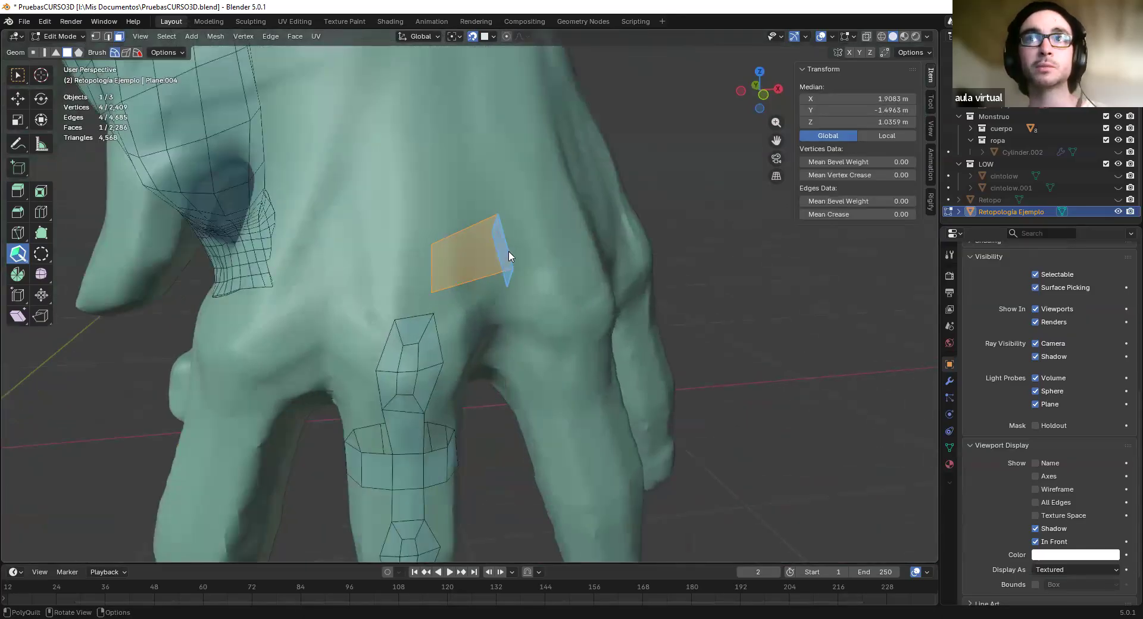
drag(448, 291, 449, 286)
Extend the base knuckle patch with one quad from its top edge and one from its upper side edge
middle_drag(400, 347, 401, 305)
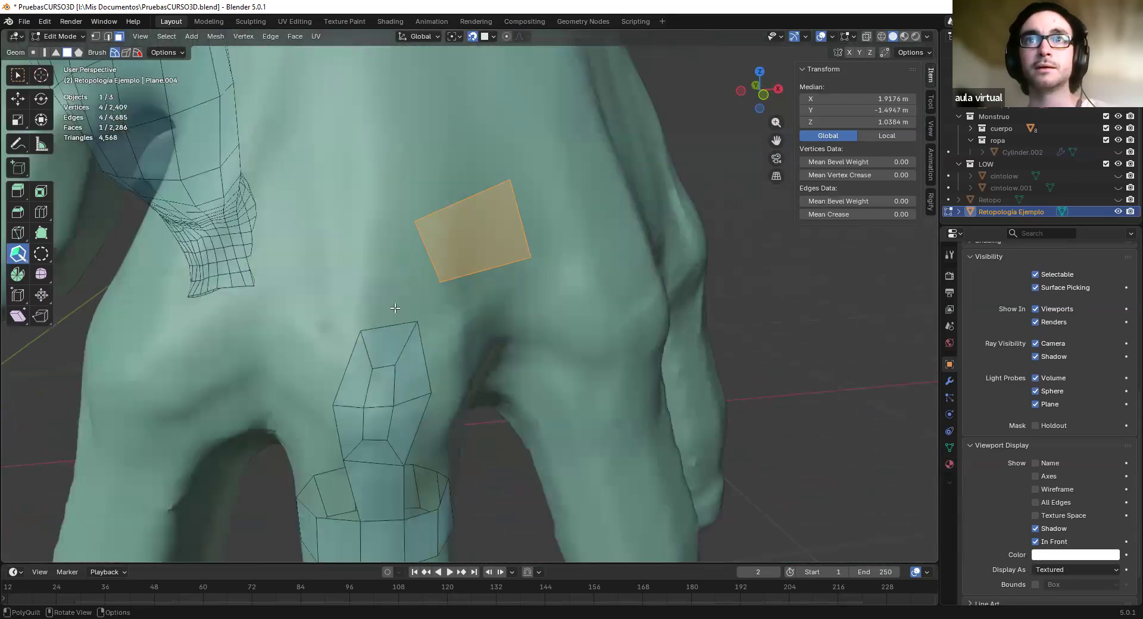
drag(391, 329, 453, 243)
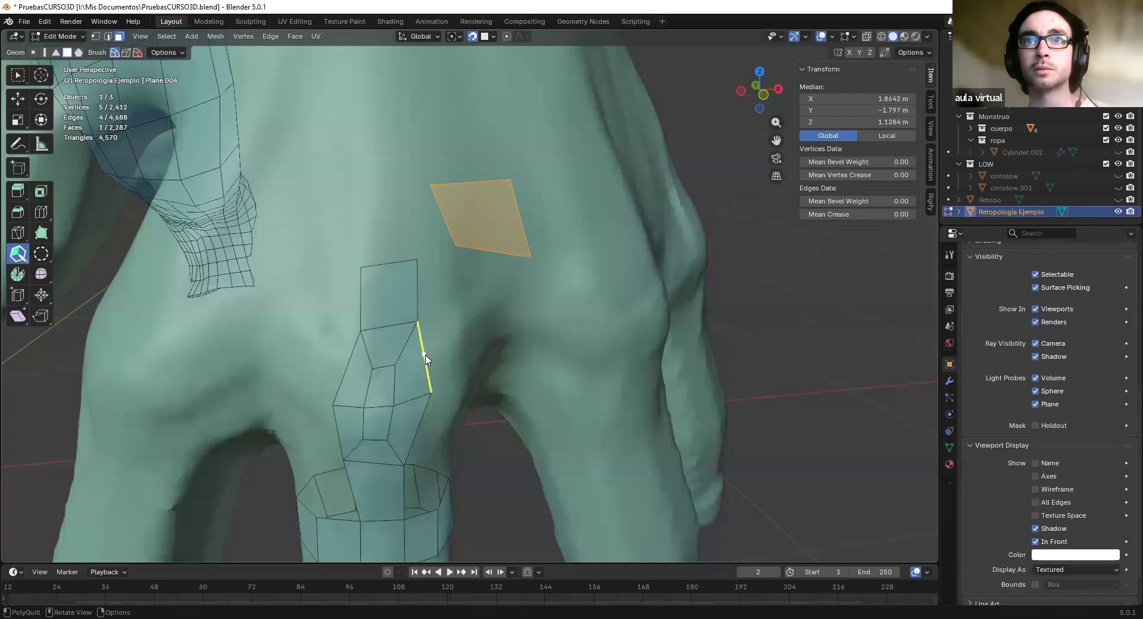
drag(447, 348, 459, 381)
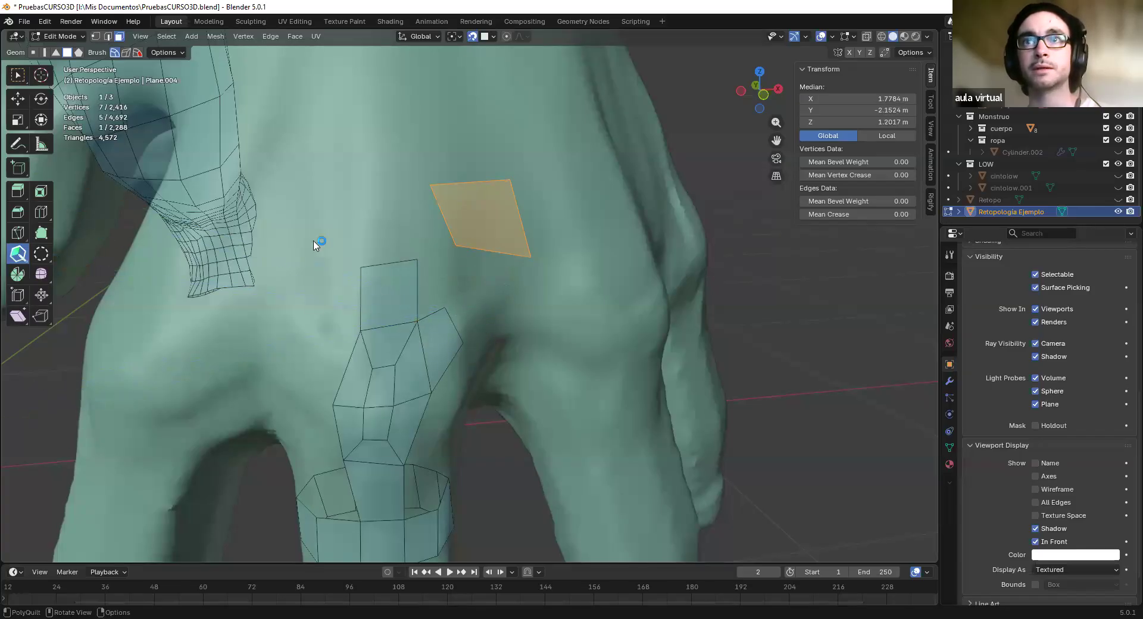
Select the stray floating geometry beside the hand with X-ray on, dissolve its extra vertex and delete the remaining vertices
middle_drag(481, 275, 360, 275)
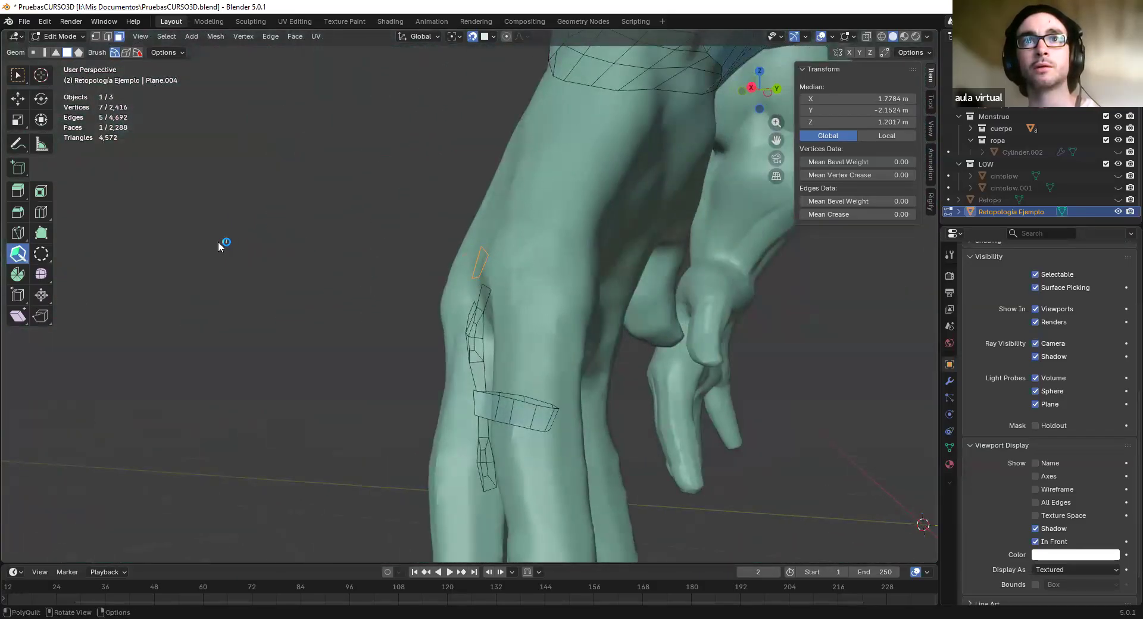
click(18, 75)
click(266, 286)
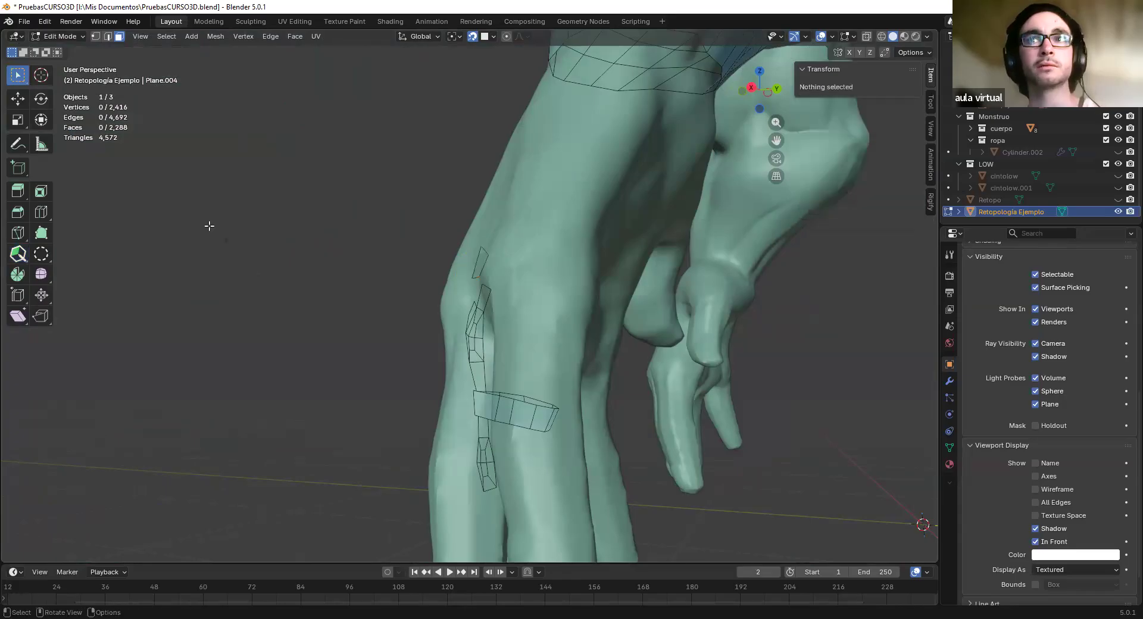
key(alt+z)
drag(209, 215, 257, 277)
key(x)
key(Escape)
key(x)
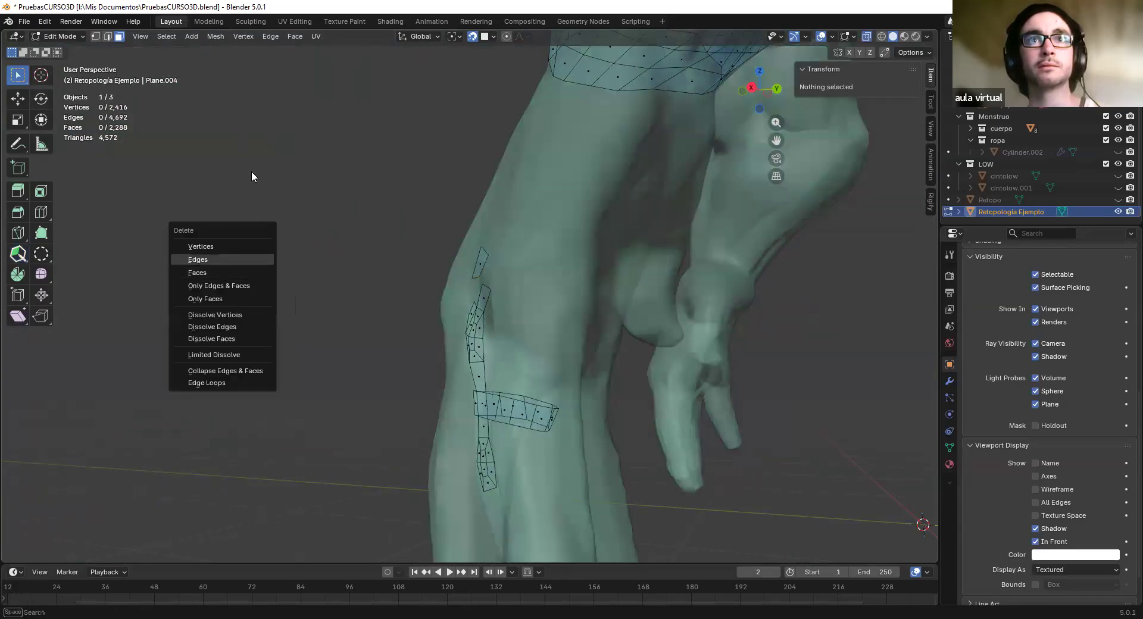
middle_drag(227, 251, 650, 325)
drag(650, 325, 715, 409)
key(x)
key(Escape)
key(ctrl+x)
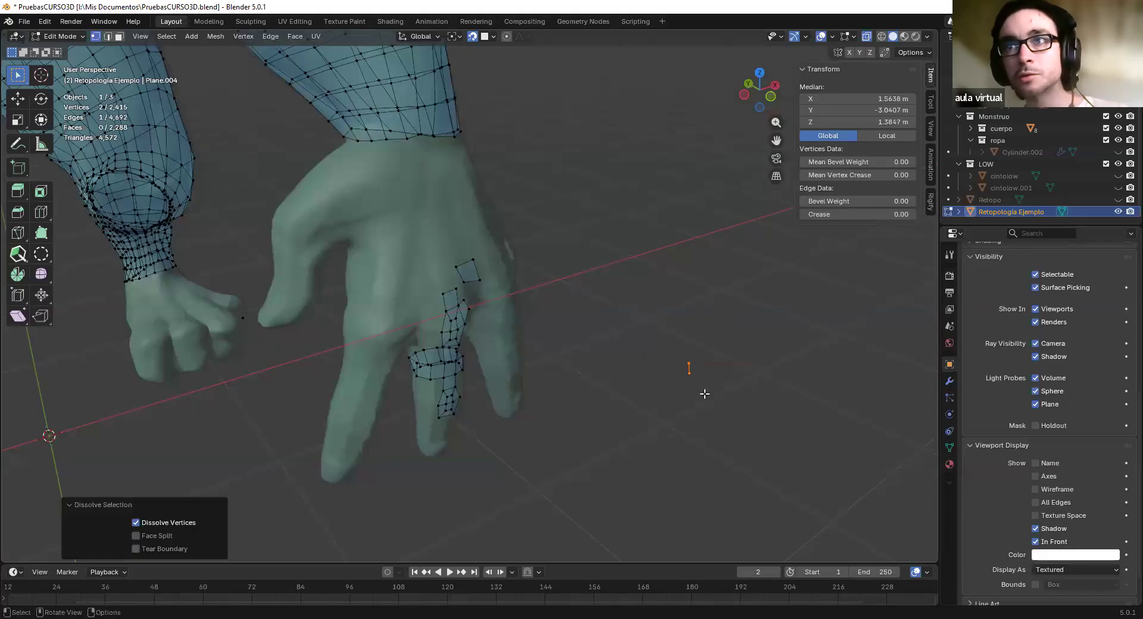
key(x)
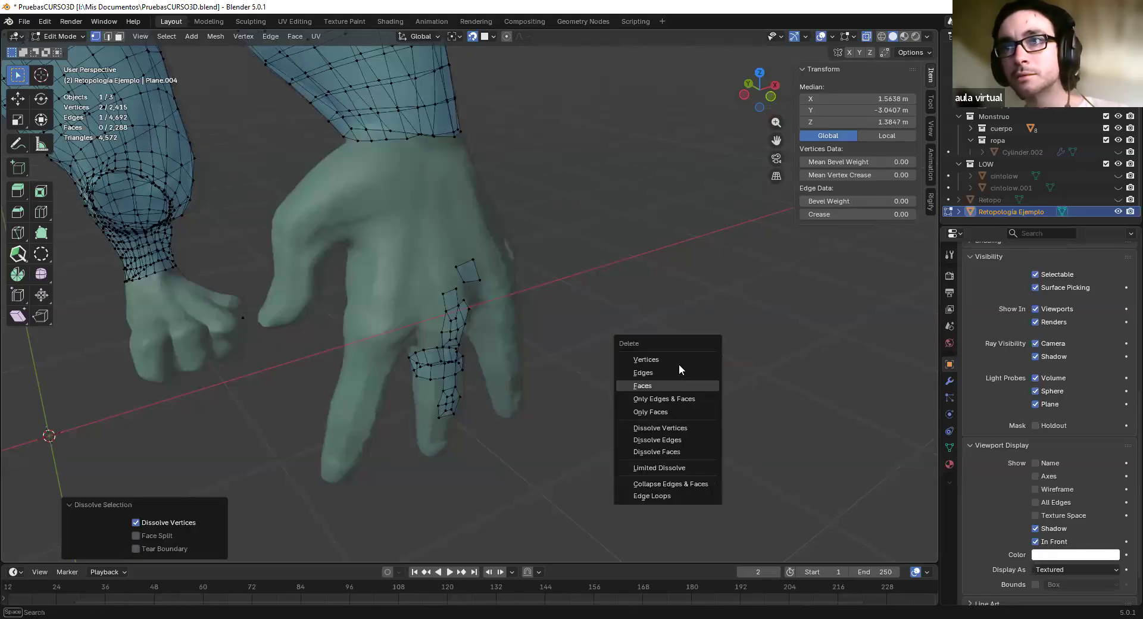
click(681, 372)
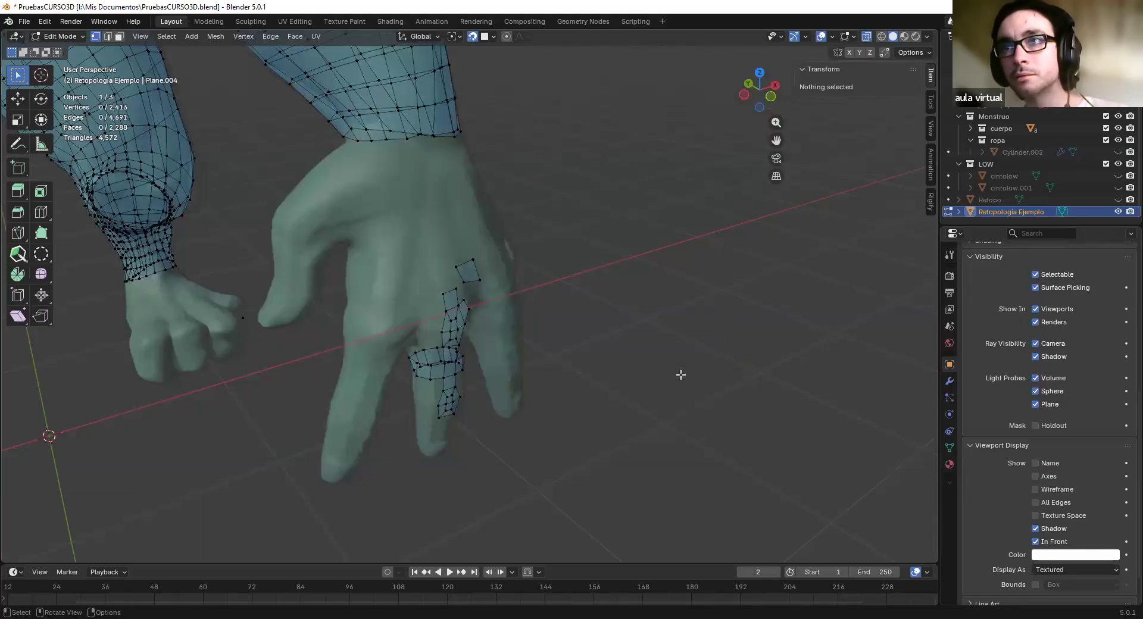
Try to build a face with PolyQuilt from the base knuckle patch's upper side edge toward the neighbouring knuckle
mouse_move(572, 320)
middle_down()
mouse_move(490, 324)
mouse_move(481, 295)
mouse_move(449, 335)
middle_up()
scroll(490, 323, up, 8)
click(17, 254)
click(449, 343)
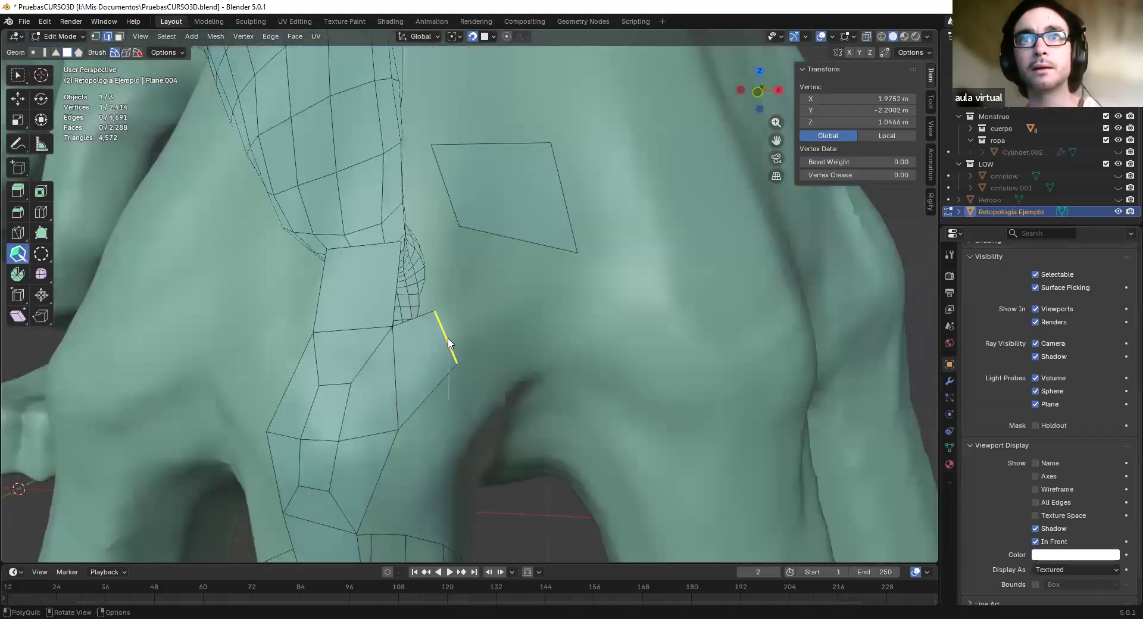
click(527, 349)
click(491, 305)
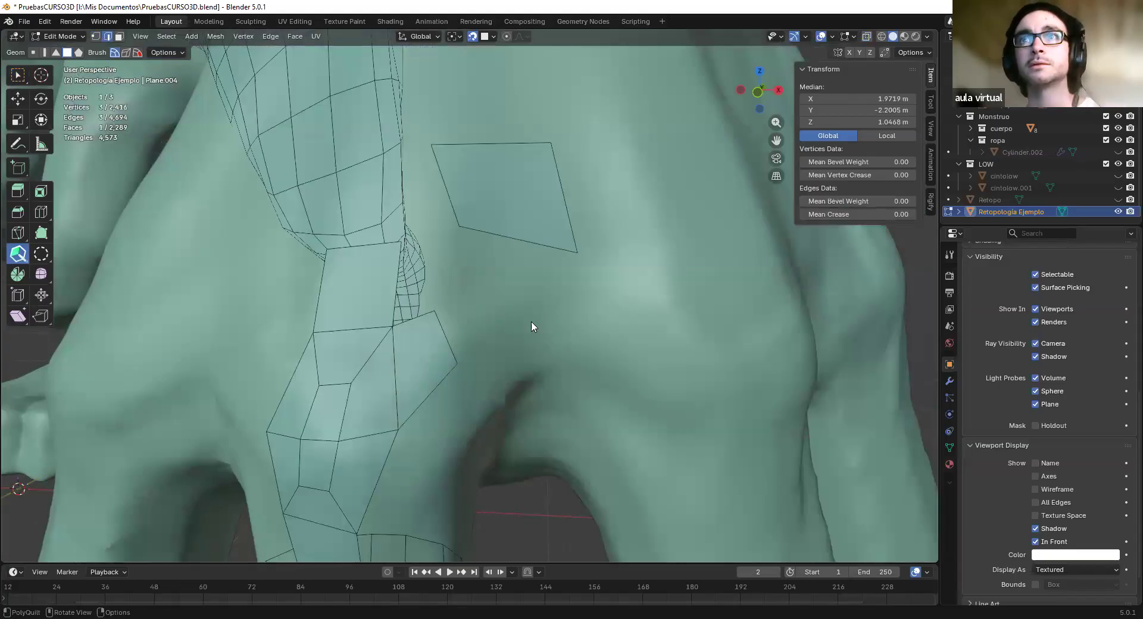
scroll(517, 308, down, 6)
middle_drag(516, 309, 627, 340)
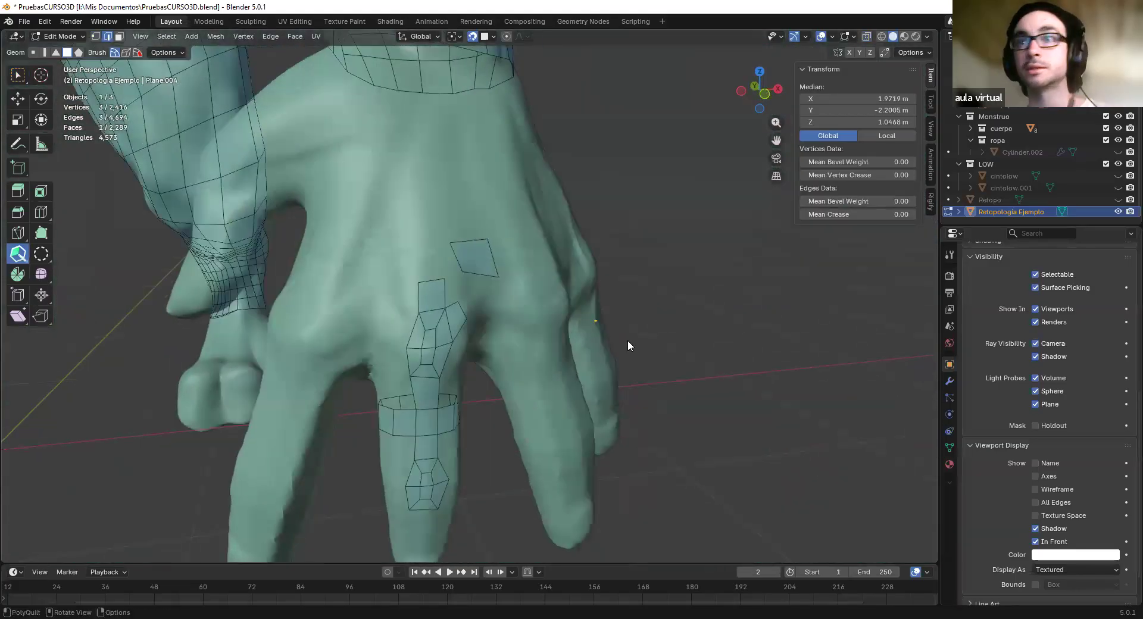
scroll(728, 356, up, 2)
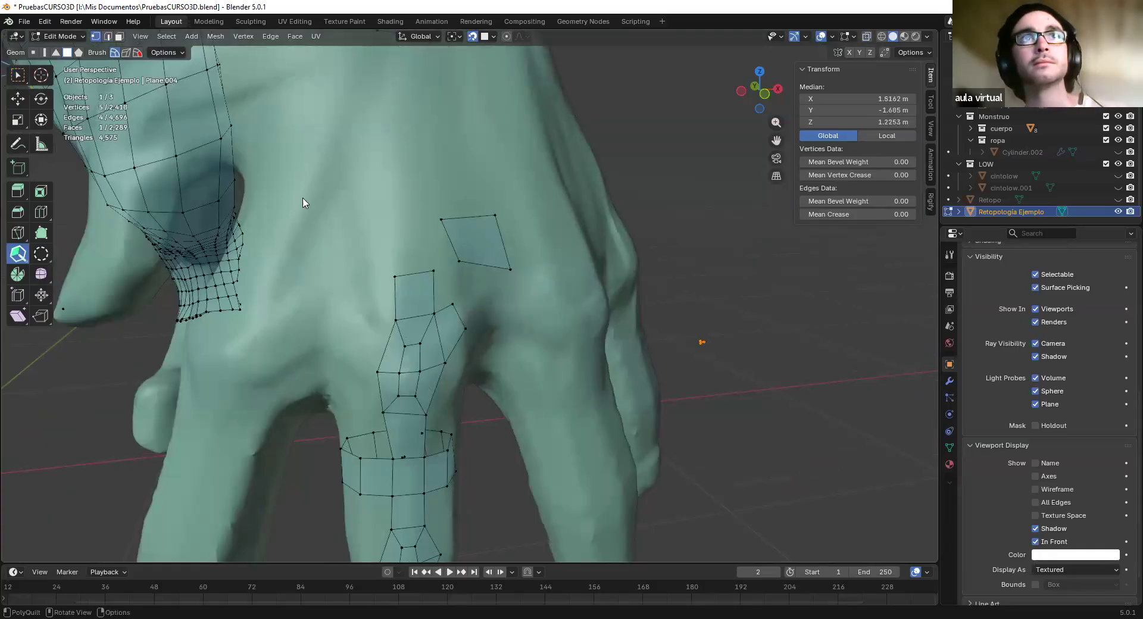
Undo the latest PolyQuilt face attempts and delete the vertices of the stray edge floating beside the hand
scroll(370, 209, down, 4)
key(ctrl+z)
key(ctrl+z)
key(ctrl+z)
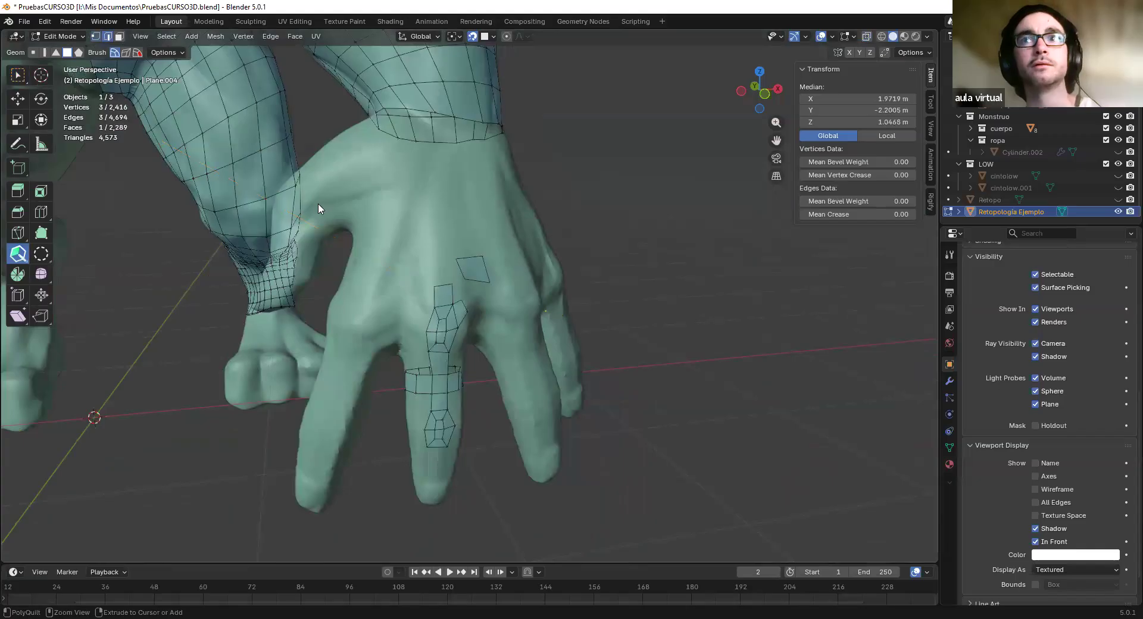
key(ctrl+z)
scroll(534, 248, up, 3)
scroll(528, 223, down, 3)
key(x)
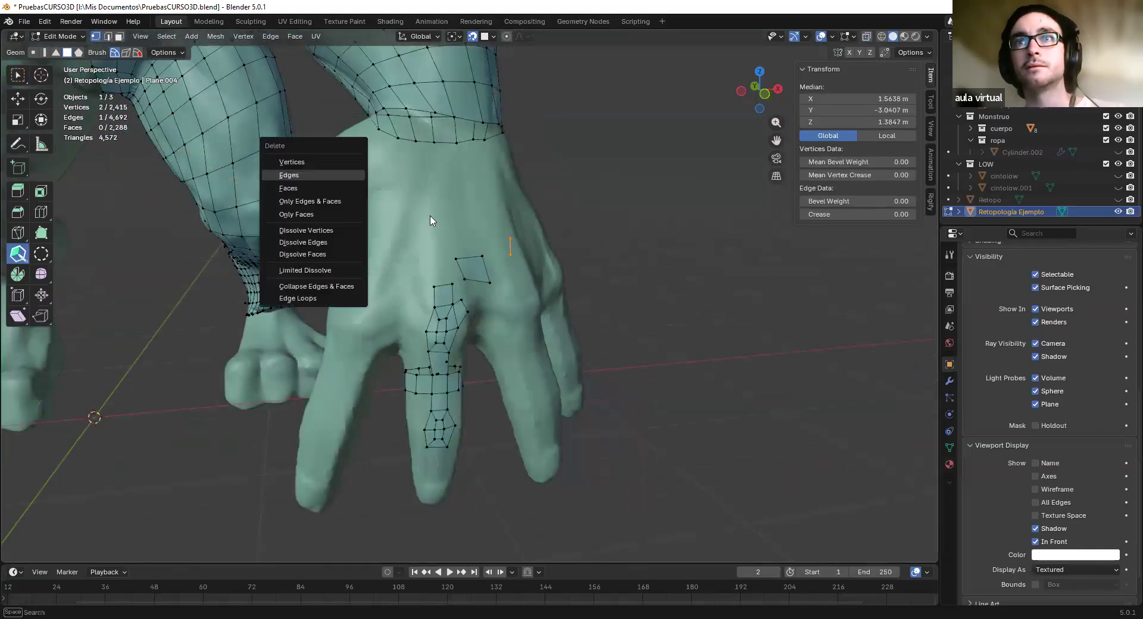
click(325, 162)
Draw an edge on the neighbouring knuckle and connect it with two quads to the base knuckle patch's upper side edge
scroll(67, 159, up, 2)
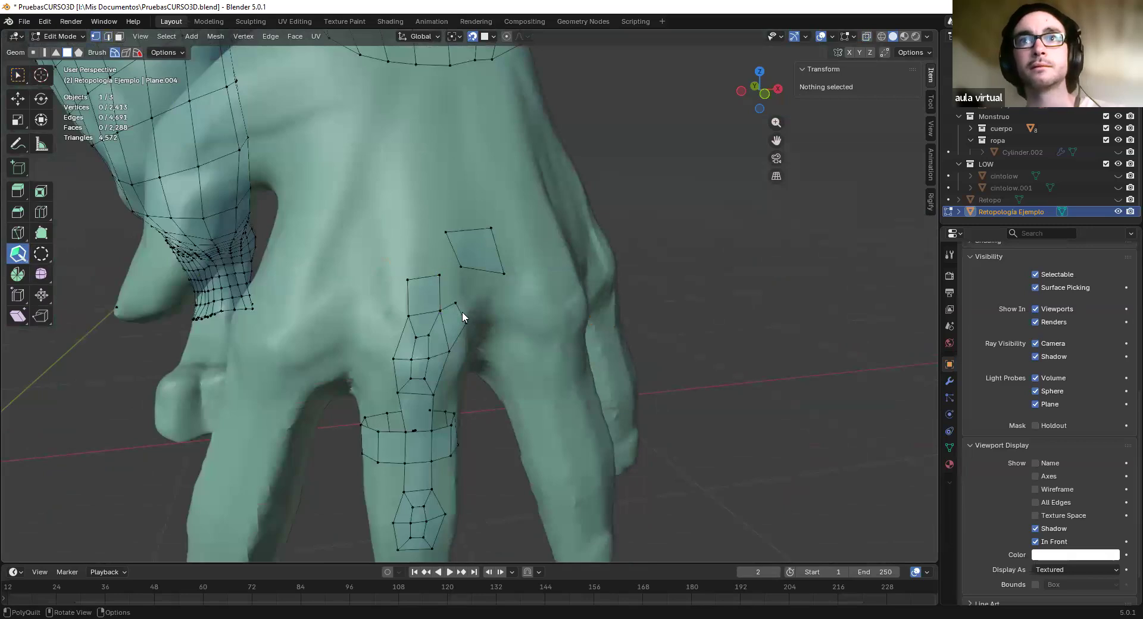
scroll(462, 312, up, 5)
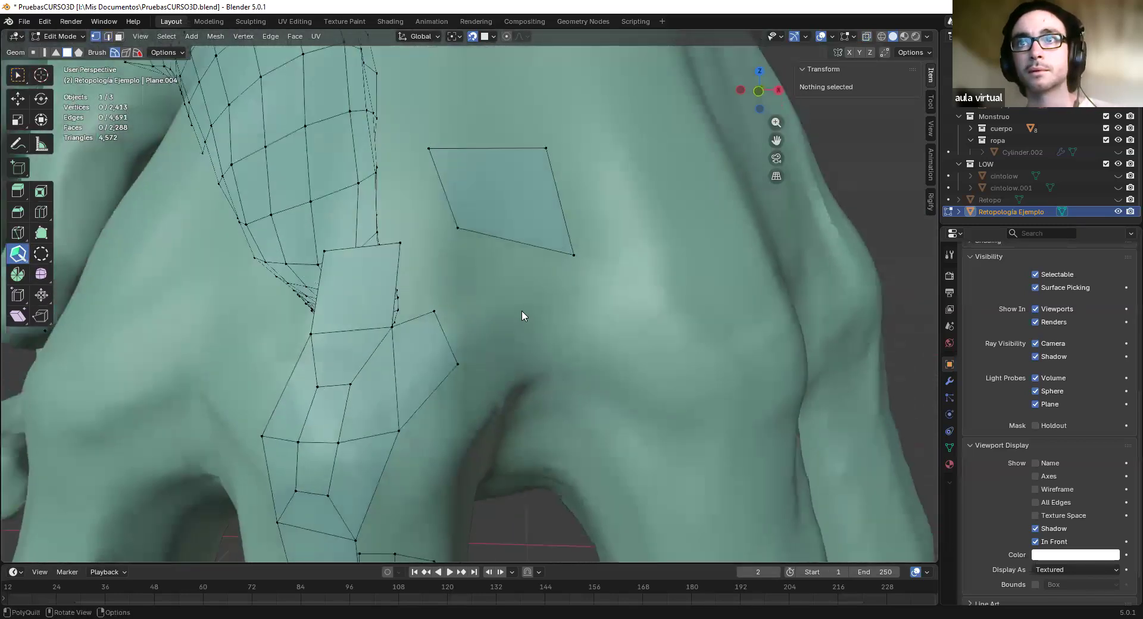
scroll(522, 315, down, 3)
click(594, 285)
click(592, 338)
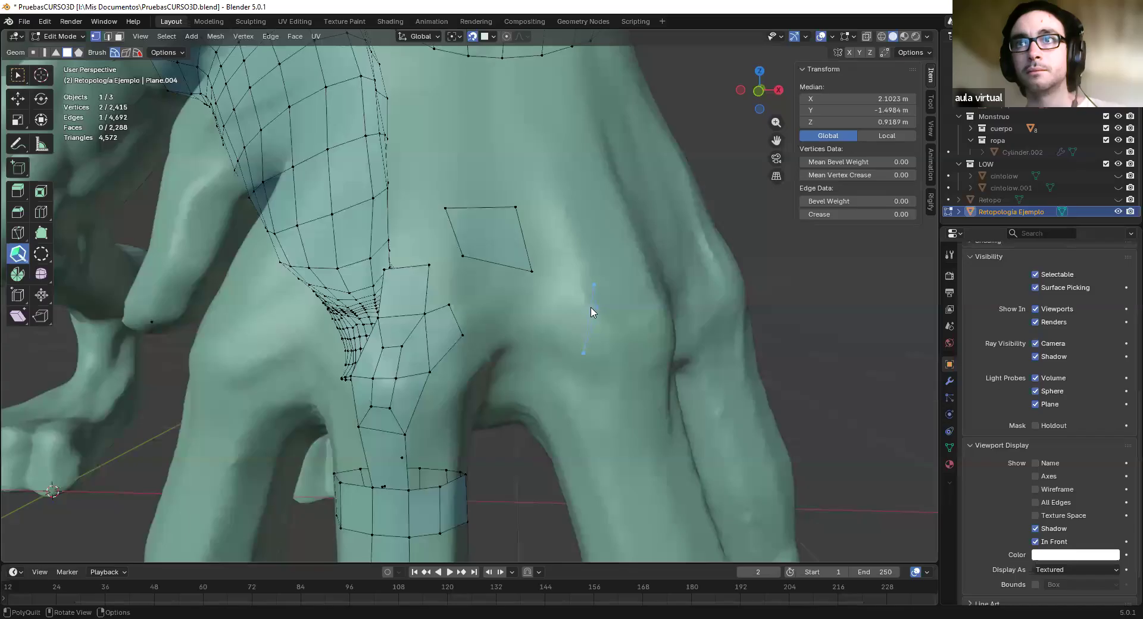
drag(588, 316, 456, 320)
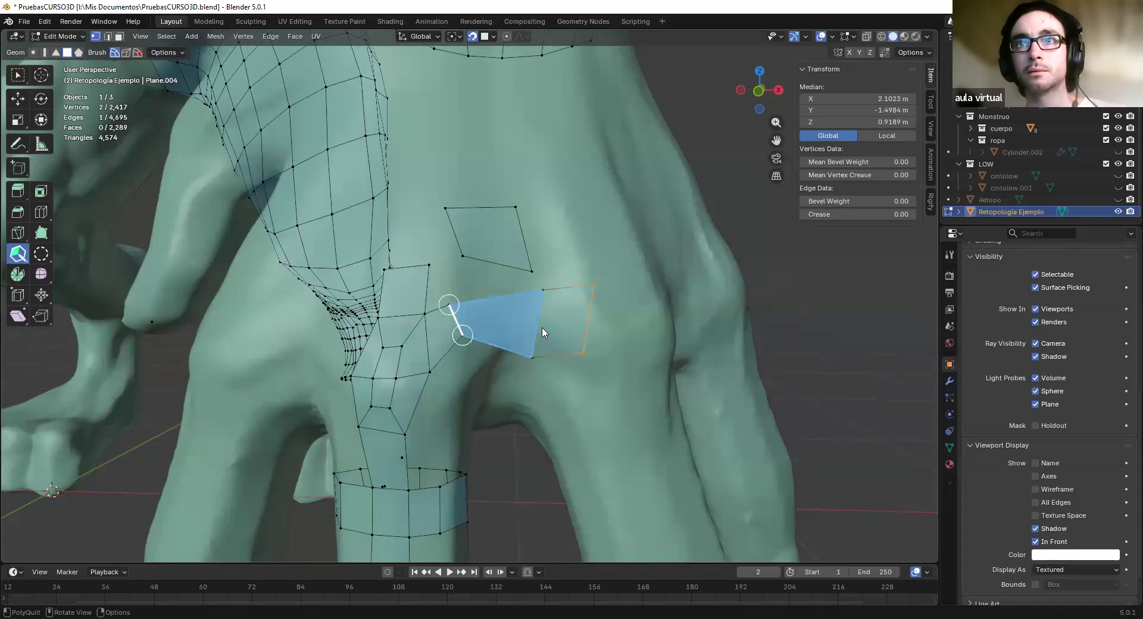
drag(538, 321, 507, 352)
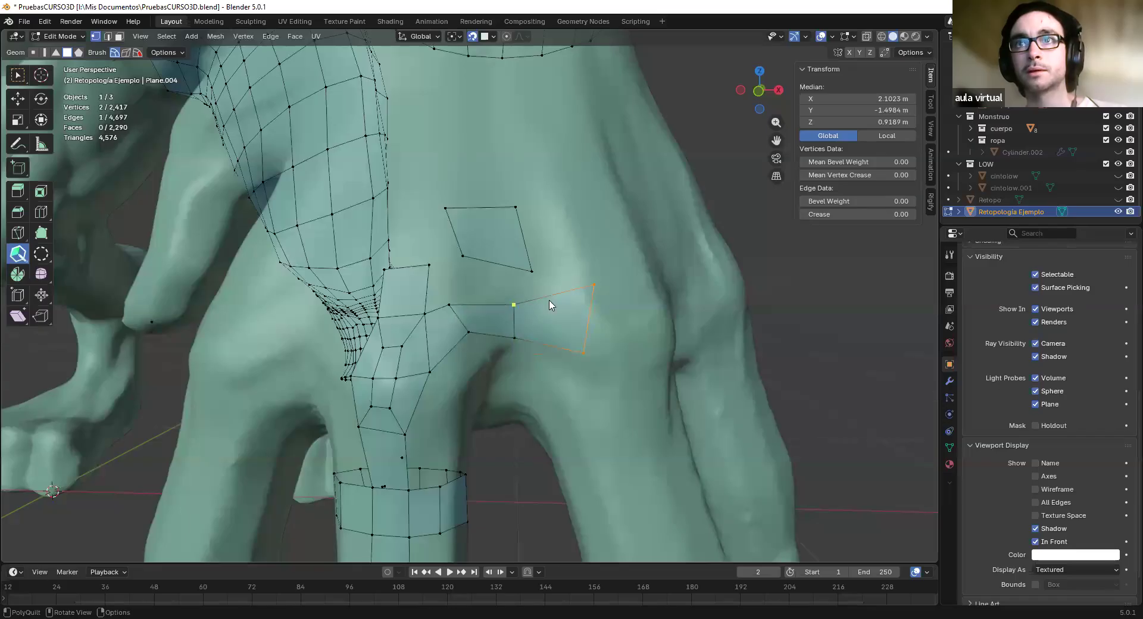
Pull the outer end of the connecting strip inward and align the upper vertex where it joins the knuckle patch
drag(585, 351, 545, 354)
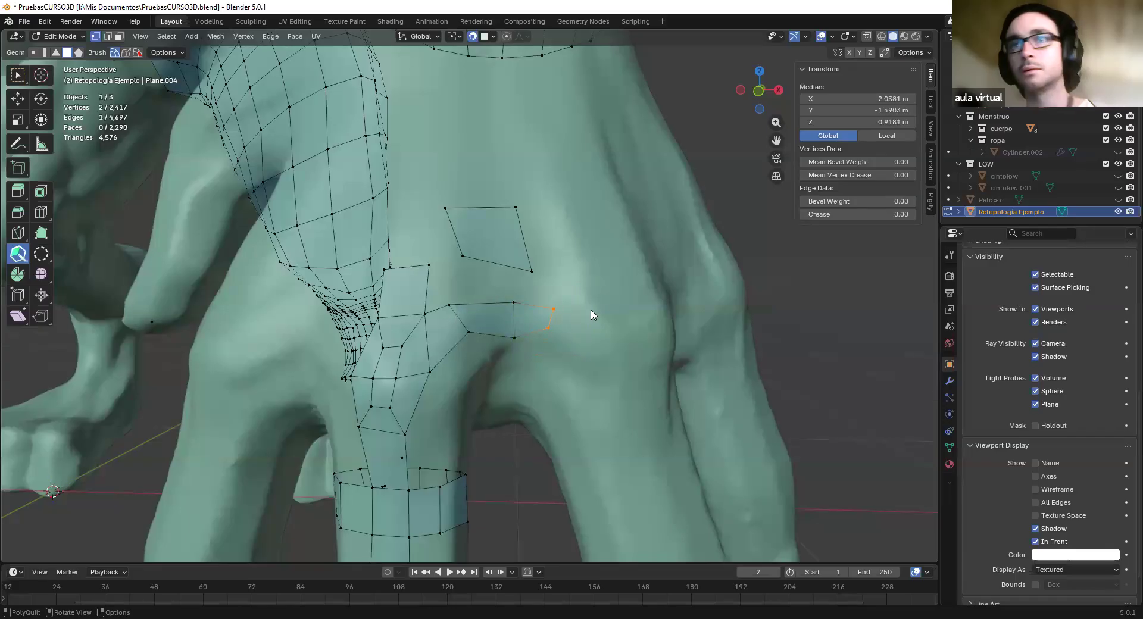
middle_drag(560, 354, 475, 351)
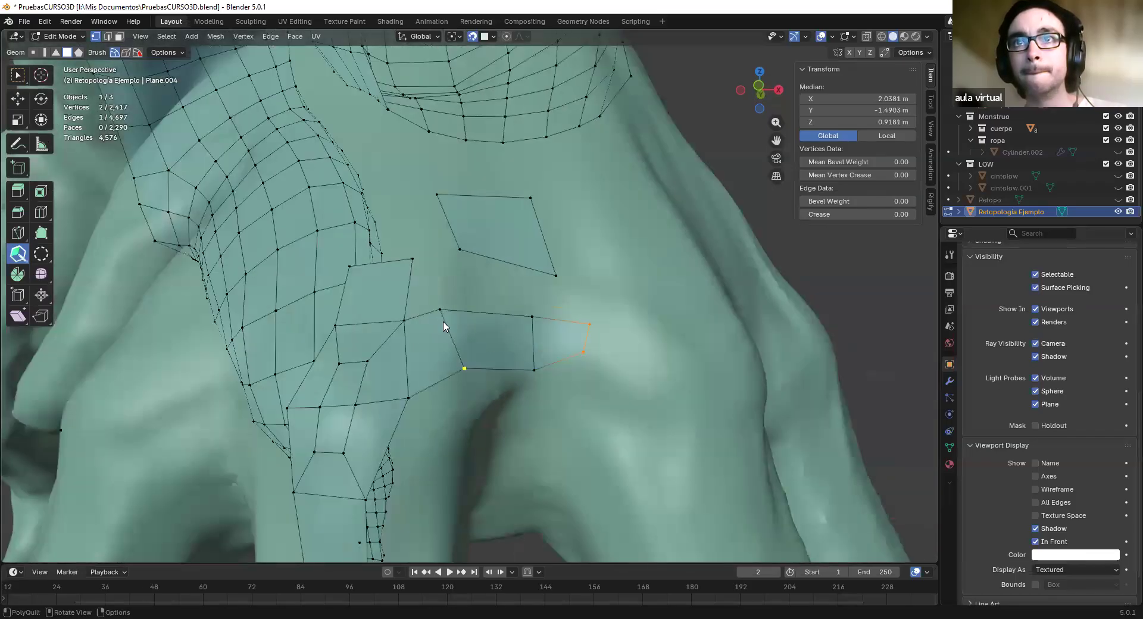
drag(439, 310, 448, 319)
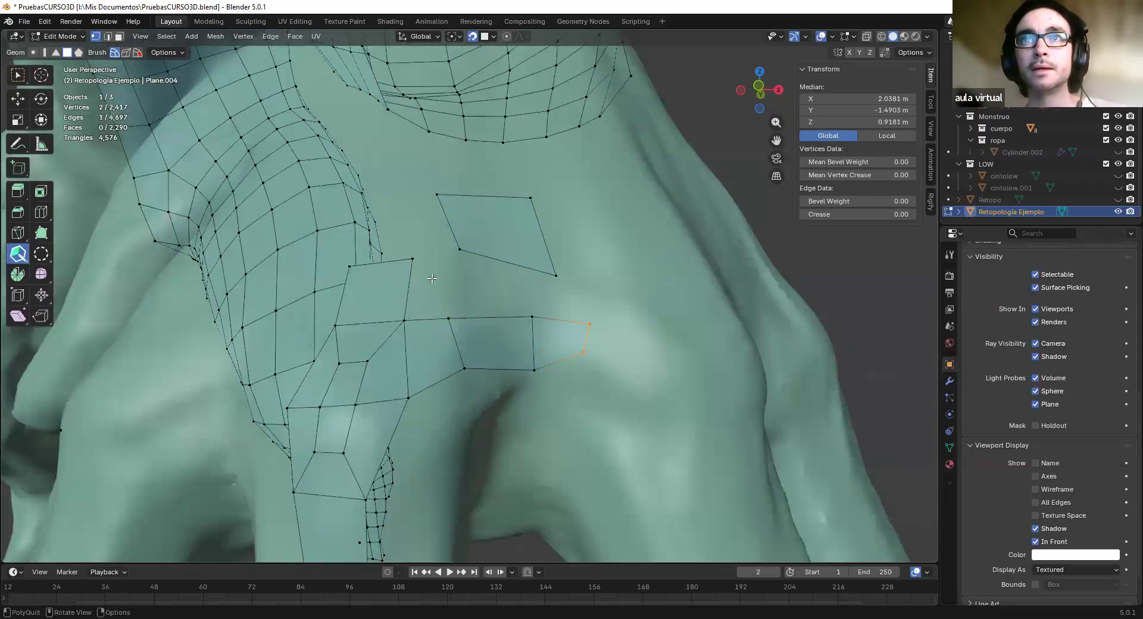
Fill three quads between the connecting strip and the back-of-hand quad, moving that quad's lower corner inward
click(436, 287)
click(488, 296)
drag(525, 269, 523, 265)
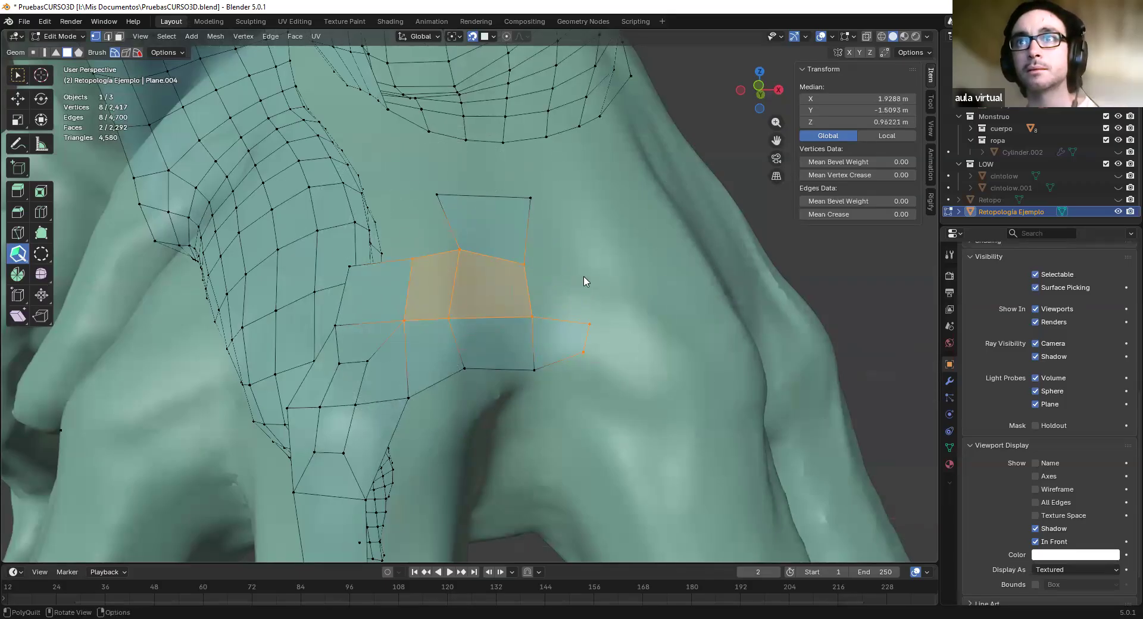
click(563, 291)
Cut an additional edge loop around the central faces of the base knuckle patch
middle_drag(472, 296, 271, 307)
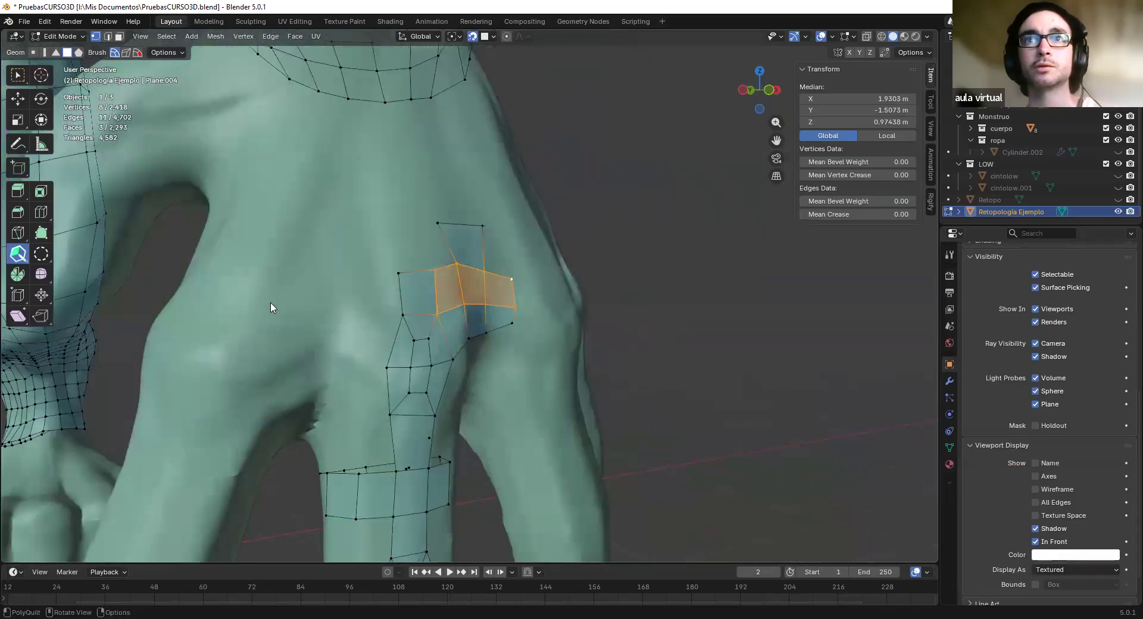
scroll(336, 71, down, 3)
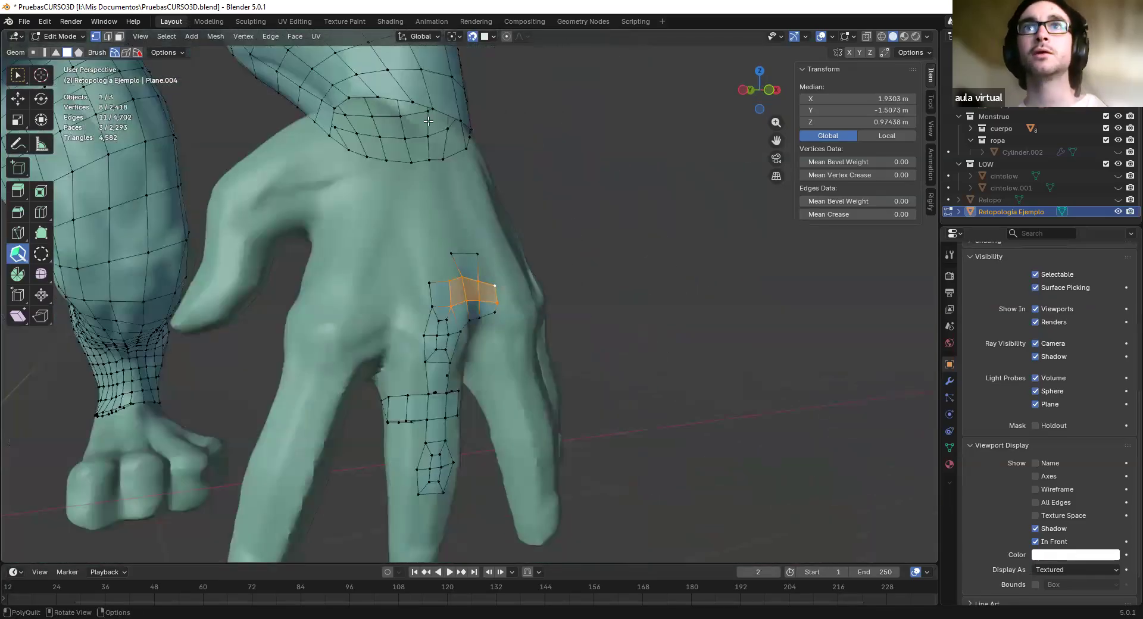
scroll(421, 352, up, 2)
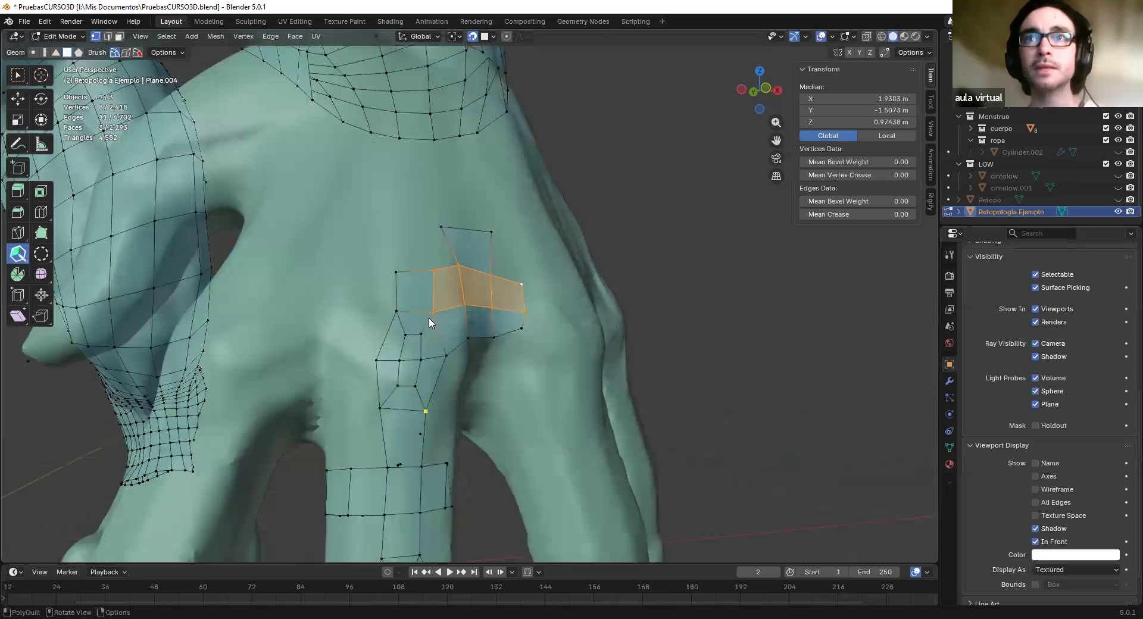
scroll(417, 369, up, 2)
drag(417, 408, 419, 386)
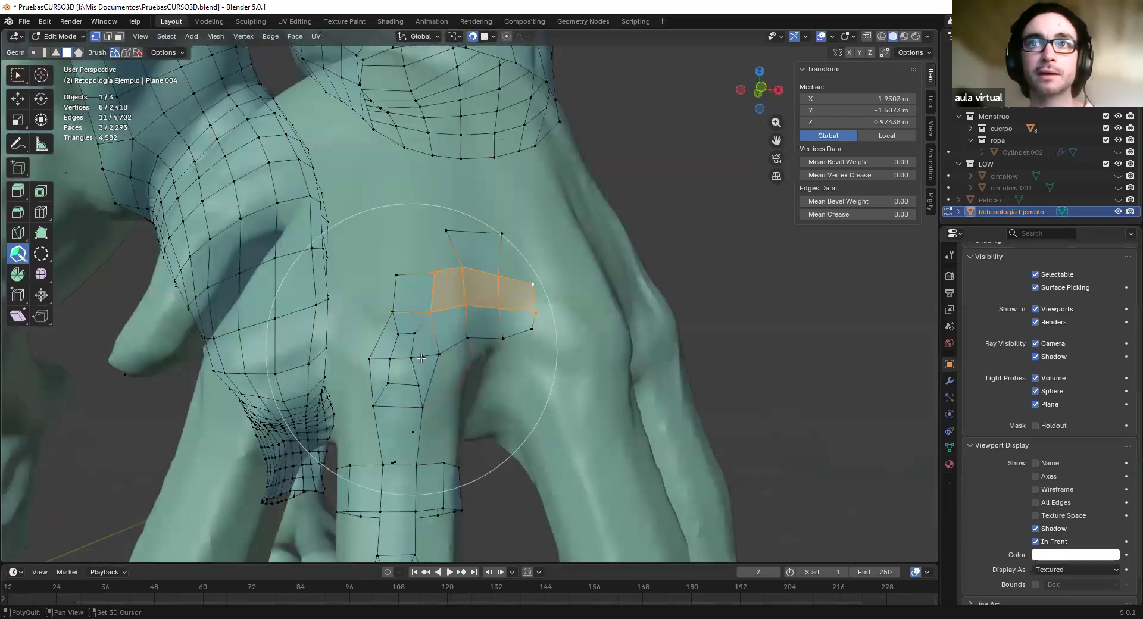
middle_drag(421, 357, 410, 298)
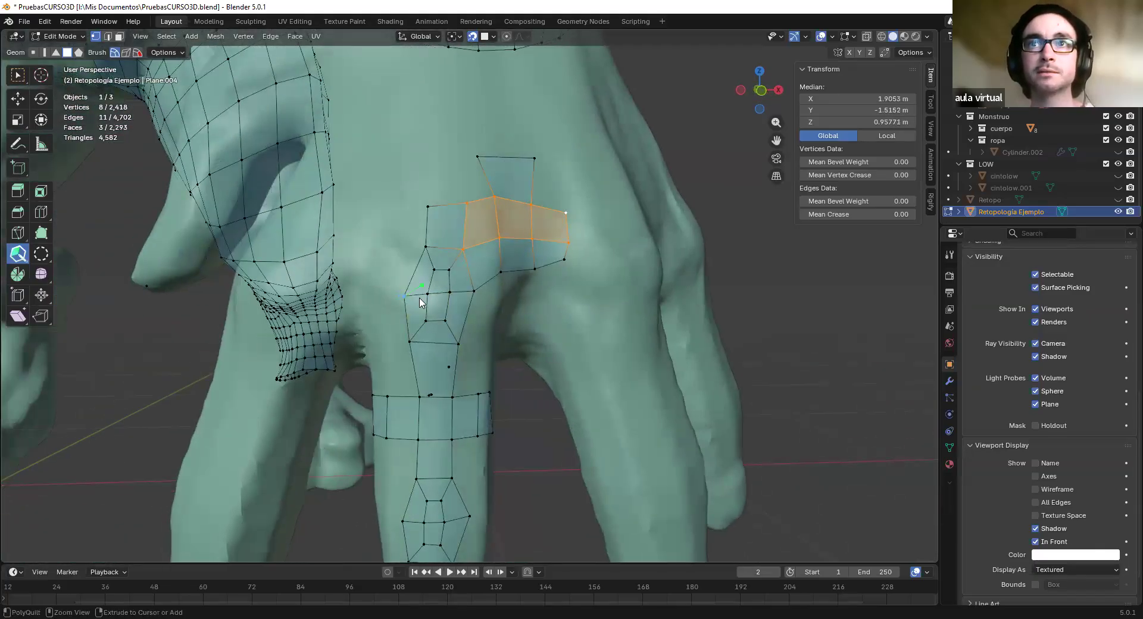
middle_drag(357, 299, 420, 303)
scroll(438, 314, up, 3)
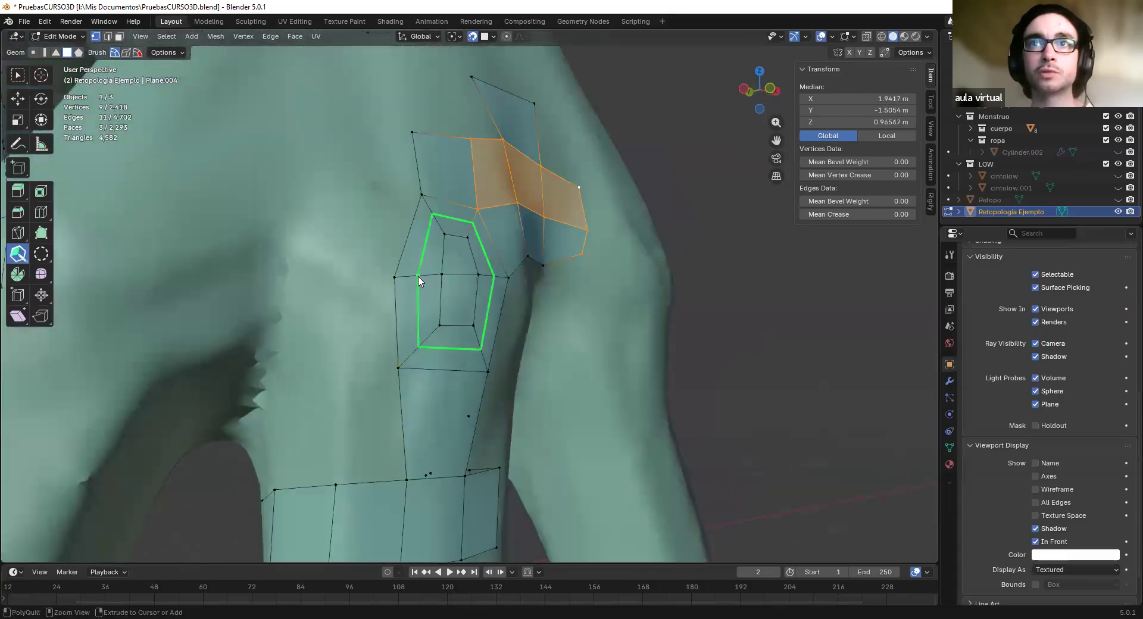
ctrl+click(408, 278)
ctrl+click(425, 277)
mouse_move(462, 234)
shift+mouse_down()
mouse_move(412, 316)
mouse_move(449, 313)
shift+mouse_up()
mouse_move(502, 341)
middle_down()
mouse_move(430, 340)
mouse_move(427, 301)
mouse_move(471, 364)
middle_up()
key(ctrl+z)
key(ctrl+z)
Select and delete the stray vertices between the base knuckle patch and the finger ring
shift+middle_drag(472, 413, 470, 315)
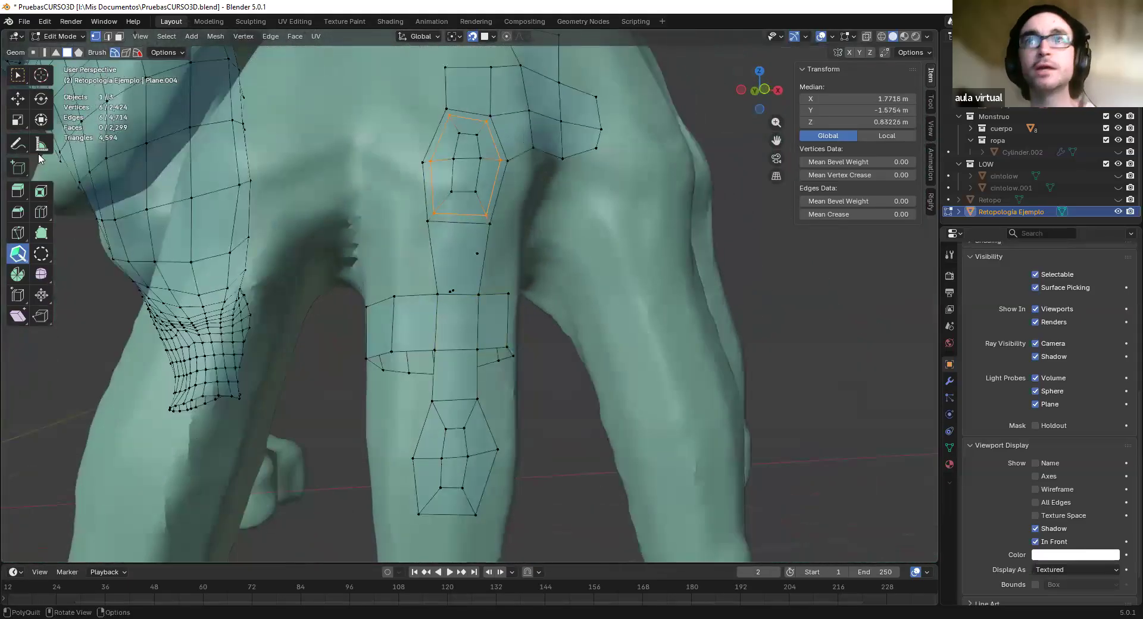
click(18, 75)
drag(438, 279, 468, 304)
drag(462, 249, 487, 277)
key(x)
click(487, 277)
middle_drag(487, 278, 513, 286)
Try to place vertices on the side of the central finger, between the ring and the lower knuckle patch
click(41, 214)
scroll(506, 285, up, 2)
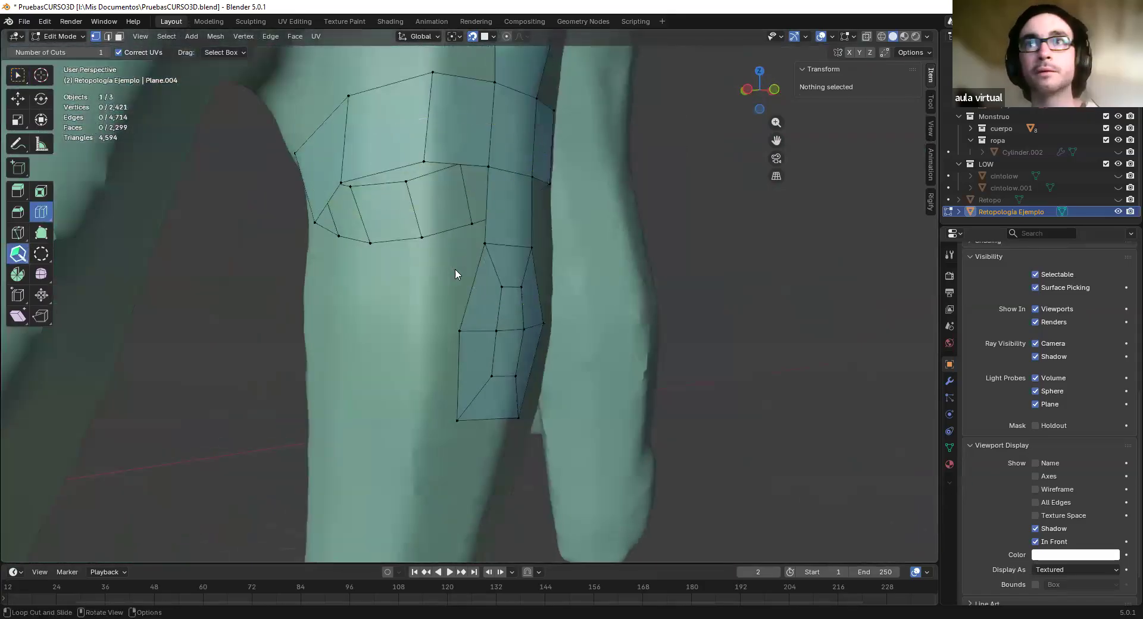
middle_drag(442, 259, 444, 253)
click(436, 301)
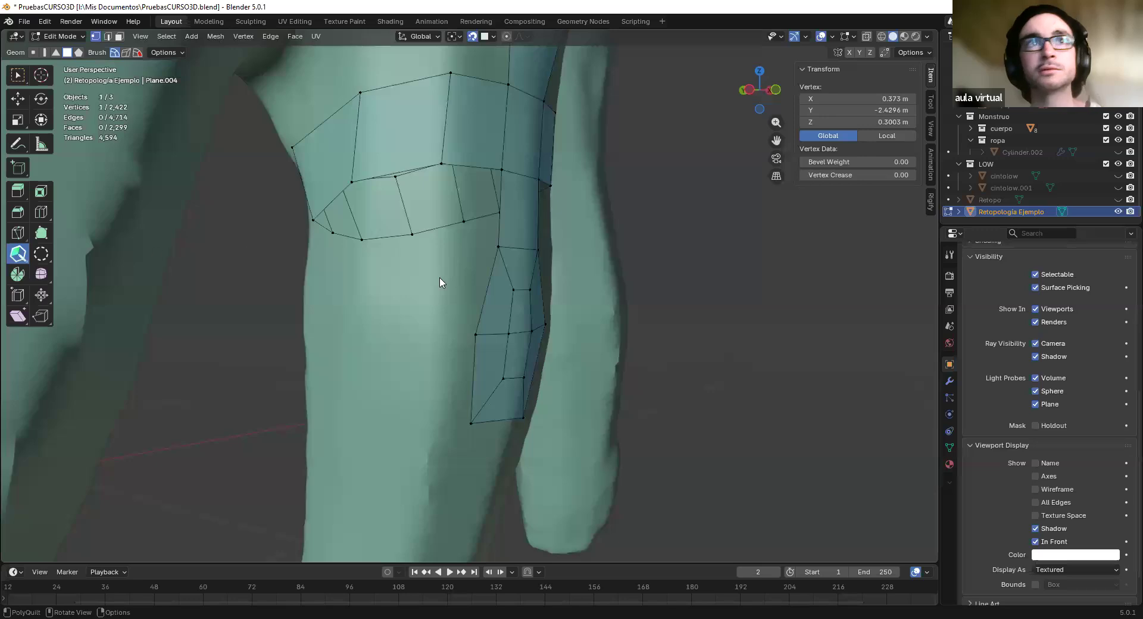
ctrl+click(437, 316)
Undo the vertices placed on the side of the central finger
middle_drag(566, 276, 438, 310)
scroll(477, 298, down, 5)
key(ctrl+z)
key(ctrl+z)
scroll(439, 294, up, 1)
key(ctrl+z)
middle_drag(539, 238, 476, 230)
key(ctrl+z)
middle_drag(361, 321, 428, 330)
scroll(429, 330, up, 2)
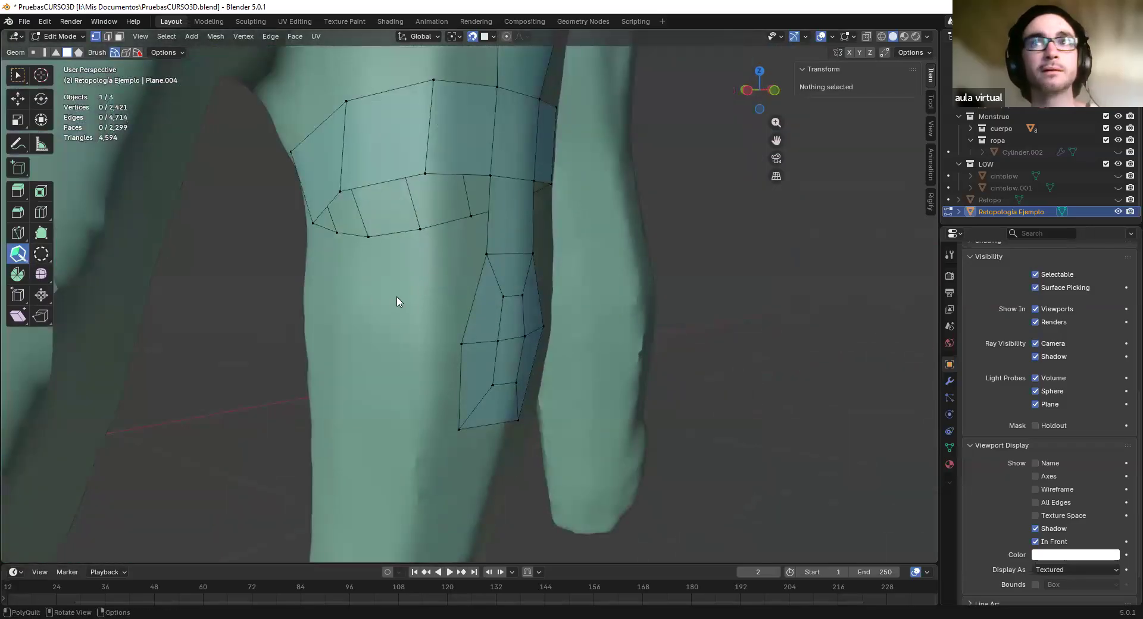
Try placing a single vertex below the finger ring and check where it sits relative to the hand
middle_drag(440, 281, 426, 286)
click(430, 300)
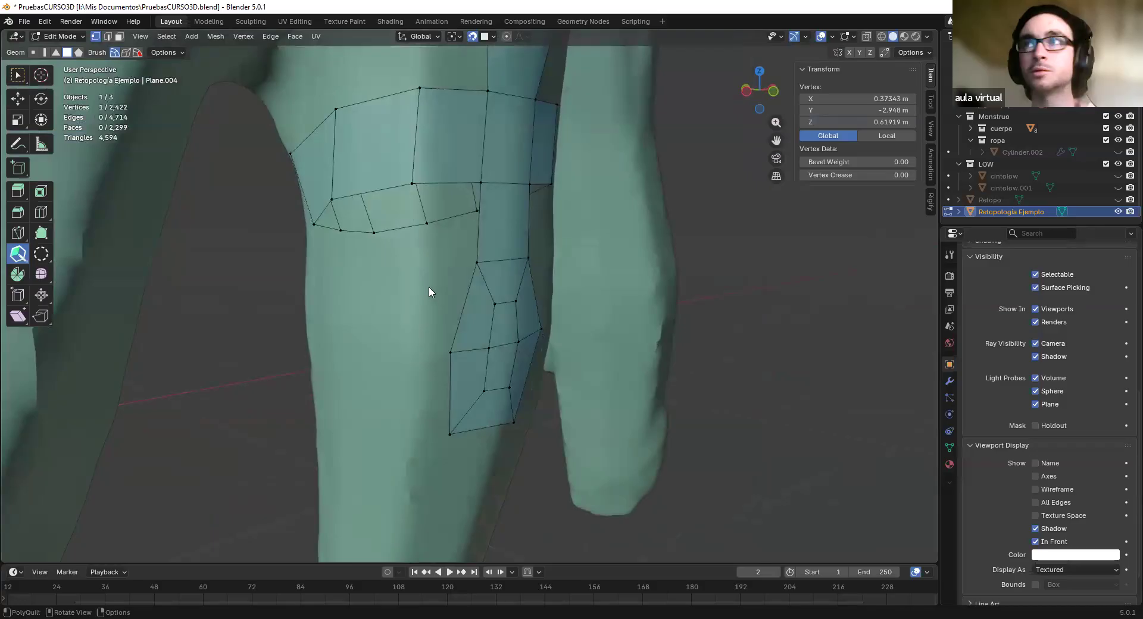
scroll(476, 301, down, 10)
middle_drag(494, 306, 515, 324)
scroll(416, 333, down, 8)
scroll(516, 323, up, 5)
scroll(439, 313, up, 2)
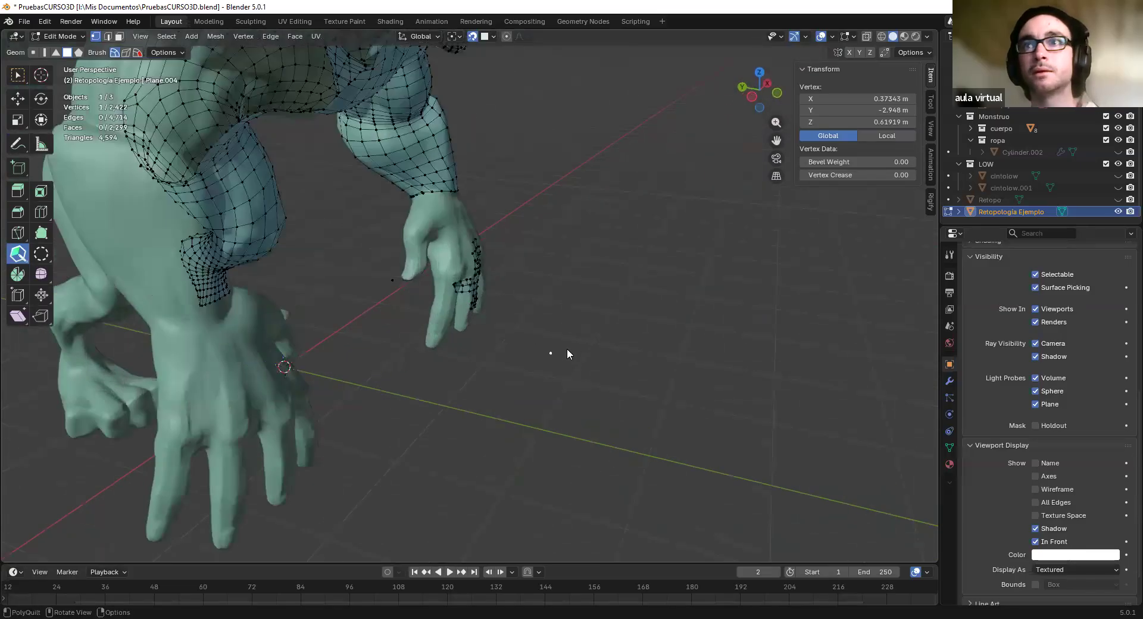
Toggle the visibility of the cintolow and cintolow.001 objects on and off again
click(1118, 188)
click(1118, 176)
click(1118, 188)
click(1118, 176)
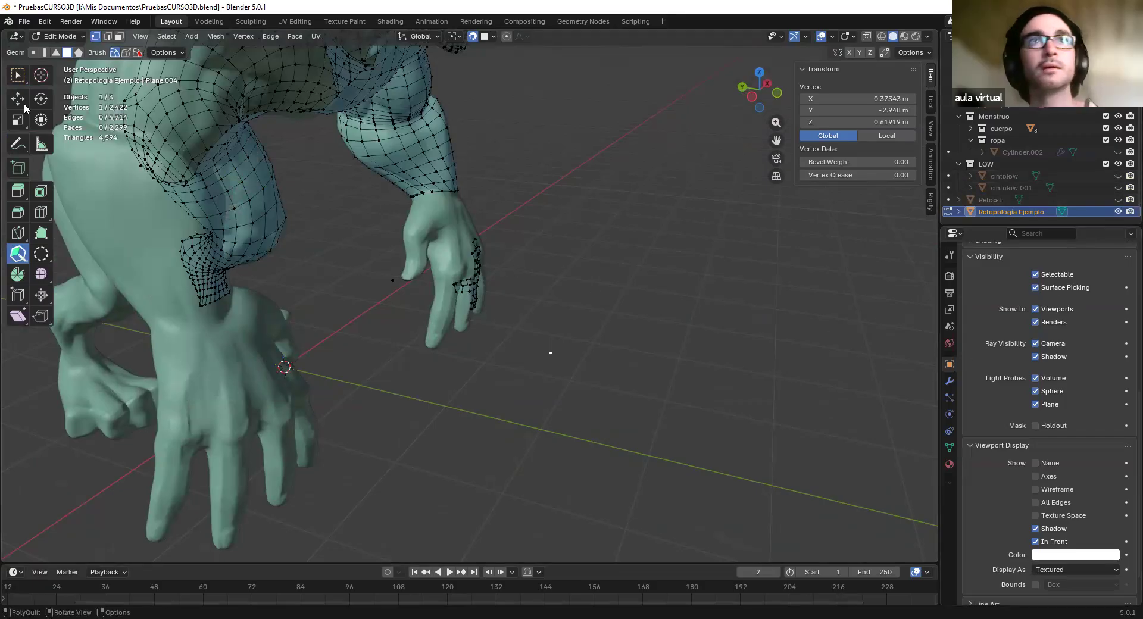
Box-select and delete the stray vertices floating in empty space on both sides of the hand
key(w)
drag(344, 248, 406, 291)
key(x)
click(406, 291)
drag(537, 335, 565, 375)
key(x)
click(508, 377)
scroll(470, 291, up, 6)
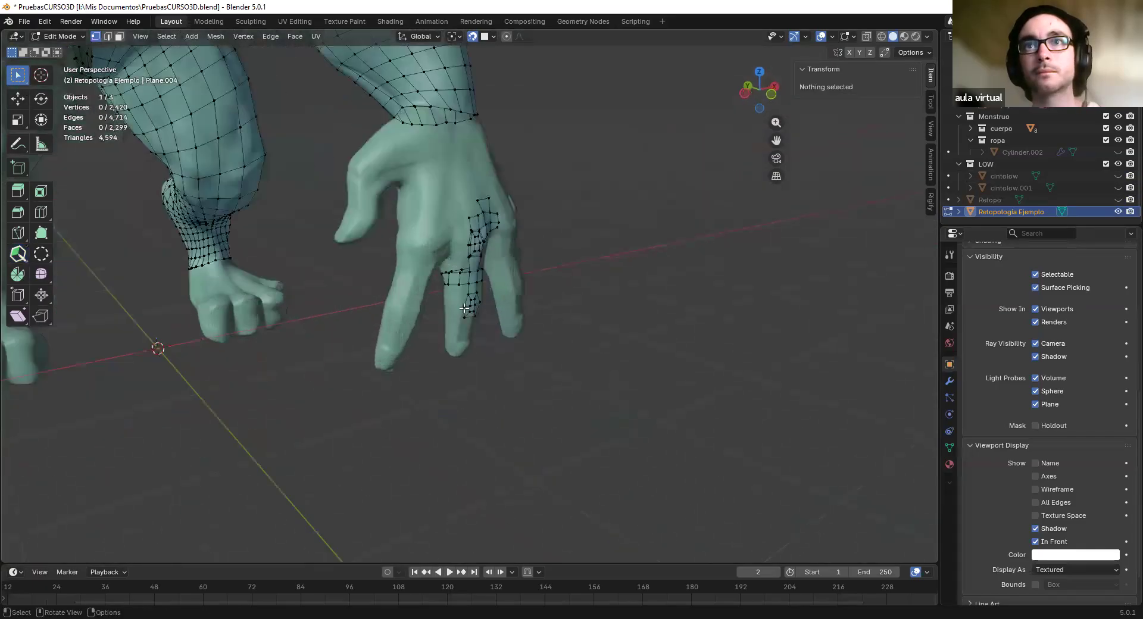
Activate the PolyQuilt tool for building quads on the central finger below its ring
scroll(47, 222, up, 1)
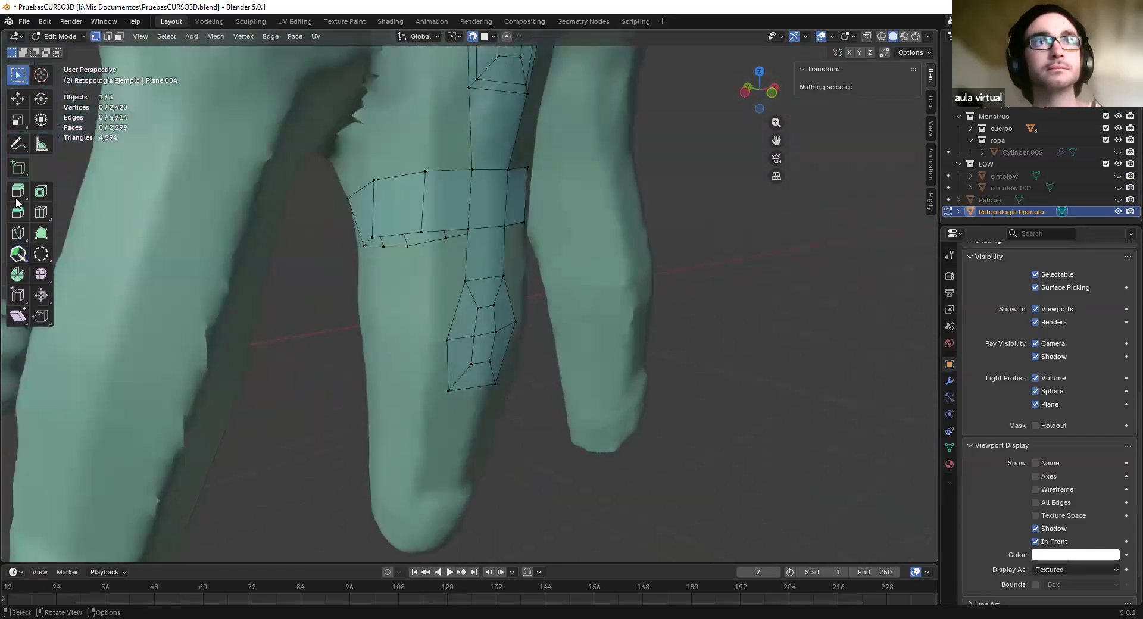
click(22, 256)
middle_drag(430, 317, 452, 316)
scroll(449, 310, up, 1)
click(433, 320)
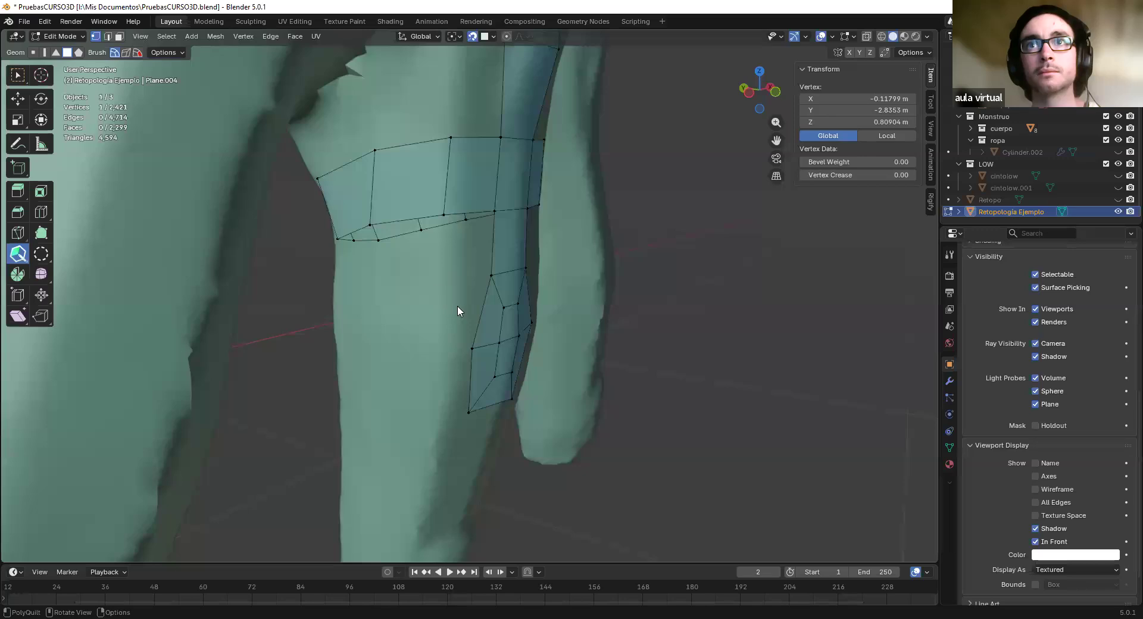
click(475, 314)
scroll(447, 314, down, 5)
middle_drag(448, 315, 334, 301)
scroll(331, 322, down, 4)
key(ctrl+z)
key(ctrl+z)
Draw an edge beside the central finger's lower knuckle patch and build two stacked quads along the patch's side
scroll(452, 311, up, 4)
scroll(464, 272, up, 3)
drag(464, 274, 472, 319)
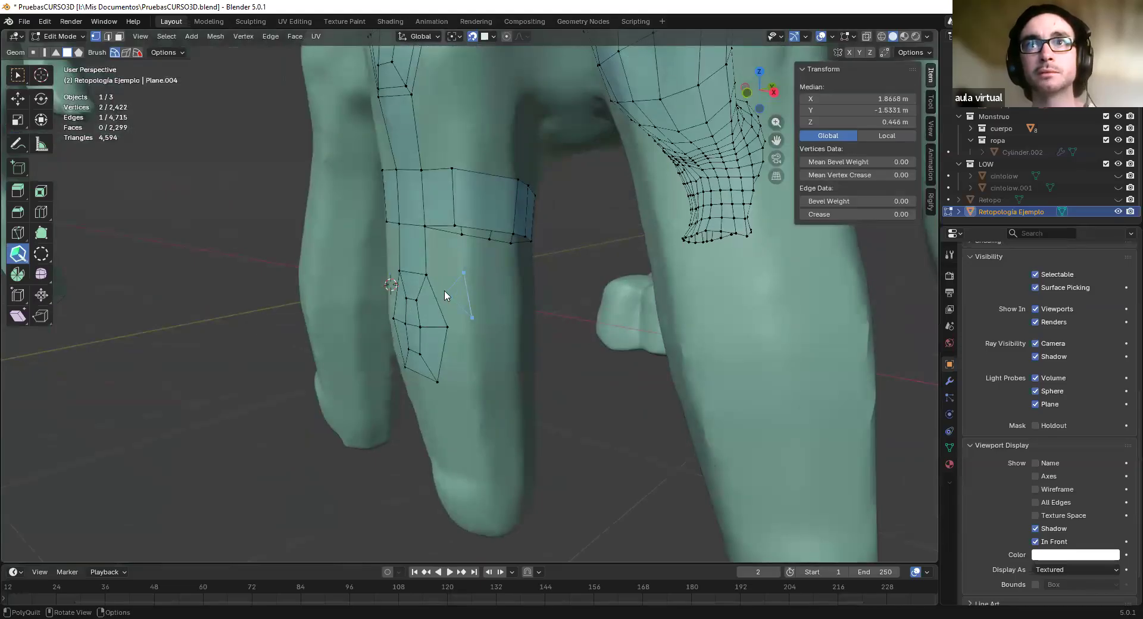
click(457, 305)
middle_drag(452, 293, 443, 390)
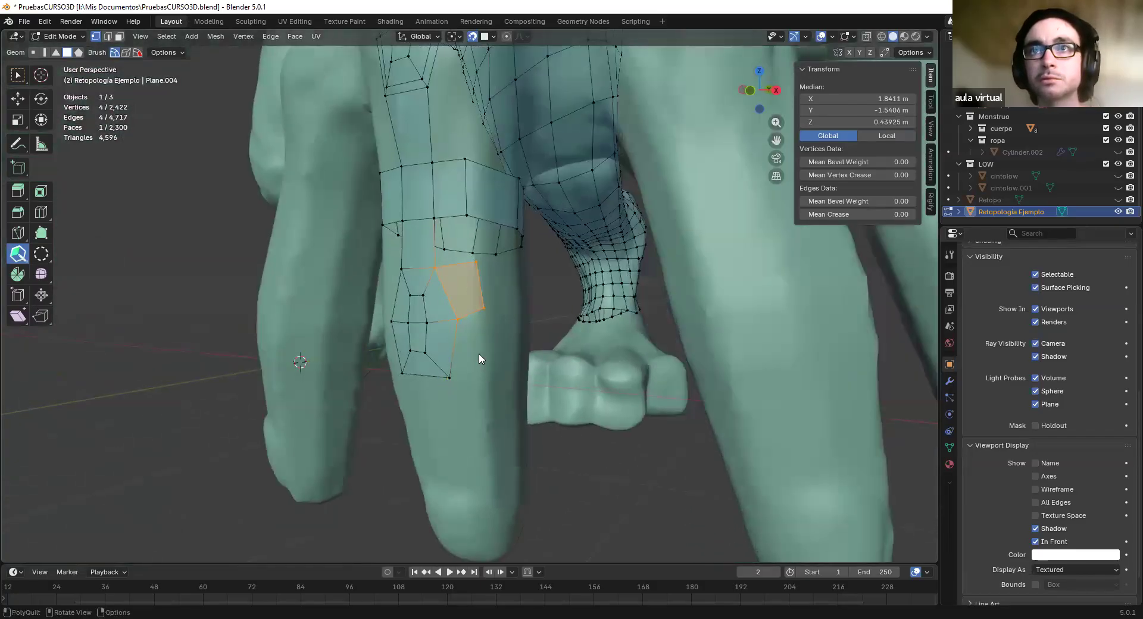
click(484, 371)
scroll(426, 184, up, 1)
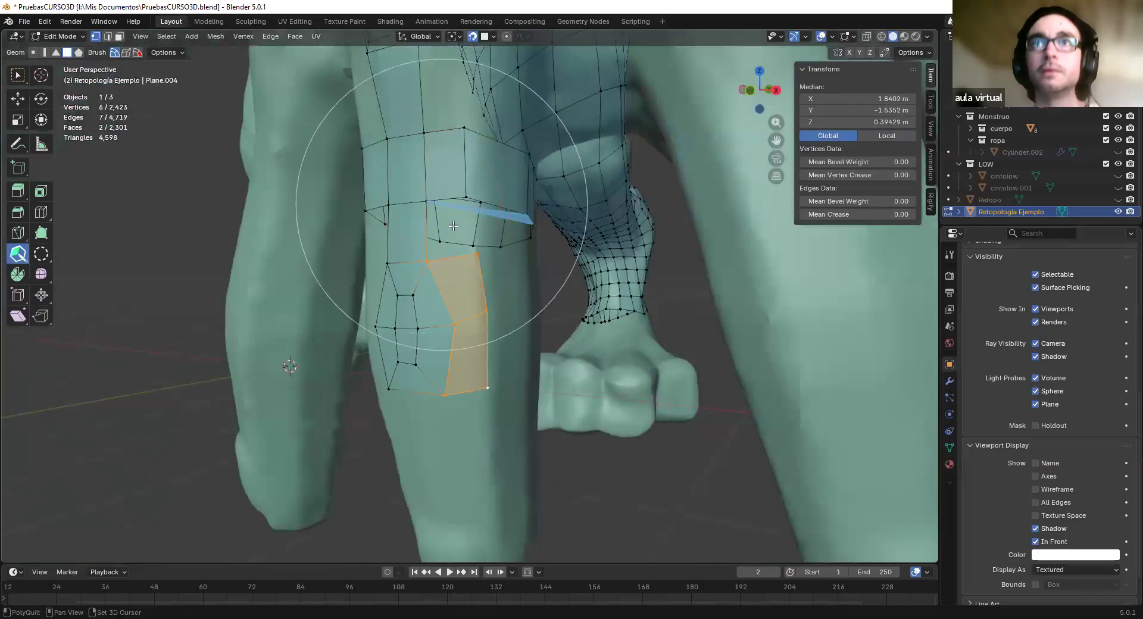
Connect the new side strip to the finger ring with quads and extend them around the side of the finger
mouse_move(467, 256)
middle_down()
mouse_move(516, 259)
mouse_move(437, 266)
middle_up()
click(472, 268)
mouse_move(511, 263)
middle_down()
mouse_move(454, 258)
mouse_move(510, 262)
mouse_move(484, 301)
middle_up()
click(509, 267)
click(483, 307)
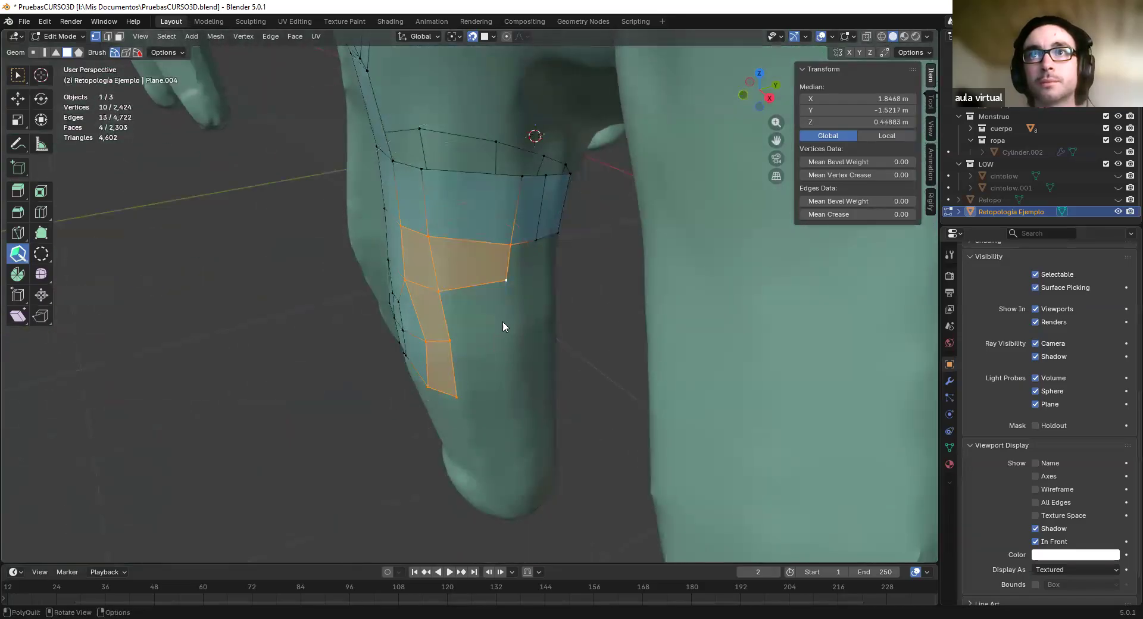
click(516, 334)
Build two stacked quads down the middle of the central finger's tip
mouse_move(516, 335)
middle_down()
mouse_move(491, 312)
mouse_move(476, 344)
mouse_move(524, 247)
mouse_move(495, 301)
mouse_move(541, 349)
mouse_move(500, 301)
mouse_move(505, 289)
mouse_move(548, 528)
mouse_move(547, 286)
mouse_move(535, 225)
middle_up()
scroll(516, 369, up, 6)
shift+middle_drag(599, 300, 454, 351)
scroll(533, 338, up, 3)
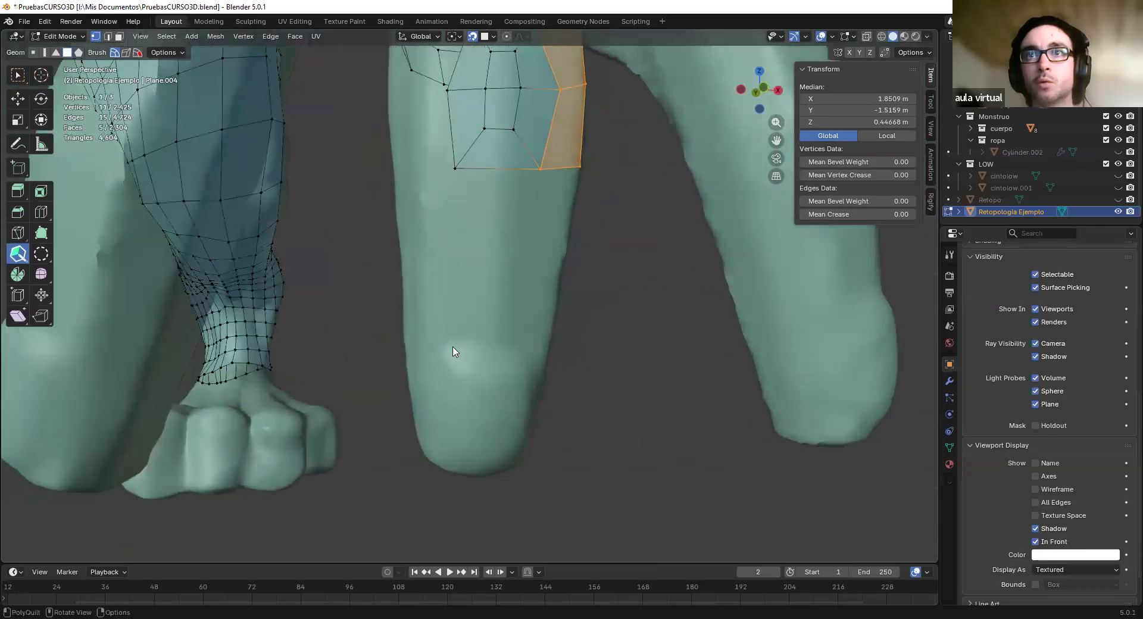
click(506, 430)
click(456, 419)
drag(455, 419, 460, 430)
middle_drag(485, 386, 516, 391)
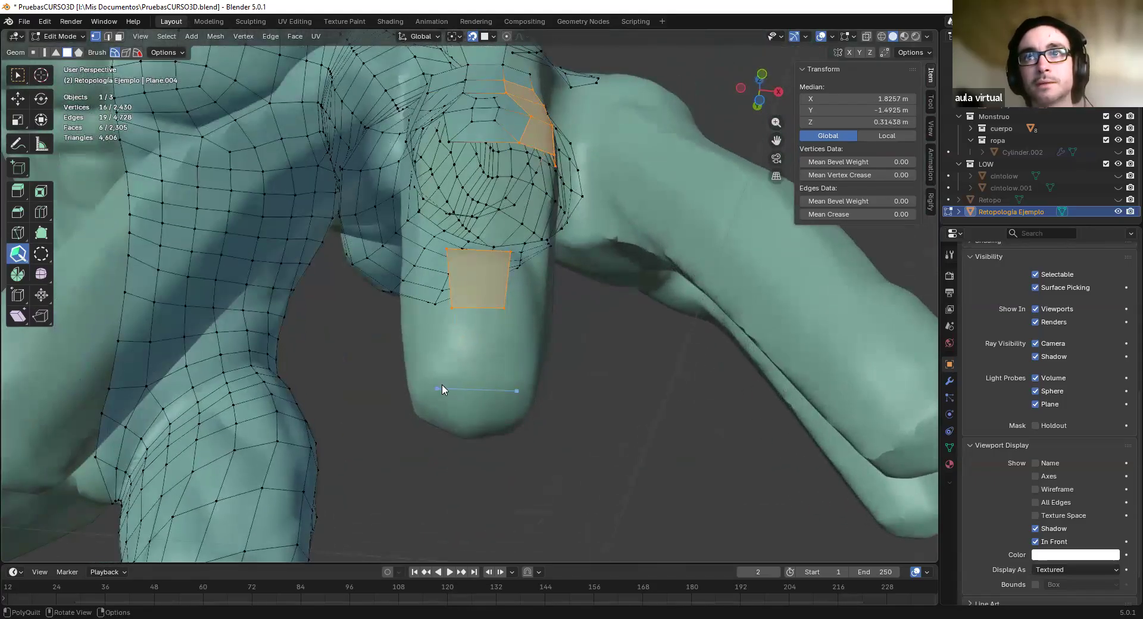
click(462, 357)
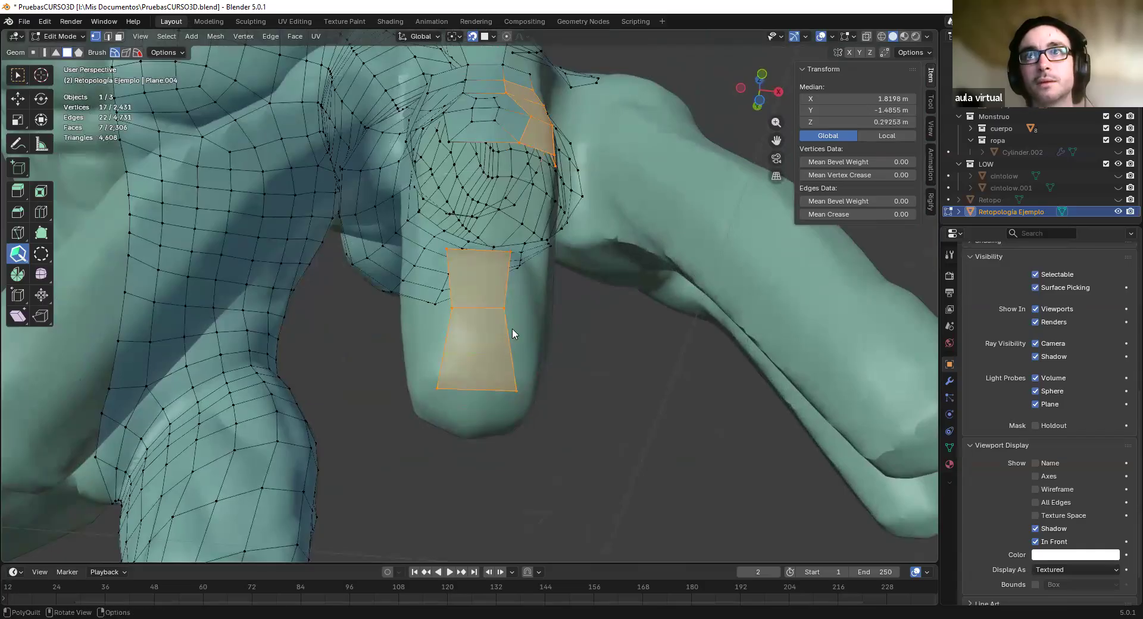
Add one flanking quad on each side of the two stacked fingertip quads
middle_drag(510, 353, 485, 319)
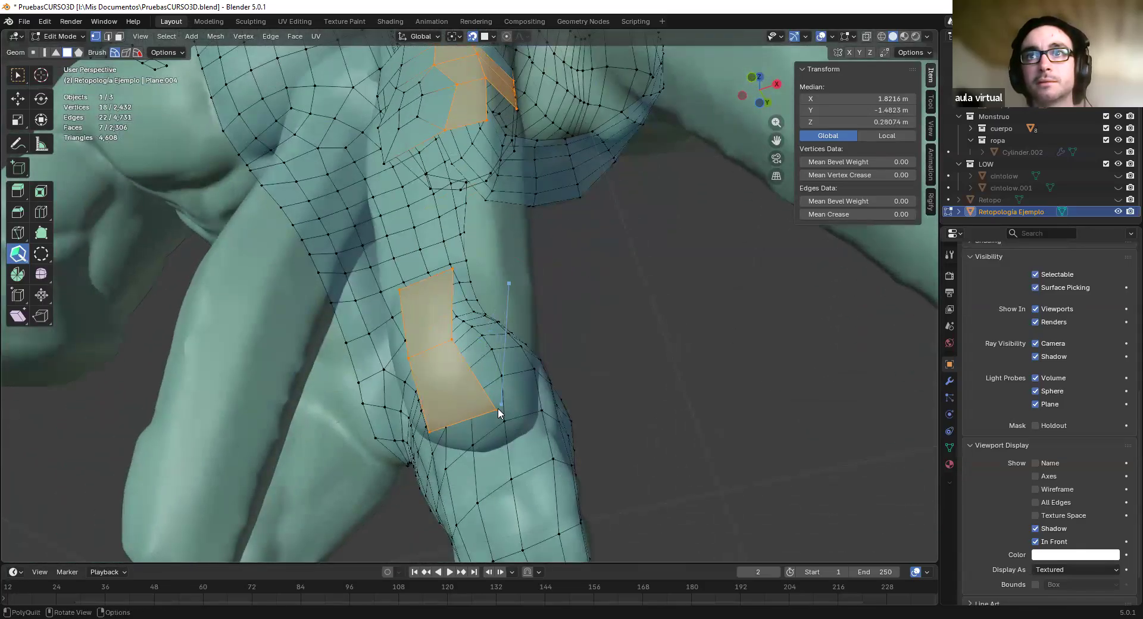
click(512, 363)
middle_drag(512, 363, 423, 311)
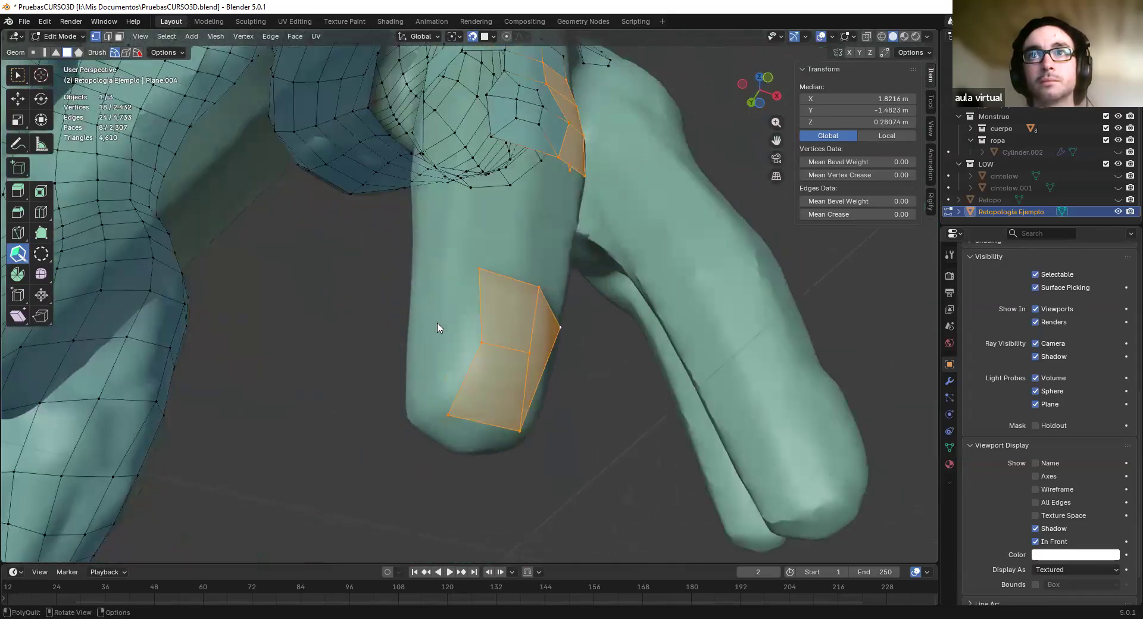
middle_drag(484, 430, 447, 410)
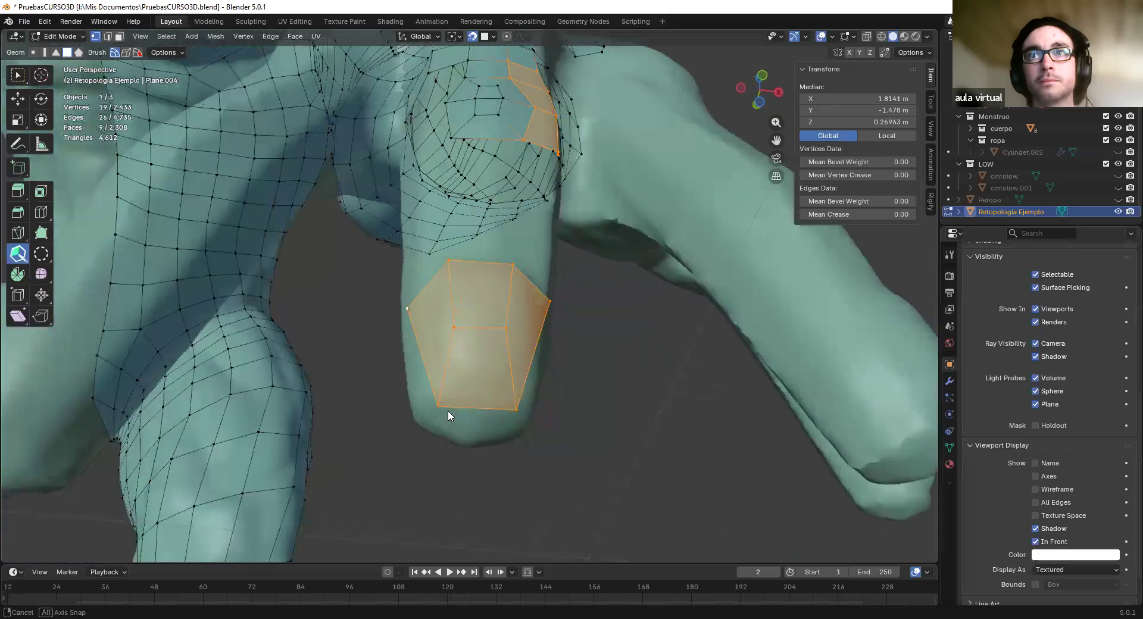
Nudge a lower corner of the fingertip patch outward and undo the last shift of its middle edge
click(429, 409)
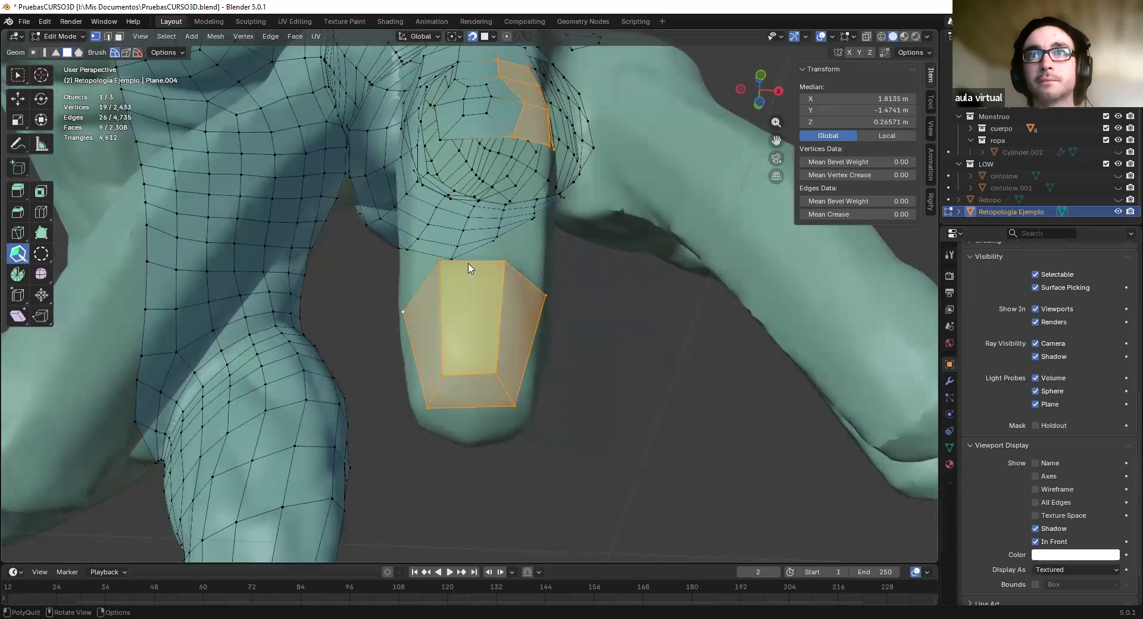
right_click(505, 262)
key(ctrl+z)
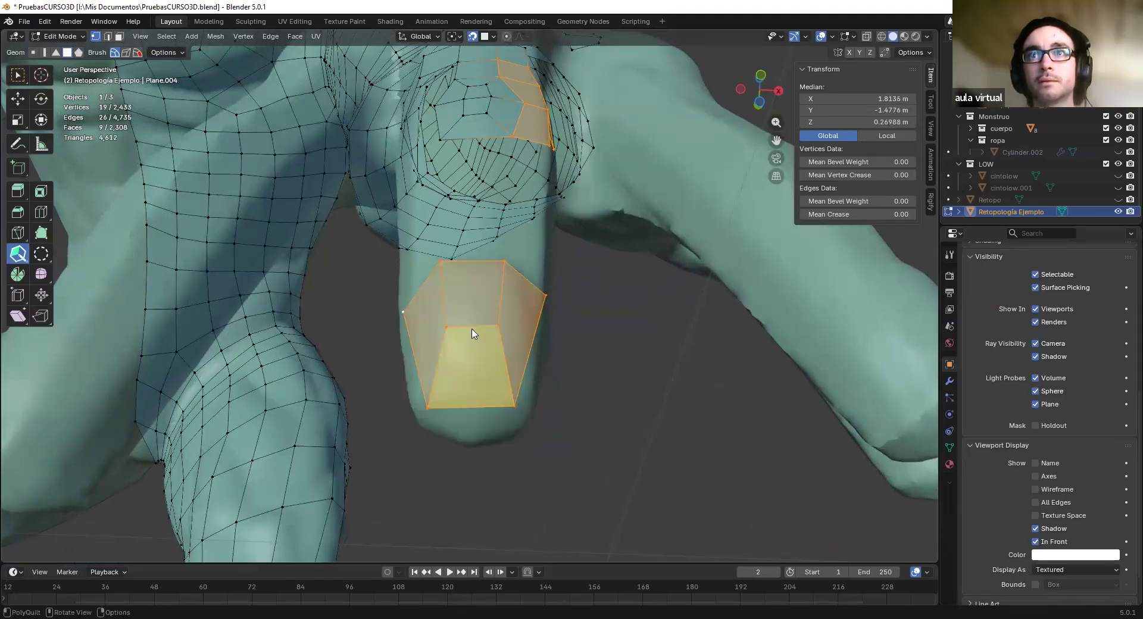
Lower the upper middle edge of the fingertip patch and extend it up the finger with a new quad
drag(493, 264, 490, 310)
middle_drag(482, 271, 485, 376)
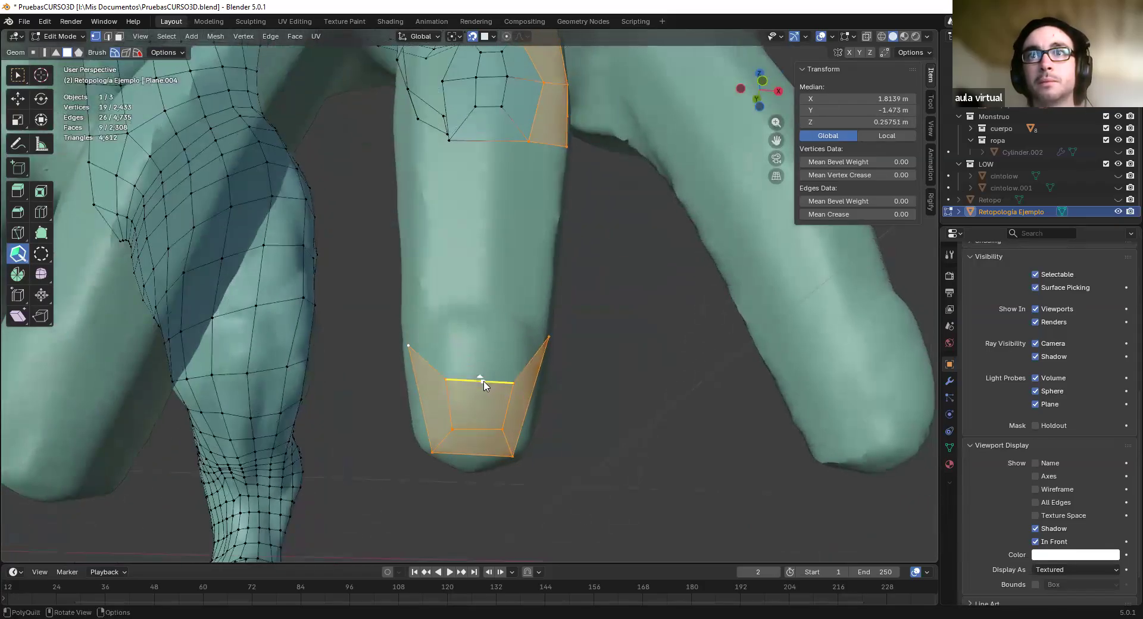
click(486, 316)
middle_drag(506, 339, 516, 375)
click(510, 375)
middle_drag(437, 384, 452, 340)
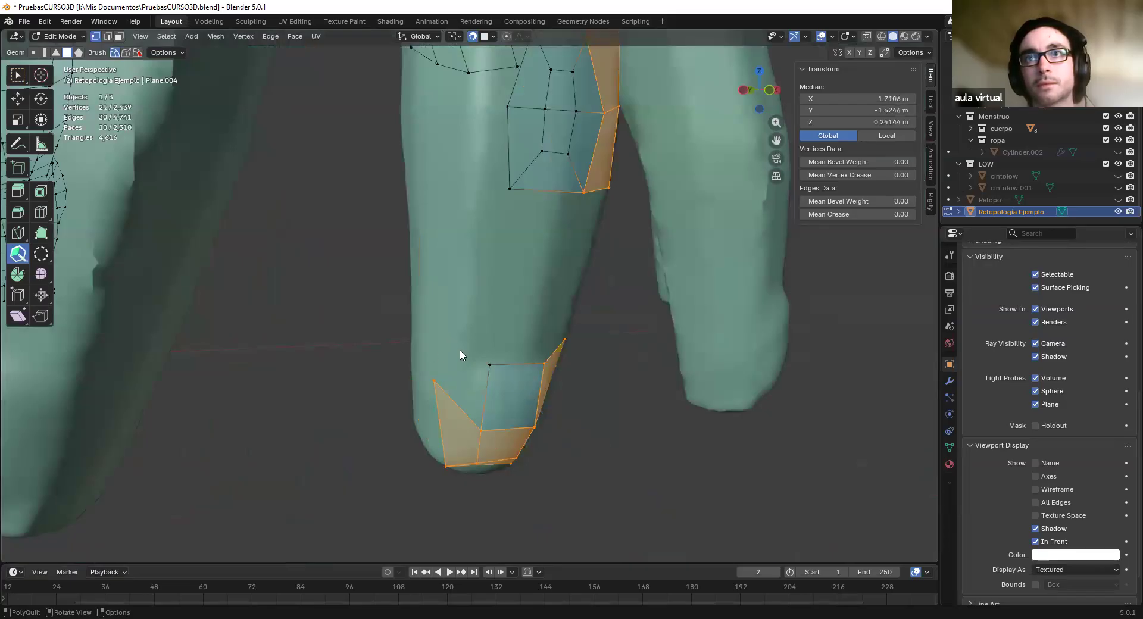
key(ctrl+z)
Briefly show the cintolow object in the viewport and hide it again, undoing the stray edit
scroll(470, 325, down, 10)
middle_drag(484, 337, 573, 315)
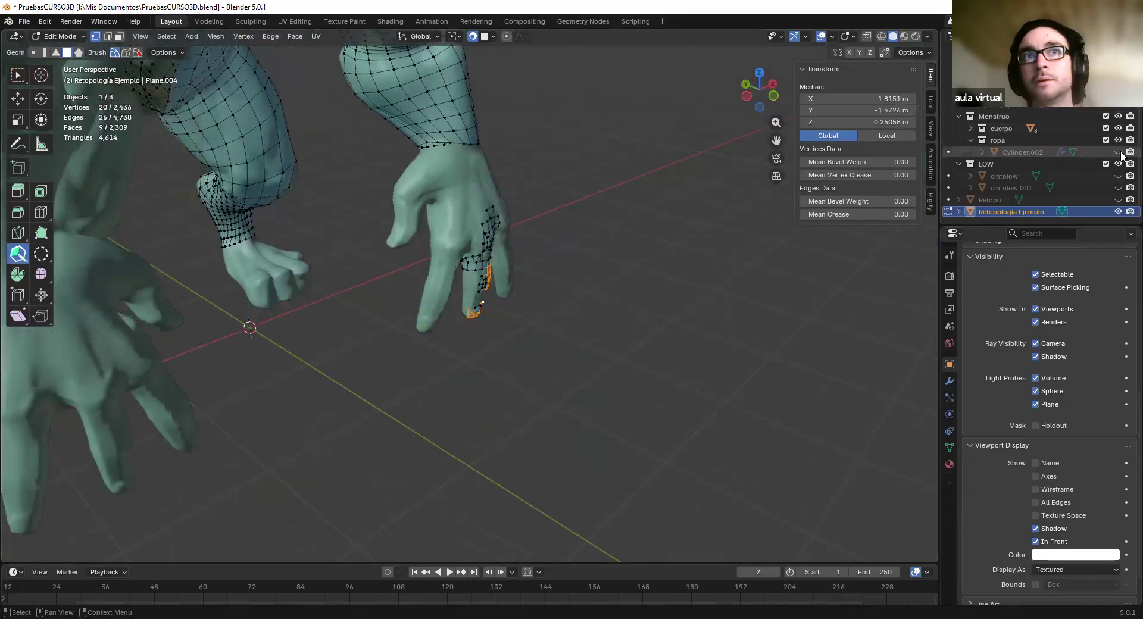
click(1118, 176)
click(1118, 176)
click(1118, 176)
click(1117, 176)
scroll(592, 320, down, 6)
middle_drag(591, 321, 549, 324)
click(573, 310)
middle_drag(608, 353, 519, 373)
key(ctrl+z)
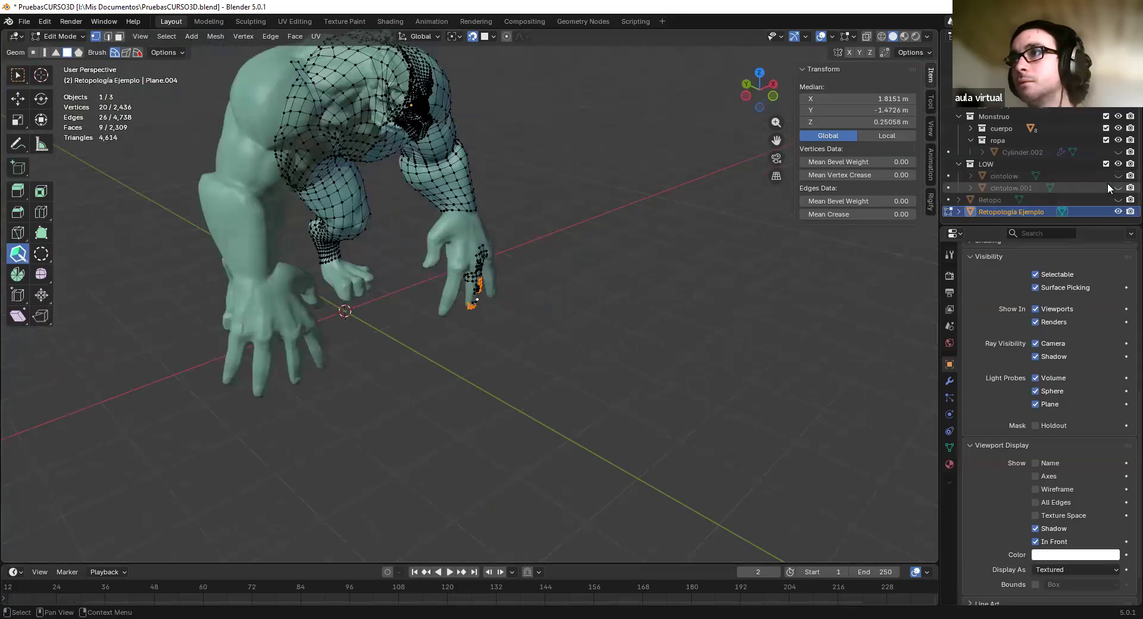
Fill a corner quad on each side of the new central fingertip face using PolyQuilt
scroll(488, 340, up, 12)
middle_drag(460, 332, 548, 363)
shift+click(485, 368)
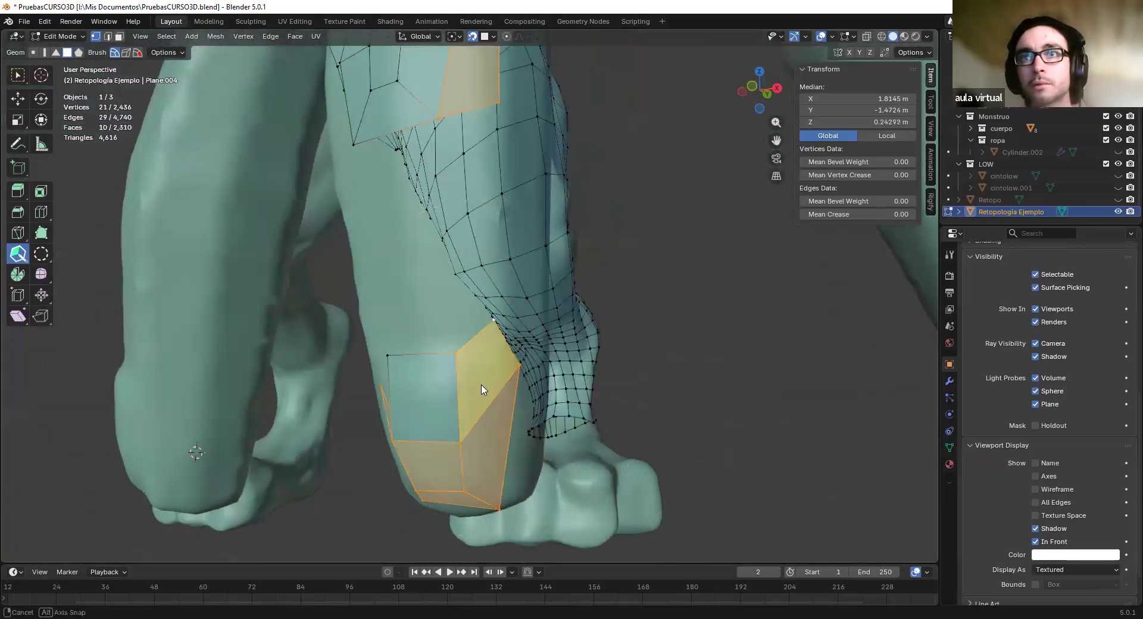
middle_drag(482, 390, 467, 378)
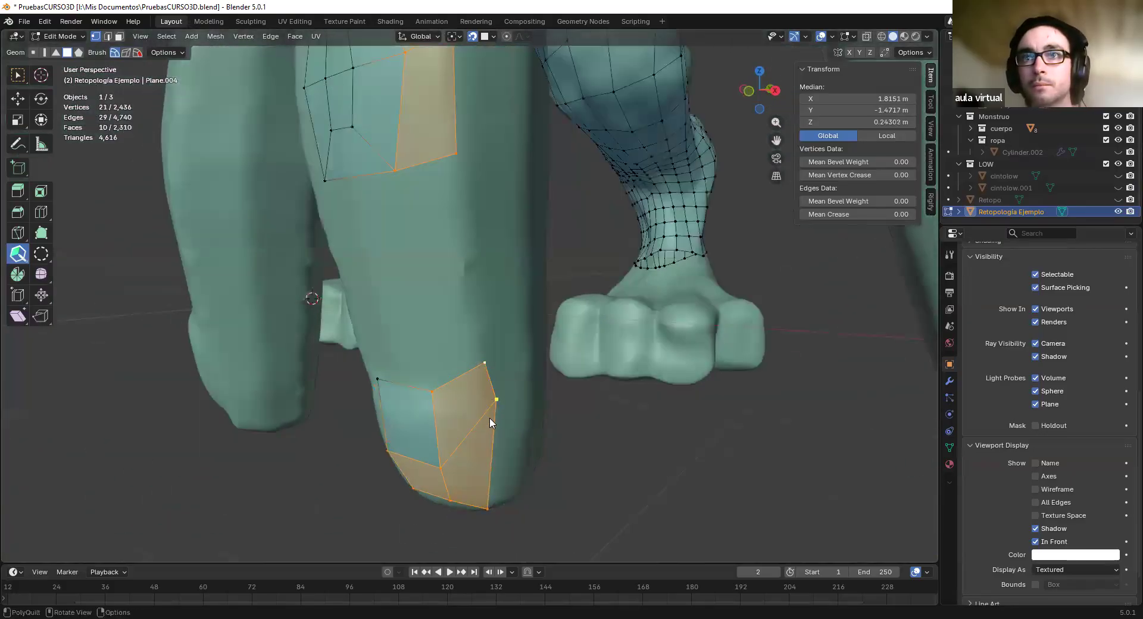
middle_drag(501, 424, 452, 349)
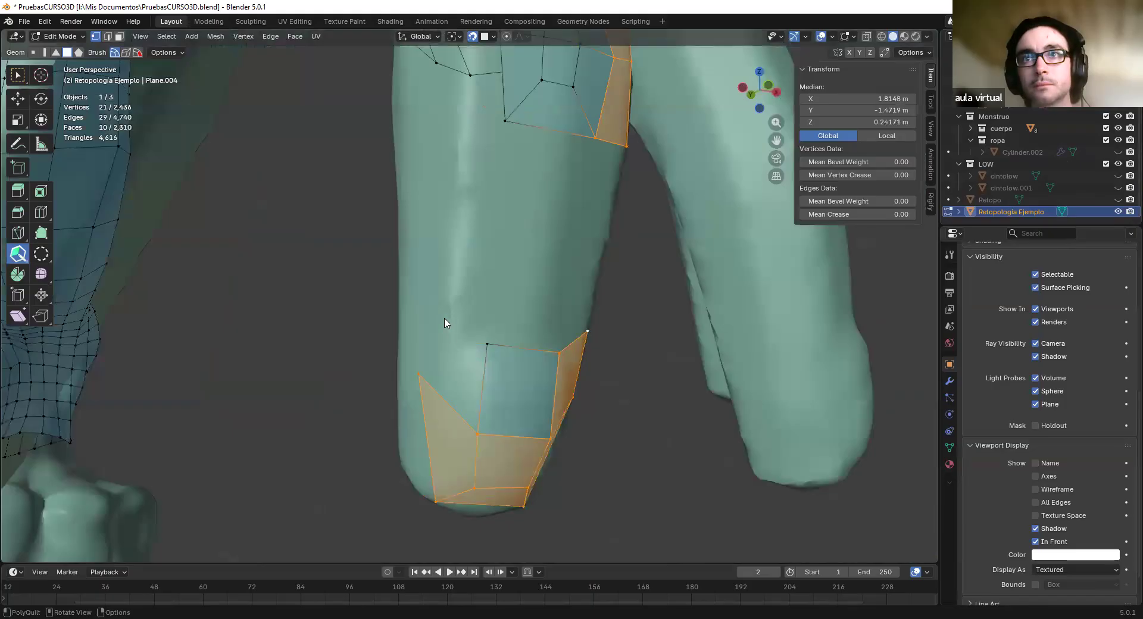
shift+click(446, 320)
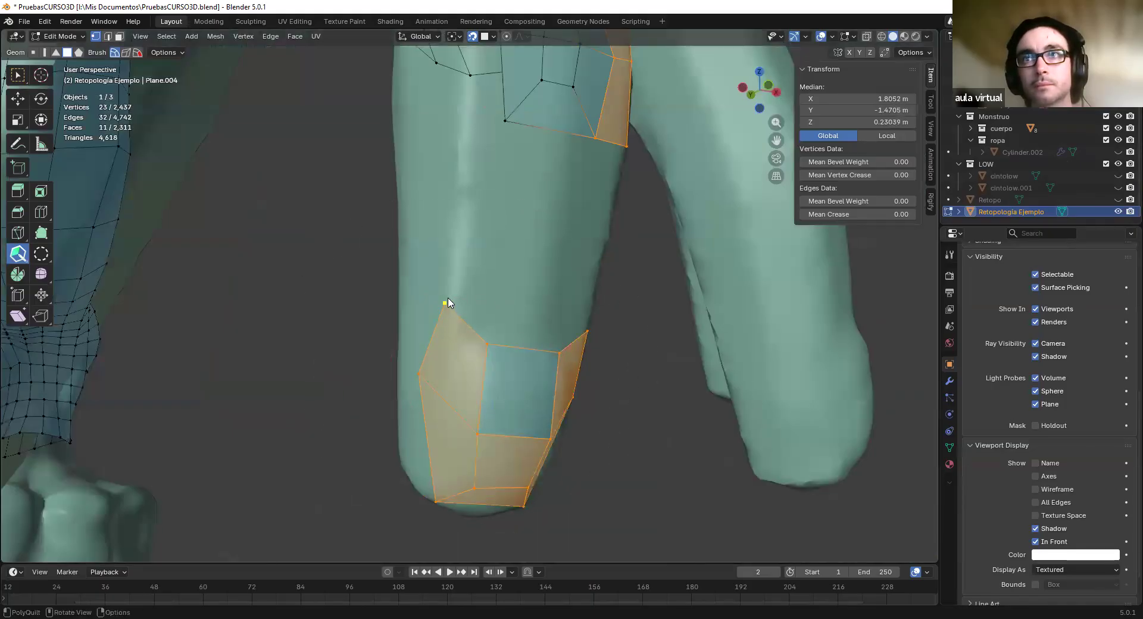
middle_drag(492, 260, 520, 242)
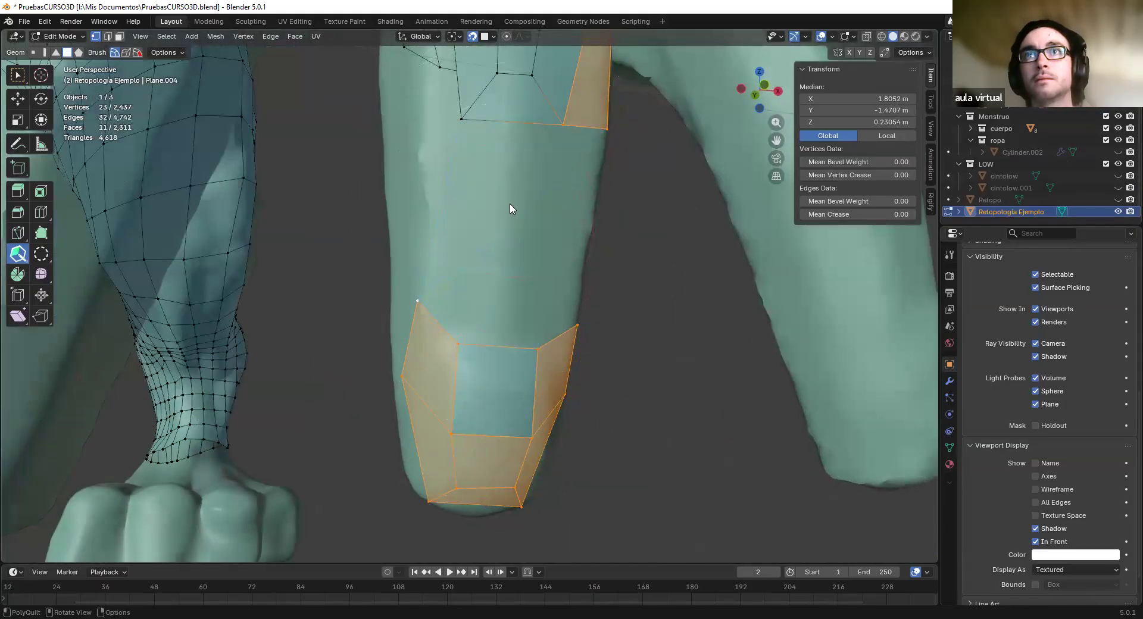
drag(516, 182, 499, 345)
middle_drag(431, 312, 465, 295)
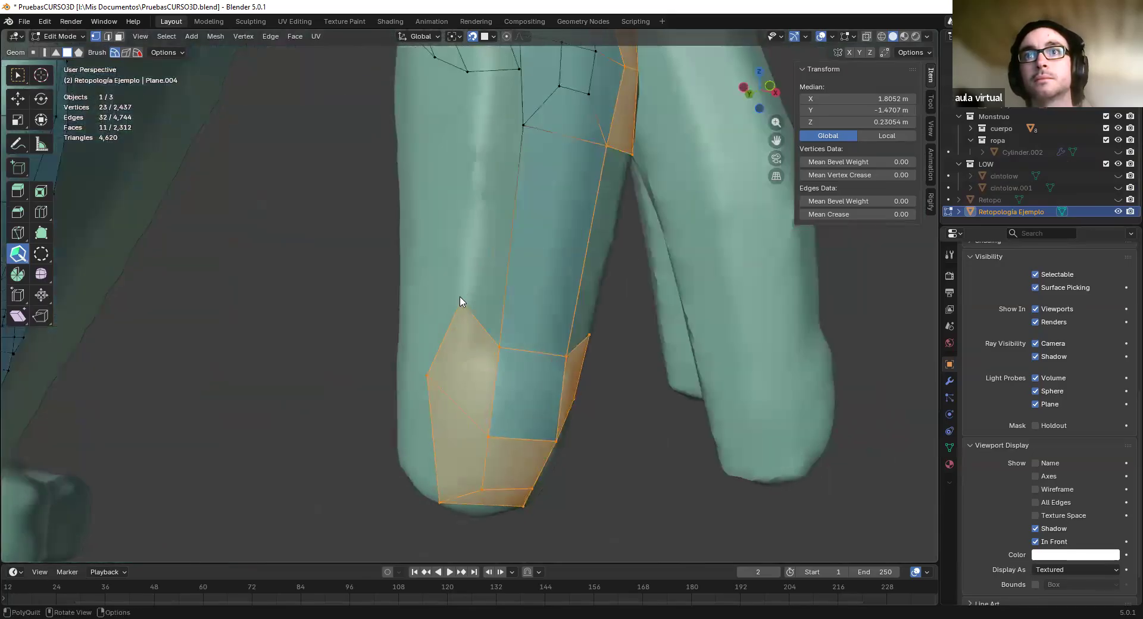
ctrl+click(498, 306)
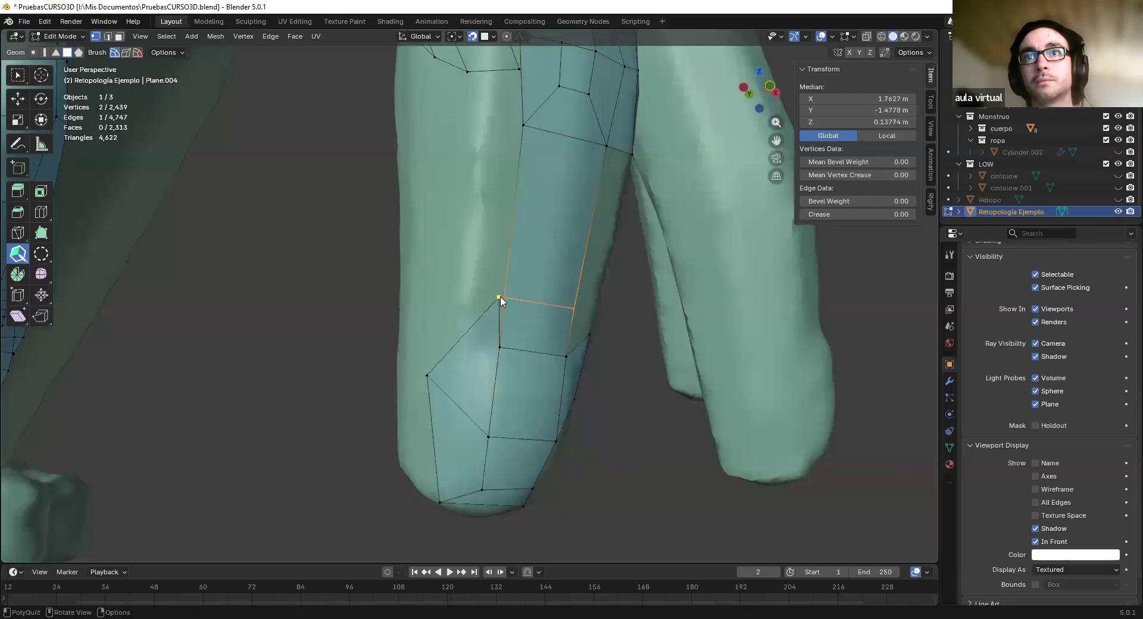
key(ctrl+z)
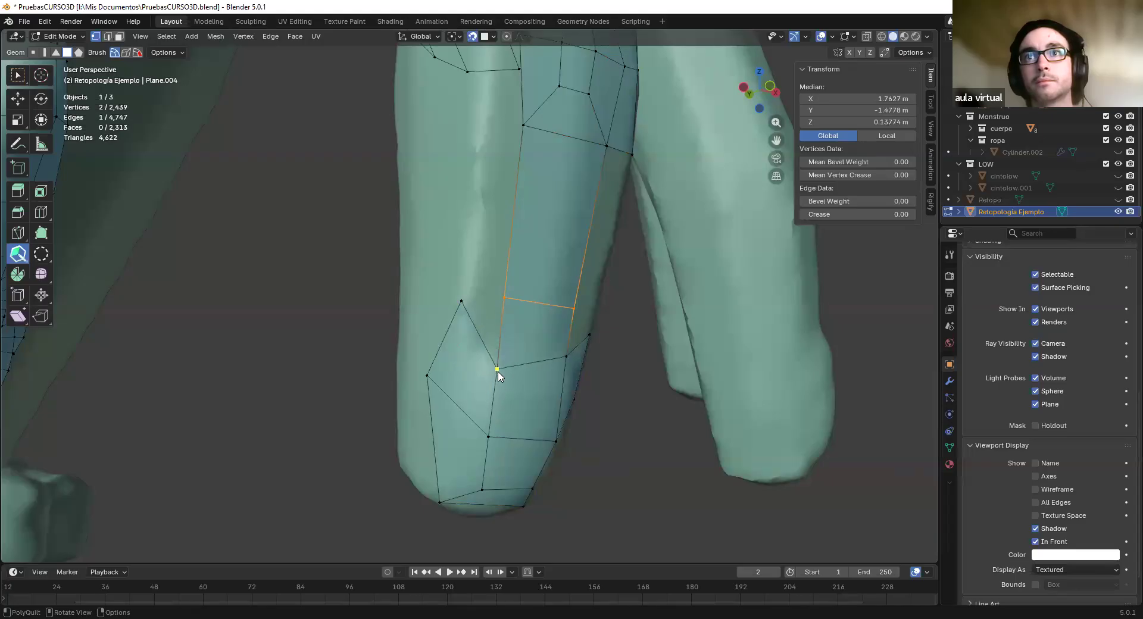
key(ctrl+z)
key(ctrl+z)
key(ctrl+z)
Close the gap above the central fingertip quad and bridge the fingertip patch to the finger mesh above it
middle_drag(531, 311, 469, 310)
shift+click(494, 321)
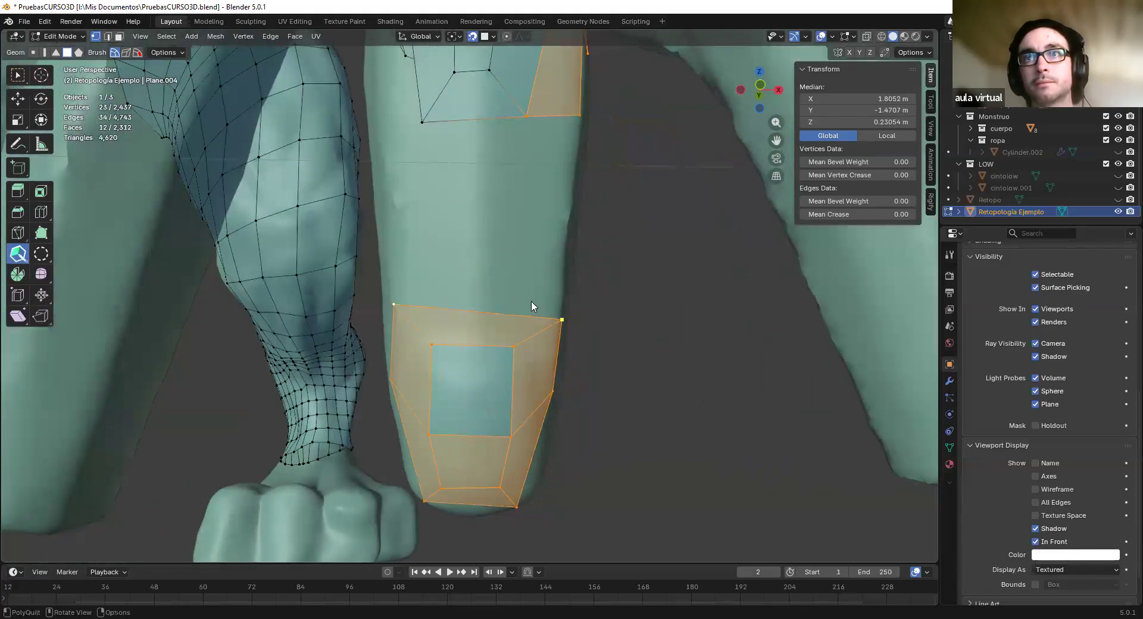
shift+click(477, 256)
middle_drag(476, 256, 491, 301)
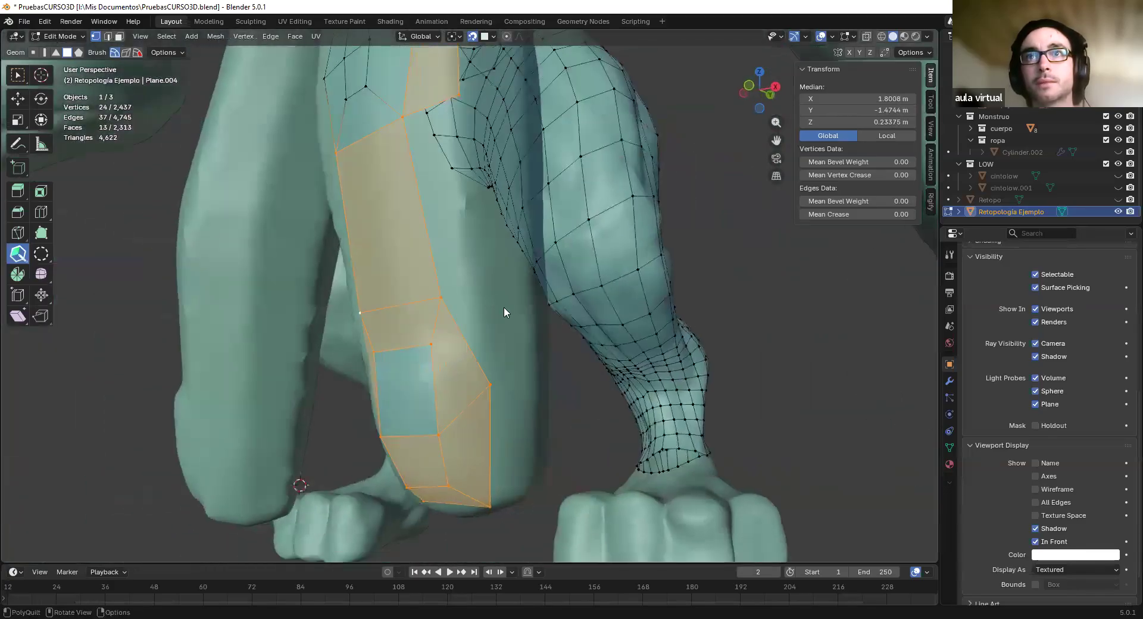
Add quads along the side of the finger to connect the upper finger mesh with the fingertip
shift+click(495, 326)
middle_drag(479, 333, 507, 312)
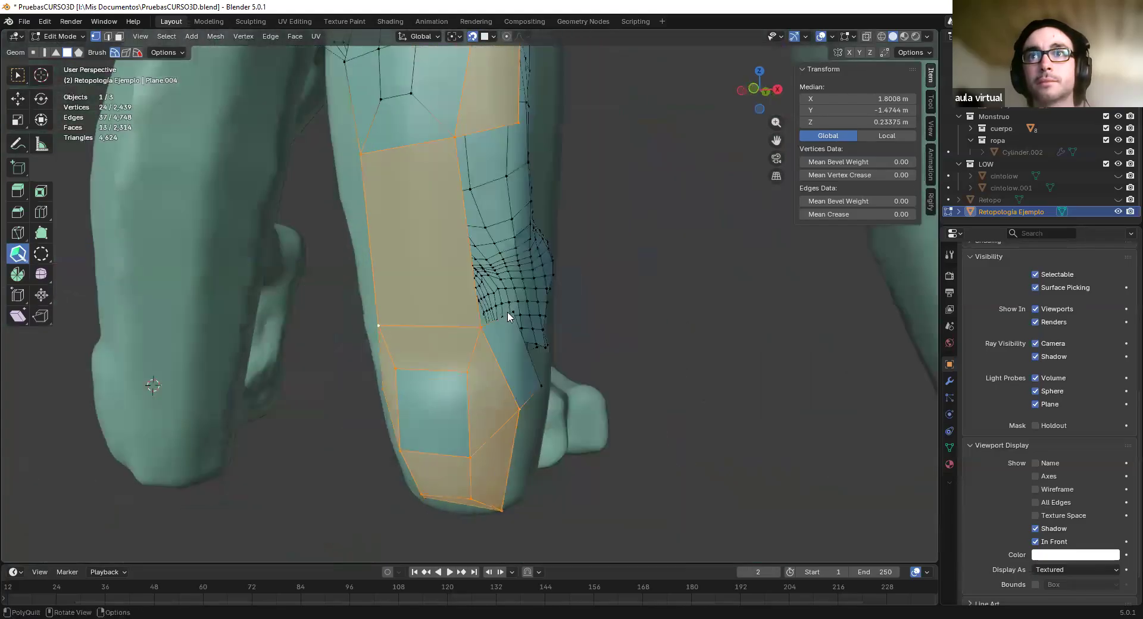
middle_drag(505, 220, 500, 316)
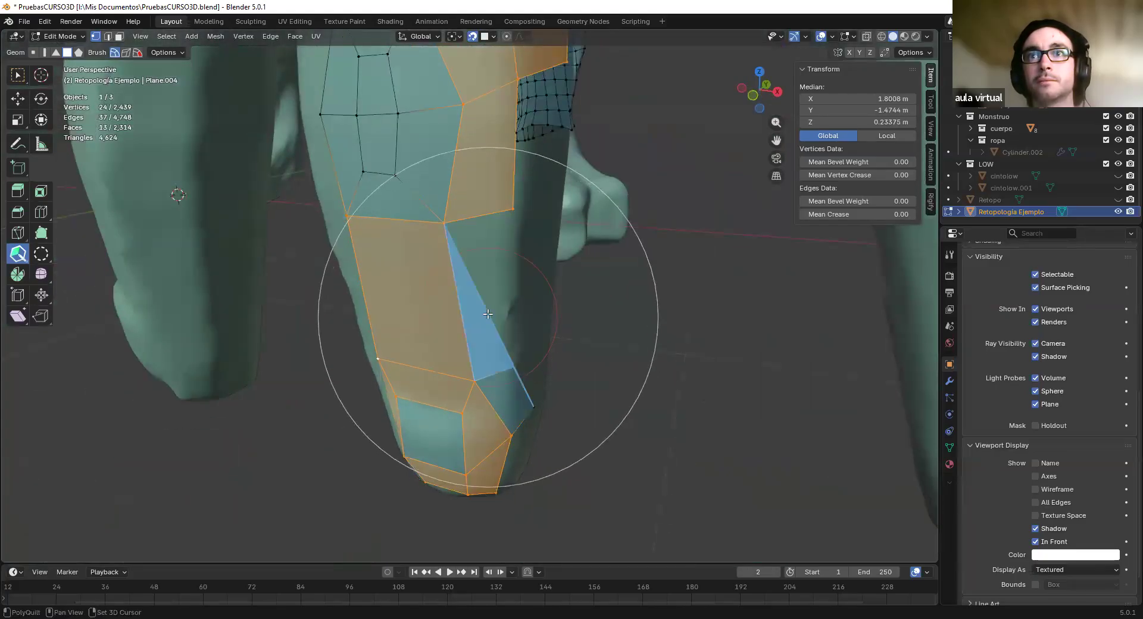
shift+click(505, 324)
mouse_move(462, 268)
shift+mouse_down()
mouse_move(444, 257)
mouse_move(510, 367)
shift+mouse_up()
mouse_move(511, 367)
middle_down()
mouse_move(538, 309)
mouse_move(493, 377)
mouse_move(480, 358)
mouse_move(552, 369)
mouse_move(529, 357)
middle_up()
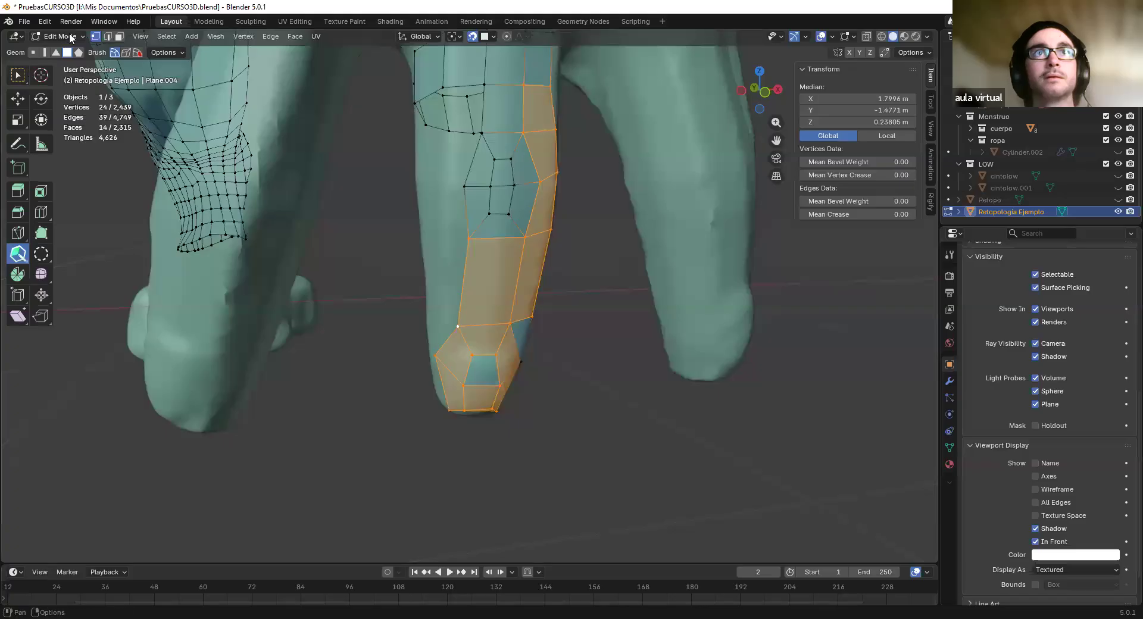
Switch to Object Mode, select the sculpted body, and examine how the retopology follows the finger and knuckles
middle_drag(428, 268, 480, 246)
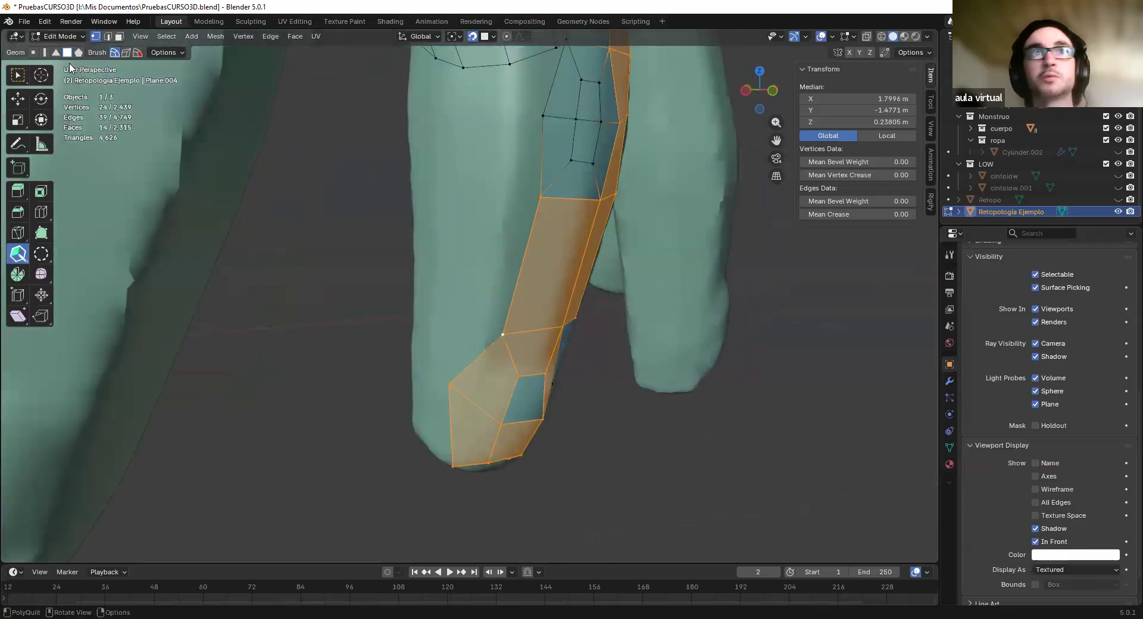
click(56, 38)
click(65, 50)
click(635, 362)
middle_drag(631, 362, 517, 334)
scroll(531, 336, down, 4)
middle_drag(475, 188, 501, 276)
scroll(502, 260, down, 3)
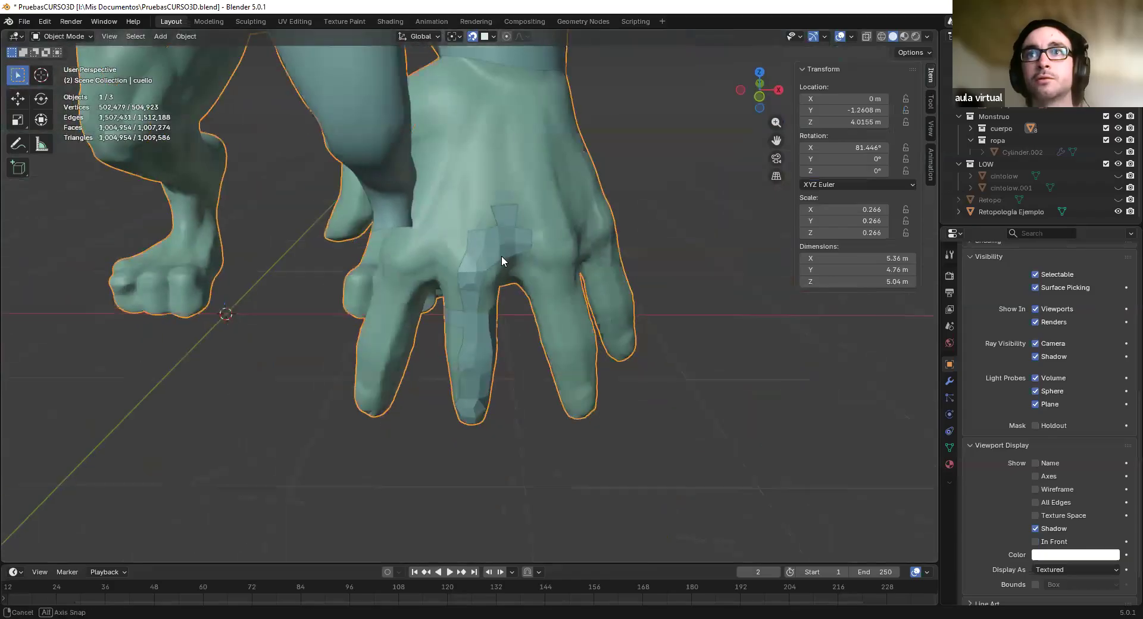
scroll(495, 303, up, 4)
shift+middle_drag(554, 173, 519, 262)
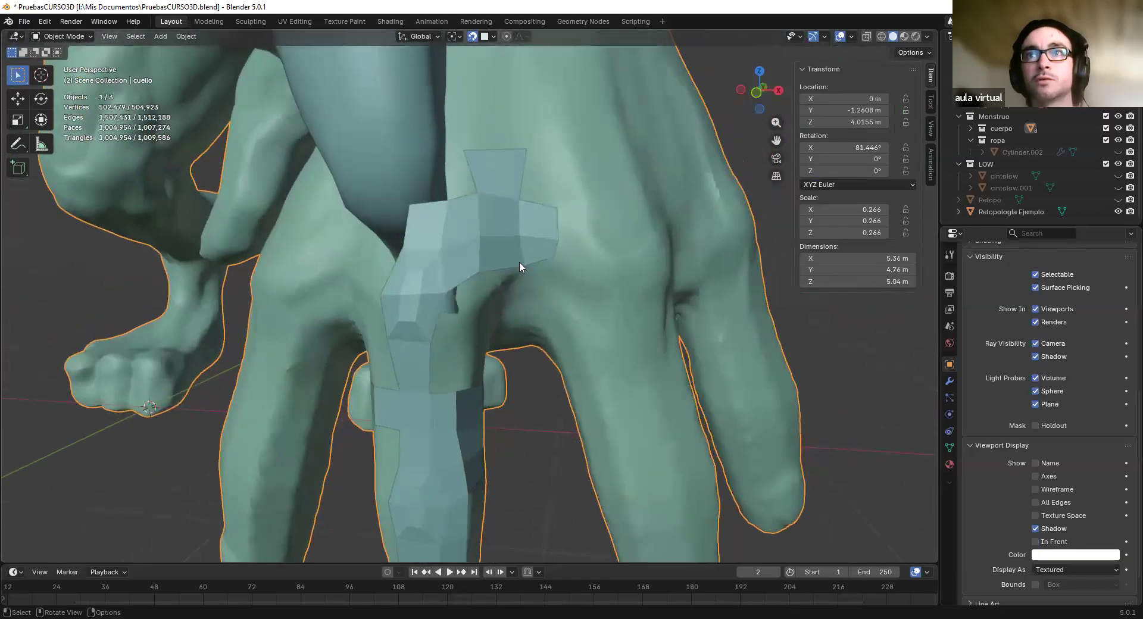
click(63, 37)
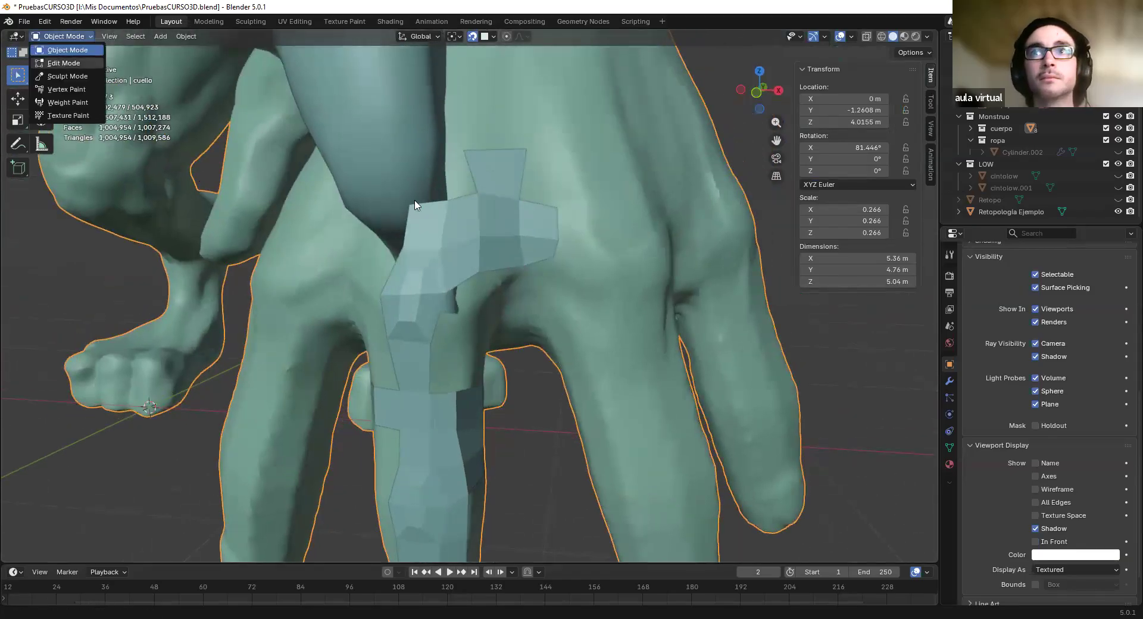
click(62, 63)
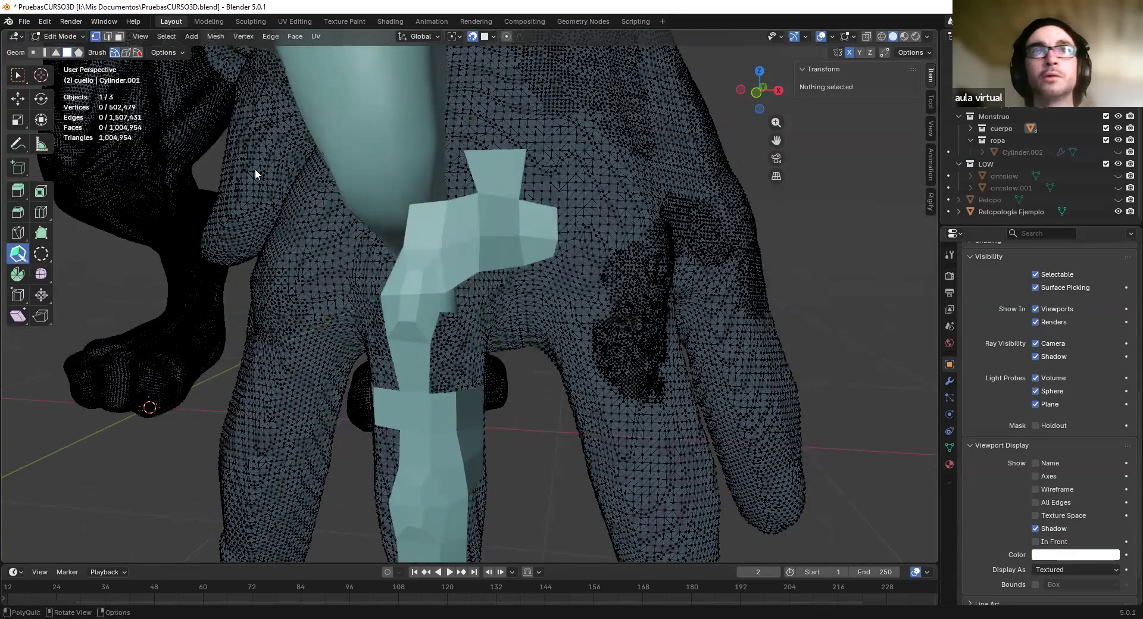
click(62, 37)
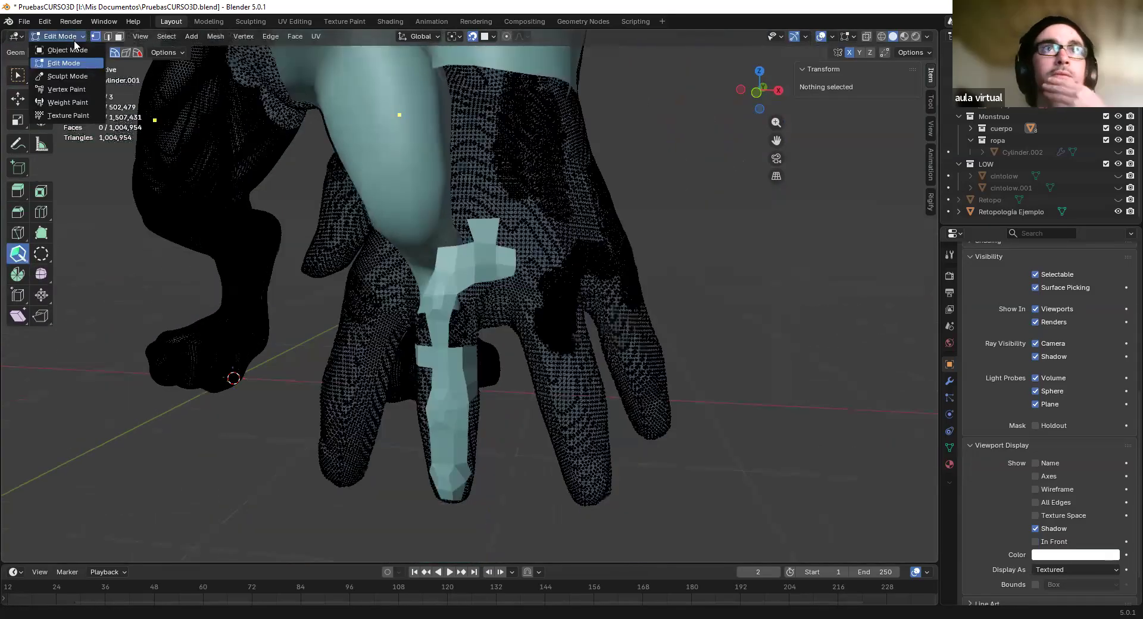
click(67, 50)
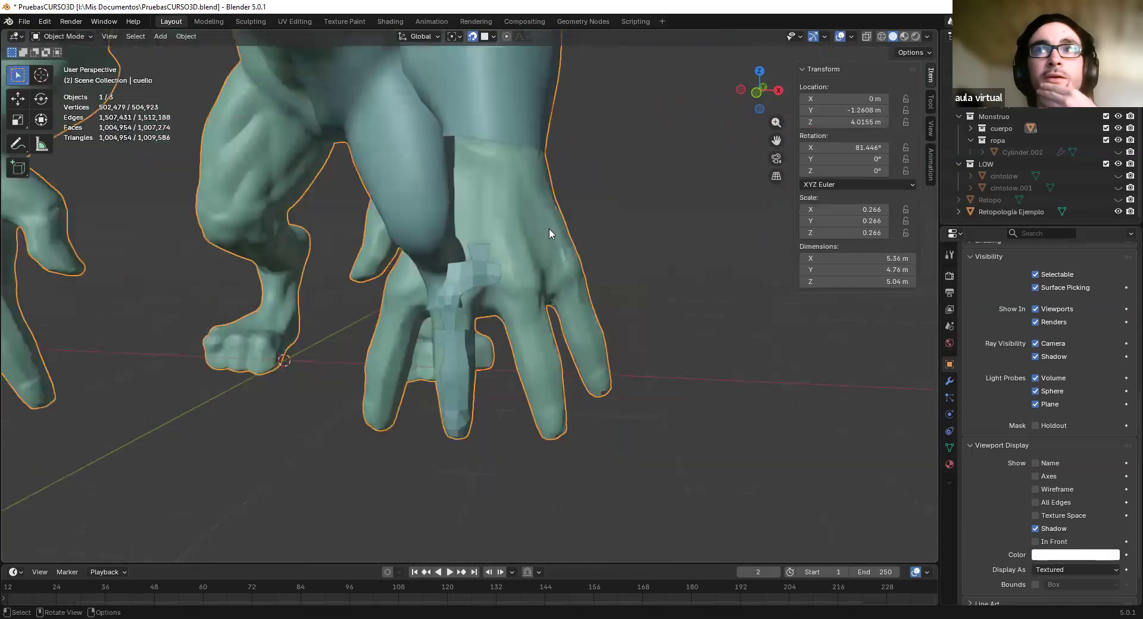
Select the Retopología Ejemplo mesh, enter Edit Mode and examine the topology over the knuckles and between the fingers
click(477, 280)
click(62, 37)
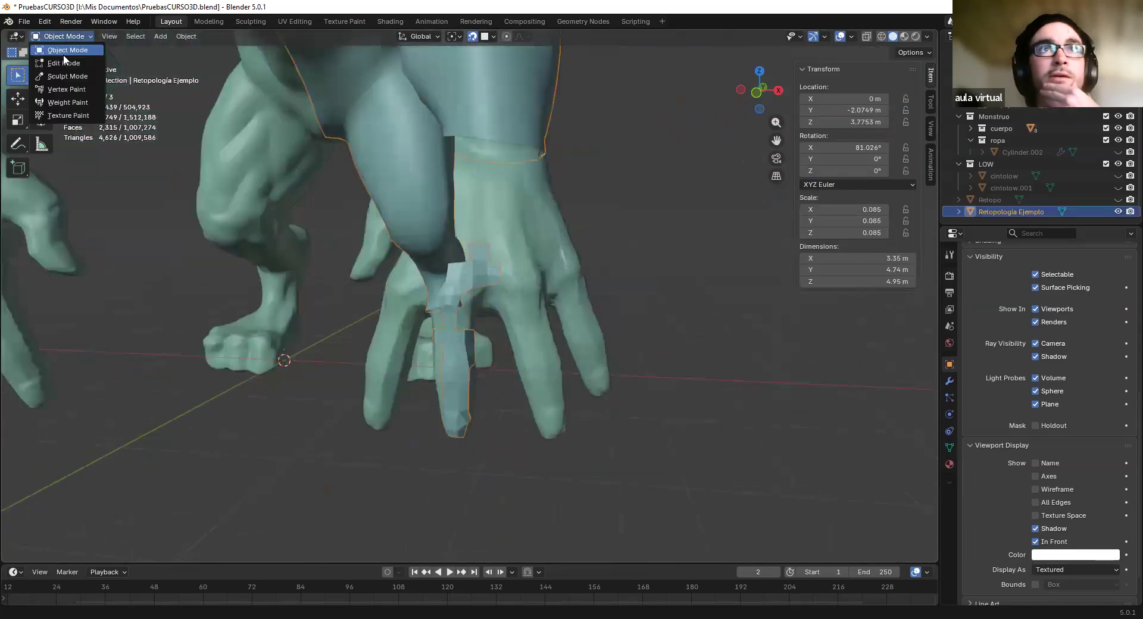
click(64, 63)
scroll(502, 274, up, 4)
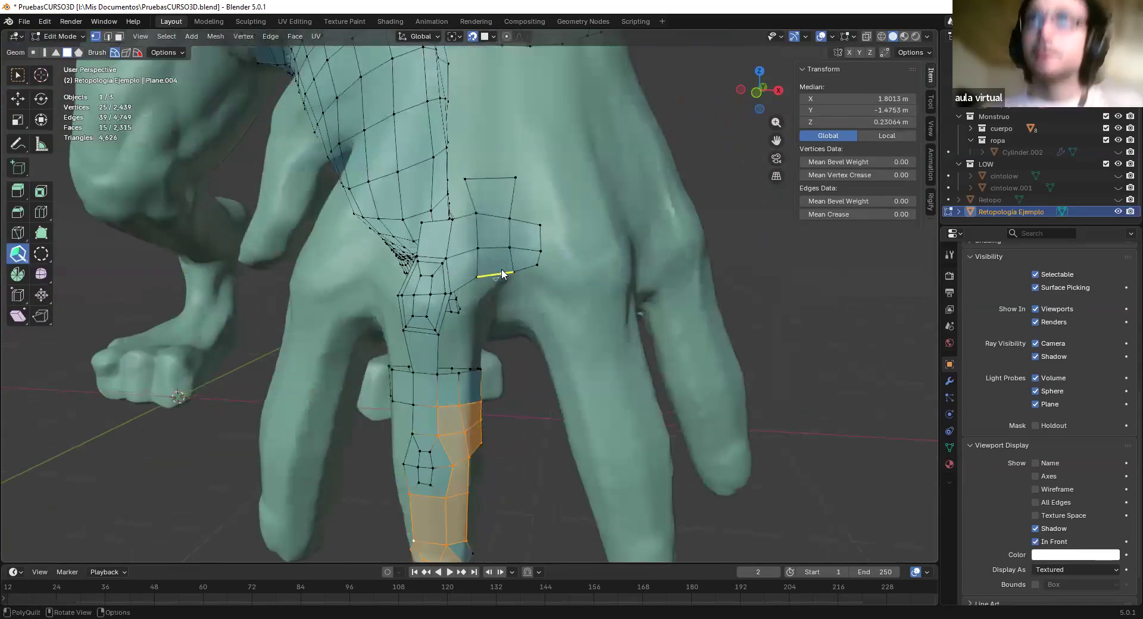
mouse_move(541, 245)
middle_down()
mouse_move(528, 255)
mouse_move(543, 314)
mouse_move(519, 227)
middle_up()
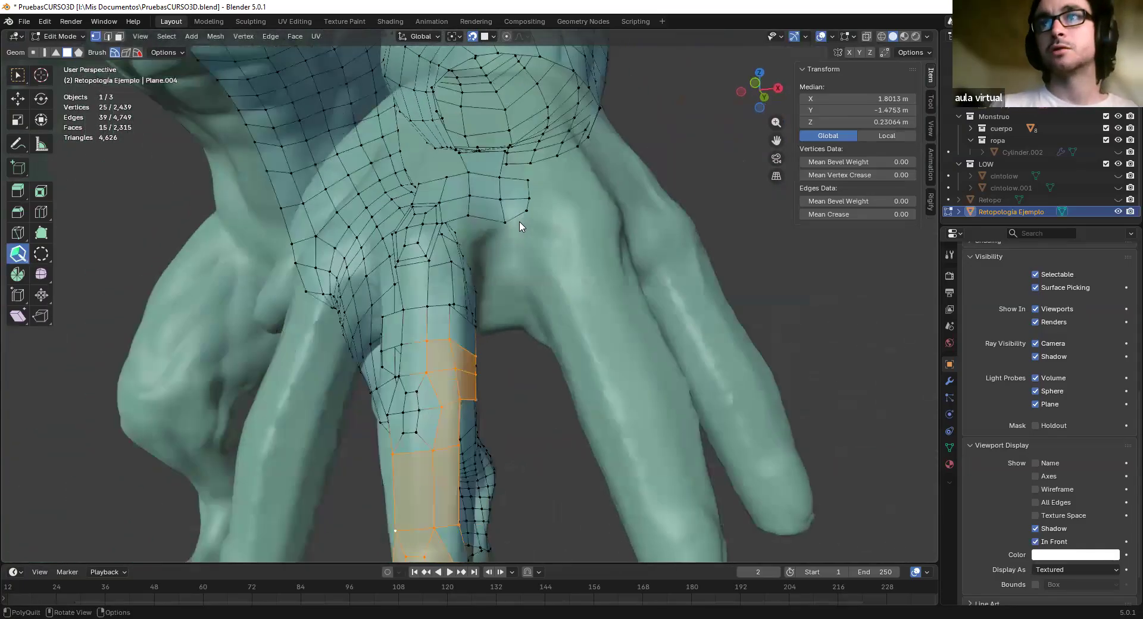
middle_drag(507, 273, 526, 317)
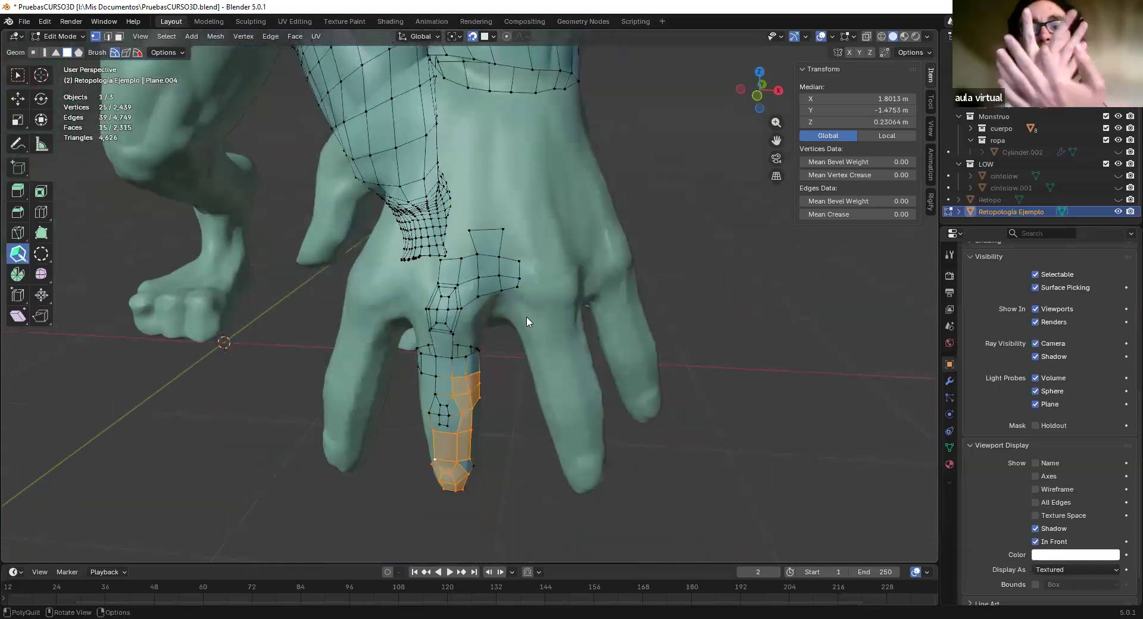
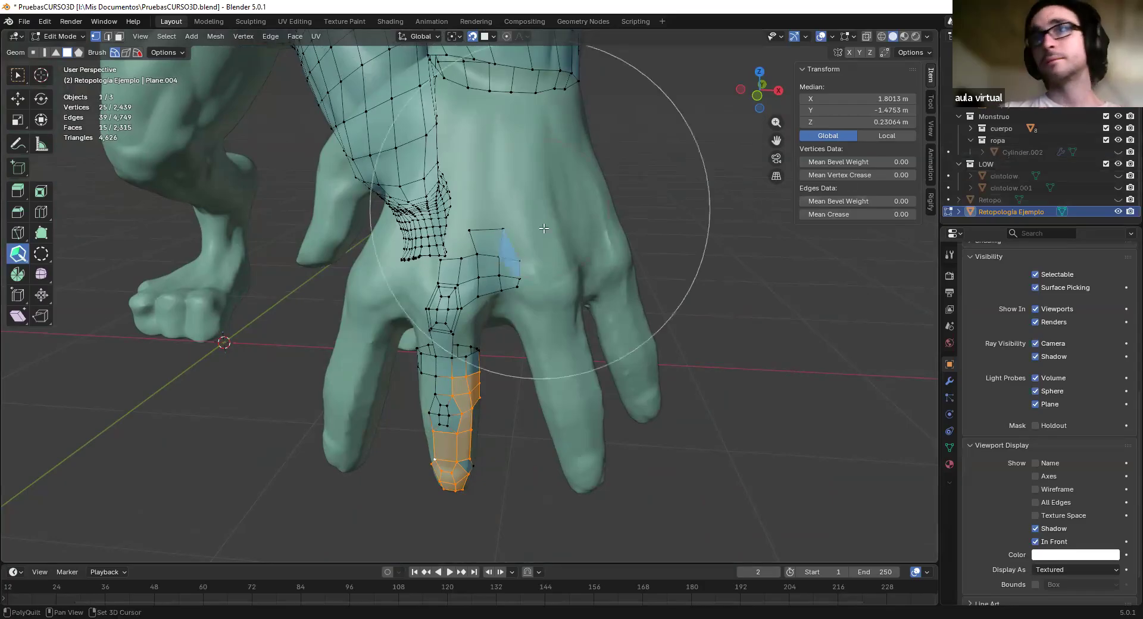
shift+middle_drag(525, 255, 534, 289)
Return to Object Mode and examine the retopology coverage over the whole creature from several angles
click(66, 39)
click(63, 50)
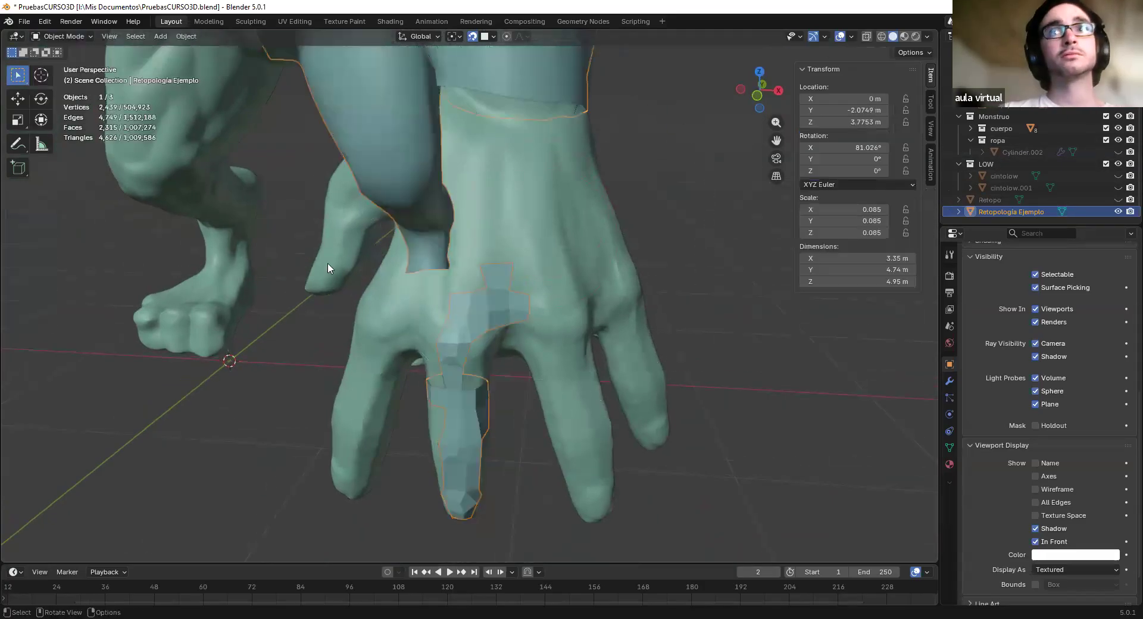
scroll(469, 303, down, 3)
scroll(431, 176, down, 5)
middle_drag(374, 266, 492, 322)
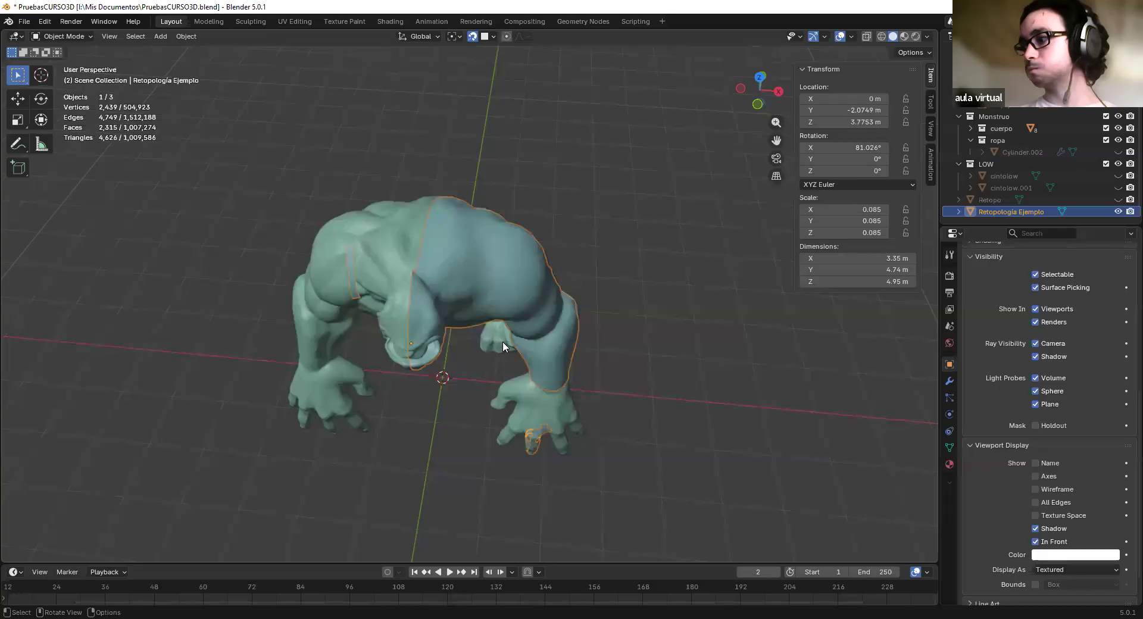
middle_drag(512, 322, 461, 286)
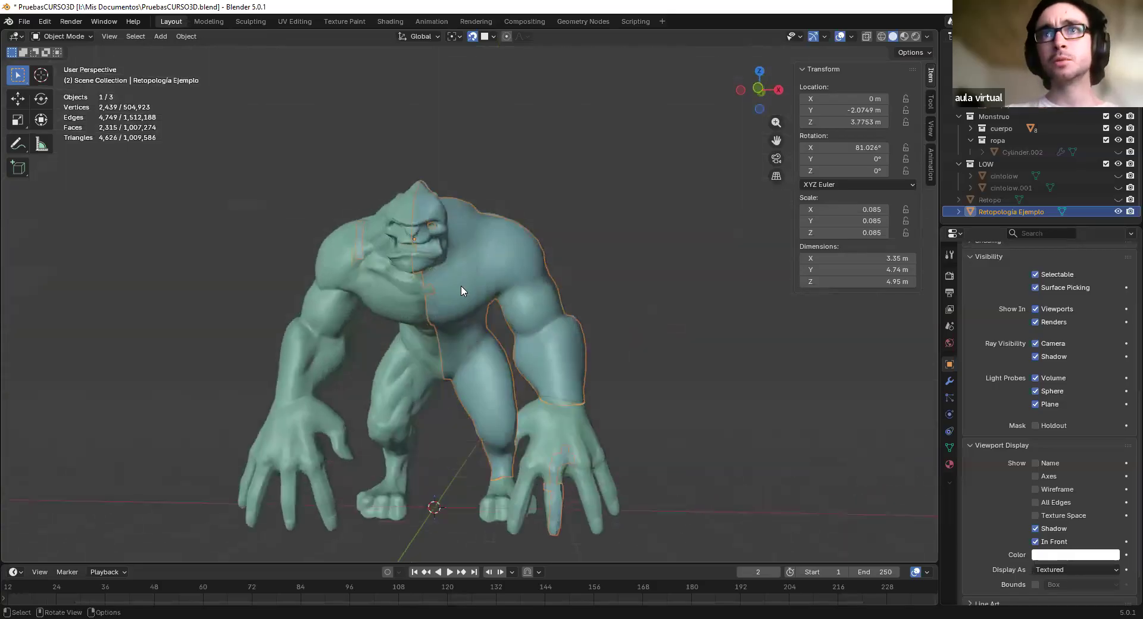
scroll(411, 229, up, 3)
middle_drag(396, 206, 428, 229)
scroll(434, 232, down, 5)
middle_drag(546, 304, 404, 284)
scroll(348, 234, up, 4)
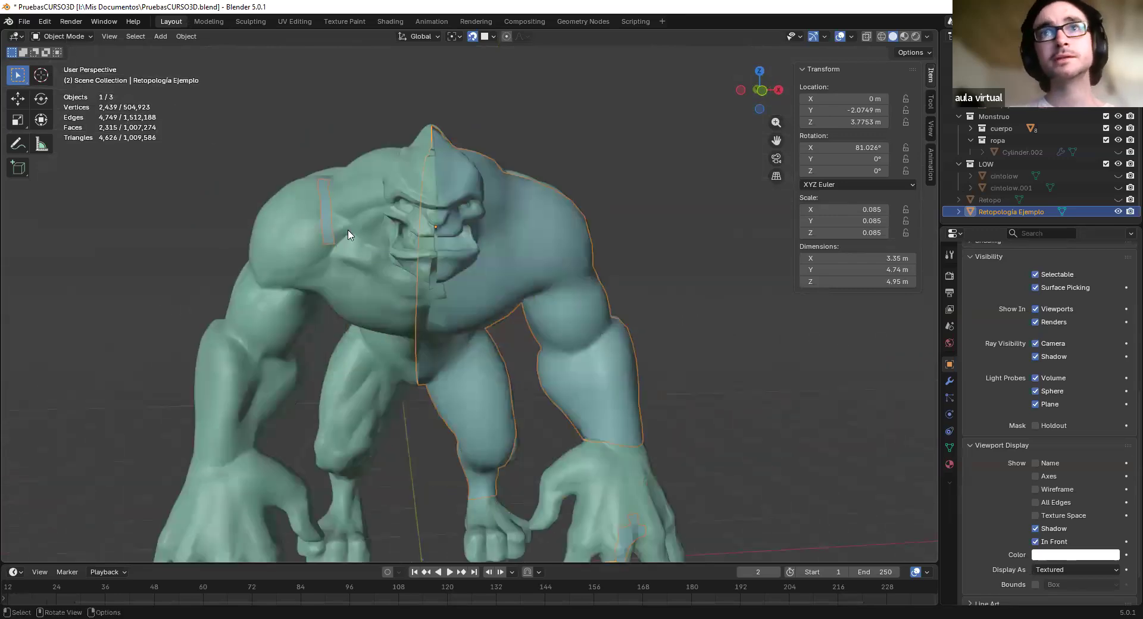
View the retopology wireframe in Edit Mode from the front orthographic view, and return to Object Mode
key(Tab)
key(KP_1)
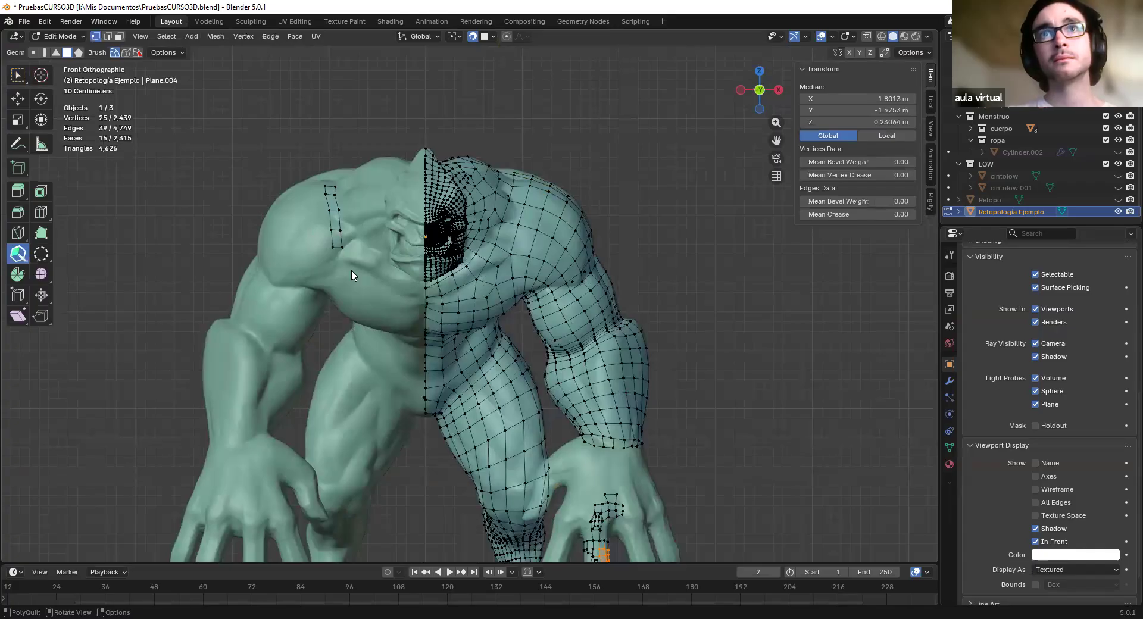
click(60, 37)
click(59, 52)
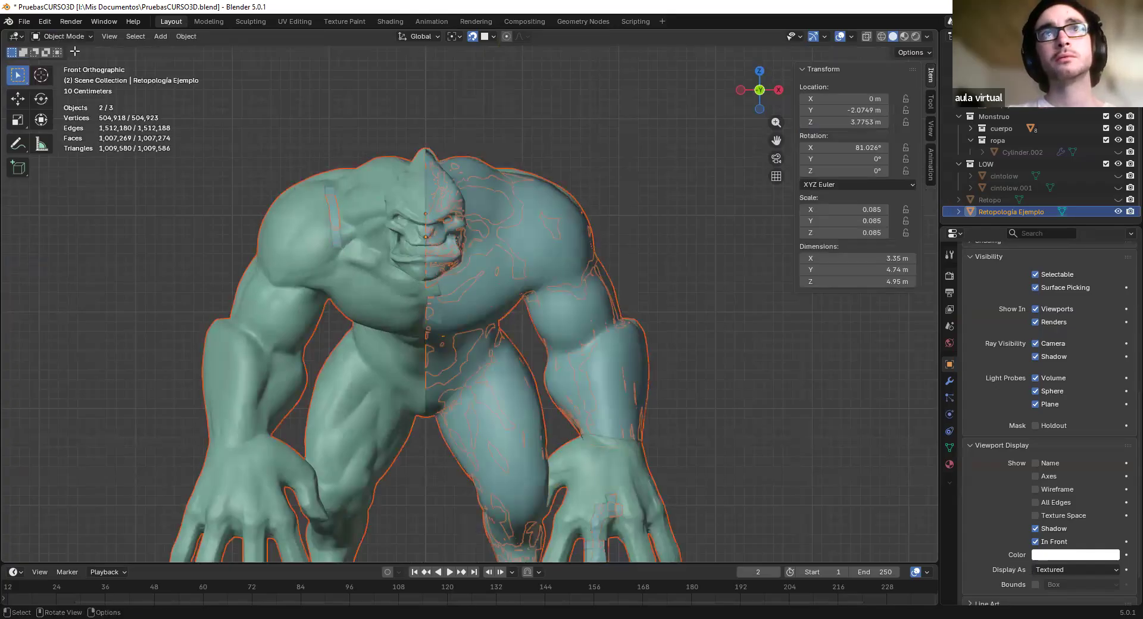
Select the Retopología Ejemplo mesh, enter Edit Mode with X-ray on, and examine the wireframe over the creature's head, torso, arm and leg
key(Tab)
key(Tab)
click(479, 223)
click(66, 37)
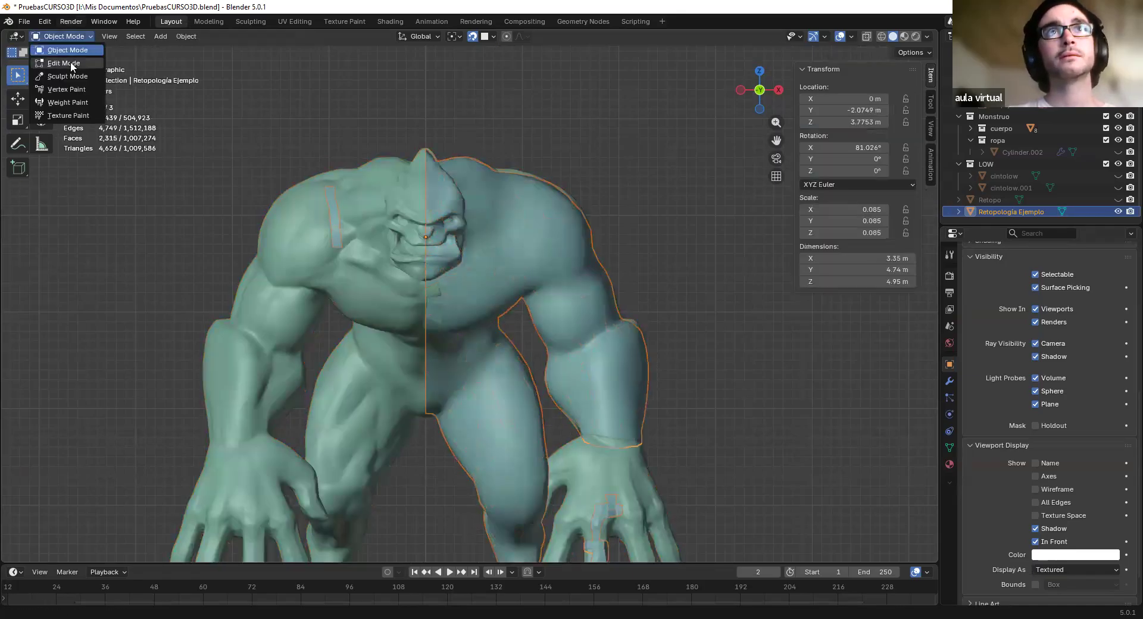
click(64, 63)
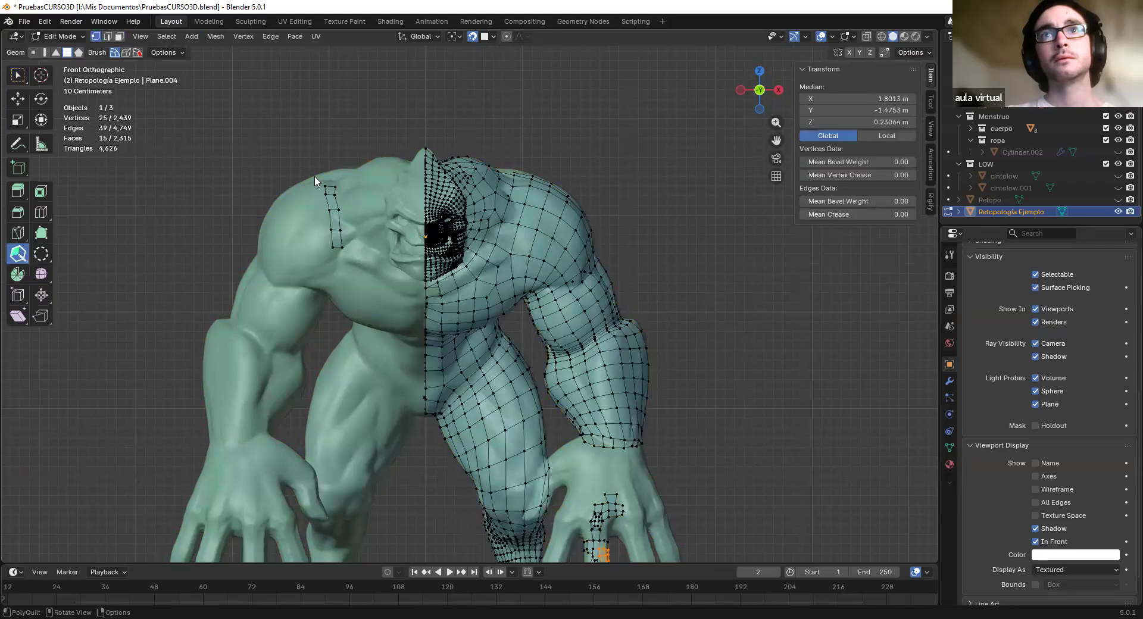
key(alt+z)
scroll(428, 301, down, 6)
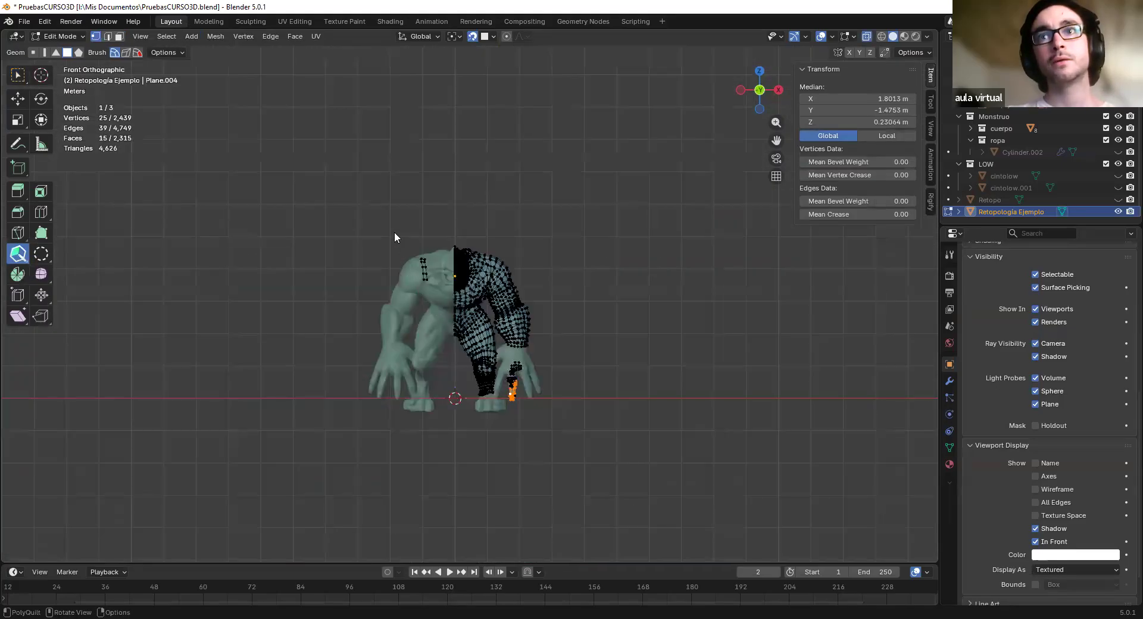
middle_drag(413, 284, 411, 302)
middle_drag(438, 255, 443, 306)
scroll(442, 306, up, 9)
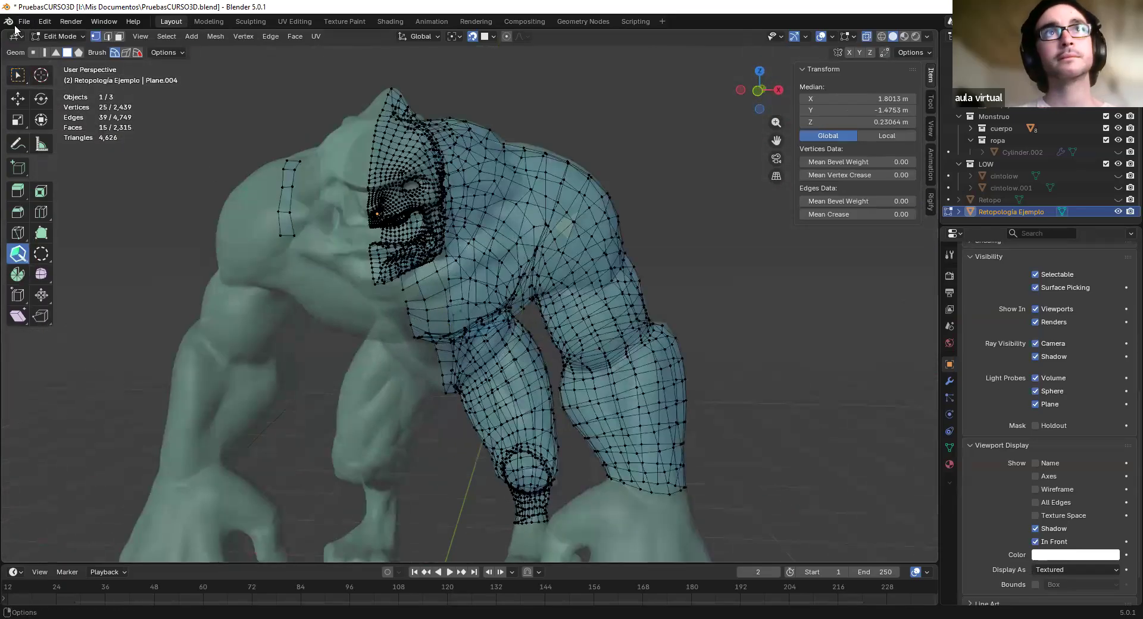
Save the current PruebasCURSO3D.blend file
click(25, 22)
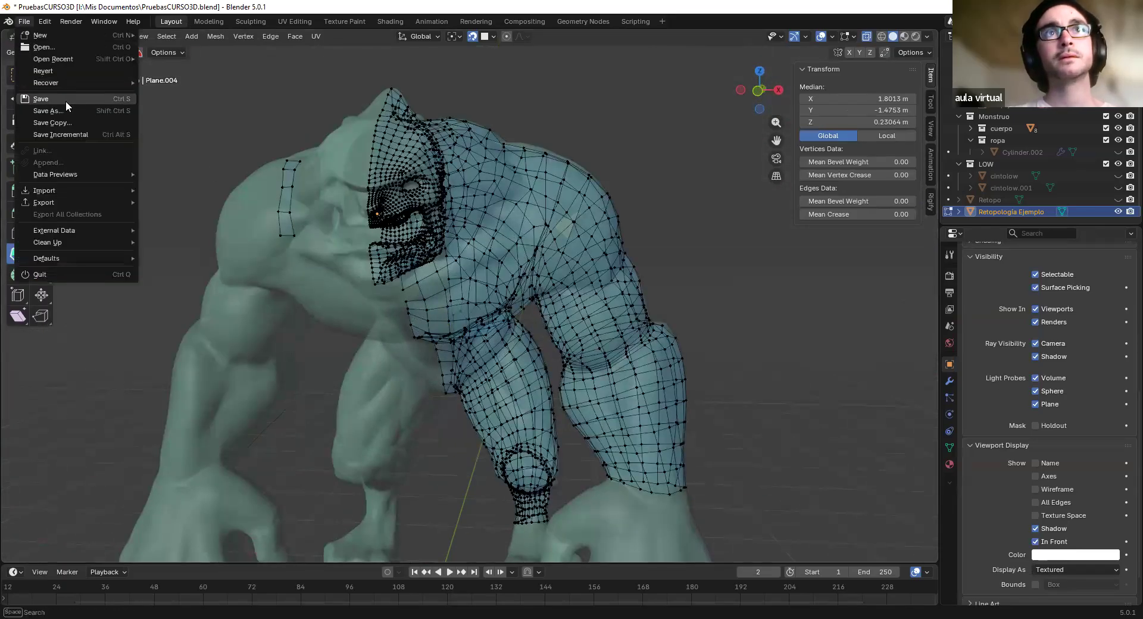
click(66, 101)
Browse the Mis Documentos folder for another Blender project, and close the file browser without opening anything
click(24, 21)
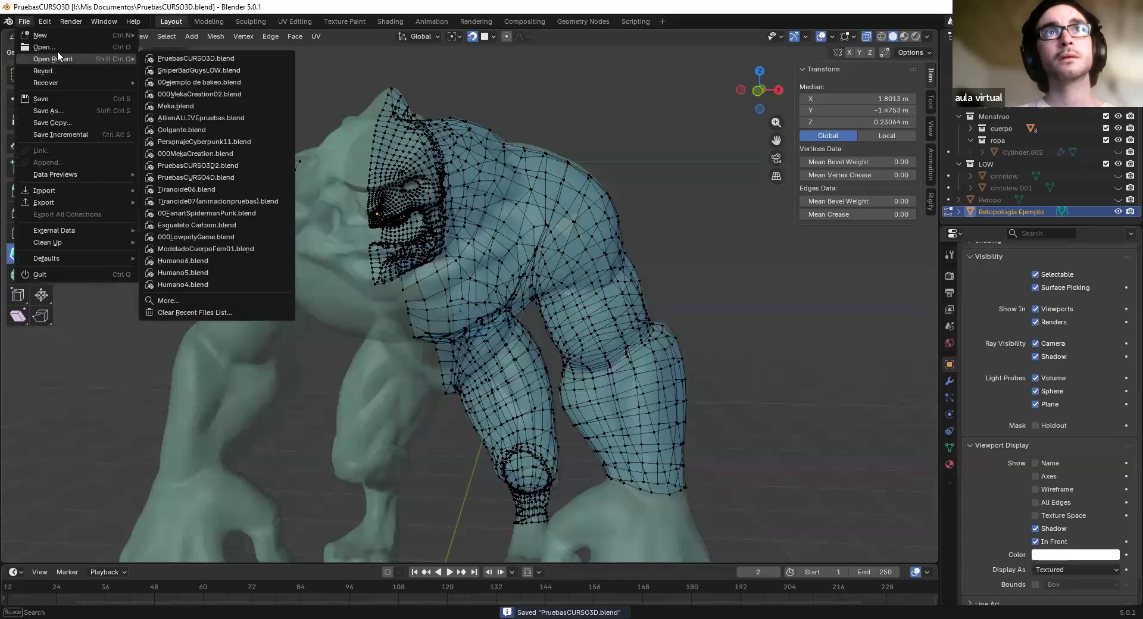
click(58, 51)
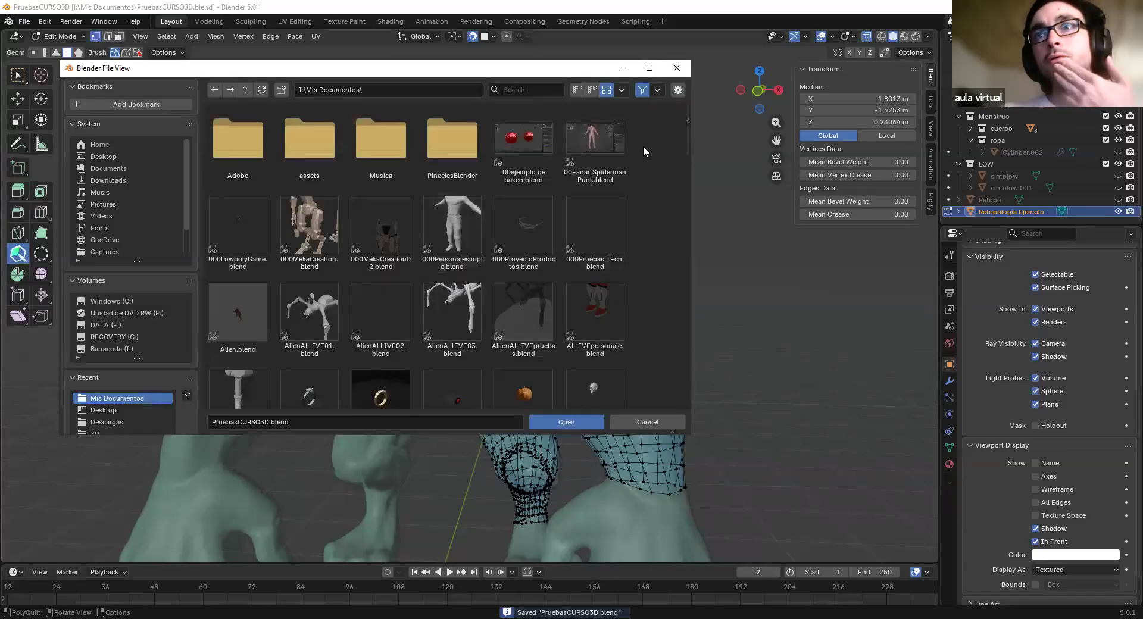
scroll(647, 163, down, 4)
scroll(648, 169, down, 5)
scroll(645, 172, down, 12)
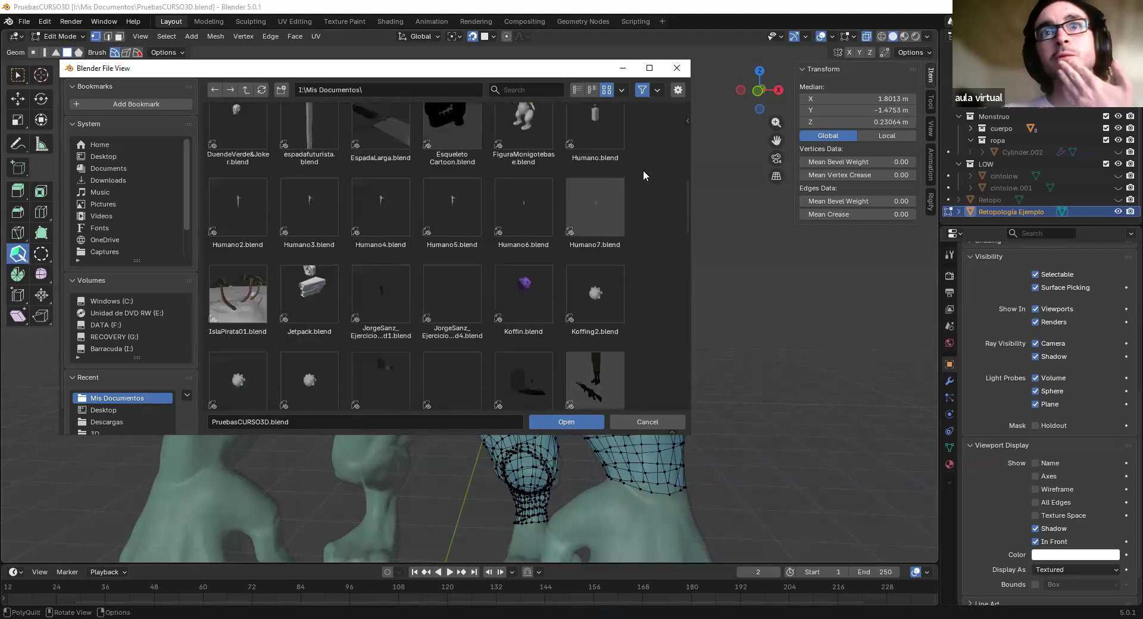
scroll(640, 186, down, 2)
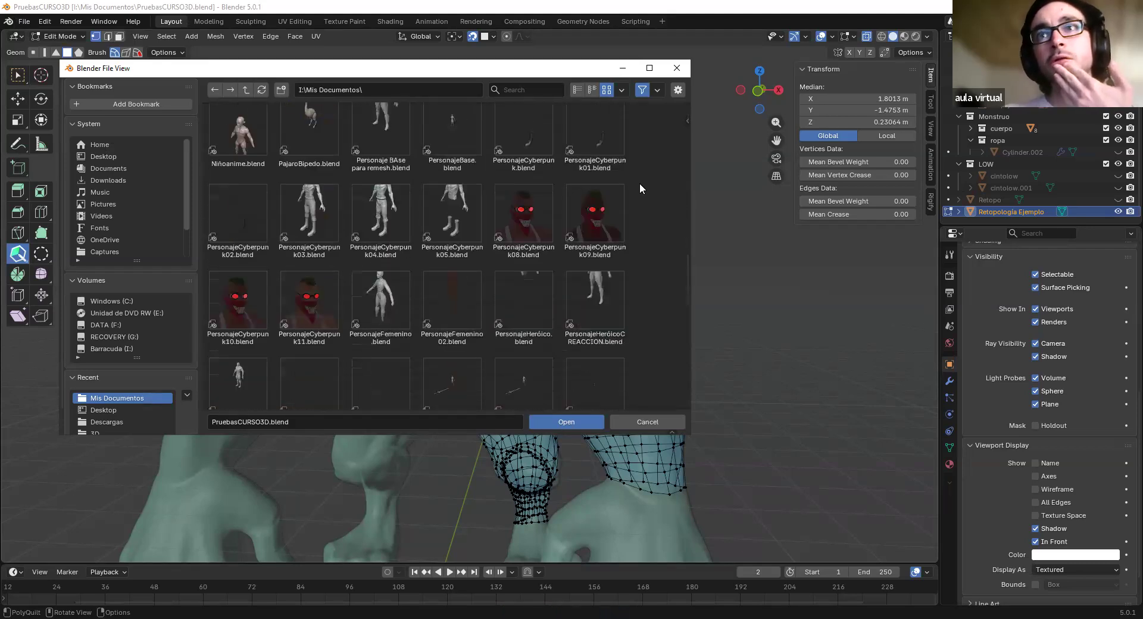
scroll(640, 184, down, 10)
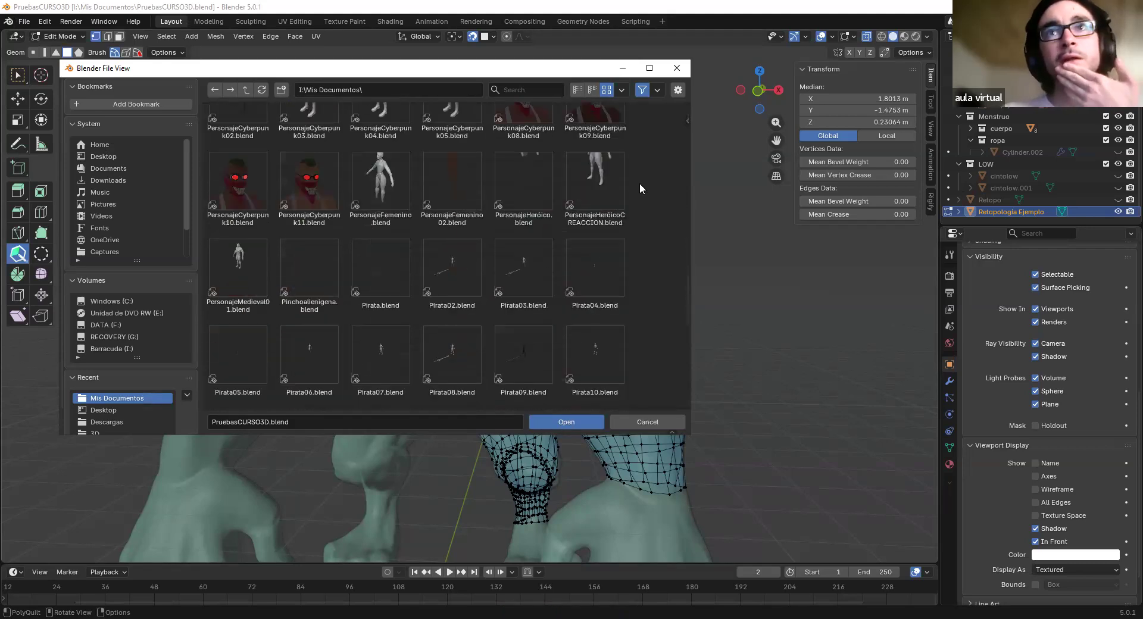
scroll(639, 184, down, 3)
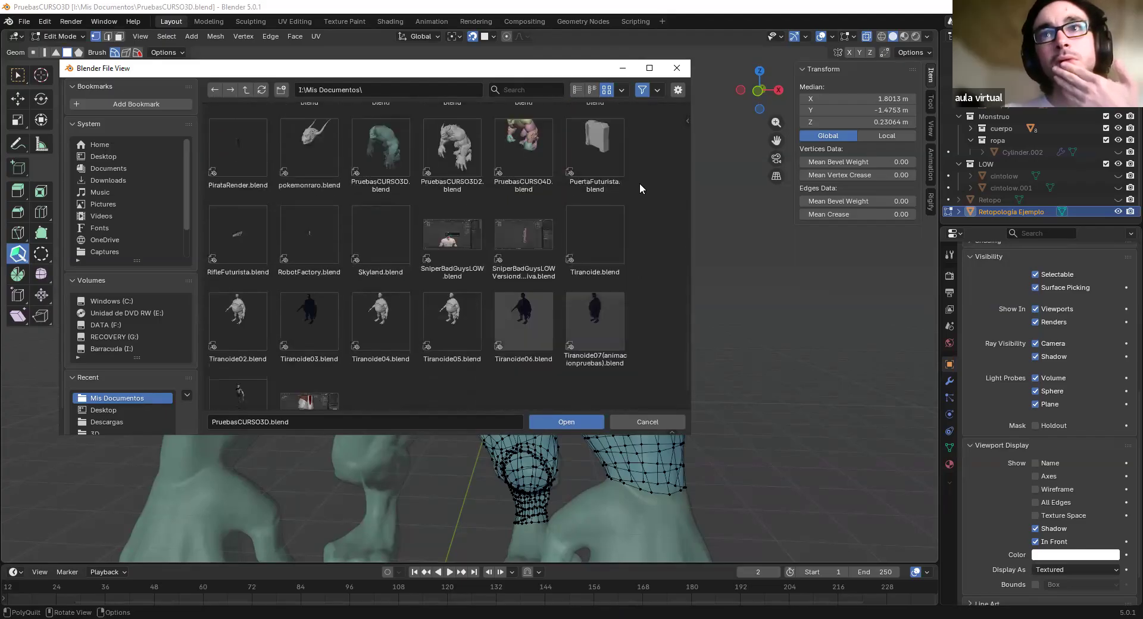
scroll(639, 183, down, 1)
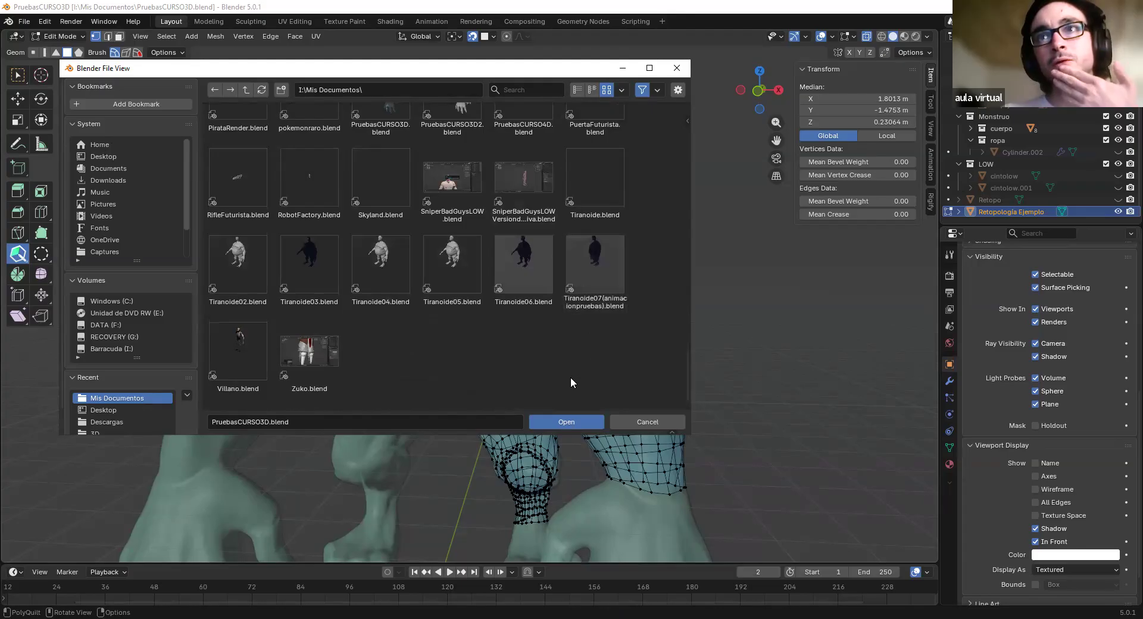
scroll(572, 382, up, 1)
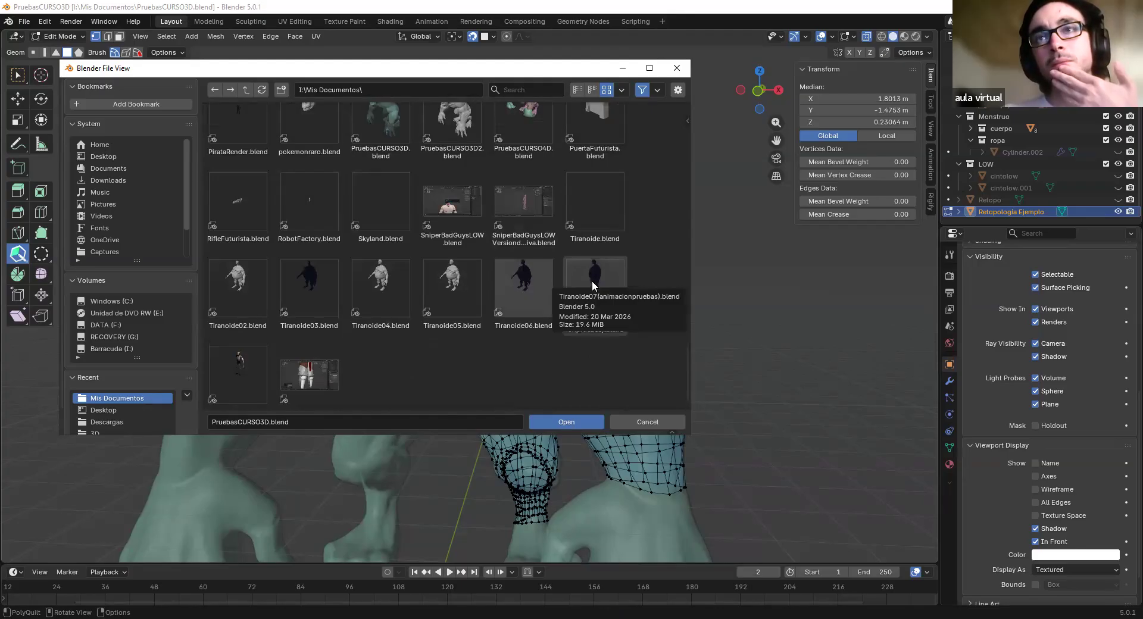
scroll(647, 295, up, 5)
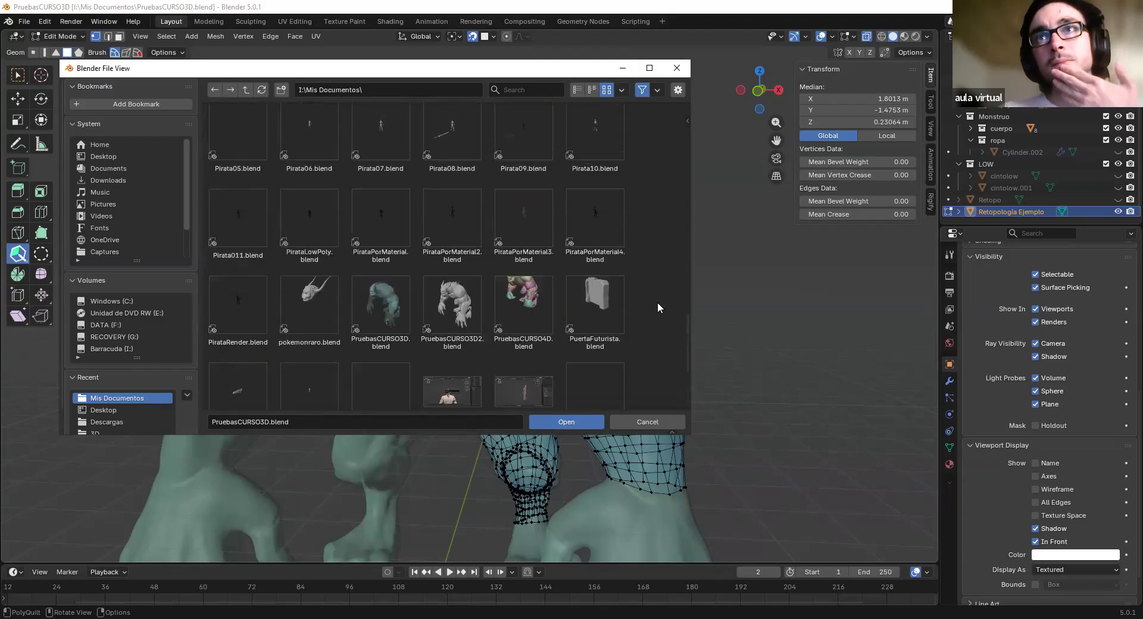
drag(684, 327, 689, 381)
scroll(562, 359, up, 5)
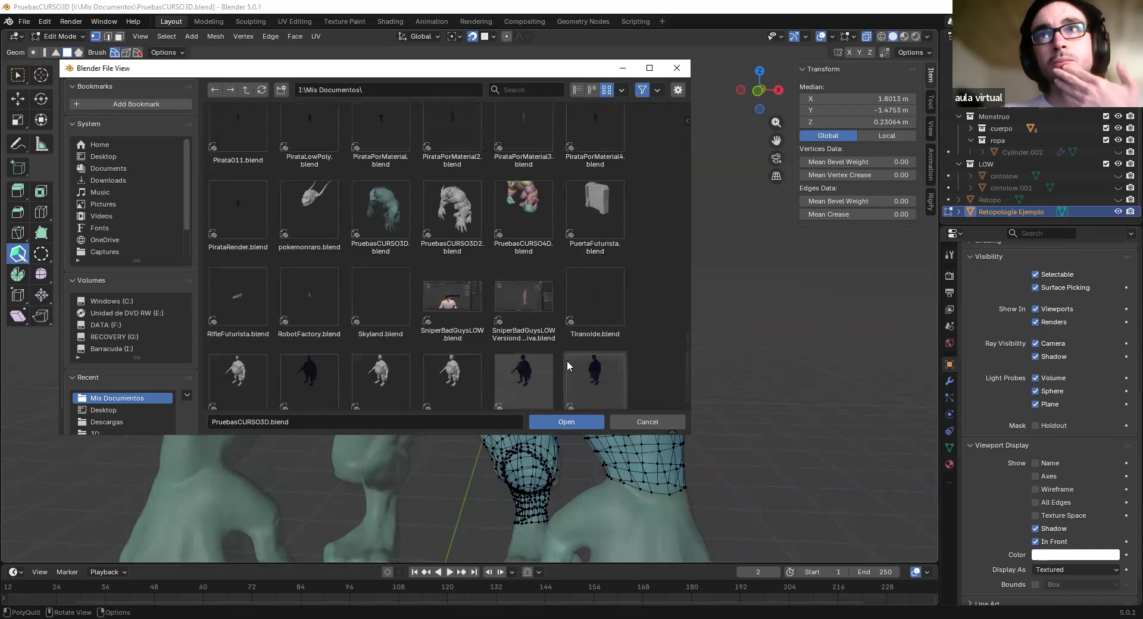
scroll(567, 360, up, 2)
scroll(619, 295, up, 8)
scroll(641, 306, up, 5)
drag(687, 216, 688, 388)
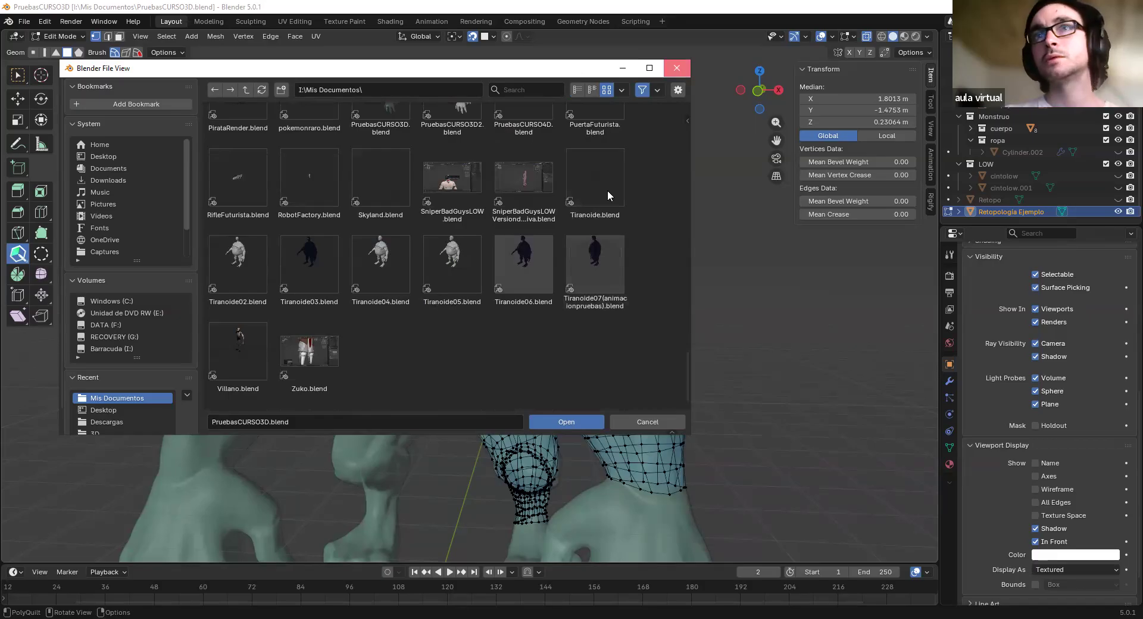
click(677, 68)
Return to Object Mode and hide the LOW collection, keeping the cuerpo collection shown
scroll(470, 239, down, 2)
click(62, 37)
click(69, 50)
shift+middle_drag(407, 277, 409, 205)
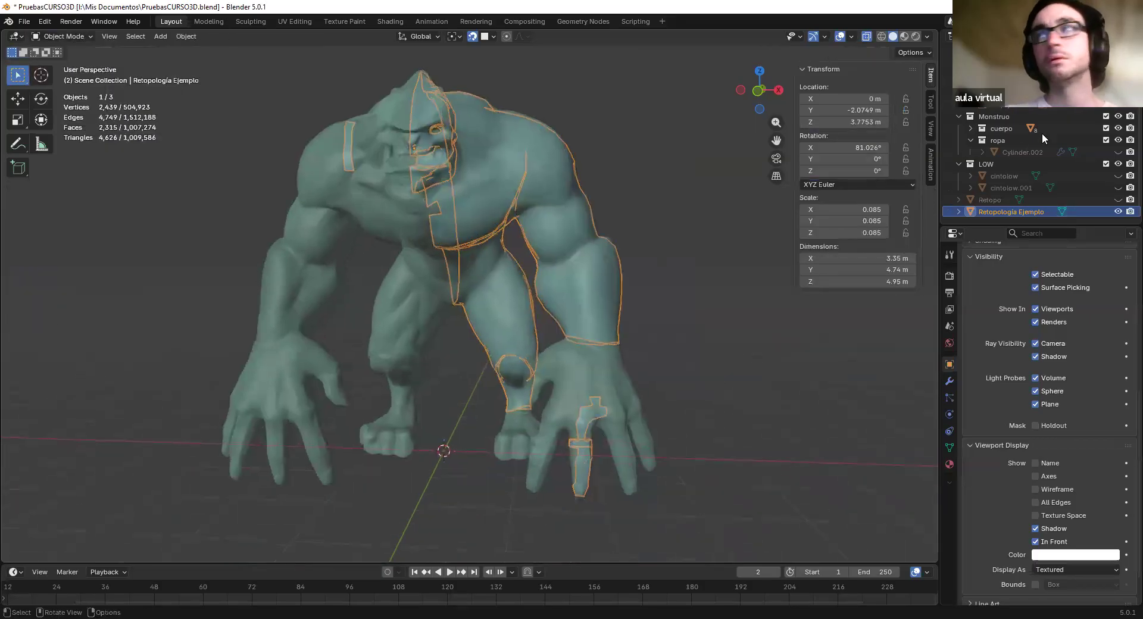
click(1118, 164)
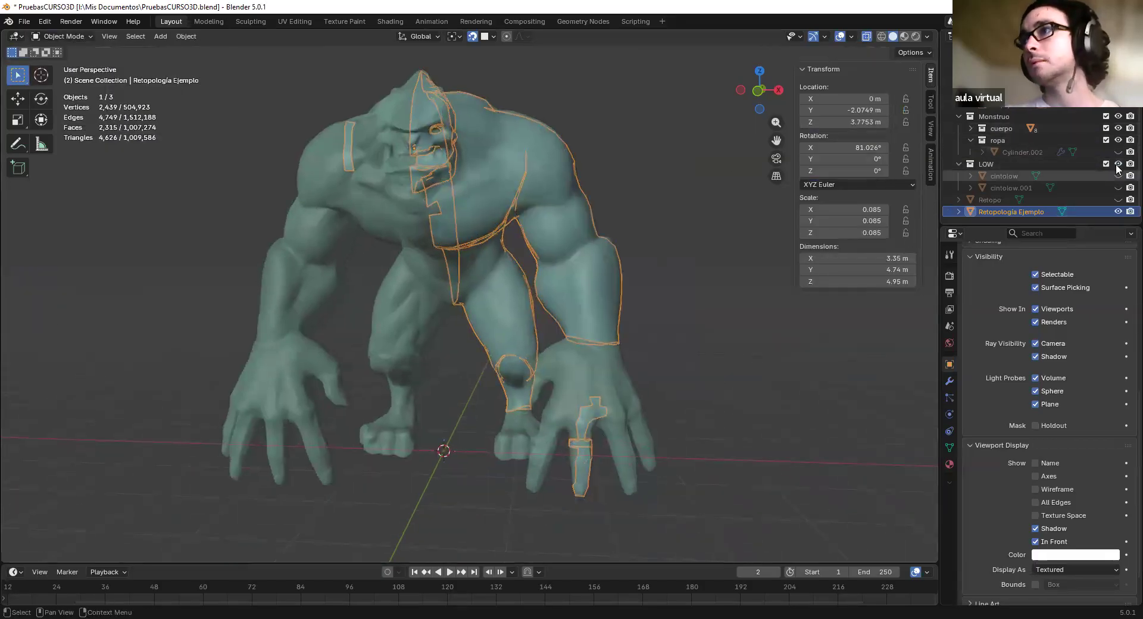
click(1118, 128)
click(1118, 128)
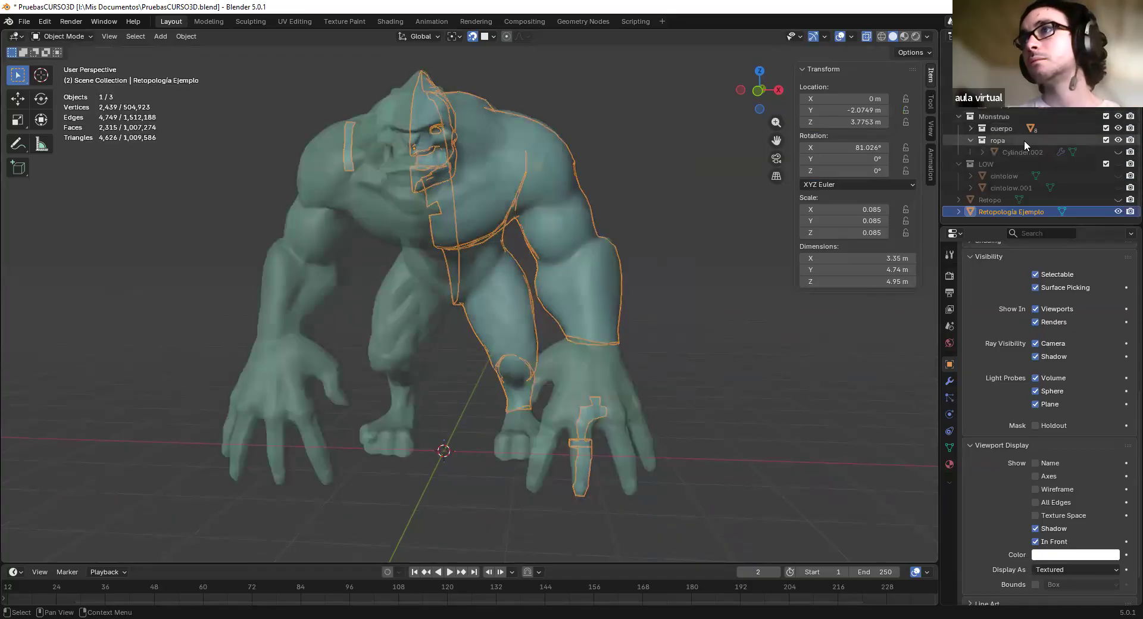
Select the ropa collection and examine the whole creature in solid view with X-ray off
click(1024, 141)
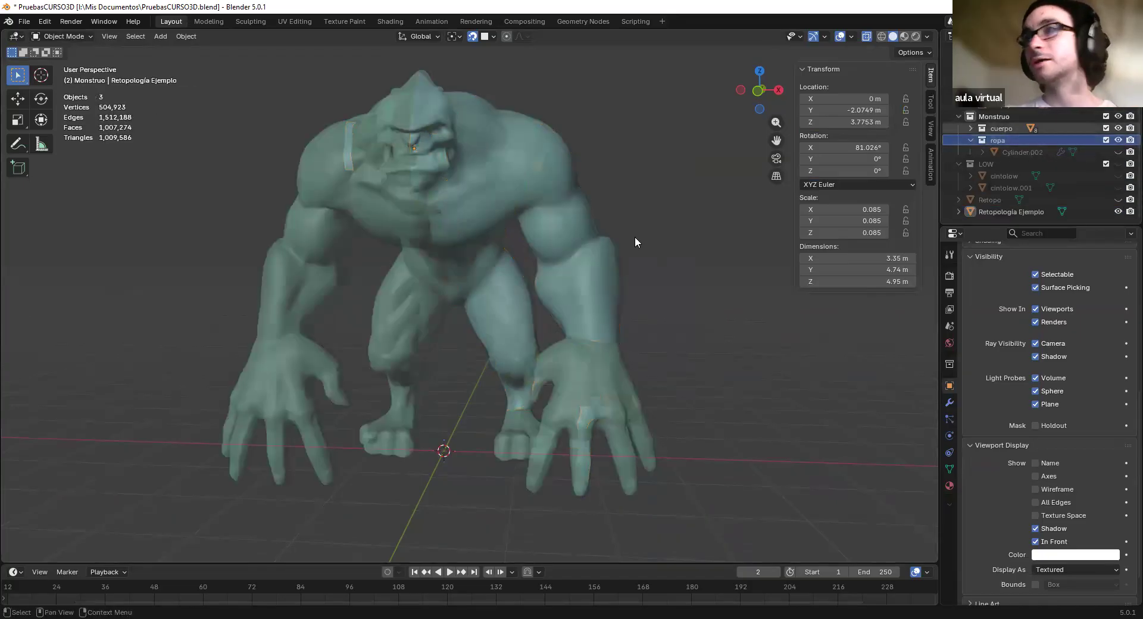
scroll(1035, 124, up, 1)
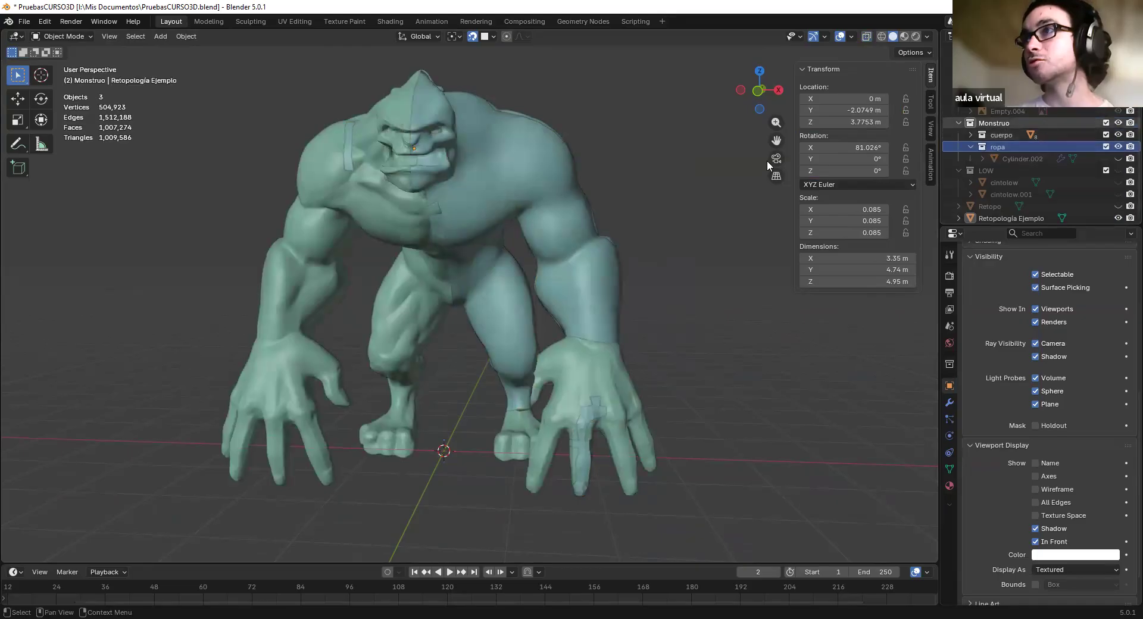
scroll(689, 249, up, 3)
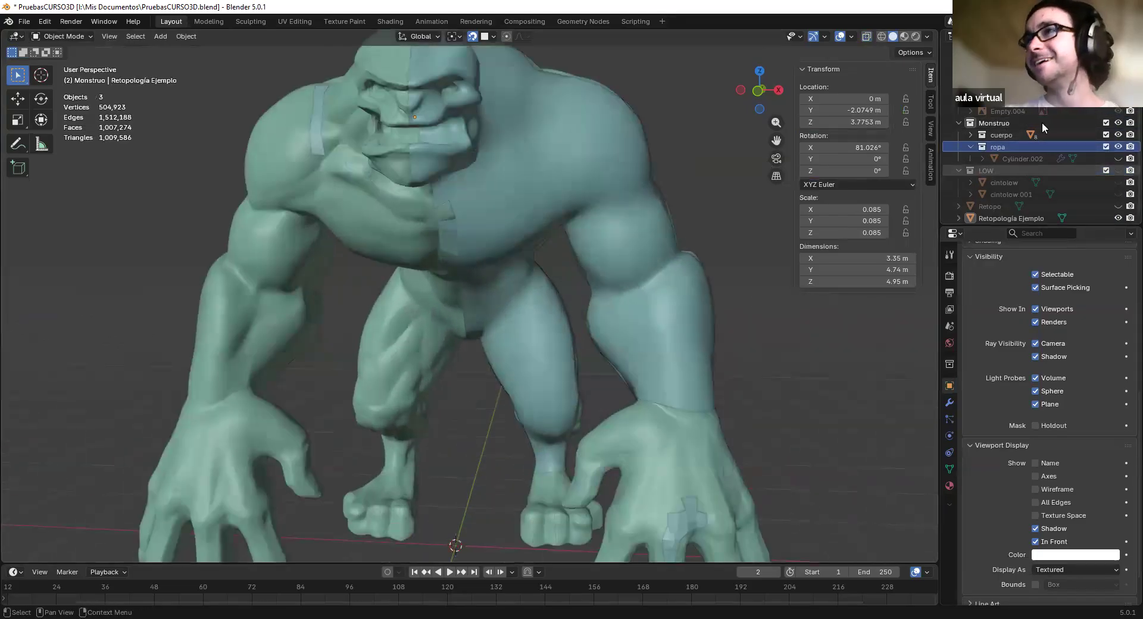
scroll(1041, 126, down, 1)
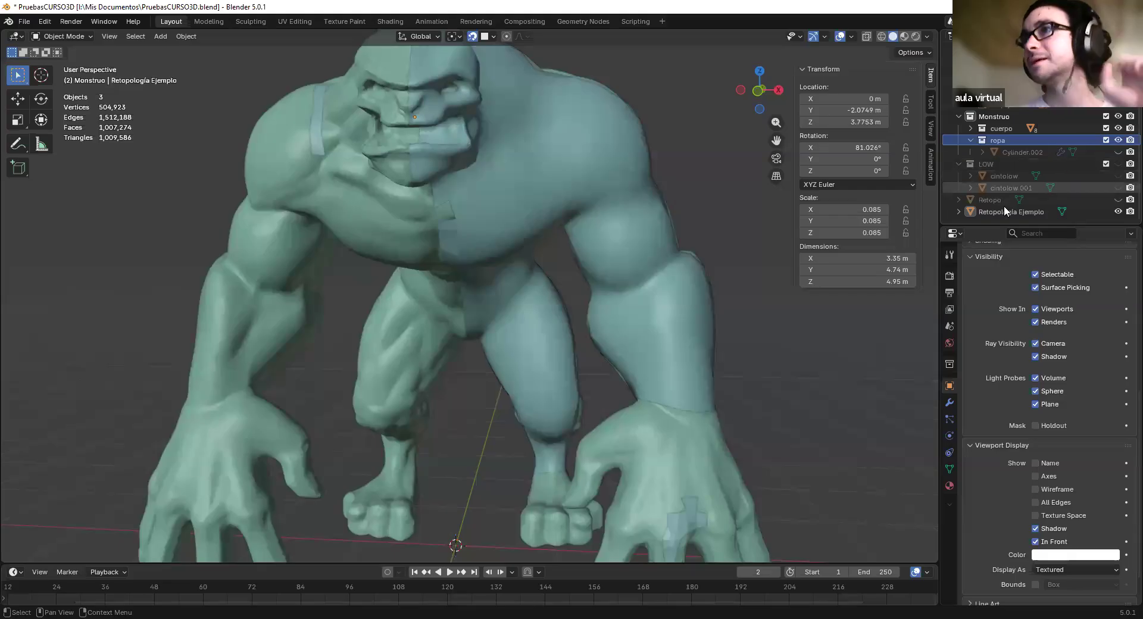
scroll(602, 209, down, 3)
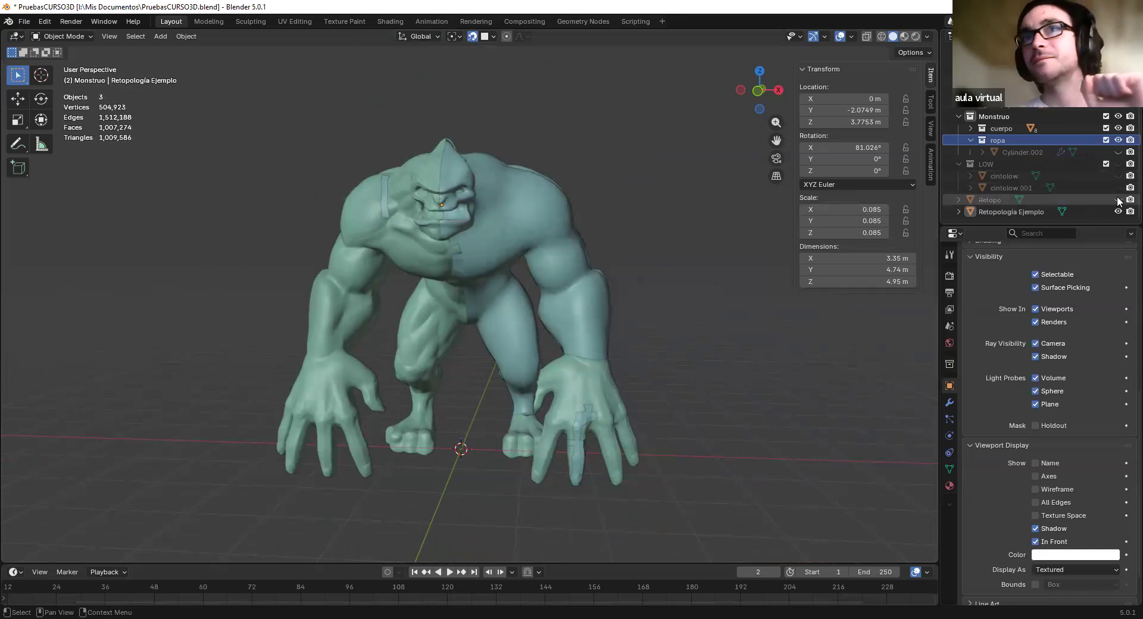
Hide the Retopología Ejemplo mesh, the sculpted body, the ropa collection and the leftover Cone.007 spike
click(532, 213)
key(h)
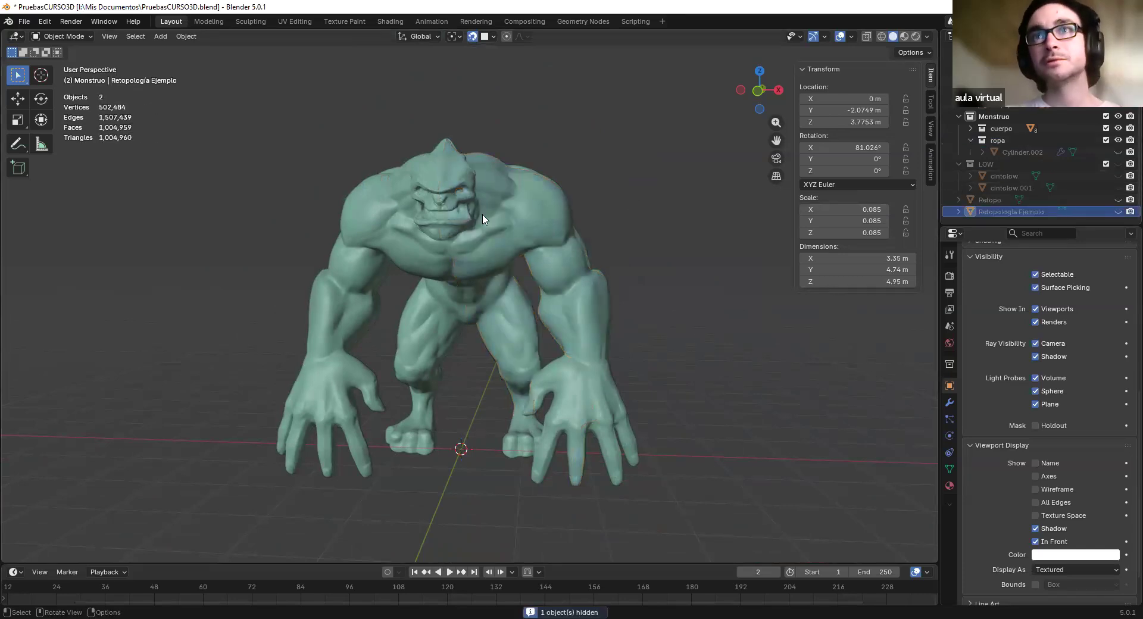
click(485, 219)
key(h)
click(1117, 141)
click(545, 215)
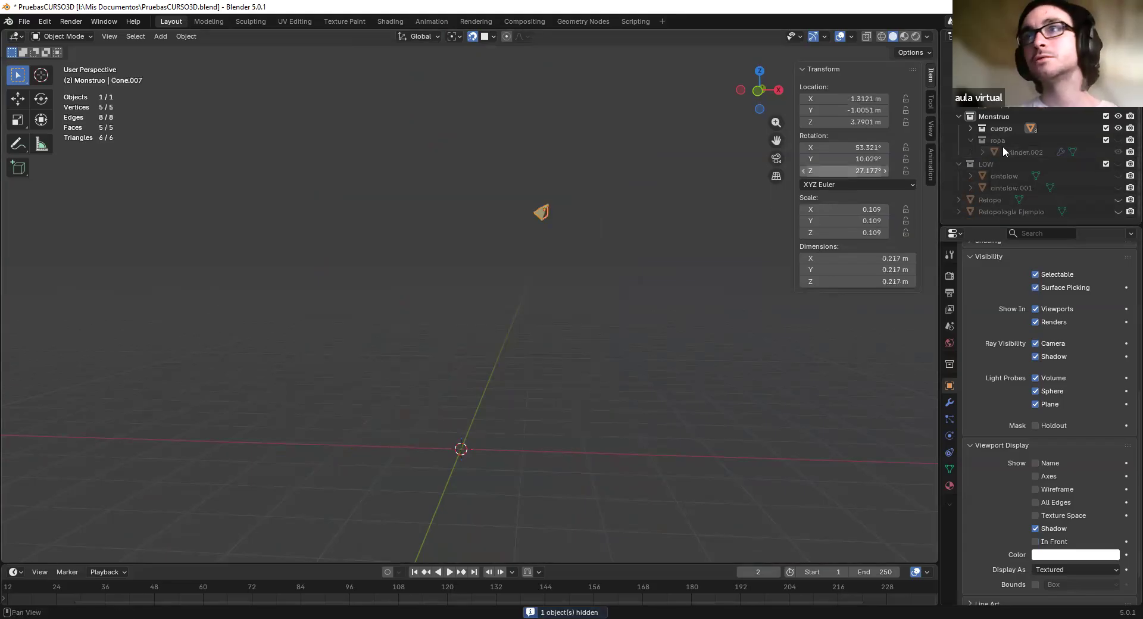
click(972, 128)
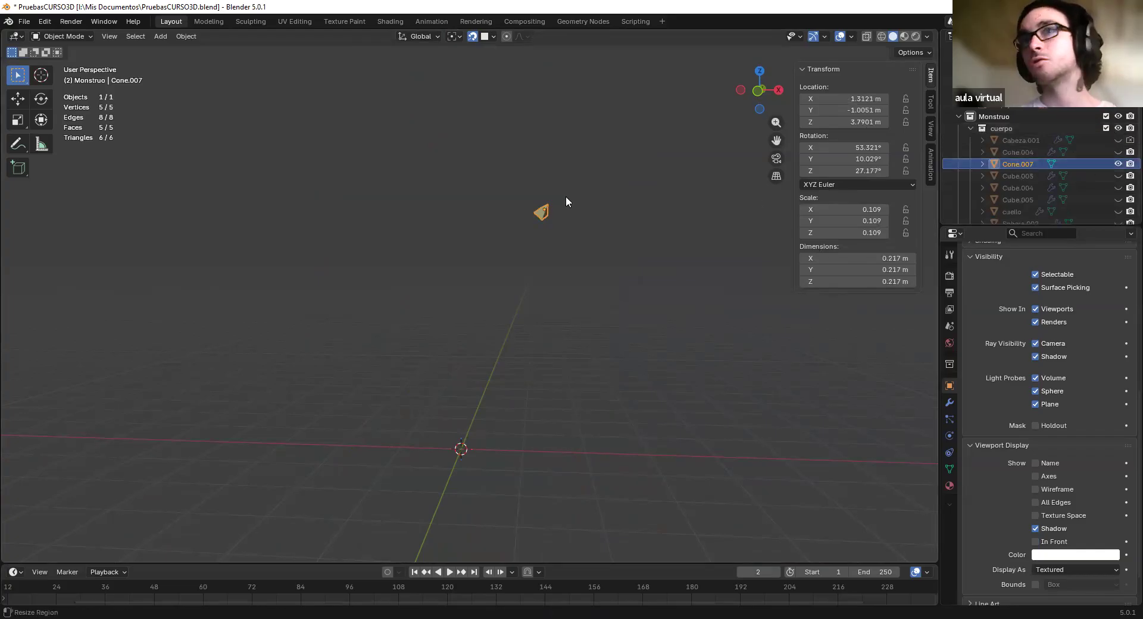
key(h)
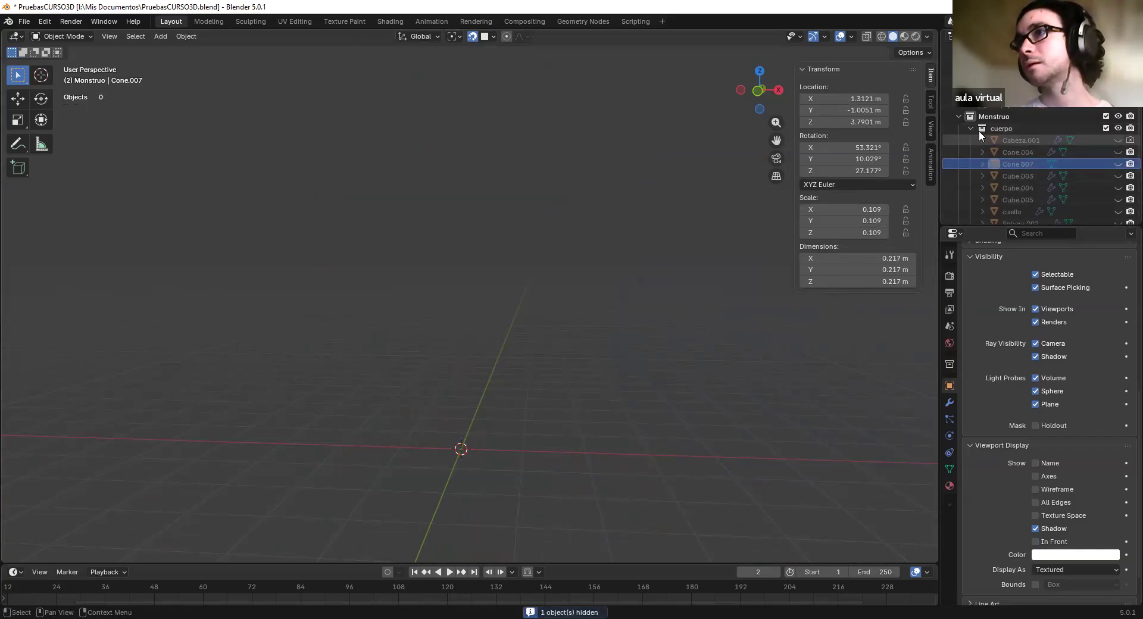
Show all the body parts in the cuerpo collection, from Cabeza.001, the cones and cubes to cuello and Sphere.002
click(971, 129)
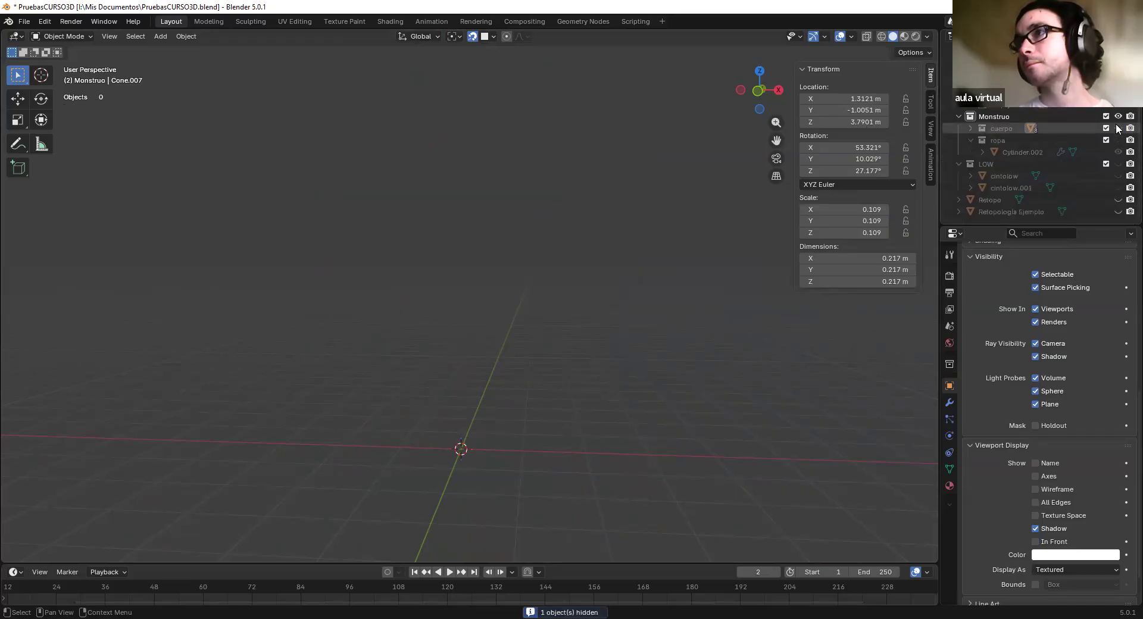
click(971, 129)
click(1118, 139)
click(1118, 151)
click(1118, 164)
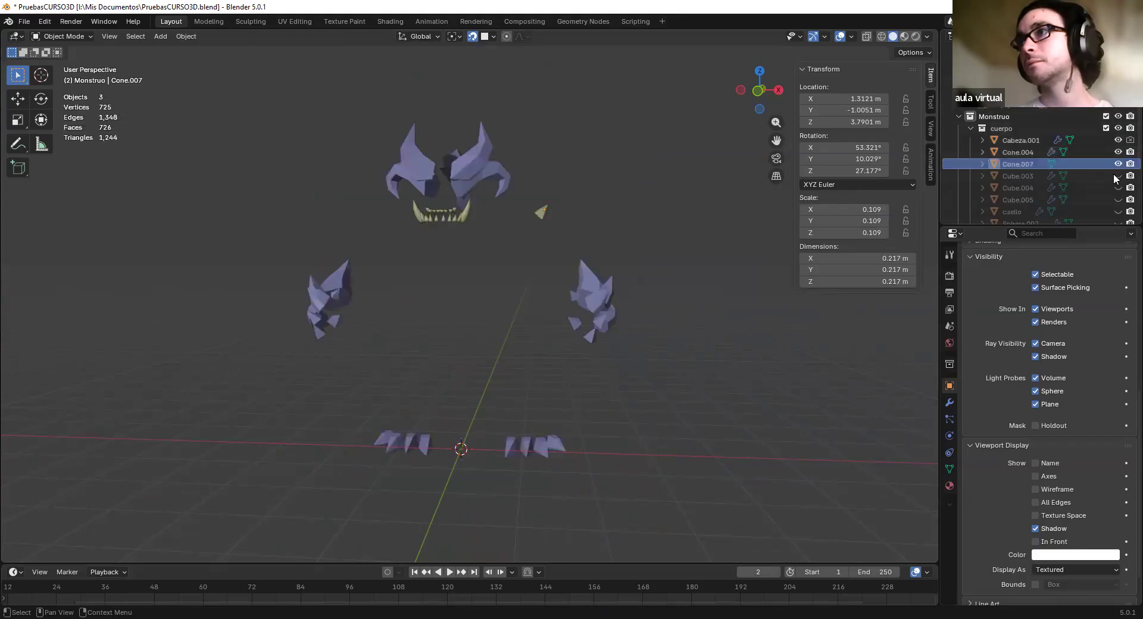
click(1118, 176)
click(1118, 188)
click(1118, 200)
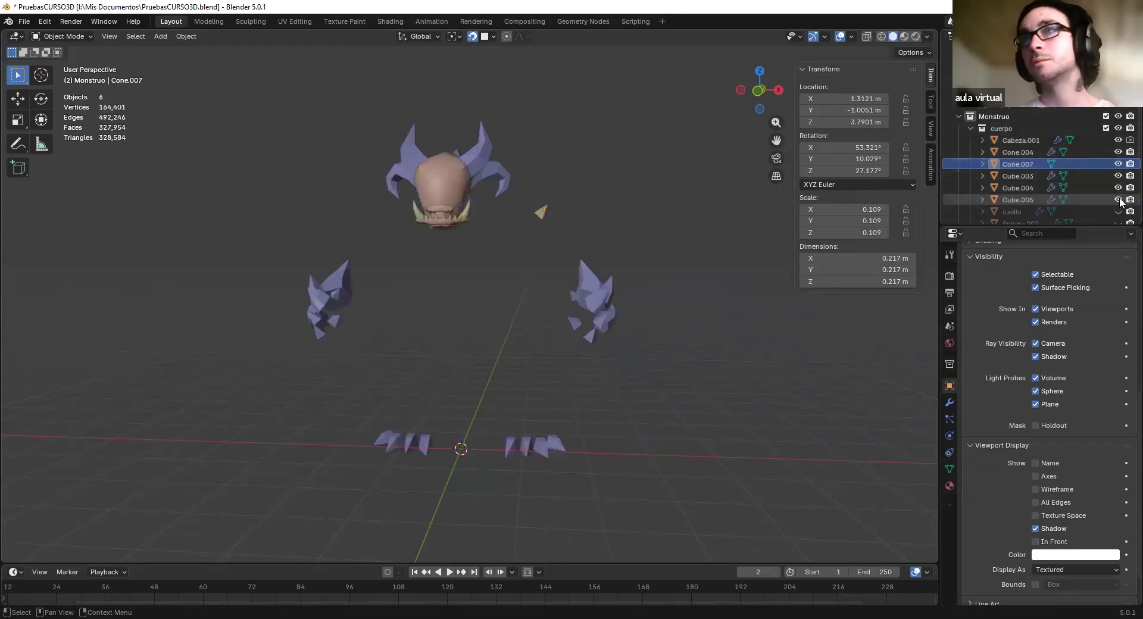
scroll(1120, 203, down, 2)
click(1119, 200)
click(1118, 188)
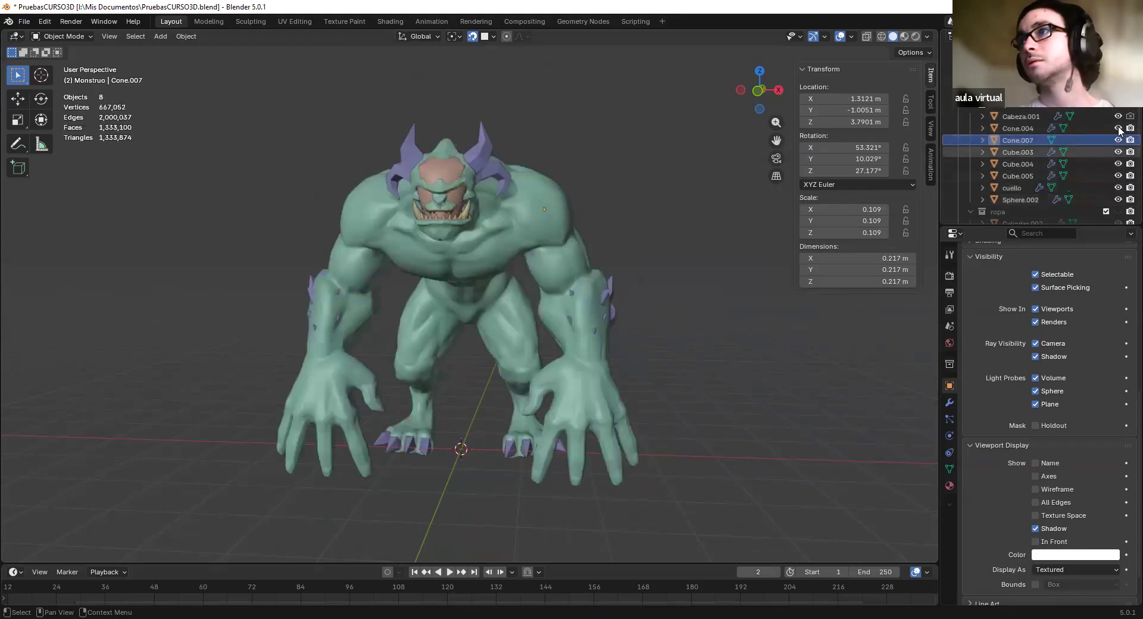
Hide the cuerpo collection and show the ropa collection with its Cylinder.002 garment
click(1118, 104)
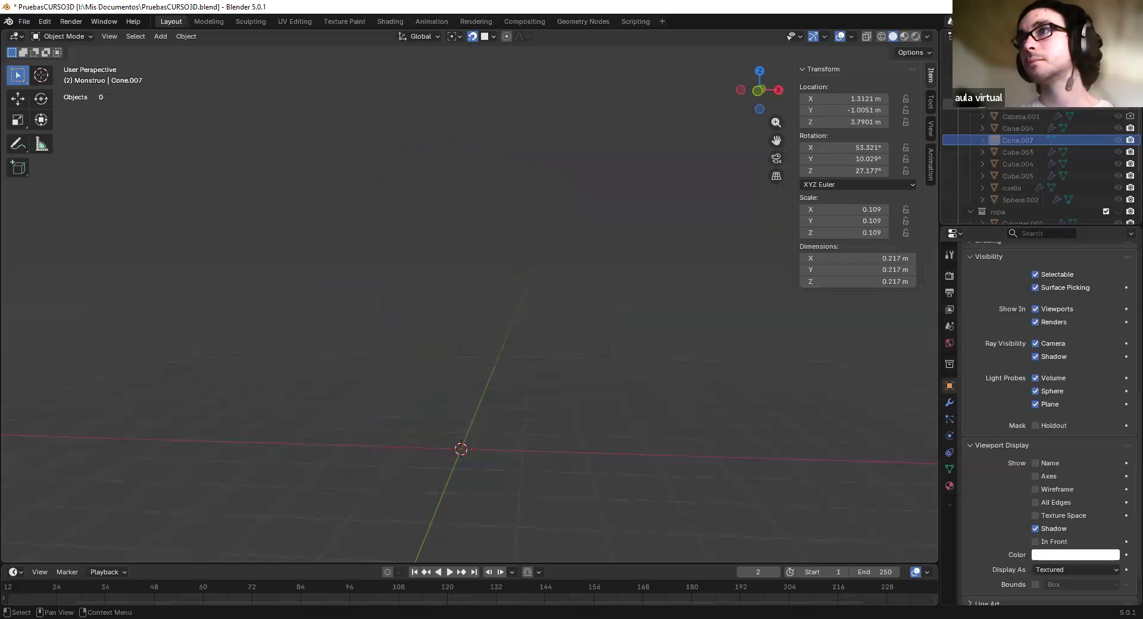
click(971, 104)
click(1118, 141)
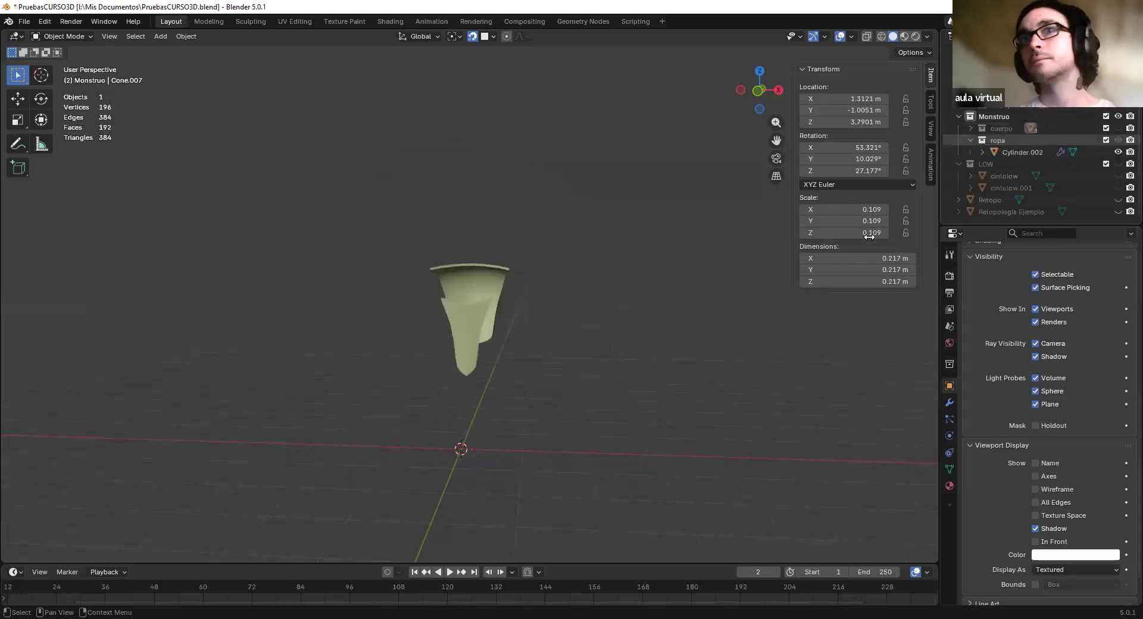
click(984, 151)
click(984, 152)
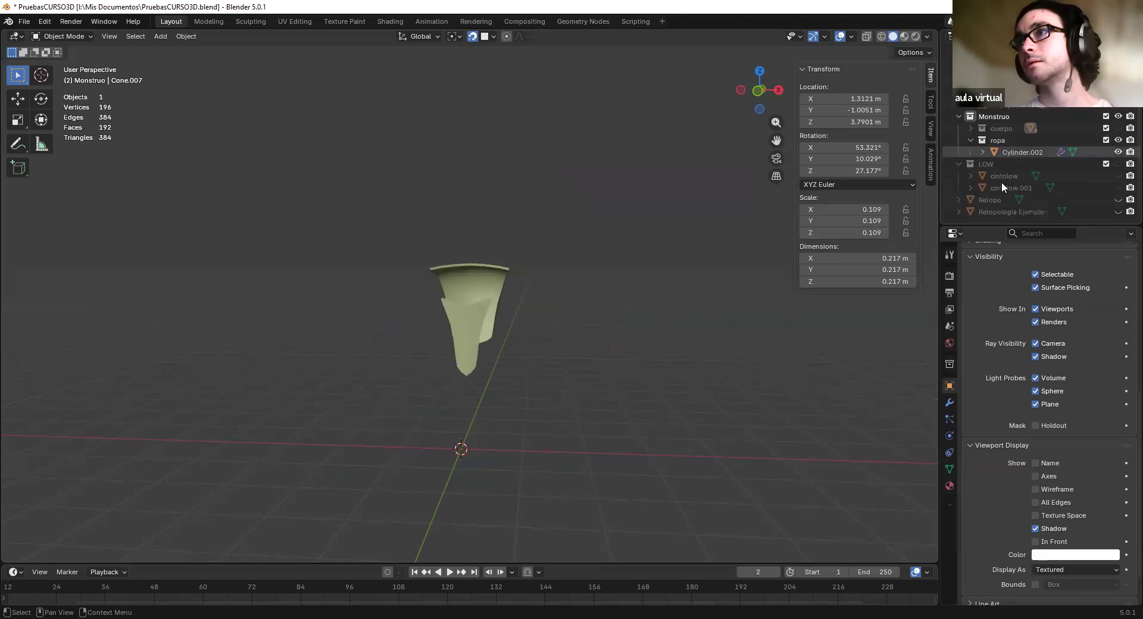
Show the LOW collection along with its cintolow and cintolow.001 belts
click(1119, 165)
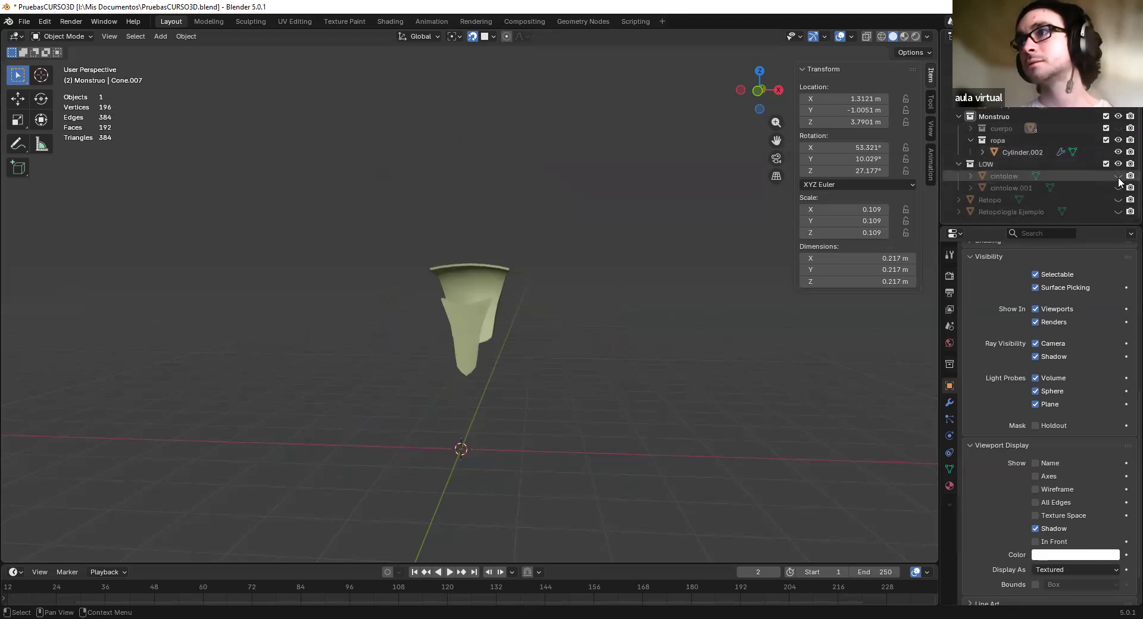
click(1118, 176)
click(1118, 187)
click(1005, 177)
drag(1002, 178, 1008, 145)
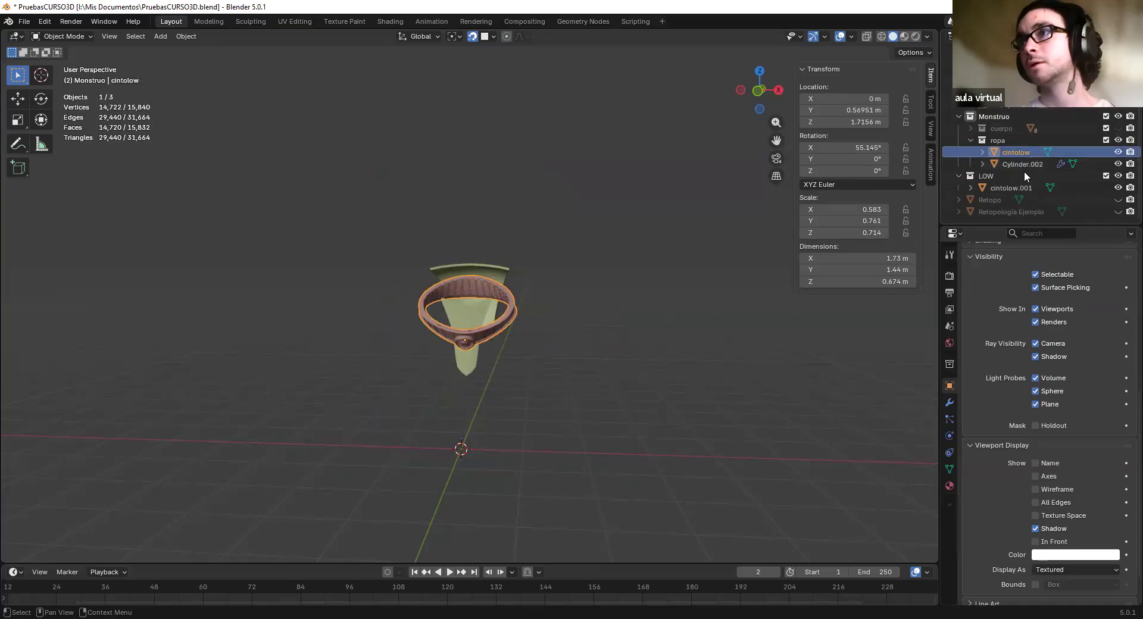
key(ctrl+z)
Move cintolow.001 from the LOW collection into the ropa collection and hide Cylinder.002
click(1012, 186)
drag(1012, 186, 1016, 148)
click(1118, 152)
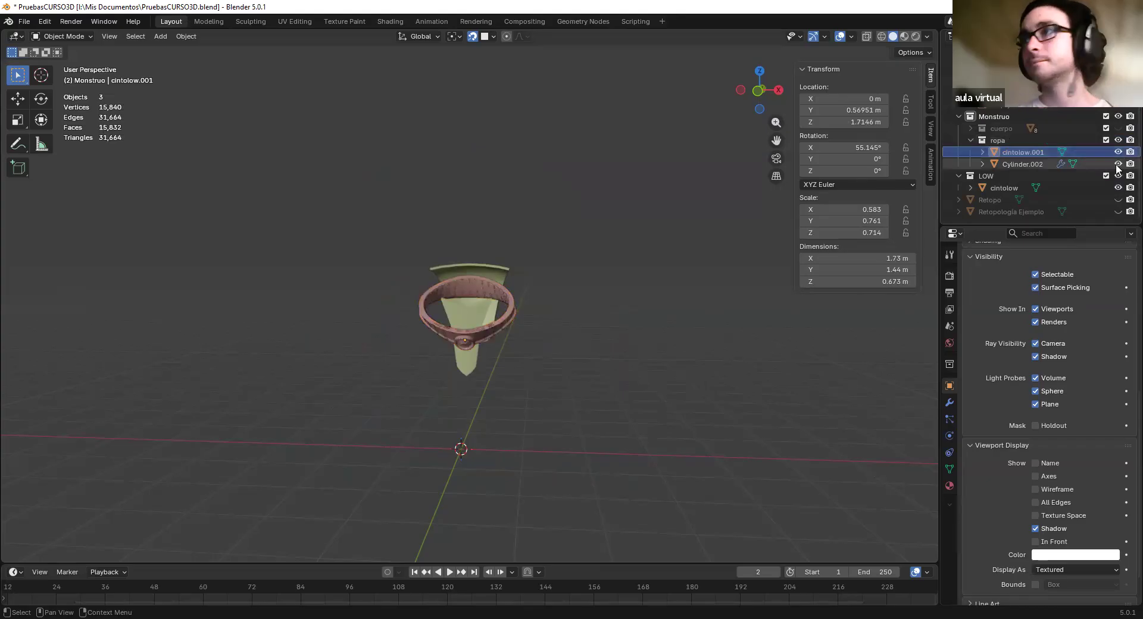
click(1119, 163)
Inspect the overlapping belts up close, hide cintolow and examine the selected cintolow.001 belt alone
middle_drag(531, 303, 571, 322)
scroll(606, 338, up, 6)
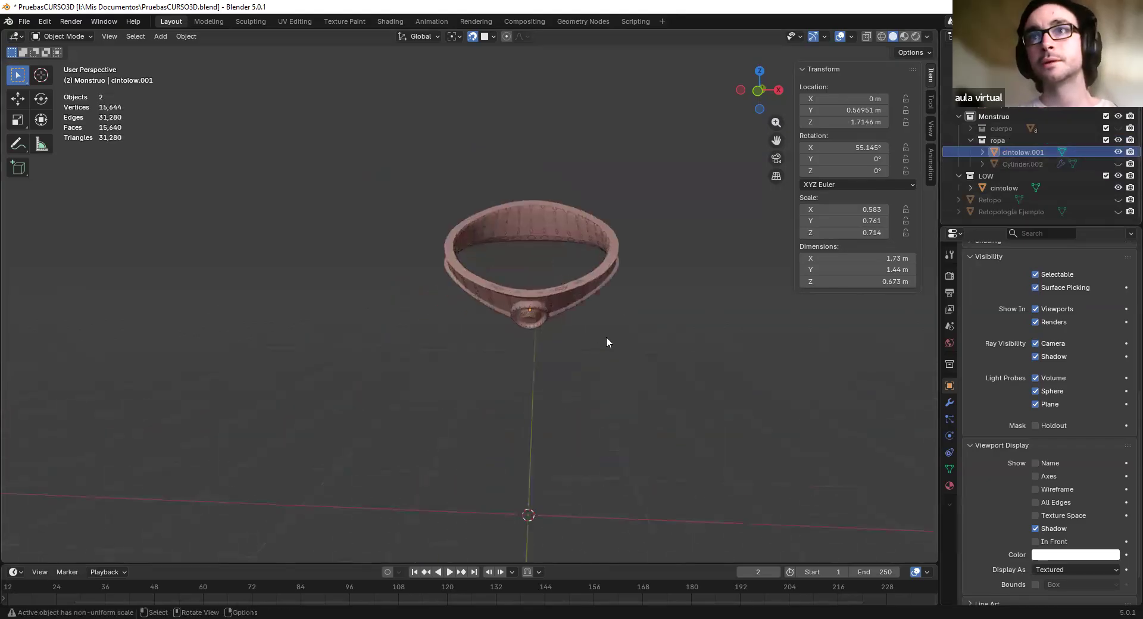
middle_drag(617, 402, 624, 363)
shift+middle_drag(620, 444, 601, 338)
scroll(631, 381, up, 3)
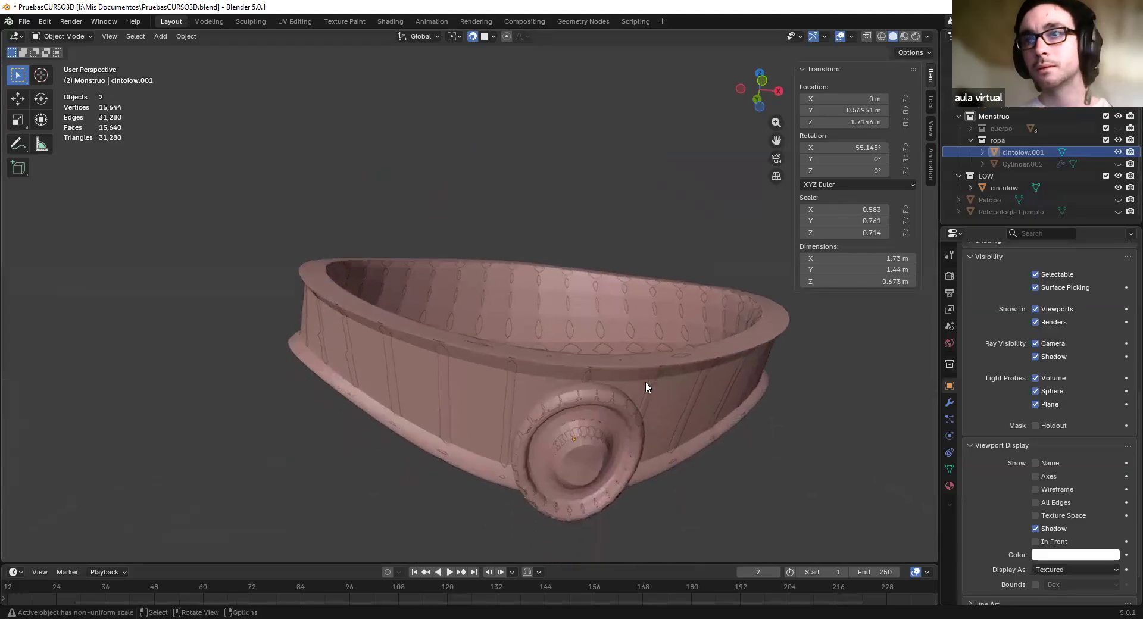
click(646, 382)
scroll(646, 387, down, 2)
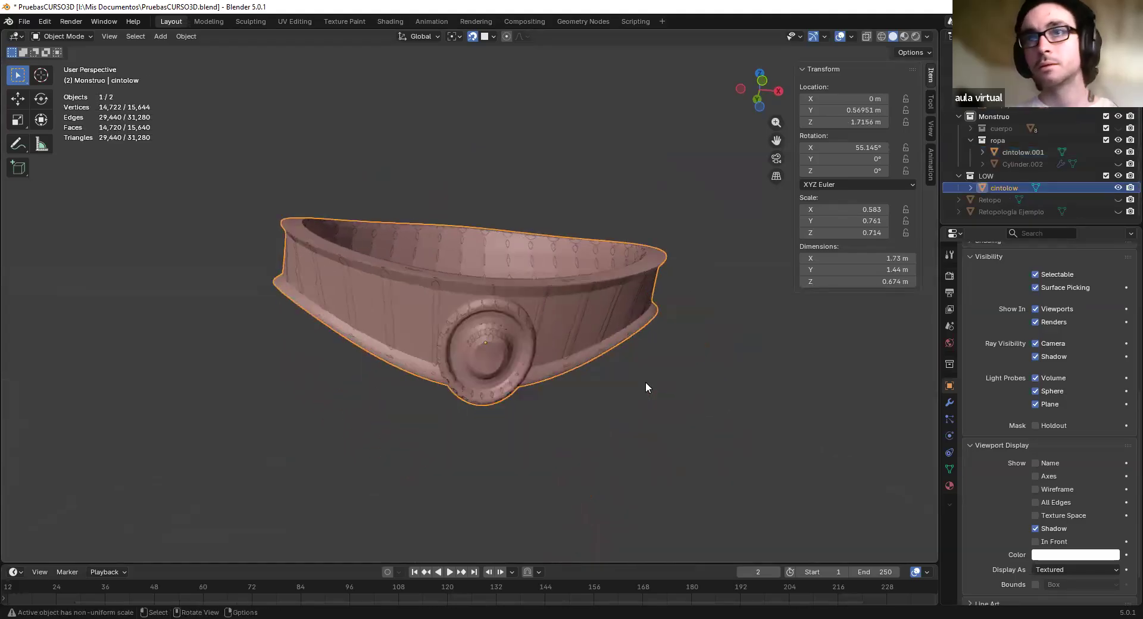
click(1118, 188)
click(530, 315)
scroll(606, 337, up, 3)
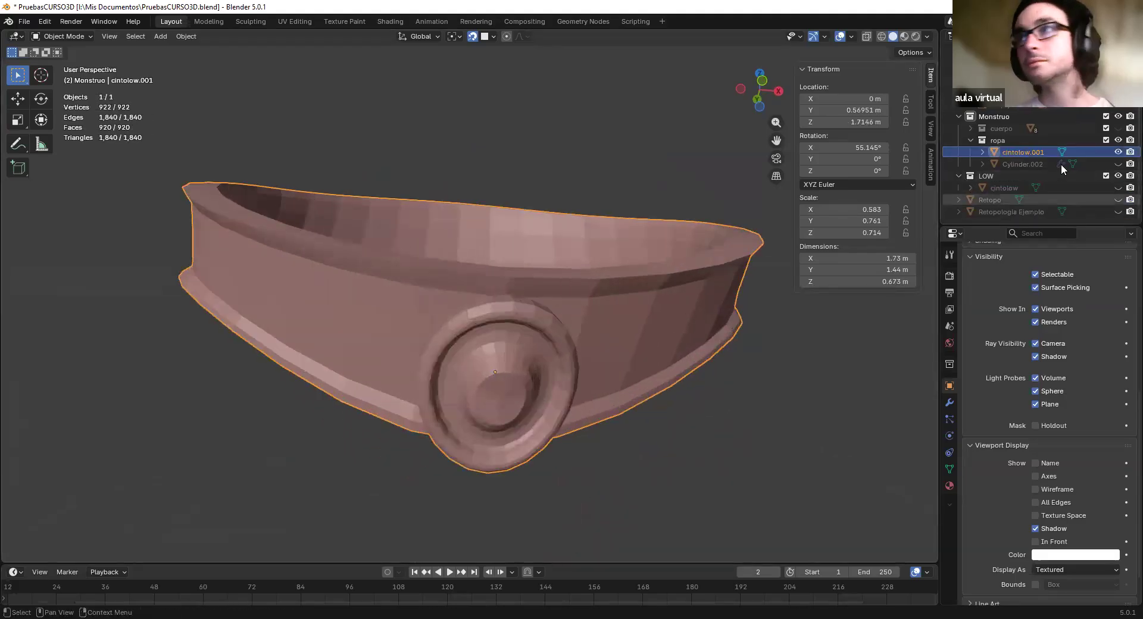
Hide cintolow.001, then show and select the cintolow belt in the LOW collection
click(1118, 151)
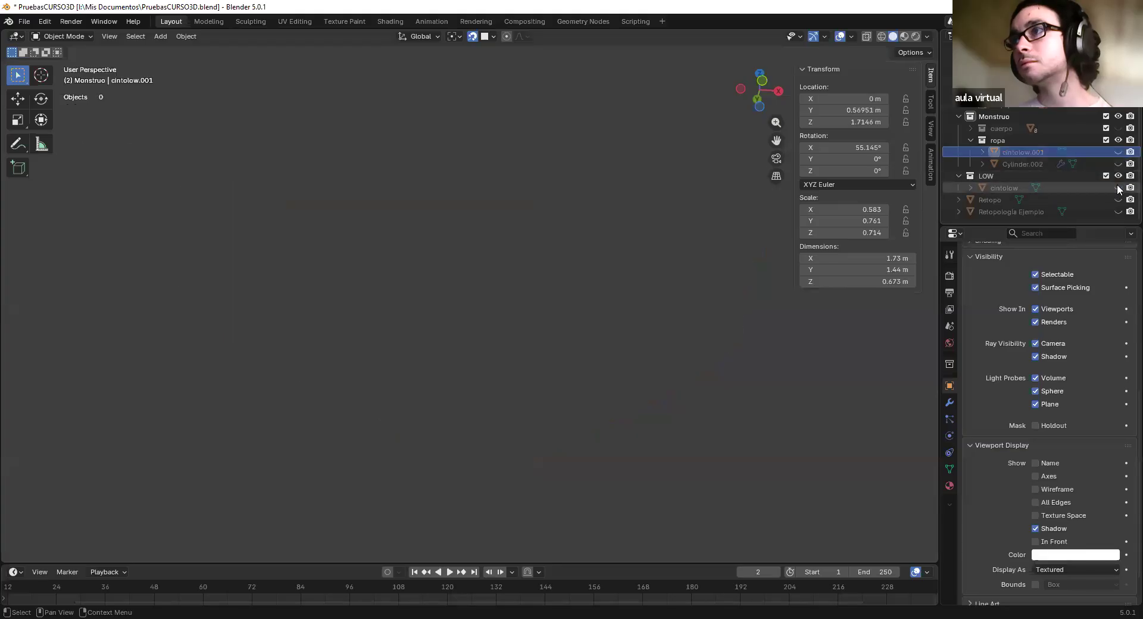
click(1118, 188)
click(662, 333)
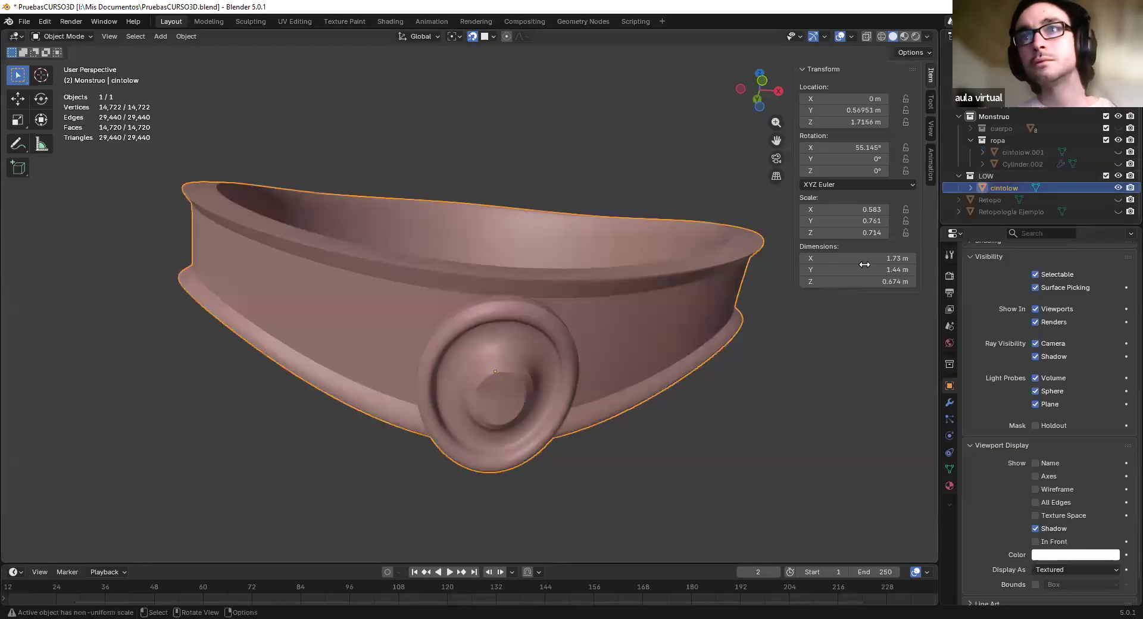
Rename the cintolow object in the LOW collection as cinto
double_click(1012, 188)
click(1024, 188)
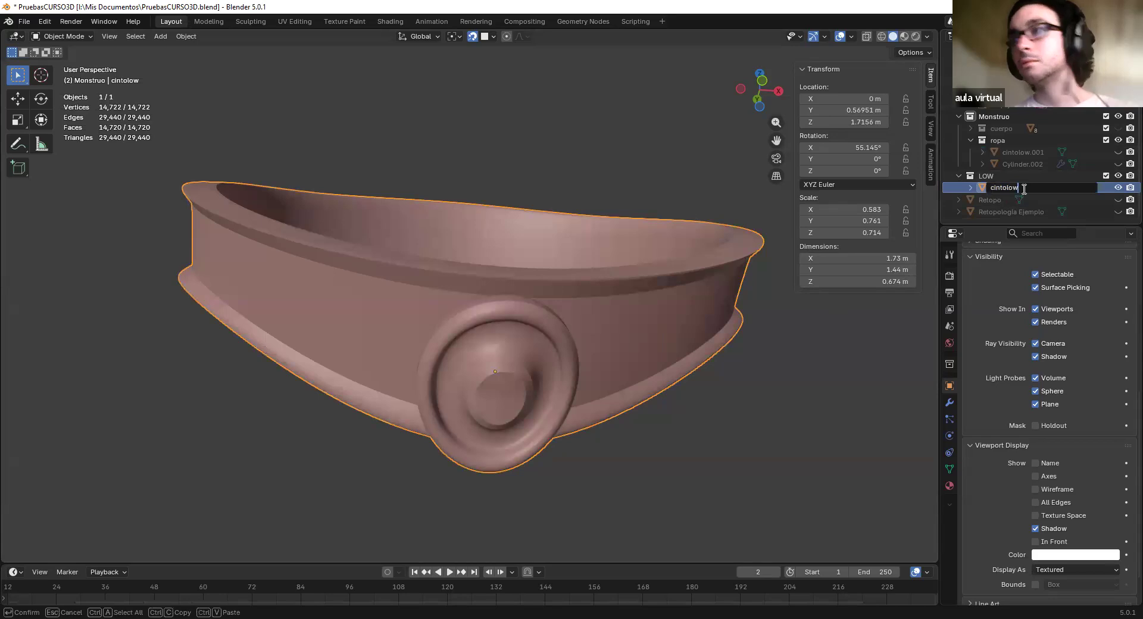
key(BackSpace)
key(BackSpace)
key(BackSpace)
key(Return)
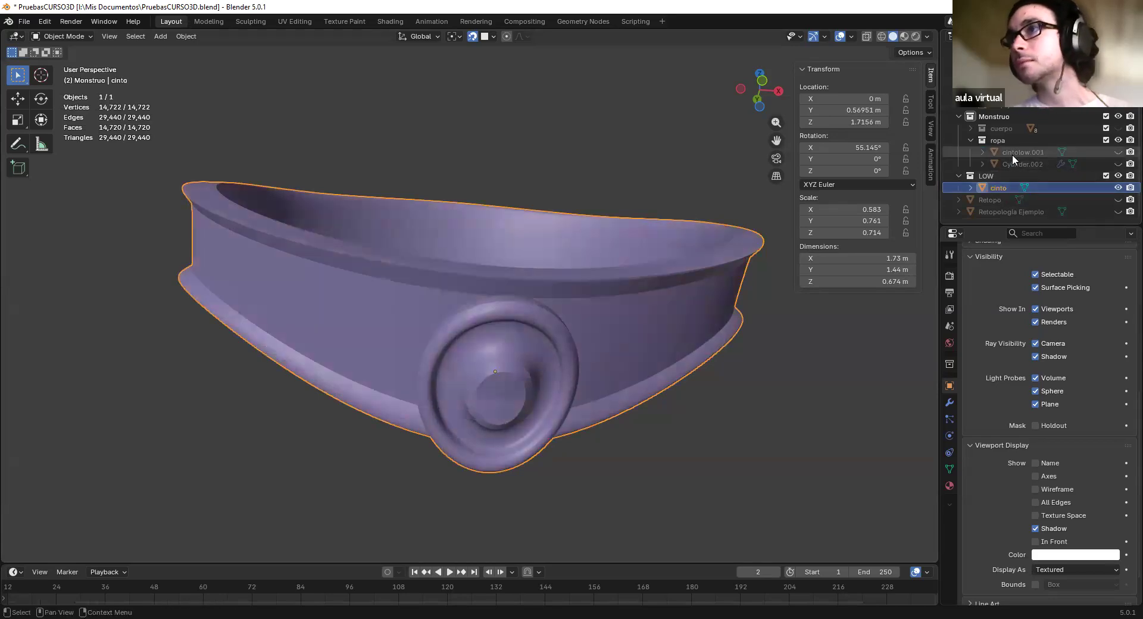
double_click(1012, 154)
click(1031, 155)
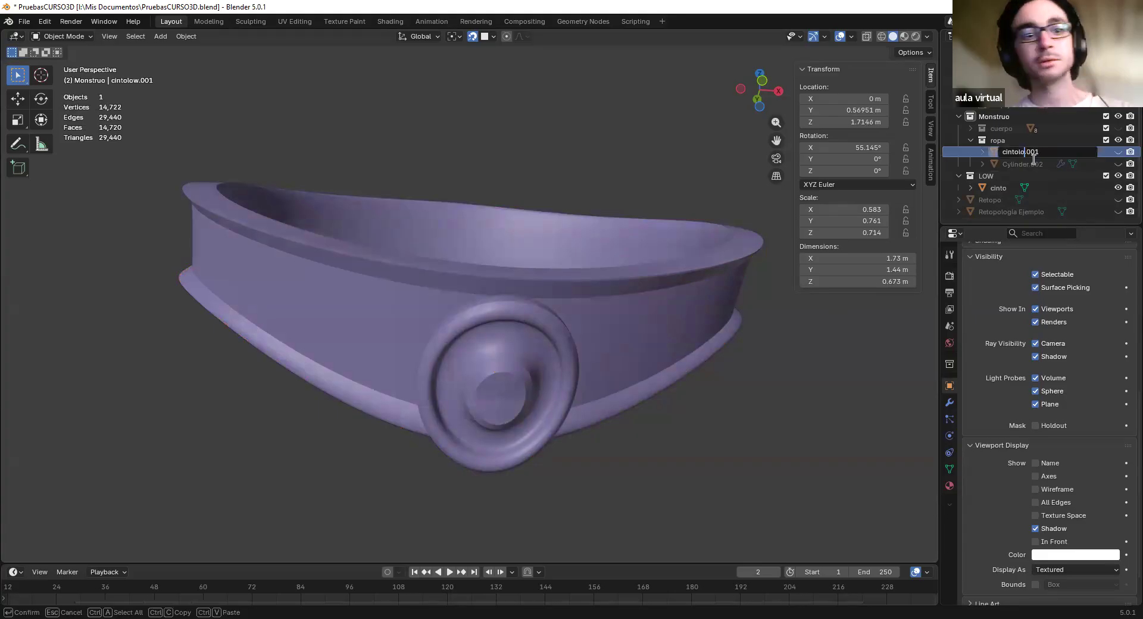
key(Return)
Show cintolow.001 over cinto to compare the two belts, hide it again and select cinto
click(1118, 153)
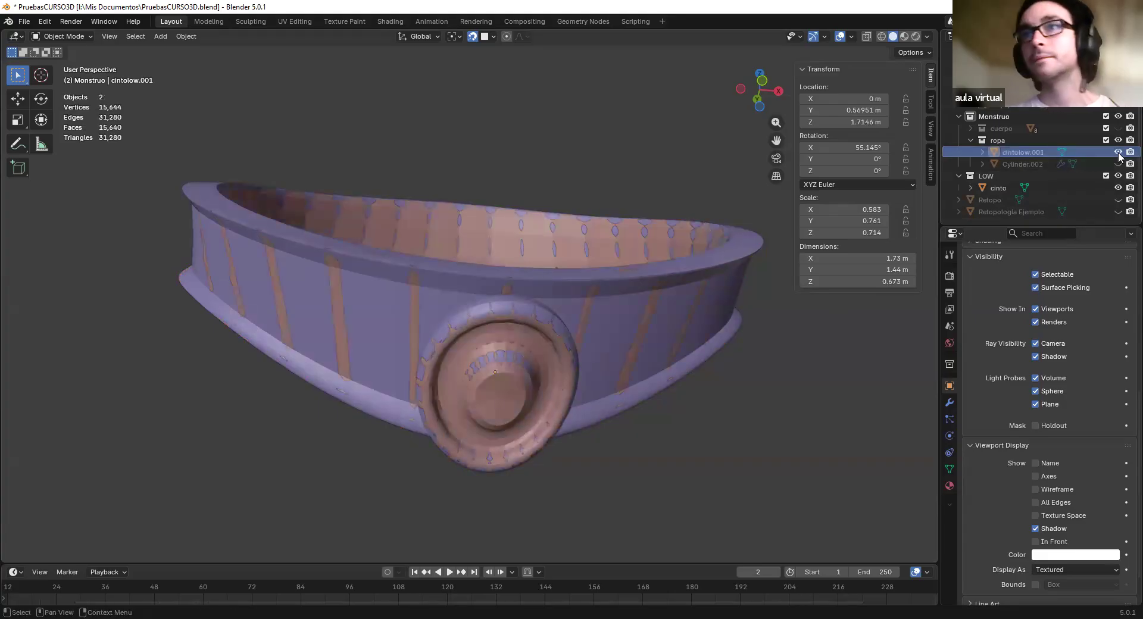
click(1118, 153)
click(655, 324)
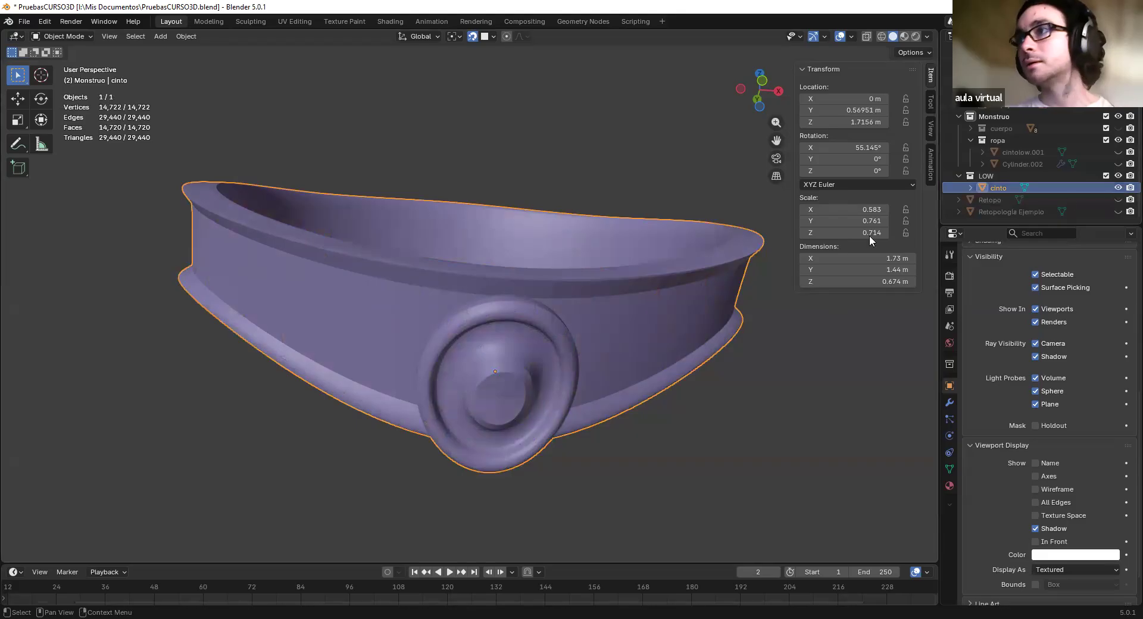
middle_drag(537, 311, 532, 310)
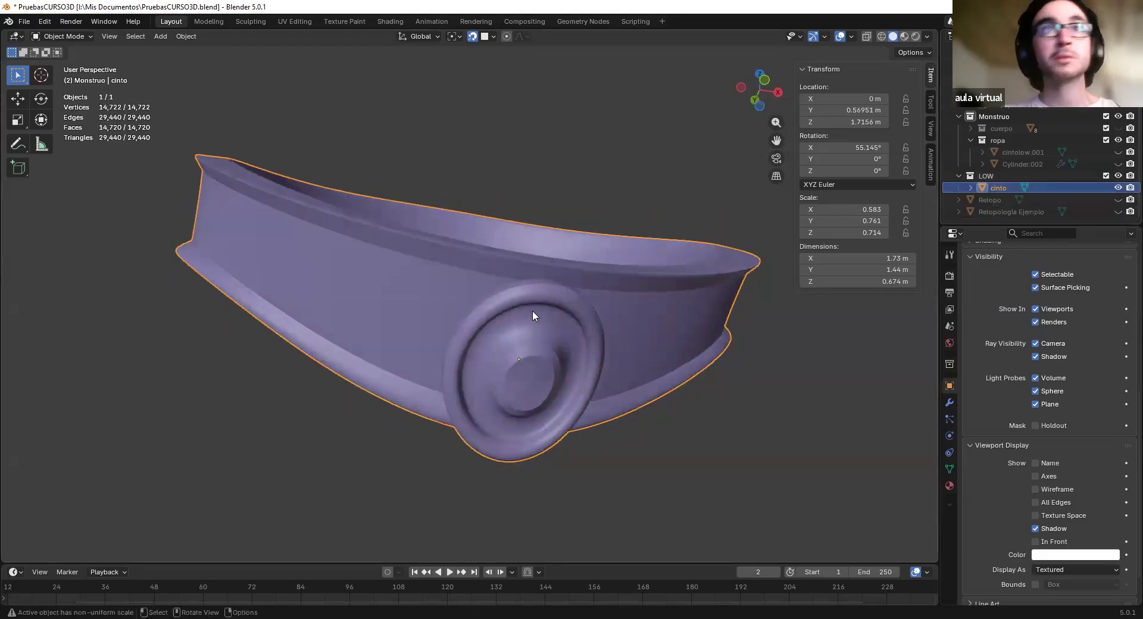
Put the cinto belt in Sculpt Mode and enable Dyntopo, accepting the attribute data warning
click(65, 36)
click(68, 63)
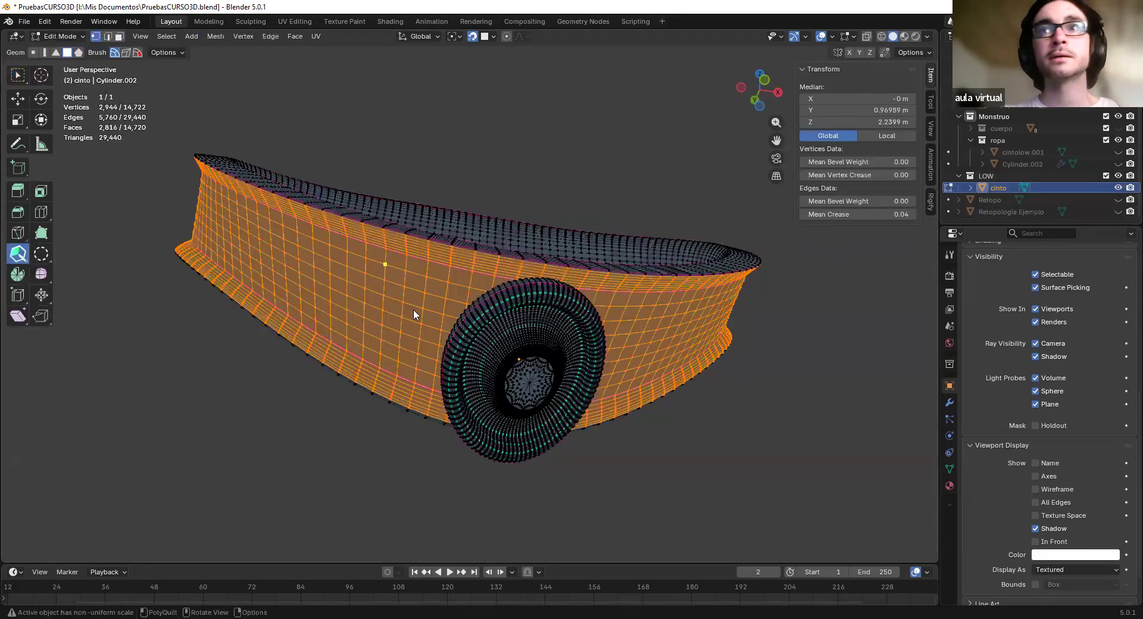
click(66, 36)
click(75, 77)
scroll(489, 374, up, 3)
middle_drag(490, 374, 491, 347)
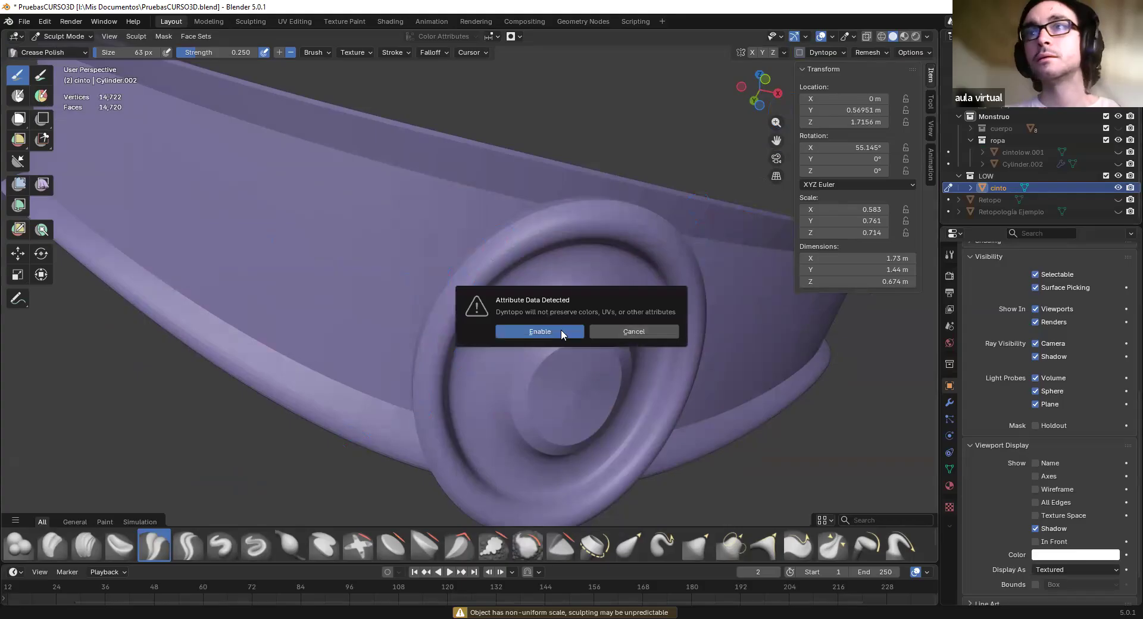
click(560, 330)
Carve notches across the upper-left part of the buckle's outer rim with the Crease Polish brush
scroll(489, 339, up, 5)
drag(451, 325, 458, 319)
drag(544, 162, 538, 185)
drag(510, 133, 543, 216)
scroll(566, 247, down, 5)
mouse_move(569, 250)
middle_down()
mouse_move(399, 256)
mouse_move(550, 294)
middle_up()
scroll(553, 302, up, 3)
scroll(553, 302, down, 2)
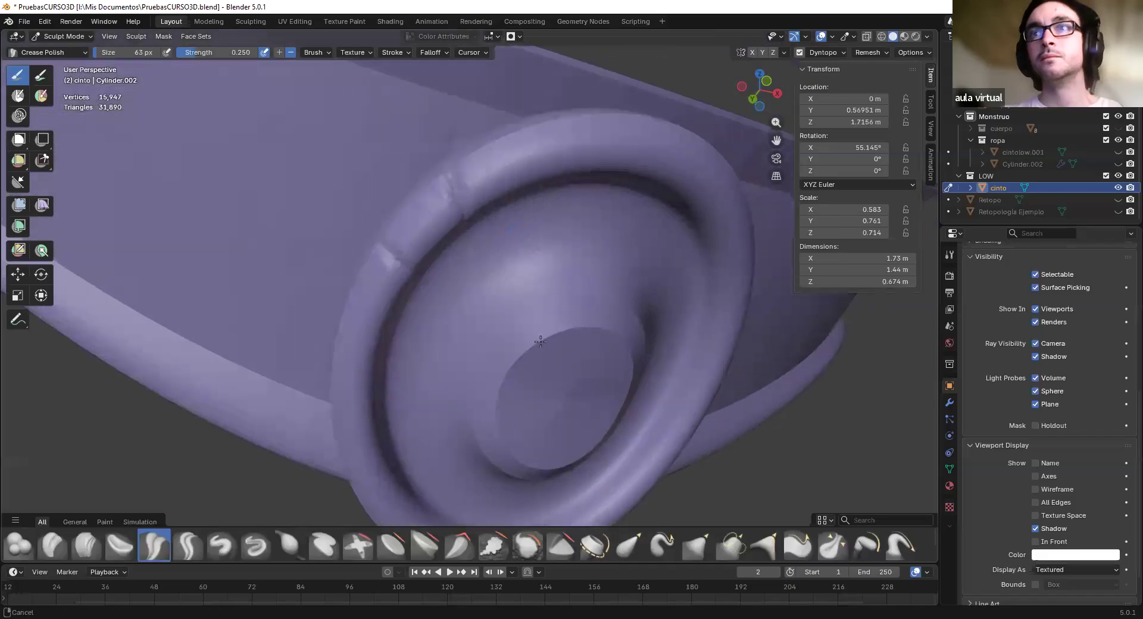
Carve creases over the buckle's central dome and into its flat disc with the Crease Polish brush
scroll(557, 327, up, 4)
scroll(559, 330, down, 4)
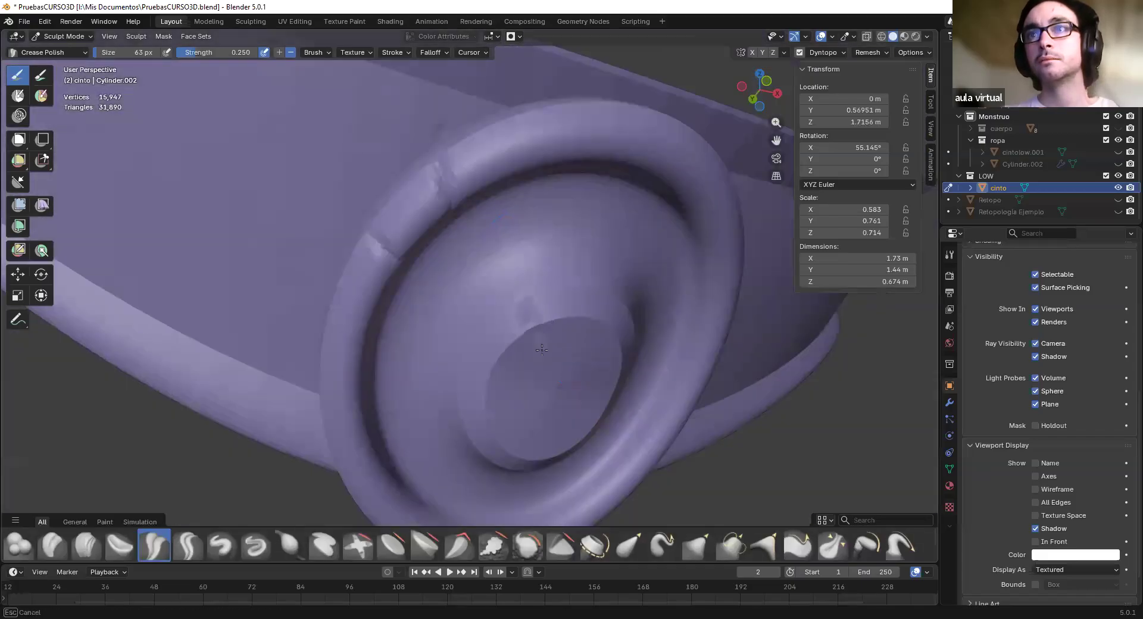
mouse_move(501, 254)
mouse_down()
mouse_move(519, 302)
mouse_move(494, 270)
mouse_up()
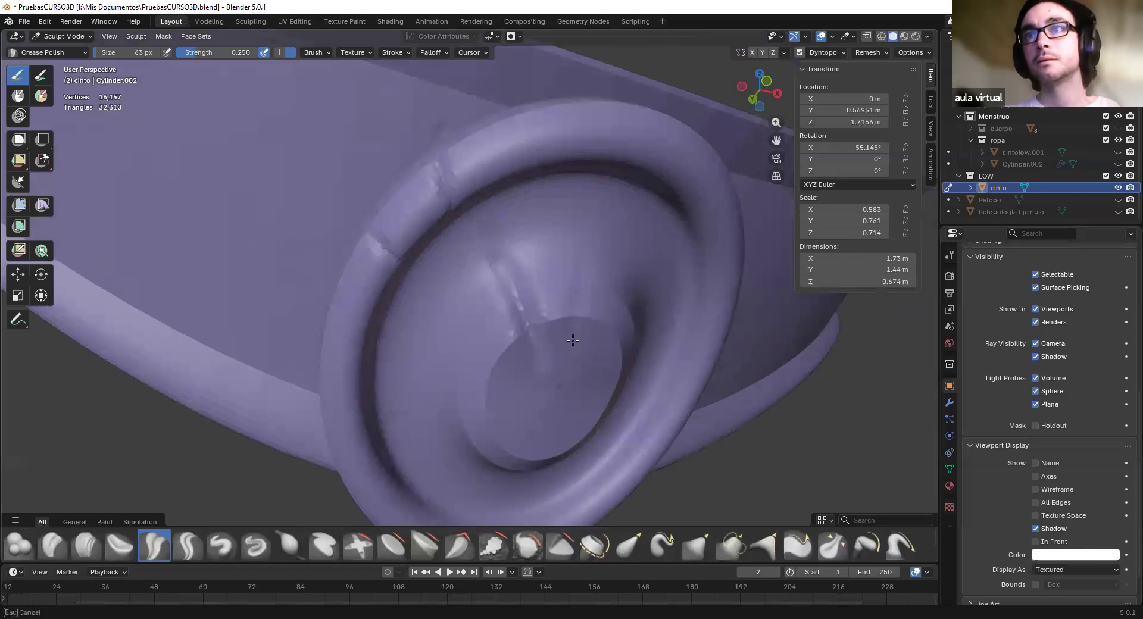
drag(584, 256, 582, 309)
middle_drag(561, 345, 554, 316)
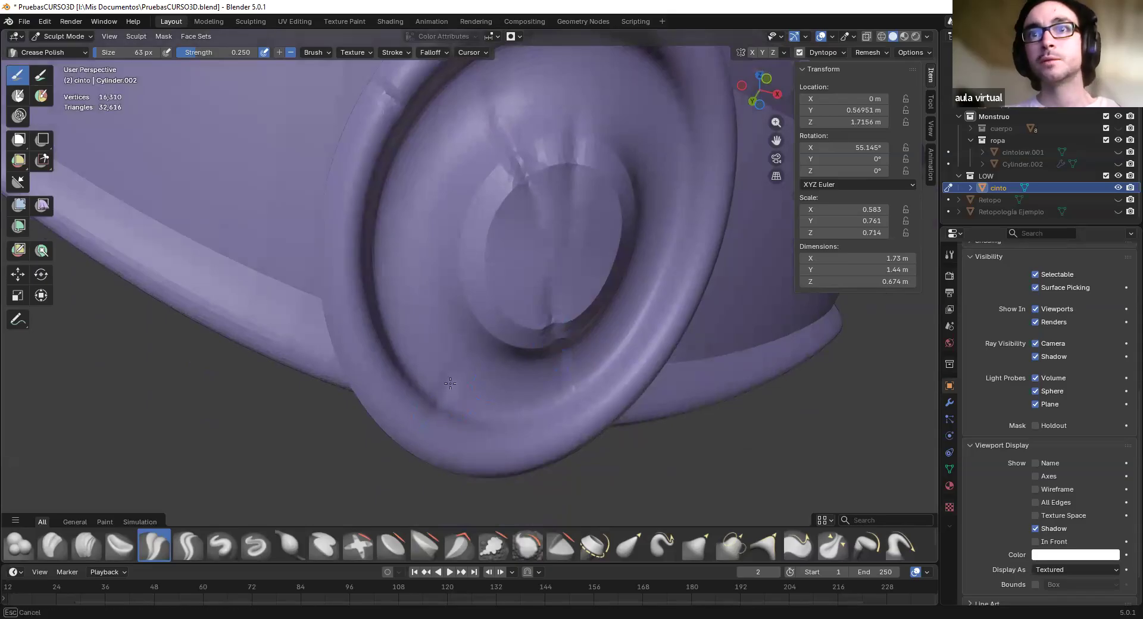
Add more crease strokes across the buckle's ring, including cracks on its top and upper-right rim
drag(362, 273, 469, 242)
mouse_move(469, 242)
middle_down()
mouse_move(597, 281)
mouse_move(548, 273)
mouse_move(566, 264)
middle_up()
mouse_move(566, 264)
mouse_down()
mouse_move(499, 257)
mouse_move(410, 172)
mouse_up()
scroll(430, 232, up, 5)
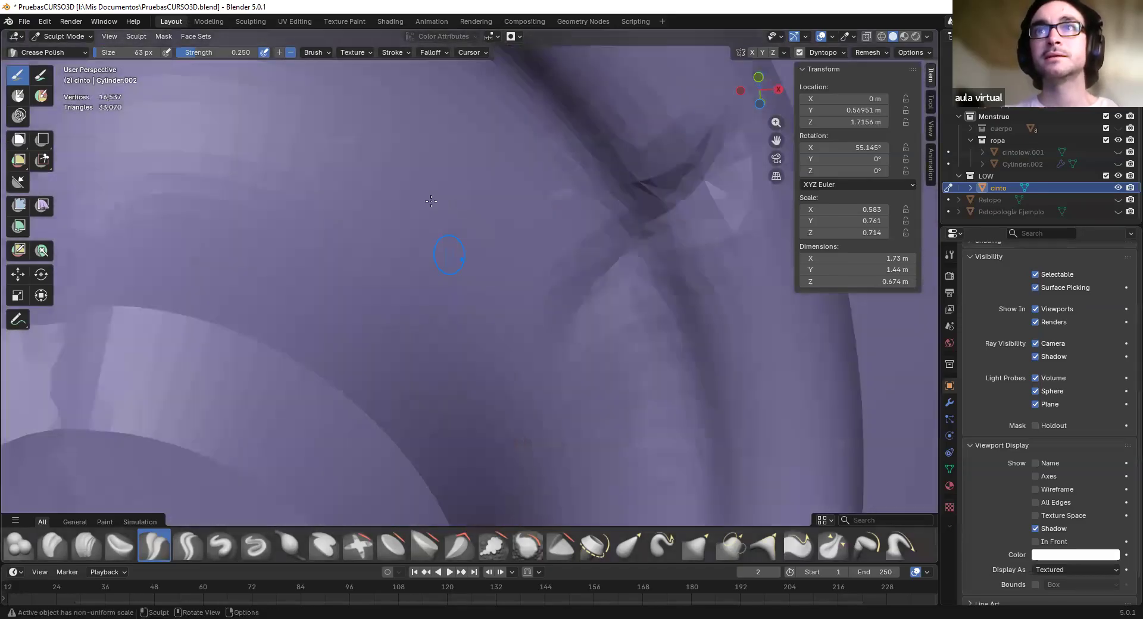
shift+middle_drag(431, 200, 462, 268)
scroll(459, 268, down, 3)
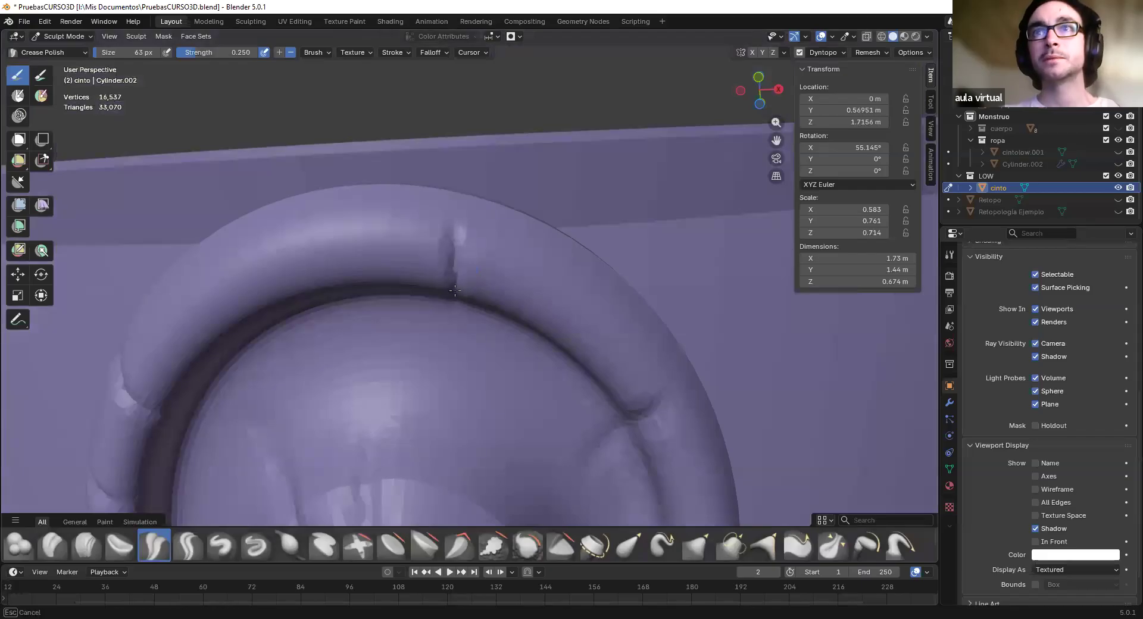
drag(455, 291, 483, 324)
Sculpt shallow creases into the belt band on the left side of the buckle
scroll(500, 329, down, 7)
middle_drag(378, 293, 441, 318)
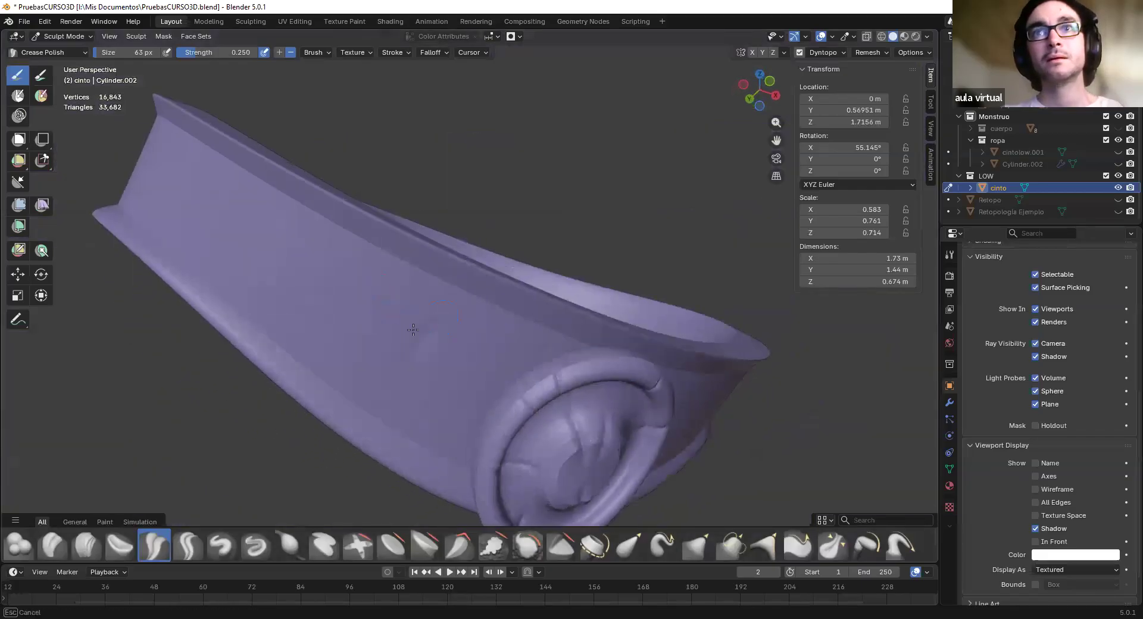
drag(213, 271, 224, 219)
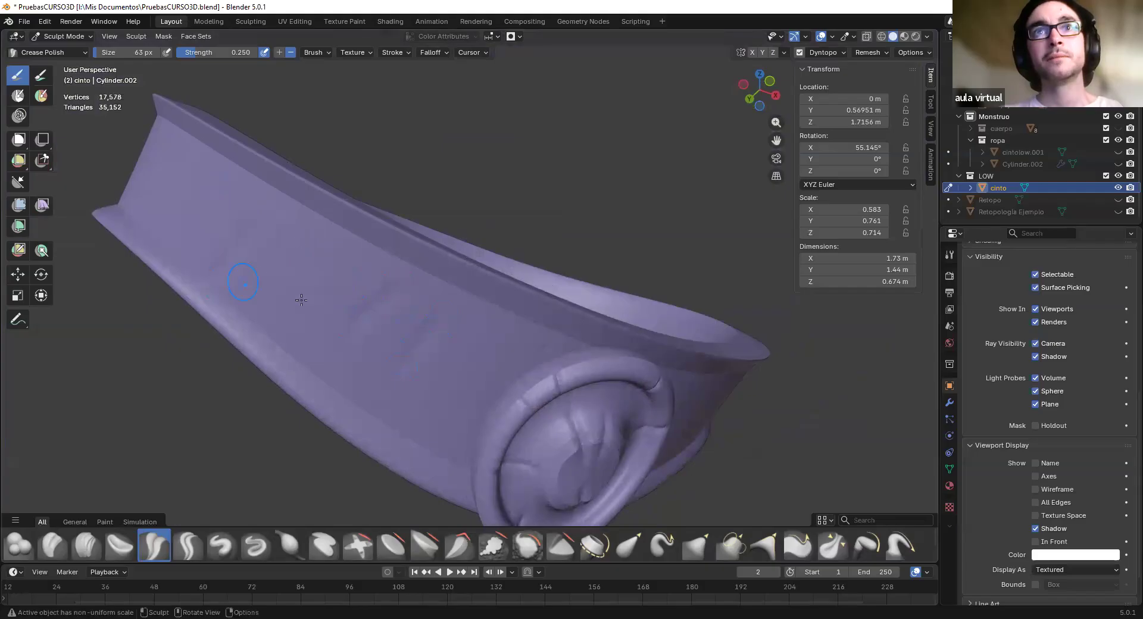
middle_drag(350, 331, 366, 403)
Sculpt vertical creases into the belt band on the right side of the buckle
drag(467, 346, 479, 360)
middle_drag(606, 395, 560, 398)
shift+middle_drag(609, 288, 516, 331)
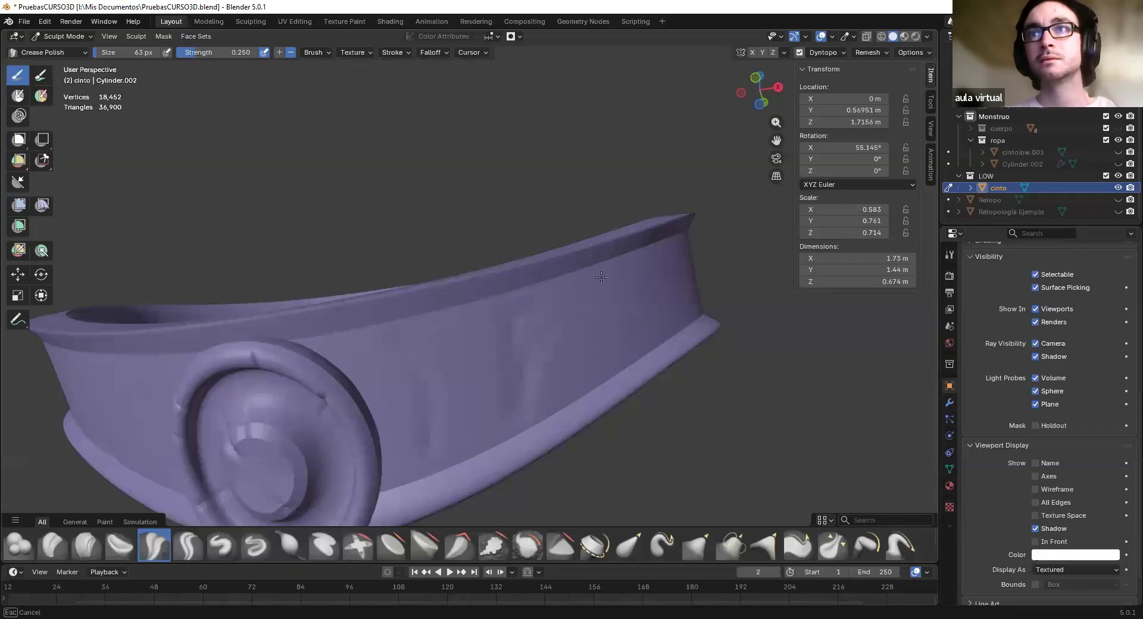
scroll(613, 283, down, 1)
middle_drag(499, 323, 483, 364)
Carve cracks across the right and lower parts of the buckle's rim with the Crease Polish brush
scroll(477, 357, up, 2)
scroll(506, 327, up, 5)
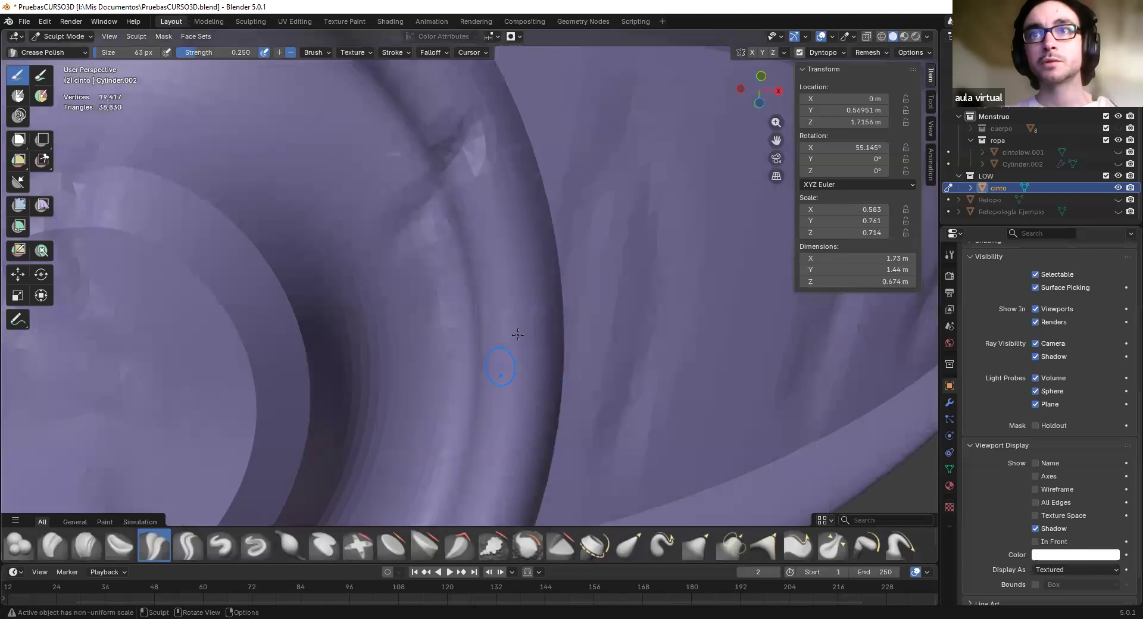
drag(519, 400, 516, 416)
scroll(516, 410, down, 7)
mouse_move(516, 375)
shift+middle_down()
mouse_move(515, 288)
mouse_move(368, 295)
shift+middle_up()
scroll(515, 288, up, 3)
drag(334, 331, 305, 374)
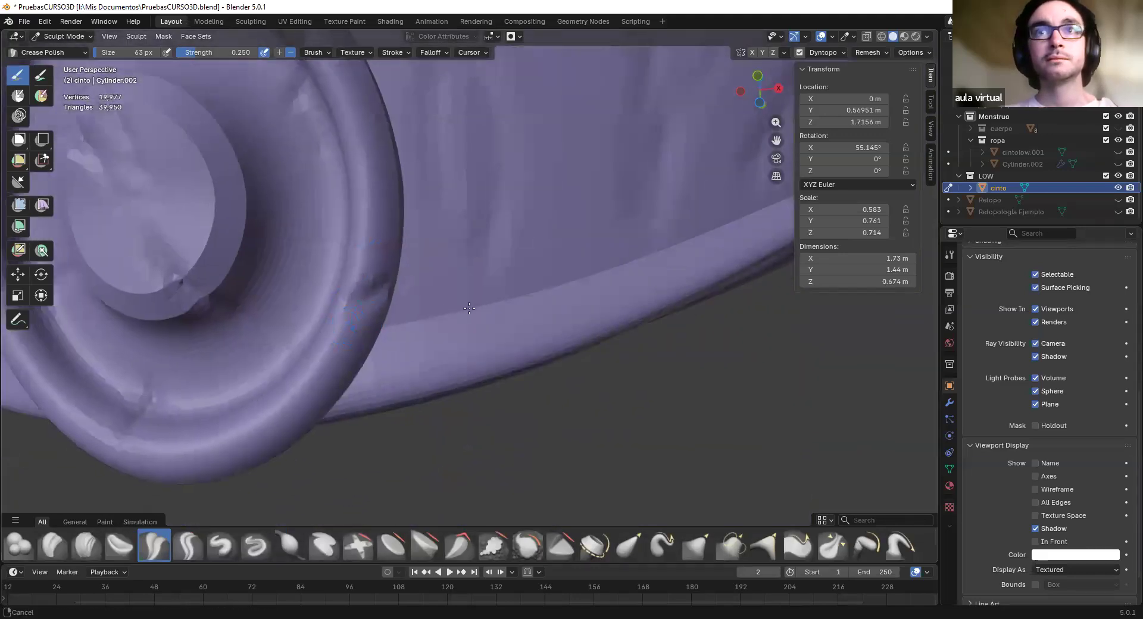
shift+middle_drag(302, 393, 507, 302)
middle_drag(507, 303, 508, 299)
scroll(469, 323, down, 5)
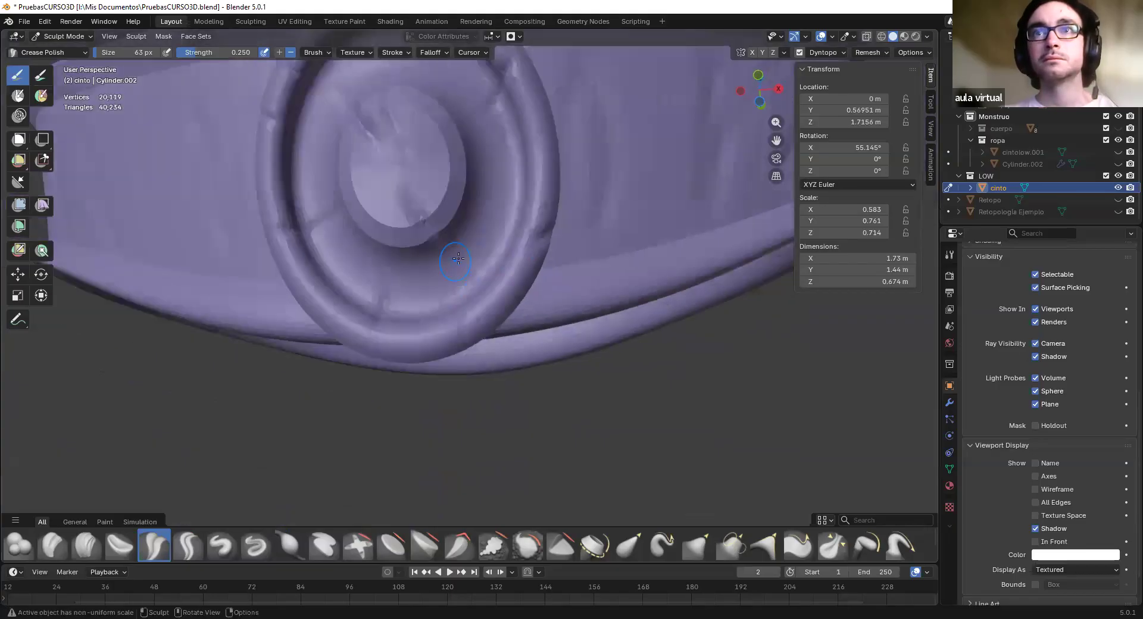
Carve a diagonal crease across the flat disc at the buckle's center
scroll(536, 275, up, 5)
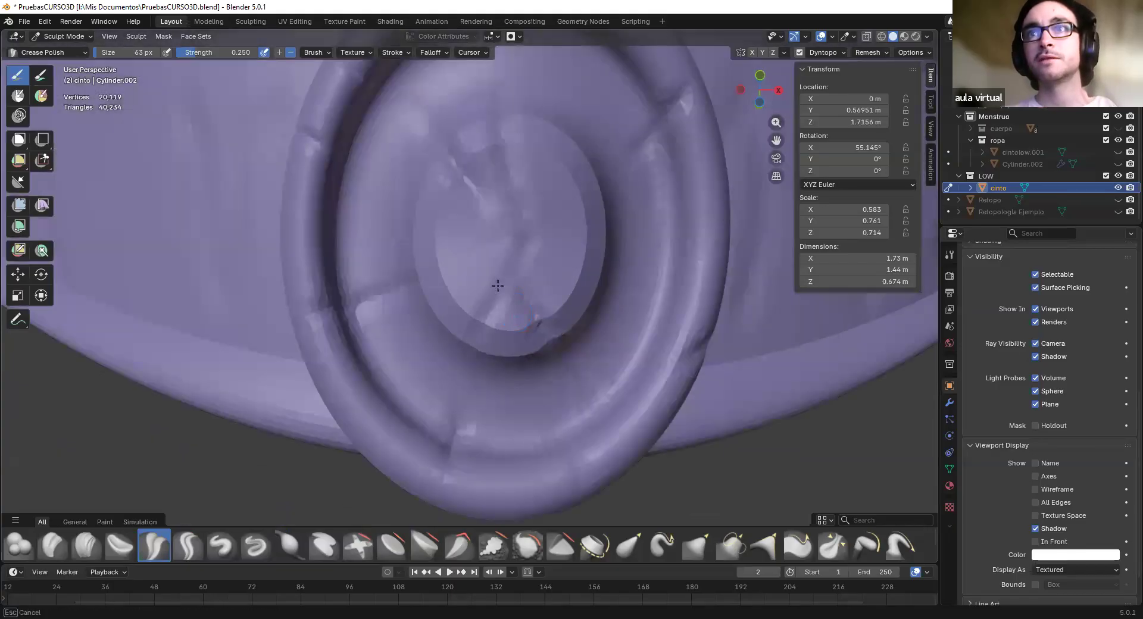
drag(550, 310, 548, 298)
middle_drag(543, 260, 524, 334)
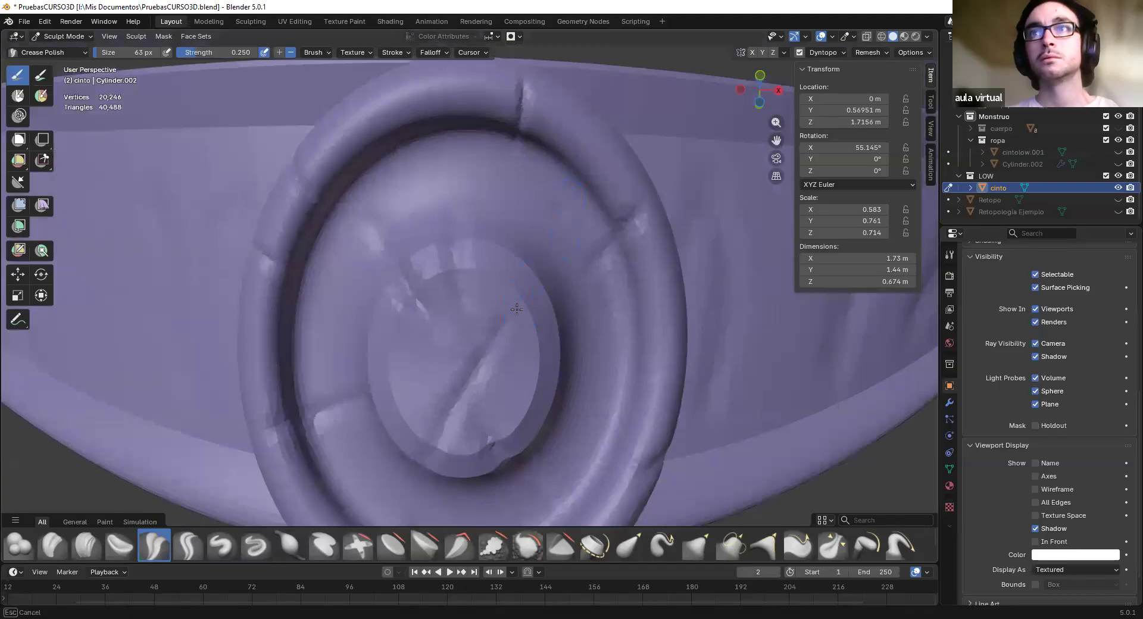
scroll(476, 285, down, 4)
Sculpt slanted creases into the rear of the belt band and undo an unwanted stroke
middle_drag(417, 264, 511, 362)
middle_drag(649, 235, 635, 232)
key(ctrl+z)
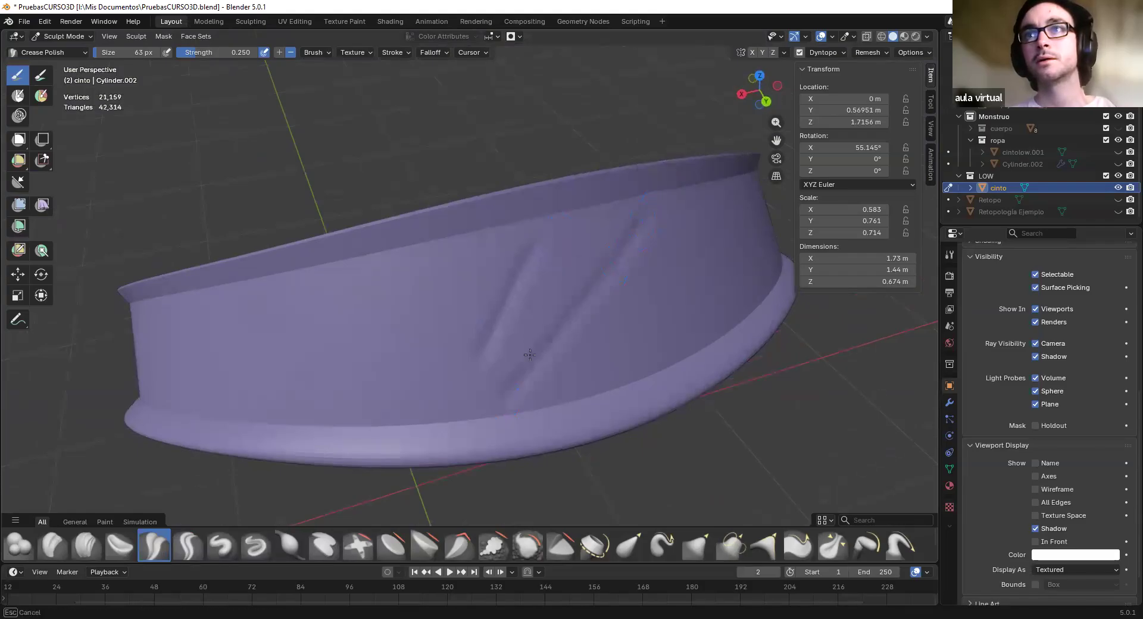
scroll(465, 393, down, 3)
middle_drag(466, 393, 490, 363)
middle_drag(528, 381, 274, 206)
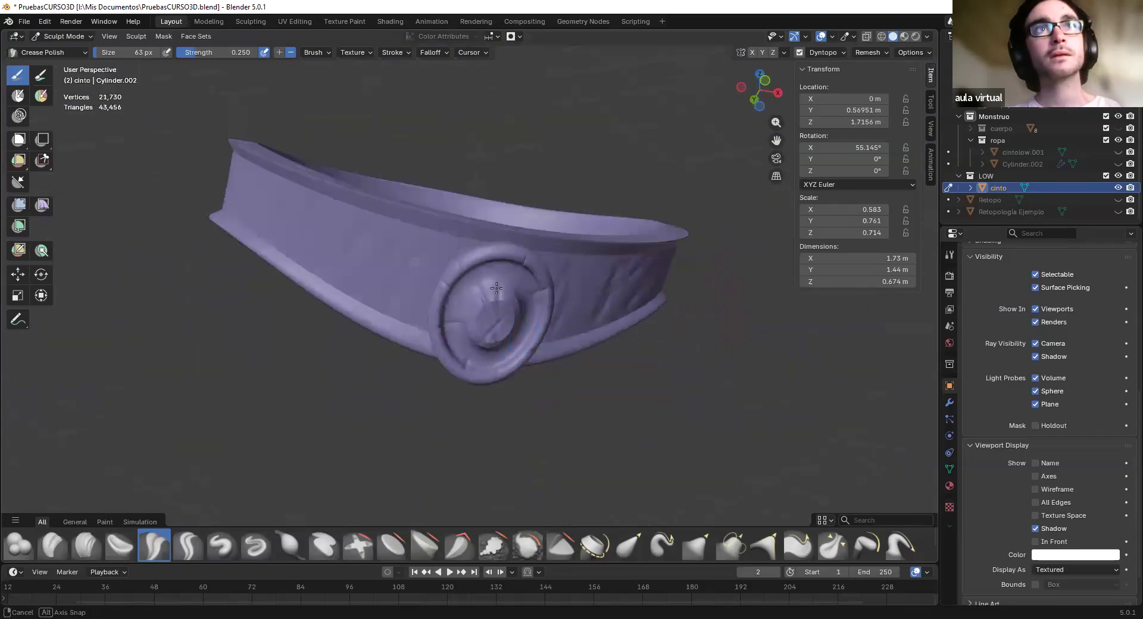
Return the cinto belt to Object Mode, keep it selected and switch the viewport to Material Preview shading
click(70, 38)
click(65, 48)
middle_drag(454, 259, 590, 298)
scroll(531, 283, up, 2)
click(556, 317)
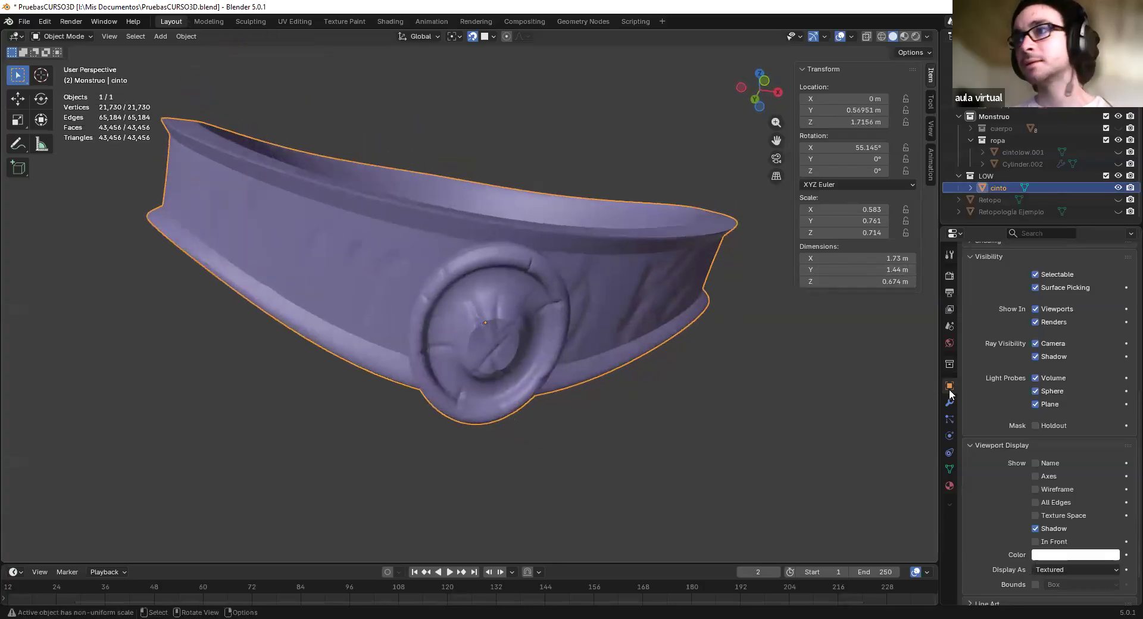
click(904, 36)
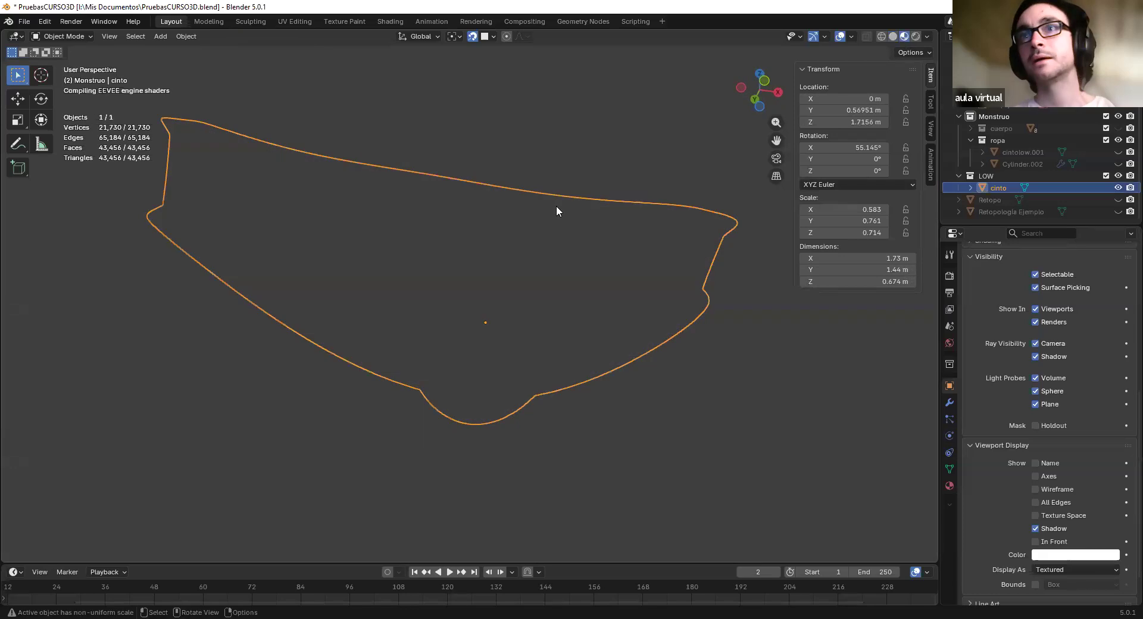
Remove the Metal and Cuero material slots from the cinto belt
mouse_move(592, 296)
middle_down()
mouse_move(499, 300)
mouse_move(823, 351)
mouse_move(867, 379)
mouse_move(950, 481)
middle_up()
click(950, 481)
scroll(1005, 431, up, 10)
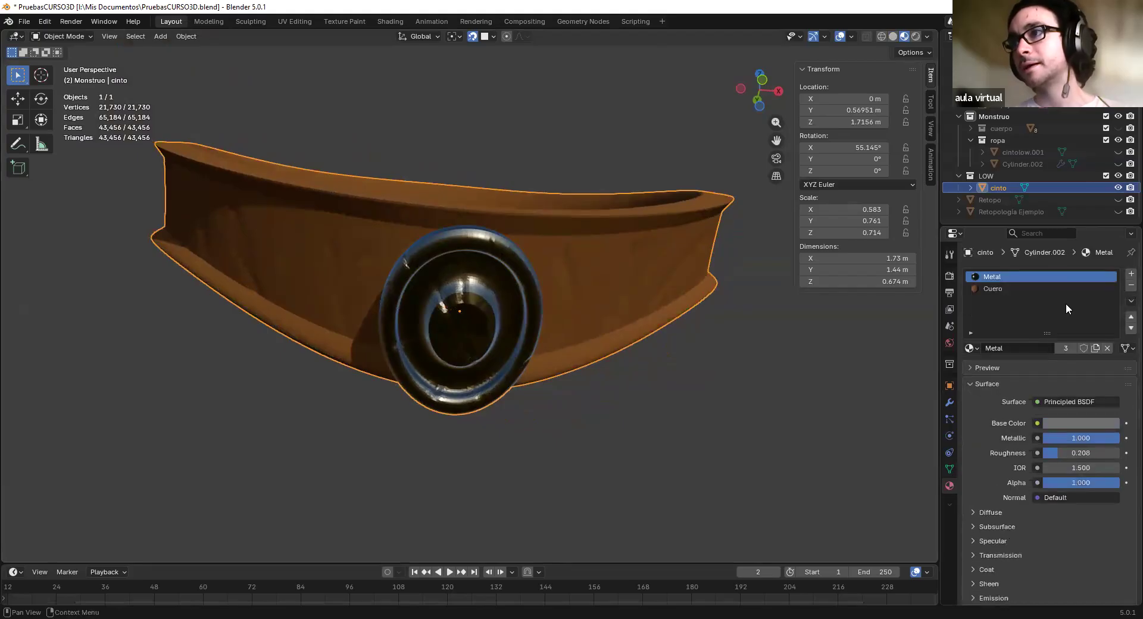
click(1127, 287)
click(1127, 288)
Examine the sculpted creases on the bare belt band and buckle from several angles
mouse_move(677, 352)
middle_down()
mouse_move(714, 373)
mouse_move(671, 351)
middle_up()
scroll(669, 351, up, 2)
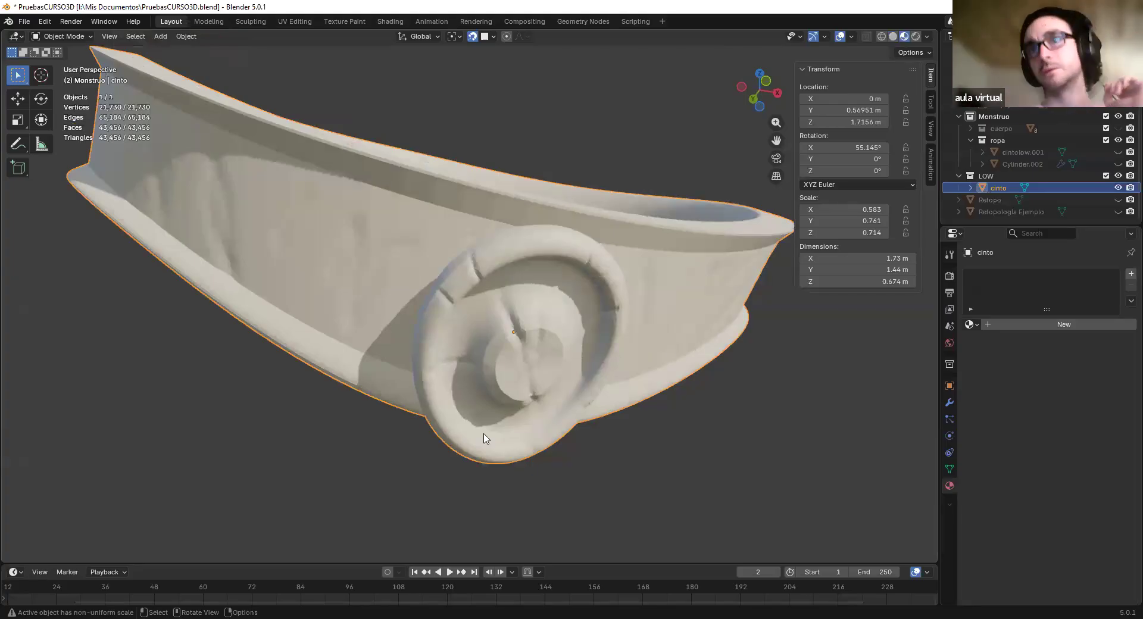
scroll(547, 324, down, 1)
scroll(546, 323, up, 2)
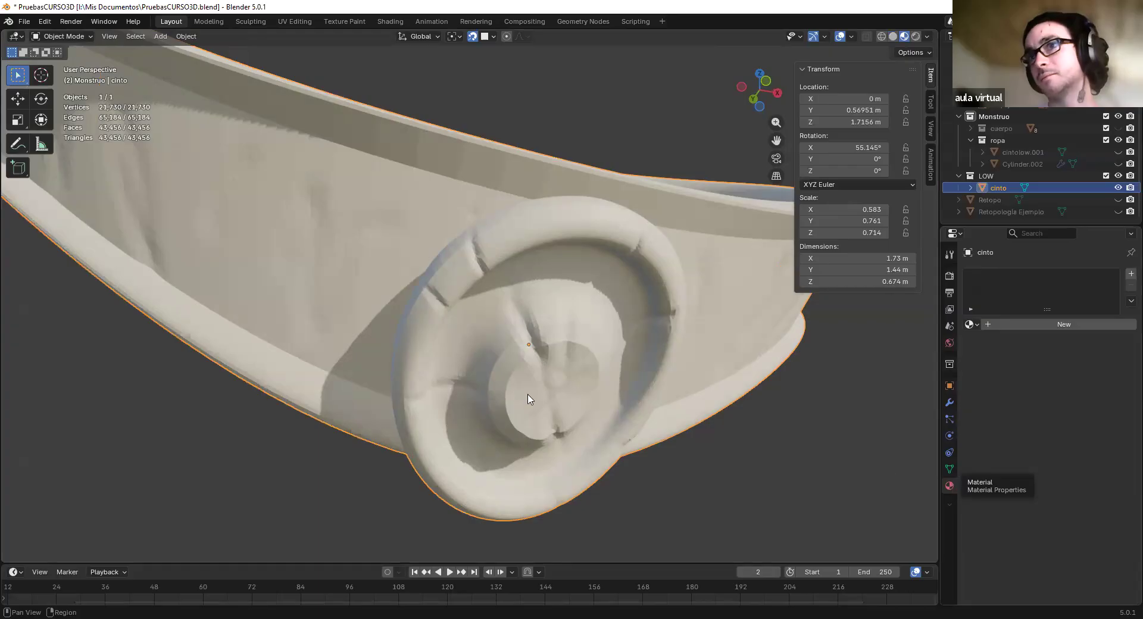
scroll(637, 351, down, 5)
middle_drag(609, 354, 649, 366)
scroll(678, 394, up, 1)
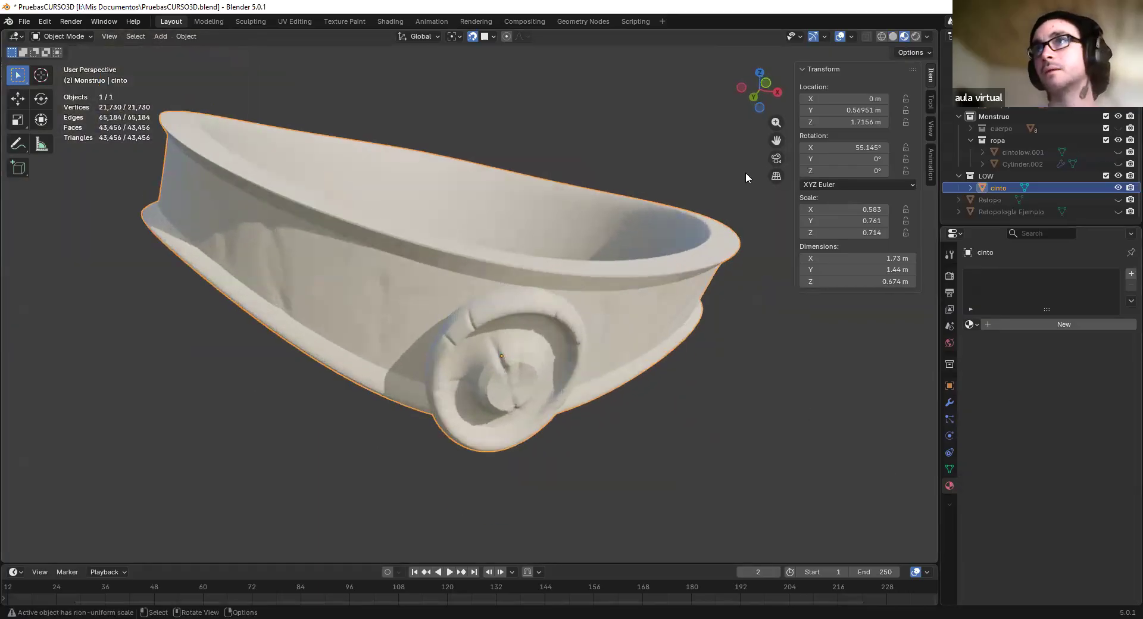
scroll(746, 172, down, 1)
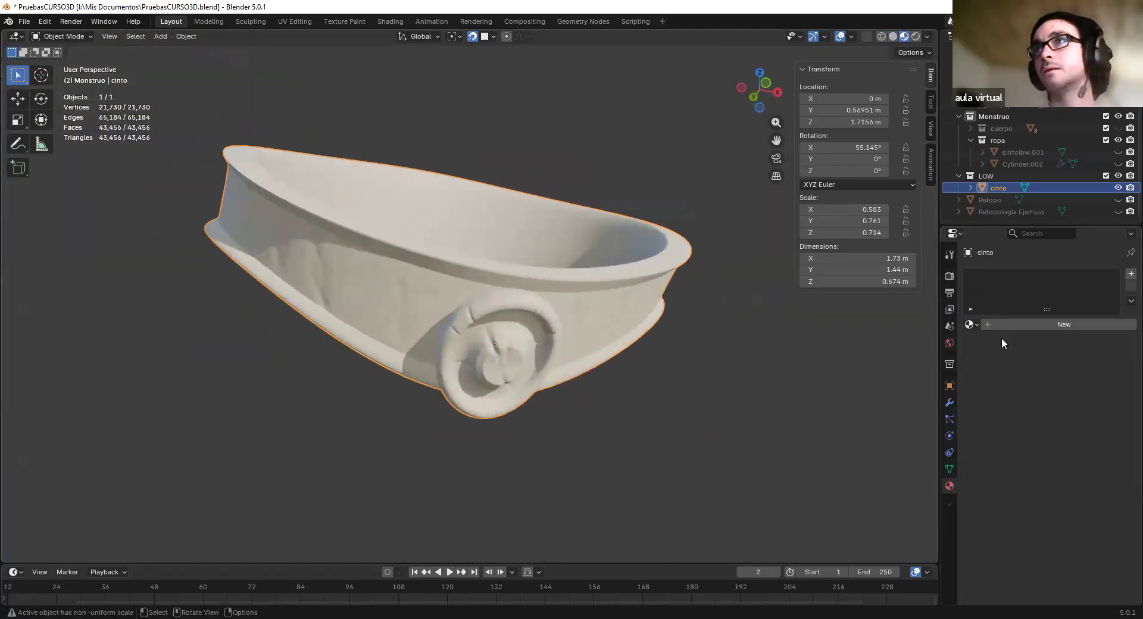
Show the cuerpo object to view the belt on the monster, hide it again and return to the belt
click(1118, 128)
scroll(584, 230, down, 5)
middle_drag(584, 230, 735, 244)
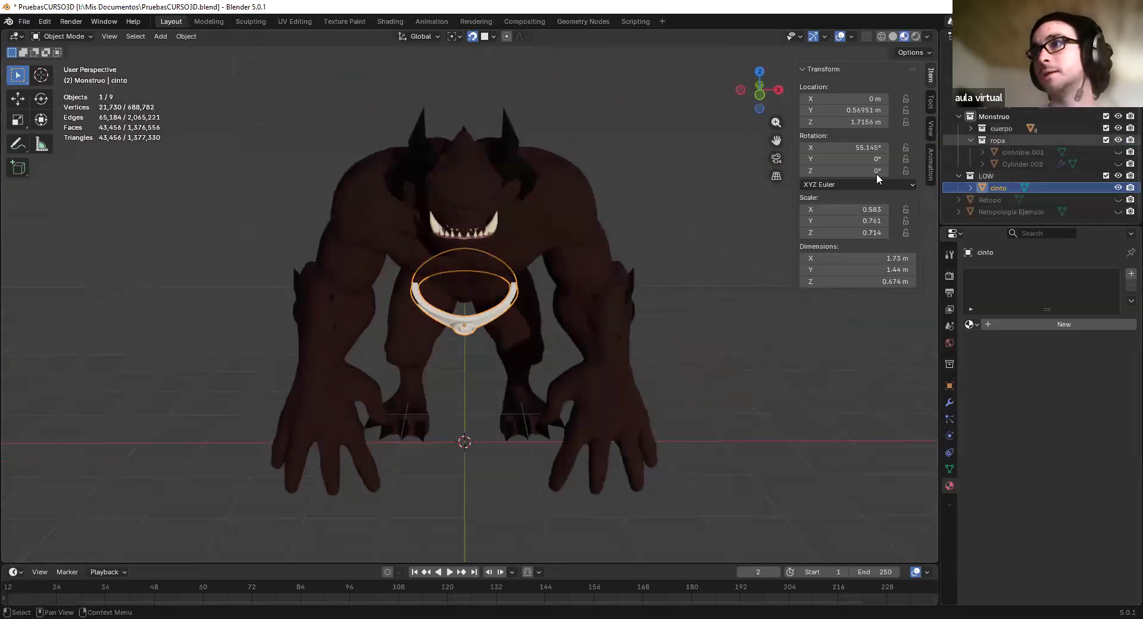
click(1118, 128)
middle_drag(477, 360, 548, 286)
scroll(511, 360, up, 5)
scroll(755, 280, up, 4)
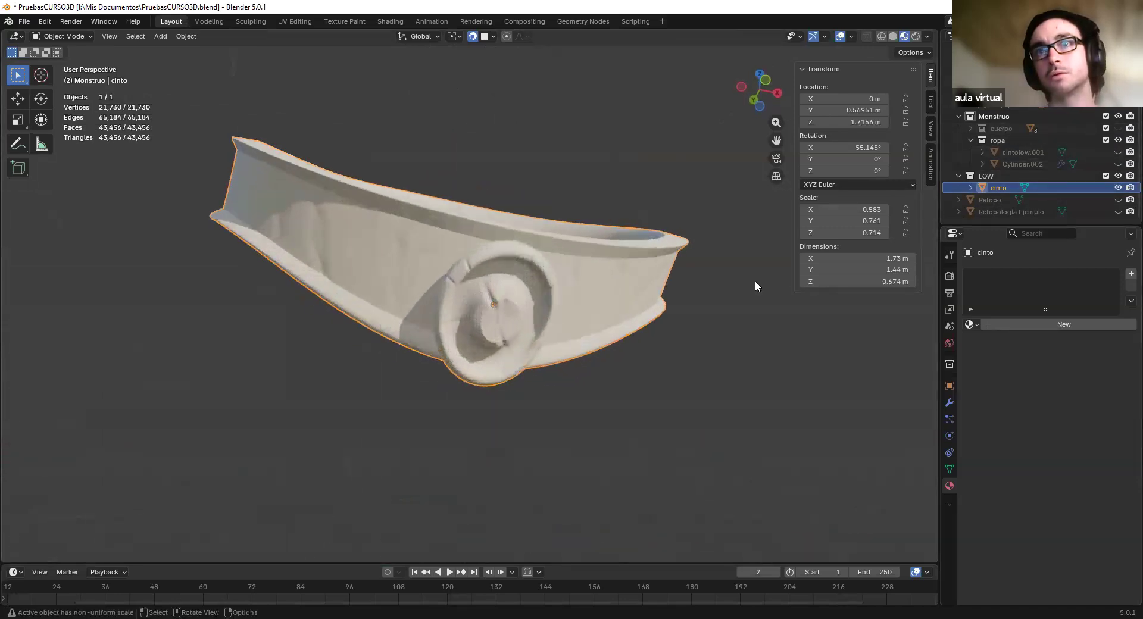
Create a new material named Cuero in a new slot on the cinto belt
click(1131, 274)
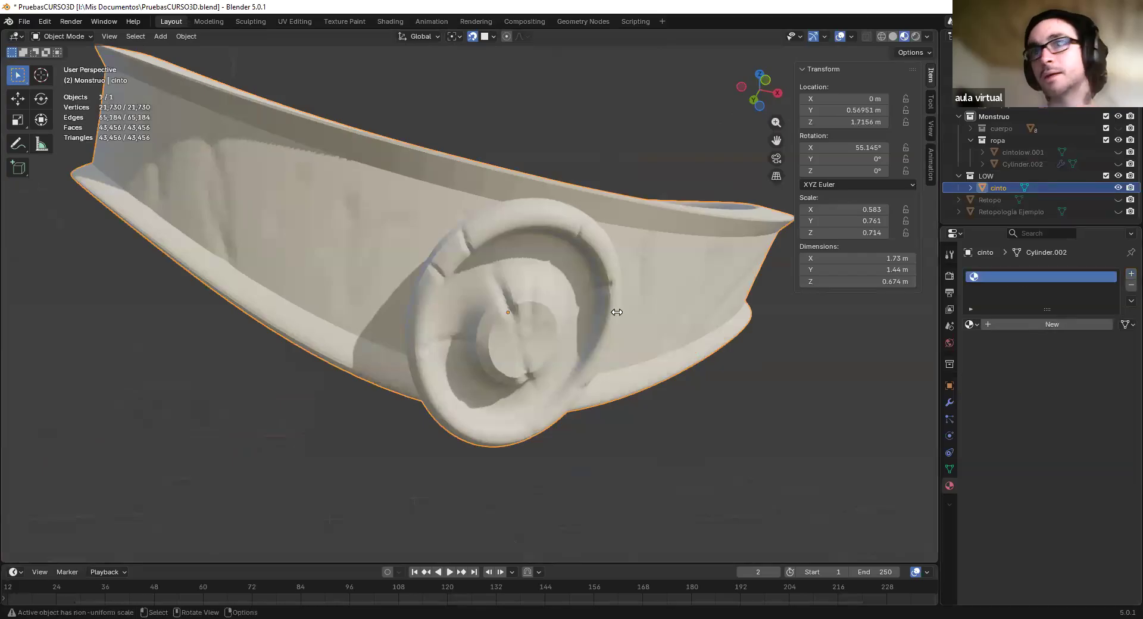
click(1012, 324)
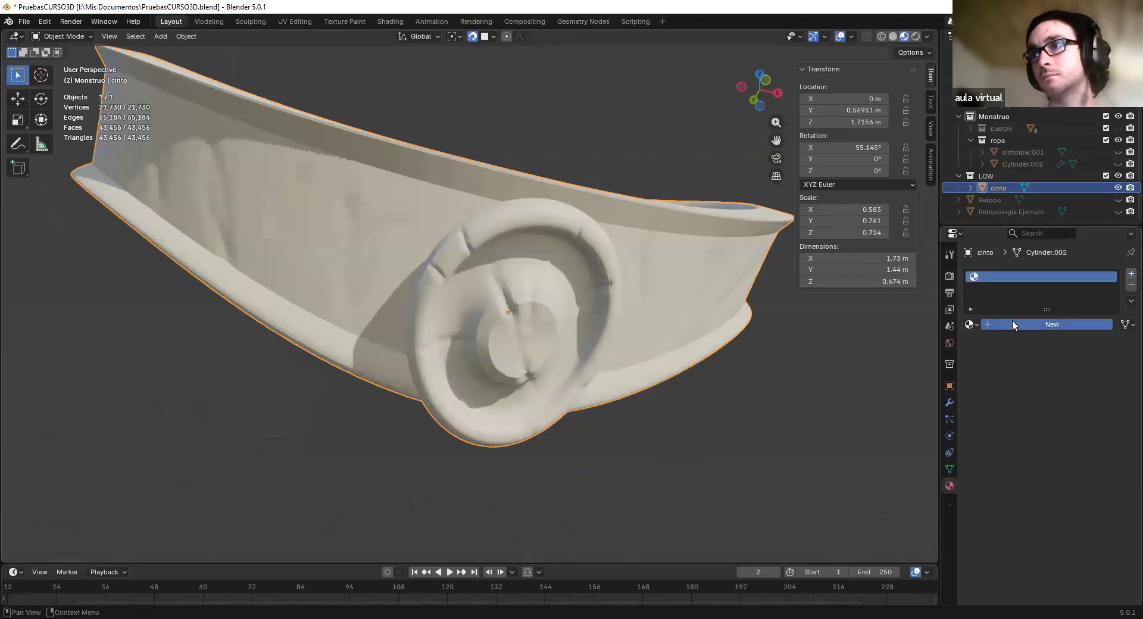
double_click(1005, 276)
text(Cuero)
key(Return)
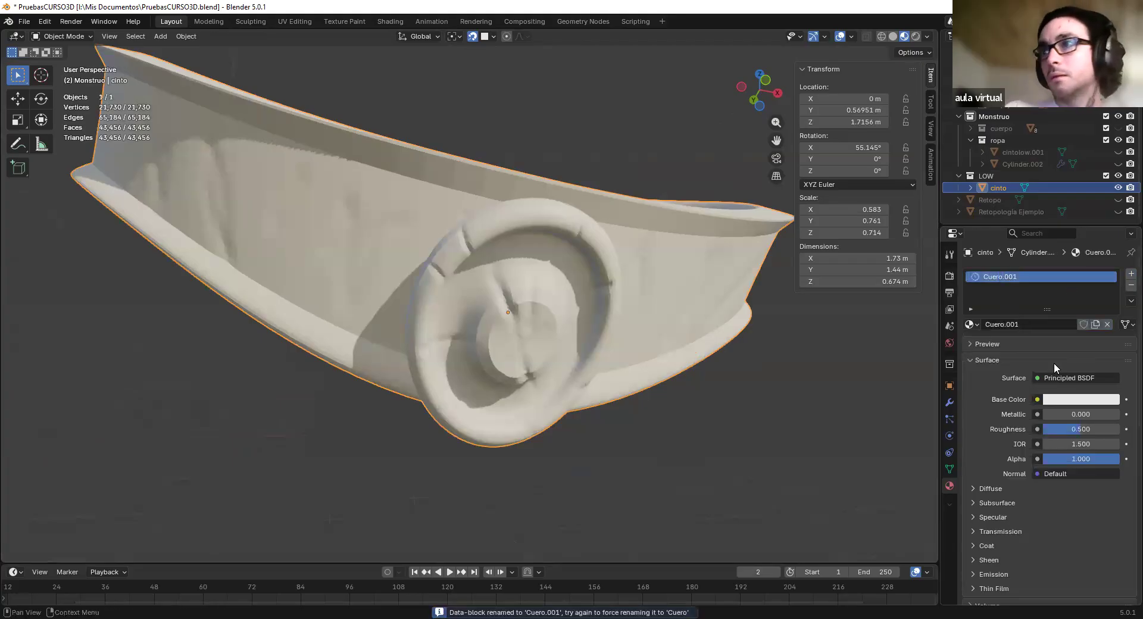
Add a second slot to the belt with a new material named Metal
click(1131, 274)
click(1028, 348)
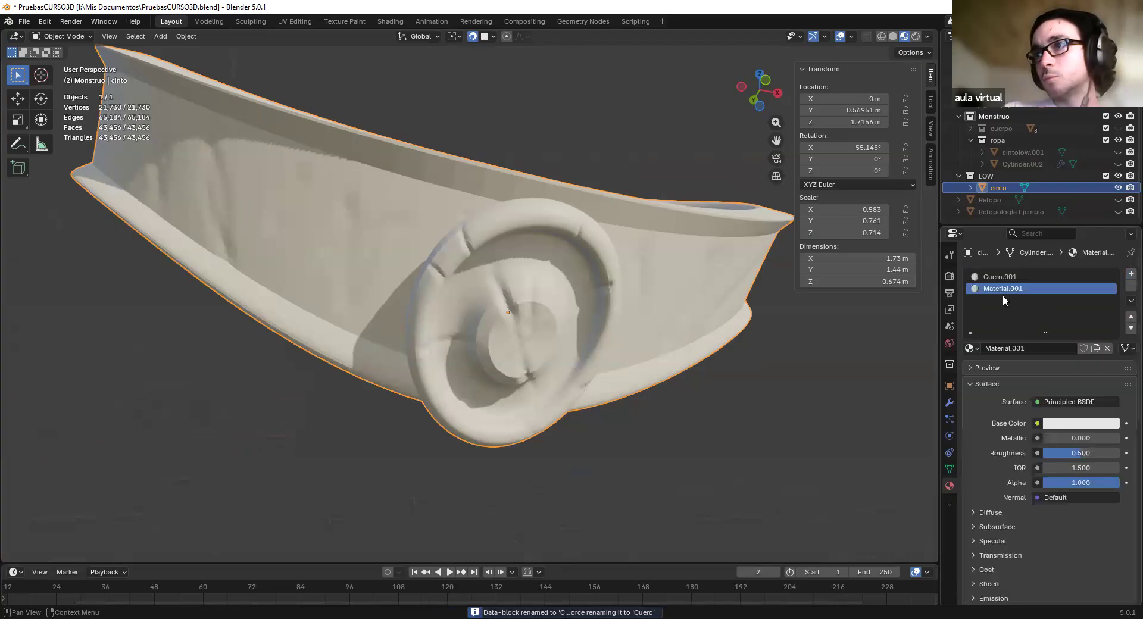
double_click(1003, 293)
text(Metal)
key(Return)
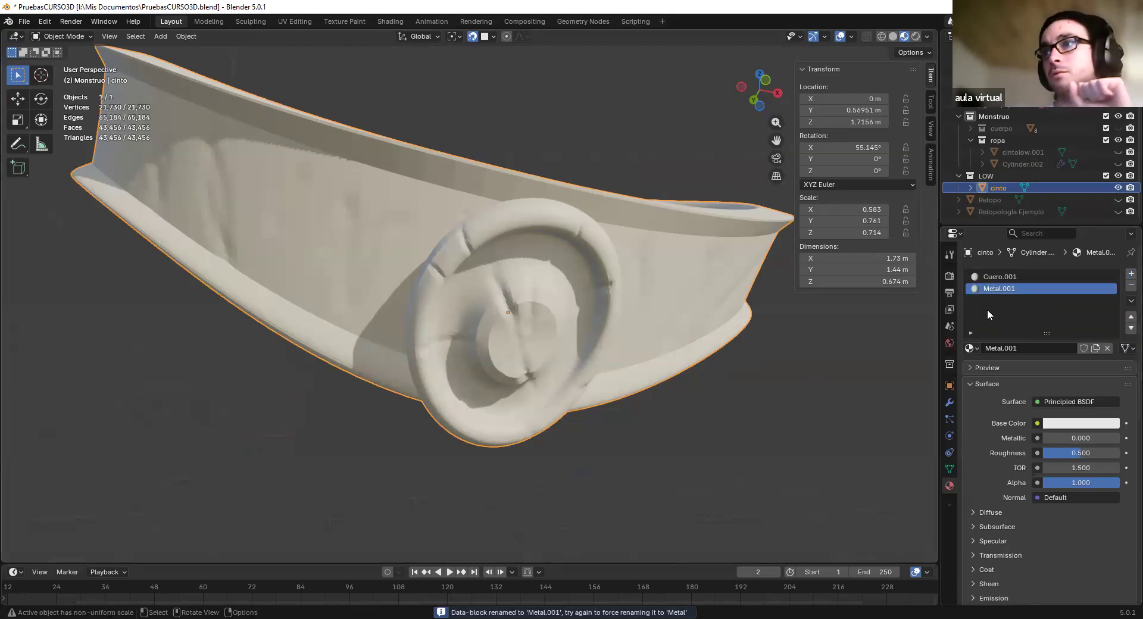
Assign the existing Cuernos material to a new third slot on the belt and remove that slot again
click(743, 326)
click(1001, 276)
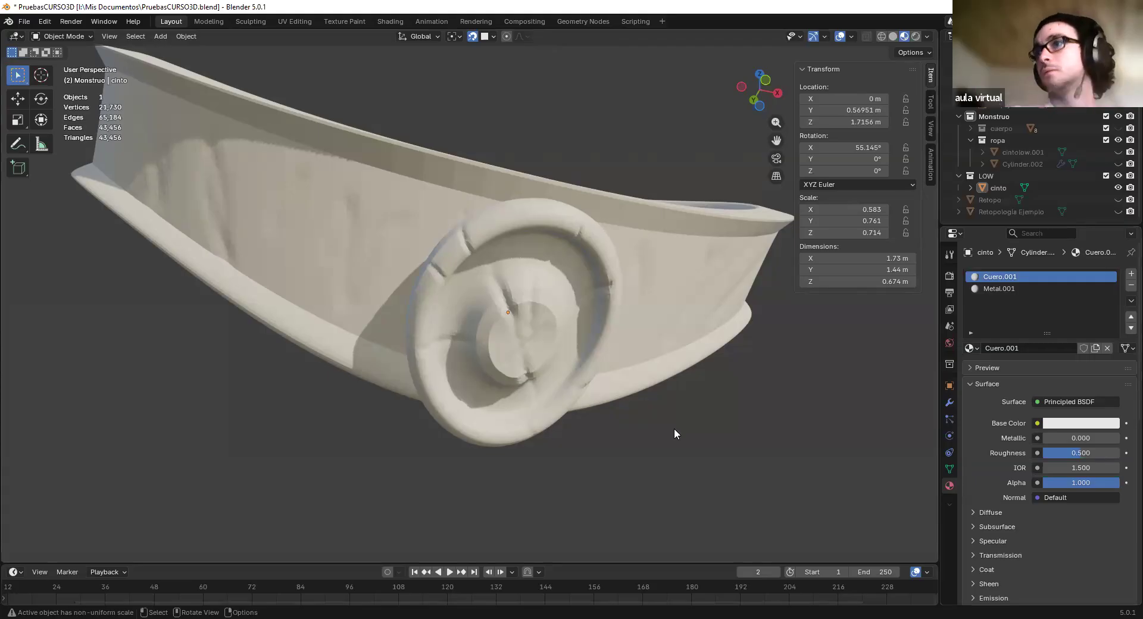
click(543, 334)
click(1023, 287)
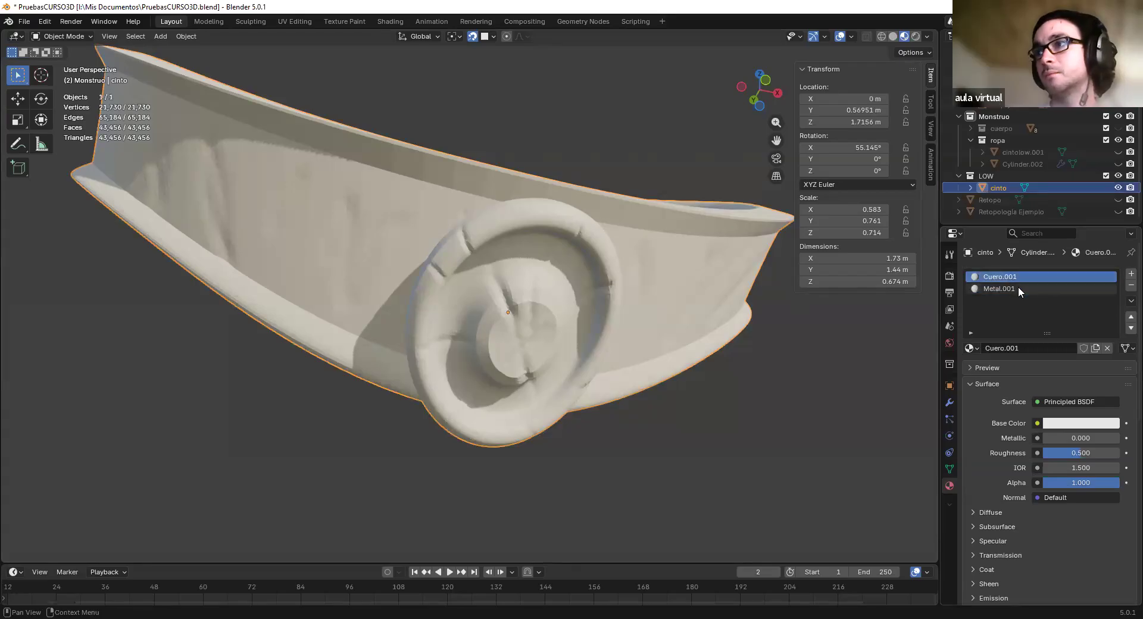
click(1131, 275)
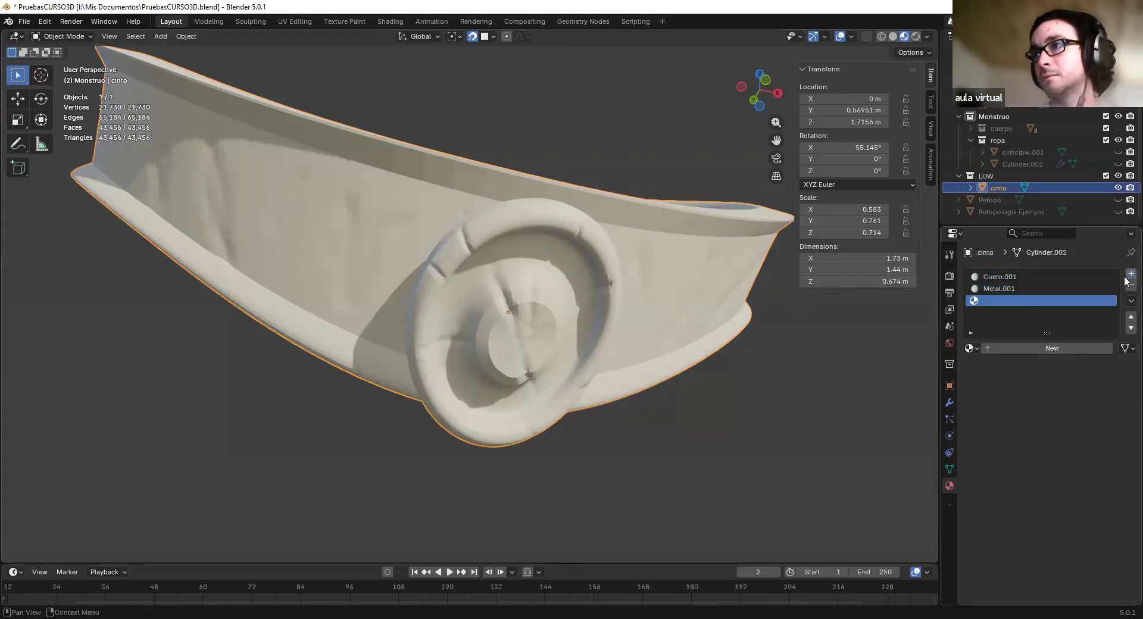
click(974, 349)
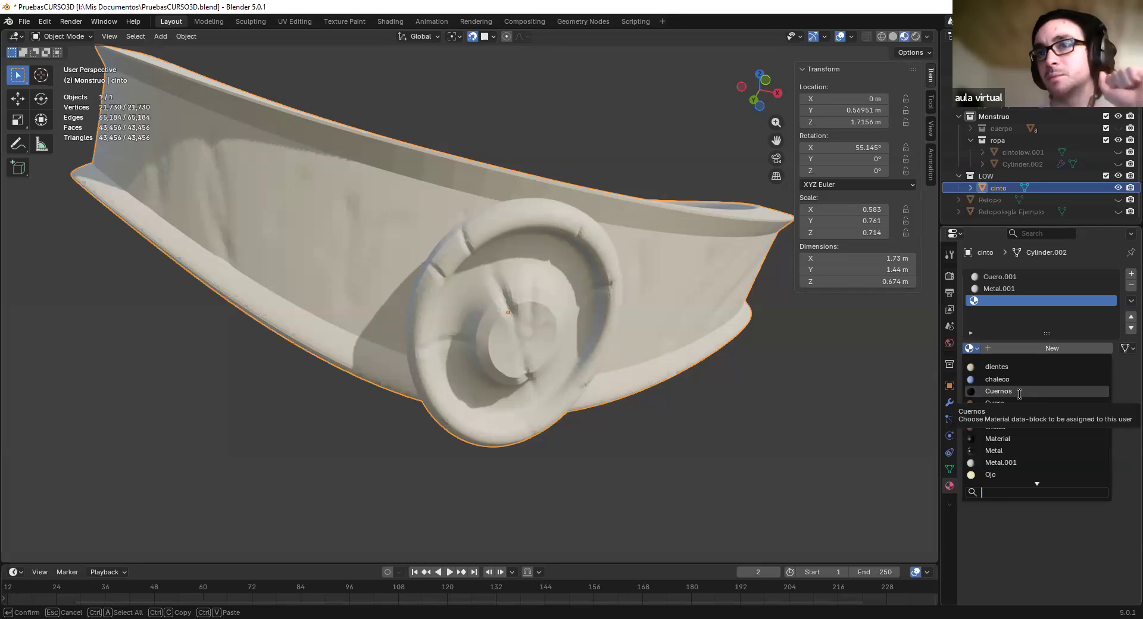
key(Return)
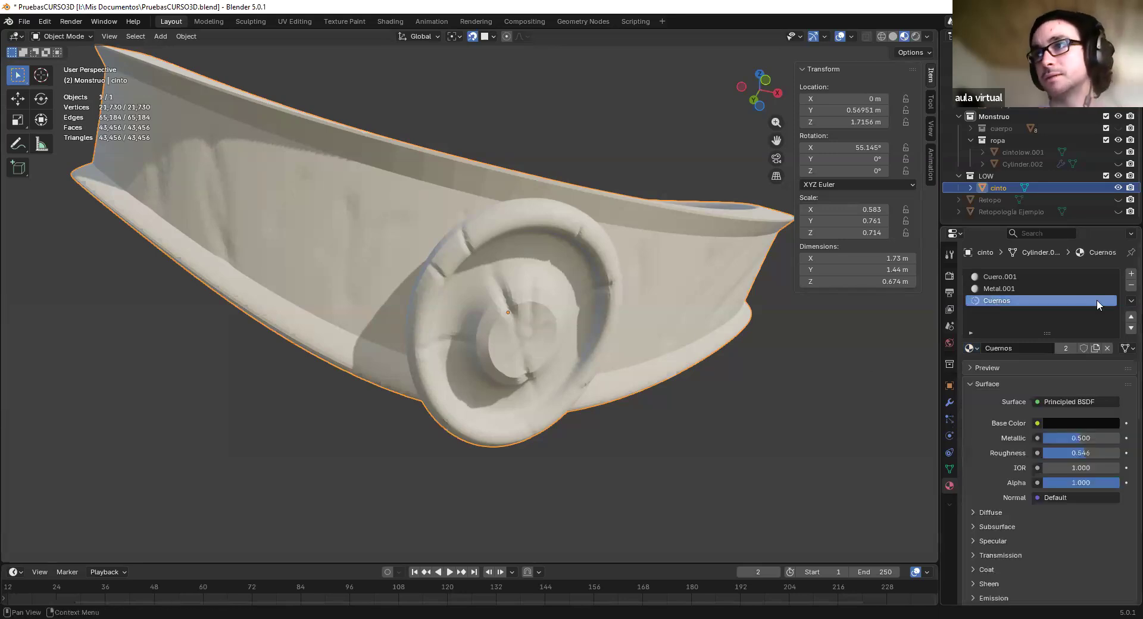
click(1131, 285)
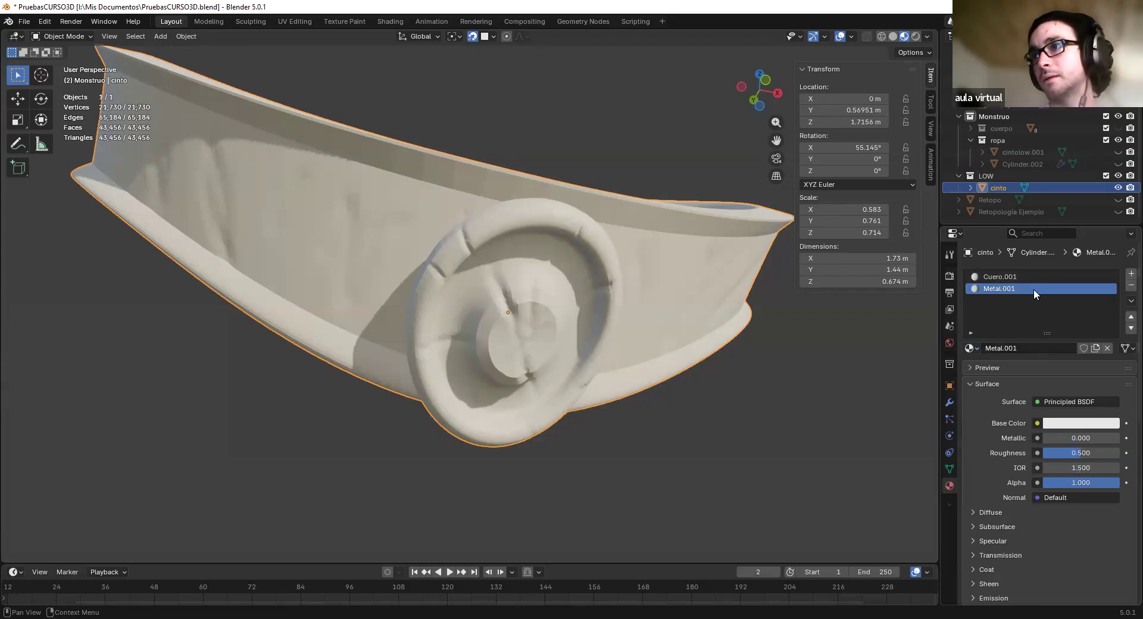
Set the Cuero.001 material's base color to a dark reddish brown
click(1021, 276)
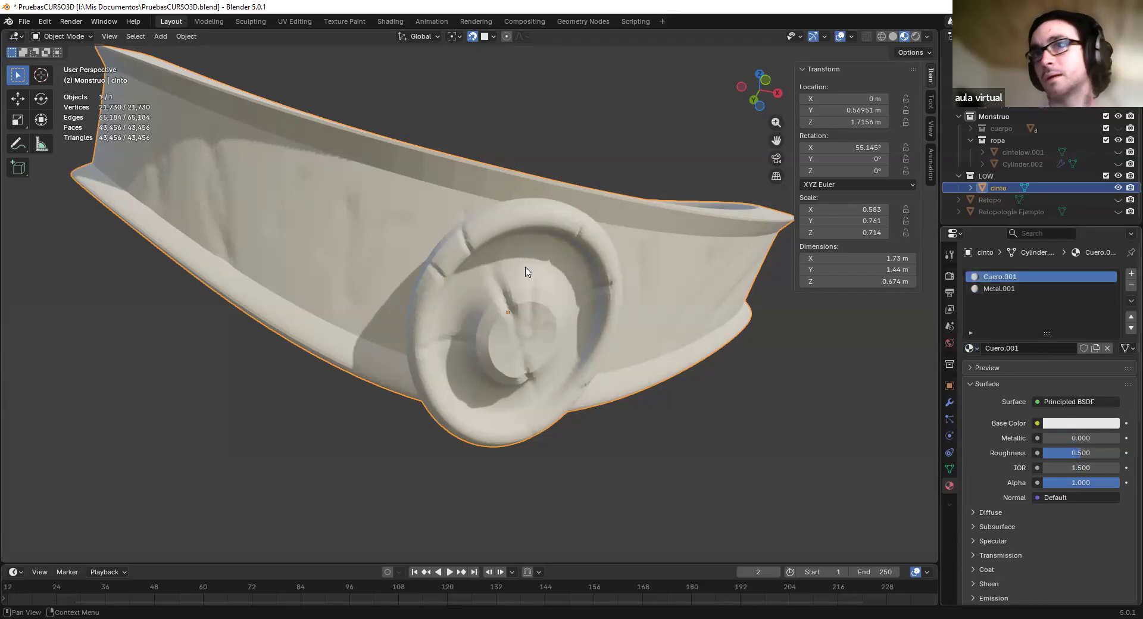
click(1069, 423)
mouse_move(1058, 284)
mouse_down()
mouse_move(1032, 292)
mouse_move(1060, 284)
mouse_move(1048, 289)
mouse_up()
drag(1050, 366, 1015, 348)
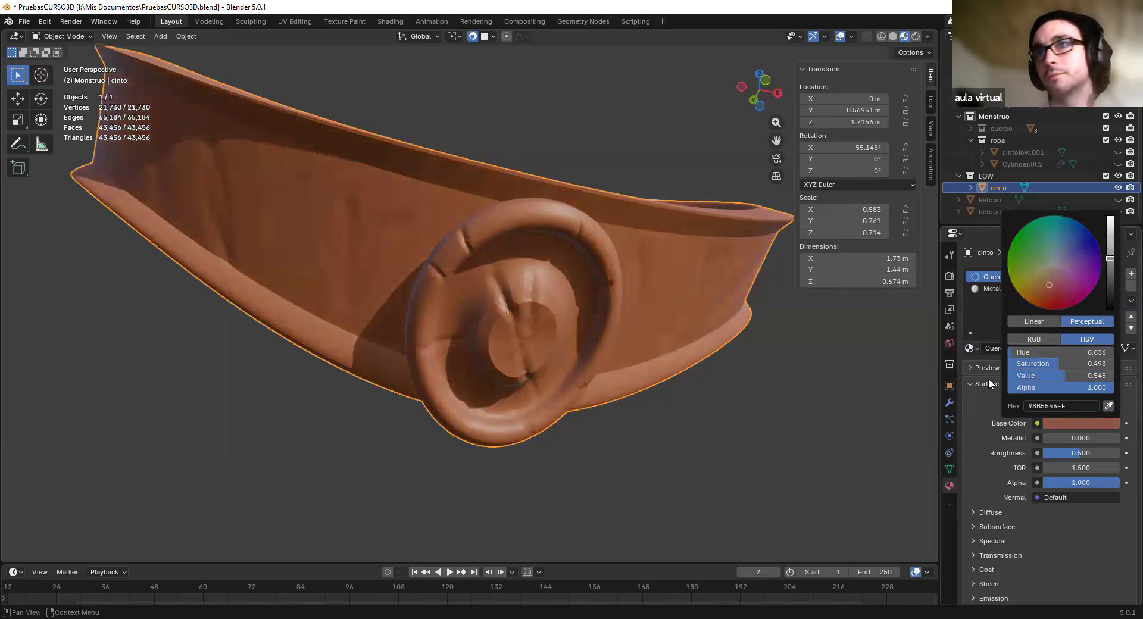
drag(1048, 376, 1032, 376)
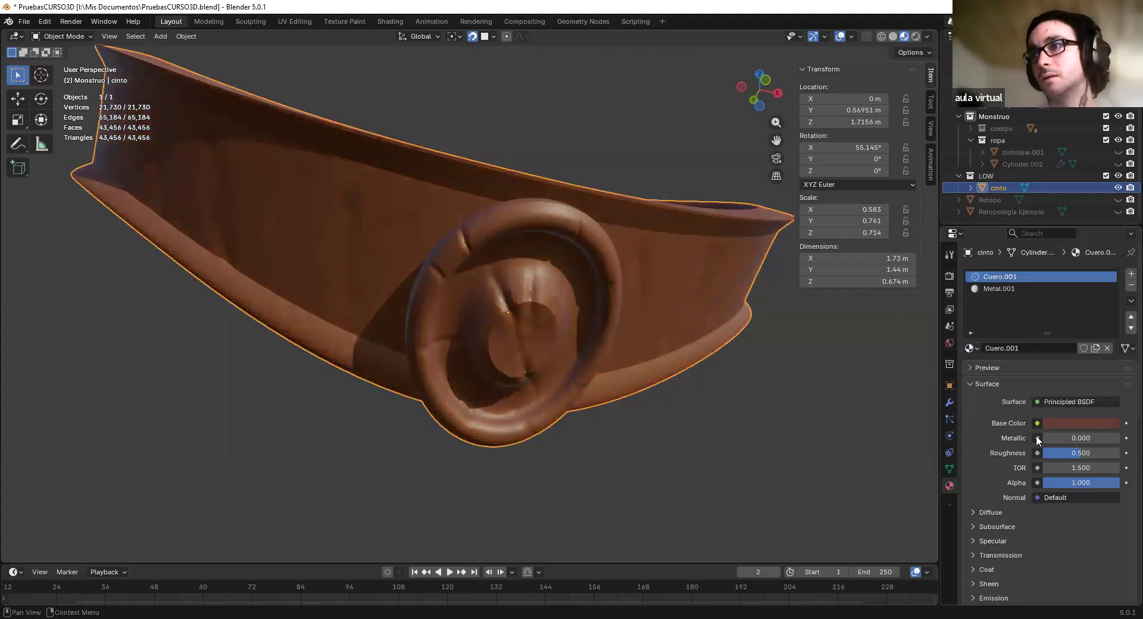
Apply Shade Smooth to the cinto belt, check it without the selection outline and select it again
scroll(1050, 456, down, 1)
scroll(1049, 460, down, 1)
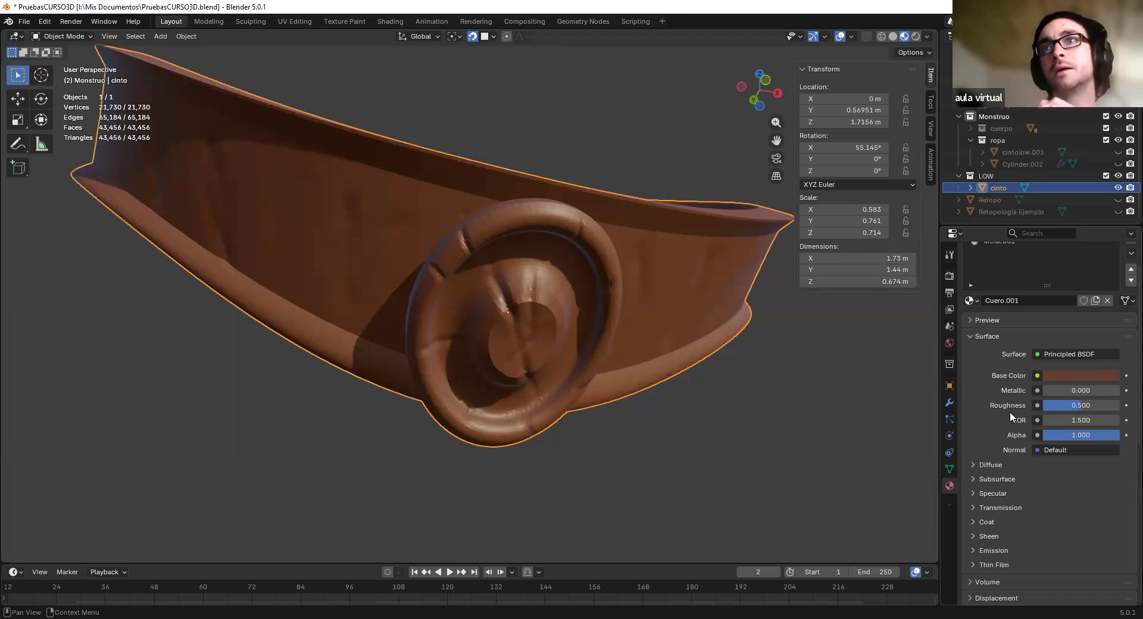
right_click(389, 290)
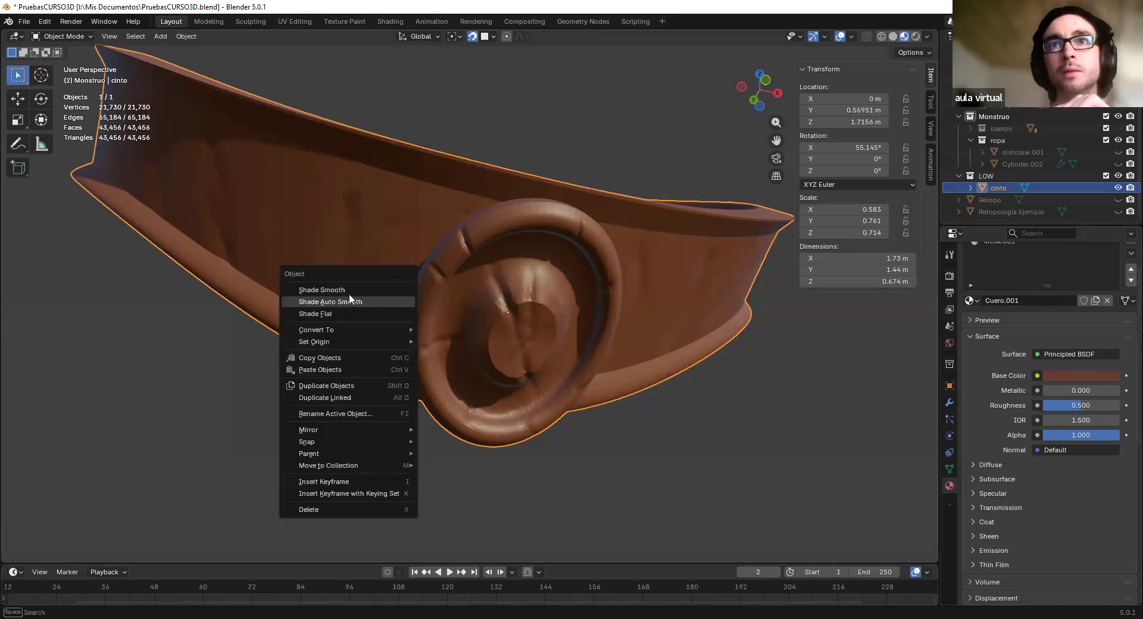
click(345, 290)
click(714, 445)
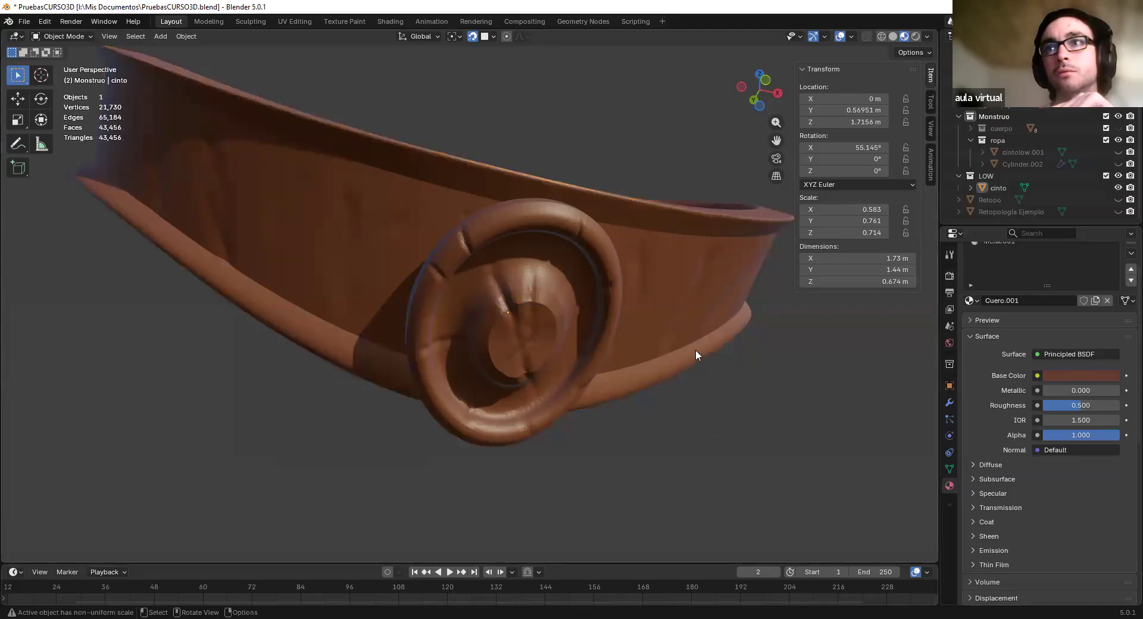
click(695, 349)
Try a roughness of 0.254 on the Cuero.001 material and settle on 0.746
scroll(1006, 270, up, 2)
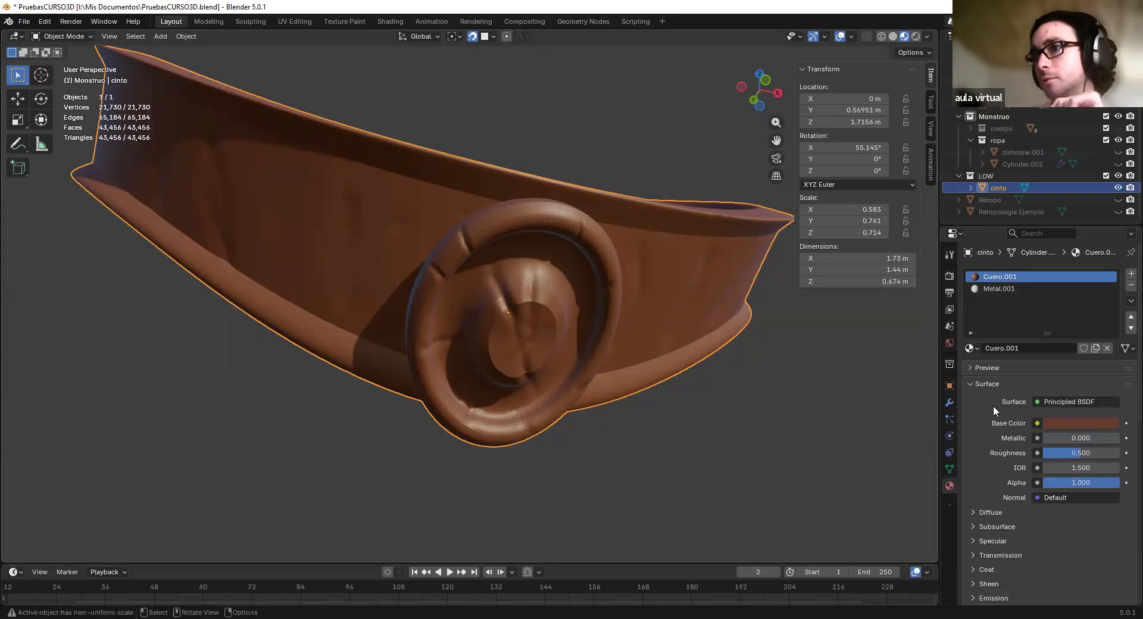
scroll(1004, 422, down, 1)
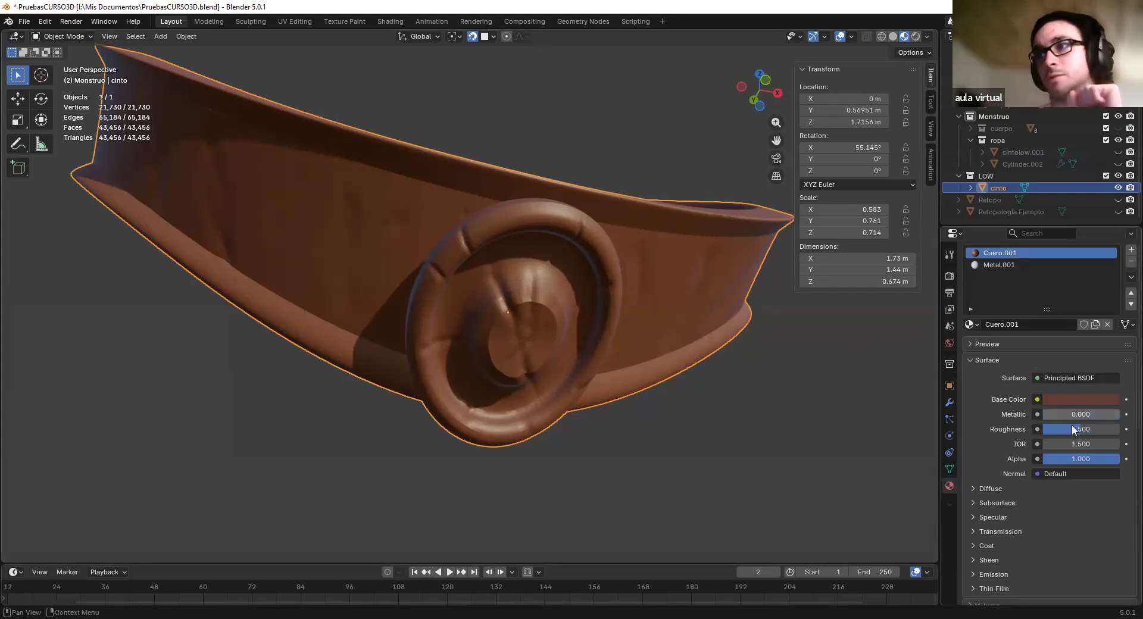
drag(1071, 426, 1061, 427)
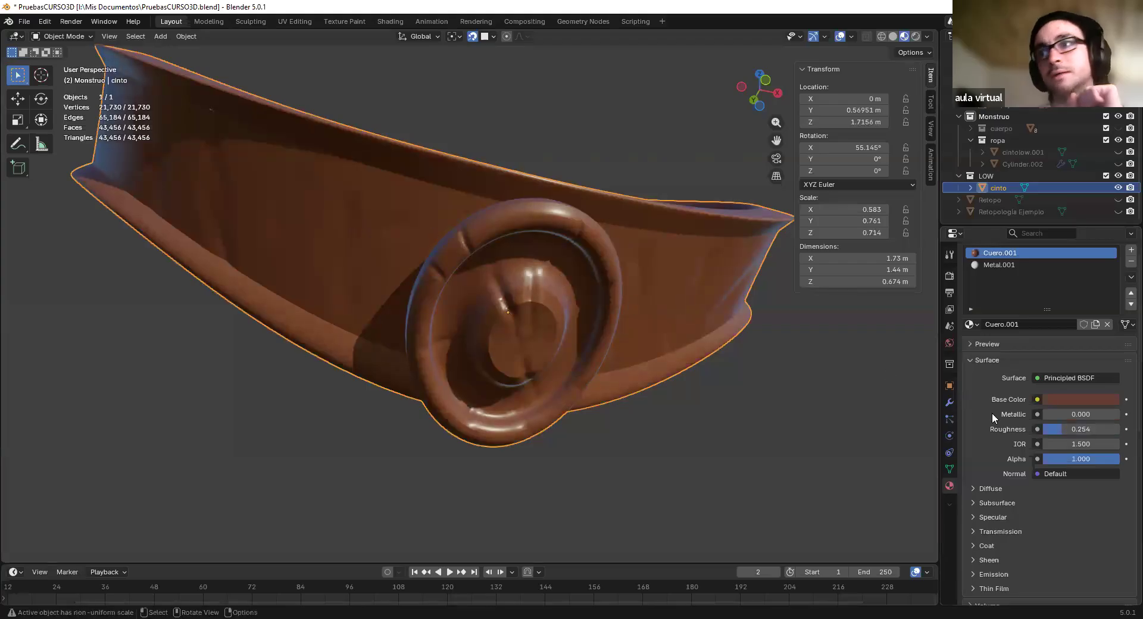
mouse_move(1071, 429)
mouse_down()
mouse_move(1057, 430)
mouse_move(1099, 429)
mouse_move(1068, 426)
mouse_move(1069, 409)
mouse_move(1098, 406)
mouse_up()
scroll(1072, 434, down, 1)
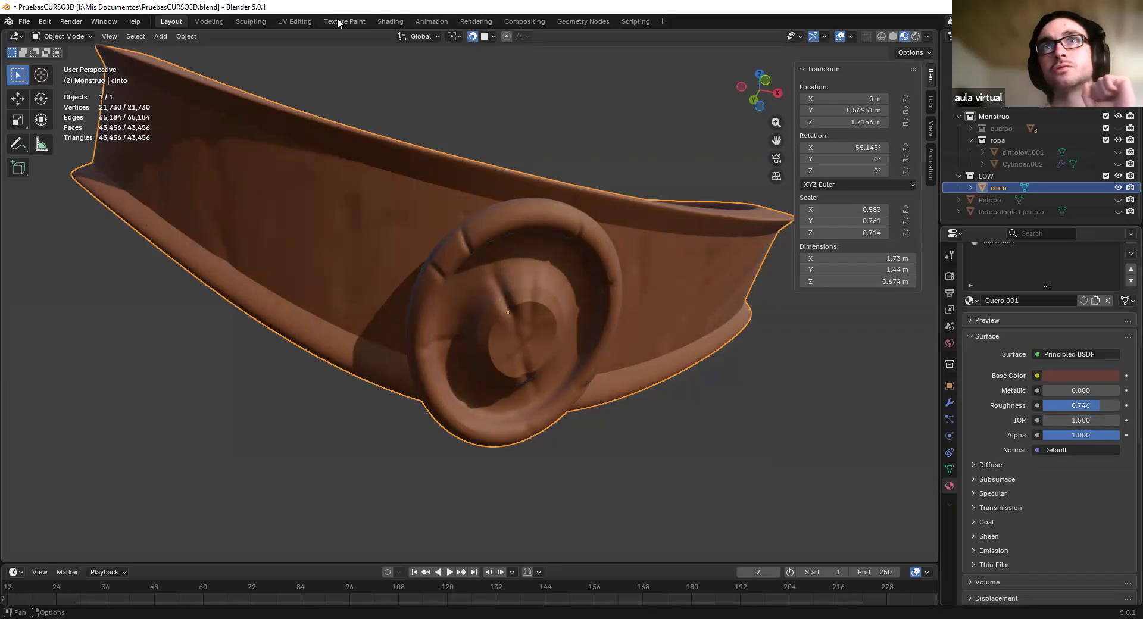
Switch to the Shading workspace and frame the cinto belt from the front
click(384, 22)
key(KP_Decimal)
middle_drag(625, 235, 554, 156)
scroll(558, 227, up, 4)
middle_drag(581, 257, 581, 280)
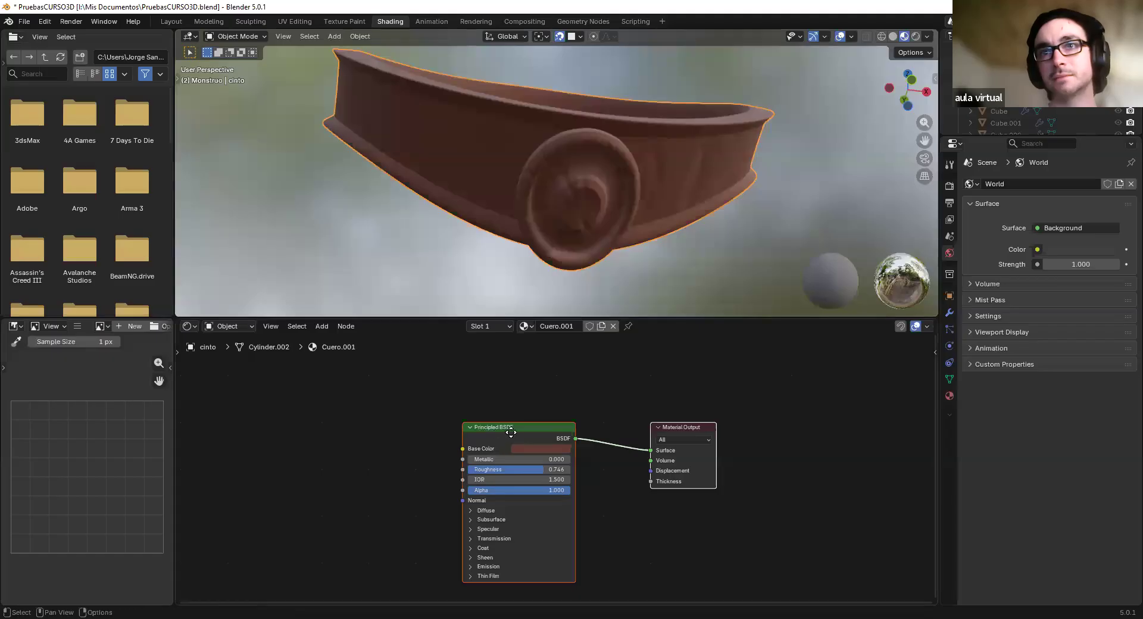
Move the Cuero.001 nodes together and place the Material Output closer to the Principled BSDF
key(g)
click(714, 407)
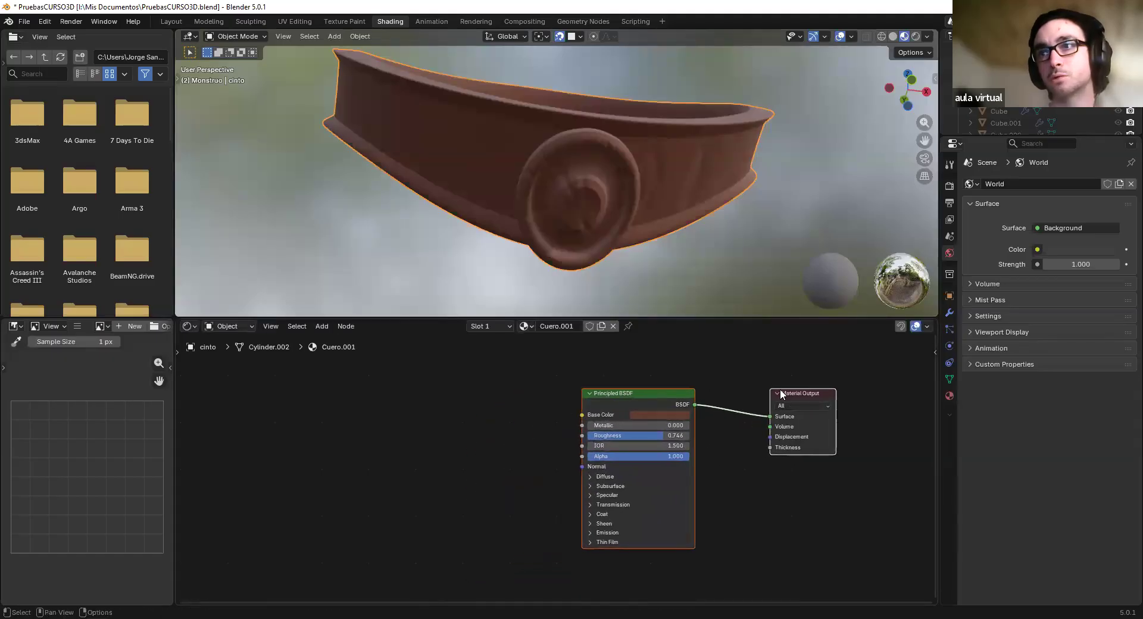
drag(782, 394, 733, 408)
click(654, 381)
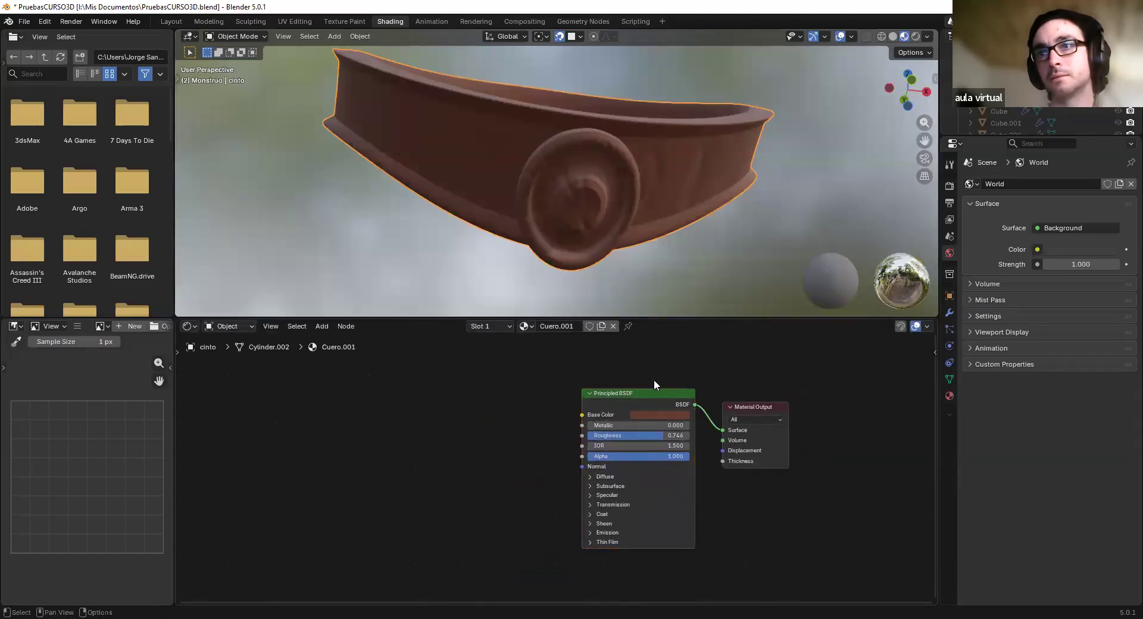
Adjust the Principled BSDF node's position beside the Material Output and briefly check its Diffuse settings
scroll(606, 423, down, 5)
scroll(613, 420, up, 9)
mouse_move(600, 382)
mouse_down()
mouse_move(610, 379)
mouse_move(591, 375)
mouse_up()
scroll(629, 413, down, 5)
scroll(584, 447, up, 4)
mouse_move(484, 442)
shift+middle_down()
mouse_move(443, 416)
mouse_move(478, 461)
shift+middle_up()
scroll(431, 412, up, 2)
scroll(530, 478, down, 2)
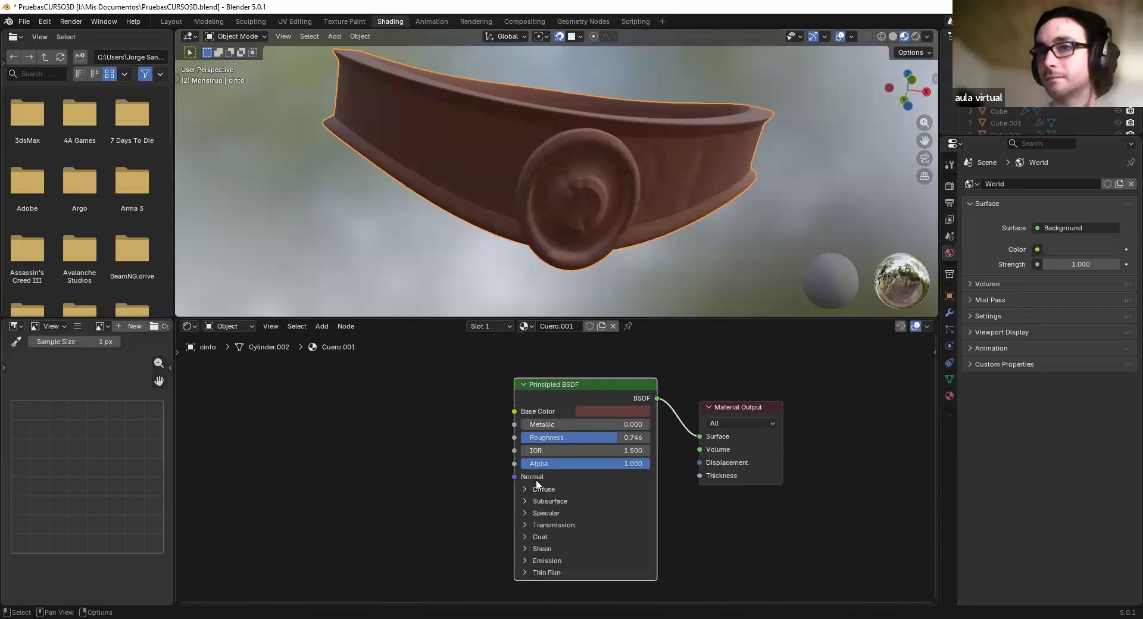
click(531, 489)
click(527, 488)
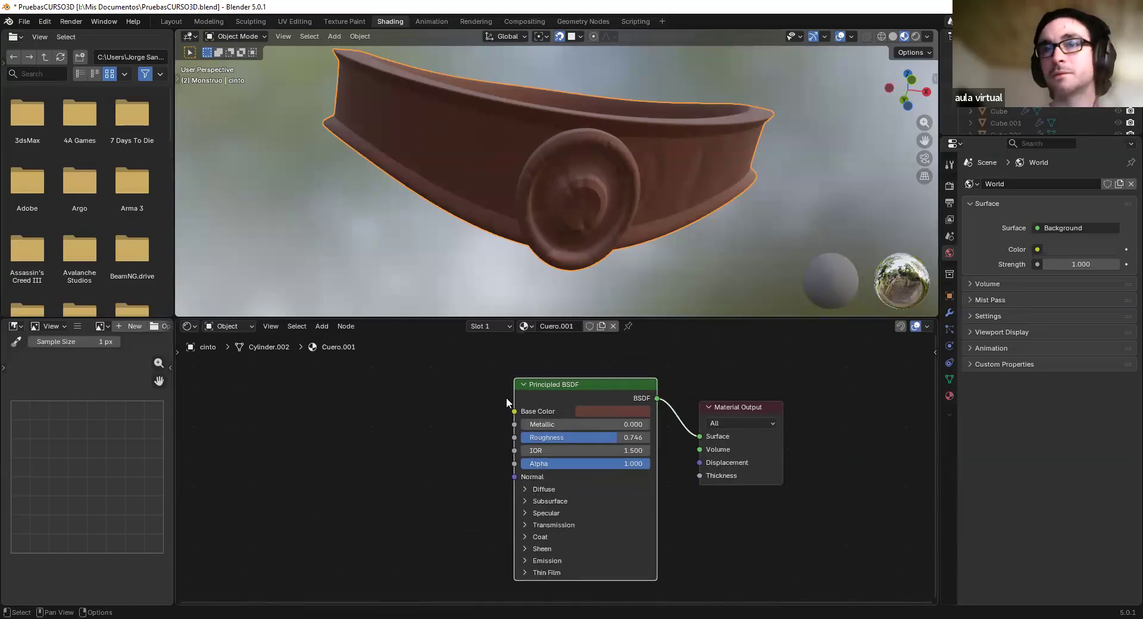
scroll(524, 402, down, 1)
key(g)
drag(547, 418, 568, 414)
Enlarge the 3D view above the node editor and frame the buckle up close
middle_drag(589, 227, 658, 314)
drag(661, 317, 660, 388)
middle_drag(586, 248, 626, 288)
scroll(629, 300, up, 2)
scroll(626, 288, up, 2)
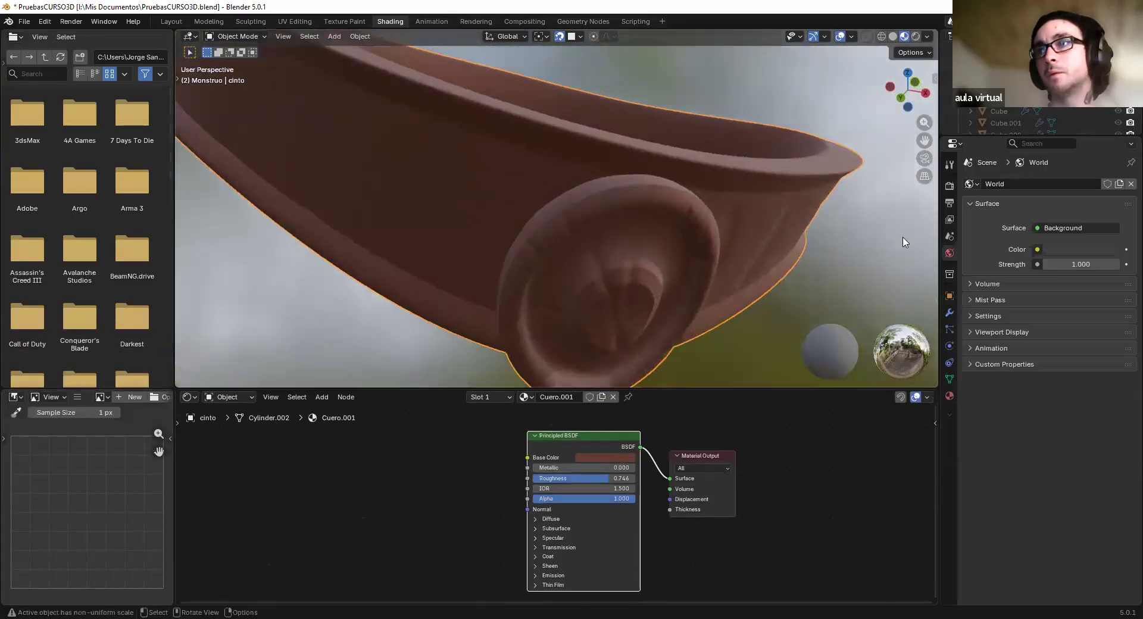
Make Metal.001 the active material slot of cinto and select the strap's whole linked mesh in Edit Mode
click(949, 396)
click(1006, 199)
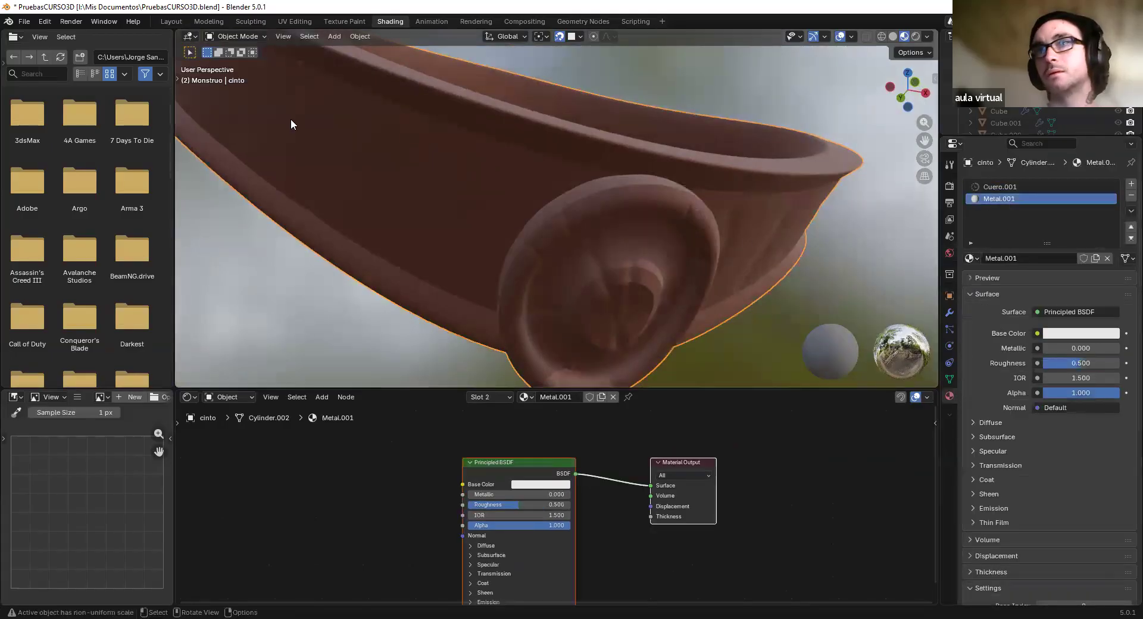
click(237, 37)
key(Tab)
scroll(496, 173, down, 5)
key(Tab)
key(Tab)
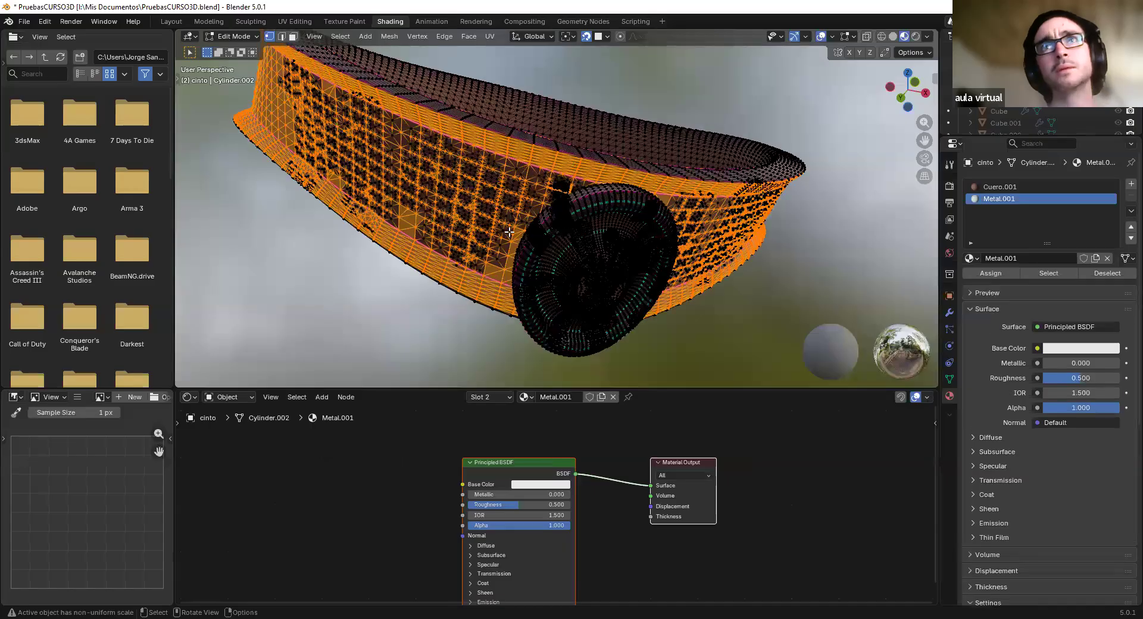
scroll(476, 232, up, 6)
click(441, 261)
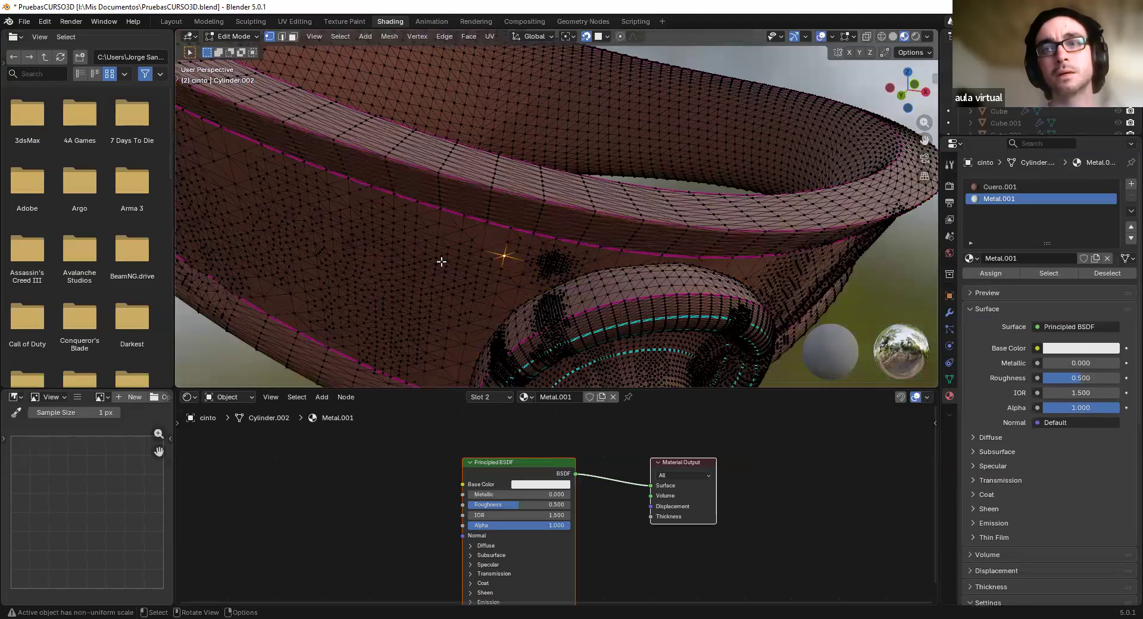
key(ctrl+l)
scroll(501, 231, down, 1)
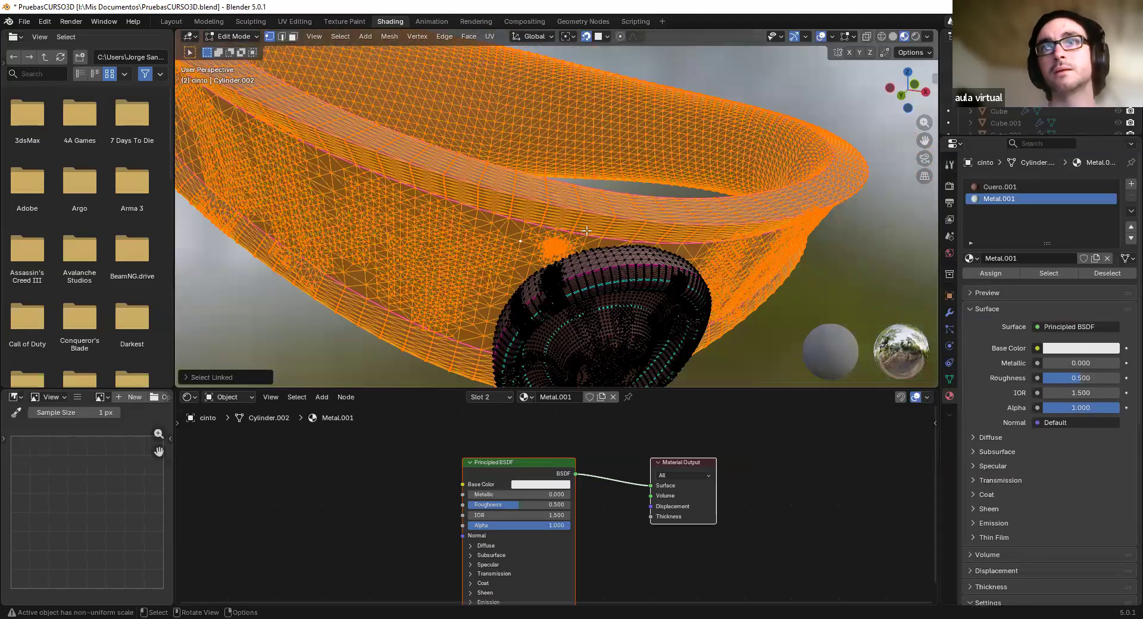
Clear the selection, select the strap's linked geometry again and try moving it apart from the buckle
middle_drag(587, 231, 420, 309)
click(622, 314)
middle_drag(554, 305, 583, 274)
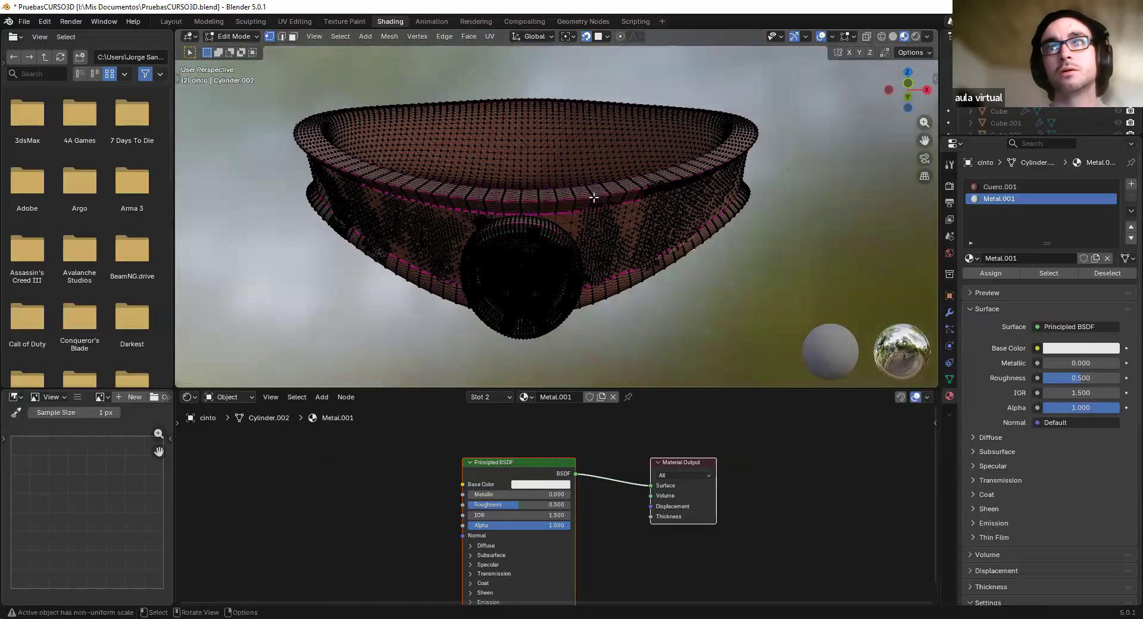
key(l)
middle_drag(594, 197, 528, 211)
key(g)
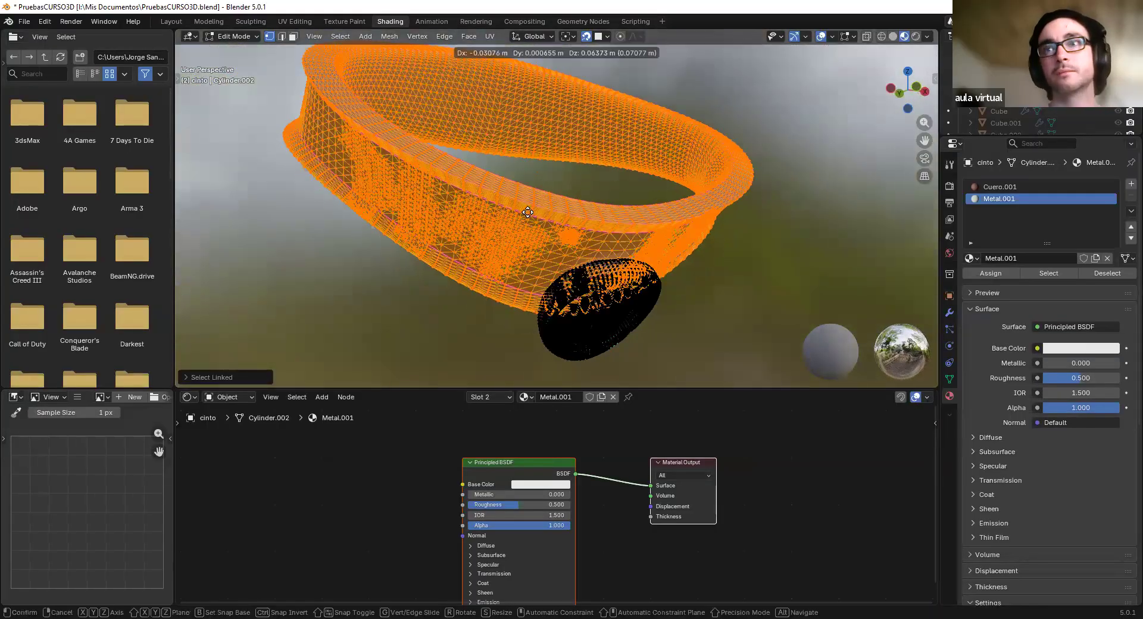
right_click(407, 171)
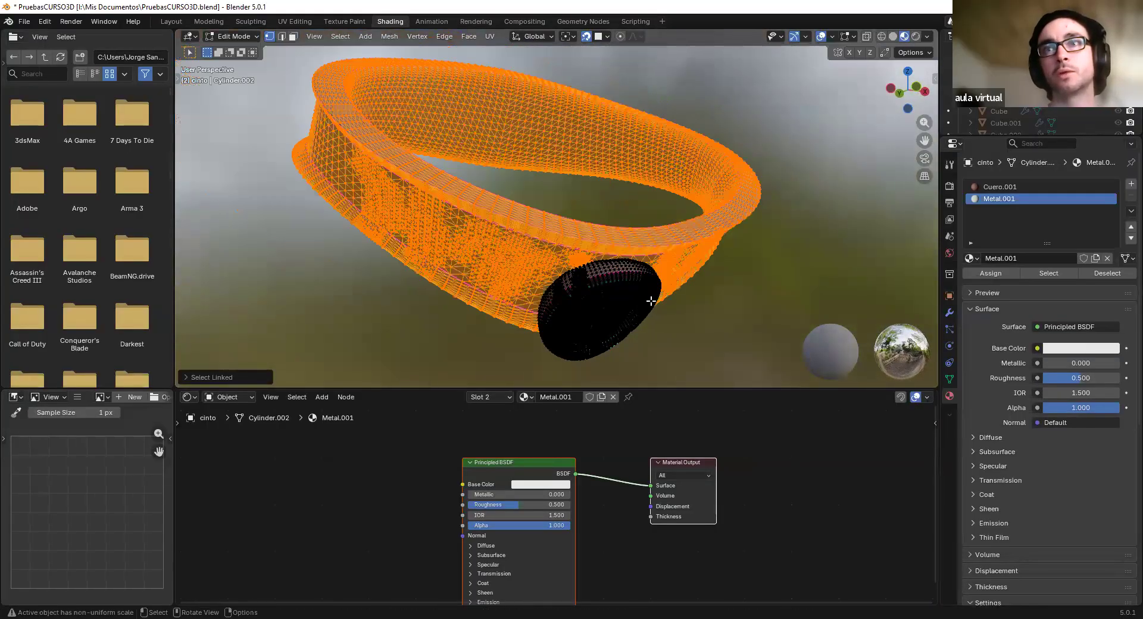
Select the buckle's linked geometry from one of its vertices and try moving it away from the strap
middle_drag(586, 280, 562, 266)
scroll(565, 270, up, 1)
click(530, 209)
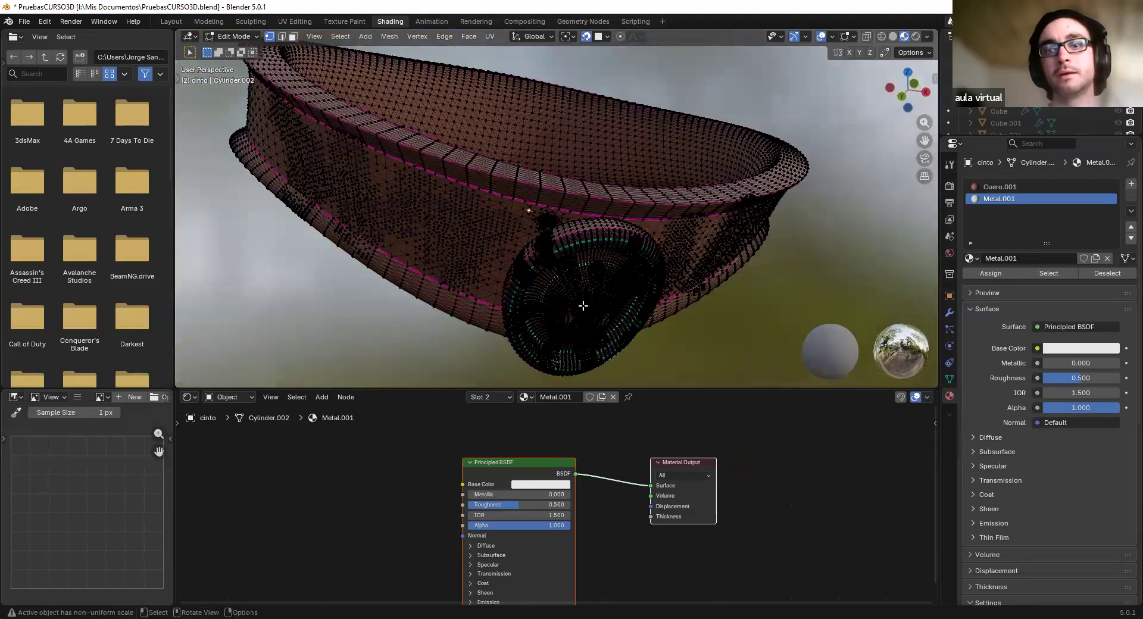
click(583, 306)
key(ctrl+l)
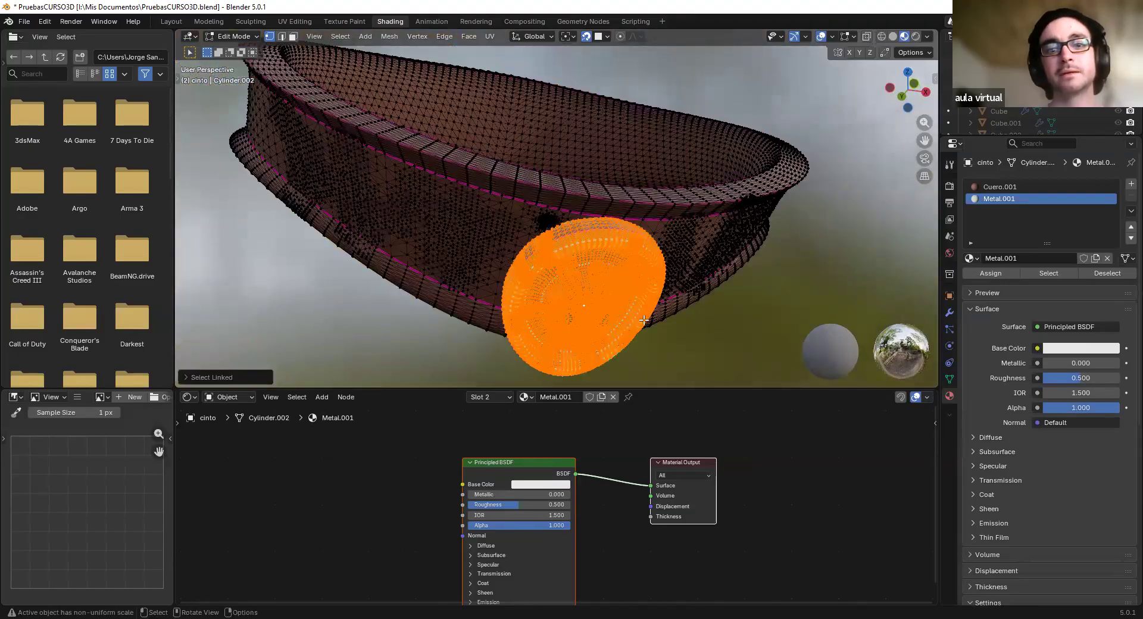
key(g)
right_click(603, 303)
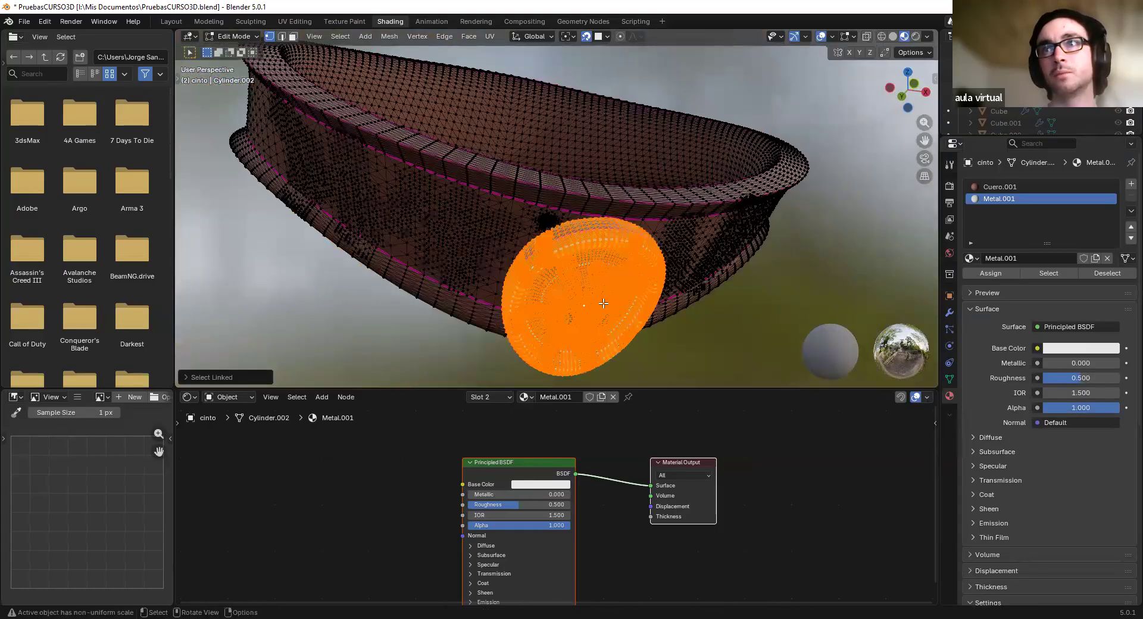
Select the entire buckle as linked geometry, assign it the Metal.001 material and return to Object Mode
click(514, 226)
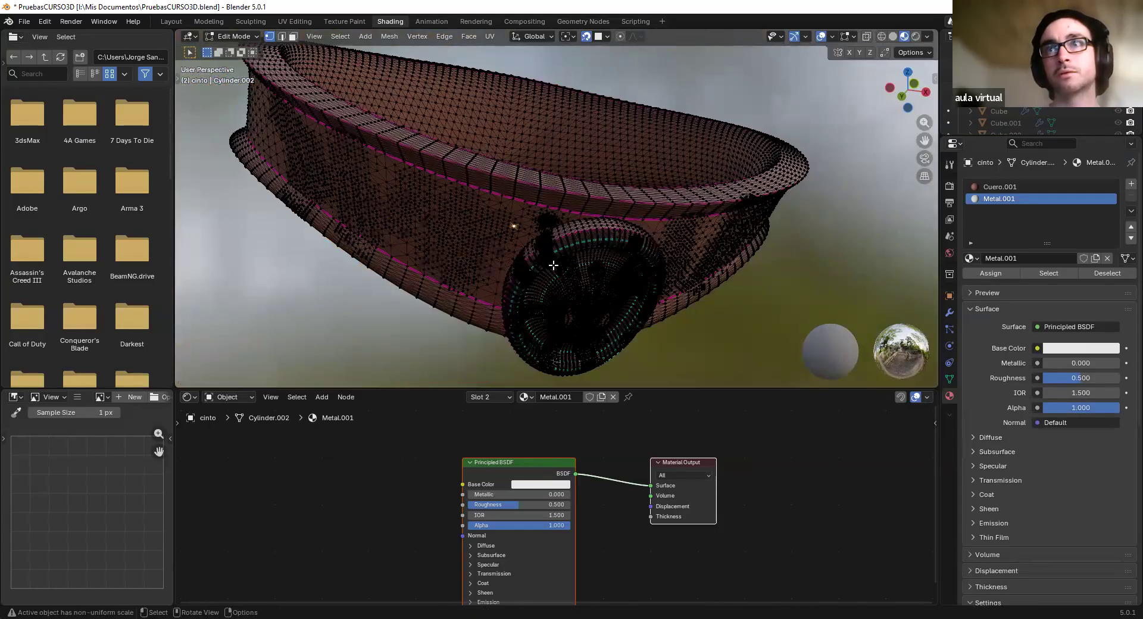
key(l)
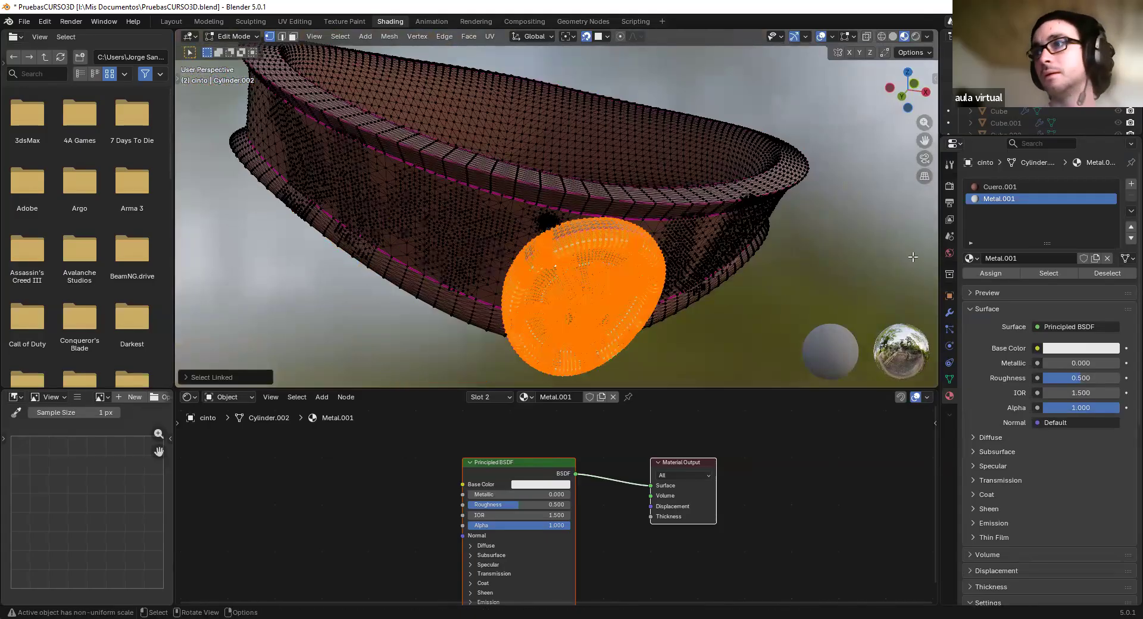
click(833, 37)
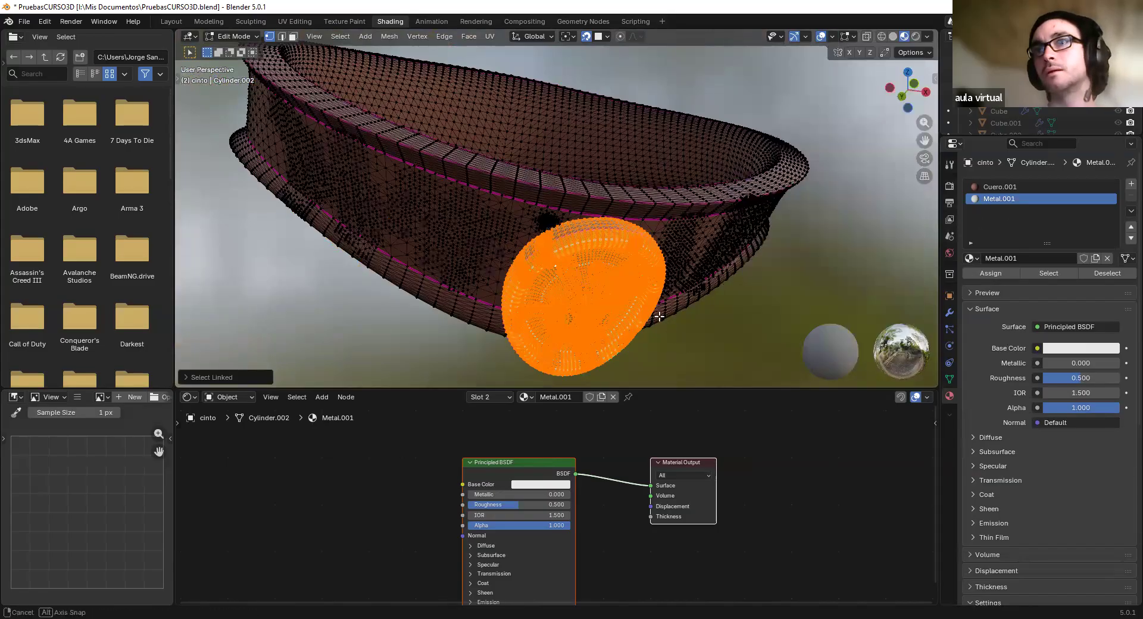
middle_drag(659, 317, 637, 262)
scroll(637, 262, up, 2)
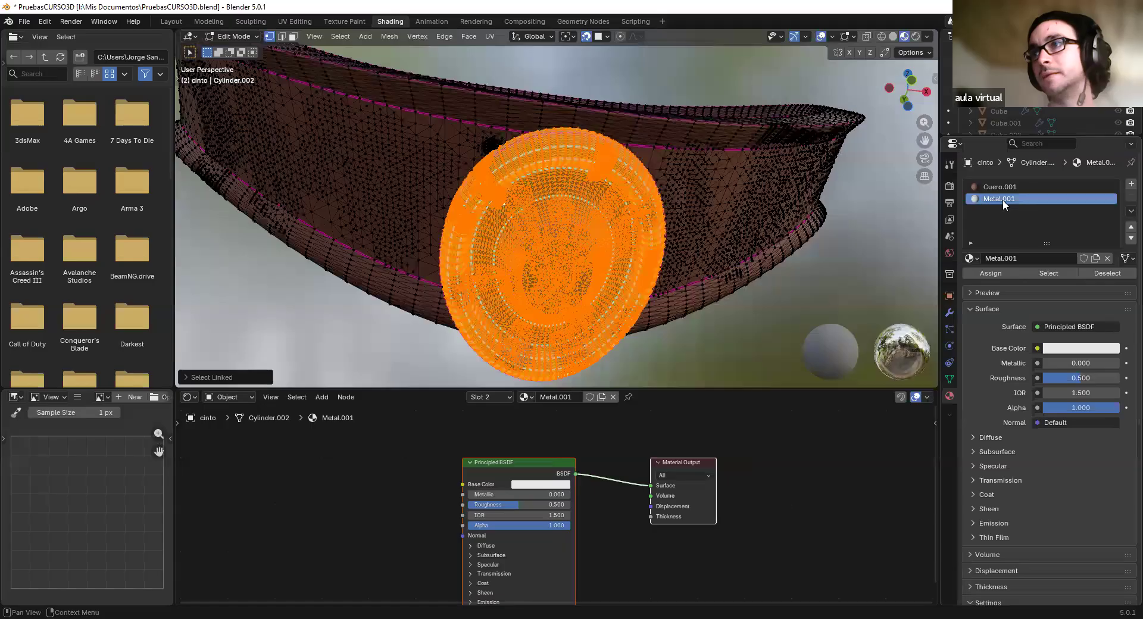
click(1001, 273)
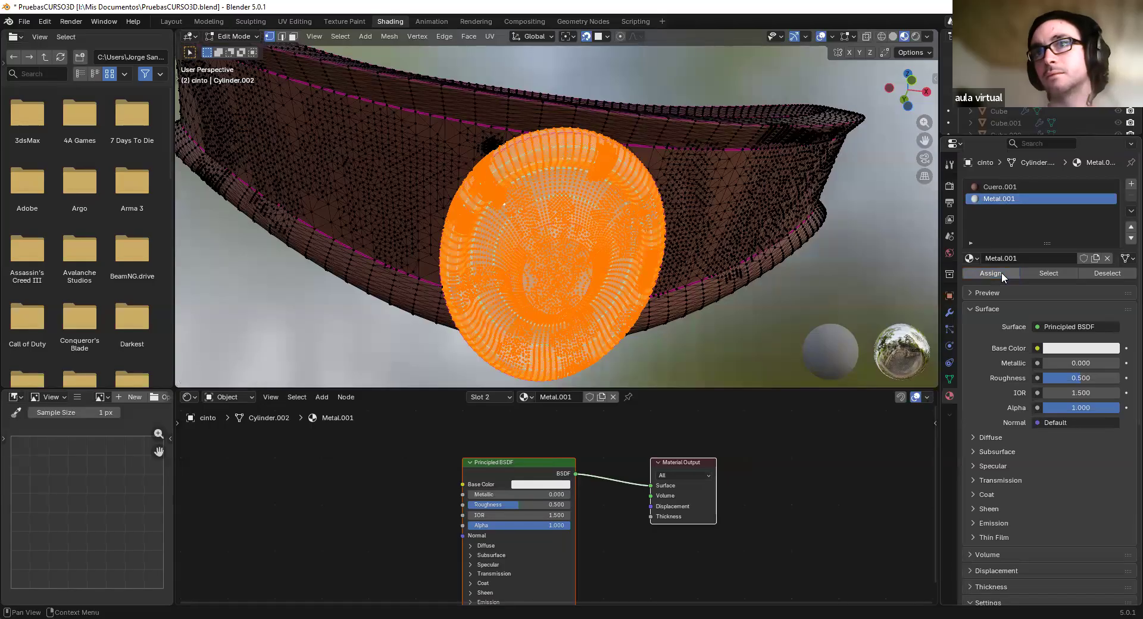
click(236, 33)
click(235, 50)
middle_drag(685, 225, 689, 257)
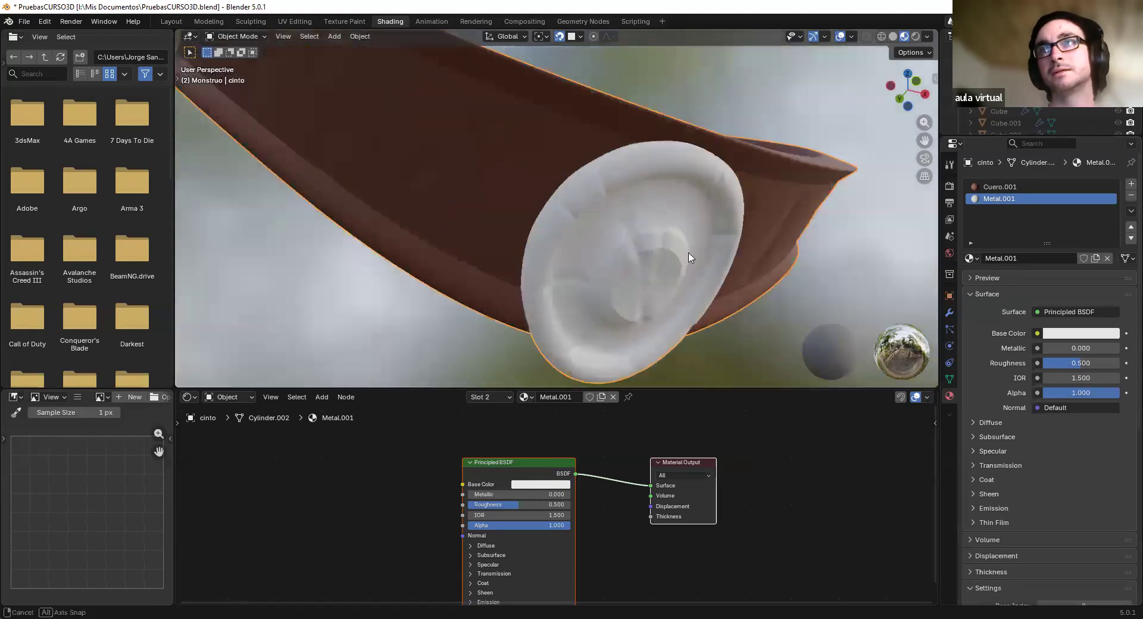
scroll(689, 257, down, 6)
scroll(638, 249, up, 4)
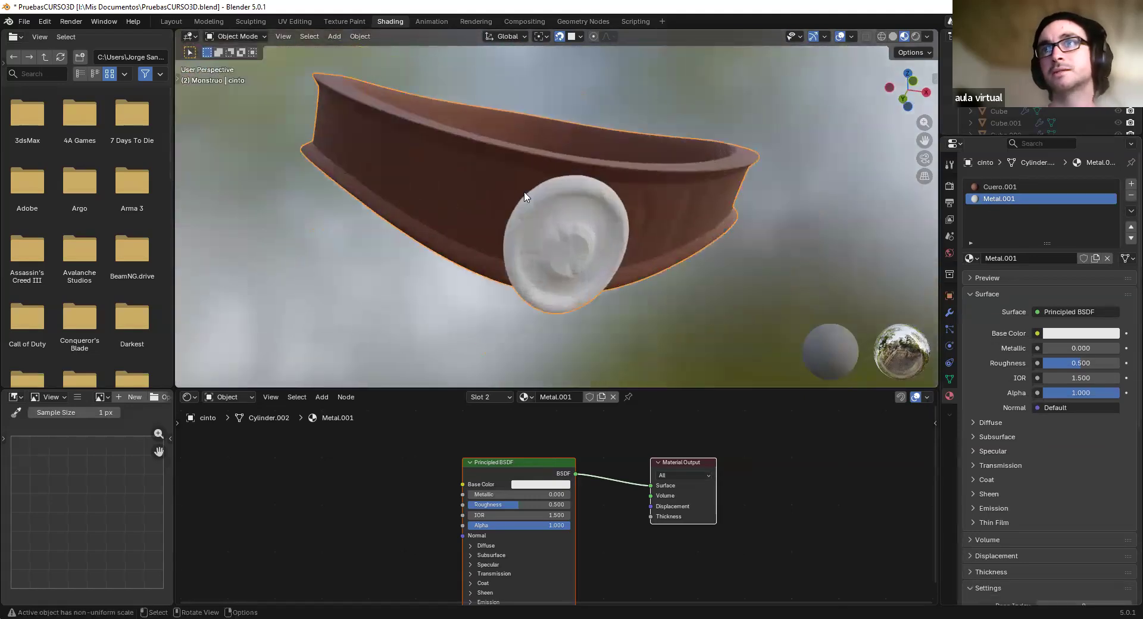
Try to assign Metal.001 to a rectangular patch of faces on the strap beside the buckle, using face selection
key(Tab)
click(426, 194)
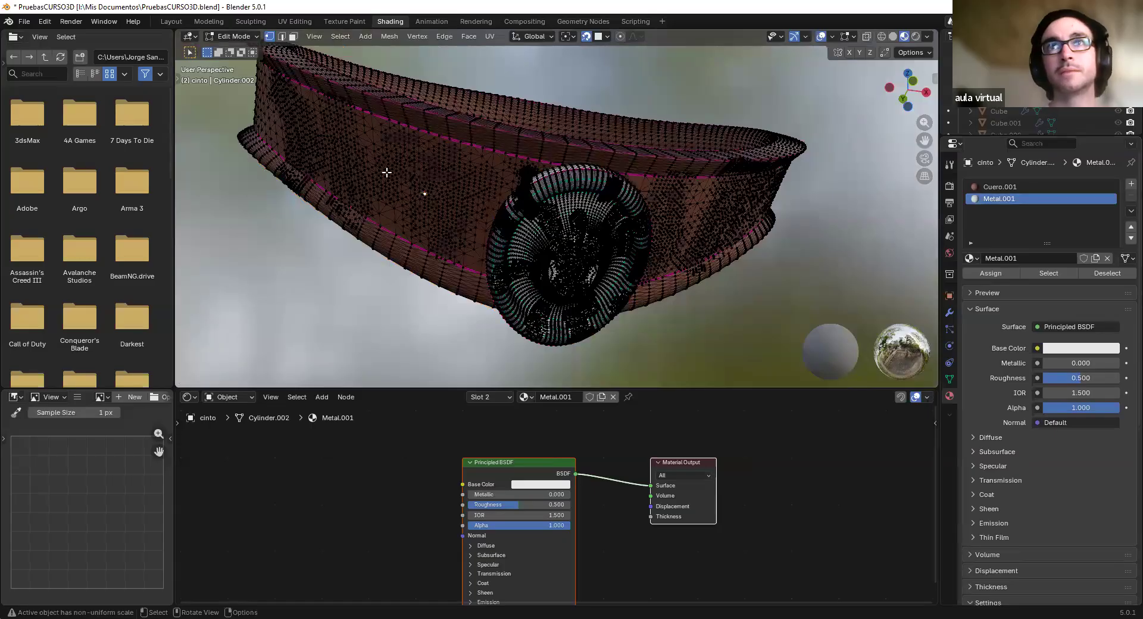
scroll(477, 131, up, 3)
key(3)
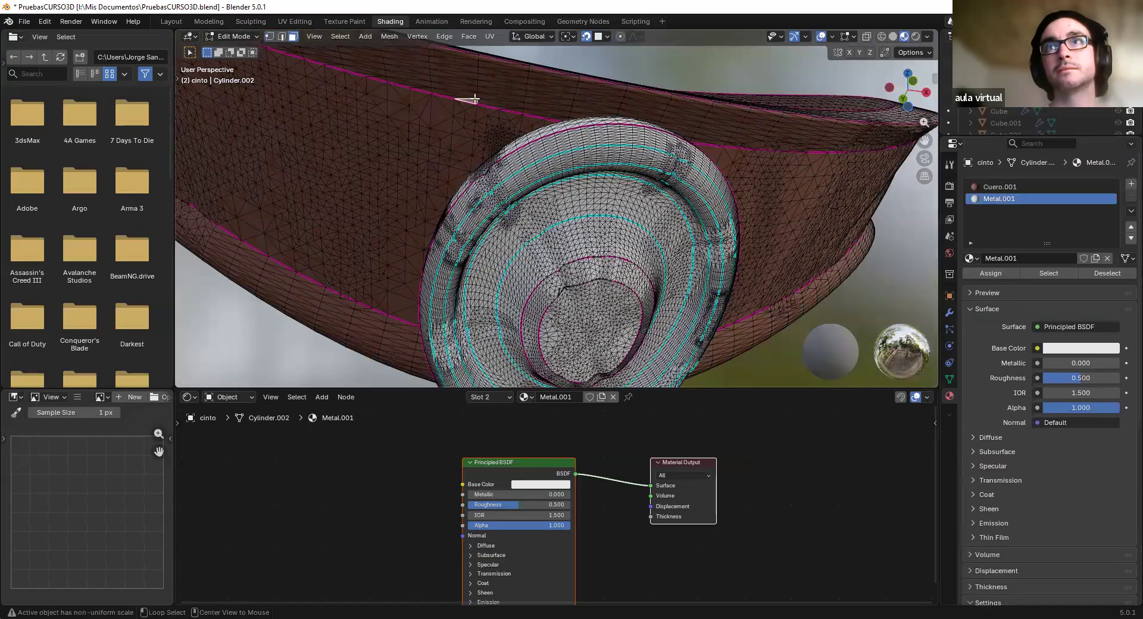
scroll(469, 153, down, 3)
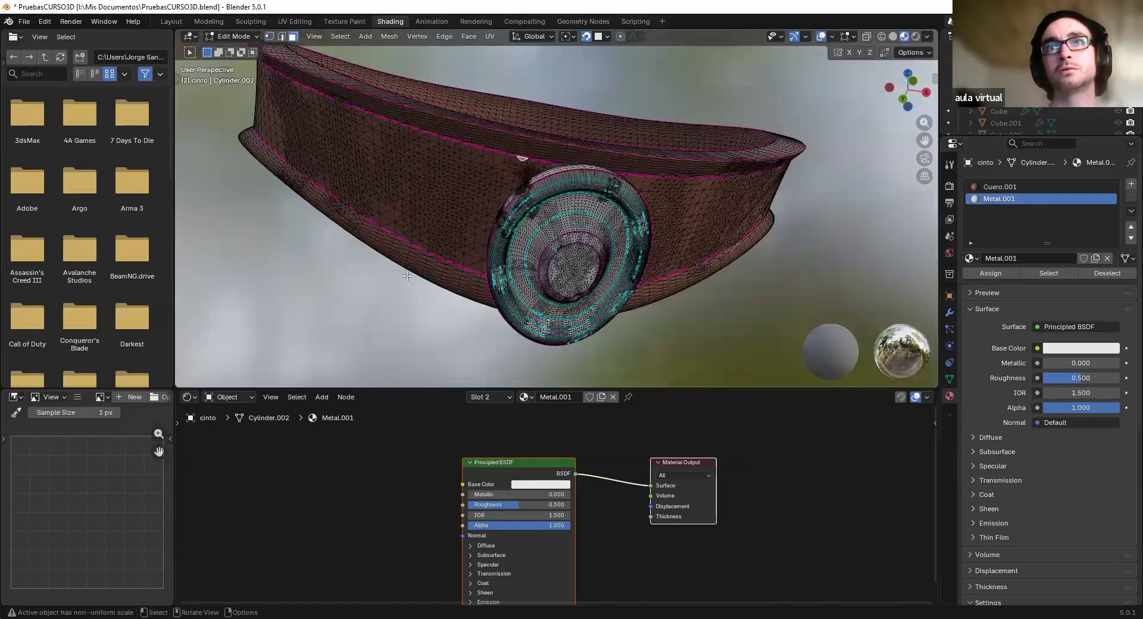
scroll(406, 276, up, 8)
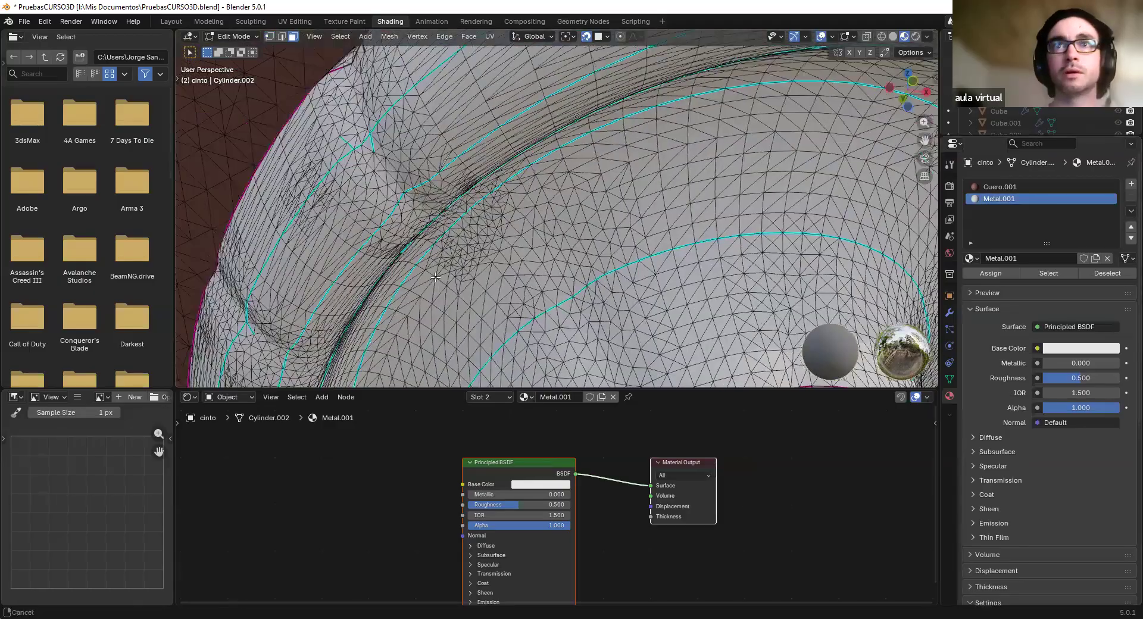
shift+middle_drag(436, 278, 449, 245)
scroll(486, 223, down, 3)
shift+middle_drag(538, 206, 587, 149)
scroll(660, 199, down, 5)
middle_drag(518, 143, 566, 157)
drag(416, 144, 506, 244)
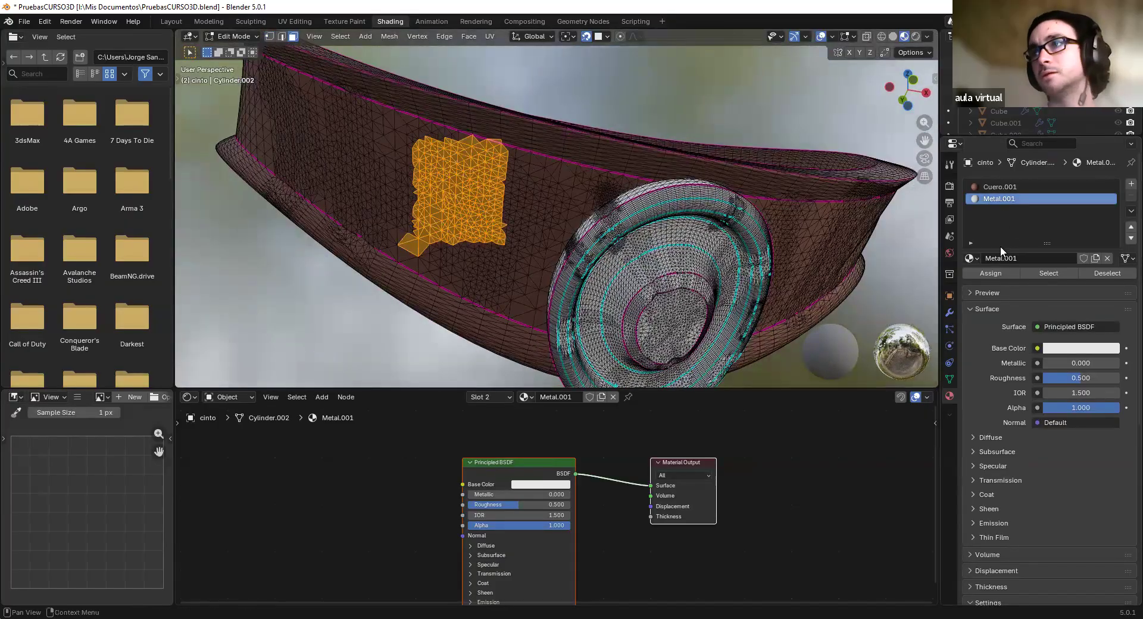
click(991, 273)
key(Tab)
middle_drag(554, 179, 593, 229)
Deselect all faces of the belt mesh and return to Object Mode
key(Tab)
key(alt+a)
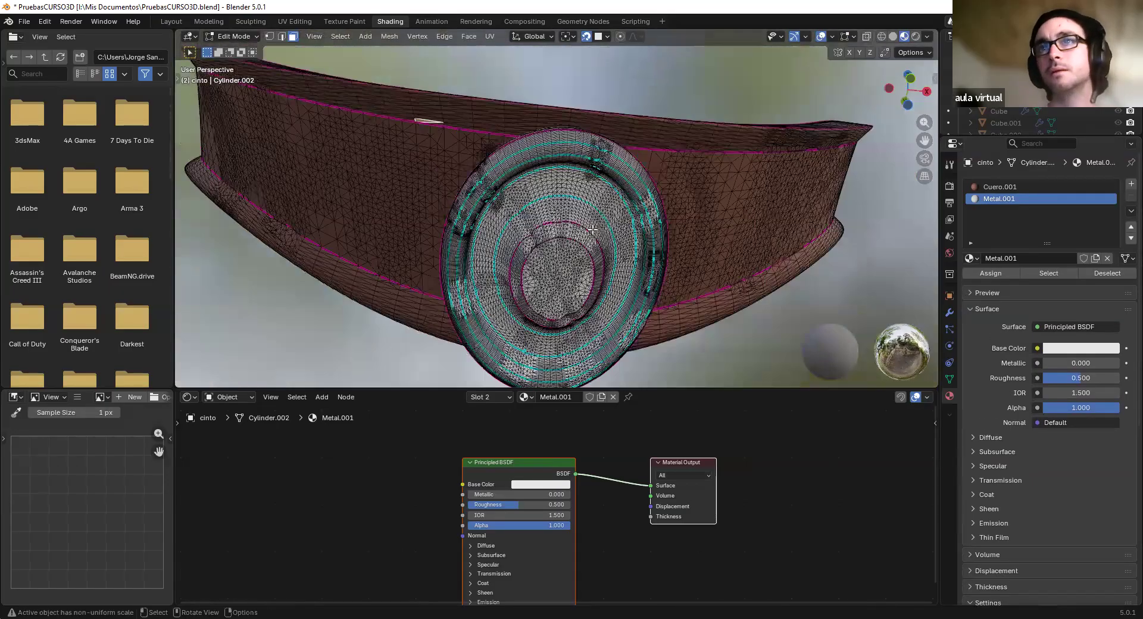
scroll(592, 229, down, 2)
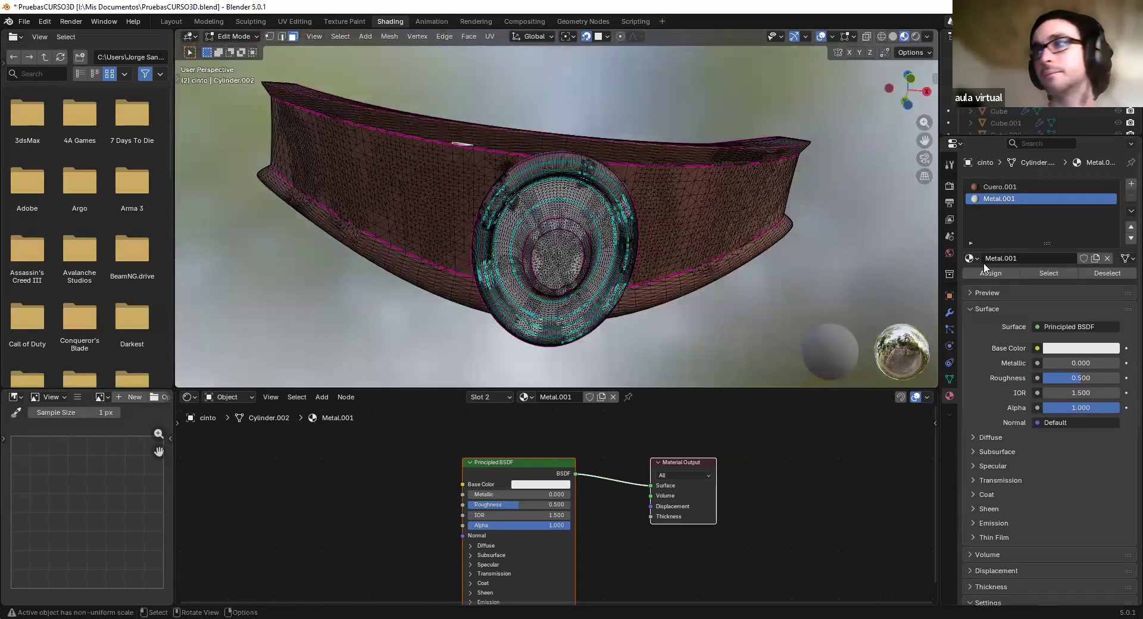
click(234, 36)
key(Tab)
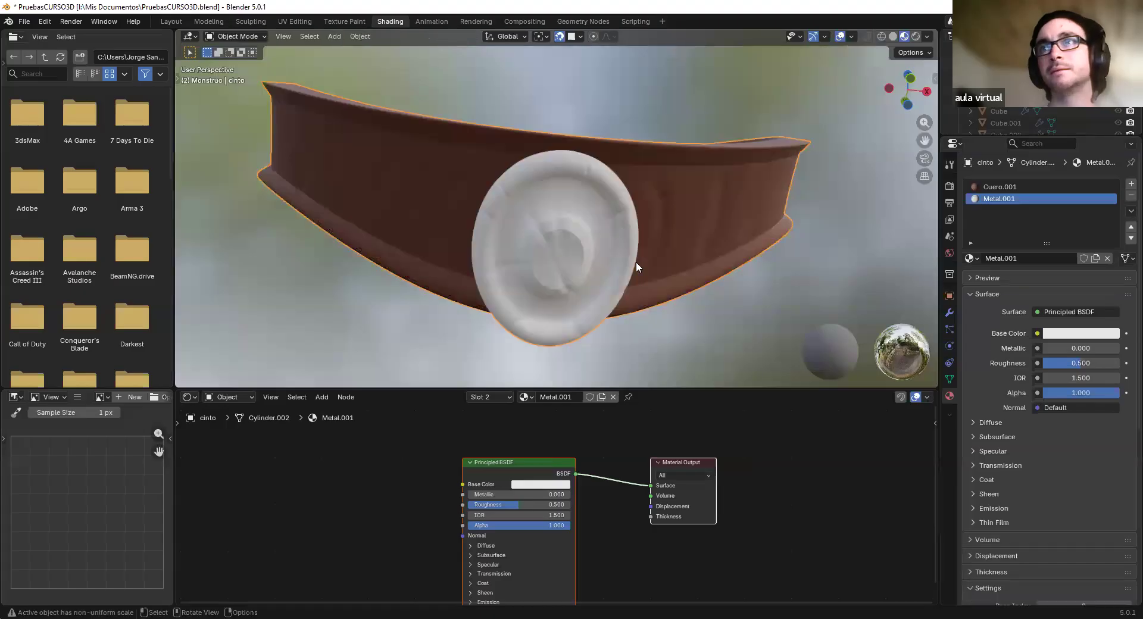
Give Metal.001 a darker grey base color, Metallic 1.000 and Roughness 0.277
scroll(636, 262, up, 3)
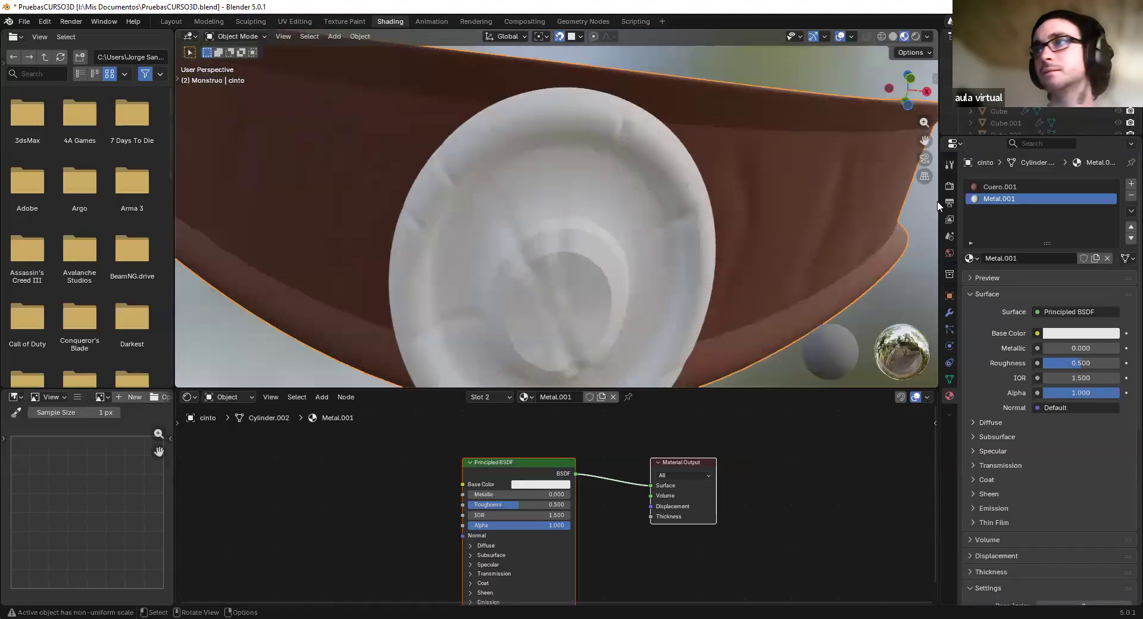
click(1064, 333)
mouse_move(1112, 173)
mouse_down()
mouse_move(1111, 187)
mouse_move(1110, 162)
mouse_up()
drag(1067, 348, 1044, 363)
middle_drag(736, 315, 869, 275)
drag(1101, 349, 1074, 363)
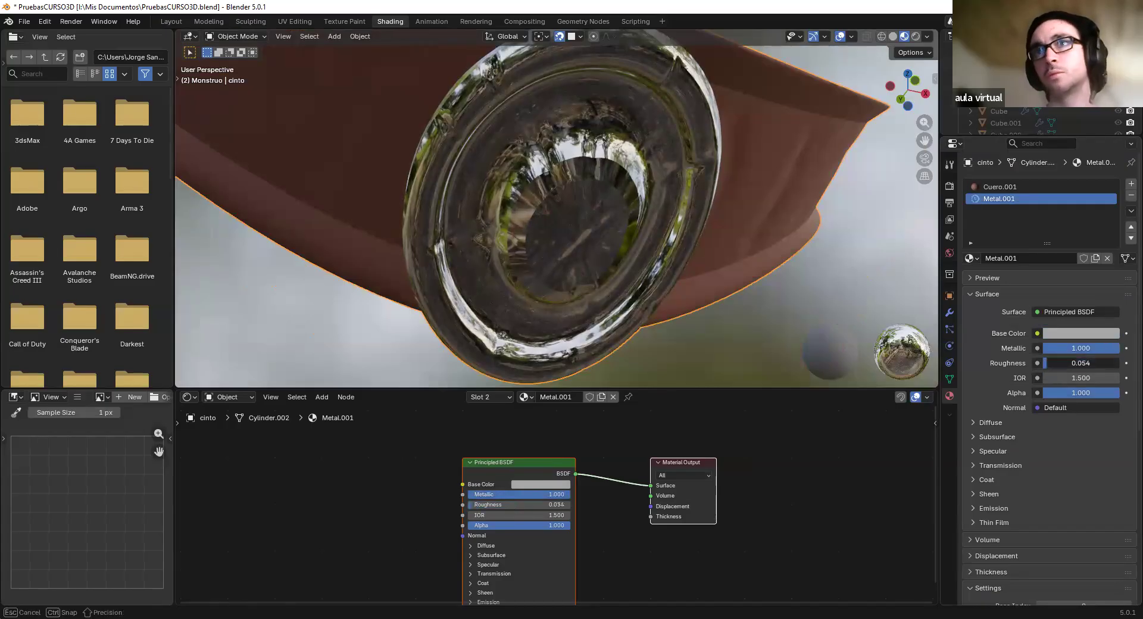
drag(1077, 363, 1088, 363)
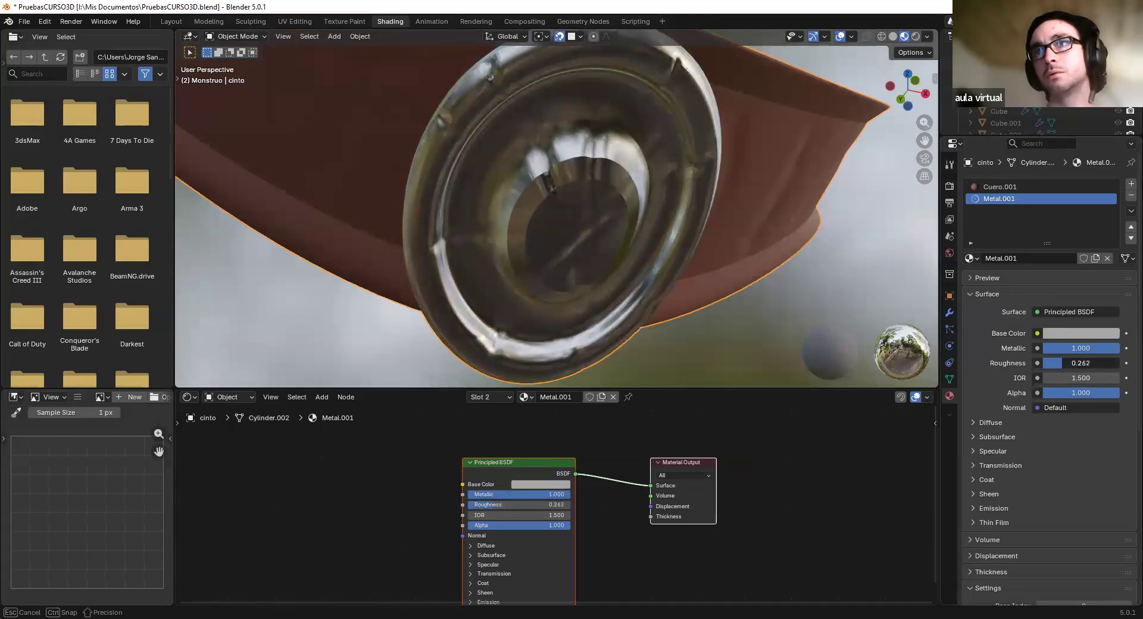
Deselect the belt and examine the metal buckle and leather strap from several distances and angles
middle_drag(729, 260, 619, 345)
scroll(621, 245, down, 6)
click(667, 294)
scroll(653, 303, down, 3)
scroll(613, 322, up, 5)
scroll(591, 251, up, 4)
scroll(565, 250, down, 5)
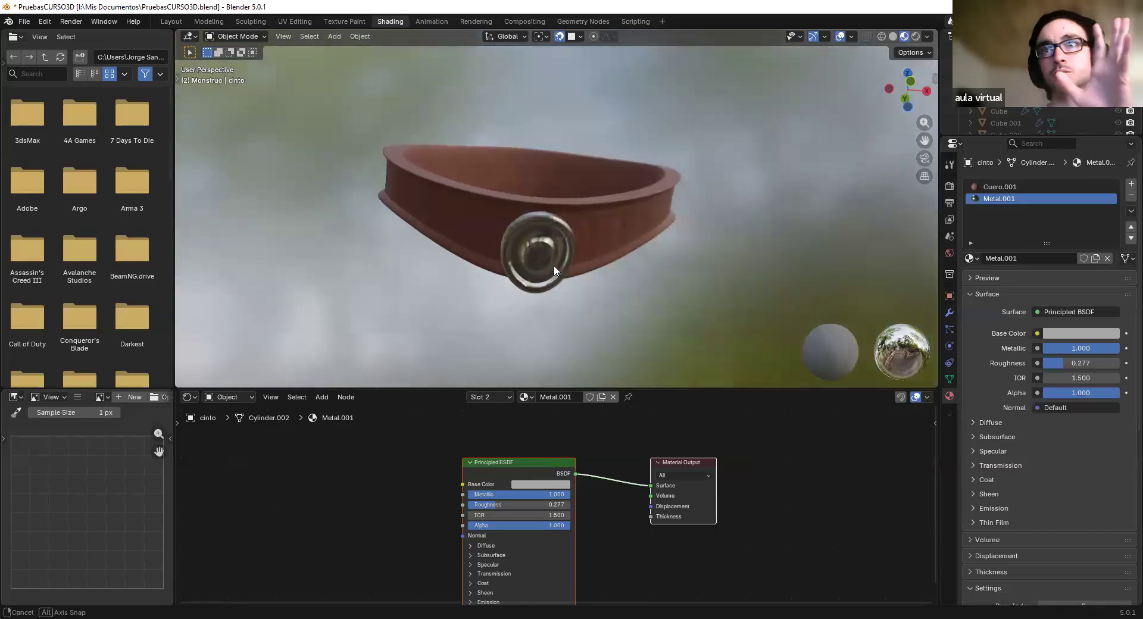
scroll(554, 265, up, 5)
scroll(586, 273, down, 5)
Place the Principled BSDF node of Metal.001 closer to the Material Output node
middle_drag(516, 476, 565, 457)
drag(599, 452, 632, 438)
middle_drag(614, 228, 633, 240)
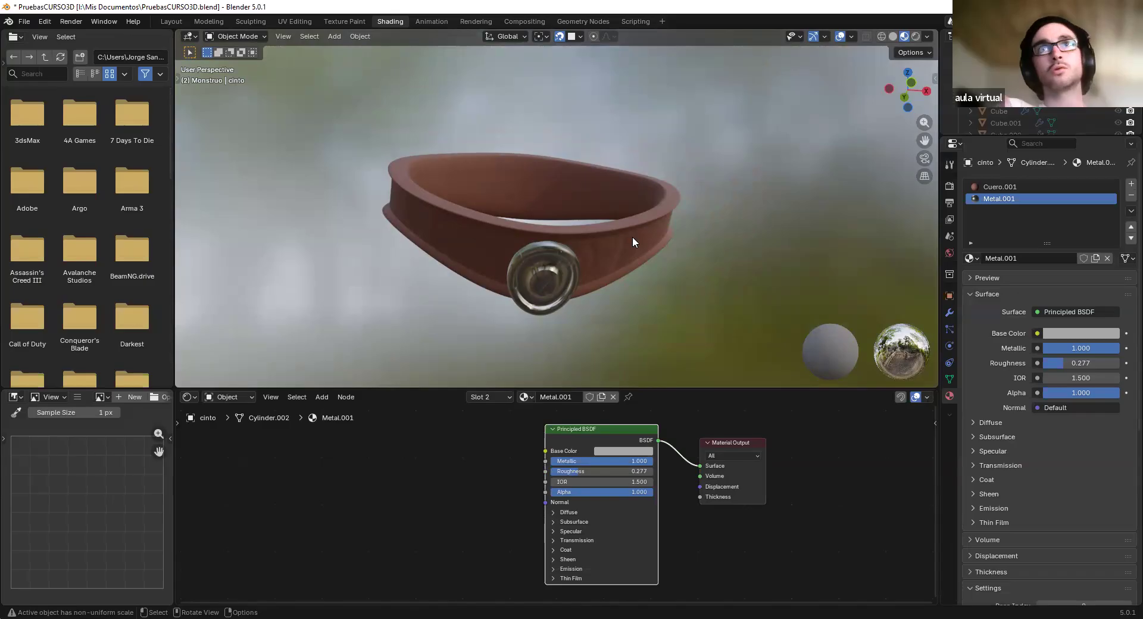
middle_drag(529, 256, 599, 312)
scroll(590, 281, up, 2)
drag(583, 443, 596, 455)
Adjust the preview environment lighting in the viewport shading settings and check its effect on the metal buckle
middle_drag(581, 302, 527, 290)
scroll(527, 290, up, 3)
middle_drag(473, 232, 670, 220)
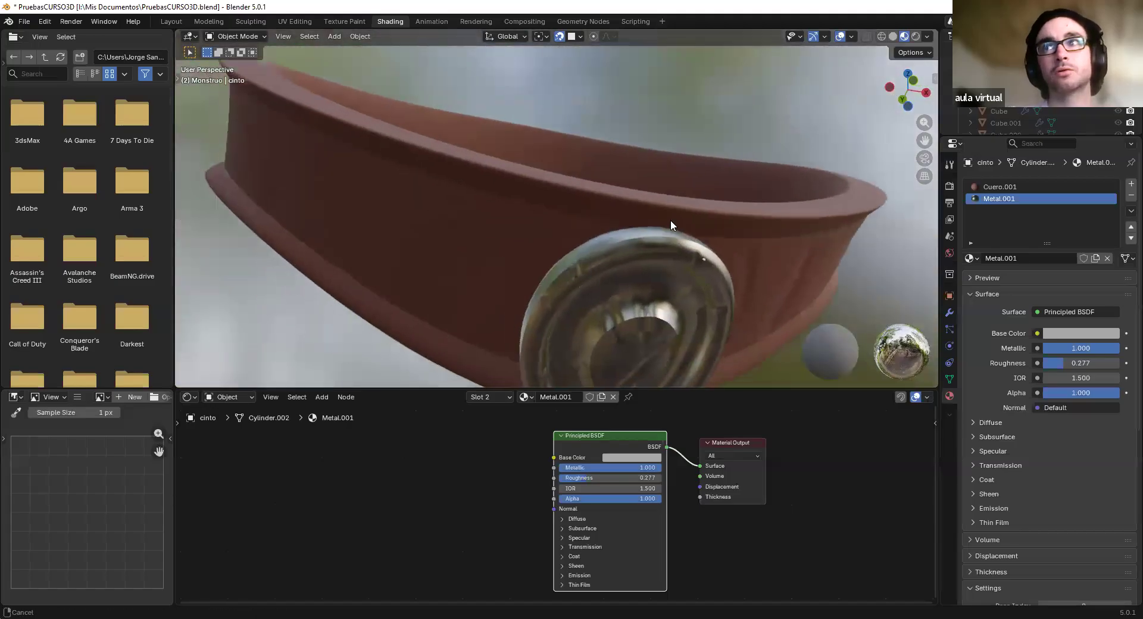
click(925, 36)
drag(921, 166, 1060, 166)
mouse_move(485, 148)
middle_down()
mouse_move(429, 140)
mouse_move(469, 141)
mouse_move(444, 138)
middle_up()
Return to the Layout workspace and put the cinto belt into Sculpt Mode
click(172, 21)
mouse_move(414, 212)
middle_down()
mouse_move(416, 280)
mouse_move(343, 259)
middle_up()
scroll(267, 184, up, 3)
shift+middle_drag(267, 184, 335, 230)
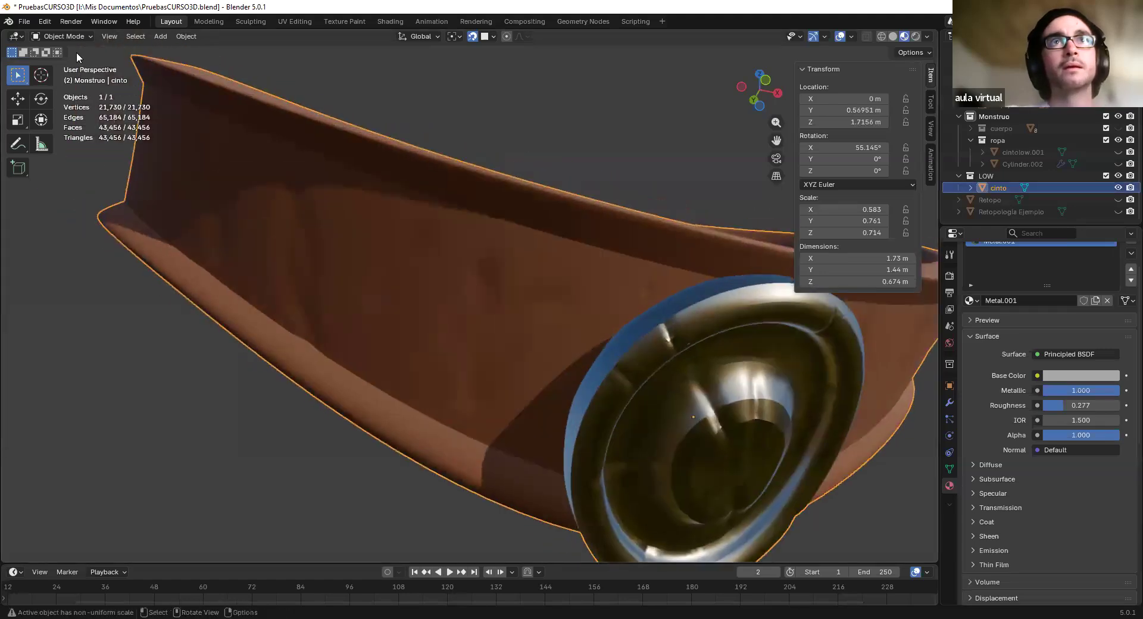
click(67, 38)
click(66, 74)
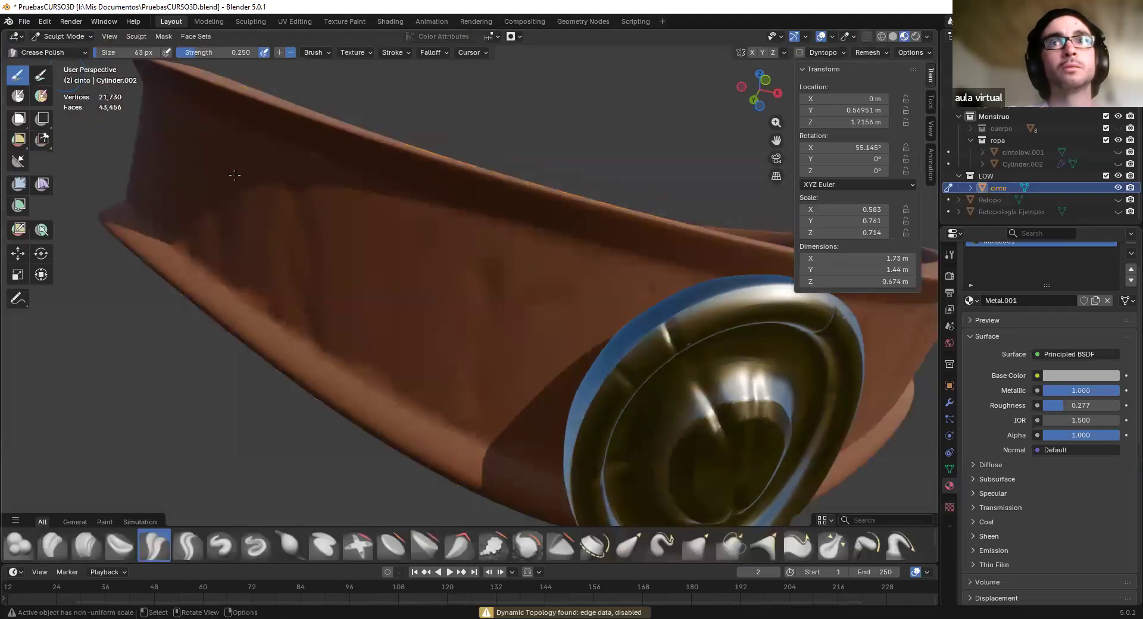
Switch the viewport to solid shading and frame the belt with its buckle for sculpting
scroll(338, 250, down, 2)
mouse_move(337, 247)
middle_down()
mouse_move(383, 248)
mouse_move(390, 232)
middle_up()
scroll(341, 245, up, 3)
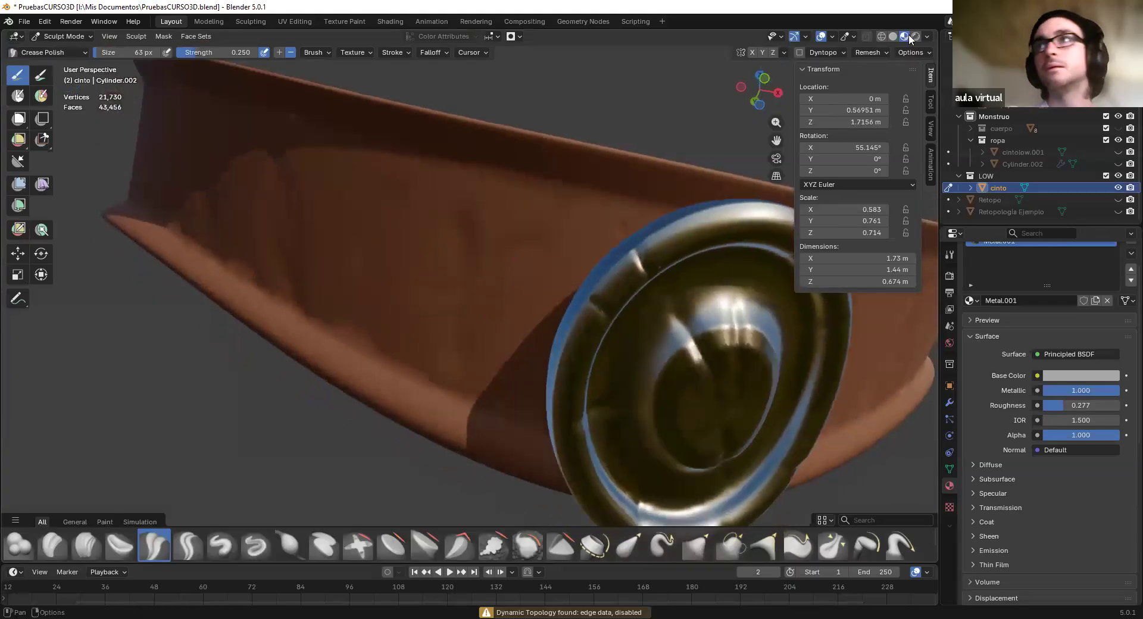
click(893, 37)
scroll(438, 241, down, 4)
scroll(438, 241, up, 2)
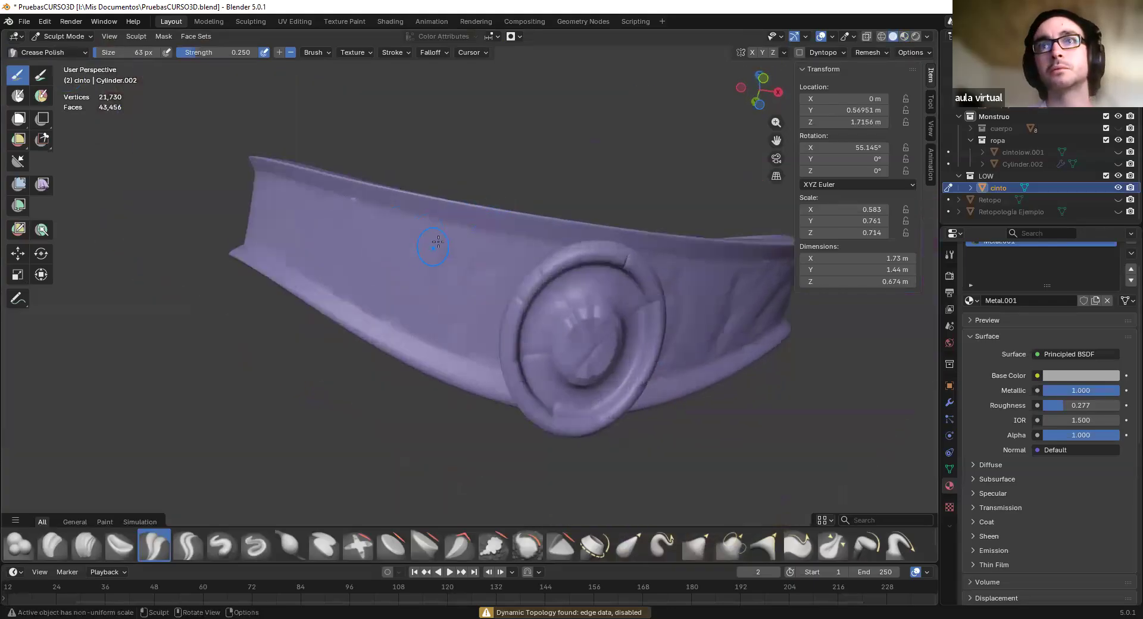
Set the solid shading object color to Material and inspect the belt and buckle surface from several angles
click(926, 36)
click(877, 218)
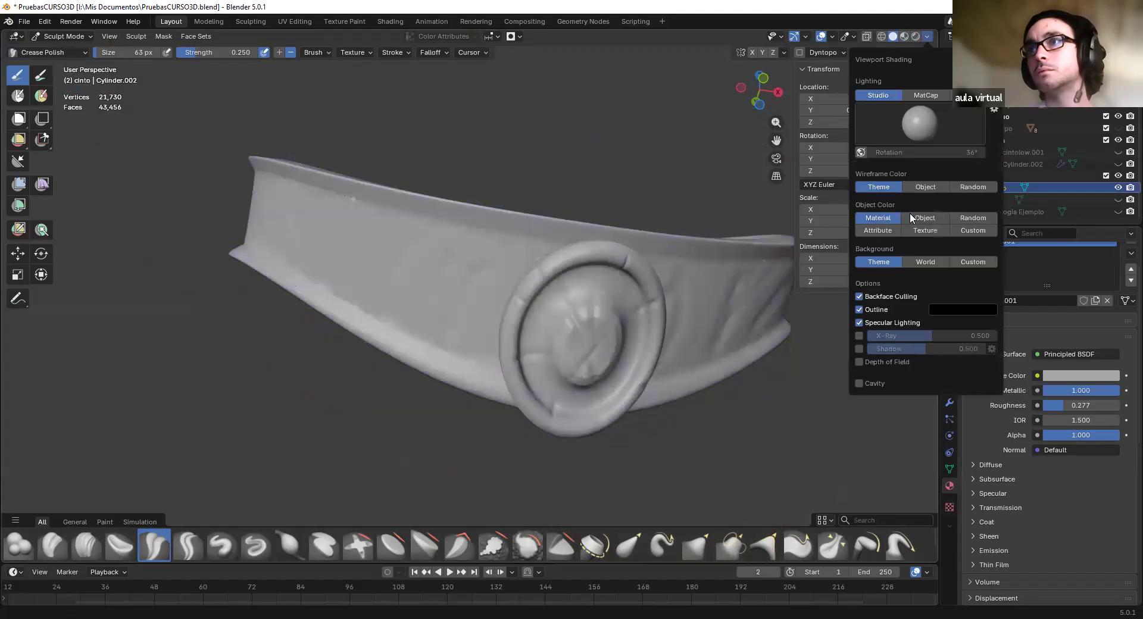
mouse_move(470, 226)
middle_down()
mouse_move(429, 232)
mouse_move(466, 234)
mouse_move(469, 217)
mouse_move(506, 256)
middle_up()
scroll(556, 267, up, 4)
mouse_move(576, 239)
middle_down()
mouse_move(495, 241)
mouse_move(478, 258)
middle_up()
scroll(470, 237, down, 2)
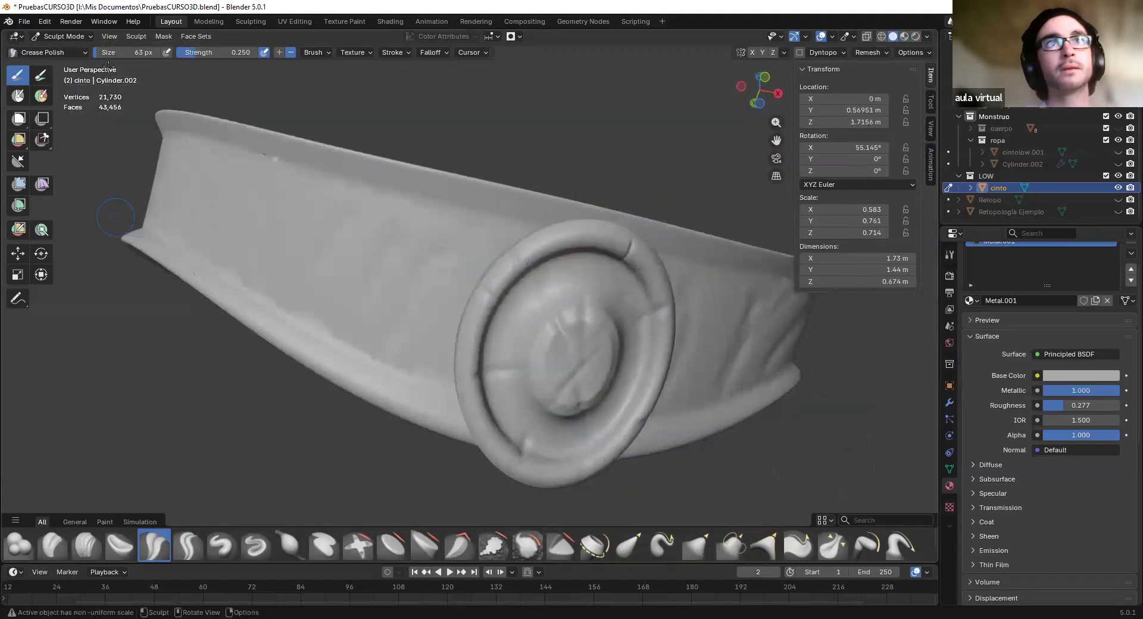
middle_drag(331, 130, 513, 285)
middle_drag(604, 290, 436, 276)
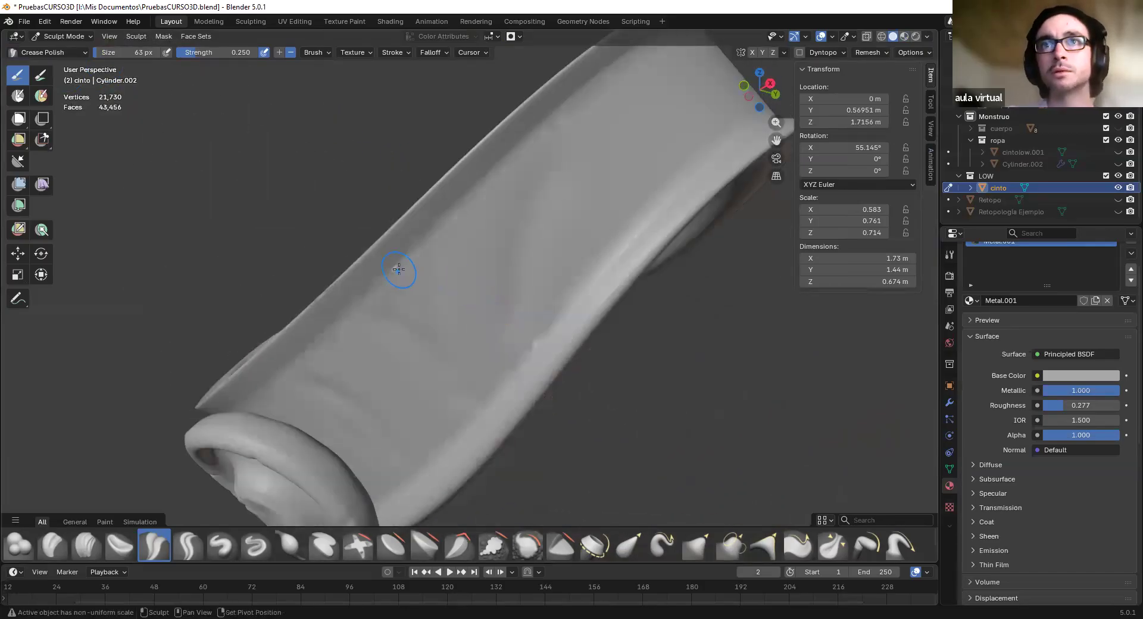
mouse_move(578, 199)
middle_down()
mouse_move(485, 265)
mouse_move(683, 163)
mouse_move(486, 203)
middle_up()
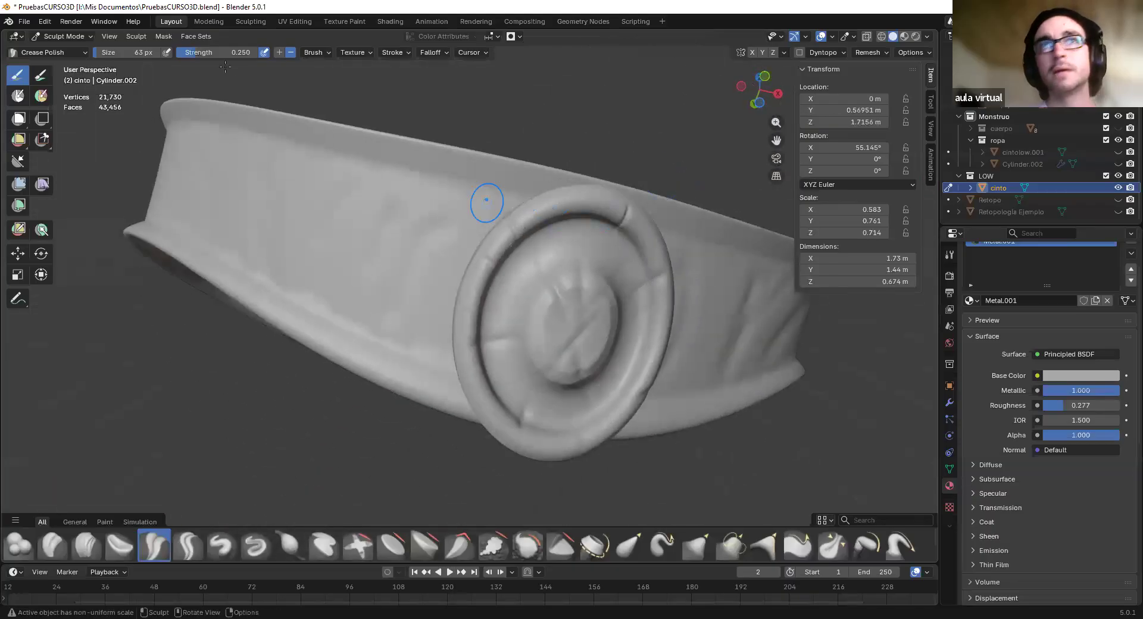
Try generating a Mask from Cavity on the belt and undo it
click(164, 37)
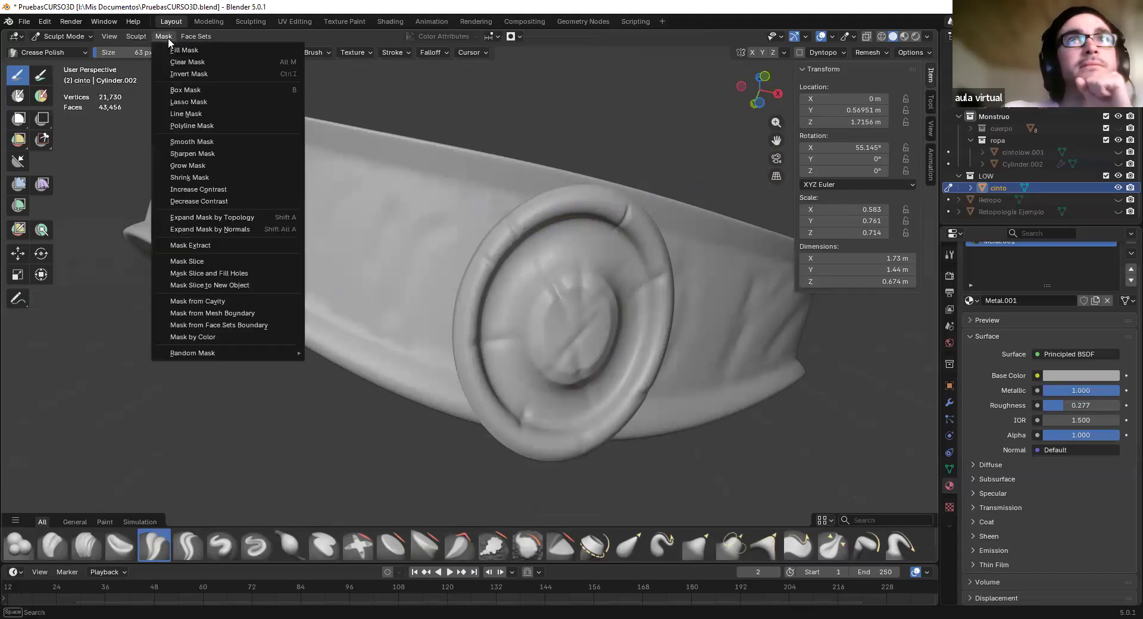
click(217, 302)
mouse_move(528, 251)
middle_down()
mouse_move(471, 347)
mouse_move(373, 304)
middle_up()
scroll(471, 348, up, 5)
scroll(434, 320, down, 3)
key(ctrl+z)
scroll(372, 303, up, 4)
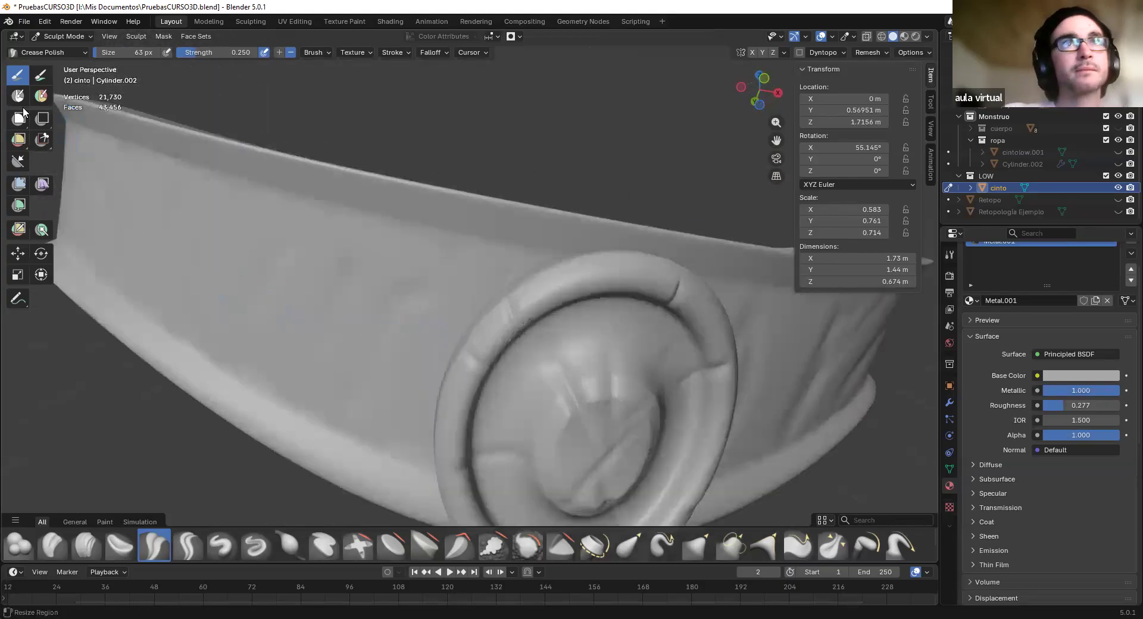
Paint a small round mask on the belt strip, invert it, and try the Inflate mesh filter on the exposed patch
click(18, 98)
drag(331, 276, 339, 289)
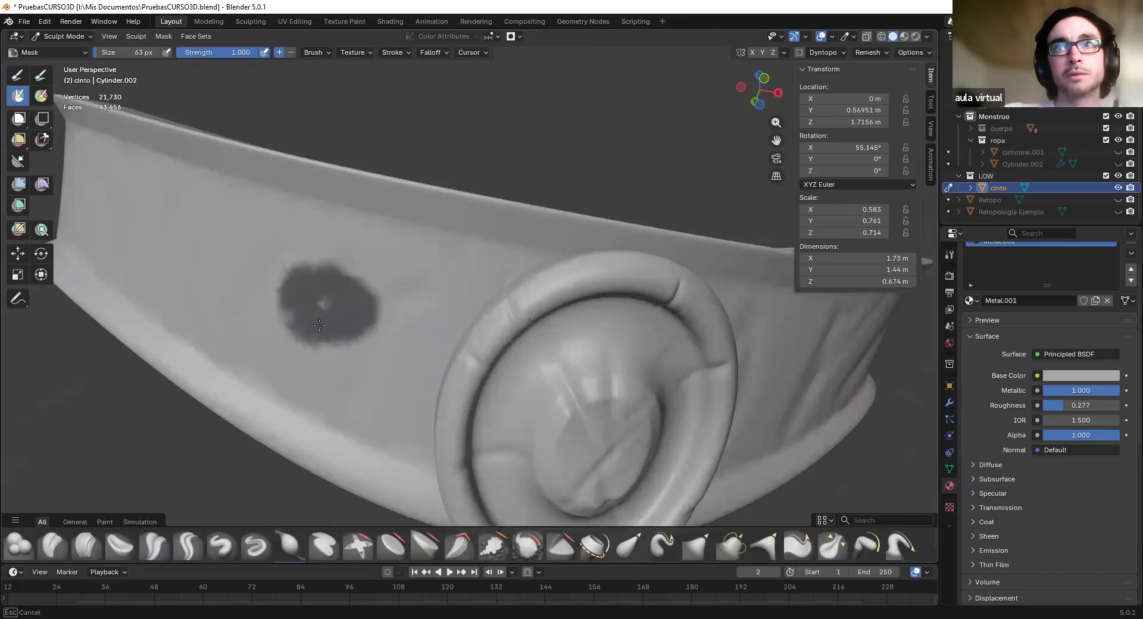
key(ctrl+i)
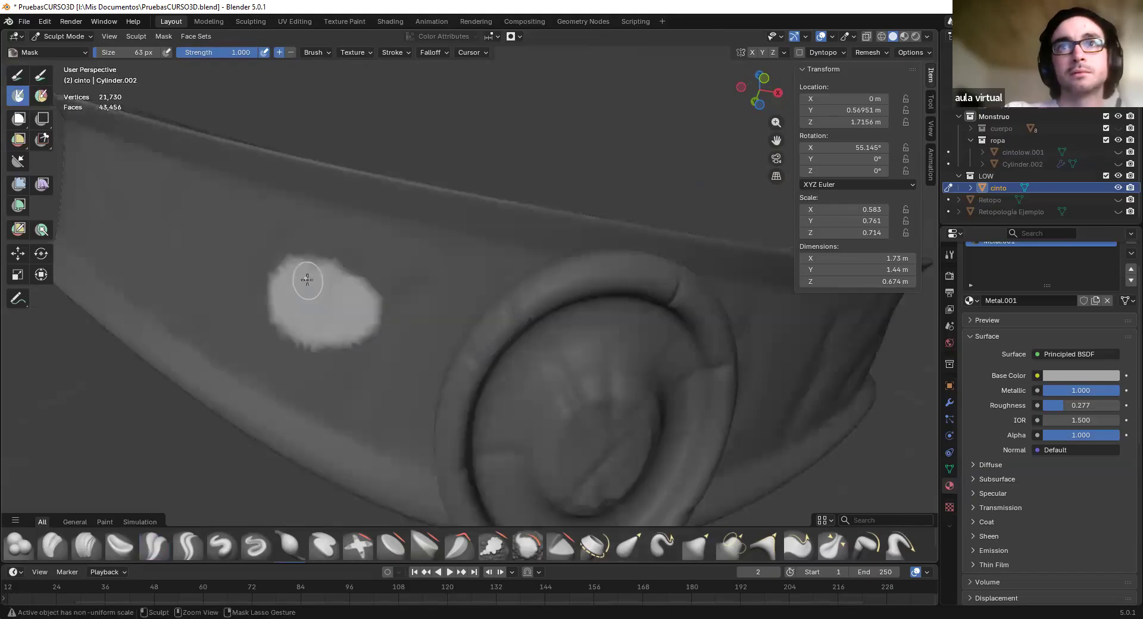
drag(285, 273, 303, 281)
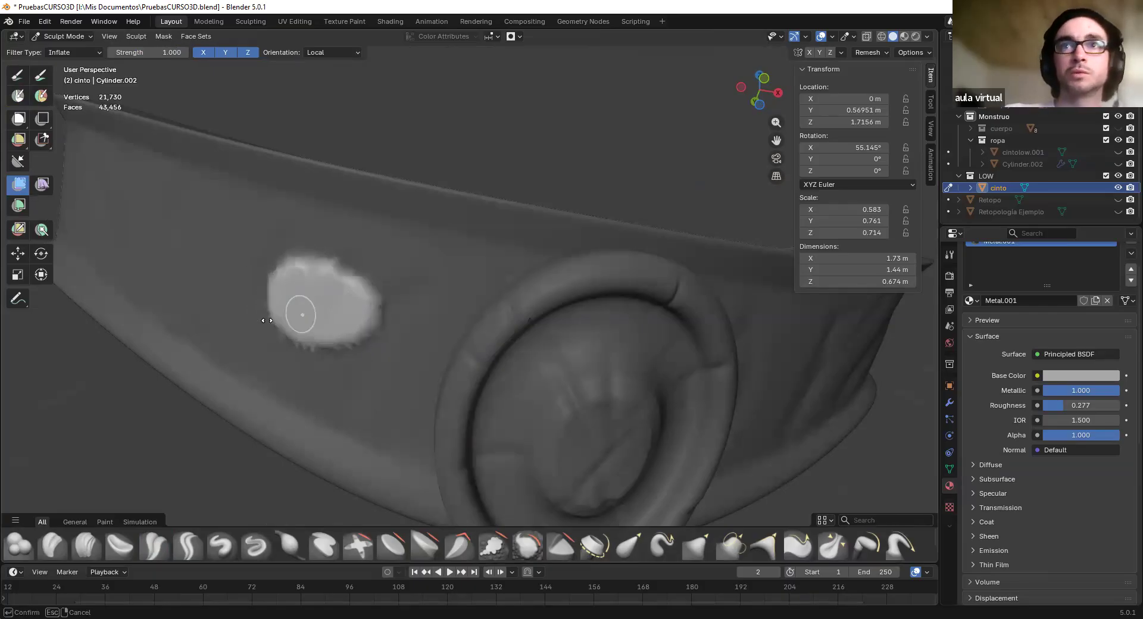
drag(332, 316, 333, 315)
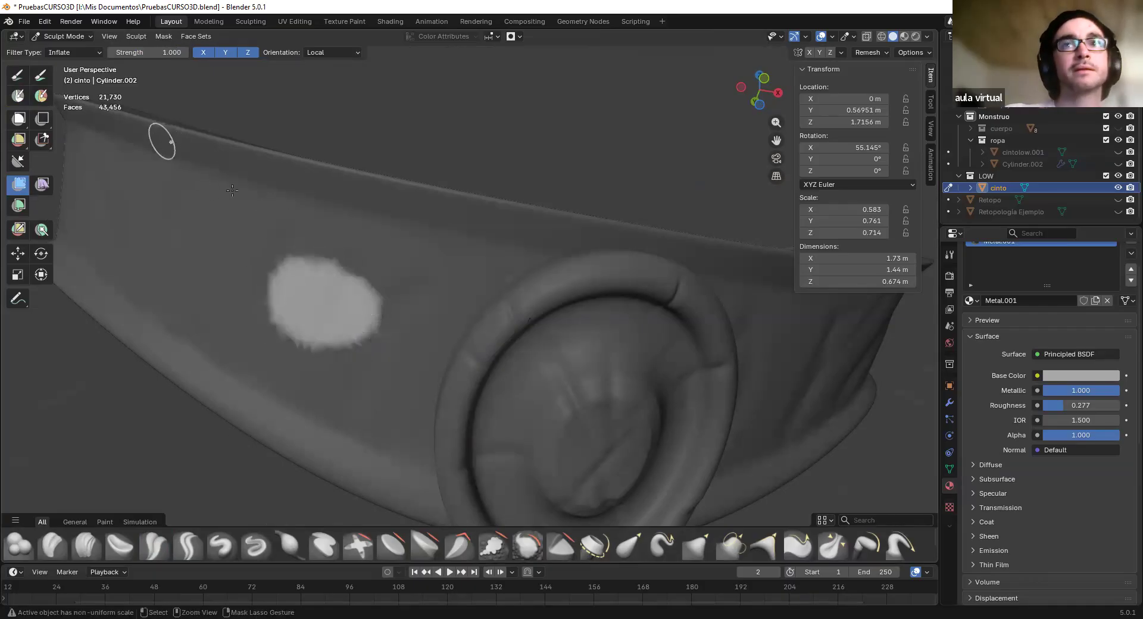
Invert the patch mask again, try the Inflate mesh filter on the rest of the belt, and undo the filter
key(ctrl+i)
drag(242, 289, 283, 292)
key(ctrl+z)
Paint broad test mask strokes across the belt strip with the Mask brush and clear them
key(m)
drag(344, 262, 447, 265)
mouse_move(357, 285)
mouse_down()
mouse_move(441, 297)
mouse_move(485, 328)
mouse_move(546, 341)
mouse_up()
scroll(417, 286, down, 2)
key(alt+m)
Paint a small test mask on the rim of the round buckle and clear it
scroll(485, 327, up, 3)
key(alt+m)
drag(515, 297, 527, 324)
scroll(526, 324, down, 3)
scroll(527, 325, up, 4)
key(alt+m)
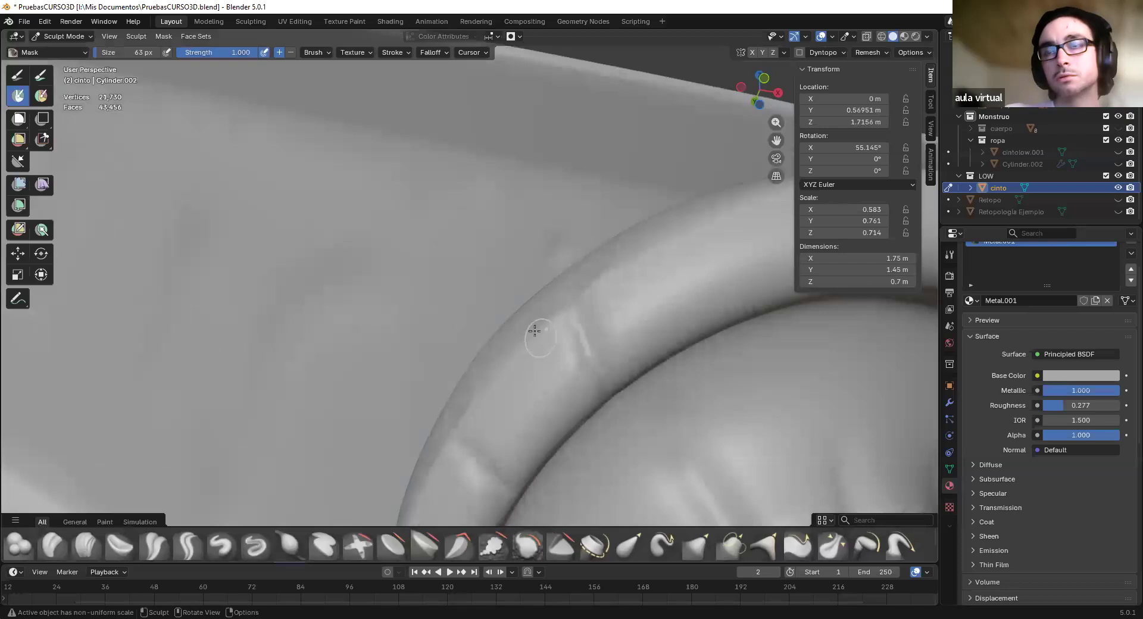
Clear any remaining mask and generate a Mask from Cavity over the whole belt
scroll(534, 331, down, 4)
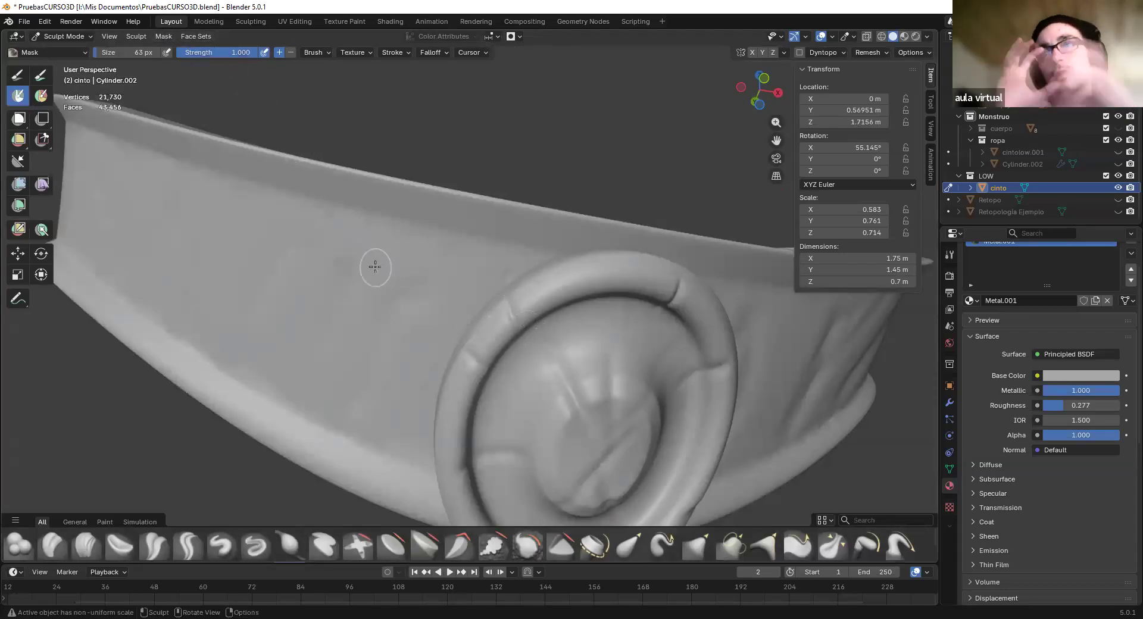
click(163, 37)
click(189, 62)
click(162, 36)
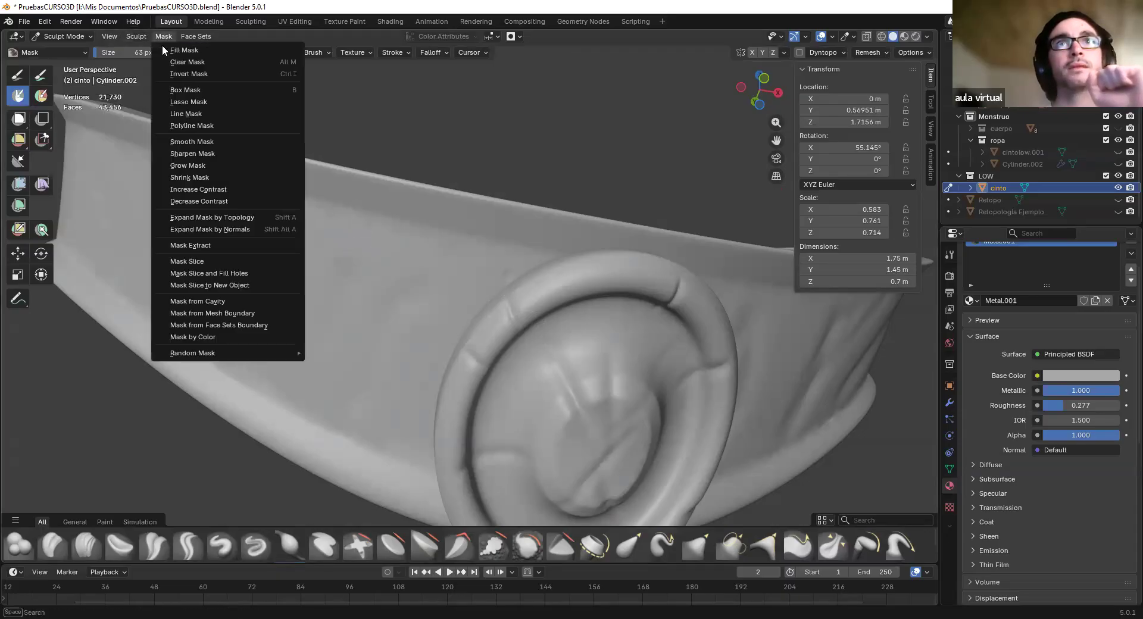
click(218, 301)
middle_drag(216, 306, 585, 247)
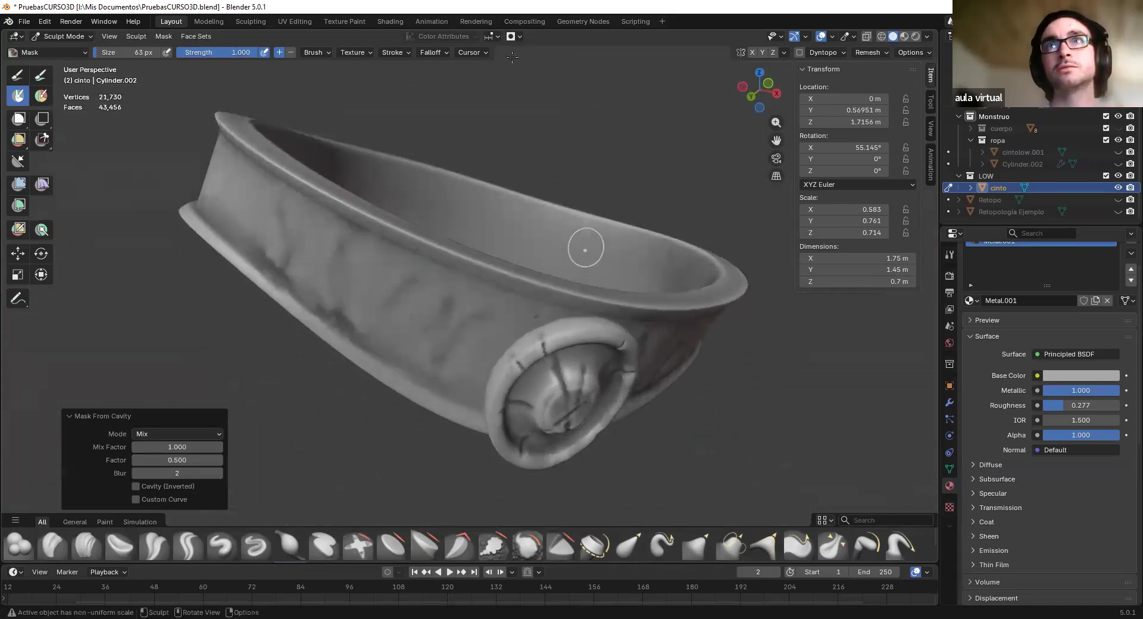
Add a black vertex color attribute named Cavidad to the belt
click(473, 37)
click(509, 57)
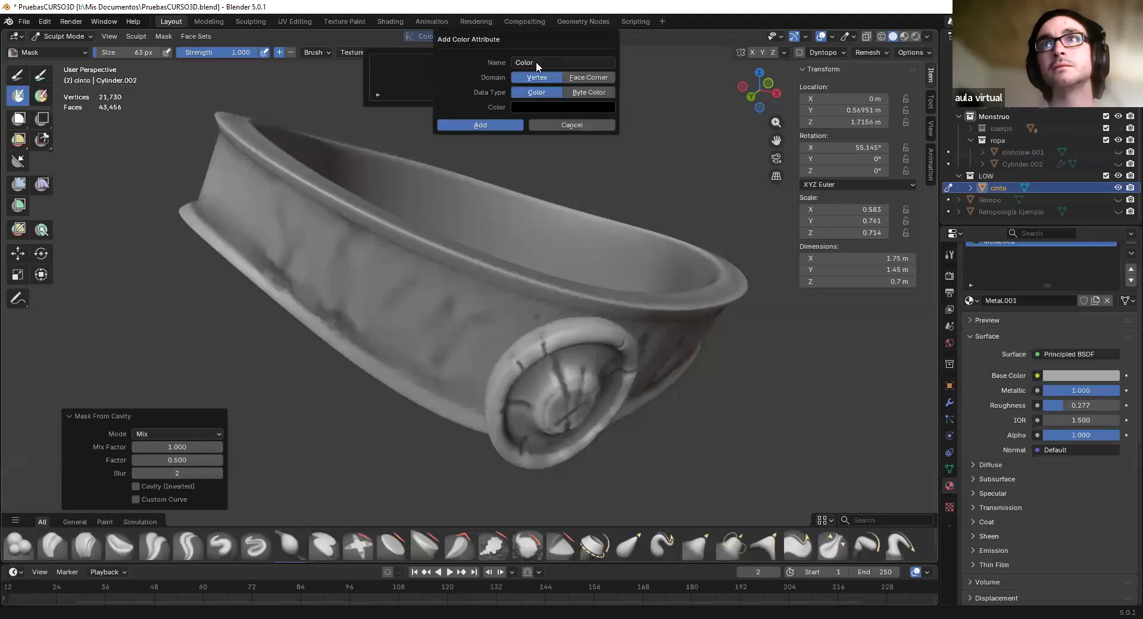
click(550, 63)
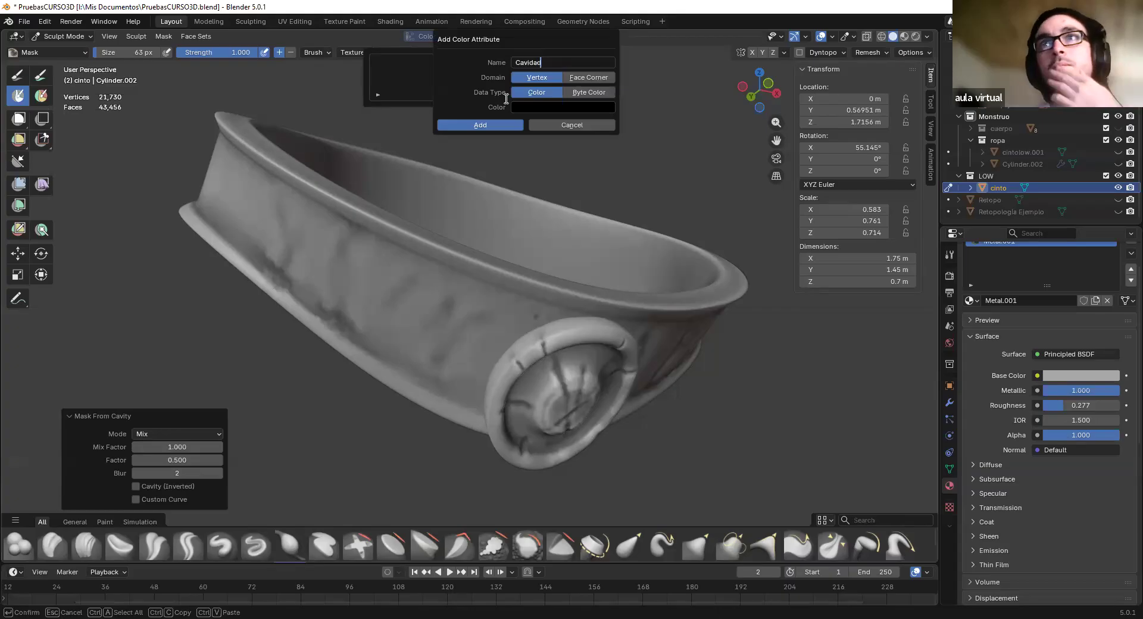
click(500, 125)
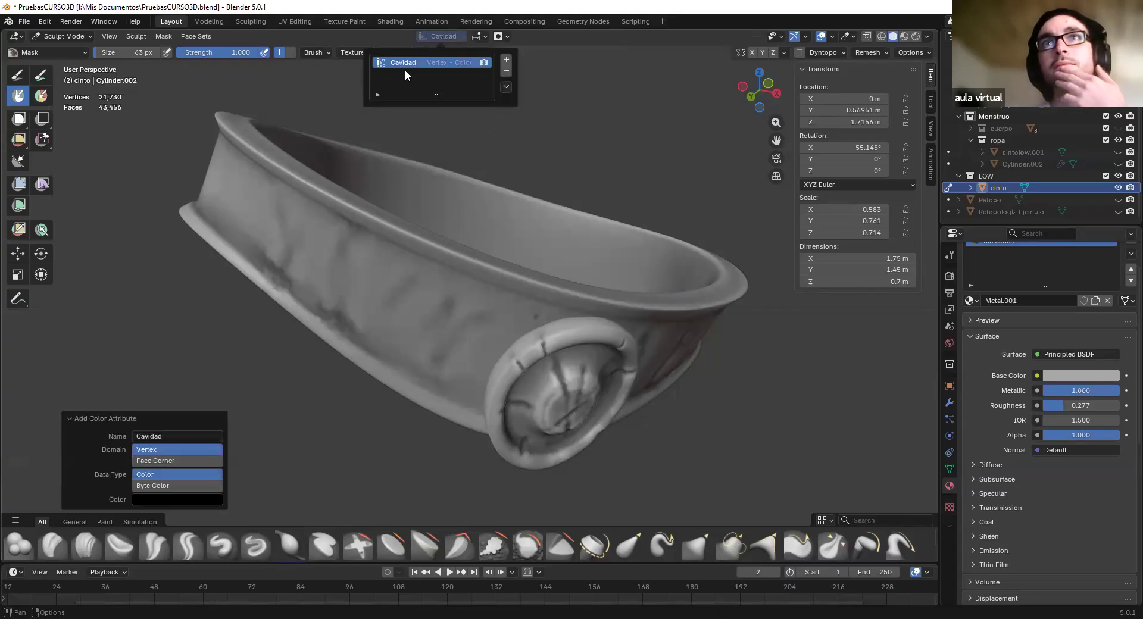
Find the Cavidad attribute in the belt's mesh data attributes and delete it
click(950, 471)
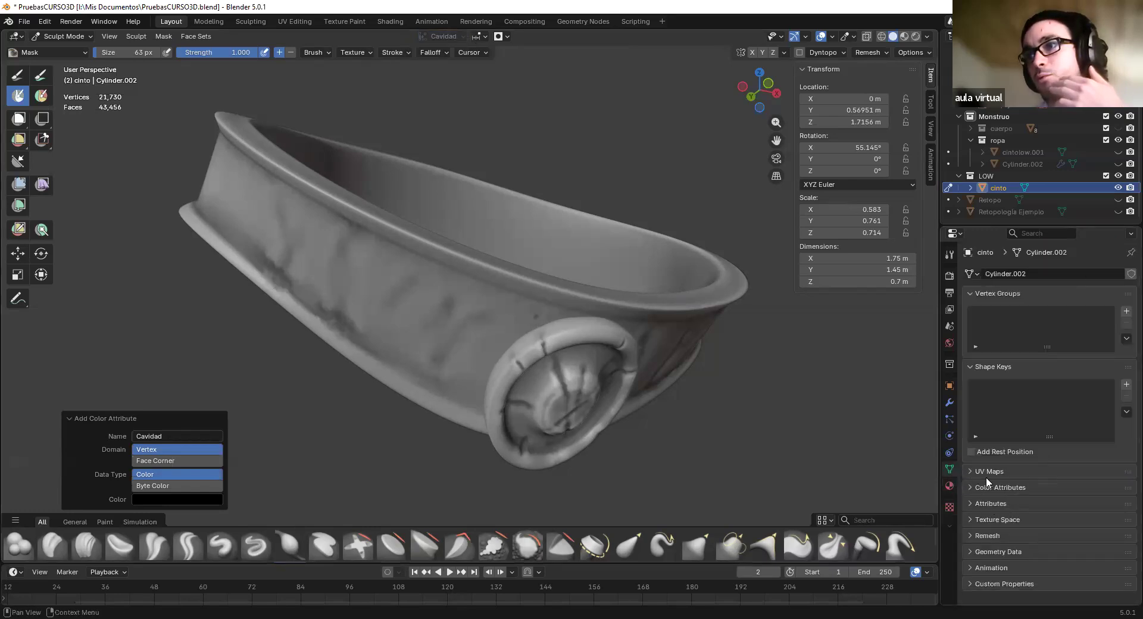
click(991, 503)
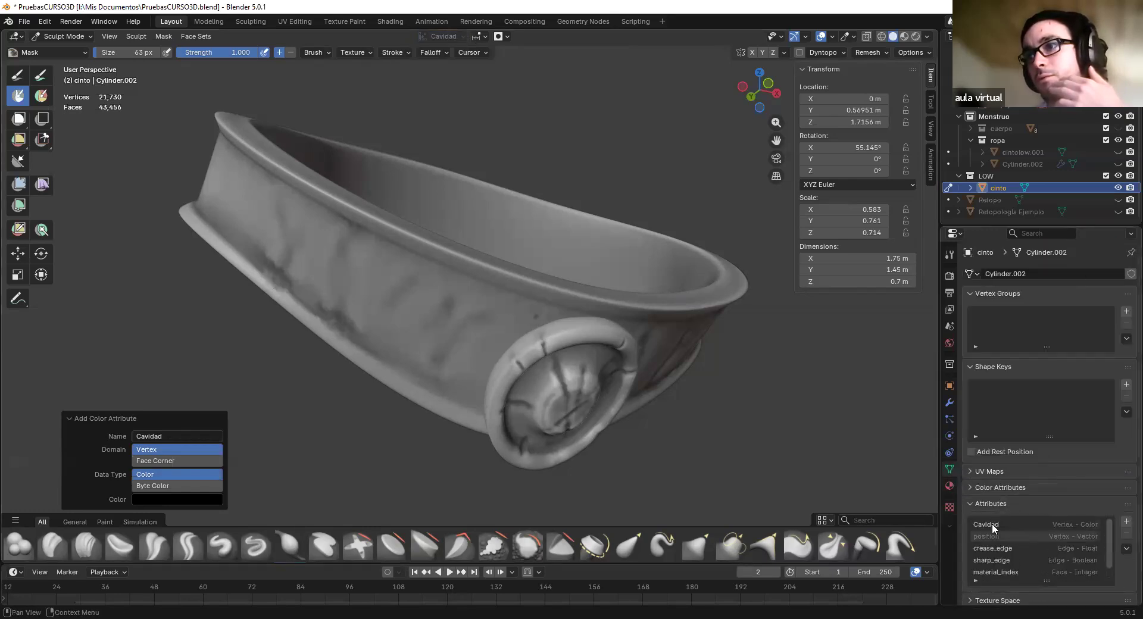
middle_drag(545, 283, 535, 265)
middle_drag(435, 75, 447, 136)
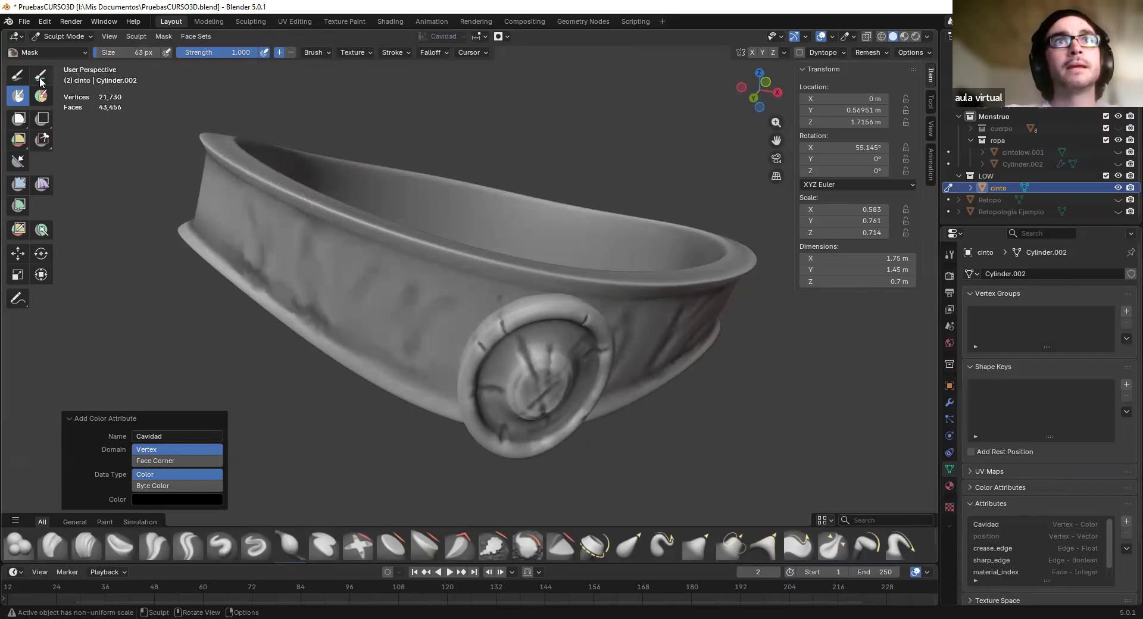
mouse_move(416, 265)
middle_down()
mouse_move(439, 293)
mouse_move(141, 251)
middle_up()
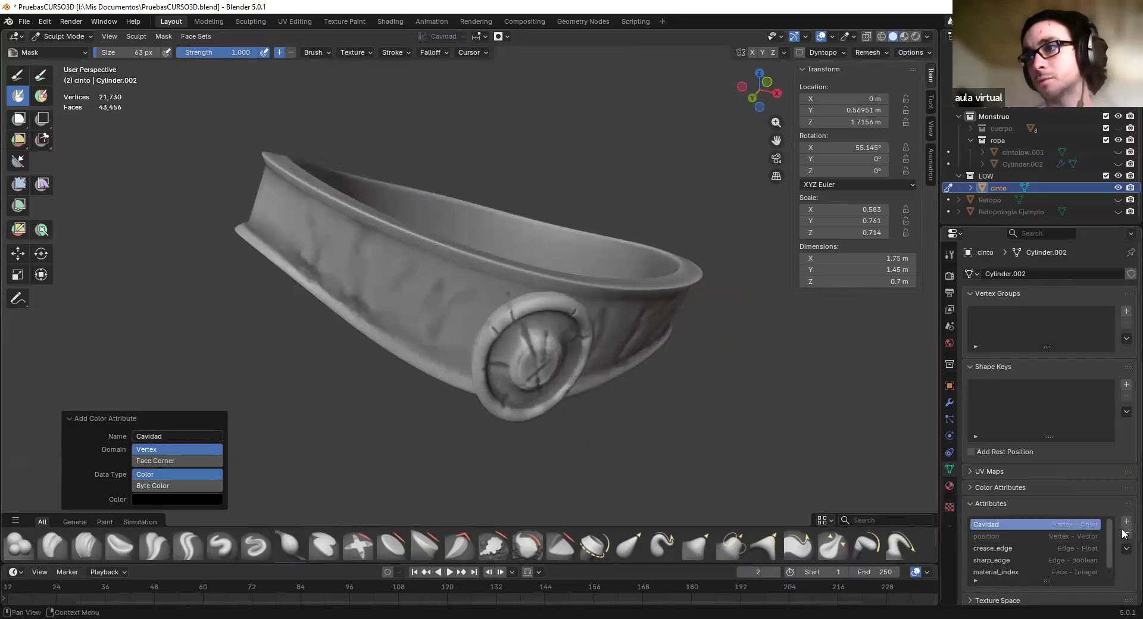
click(1125, 534)
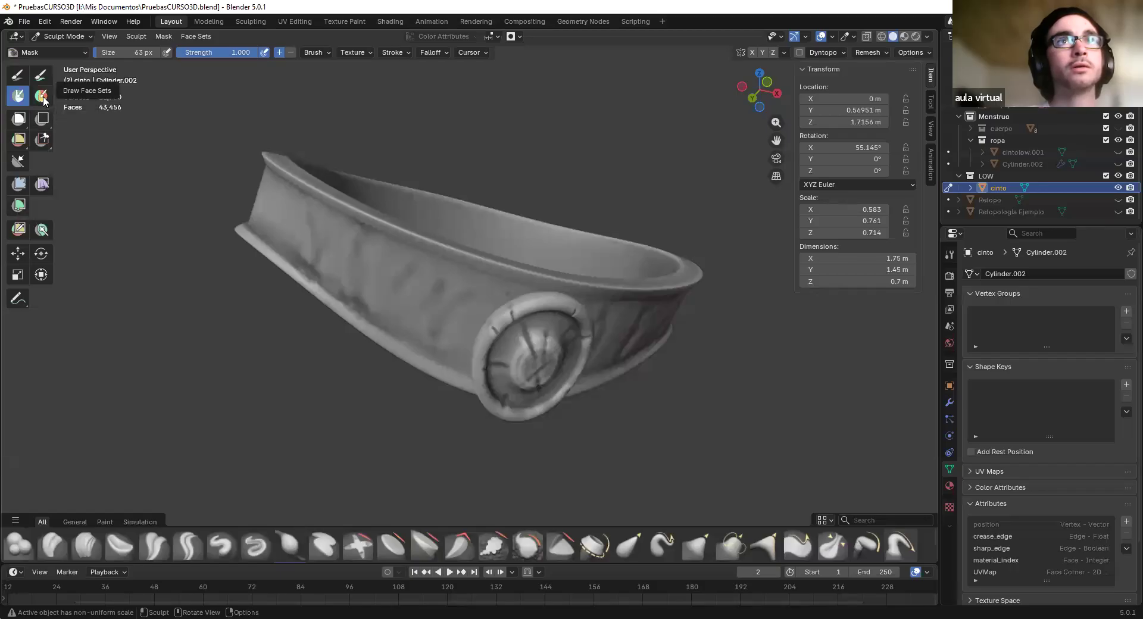
Choose the Paint Hard brush with a dark red color and enlarge it to 356 px
click(41, 75)
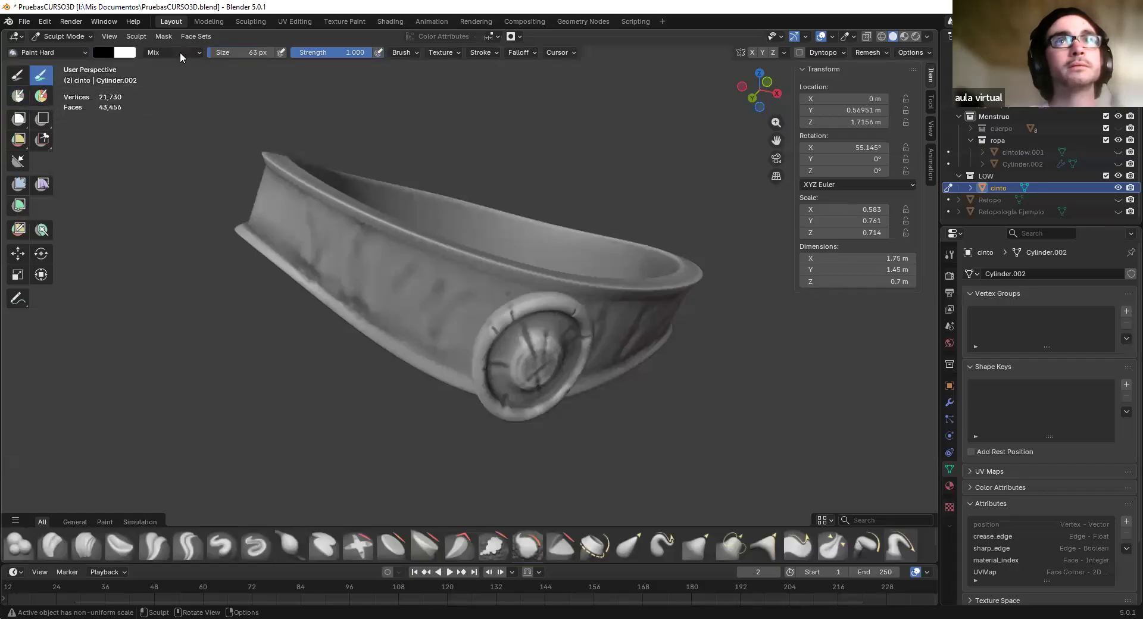
click(107, 52)
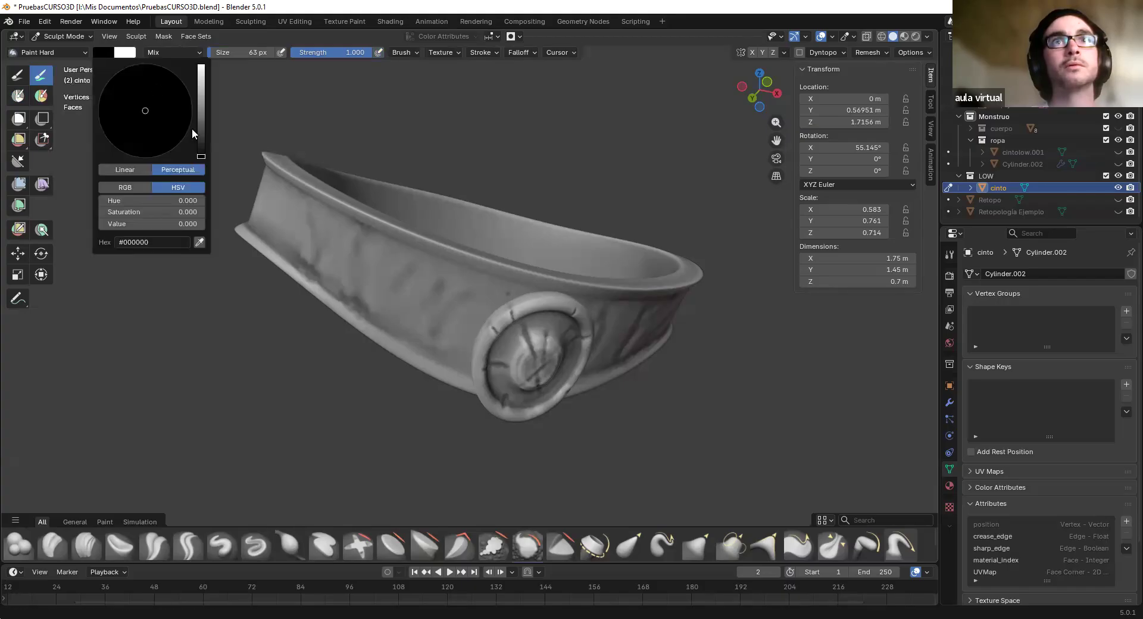
mouse_move(202, 156)
mouse_down()
mouse_move(201, 113)
mouse_move(148, 138)
mouse_up()
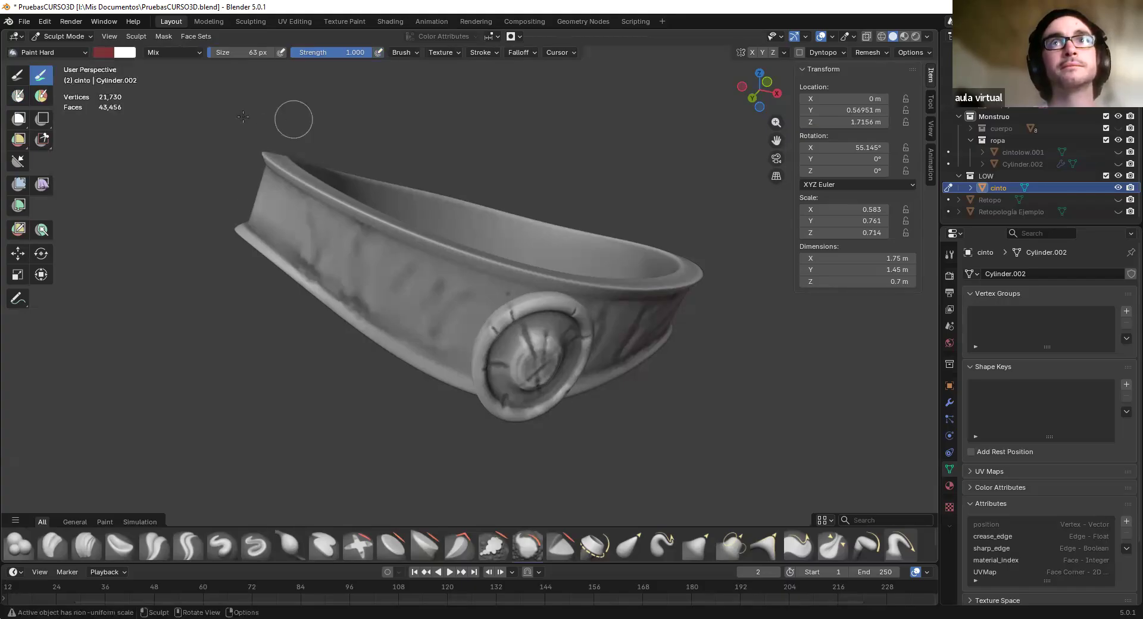
right_click(179, 236)
drag(133, 236, 161, 237)
Try painting the cavity-masked belt and buckle dark red on all sides, and undo the painting
mouse_move(292, 204)
mouse_down()
mouse_move(516, 344)
mouse_move(362, 262)
mouse_move(361, 335)
mouse_move(464, 336)
mouse_up()
middle_drag(566, 341, 643, 228)
drag(643, 228, 665, 241)
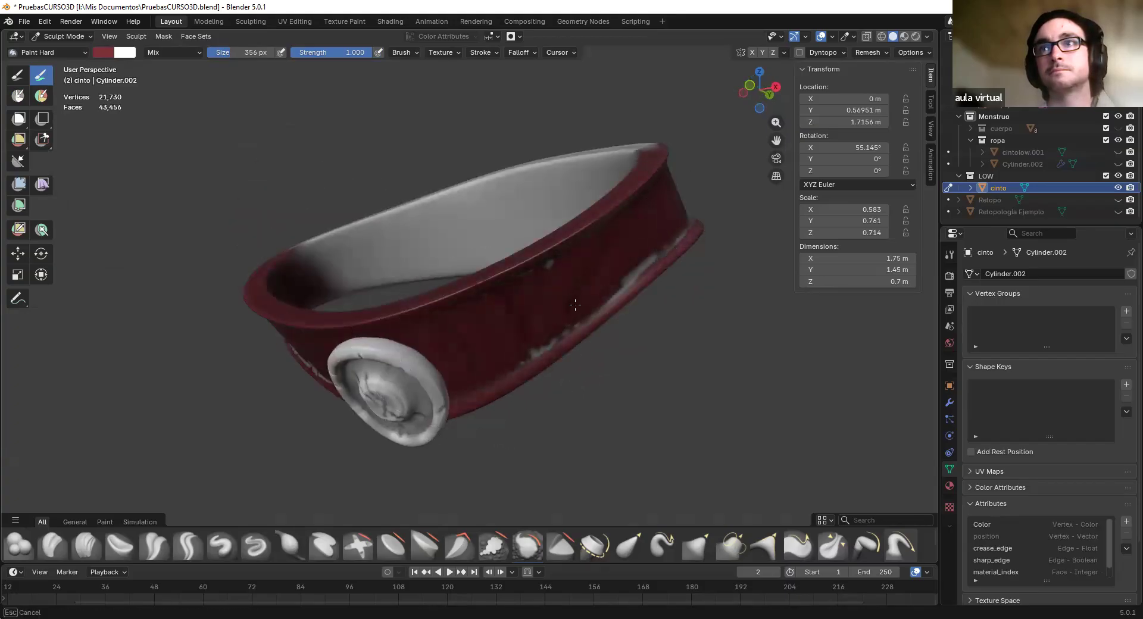
middle_drag(663, 243, 429, 220)
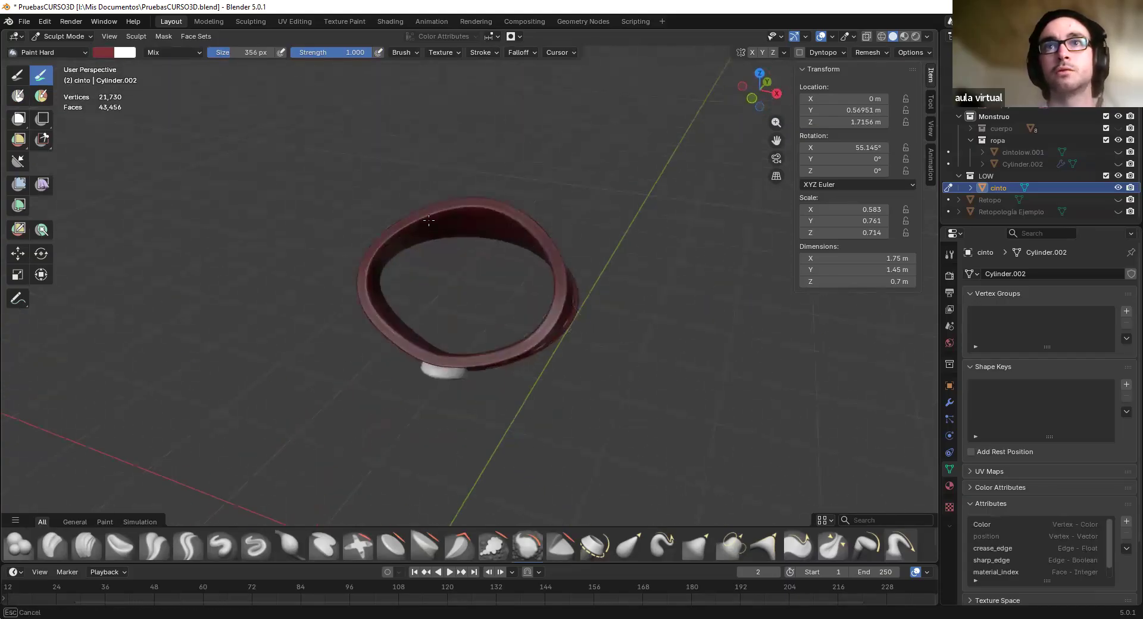
middle_drag(503, 352, 536, 294)
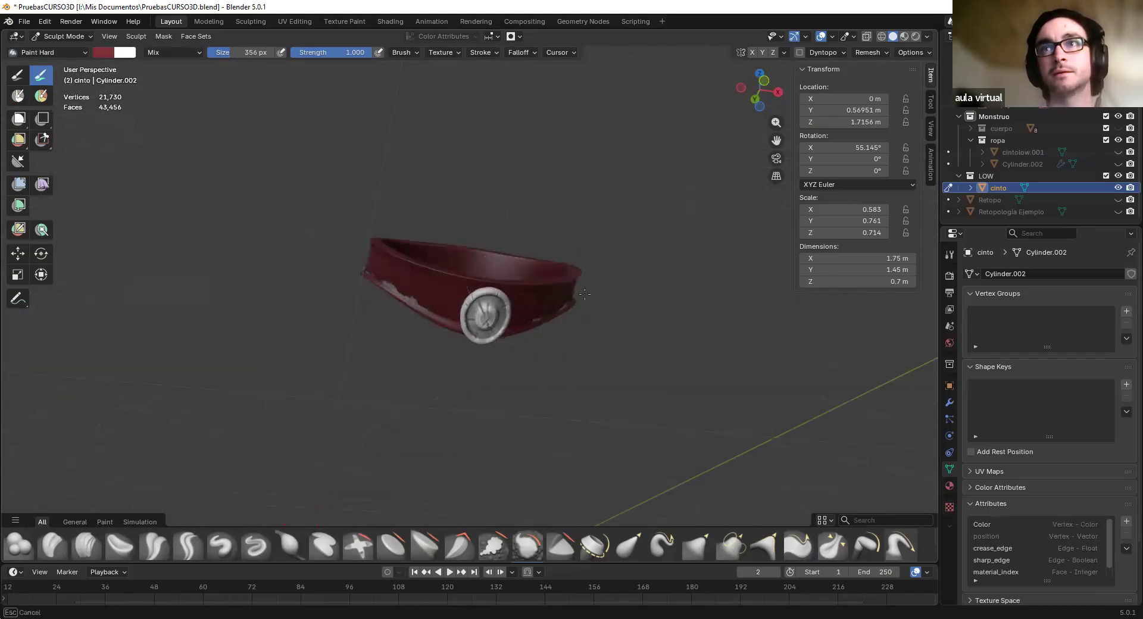
scroll(518, 326, up, 5)
middle_drag(402, 333, 526, 352)
scroll(527, 351, down, 2)
mouse_move(626, 346)
middle_down()
mouse_move(494, 298)
mouse_move(357, 292)
mouse_move(434, 256)
mouse_move(459, 262)
mouse_move(390, 255)
middle_up()
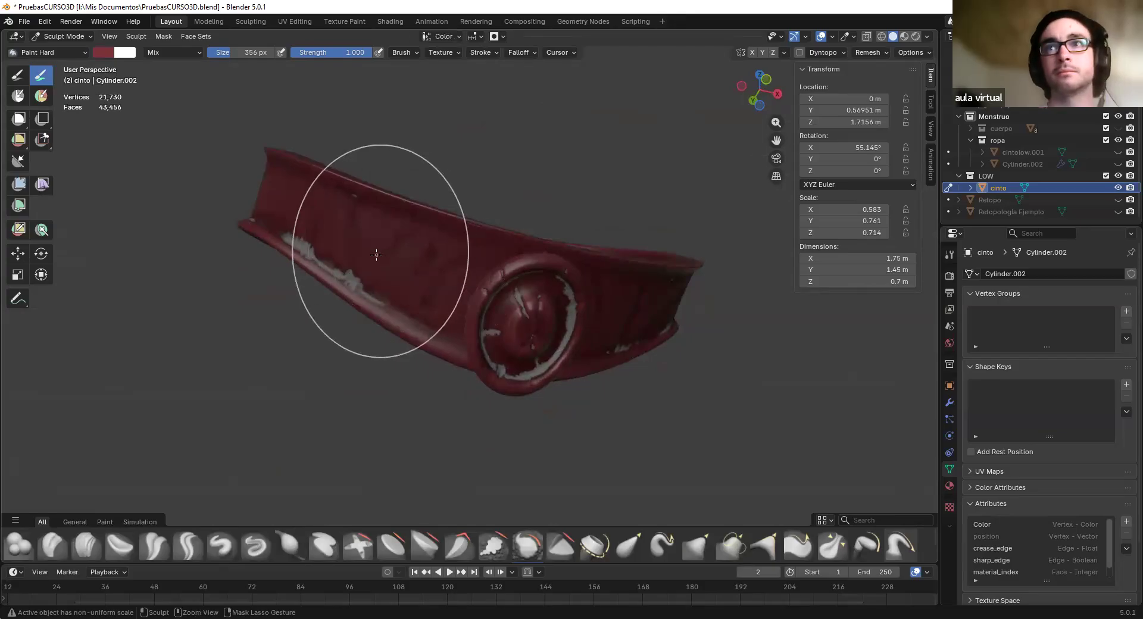
key(ctrl+z)
key(ctrl+z)
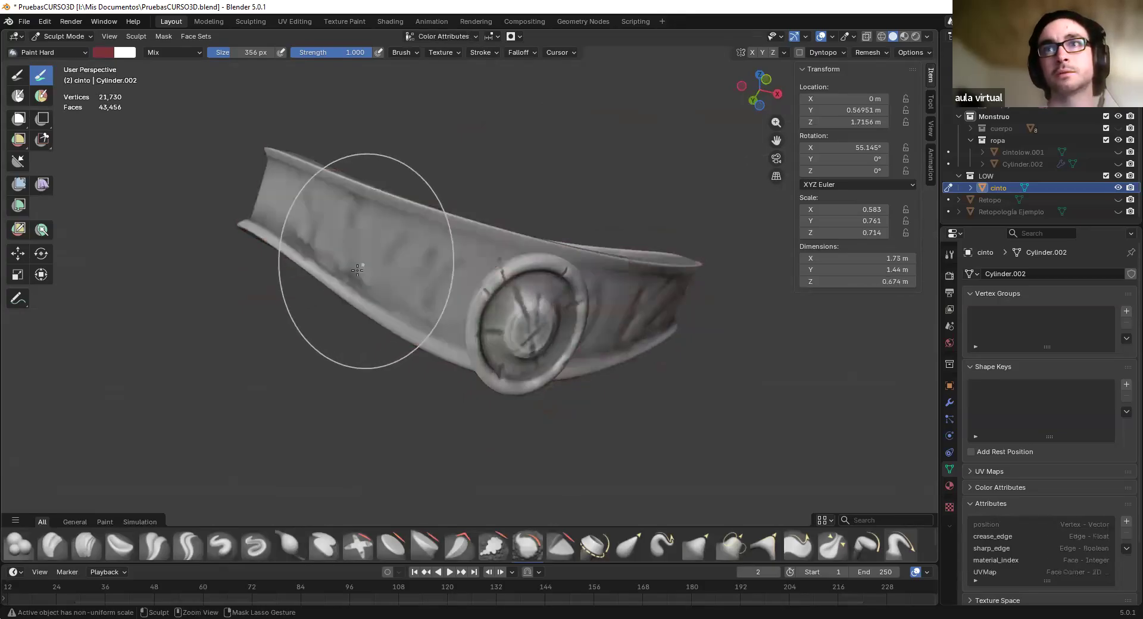
Clear the cavity mask from the belt
click(163, 37)
click(181, 73)
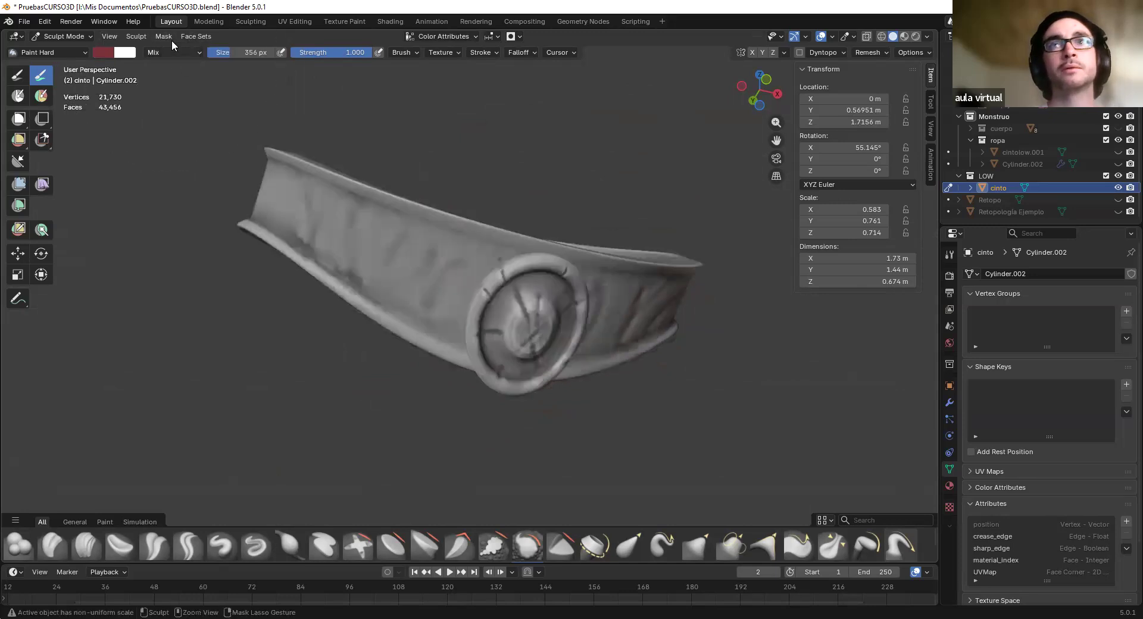
click(169, 38)
click(173, 61)
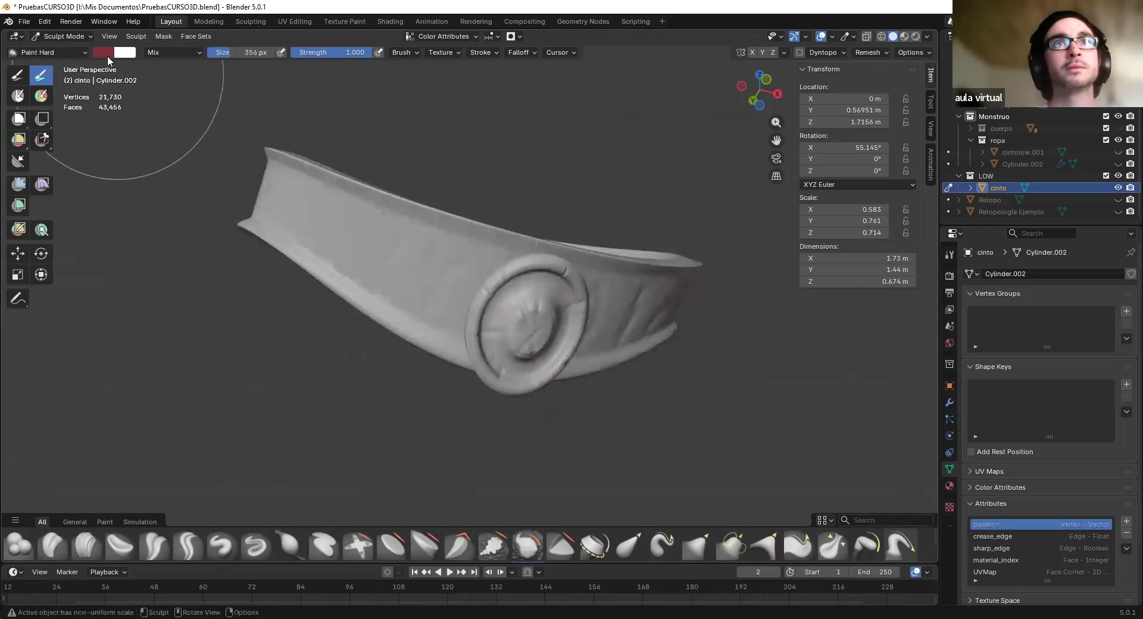
Set the Paint Hard color to black and paint the belt and buckle black inside and out
click(107, 54)
drag(201, 113, 202, 159)
mouse_move(277, 135)
mouse_down()
mouse_move(334, 208)
mouse_move(524, 280)
mouse_move(643, 298)
mouse_move(573, 274)
mouse_up()
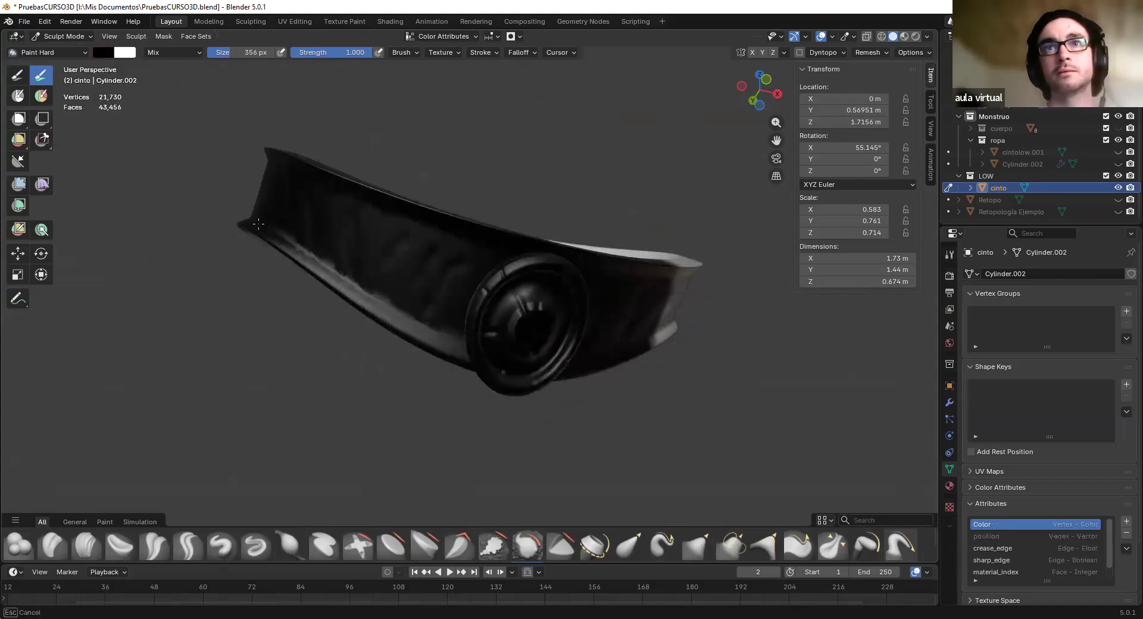
mouse_move(676, 294)
middle_down()
mouse_move(592, 331)
mouse_move(581, 308)
middle_up()
mouse_move(581, 308)
mouse_down()
mouse_move(539, 230)
mouse_move(441, 244)
mouse_move(619, 229)
mouse_up()
middle_drag(544, 271, 435, 308)
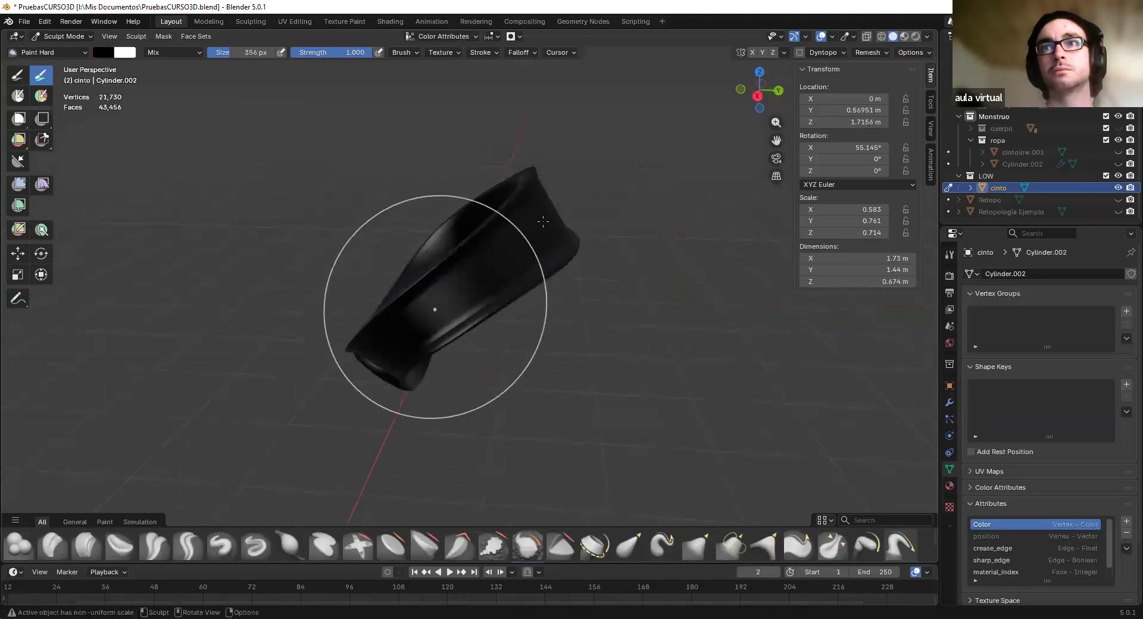
middle_drag(477, 256, 542, 307)
scroll(430, 305, up, 2)
middle_drag(429, 305, 390, 265)
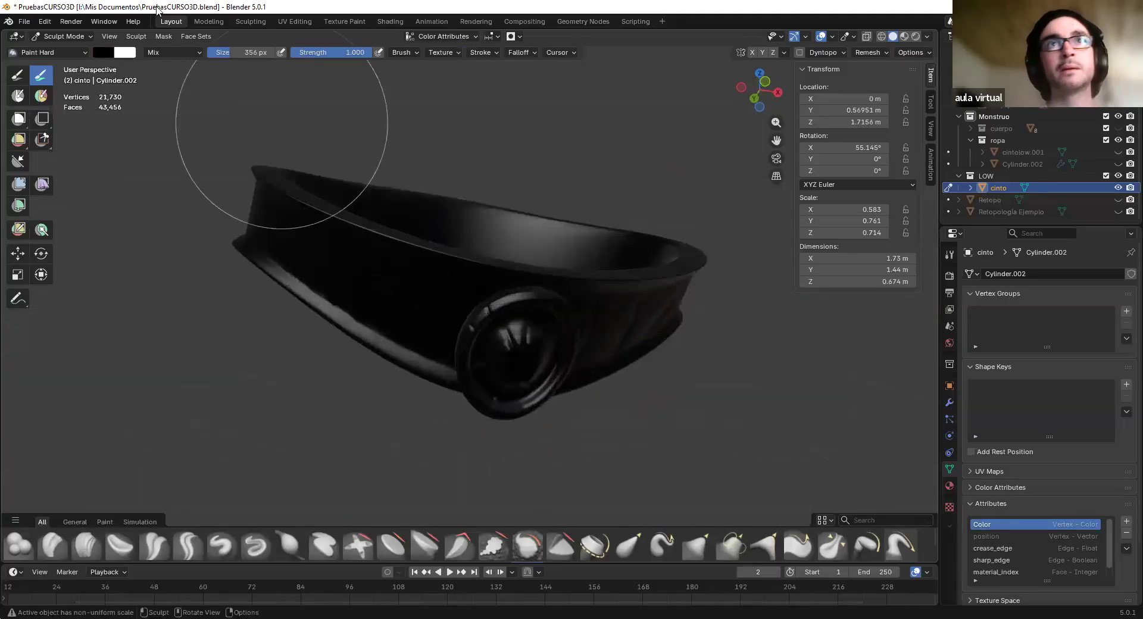
Create a mask from cavity on the black-painted belt with factor 0.500 and blur 2
click(163, 37)
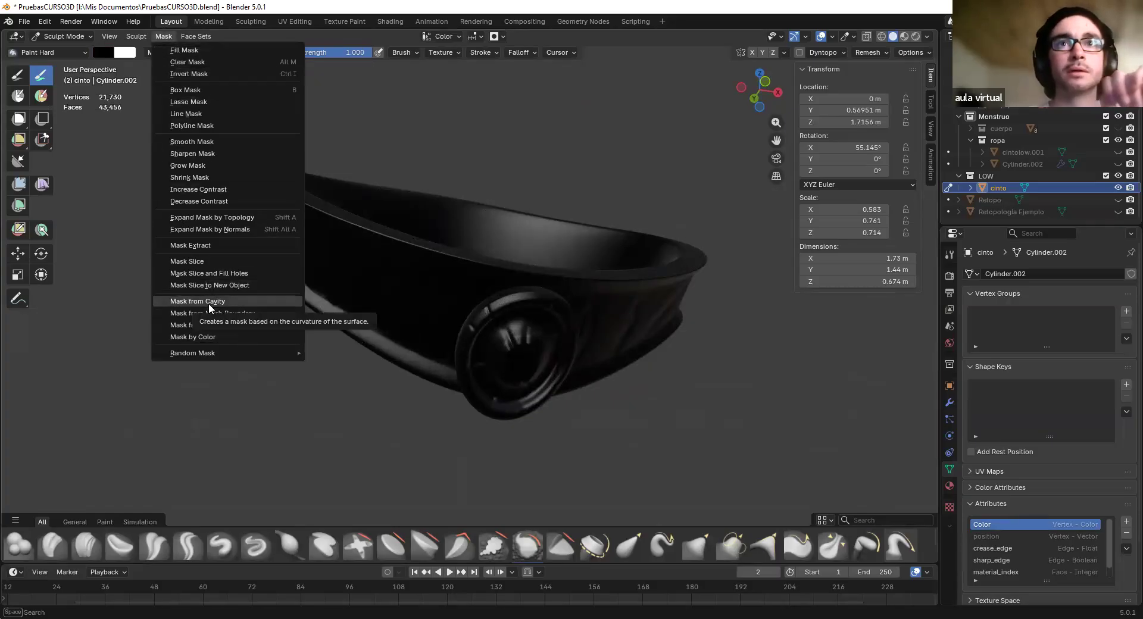
click(225, 304)
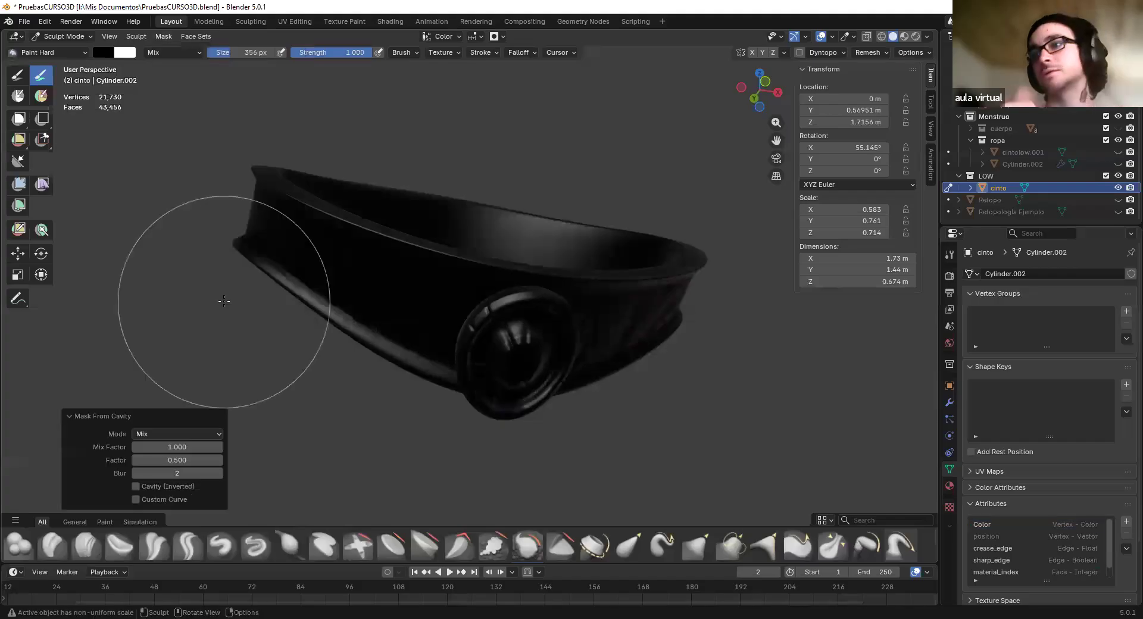
middle_drag(294, 357, 387, 333)
scroll(426, 329, up, 3)
scroll(426, 330, down, 5)
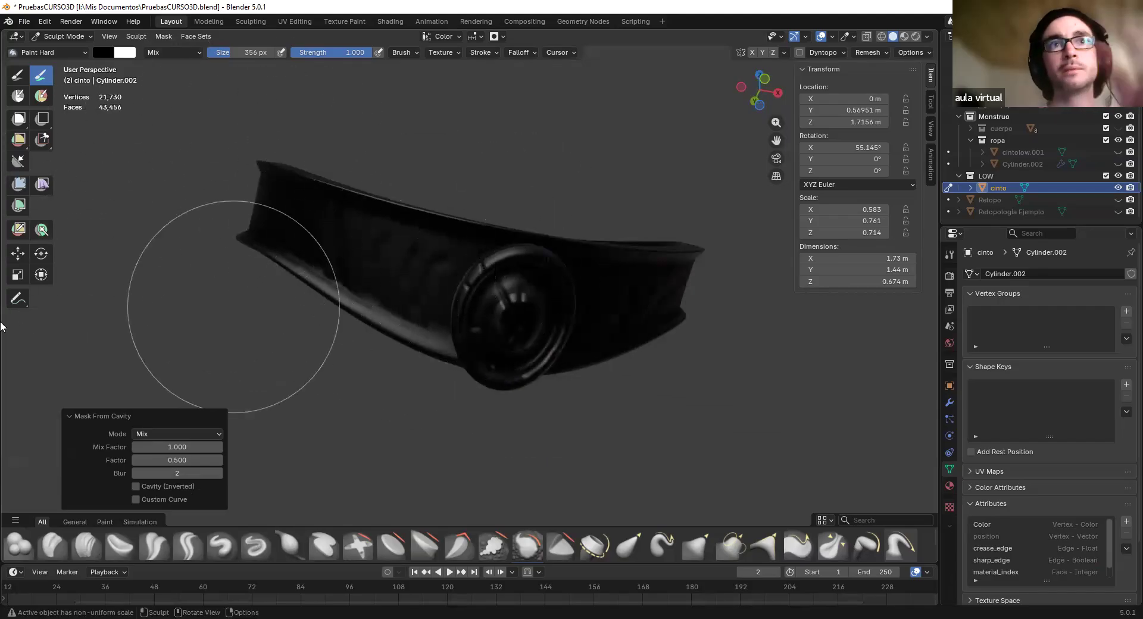
Set the Paint Hard color to light gray #DDDDDD and paint the leather band of the belt around its sides
click(104, 53)
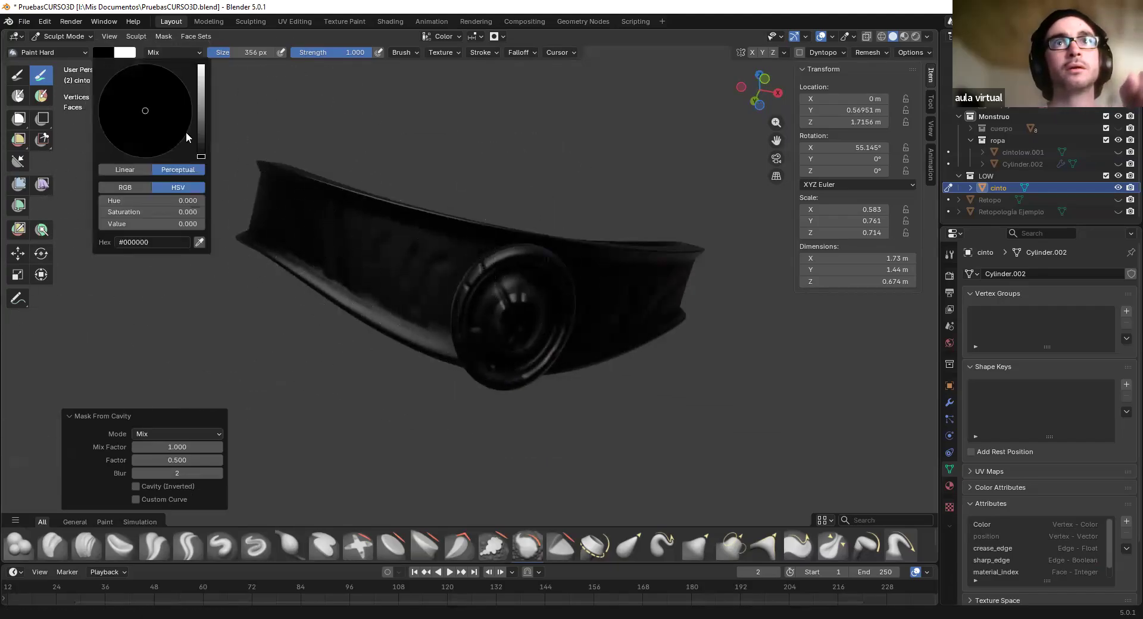
drag(201, 157, 202, 78)
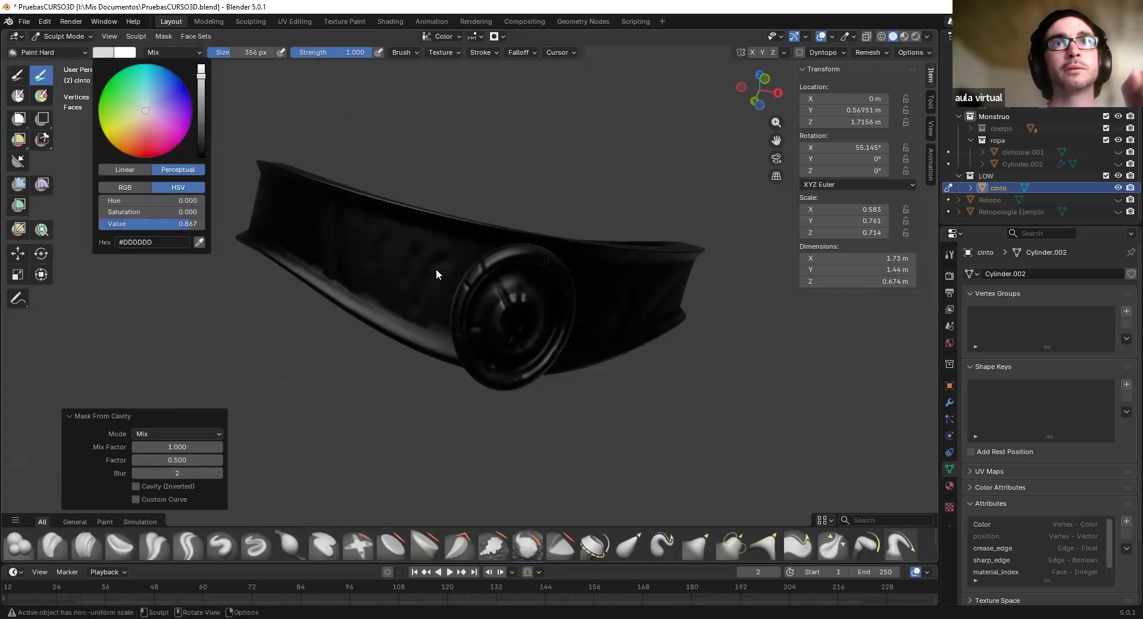
mouse_move(437, 160)
mouse_down()
mouse_move(489, 262)
mouse_move(595, 280)
mouse_move(327, 197)
mouse_up()
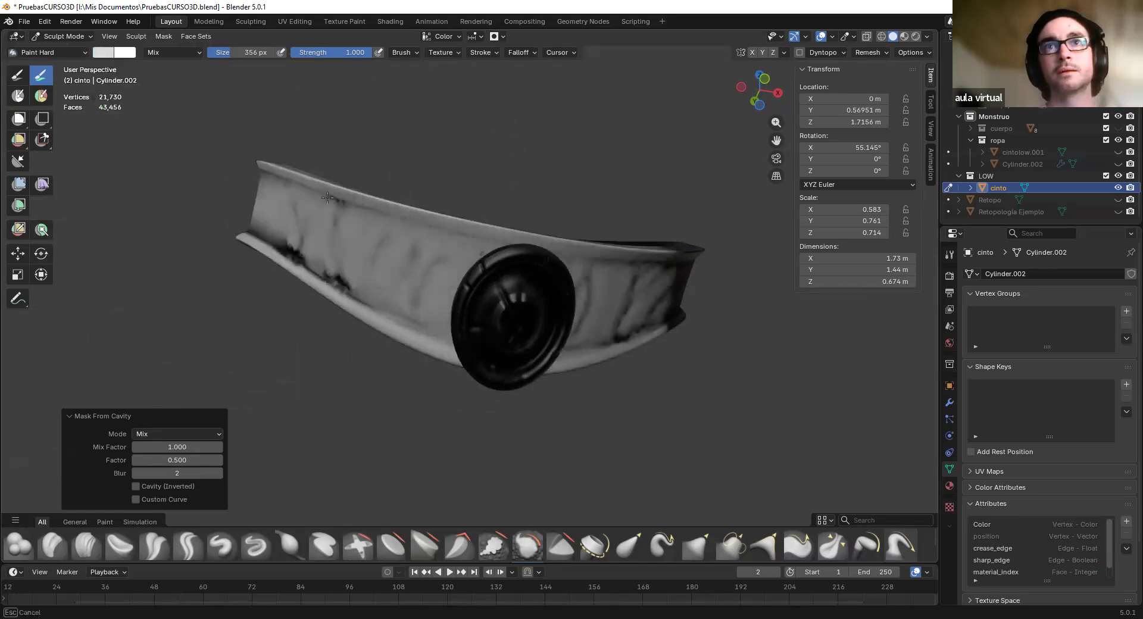
drag(625, 301, 684, 276)
middle_drag(685, 277, 656, 358)
mouse_move(678, 256)
mouse_down()
mouse_move(485, 173)
mouse_move(300, 203)
mouse_up()
Paint the round buckle at the front of the belt with the light gray color
mouse_move(685, 297)
middle_down()
mouse_move(626, 333)
mouse_move(353, 374)
mouse_move(488, 298)
middle_up()
drag(488, 298, 529, 254)
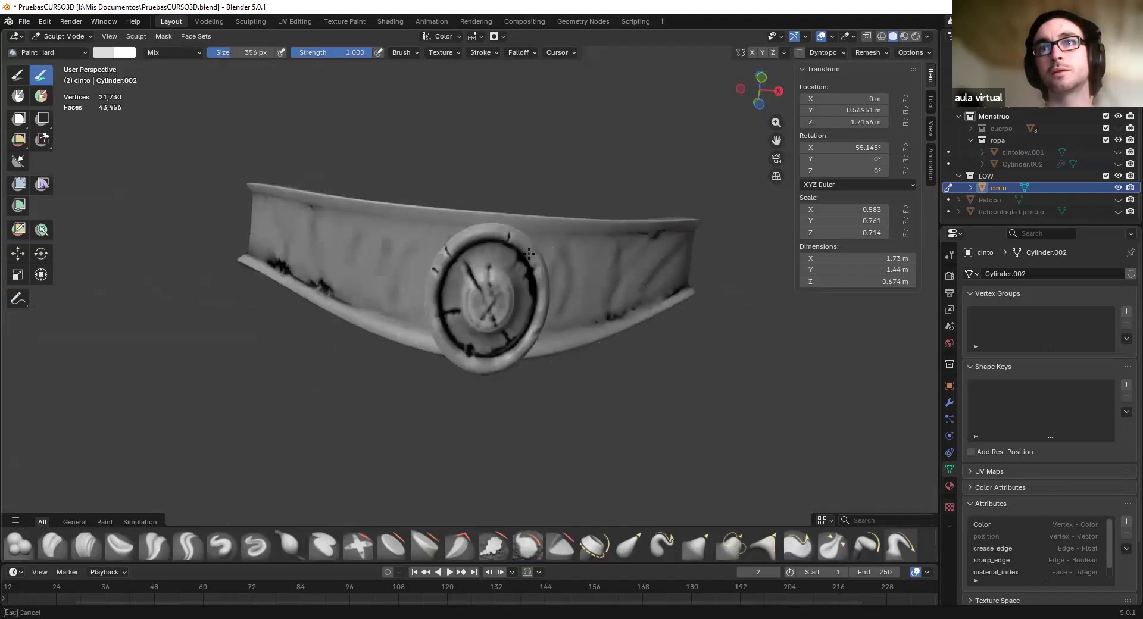
middle_drag(444, 363, 600, 383)
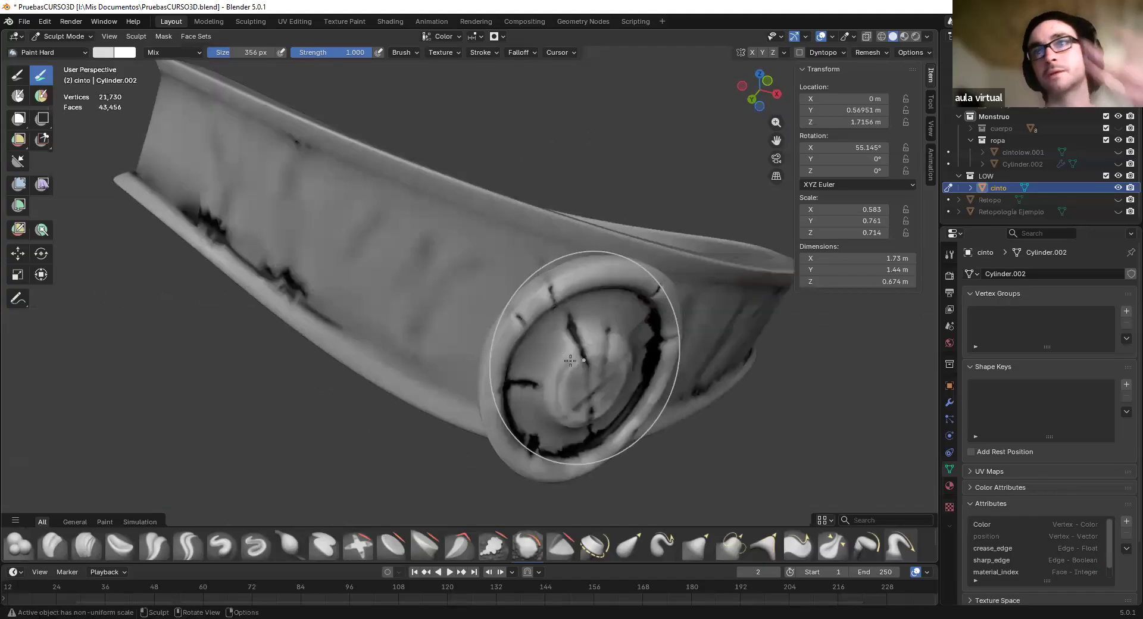
middle_drag(531, 383, 508, 356)
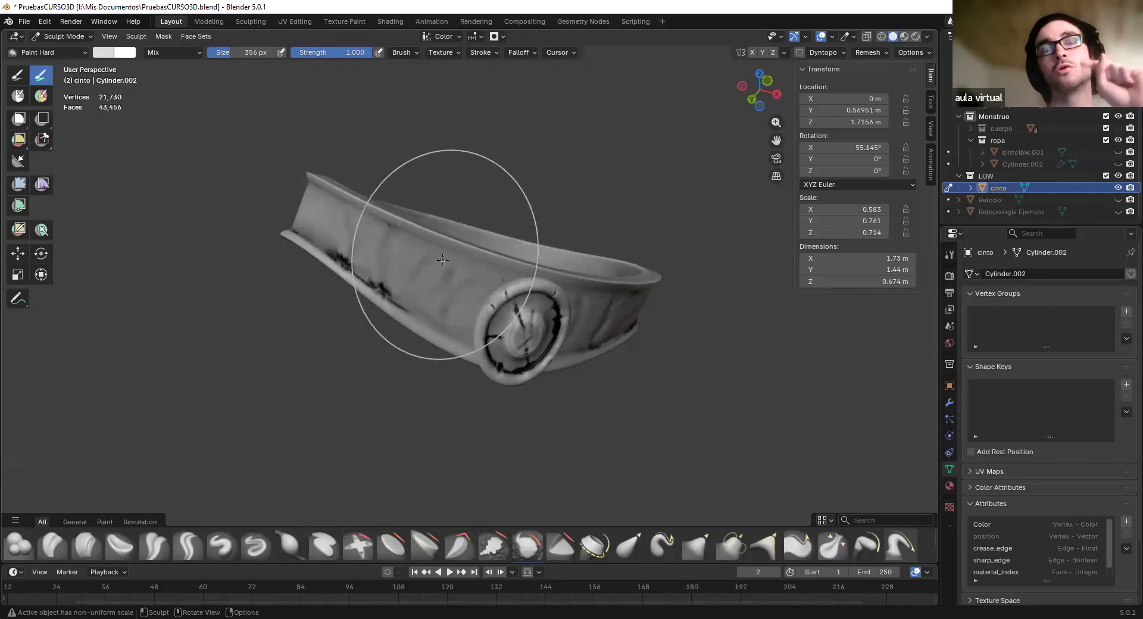
middle_drag(556, 349, 524, 348)
scroll(526, 349, up, 2)
drag(532, 322, 489, 343)
scroll(527, 380, down, 1)
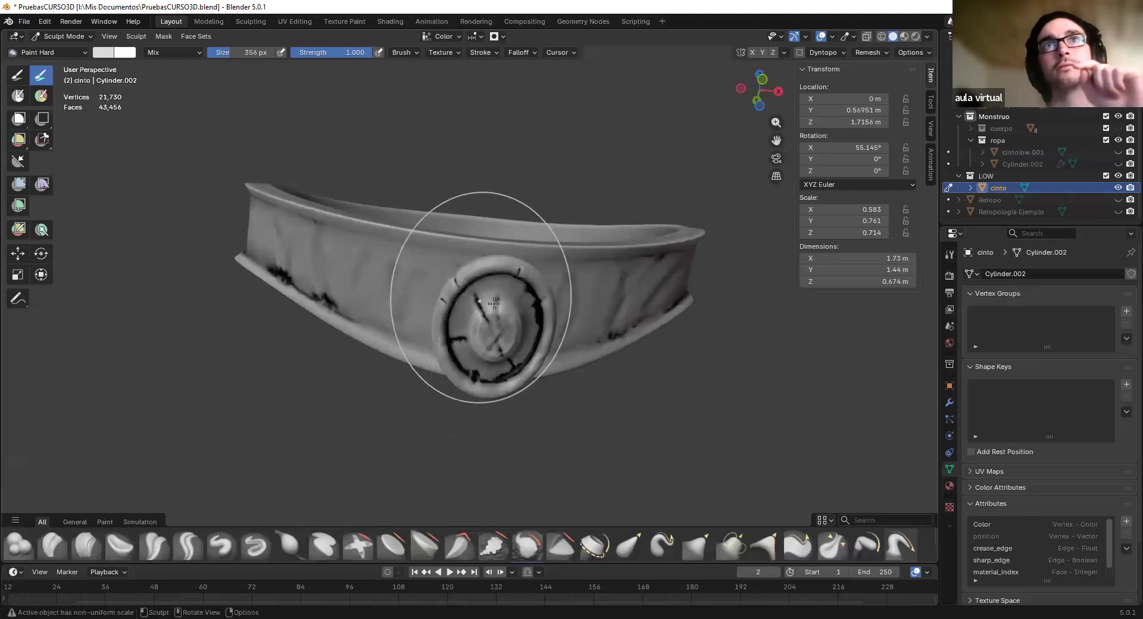
click(438, 37)
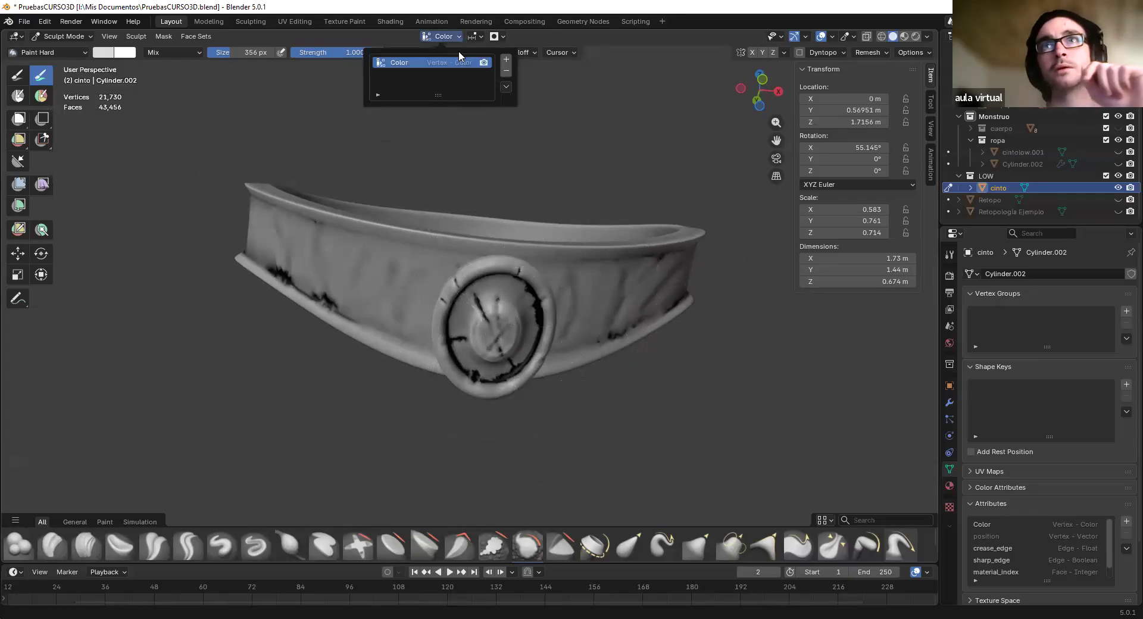
click(507, 60)
click(493, 131)
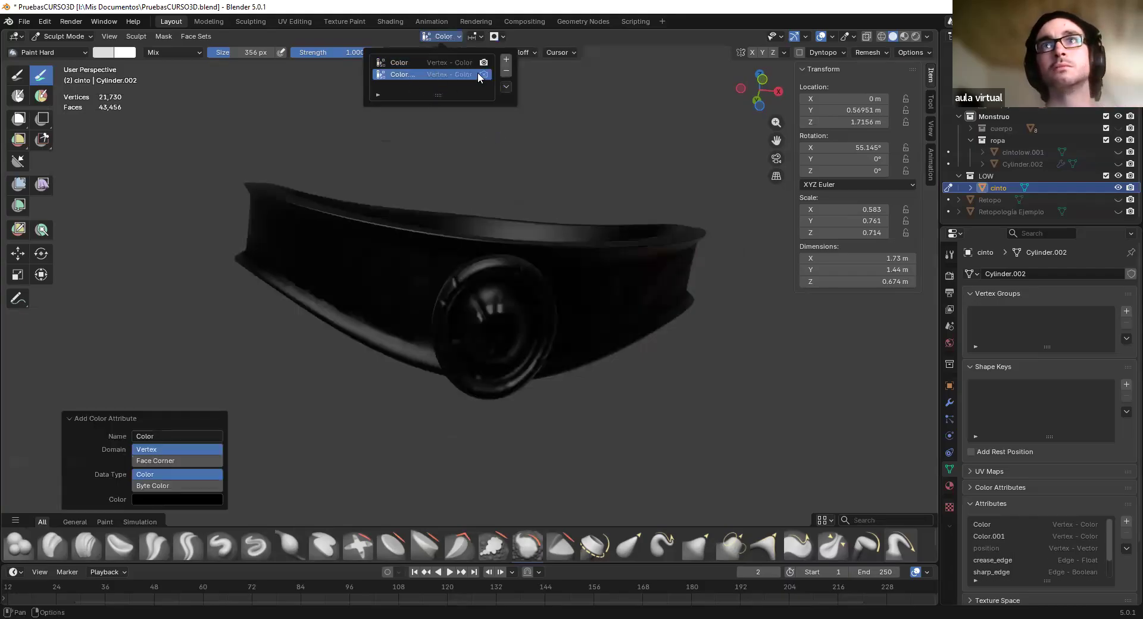
click(506, 70)
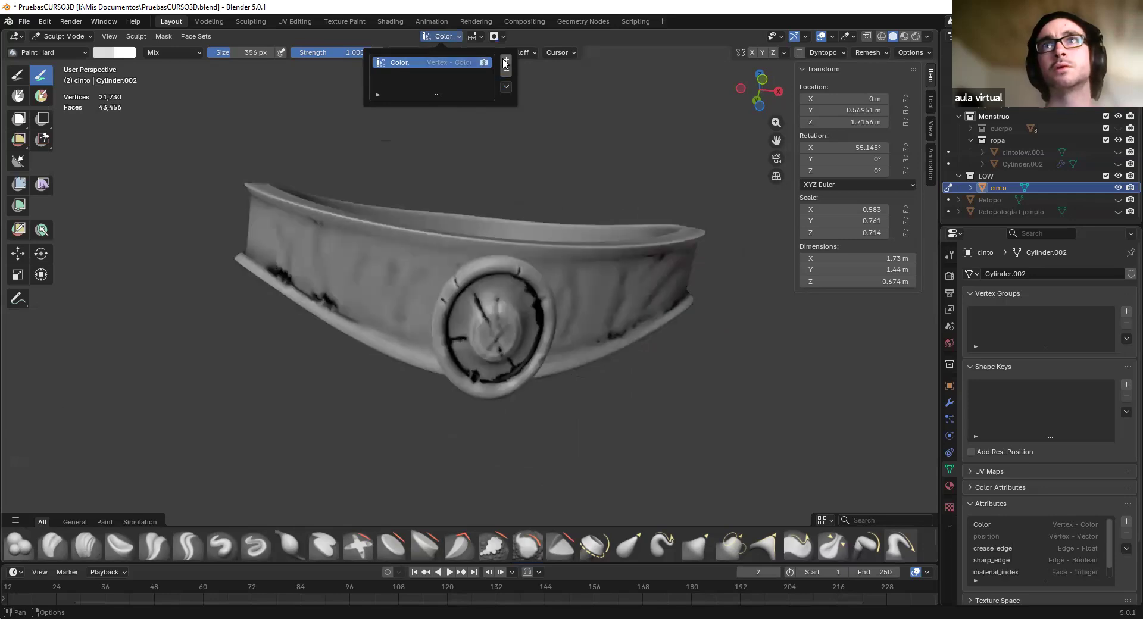
Add a vertex color attribute named cavidad to the belt, and make the Color attribute active again
click(506, 60)
text(cavidad)
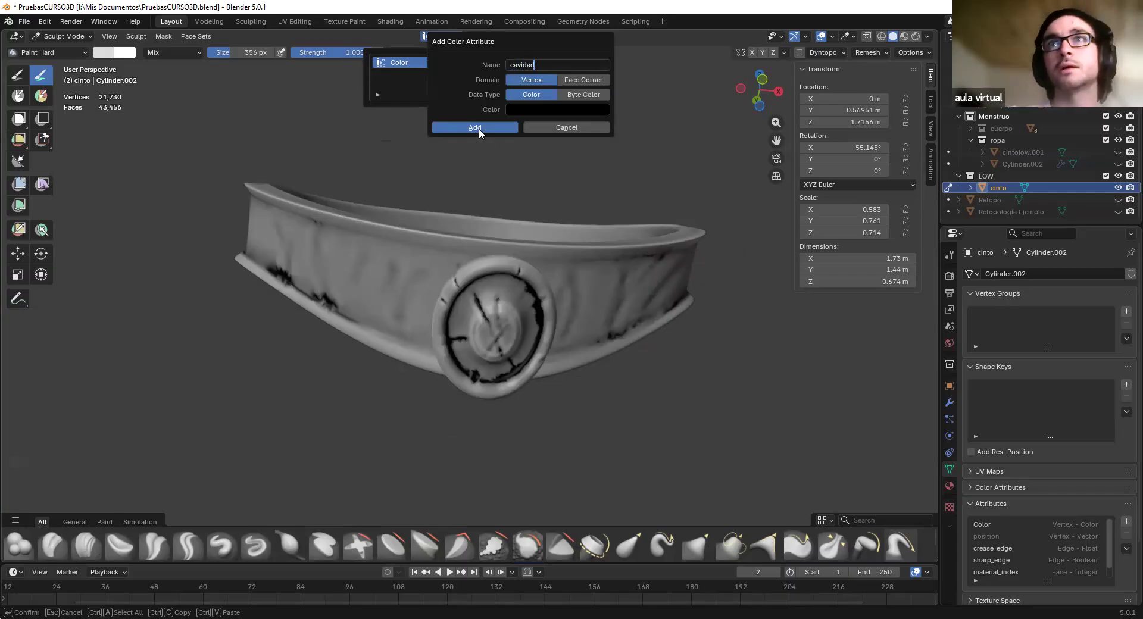
click(479, 127)
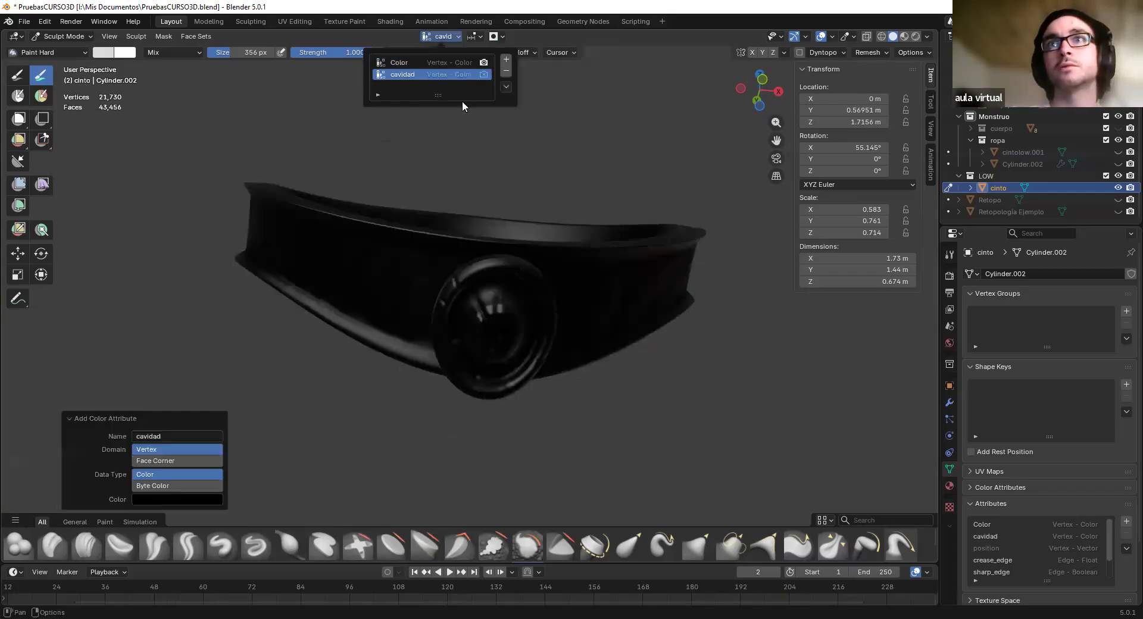
click(419, 63)
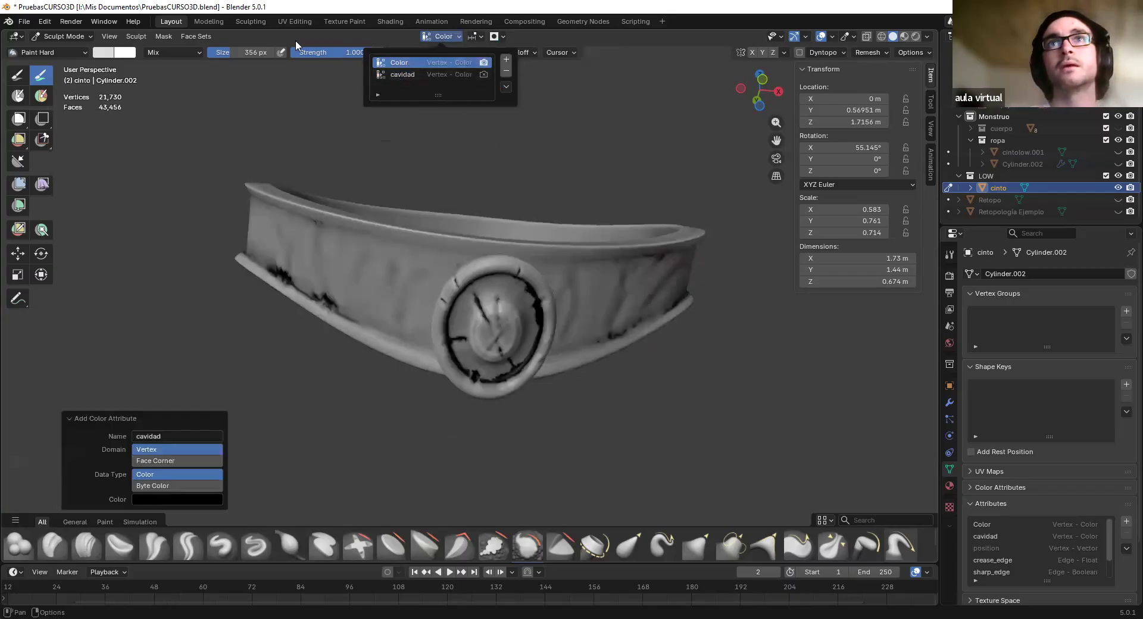
Switch to the Shading workspace and show the belt in Object Mode with material preview shading
click(394, 21)
scroll(513, 280, down, 5)
mouse_move(513, 280)
middle_down()
mouse_move(499, 253)
mouse_move(536, 184)
mouse_move(569, 211)
middle_up()
scroll(499, 253, up, 4)
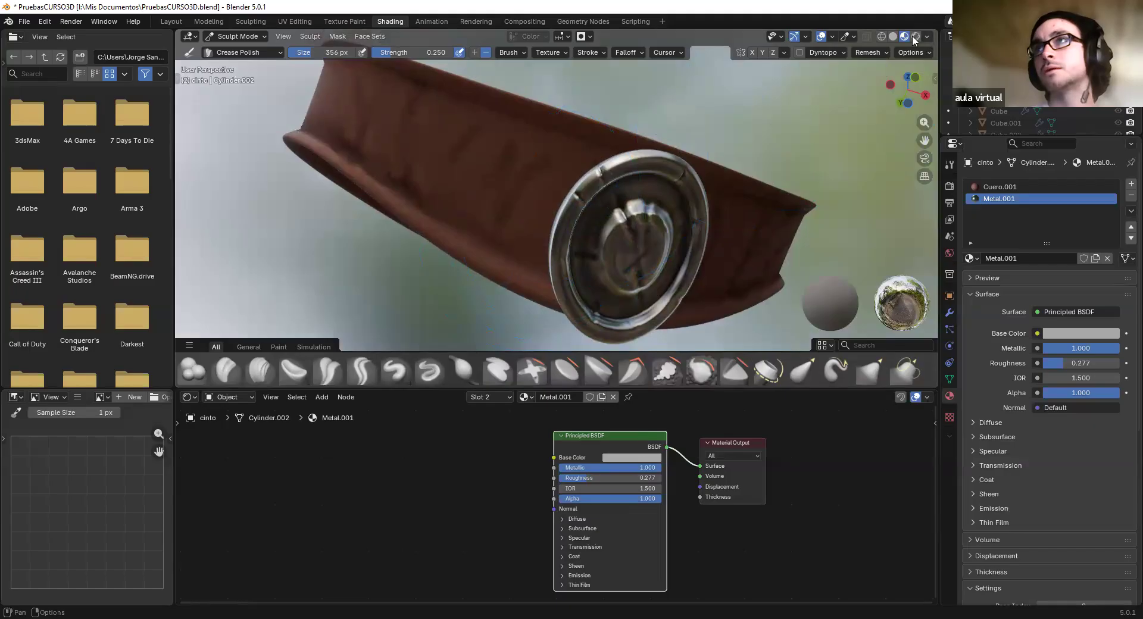
click(893, 36)
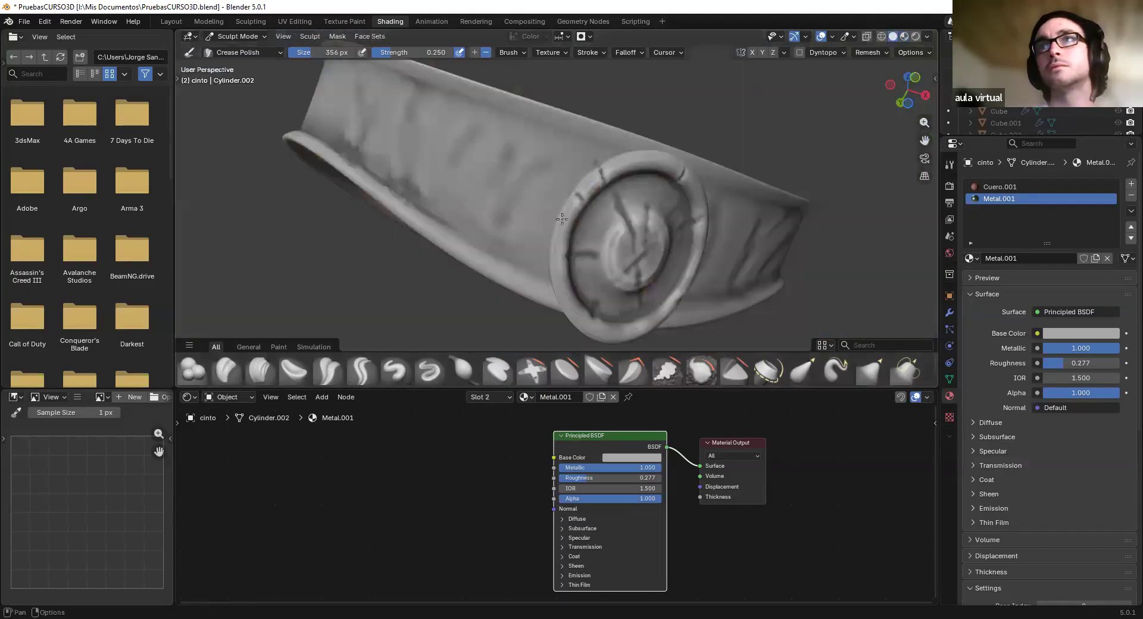
click(242, 37)
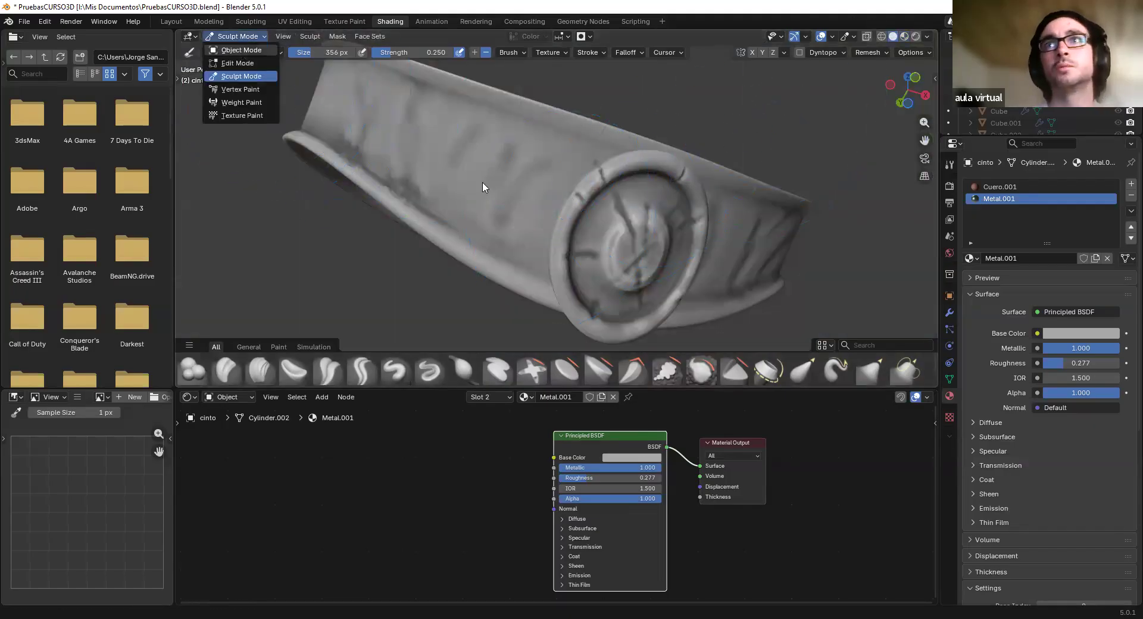
click(240, 48)
click(904, 36)
mouse_move(556, 202)
middle_down()
mouse_move(488, 259)
mouse_move(569, 281)
mouse_move(563, 232)
mouse_move(530, 248)
mouse_move(559, 252)
middle_up()
scroll(558, 251, down, 5)
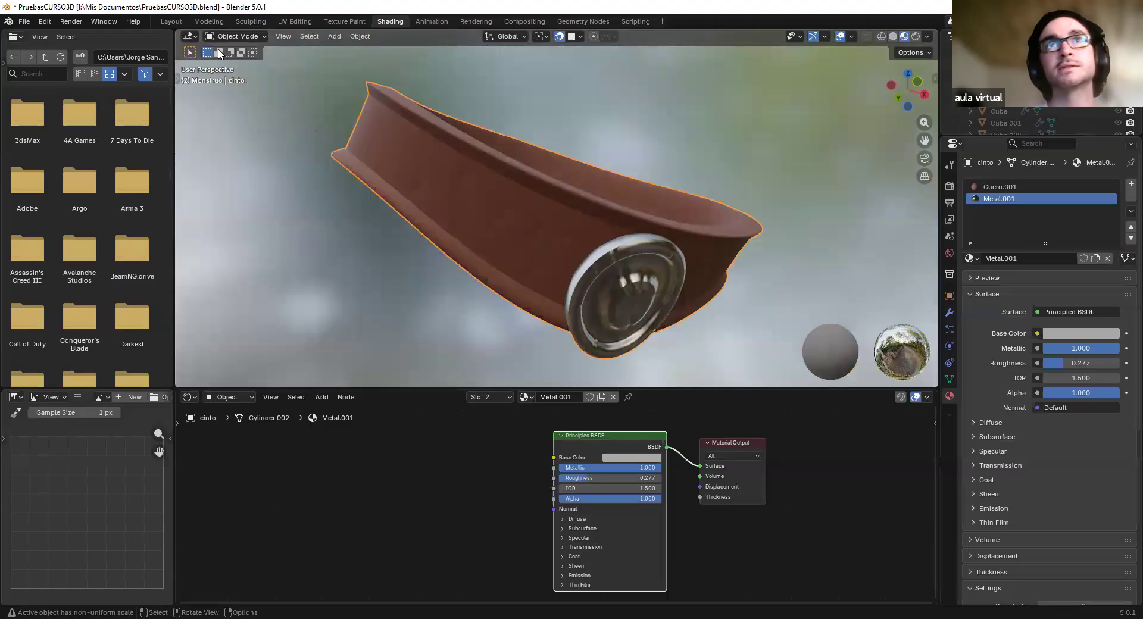
click(241, 36)
click(241, 75)
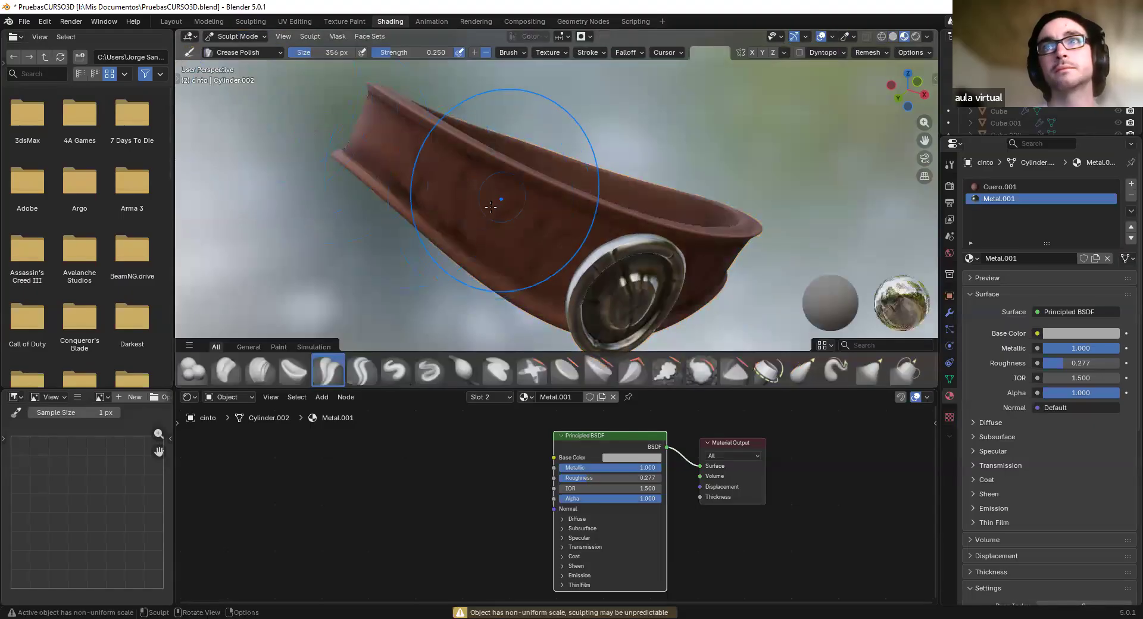
click(246, 36)
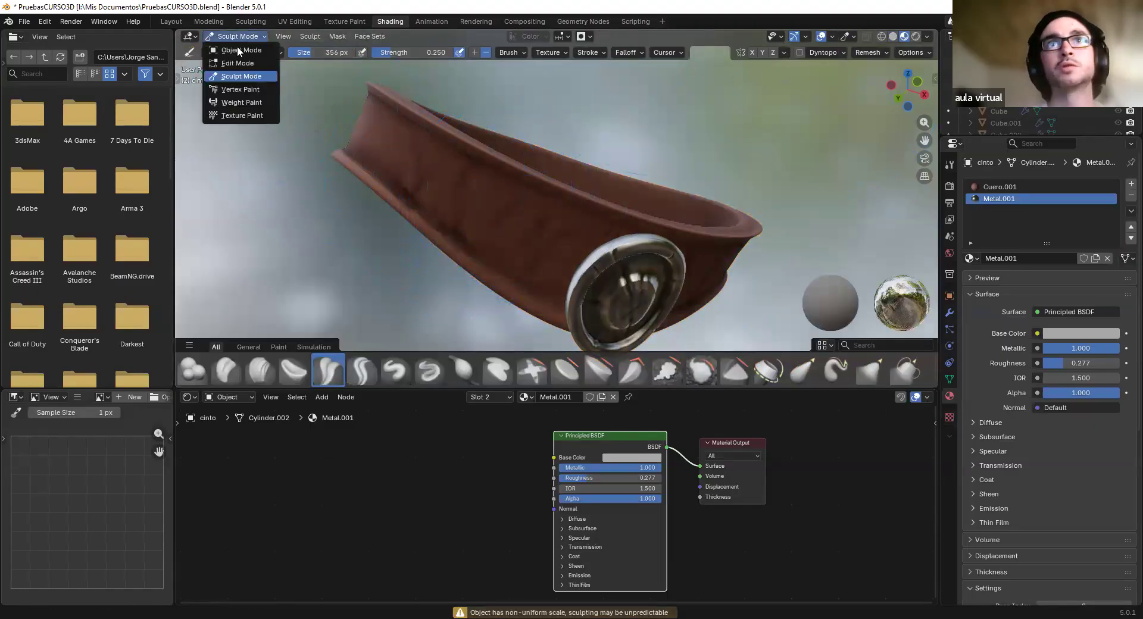
click(240, 50)
Move the Principled BSDF node of the Metal.001 material closer to its Material Output node
middle_drag(536, 222, 470, 244)
scroll(519, 309, up, 5)
scroll(484, 451, up, 3)
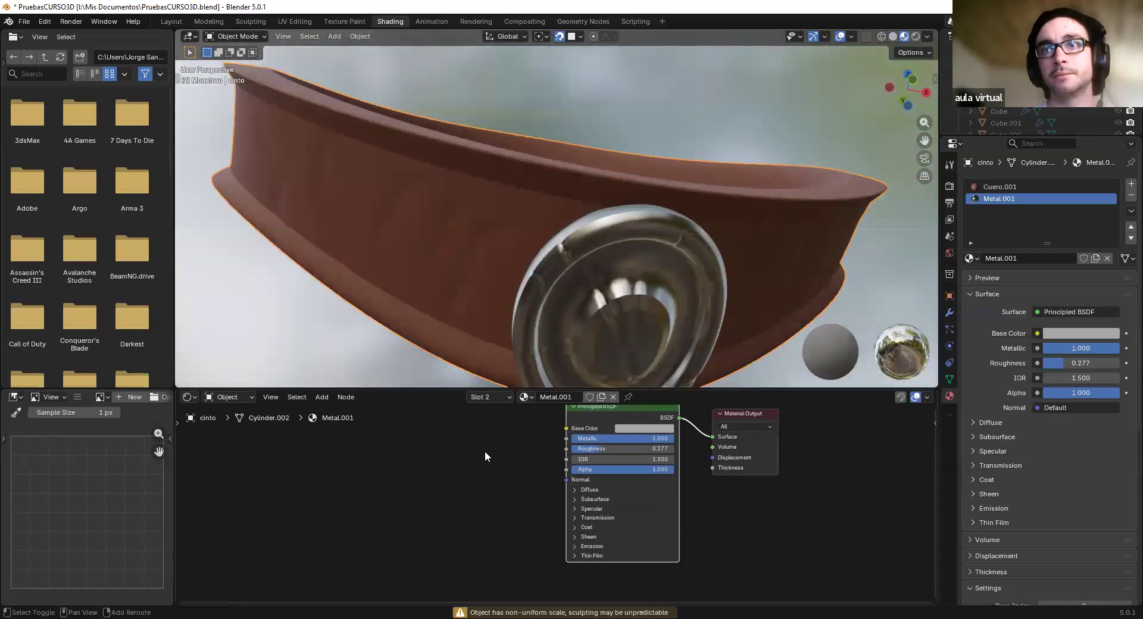
scroll(518, 500, down, 3)
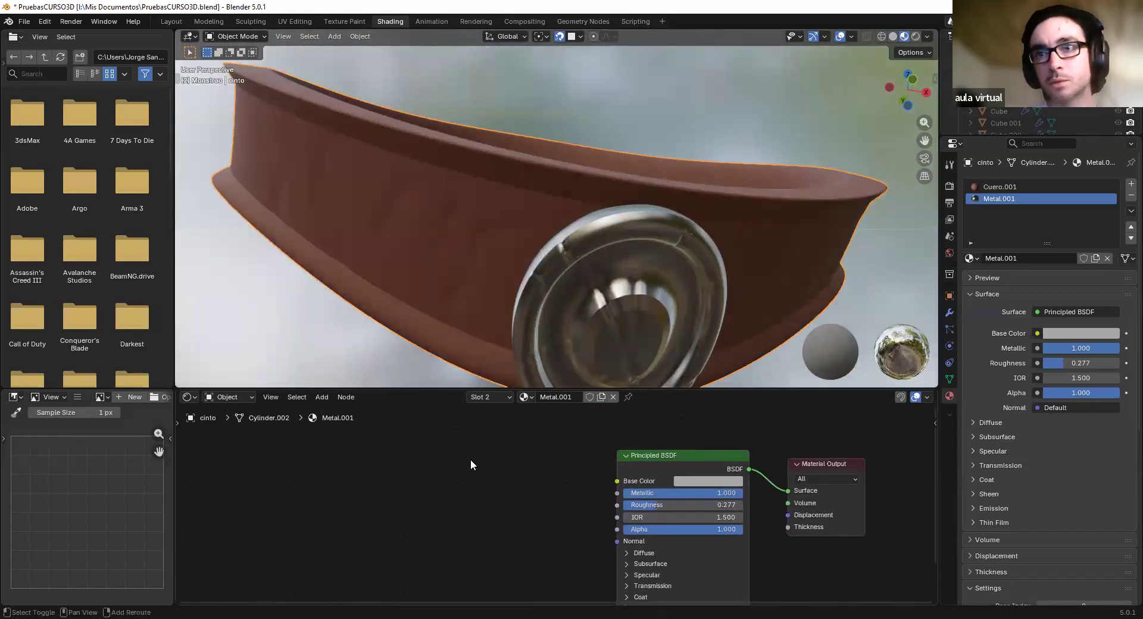
middle_drag(666, 466, 655, 456)
drag(660, 455, 674, 443)
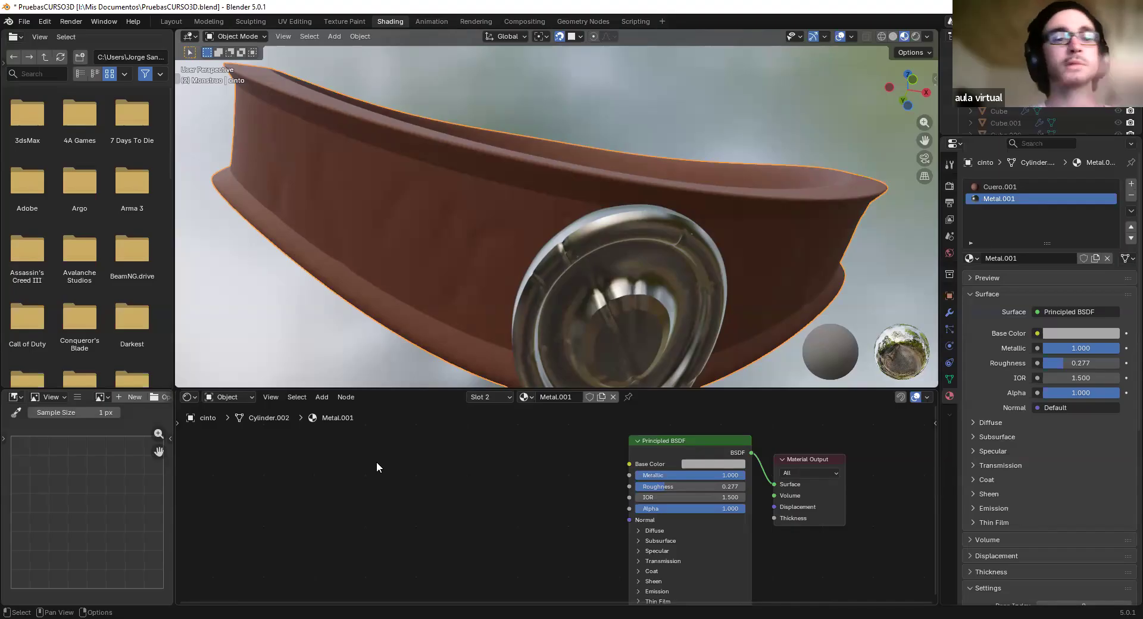
Try adding a Noise Texture node to Metal.001 and connecting its Factor output to the Base Color
key(shift+a)
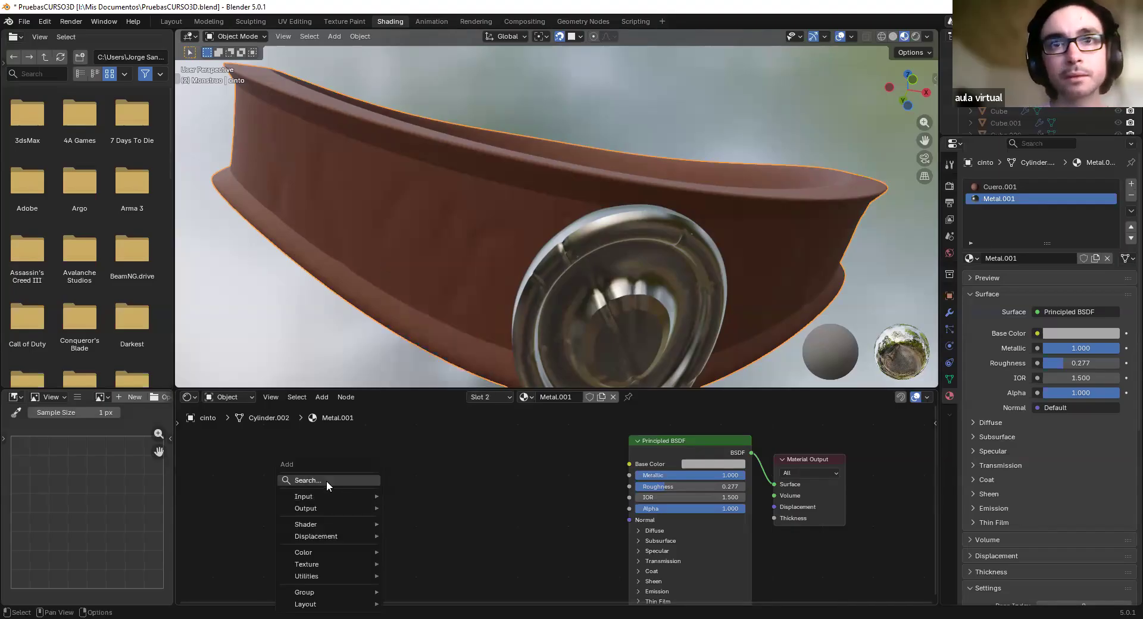
click(327, 480)
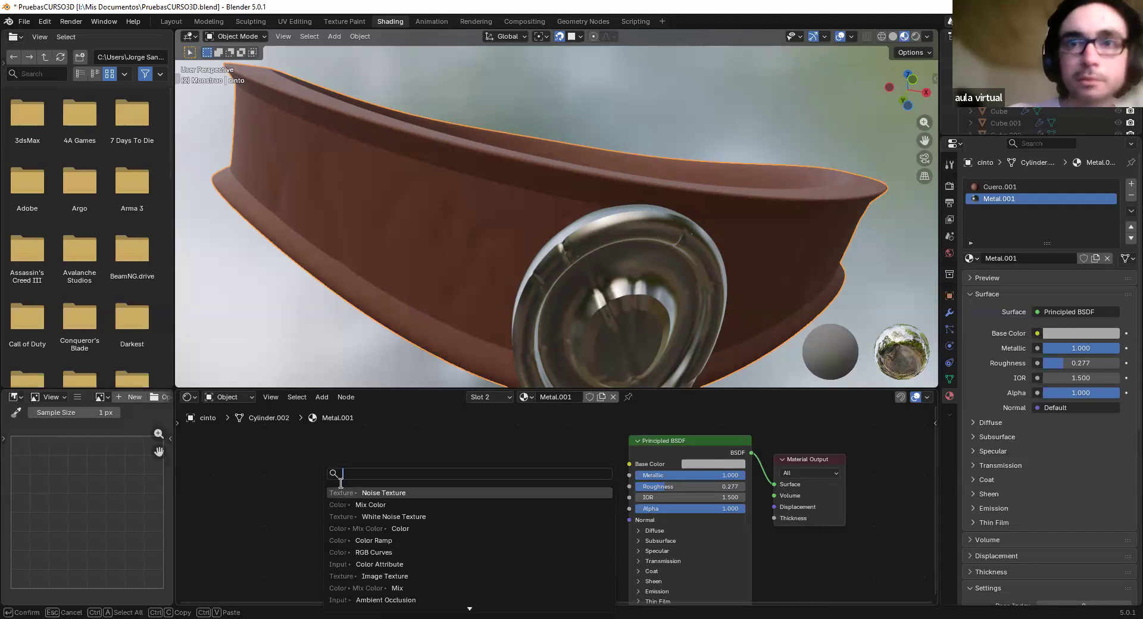
click(386, 493)
click(536, 470)
drag(528, 464, 629, 463)
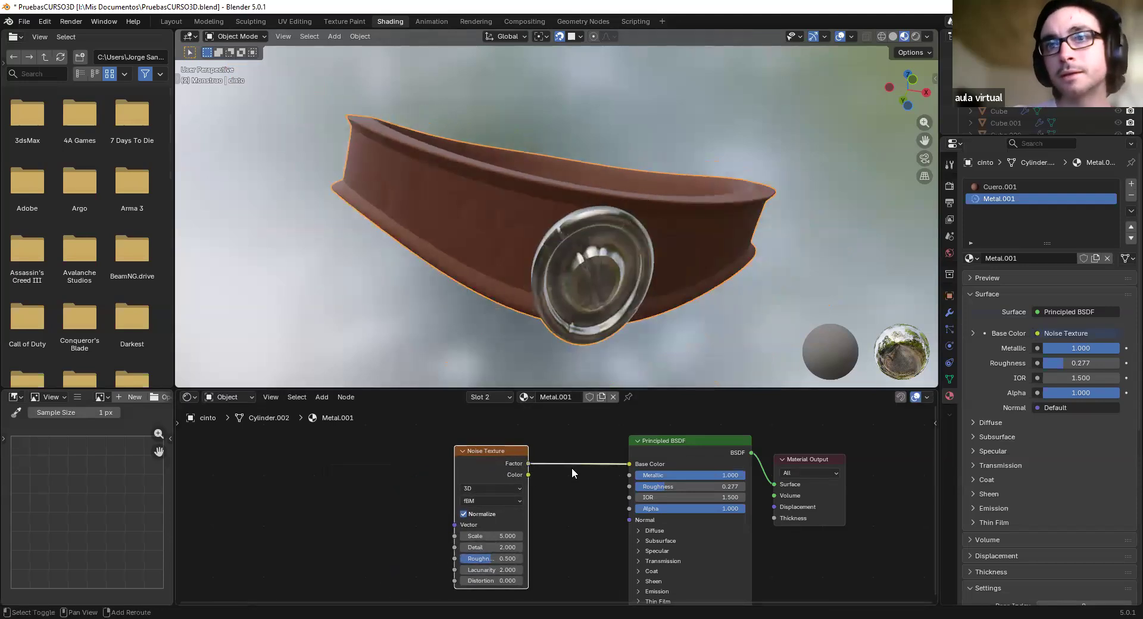
Try a scale of 72.8, detail of 15 and lacunarity of 5.4 on the Noise Texture
middle_drag(571, 473, 566, 439)
click(476, 502)
text(12.2)
key(Return)
drag(465, 514, 488, 503)
Disconnect the Noise Texture from the Base Color and delete the node
drag(466, 442, 431, 464)
drag(624, 430, 582, 447)
click(435, 463)
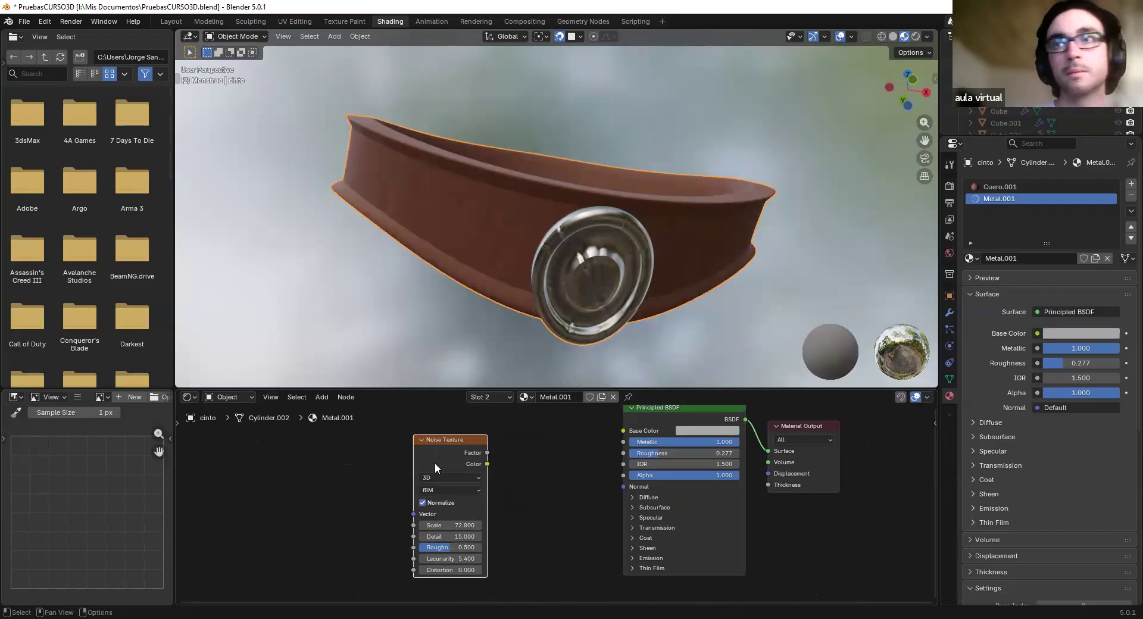
key(Delete)
Enlarge the node editor area by making the 3D view above it shorter
middle_drag(510, 502, 507, 530)
scroll(509, 528, up, 1)
middle_drag(569, 475, 565, 485)
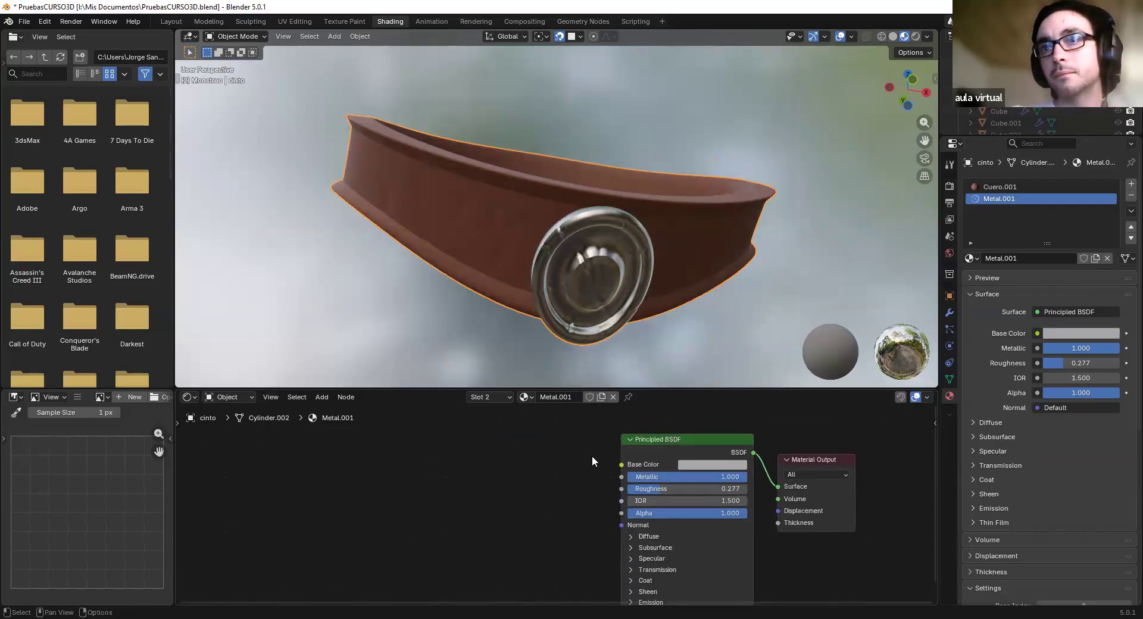
scroll(592, 459, up, 1)
drag(524, 390, 524, 314)
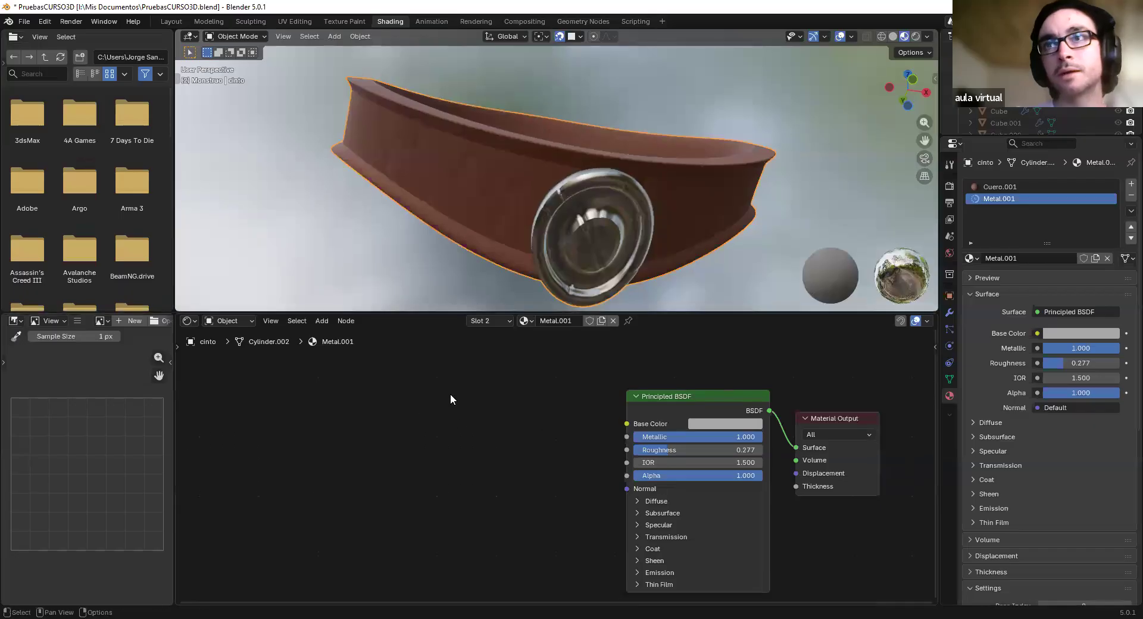
scroll(428, 406, up, 1)
Add an Image Texture node to the Metal.001 material and place it beside the Principled BSDF node
key(shift+a)
click(345, 426)
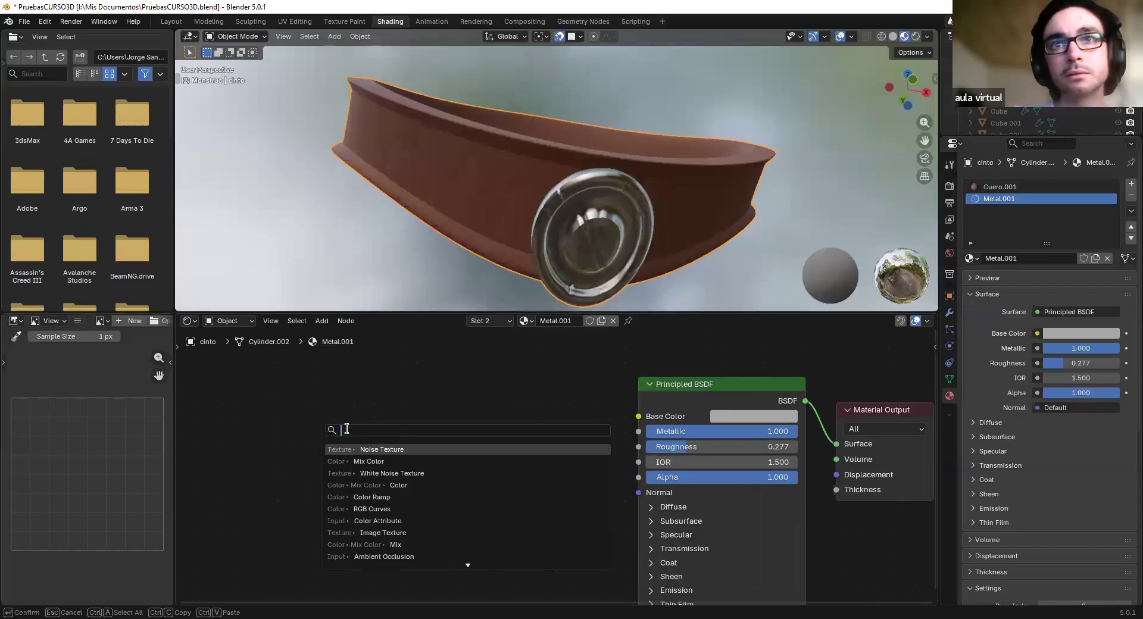
text(im)
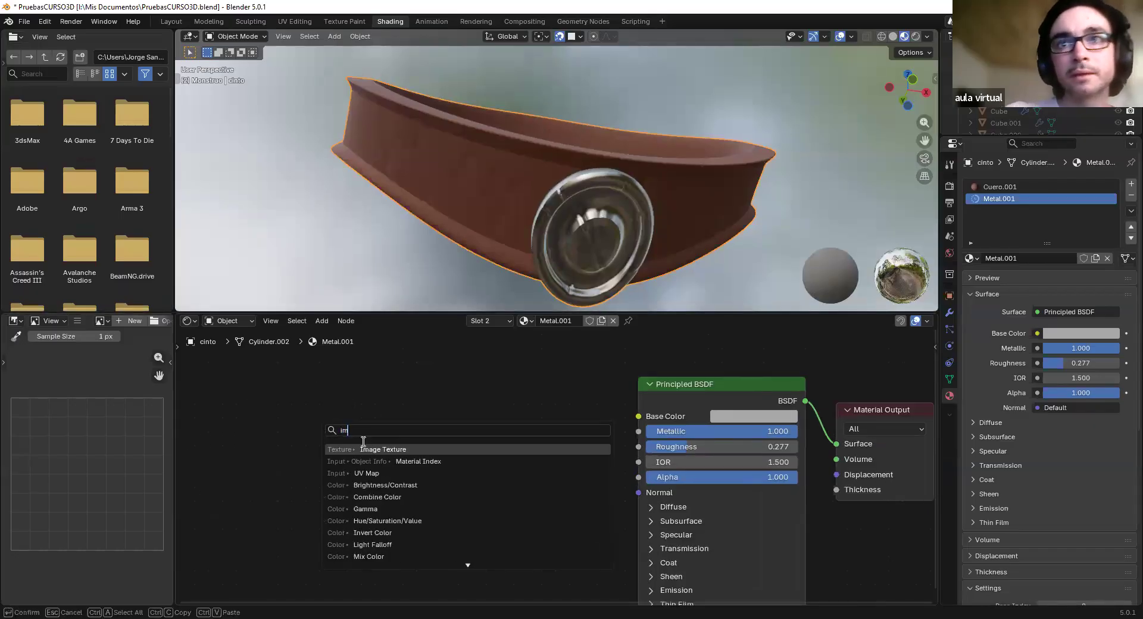
click(394, 450)
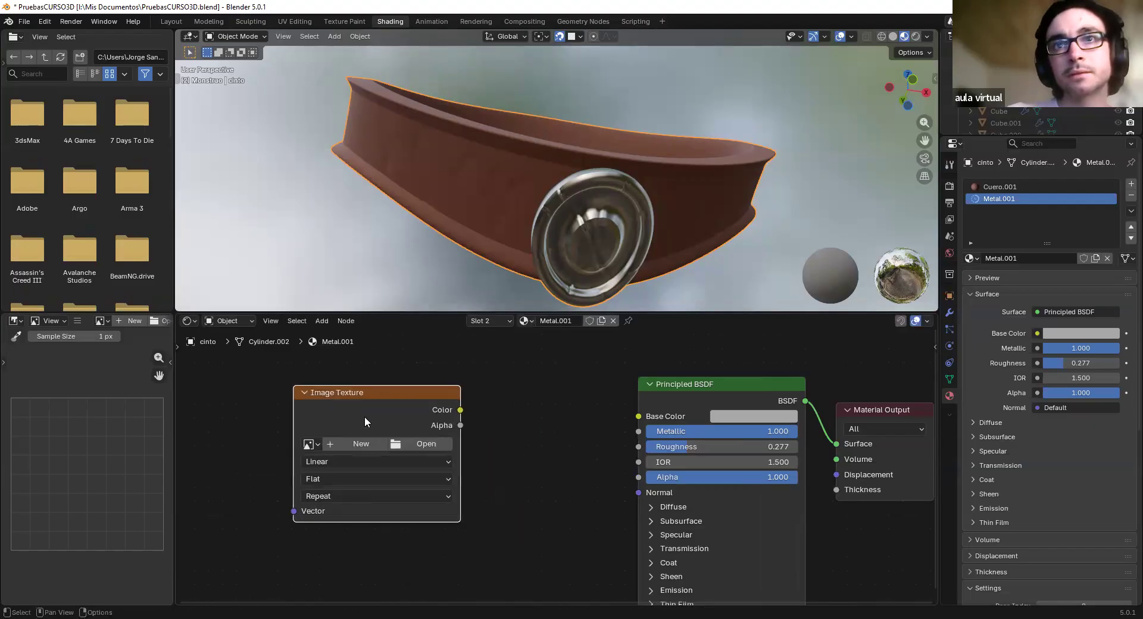
scroll(364, 416, down, 1)
click(371, 409)
scroll(377, 412, down, 1)
drag(420, 420, 467, 401)
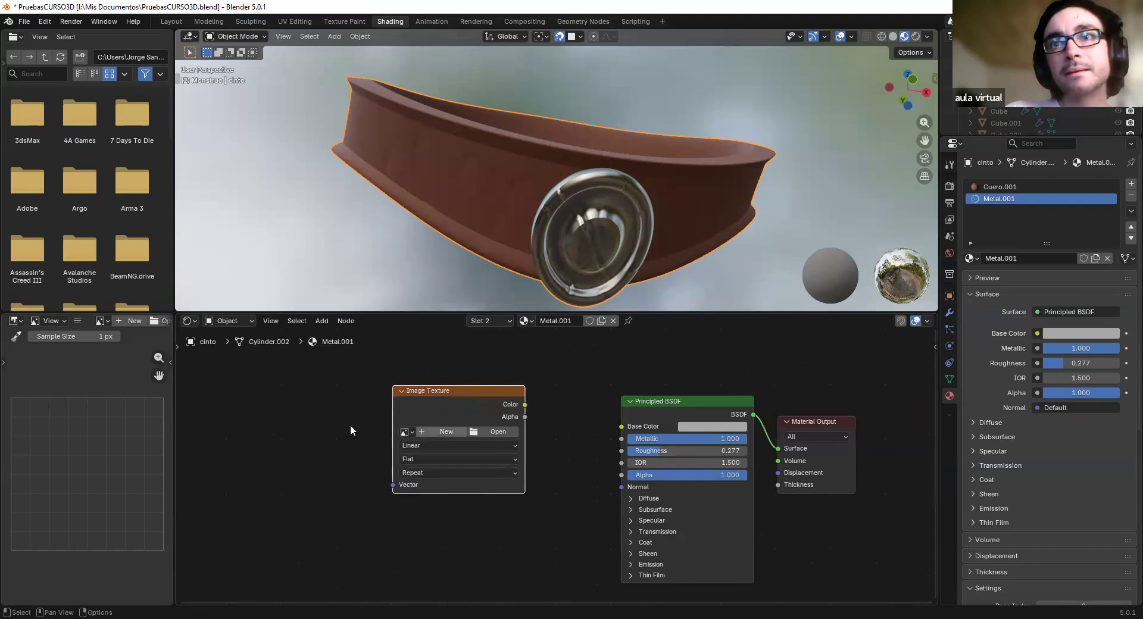
Add a Color Attribute node to the Metal.001 material and place it beside the Image Texture node
click(286, 416)
key(shift+a)
click(286, 416)
text(colo)
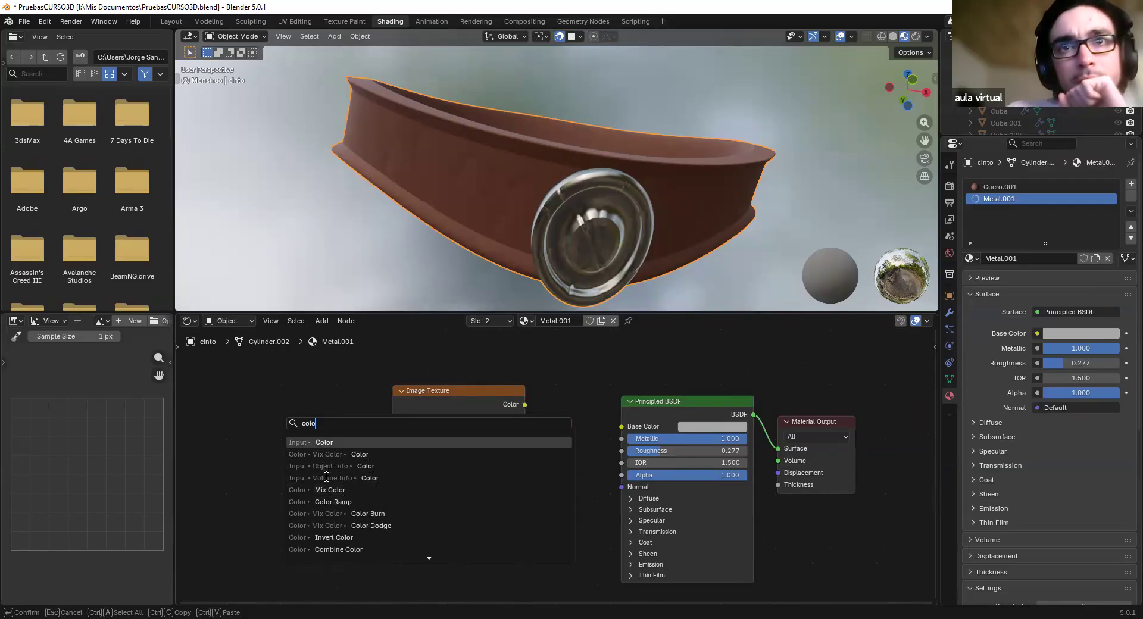
scroll(332, 507, down, 14)
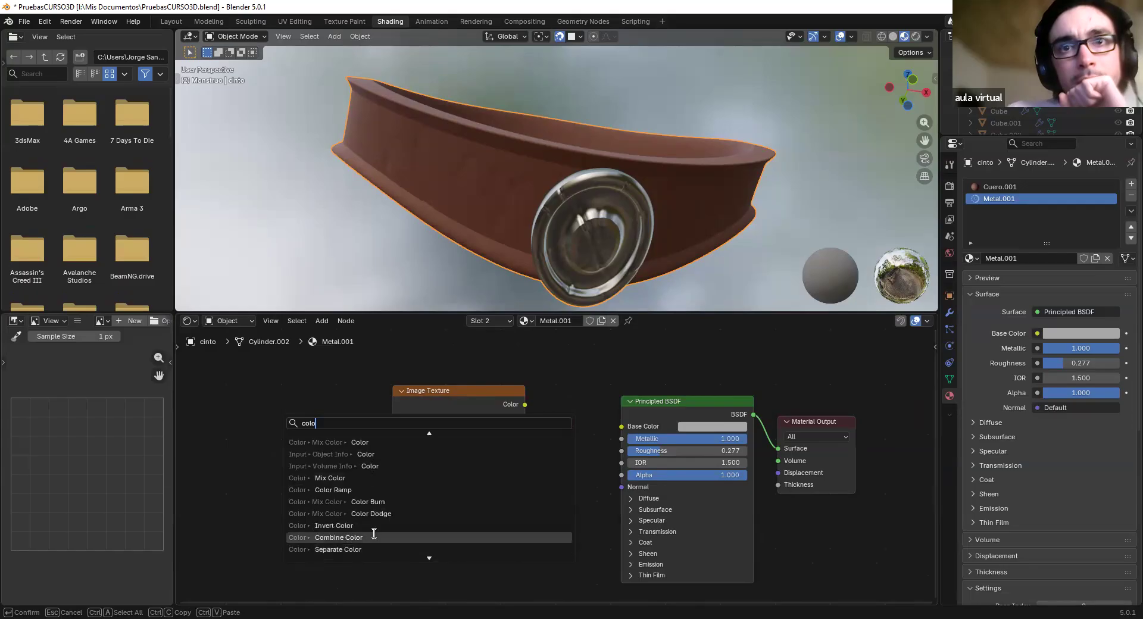
scroll(357, 465, down, 1)
key(ctrl+a)
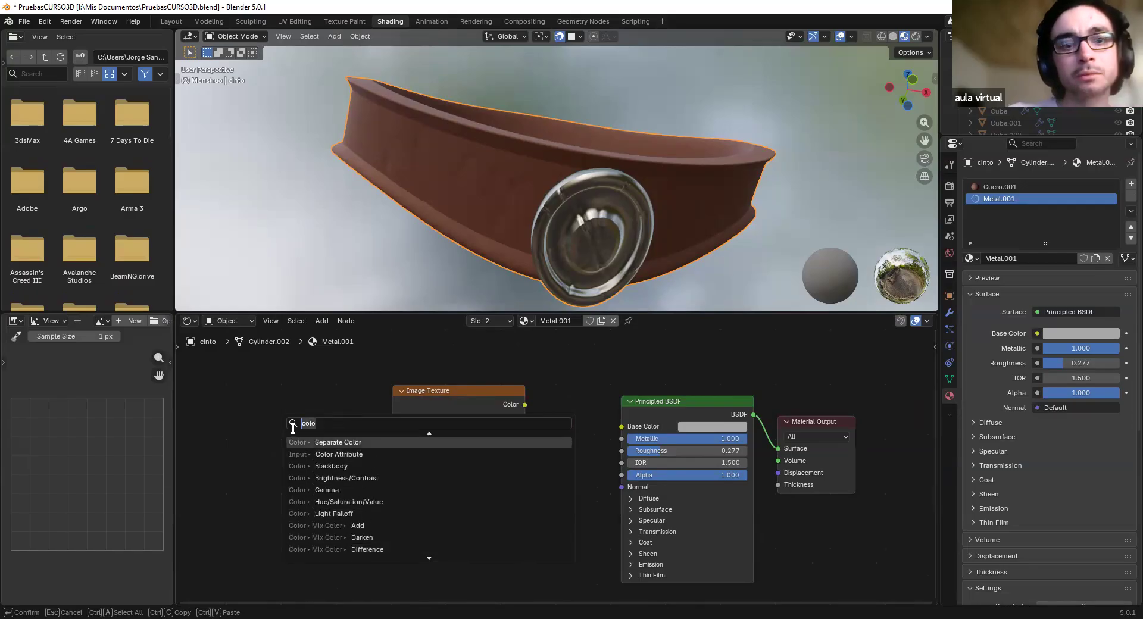
text(atri)
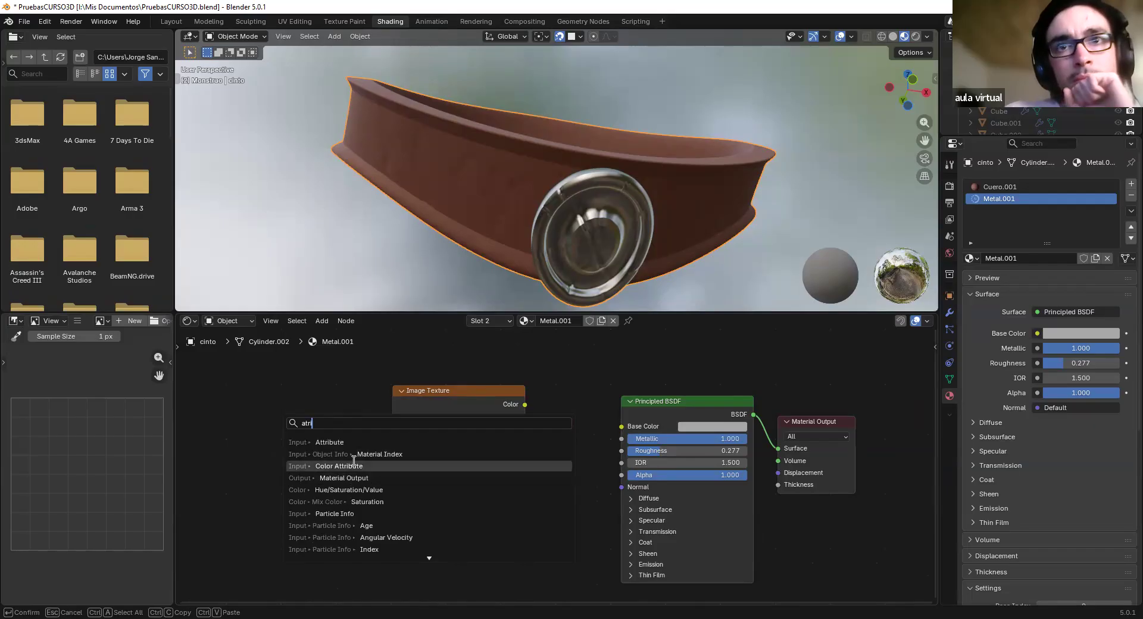
key(Return)
click(261, 419)
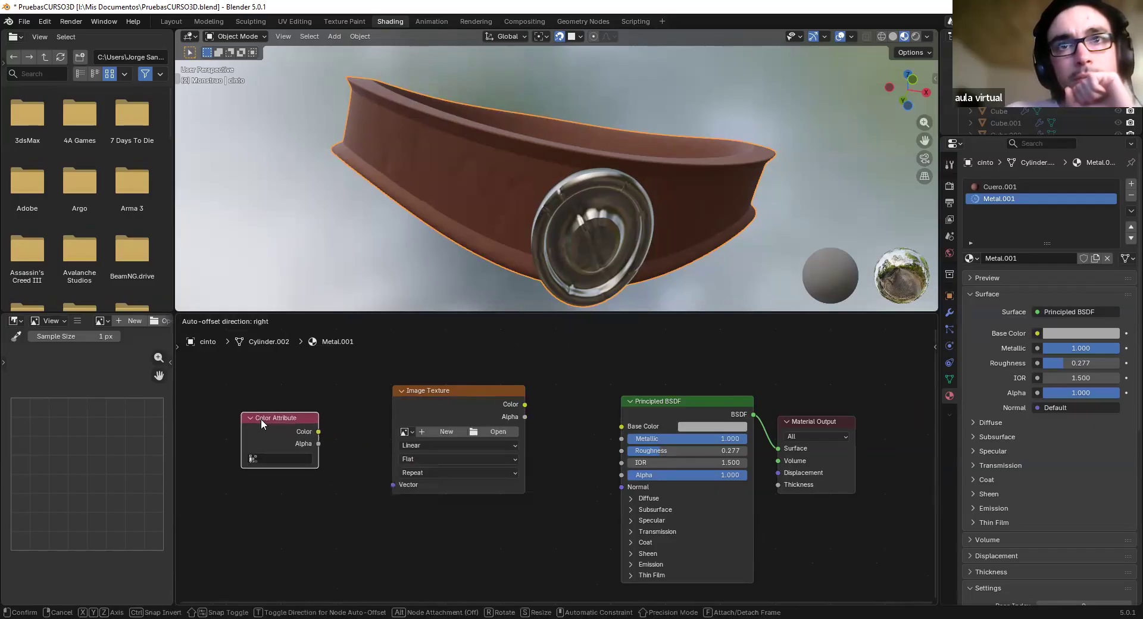
Shift the Image Texture and Color Attribute nodes to make room and add a Color Ramp node before the Principled BSDF
scroll(449, 406, down, 1)
drag(449, 406, 404, 406)
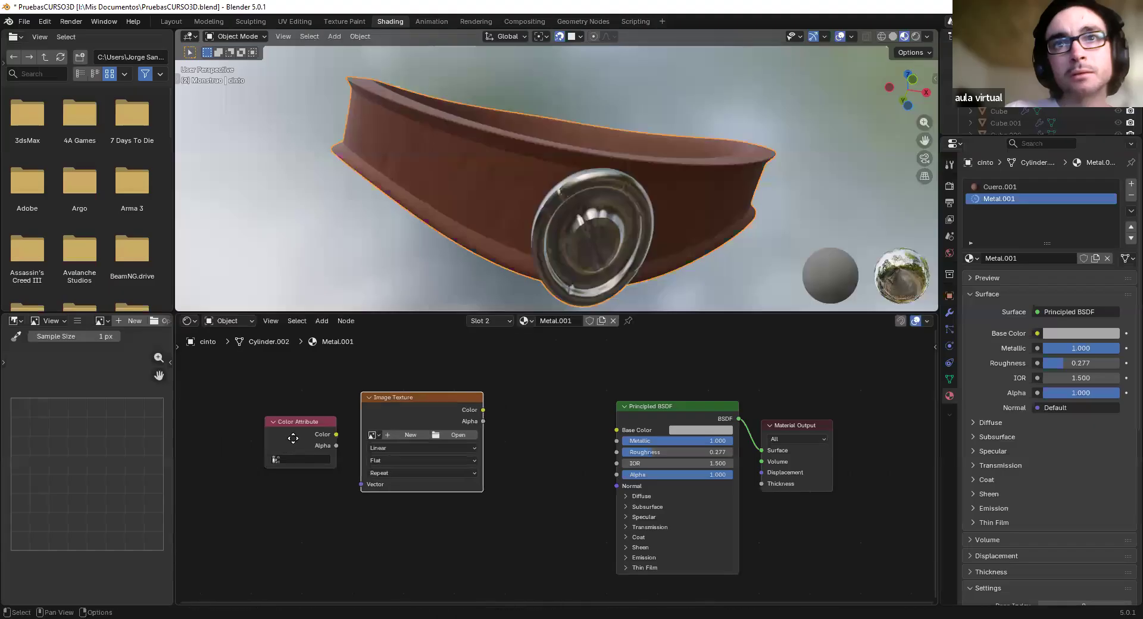
drag(293, 439, 263, 437)
drag(385, 406, 344, 410)
key(shift+a)
text(color)
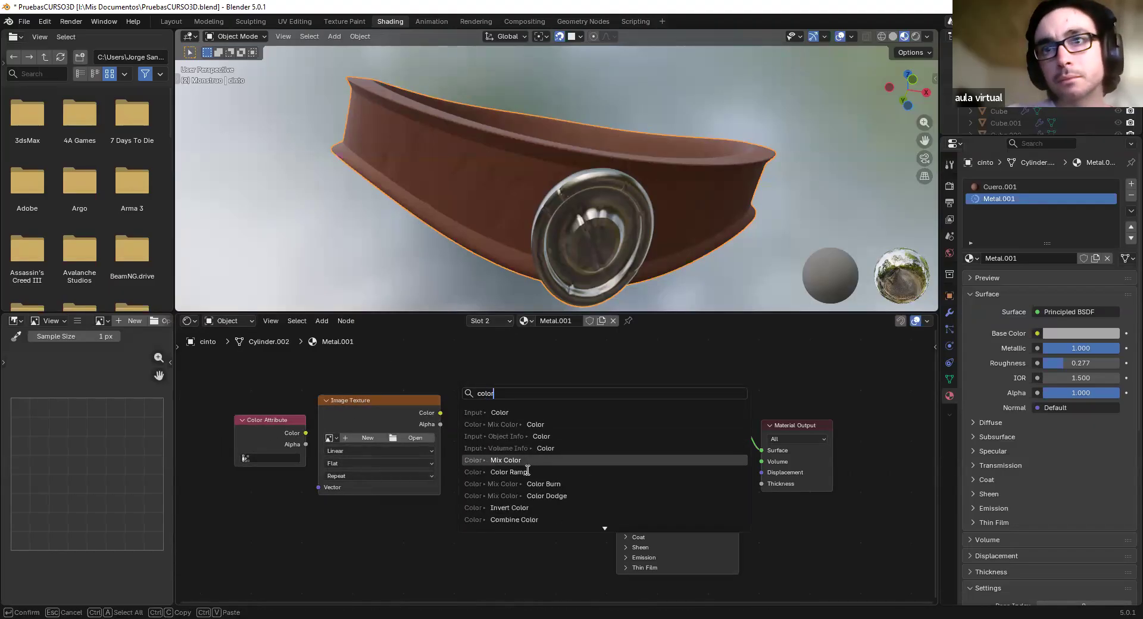
click(509, 472)
click(465, 366)
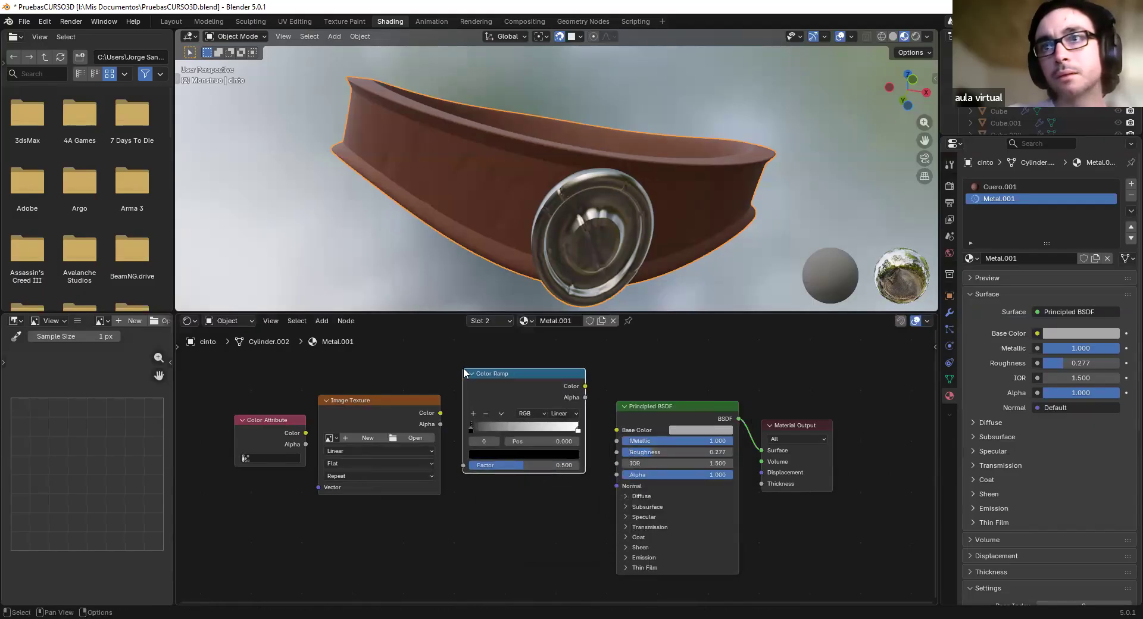
Select the Principled BSDF and Material Output nodes and move them together farther away from the Color Ramp
click(676, 411)
drag(769, 372, 686, 431)
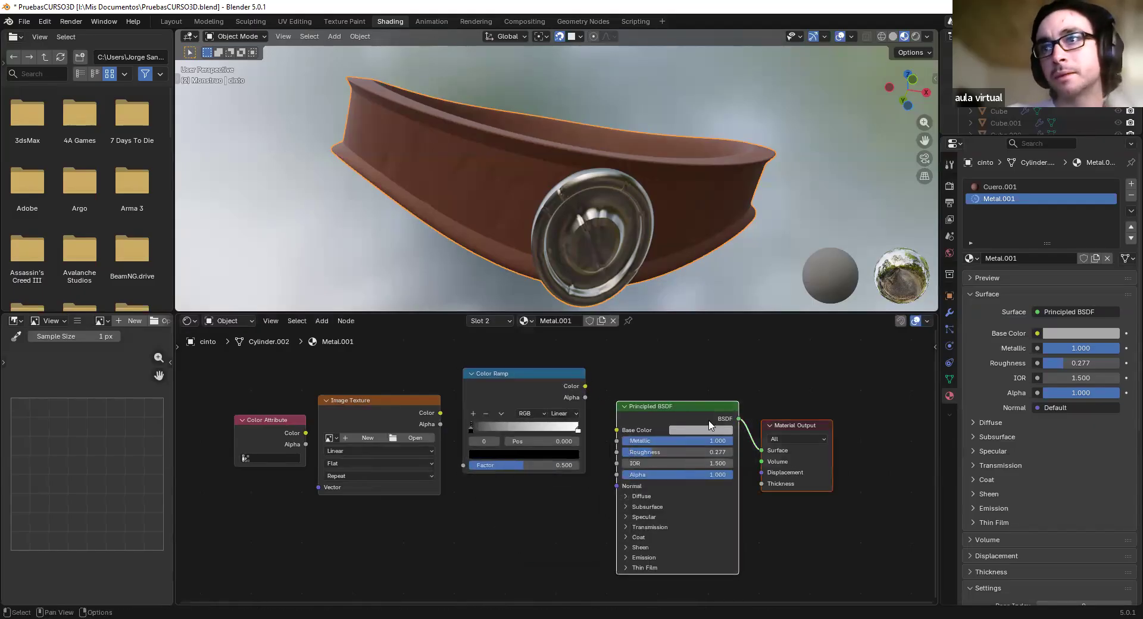
key(g)
click(609, 361)
Connect the Color Attribute's Color output to the Color Ramp's Factor and choose the "Color" attribute
click(289, 405)
drag(256, 436, 238, 442)
drag(328, 419, 464, 464)
click(257, 470)
click(251, 479)
Move the unconnected Image Texture node above the link and connect the Color Ramp's Color to the Base Color
drag(369, 391, 386, 338)
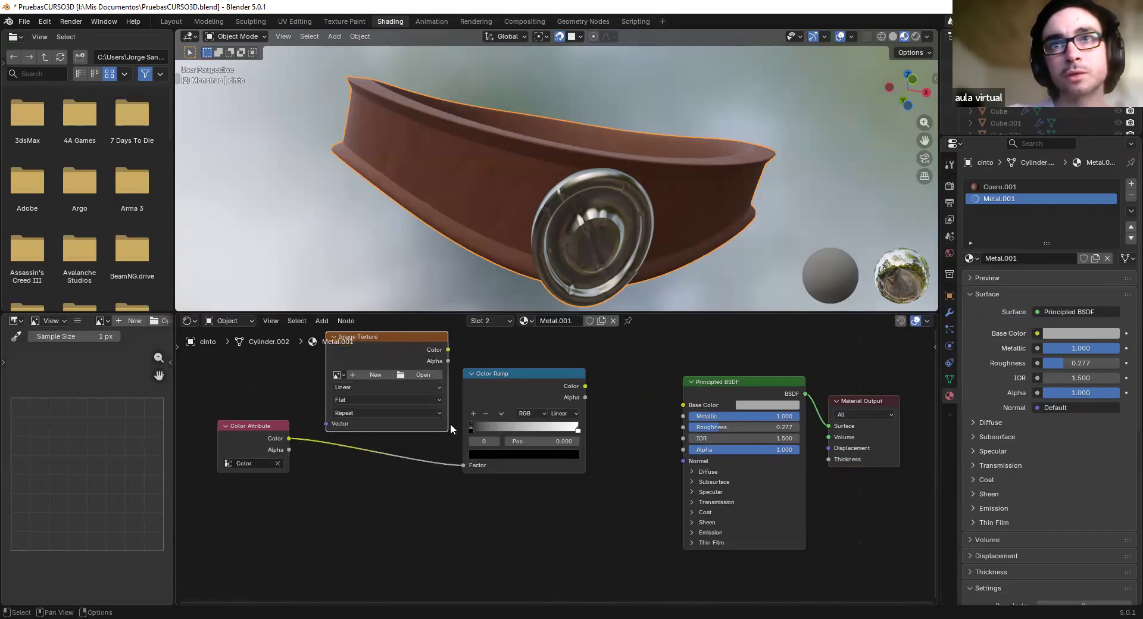
shift+middle_drag(392, 358, 379, 386)
drag(379, 390, 377, 383)
drag(572, 414, 661, 431)
Reposition the Color Attribute and Color Ramp nodes and set the ramp's black stop to position 0.018
scroll(589, 256, up, 5)
middle_drag(591, 234, 567, 235)
scroll(565, 234, down, 4)
middle_drag(559, 187, 532, 185)
scroll(533, 184, up, 4)
scroll(522, 259, down, 2)
shift+middle_drag(522, 258, 525, 228)
mouse_move(563, 457)
mouse_down()
mouse_move(529, 457)
mouse_move(563, 456)
mouse_move(547, 463)
mouse_up()
click(461, 456)
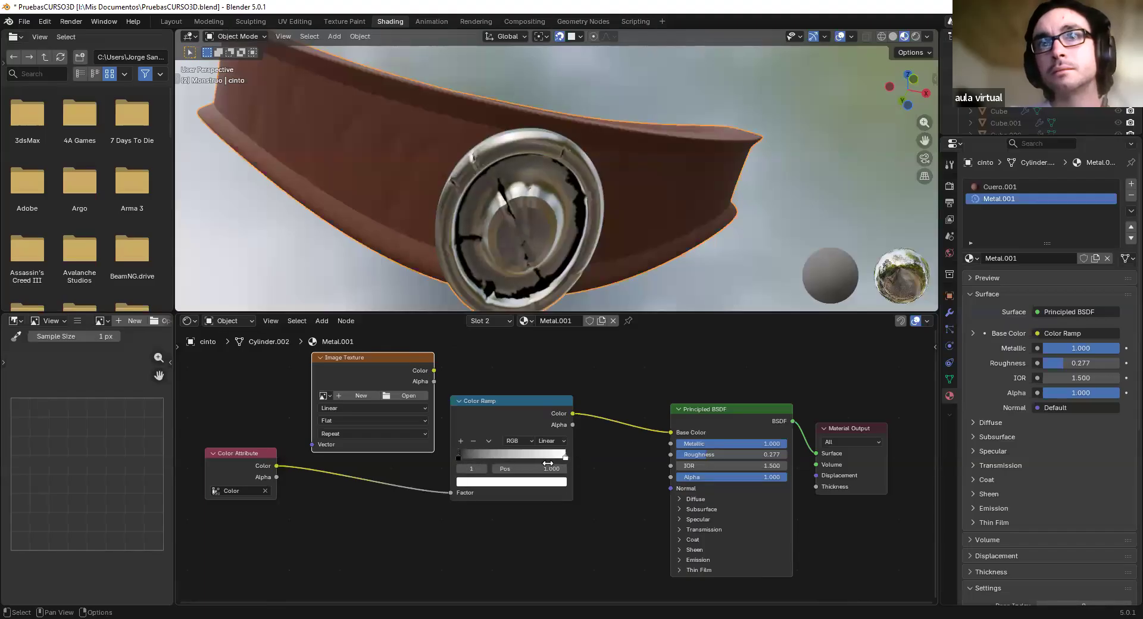
drag(248, 466, 266, 481)
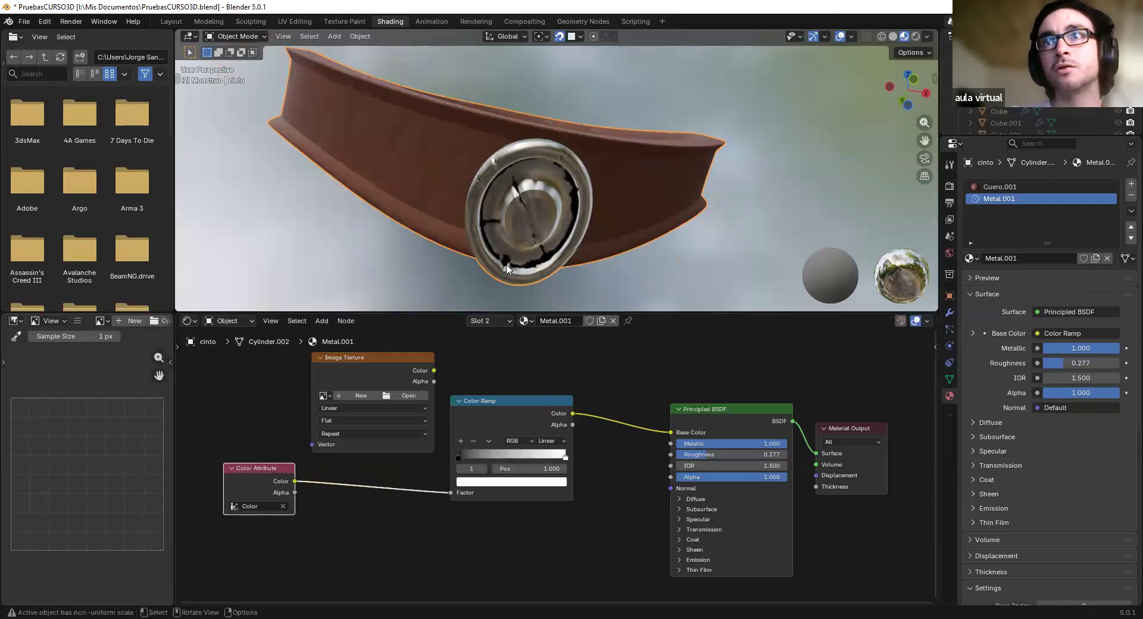
mouse_move(488, 462)
mouse_down()
mouse_move(504, 469)
mouse_move(482, 462)
mouse_up()
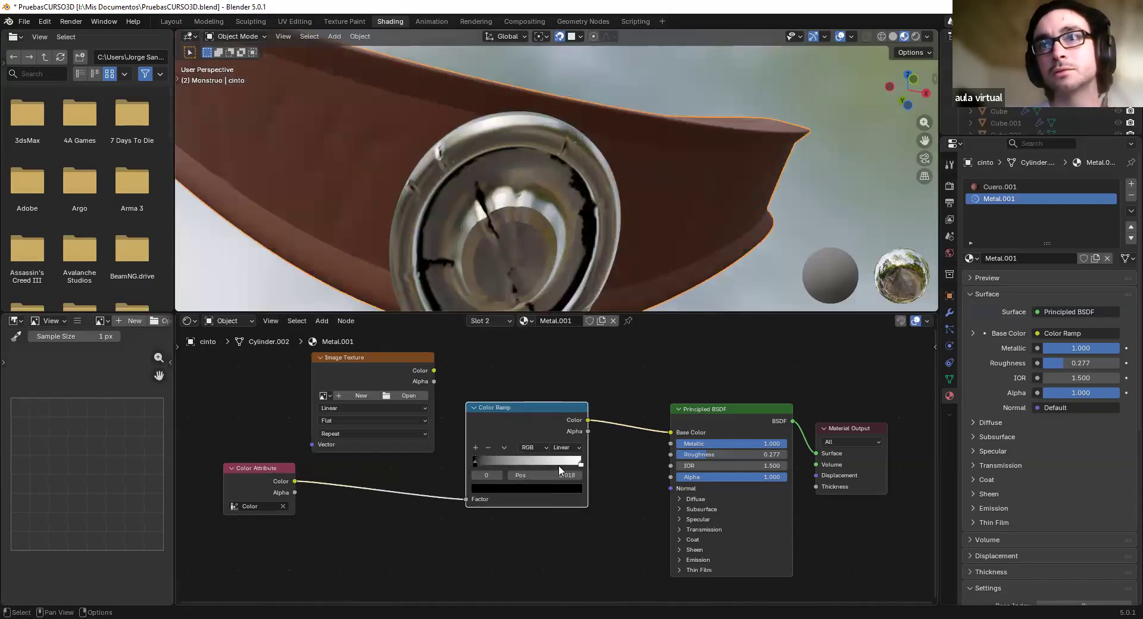
Add a middle stop to the Color Ramp, placing it at 0.550 and the white stop at 0.909
click(475, 447)
mouse_move(525, 466)
mouse_down()
mouse_move(548, 469)
mouse_move(518, 466)
mouse_up()
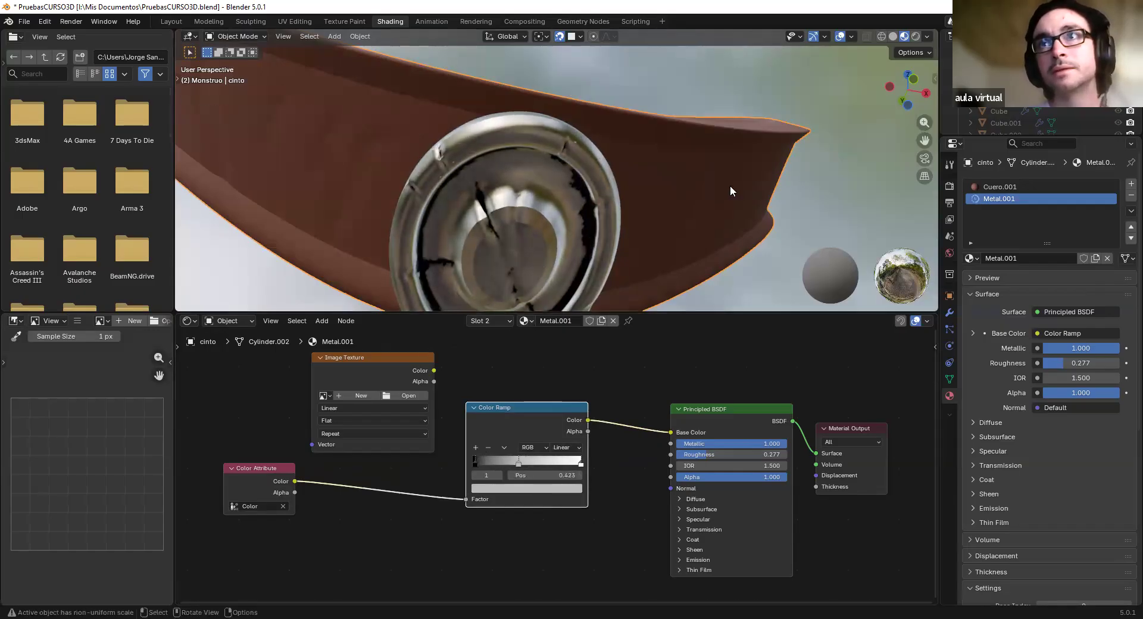
scroll(730, 184, down, 2)
scroll(597, 203, up, 3)
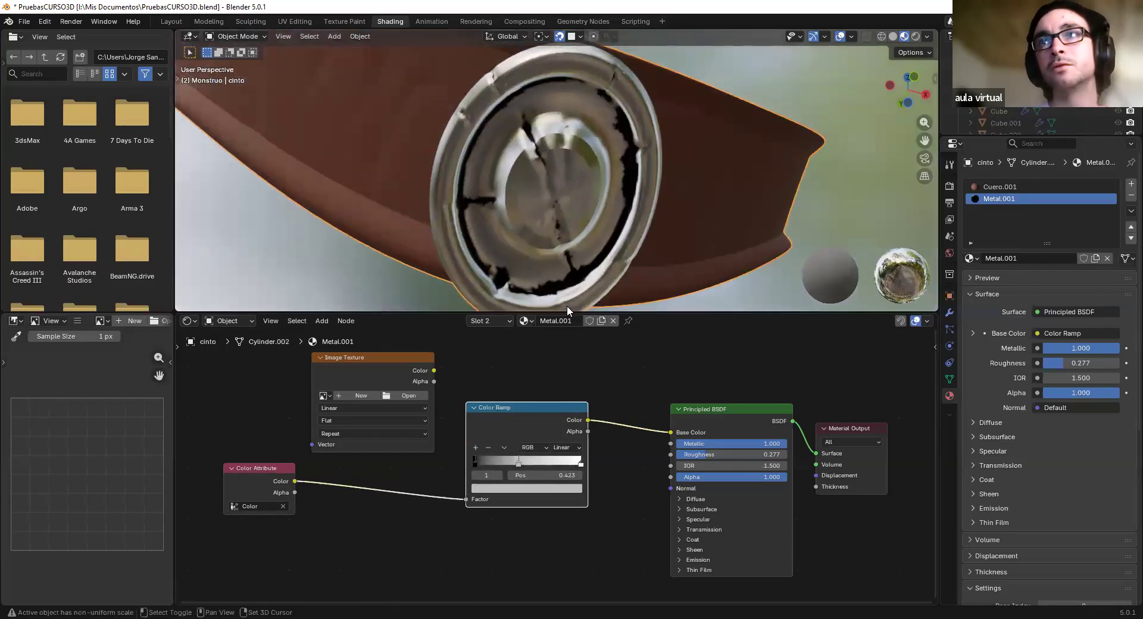
drag(517, 465, 570, 468)
Select the Color Ramp's first stop and color it saturated red
click(529, 489)
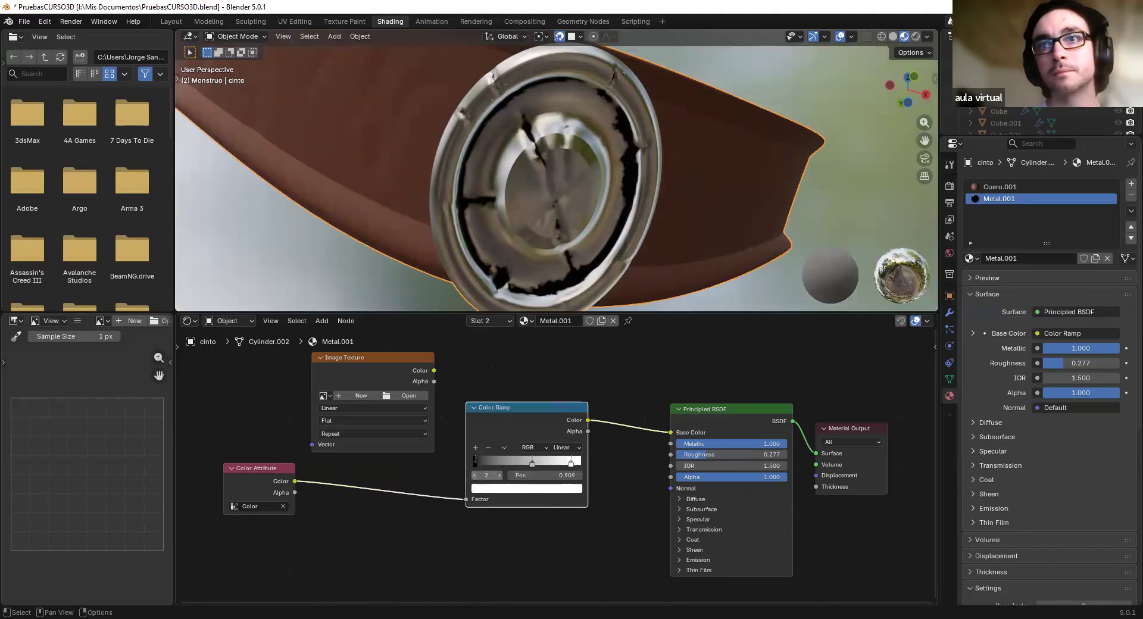
click(475, 475)
click(500, 475)
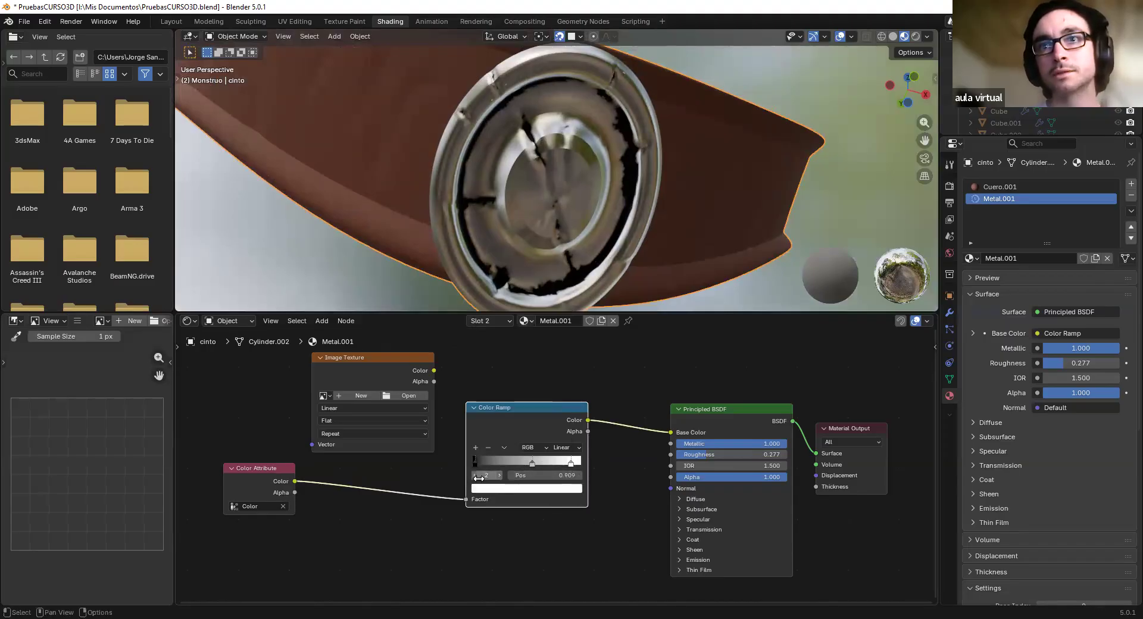
click(475, 475)
click(475, 476)
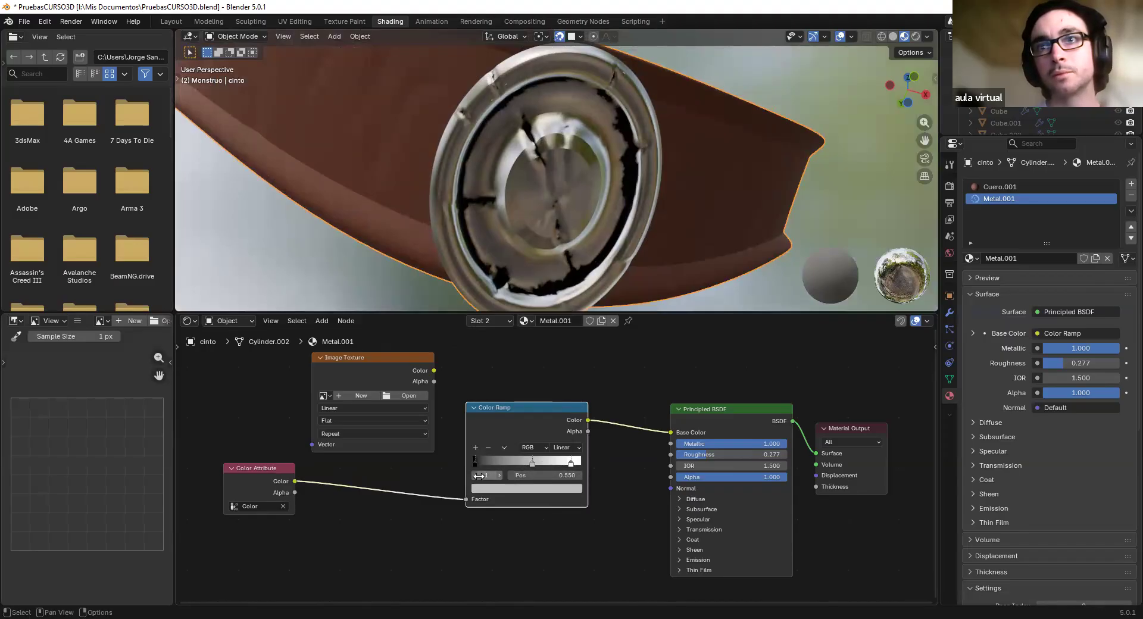
click(527, 488)
drag(564, 389, 520, 391)
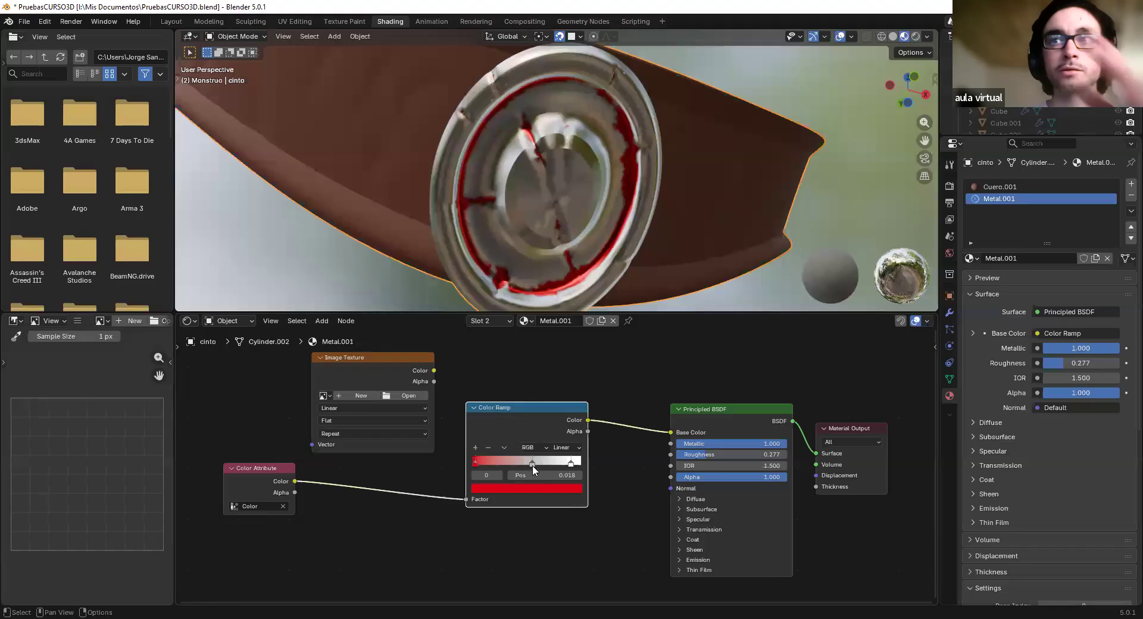
Color the Color Ramp's middle stop green (#22D100) and its last stop magenta
click(532, 464)
click(527, 489)
drag(530, 372, 479, 337)
drag(564, 338, 564, 325)
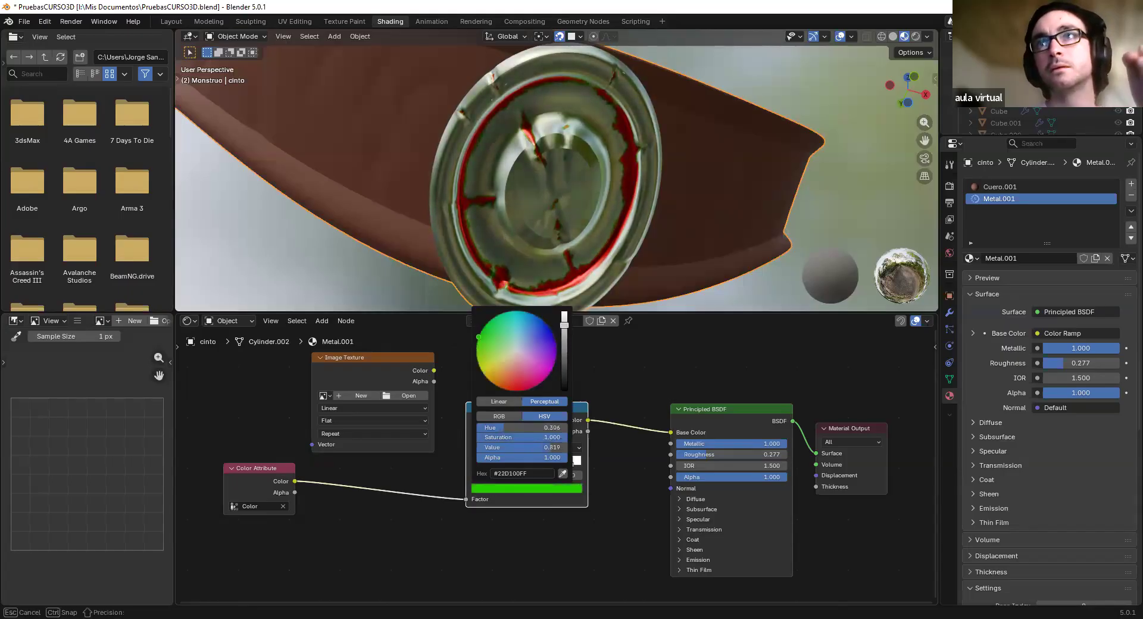
click(572, 464)
click(569, 490)
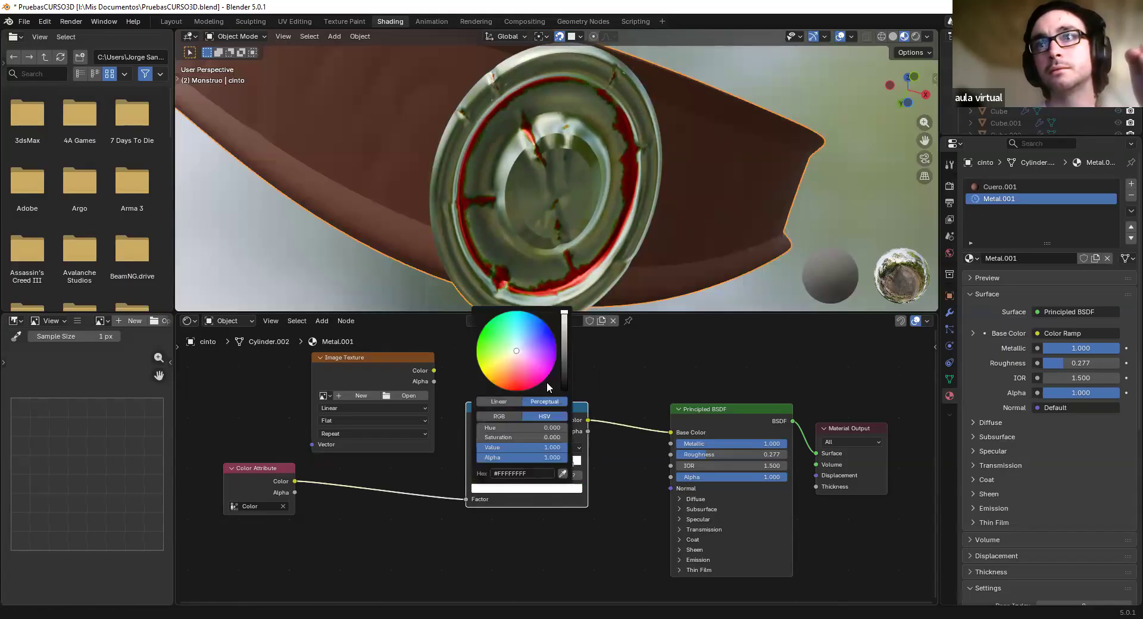
drag(549, 366, 553, 366)
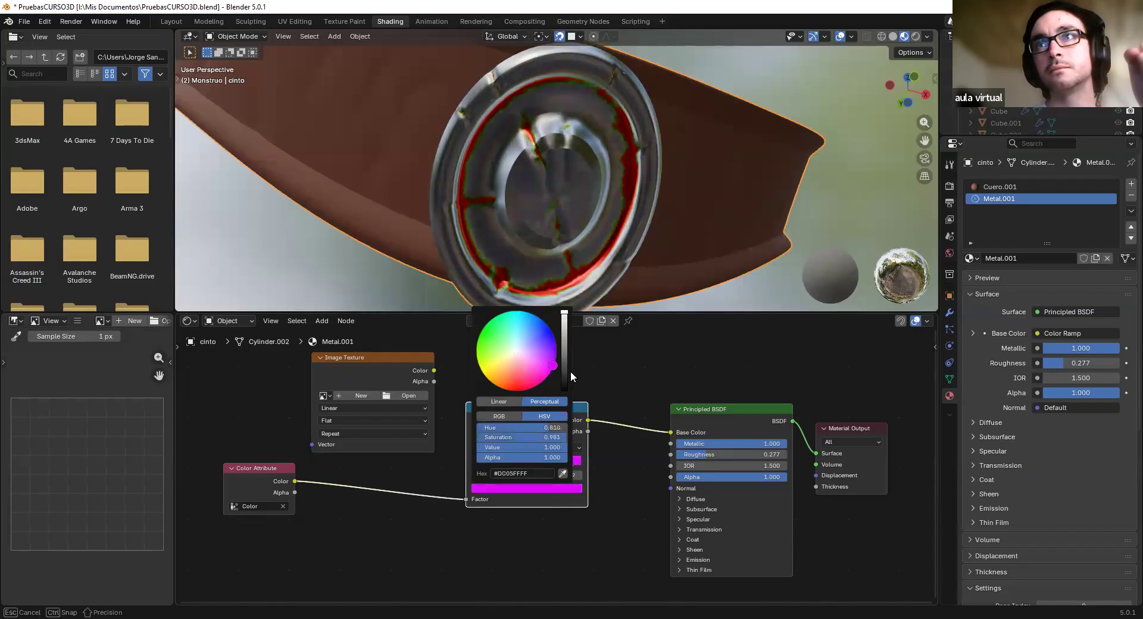
Move the Color Ramp's first stop to 0.077 and the middle one to 0.571, and shift the node away from the Principled BSDF
drag(565, 466, 499, 466)
click(532, 462)
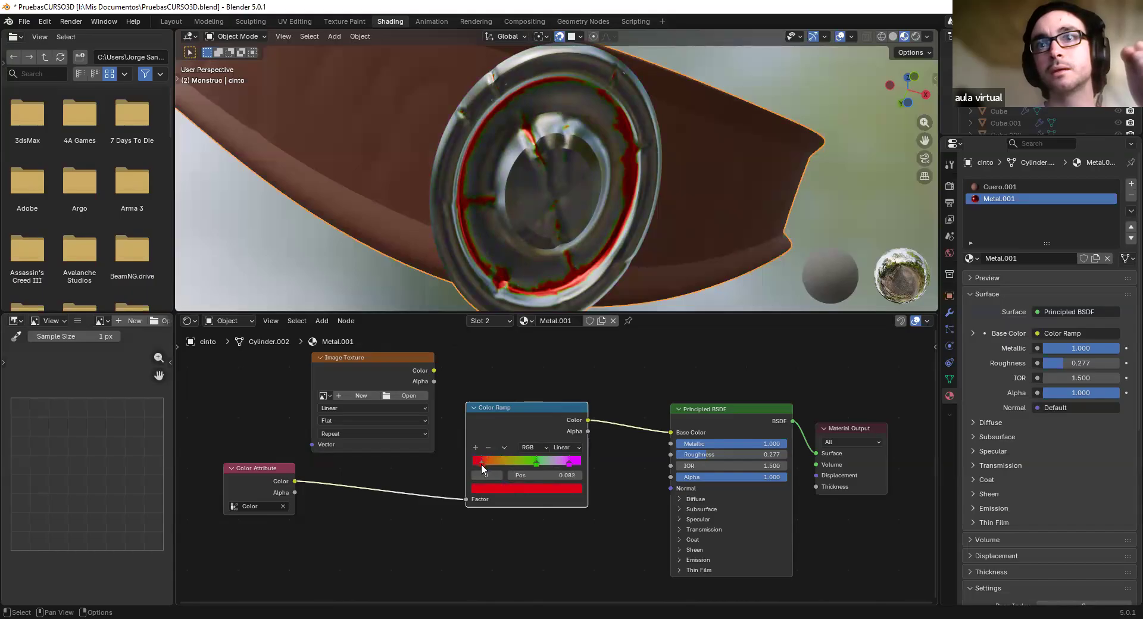
drag(488, 419, 470, 422)
Insert a Mix Color node between the Color Ramp and the Base Color, spacing out the Color Ramp and Image Texture nodes
click(499, 358)
key(shift+a)
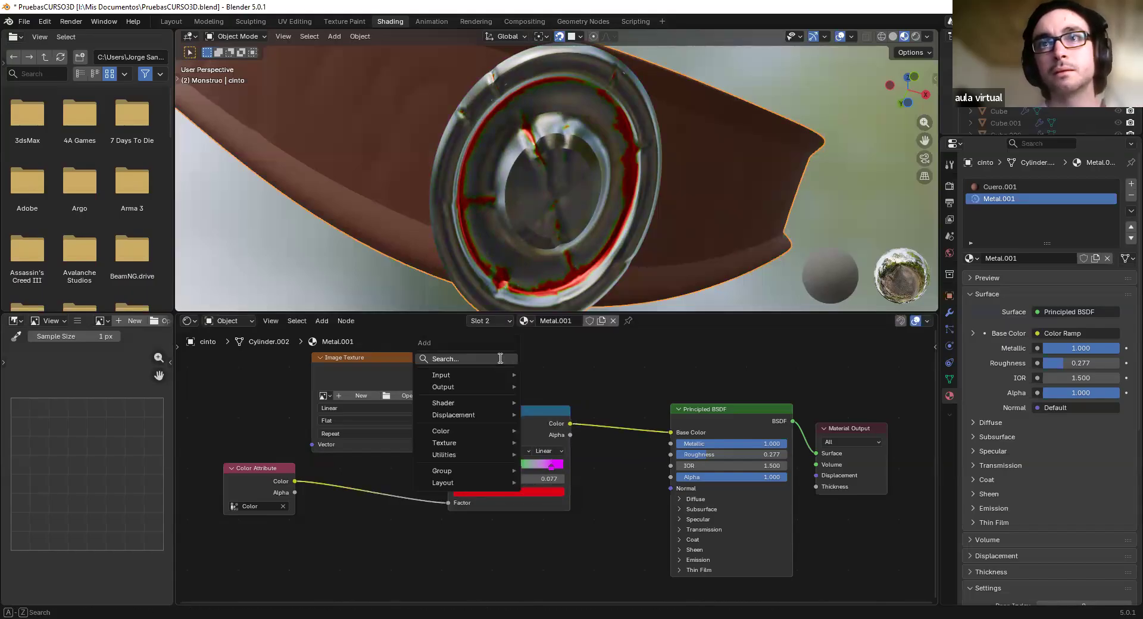
click(500, 358)
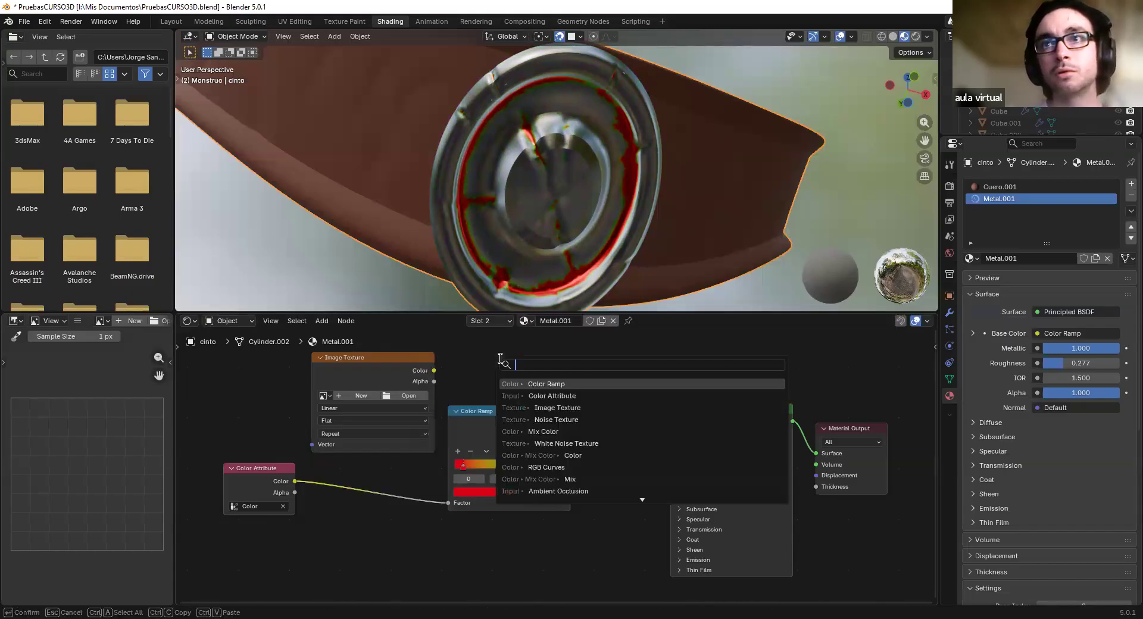
click(554, 432)
click(623, 417)
drag(622, 419, 619, 416)
drag(523, 426, 516, 426)
drag(380, 363, 356, 363)
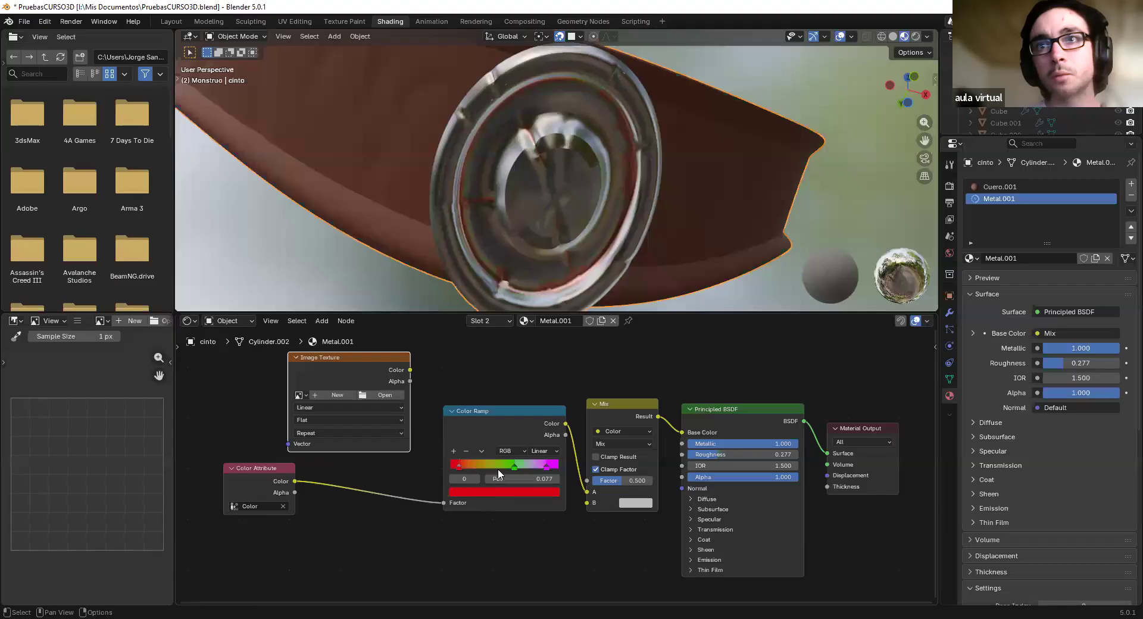
Set the Color Ramp's first stop to black and its middle stop to a muted reddish brown (#87403A)
click(504, 492)
drag(538, 384, 541, 391)
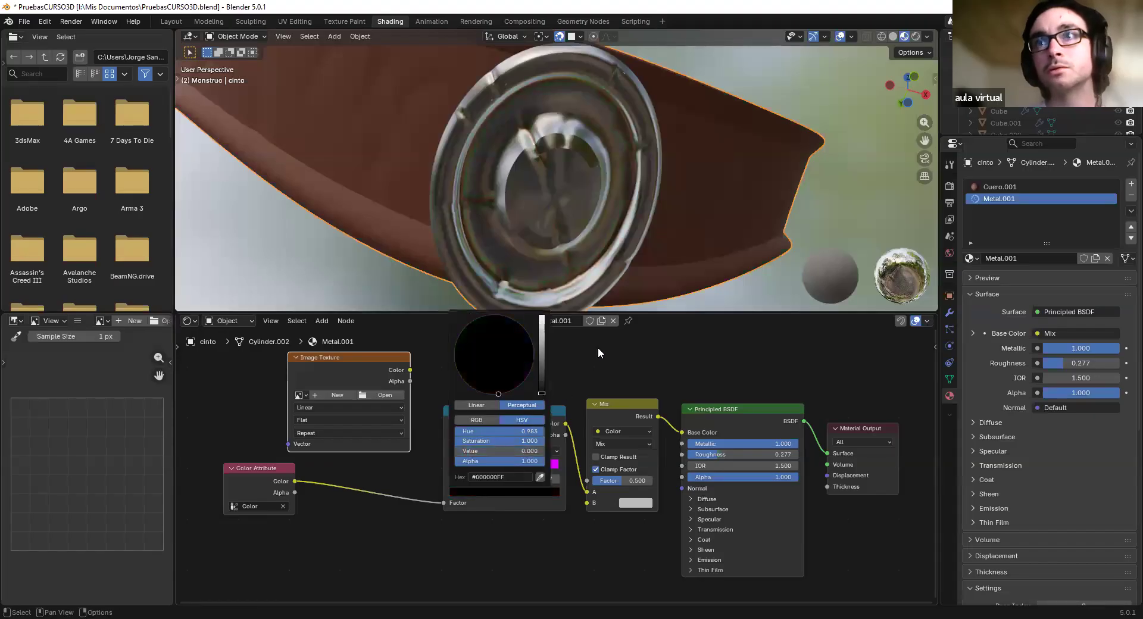
click(513, 467)
click(514, 468)
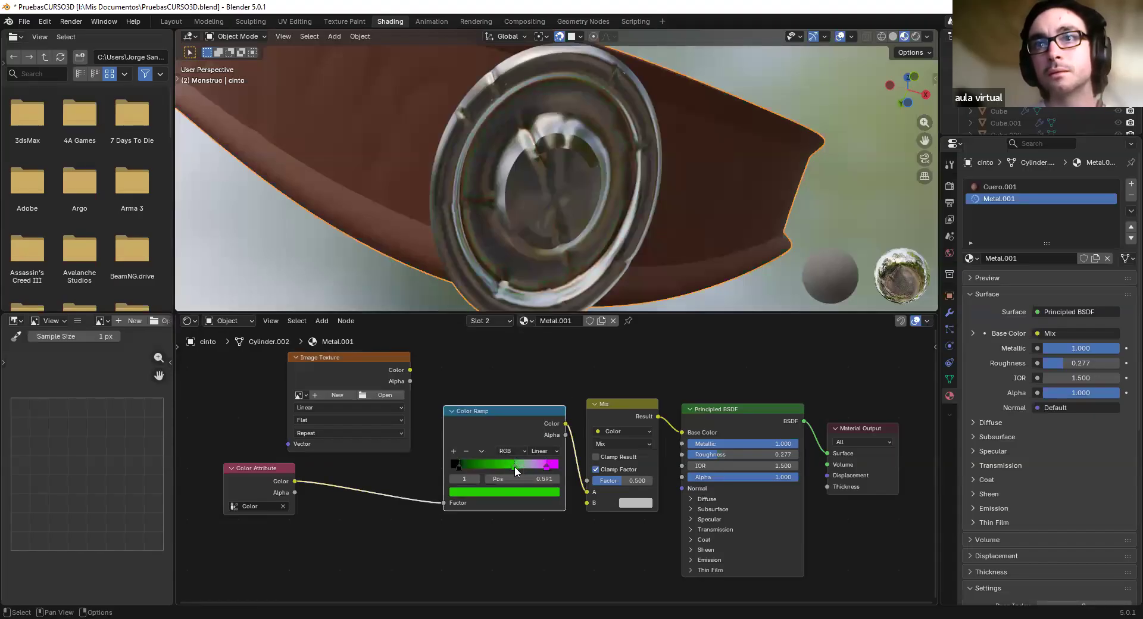
click(524, 491)
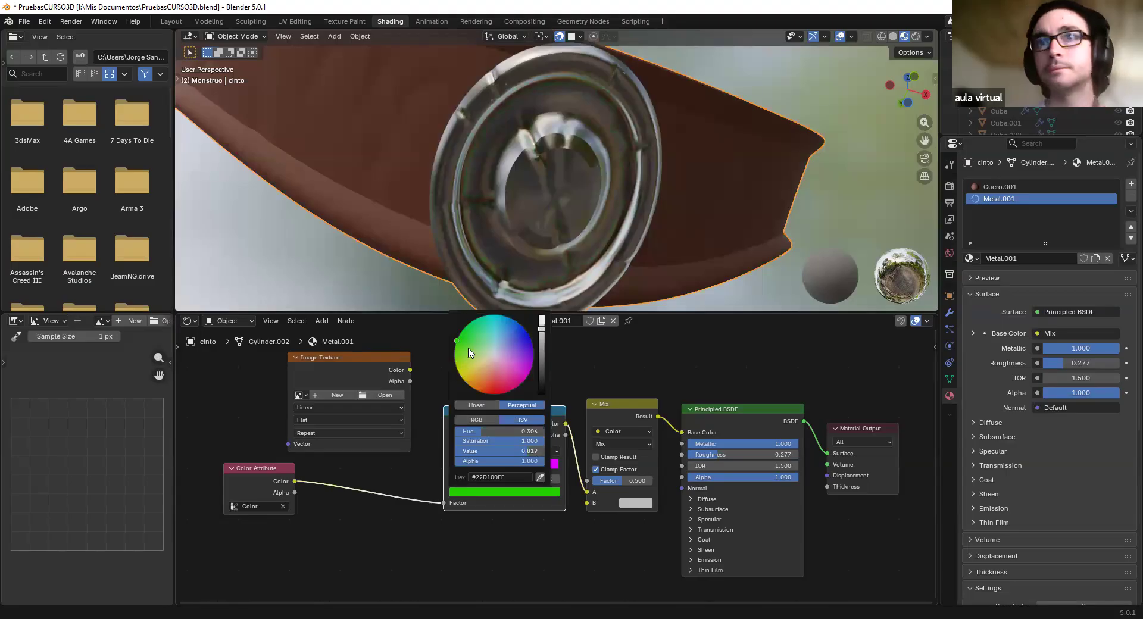
click(468, 348)
mouse_move(500, 371)
mouse_down()
mouse_move(486, 364)
mouse_move(491, 379)
mouse_up()
mouse_move(542, 340)
mouse_down()
mouse_move(543, 365)
mouse_move(543, 355)
mouse_up()
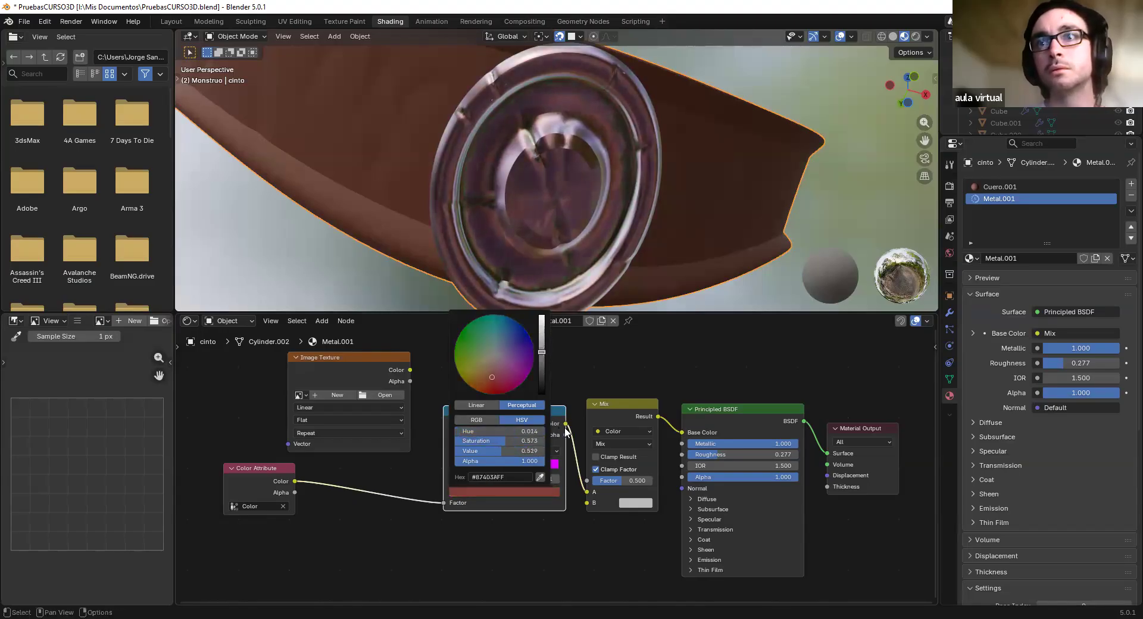
Set the Color Ramp's last stop to white and shift the node slightly toward the Mix node
click(557, 468)
click(544, 492)
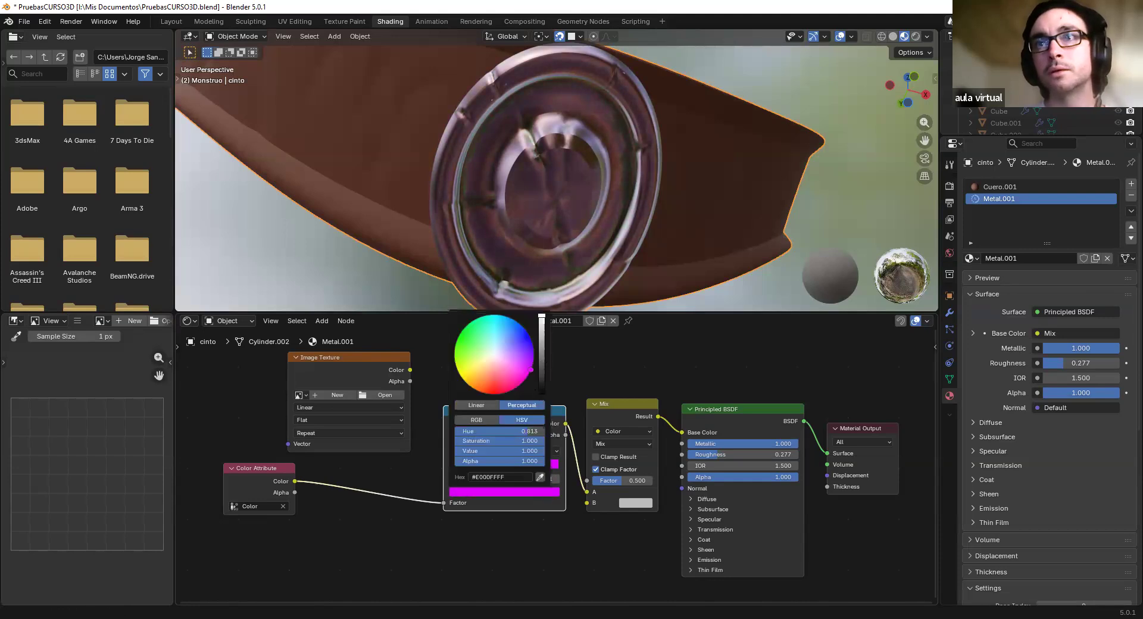
drag(494, 441, 452, 441)
drag(545, 468, 548, 470)
Examine the buckle's metal shading up close and from several angles, nudging the Principled BSDF node slightly upward
scroll(623, 244, down, 6)
scroll(471, 160, up, 3)
middle_drag(538, 186, 378, 243)
middle_drag(540, 209, 558, 259)
scroll(564, 195, up, 4)
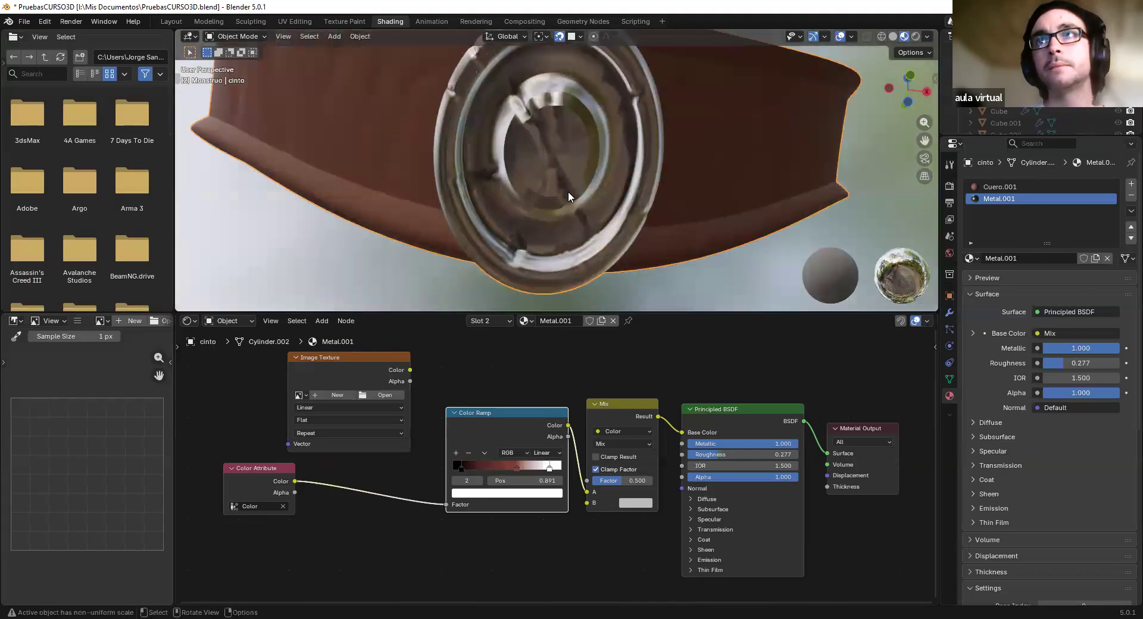
middle_drag(568, 193, 573, 202)
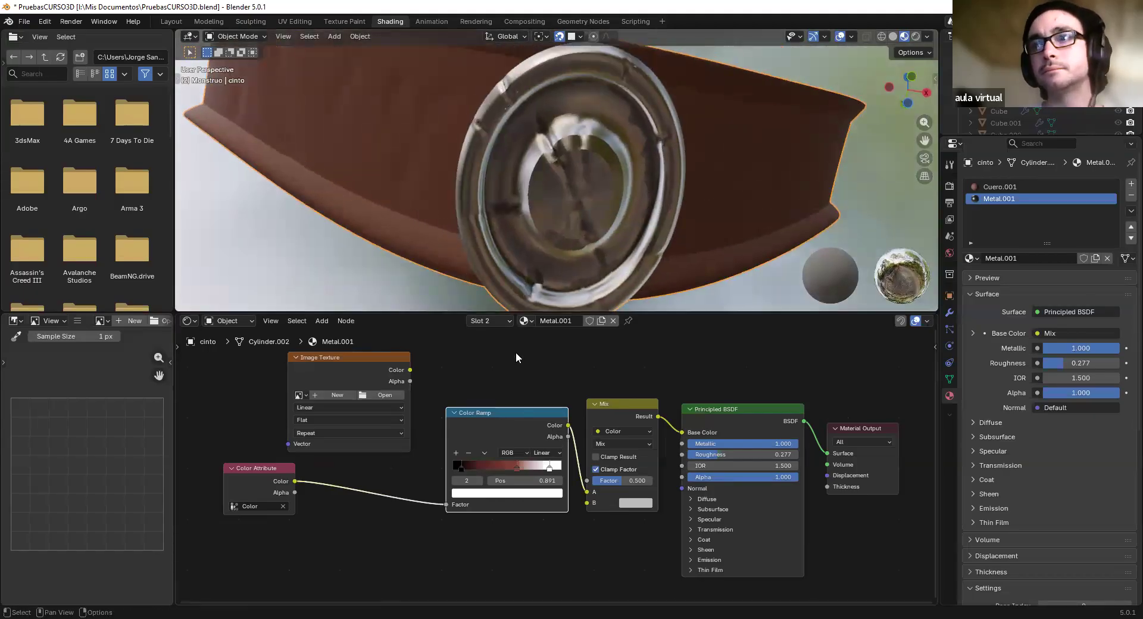
click(710, 409)
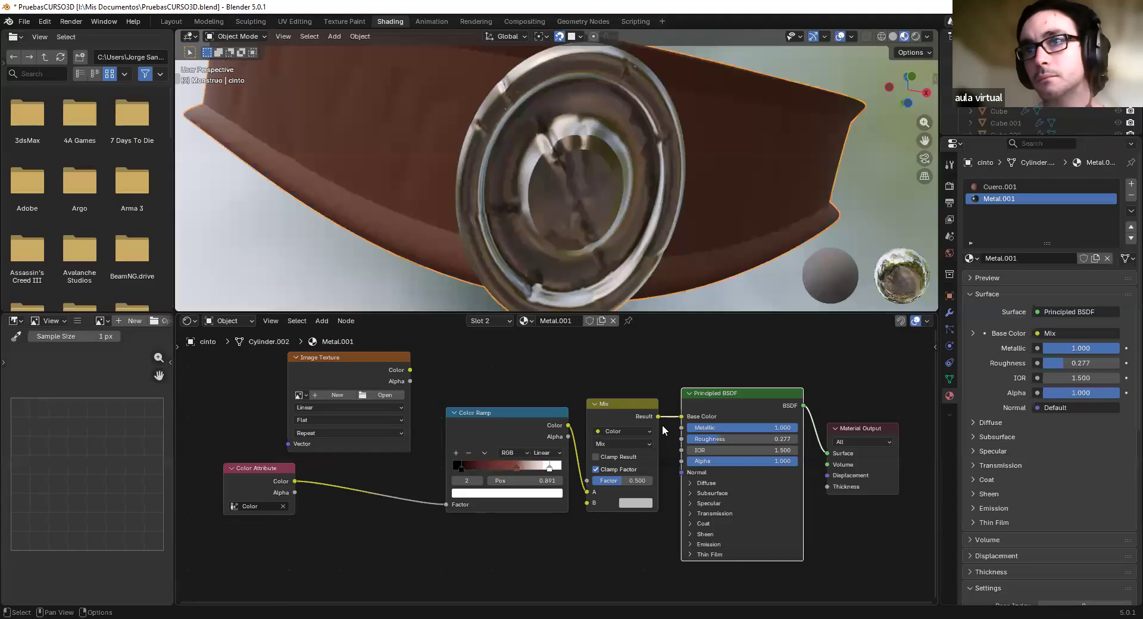
scroll(617, 465, down, 1)
scroll(595, 216, down, 4)
middle_drag(594, 216, 660, 251)
scroll(584, 192, up, 7)
scroll(583, 212, down, 3)
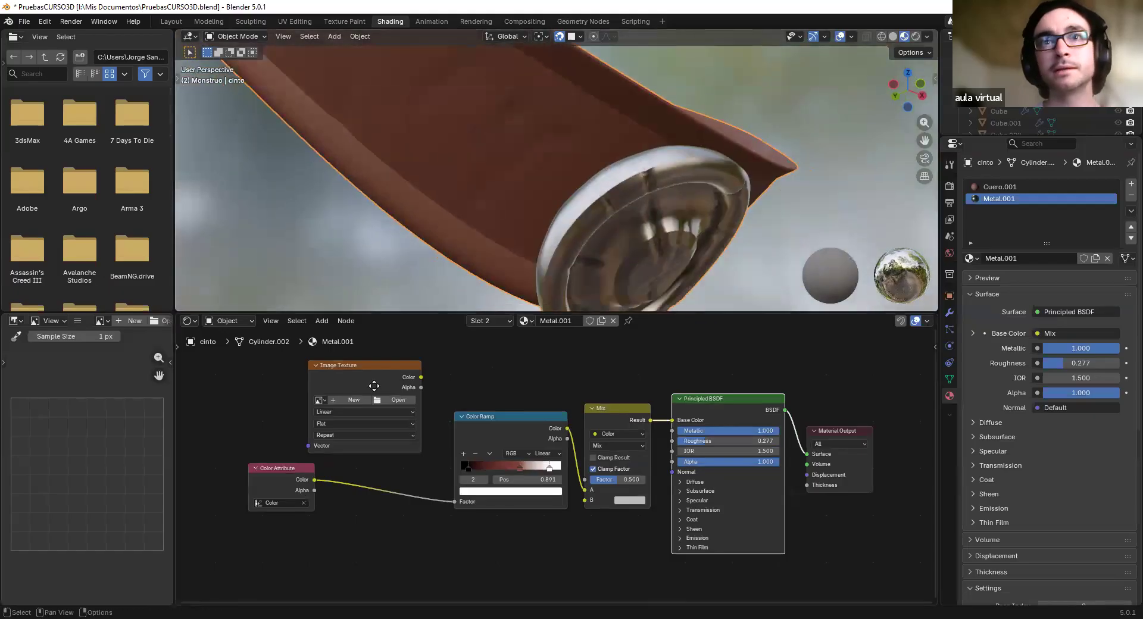
Shift the Image Texture node slightly toward the Color Ramp in the Metal.001 material
drag(417, 365, 440, 364)
middle_drag(536, 363, 520, 340)
scroll(686, 248, down, 4)
middle_drag(687, 248, 710, 255)
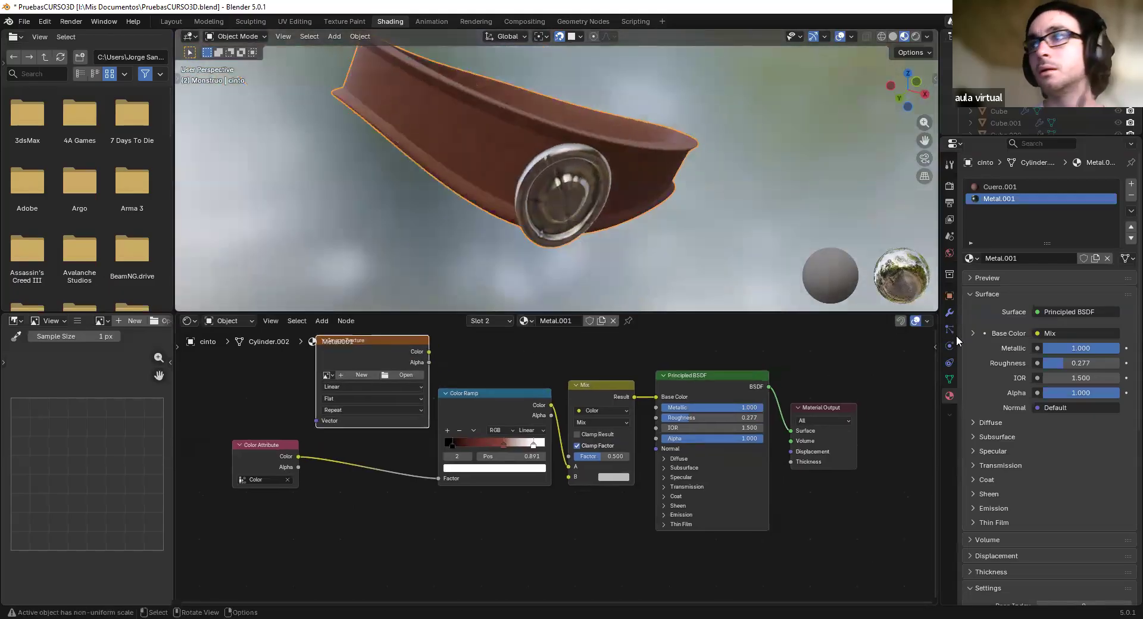
Collapse the tool's Options and Workspace sections and open the scene's render properties
click(949, 166)
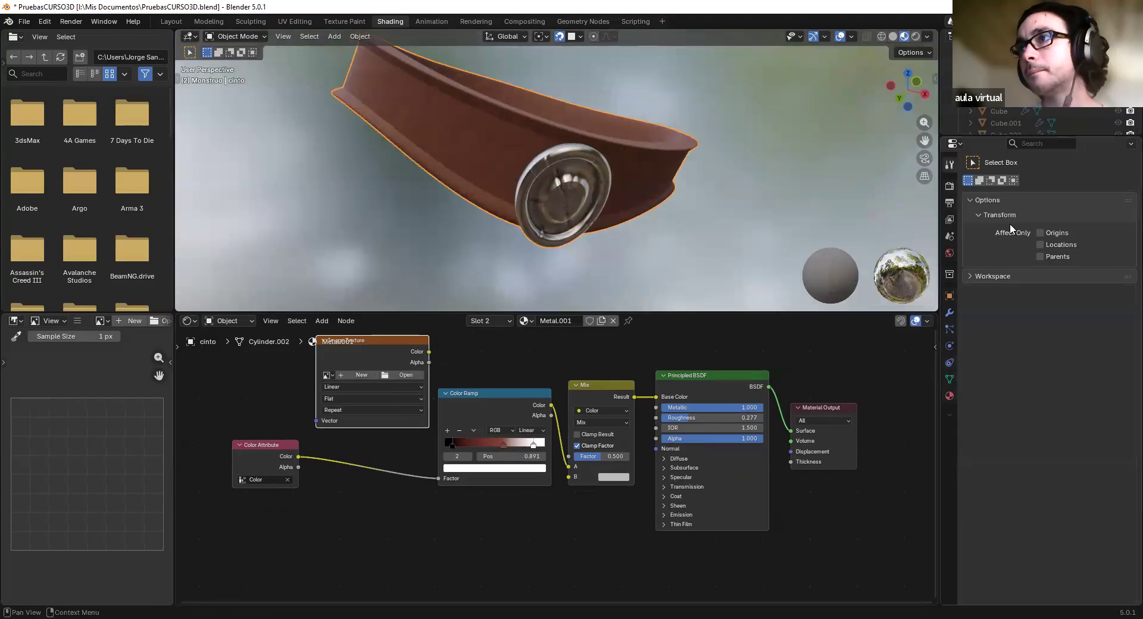
click(988, 201)
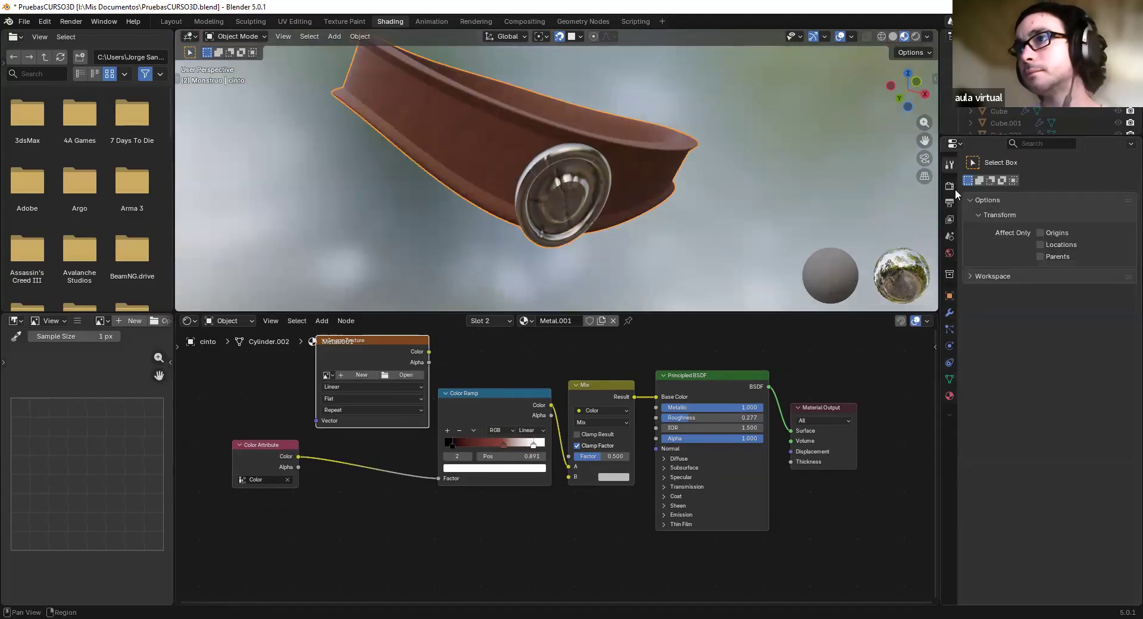
click(987, 277)
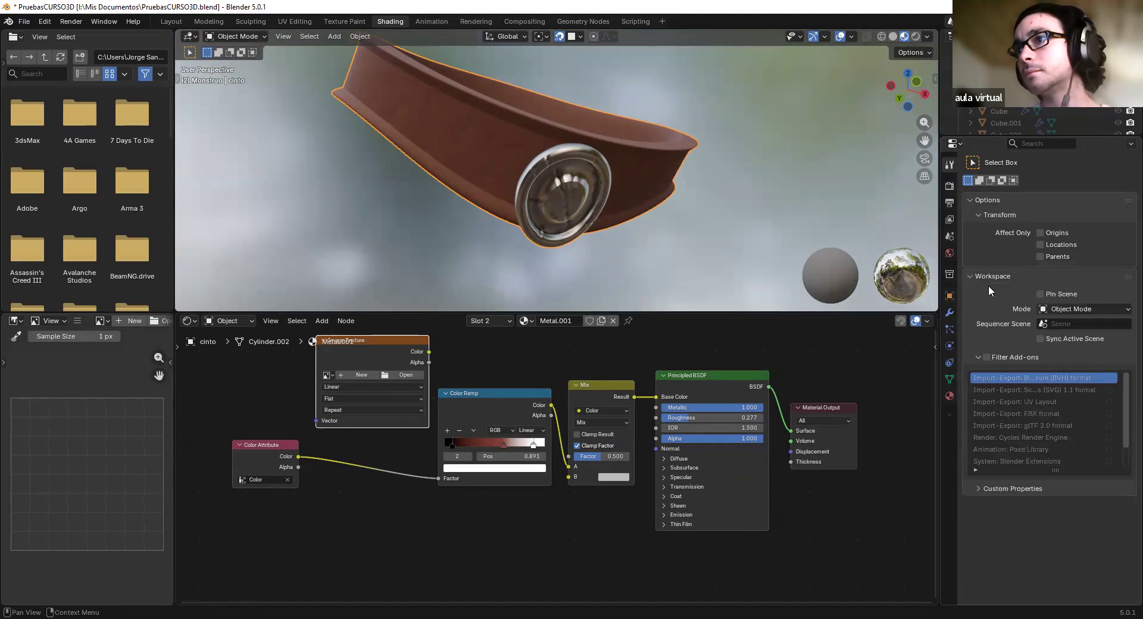
click(990, 276)
click(981, 200)
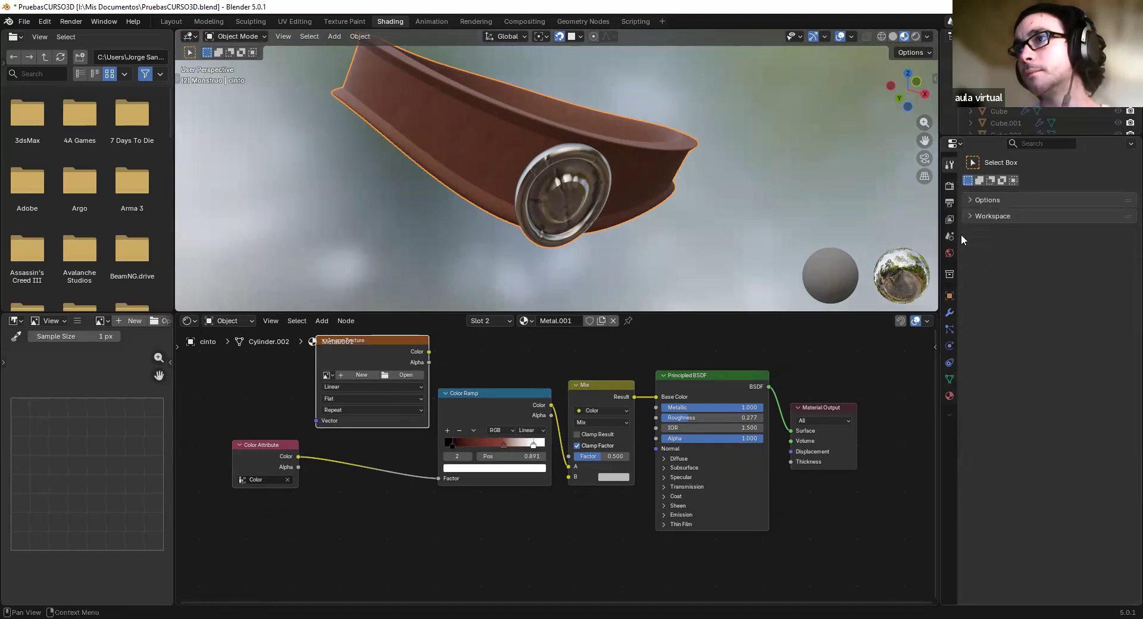
click(950, 187)
middle_drag(613, 209, 622, 186)
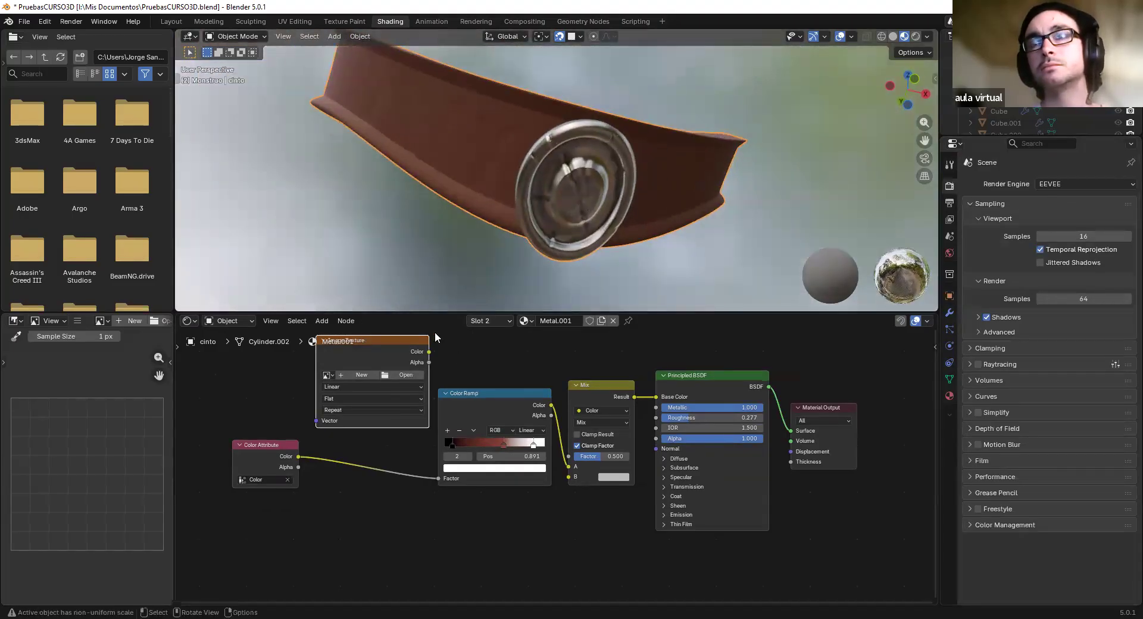
Unhide the low-poly belt cintolow.001 so that it overlaps the visible high-poly cinto belt
scroll(1024, 126, down, 5)
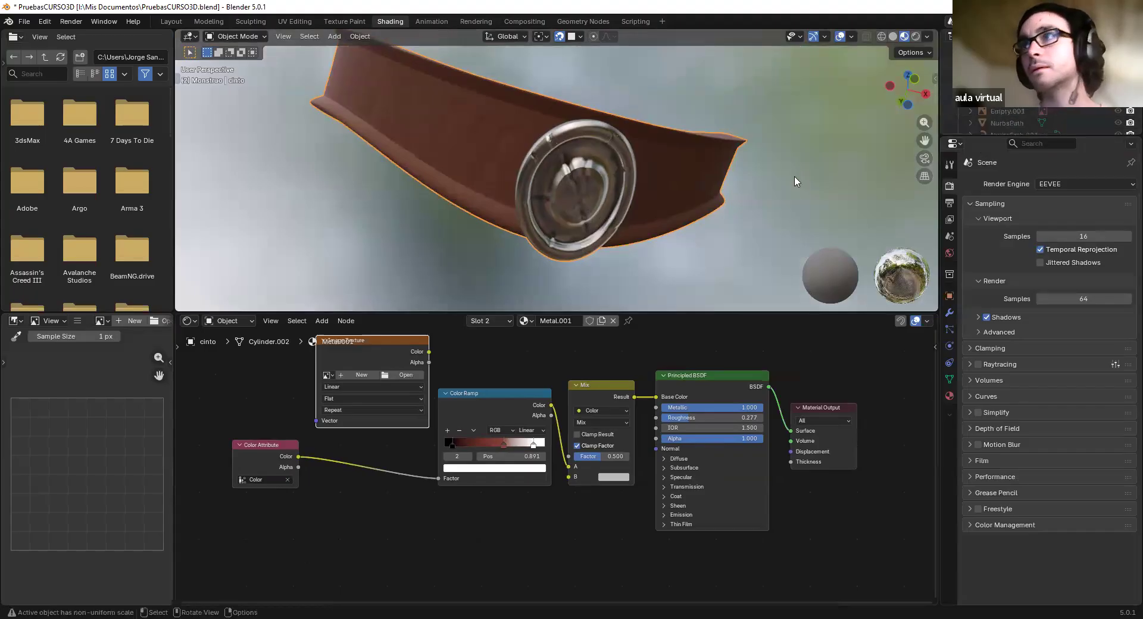
middle_drag(796, 182, 797, 200)
scroll(1023, 122, up, 5)
scroll(1023, 119, down, 10)
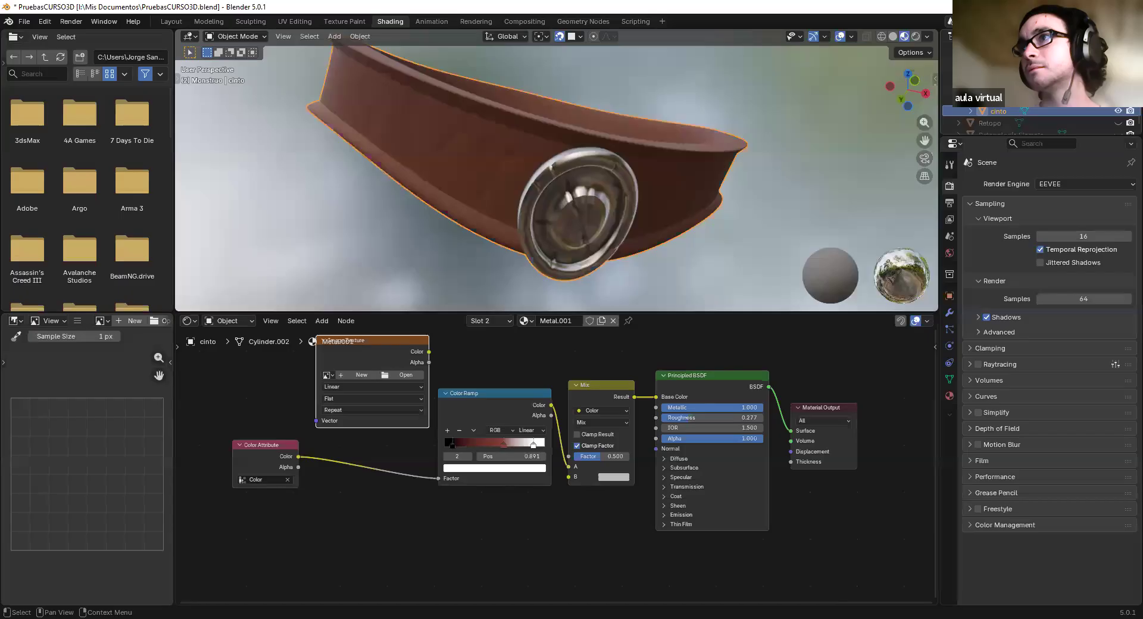
scroll(1048, 116, down, 1)
click(1118, 98)
click(1118, 98)
scroll(1119, 114, up, 6)
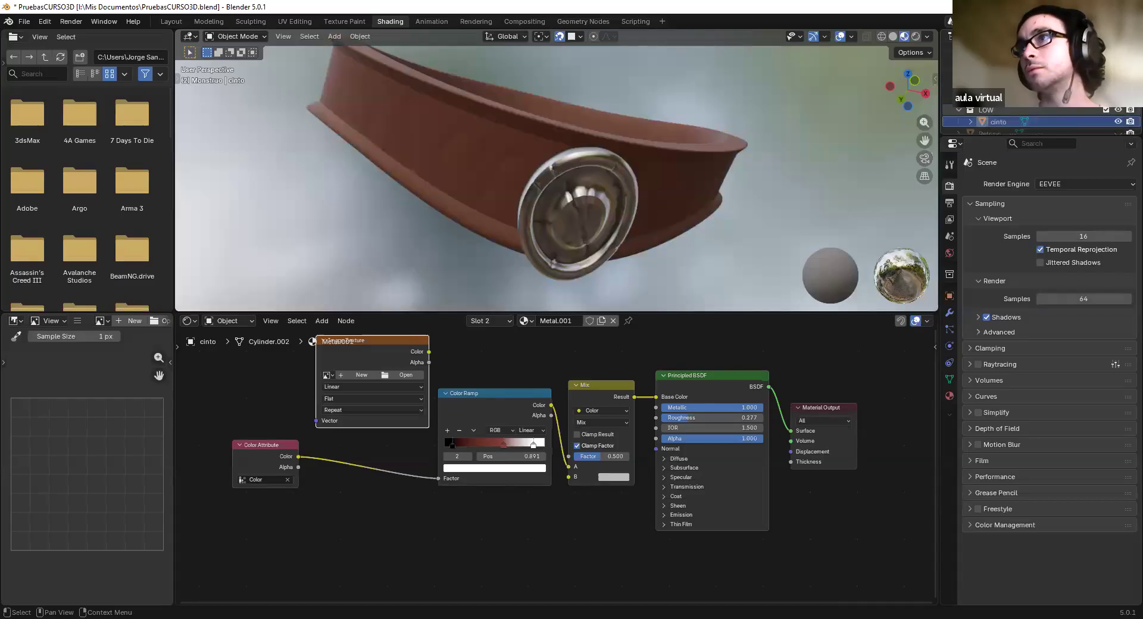
click(1119, 111)
click(1119, 112)
click(1119, 112)
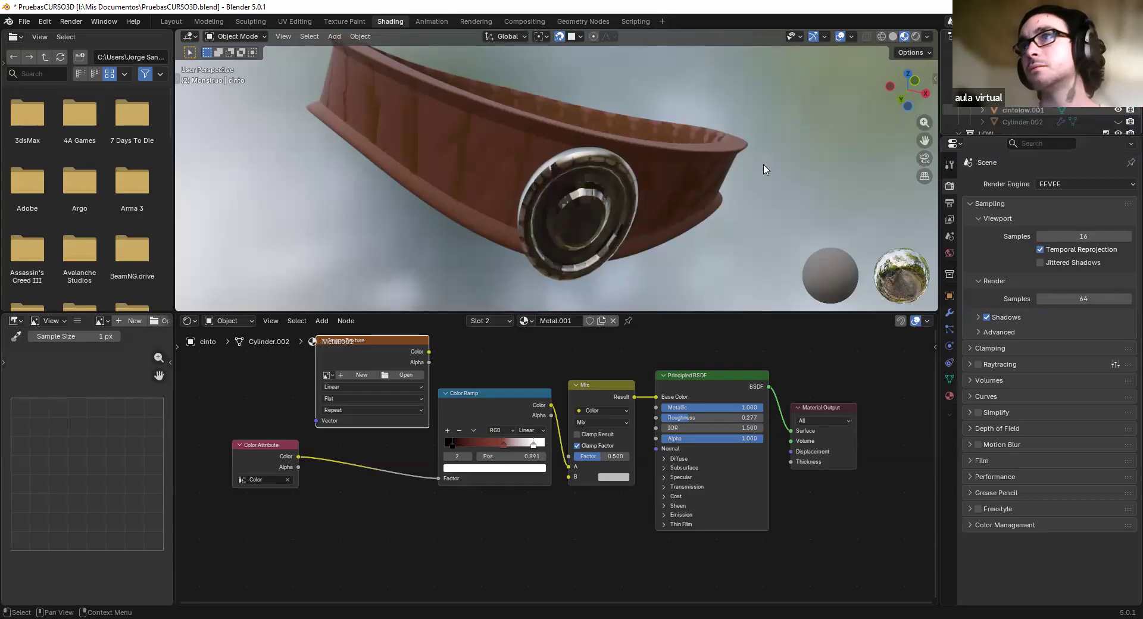
Select the low-poly belt cintolow.001 and try moving it away from the high-poly belt
click(630, 216)
key(g)
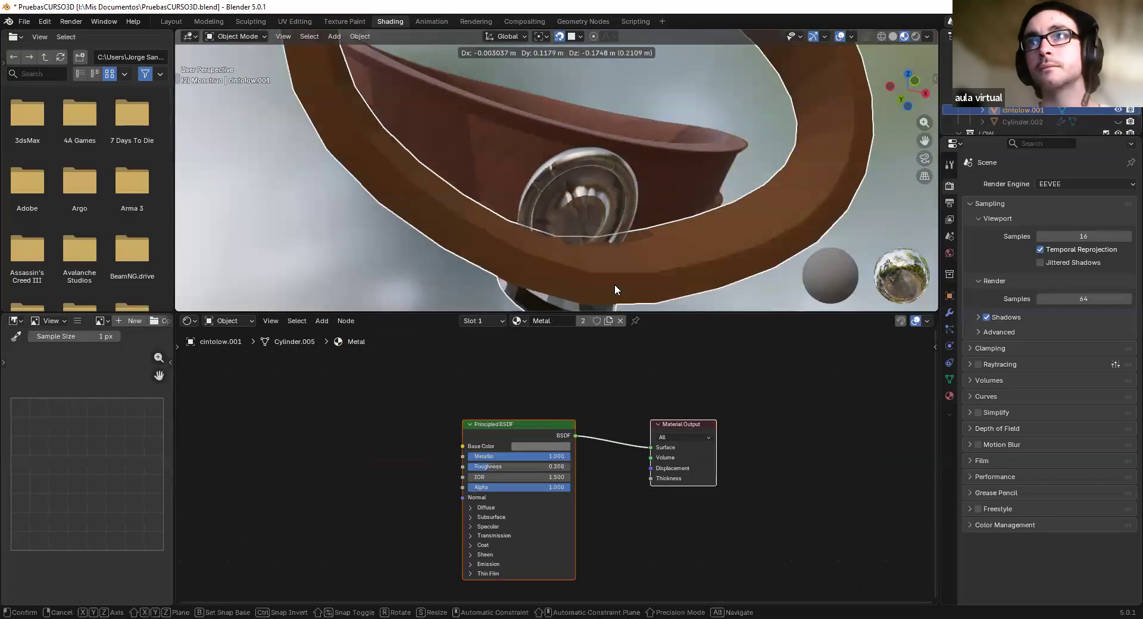
key(Escape)
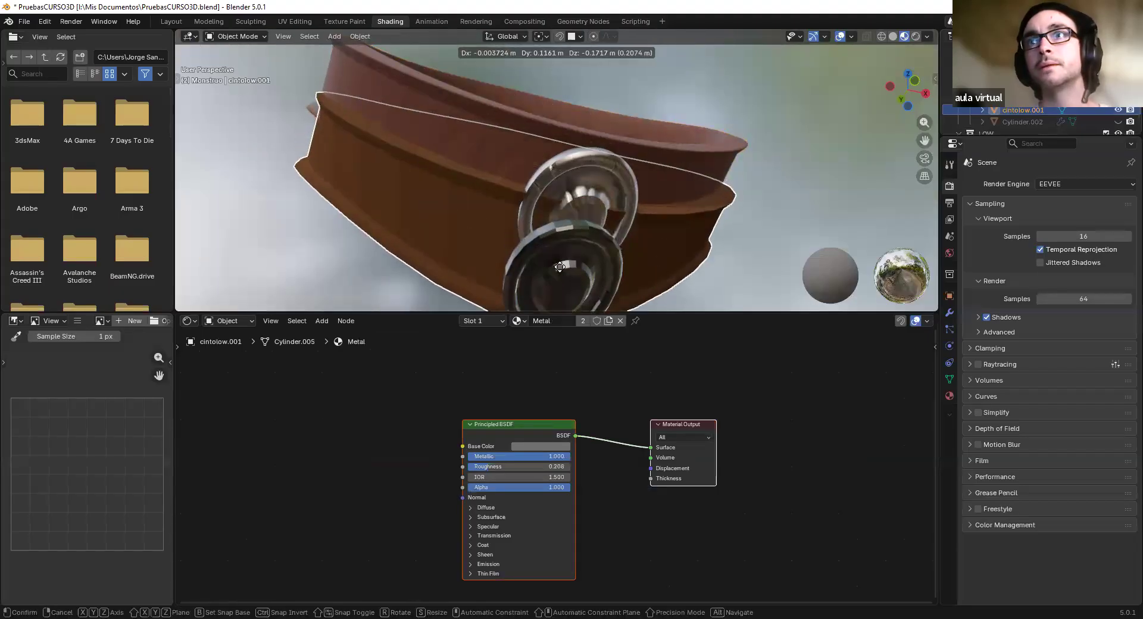
key(Escape)
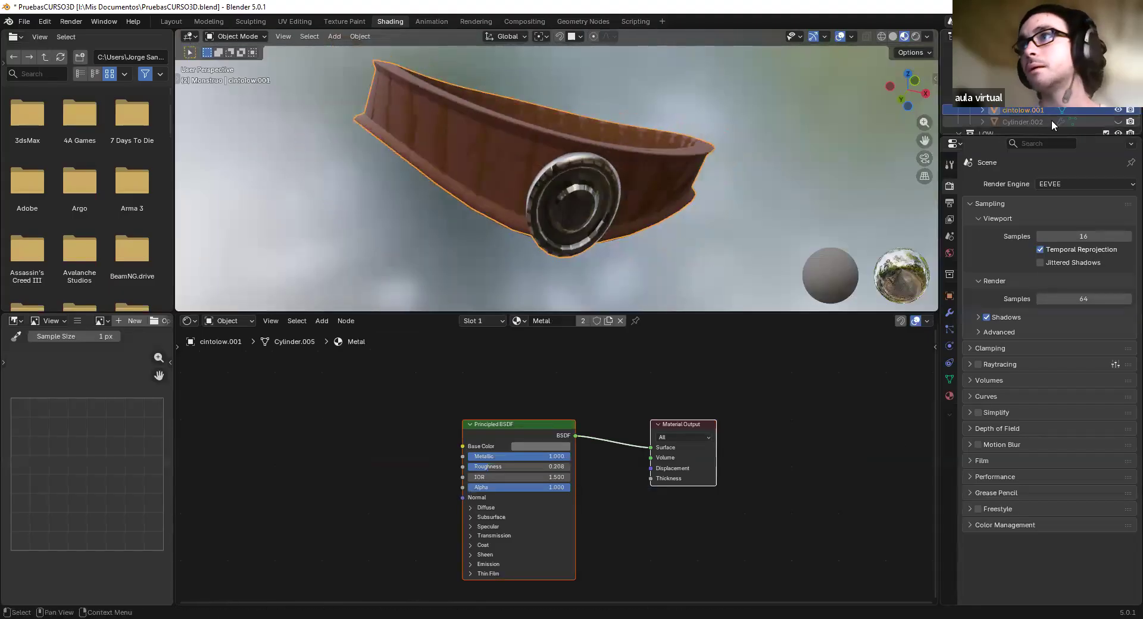
Add an Image Texture node beside the Principled BSDF in the low-poly belt's Metal material, repositioning the Principled BSDF for space
scroll(517, 441, down, 1)
drag(517, 442, 601, 423)
click(390, 405)
key(shift+a)
click(372, 413)
text(im)
click(470, 438)
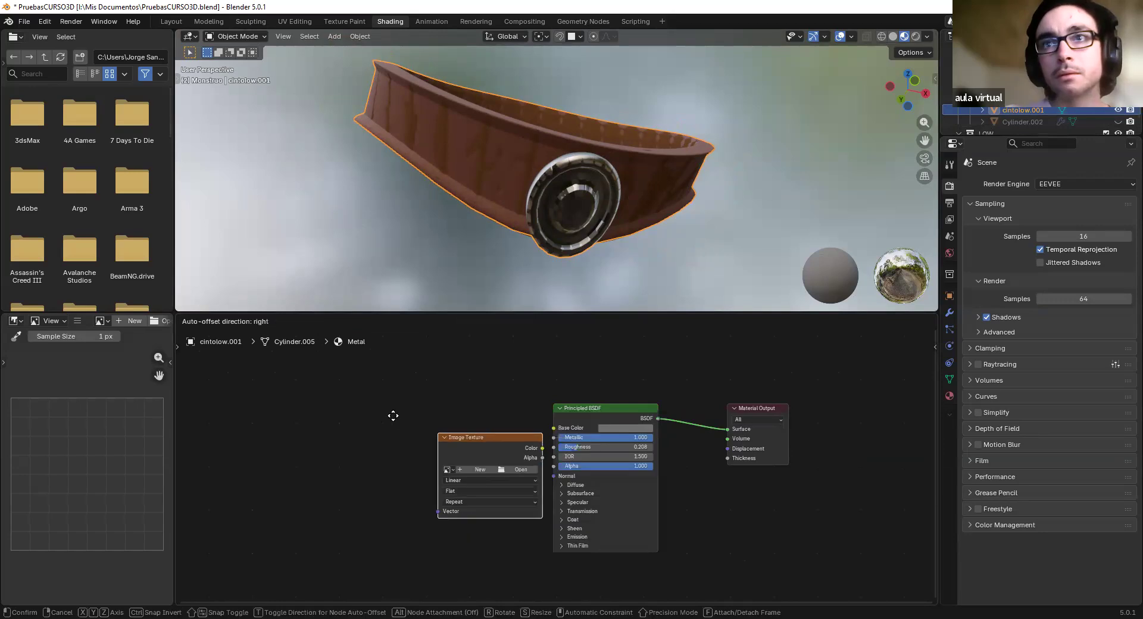
click(418, 448)
Create a blank 1024 × 1024 px image named Untitled in the Image Texture node and shift the node away from the Principled BSDF
click(419, 447)
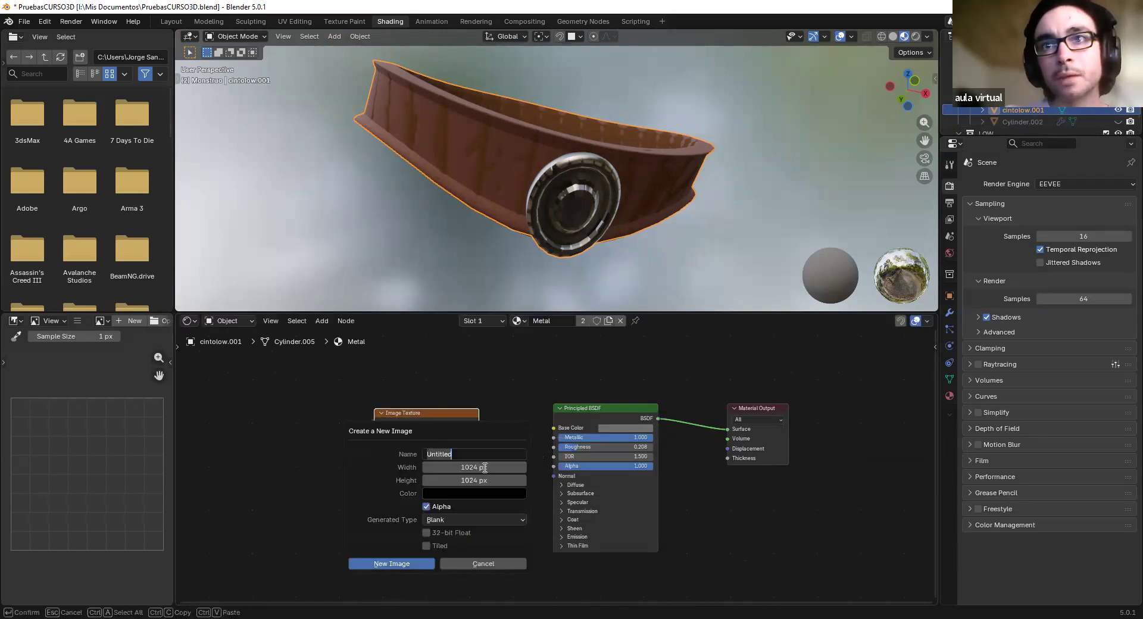
key(Return)
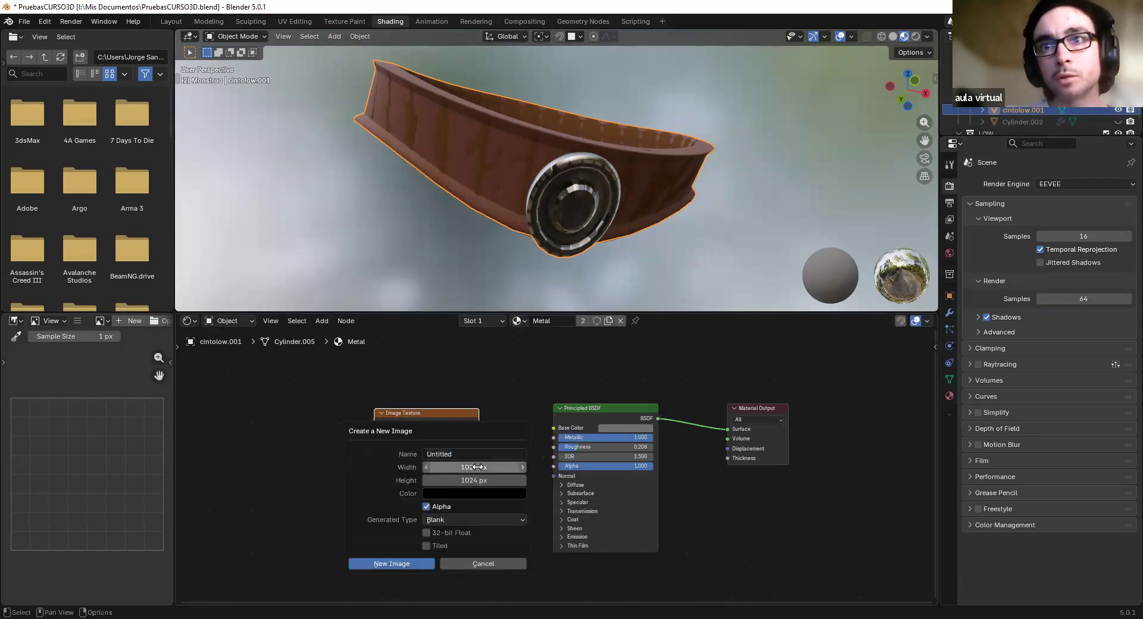
click(409, 563)
drag(412, 413, 394, 399)
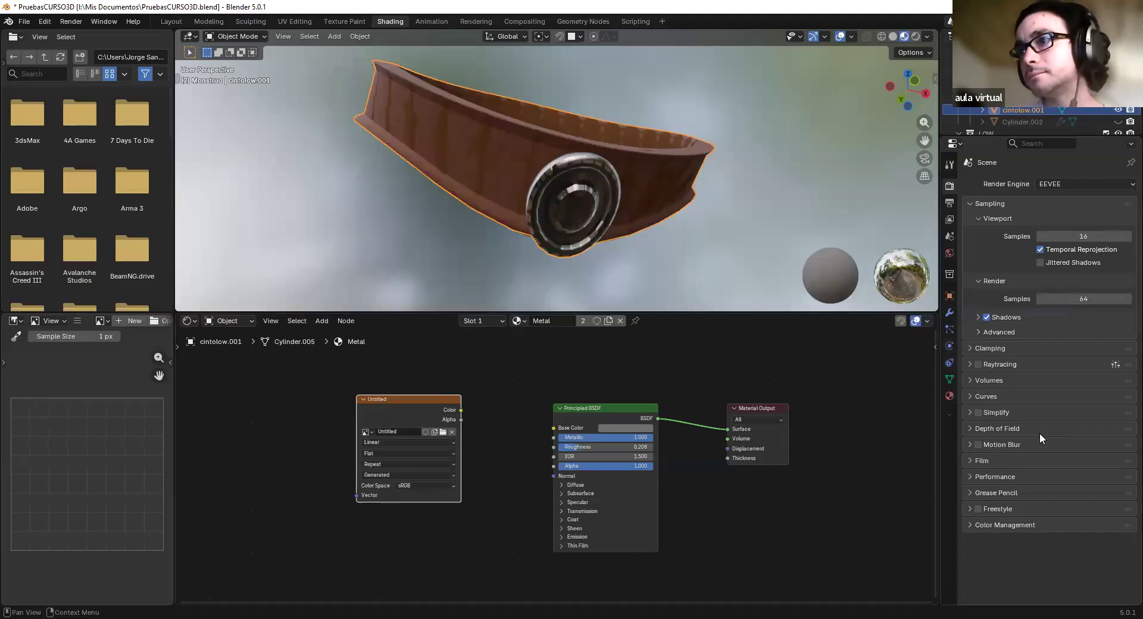
Switch the render engine to Cycles and expand its Bake settings
click(1061, 182)
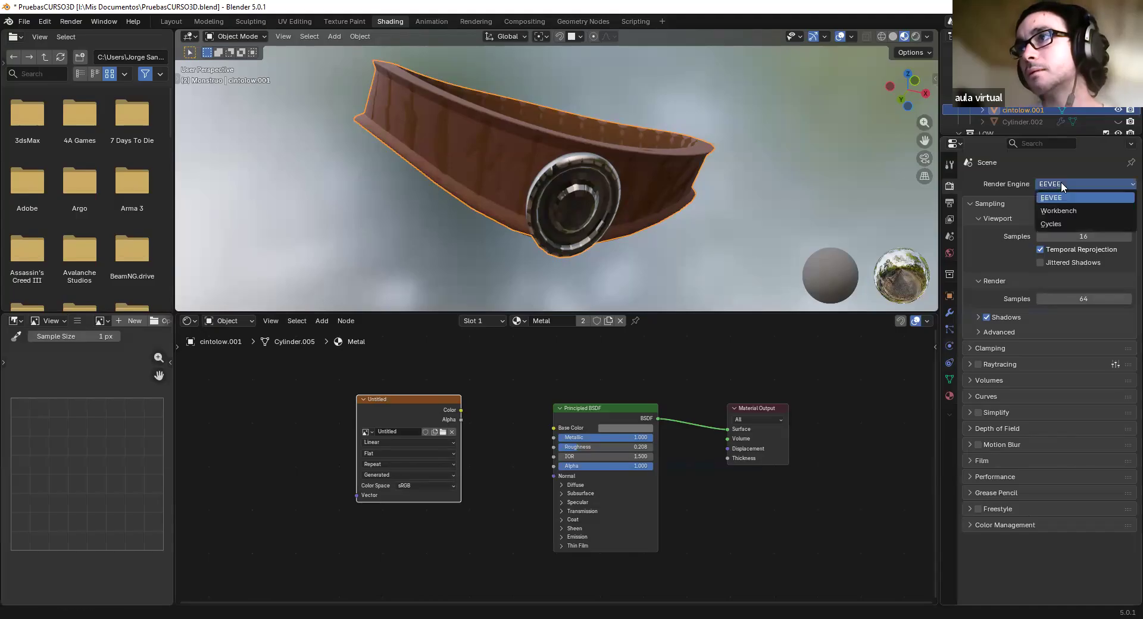
click(1068, 223)
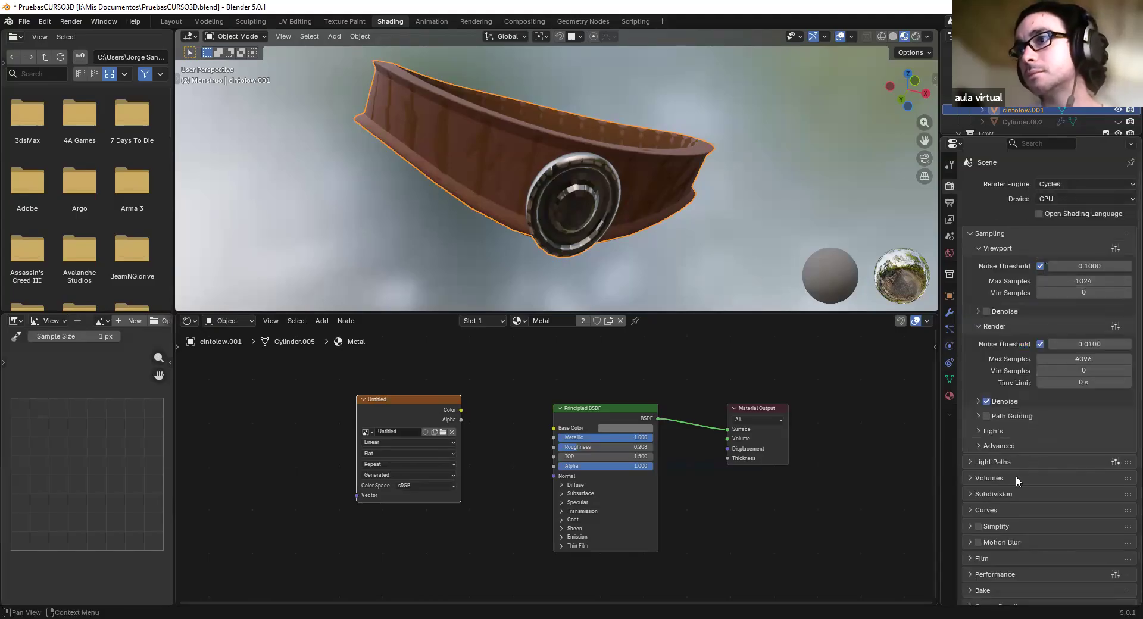
scroll(1015, 476, down, 2)
click(993, 547)
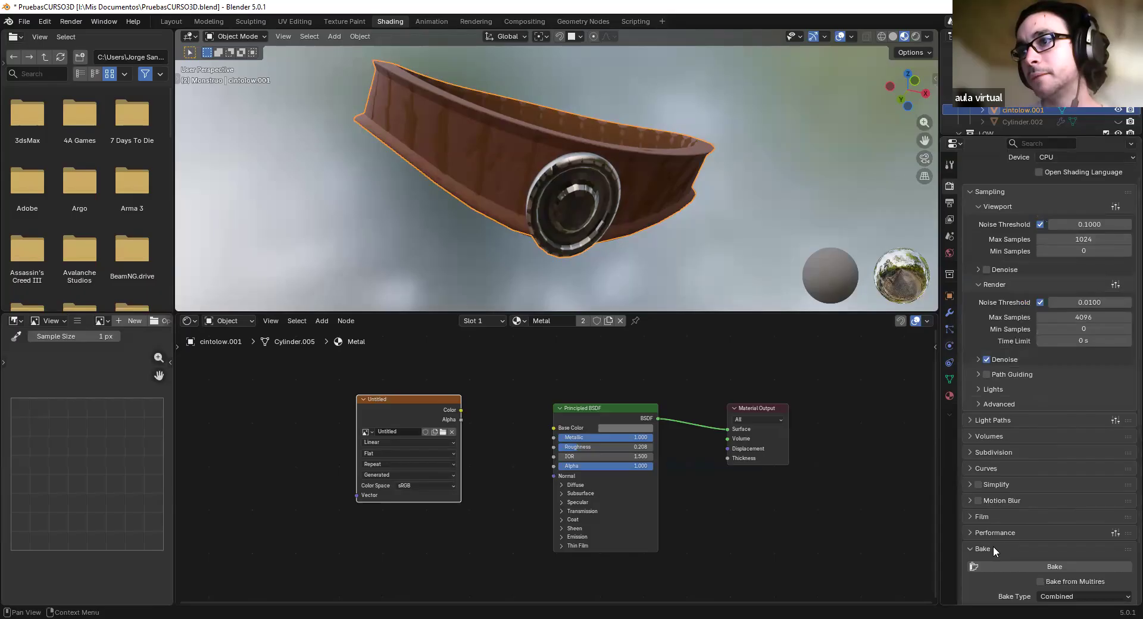
scroll(993, 546, down, 8)
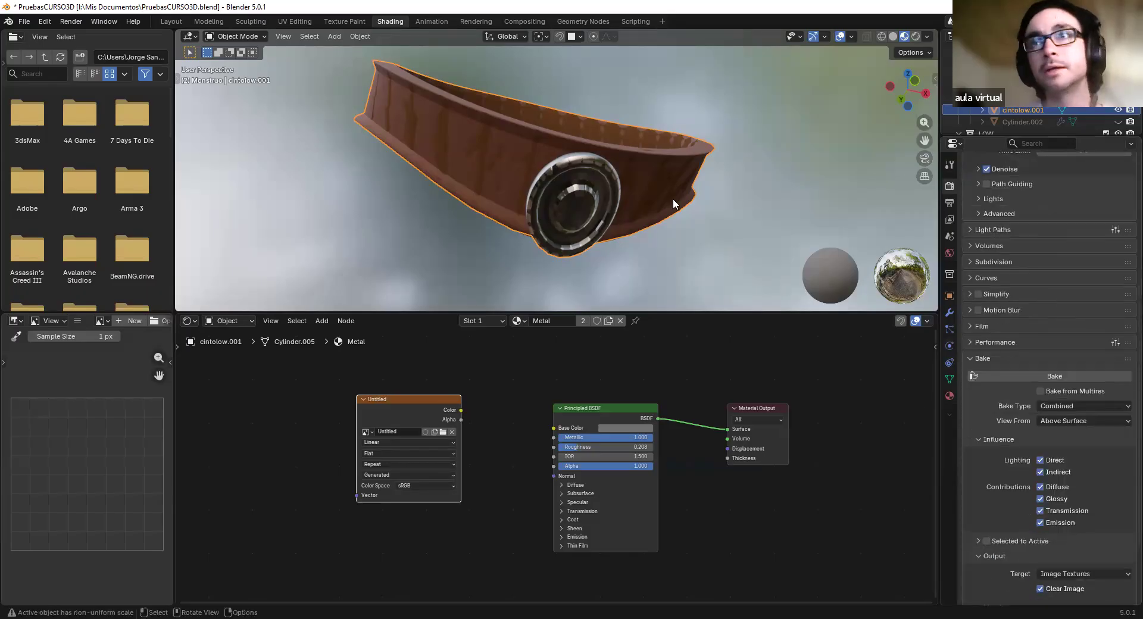
scroll(1012, 116, down, 3)
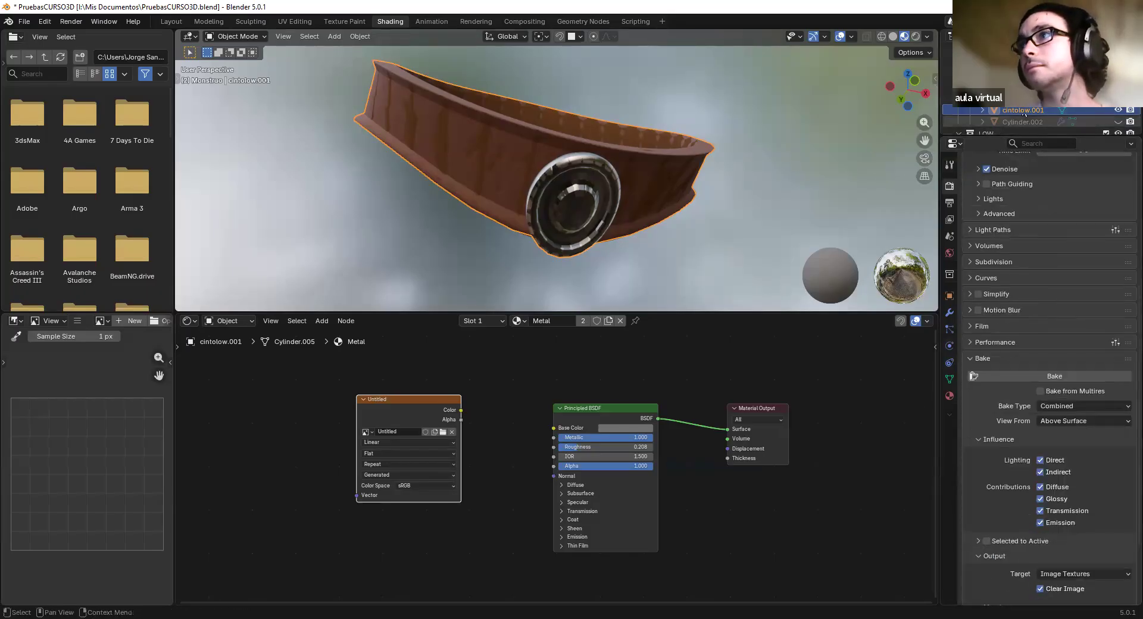
Select the high-poly cinto belt and add the low-poly cintolow.001 to the selection as the active object
scroll(1025, 119, down, 5)
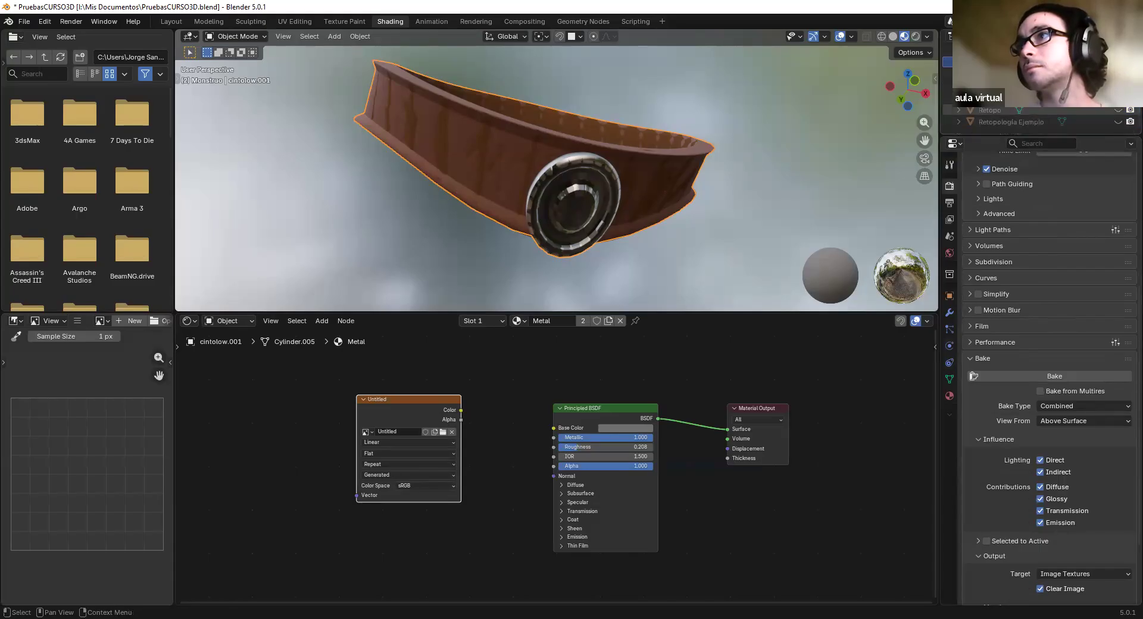
click(1024, 98)
scroll(1024, 97, up, 1)
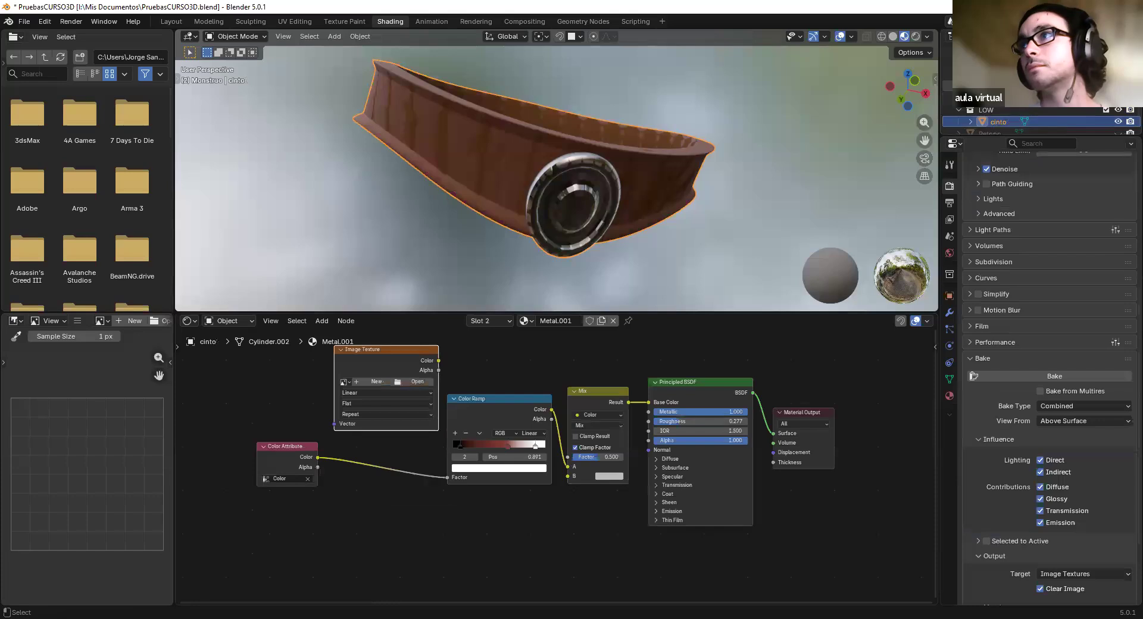
ctrl+click(1021, 85)
Set the bake type to Normal and bake the map into the Untitled image
scroll(1010, 476, down, 4)
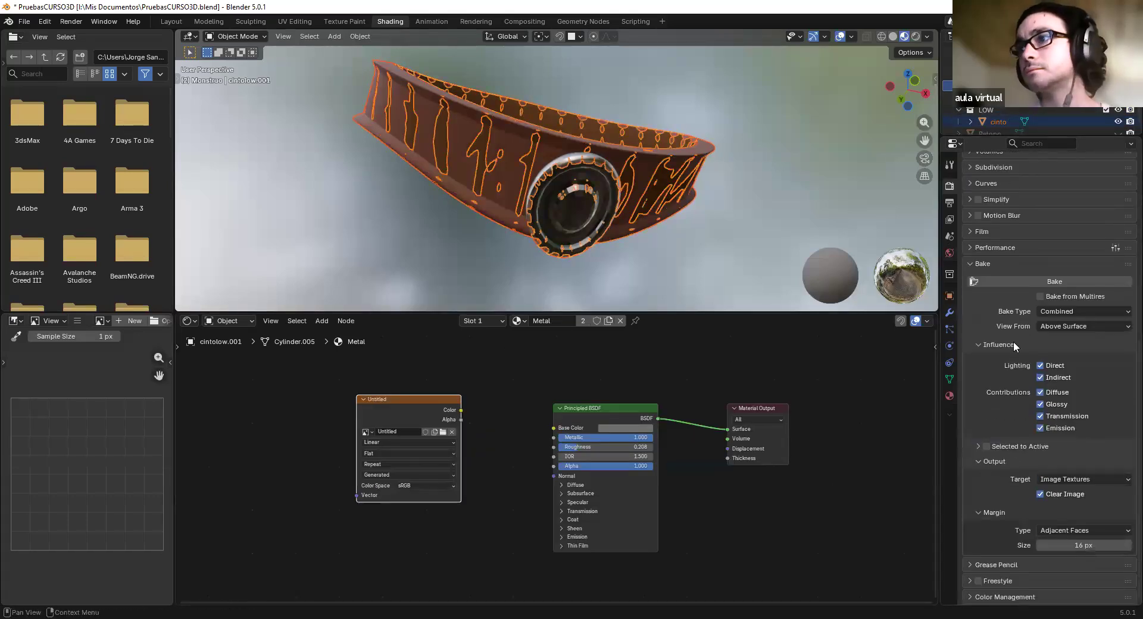
click(1066, 311)
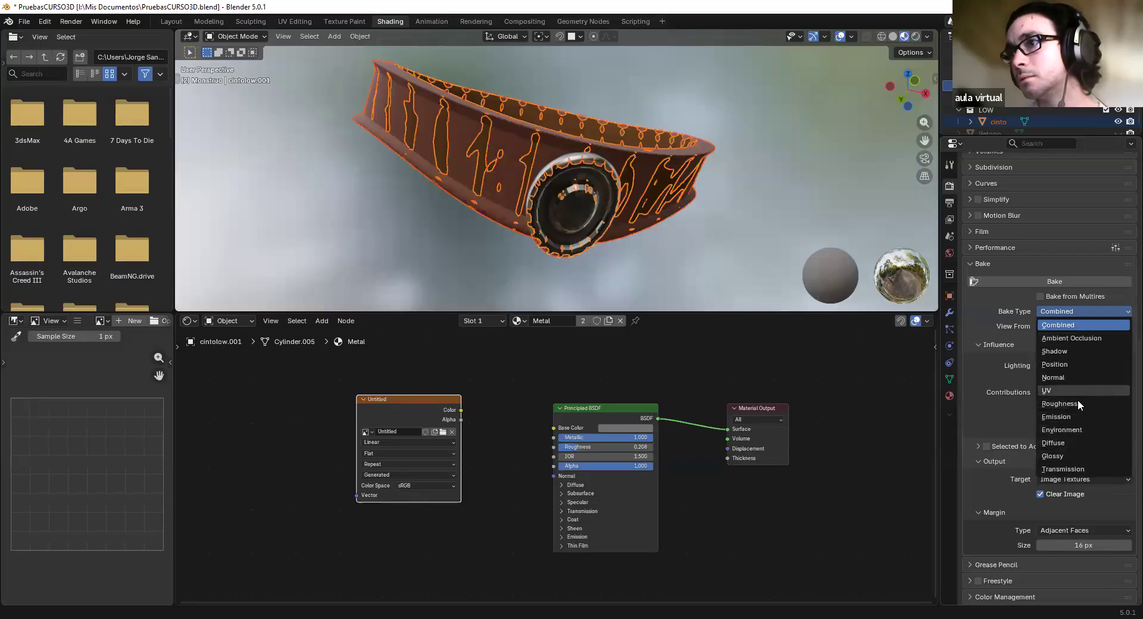
click(1060, 377)
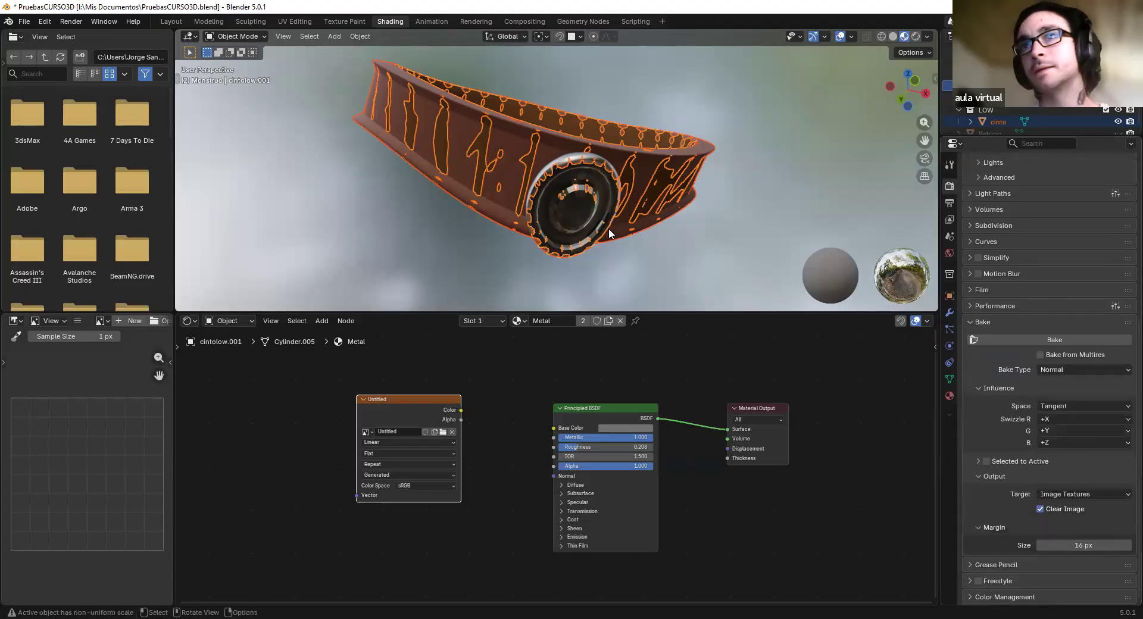
click(1031, 340)
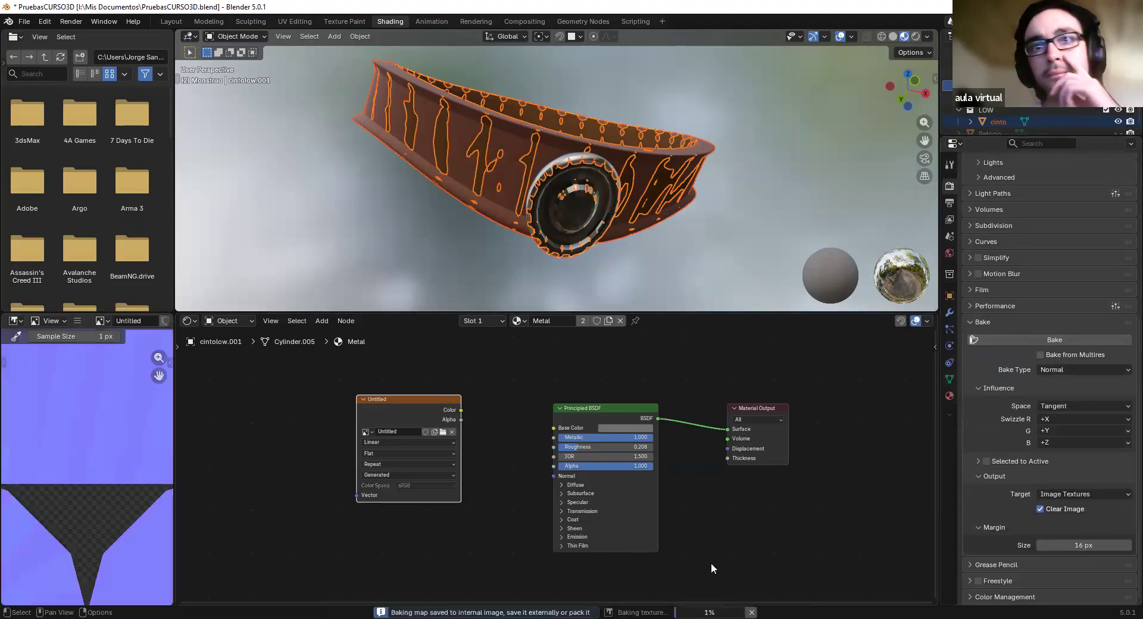
key(g)
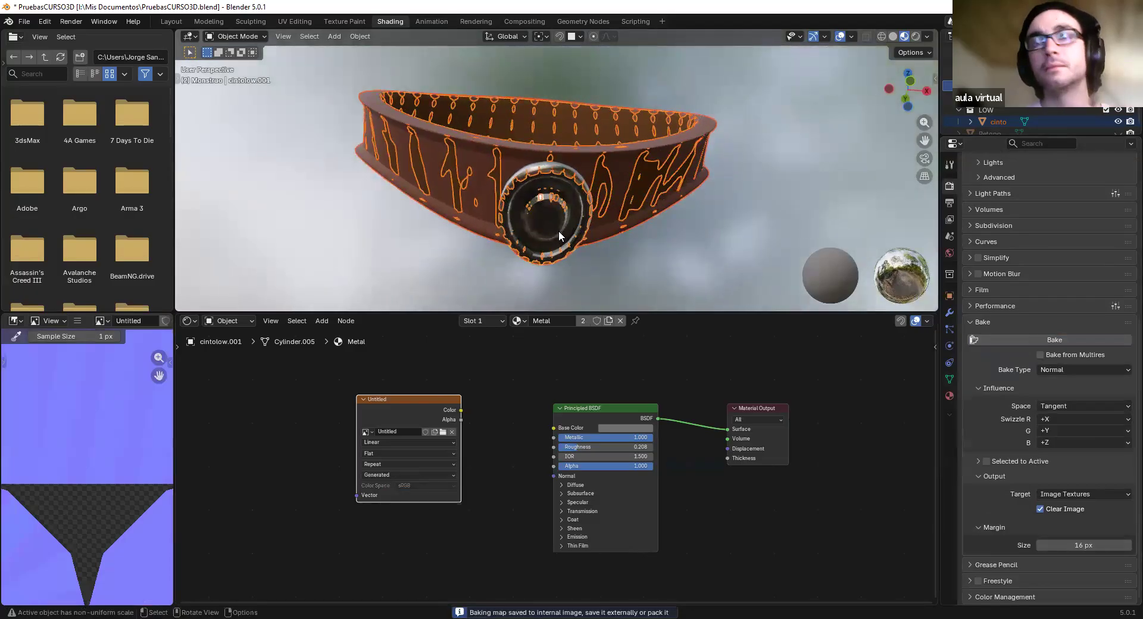
right_click(561, 263)
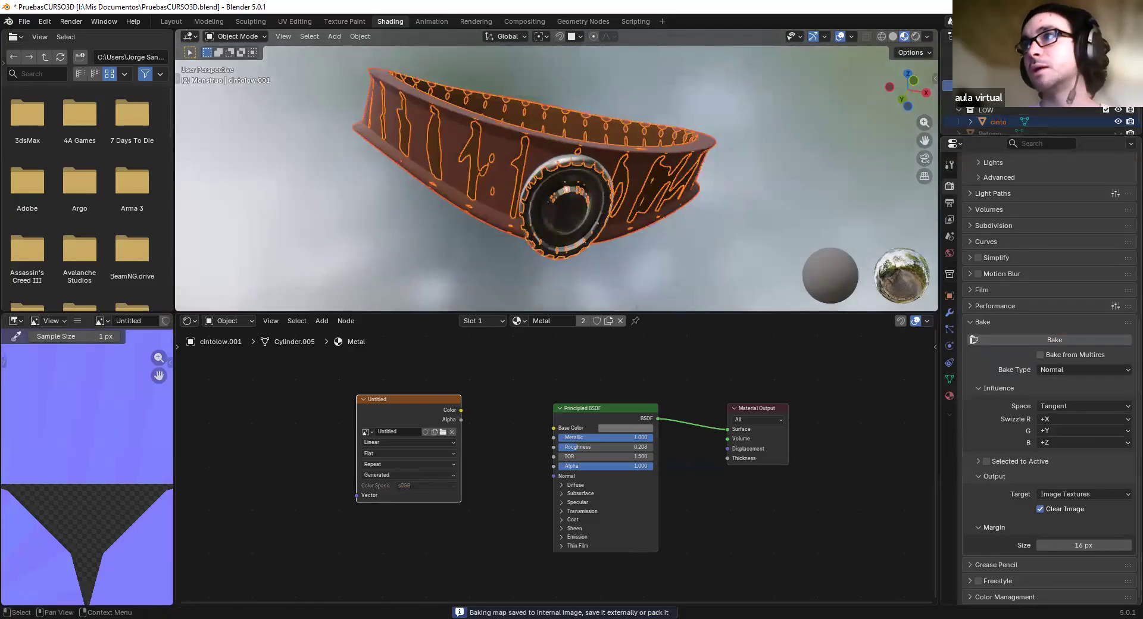
Compare the two belts by toggling the low-poly one, hide the high-poly cinto, and select the low-poly belt
click(1118, 86)
middle_drag(646, 188, 649, 262)
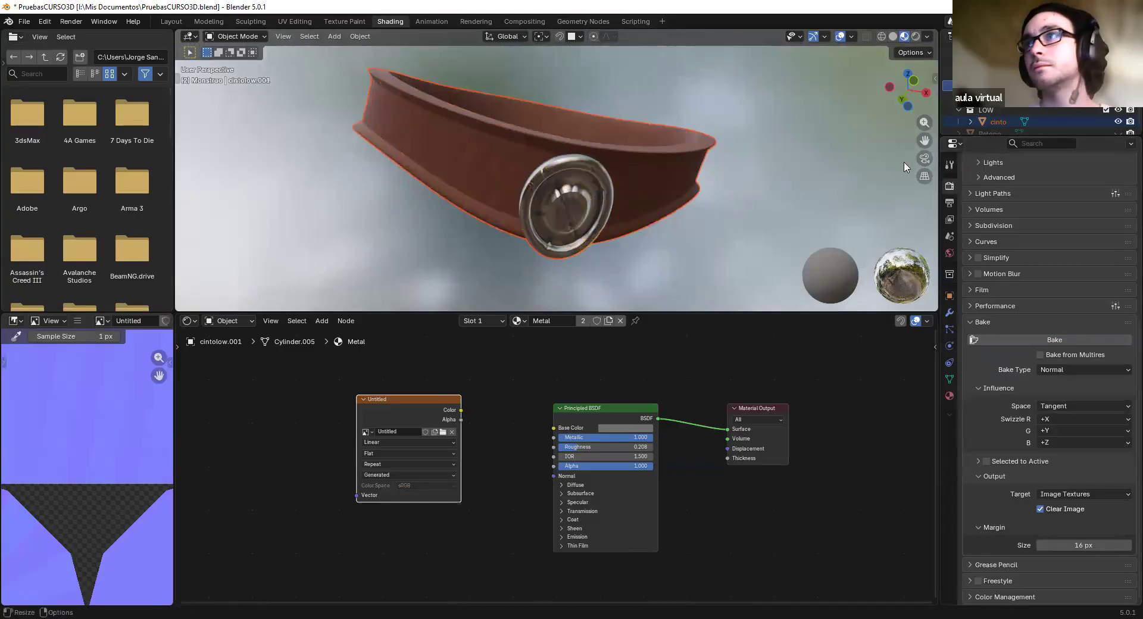
click(1118, 86)
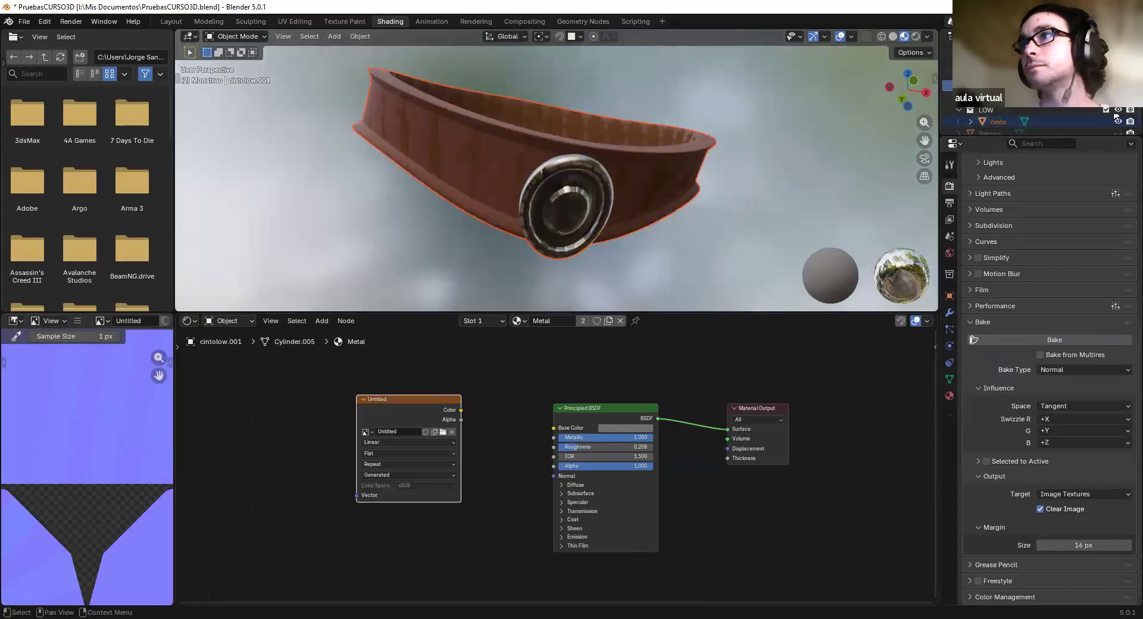
click(1118, 122)
click(635, 210)
Connect the Untitled texture's Color output to the Principled BSDF's Base Color and inspect the baked map on the buckle and as an image
drag(416, 413, 547, 431)
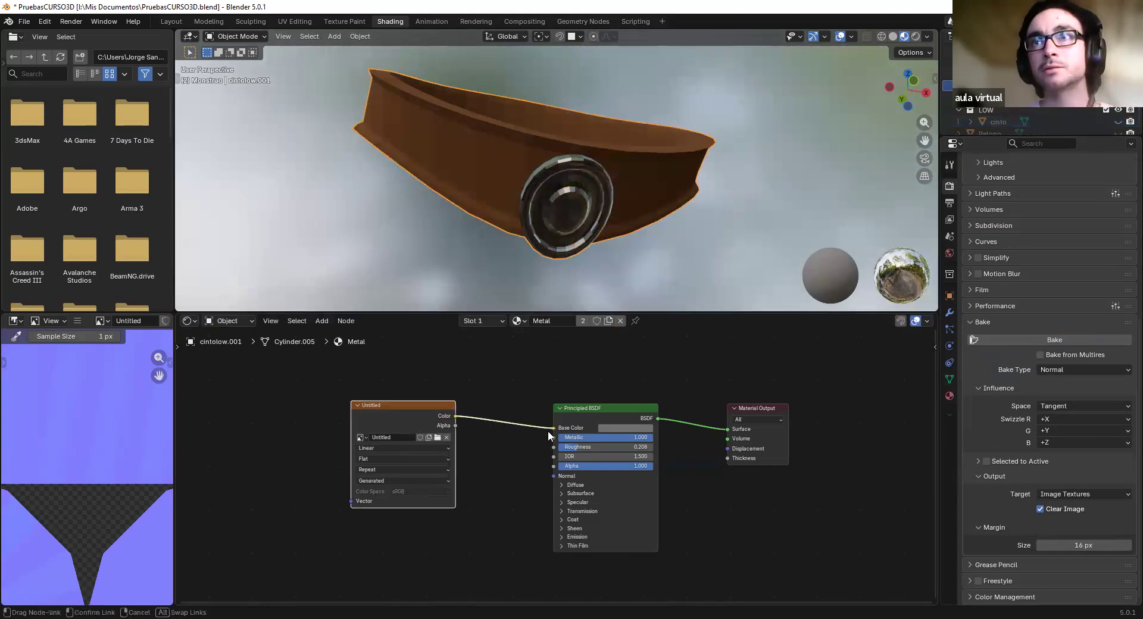
scroll(590, 202, up, 4)
scroll(585, 194, down, 2)
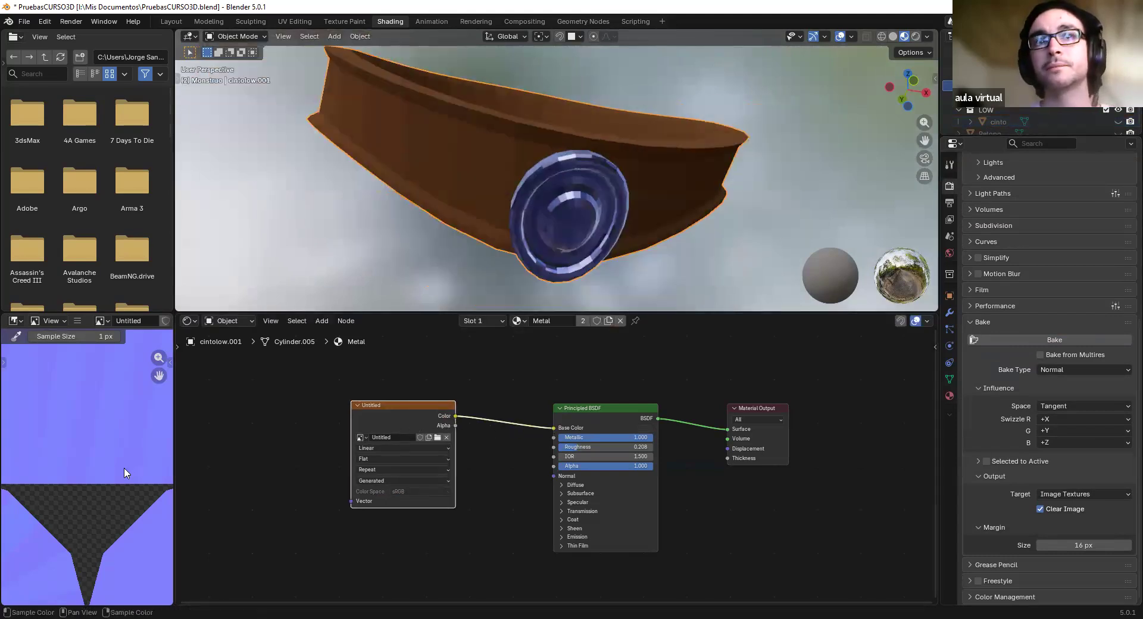
scroll(89, 464, down, 3)
scroll(91, 468, up, 4)
scroll(91, 468, down, 3)
scroll(91, 468, up, 3)
scroll(91, 468, down, 4)
scroll(634, 116, up, 1)
scroll(633, 116, down, 3)
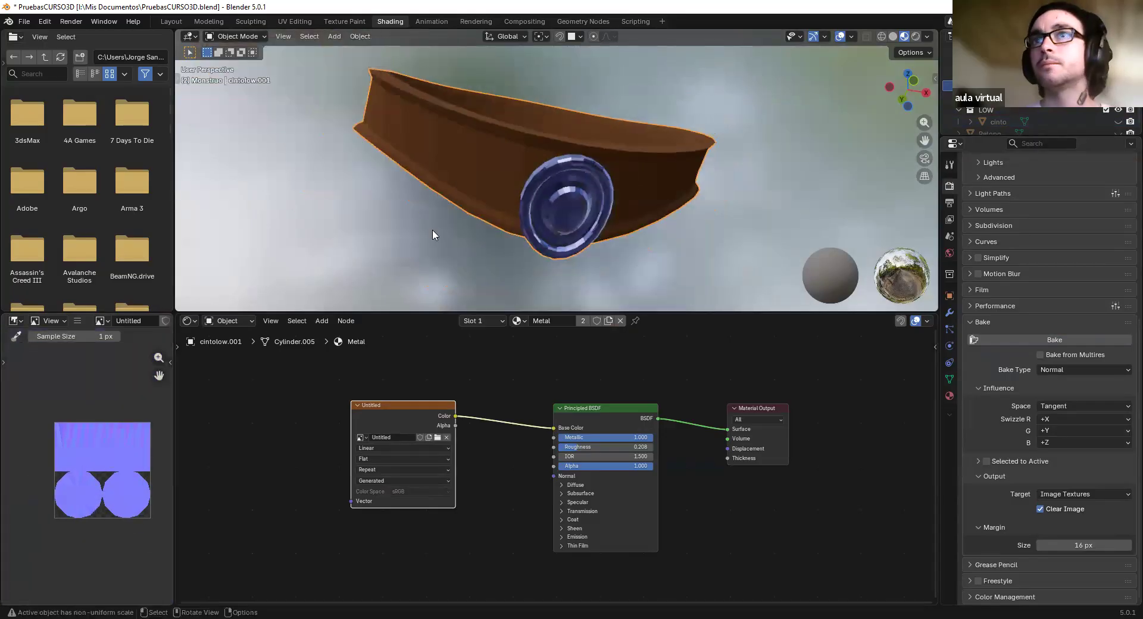
Inspect the low-poly belt's buckle, and examine how its UV islands line up with the baked Untitled image in the UV Editing workspace
scroll(635, 192, up, 4)
scroll(586, 188, down, 2)
middle_drag(555, 219, 541, 119)
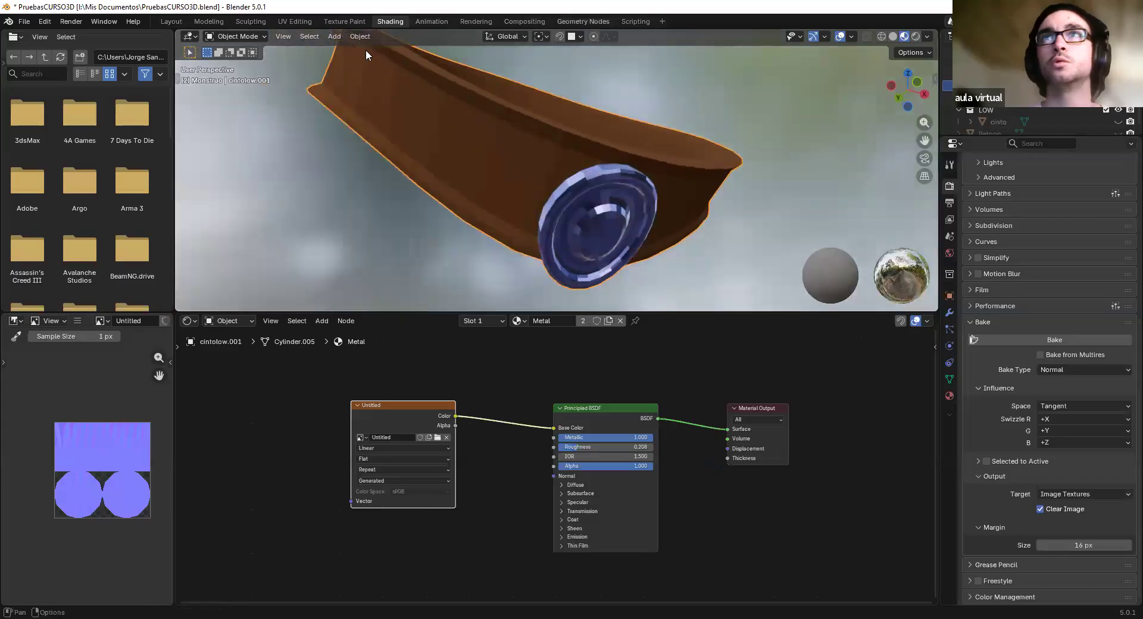
click(304, 23)
scroll(240, 358, up, 3)
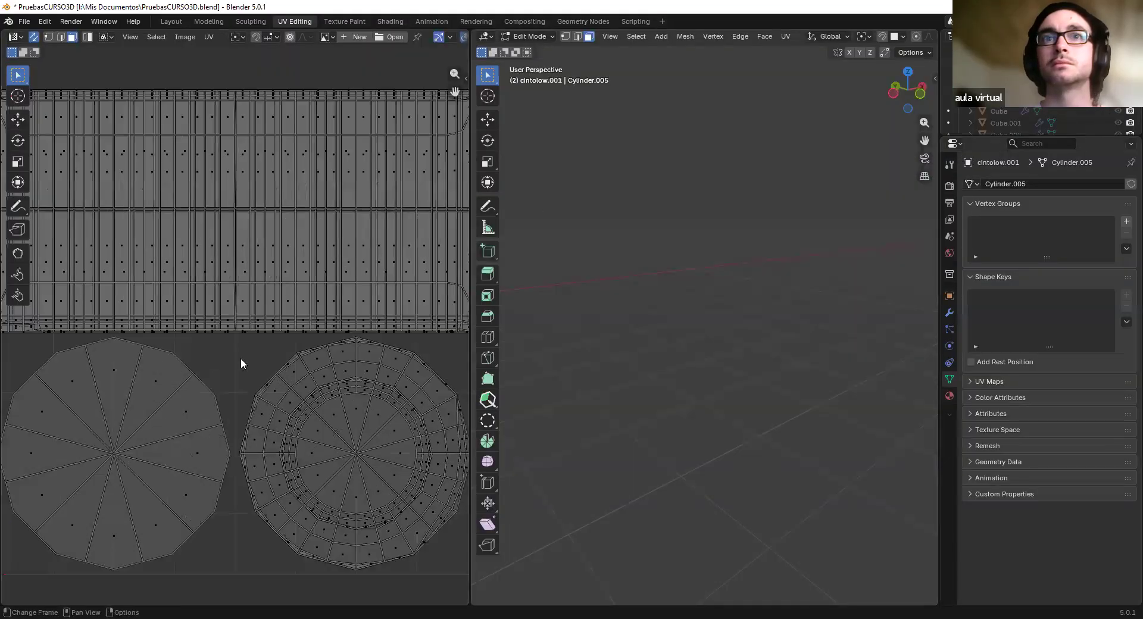
scroll(245, 365, down, 4)
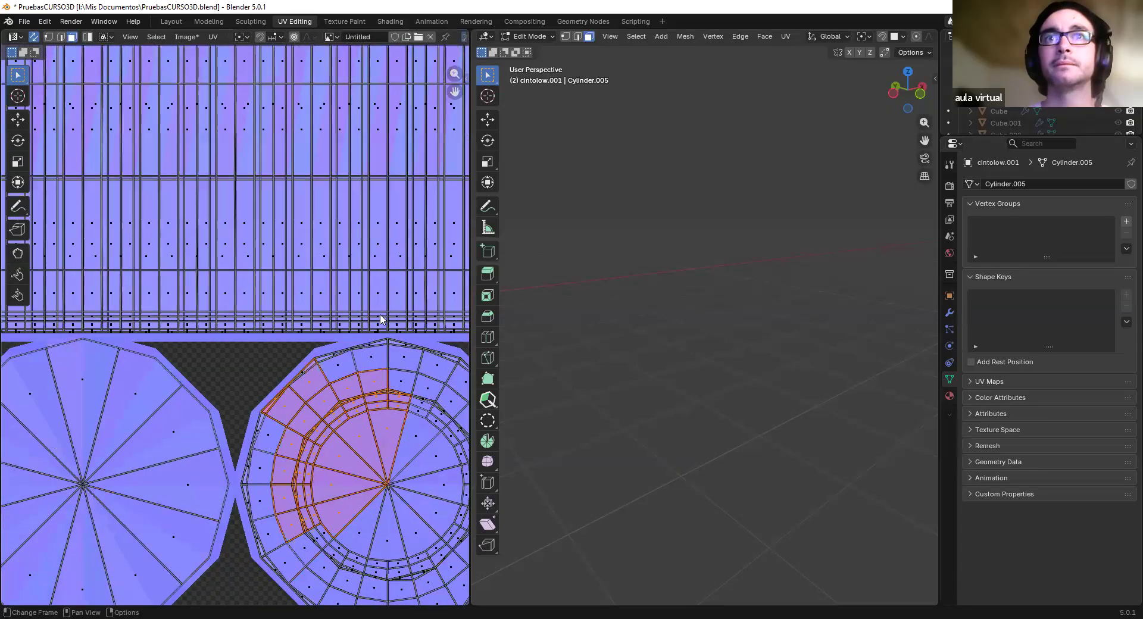
Return to the Shading workspace and examine the baked normal map up close as an image and on the belt's buckle
click(394, 22)
scroll(506, 179, down, 2)
scroll(477, 181, up, 1)
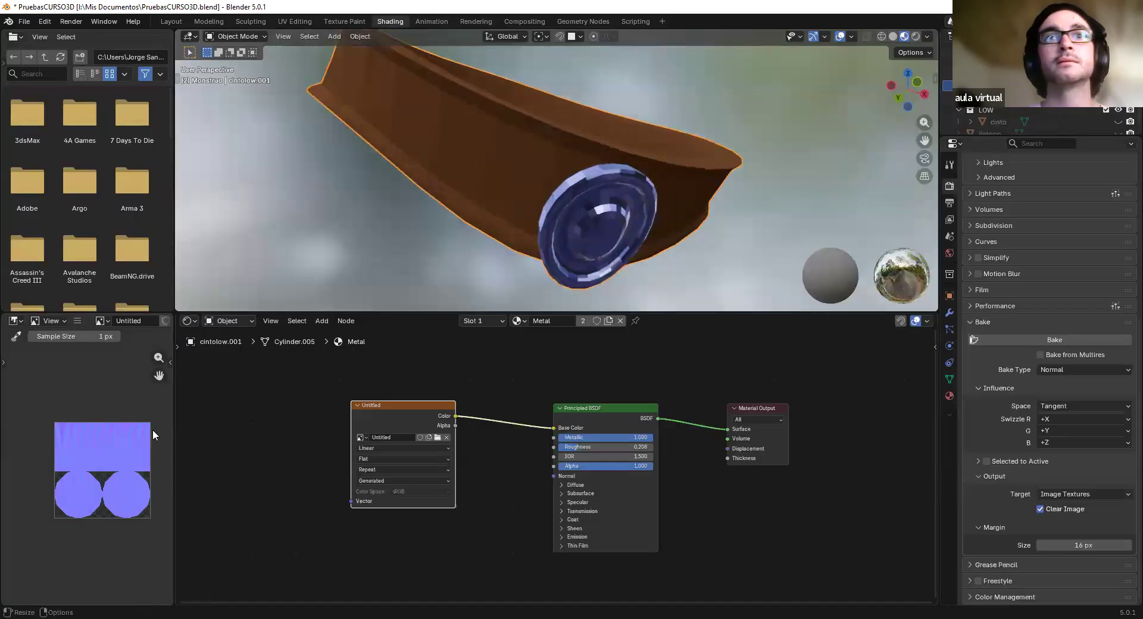
middle_drag(486, 171, 482, 196)
scroll(88, 473, up, 4)
middle_drag(309, 296, 583, 227)
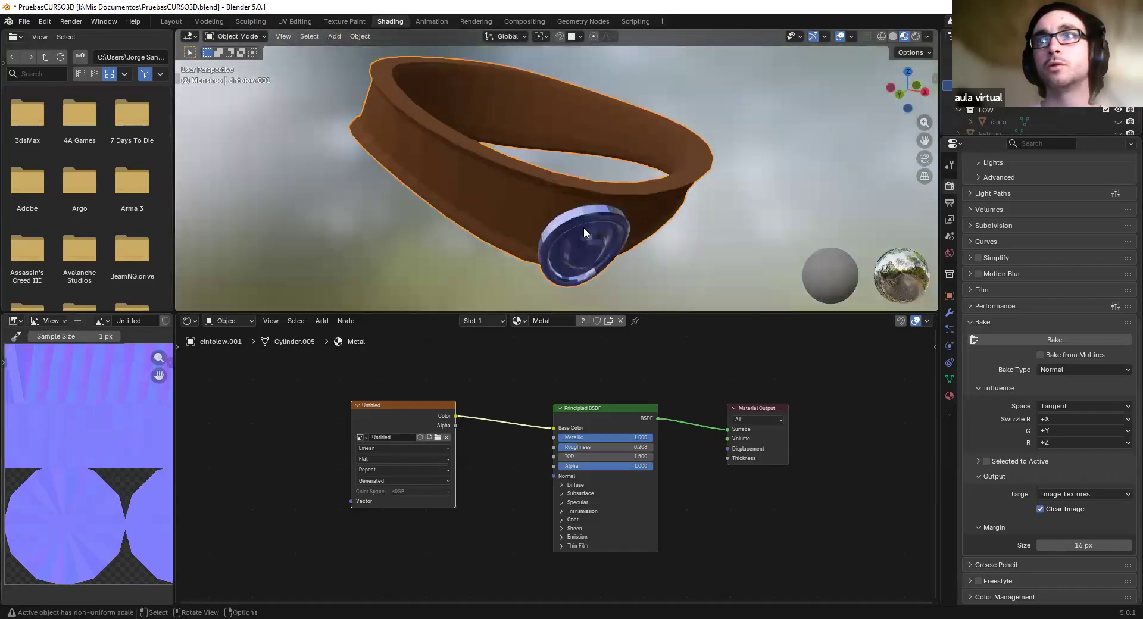
scroll(581, 262, up, 4)
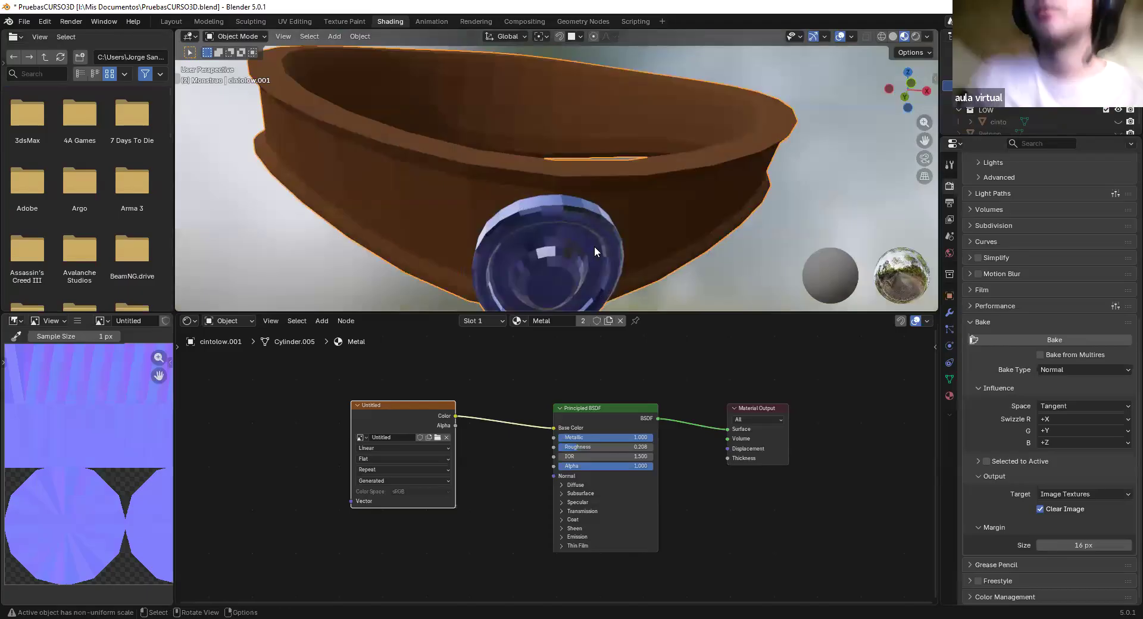
scroll(584, 220, down, 4)
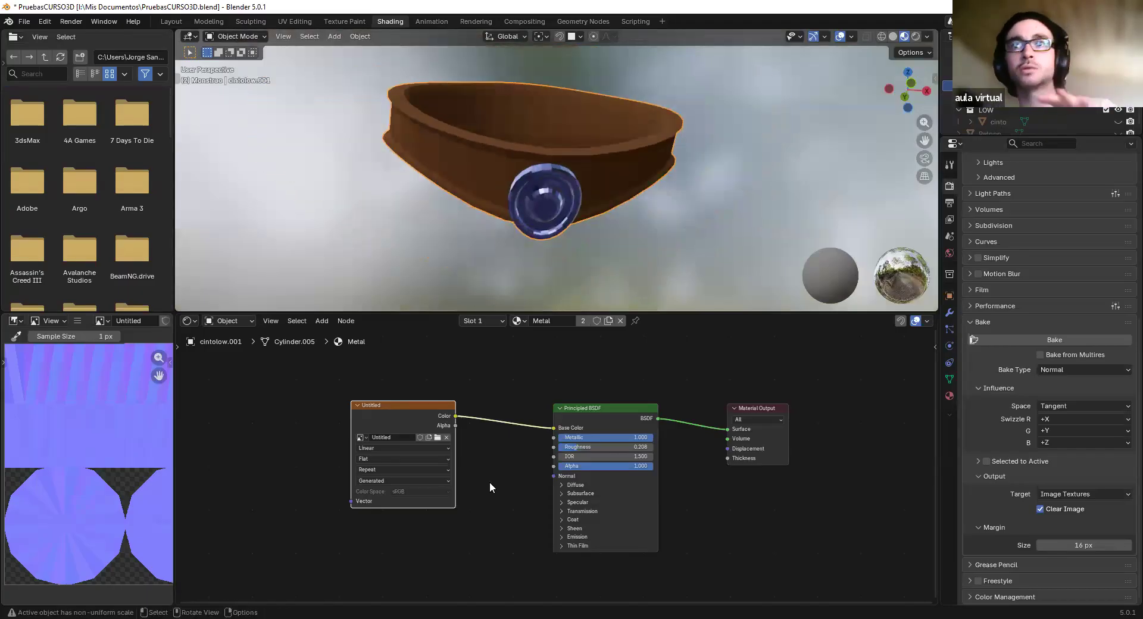
Rearrange the Untitled texture, Principled BSDF and Material Output nodes of the Metal material closer together
click(495, 384)
drag(437, 439, 476, 463)
drag(595, 408, 576, 397)
drag(756, 438, 706, 445)
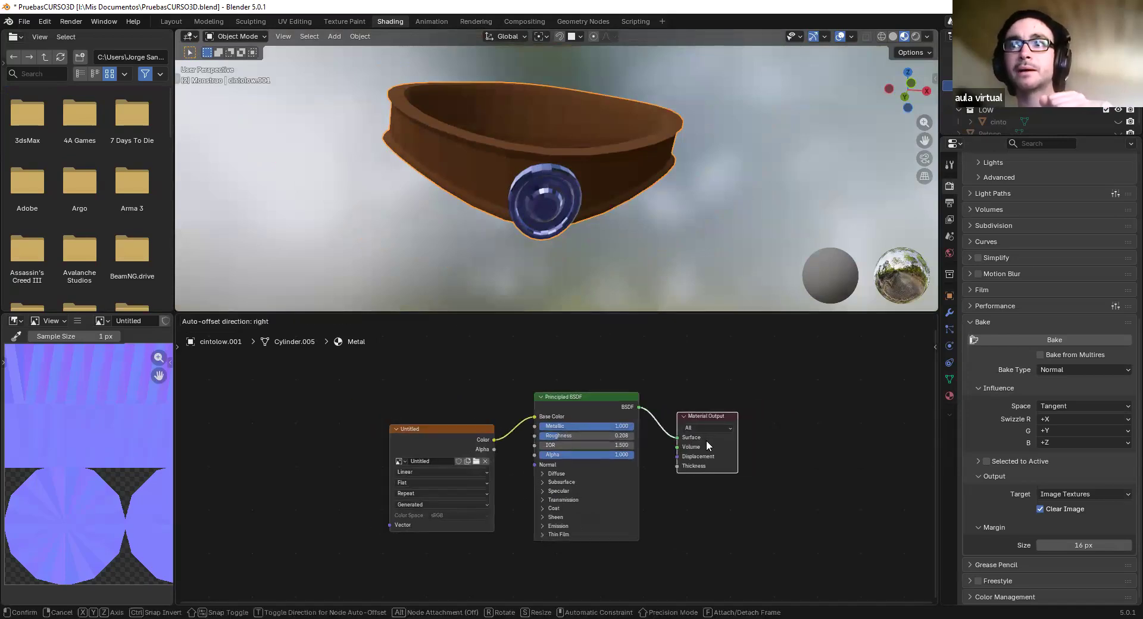